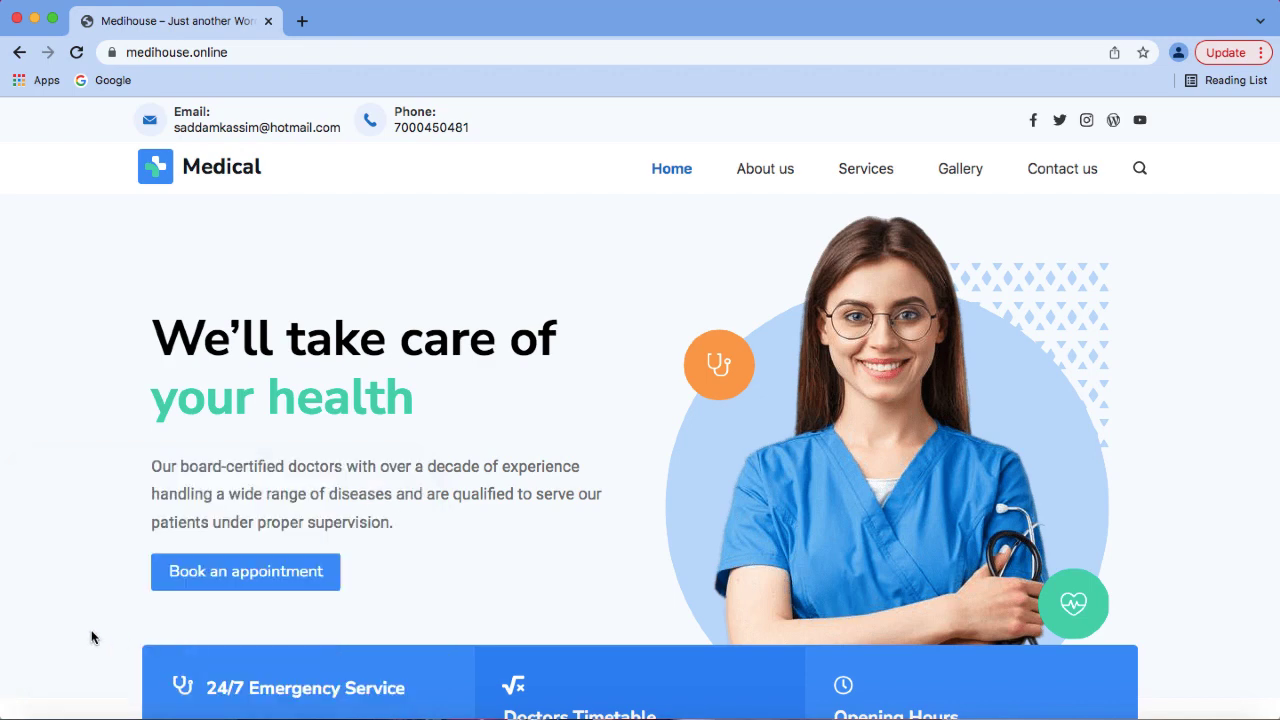
# - Review the GTmetrix grade A report for medihouse.online, then bring up its PageSpeed Insights report
pyautogui.scroll(-5, 91, 635)
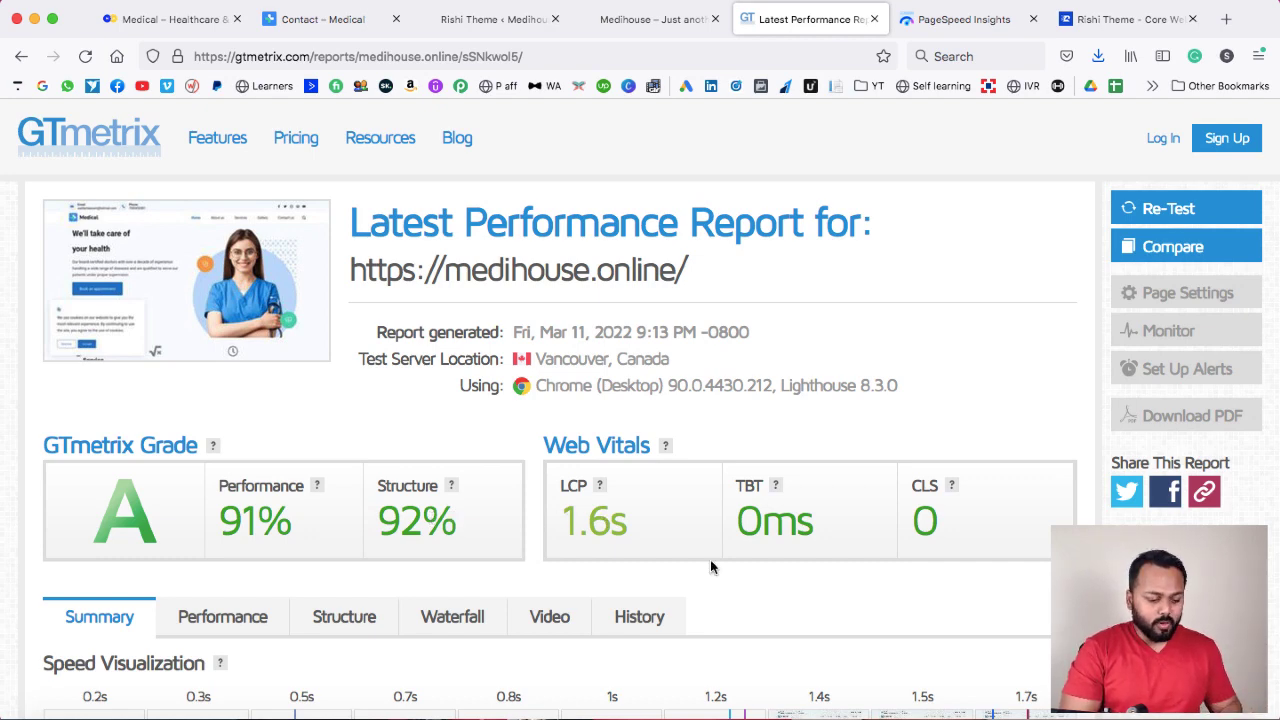
pyautogui.scroll(-5, 710, 567)
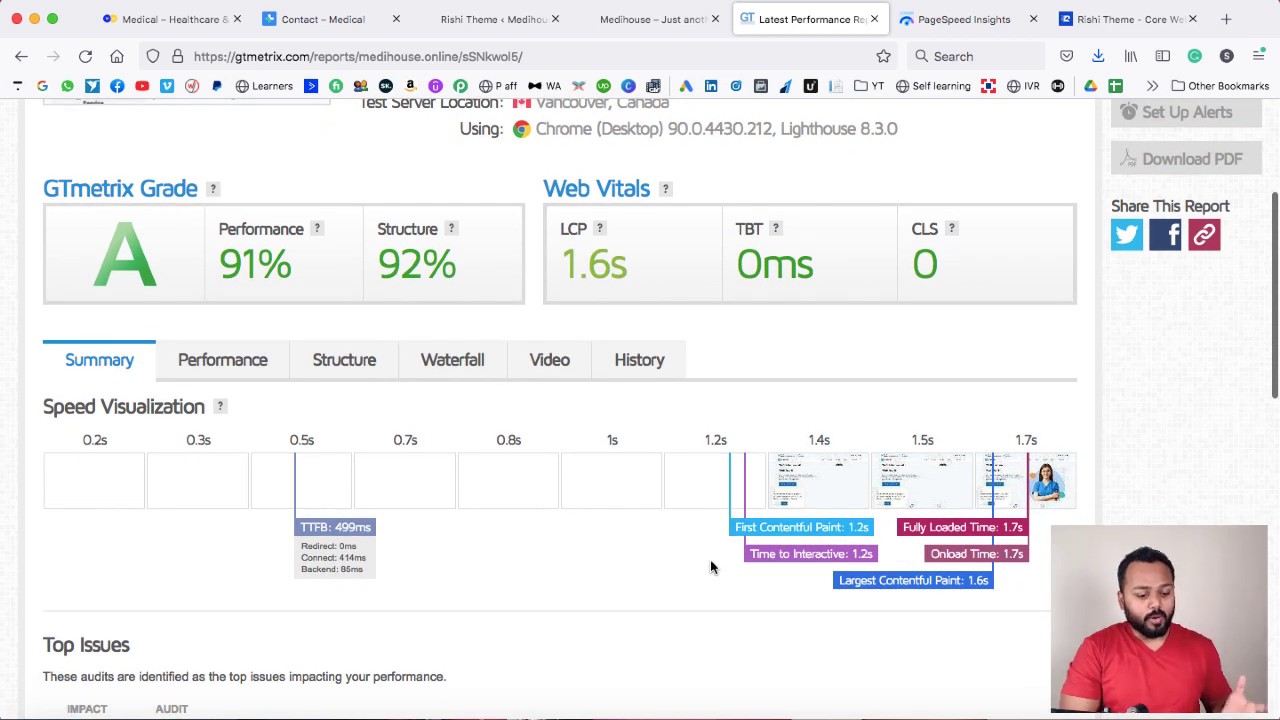
pyautogui.scroll(6, 710, 567)
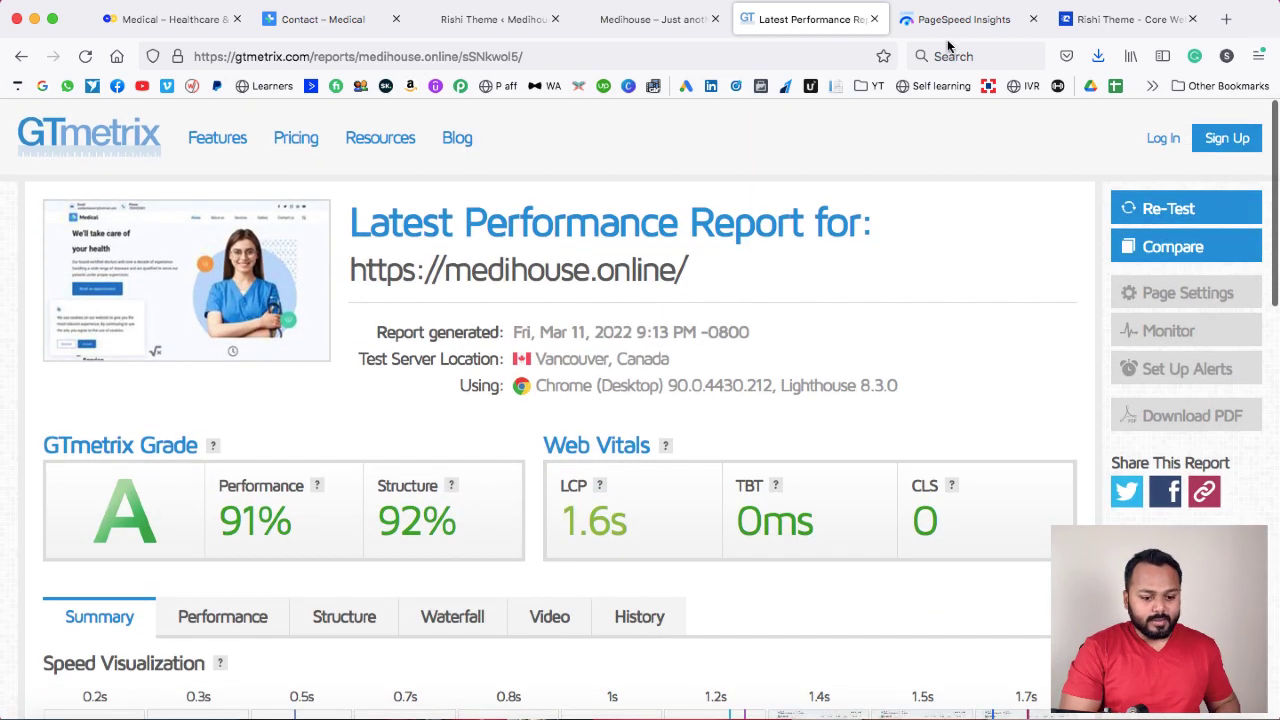
pyautogui.click(952, 22)
# - Scroll the PageSpeed Insights desktop report to its Performance score of 95, then switch to the Rishi Theme site
pyautogui.scroll(5, 697, 309)
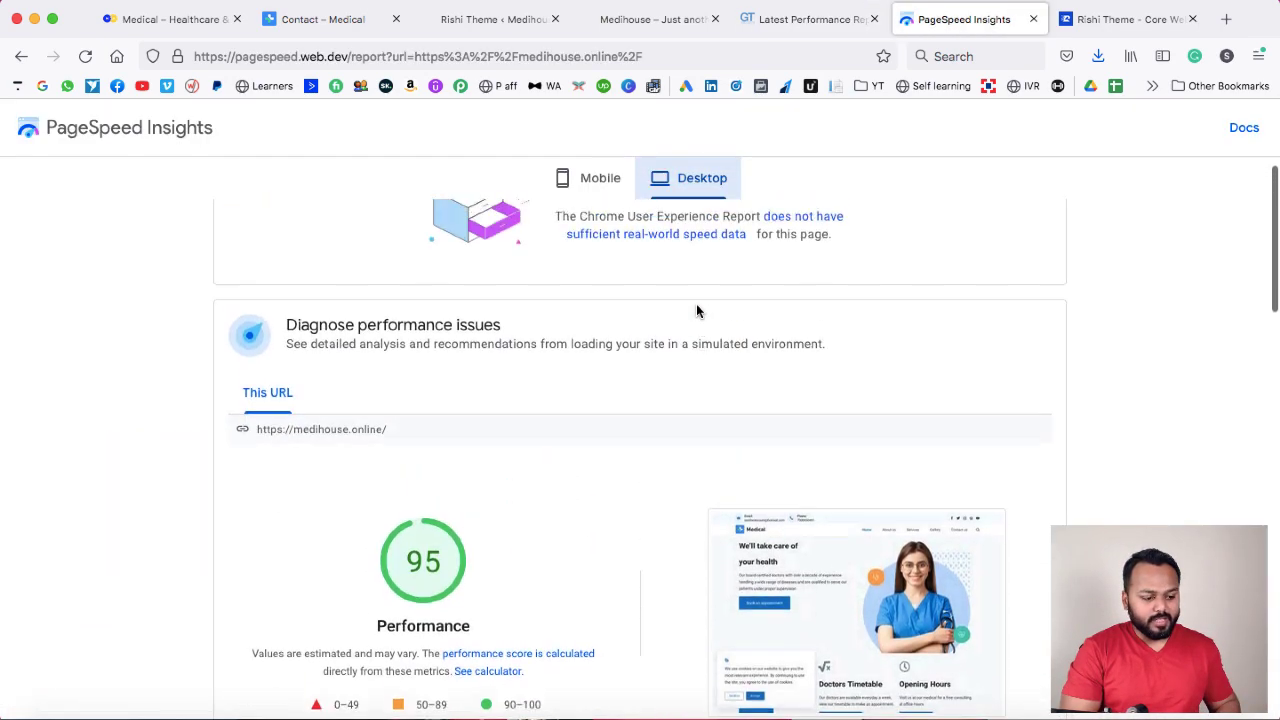
pyautogui.scroll(-4, 535, 274)
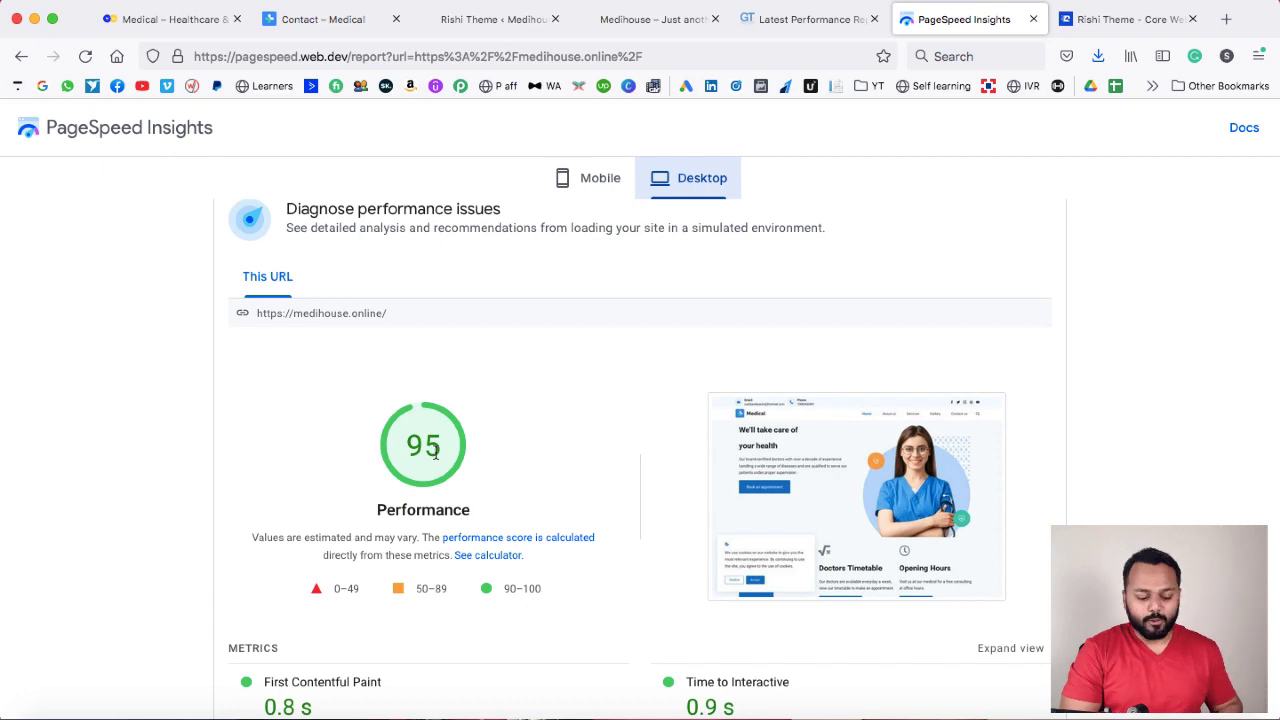
pyautogui.click(1123, 5)
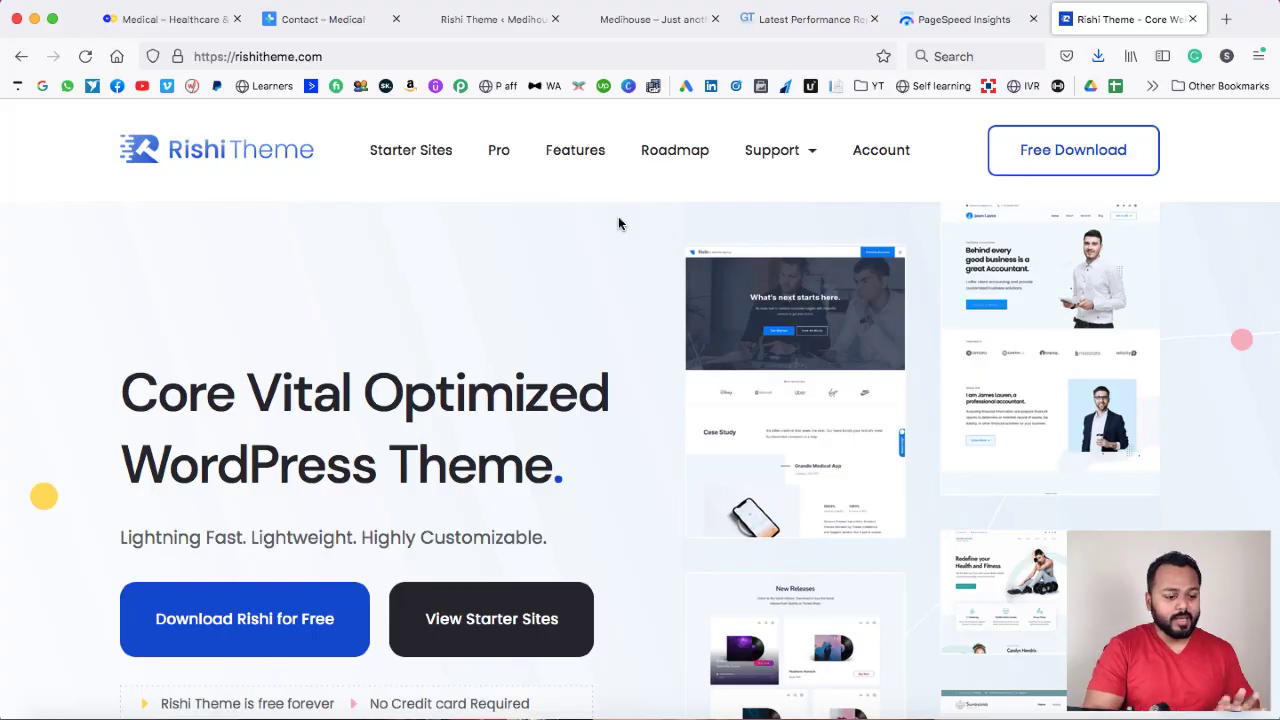
# - Return from rishitheme.com to the Rishi Theme dashboard in the Medihouse WordPress admin
pyautogui.click(513, 28)
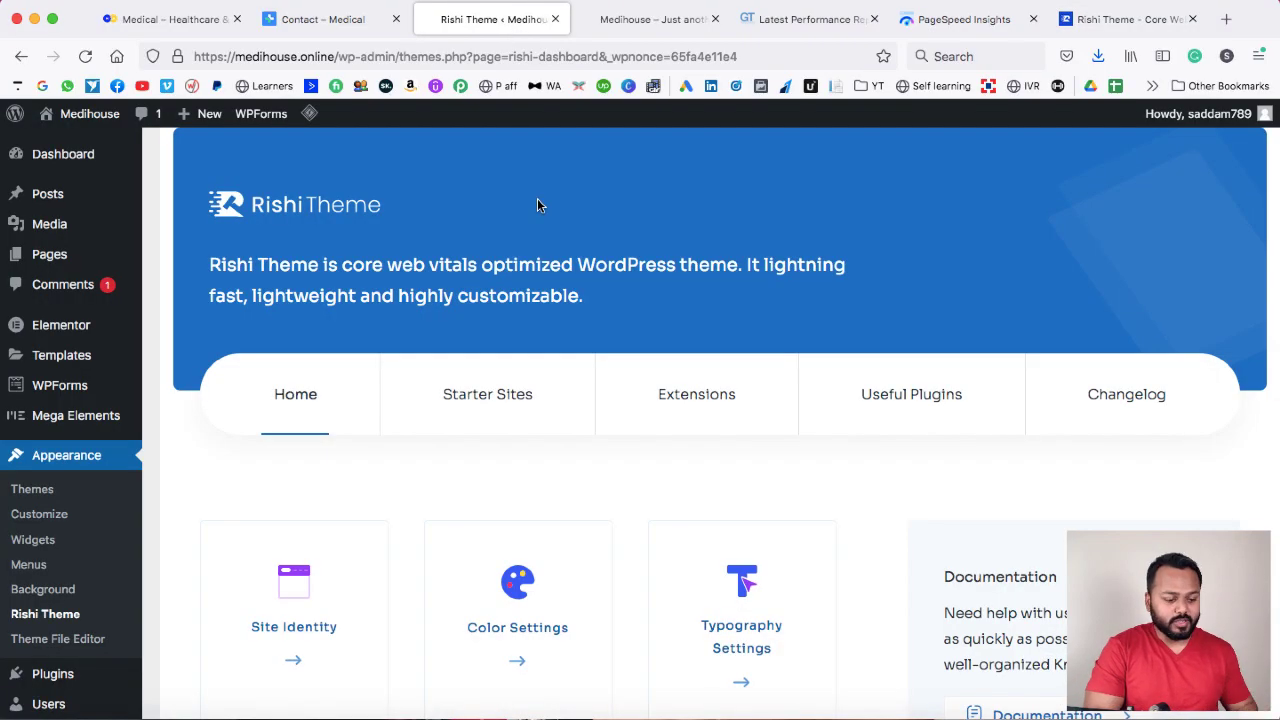
# - Open Customizer > Colors from the Color Settings card and expand the global colour palette list
pyautogui.scroll(-3, 537, 205)
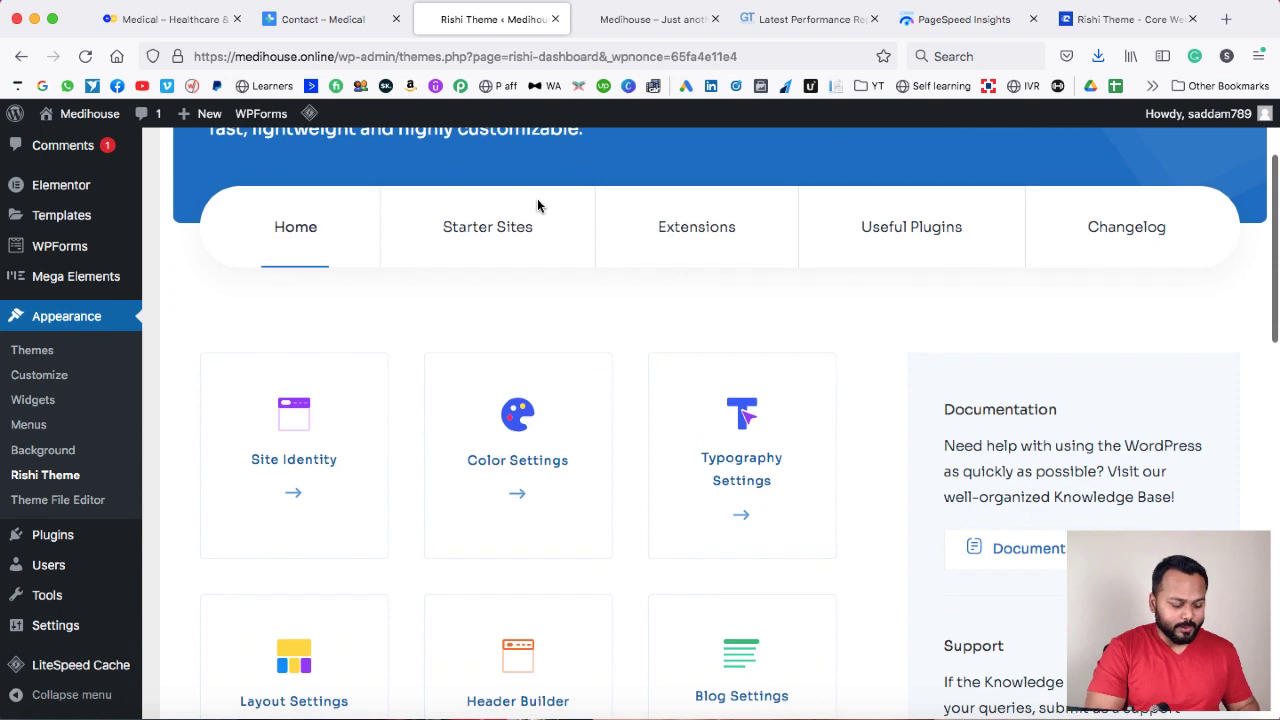
pyautogui.scroll(-1, 312, 376)
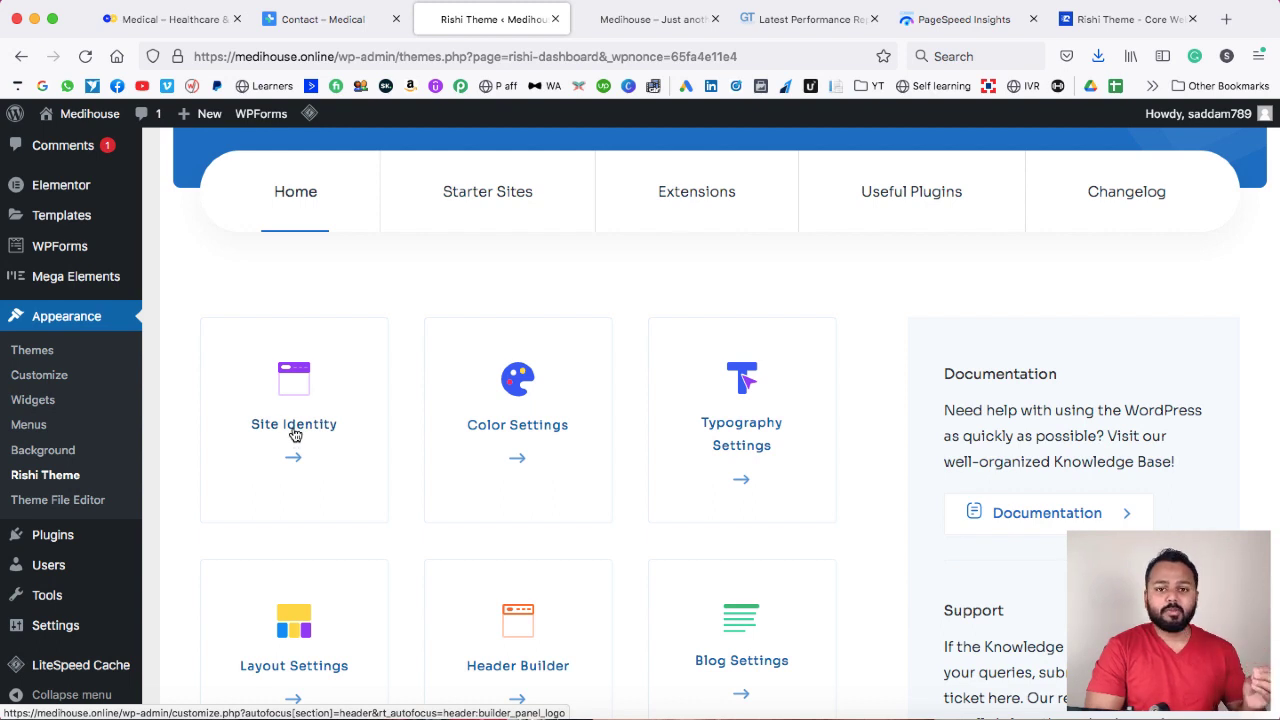
pyautogui.click(503, 435)
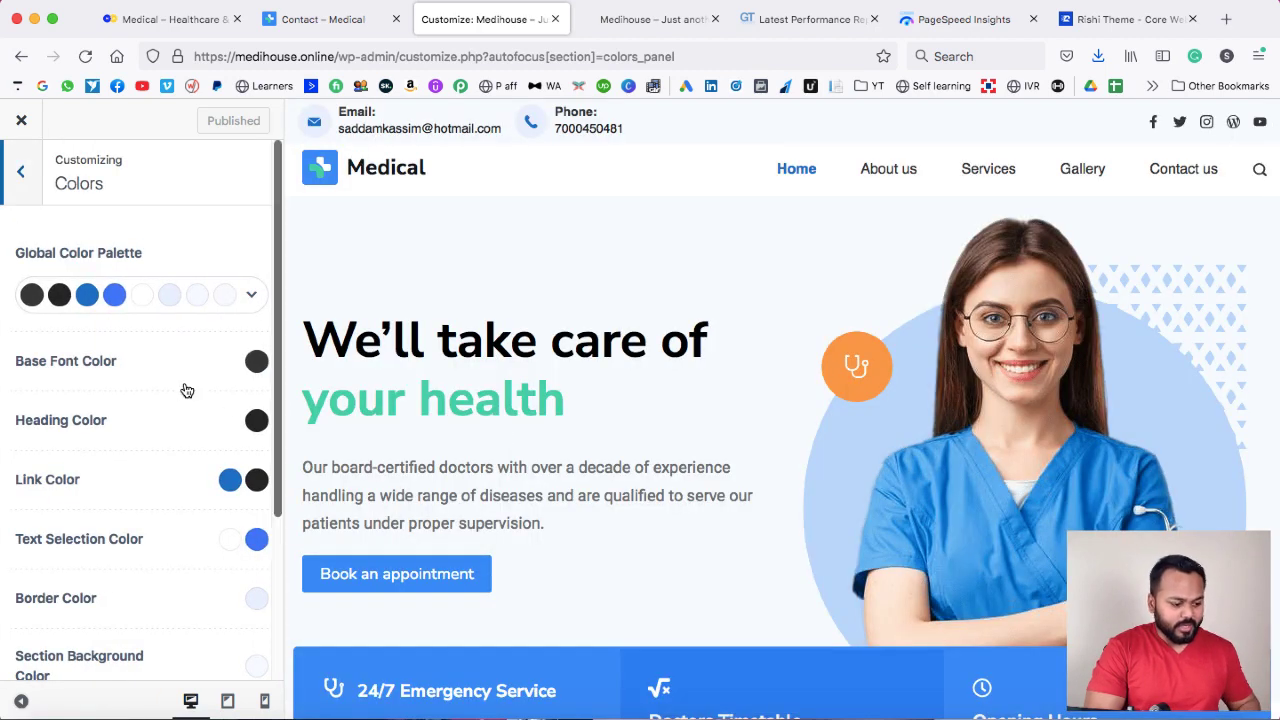
pyautogui.click(250, 296)
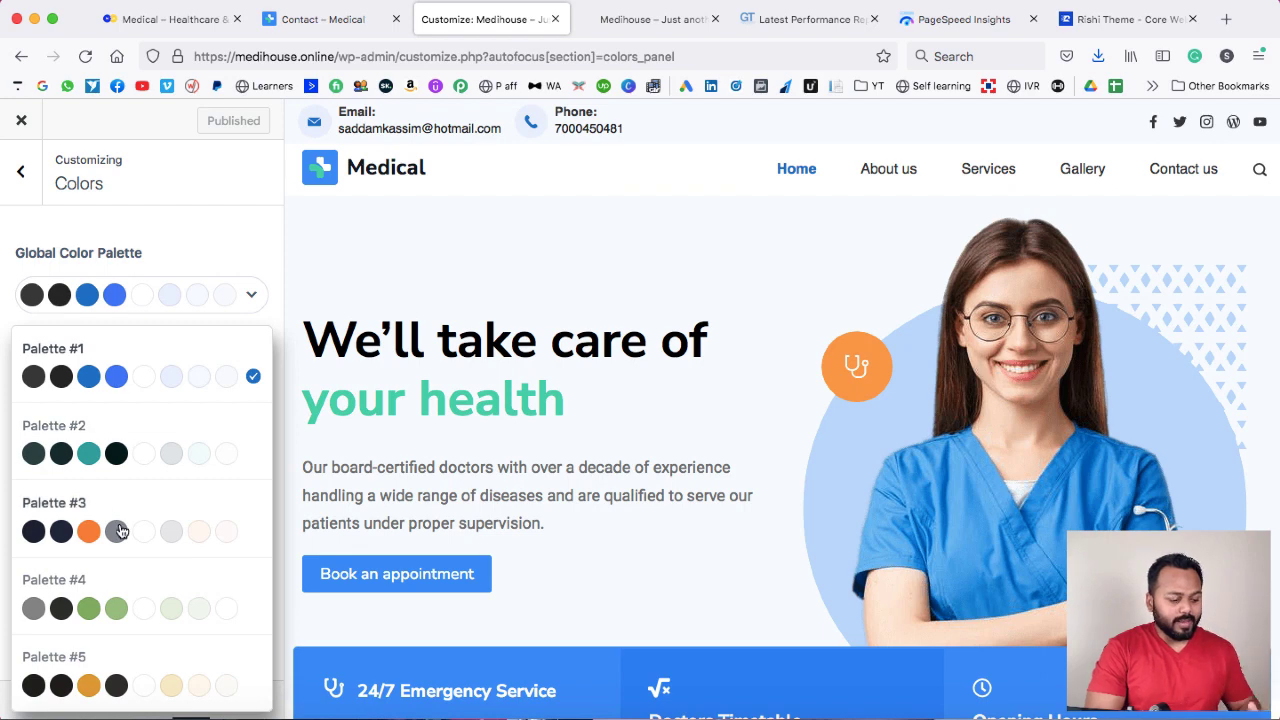
# - Inspect Palette #3's orange colour without changing it, then go to the Header builder
pyautogui.click(89, 531)
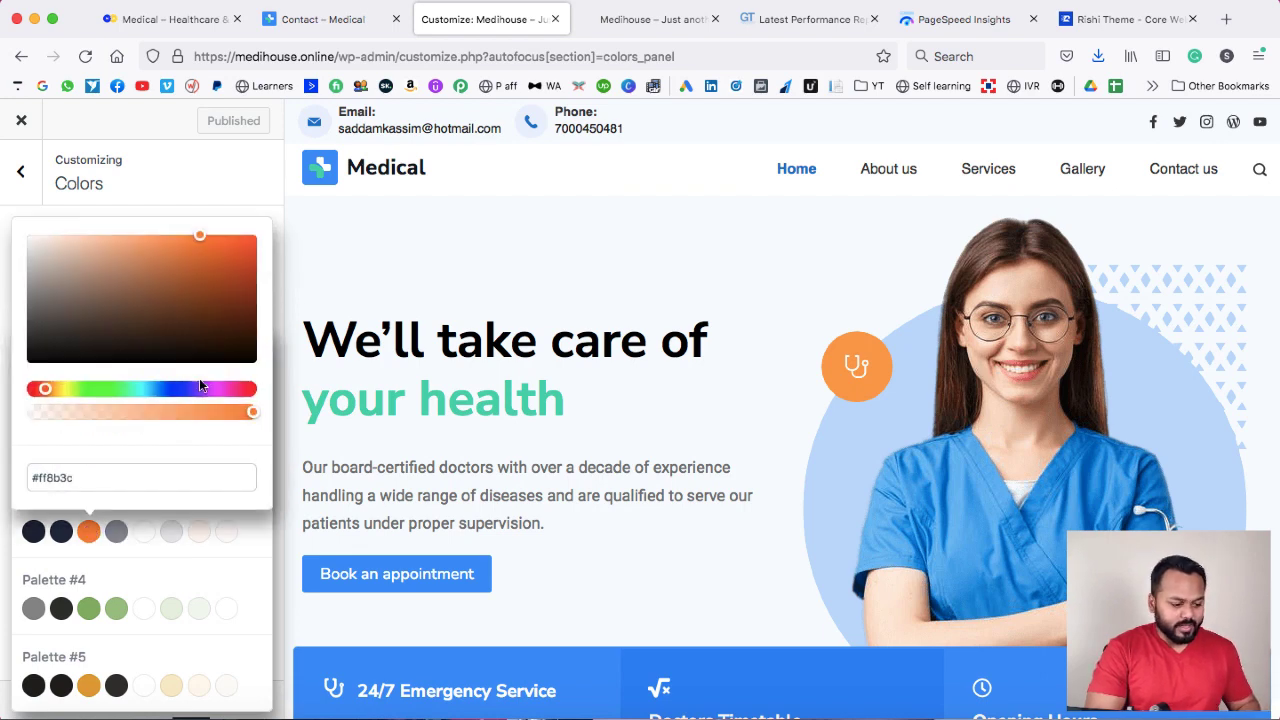
pyautogui.click(193, 216)
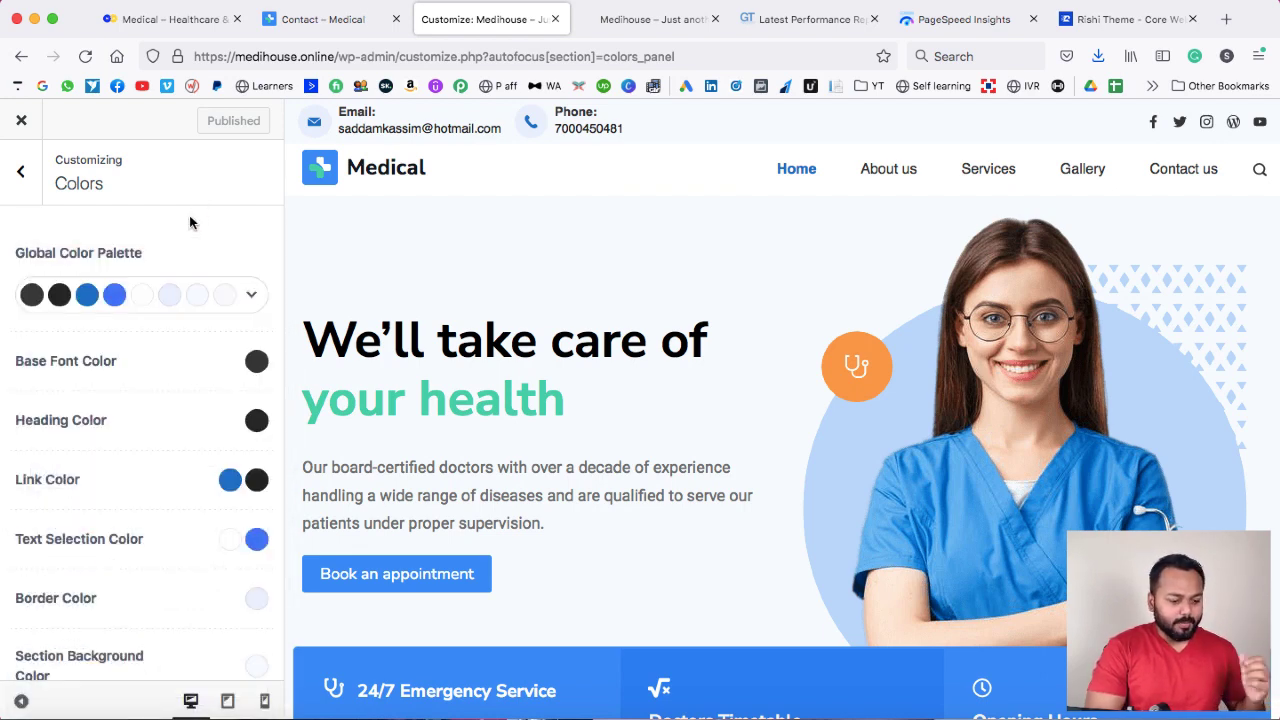
pyautogui.scroll(-3, 171, 486)
pyautogui.scroll(3, 171, 486)
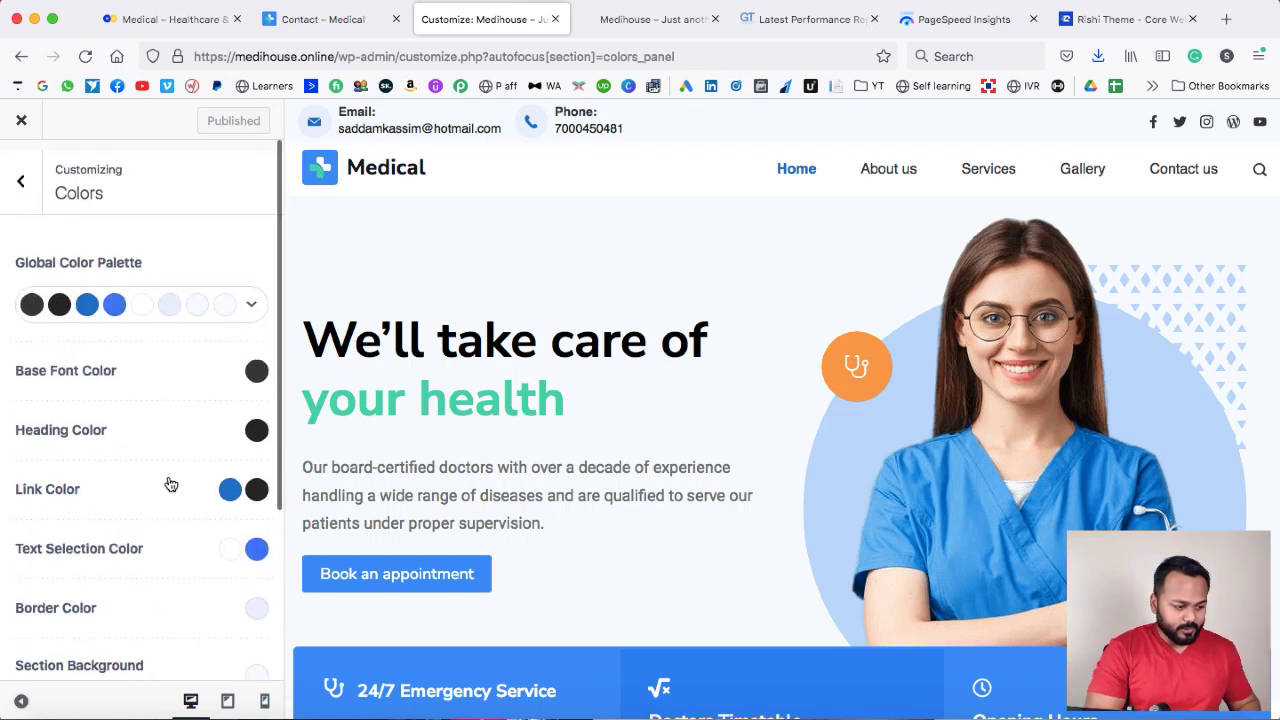
pyautogui.click(21, 176)
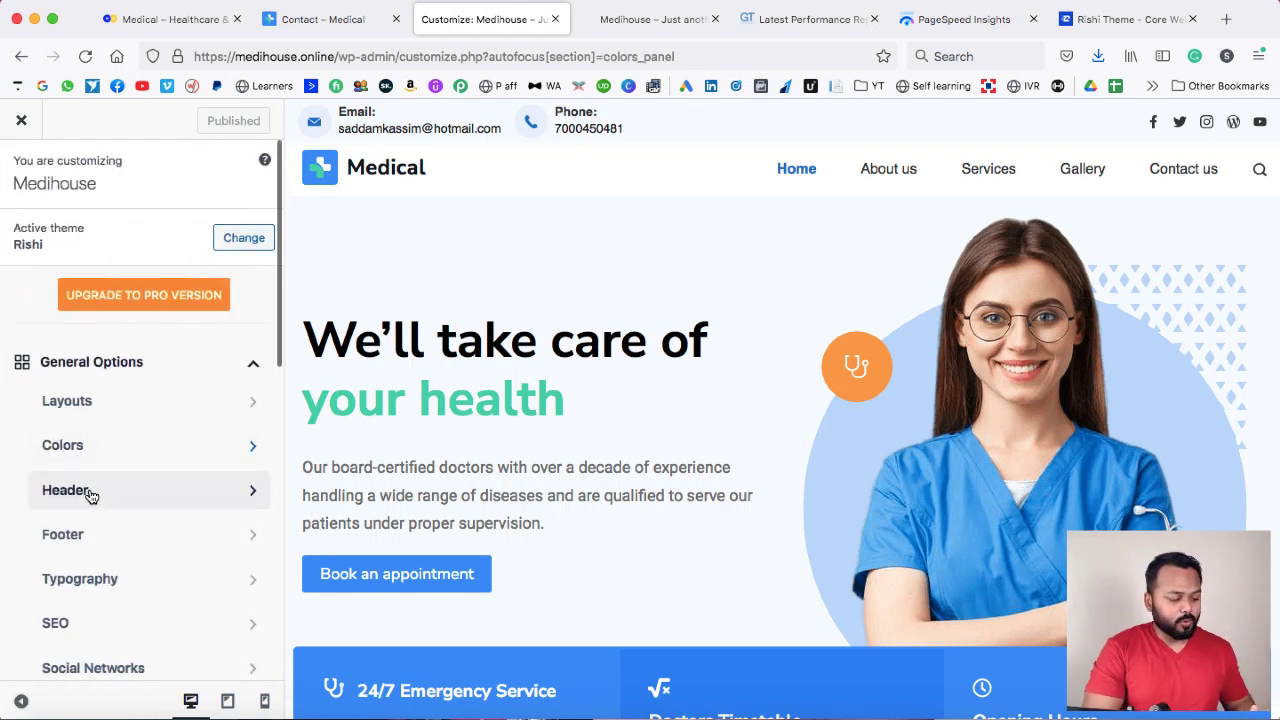
pyautogui.click(88, 492)
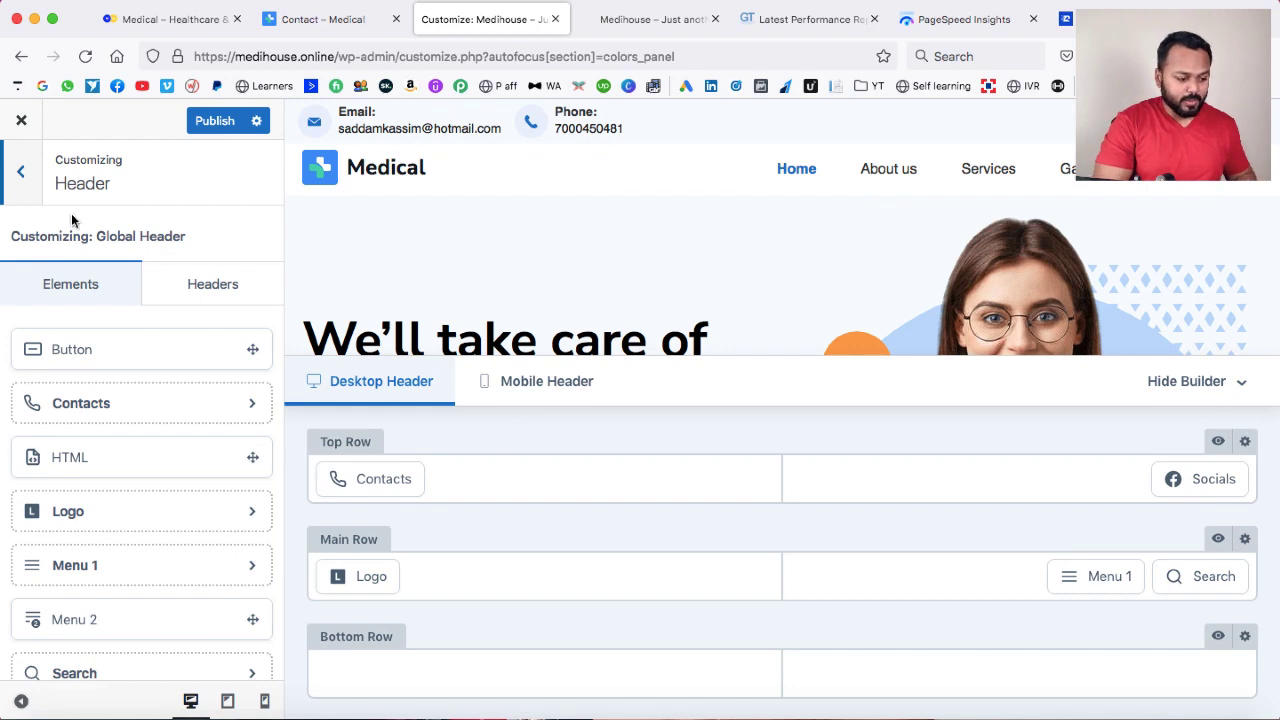
# - Leave Header and view the Footer builder's Socials, Widget 1, Widget 2, Contacts and Copyright rows
pyautogui.click(27, 176)
pyautogui.scroll(-1, 100, 460)
pyautogui.click(90, 468)
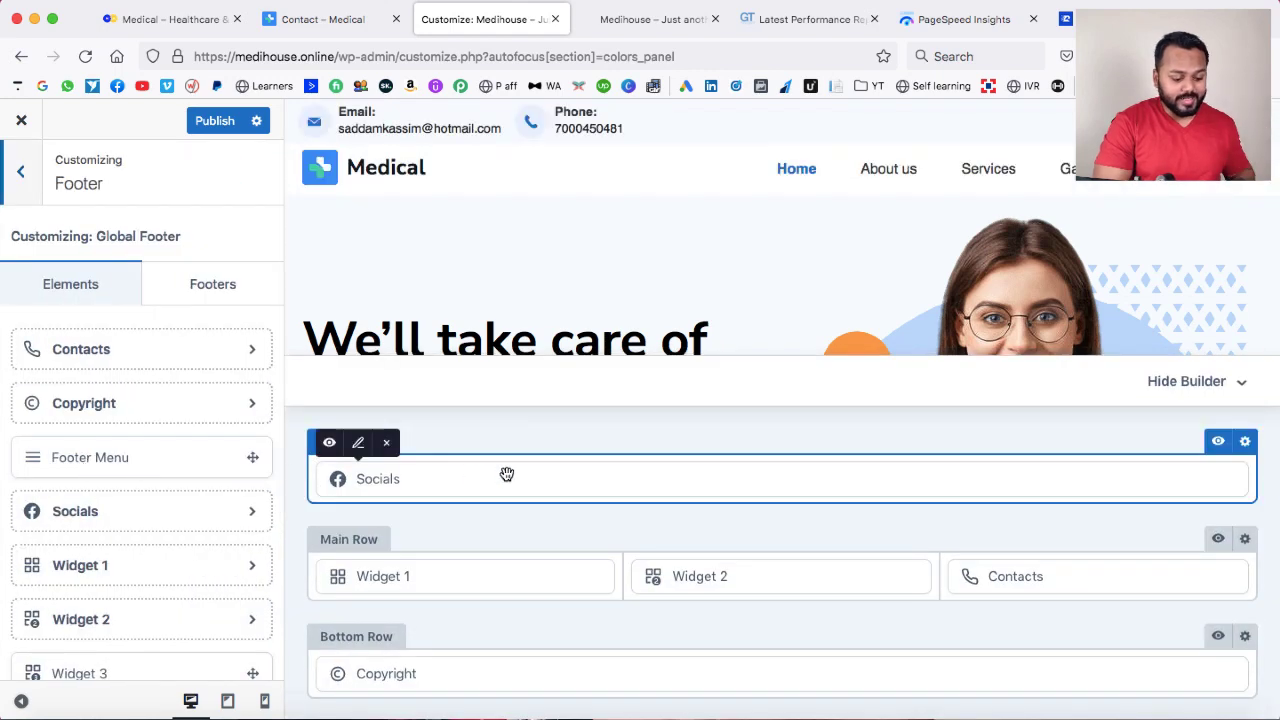
pyautogui.scroll(-3, 157, 409)
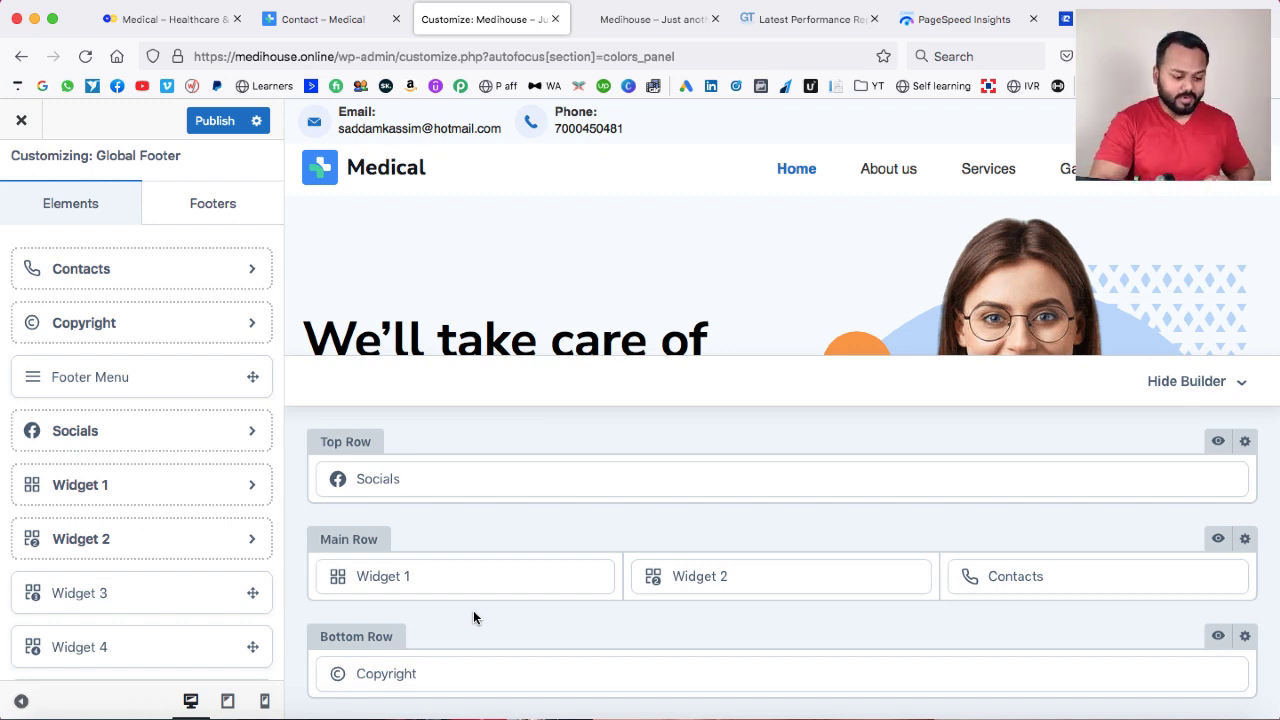
pyautogui.scroll(3, 206, 457)
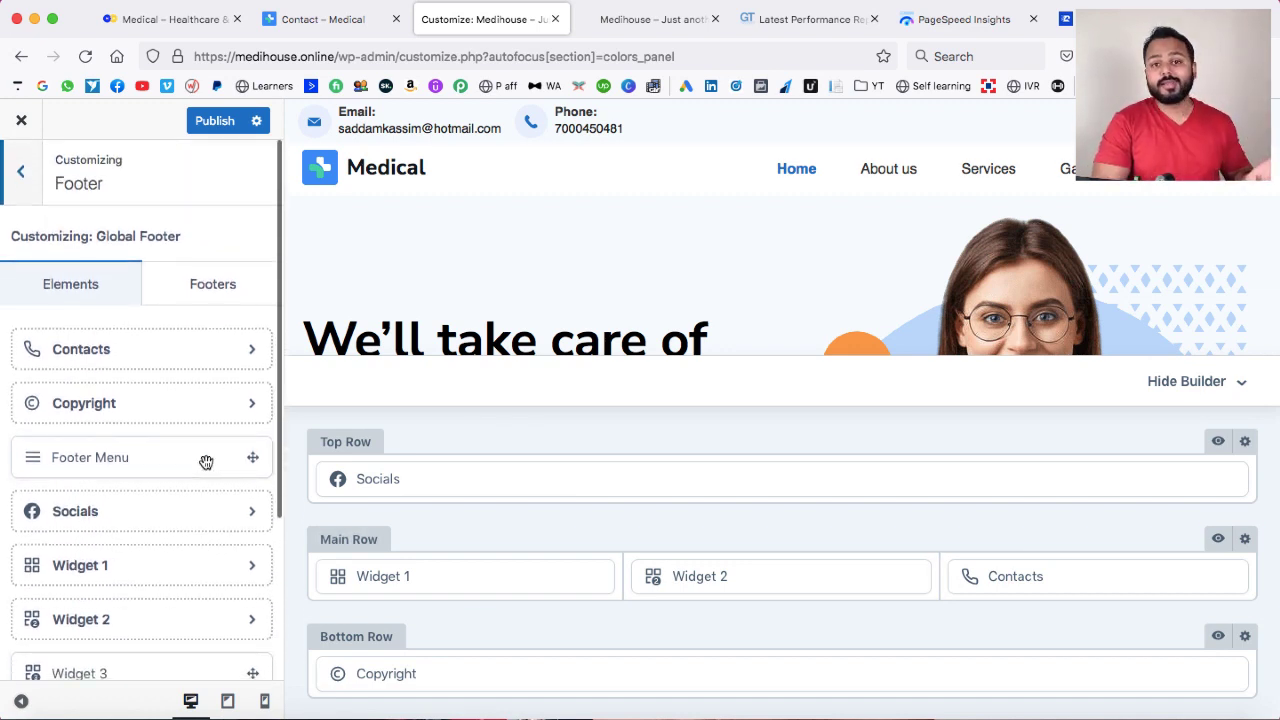
# - Review Typography: System Stack 18px base font and H1–H6 sizes from 40px down to 18px
pyautogui.click(24, 176)
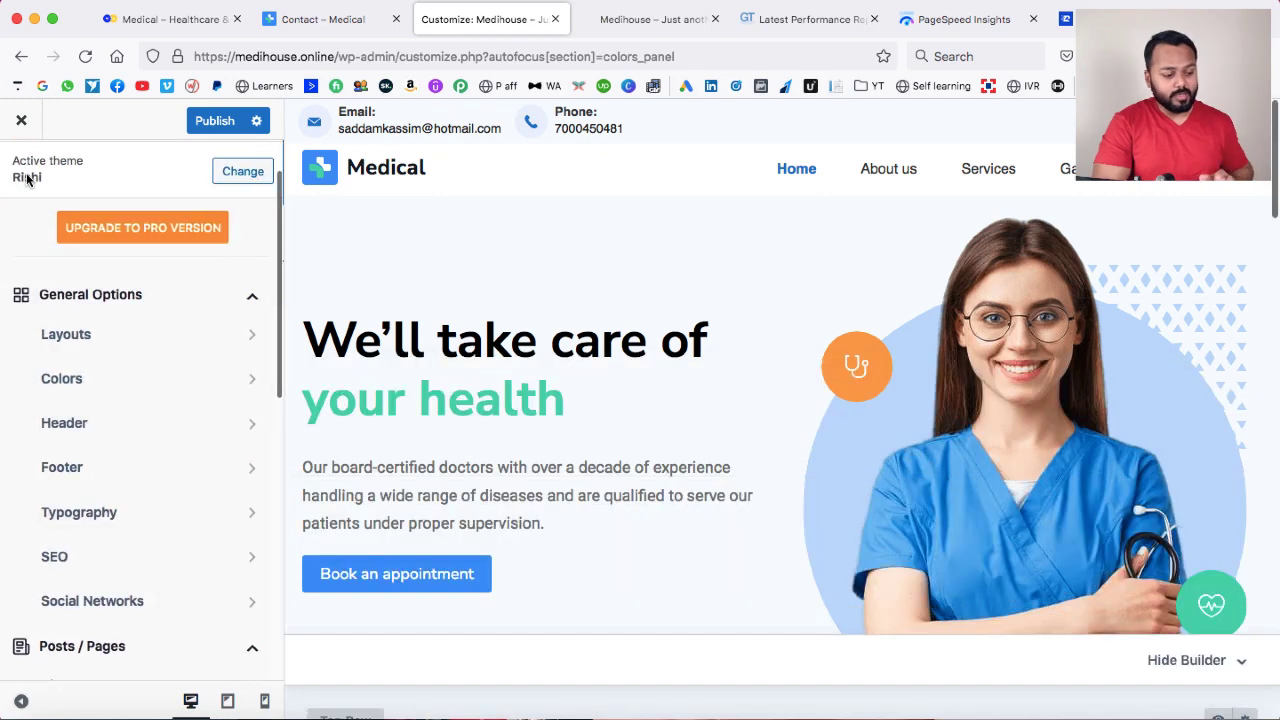
pyautogui.scroll(-4, 208, 505)
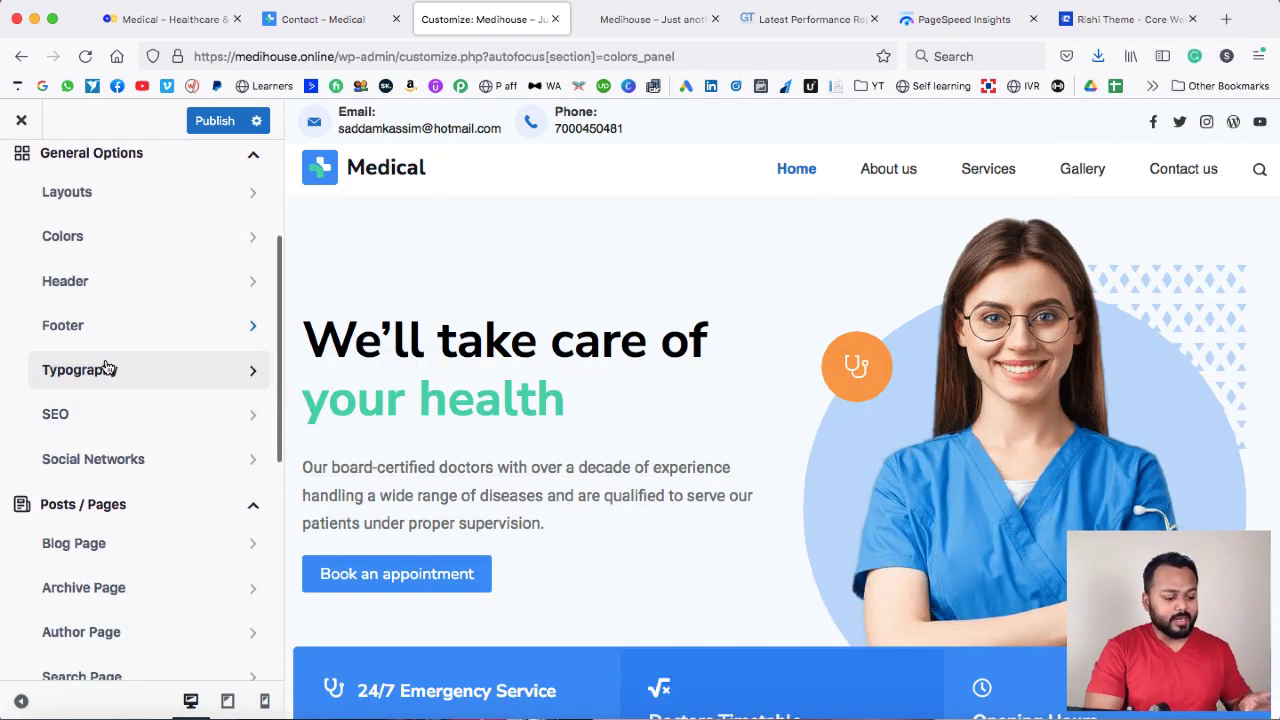
pyautogui.click(147, 369)
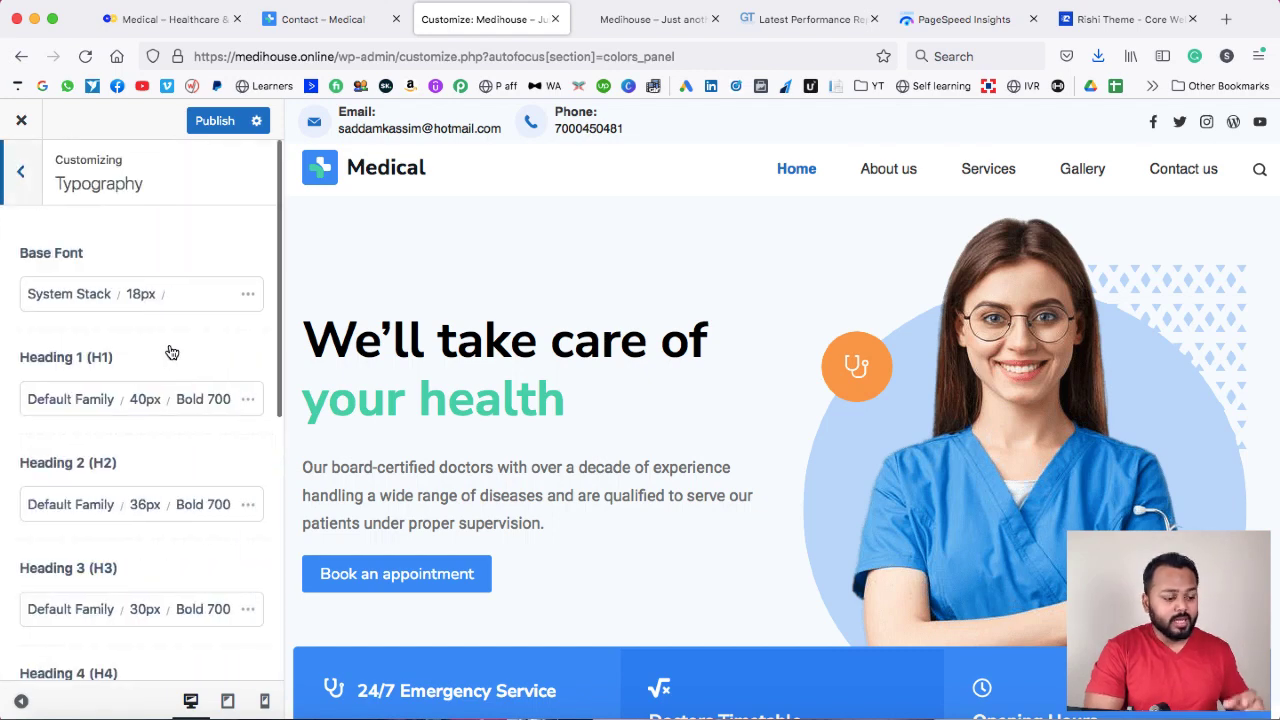
pyautogui.scroll(-1, 170, 353)
pyautogui.scroll(-10, 170, 352)
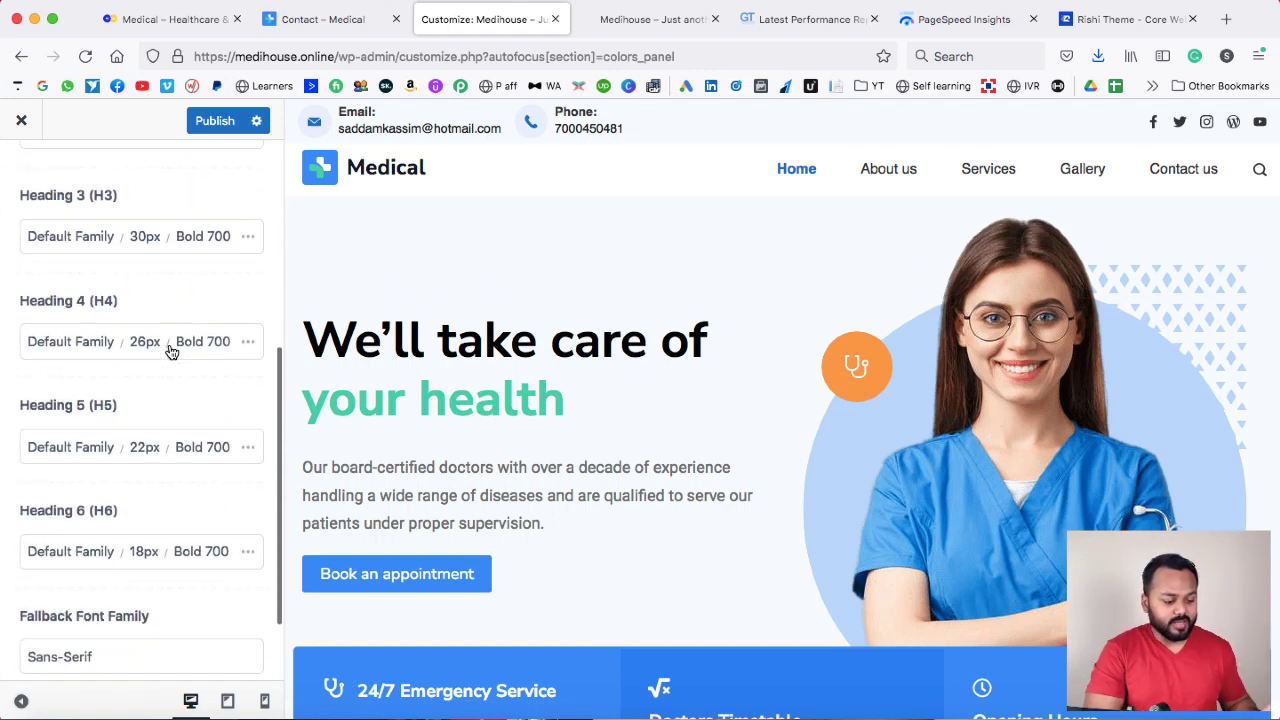
pyautogui.scroll(10, 170, 350)
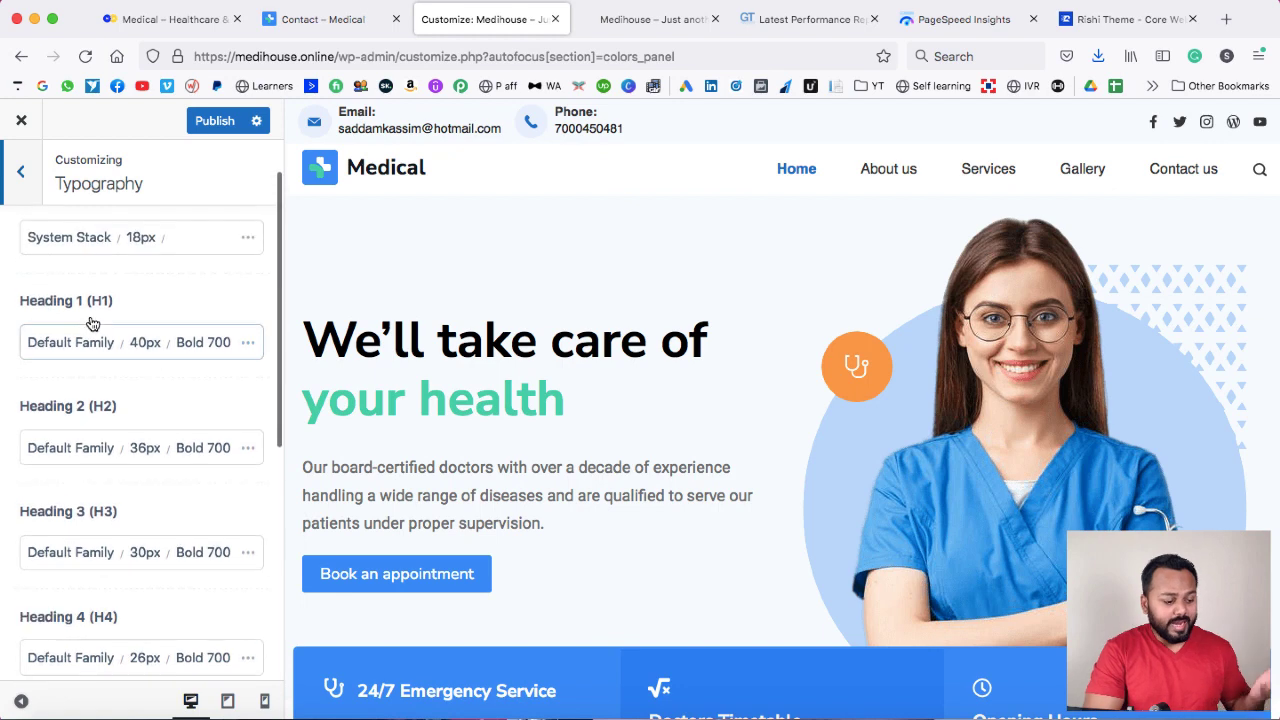
pyautogui.scroll(2, 176, 360)
pyautogui.scroll(-9, 176, 375)
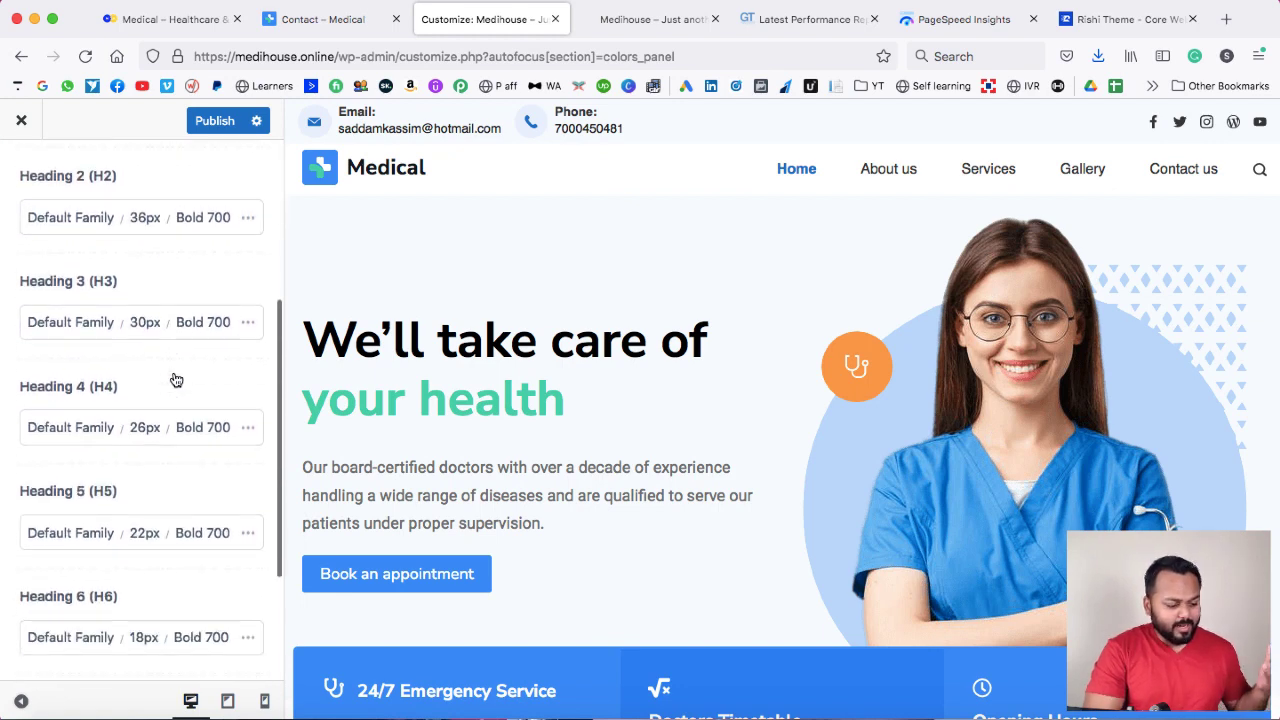
pyautogui.scroll(10, 174, 377)
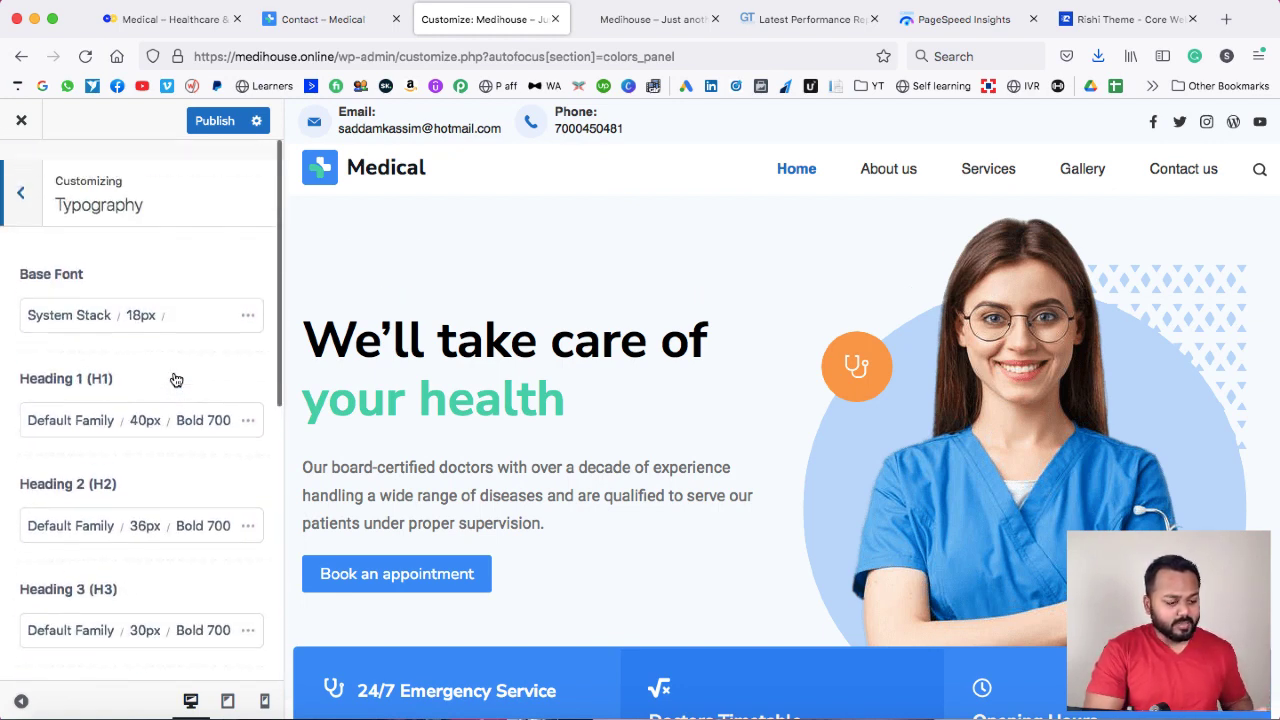
pyautogui.click(20, 172)
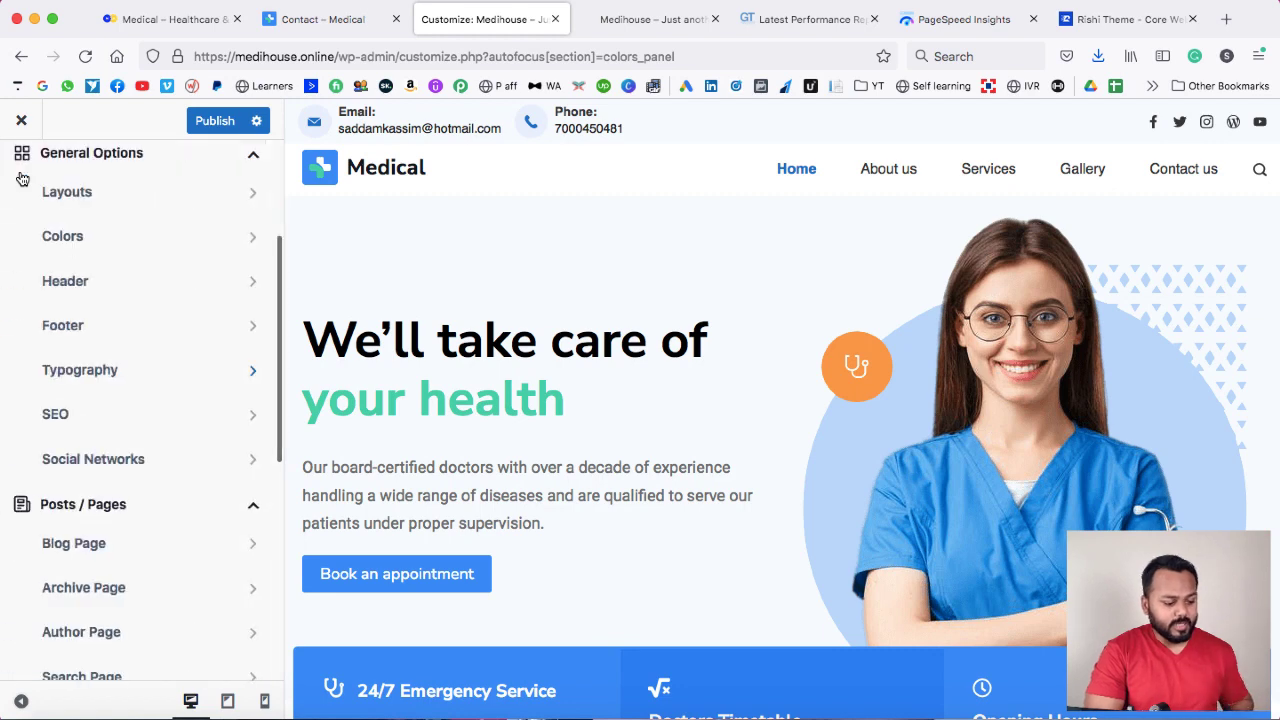
# - Look over the SEO breadcrumb settings and return to the main Customizer options
pyautogui.click(118, 418)
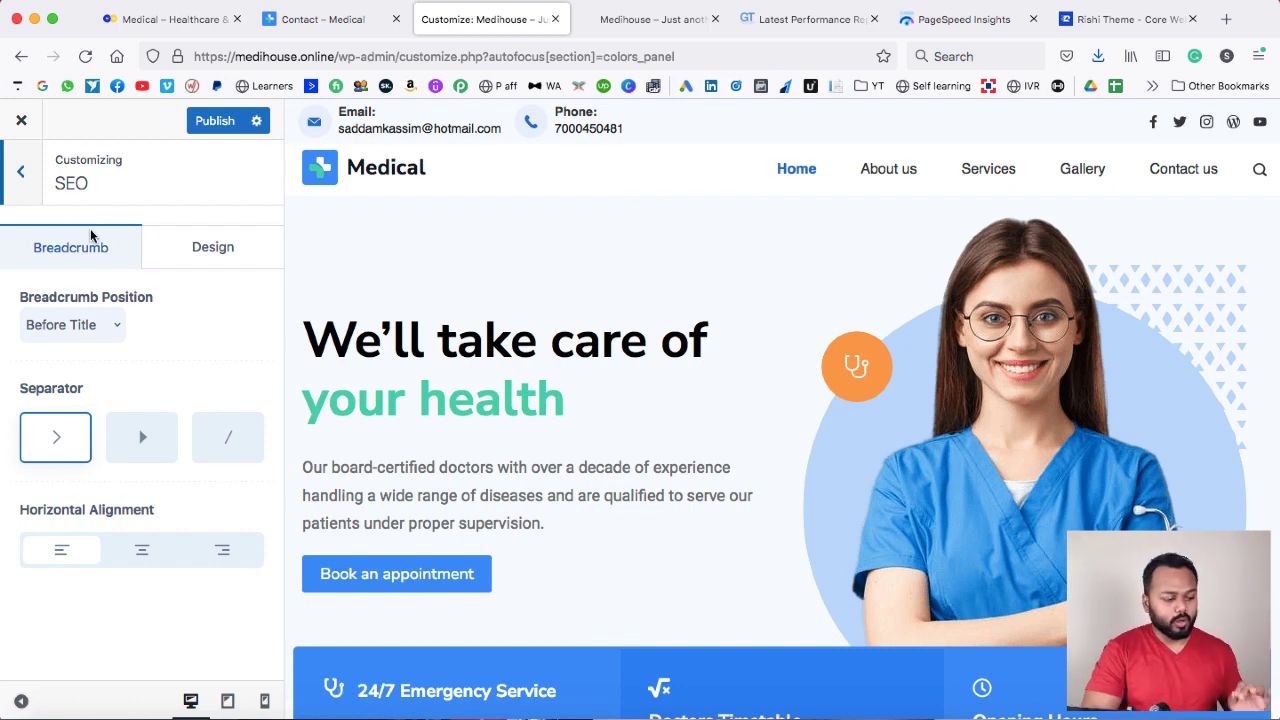
pyautogui.click(30, 182)
pyautogui.scroll(-5, 163, 466)
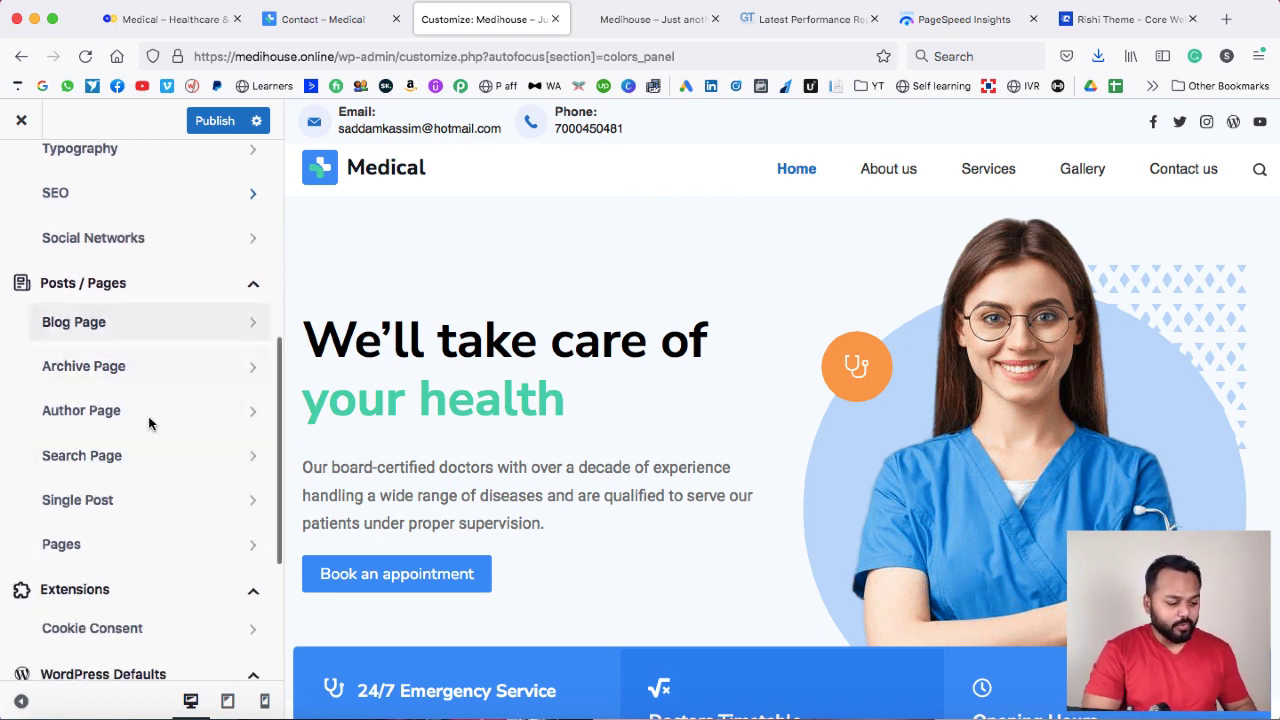
pyautogui.scroll(-1, 137, 491)
# - Check the Blog Page settings showing Classic Layout, then scroll the list to Extensions
pyautogui.click(133, 292)
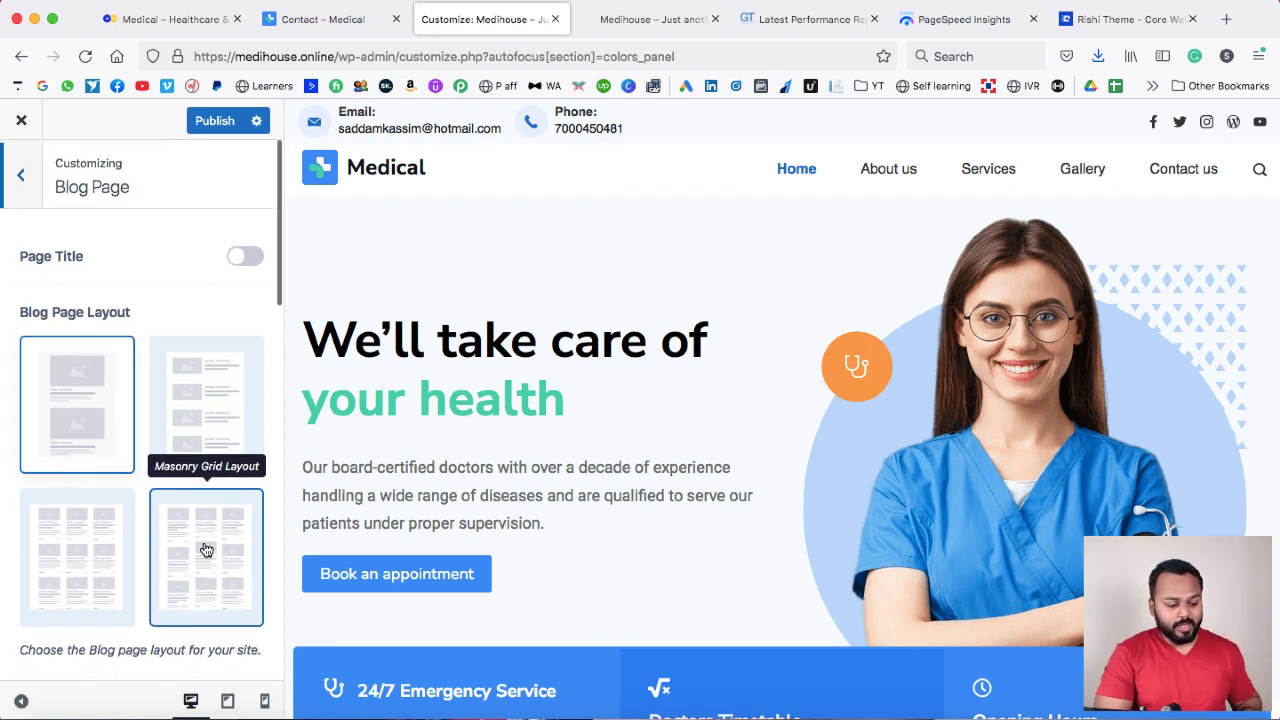
pyautogui.click(24, 172)
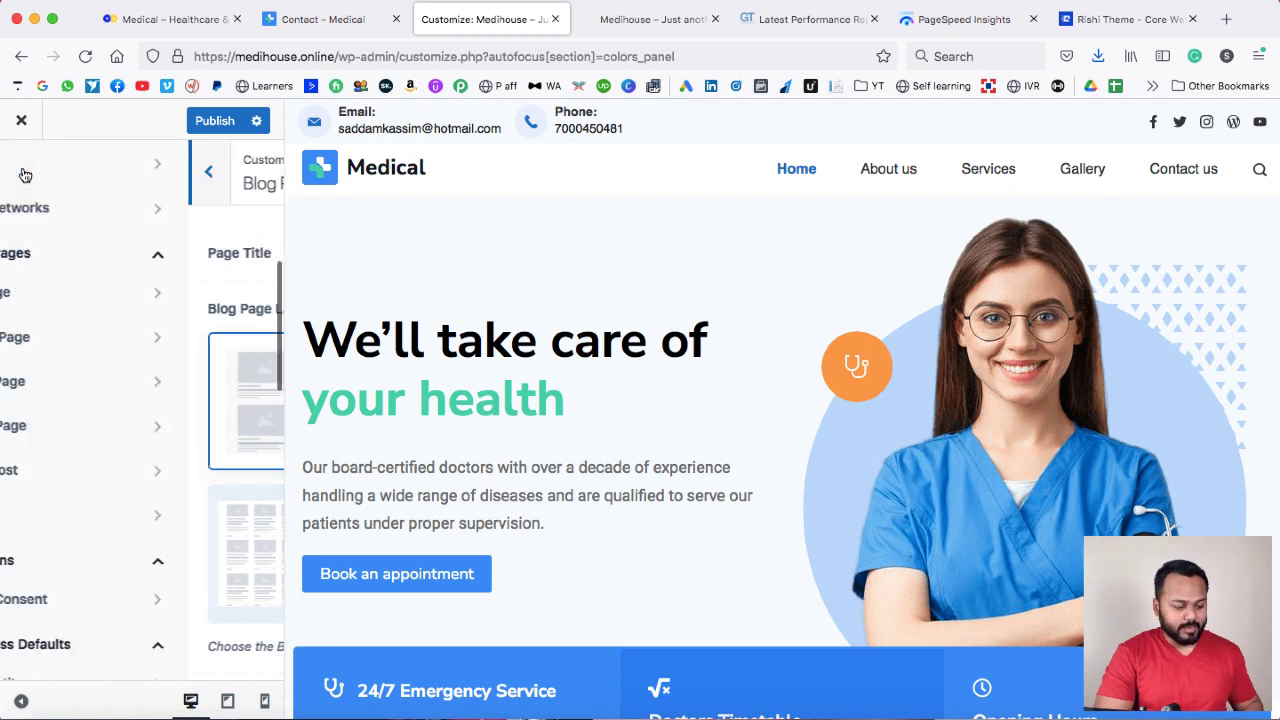
pyautogui.scroll(-3, 109, 506)
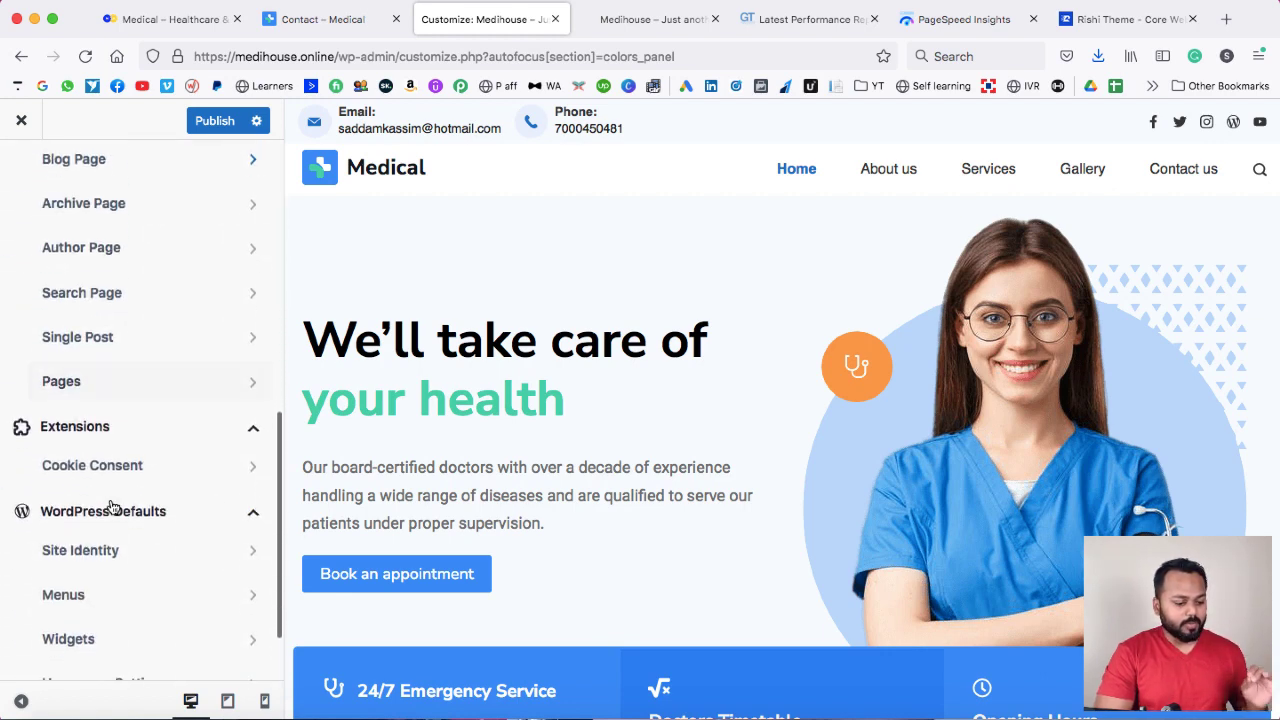
pyautogui.click(122, 468)
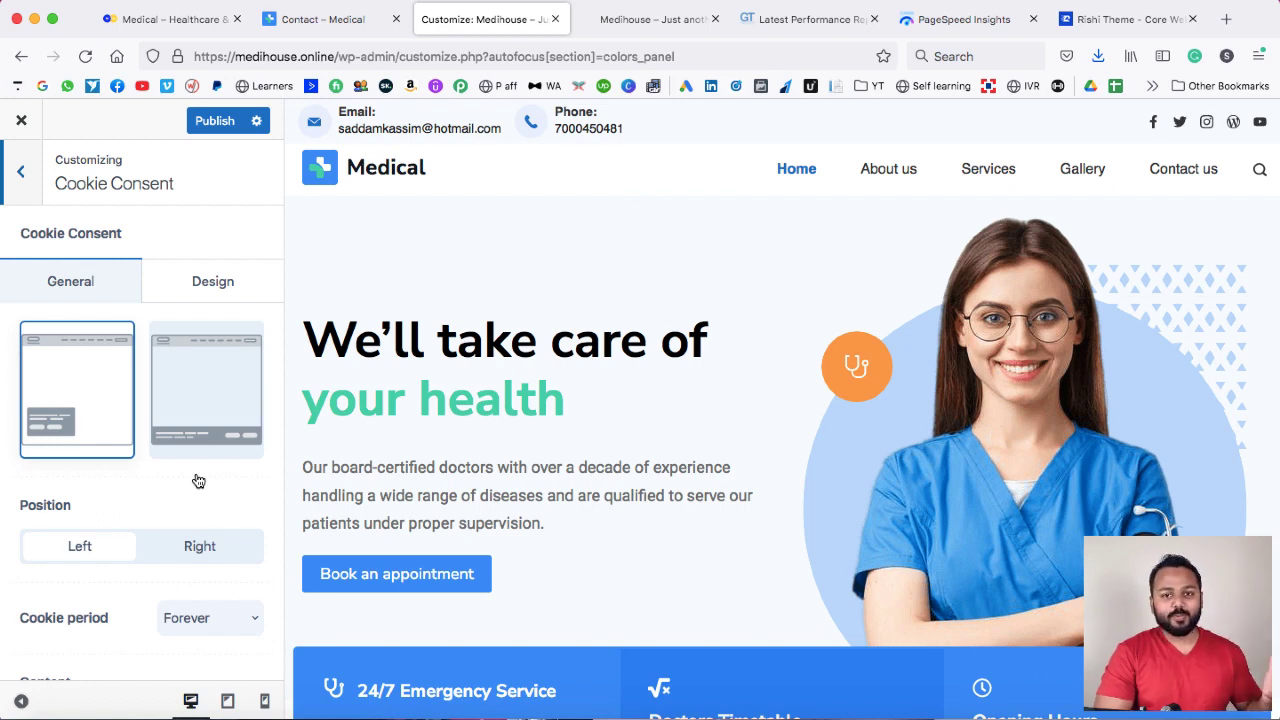
pyautogui.scroll(-2, 197, 480)
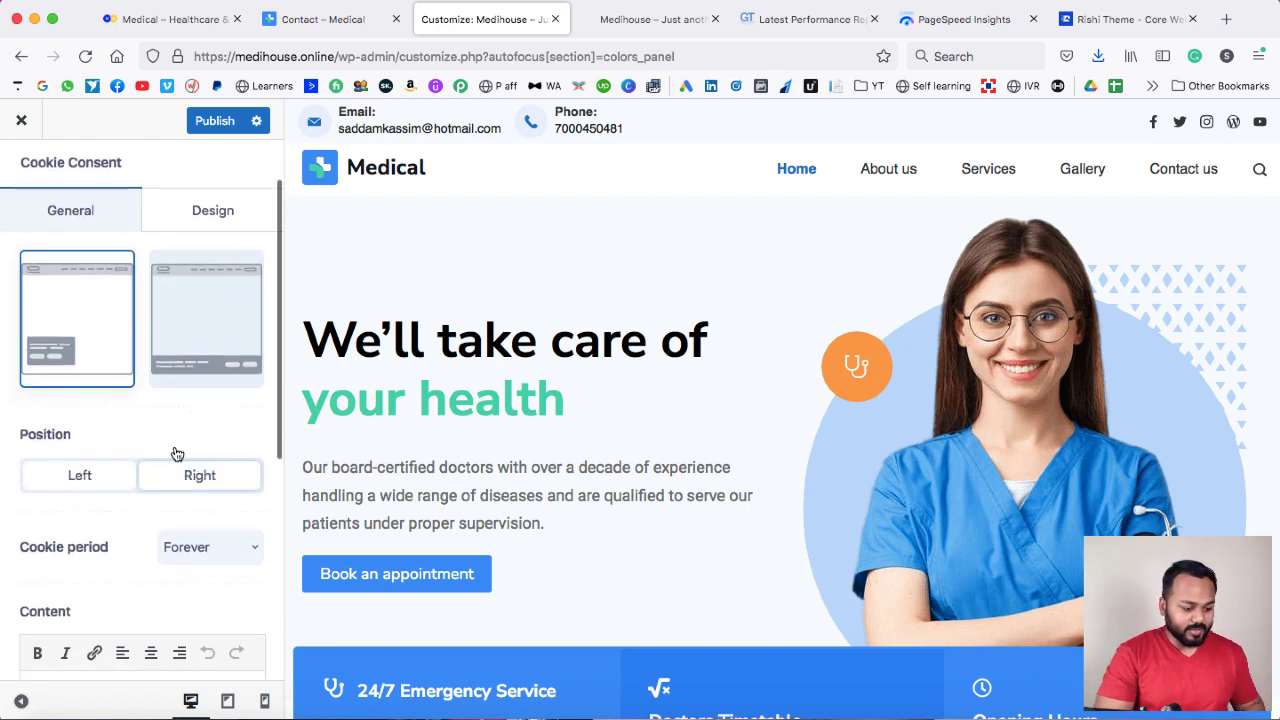
pyautogui.click(187, 328)
pyautogui.click(77, 318)
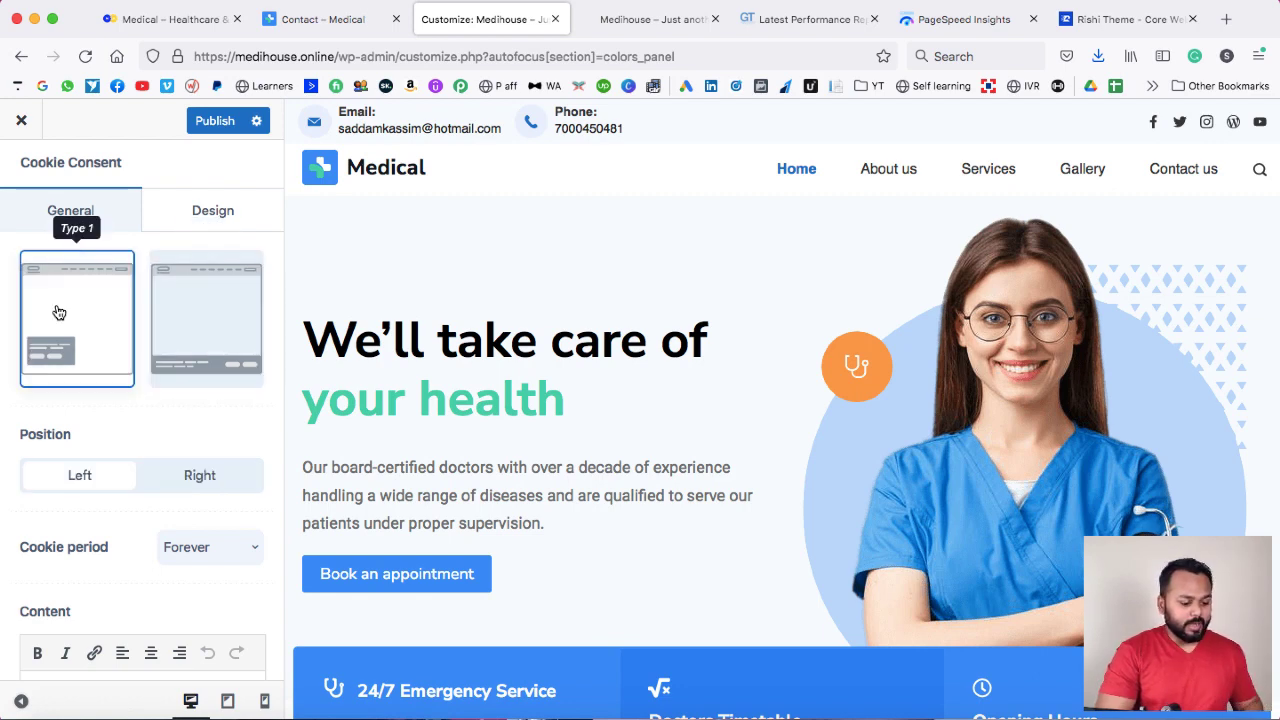
pyautogui.scroll(-5, 110, 528)
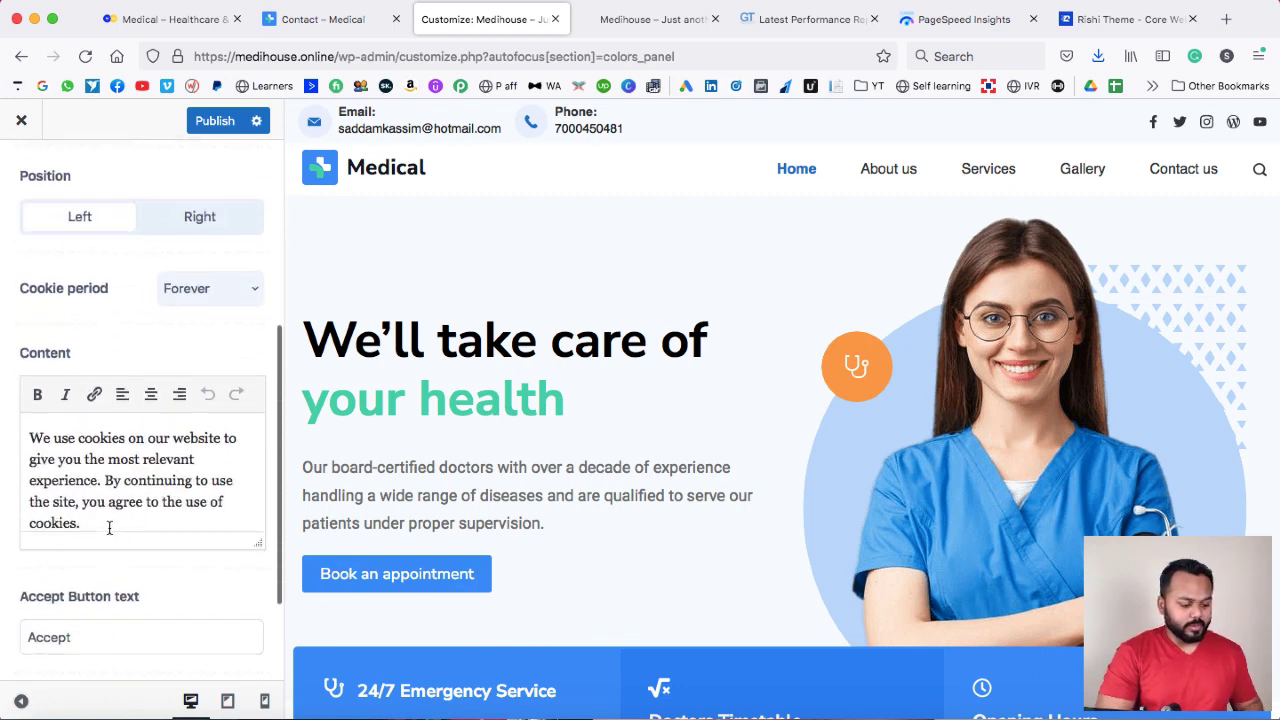
pyautogui.click(110, 482)
pyautogui.scroll(-1, 68, 432)
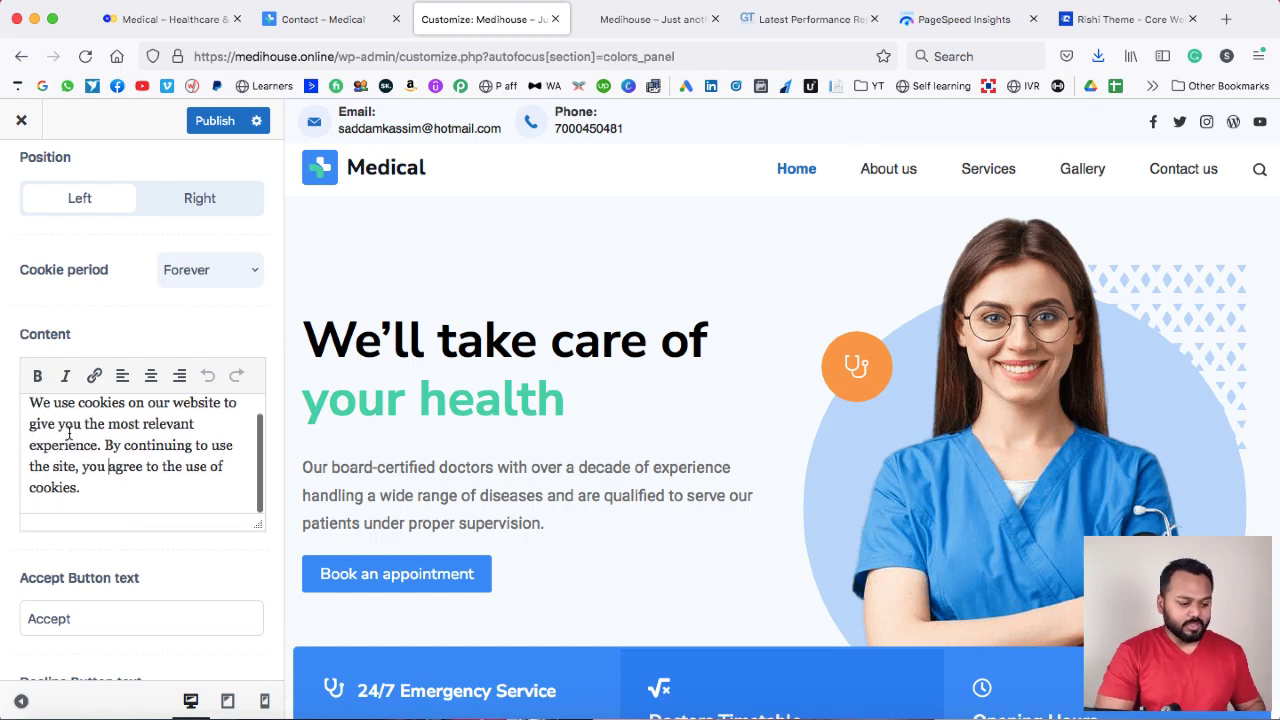
pyautogui.scroll(8, 60, 255)
pyautogui.click(24, 207)
pyautogui.scroll(-3, 117, 449)
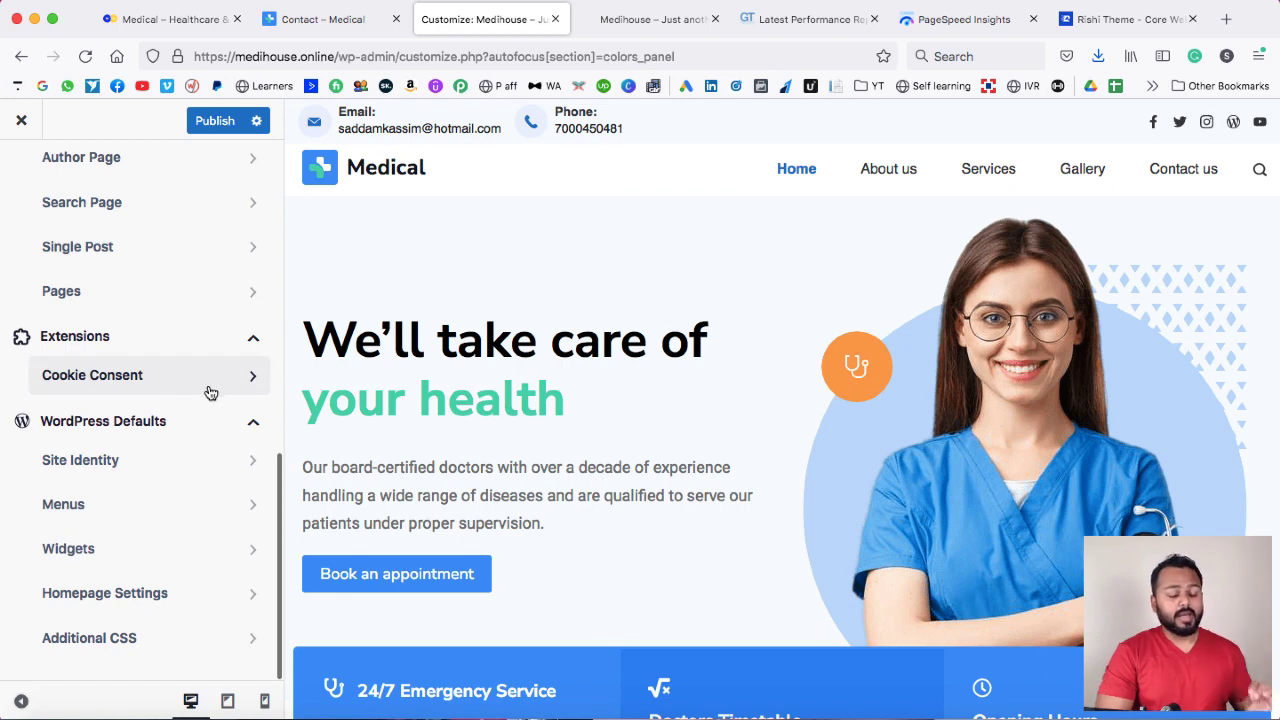
pyautogui.scroll(15, 210, 392)
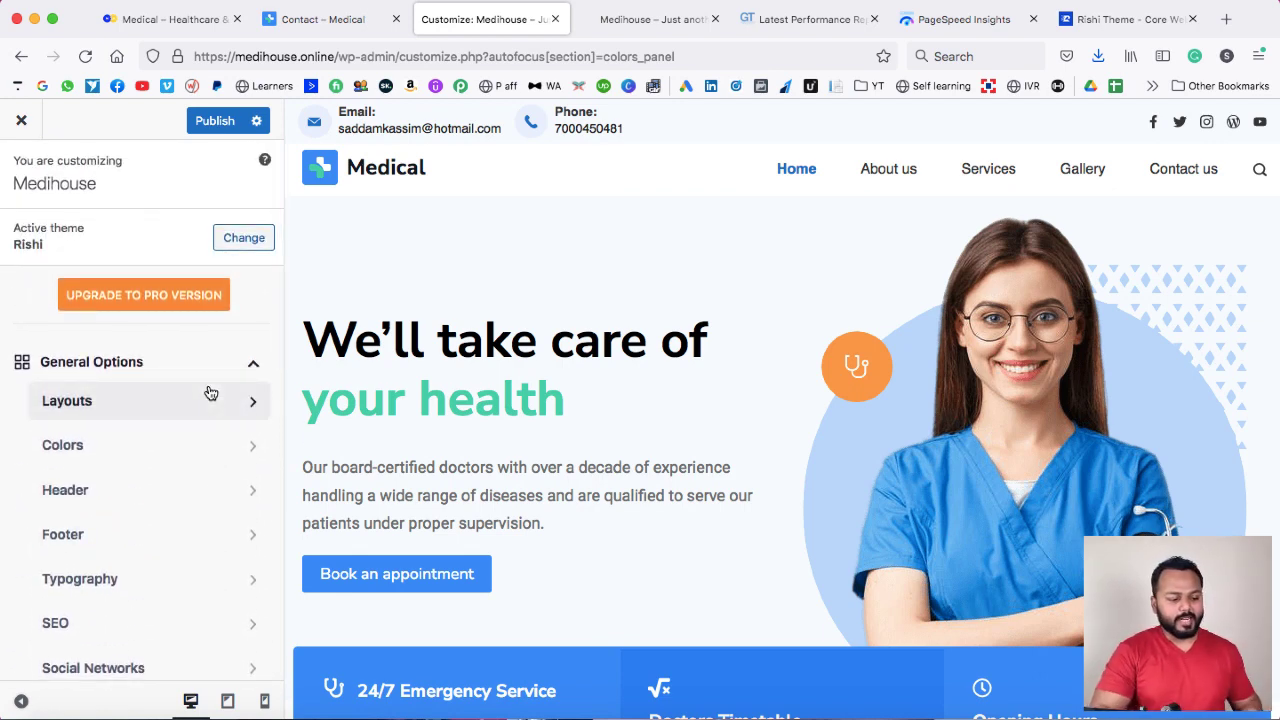
# - Switch to the live Medihouse homepage and scroll through its services and doctors sections
pyautogui.click(357, 22)
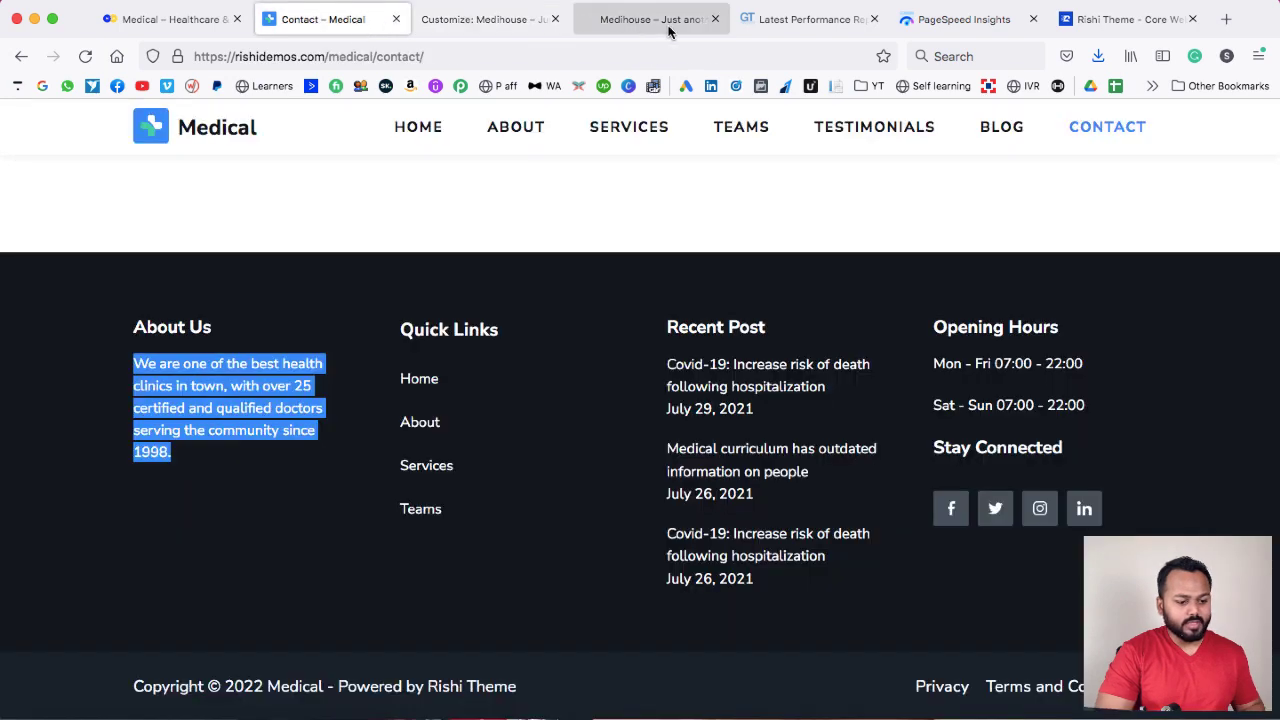
pyautogui.click(663, 24)
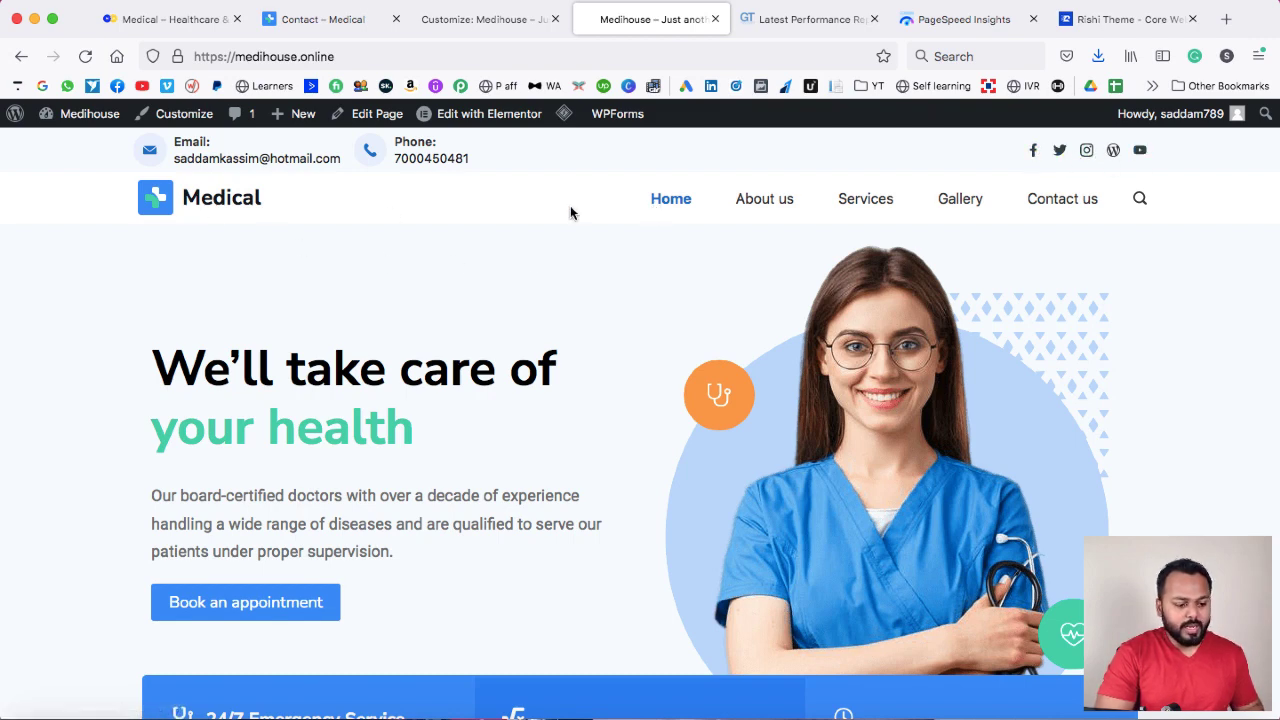
pyautogui.scroll(-2, 570, 210)
pyautogui.scroll(-3, 571, 210)
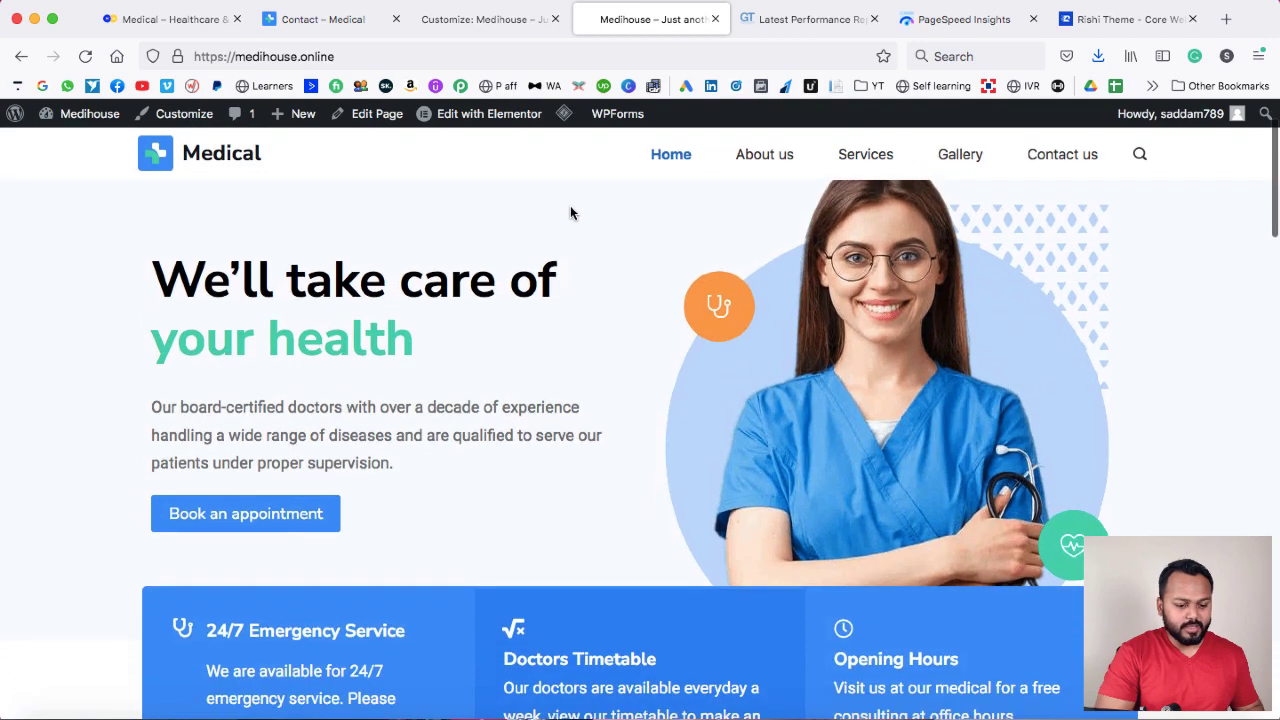
pyautogui.scroll(5, 571, 211)
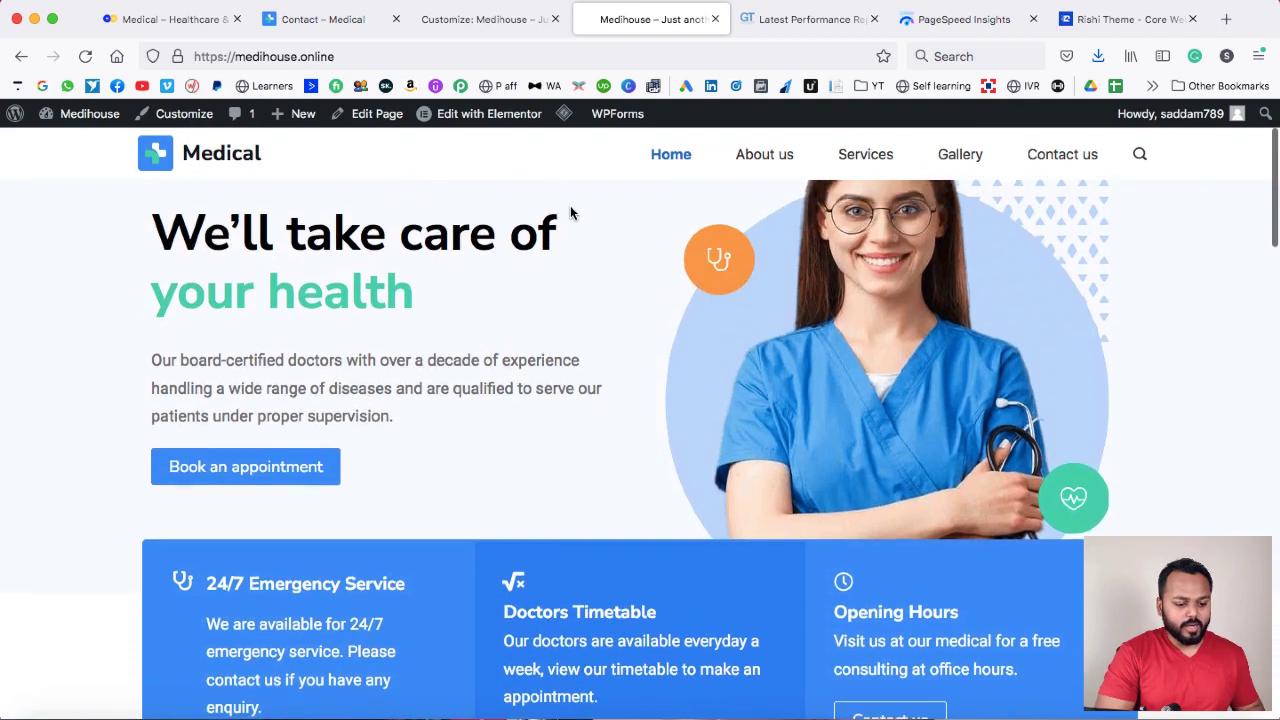
pyautogui.scroll(-2, 570, 205)
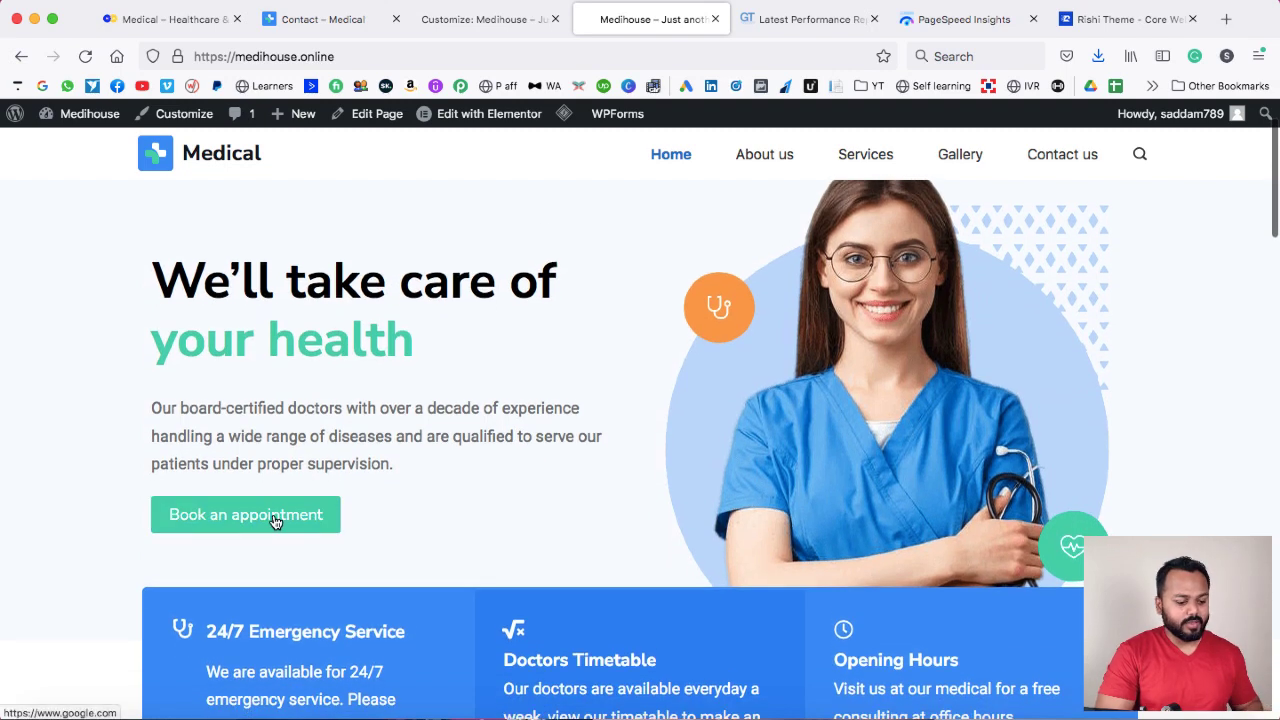
pyautogui.scroll(-6, 743, 401)
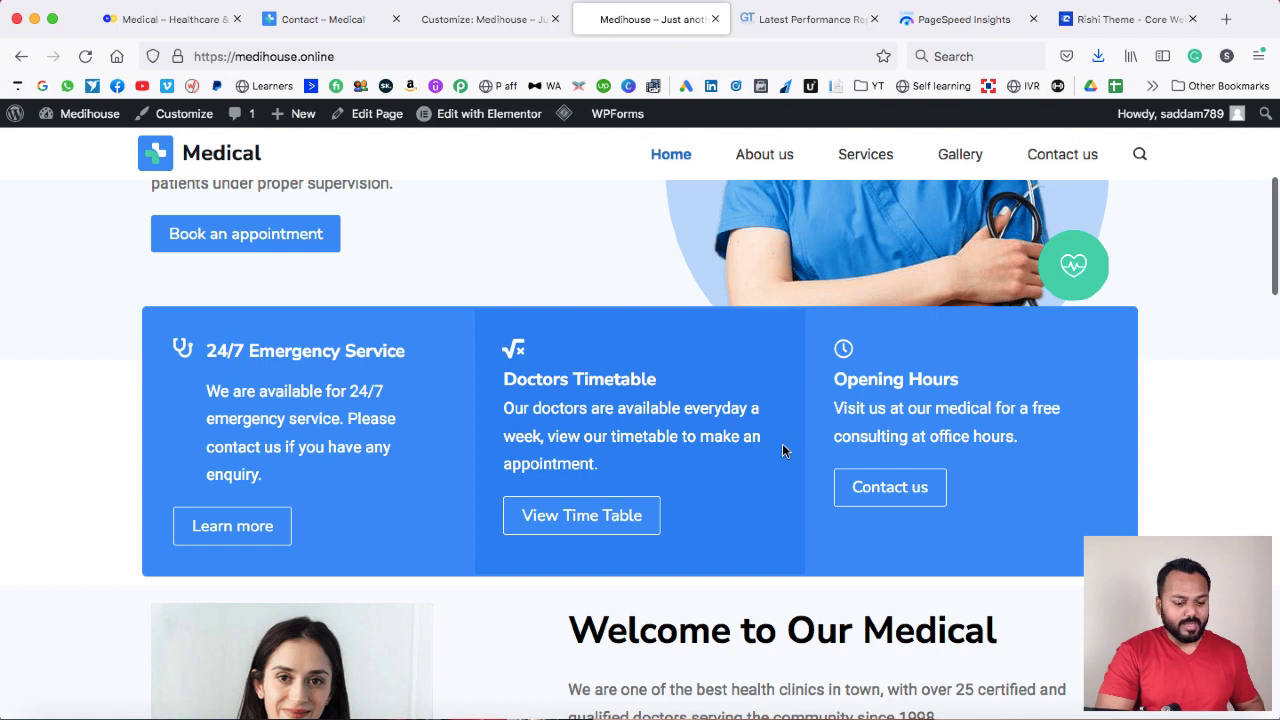
pyautogui.scroll(-1, 780, 447)
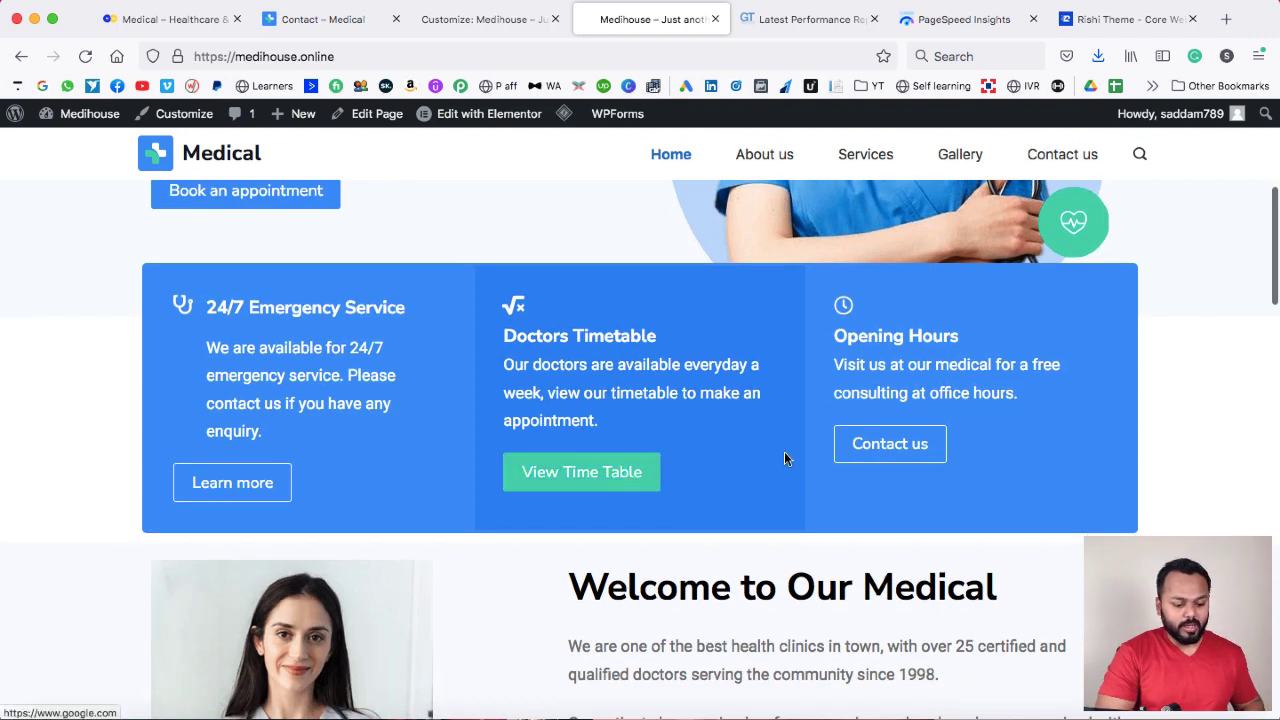
pyautogui.scroll(-10, 726, 465)
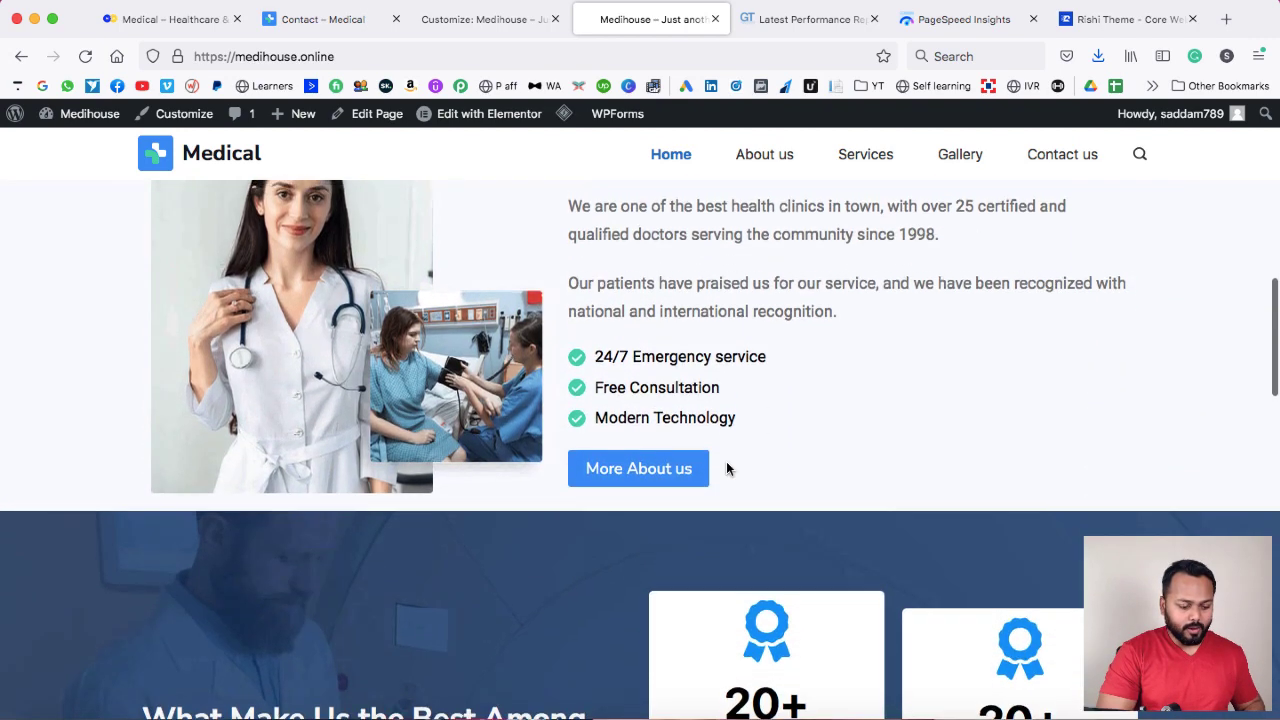
pyautogui.scroll(3, 727, 469)
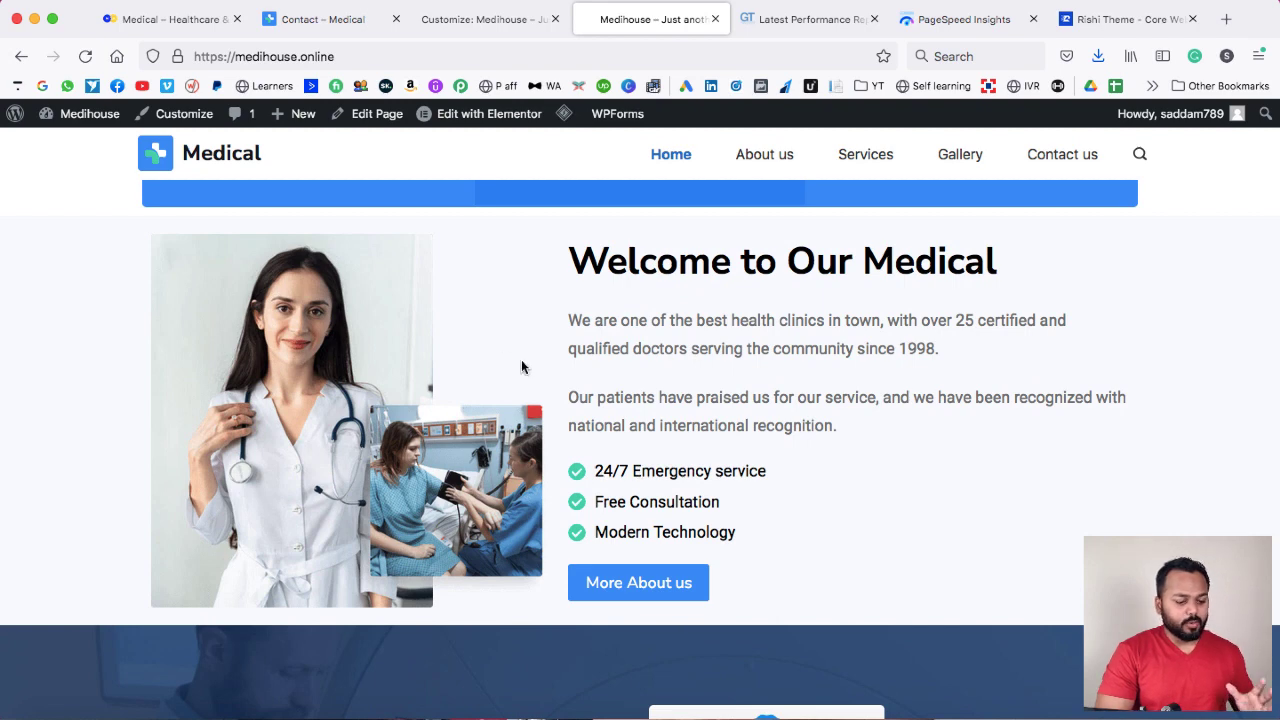
pyautogui.scroll(-9, 676, 484)
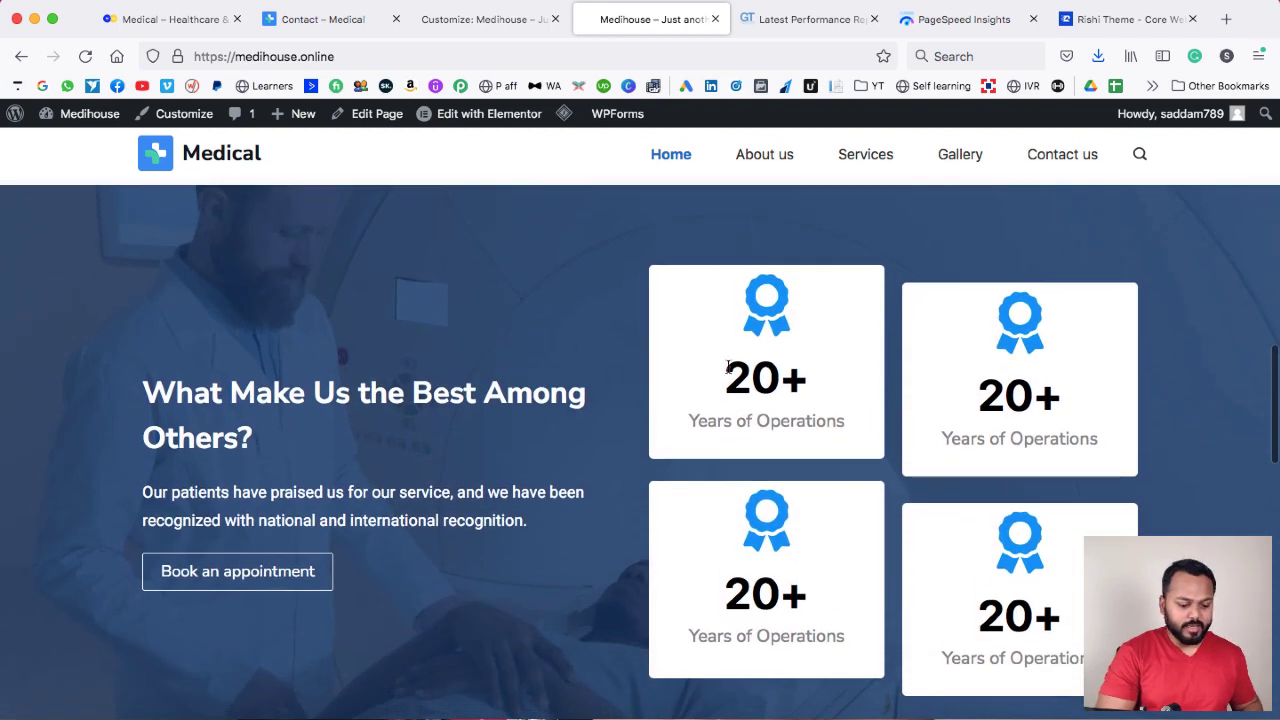
# - Reload the homepage and scroll down to the footer quick links and back up
pyautogui.click(85, 57)
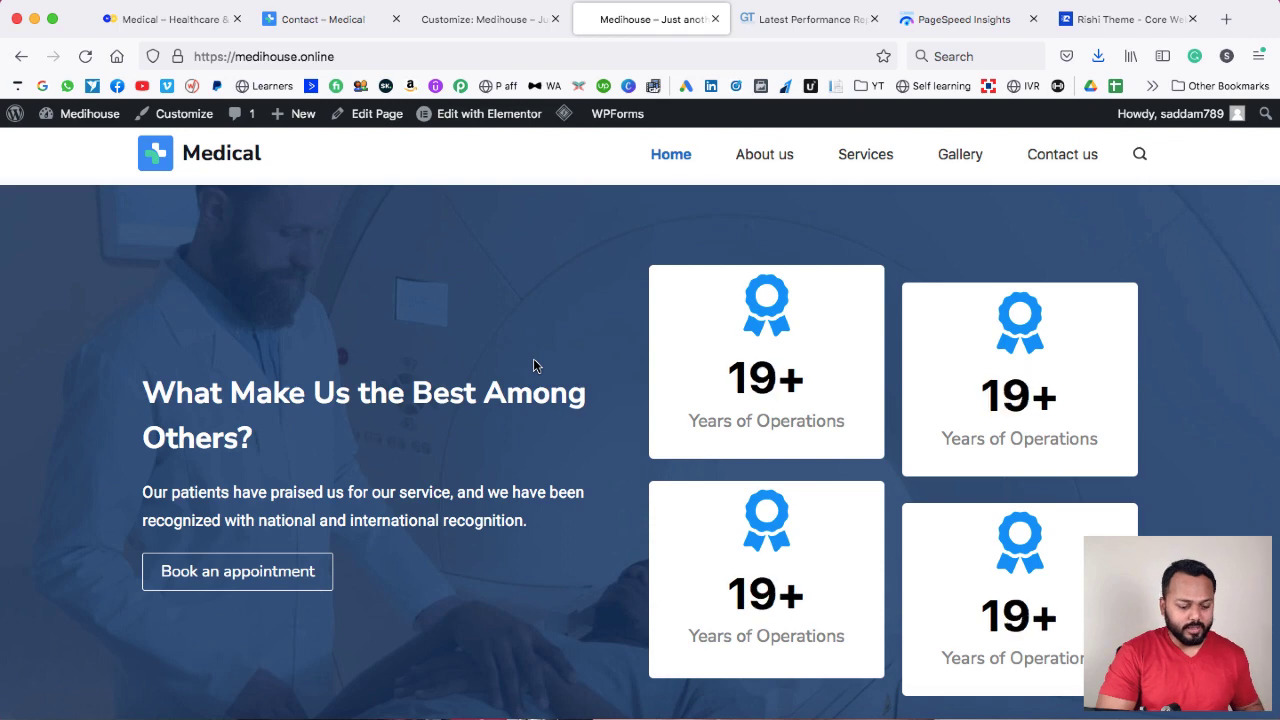
pyautogui.scroll(-3, 533, 366)
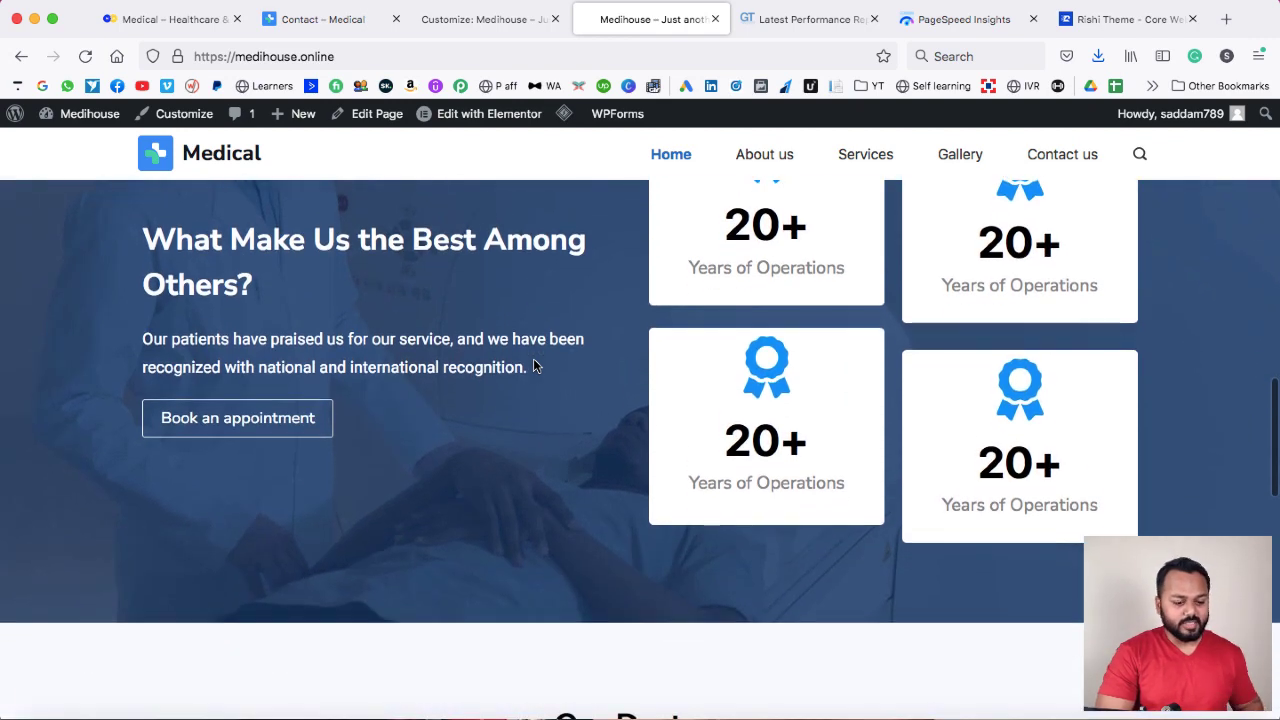
pyautogui.scroll(-10, 533, 366)
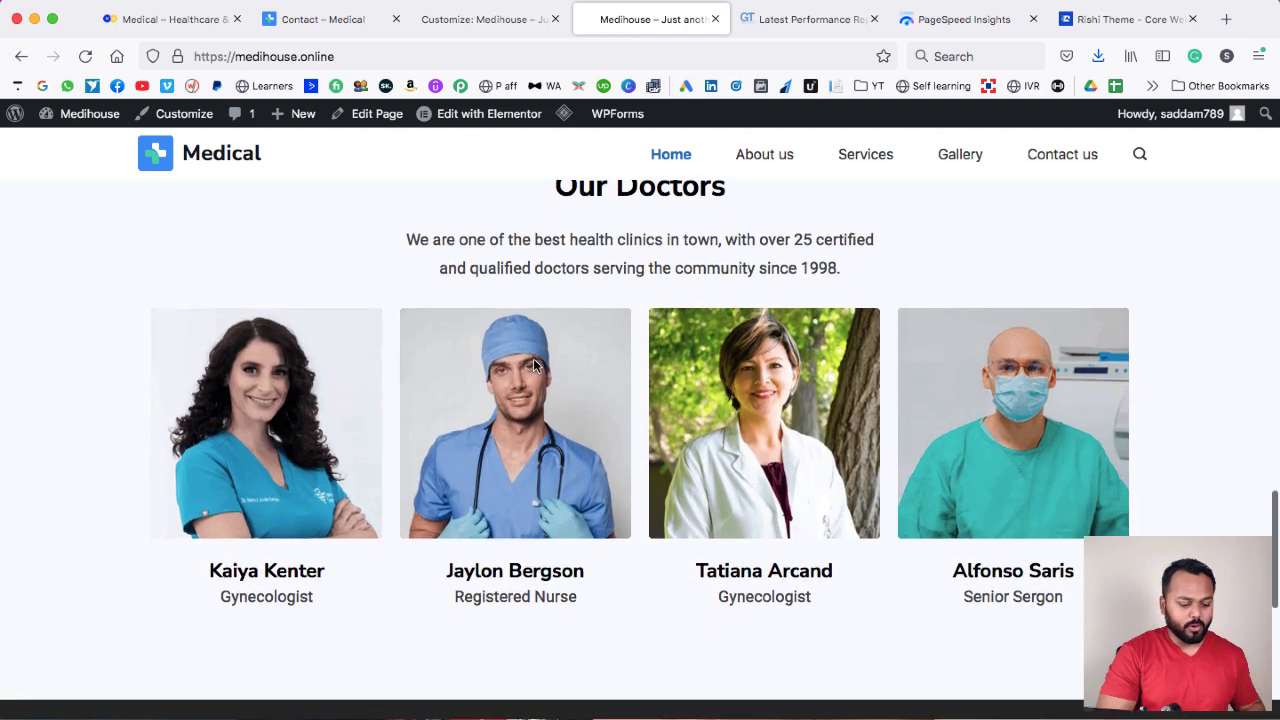
pyautogui.scroll(-7, 533, 366)
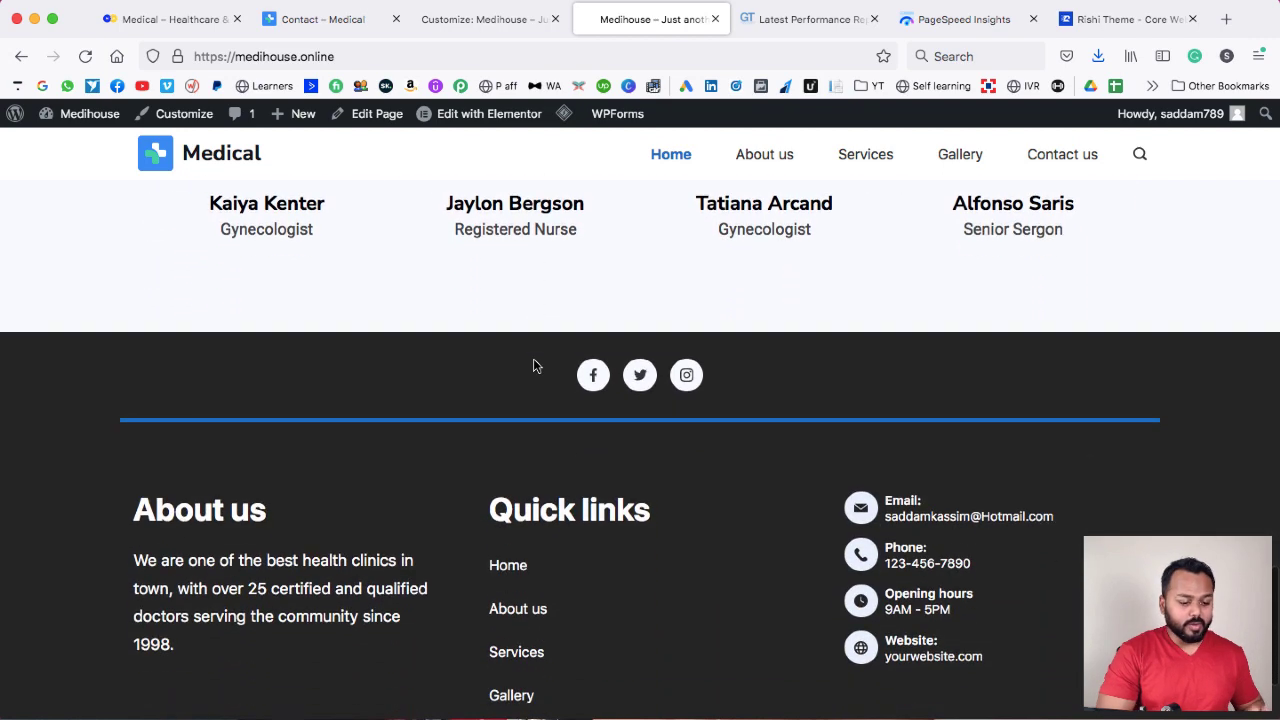
pyautogui.scroll(-3, 533, 366)
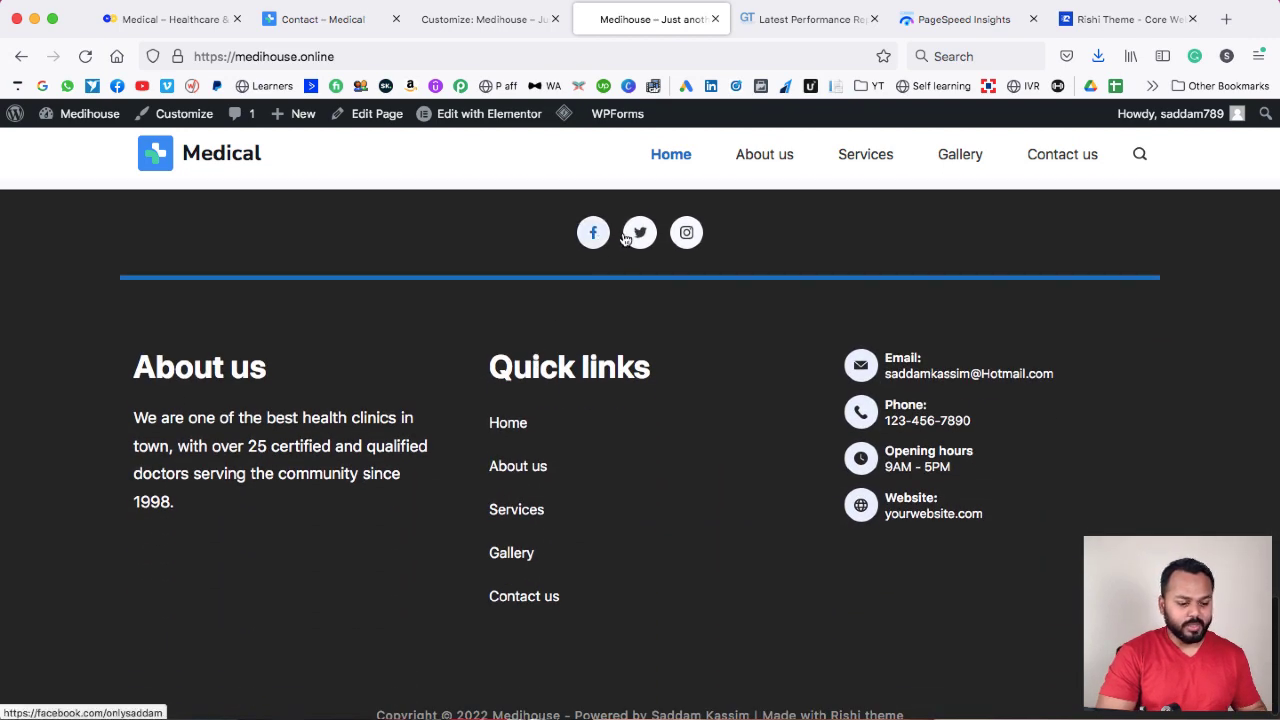
pyautogui.scroll(-1, 694, 437)
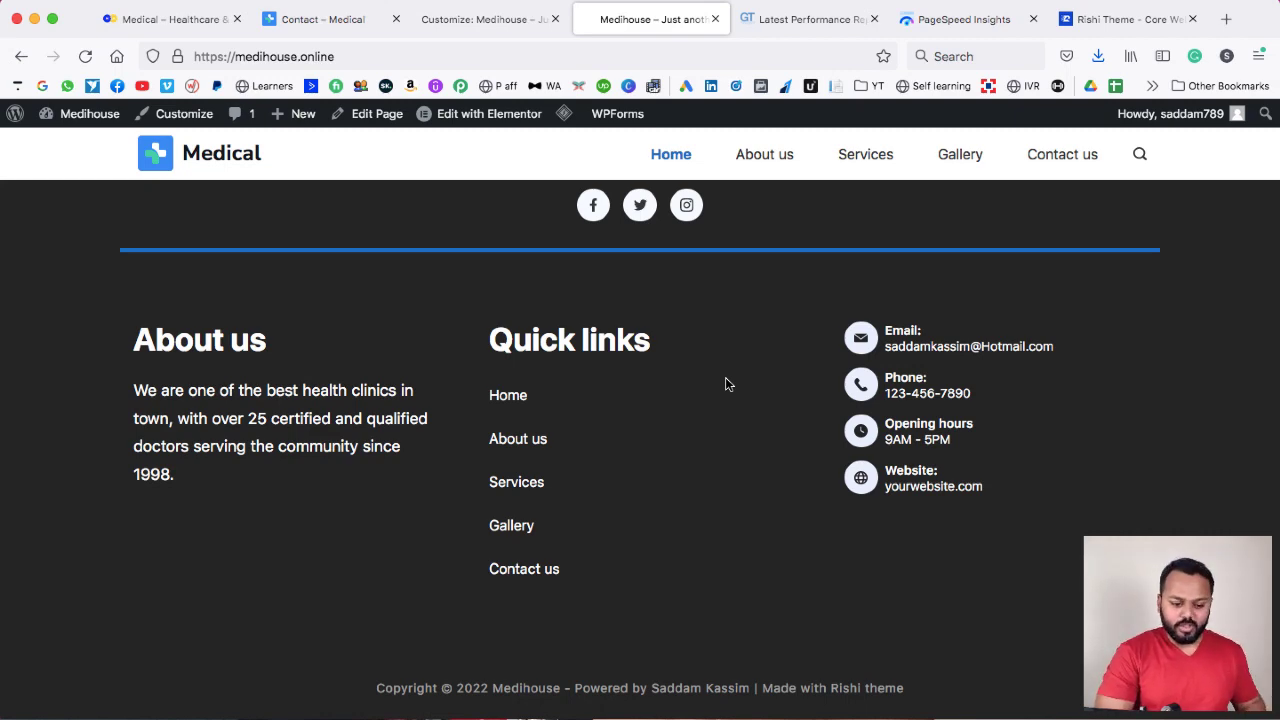
pyautogui.scroll(20, 727, 384)
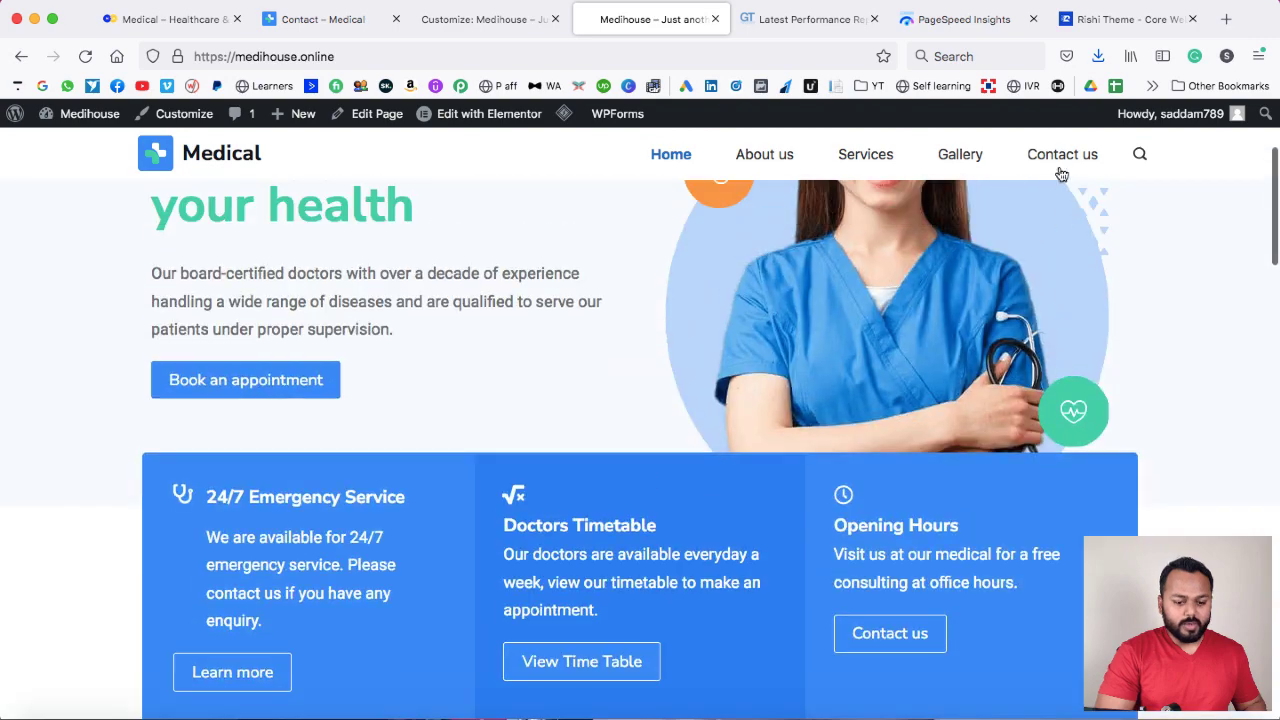
# - Open the Contact us page (page_id=15) and scroll through its Reach us details and enquiry form
pyautogui.click(1060, 155)
pyautogui.scroll(-5, 794, 276)
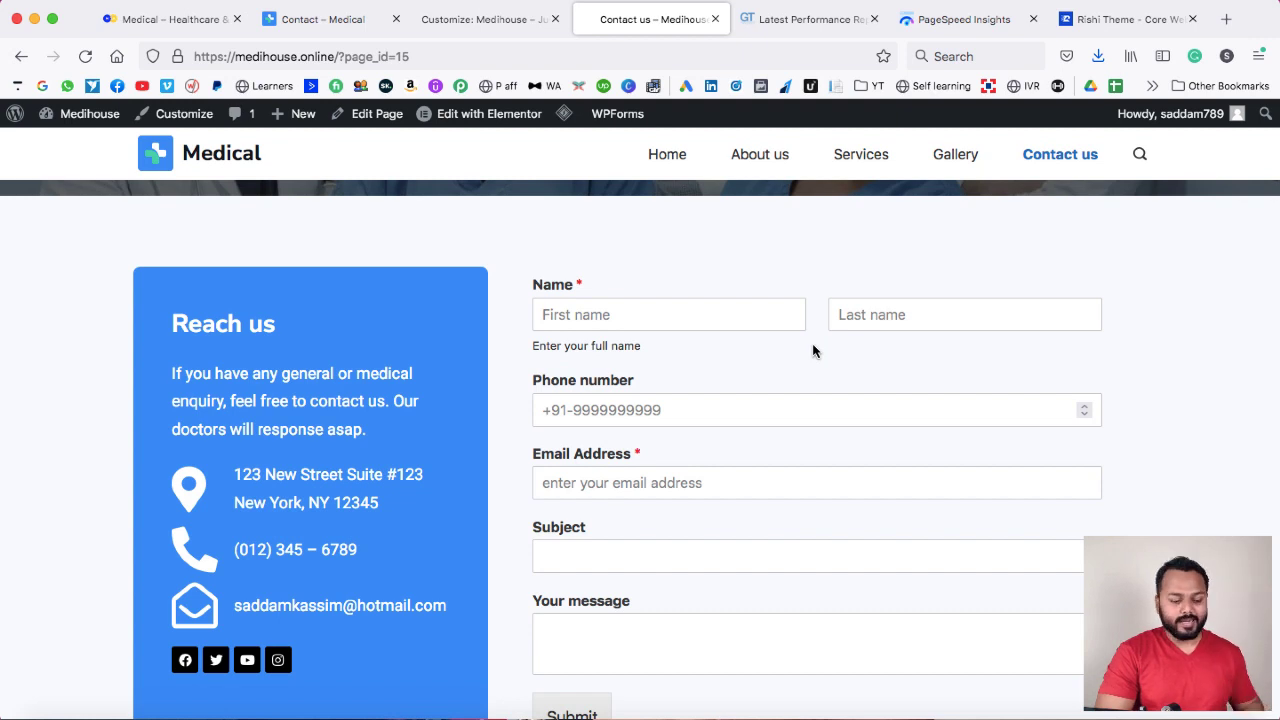
pyautogui.scroll(-3, 813, 350)
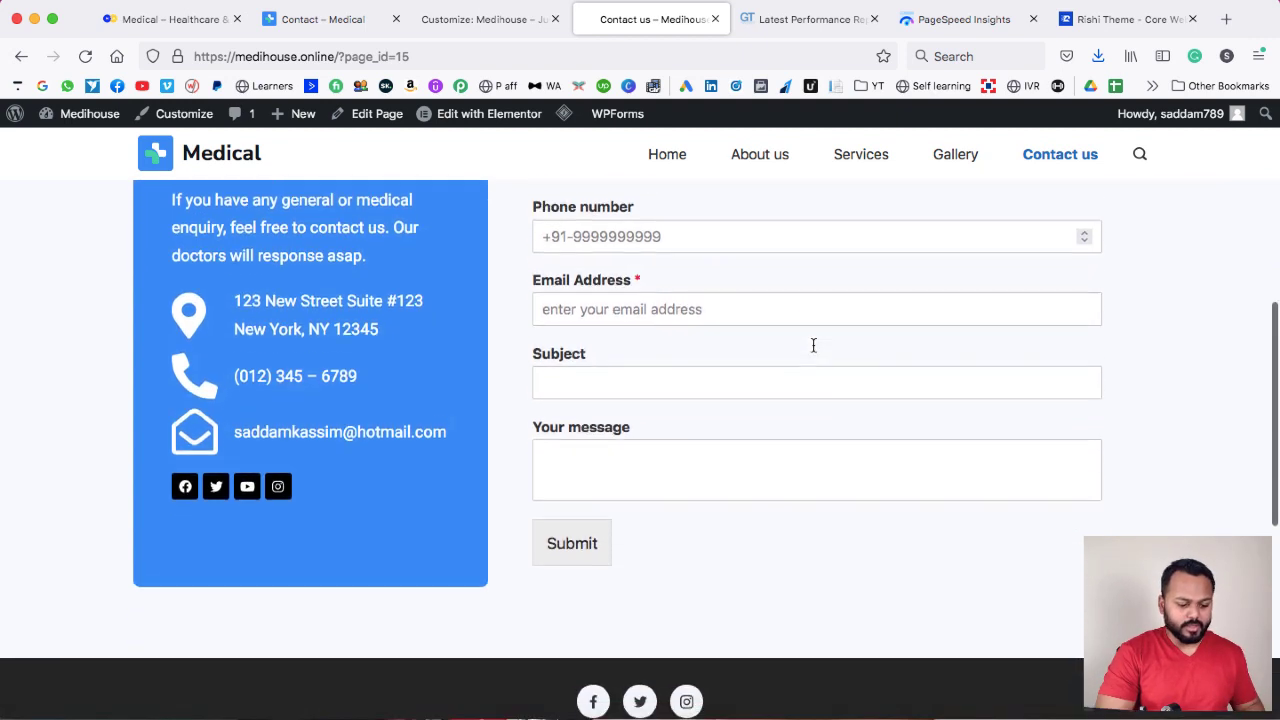
pyautogui.scroll(10, 813, 345)
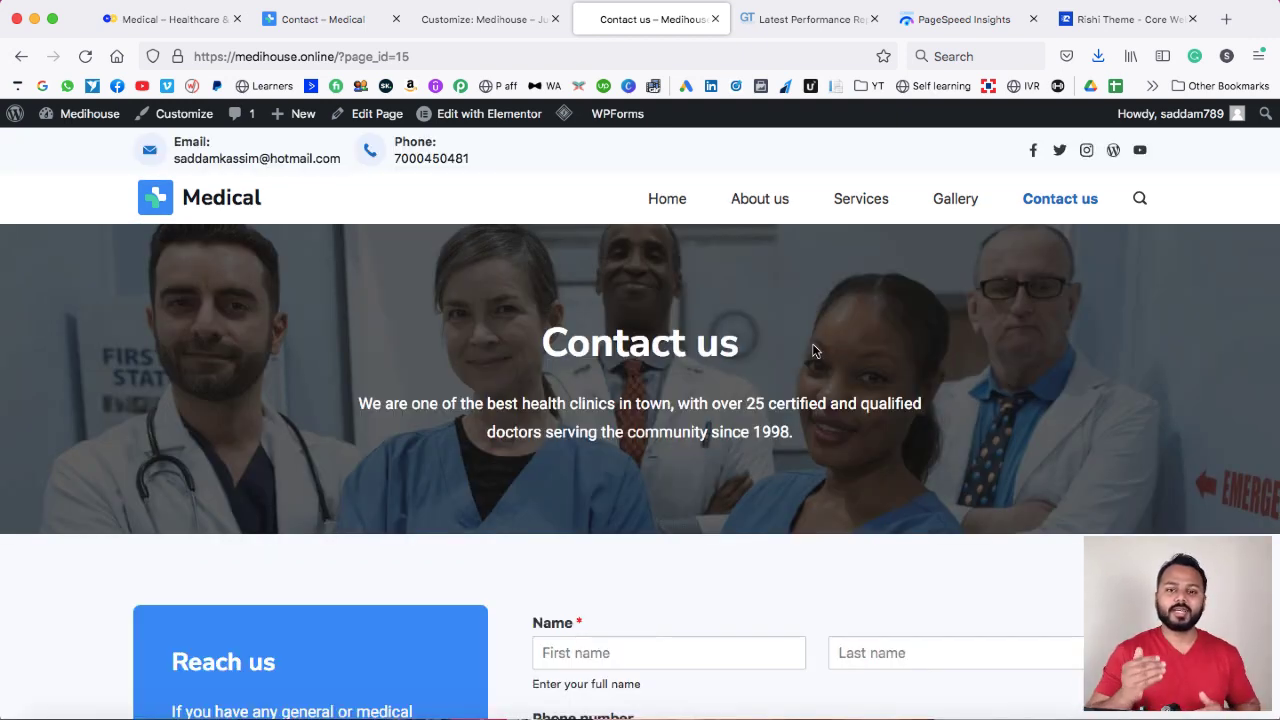
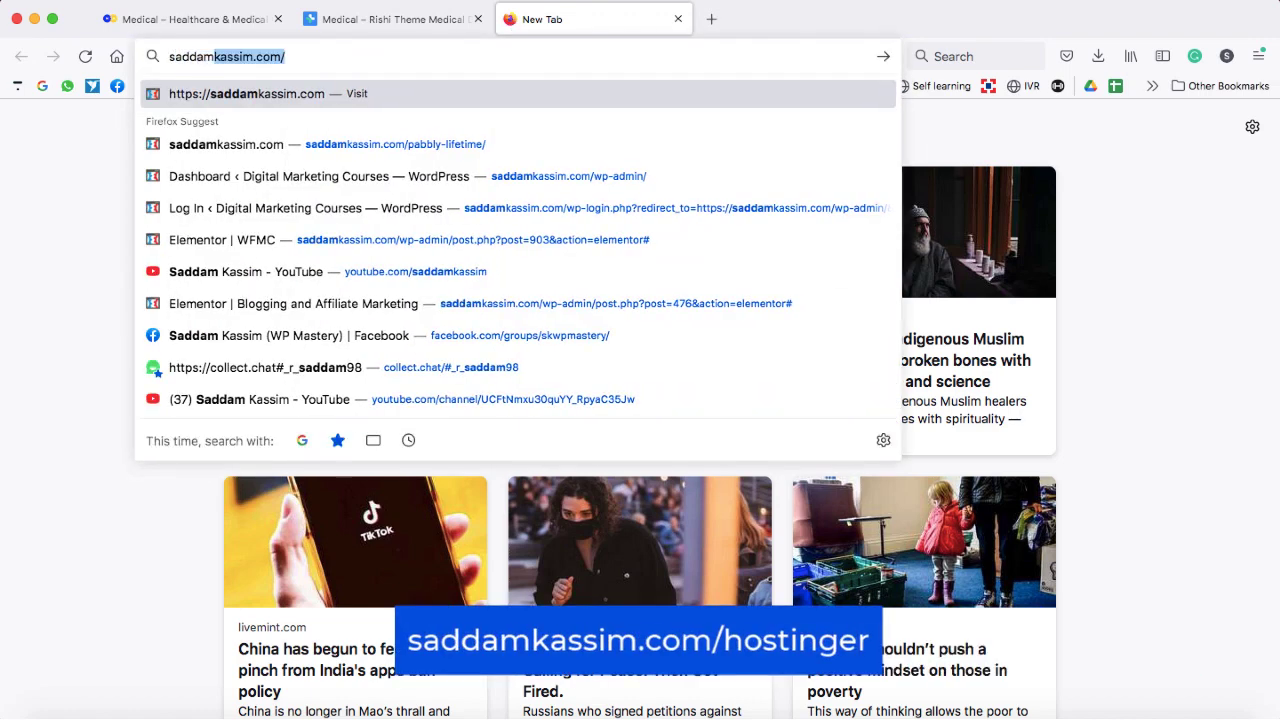
# - Load Hostinger through the creator's affiliate link and bring up its Hosting products menu
pyautogui.press('Right')
pyautogui.write('host')
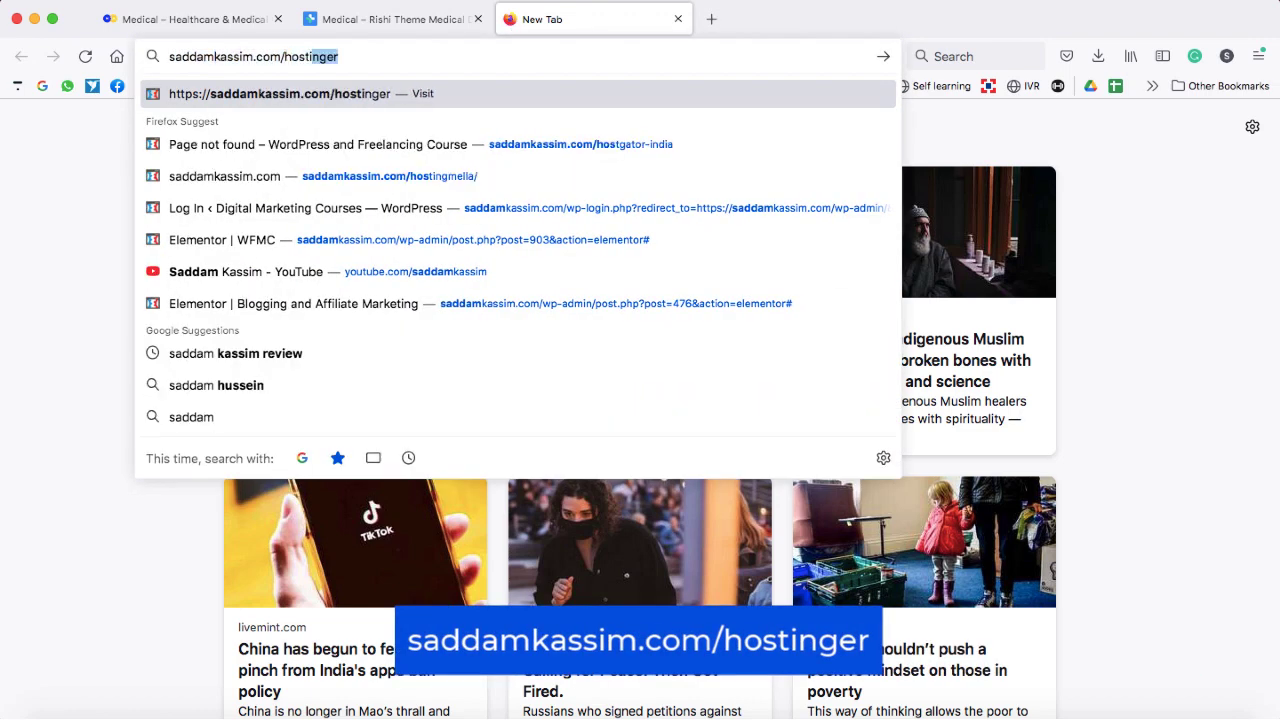
pyautogui.press('Right')
pyautogui.press('Return')
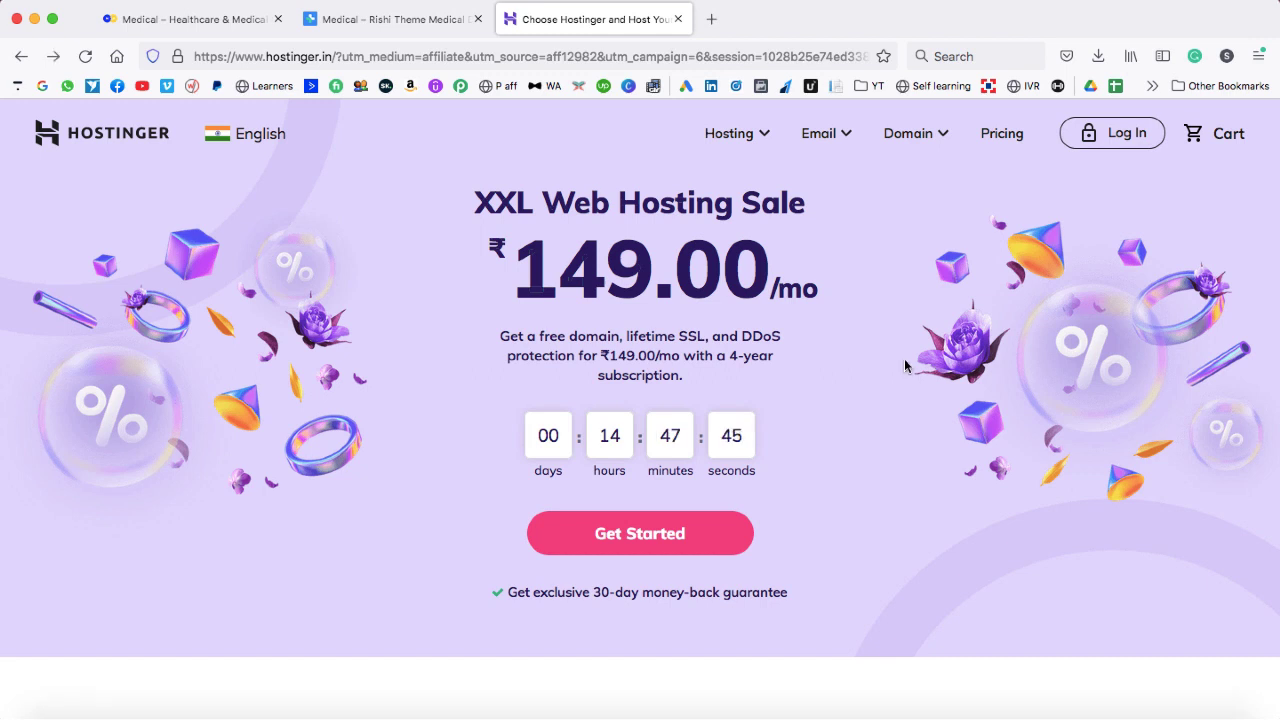
pyautogui.click(755, 140)
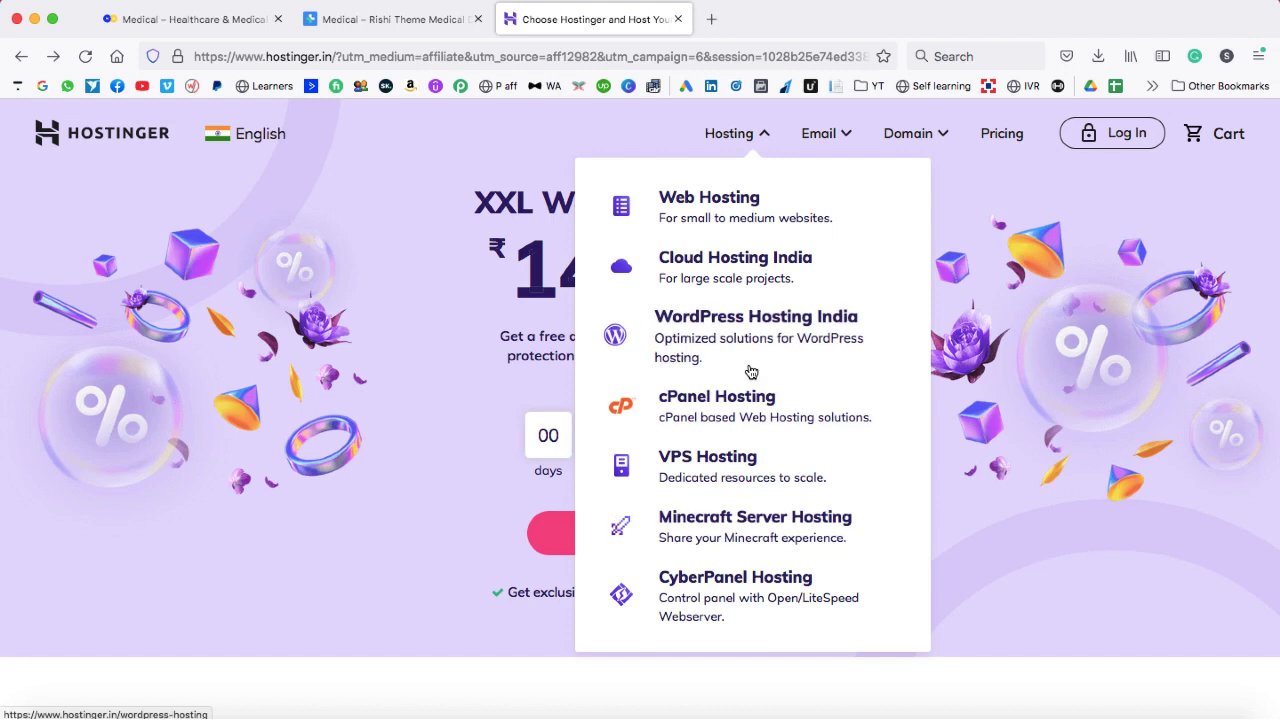
# - Go to the WordPress Hosting India page and point out the ₹99 Single WordPress price
pyautogui.click(752, 316)
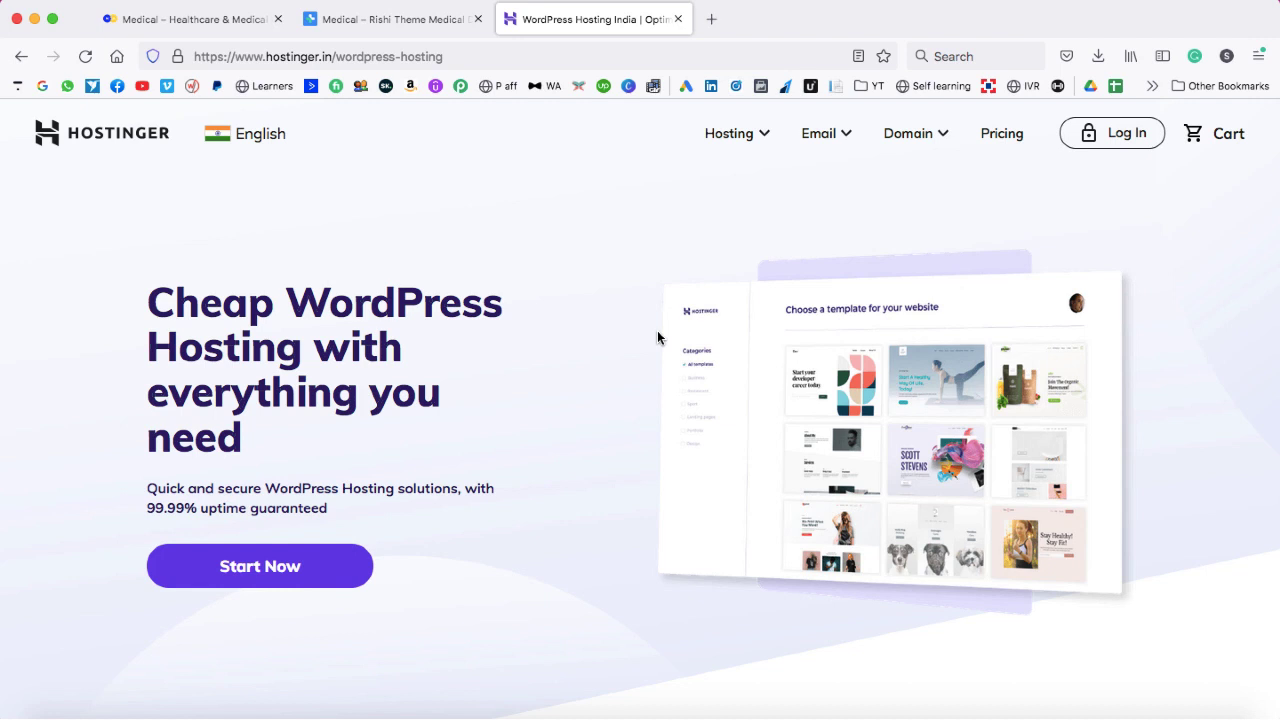
pyautogui.scroll(-2, 272, 567)
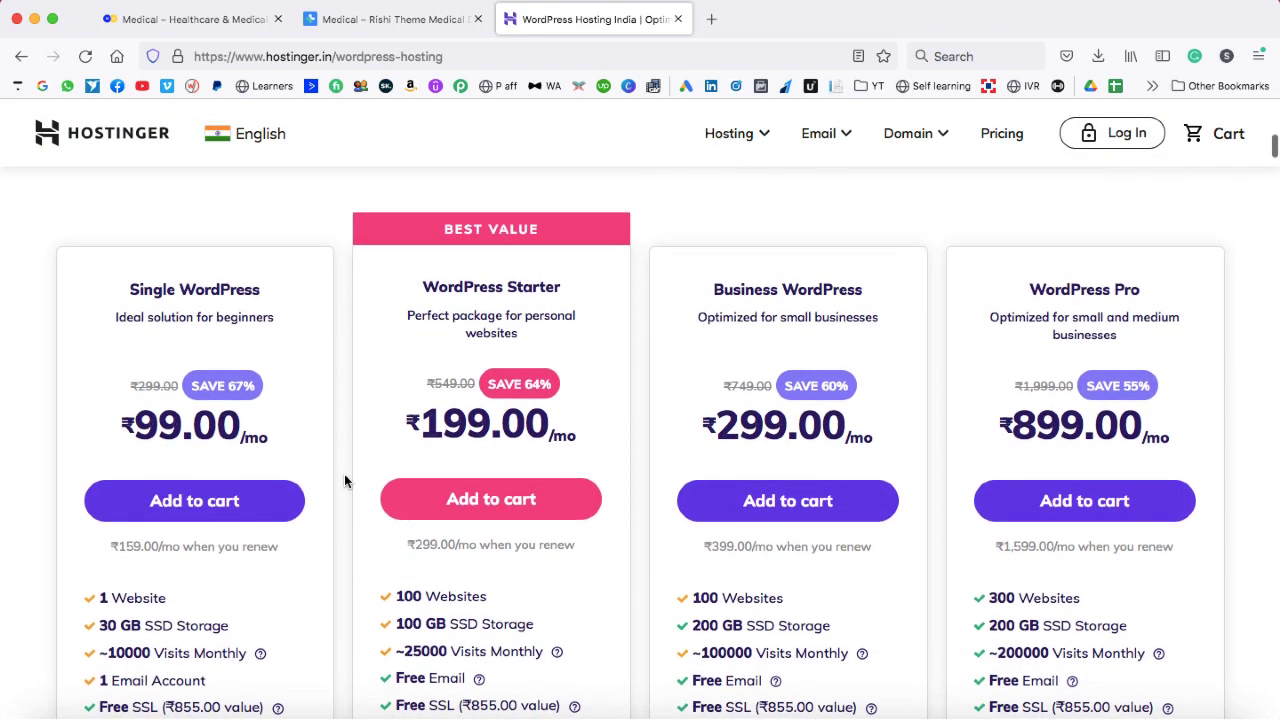
pyautogui.scroll(-1, 344, 476)
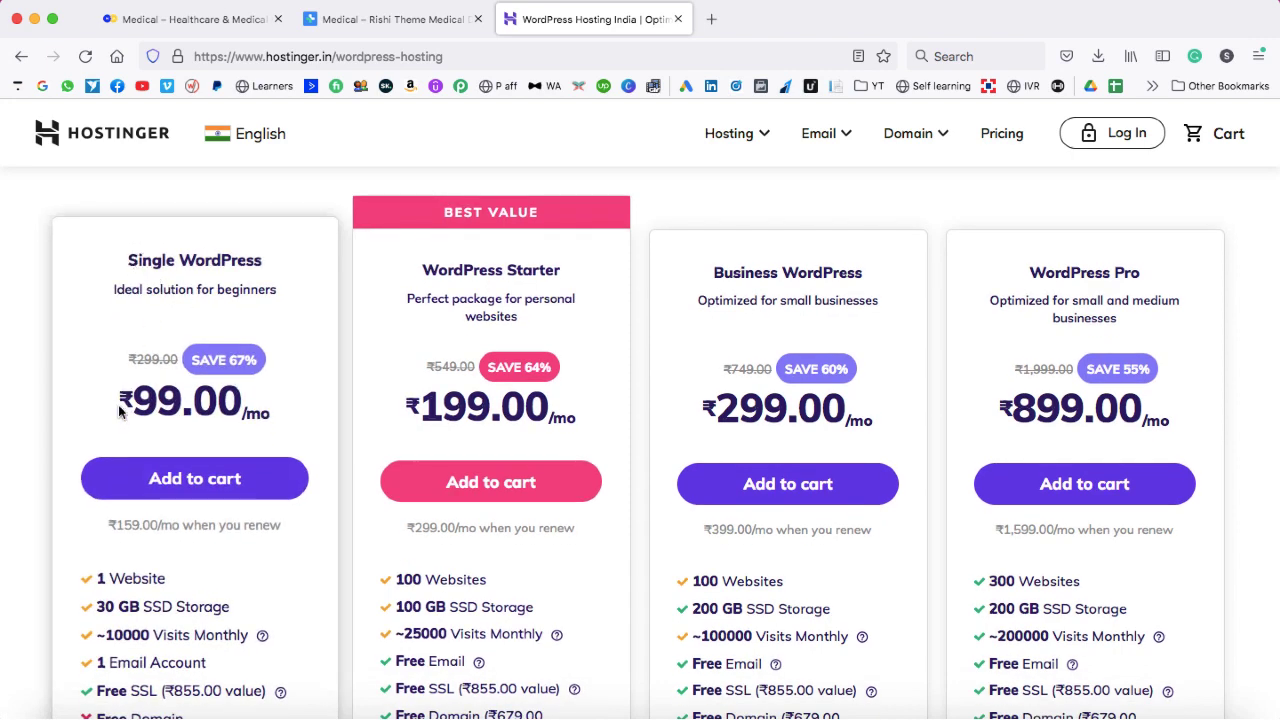
pyautogui.moveTo(133, 400); pyautogui.dragTo(180, 402)
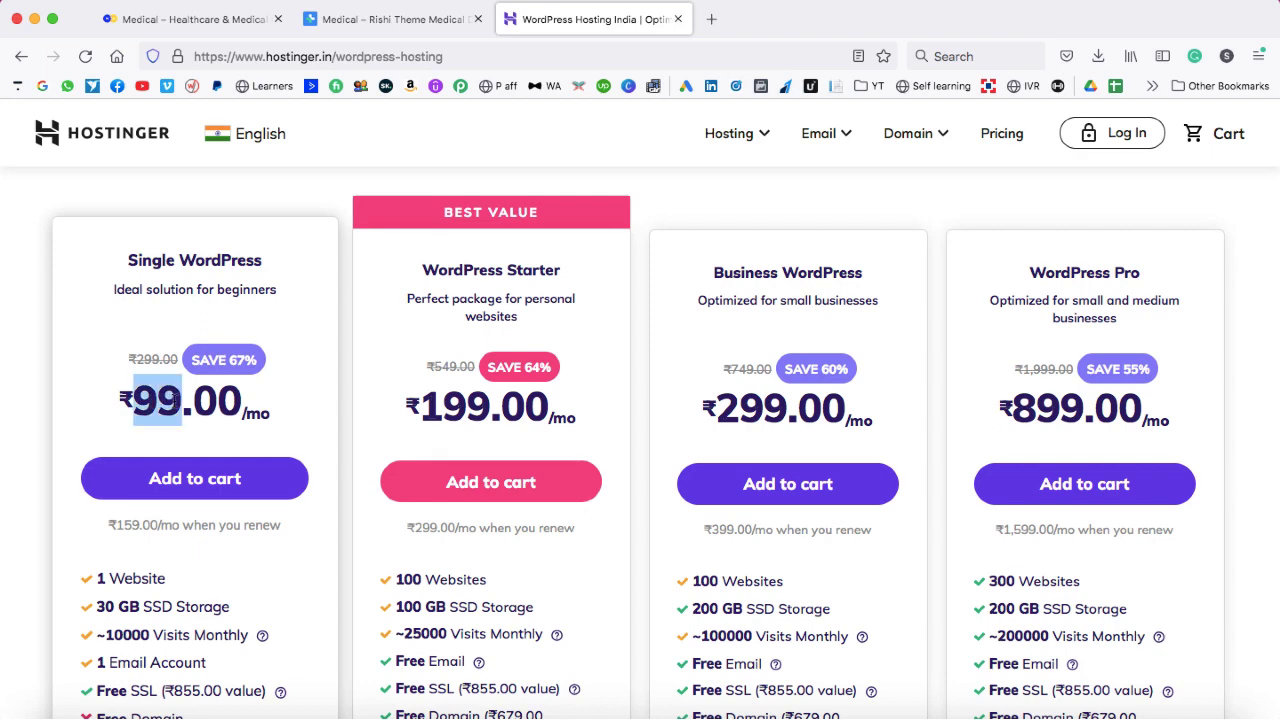
pyautogui.click(272, 408)
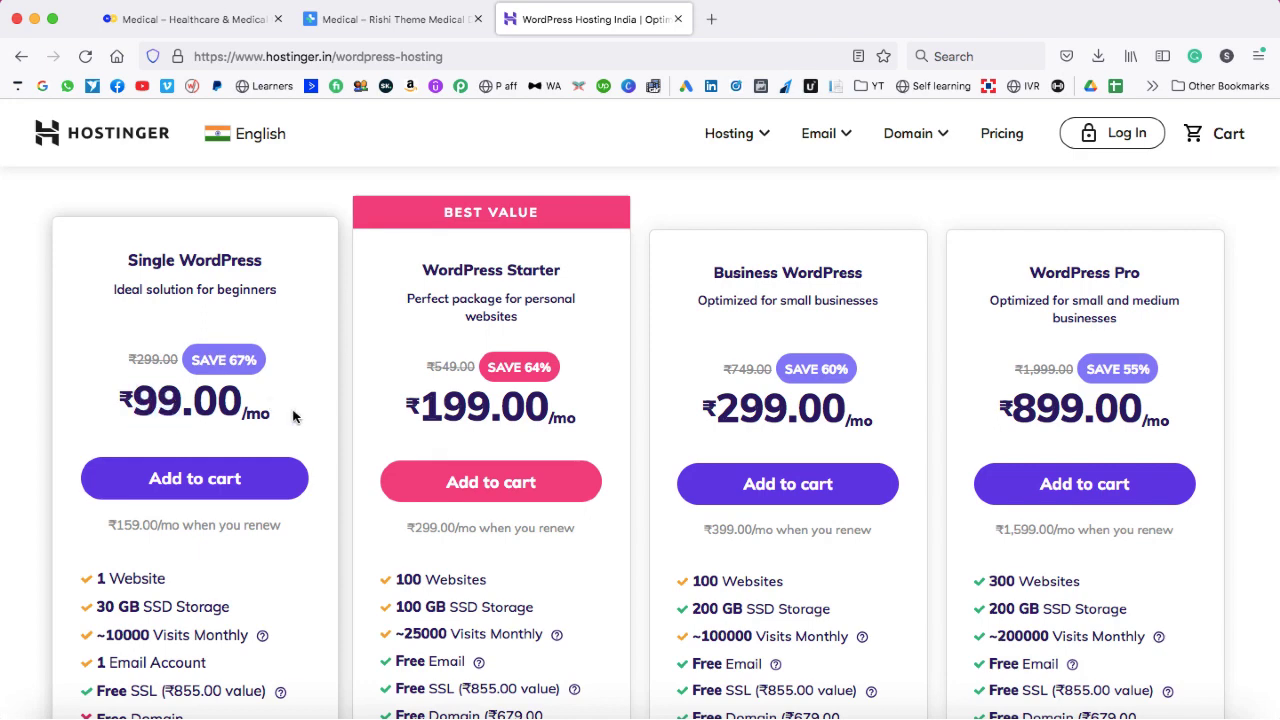
# - Review the plan feature lines, such as 30 GB SSD Storage, further down the cards
pyautogui.scroll(-1, 294, 416)
pyautogui.scroll(-2, 294, 416)
pyautogui.moveTo(97, 447); pyautogui.dragTo(155, 447)
pyautogui.moveTo(97, 476); pyautogui.dragTo(190, 476)
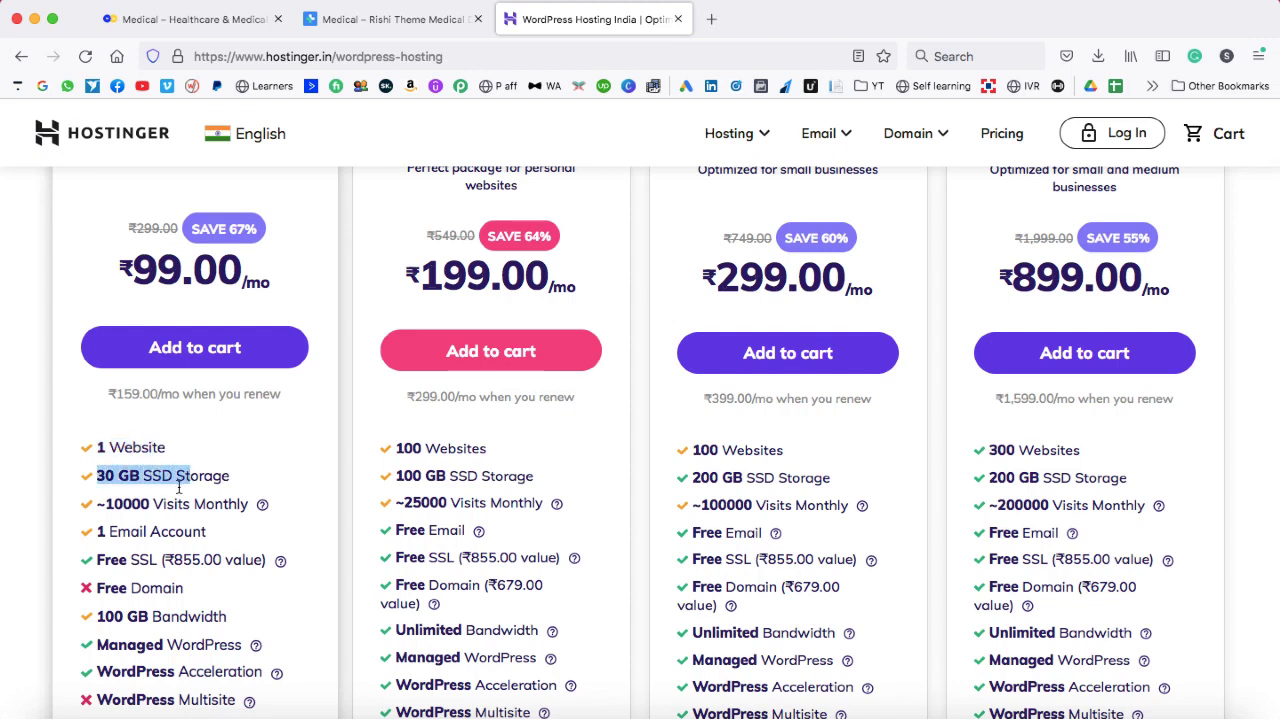
pyautogui.moveTo(97, 531); pyautogui.dragTo(155, 500)
pyautogui.scroll(-1, 120, 520)
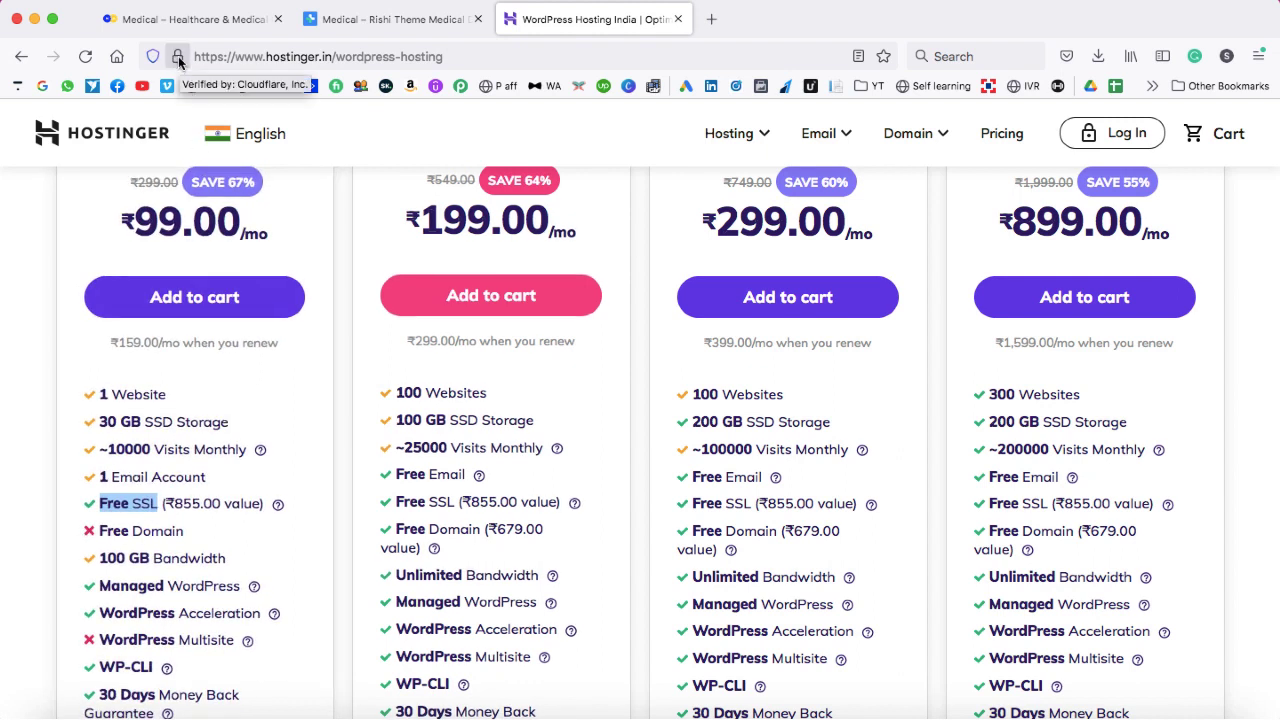
pyautogui.click(178, 57)
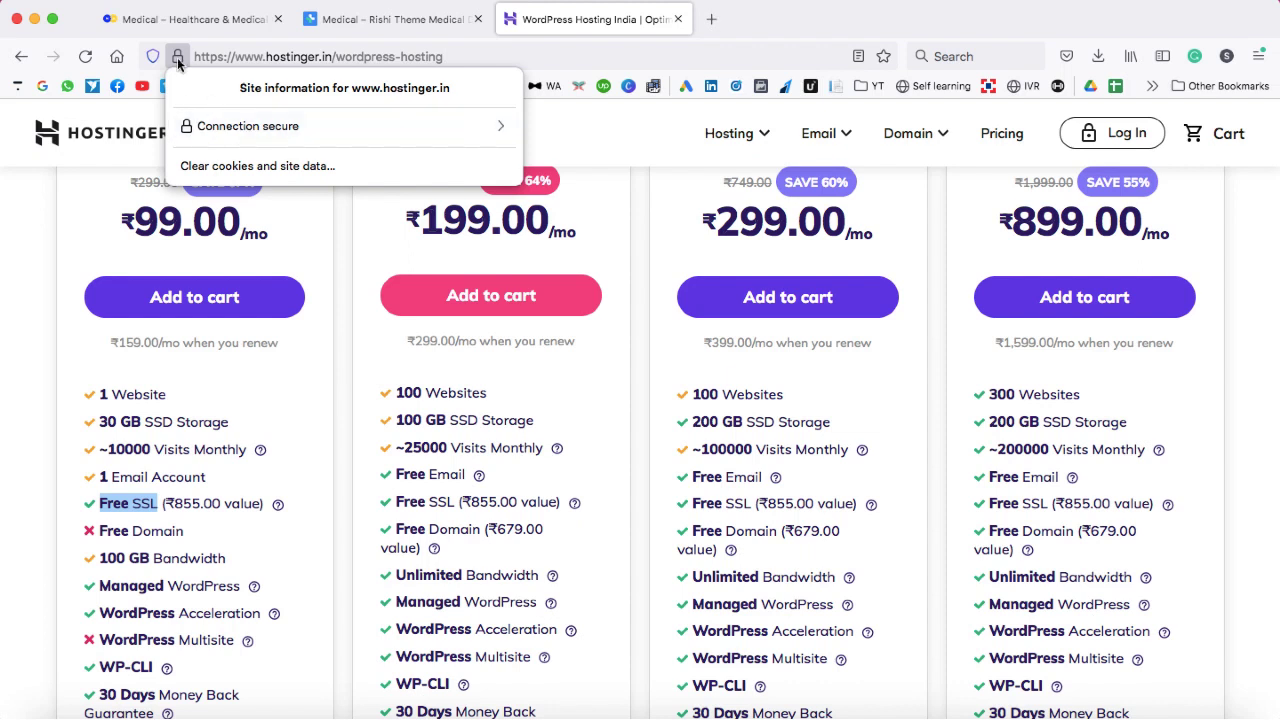
pyautogui.click(177, 57)
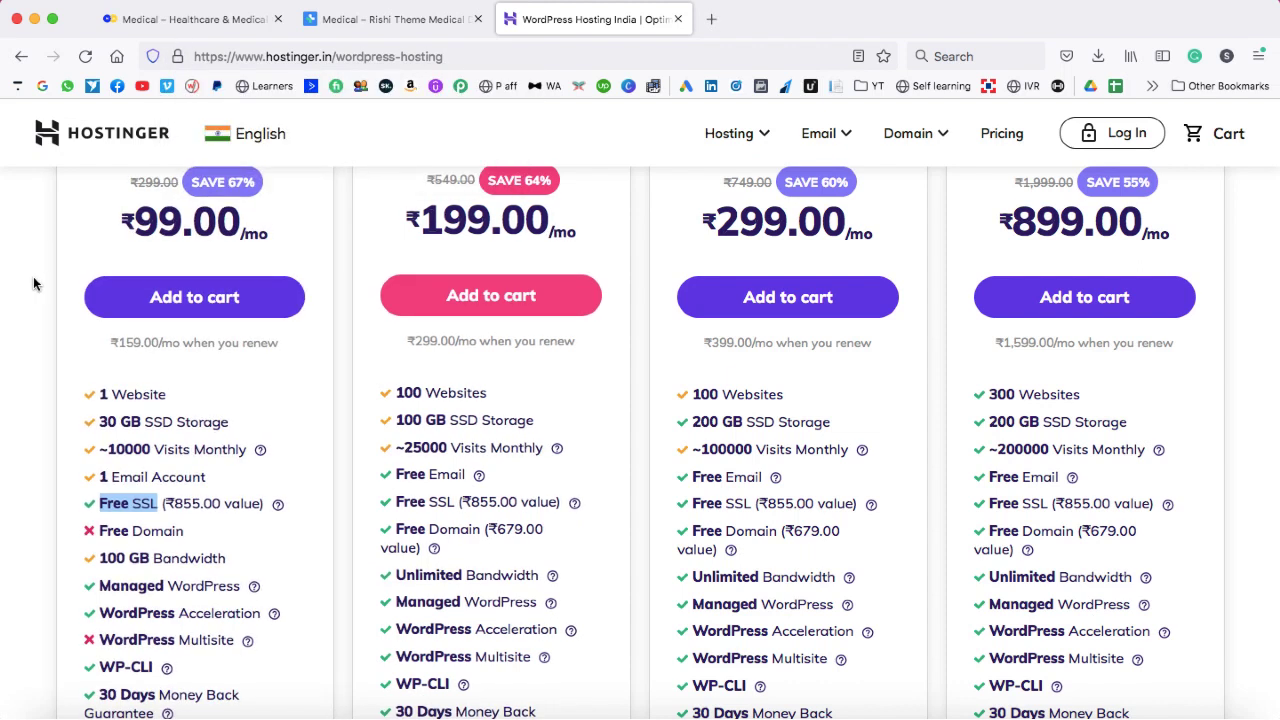
pyautogui.click(114, 504)
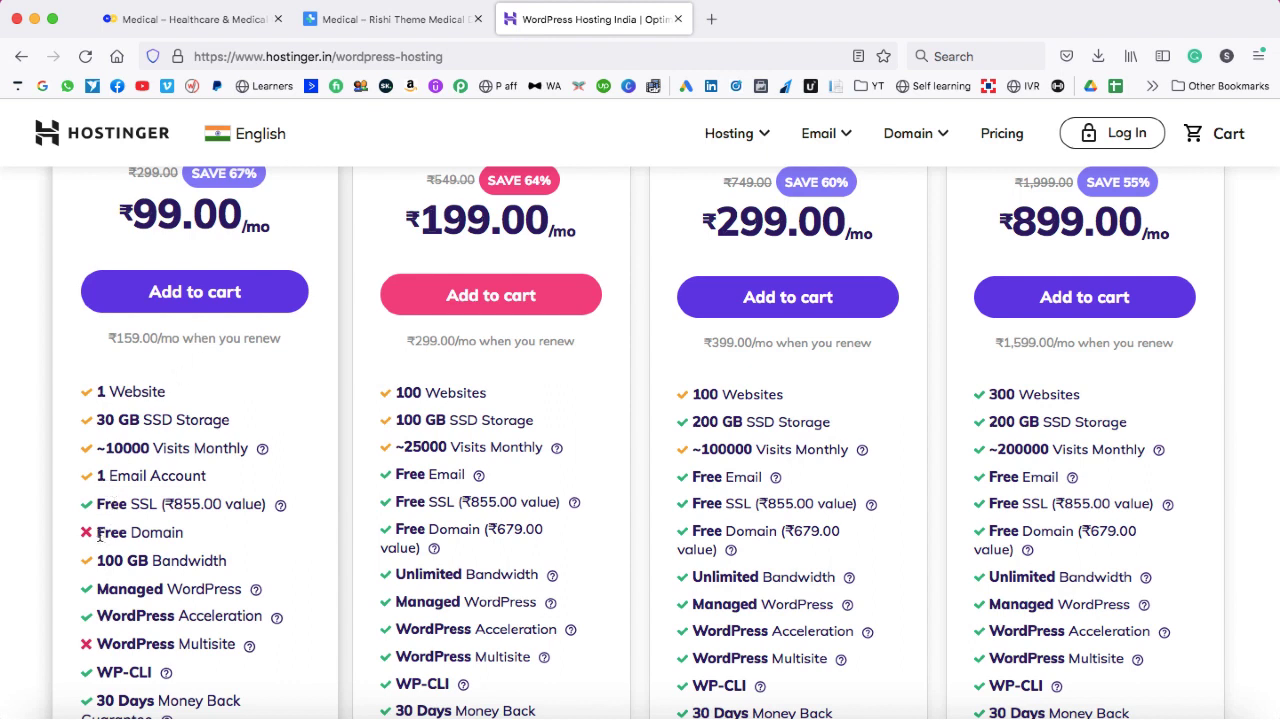
pyautogui.moveTo(96, 533); pyautogui.dragTo(182, 532)
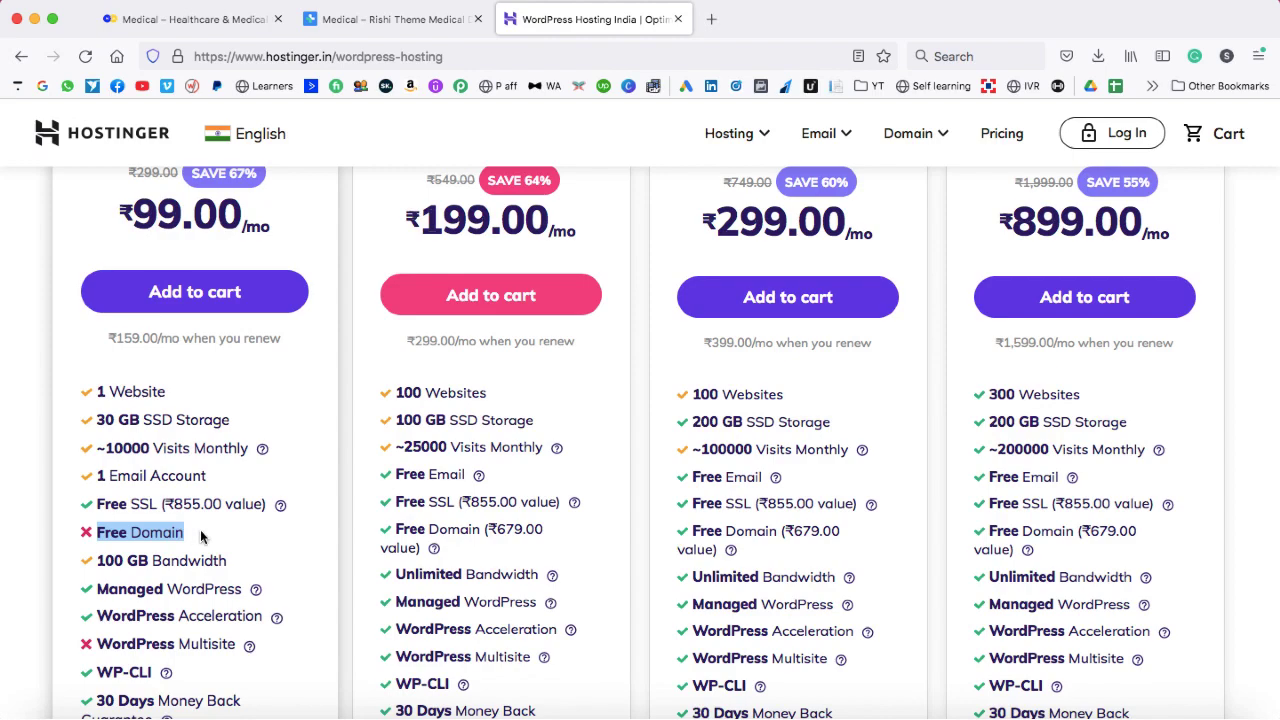
pyautogui.click(200, 536)
pyautogui.scroll(-1, 200, 537)
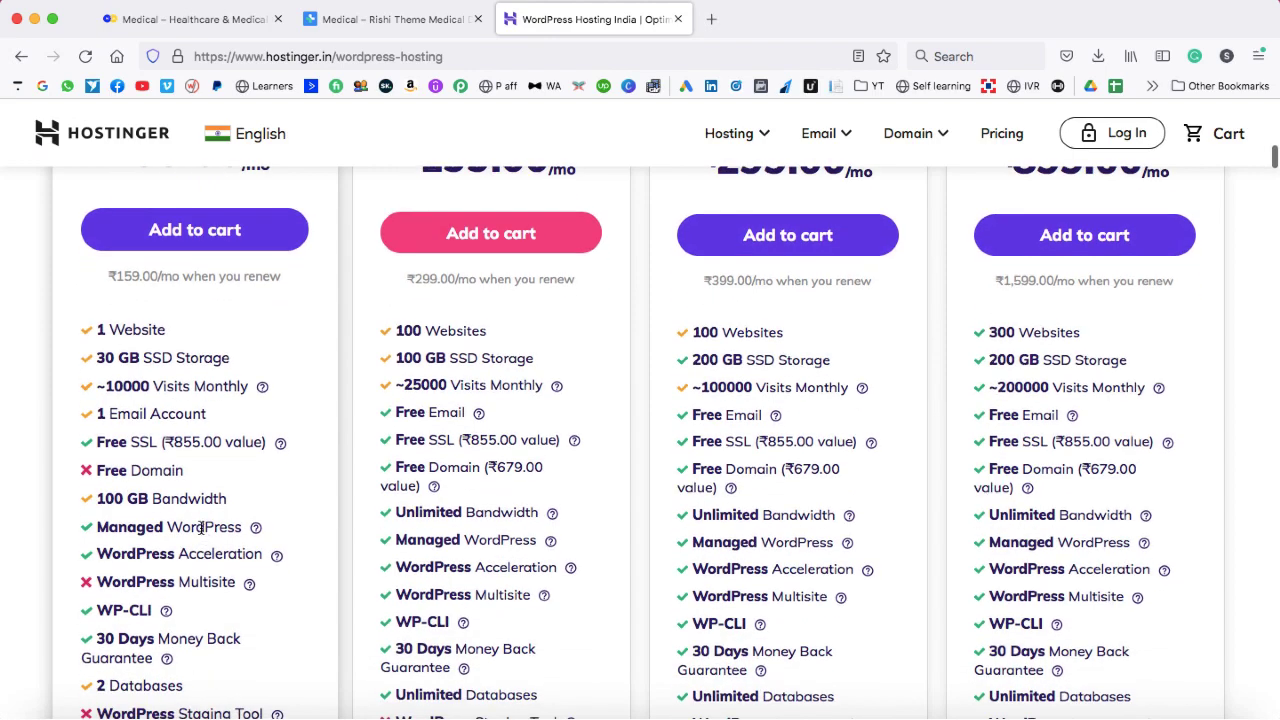
pyautogui.scroll(-1, 183, 565)
pyautogui.scroll(4, 183, 570)
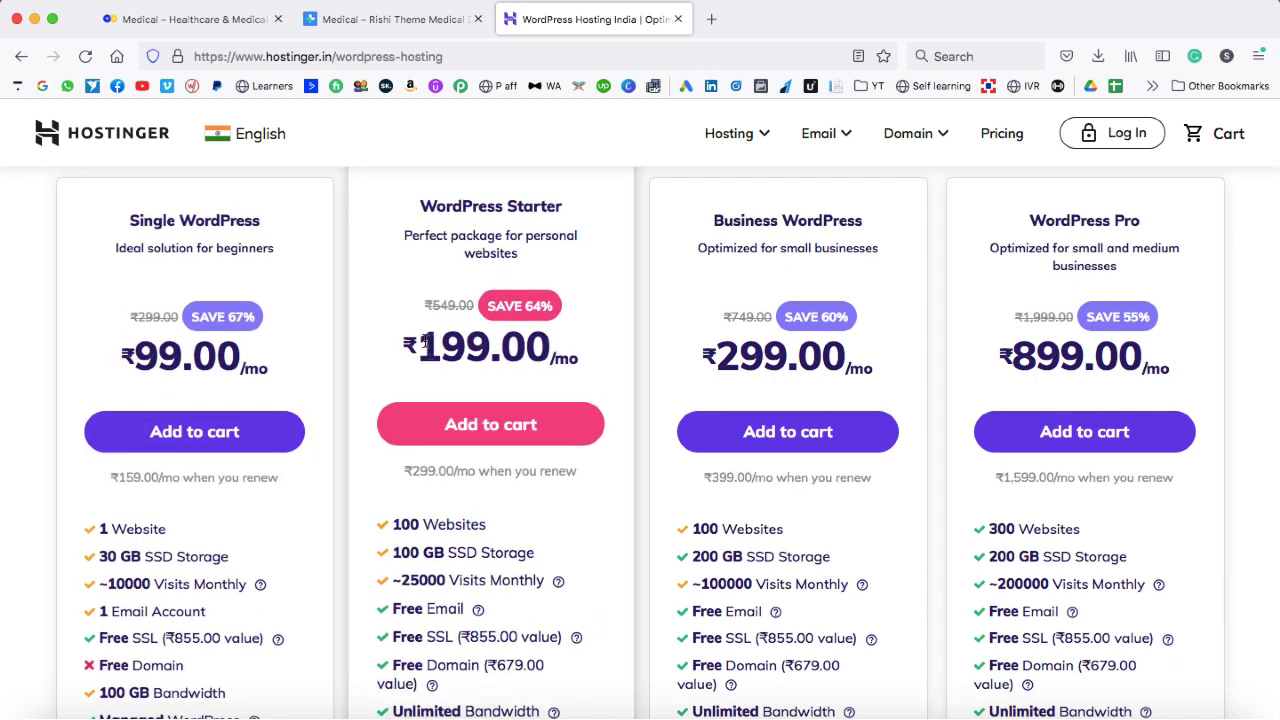
pyautogui.moveTo(420, 342); pyautogui.dragTo(489, 338)
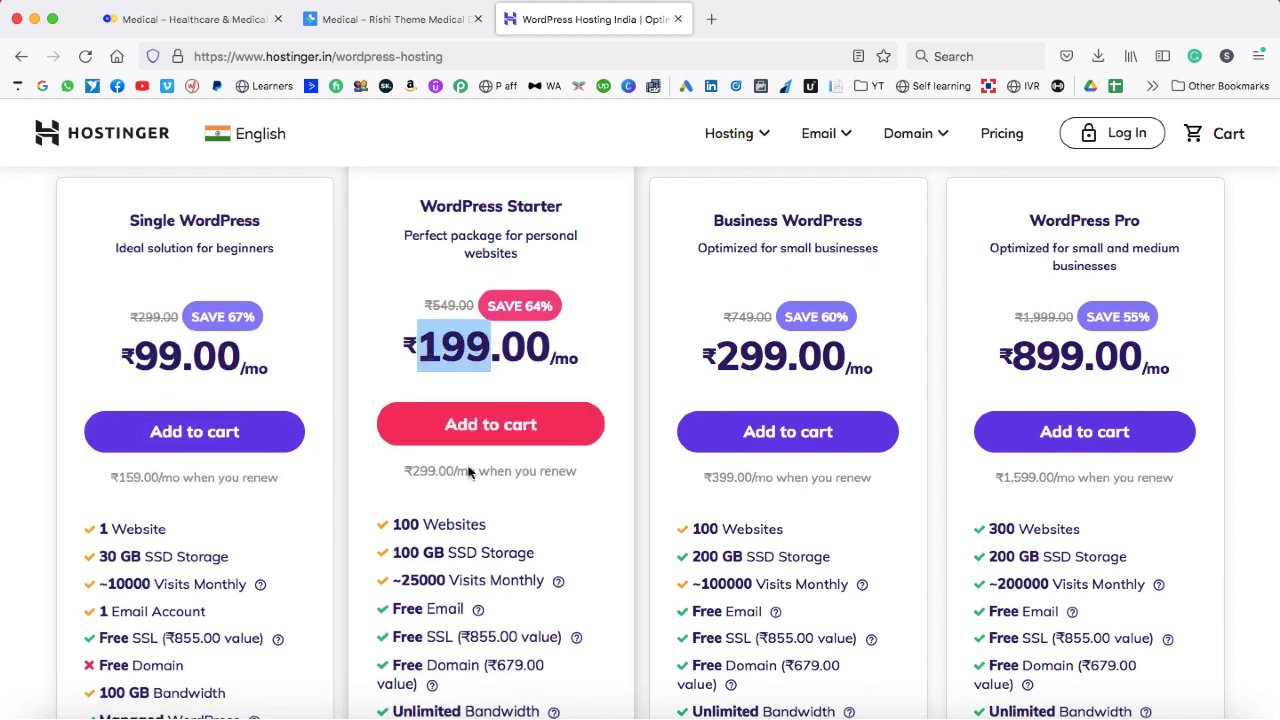
pyautogui.moveTo(393, 522); pyautogui.dragTo(485, 522)
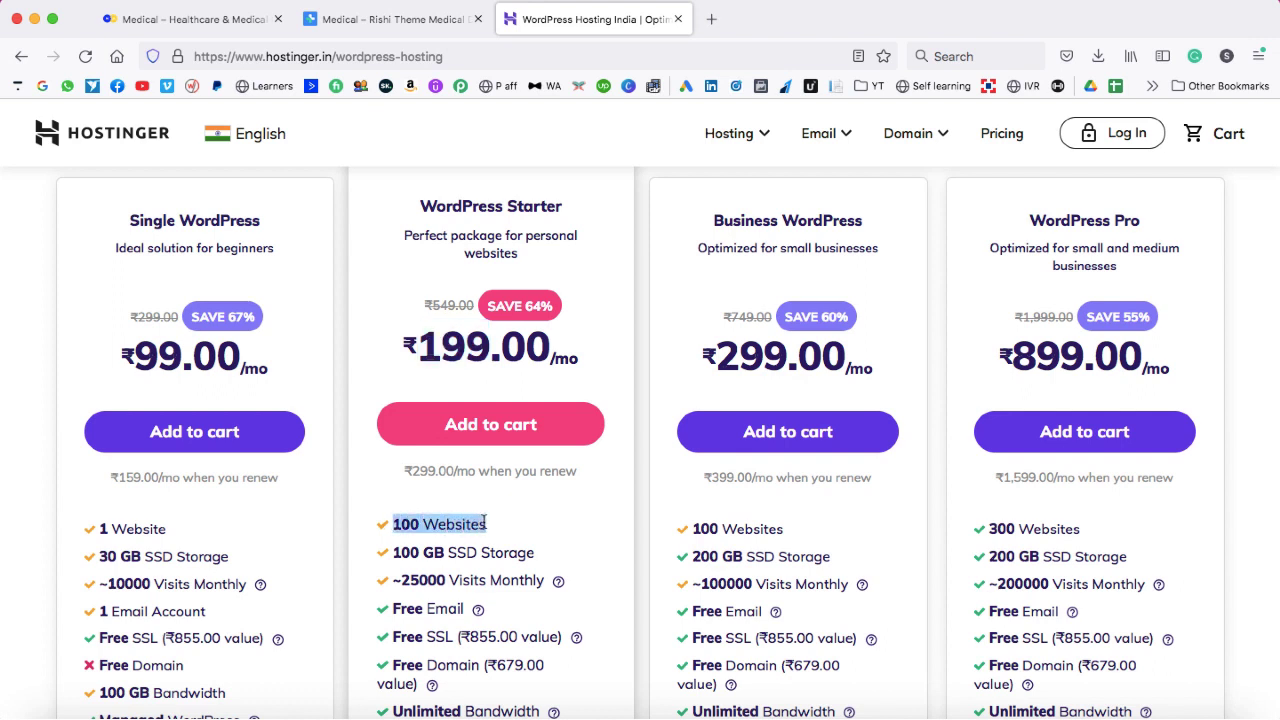
pyautogui.click(509, 508)
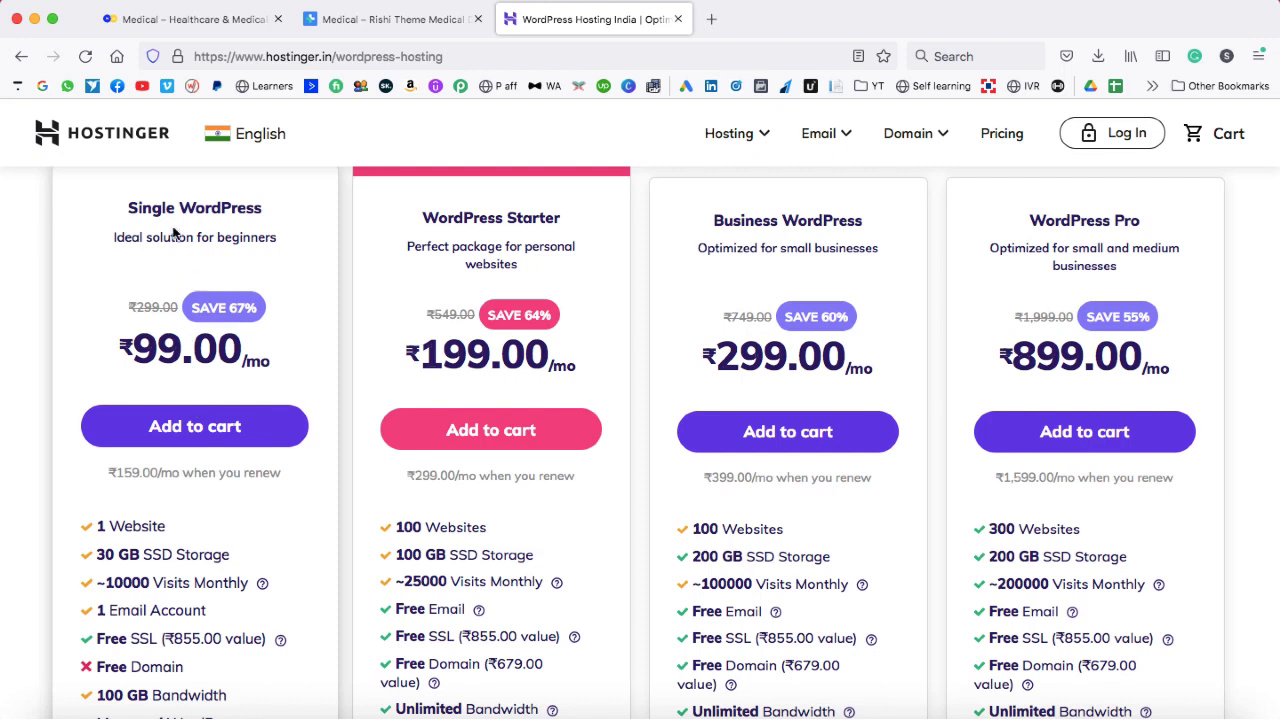
# - Add Single WordPress to the cart, compare 1- and 12-month periods, then choose 48 months
pyautogui.click(195, 428)
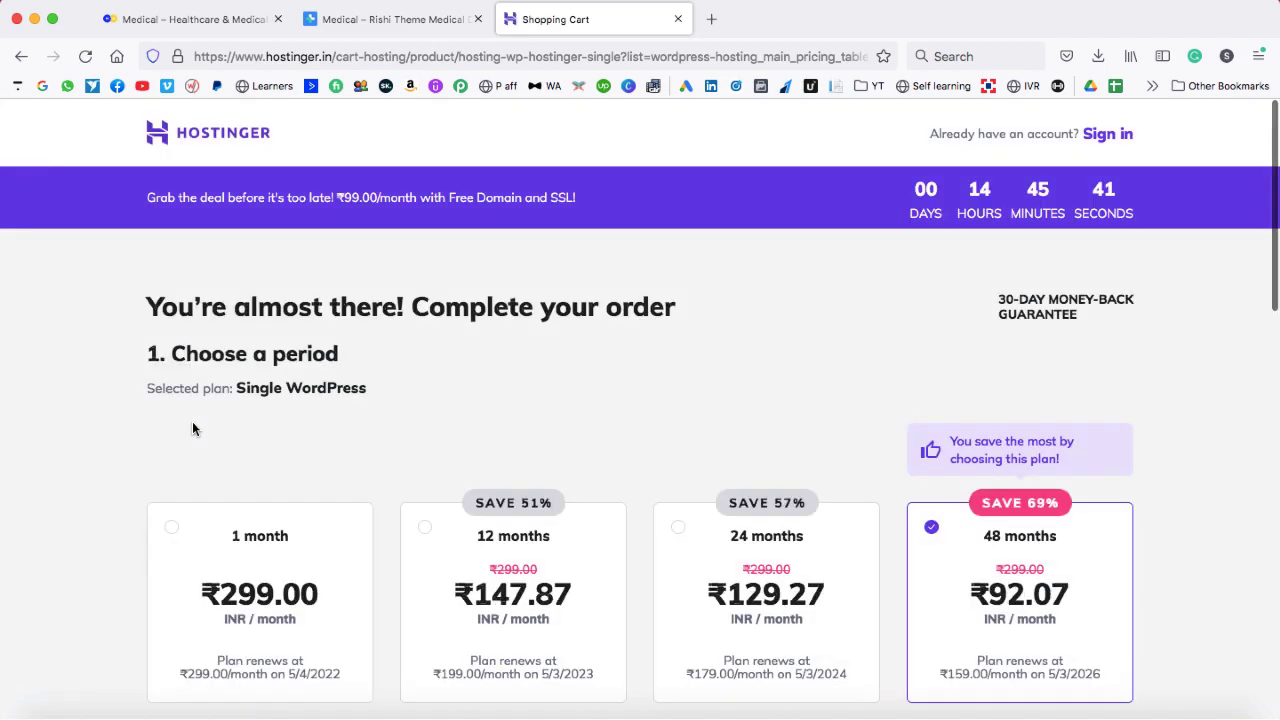
pyautogui.scroll(-3, 565, 341)
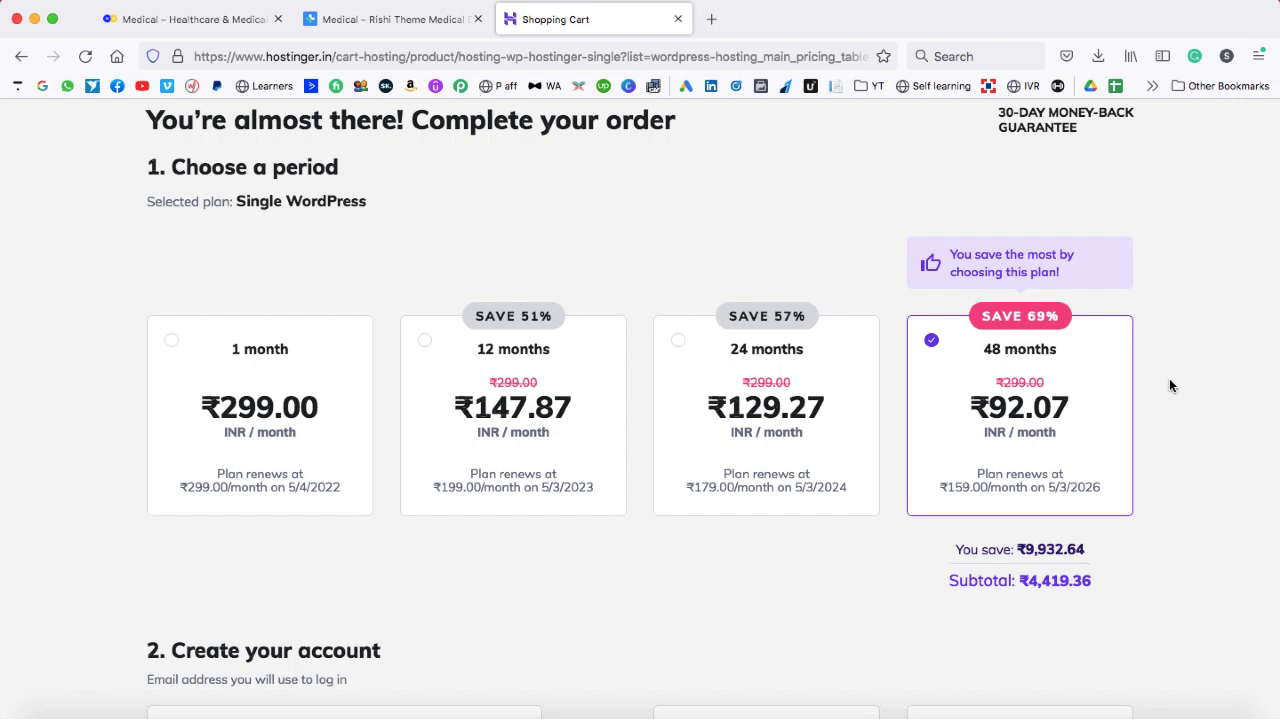
pyautogui.click(172, 348)
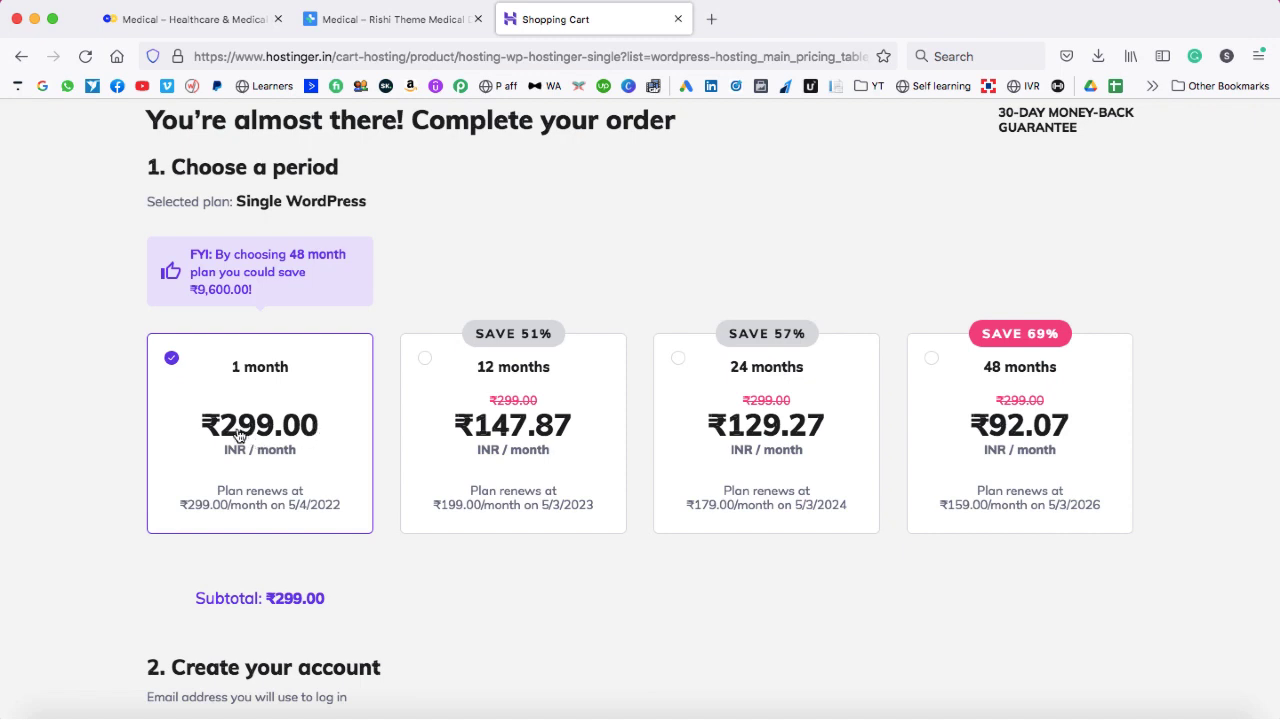
pyautogui.click(425, 362)
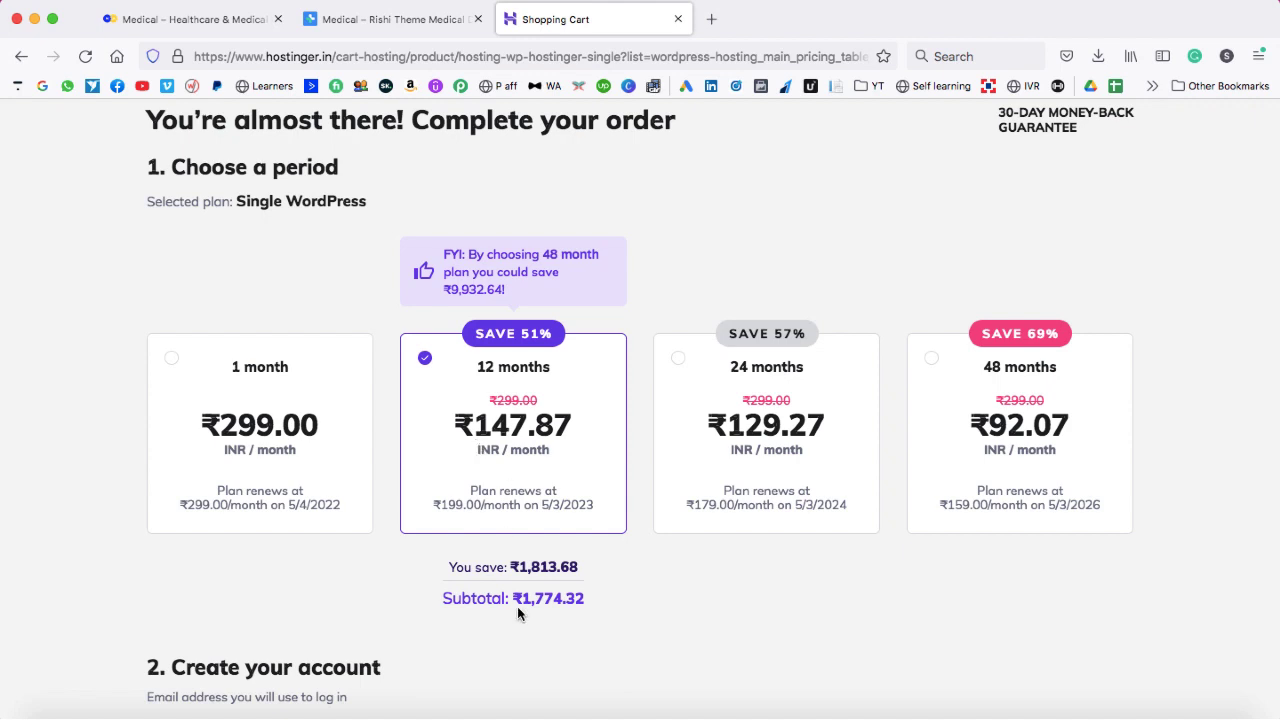
pyautogui.click(933, 364)
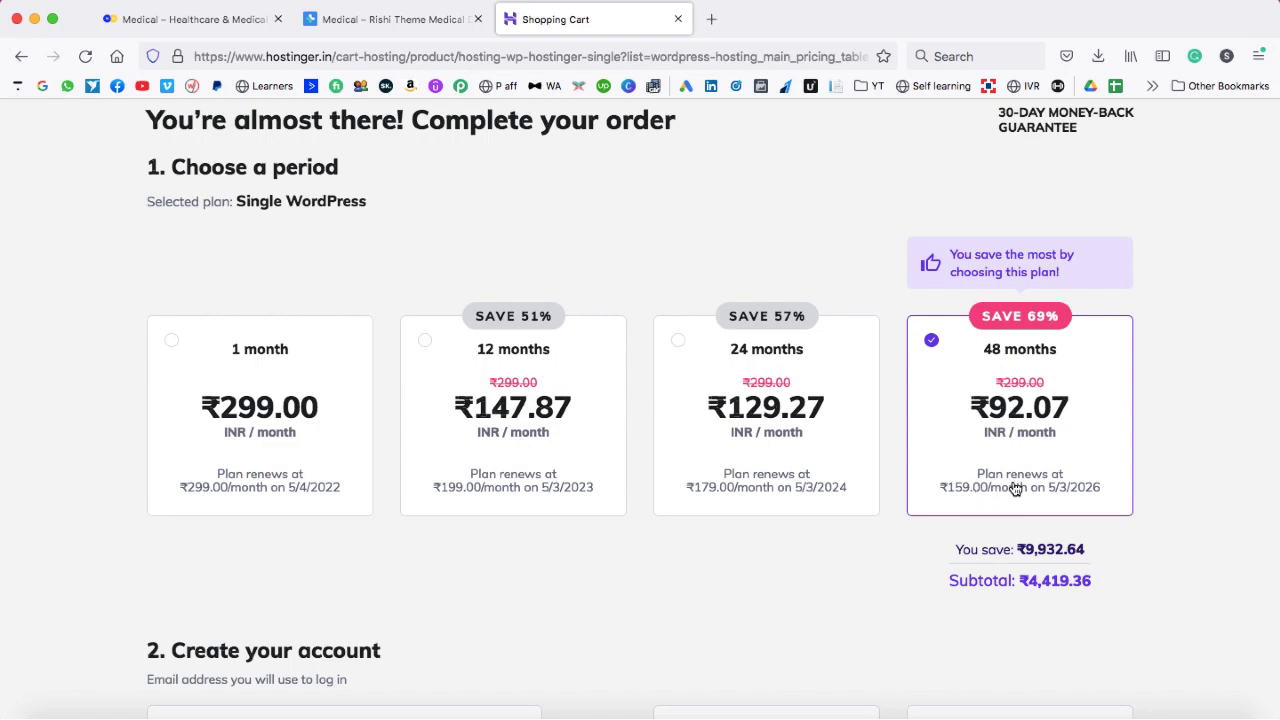
pyautogui.scroll(-5, 876, 535)
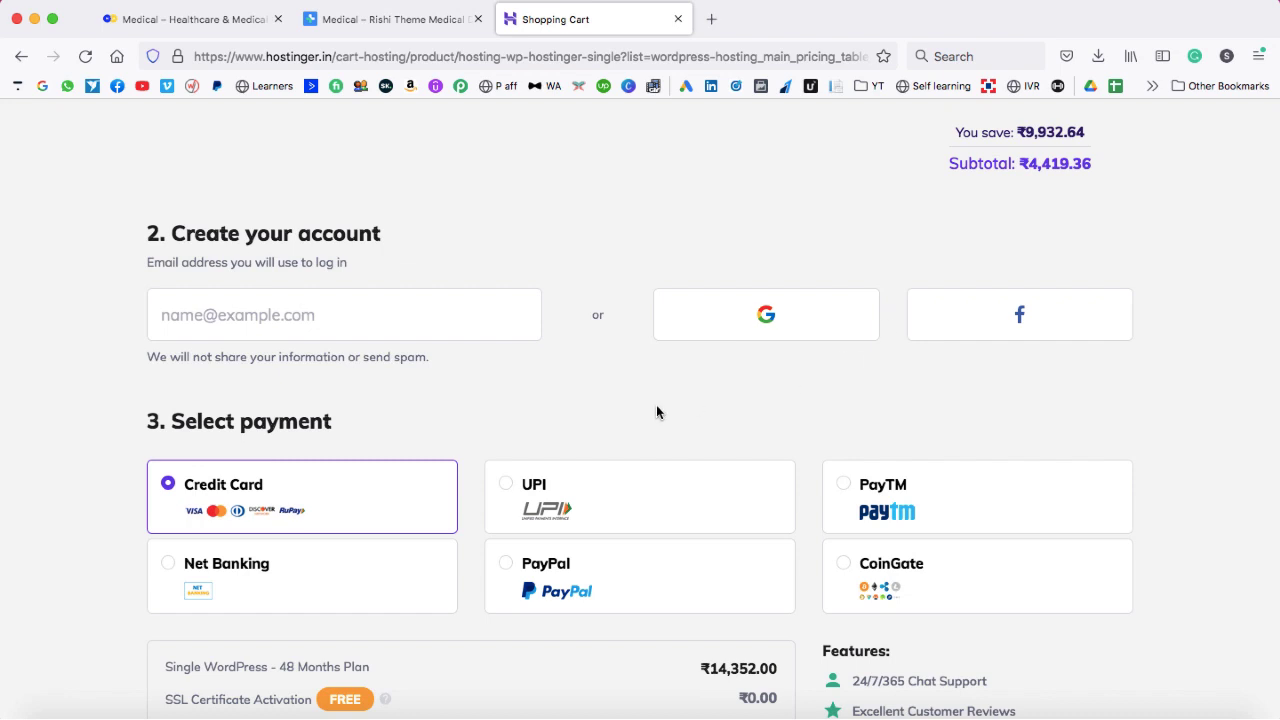
# - Remove the previously applied coupon, leaving a ₹5,607.36 order total
pyautogui.scroll(-3, 657, 410)
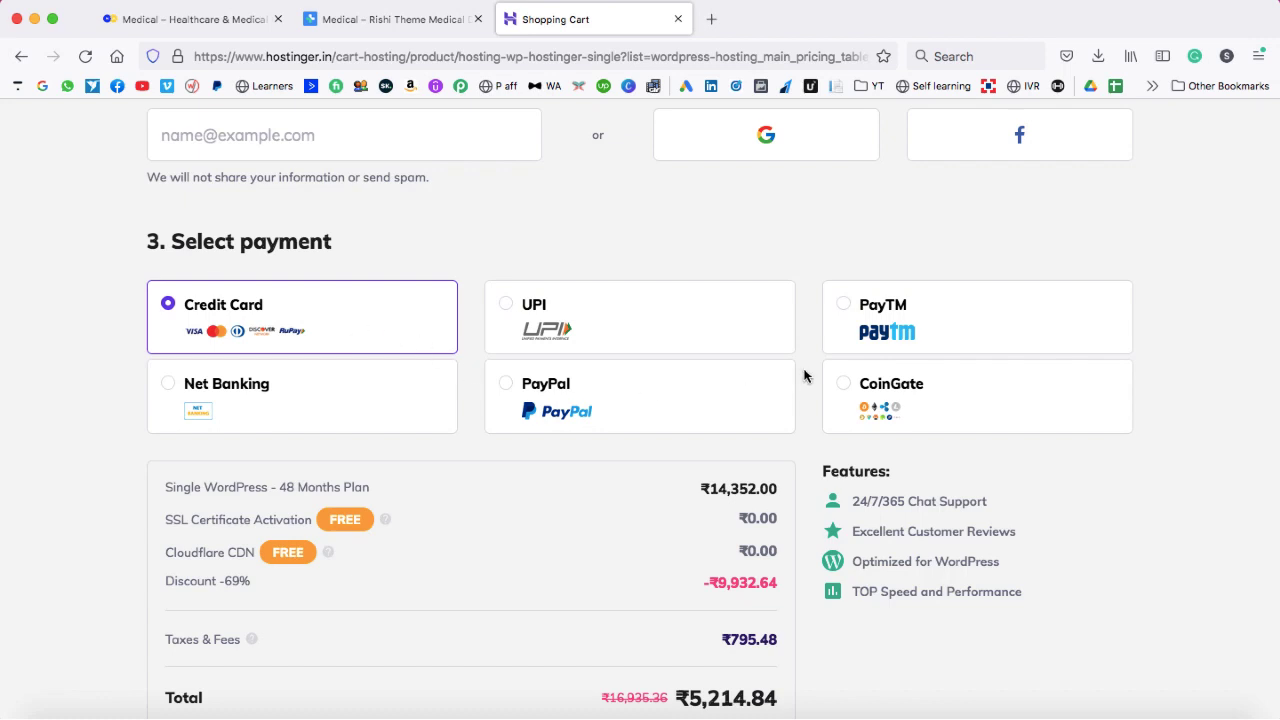
pyautogui.scroll(-4, 457, 560)
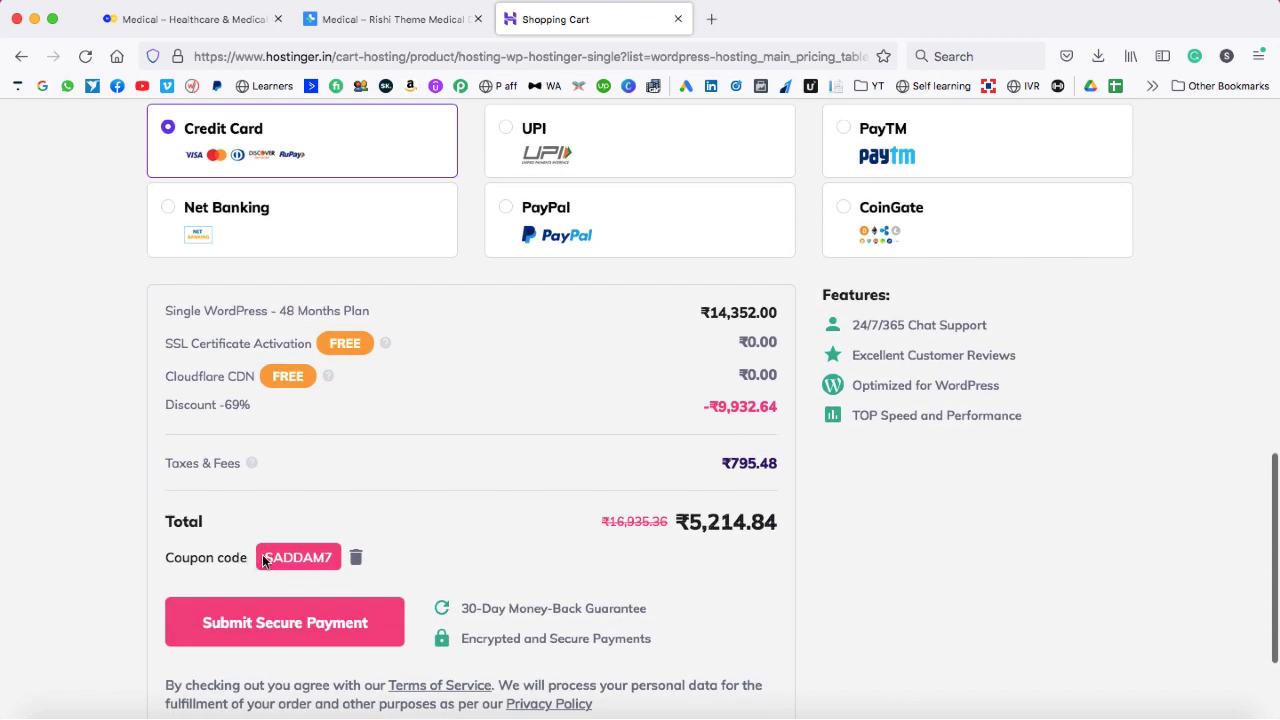
pyautogui.moveTo(262, 556); pyautogui.dragTo(336, 556)
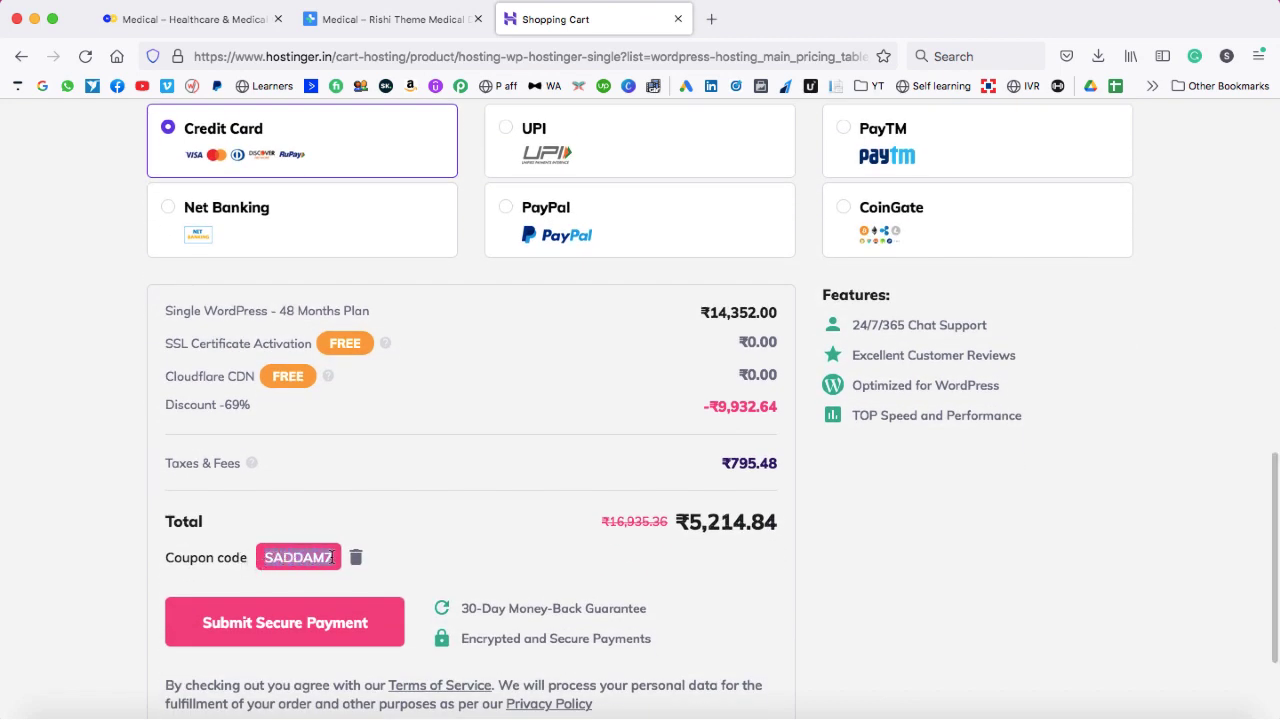
pyautogui.click(400, 547)
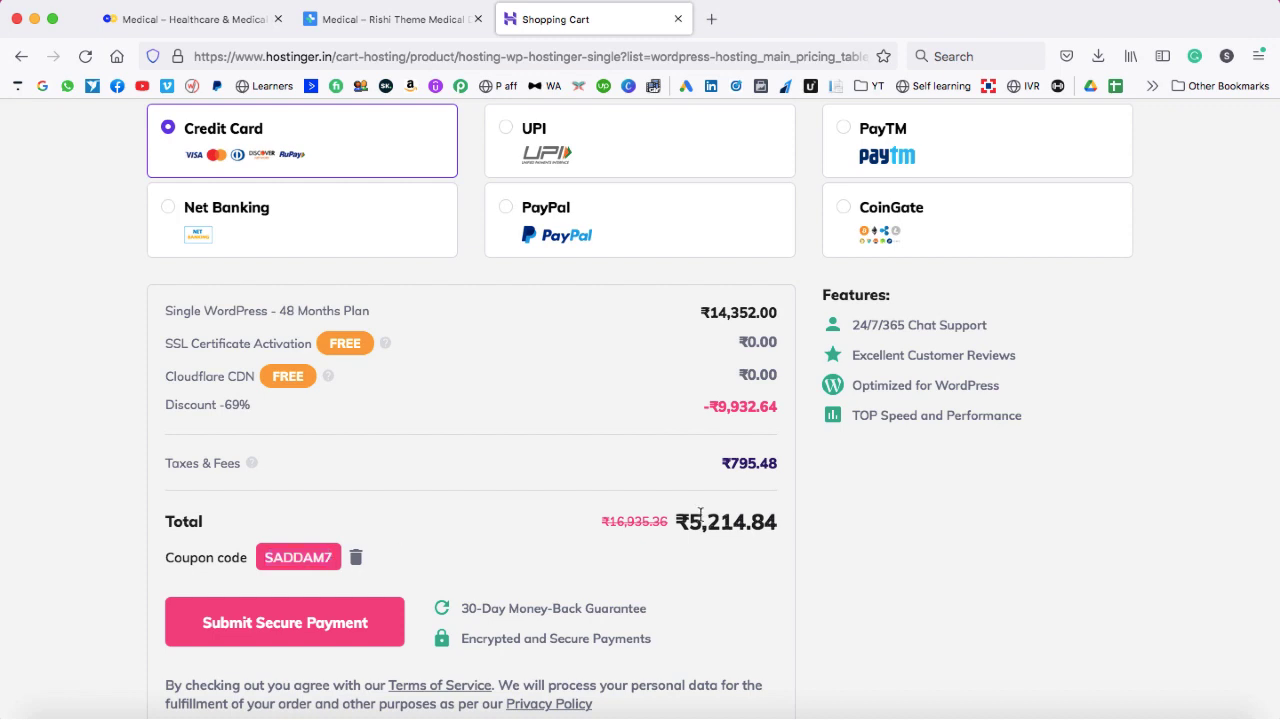
pyautogui.click(355, 558)
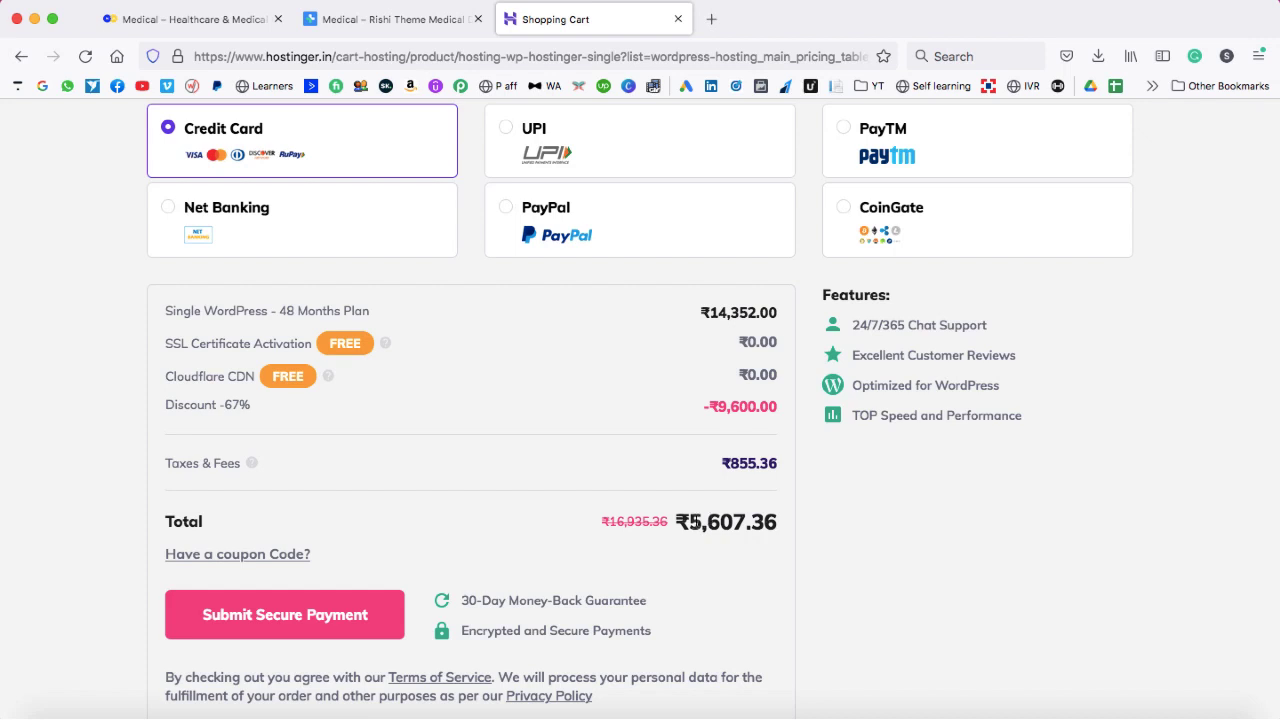
pyautogui.moveTo(688, 521); pyautogui.dragTo(776, 521)
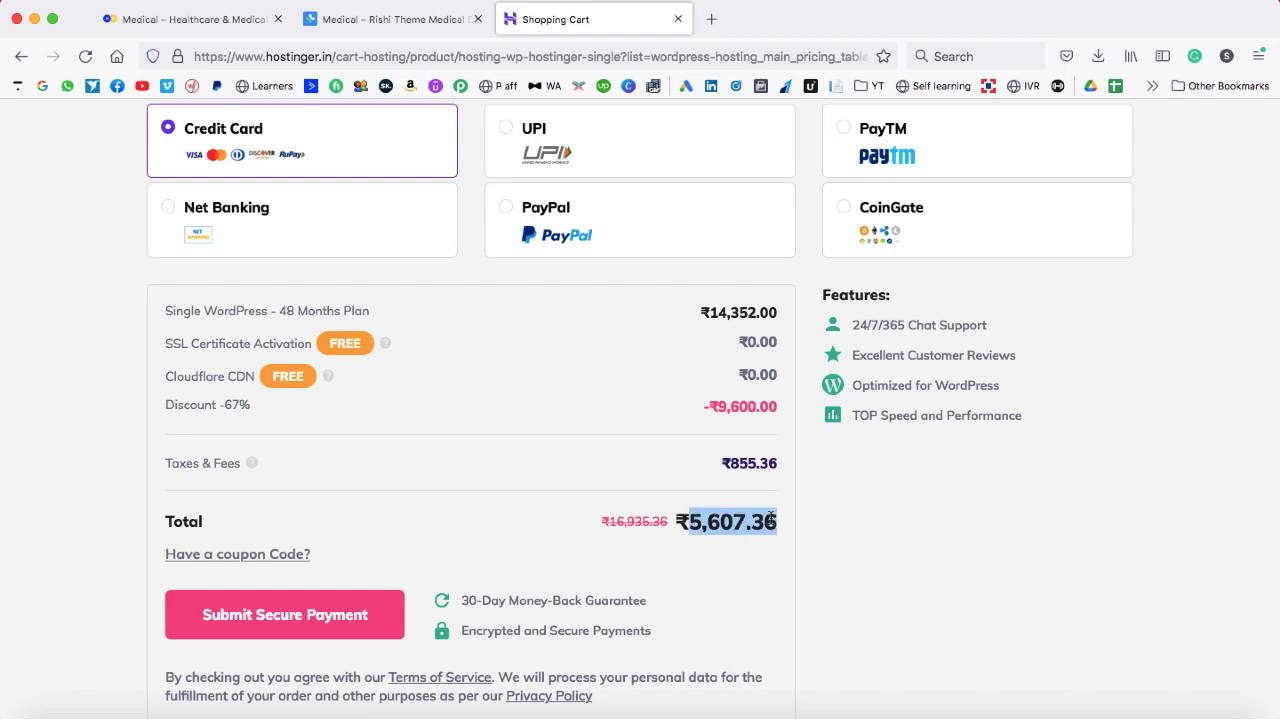
# - Apply the creator's coupon code, dropping the total to ₹5,214.84
pyautogui.click(220, 557)
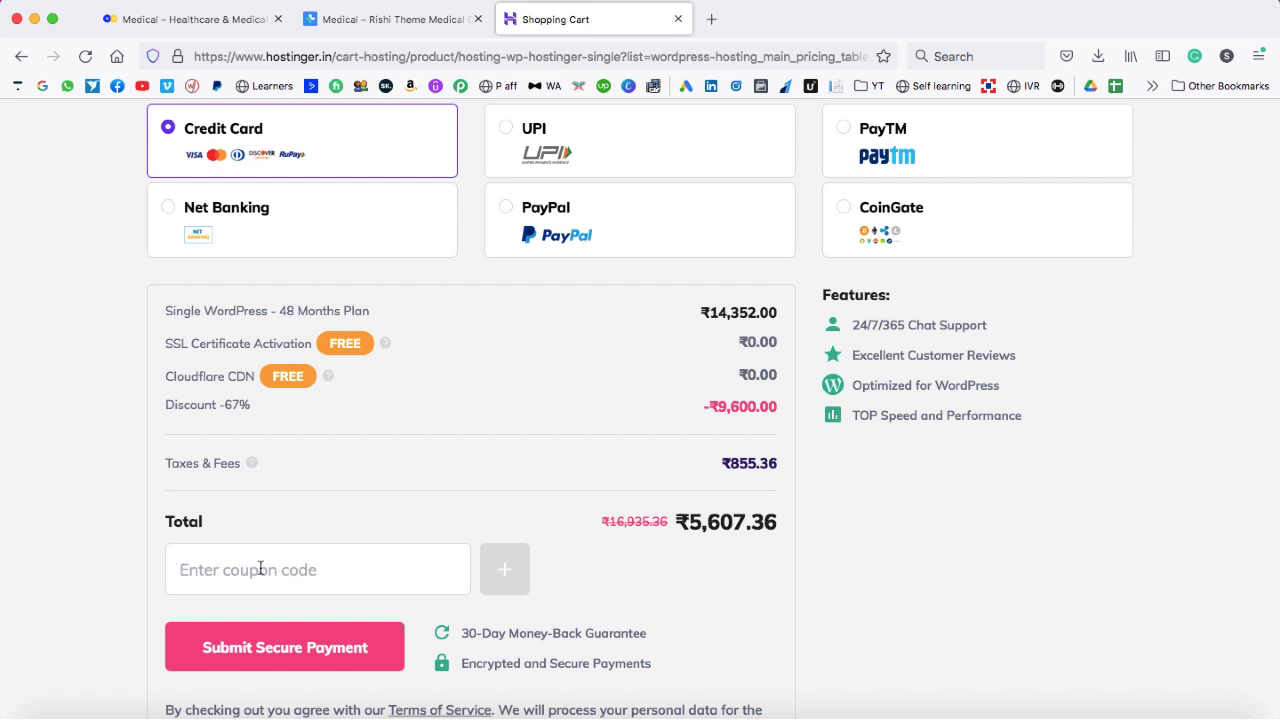
pyautogui.write('SAD')
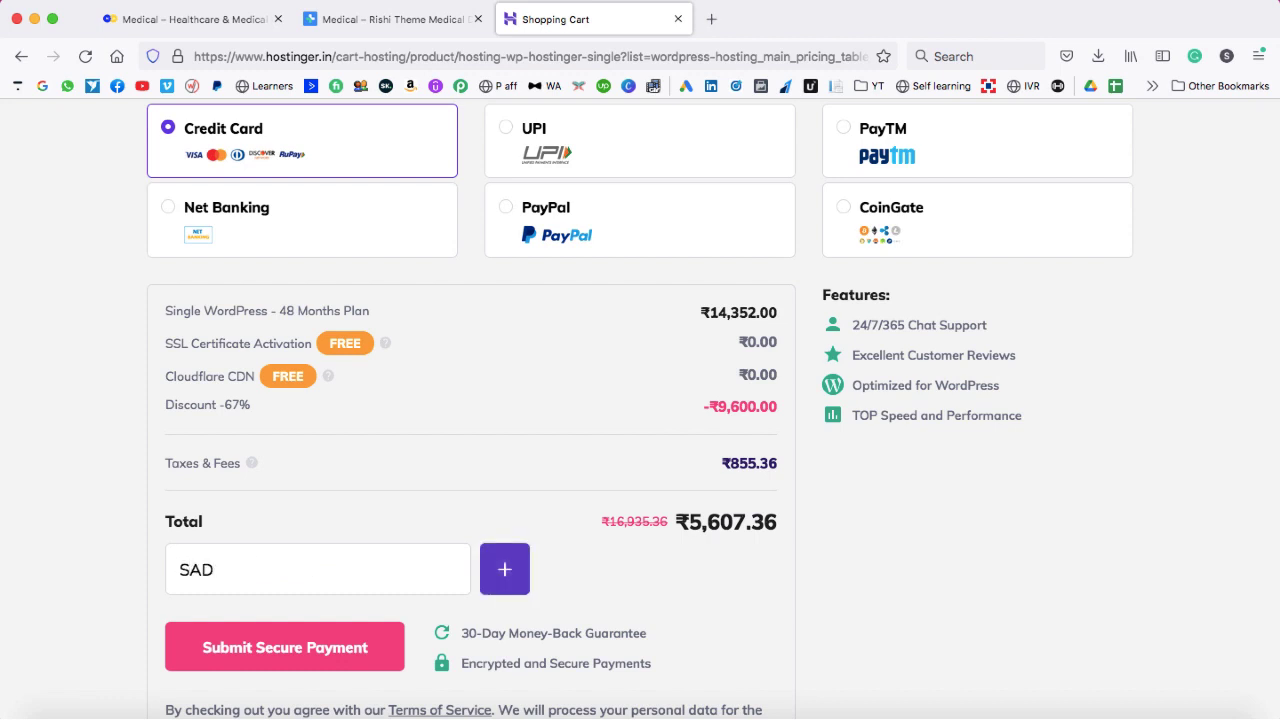
pyautogui.write('DAM7')
pyautogui.click(505, 572)
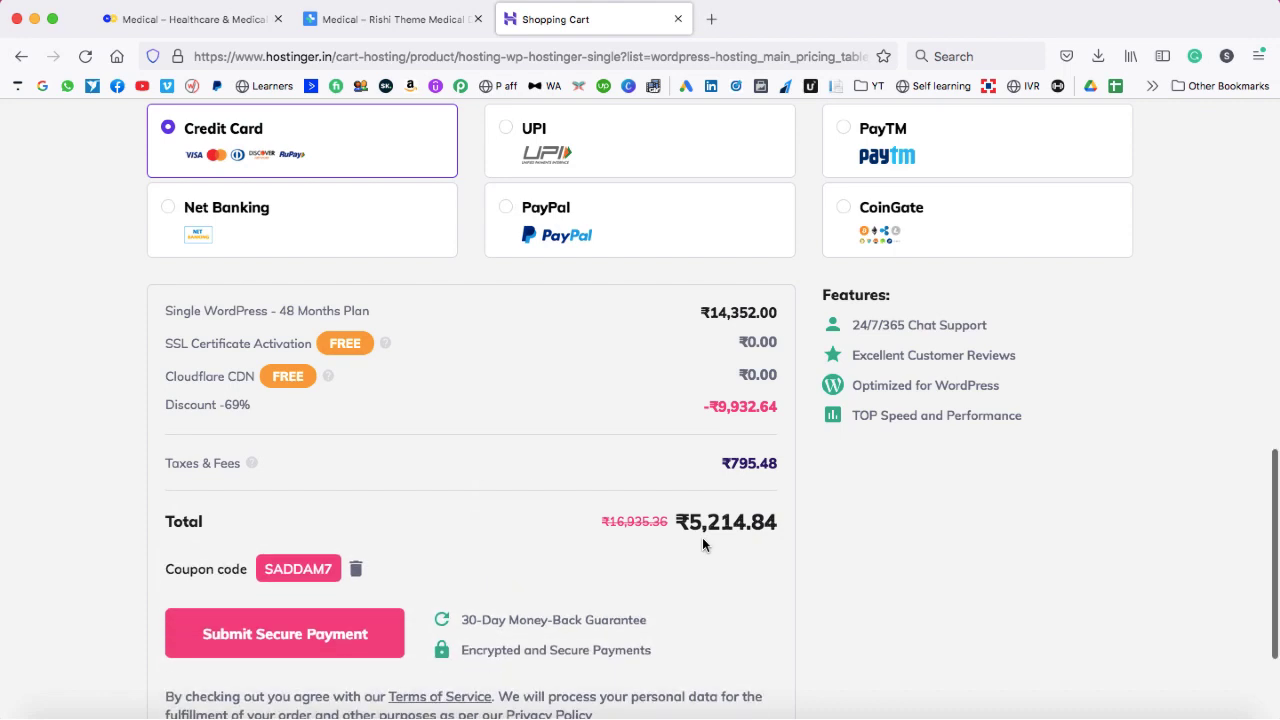
pyautogui.scroll(-2, 702, 540)
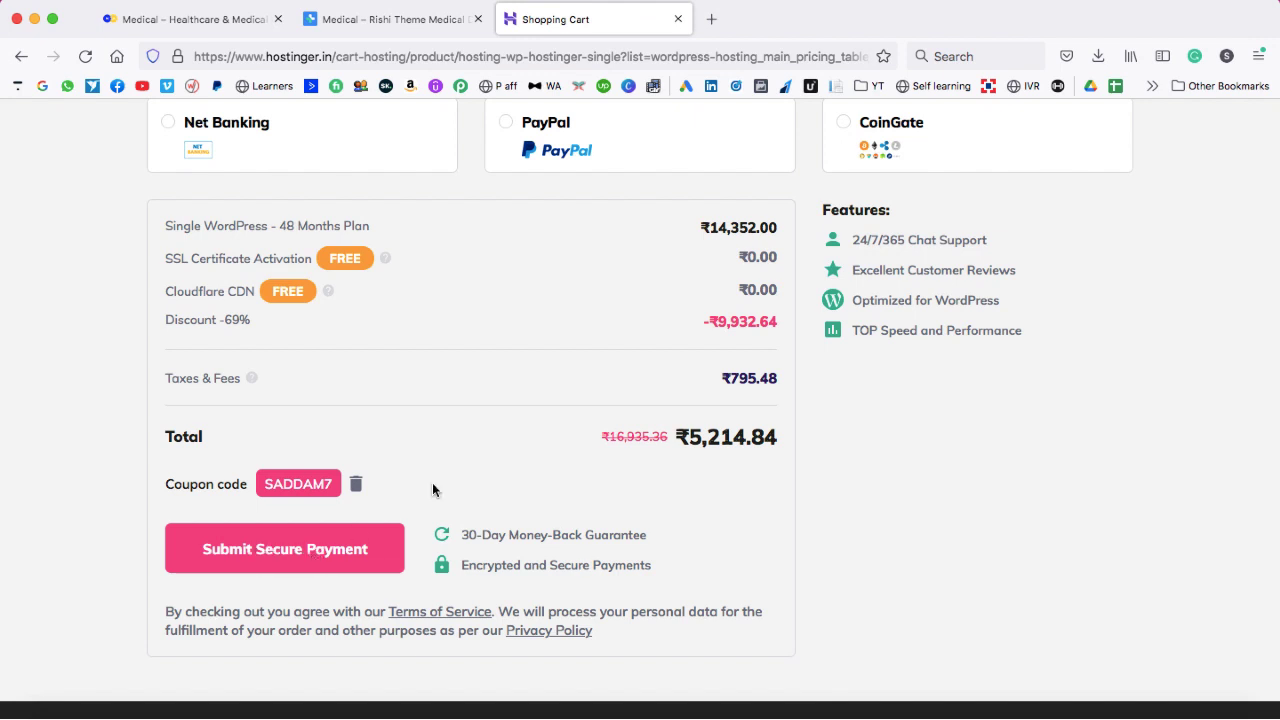
pyautogui.scroll(3, 432, 489)
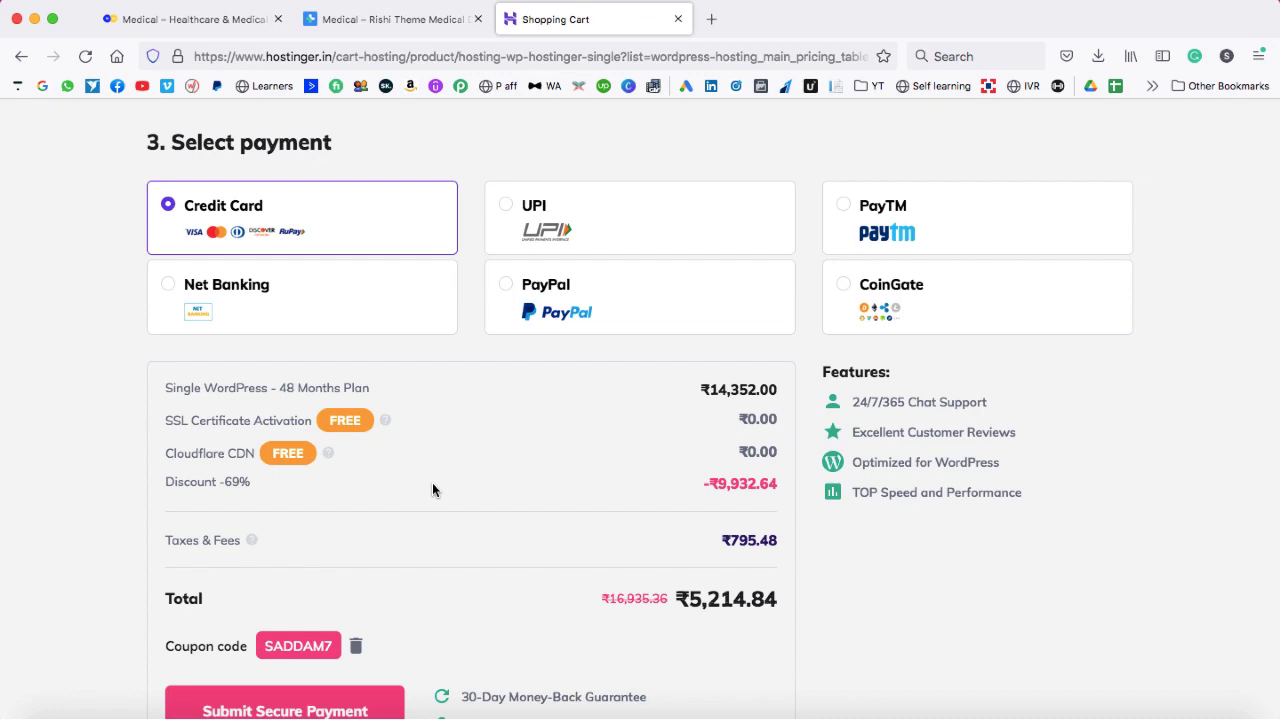
pyautogui.scroll(10, 432, 489)
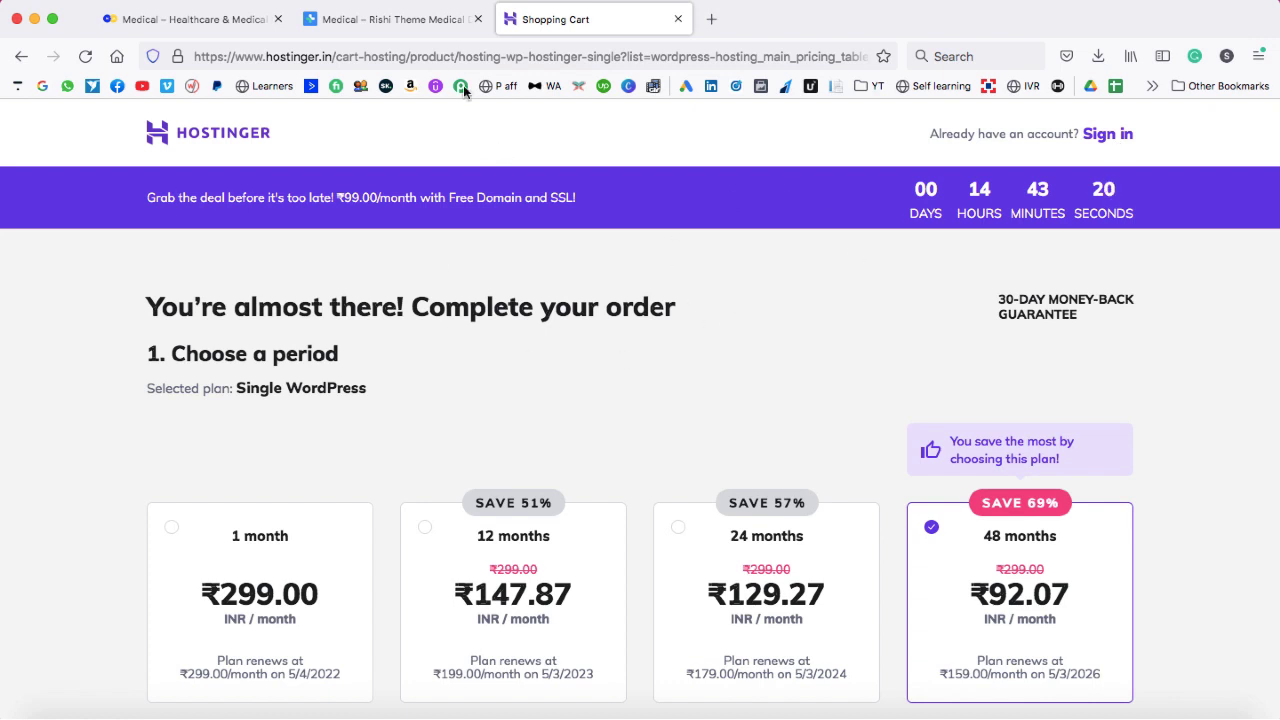
# - Go to hostinger.in and open its Log In page
pyautogui.click(449, 56)
pyautogui.write('hostinger.in/')
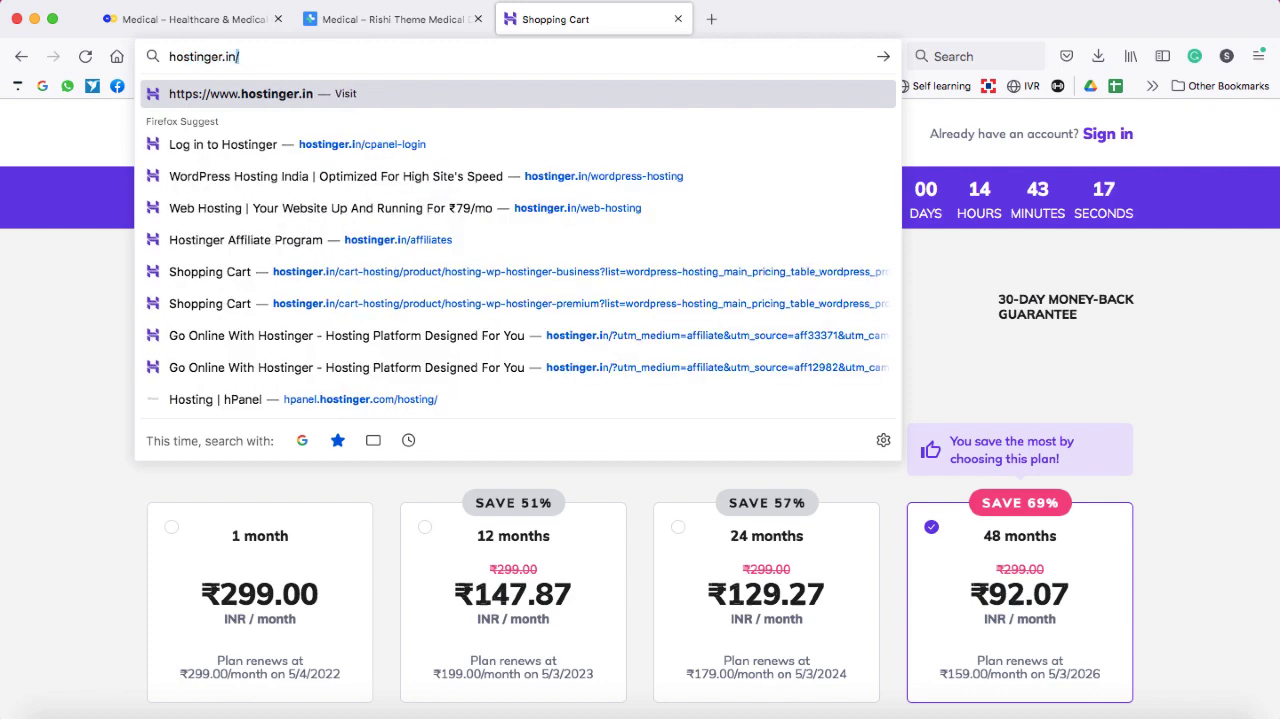
pyautogui.press('Return')
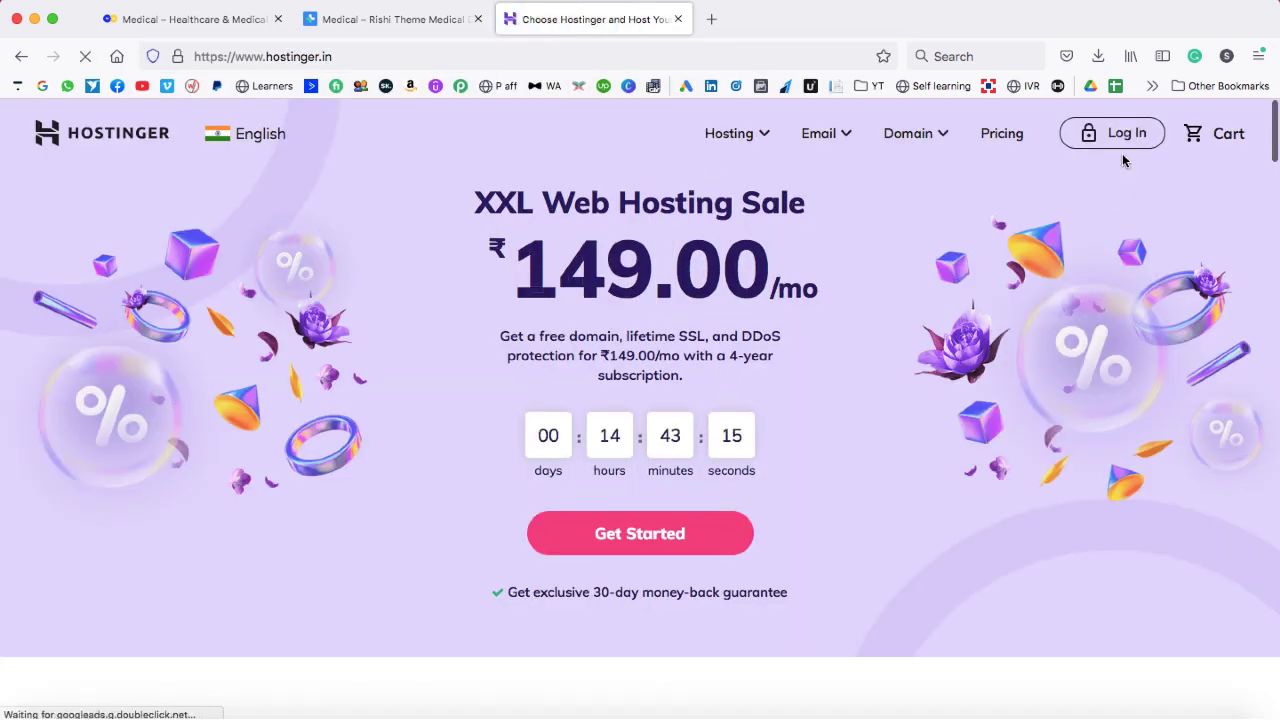
pyautogui.click(1119, 140)
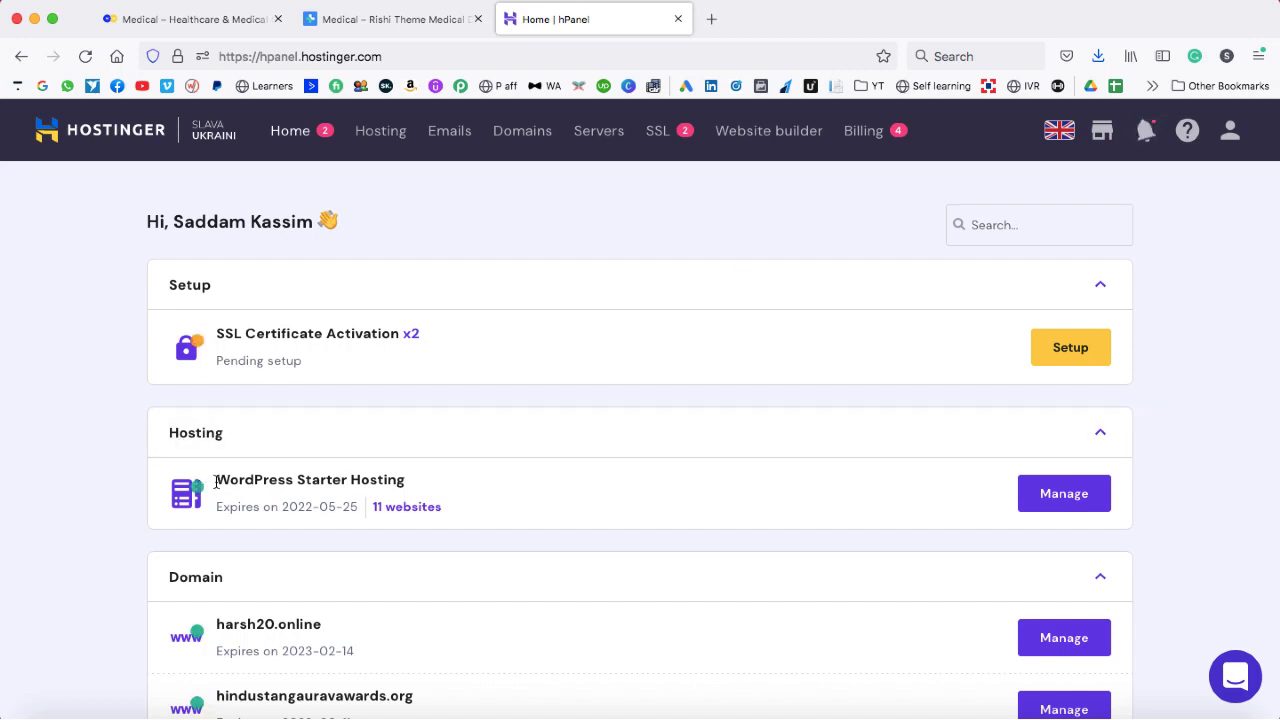
pyautogui.moveTo(216, 482); pyautogui.dragTo(406, 484)
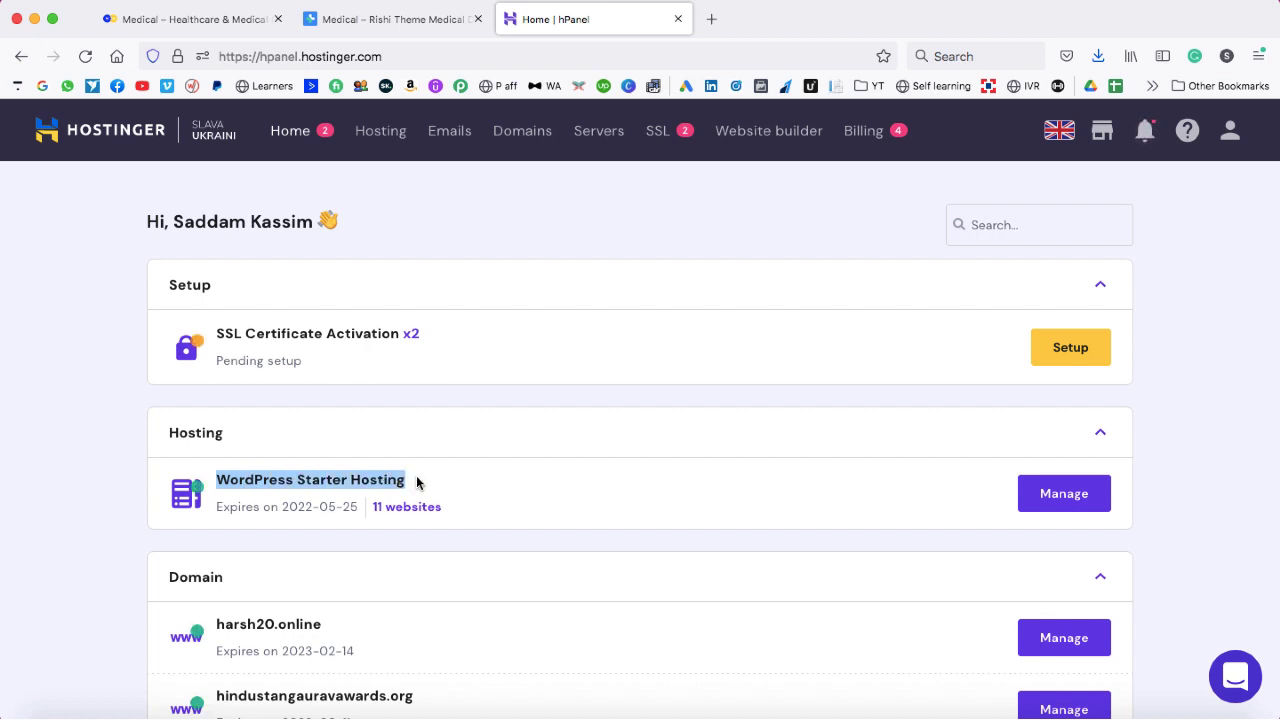
pyautogui.click(417, 483)
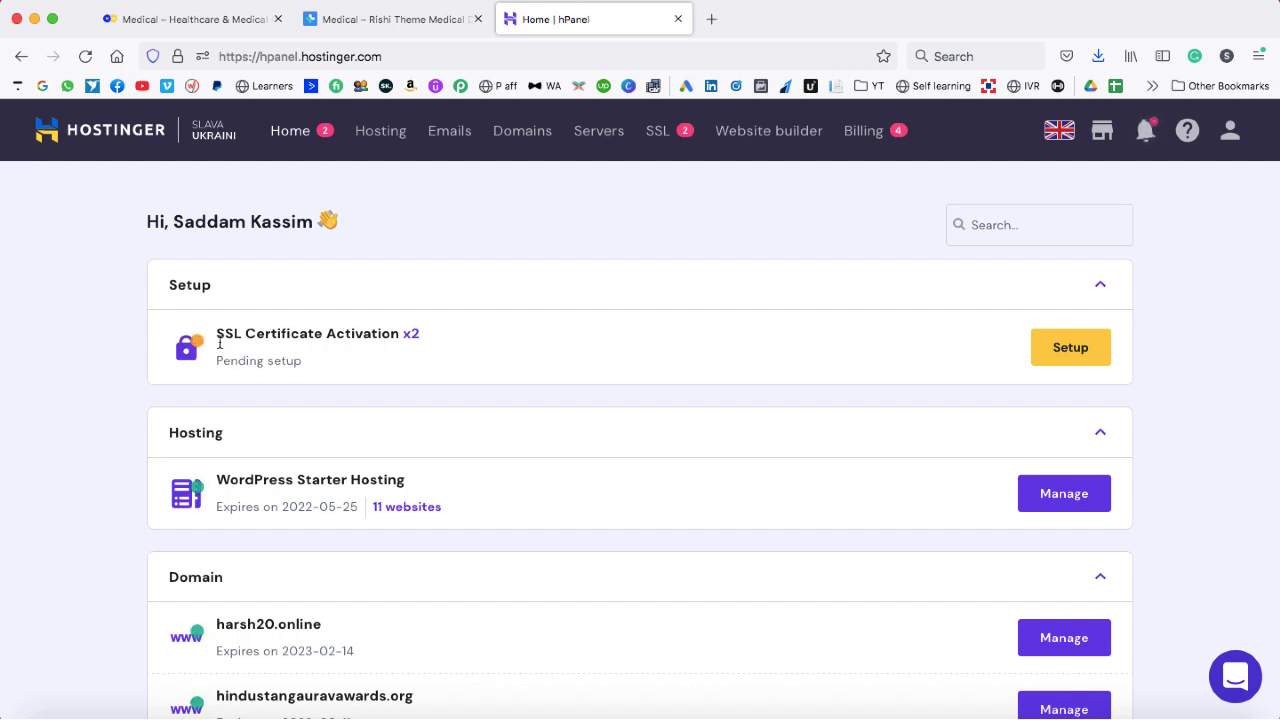
pyautogui.moveTo(216, 337); pyautogui.dragTo(399, 338)
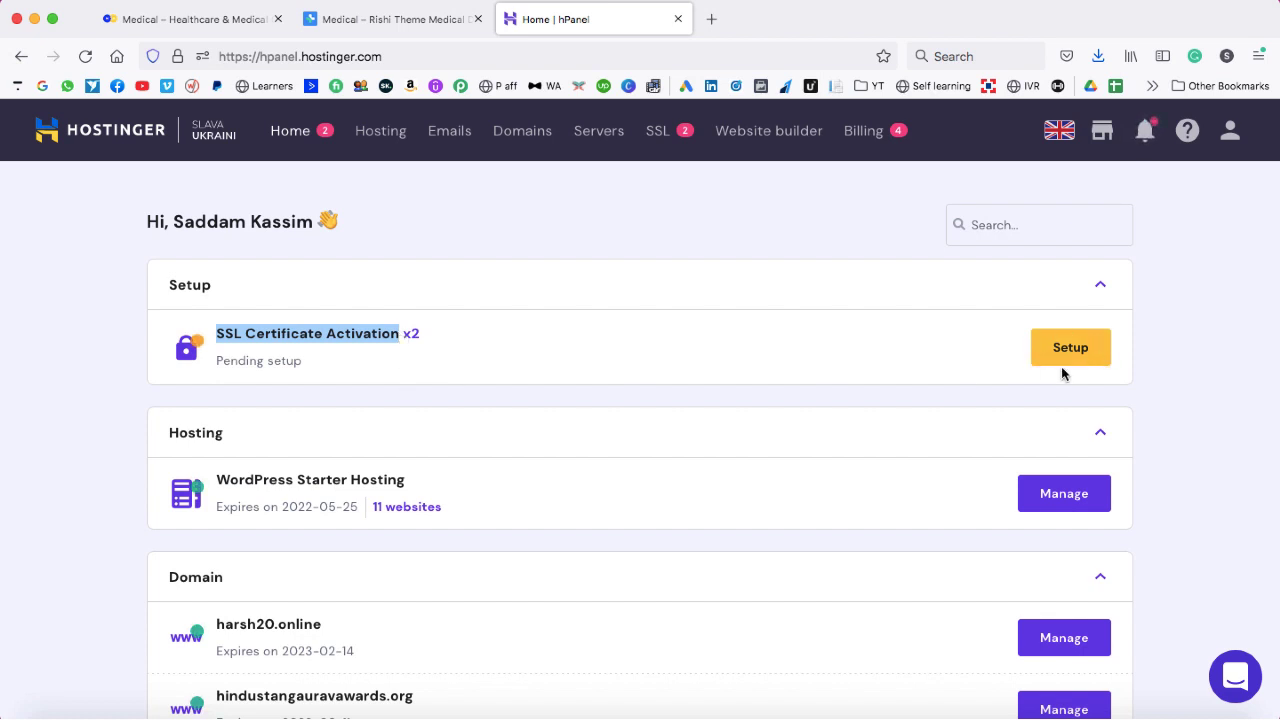
pyautogui.click(852, 351)
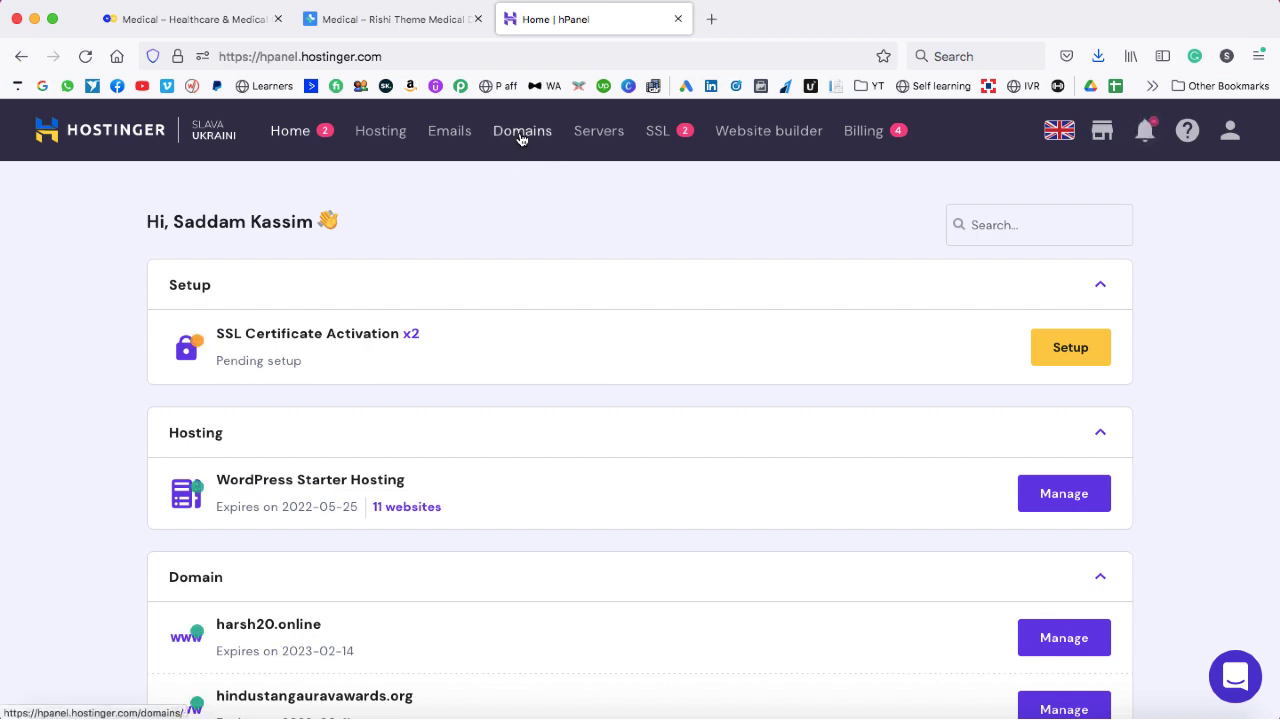
# - Search Domains > Get a New Domain for medihouse.online
pyautogui.click(520, 137)
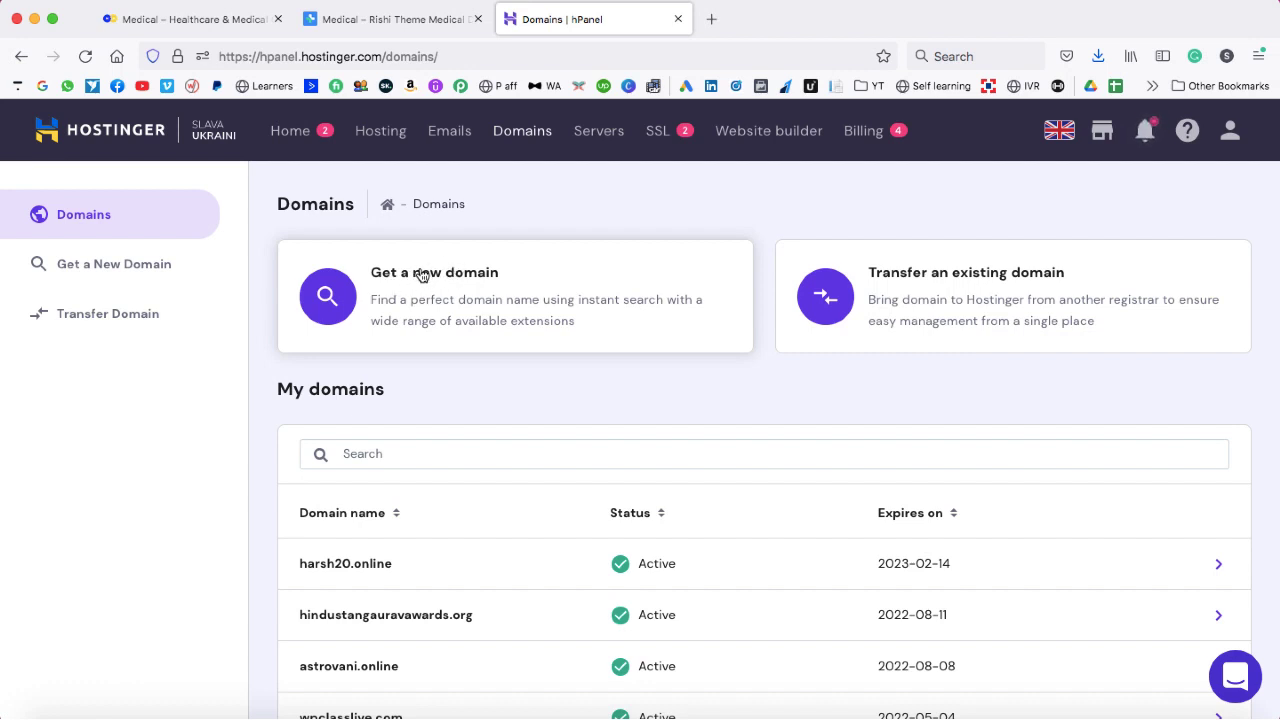
pyautogui.click(84, 271)
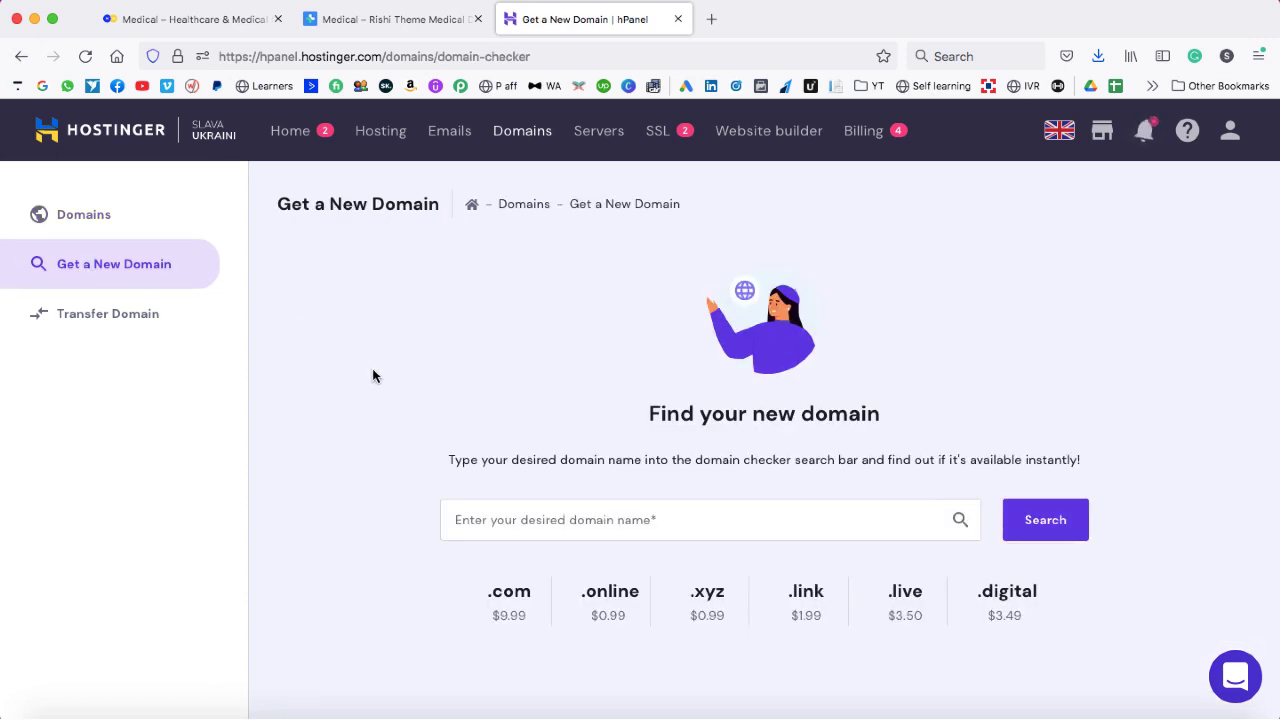
pyautogui.scroll(-1, 372, 375)
pyautogui.click(519, 456)
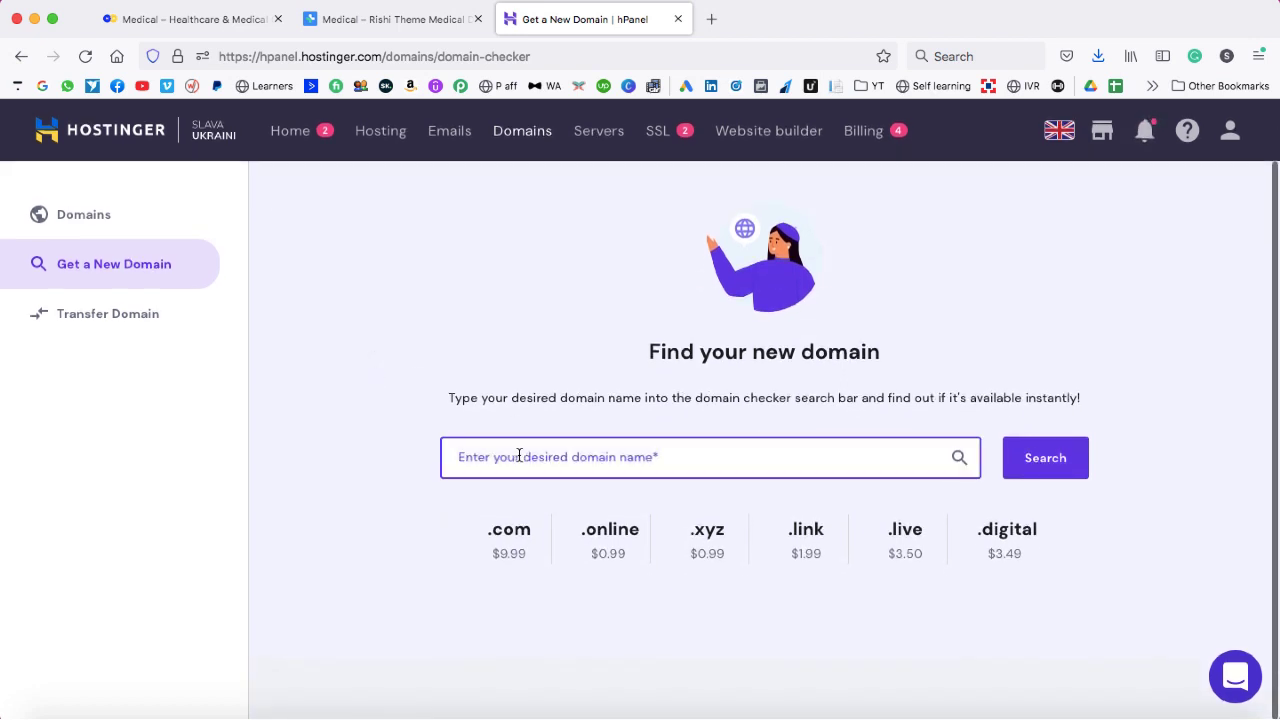
pyautogui.click(519, 456)
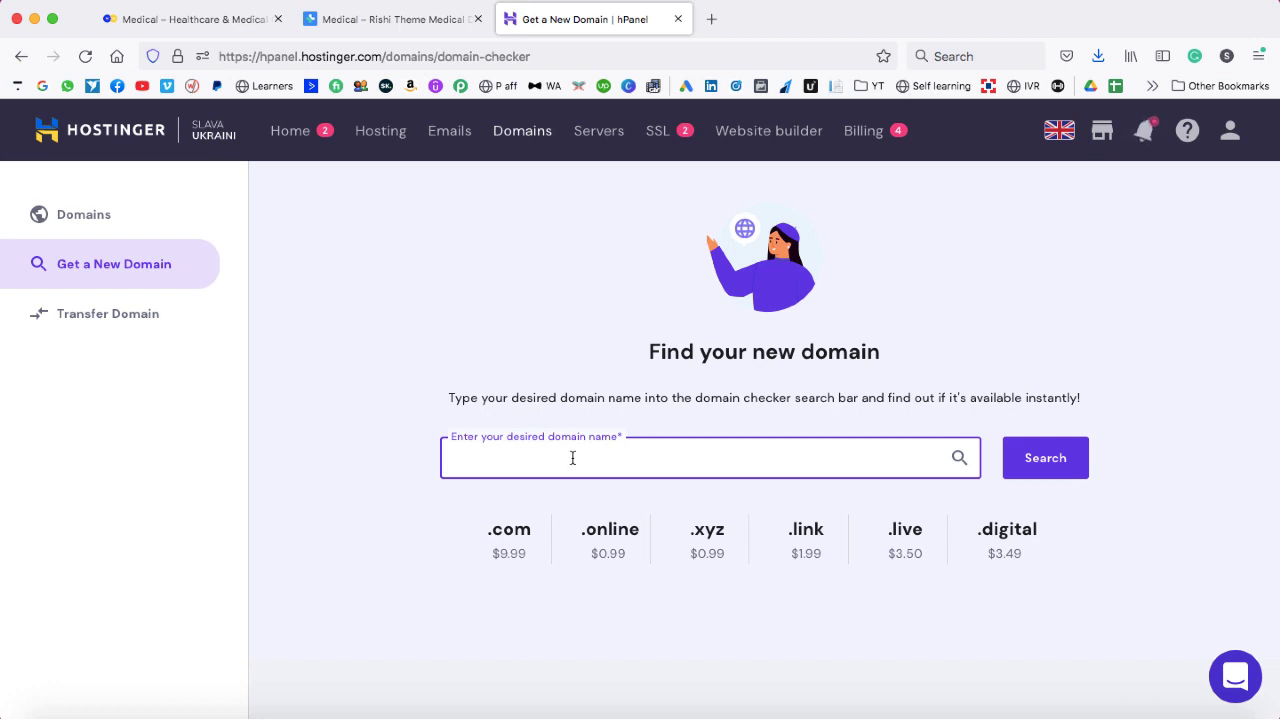
pyautogui.write('medihouse.online')
pyautogui.click(1050, 457)
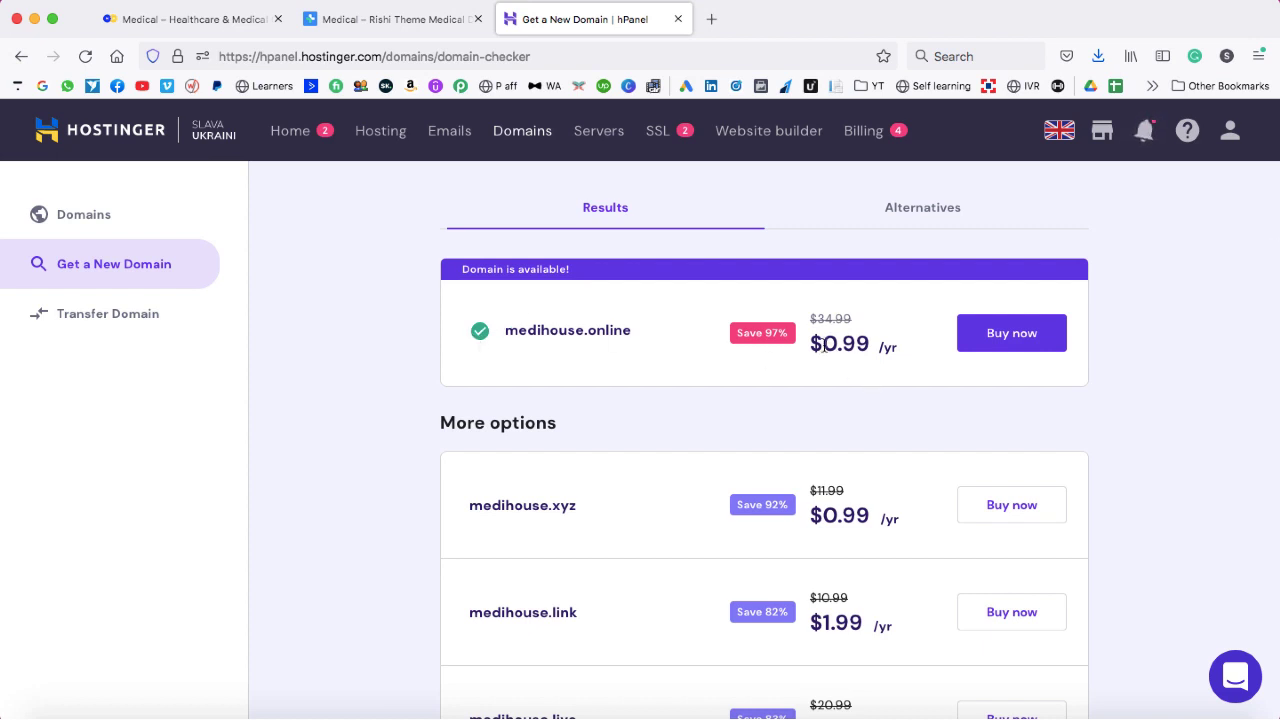
# - Compare the $0.99 yearly and old $34.99 prices, then start buying medihouse.online
pyautogui.moveTo(823, 345); pyautogui.dragTo(887, 348)
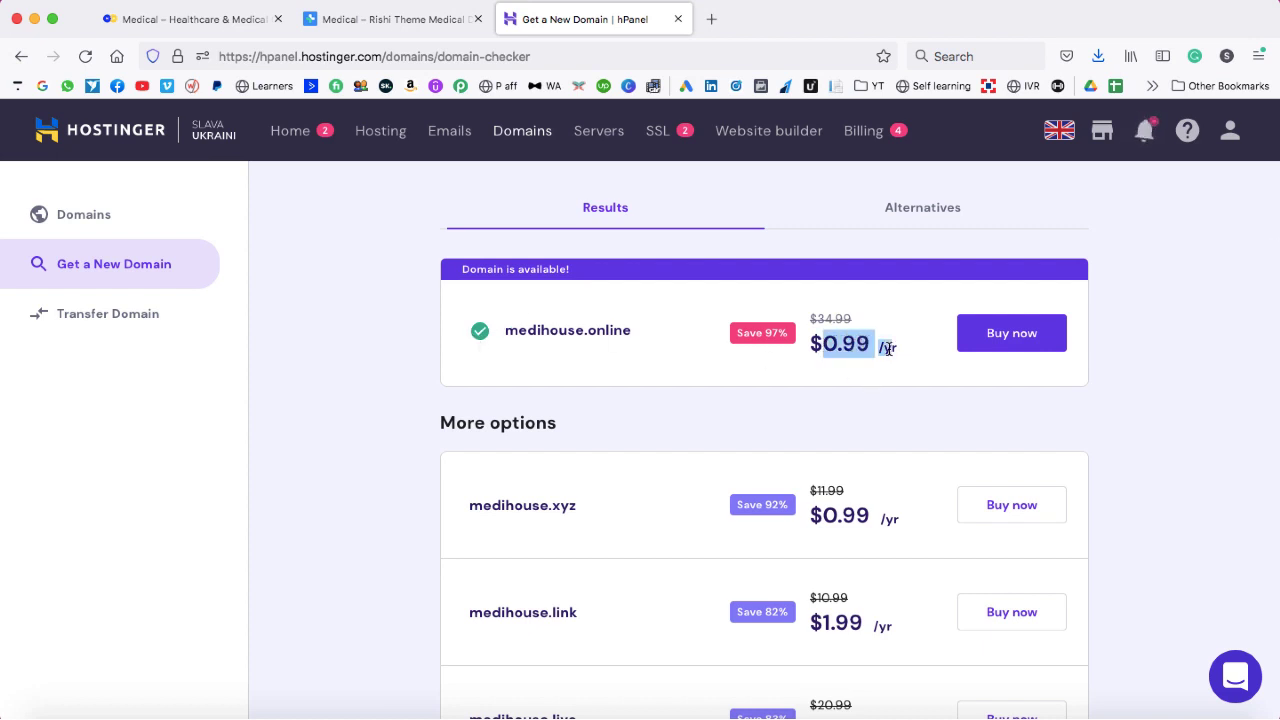
pyautogui.click(910, 354)
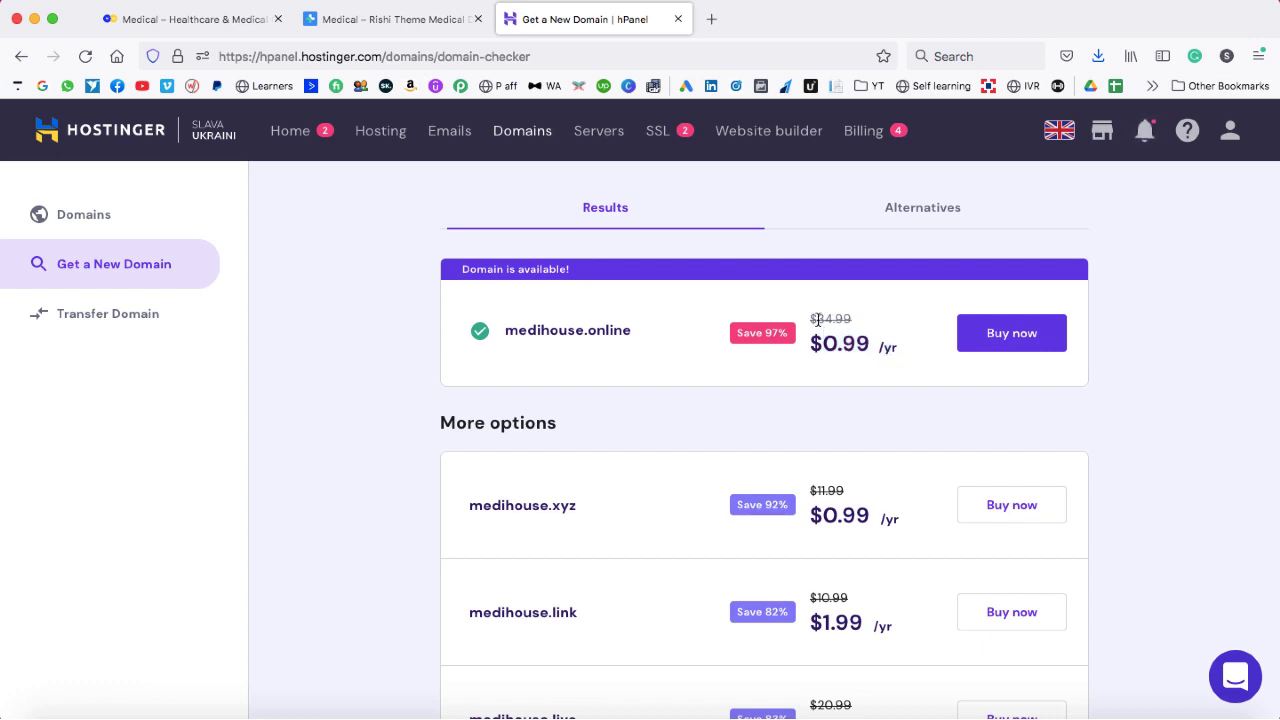
pyautogui.moveTo(823, 318); pyautogui.dragTo(848, 319)
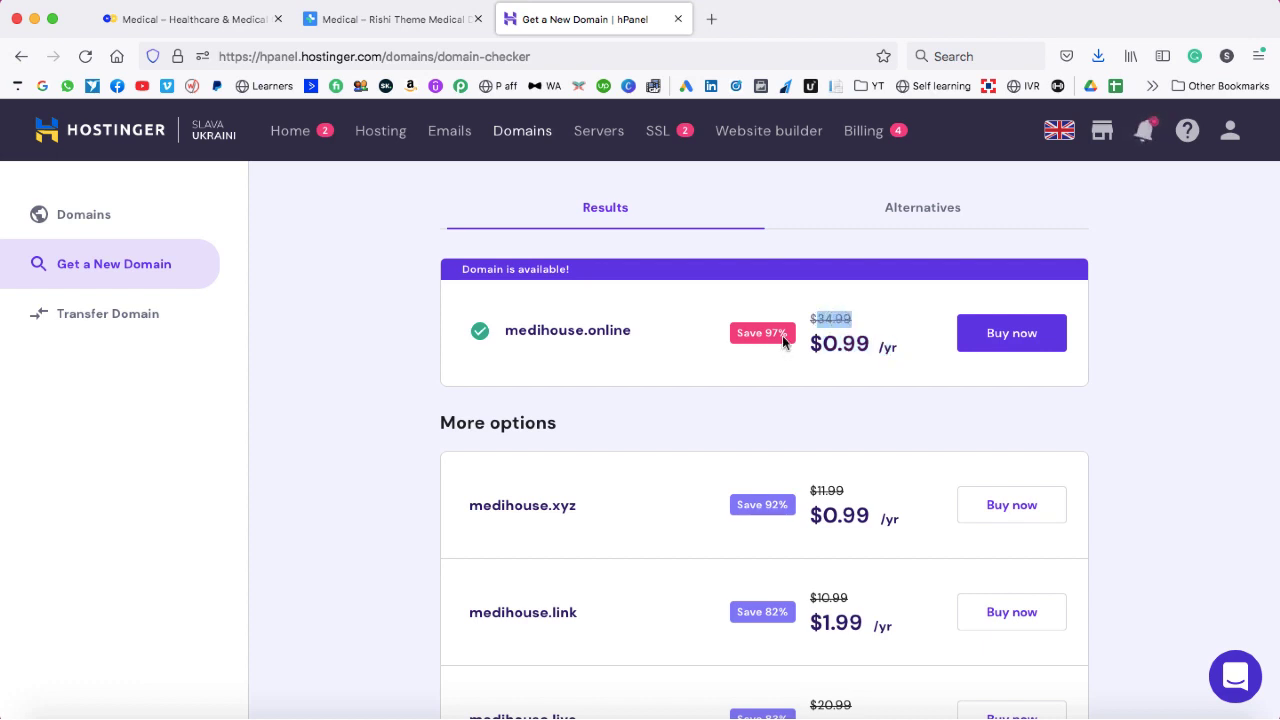
pyautogui.click(684, 351)
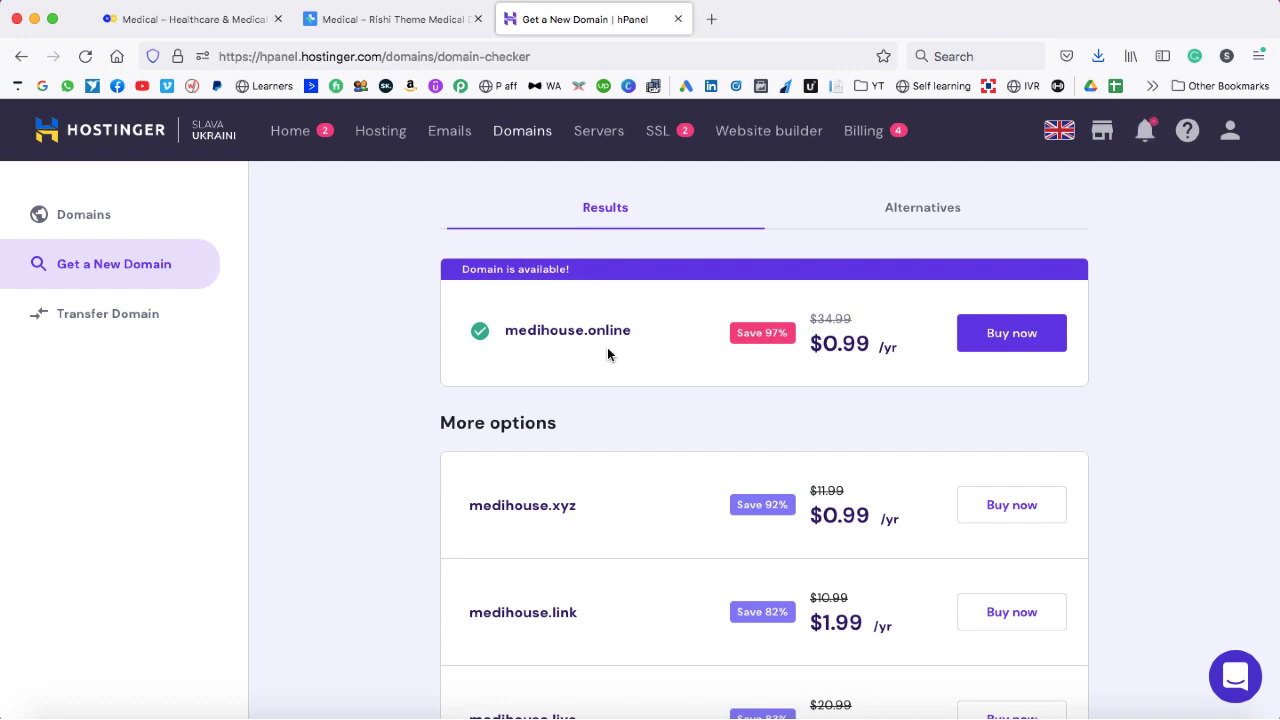
pyautogui.click(1019, 335)
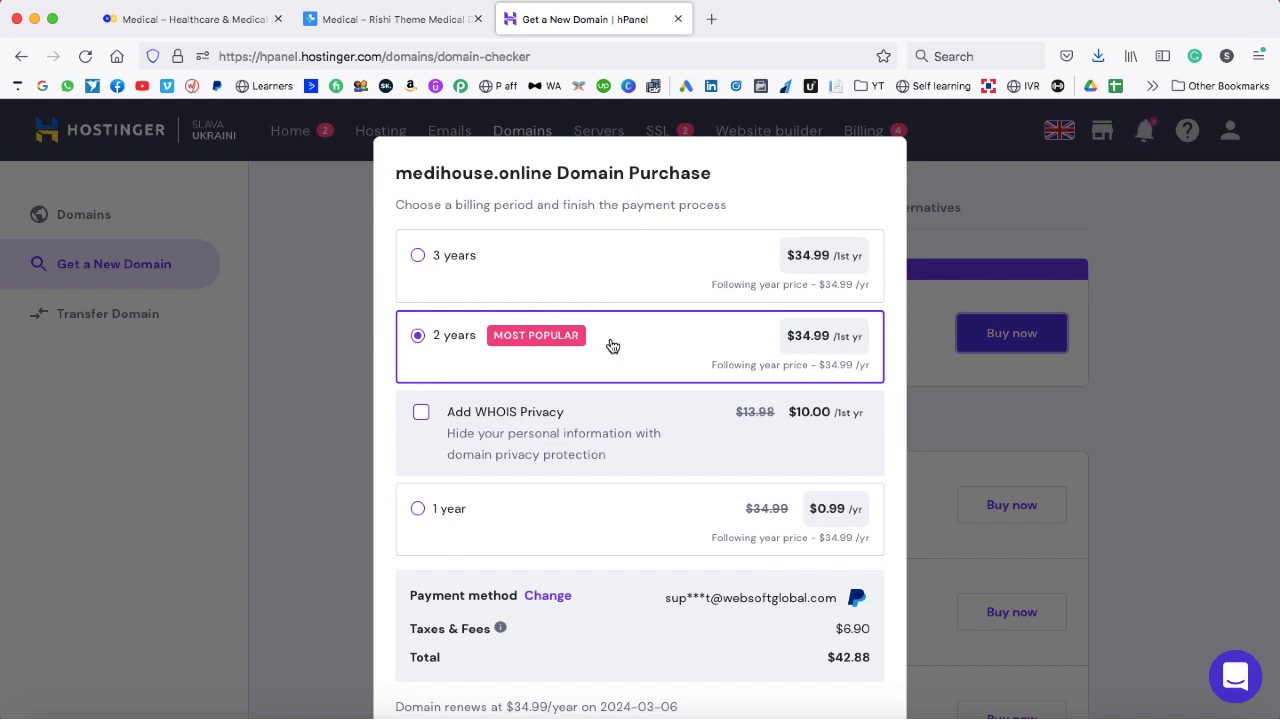
# - Choose a 1-year registration period and complete payment for medihouse.online
pyautogui.click(418, 509)
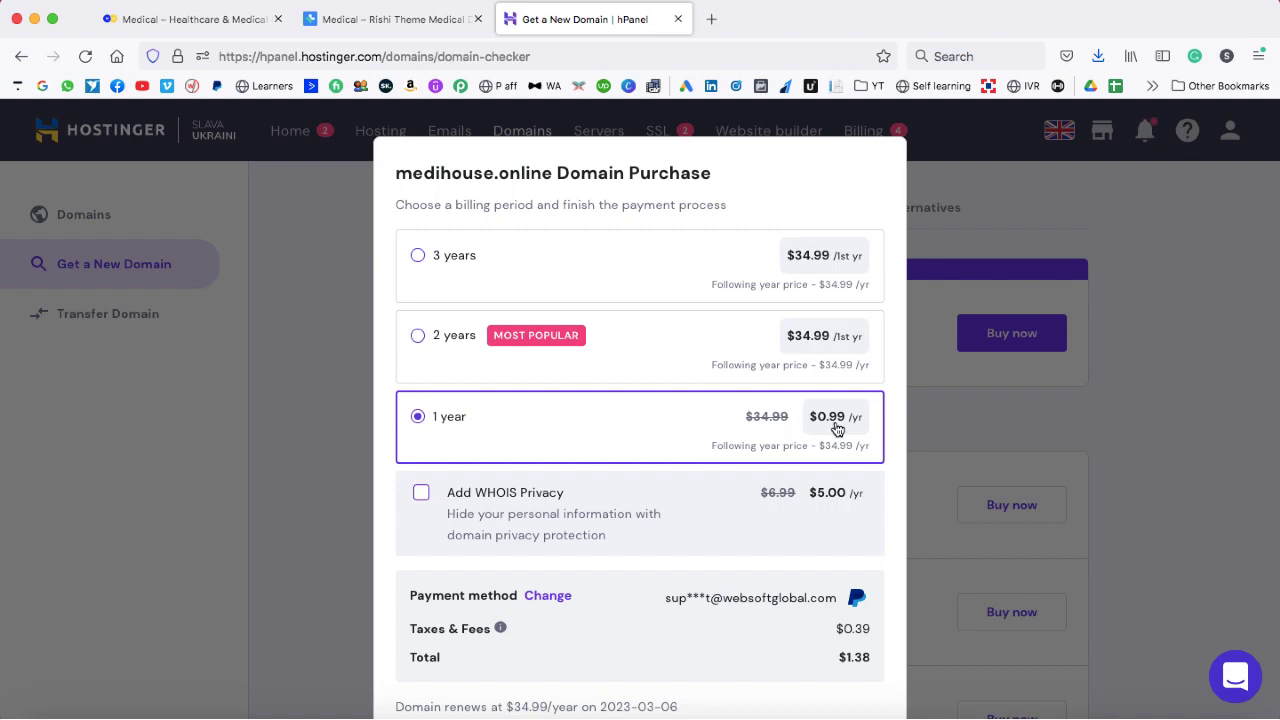
pyautogui.scroll(-2, 837, 428)
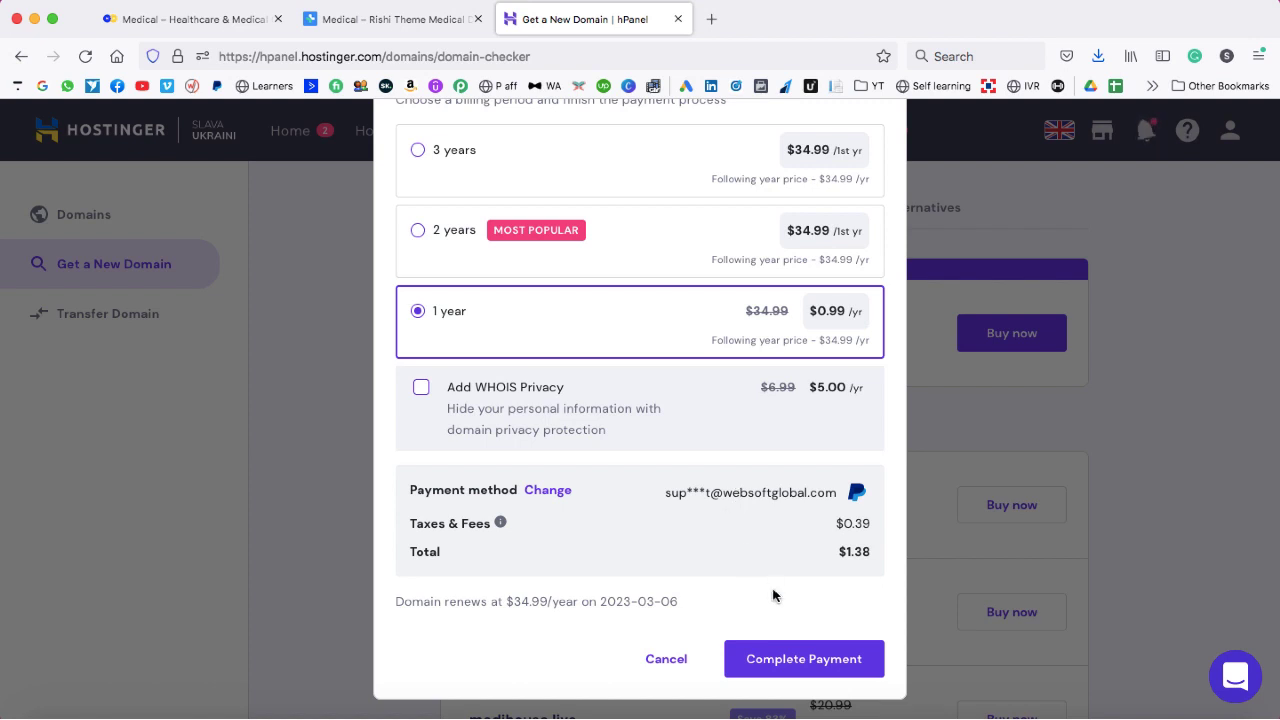
pyautogui.click(803, 660)
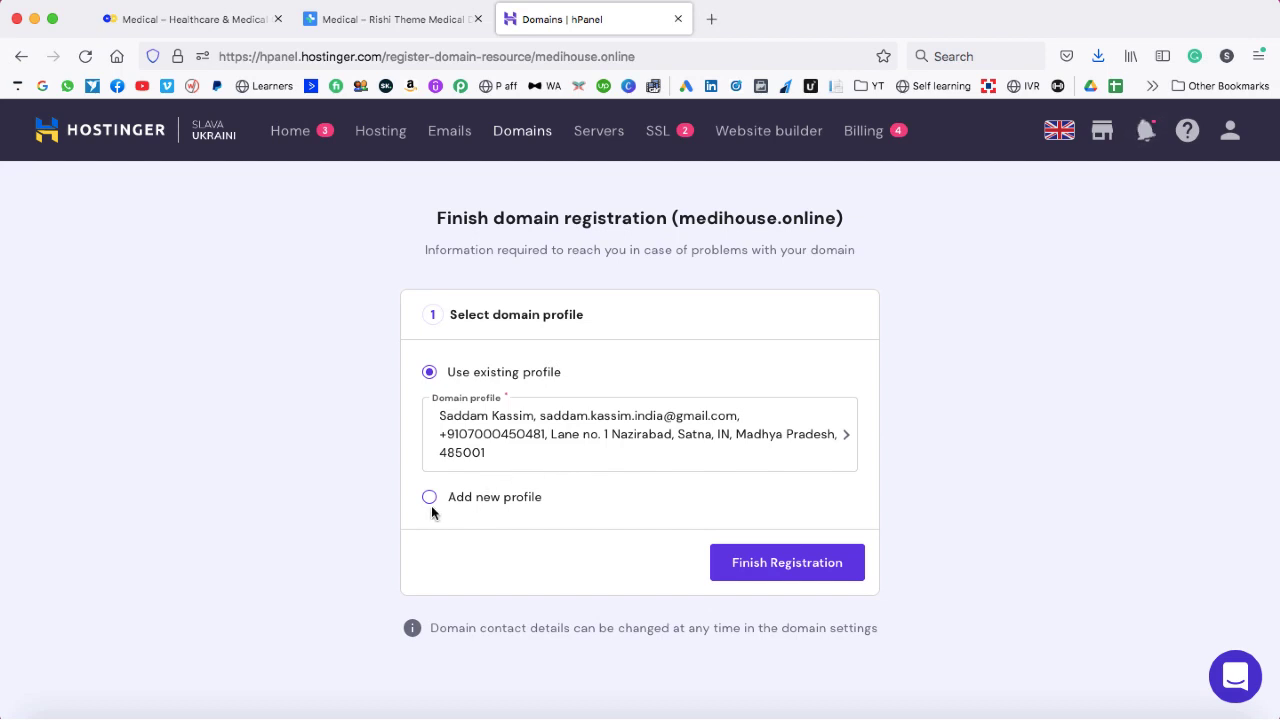
# - Use the existing saved domain profile and submit medihouse.online's registration
pyautogui.click(474, 507)
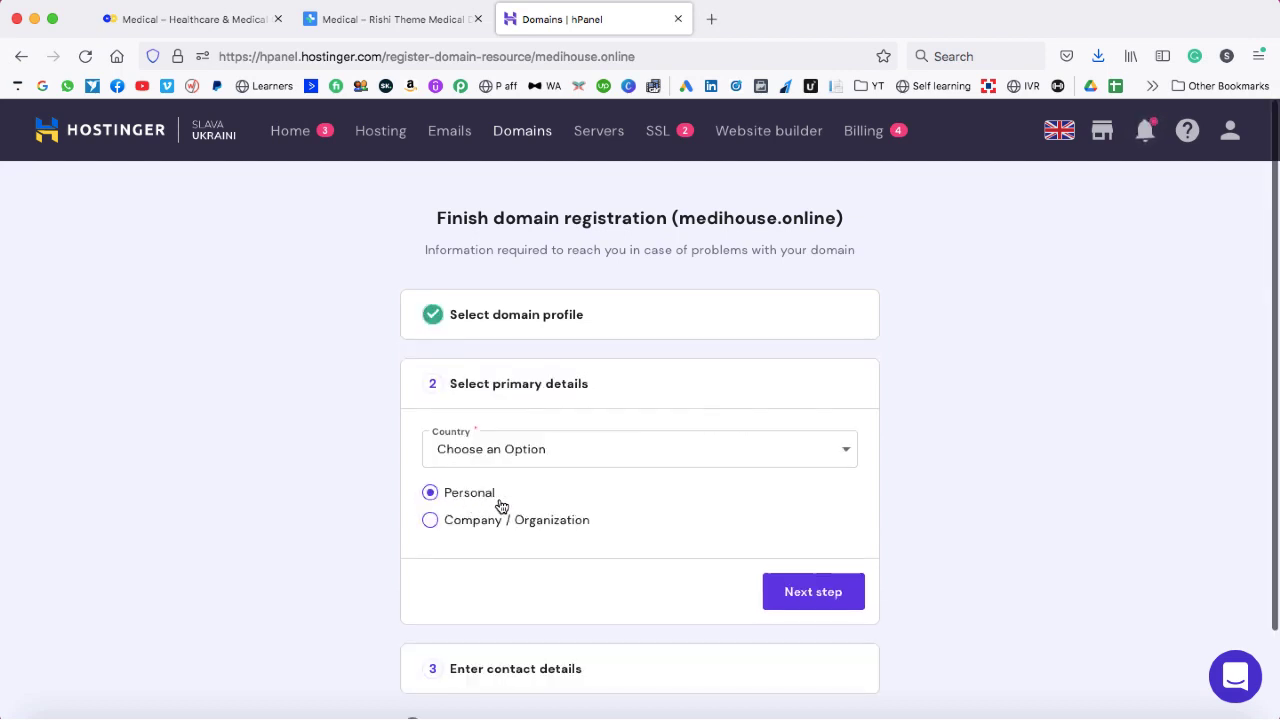
pyautogui.click(453, 320)
pyautogui.click(431, 373)
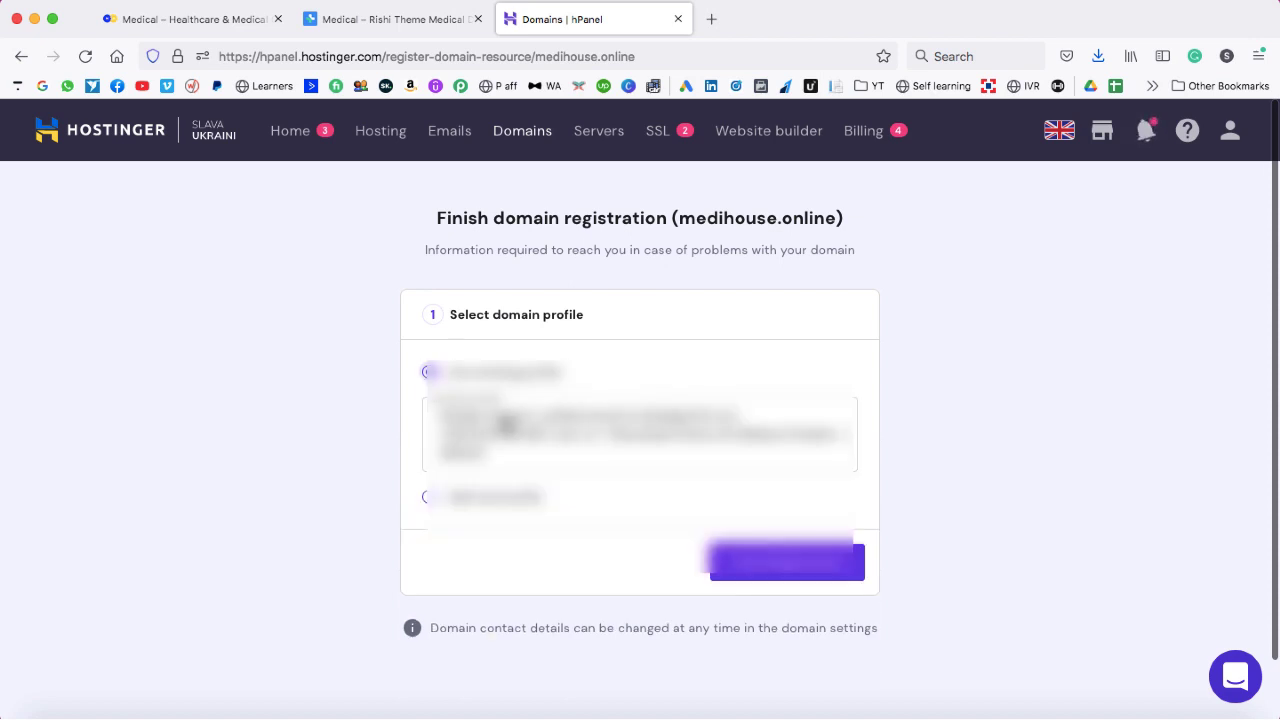
pyautogui.click(512, 428)
pyautogui.click(810, 600)
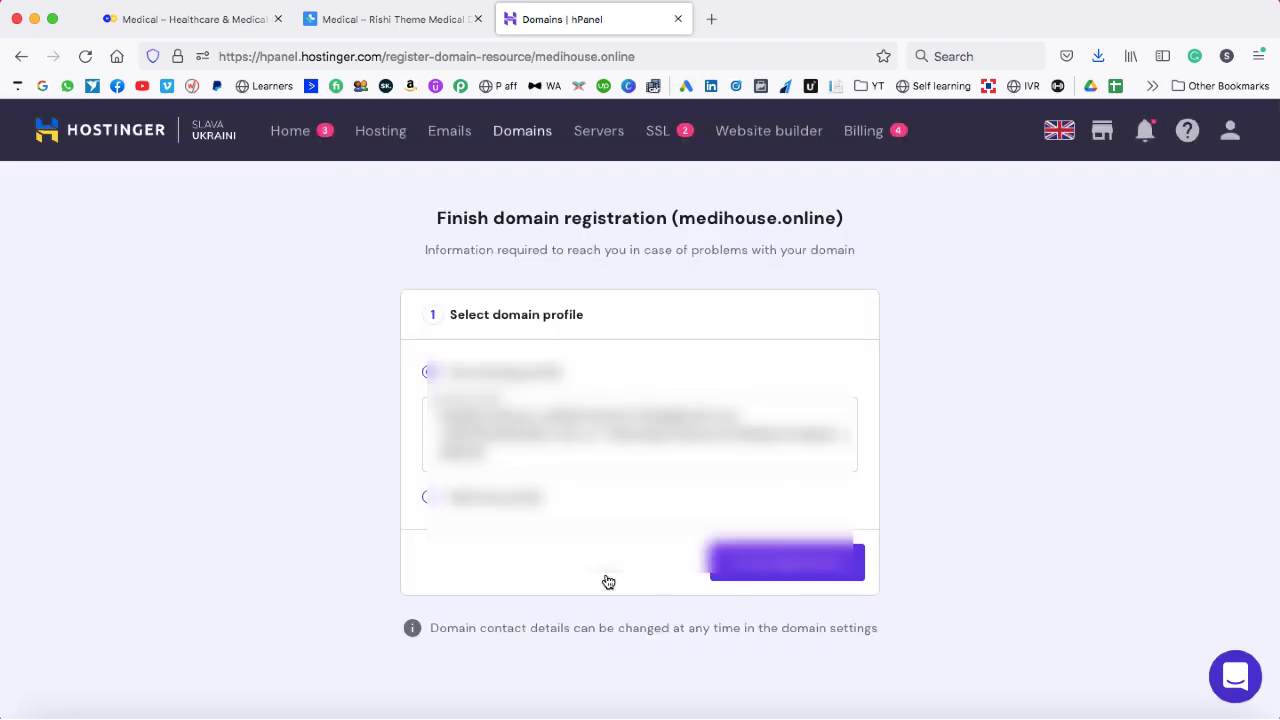
pyautogui.click(779, 567)
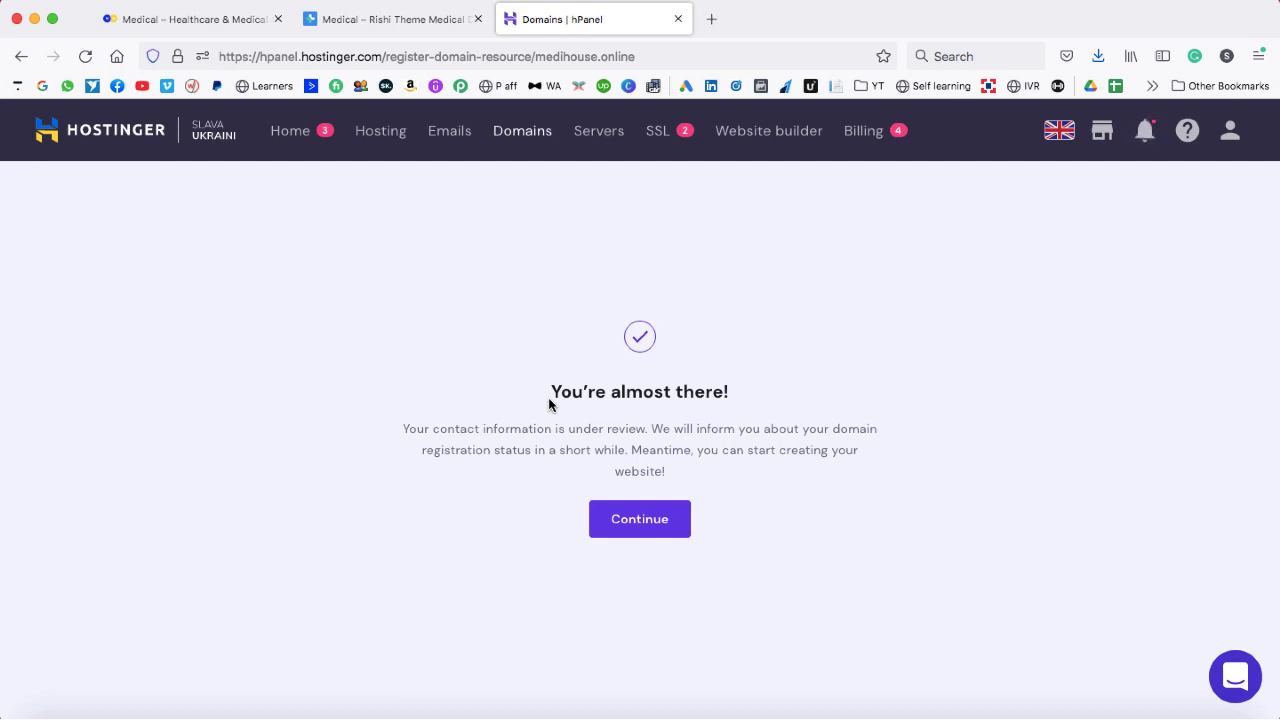
# - Read the contact-review confirmation, then continue to medihouse.online's Domain Overview
pyautogui.moveTo(549, 398); pyautogui.dragTo(716, 392)
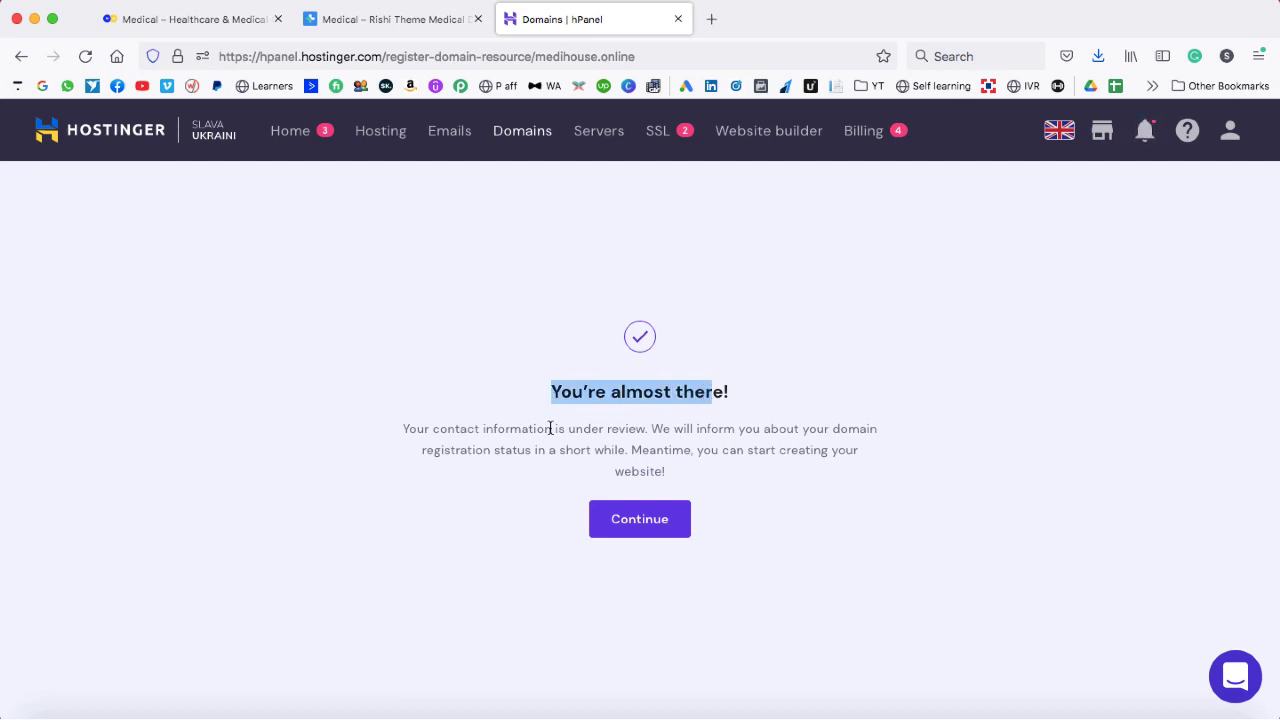
pyautogui.moveTo(550, 428); pyautogui.dragTo(627, 450)
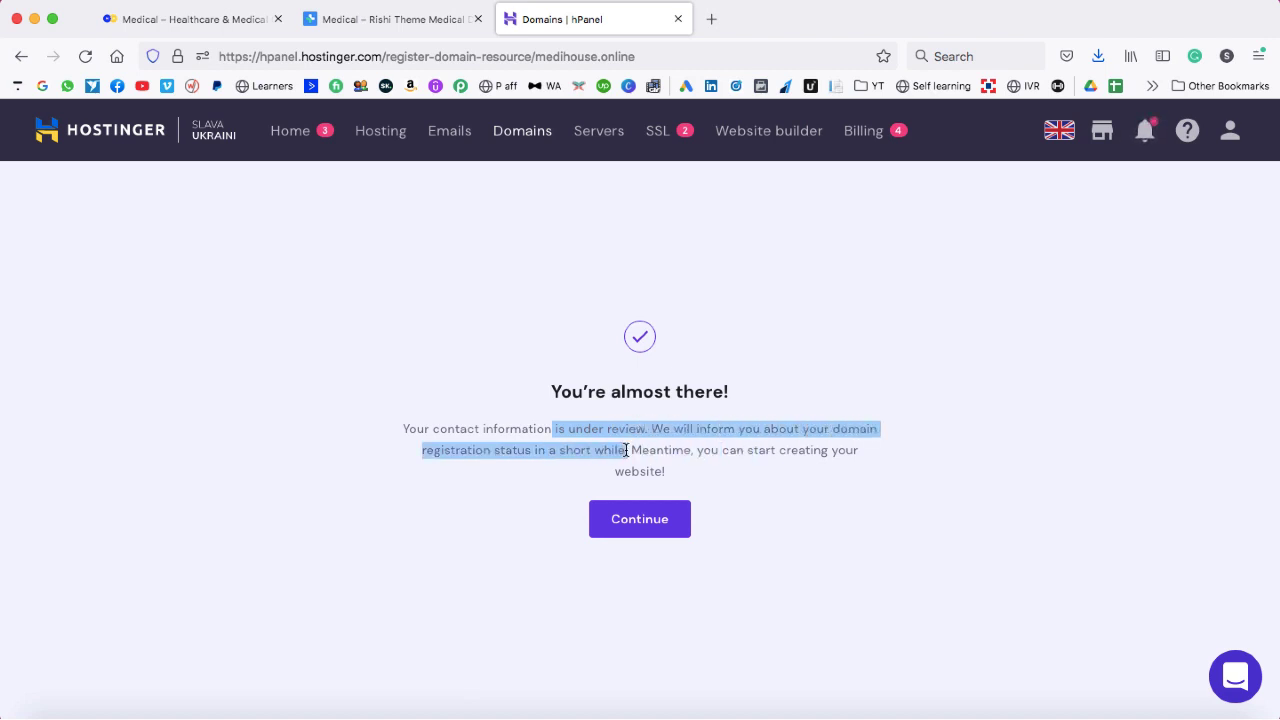
pyautogui.click(627, 450)
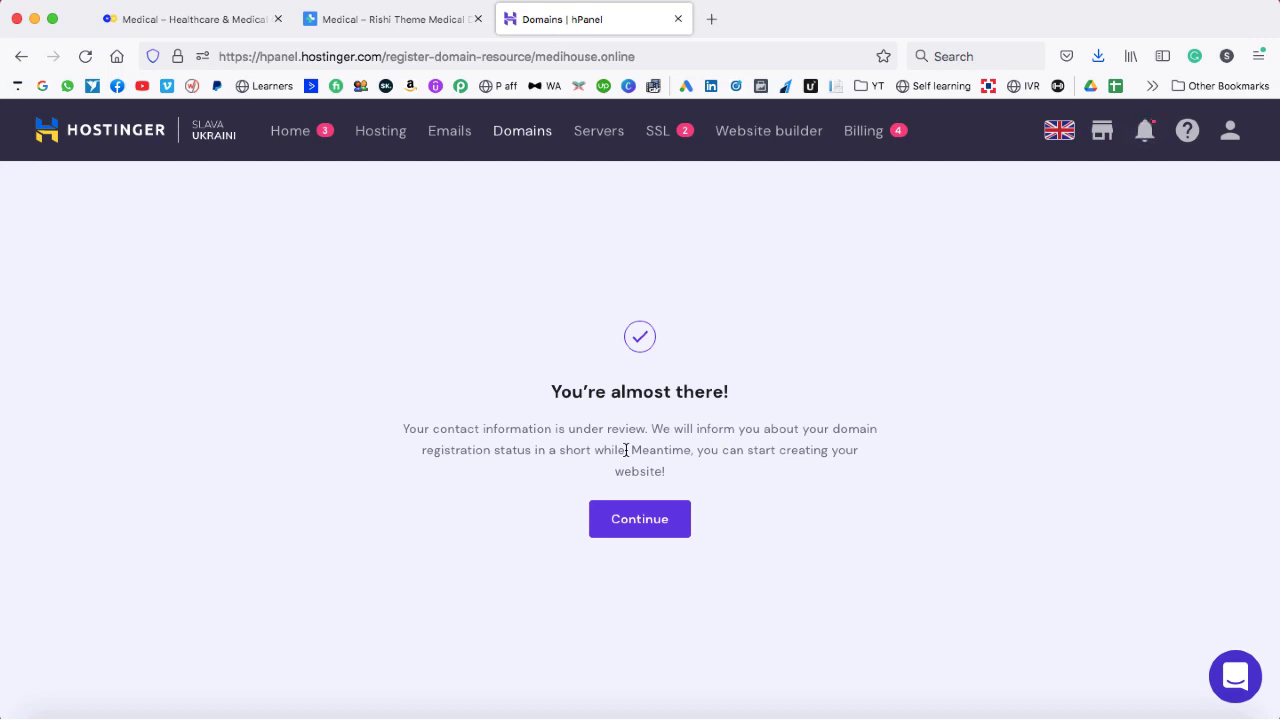
pyautogui.click(639, 526)
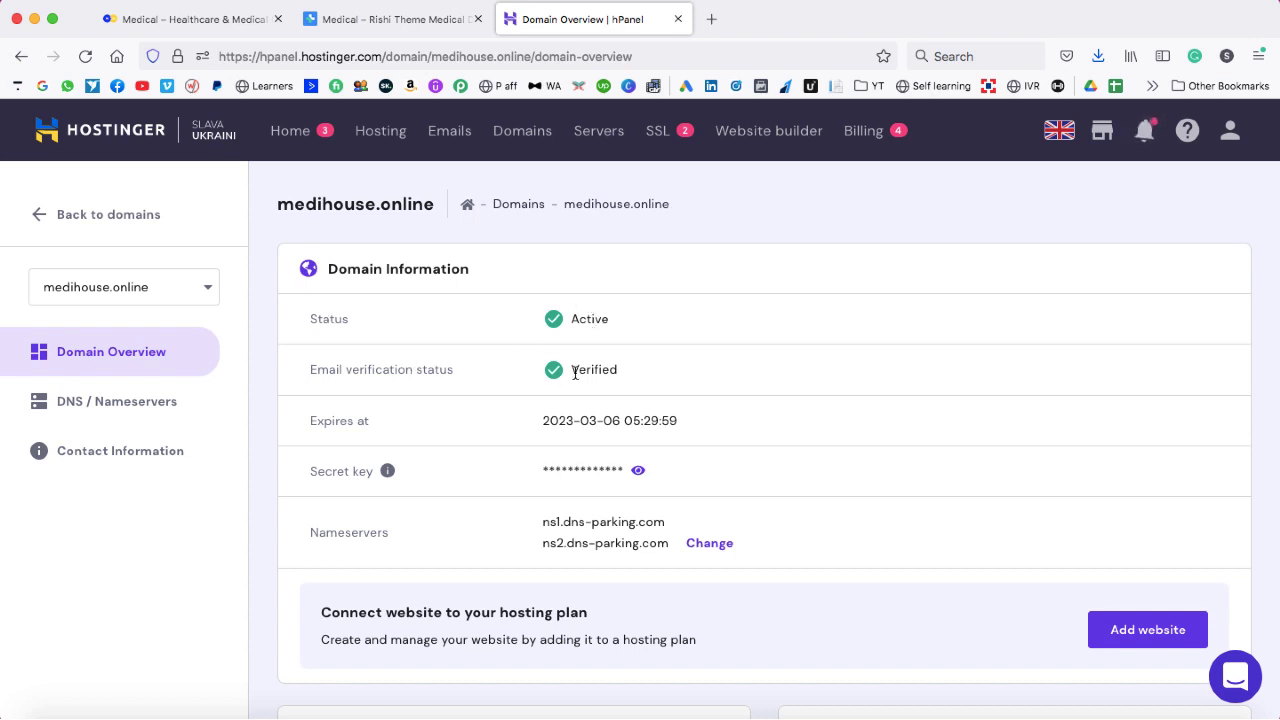
# - Go to the Hosting page listing the WordPress Starter Hosting plan's websites
pyautogui.scroll(-1, 700, 437)
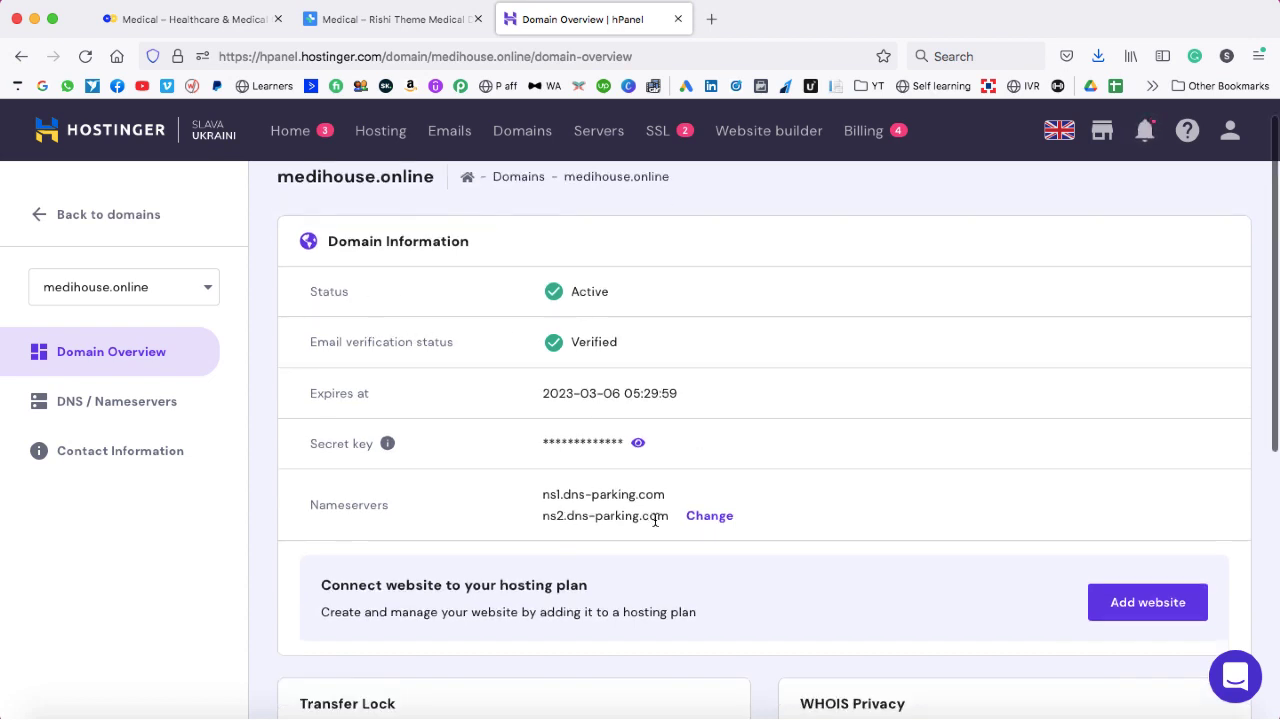
pyautogui.scroll(1, 707, 370)
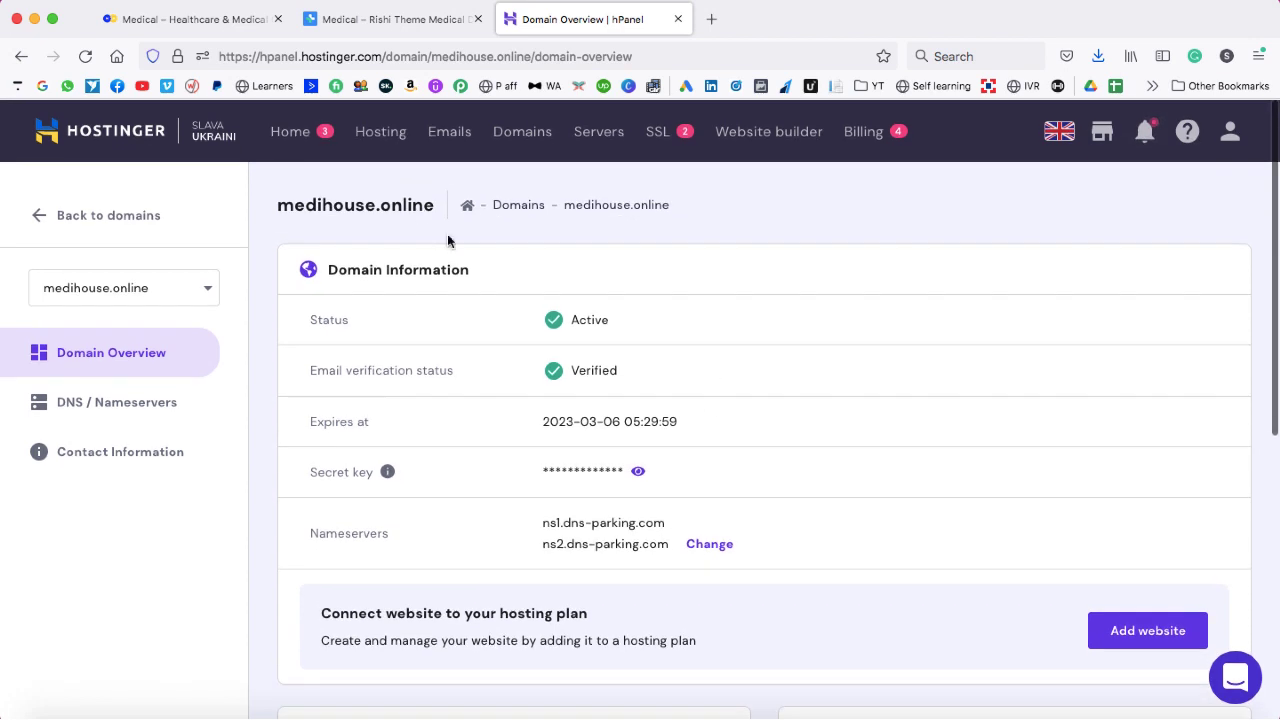
pyautogui.click(379, 137)
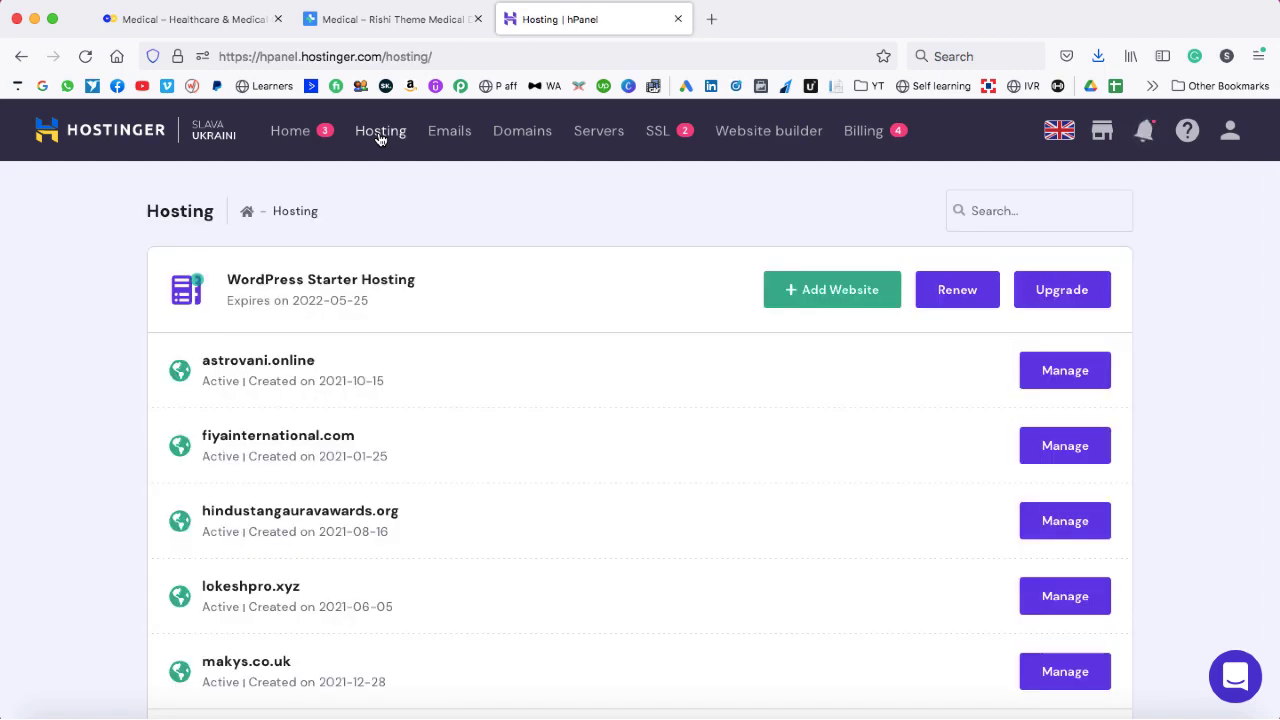
# - Show 25 websites per page in the hosting list
pyautogui.scroll(-3, 476, 397)
pyautogui.scroll(3, 476, 397)
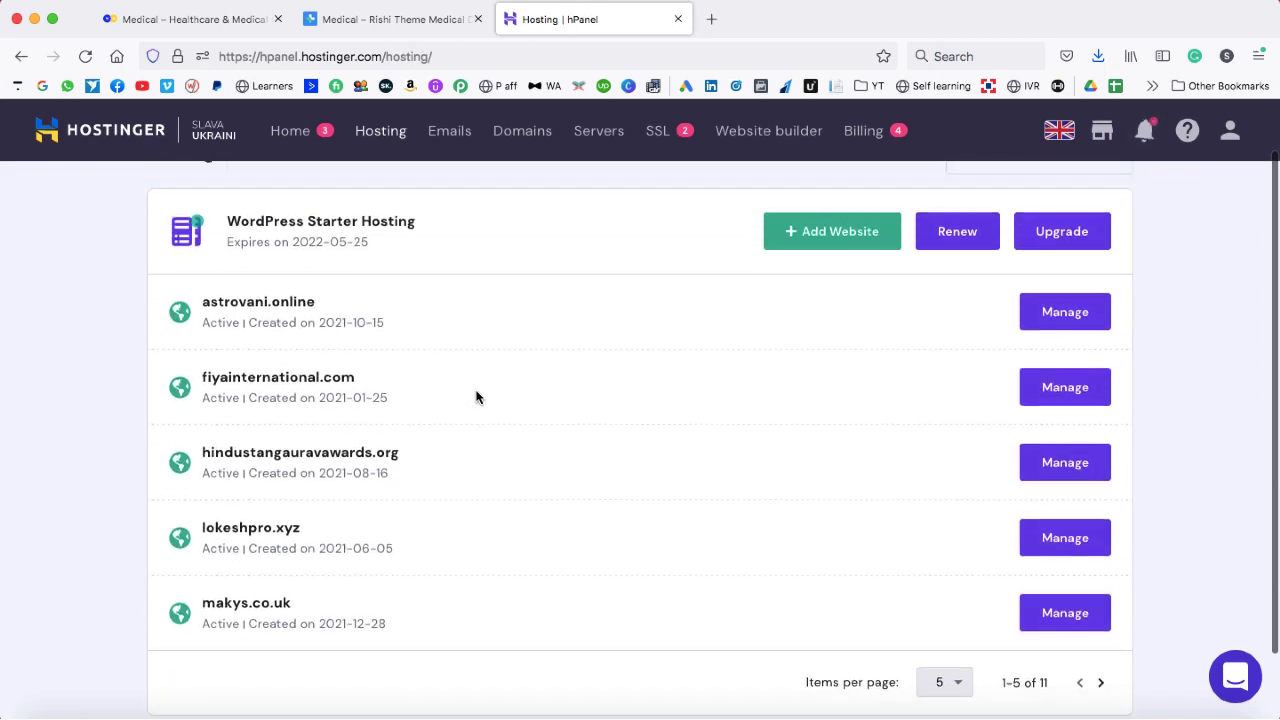
pyautogui.scroll(-1, 406, 337)
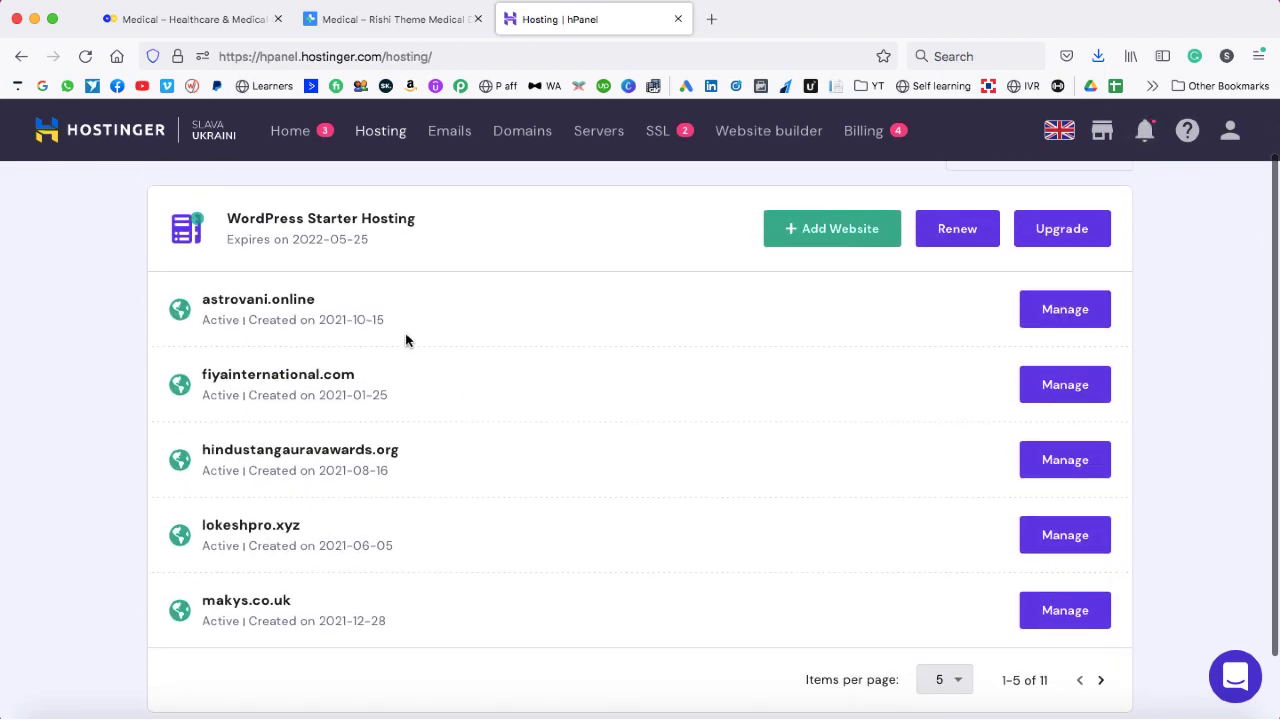
pyautogui.scroll(-1, 860, 596)
pyautogui.click(951, 606)
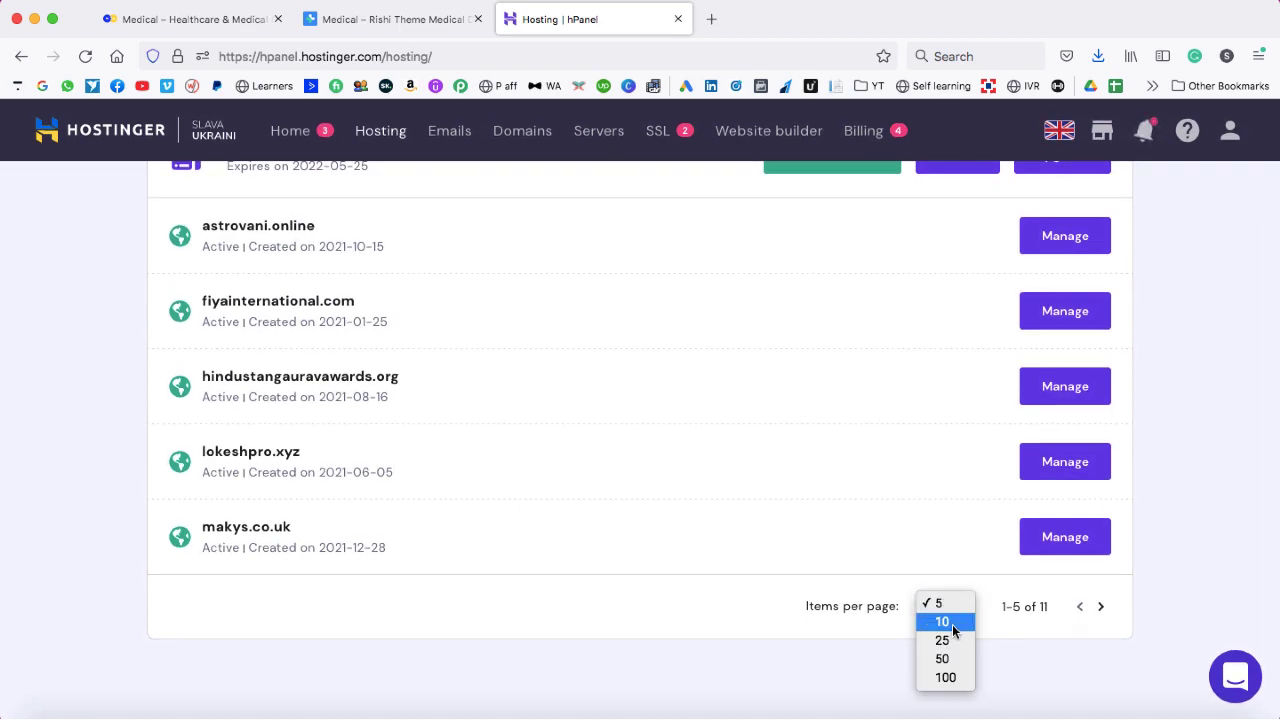
pyautogui.click(950, 643)
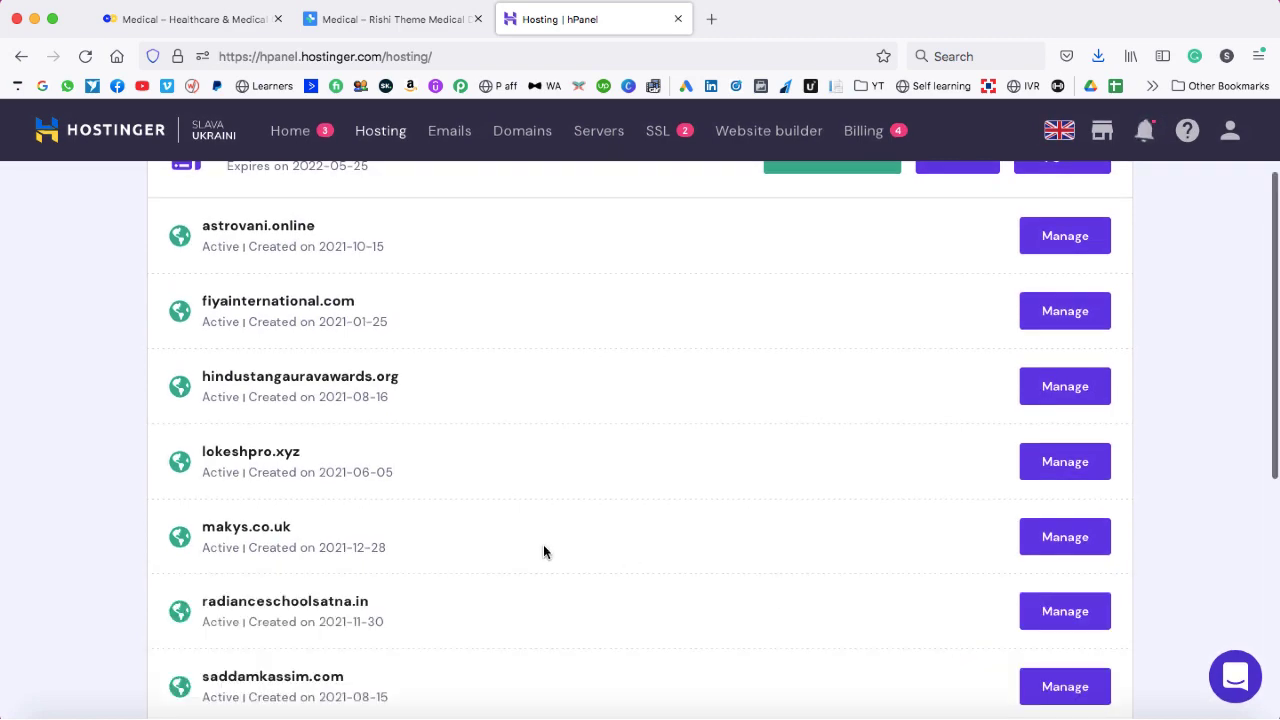
# - Open the Add Website form for the hosting plan
pyautogui.scroll(-5, 539, 551)
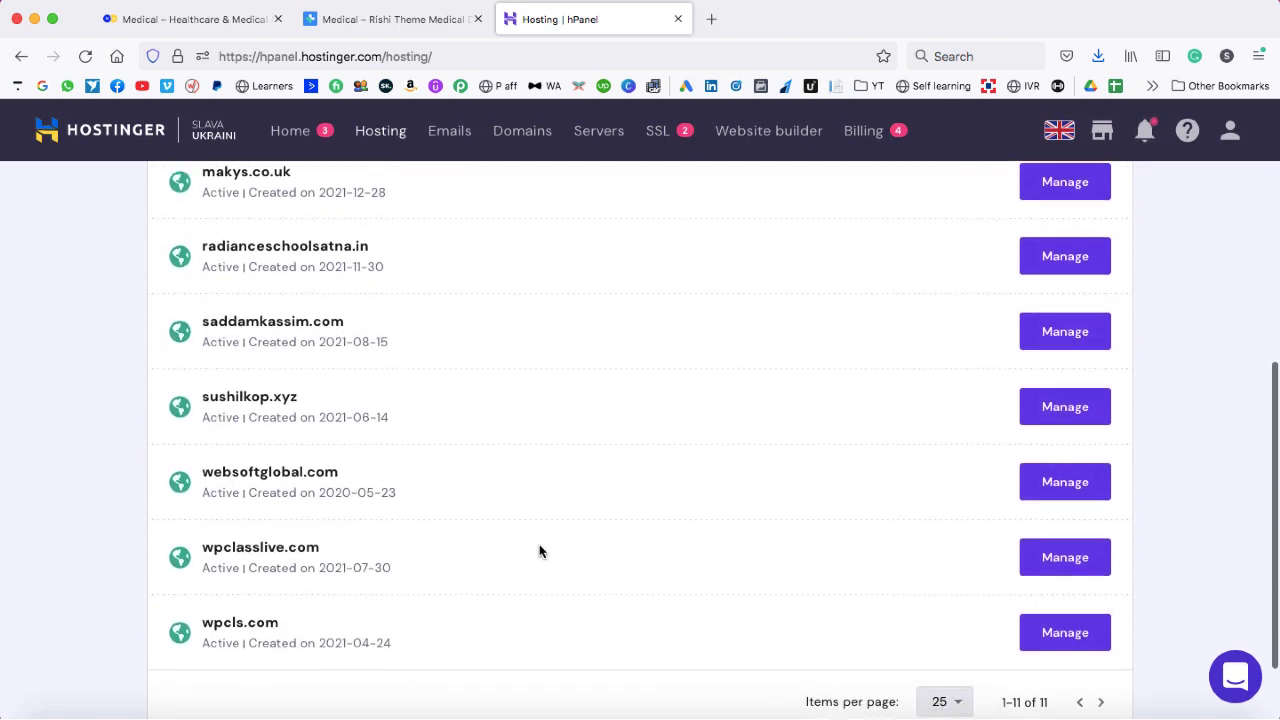
pyautogui.scroll(2, 534, 480)
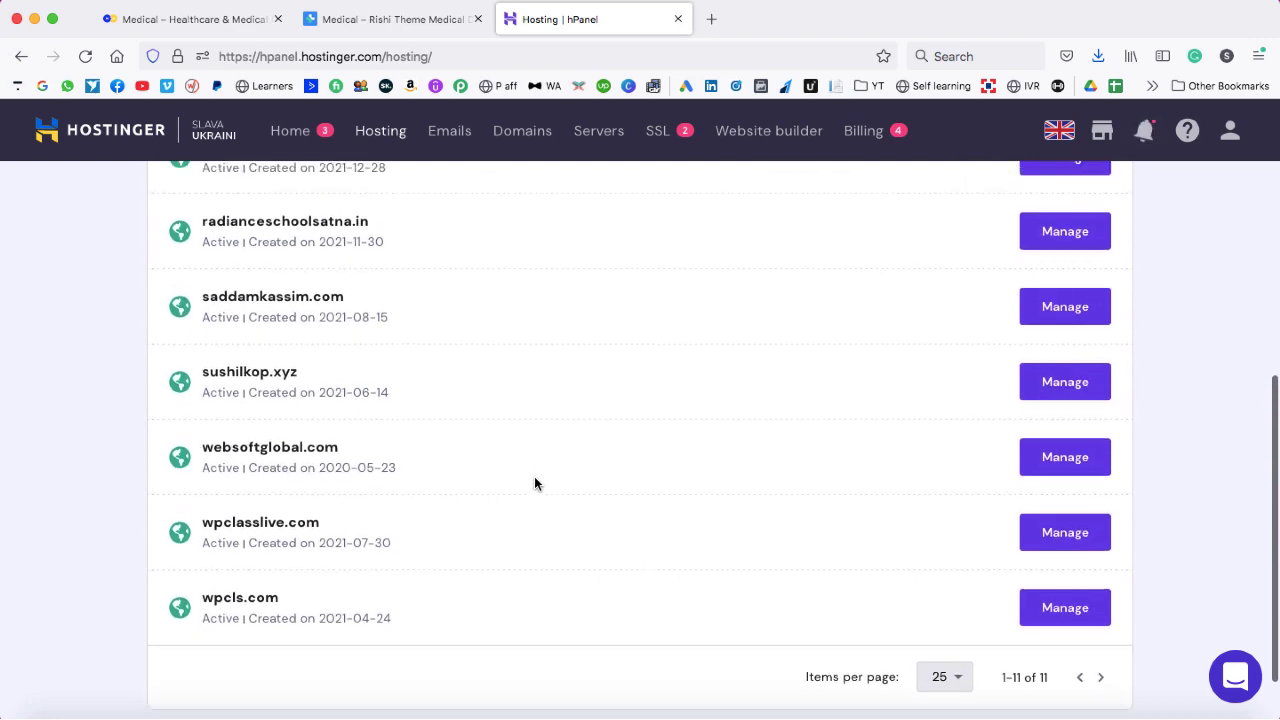
pyautogui.scroll(5, 534, 483)
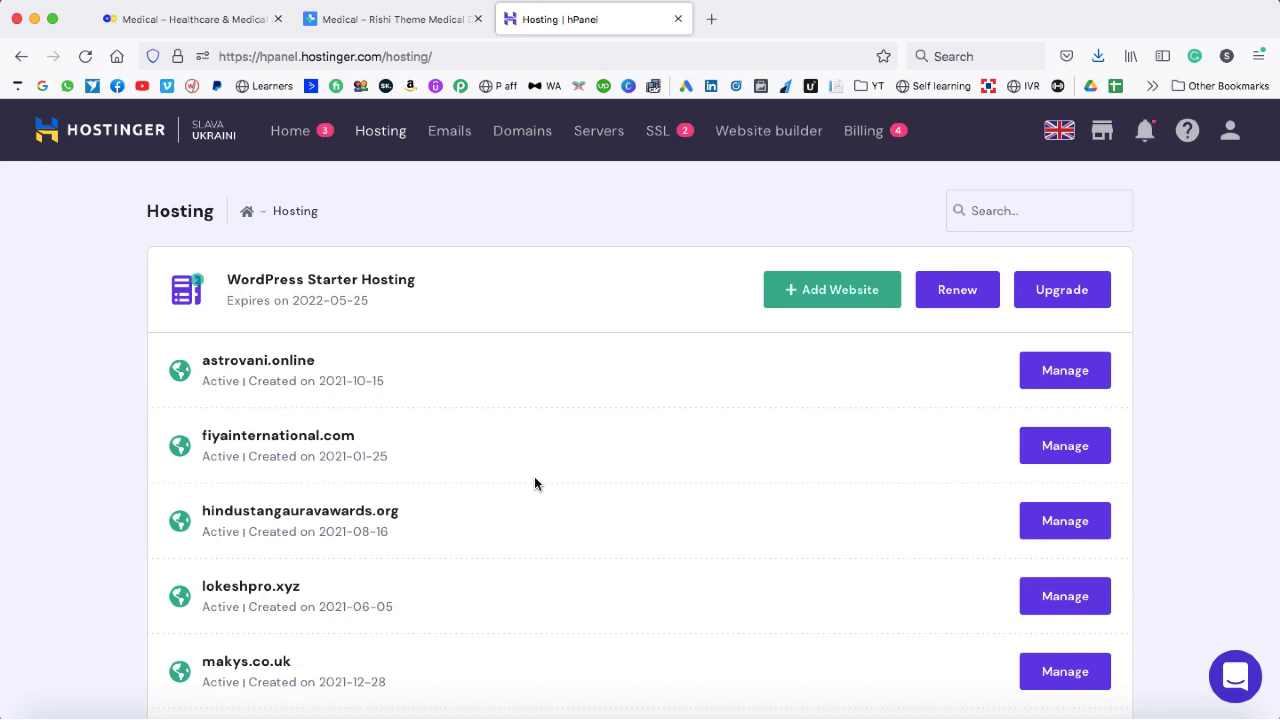
pyautogui.click(830, 295)
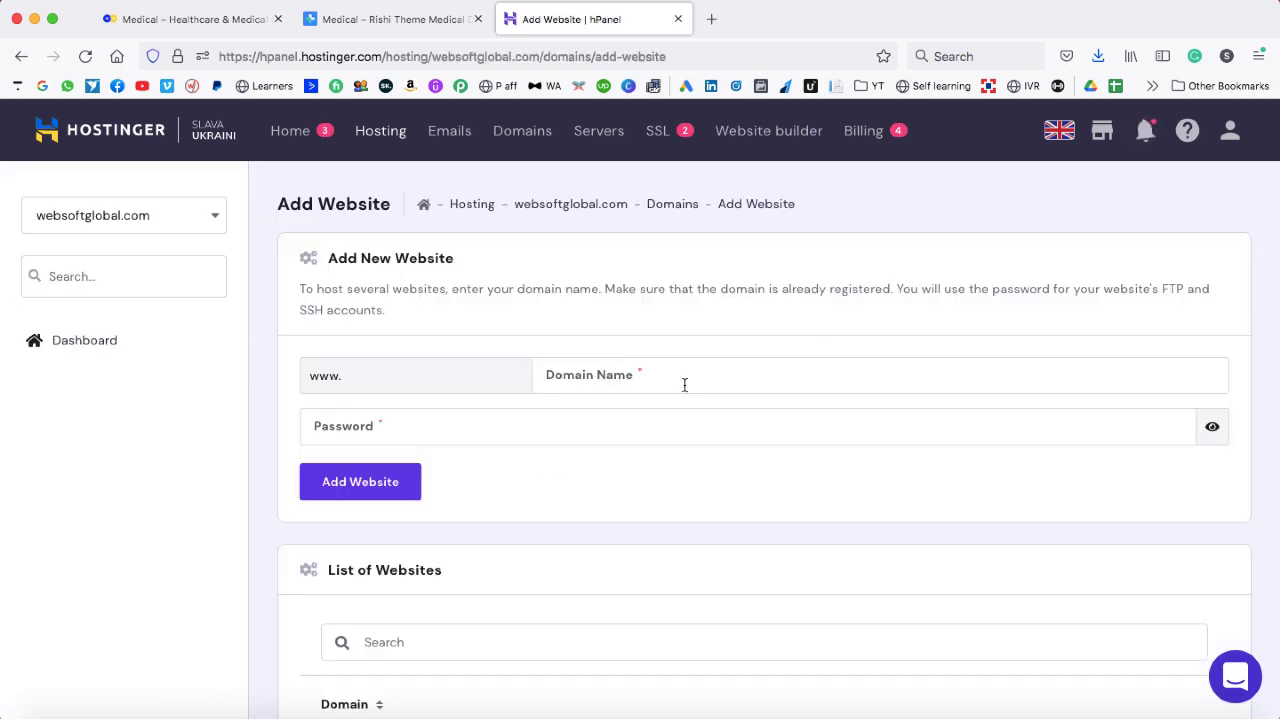
# - Enter medihouse.online as the domain name and fill in the website password
pyautogui.click(679, 385)
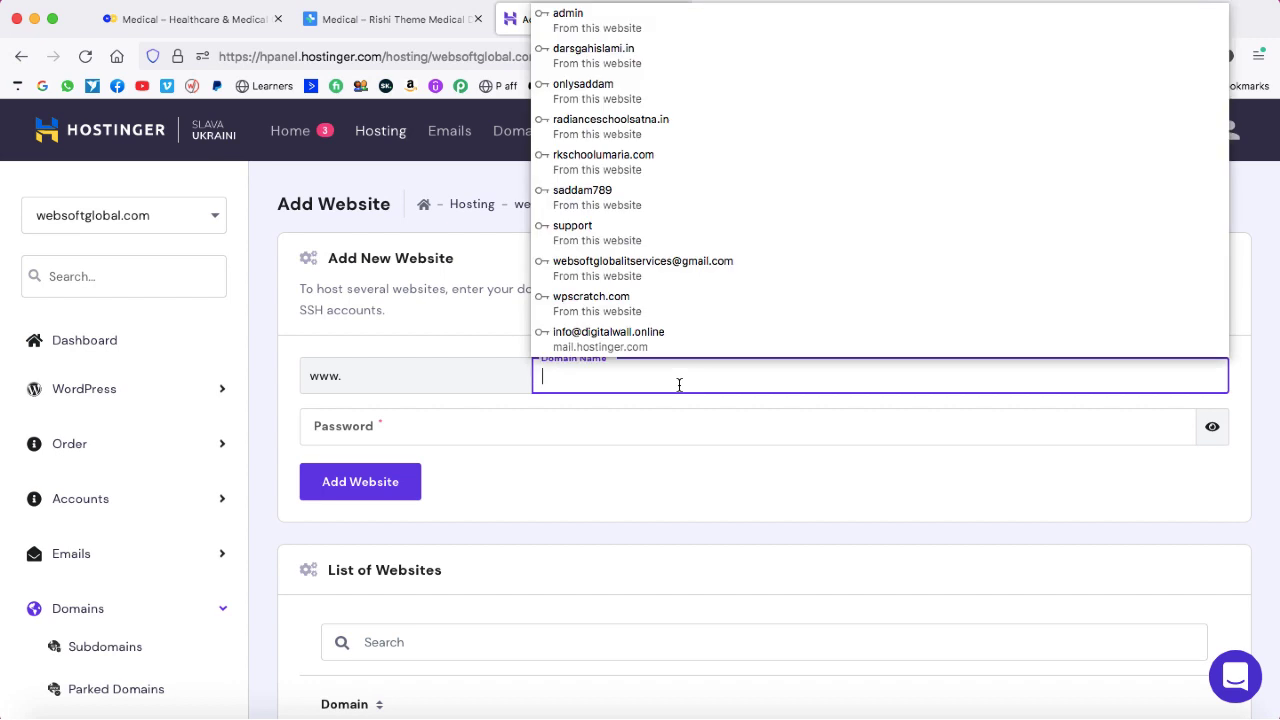
pyautogui.write('medi')
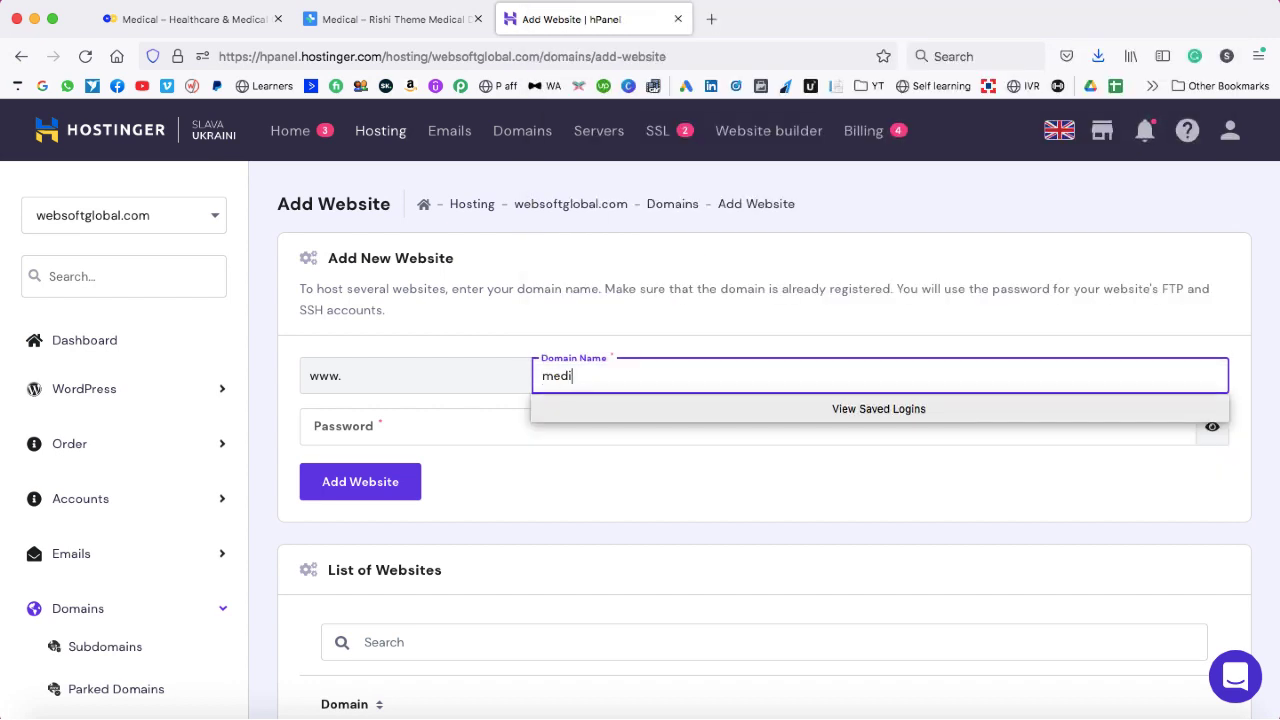
pyautogui.write('house.online')
pyautogui.press('Tab')
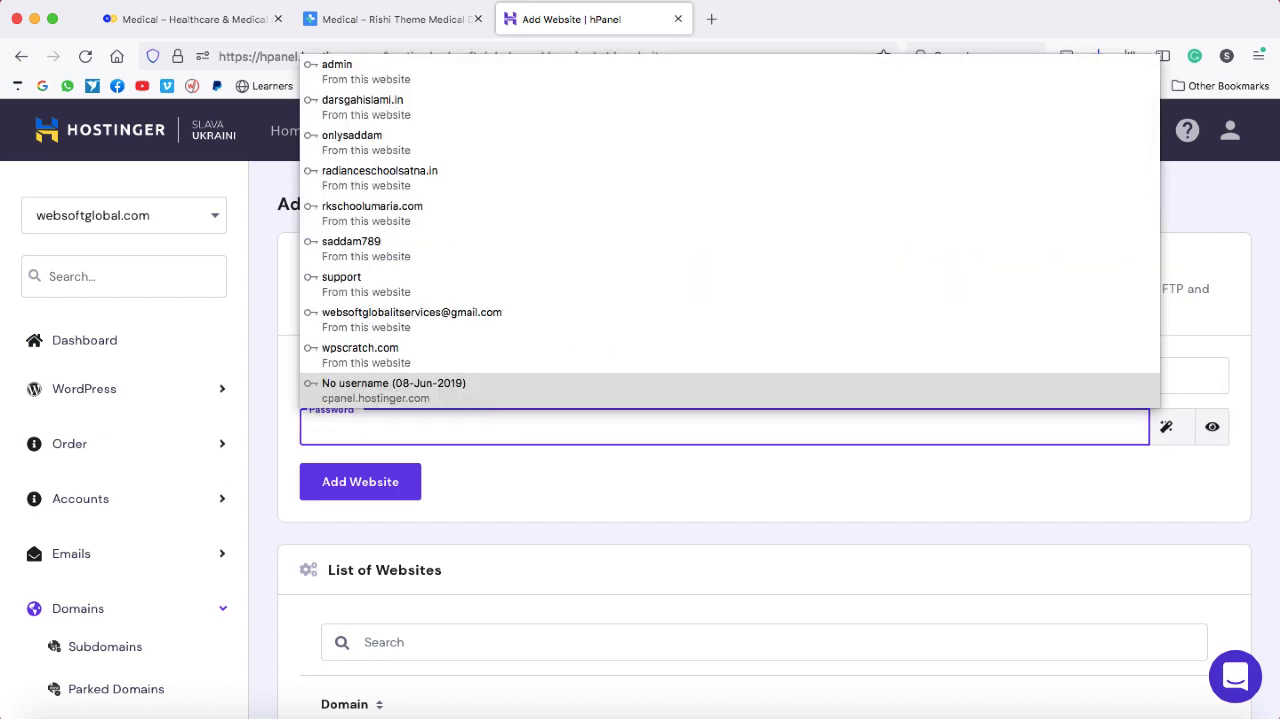
pyautogui.write('•••••')
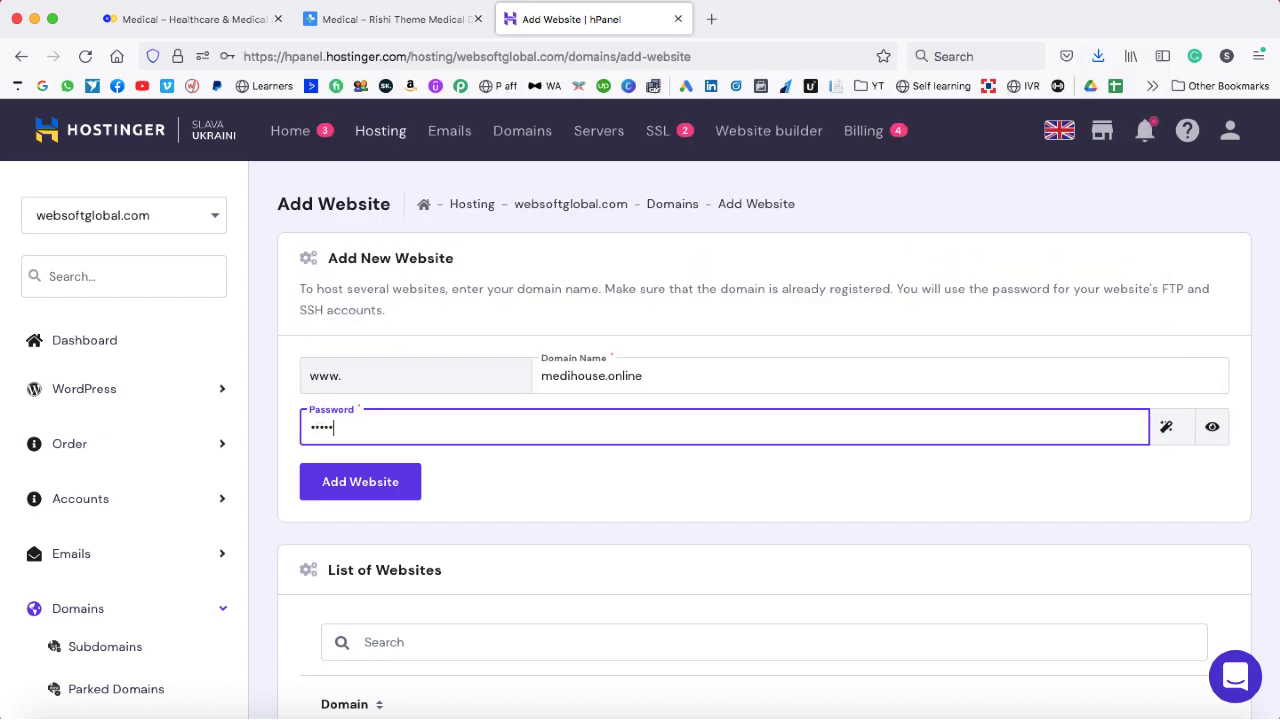
pyautogui.write('•')
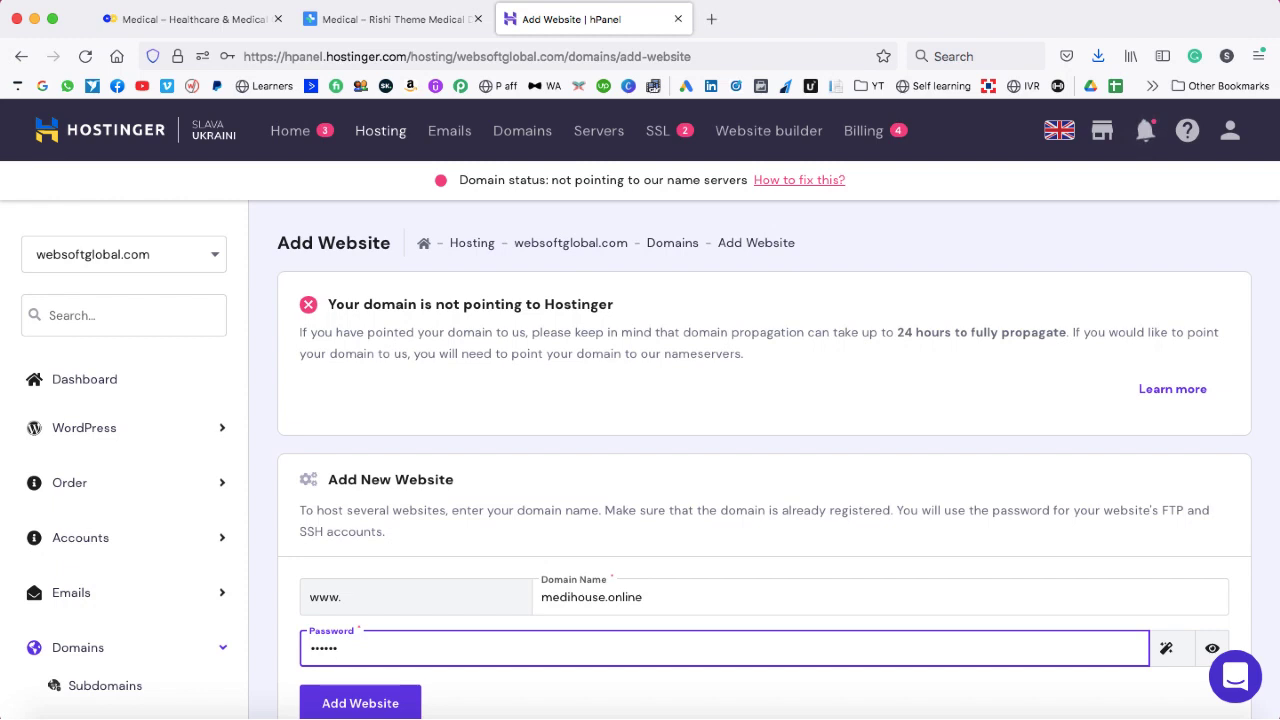
pyautogui.hotkey('ctrl', 'a')
pyautogui.press('BackSpace')
pyautogui.hotkey('ctrl', 'v')
# - Create the medihouse.online website and return to the hPanel home dashboard
pyautogui.scroll(-1, 680, 400)
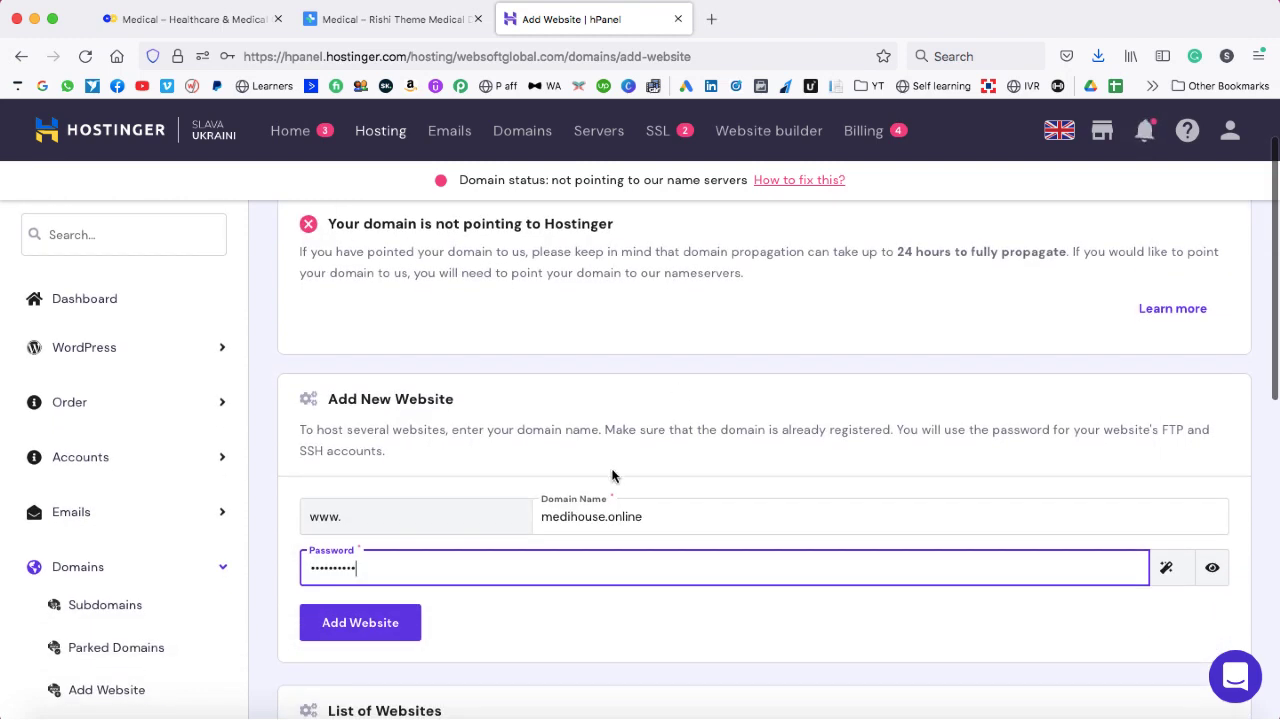
pyautogui.click(360, 624)
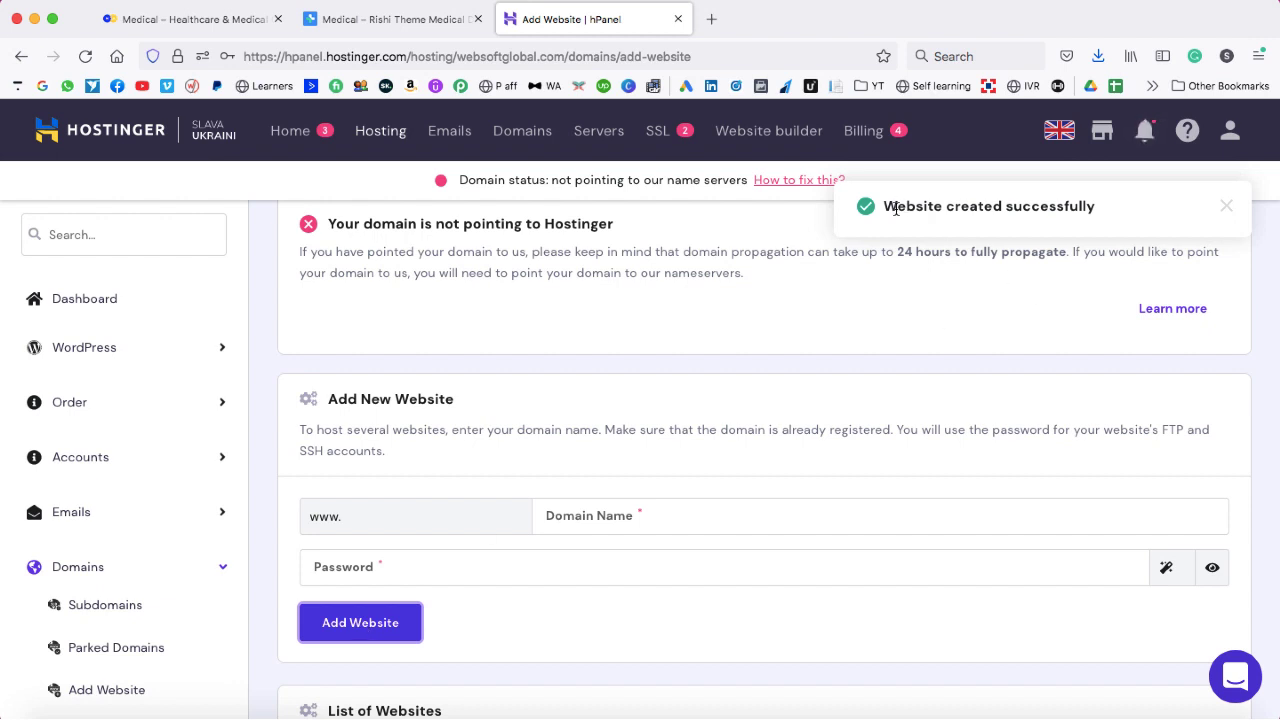
pyautogui.moveTo(886, 207); pyautogui.dragTo(1071, 211)
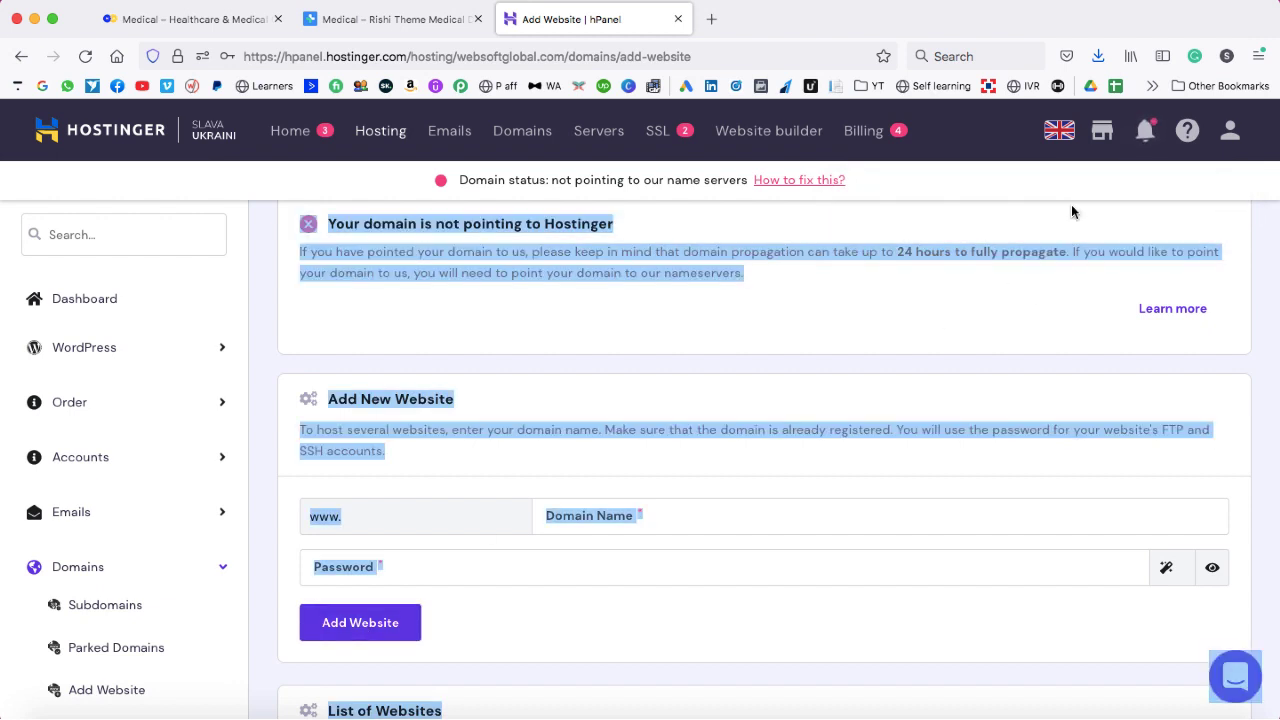
pyautogui.click(291, 133)
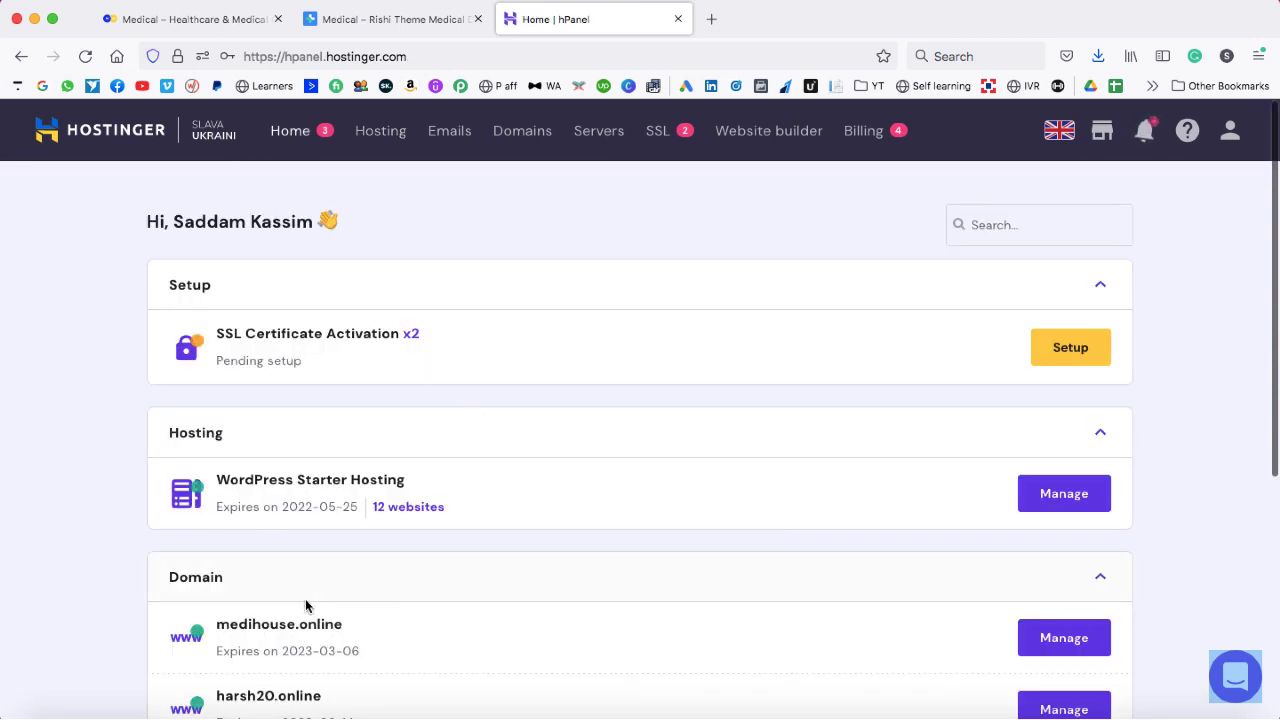
# - Open the Install SSL Certificate dialog from the SSL Certificate Activation task
pyautogui.moveTo(218, 623); pyautogui.dragTo(348, 626)
pyautogui.click(366, 627)
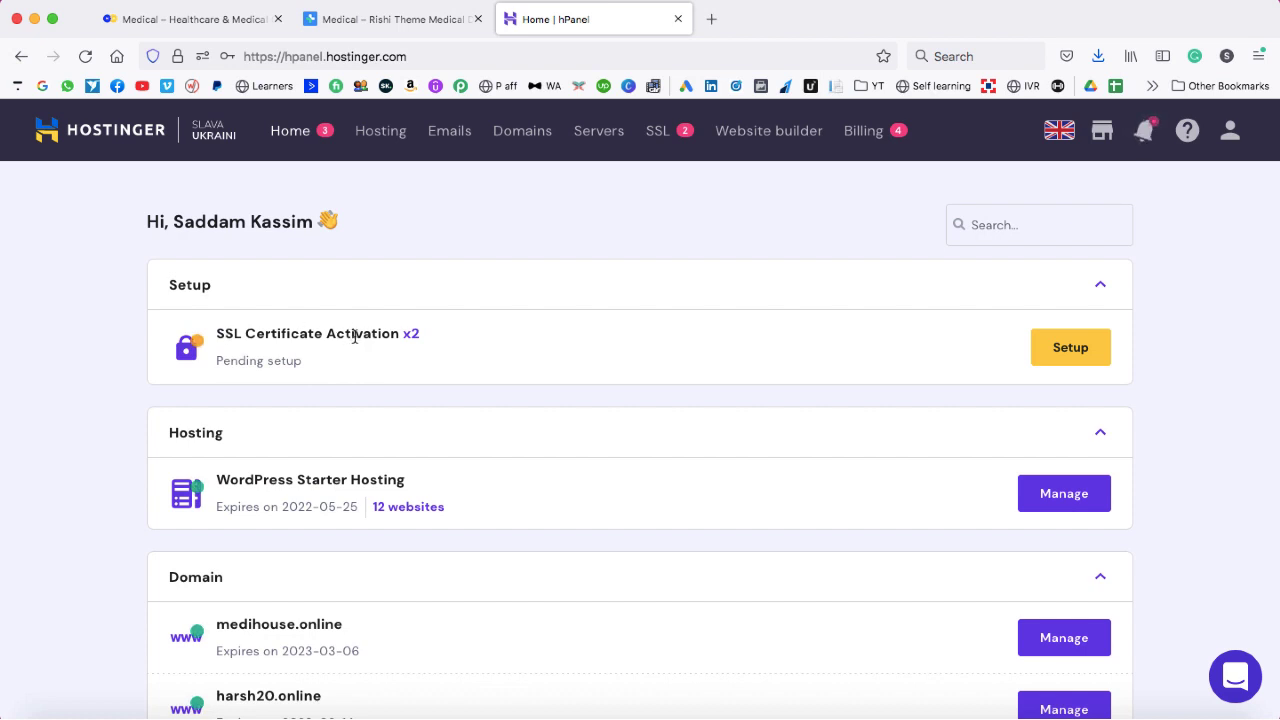
pyautogui.click(1070, 347)
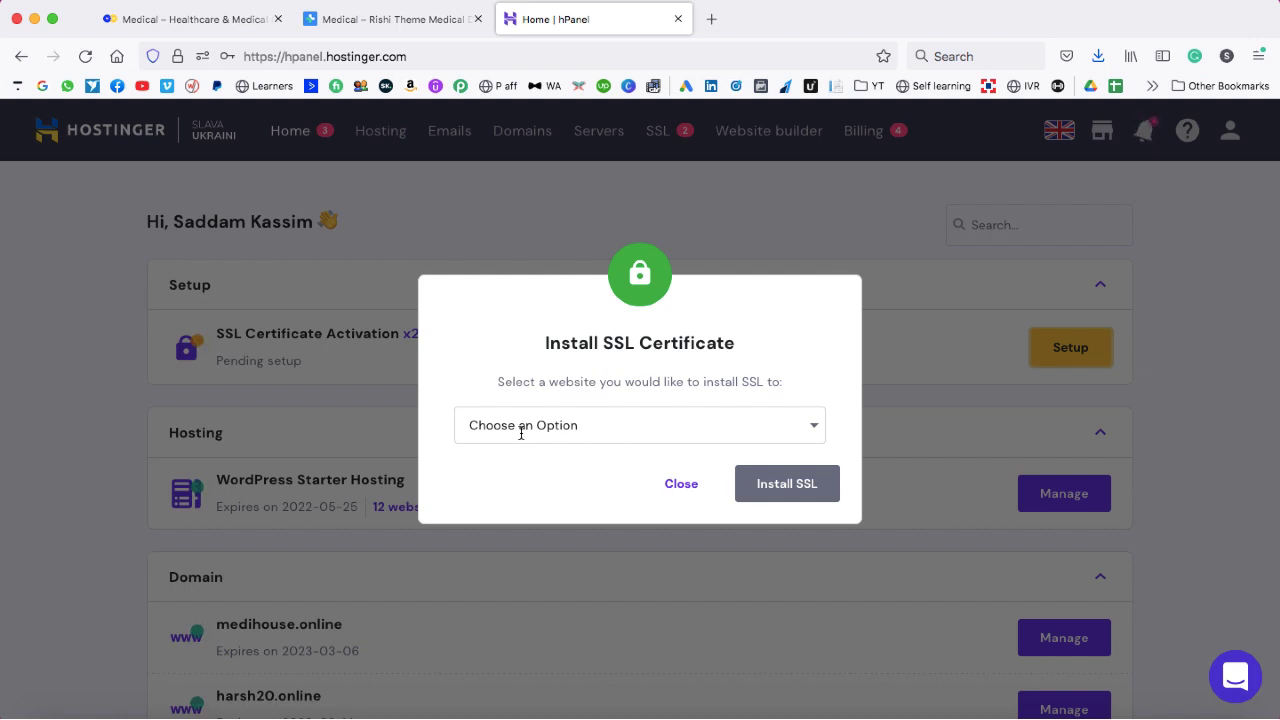
# - Install an SSL certificate on medihouse.online and read the background-installation notice
pyautogui.click(637, 424)
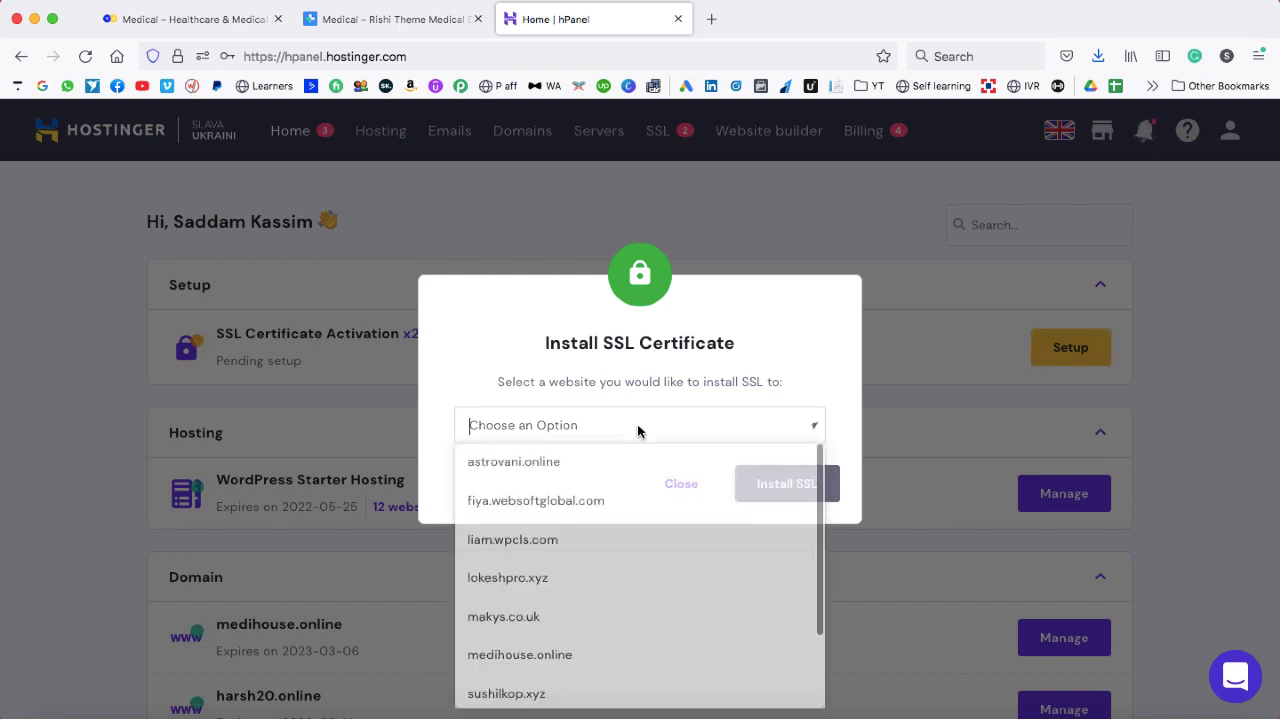
pyautogui.scroll(-1, 555, 612)
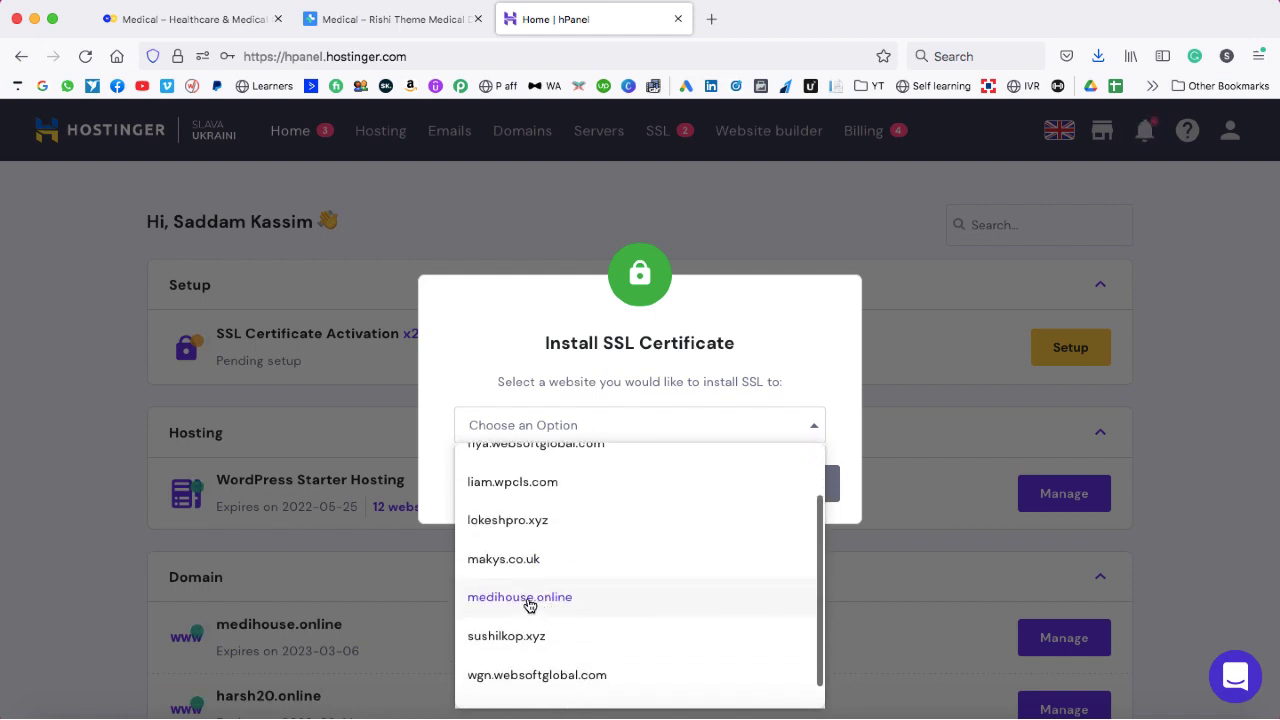
pyautogui.click(528, 610)
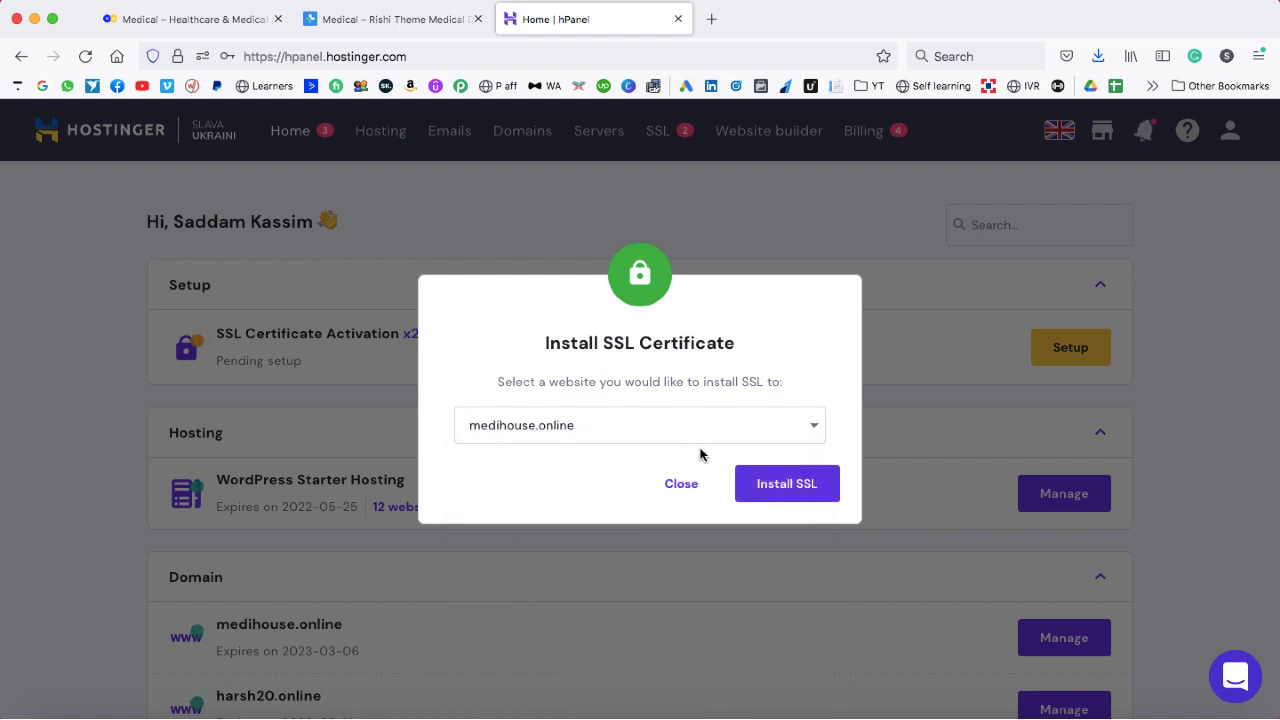
pyautogui.click(785, 486)
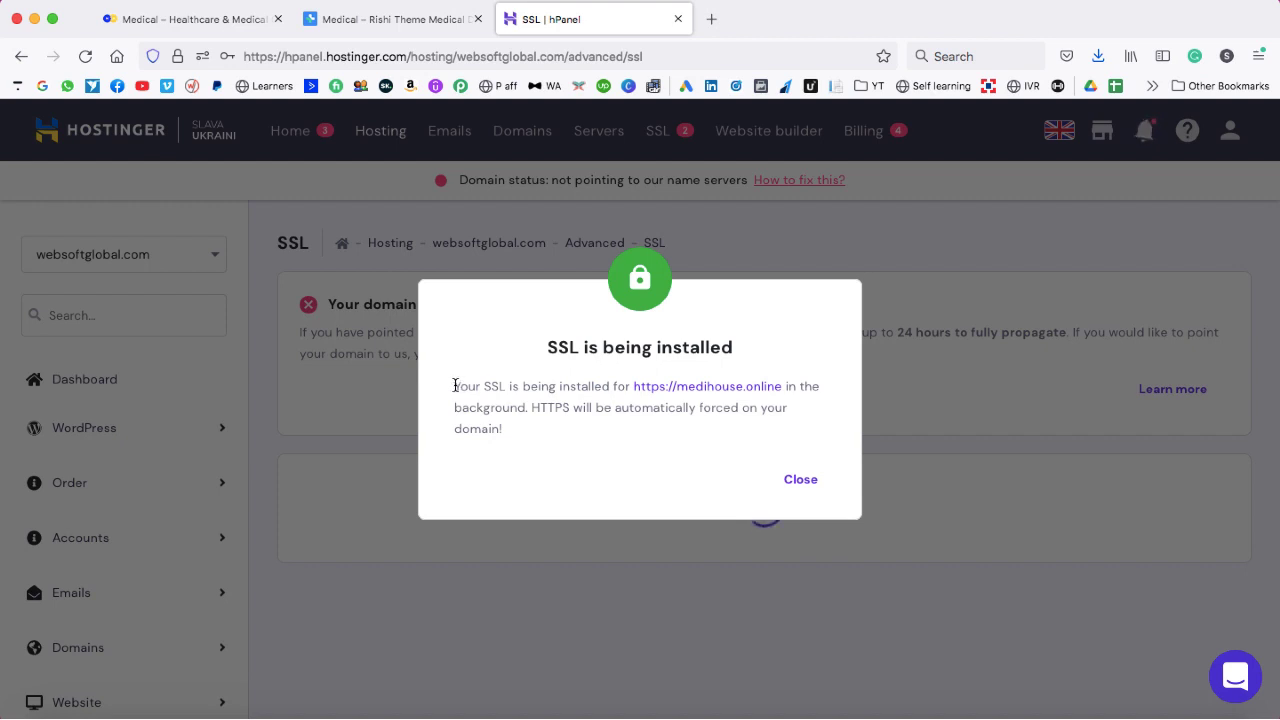
pyautogui.moveTo(455, 386); pyautogui.dragTo(532, 448)
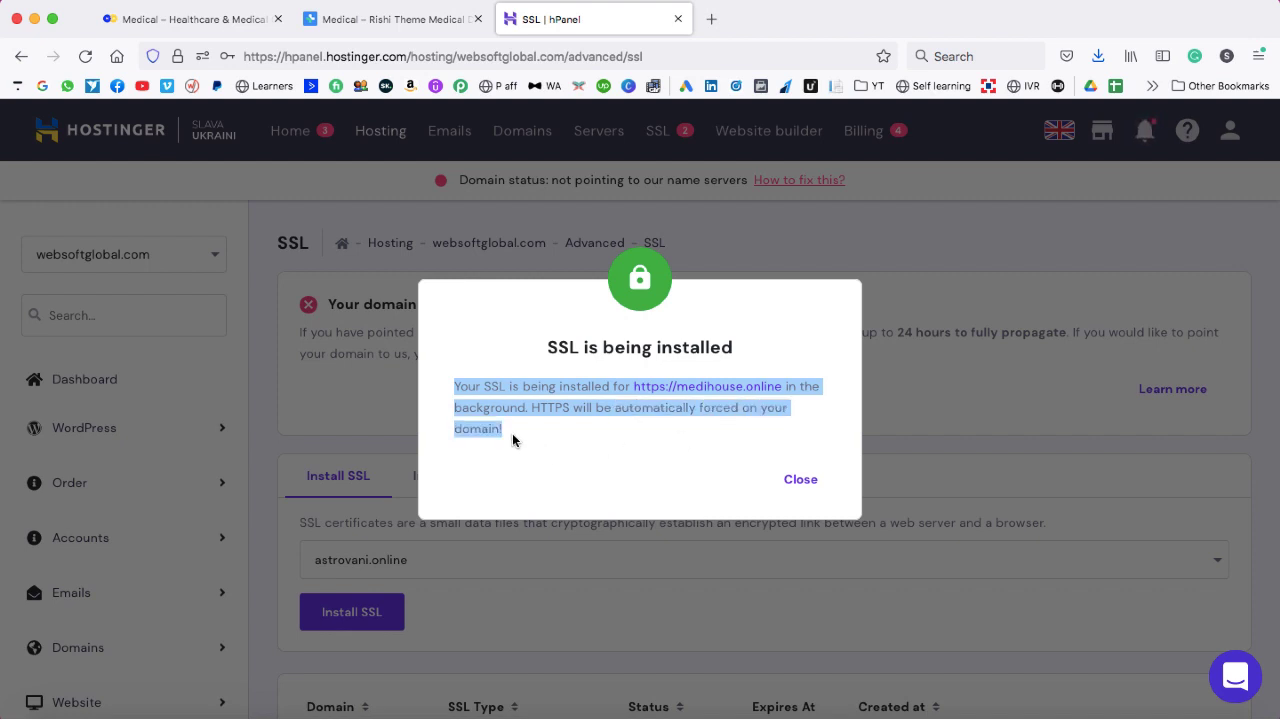
pyautogui.click(512, 433)
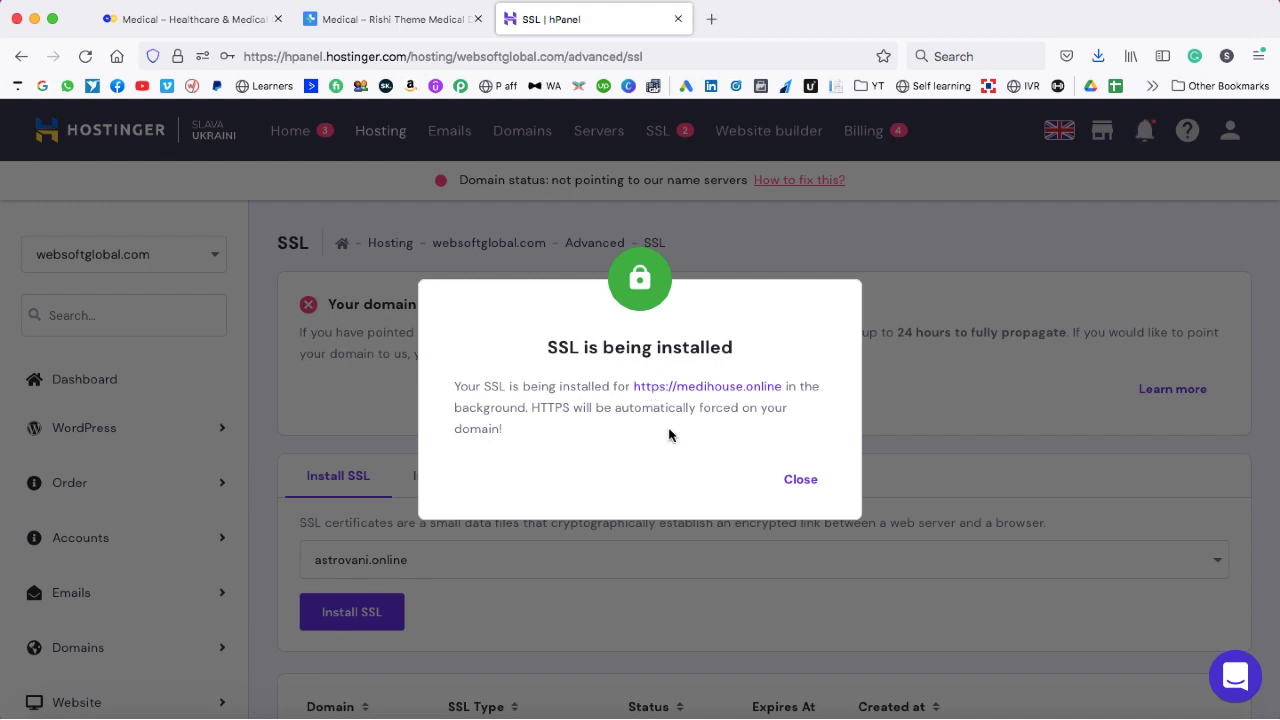
# - Dismiss the notice and copy medihouse.online from the SSL list, where it shows Installing
pyautogui.click(798, 480)
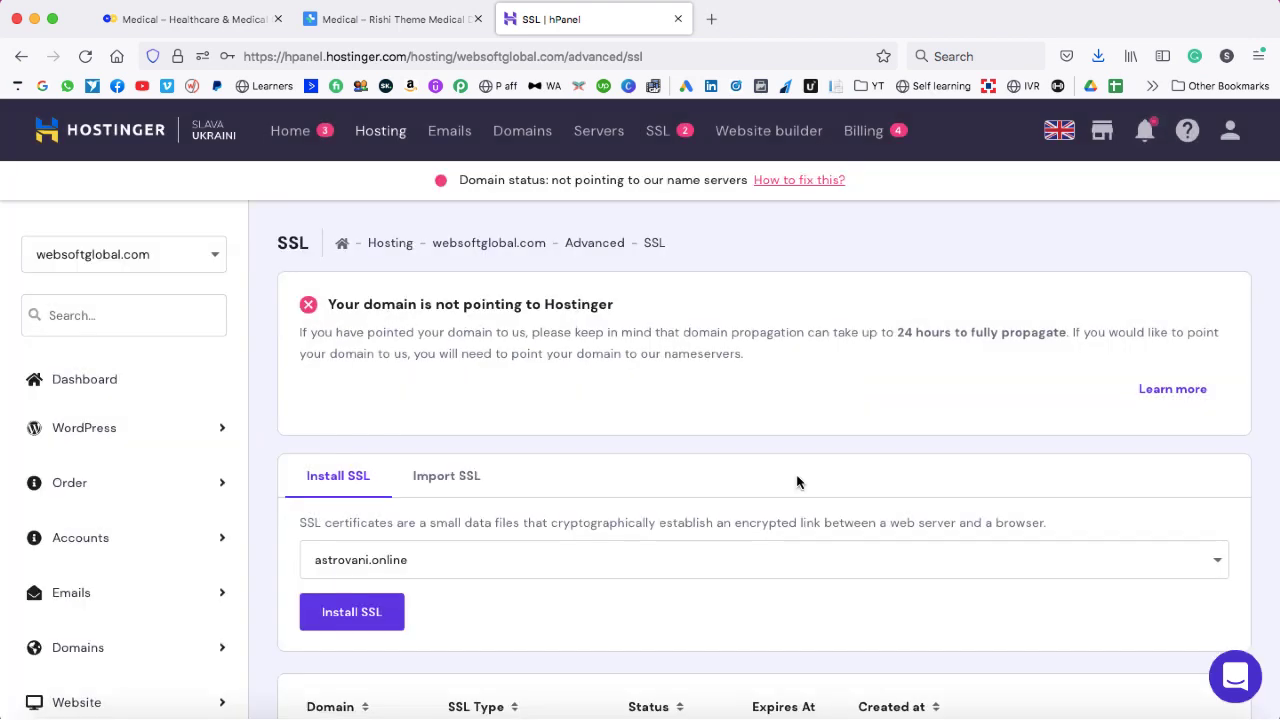
pyautogui.scroll(-3, 797, 480)
pyautogui.scroll(-1, 797, 482)
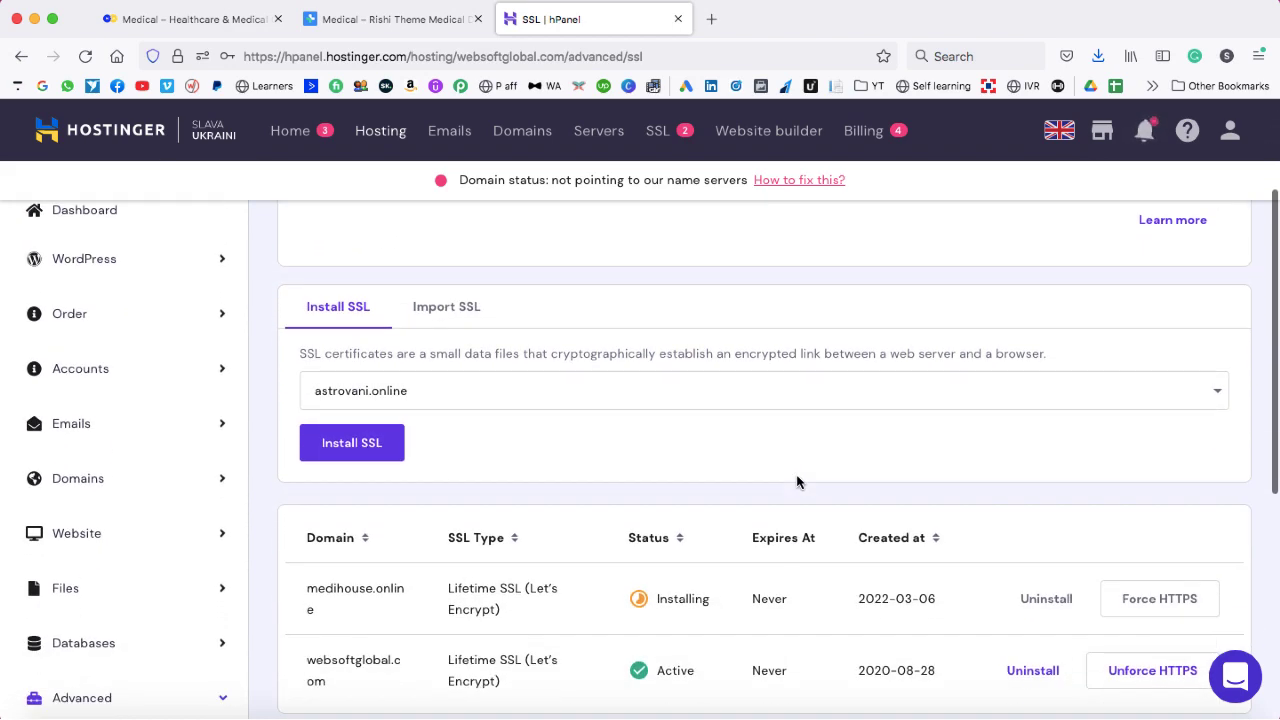
pyautogui.moveTo(642, 598)
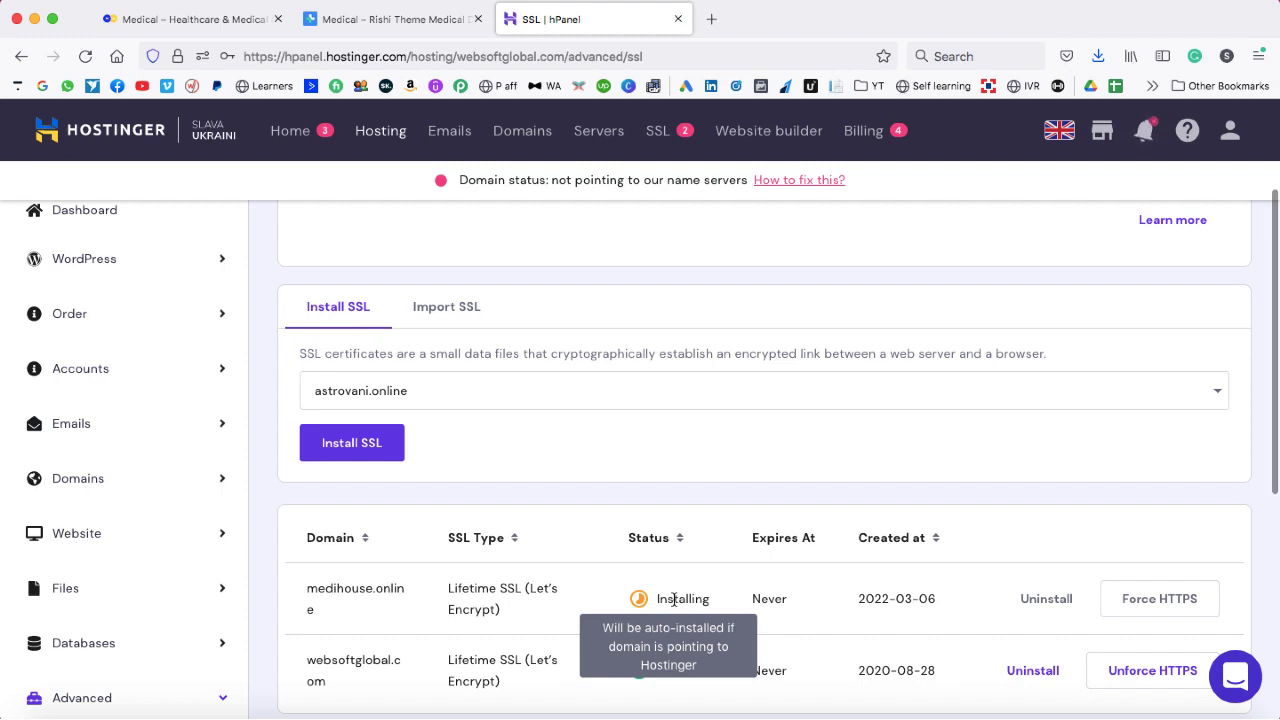
pyautogui.moveTo(316, 611); pyautogui.dragTo(307, 590)
pyautogui.rightClick(310, 592)
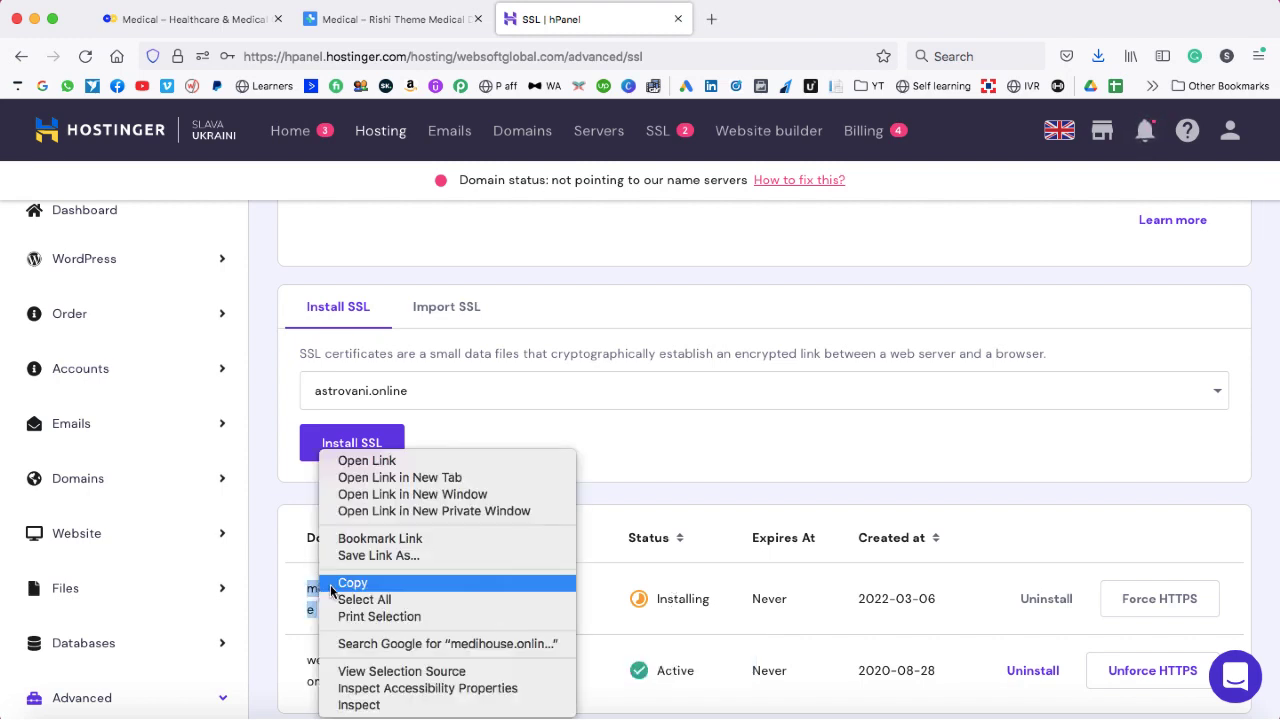
pyautogui.click(336, 583)
# - Load medihouse.online in a new tab, getting Server Not Found, then return to hPanel's SSL page
pyautogui.click(711, 19)
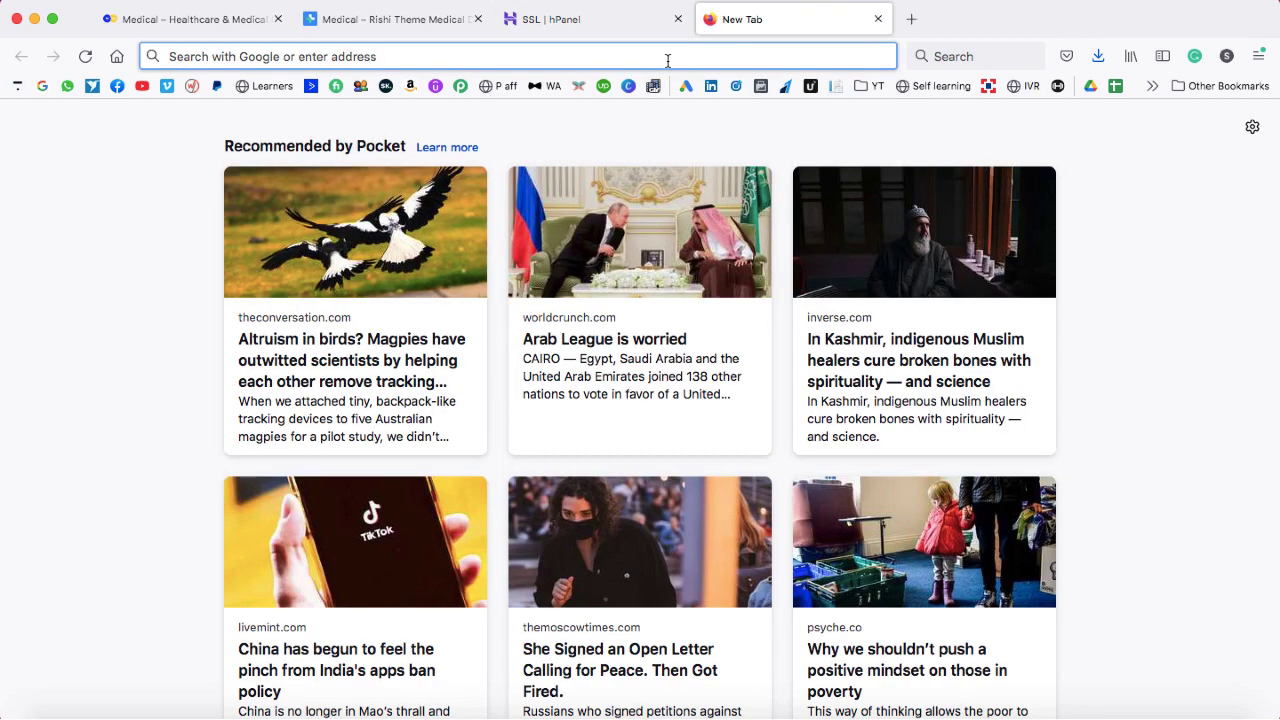
pyautogui.rightClick(668, 58)
pyautogui.click(698, 163)
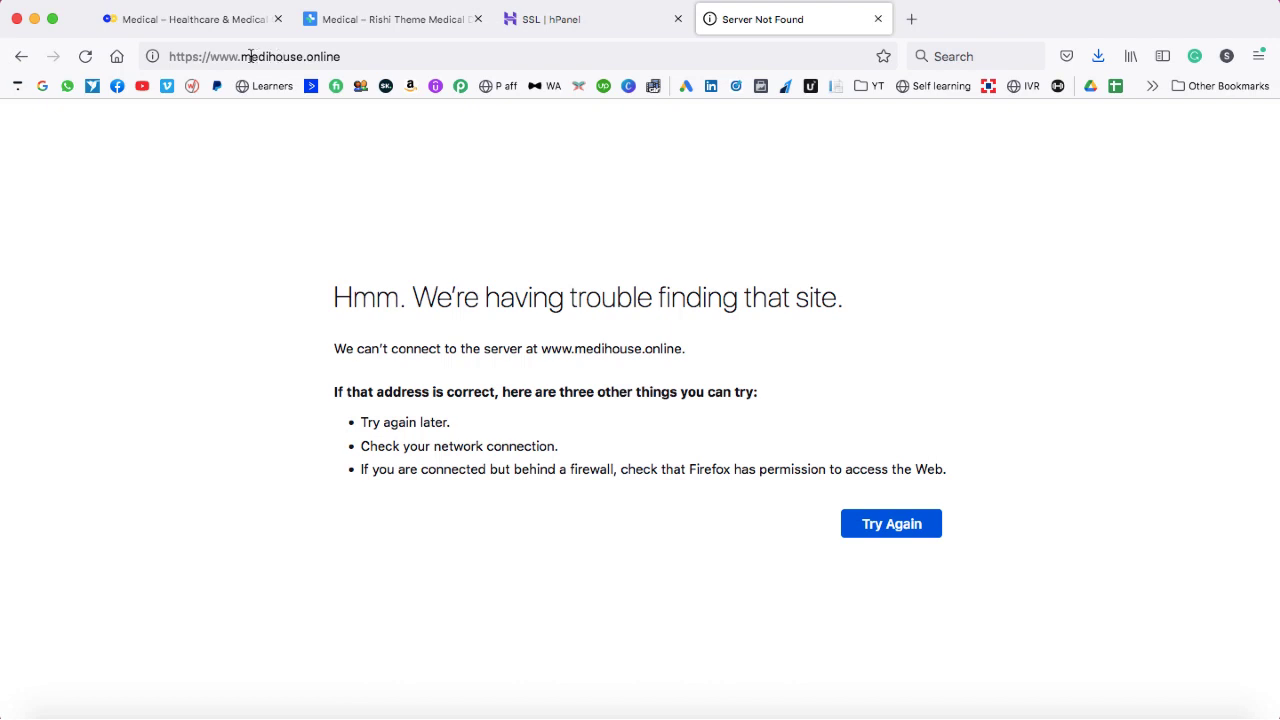
pyautogui.click(546, 22)
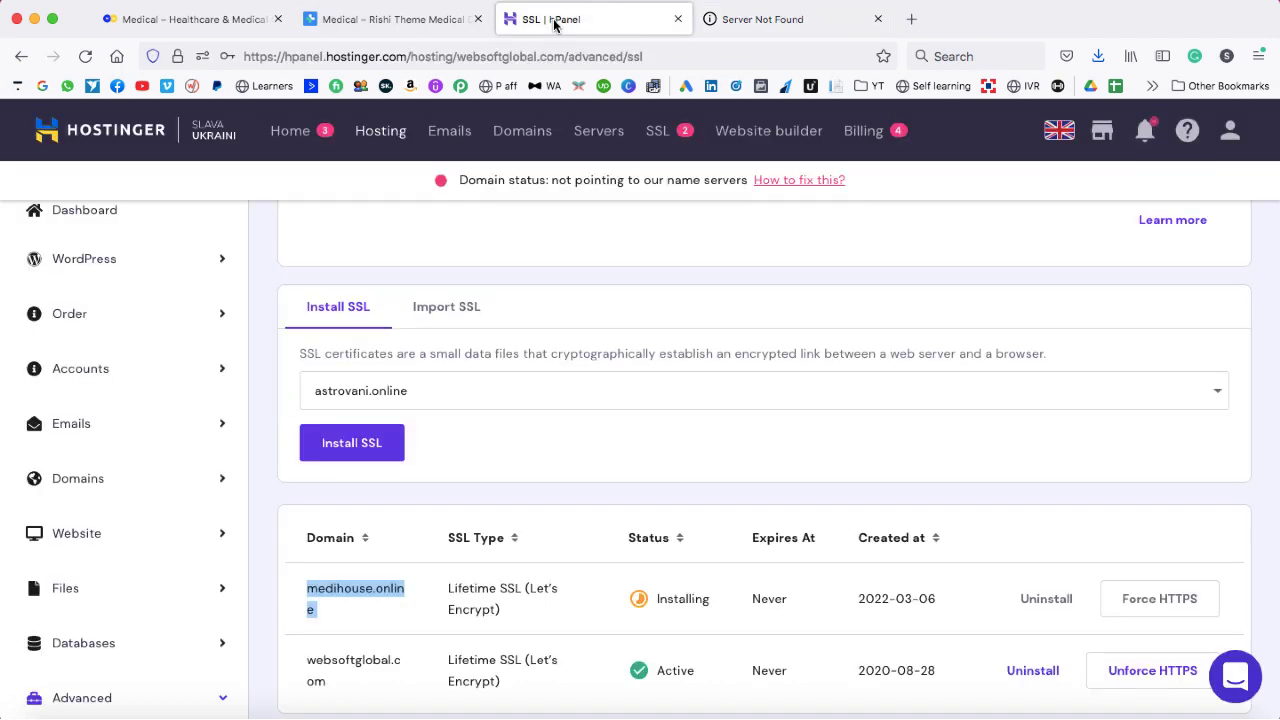
pyautogui.click(564, 605)
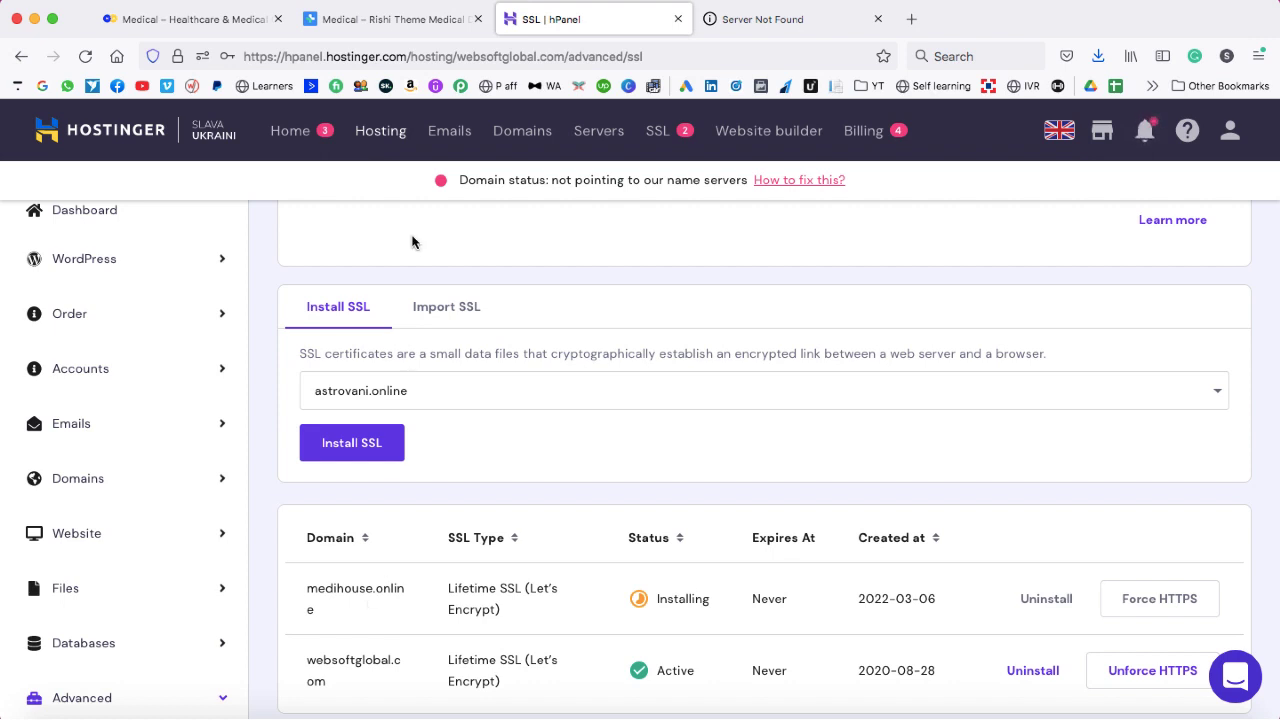
# - Show 10 hosting accounts per page and open Manage for medihouse.online
pyautogui.click(380, 137)
pyautogui.click(951, 606)
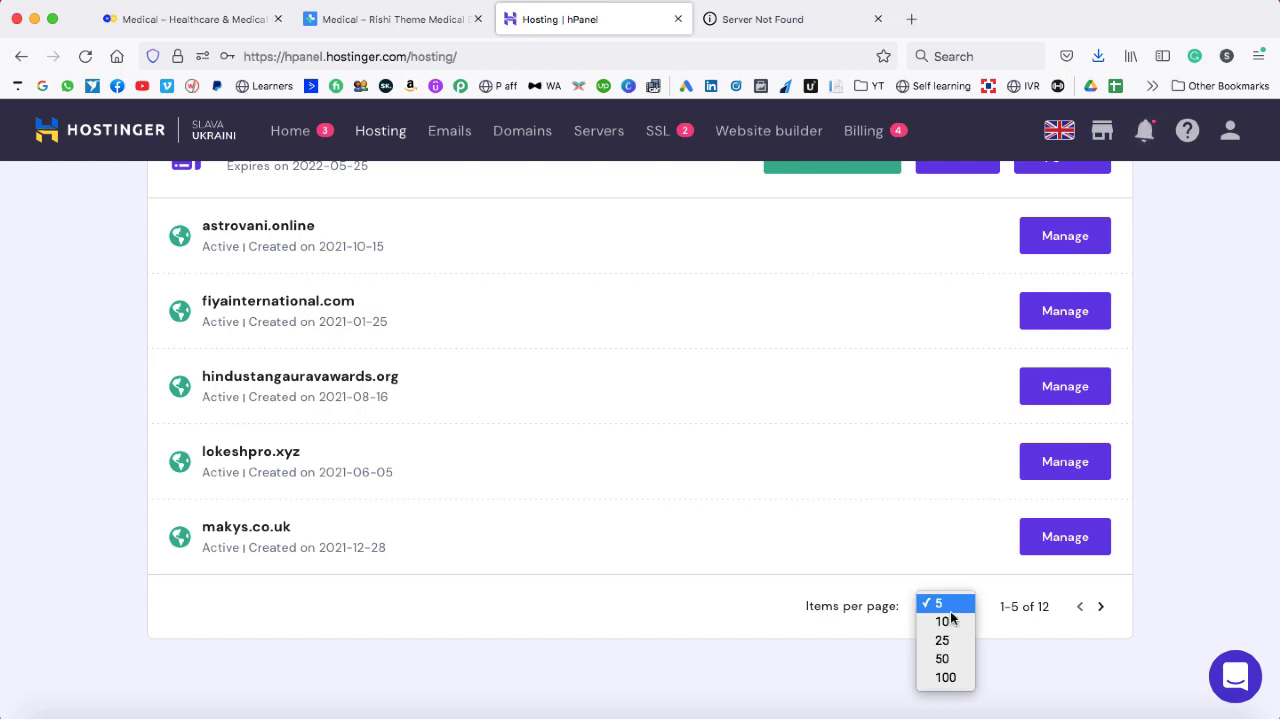
pyautogui.click(946, 621)
pyautogui.scroll(-1, 715, 603)
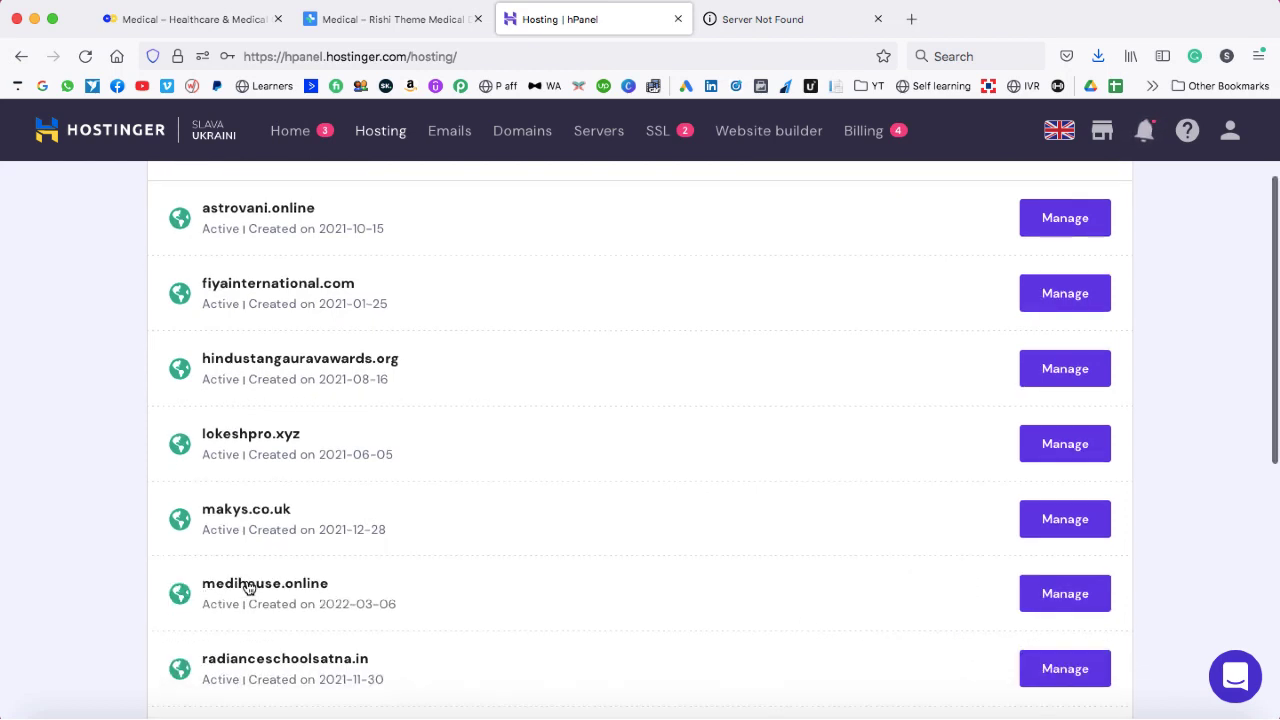
pyautogui.click(1066, 594)
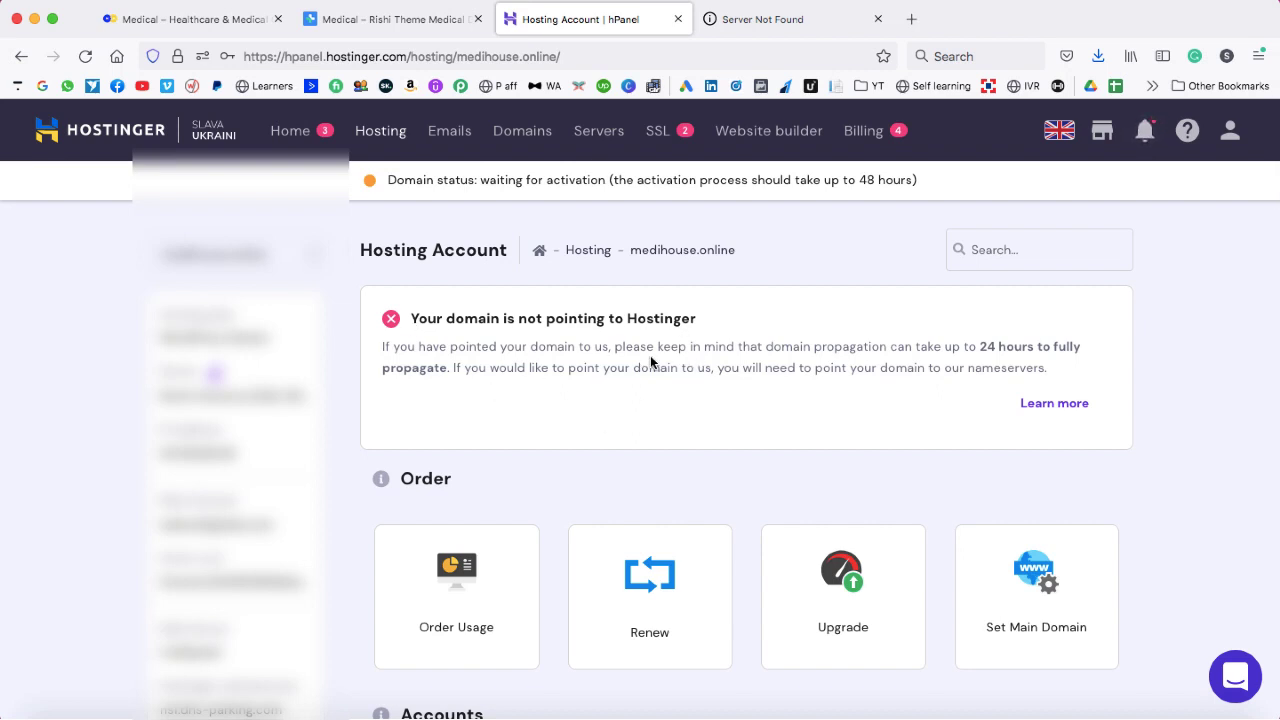
# - Scroll down the medihouse.online account page to the Website section
pyautogui.scroll(-2, 740, 447)
pyautogui.scroll(-4, 740, 447)
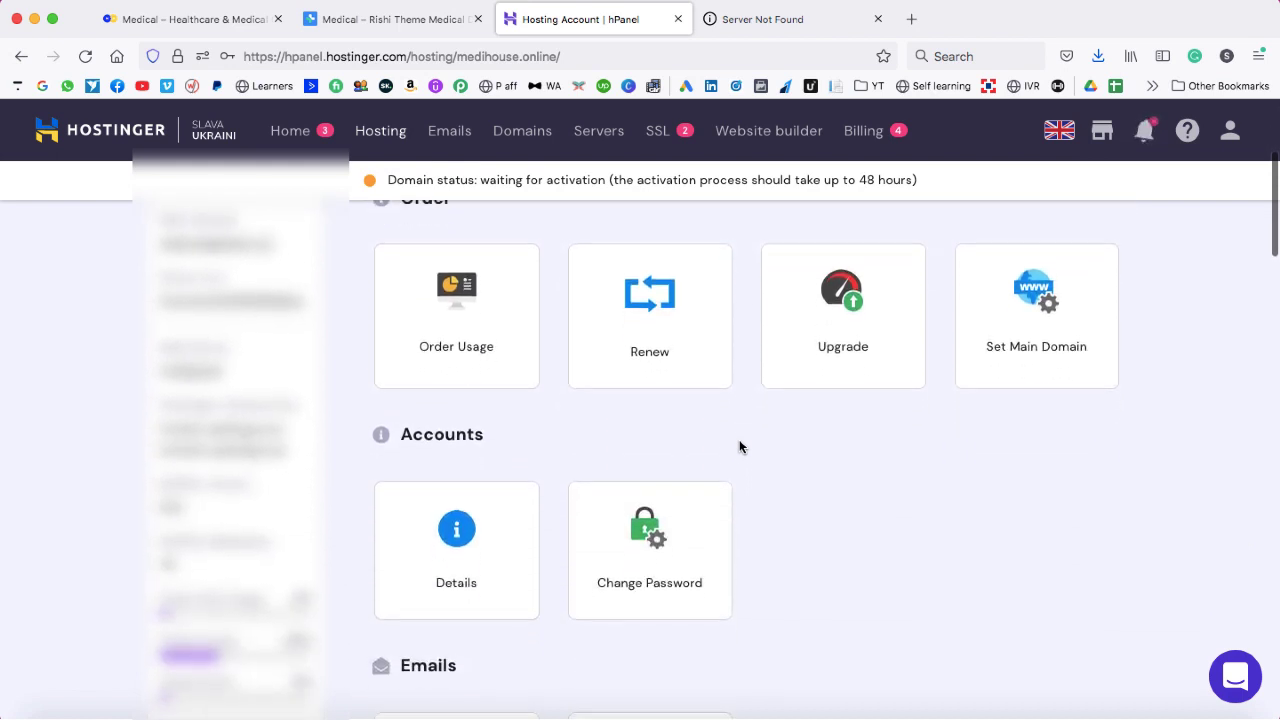
pyautogui.scroll(-6, 740, 447)
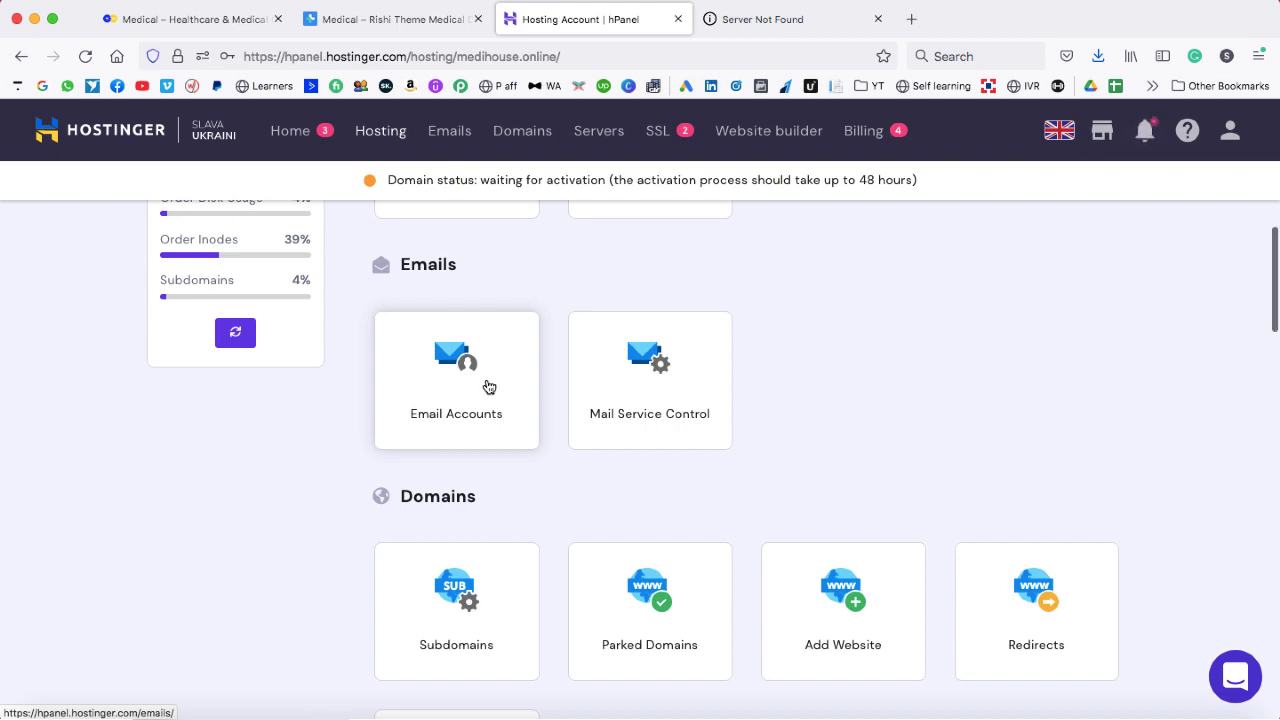
pyautogui.scroll(-6, 486, 386)
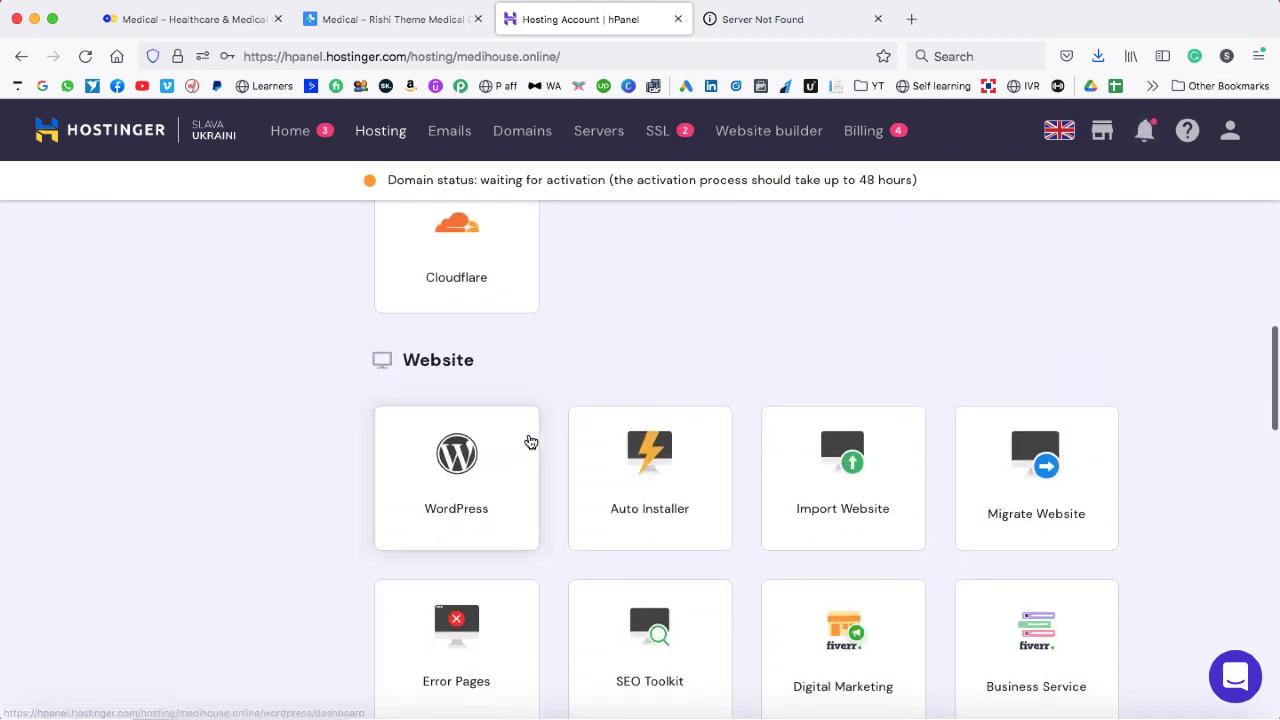
pyautogui.scroll(-2, 532, 438)
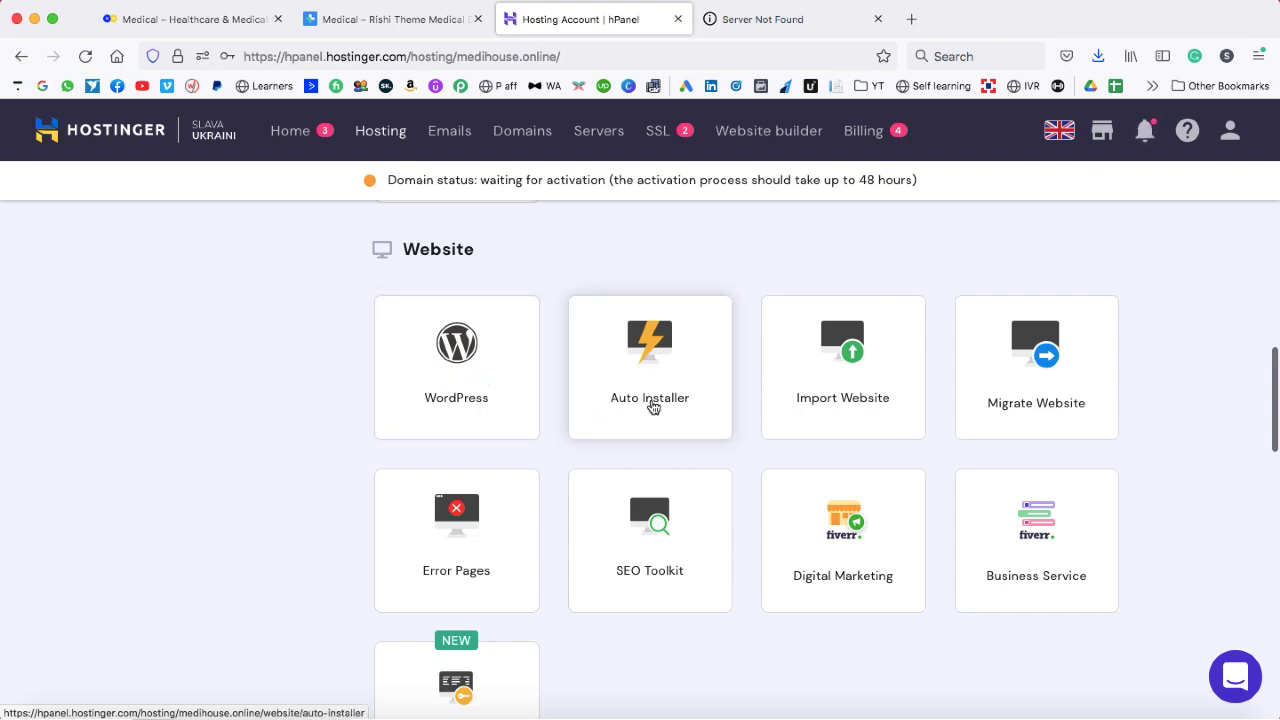
# - Choose WordPress in medihouse.online's Auto Installer to open the Install WordPress dialog
pyautogui.click(647, 385)
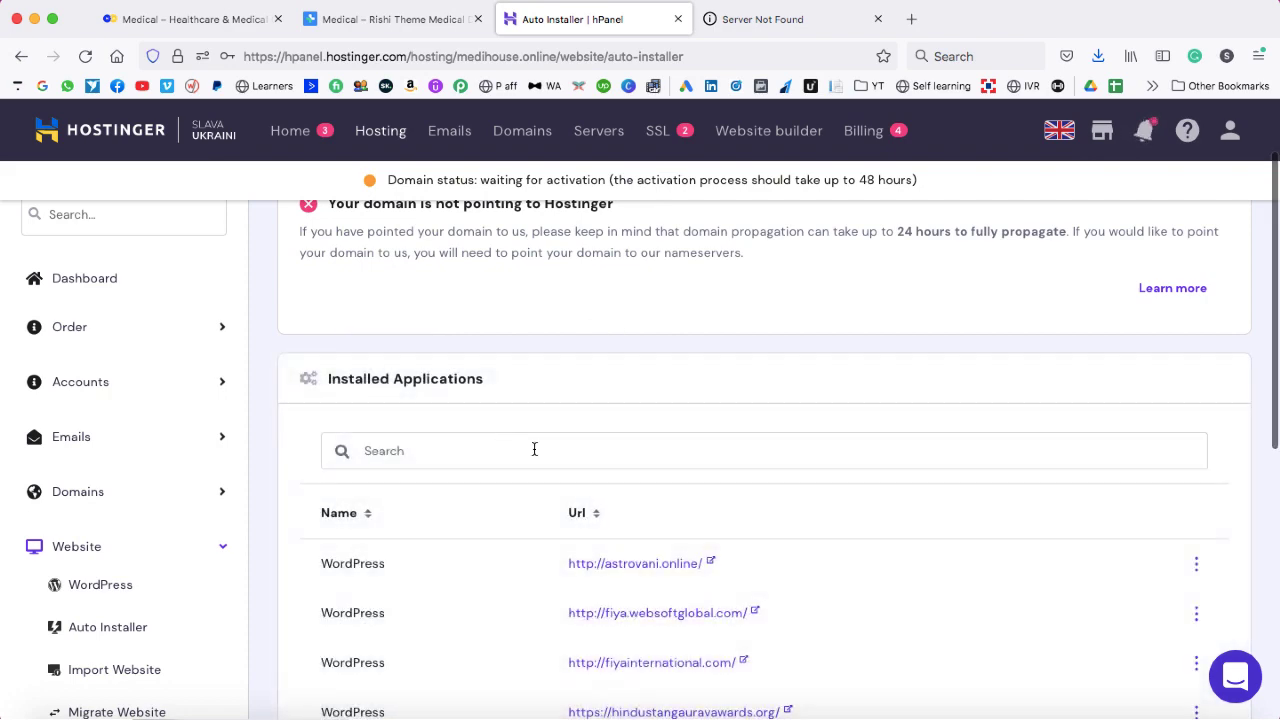
pyautogui.scroll(-2, 260, 486)
pyautogui.scroll(-8, 260, 486)
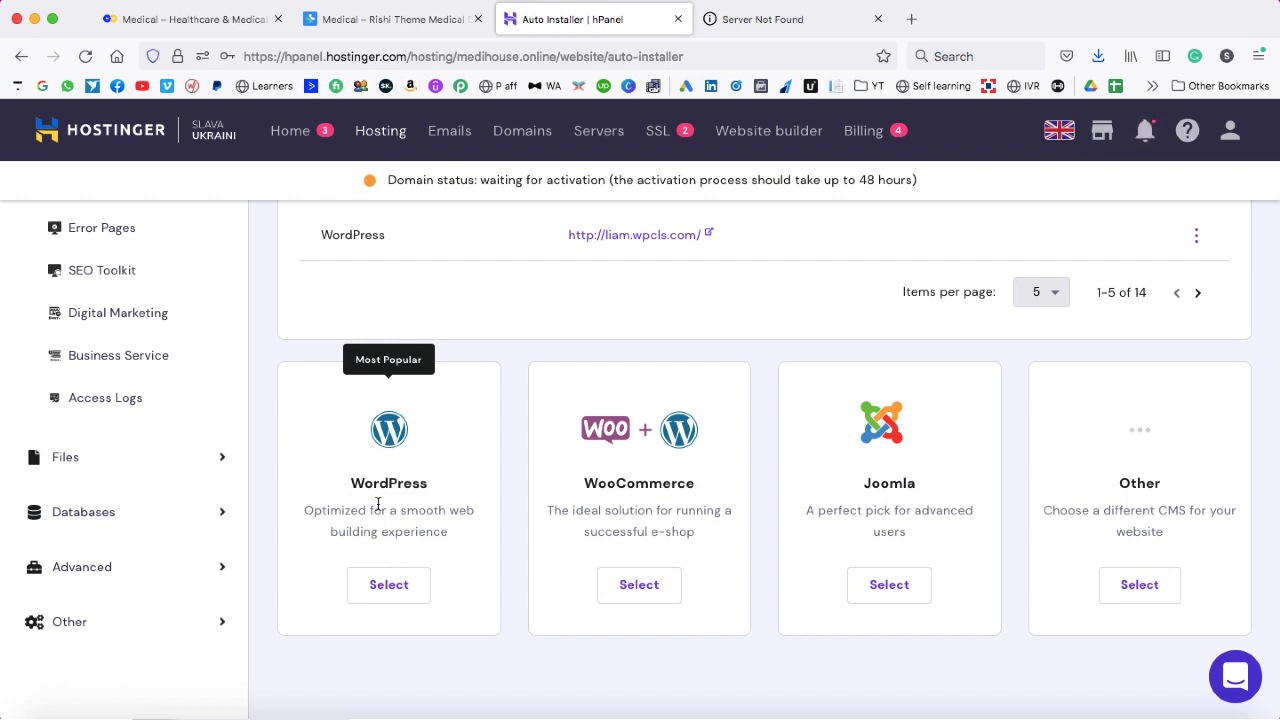
pyautogui.click(388, 590)
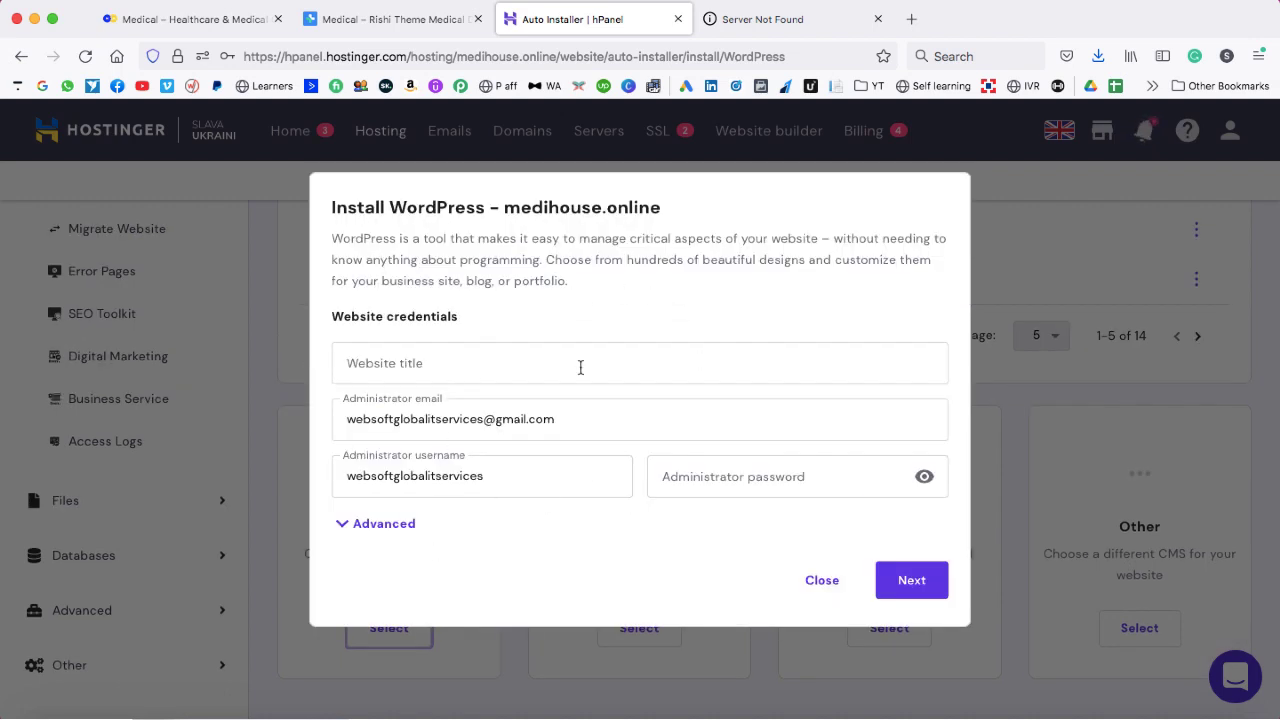
# - Set the website title to Medihouse and replace the administrator e-mail address
pyautogui.click(518, 362)
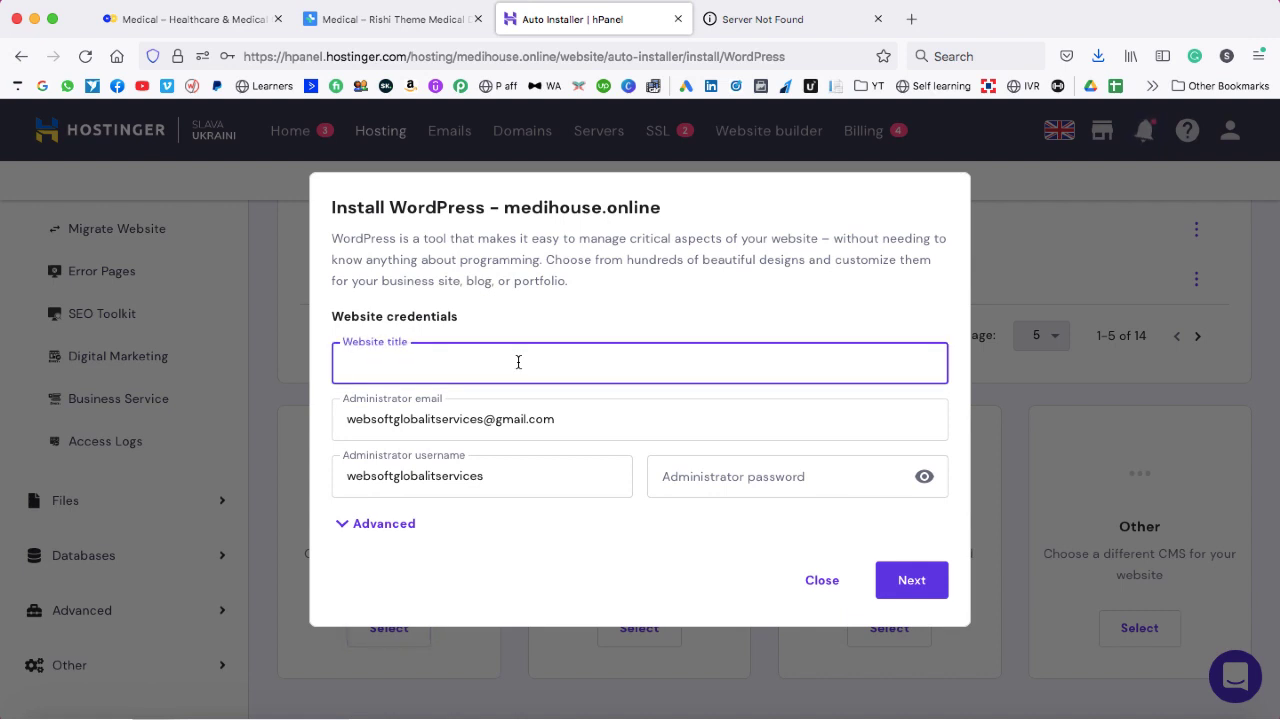
pyautogui.write('Medihouse')
pyautogui.moveTo(564, 418); pyautogui.dragTo(344, 418)
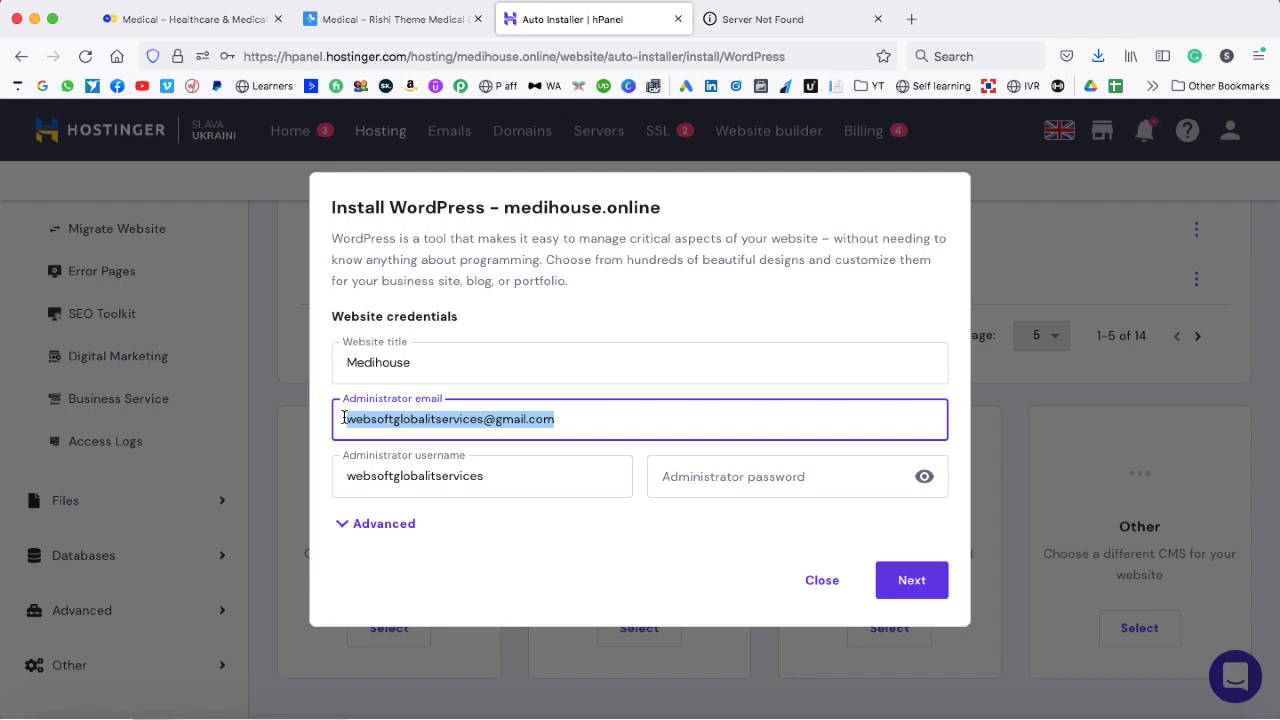
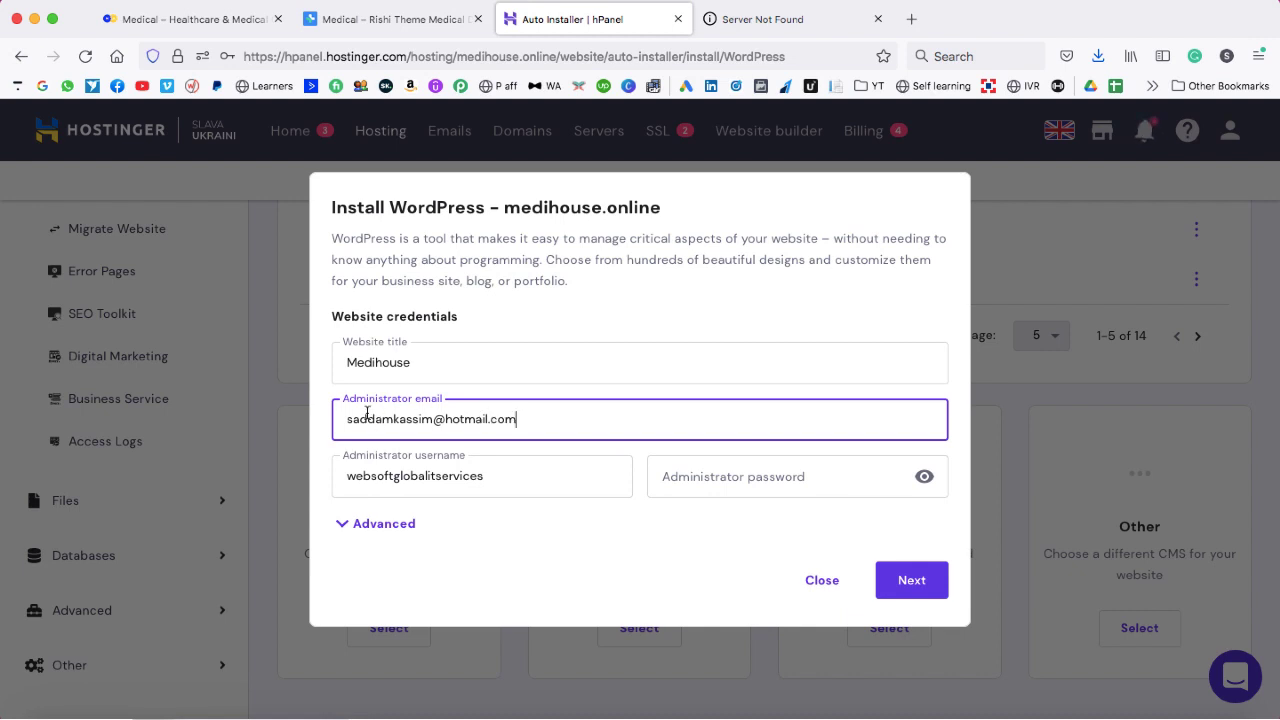
# - Replace the administrator username and enter the administrator password
pyautogui.moveTo(509, 470); pyautogui.dragTo(342, 472)
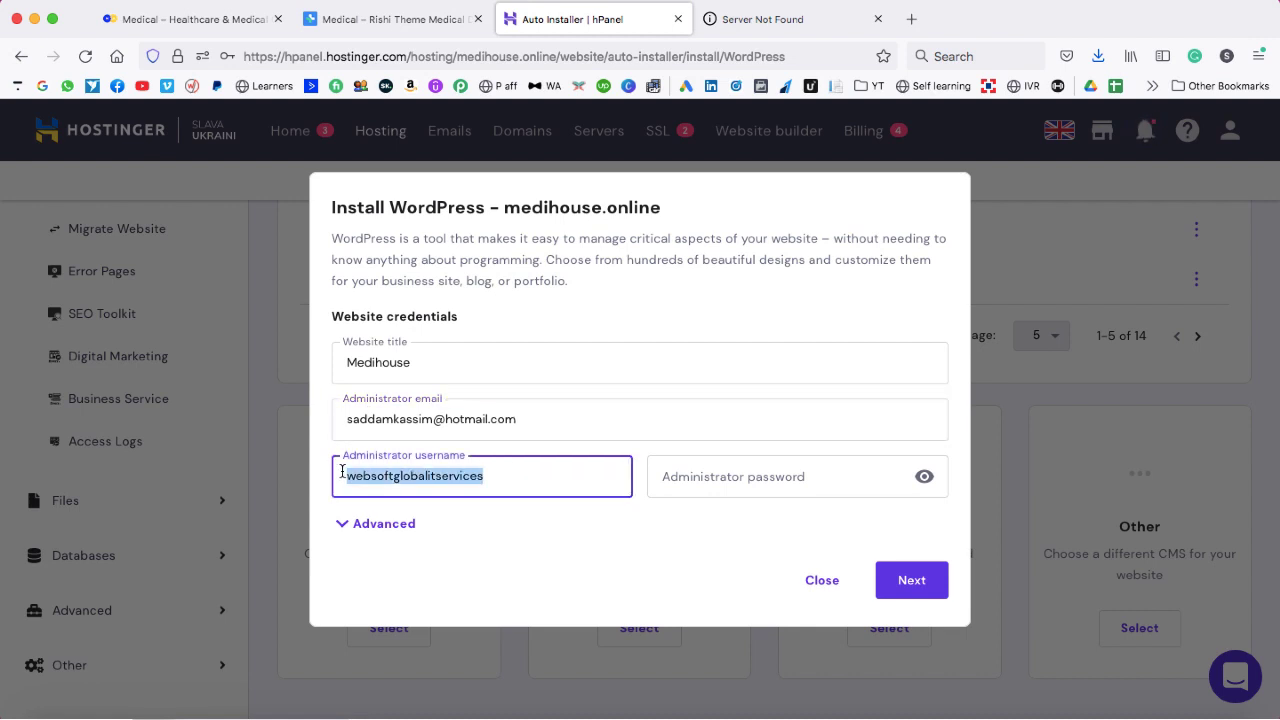
pyautogui.press('BackSpace')
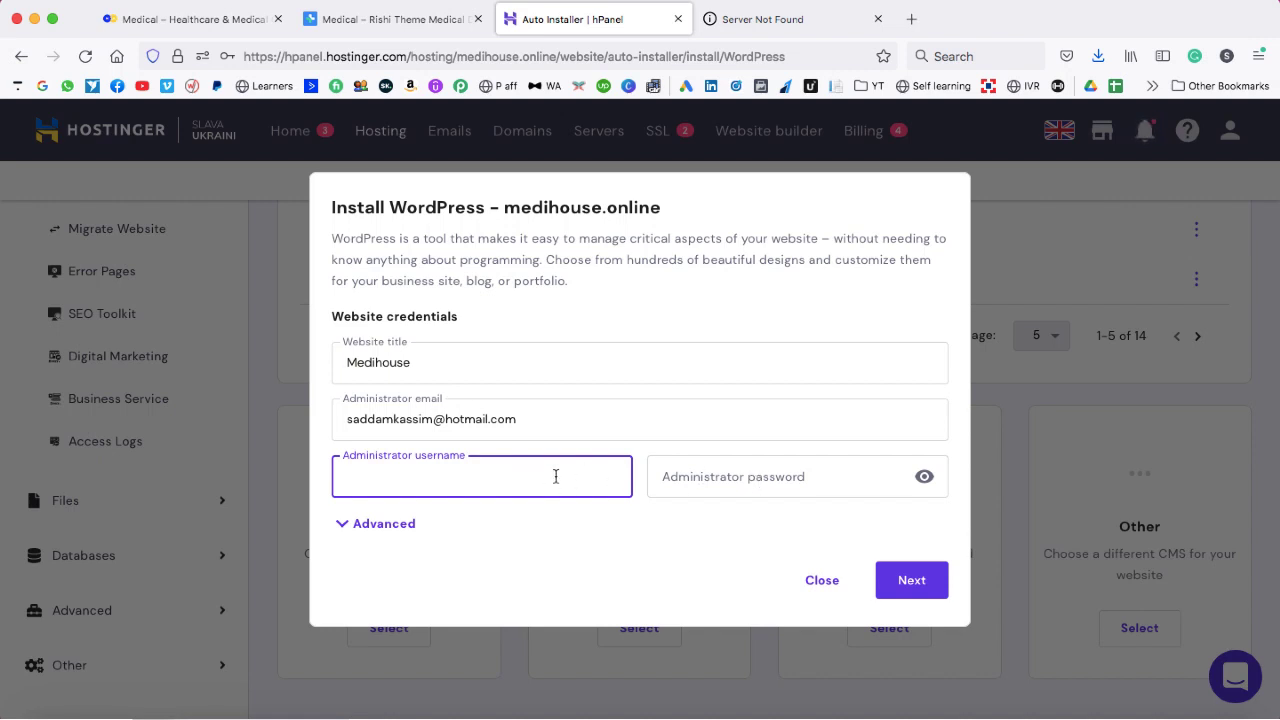
pyautogui.write('saddam789')
pyautogui.click(684, 475)
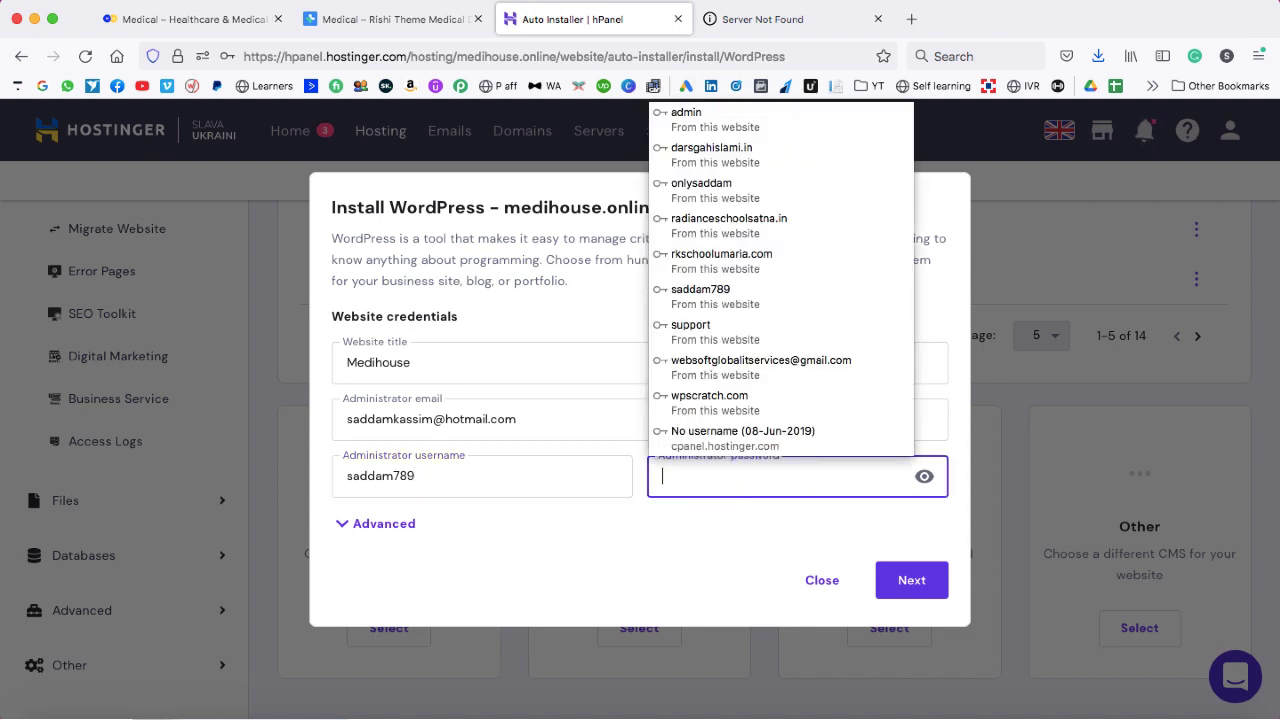
pyautogui.write('••••••')
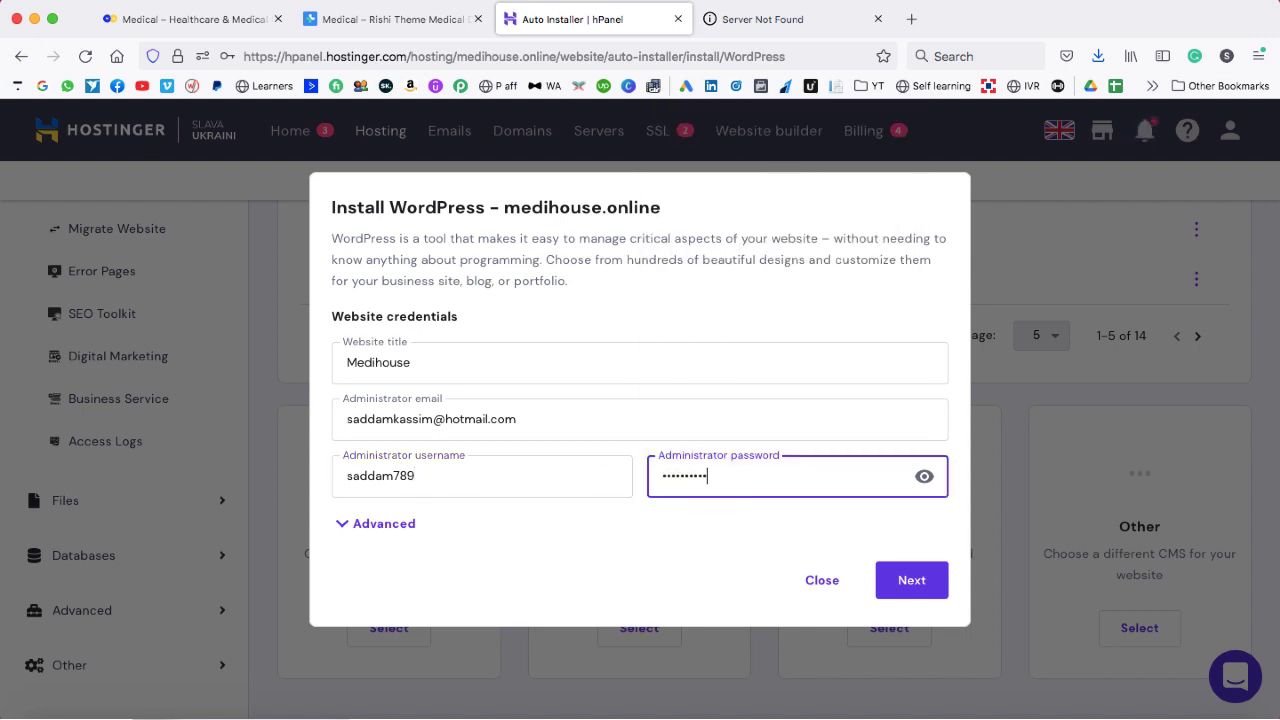
pyautogui.click(348, 523)
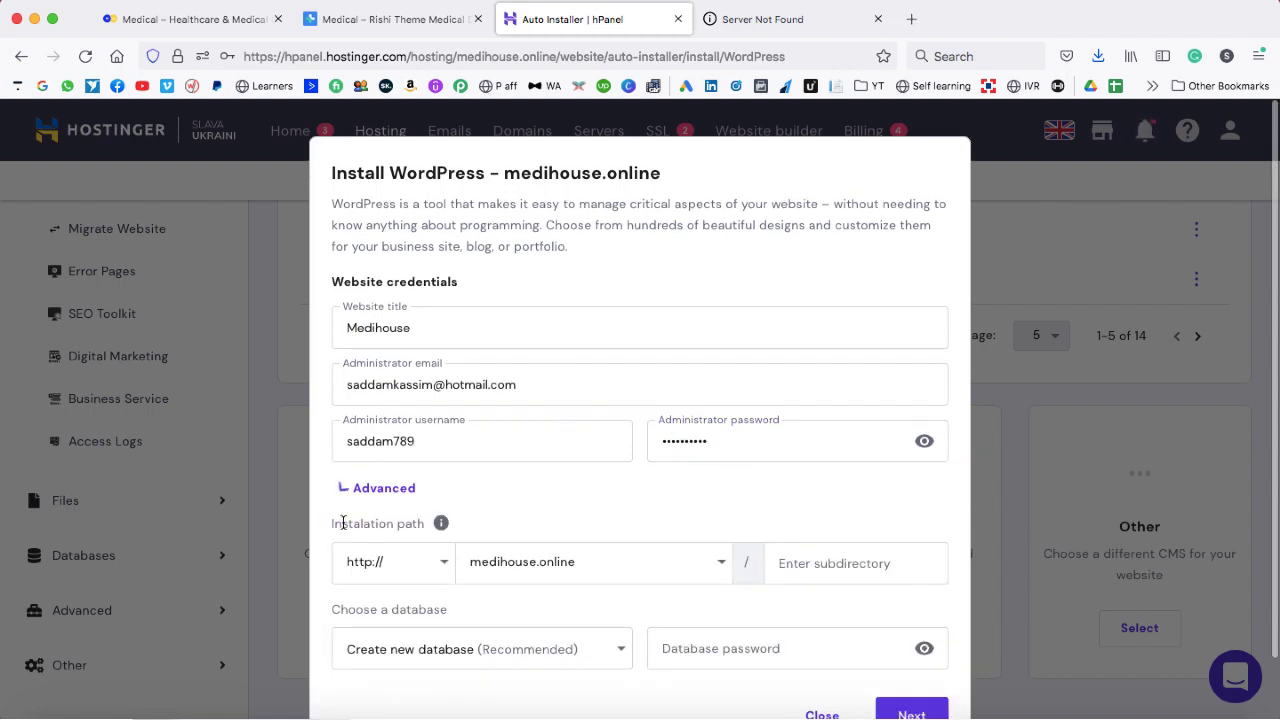
pyautogui.scroll(-2, 557, 506)
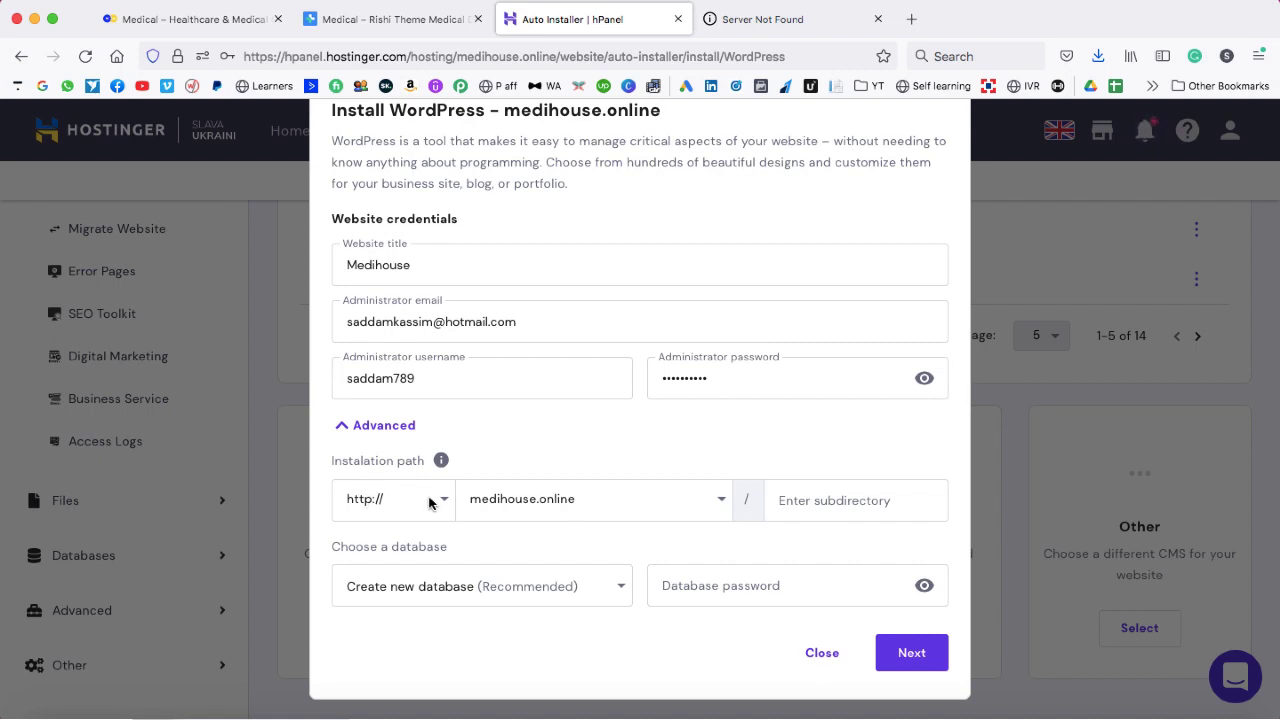
pyautogui.click(437, 500)
pyautogui.click(380, 541)
pyautogui.click(853, 505)
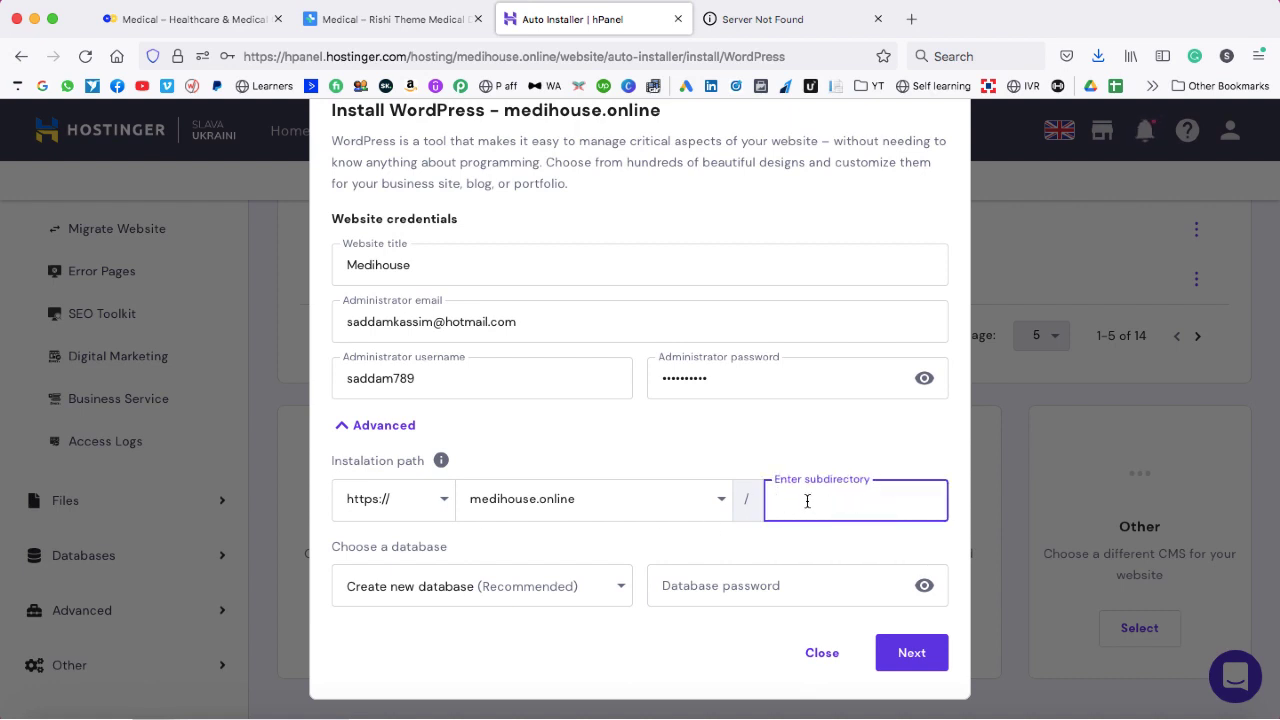
pyautogui.click(751, 540)
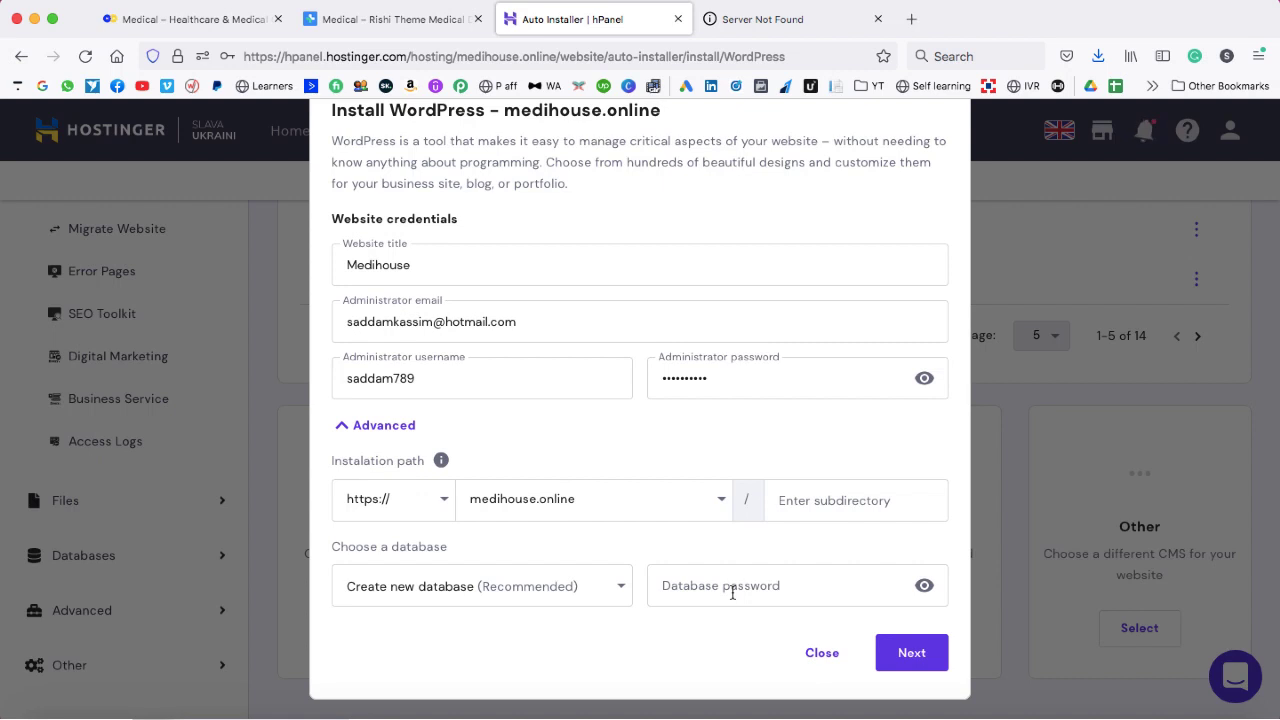
pyautogui.click(909, 655)
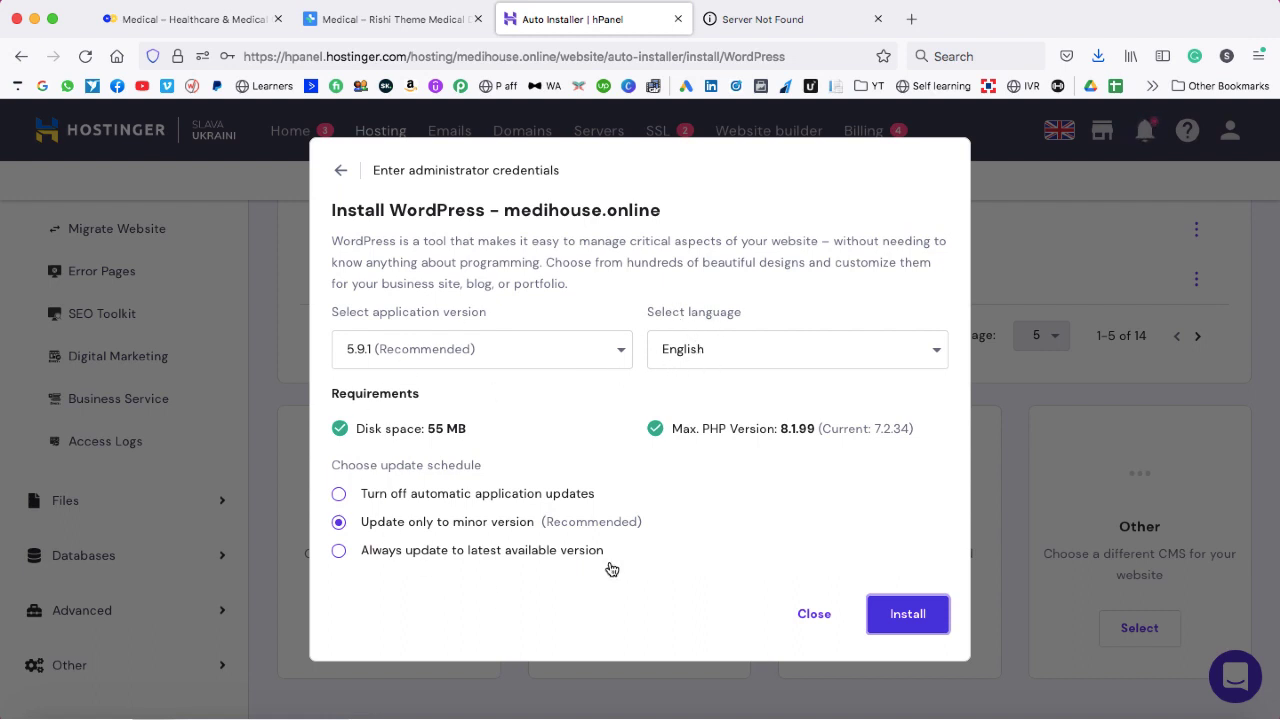
# - Submit the WordPress 5.9.1 English install for medihouse.online with minor-version automatic updates
pyautogui.click(907, 614)
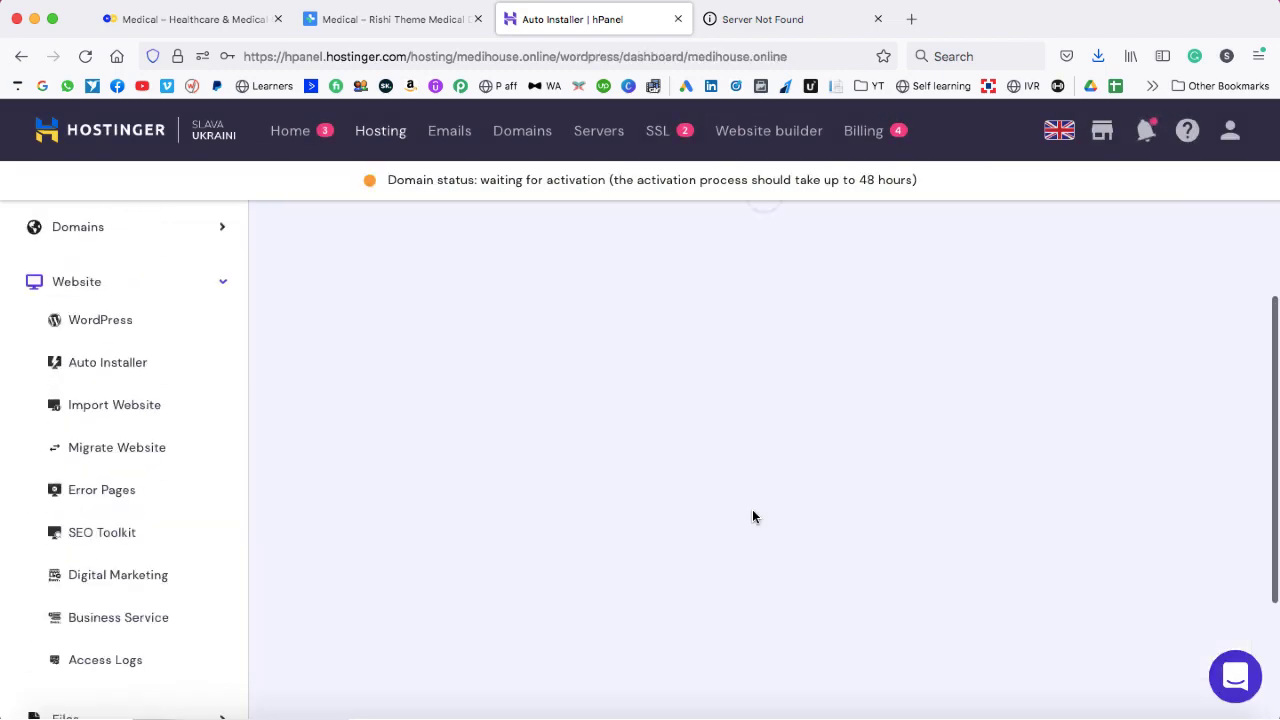
# - Turn on the Force HTTPS toggle under Core for medihouse.online
pyautogui.scroll(-4, 753, 515)
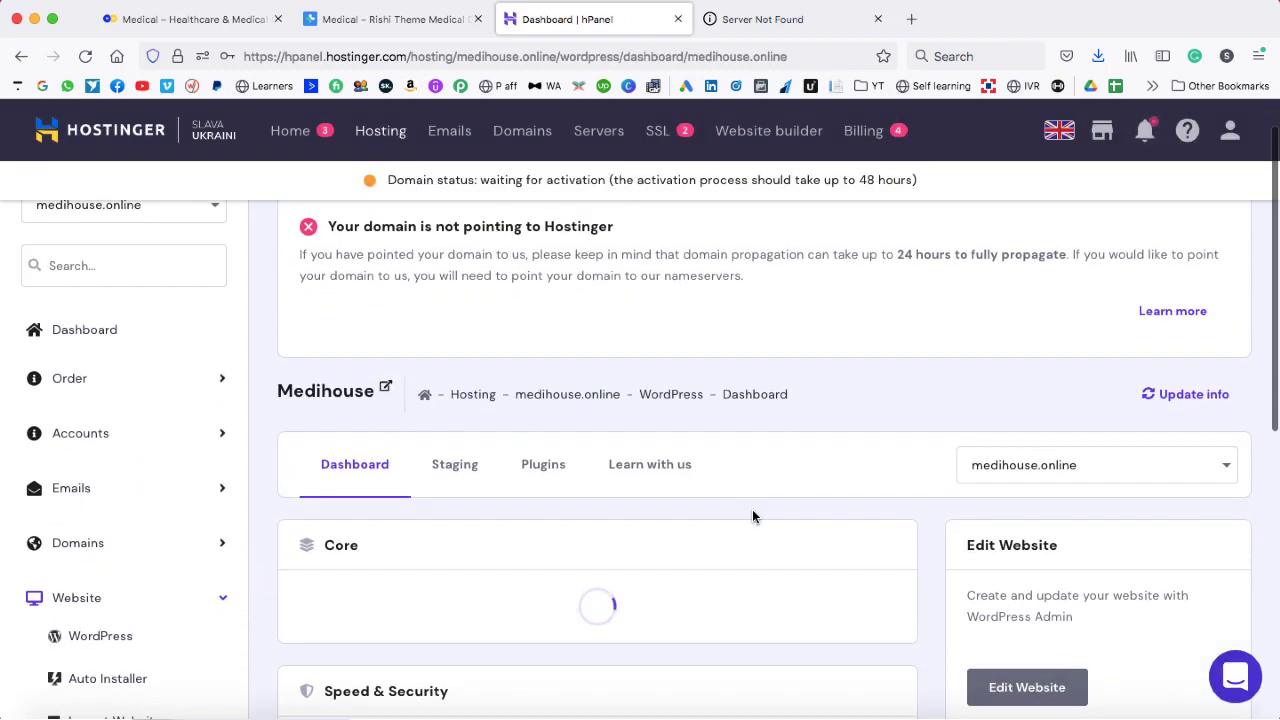
pyautogui.scroll(-1, 753, 513)
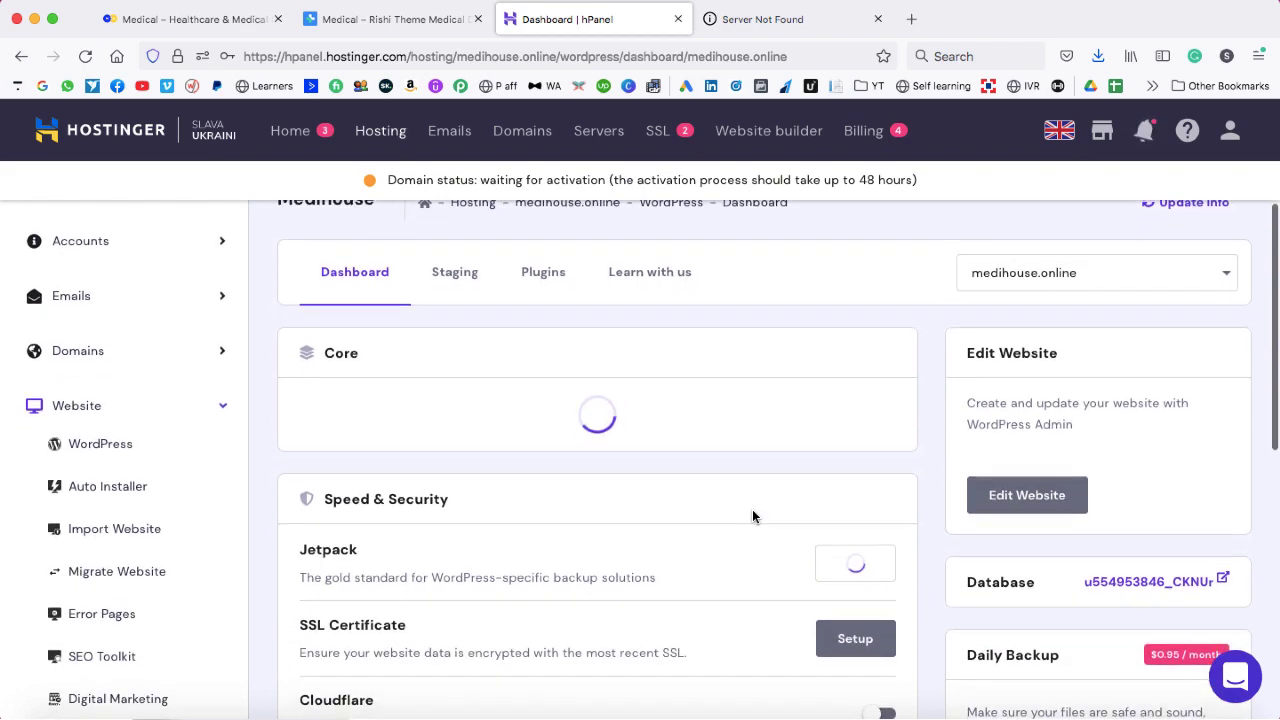
pyautogui.scroll(1, 738, 341)
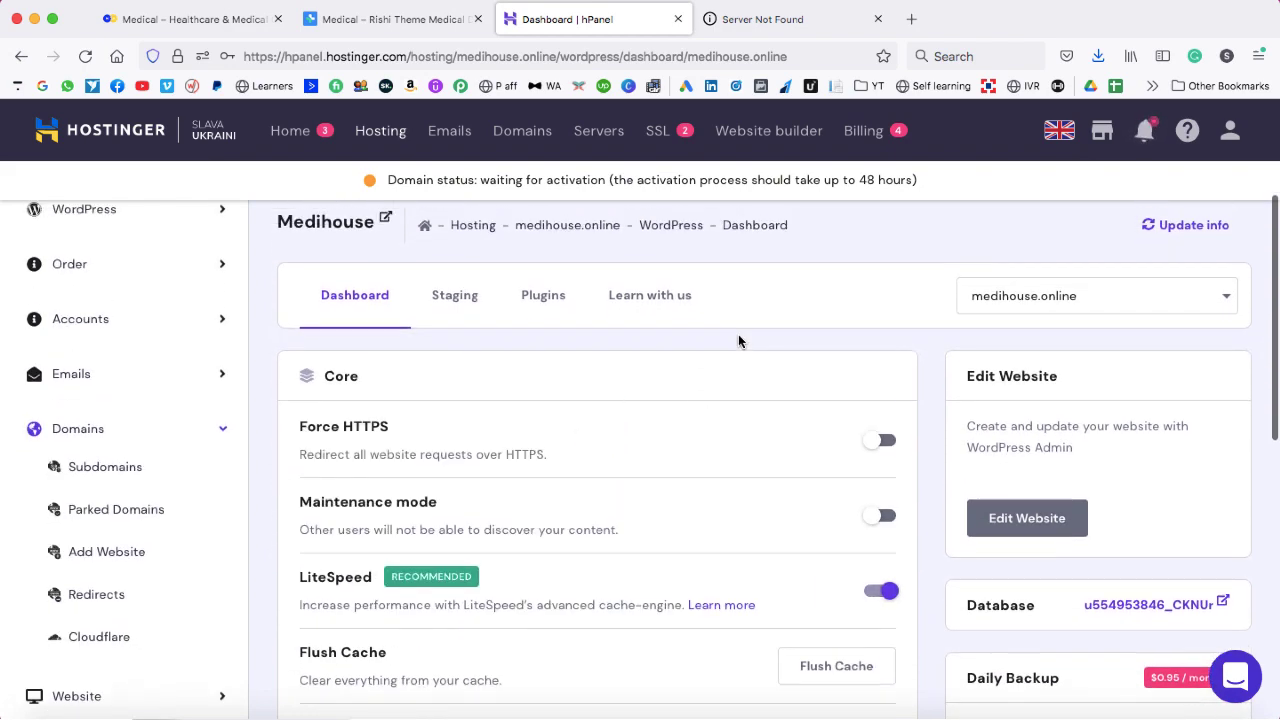
pyautogui.scroll(-1, 738, 341)
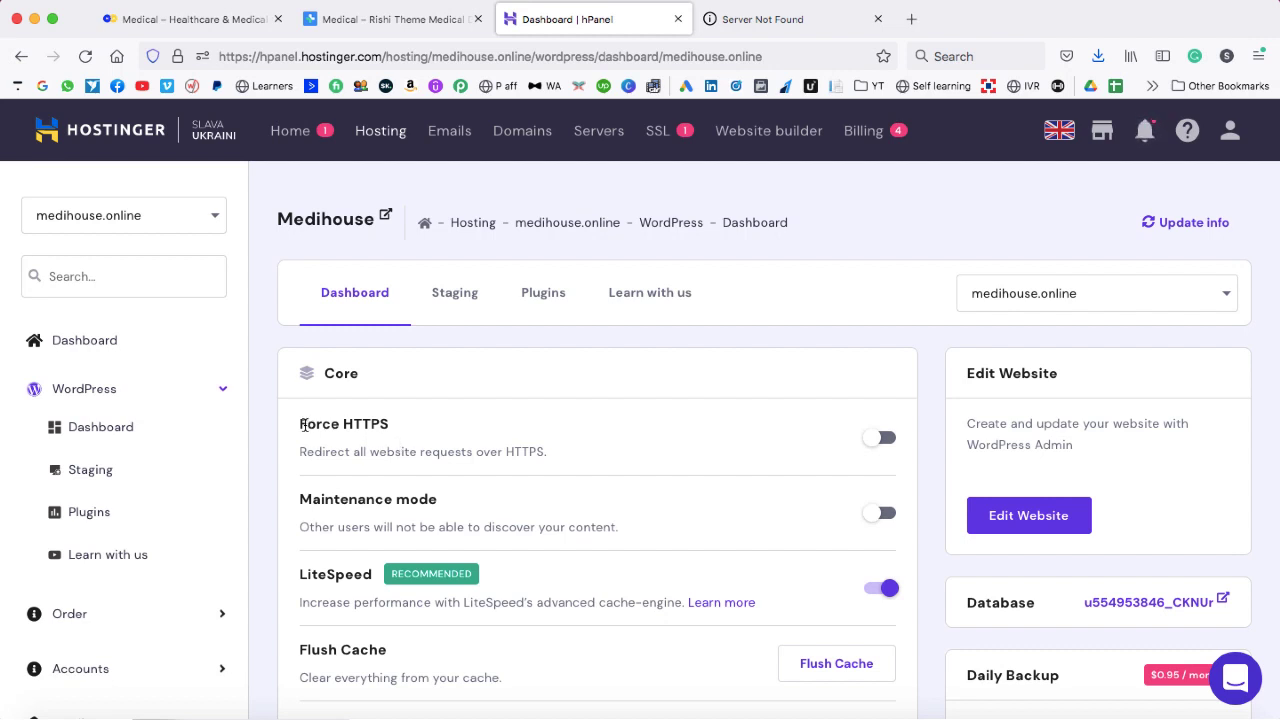
pyautogui.click(880, 437)
# - Reload the medihouse.online tab so the new site shows its Hello world! post
pyautogui.click(772, 26)
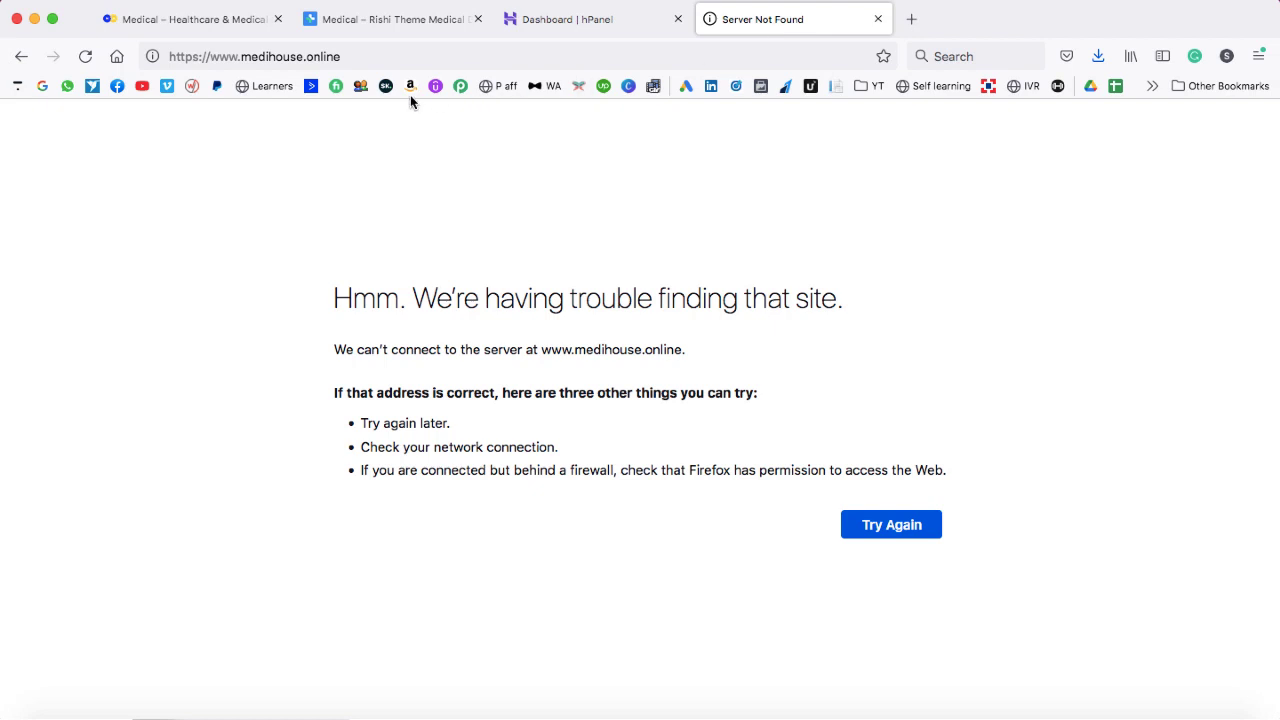
pyautogui.click(82, 57)
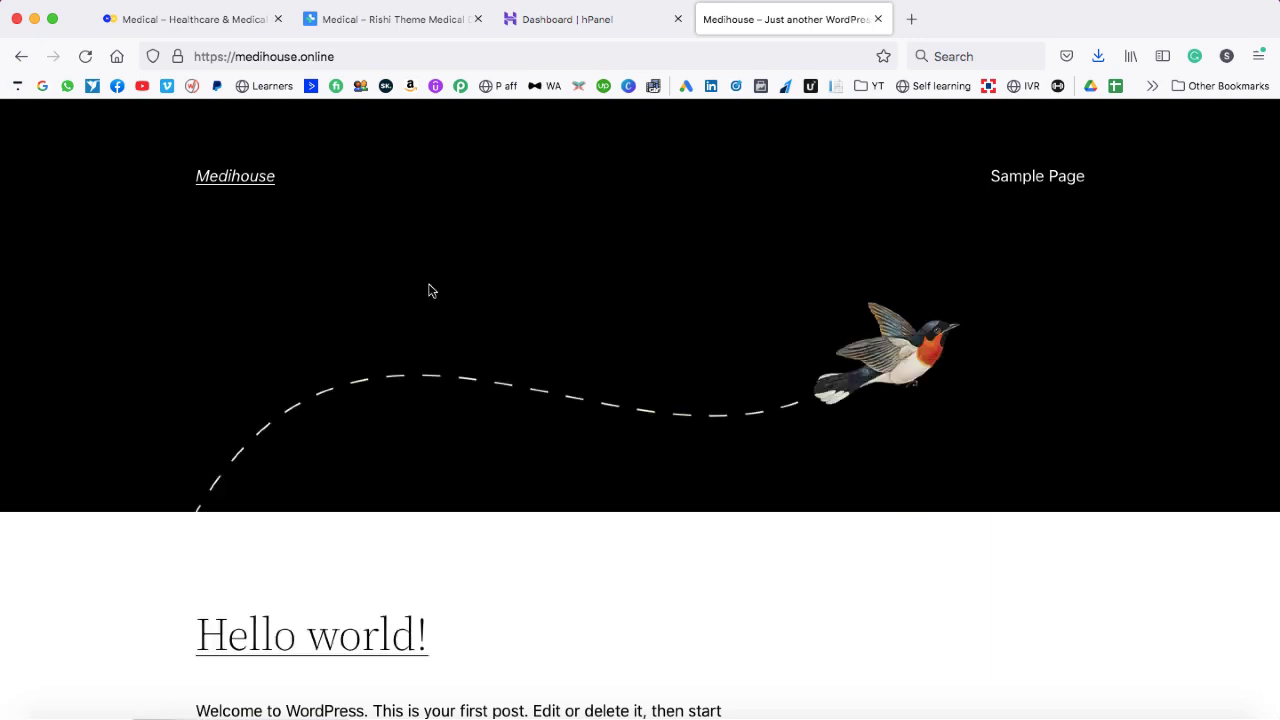
pyautogui.scroll(-8, 430, 290)
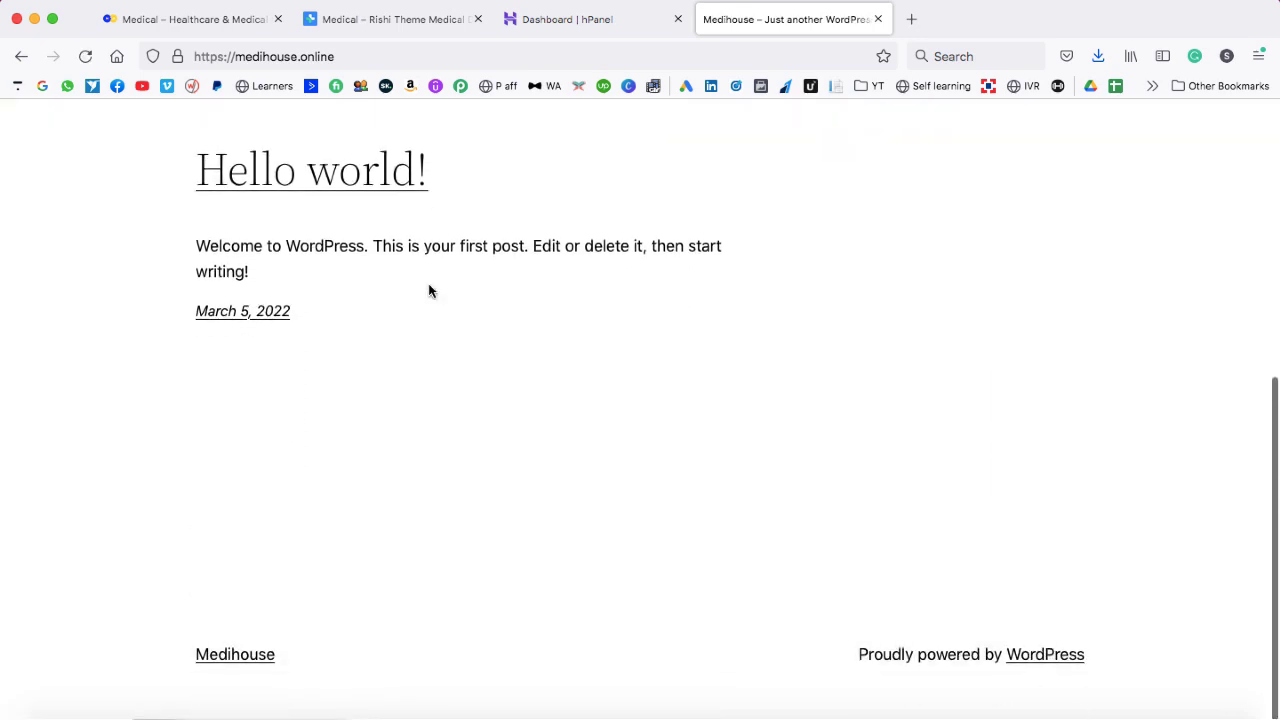
pyautogui.scroll(8, 430, 290)
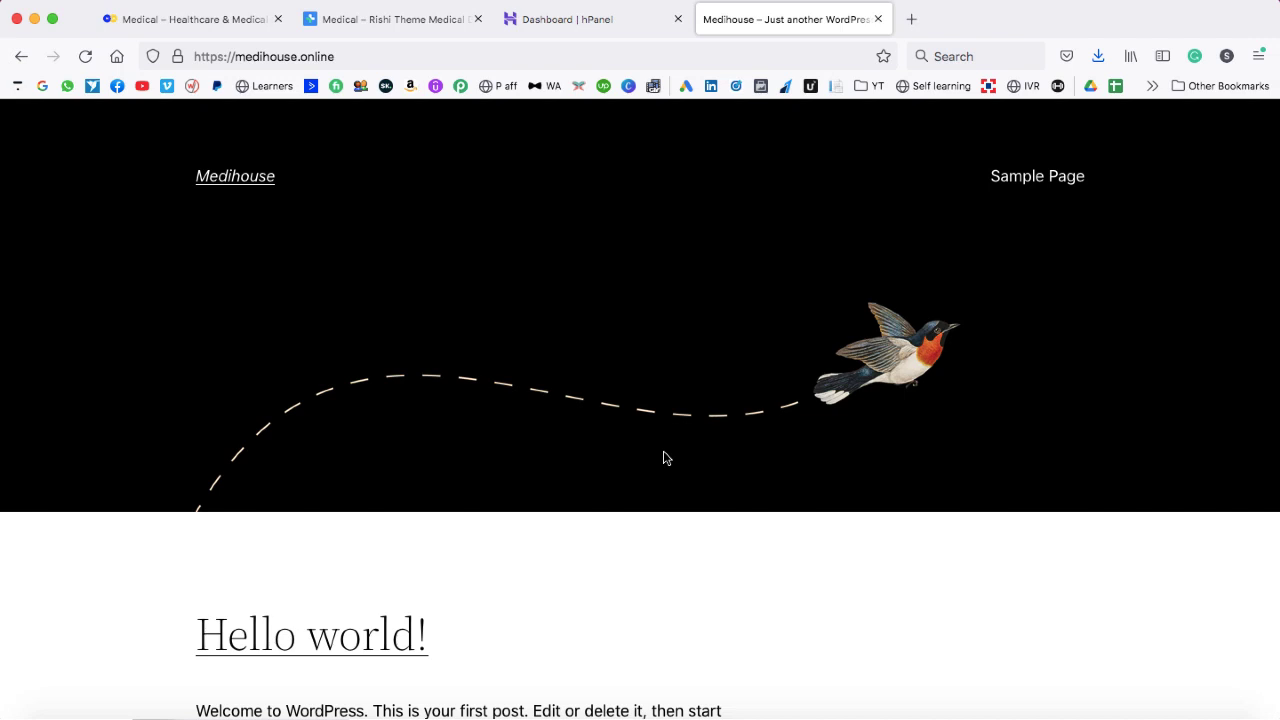
# - Go to medihouse.online/wp-admin to reach the WordPress login page
pyautogui.click(365, 55)
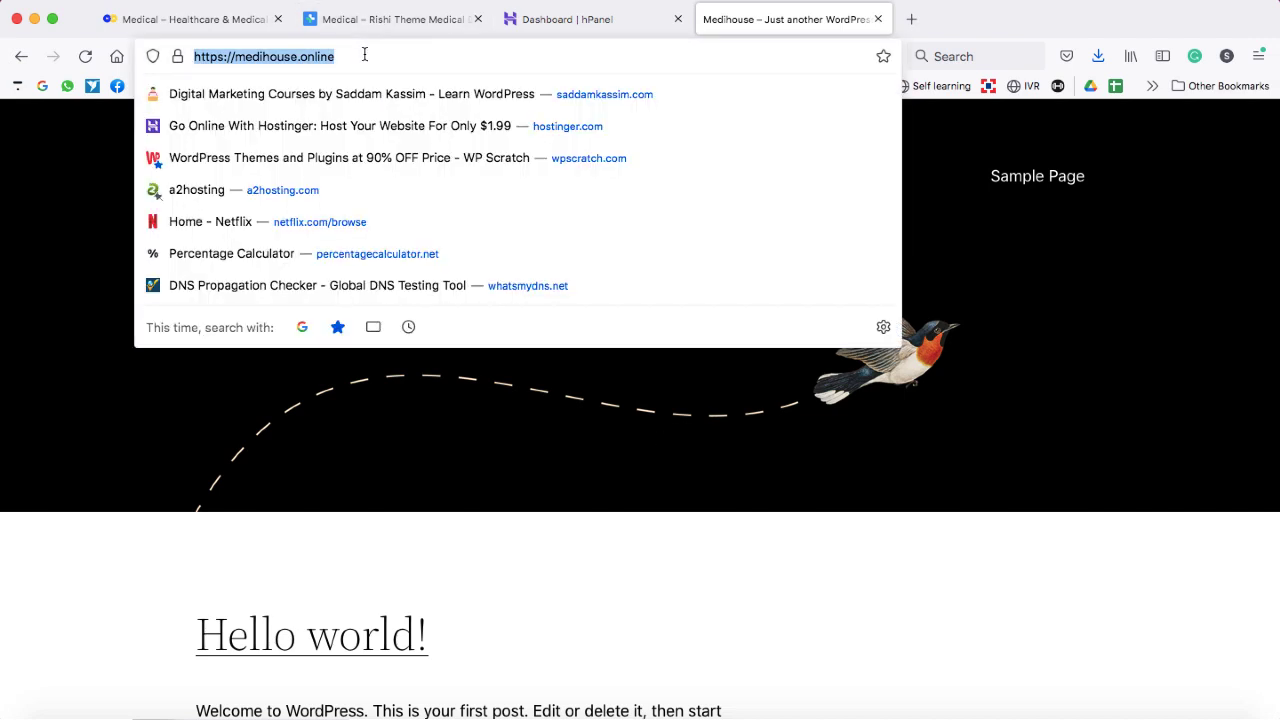
pyautogui.press('Right')
pyautogui.write('/')
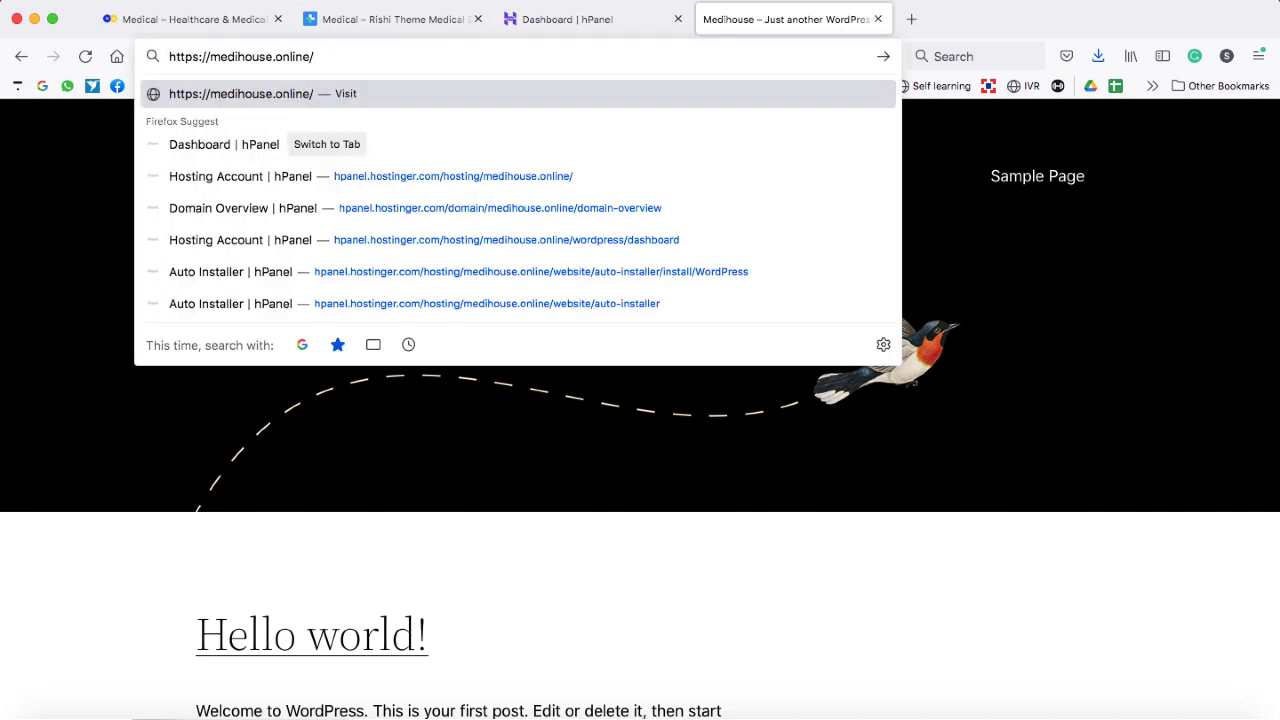
pyautogui.write('wp-')
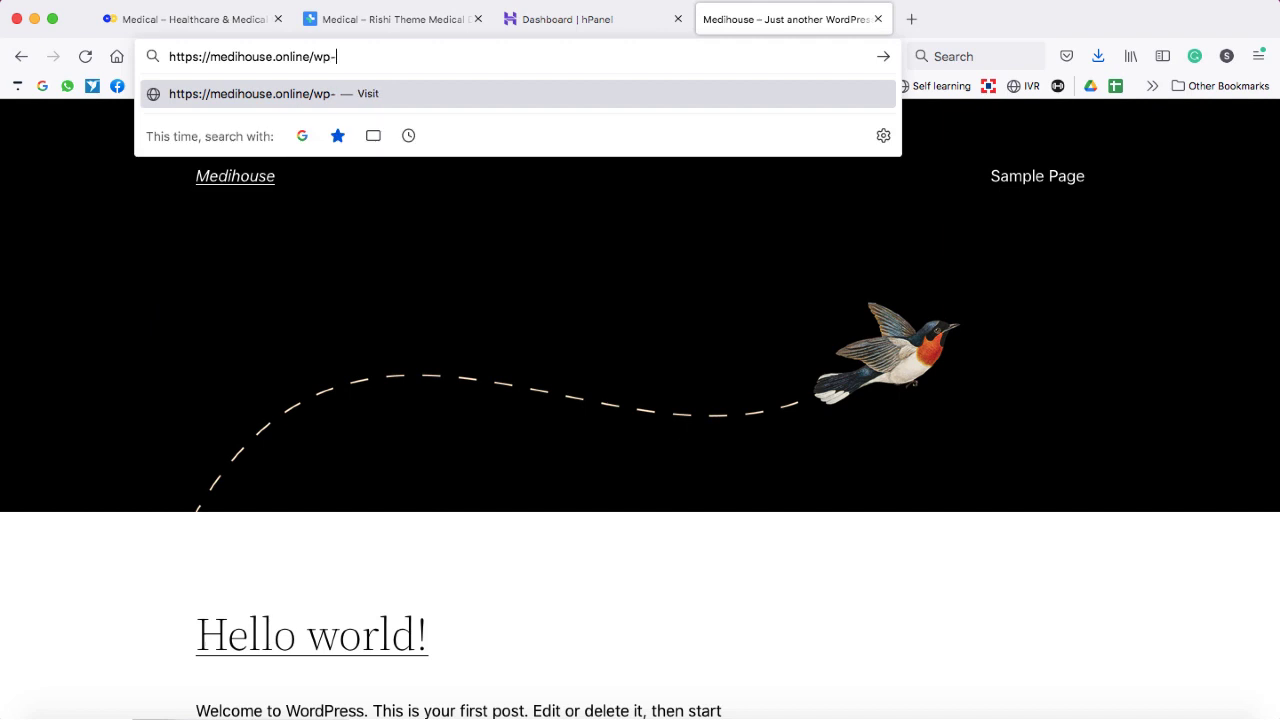
pyautogui.write('admin')
pyautogui.press('Return')
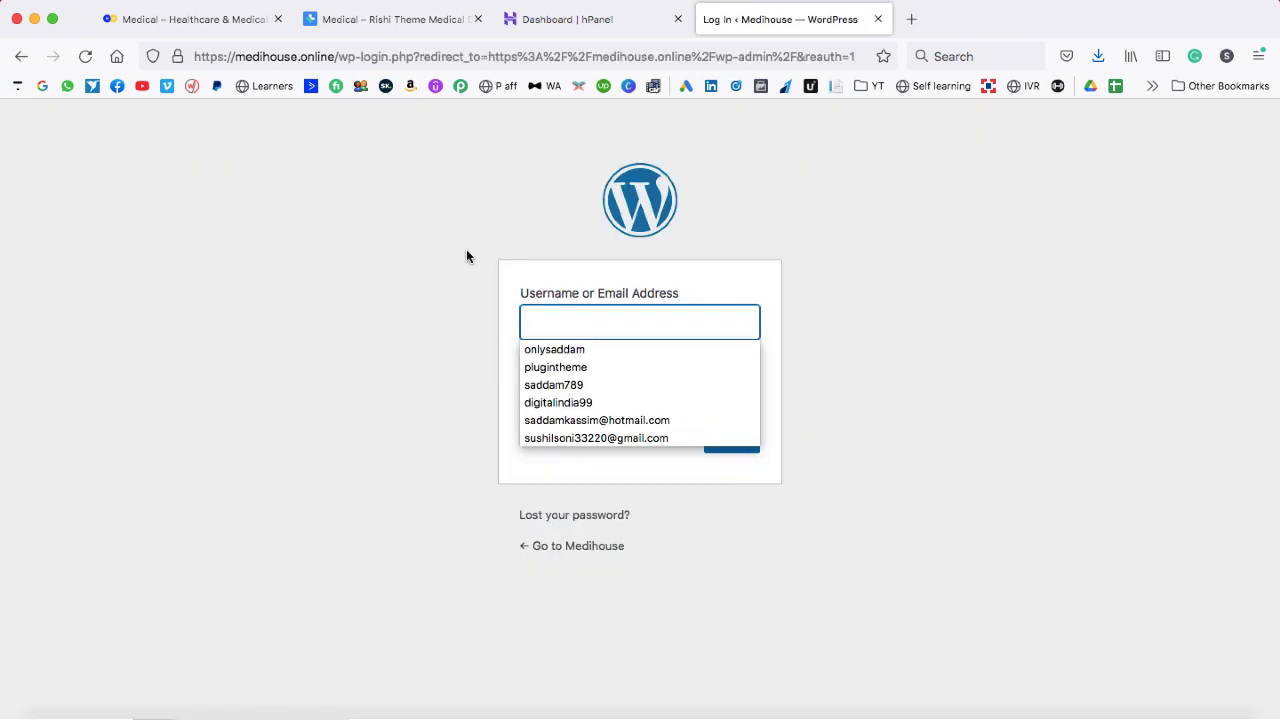
# - Log in with the administrator username and password
pyautogui.click(547, 322)
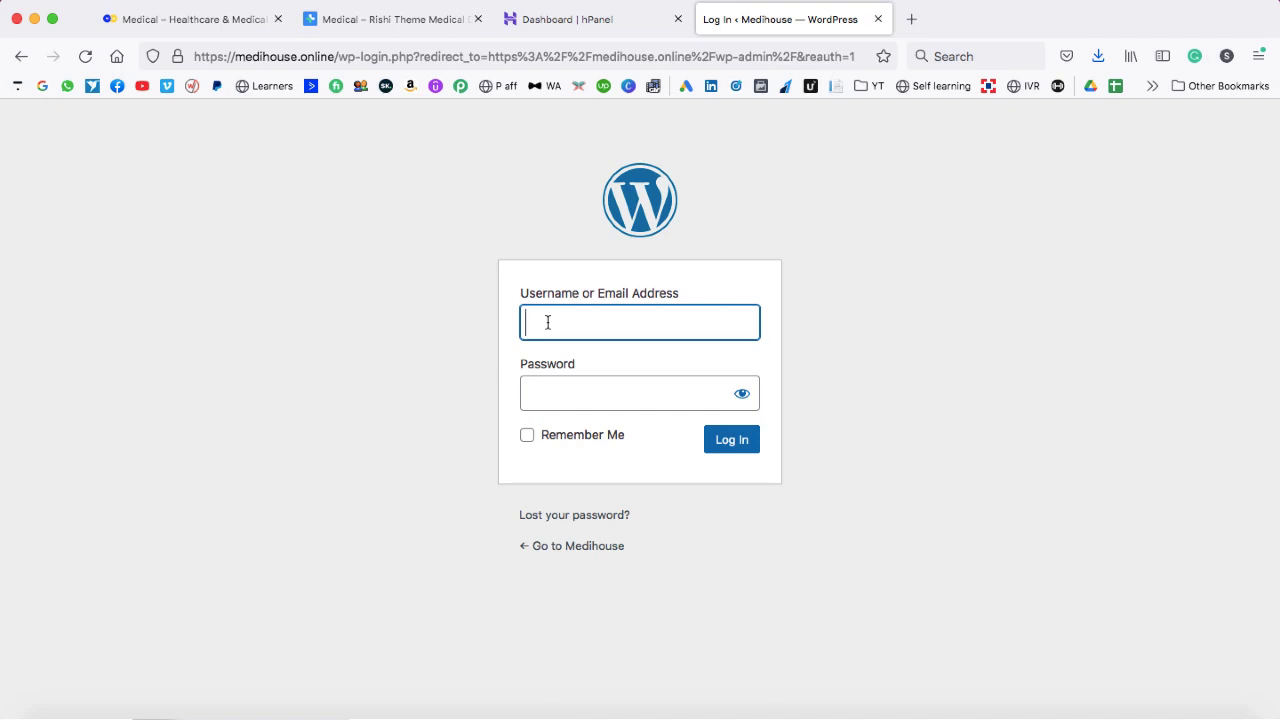
pyautogui.write('saddam789')
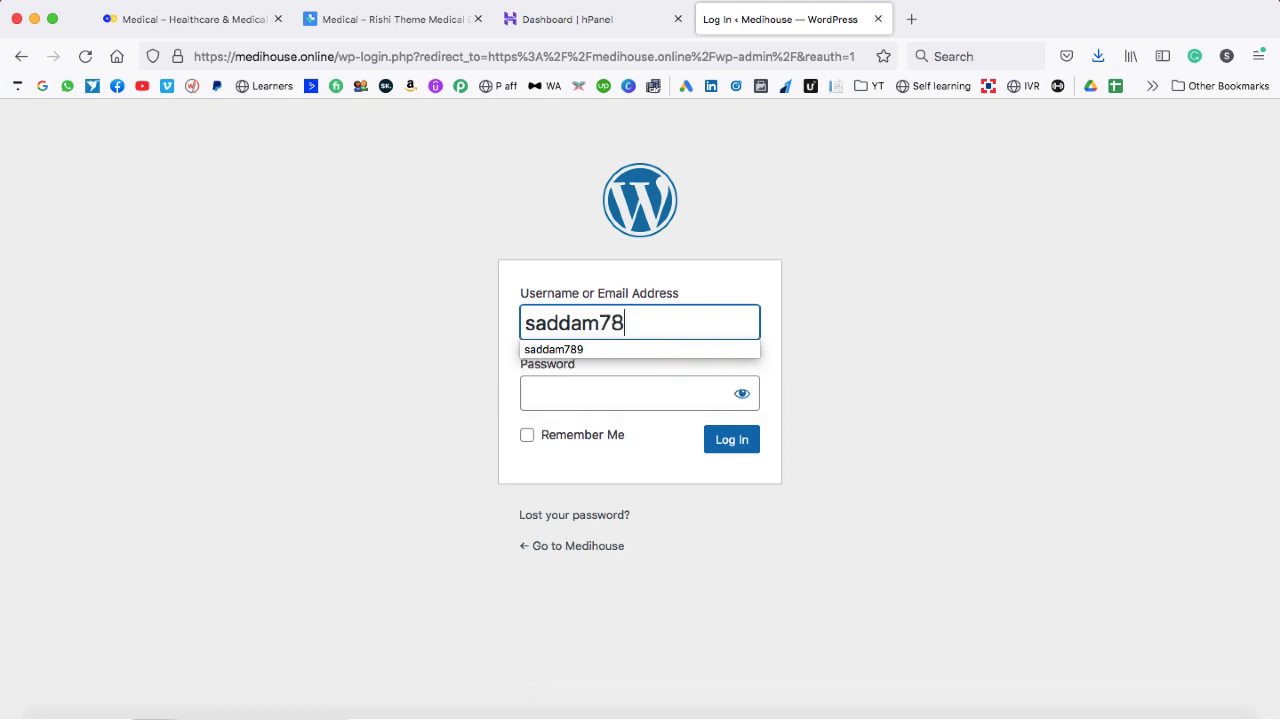
pyautogui.press('Tab')
pyautogui.write('********')
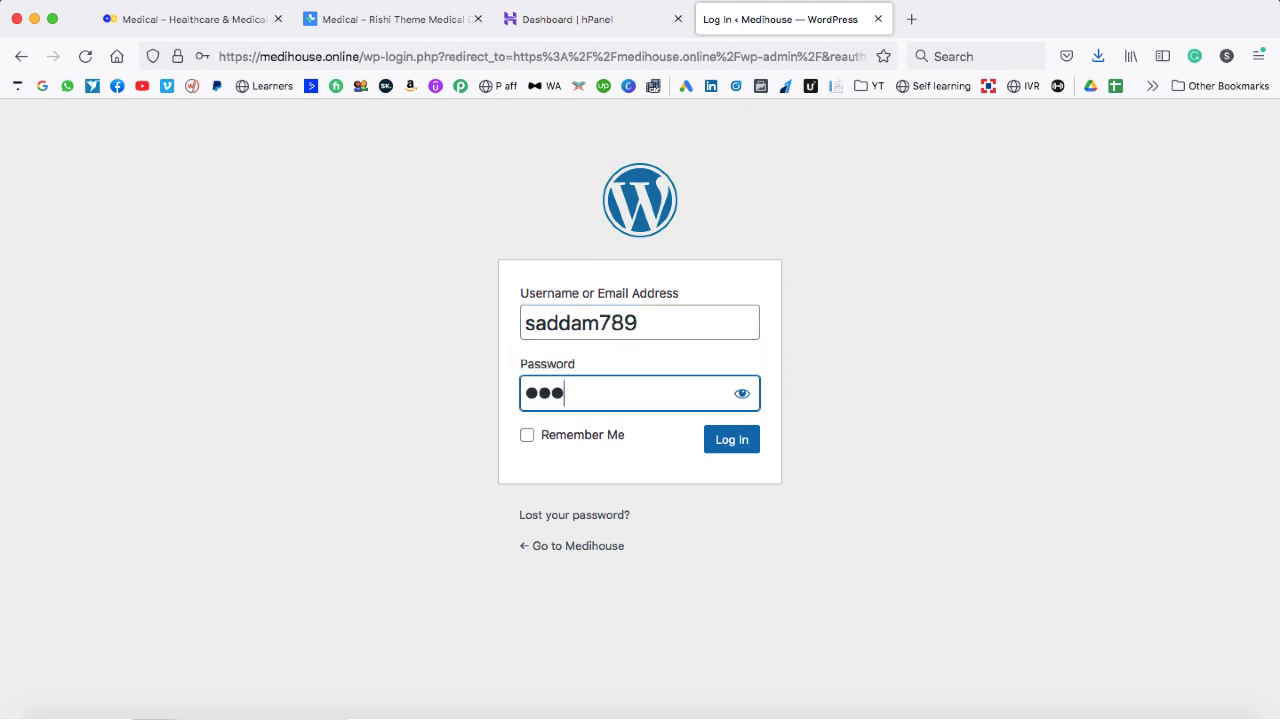
pyautogui.write('**')
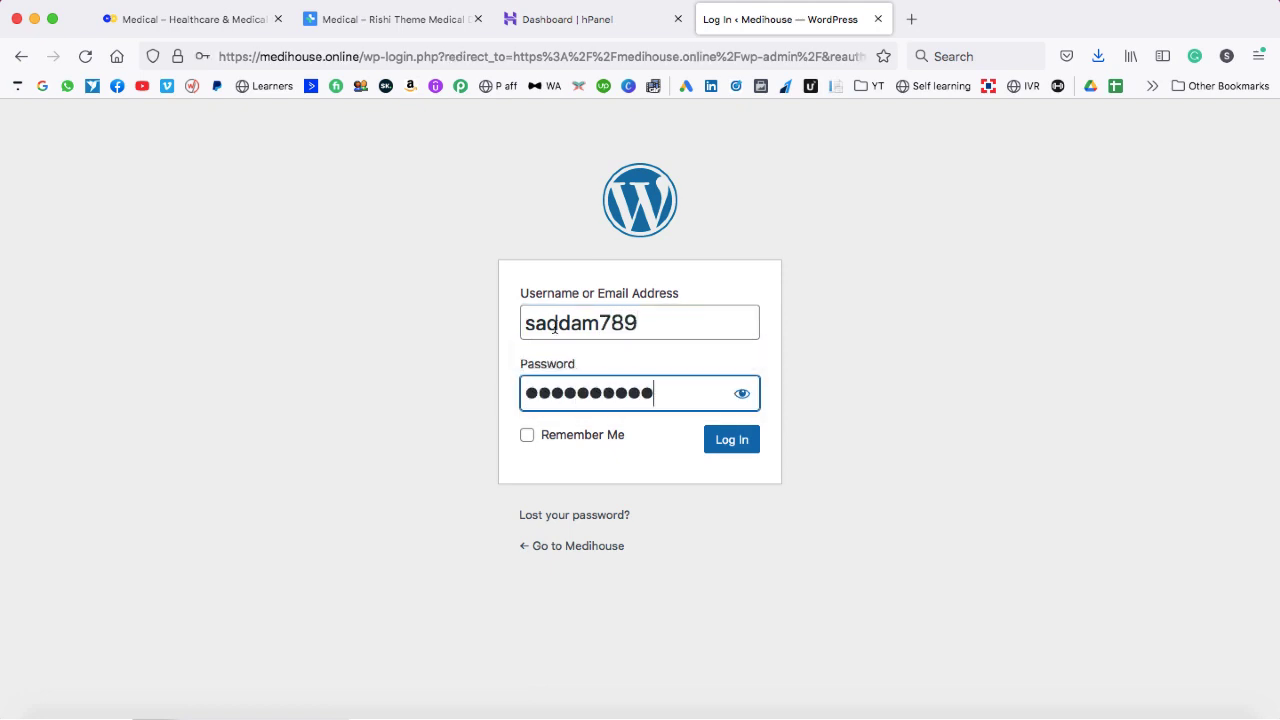
pyautogui.click(729, 441)
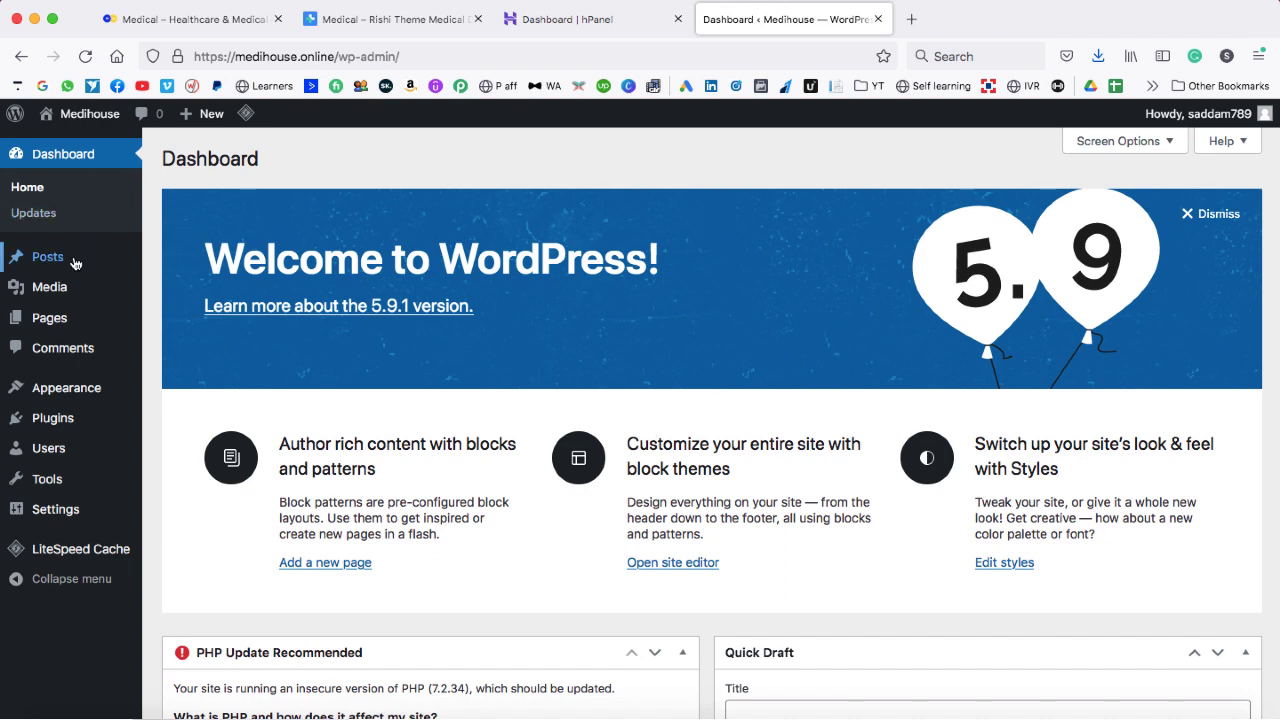
pyautogui.moveTo(45, 262)
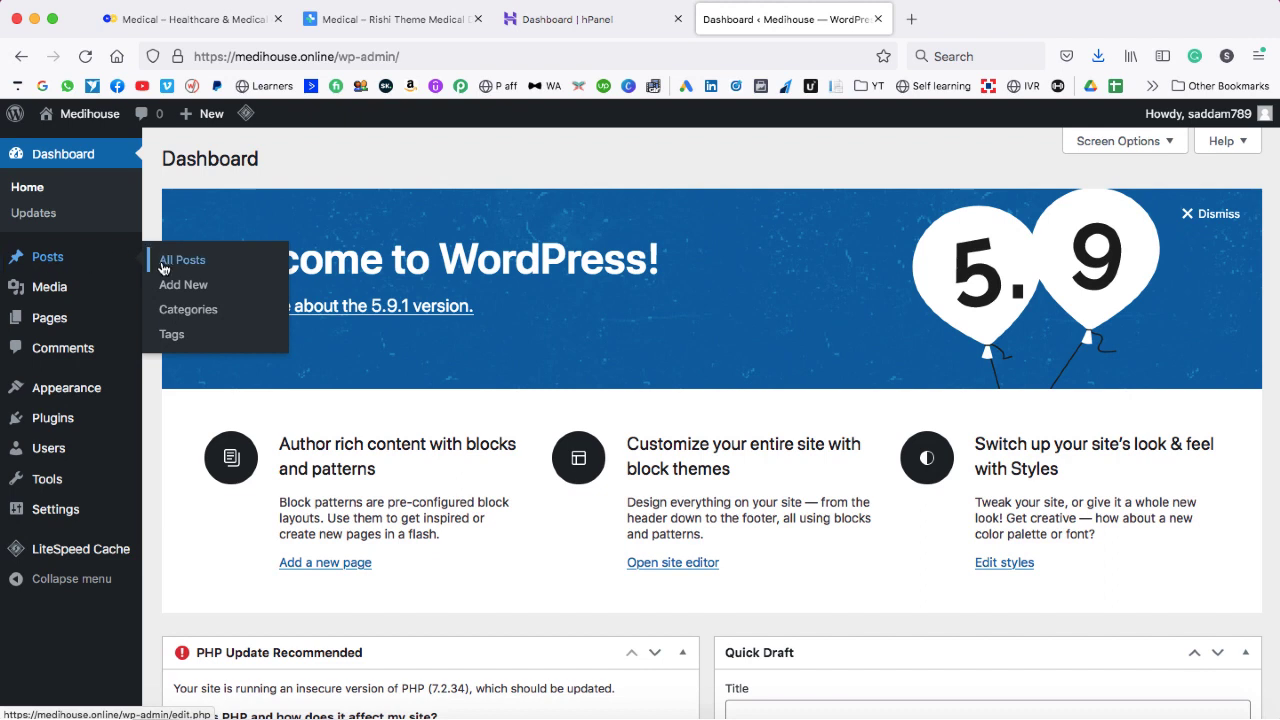
pyautogui.moveTo(44, 296)
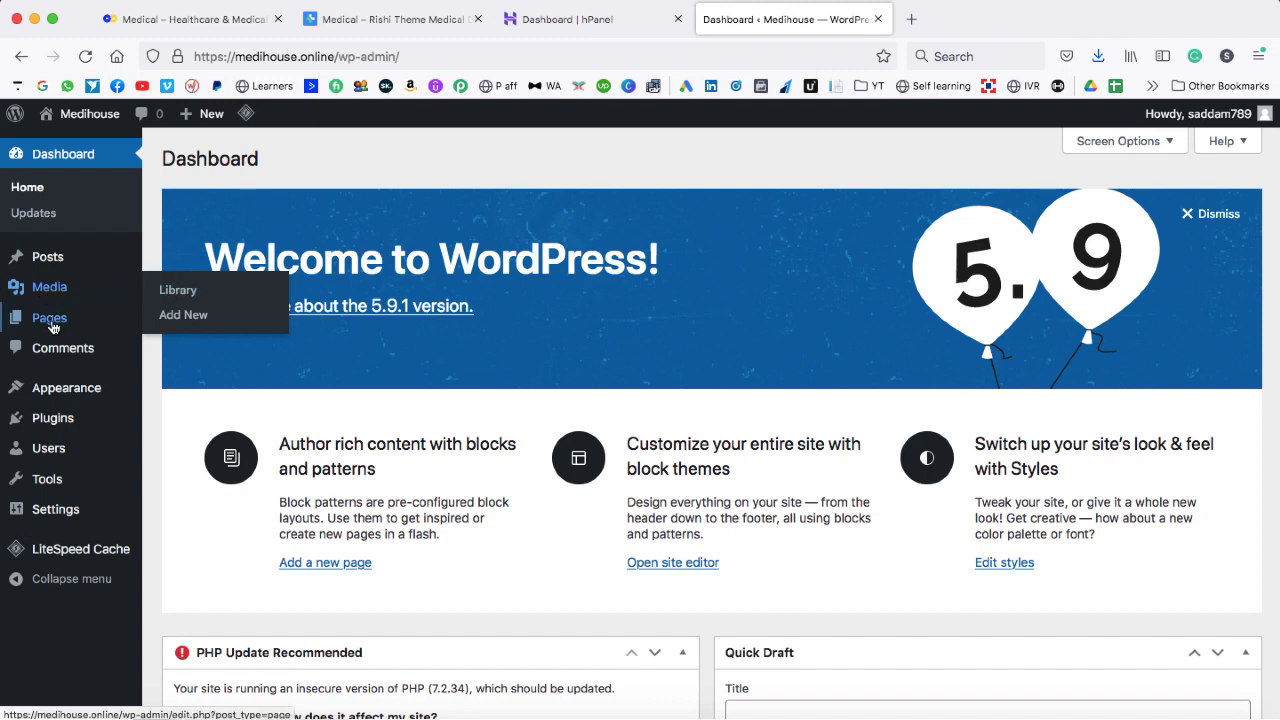
pyautogui.moveTo(44, 328)
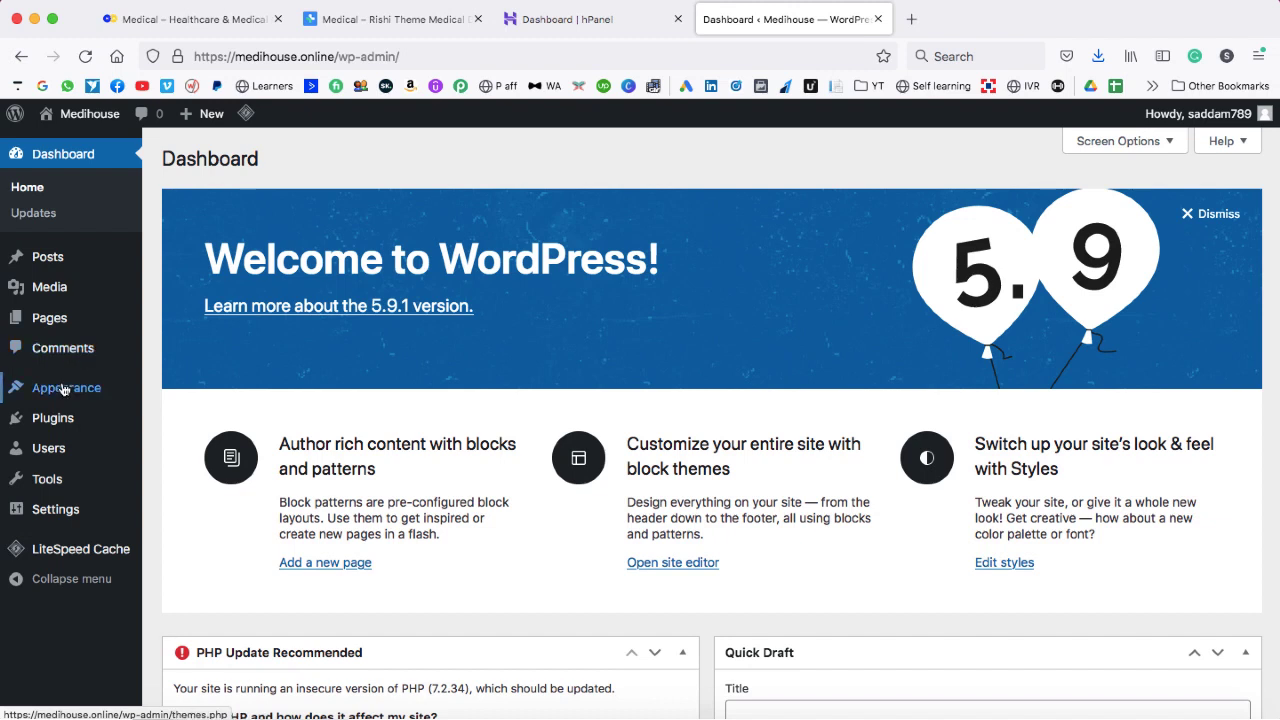
pyautogui.moveTo(54, 393)
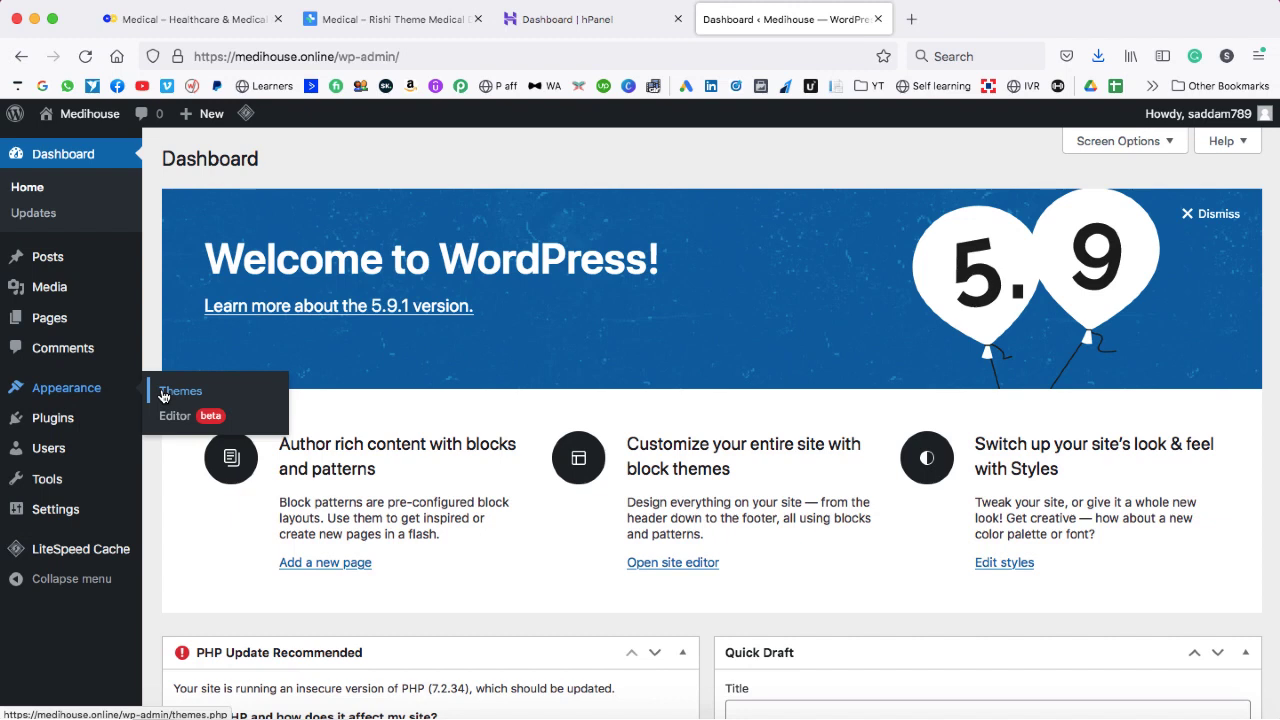
pyautogui.moveTo(60, 422)
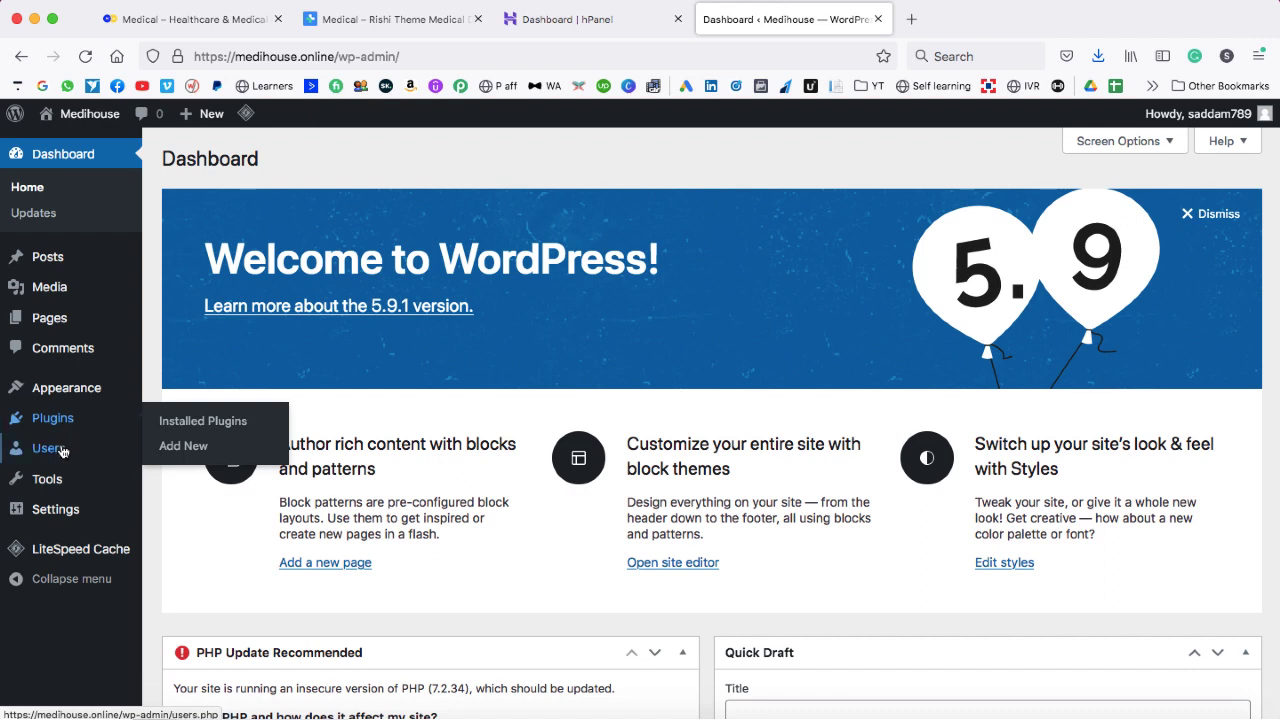
pyautogui.moveTo(57, 452)
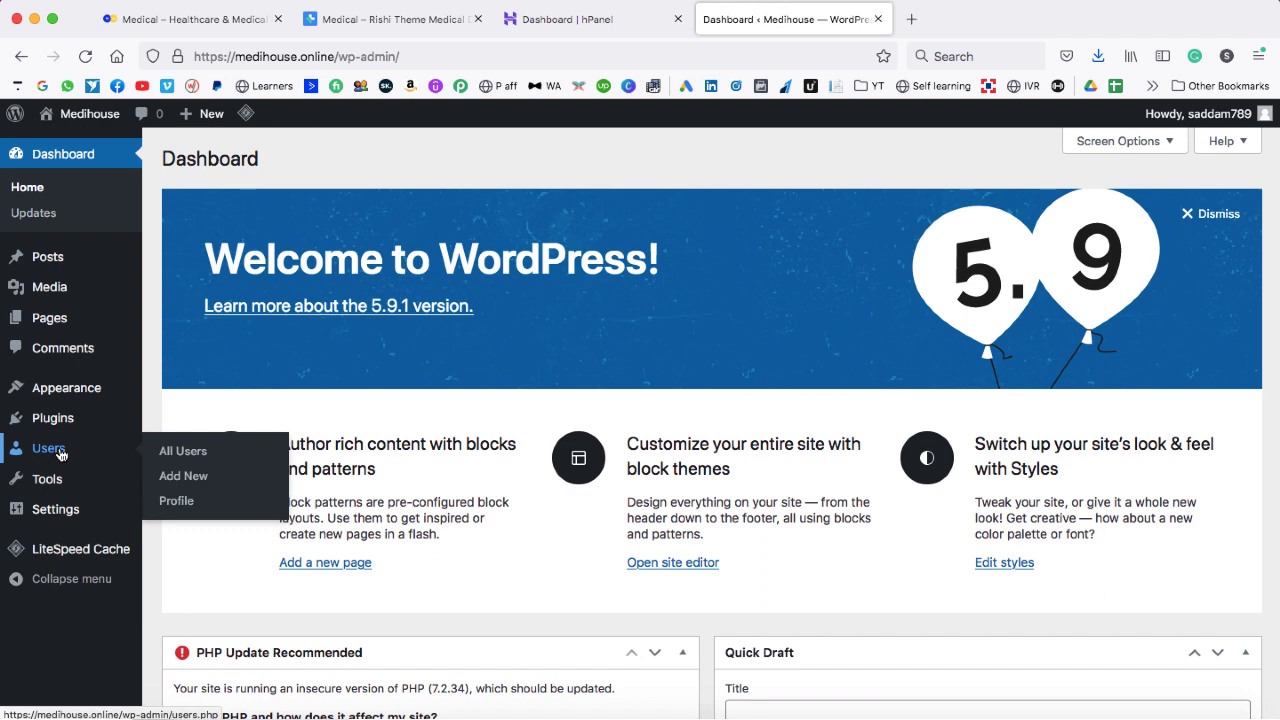
pyautogui.moveTo(50, 483)
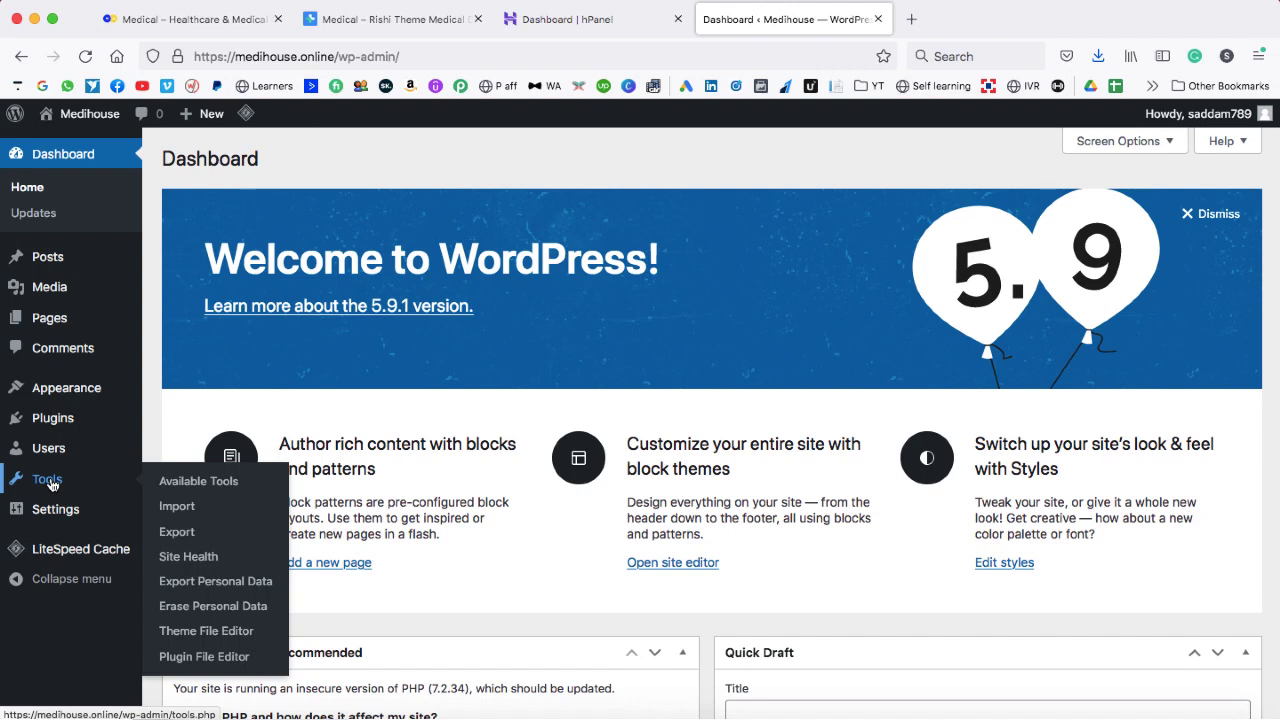
pyautogui.moveTo(60, 514)
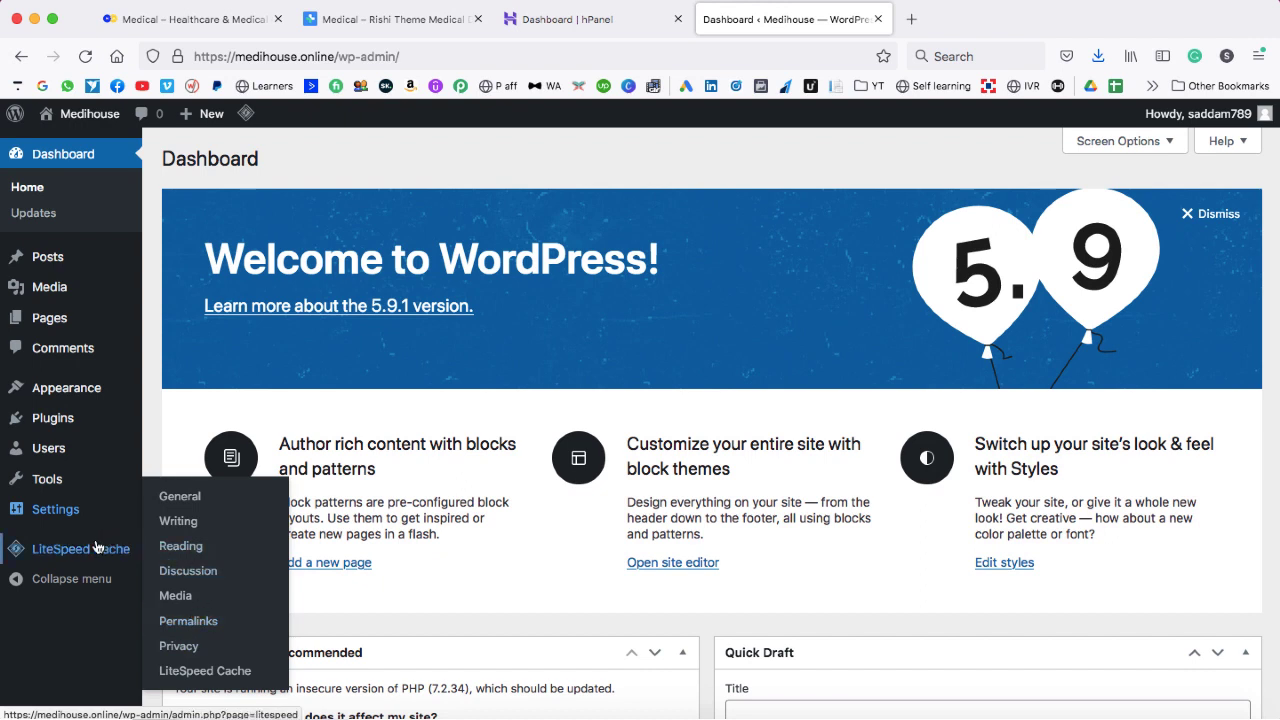
pyautogui.moveTo(50, 558)
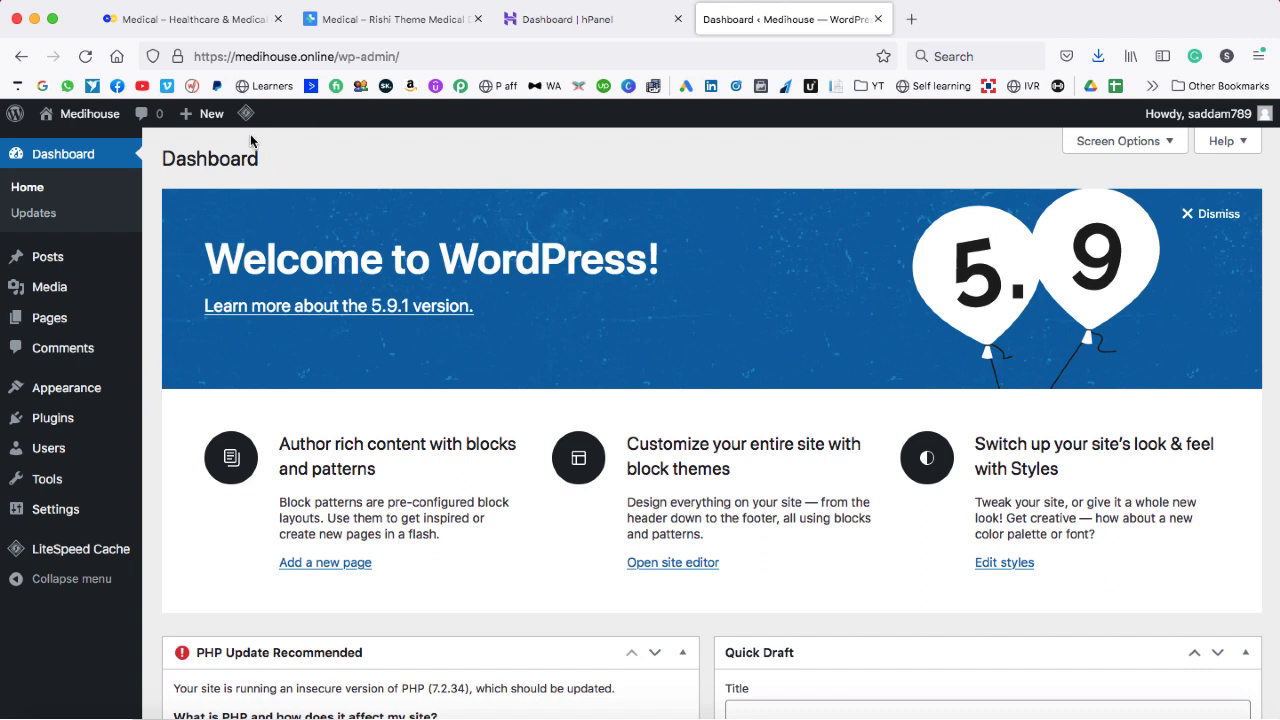
pyautogui.moveTo(245, 115)
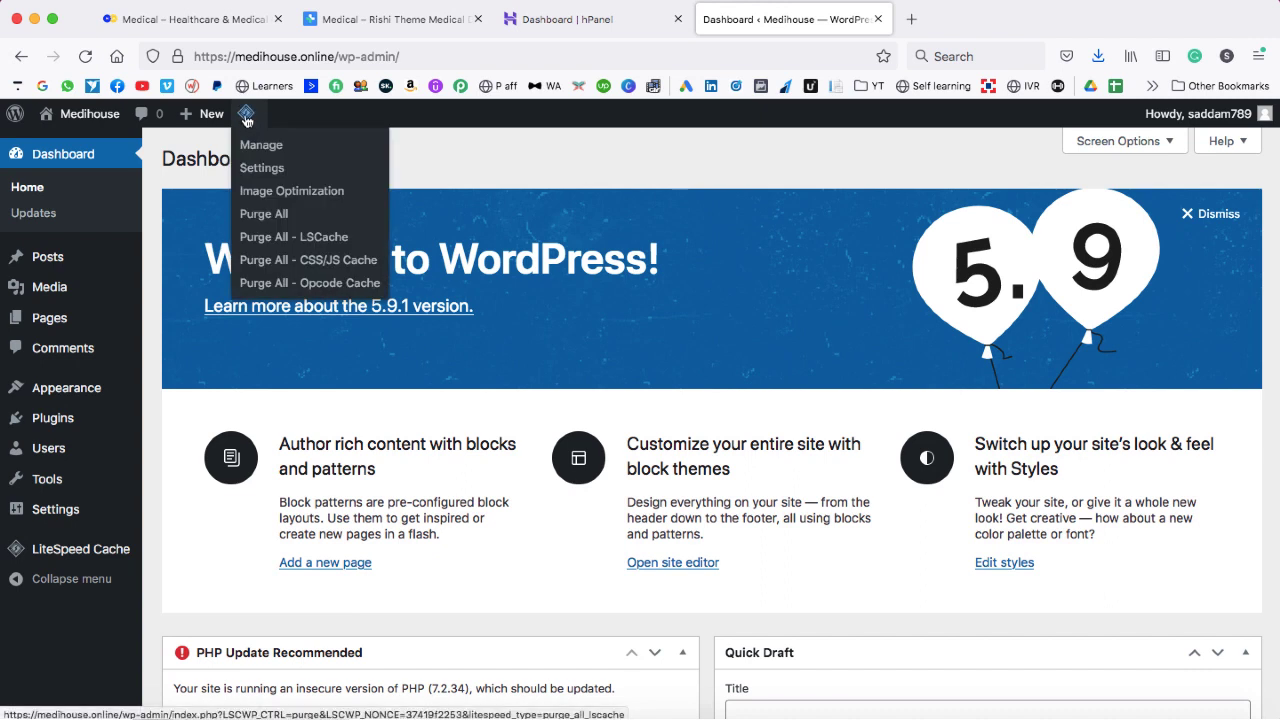
# - Purge all LSCache pages, then load medihouse.online in a new tab beside the Dashboard
pyautogui.click(300, 238)
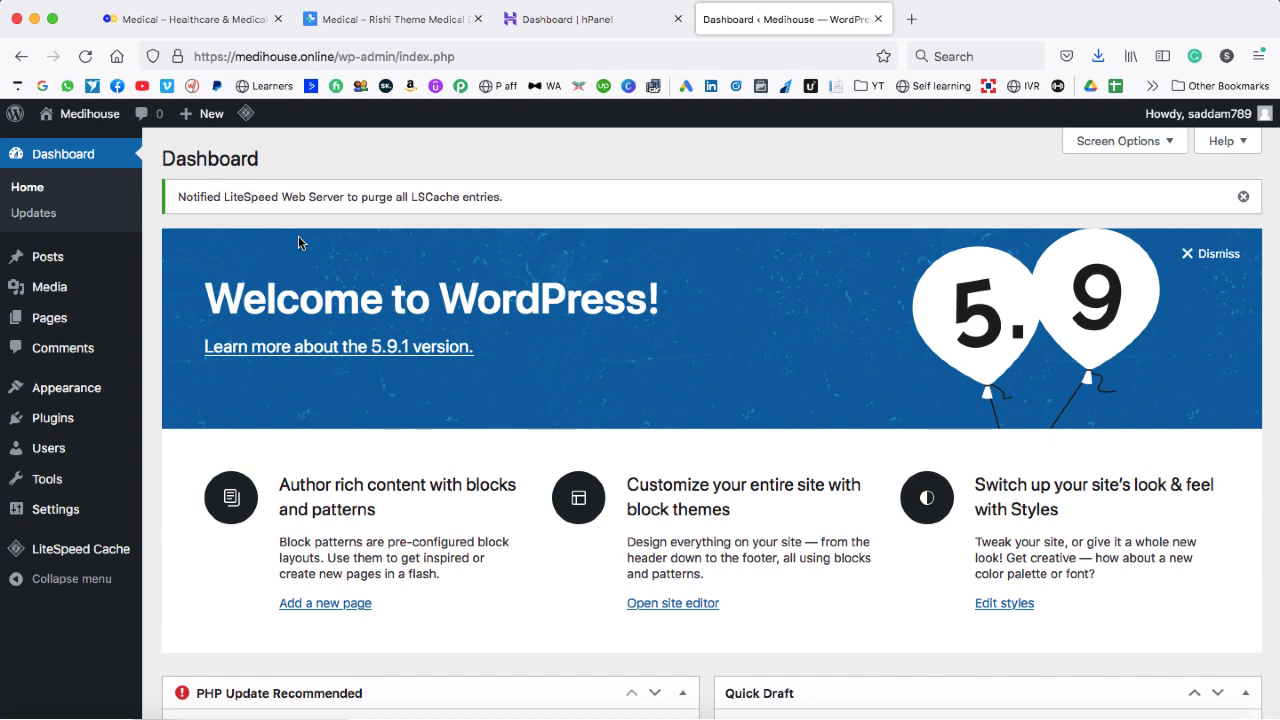
pyautogui.click(911, 19)
pyautogui.write('me')
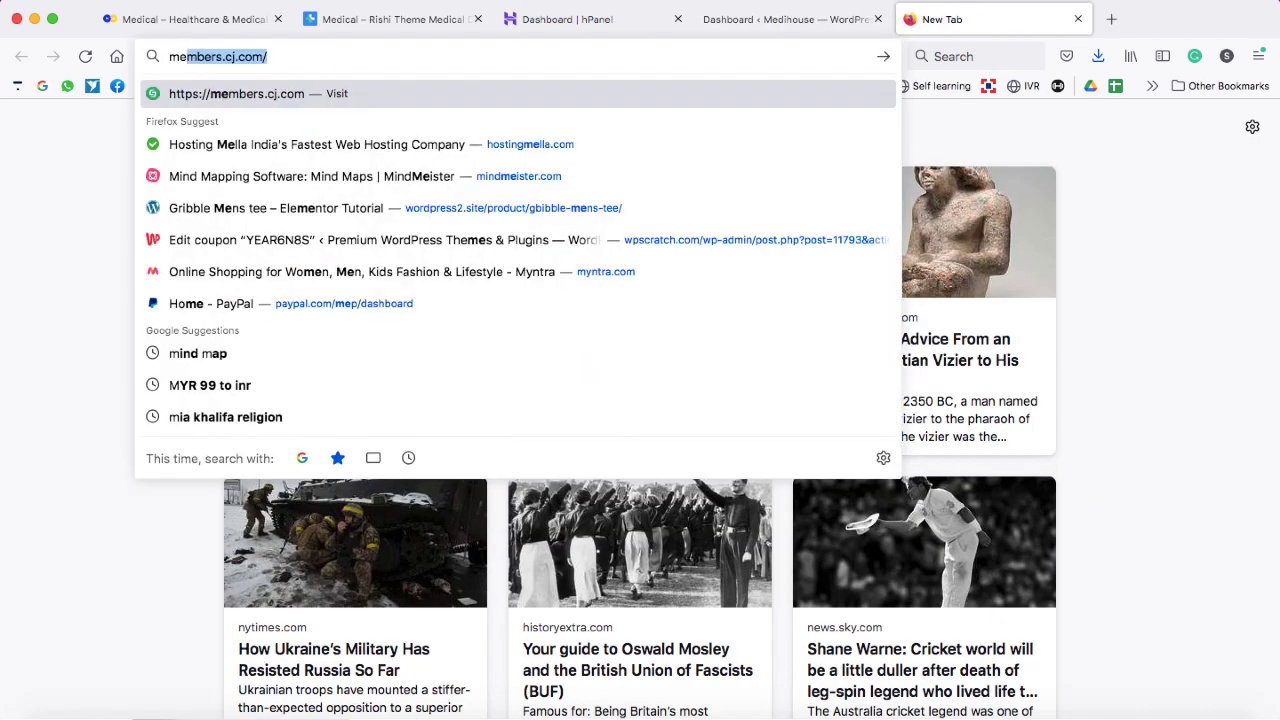
pyautogui.write('dihou')
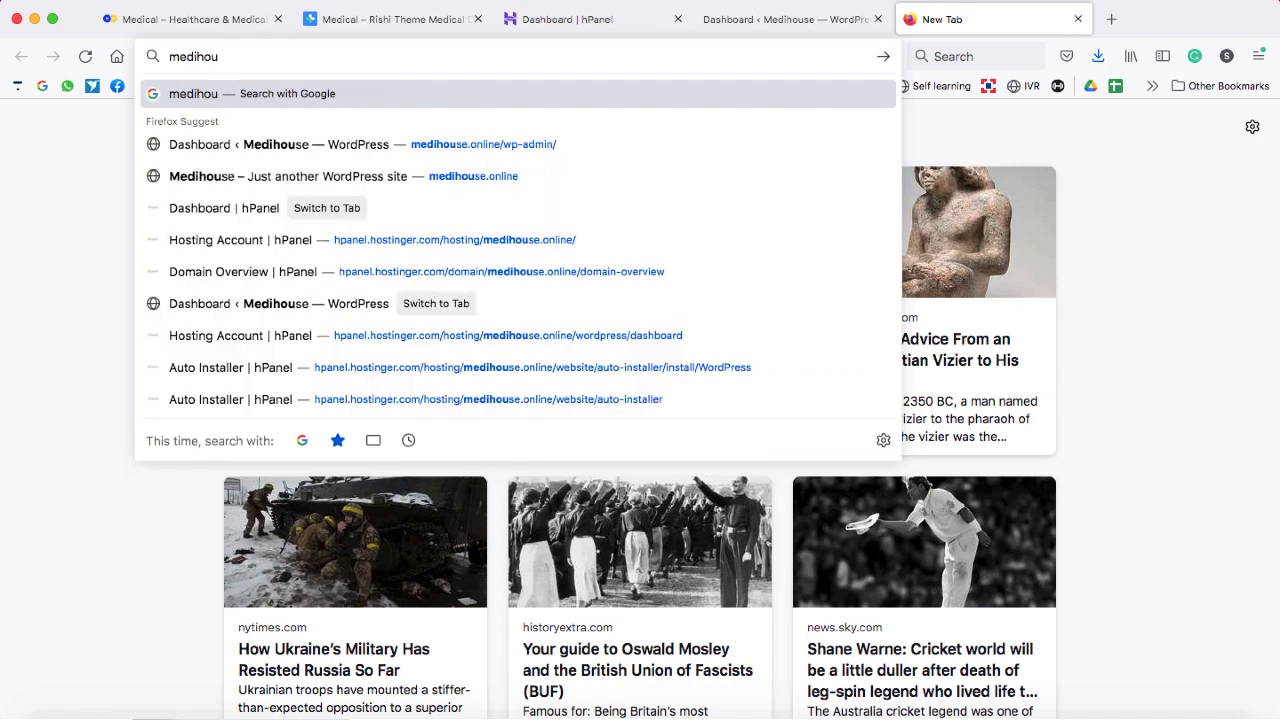
pyautogui.write('se.online')
pyautogui.press('Return')
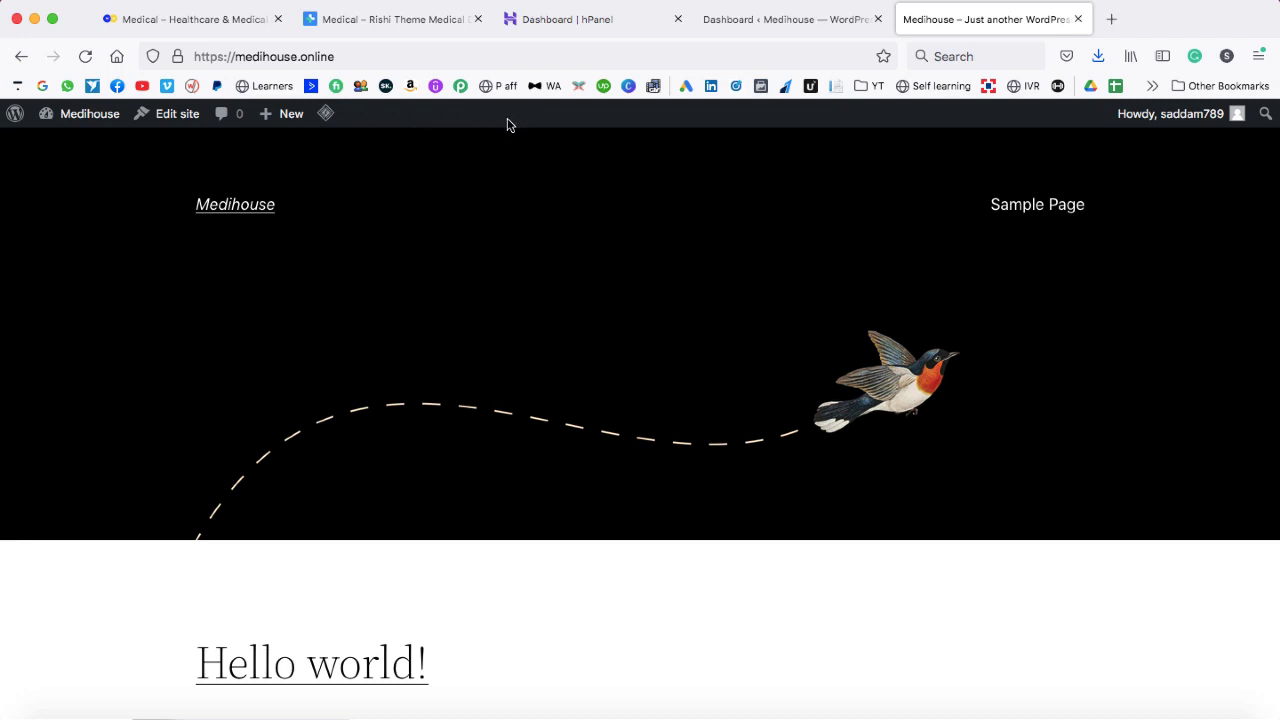
pyautogui.click(780, 26)
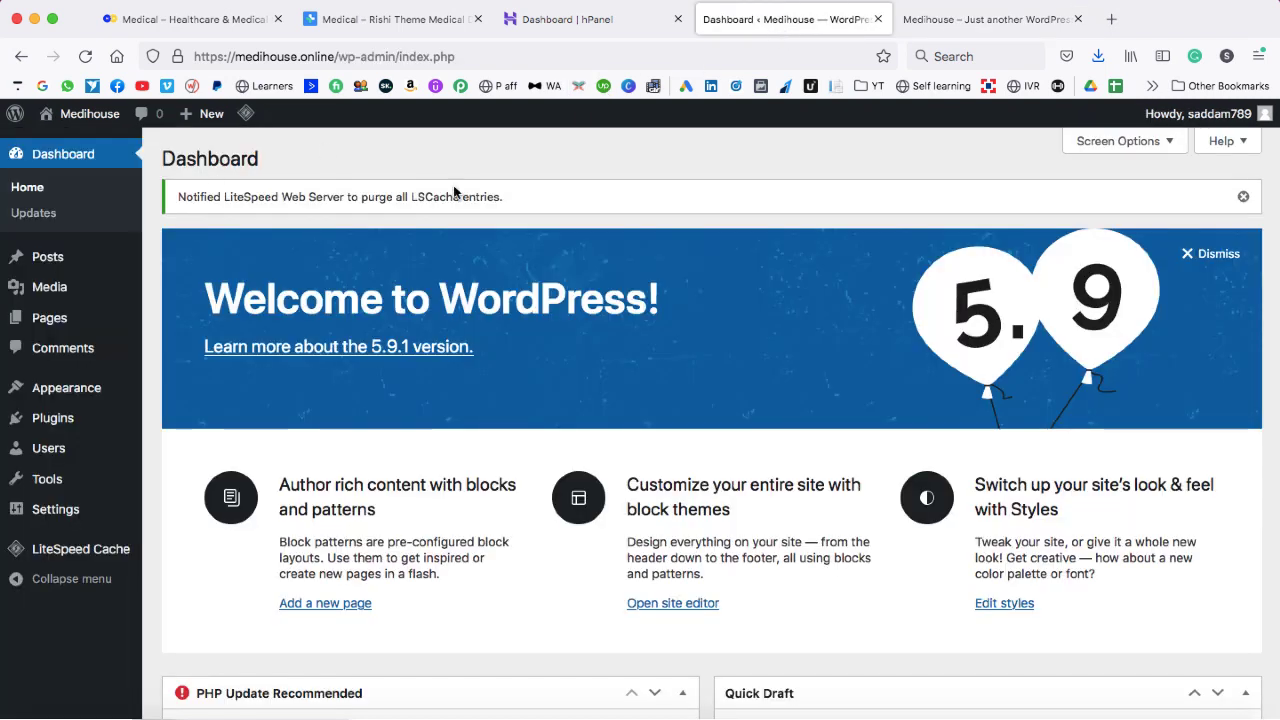
pyautogui.click(905, 28)
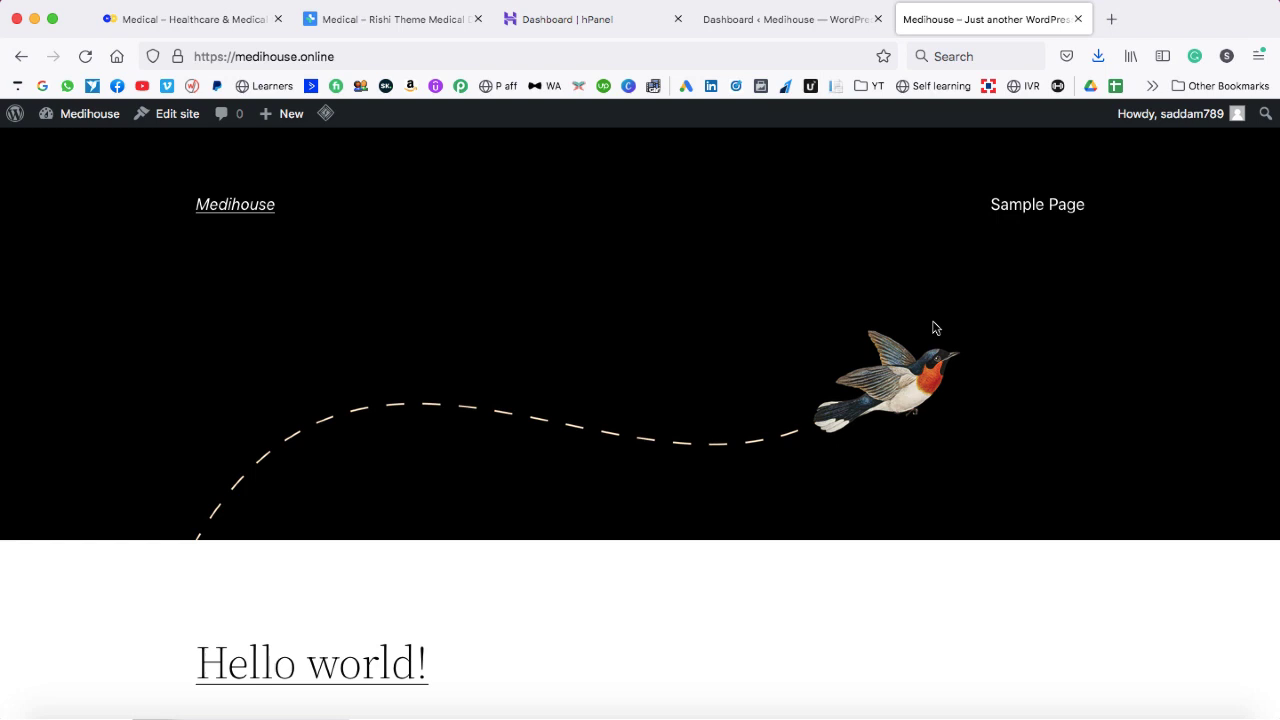
# - Open rishitheme.com in a new tab and choose Download Rishi for Free
pyautogui.click(1110, 18)
pyautogui.write('ris')
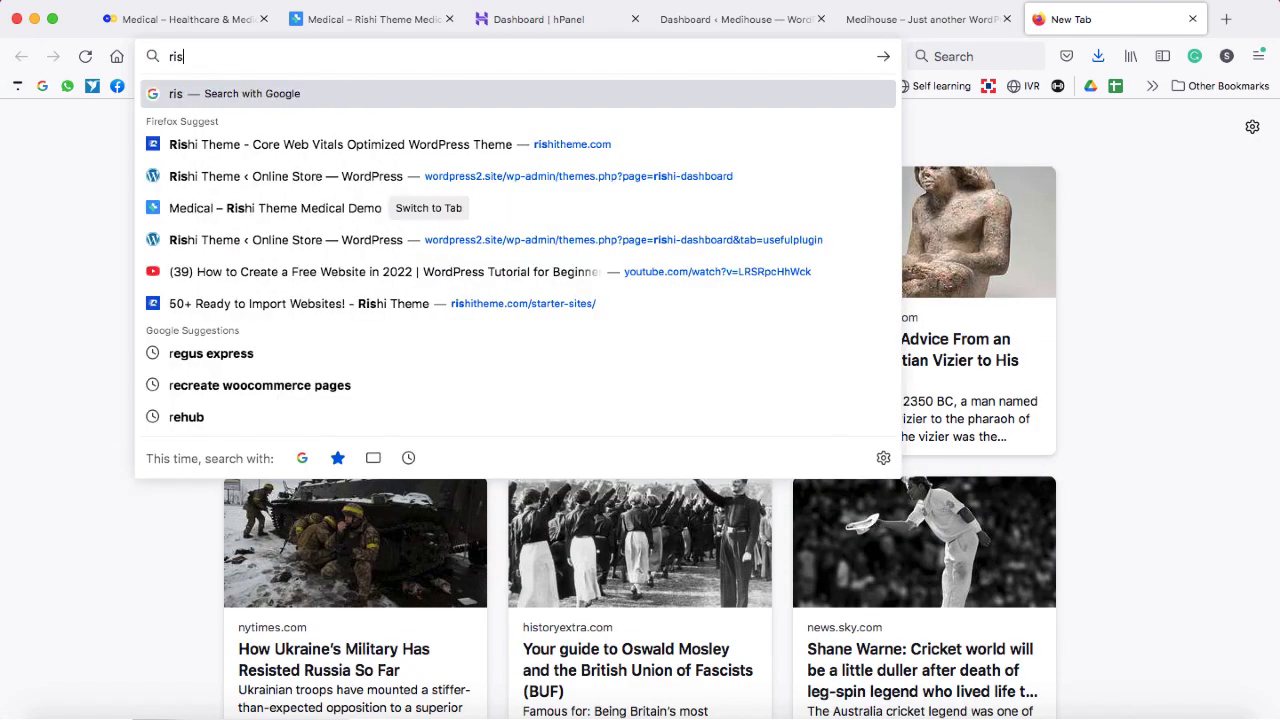
pyautogui.write('hitheme.com')
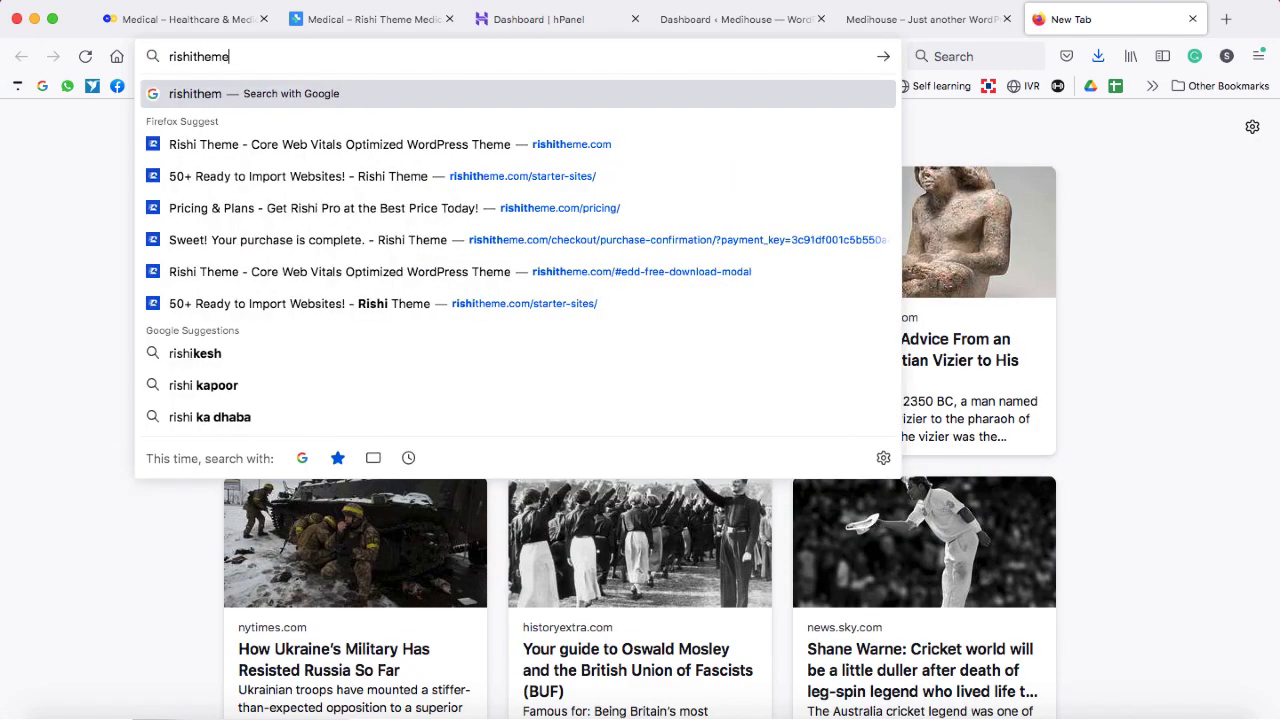
pyautogui.press('Return')
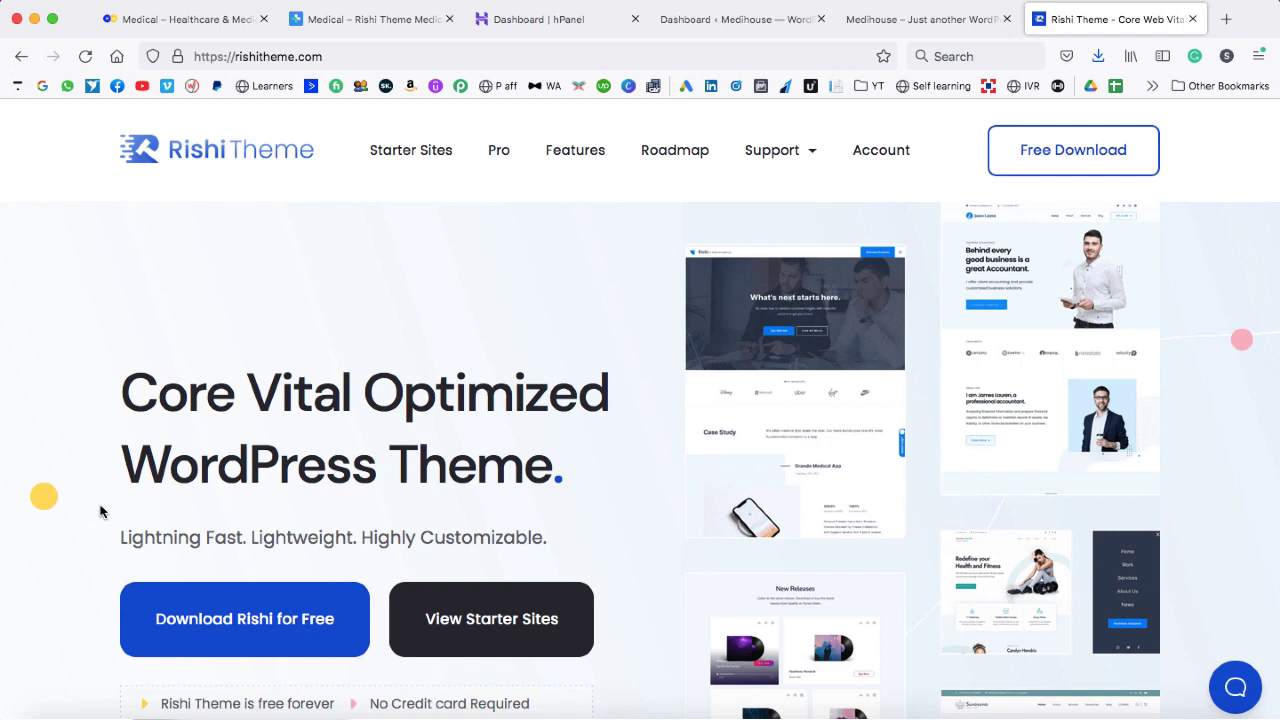
pyautogui.scroll(-2, 100, 512)
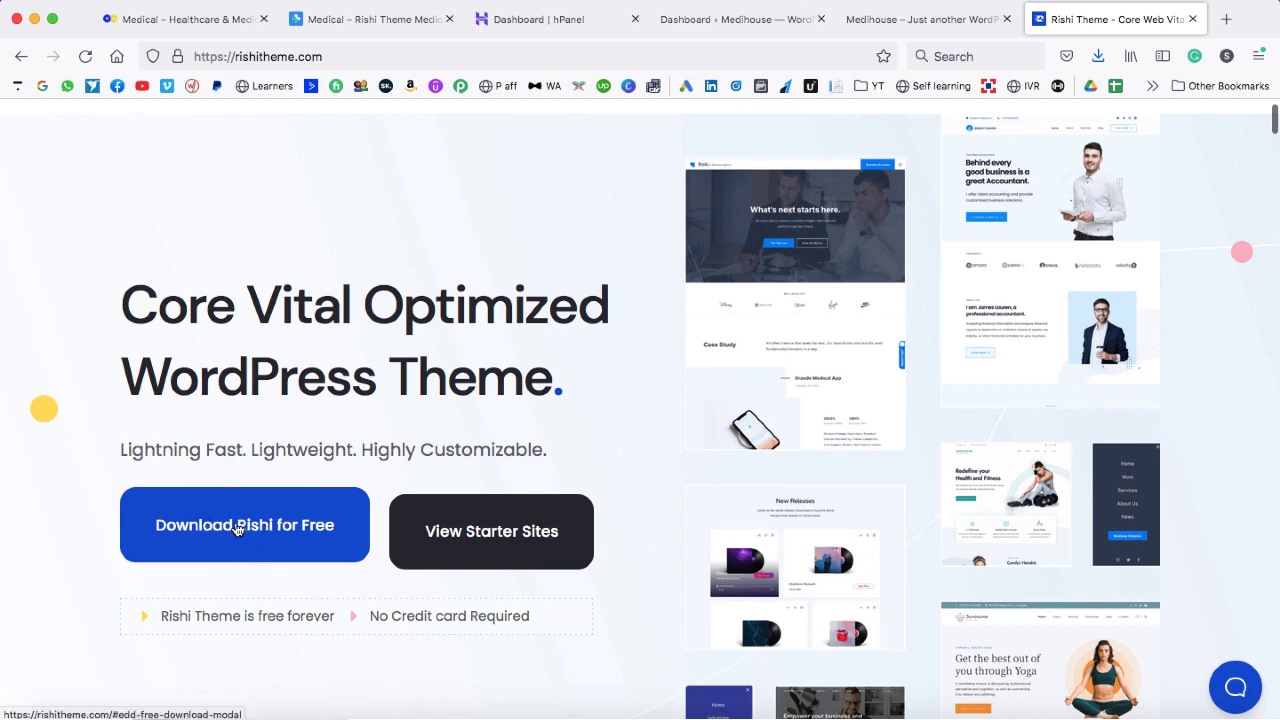
pyautogui.click(236, 530)
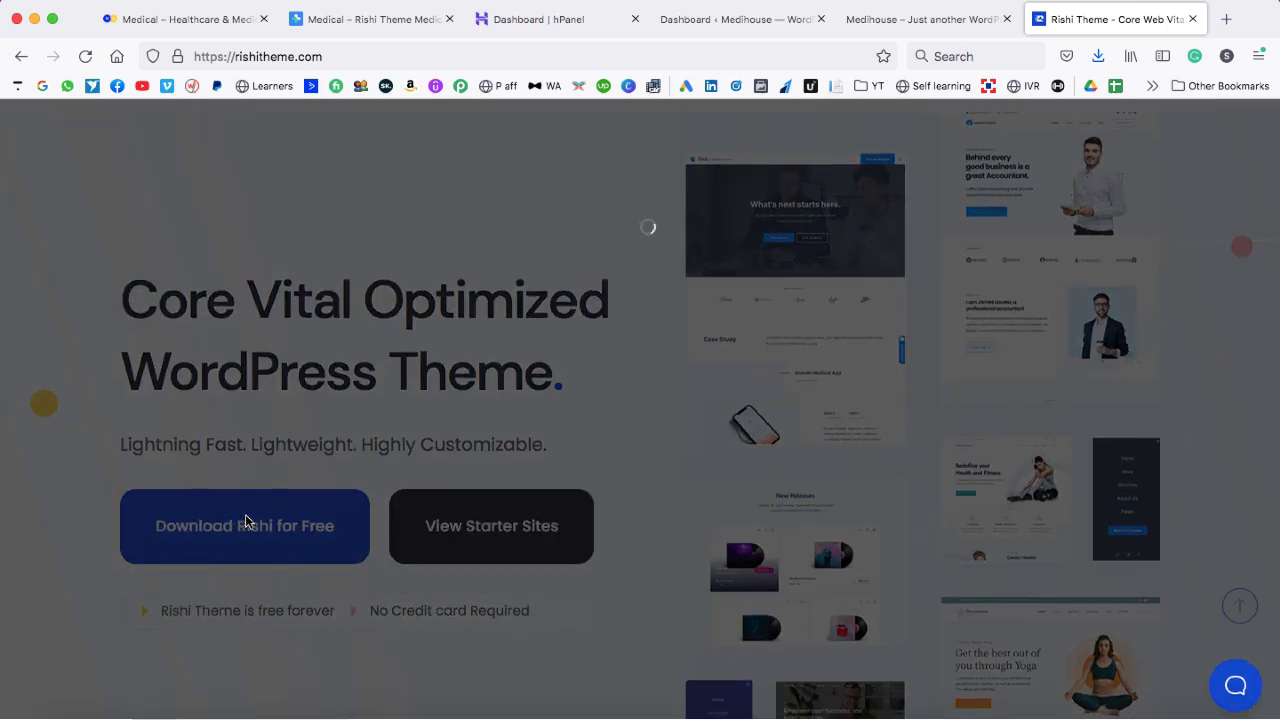
# - Fill in the e-mail, first name and last name fields and submit with Download Now
pyautogui.press('super+a')
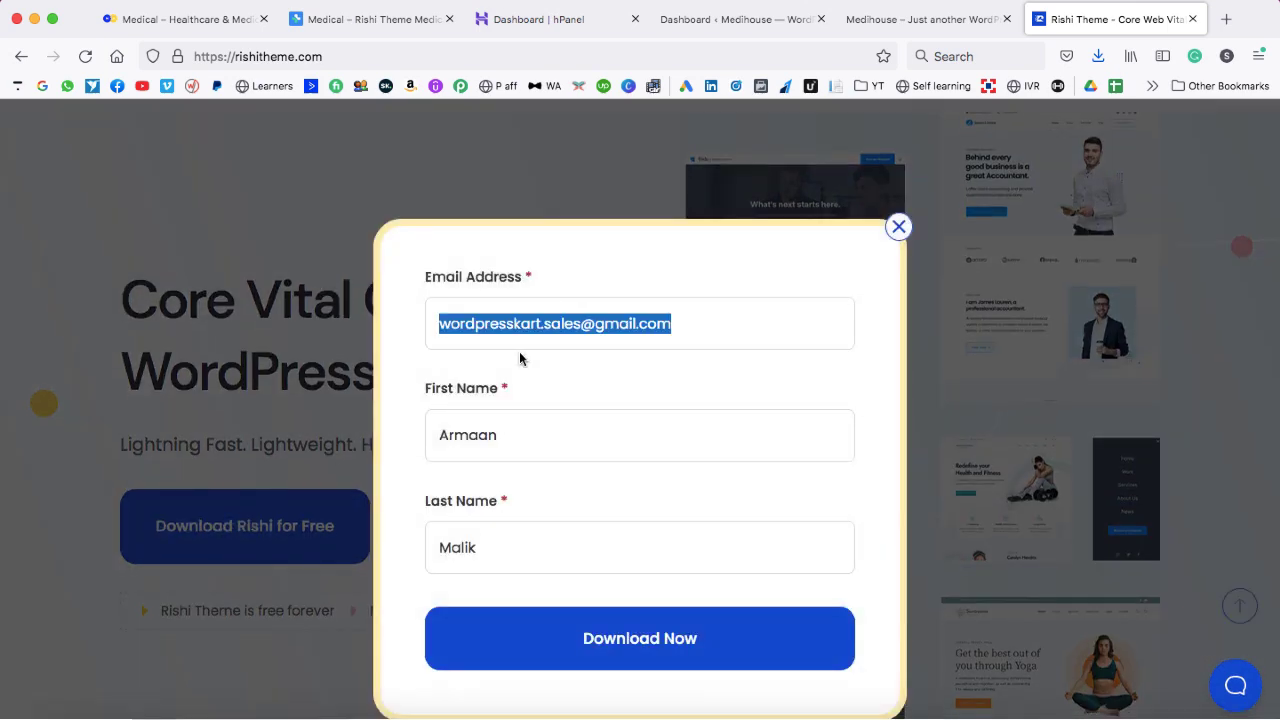
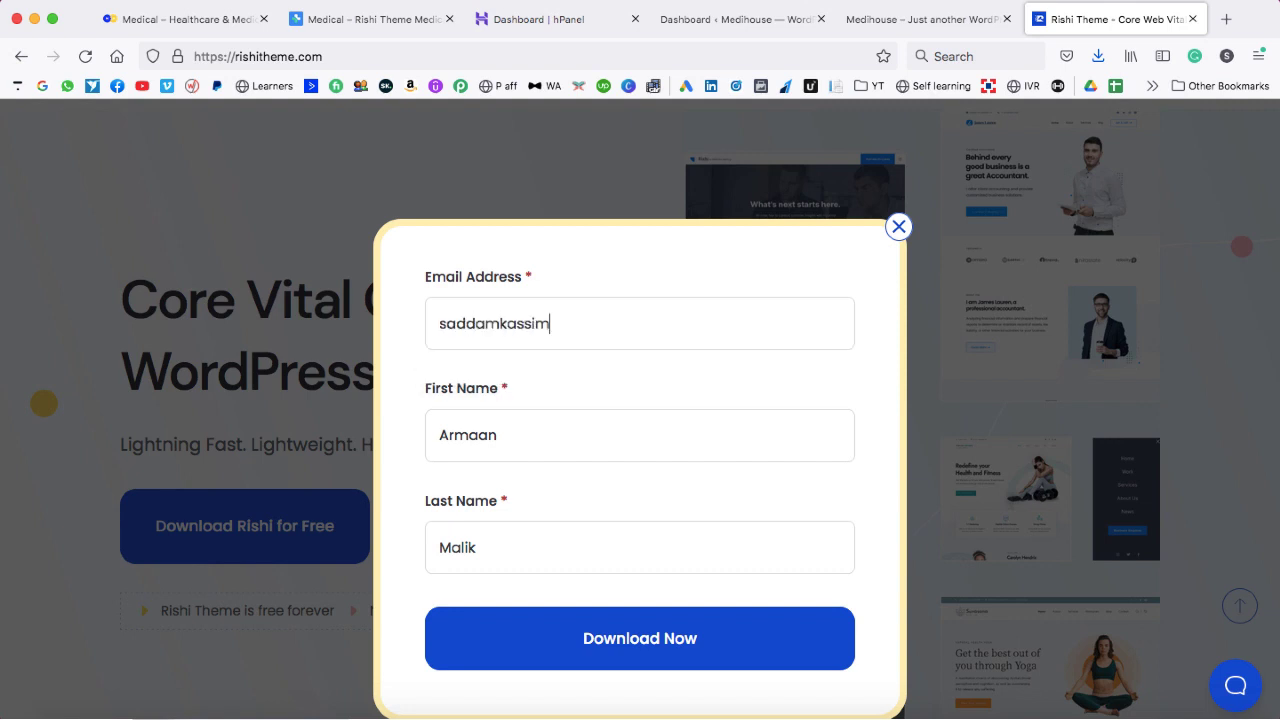
pyautogui.press('Tab')
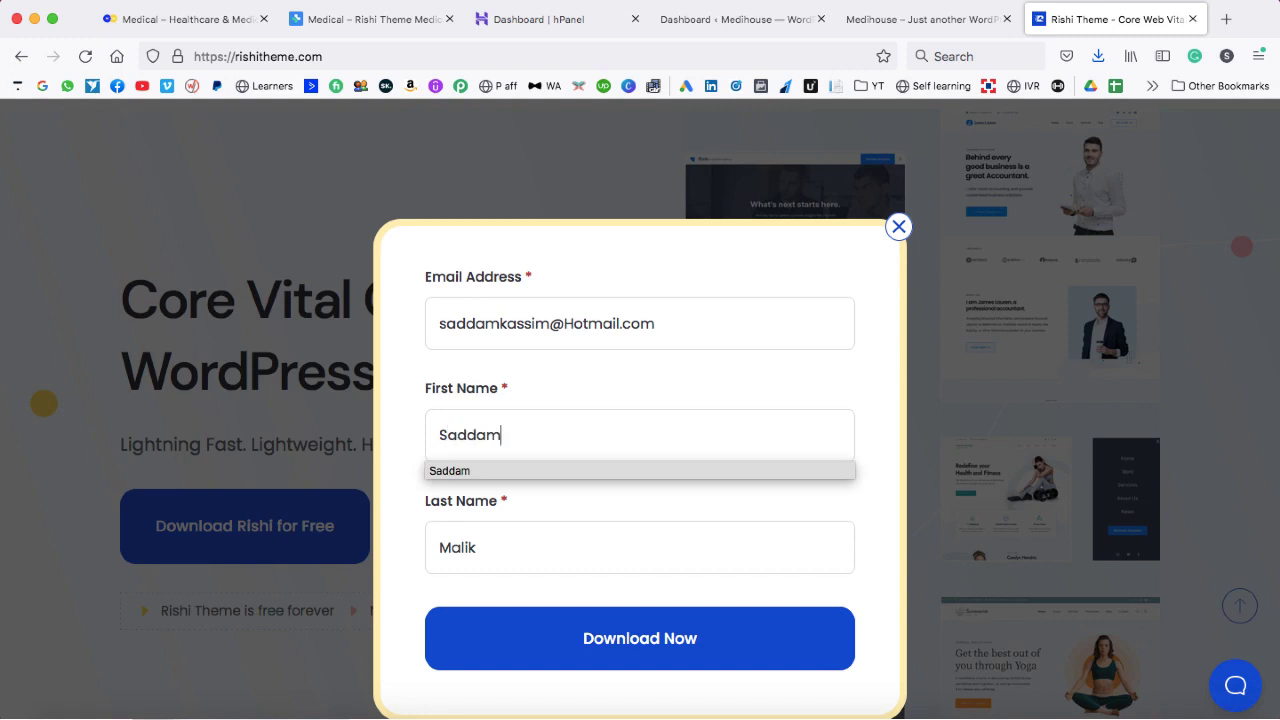
pyautogui.press('Tab')
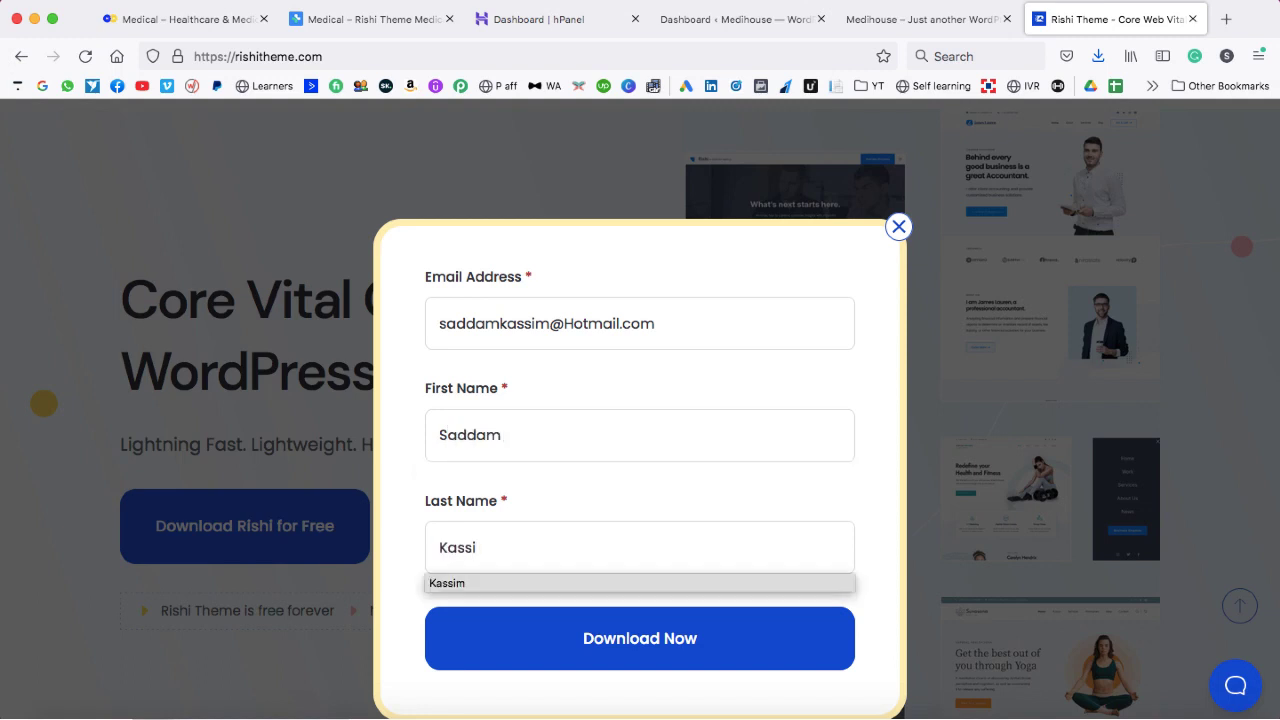
pyautogui.click(654, 652)
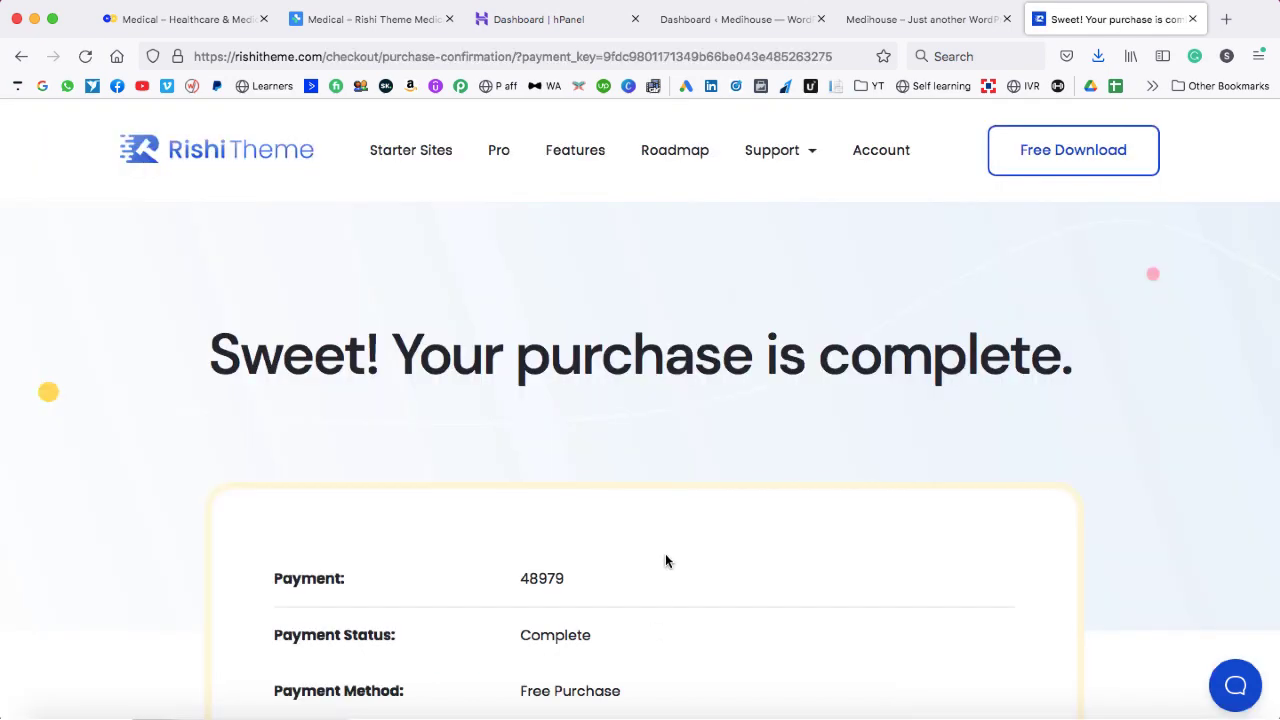
# - Check the rishi_1.1.2 product download, skip re-saving it, and return to the Medihouse Dashboard
pyautogui.scroll(-3, 665, 561)
pyautogui.scroll(-10, 665, 561)
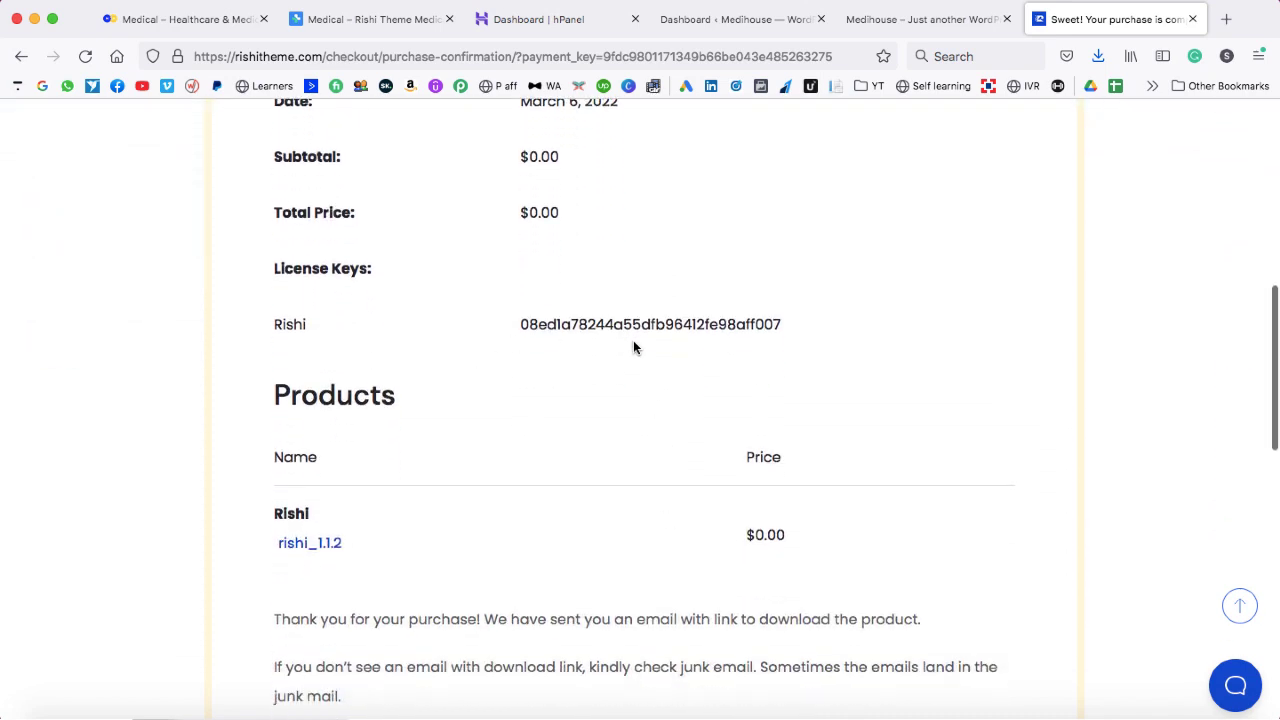
pyautogui.scroll(-3, 530, 415)
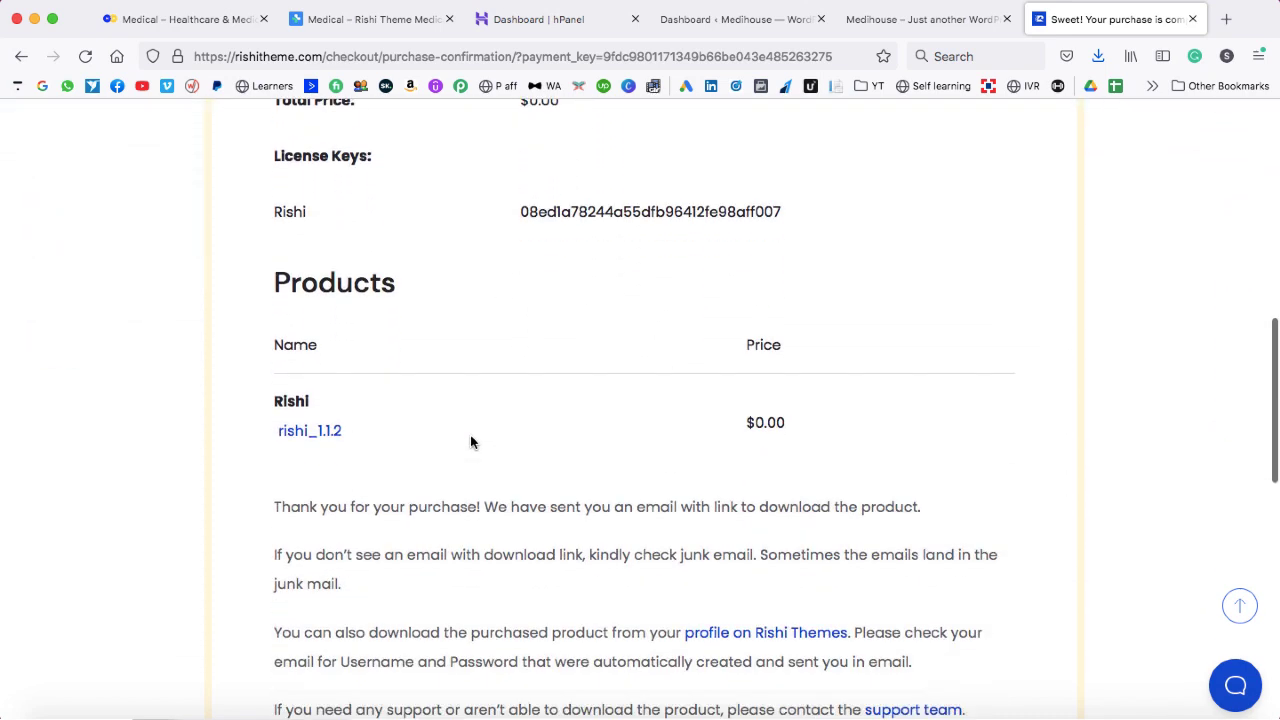
pyautogui.click(305, 408)
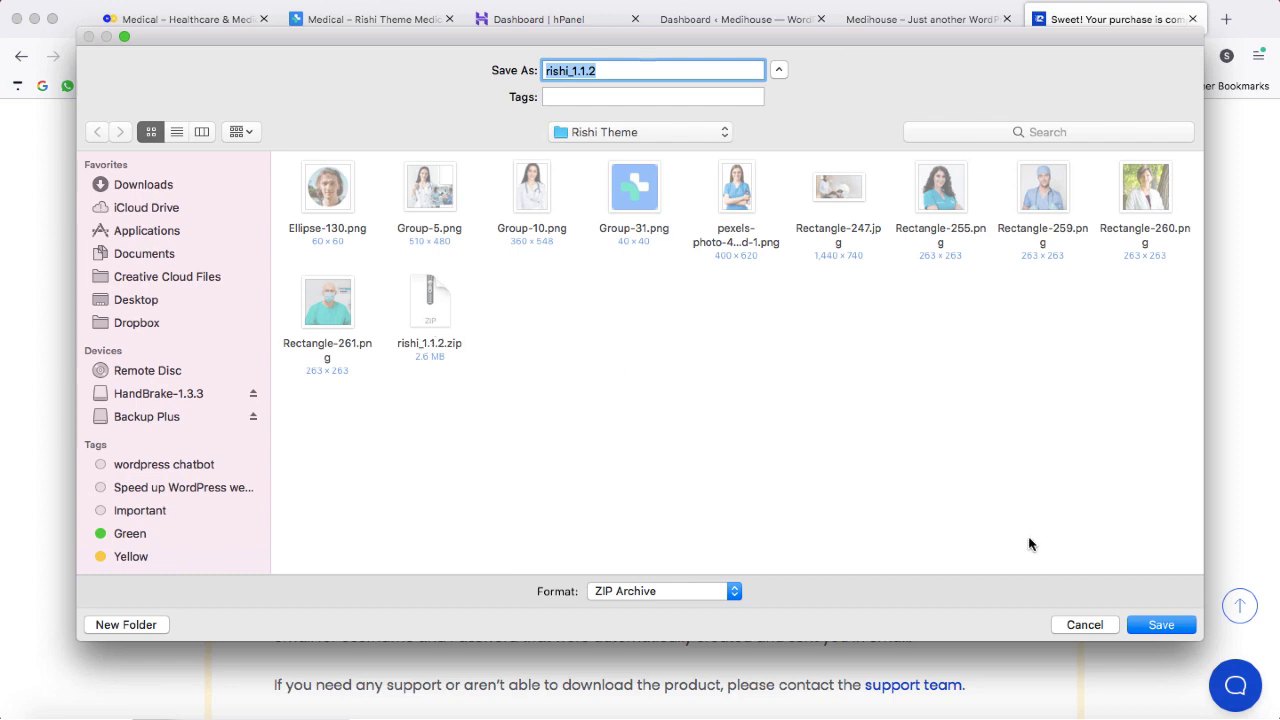
pyautogui.click(1085, 625)
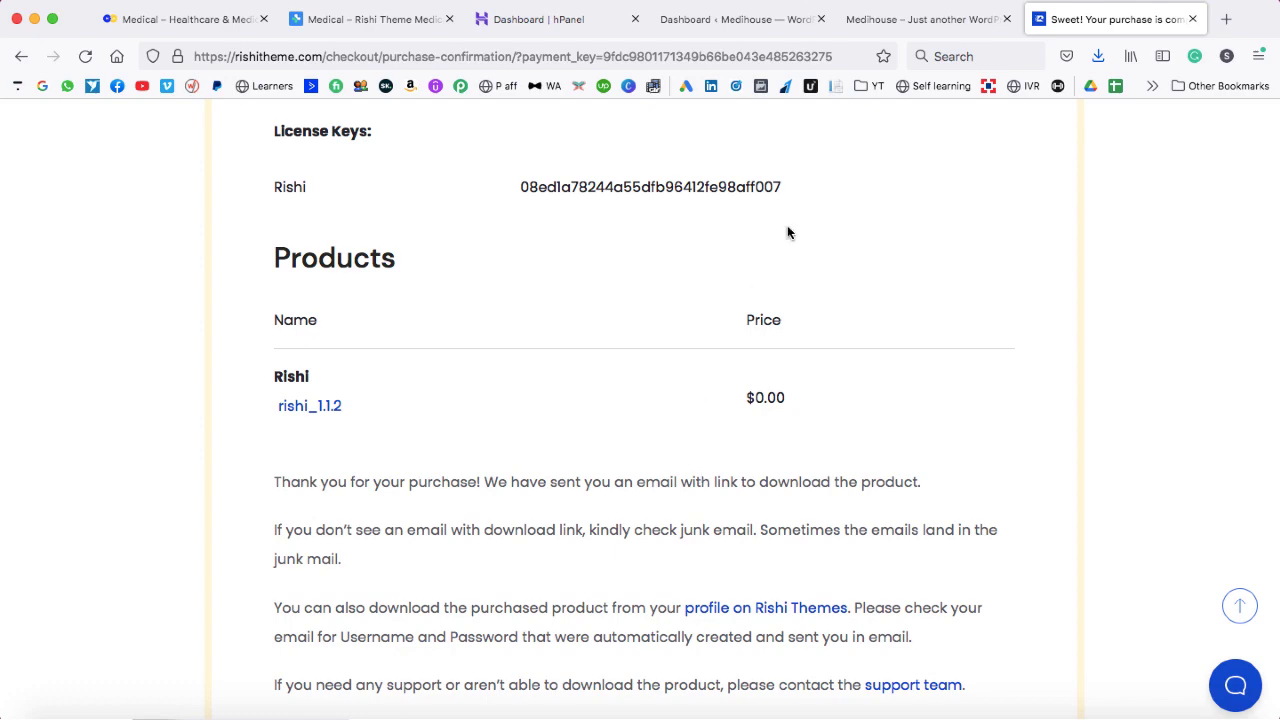
pyautogui.click(726, 20)
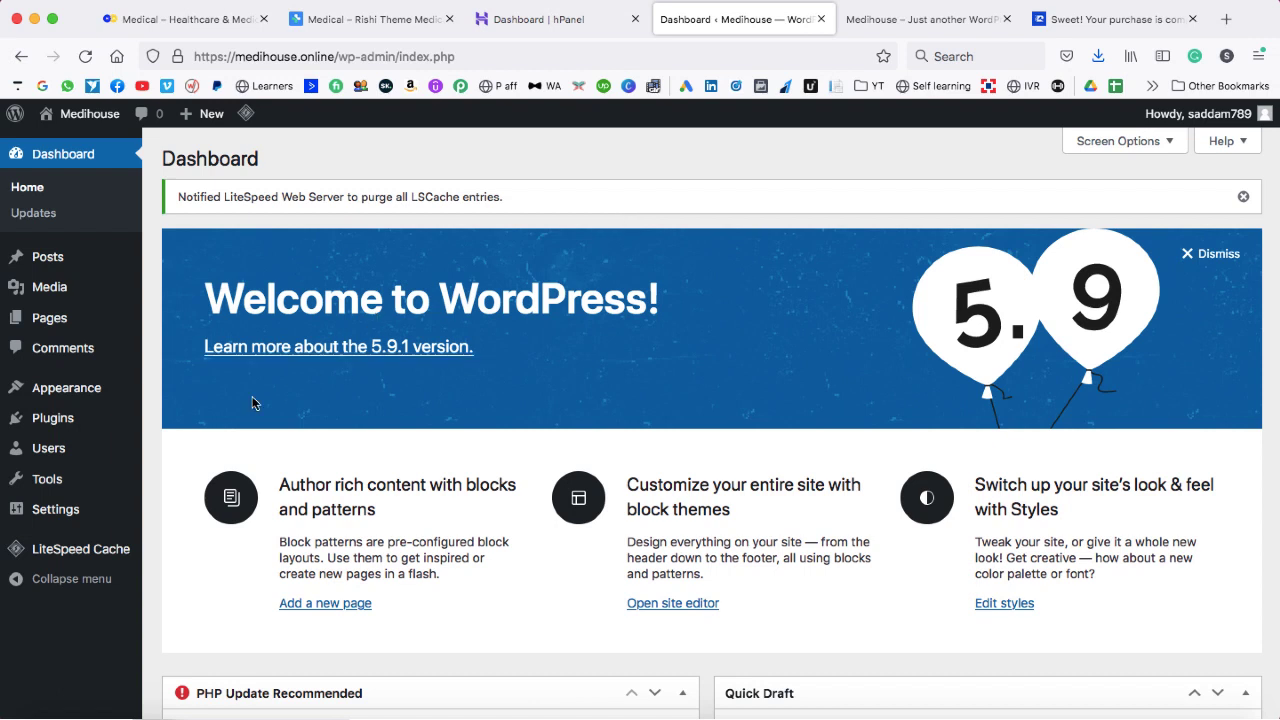
# - Go to Appearance > Themes > Add New and show the Upload Theme form
pyautogui.moveTo(72, 393)
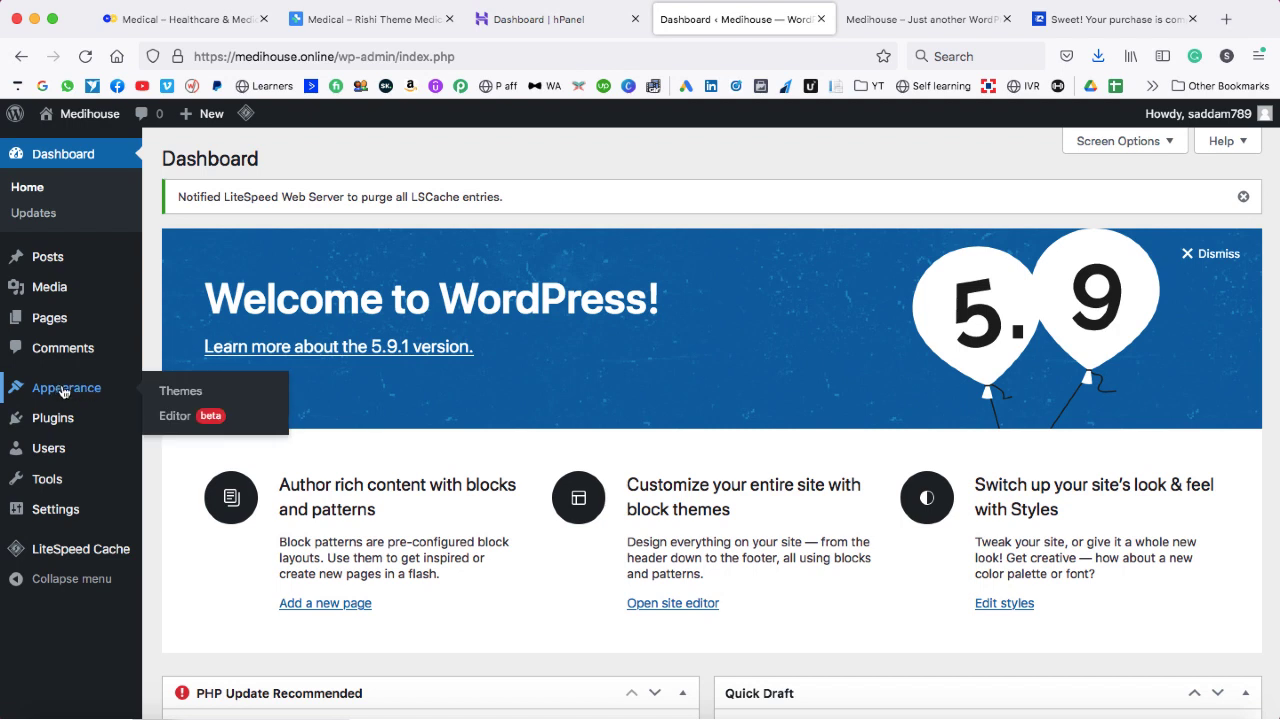
pyautogui.click(182, 393)
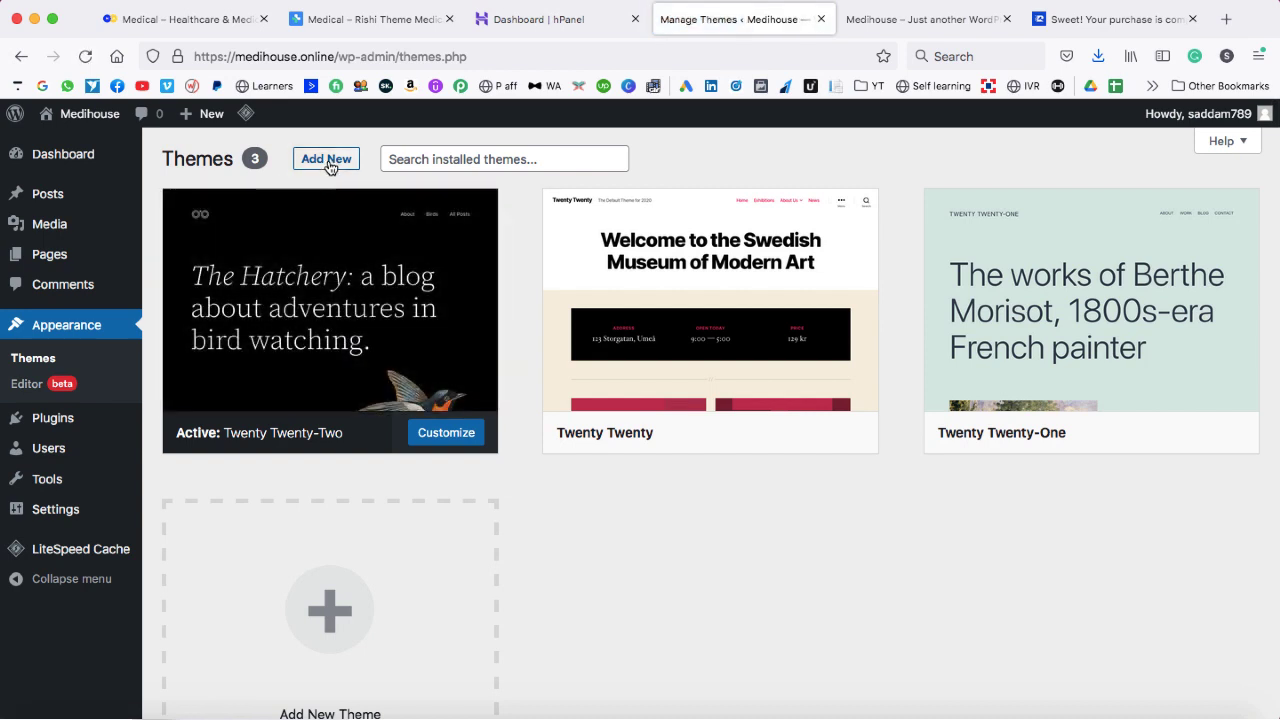
pyautogui.click(327, 162)
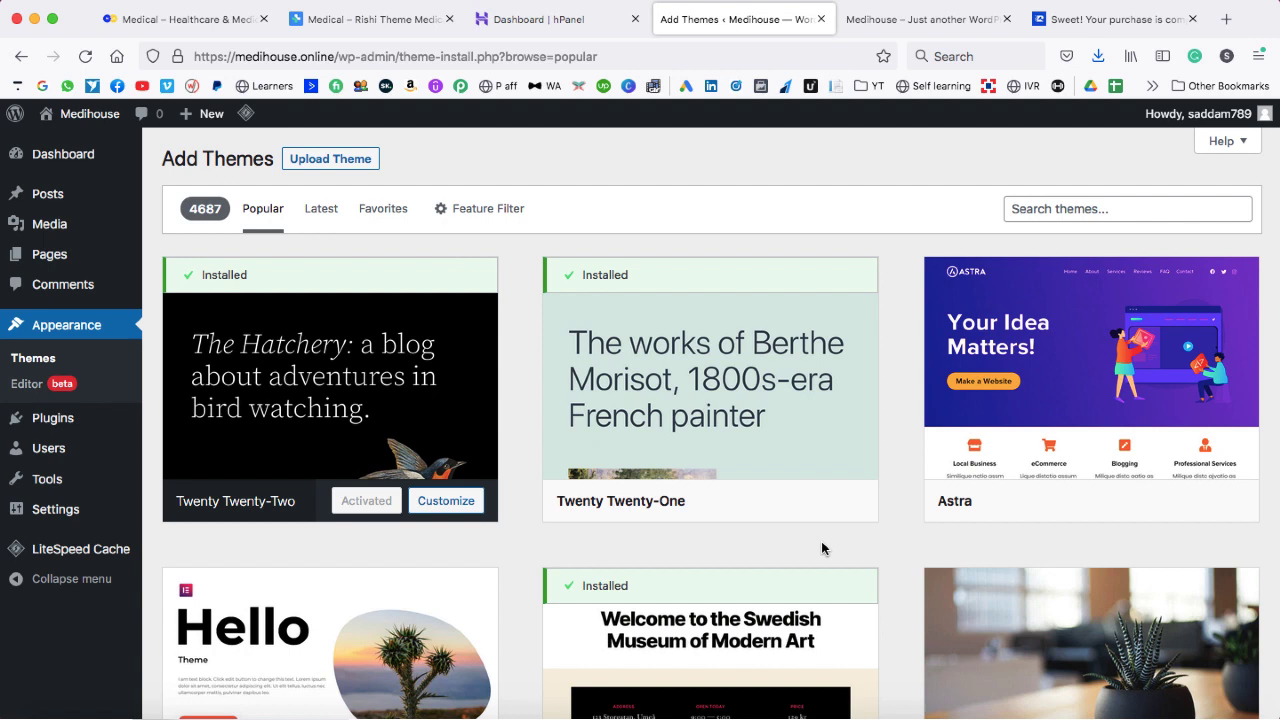
pyautogui.click(331, 160)
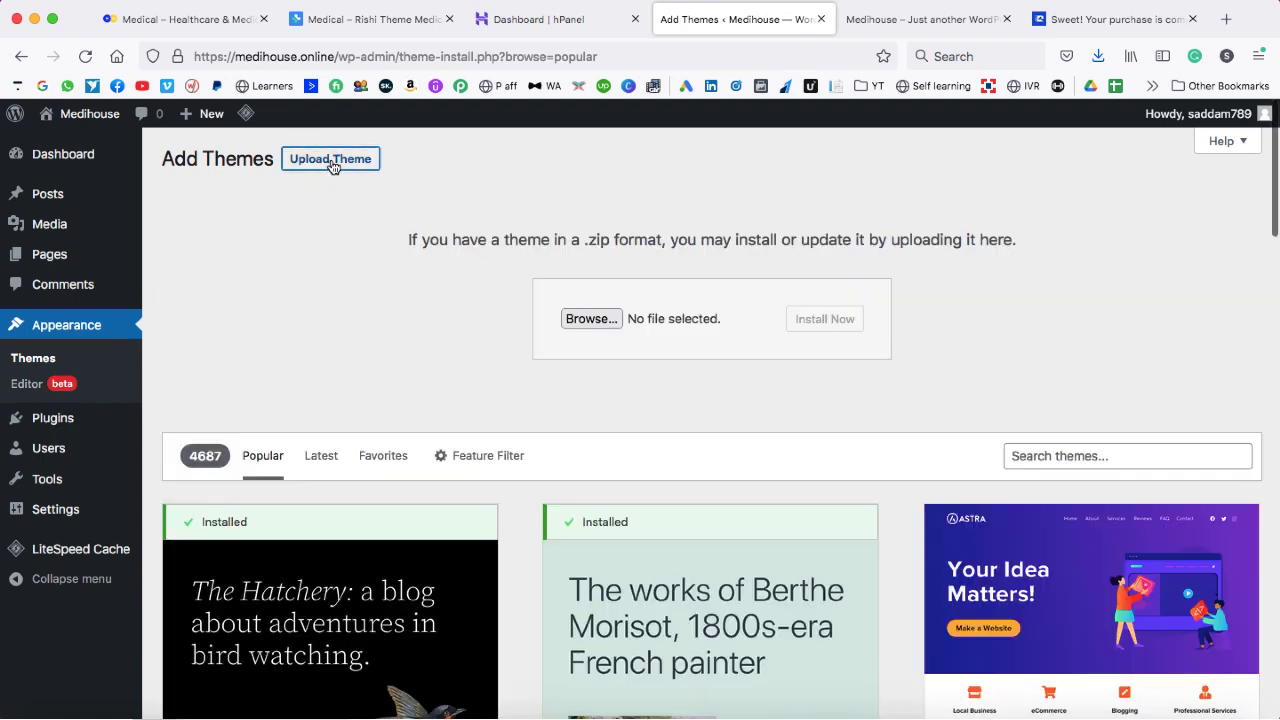
# - Choose rishi_1.1.2.zip from the Rishi Theme folder as the theme upload file
pyautogui.click(592, 319)
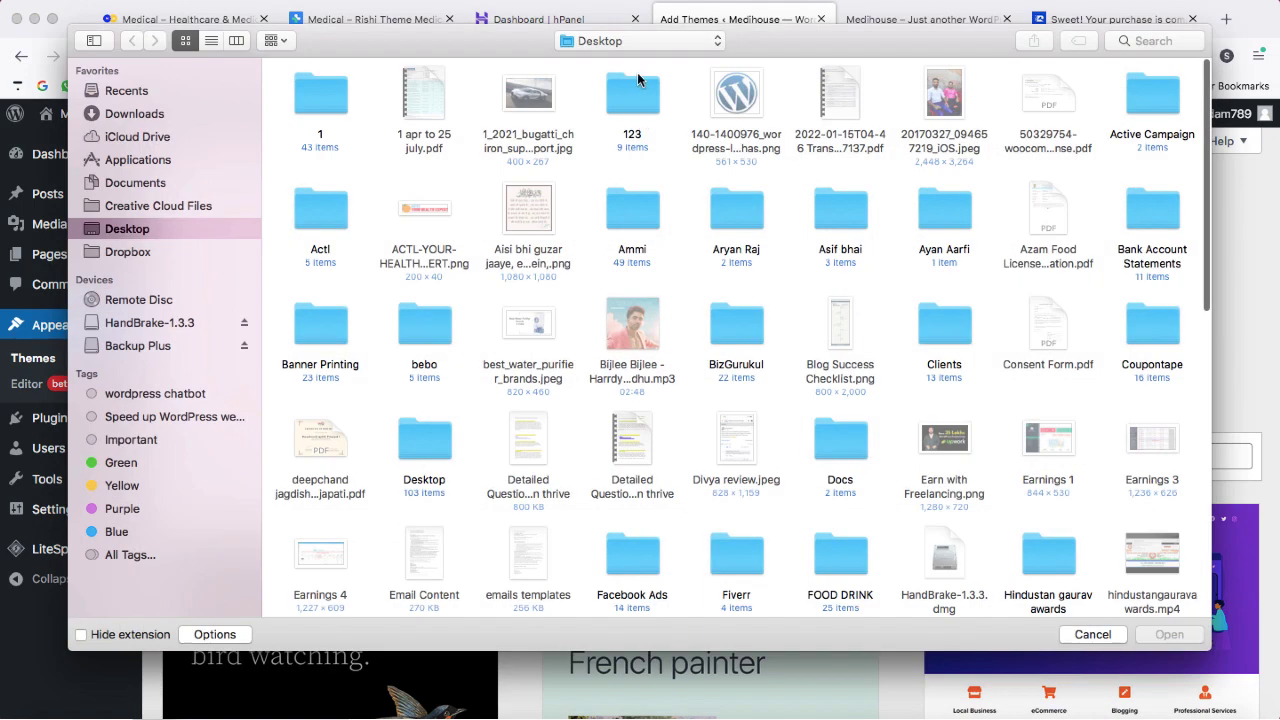
pyautogui.click(630, 41)
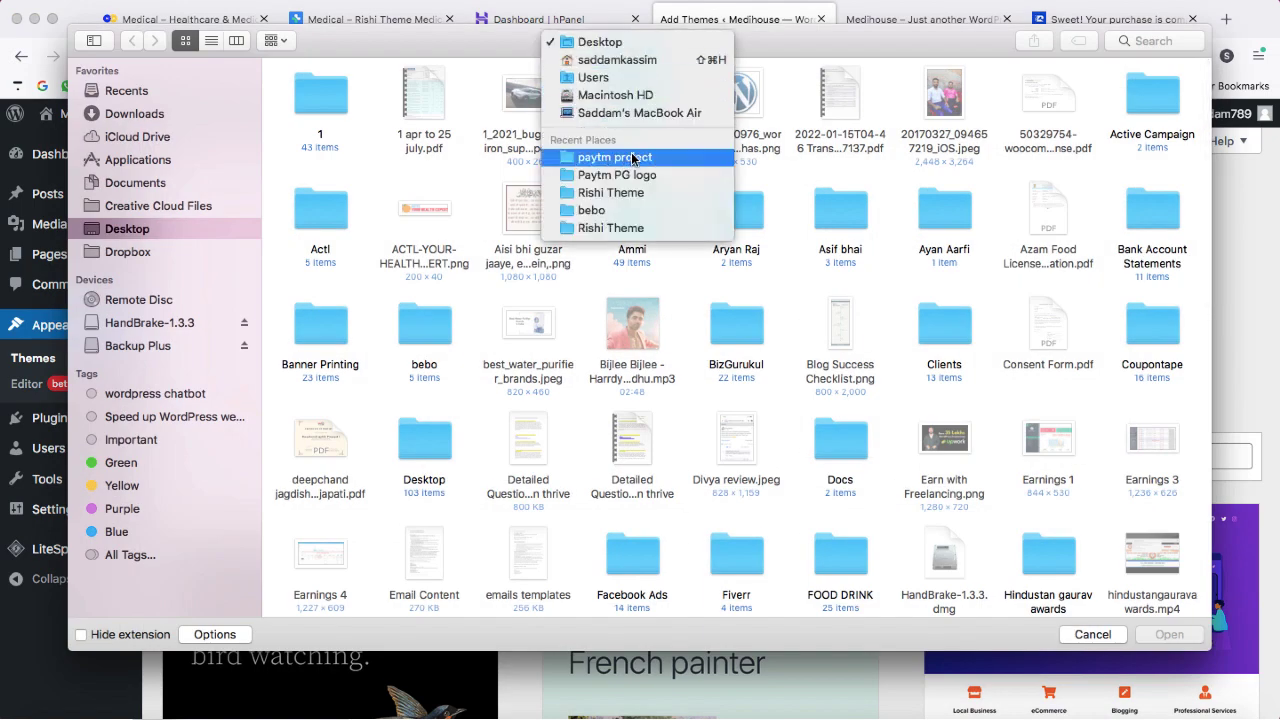
pyautogui.click(634, 194)
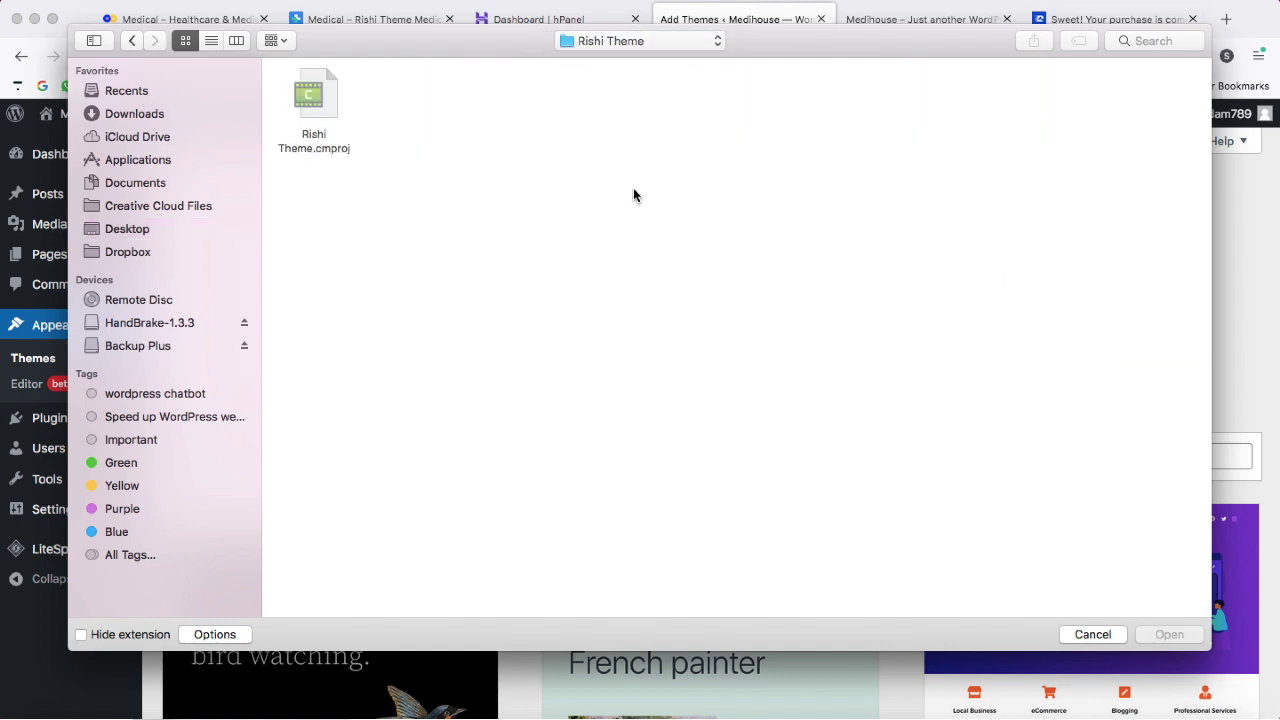
pyautogui.click(636, 41)
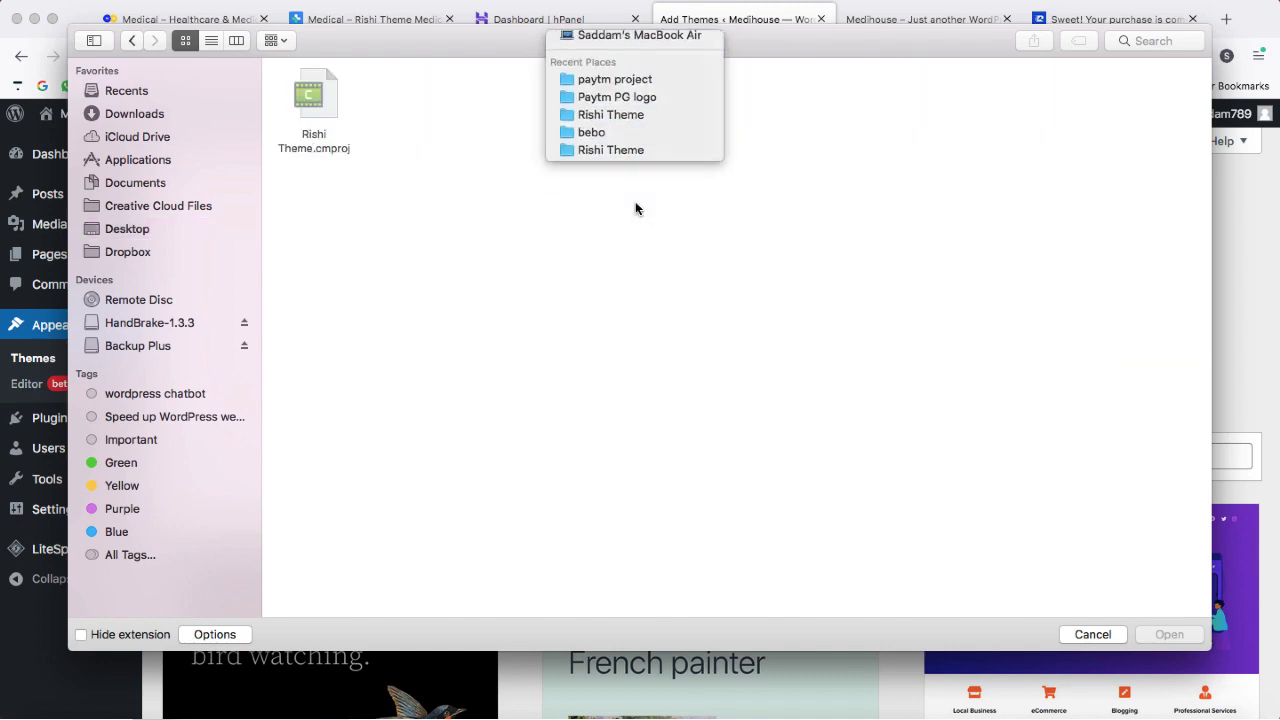
pyautogui.click(635, 208)
pyautogui.click(428, 210)
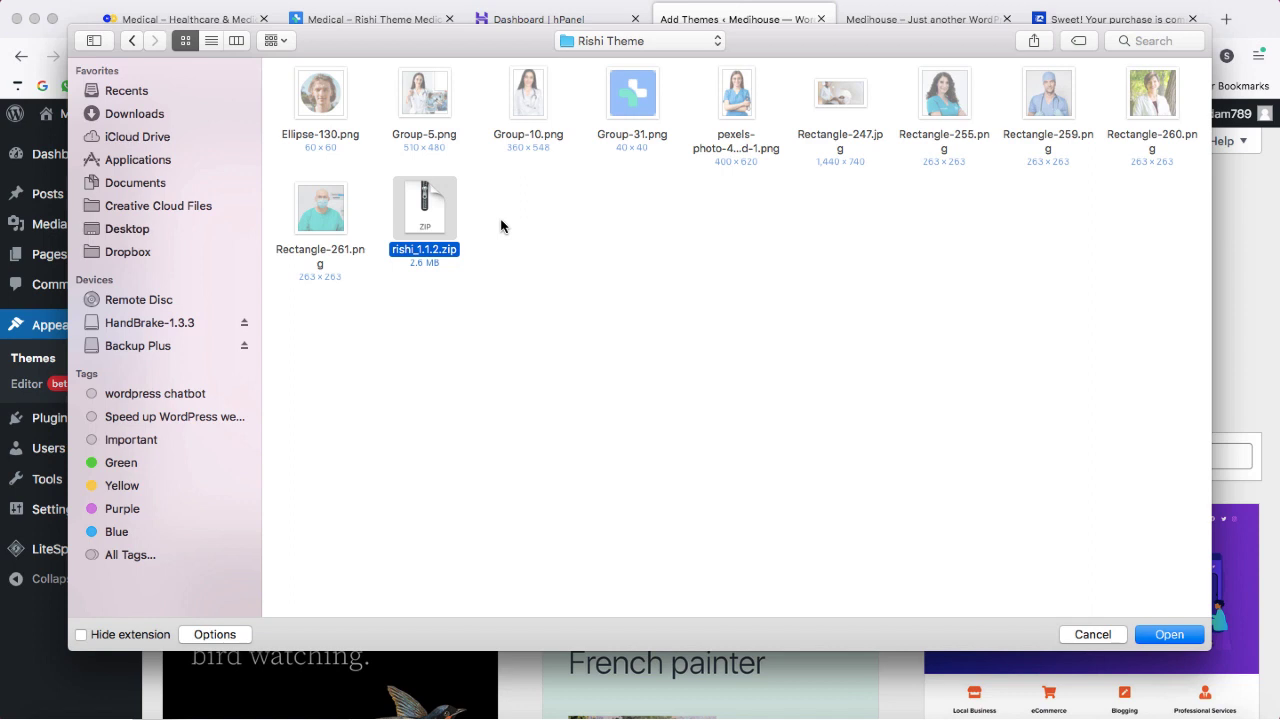
pyautogui.click(1175, 632)
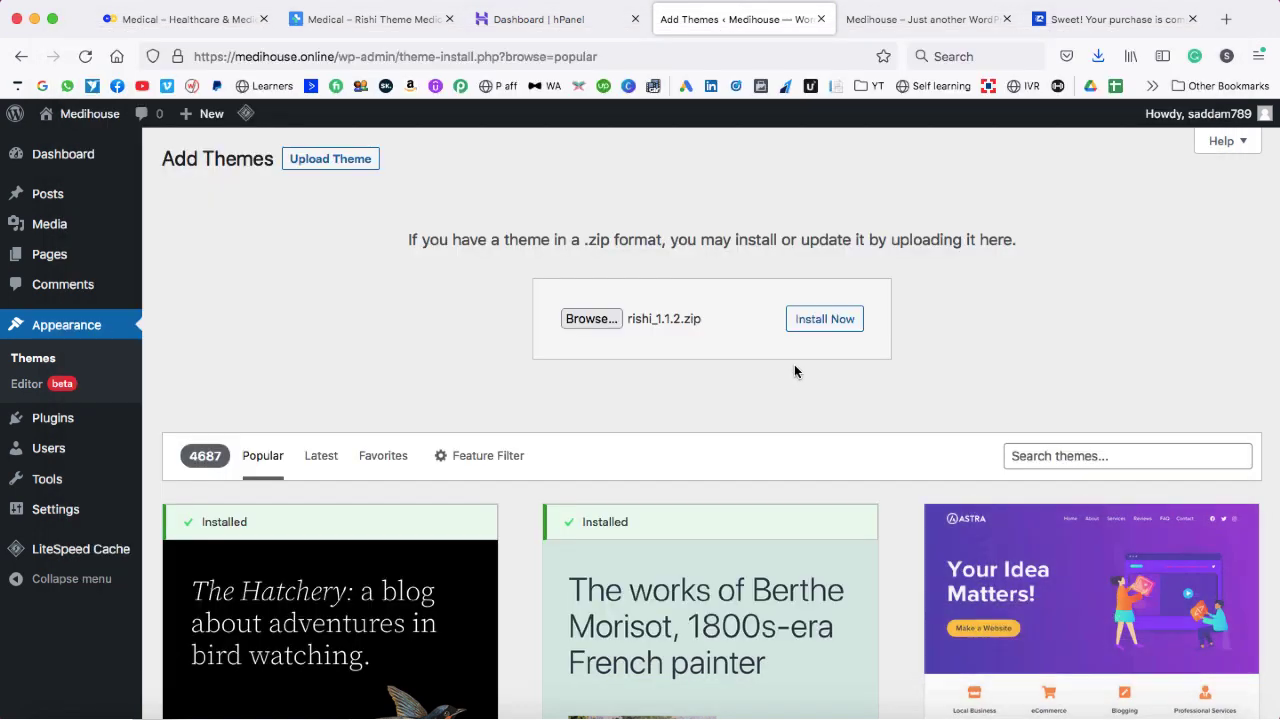
# - Install and activate the Rishi theme, then go to the site's front-page tab
pyautogui.click(826, 324)
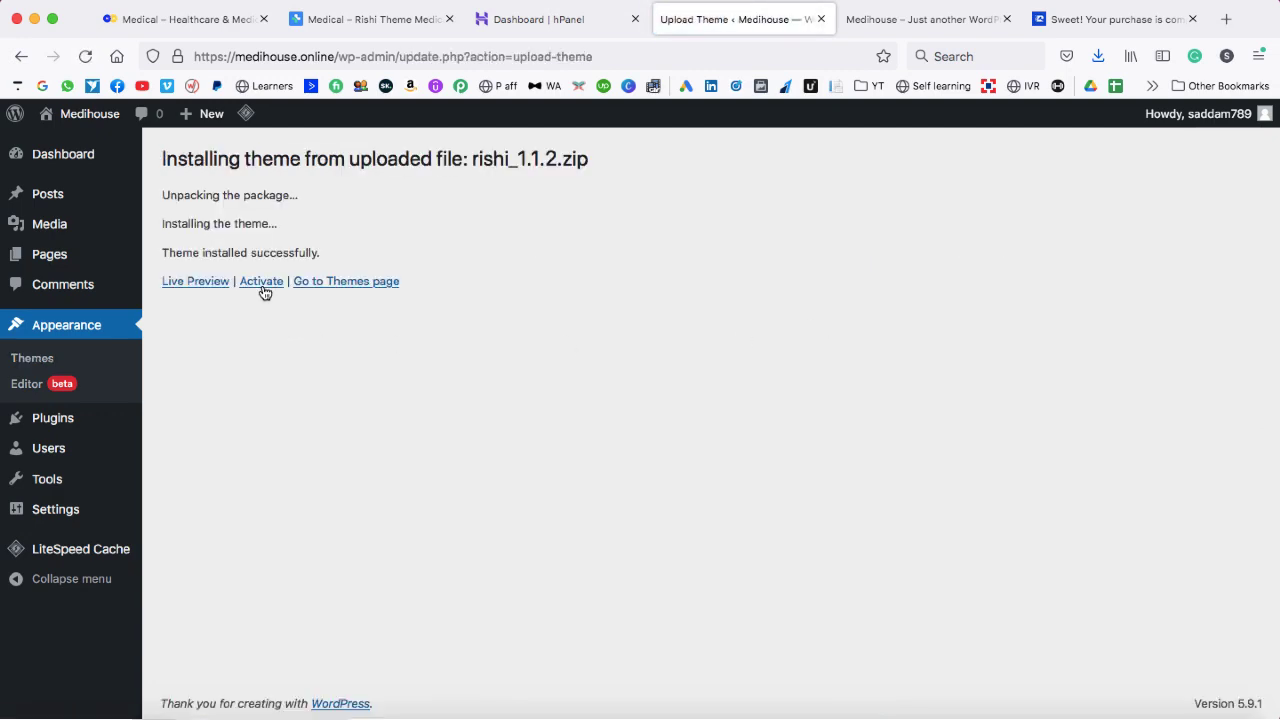
pyautogui.click(261, 284)
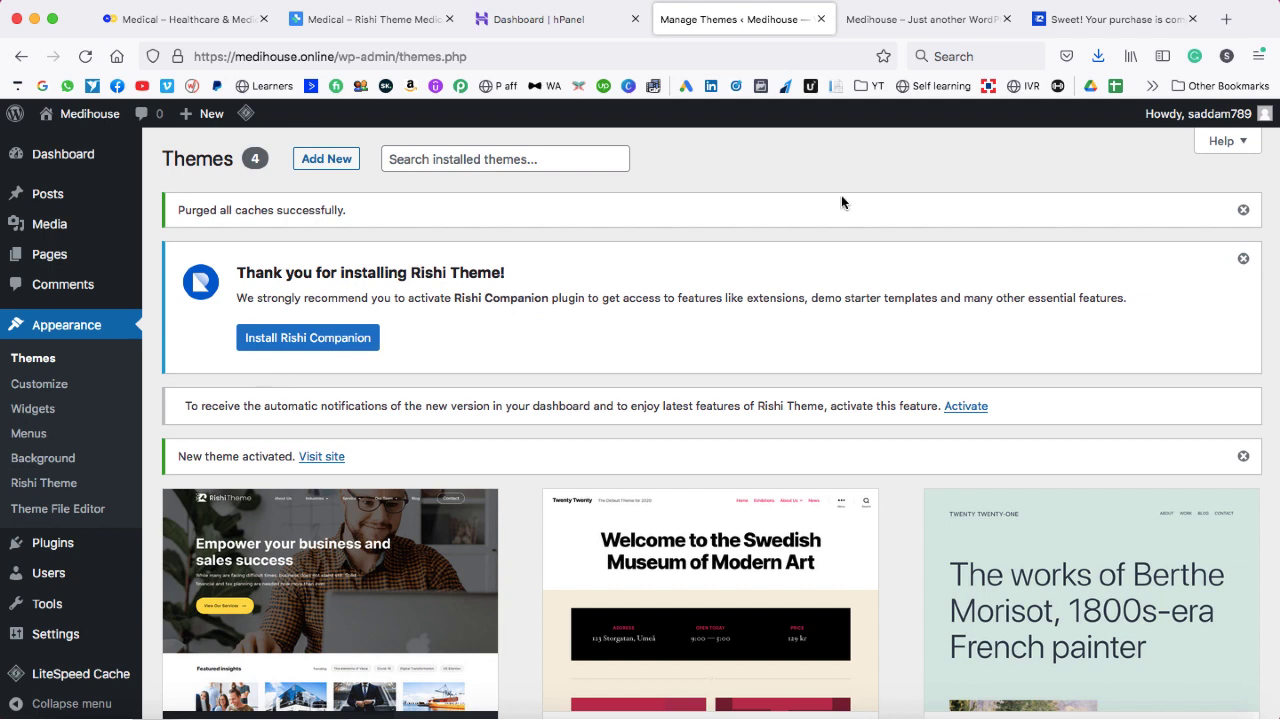
pyautogui.click(926, 28)
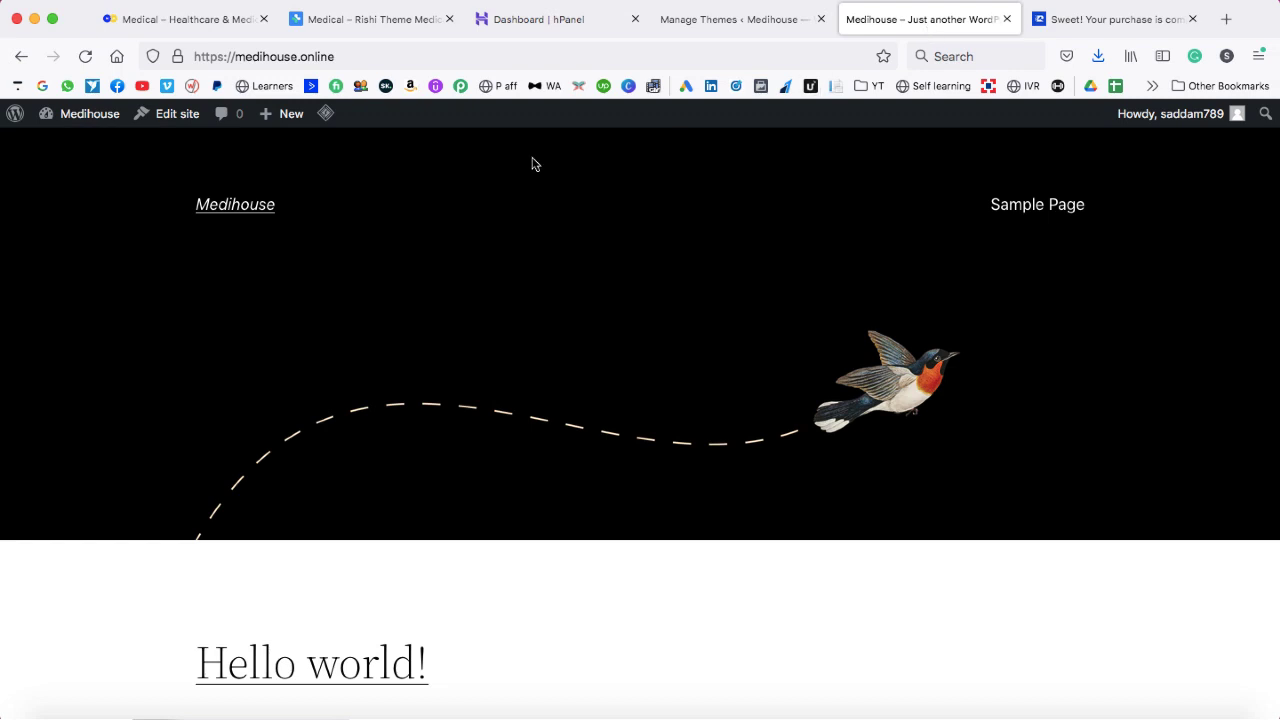
# - Reload the front page and scroll to the 'Powered by Rishi Theme' footer and back
pyautogui.click(85, 56)
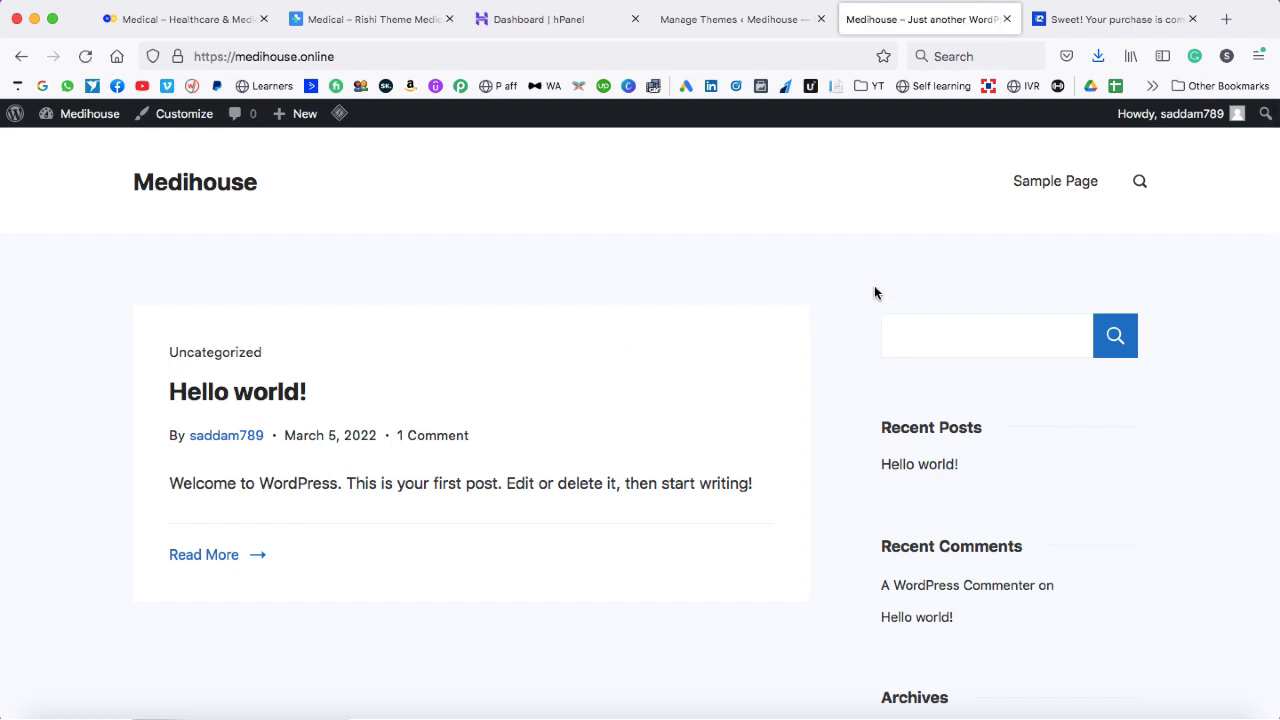
pyautogui.scroll(-4, 768, 484)
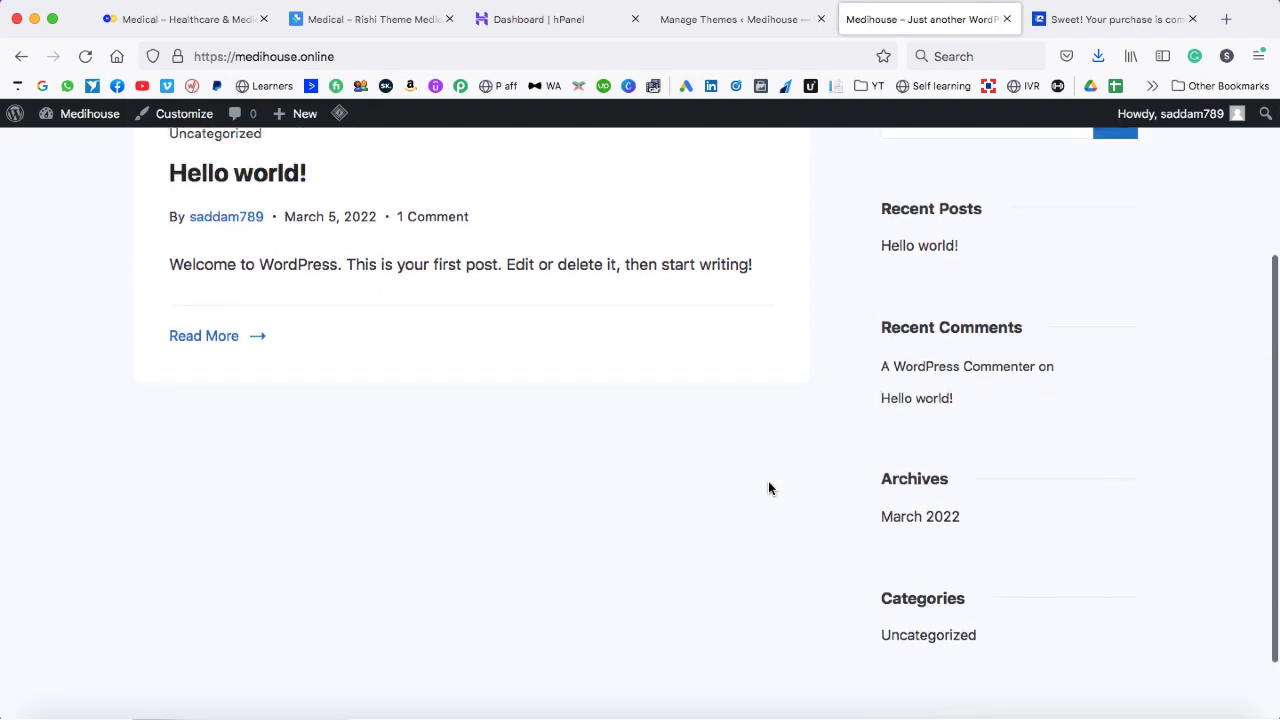
pyautogui.scroll(4, 768, 488)
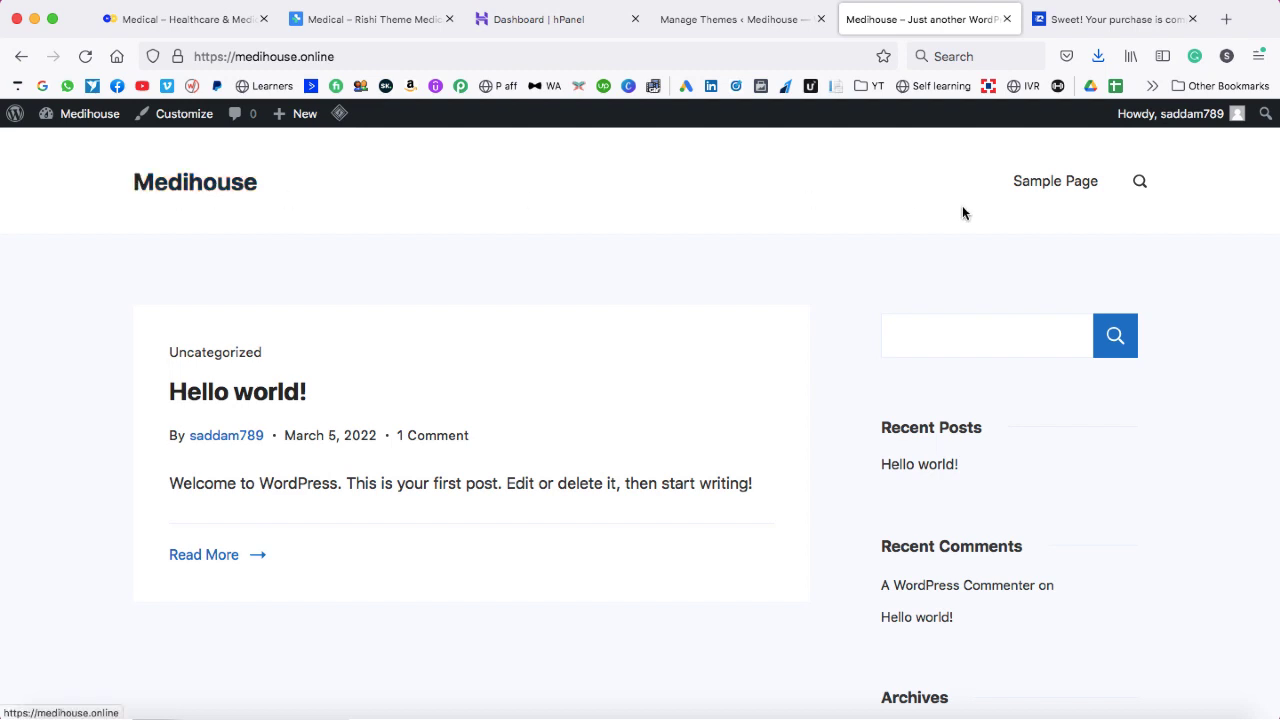
pyautogui.scroll(-5, 643, 329)
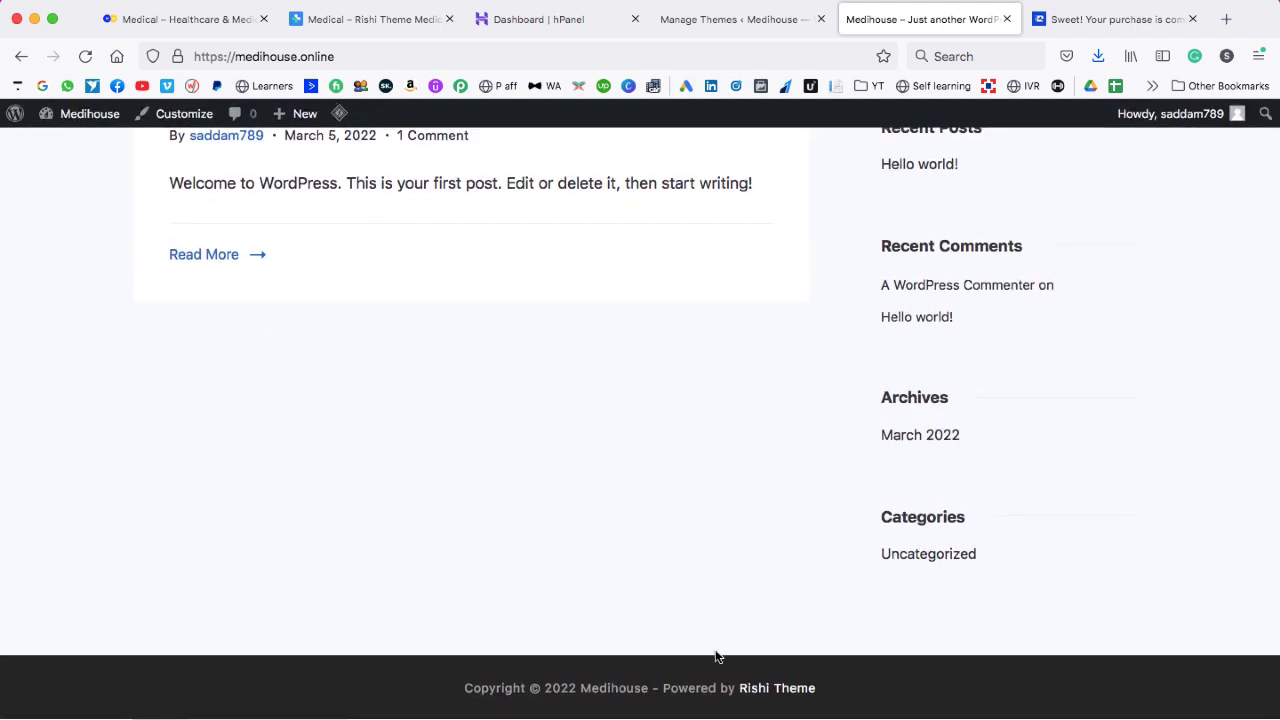
pyautogui.scroll(5, 782, 369)
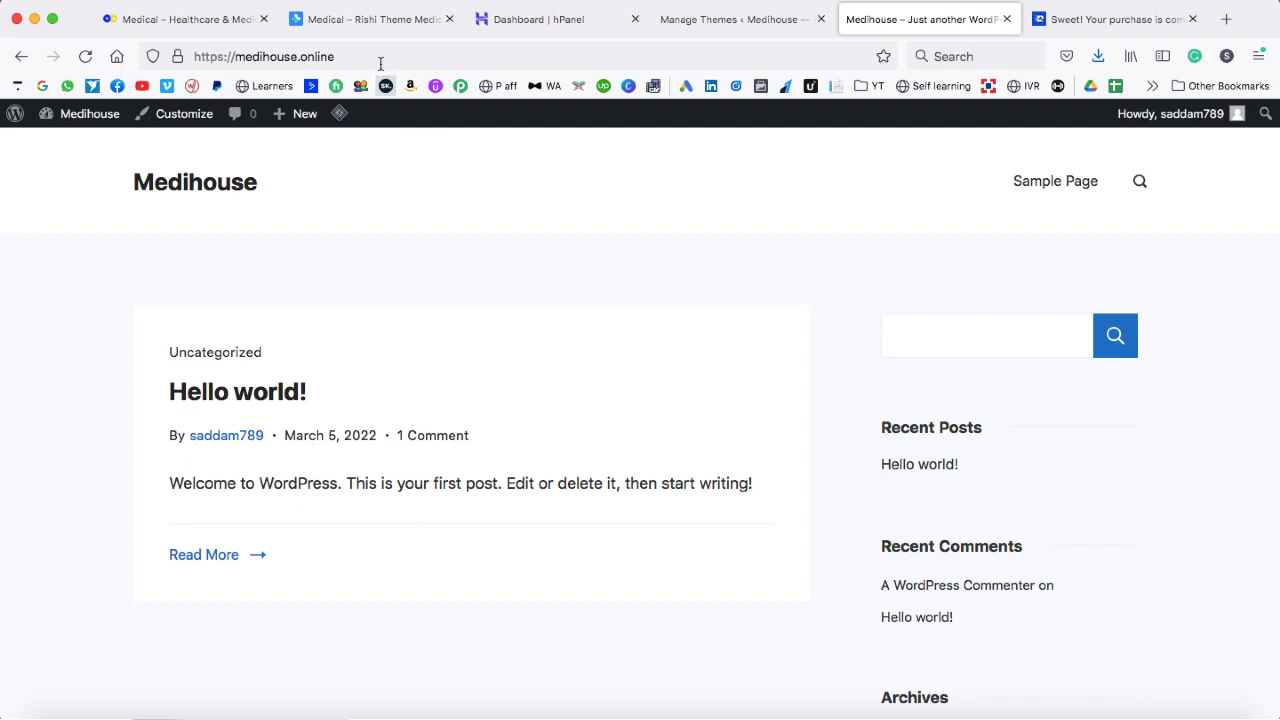
# - Browse the Medical demo homepage top to bottom, then return to the Themes admin page
pyautogui.click(366, 19)
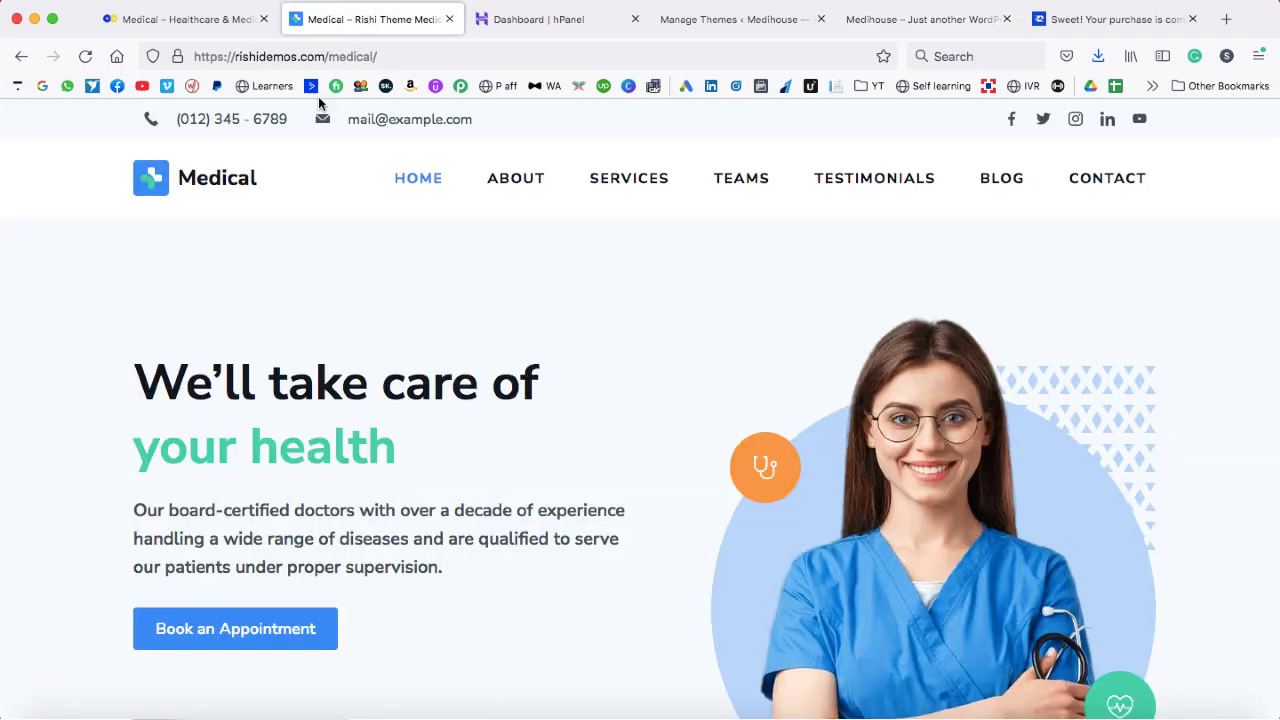
pyautogui.scroll(-8, 633, 300)
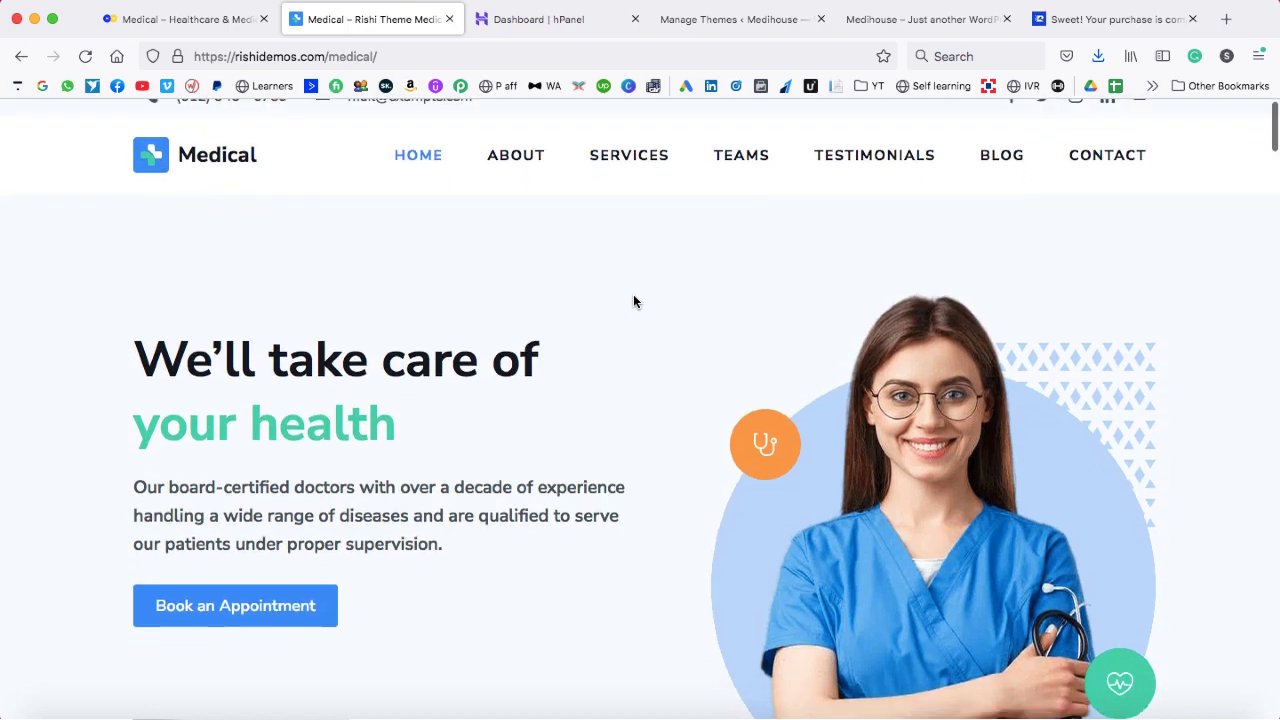
pyautogui.scroll(8, 633, 298)
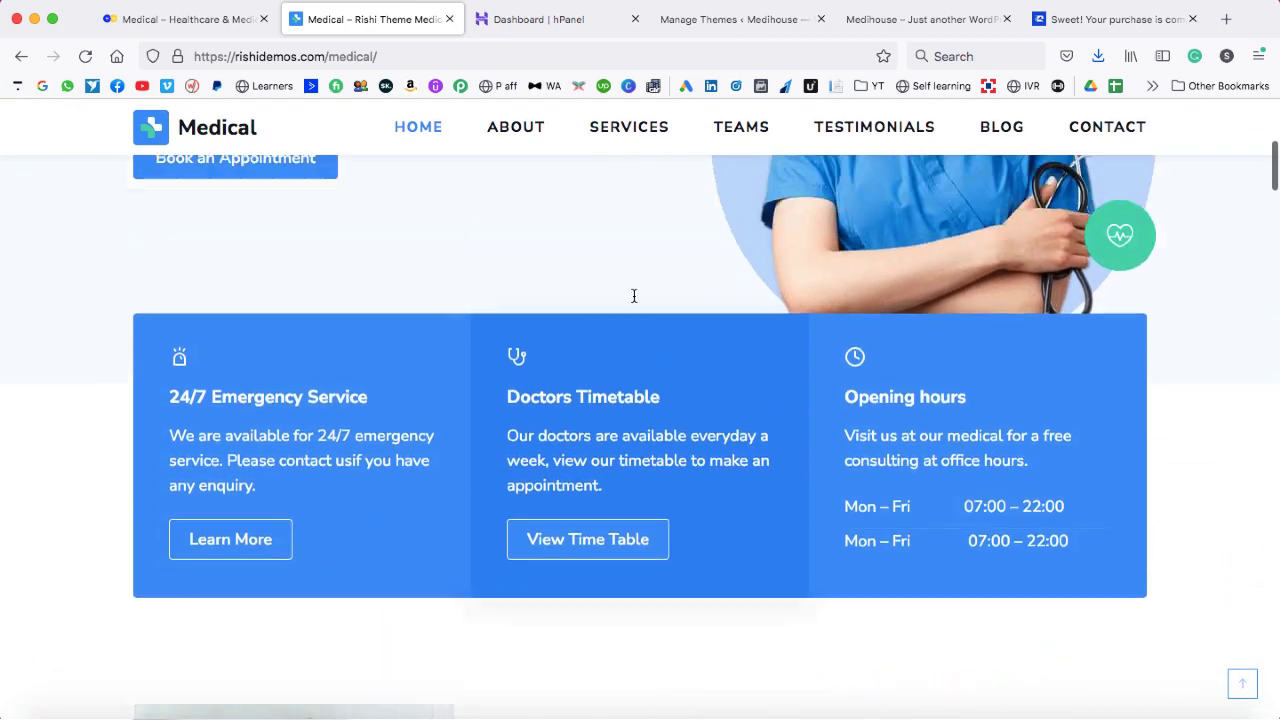
pyautogui.scroll(-3, 633, 301)
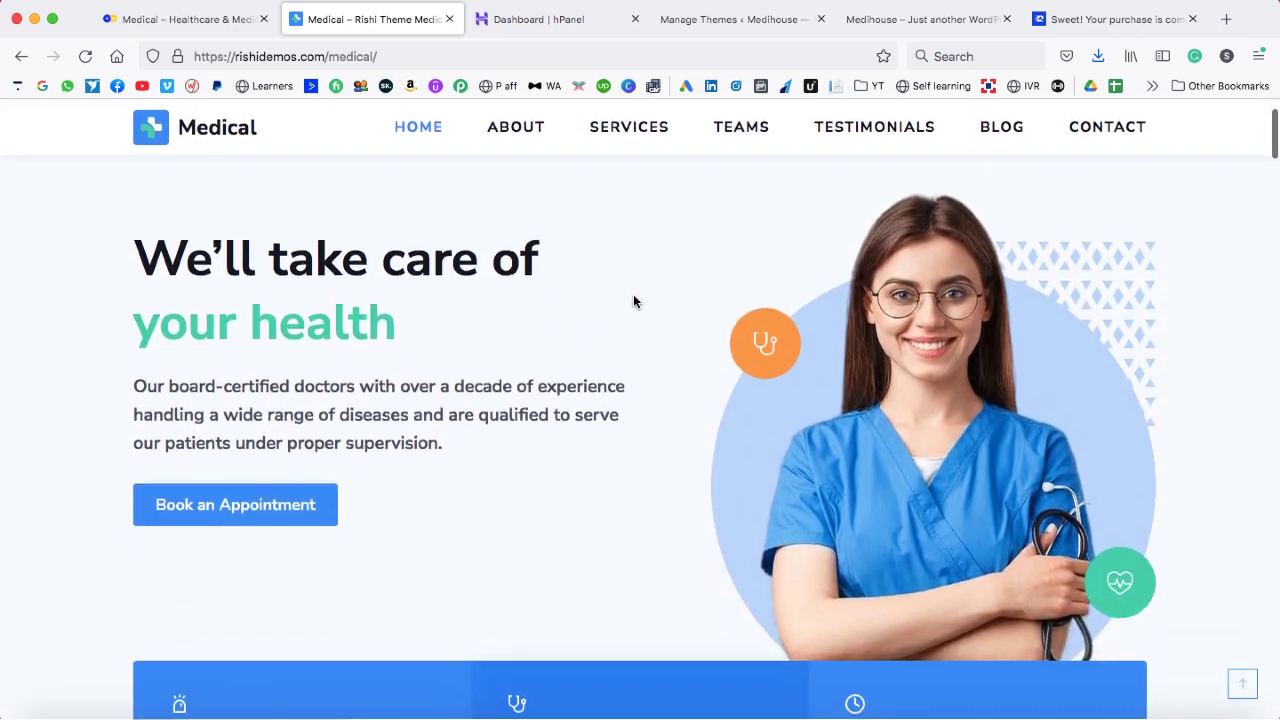
pyautogui.scroll(-5, 633, 301)
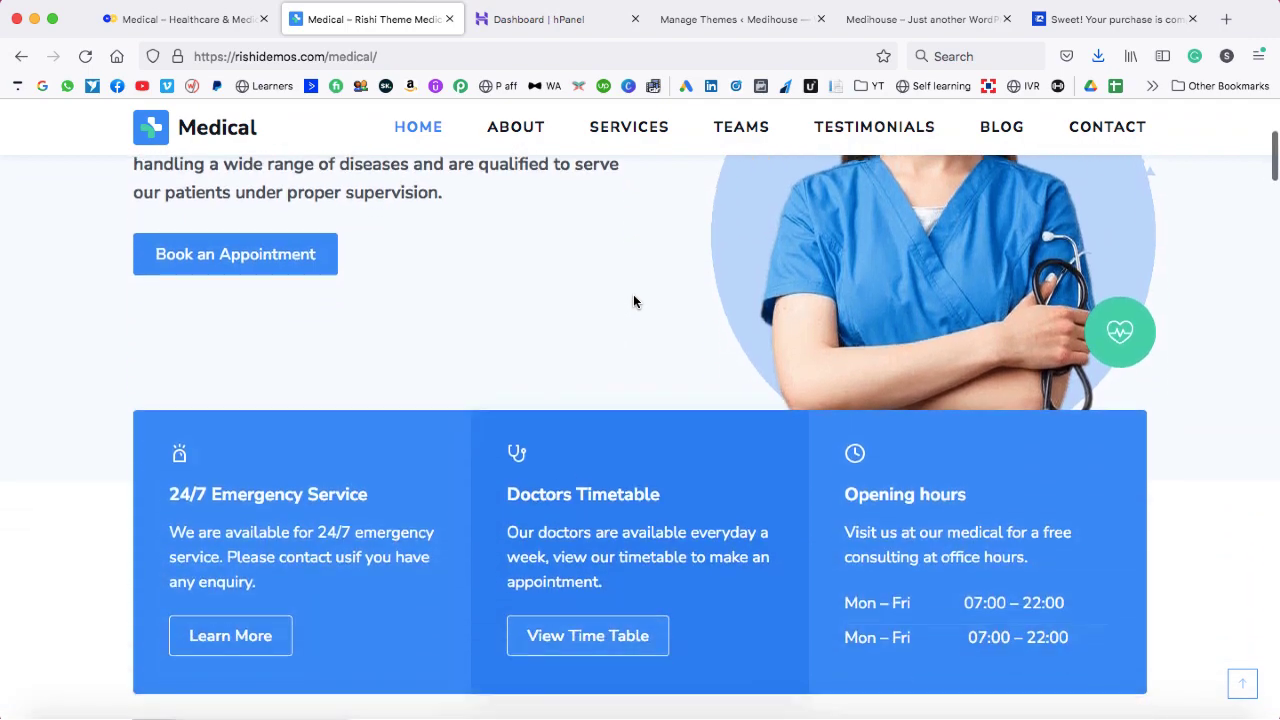
pyautogui.scroll(-3, 633, 301)
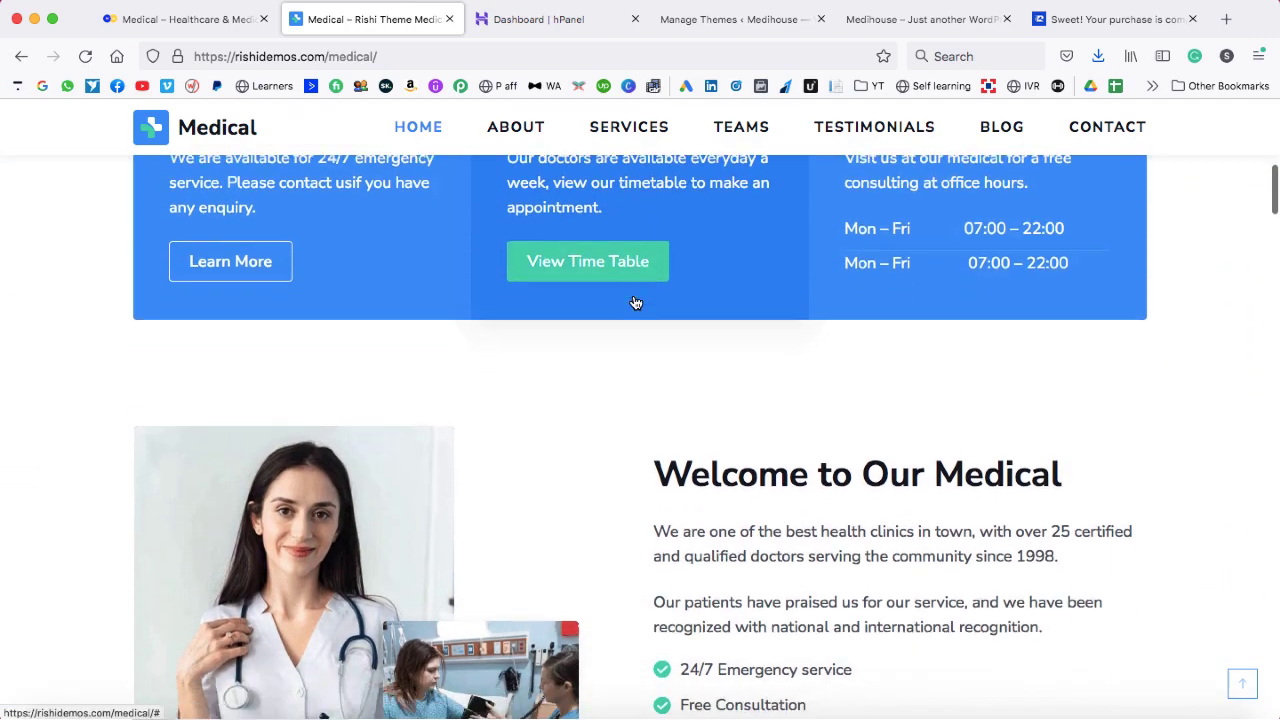
pyautogui.scroll(-1, 633, 301)
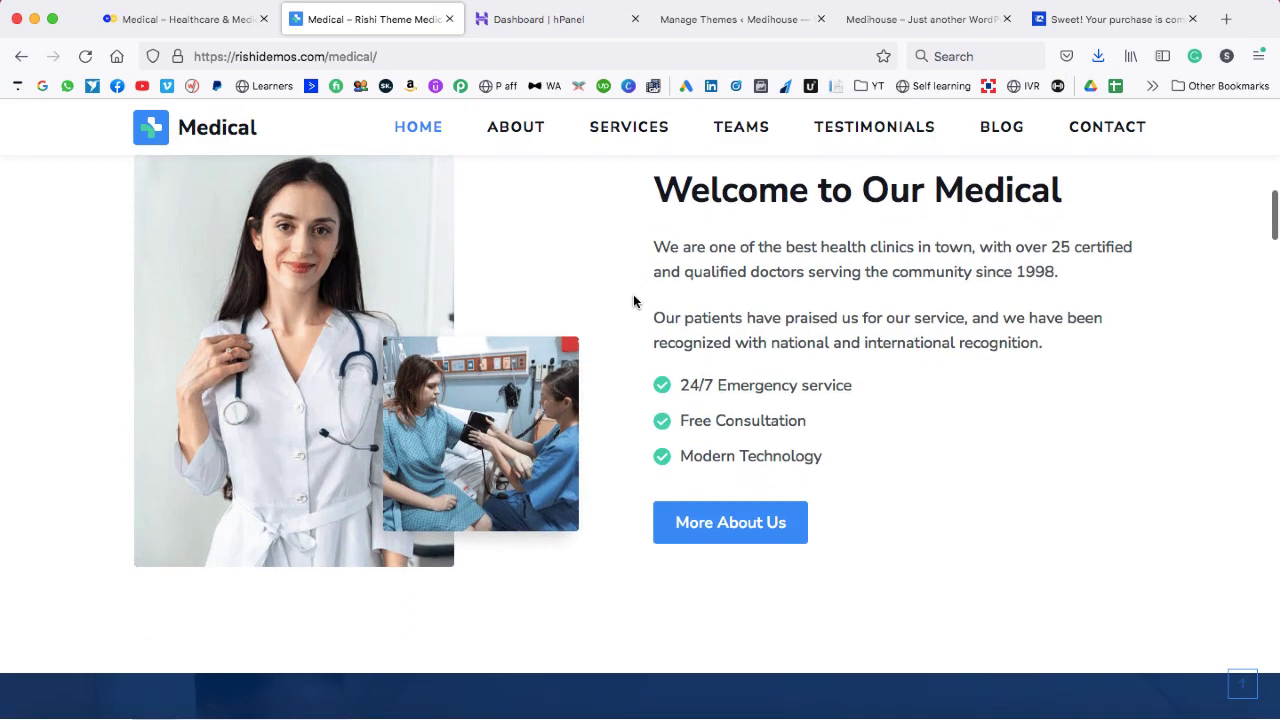
pyautogui.press('Home')
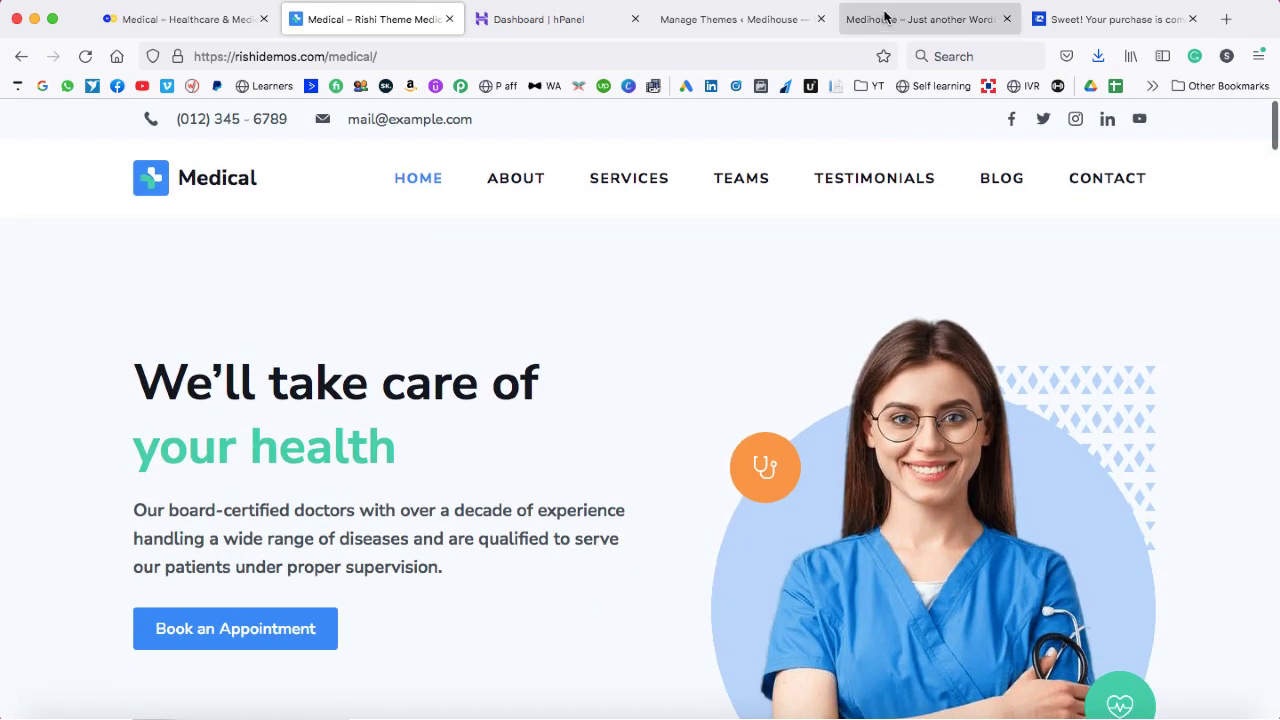
pyautogui.click(888, 17)
pyautogui.click(737, 19)
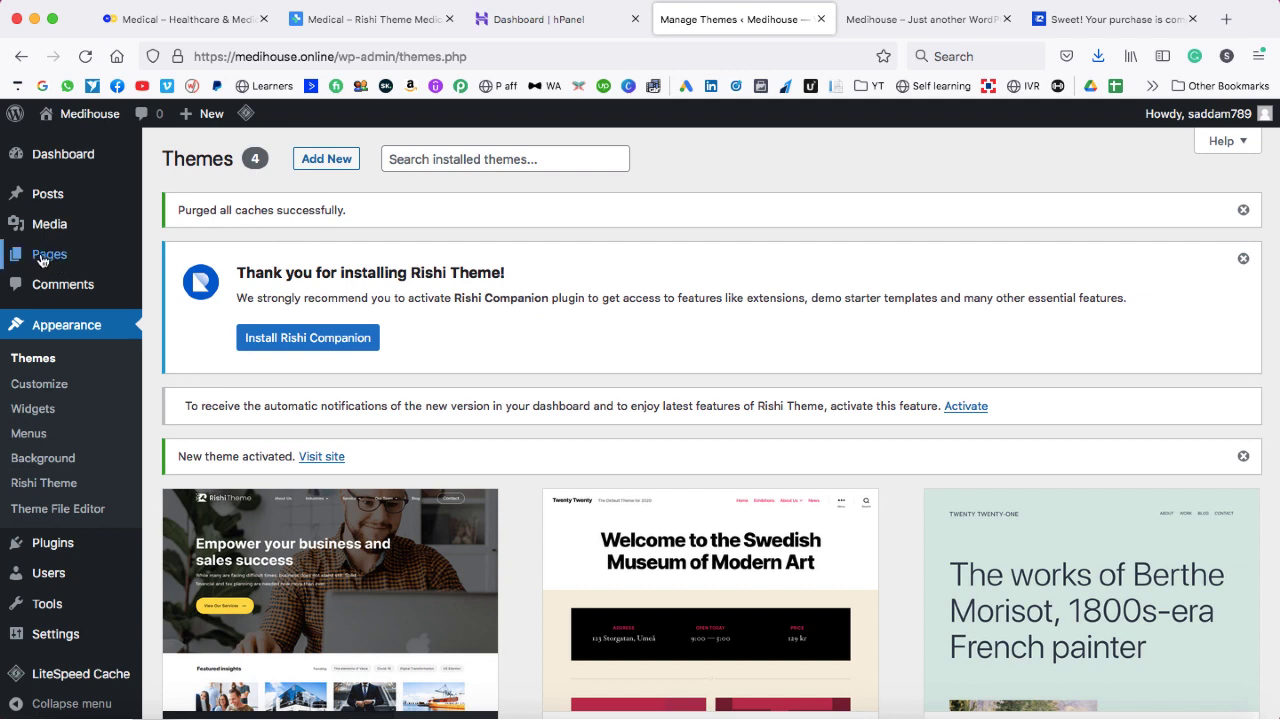
# - From All Pages, trash the Privacy Policy and Sample Page
pyautogui.moveTo(55, 255)
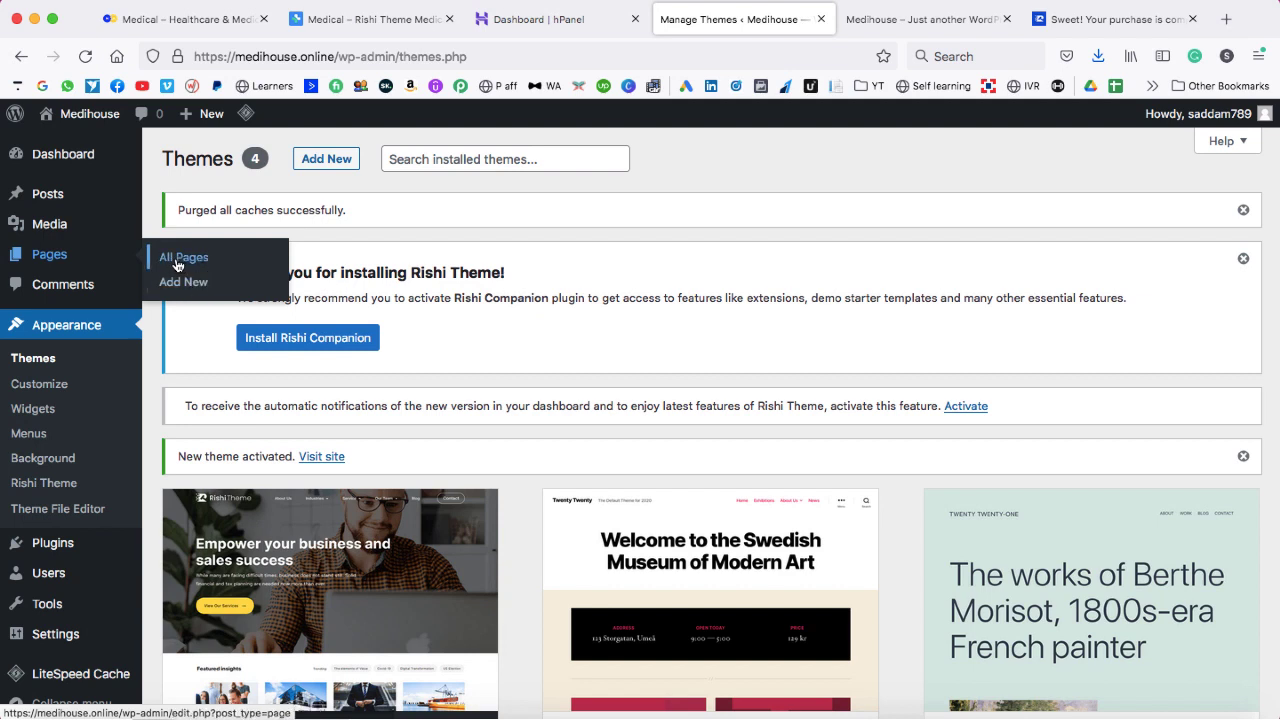
pyautogui.click(185, 264)
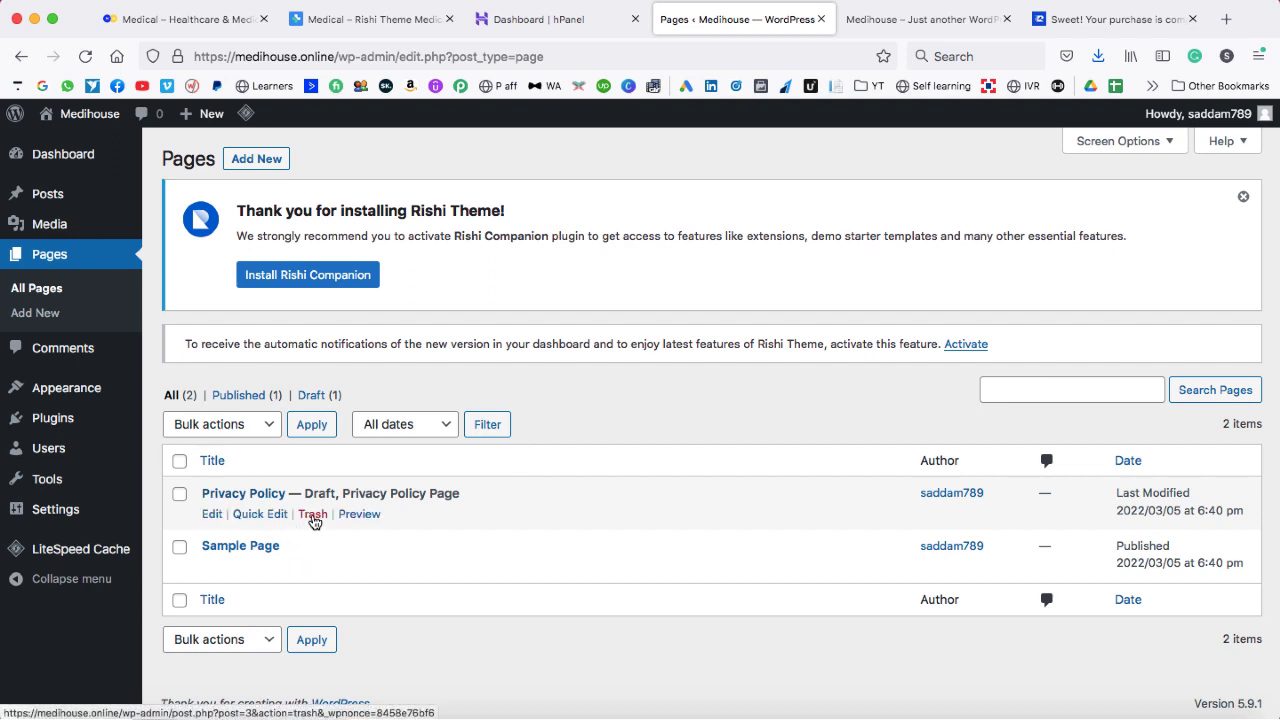
pyautogui.click(313, 514)
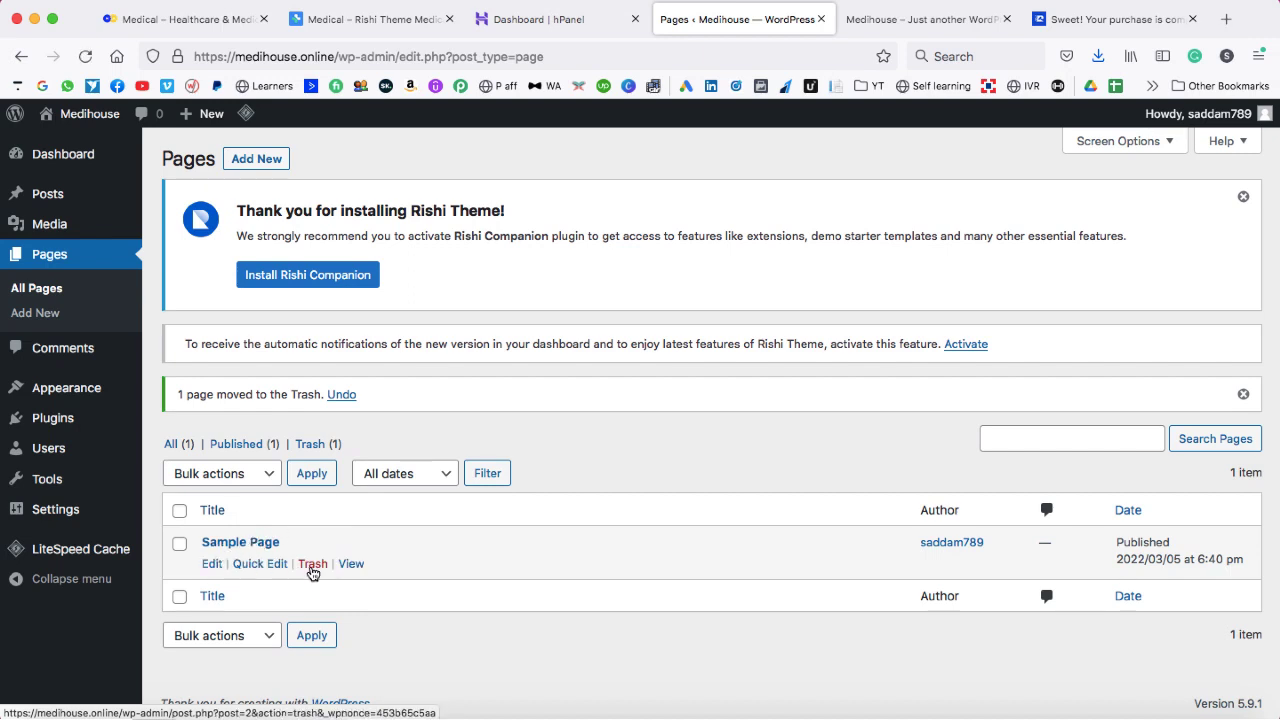
pyautogui.click(312, 566)
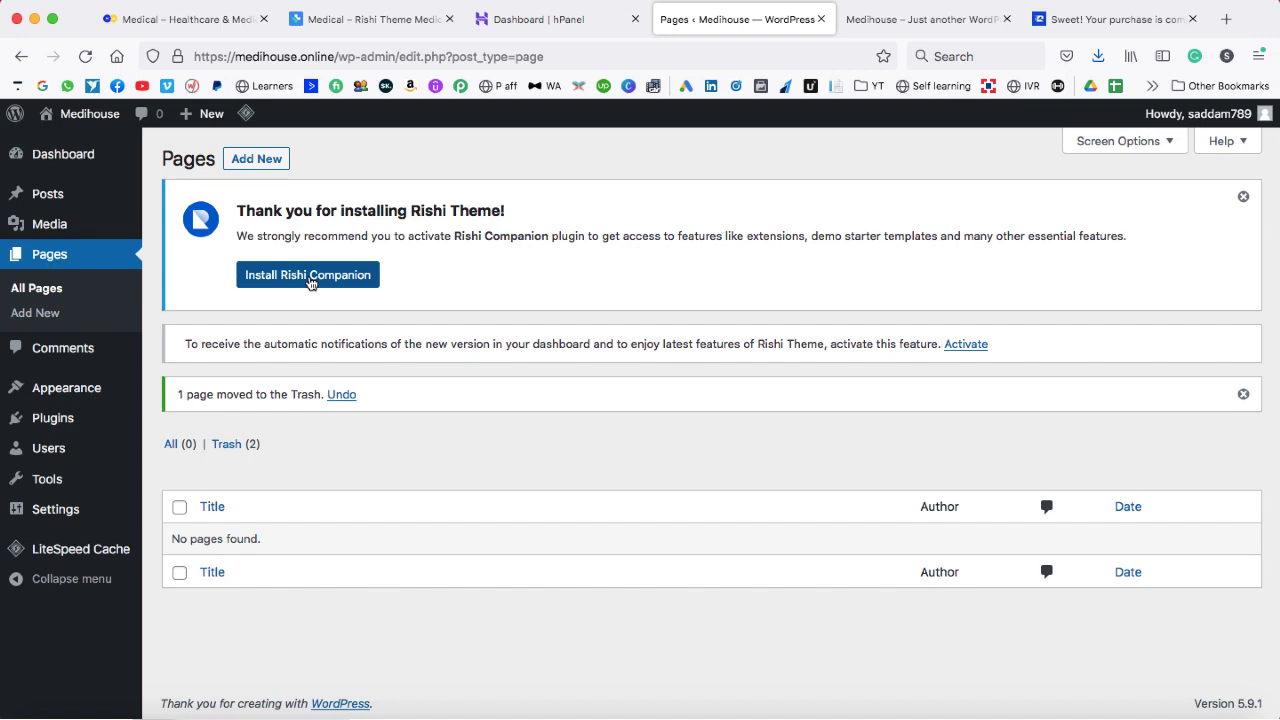
# - Select 'extensions' in the notice, then dismiss the word definition popup
pyautogui.doubleClick(766, 236)
pyautogui.click(884, 236)
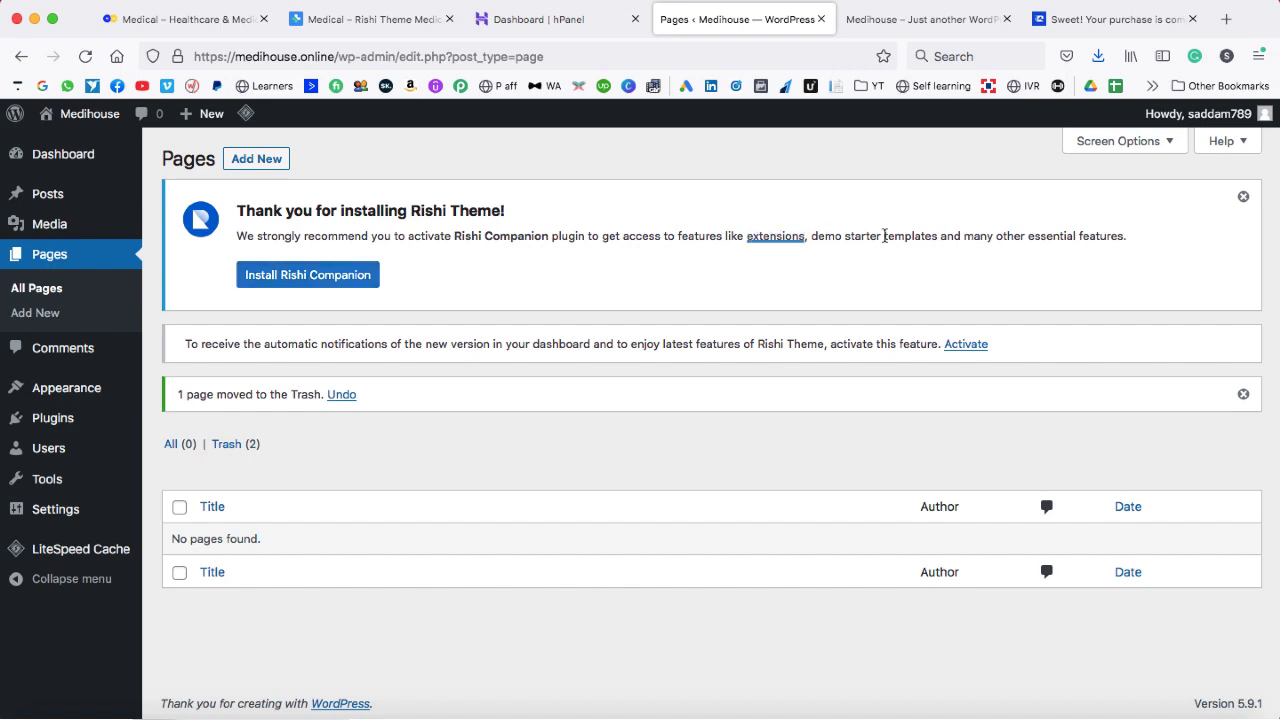
pyautogui.click(1066, 286)
pyautogui.click(287, 280)
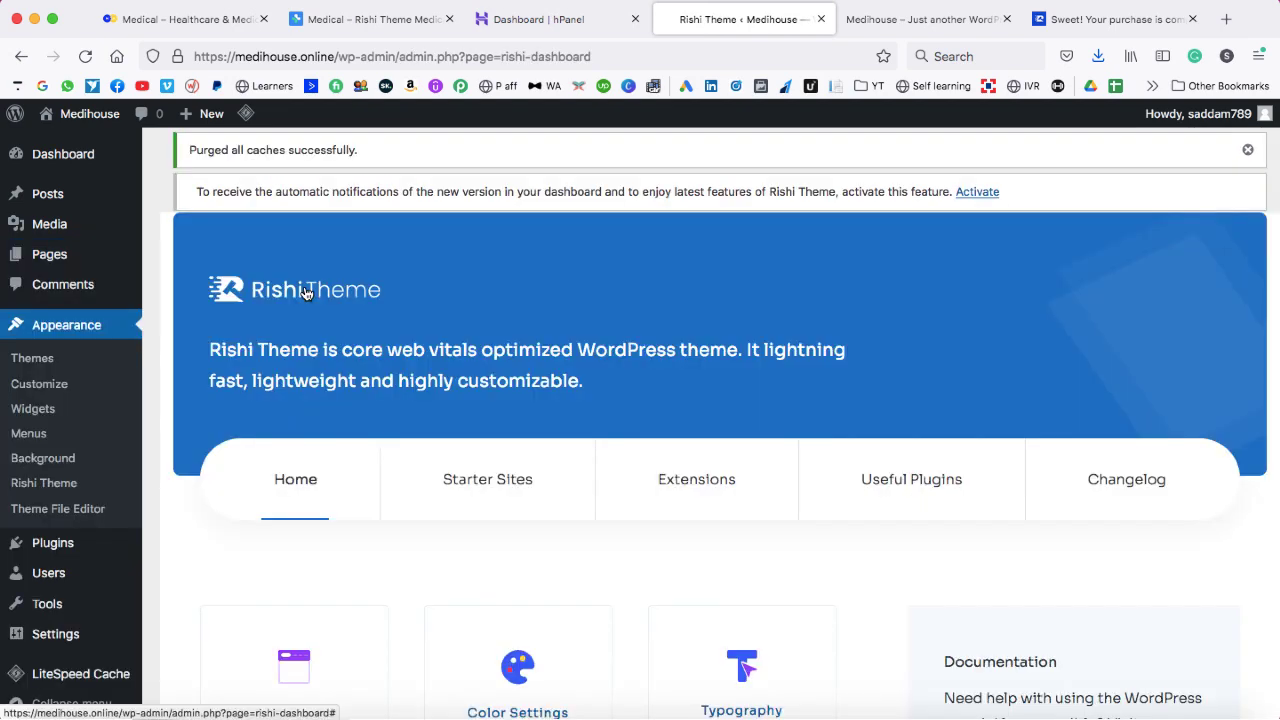
pyautogui.scroll(-3, 266, 352)
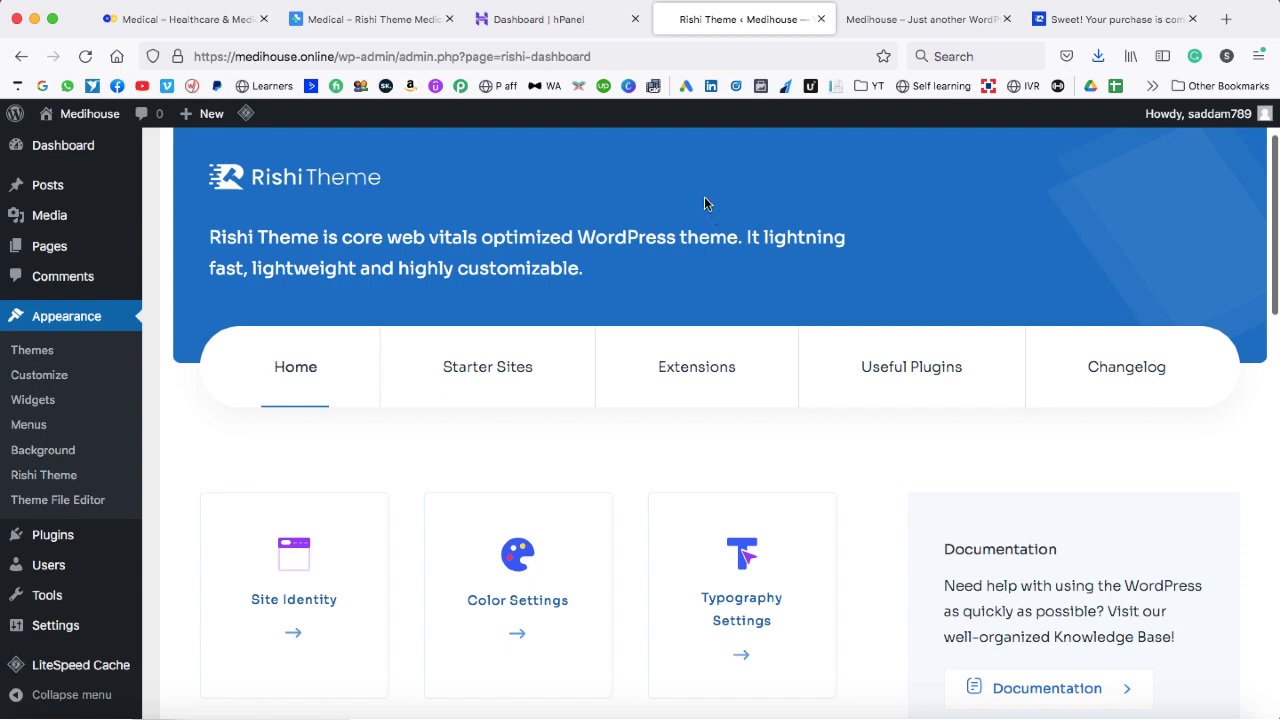
pyautogui.scroll(-2, 655, 234)
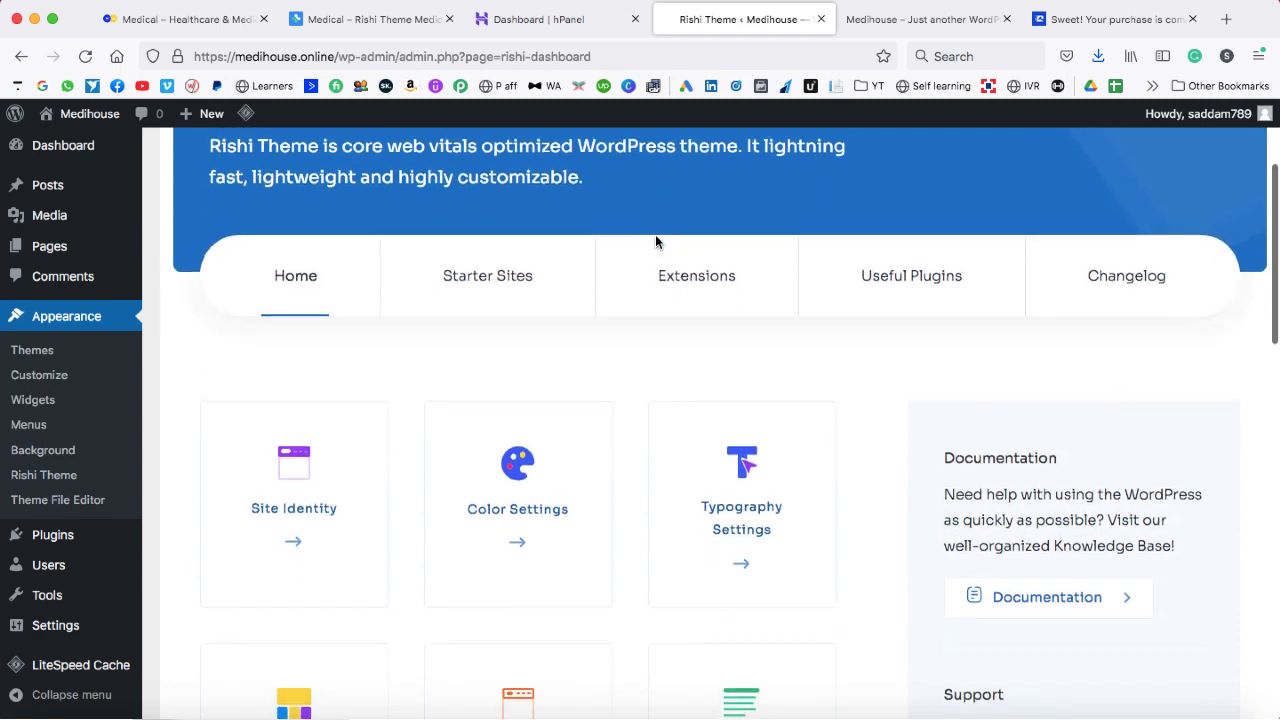
pyautogui.scroll(4, 368, 306)
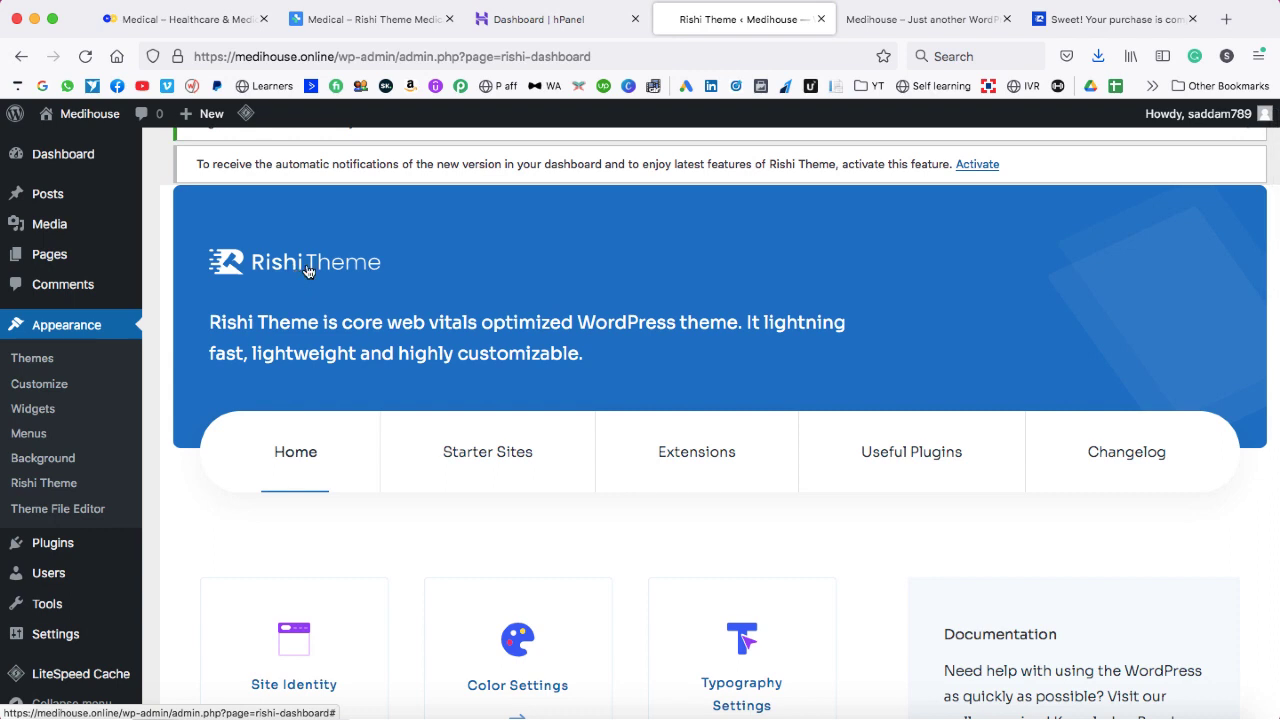
pyautogui.scroll(-4, 300, 272)
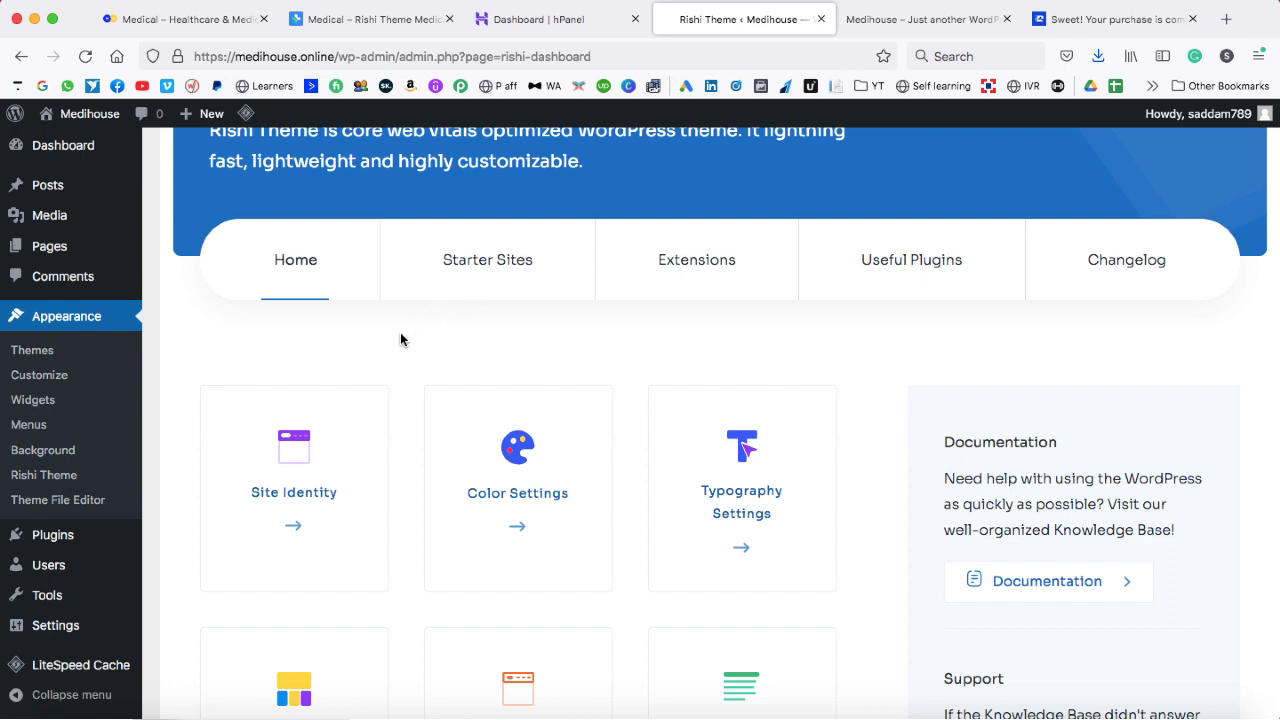
pyautogui.scroll(-3, 337, 350)
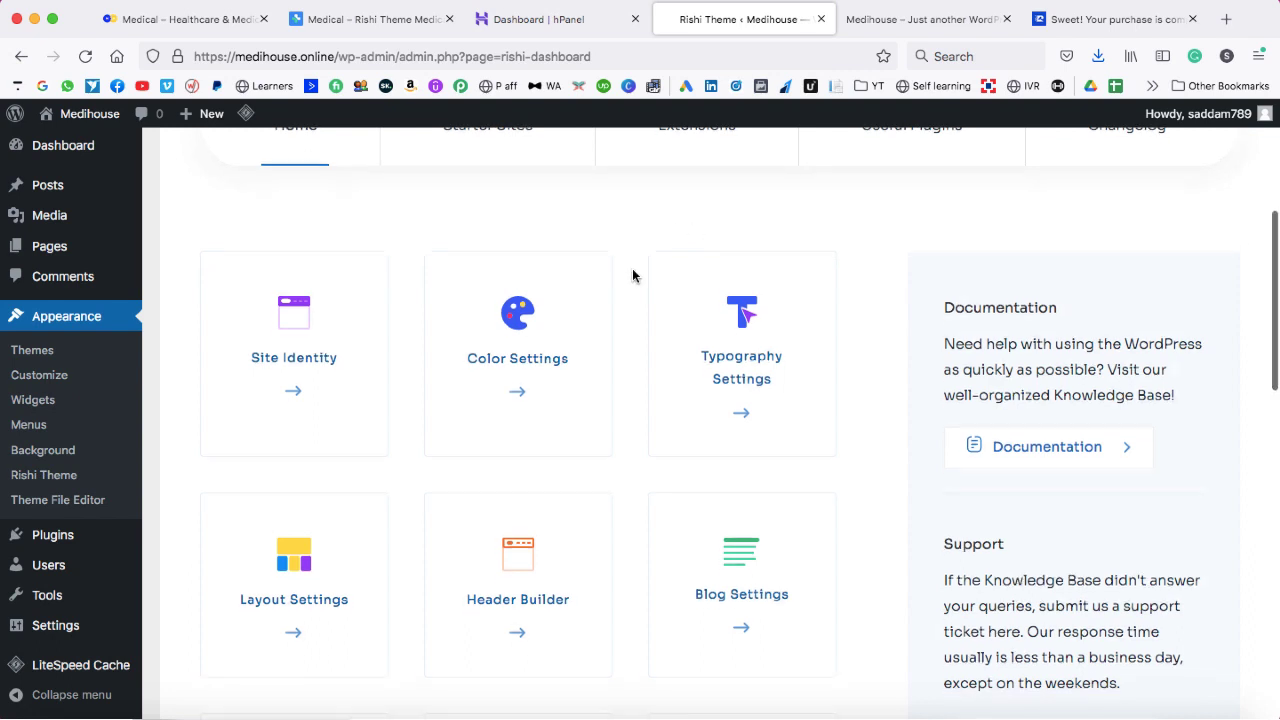
pyautogui.scroll(-2, 634, 276)
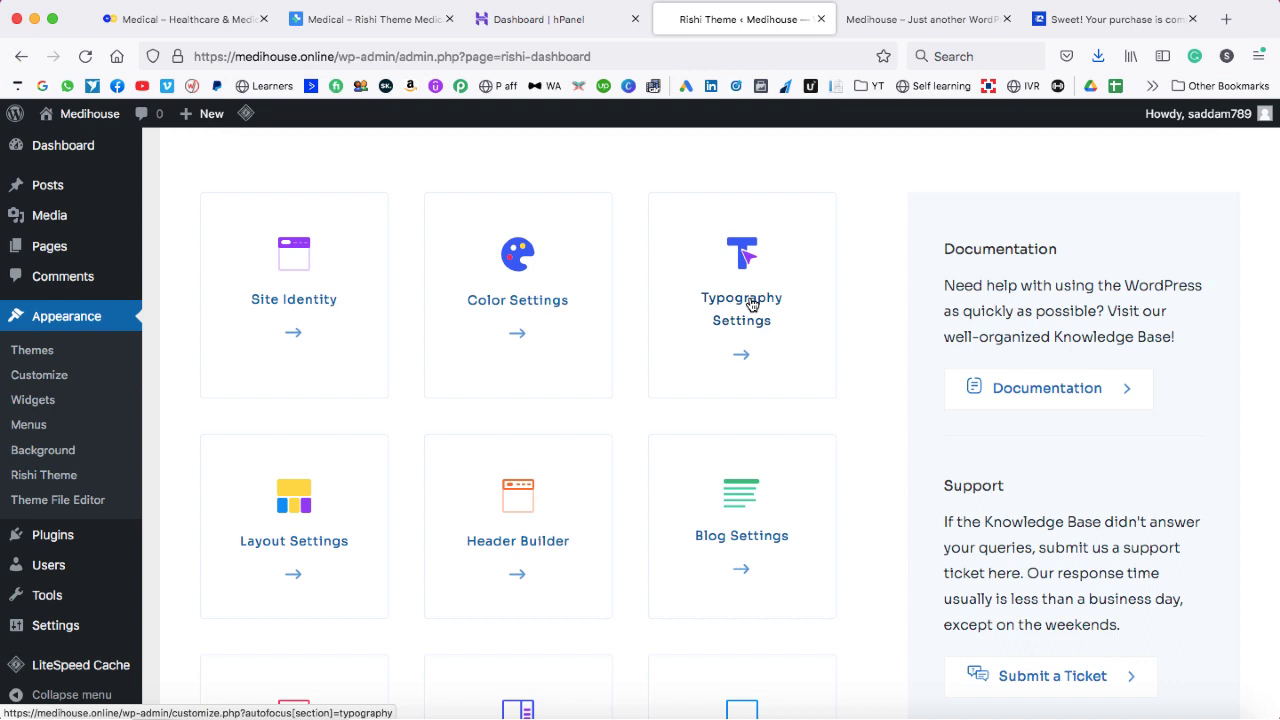
pyautogui.scroll(-3, 431, 423)
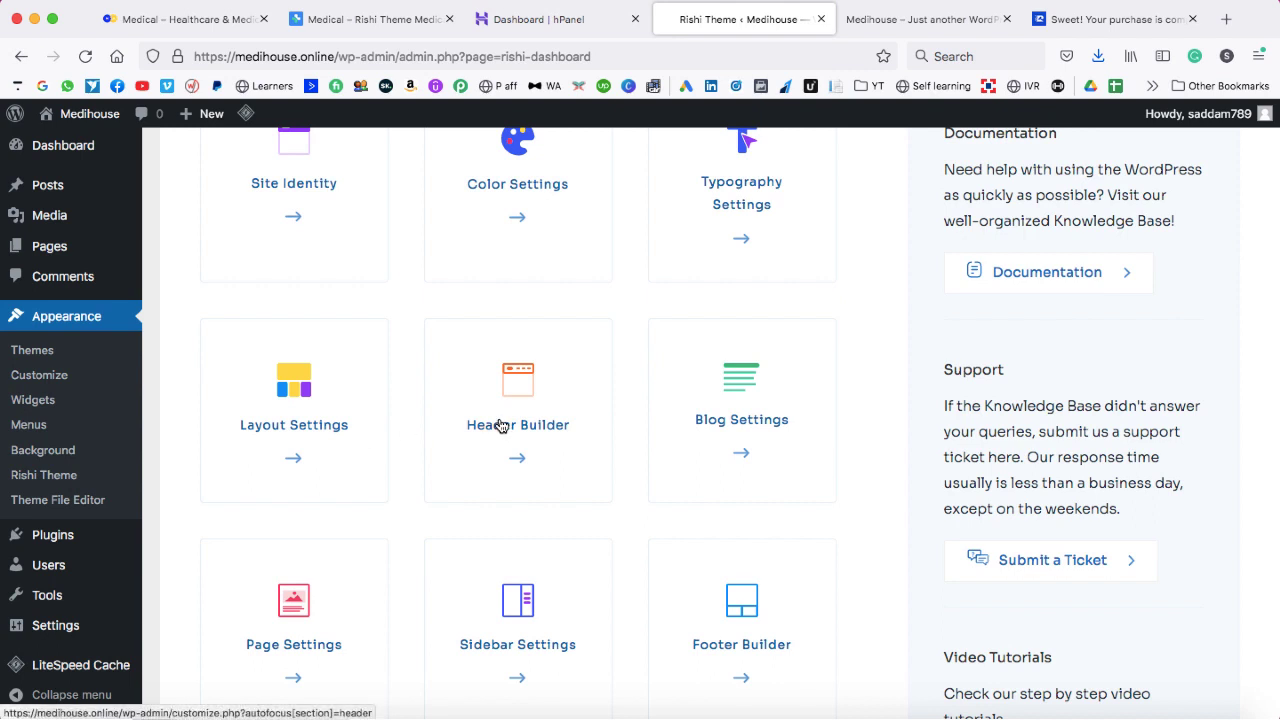
pyautogui.scroll(-1, 490, 420)
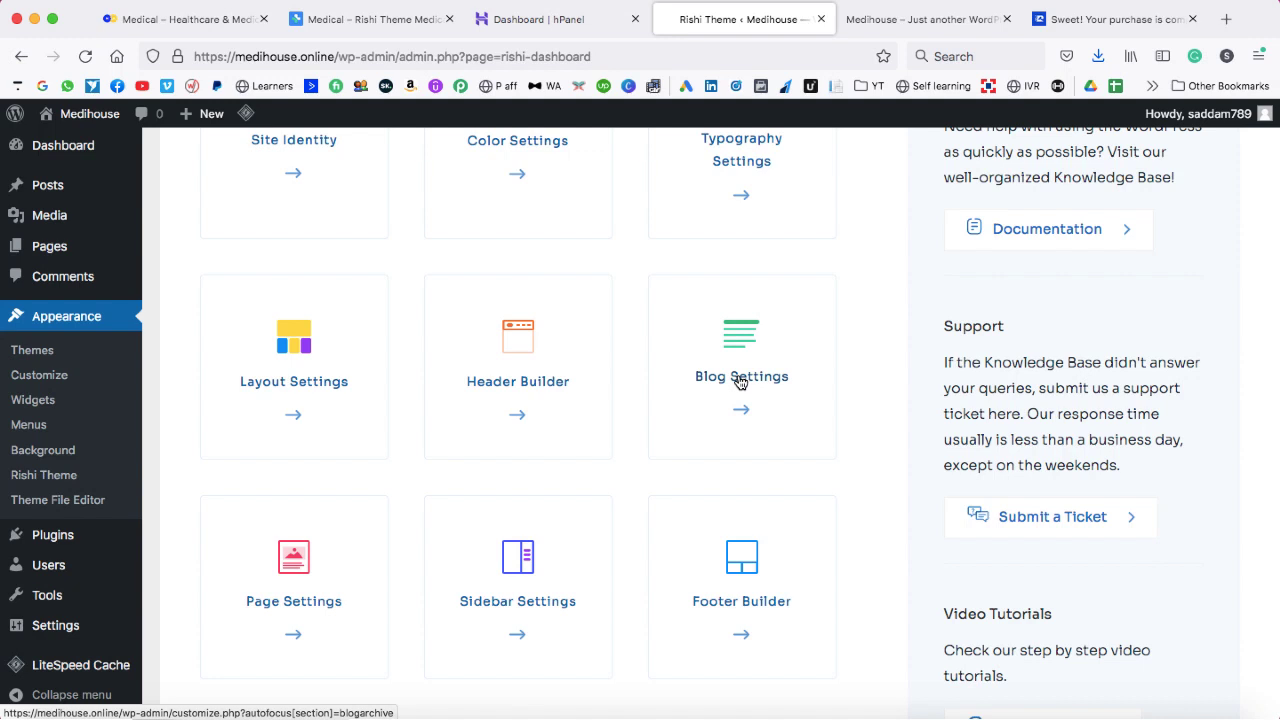
pyautogui.scroll(-3, 740, 382)
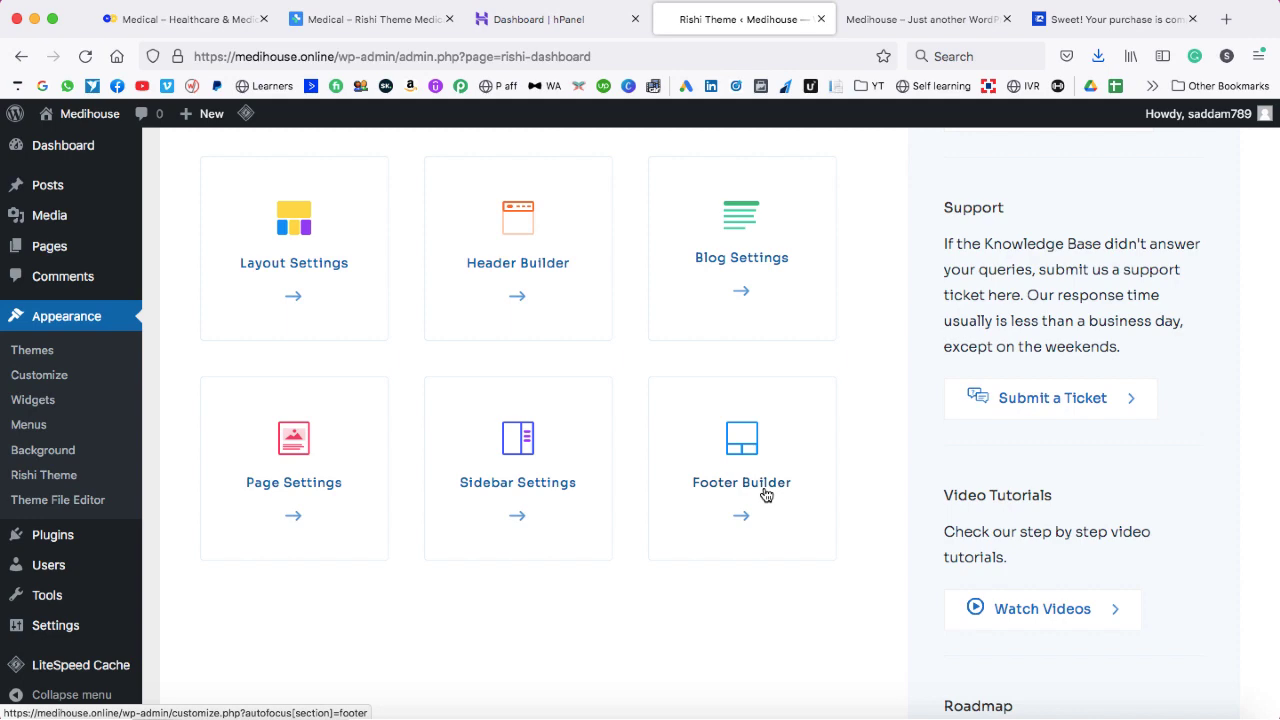
pyautogui.scroll(10, 780, 422)
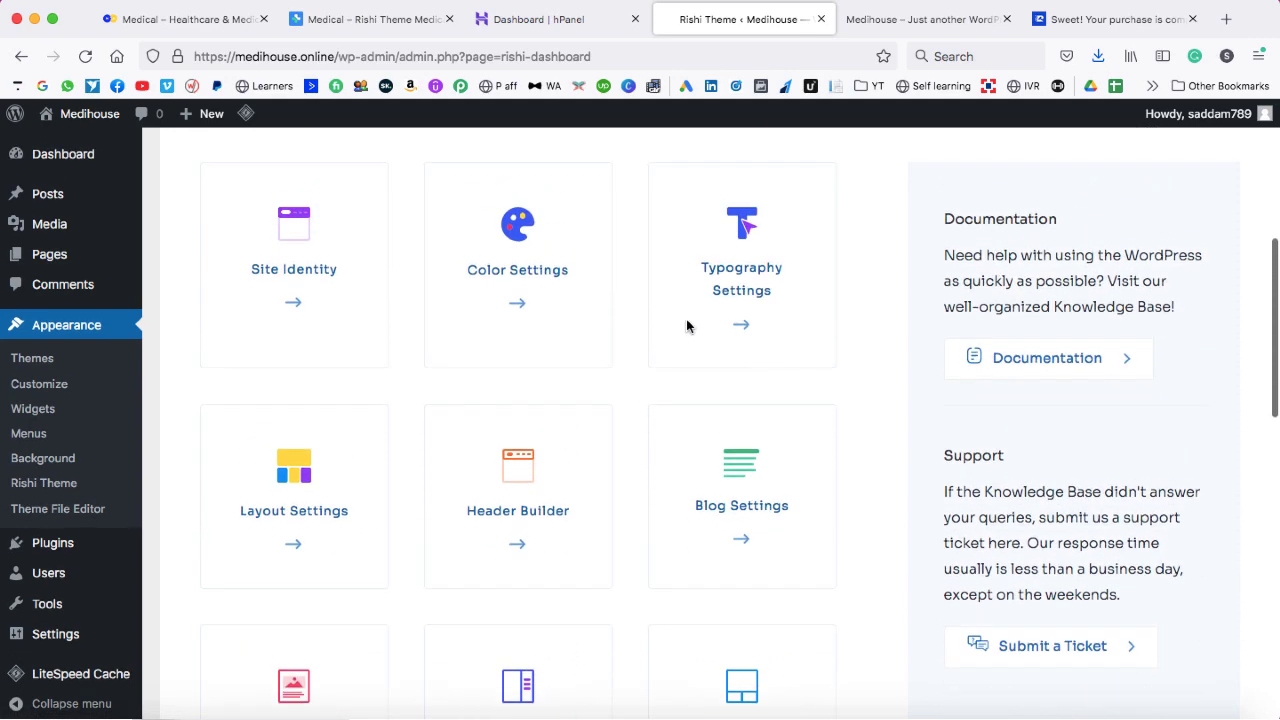
pyautogui.scroll(3, 605, 369)
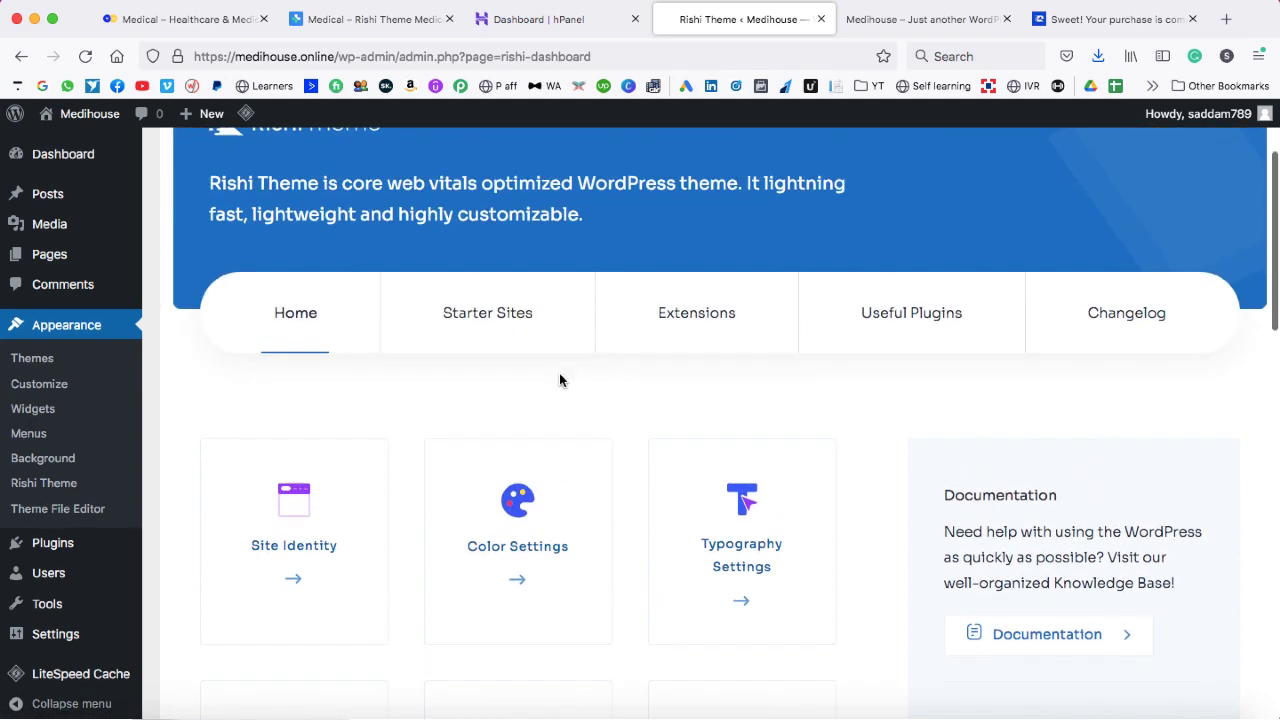
# - Show the Starter Sites tab and scroll through the Rishi Starter Templates description
pyautogui.click(478, 314)
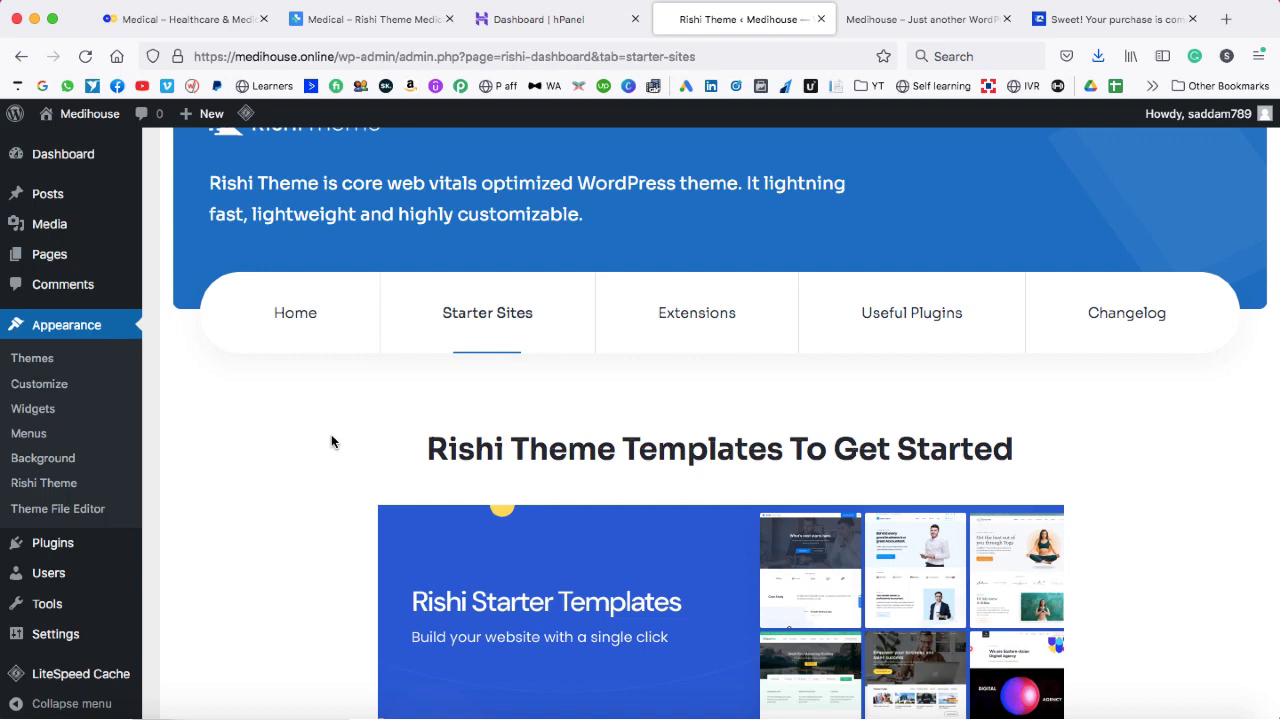
pyautogui.scroll(-5, 331, 441)
pyautogui.scroll(-1, 331, 441)
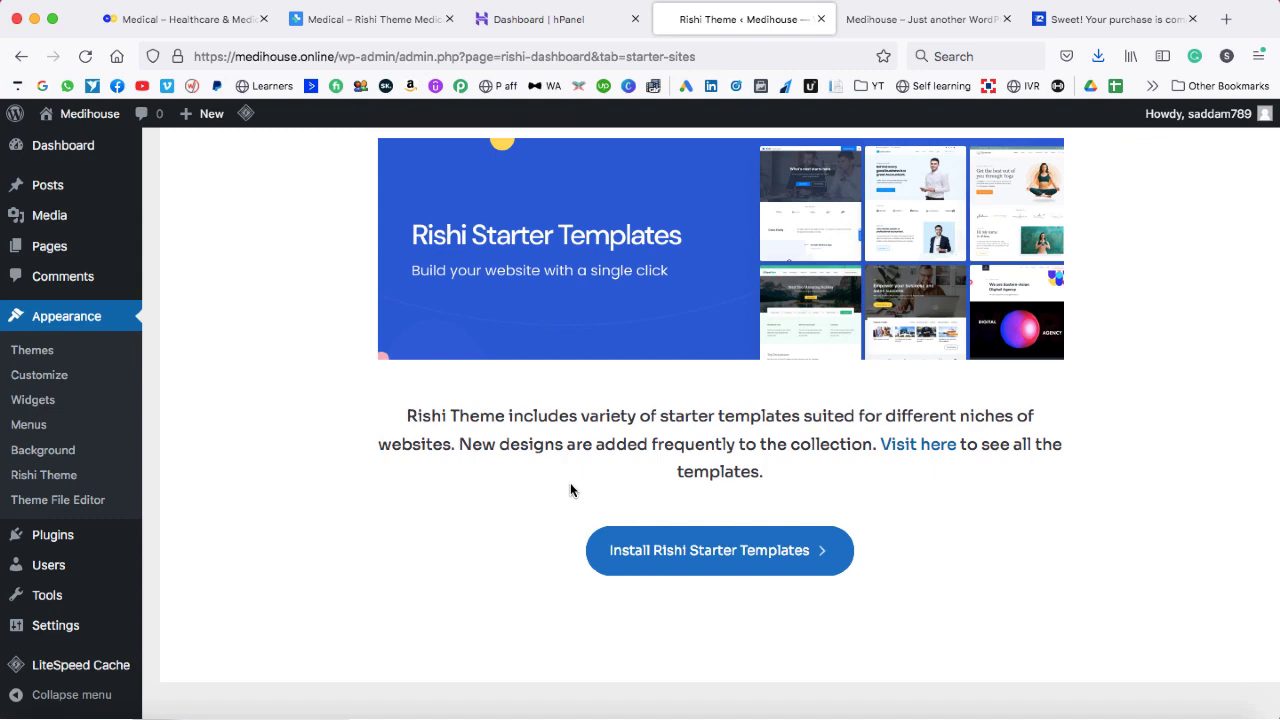
pyautogui.scroll(3, 570, 489)
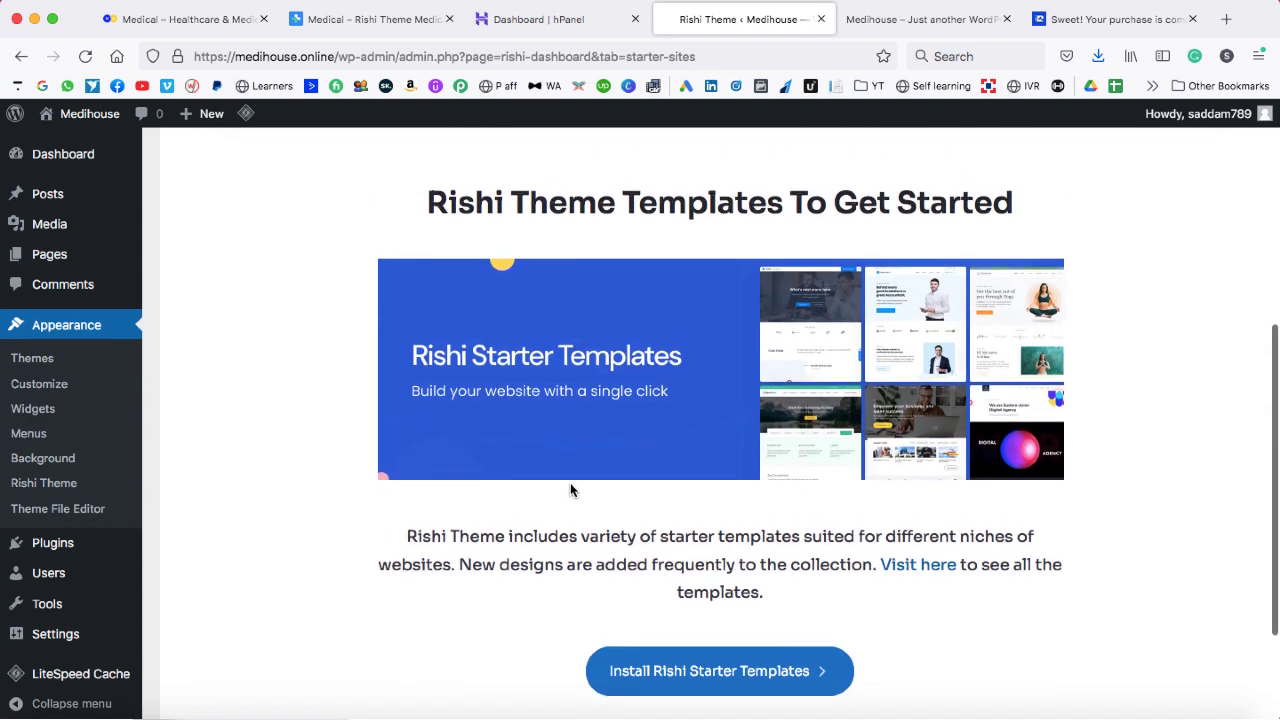
pyautogui.scroll(3, 570, 489)
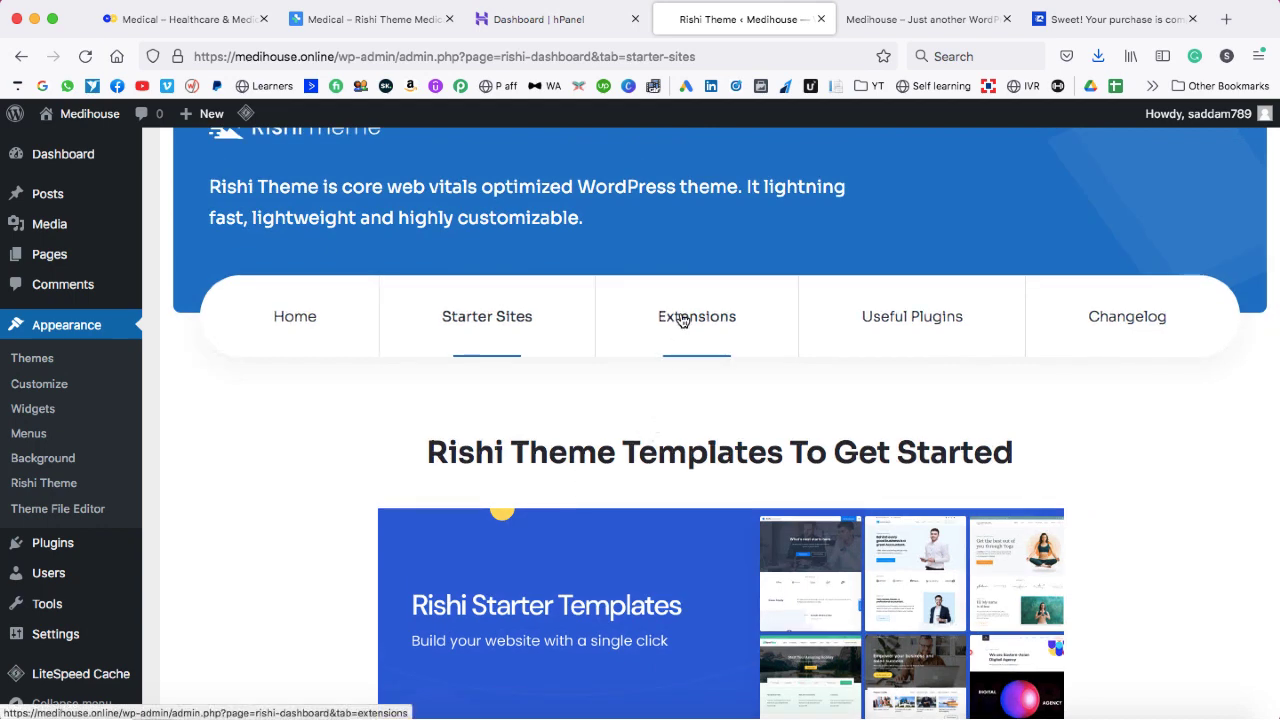
# - In the theme's Extensions section, activate the Cookies Consent extension
pyautogui.click(680, 318)
pyautogui.scroll(-3, 778, 402)
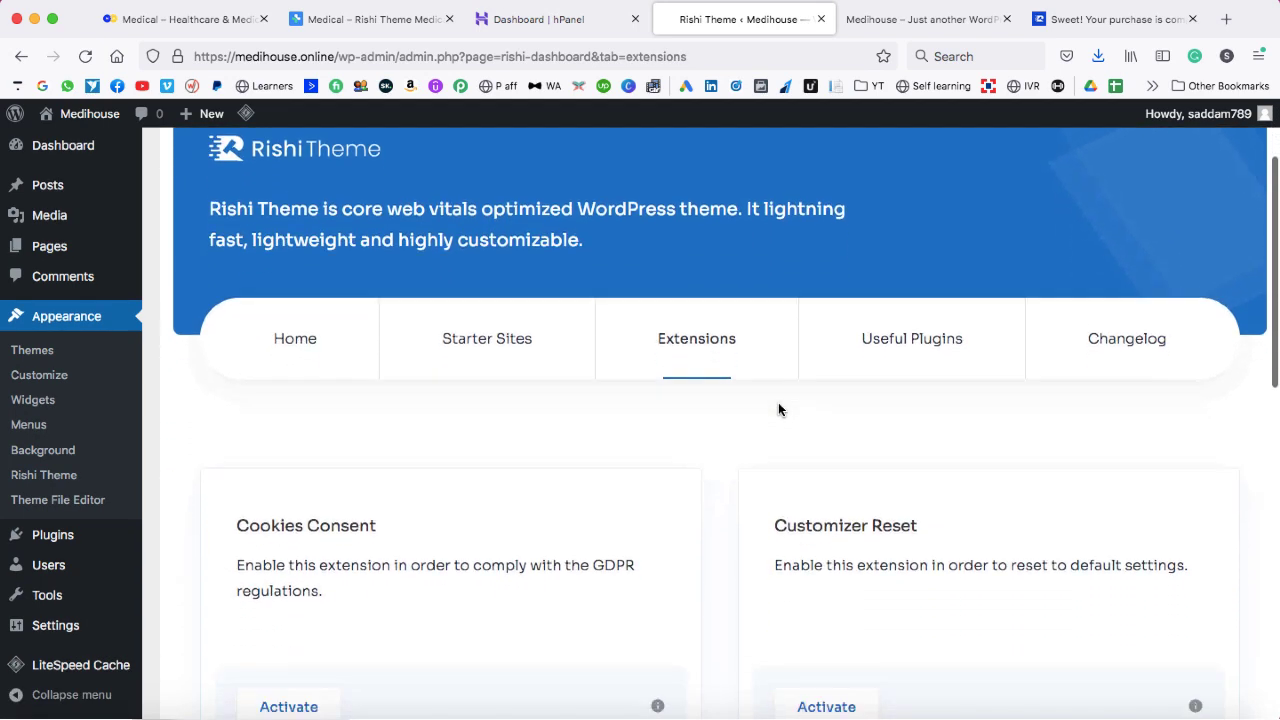
pyautogui.scroll(-1, 716, 447)
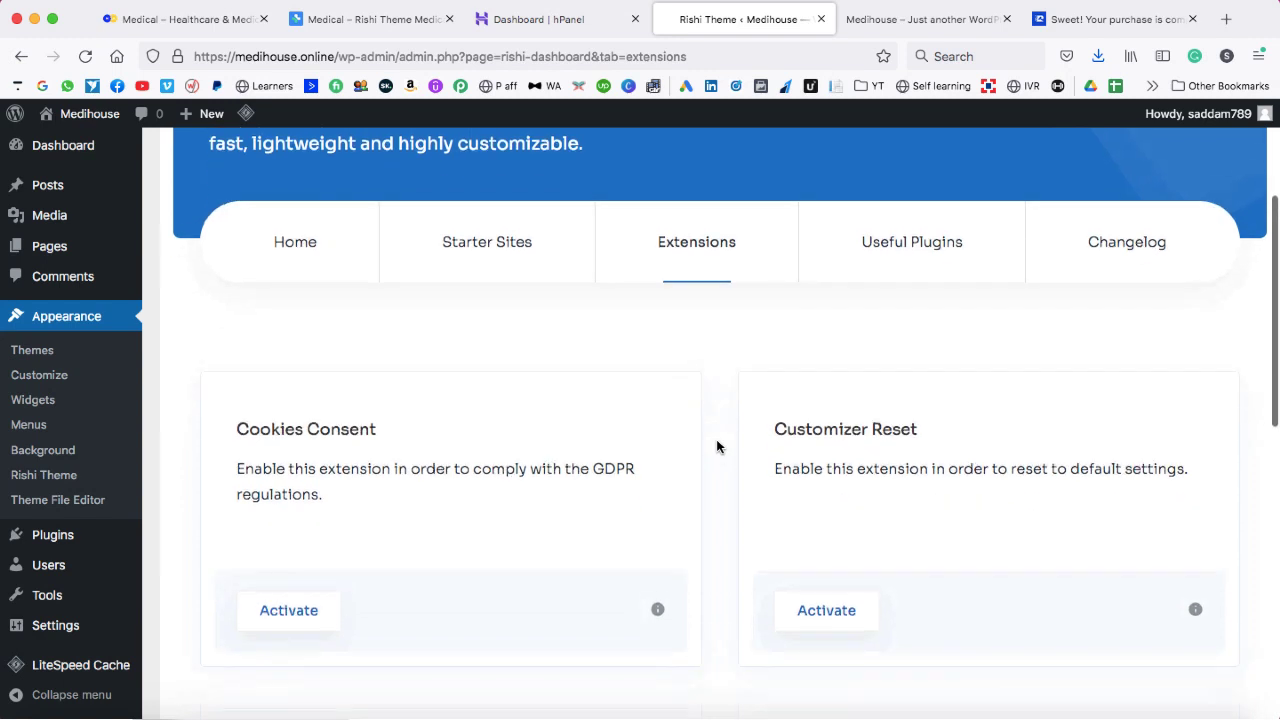
pyautogui.scroll(-1, 716, 447)
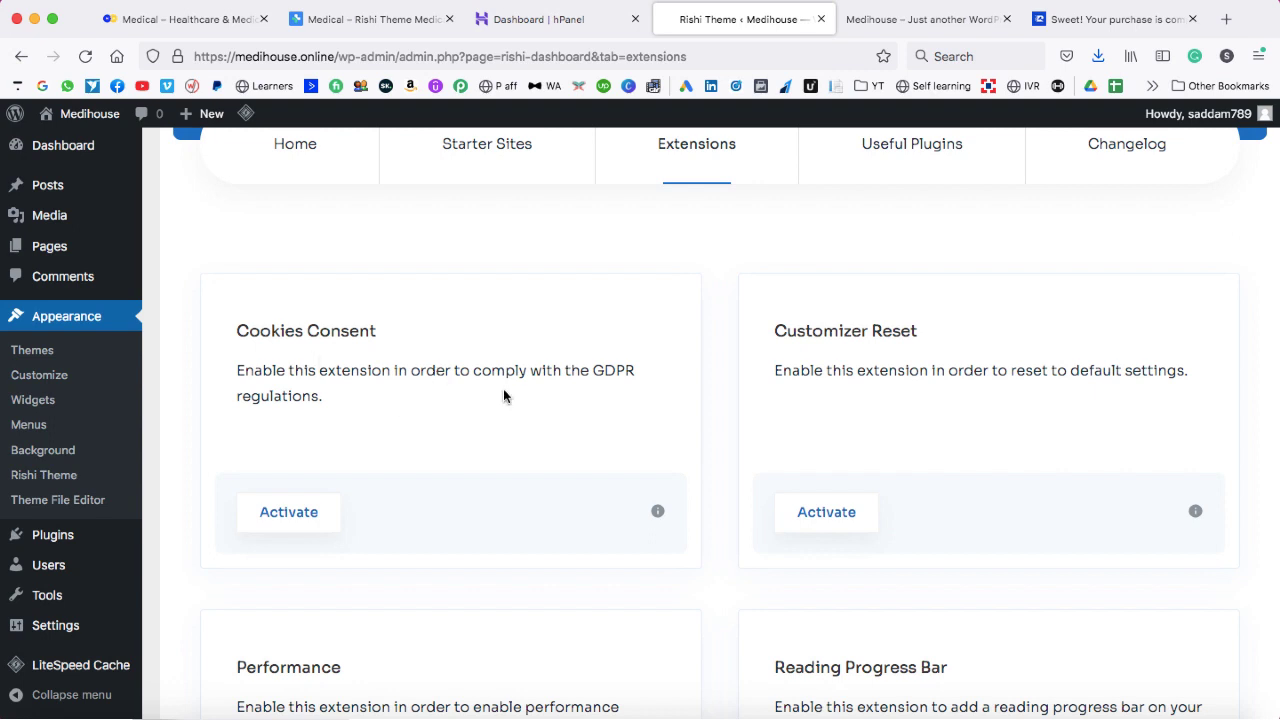
pyautogui.moveTo(591, 370); pyautogui.dragTo(641, 390)
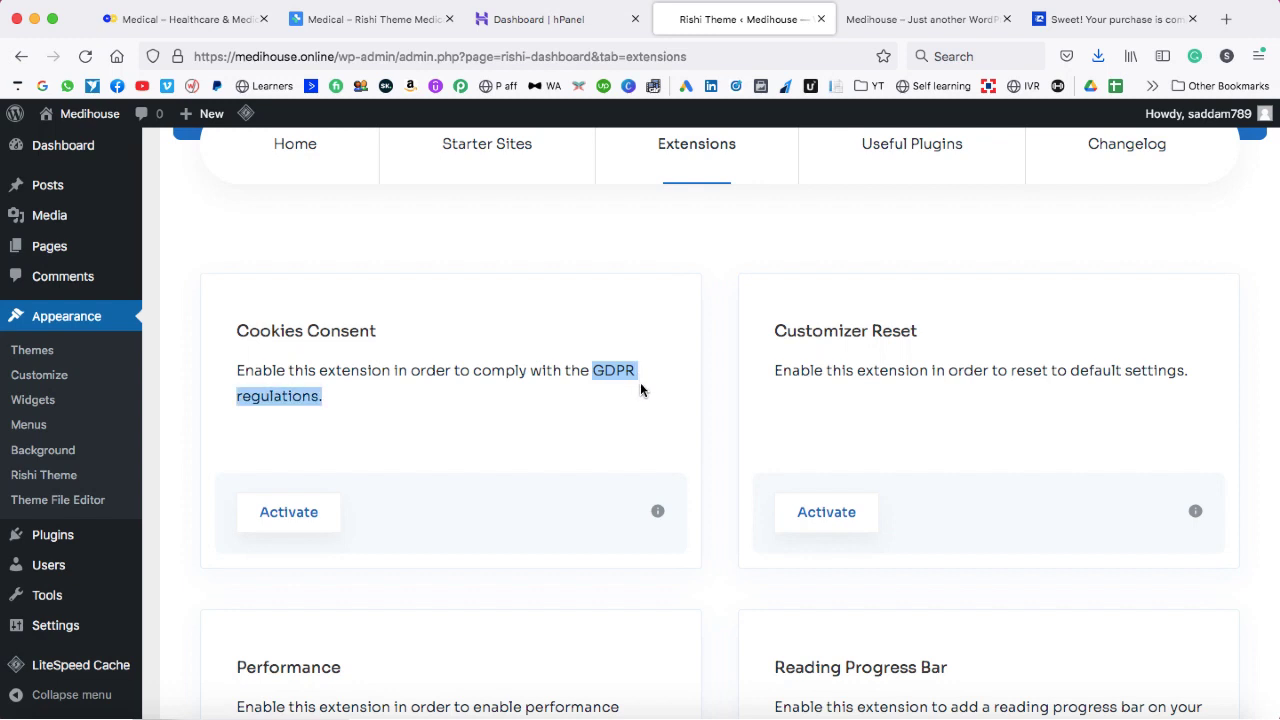
pyautogui.click(597, 391)
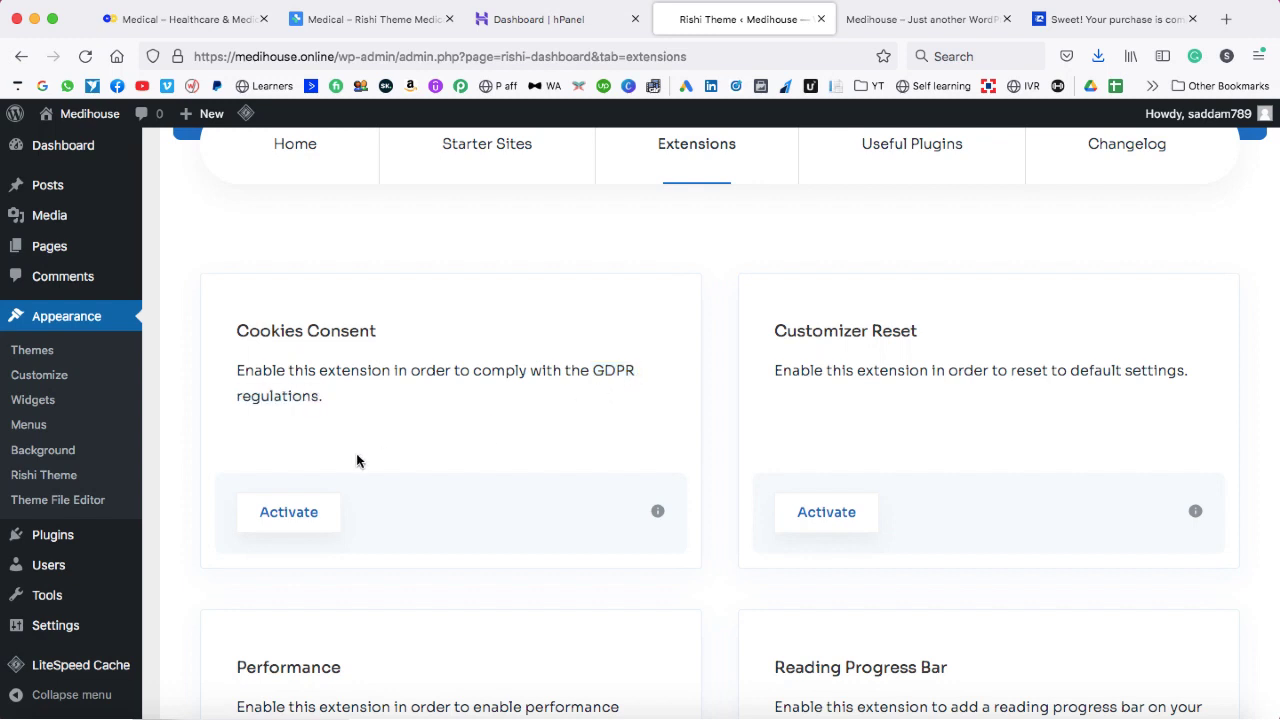
pyautogui.click(283, 514)
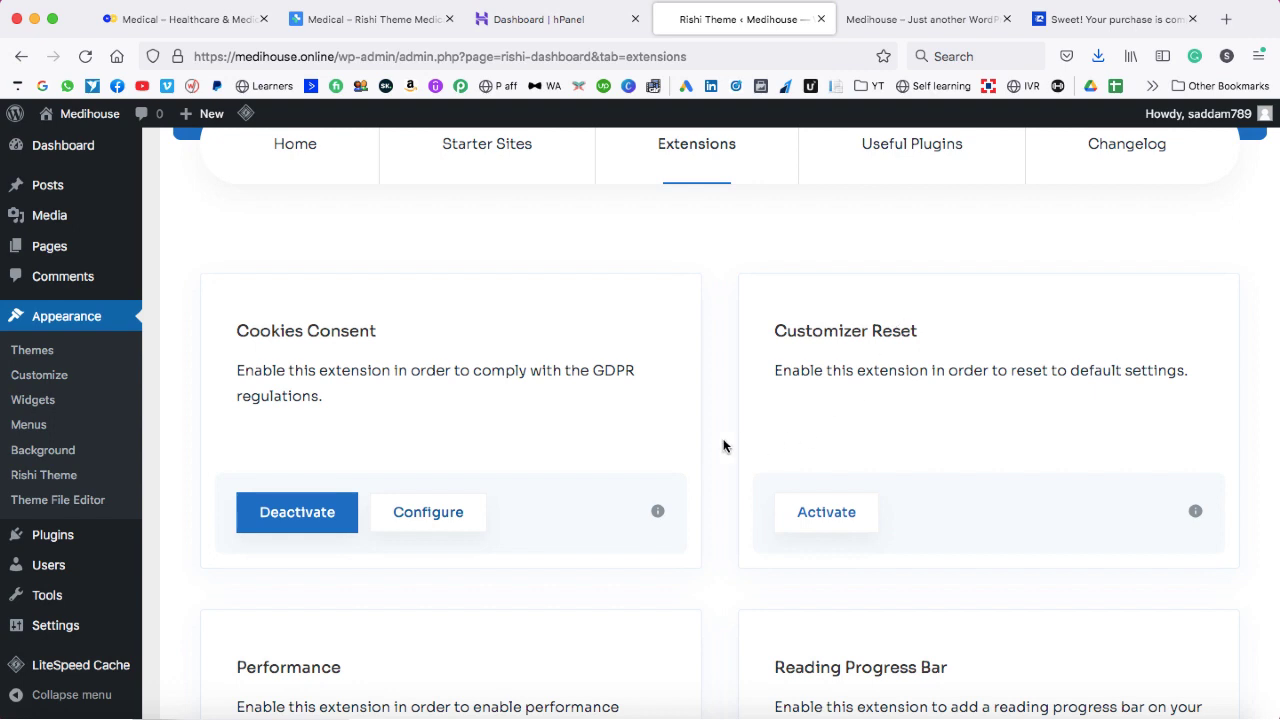
# - Scroll down and activate the Social Sharing extension
pyautogui.scroll(-6, 724, 446)
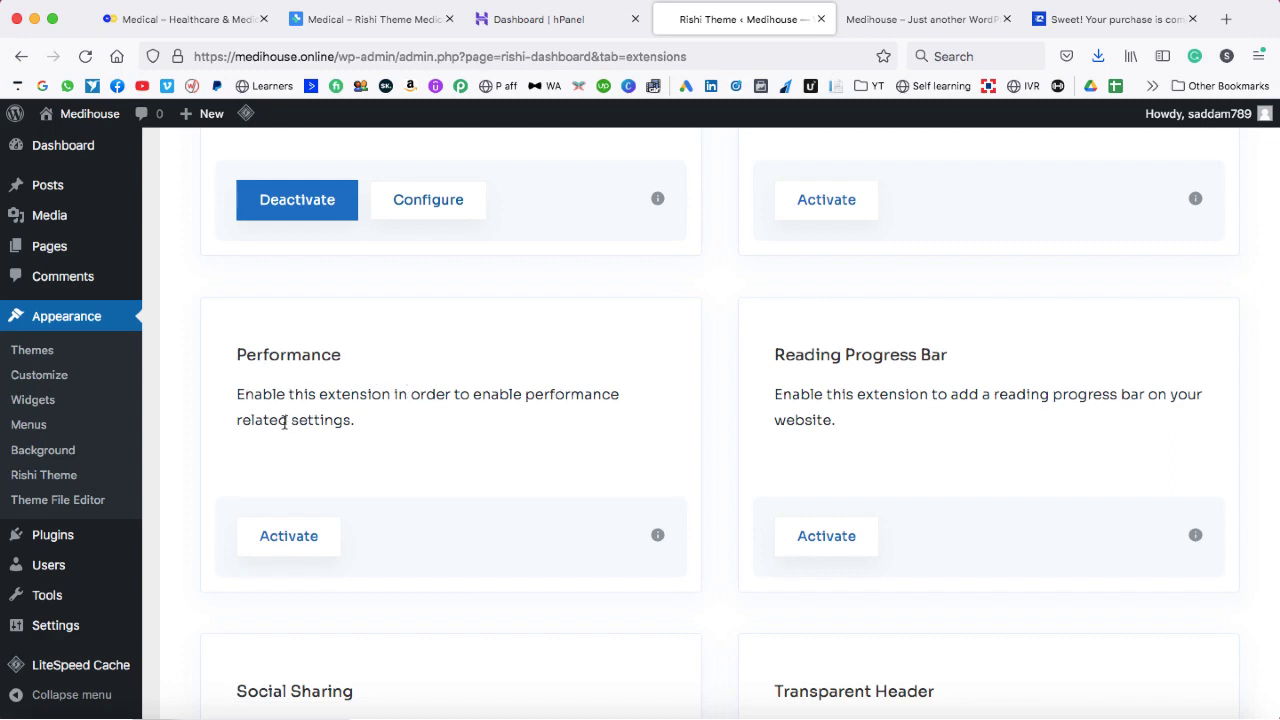
pyautogui.scroll(-2, 467, 446)
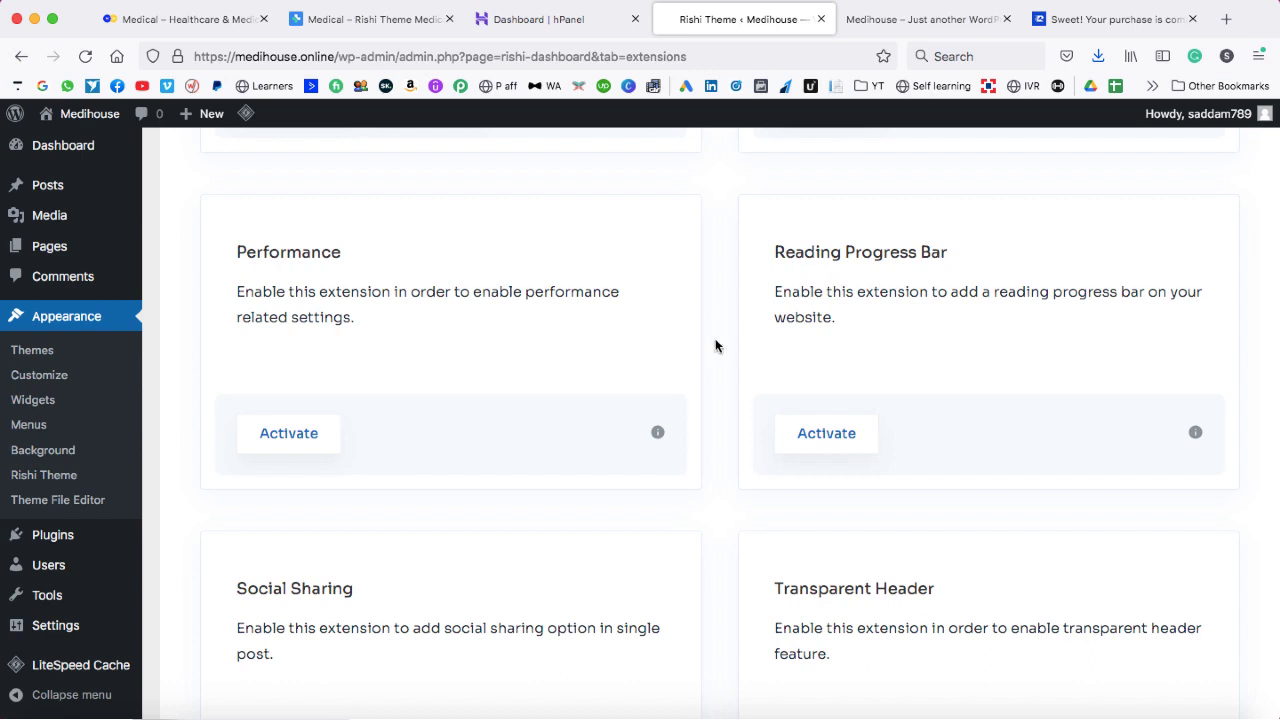
pyautogui.scroll(-3, 715, 340)
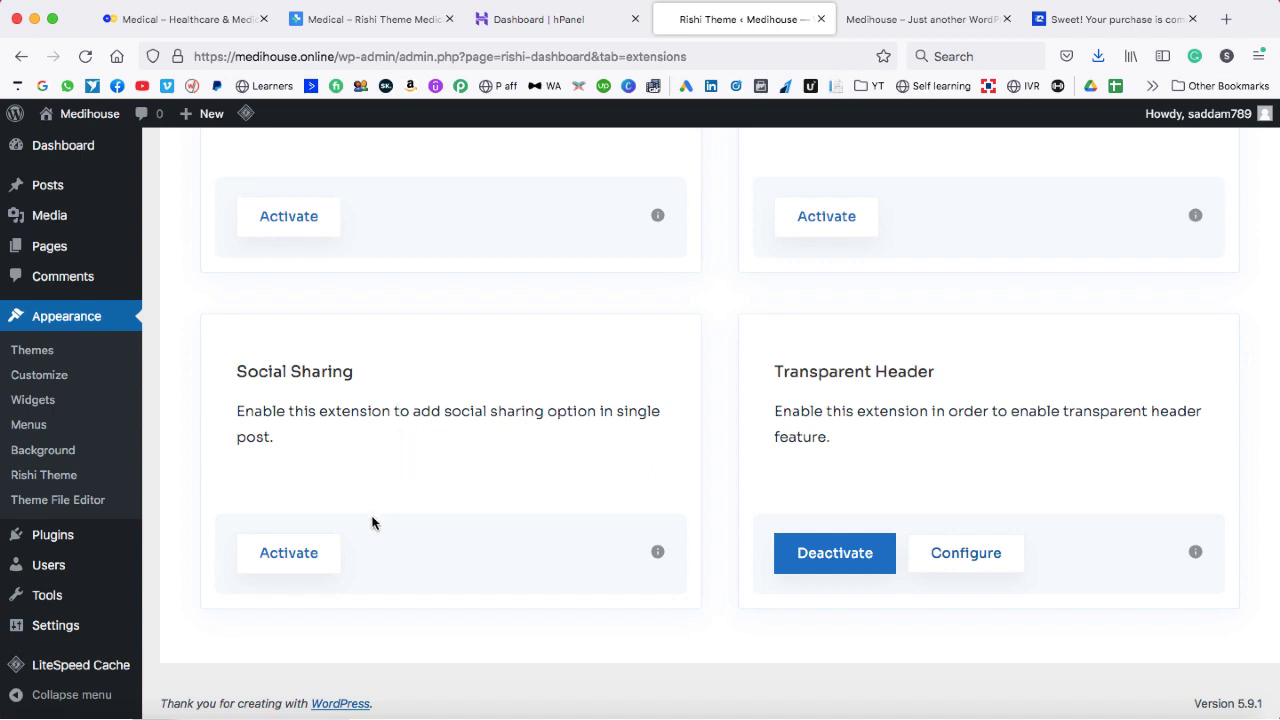
pyautogui.click(284, 560)
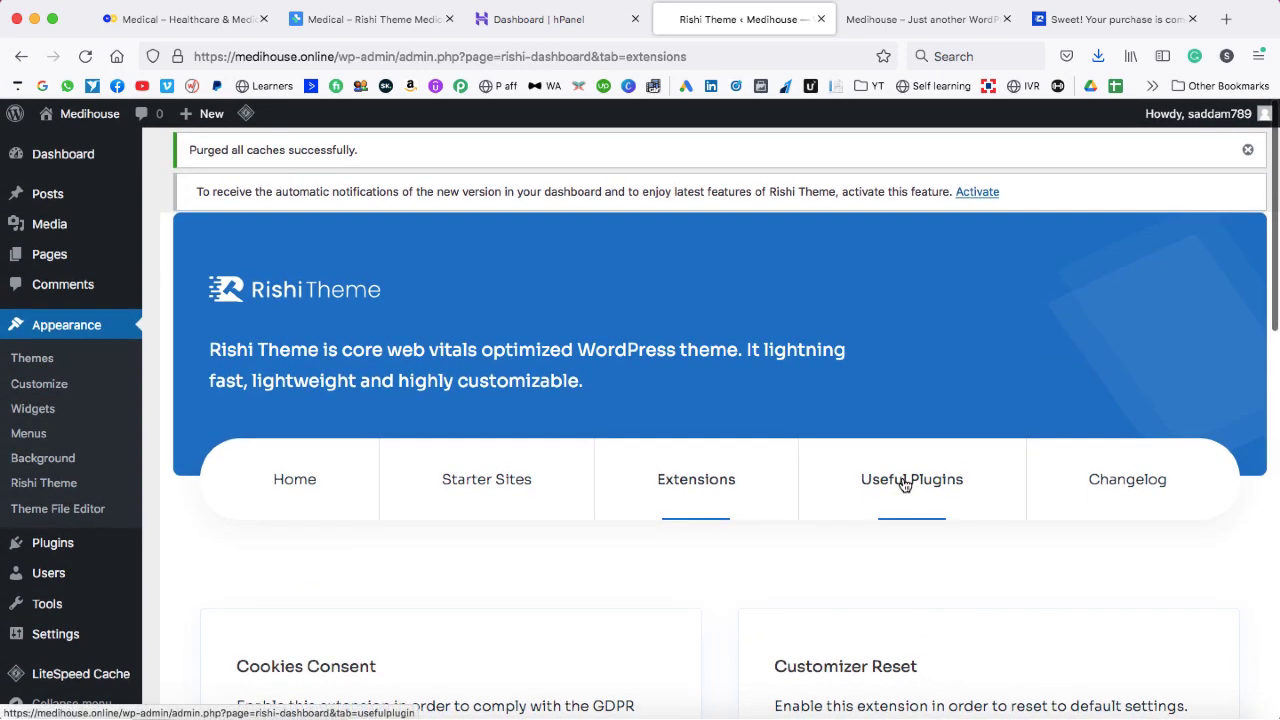
pyautogui.click(903, 484)
# - Install the Elementor Page Builder plugin from the Useful Plugins list
pyautogui.scroll(-4, 728, 609)
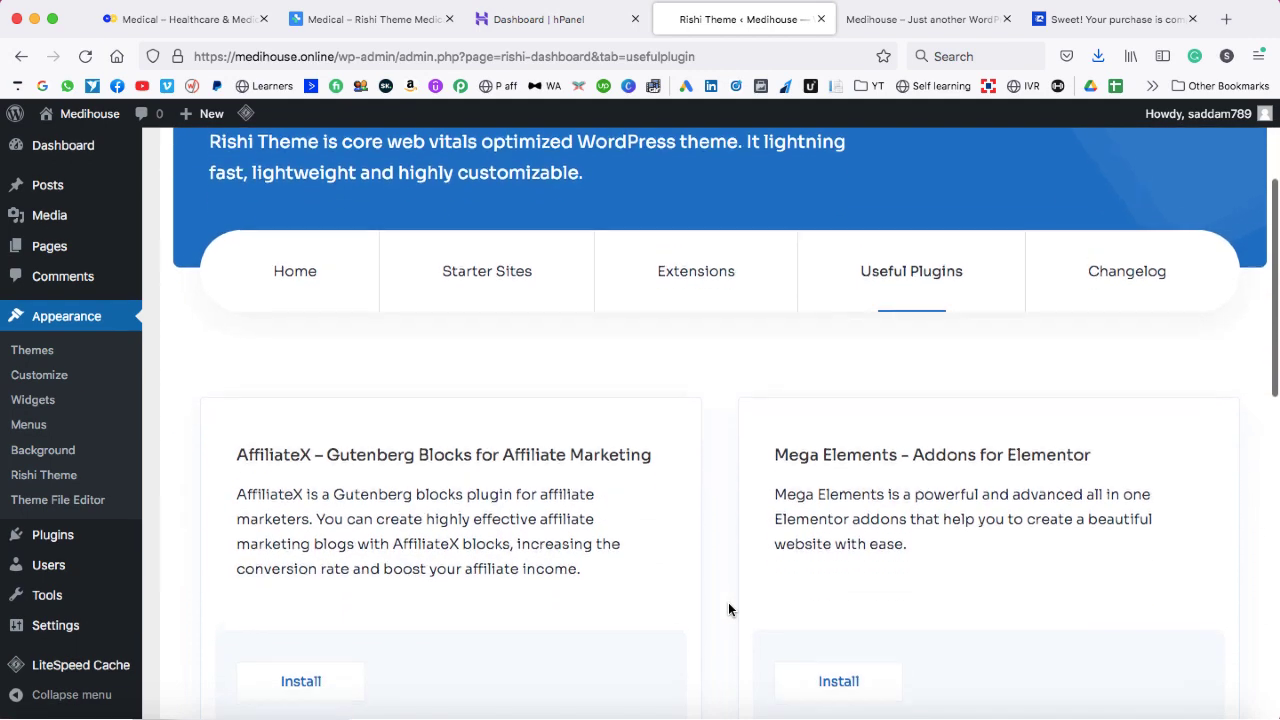
pyautogui.scroll(-1, 728, 609)
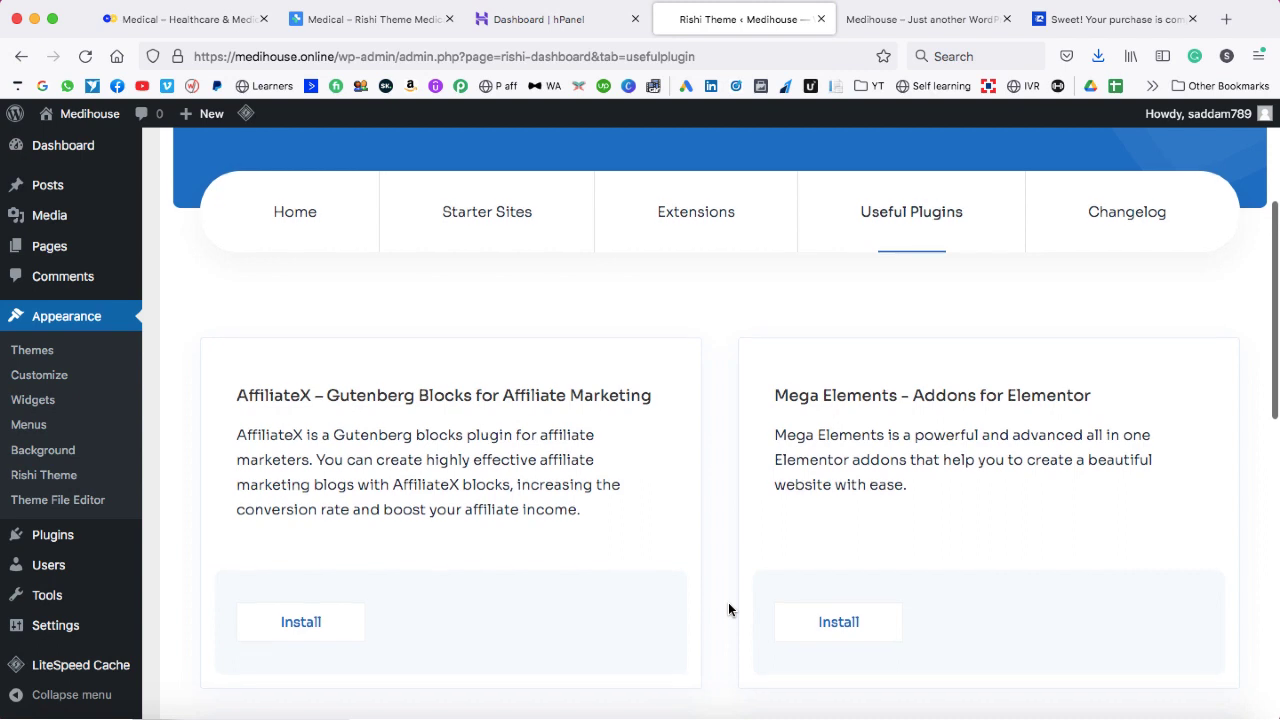
pyautogui.scroll(-2, 728, 609)
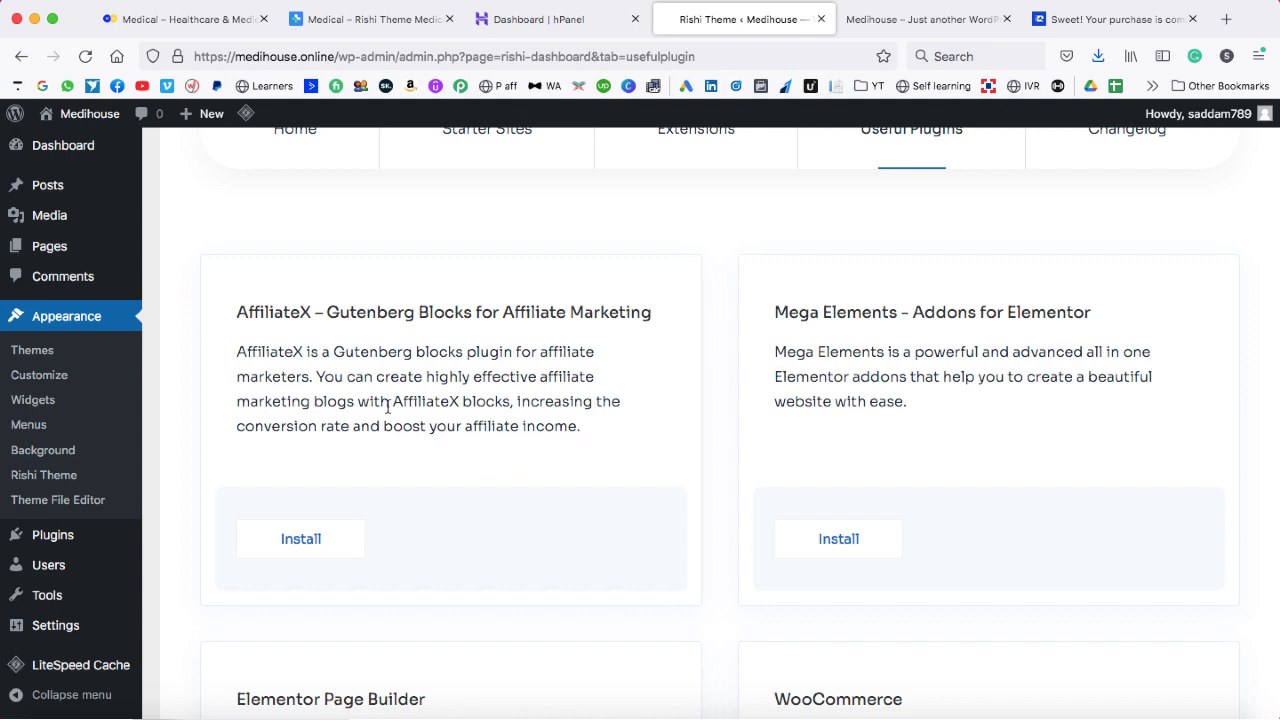
pyautogui.scroll(-4, 743, 391)
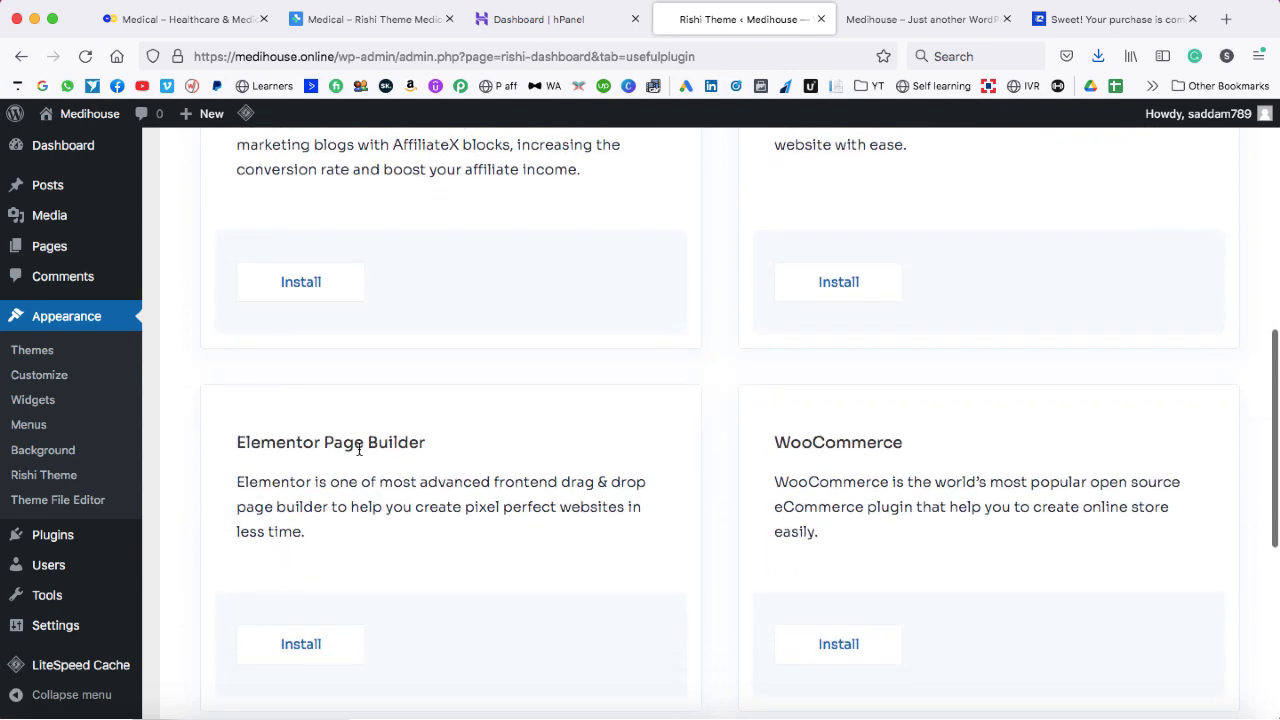
pyautogui.scroll(-1, 416, 441)
pyautogui.scroll(-1, 416, 441)
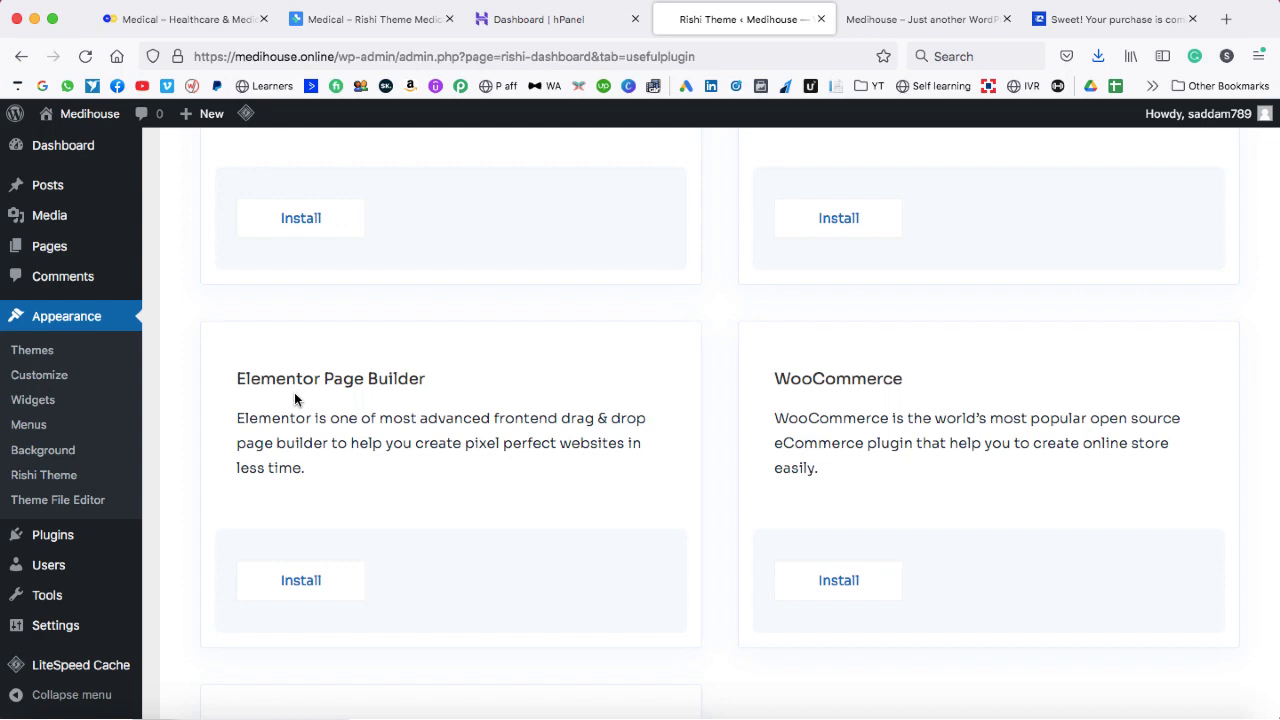
pyautogui.click(307, 582)
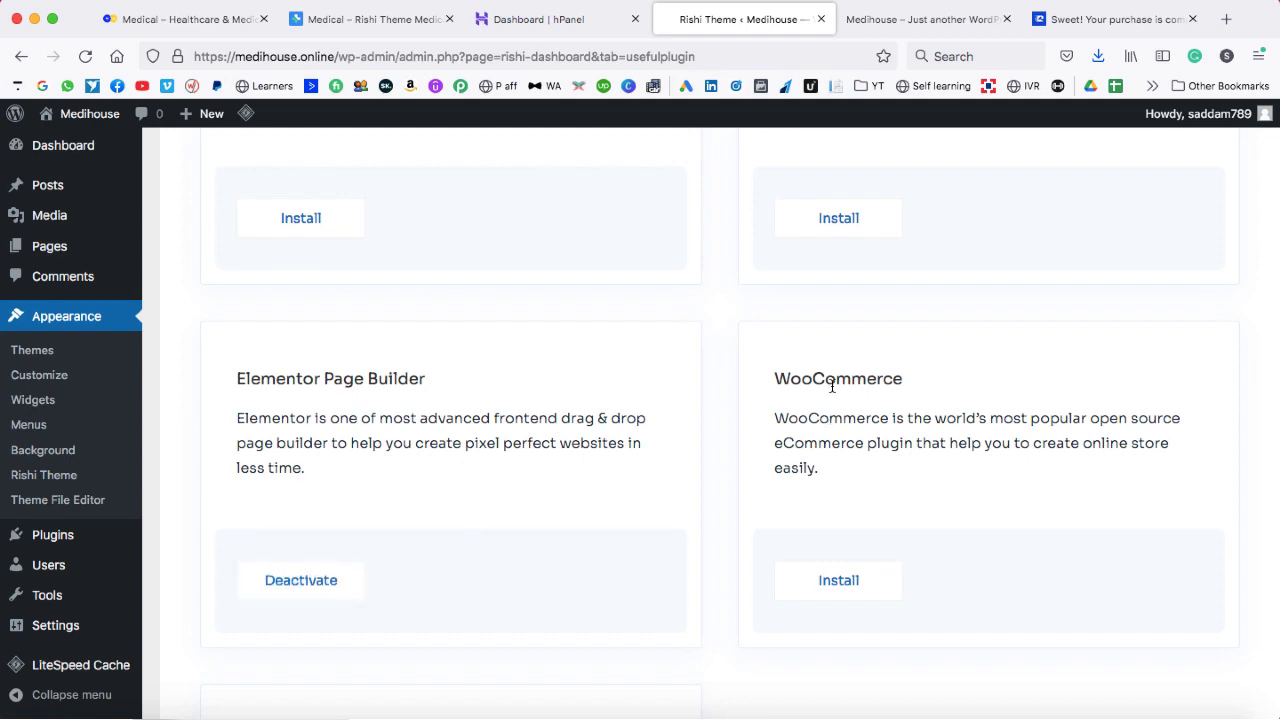
# - Install the Mega Elements – Addons for Elementor plugin
pyautogui.scroll(-2, 883, 390)
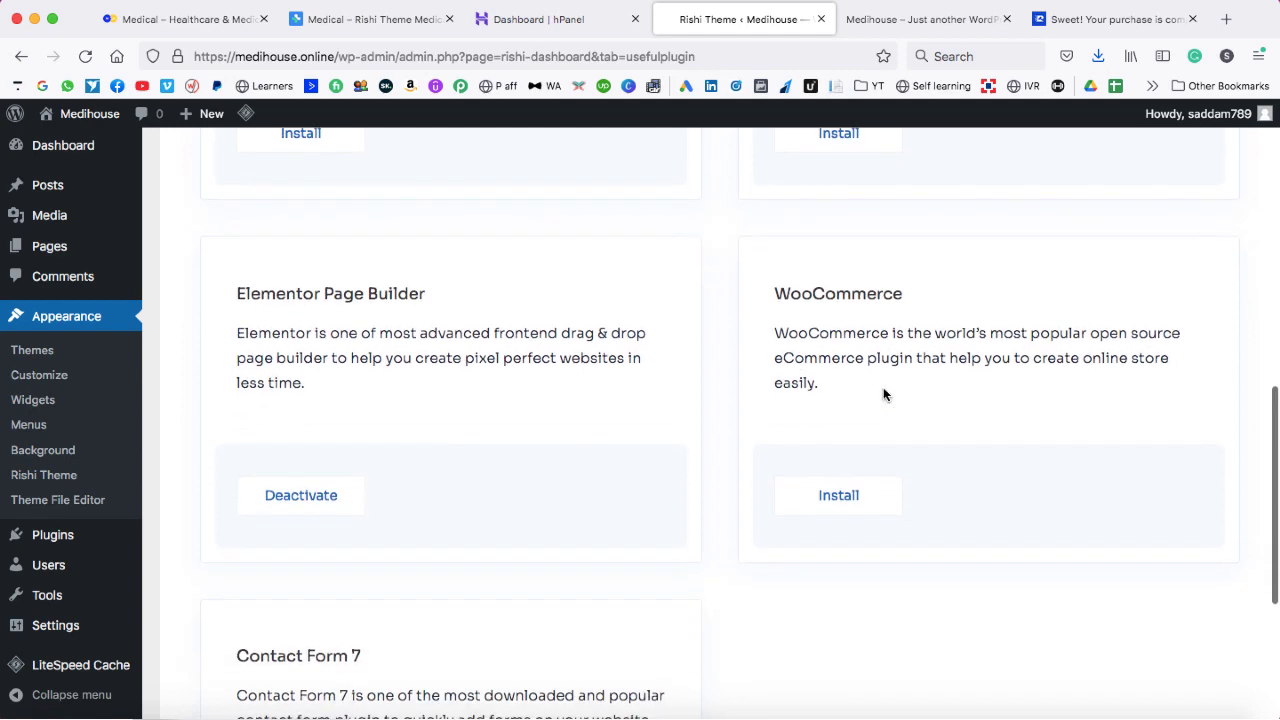
pyautogui.scroll(-1, 883, 394)
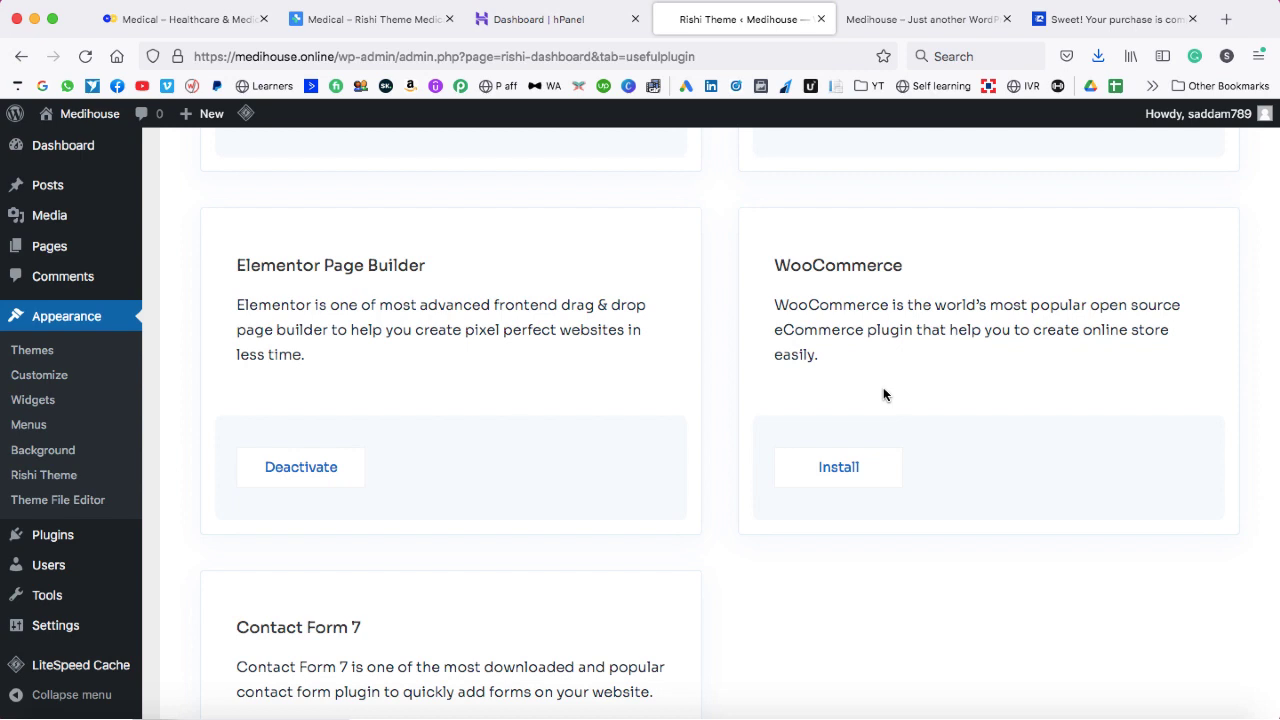
pyautogui.scroll(-5, 722, 455)
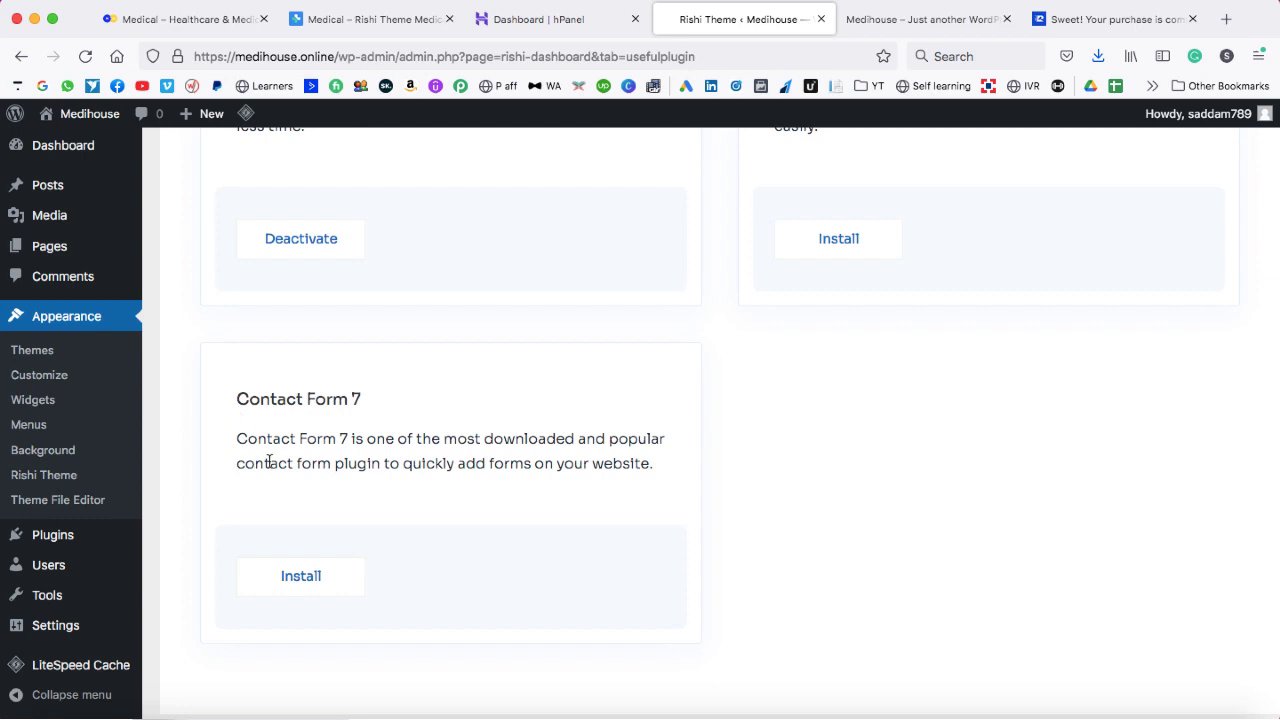
pyautogui.scroll(5, 434, 411)
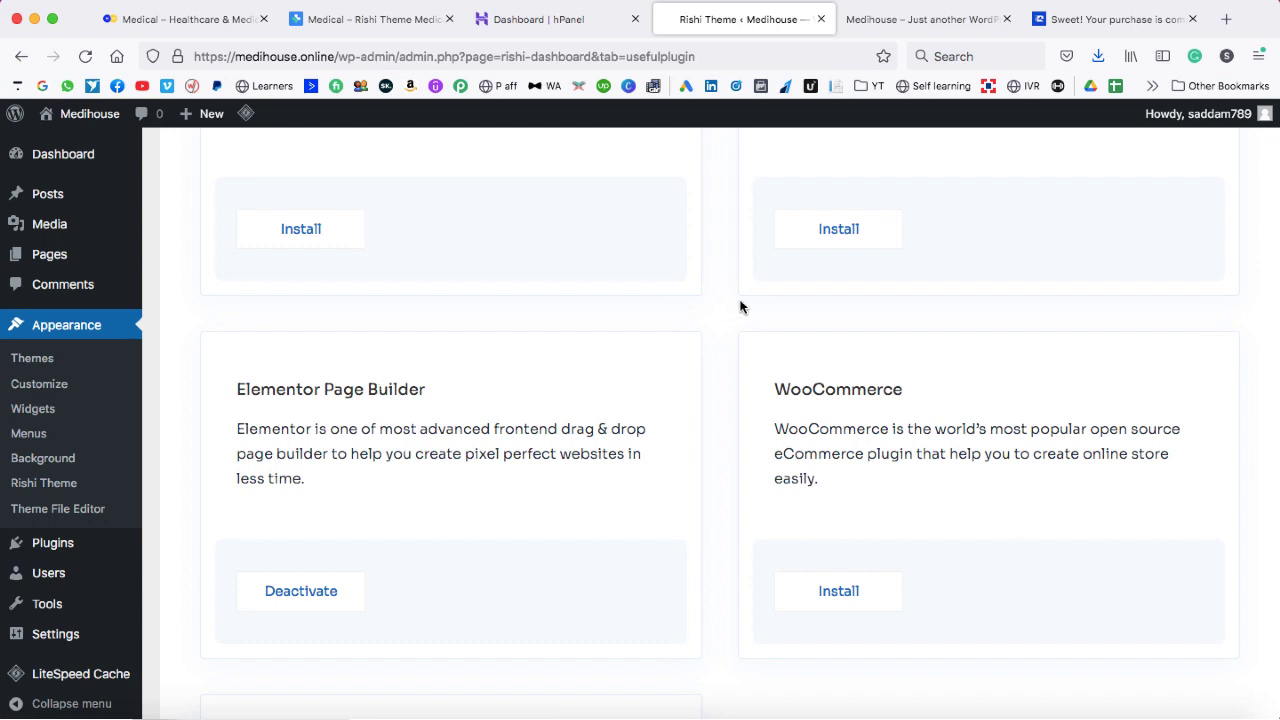
pyautogui.scroll(3, 740, 306)
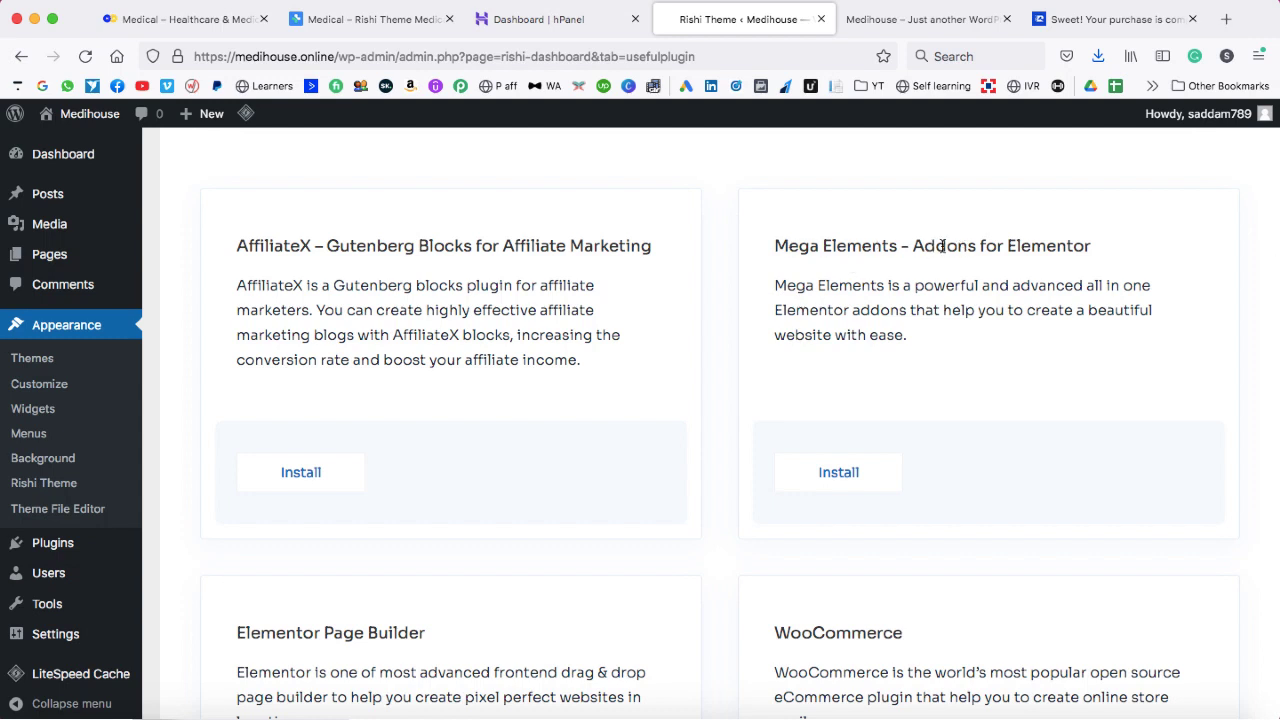
pyautogui.click(836, 474)
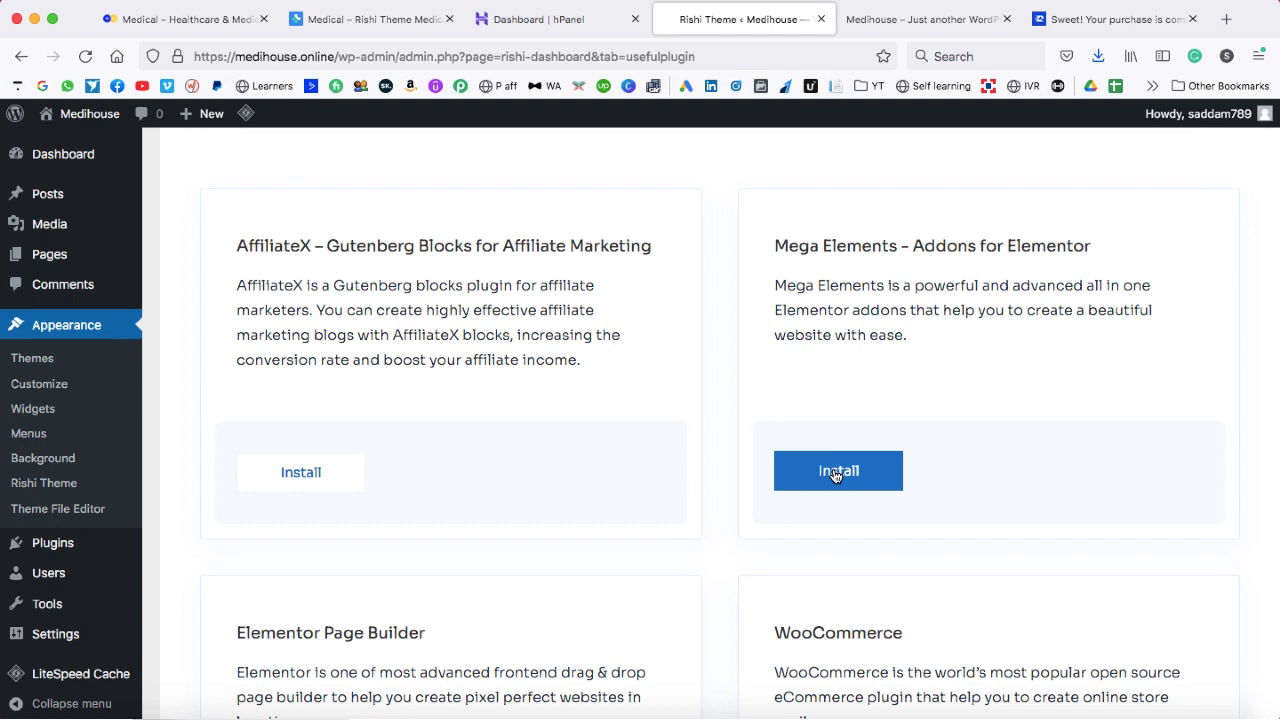
pyautogui.scroll(3, 711, 411)
pyautogui.scroll(2, 710, 406)
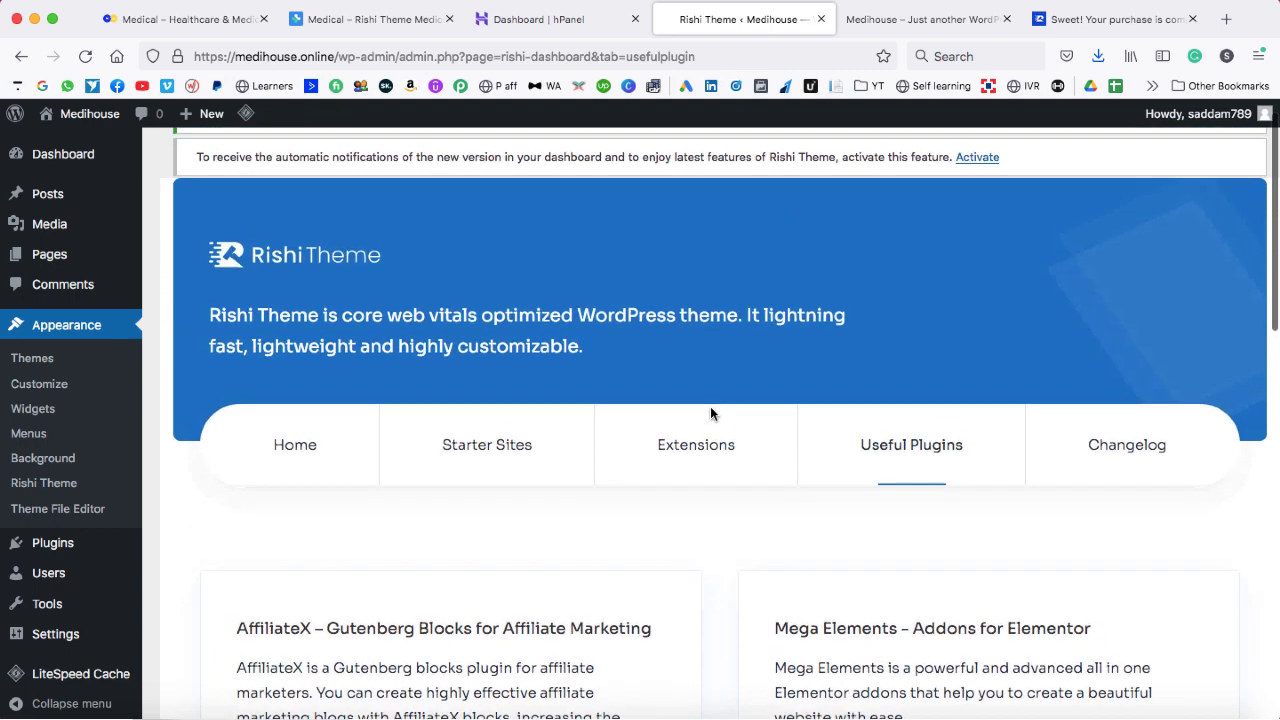
# - Open the theme Changelog and highlight the installed version number 1.1.2
pyautogui.click(1134, 451)
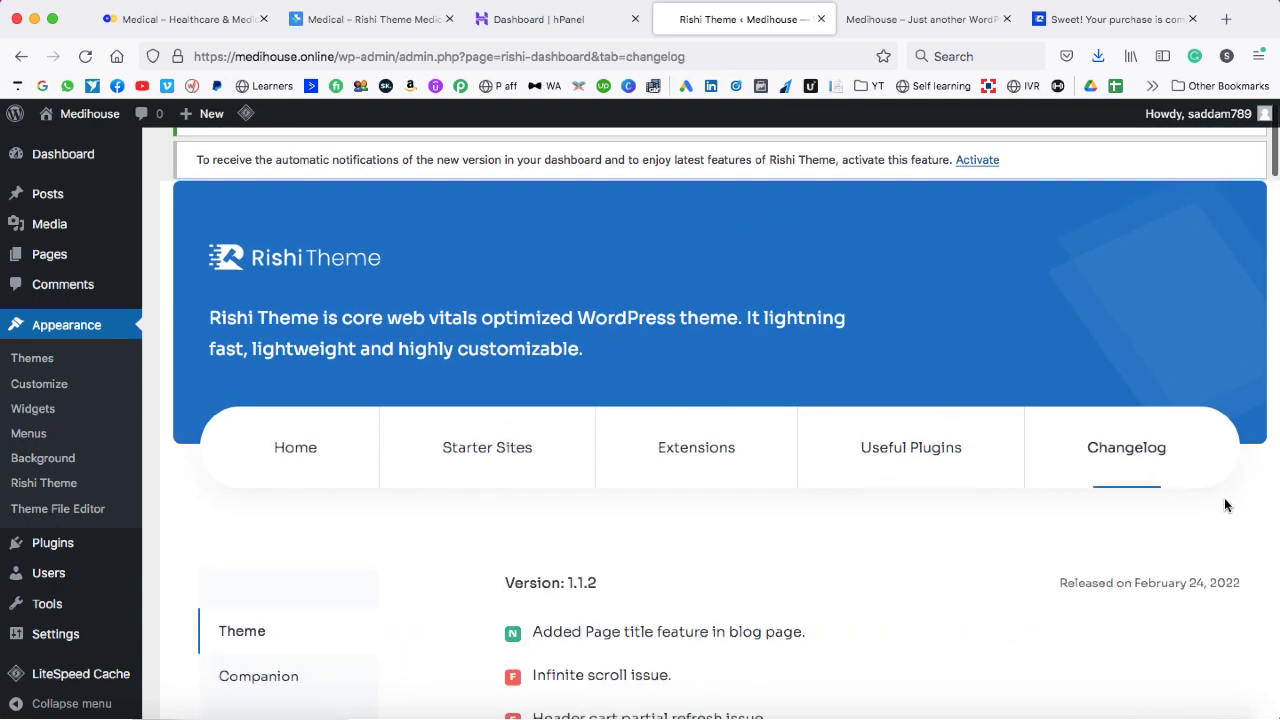
pyautogui.scroll(-3, 1224, 500)
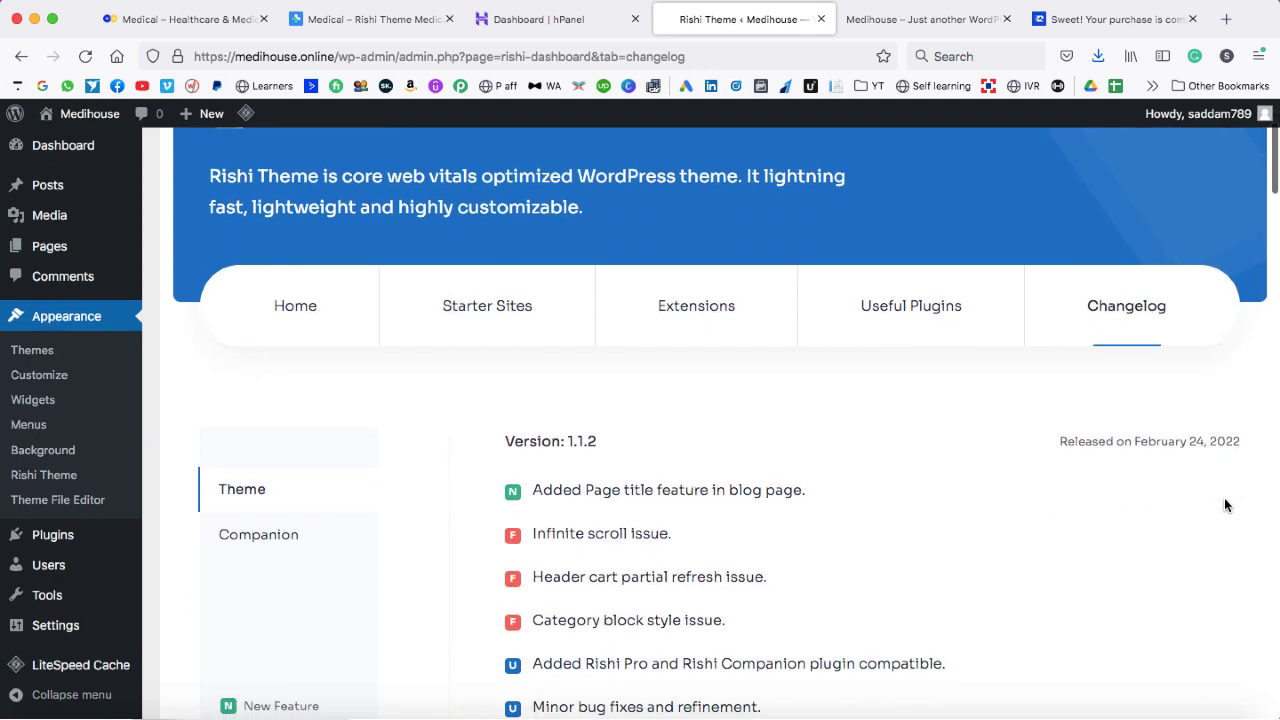
pyautogui.scroll(-1, 826, 534)
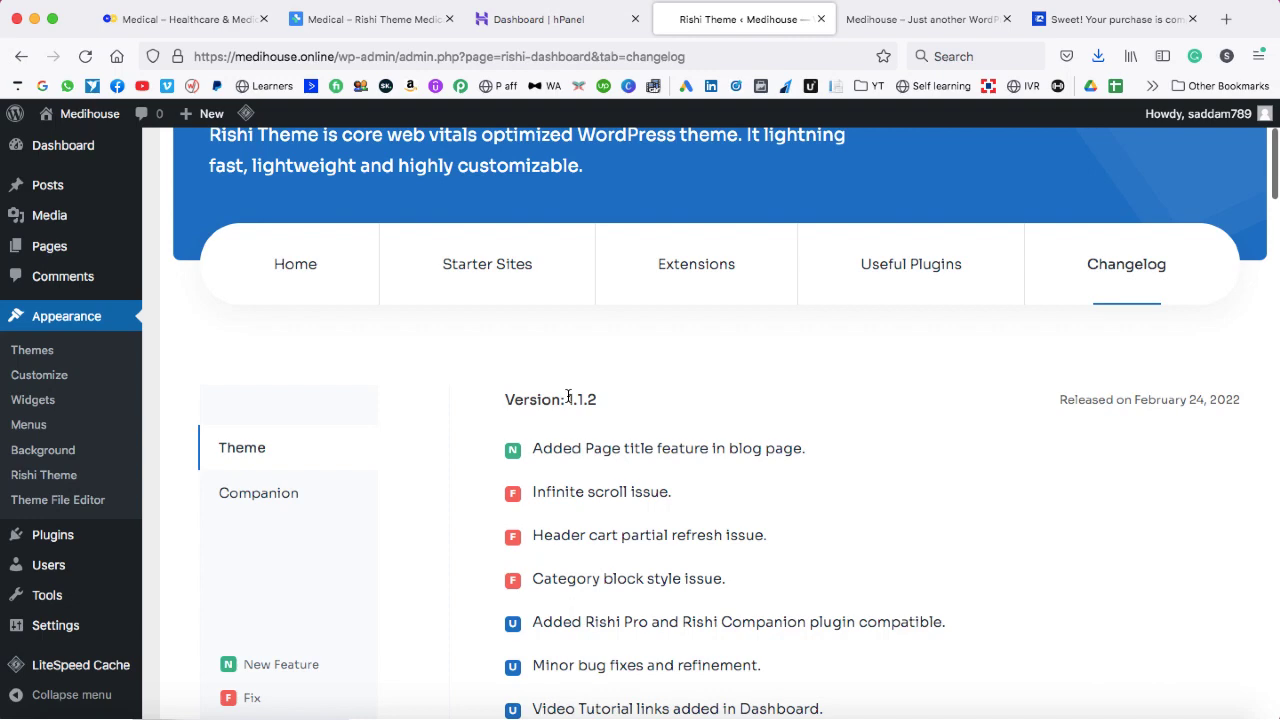
pyautogui.moveTo(567, 396); pyautogui.dragTo(595, 397)
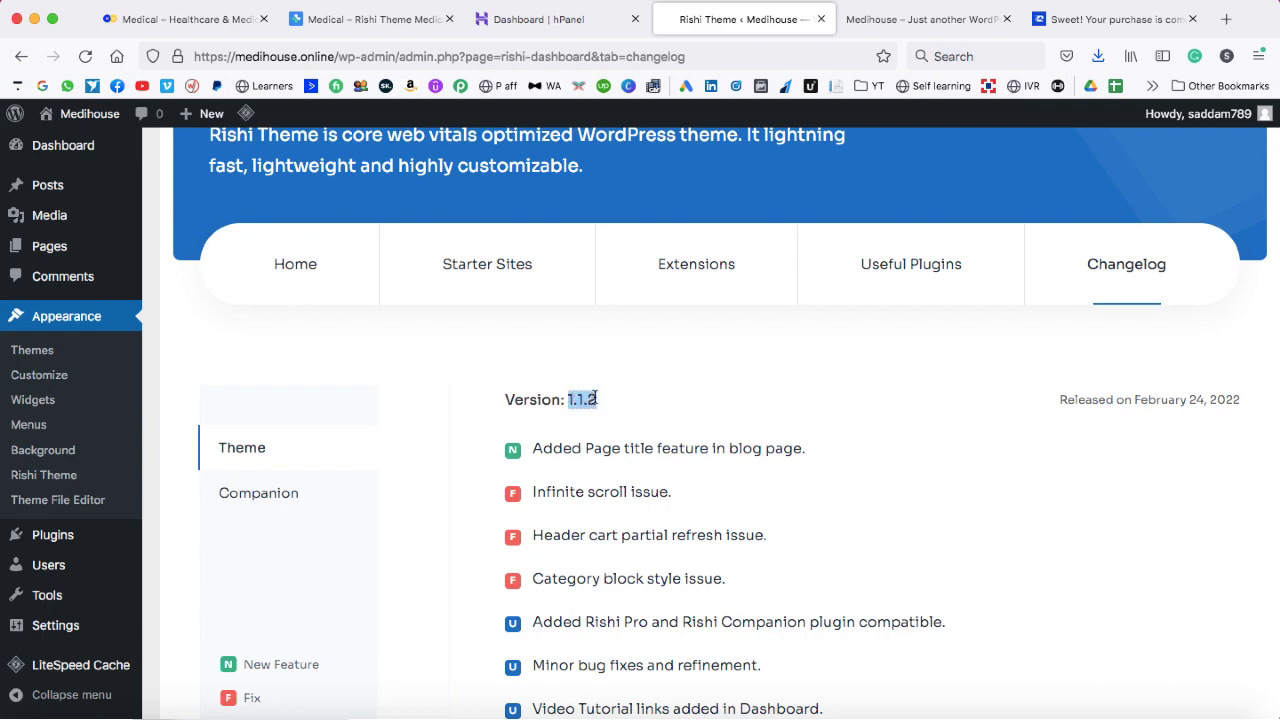
pyautogui.scroll(5, 594, 397)
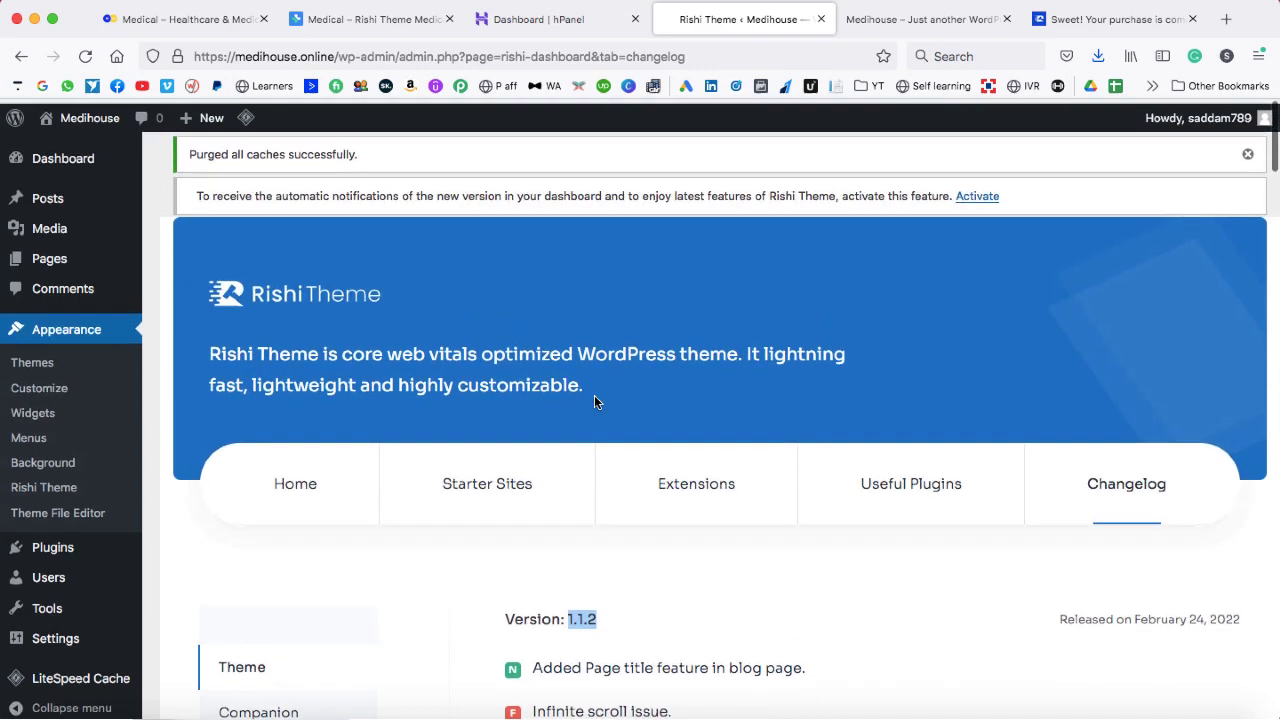
# - Create a new page titled 'Home' and publish it
pyautogui.moveTo(55, 262)
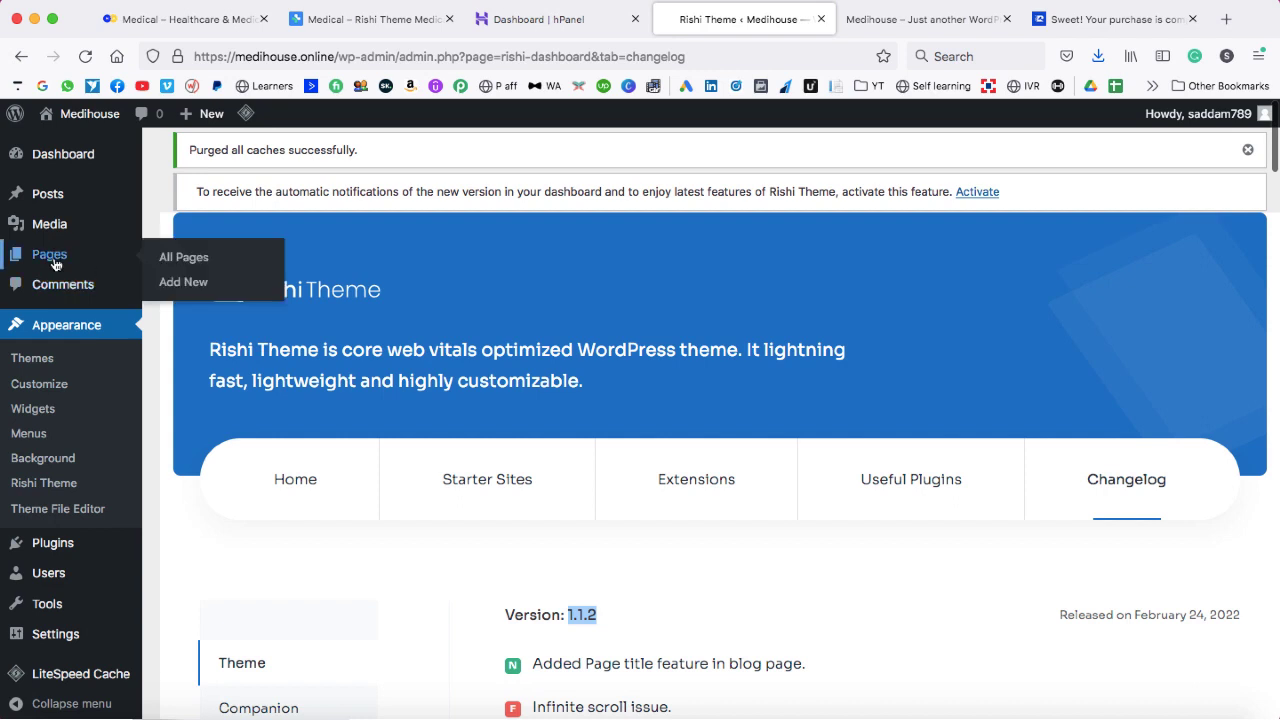
pyautogui.click(174, 258)
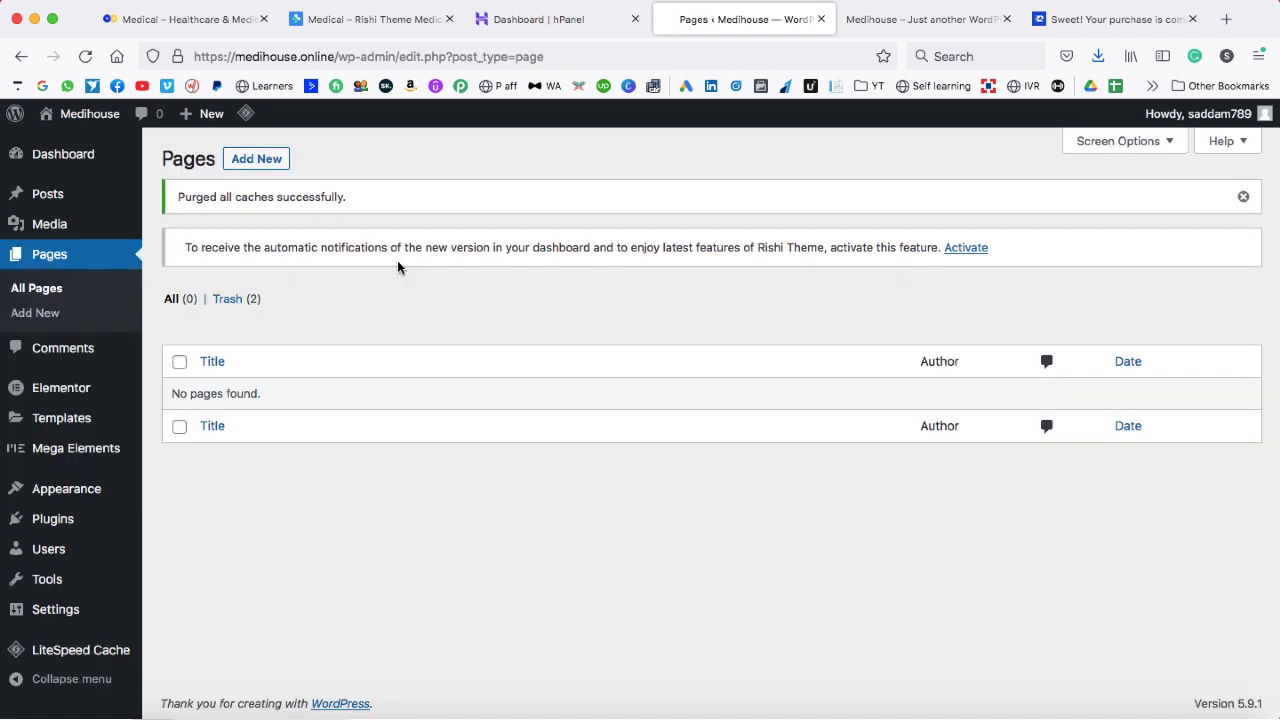
pyautogui.click(254, 161)
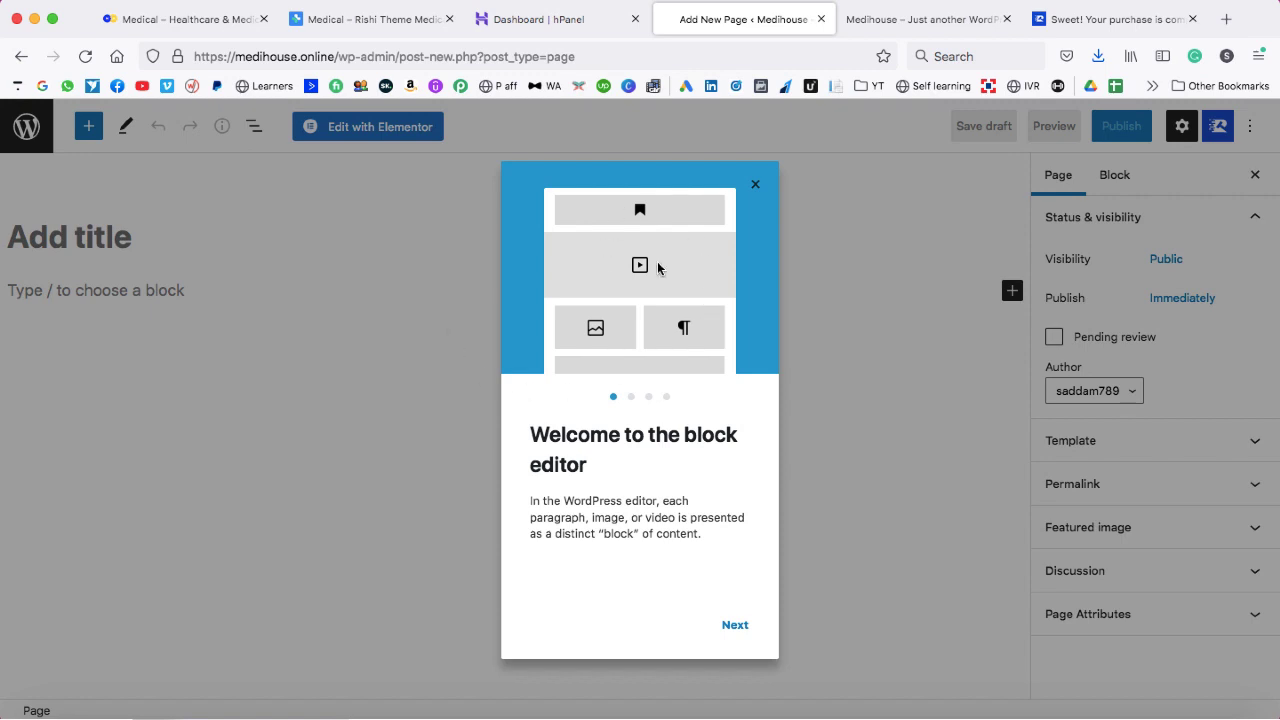
pyautogui.click(754, 184)
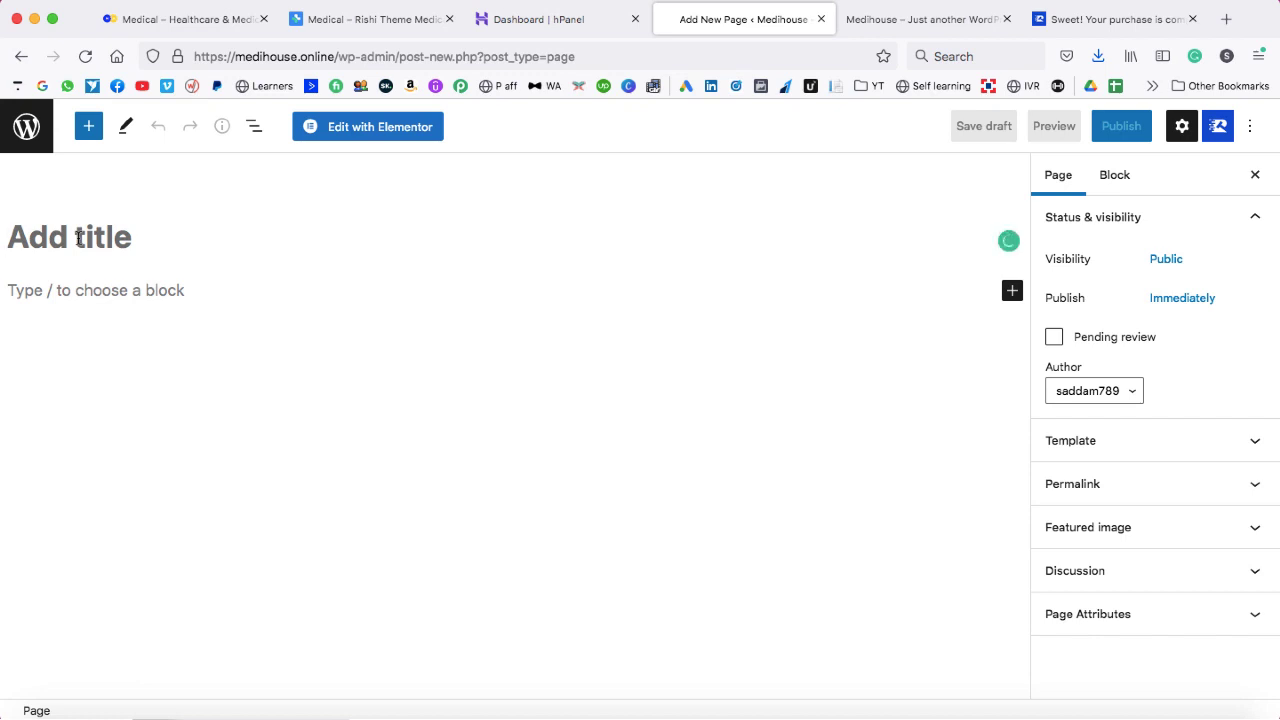
pyautogui.write('Home')
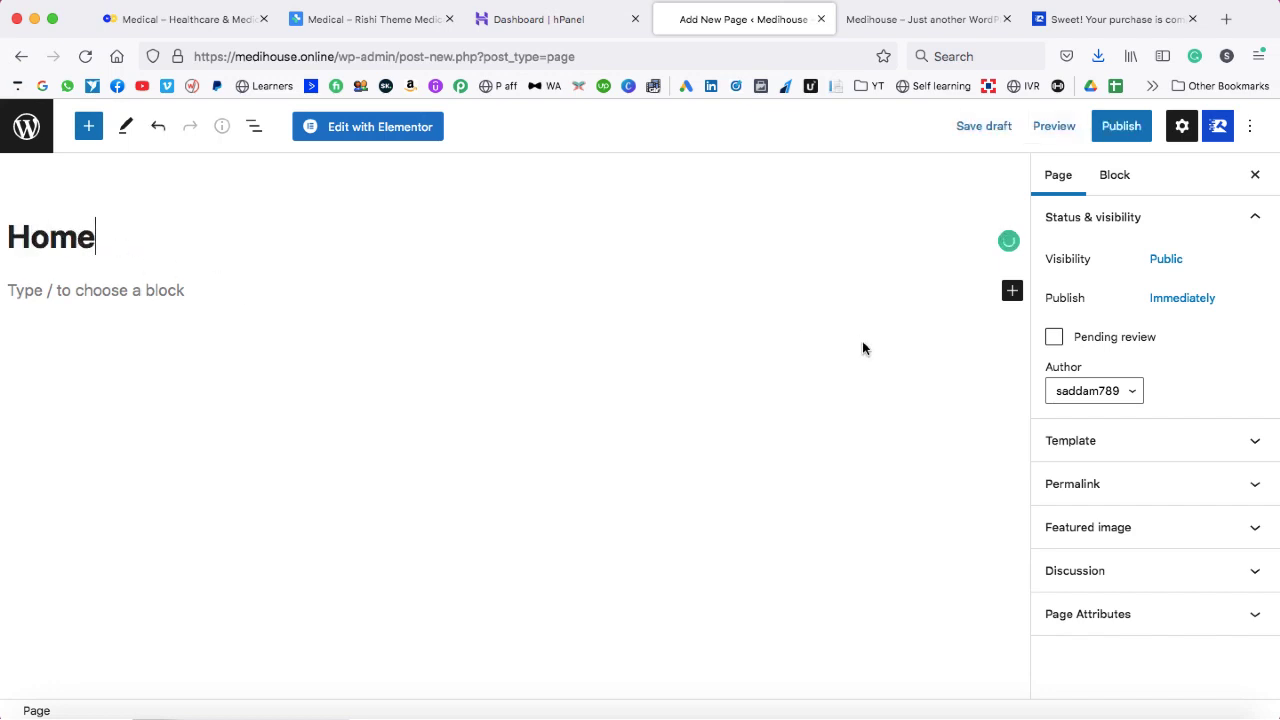
pyautogui.click(1118, 130)
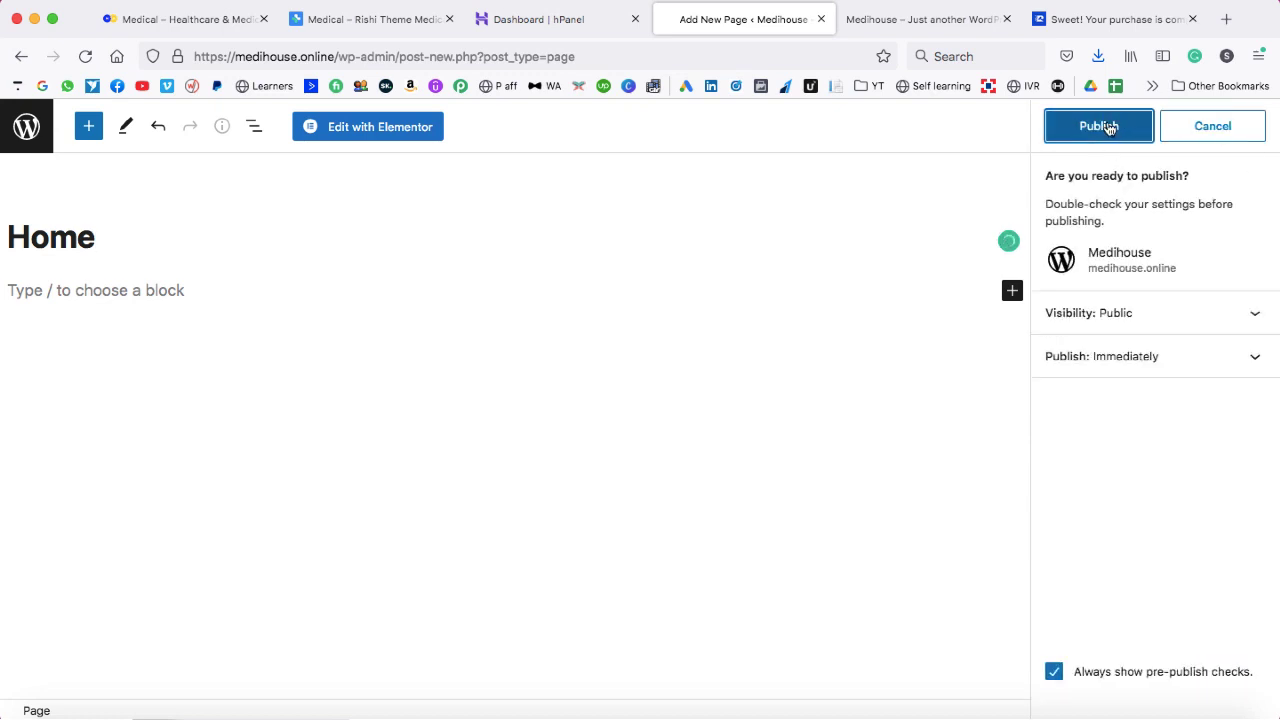
pyautogui.click(1108, 128)
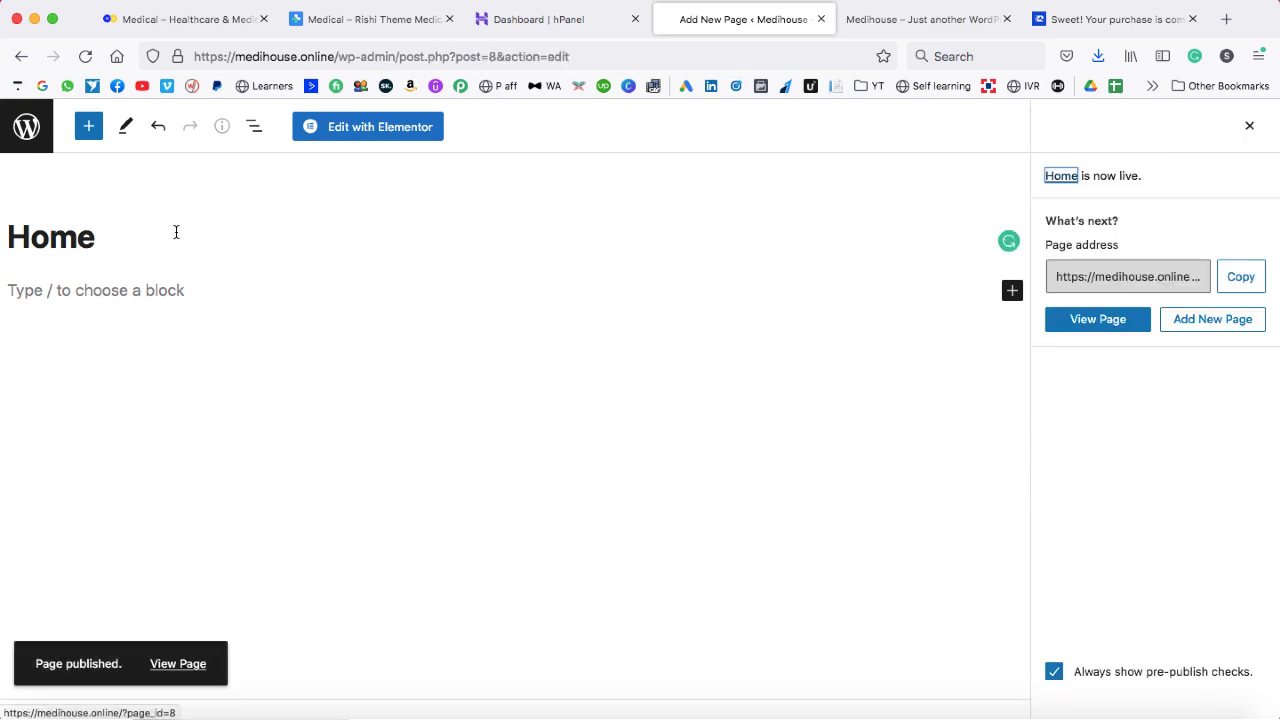
# - Open the published Home page's live view in a new tab
pyautogui.click(169, 666)
pyautogui.rightClick(171, 667)
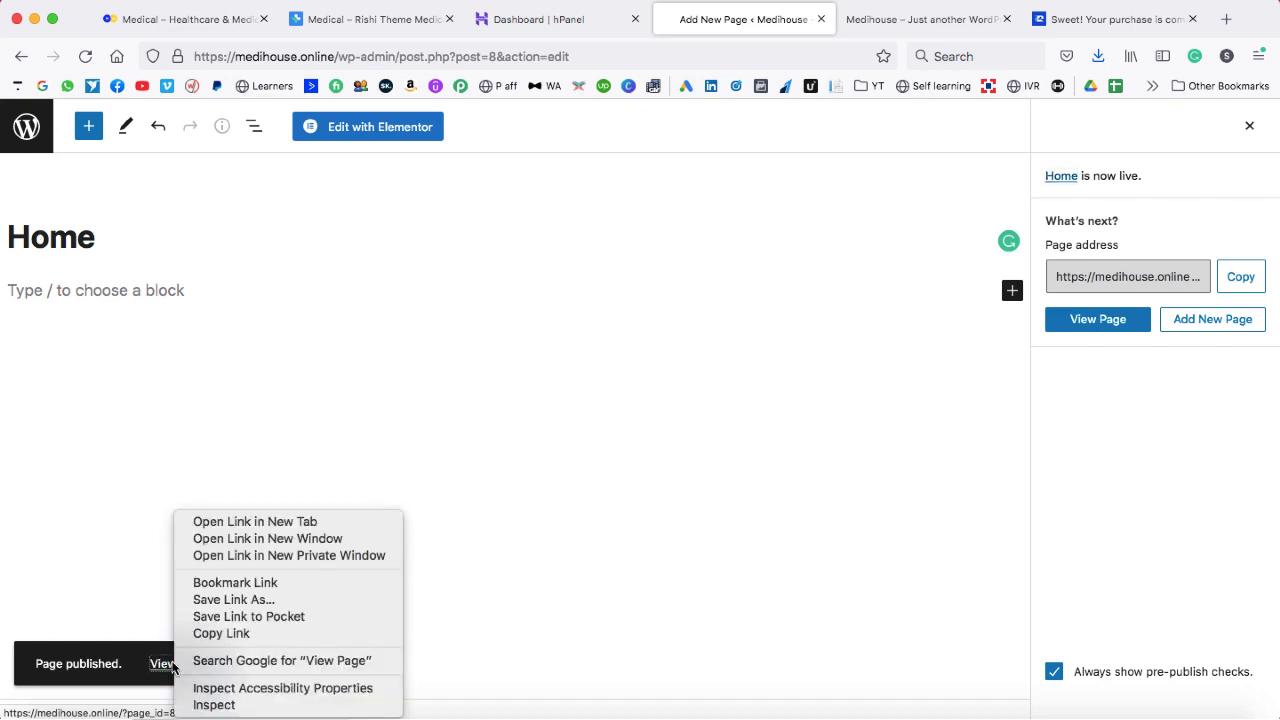
pyautogui.click(244, 522)
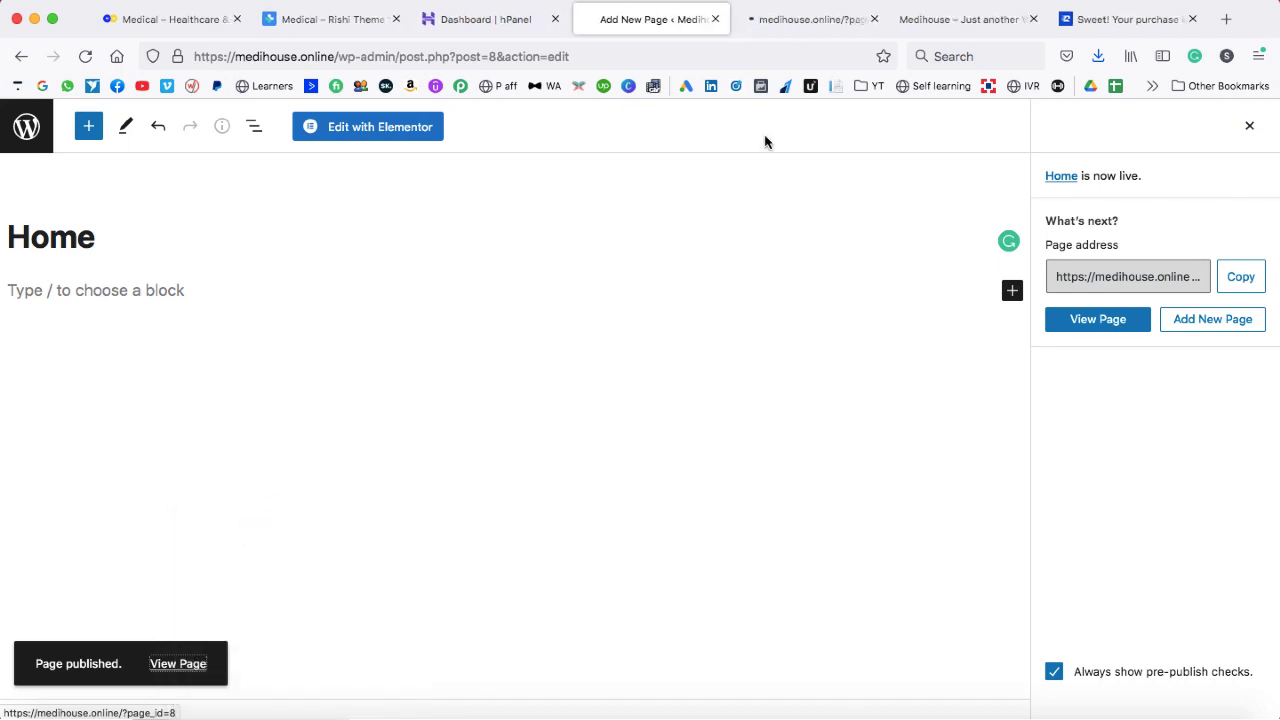
# - On the live Home page, accept the cookie notice and scroll it, then return to the editor
pyautogui.click(783, 20)
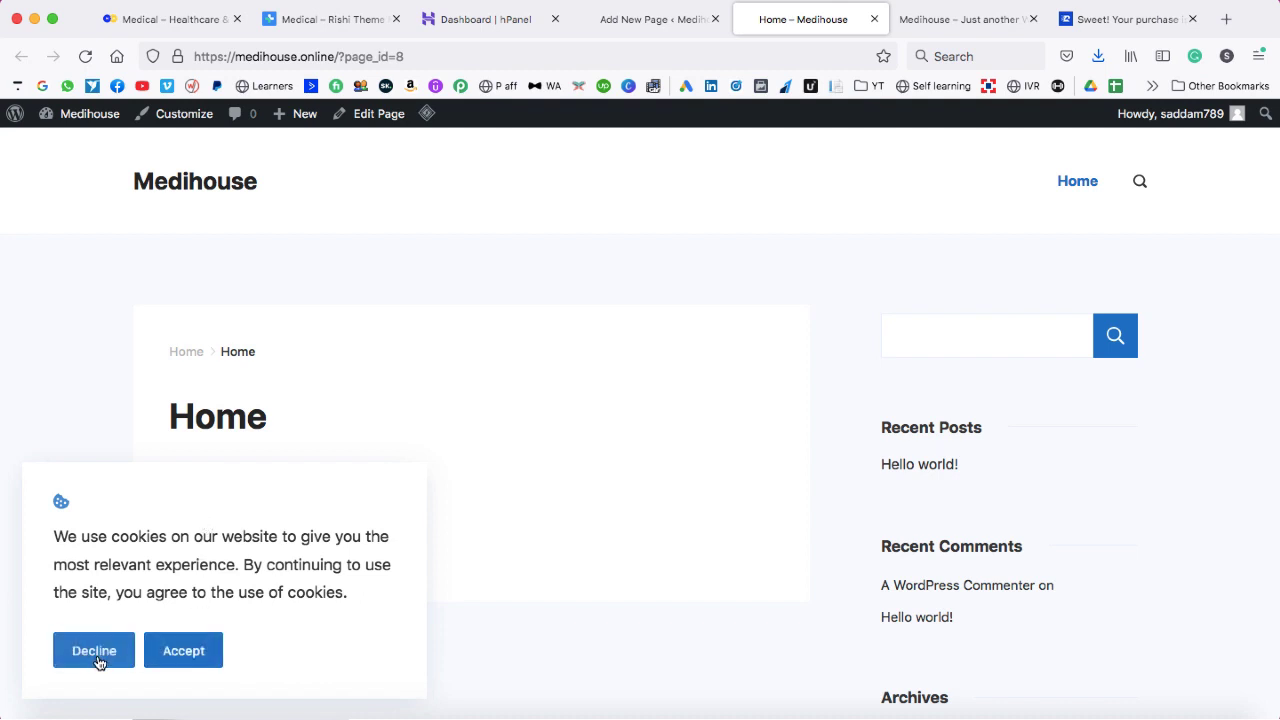
pyautogui.click(185, 652)
pyautogui.scroll(-1, 557, 461)
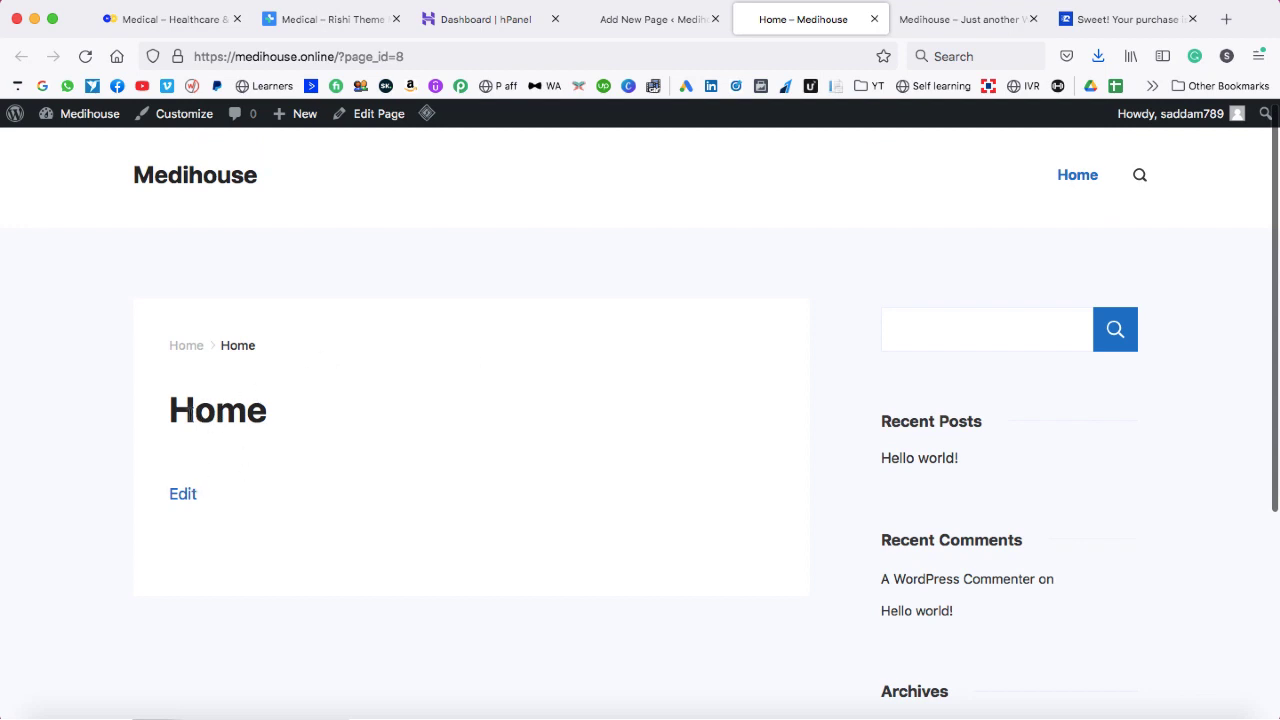
pyautogui.doubleClick(190, 410)
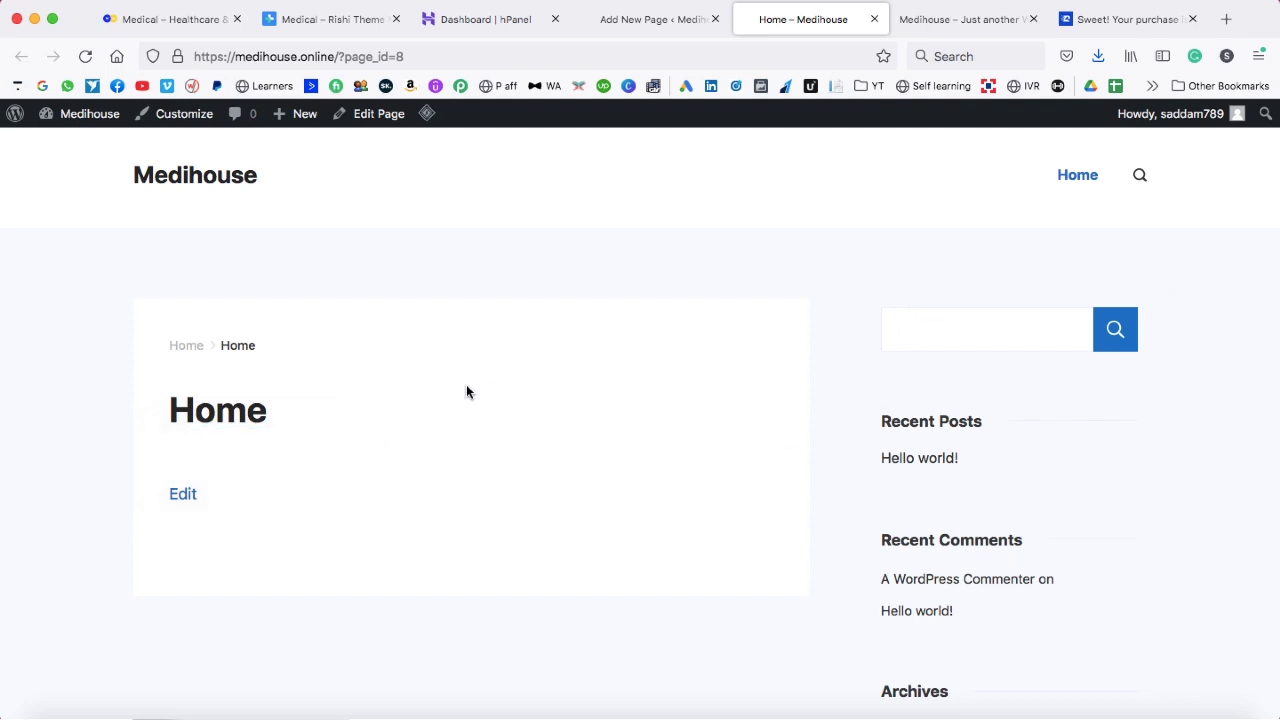
pyautogui.scroll(-2, 434, 446)
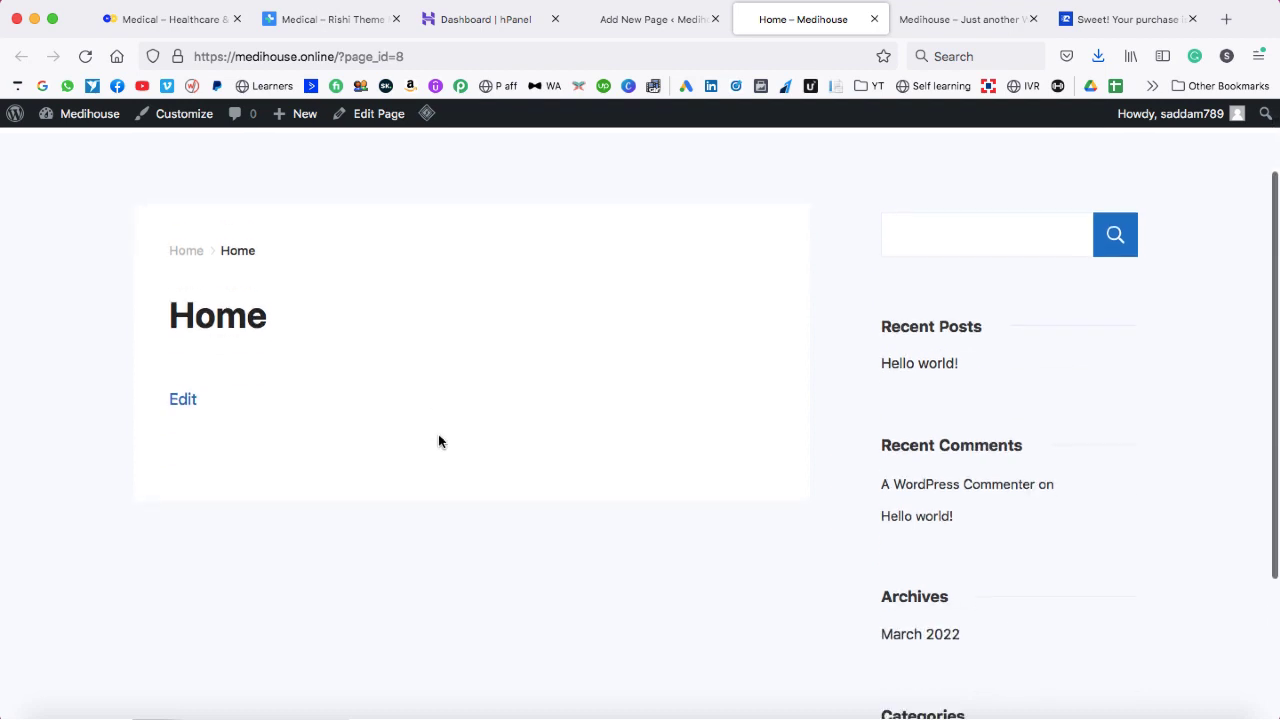
pyautogui.scroll(2, 349, 498)
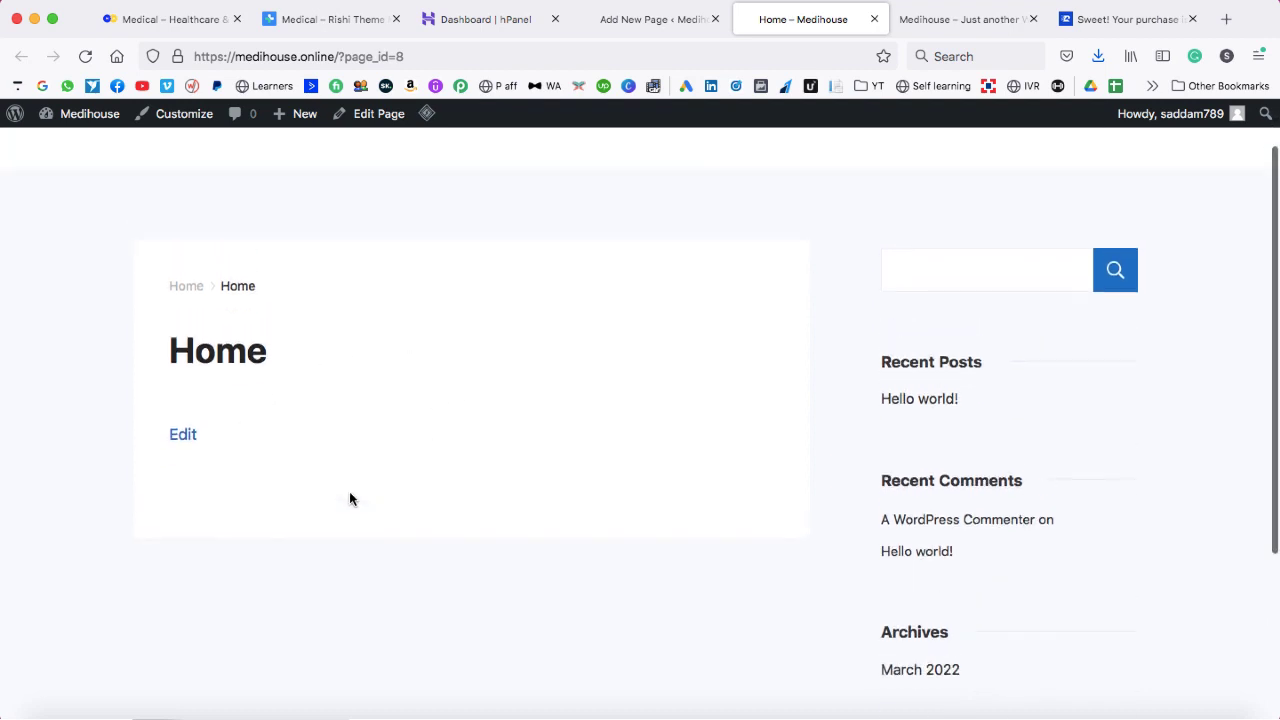
pyautogui.click(637, 20)
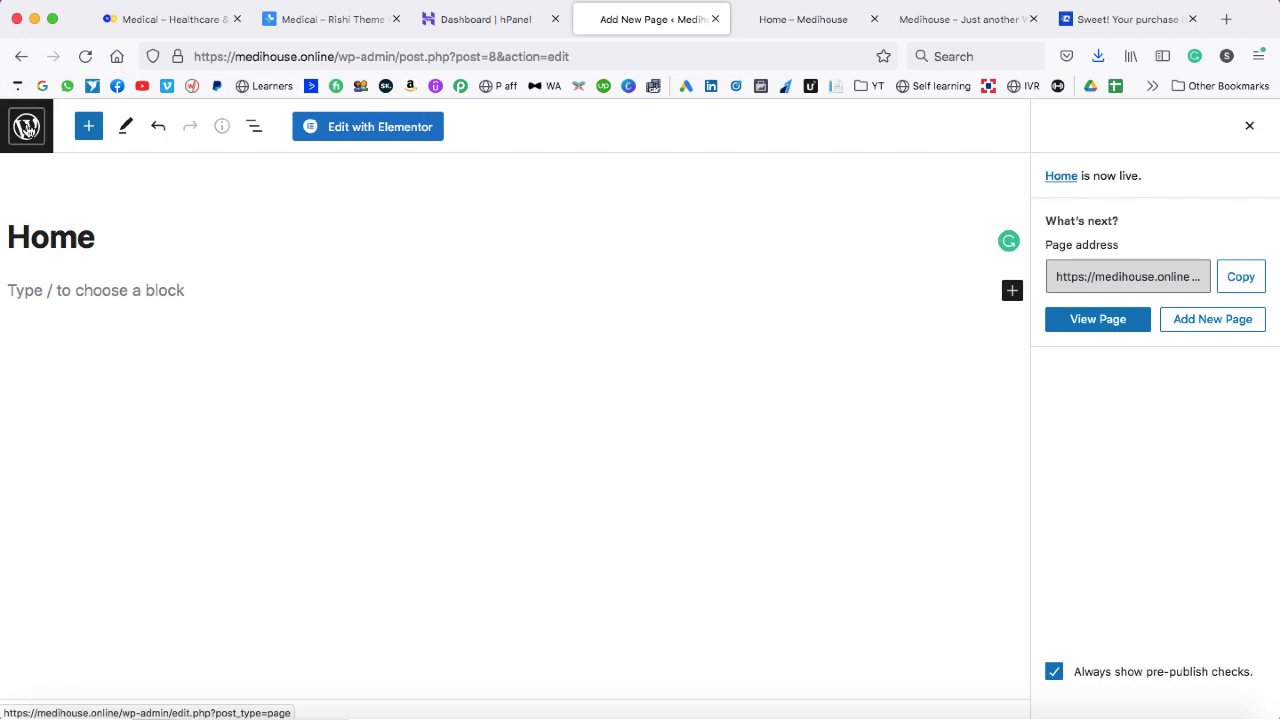
# - Publish a new blank page titled 'Services'
pyautogui.click(26, 127)
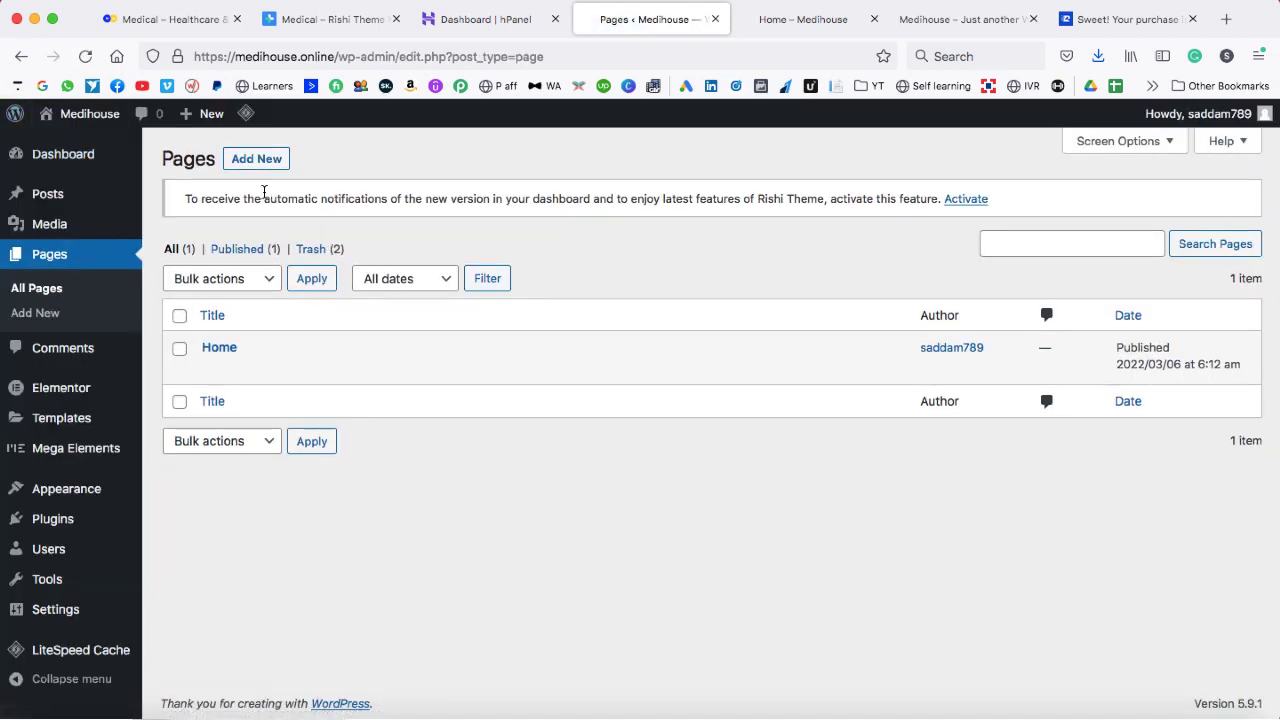
pyautogui.click(256, 161)
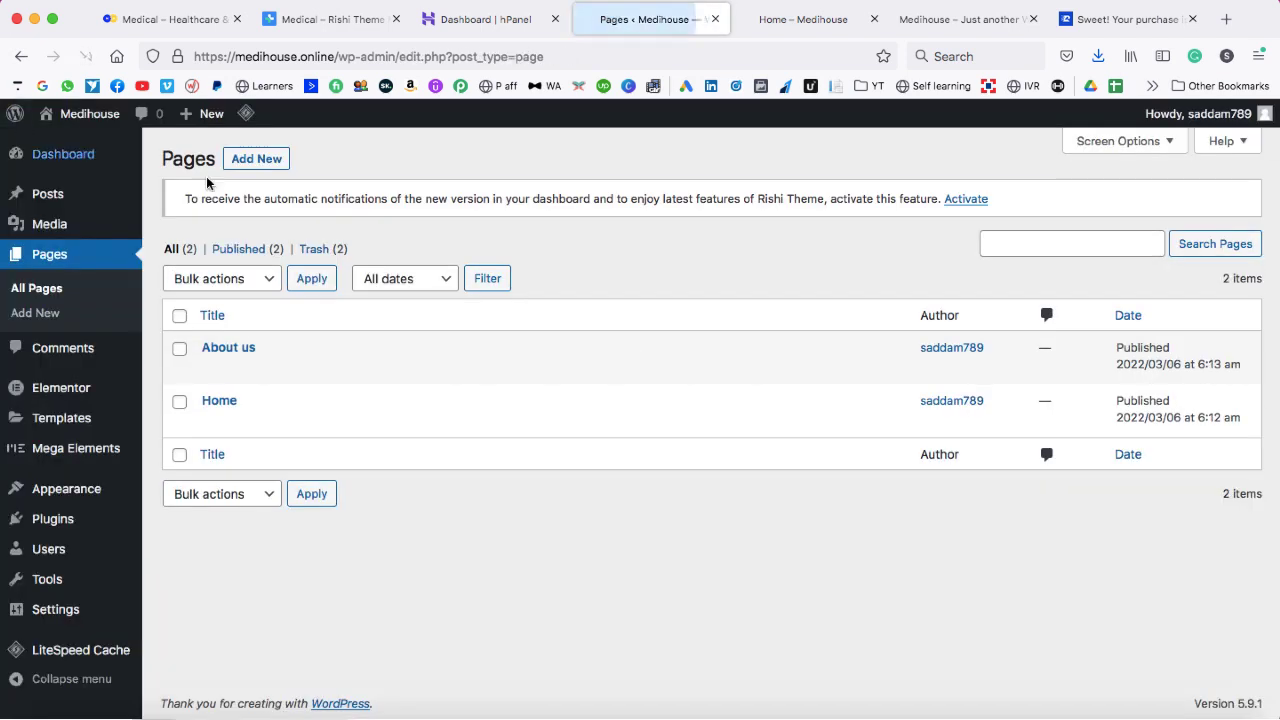
pyautogui.click(256, 158)
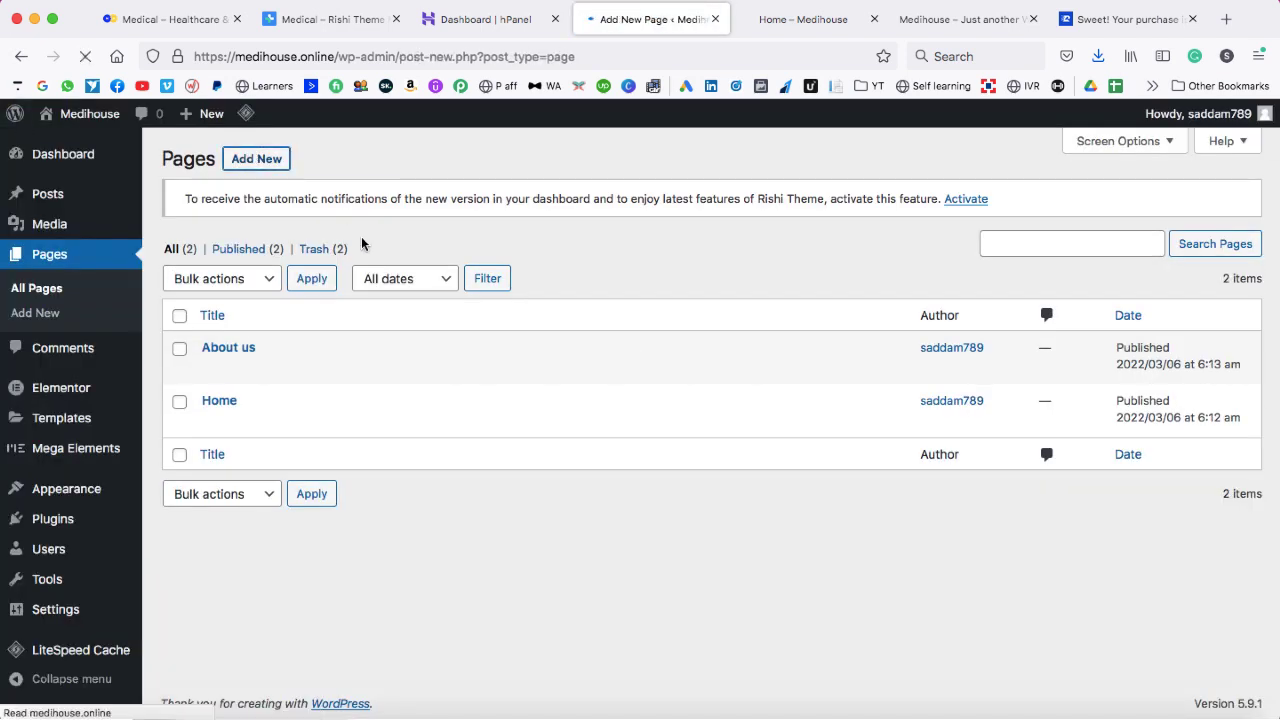
pyautogui.write('Services')
pyautogui.click(1114, 126)
pyautogui.click(1090, 126)
# - Publish a new blank page titled 'Contact us'
pyautogui.click(26, 127)
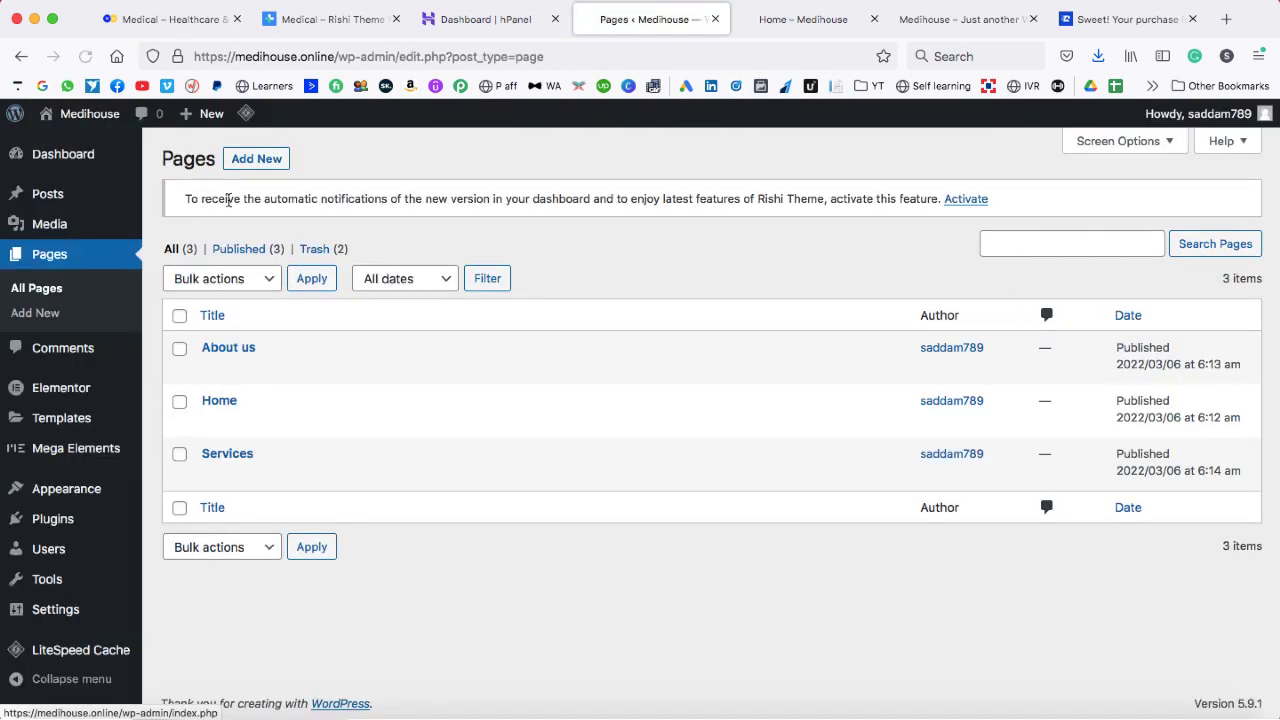
pyautogui.click(256, 159)
pyautogui.write('Contact us')
pyautogui.click(1121, 126)
pyautogui.click(1090, 126)
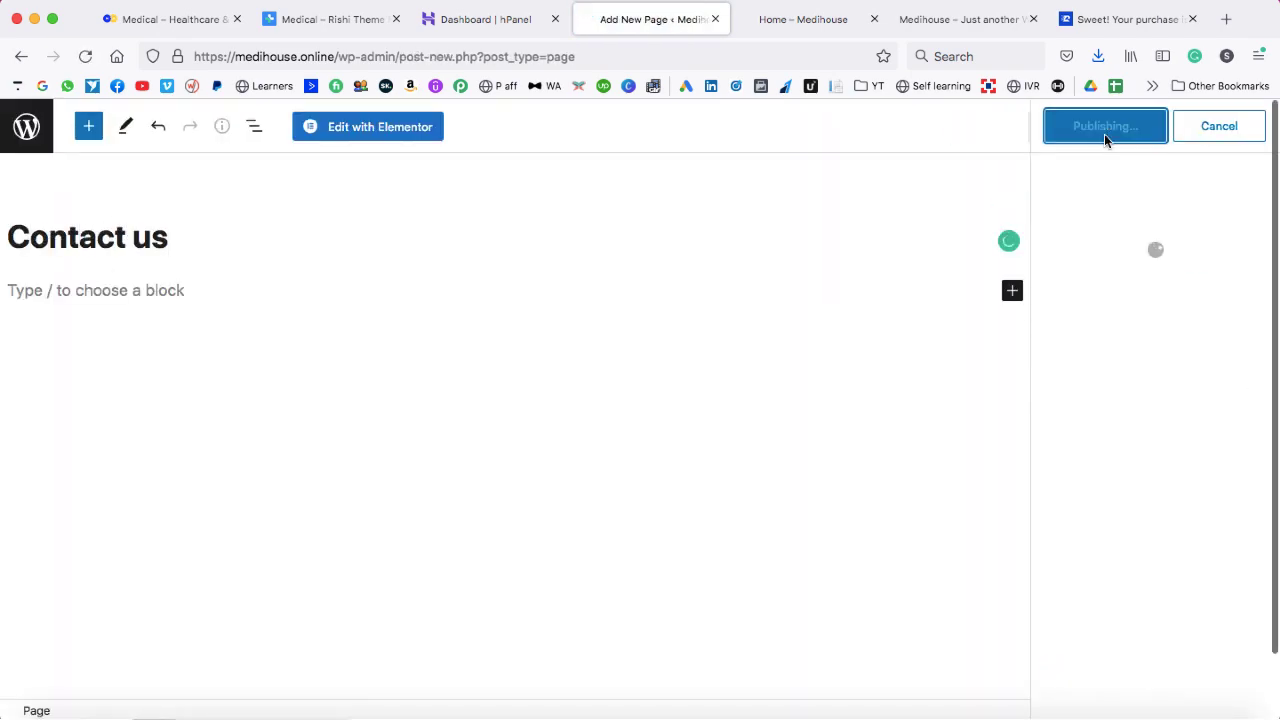
# - Publish a new blank page titled 'Gallery' and return to the Pages list
pyautogui.click(26, 127)
pyautogui.click(256, 159)
pyautogui.write('Gallery')
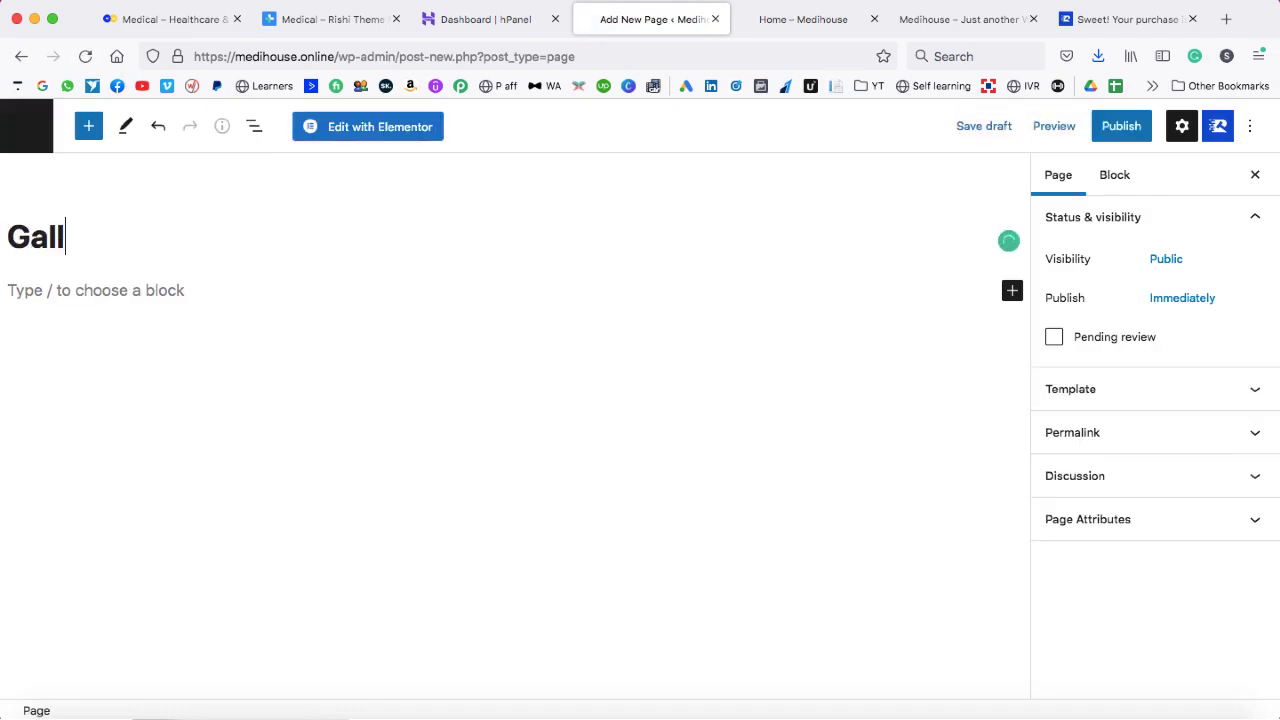
pyautogui.click(1121, 126)
pyautogui.click(1090, 126)
pyautogui.click(26, 127)
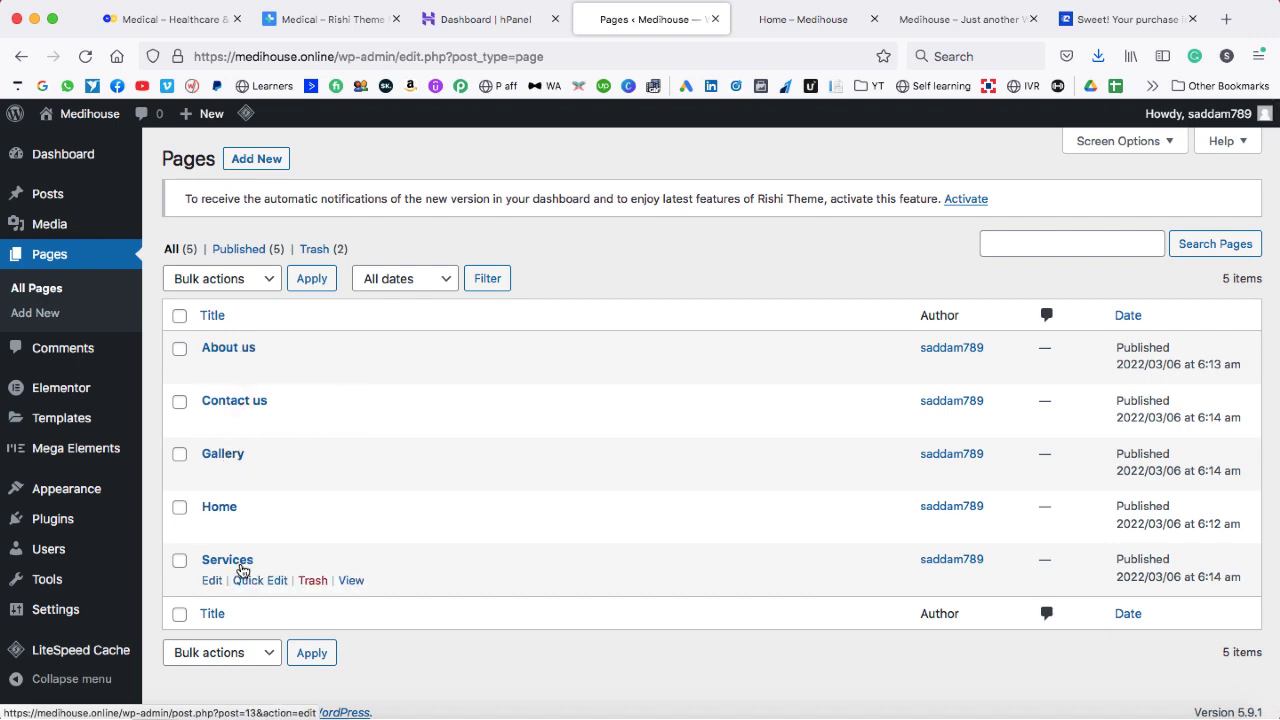
# - Reload the live Medihouse Home page to show the menu with all five pages
pyautogui.click(786, 22)
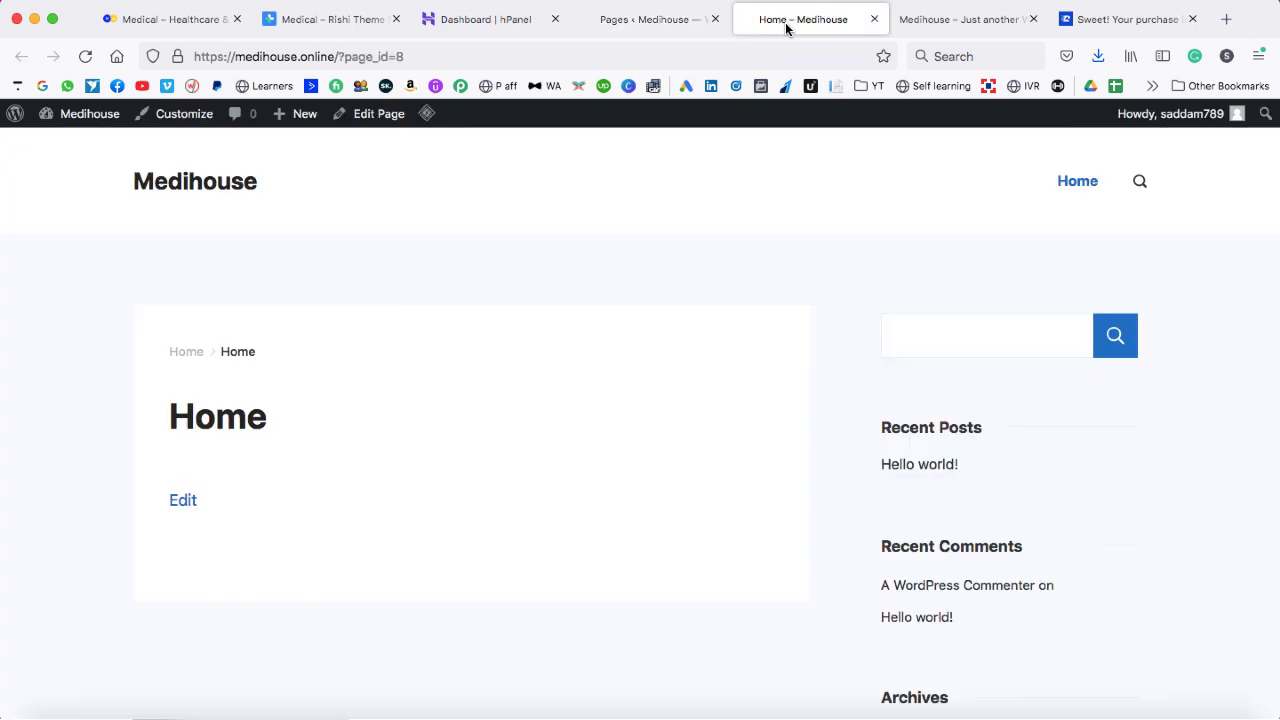
pyautogui.click(85, 56)
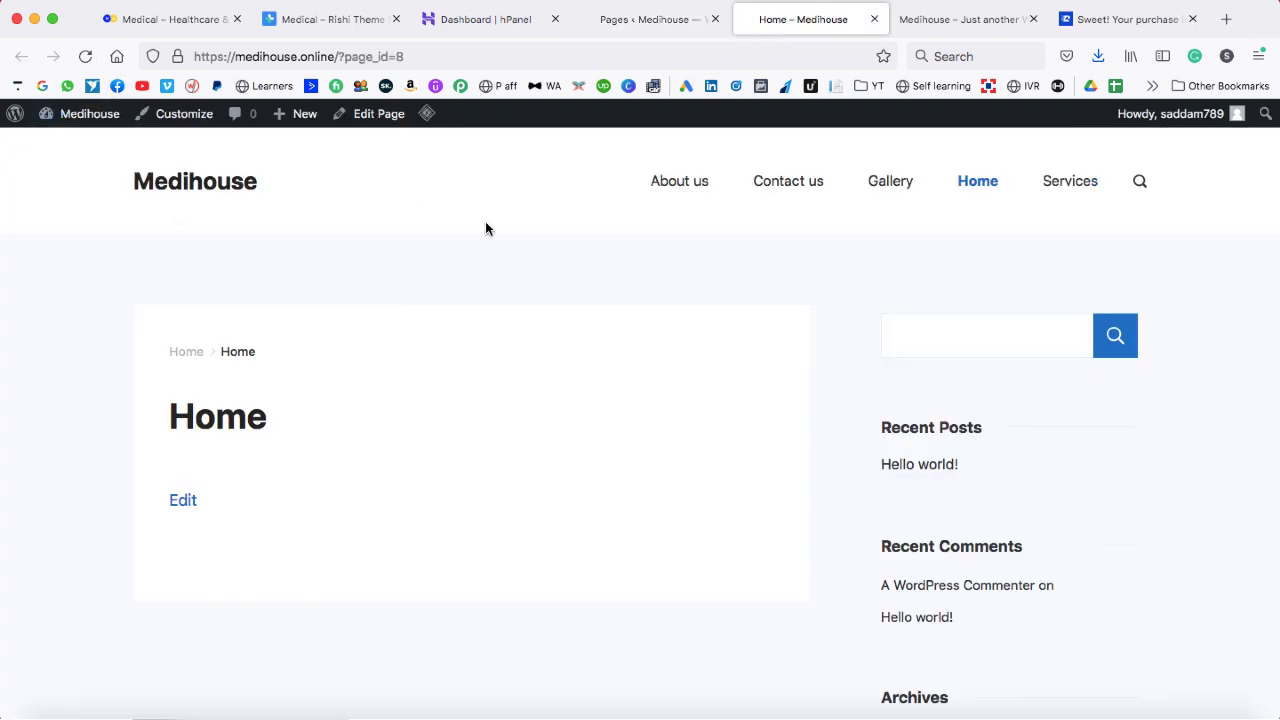
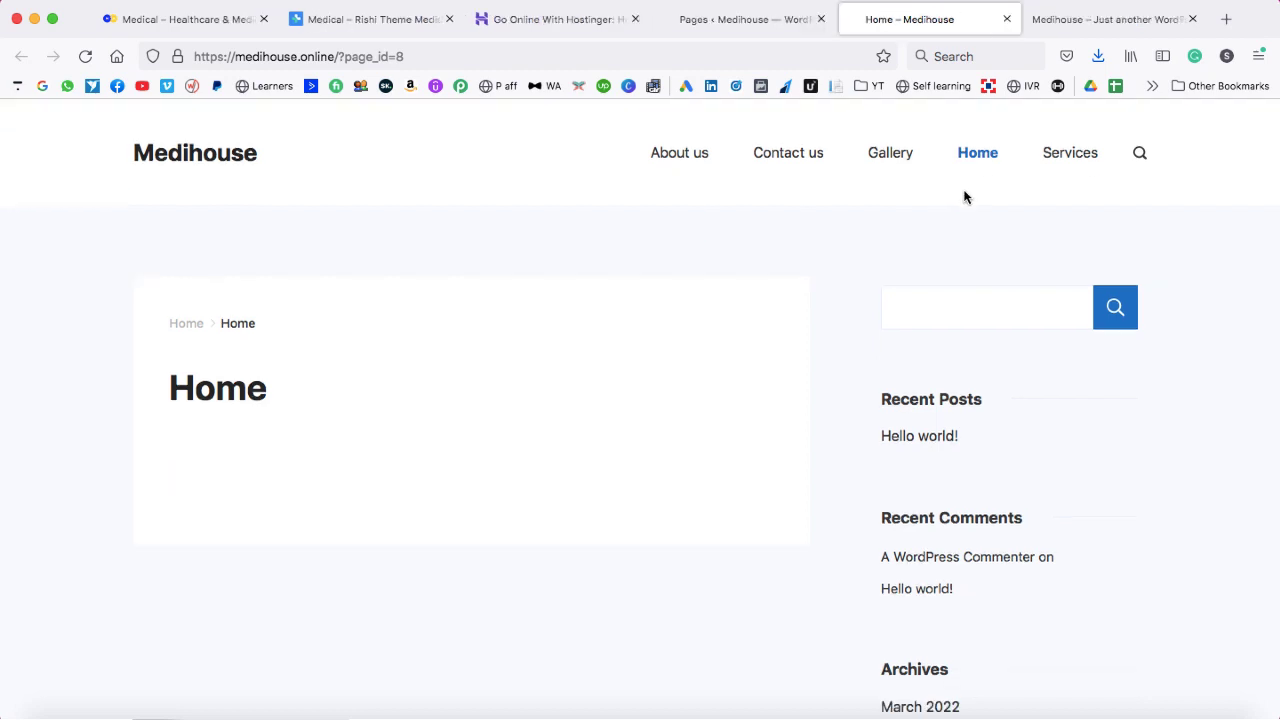
# - Go to Appearance > Menus and scroll to Menu 1's structure
pyautogui.click(749, 20)
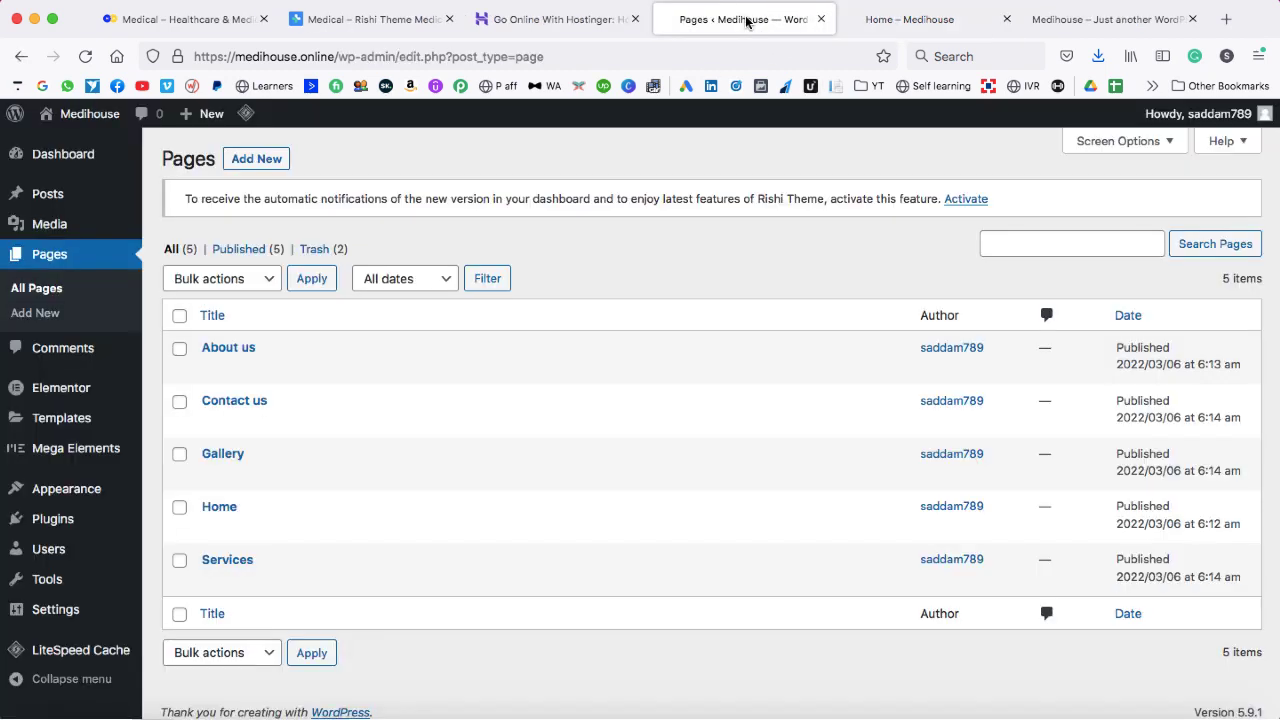
pyautogui.scroll(-1, 140, 449)
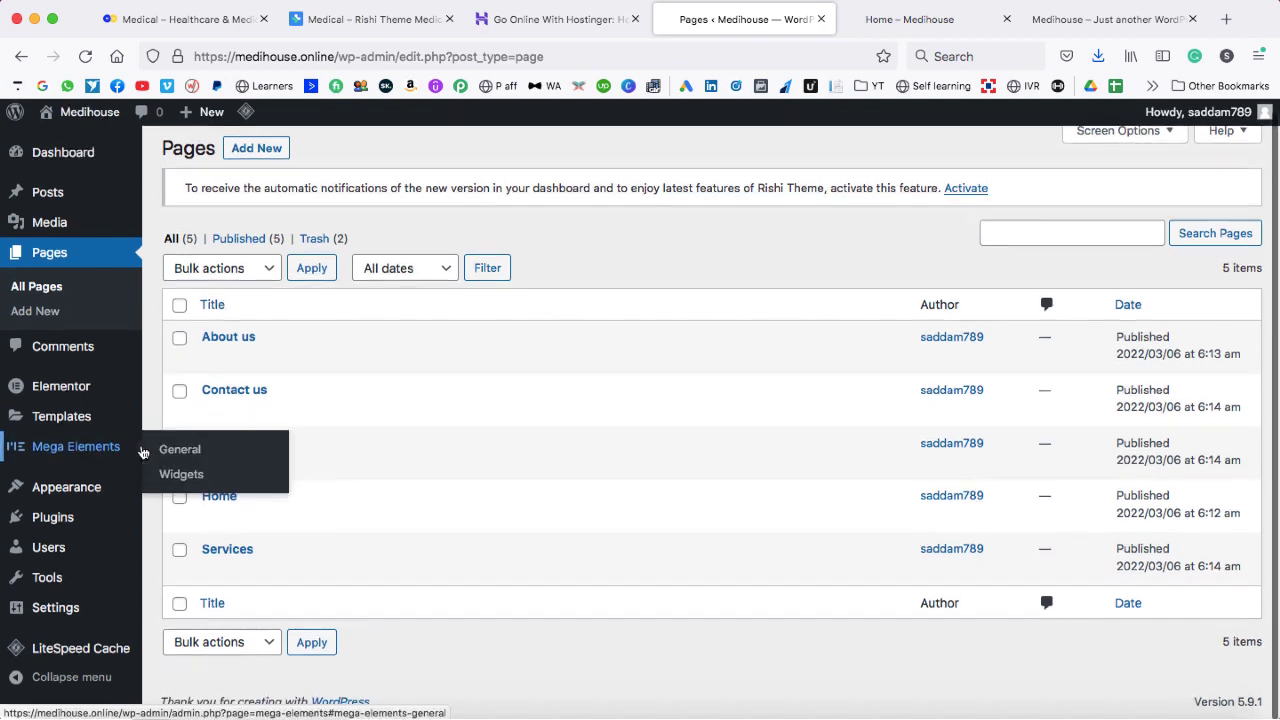
pyautogui.moveTo(44, 493)
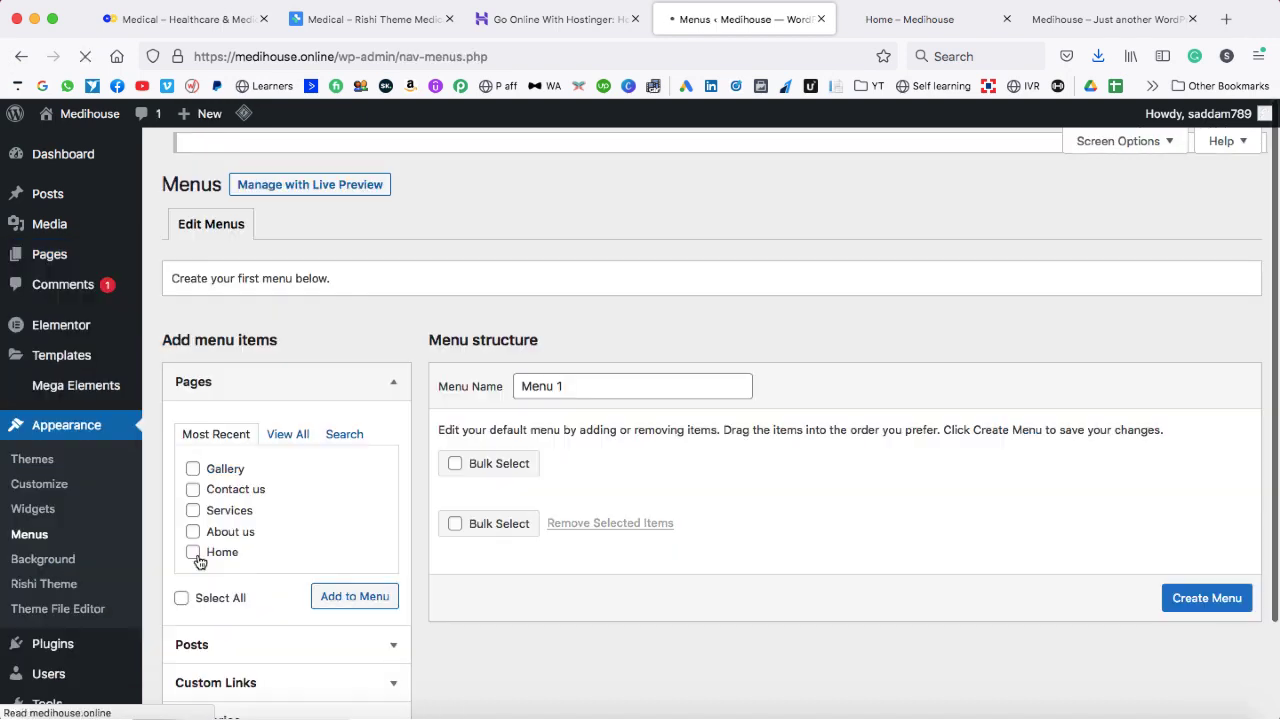
pyautogui.scroll(-5, 617, 386)
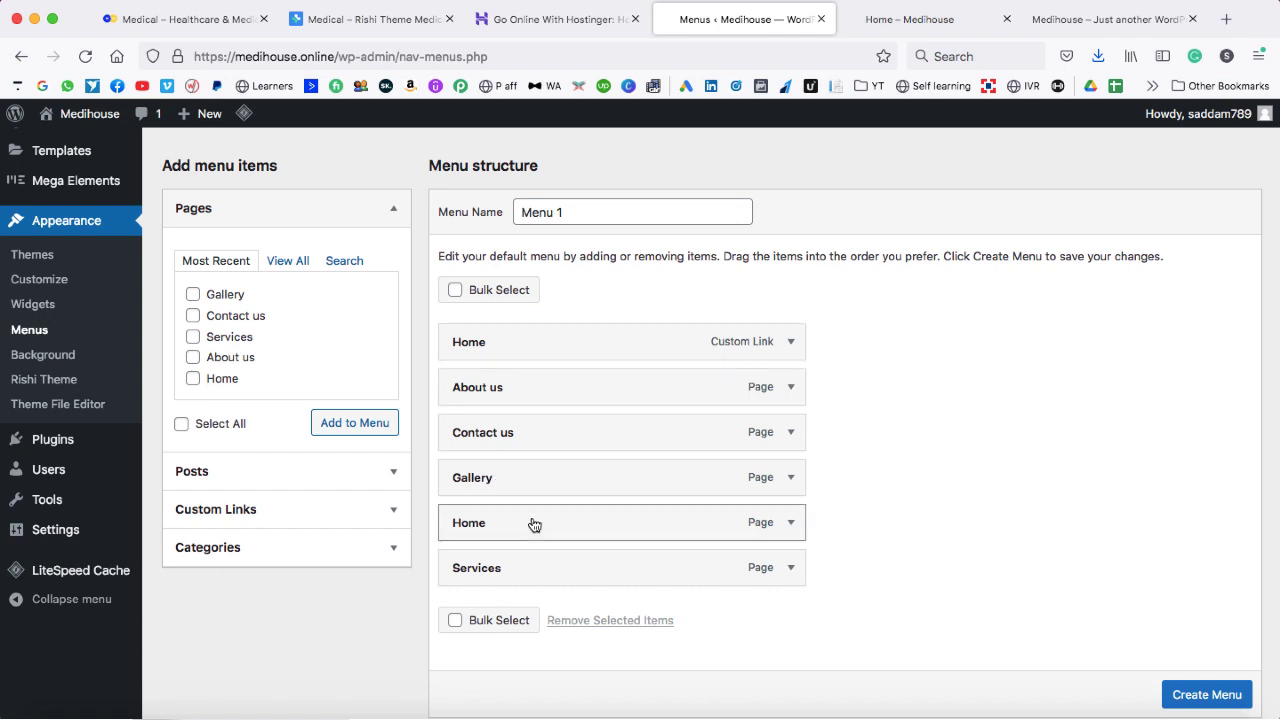
pyautogui.scroll(-1, 733, 455)
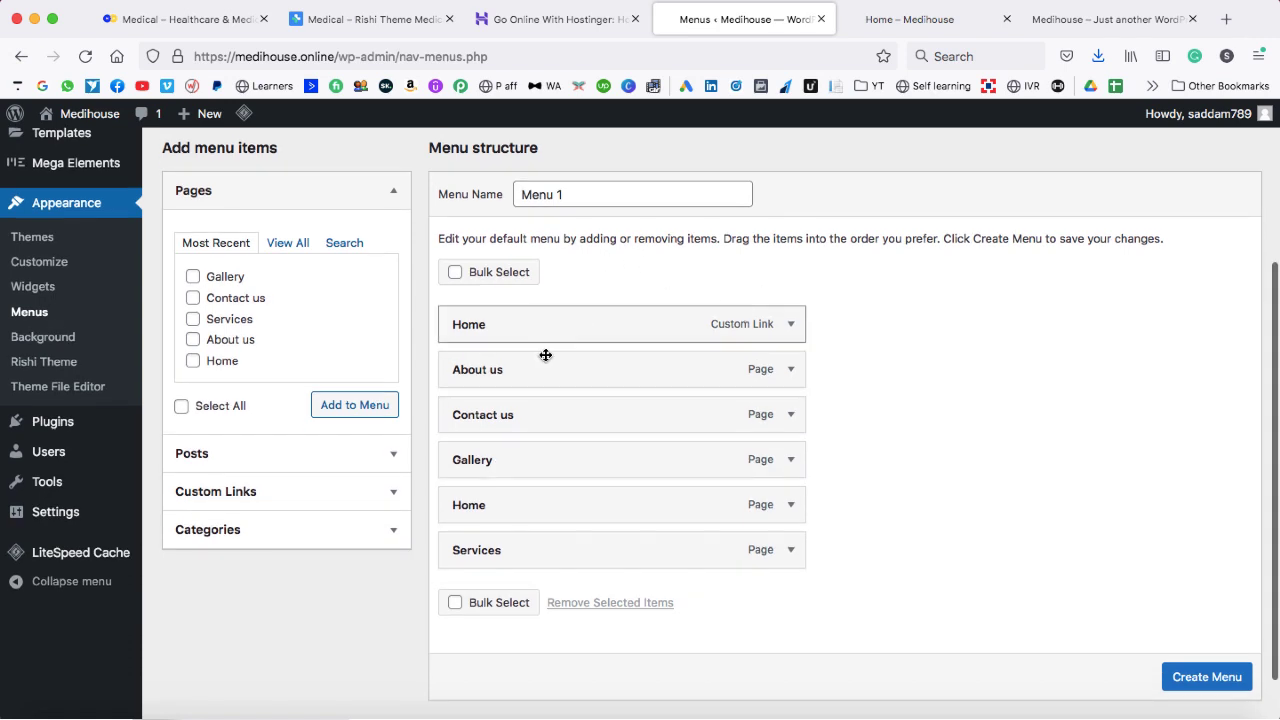
pyautogui.scroll(-3, 655, 530)
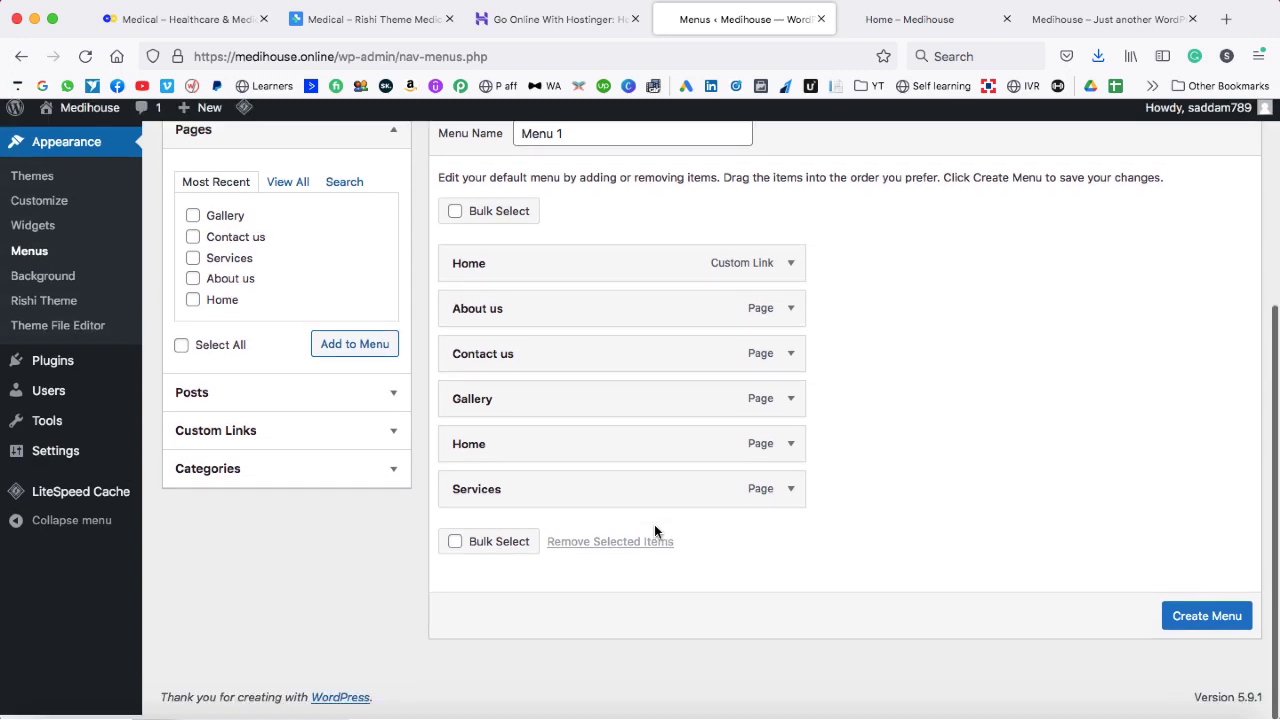
# - Bulk-select Home, About us, Contact us, Gallery, Home and Services, and remove all six
pyautogui.click(455, 547)
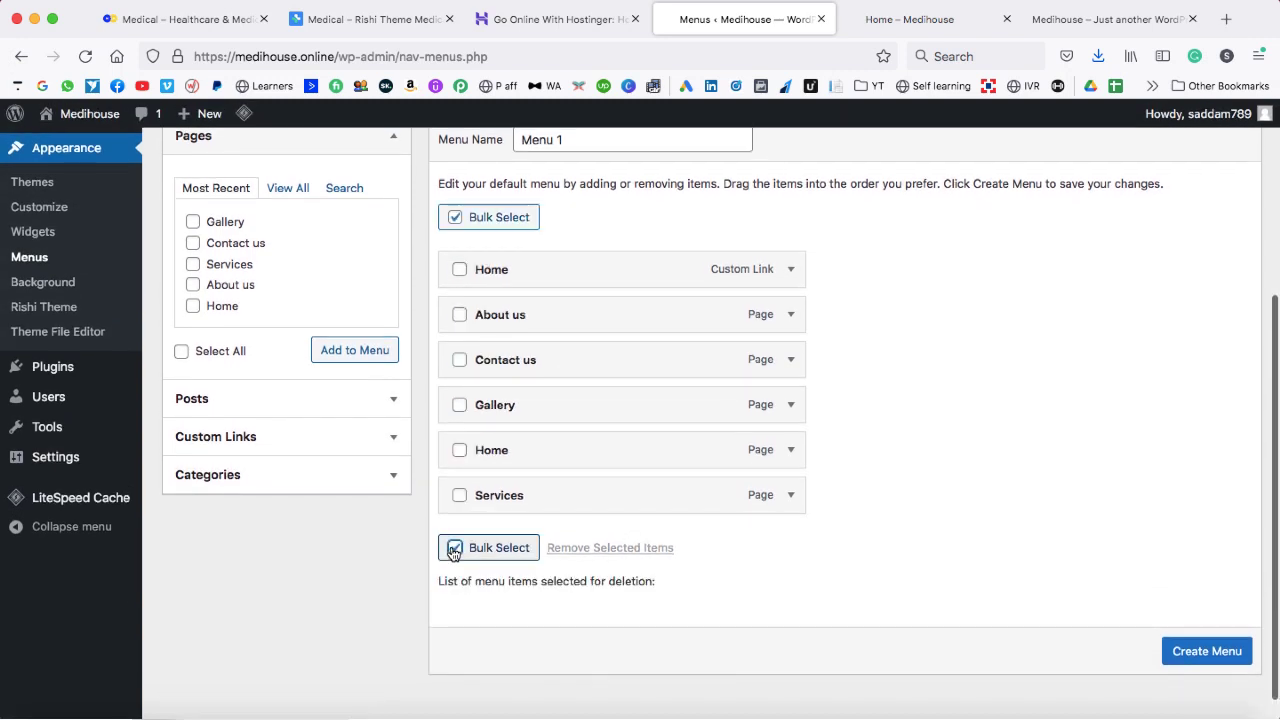
pyautogui.click(459, 269)
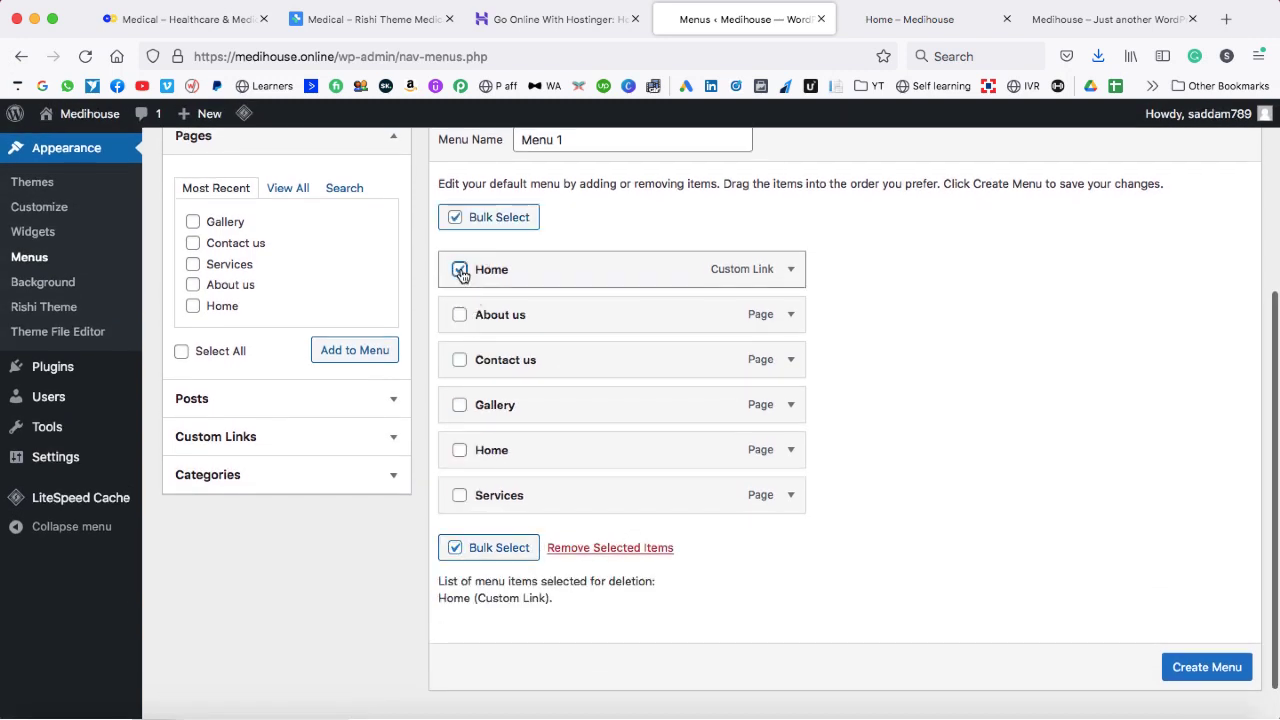
pyautogui.click(459, 314)
pyautogui.click(461, 359)
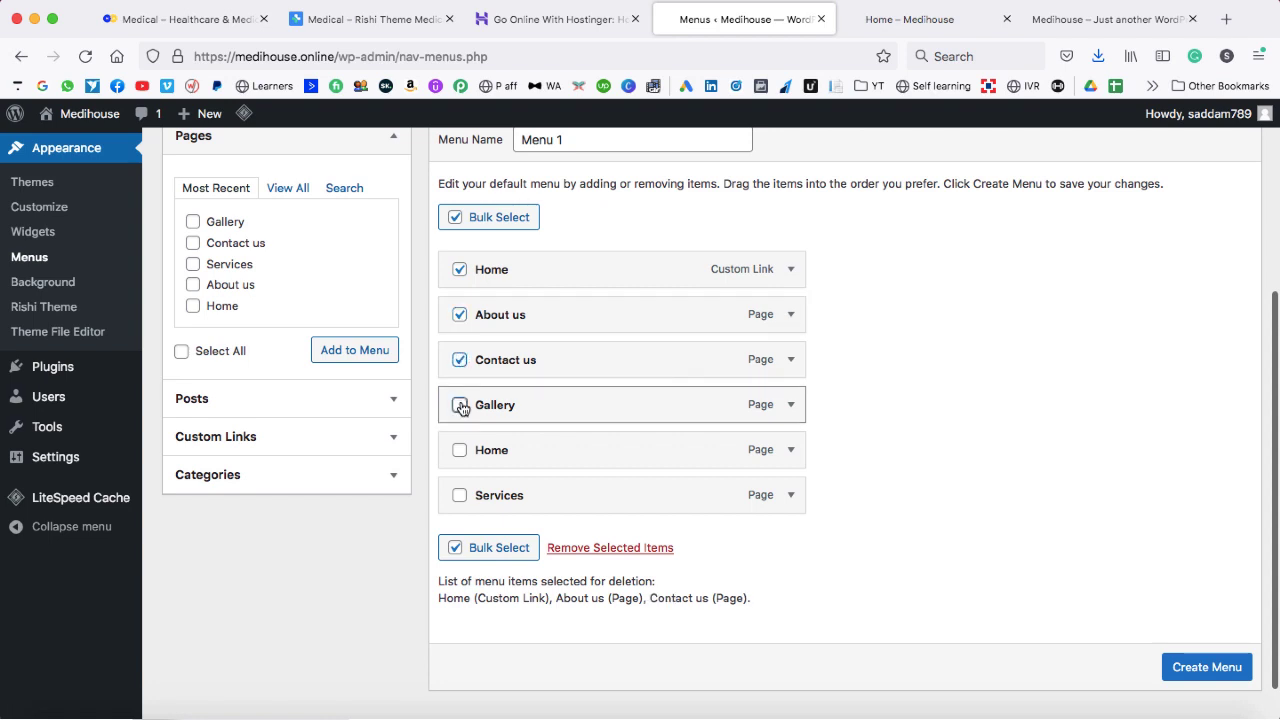
pyautogui.click(460, 404)
pyautogui.click(459, 450)
pyautogui.click(459, 495)
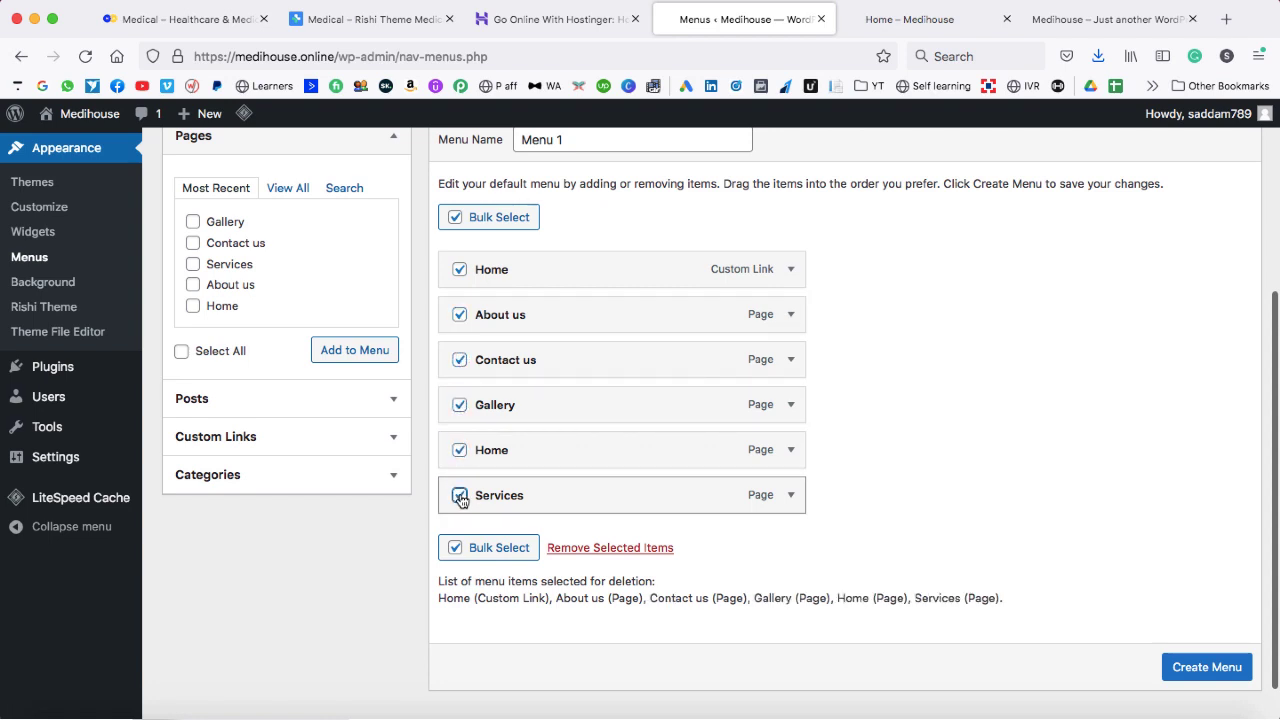
pyautogui.click(600, 548)
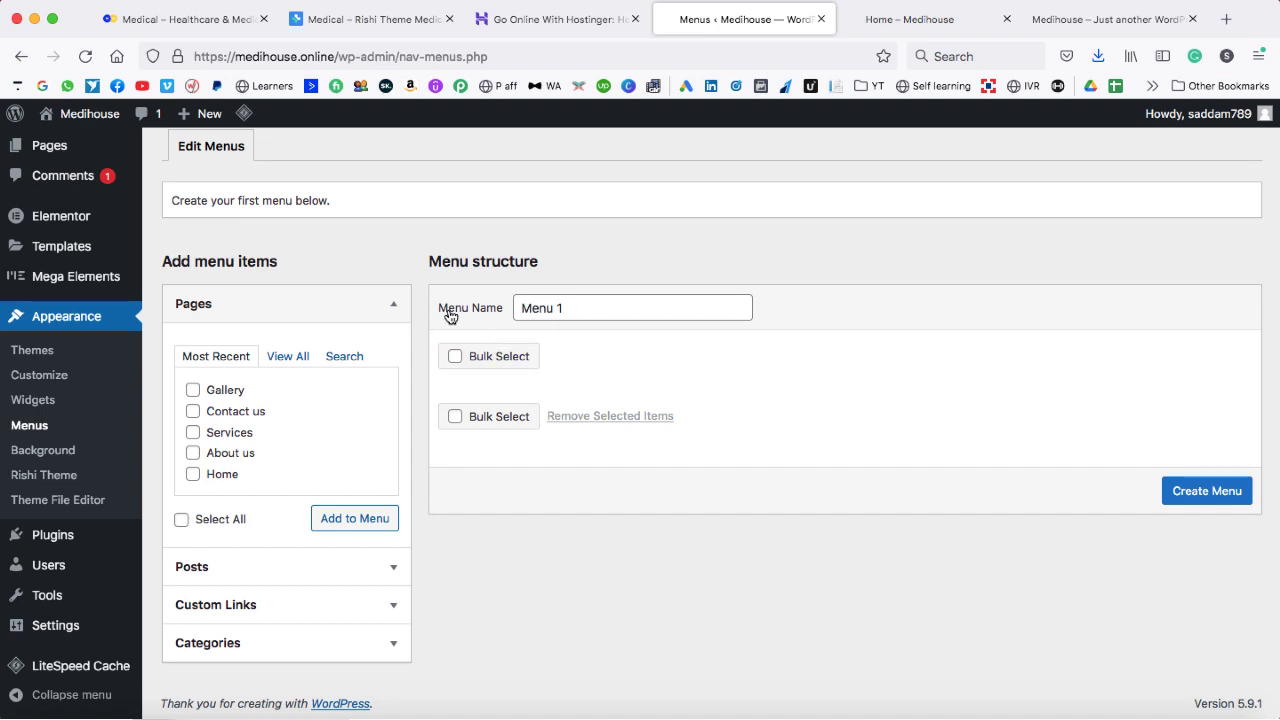
# - Rename the menu to 'Main menu'
pyautogui.moveTo(582, 306); pyautogui.dragTo(515, 306)
pyautogui.write('MA')
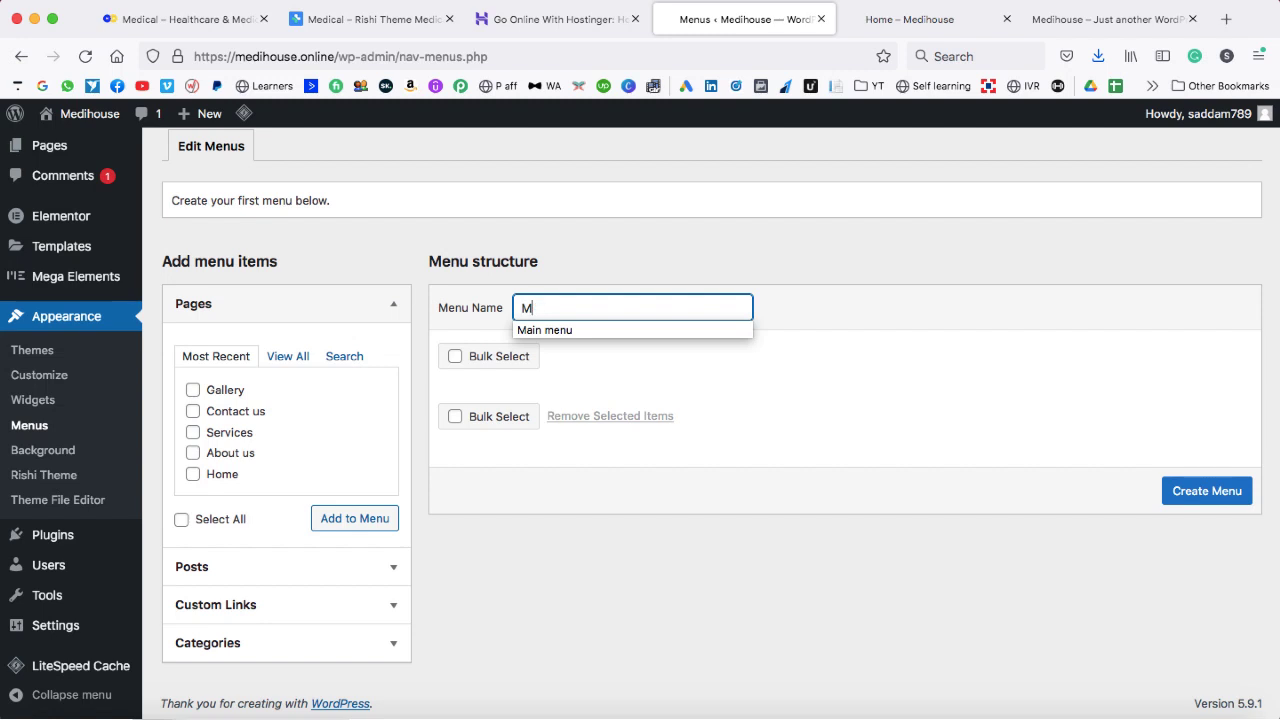
pyautogui.click(540, 330)
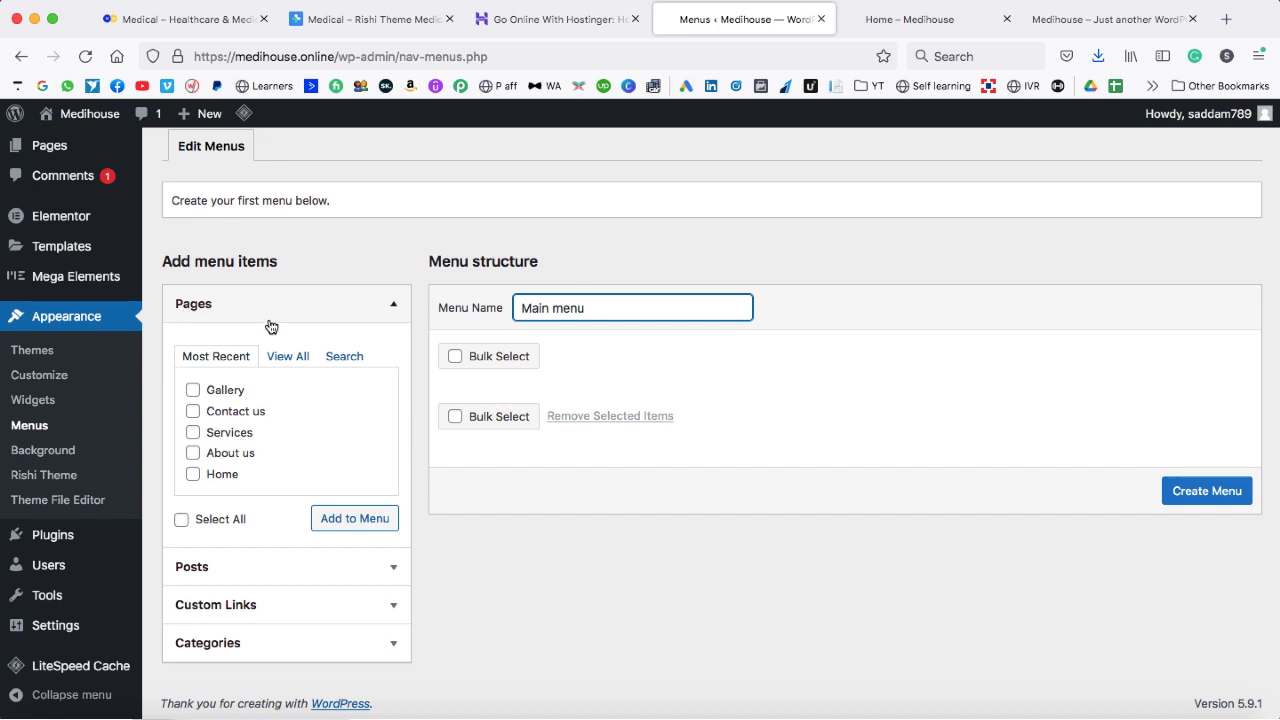
# - Add the Home, About us, Contact us, Gallery and second Home pages to the menu
pyautogui.scroll(1, 270, 327)
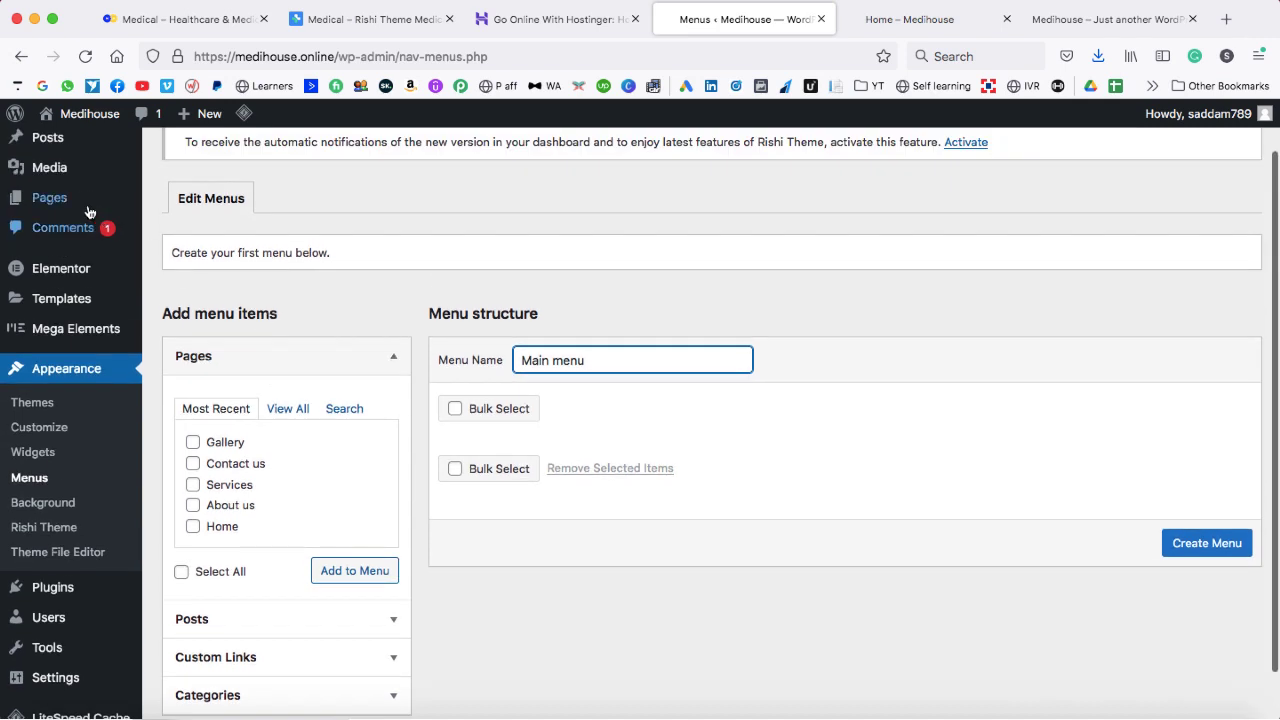
pyautogui.moveTo(57, 200)
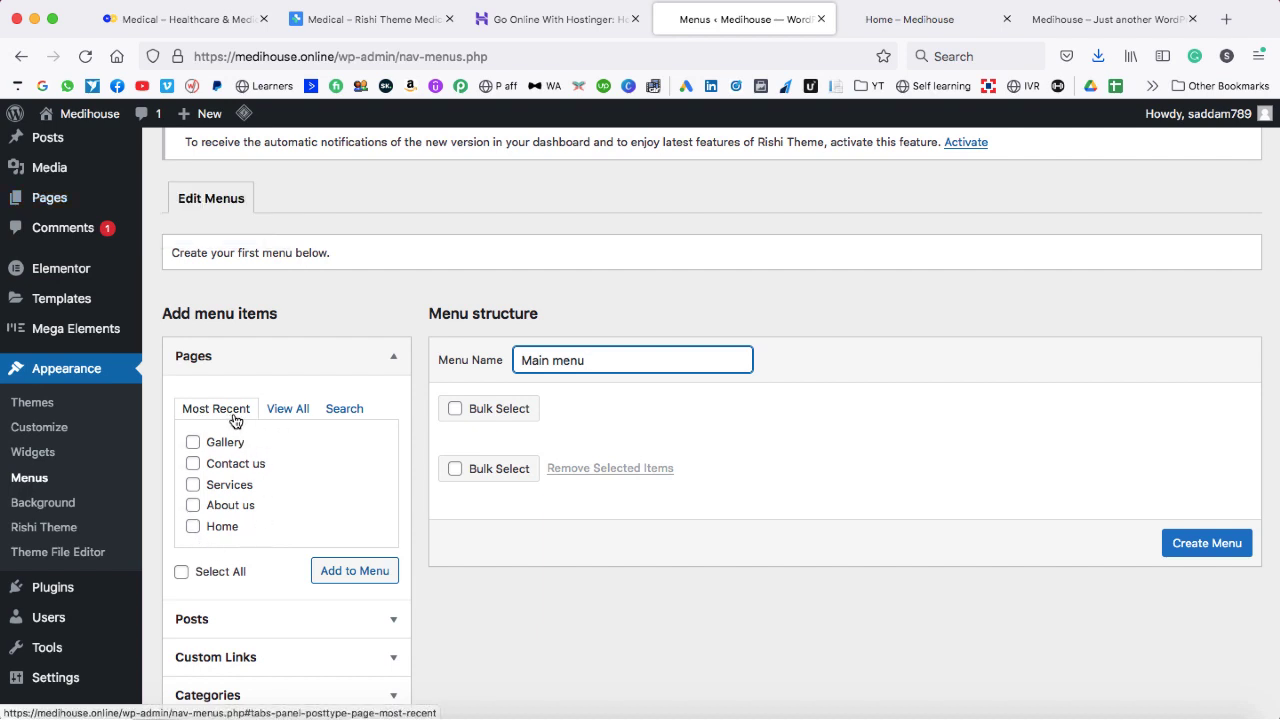
pyautogui.click(289, 411)
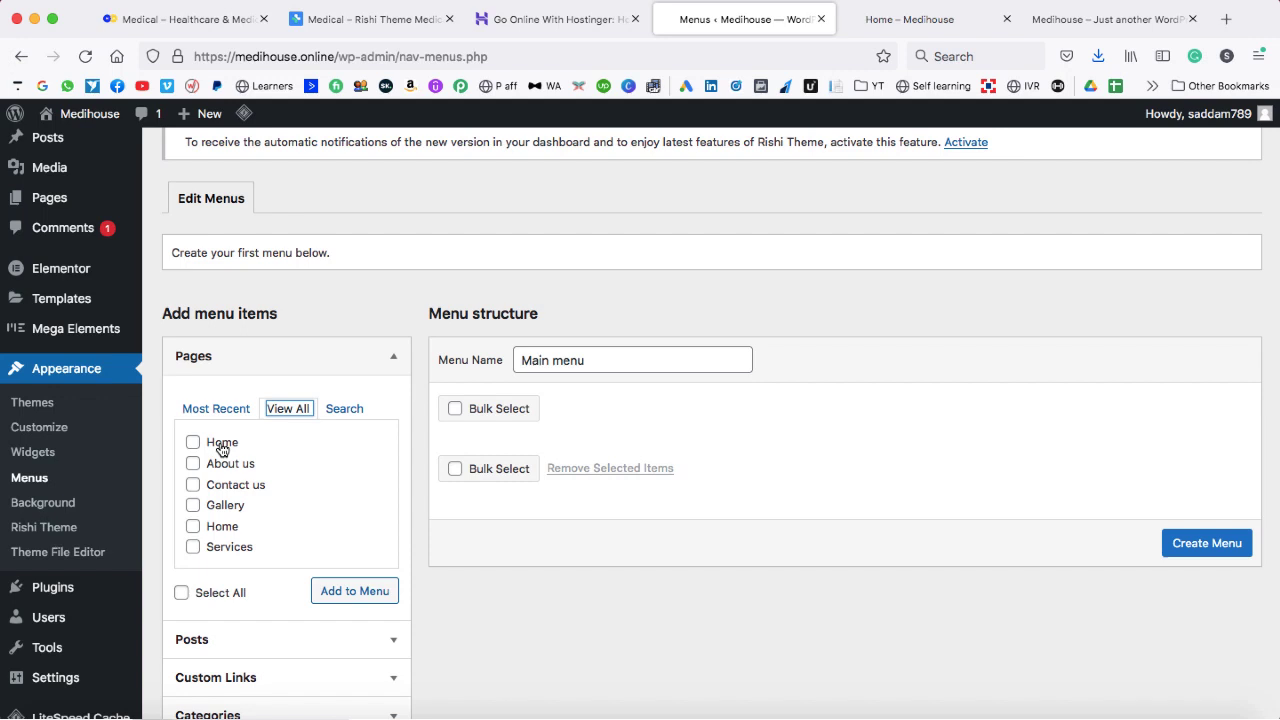
pyautogui.click(193, 442)
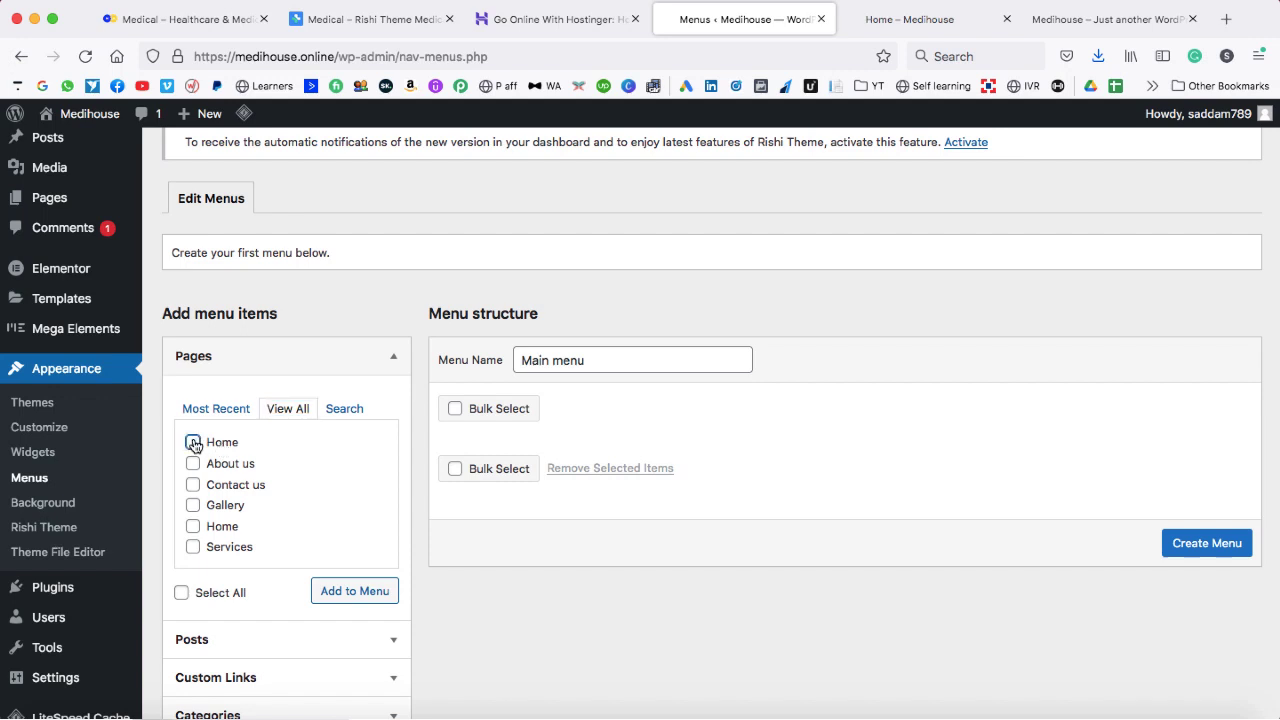
pyautogui.click(193, 463)
pyautogui.click(193, 484)
pyautogui.click(193, 505)
pyautogui.click(193, 526)
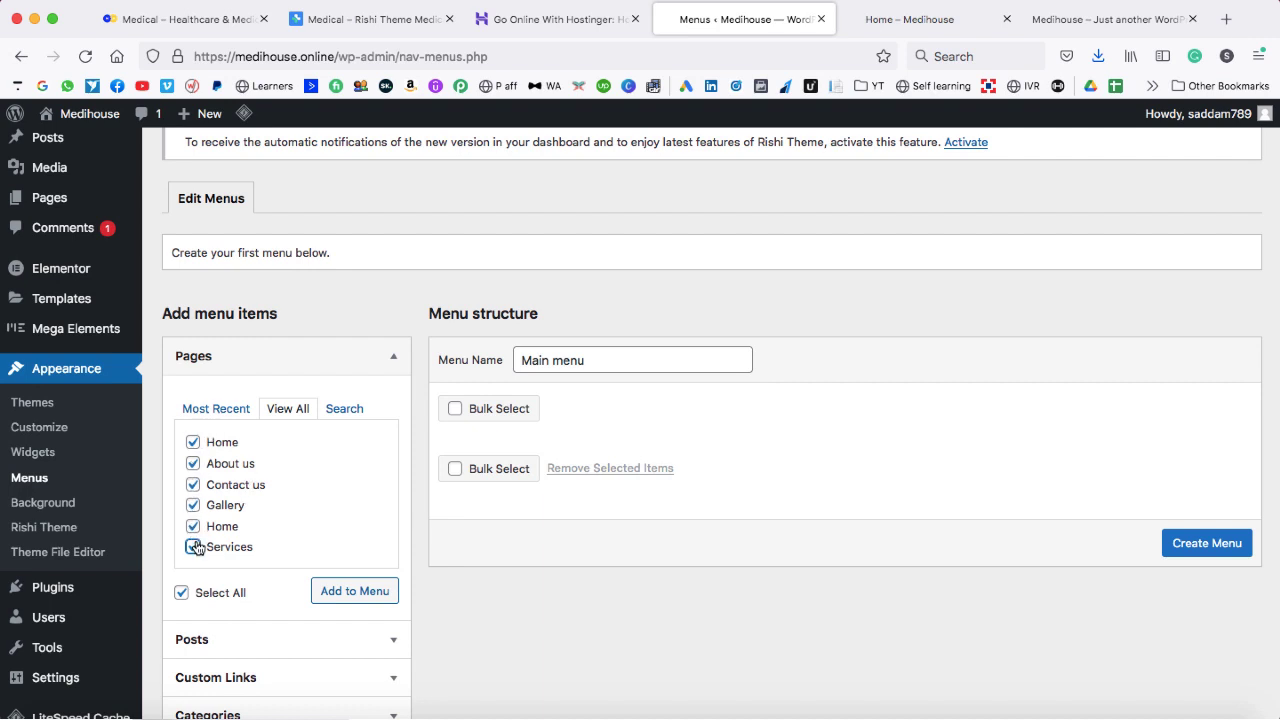
pyautogui.click(343, 592)
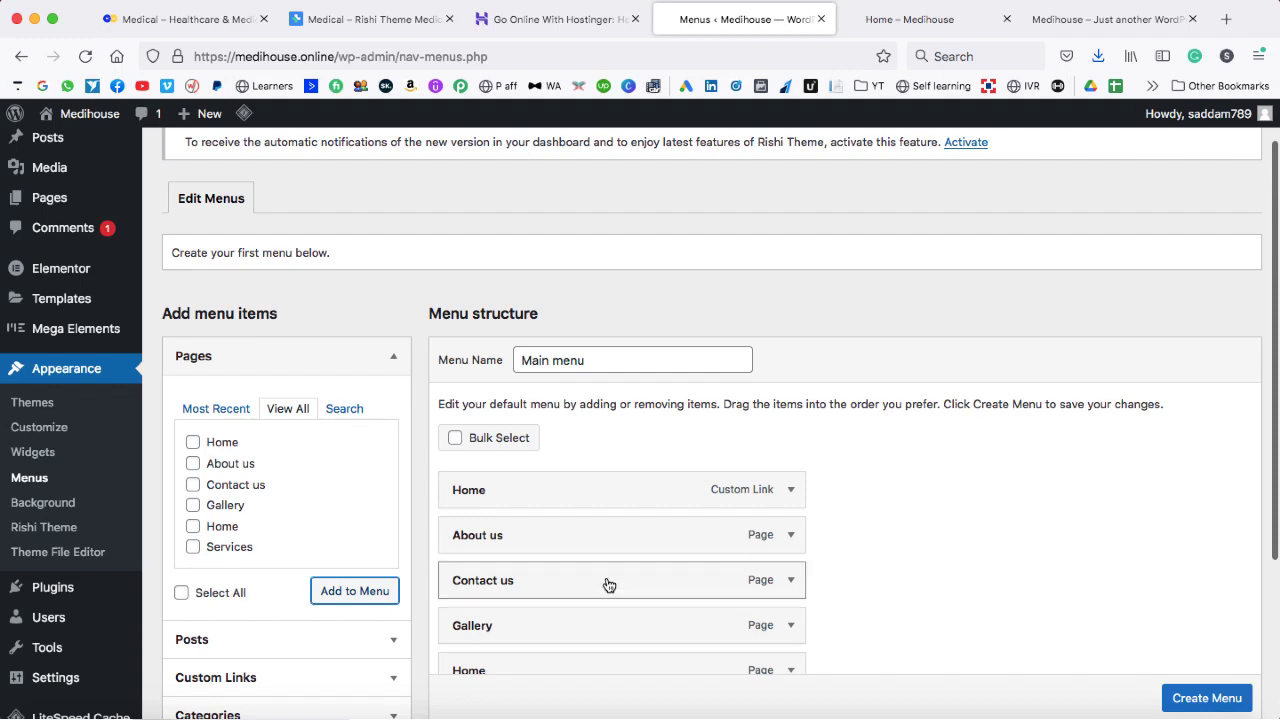
# - Remove the Home custom link from Main menu
pyautogui.scroll(-3, 606, 582)
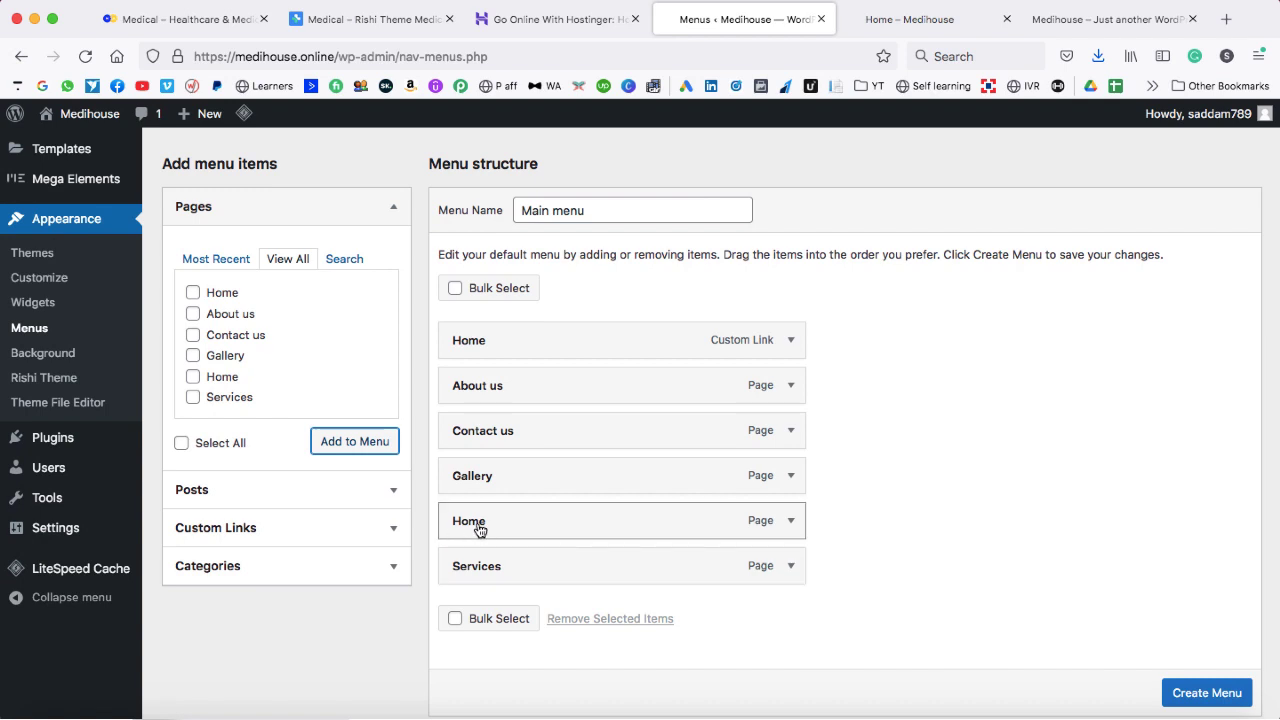
pyautogui.scroll(5, 125, 210)
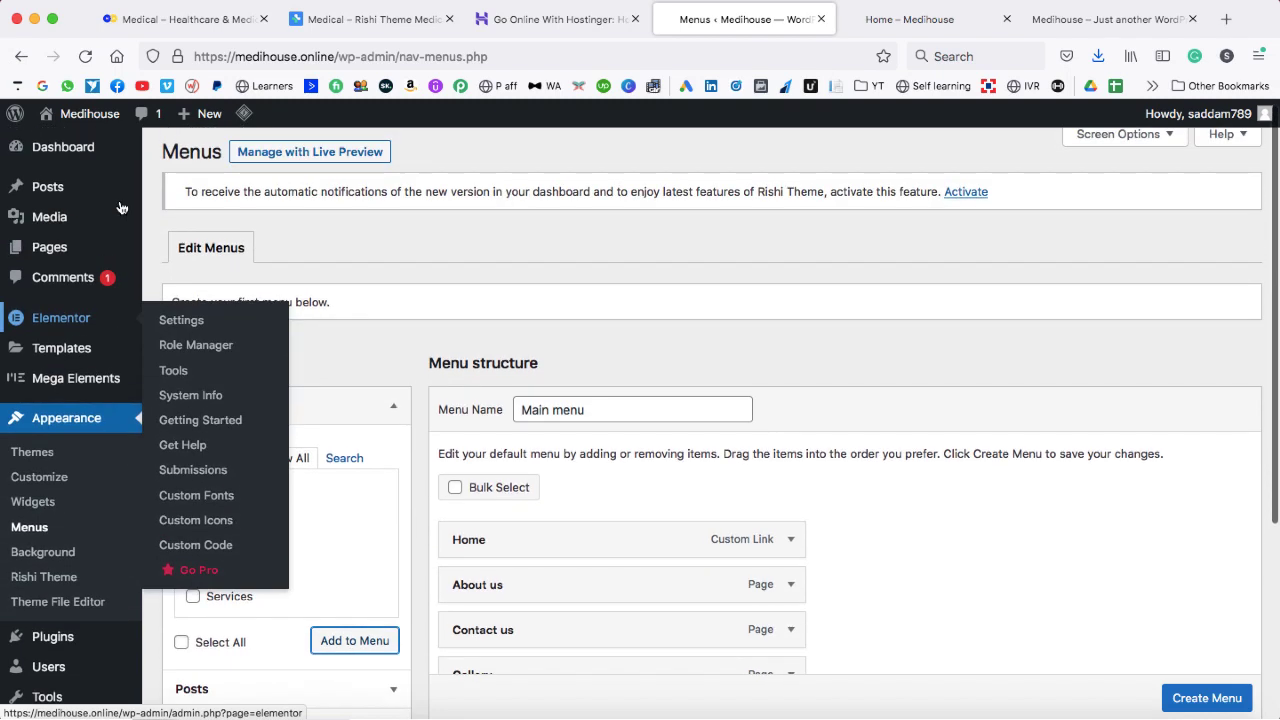
pyautogui.scroll(-4, 540, 420)
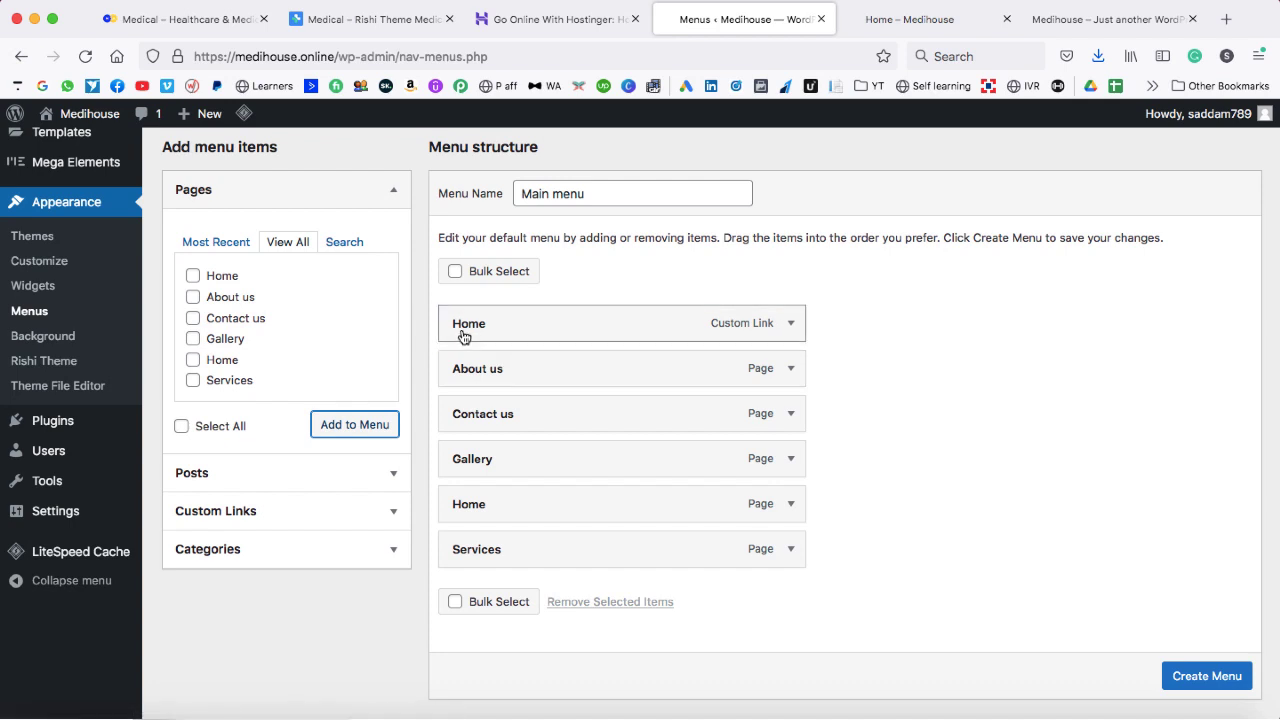
pyautogui.click(792, 326)
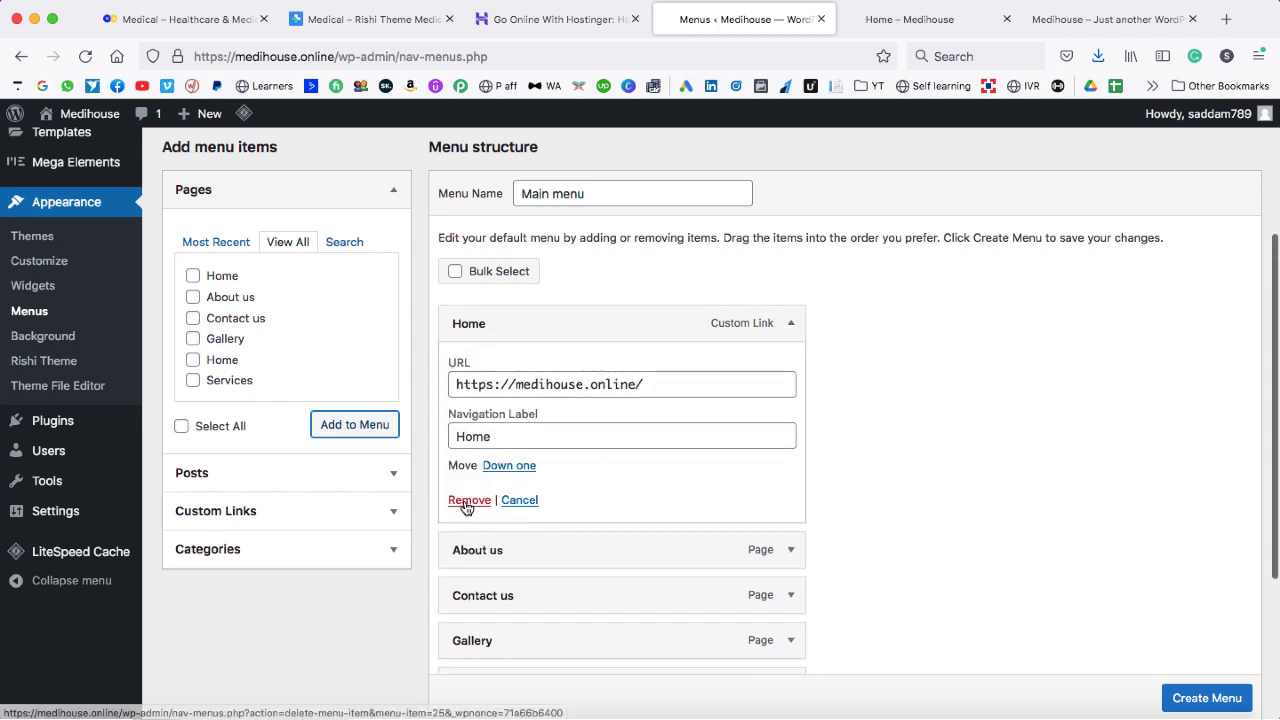
pyautogui.click(468, 500)
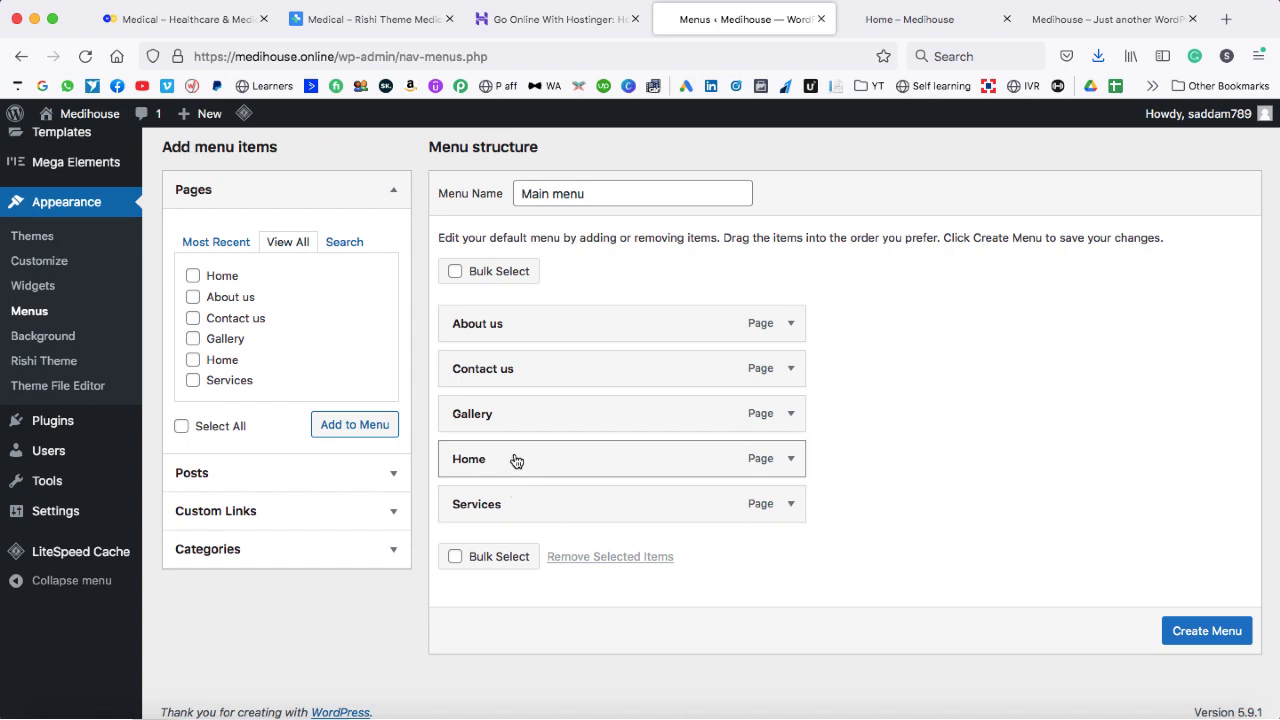
# - Reorder items to Home, About us, Services, Gallery, Contact us and save Main menu
pyautogui.moveTo(516, 460); pyautogui.dragTo(511, 329)
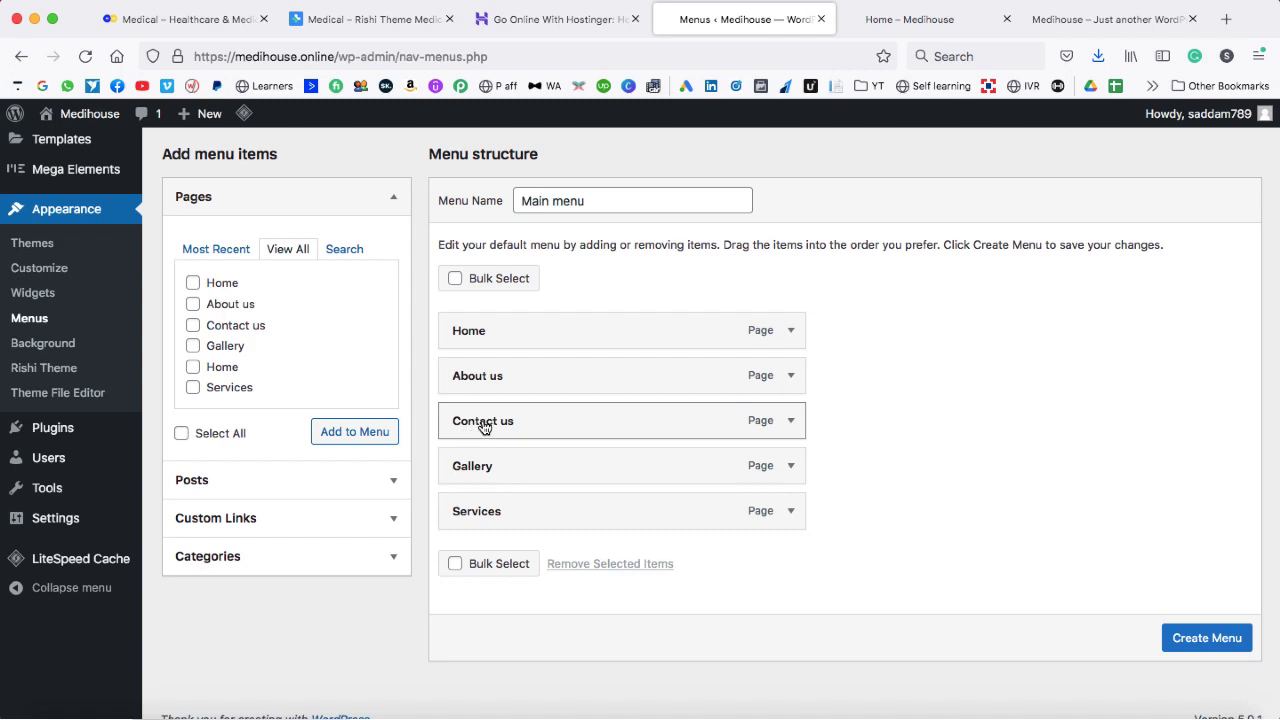
pyautogui.moveTo(479, 430); pyautogui.dragTo(481, 517)
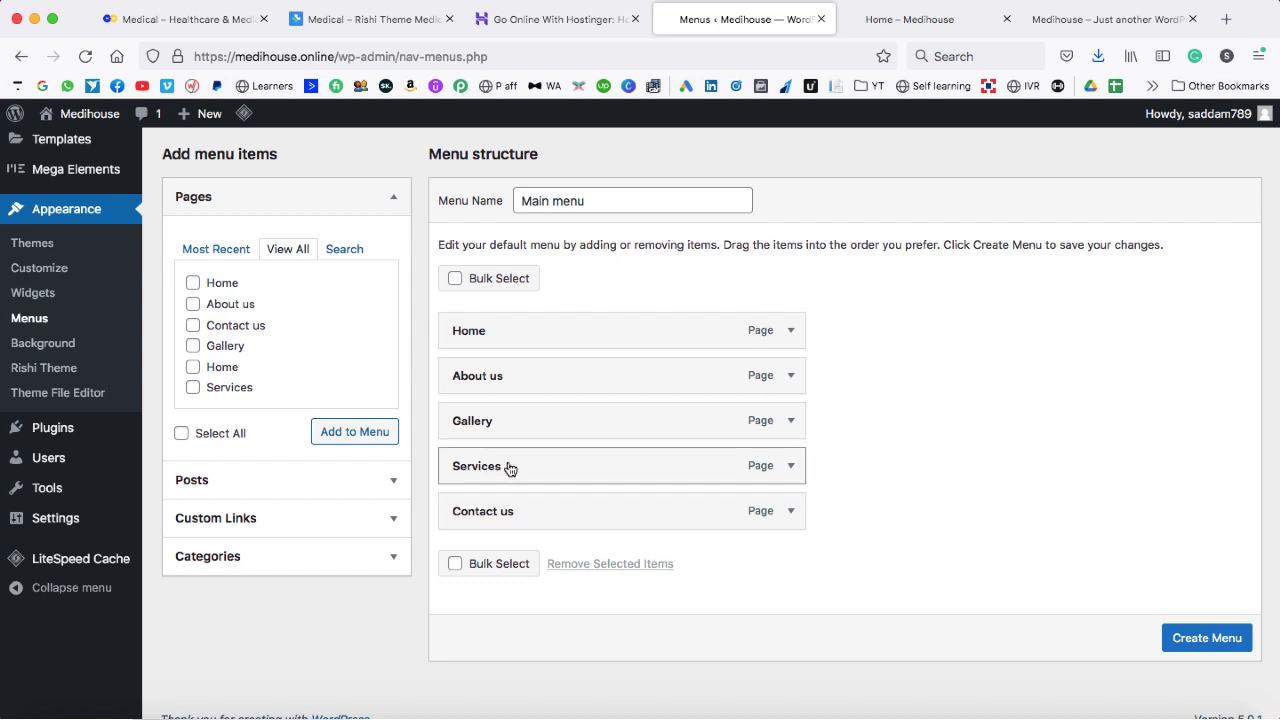
pyautogui.moveTo(480, 429); pyautogui.dragTo(482, 472)
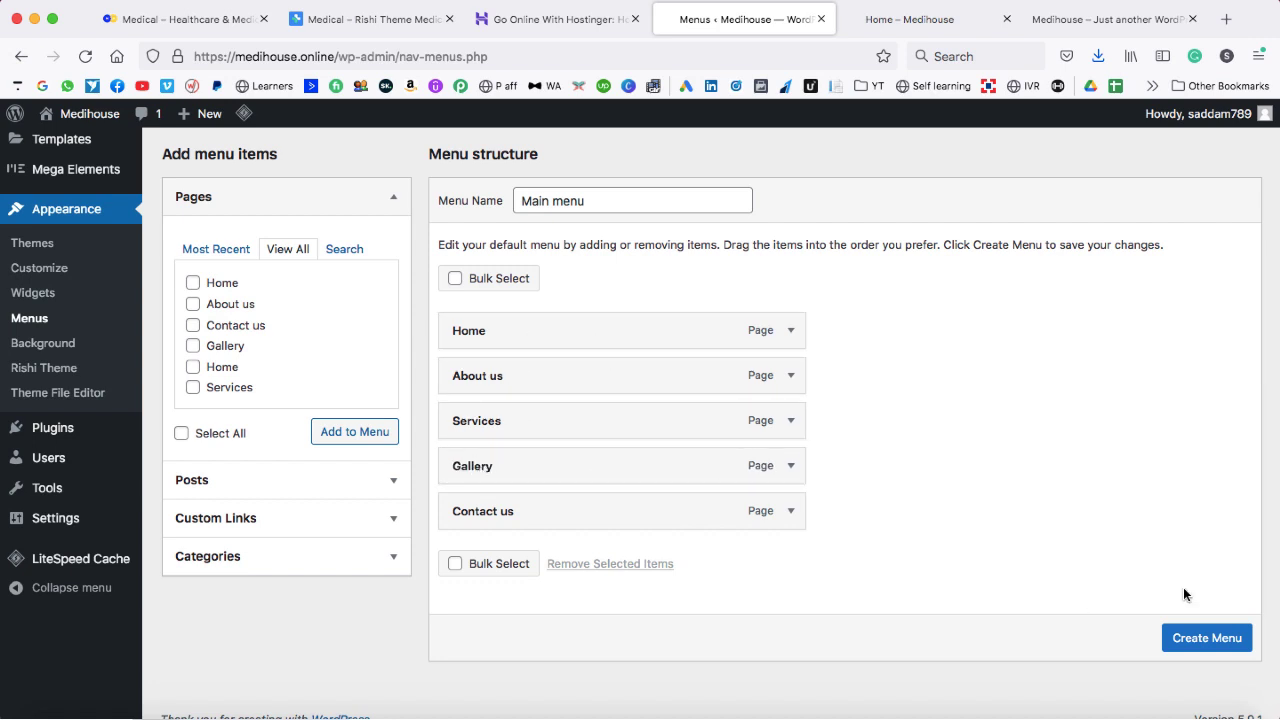
pyautogui.click(1207, 640)
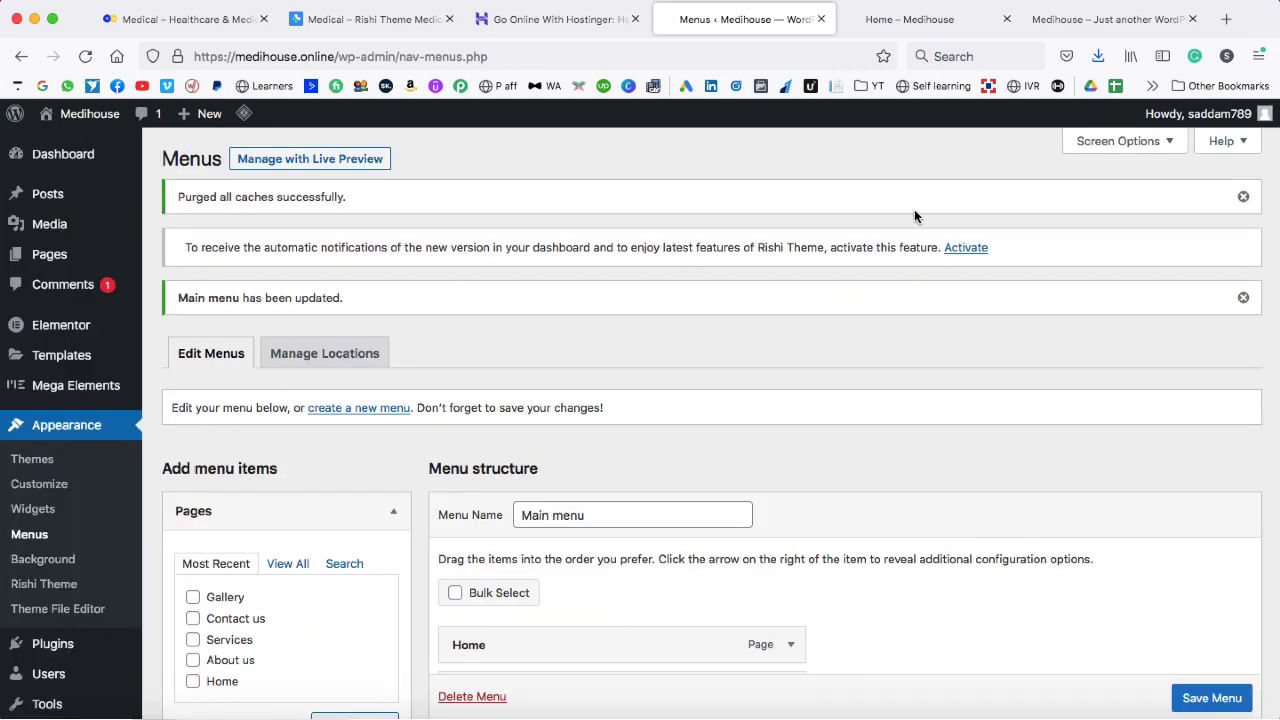
# - Reload the Home page to check the menu, then open the Rishi Theme dashboard's settings cards
pyautogui.click(903, 20)
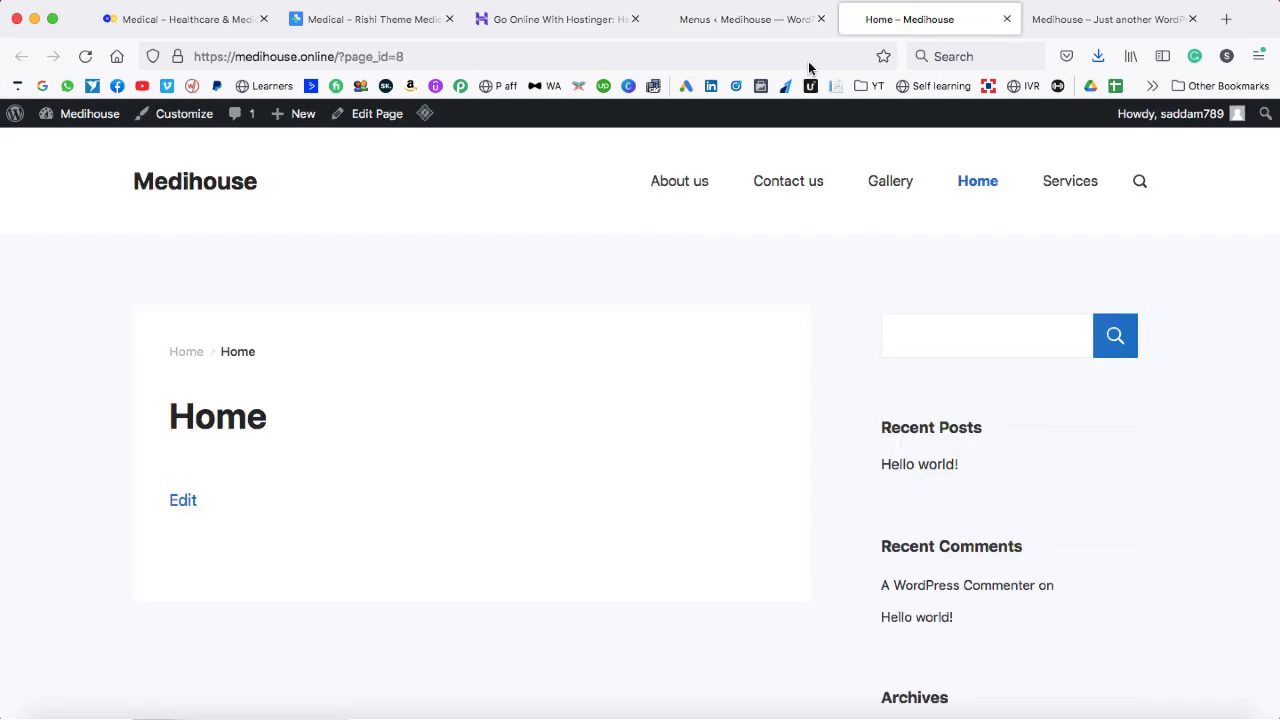
pyautogui.click(84, 57)
pyautogui.click(738, 22)
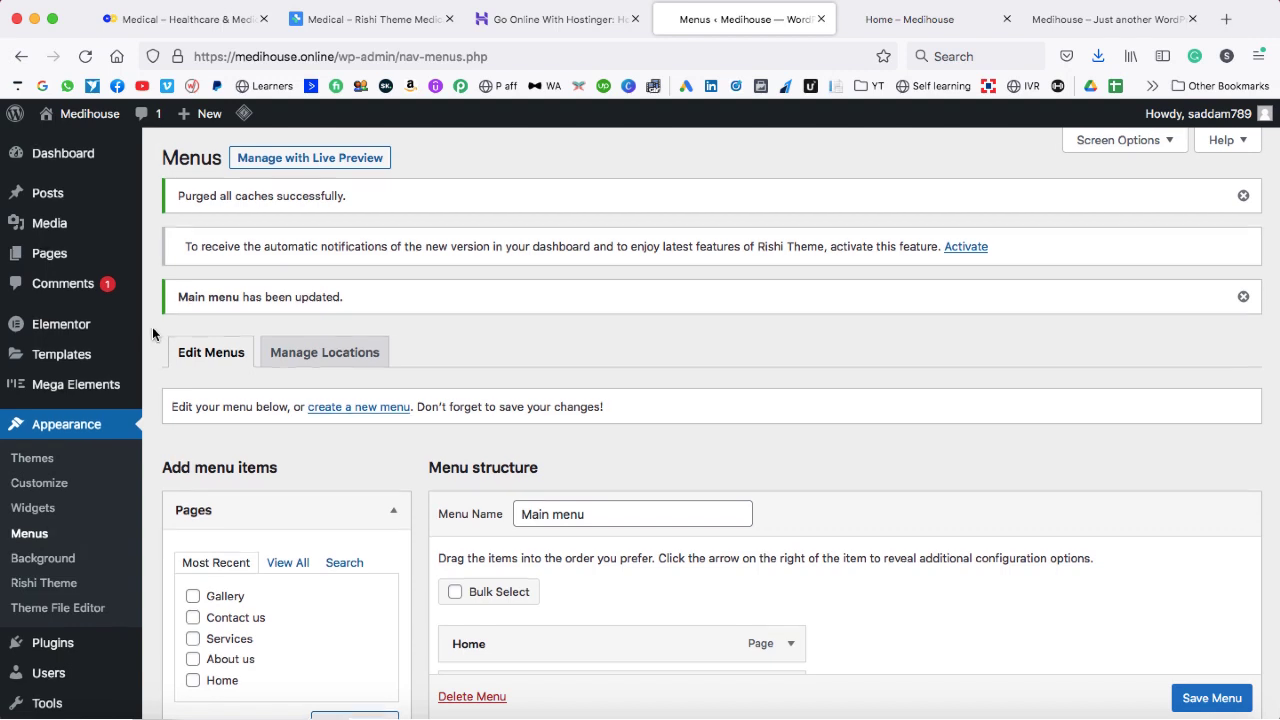
pyautogui.scroll(-1, 152, 330)
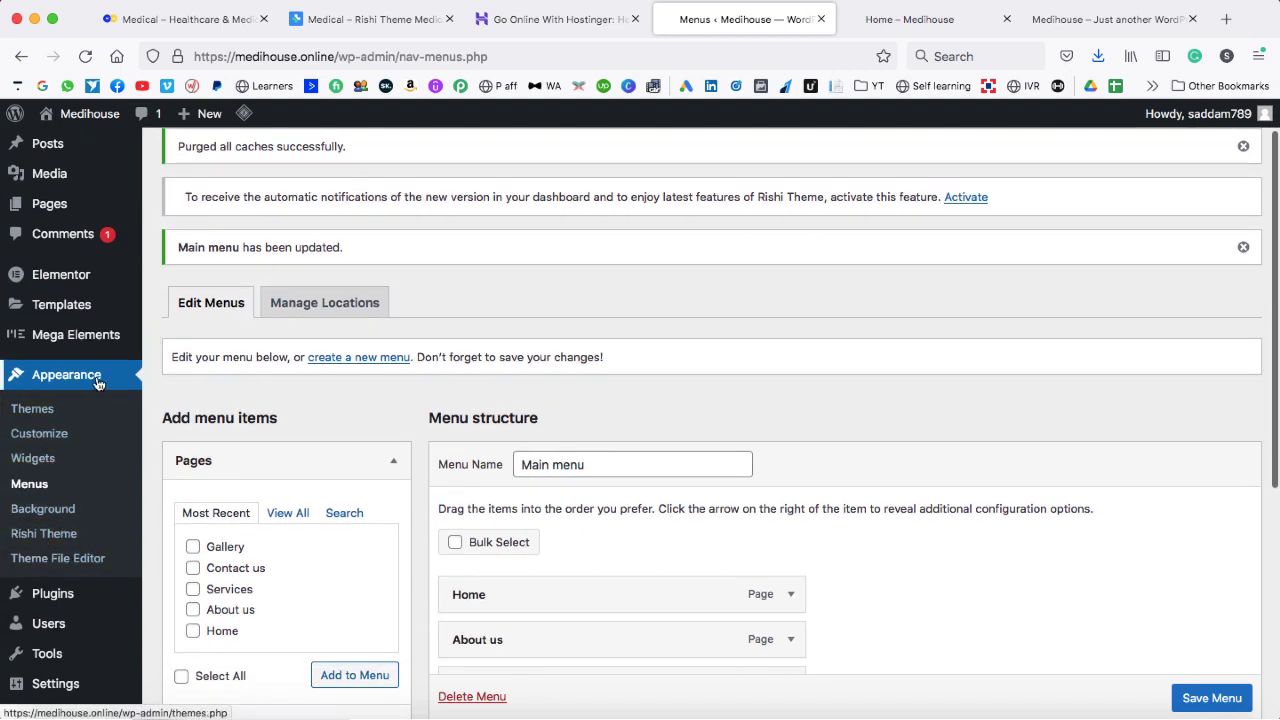
pyautogui.click(45, 536)
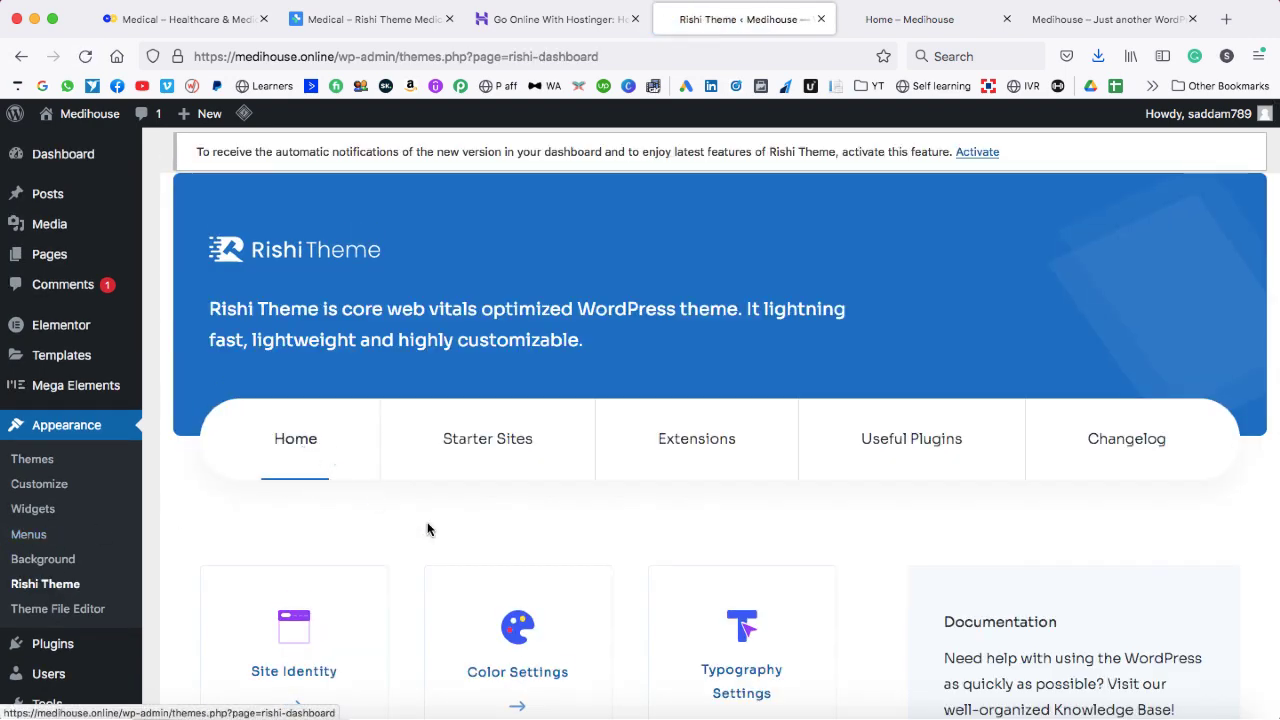
pyautogui.scroll(-5, 428, 529)
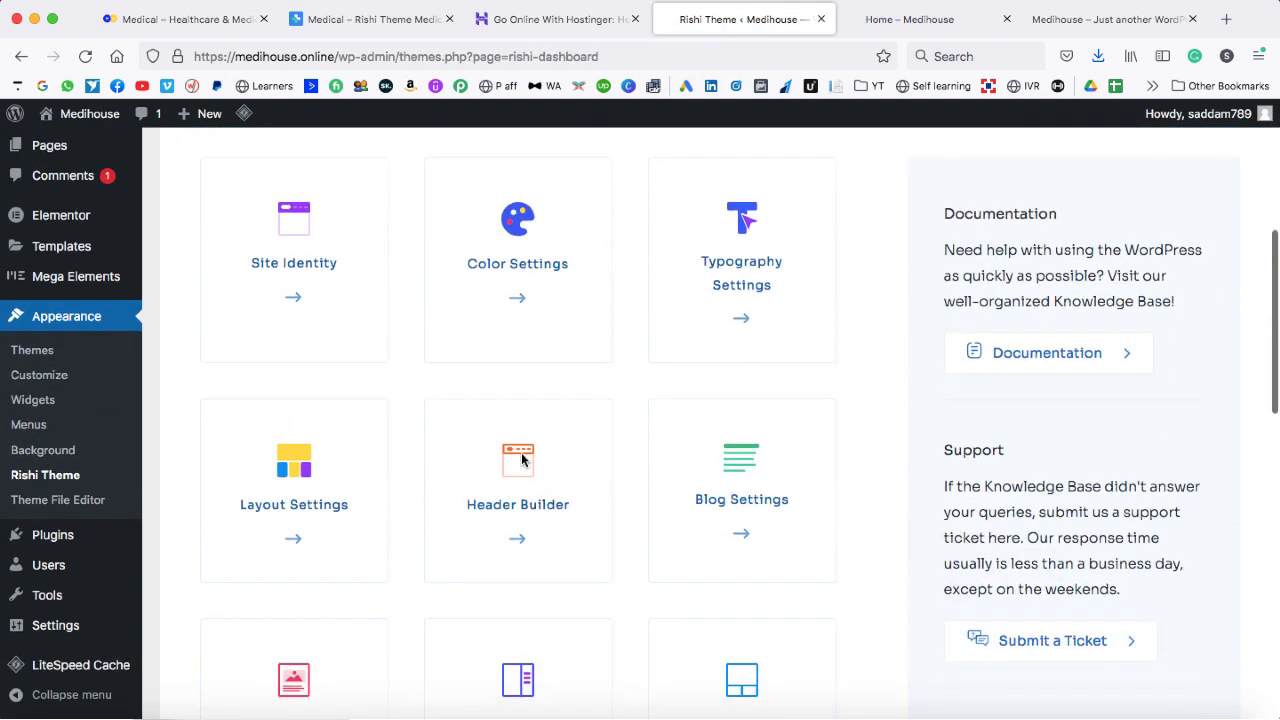
# - In the Header Builder, set Menu 1 to Main menu and publish the header
pyautogui.click(514, 509)
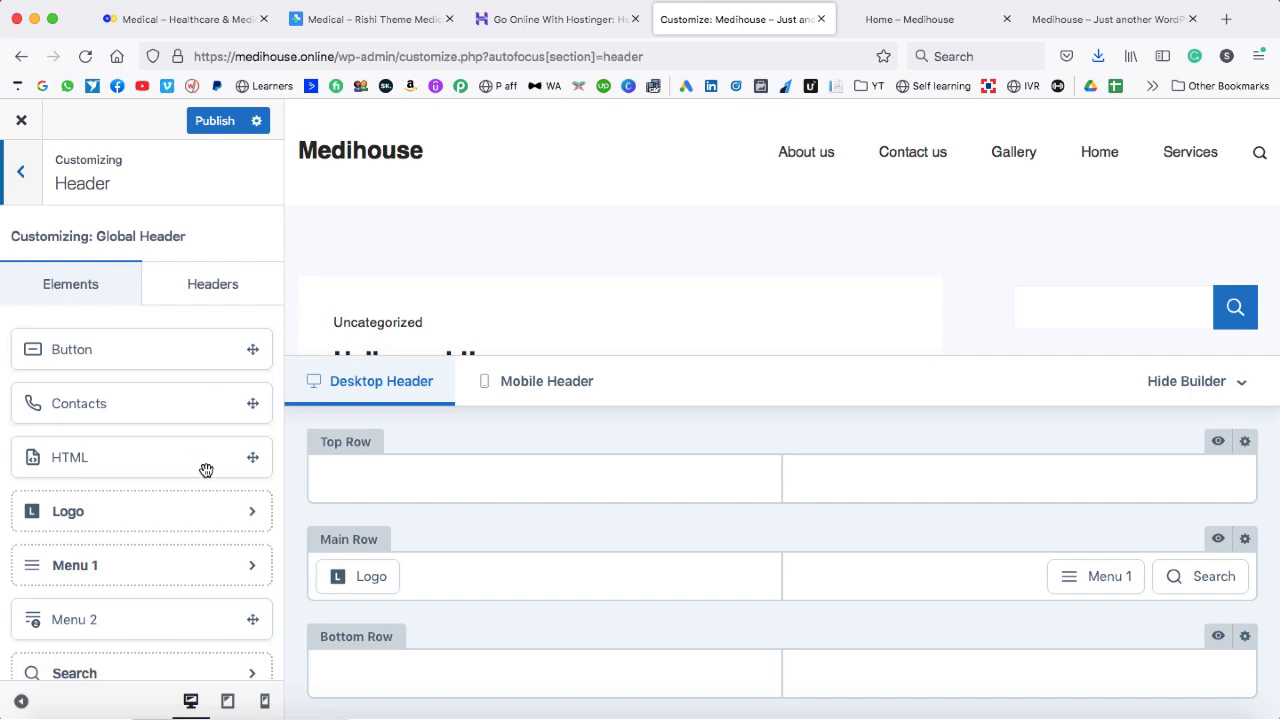
pyautogui.scroll(-2, 200, 420)
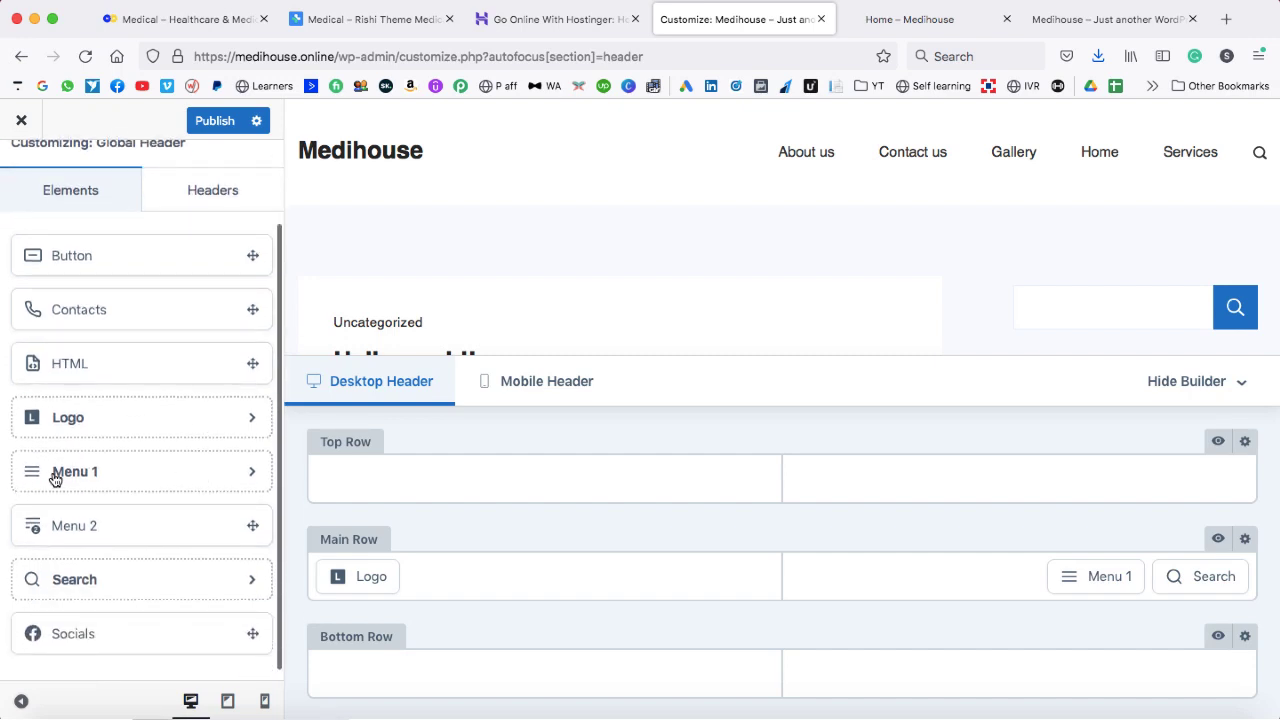
pyautogui.click(250, 474)
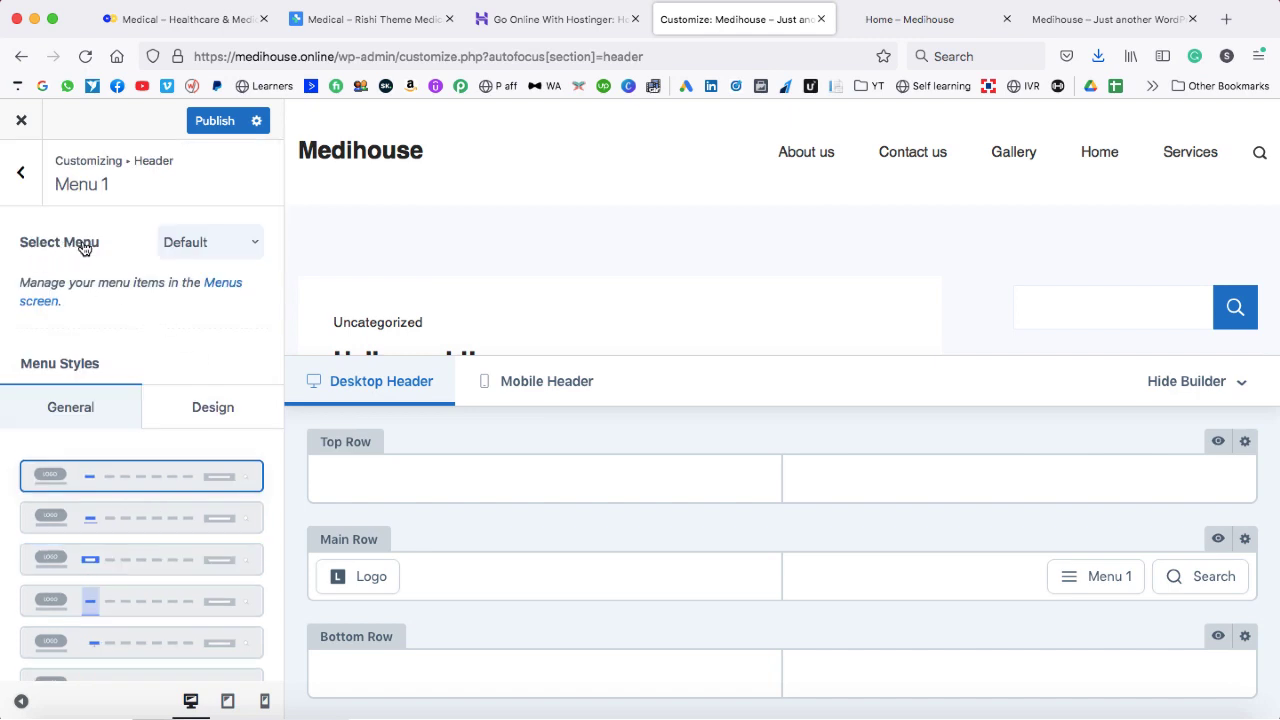
pyautogui.click(214, 250)
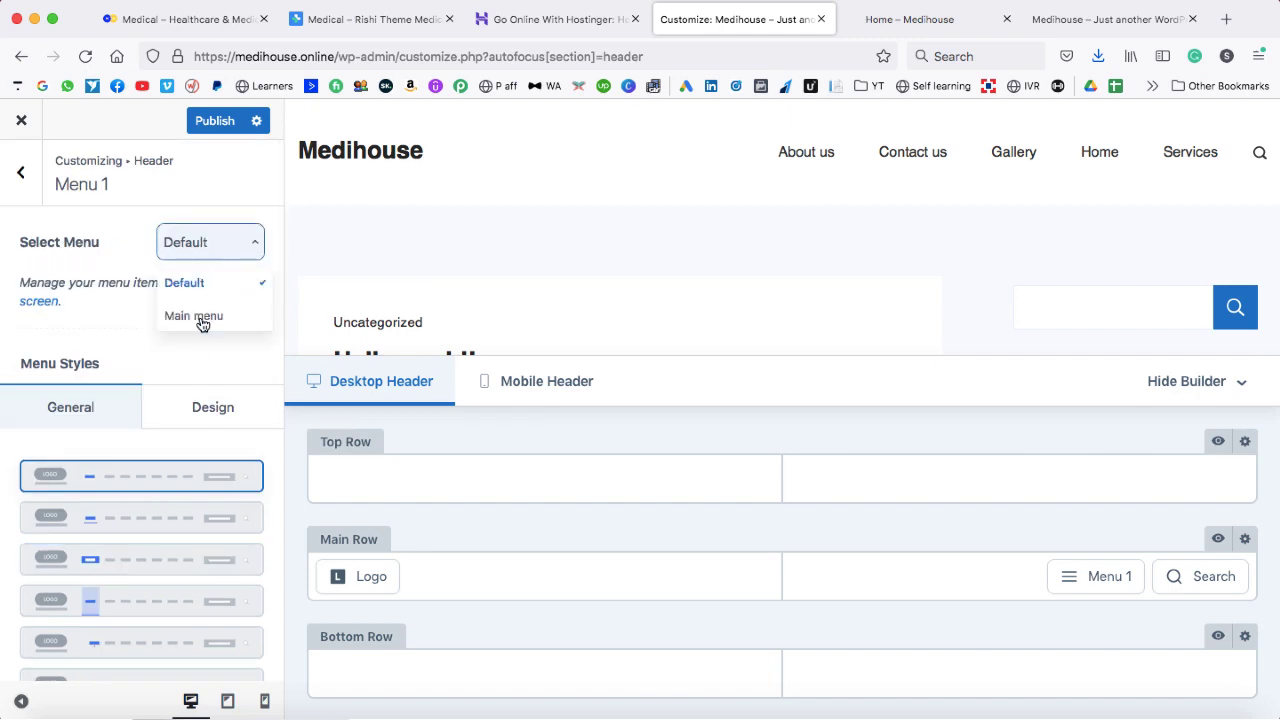
pyautogui.click(195, 320)
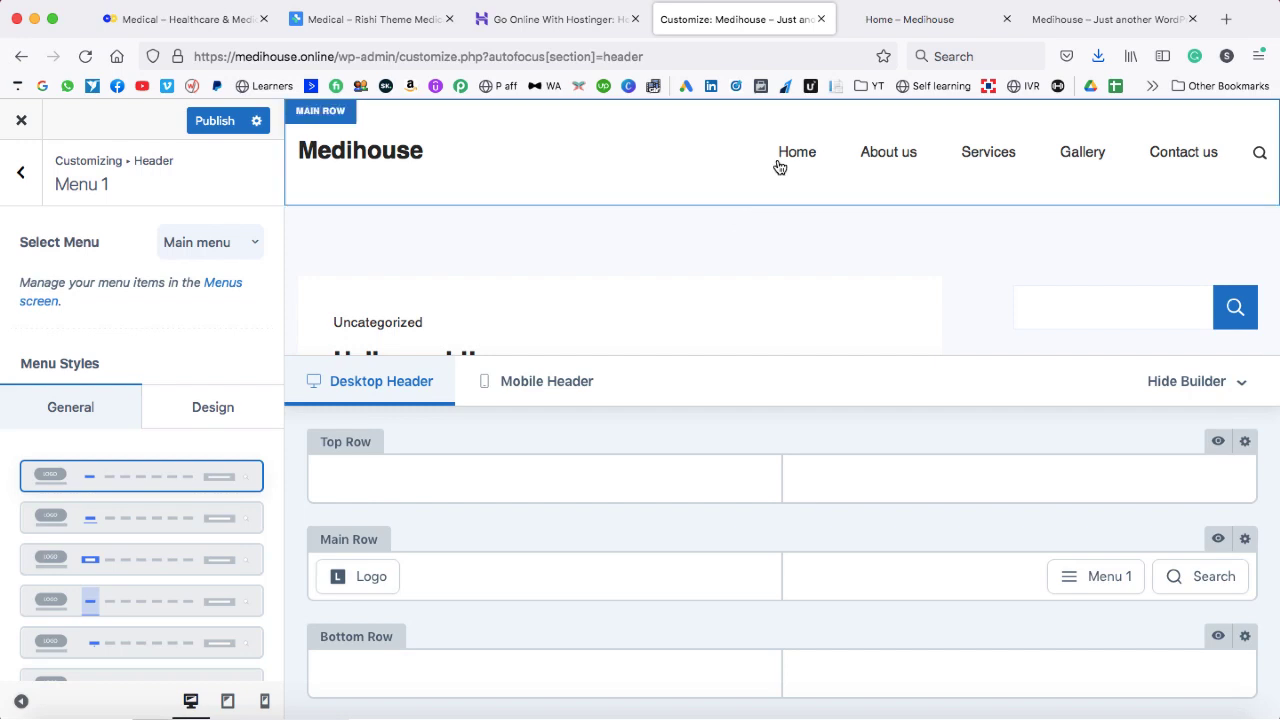
pyautogui.click(212, 120)
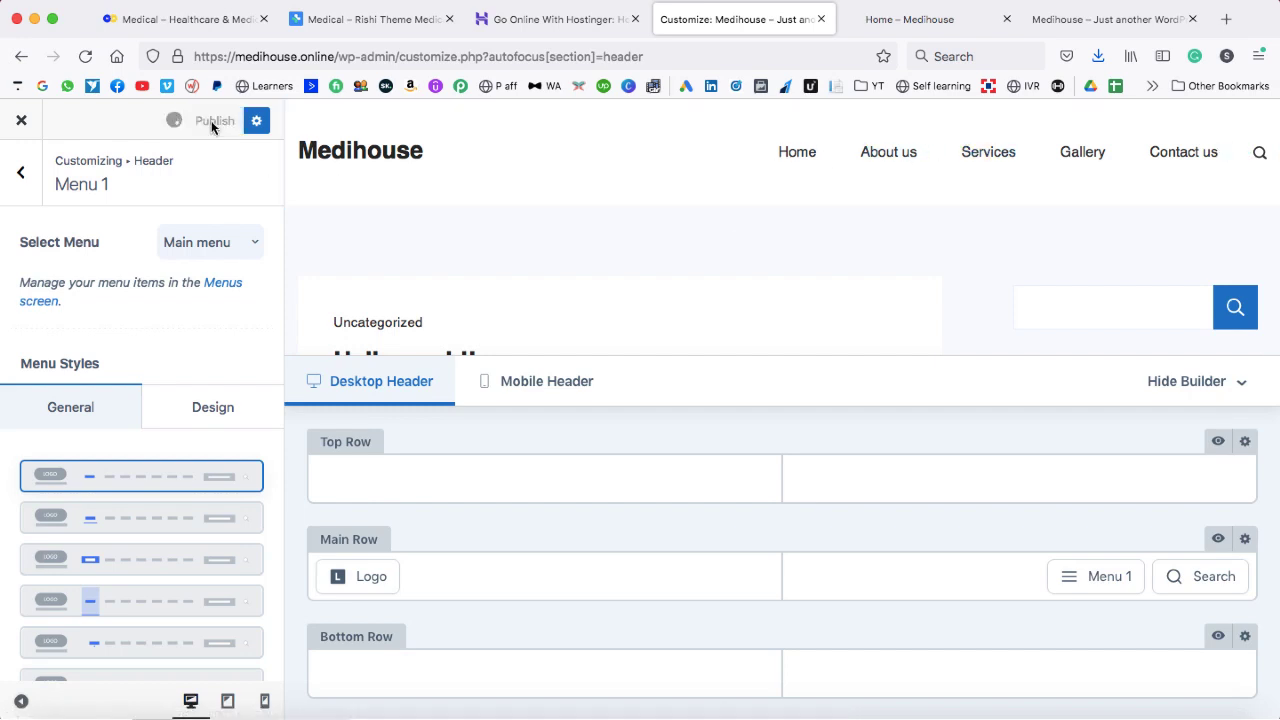
pyautogui.click(907, 22)
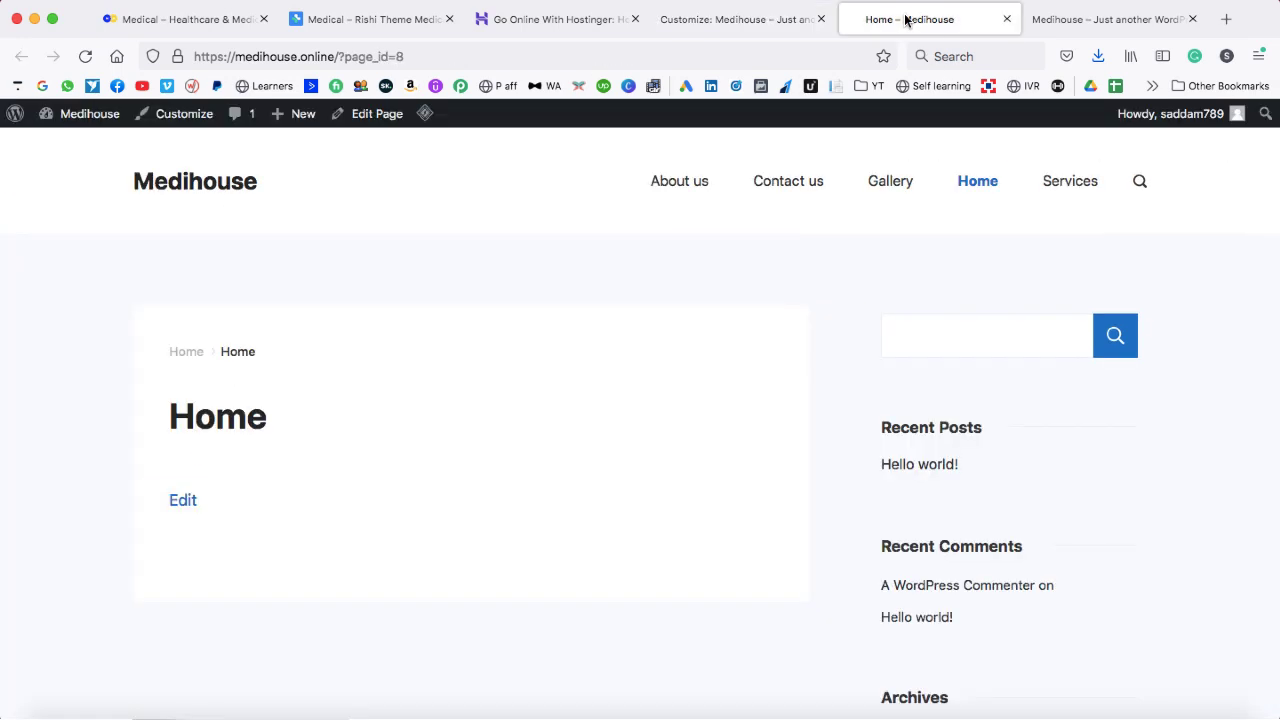
# - Reload the Home page to confirm the new menu order, then open a new browser tab
pyautogui.click(86, 56)
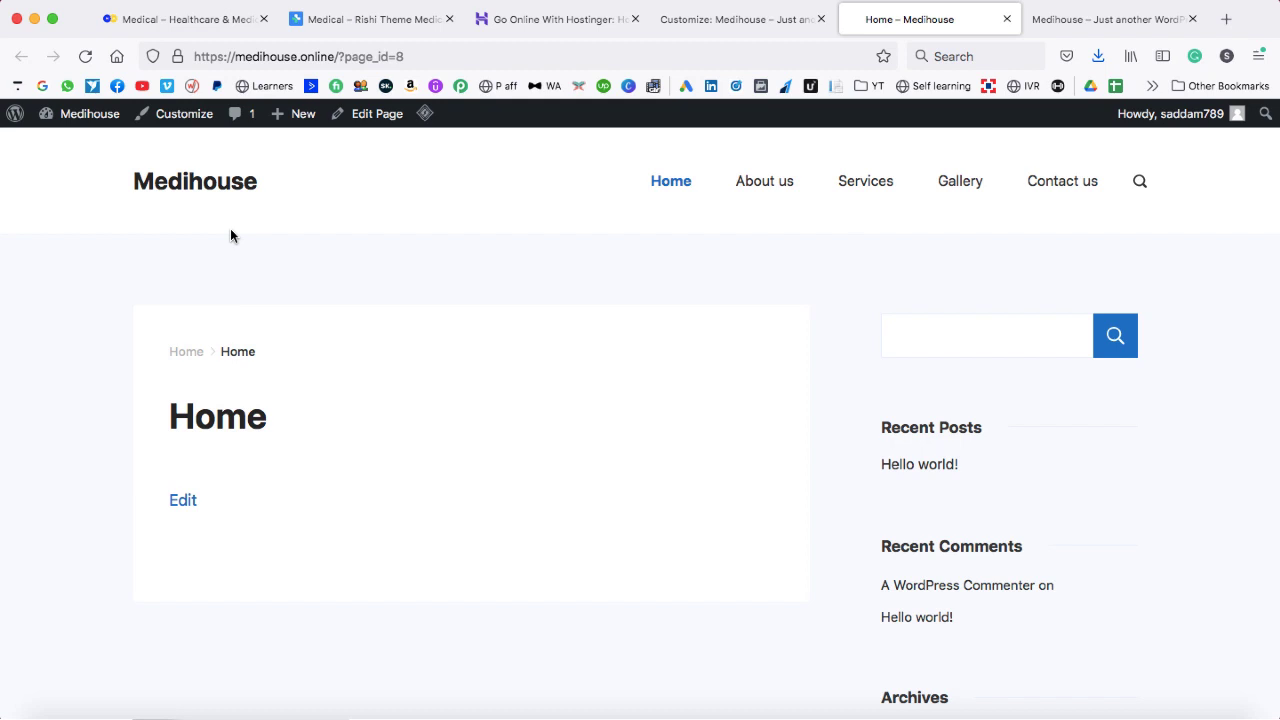
pyautogui.hotkey('ctrl', 'Tab')
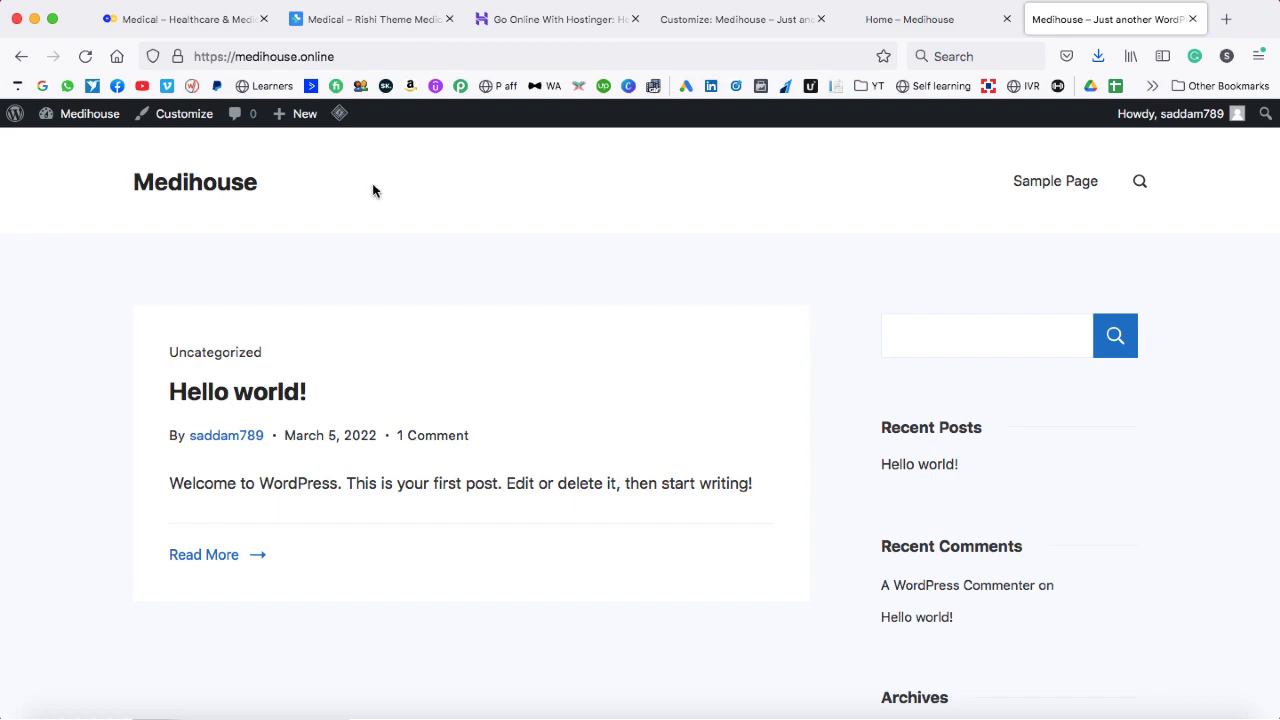
pyautogui.click(1226, 19)
# - Load canva.com, then close it and return to the Rishi Theme Medical demo site
pyautogui.write('canva.com/')
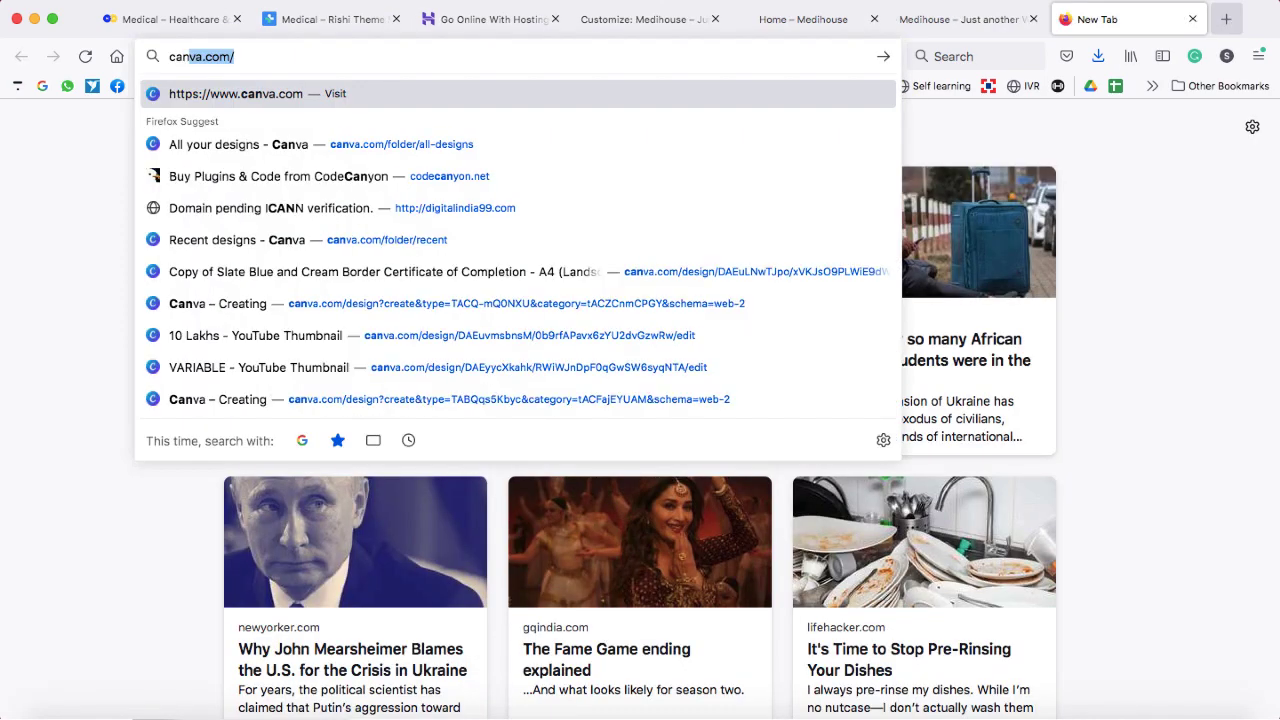
pyautogui.press('Return')
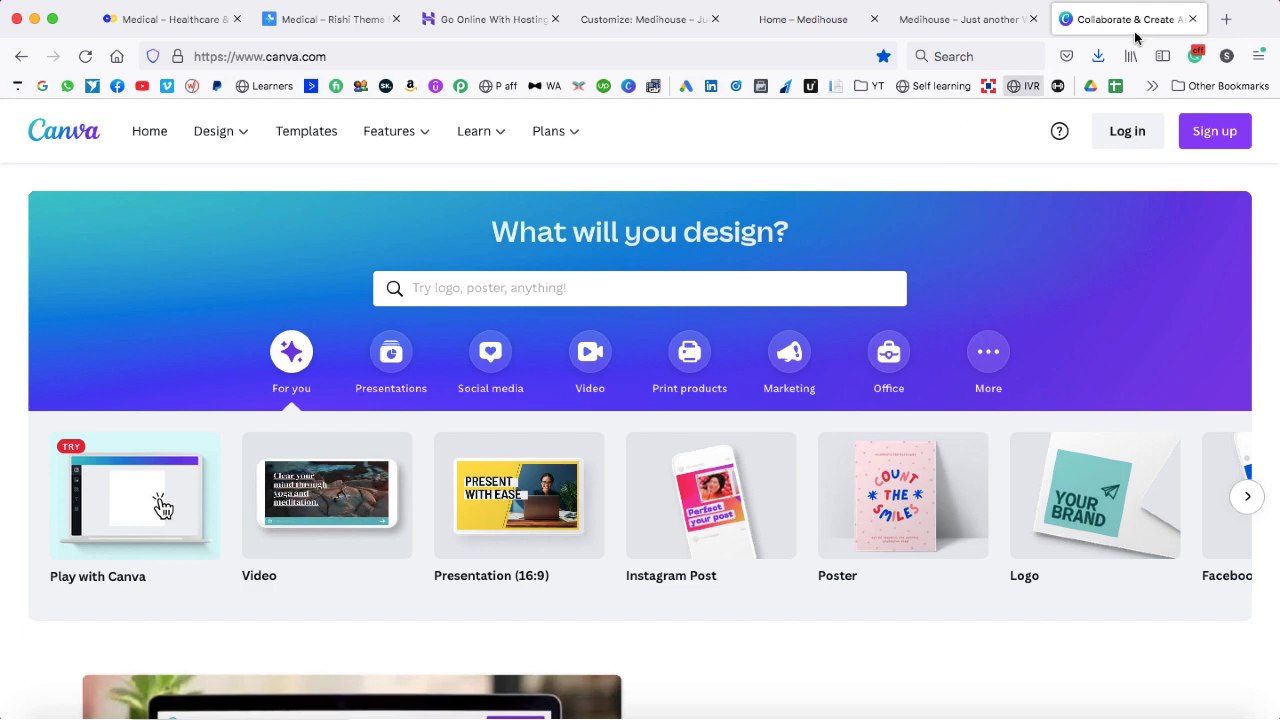
pyautogui.click(1192, 19)
pyautogui.click(343, 22)
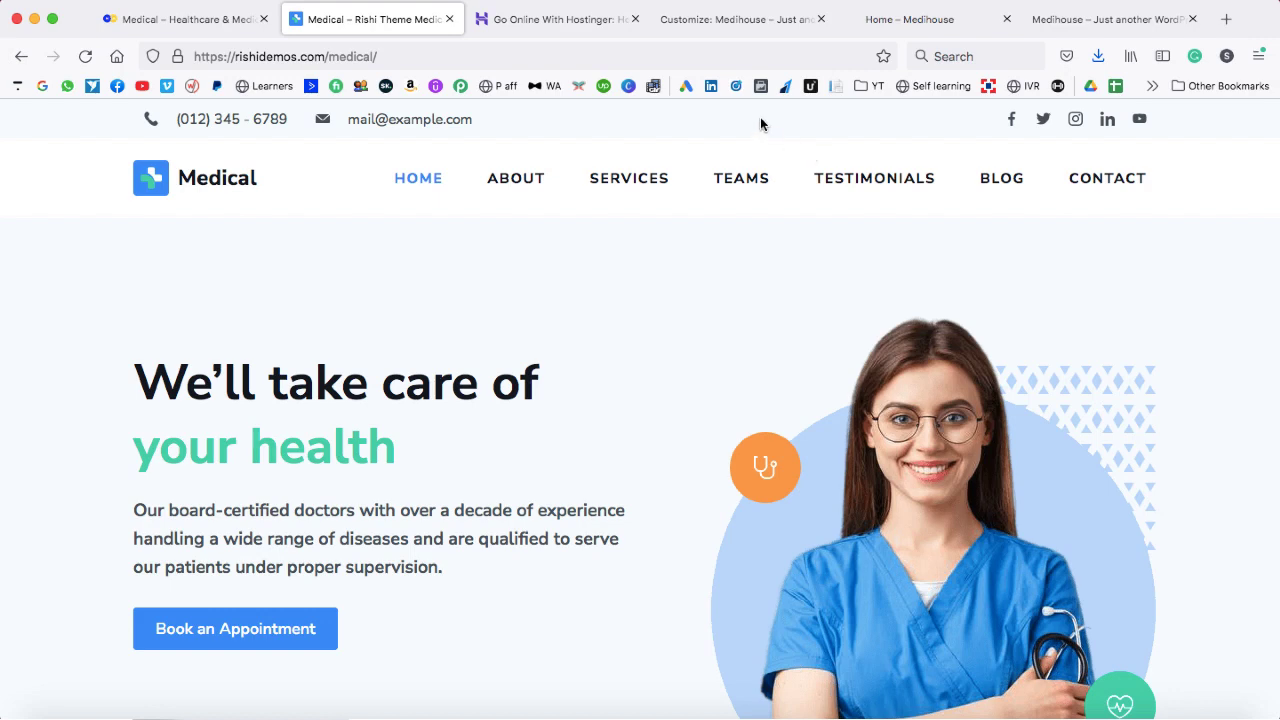
# - Return to the Customize: Medihouse header customizer
pyautogui.click(727, 30)
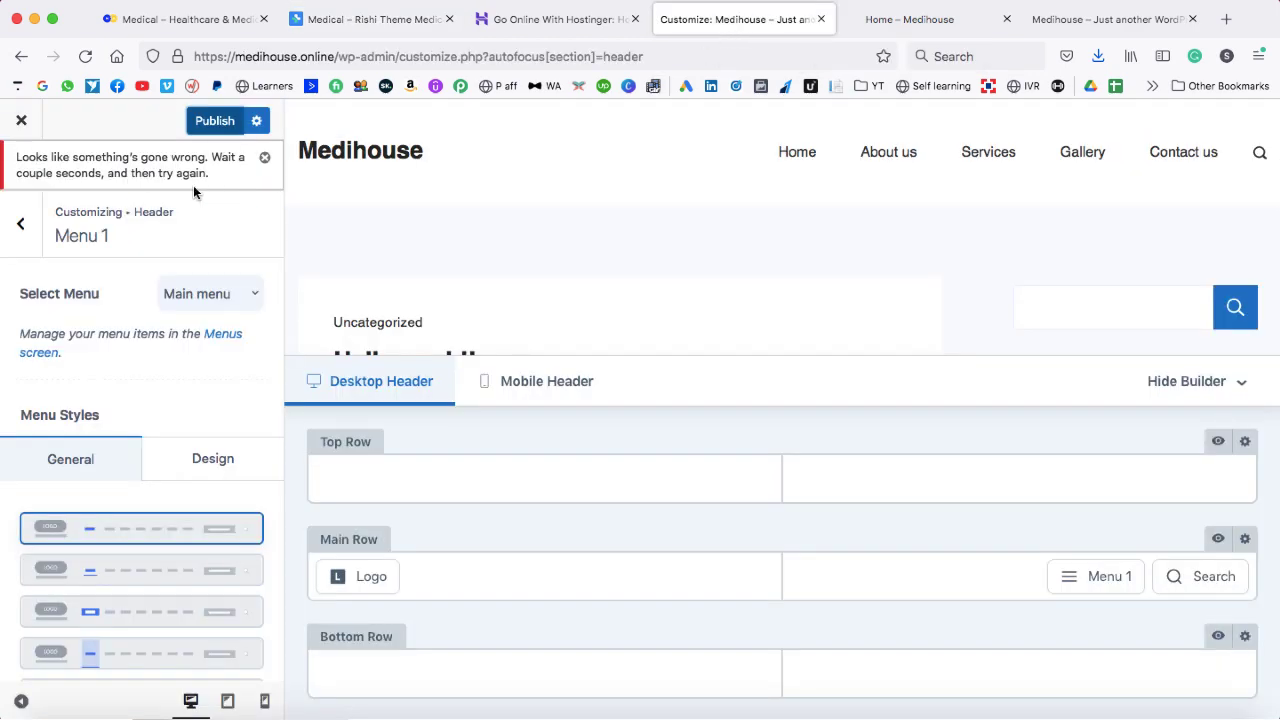
# - Publish the header changes again and leave the customizer
pyautogui.click(22, 122)
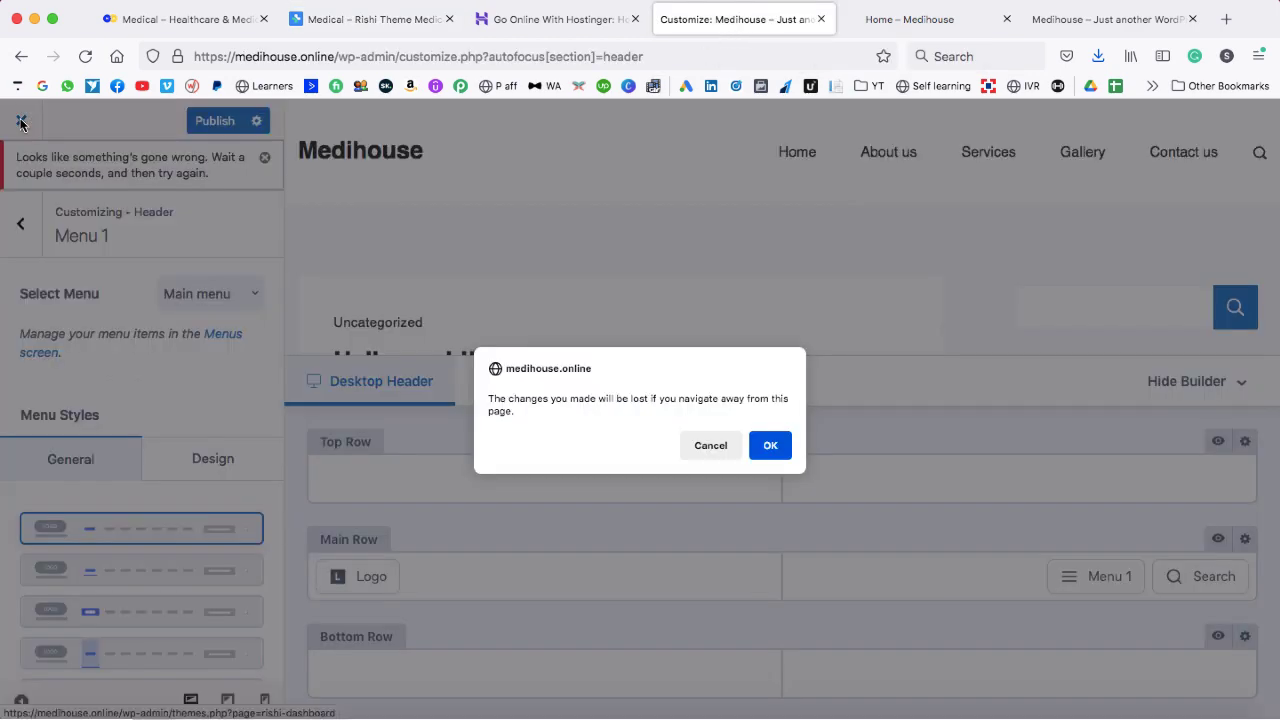
pyautogui.click(710, 445)
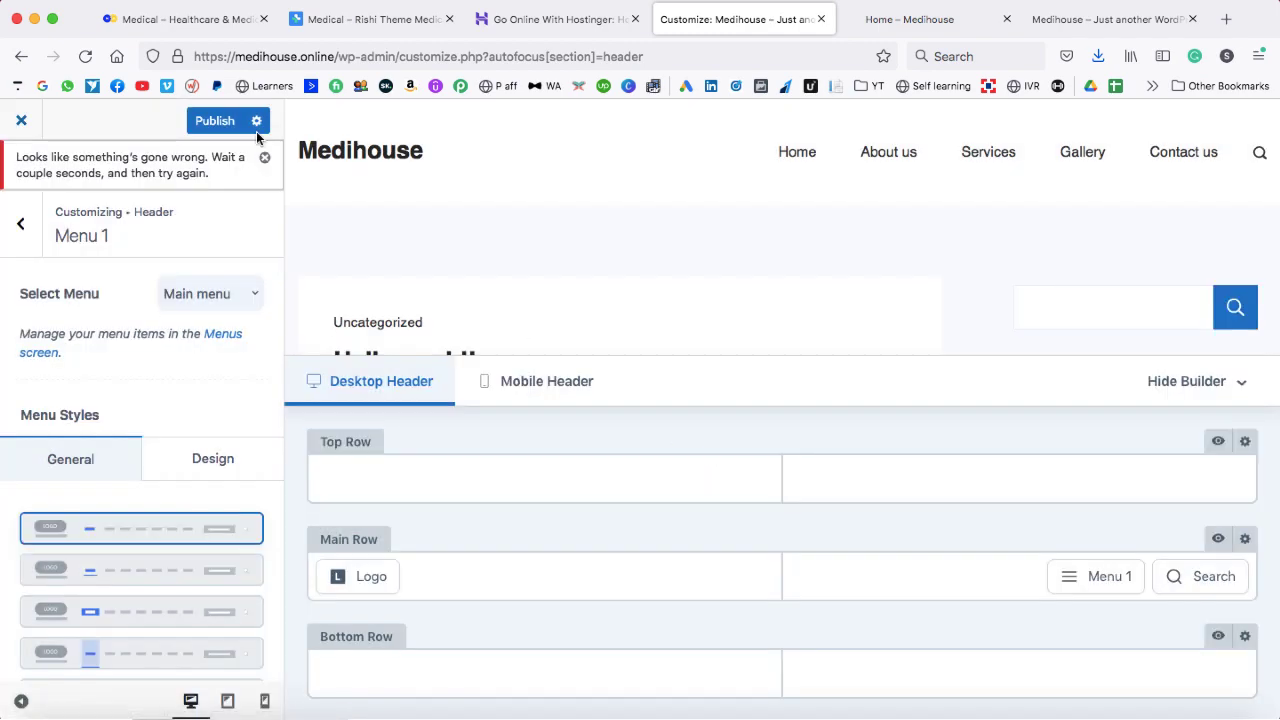
pyautogui.click(203, 120)
pyautogui.click(22, 121)
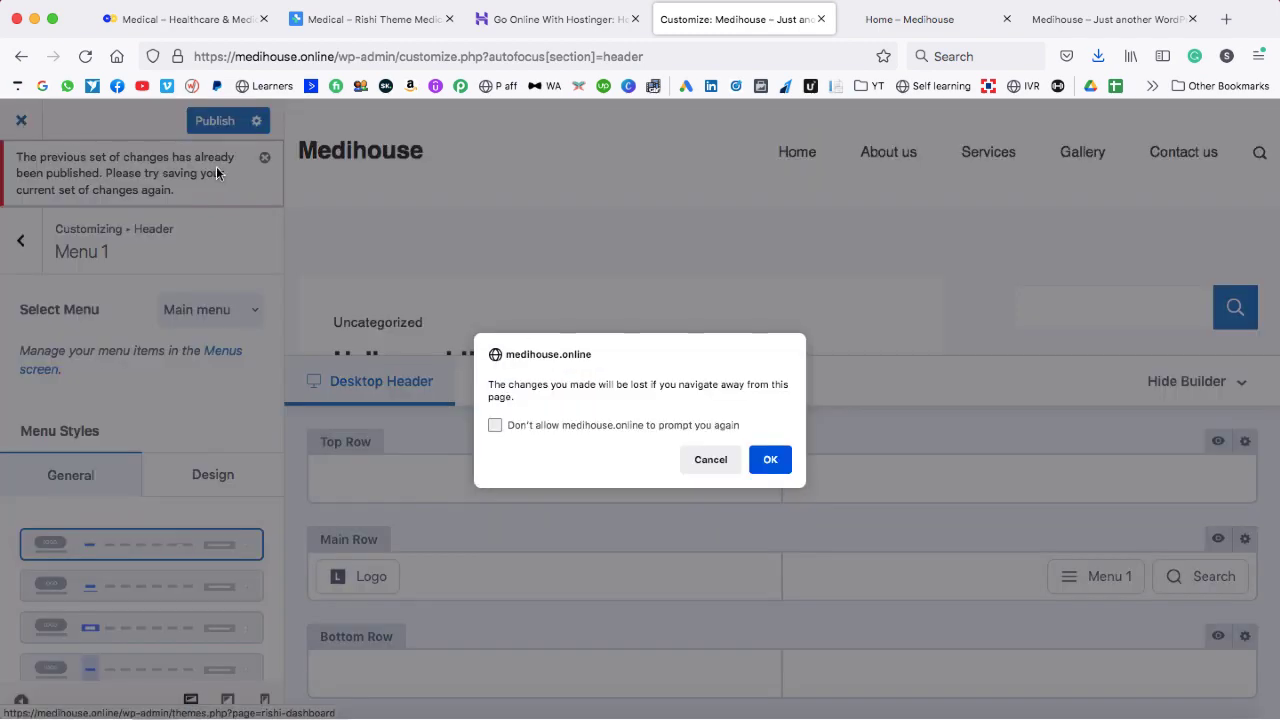
pyautogui.press('Return')
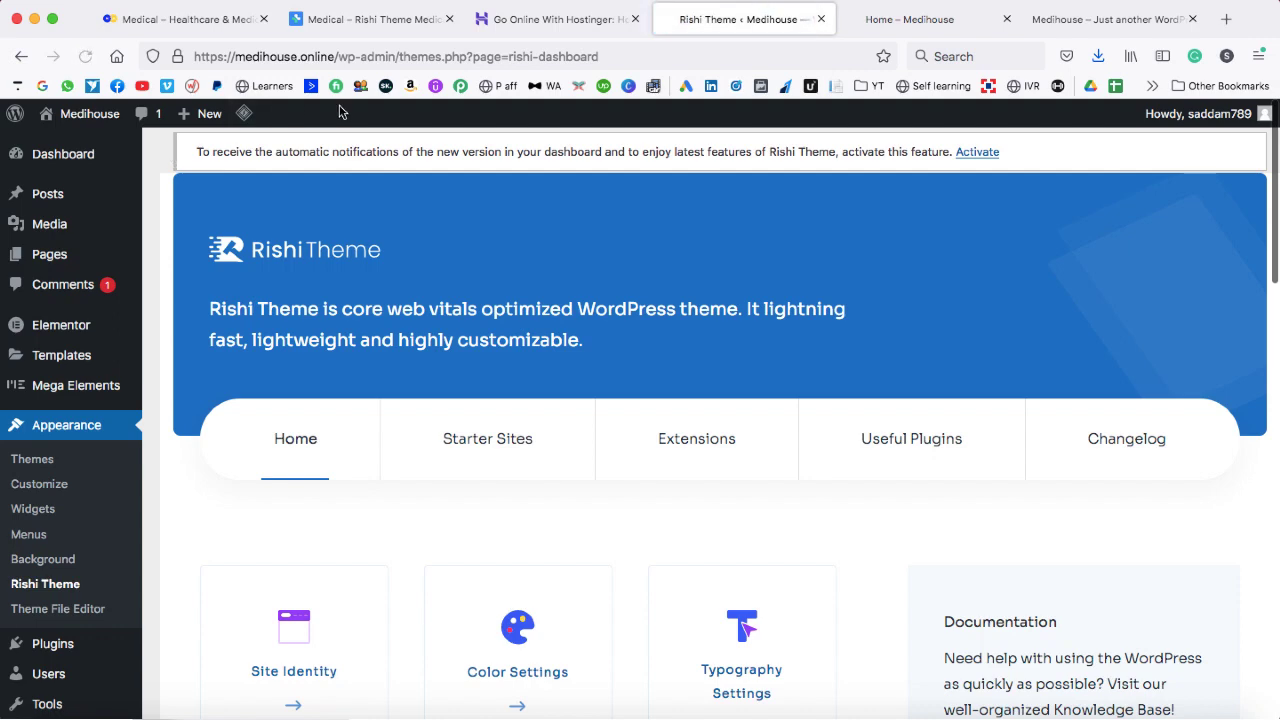
# - Reopen Appearance > Customize from the WordPress Dashboard
pyautogui.click(86, 157)
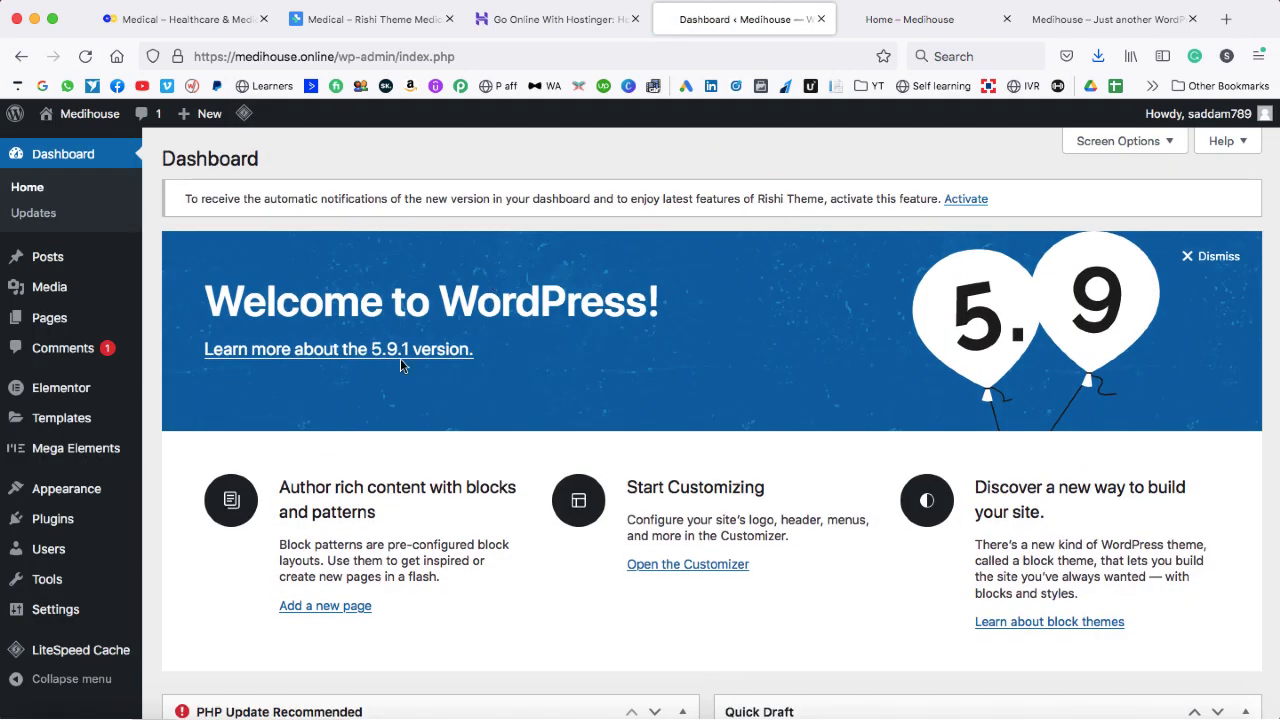
pyautogui.moveTo(86, 495)
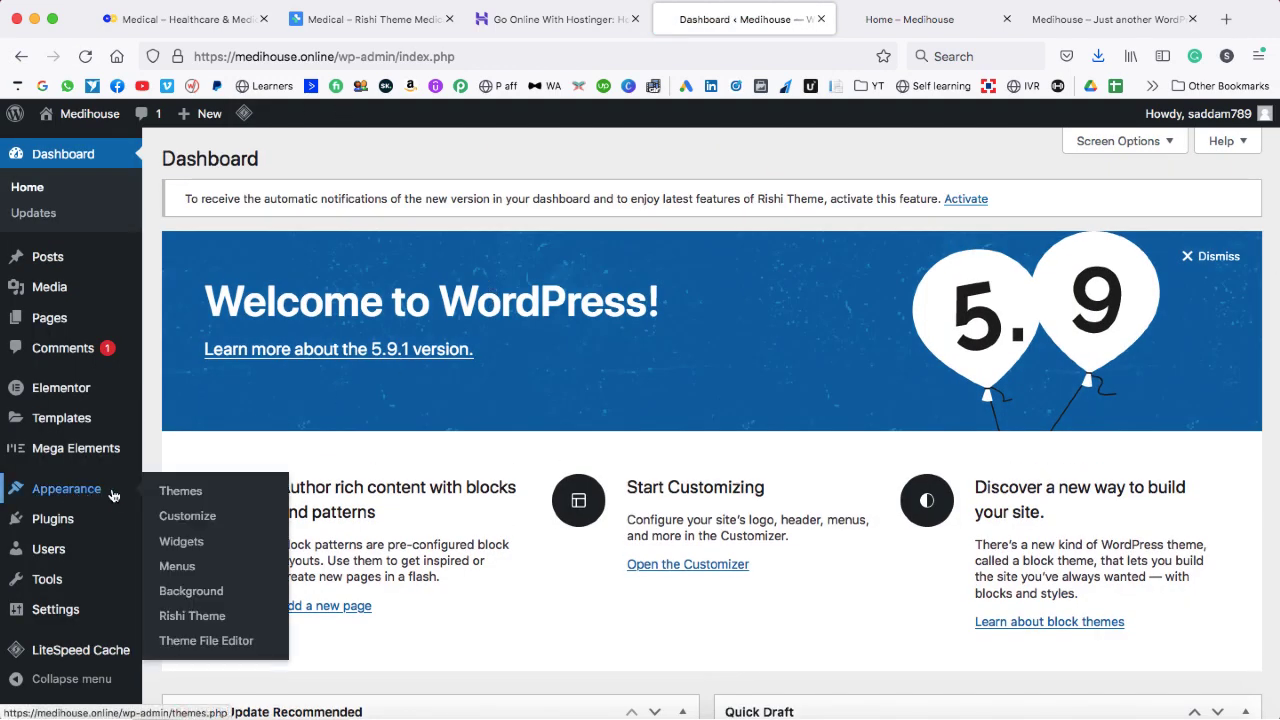
pyautogui.click(193, 515)
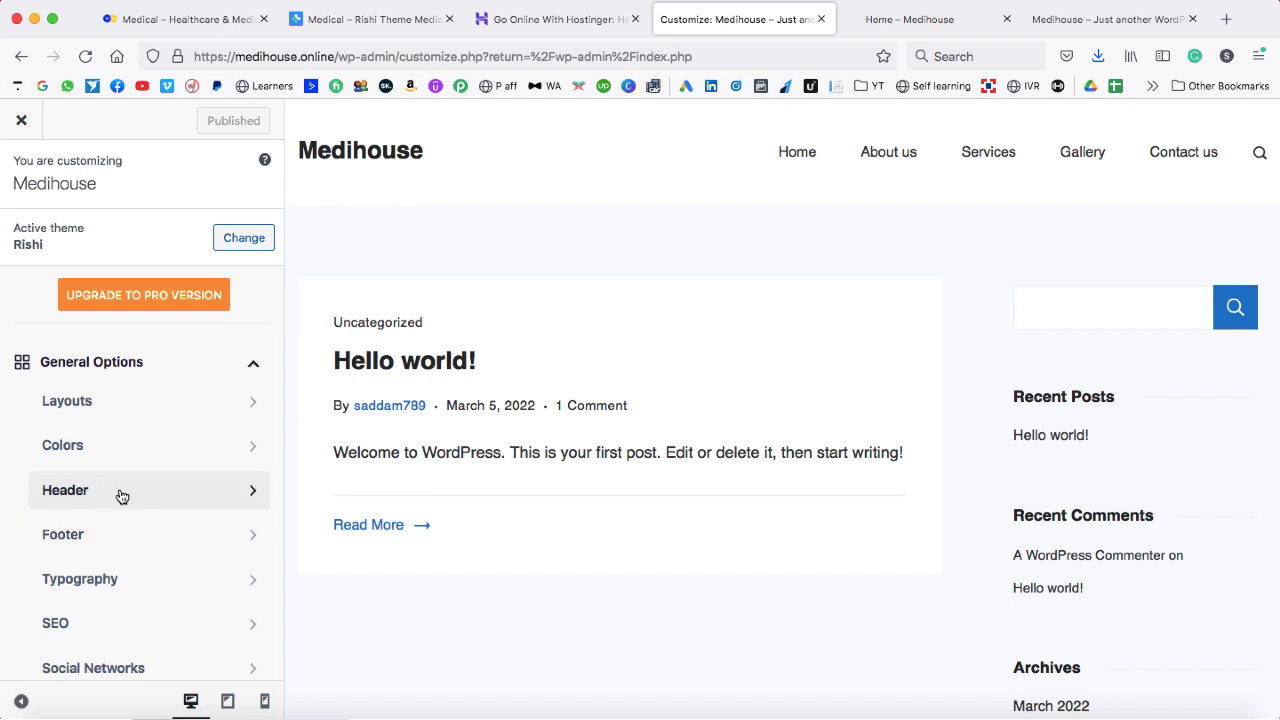
# - In Header > Logo settings, upload the Medical logo screenshot and select it as the site logo
pyautogui.click(87, 497)
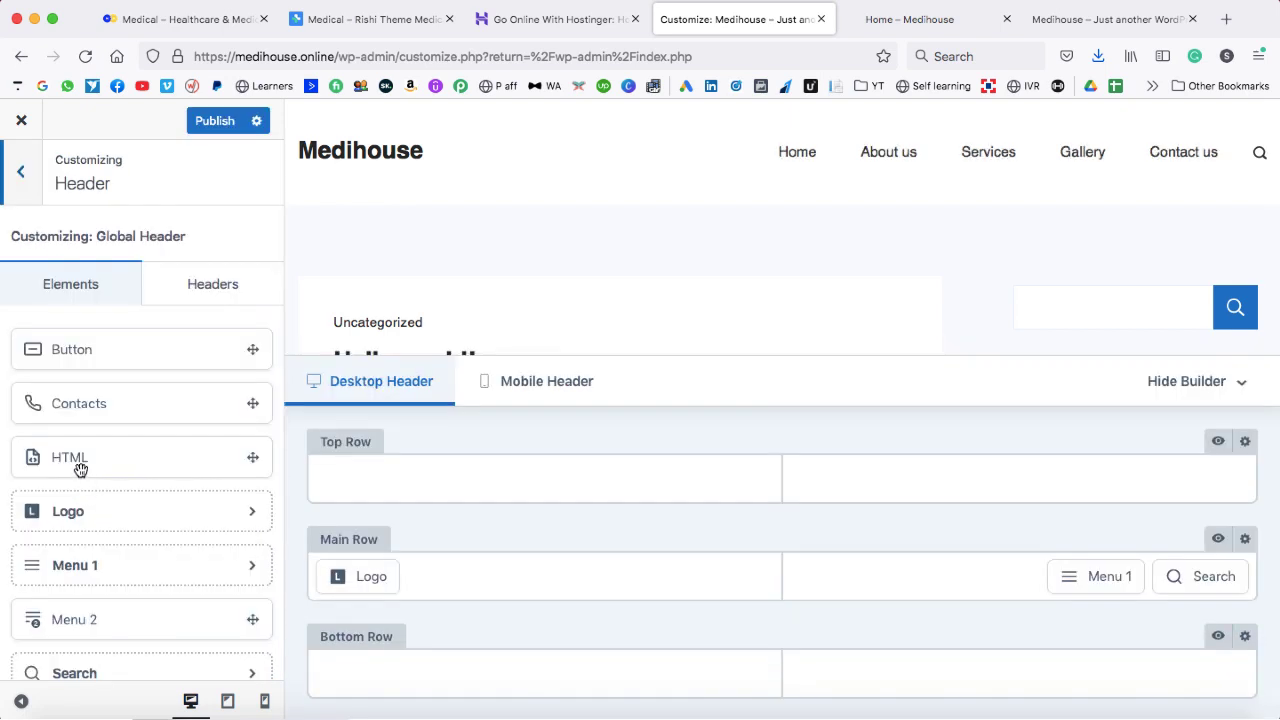
pyautogui.click(88, 516)
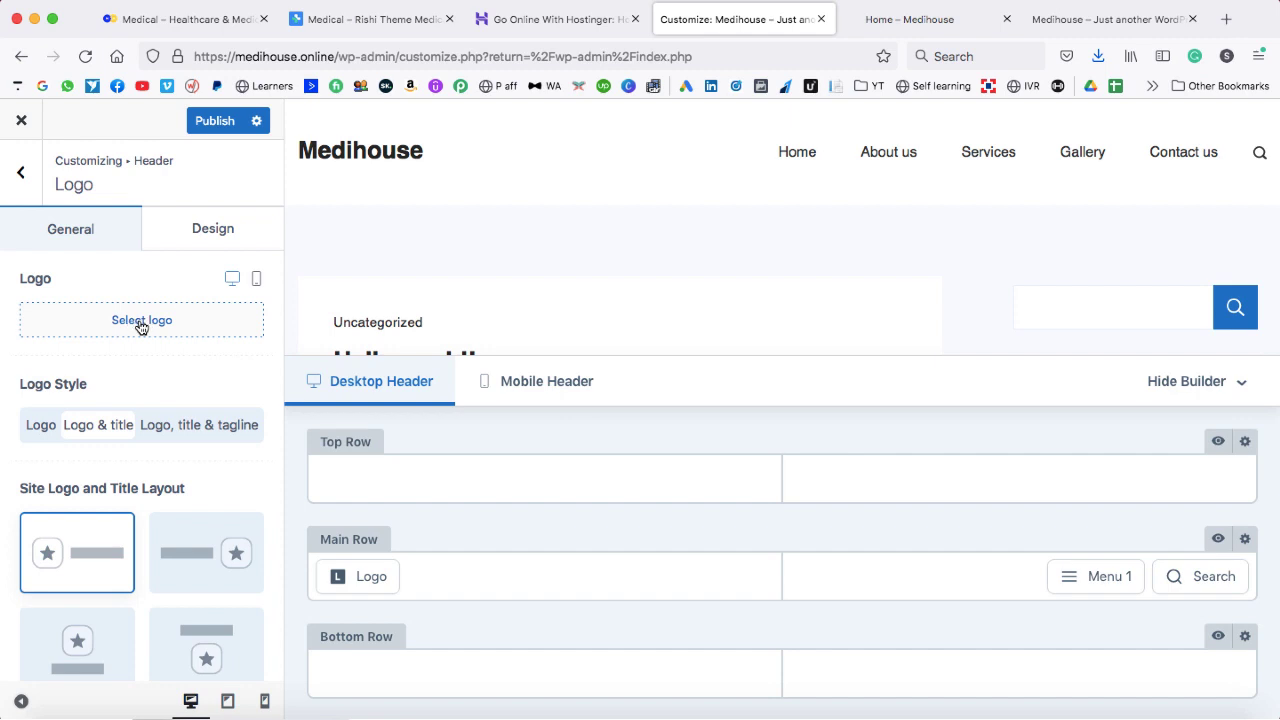
pyautogui.click(141, 322)
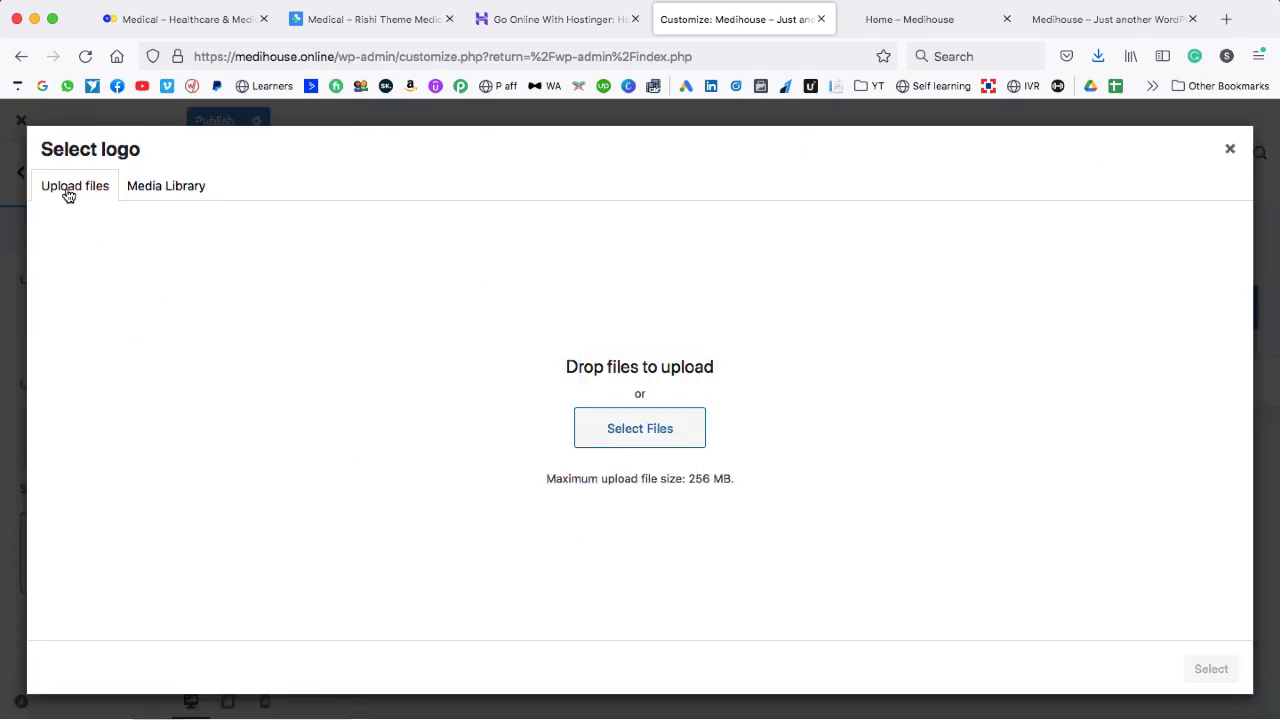
pyautogui.click(645, 437)
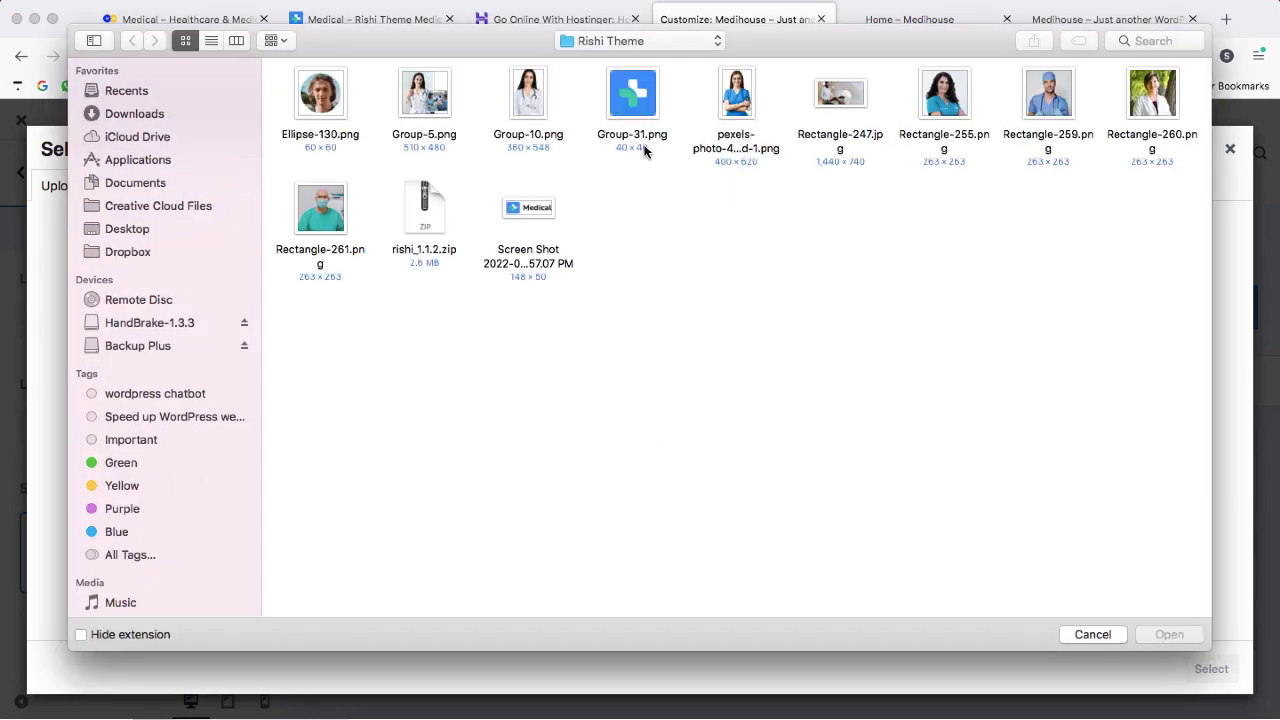
pyautogui.click(548, 202)
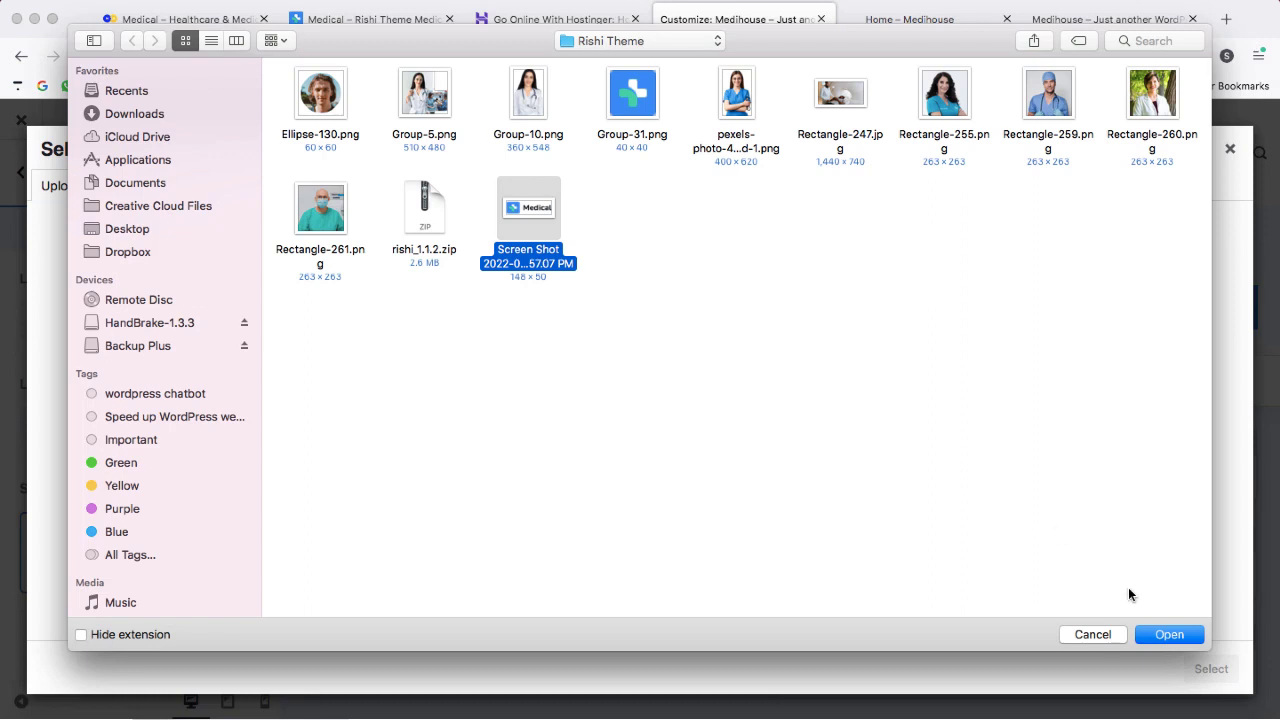
pyautogui.click(1167, 635)
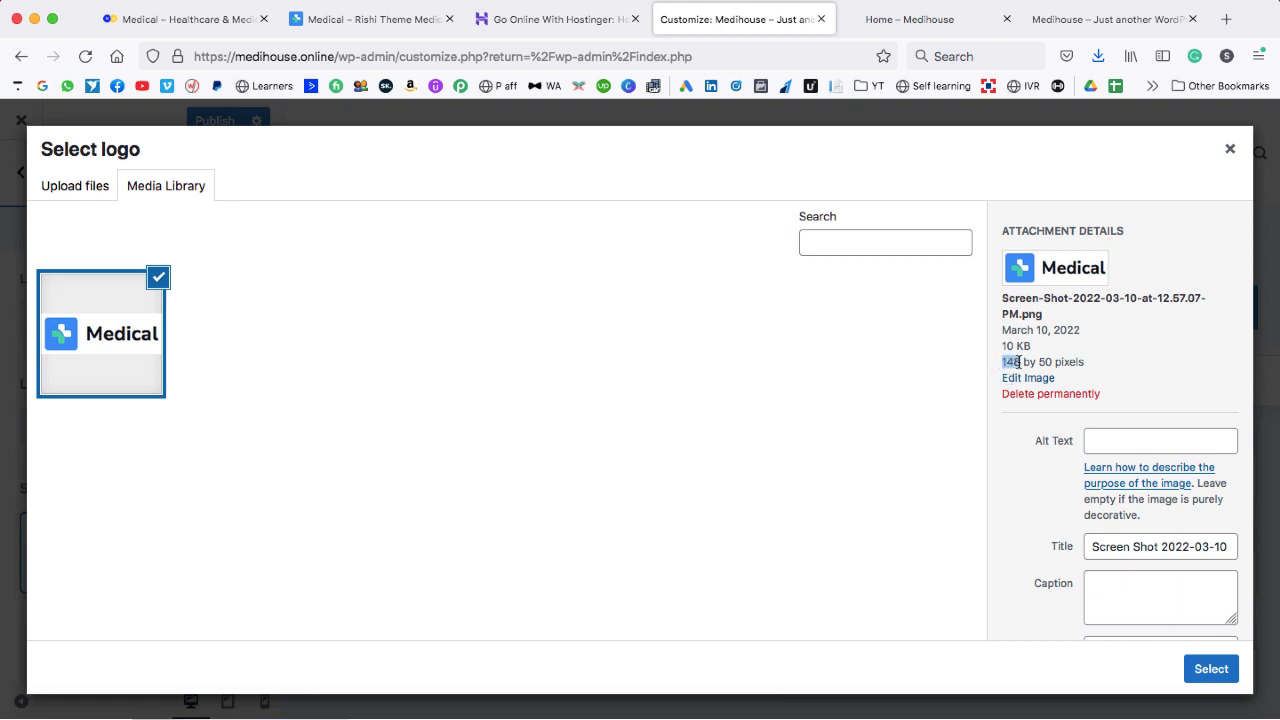
pyautogui.click(1042, 361)
pyautogui.scroll(-3, 1100, 367)
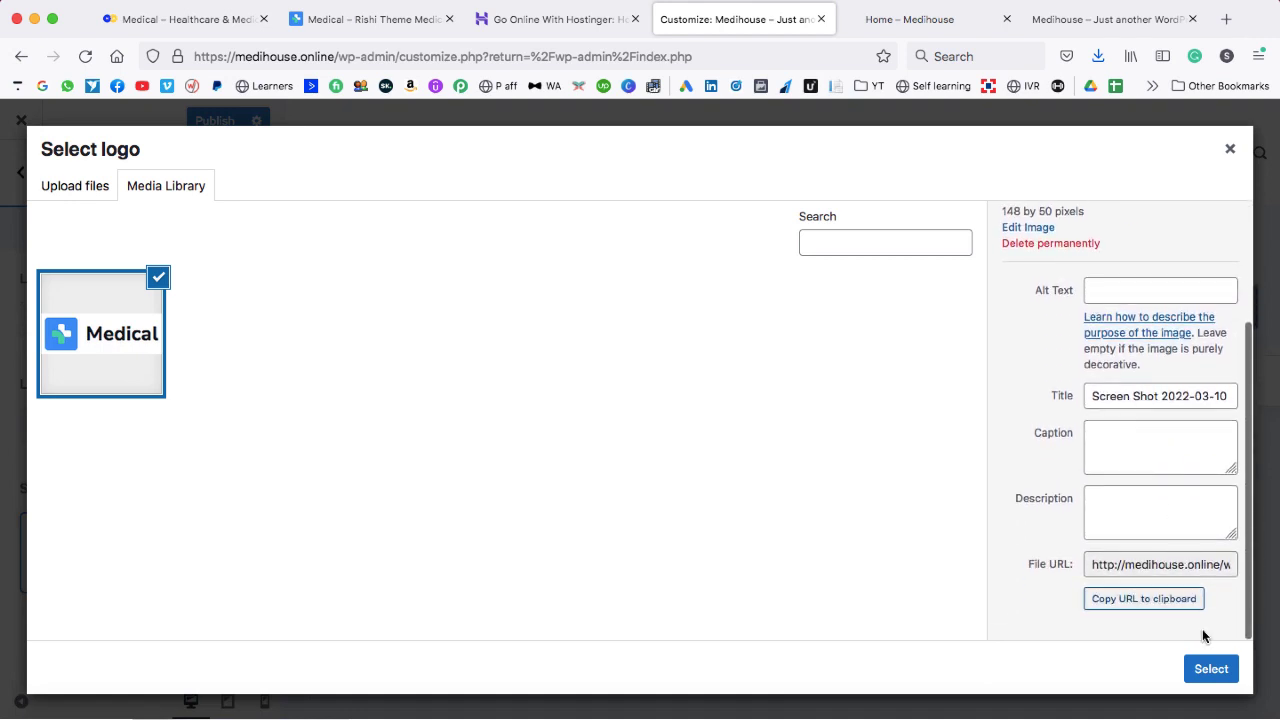
pyautogui.click(1210, 669)
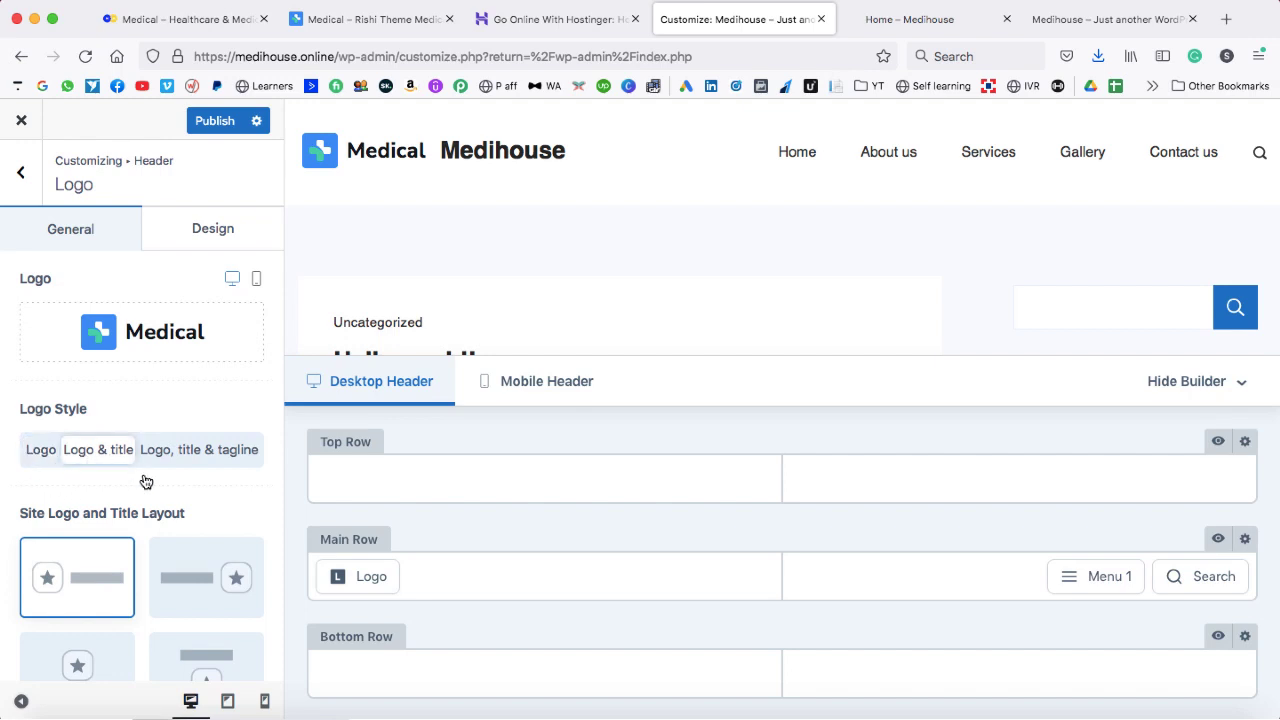
# - Compare the header logo styles, then settle on the Logo-only style
pyautogui.click(226, 464)
pyautogui.click(40, 452)
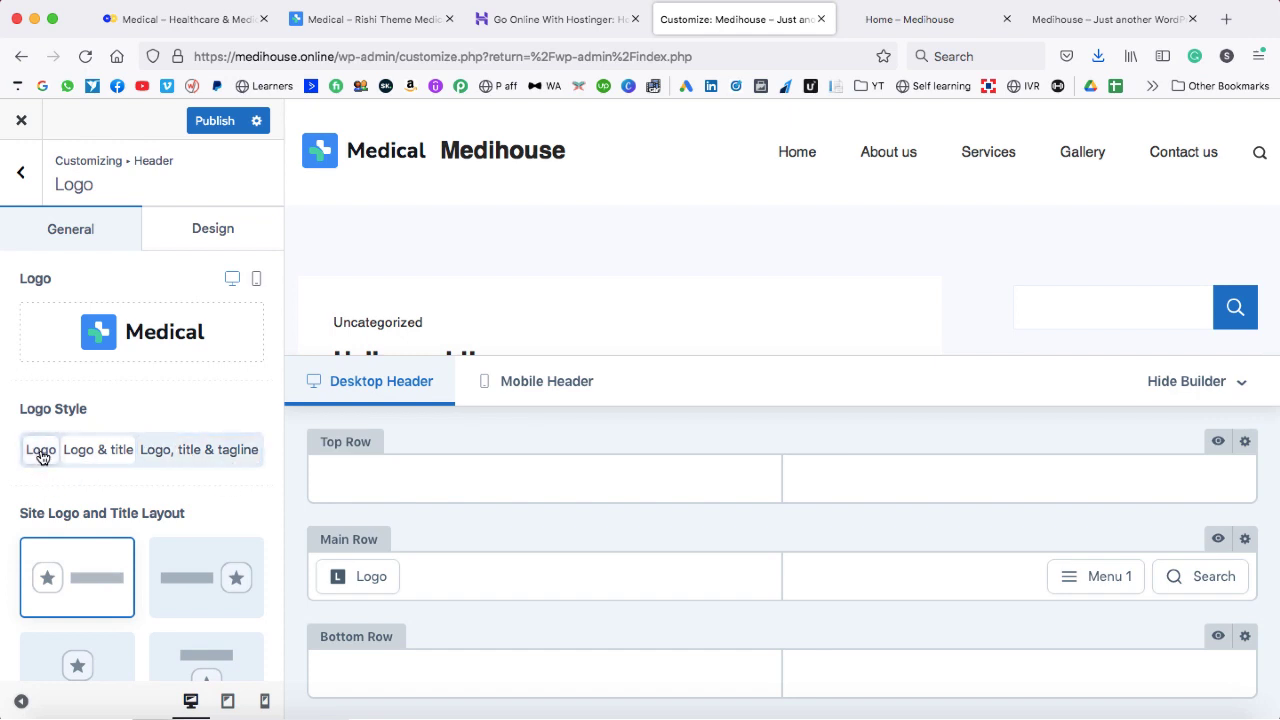
pyautogui.click(82, 462)
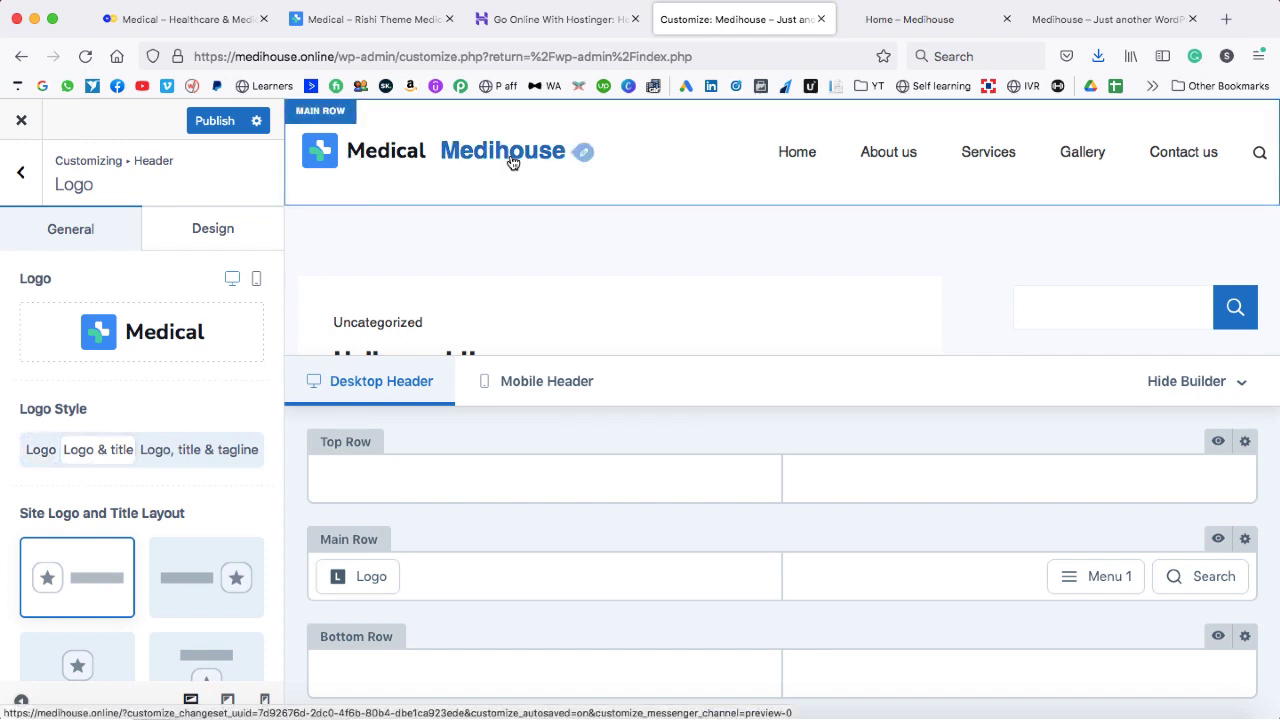
pyautogui.click(40, 452)
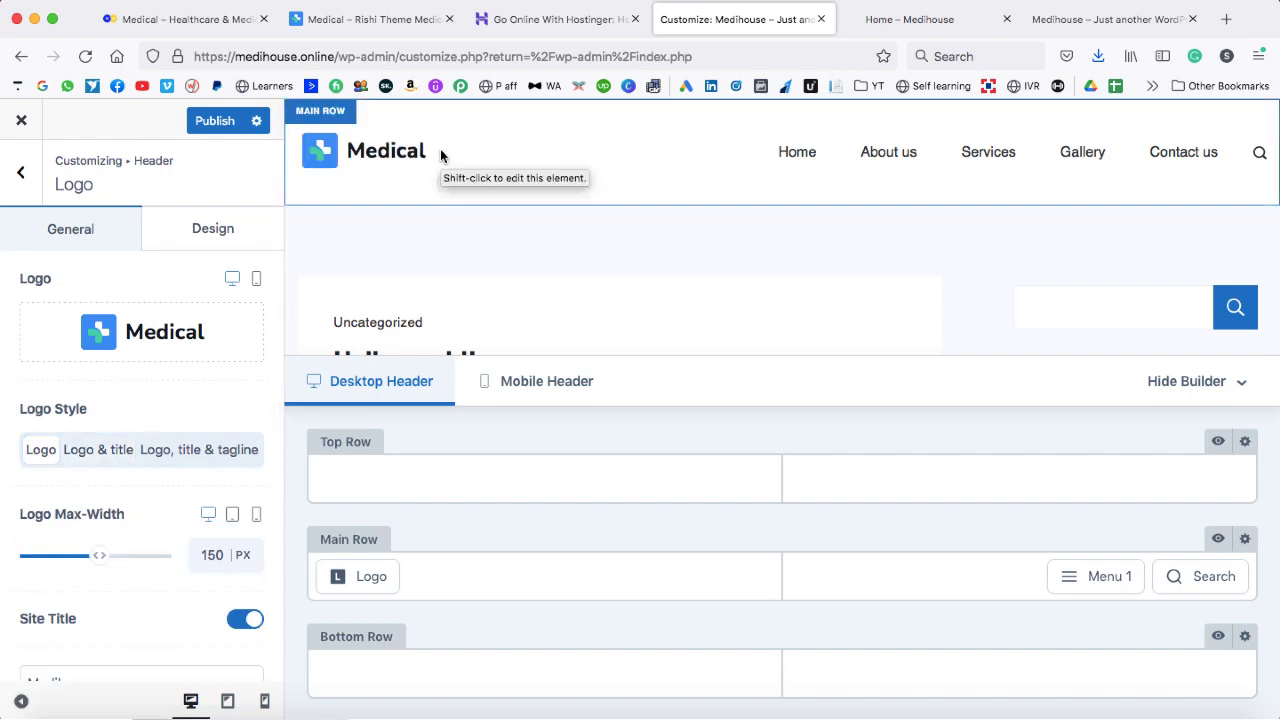
# - Set Logo Max-Width to 148, turn off the Site Title, publish, and dismiss the error notice
pyautogui.scroll(-3, 61, 393)
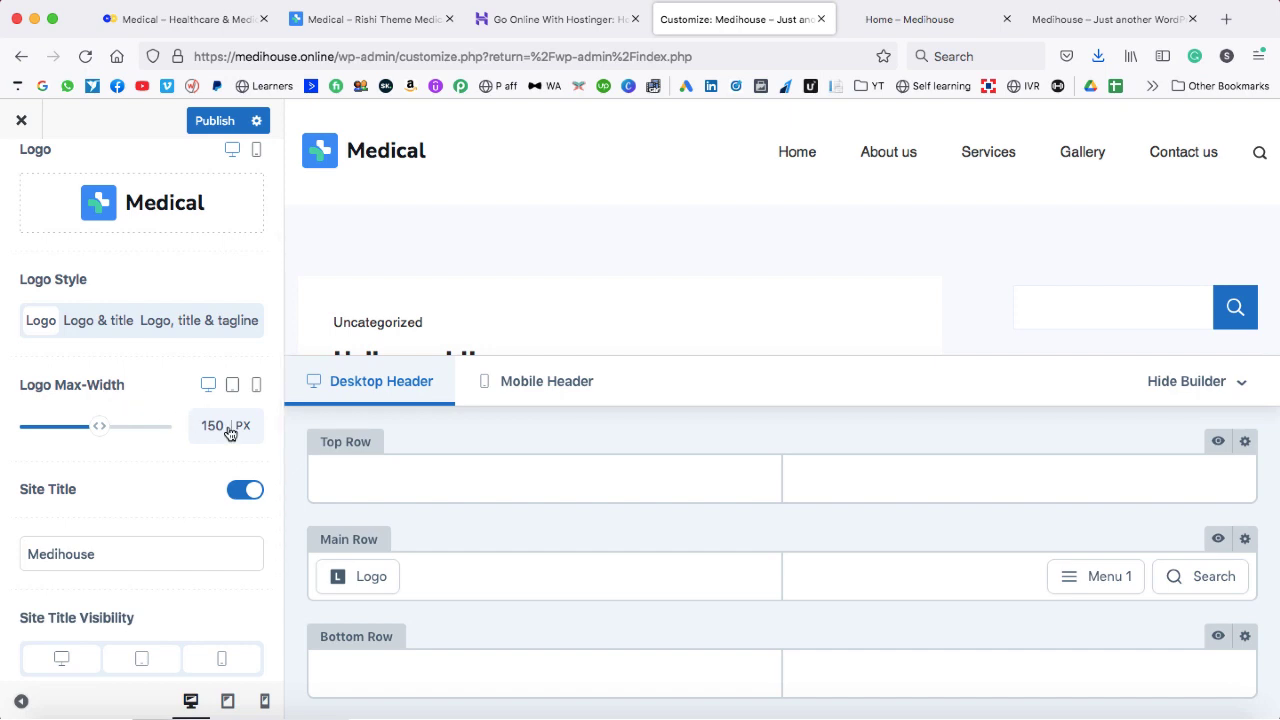
pyautogui.doubleClick(214, 425)
pyautogui.write('148')
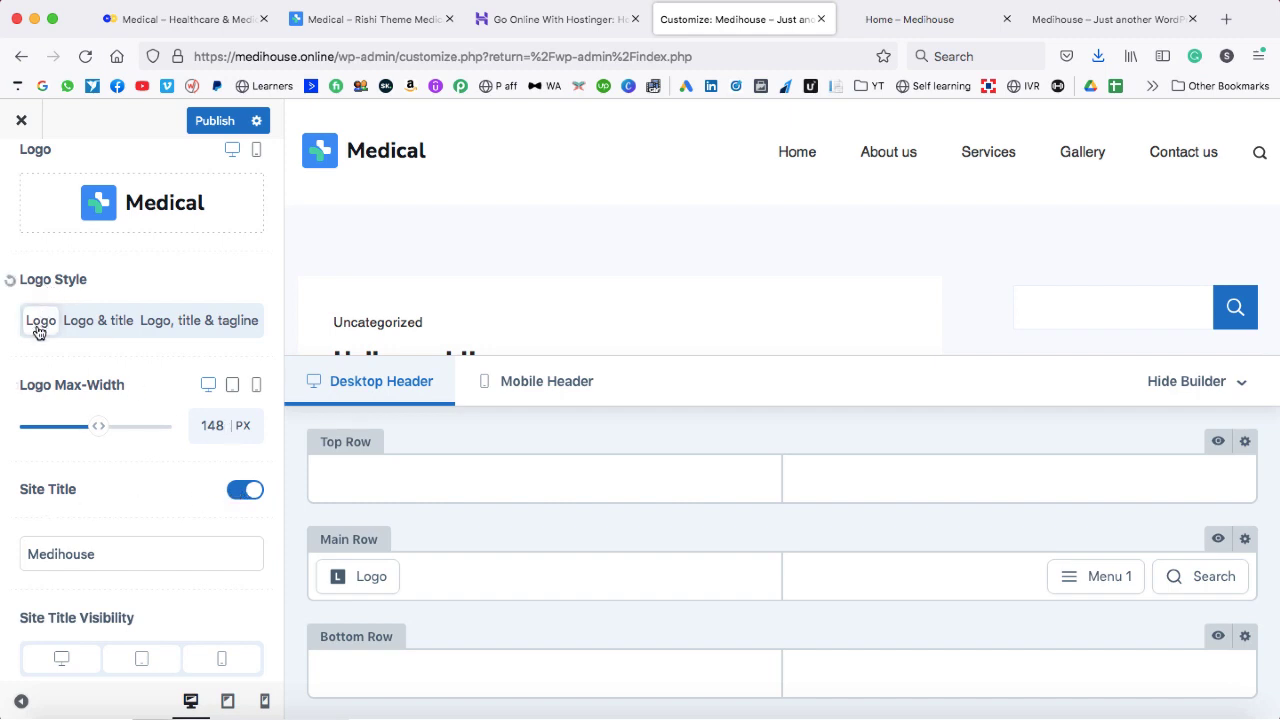
pyautogui.click(243, 490)
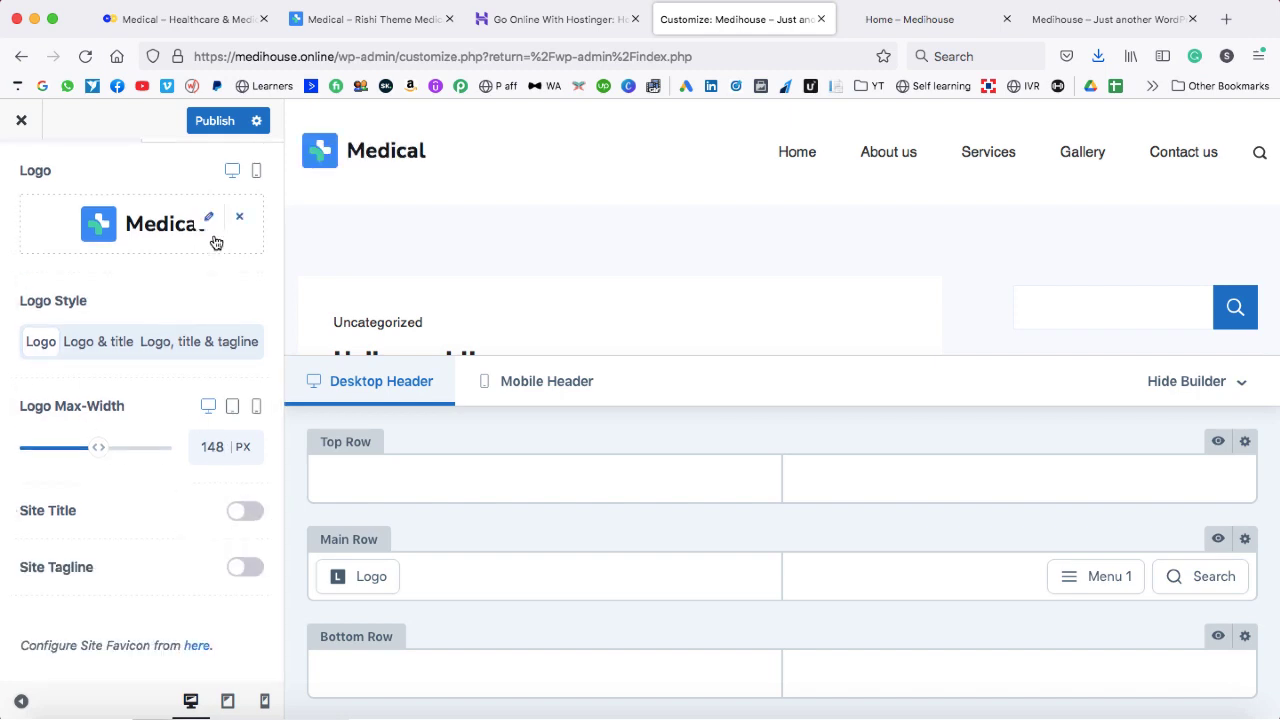
pyautogui.click(213, 121)
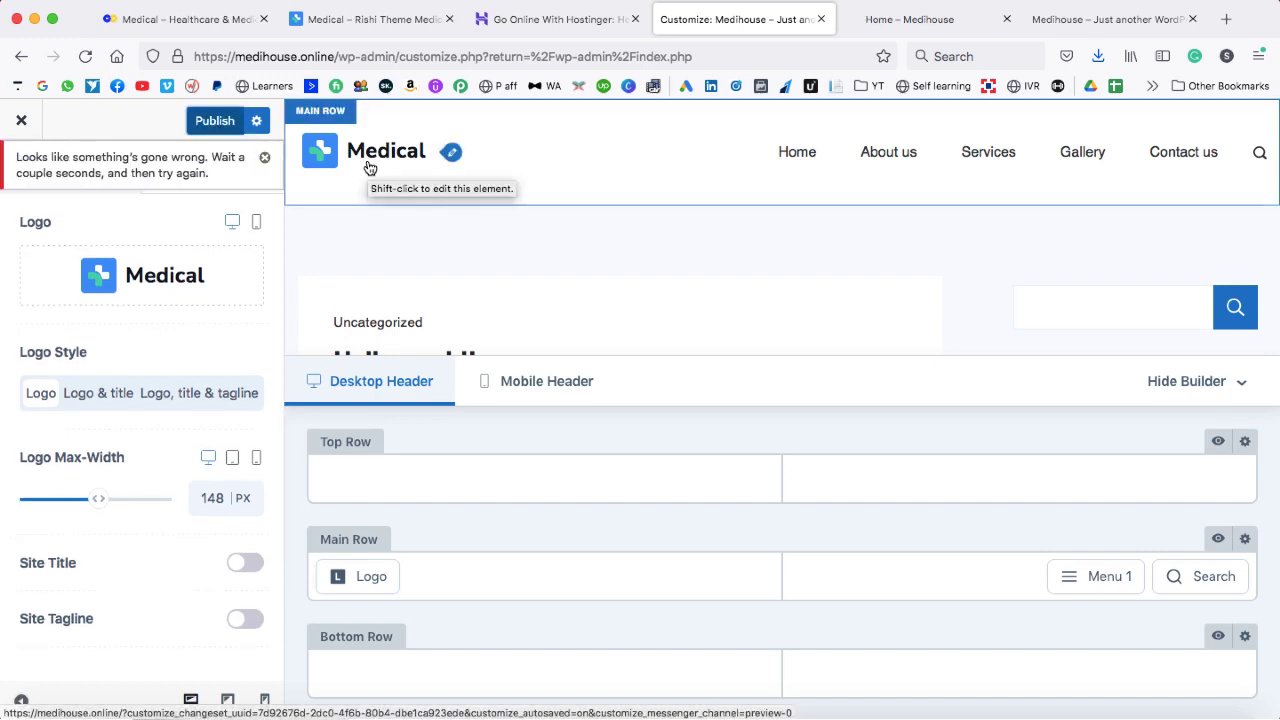
pyautogui.click(264, 157)
# - Reload the live Home – Medihouse page to check the new logo, then view the Rishi Medical demo
pyautogui.click(900, 22)
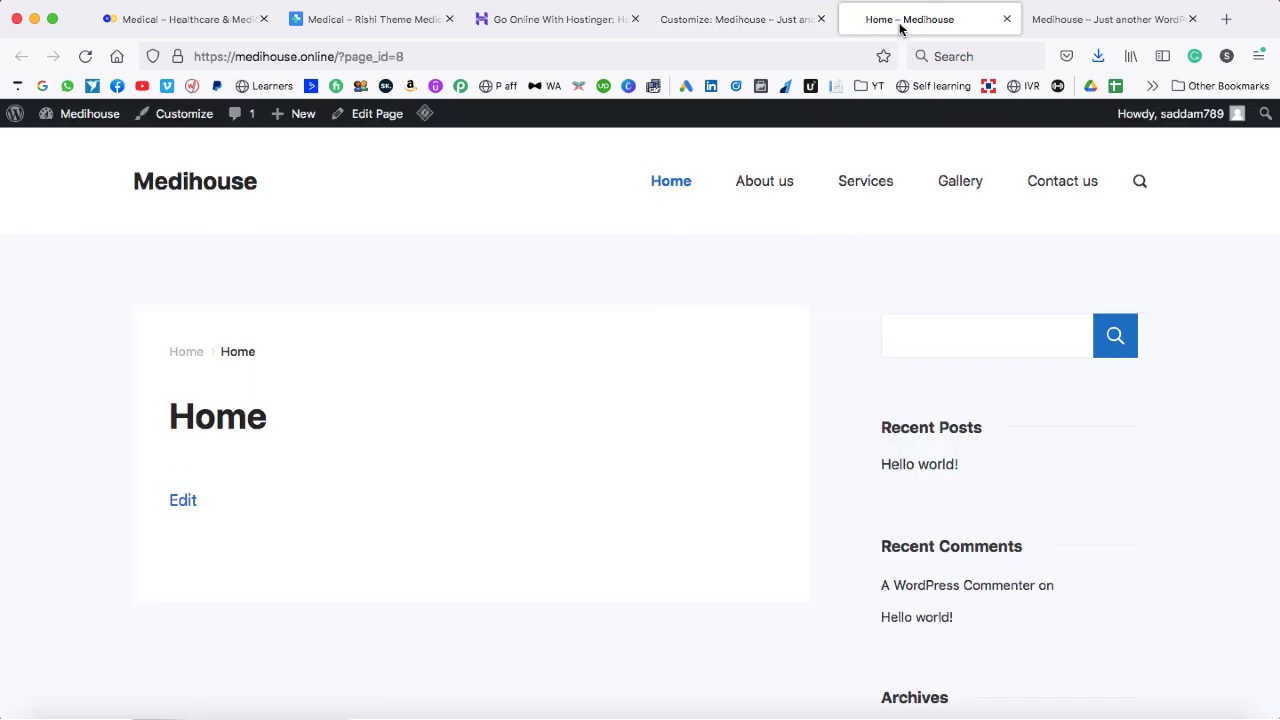
pyautogui.click(85, 56)
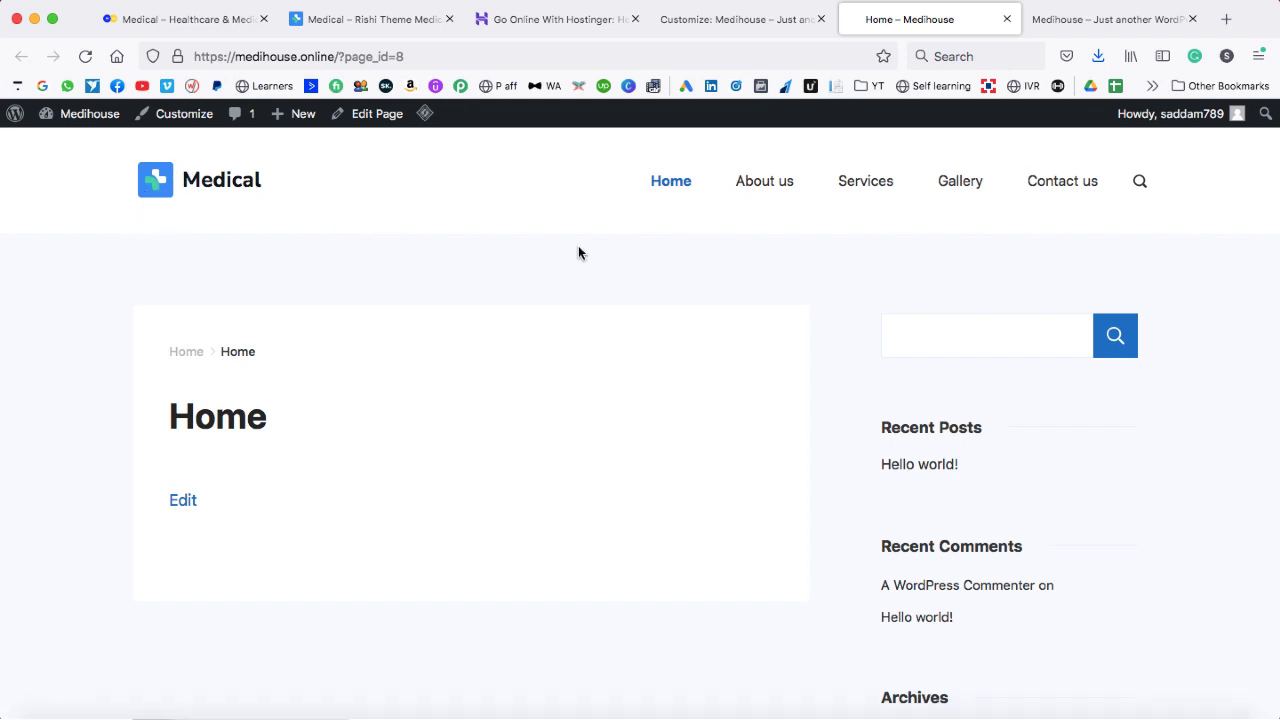
pyautogui.click(383, 27)
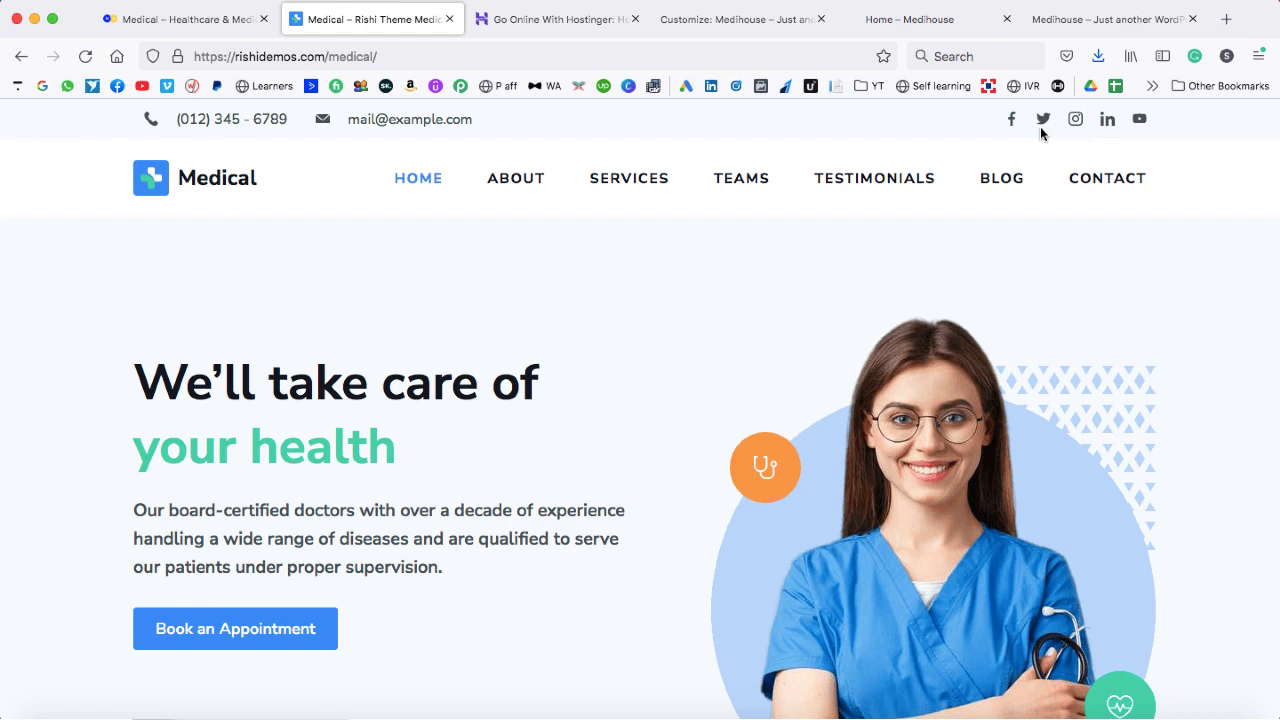
# - In the header customizer, go back to the Header element list and show the Desktop Header layout
pyautogui.click(737, 19)
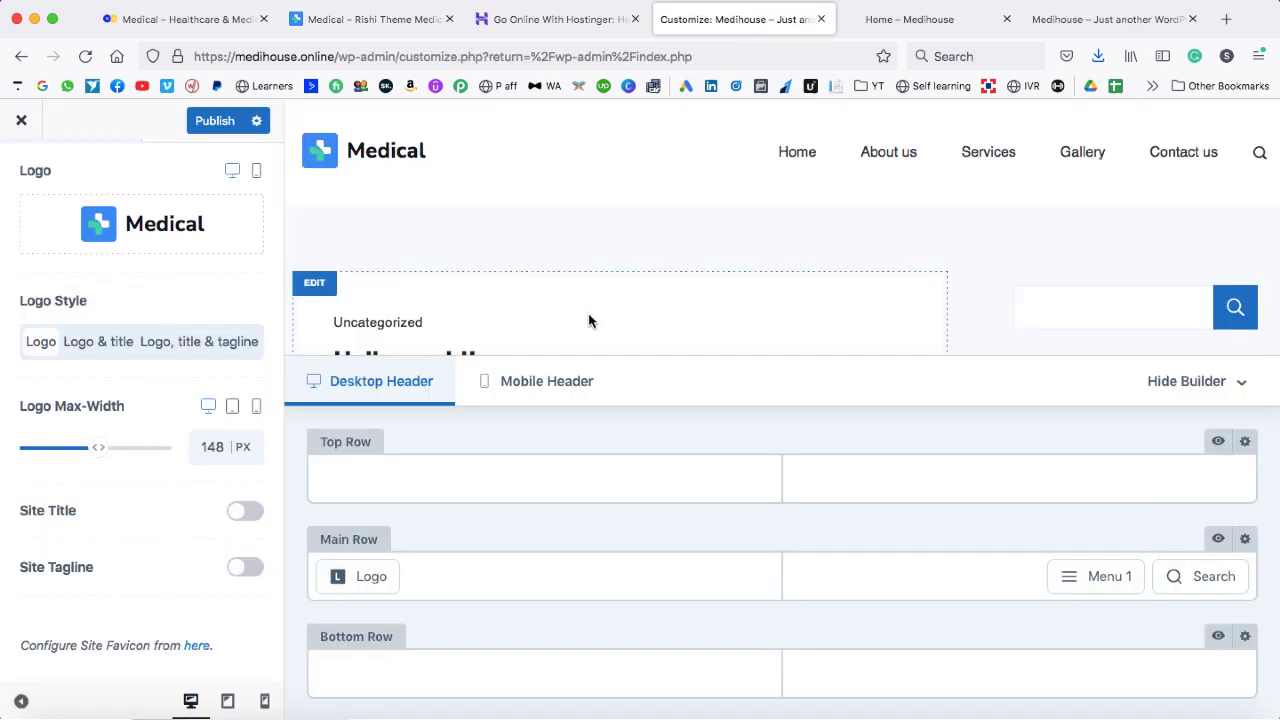
pyautogui.scroll(2, 103, 263)
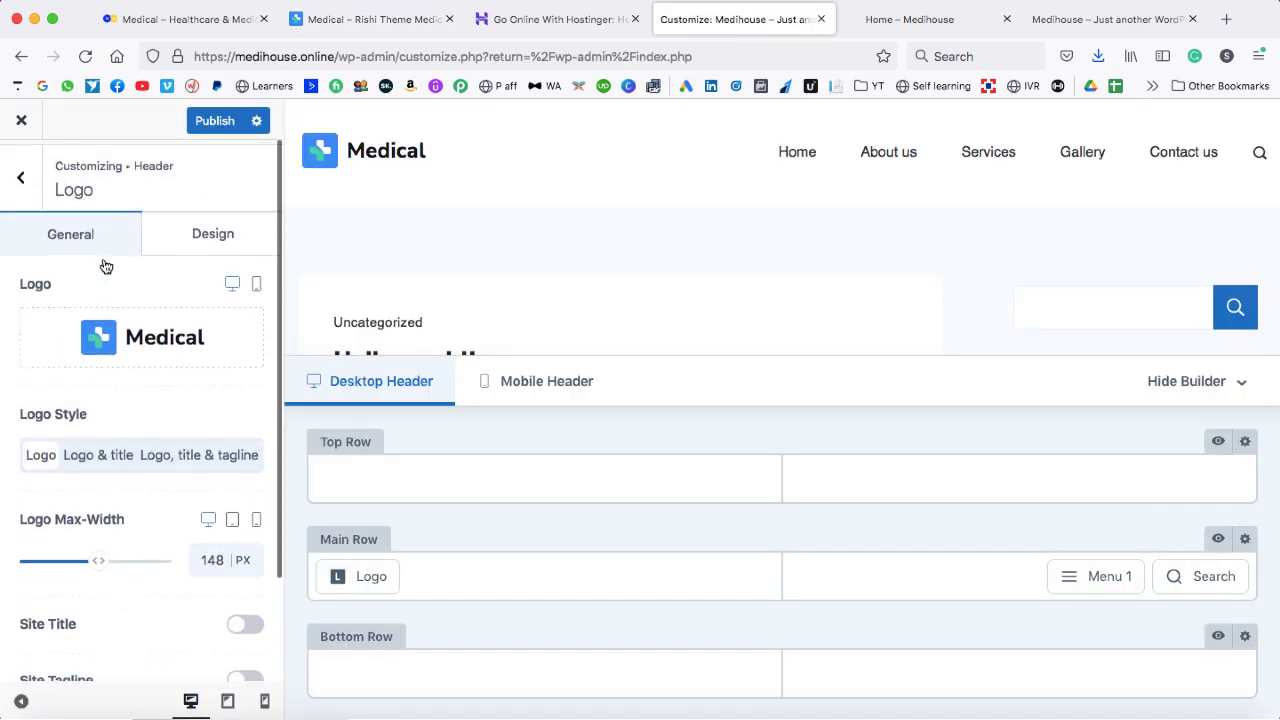
pyautogui.click(23, 170)
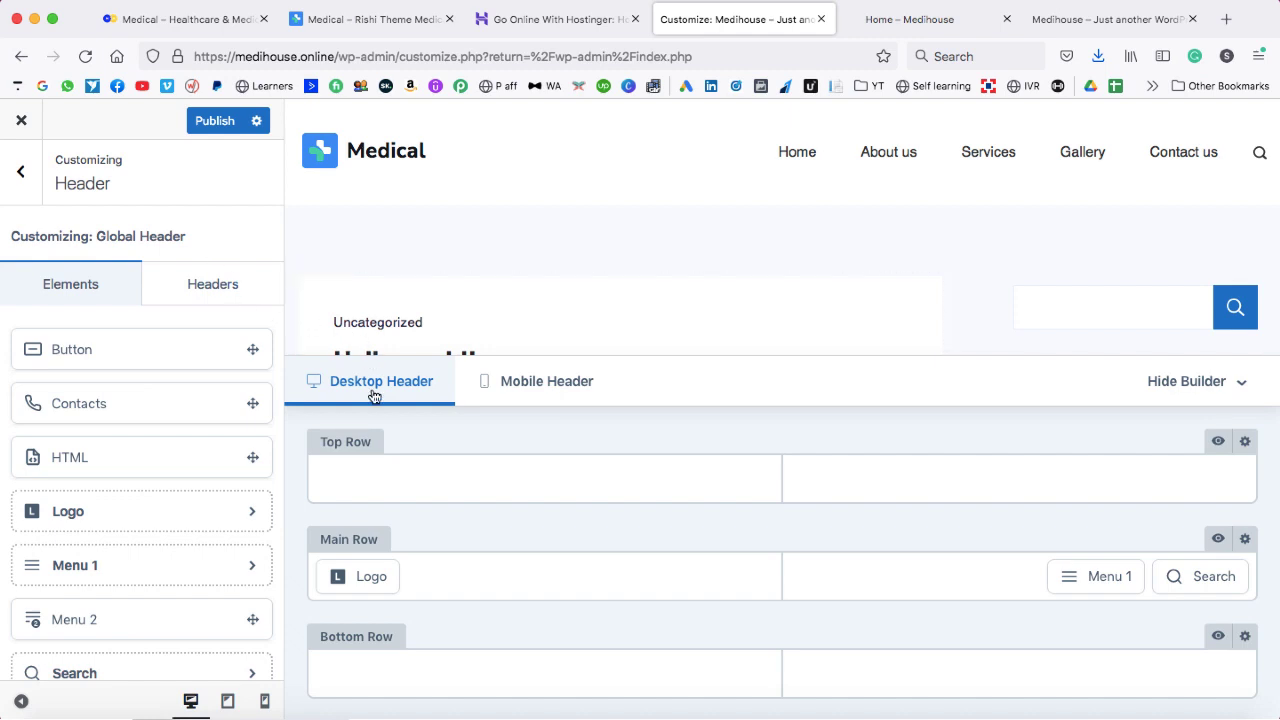
pyautogui.click(513, 389)
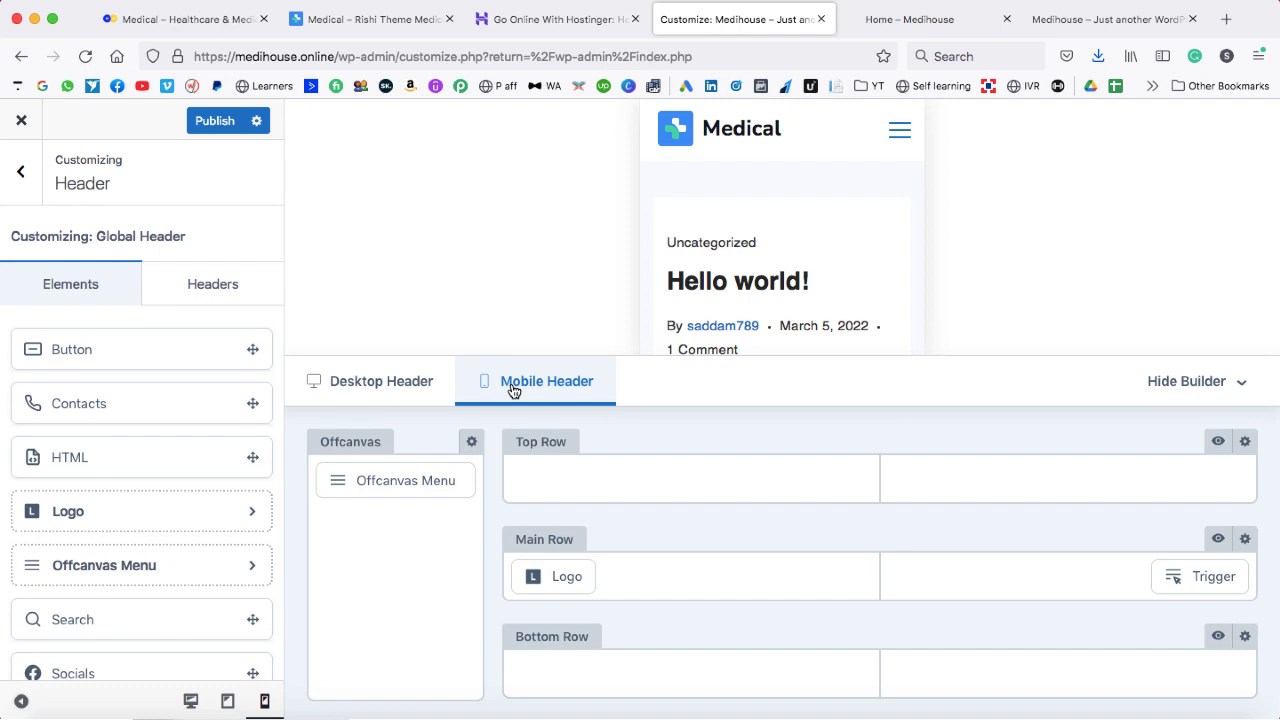
pyautogui.click(381, 388)
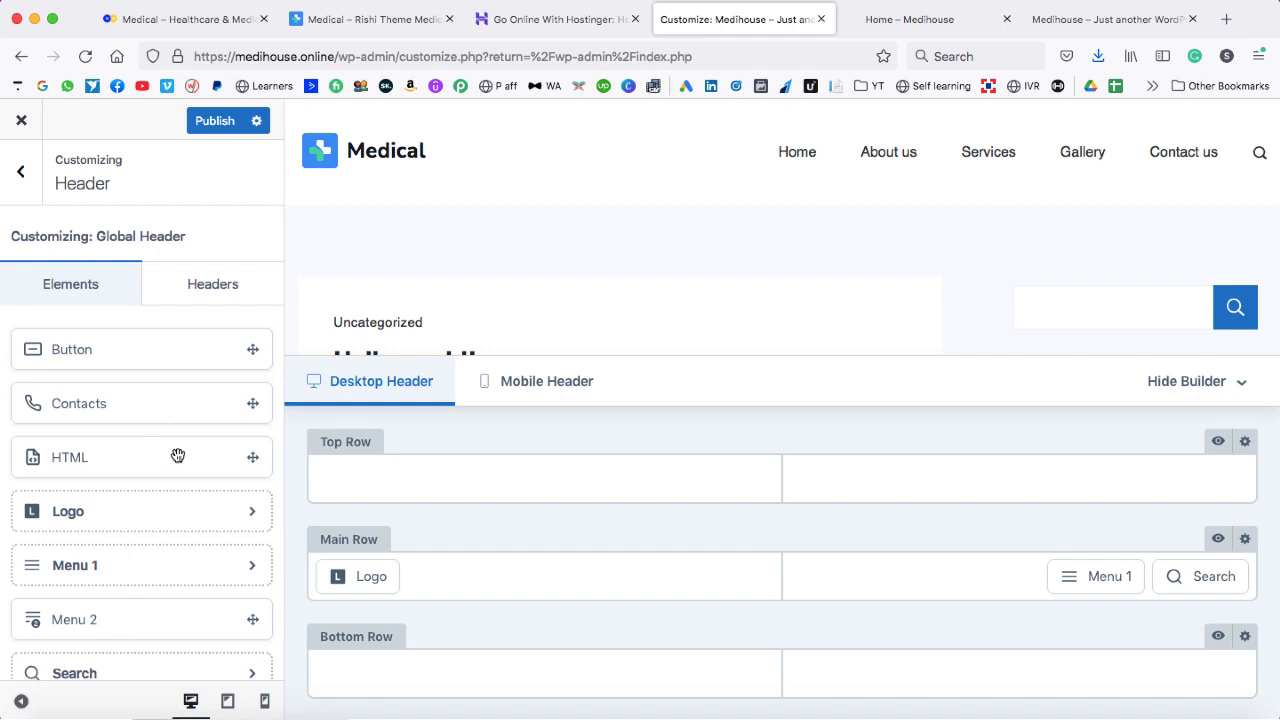
pyautogui.scroll(-2, 170, 460)
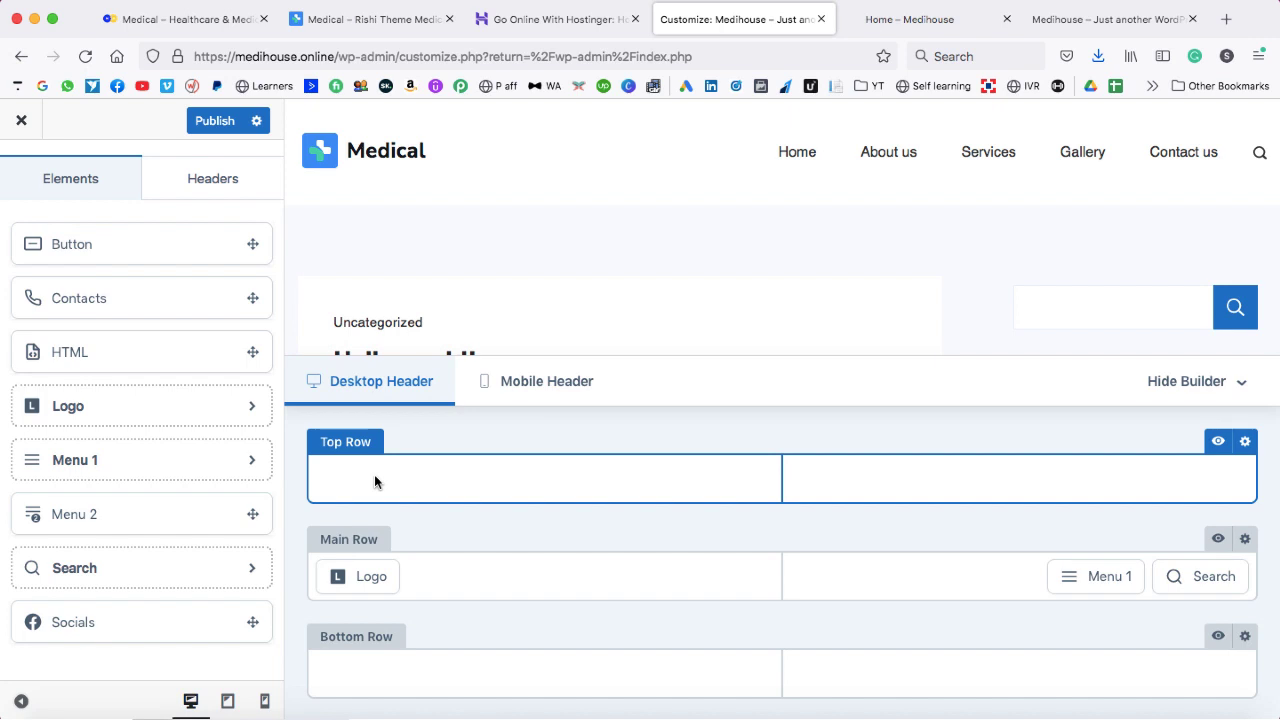
# - Place Contacts in the Top Row's left column and Socials in its right column
pyautogui.scroll(-1, 157, 421)
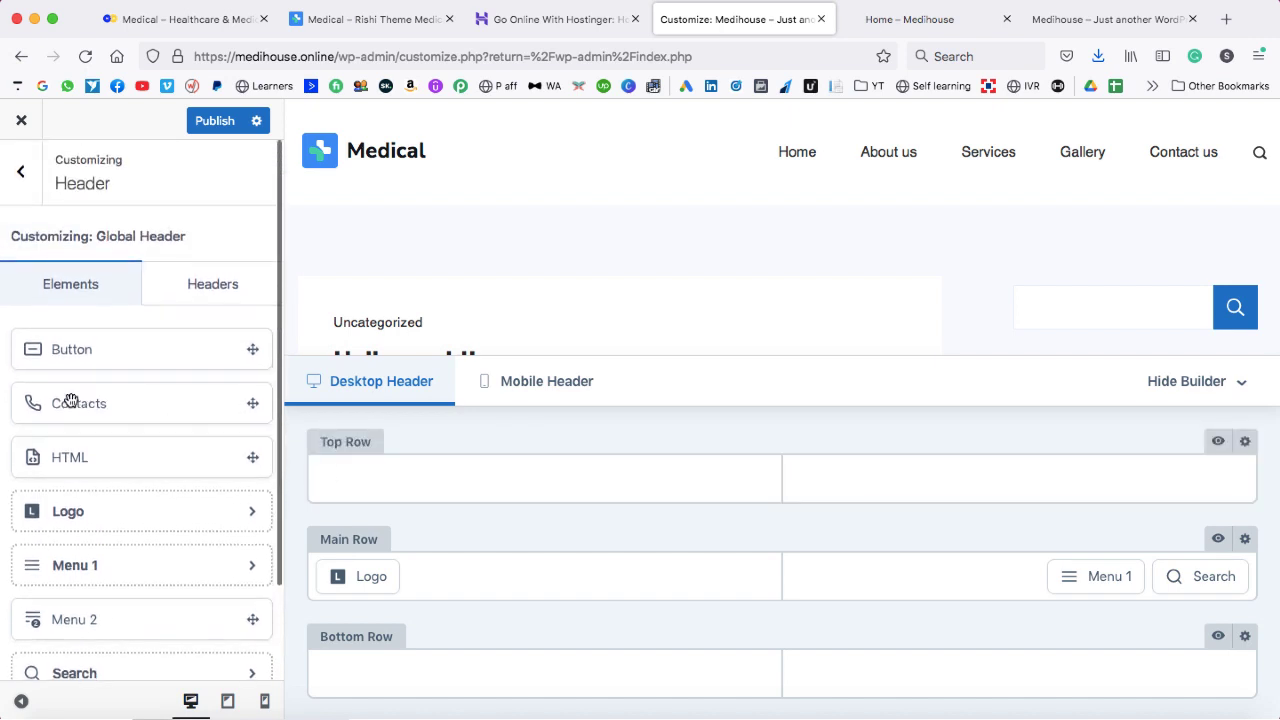
pyautogui.moveTo(257, 405); pyautogui.dragTo(363, 478)
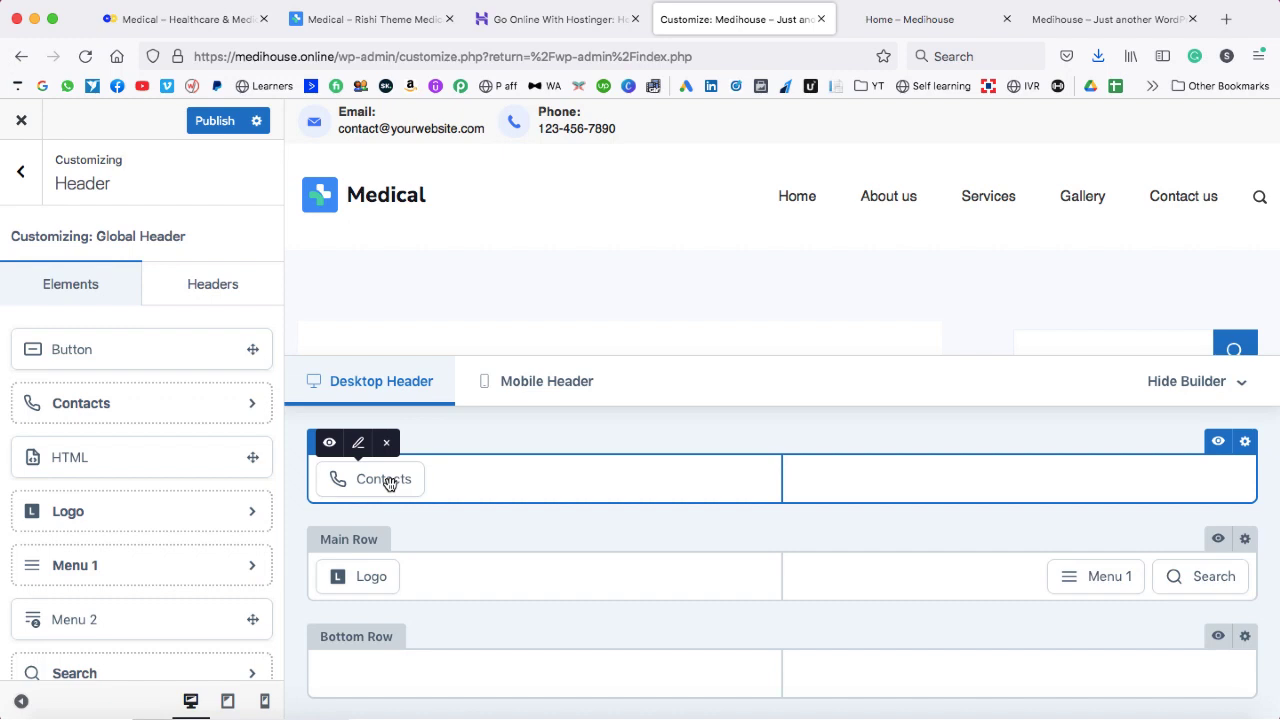
pyautogui.scroll(-2, 163, 534)
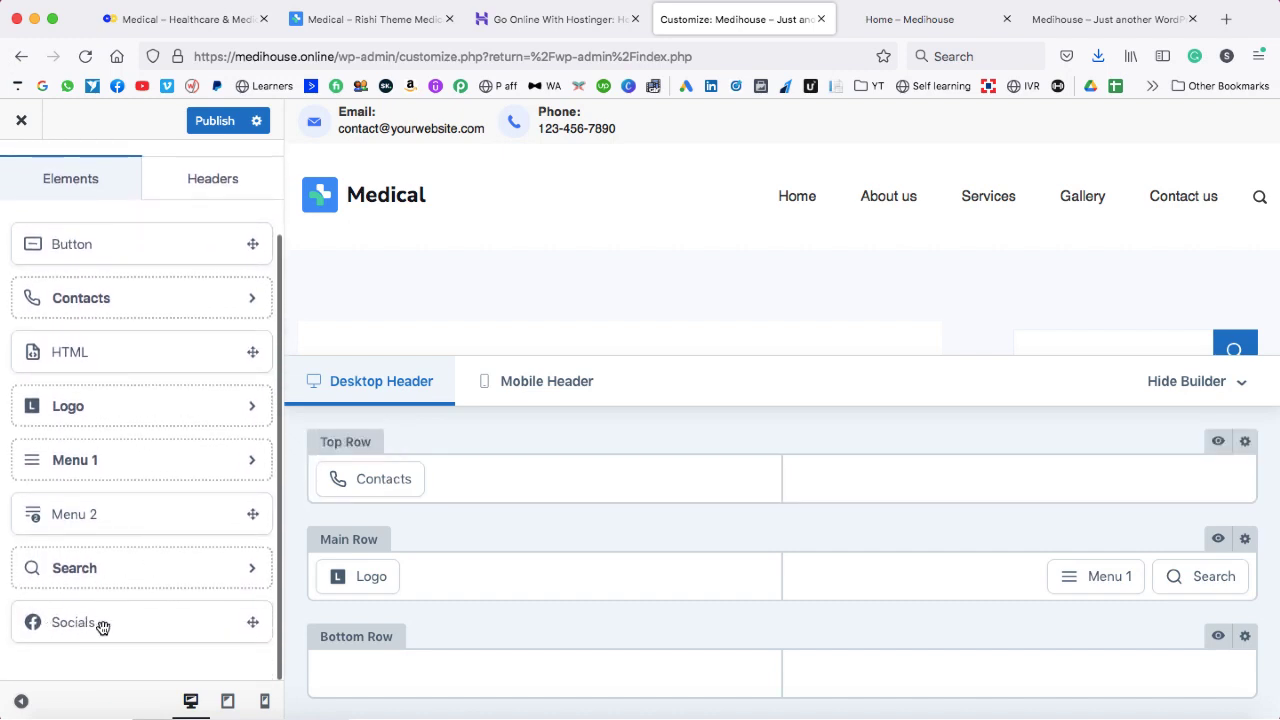
pyautogui.moveTo(121, 624); pyautogui.dragTo(900, 489)
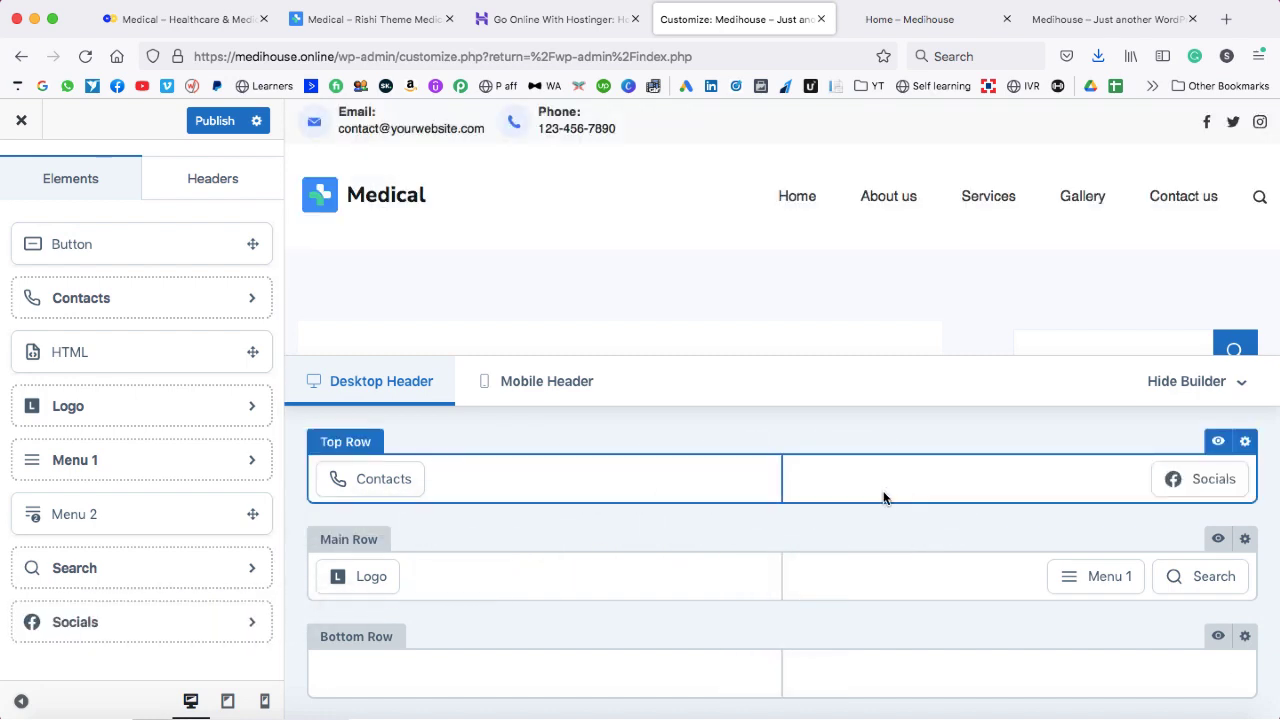
pyautogui.moveTo(374, 478)
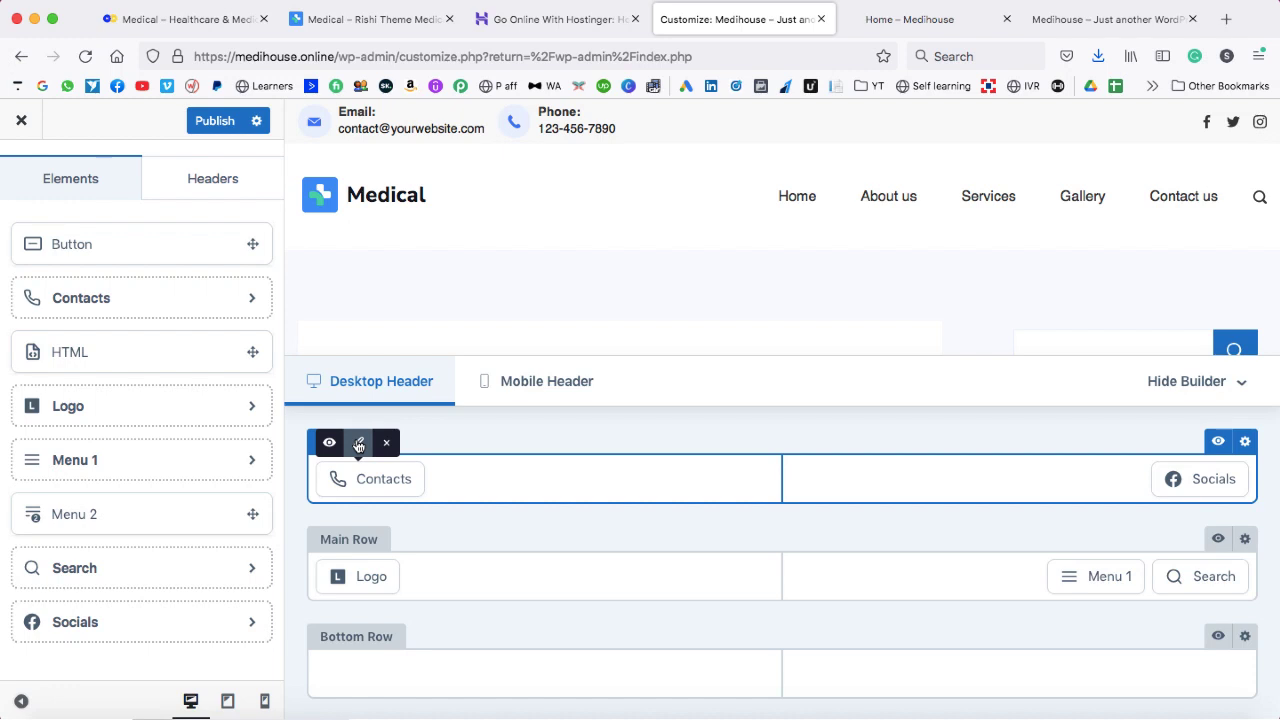
# - Replace the Email contact's placeholder with the owner's email address in both Content and the mailto: link
pyautogui.click(359, 444)
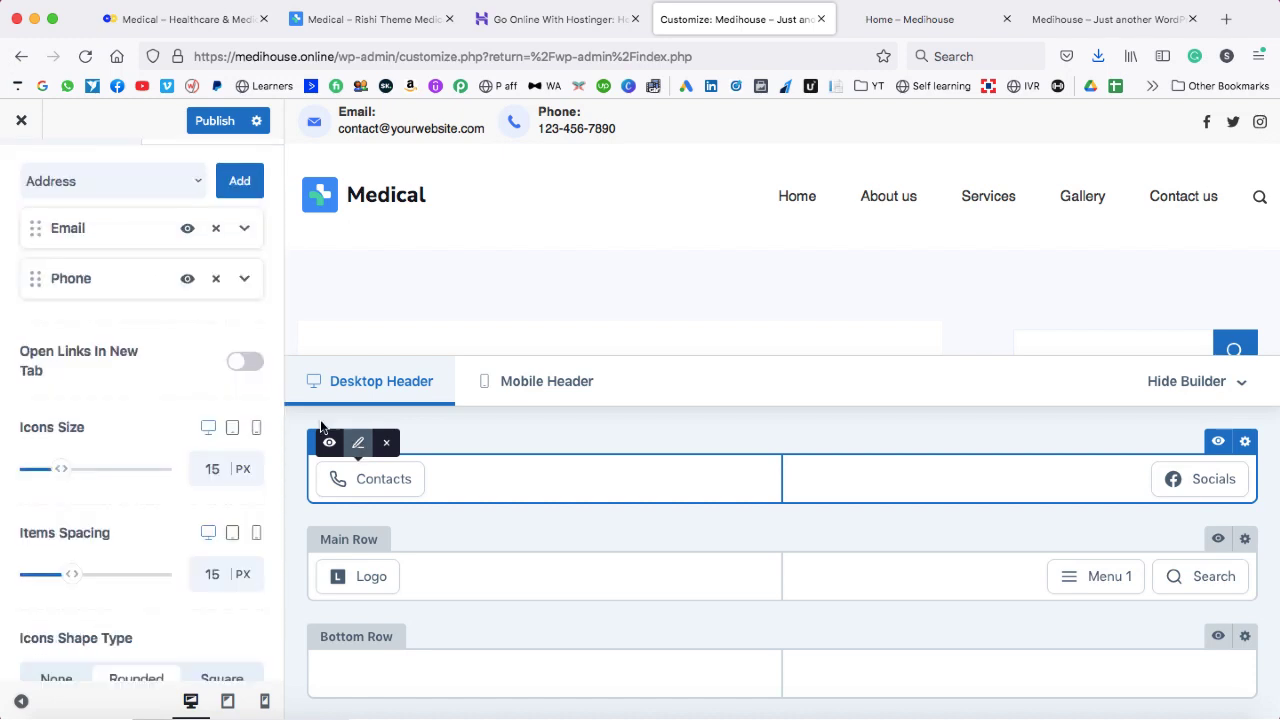
pyautogui.scroll(3, 160, 340)
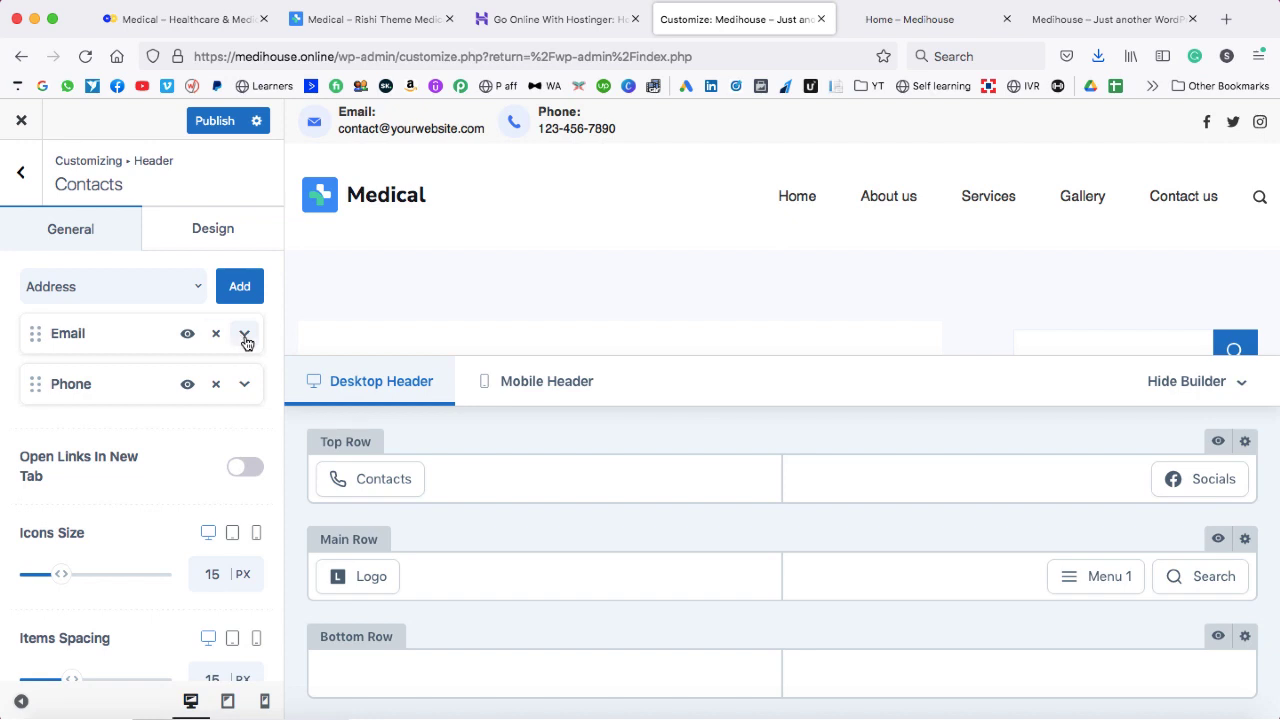
pyautogui.click(244, 334)
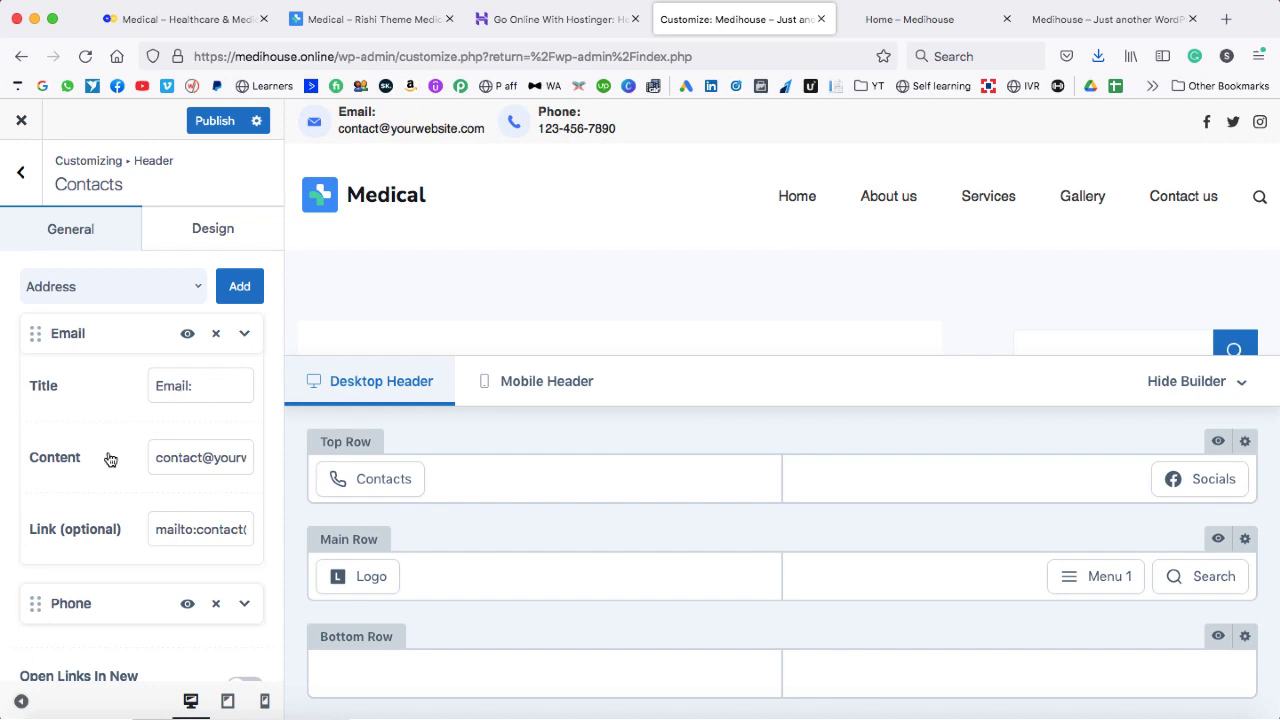
pyautogui.scroll(-1, 110, 457)
pyautogui.tripleClick(171, 428)
pyautogui.press('BackSpace')
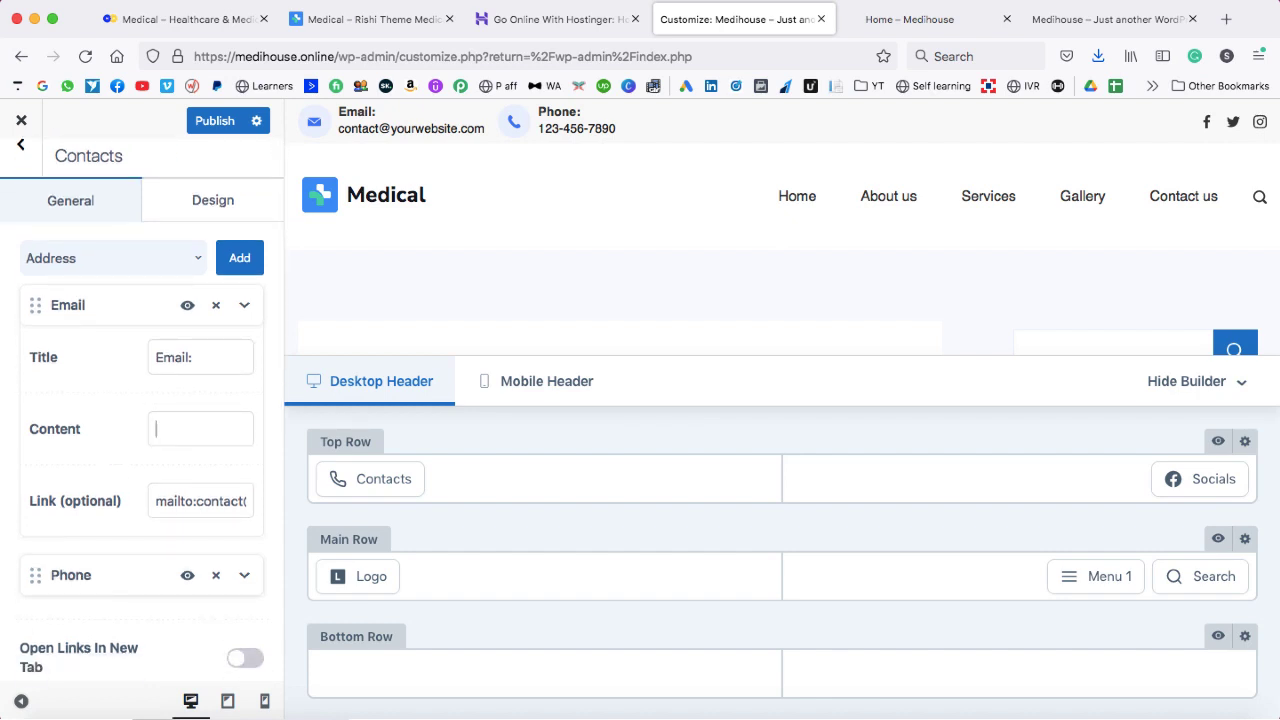
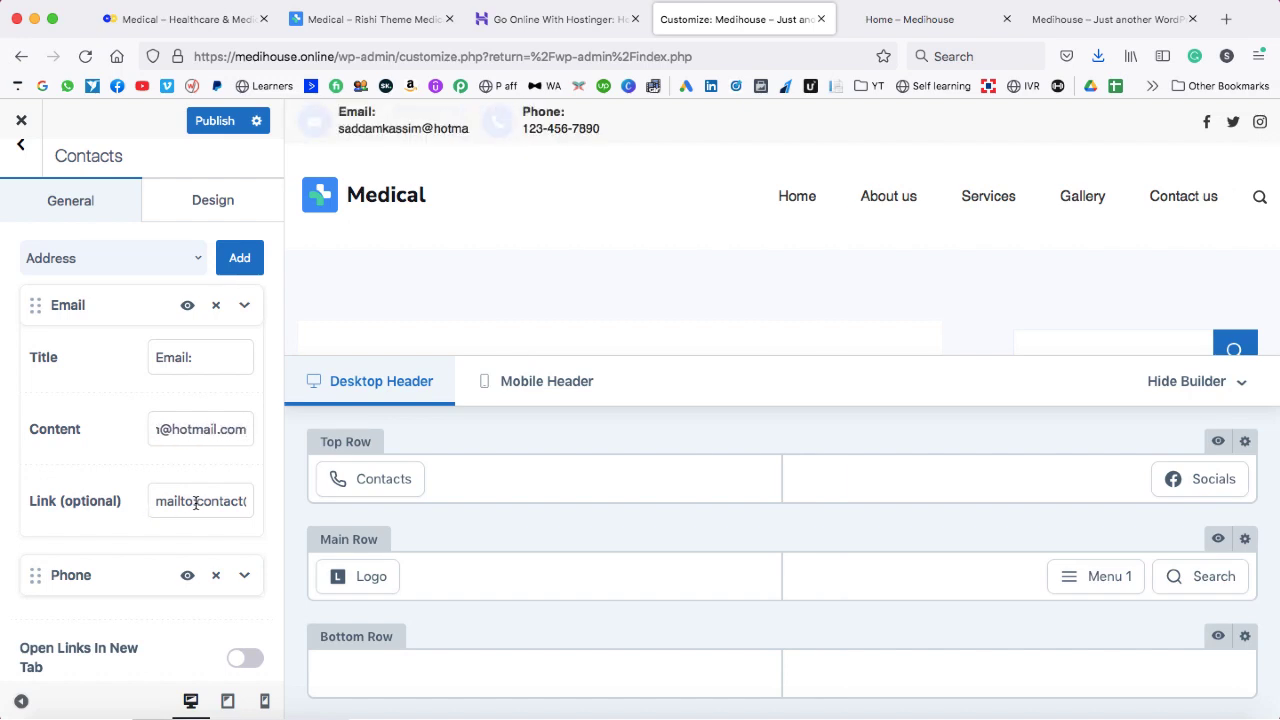
pyautogui.press('super+a')
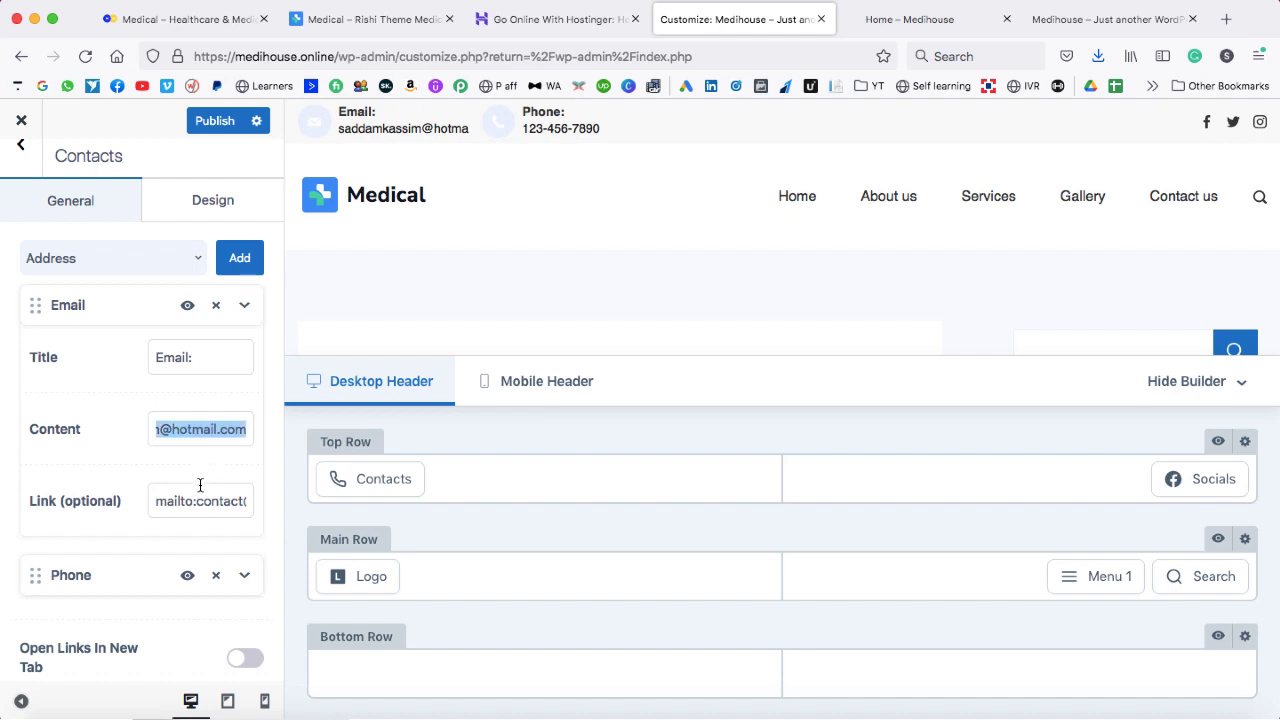
pyautogui.moveTo(197, 499); pyautogui.dragTo(265, 499)
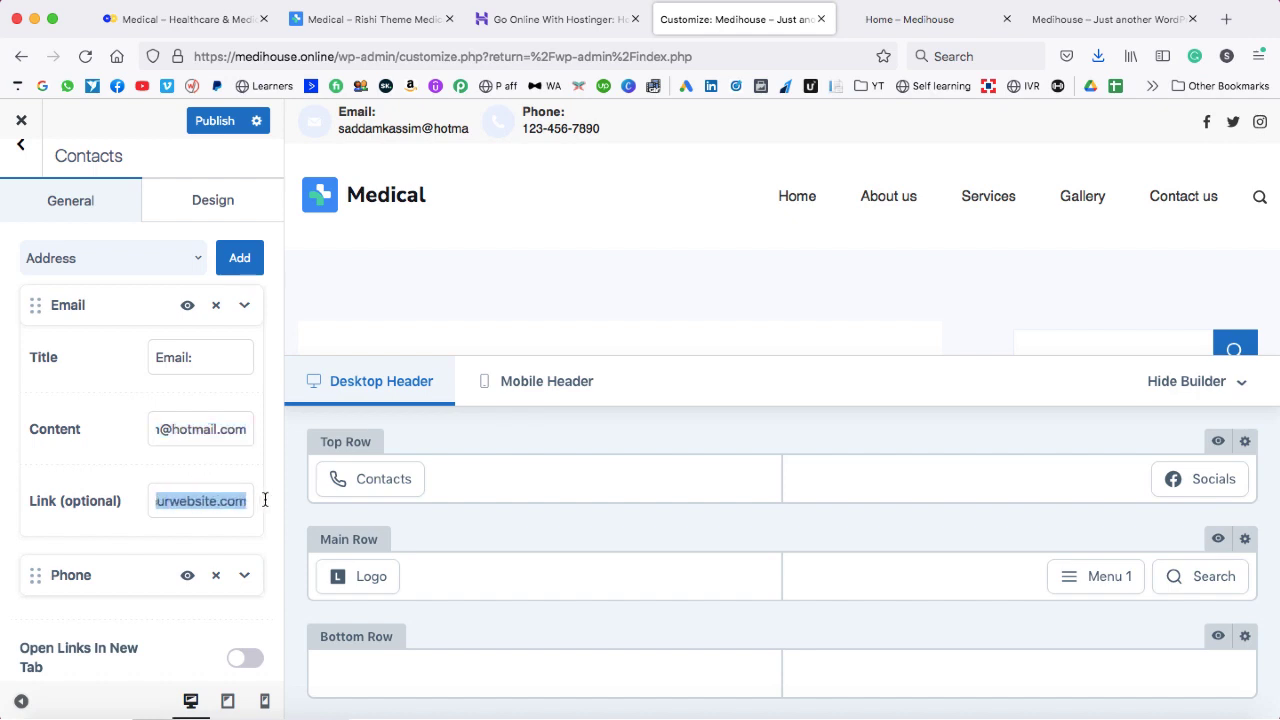
pyautogui.press('super+v')
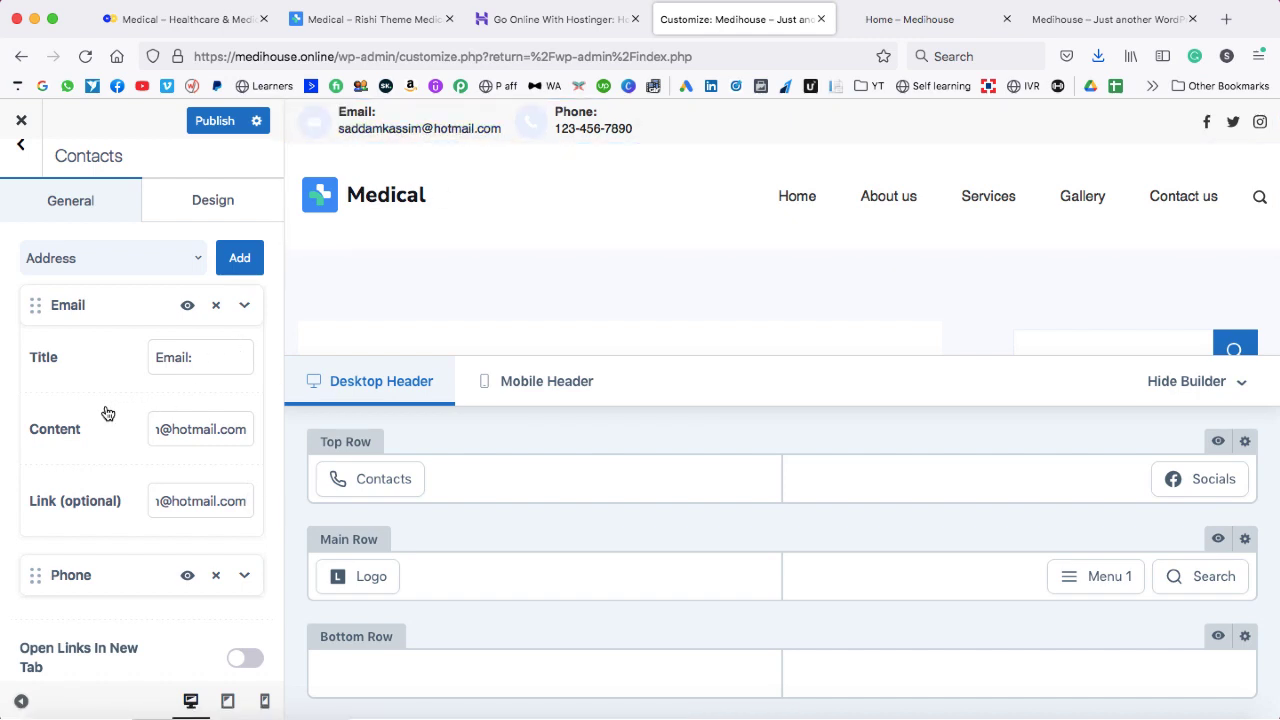
# - Replace the Phone contact's number and tel: link with the owner's phone number, then publish
pyautogui.scroll(-1, 107, 413)
pyautogui.click(244, 548)
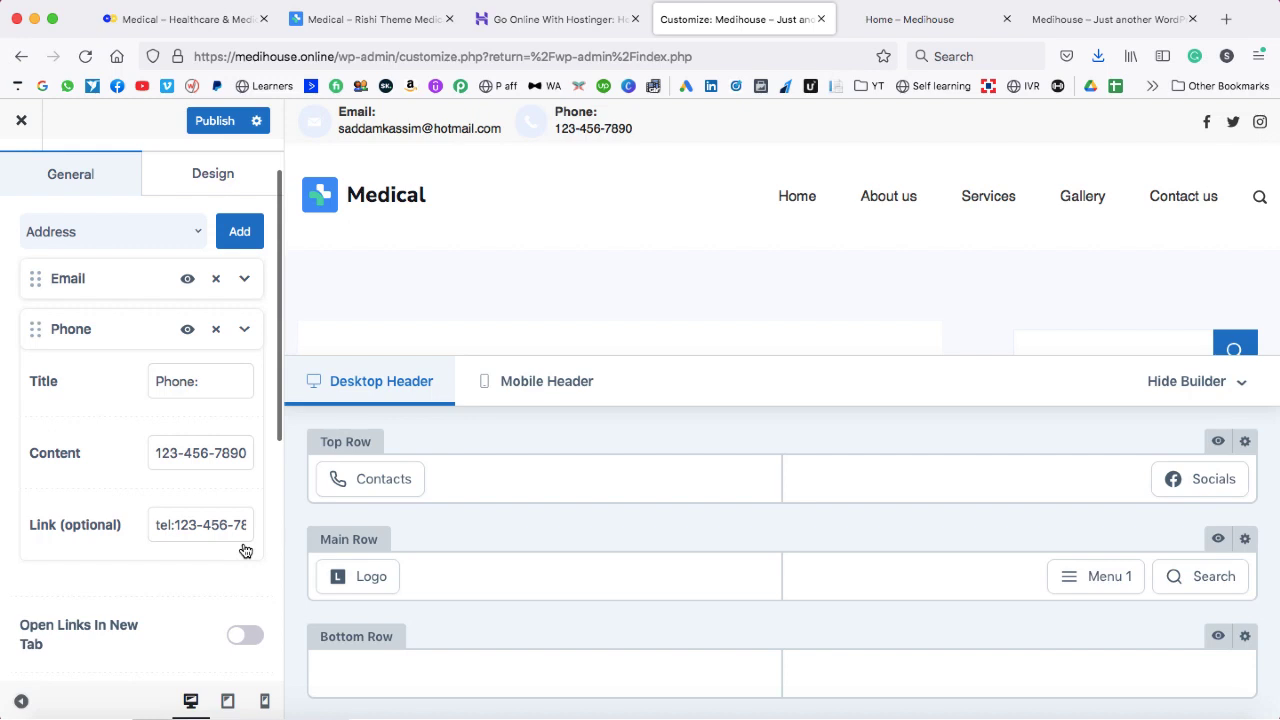
pyautogui.scroll(-1, 240, 540)
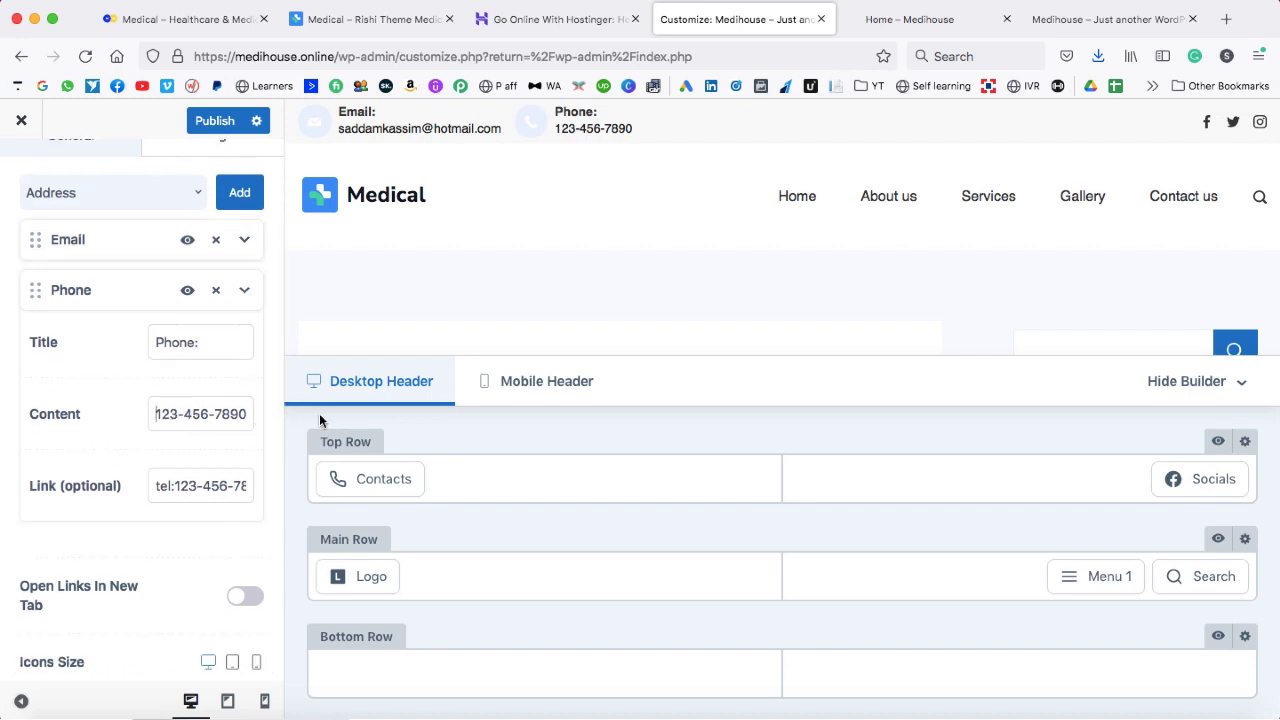
pyautogui.press('super+a')
pyautogui.press('BackSpace')
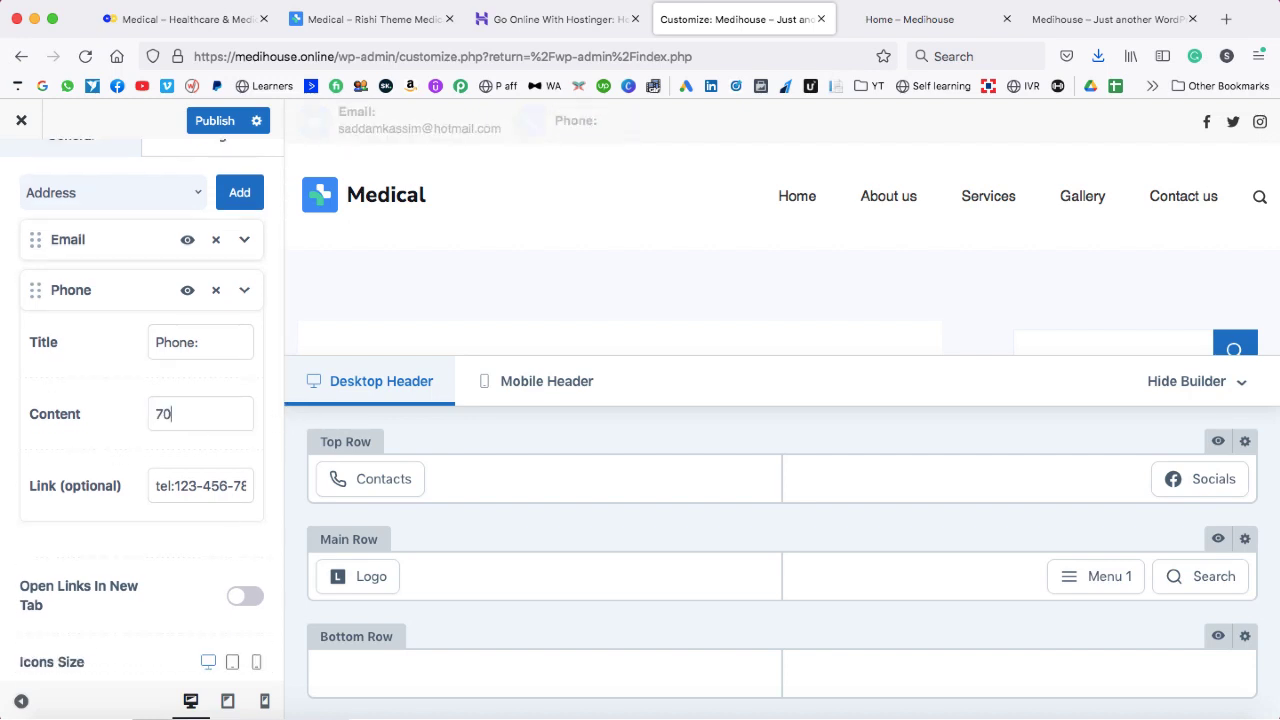
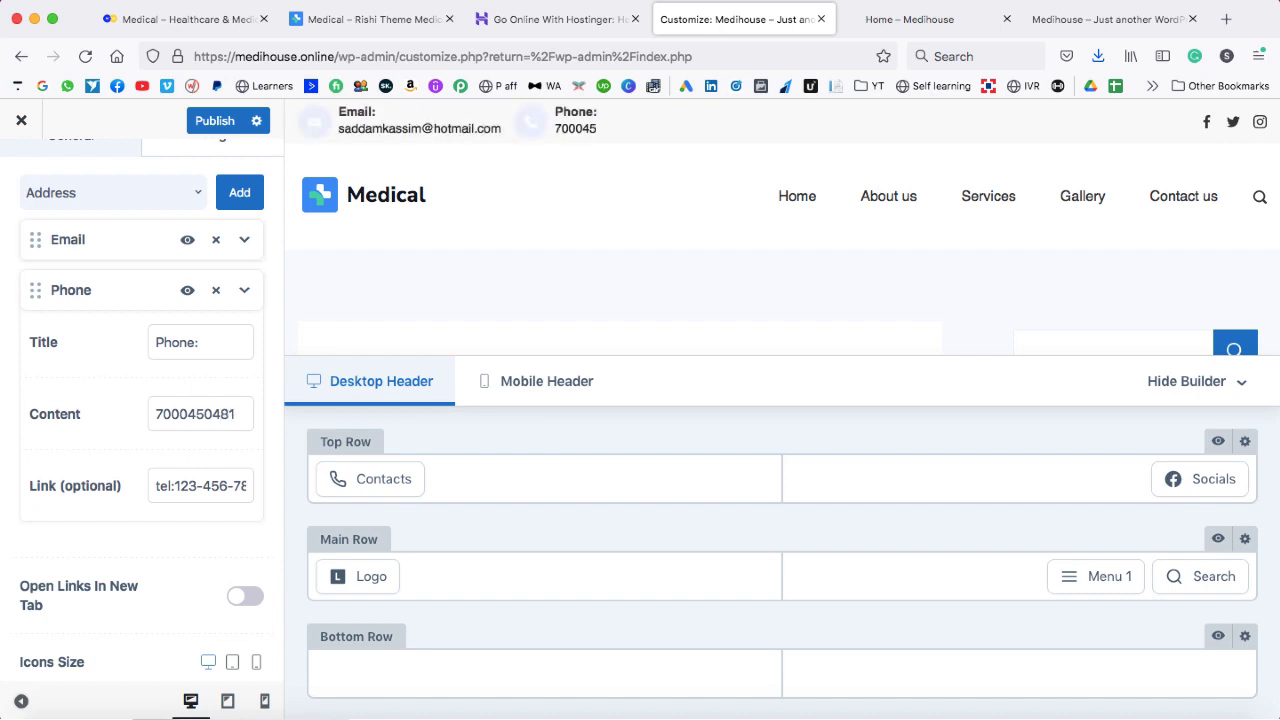
pyautogui.press('super+a')
pyautogui.press('super+c')
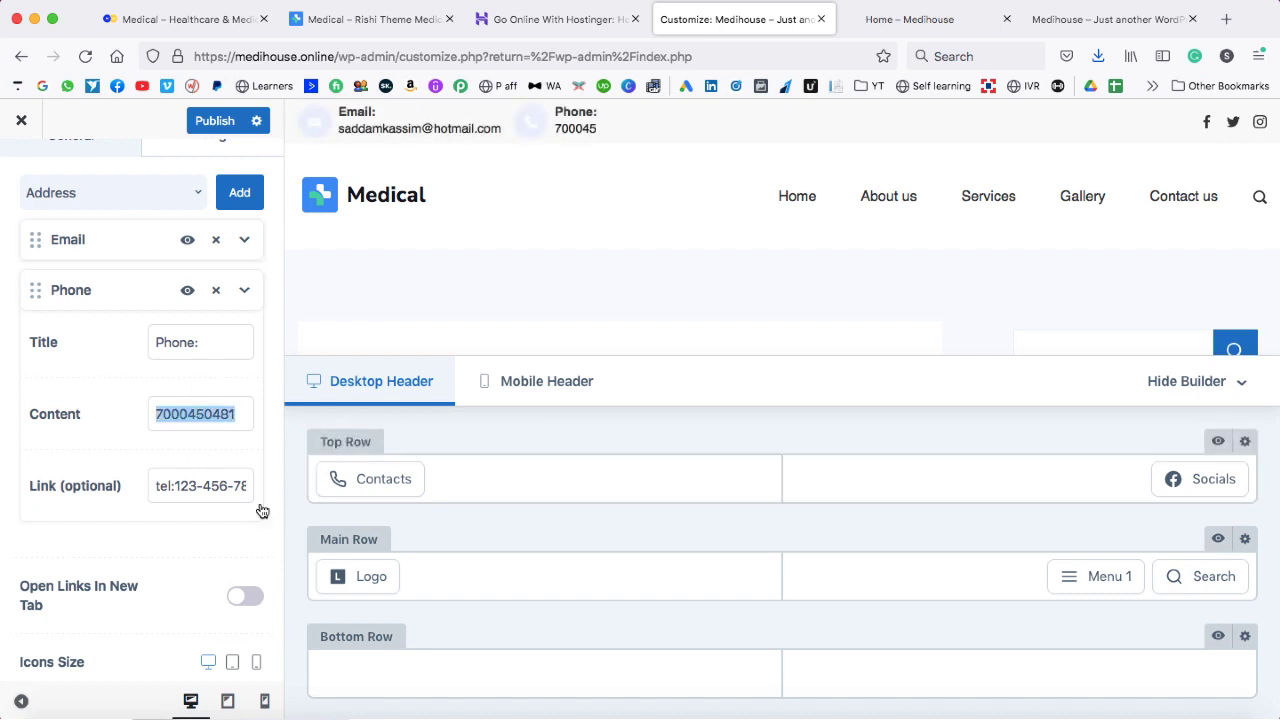
pyautogui.moveTo(175, 486); pyautogui.dragTo(273, 490)
pyautogui.press('super+v')
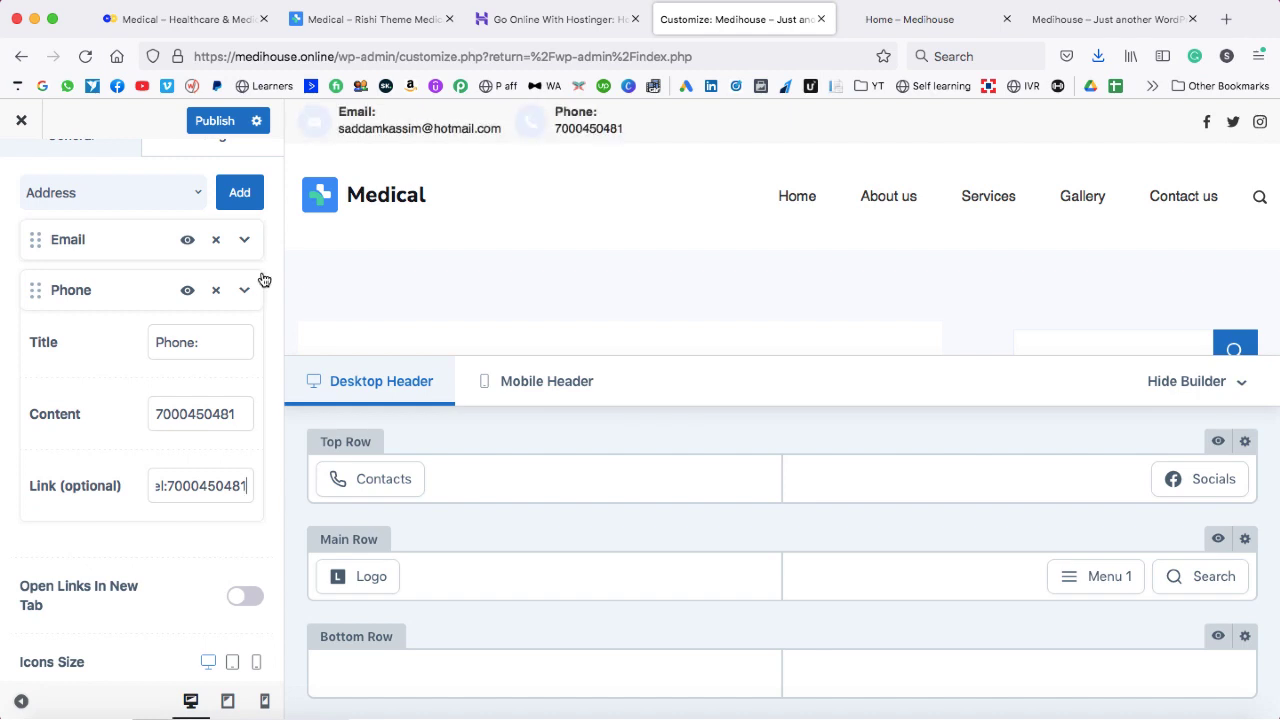
pyautogui.click(215, 124)
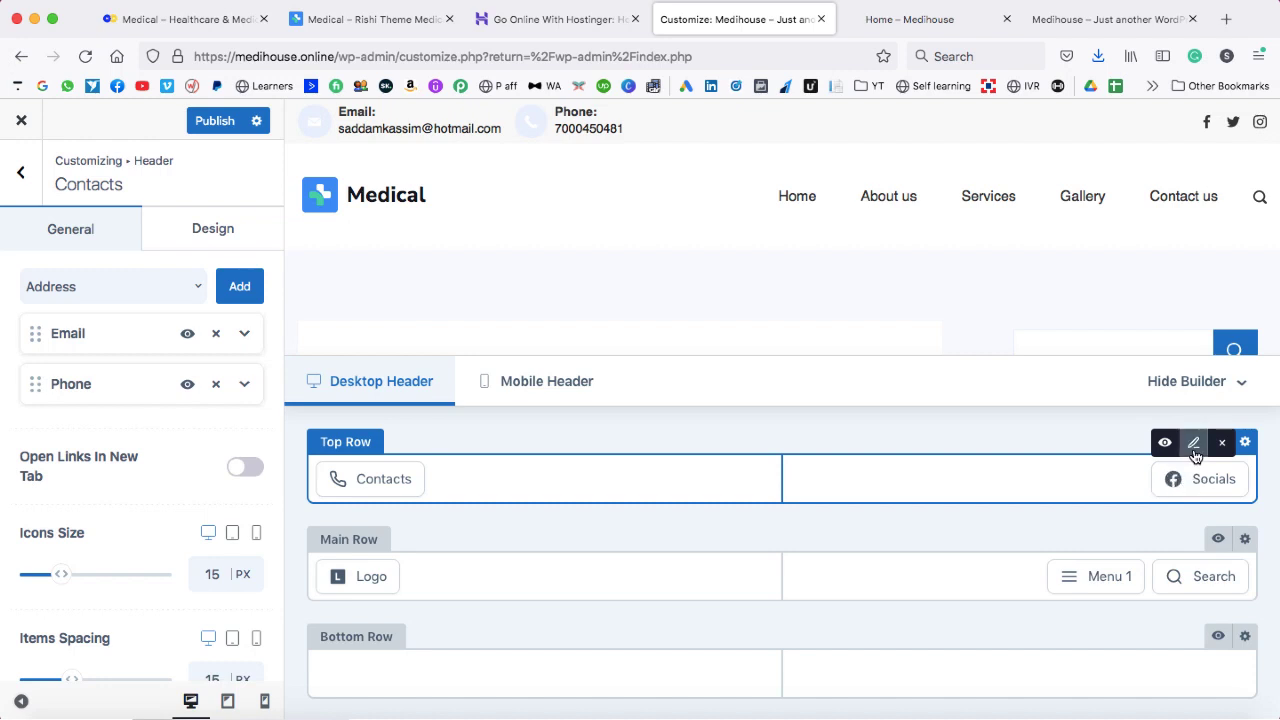
# - Open the Top Row Socials settings and load the social profiles link in a new tab
pyautogui.click(1194, 444)
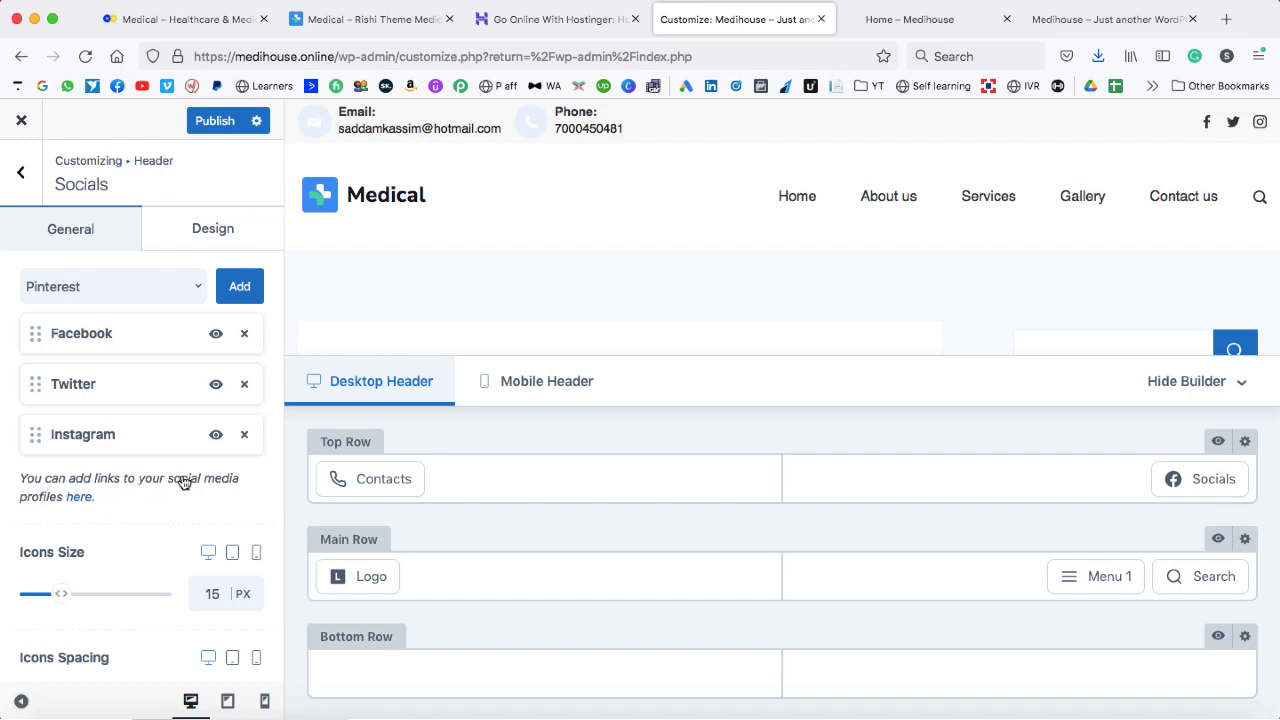
pyautogui.rightClick(79, 503)
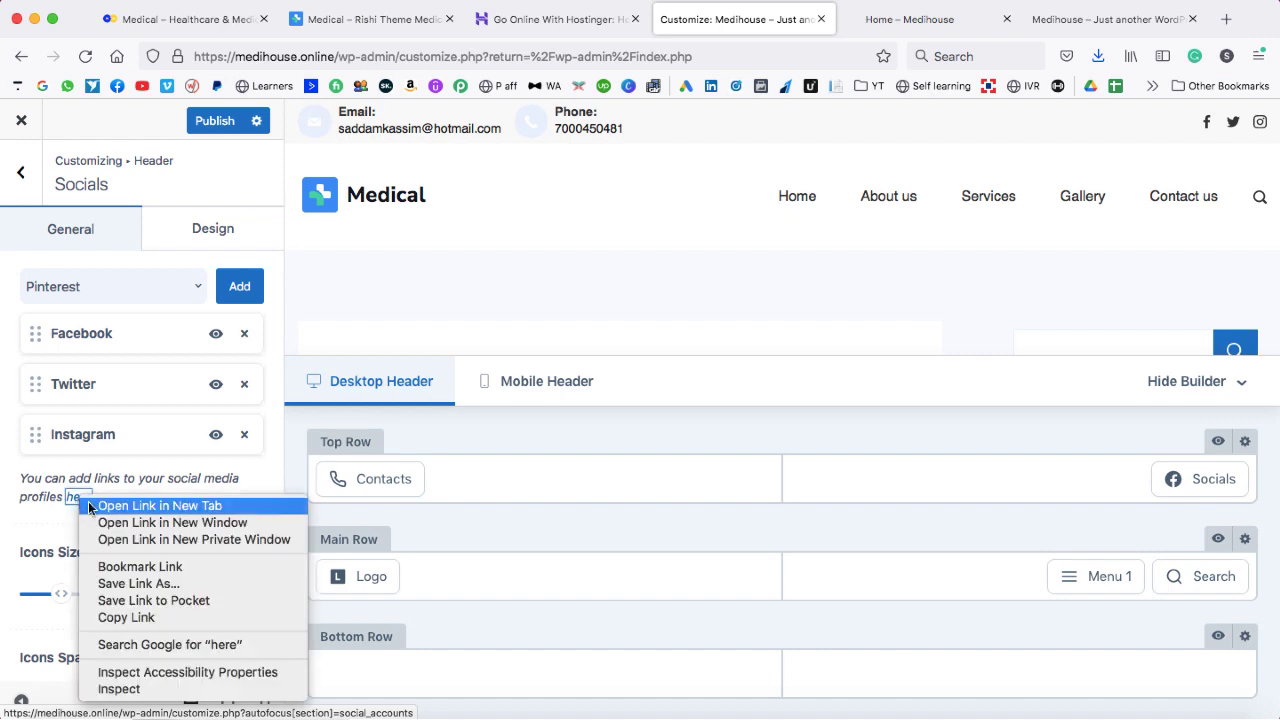
pyautogui.click(159, 506)
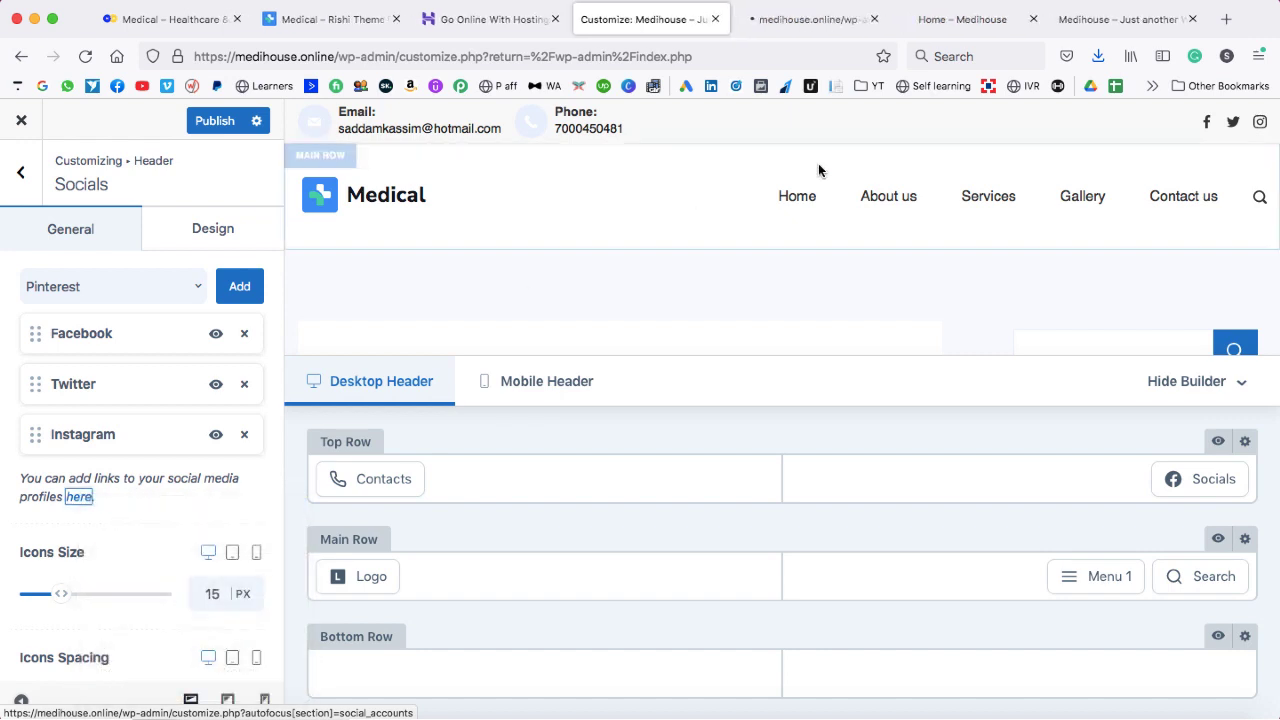
# - Enter the owner's Facebook, Twitter and Instagram profile URLs under Social Networks
pyautogui.click(810, 20)
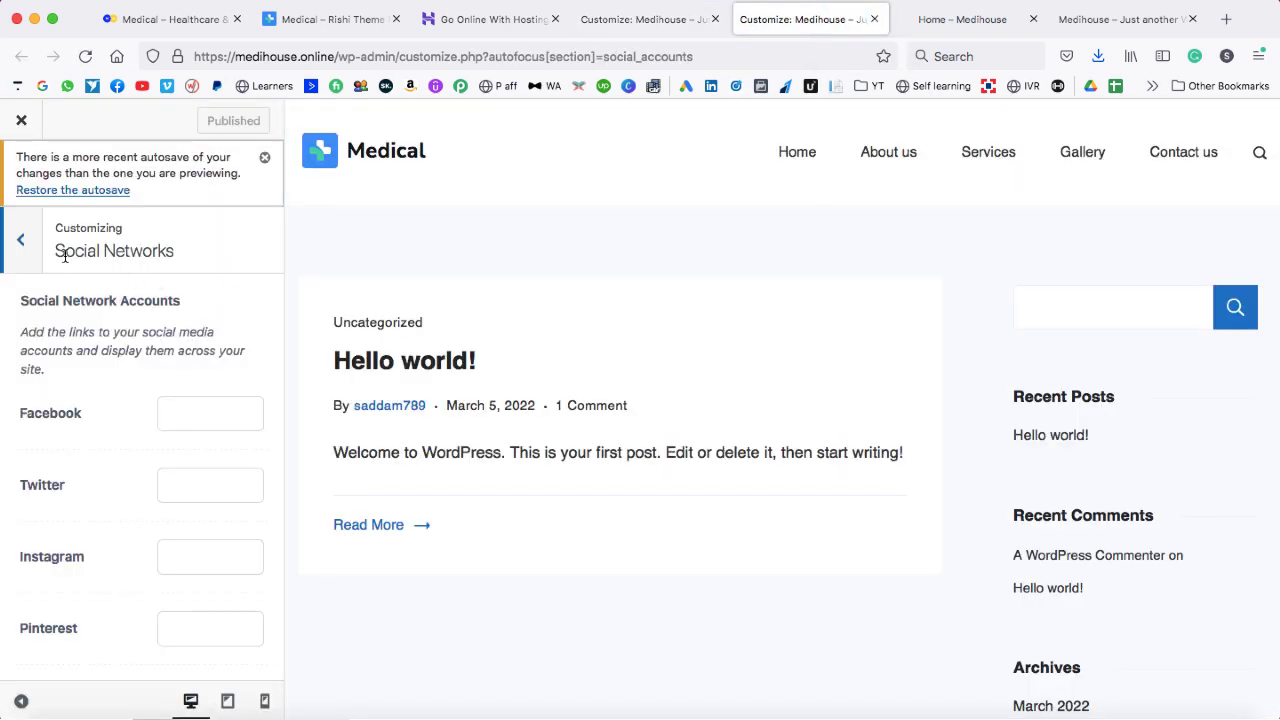
pyautogui.scroll(-2, 126, 380)
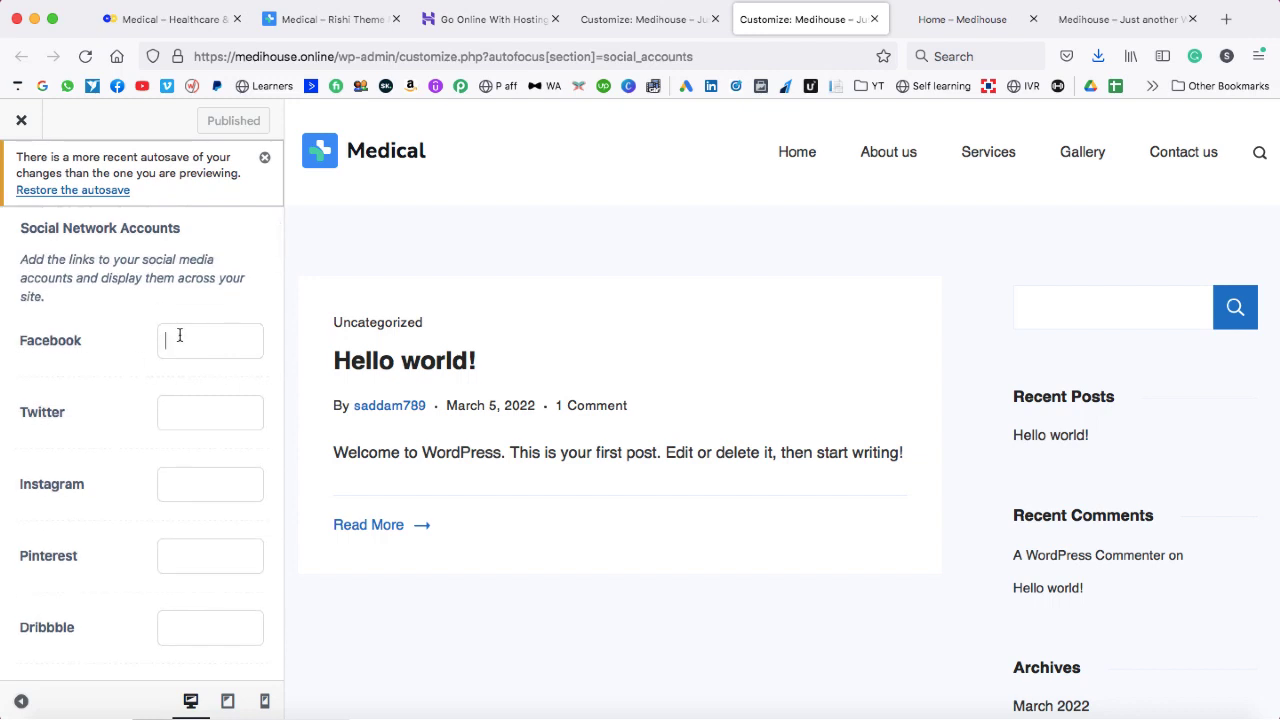
pyautogui.write('http')
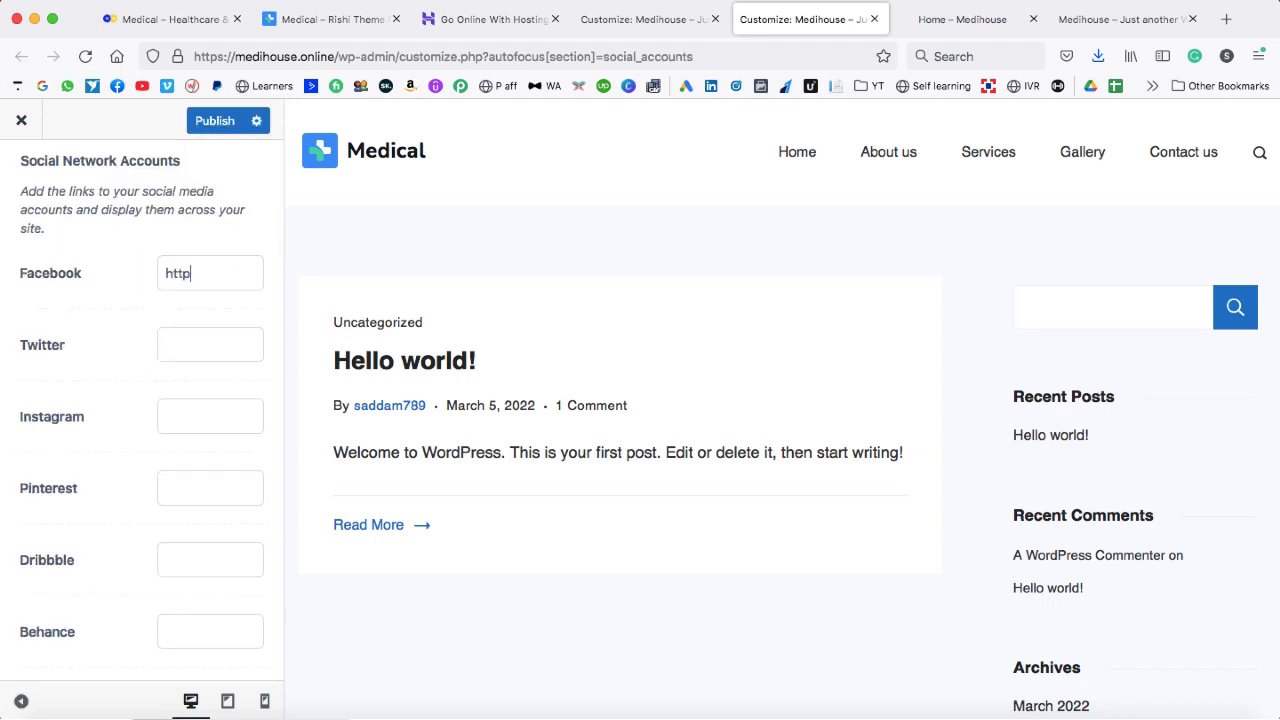
pyautogui.write('s://facebook.com/onlysaddam')
pyautogui.press('Tab')
pyautogui.write('https://twitter.com/websoftglobal')
pyautogui.press('Tab')
pyautogui.write('https://instagram.com/onlysaddam')
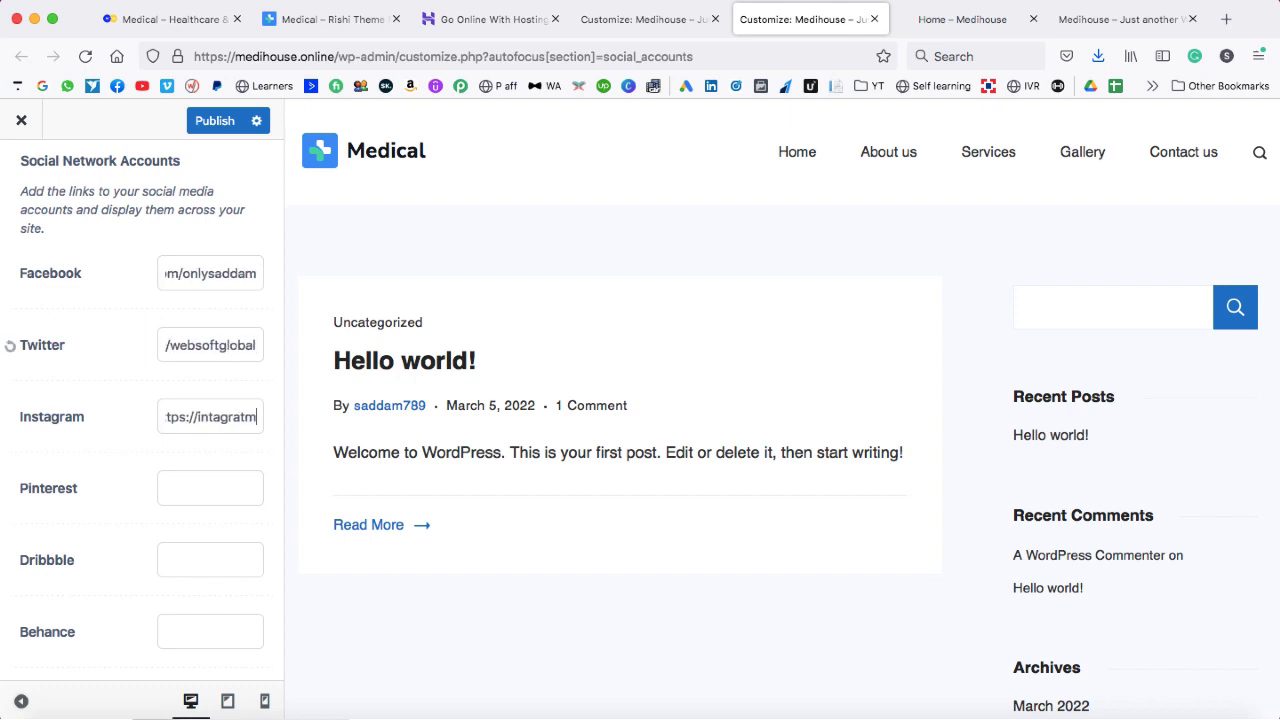
pyautogui.press('Tab')
# - Add the WordPress site and YouTube channel URLs, then publish the social links
pyautogui.scroll(-3, 140, 400)
pyautogui.click(171, 662)
pyautogui.write('https://websoftglobal.com')
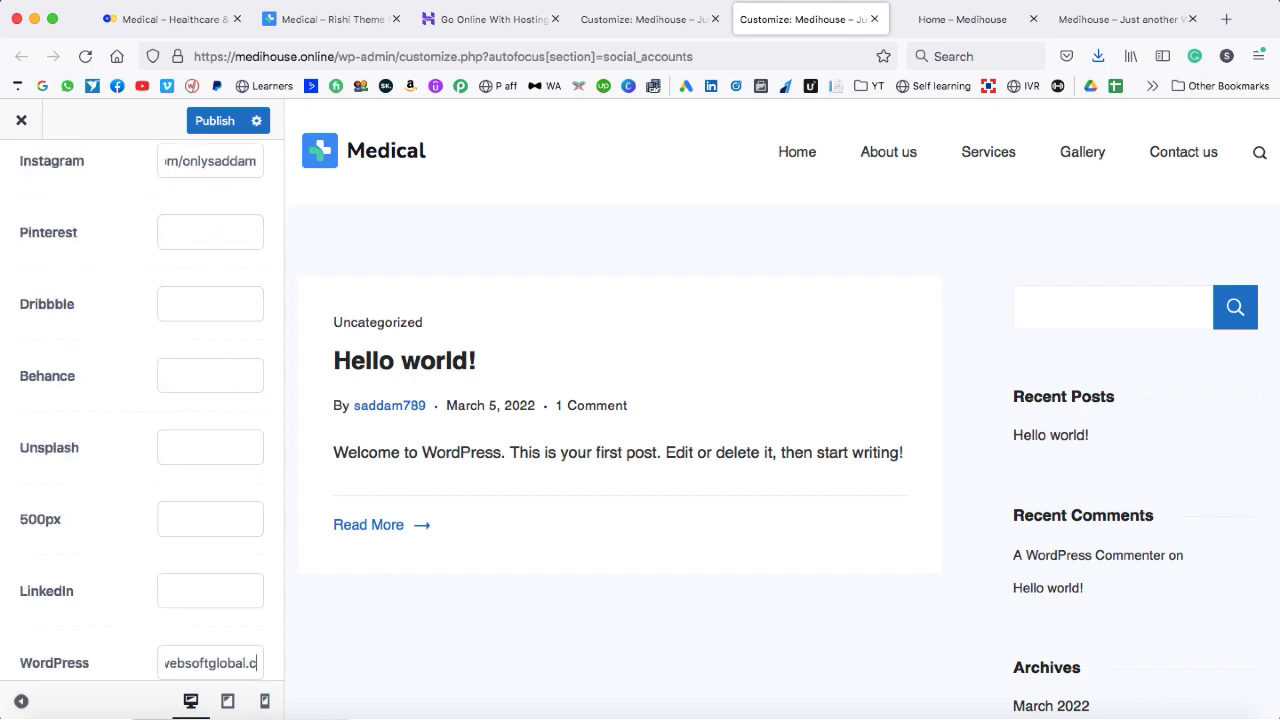
pyautogui.scroll(-15, 171, 660)
pyautogui.click(171, 662)
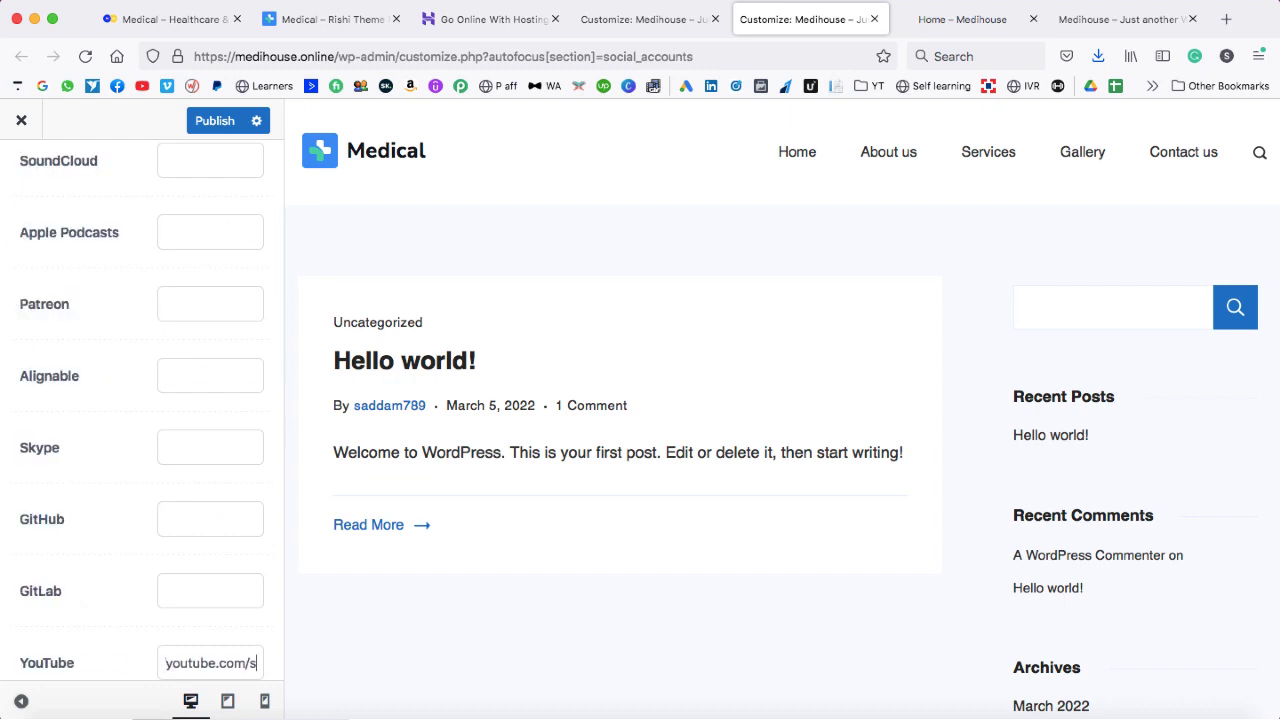
pyautogui.click(209, 122)
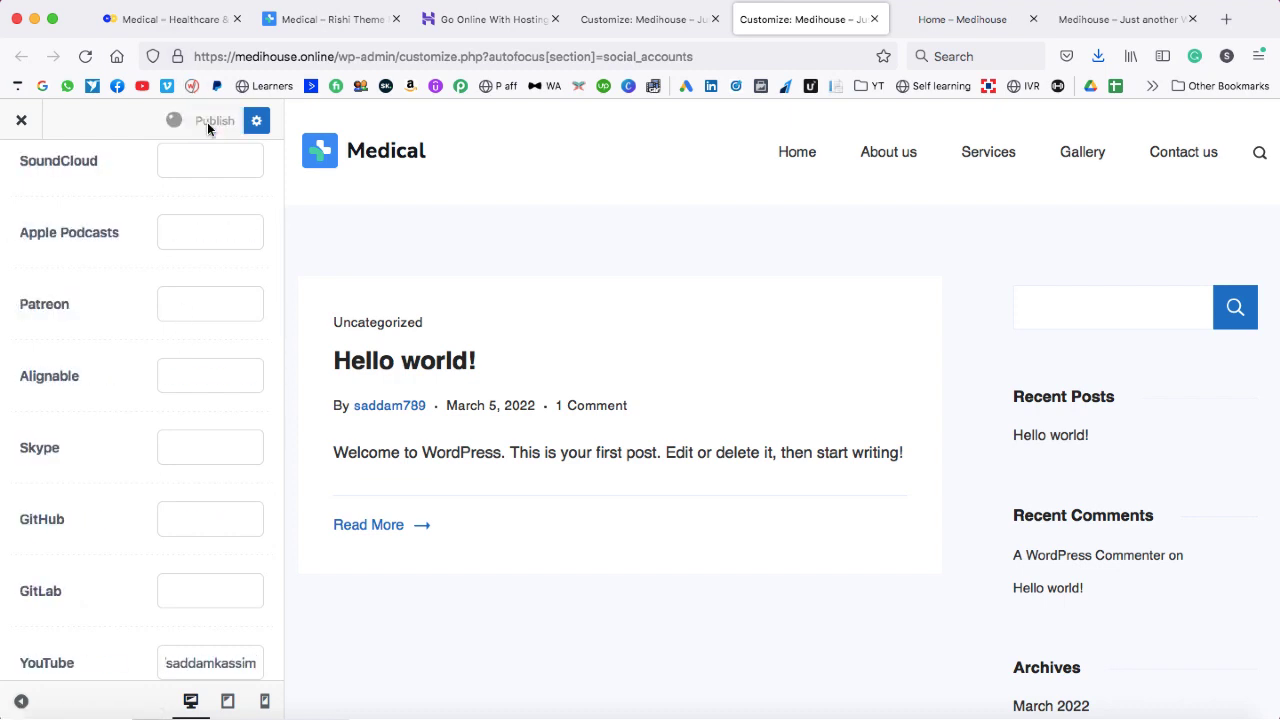
# - In the header Socials settings, add WordPress to the social icons
pyautogui.click(645, 22)
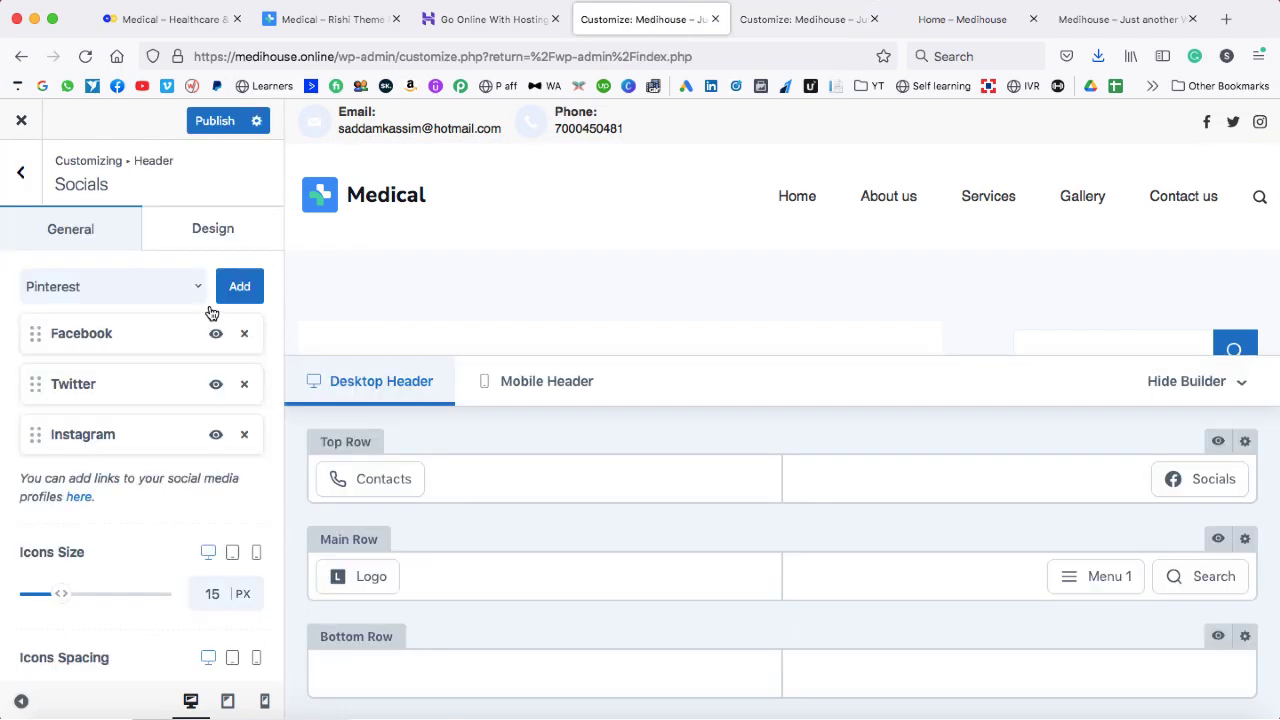
pyautogui.click(775, 22)
pyautogui.click(641, 22)
pyautogui.click(195, 291)
pyautogui.scroll(-1, 133, 405)
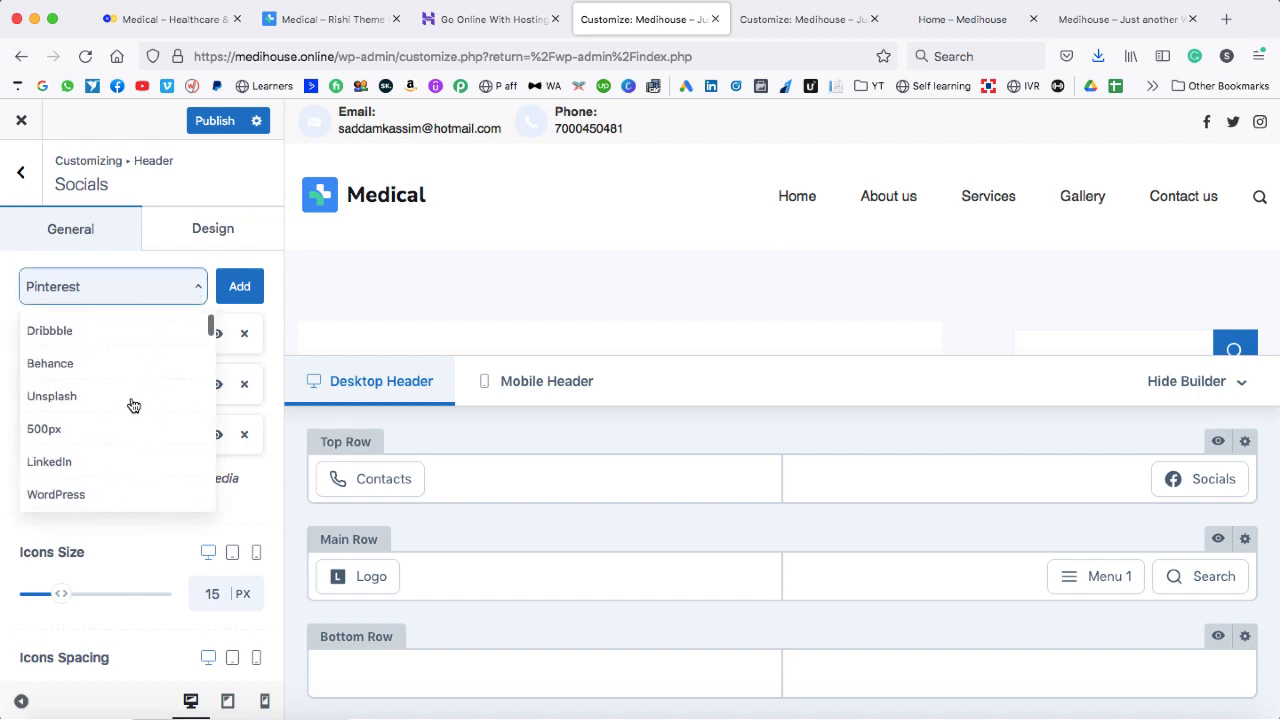
pyautogui.scroll(-2, 133, 405)
pyautogui.click(65, 417)
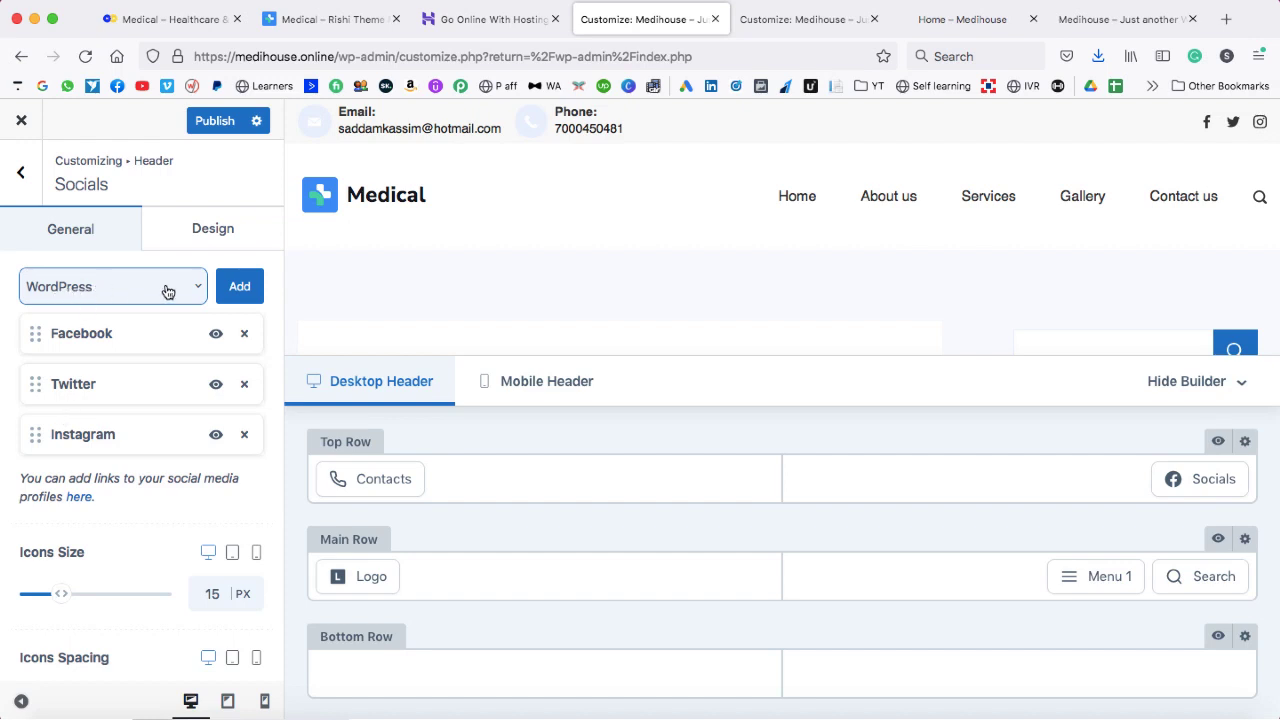
pyautogui.click(232, 288)
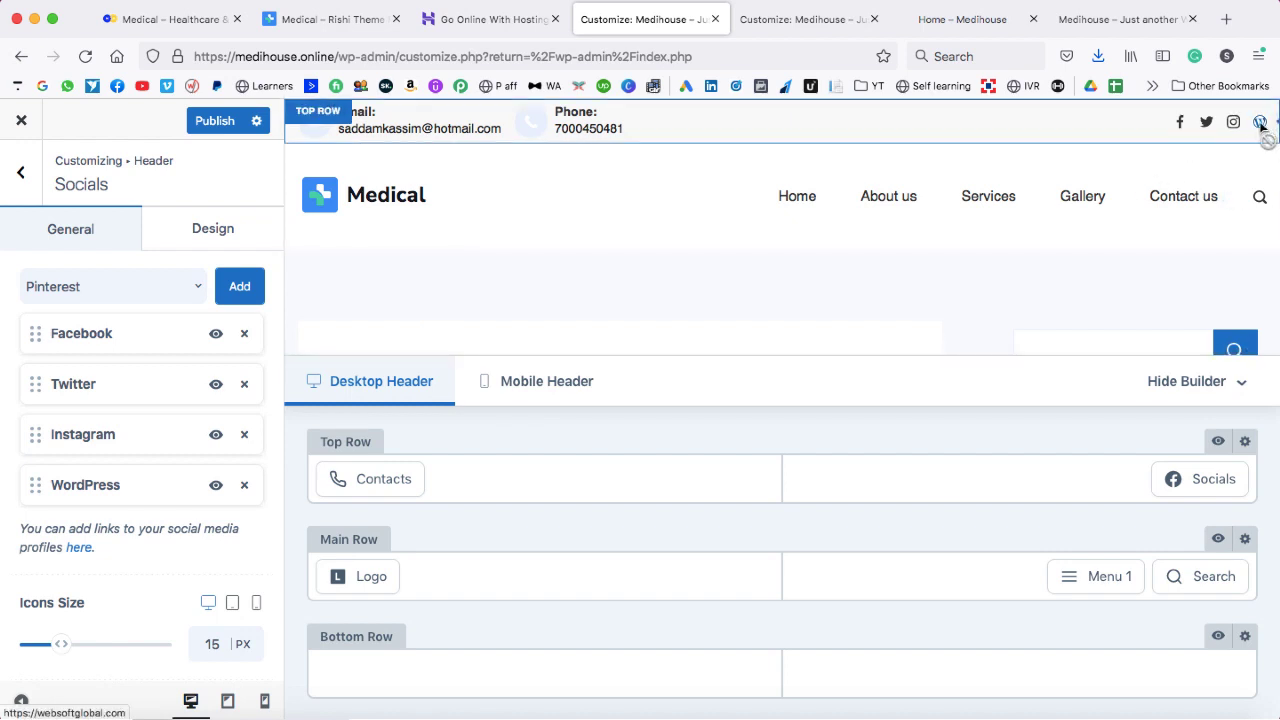
# - Add YouTube to the header social icons, publish, and view the live Home page
pyautogui.click(165, 290)
pyautogui.scroll(-1, 146, 430)
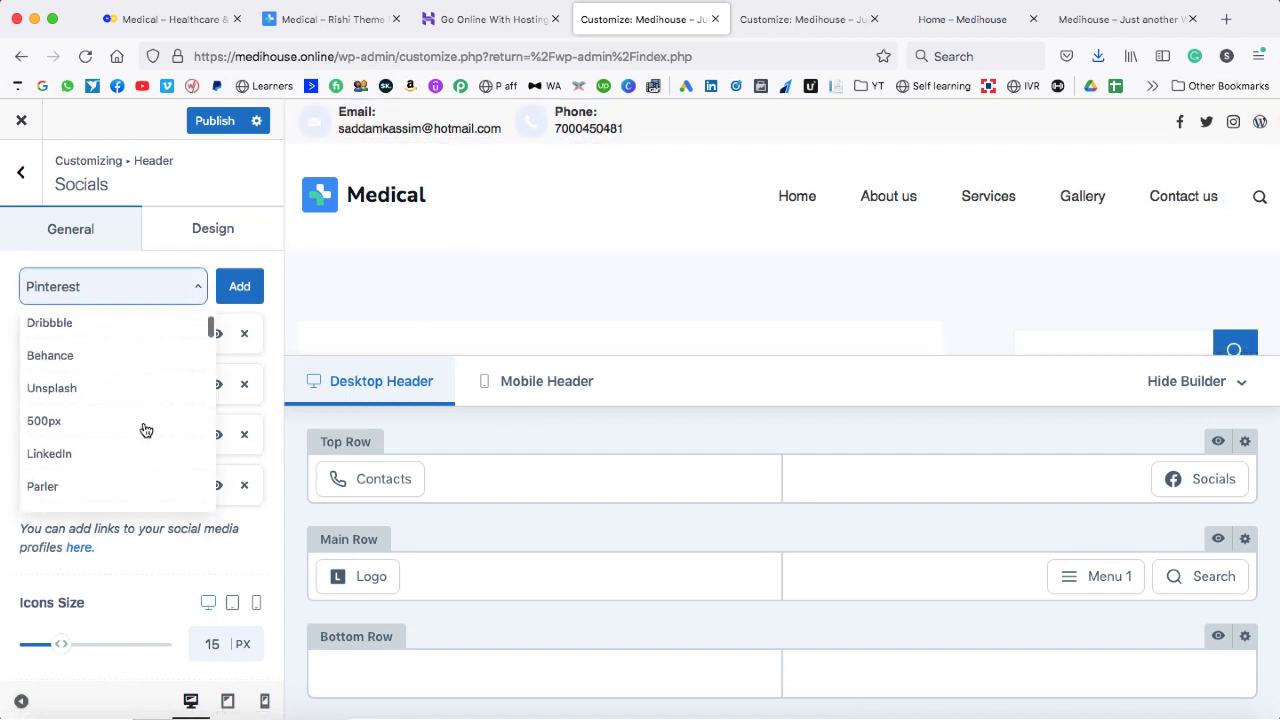
pyautogui.scroll(-6, 146, 430)
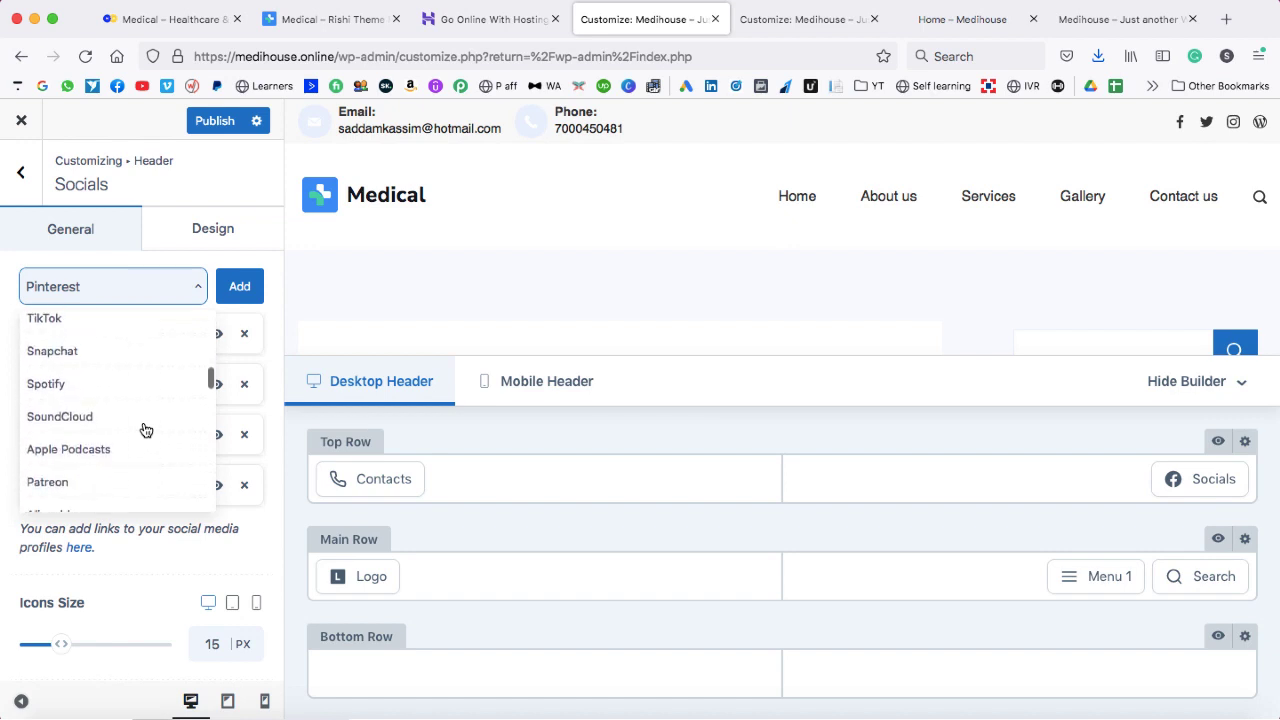
pyautogui.scroll(-8, 146, 430)
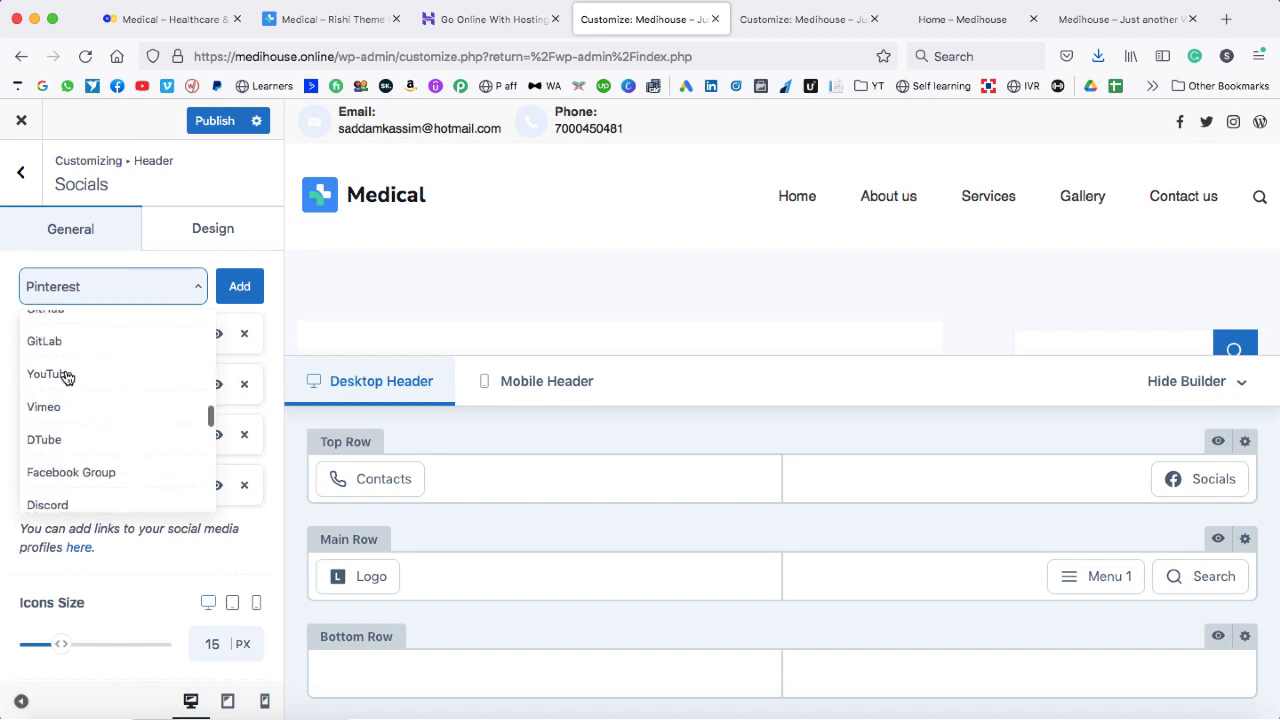
pyautogui.click(64, 374)
pyautogui.click(240, 286)
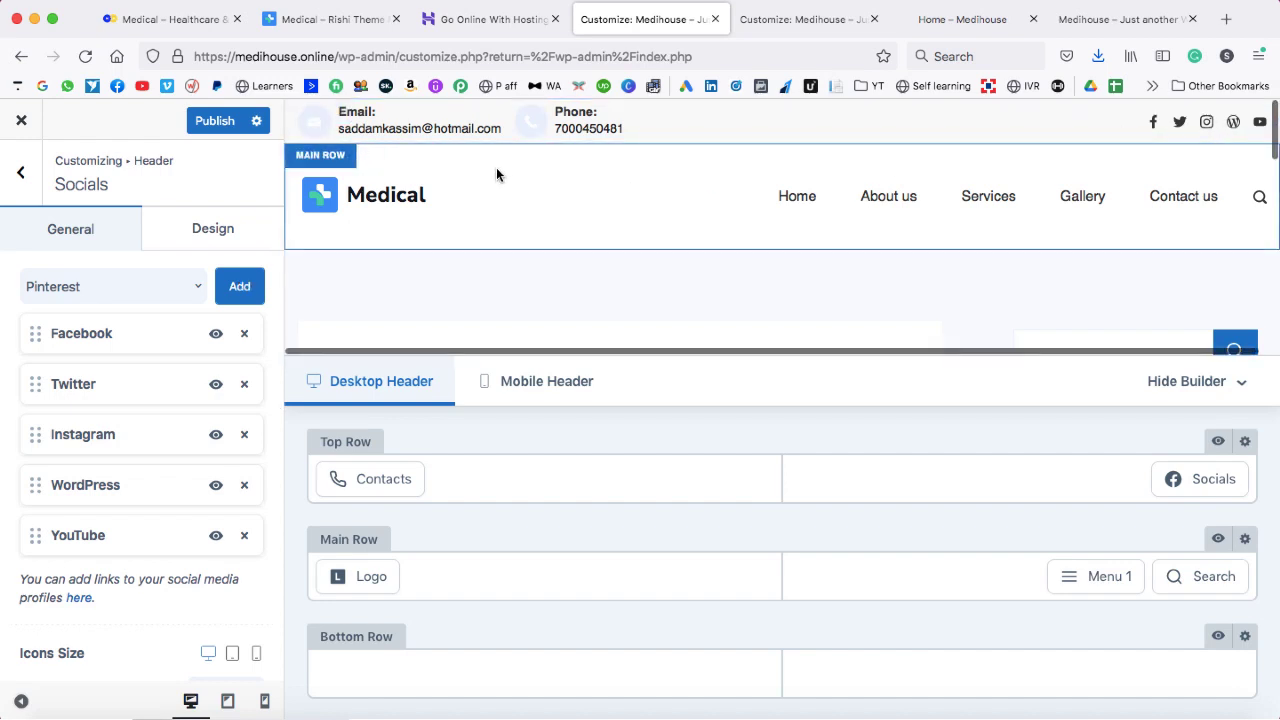
pyautogui.click(213, 122)
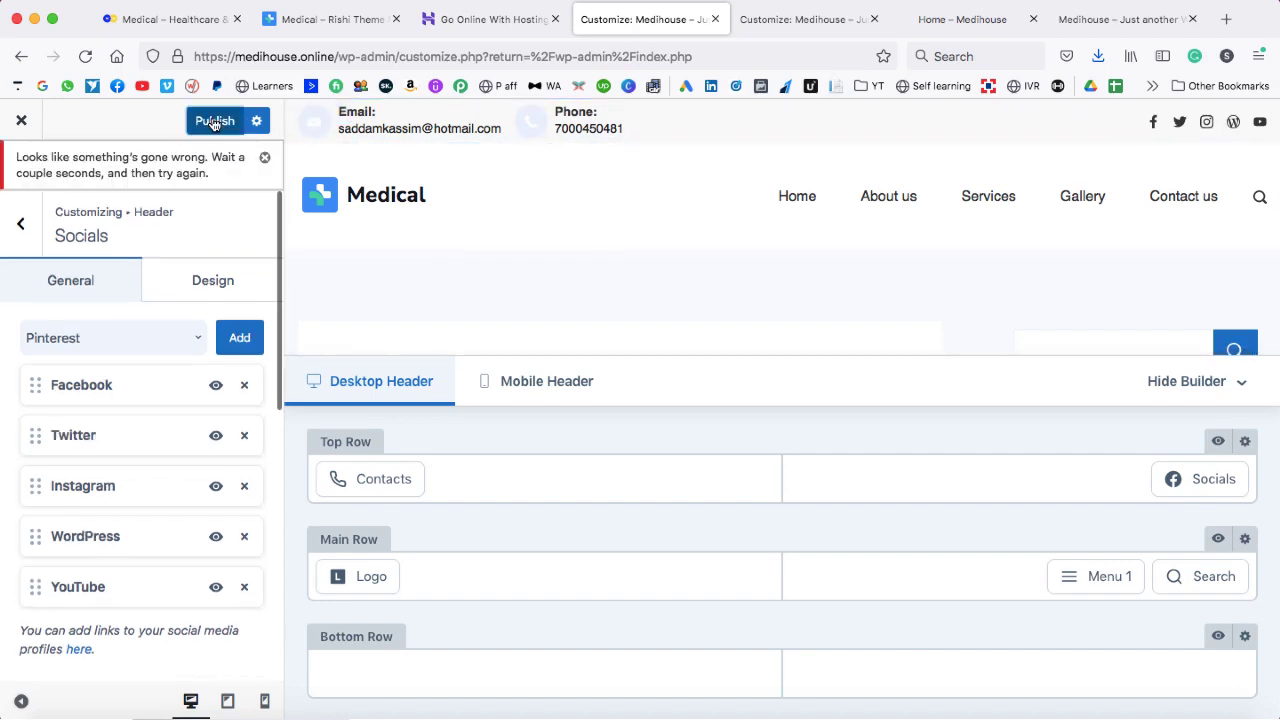
pyautogui.click(960, 22)
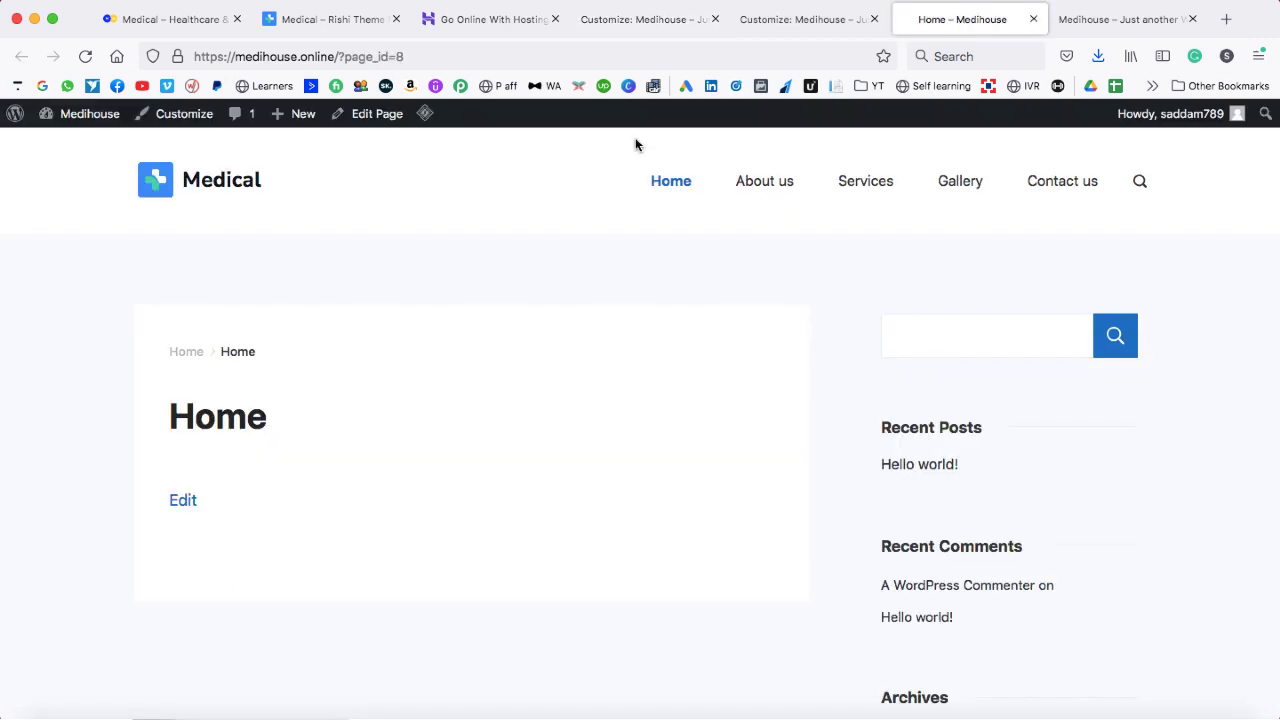
# - Reload the Home page to check the icons, then close the duplicate customizer tab
pyautogui.click(85, 56)
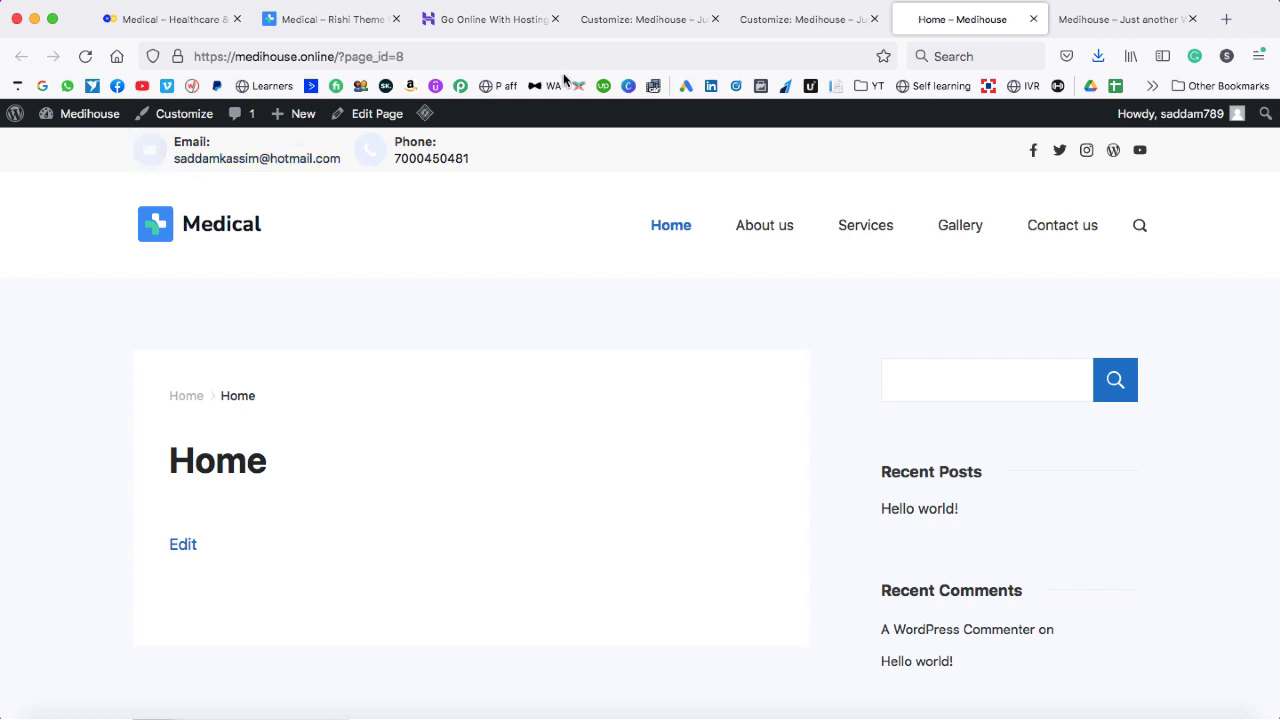
pyautogui.click(830, 20)
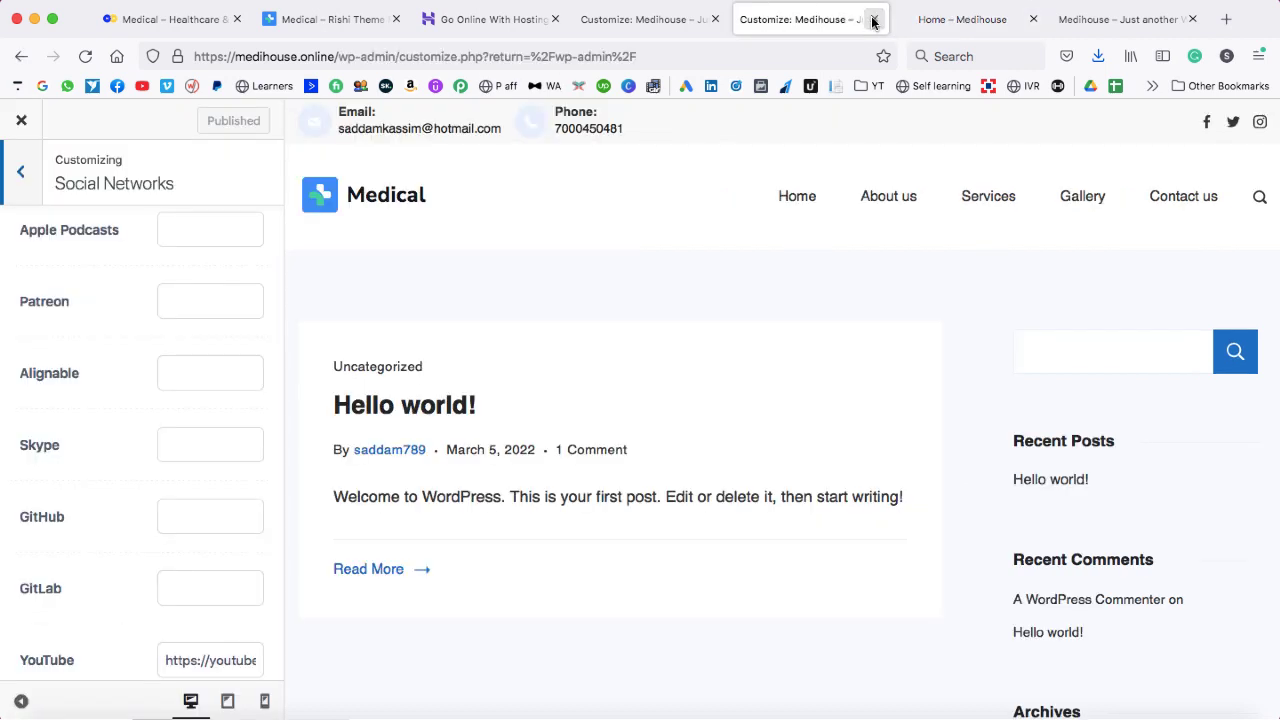
pyautogui.click(873, 20)
pyautogui.click(652, 20)
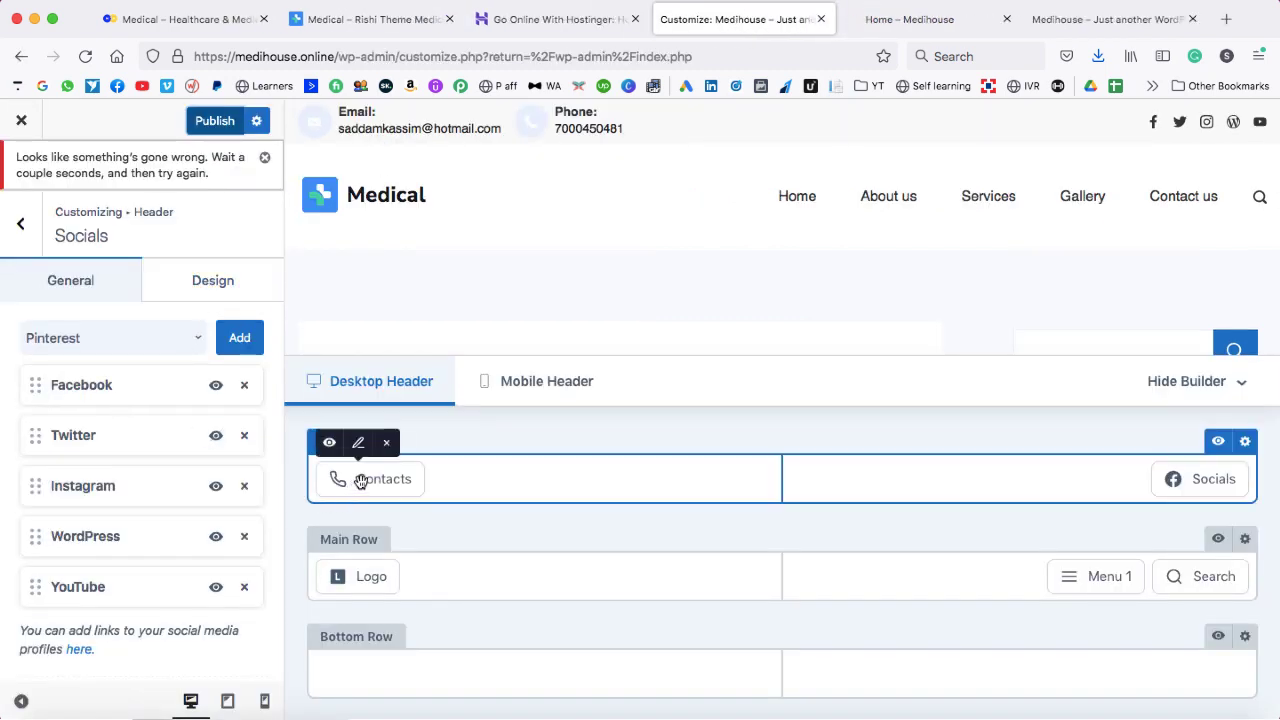
# - Set the Contacts element's initial icon colour to the blue preset and publish
pyautogui.click(213, 284)
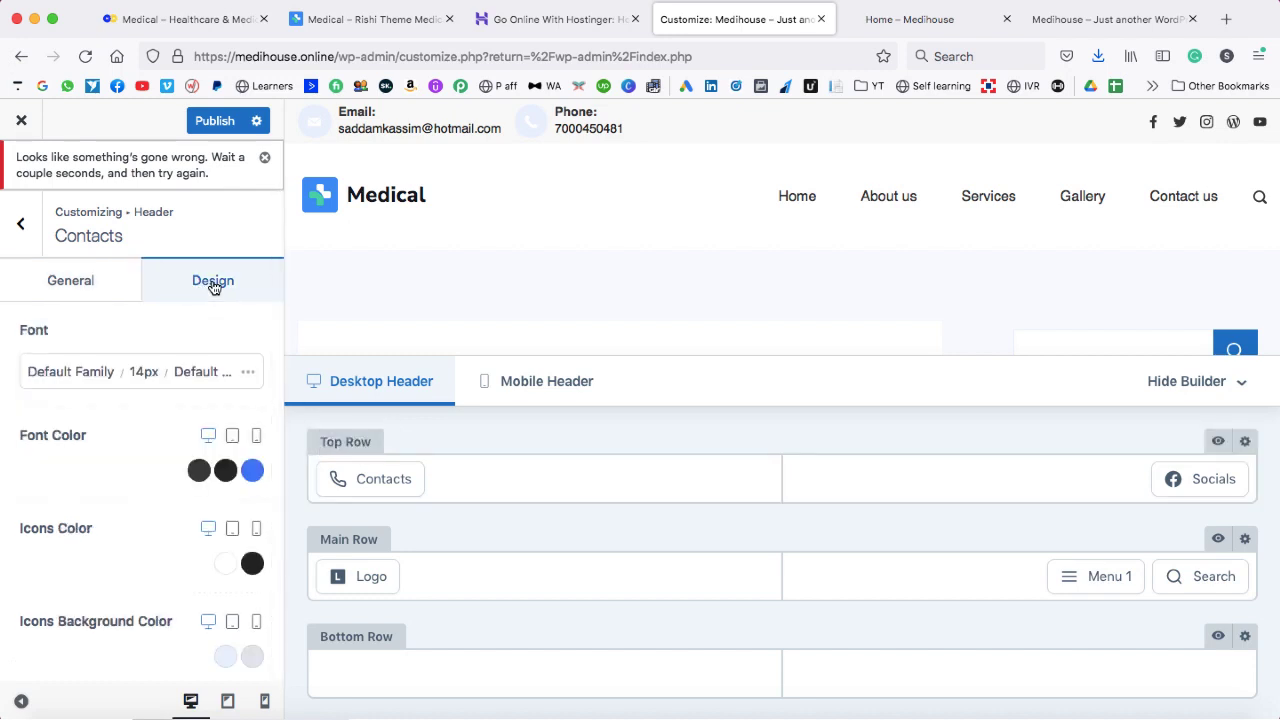
pyautogui.scroll(-1, 145, 460)
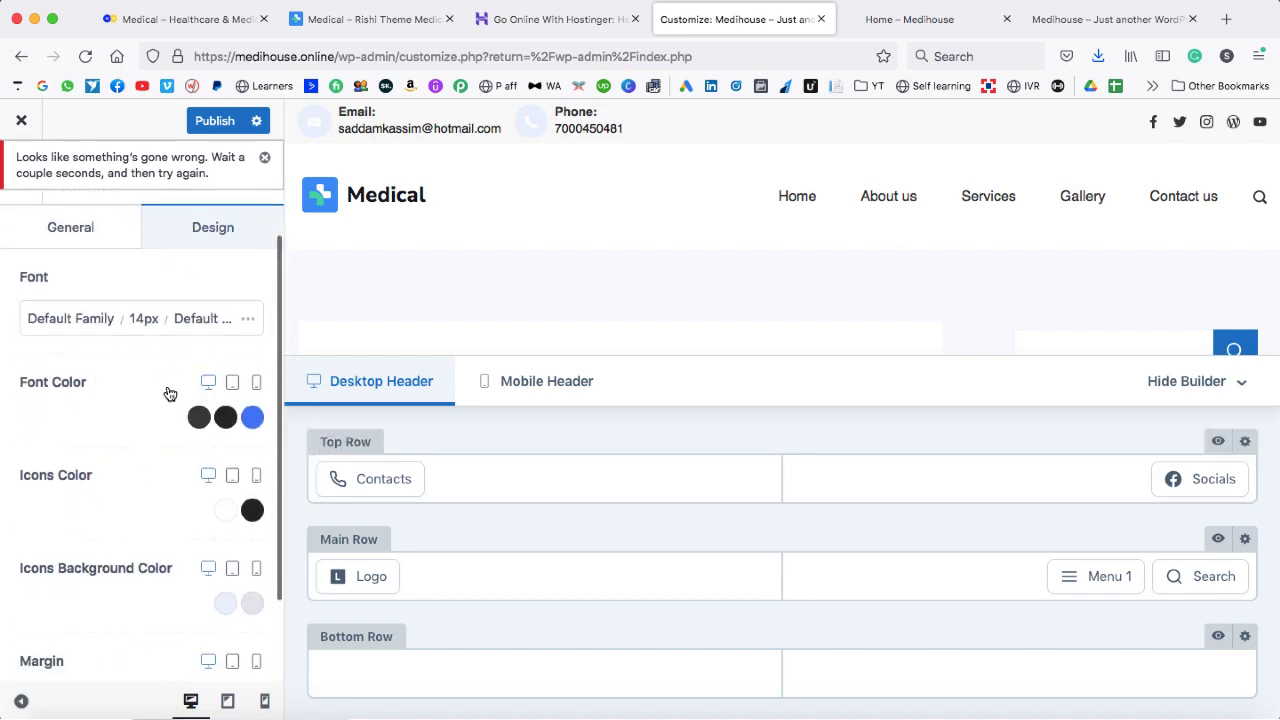
pyautogui.scroll(-1, 113, 452)
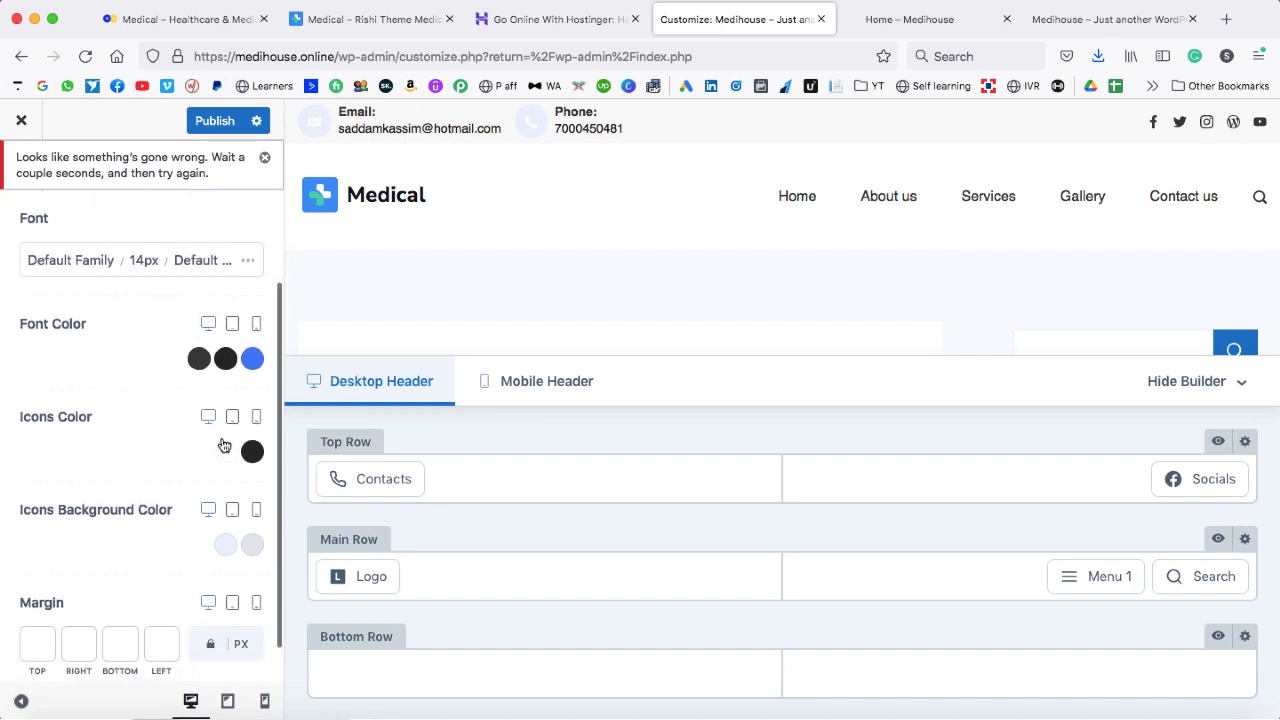
pyautogui.scroll(-1, 118, 453)
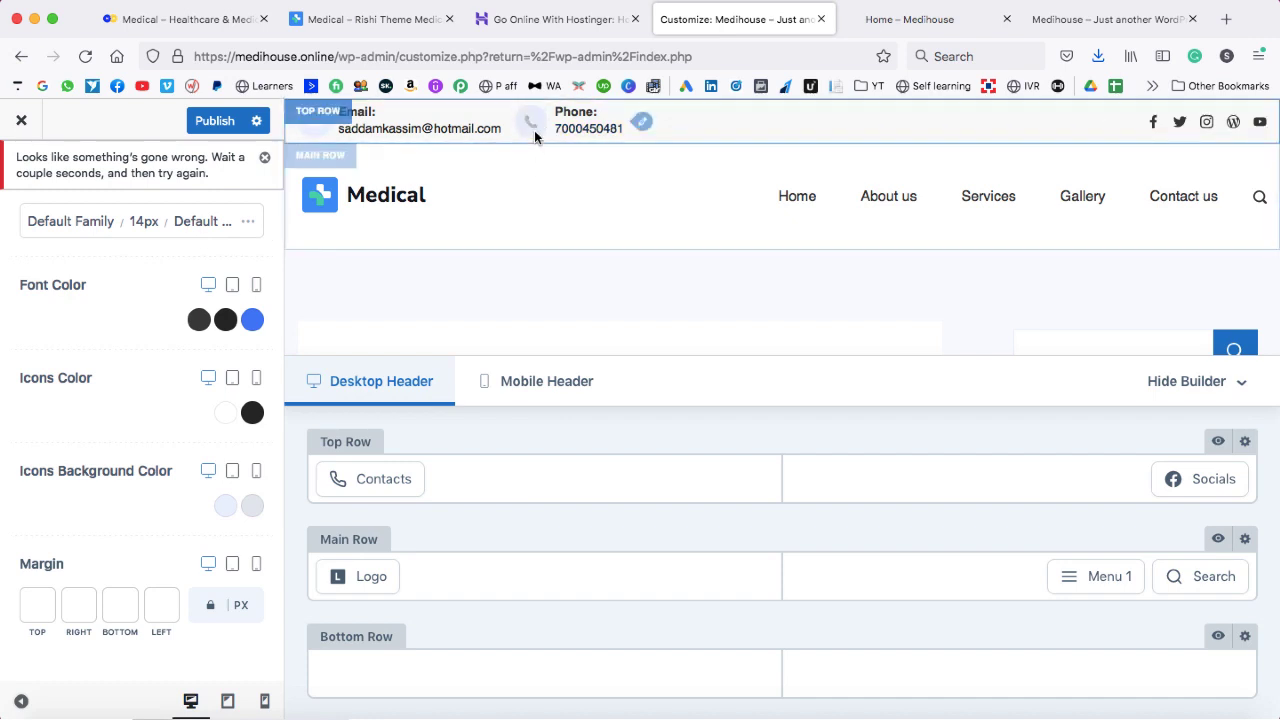
pyautogui.click(227, 415)
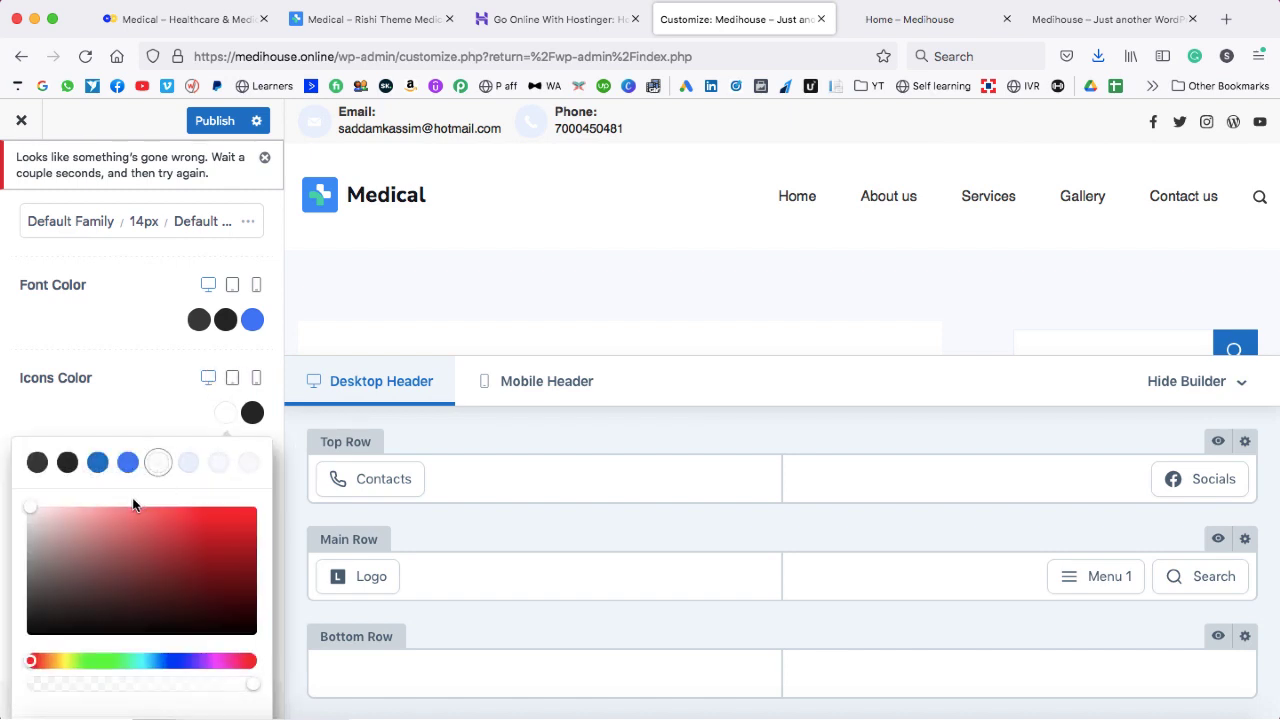
pyautogui.click(97, 461)
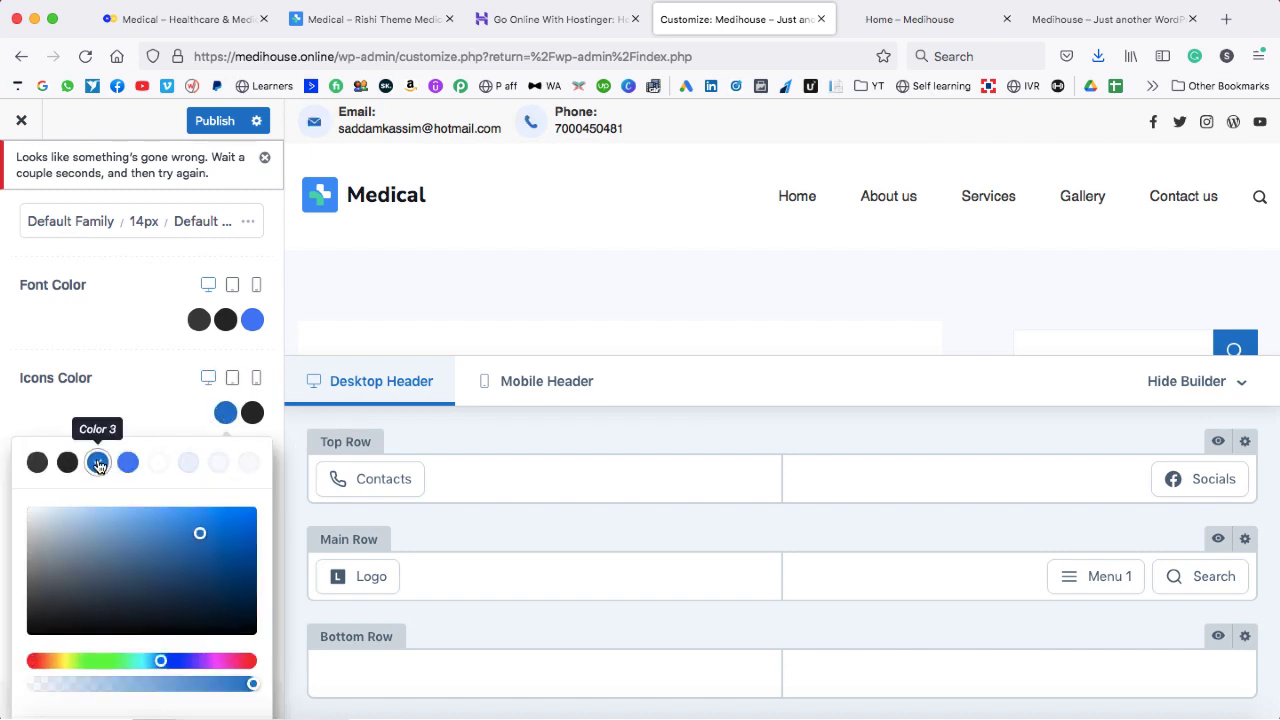
pyautogui.click(137, 390)
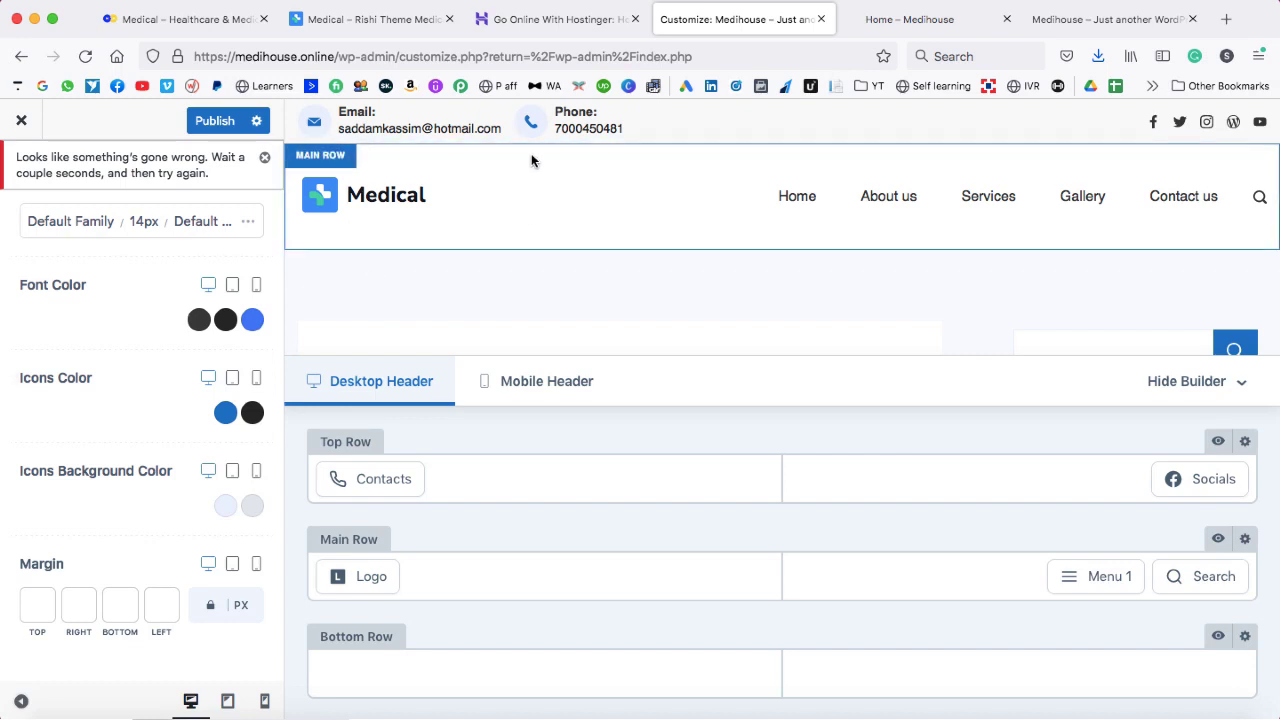
pyautogui.click(211, 122)
# - Reload the live Home page and confirm the header's email and phone icons are blue
pyautogui.click(867, 32)
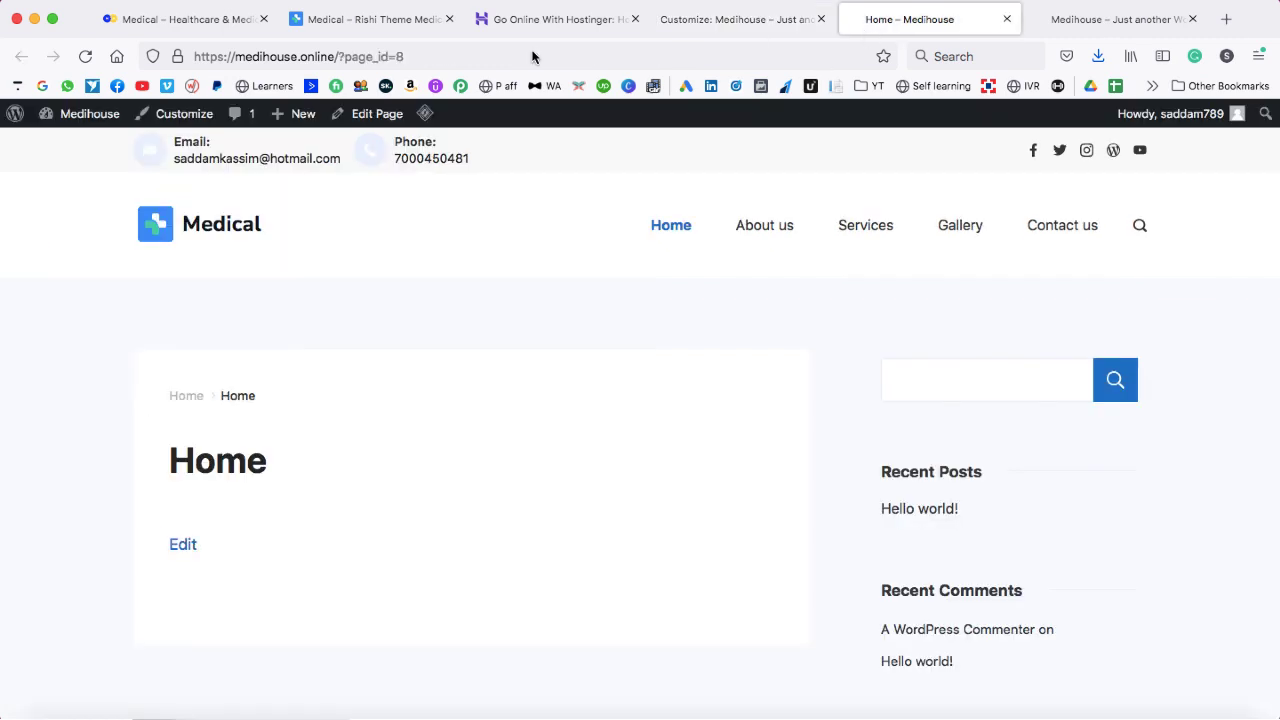
pyautogui.click(86, 56)
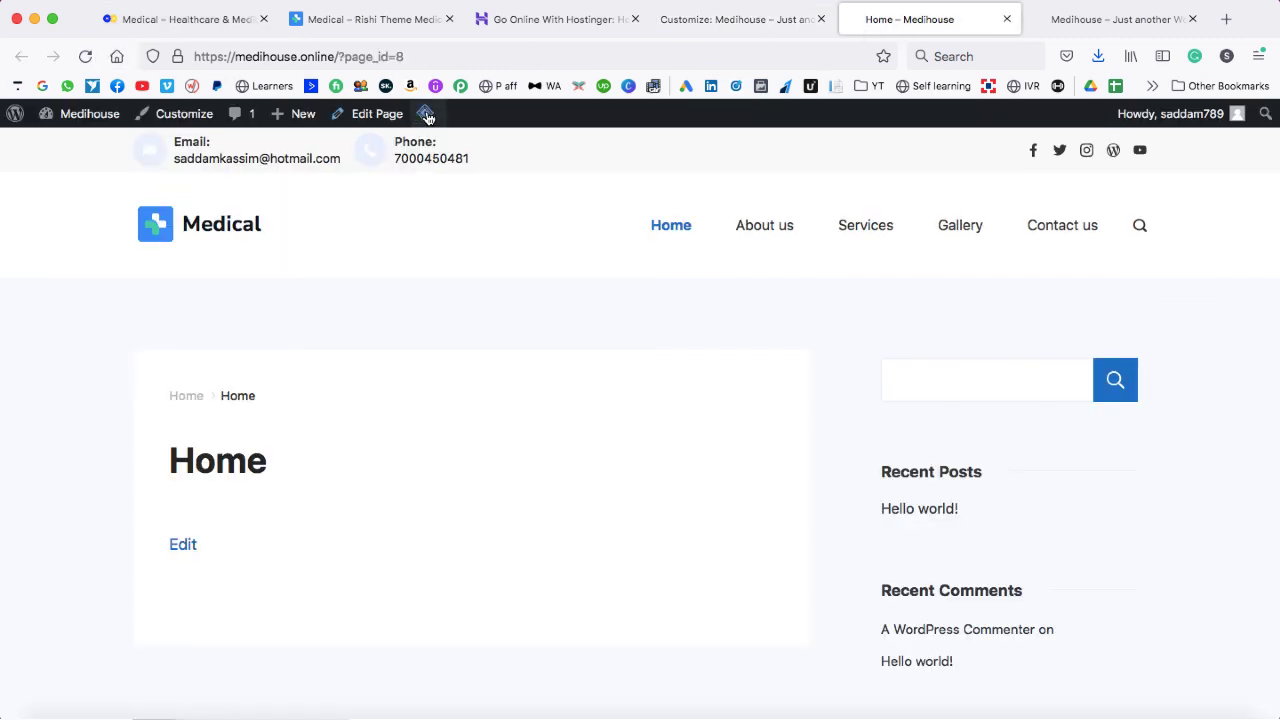
pyautogui.moveTo(426, 117)
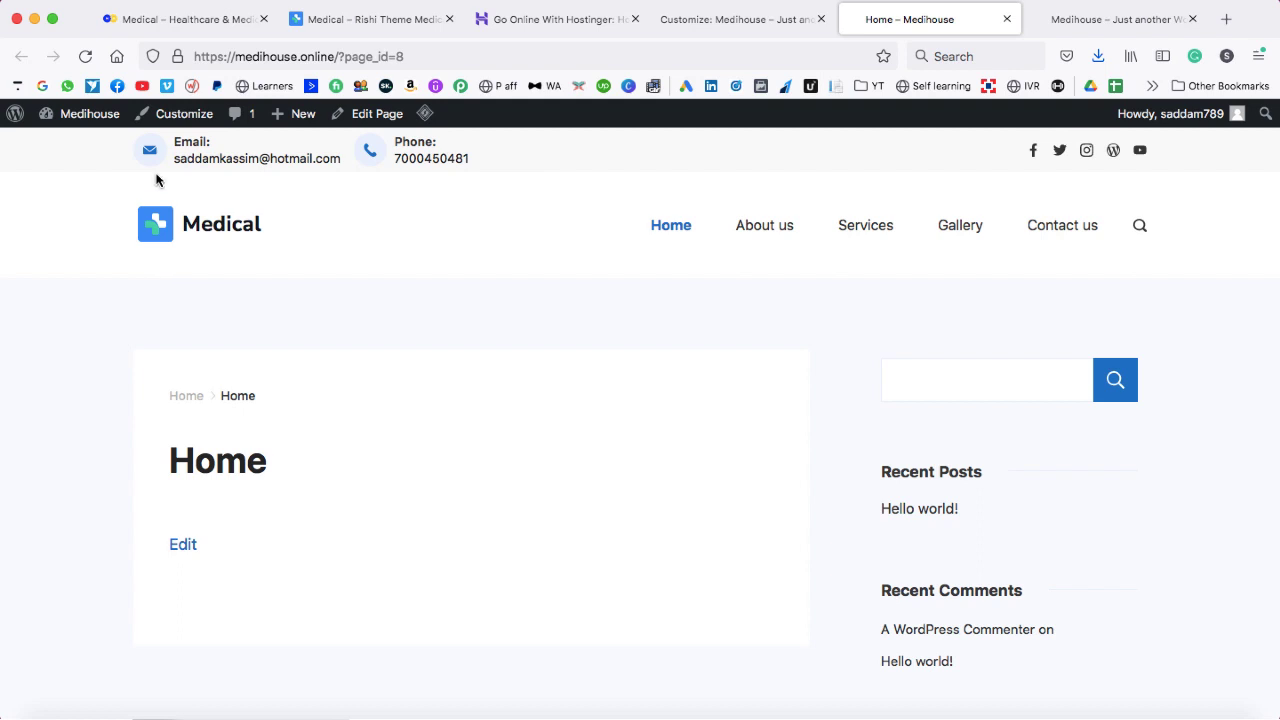
# - Dismiss the published notice and open the header's Main Row settings in the Customizer
pyautogui.click(670, 27)
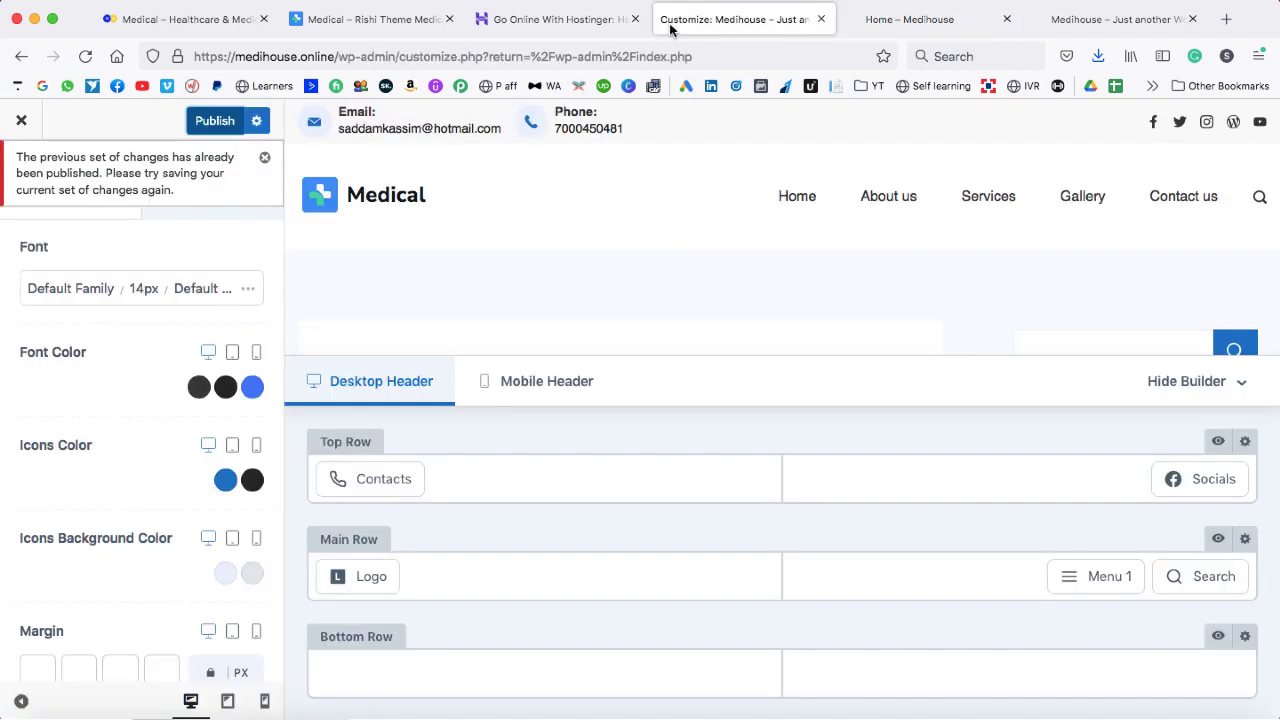
pyautogui.click(264, 157)
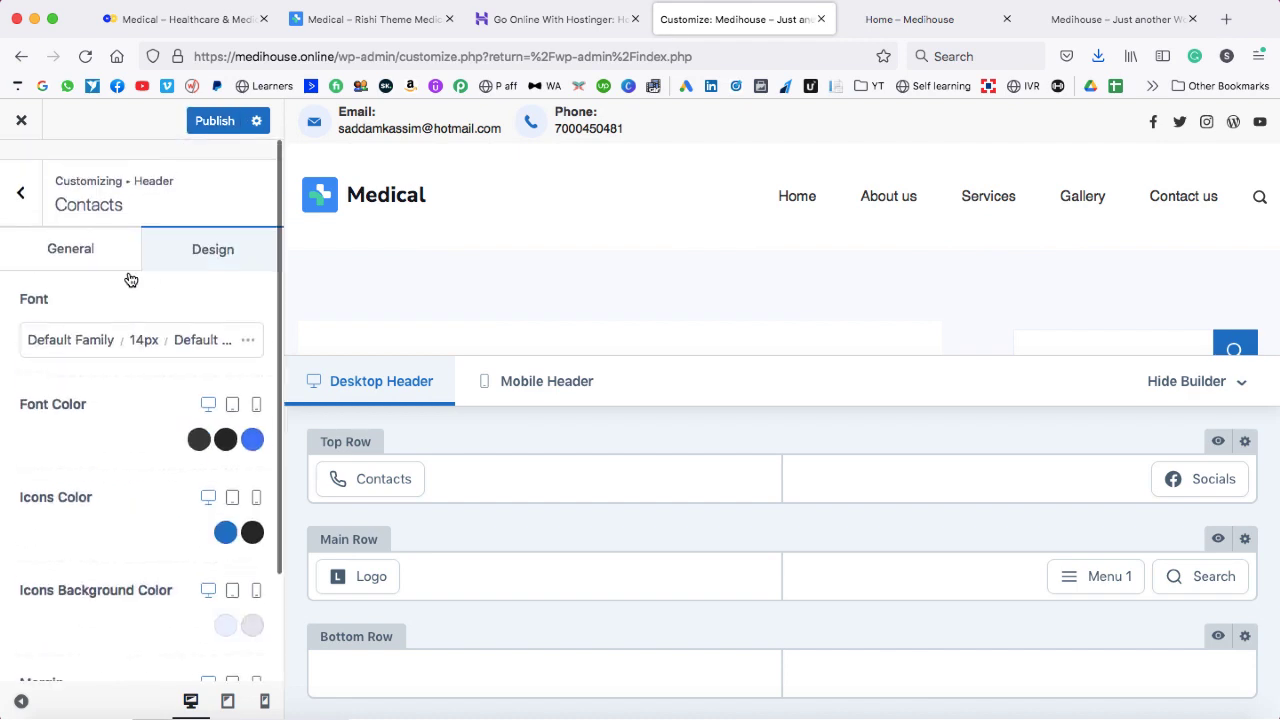
pyautogui.click(17, 167)
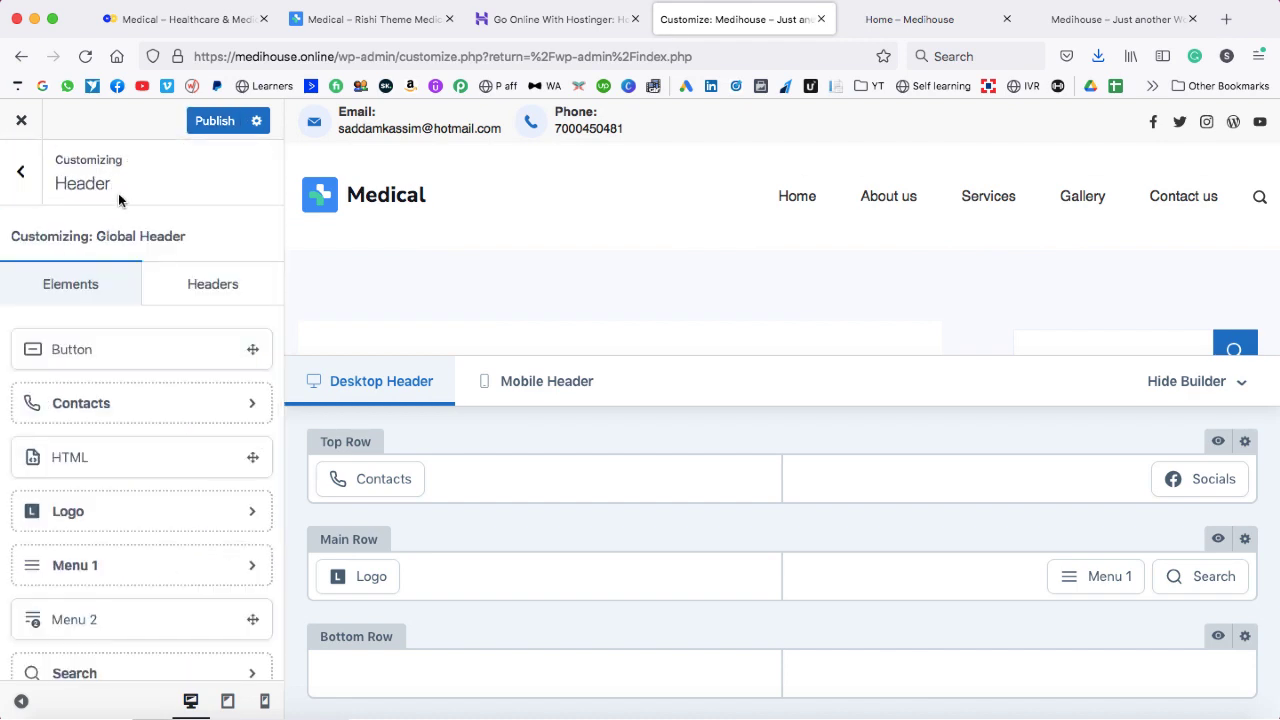
pyautogui.click(20, 171)
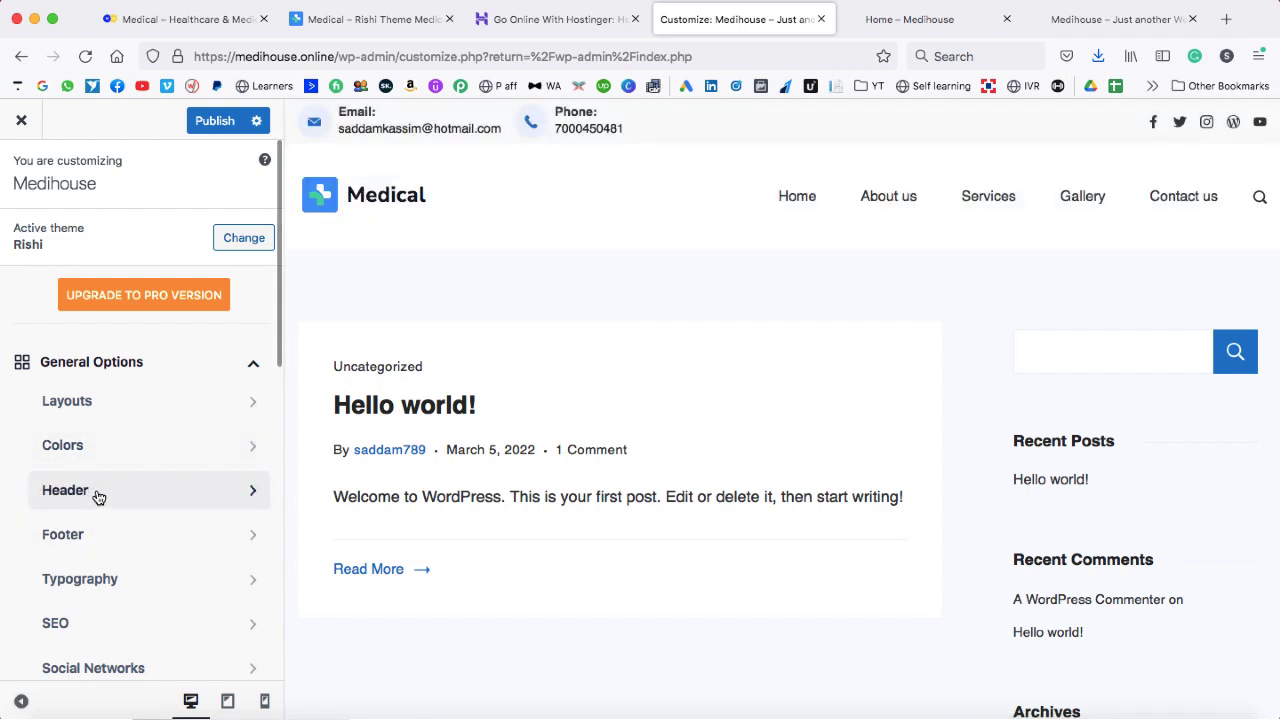
pyautogui.click(98, 497)
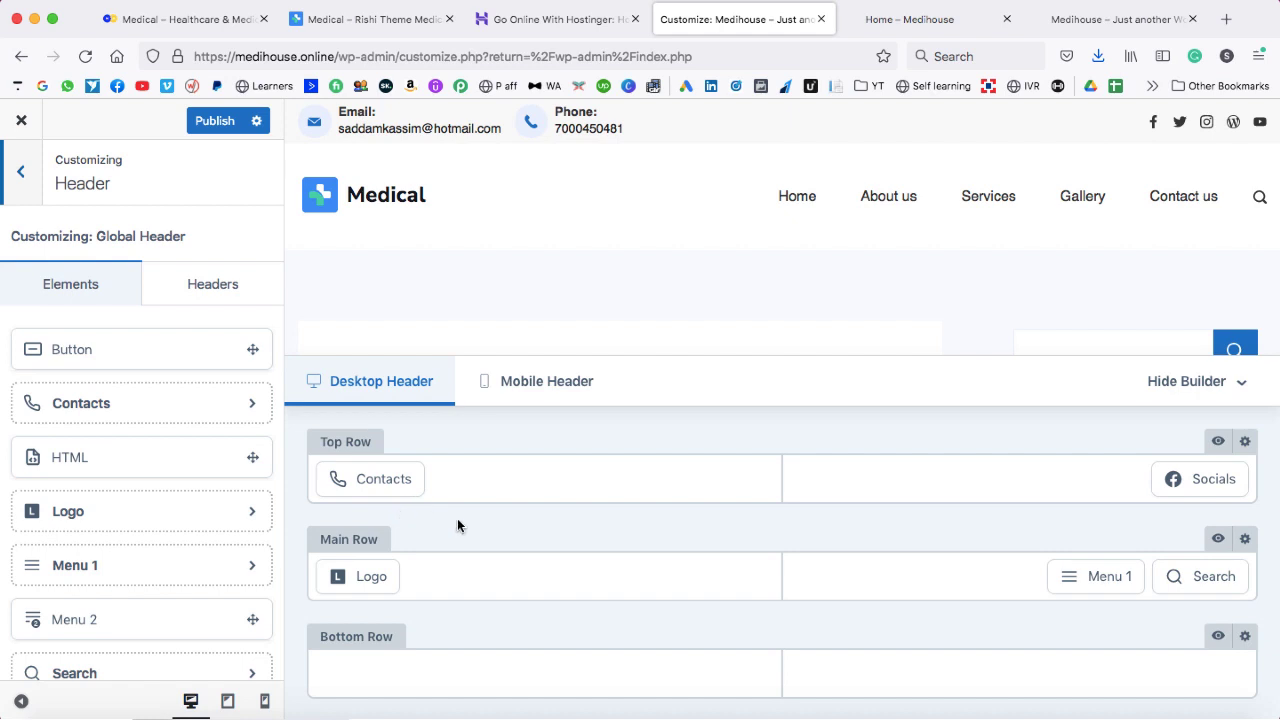
pyautogui.moveTo(404, 582)
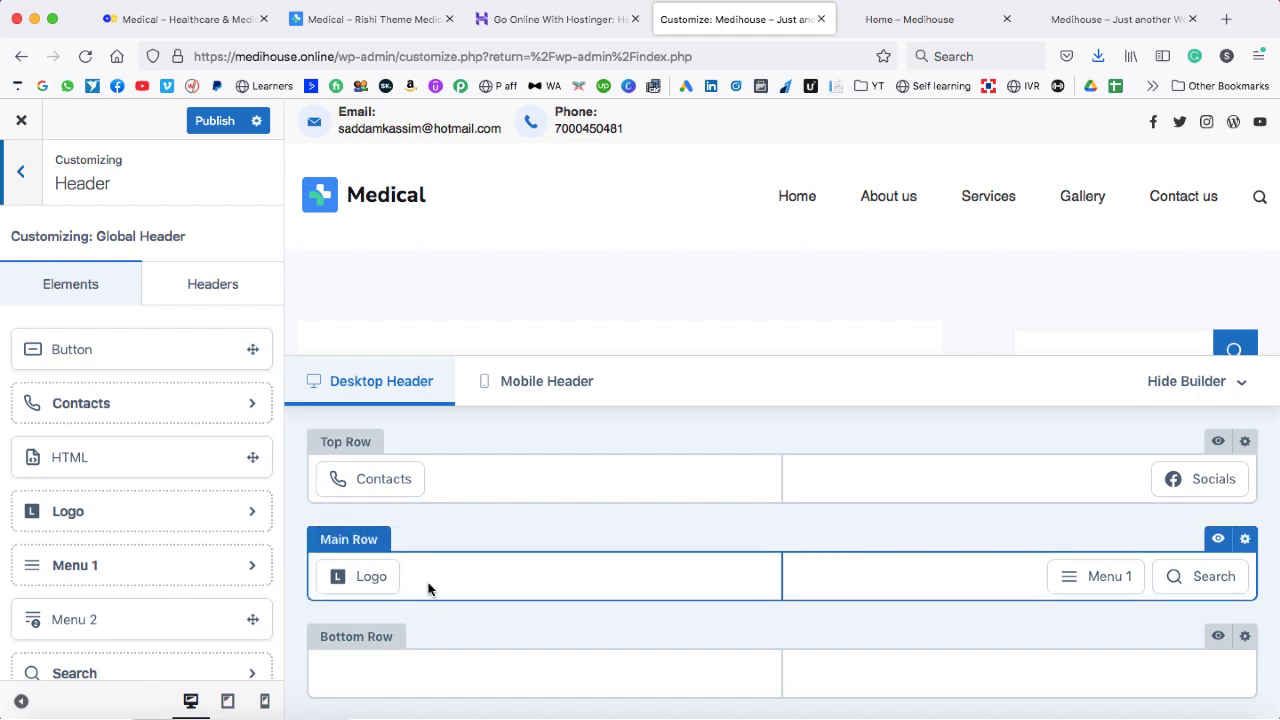
pyautogui.moveTo(1069, 576)
pyautogui.click(1245, 540)
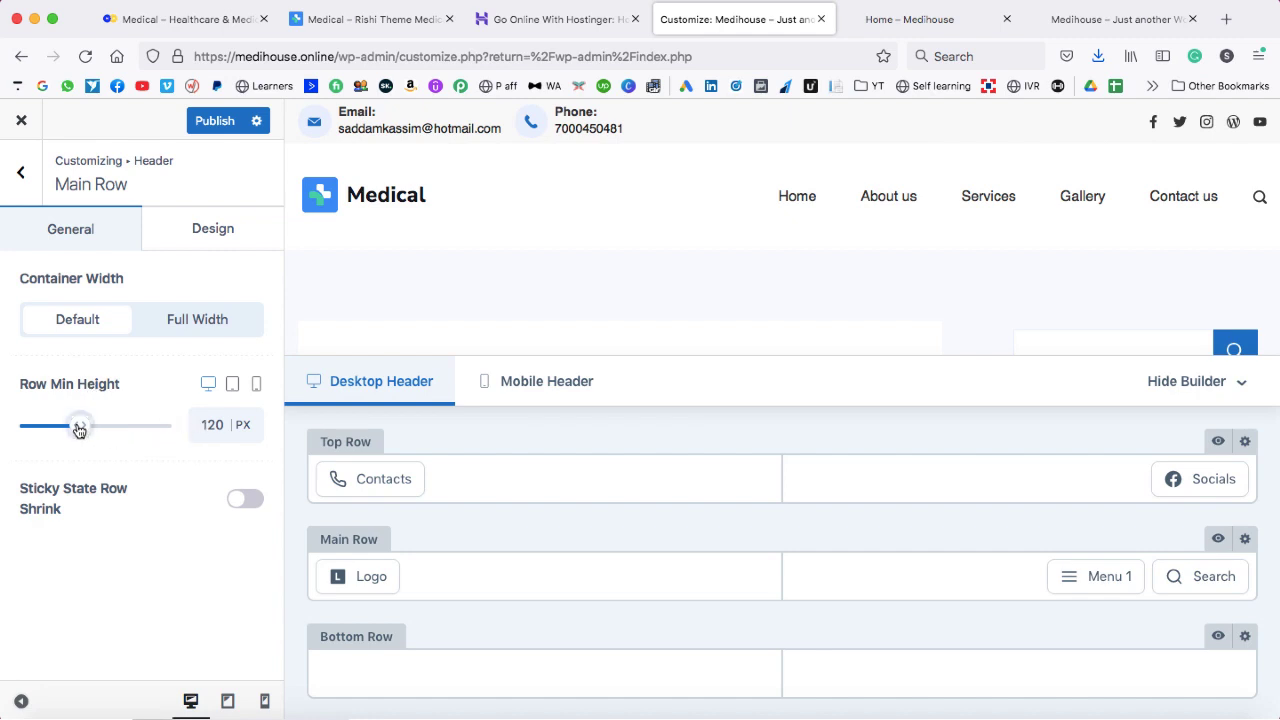
# - Reduce the Main Row minimum height from 120 to 59 px and publish
pyautogui.moveTo(79, 428); pyautogui.dragTo(40, 429)
pyautogui.click(213, 120)
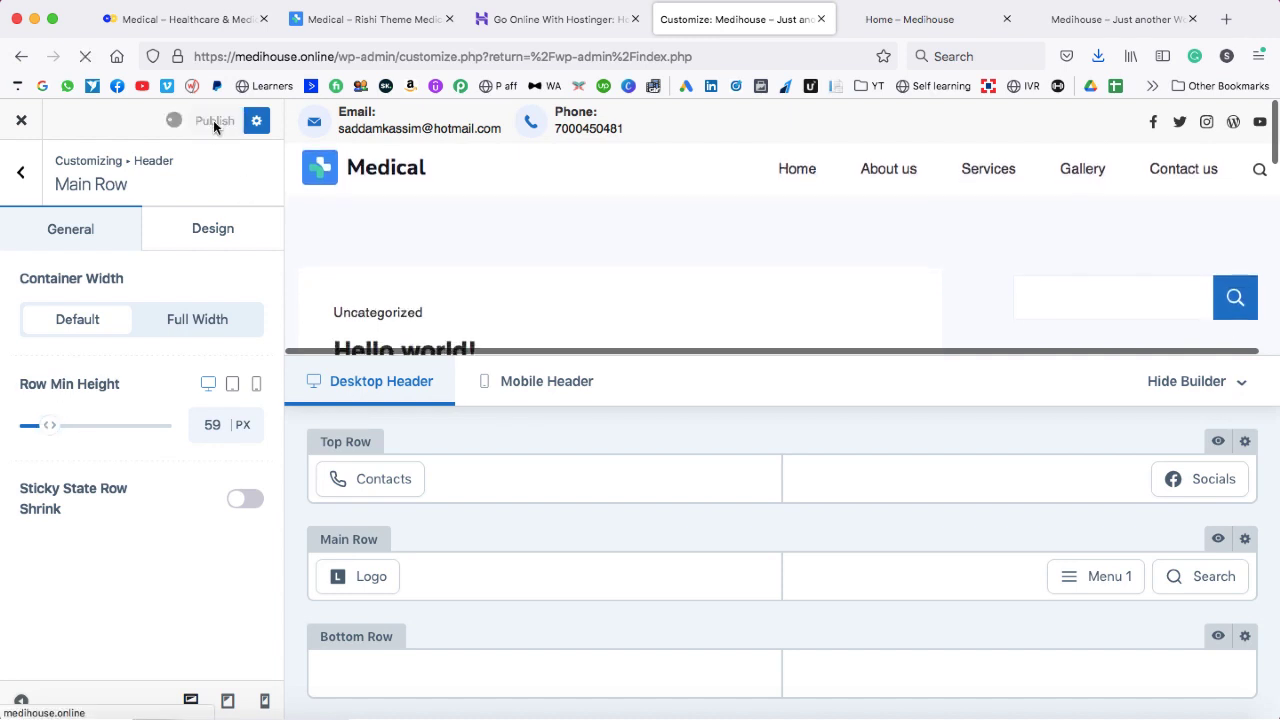
pyautogui.click(933, 18)
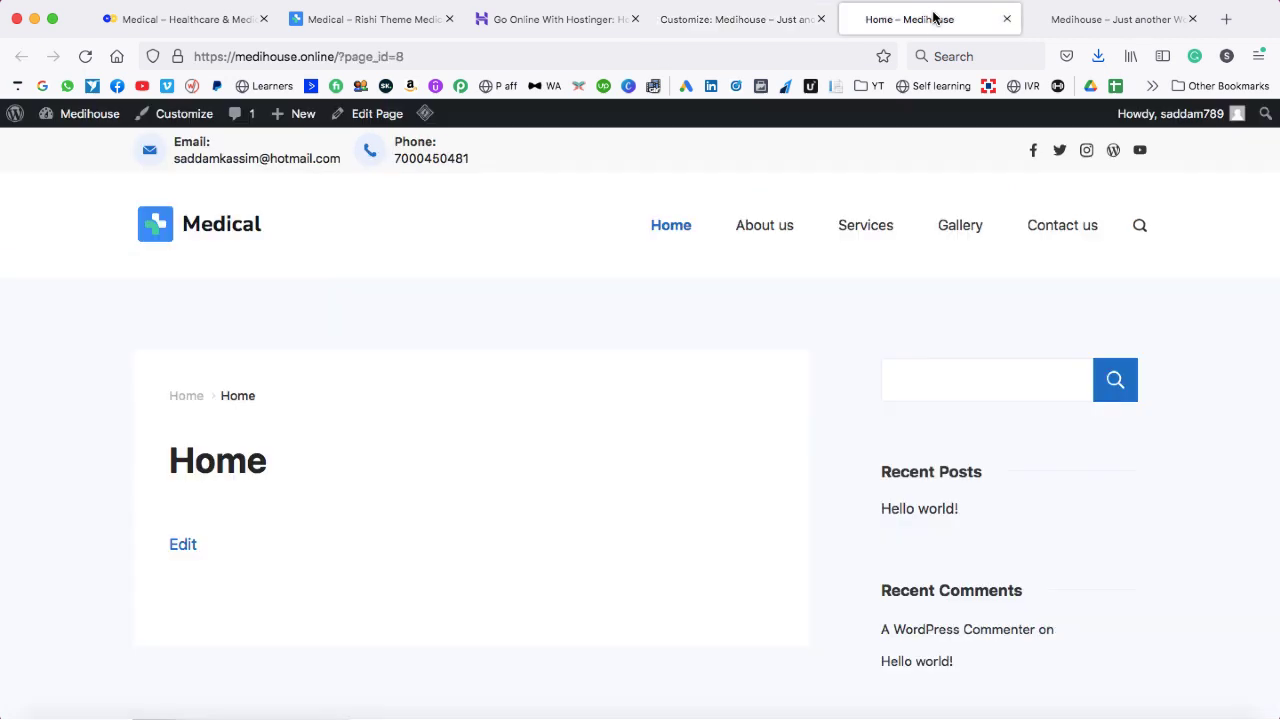
# - Reload the Home page to view the slimmer header, then bring up the Rishi Medical demo
pyautogui.click(85, 56)
pyautogui.moveTo(427, 120)
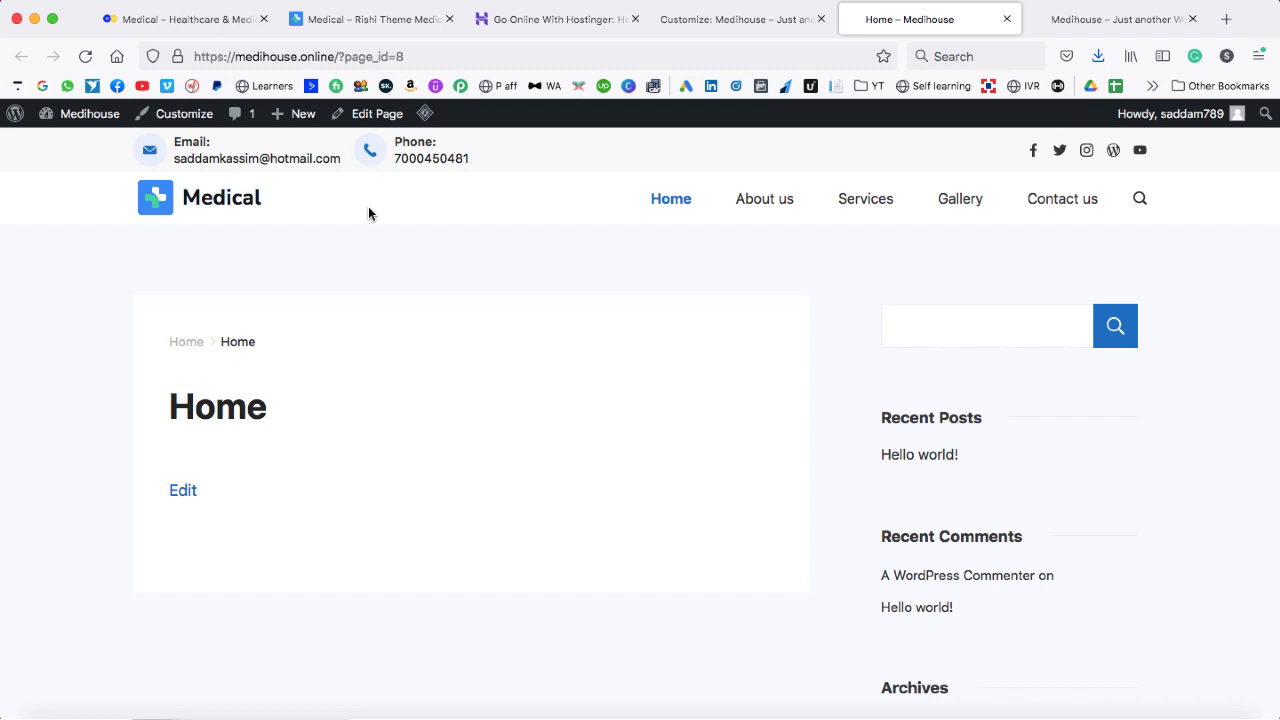
pyautogui.click(365, 20)
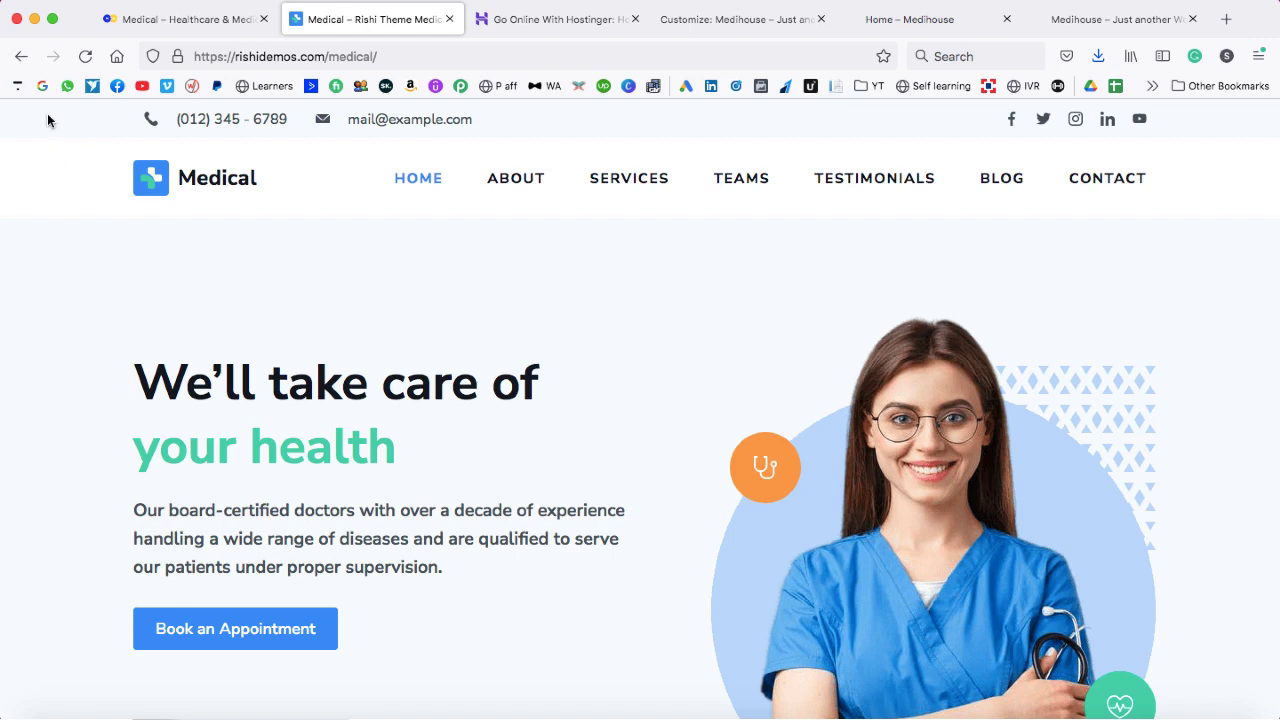
# - Inspect the demo's top header row and sample its #f7fbff background colour with the eyedropper
pyautogui.rightClick(57, 125)
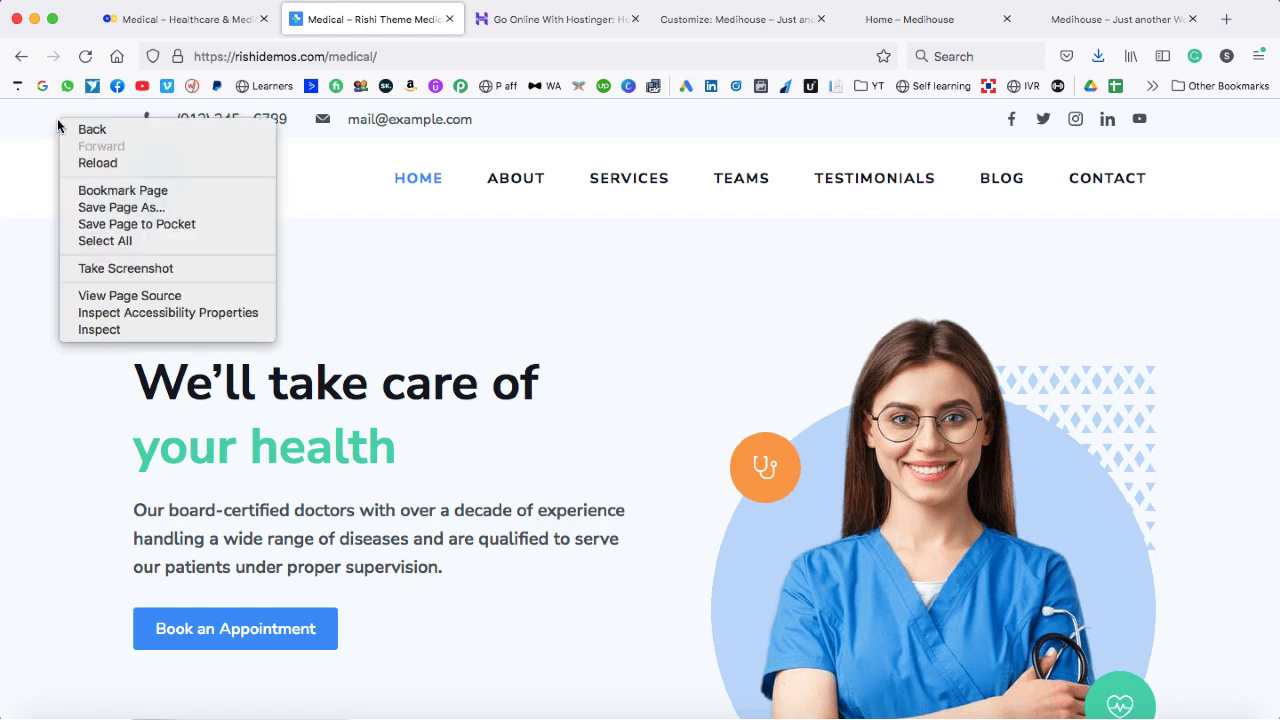
pyautogui.click(123, 330)
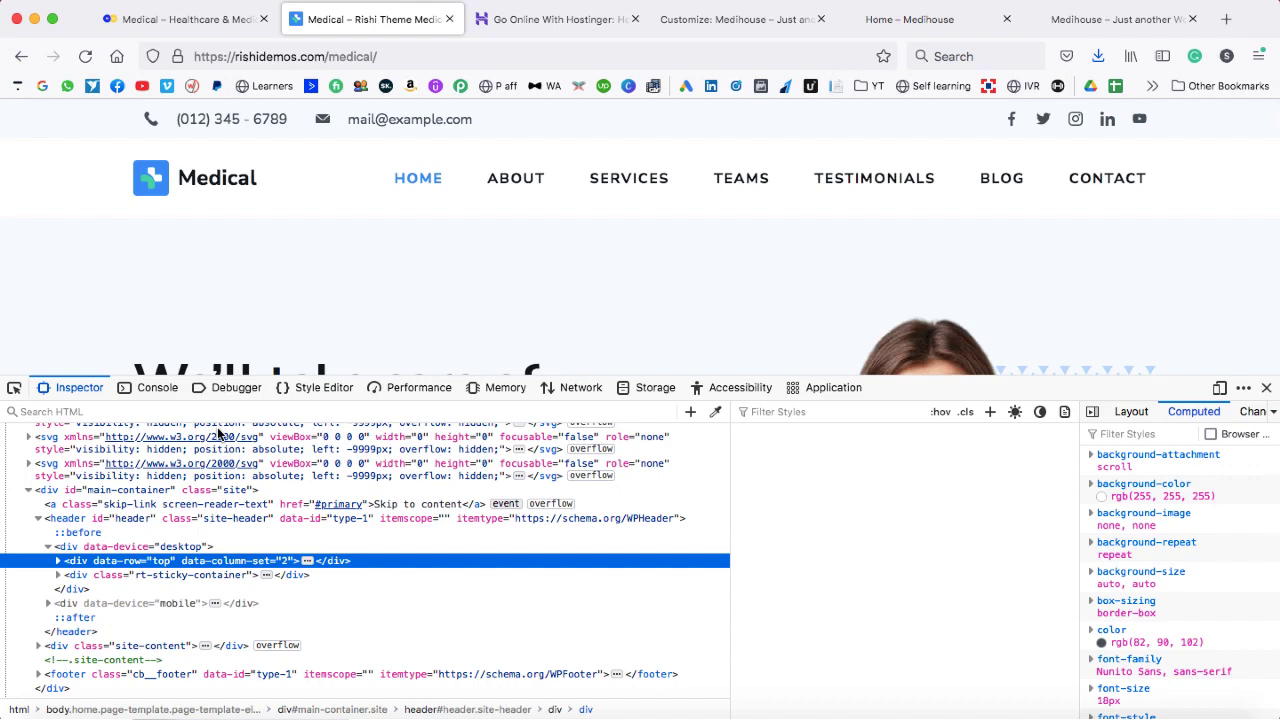
pyautogui.click(639, 556)
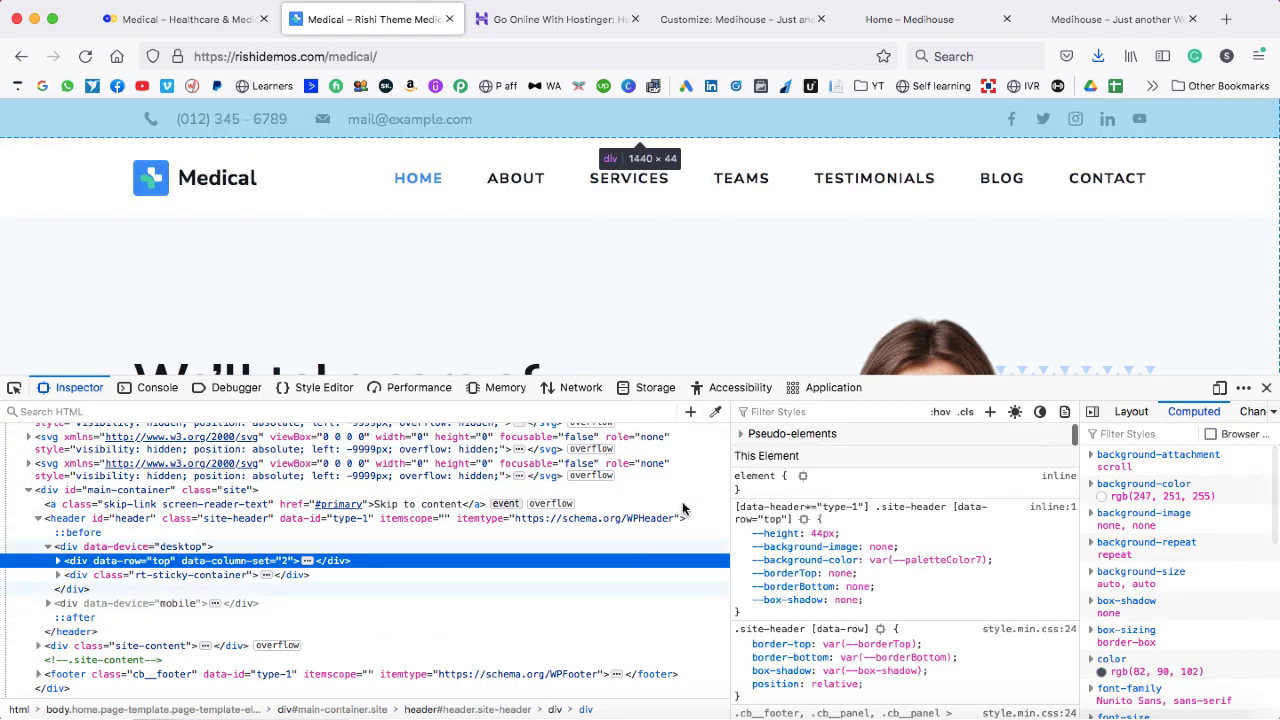
pyautogui.click(717, 414)
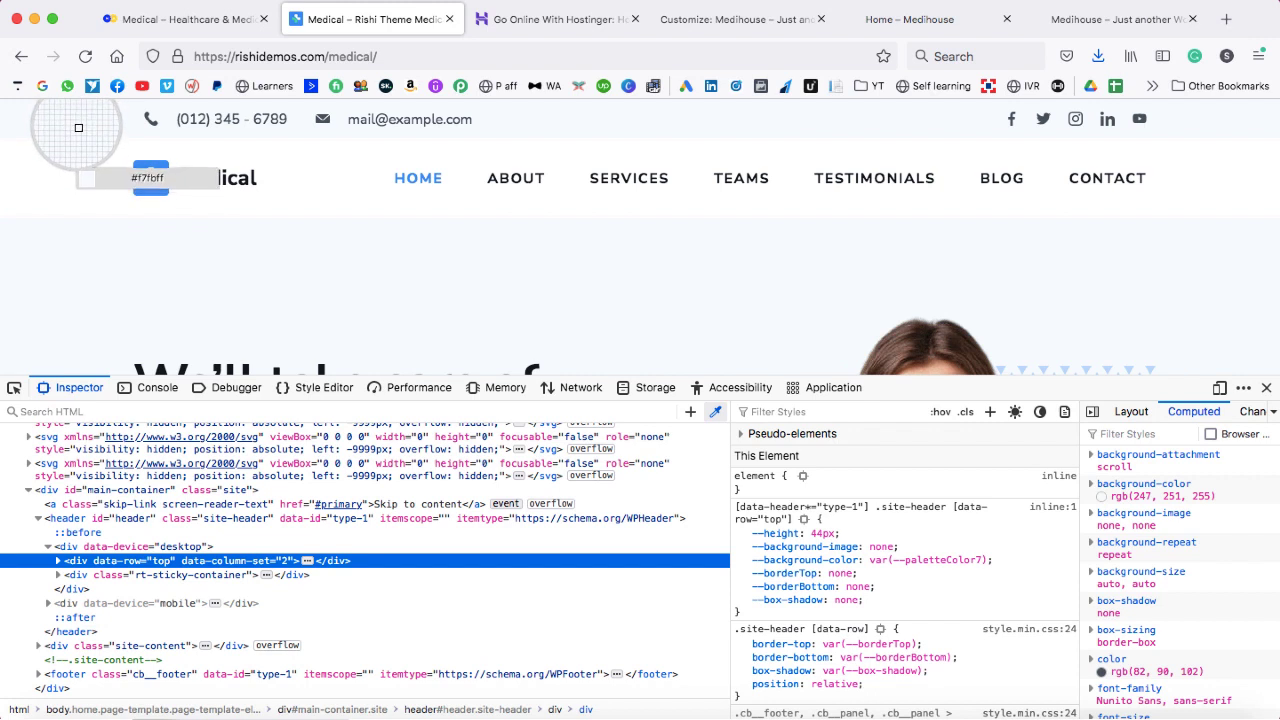
pyautogui.click(78, 128)
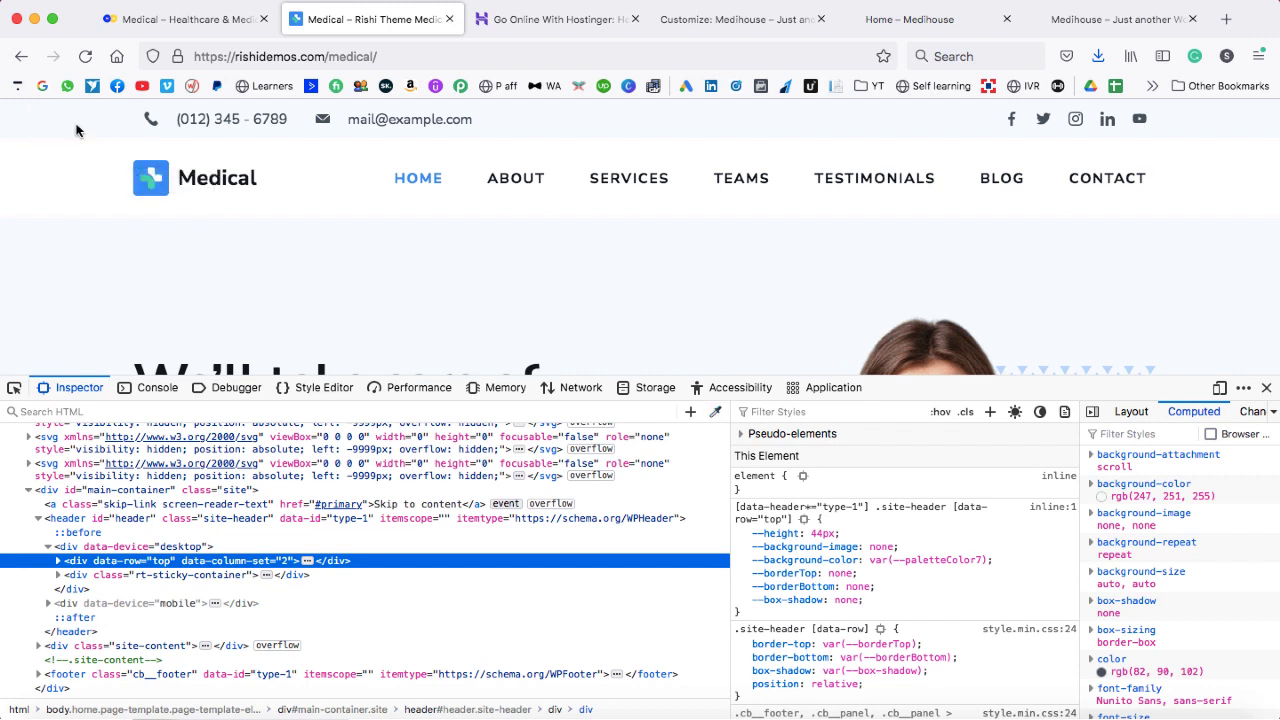
pyautogui.click(690, 27)
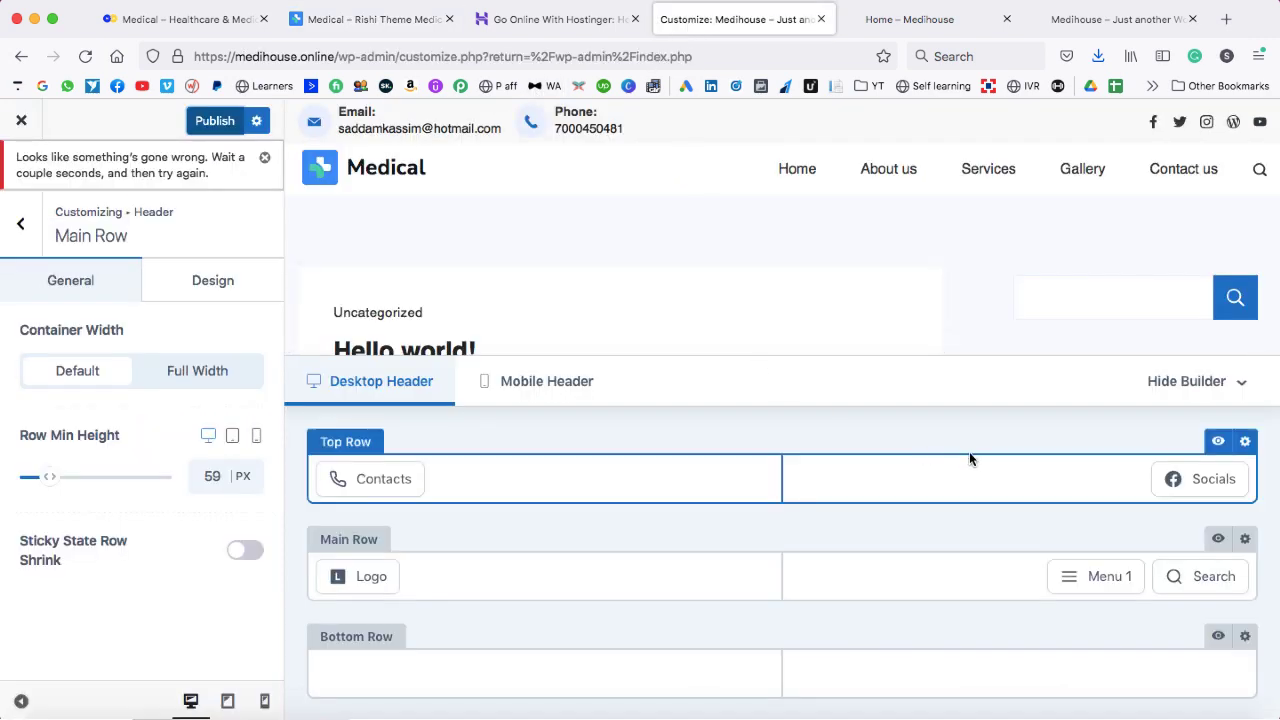
# - Change the header Top Row background colour from #f9f9f9 to #f7fbff
pyautogui.click(1245, 442)
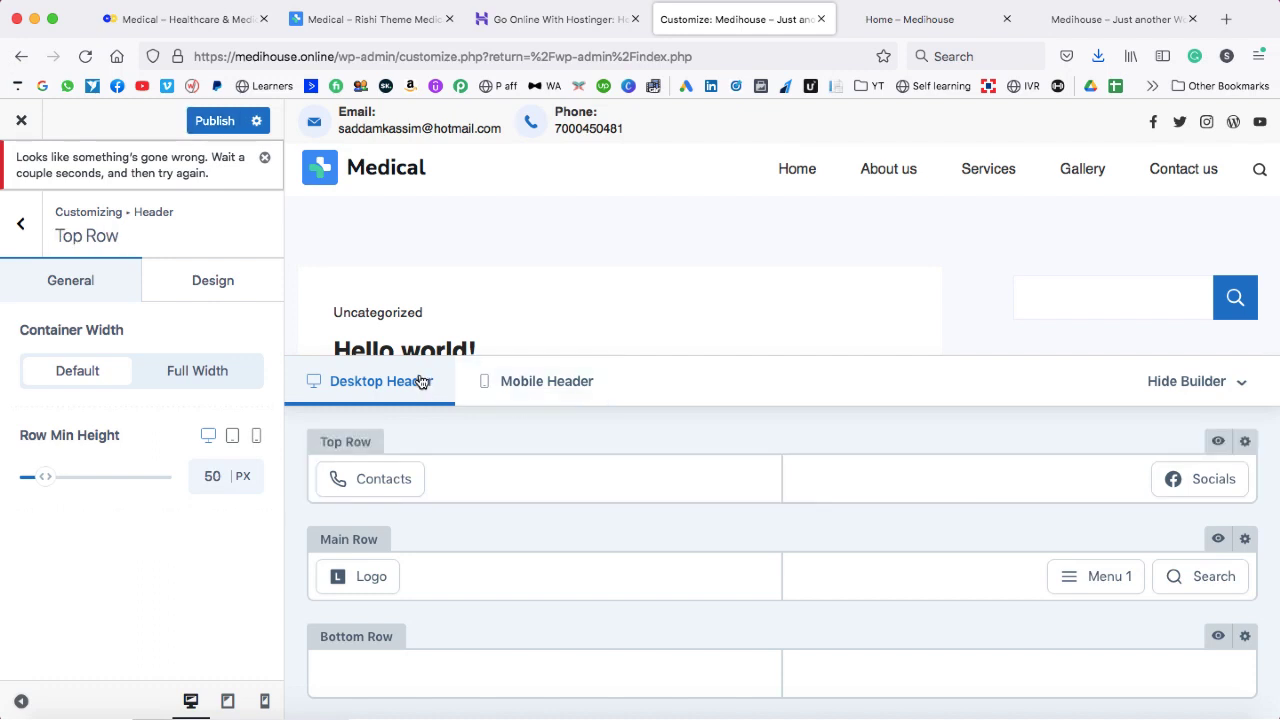
pyautogui.click(212, 284)
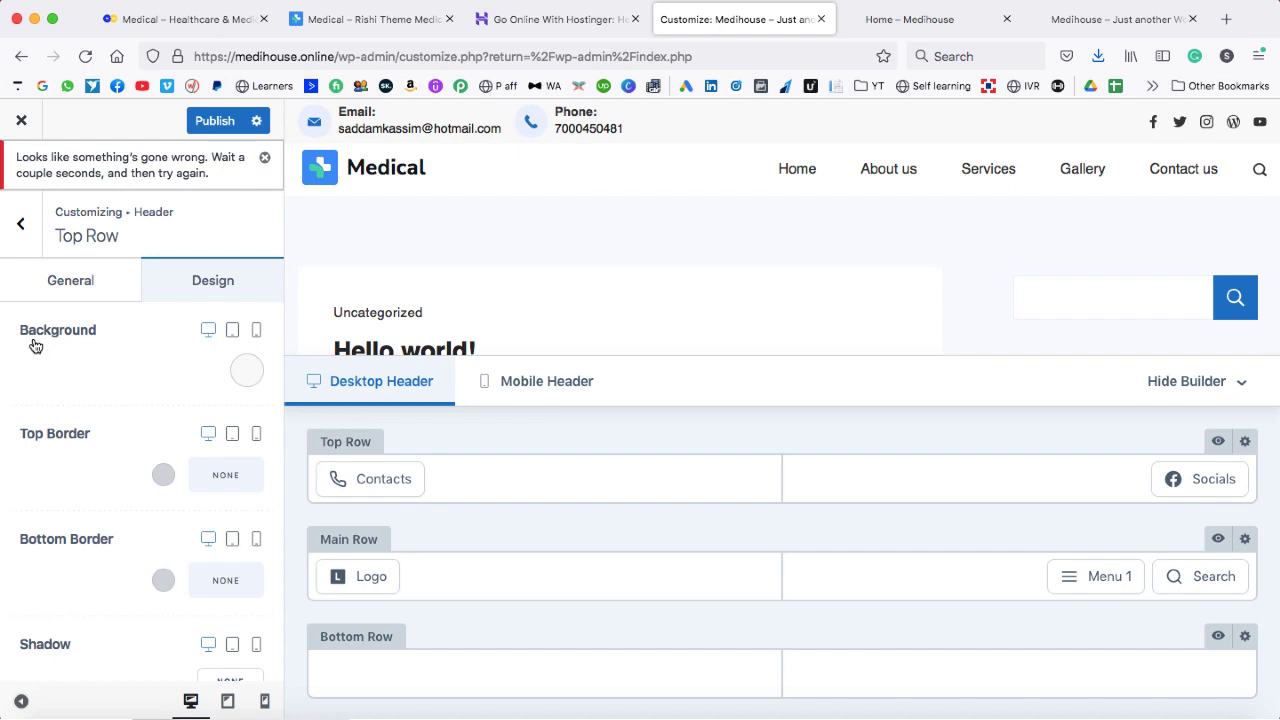
pyautogui.click(247, 372)
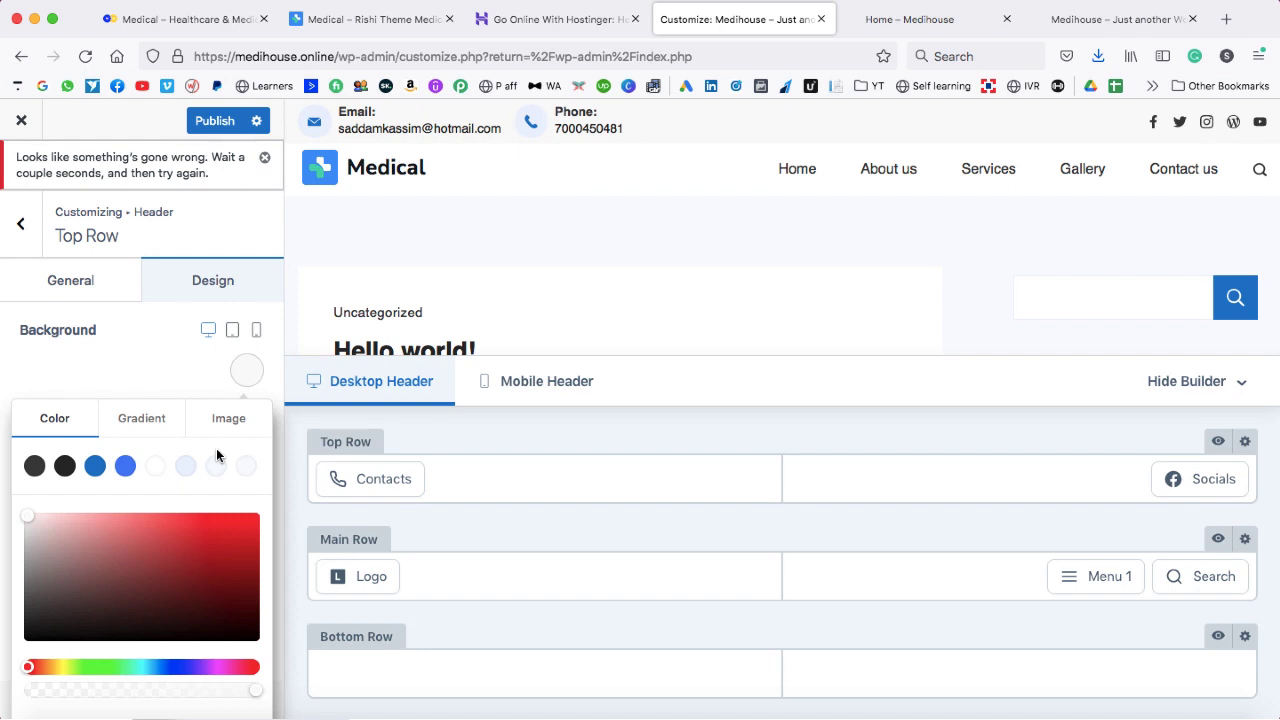
pyautogui.press('super+minus')
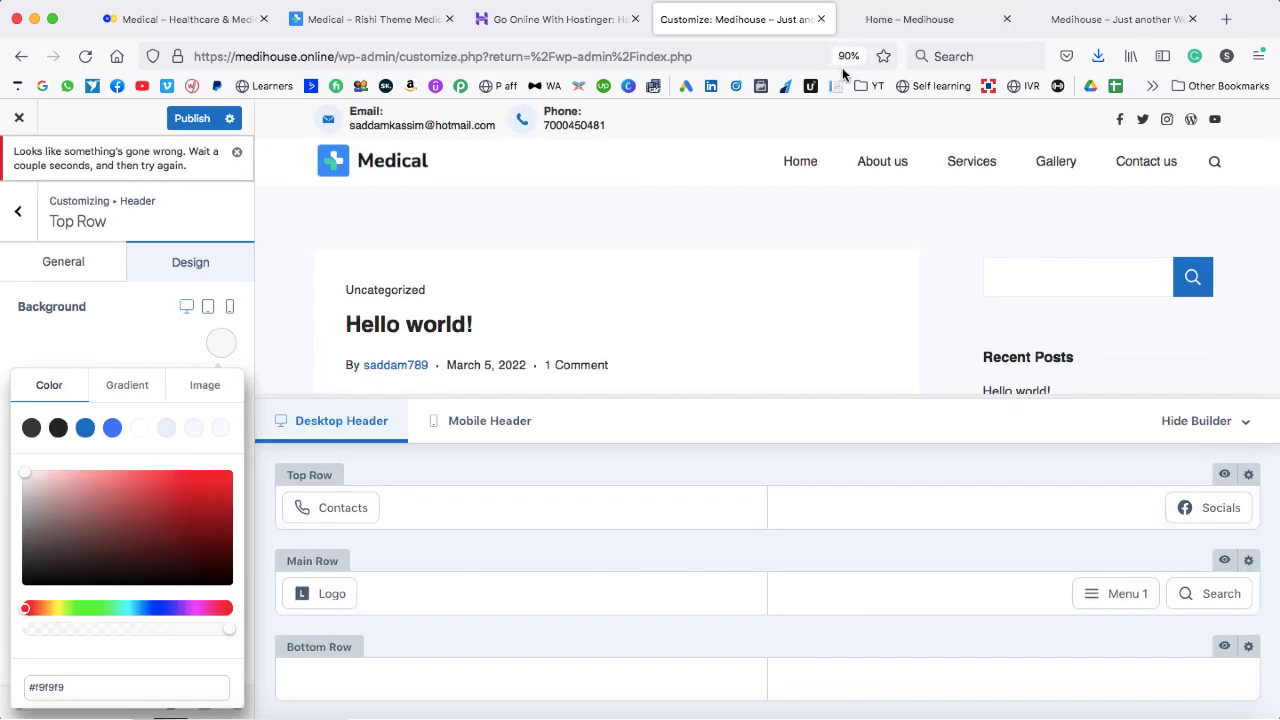
pyautogui.tripleClick(55, 688)
pyautogui.press('BackSpace')
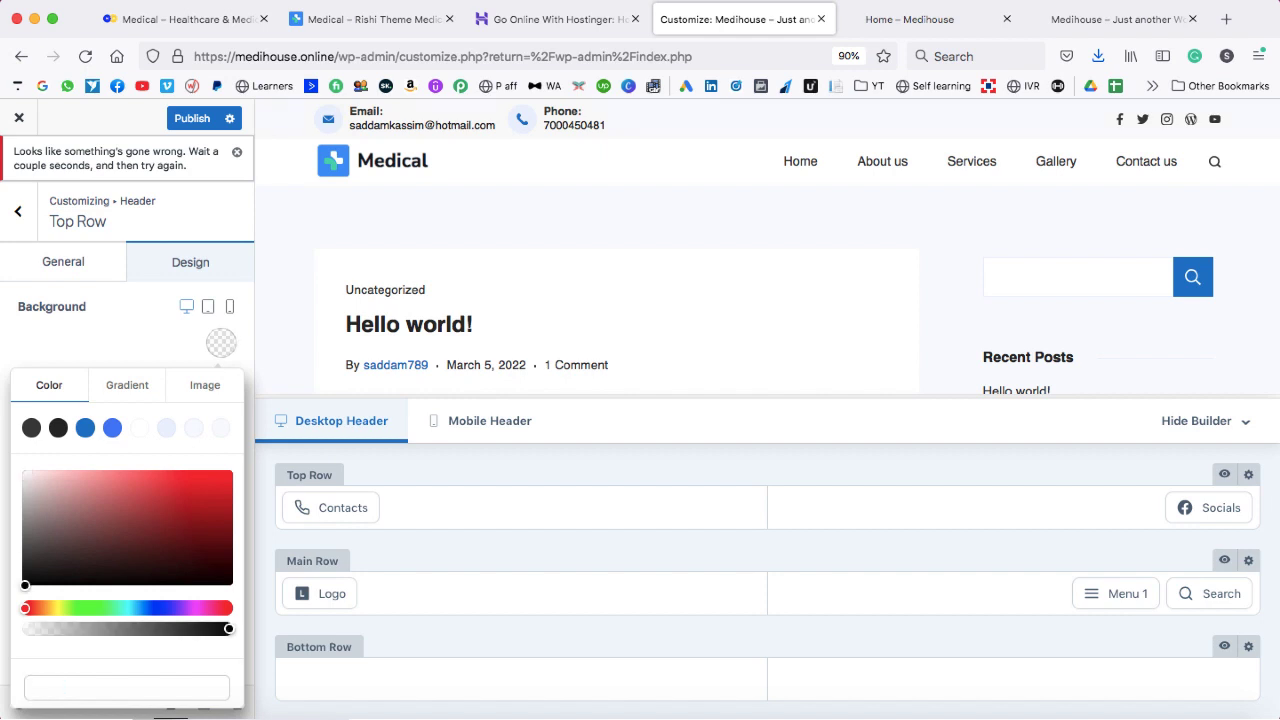
pyautogui.rightClick(45, 690)
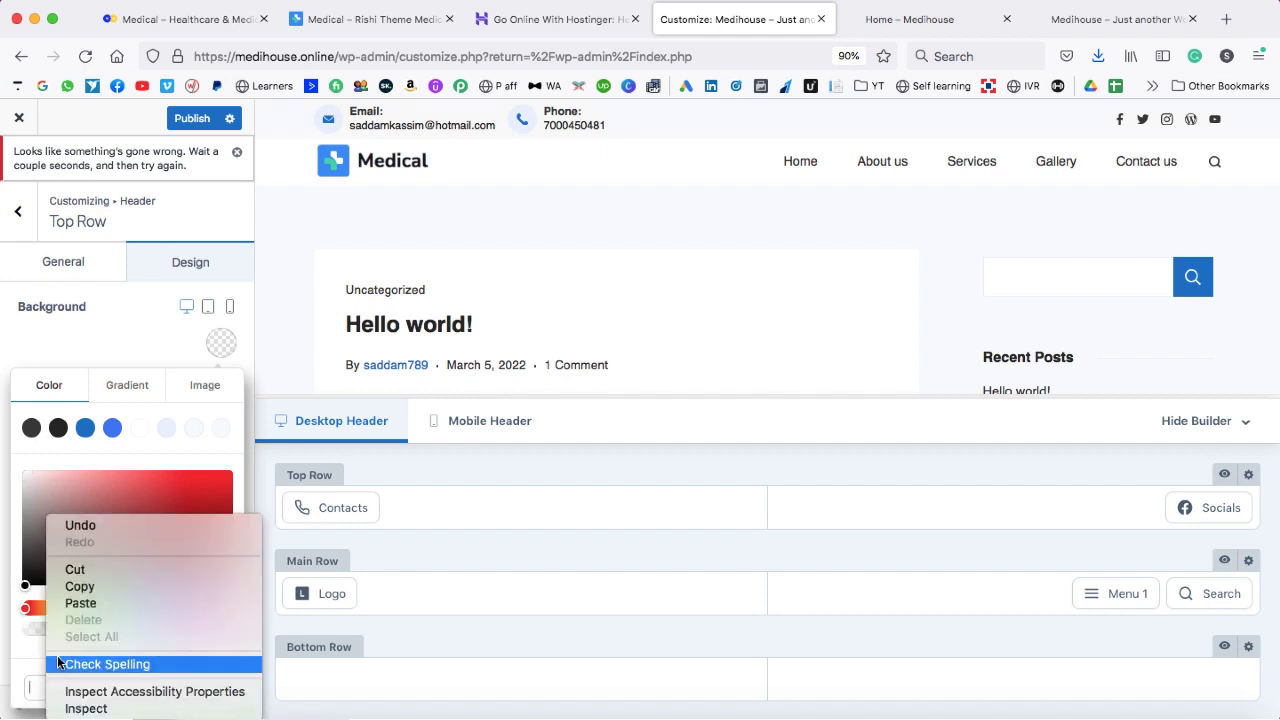
pyautogui.click(82, 603)
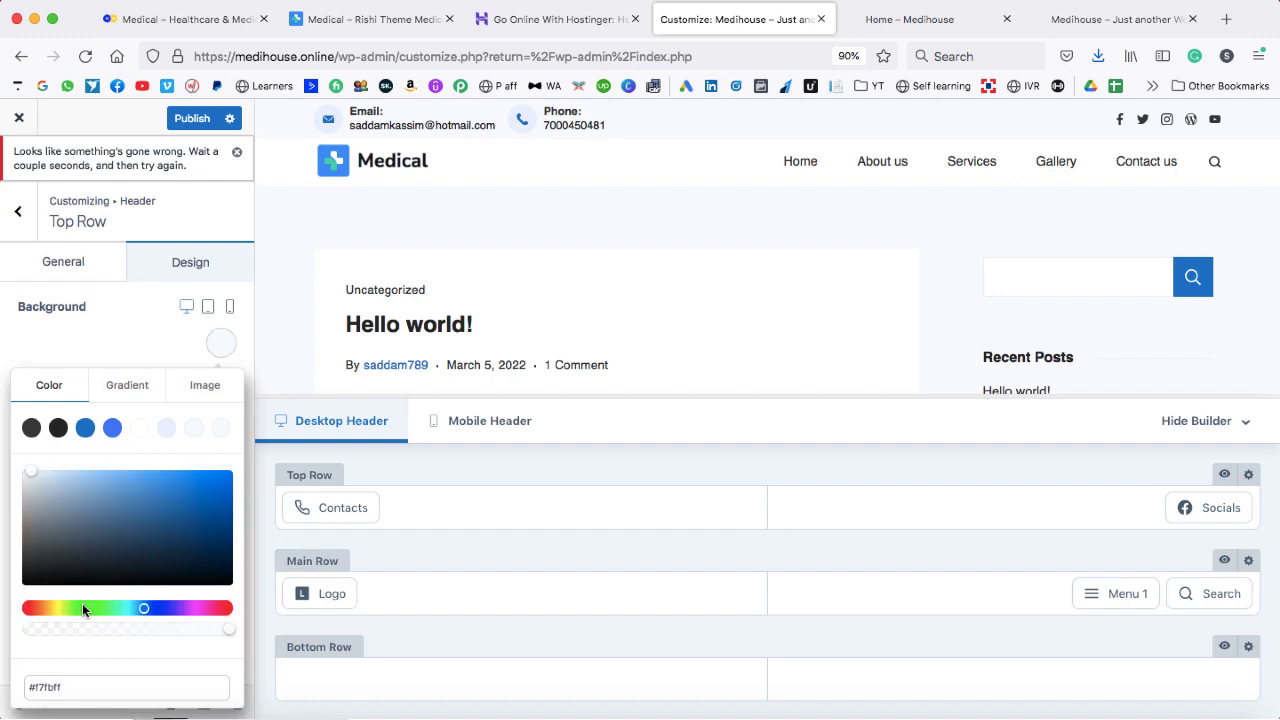
pyautogui.click(10, 308)
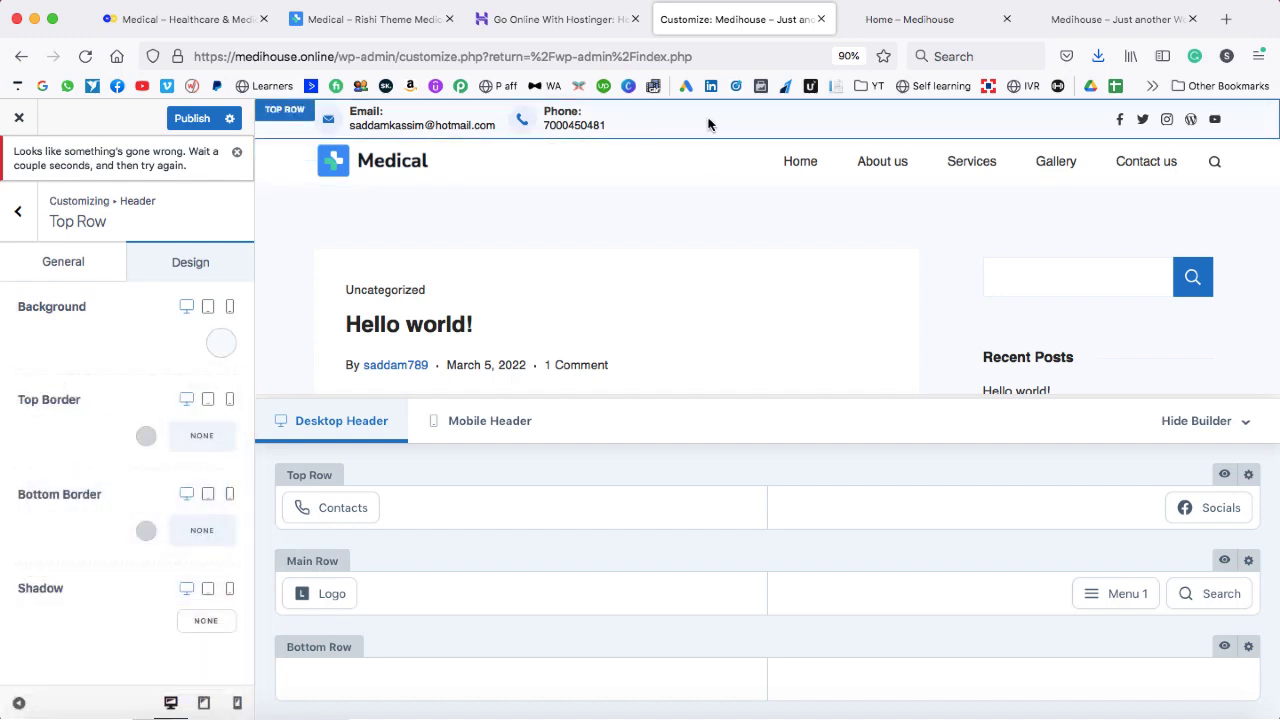
pyautogui.click(402, 22)
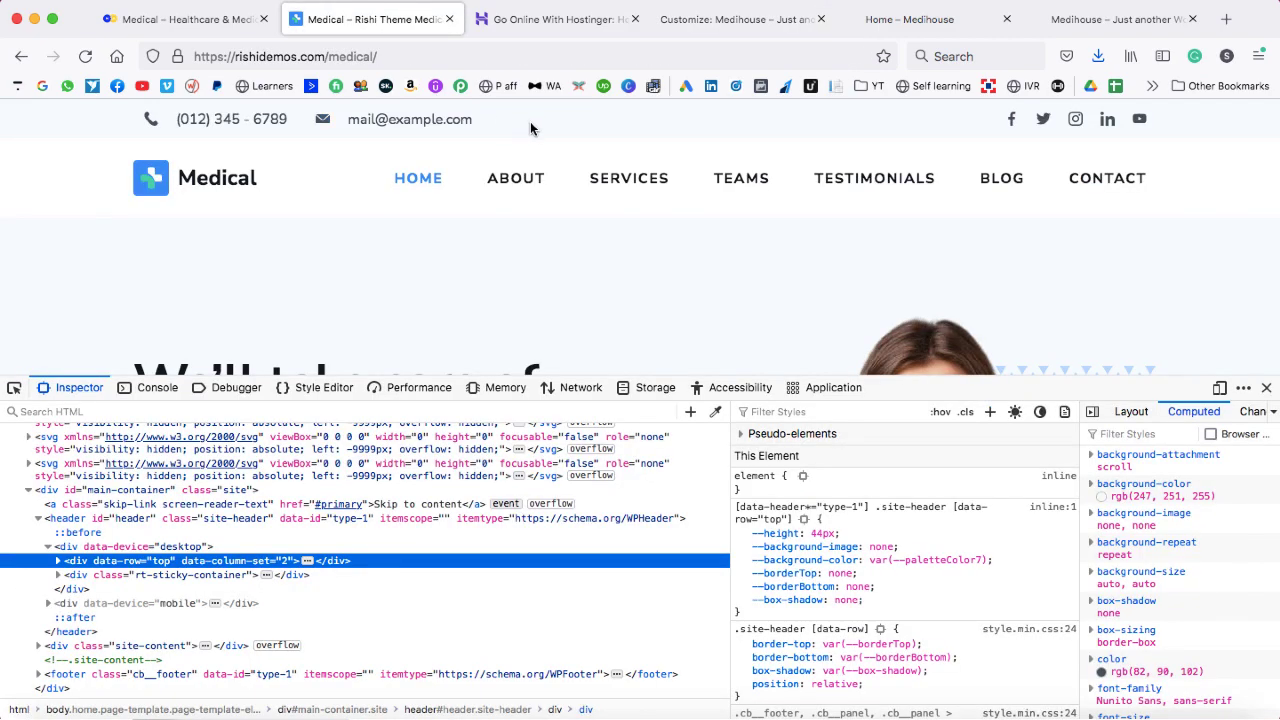
# - Publish the header changes and view the updated live Medihouse Home page
pyautogui.click(690, 22)
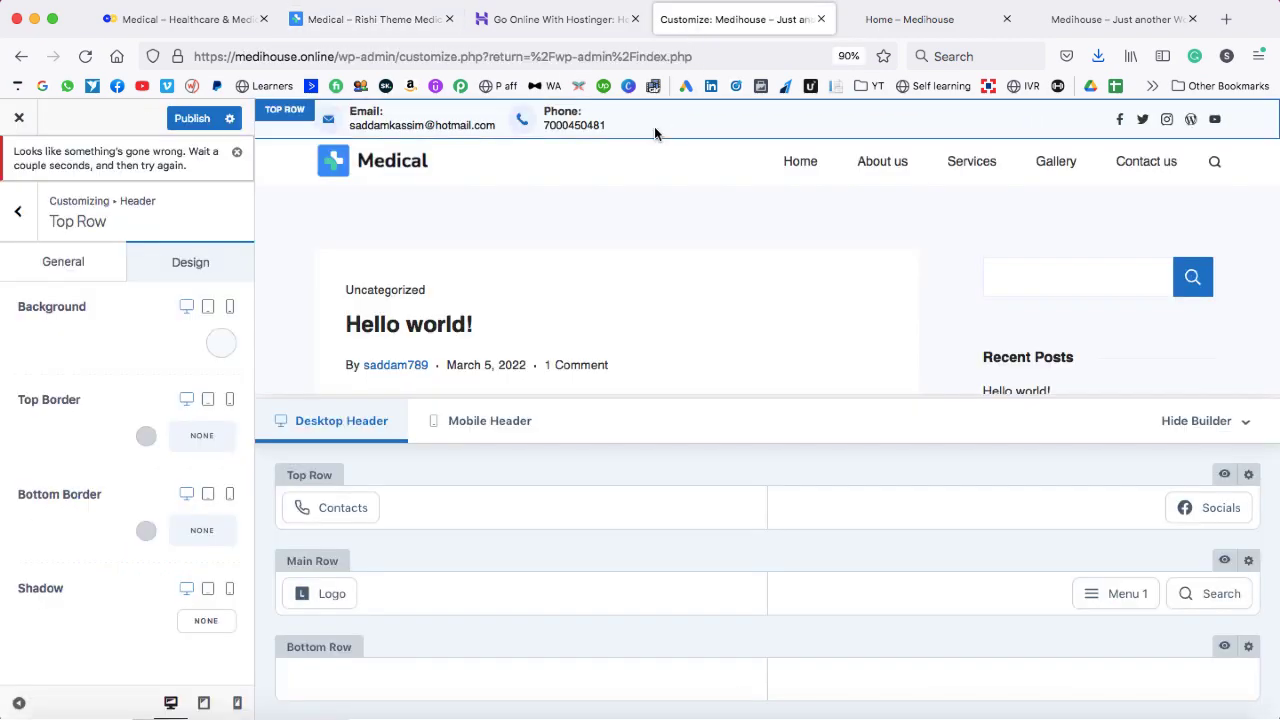
pyautogui.click(192, 117)
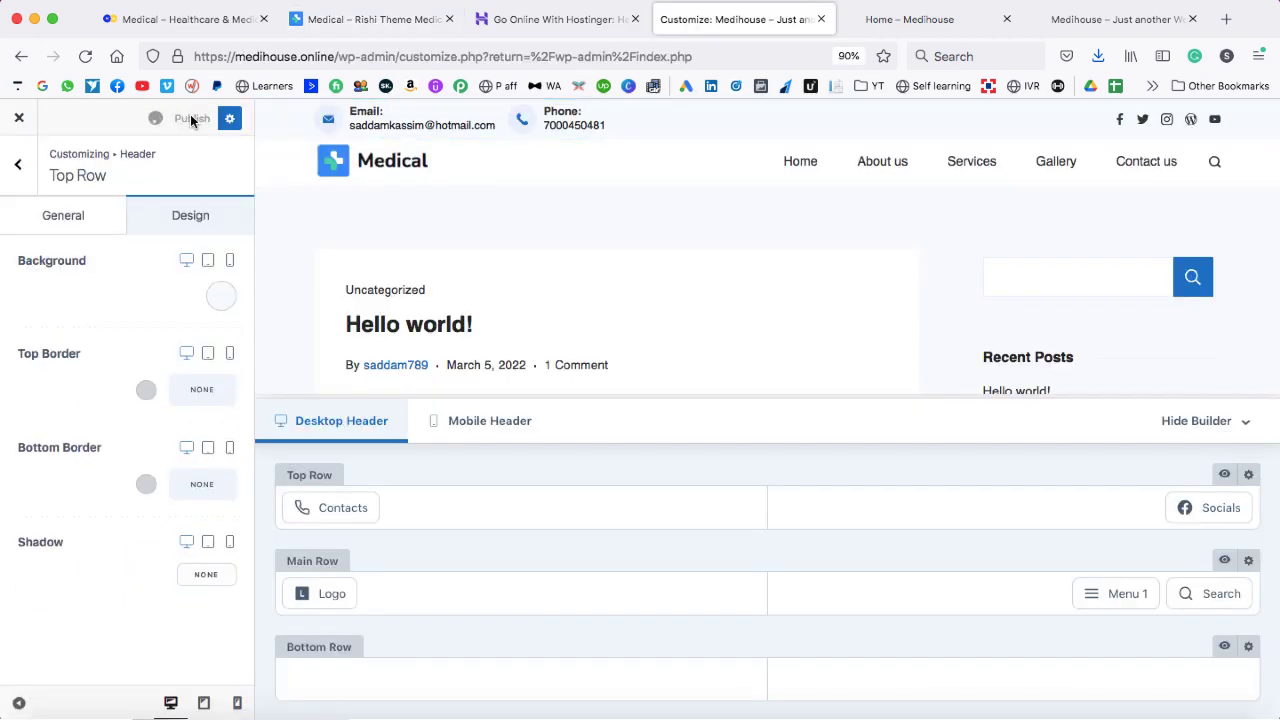
pyautogui.click(853, 22)
pyautogui.click(85, 56)
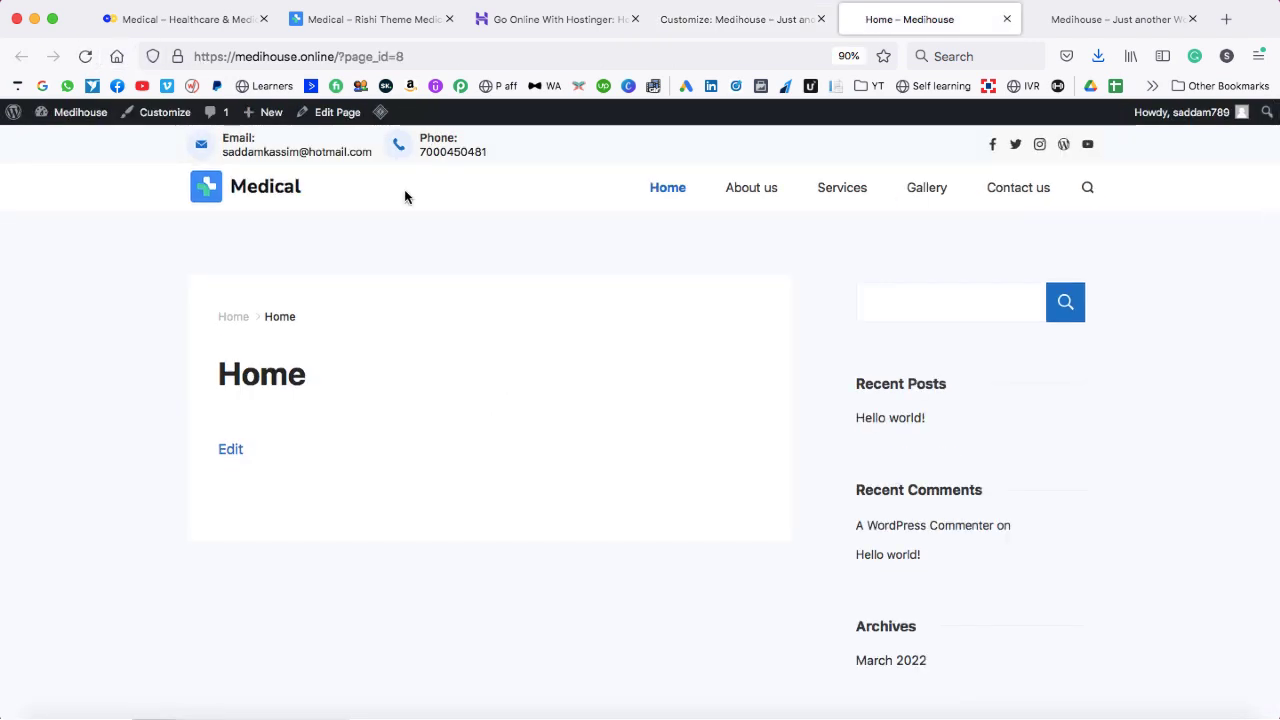
pyautogui.scroll(-1, 502, 255)
# - Close the developer tools and scroll through the Rishi Medical demo page
pyautogui.click(405, 22)
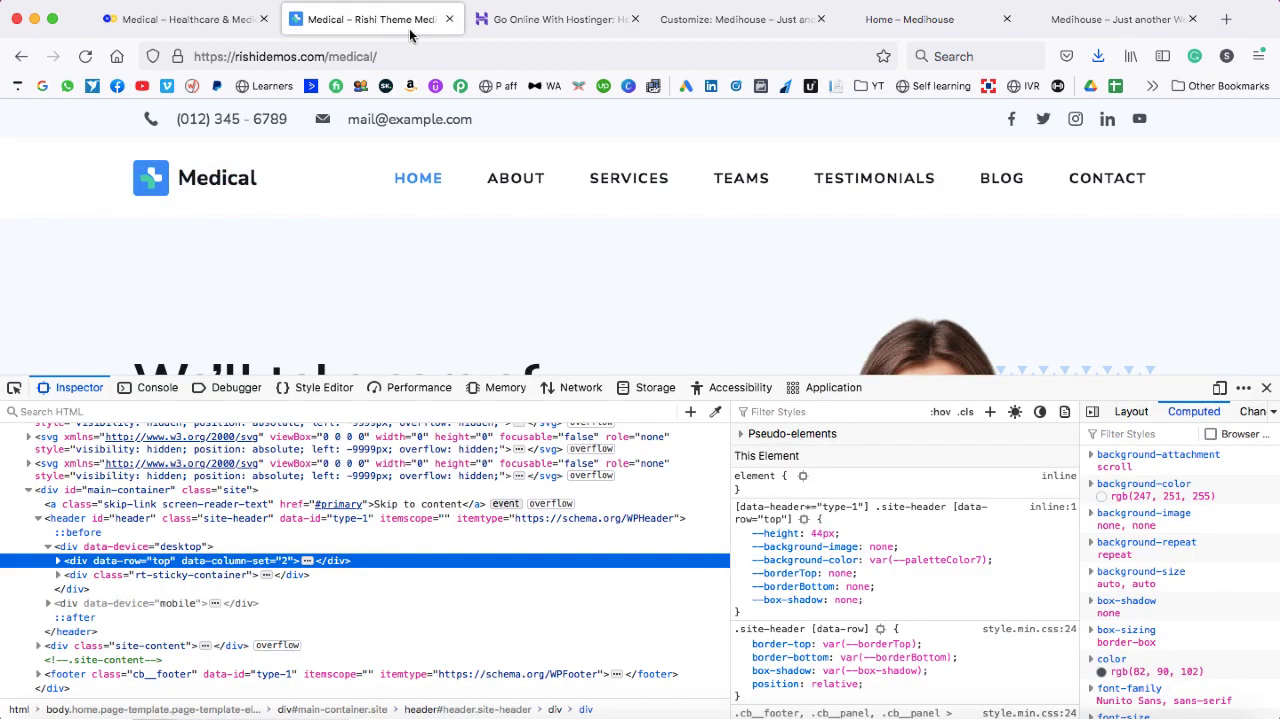
pyautogui.click(1267, 388)
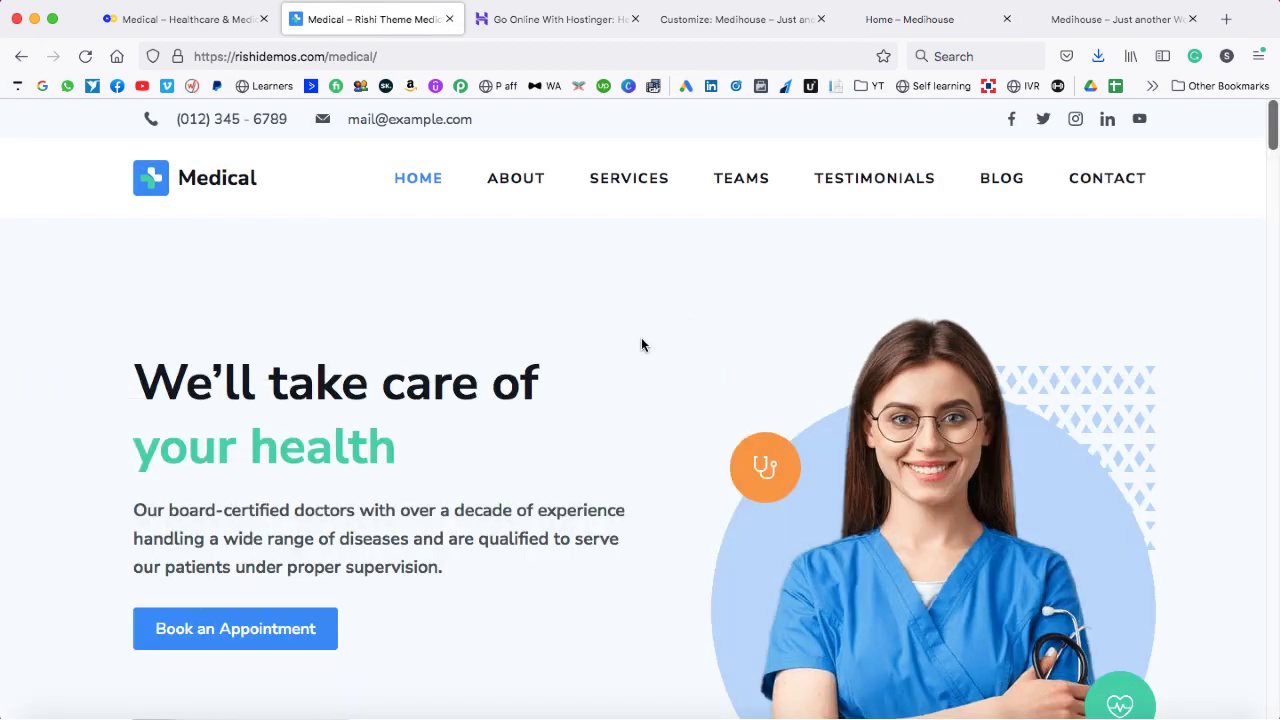
pyautogui.scroll(-2, 641, 345)
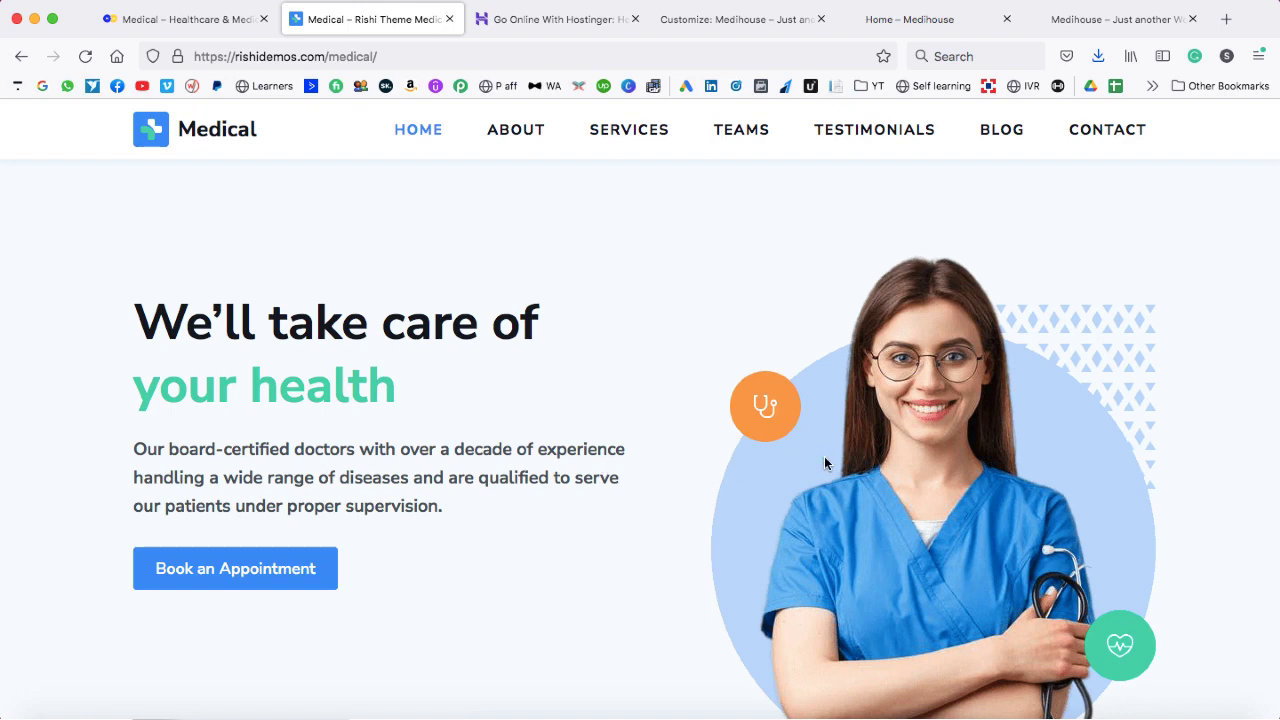
pyautogui.scroll(-3, 300, 400)
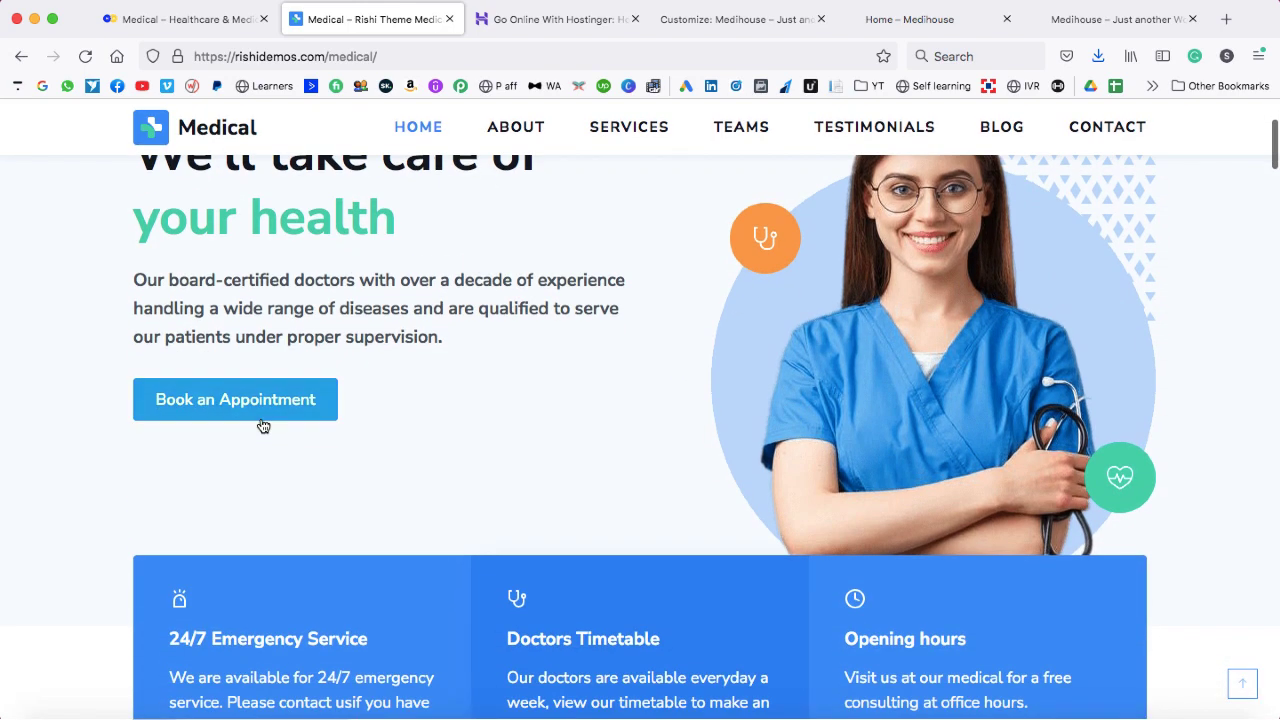
pyautogui.scroll(-4, 490, 480)
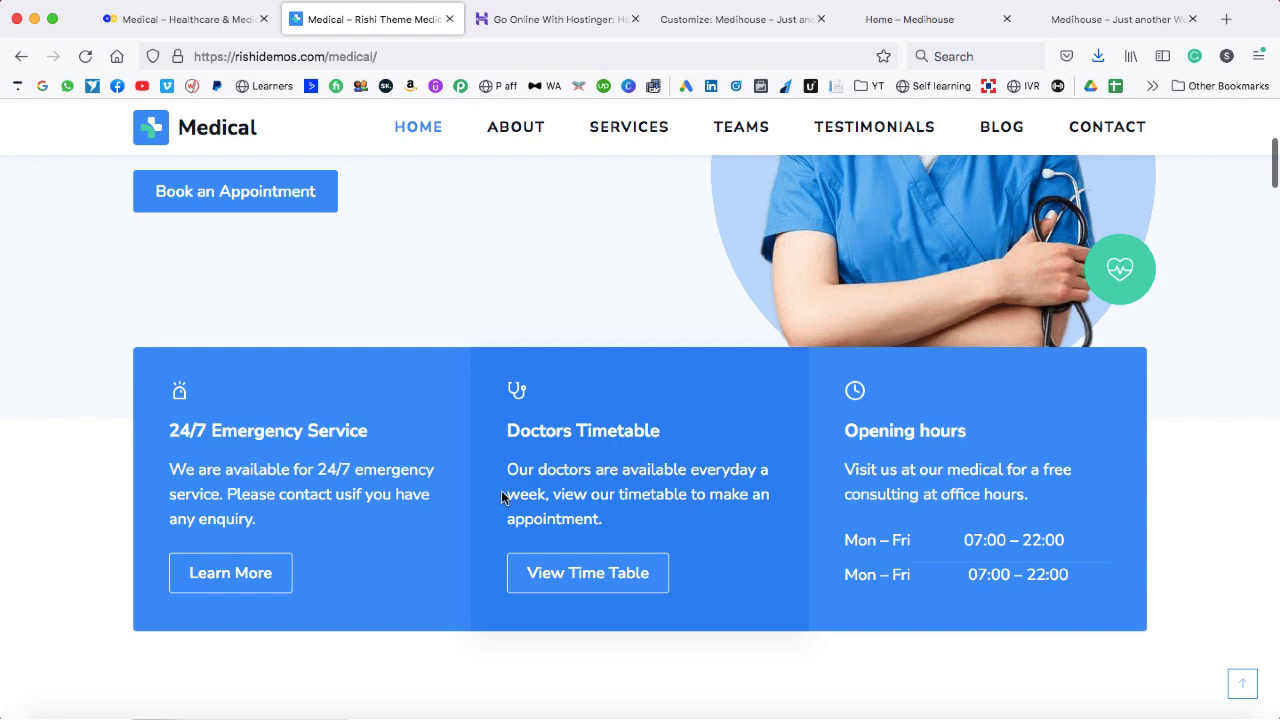
pyautogui.scroll(-10, 503, 496)
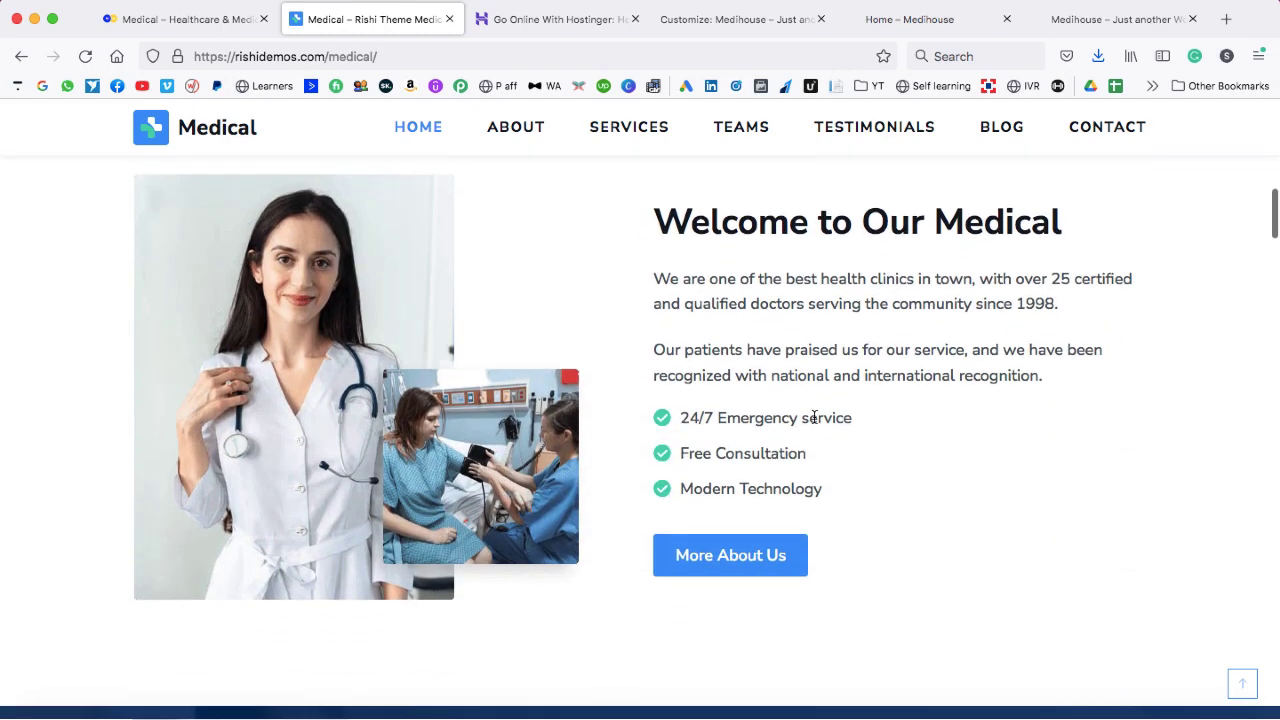
pyautogui.scroll(-12, 813, 417)
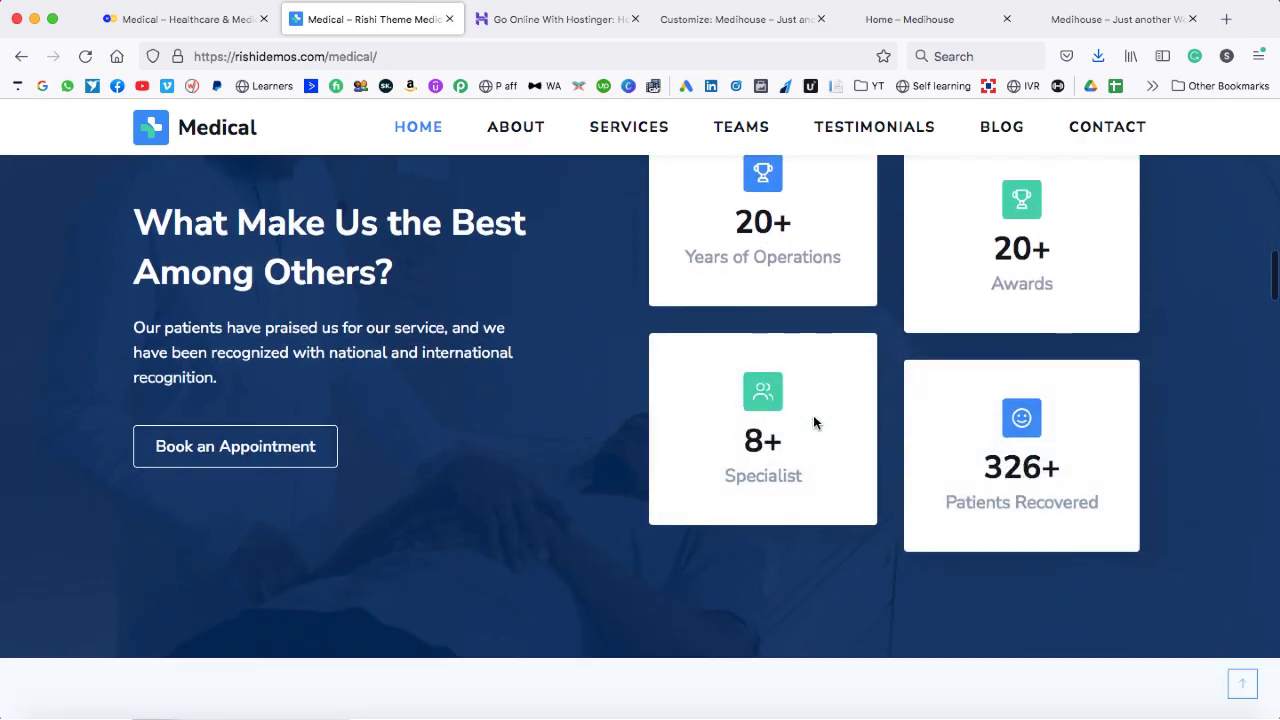
pyautogui.scroll(-5, 813, 422)
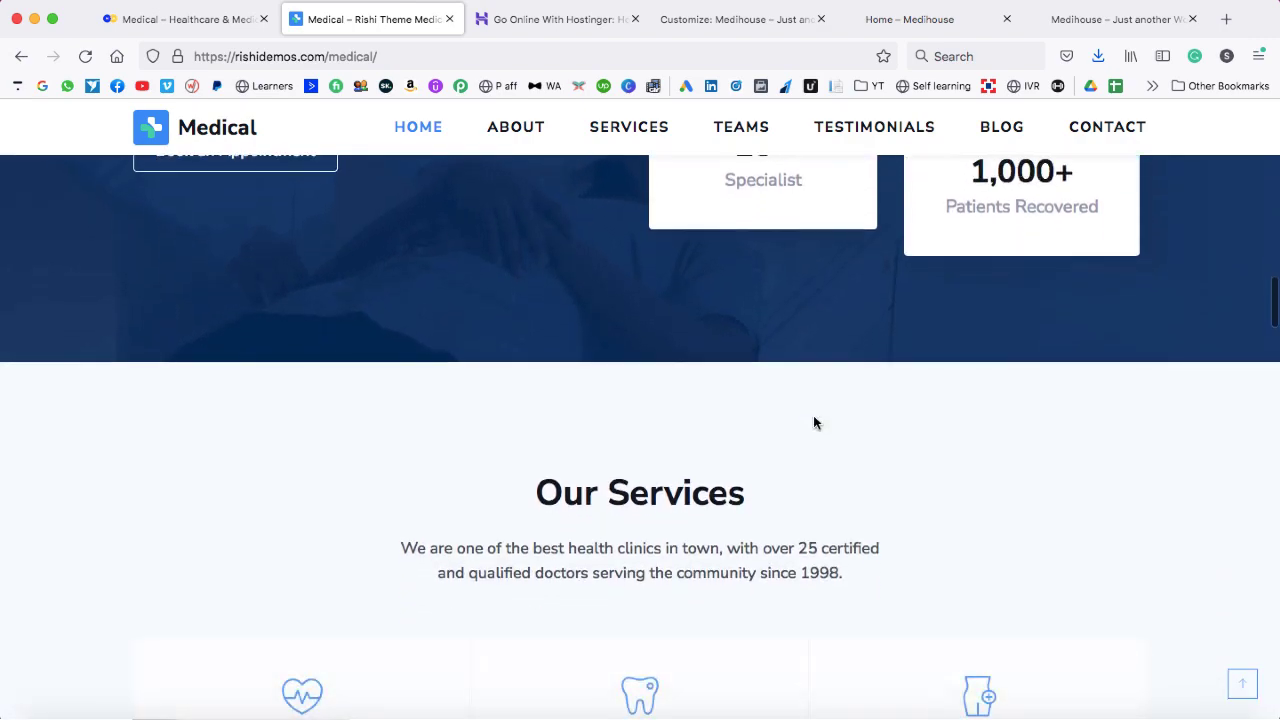
pyautogui.scroll(-5, 813, 422)
pyautogui.scroll(10, 813, 422)
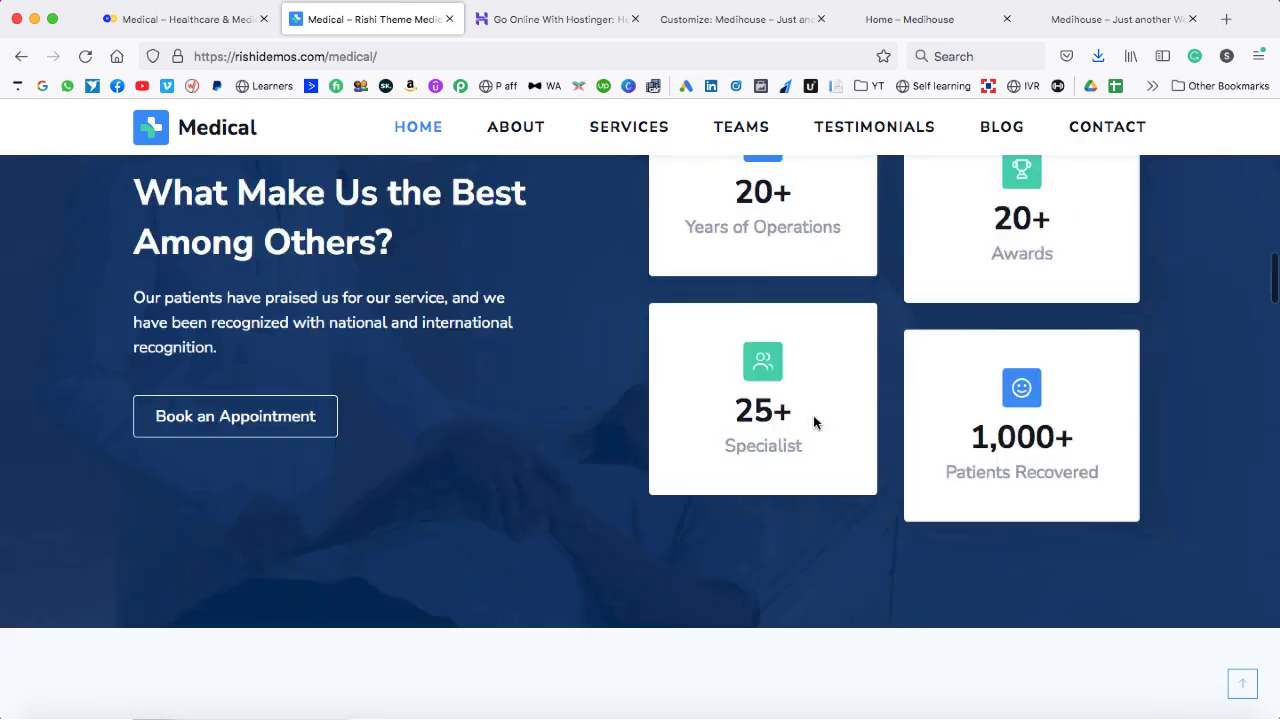
pyautogui.scroll(10, 813, 422)
pyautogui.click(740, 19)
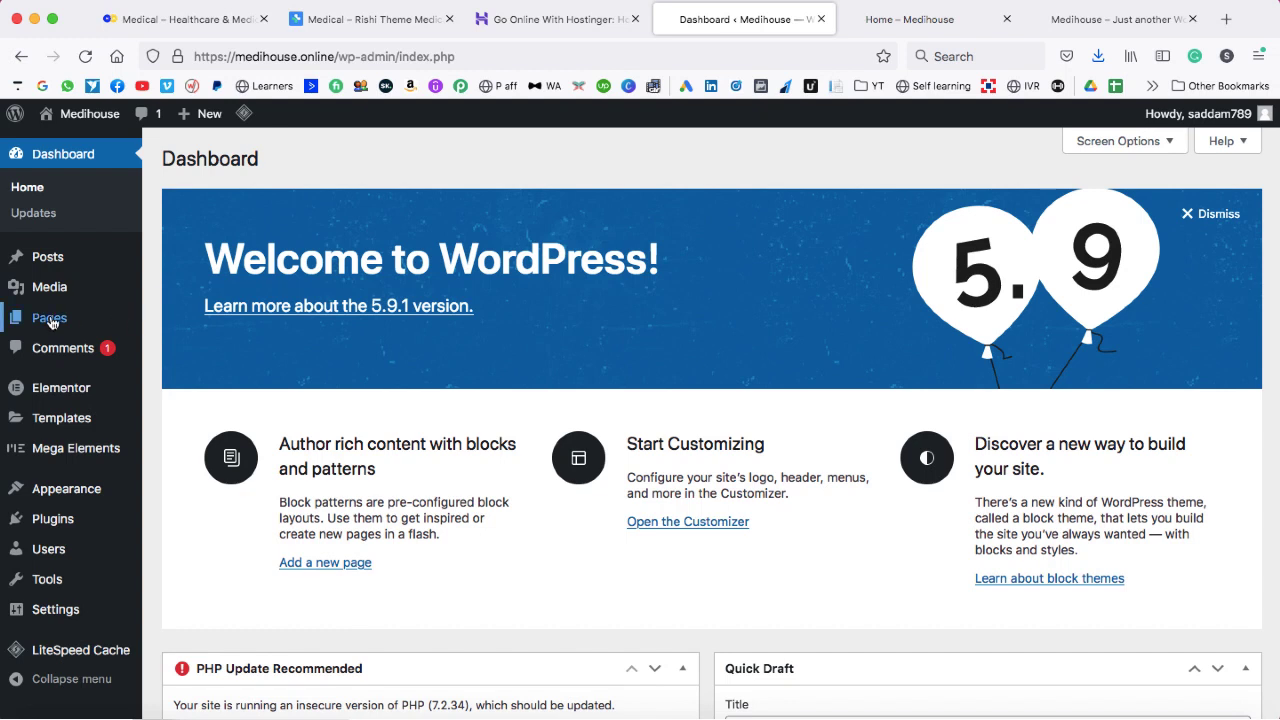
# - Go to Pages > All Pages and edit the Home page
pyautogui.moveTo(50, 322)
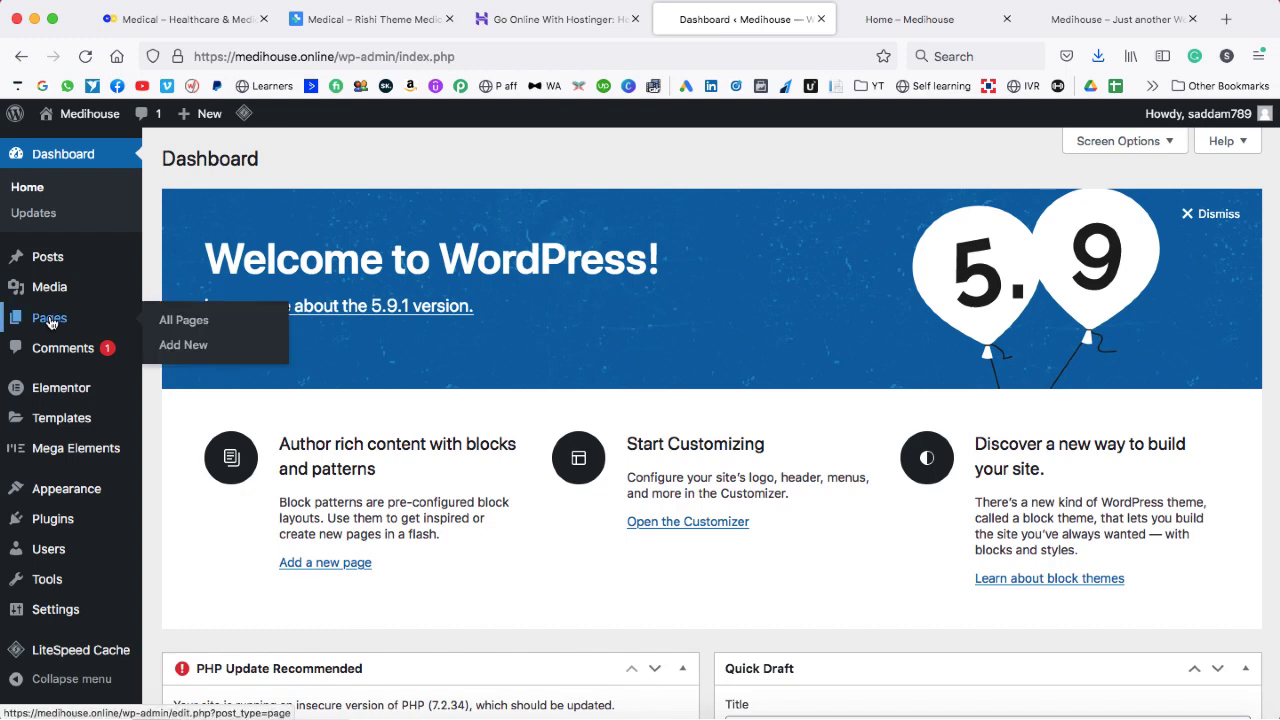
pyautogui.click(185, 325)
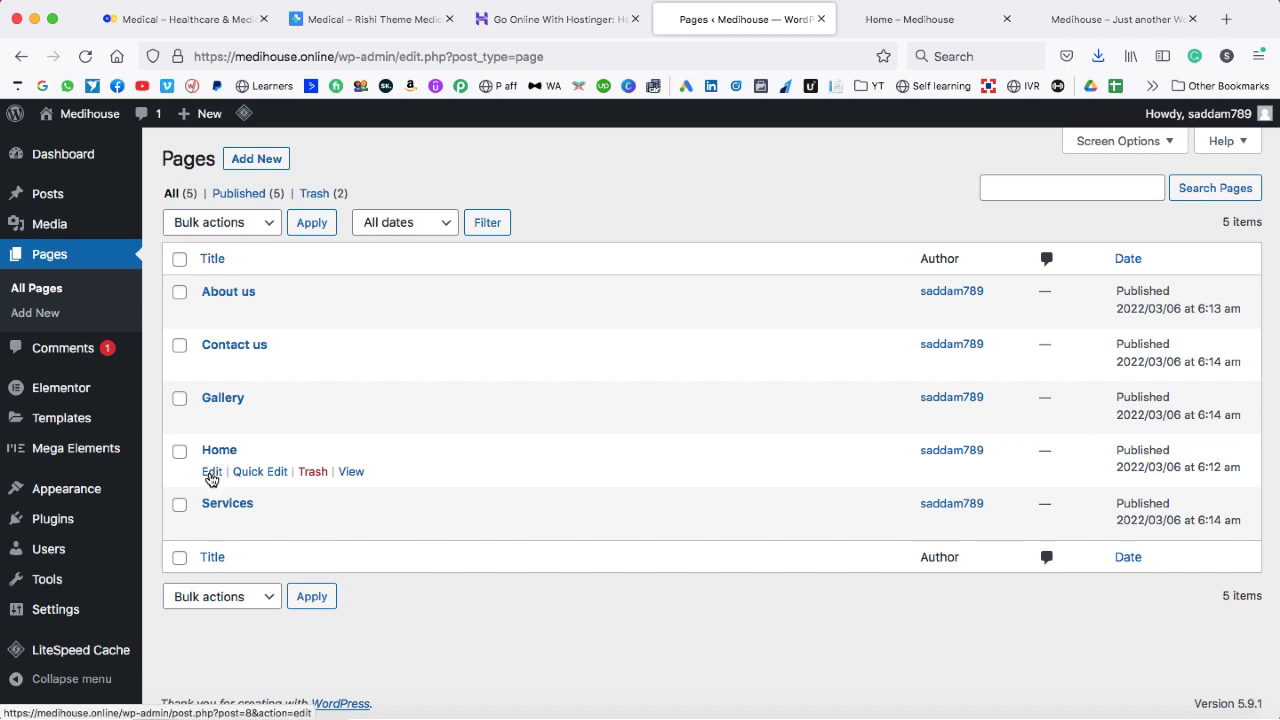
pyautogui.click(211, 476)
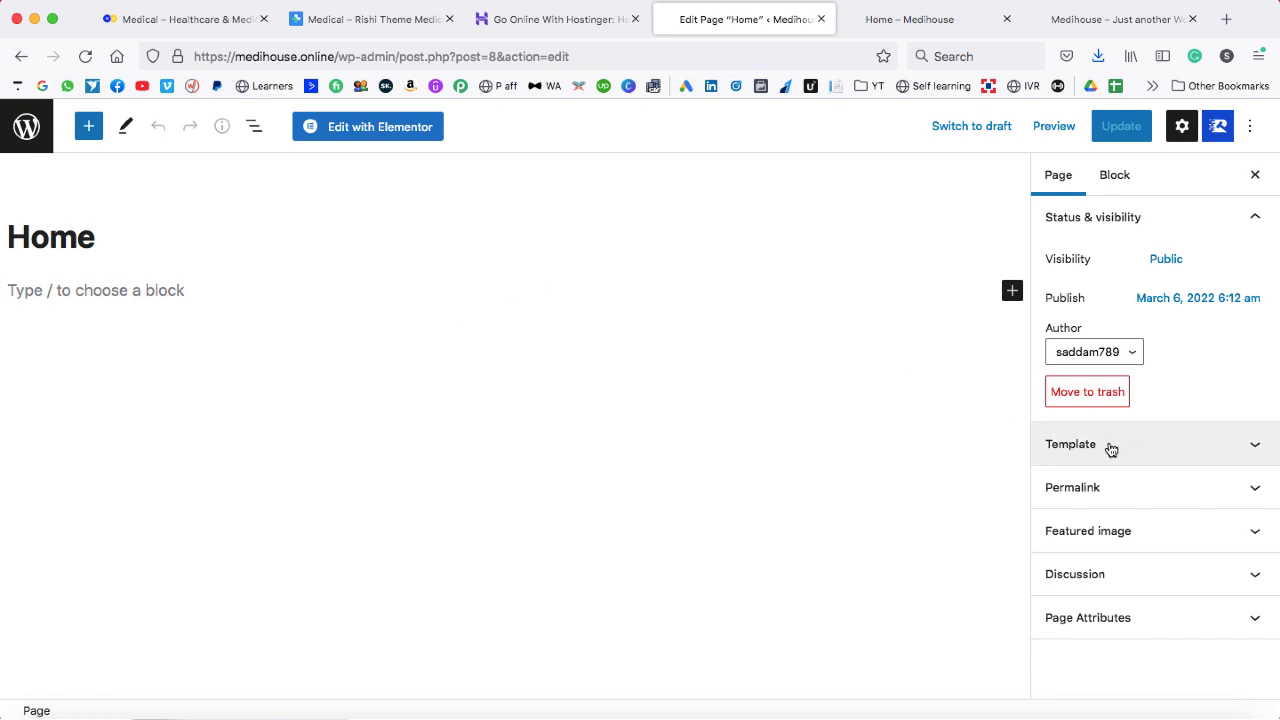
# - Assign the Elementor Full Width template to the Home page
pyautogui.click(1175, 444)
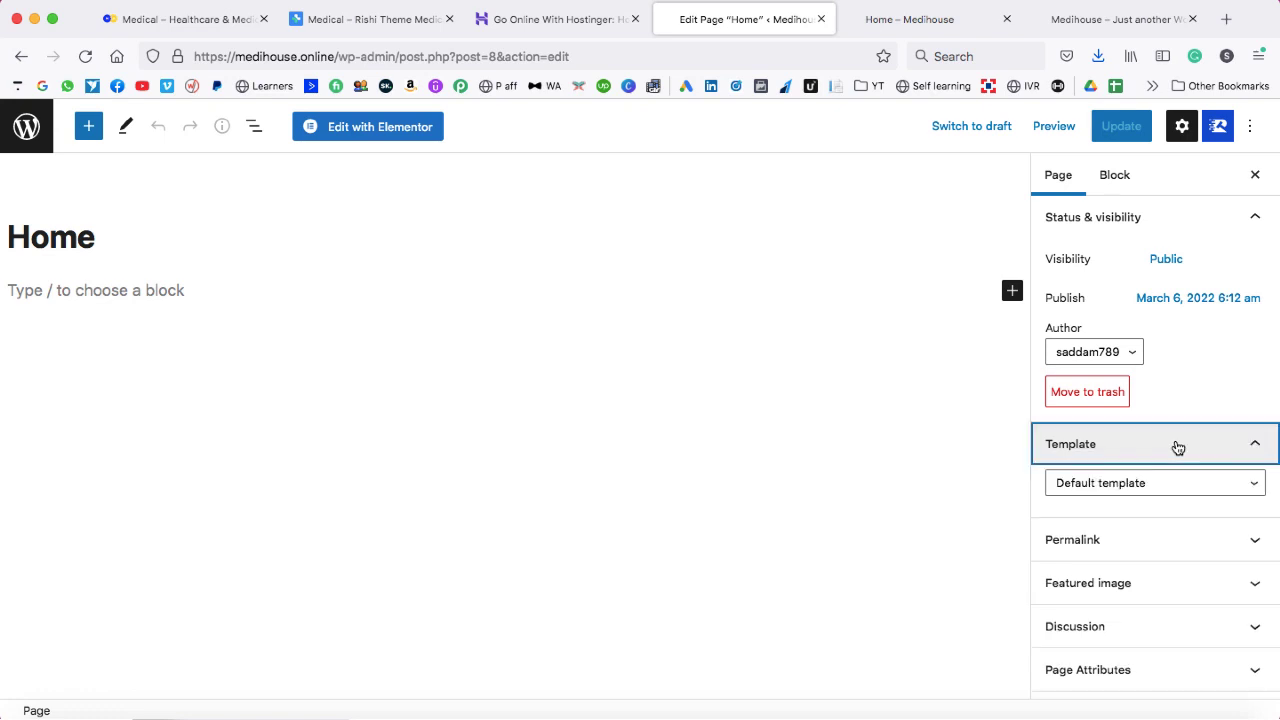
pyautogui.click(1083, 488)
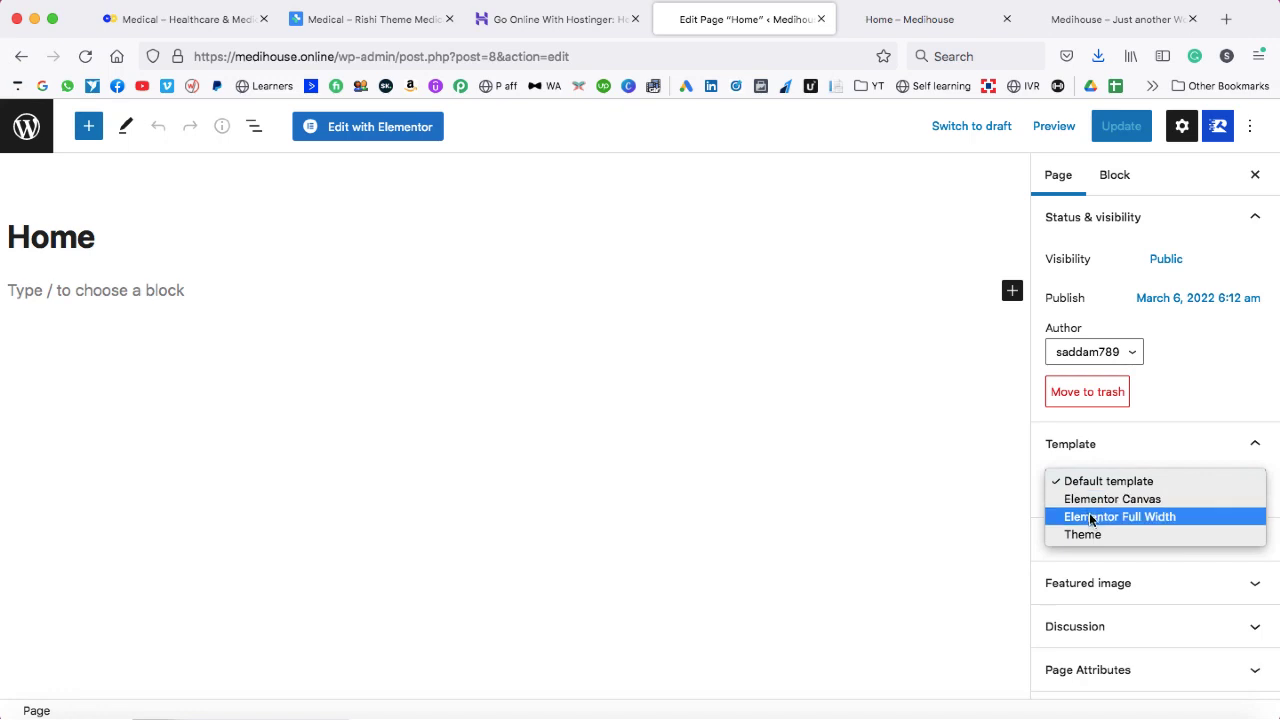
pyautogui.click(1091, 521)
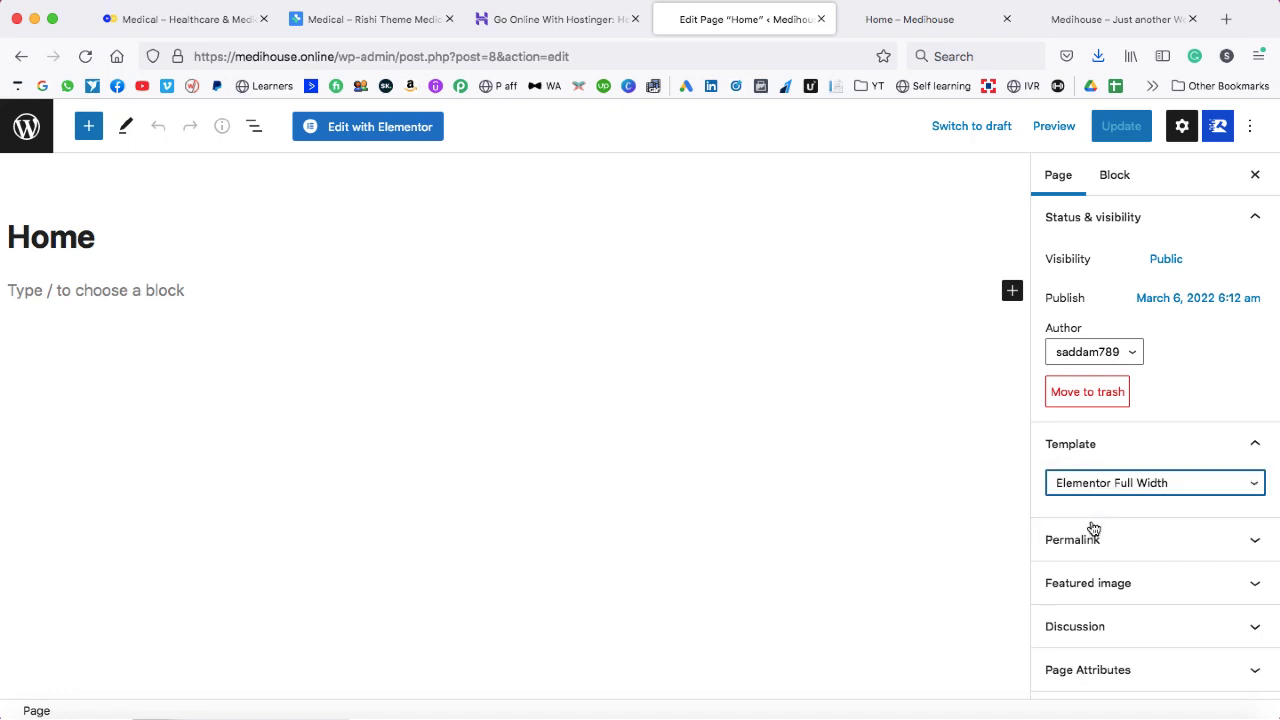
pyautogui.click(1014, 495)
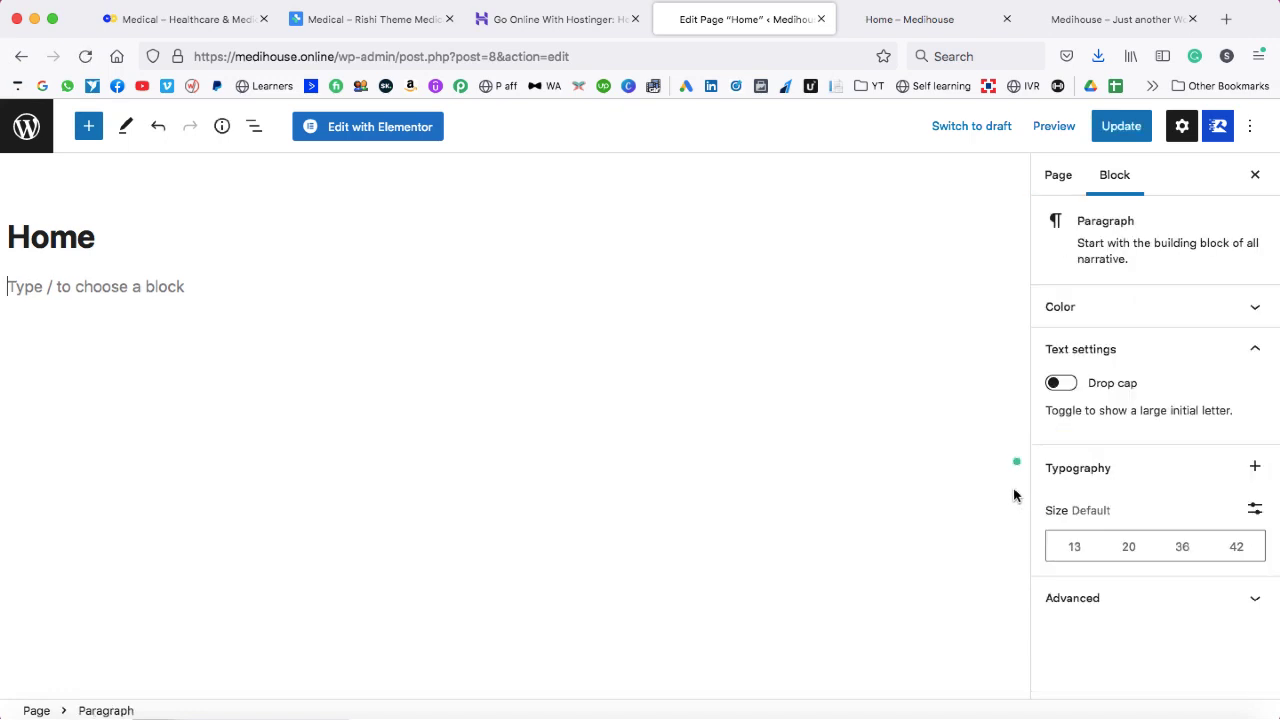
# - Update the Home page and open it with Elementor
pyautogui.click(943, 24)
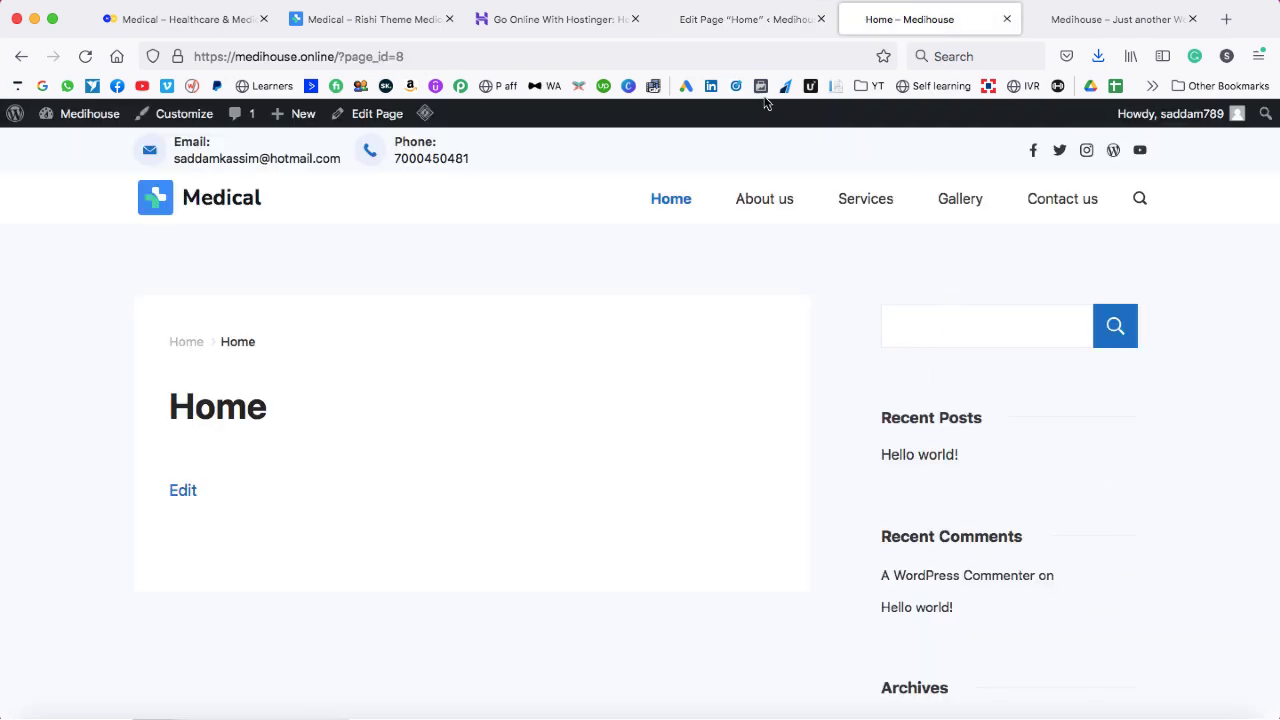
pyautogui.click(746, 22)
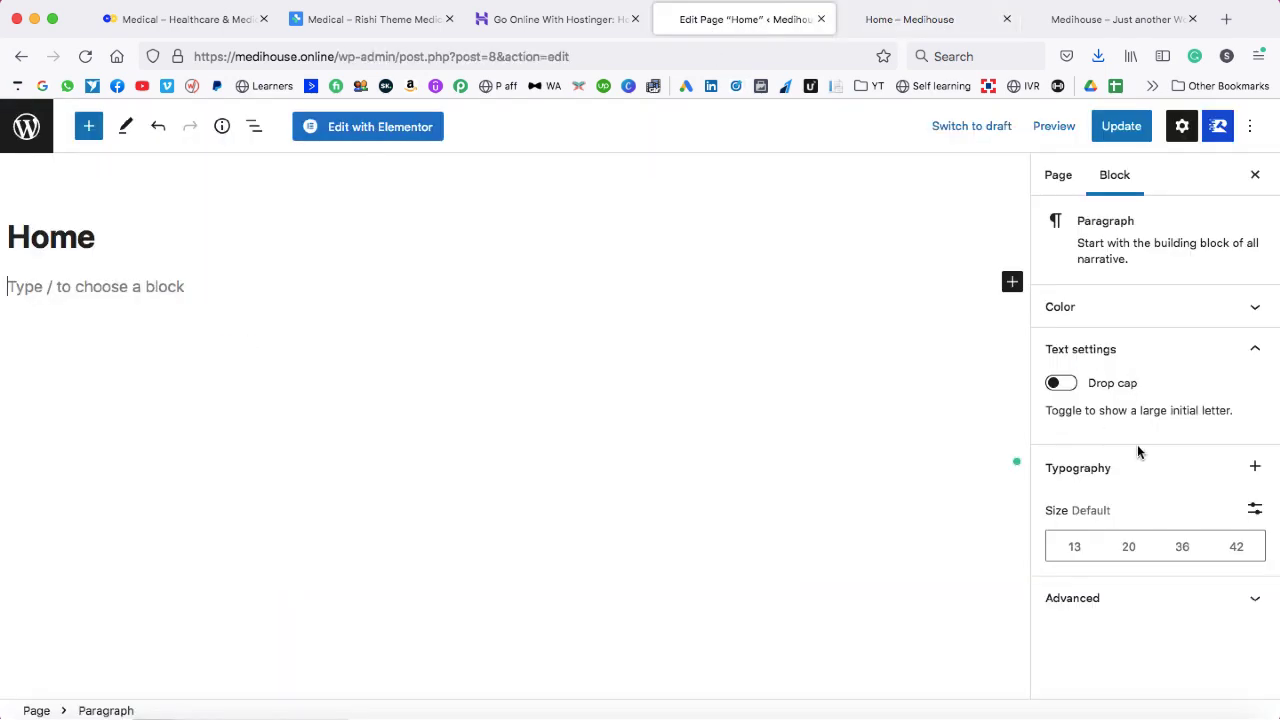
pyautogui.click(1058, 178)
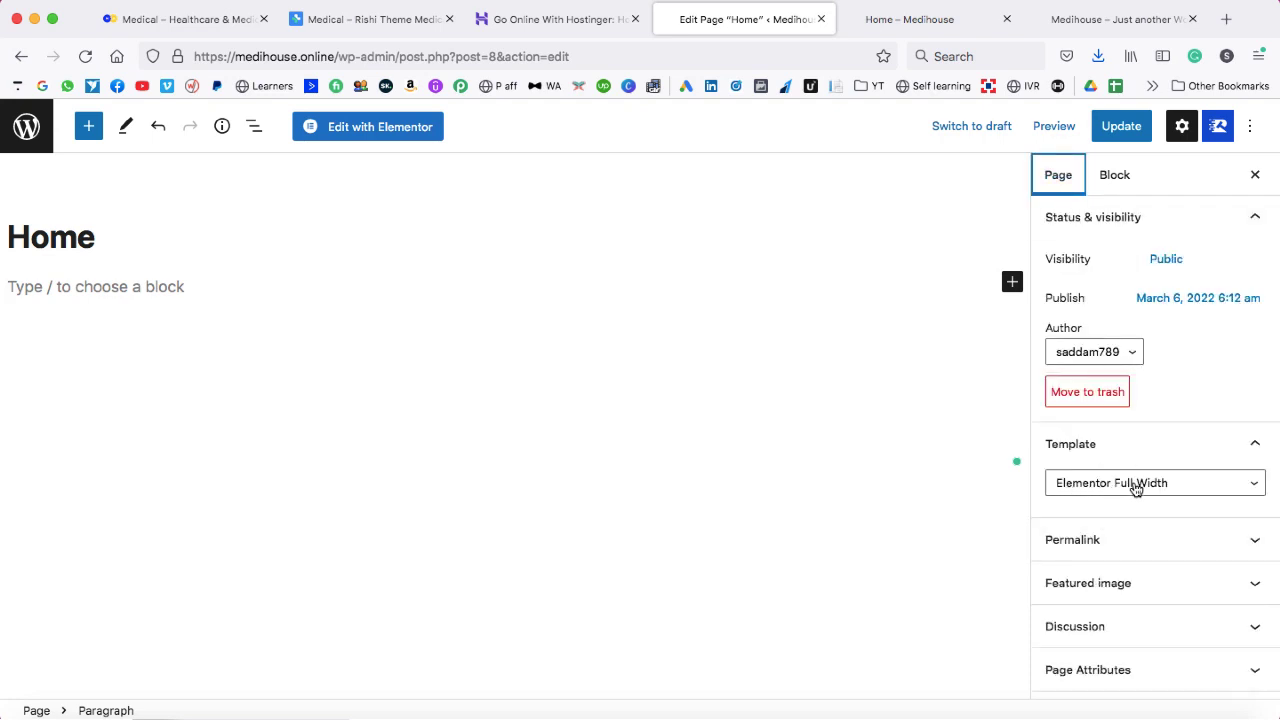
pyautogui.click(1122, 126)
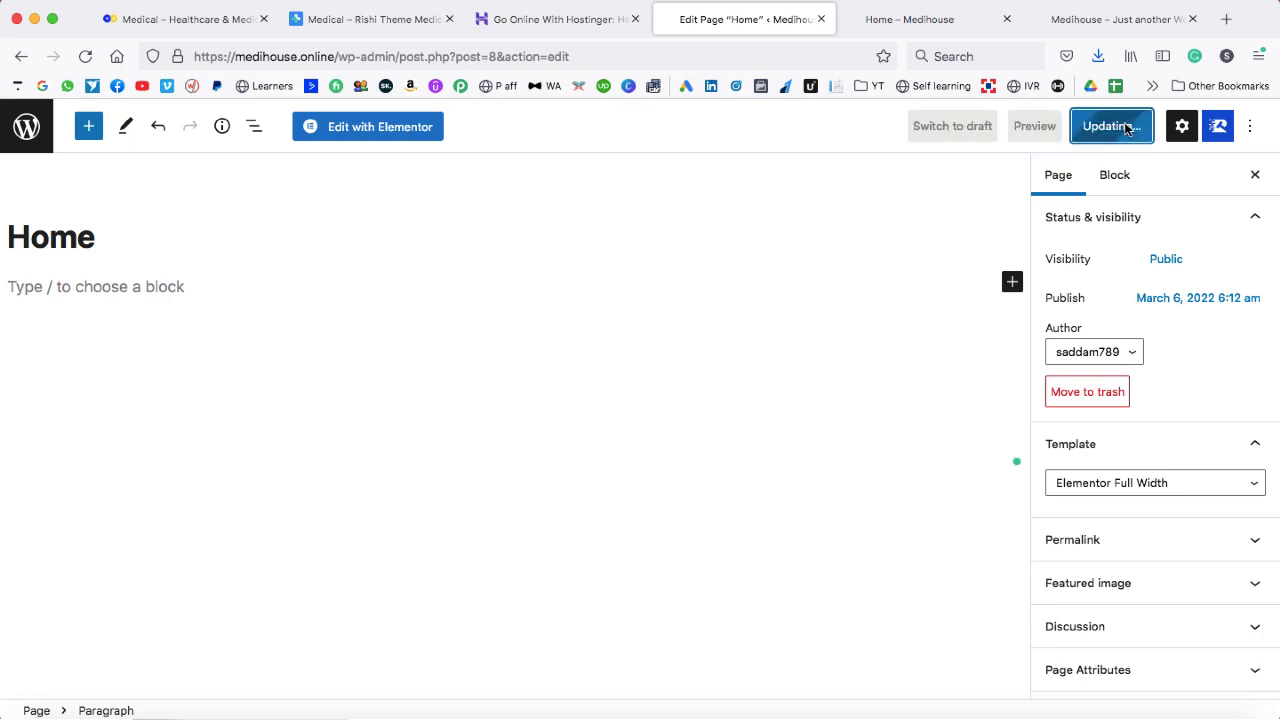
pyautogui.click(358, 128)
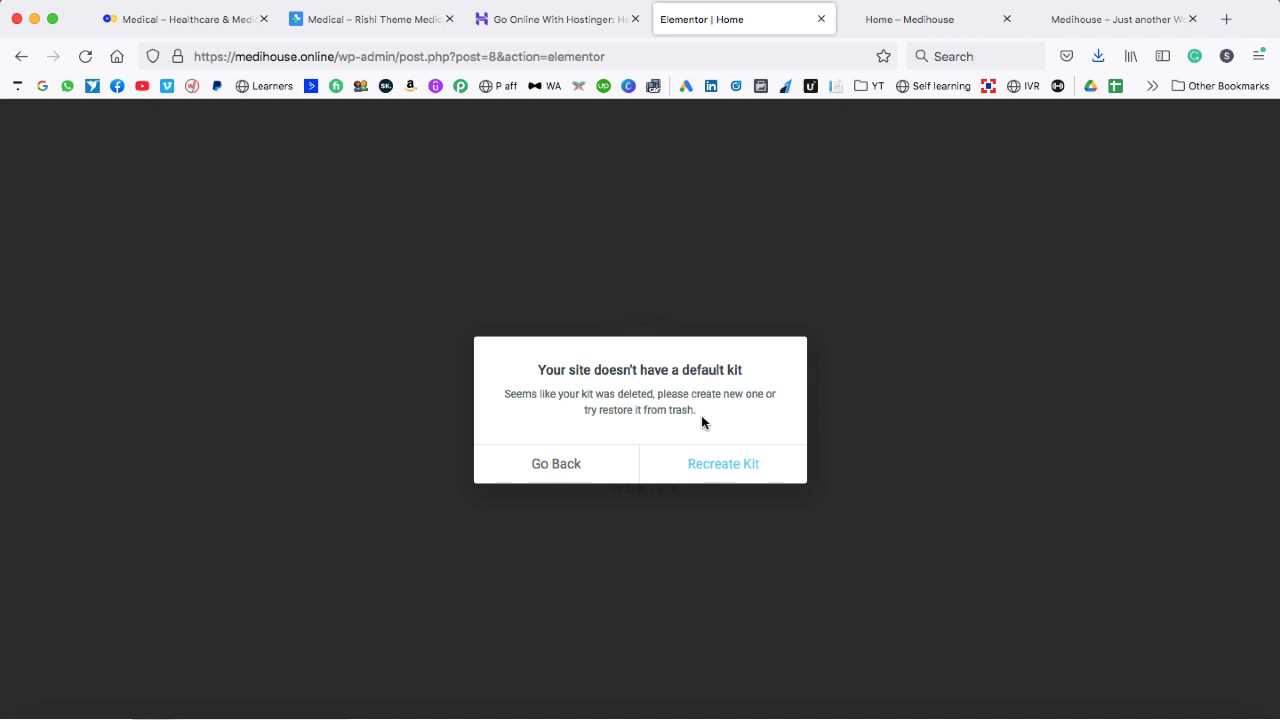
# - Recreate the Elementor default kit under Tools, save, and reload the editor
pyautogui.click(725, 465)
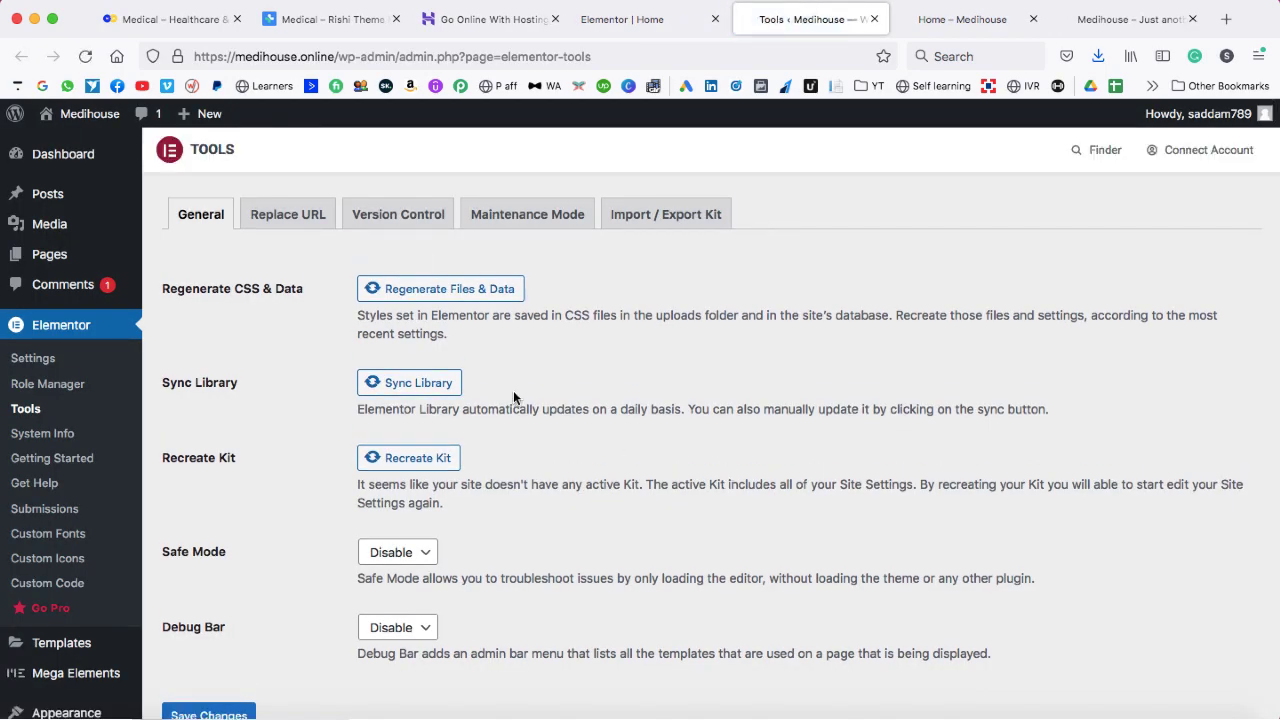
pyautogui.scroll(-2, 522, 342)
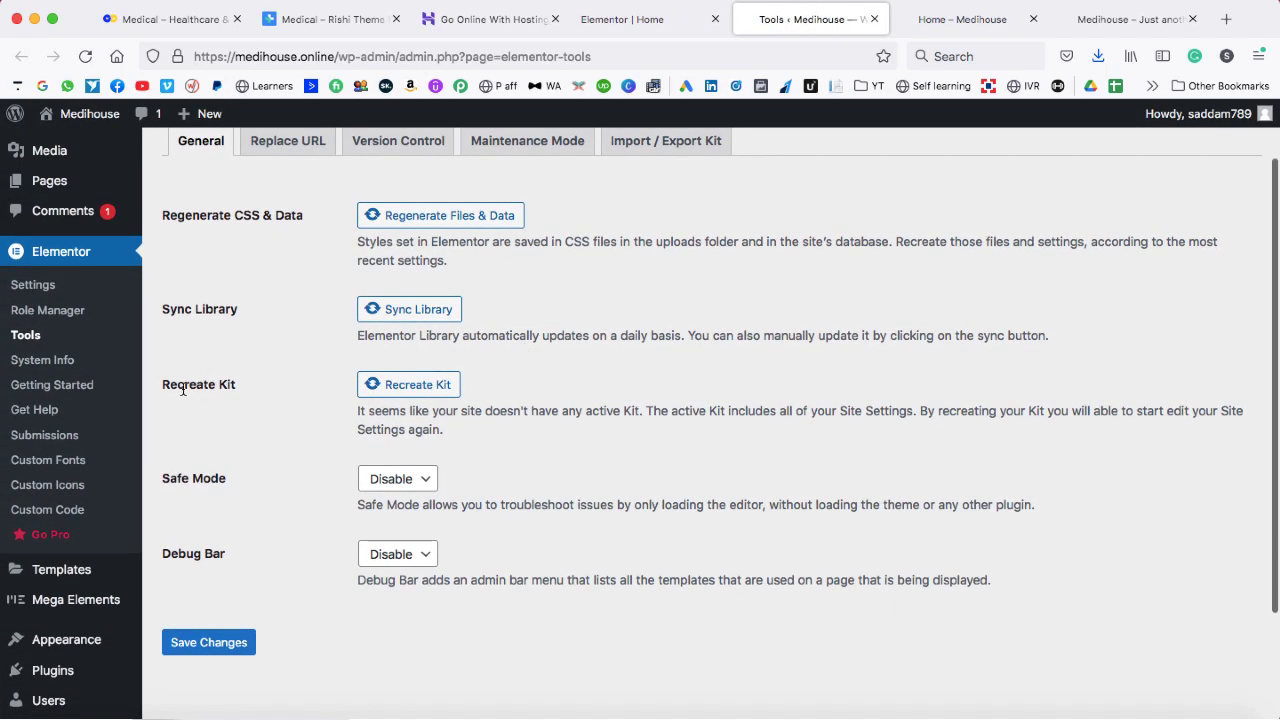
pyautogui.click(404, 389)
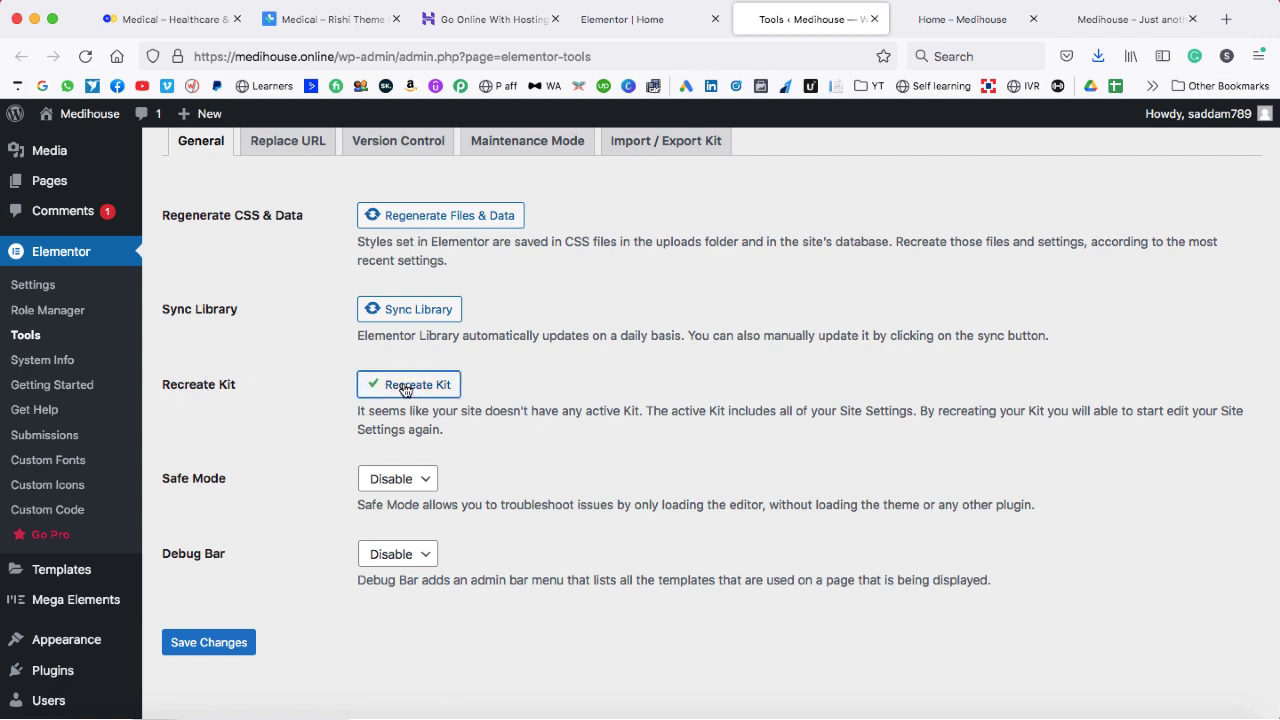
pyautogui.click(207, 644)
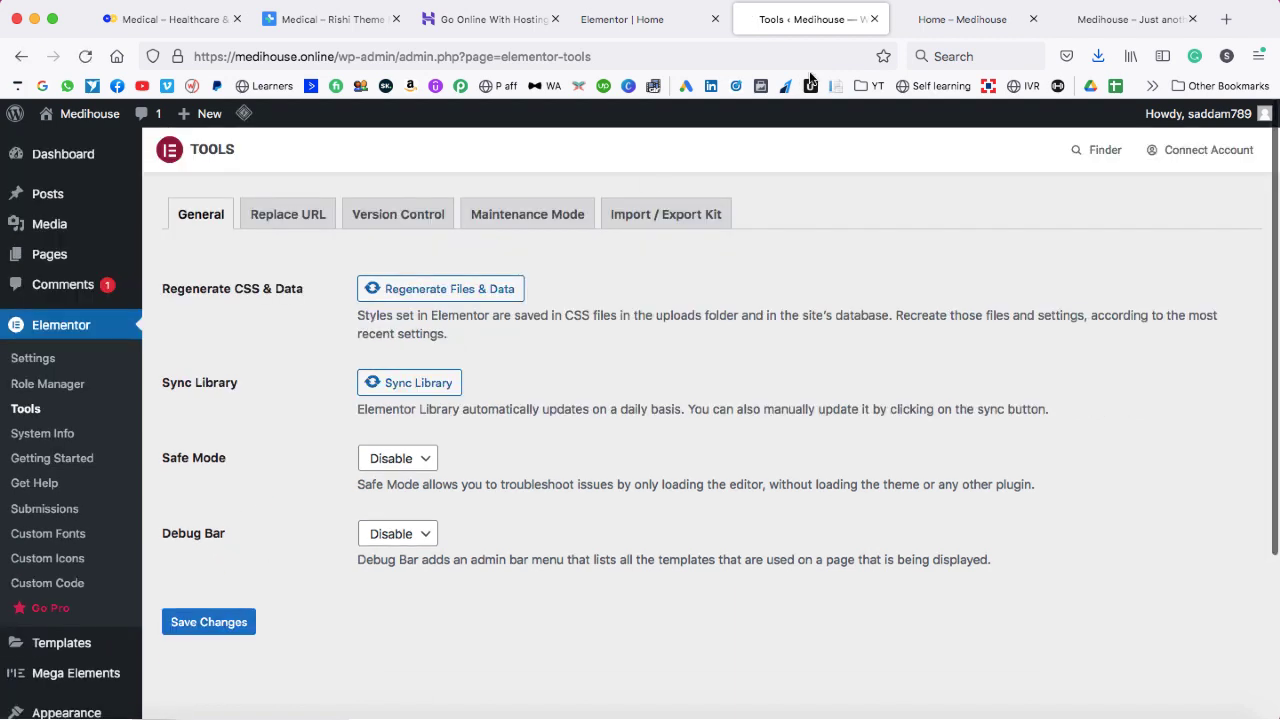
pyautogui.click(874, 18)
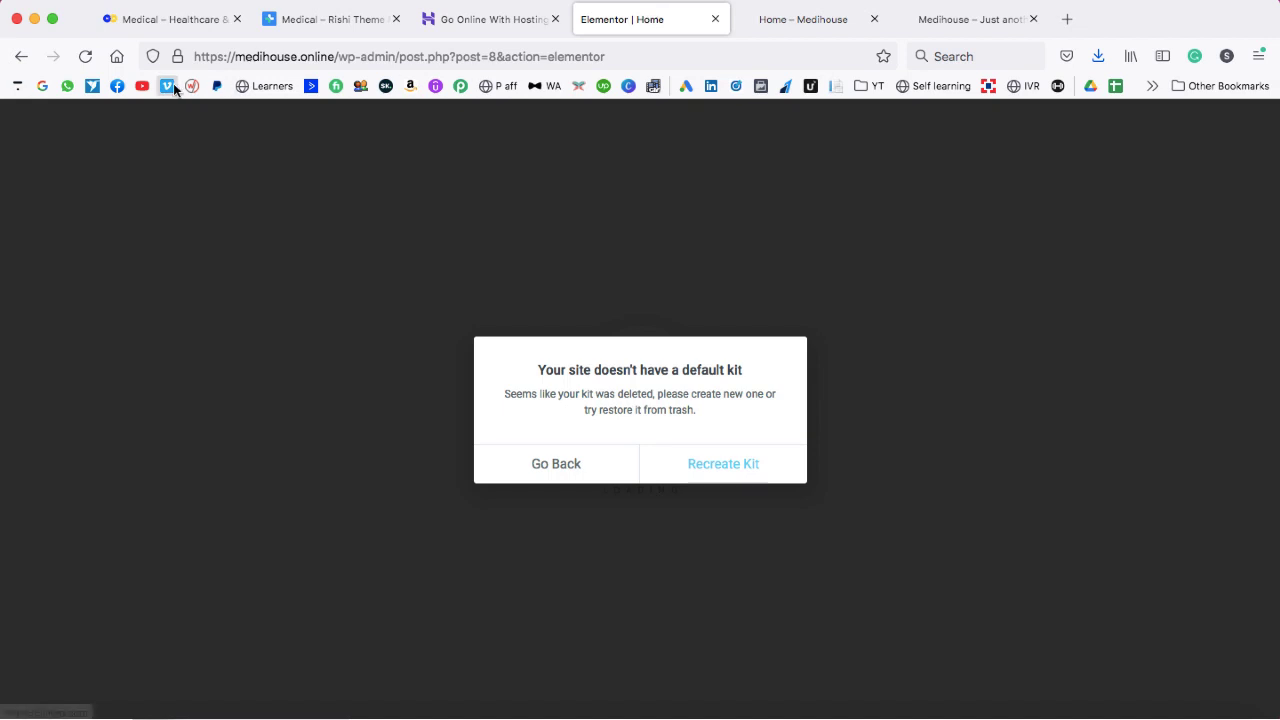
pyautogui.click(87, 56)
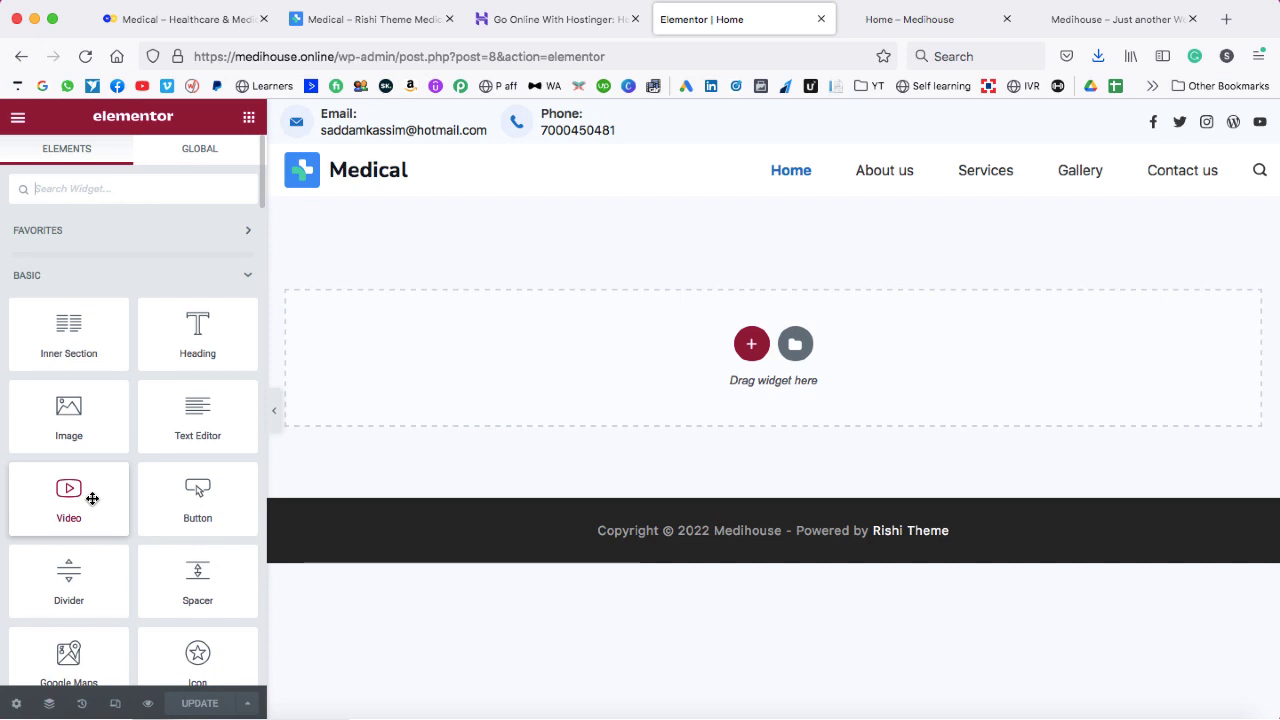
# - Browse the Elementor widget panel, then view the Rishi Medical demo's hero section
pyautogui.scroll(-5, 92, 498)
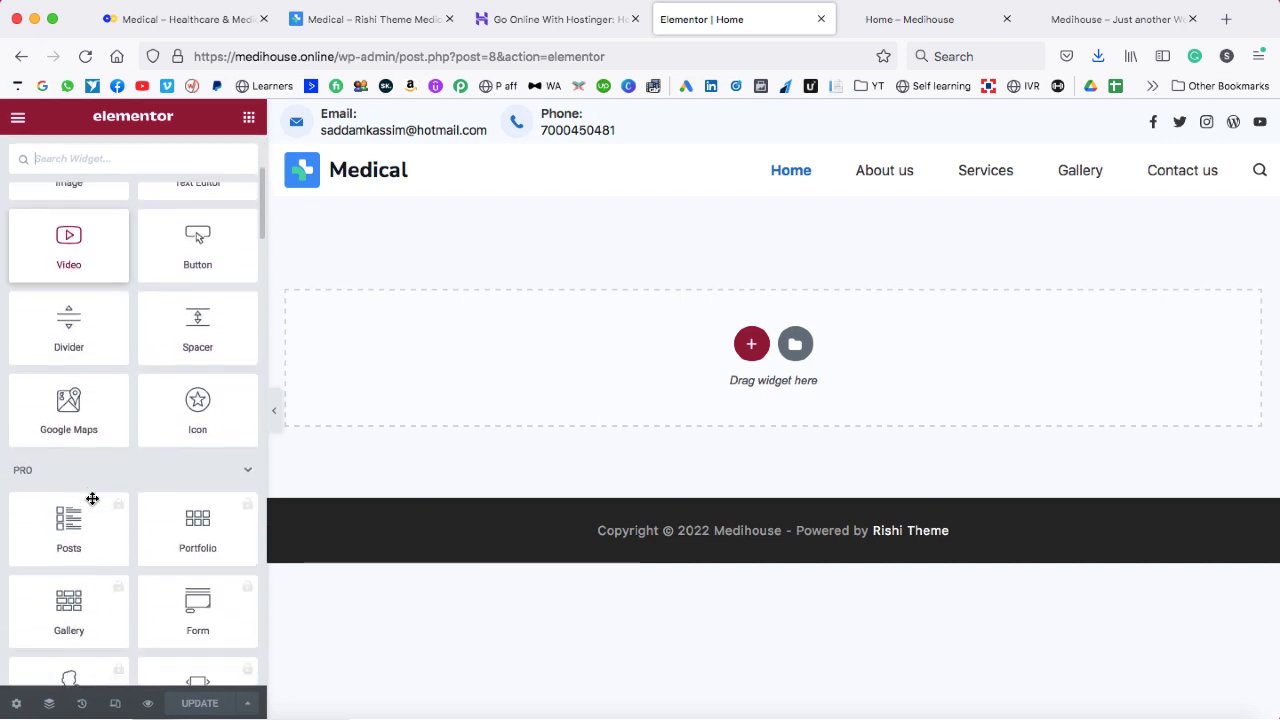
pyautogui.scroll(-1, 134, 443)
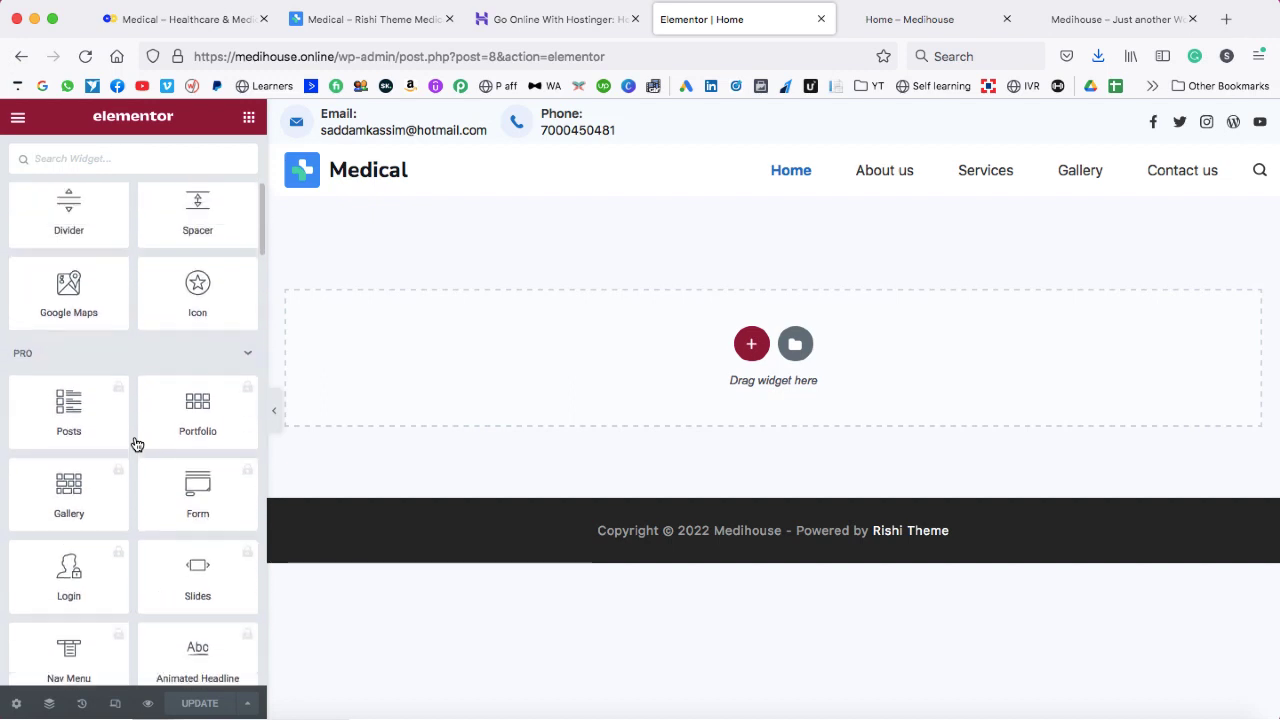
pyautogui.scroll(6, 149, 423)
pyautogui.scroll(-1, 185, 366)
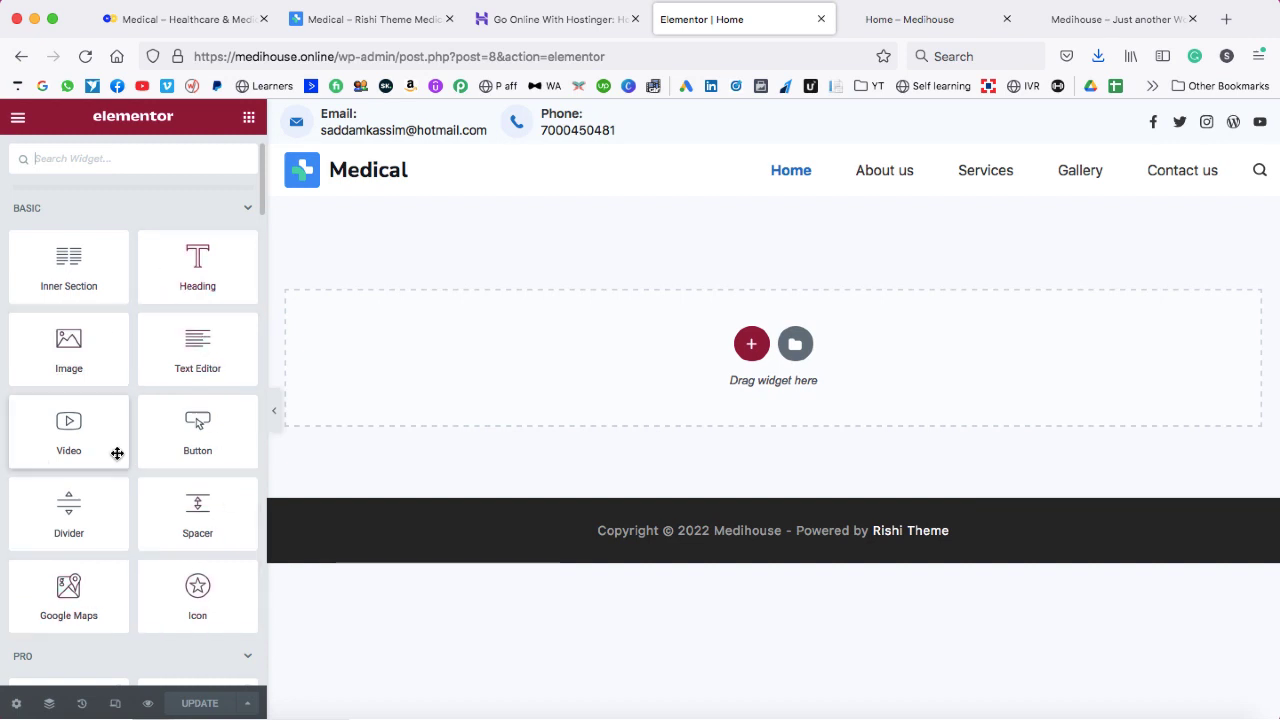
pyautogui.scroll(-15, 117, 453)
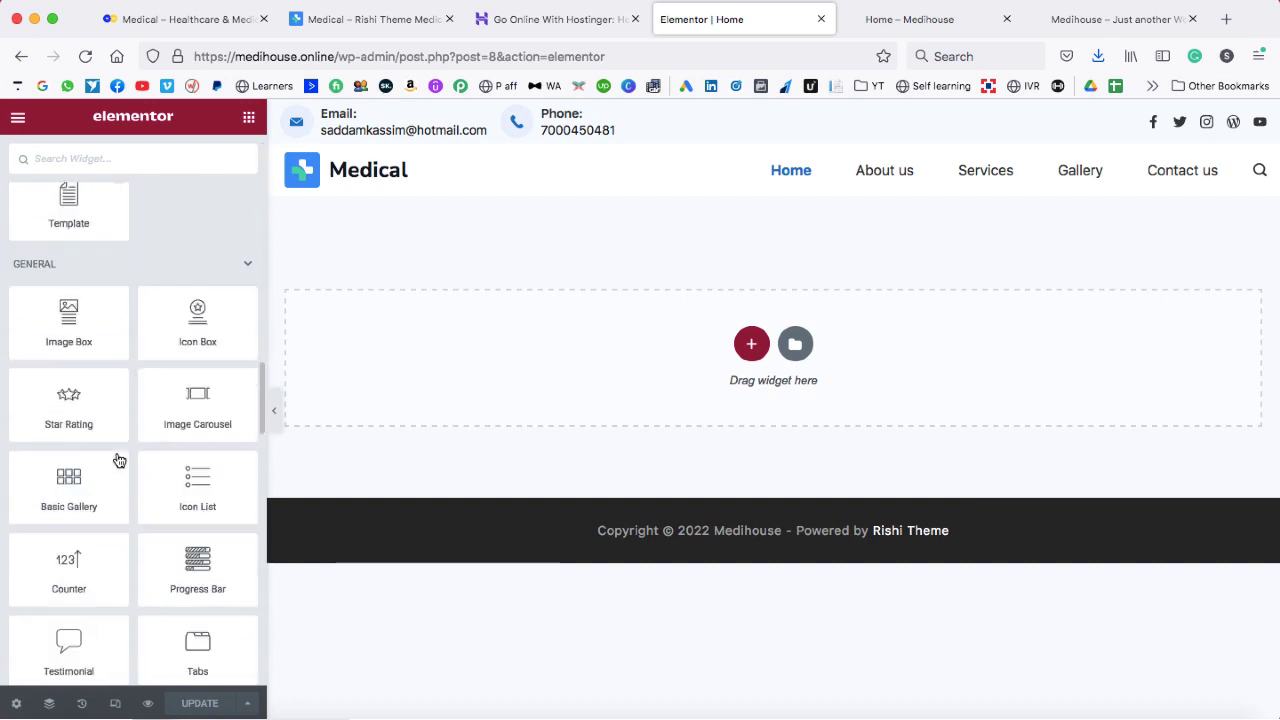
pyautogui.scroll(-5, 117, 460)
pyautogui.scroll(20, 115, 452)
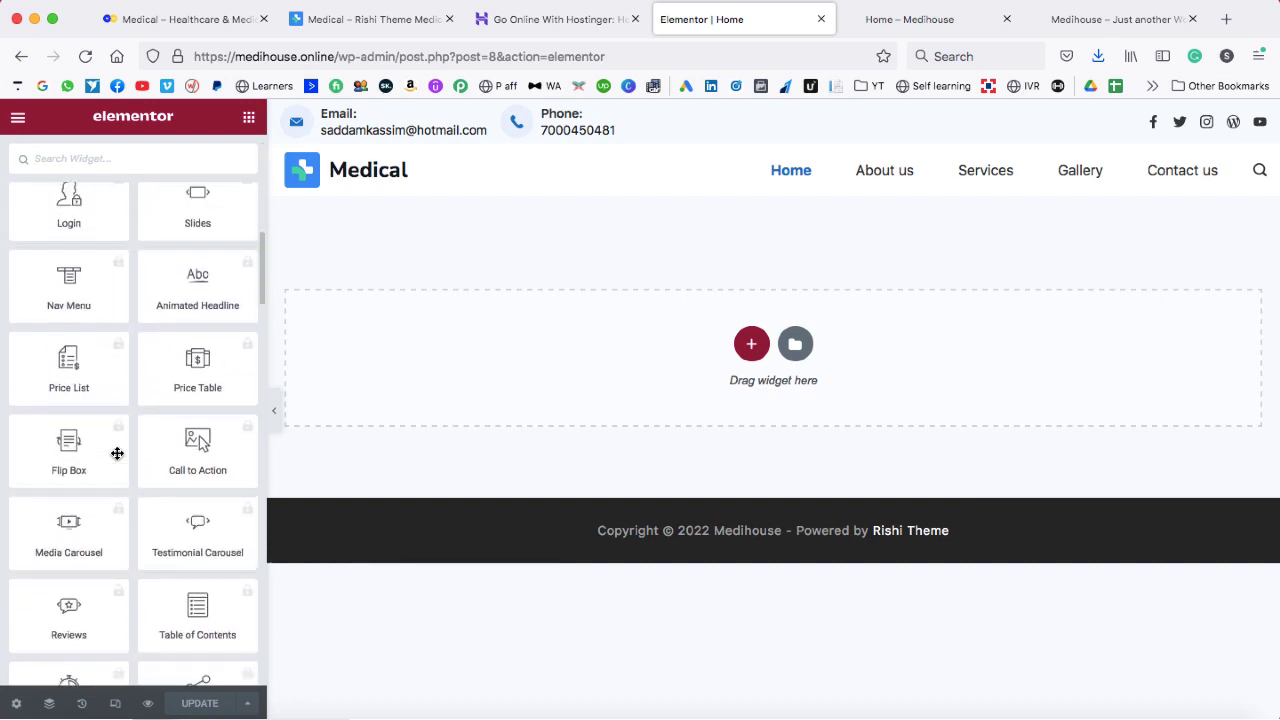
pyautogui.scroll(3, 117, 453)
pyautogui.scroll(7, 132, 440)
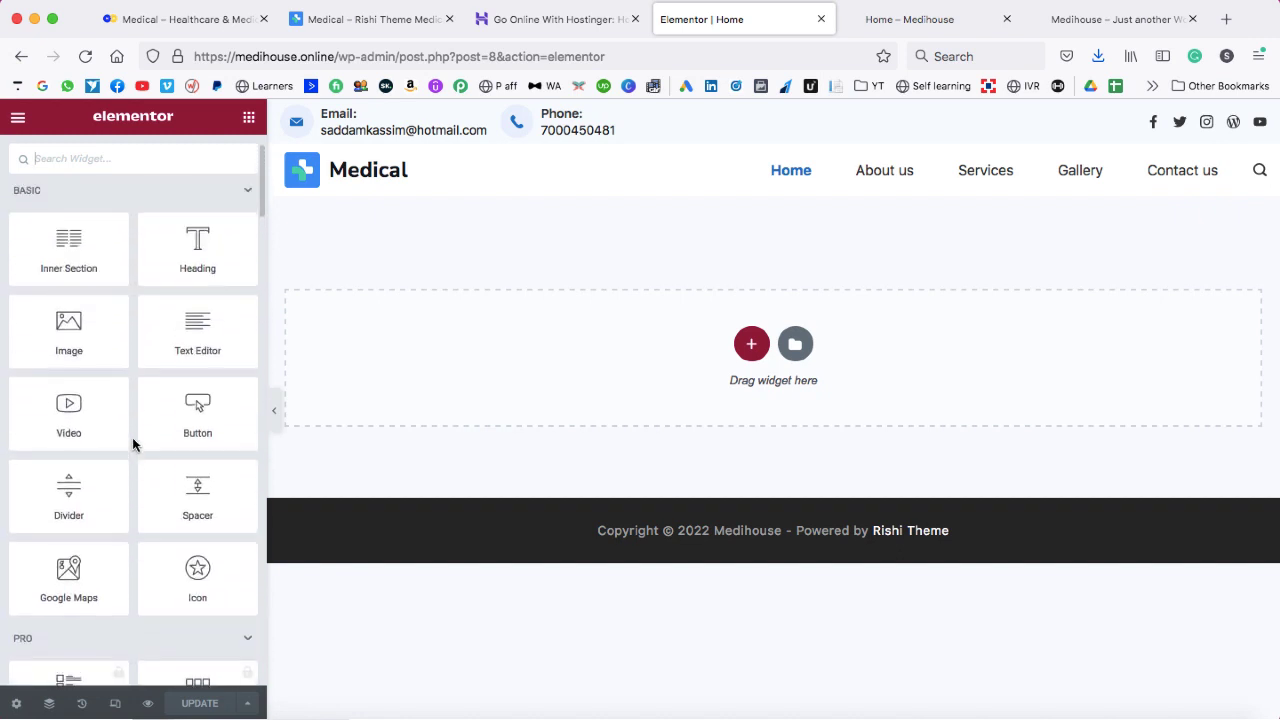
pyautogui.scroll(2, 133, 444)
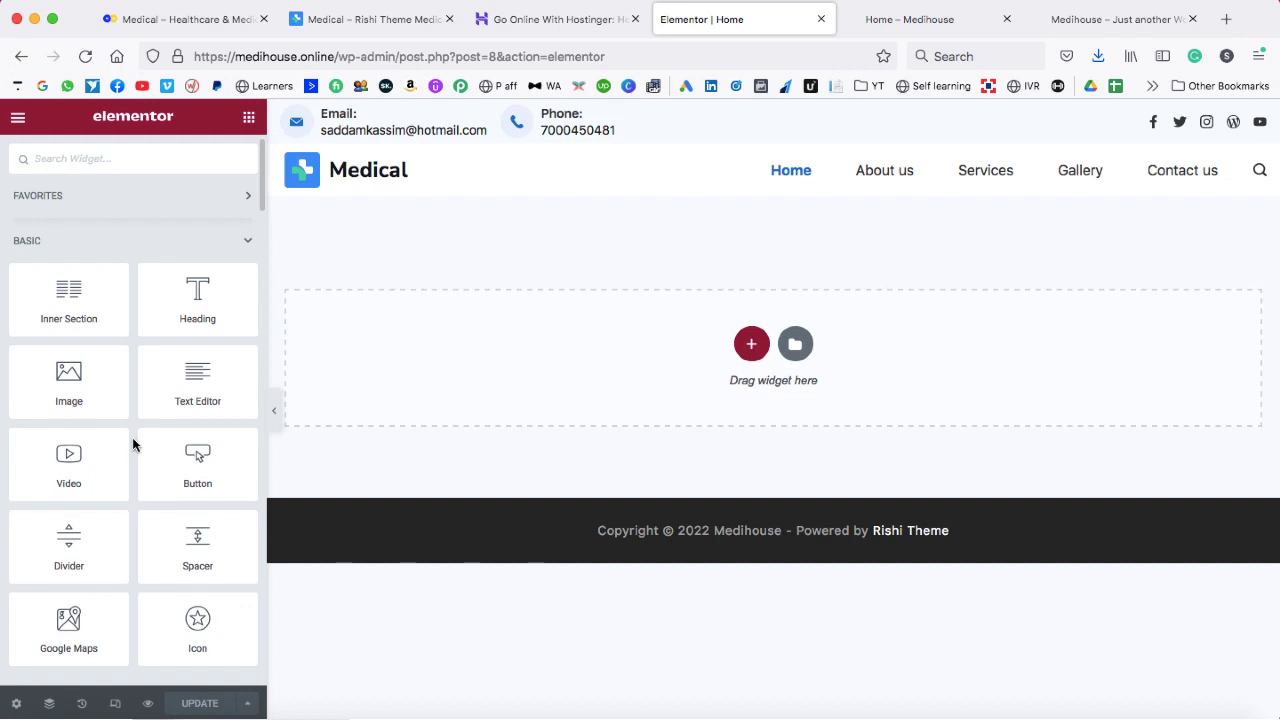
pyautogui.click(362, 19)
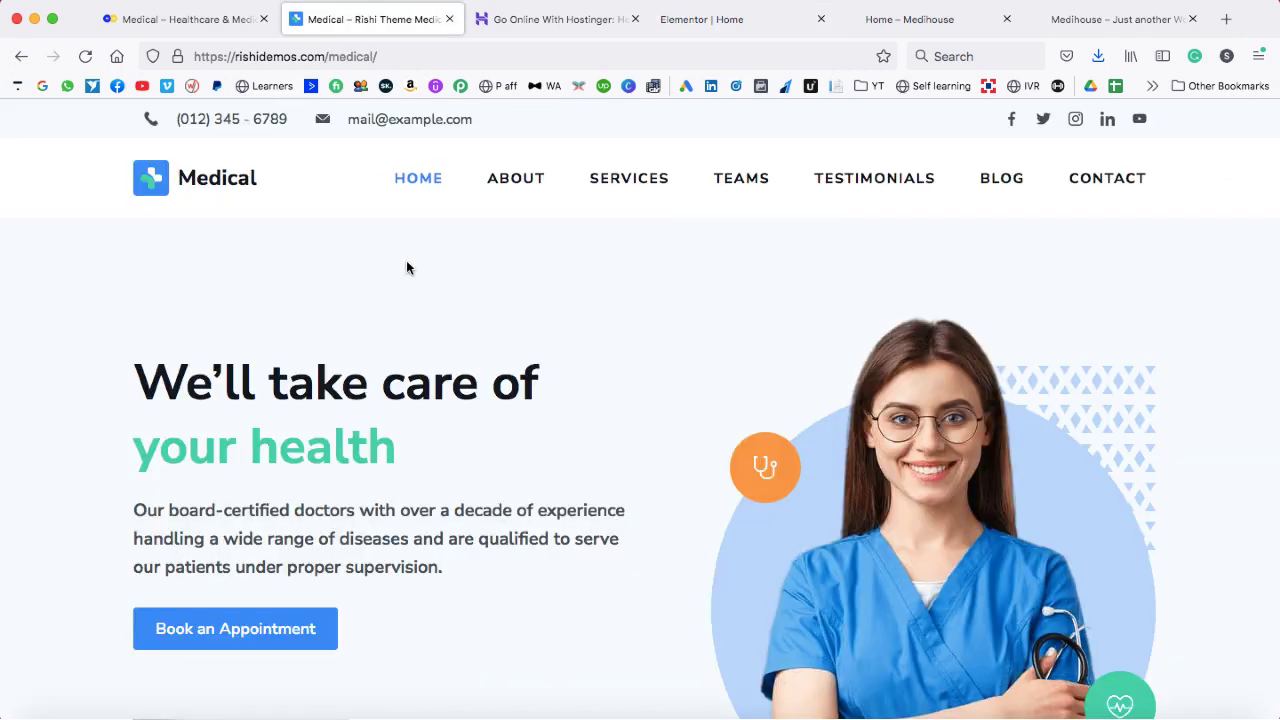
# - Scroll over the demo's 'We'll take care of your health' hero, then go back to the Elementor Home editor
pyautogui.scroll(-2, 659, 264)
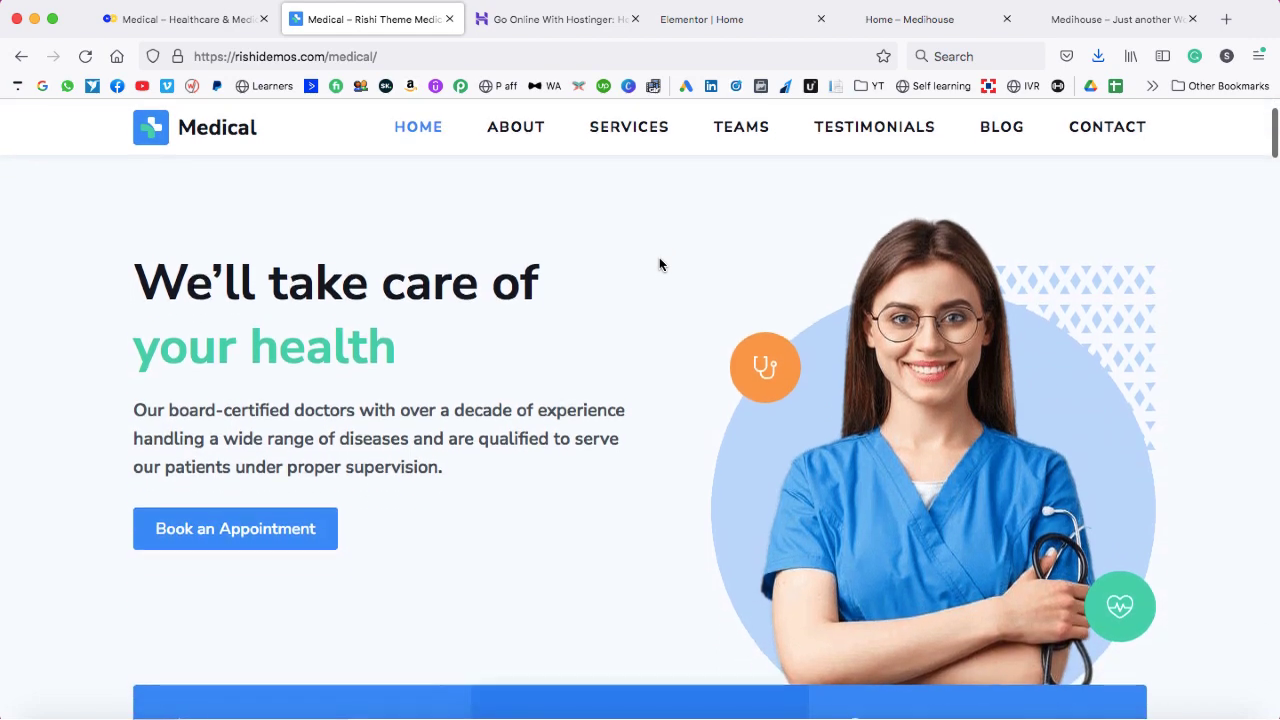
pyautogui.scroll(1, 659, 264)
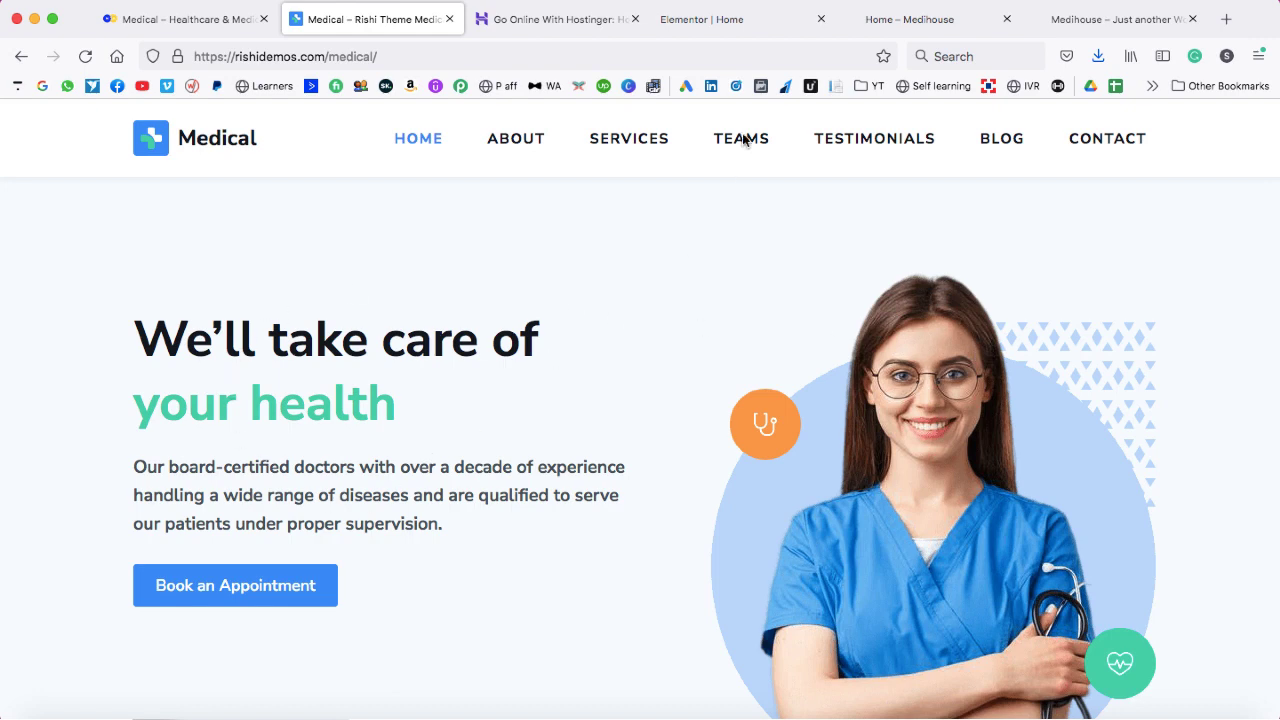
pyautogui.click(706, 24)
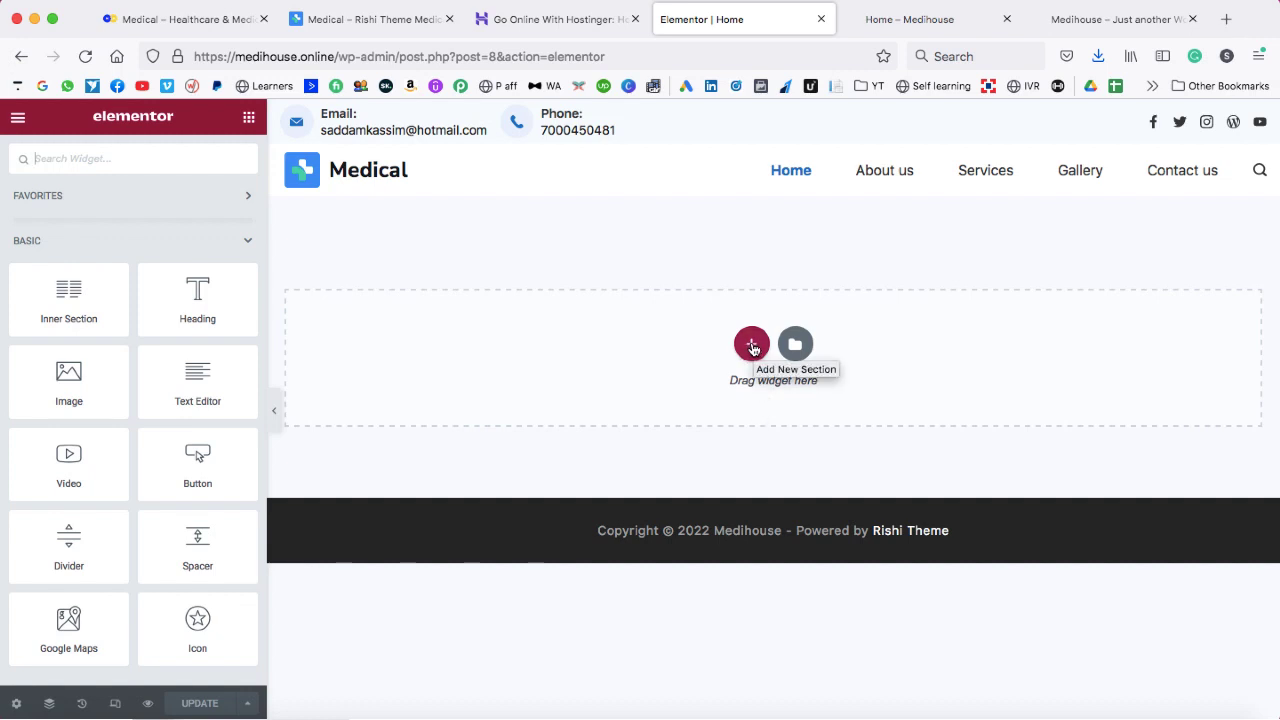
# - Add a single-column section at the top of the Home page, check the Rishi demo, and open the widget list
pyautogui.click(752, 345)
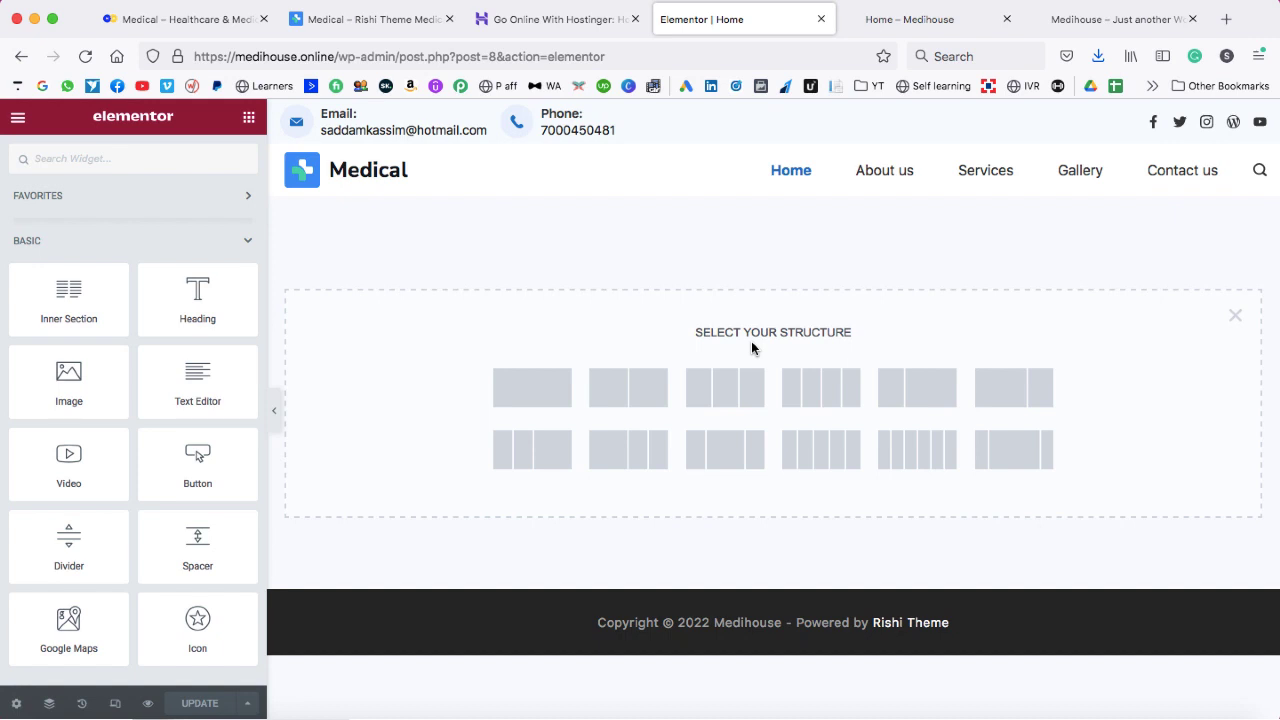
pyautogui.click(535, 392)
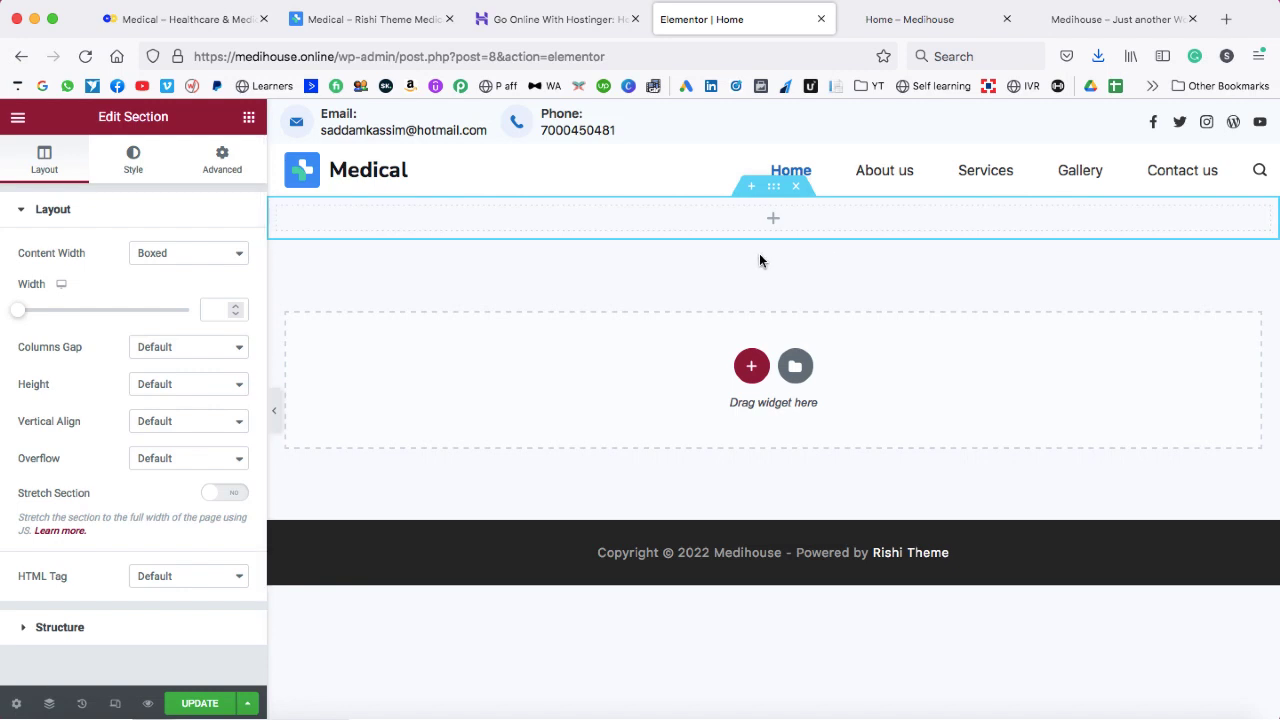
pyautogui.click(375, 20)
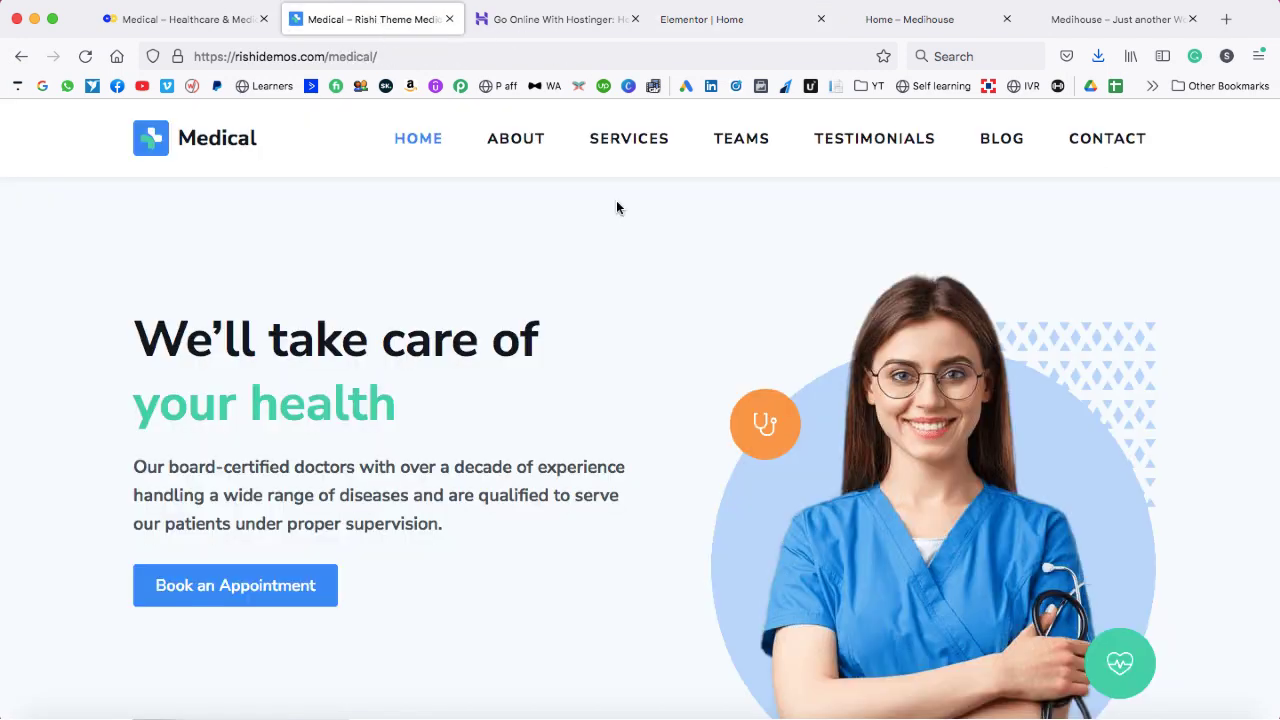
pyautogui.click(706, 20)
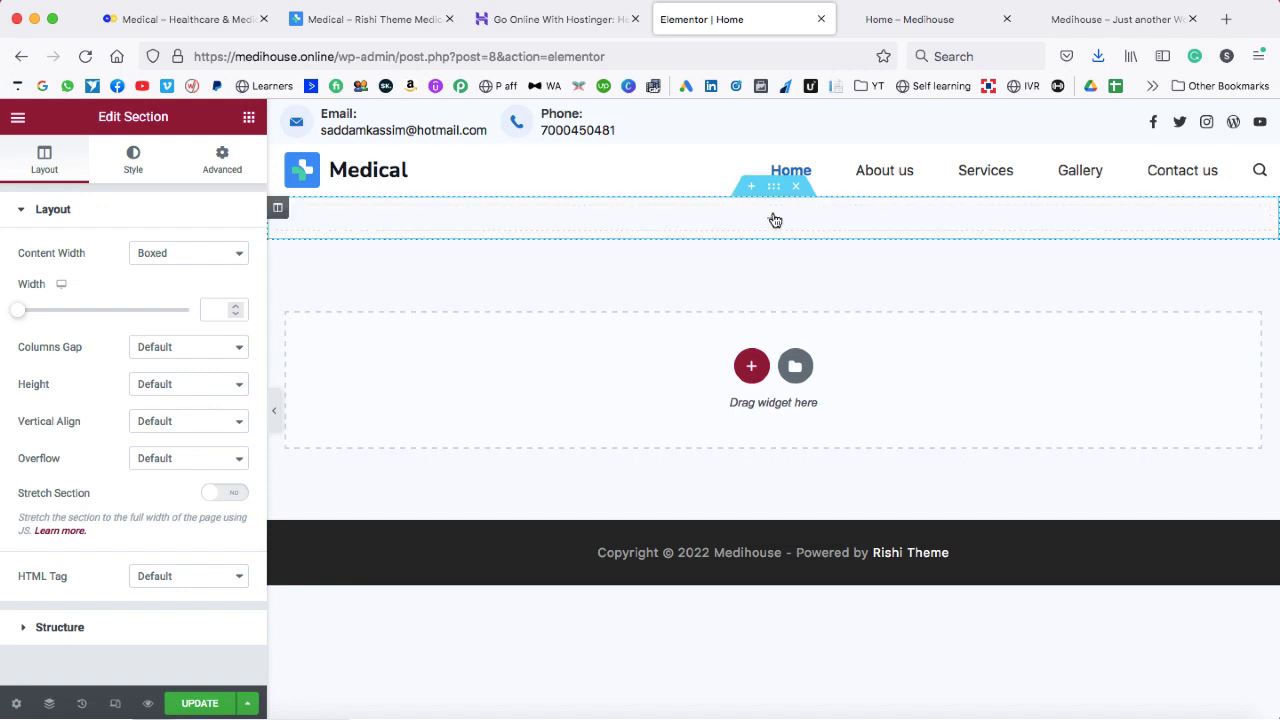
pyautogui.click(774, 219)
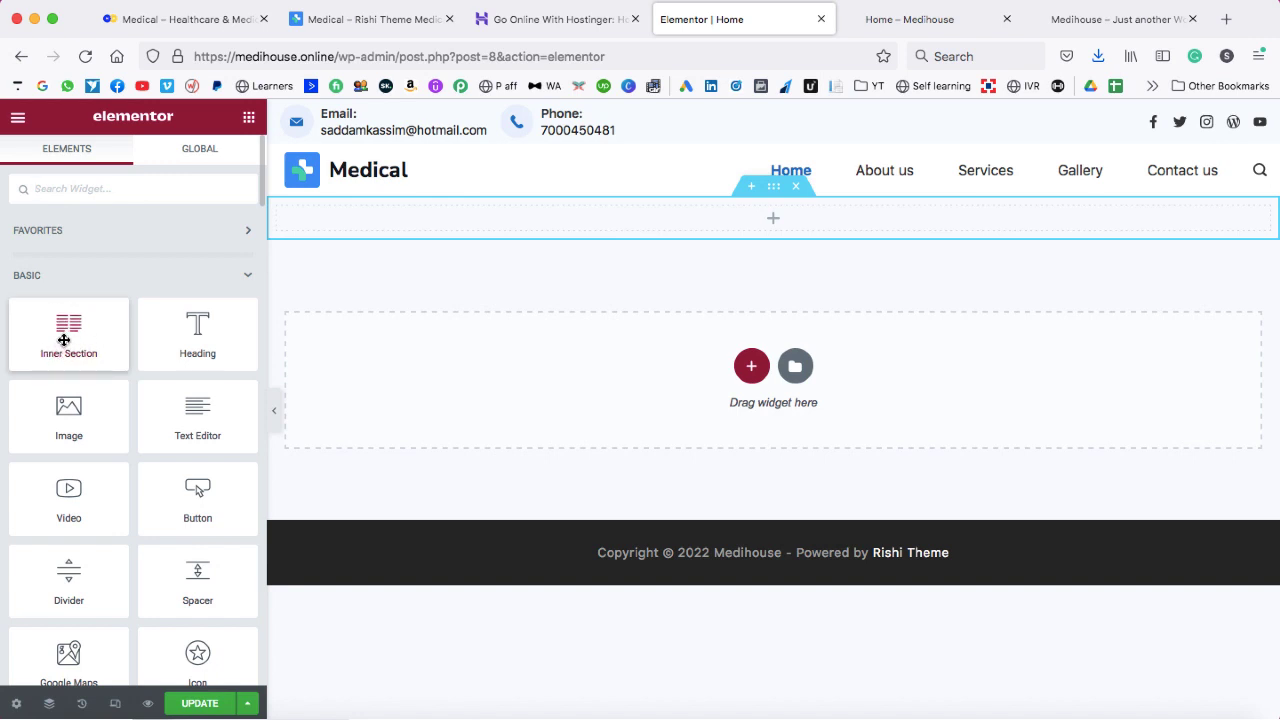
# - Drop an Inner Section into the top section for two columns, then a Heading widget into the left column
pyautogui.moveTo(66, 336); pyautogui.dragTo(328, 222)
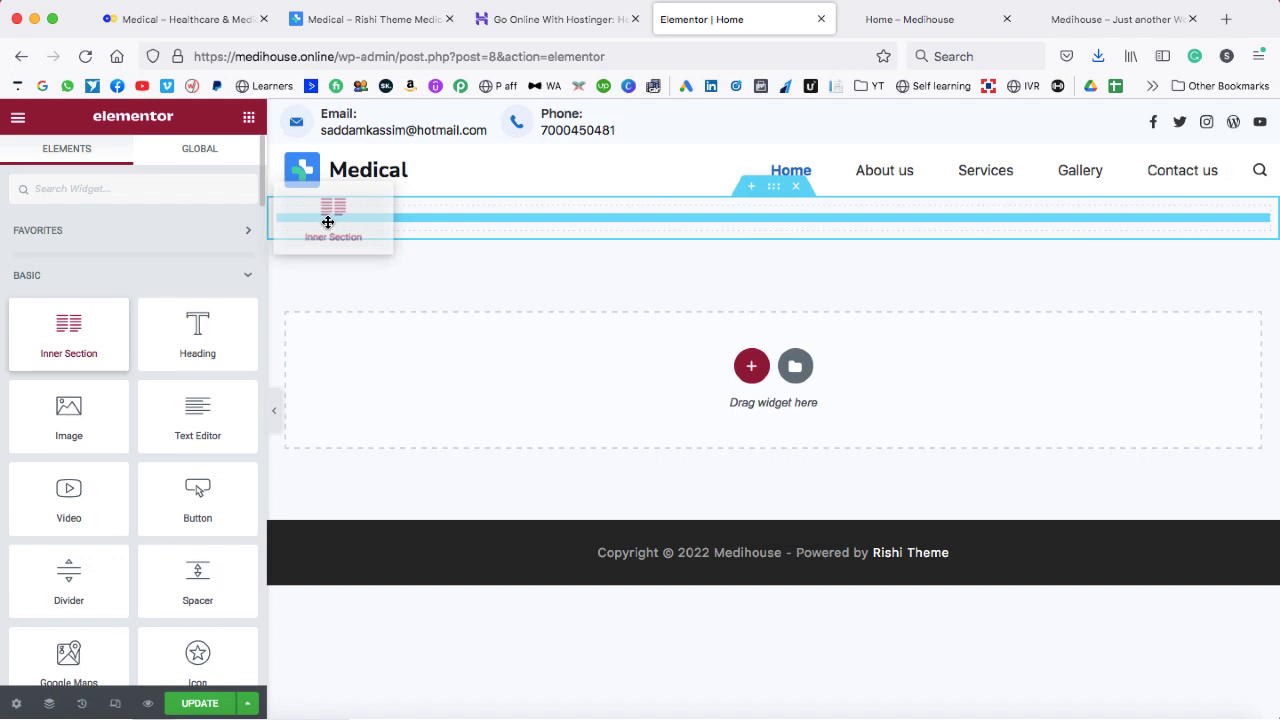
pyautogui.moveTo(328, 222); pyautogui.dragTo(327, 221)
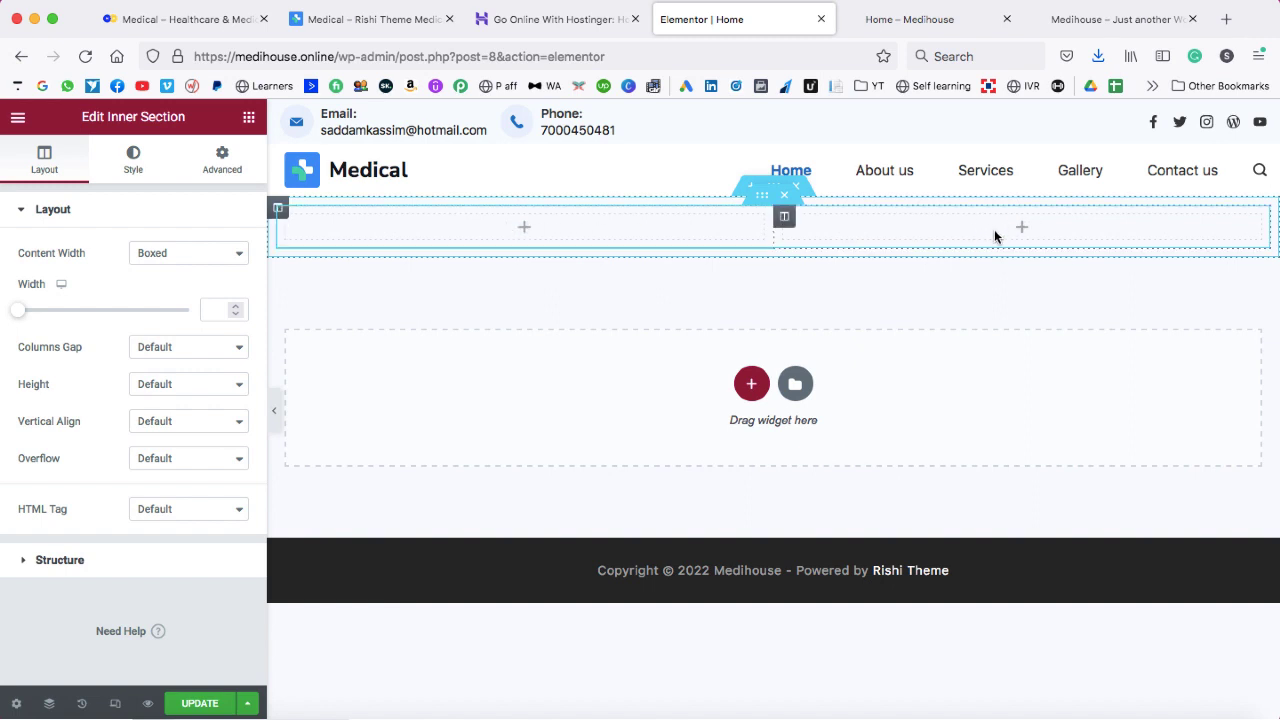
pyautogui.click(524, 228)
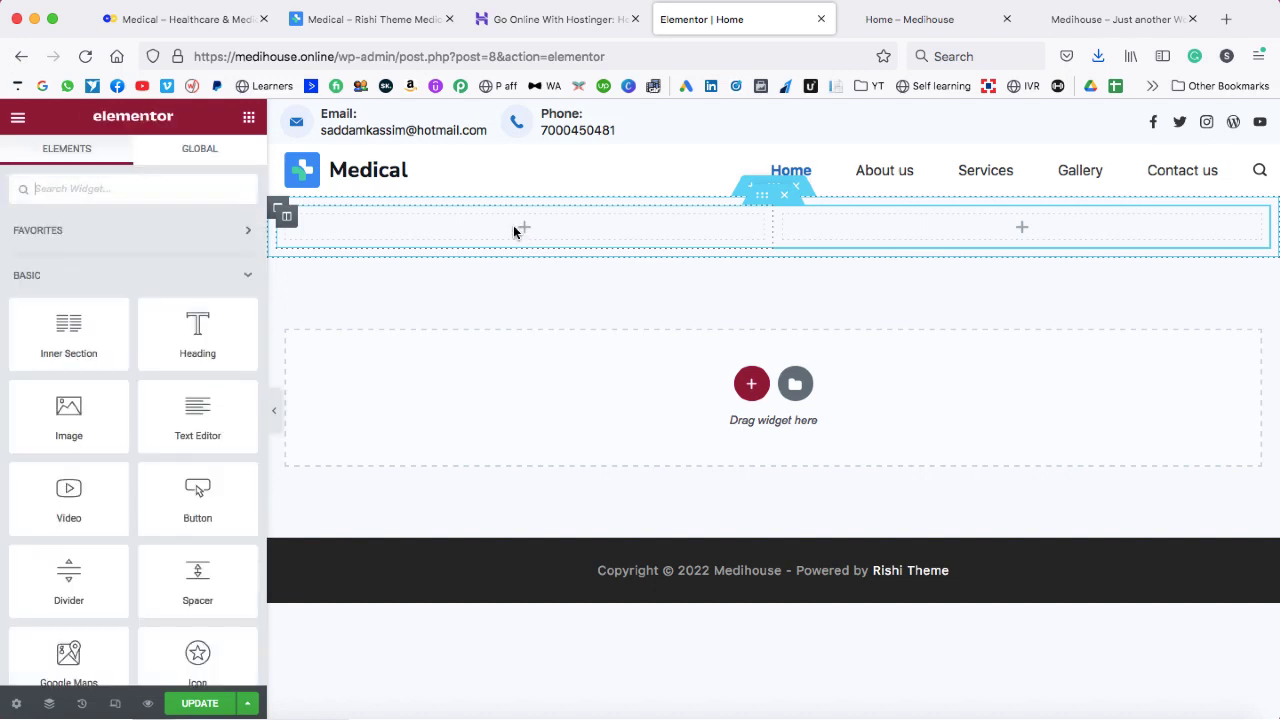
pyautogui.moveTo(195, 332); pyautogui.dragTo(357, 231)
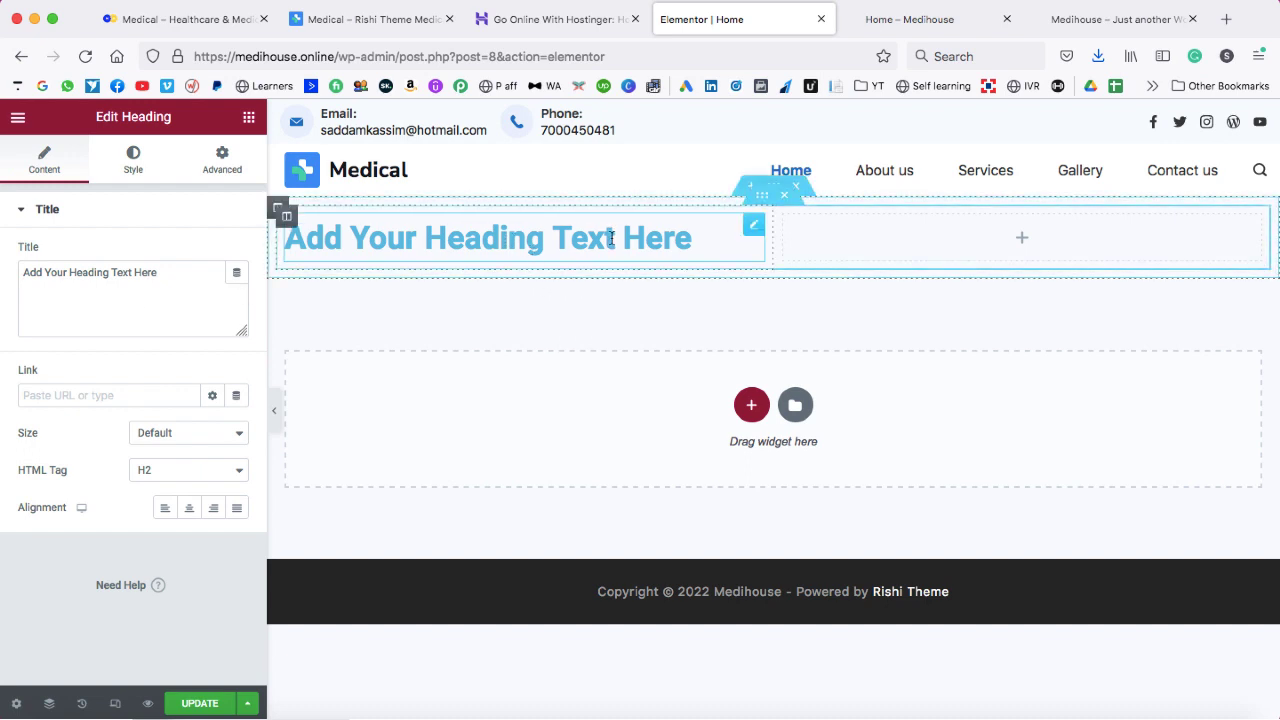
# - Edit the heading and empty its Title field of placeholder and test text, then view the Rishi demo
pyautogui.rightClick(755, 230)
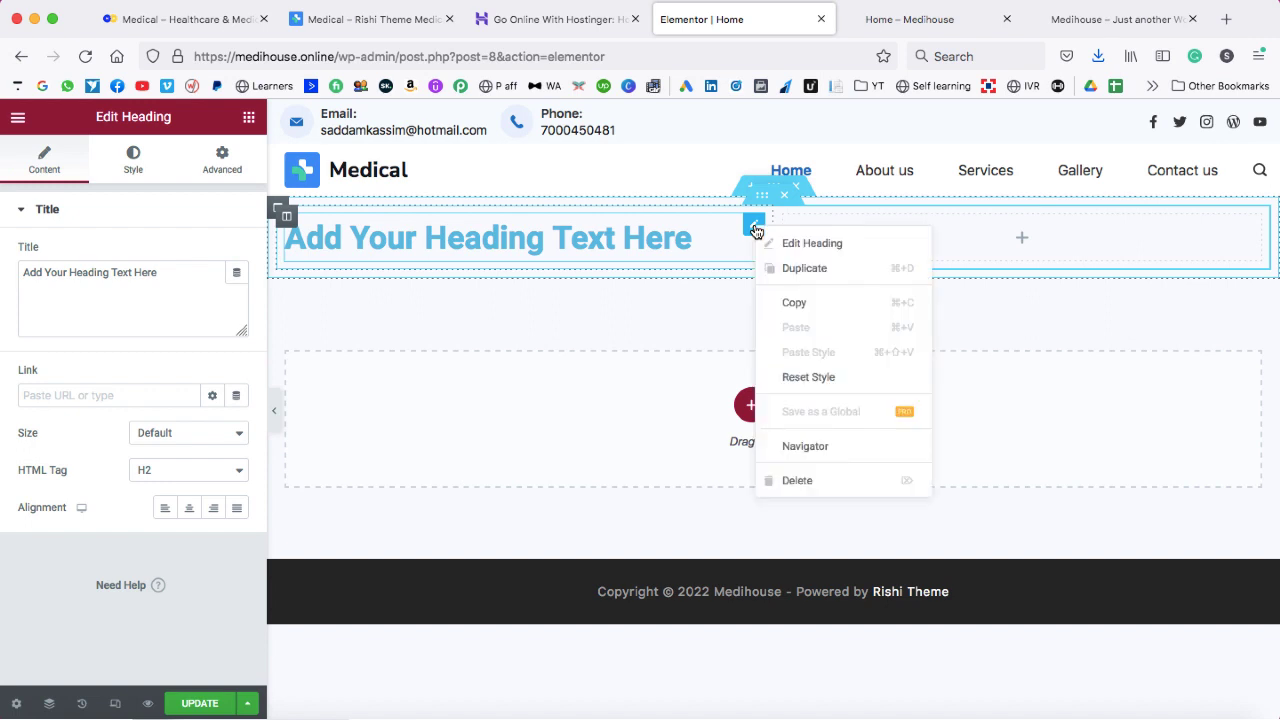
pyautogui.click(807, 245)
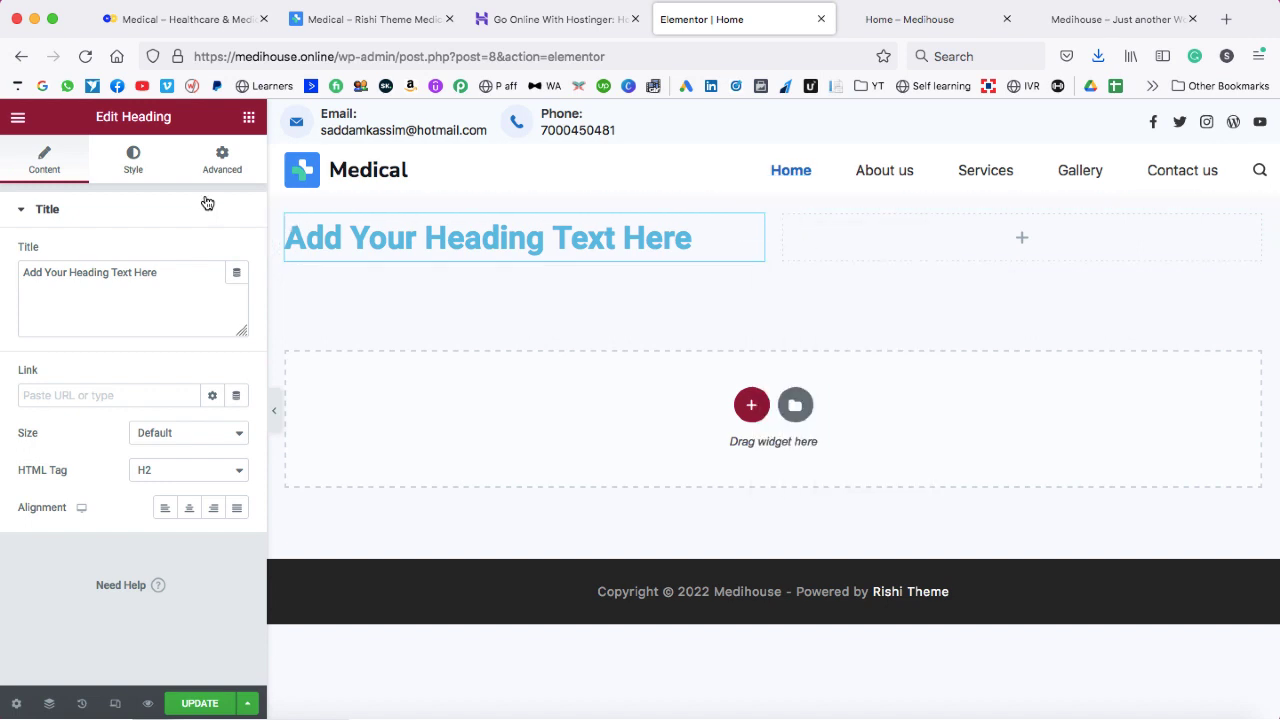
pyautogui.moveTo(96, 116); pyautogui.dragTo(171, 116)
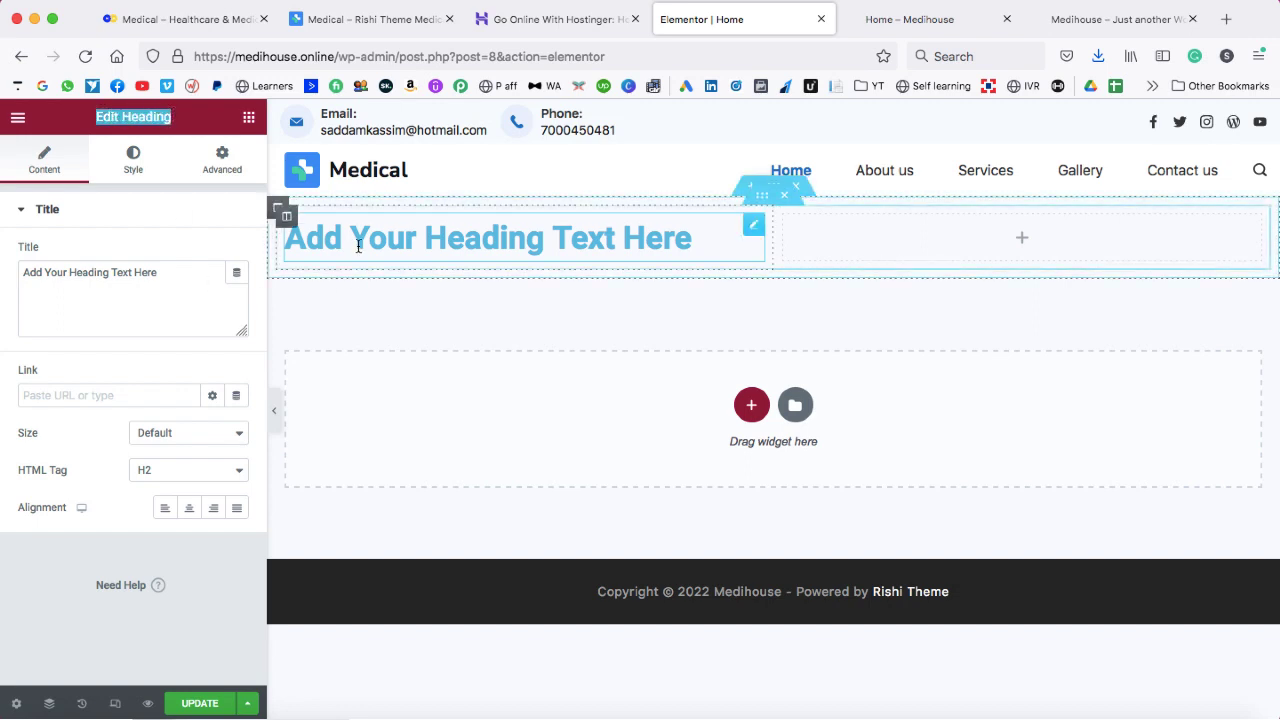
pyautogui.click(156, 248)
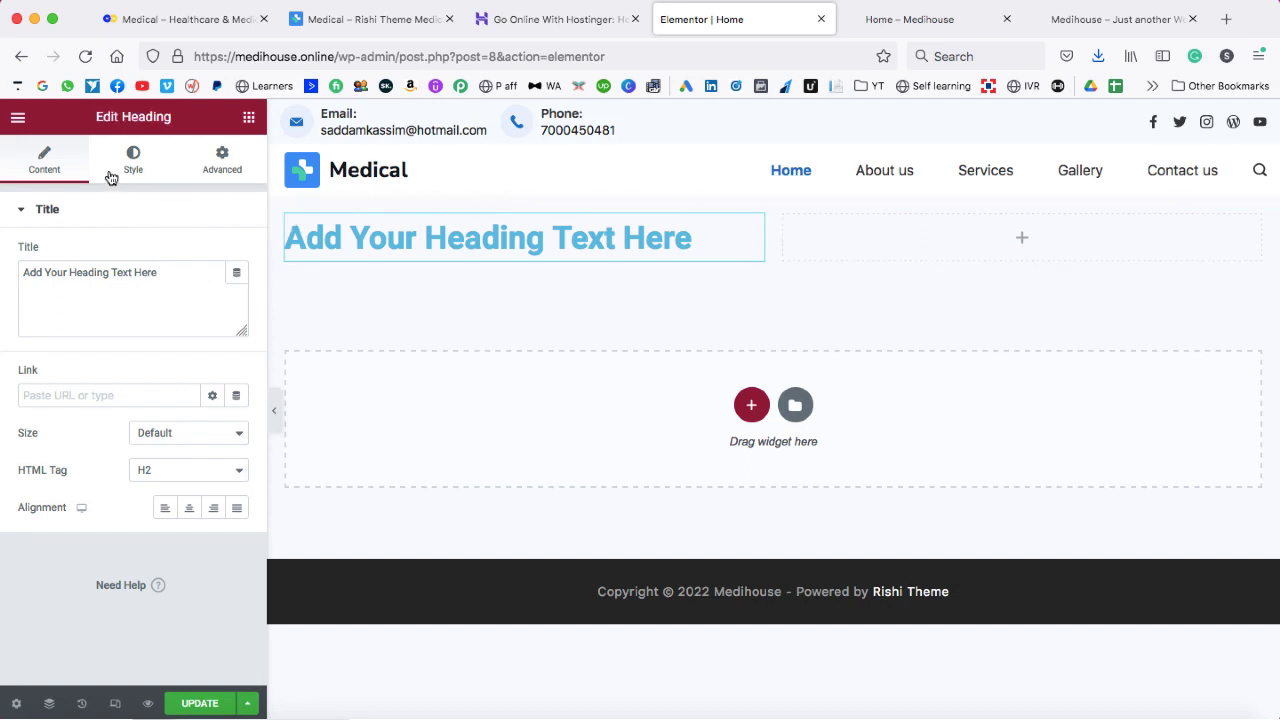
pyautogui.moveTo(160, 272); pyautogui.dragTo(37, 265)
pyautogui.press('BackSpace')
pyautogui.press('BackSpace')
pyautogui.press('BackSpace')
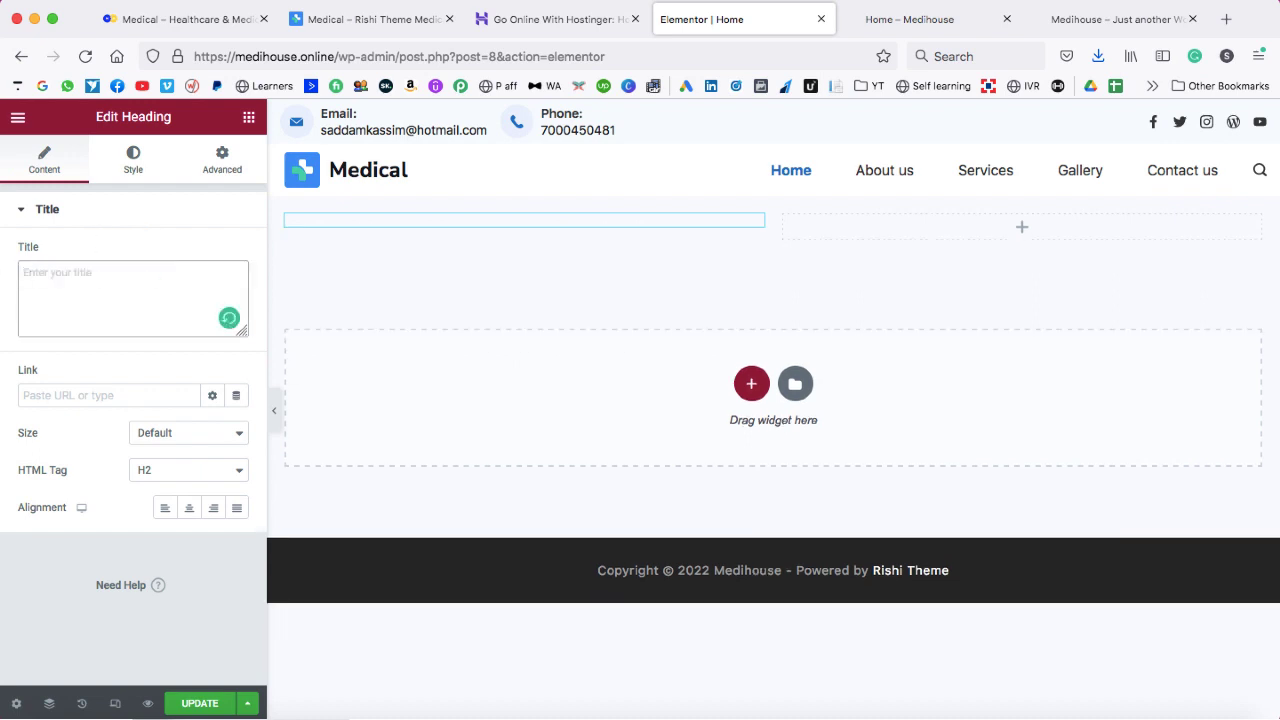
pyautogui.write('hiUWERBwiudcbwE')
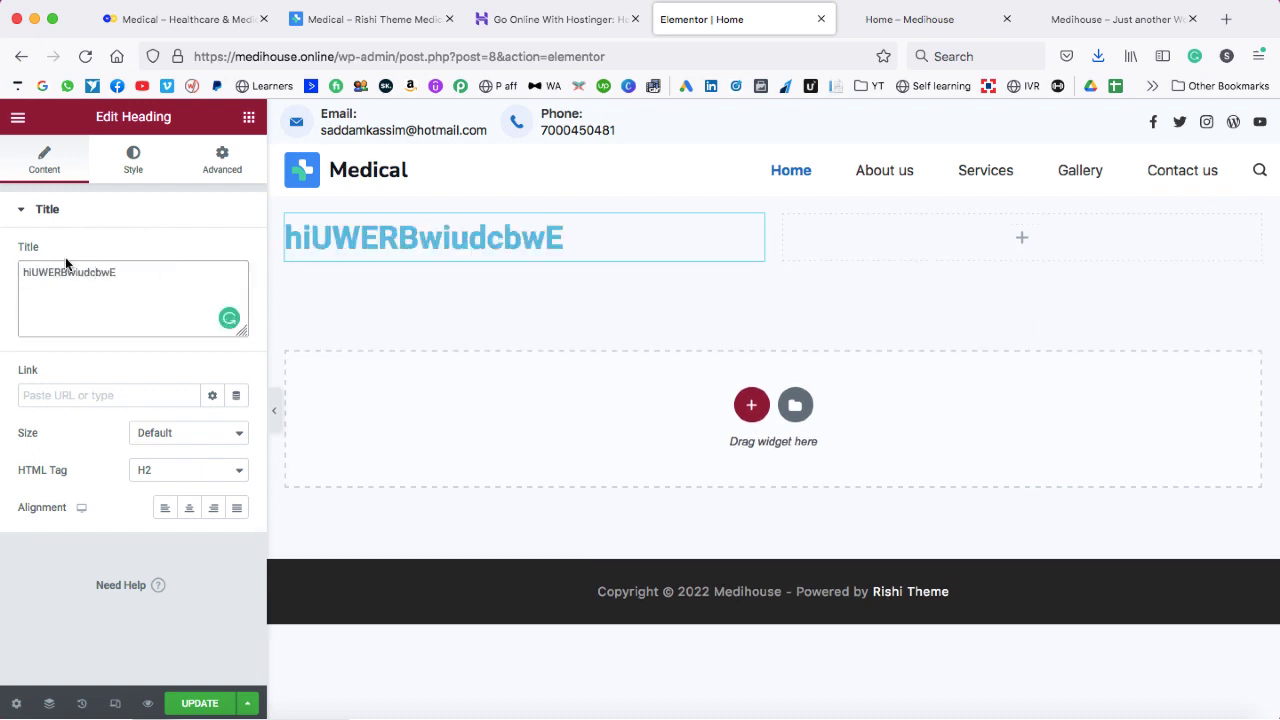
pyautogui.press('super+a')
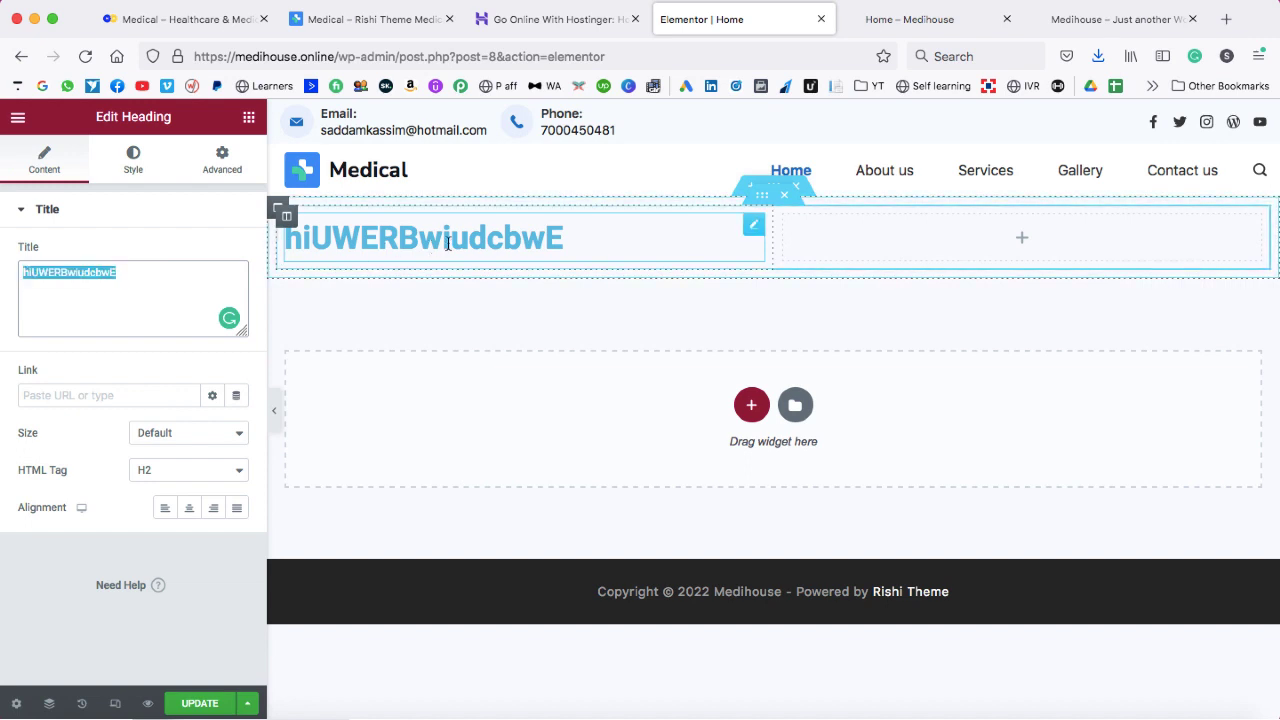
pyautogui.press('BackSpace')
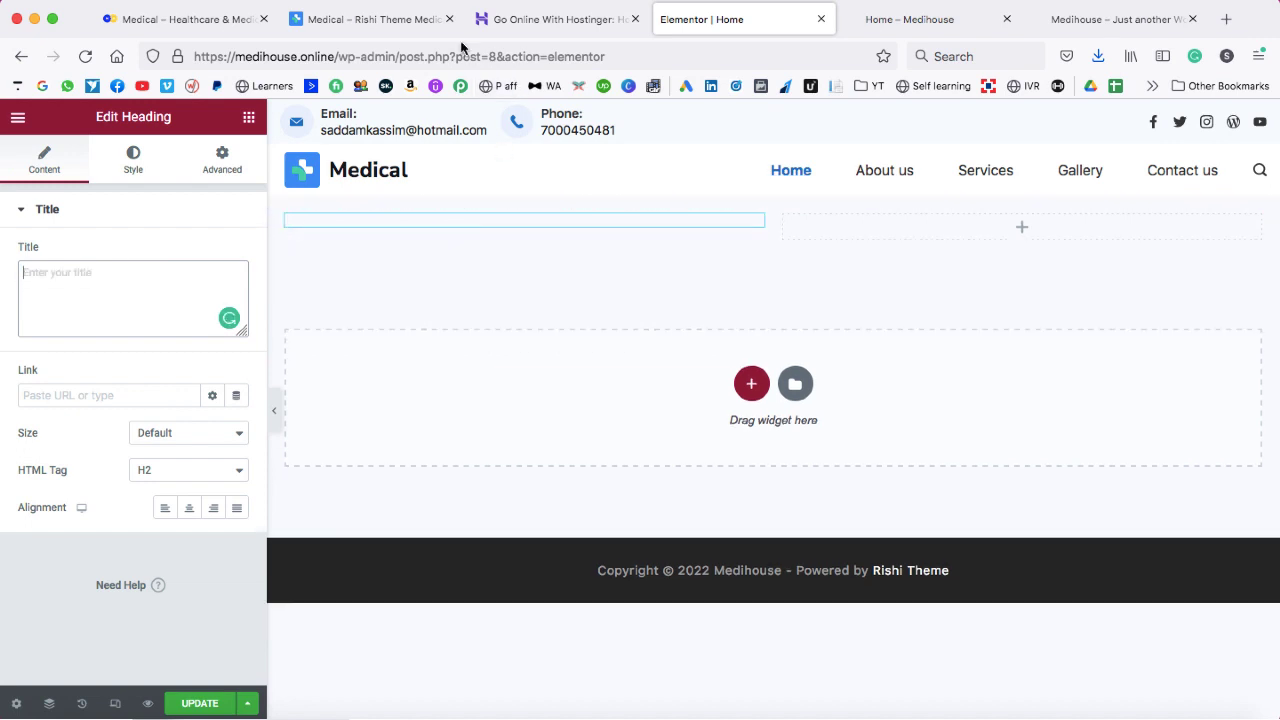
pyautogui.click(400, 20)
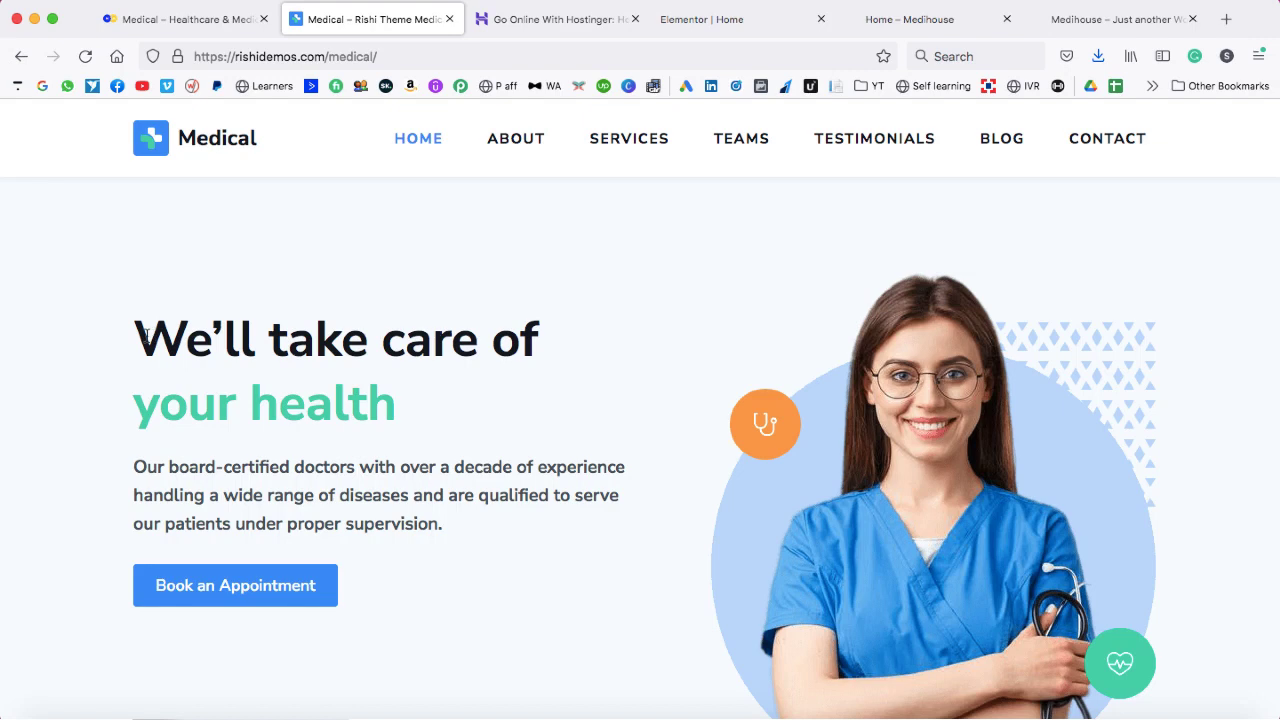
# - Copy the demo headline "We'll take care of" and paste it into the heading's Title field
pyautogui.moveTo(135, 335); pyautogui.dragTo(533, 337)
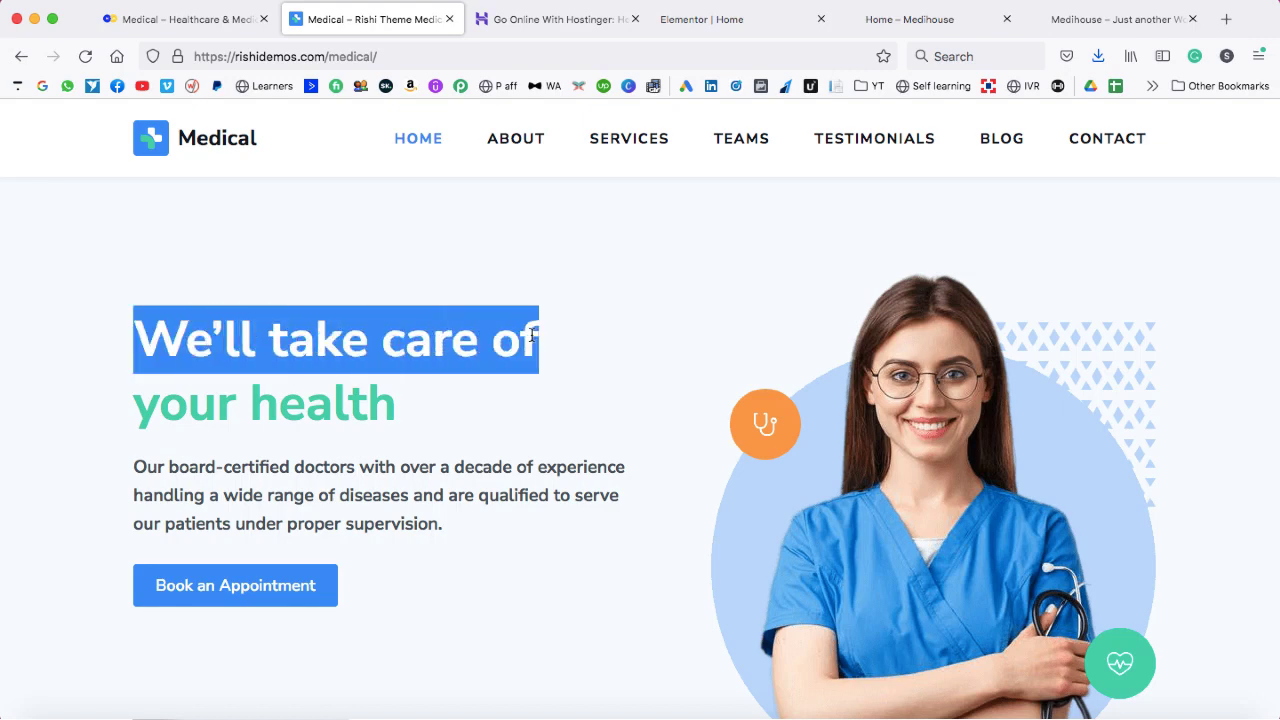
pyautogui.rightClick(442, 348)
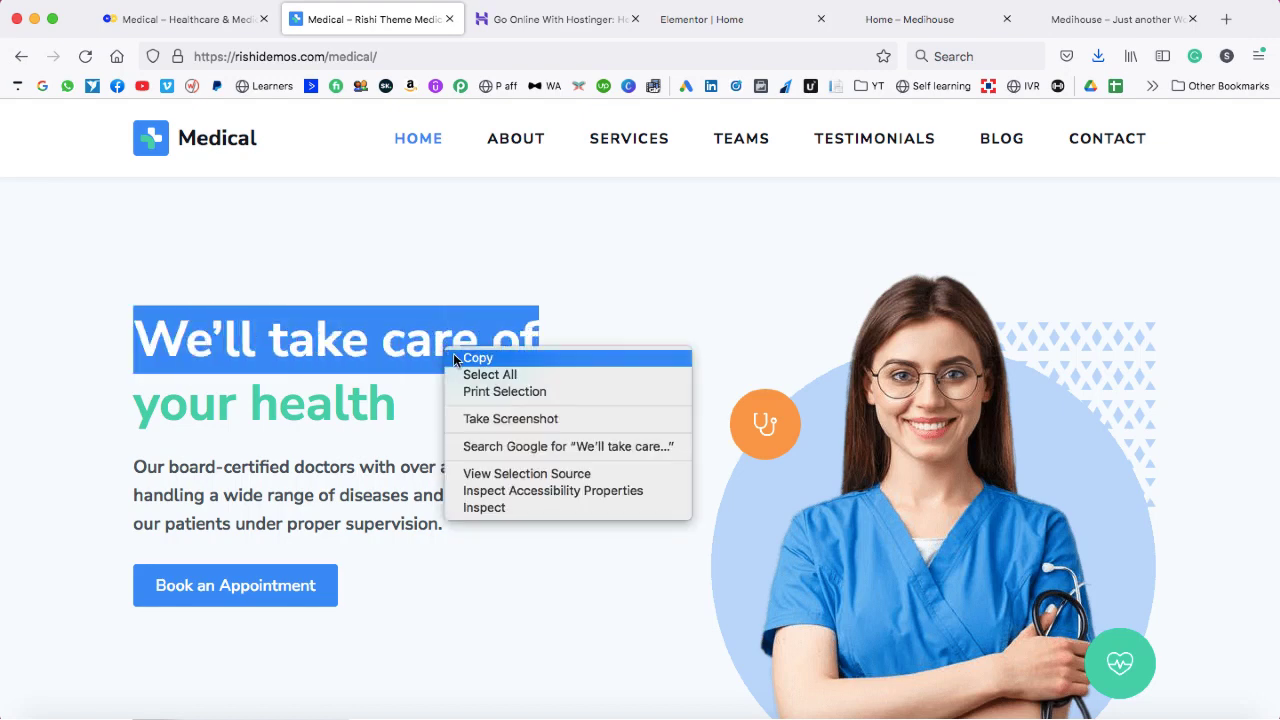
pyautogui.click(460, 356)
pyautogui.click(711, 19)
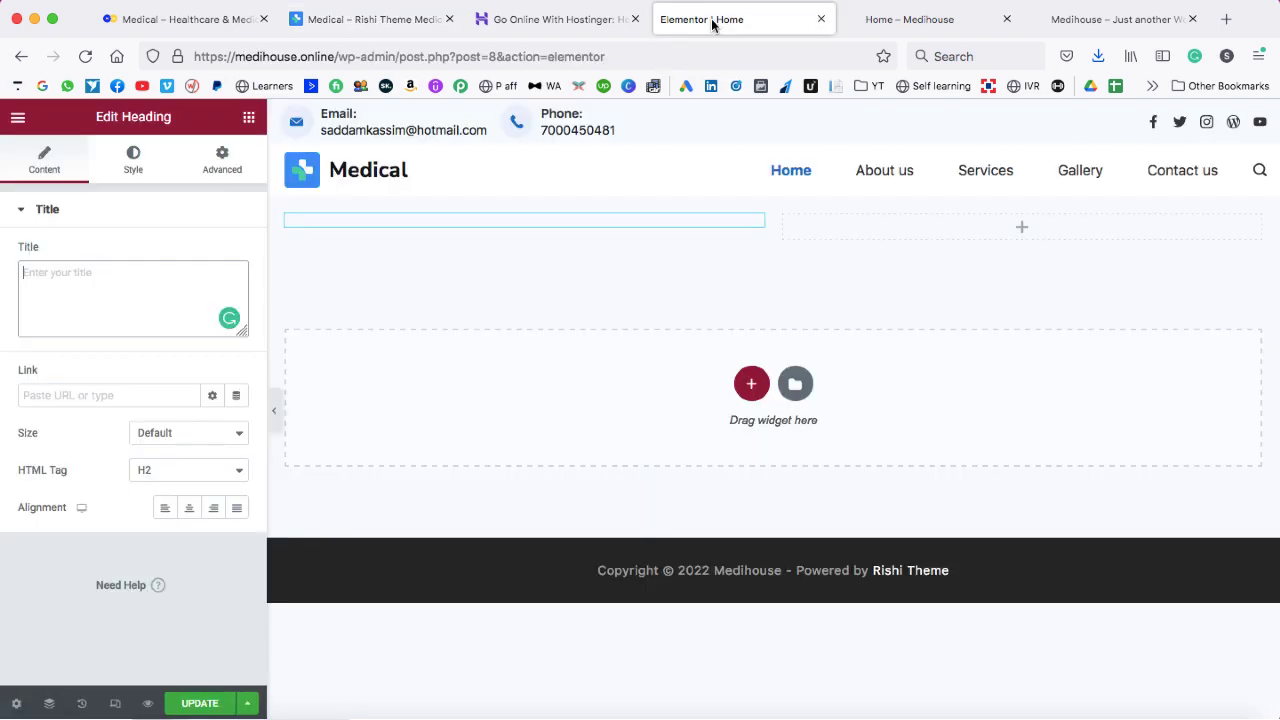
pyautogui.rightClick(110, 289)
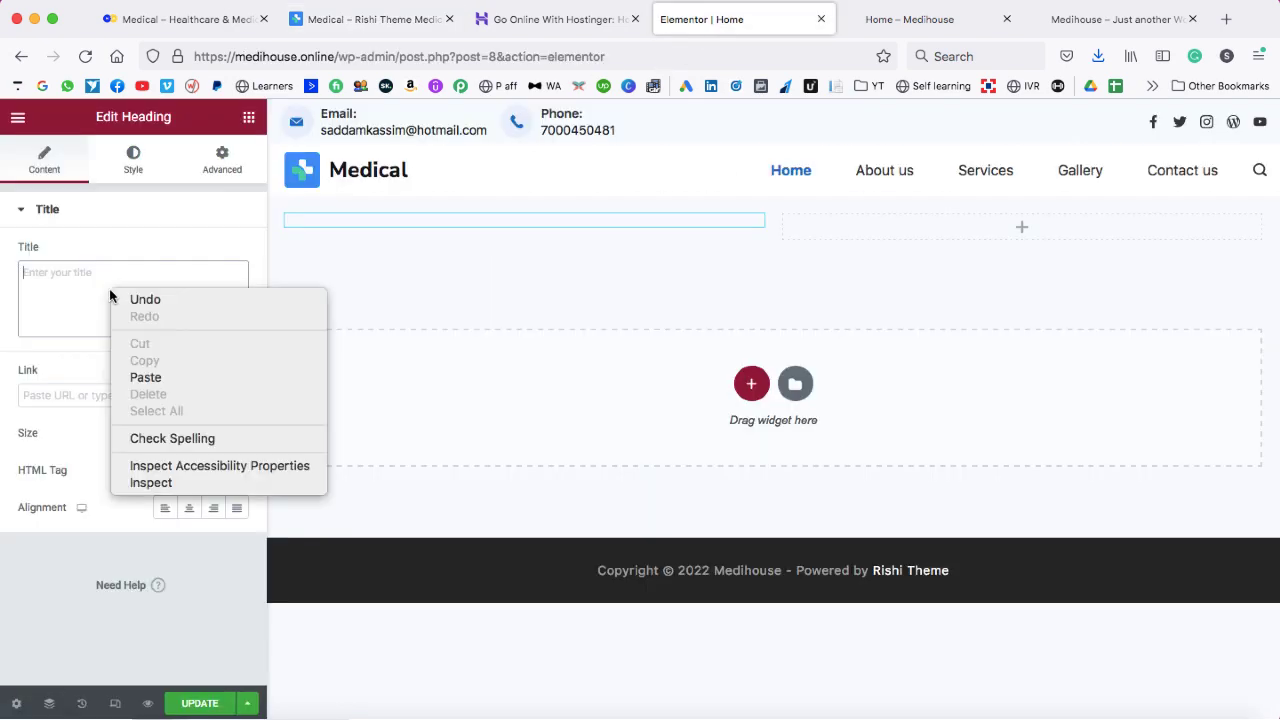
pyautogui.click(145, 379)
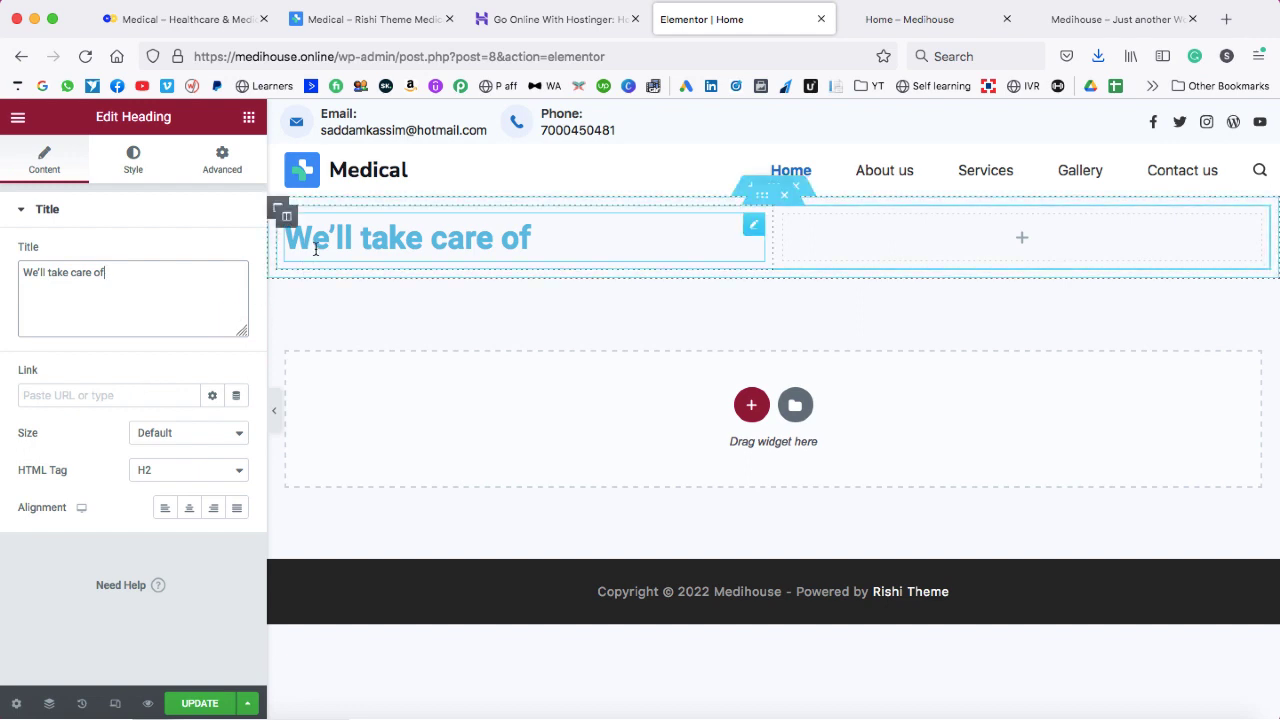
pyautogui.click(340, 22)
pyautogui.click(353, 452)
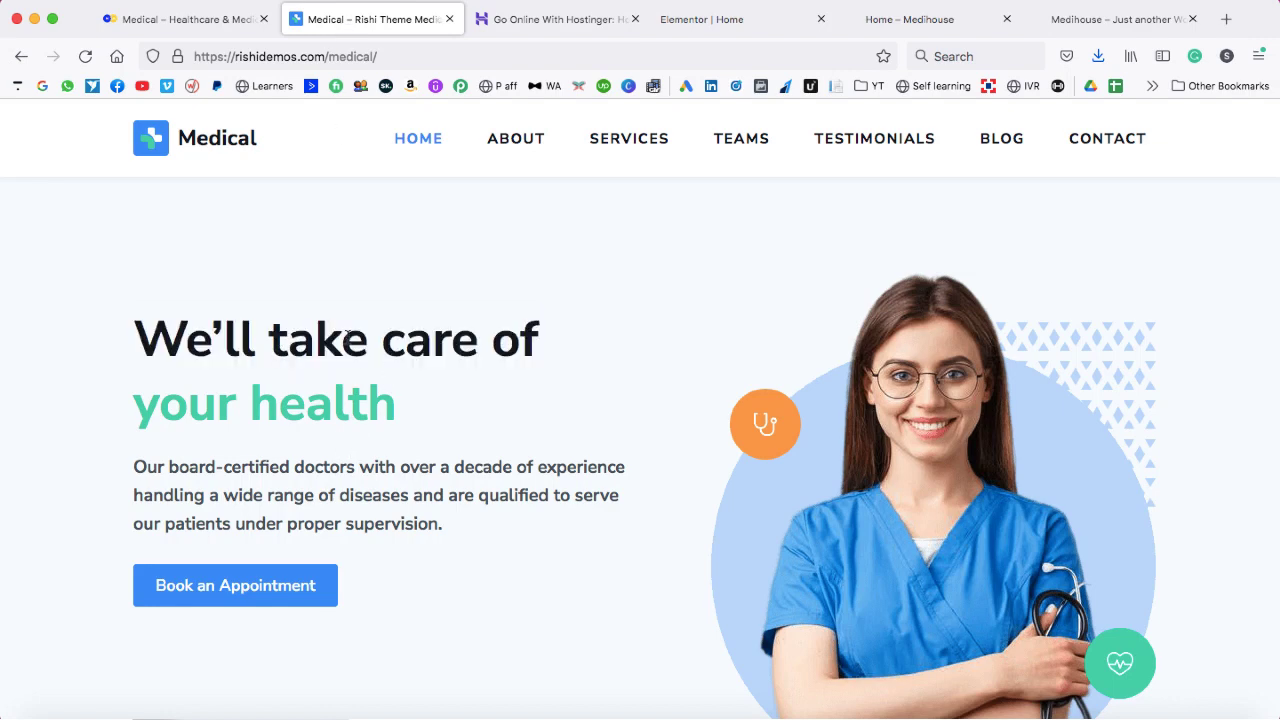
pyautogui.click(677, 17)
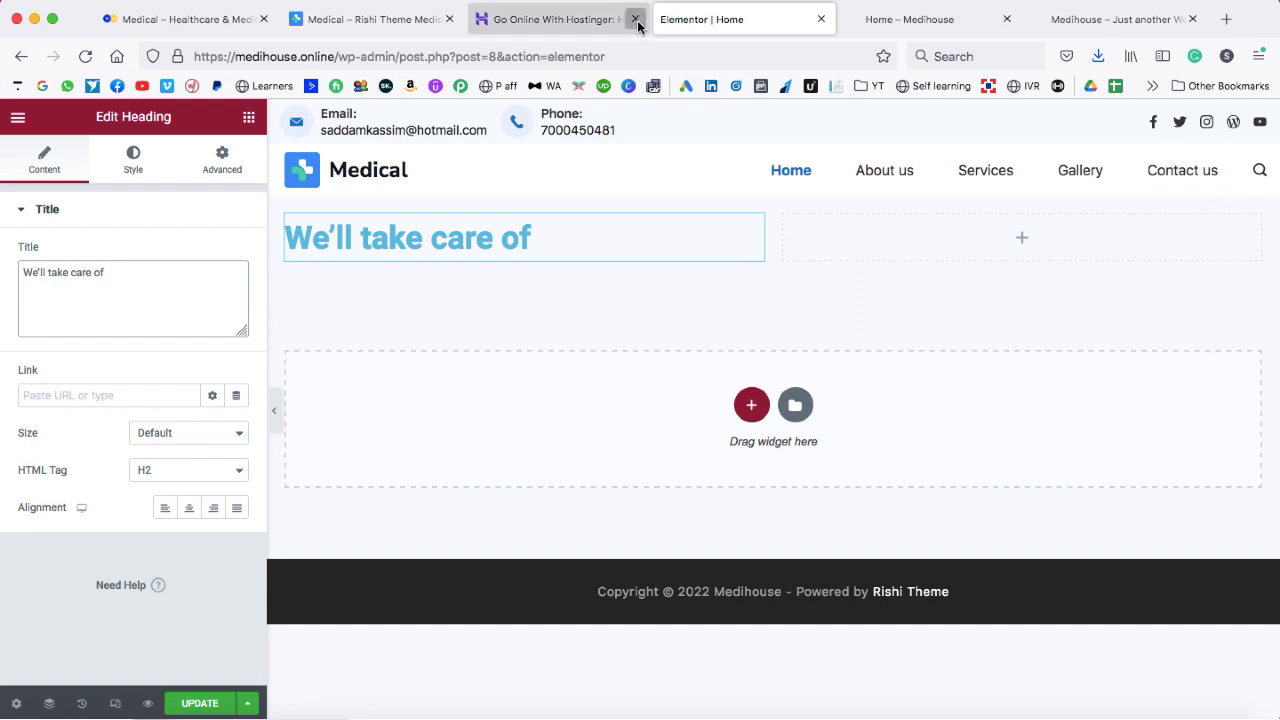
# - Close the Hostinger tab and select "We'll take" in the Rishi demo headline for reference
pyautogui.click(634, 19)
pyautogui.click(383, 20)
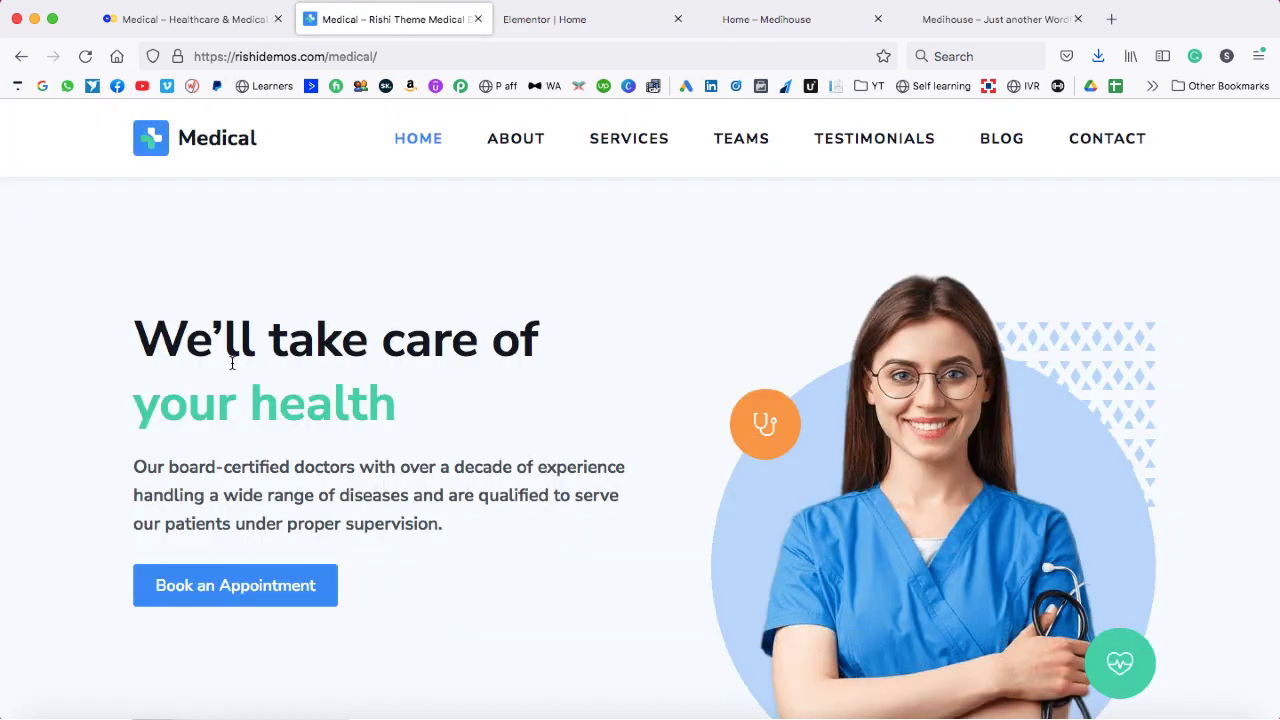
pyautogui.scroll(-1, 187, 341)
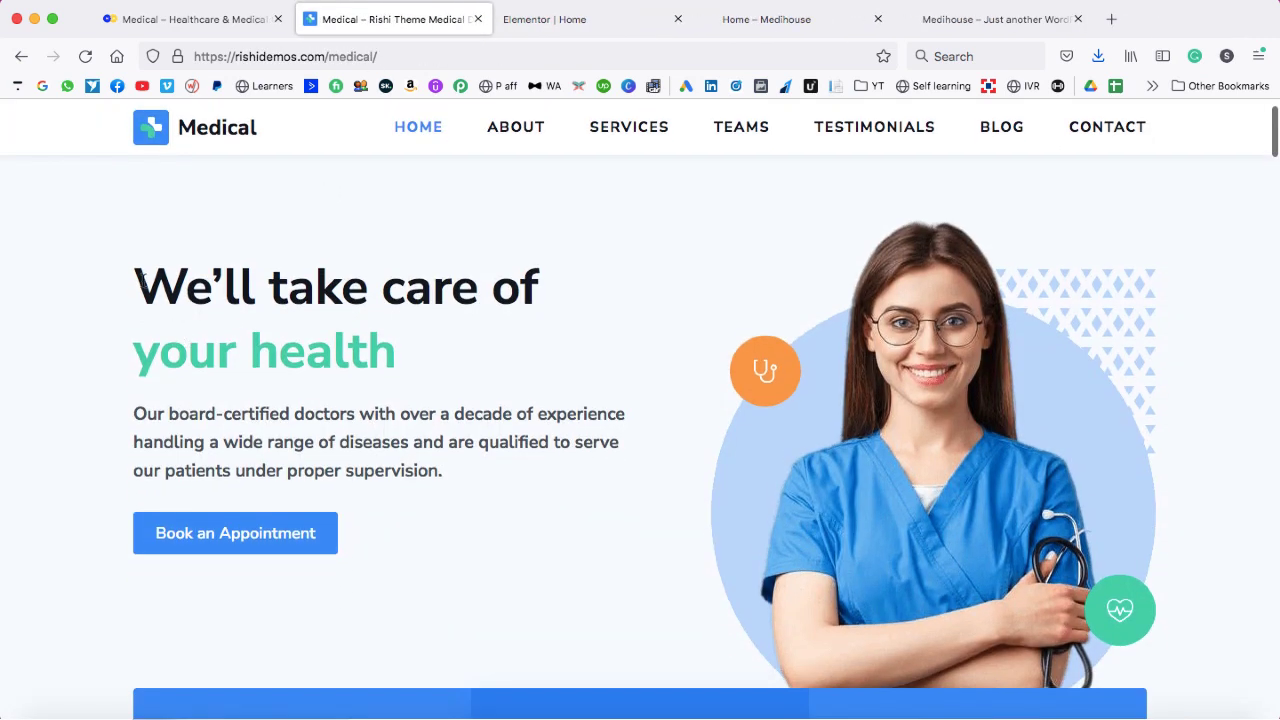
pyautogui.moveTo(140, 285); pyautogui.dragTo(359, 286)
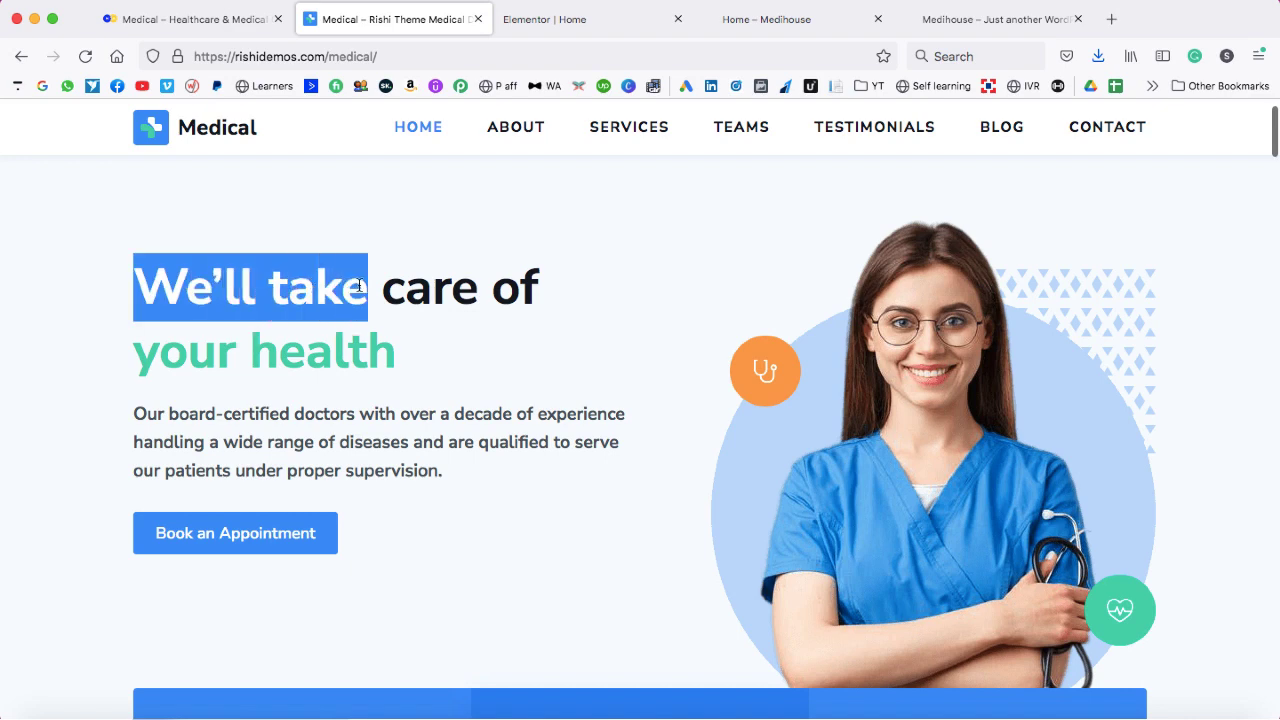
# - Select the "We'll take care of" heading in Elementor and show its Style settings
pyautogui.click(568, 32)
pyautogui.click(430, 238)
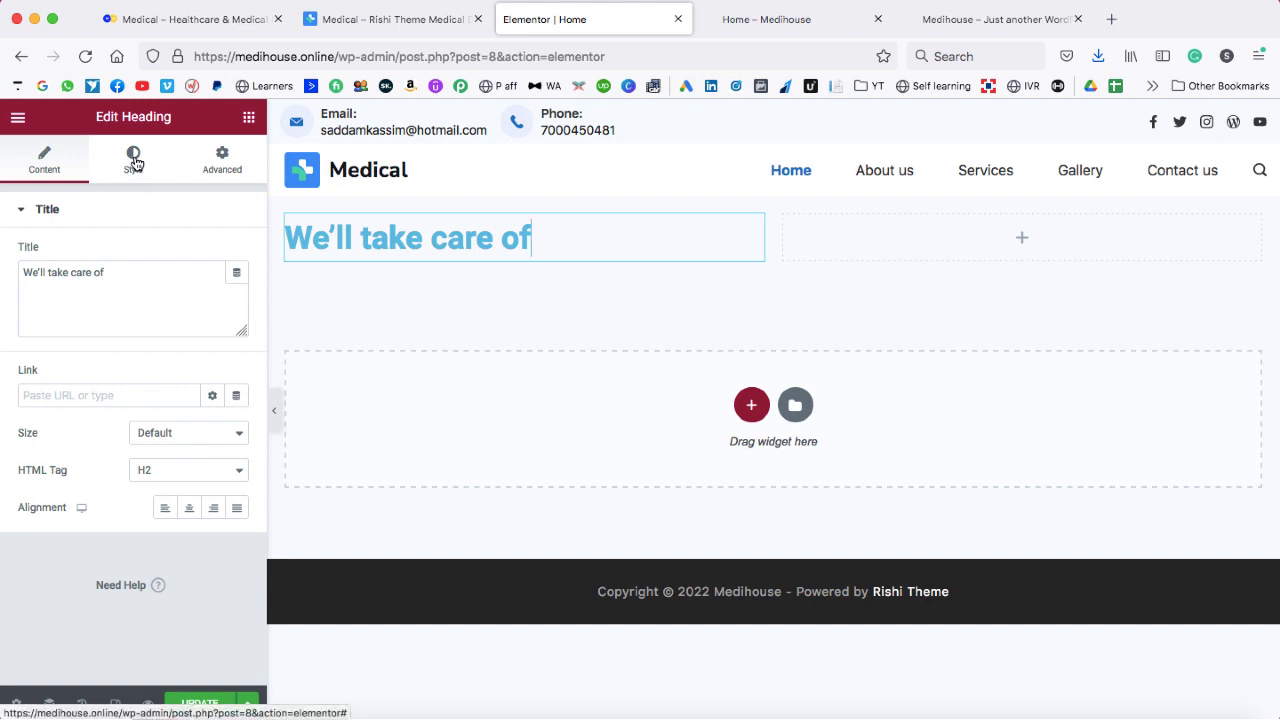
pyautogui.click(135, 163)
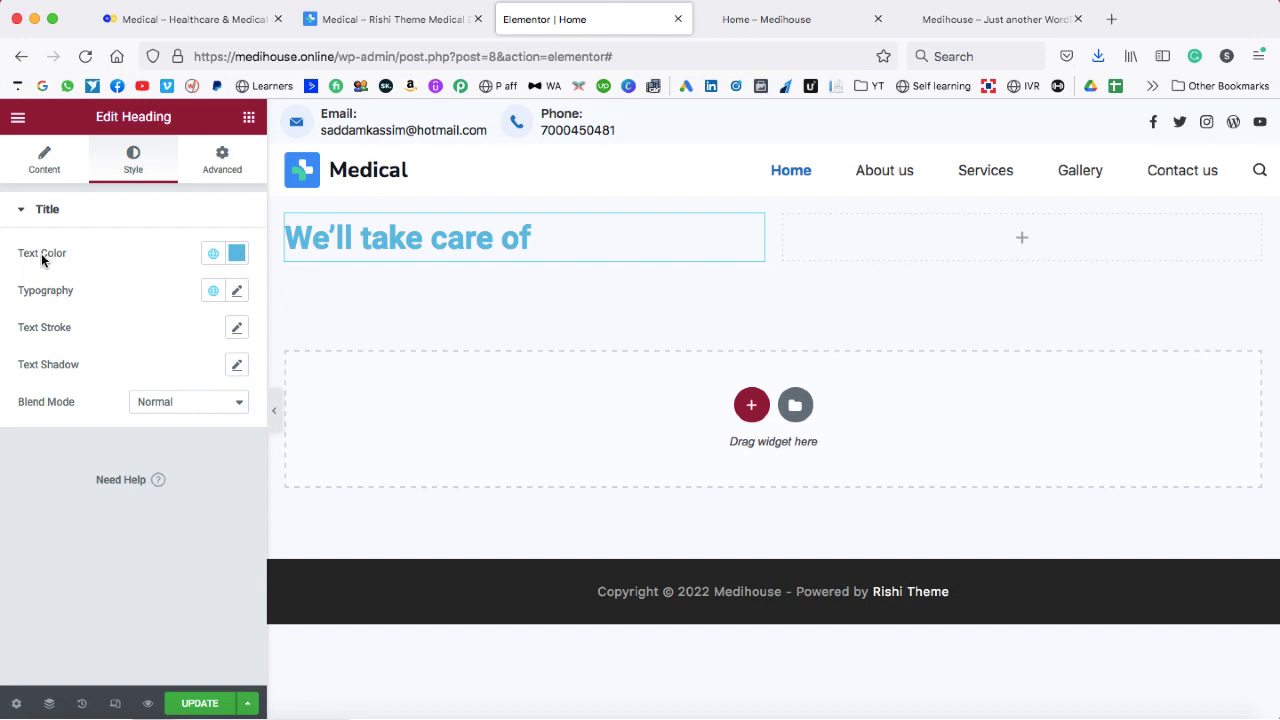
# - Make the 'We'll take care of' heading text black (#000000) and bring up the Rishi Medical demo page
pyautogui.click(236, 255)
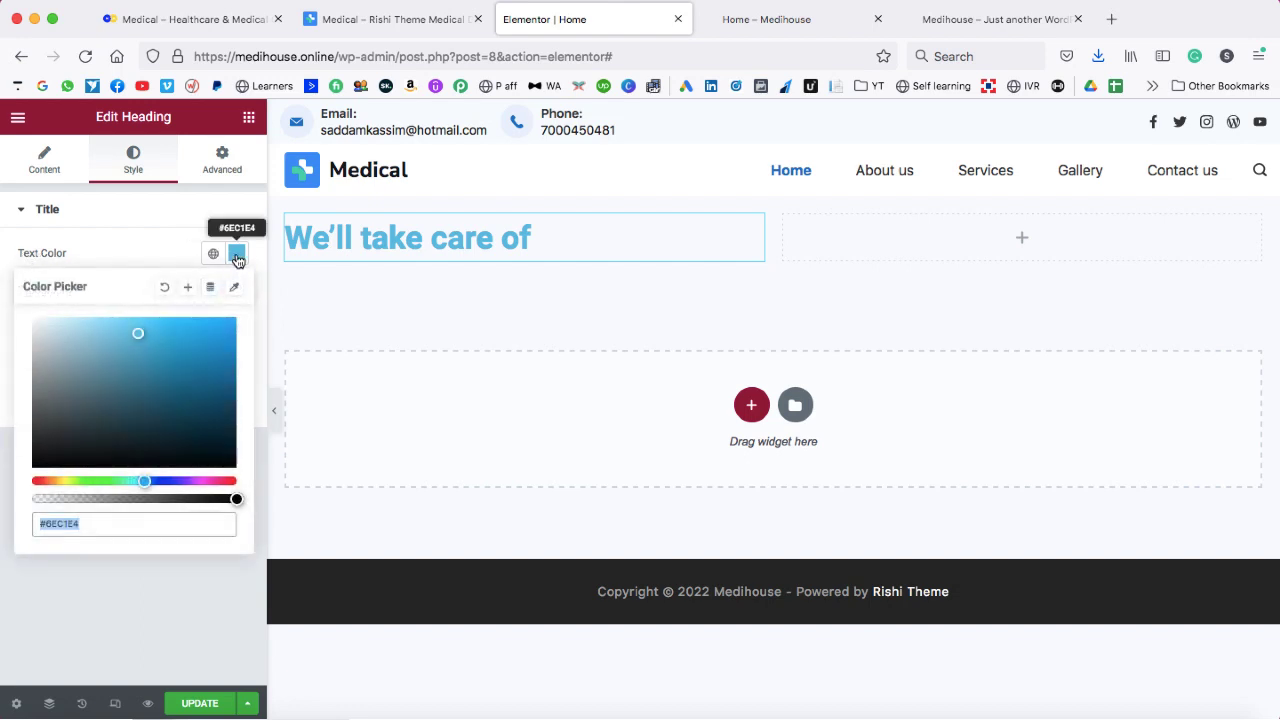
pyautogui.moveTo(144, 409); pyautogui.dragTo(30, 470)
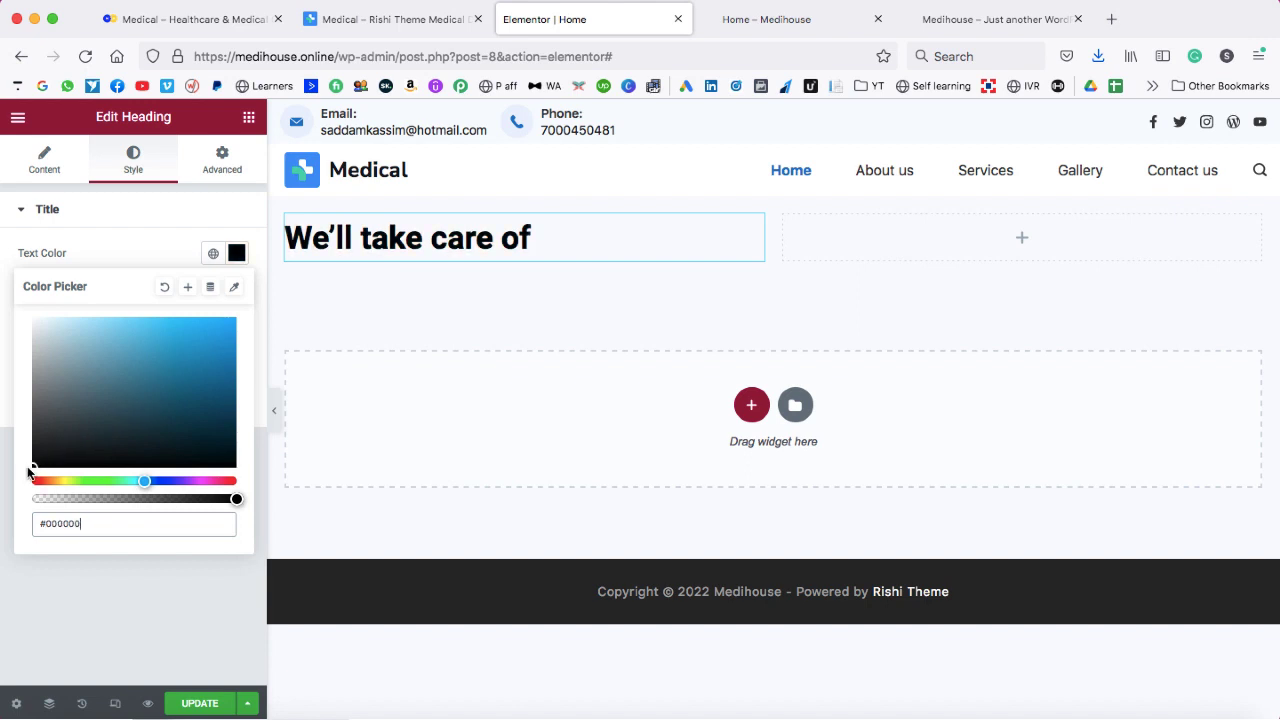
pyautogui.click(70, 614)
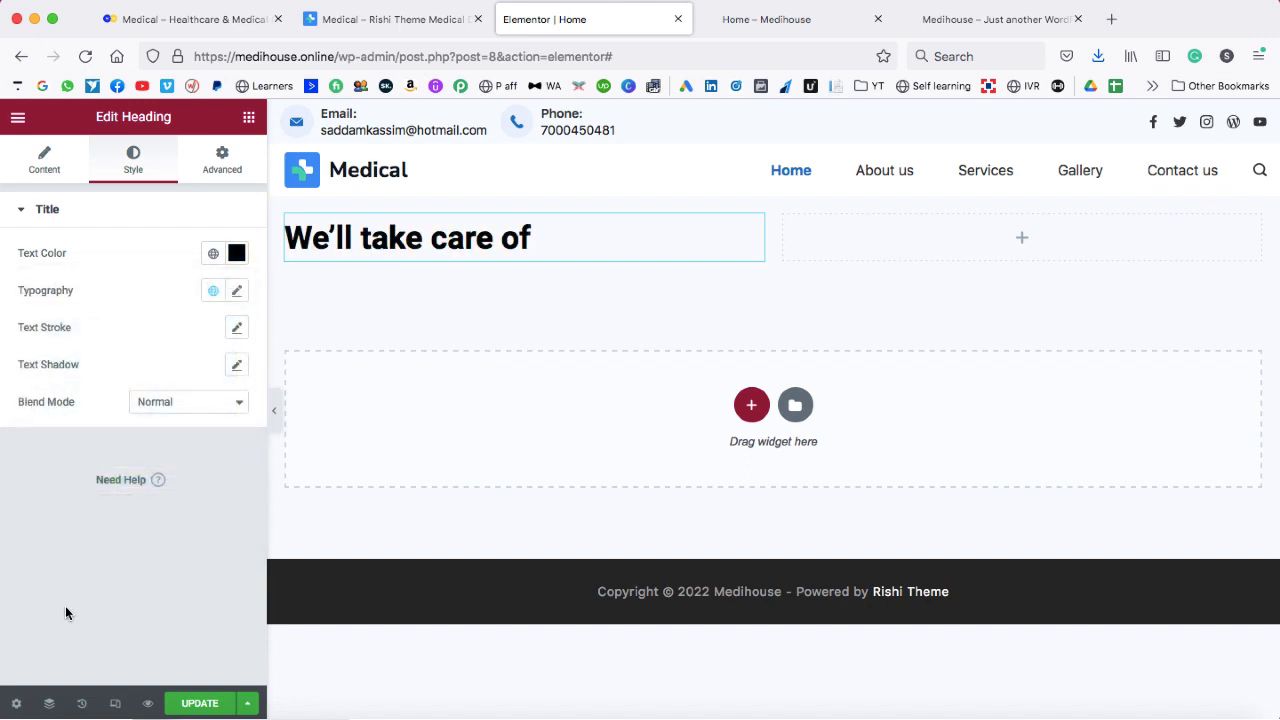
pyautogui.click(360, 22)
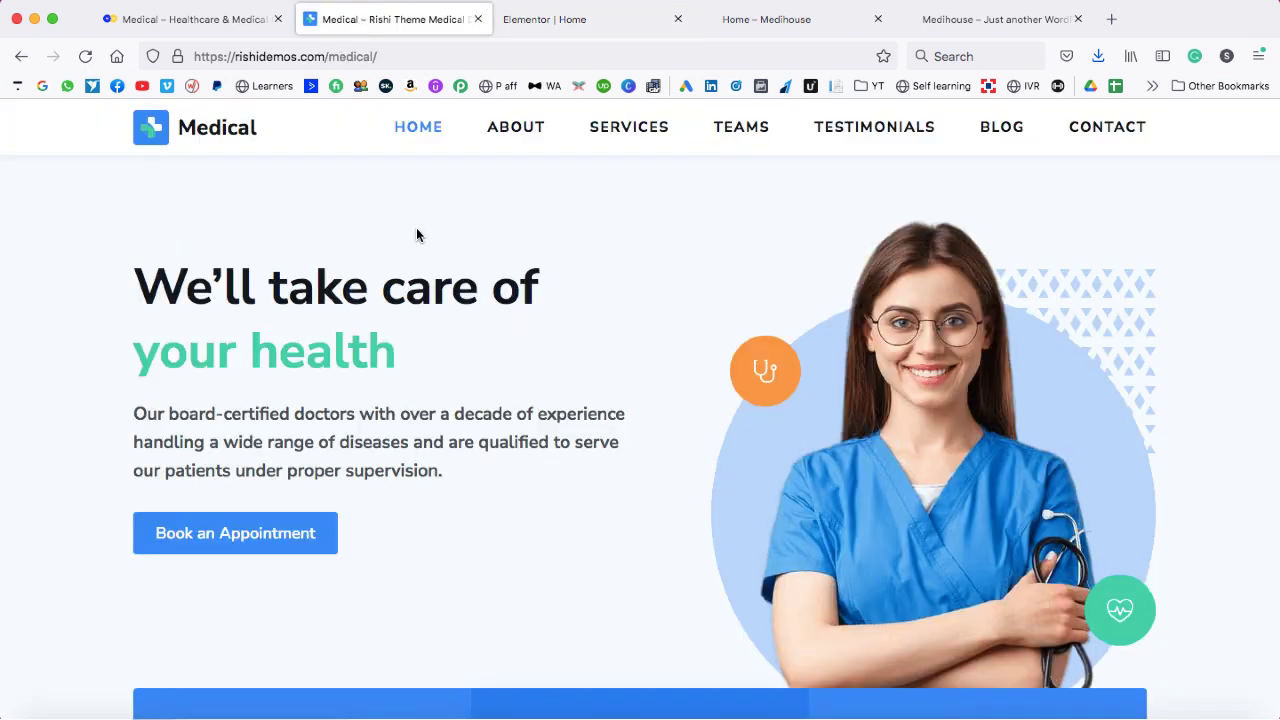
# - Inspect the demo heading in Developer Tools to read its 56px Nunito Sans, weight 700 styling
pyautogui.moveTo(146, 283); pyautogui.dragTo(535, 280)
pyautogui.click(461, 279)
pyautogui.rightClick(339, 285)
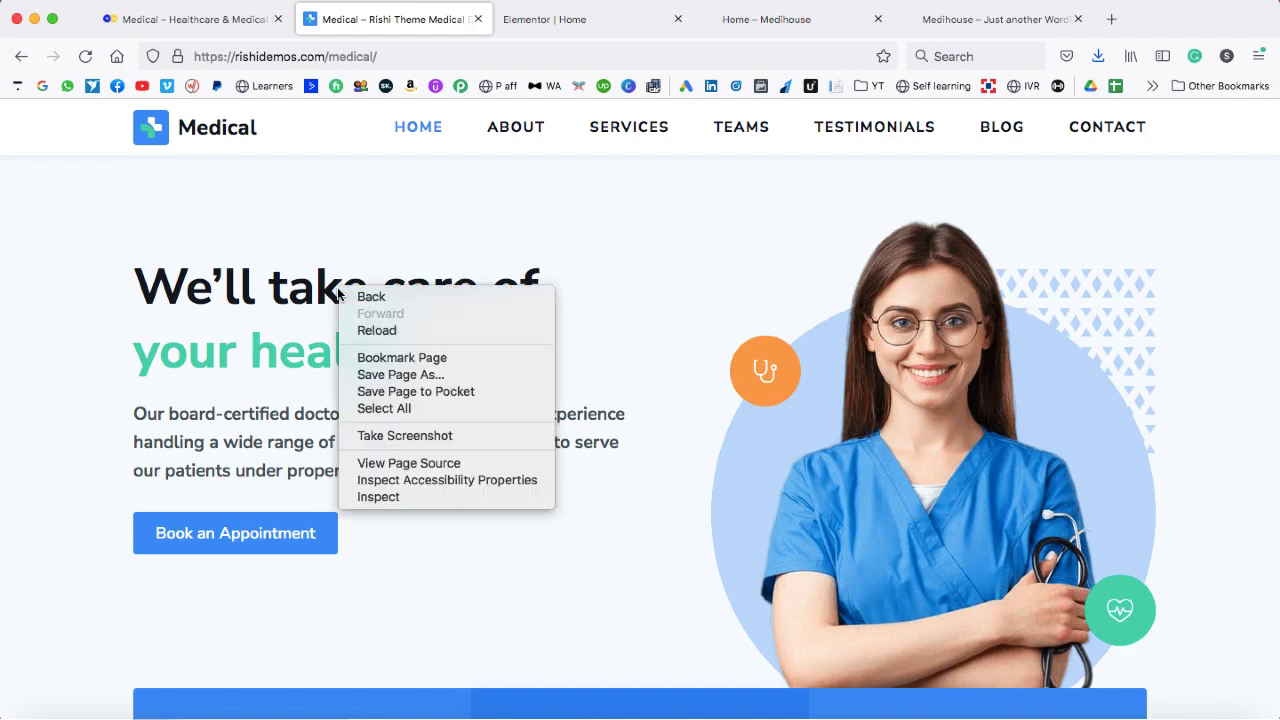
pyautogui.click(377, 497)
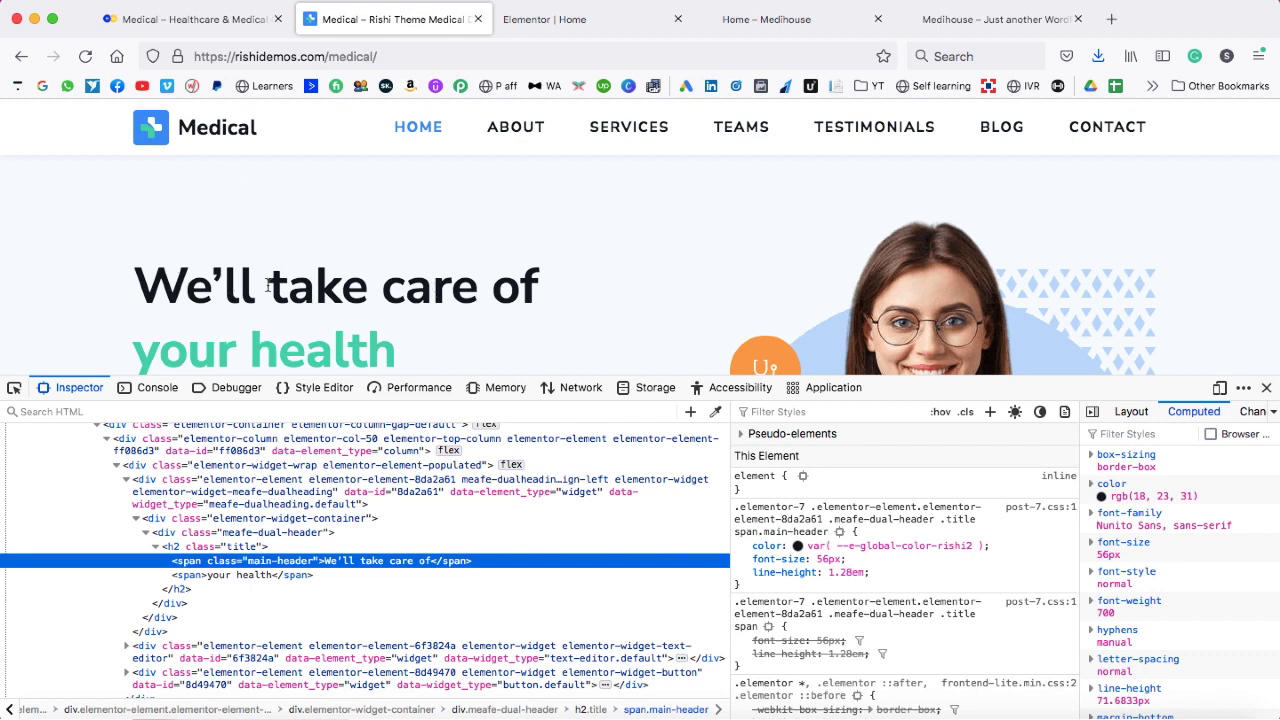
pyautogui.click(14, 388)
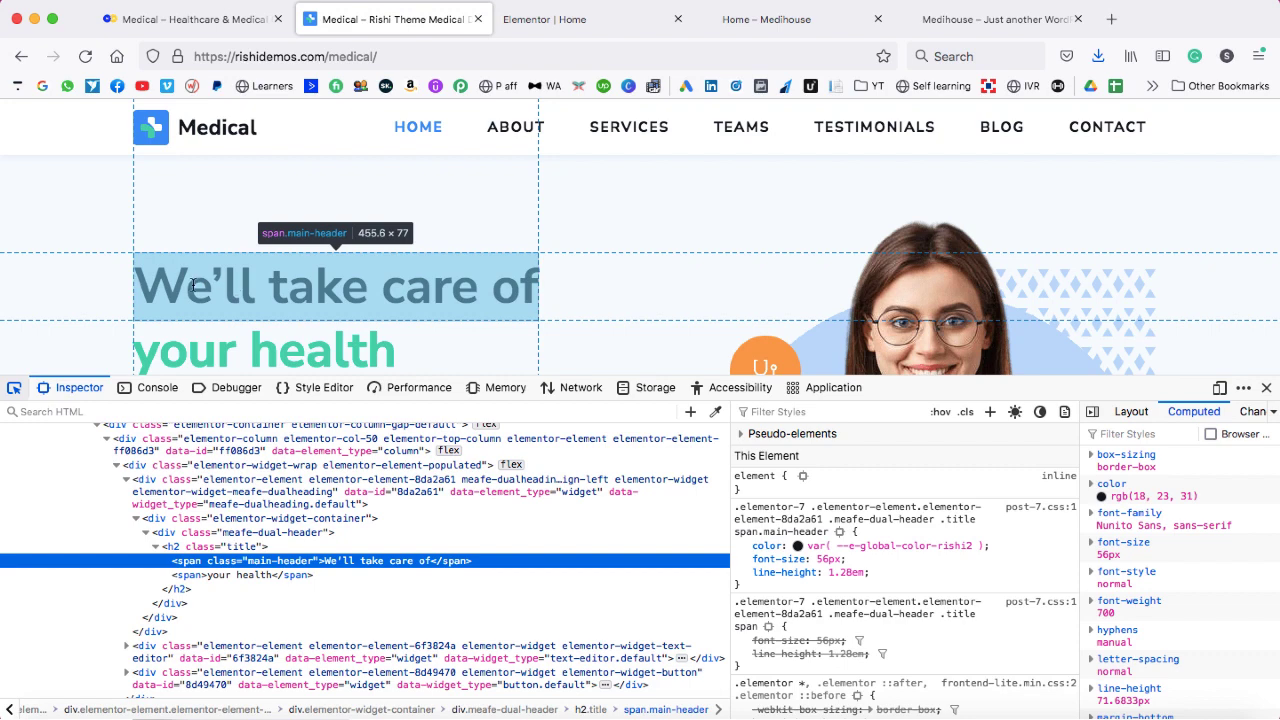
pyautogui.click(193, 285)
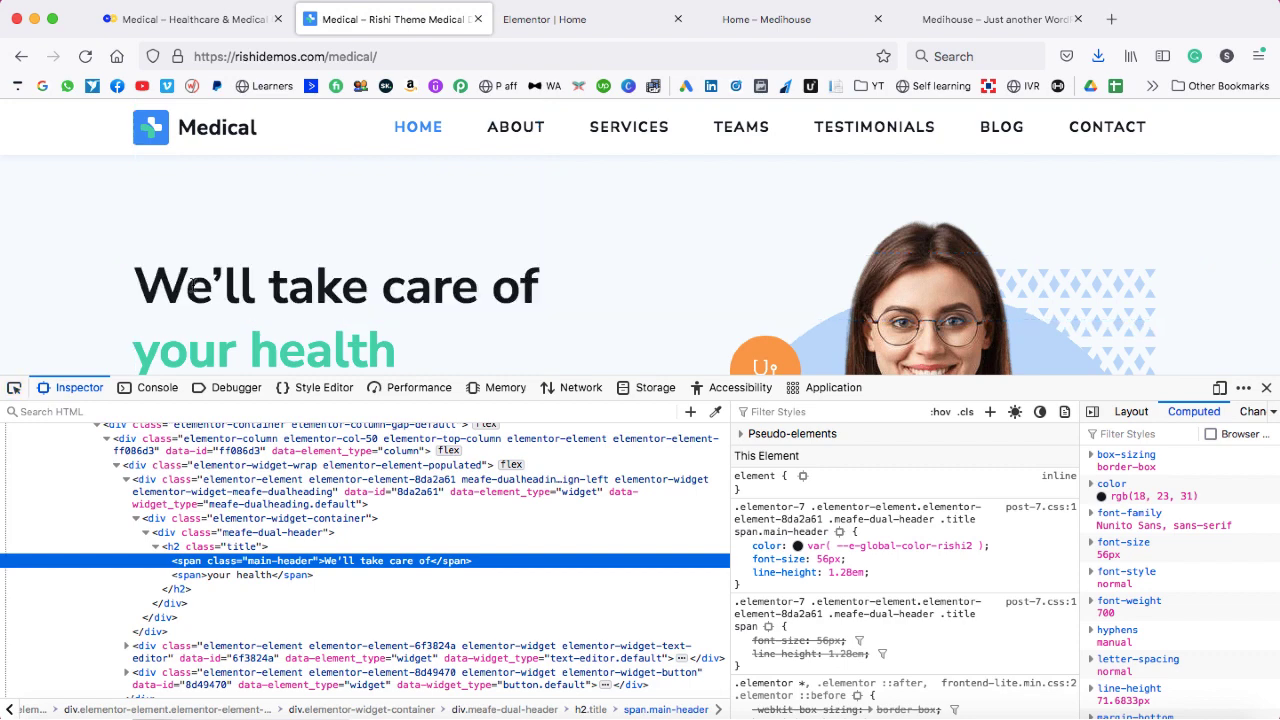
pyautogui.scroll(-3, 963, 565)
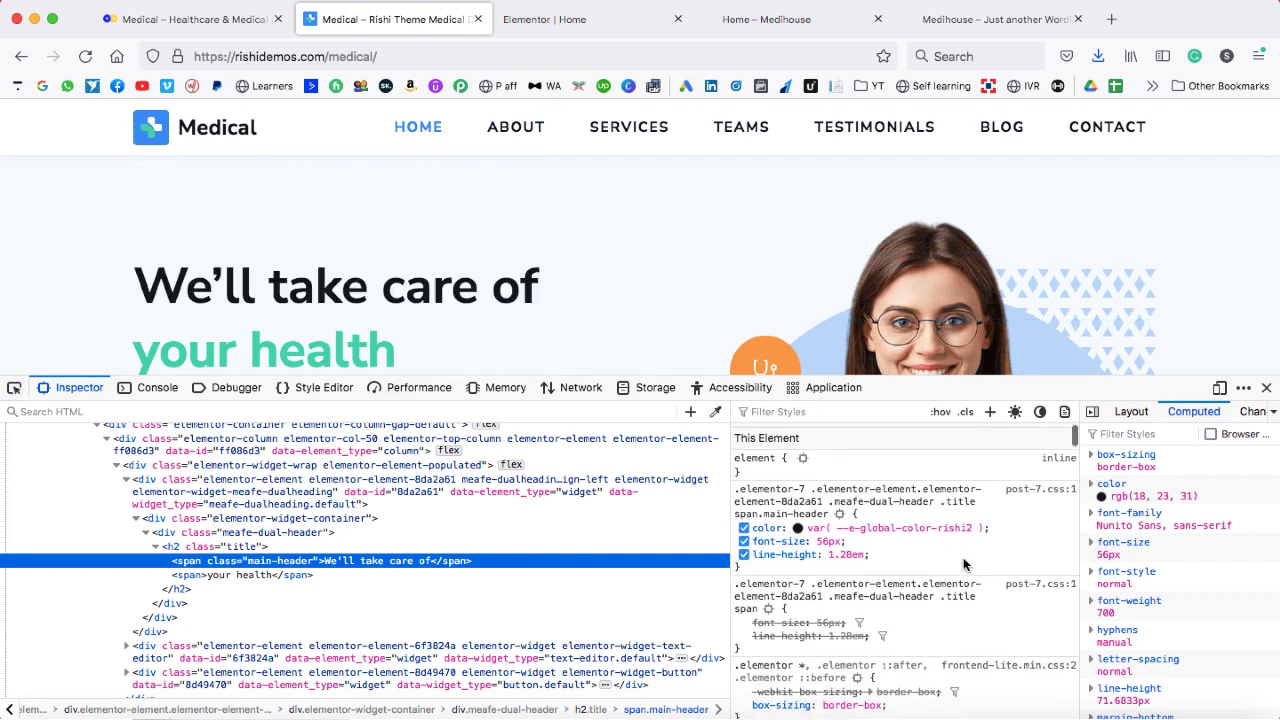
pyautogui.scroll(3, 963, 557)
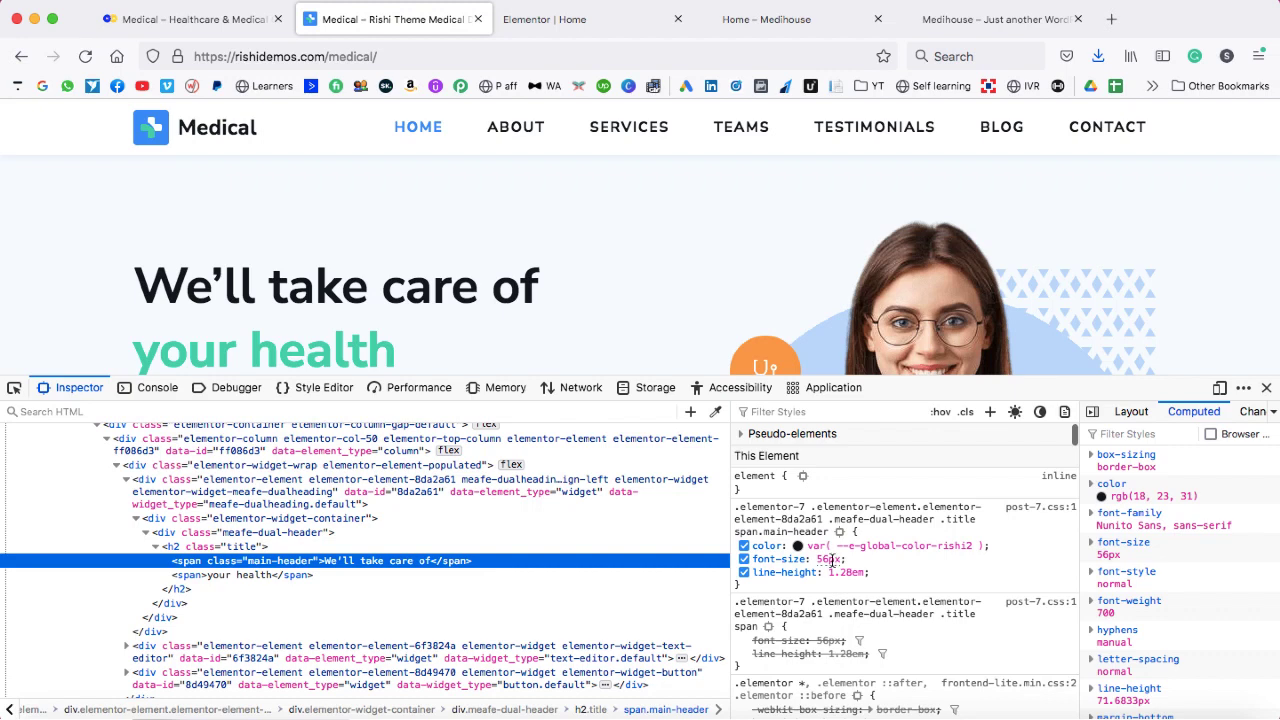
pyautogui.click(560, 20)
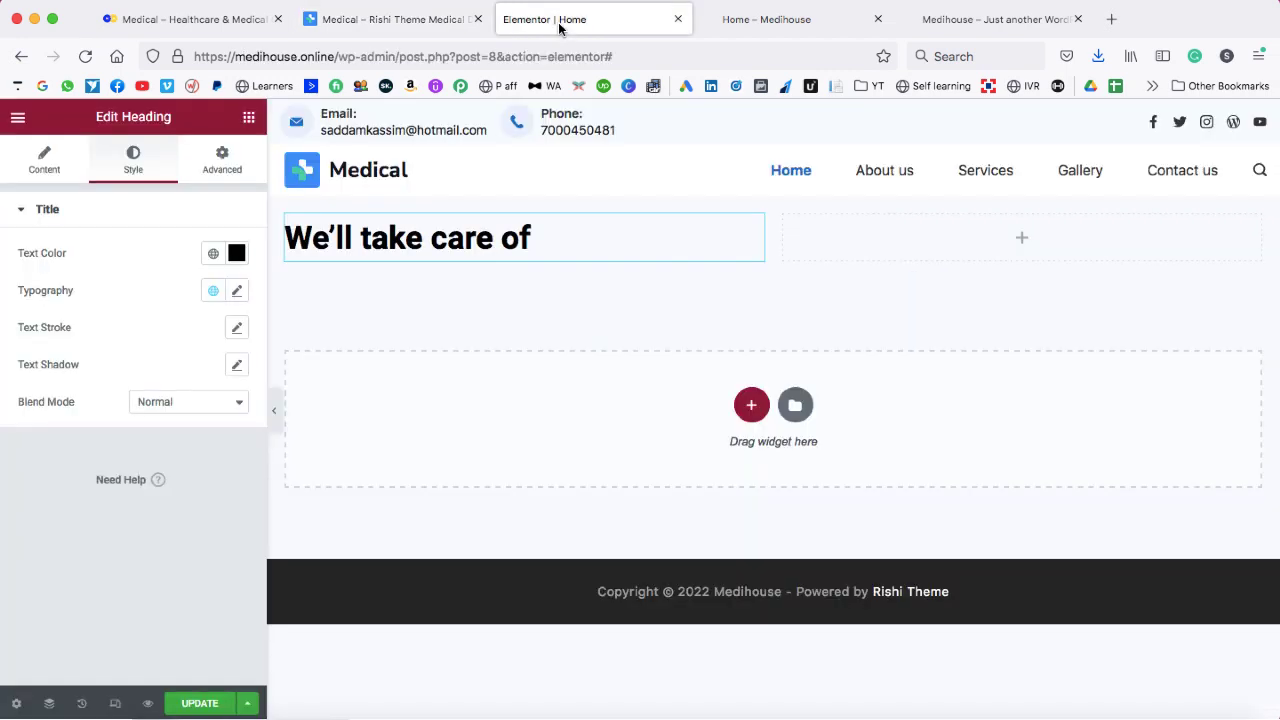
# - Set the heading's typography font size to 56 px
pyautogui.click(236, 290)
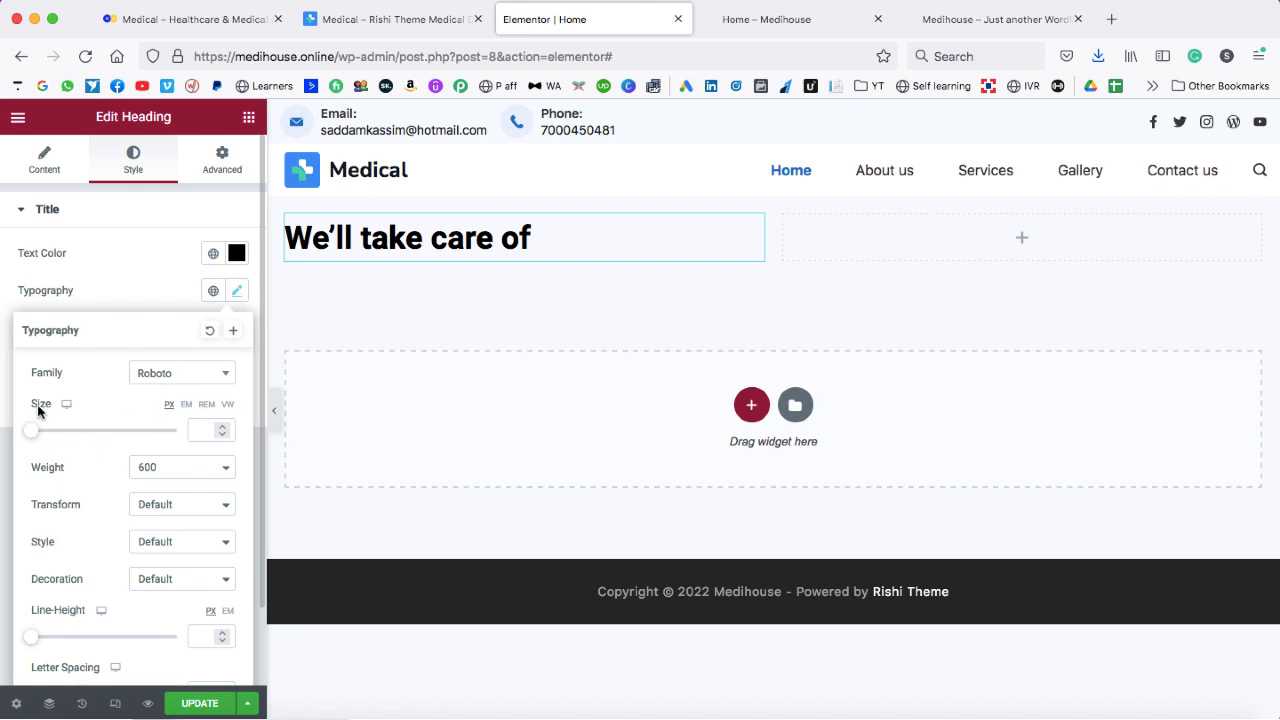
pyautogui.click(198, 428)
pyautogui.write('56')
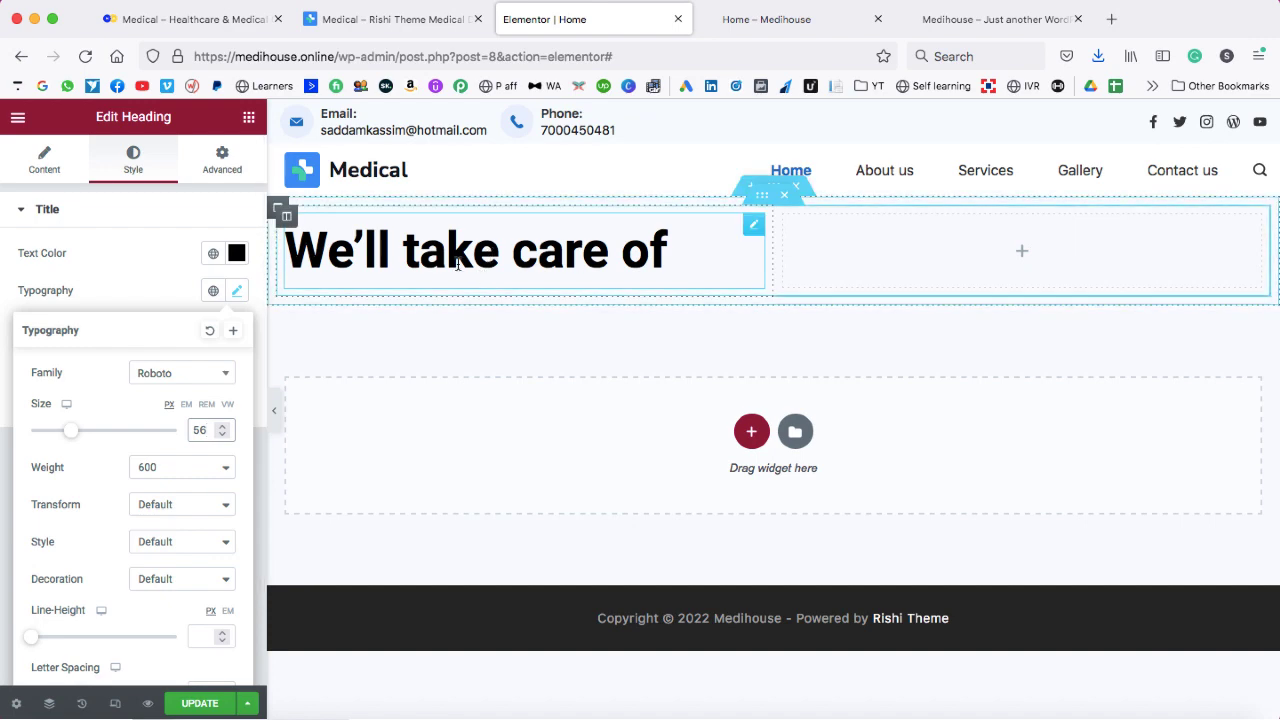
pyautogui.click(171, 287)
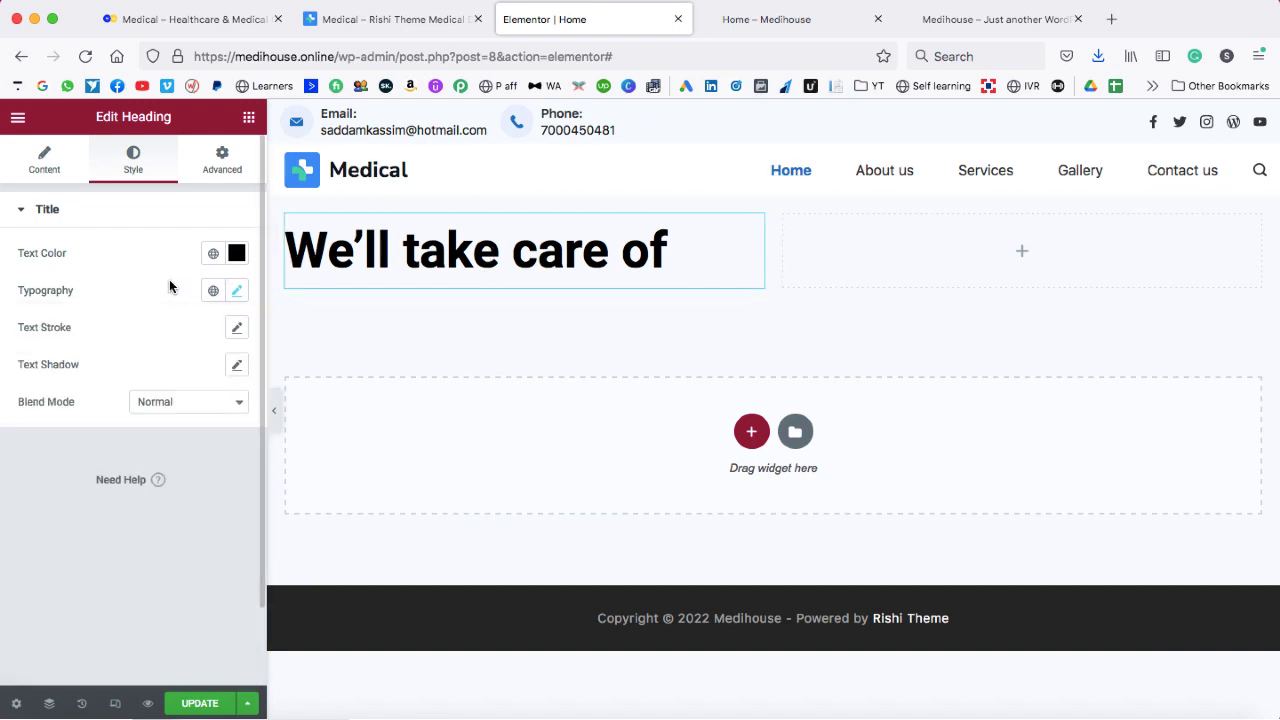
# - Check the demo heading's 1.28em line height in DevTools, then return to Elementor
pyautogui.click(391, 20)
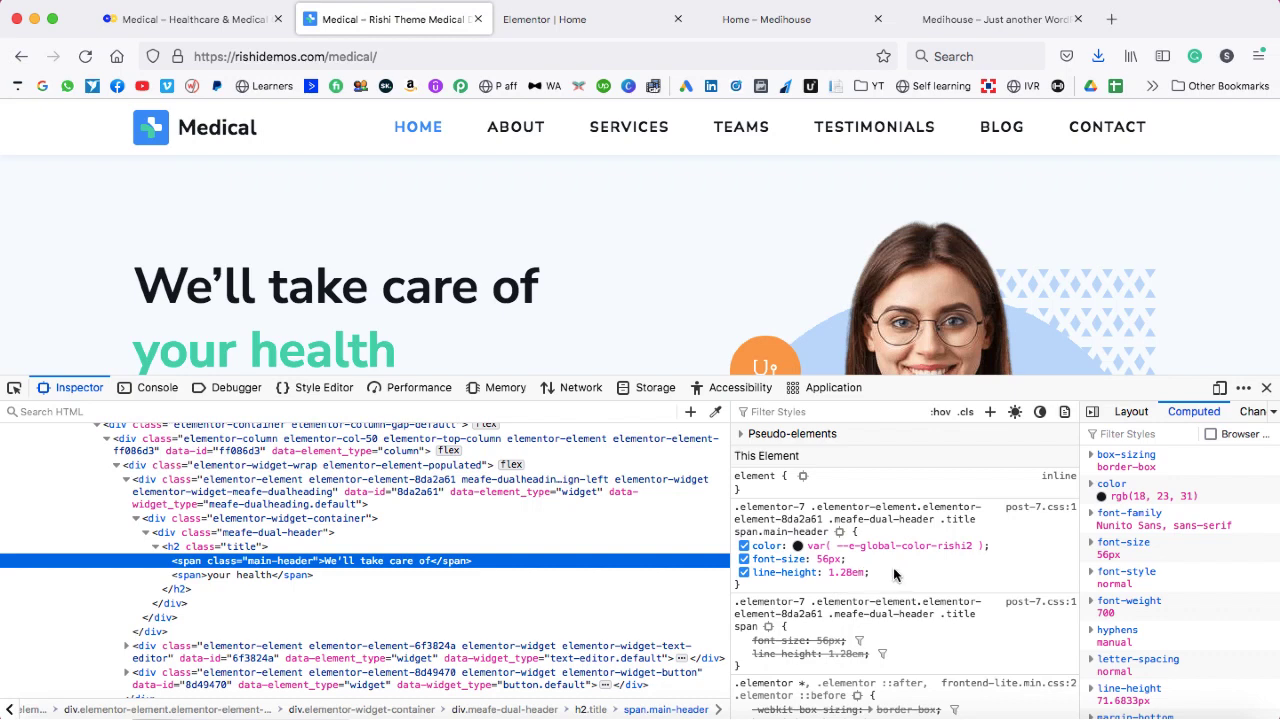
pyautogui.scroll(-5, 893, 567)
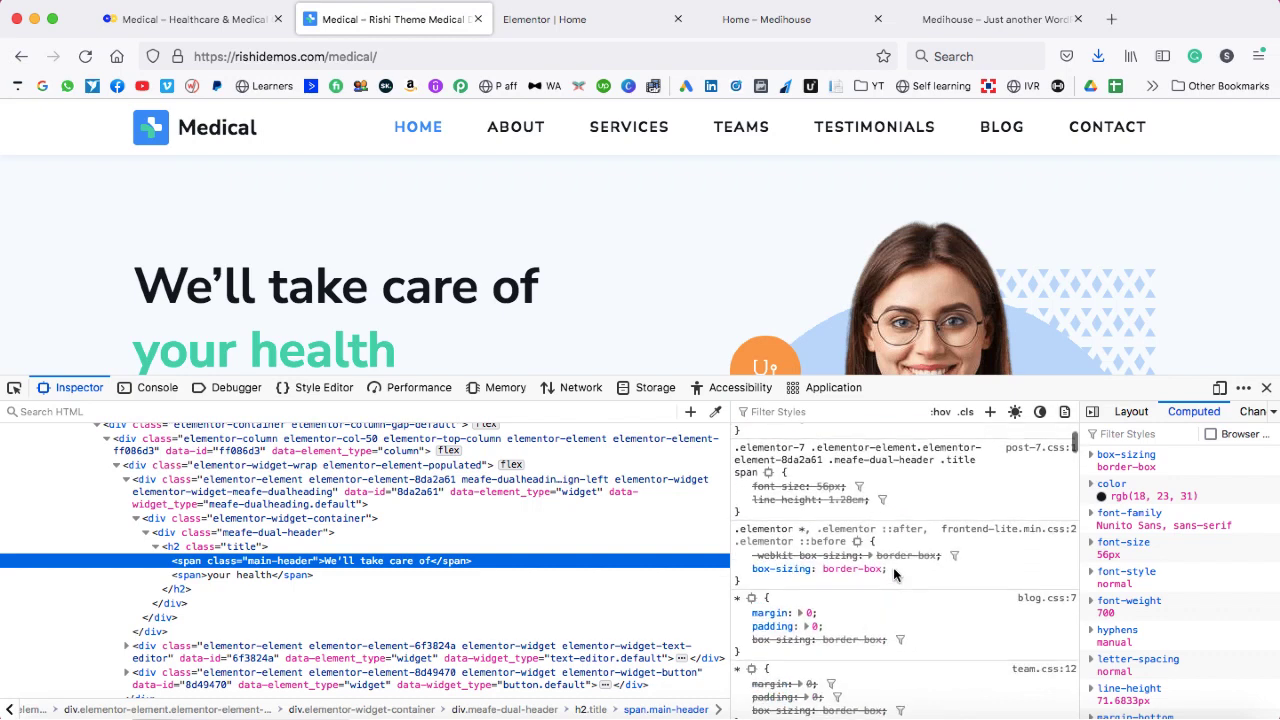
pyautogui.scroll(-5, 893, 567)
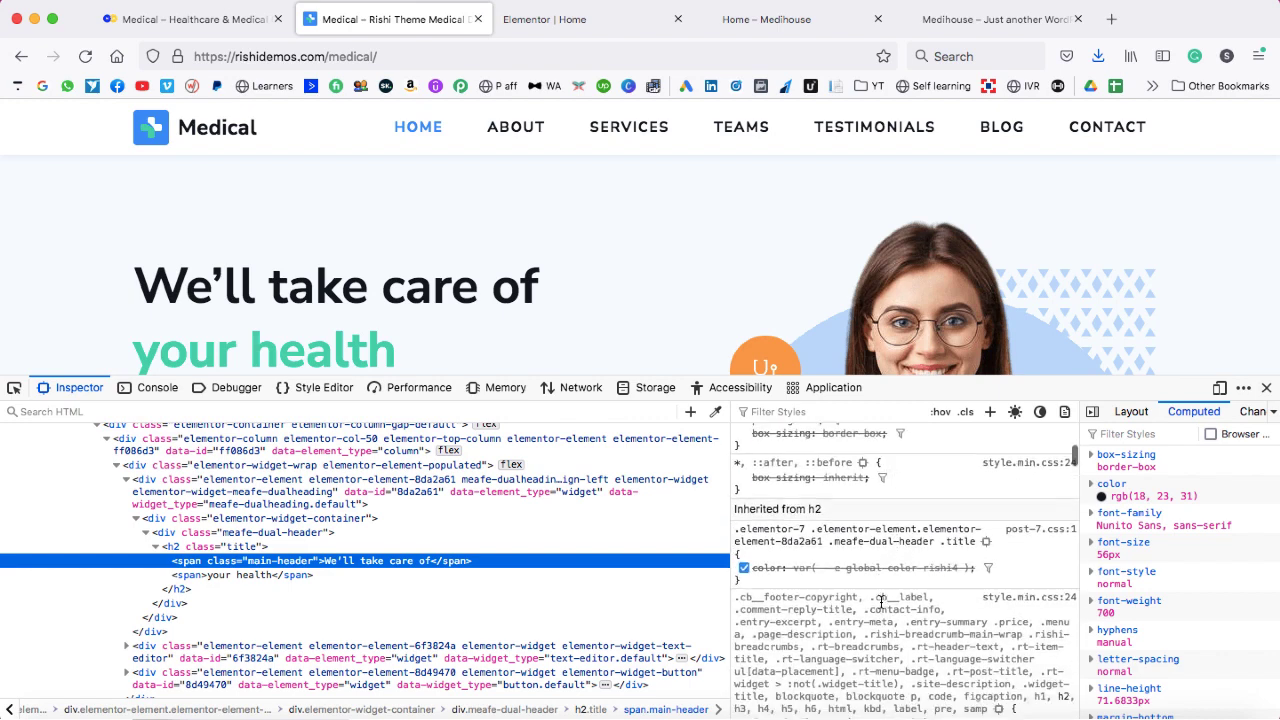
pyautogui.scroll(-5, 880, 603)
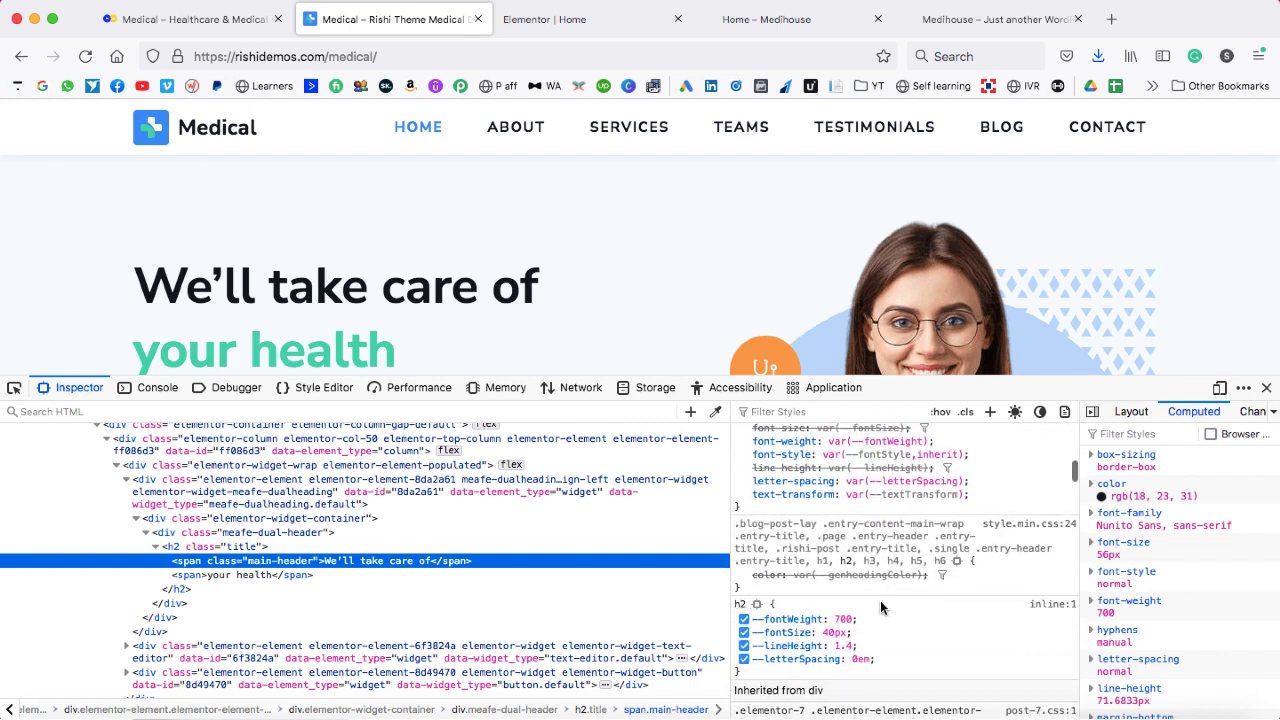
pyautogui.scroll(15, 880, 600)
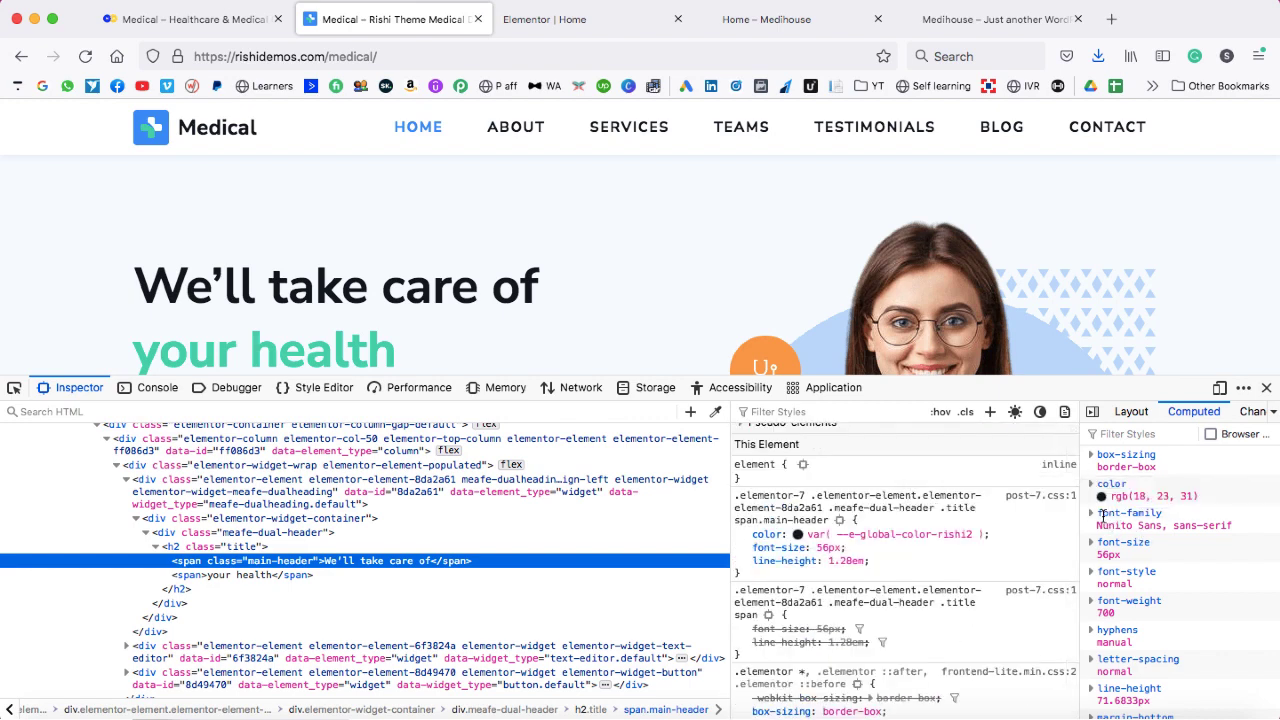
pyautogui.moveTo(1108, 527)
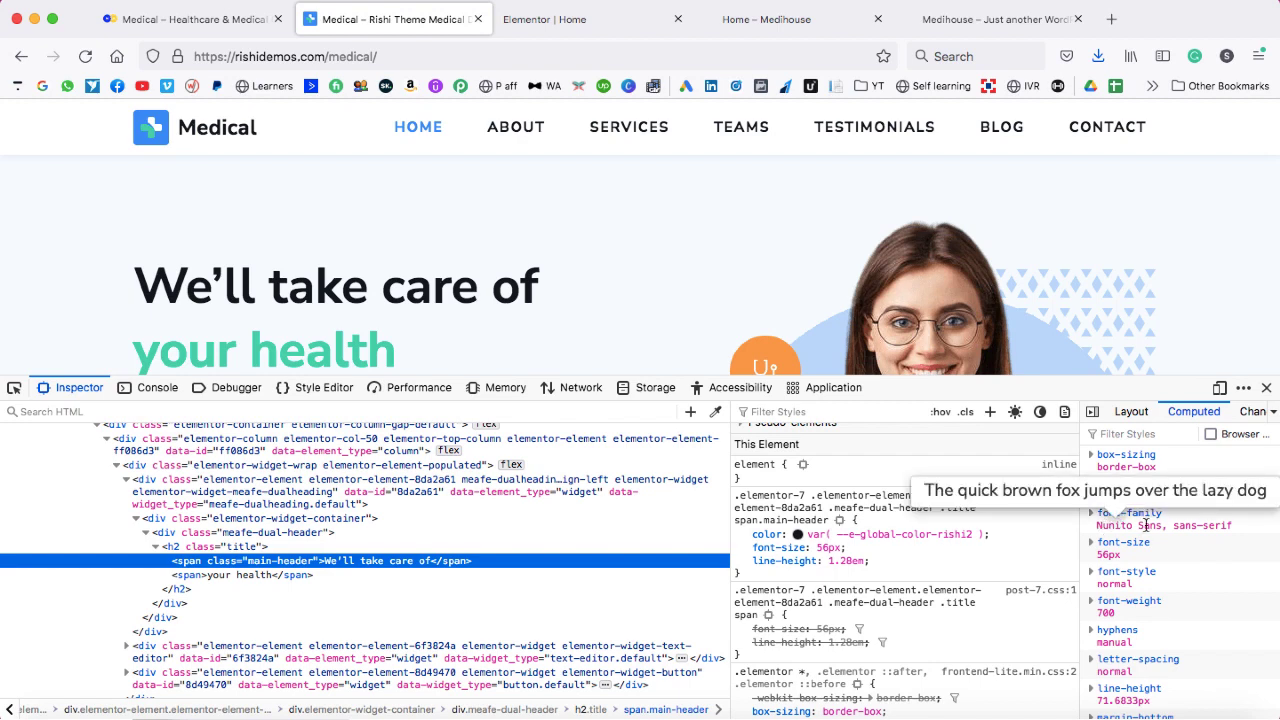
pyautogui.click(593, 23)
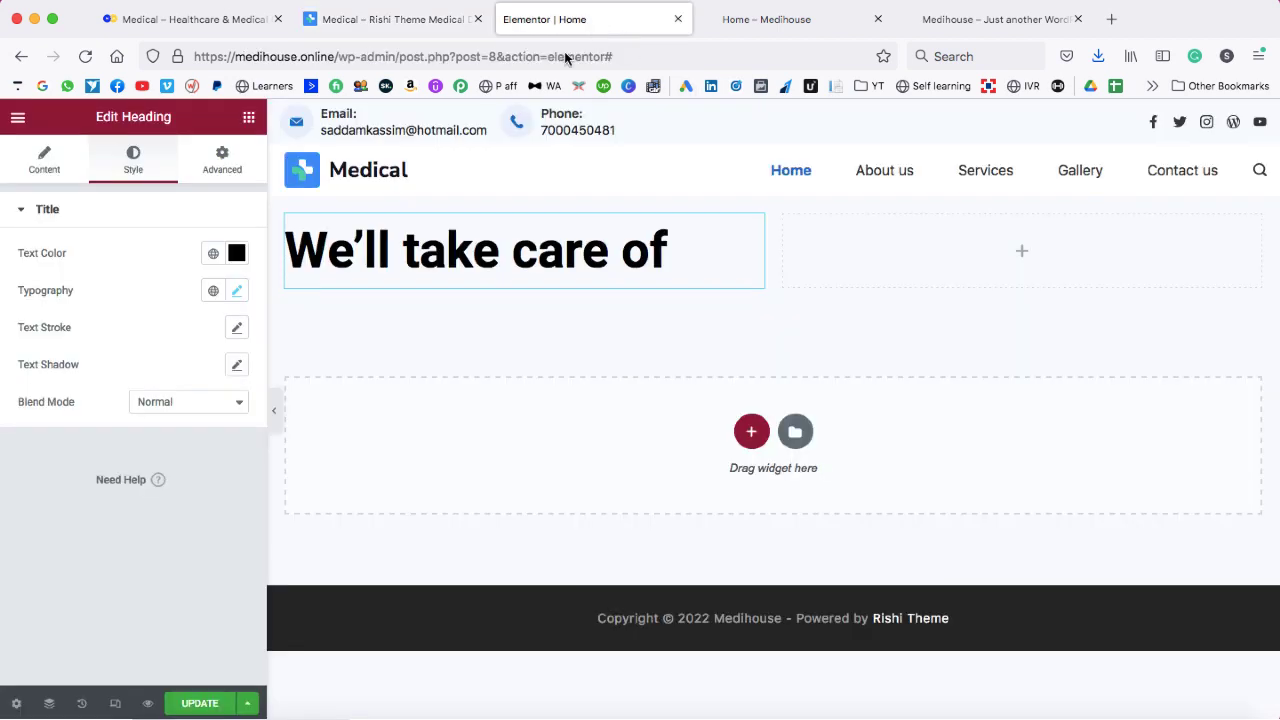
# - Set the heading font family to Nunito Sans and compare it with the demo
pyautogui.click(237, 291)
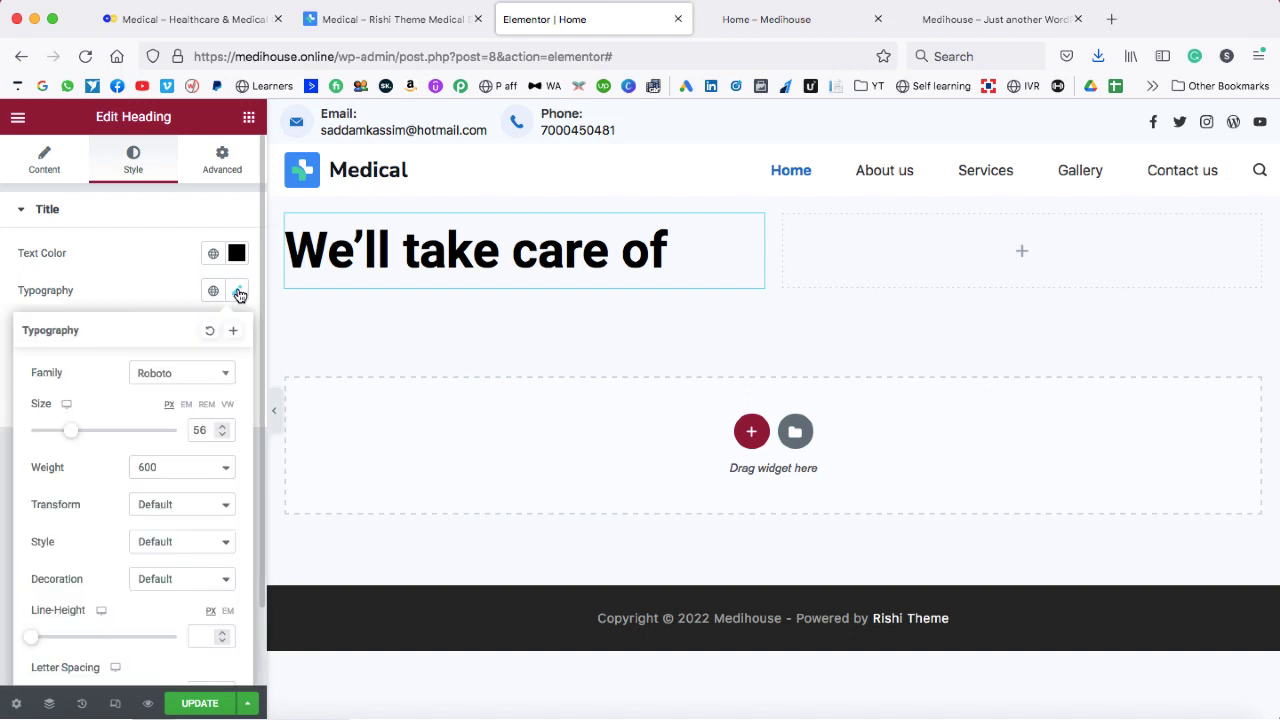
pyautogui.click(156, 383)
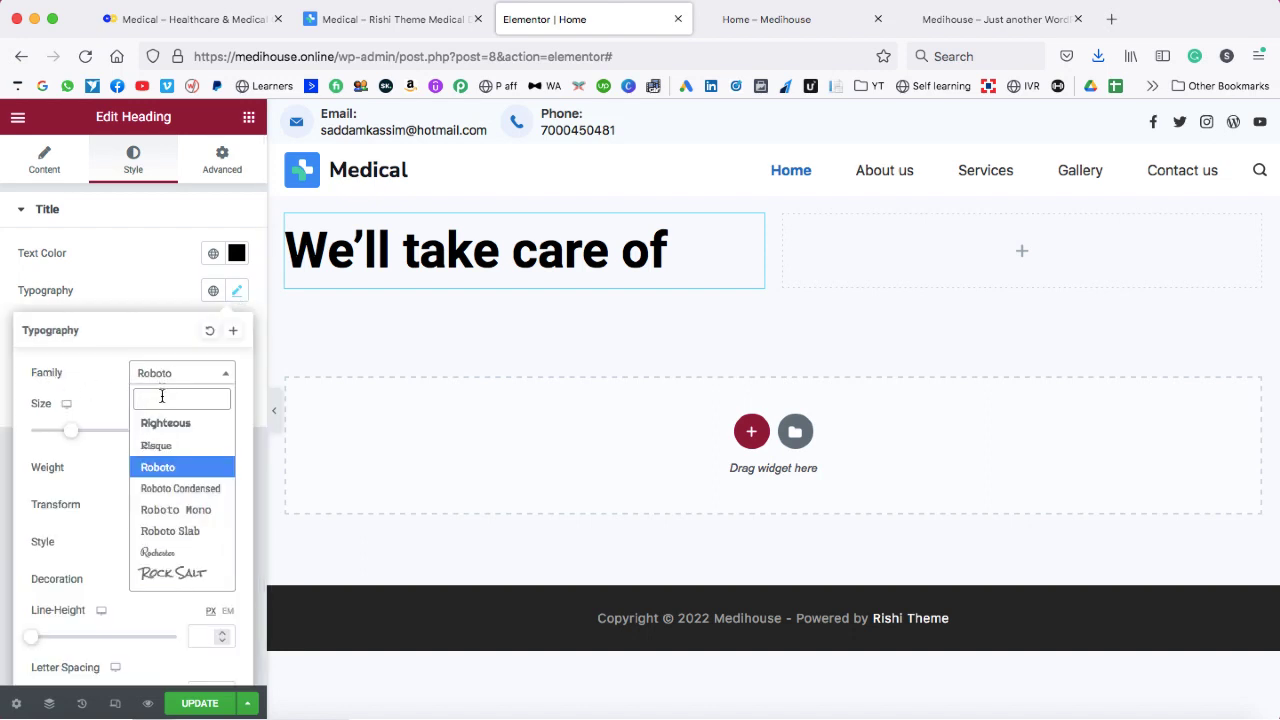
pyautogui.write('NUNI')
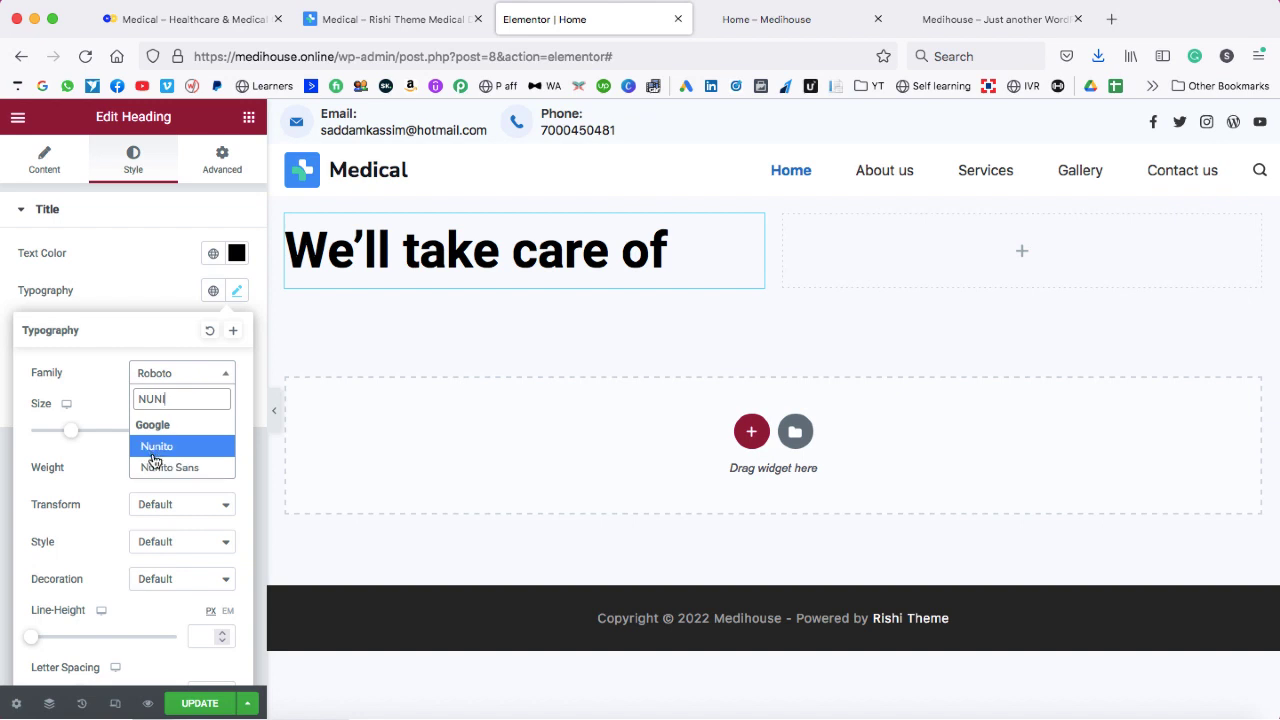
pyautogui.click(172, 467)
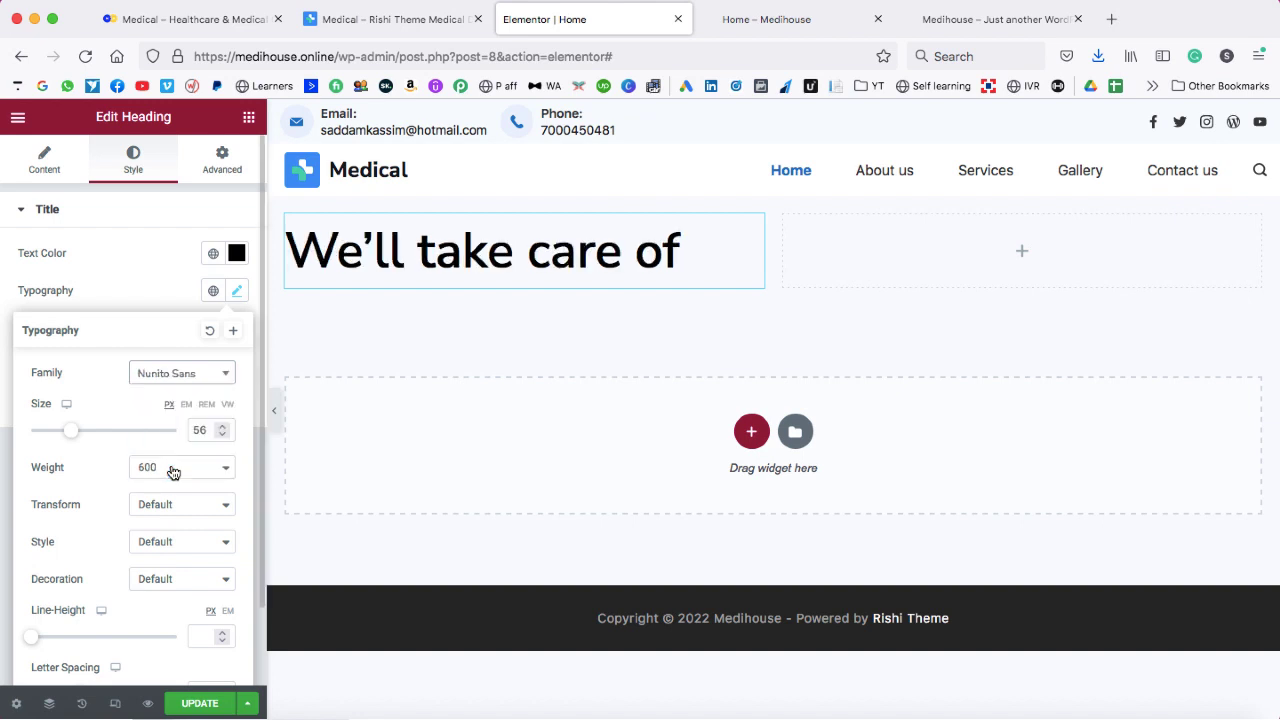
pyautogui.click(127, 283)
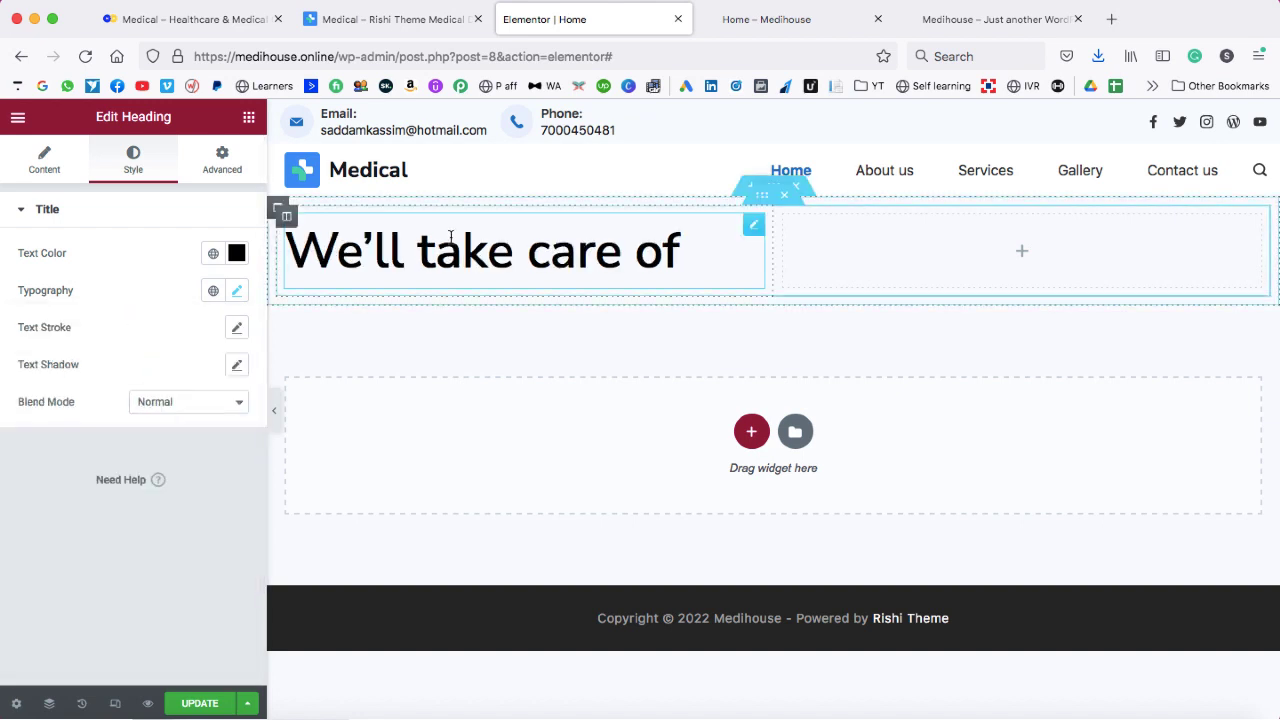
pyautogui.click(384, 20)
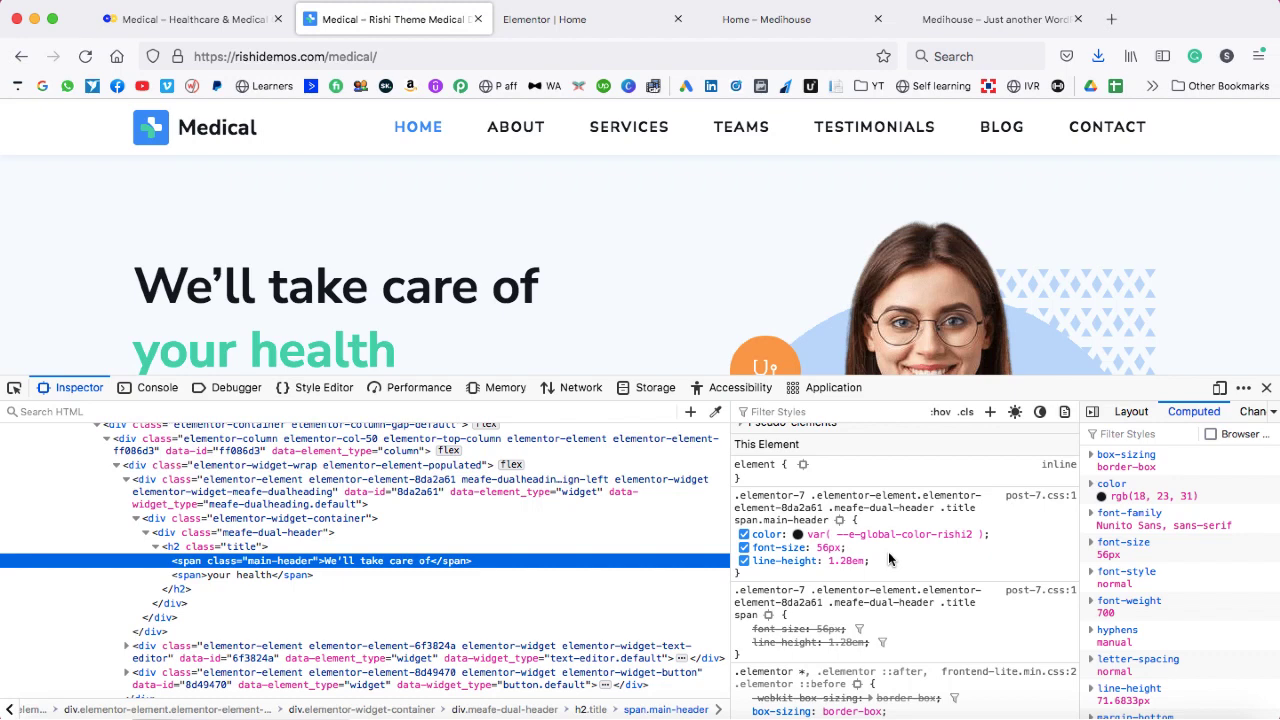
pyautogui.click(543, 12)
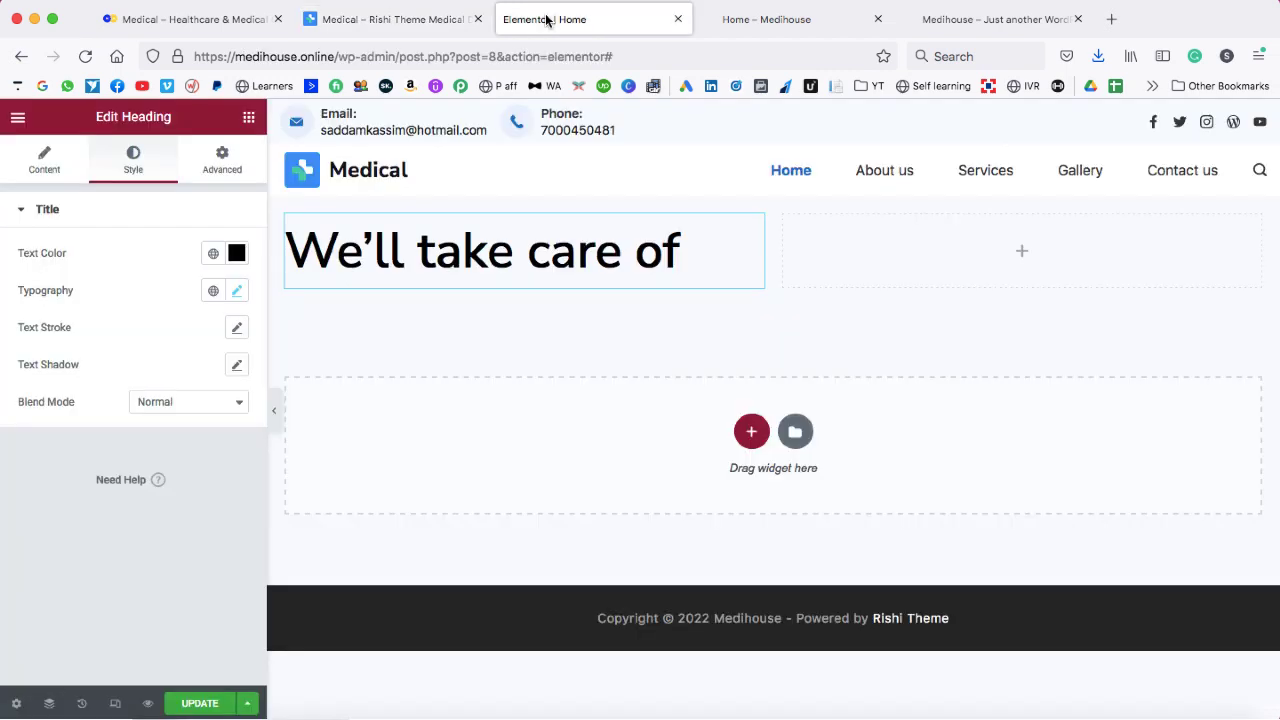
pyautogui.click(384, 24)
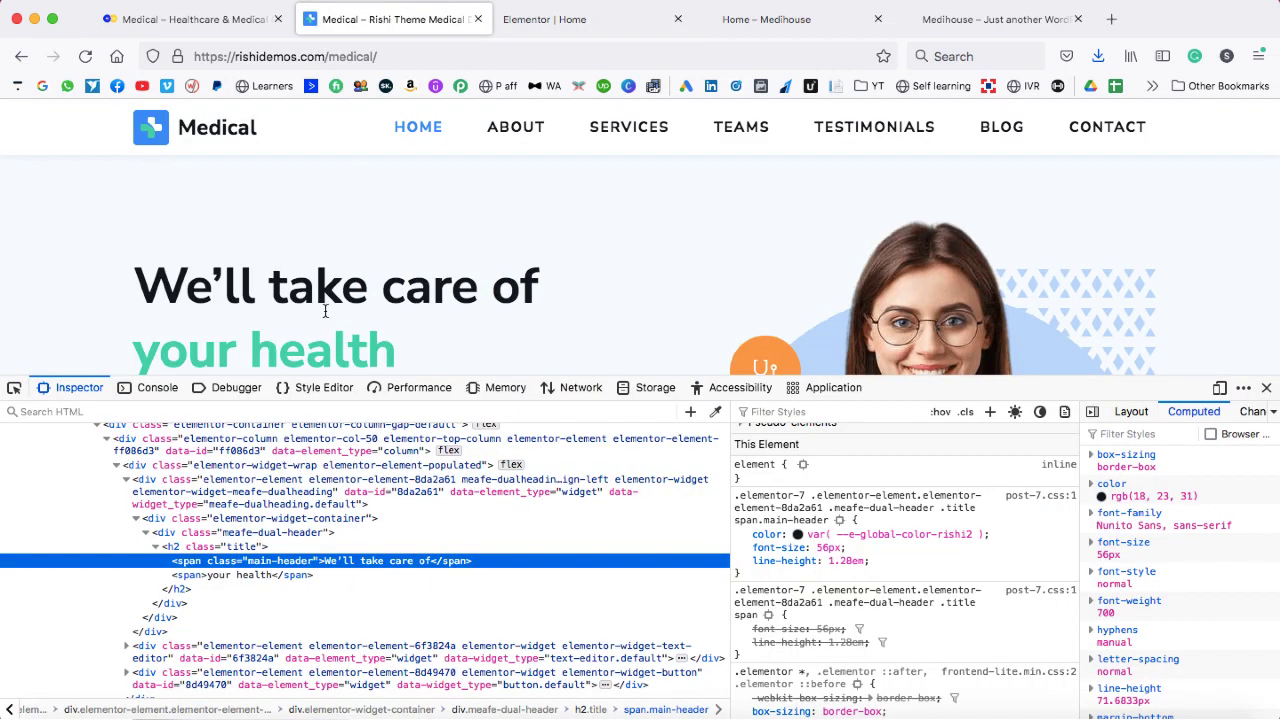
pyautogui.click(512, 24)
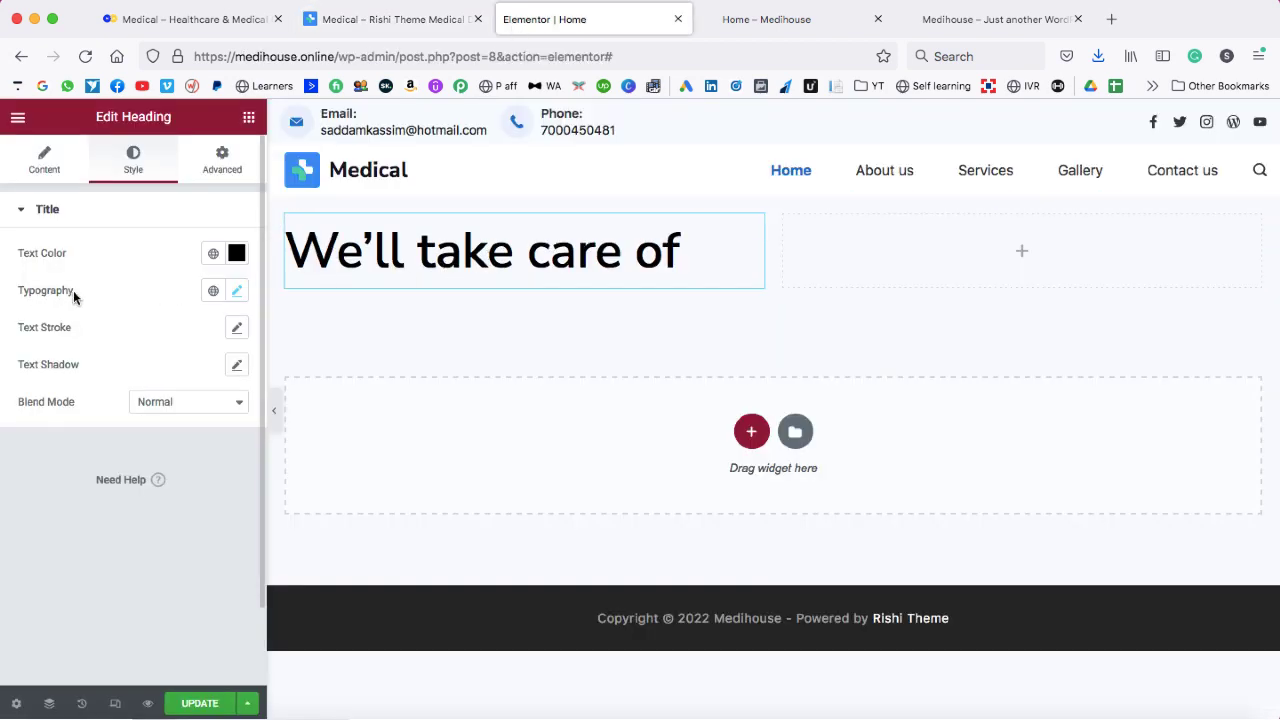
# - Set the heading's font weight to 700
pyautogui.click(235, 290)
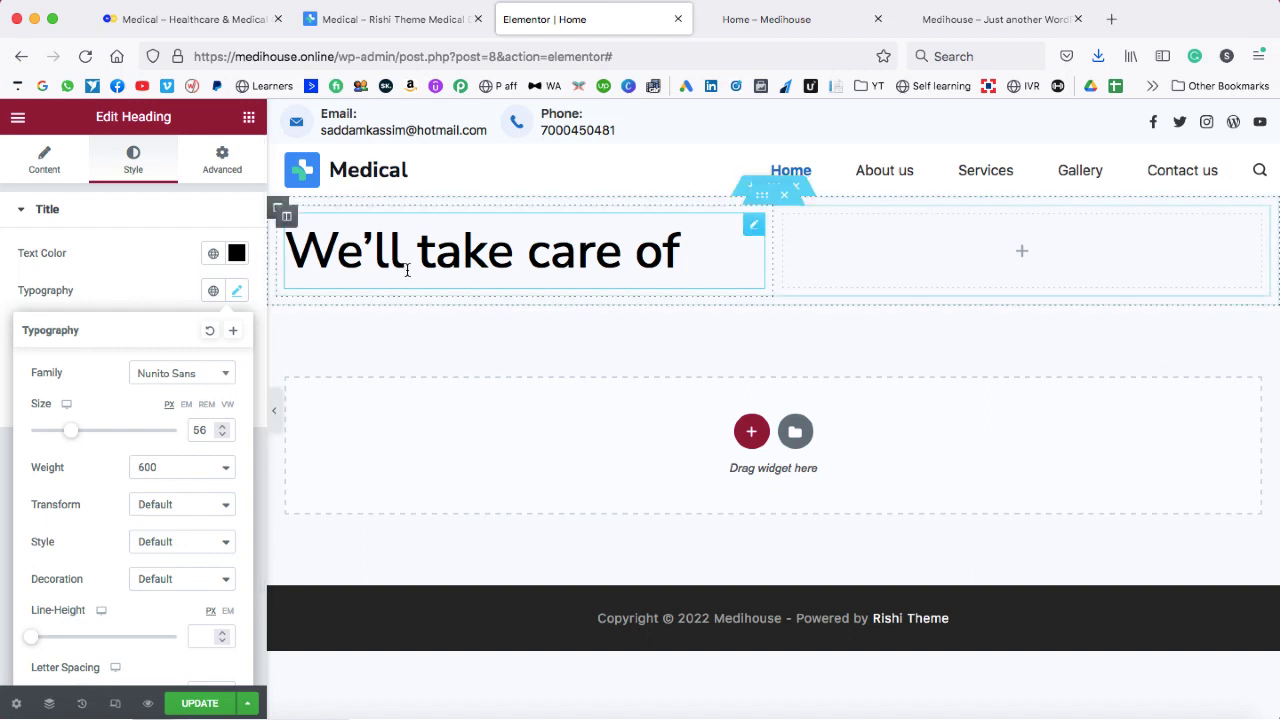
pyautogui.click(187, 476)
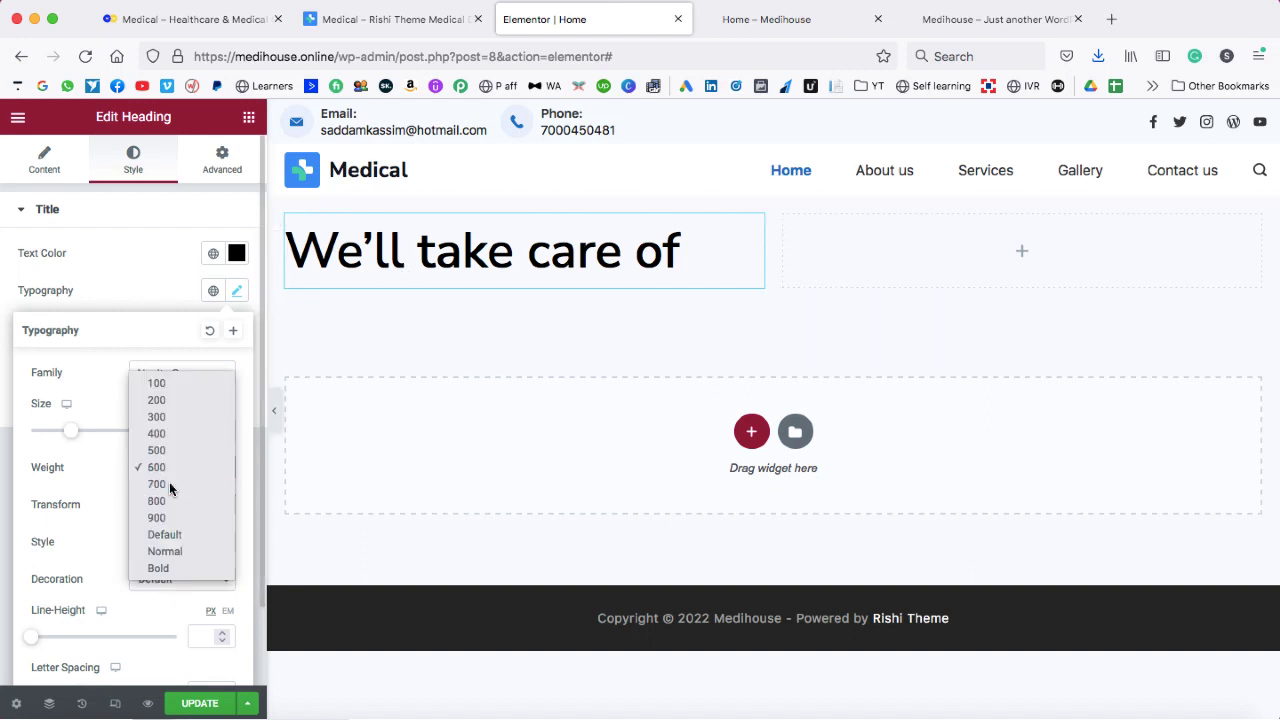
pyautogui.click(169, 484)
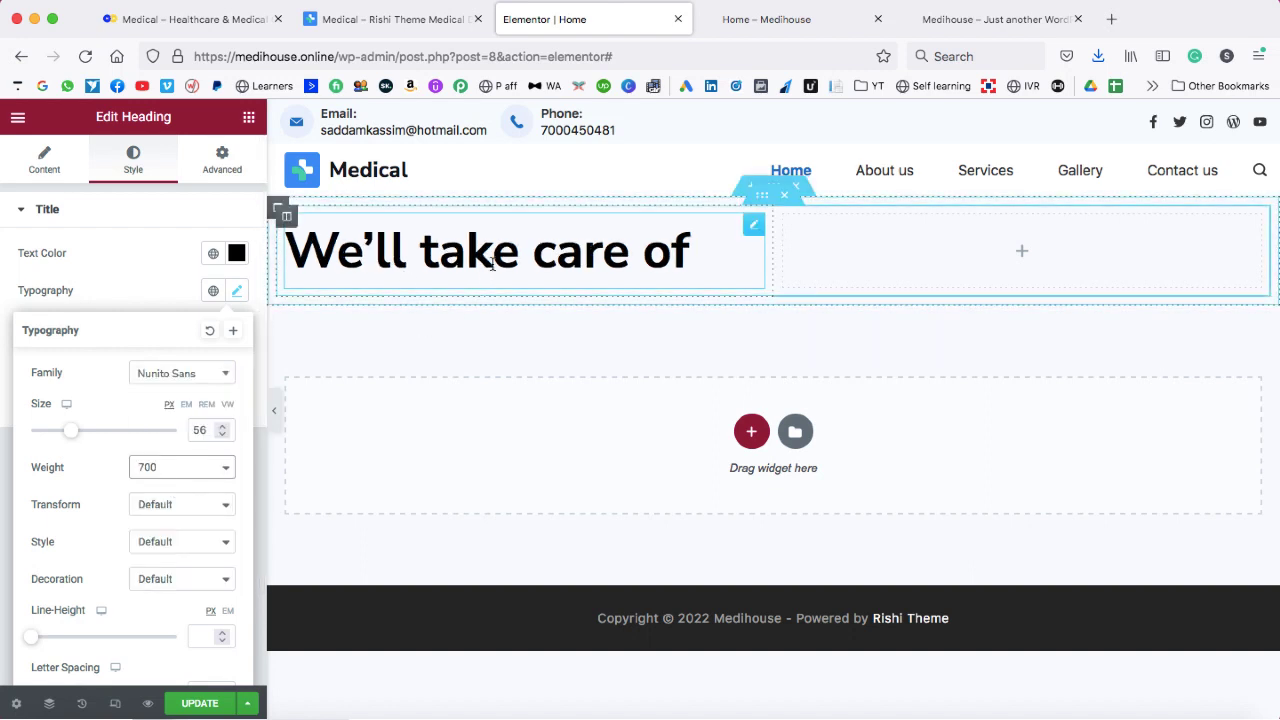
pyautogui.click(144, 281)
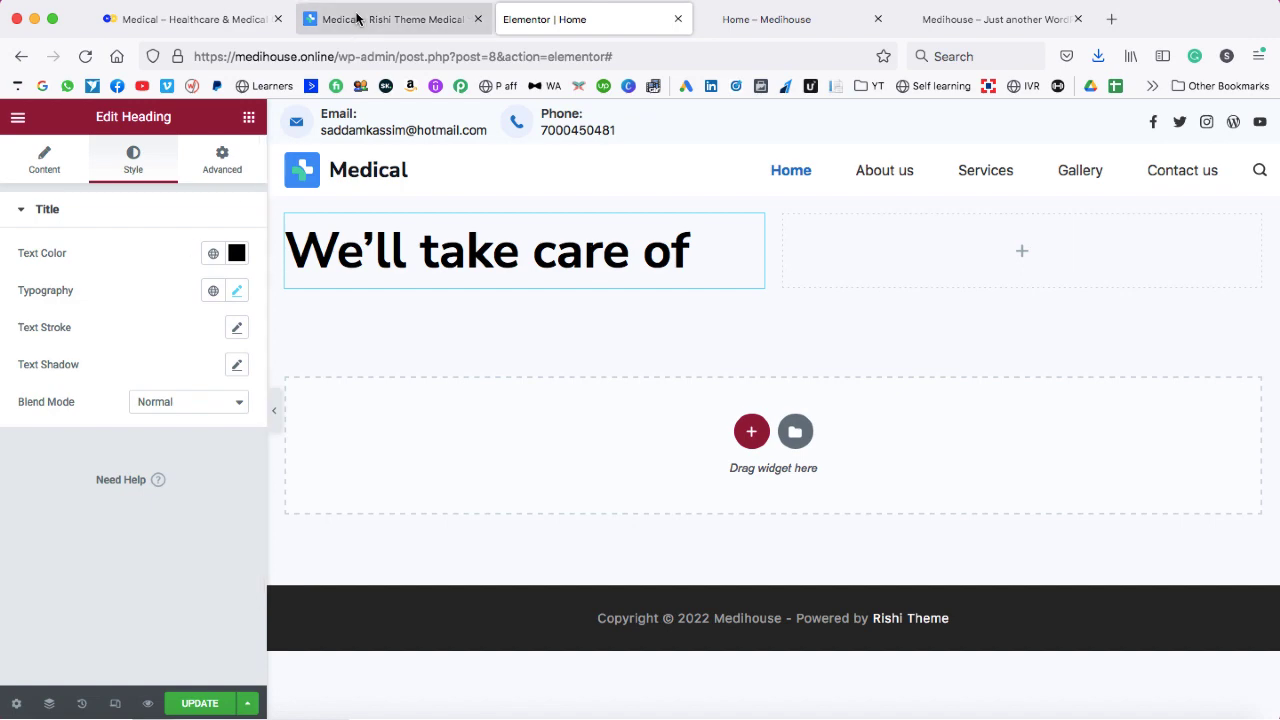
# - Compare the bolder heading with the demo page, then bring up the widgets list
pyautogui.click(358, 19)
pyautogui.scroll(-1, 370, 317)
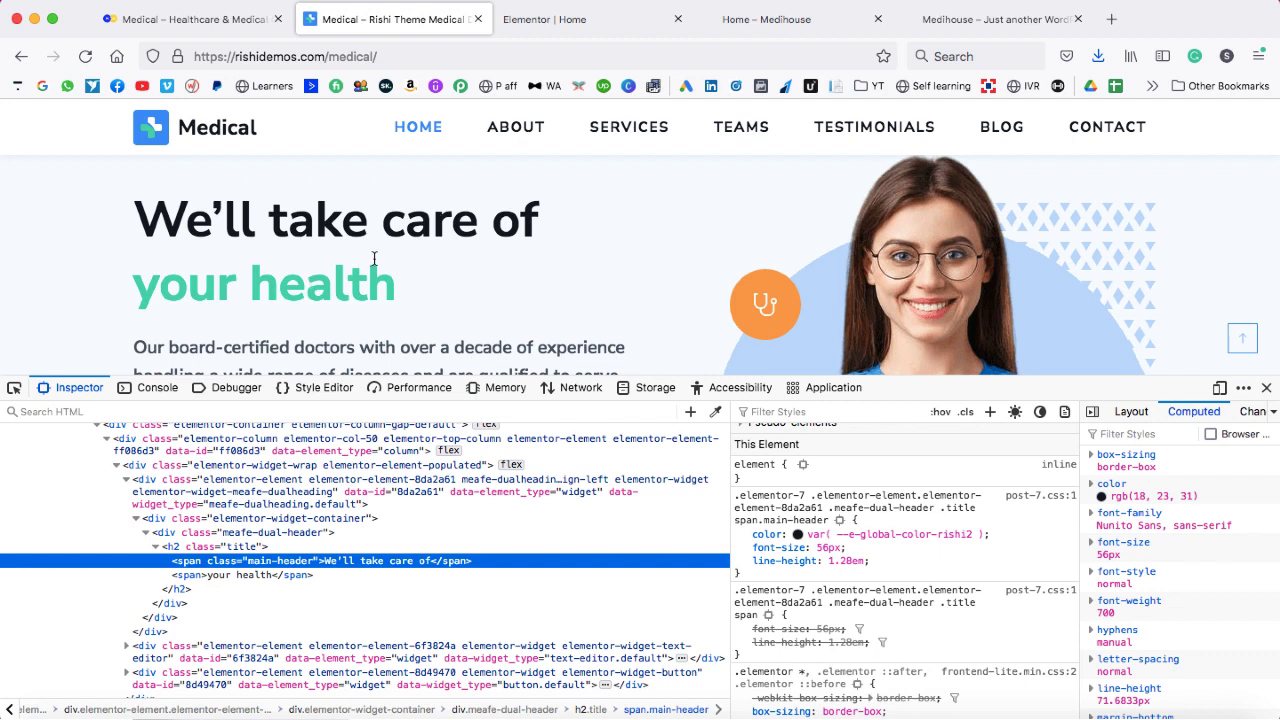
pyautogui.click(555, 26)
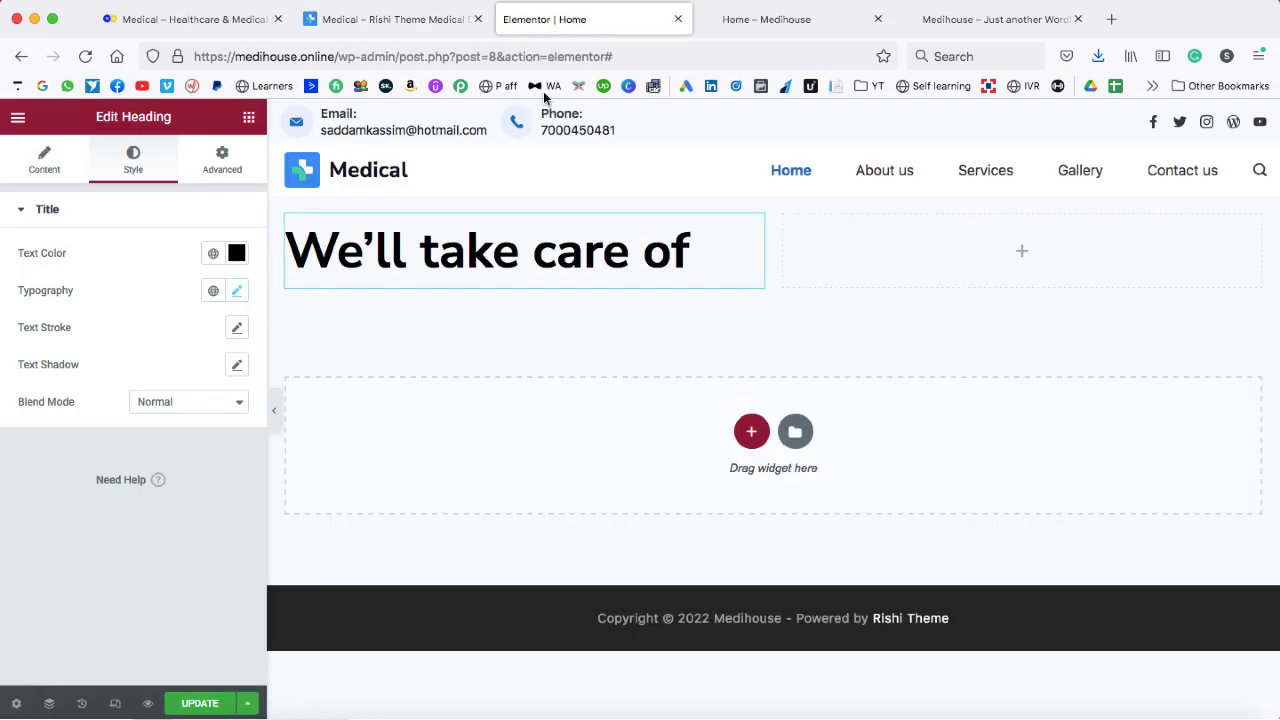
pyautogui.click(248, 117)
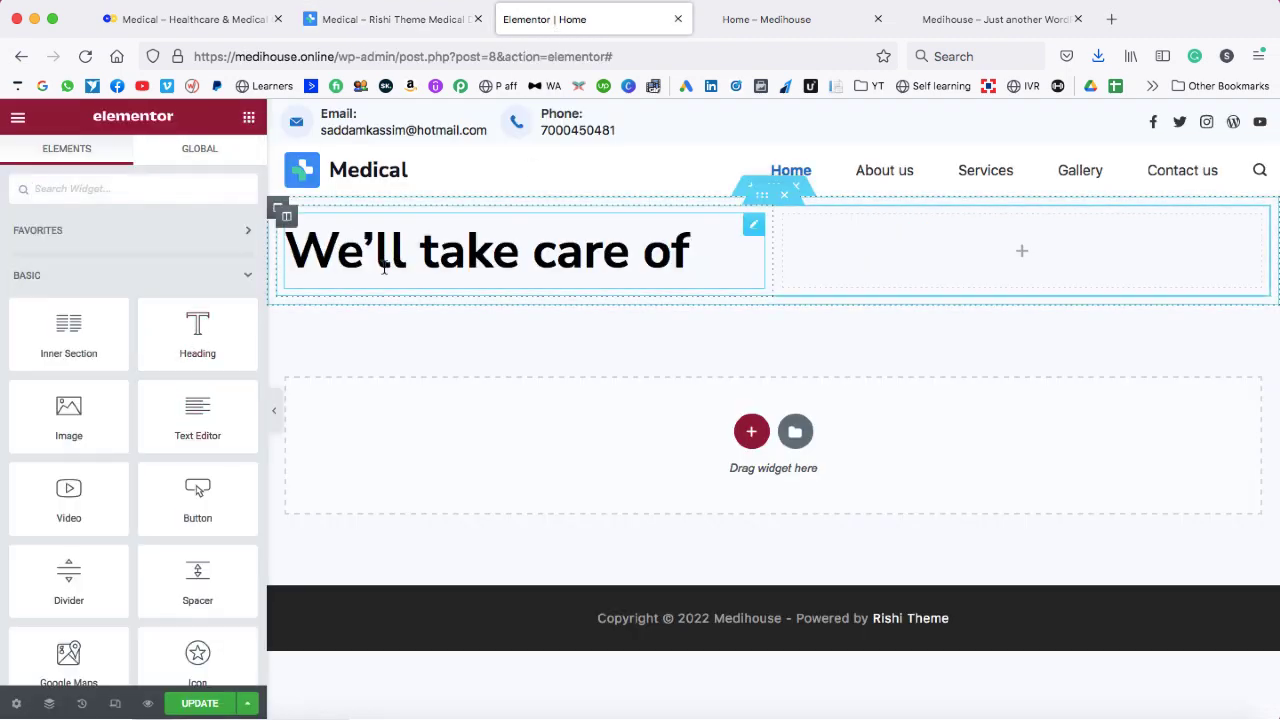
# - Duplicate the 'We'll take care of' heading and select the copy's title text for editing
pyautogui.rightClick(753, 229)
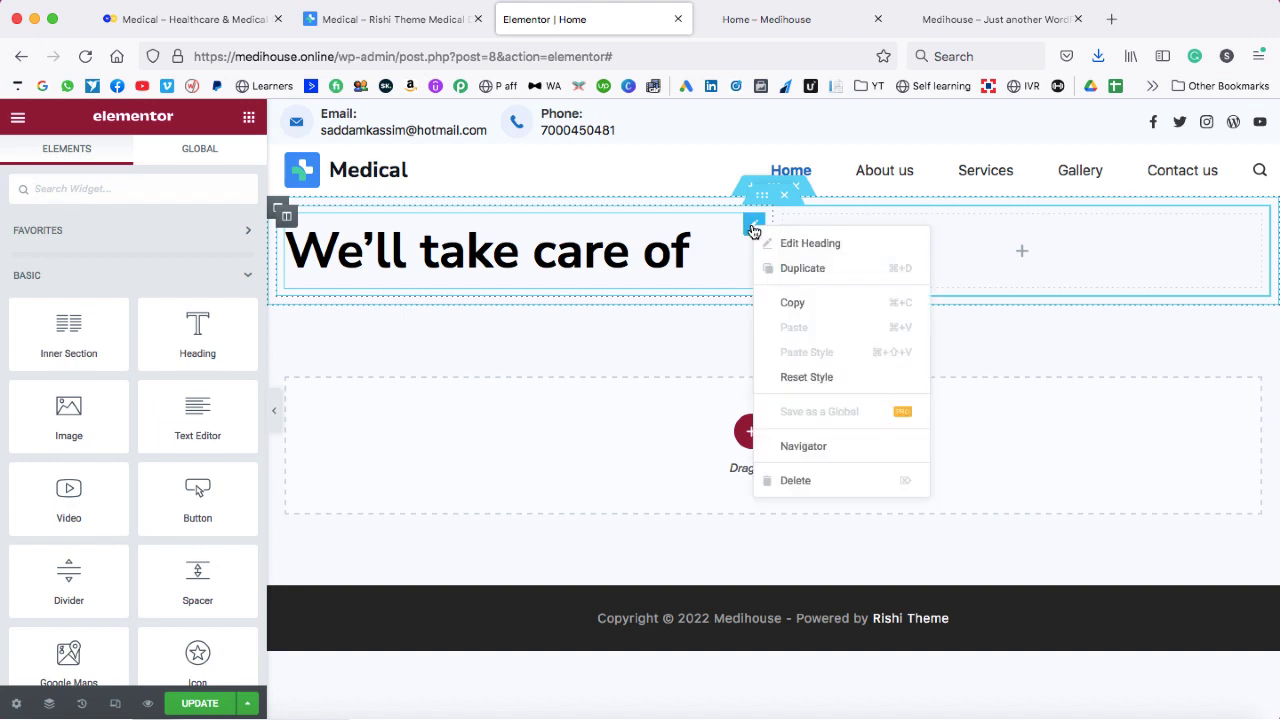
pyautogui.click(777, 273)
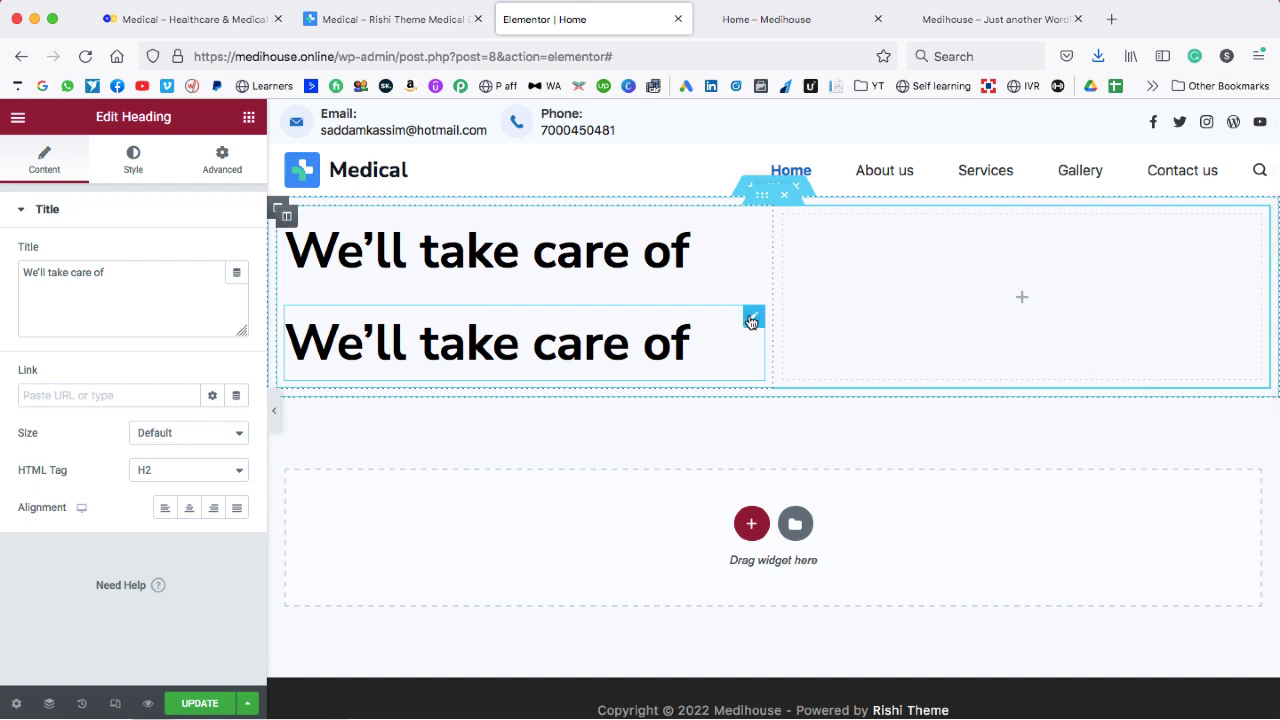
pyautogui.rightClick(753, 317)
pyautogui.click(773, 333)
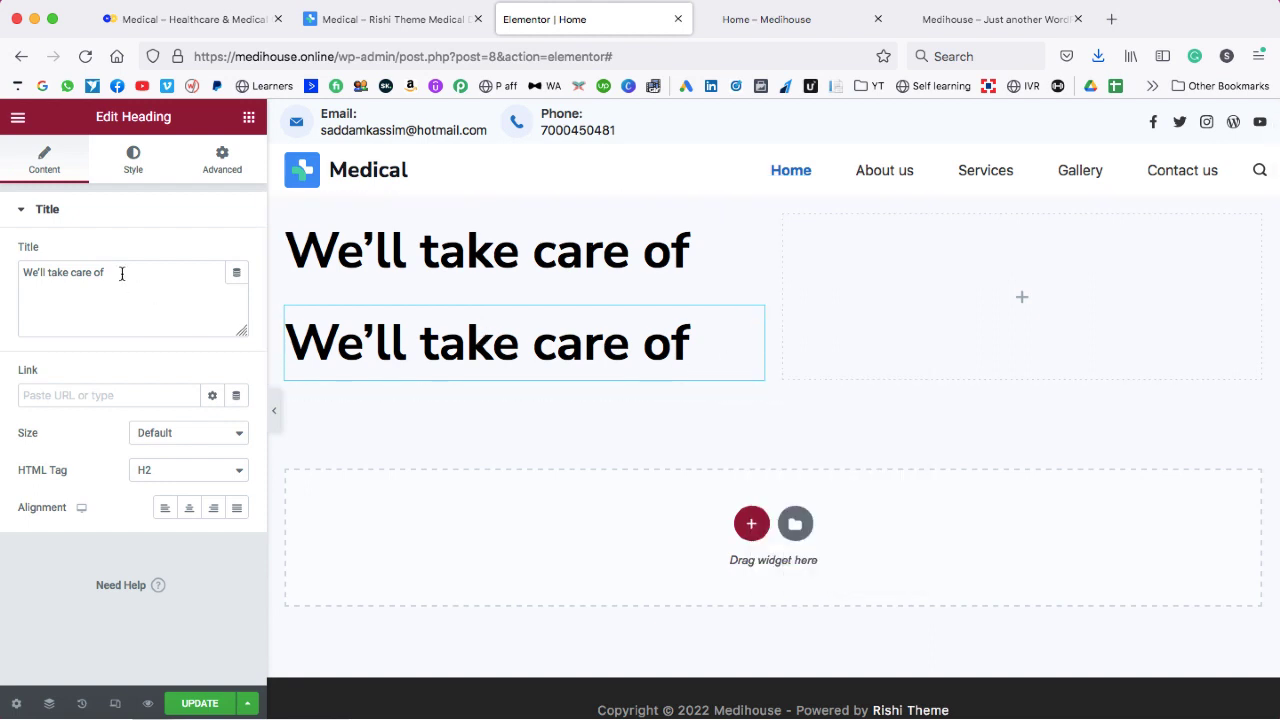
pyautogui.moveTo(121, 272); pyautogui.dragTo(3, 267)
# - Retitle the copied heading 'your health' and switch to the demo tab for comparison
pyautogui.write('YOUR H')
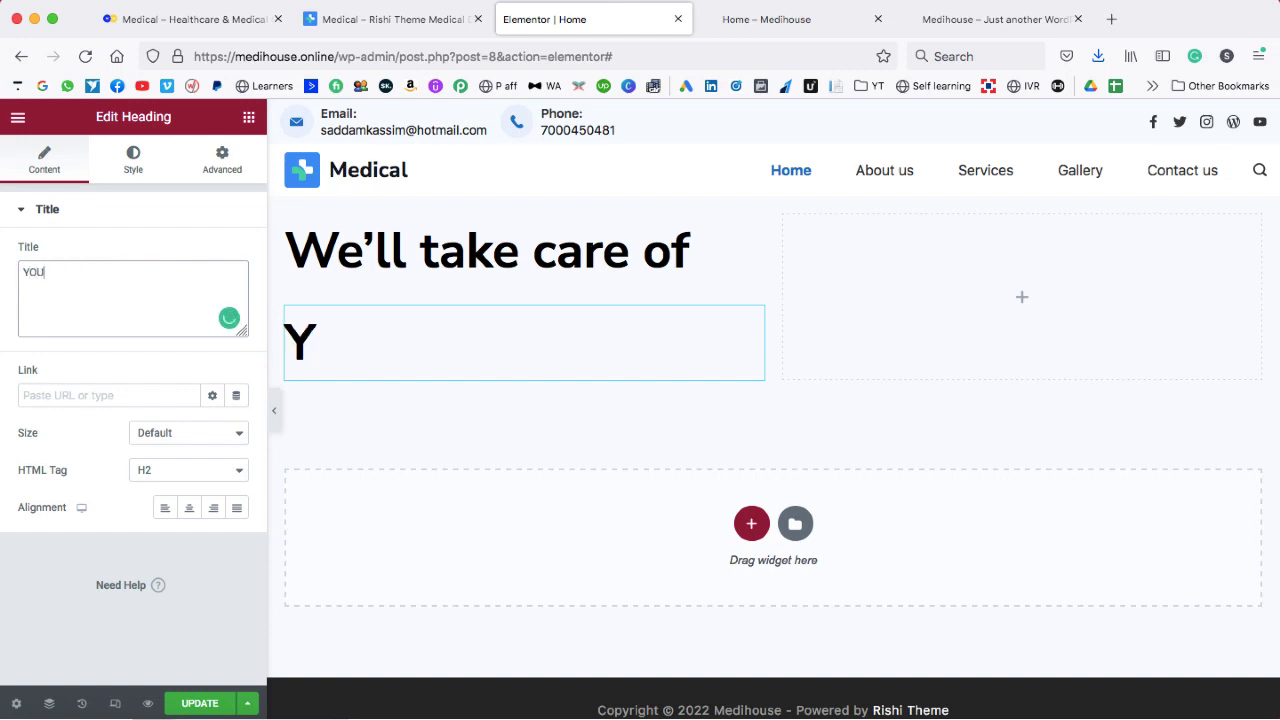
pyautogui.press('BackSpace')
pyautogui.press('BackSpace')
pyautogui.press('BackSpace')
pyautogui.press('BackSpace')
pyautogui.press('BackSpace')
pyautogui.press('BackSpace')
pyautogui.write('your health')
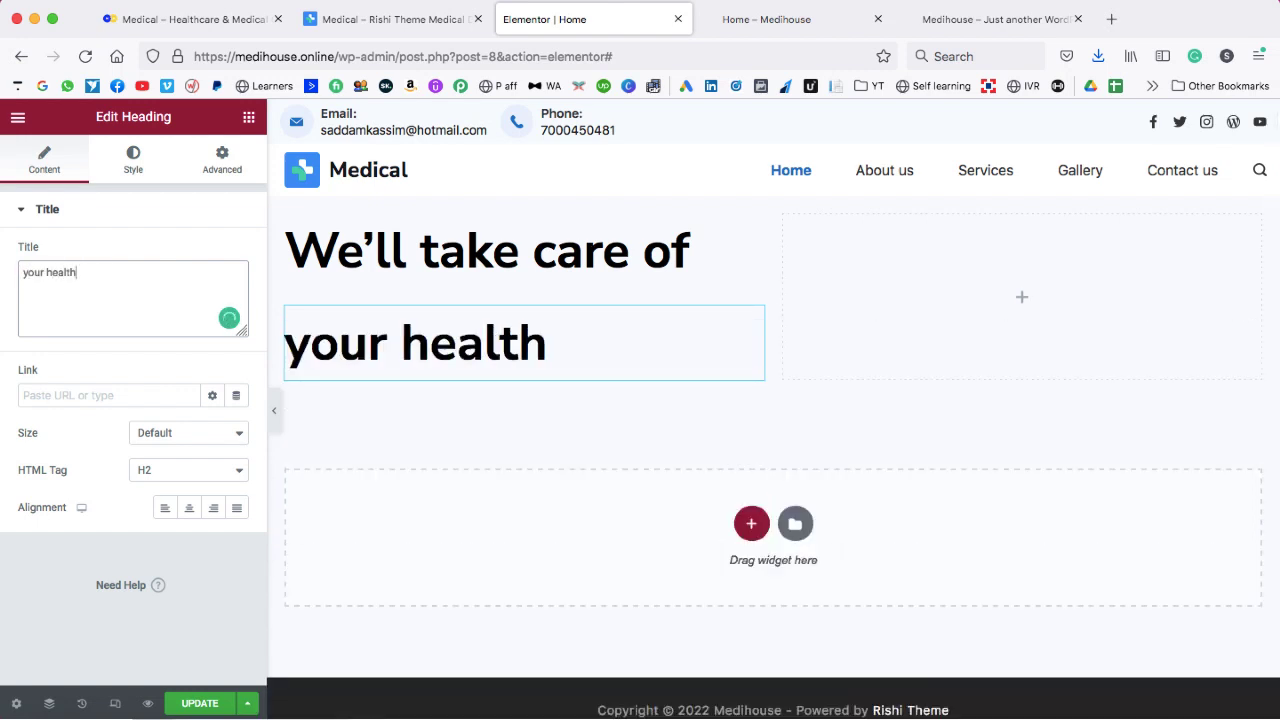
pyautogui.click(326, 22)
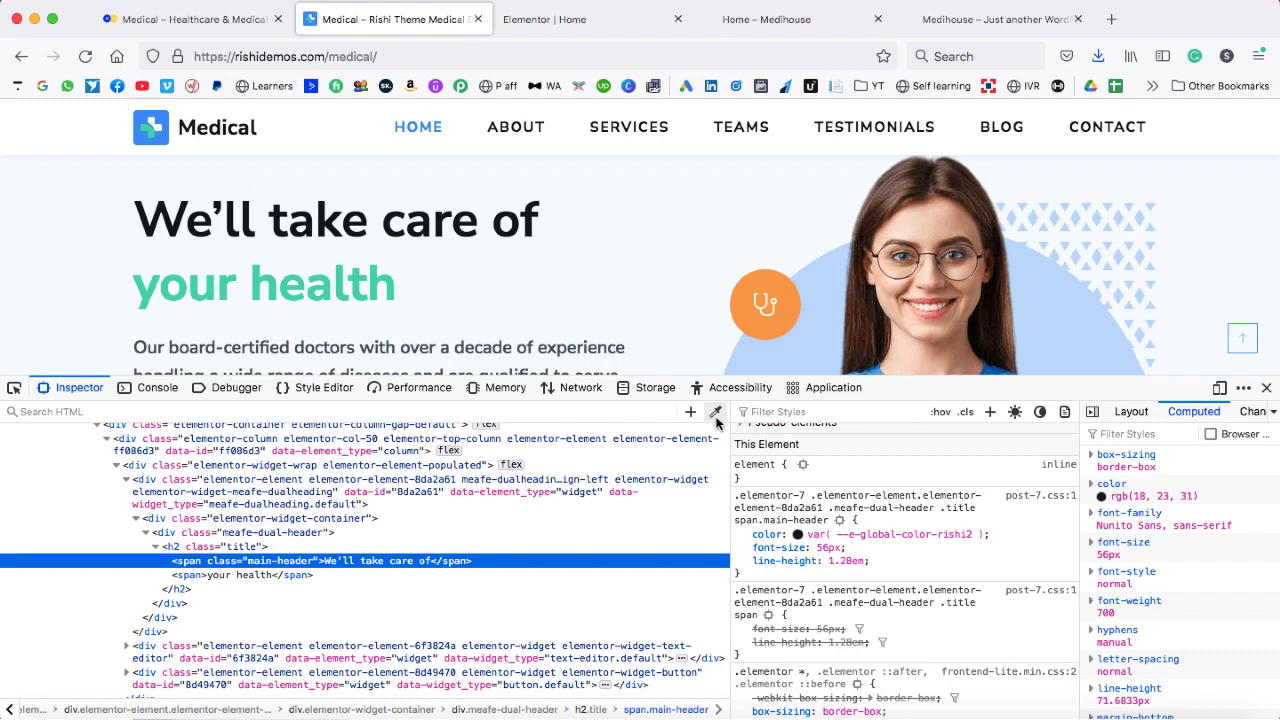
# - Sample the demo's green with the eyedropper and paste #0ed3b0 as the heading's text colour
pyautogui.click(716, 413)
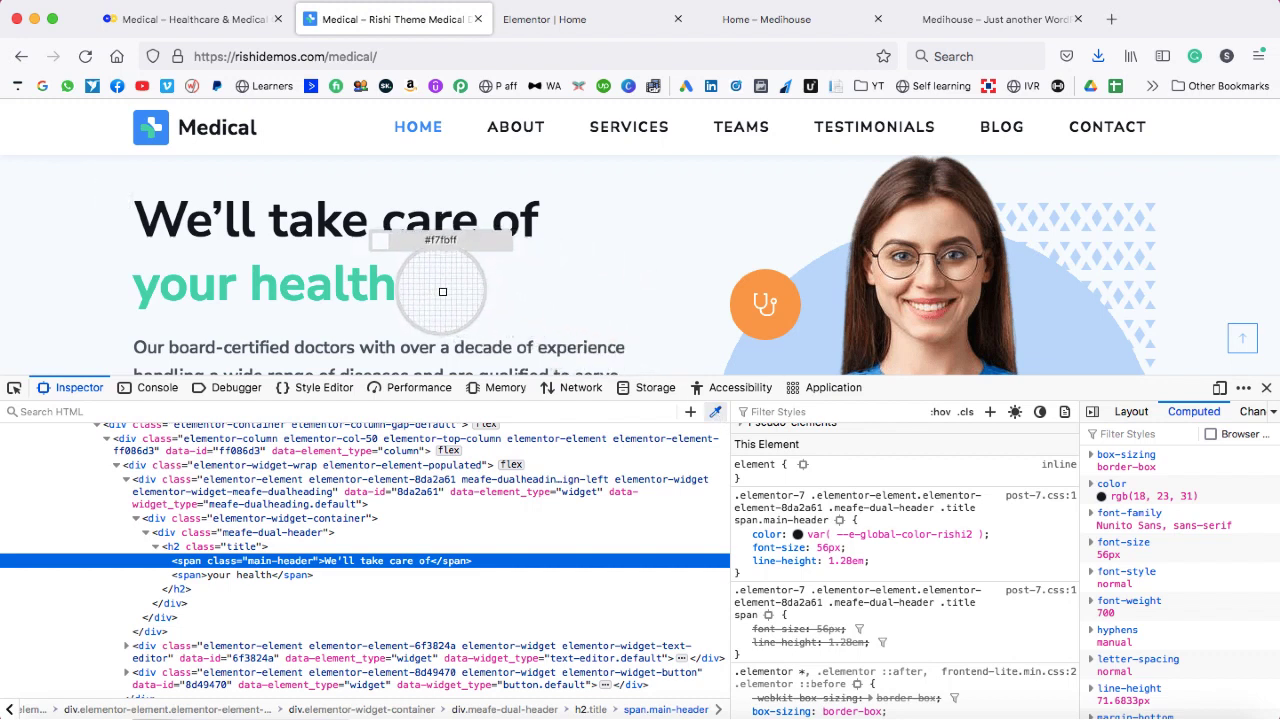
pyautogui.click(386, 279)
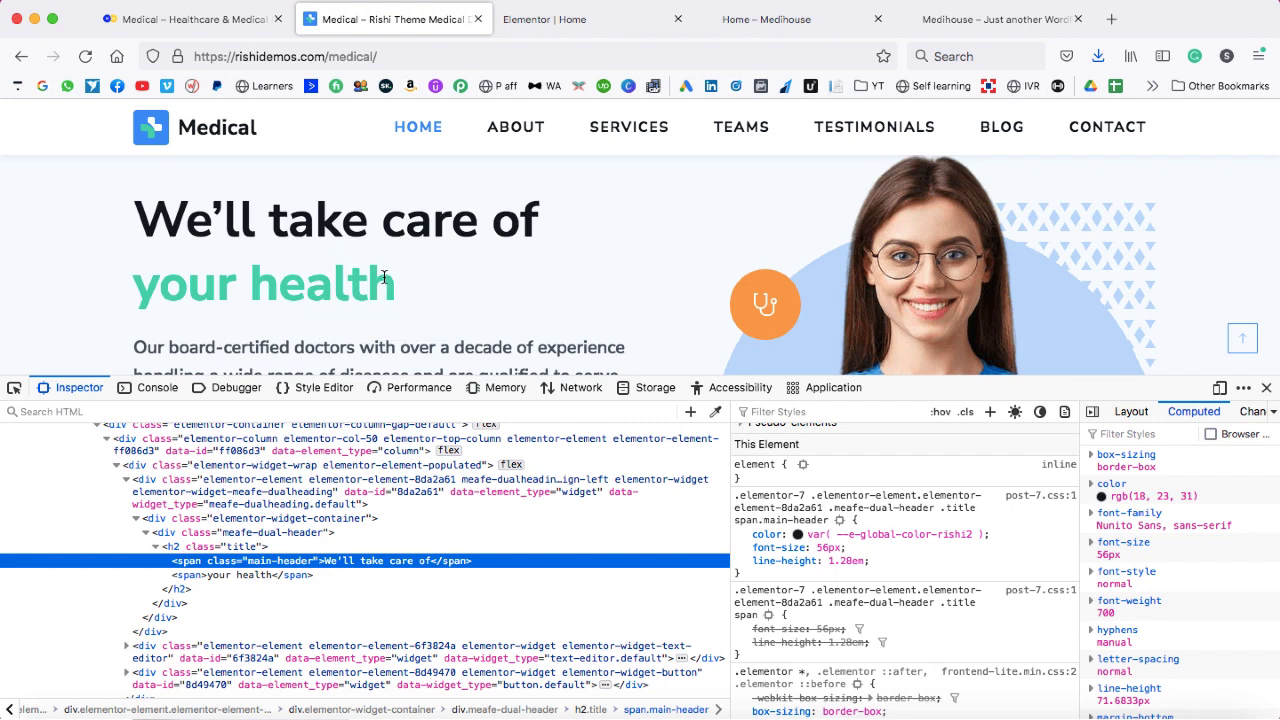
pyautogui.click(546, 29)
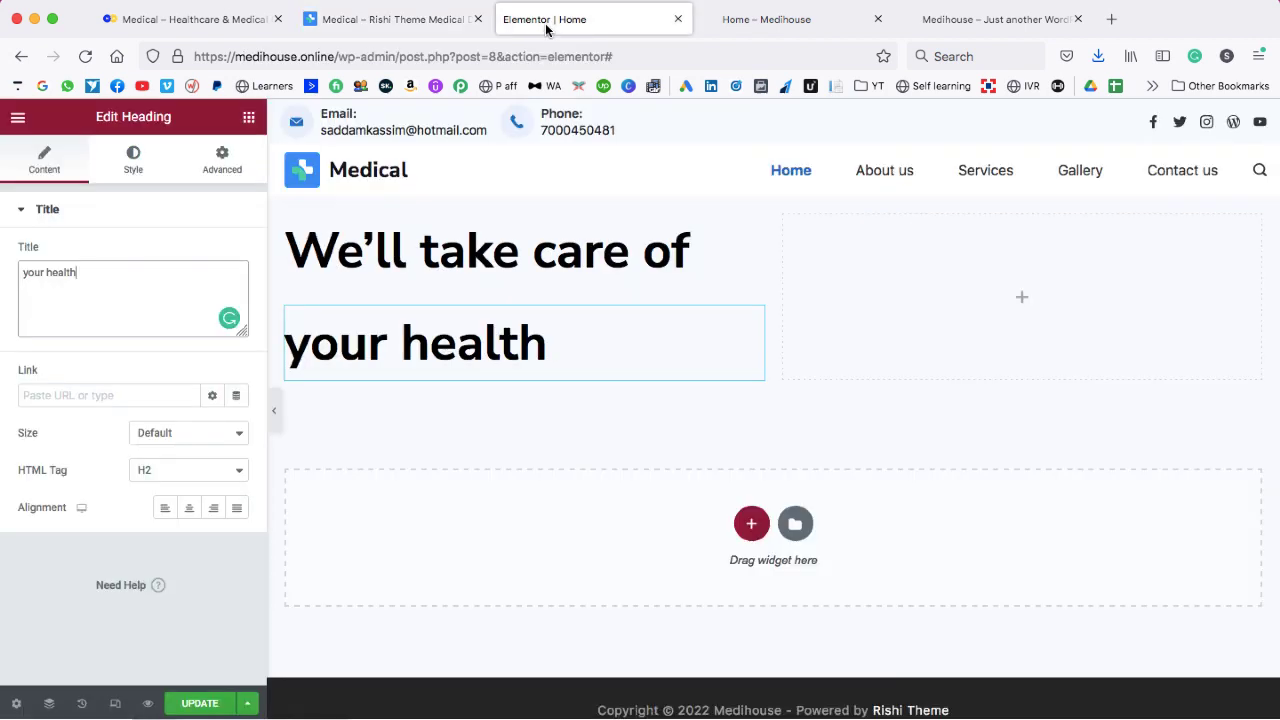
pyautogui.click(137, 171)
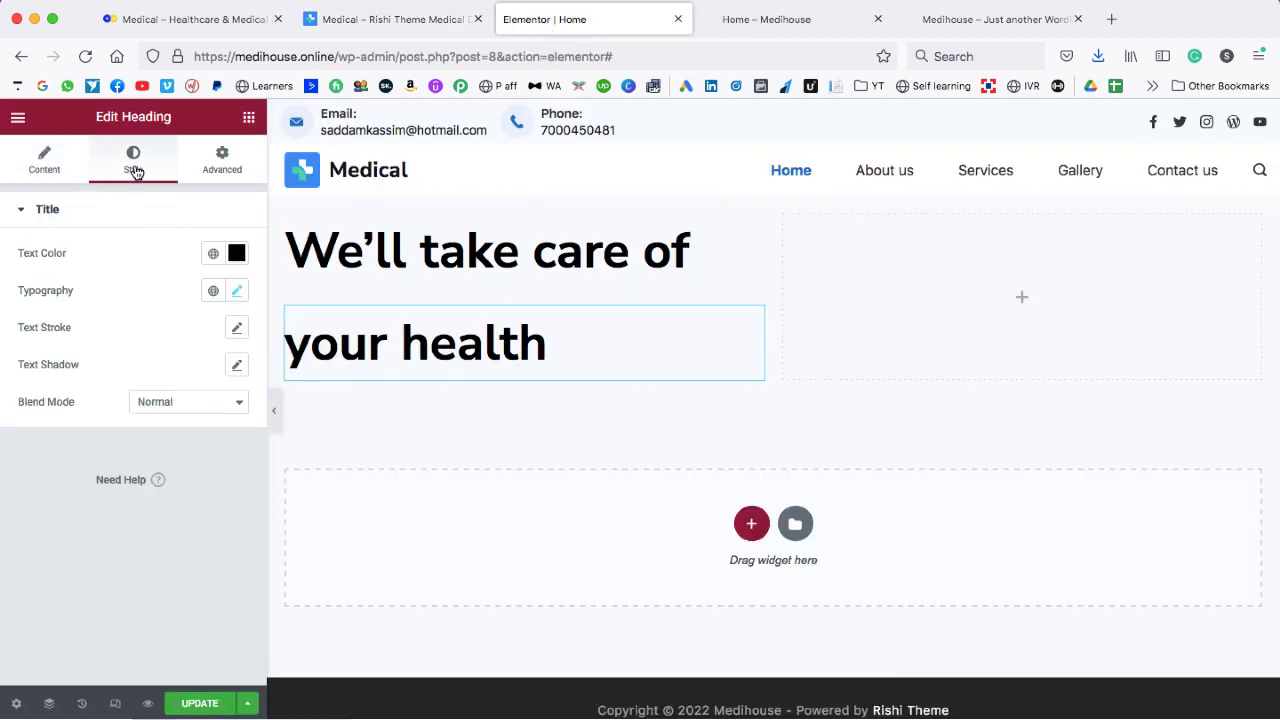
pyautogui.click(236, 253)
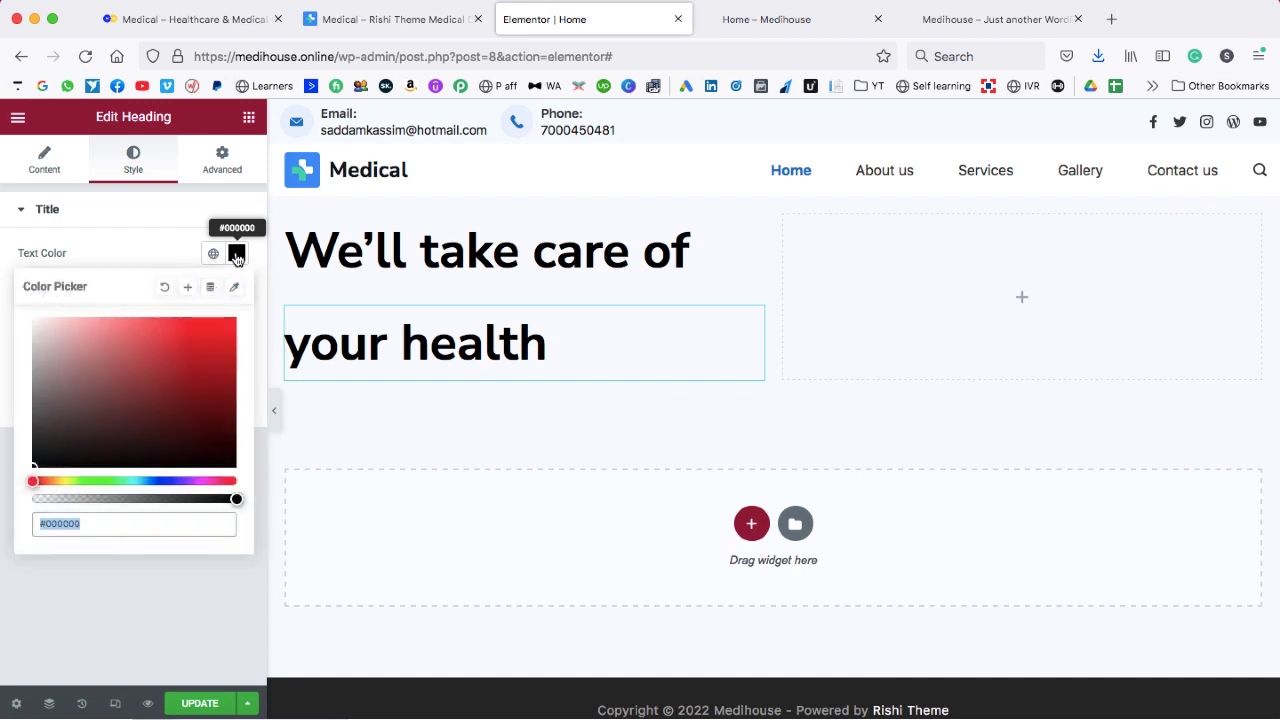
pyautogui.press('BackSpace')
pyautogui.rightClick(63, 524)
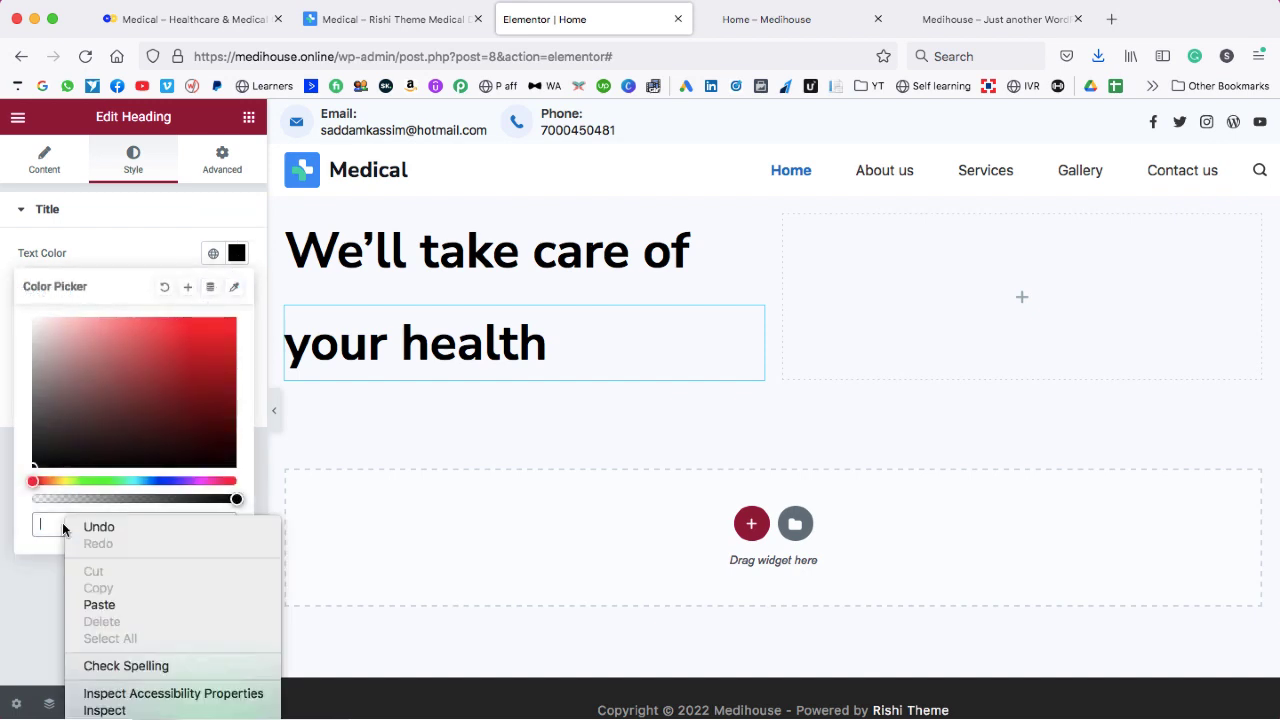
pyautogui.click(98, 604)
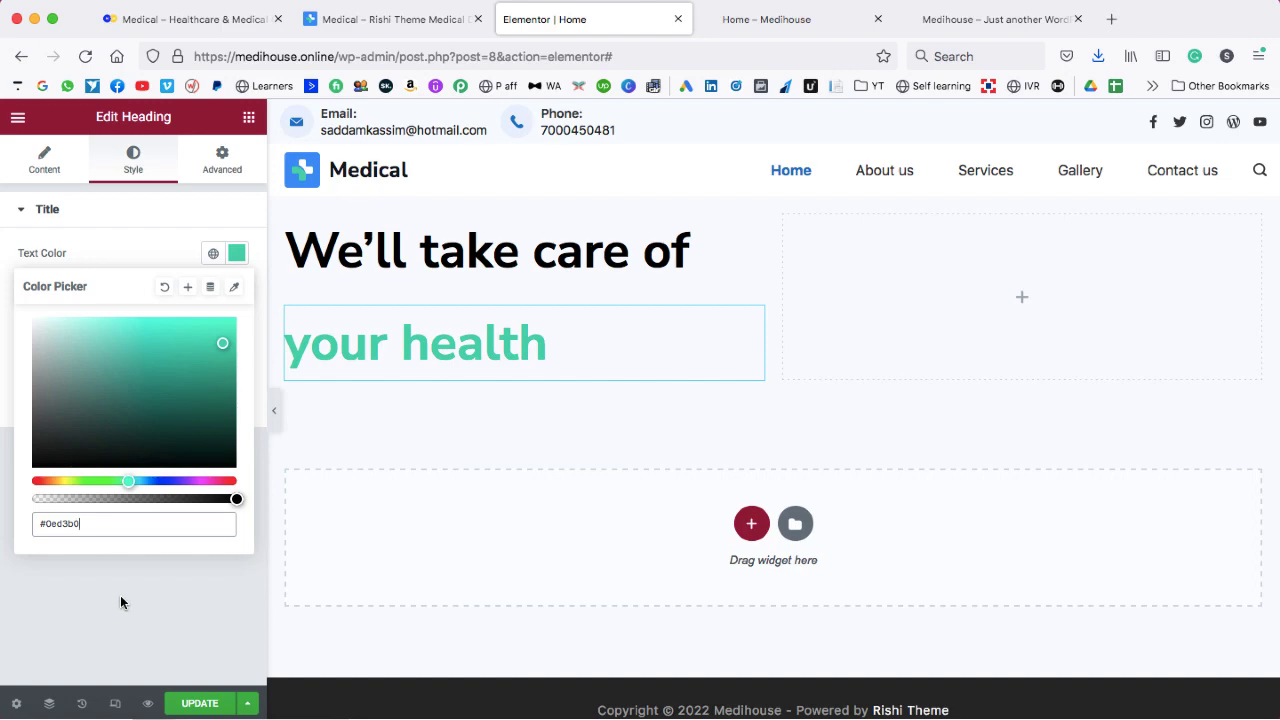
pyautogui.click(120, 596)
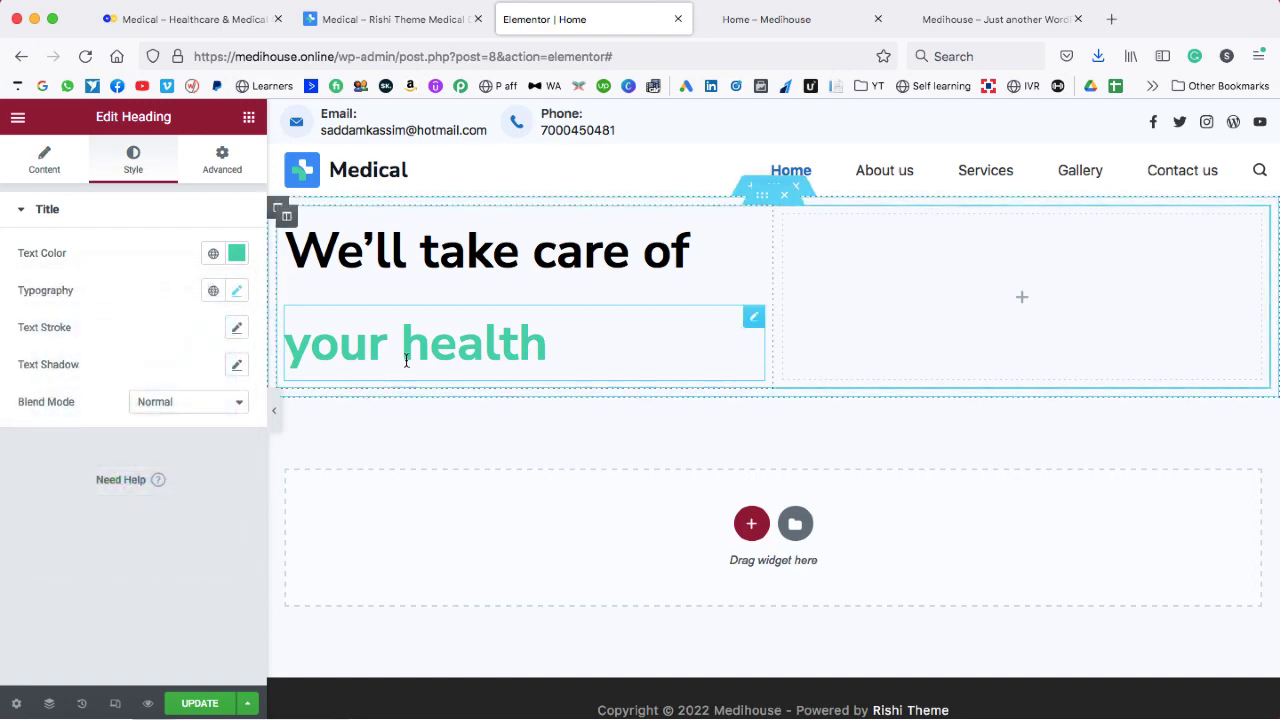
# - Copy the demo's introductory paragraph about board-certified doctors, then return to Elementor
pyautogui.click(375, 19)
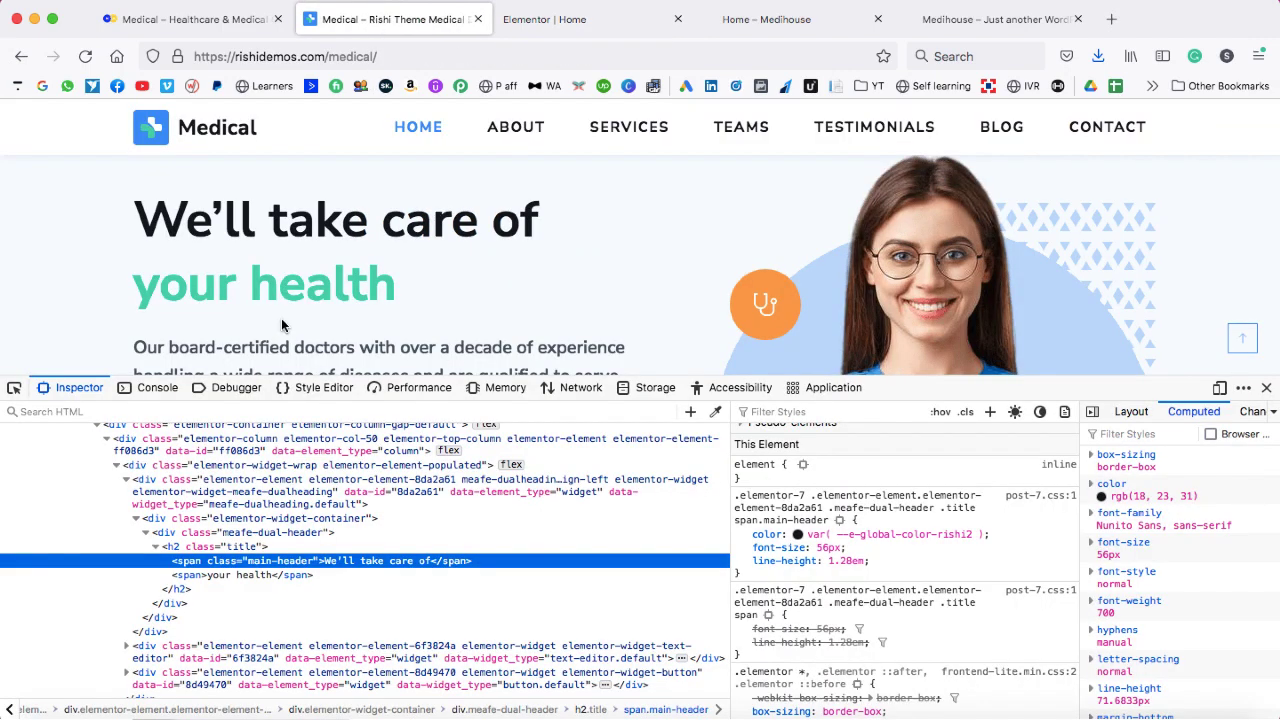
pyautogui.scroll(-2, 470, 252)
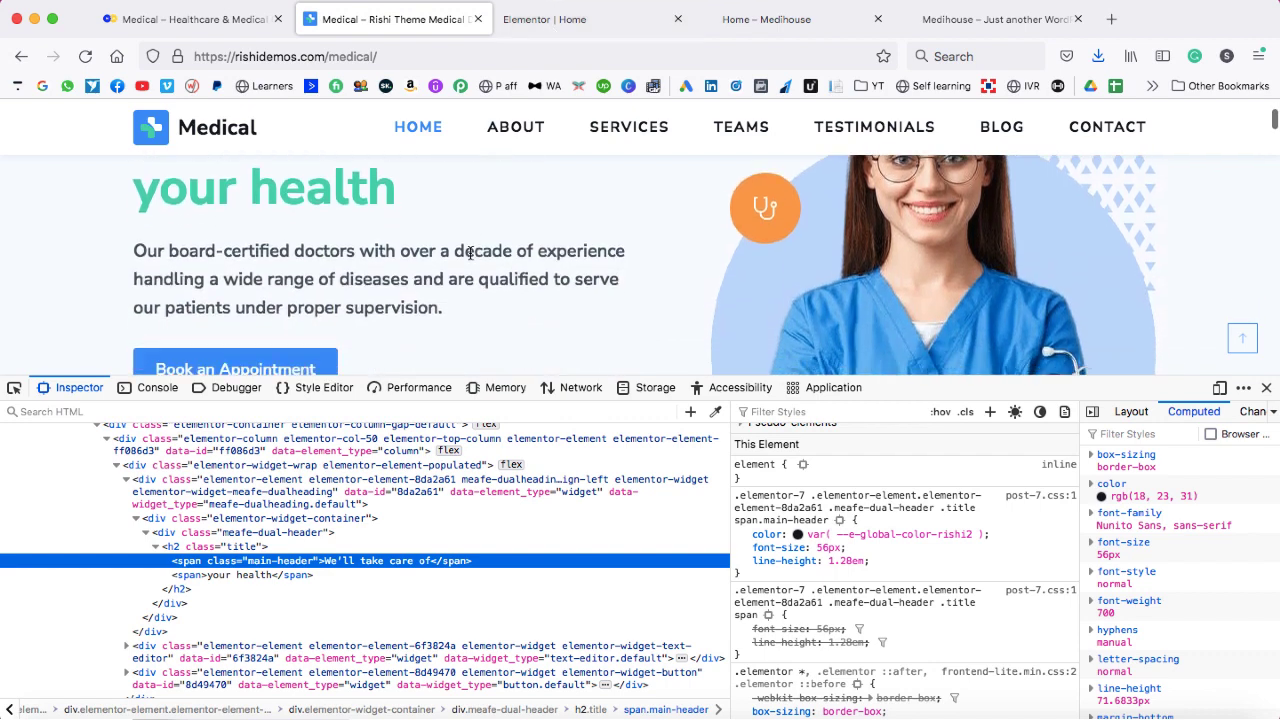
pyautogui.moveTo(135, 250); pyautogui.dragTo(444, 312)
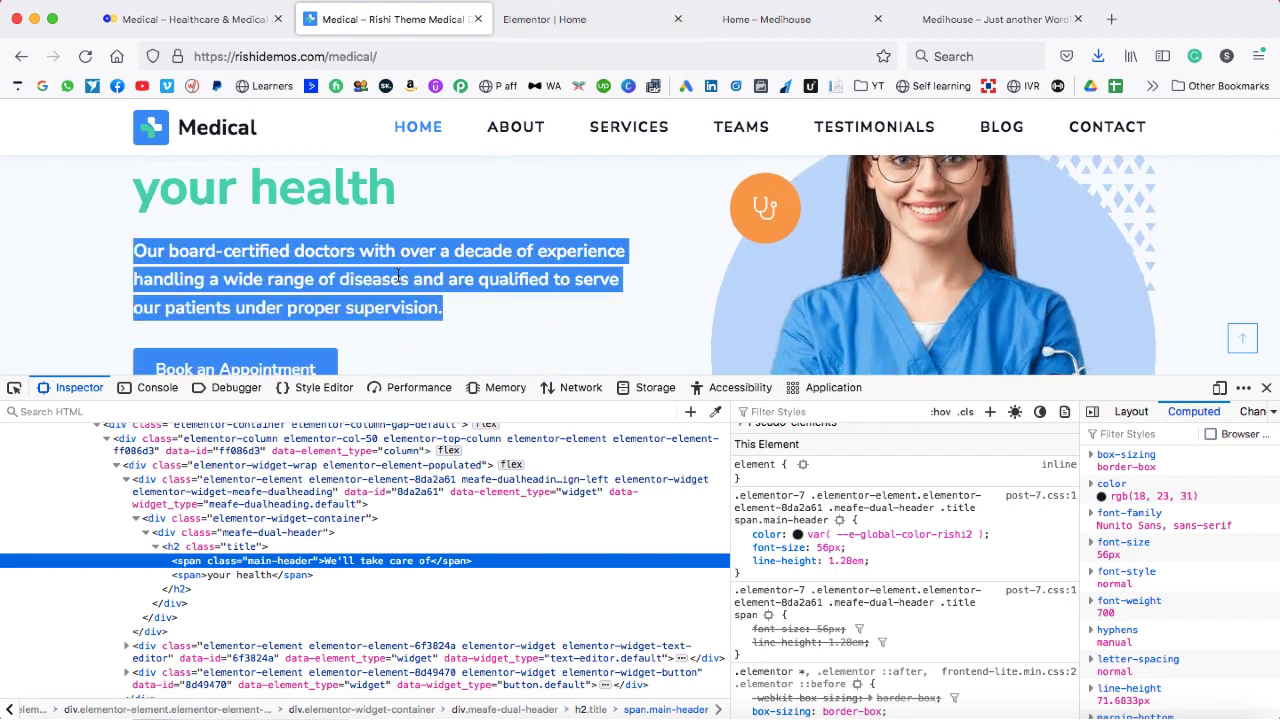
pyautogui.rightClick(397, 270)
pyautogui.click(410, 284)
pyautogui.click(527, 234)
pyautogui.scroll(1, 527, 238)
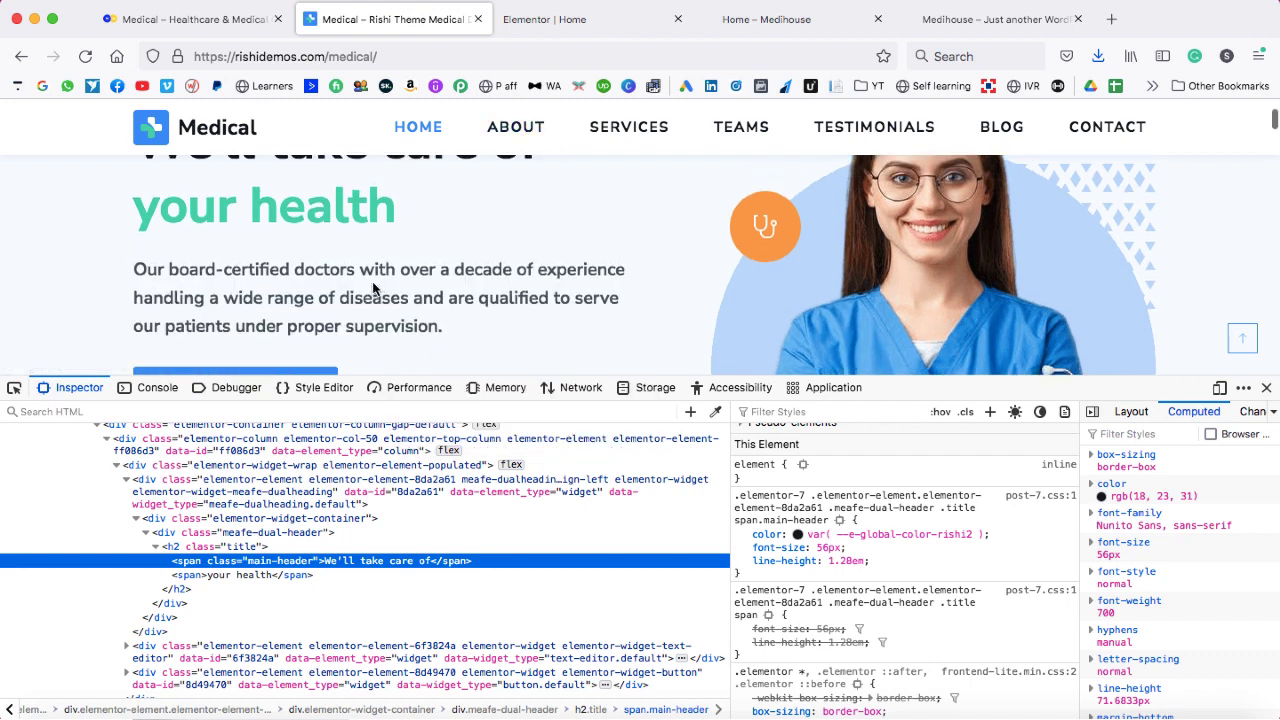
pyautogui.scroll(2, 443, 272)
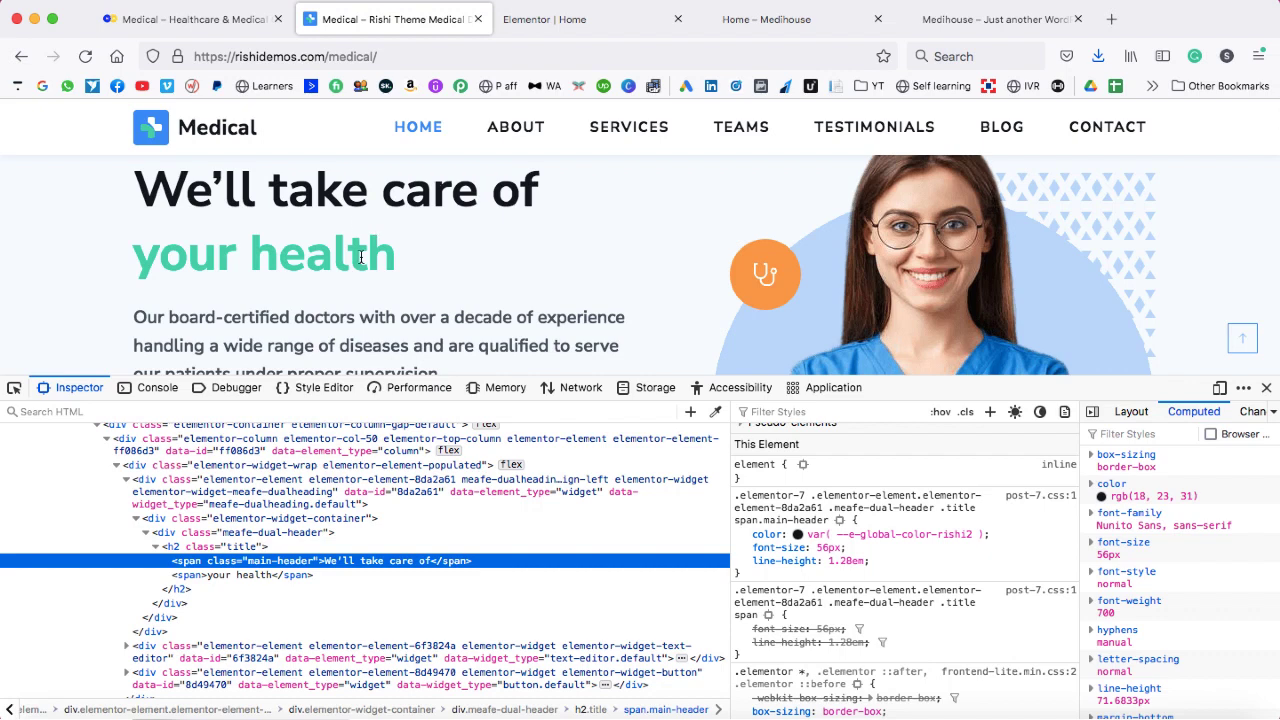
pyautogui.scroll(-1, 403, 299)
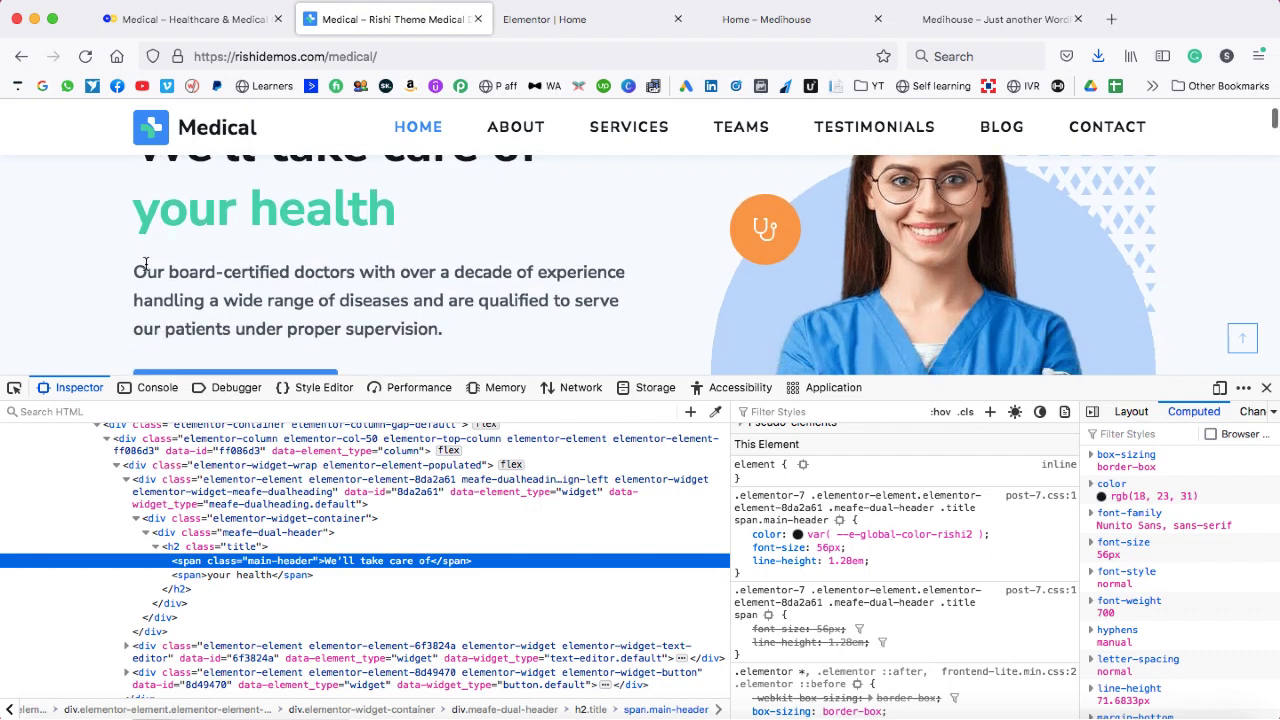
pyautogui.click(571, 20)
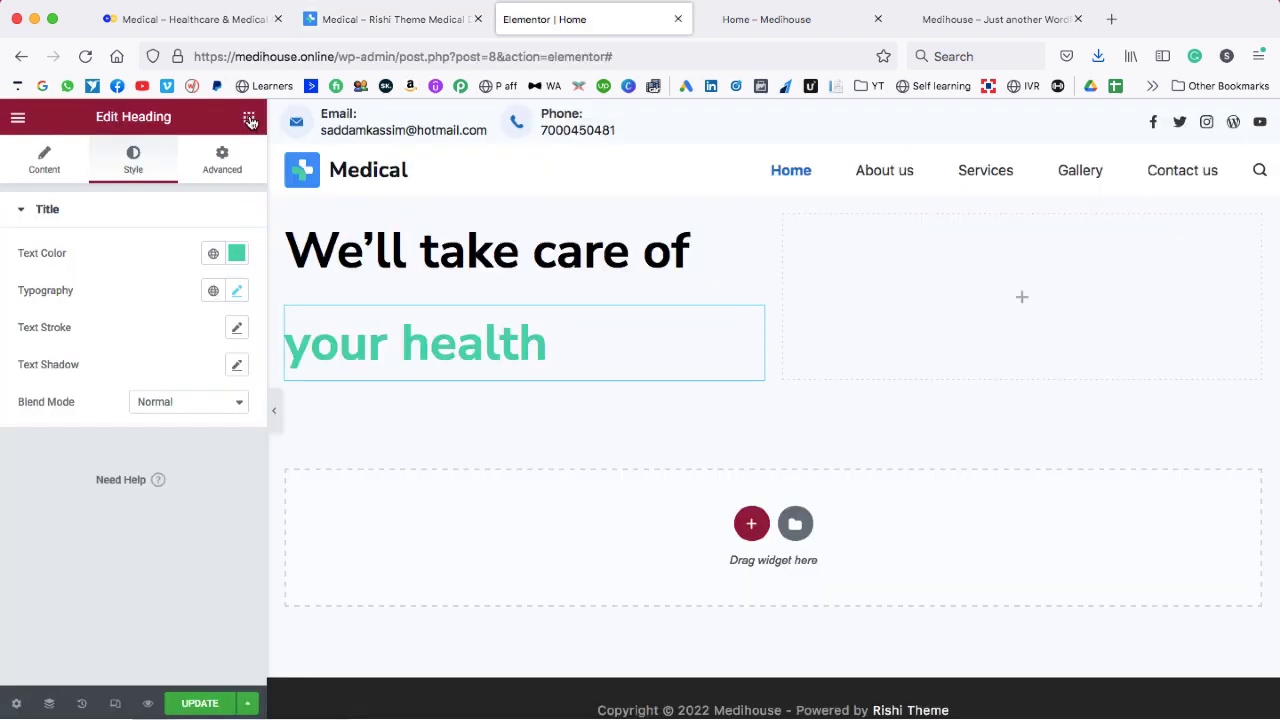
# - Add a Text Editor widget below the 'your health' heading
pyautogui.click(249, 119)
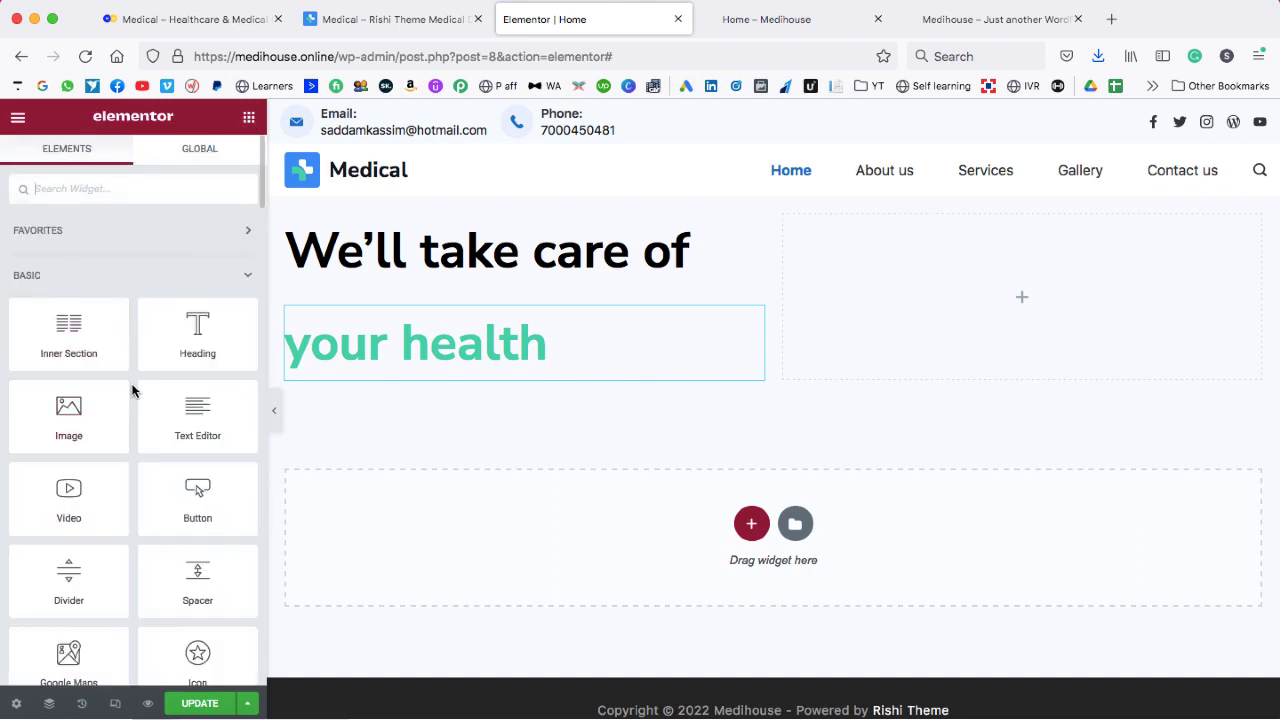
pyautogui.scroll(-2, 129, 381)
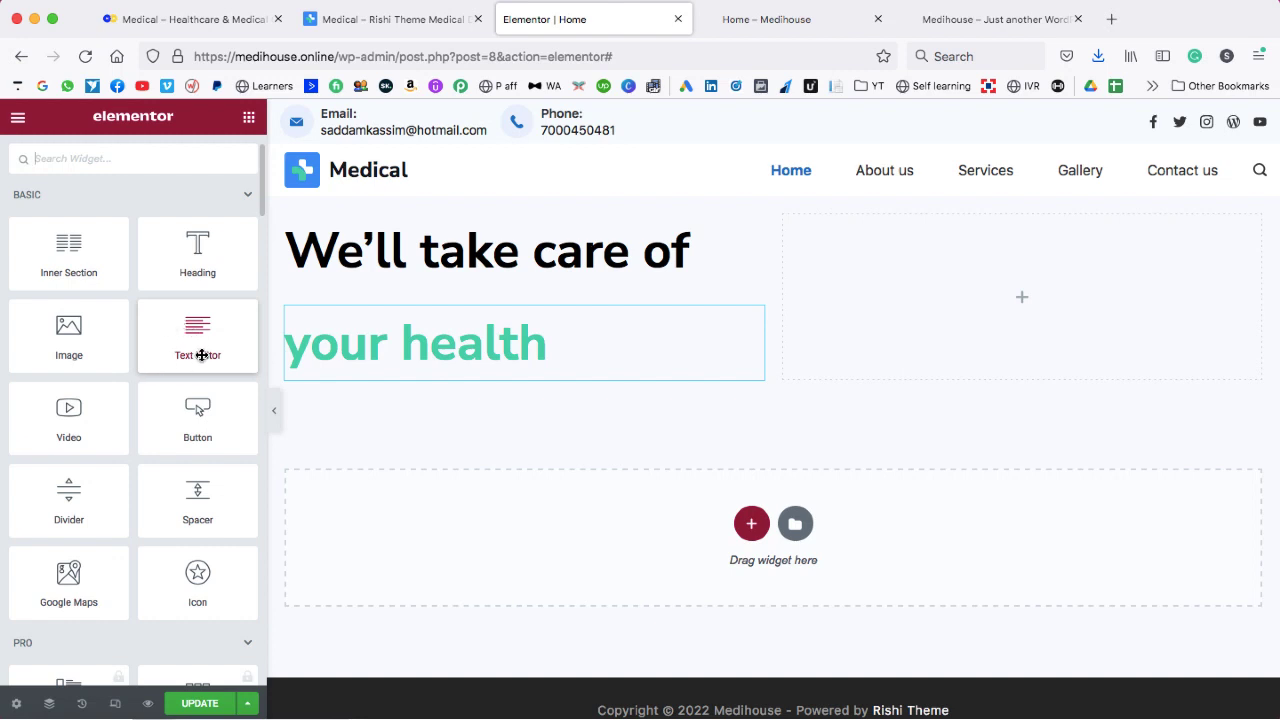
pyautogui.moveTo(188, 327)
pyautogui.mouseDown()
pyautogui.moveTo(323, 334)
pyautogui.moveTo(349, 346)
pyautogui.moveTo(358, 380)
pyautogui.mouseUp()
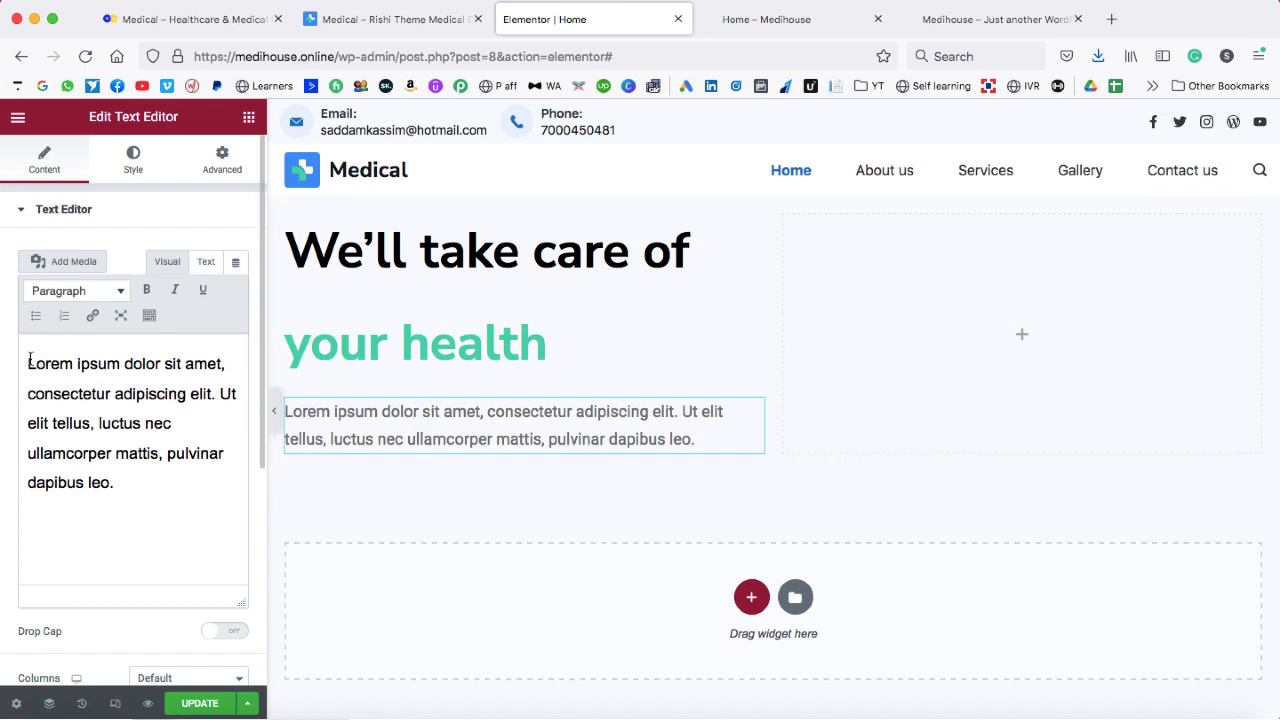
# - Replace the placeholder text with the copied board-certified doctors paragraph and save the page
pyautogui.moveTo(117, 482); pyautogui.dragTo(27, 360)
pyautogui.press('BackSpace')
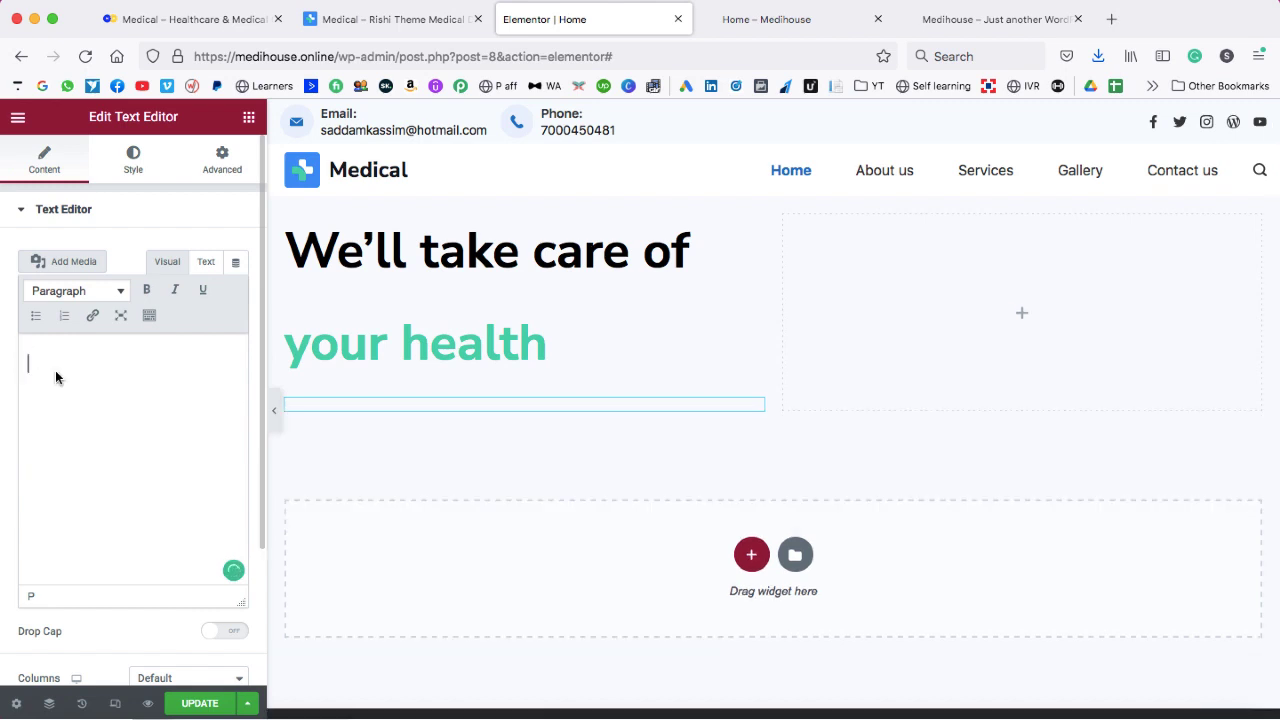
pyautogui.rightClick(57, 371)
pyautogui.click(88, 459)
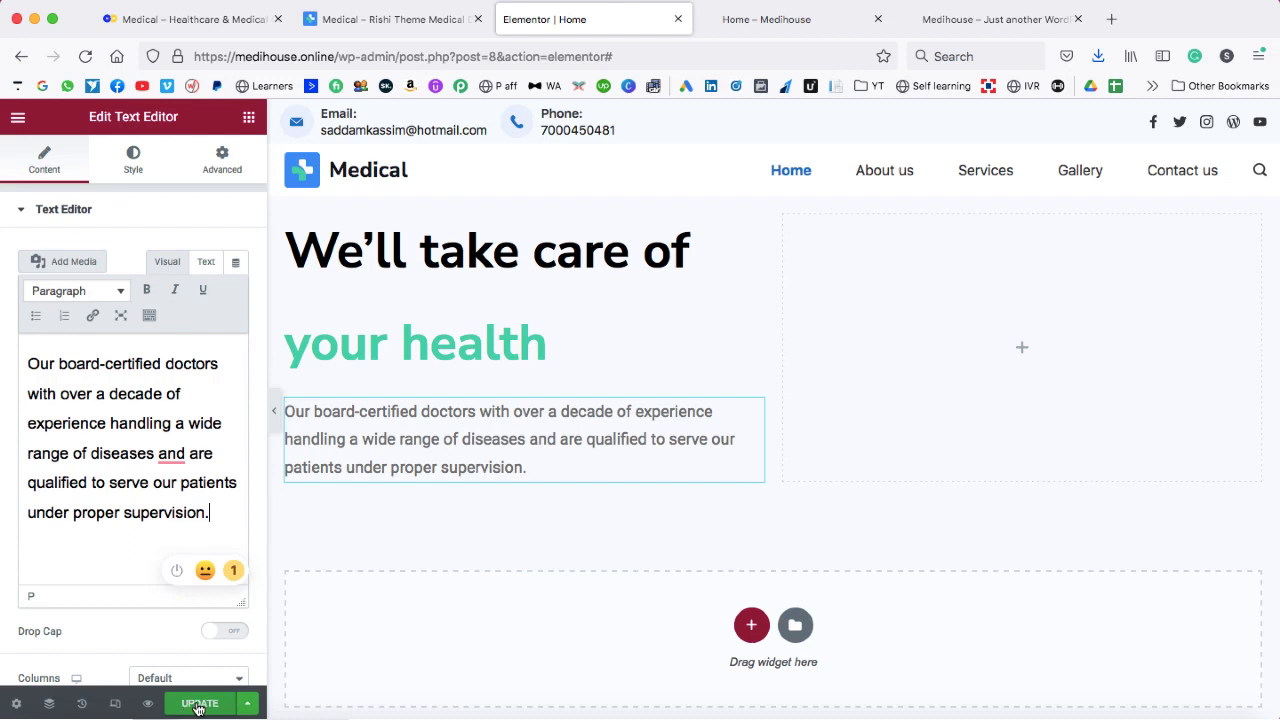
pyautogui.click(199, 706)
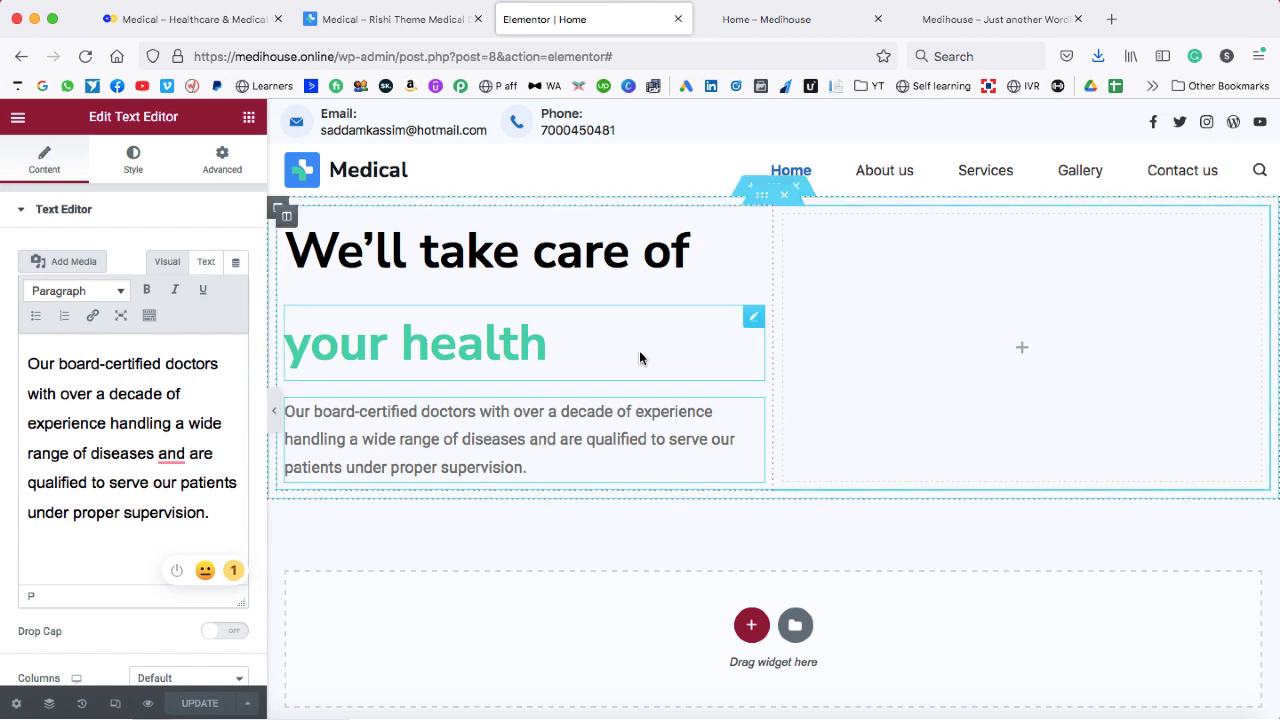
pyautogui.click(782, 19)
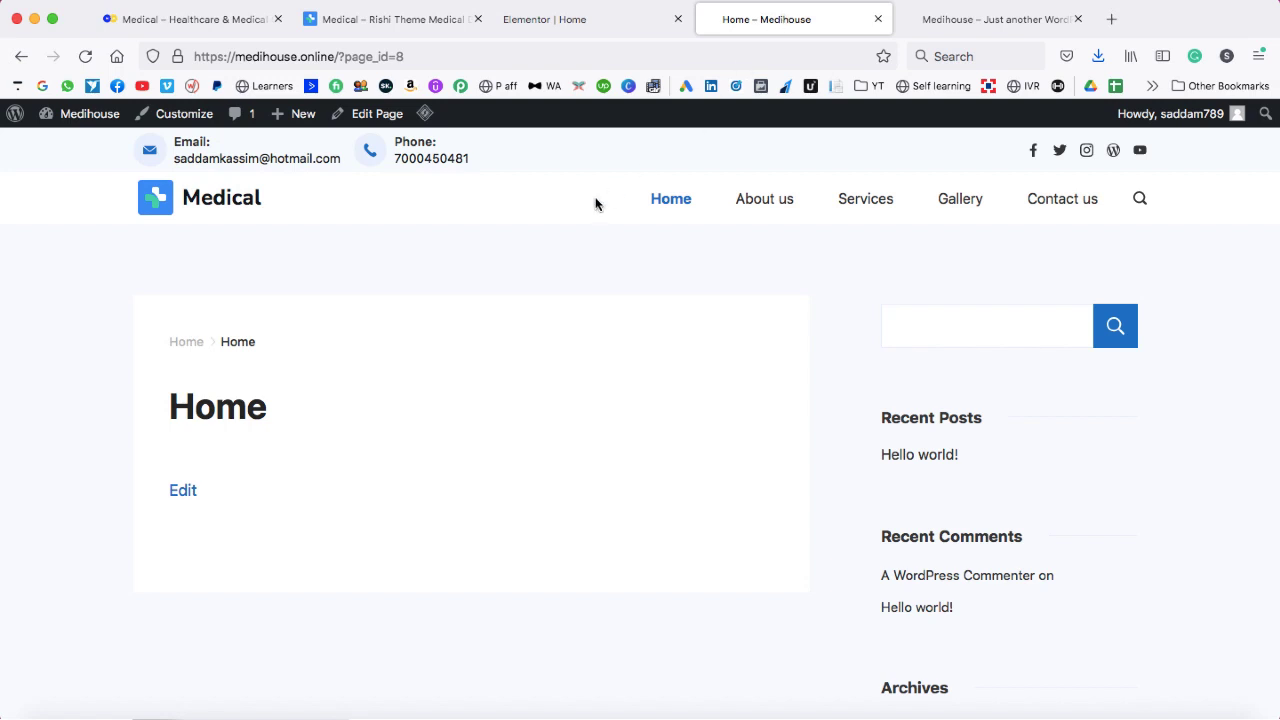
pyautogui.click(85, 56)
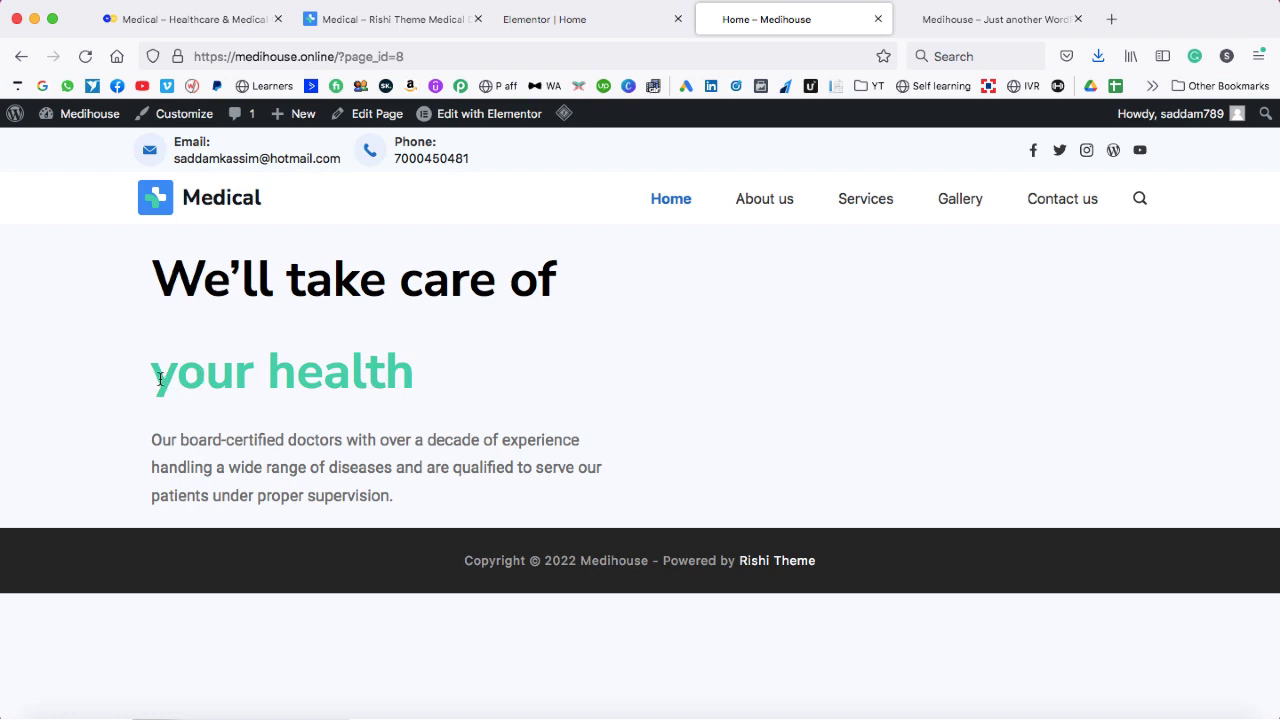
pyautogui.moveTo(159, 379); pyautogui.dragTo(415, 383)
pyautogui.click(430, 462)
pyautogui.moveTo(163, 279); pyautogui.dragTo(505, 280)
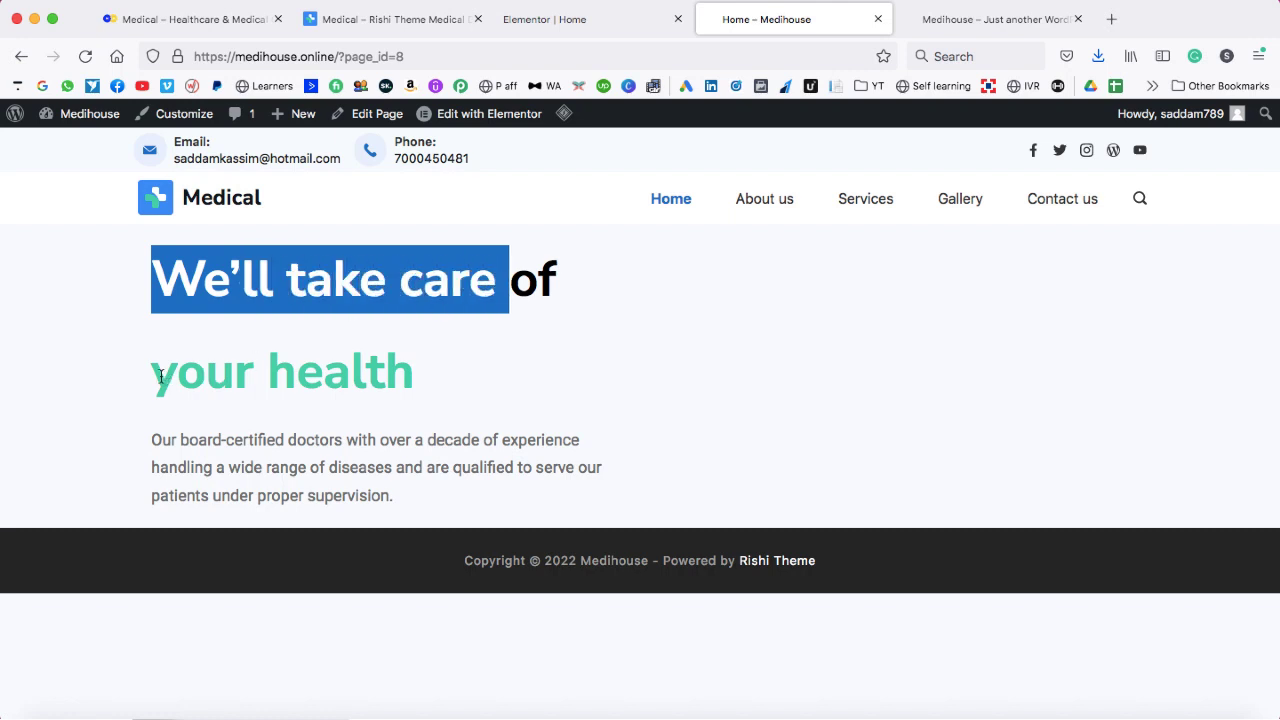
pyautogui.moveTo(160, 376); pyautogui.dragTo(386, 380)
pyautogui.click(417, 347)
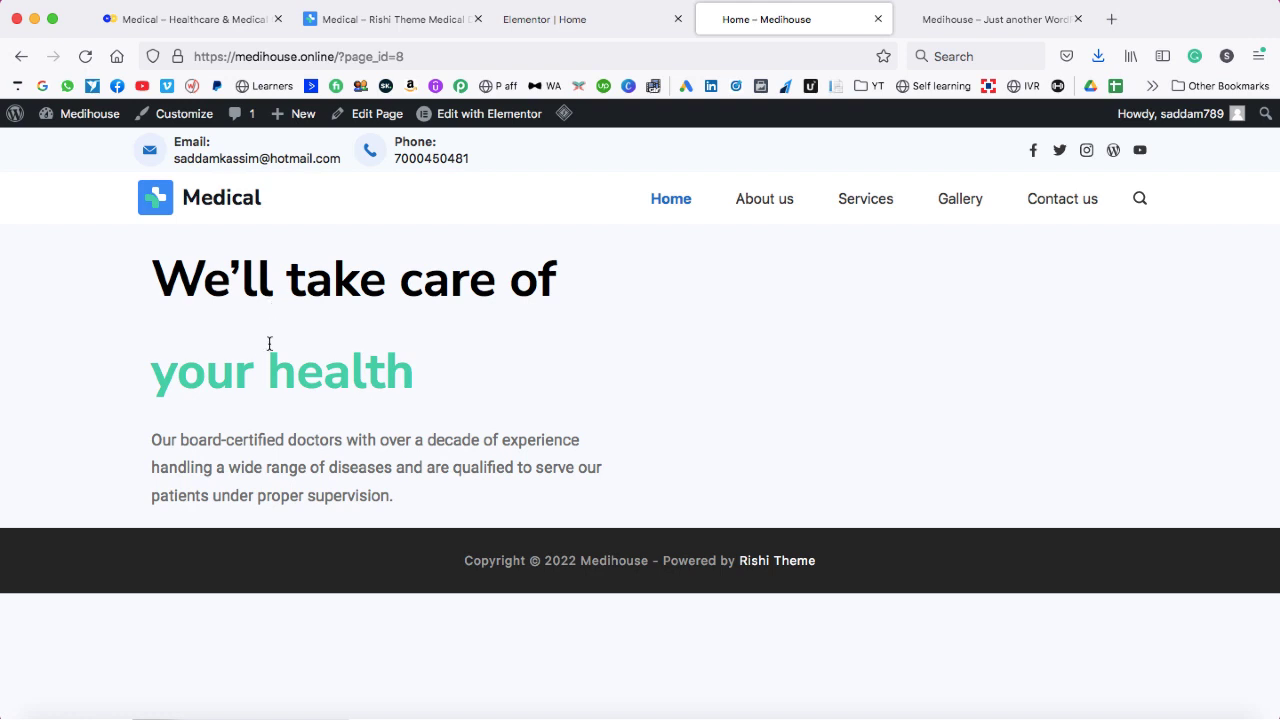
pyautogui.moveTo(156, 373); pyautogui.dragTo(408, 376)
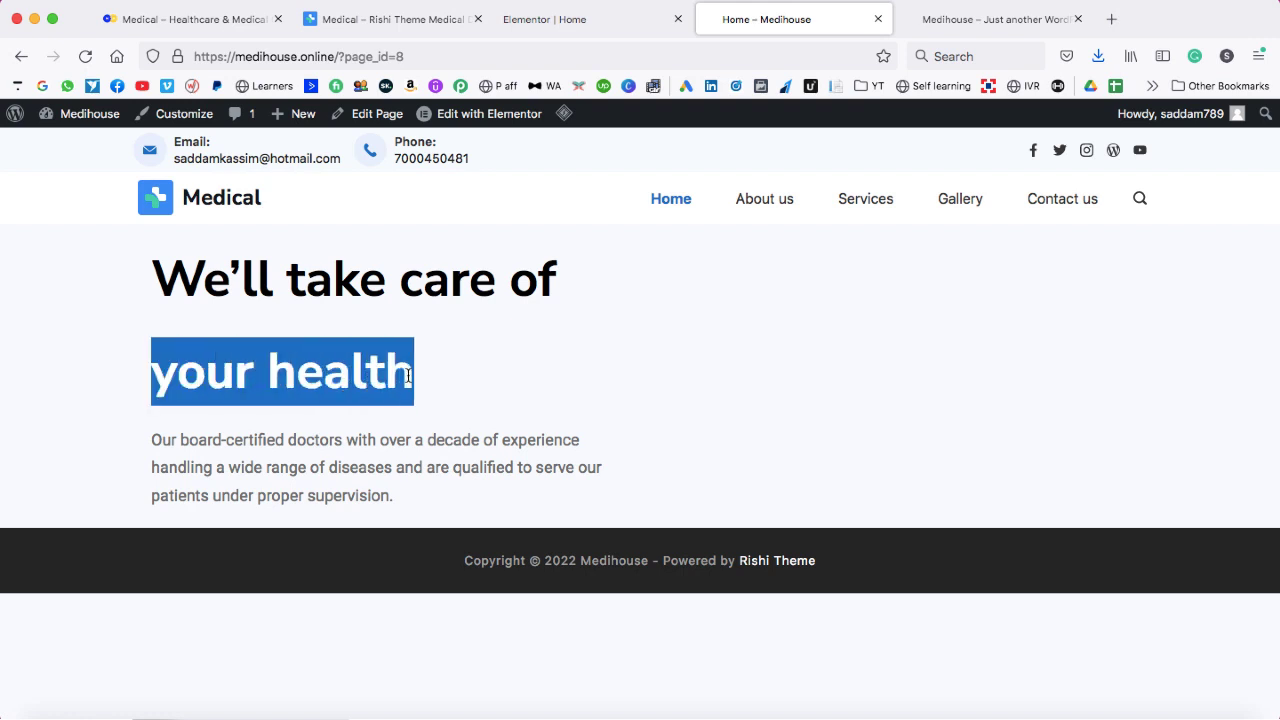
pyautogui.click(405, 374)
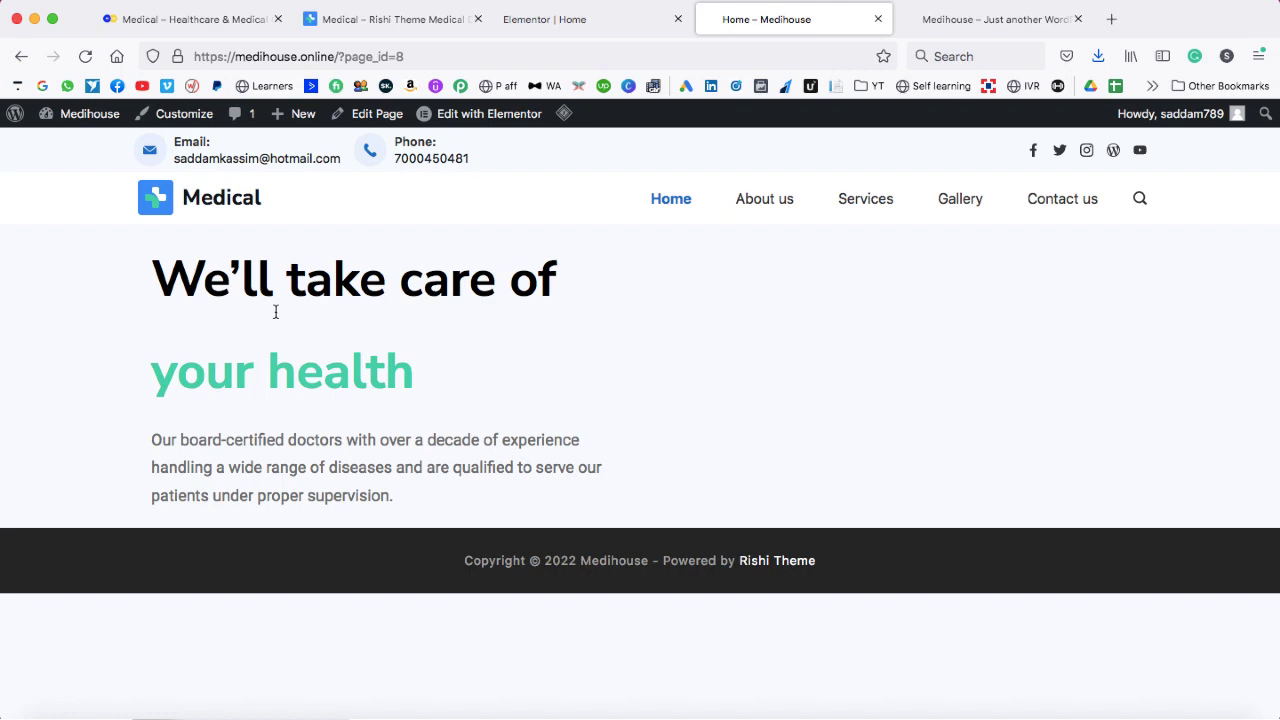
pyautogui.click(596, 28)
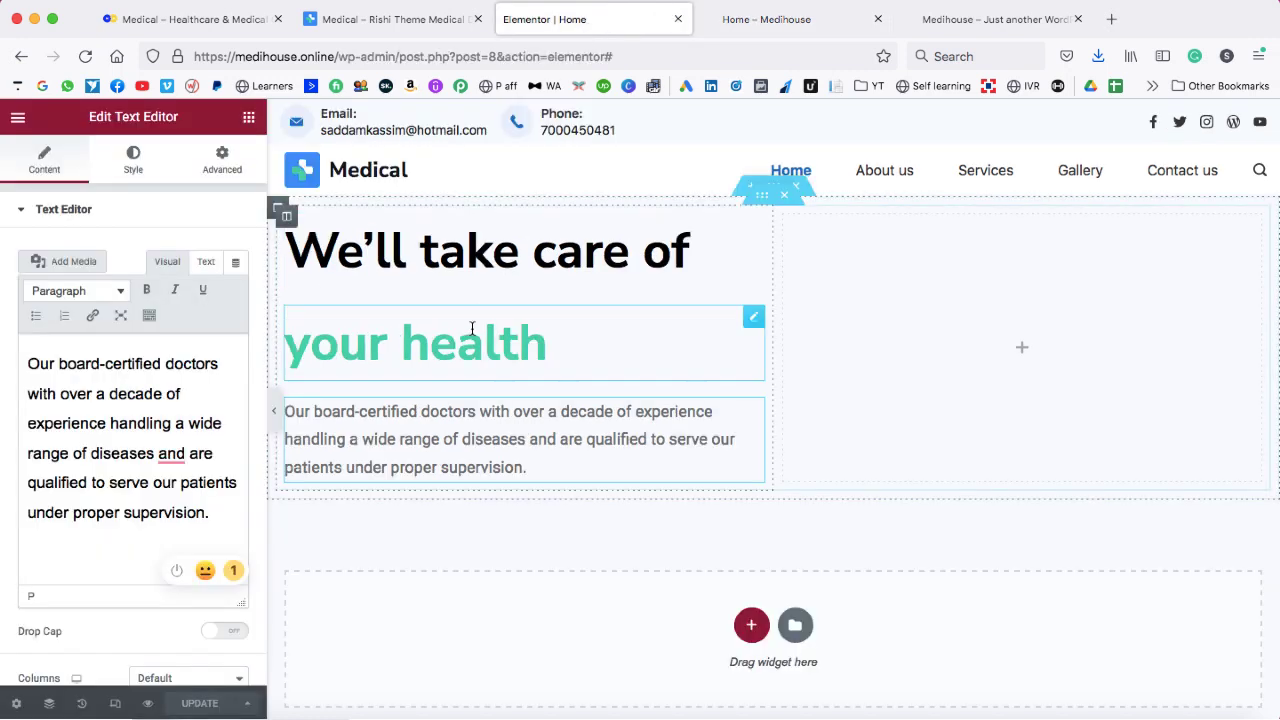
# - Open the 'your health' heading's Advanced margin settings, trying linked margins at 1 px
pyautogui.rightClick(753, 319)
pyautogui.click(790, 333)
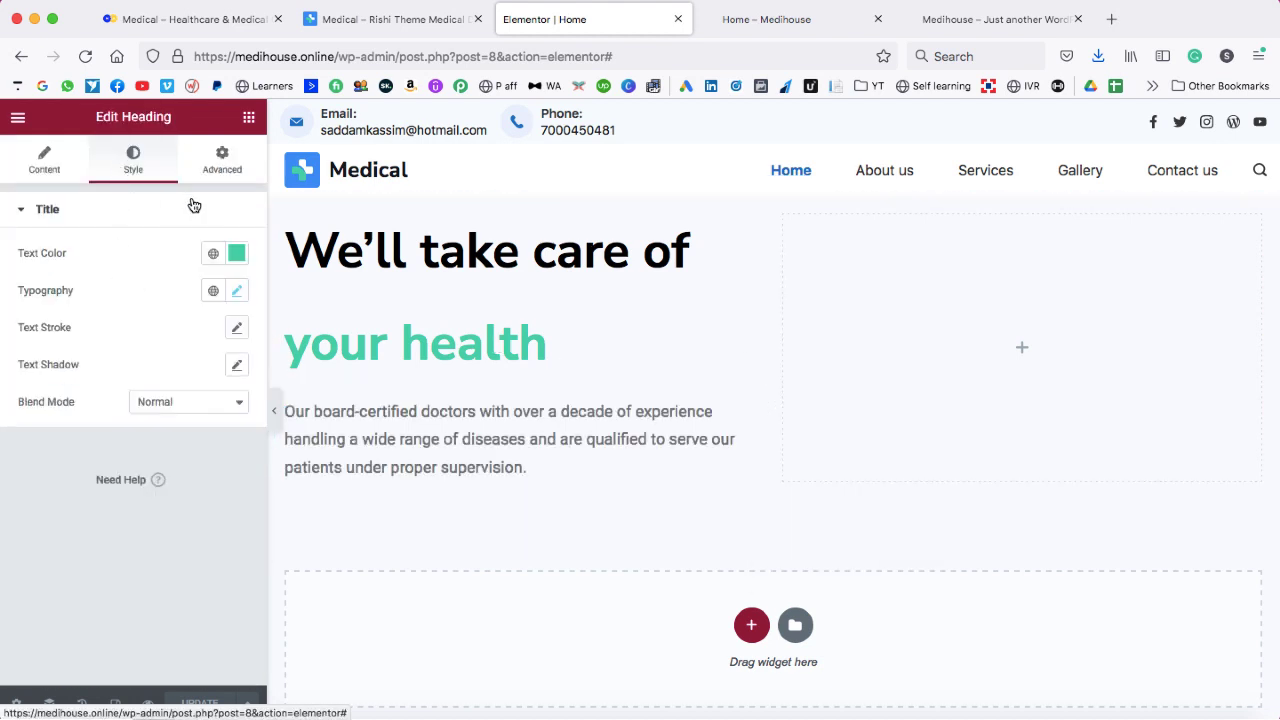
pyautogui.click(223, 170)
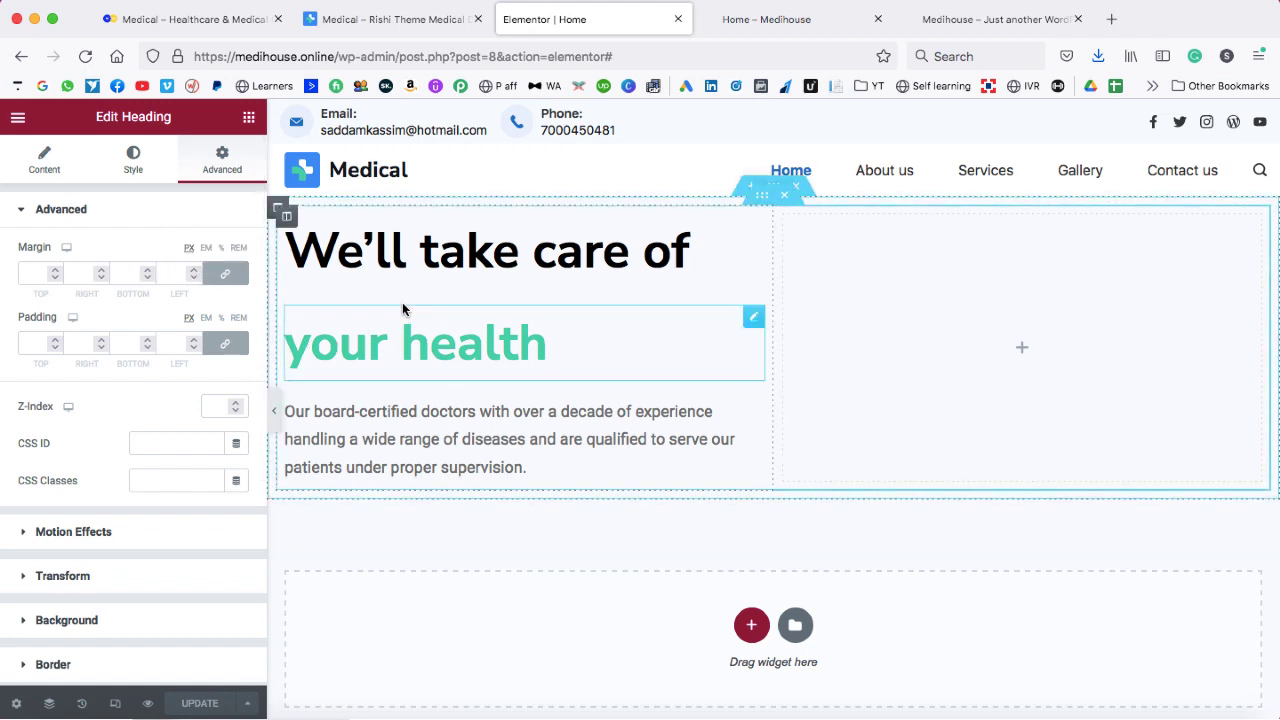
pyautogui.click(224, 282)
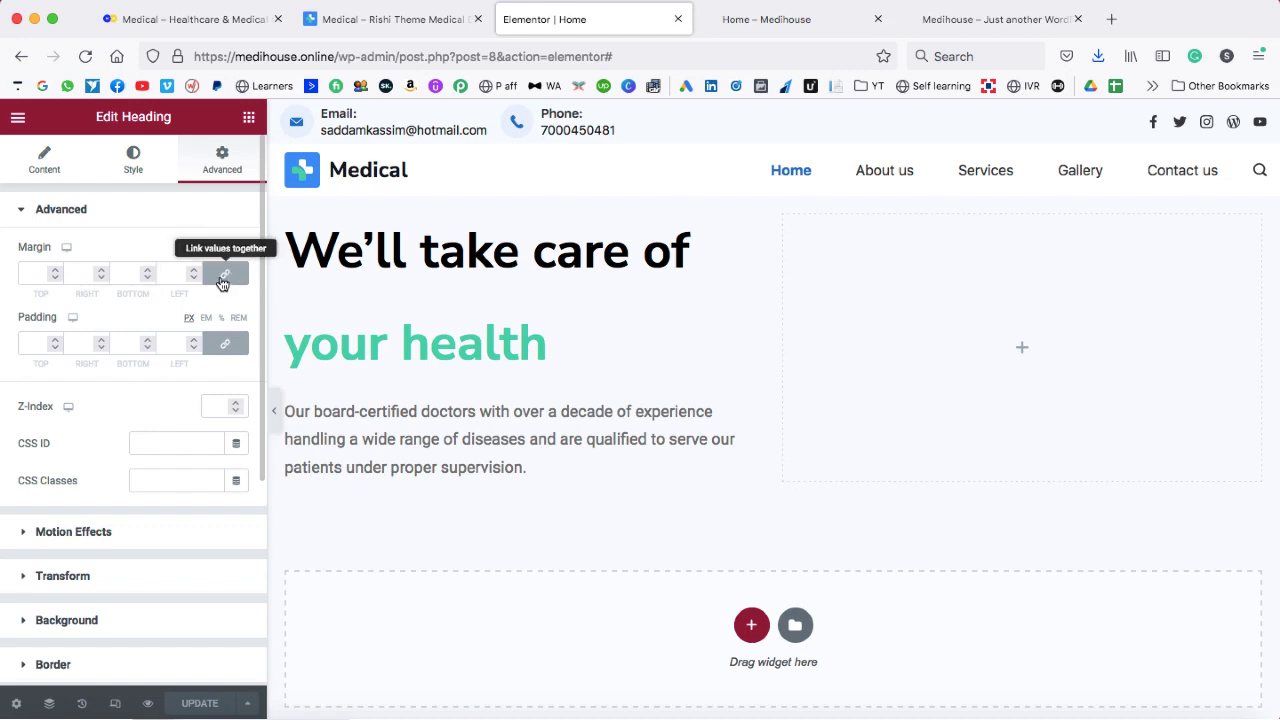
pyautogui.click(53, 269)
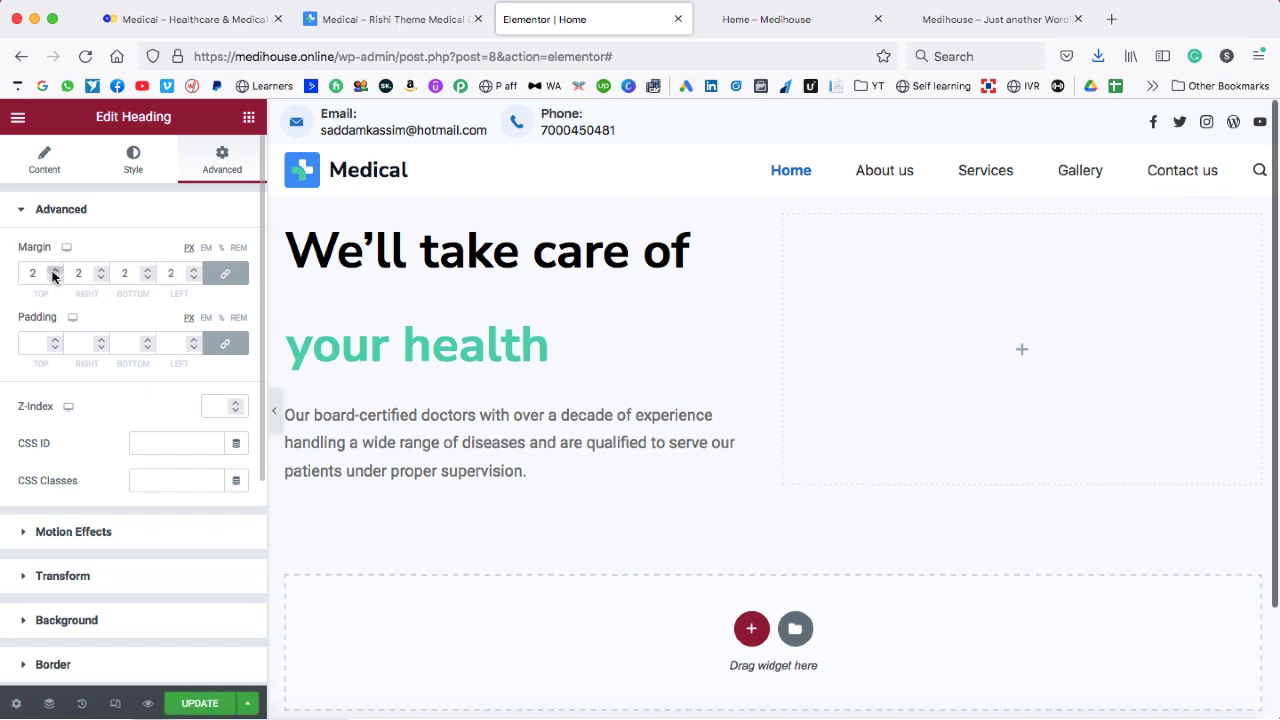
pyautogui.scroll(10, 53, 277)
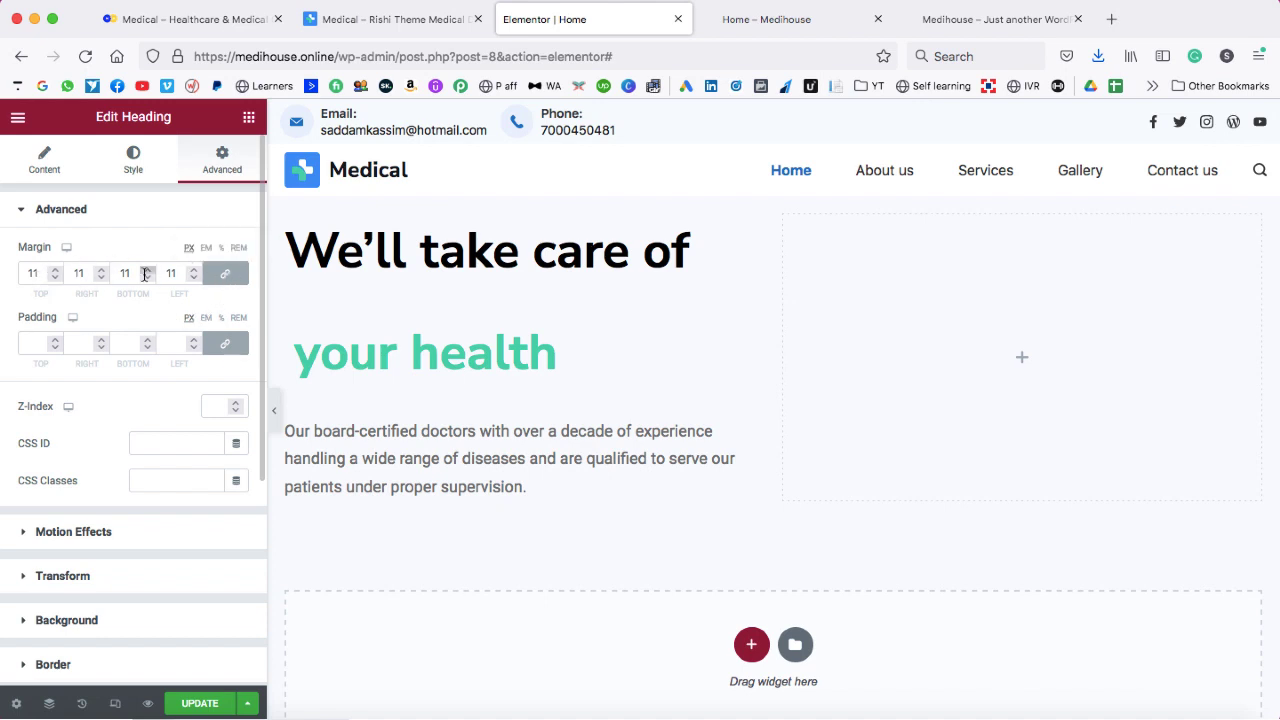
pyautogui.scroll(-9, 54, 280)
pyautogui.scroll(-2, 54, 280)
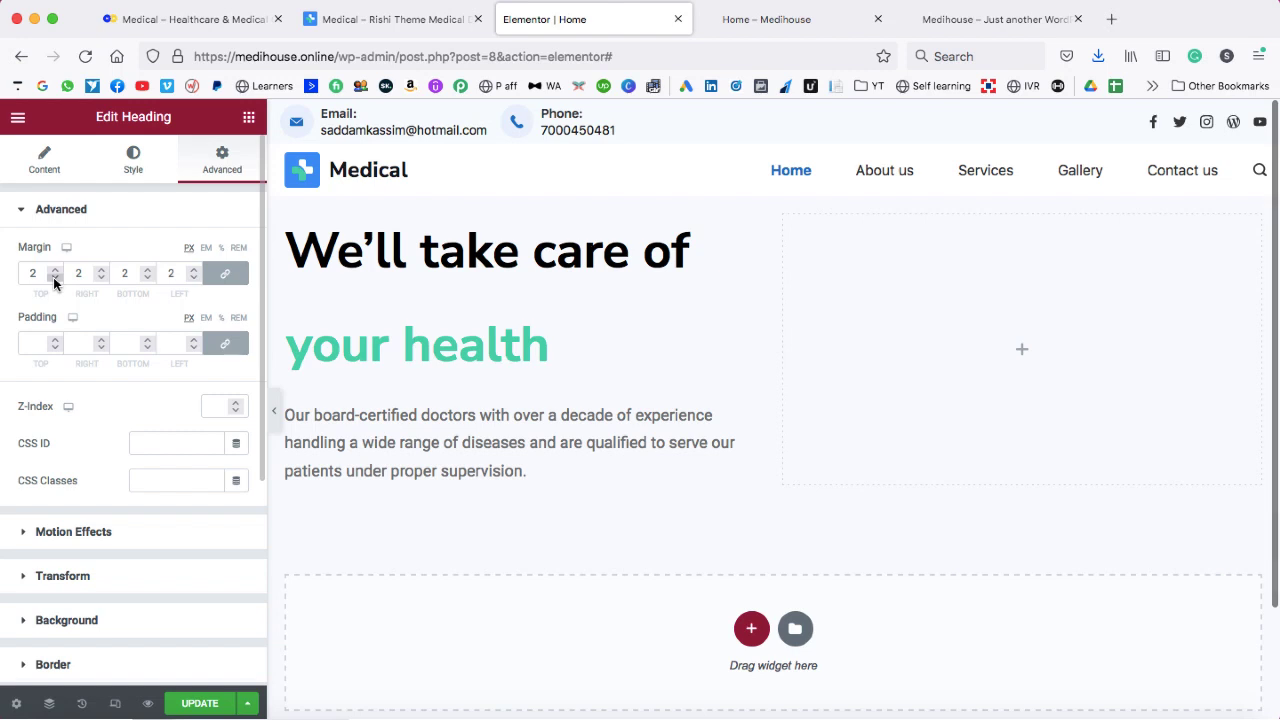
# - Unlink the margins and step the heading's top margin down to -38 px
pyautogui.click(226, 279)
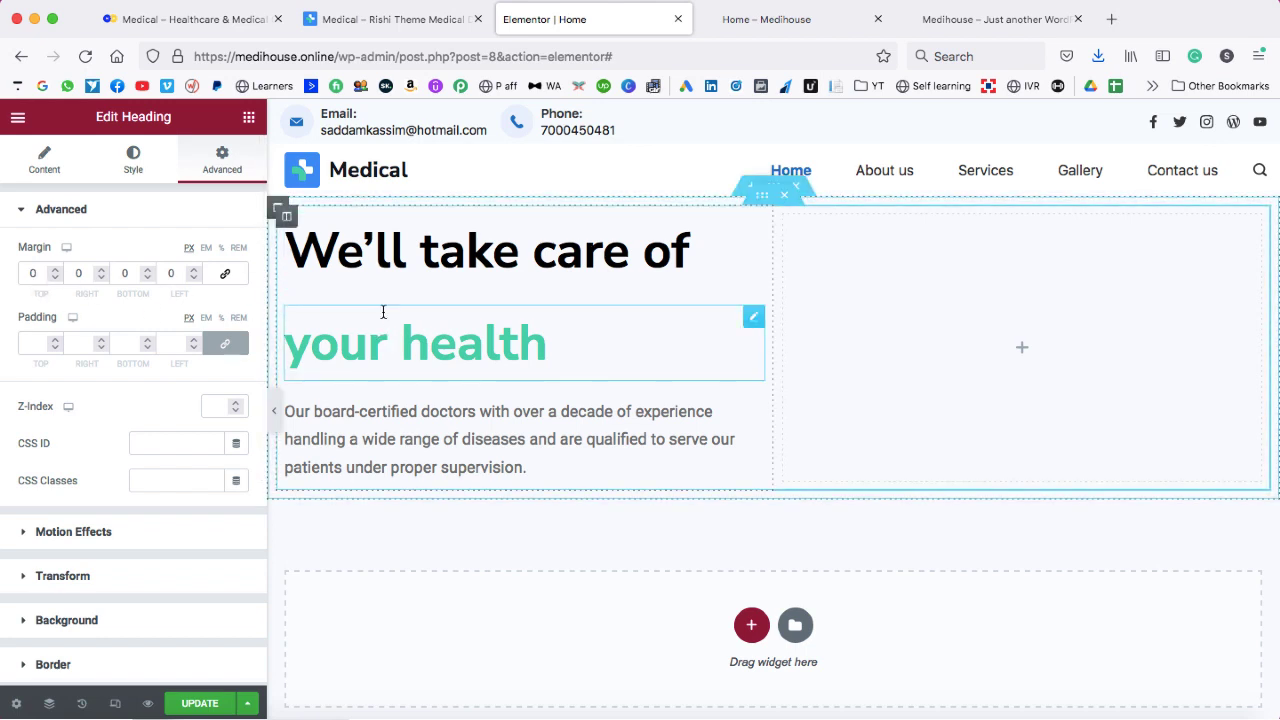
pyautogui.click(55, 269)
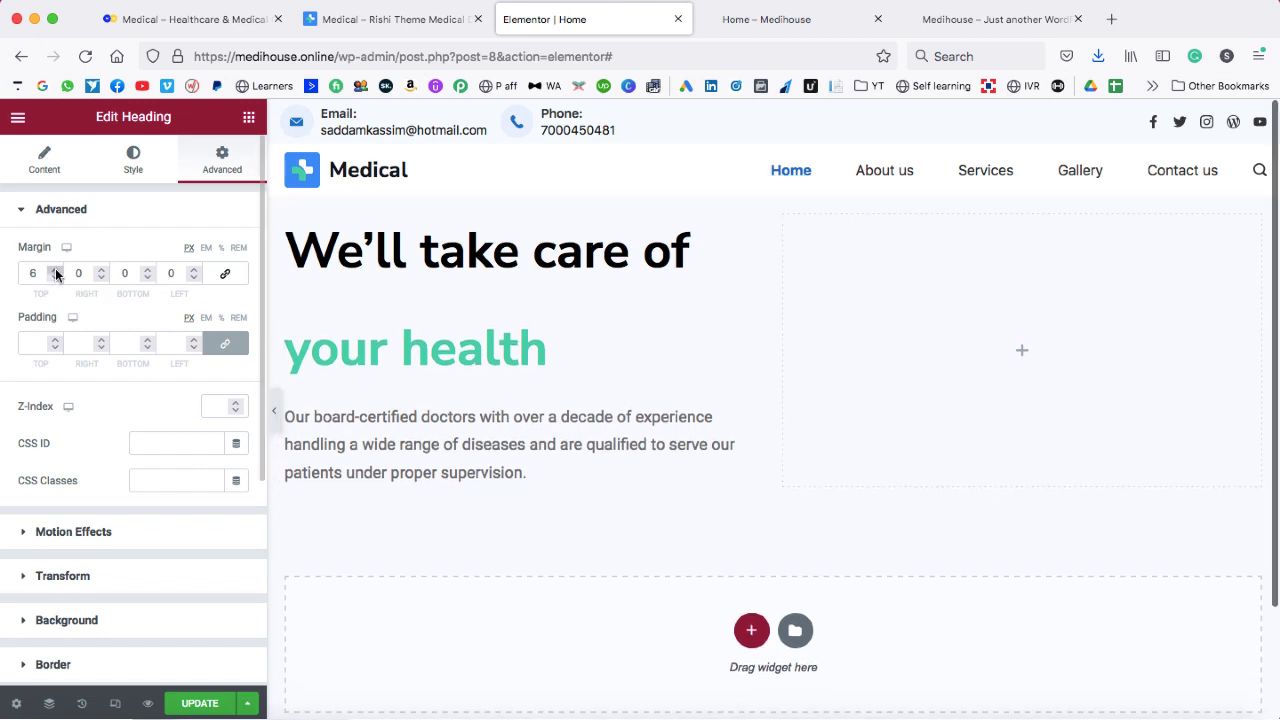
pyautogui.click(55, 270)
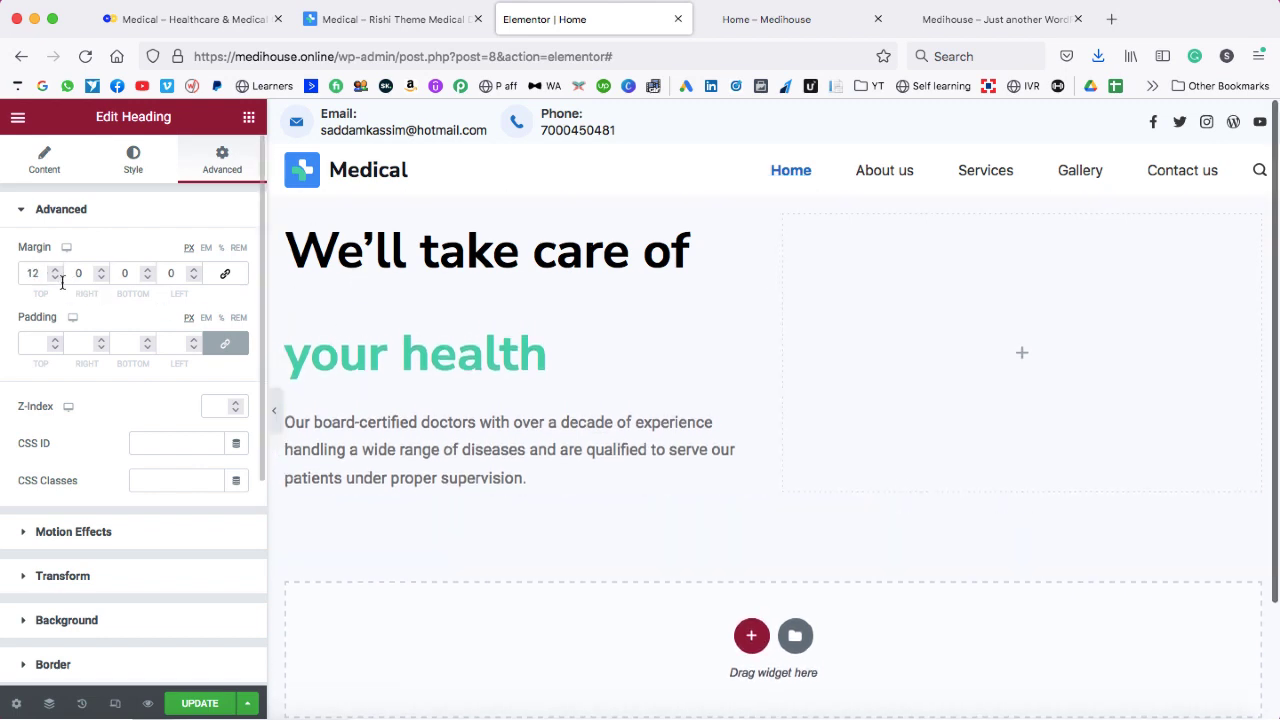
pyautogui.click(55, 279)
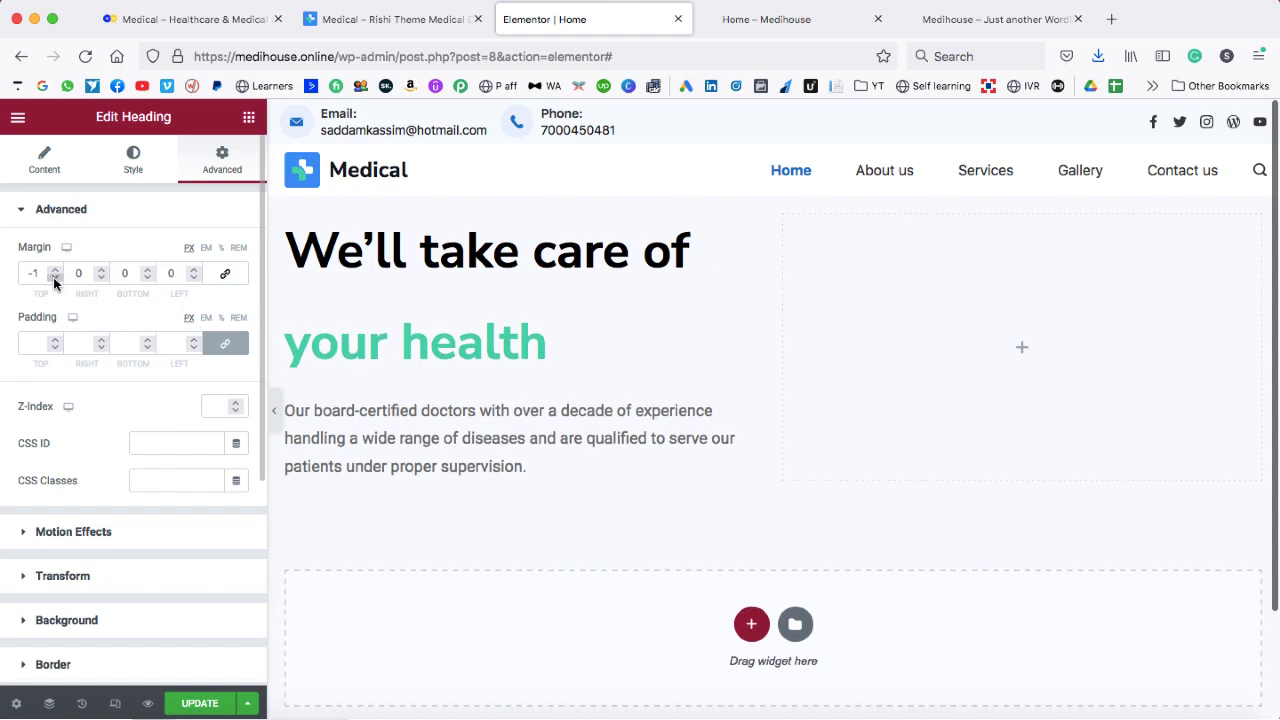
pyautogui.click(55, 279)
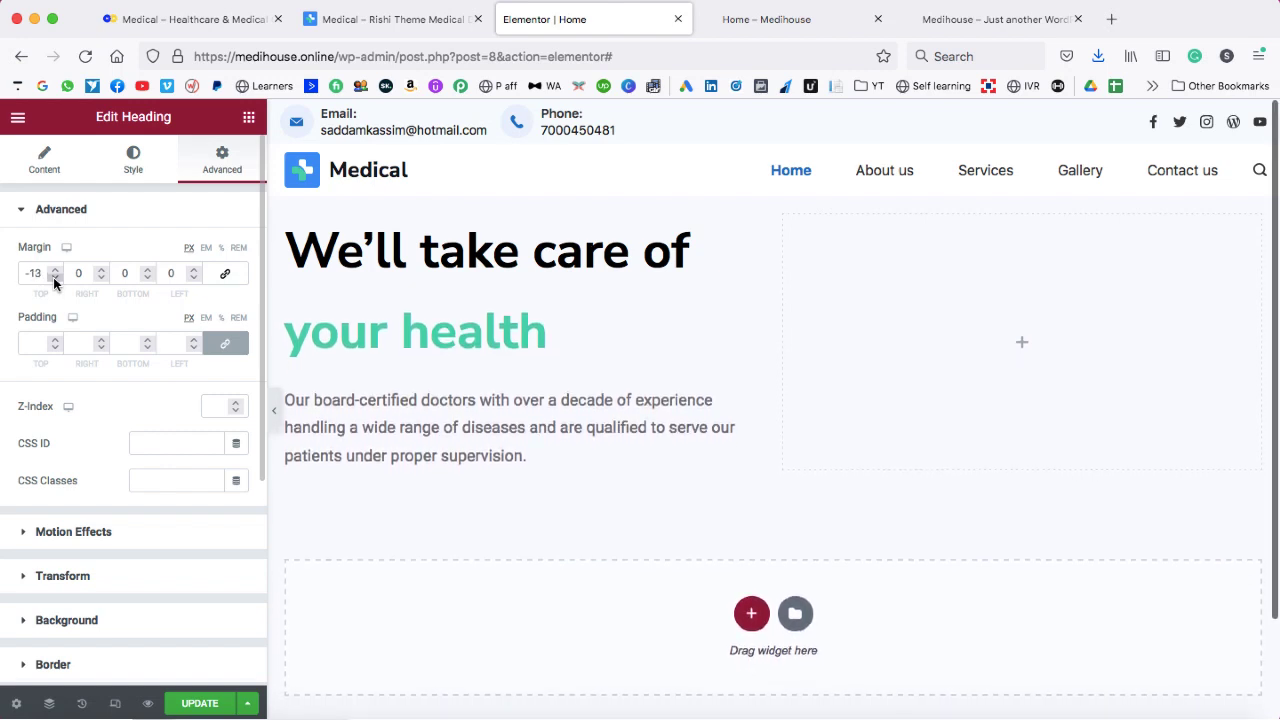
pyautogui.click(54, 281)
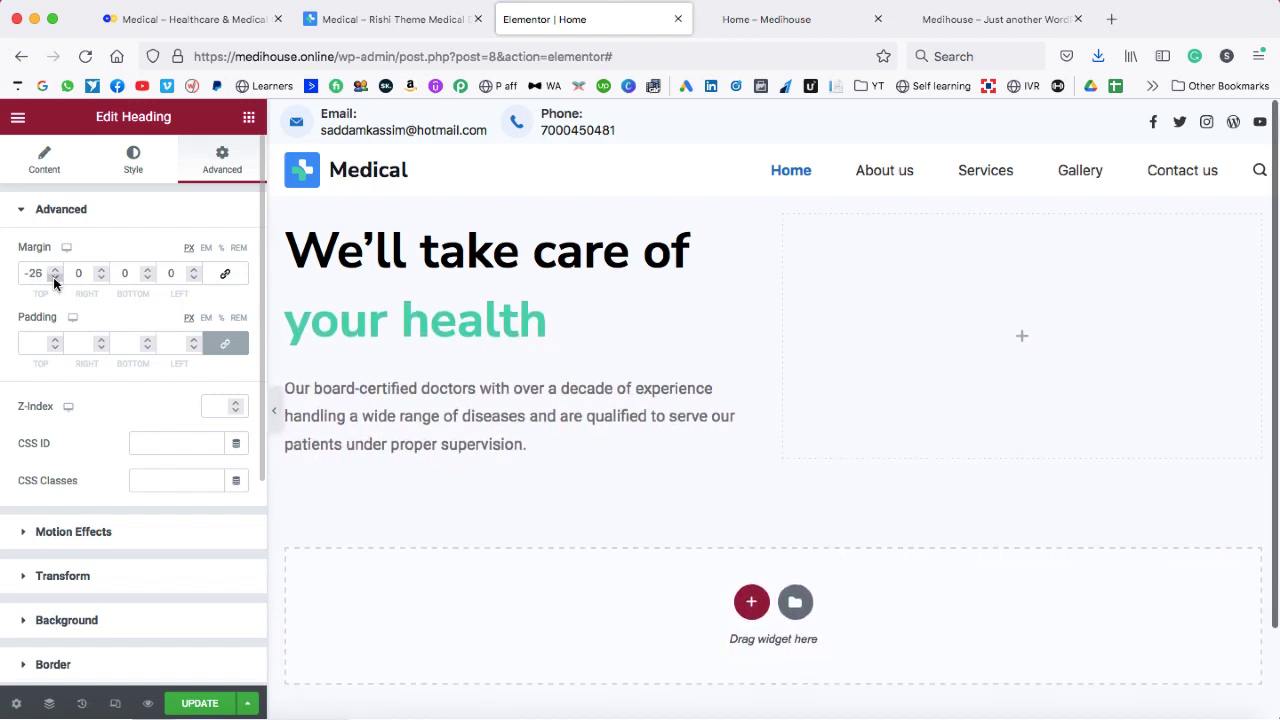
pyautogui.click(54, 278)
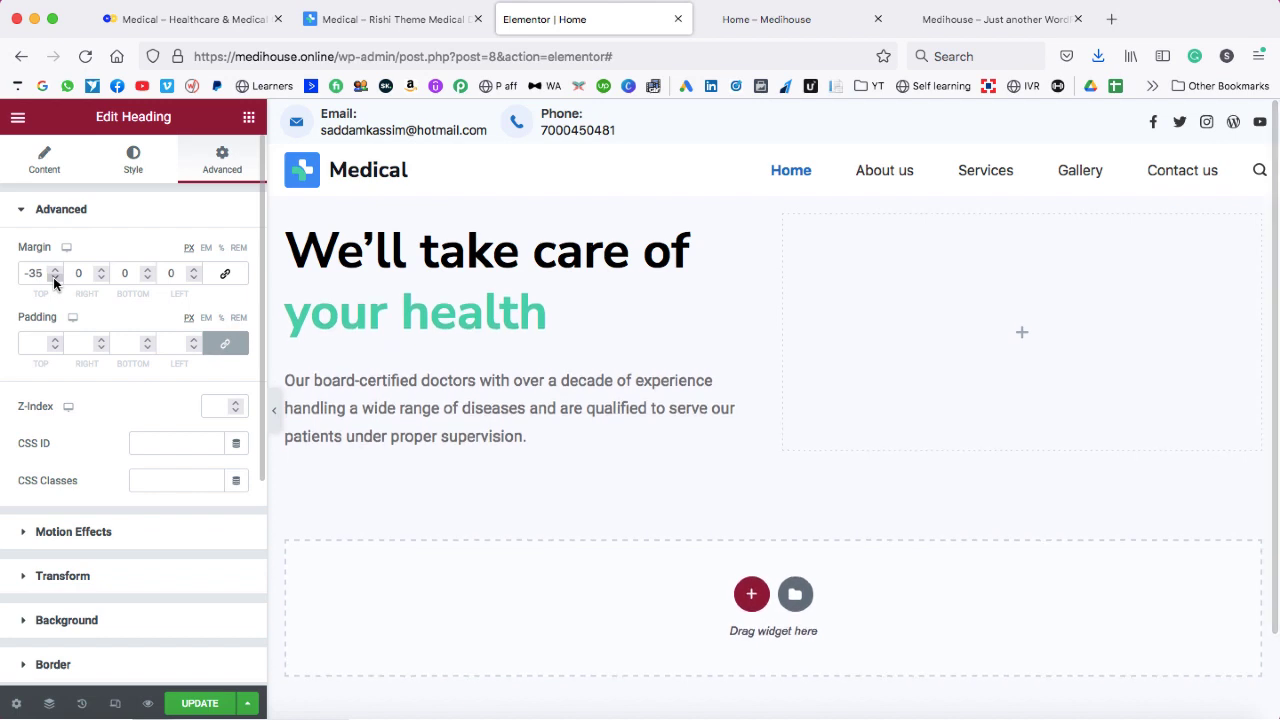
pyautogui.click(54, 278)
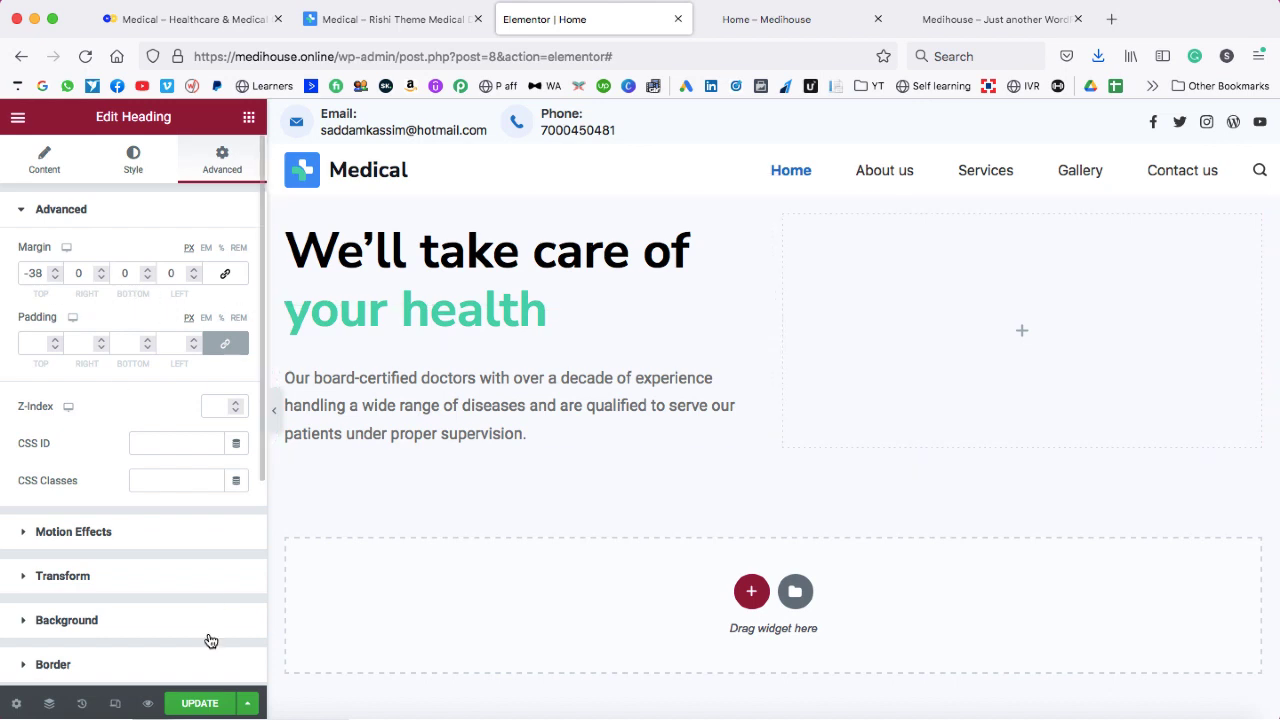
# - Save the heading spacing change and reload the live homepage to check it
pyautogui.click(205, 705)
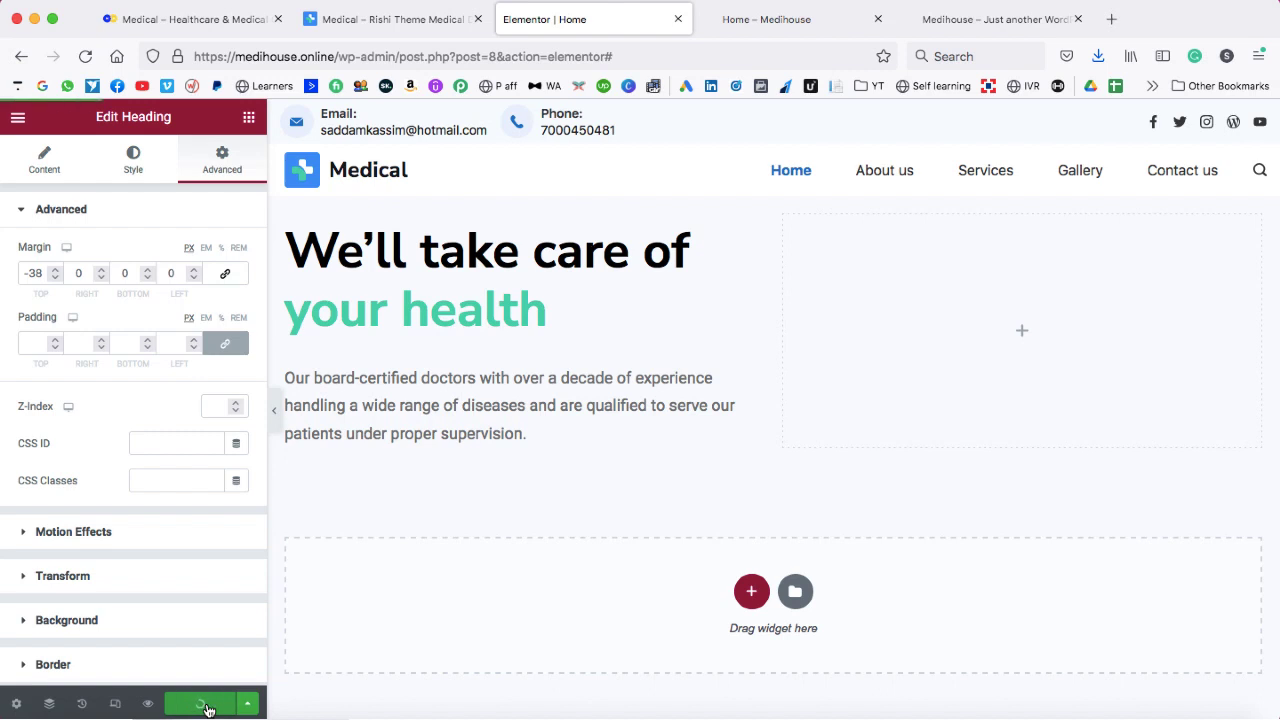
pyautogui.click(763, 22)
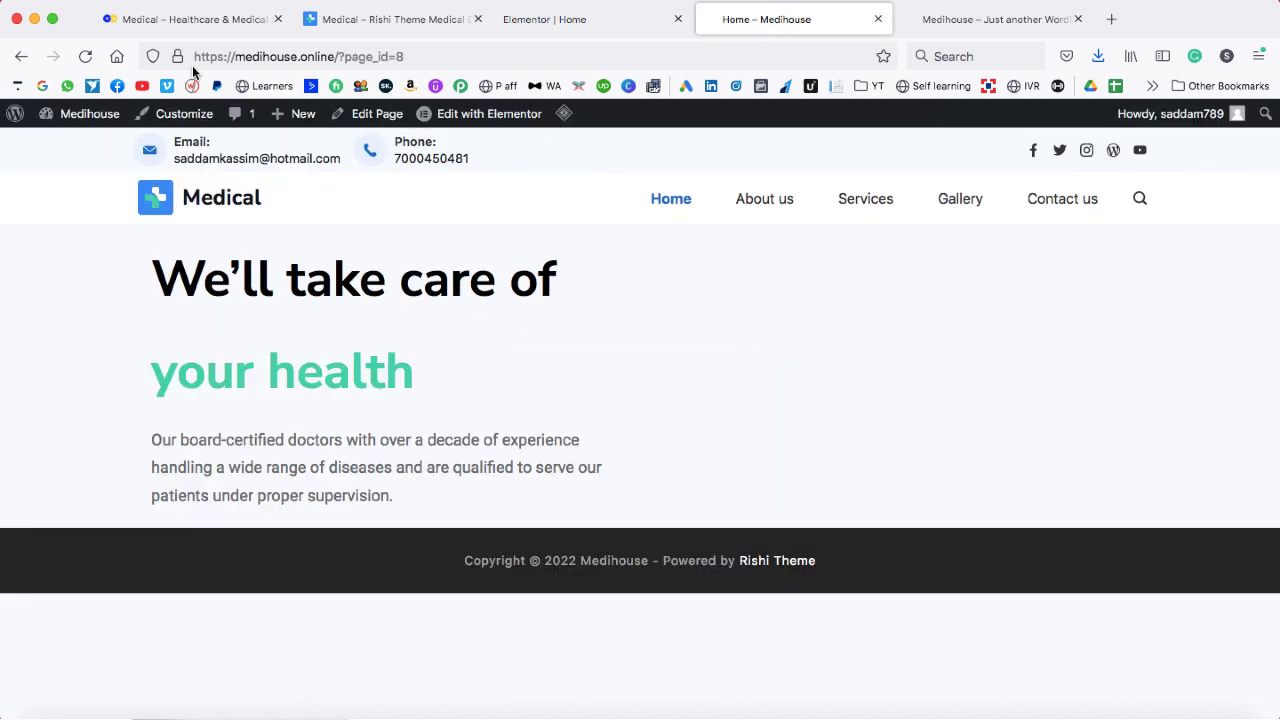
pyautogui.click(85, 56)
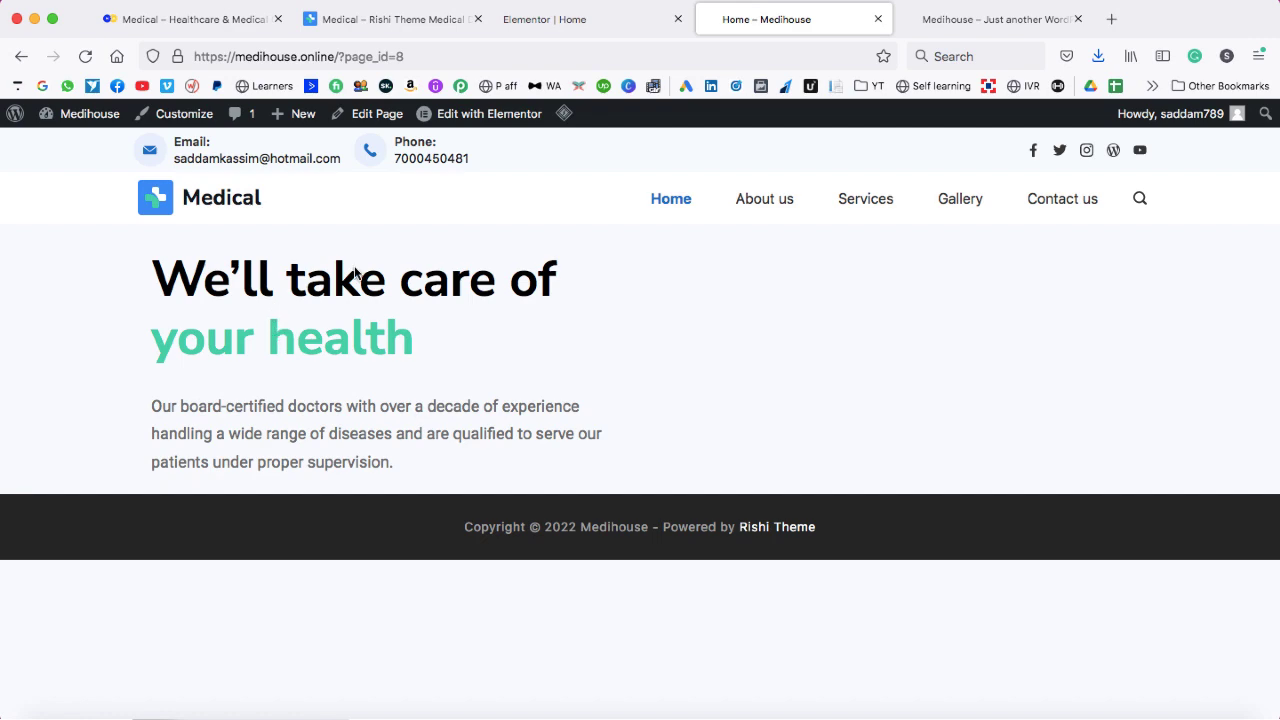
# - Compare the heading spacing with the Rishi demo hero, then return to the editor
pyautogui.click(418, 25)
pyautogui.scroll(1, 404, 250)
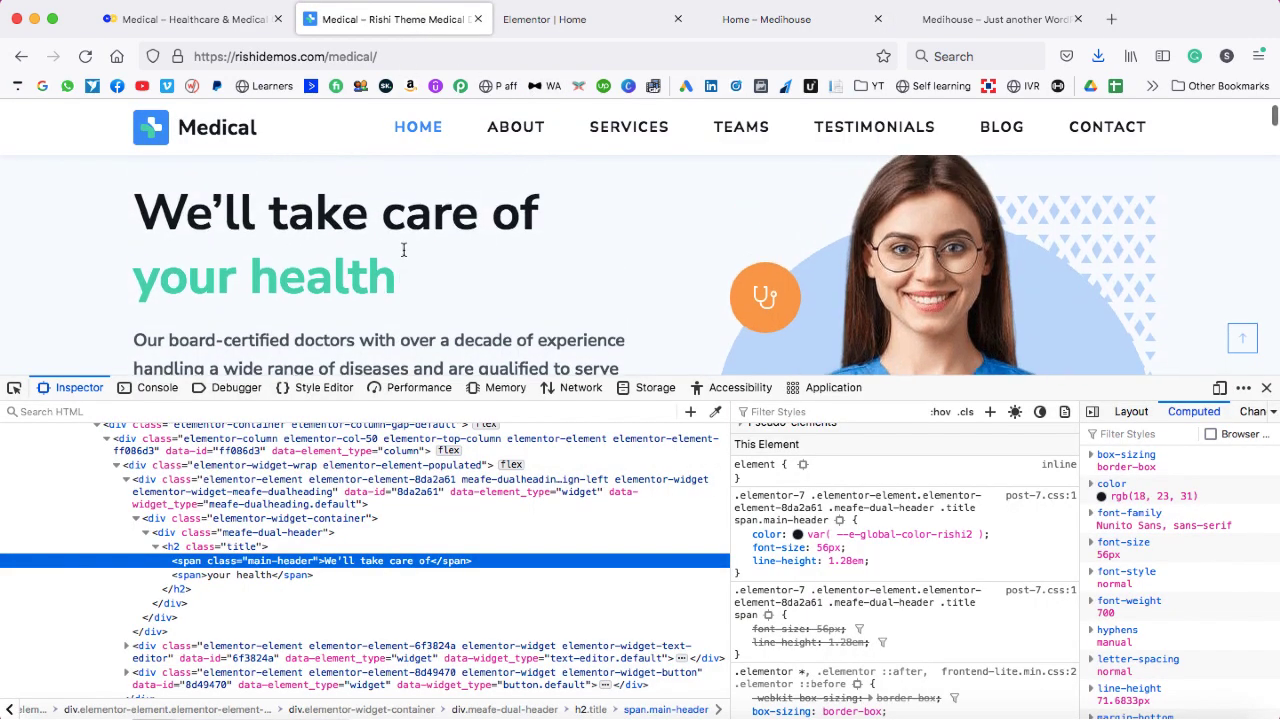
pyautogui.scroll(1, 519, 252)
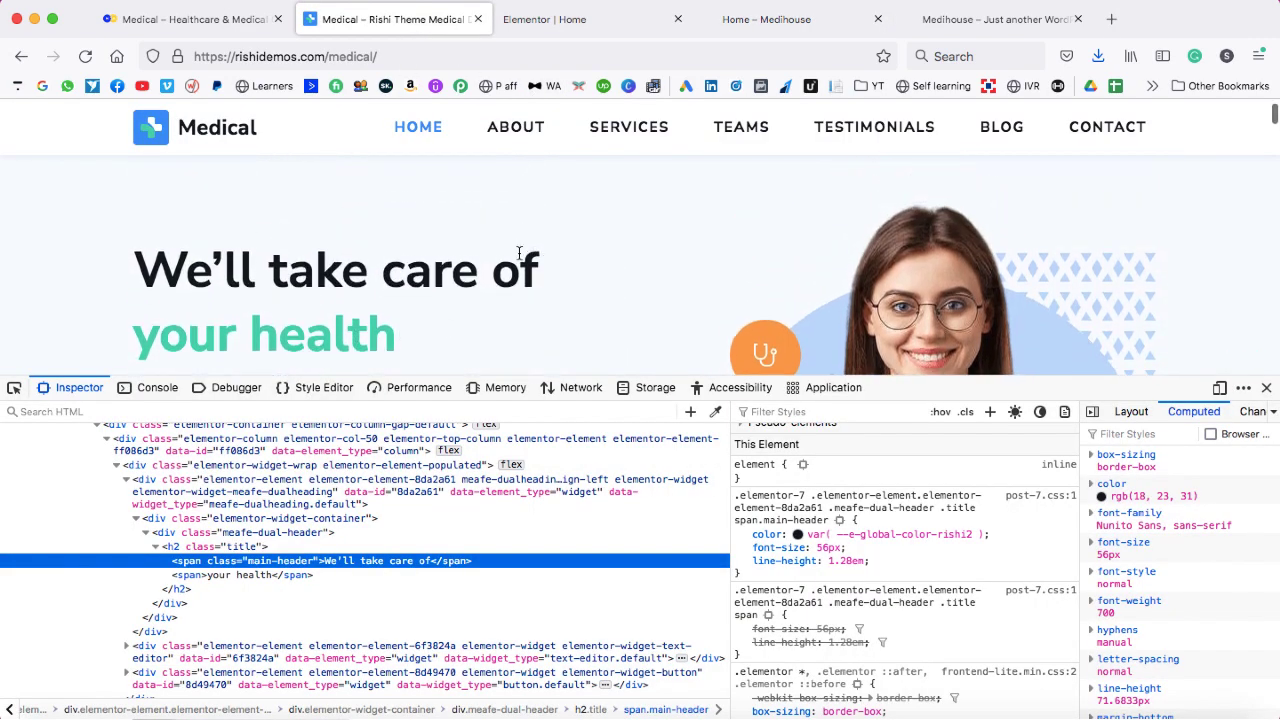
pyautogui.scroll(-1, 519, 252)
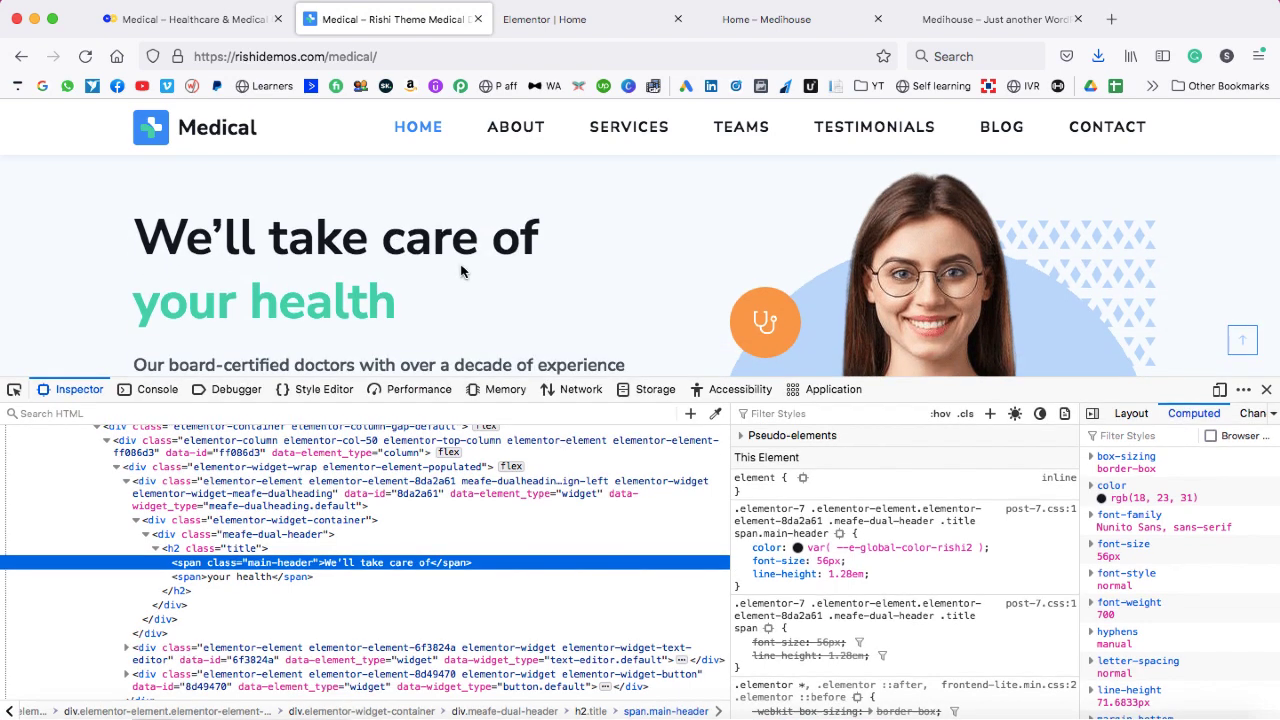
pyautogui.click(1266, 392)
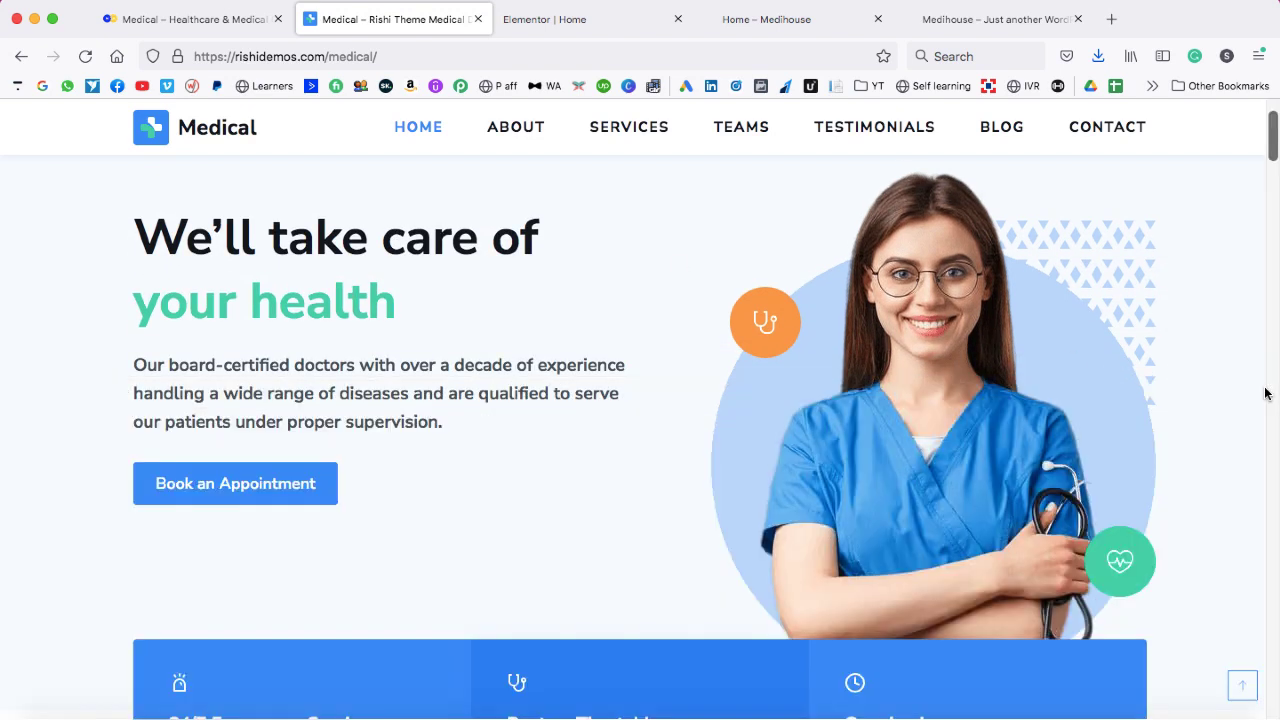
pyautogui.scroll(2, 1048, 380)
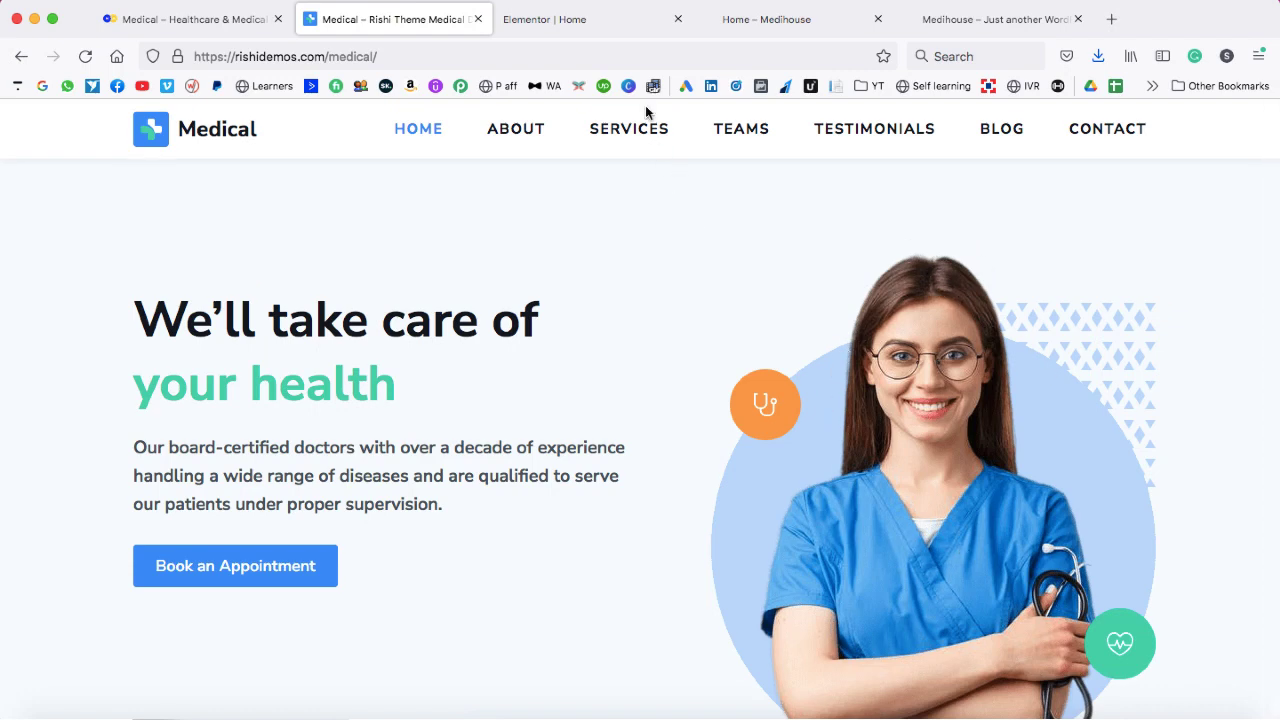
pyautogui.click(612, 28)
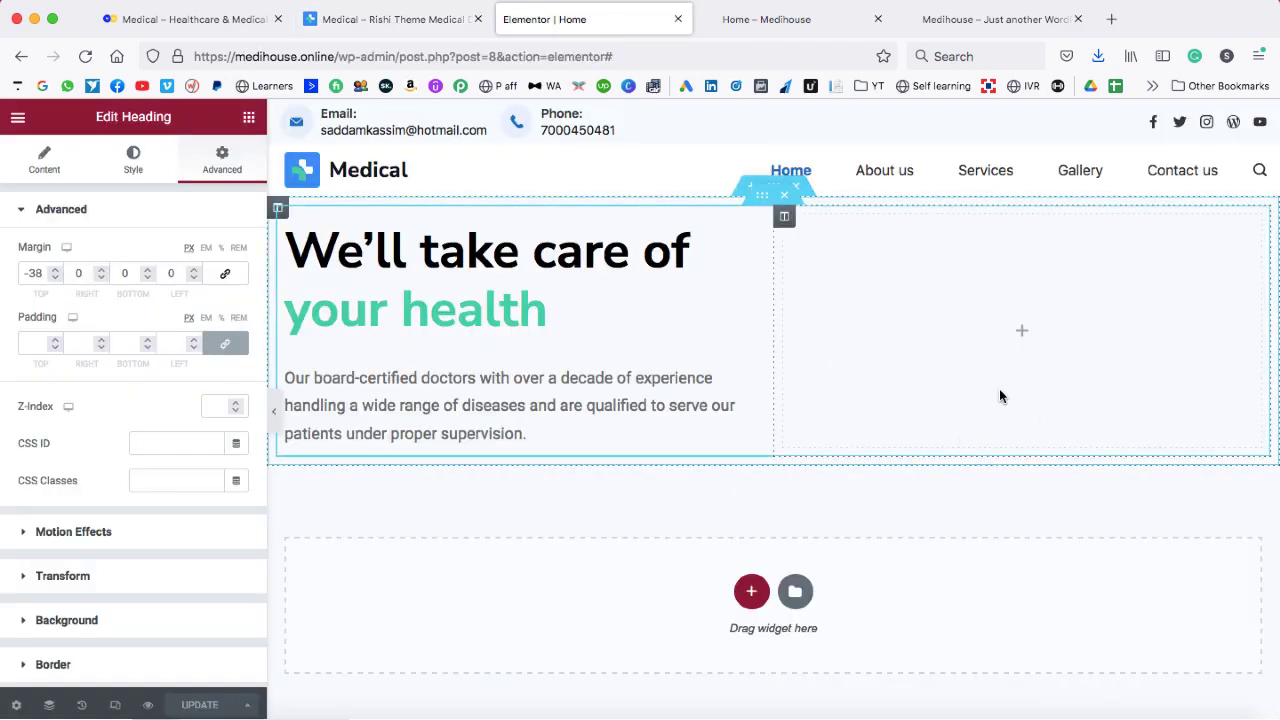
# - Drag an Image widget into the right hero column and upload and insert the nurse screenshot
pyautogui.click(1023, 335)
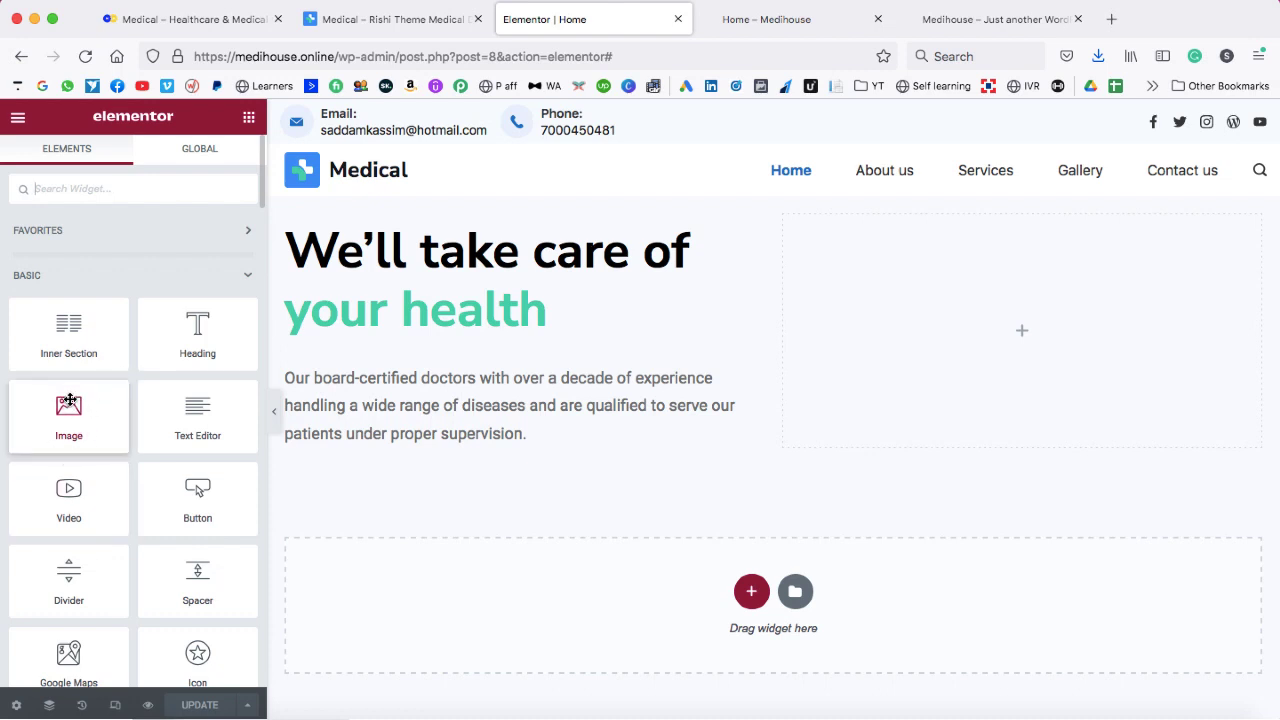
pyautogui.moveTo(66, 415); pyautogui.dragTo(995, 371)
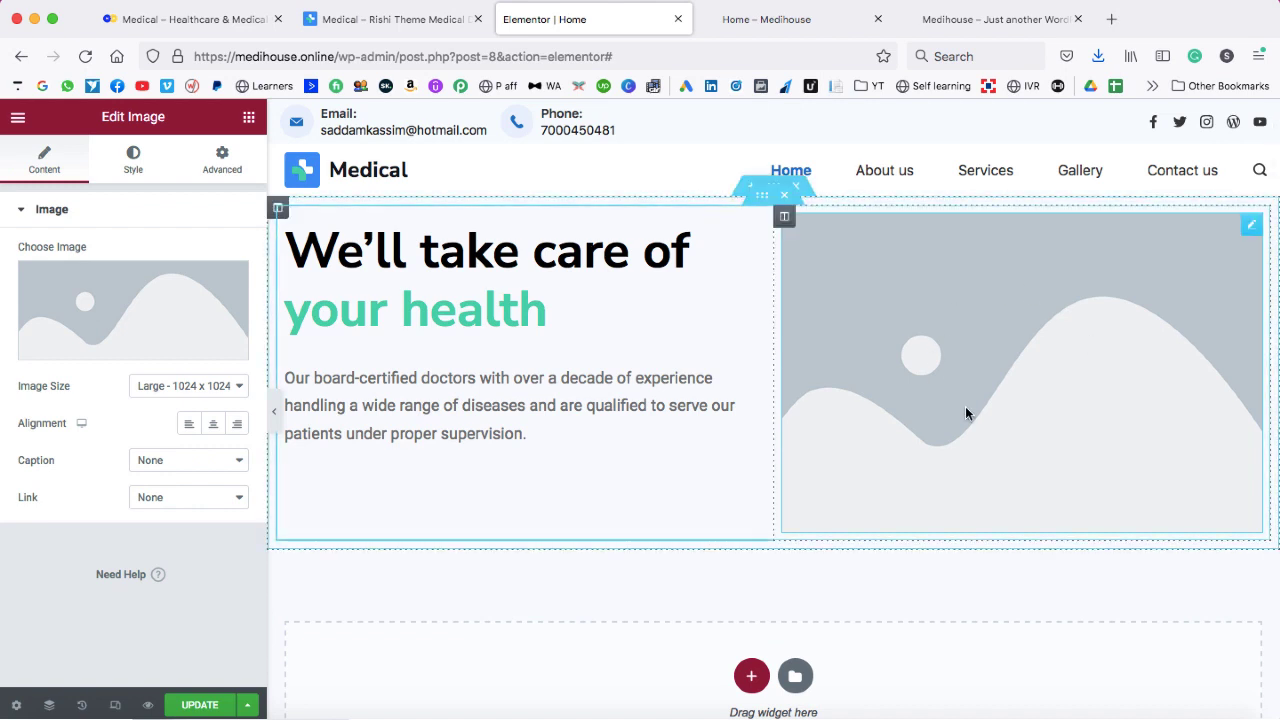
pyautogui.moveTo(71, 335)
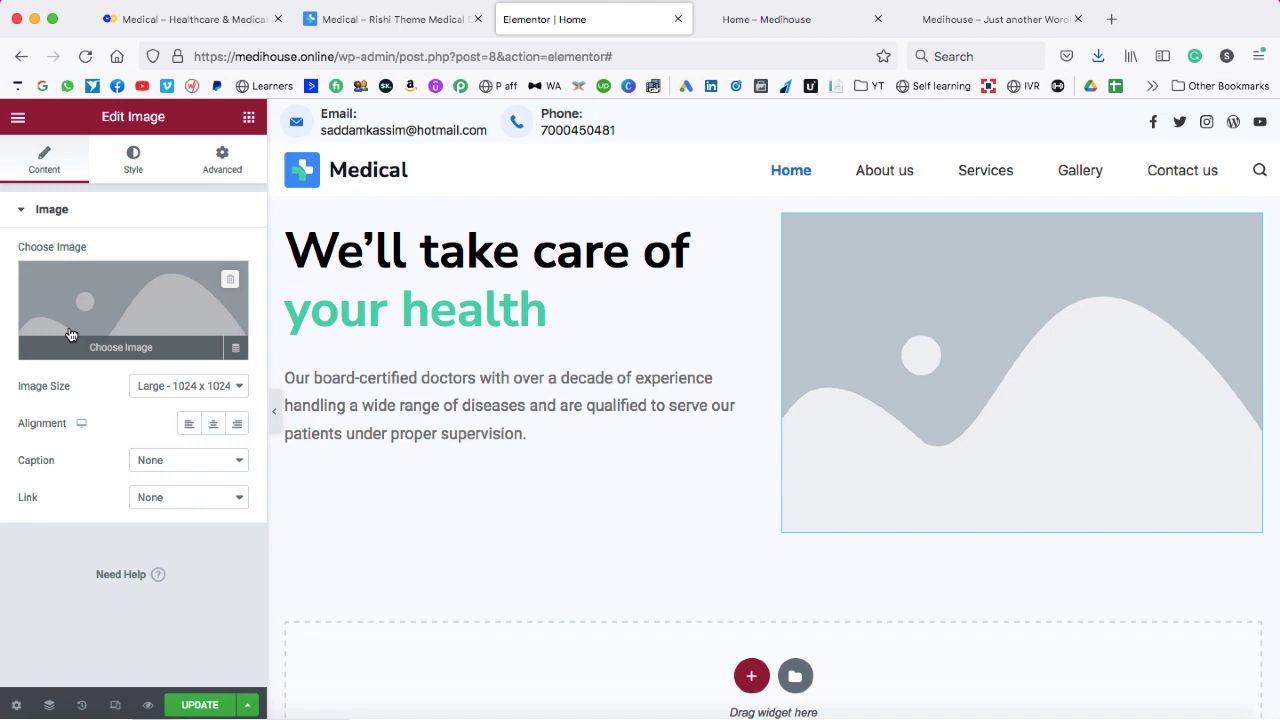
pyautogui.click(118, 347)
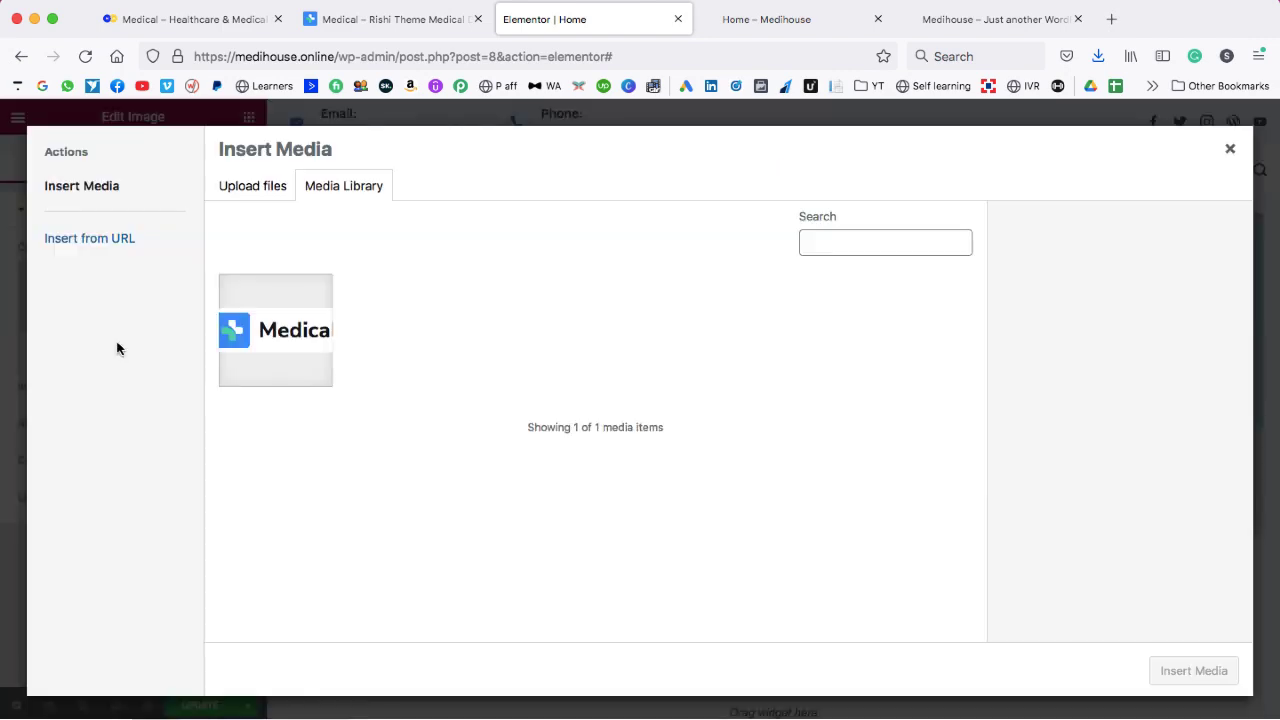
pyautogui.click(251, 190)
pyautogui.click(706, 414)
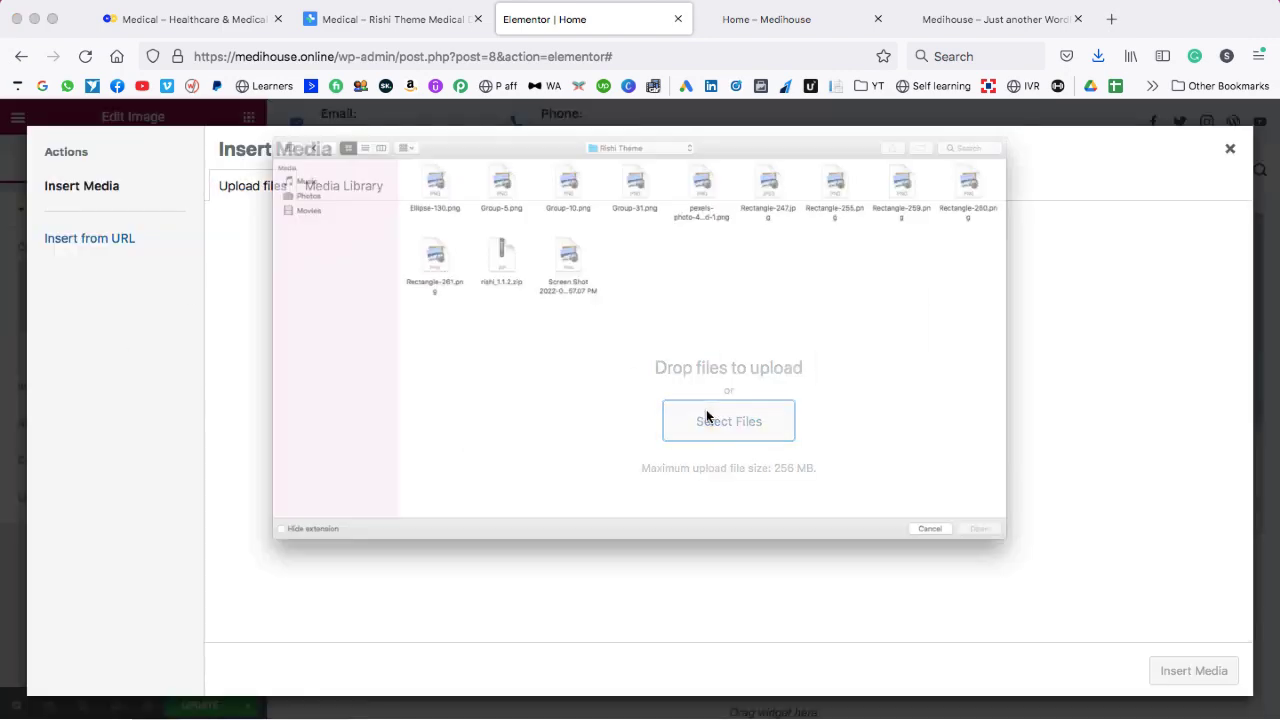
pyautogui.doubleClick(630, 226)
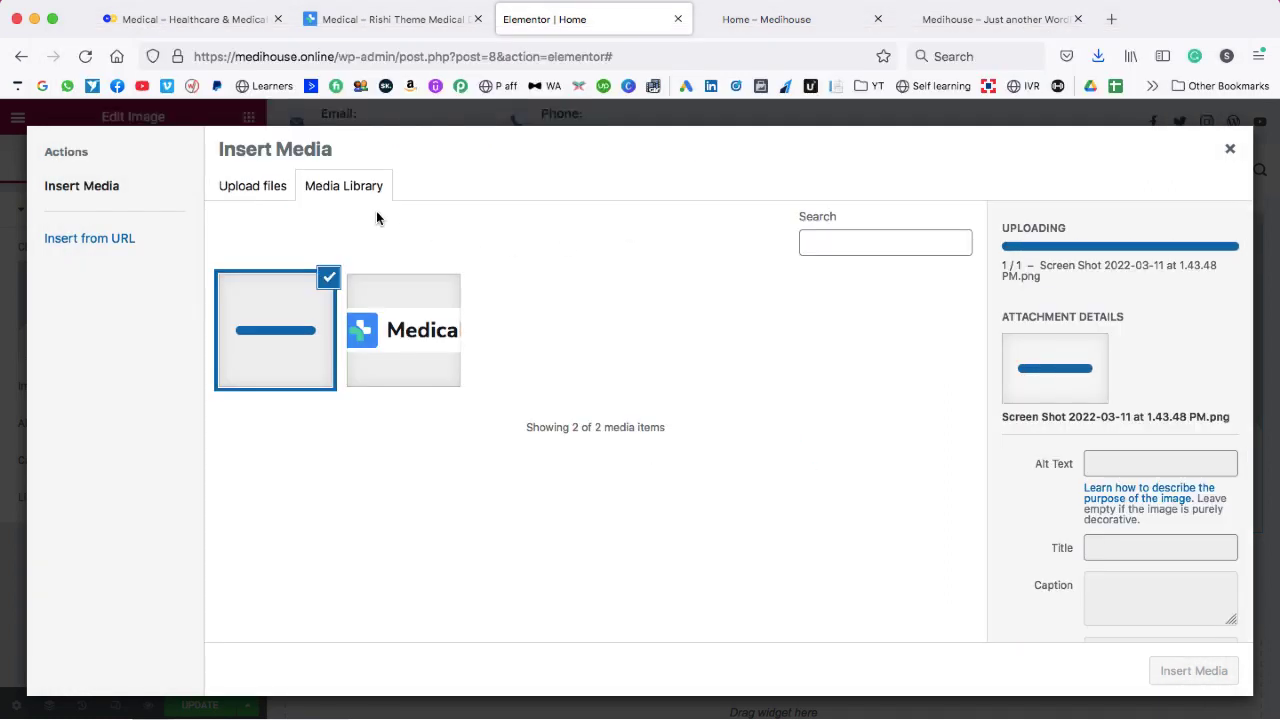
pyautogui.scroll(-2, 1110, 560)
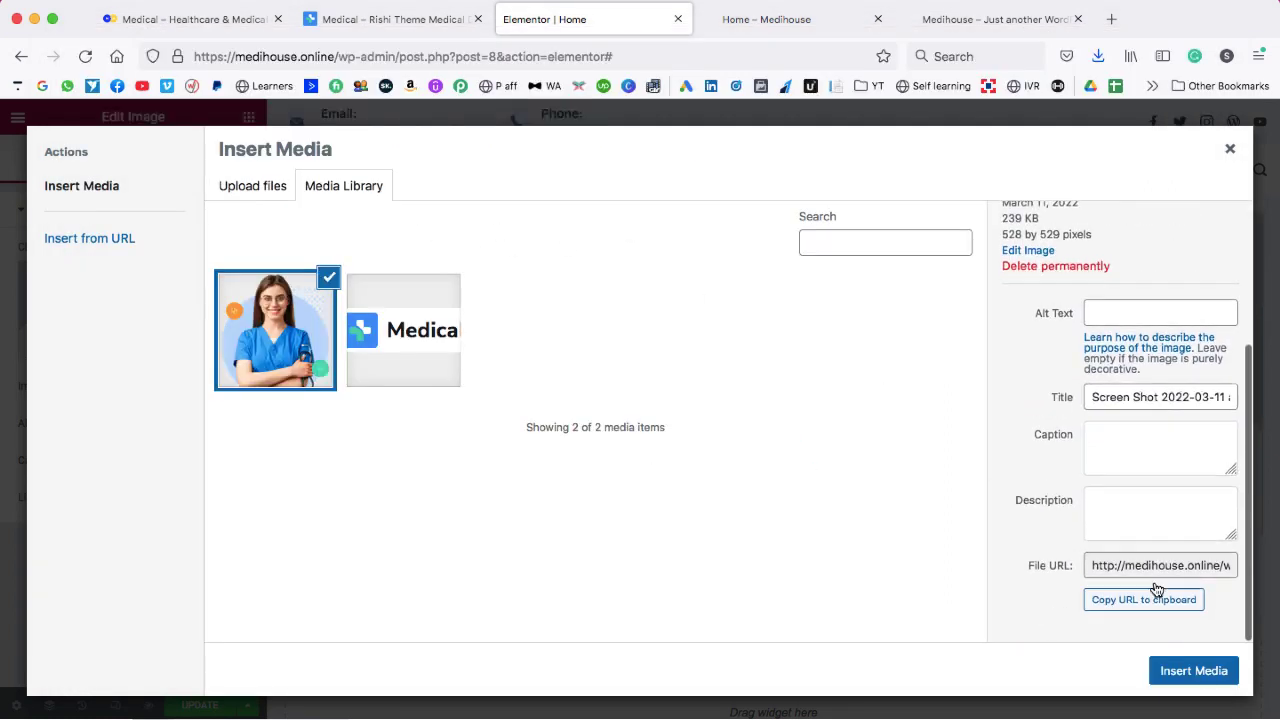
pyautogui.click(1194, 671)
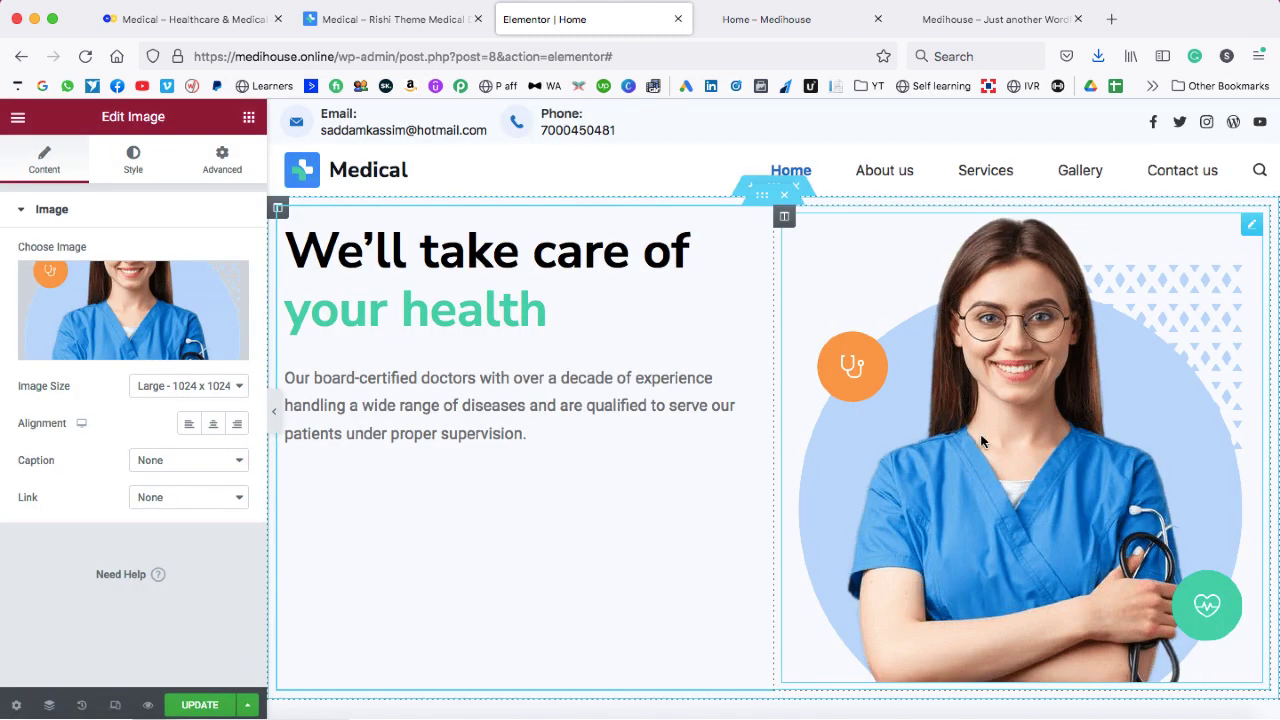
# - After checking the demo hero, drag a Button widget beneath the hero paragraph
pyautogui.click(418, 22)
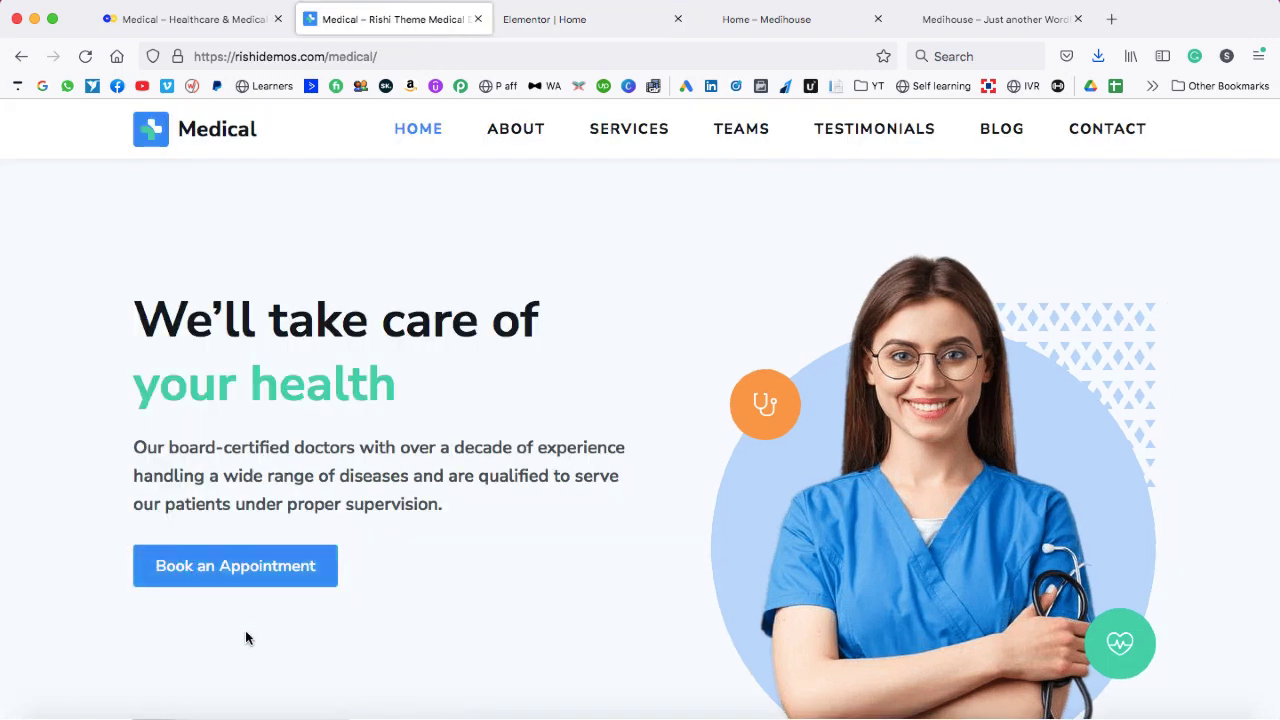
pyautogui.click(566, 20)
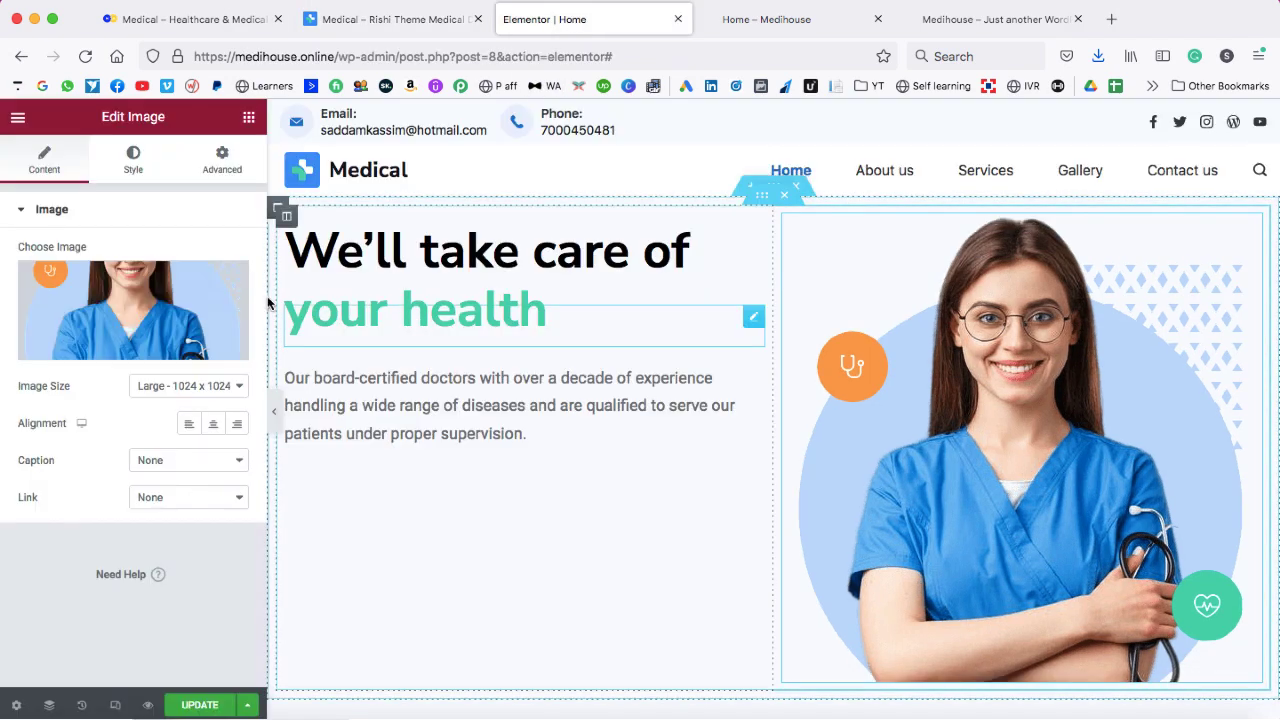
pyautogui.click(249, 119)
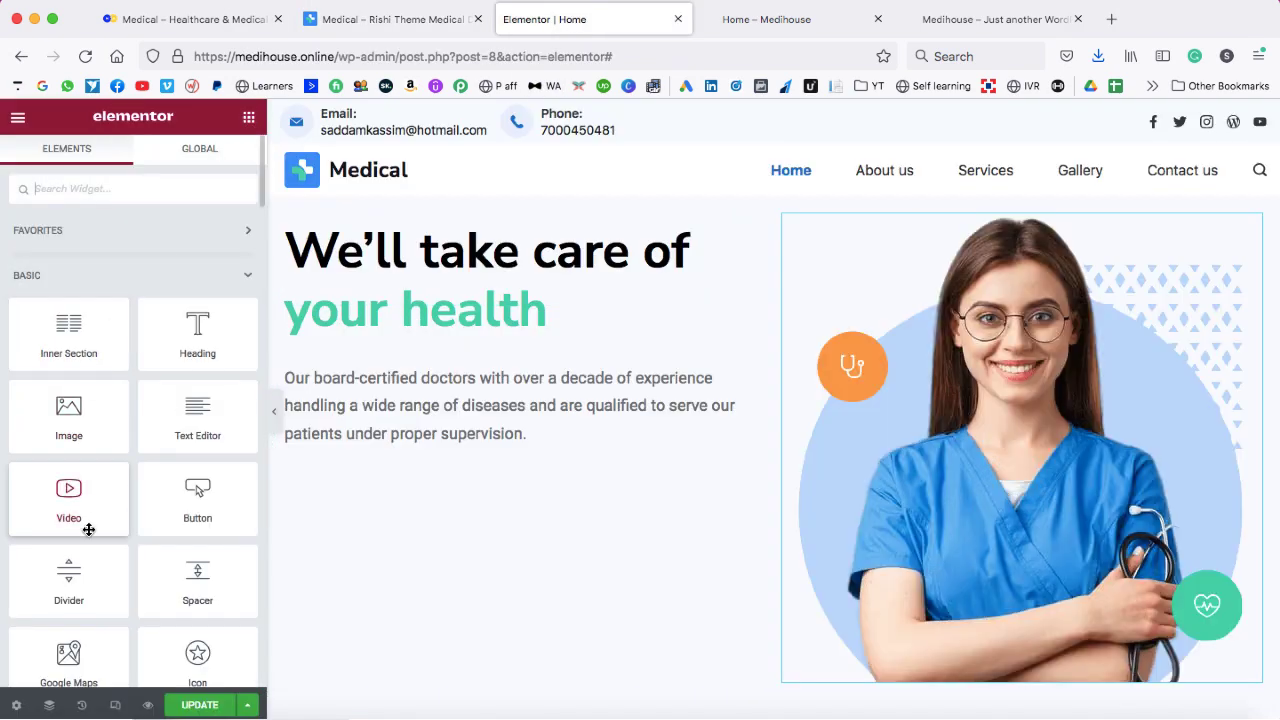
pyautogui.moveTo(190, 493); pyautogui.dragTo(336, 426)
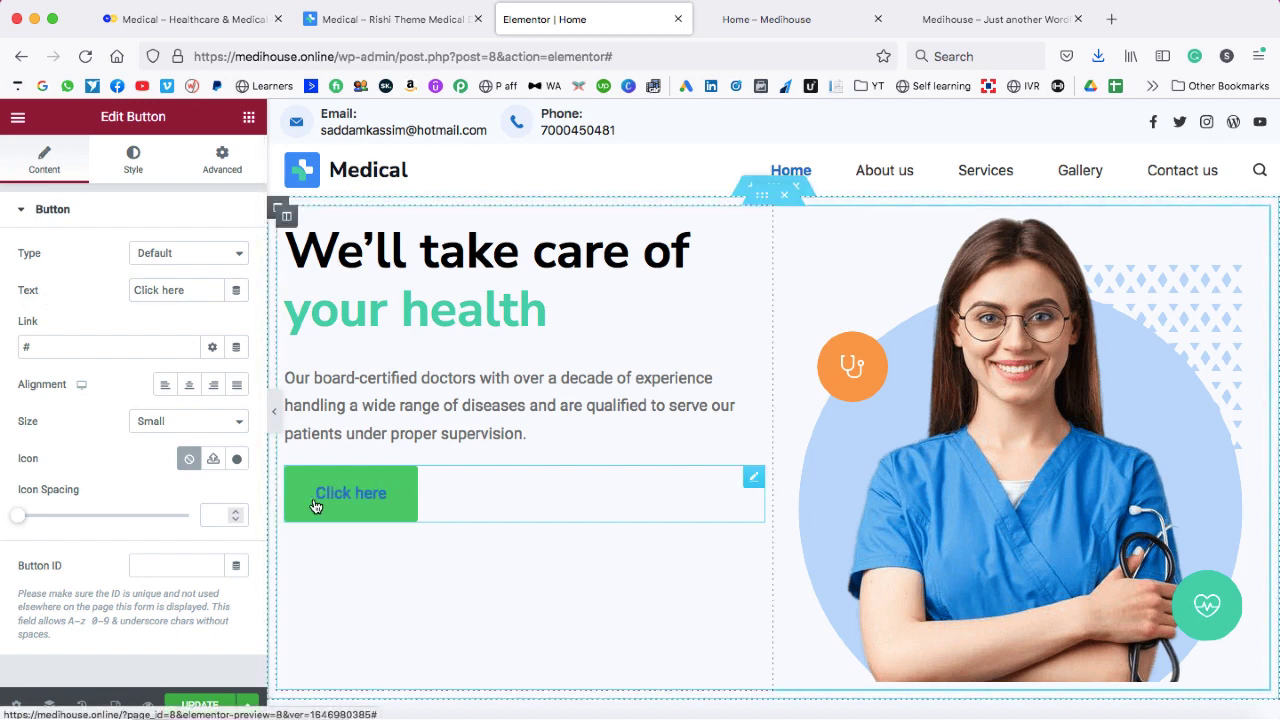
# - Change the button label to 'Book an appointment'
pyautogui.moveTo(215, 290); pyautogui.dragTo(123, 288)
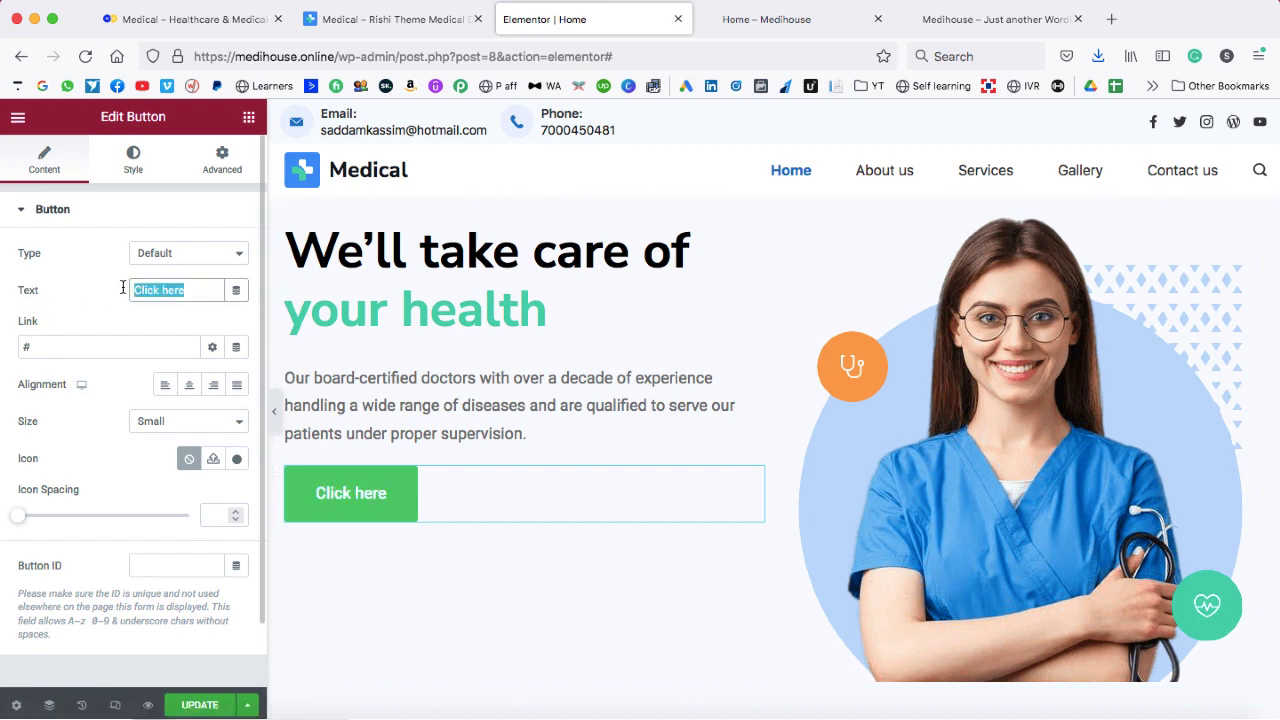
pyautogui.press('BackSpace')
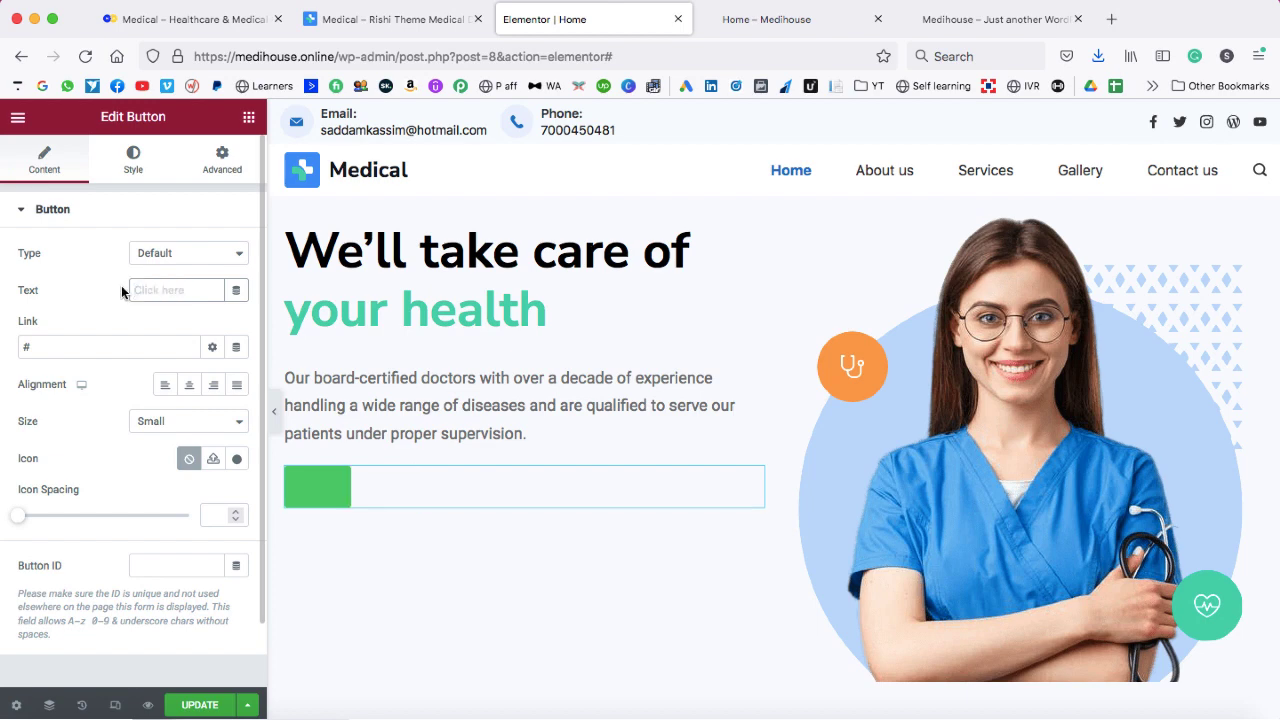
pyautogui.write('Book an ap')
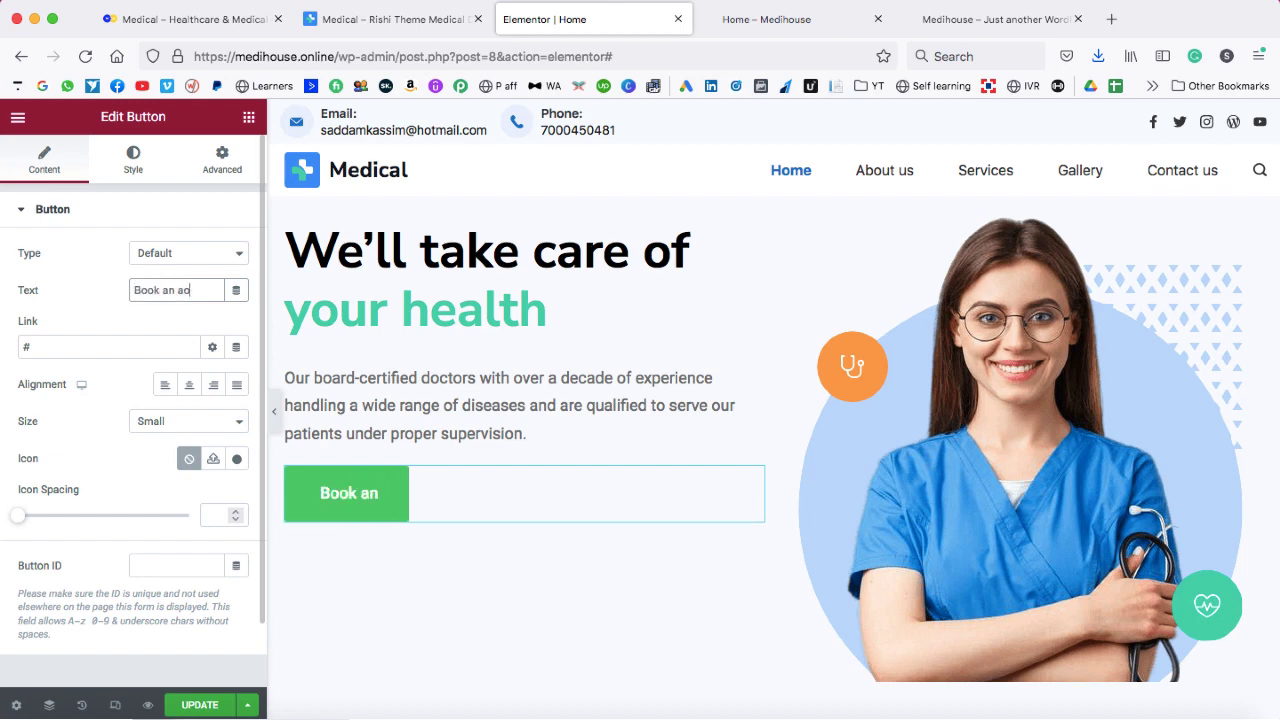
pyautogui.write('p')
pyautogui.press('BackSpace')
pyautogui.press('BackSpace')
pyautogui.write('ppoint')
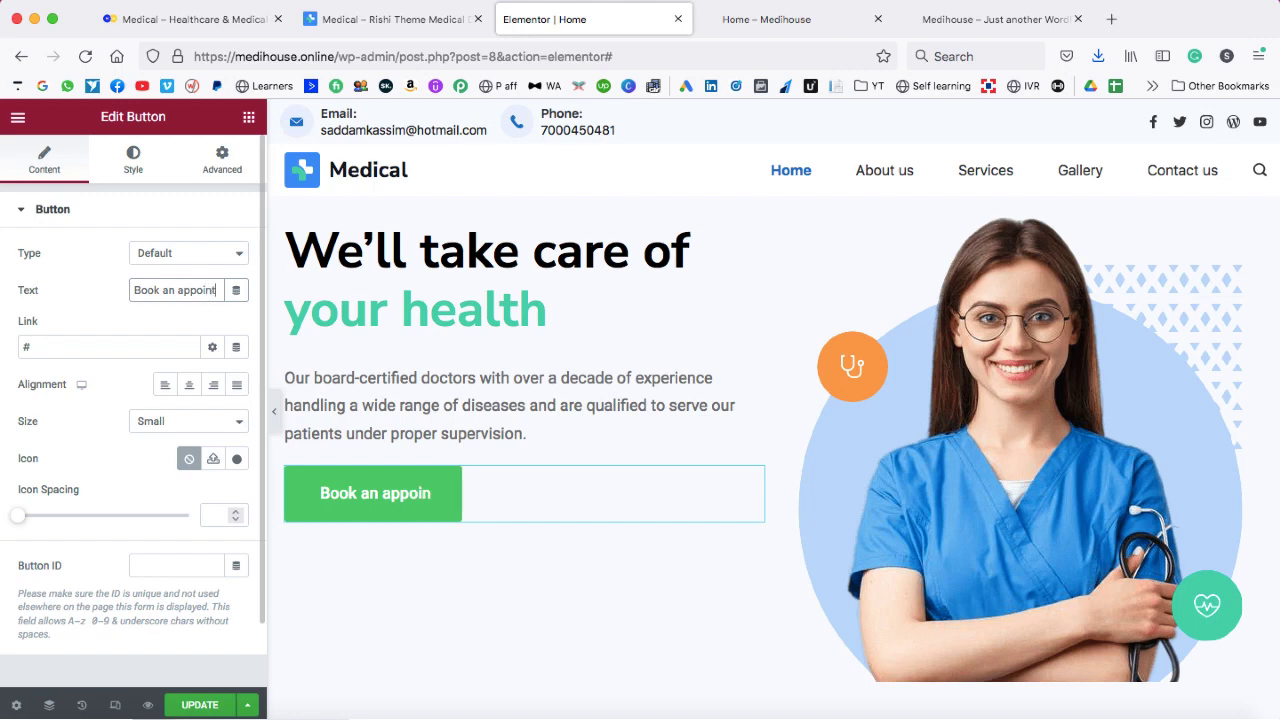
pyautogui.write('ment')
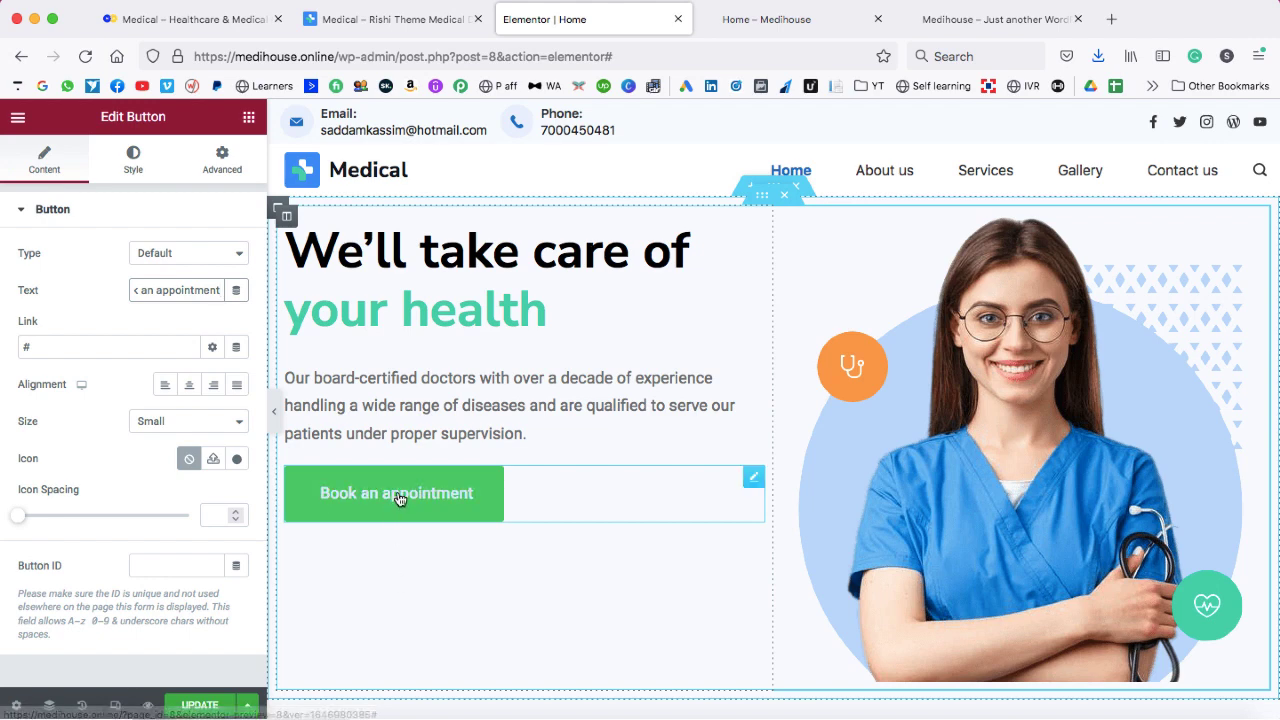
pyautogui.click(45, 346)
pyautogui.press('BackSpace')
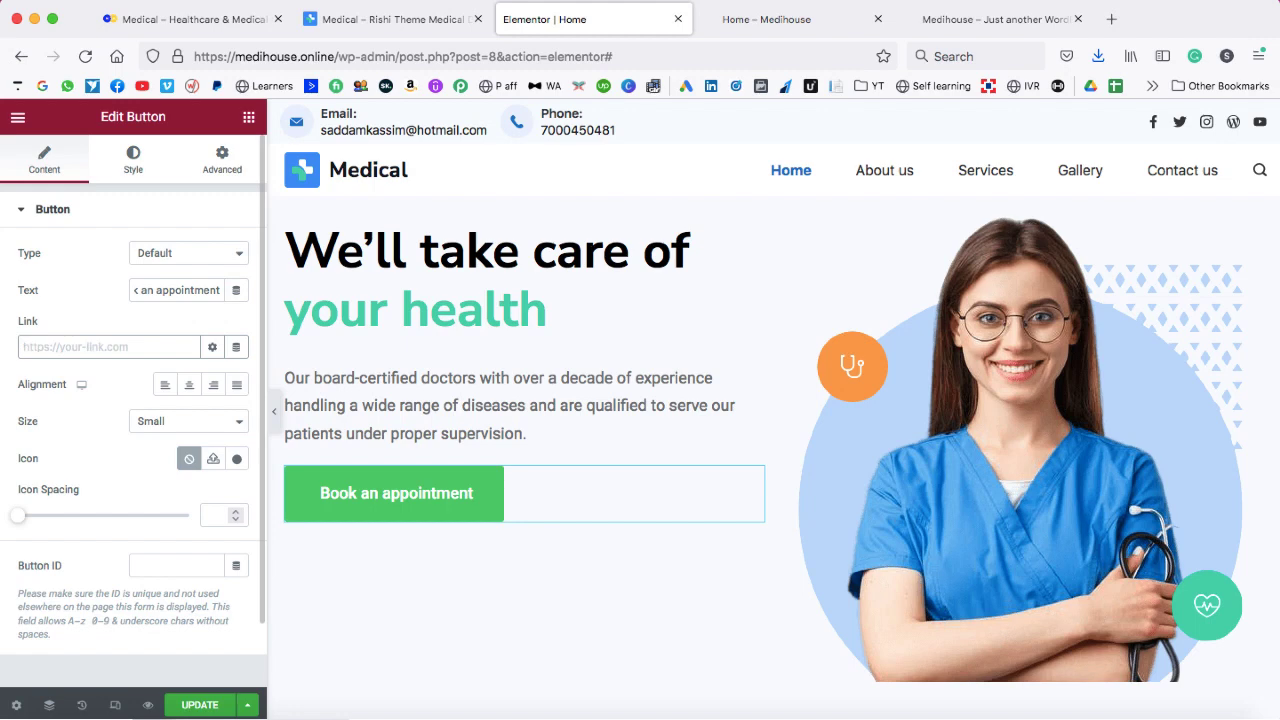
pyautogui.write('https://www.google.com')
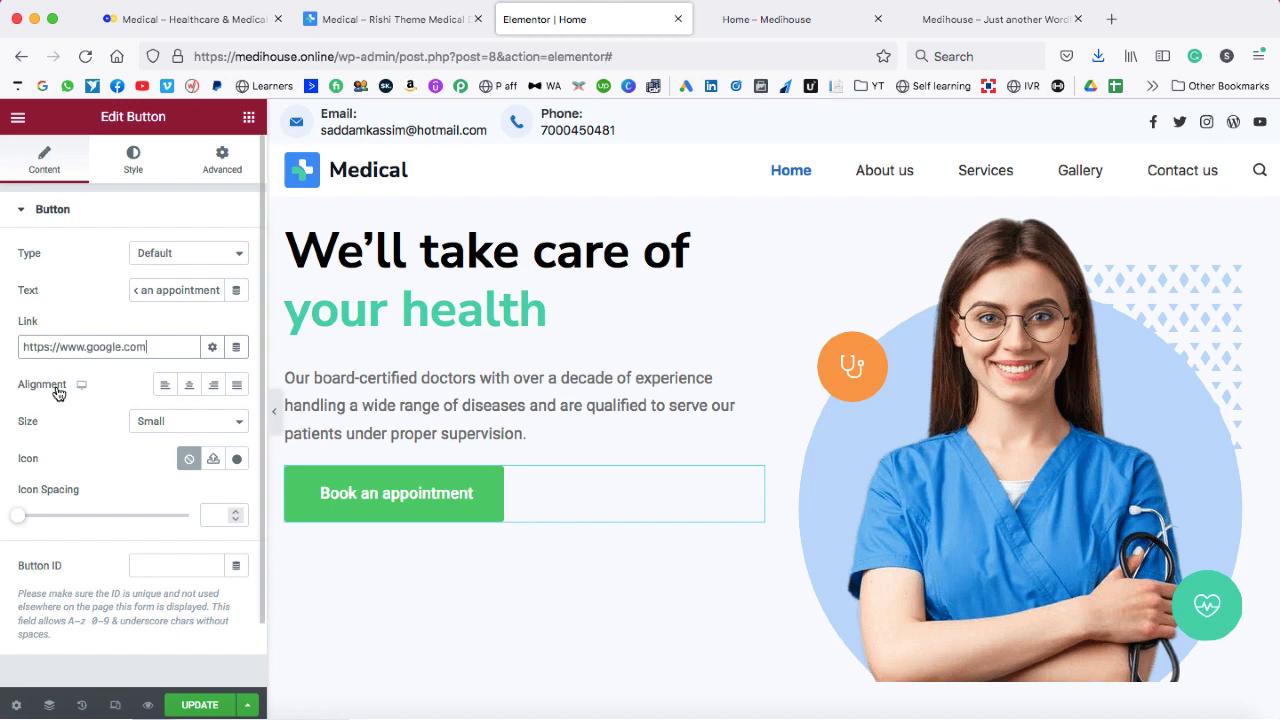
# - Try centre, right and justified alignments on the button, then settle on left
pyautogui.click(166, 389)
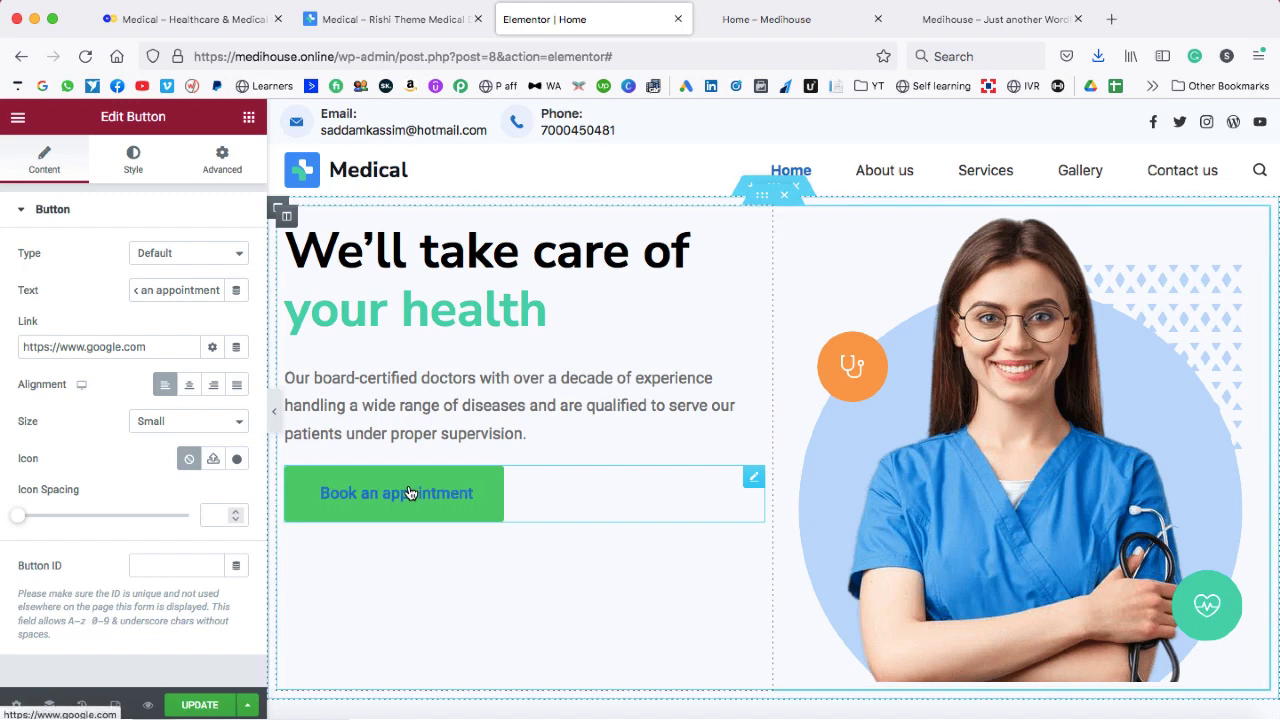
pyautogui.click(188, 387)
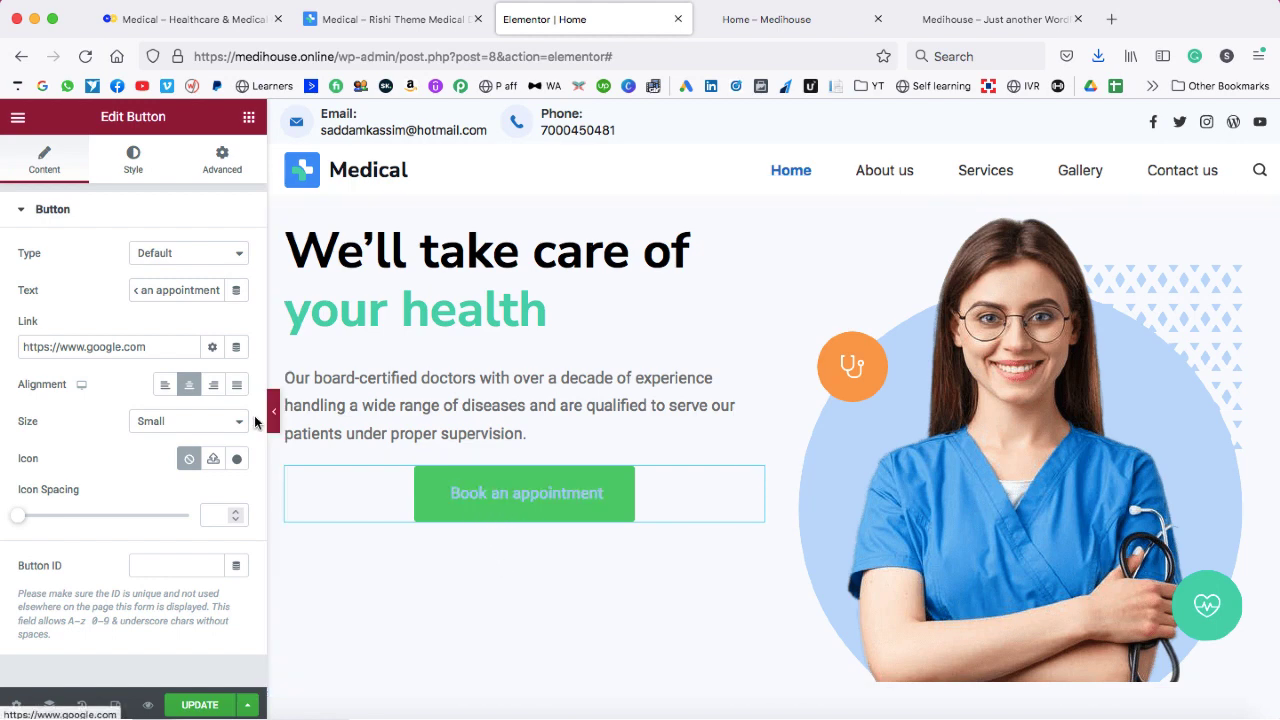
pyautogui.click(214, 390)
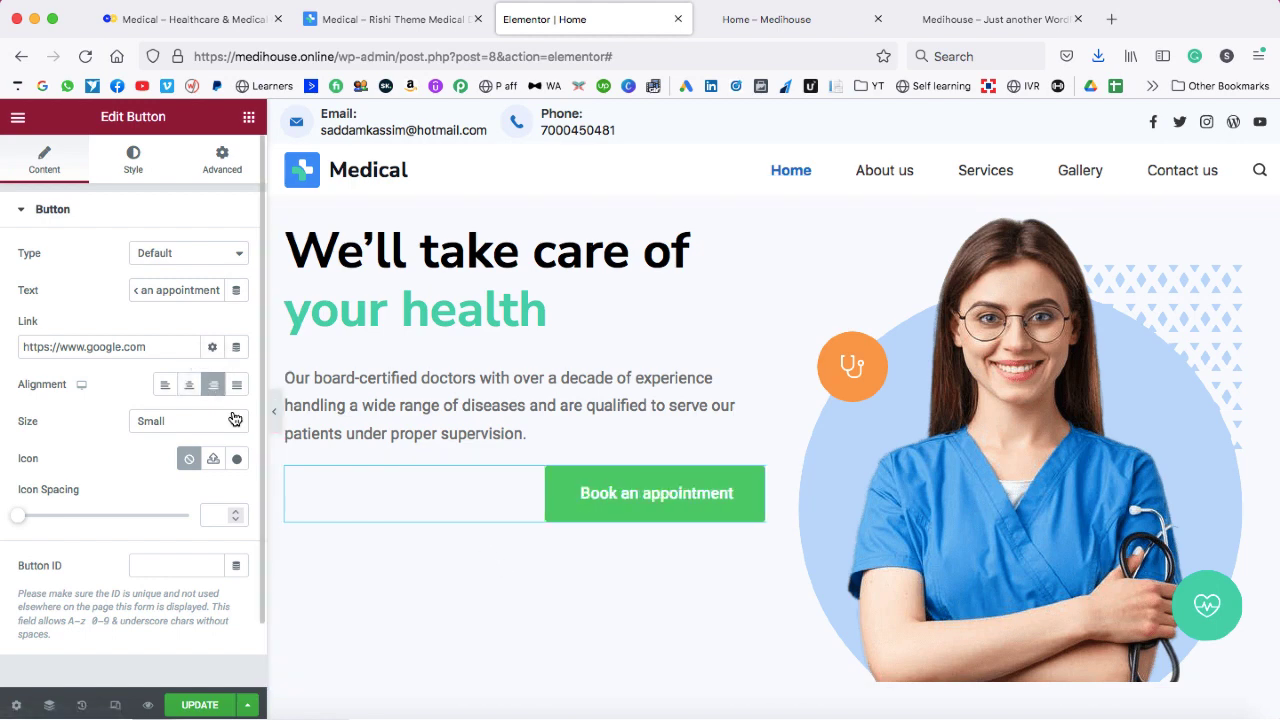
pyautogui.click(238, 387)
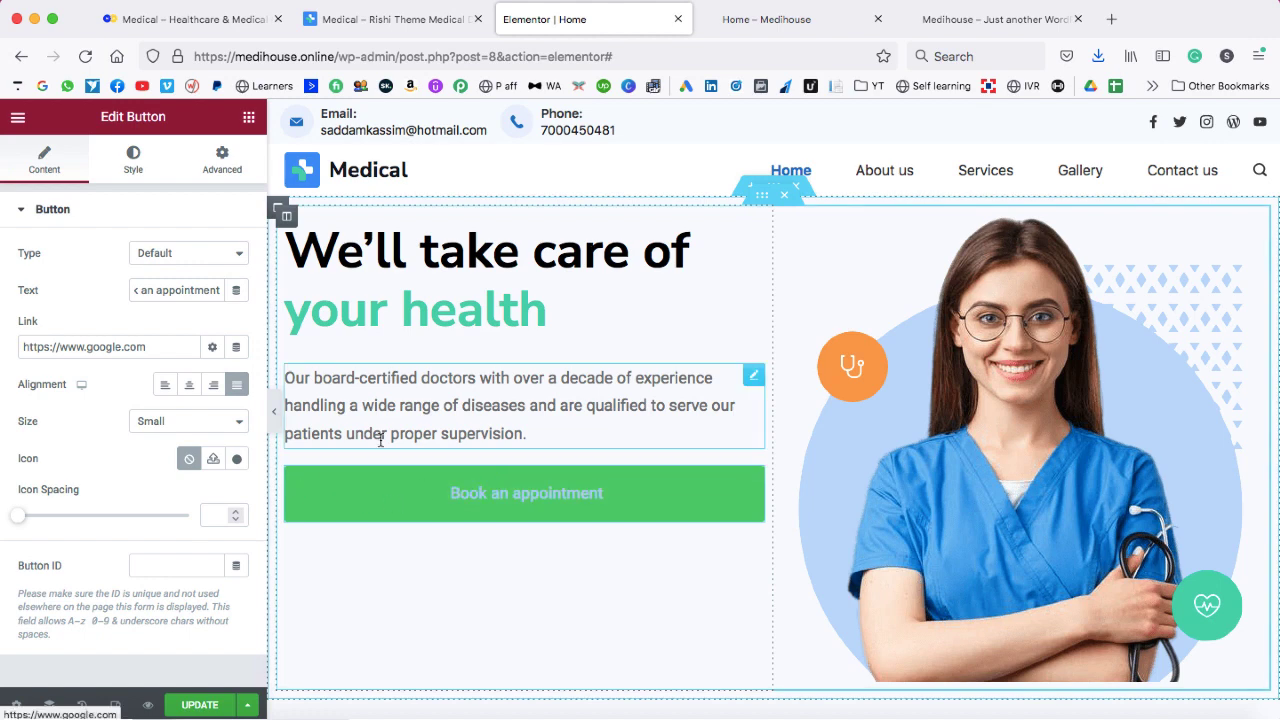
pyautogui.click(165, 387)
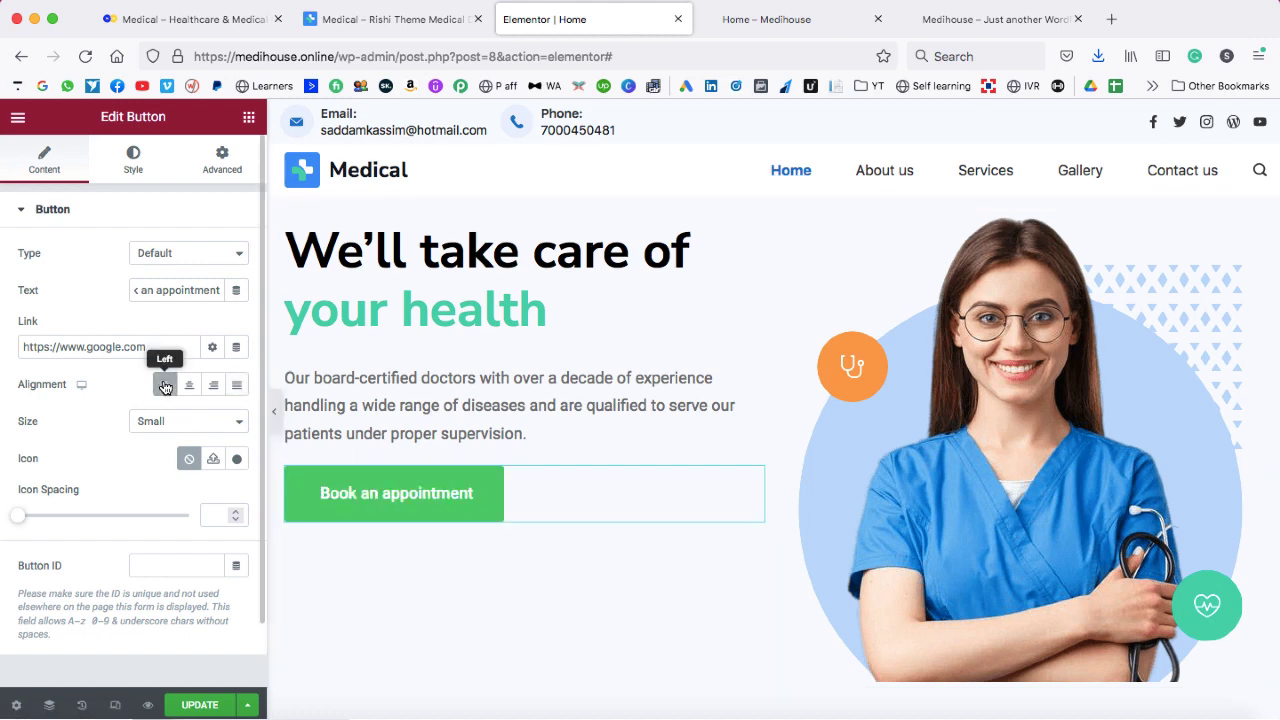
# - Sample the demo button's blue #4e97fd with the Firefox inspector eyedropper
pyautogui.click(386, 26)
pyautogui.scroll(-2, 335, 431)
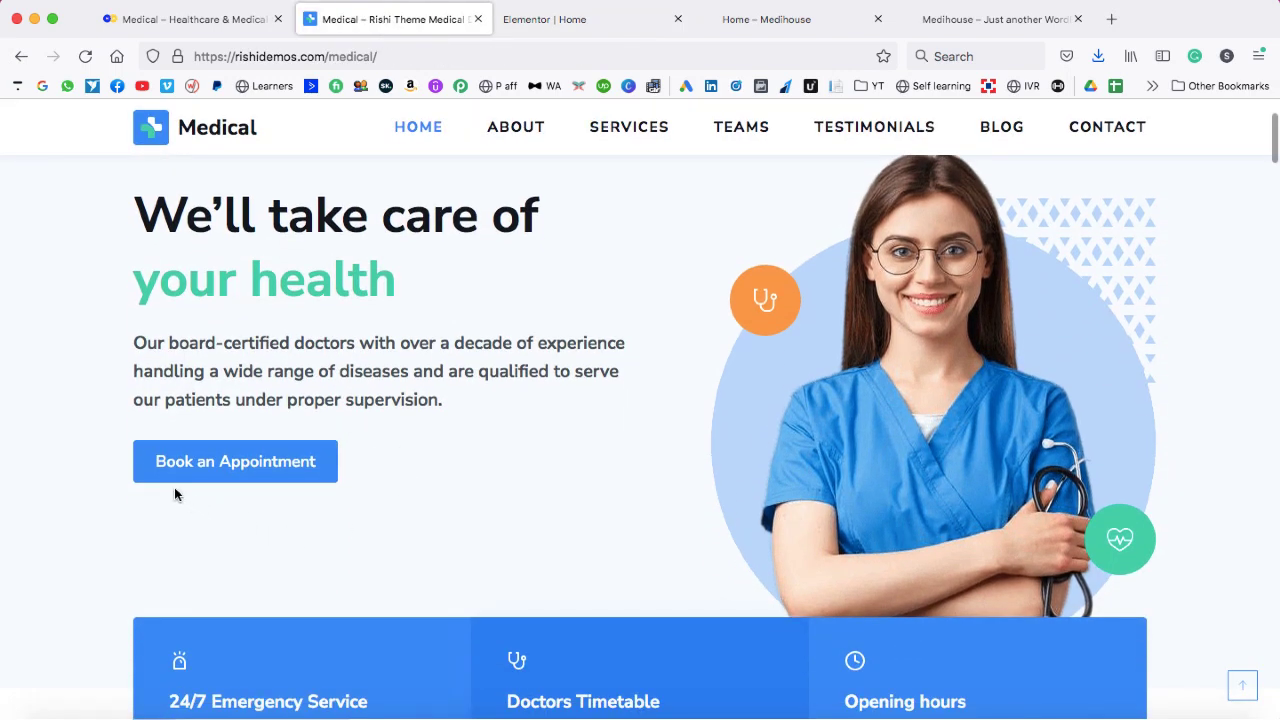
pyautogui.scroll(-1, 197, 499)
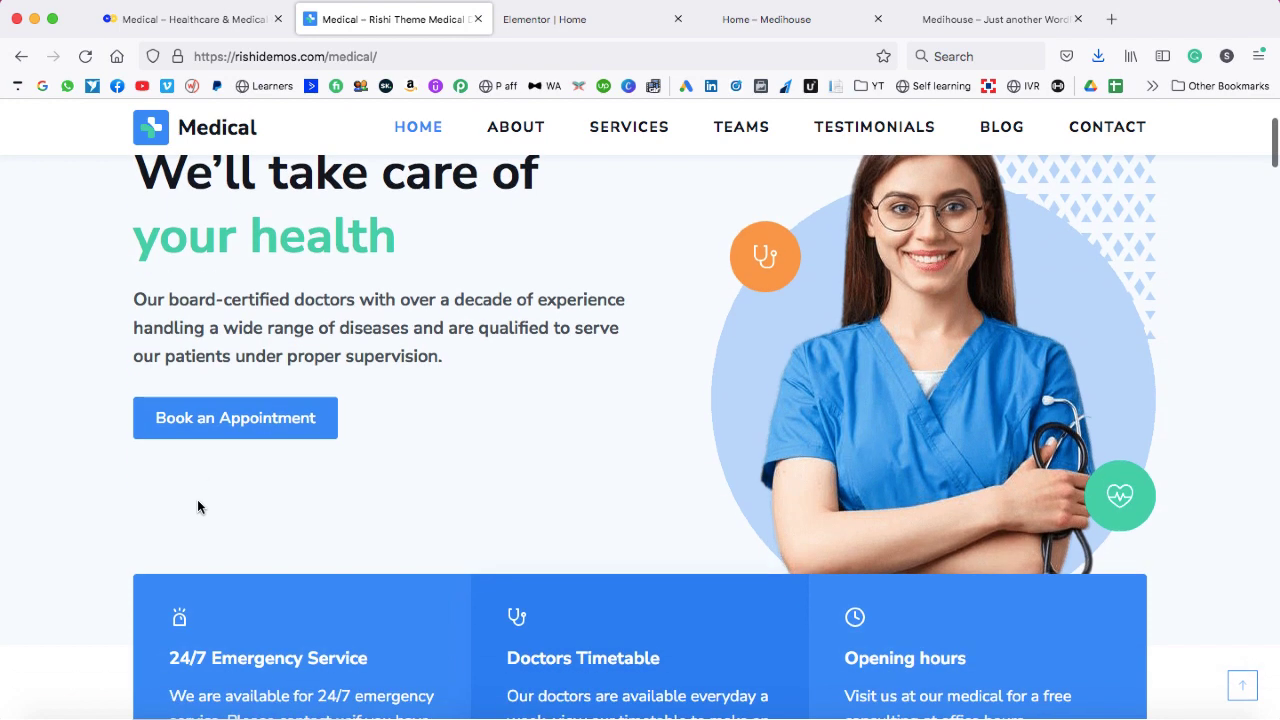
pyautogui.rightClick(108, 457)
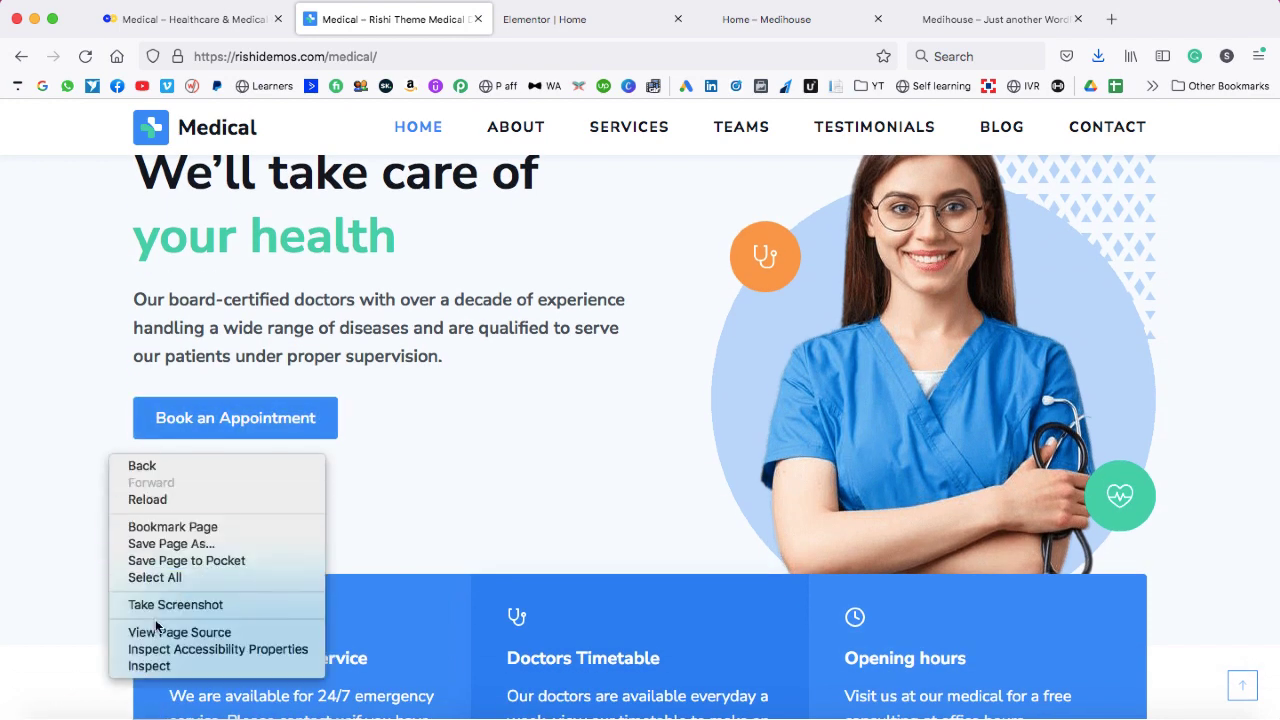
pyautogui.click(150, 665)
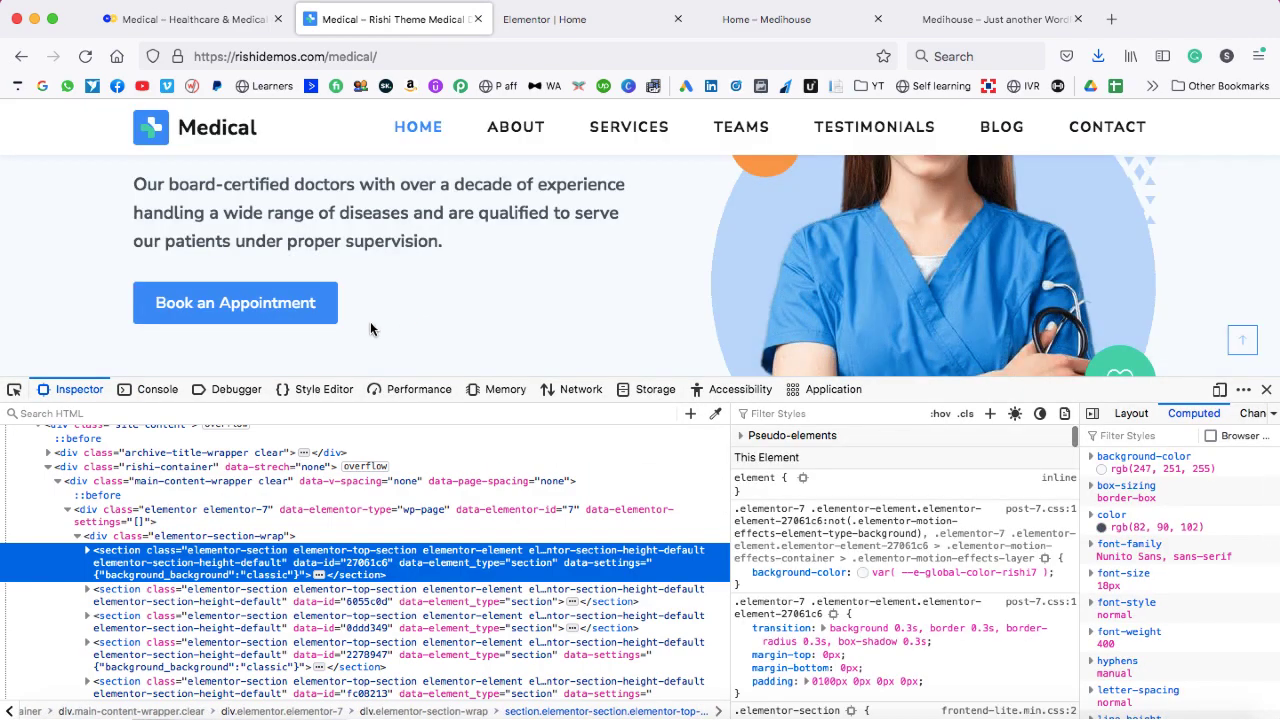
pyautogui.click(715, 414)
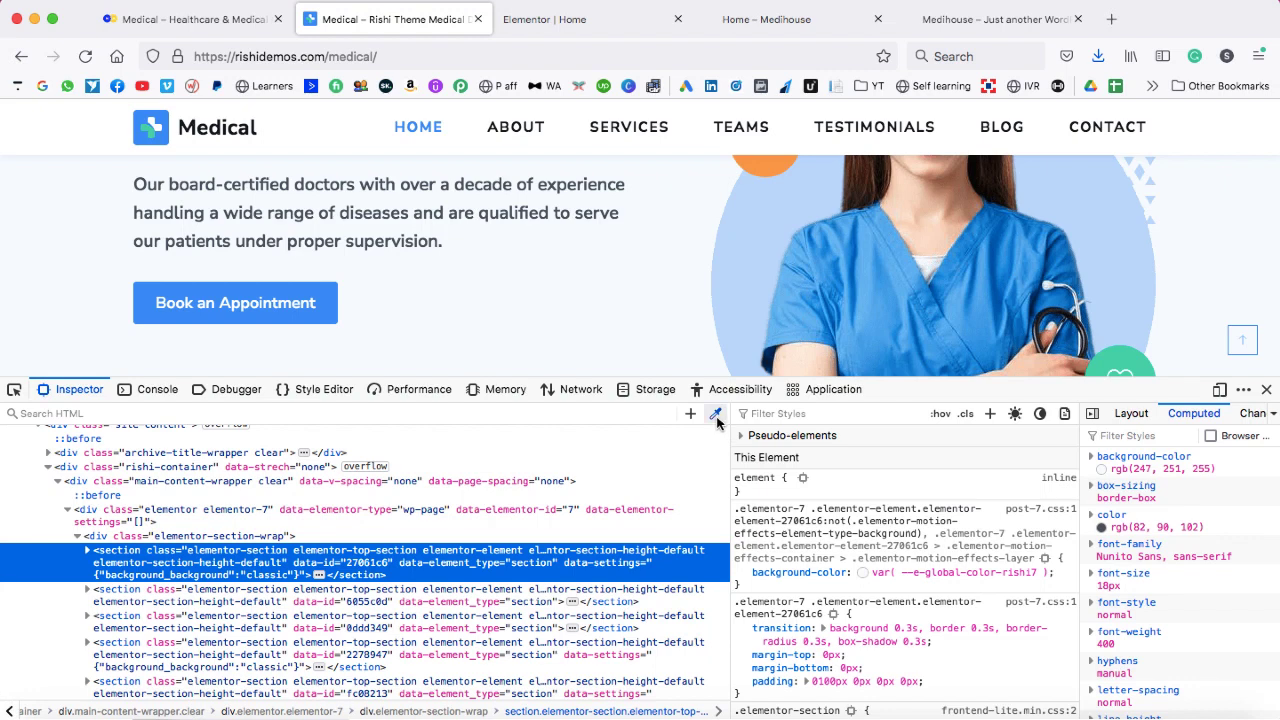
pyautogui.click(335, 310)
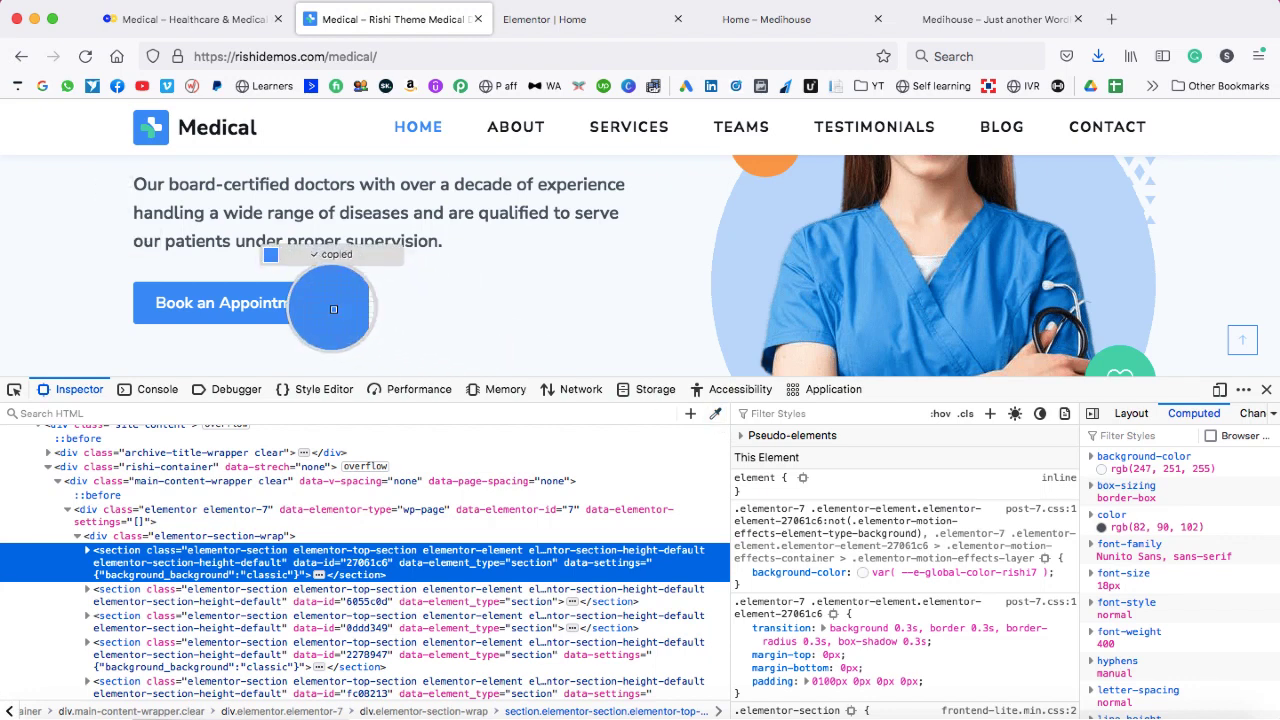
pyautogui.click(561, 22)
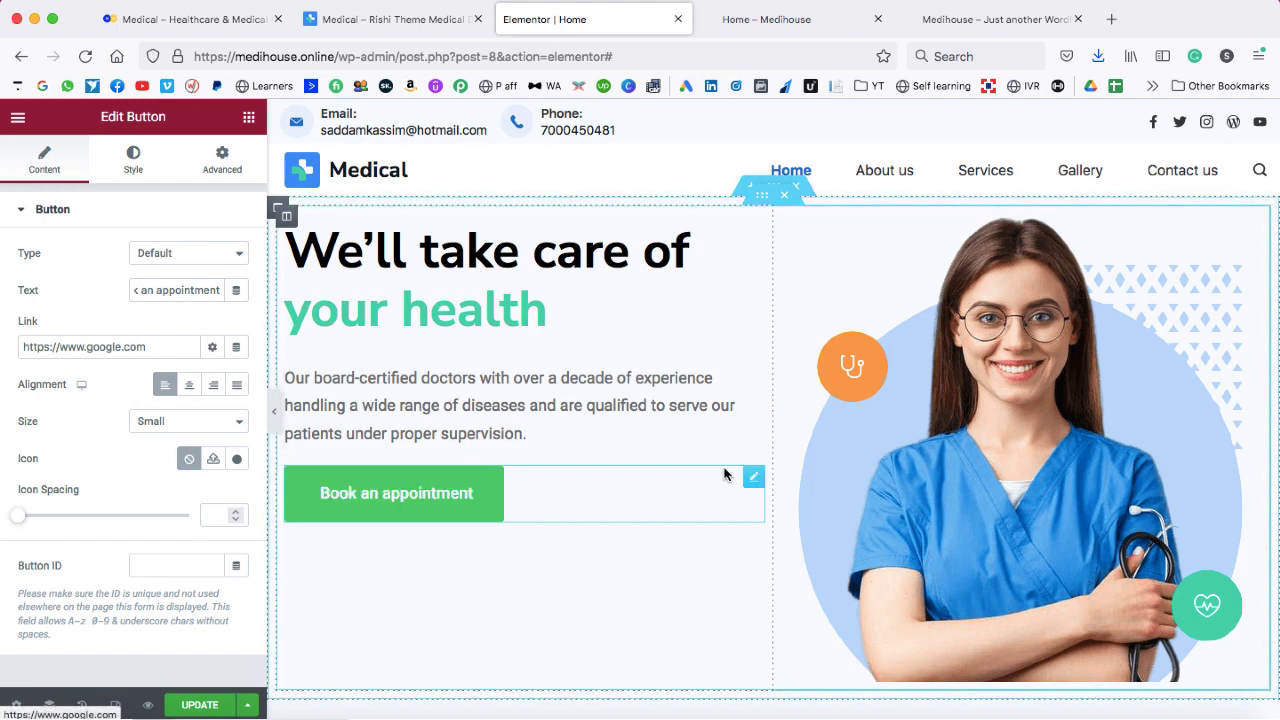
# - Replace the button's green #61CE70 background with the copied blue #4e97fd
pyautogui.click(133, 162)
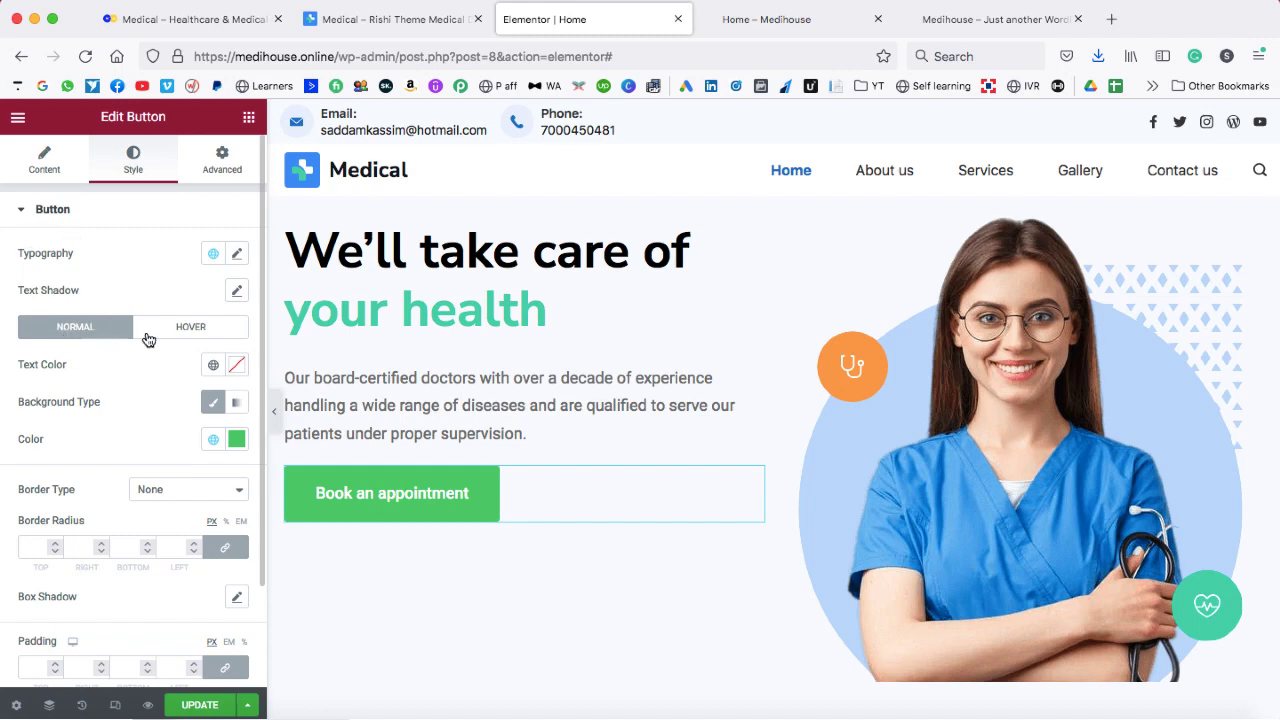
pyautogui.click(237, 440)
pyautogui.press('BackSpace')
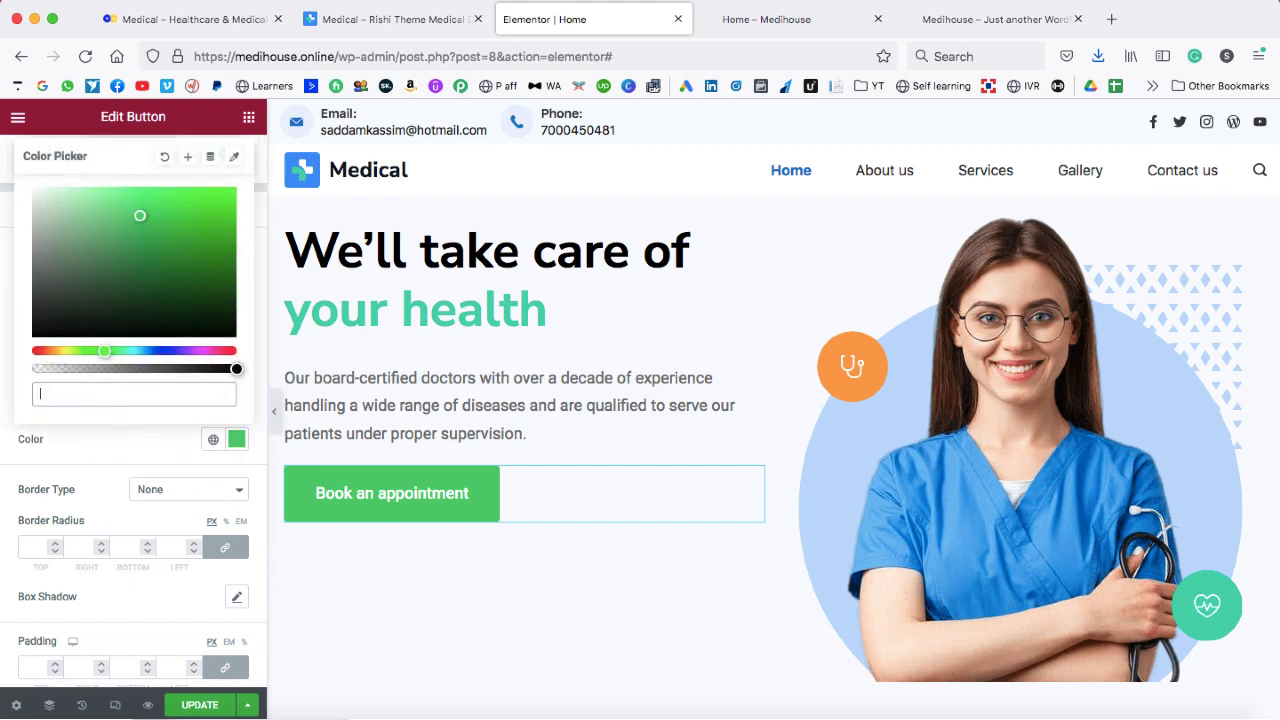
pyautogui.rightClick(68, 393)
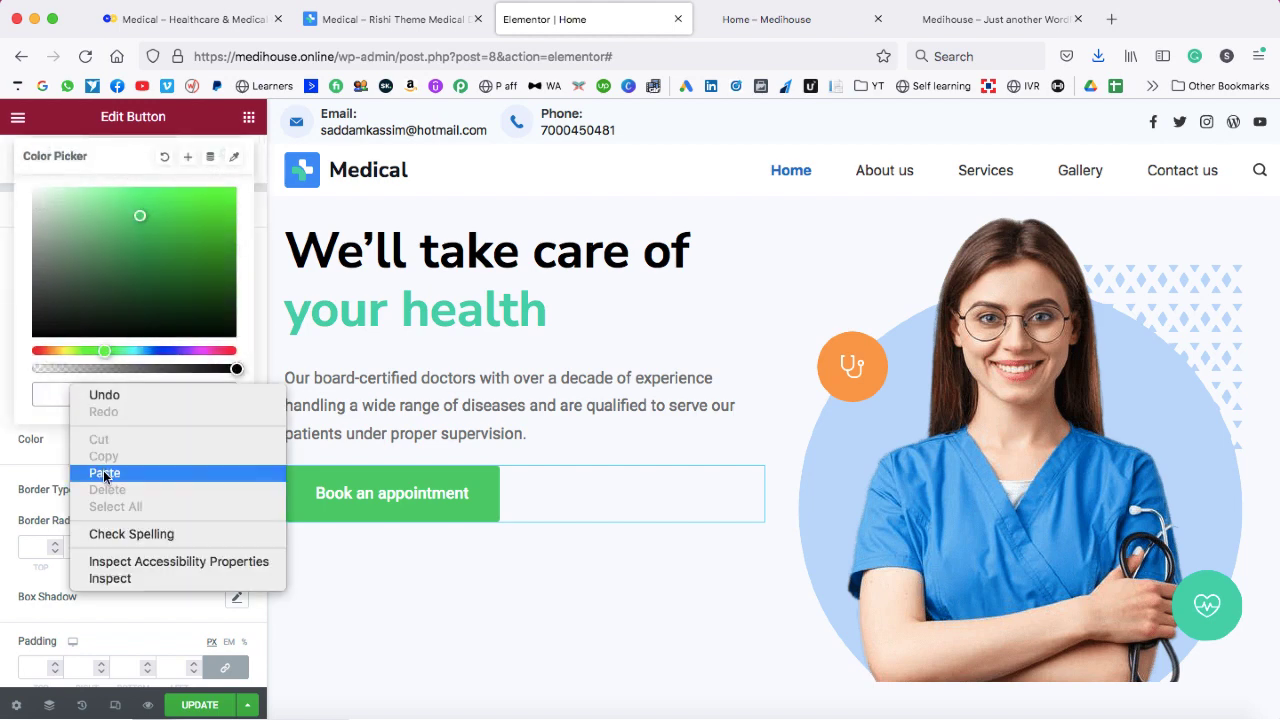
pyautogui.click(104, 476)
pyautogui.click(100, 452)
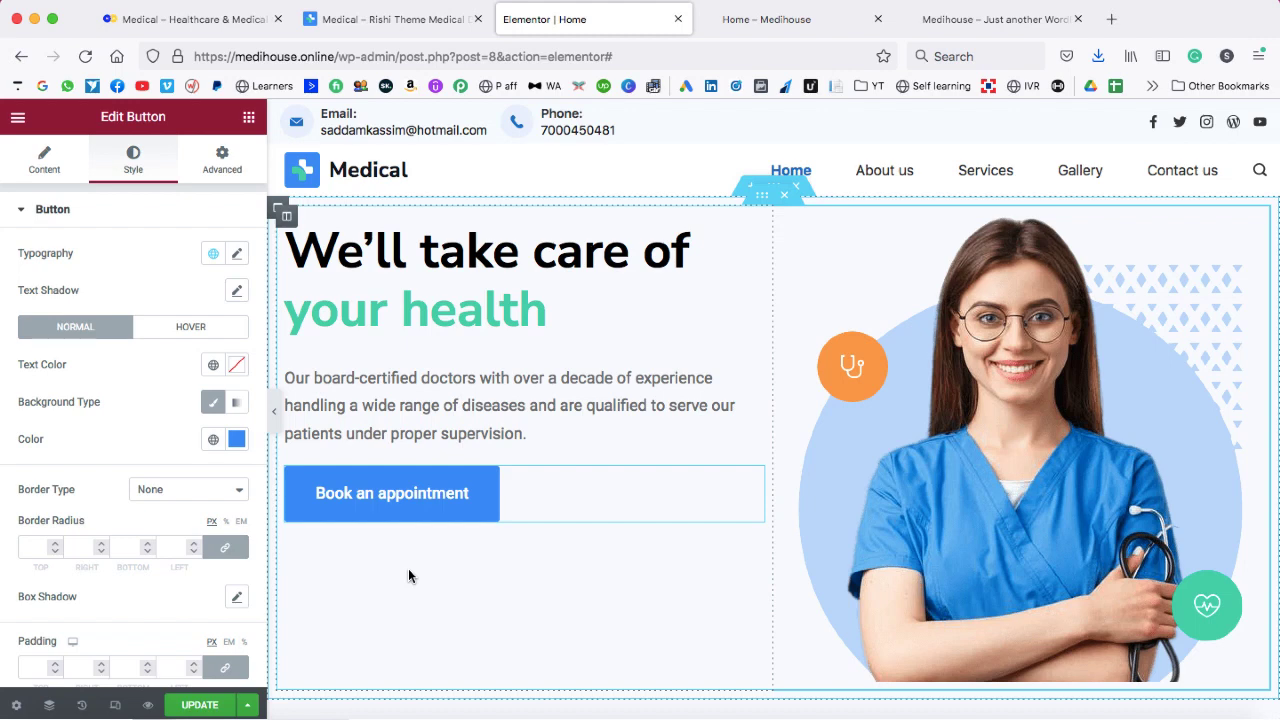
pyautogui.click(187, 331)
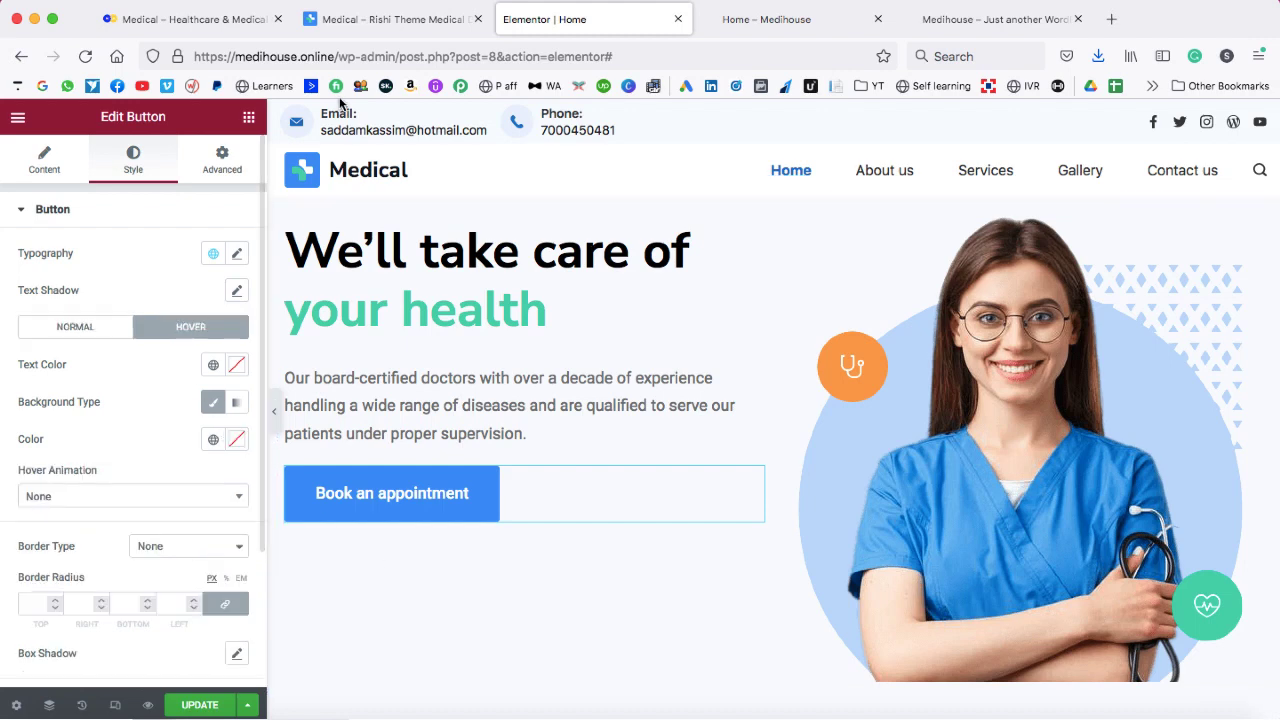
# - Sample the teal #0ed3b0 from the demo's green circle with the eyedropper
pyautogui.click(366, 20)
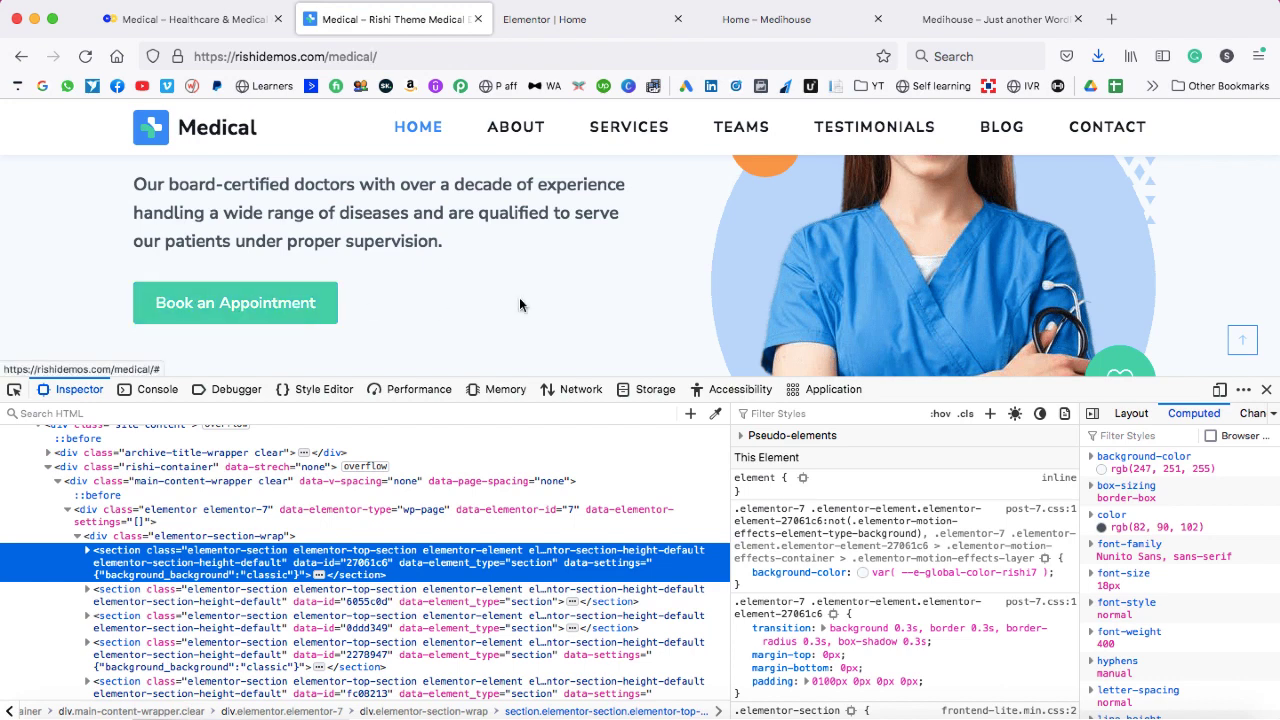
pyautogui.click(716, 414)
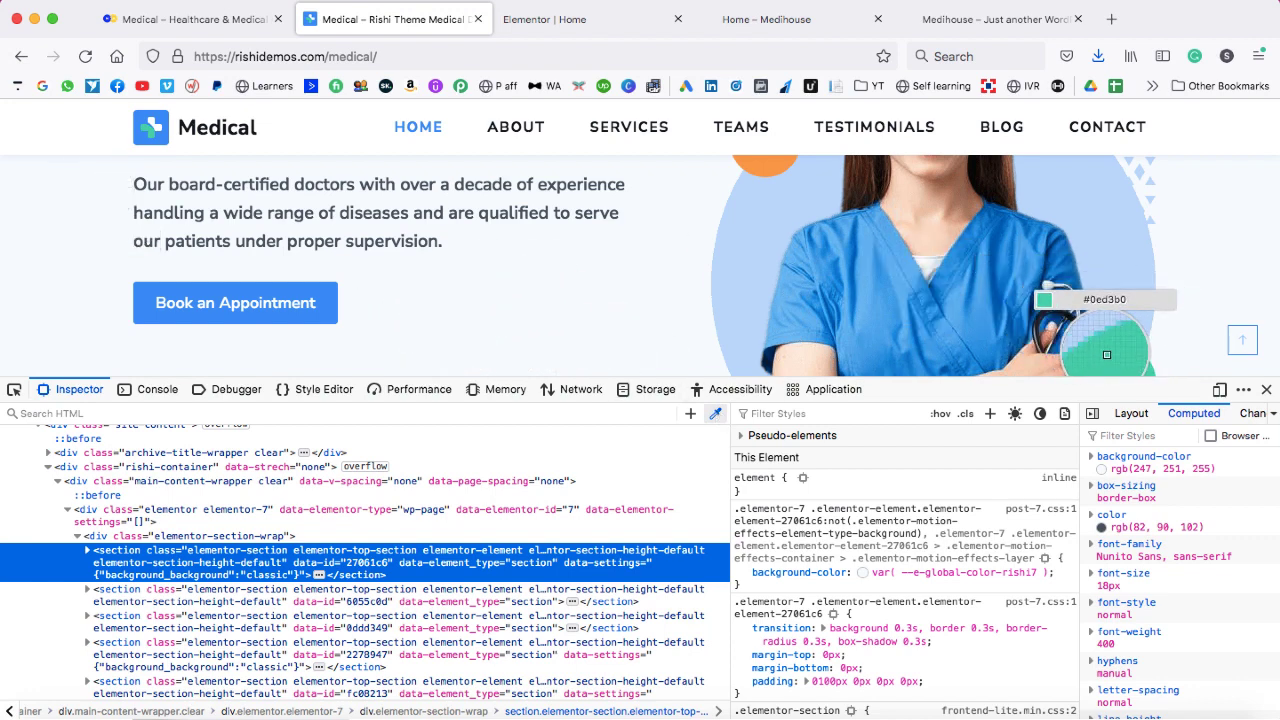
pyautogui.click(1112, 355)
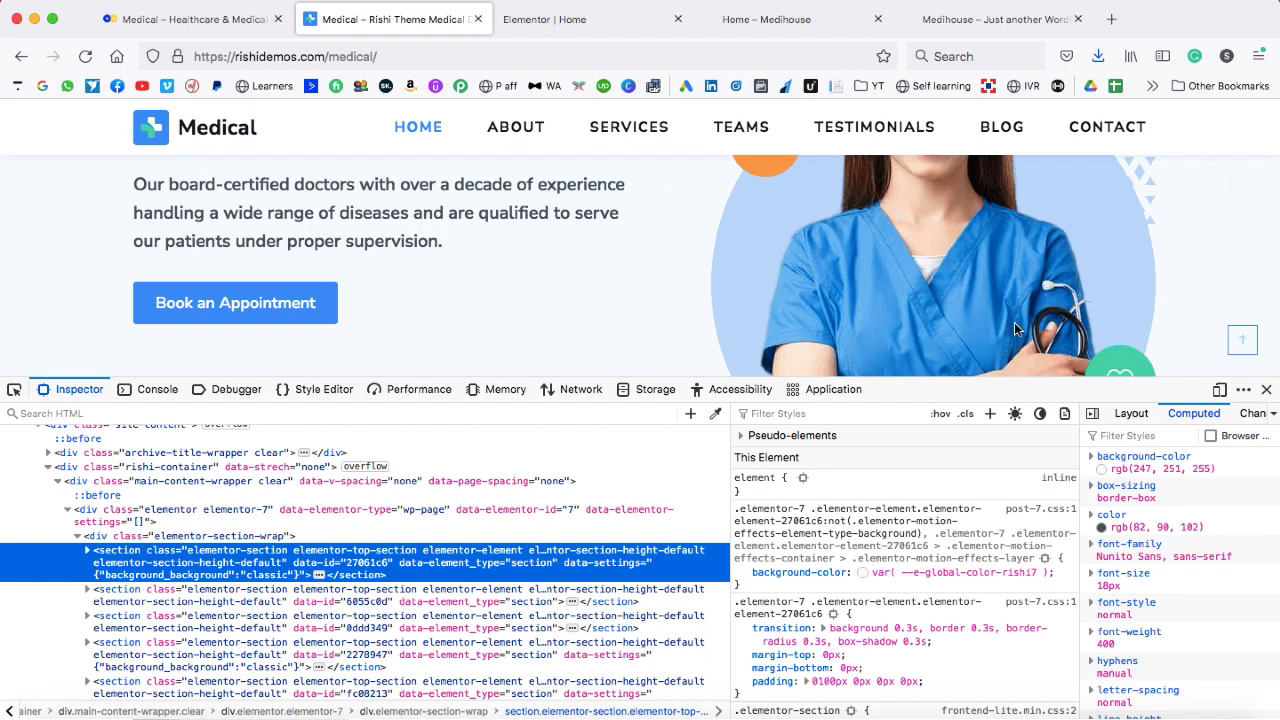
pyautogui.click(580, 22)
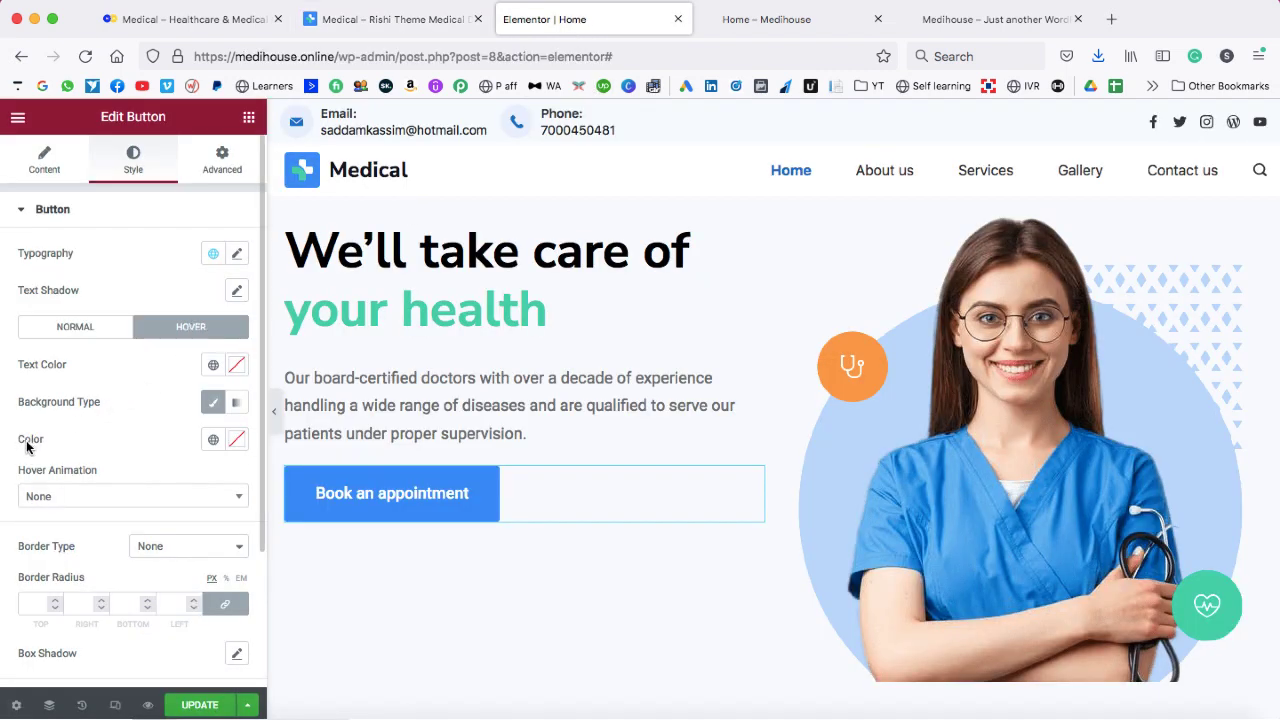
# - Paste #0ed3b0 as the button's hover background colour
pyautogui.click(236, 439)
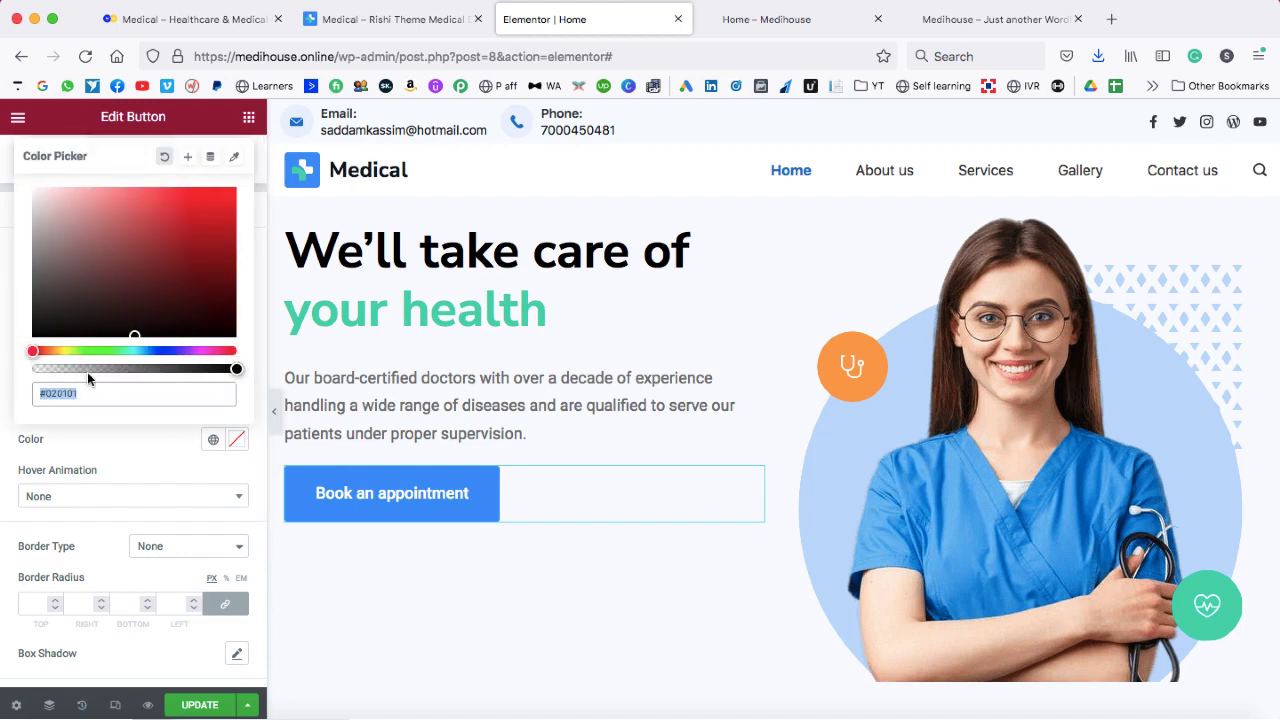
pyautogui.press('BackSpace')
pyautogui.rightClick(69, 400)
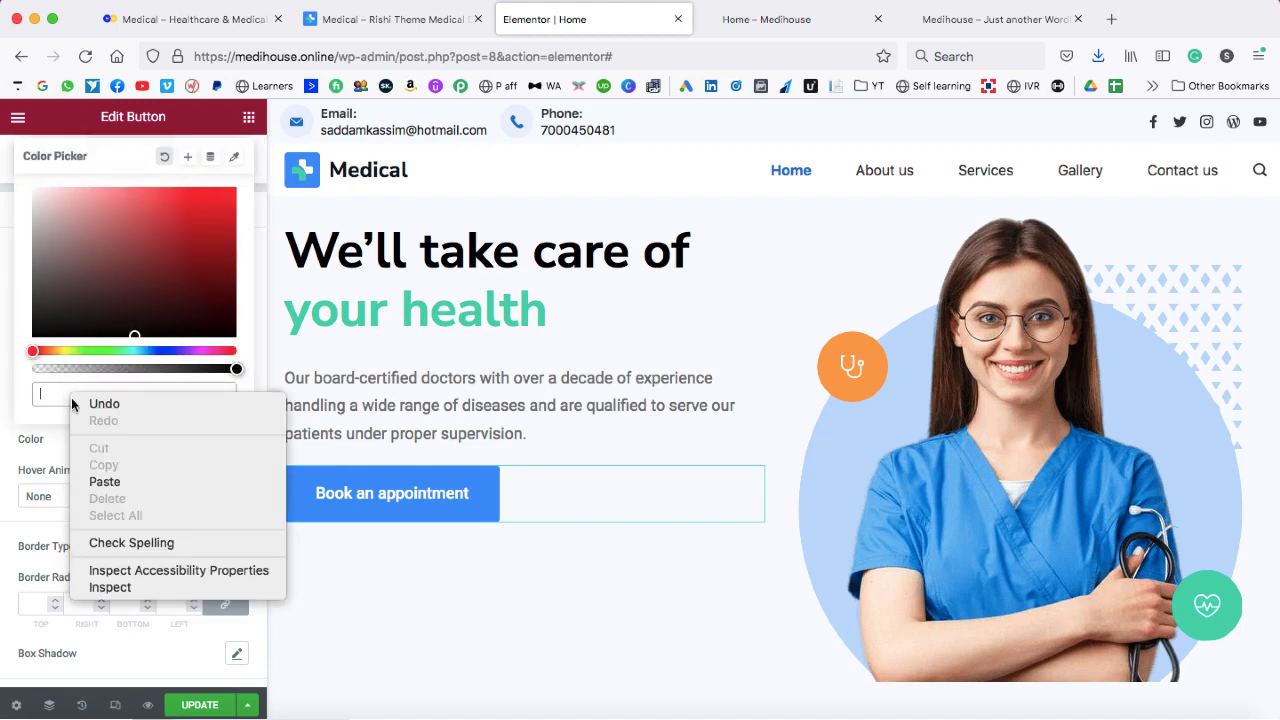
pyautogui.click(112, 483)
pyautogui.click(124, 451)
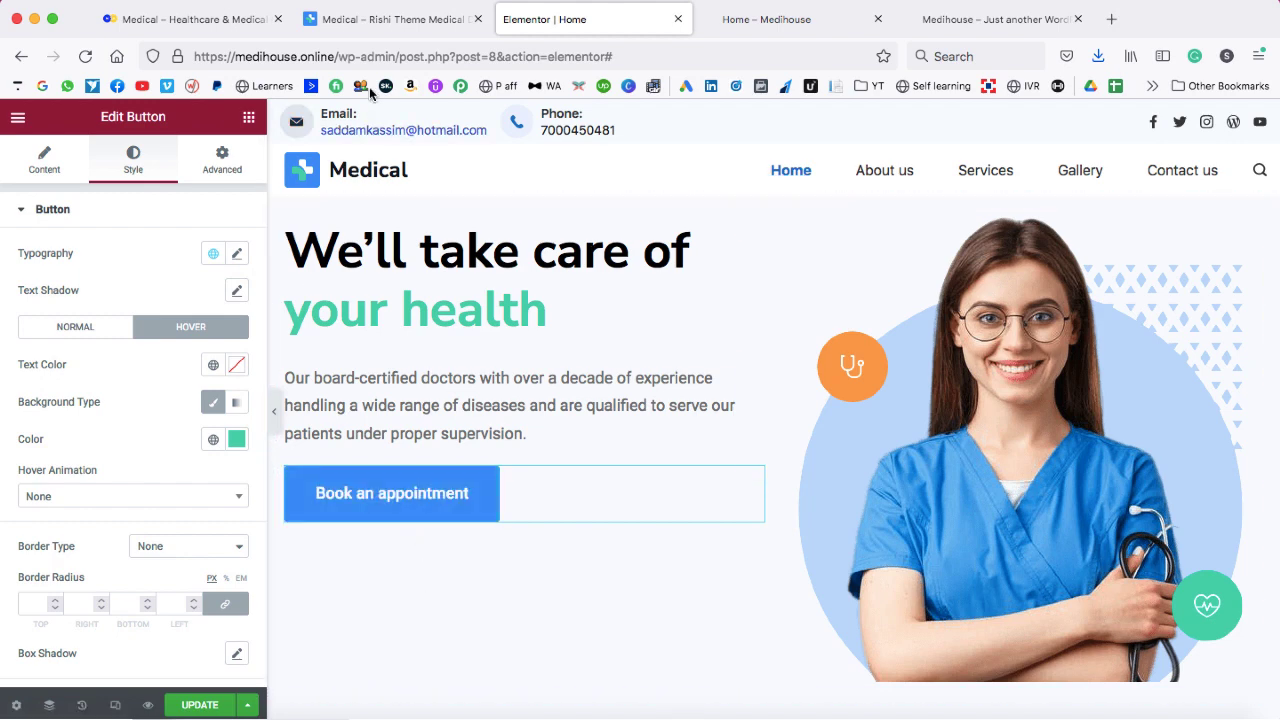
pyautogui.click(368, 24)
# - Close the developer tools on the Rishi demo page
pyautogui.click(1266, 388)
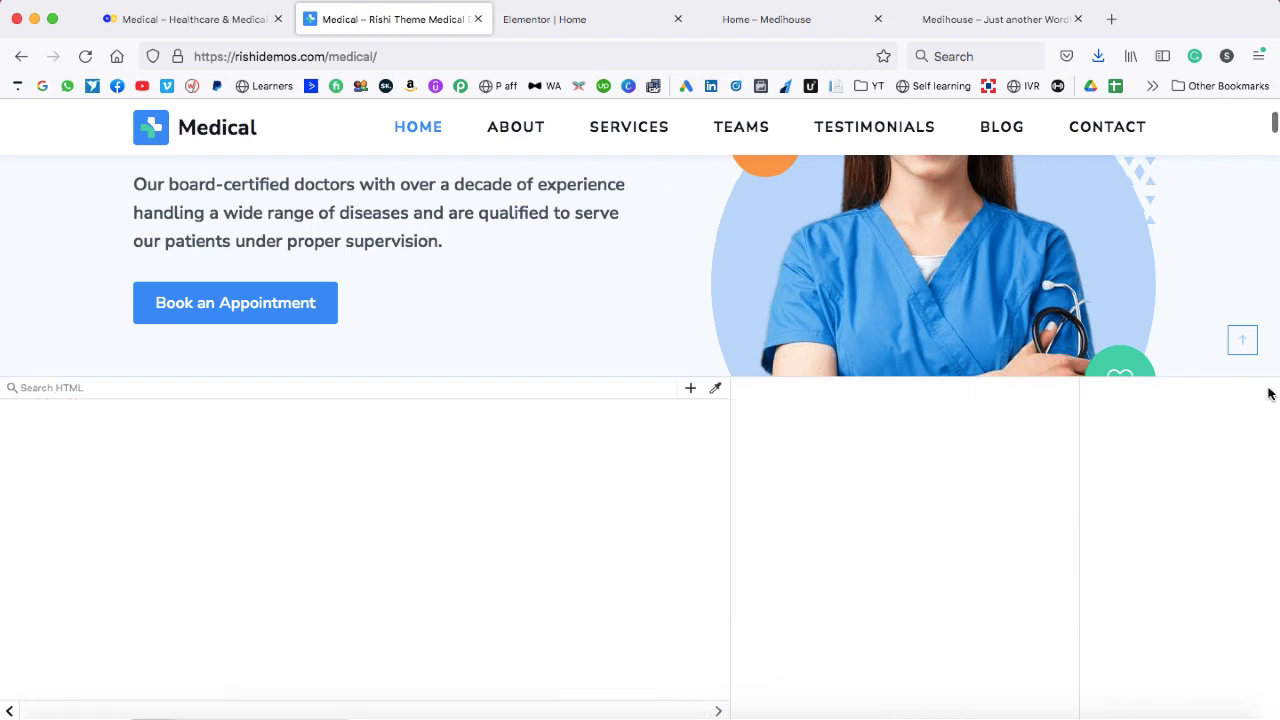
pyautogui.scroll(1, 486, 331)
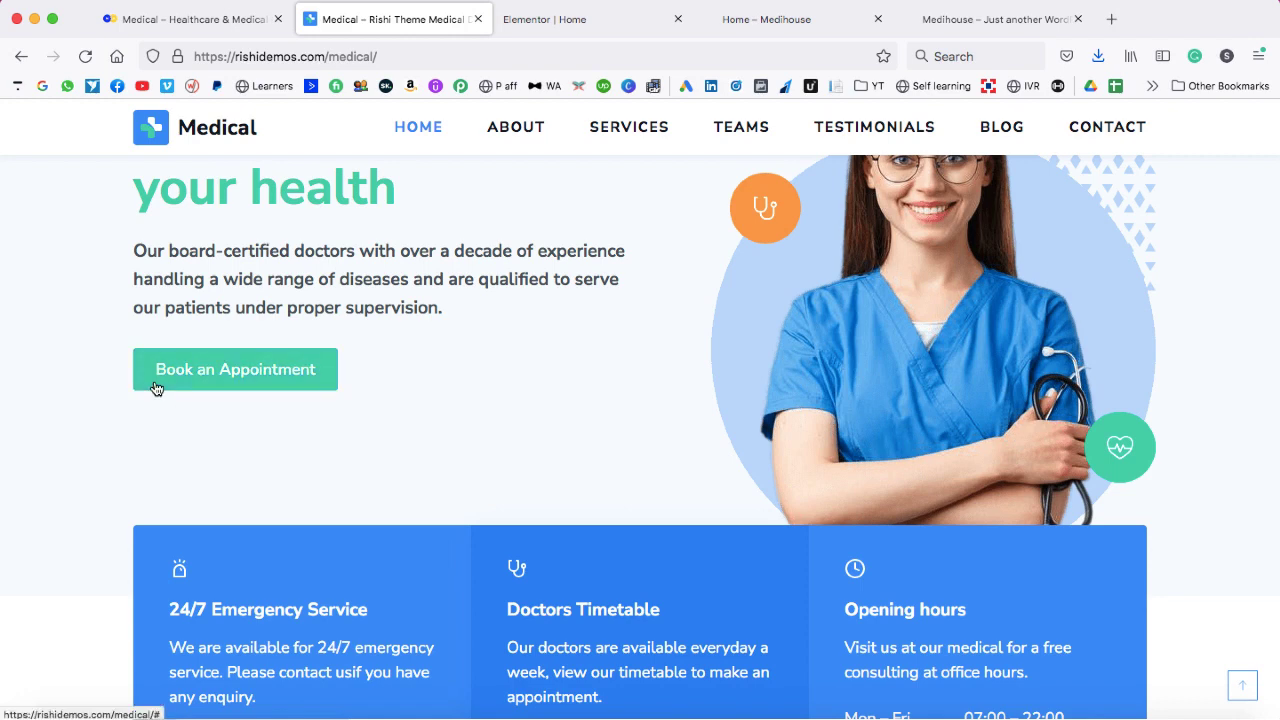
pyautogui.click(580, 21)
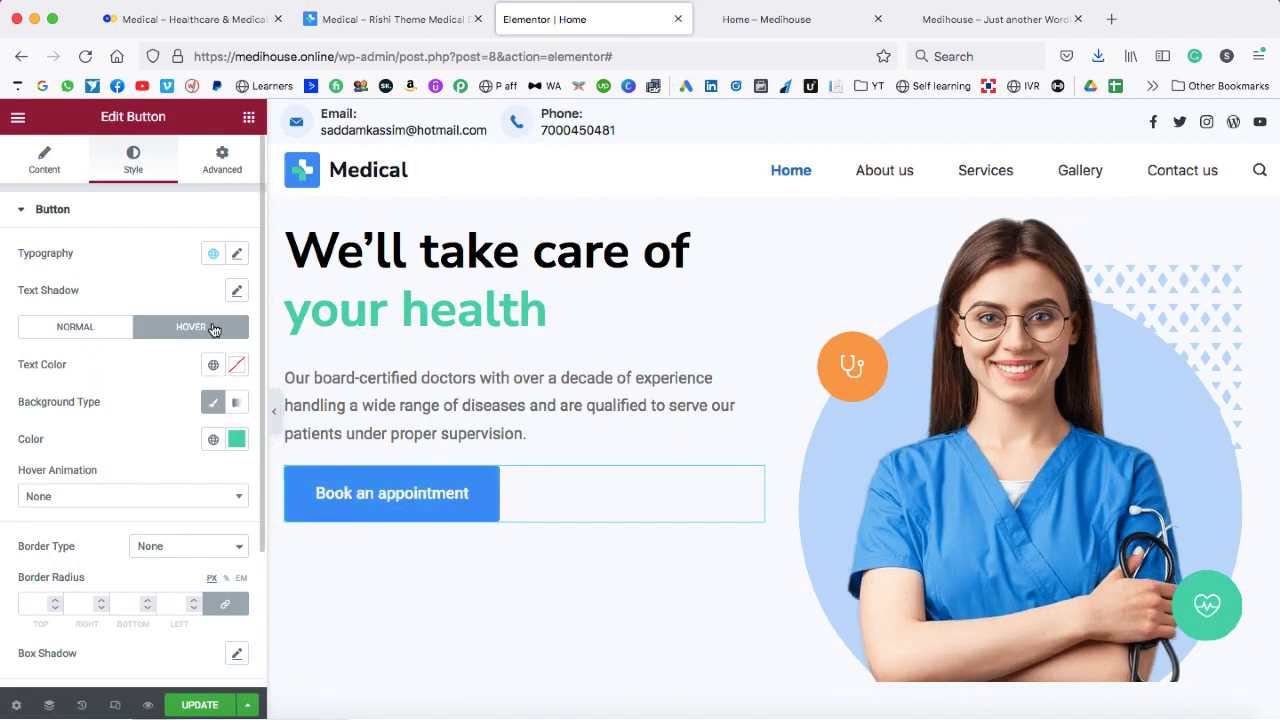
# - Set the button text colour to white #FFFFFF for hover and normal, then compare with the demo
pyautogui.click(235, 366)
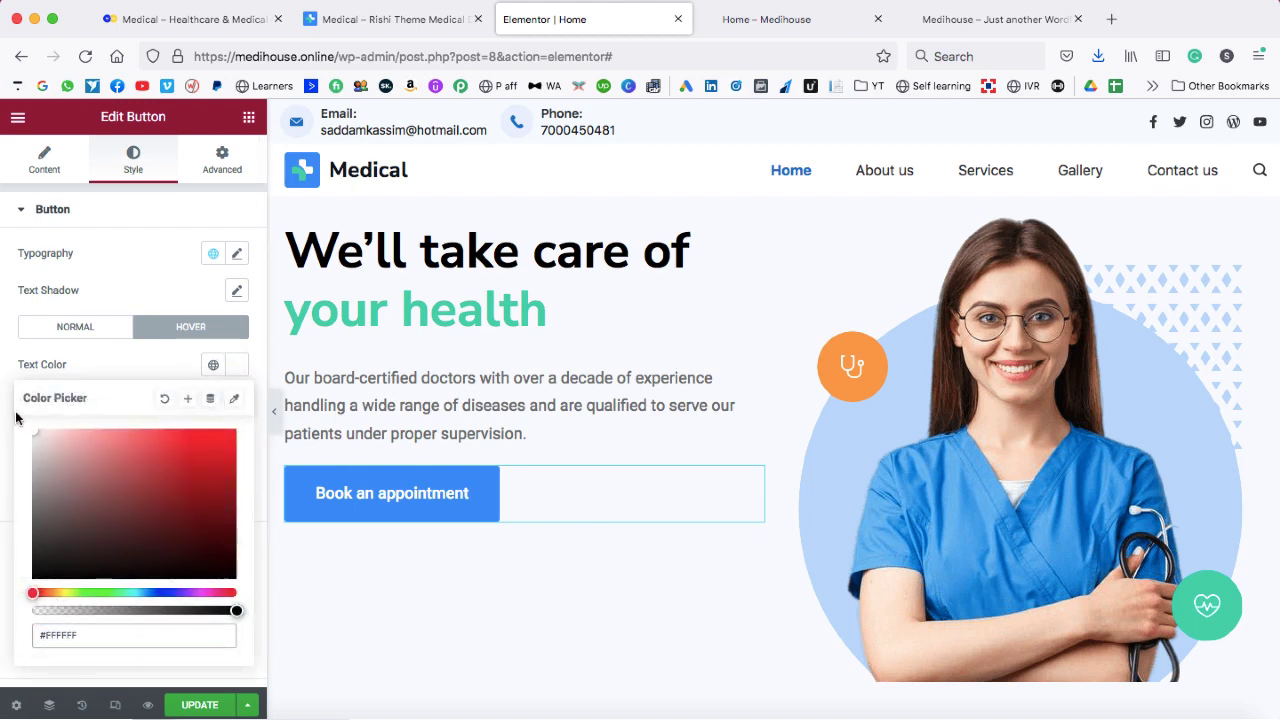
pyautogui.click(100, 363)
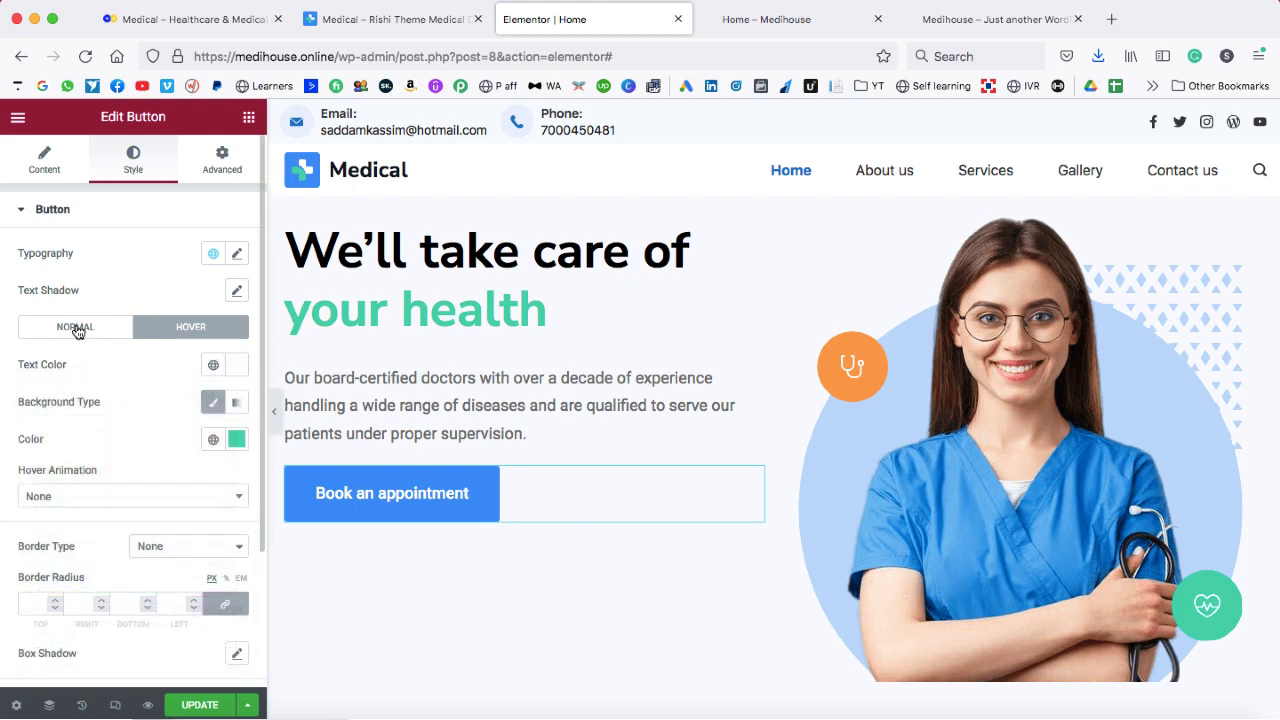
pyautogui.click(75, 328)
pyautogui.click(236, 365)
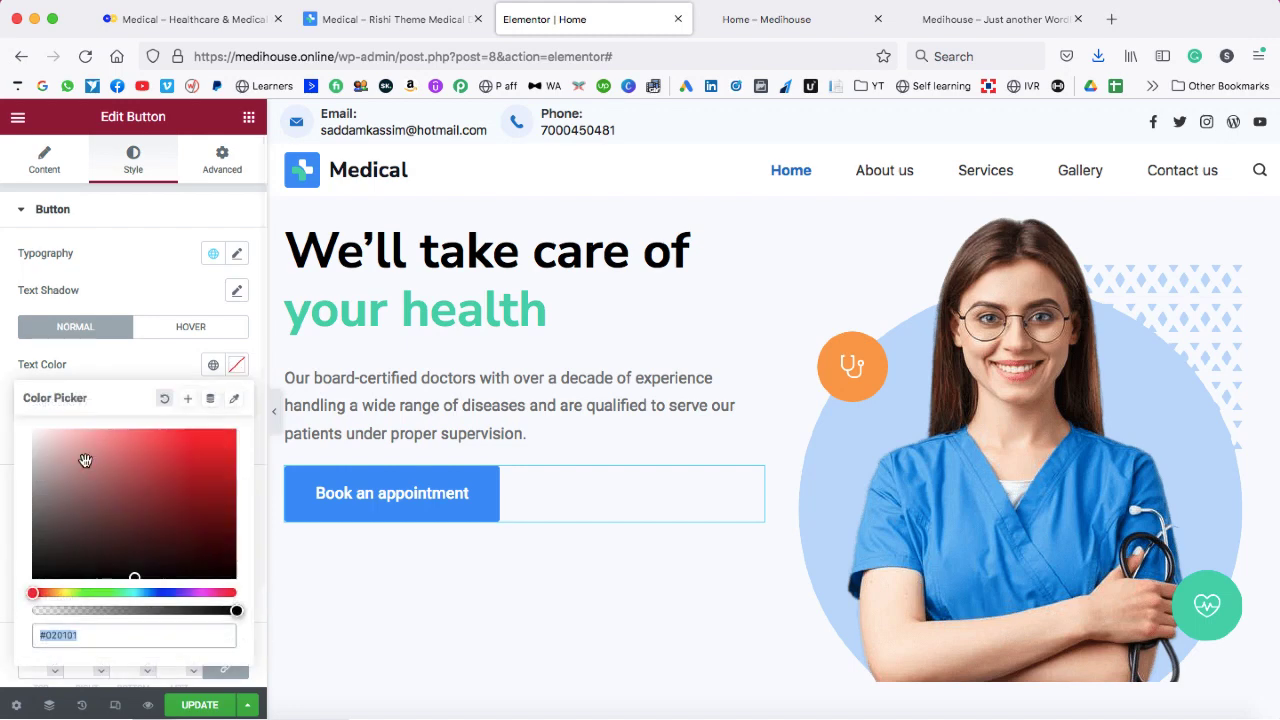
pyautogui.click(109, 367)
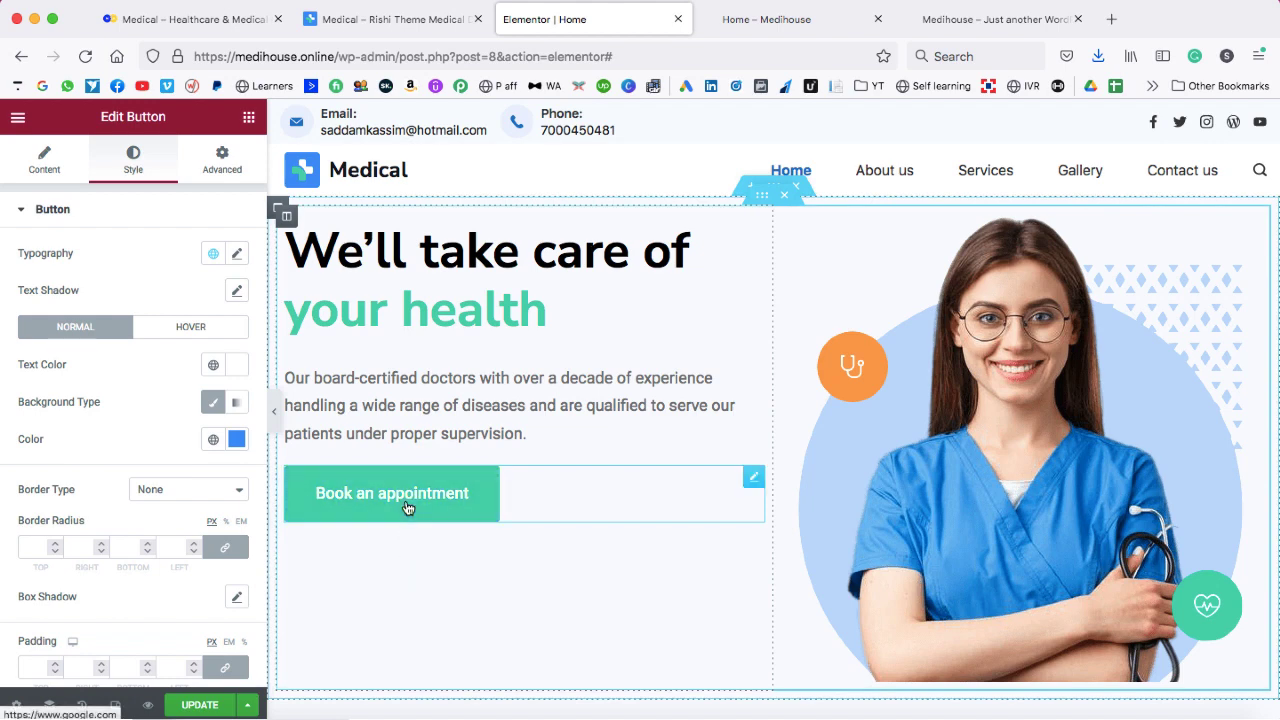
pyautogui.click(400, 25)
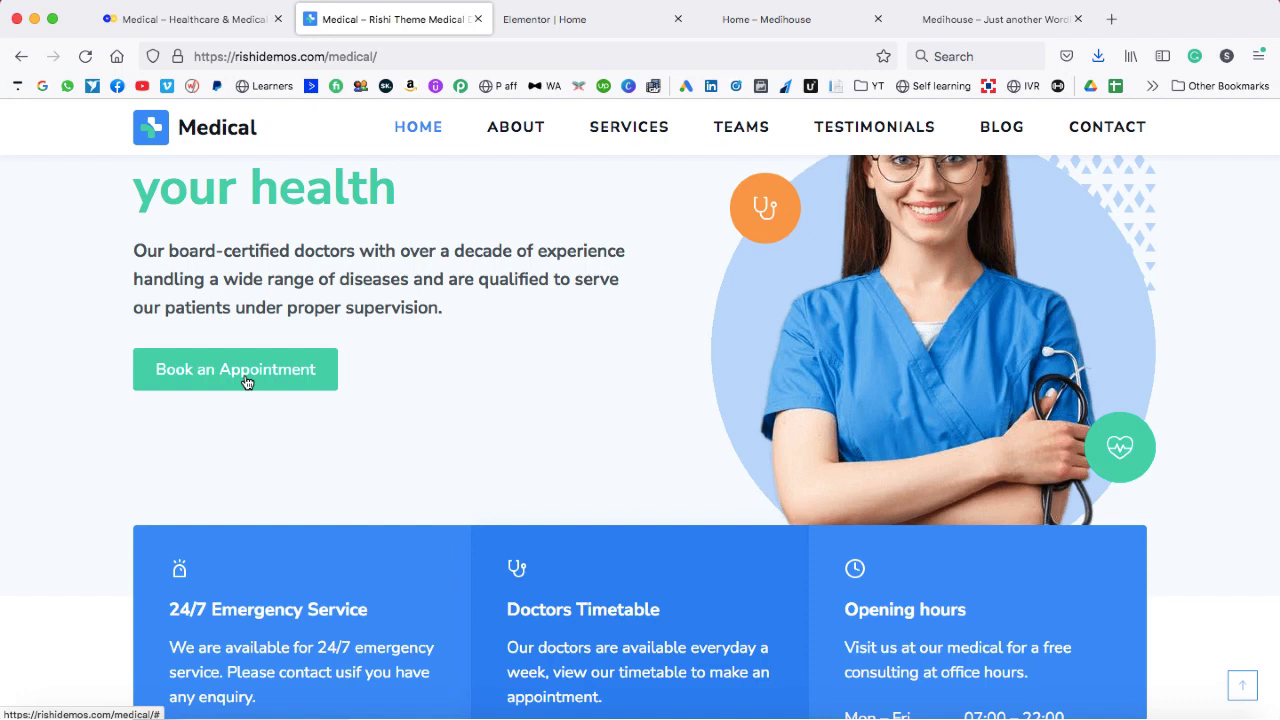
pyautogui.click(555, 22)
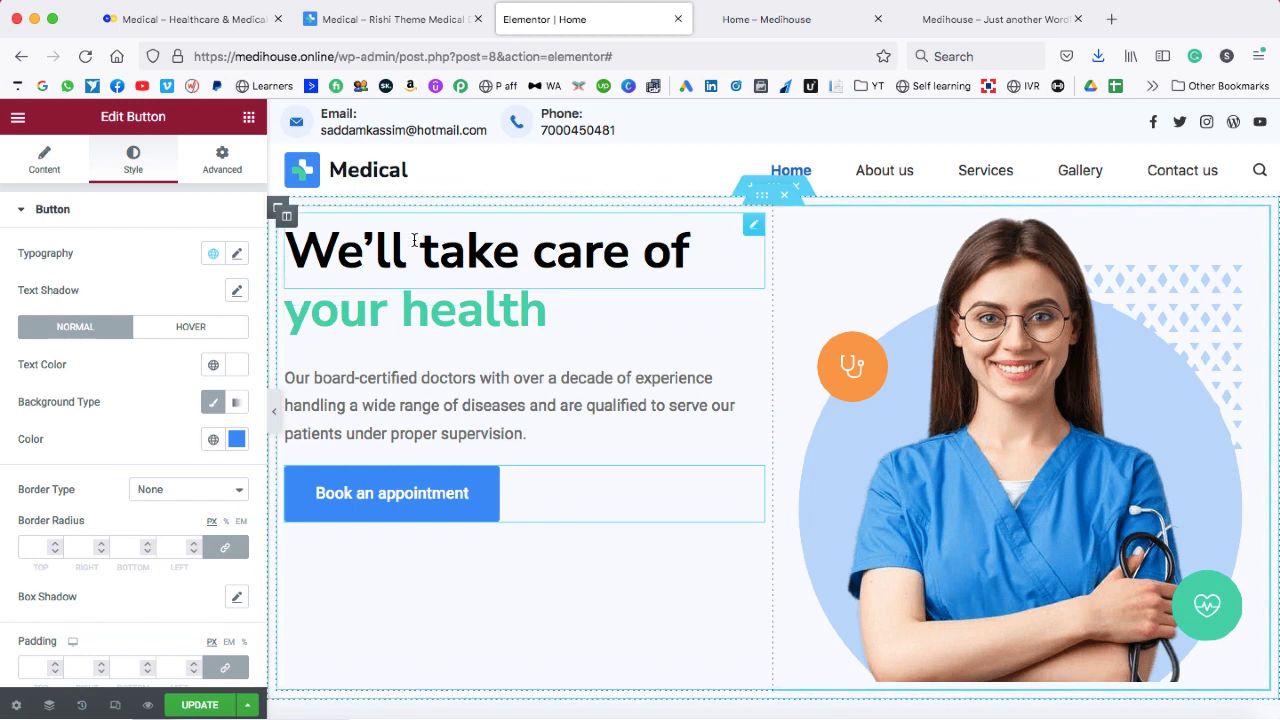
# - Set the button label typography to Nunito Sans at 18 px
pyautogui.click(238, 253)
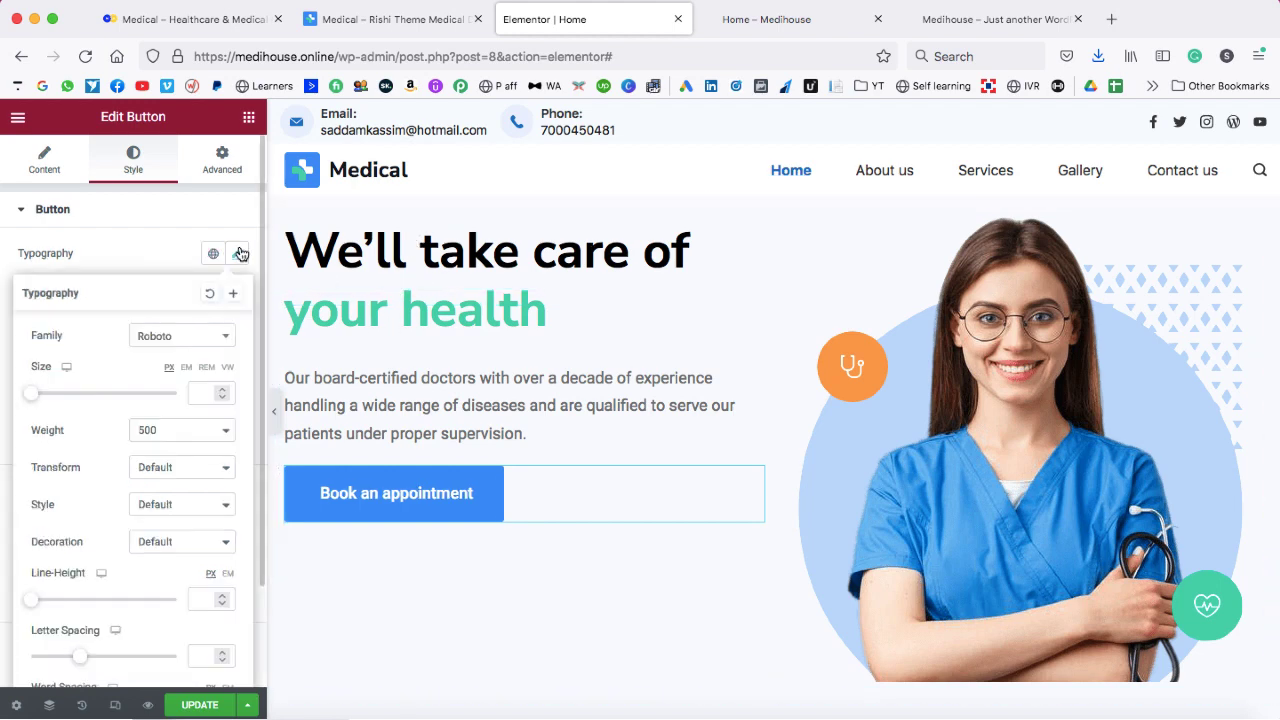
pyautogui.click(200, 337)
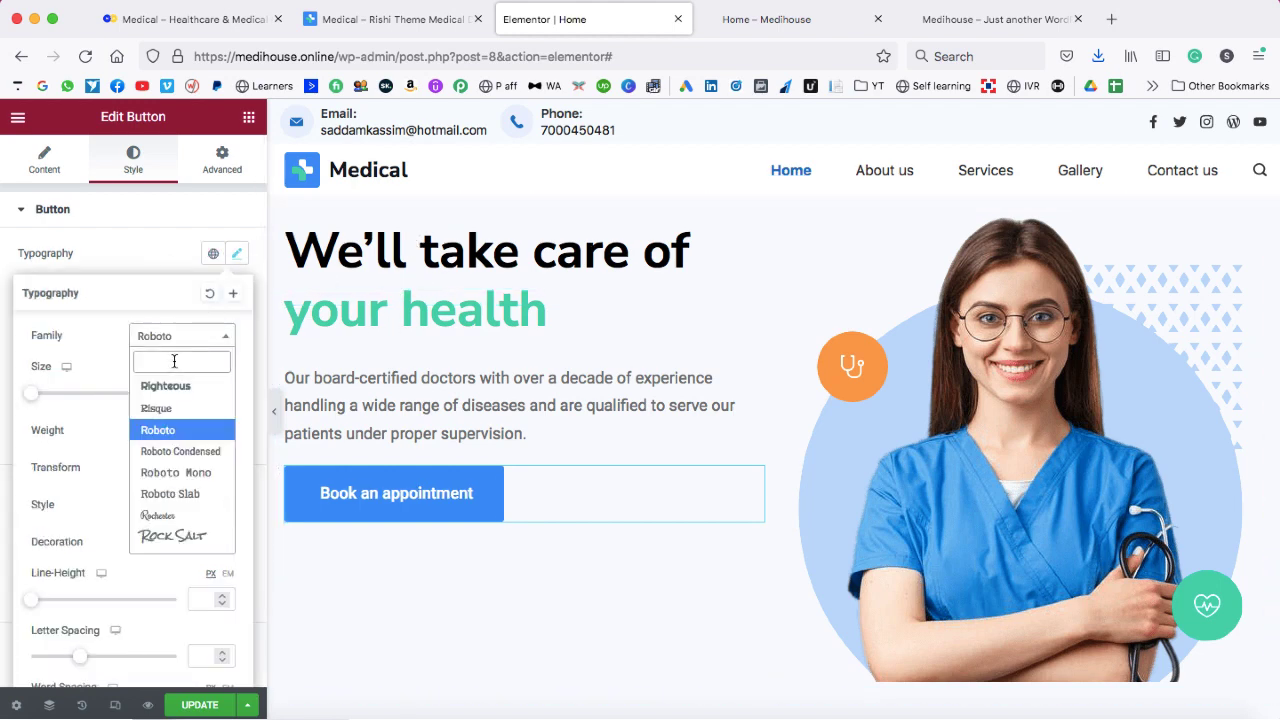
pyautogui.write('nuni')
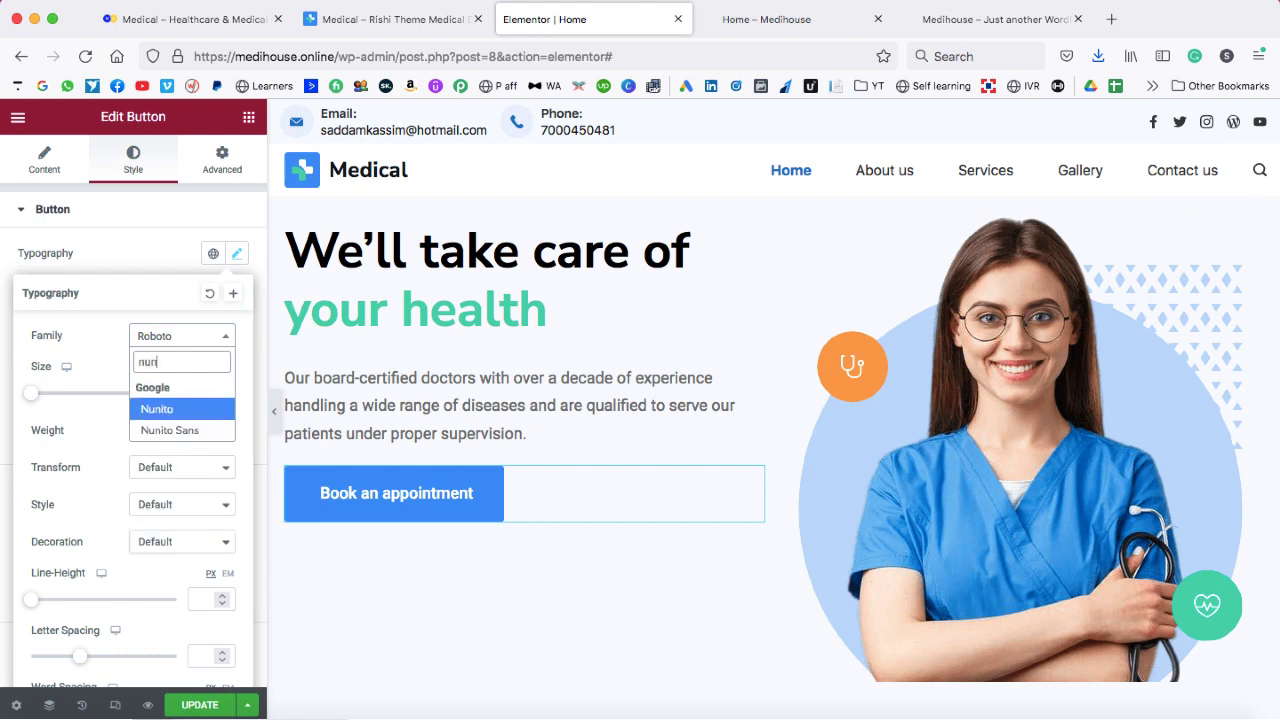
pyautogui.click(180, 430)
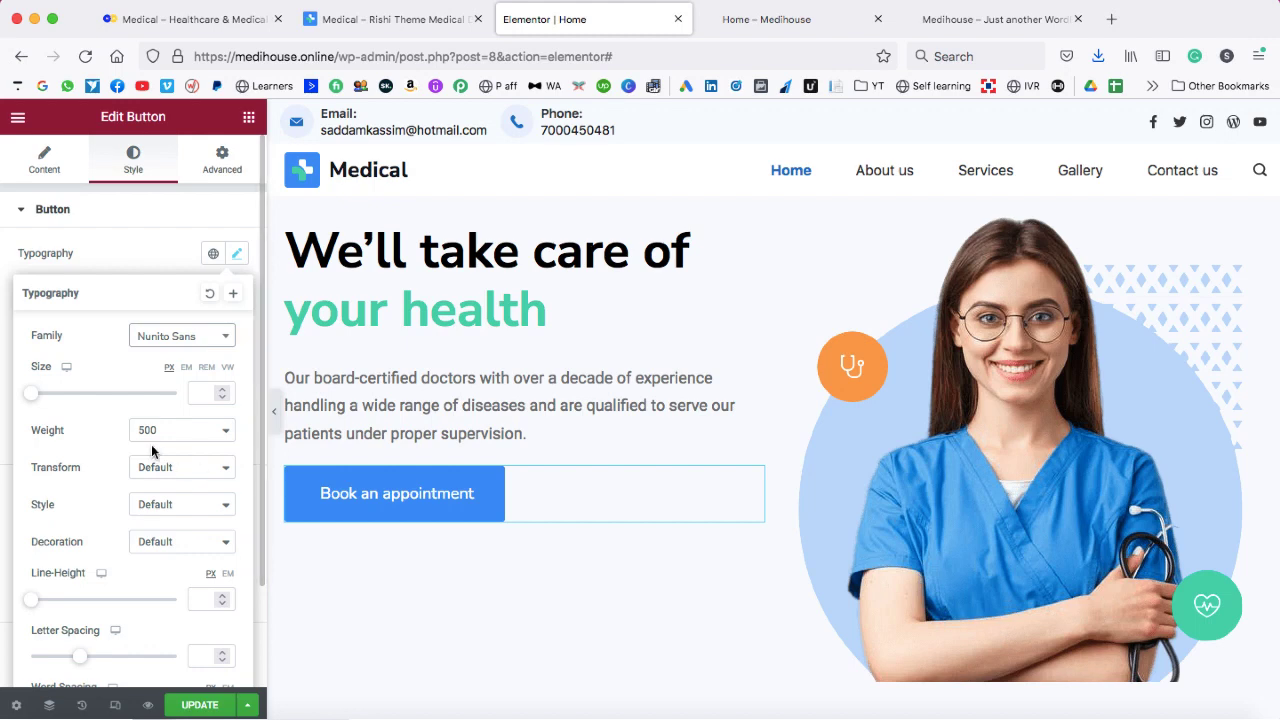
pyautogui.click(222, 392)
pyautogui.write('5')
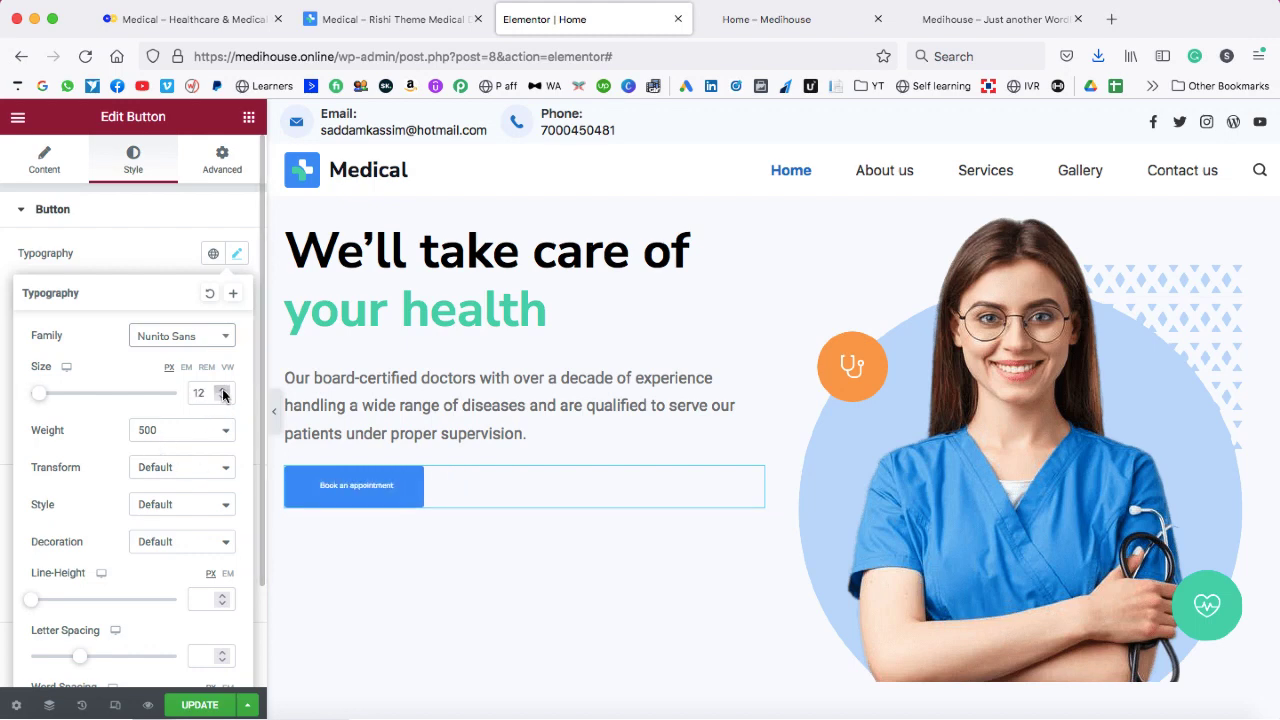
pyautogui.click(222, 392)
pyautogui.click(222, 392)
pyautogui.click(222, 392)
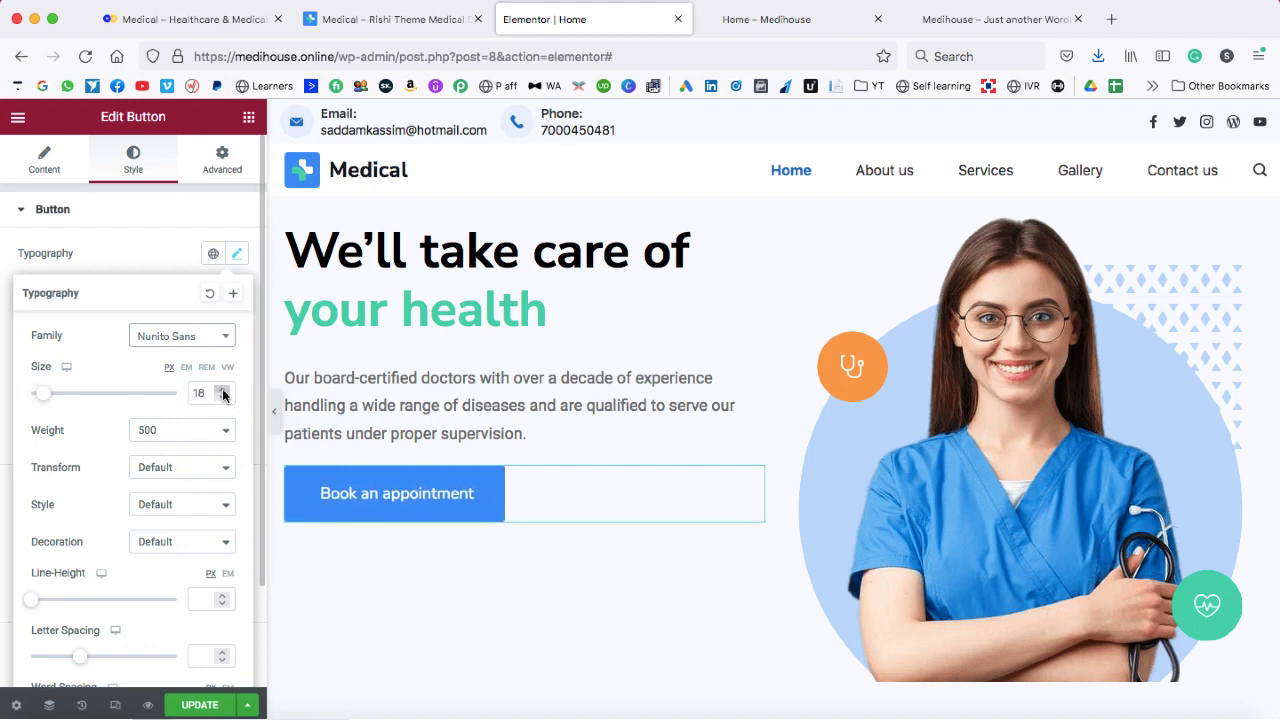
pyautogui.click(125, 250)
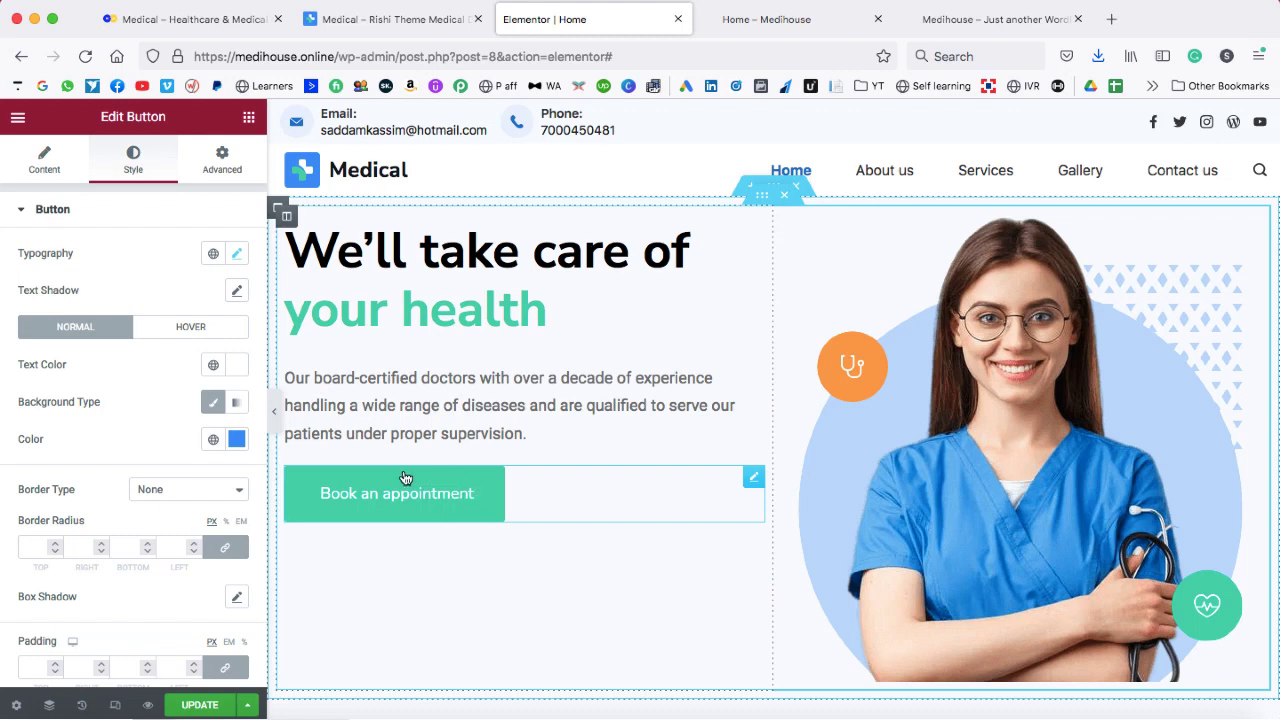
pyautogui.click(380, 19)
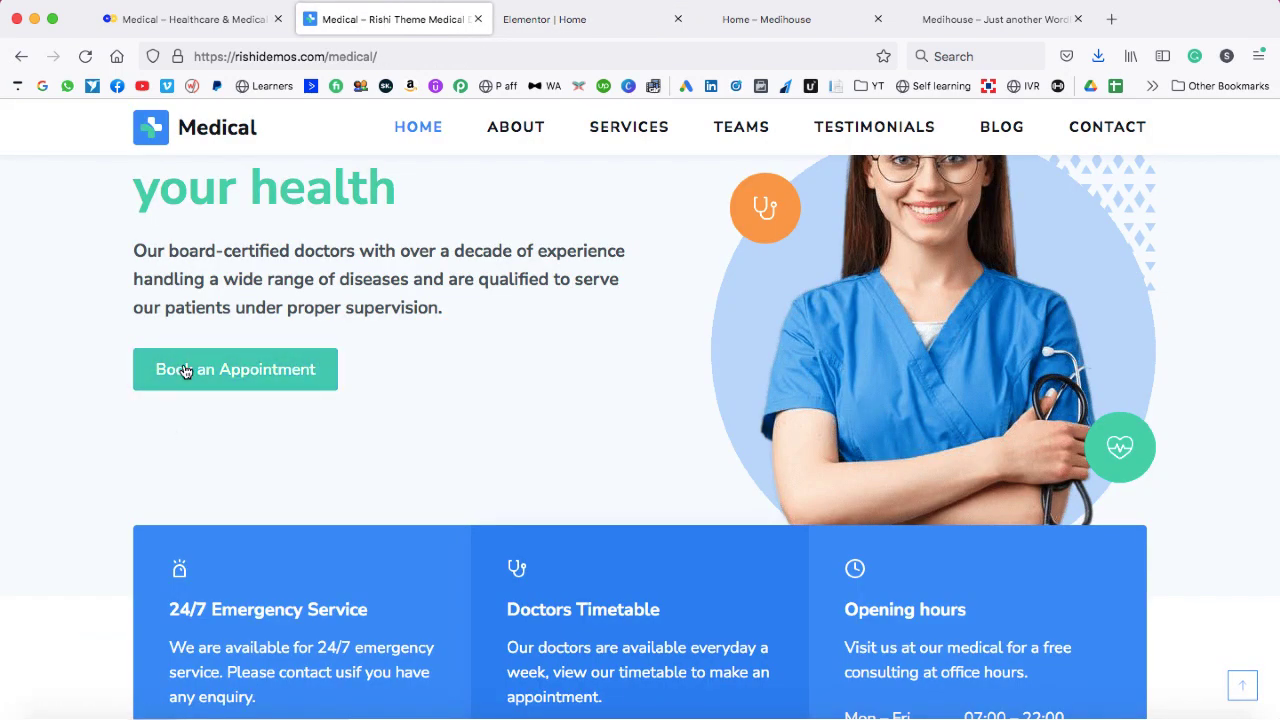
pyautogui.click(556, 22)
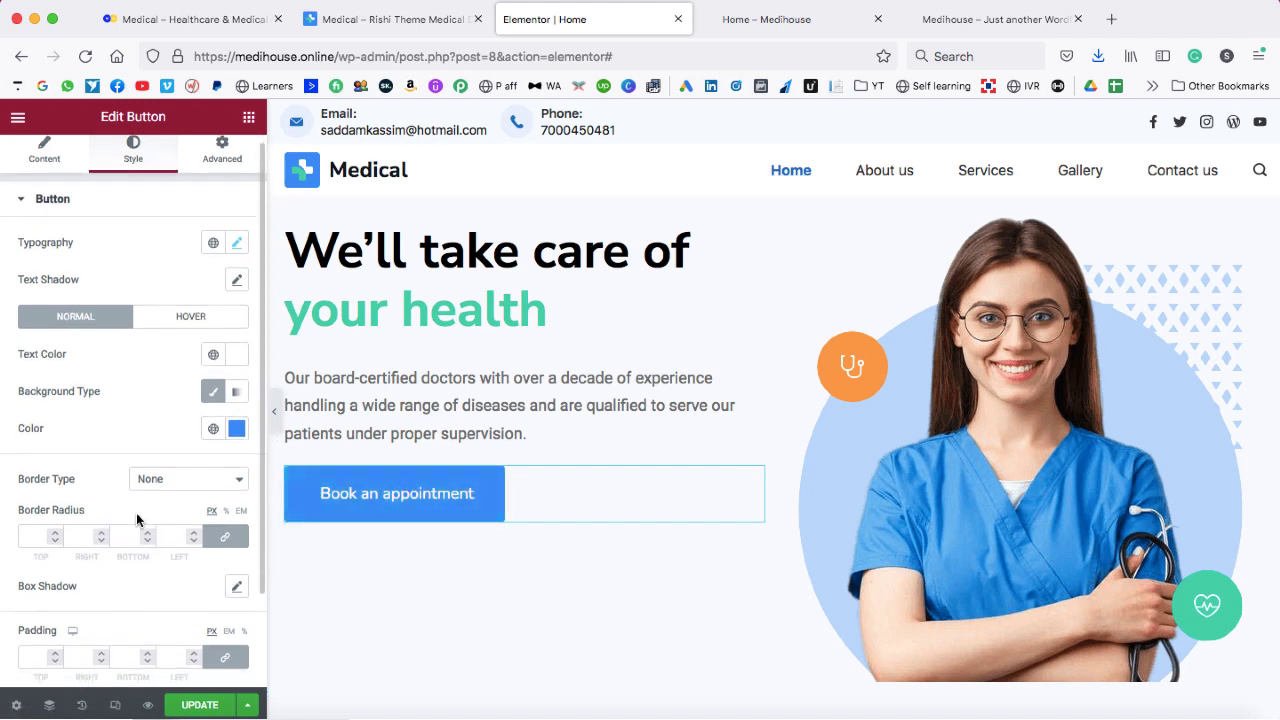
# - Unlink the Book an appointment button padding and set 5 px top/bottom, 20 px left/right
pyautogui.scroll(-3, 136, 512)
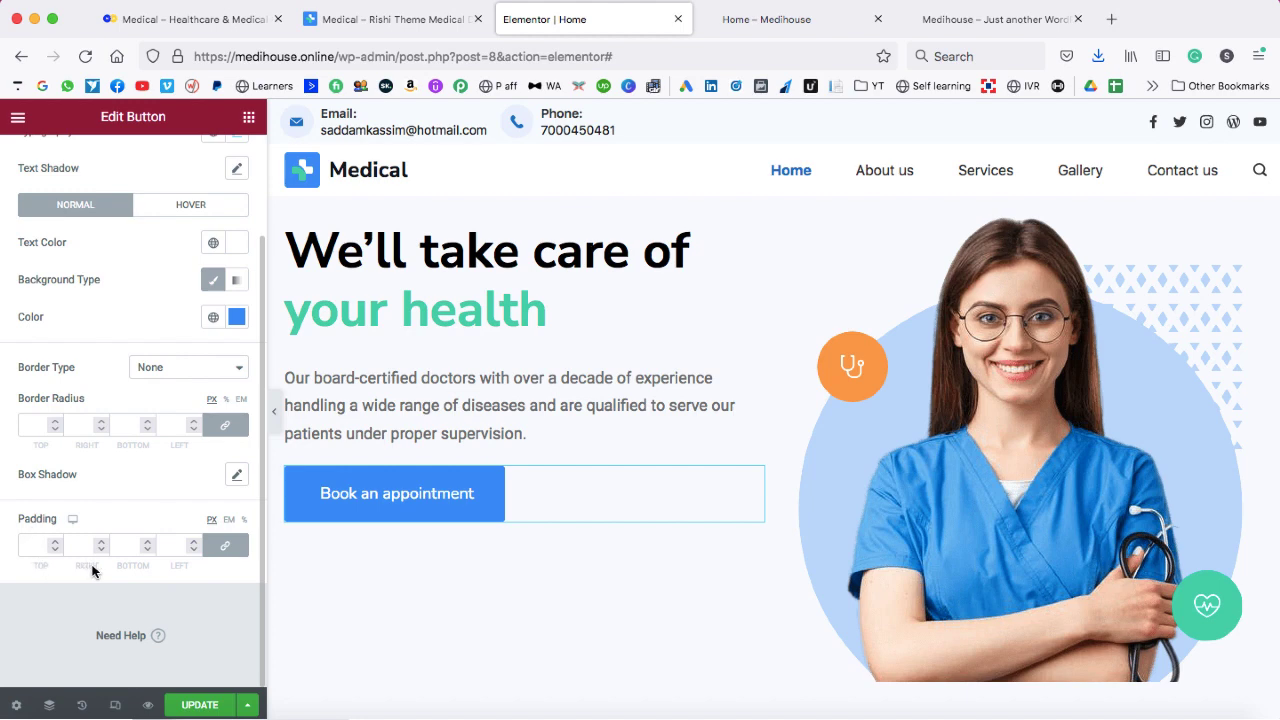
pyautogui.click(226, 548)
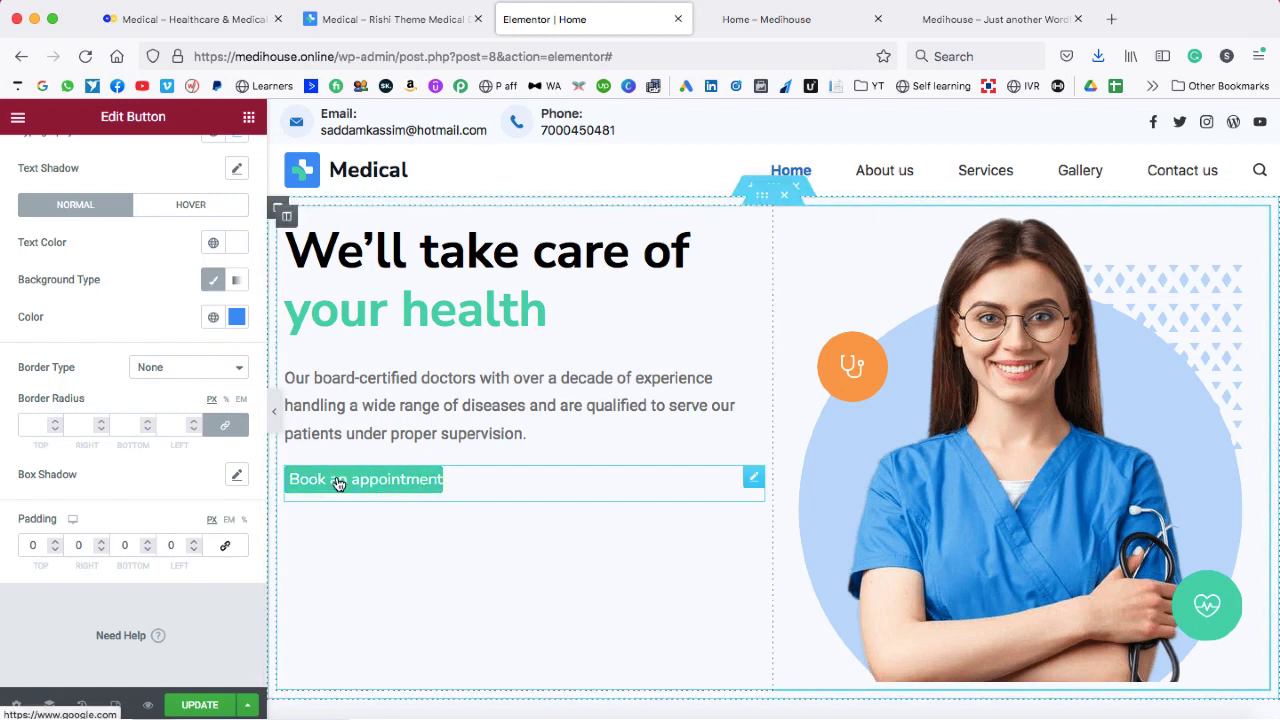
pyautogui.click(55, 540)
pyautogui.click(55, 540)
pyautogui.click(55, 540)
pyautogui.click(55, 540)
pyautogui.click(55, 541)
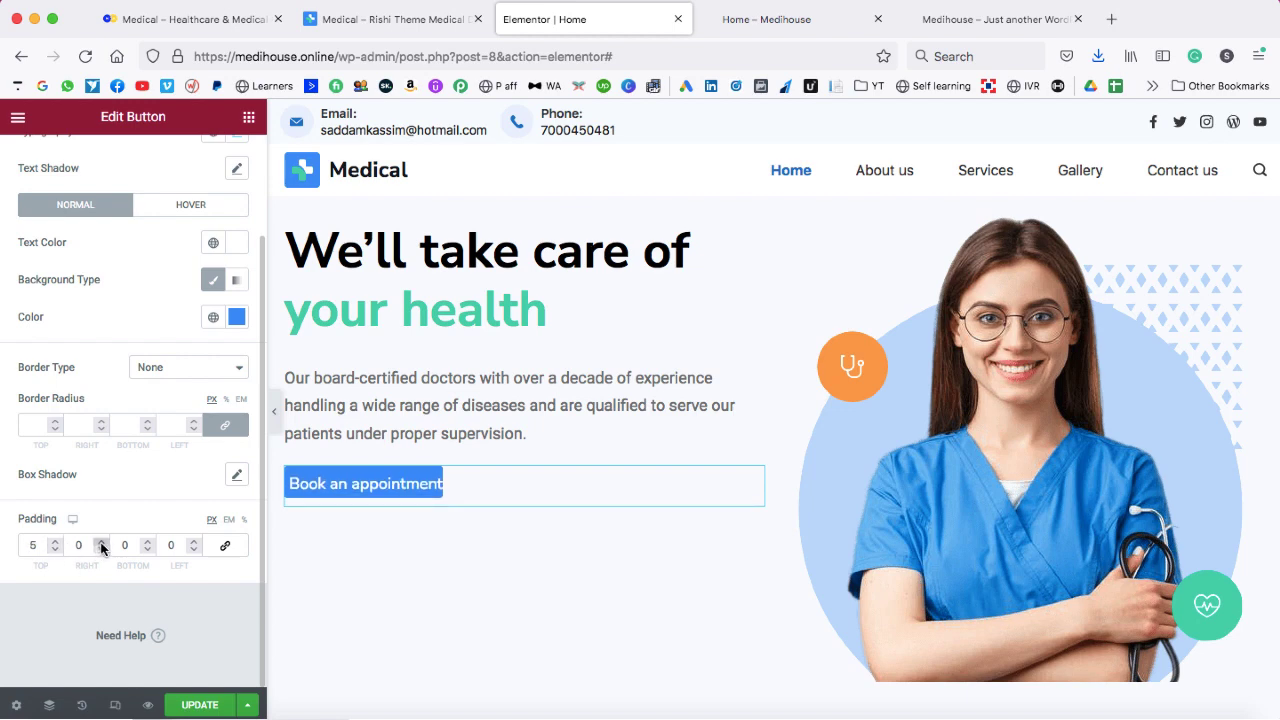
pyautogui.click(147, 541)
pyautogui.click(147, 541)
pyautogui.click(147, 541)
pyautogui.click(147, 541)
pyautogui.click(147, 541)
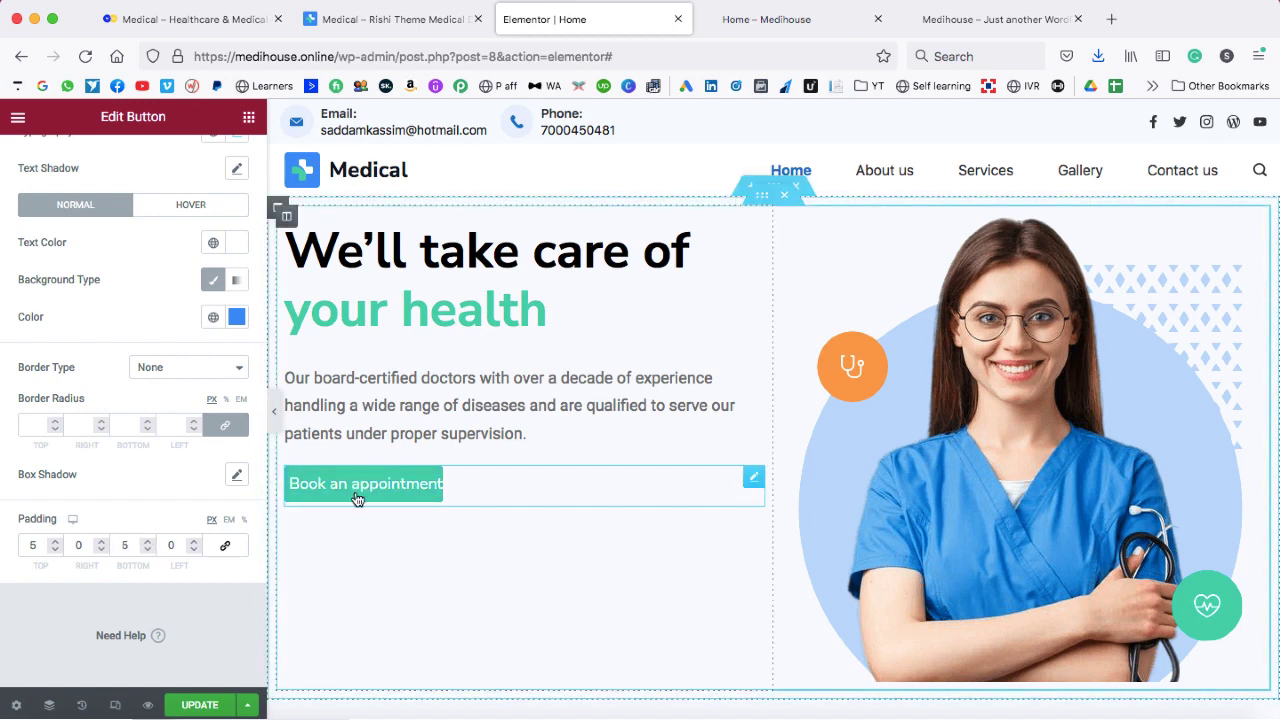
pyautogui.click(167, 545)
pyautogui.write('1')
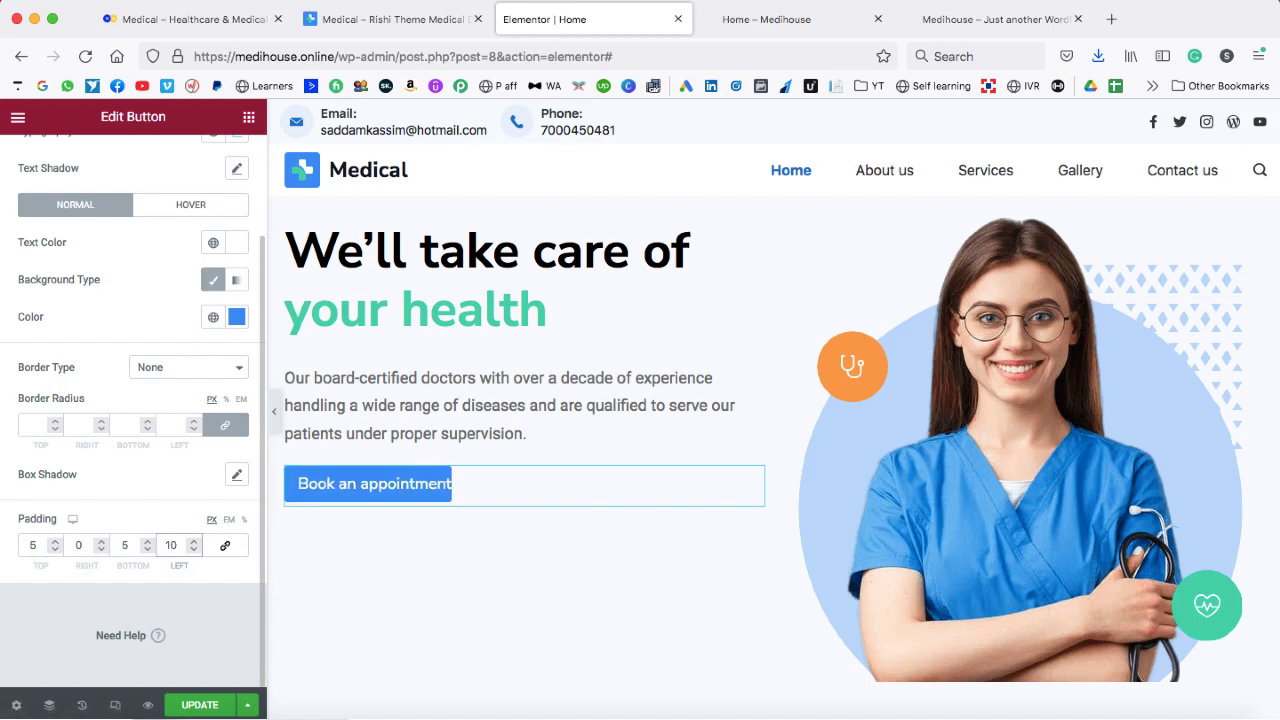
pyautogui.click(77, 543)
pyautogui.write('10')
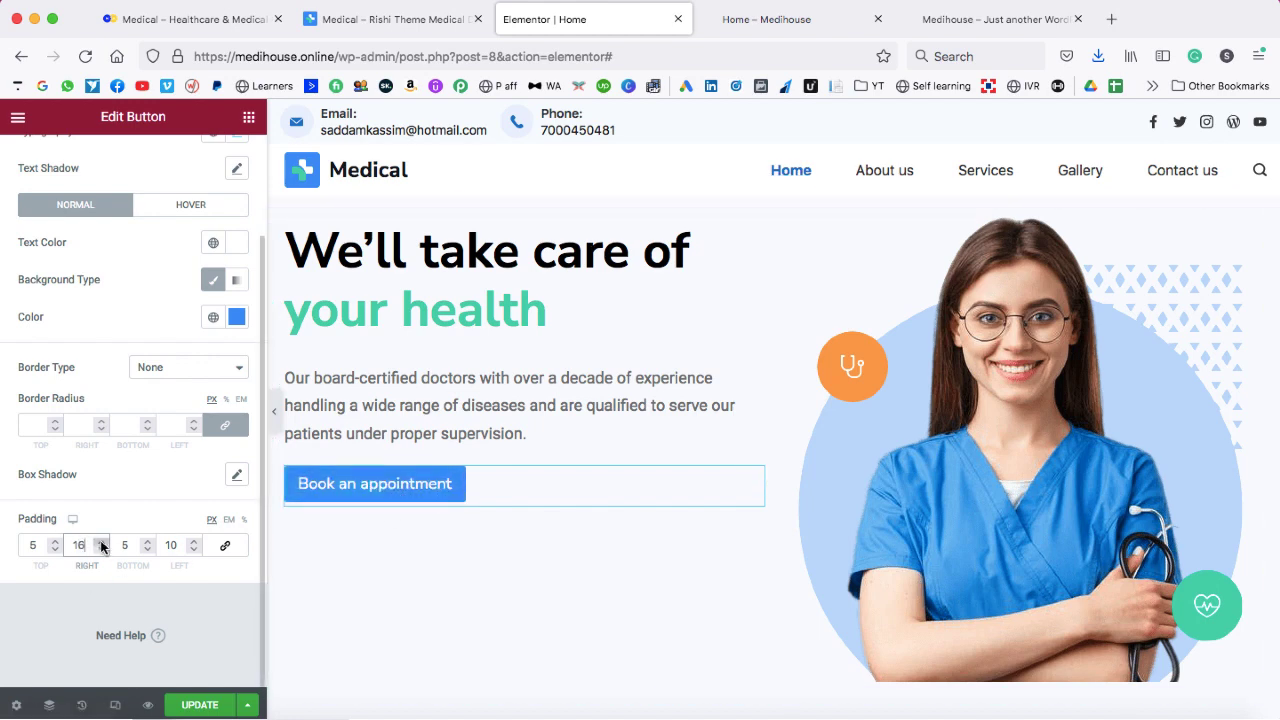
pyautogui.click(101, 542)
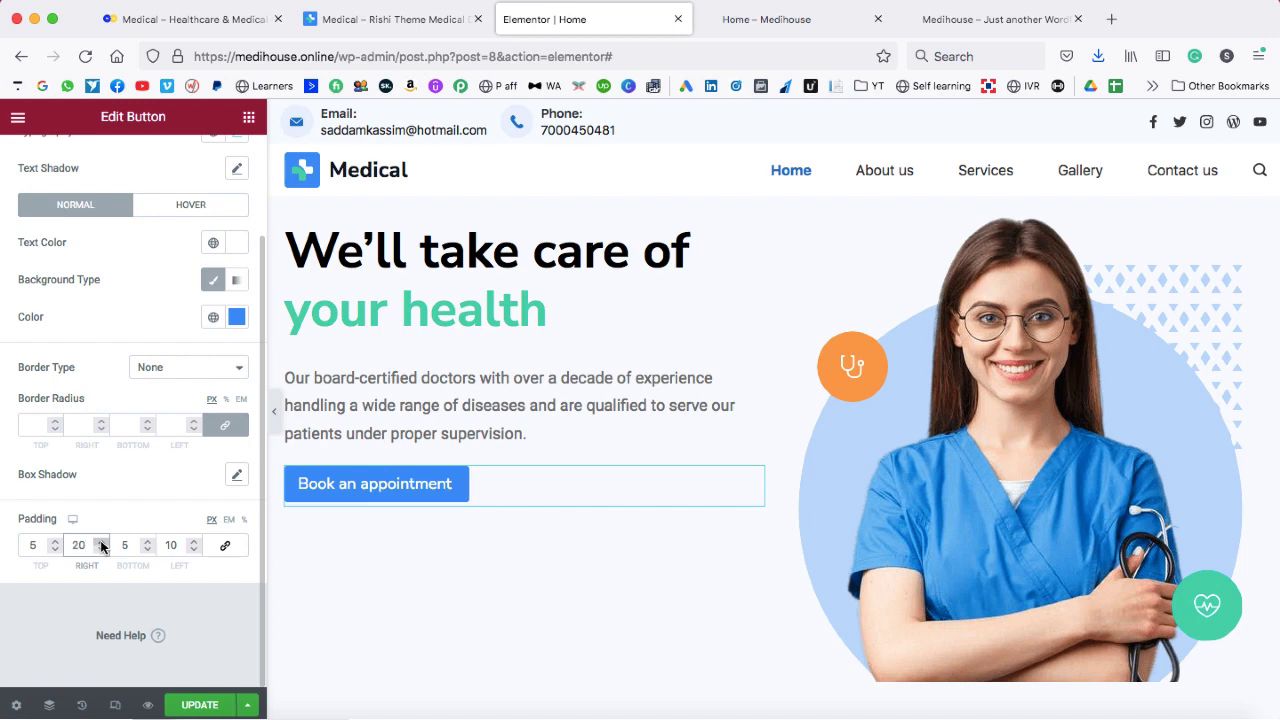
pyautogui.click(171, 545)
pyautogui.write('20')
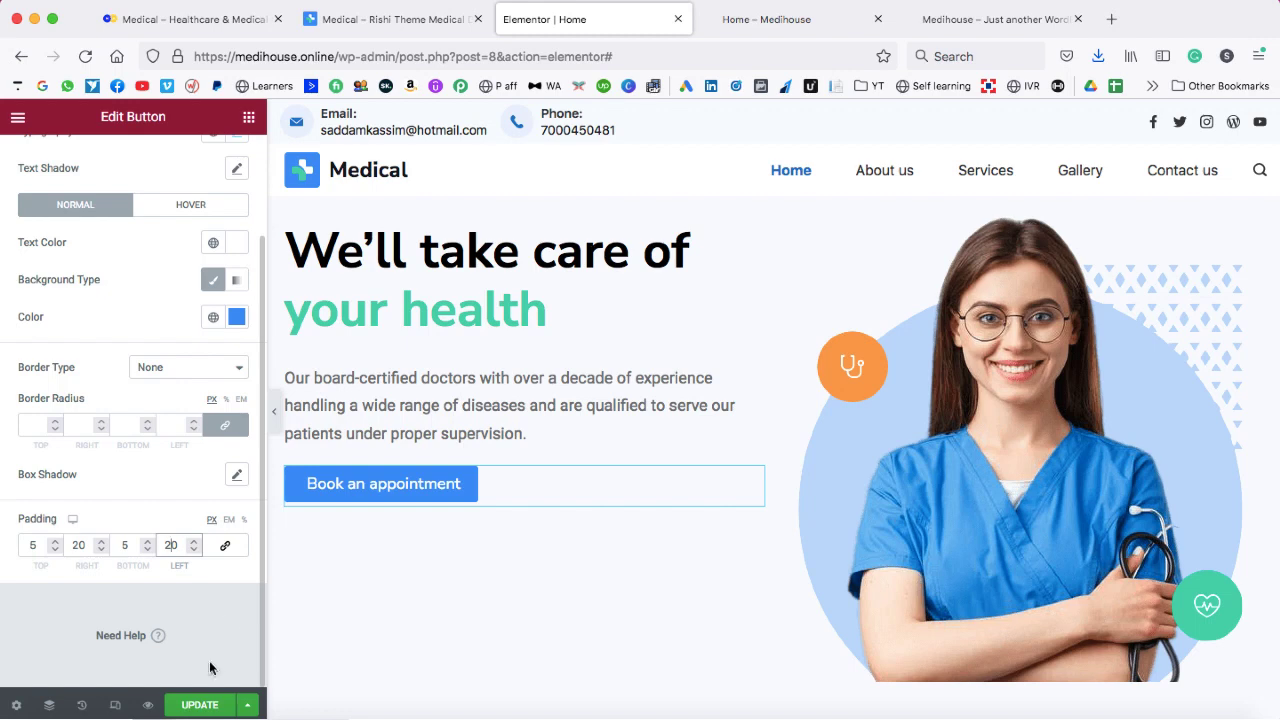
# - Save the page and reload the live Medihouse homepage to check the button
pyautogui.click(200, 705)
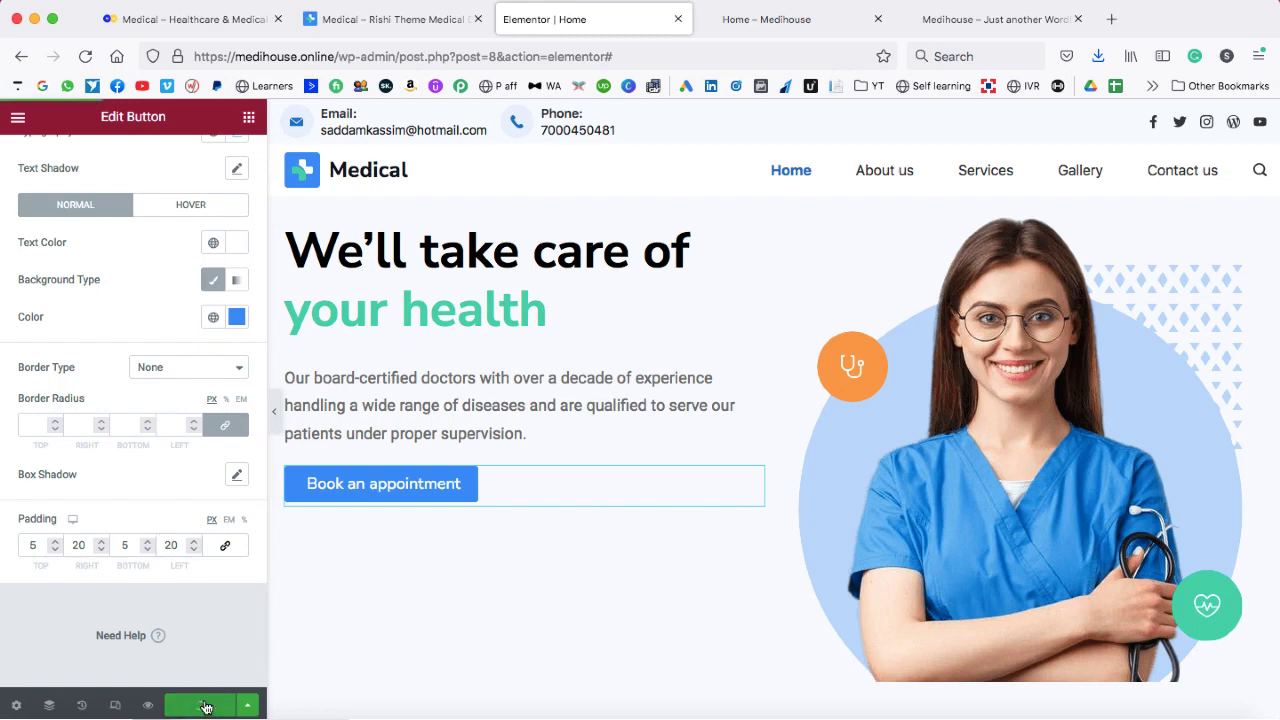
pyautogui.click(755, 35)
pyautogui.click(85, 56)
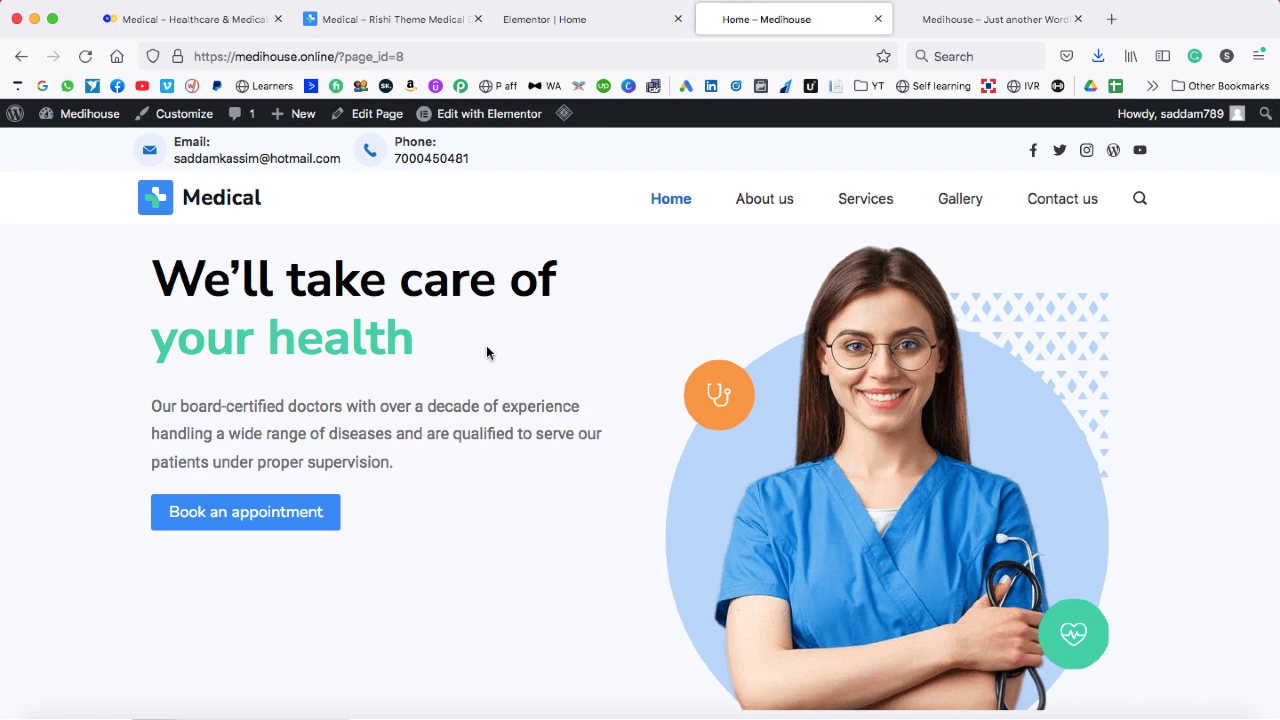
# - Compare the Rishi demo hero with the live homepage's padded button, then return to the editor
pyautogui.click(388, 22)
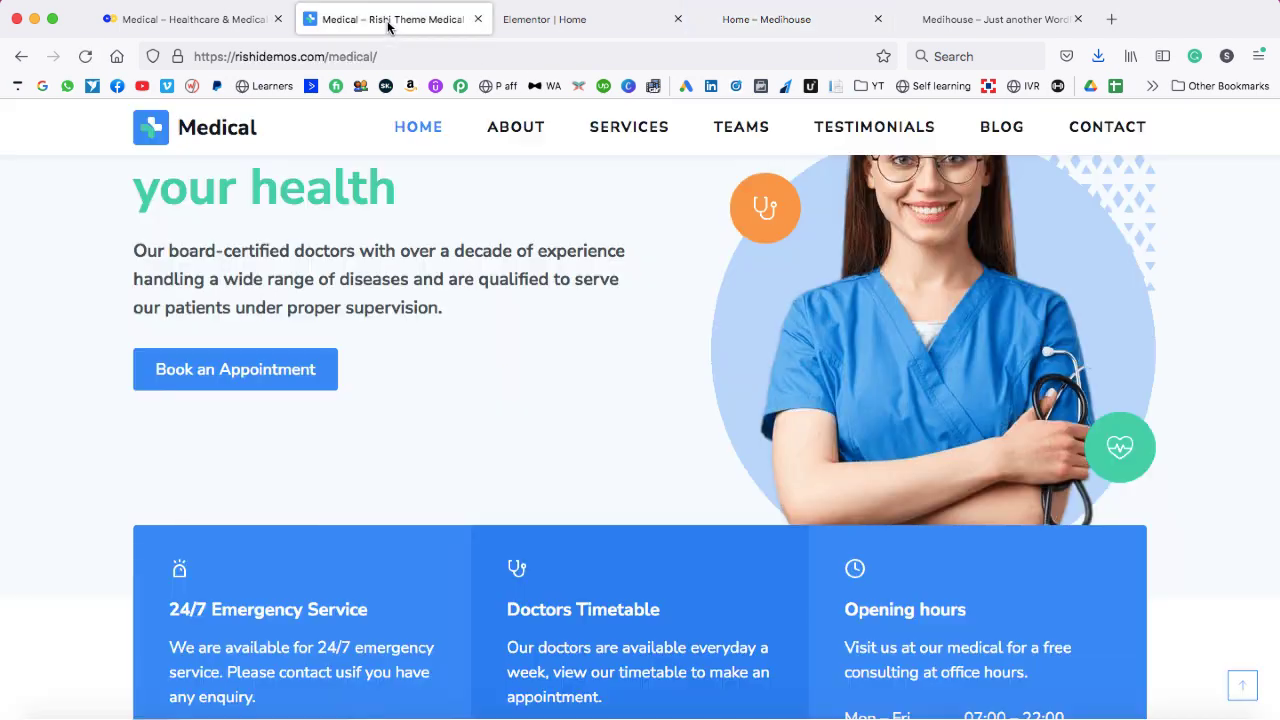
pyautogui.scroll(5, 910, 300)
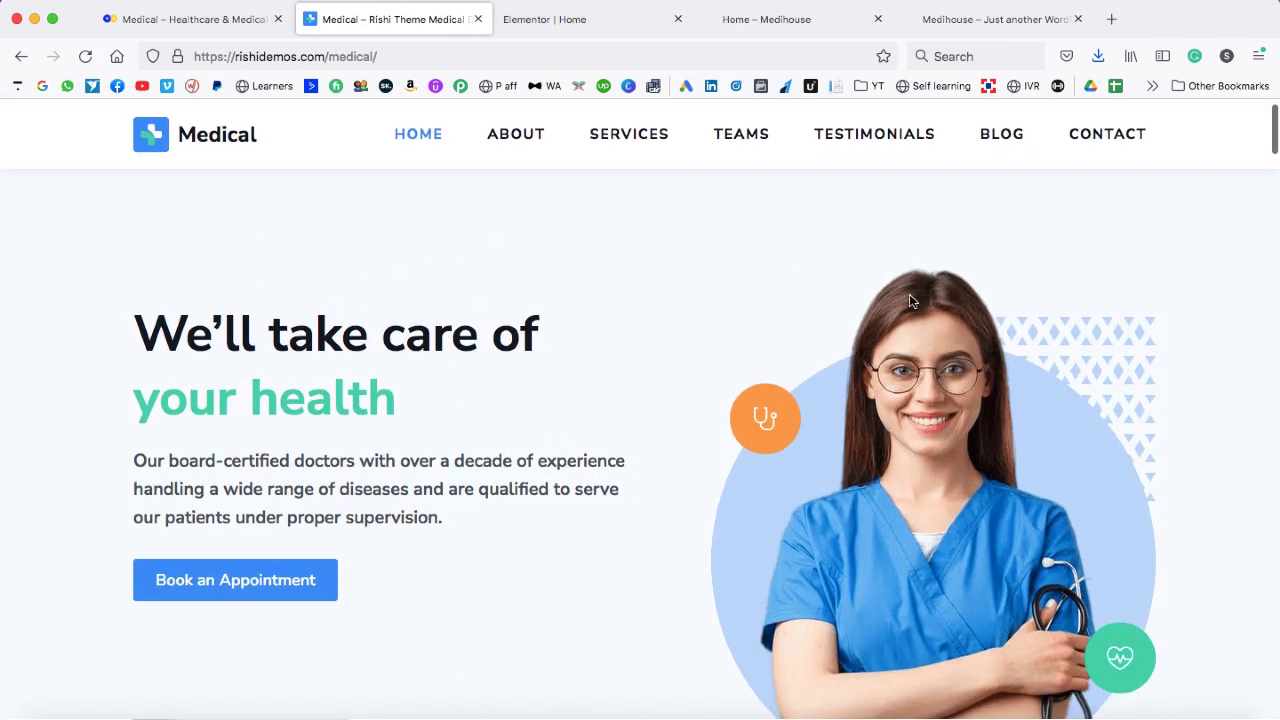
pyautogui.click(771, 22)
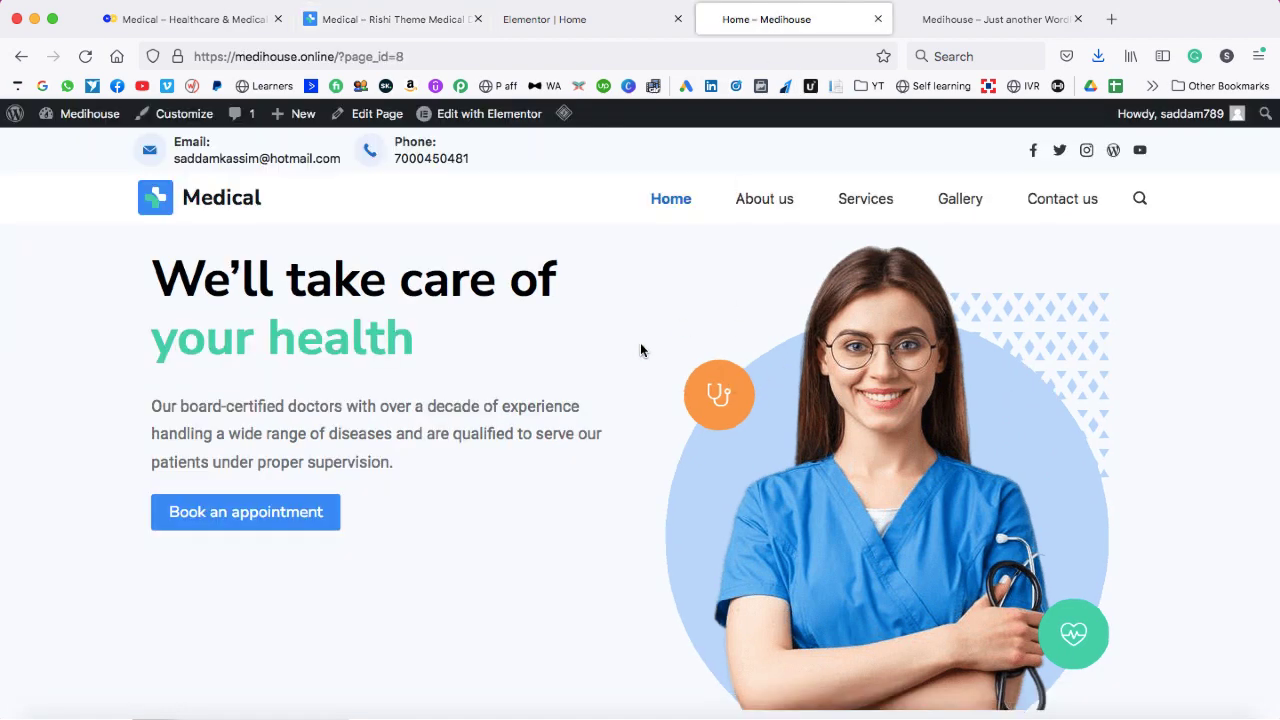
pyautogui.scroll(-1, 781, 315)
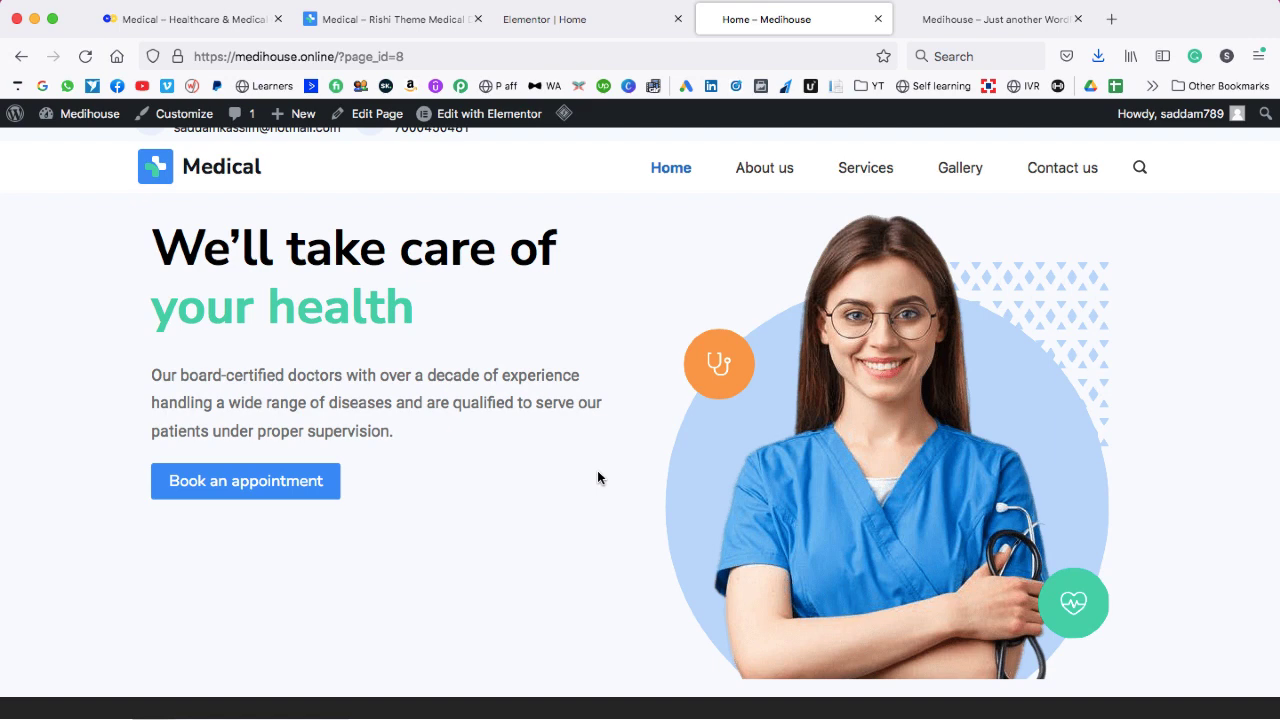
pyautogui.click(555, 19)
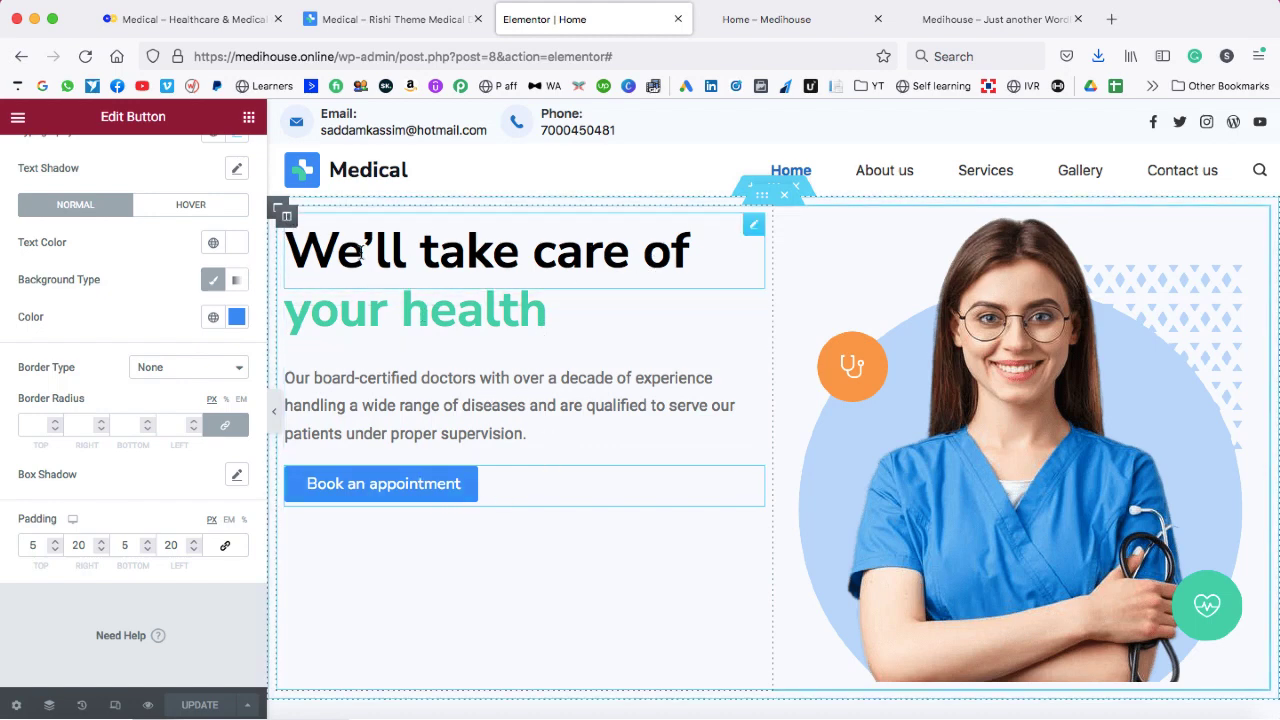
# - Set the hero text column's Vertical Align to Middle
pyautogui.click(288, 218)
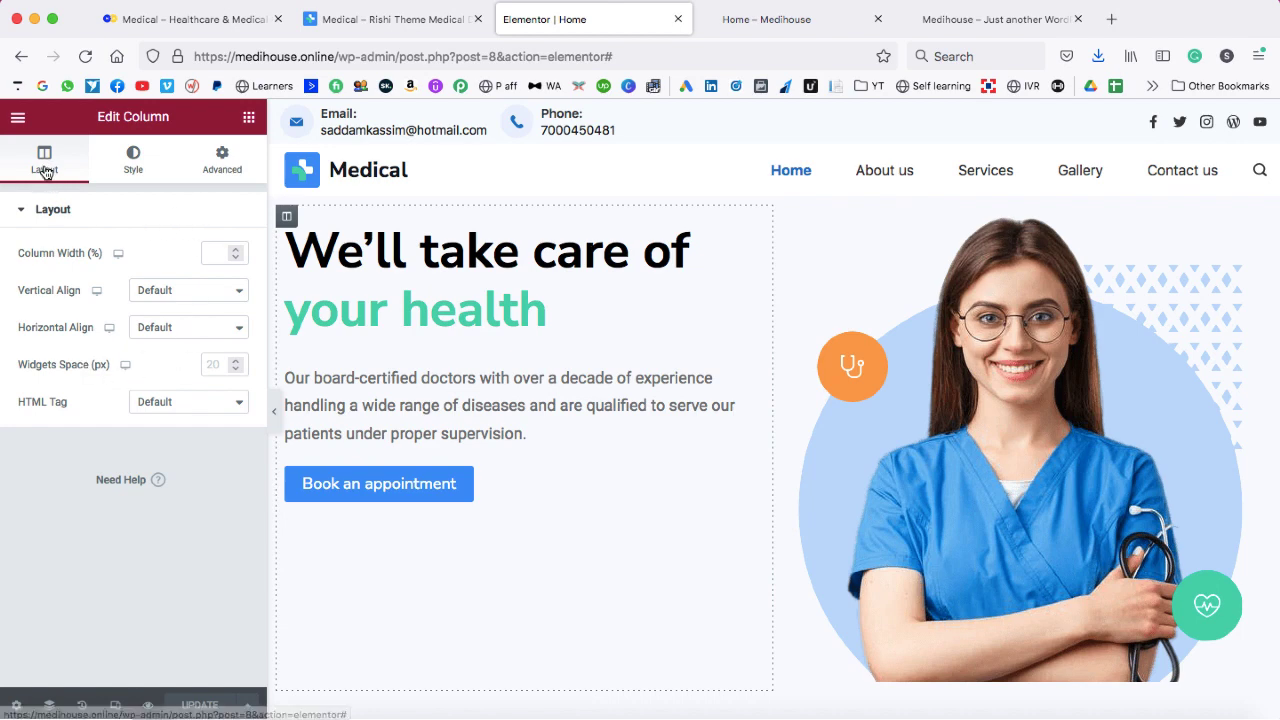
pyautogui.click(172, 292)
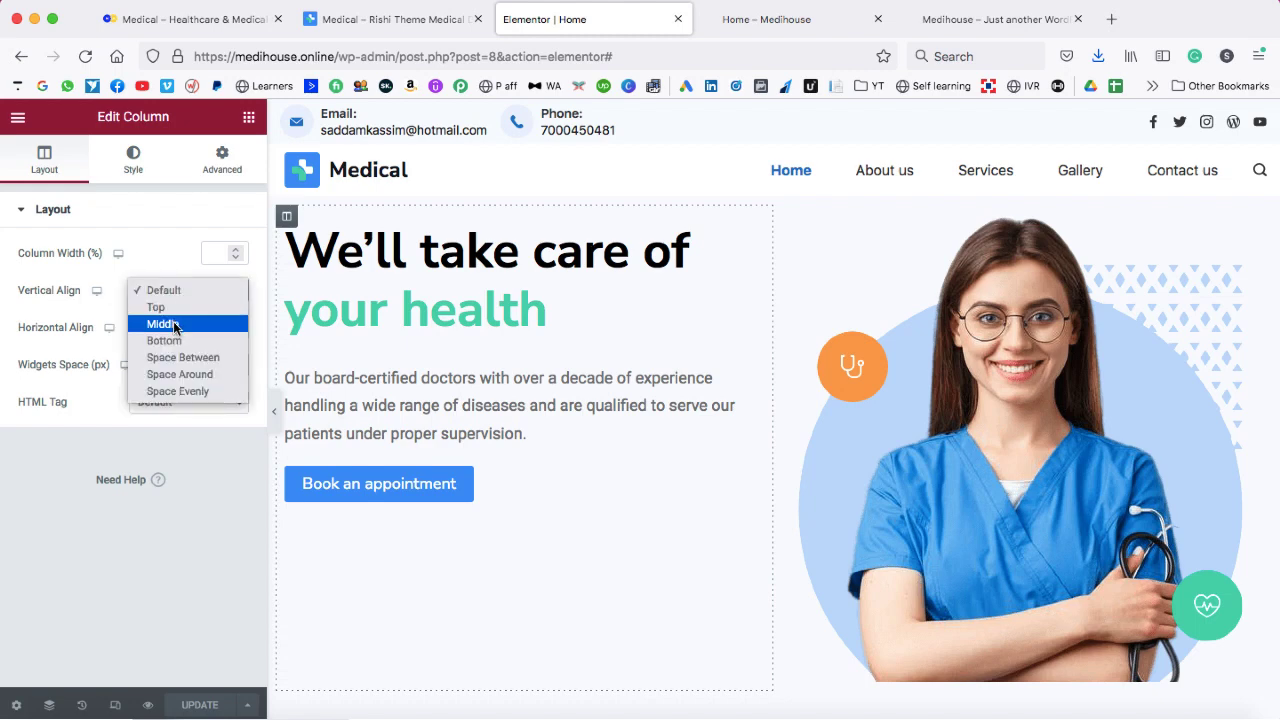
pyautogui.click(175, 325)
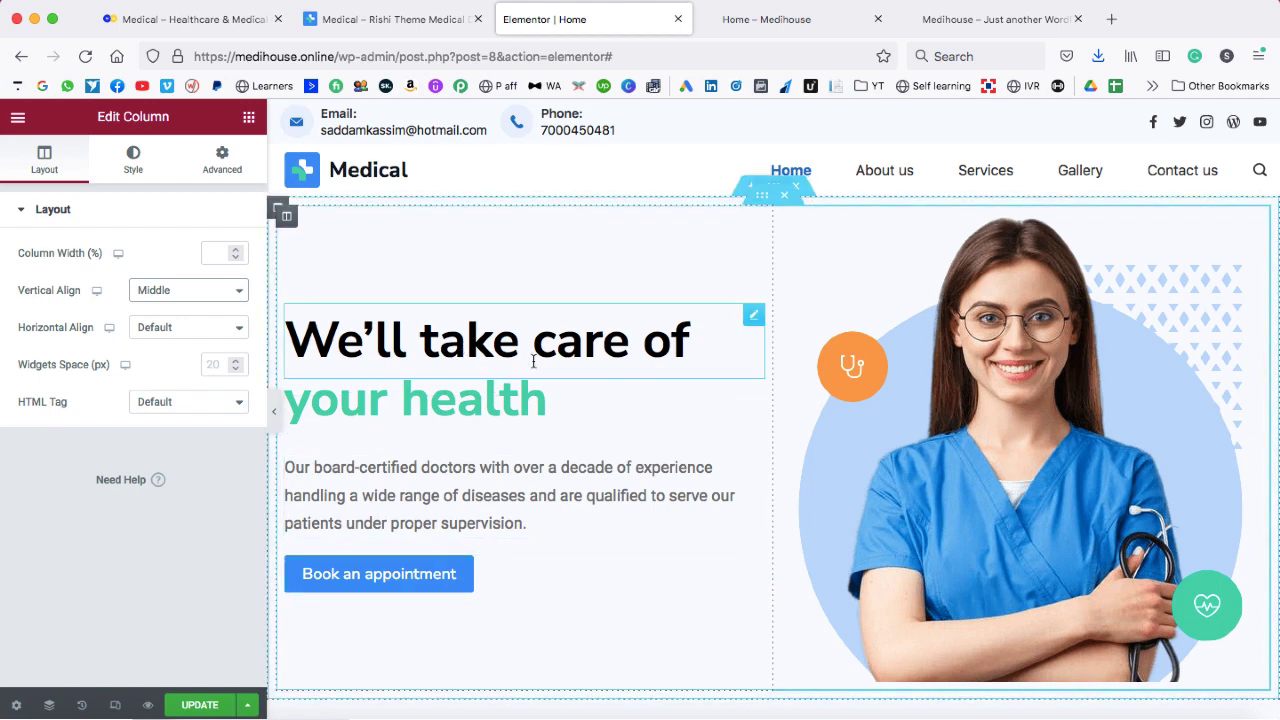
pyautogui.scroll(-1, 600, 380)
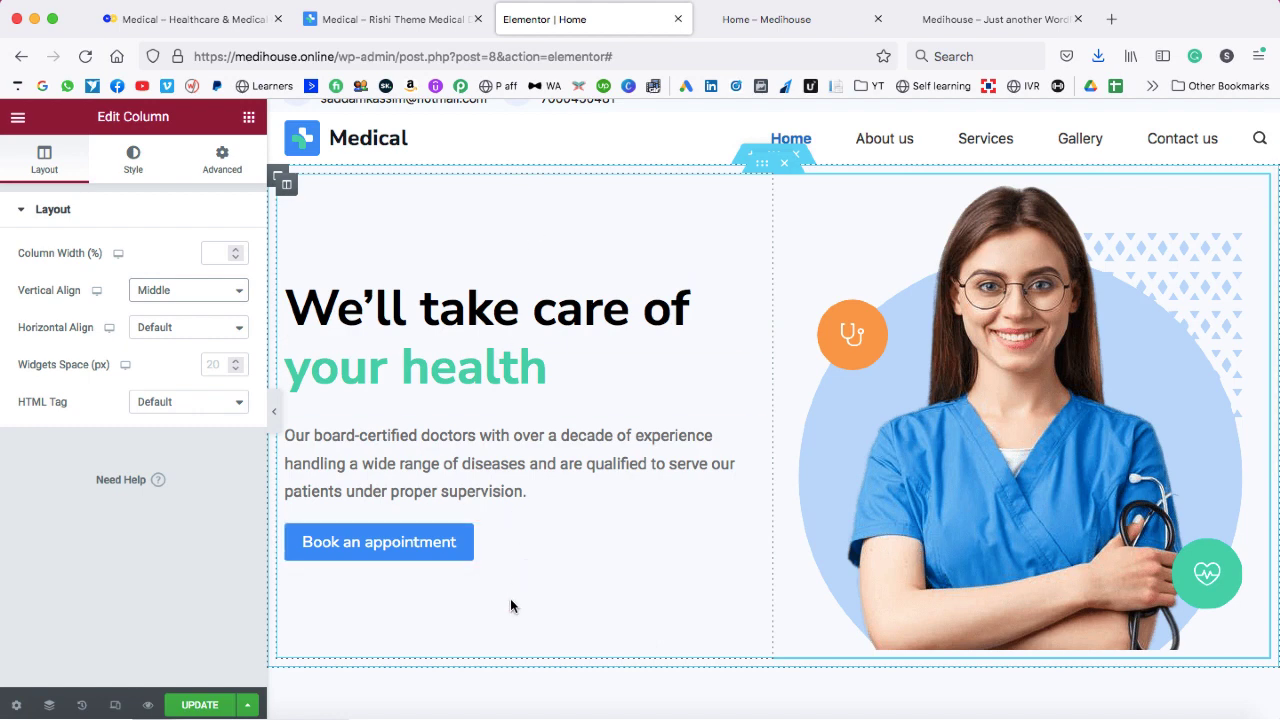
# - Save the page and reload the live Medihouse homepage
pyautogui.click(203, 706)
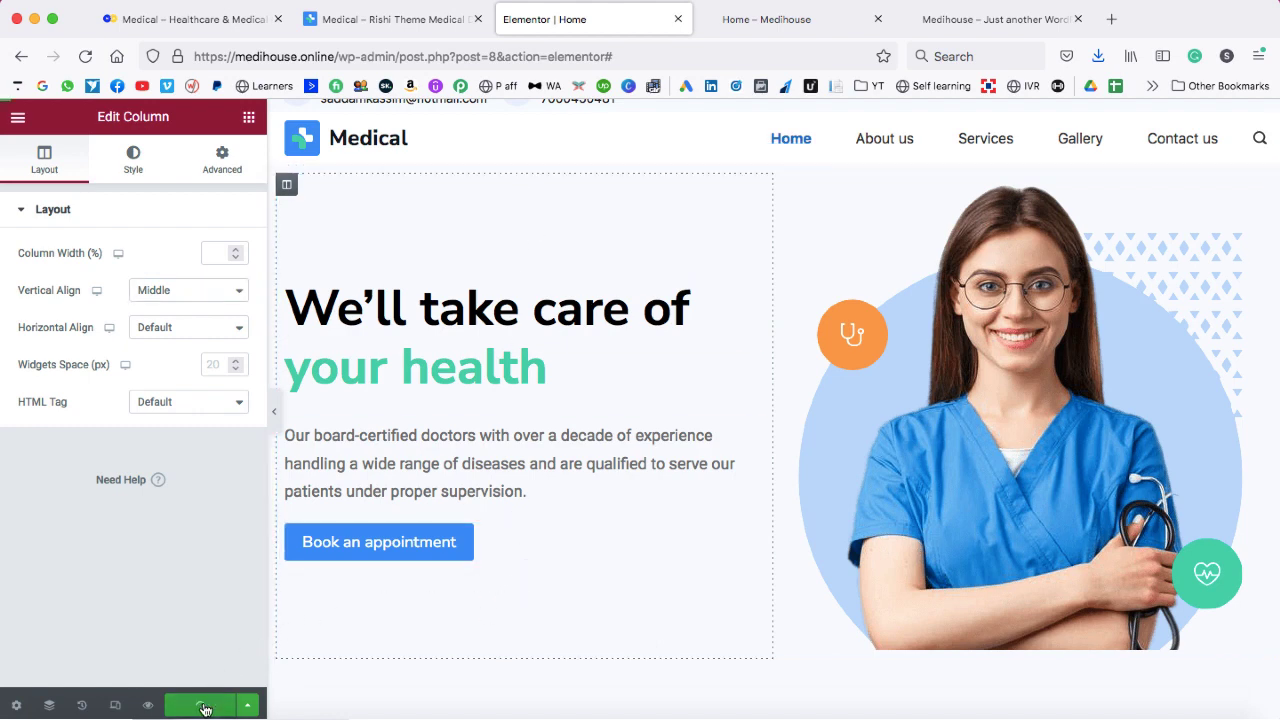
pyautogui.click(805, 19)
pyautogui.click(85, 56)
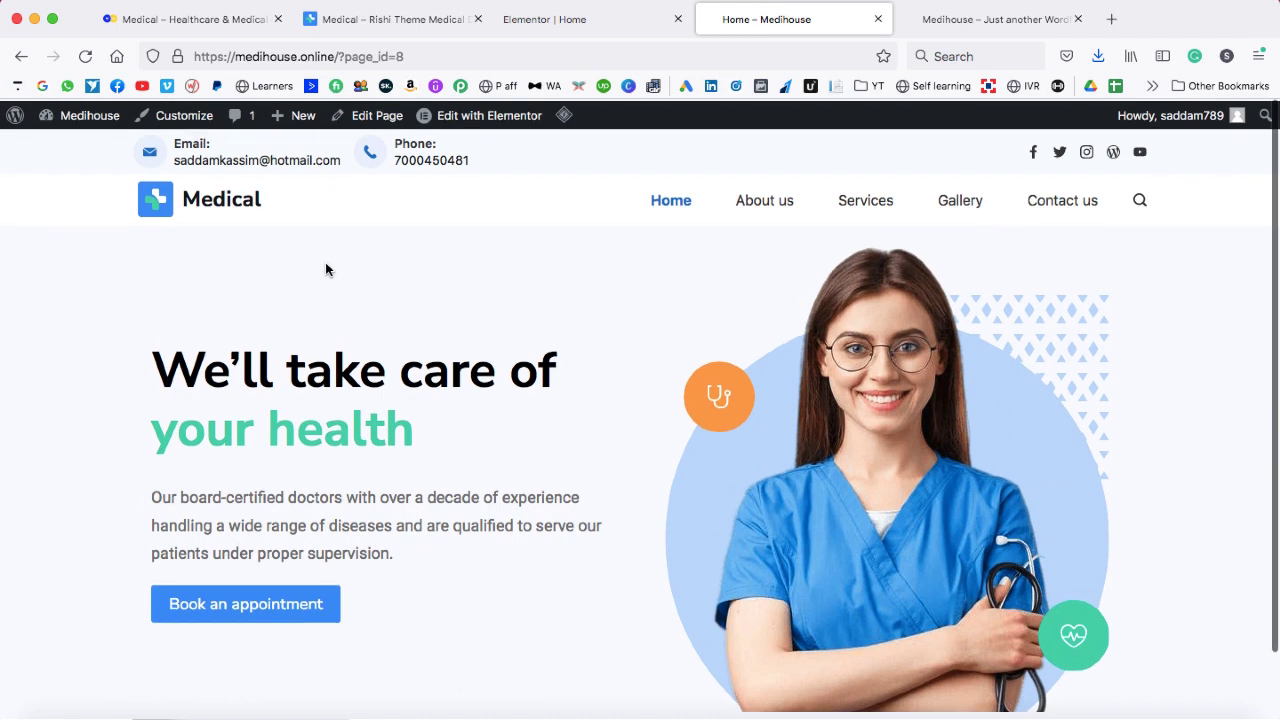
# - Scroll to the Rishi demo's three blue service cards below its hero, then return to the editor
pyautogui.click(390, 20)
pyautogui.scroll(-3, 626, 411)
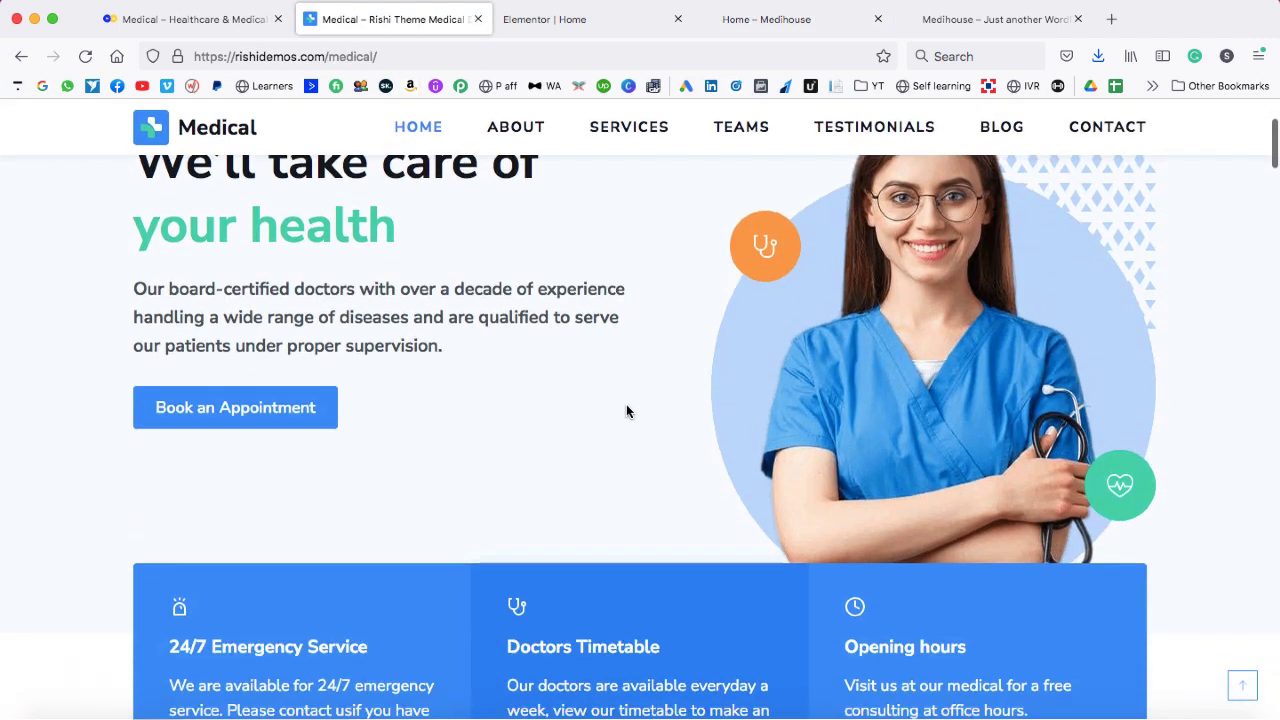
pyautogui.scroll(-3, 626, 411)
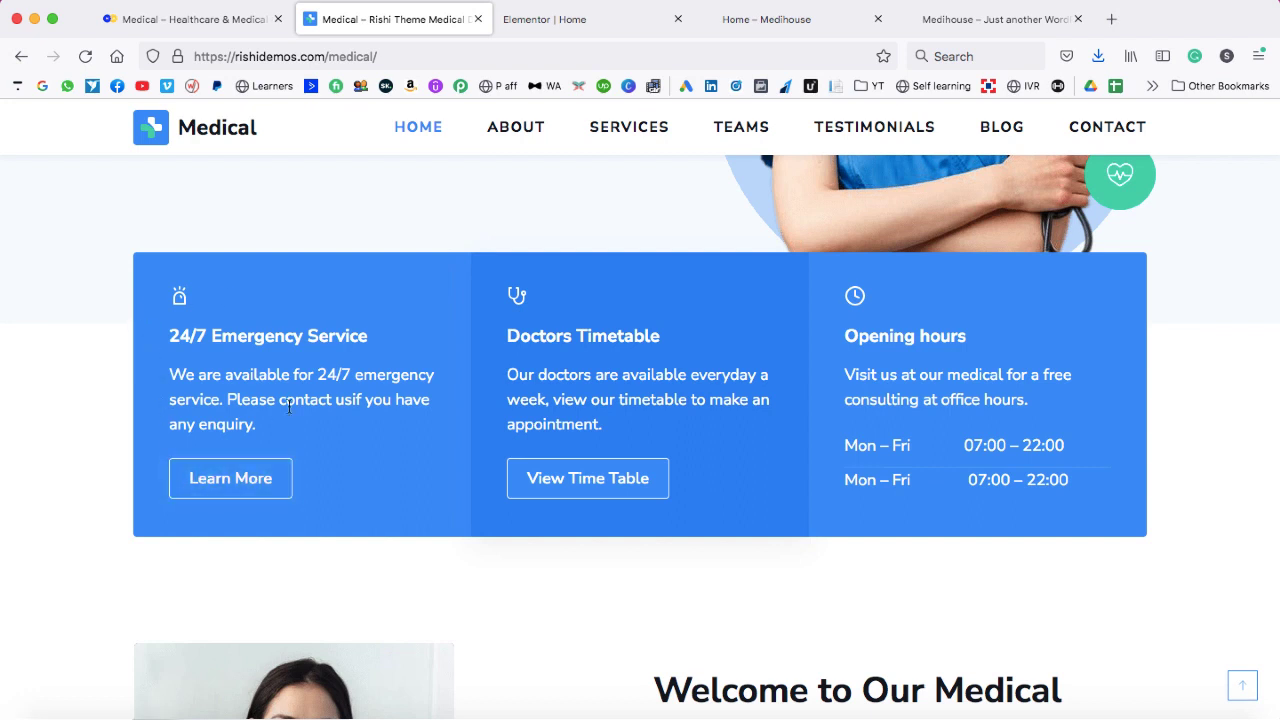
pyautogui.click(571, 20)
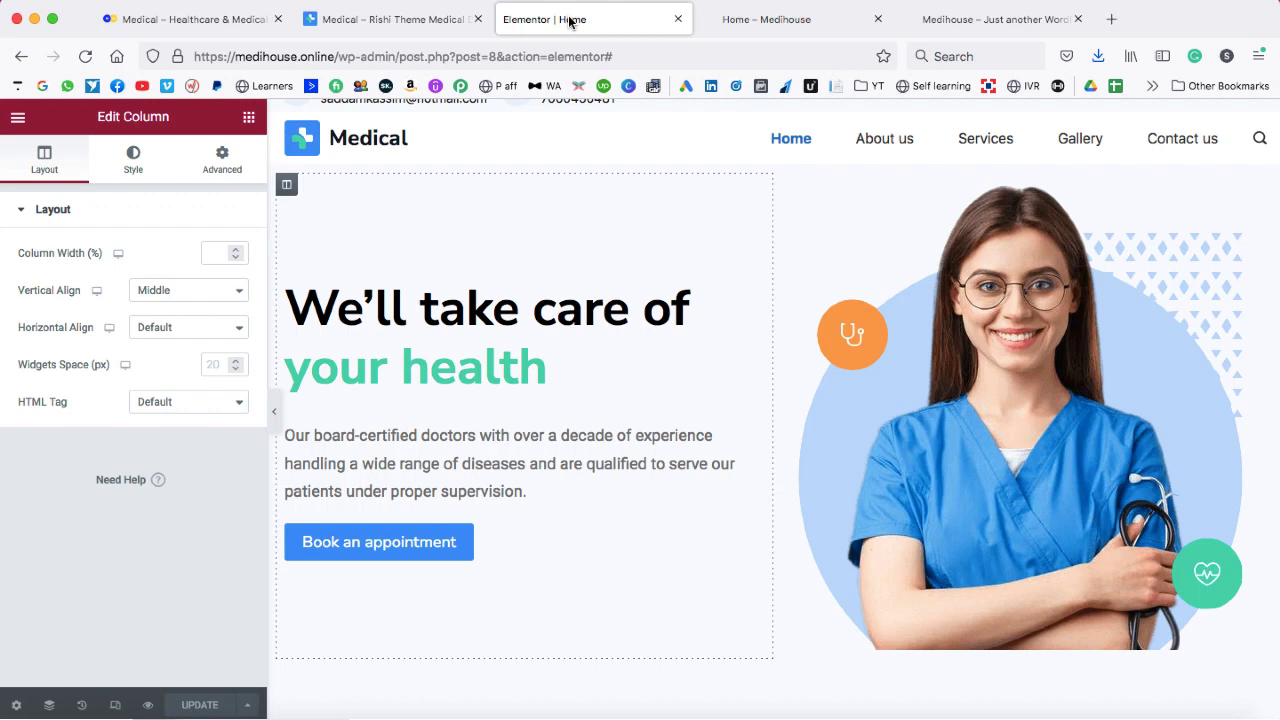
# - Add a single-column section below the hero and drop an Inner Section into it
pyautogui.scroll(-5, 588, 462)
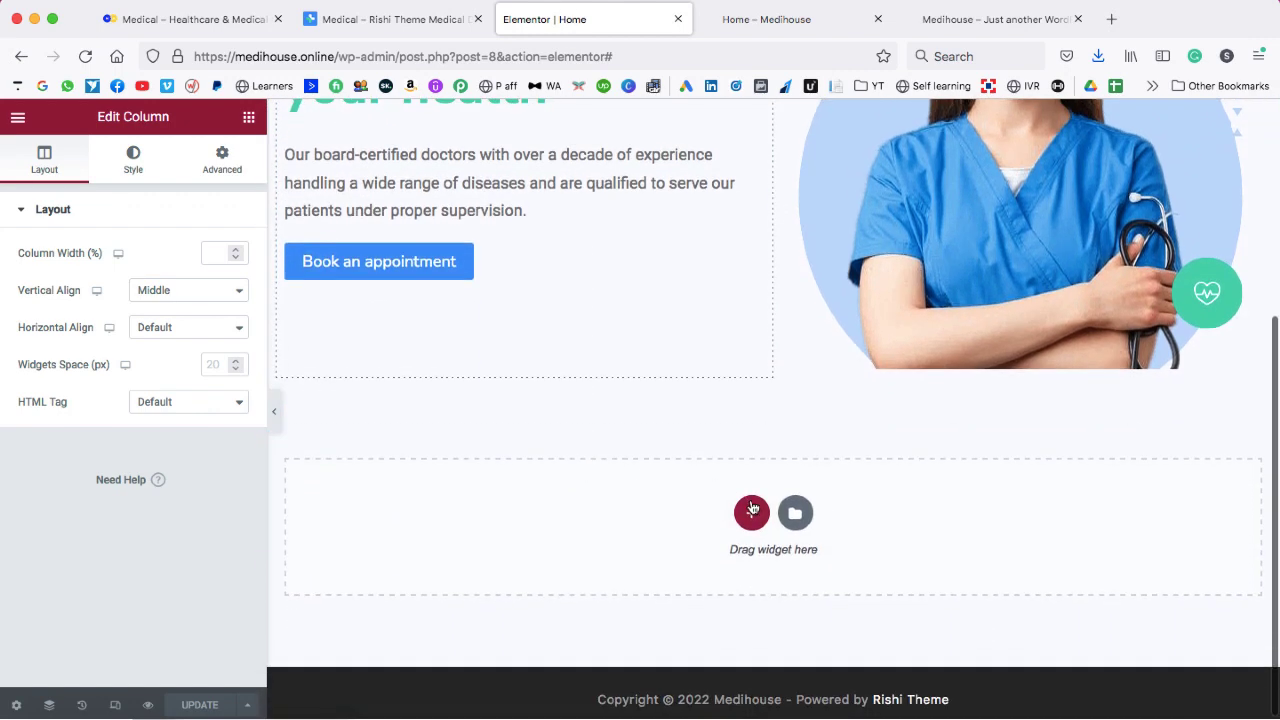
pyautogui.click(753, 512)
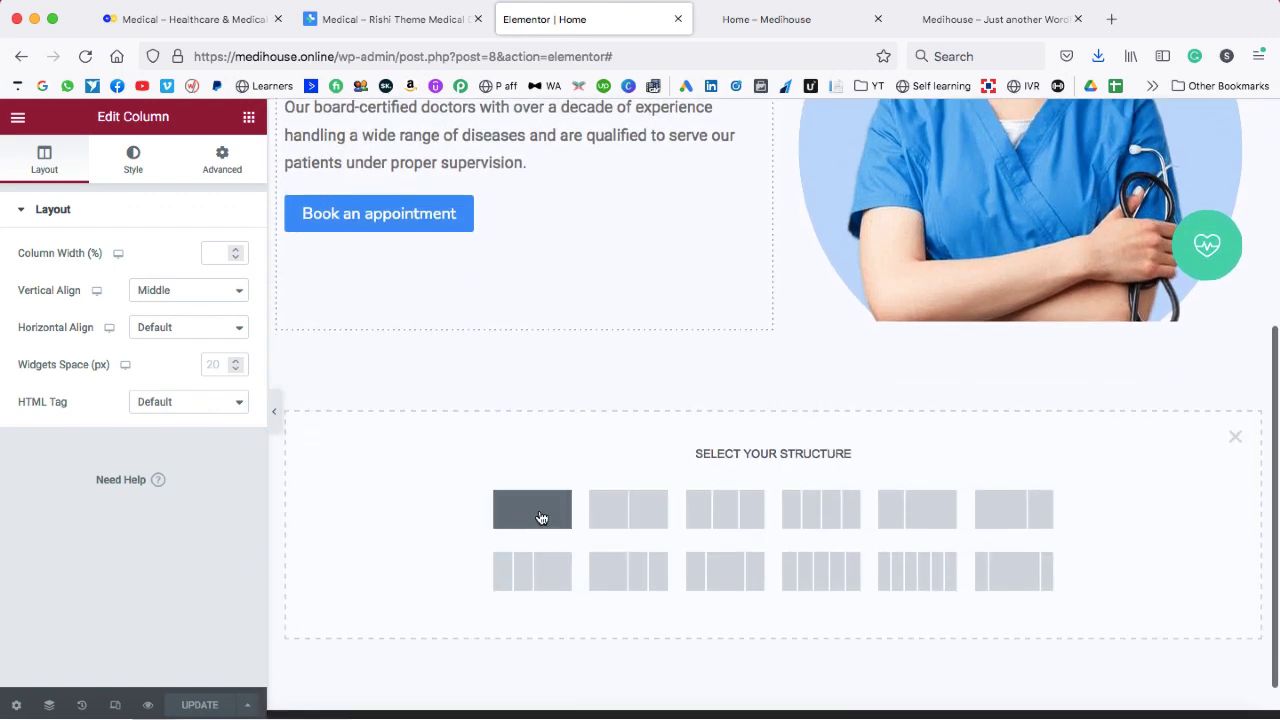
pyautogui.click(539, 512)
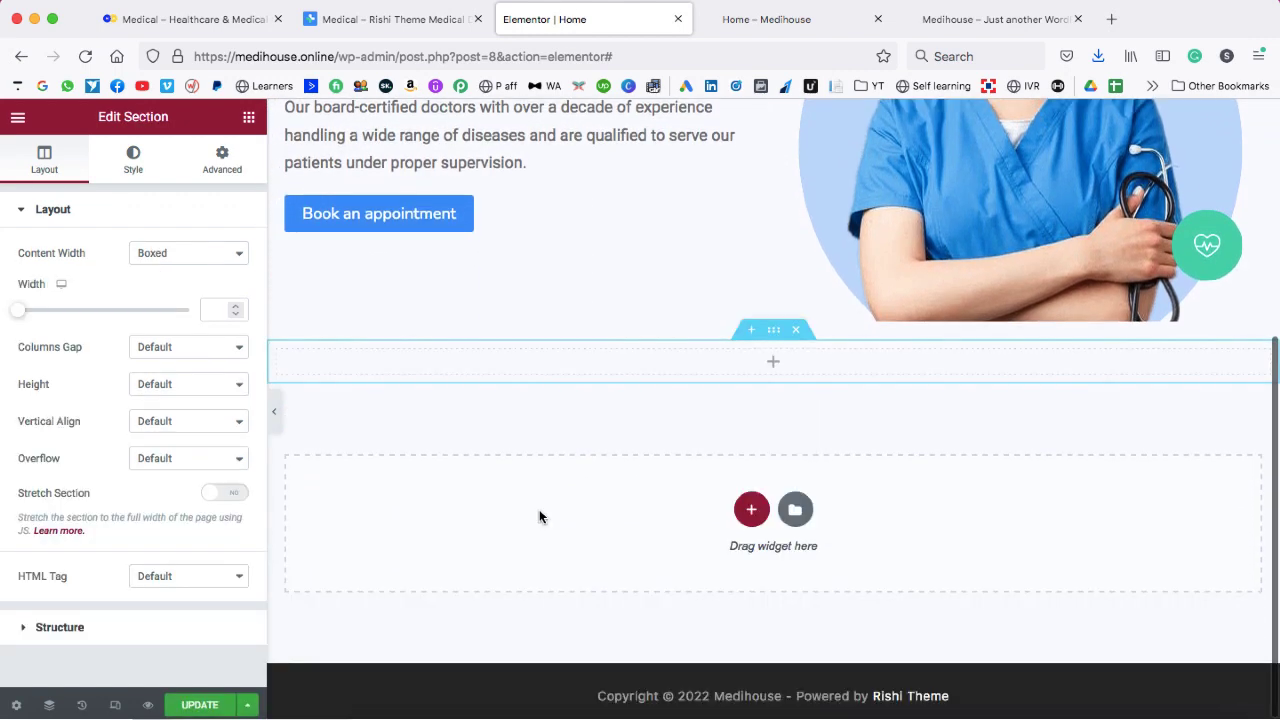
pyautogui.click(777, 367)
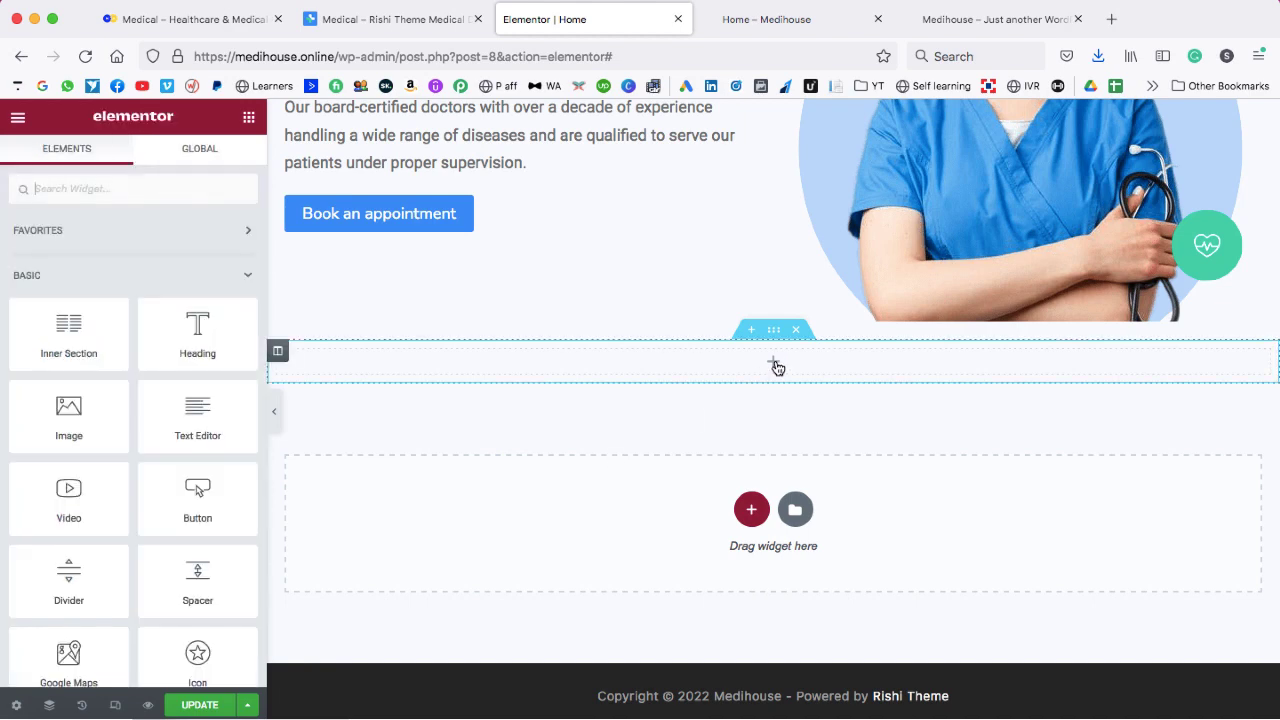
pyautogui.moveTo(57, 334); pyautogui.dragTo(386, 371)
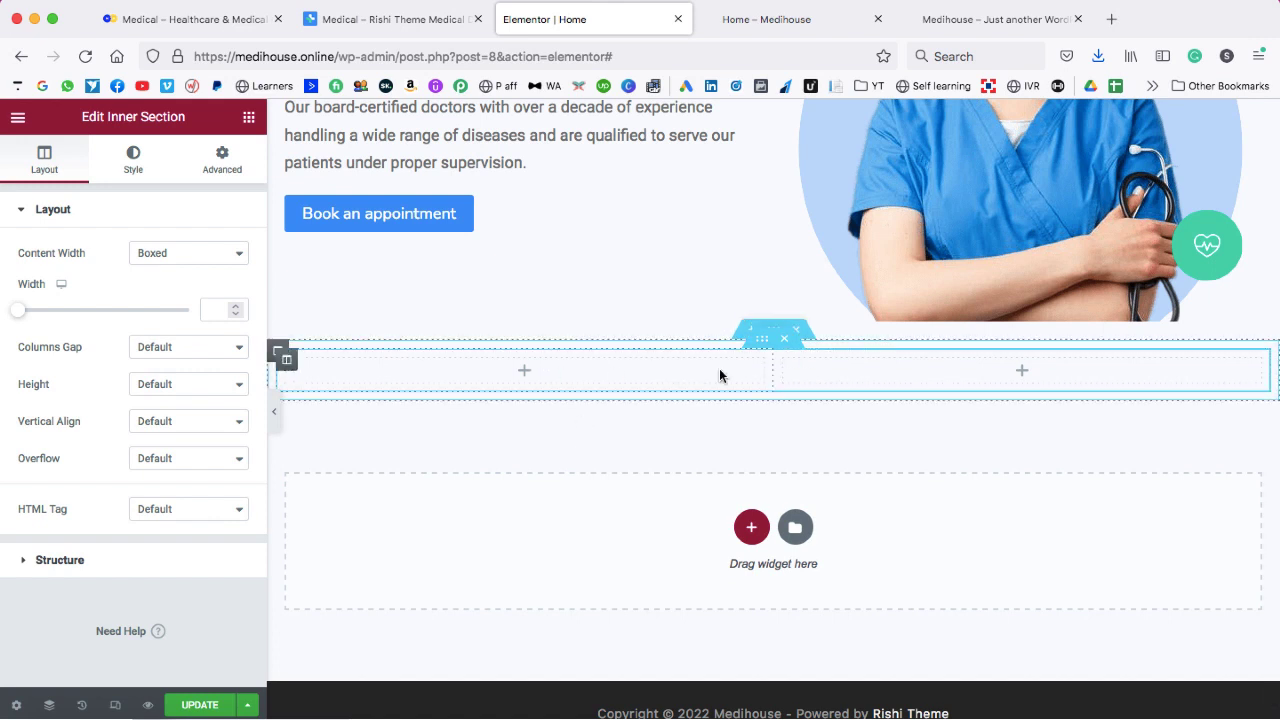
# - Add a third column to the inner section, open the first column's settings, and view the demo
pyautogui.click(378, 20)
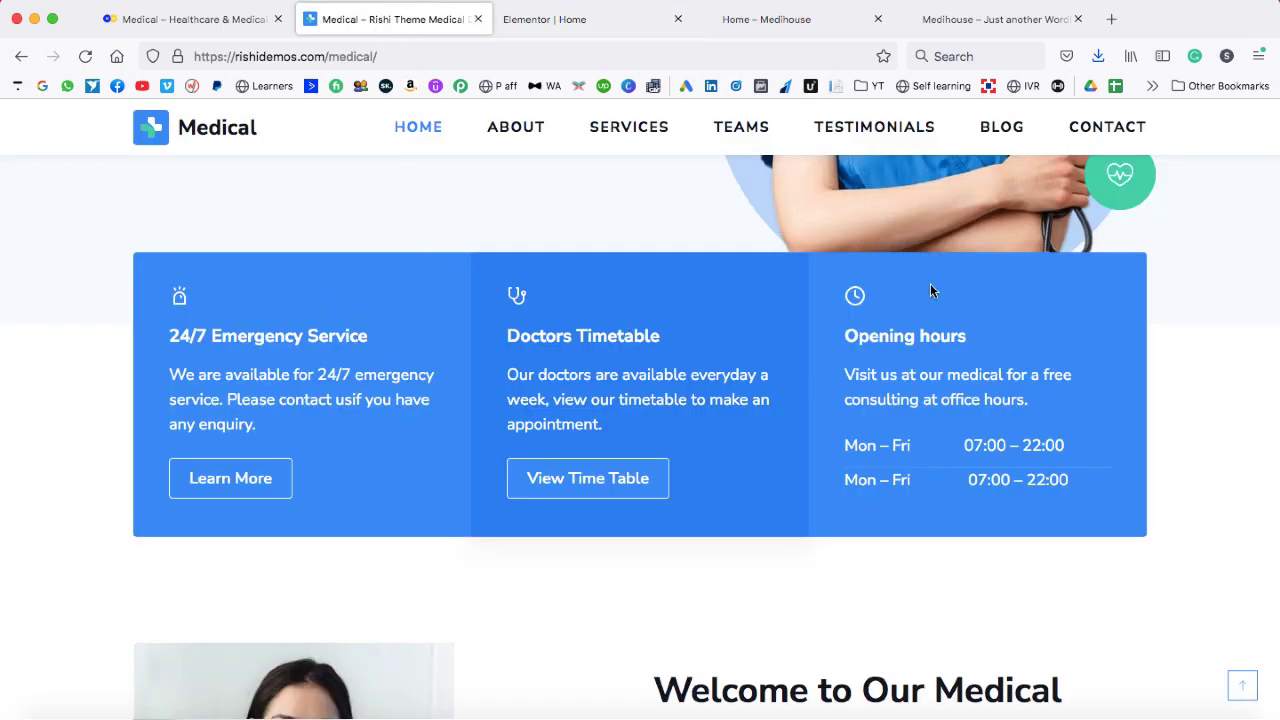
pyautogui.click(590, 20)
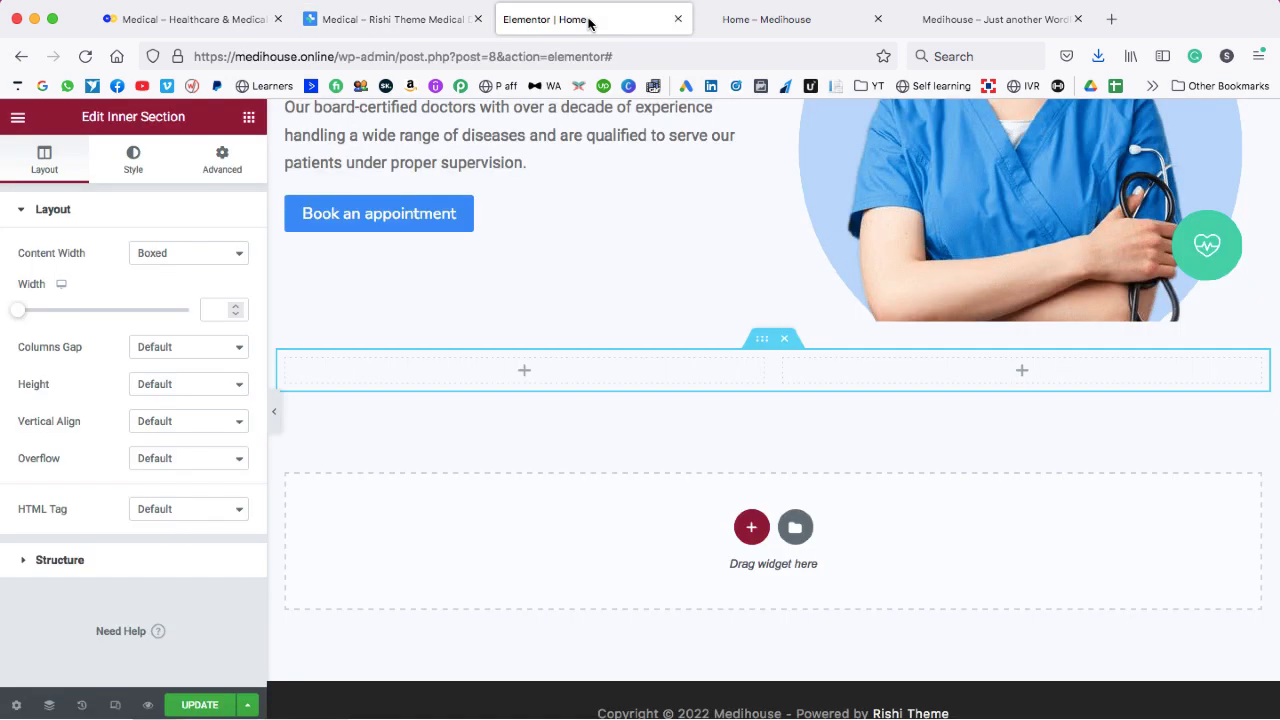
pyautogui.rightClick(785, 364)
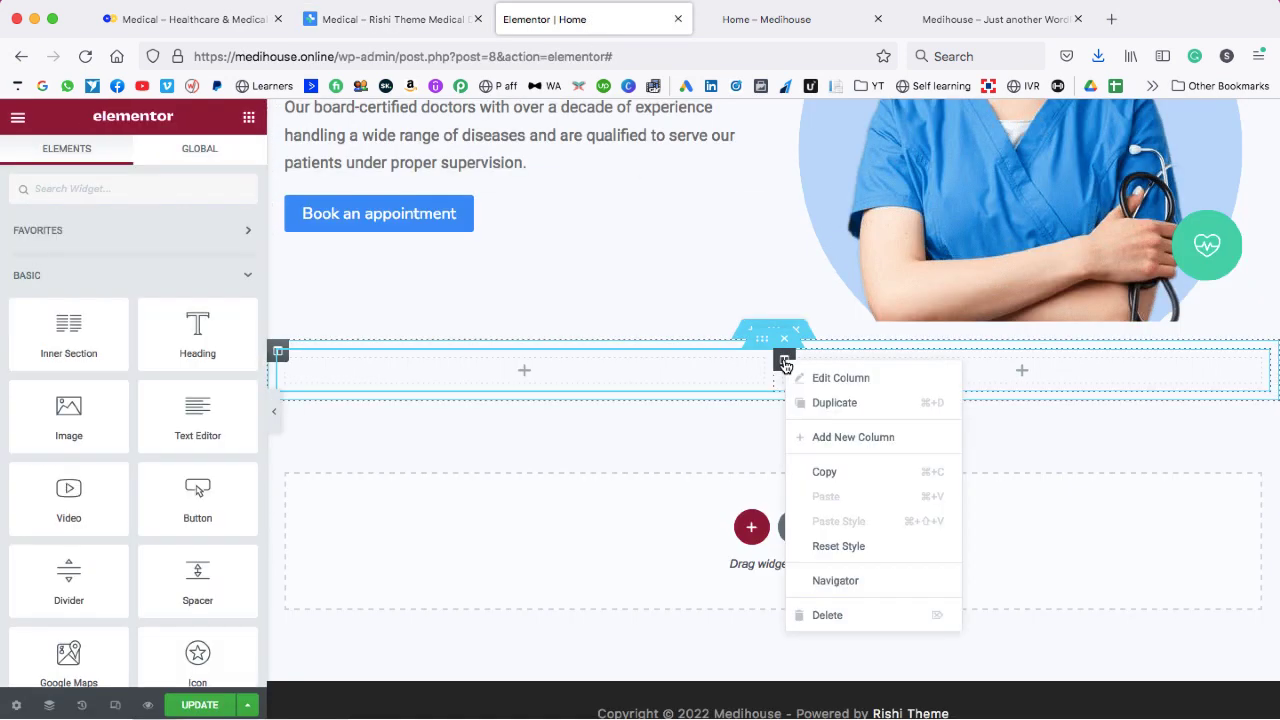
pyautogui.click(850, 438)
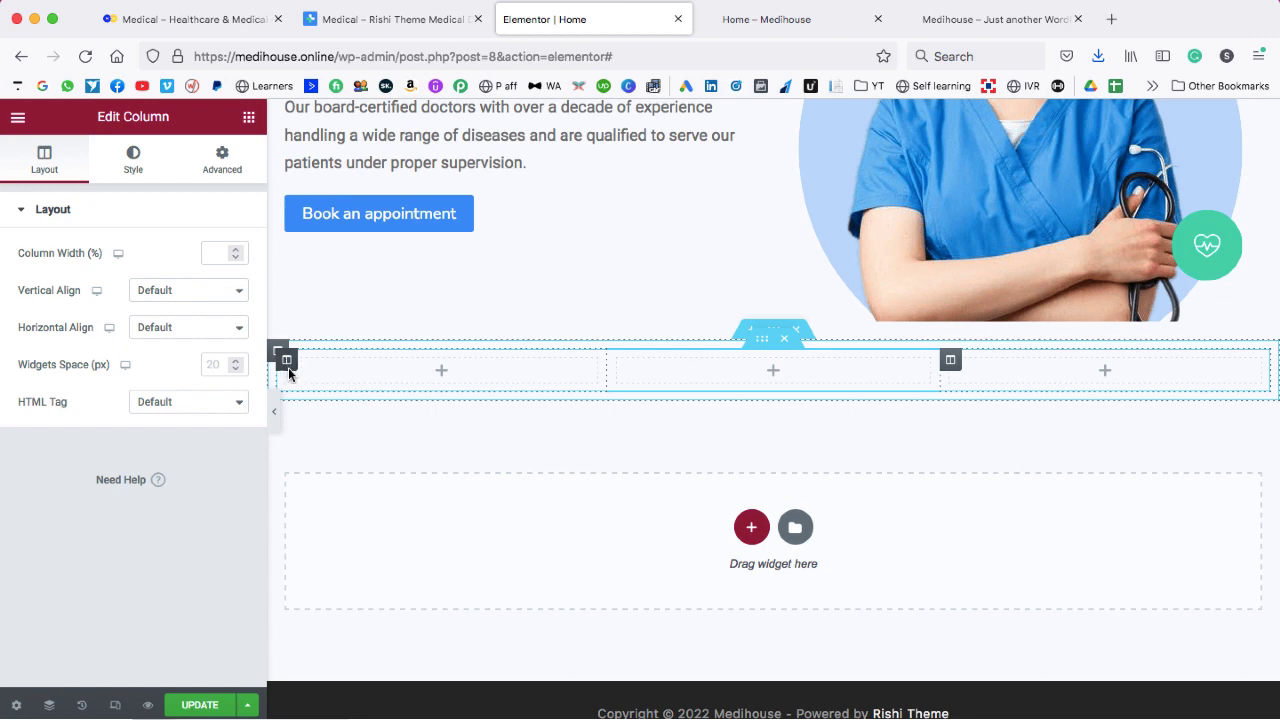
pyautogui.rightClick(287, 364)
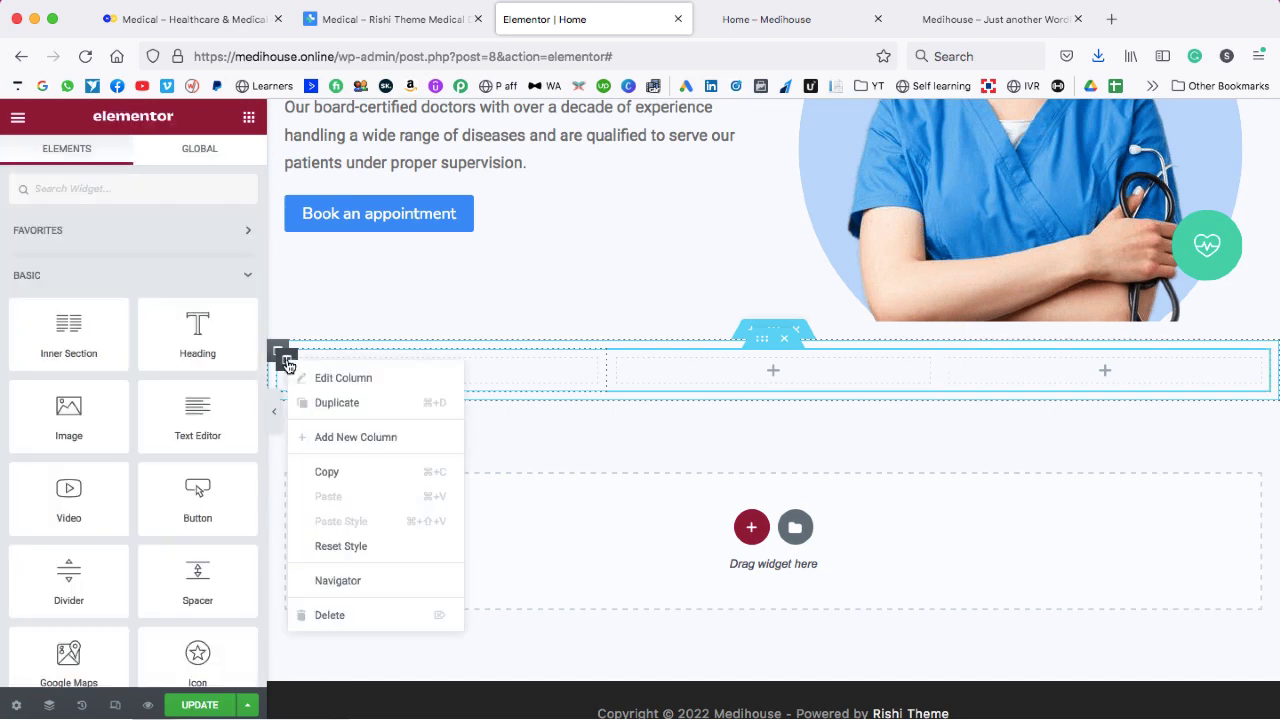
pyautogui.click(310, 377)
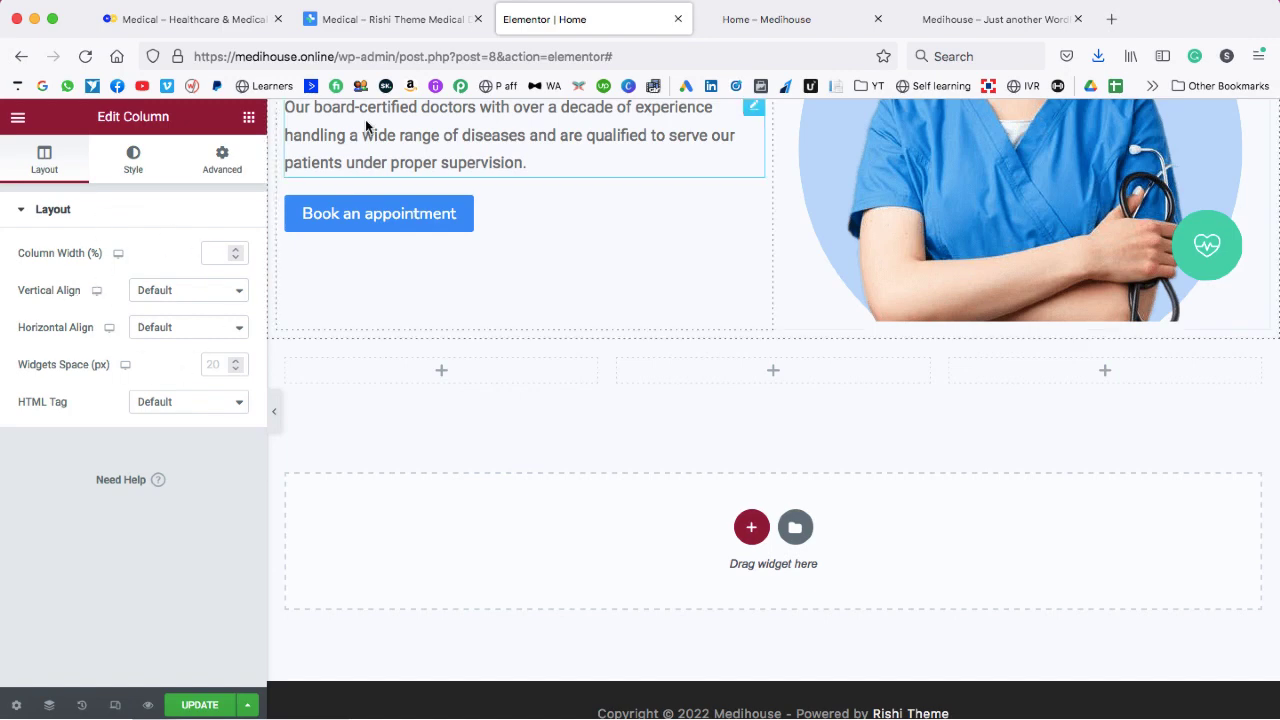
pyautogui.click(394, 26)
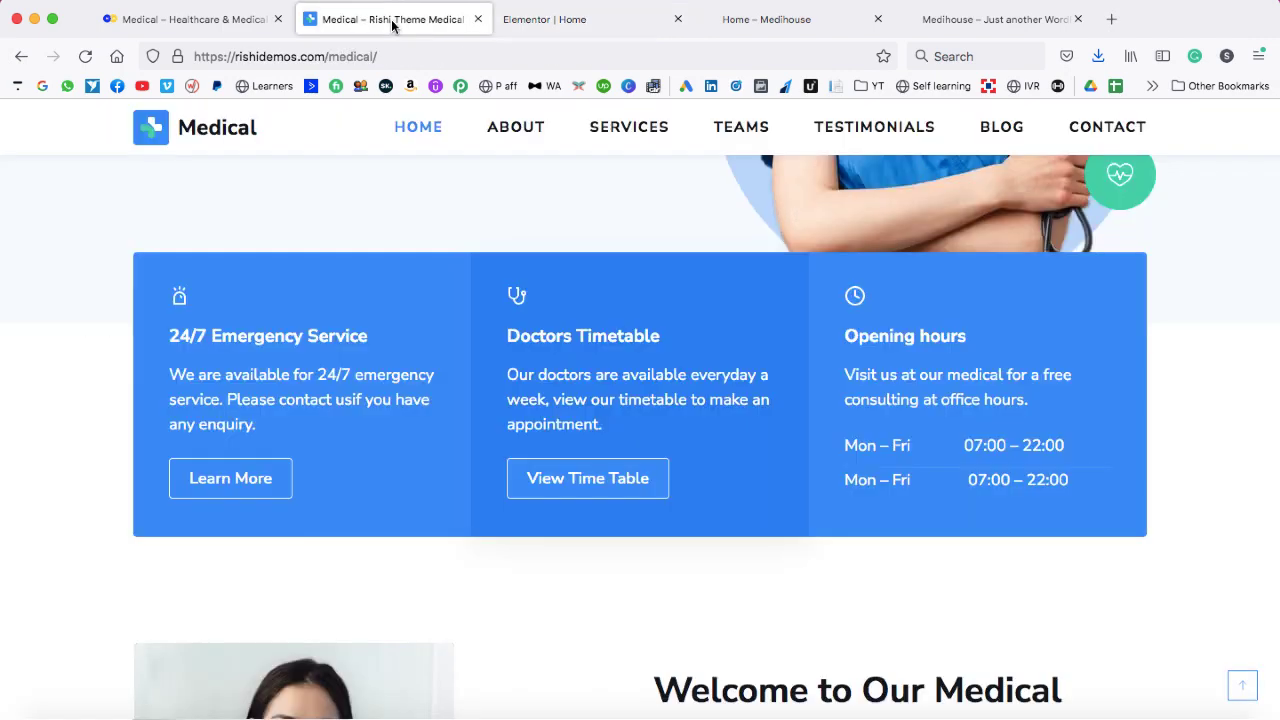
# - Sample the Emergency Service box's blue with the Inspector eyedropper, then return to the editor
pyautogui.rightClick(248, 276)
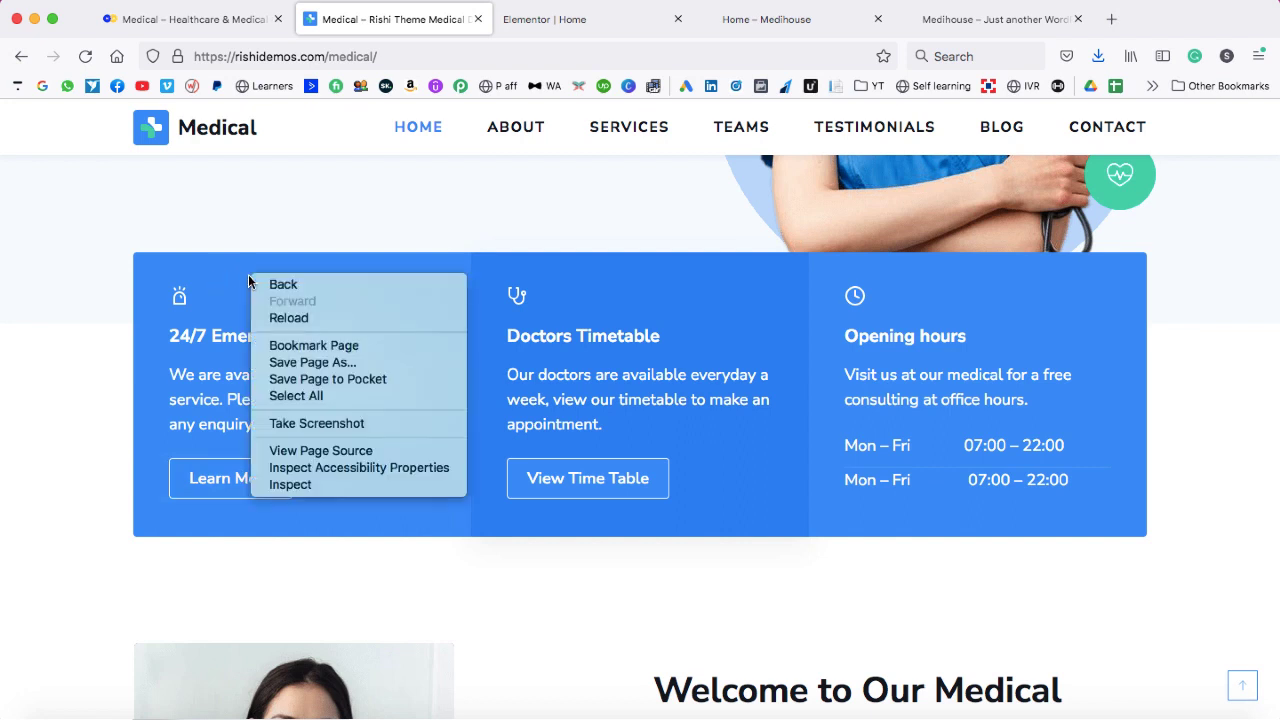
pyautogui.click(311, 484)
pyautogui.click(714, 414)
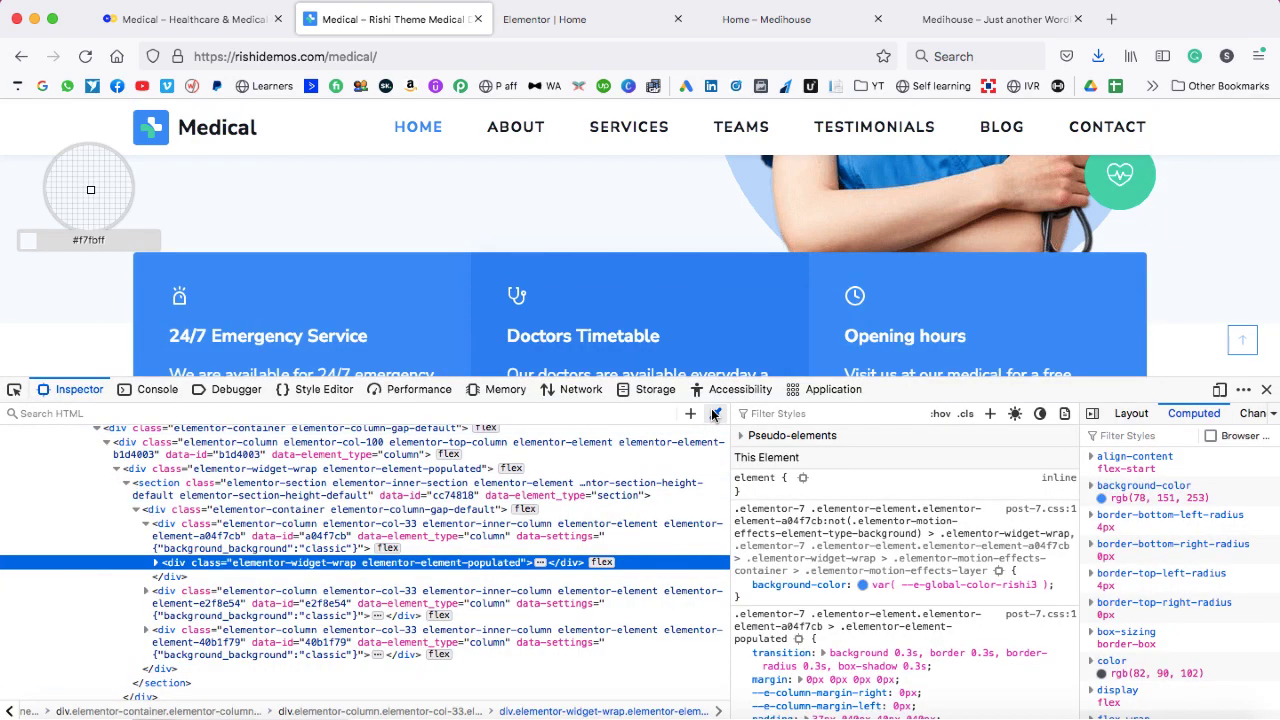
pyautogui.click(404, 297)
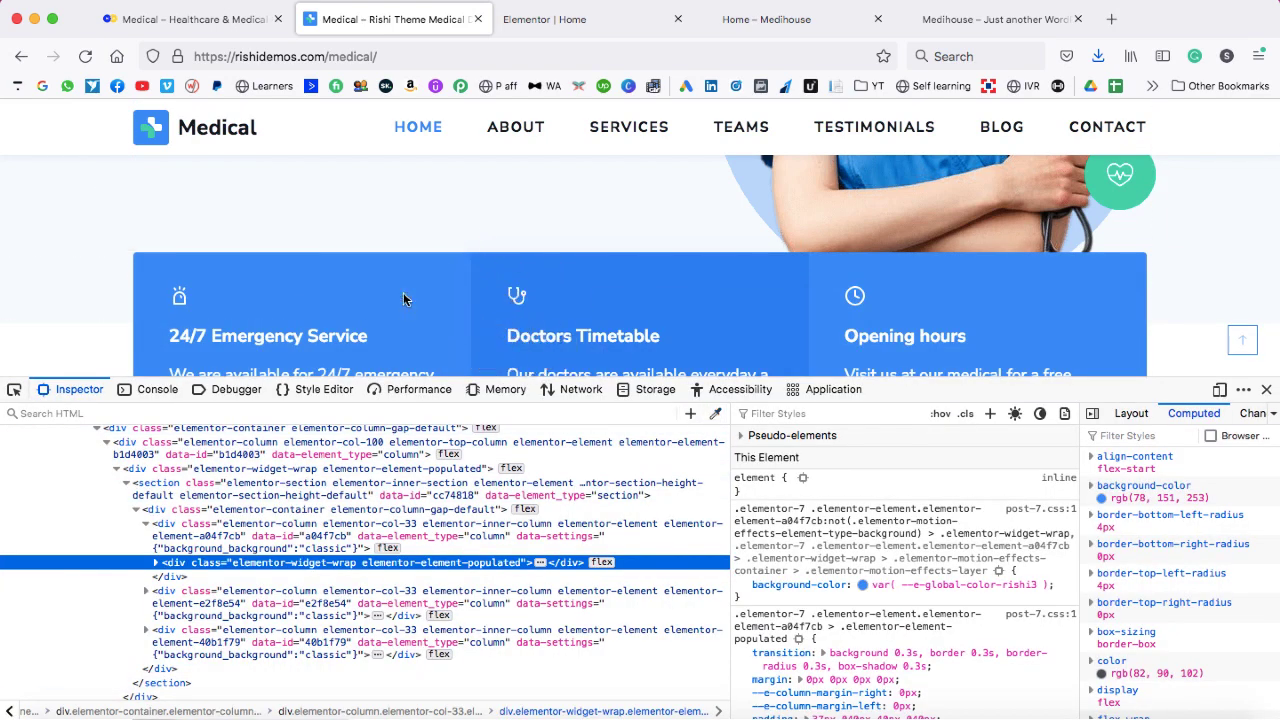
pyautogui.click(553, 20)
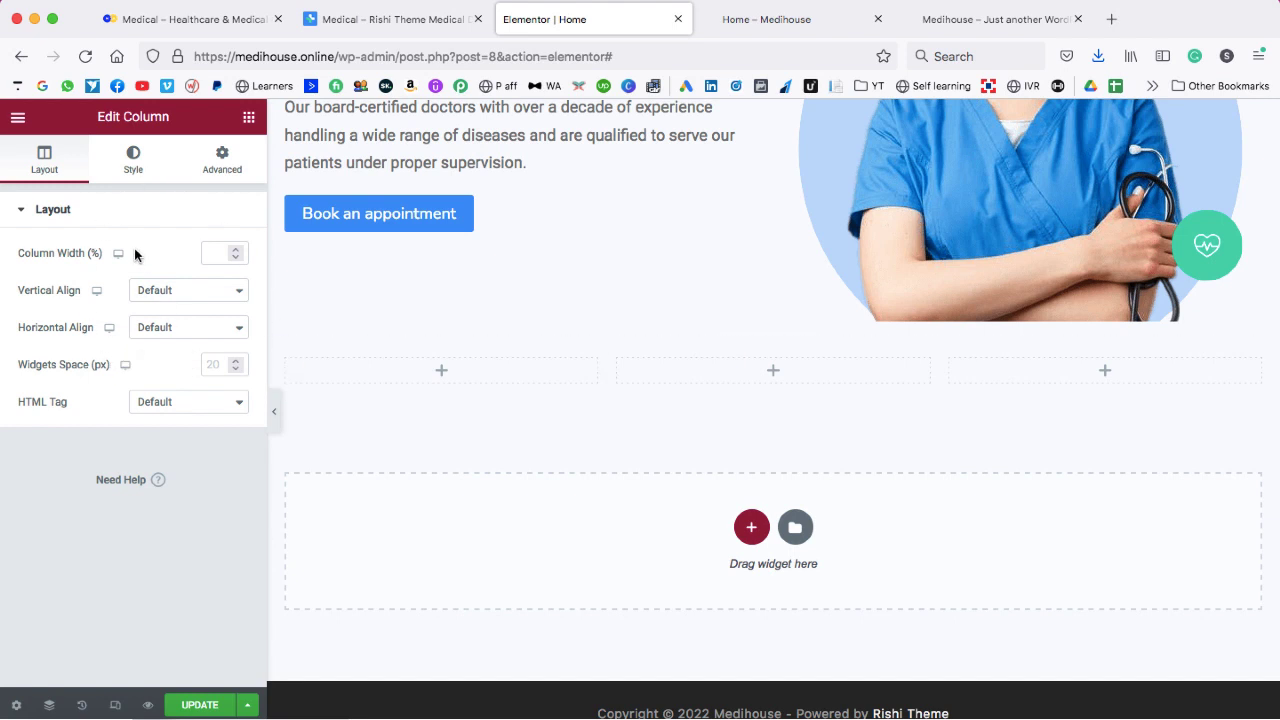
# - Give the first column a Classic background with the pasted demo blue, then close the demo's inspector
pyautogui.click(134, 164)
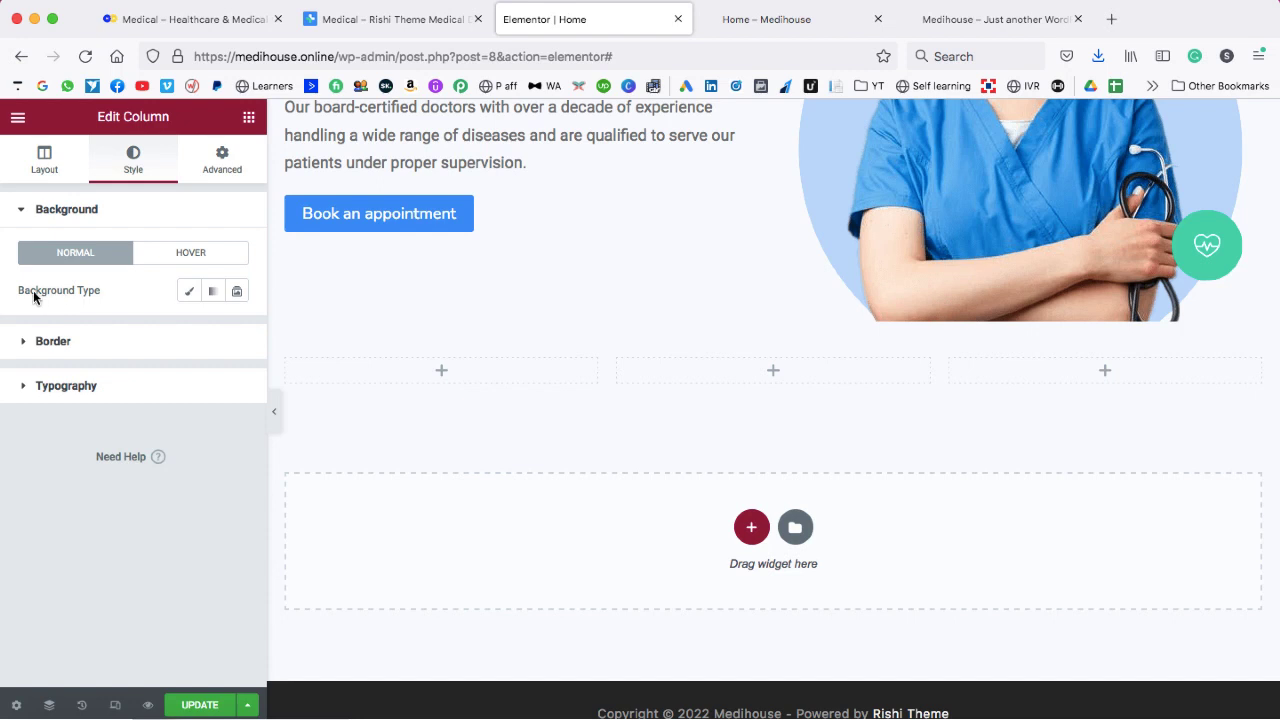
pyautogui.click(188, 296)
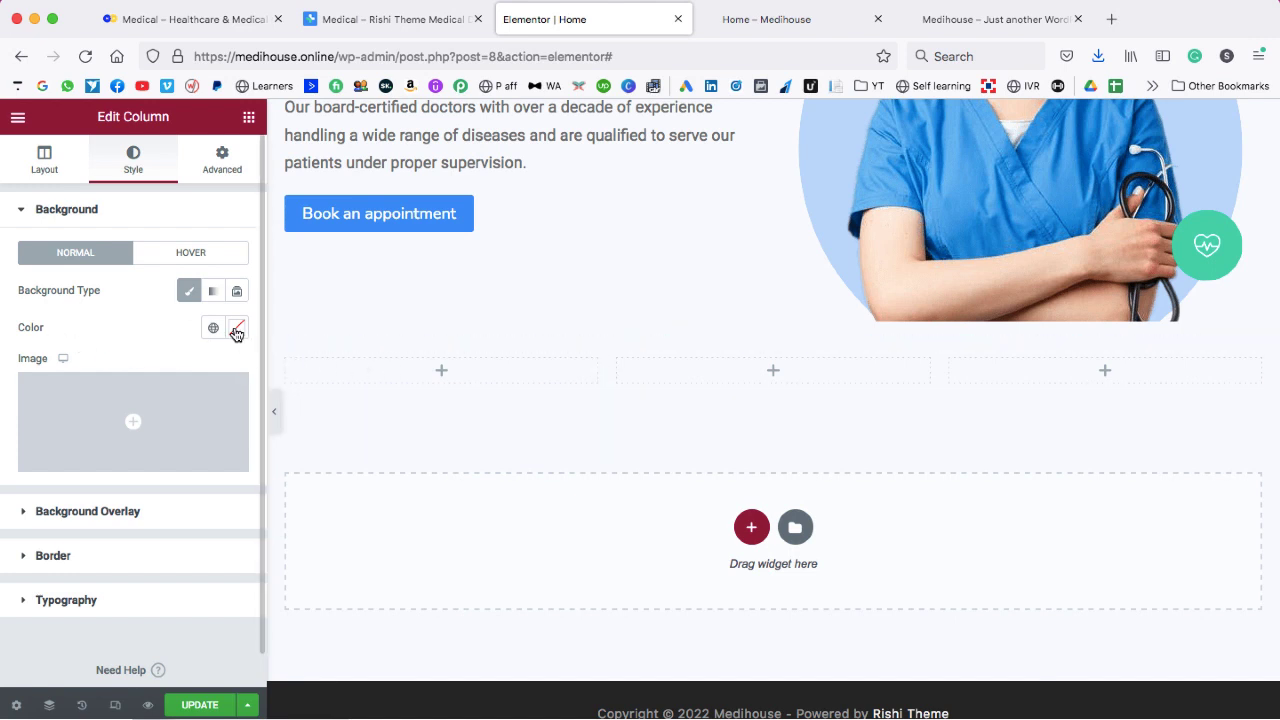
pyautogui.moveTo(108, 409)
pyautogui.click(237, 333)
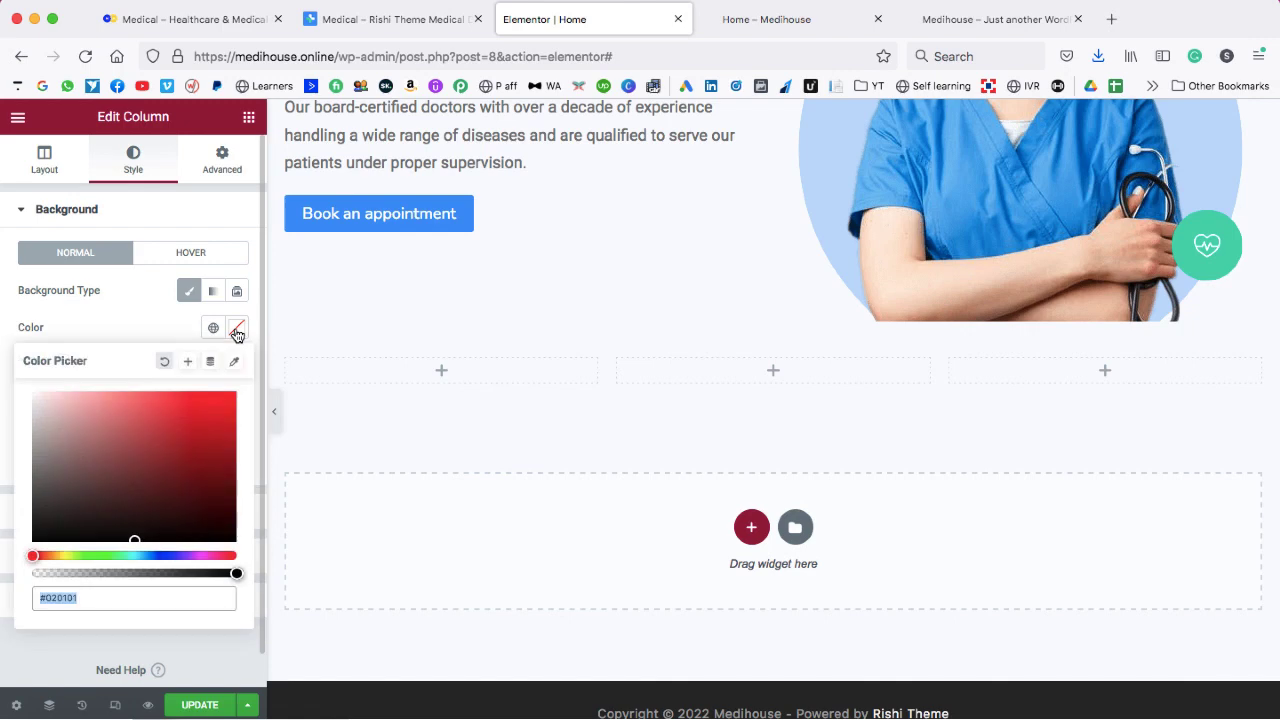
pyautogui.rightClick(101, 598)
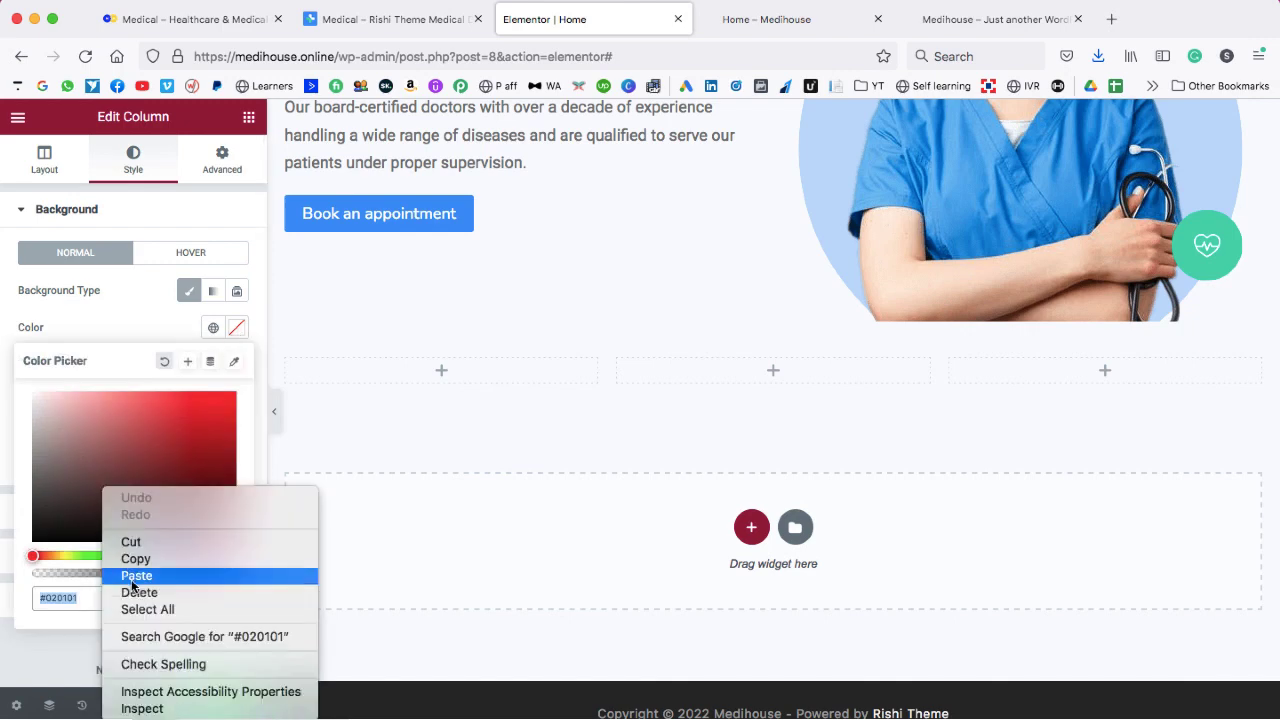
pyautogui.click(136, 576)
pyautogui.click(122, 300)
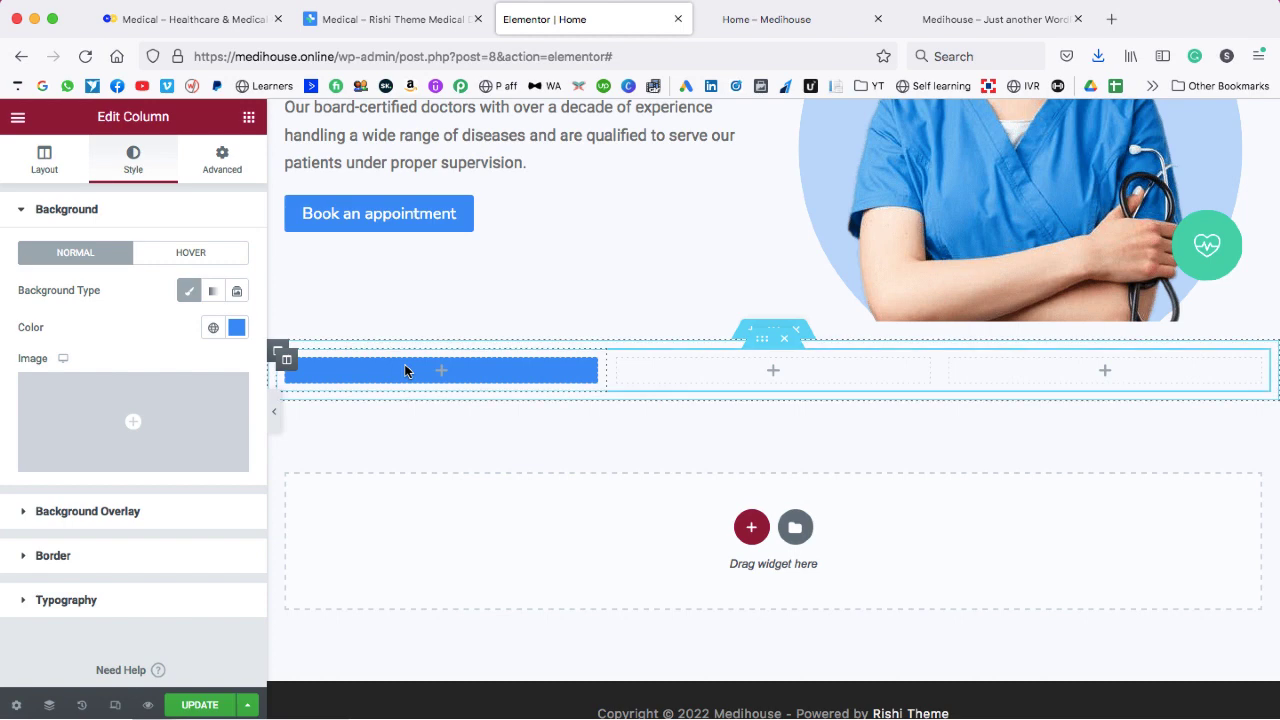
pyautogui.click(400, 20)
pyautogui.click(1266, 389)
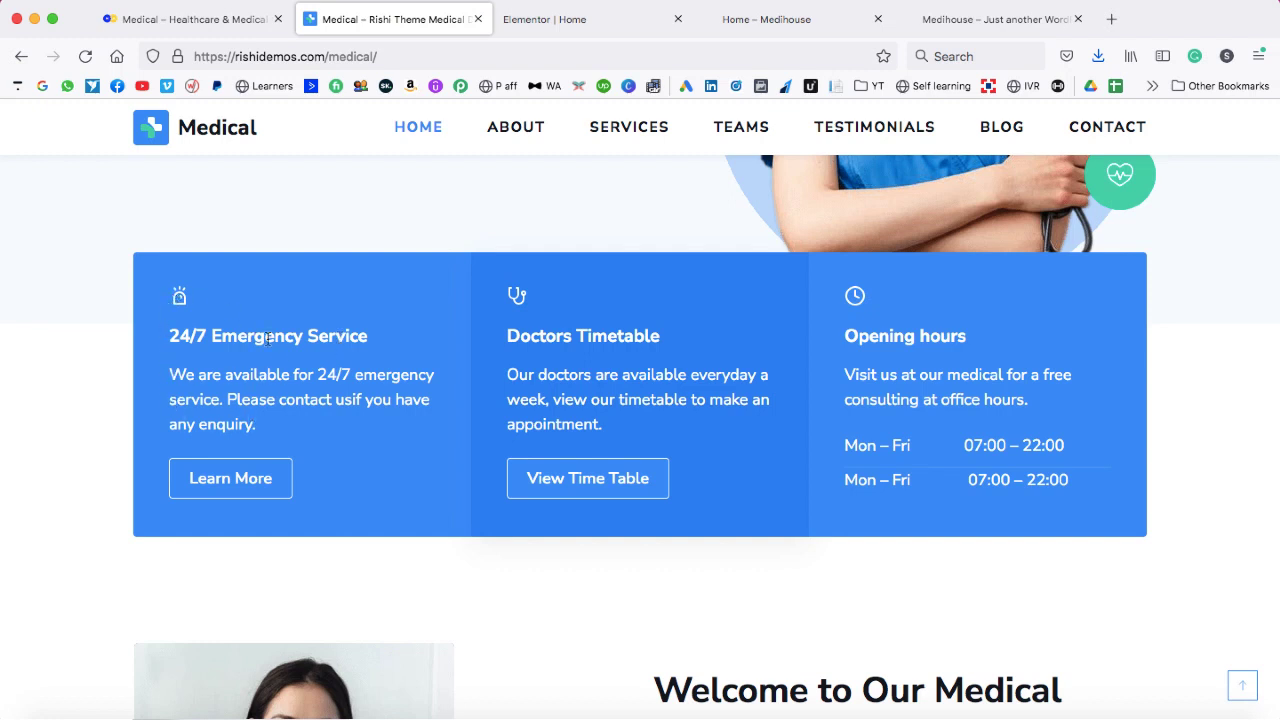
# - Search the widgets for 'icon' and drag an Icon Box into the blue first column
pyautogui.click(566, 20)
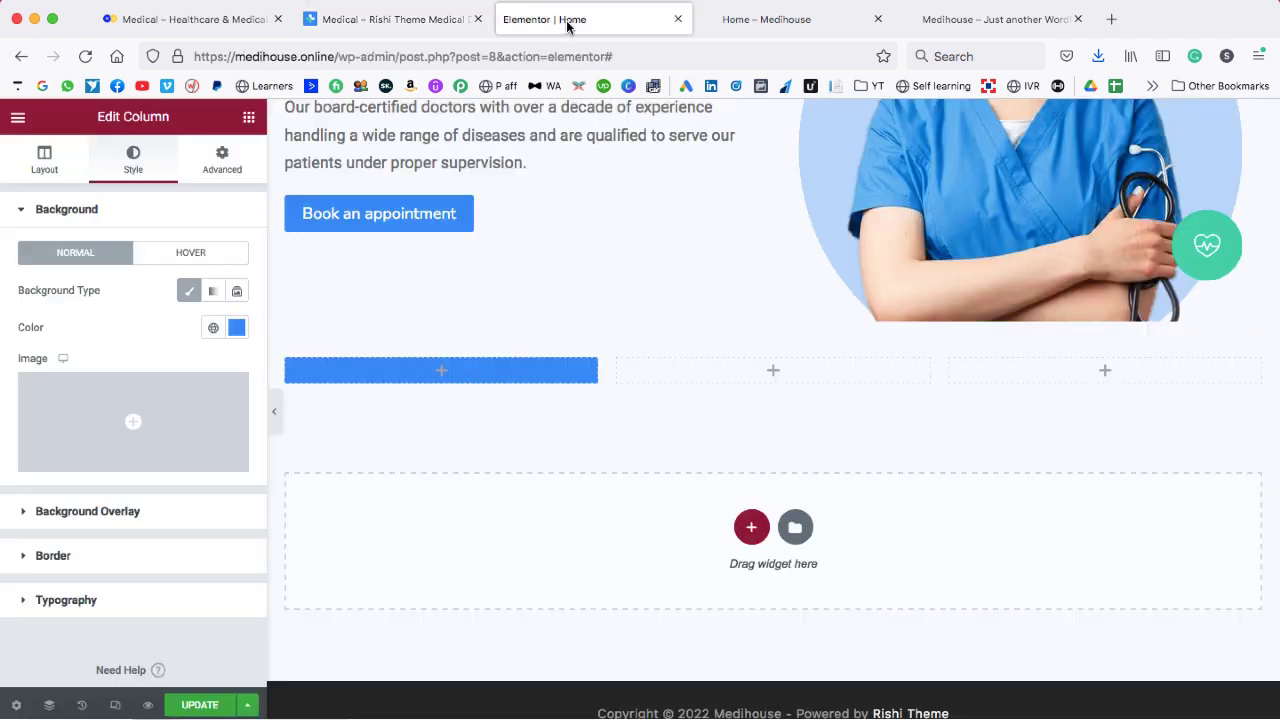
pyautogui.click(249, 118)
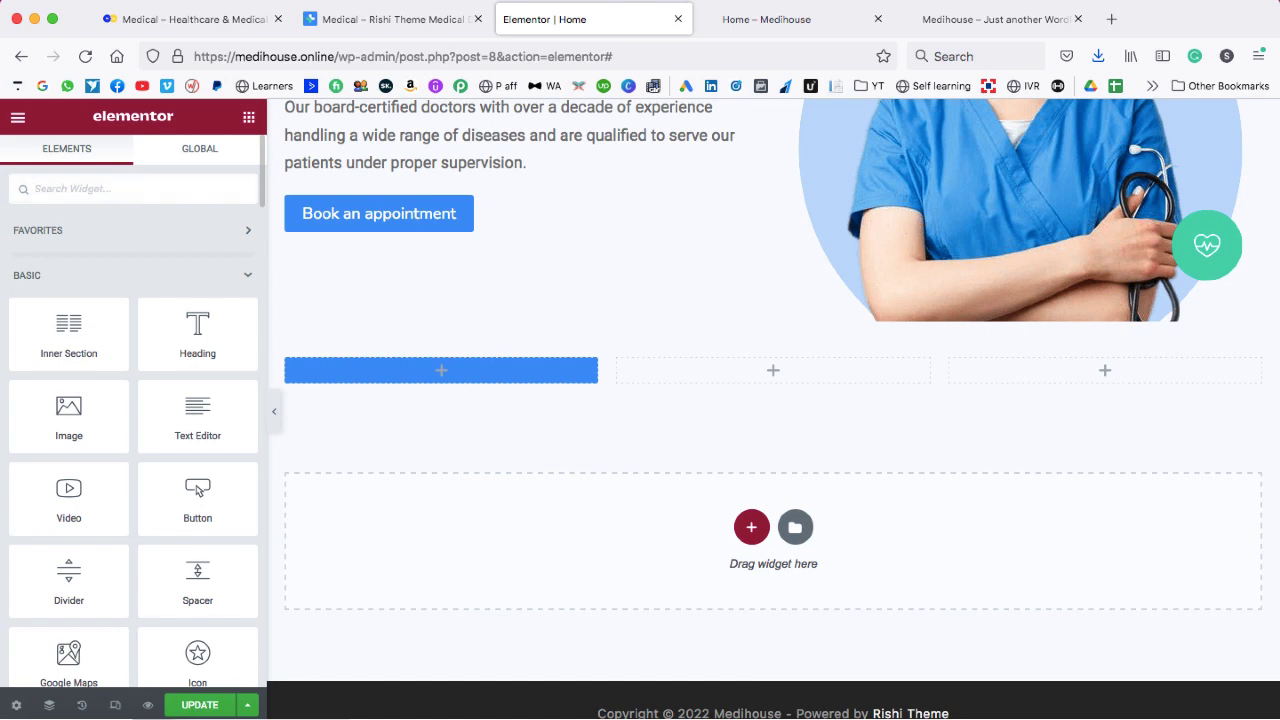
pyautogui.write('icon')
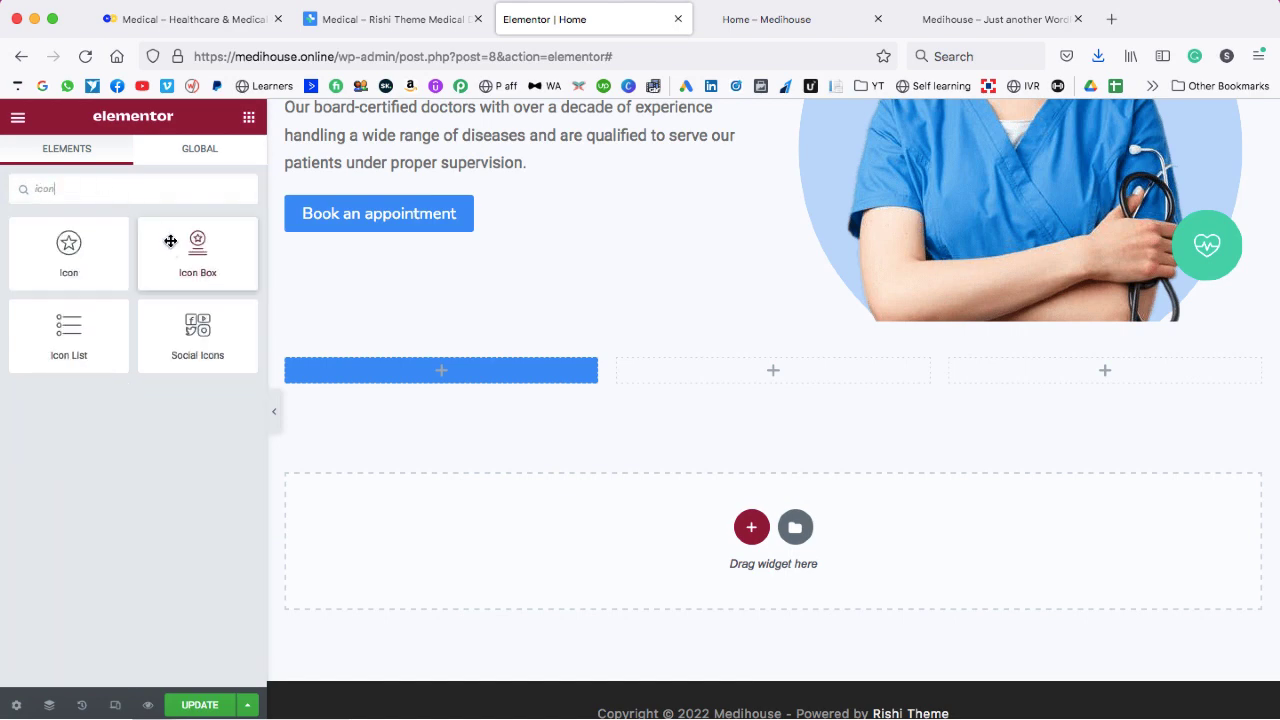
pyautogui.moveTo(182, 252); pyautogui.dragTo(391, 371)
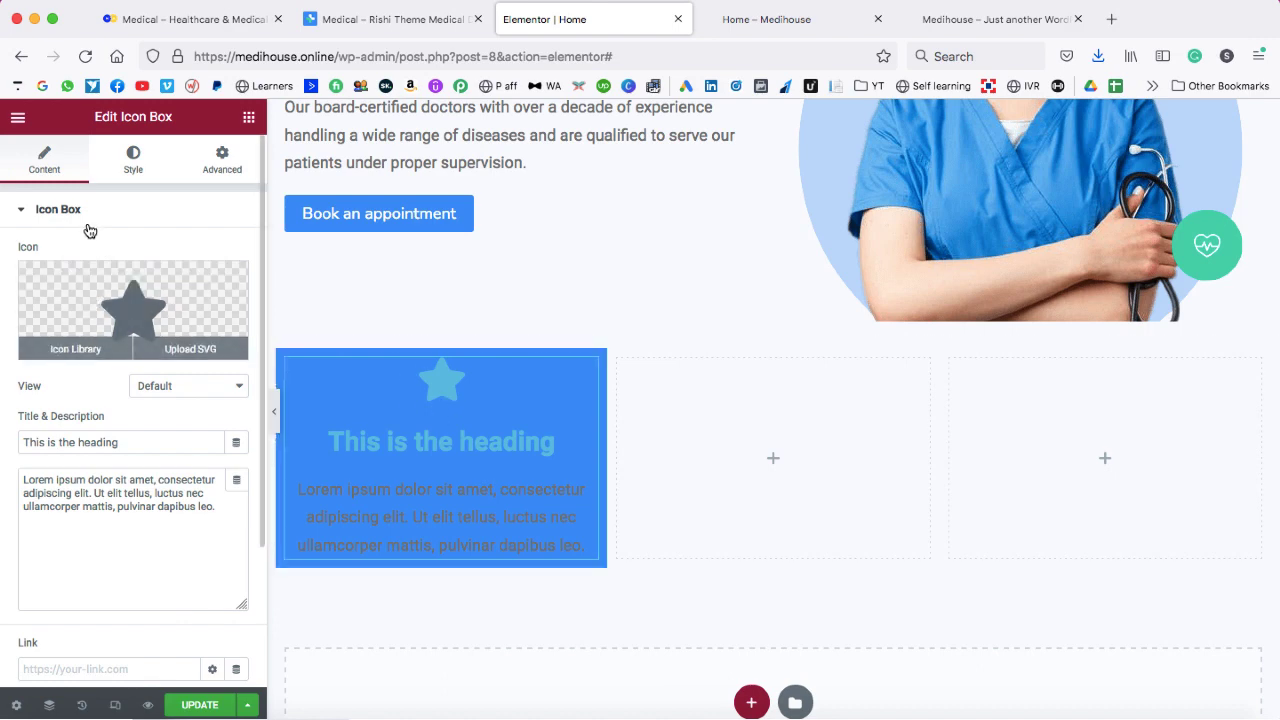
pyautogui.moveTo(101, 296)
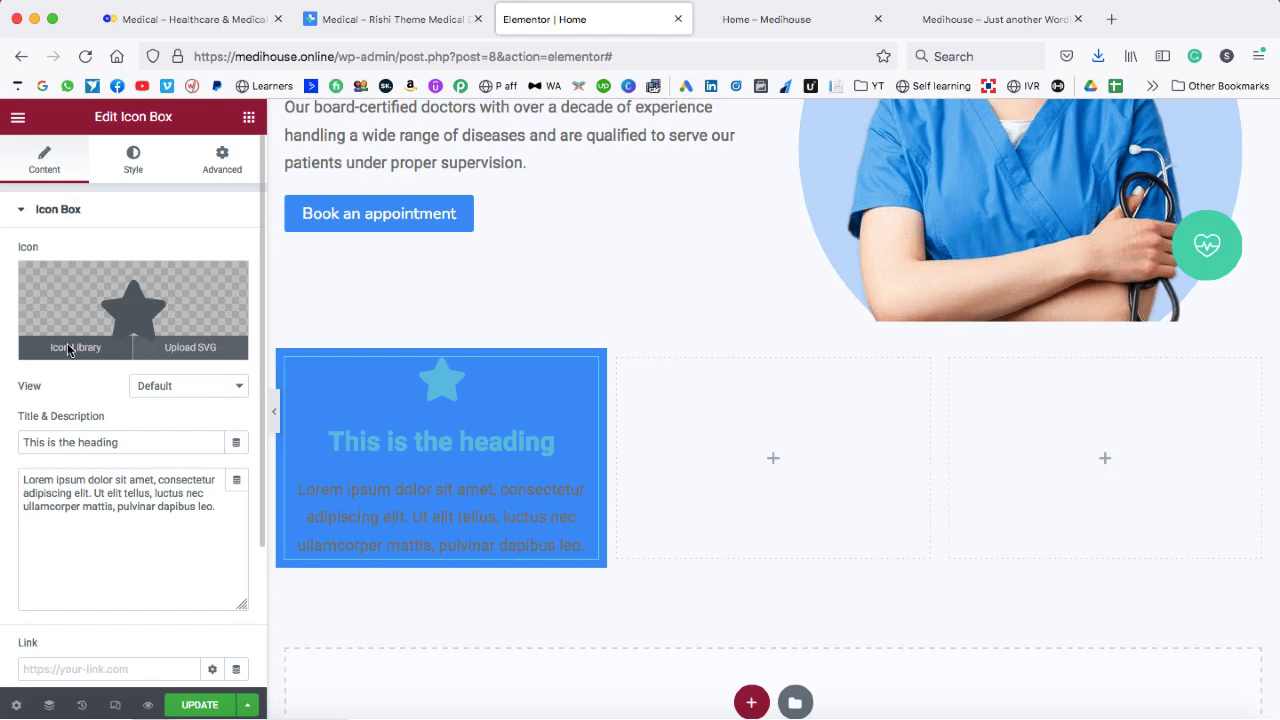
# - Swap the Icon Box's default star for the Stethoscope icon from the Icon Library
pyautogui.click(63, 348)
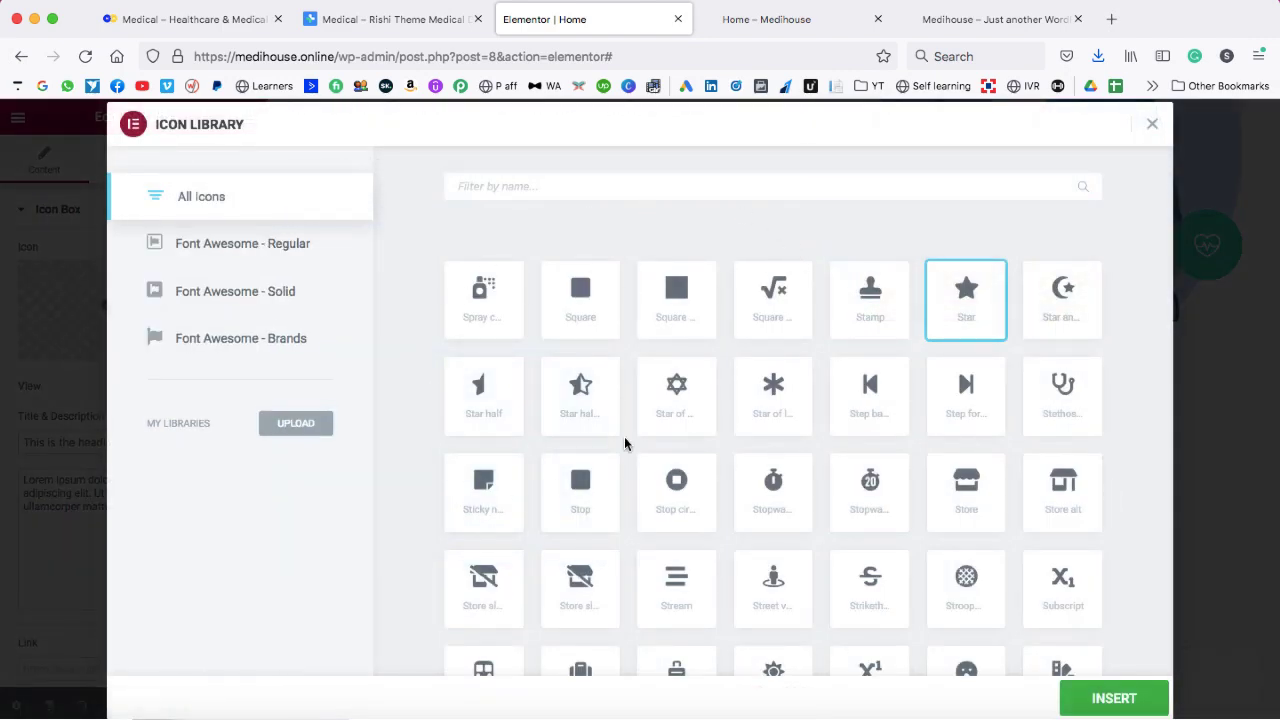
pyautogui.click(773, 300)
pyautogui.scroll(-3, 773, 490)
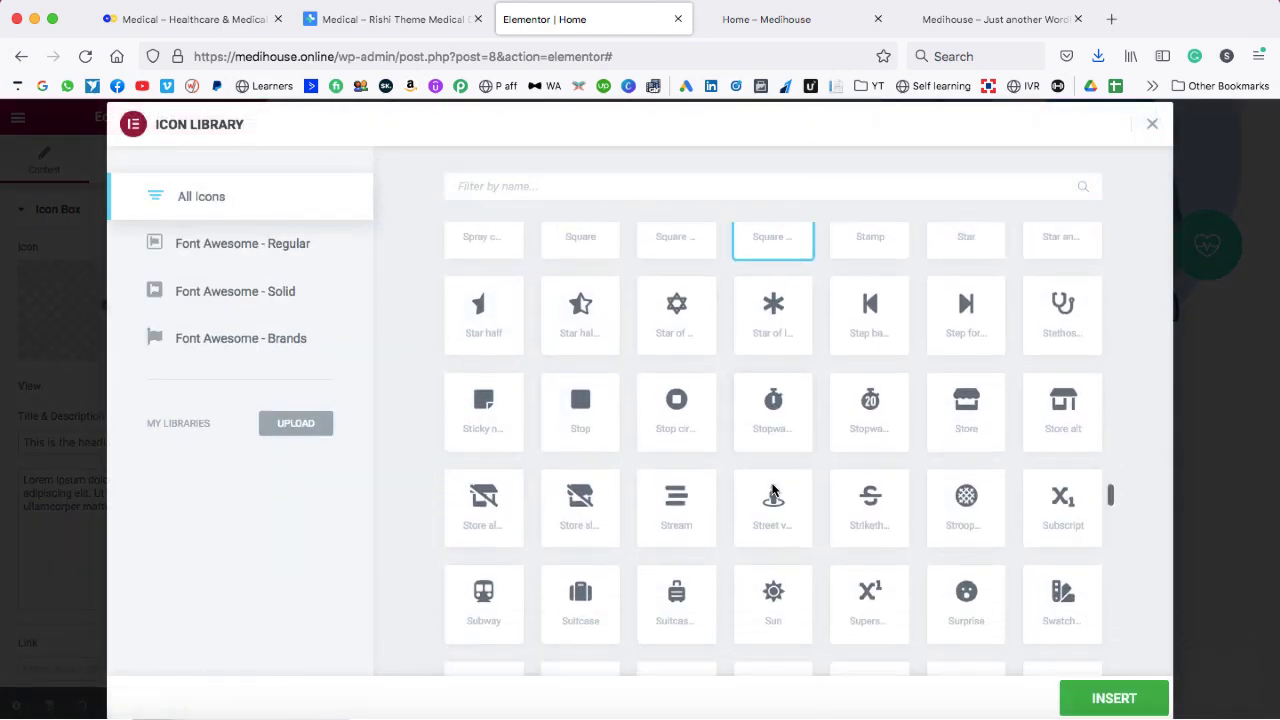
pyautogui.scroll(3, 773, 490)
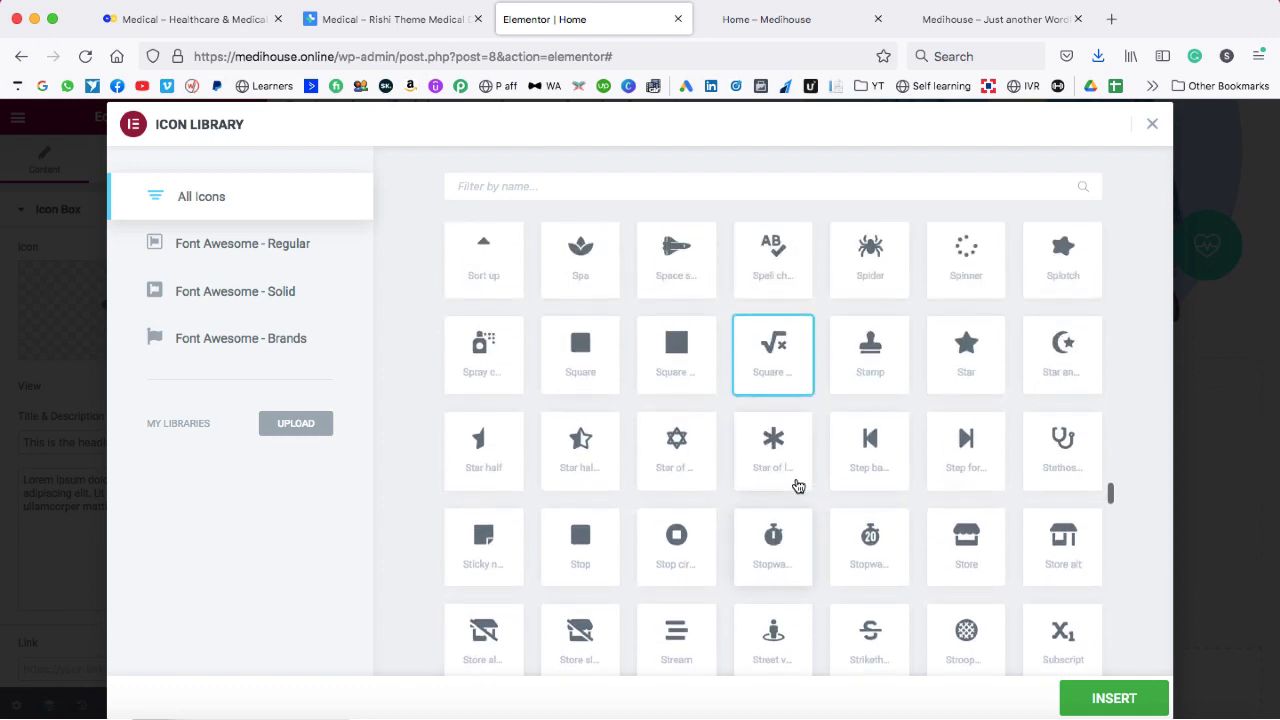
pyautogui.click(1062, 445)
pyautogui.click(1113, 697)
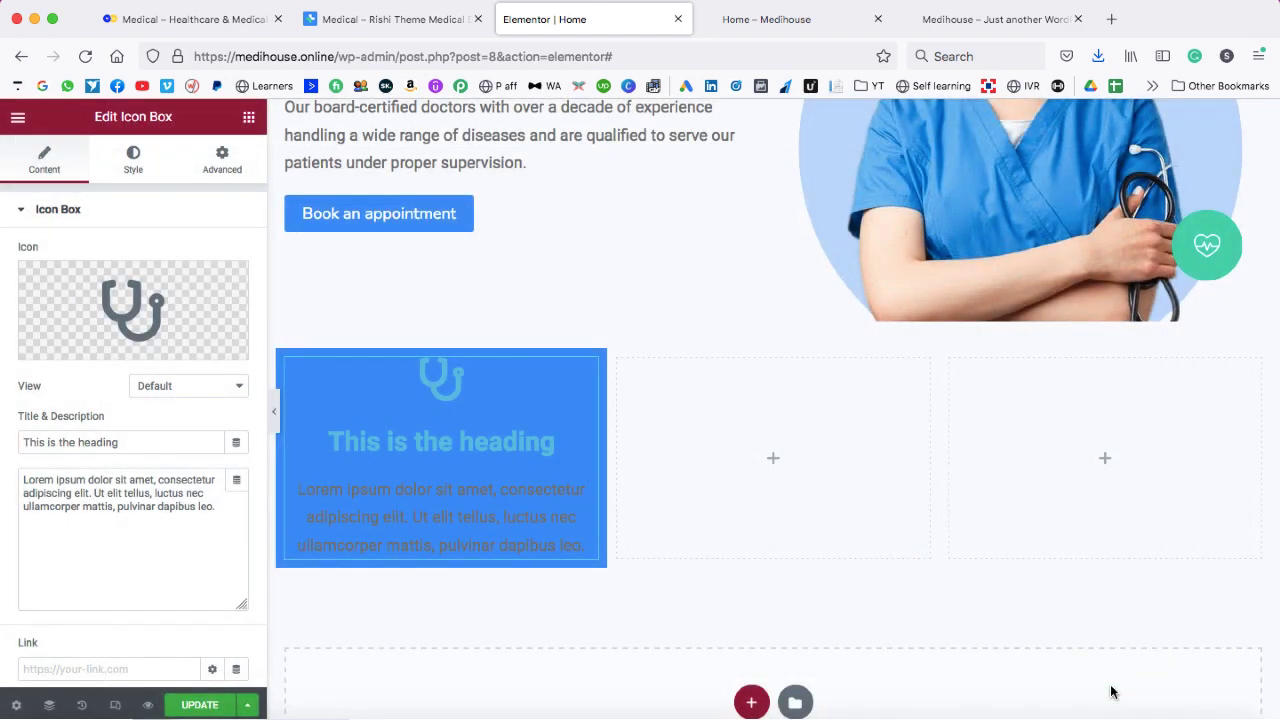
# - Set the Icon Box heading to '24/7 Emergency Service'
pyautogui.click(390, 19)
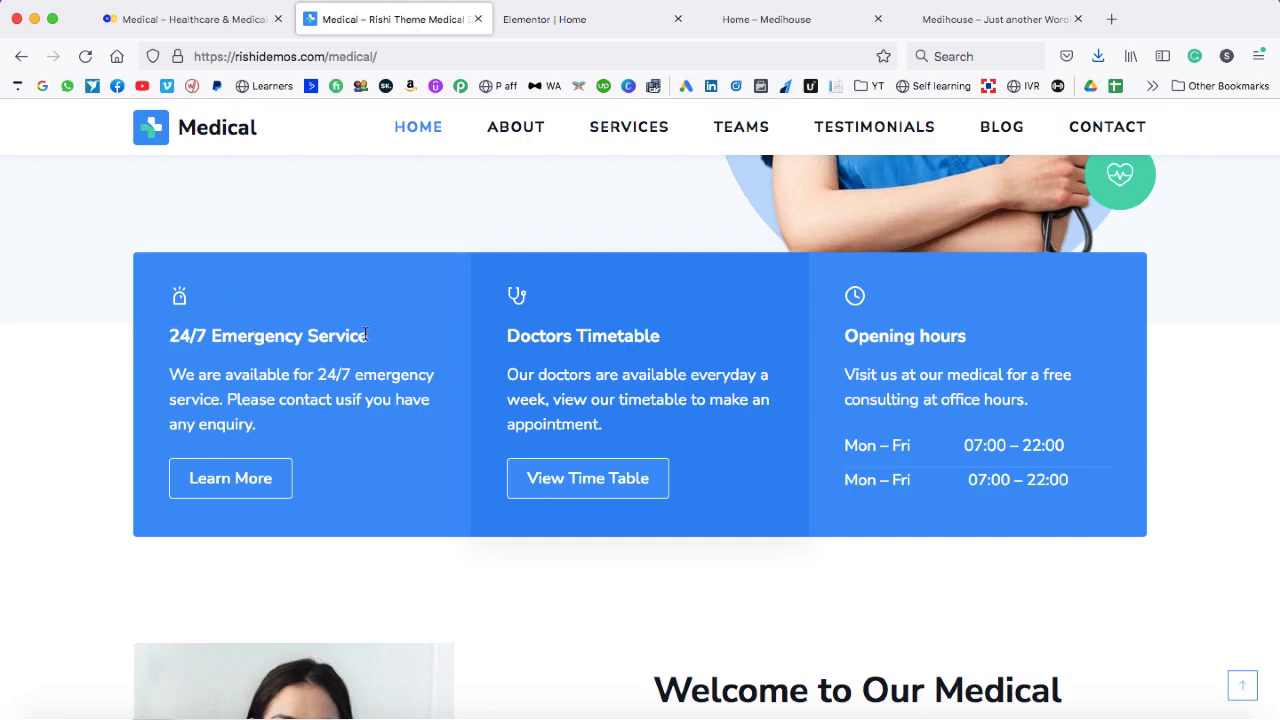
pyautogui.click(537, 12)
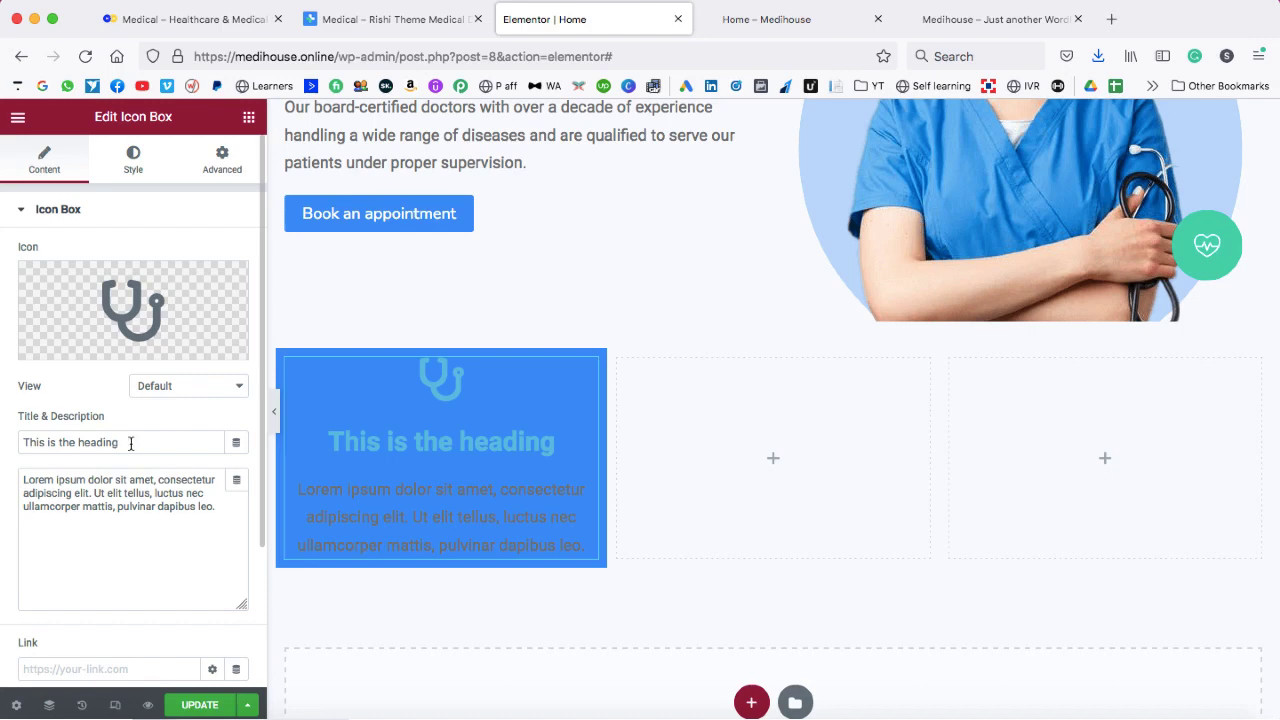
pyautogui.moveTo(130, 444); pyautogui.dragTo(11, 441)
pyautogui.write('24/')
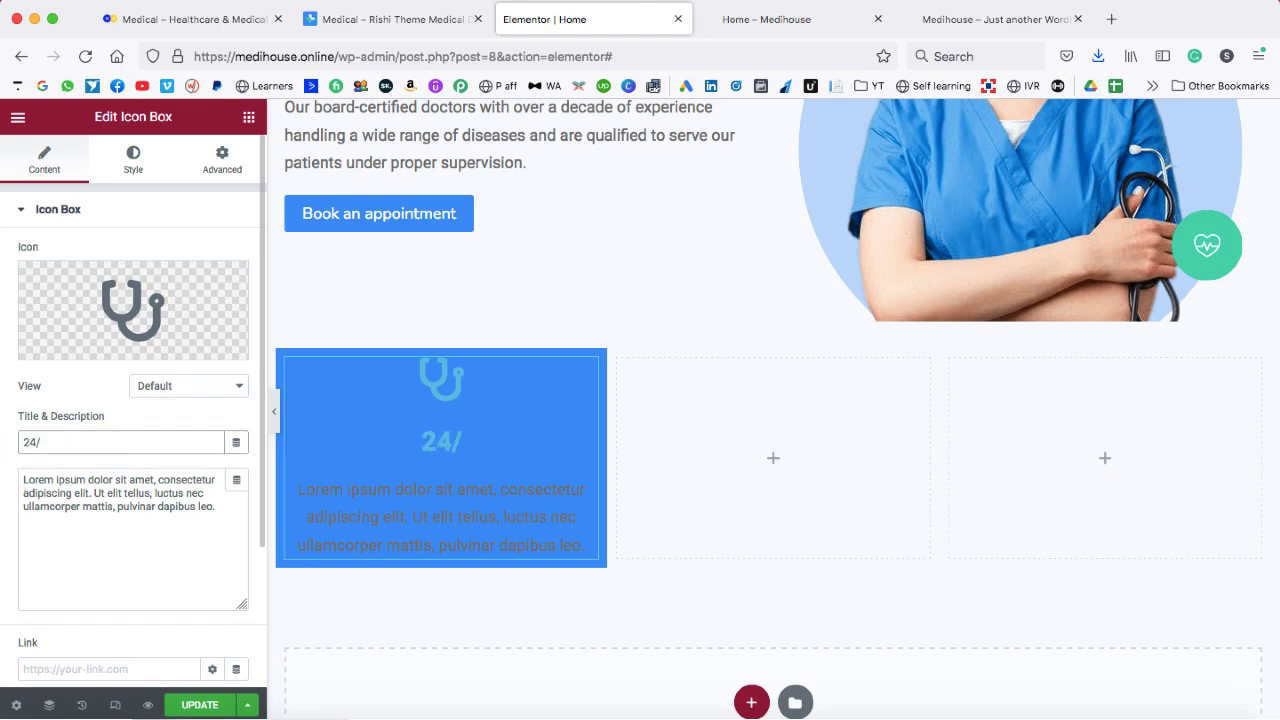
pyautogui.write('7 Emer')
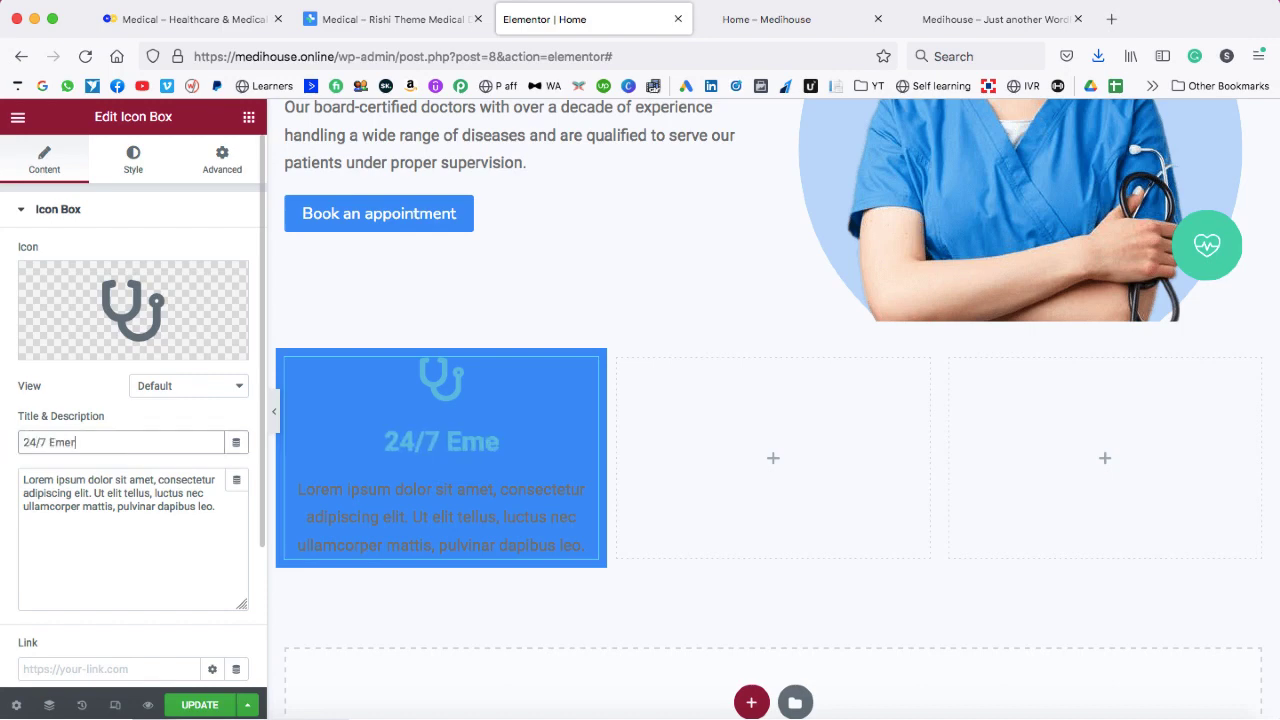
pyautogui.write('gency Service')
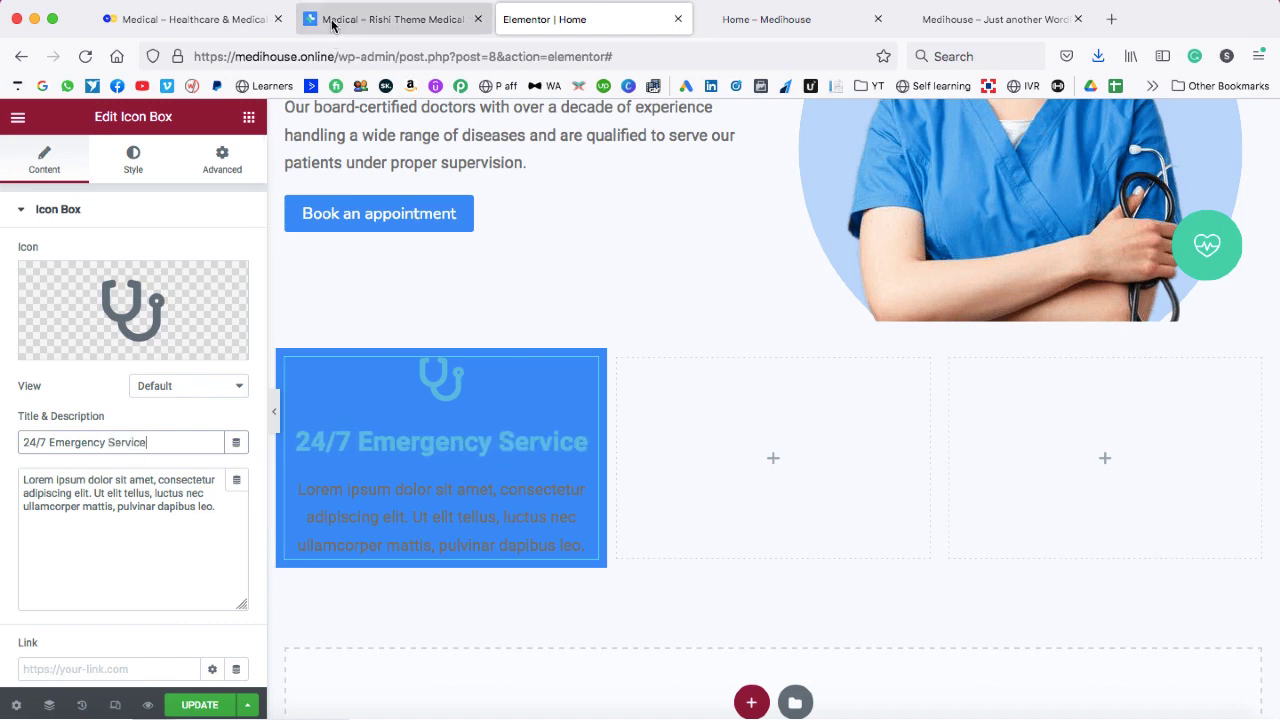
# - Paste the demo's Emergency Service description over the placeholder text and add the missing space
pyautogui.click(385, 19)
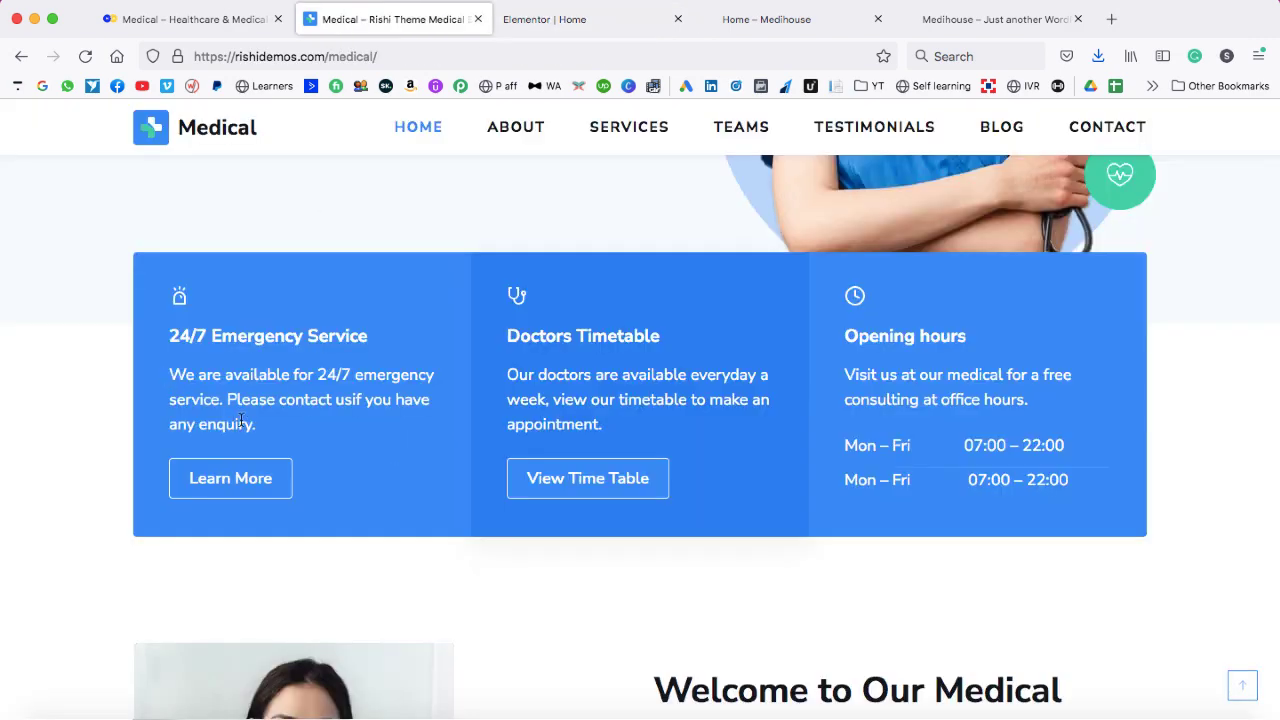
pyautogui.rightClick(210, 397)
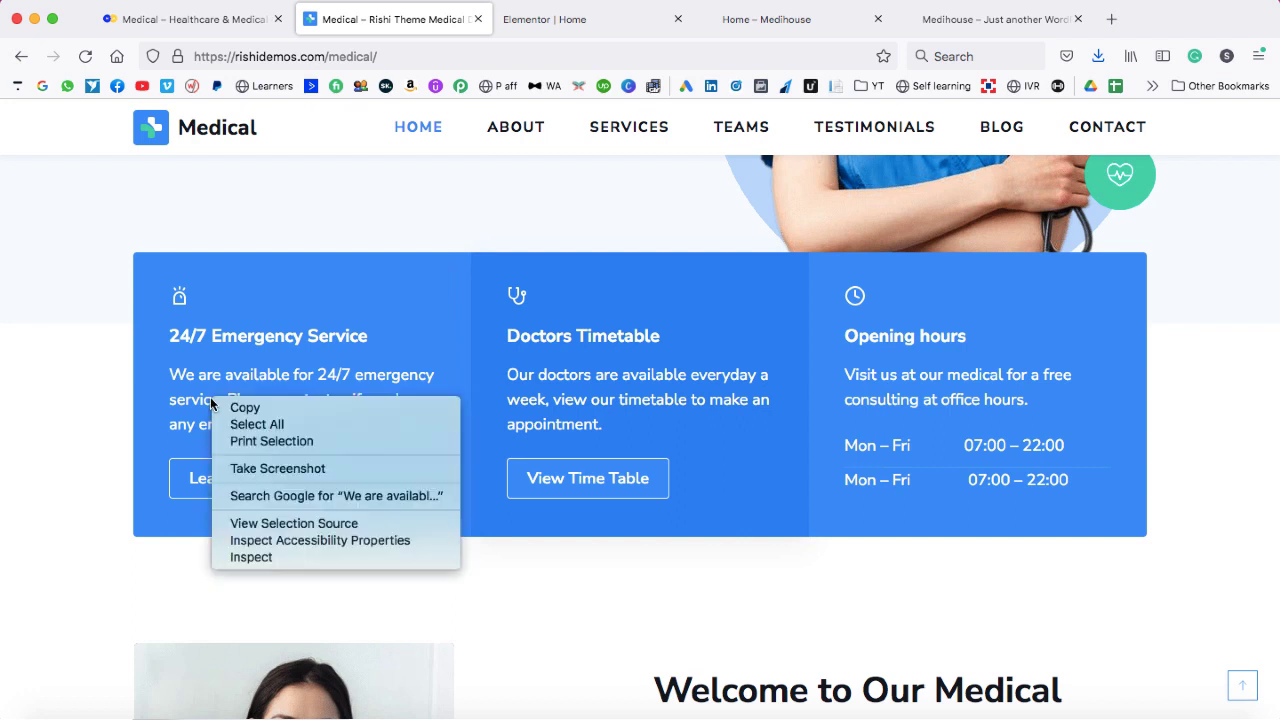
pyautogui.click(235, 408)
pyautogui.click(530, 19)
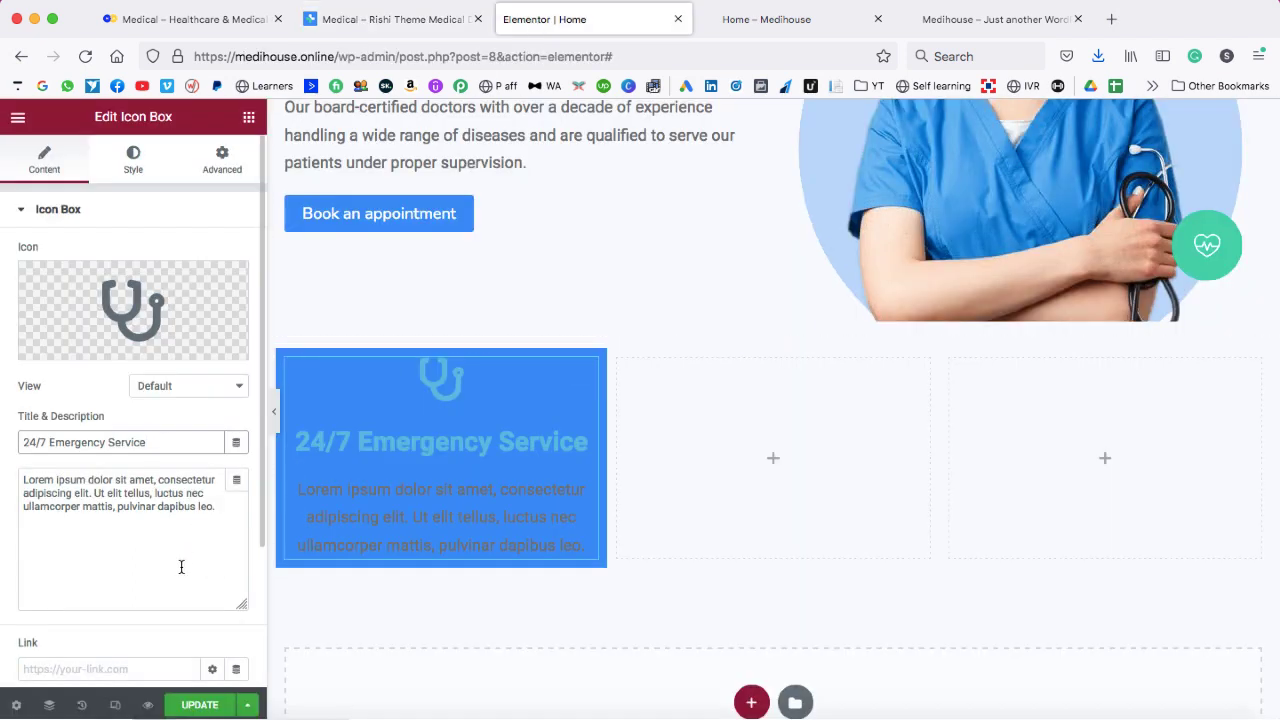
pyautogui.click(169, 523)
pyautogui.press('super+a')
pyautogui.press('super+v')
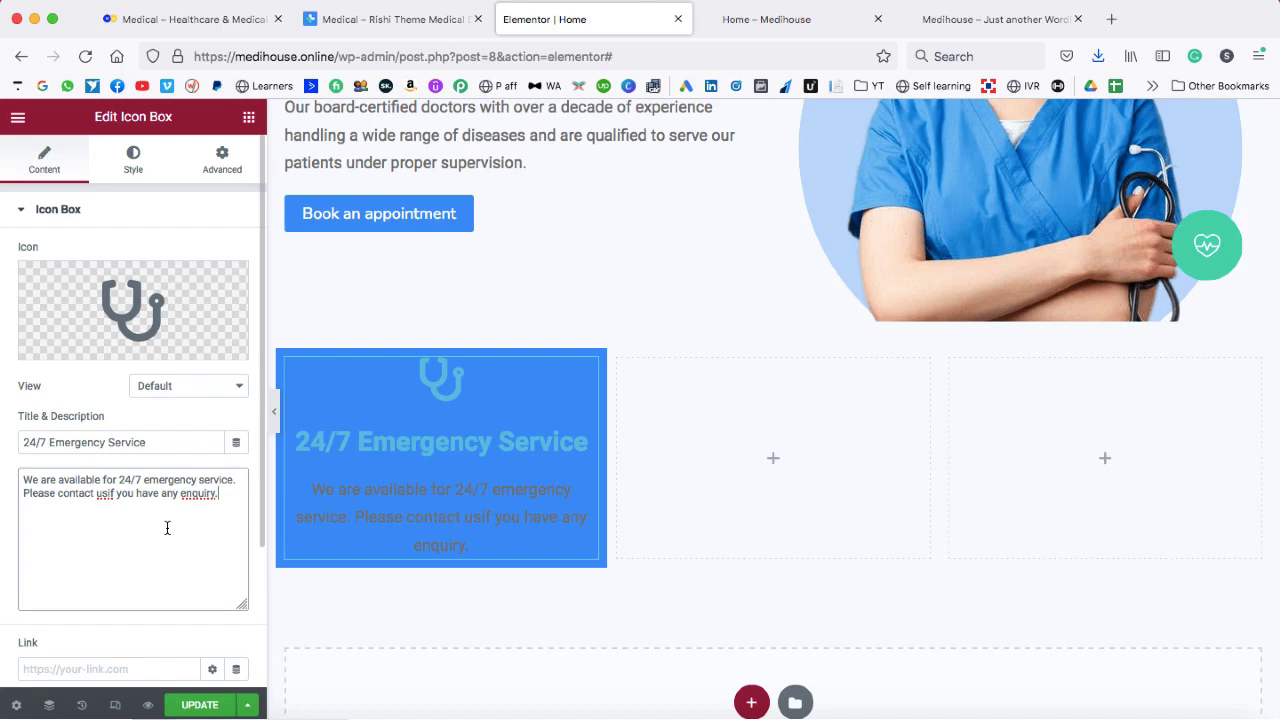
pyautogui.click(108, 493)
pyautogui.scroll(-1, 130, 450)
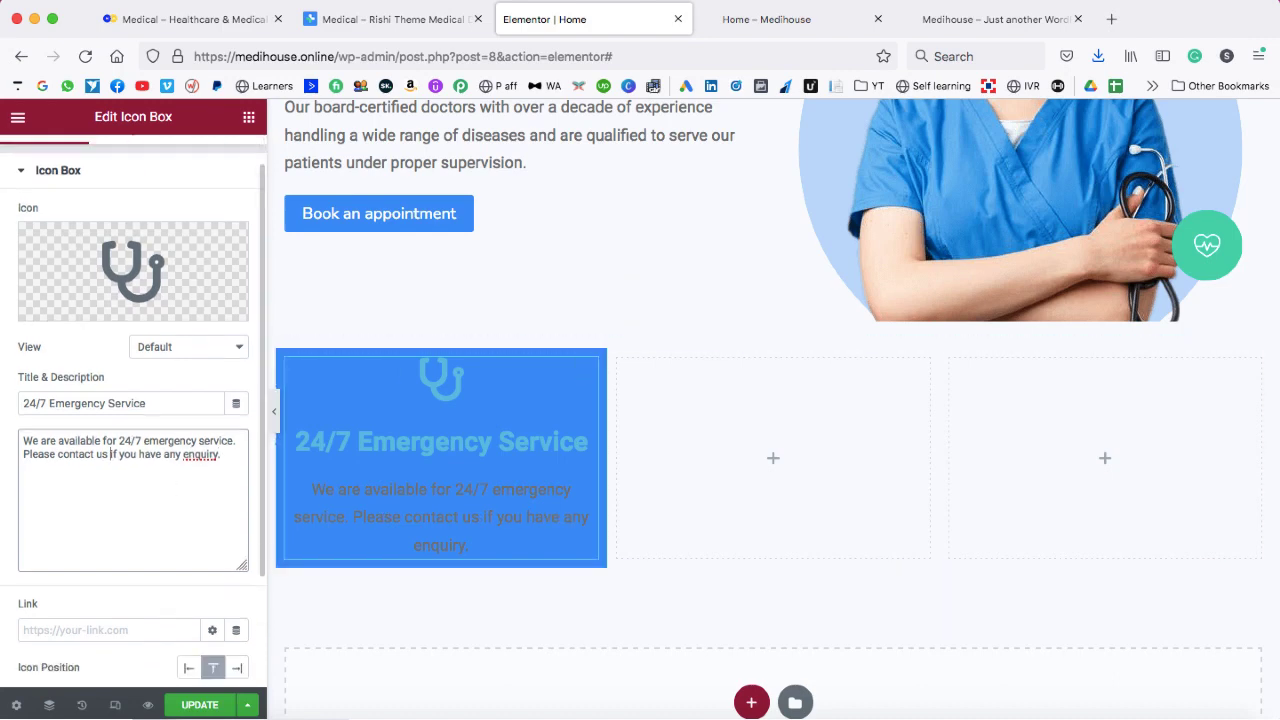
pyautogui.scroll(-4, 133, 420)
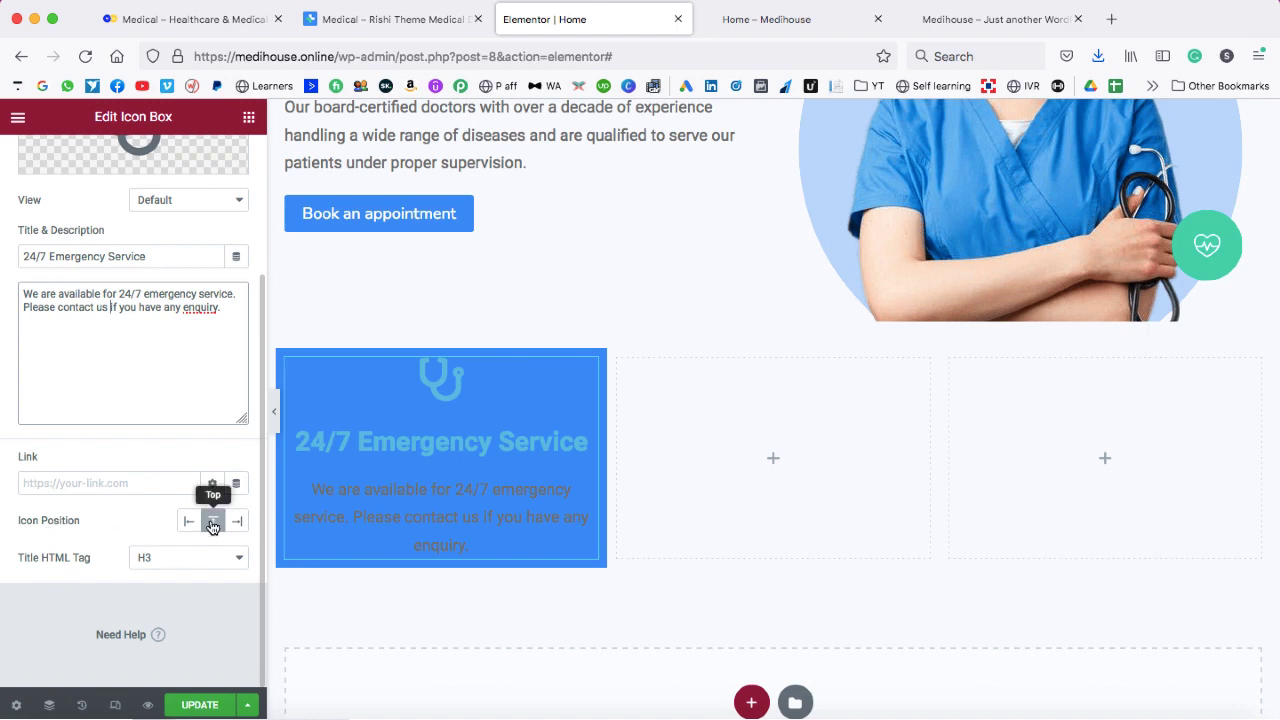
# - Set the icon box's Icon Position to Left so the stethoscope sits beside the heading and text
pyautogui.click(189, 521)
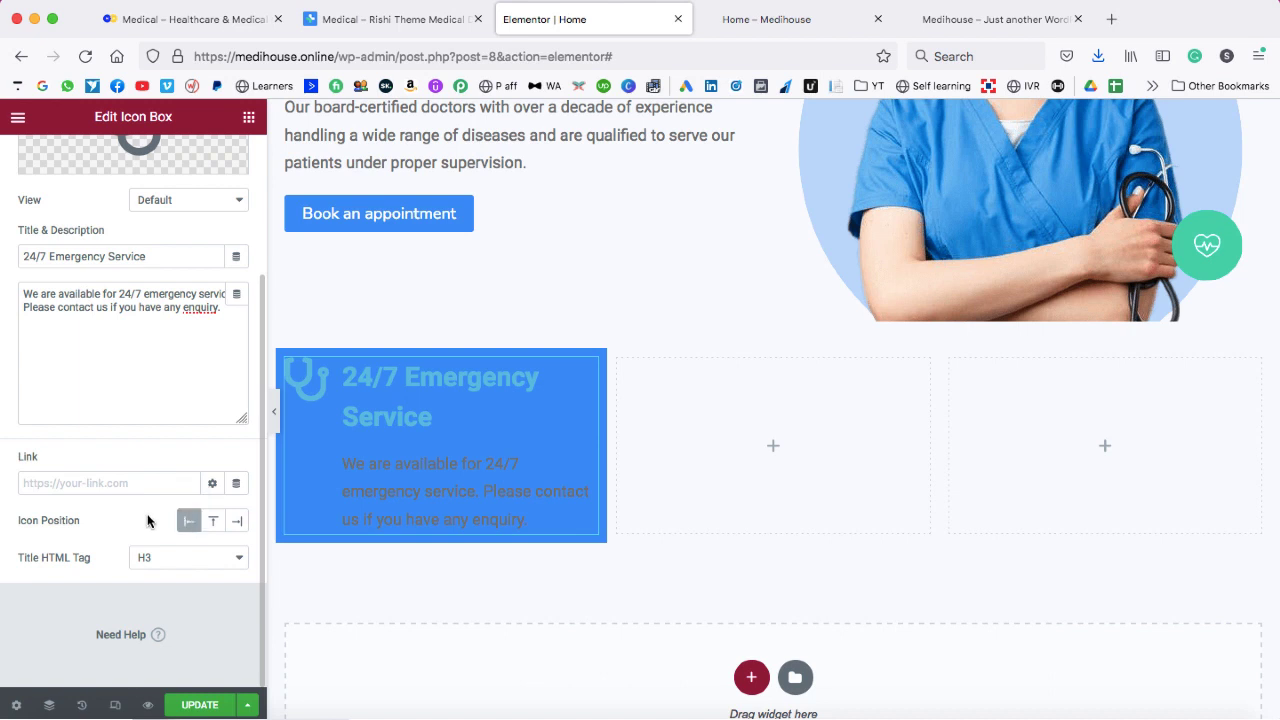
pyautogui.scroll(1, 167, 356)
pyautogui.scroll(4, 167, 356)
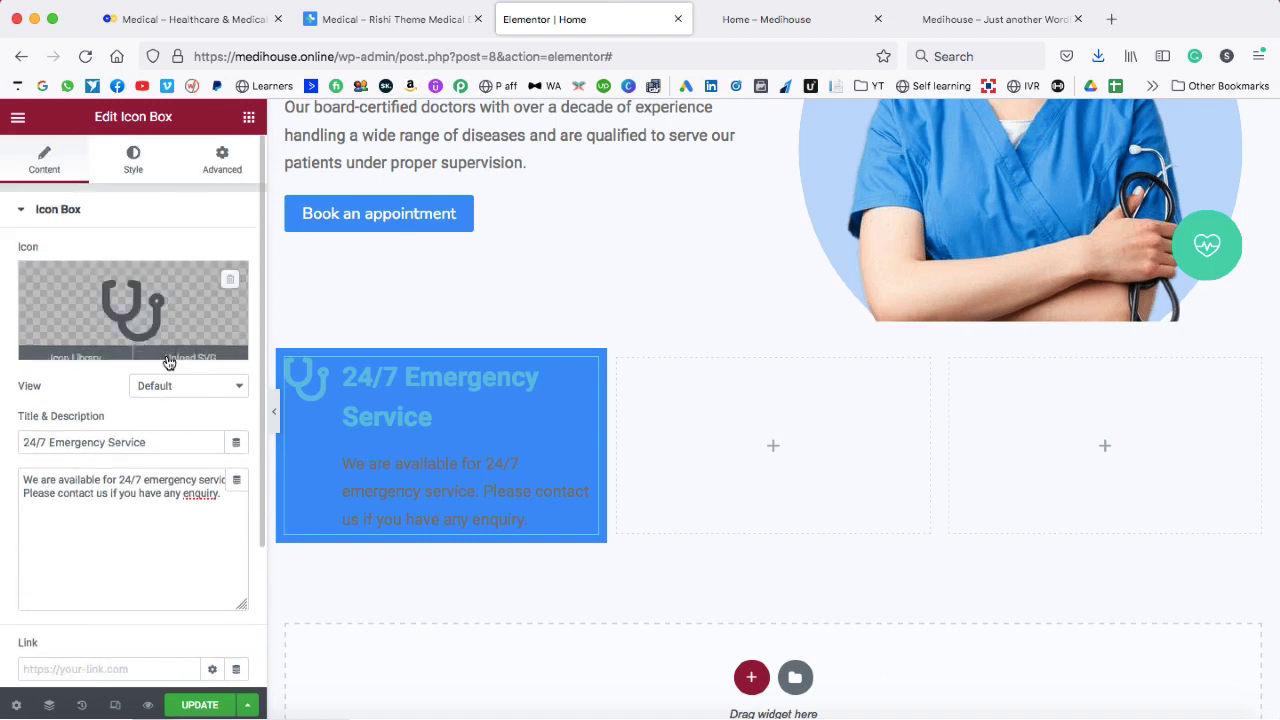
pyautogui.click(133, 160)
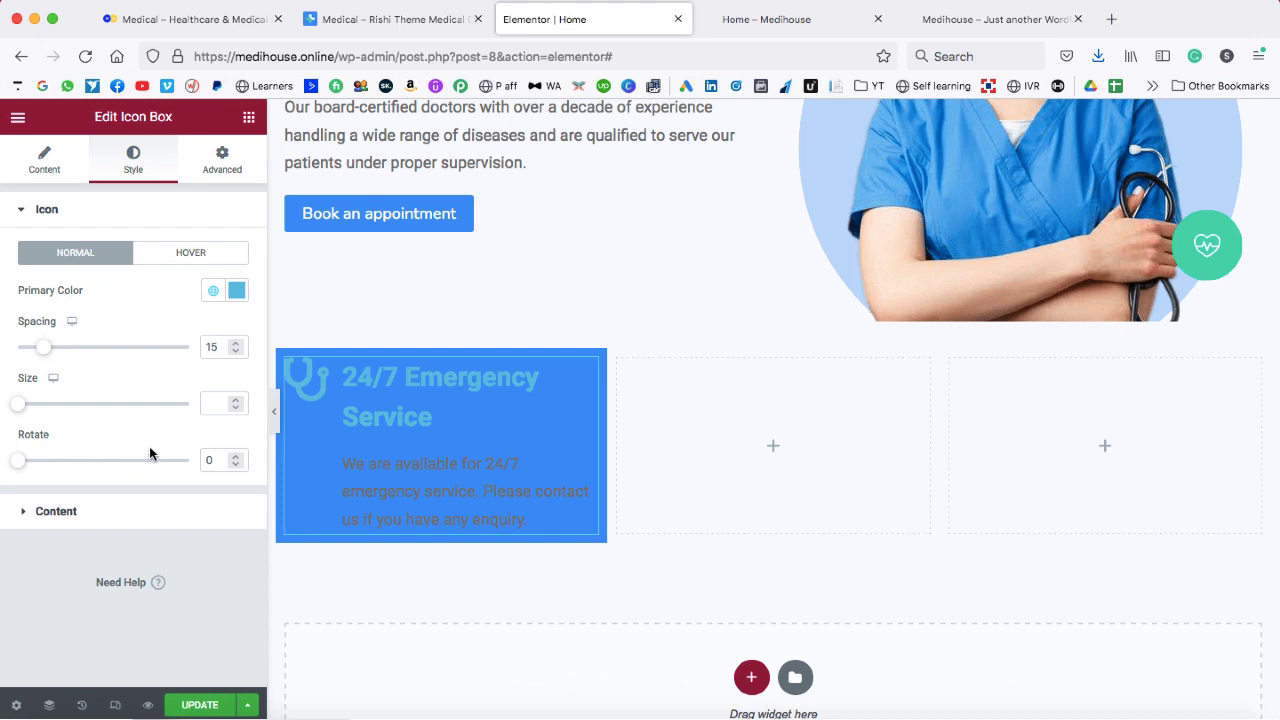
# - Make the stethoscope icon's primary colour #FFFFFF and set its size to 22
pyautogui.click(44, 512)
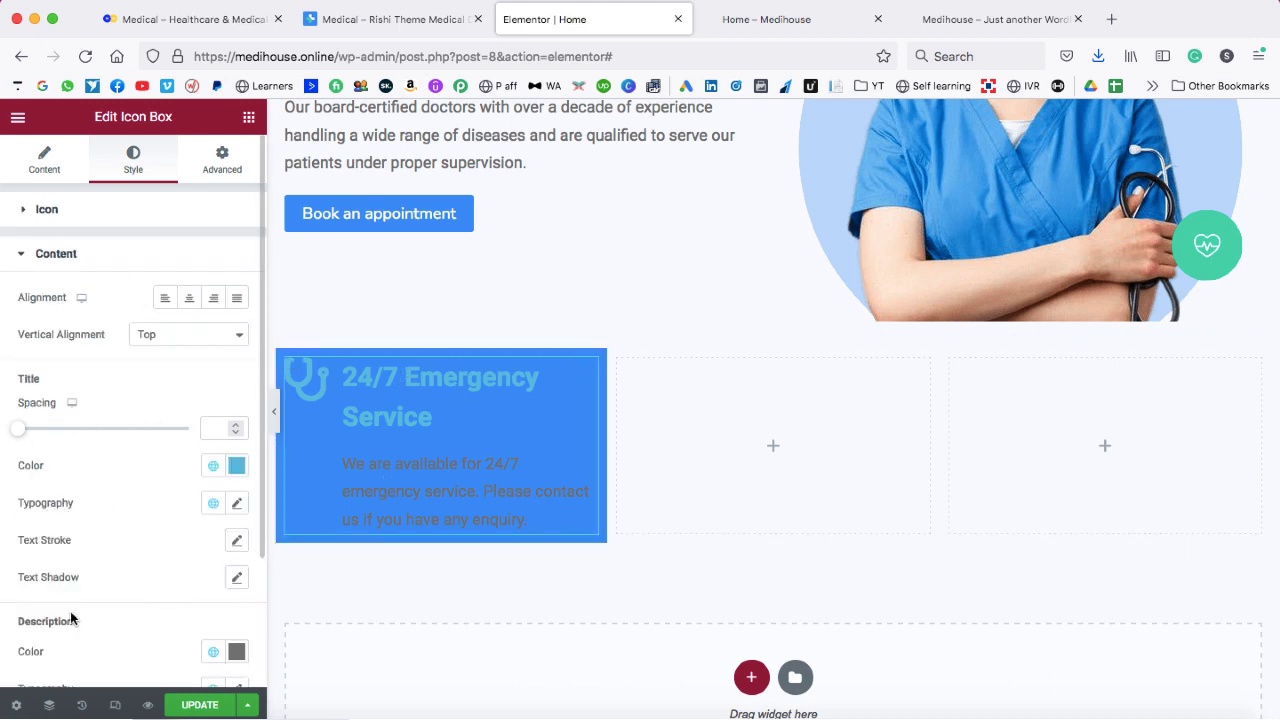
pyautogui.click(26, 213)
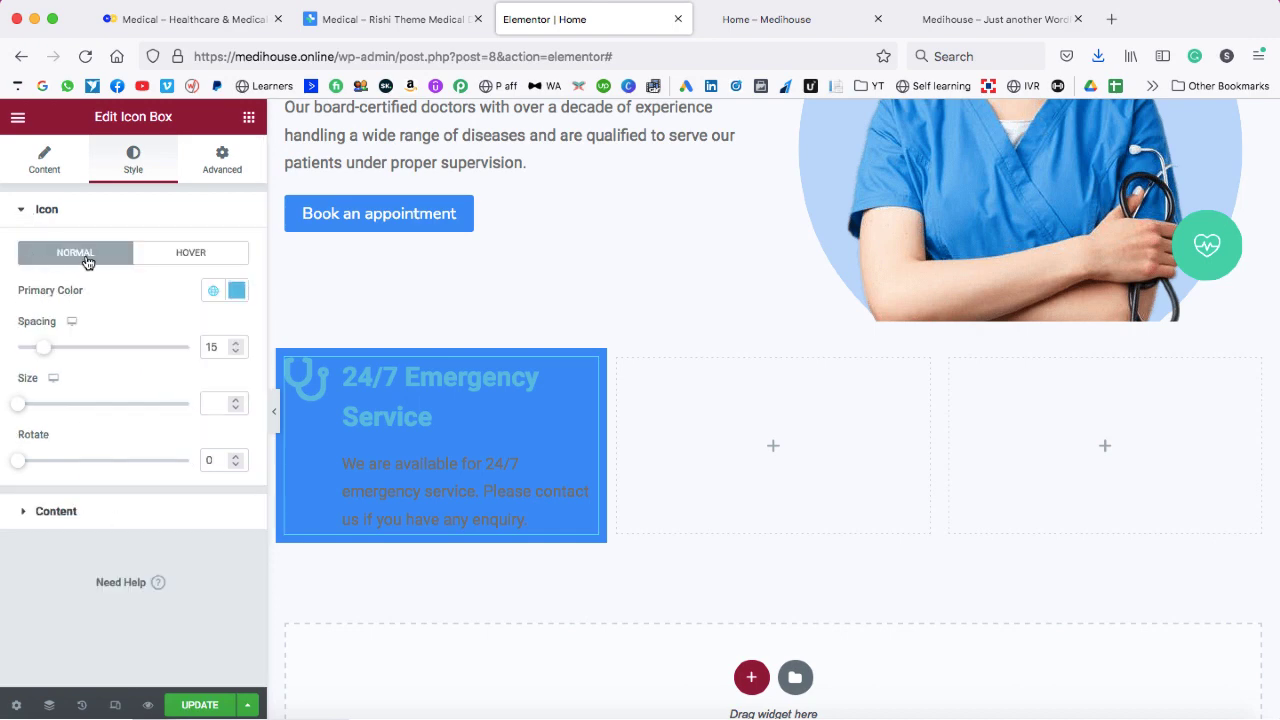
pyautogui.click(238, 293)
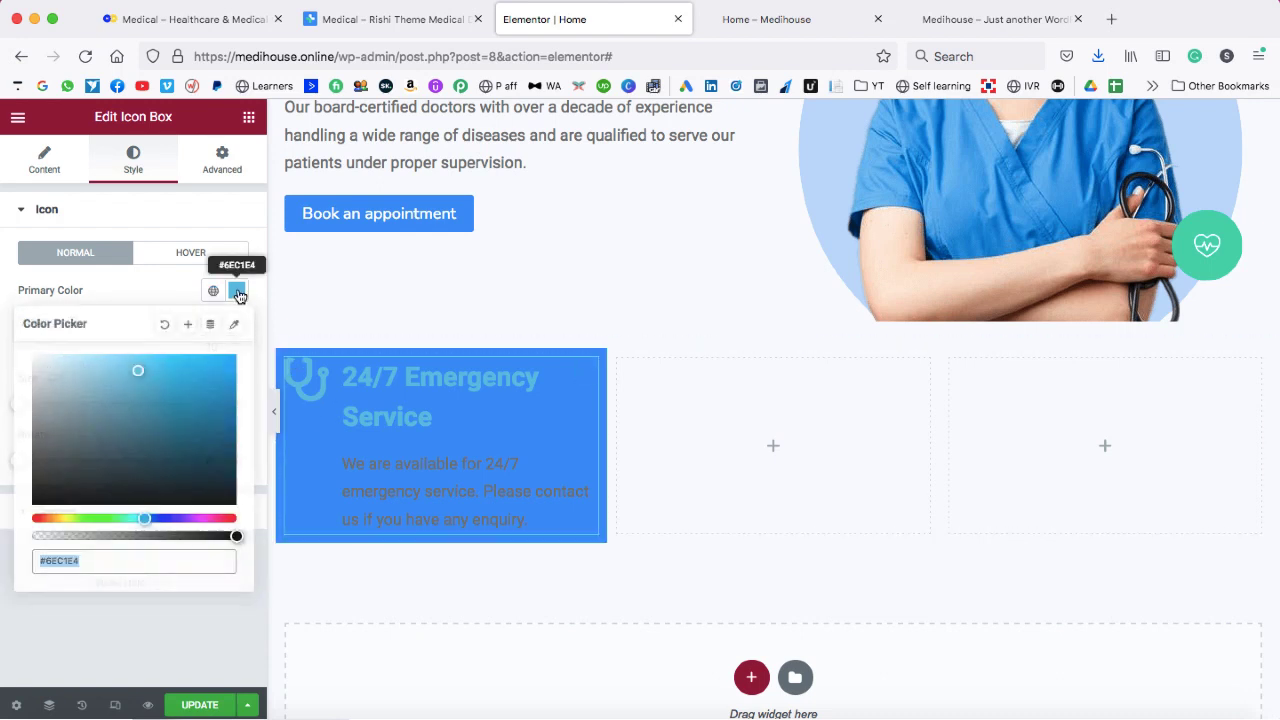
pyautogui.write('#FFFFFF')
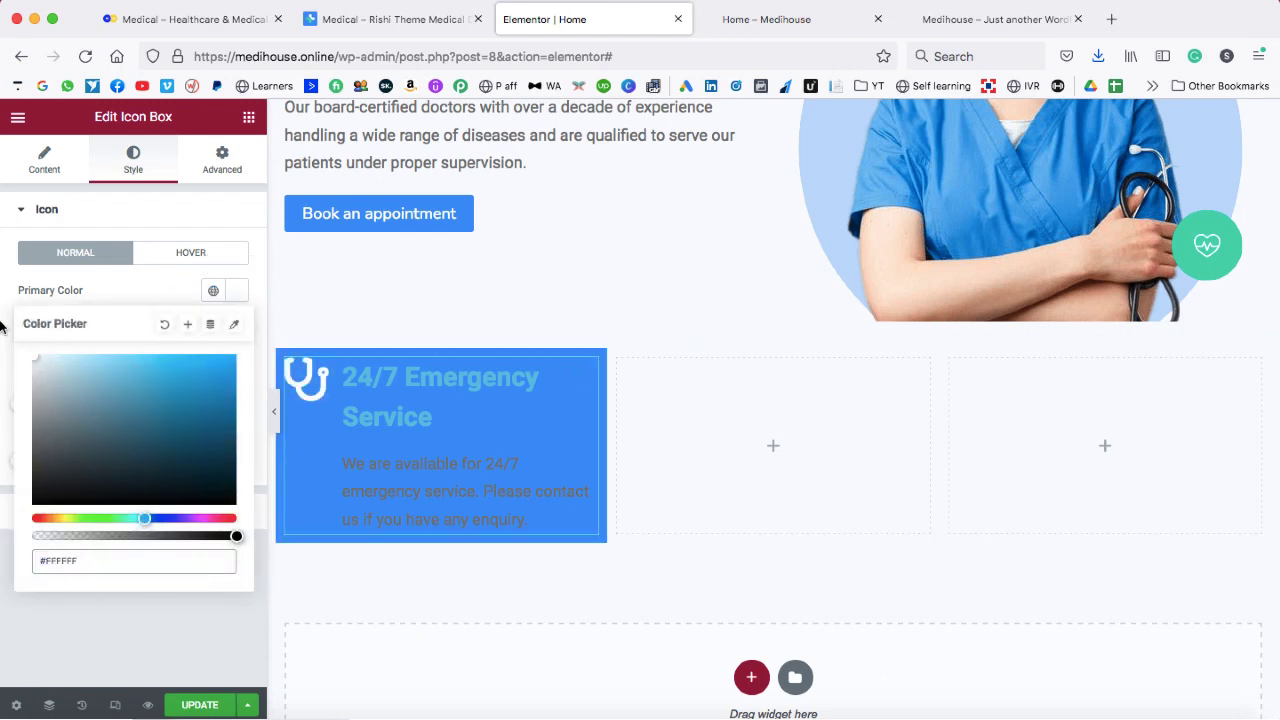
pyautogui.click(91, 286)
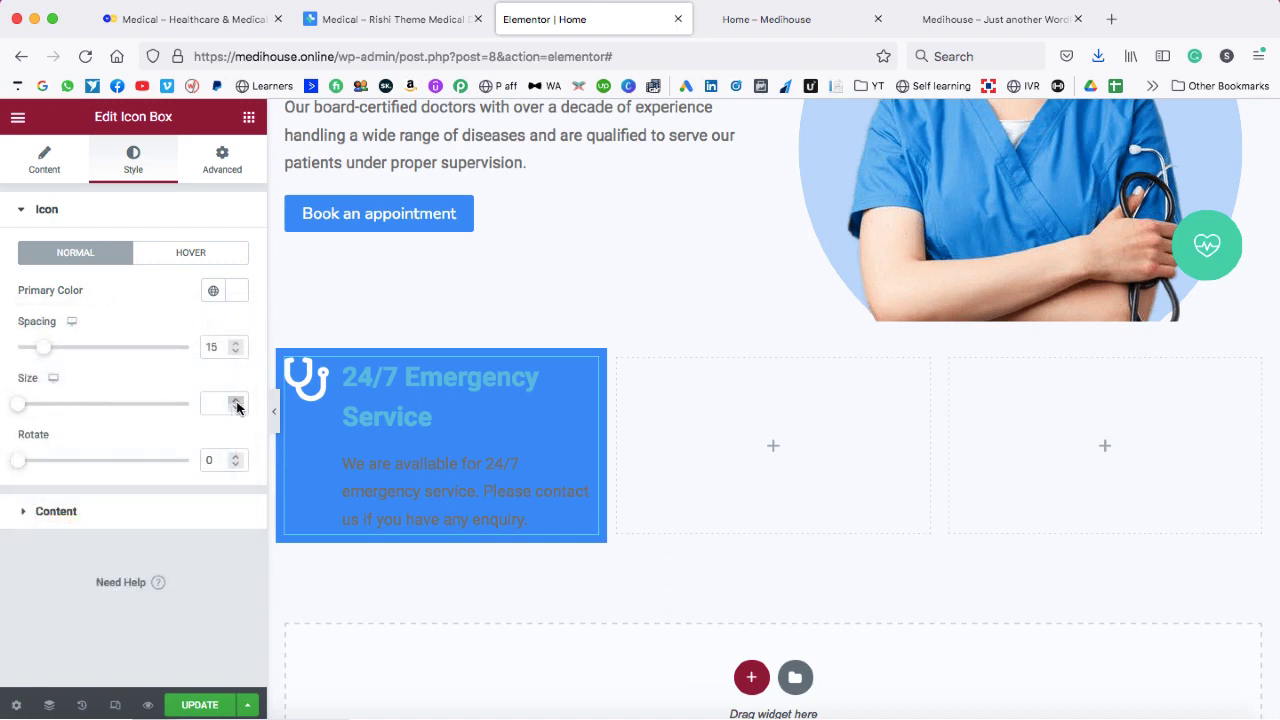
pyautogui.moveTo(236, 403); pyautogui.dragTo(236, 403)
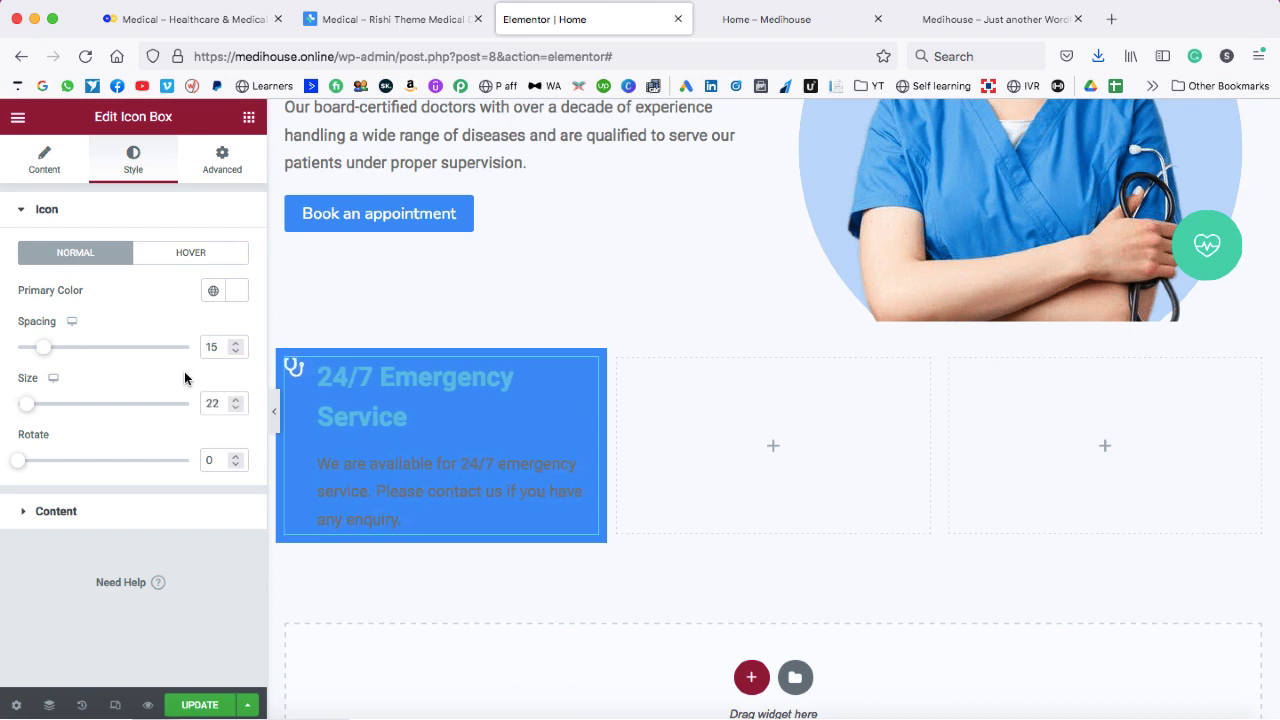
pyautogui.click(50, 511)
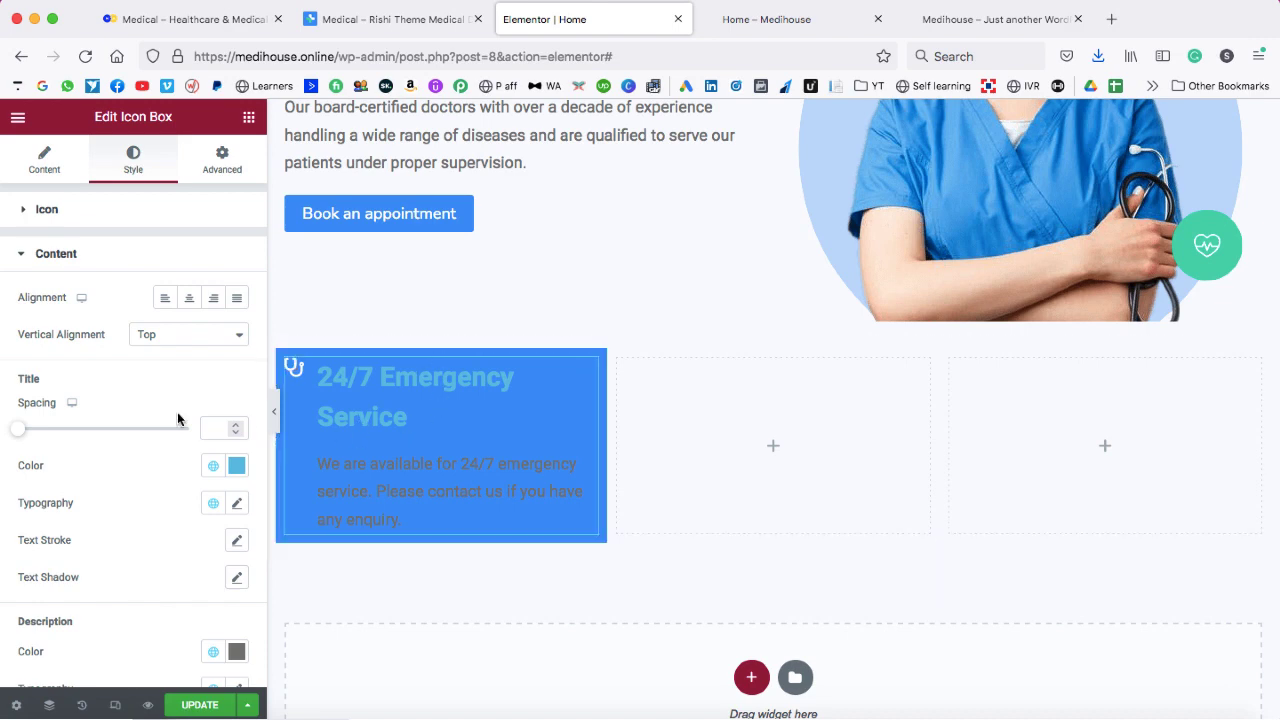
# - Set the 24/7 Emergency Service title colour to white #FFFFFF
pyautogui.scroll(-3, 128, 403)
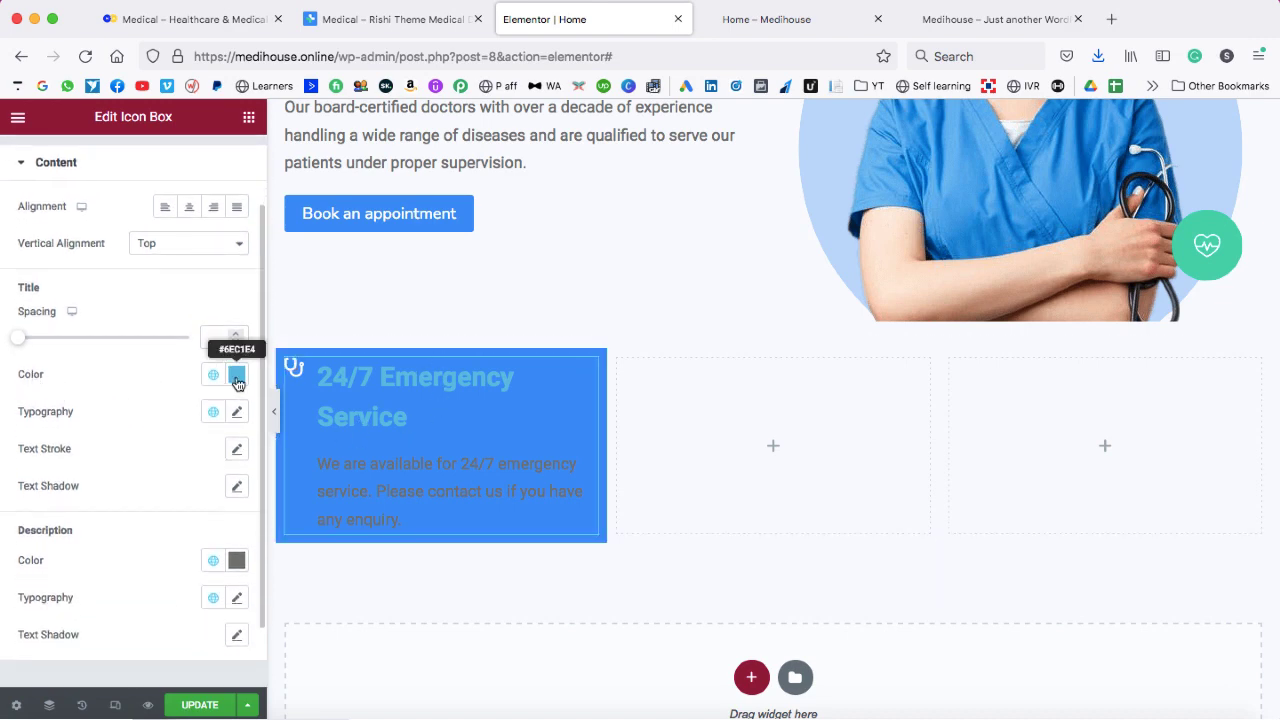
pyautogui.click(237, 376)
pyautogui.moveTo(140, 452); pyautogui.dragTo(6, 414)
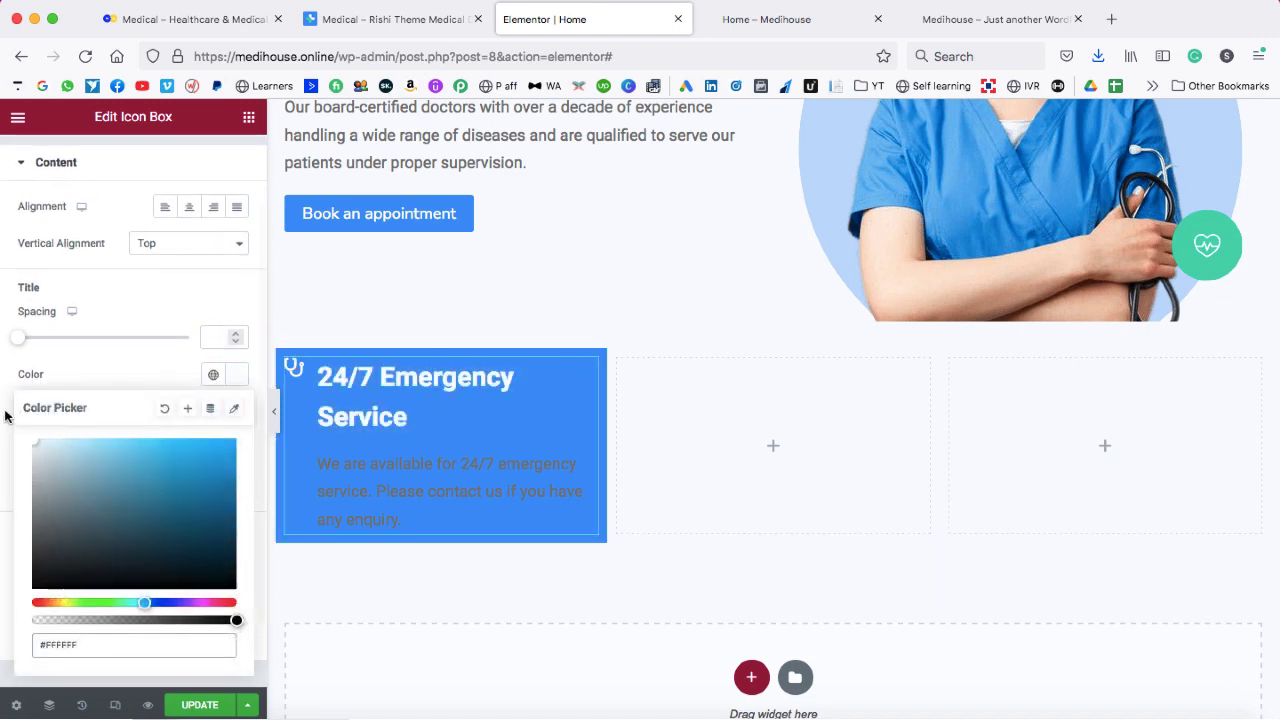
pyautogui.click(78, 362)
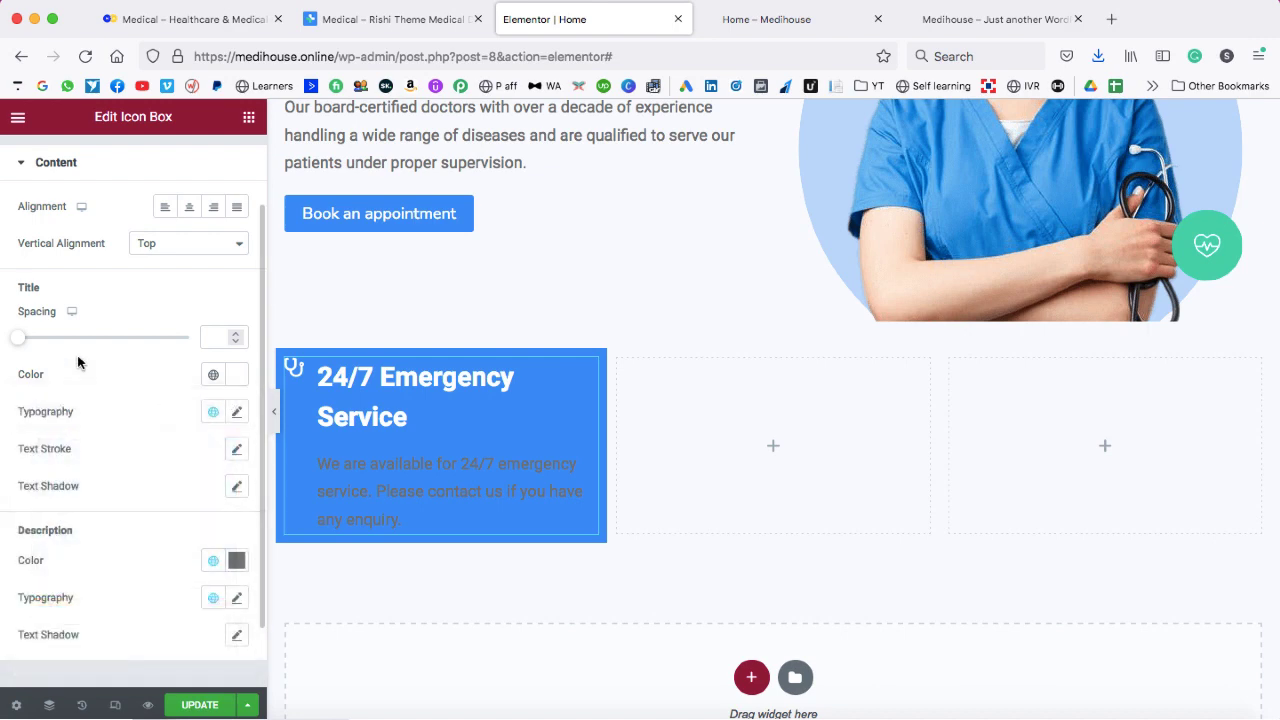
# - Give the title typography Nunito Sans font, weight 700 and size 20
pyautogui.click(237, 414)
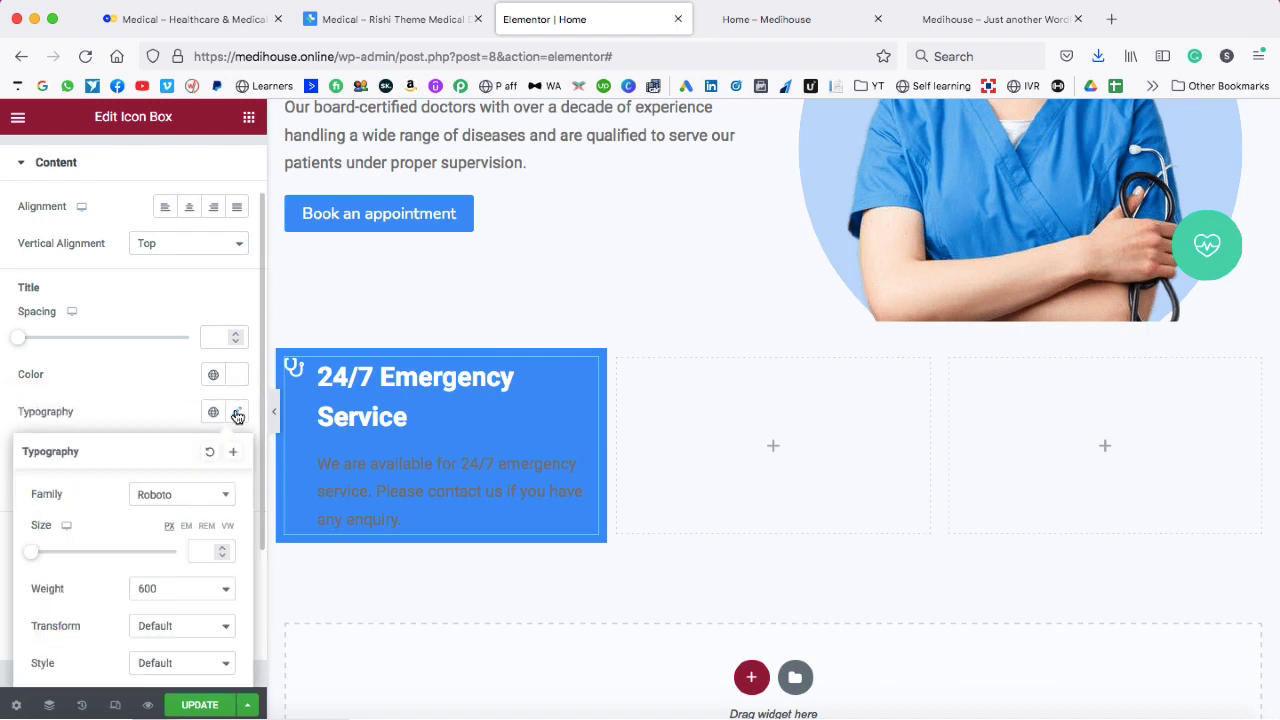
pyautogui.click(201, 494)
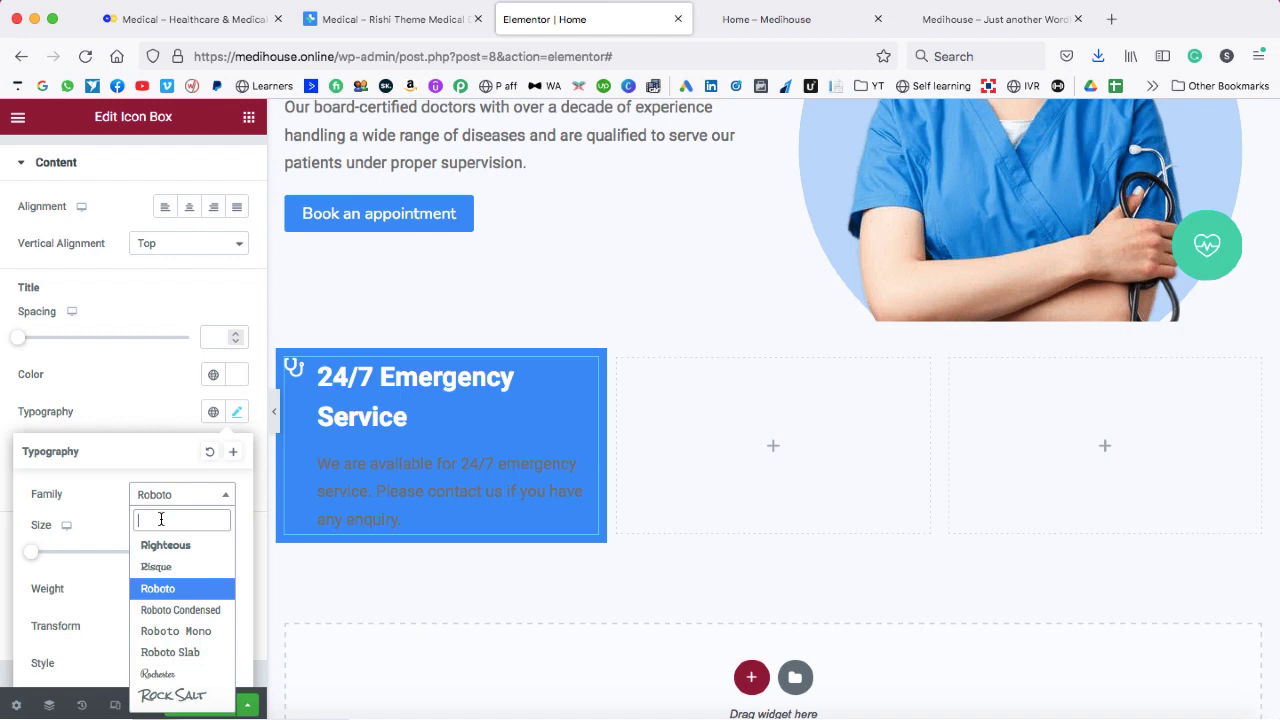
pyautogui.write('nun')
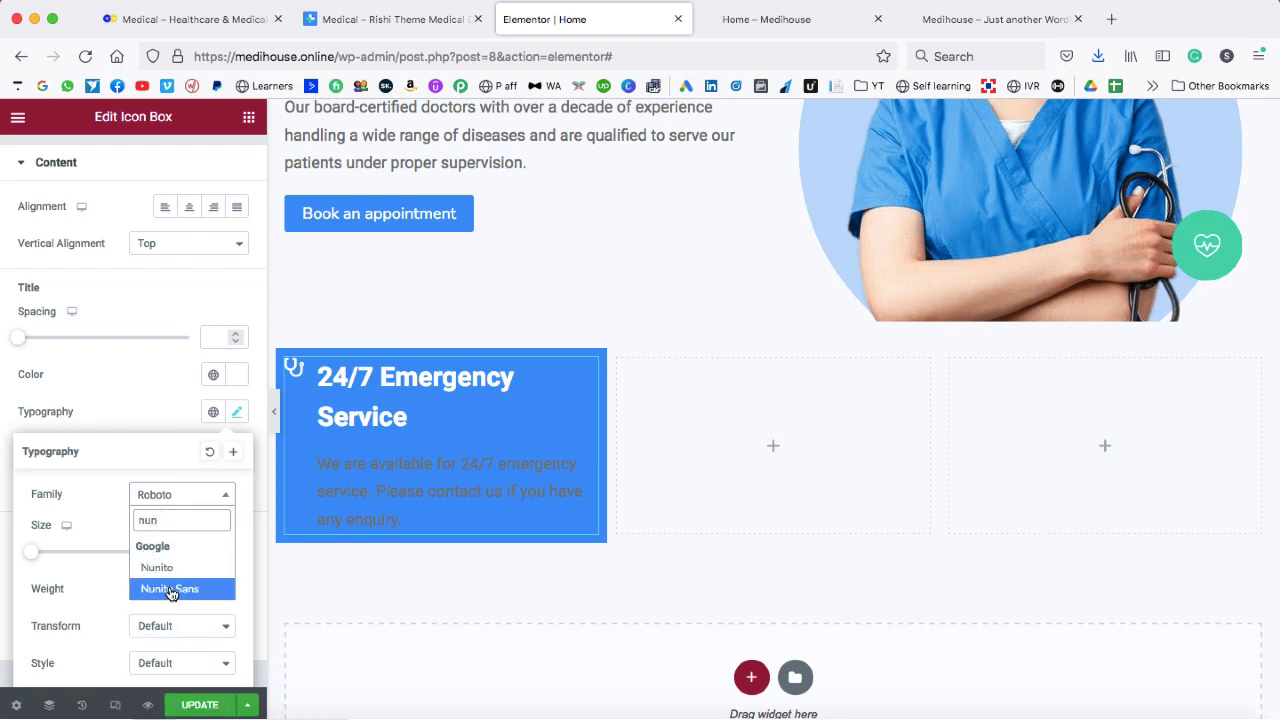
pyautogui.click(170, 591)
pyautogui.scroll(-2, 108, 508)
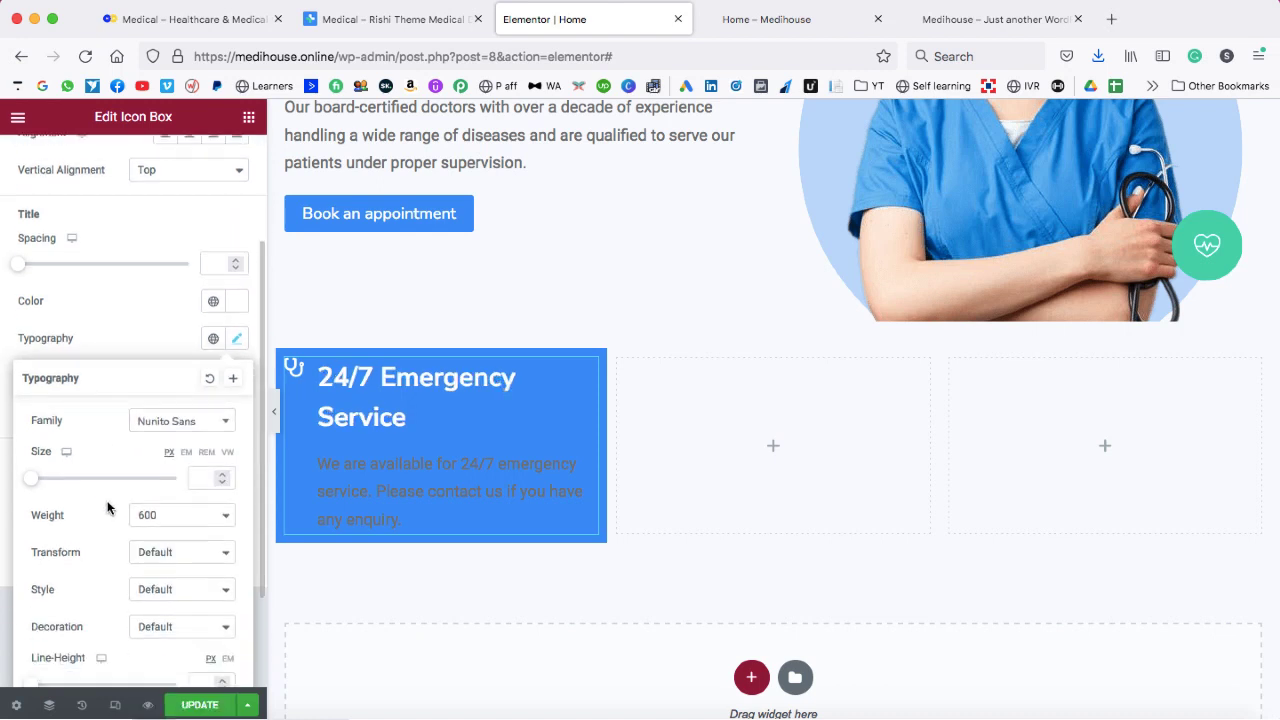
pyautogui.click(160, 513)
pyautogui.click(160, 528)
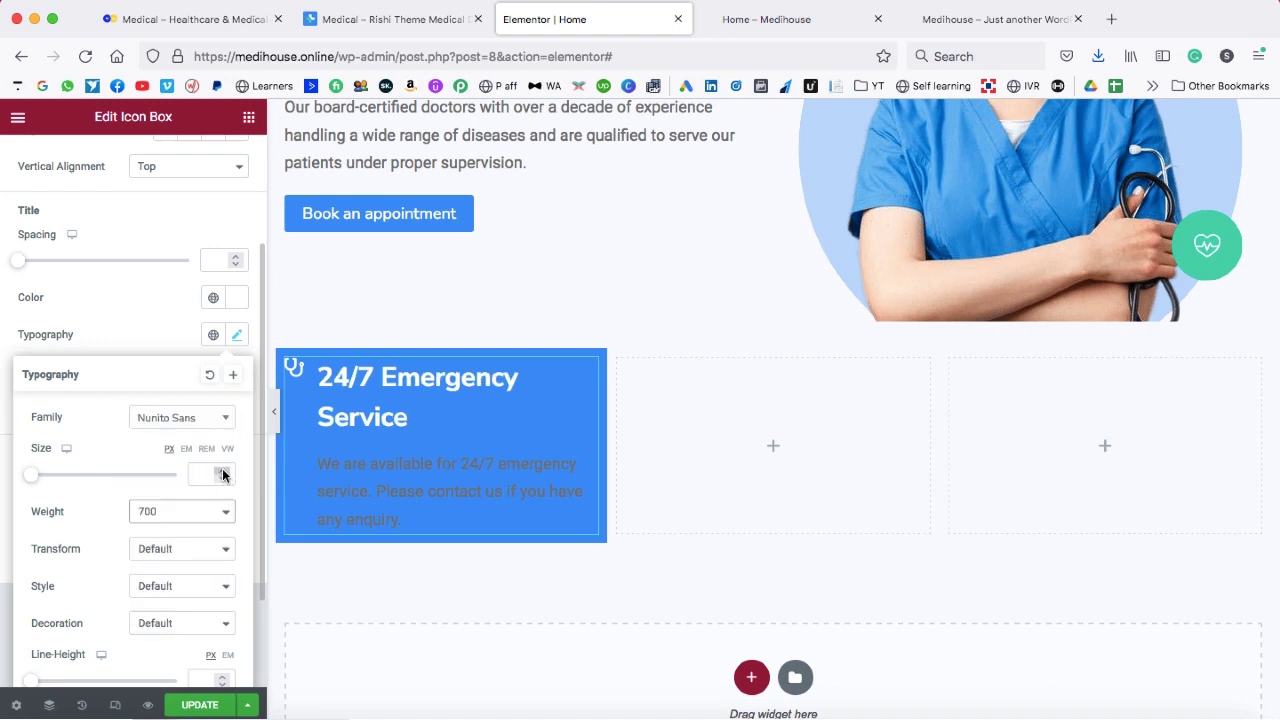
pyautogui.moveTo(222, 474); pyautogui.dragTo(222, 474)
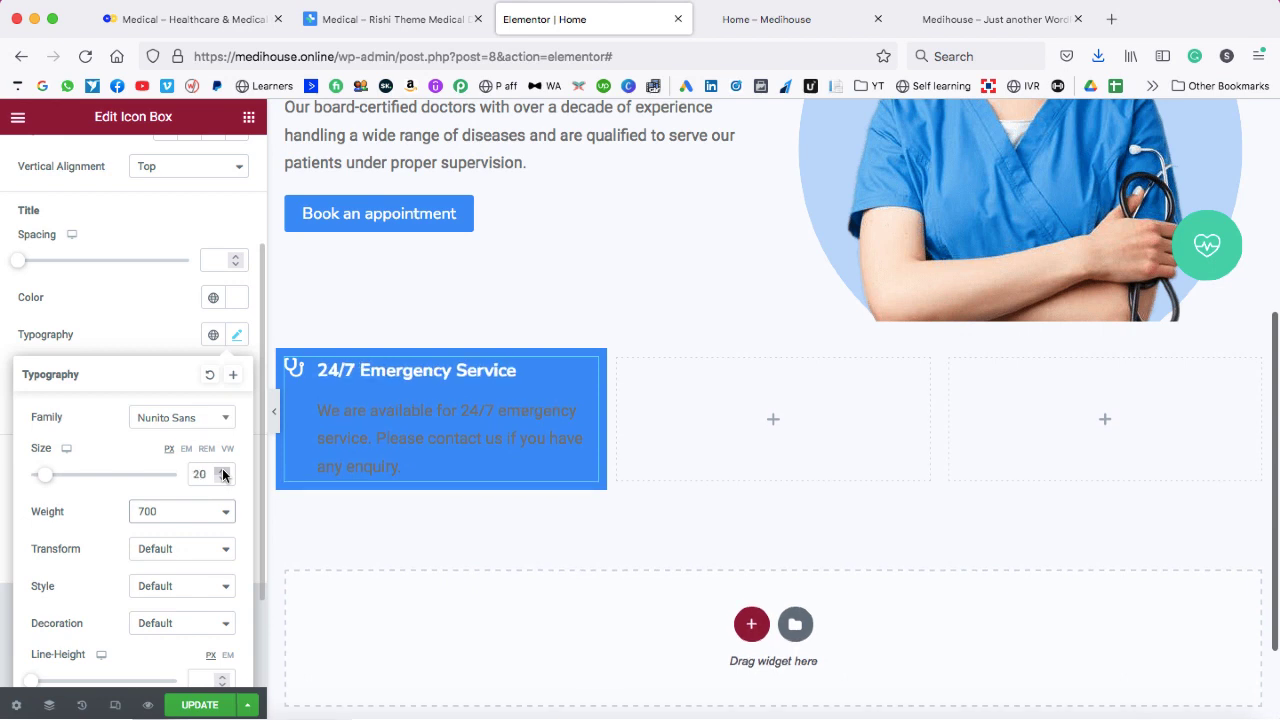
pyautogui.click(161, 320)
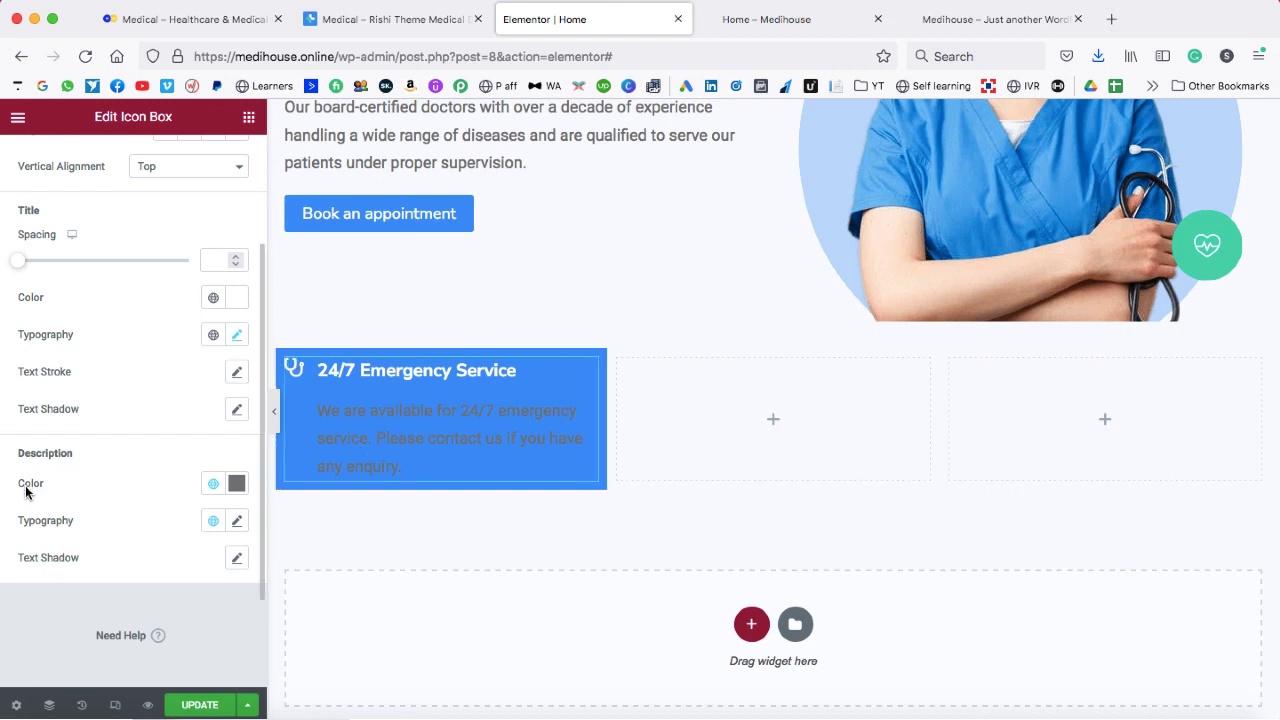
# - Set the icon box's description text colour to white #FFFFFF
pyautogui.click(237, 485)
pyautogui.moveTo(76, 310); pyautogui.dragTo(25, 225)
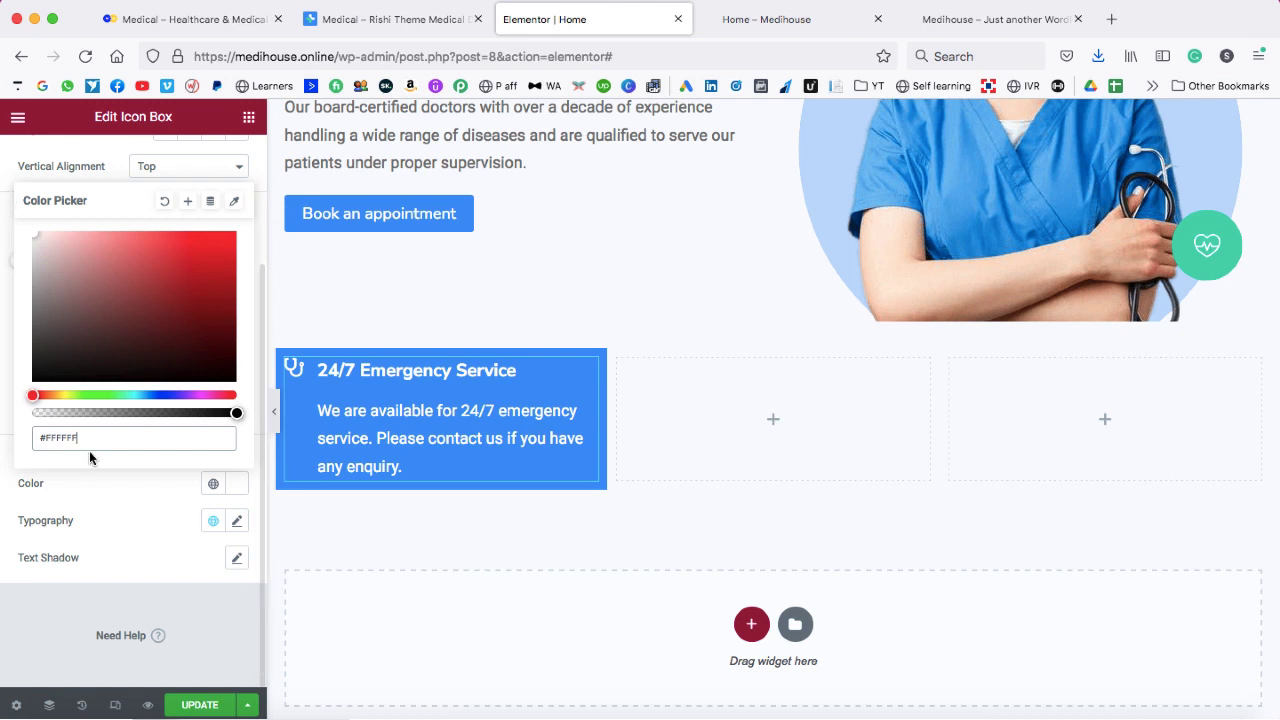
pyautogui.click(101, 493)
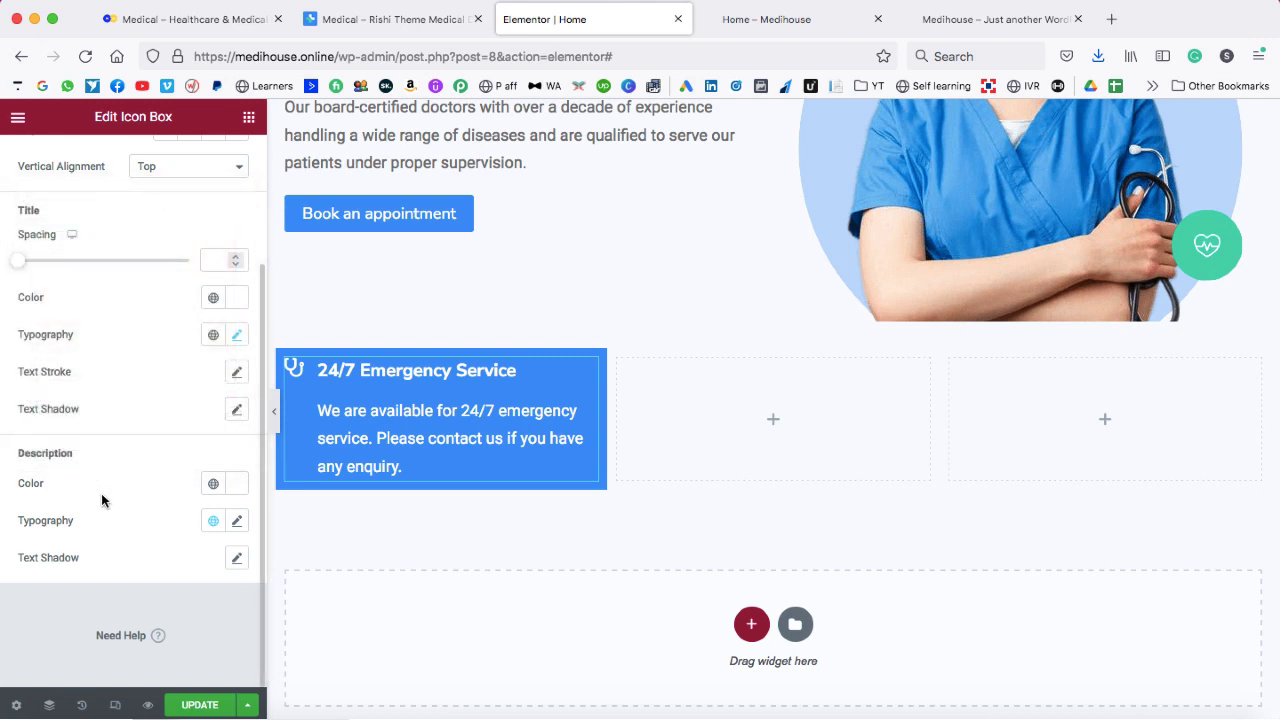
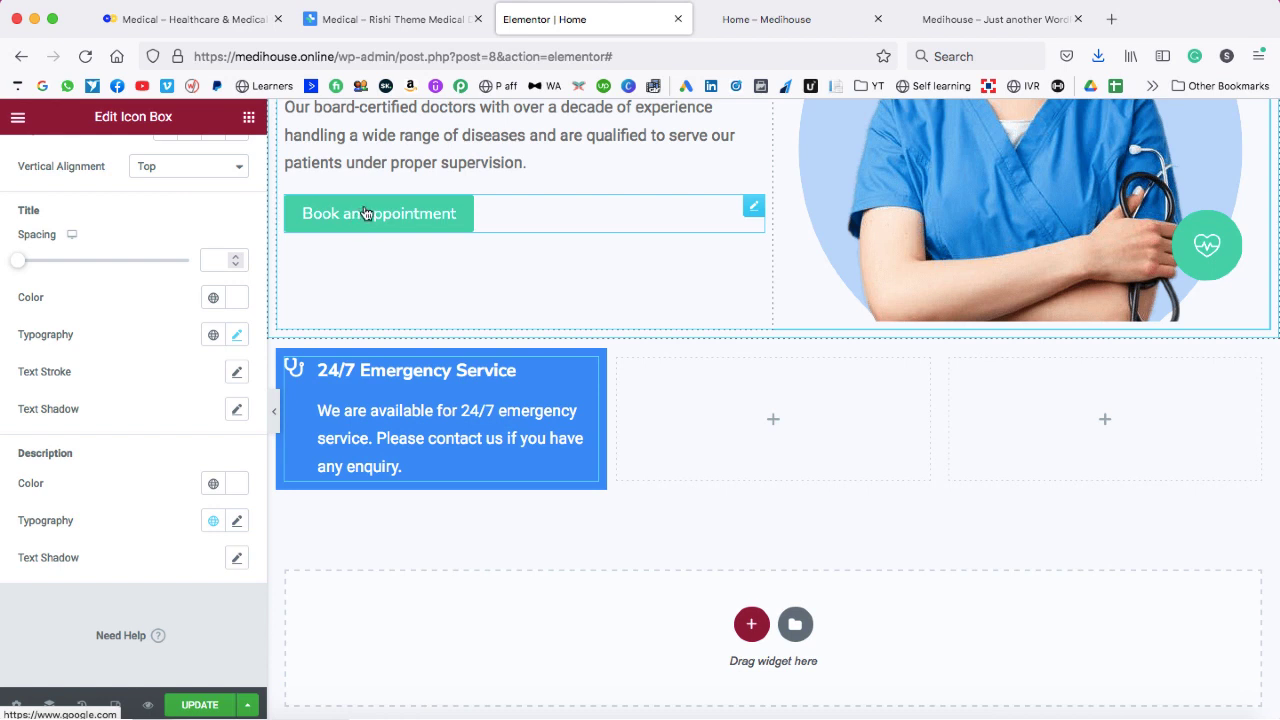
# - Raise the blue Emergency Service column's linked padding to 22 px in its Advanced settings
pyautogui.scroll(3, 171, 212)
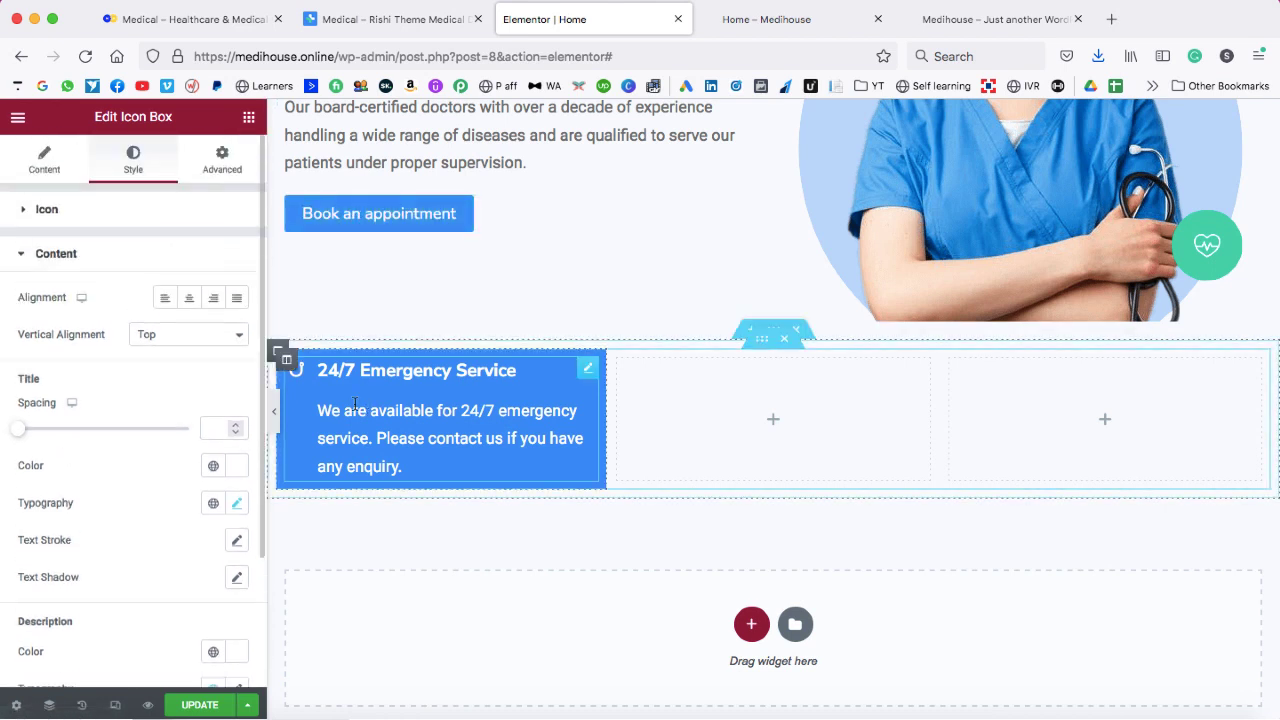
pyautogui.click(287, 360)
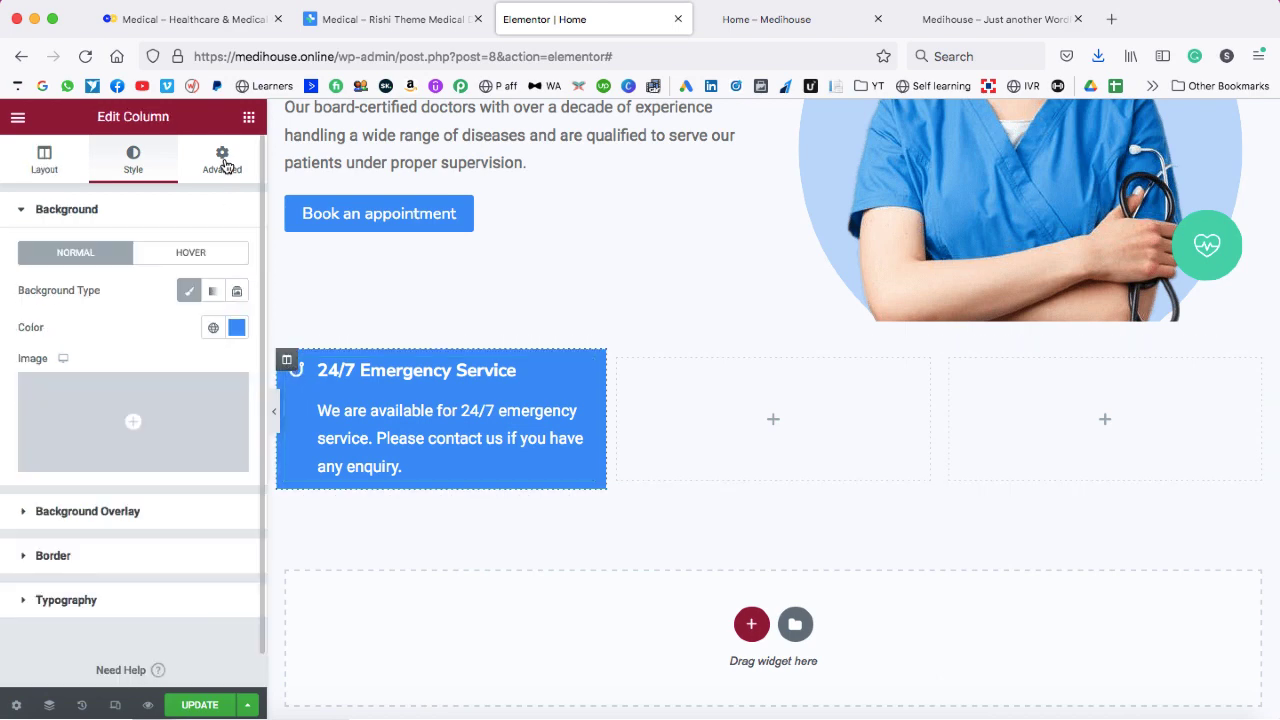
pyautogui.click(222, 162)
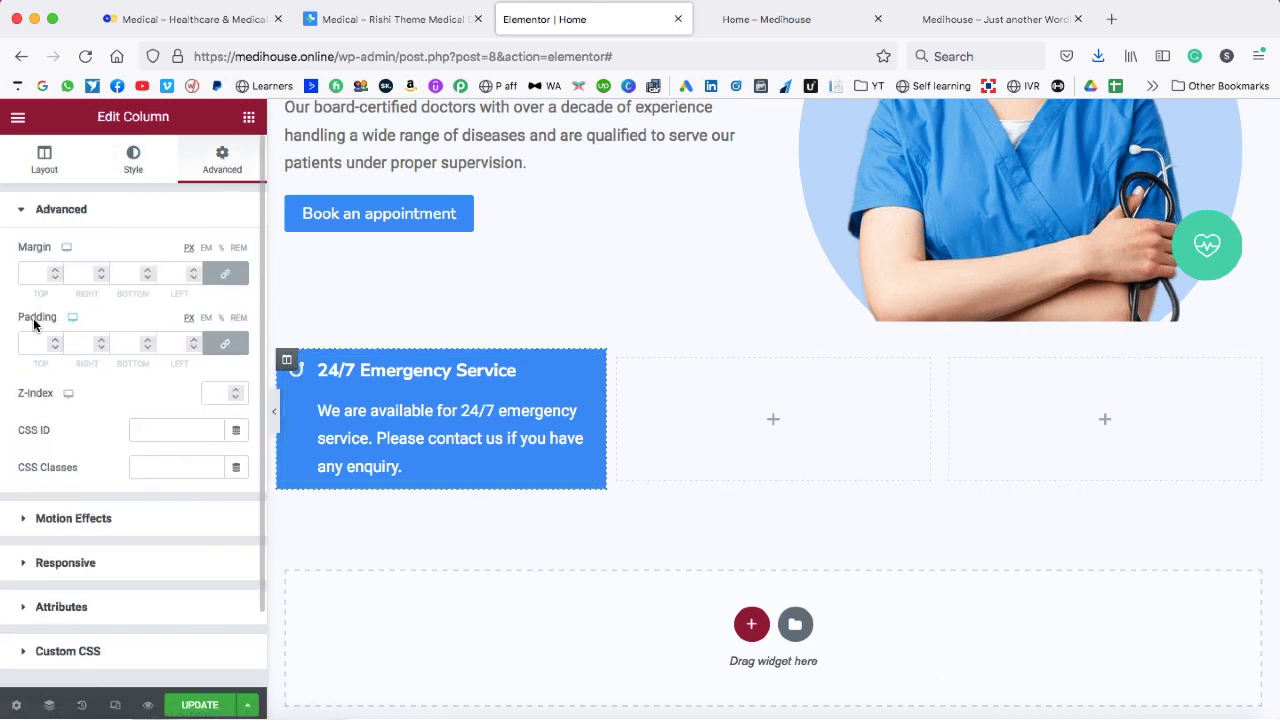
pyautogui.click(56, 340)
pyautogui.click(56, 340)
pyautogui.click(56, 340)
pyautogui.click(56, 340)
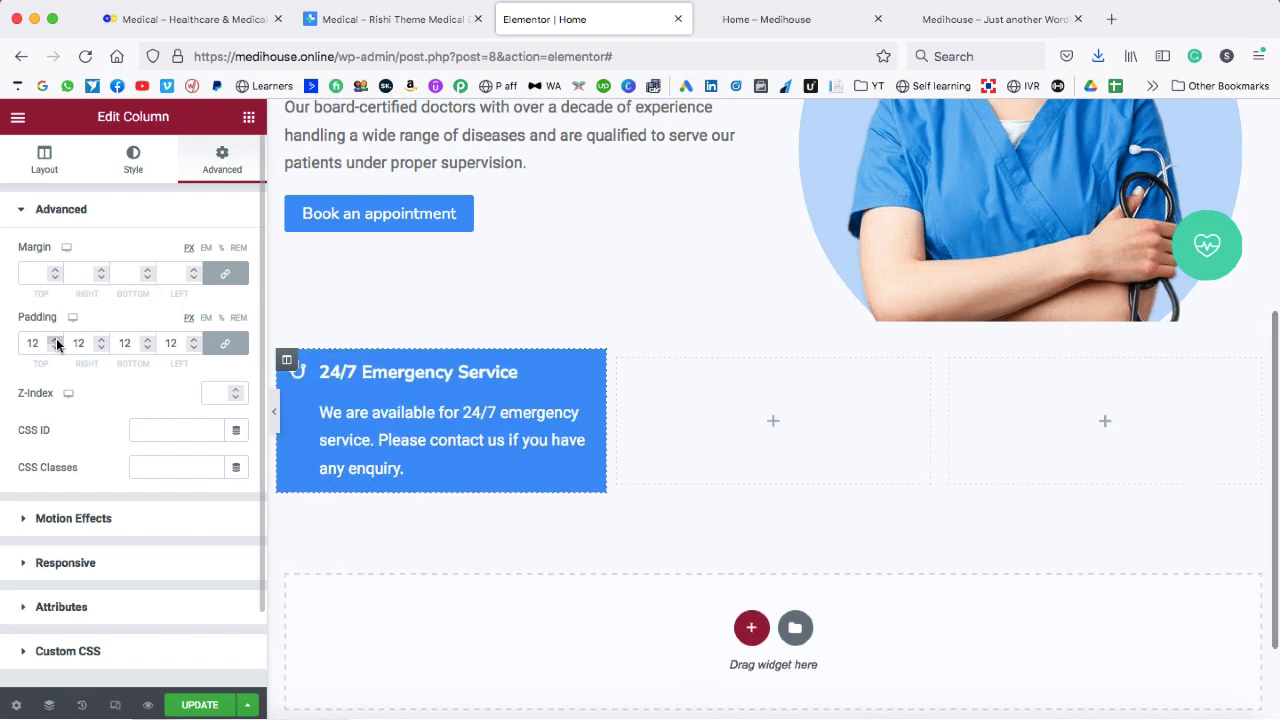
pyautogui.click(56, 340)
pyautogui.click(56, 340)
pyautogui.click(56, 340)
pyautogui.click(56, 340)
pyautogui.click(56, 340)
pyautogui.click(56, 340)
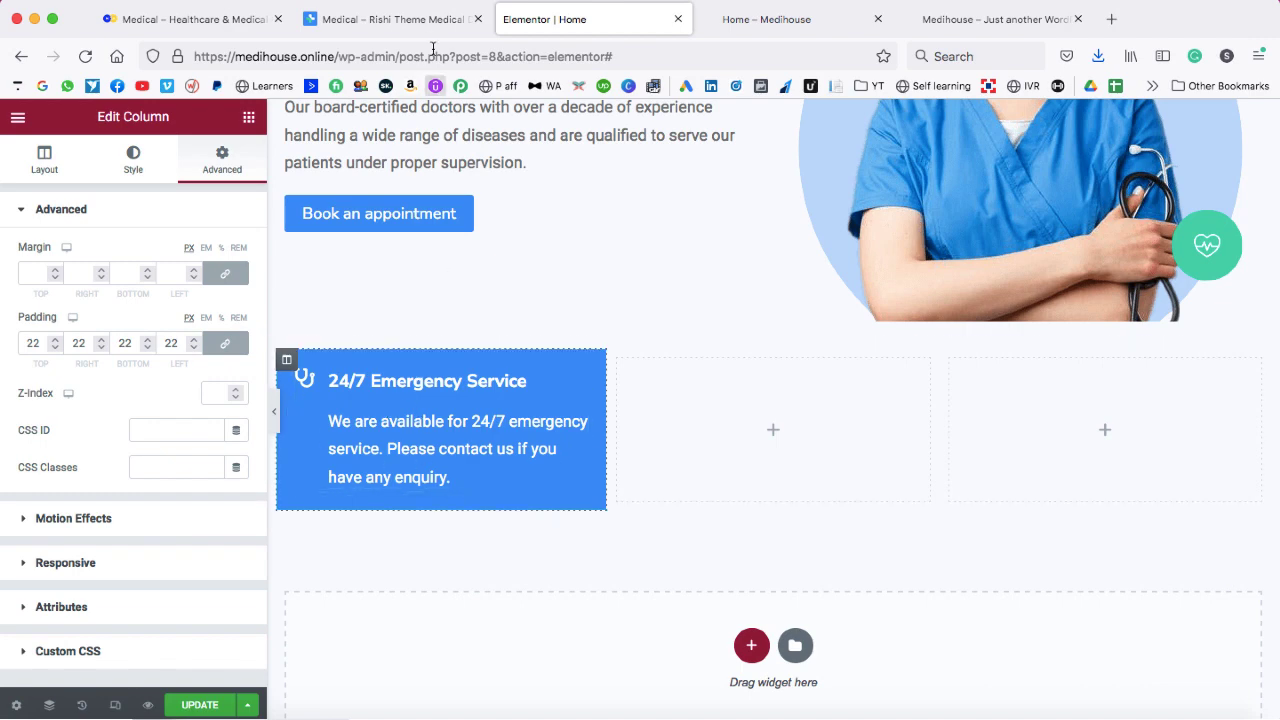
# - Duplicate the Book an appointment button and drag the copy into the Emergency Service column
pyautogui.click(408, 22)
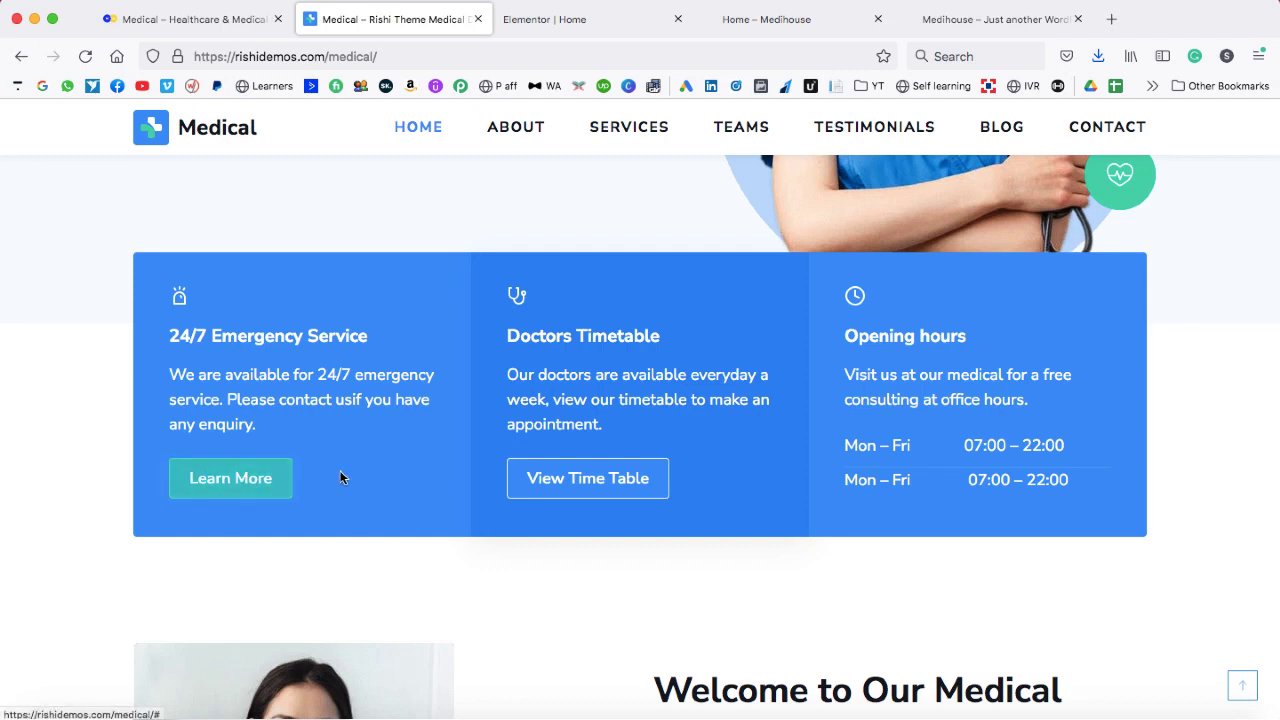
pyautogui.click(566, 19)
pyautogui.rightClick(422, 243)
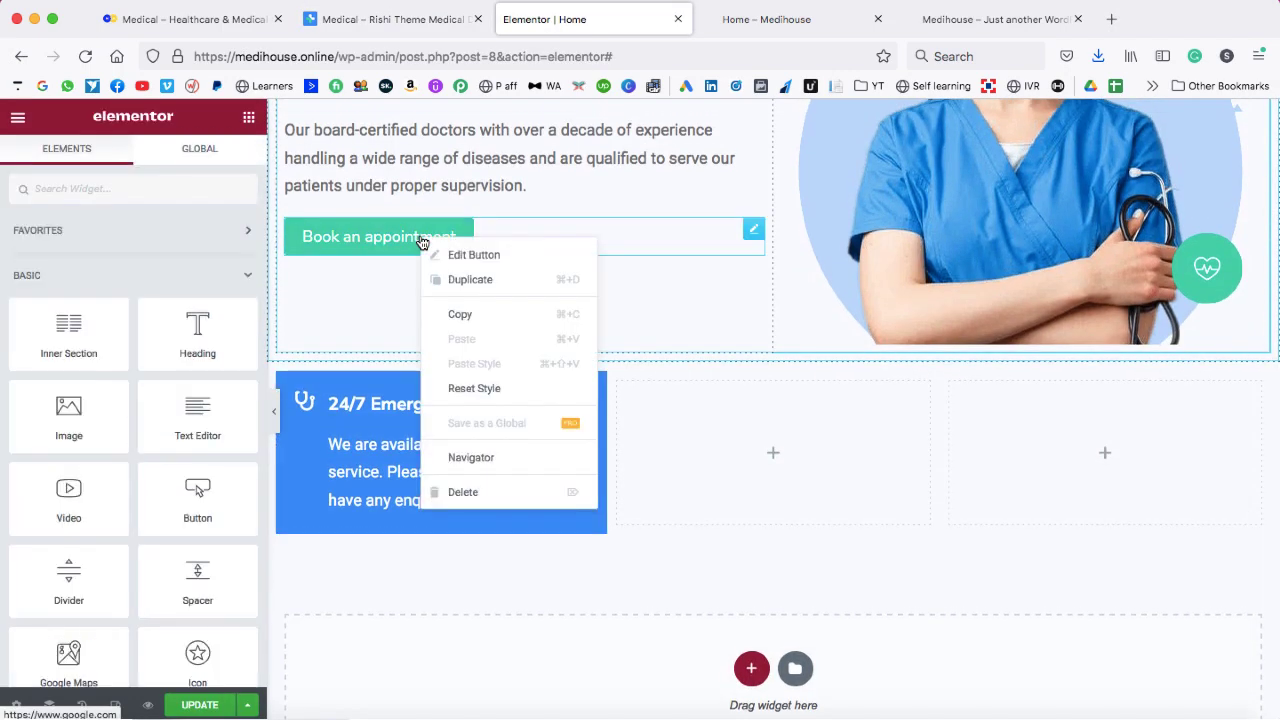
pyautogui.click(452, 278)
pyautogui.scroll(-2, 596, 283)
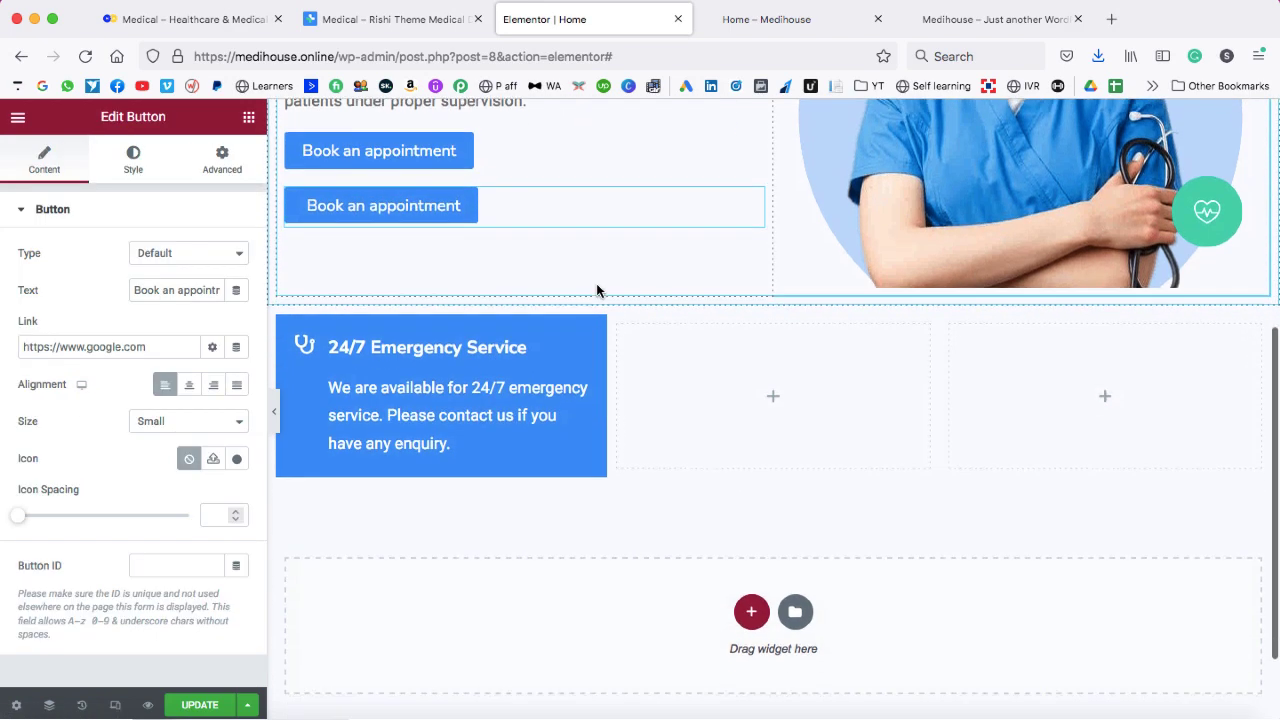
pyautogui.moveTo(754, 181); pyautogui.dragTo(410, 430)
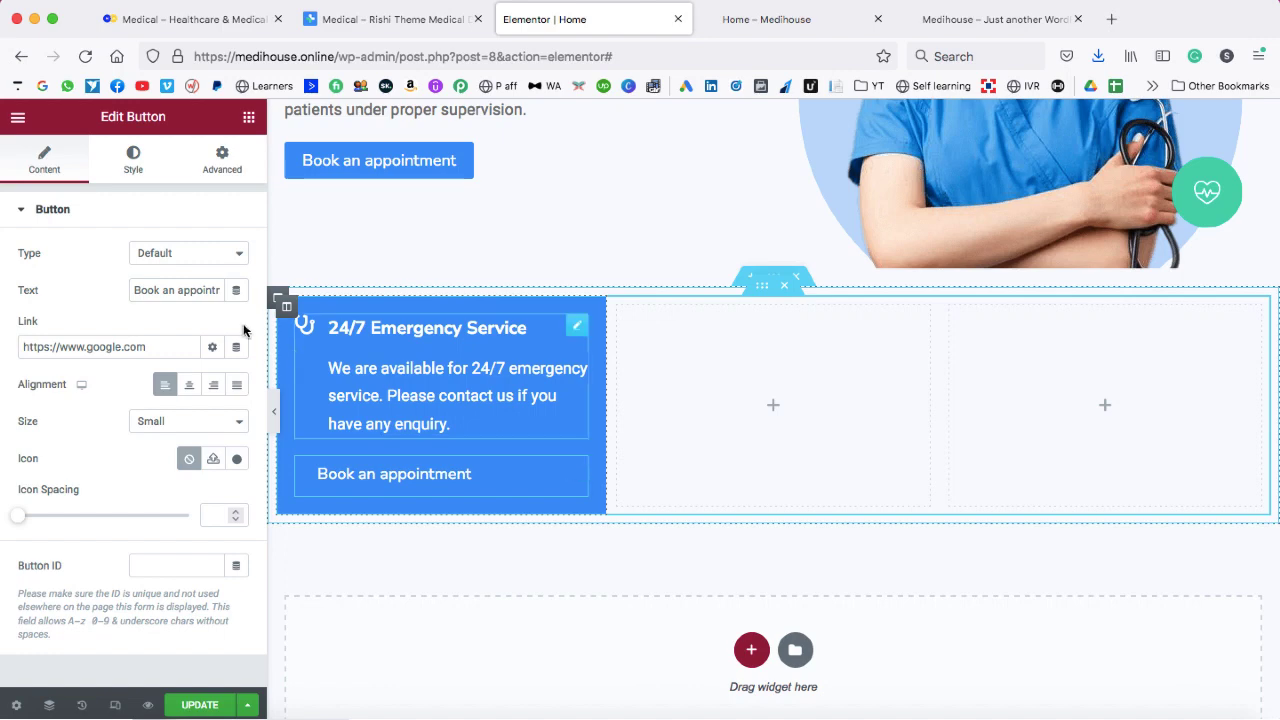
# - Relabel the copied button 'Learn more' and compare it with the demo's emergency card
pyautogui.tripleClick(180, 290)
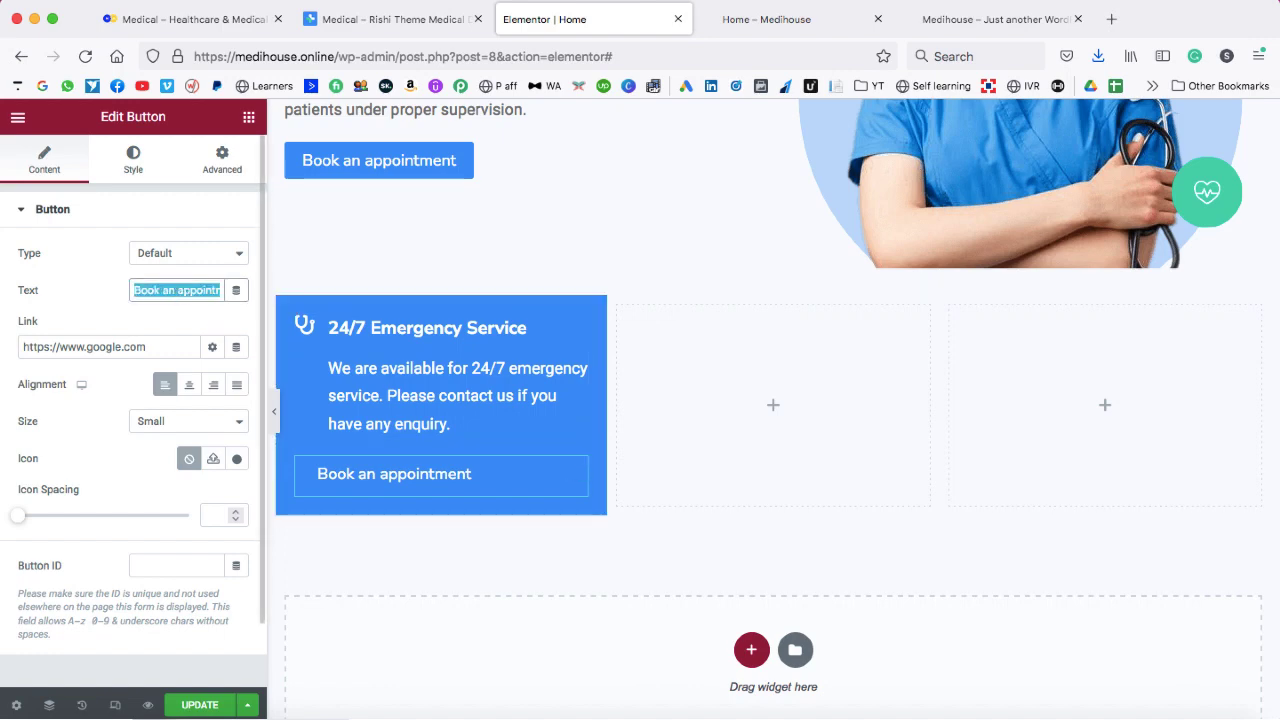
pyautogui.write('Learn more')
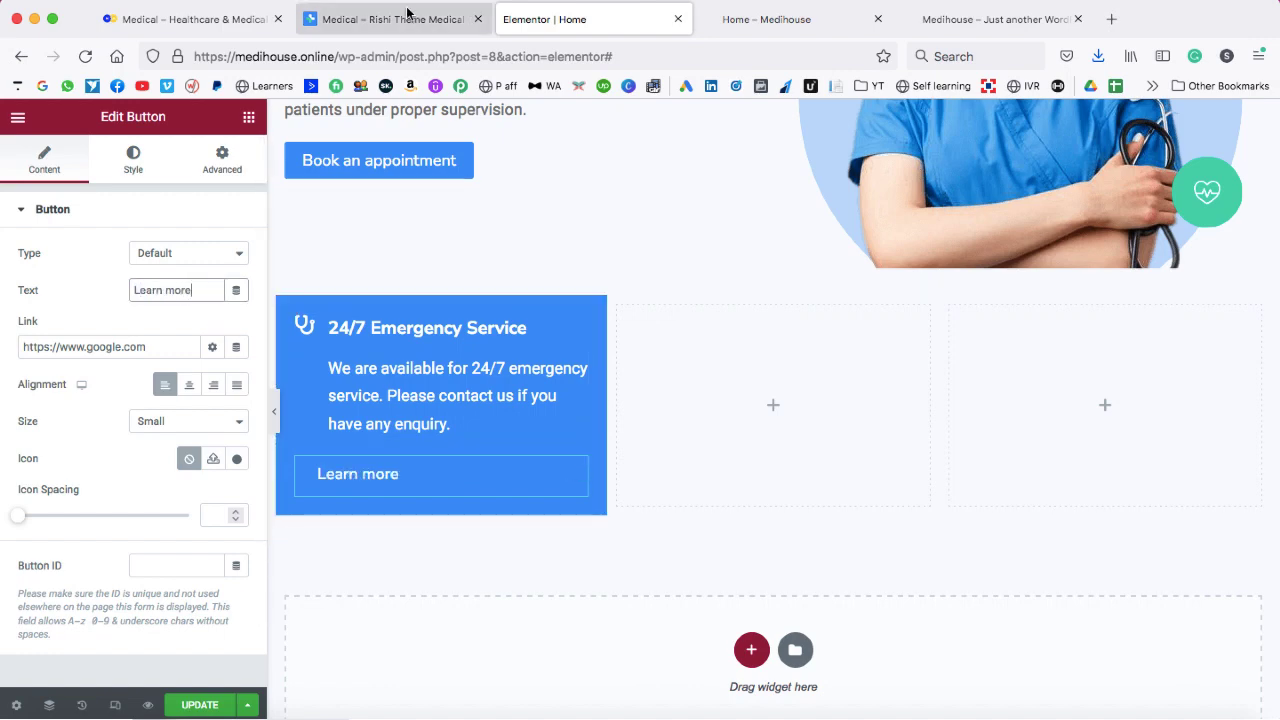
pyautogui.click(403, 28)
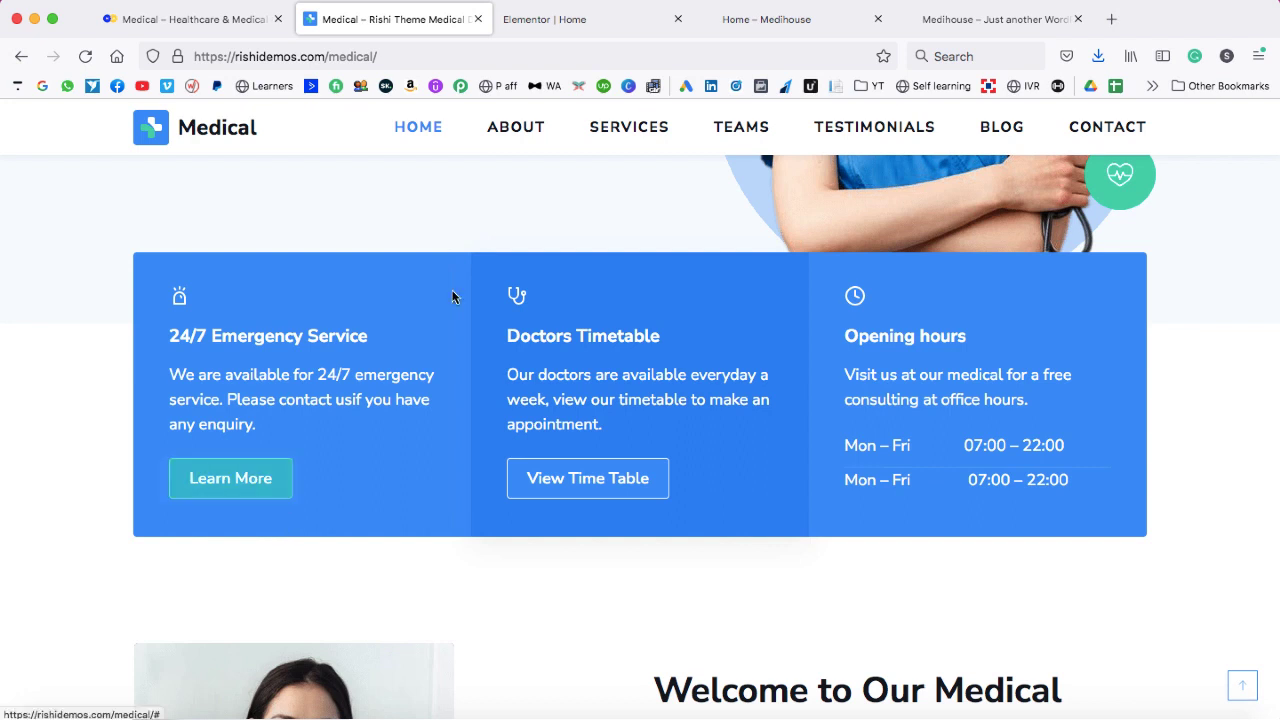
pyautogui.click(527, 22)
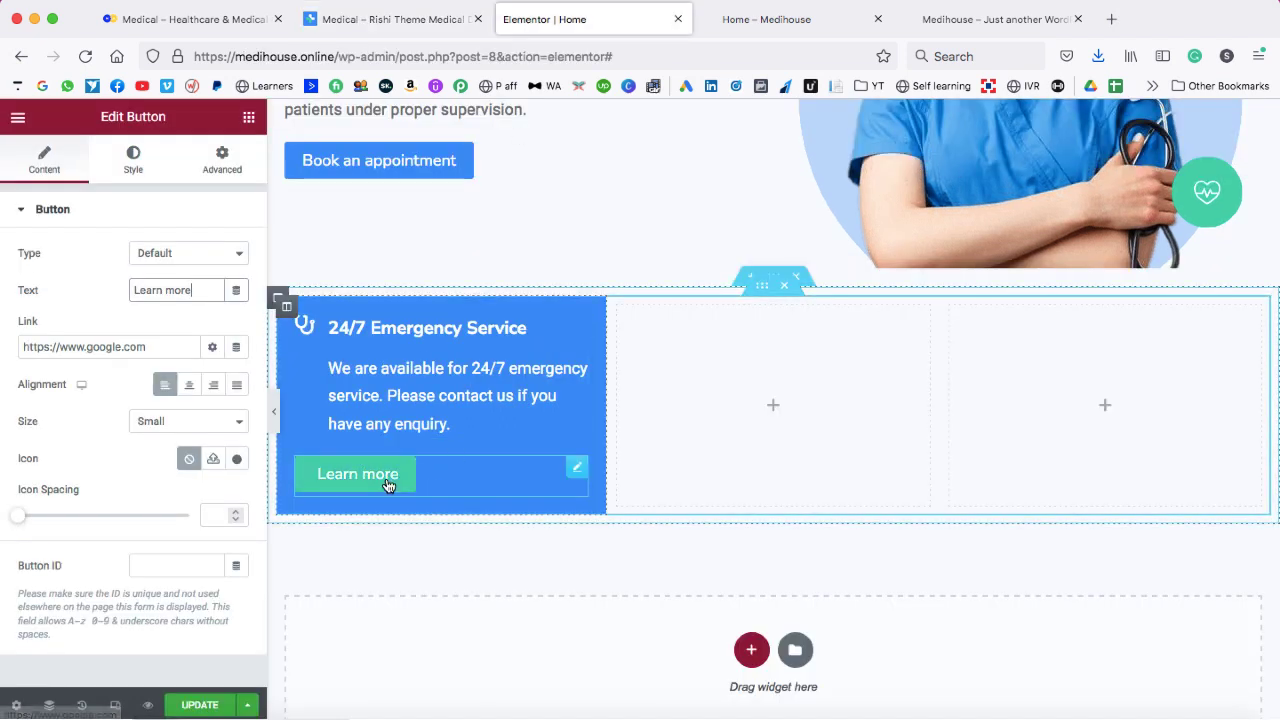
# - Check the demo's Learn More button, then open the Learn more button's Style settings
pyautogui.click(450, 476)
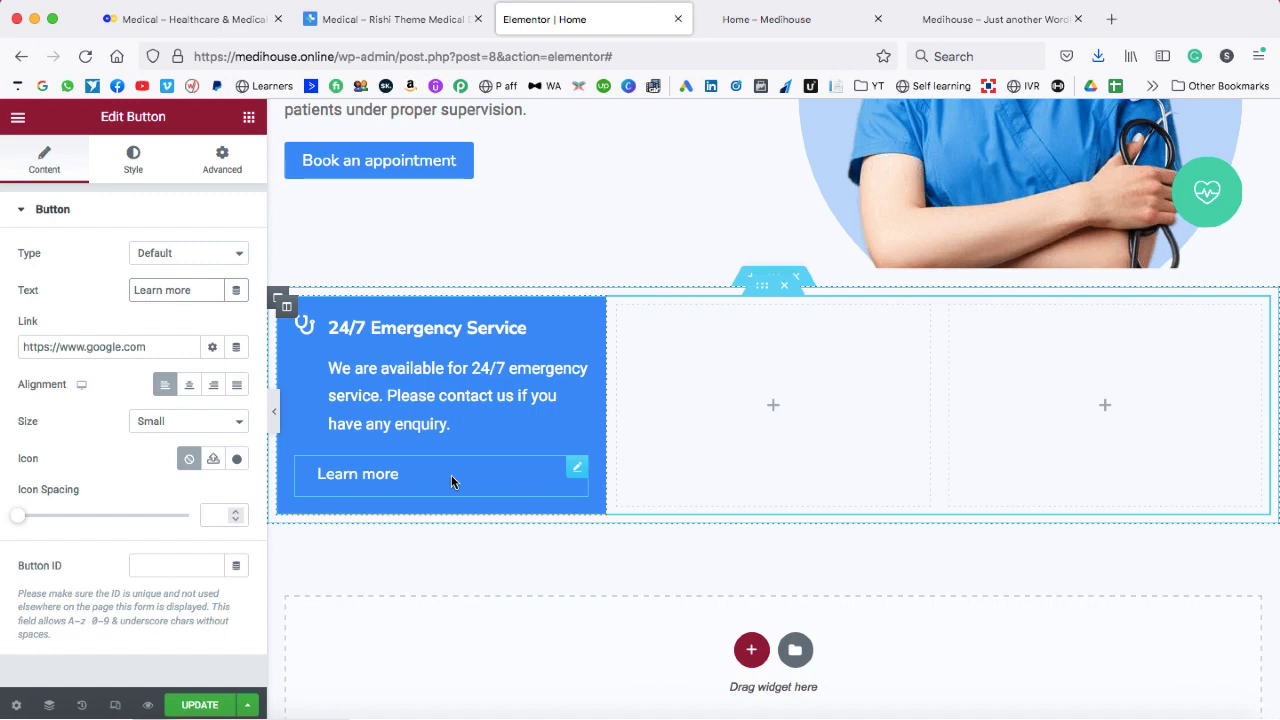
pyautogui.click(423, 22)
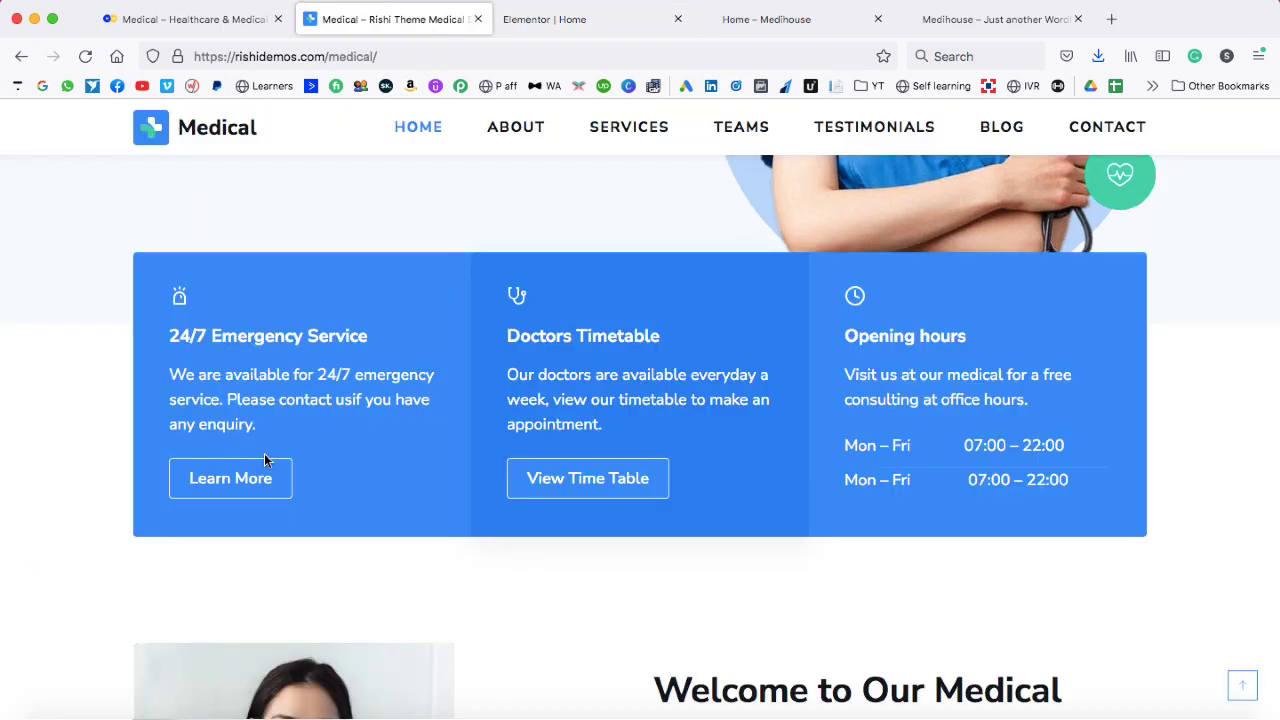
pyautogui.click(535, 19)
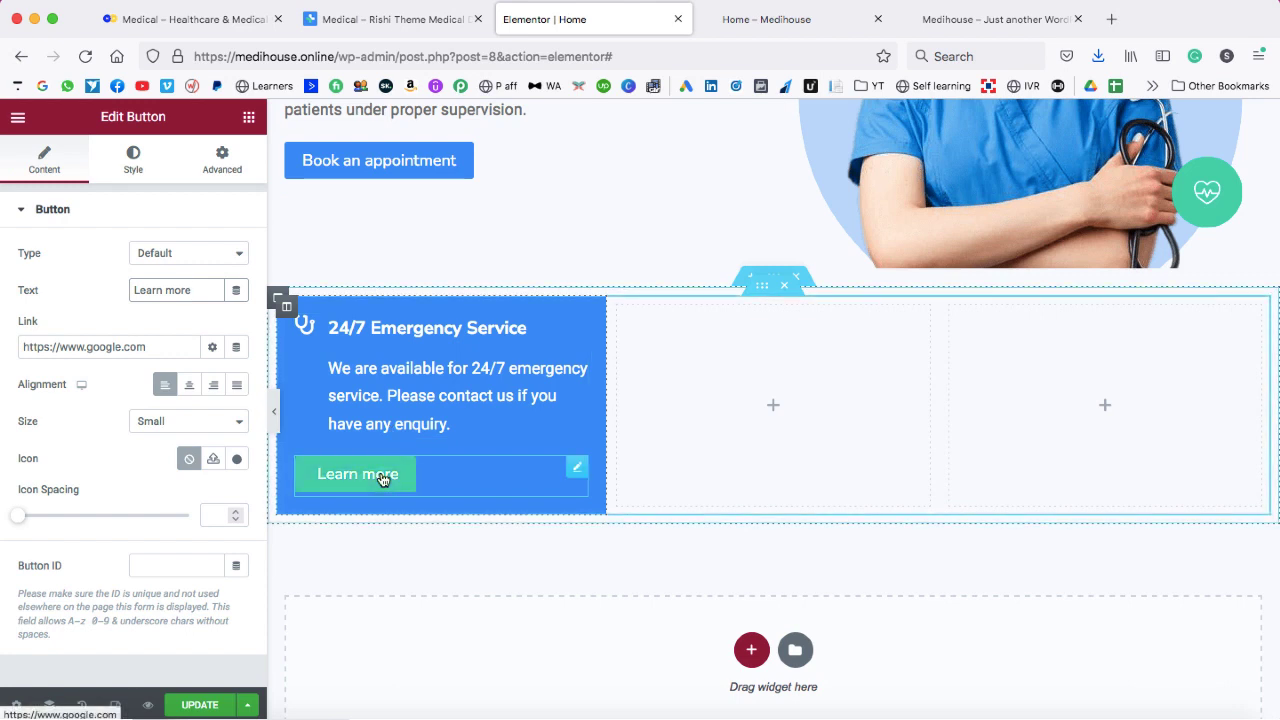
pyautogui.rightClick(576, 465)
pyautogui.click(599, 468)
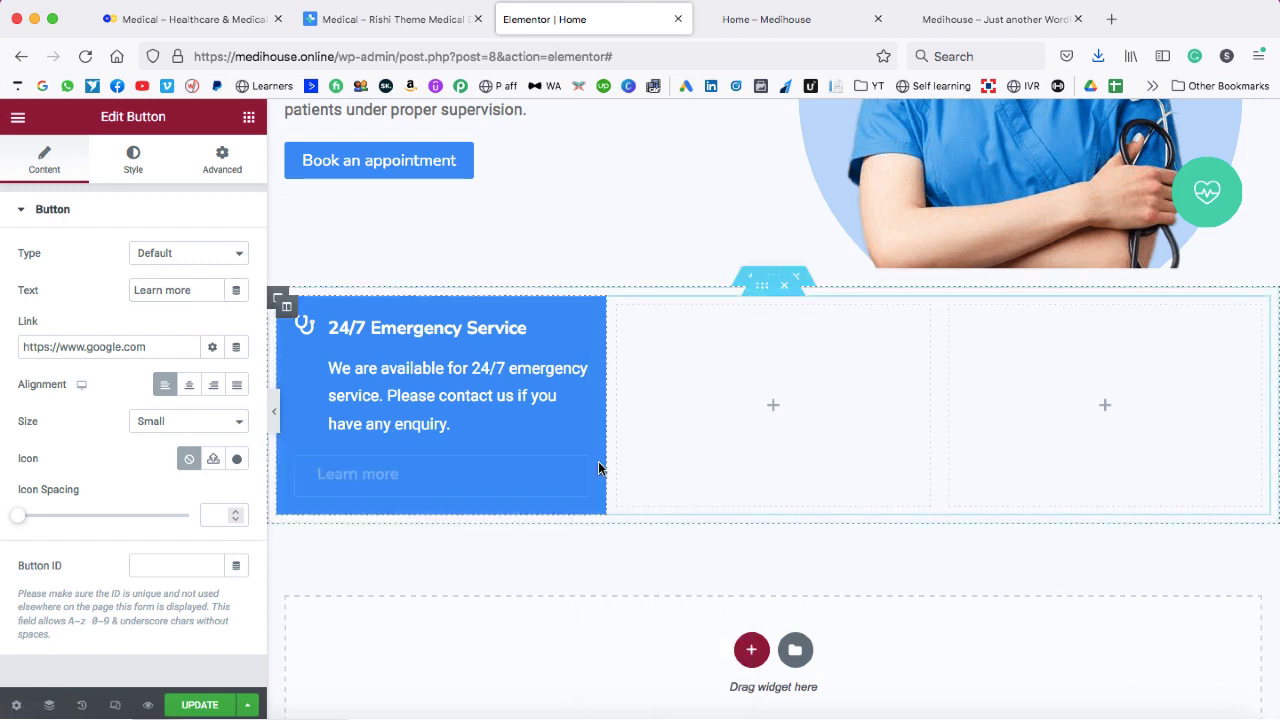
pyautogui.click(133, 165)
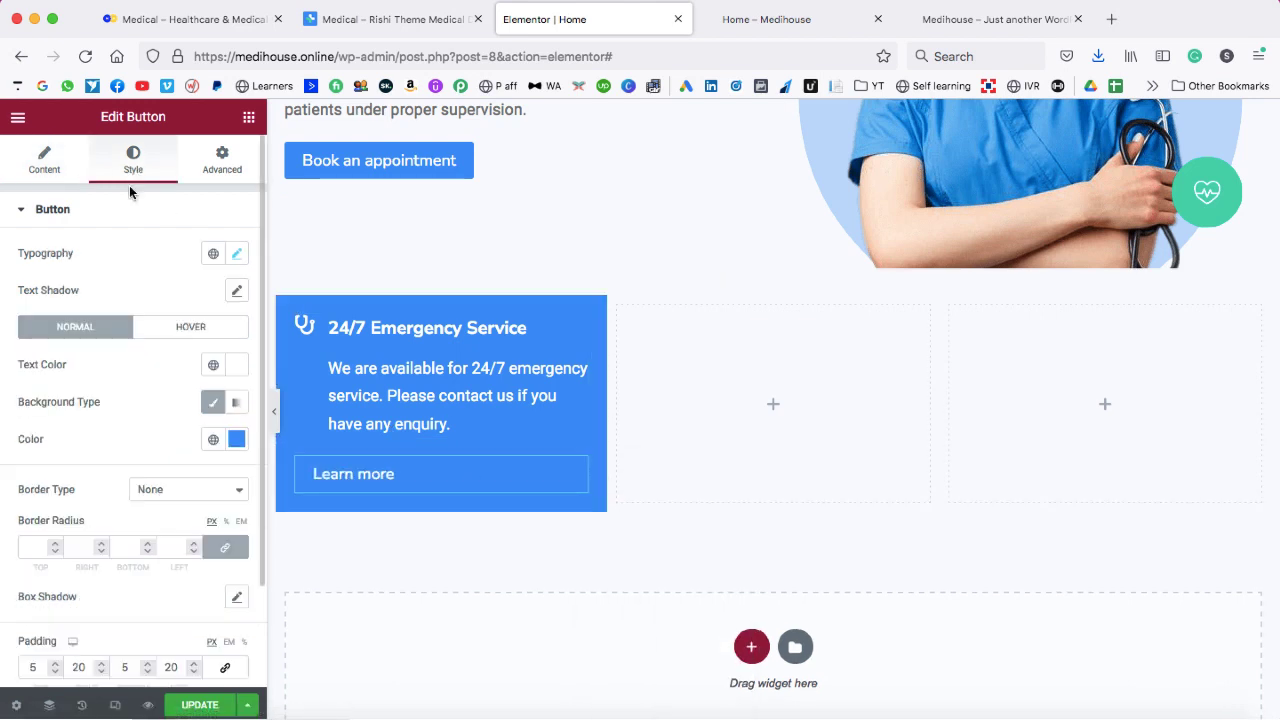
pyautogui.scroll(-3, 86, 449)
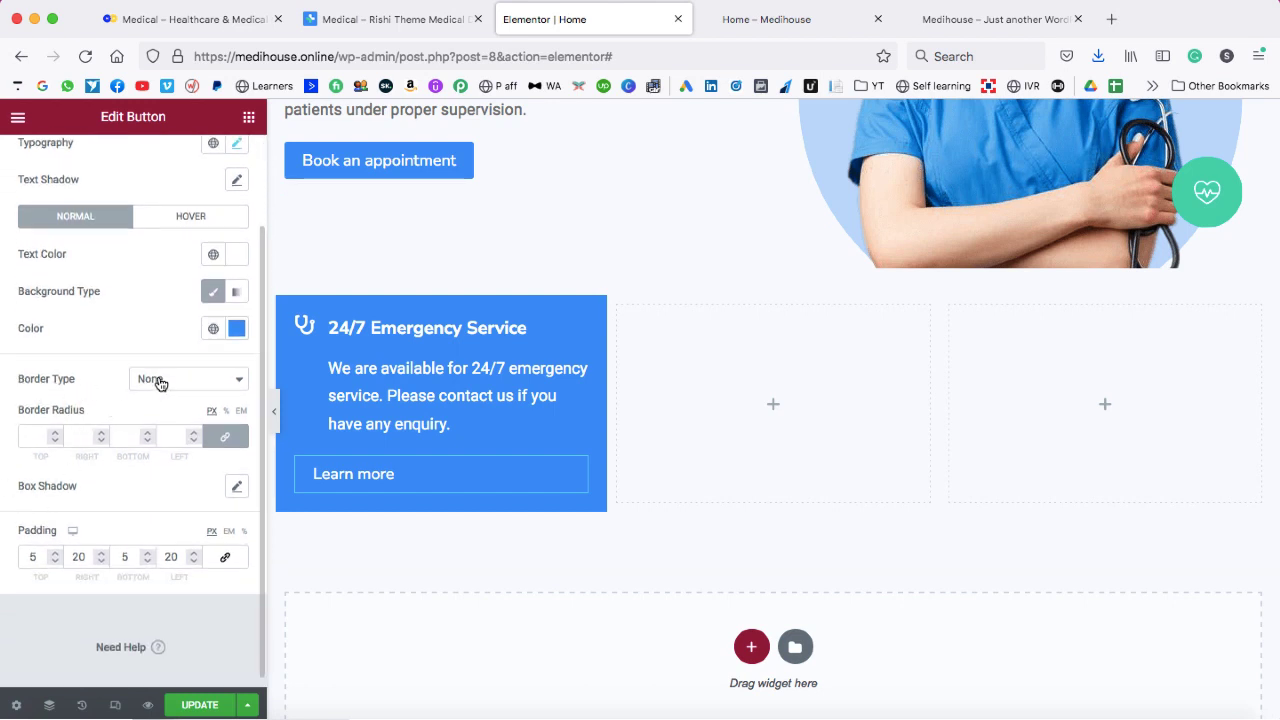
# - Give the Learn more button a solid 1 px border coloured #FFFFFF
pyautogui.click(156, 382)
pyautogui.press('Escape')
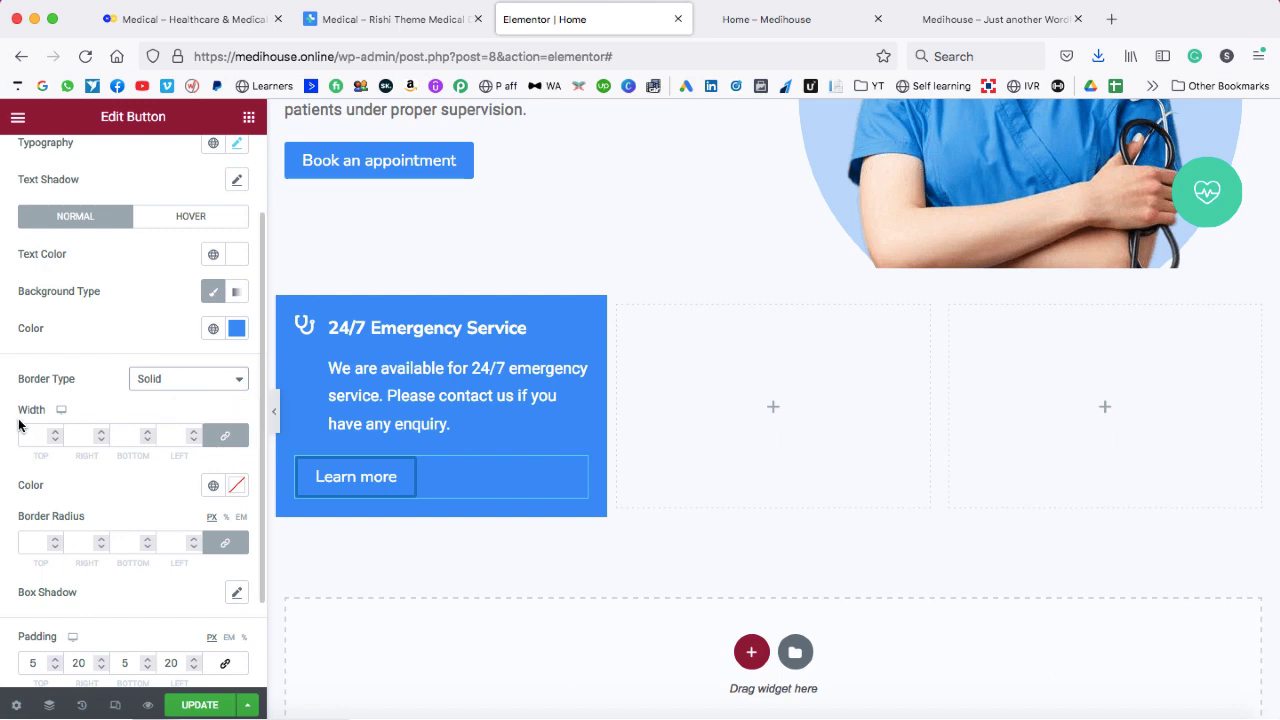
pyautogui.click(54, 436)
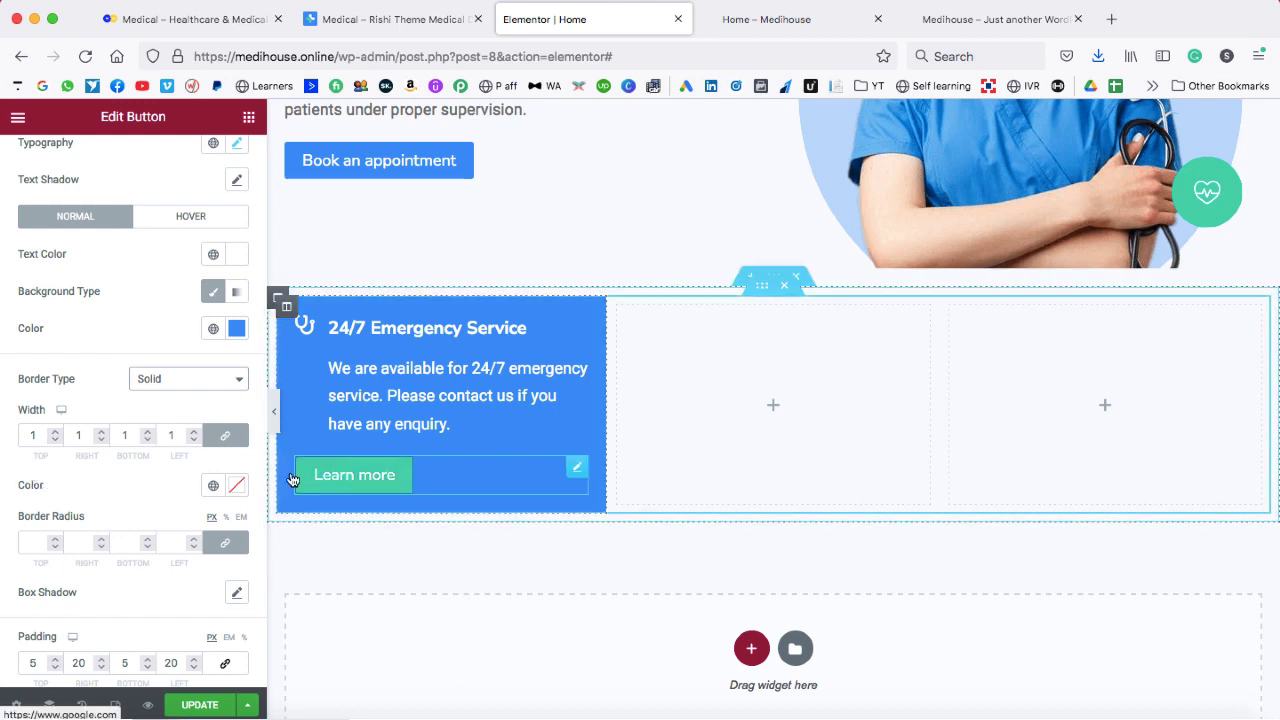
pyautogui.click(236, 485)
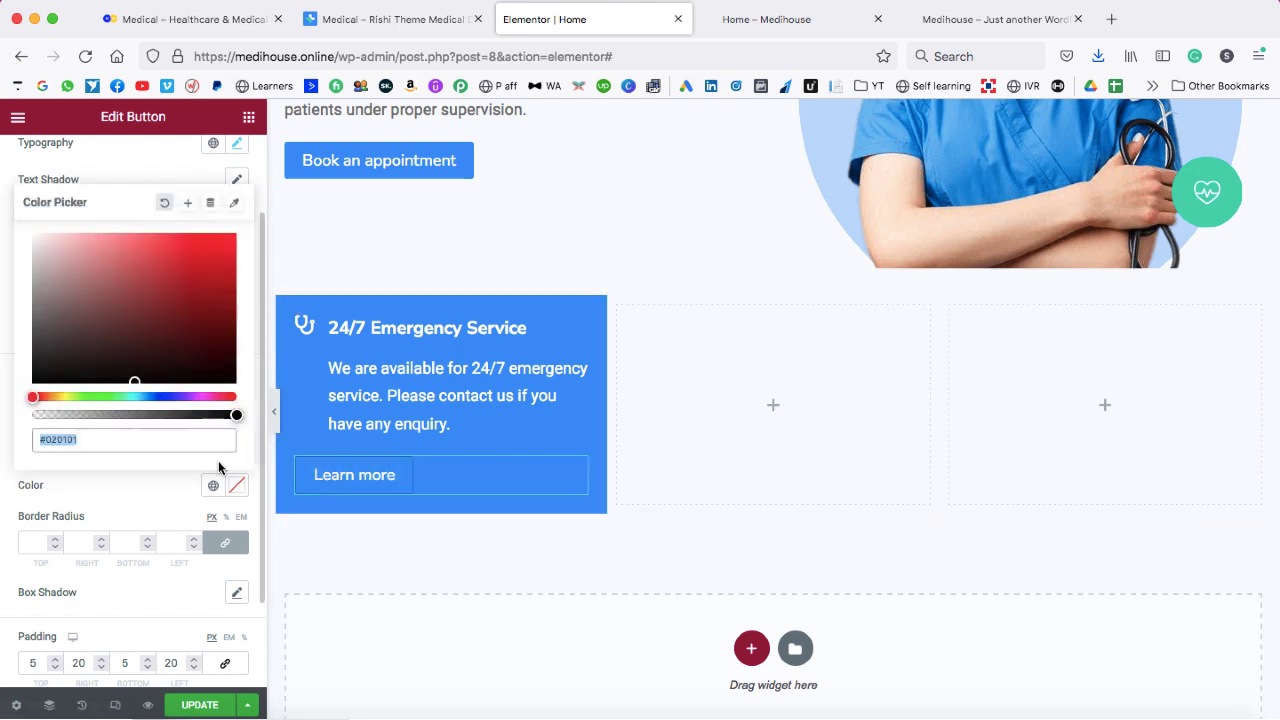
pyautogui.write('#FFFFFF')
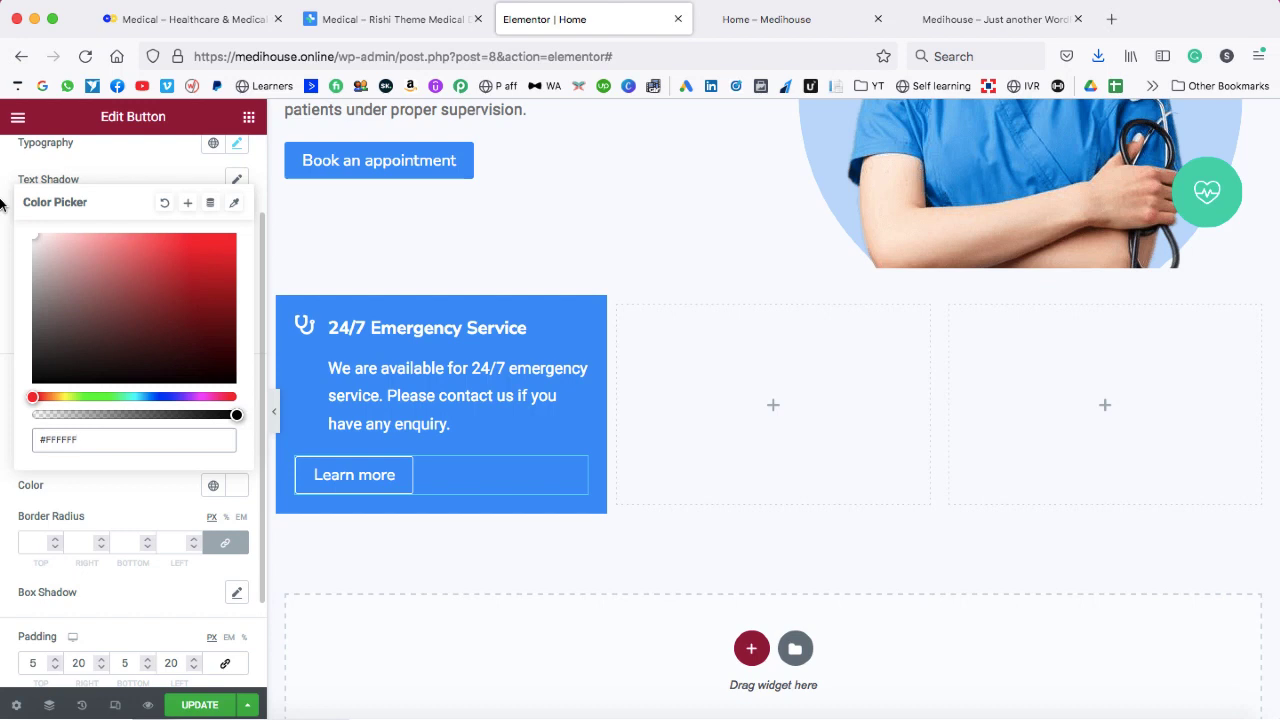
pyautogui.click(78, 494)
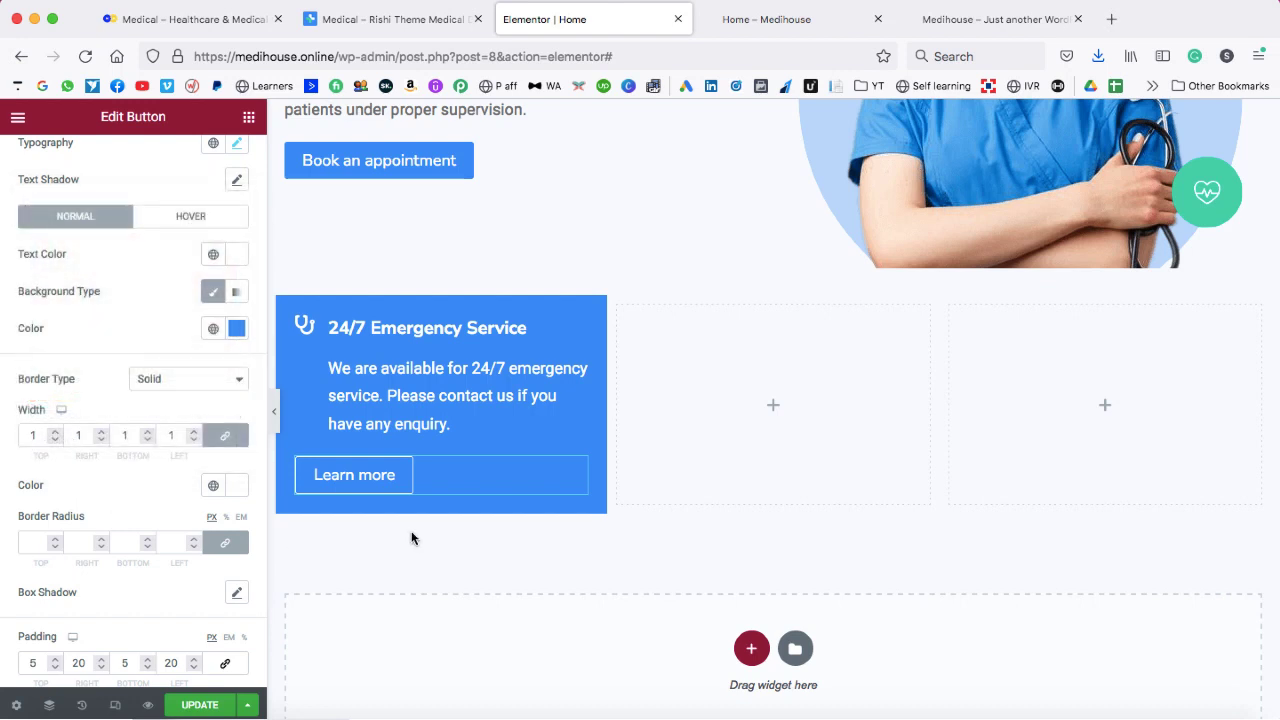
pyautogui.click(190, 217)
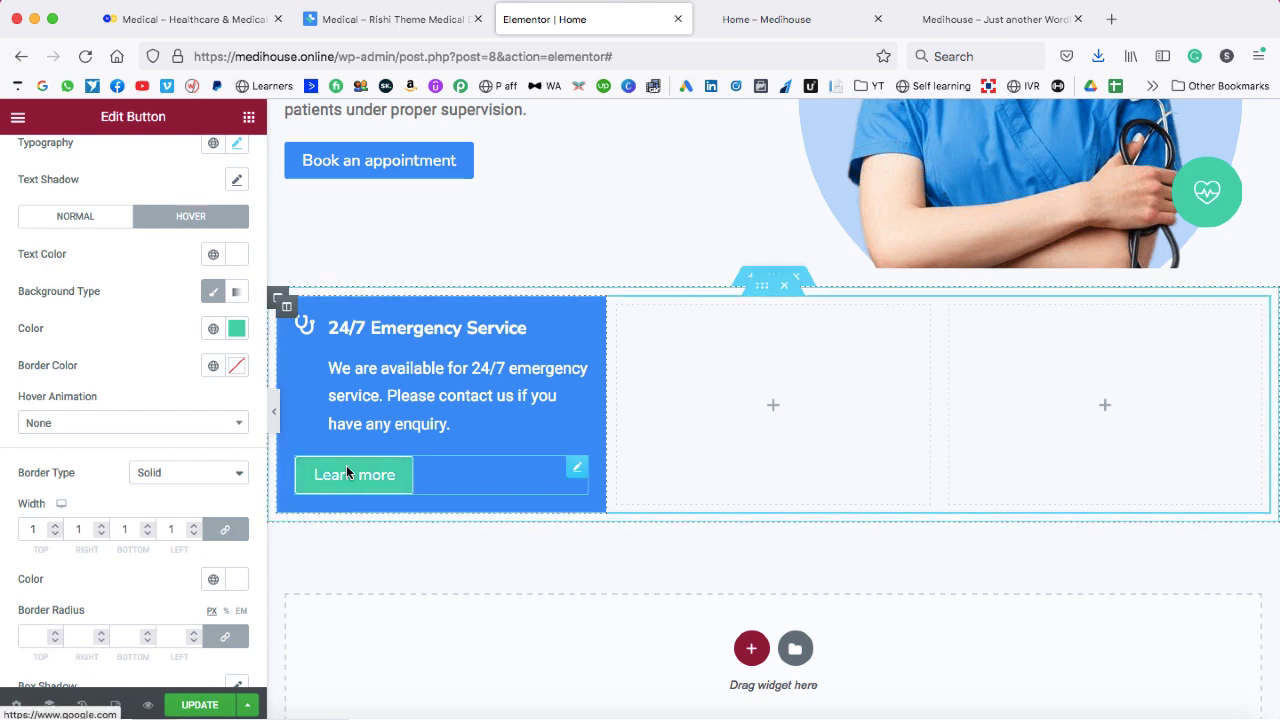
pyautogui.click(397, 20)
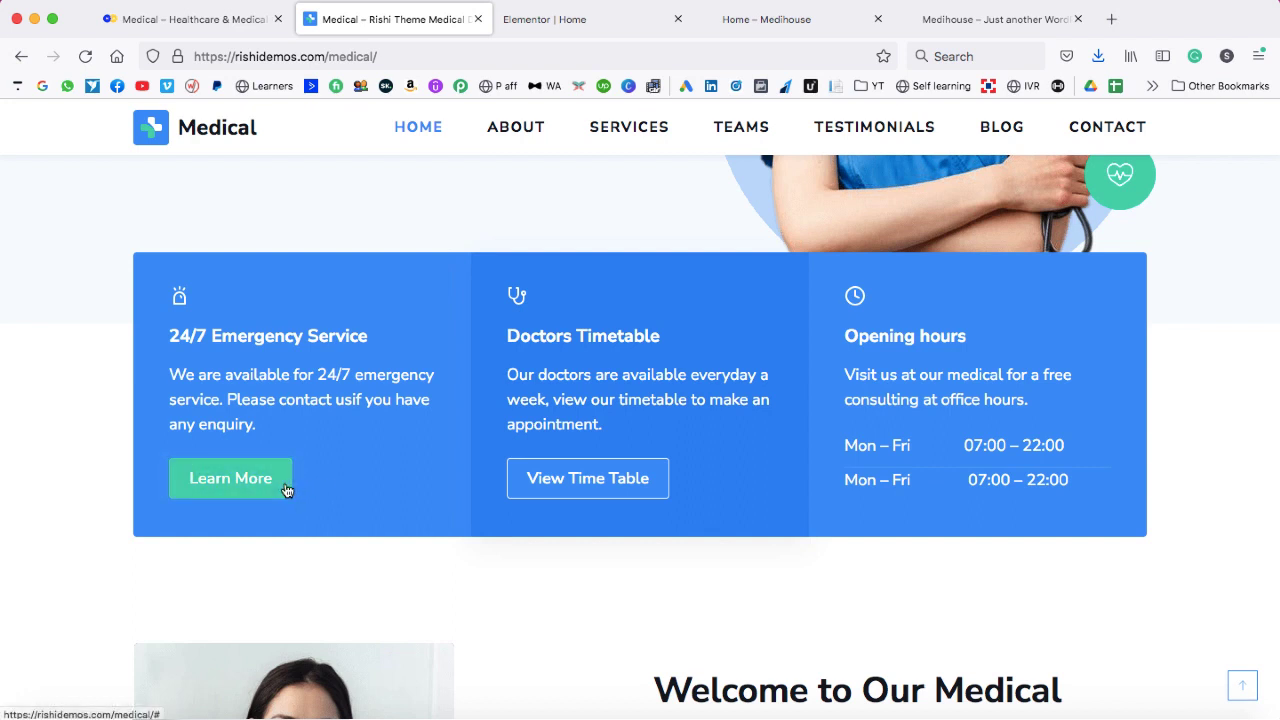
# - Copy the green colour code from the button's hover background colour
pyautogui.click(543, 20)
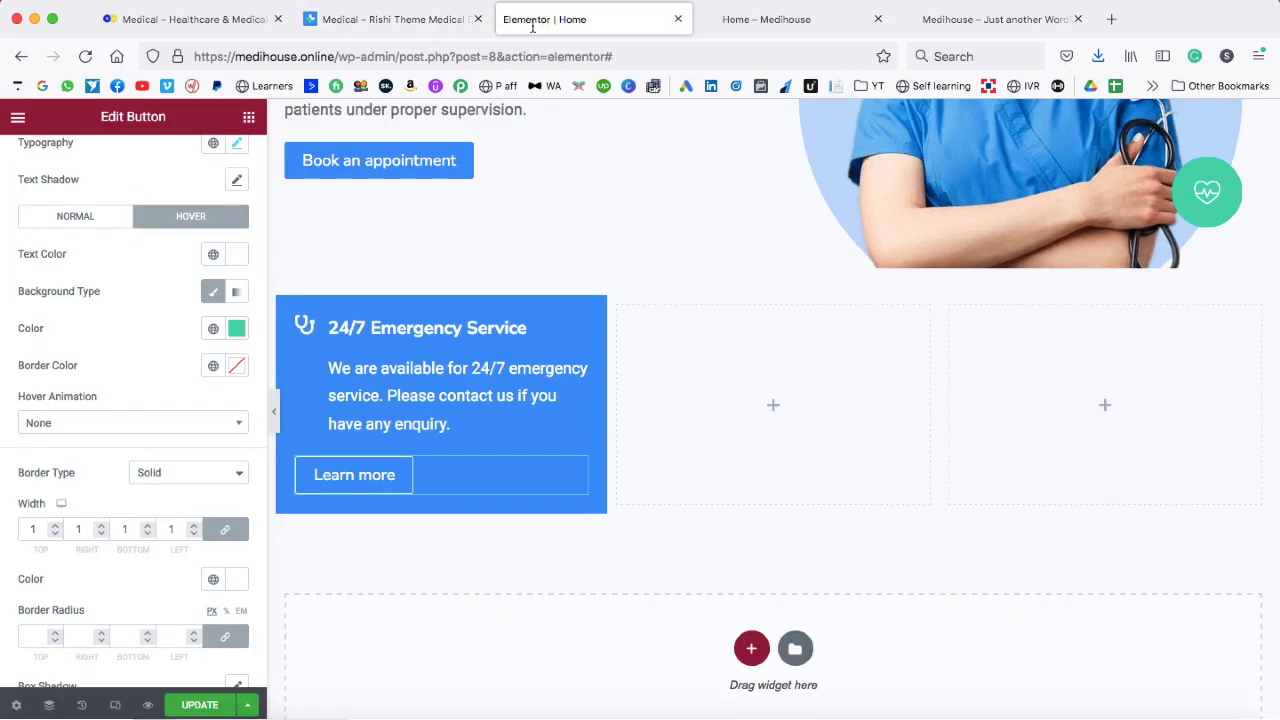
pyautogui.click(236, 331)
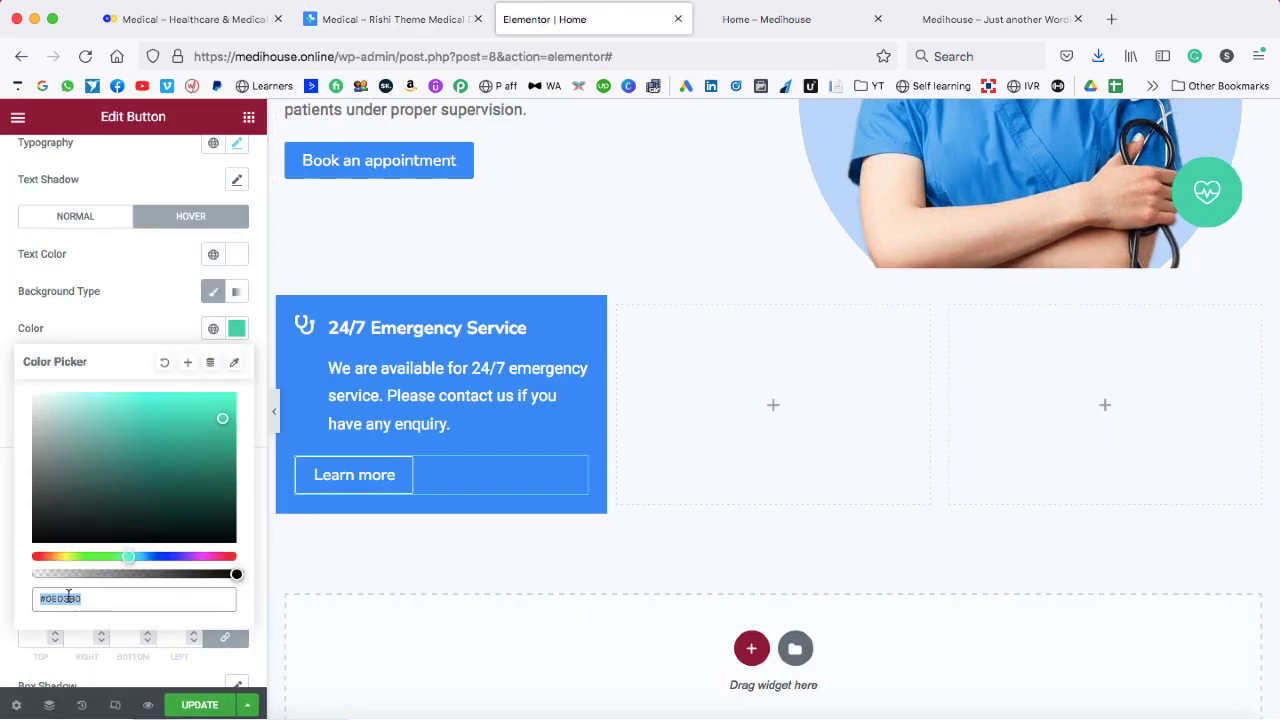
pyautogui.rightClick(70, 598)
pyautogui.click(98, 560)
pyautogui.click(178, 233)
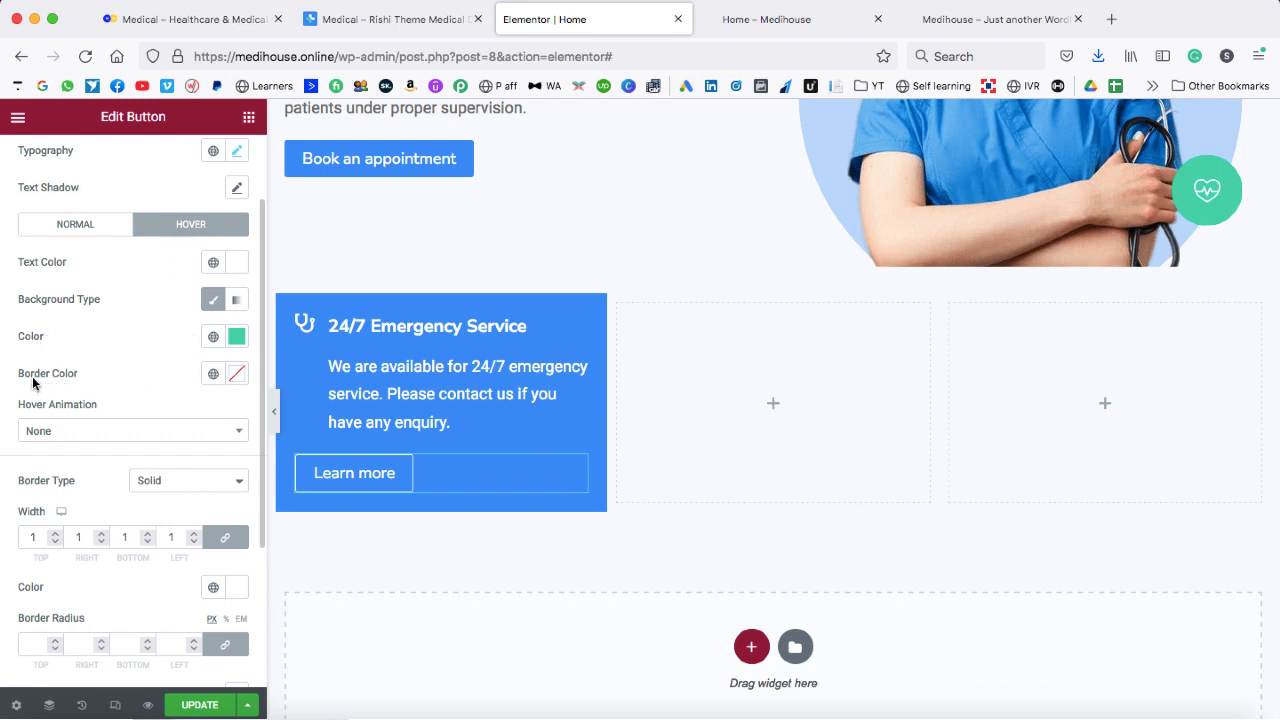
# - Paste the green #0ED3B0 as the hover border colour and compare with the demo site
pyautogui.click(236, 375)
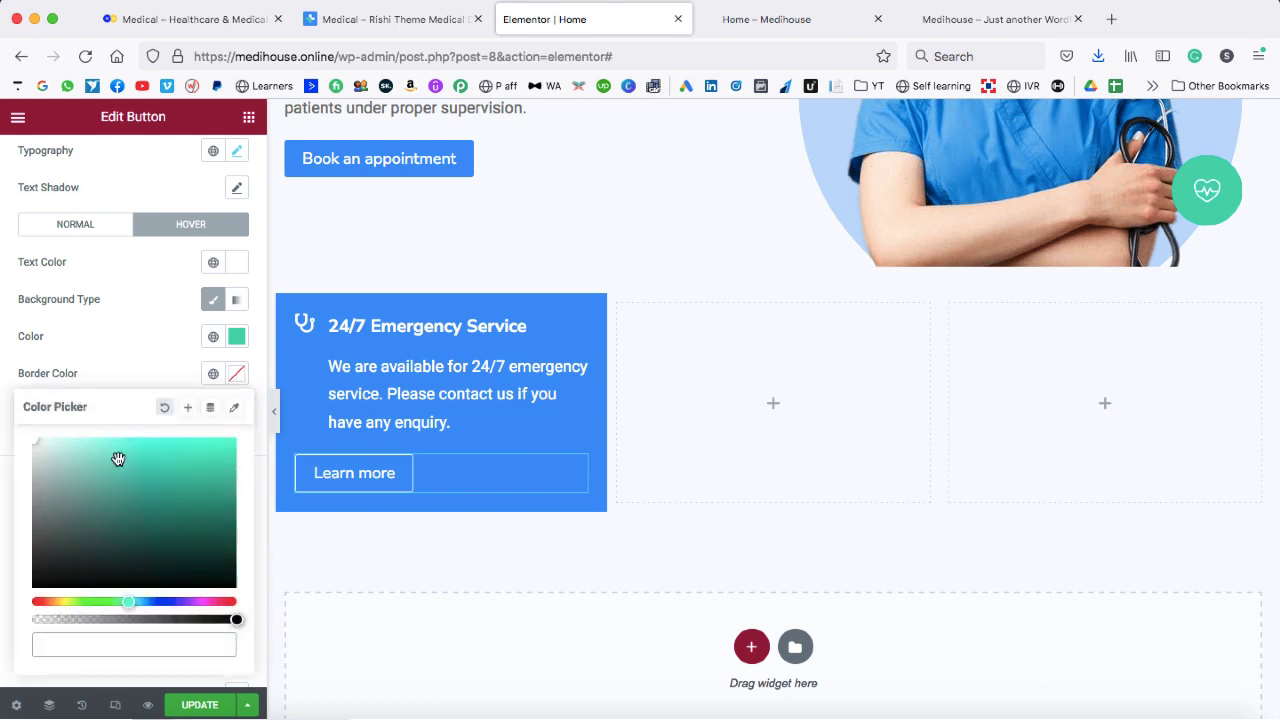
pyautogui.rightClick(78, 651)
pyautogui.click(106, 597)
pyautogui.click(128, 361)
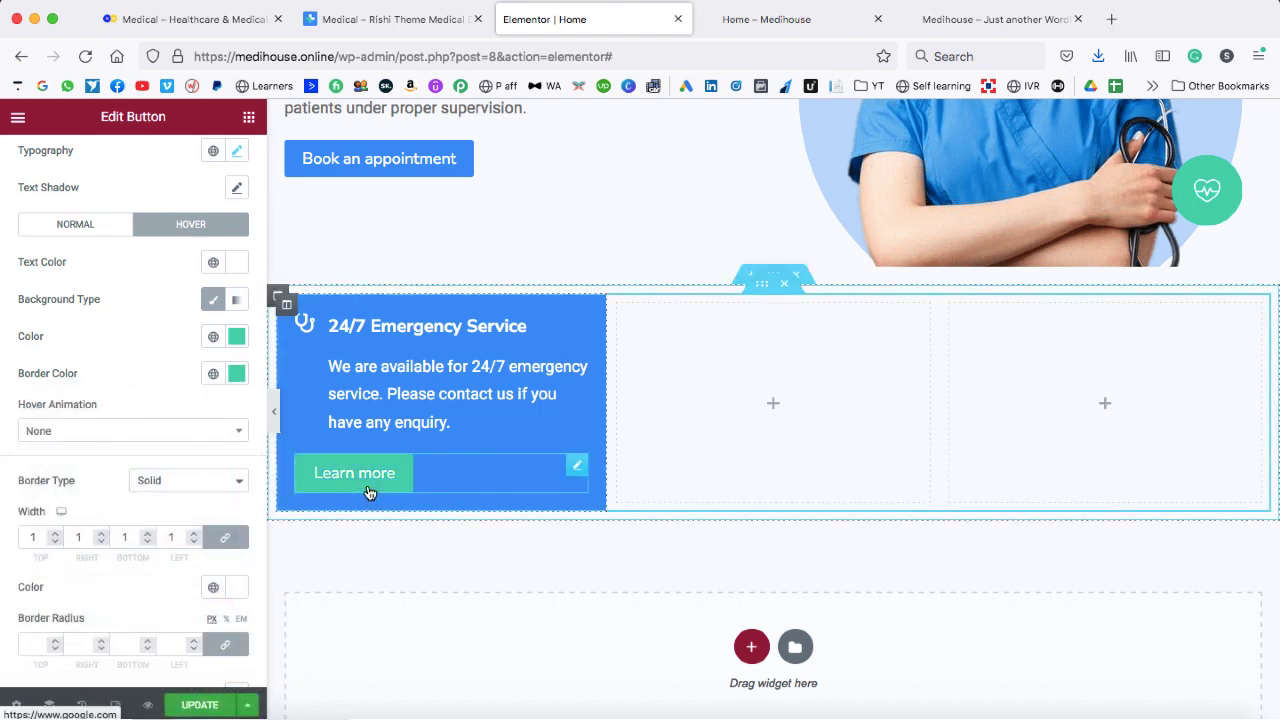
pyautogui.click(392, 22)
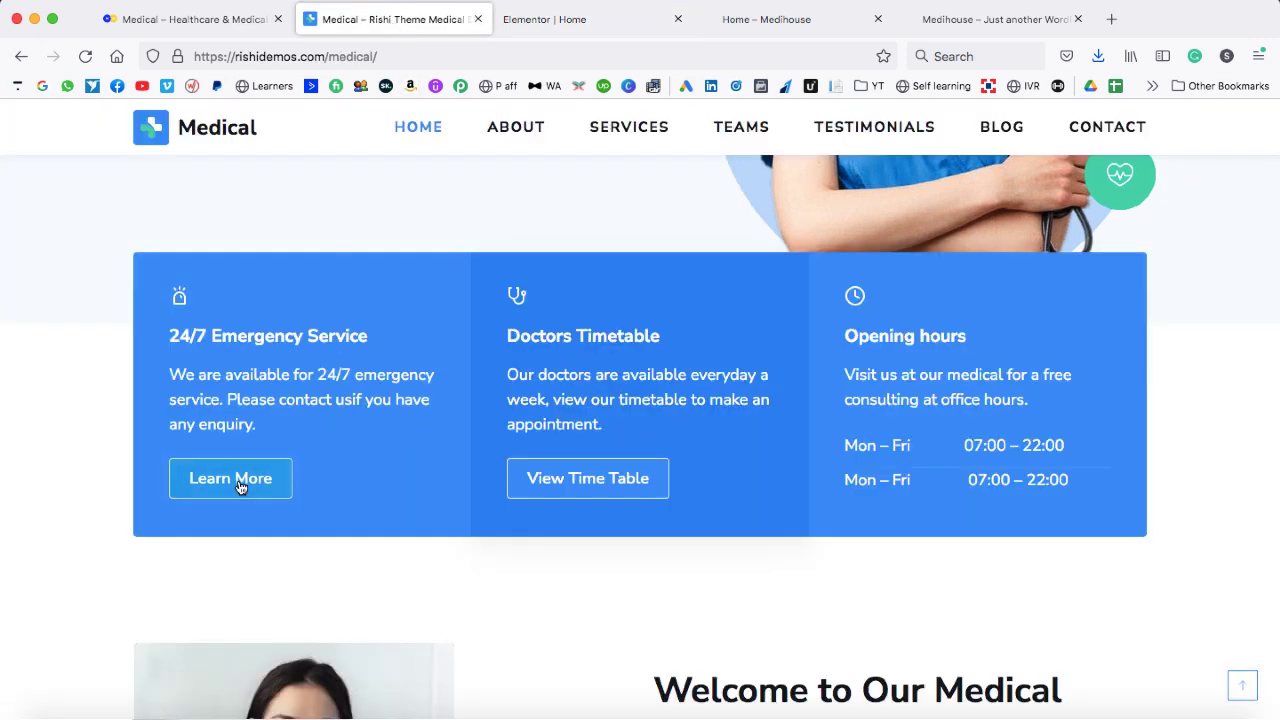
pyautogui.click(590, 22)
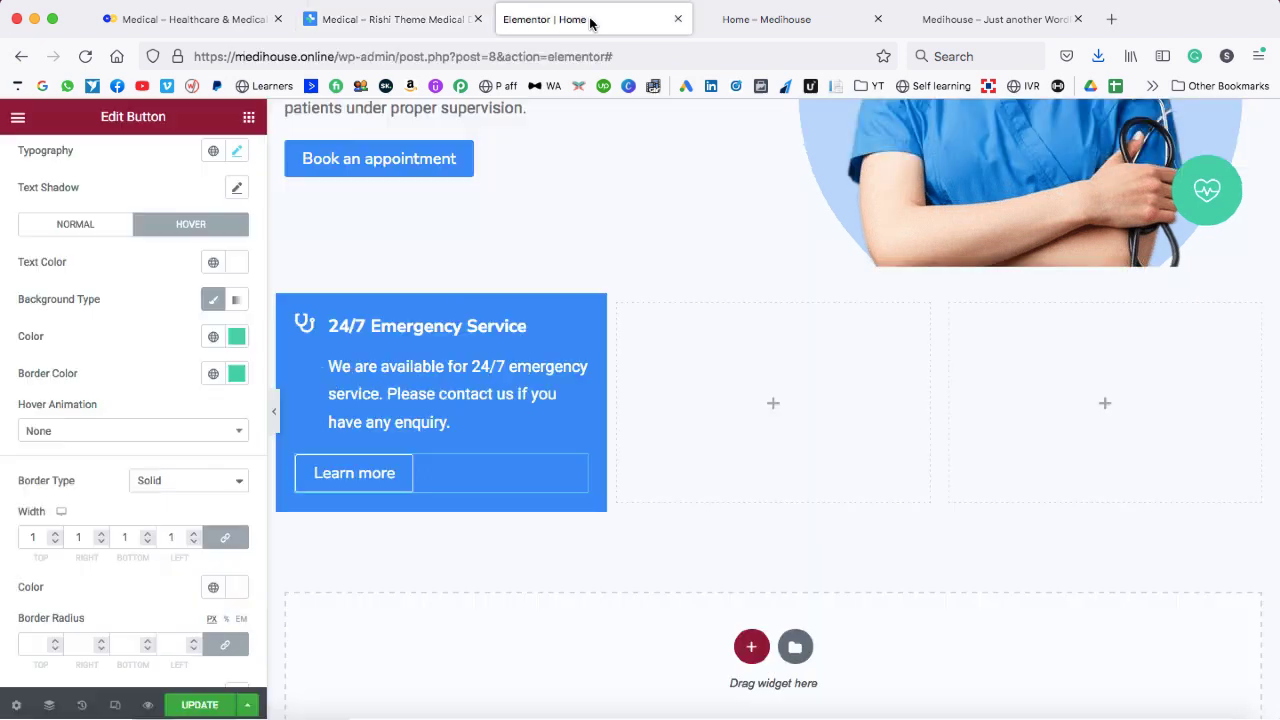
# - Update the page and reload the live Medihouse home page to check the Emergency Service card
pyautogui.click(199, 705)
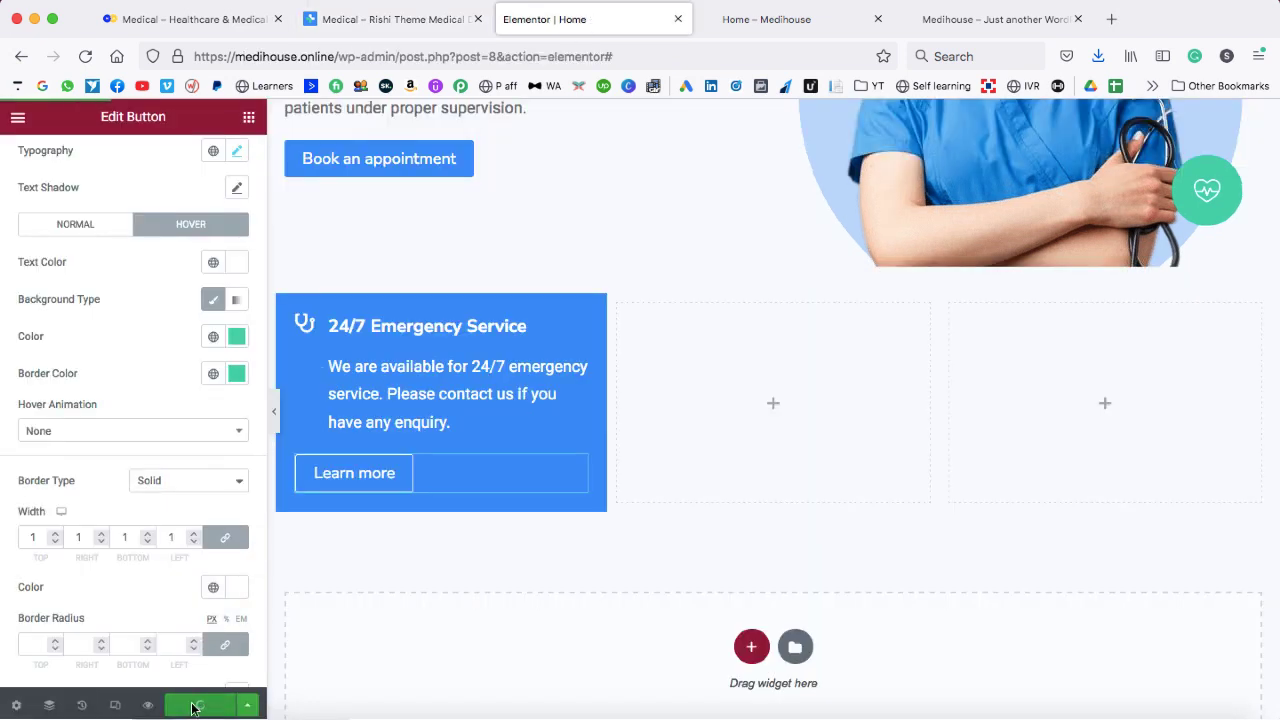
pyautogui.click(758, 30)
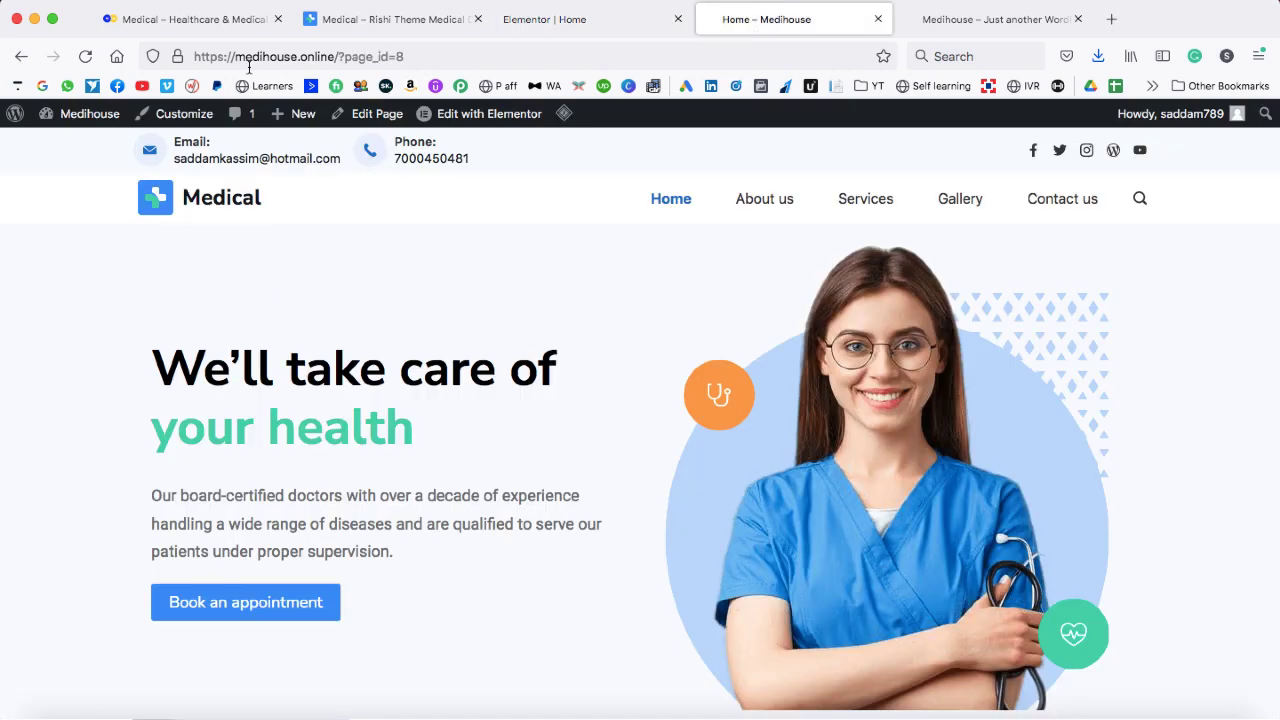
pyautogui.click(85, 56)
pyautogui.scroll(-5, 67, 240)
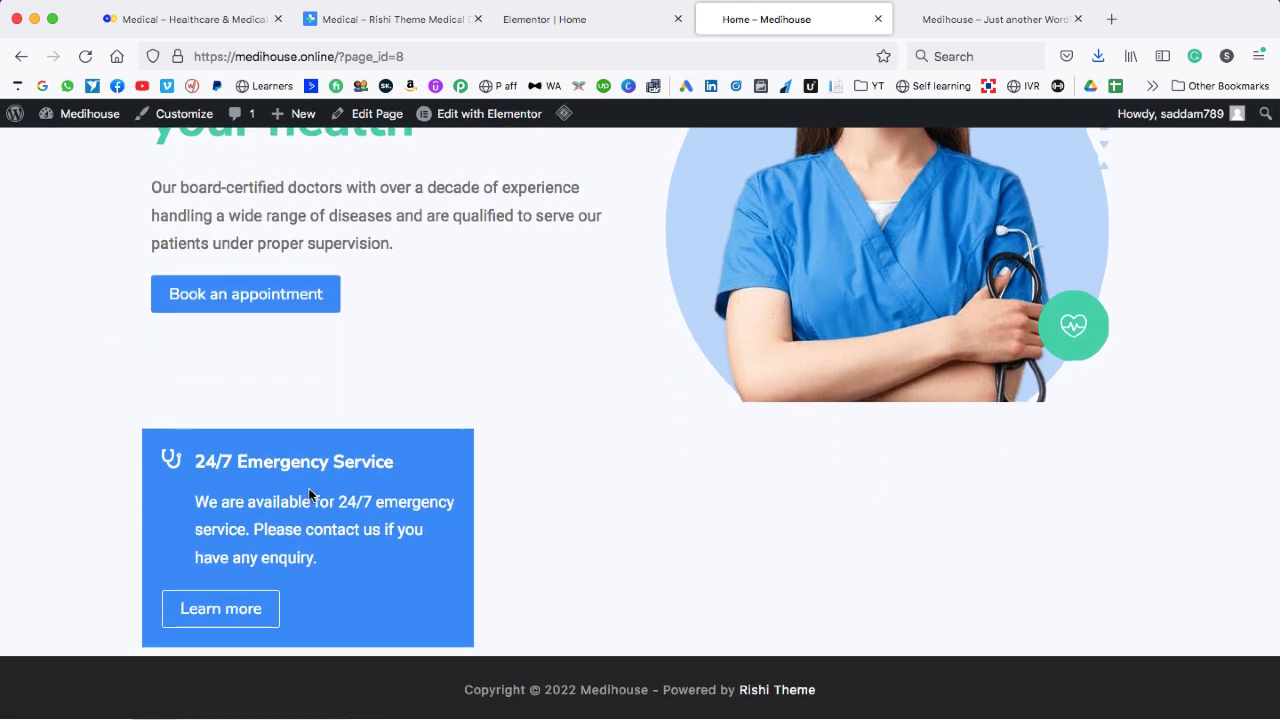
pyautogui.click(563, 20)
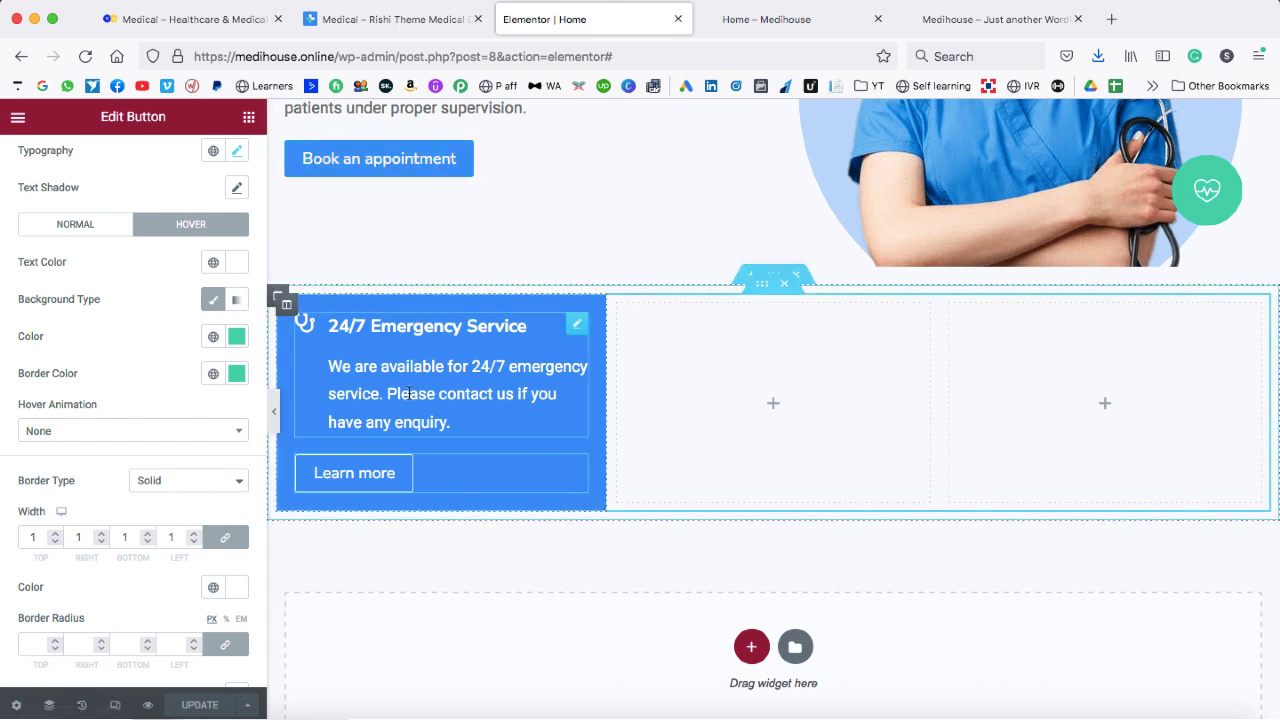
# - Duplicate the Emergency Service column twice to make three identical cards
pyautogui.rightClick(287, 307)
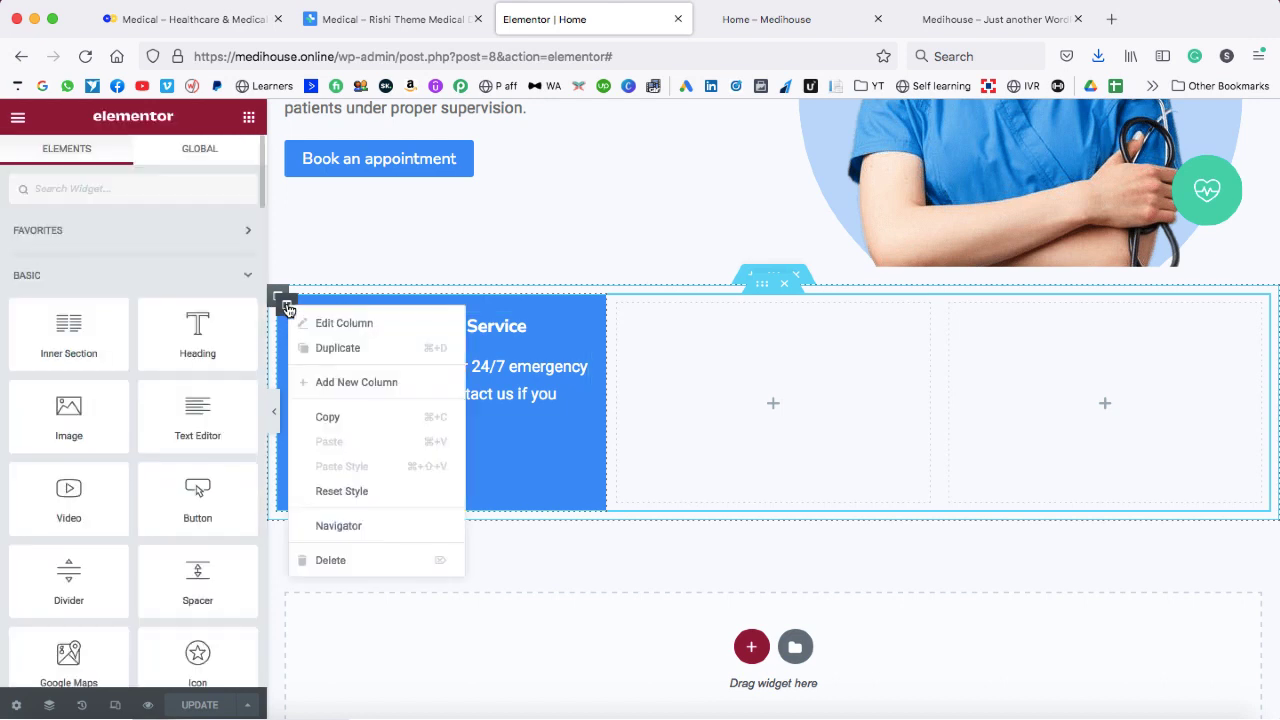
pyautogui.click(317, 350)
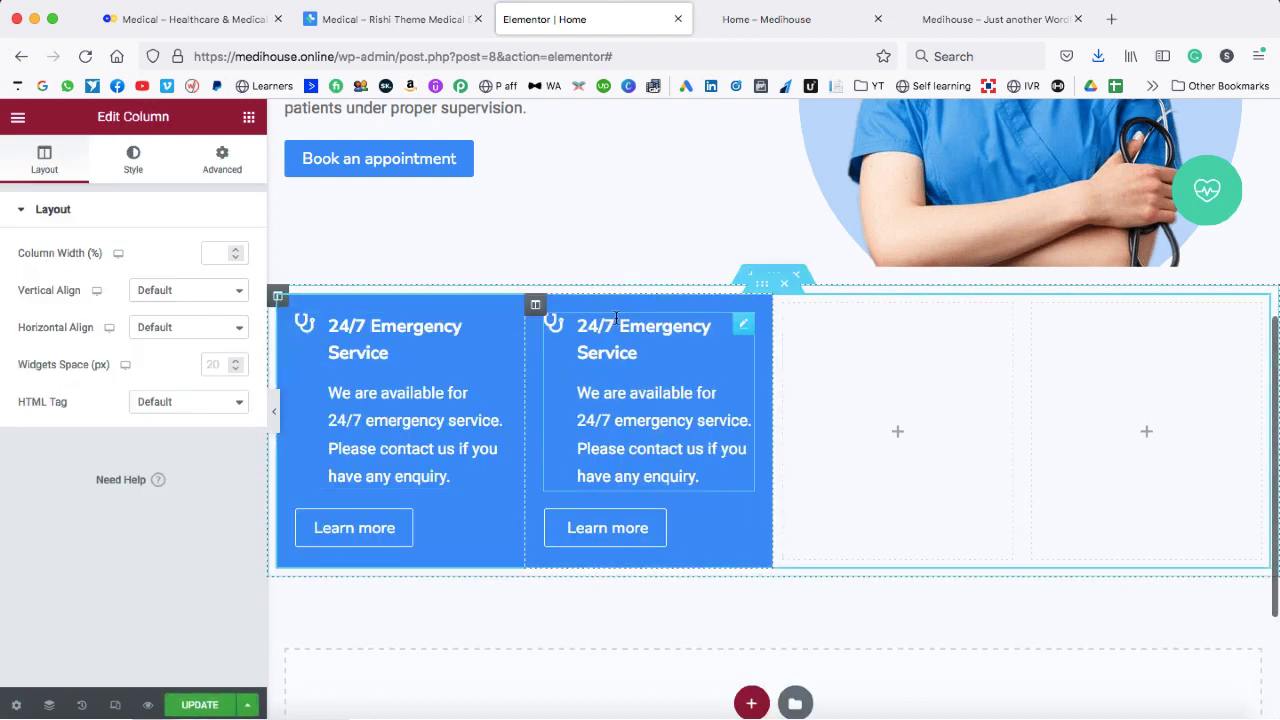
pyautogui.rightClick(535, 305)
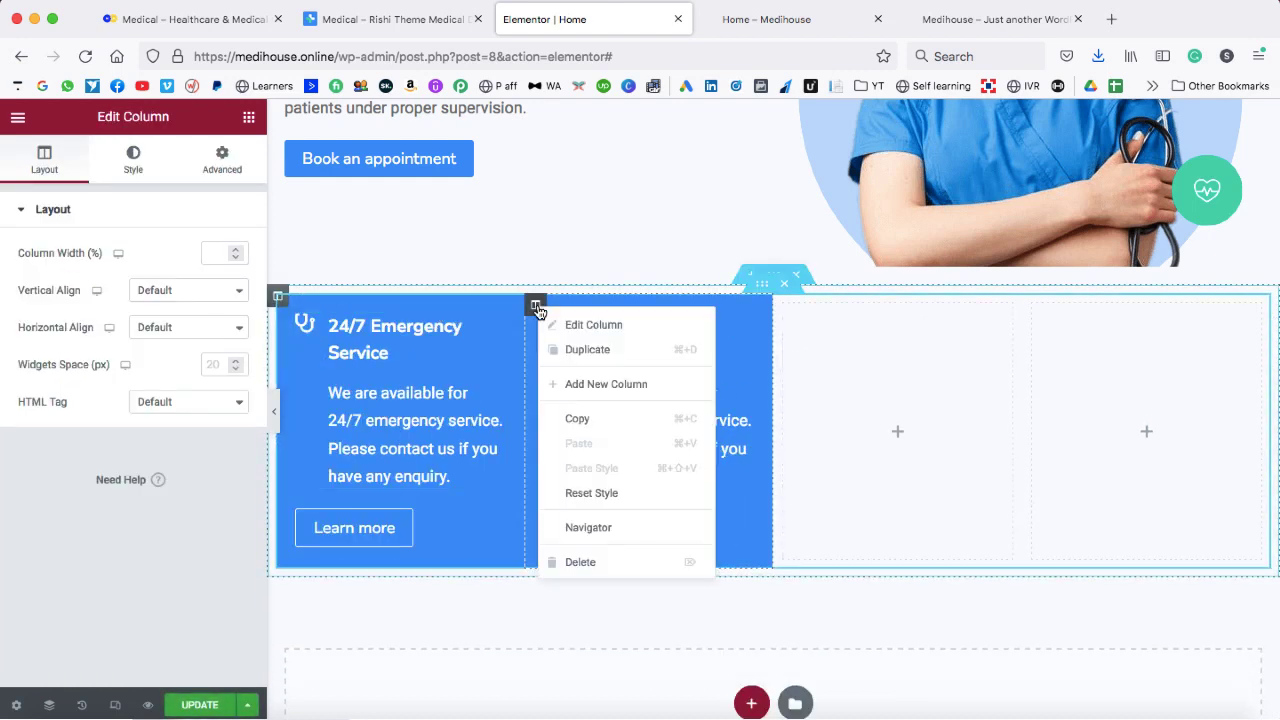
pyautogui.click(572, 350)
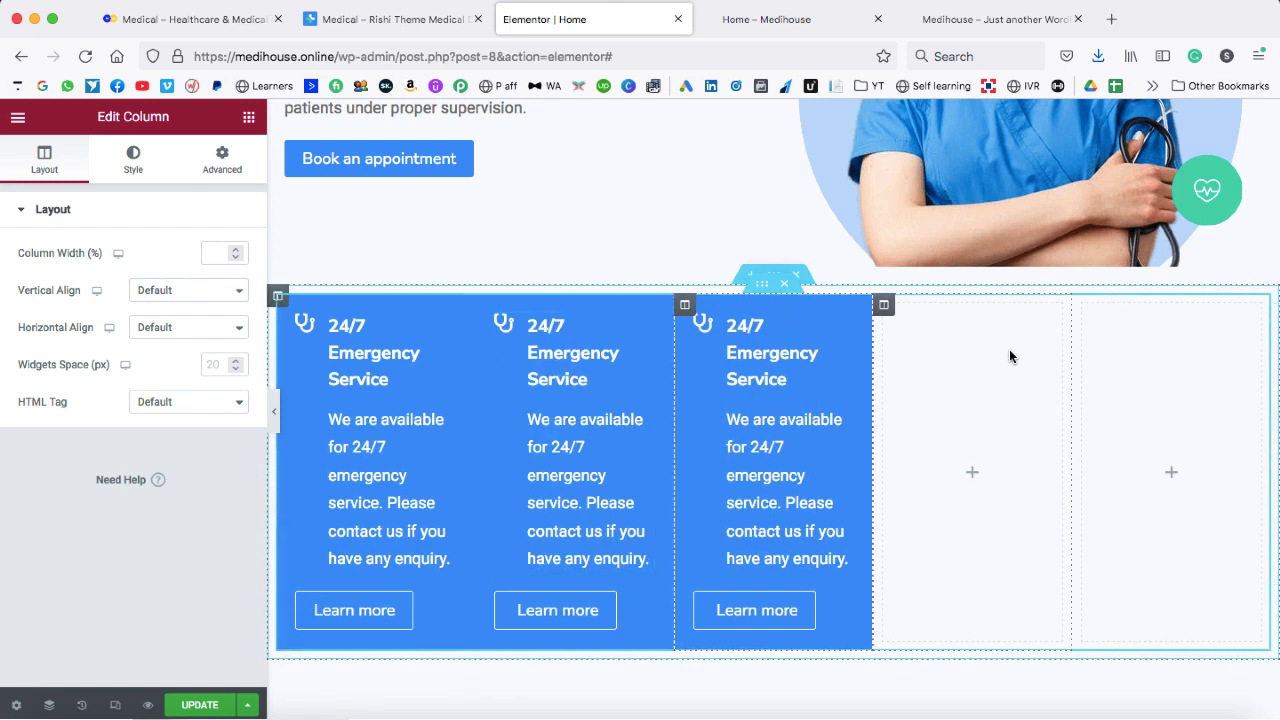
# - Delete the two empty columns and bring up the demo site's Doctors Timetable box
pyautogui.rightClick(885, 308)
pyautogui.click(932, 557)
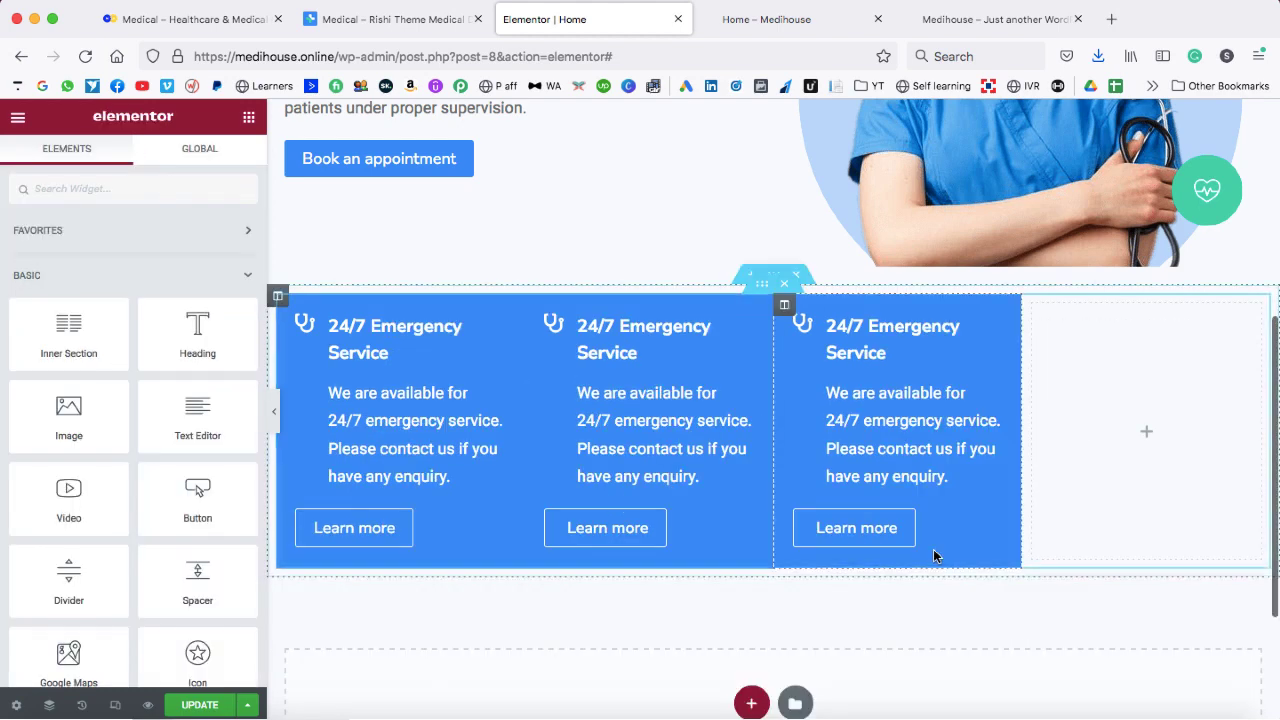
pyautogui.rightClick(1034, 303)
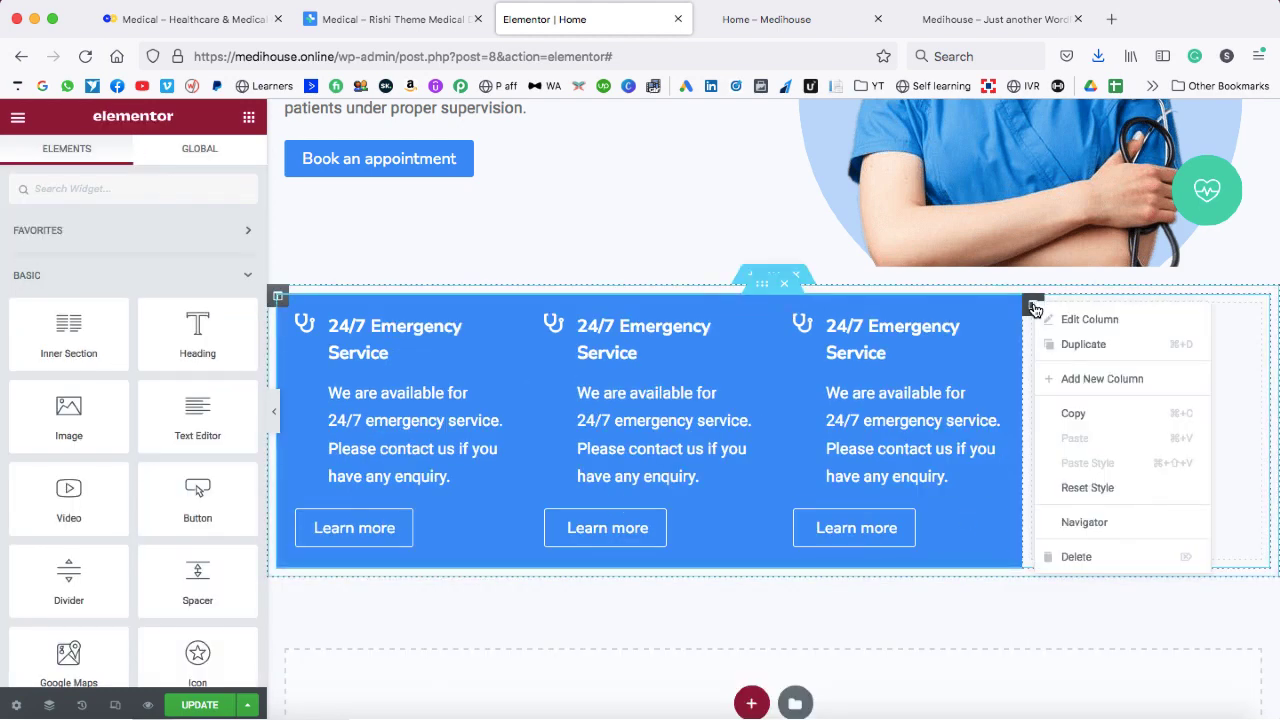
pyautogui.click(1077, 556)
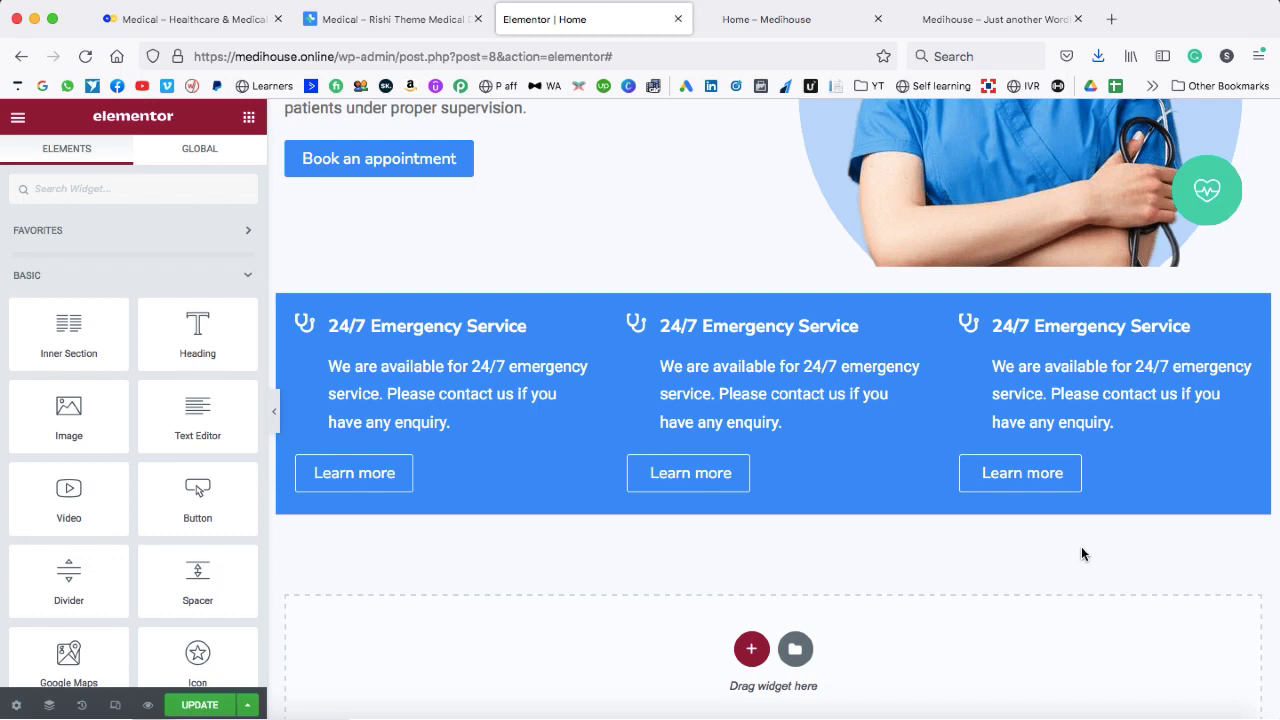
pyautogui.click(400, 26)
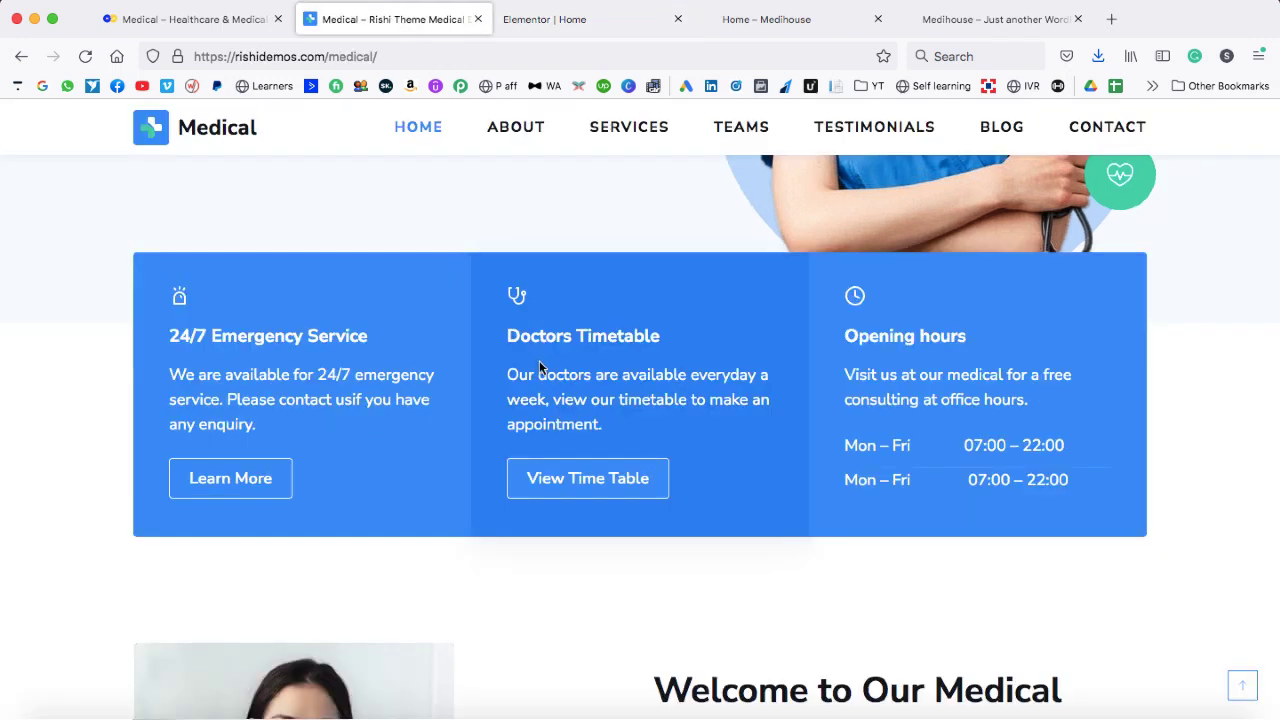
pyautogui.rightClick(559, 270)
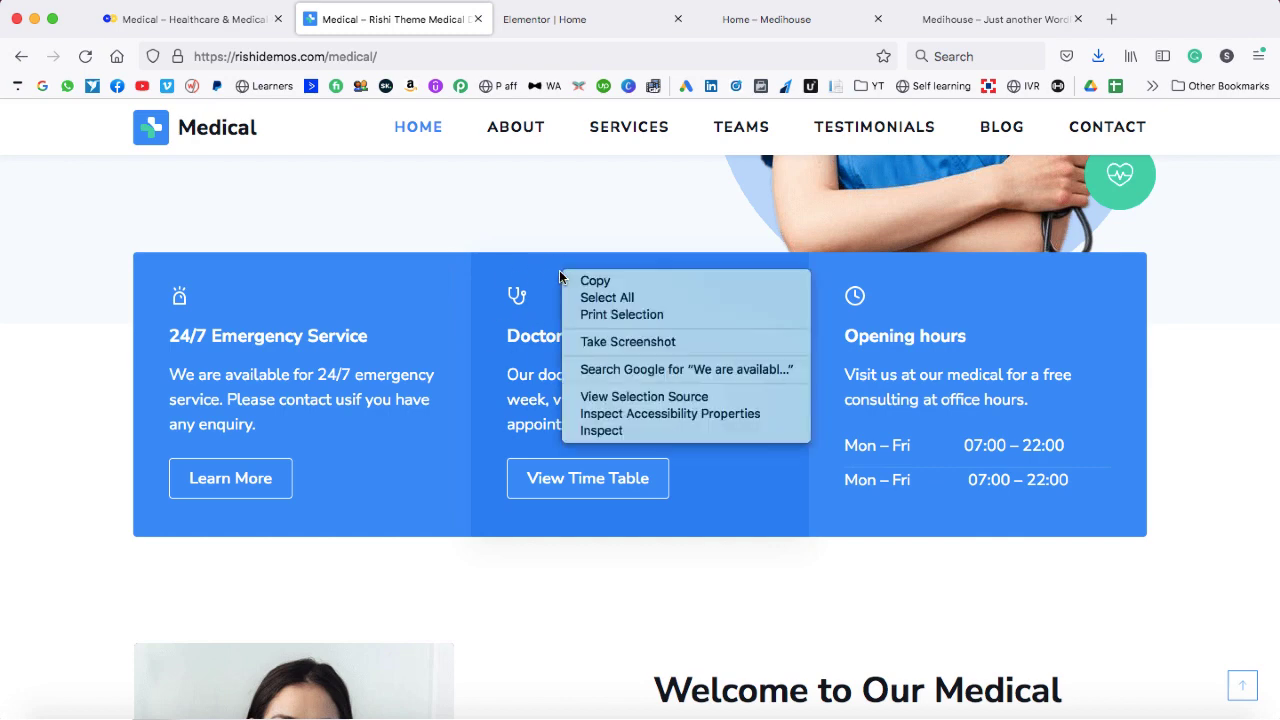
# - Inspect the demo's Doctors Timetable box and grab its blue colour with the eyedropper
pyautogui.click(599, 430)
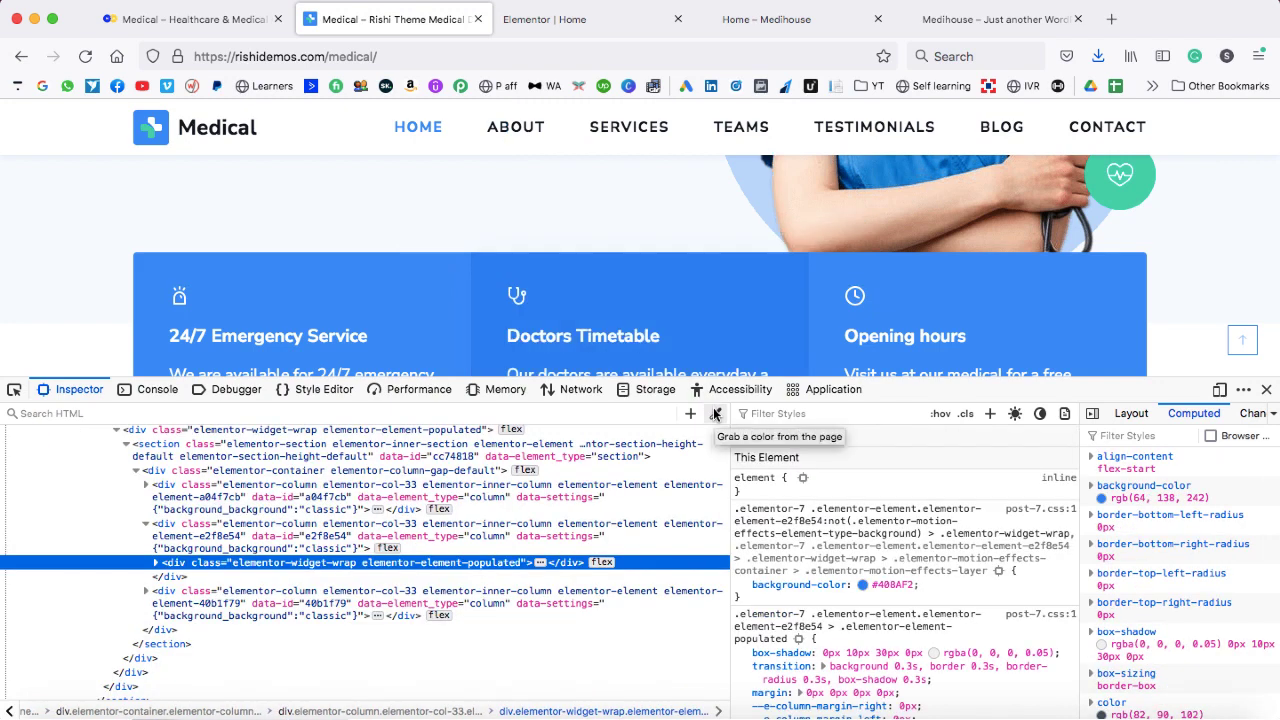
pyautogui.click(716, 414)
pyautogui.click(703, 275)
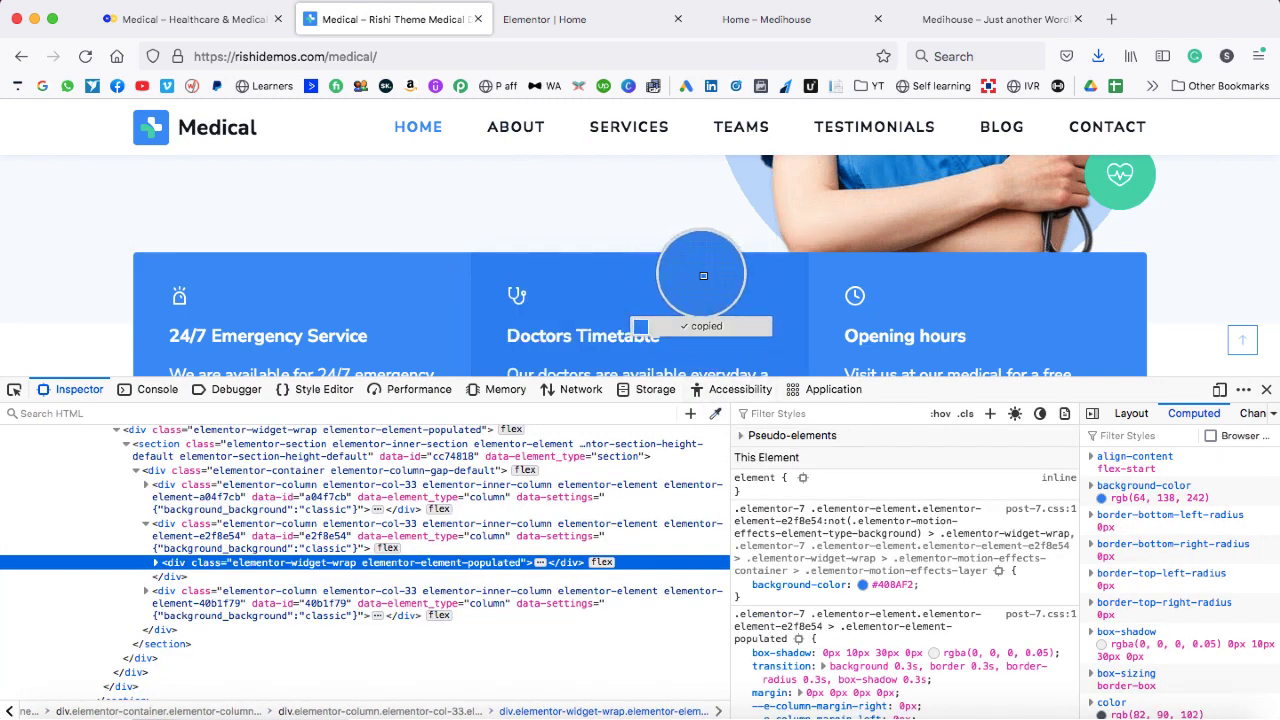
pyautogui.click(578, 22)
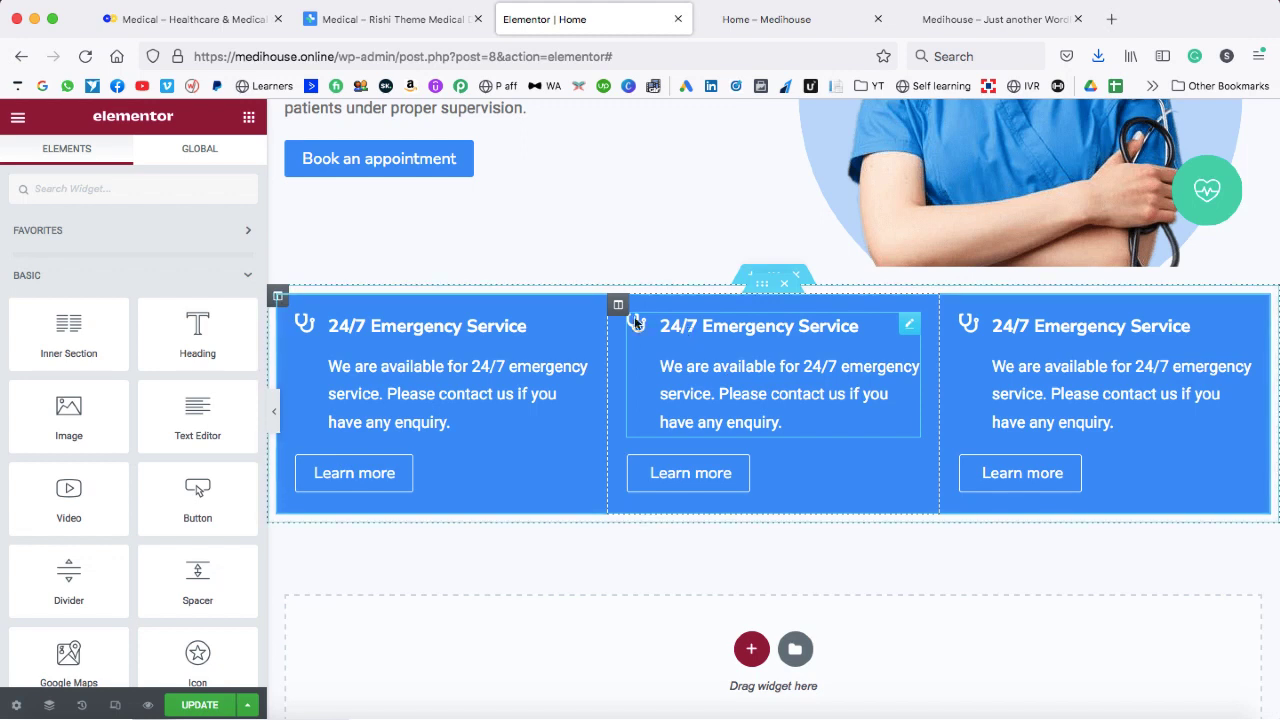
# - Set the middle column's background colour to the copied #408af2 blue
pyautogui.click(618, 304)
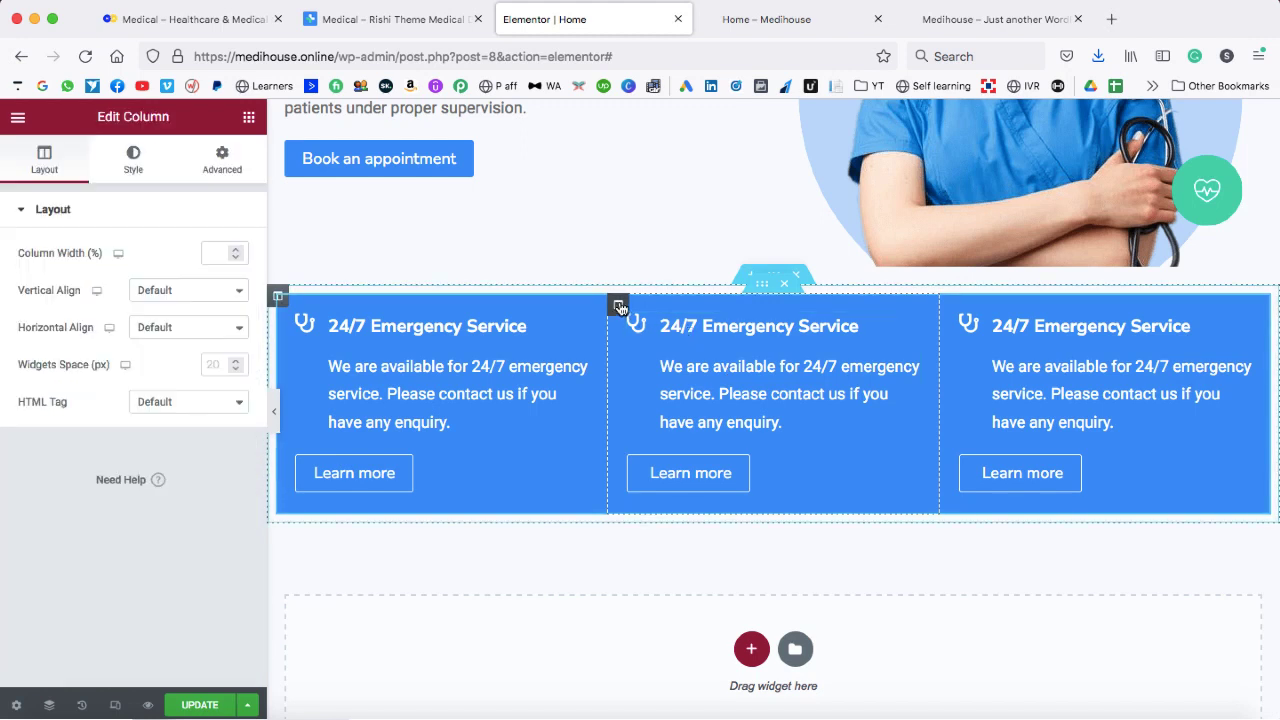
pyautogui.click(133, 158)
pyautogui.click(236, 328)
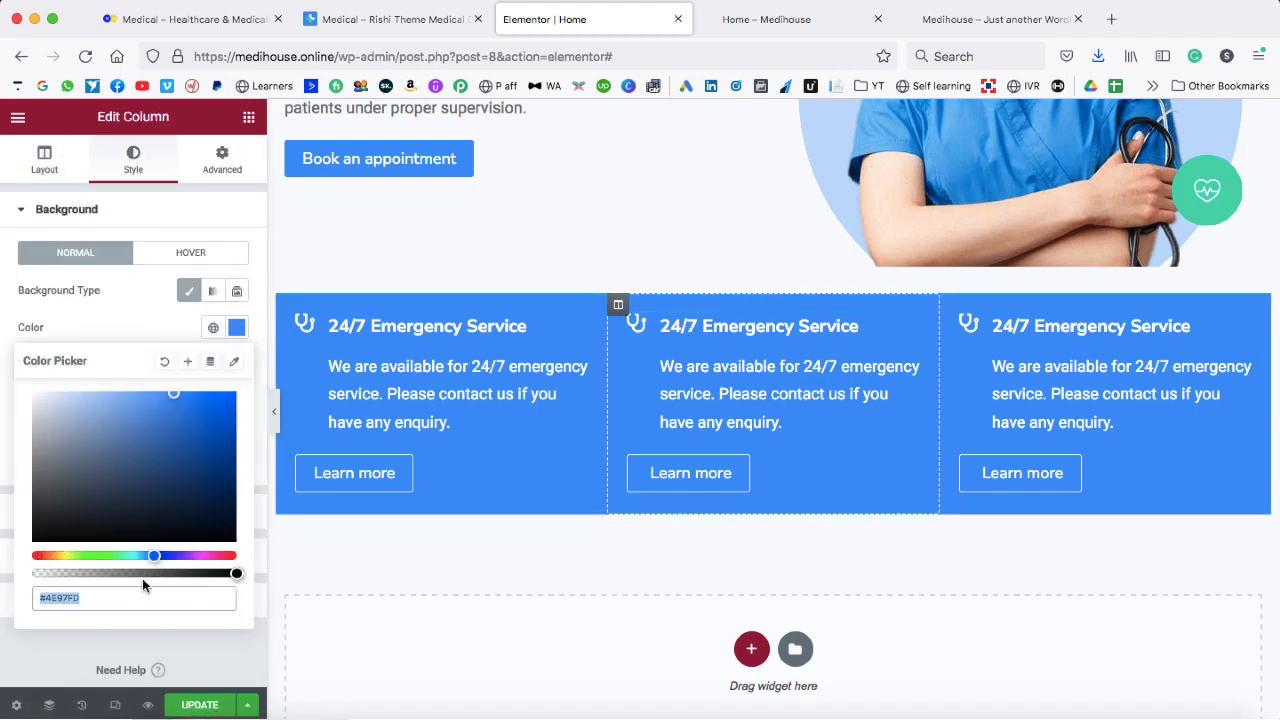
pyautogui.click(116, 600)
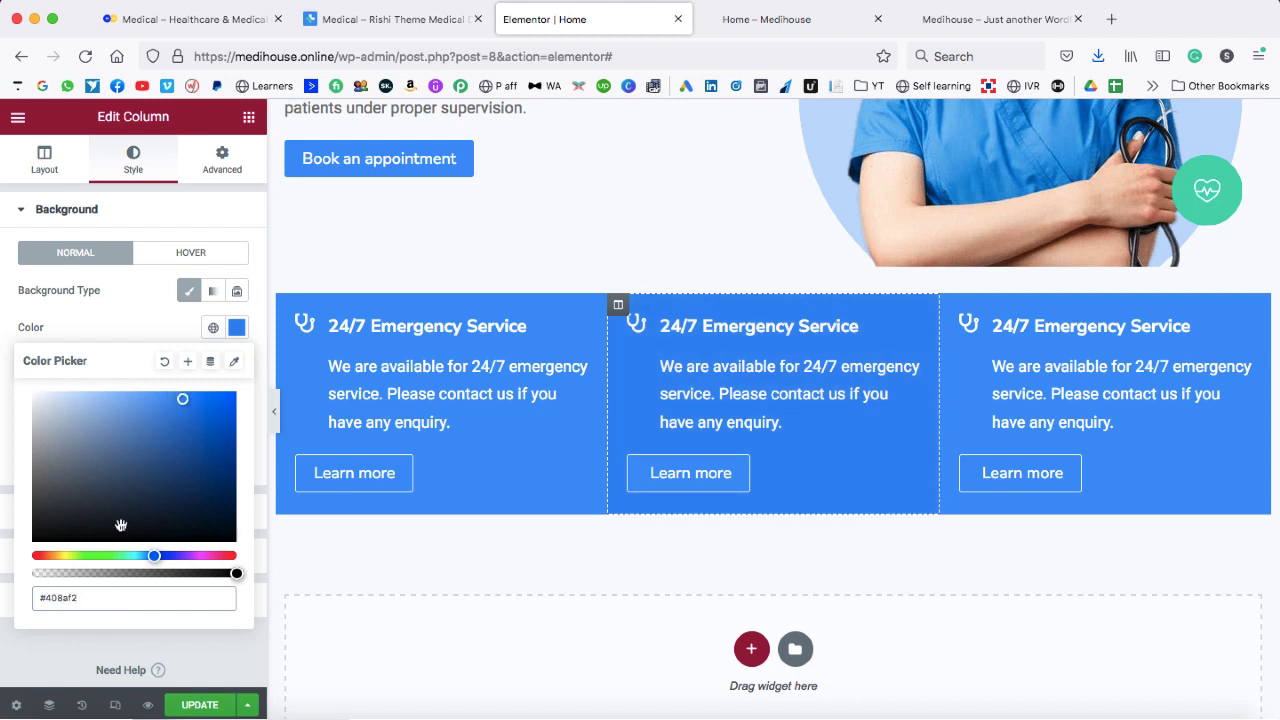
pyautogui.click(126, 311)
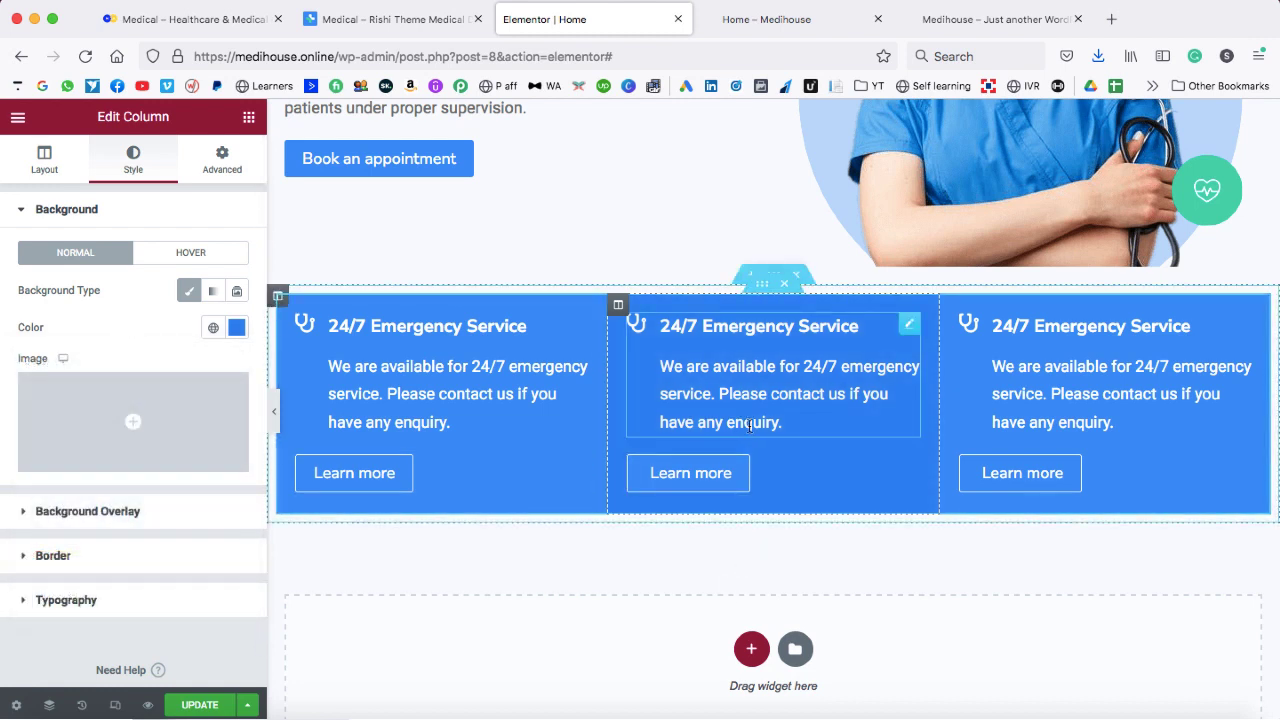
# - Select the middle icon box, compare with the demo site and close its developer tools
pyautogui.click(736, 328)
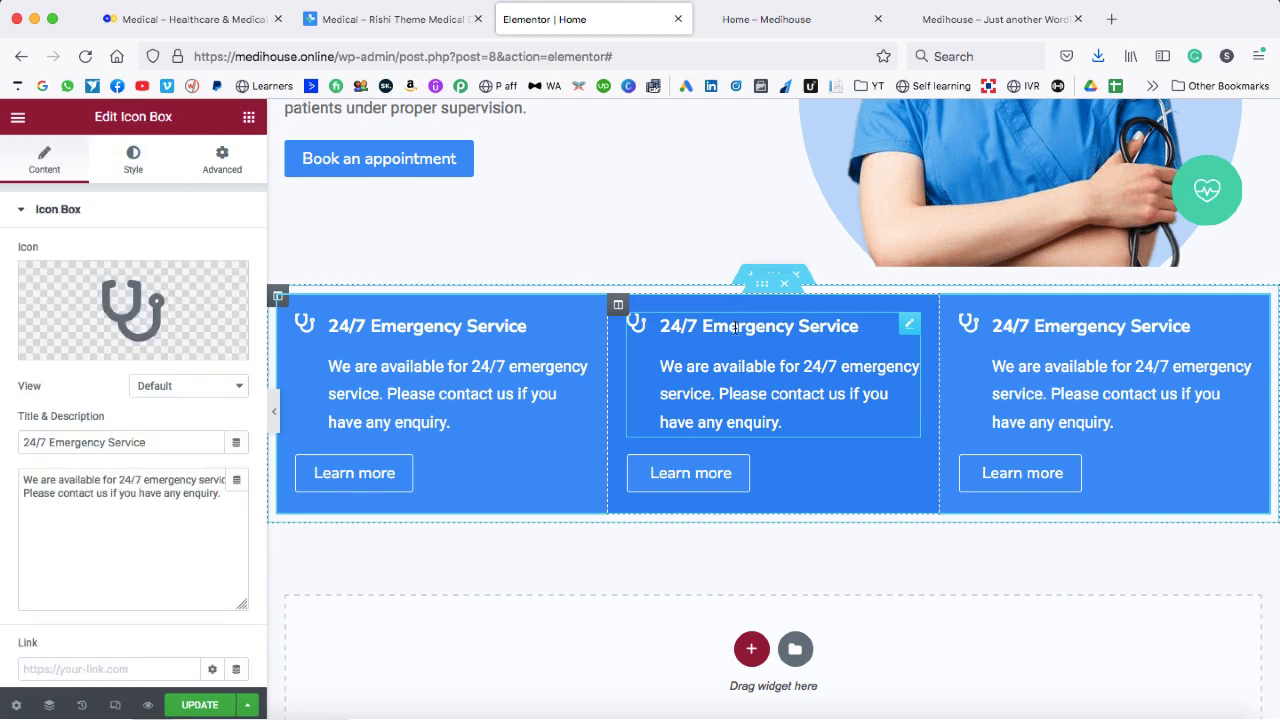
pyautogui.click(391, 20)
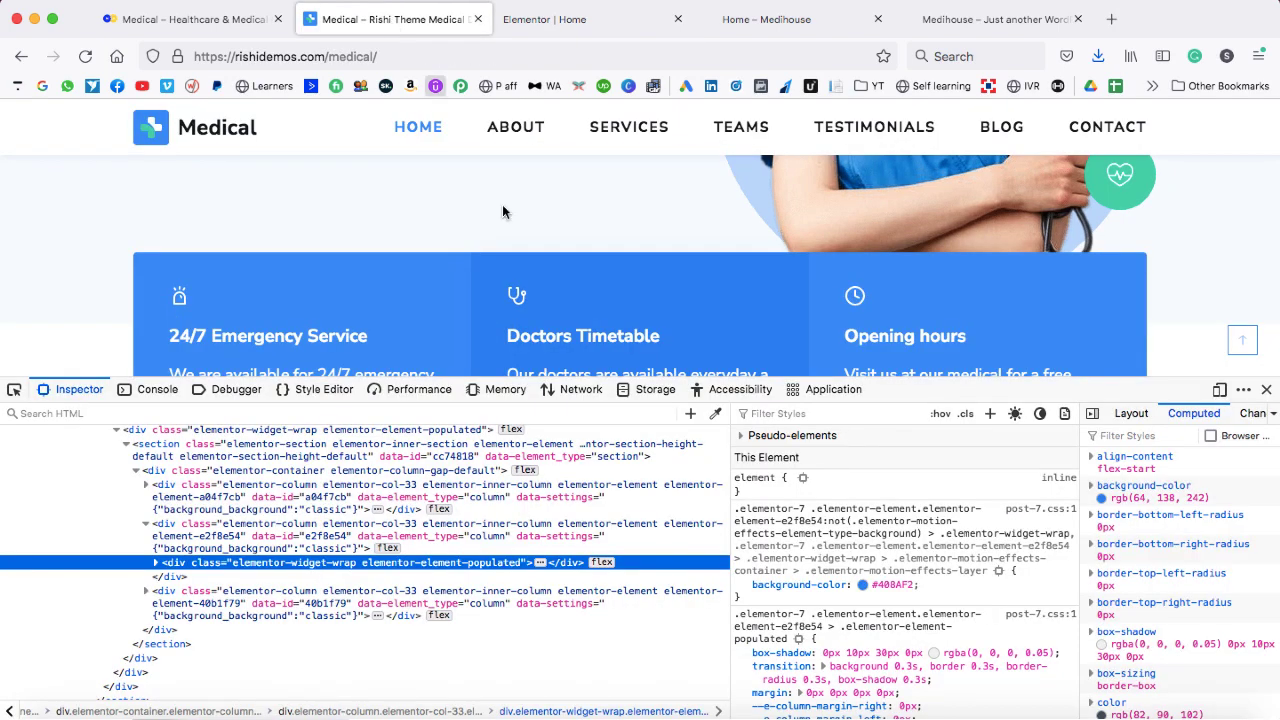
pyautogui.click(1266, 389)
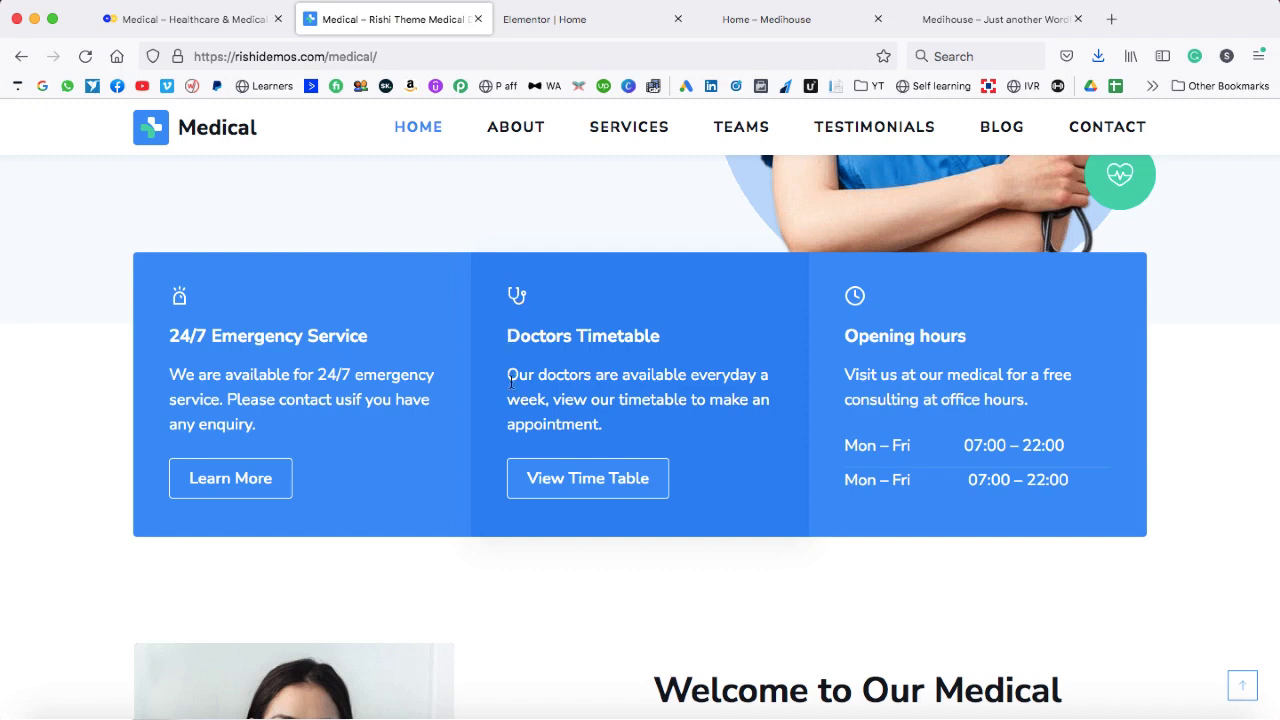
pyautogui.click(595, 22)
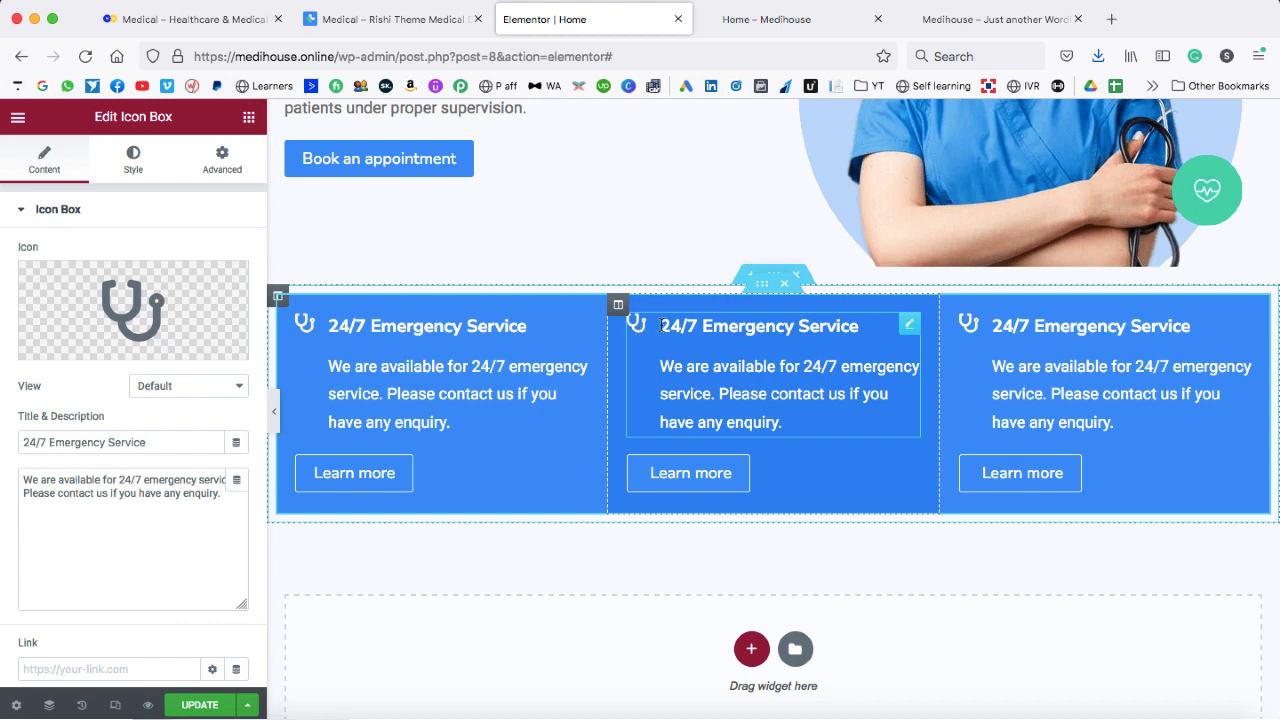
pyautogui.click(408, 28)
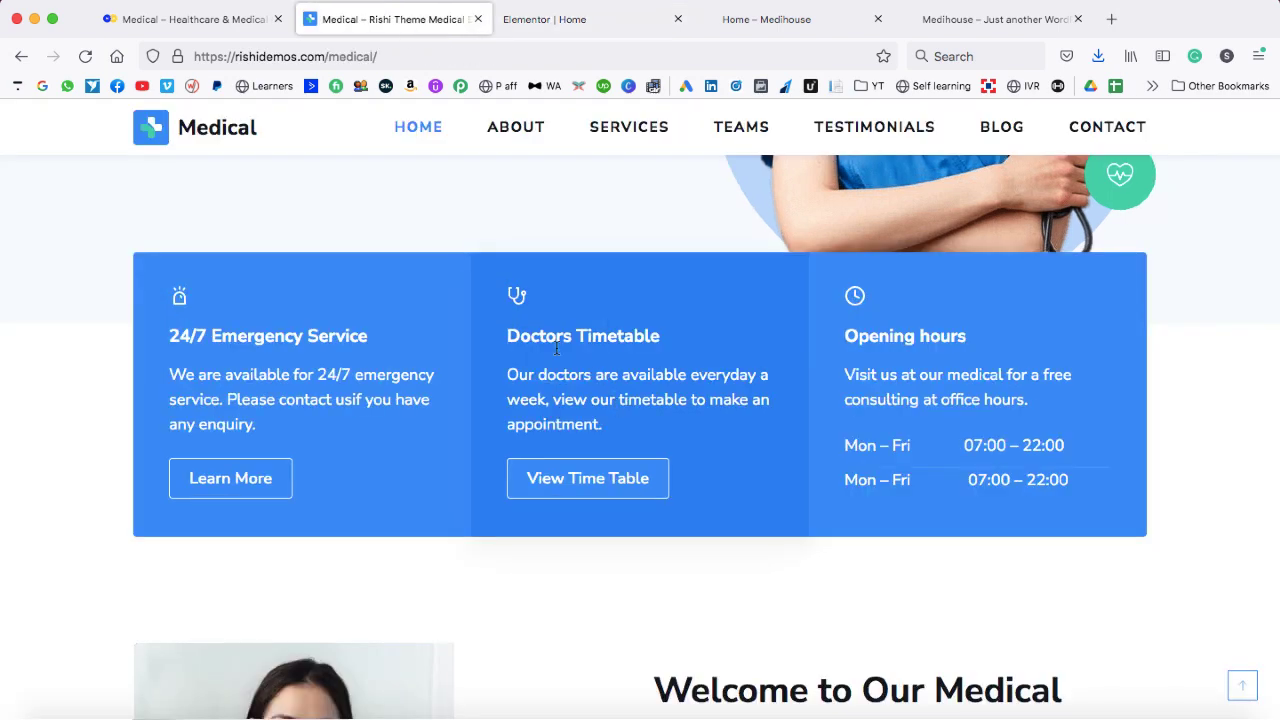
pyautogui.click(560, 28)
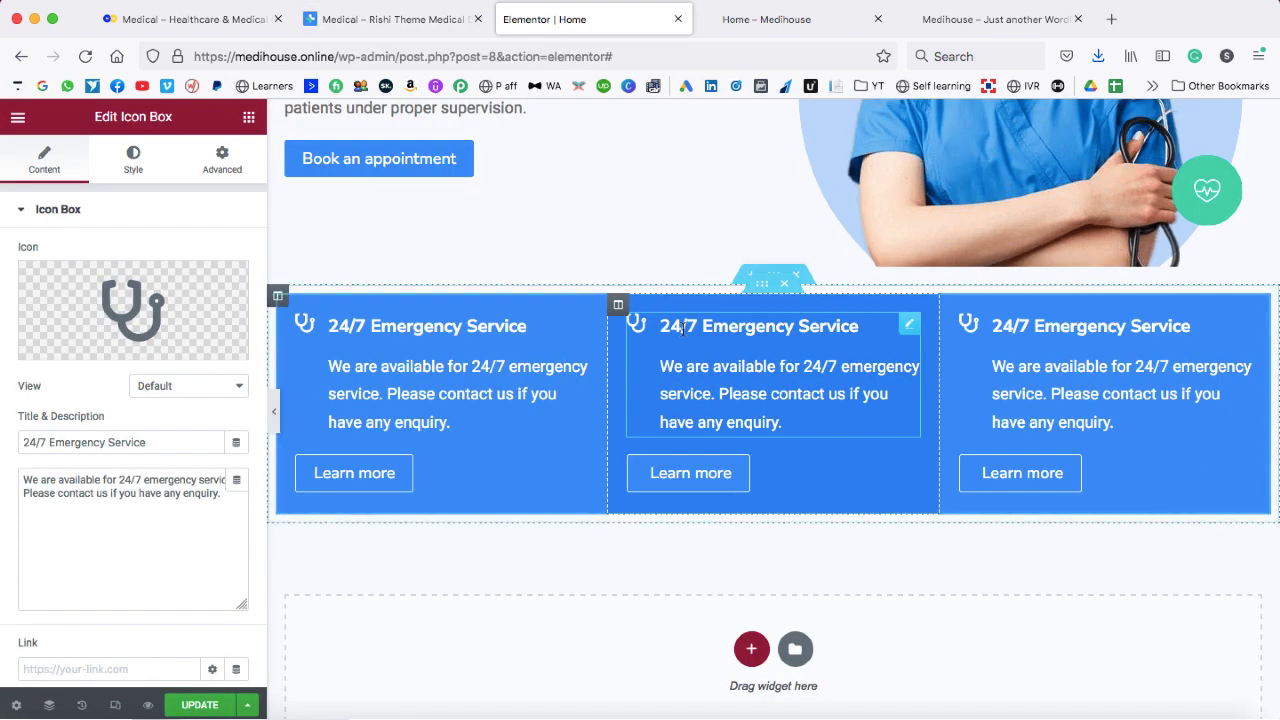
pyautogui.click(249, 118)
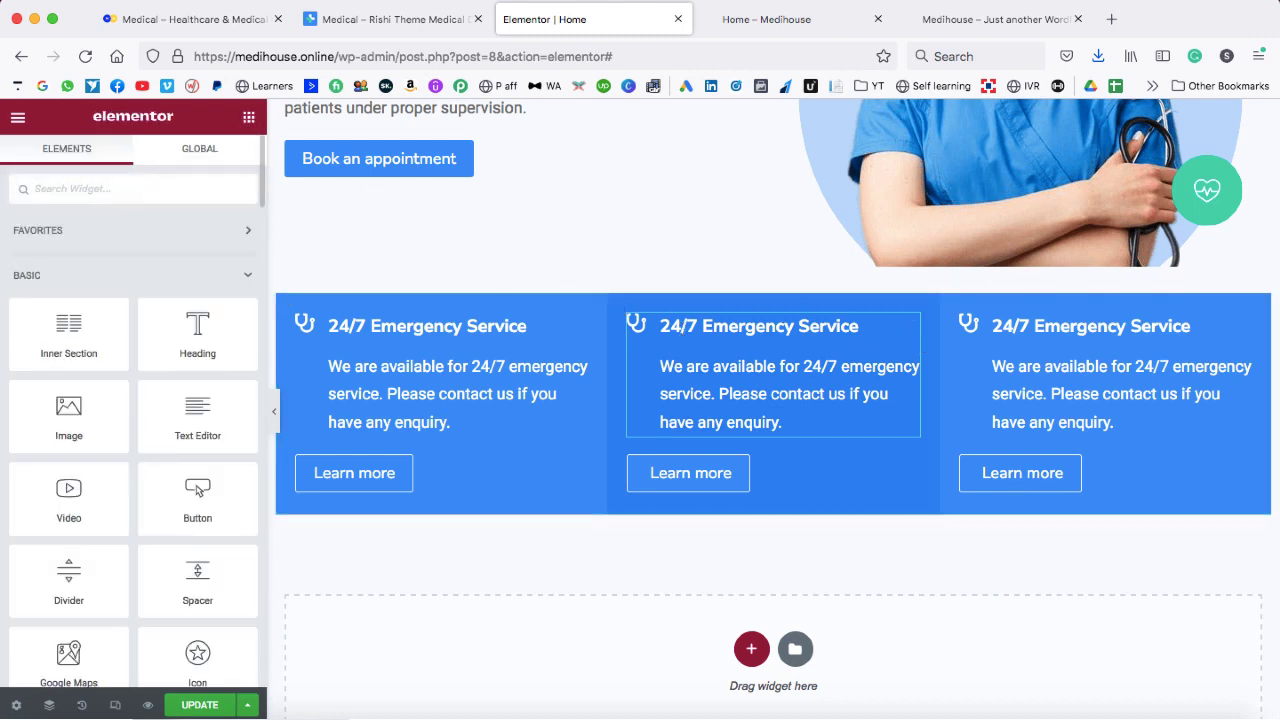
# - Add a left-aligned Icon widget with the Square root icon to the middle column
pyautogui.write('icon')
pyautogui.moveTo(68, 250); pyautogui.dragTo(662, 327)
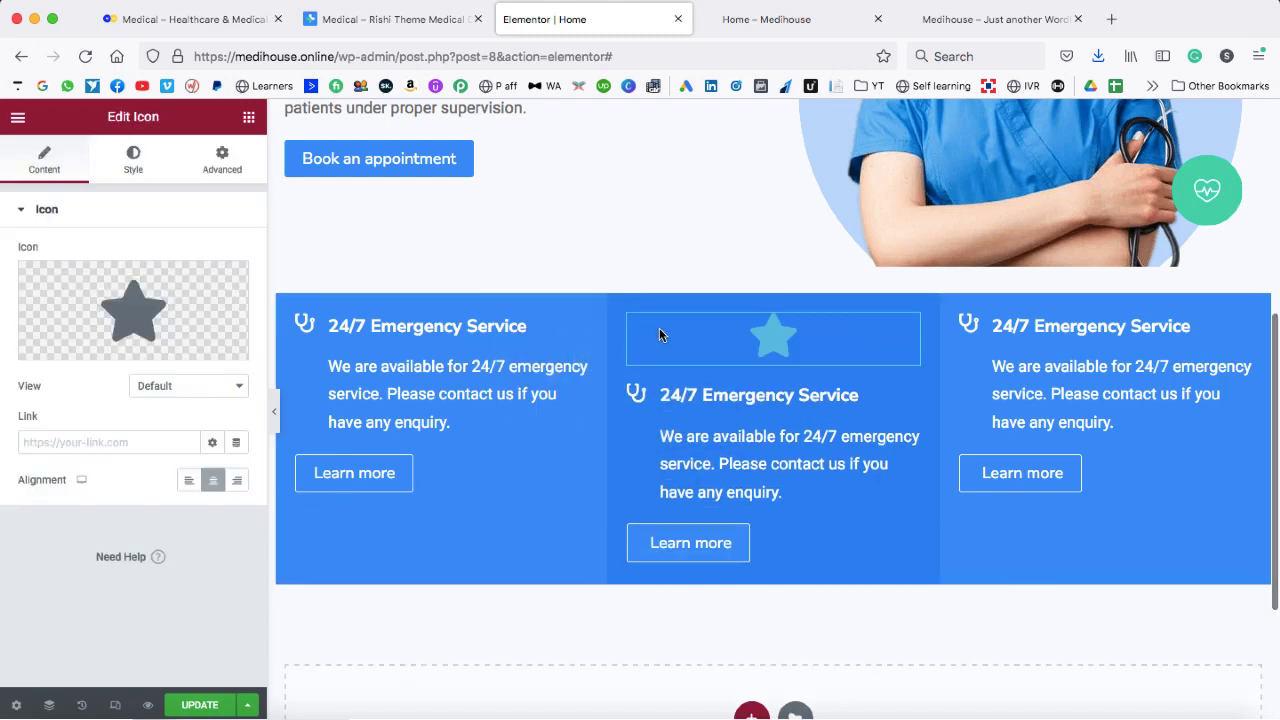
pyautogui.click(57, 351)
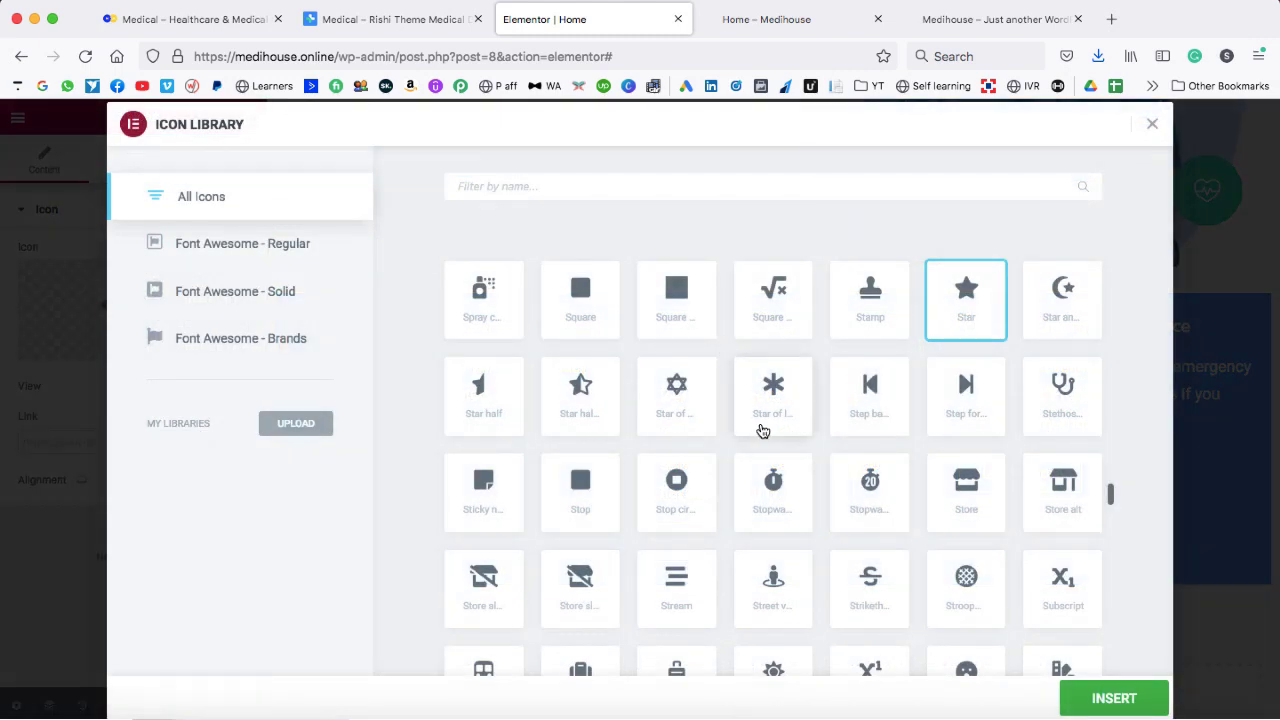
pyautogui.scroll(-1, 763, 431)
pyautogui.scroll(2, 763, 431)
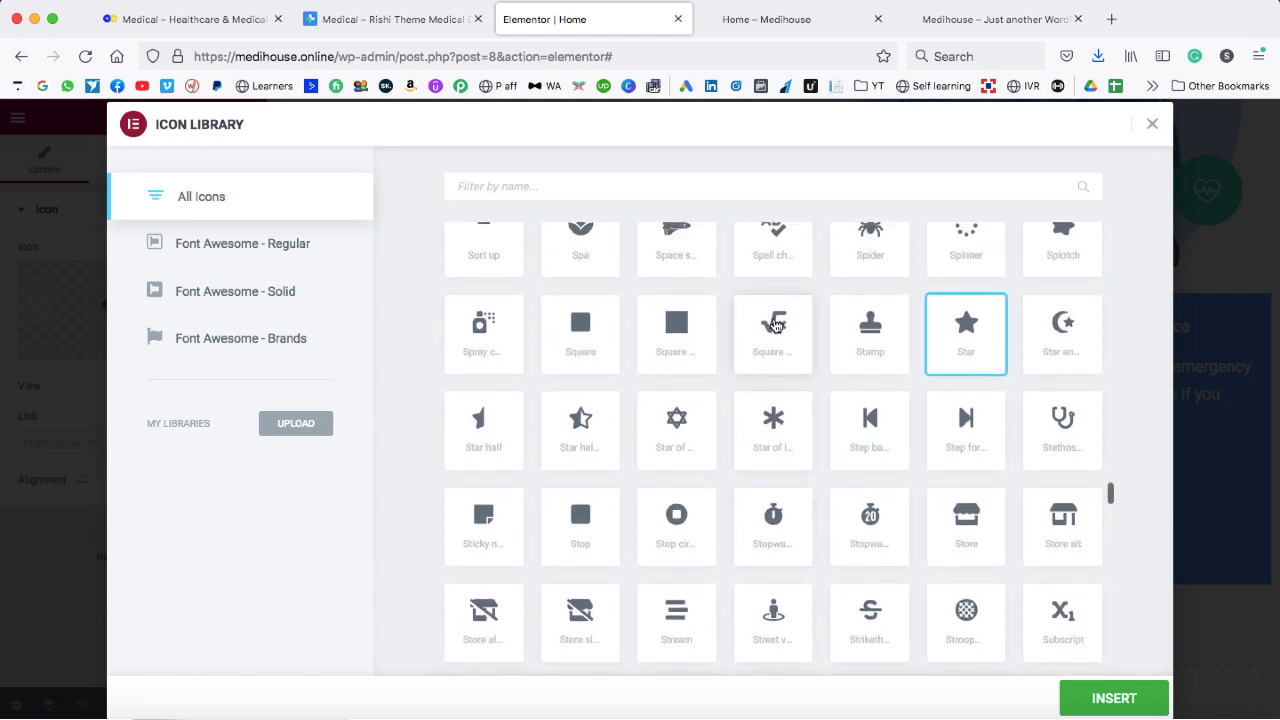
pyautogui.click(775, 326)
pyautogui.click(1092, 697)
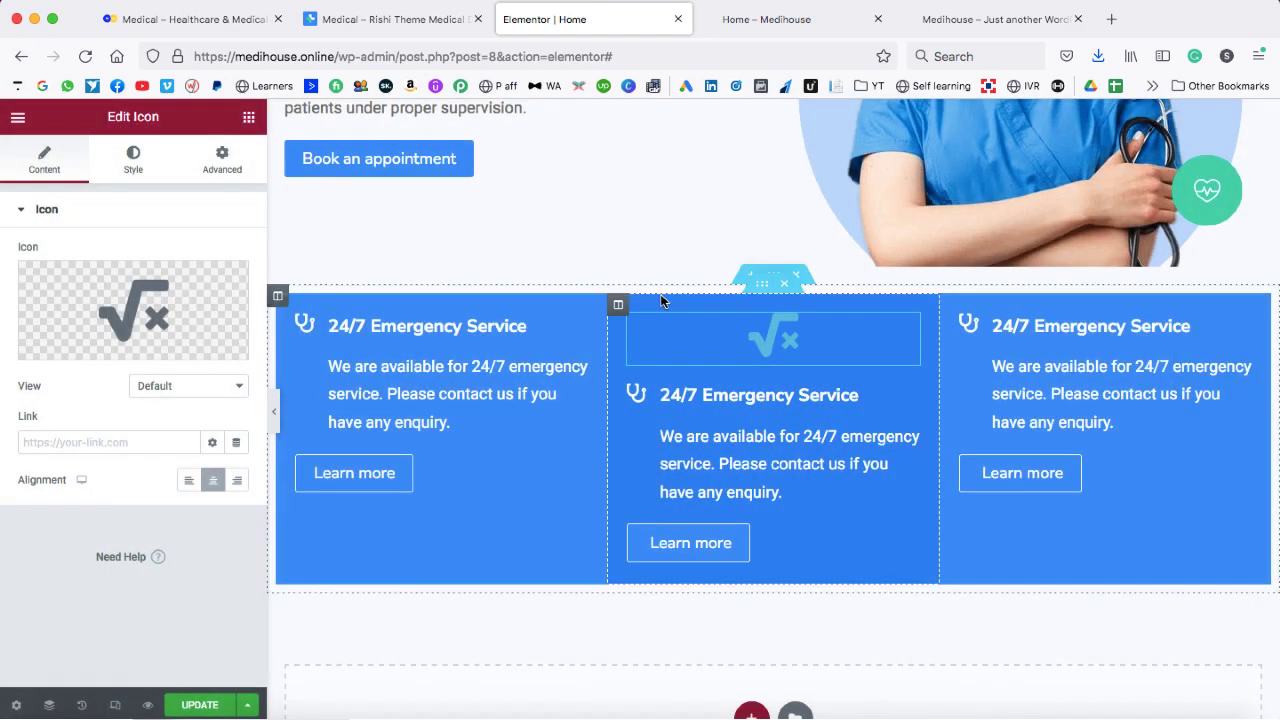
pyautogui.click(189, 480)
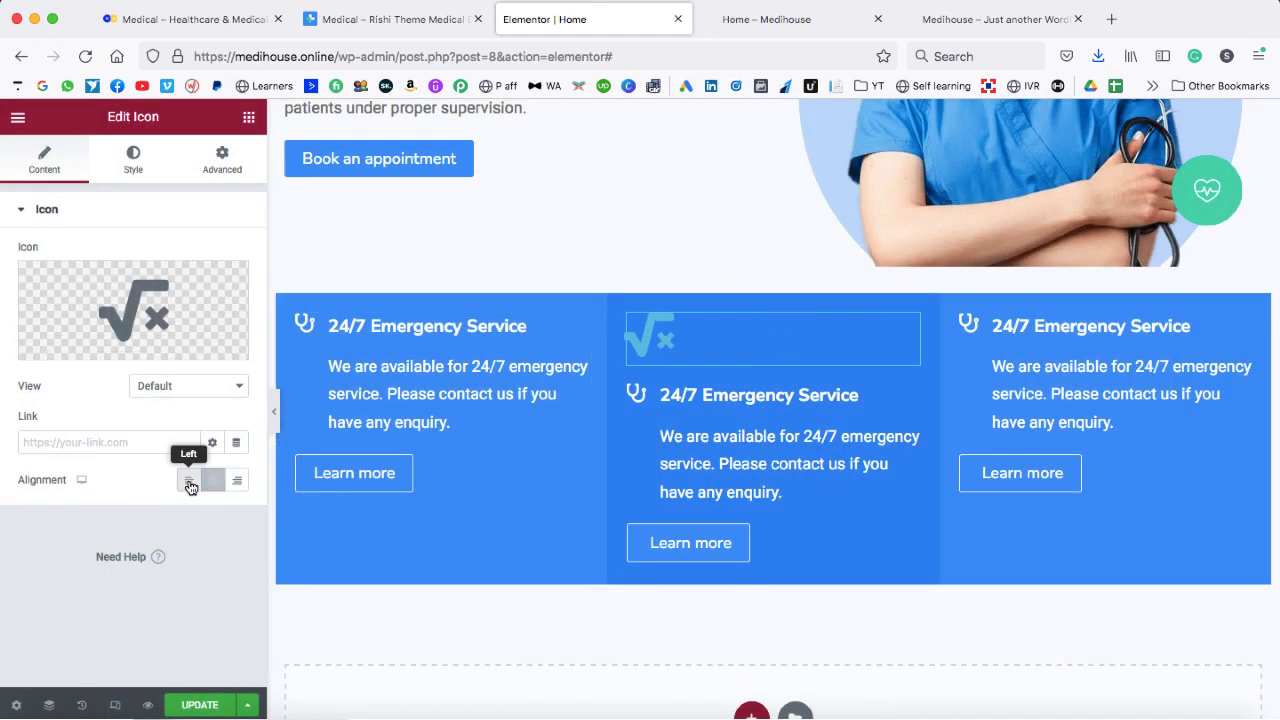
# - Make the icon white at size 22 and delete the middle column's original icon box
pyautogui.click(134, 162)
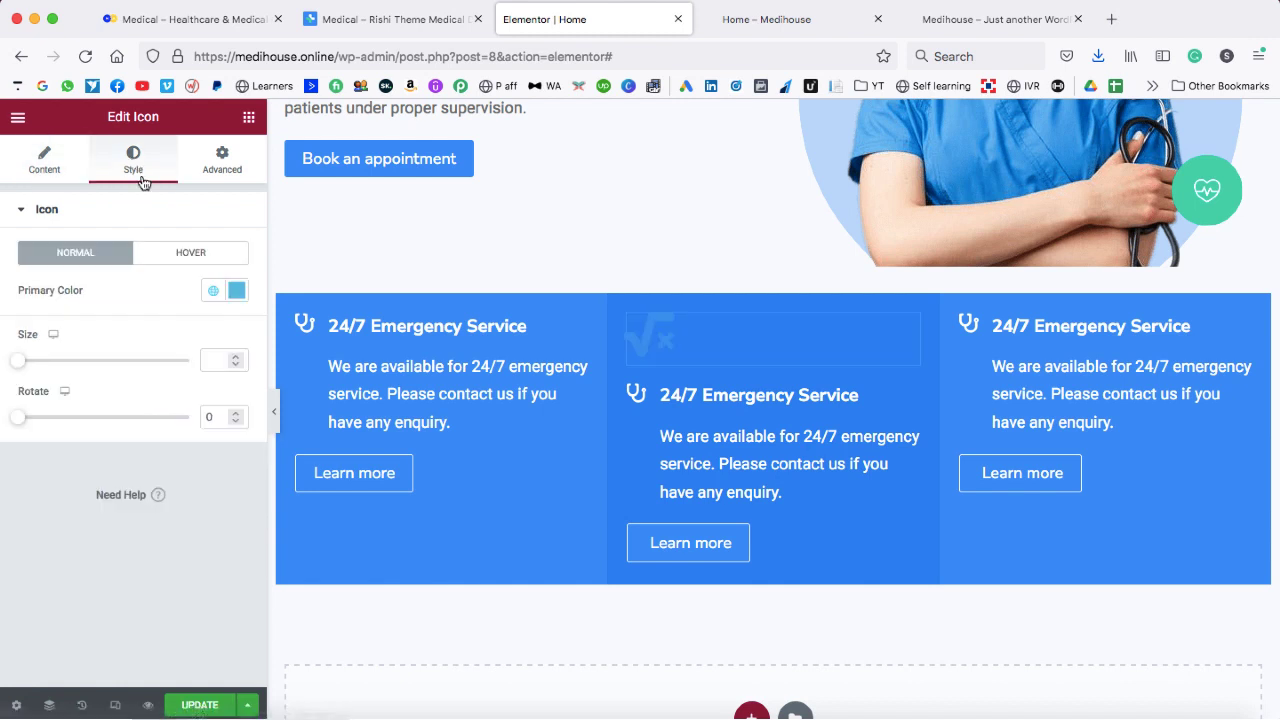
pyautogui.click(236, 290)
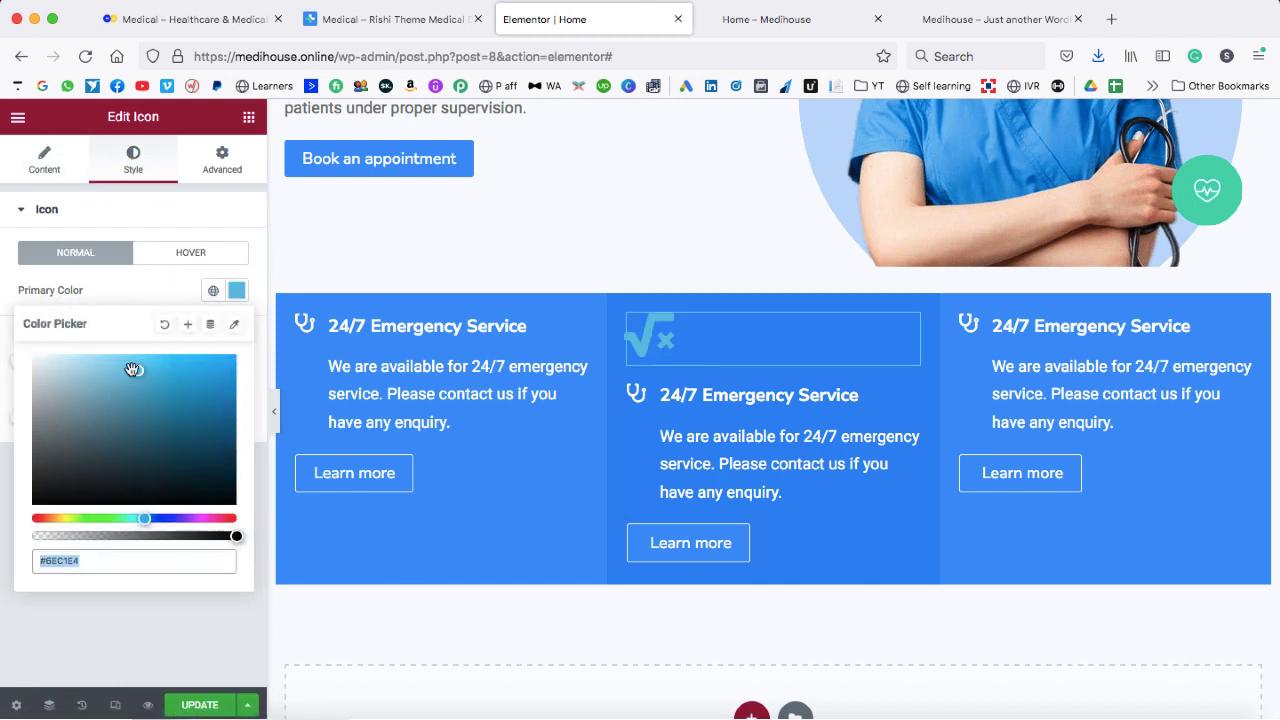
pyautogui.moveTo(131, 368); pyautogui.dragTo(2, 312)
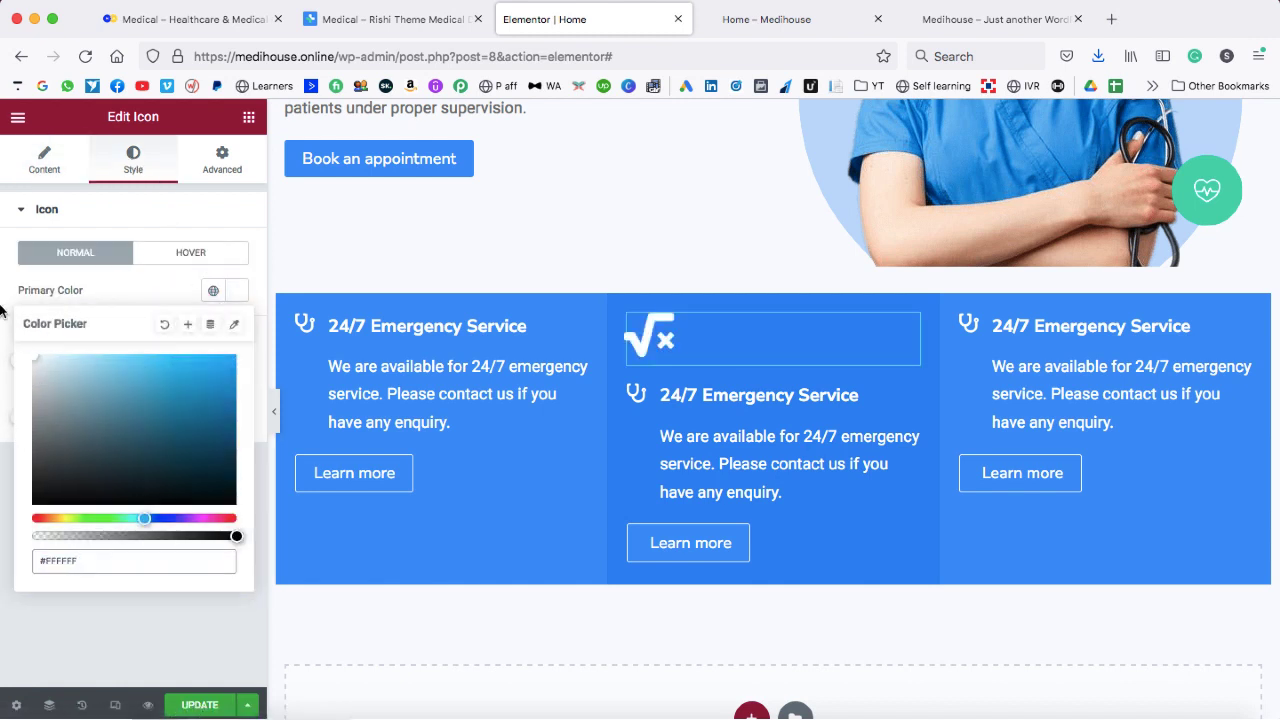
pyautogui.click(126, 291)
pyautogui.click(236, 360)
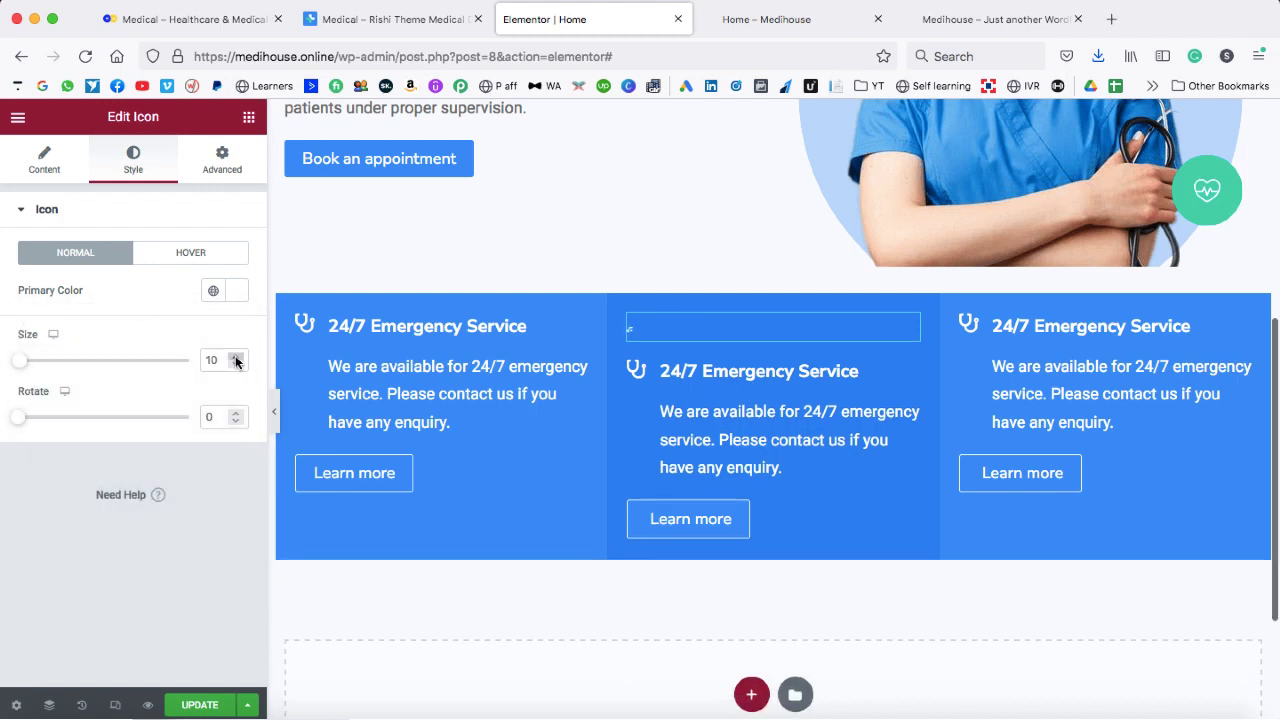
pyautogui.scroll(16, 236, 360)
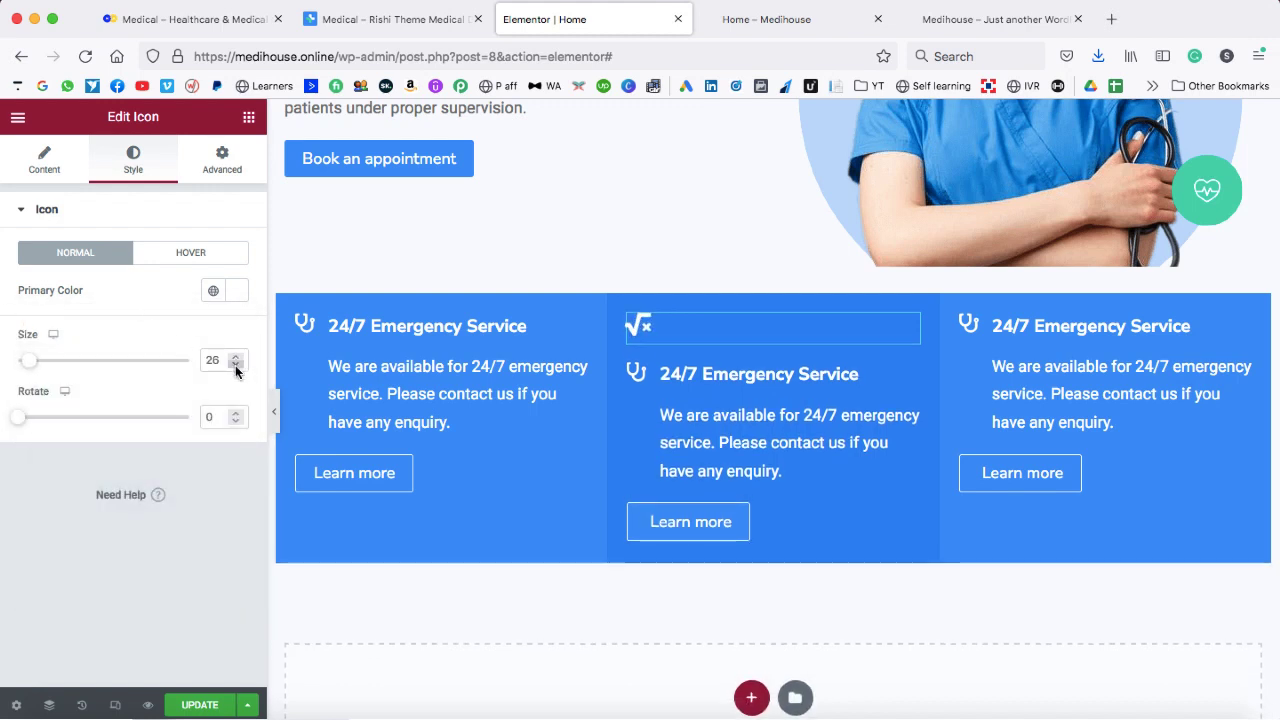
pyautogui.scroll(-4, 235, 365)
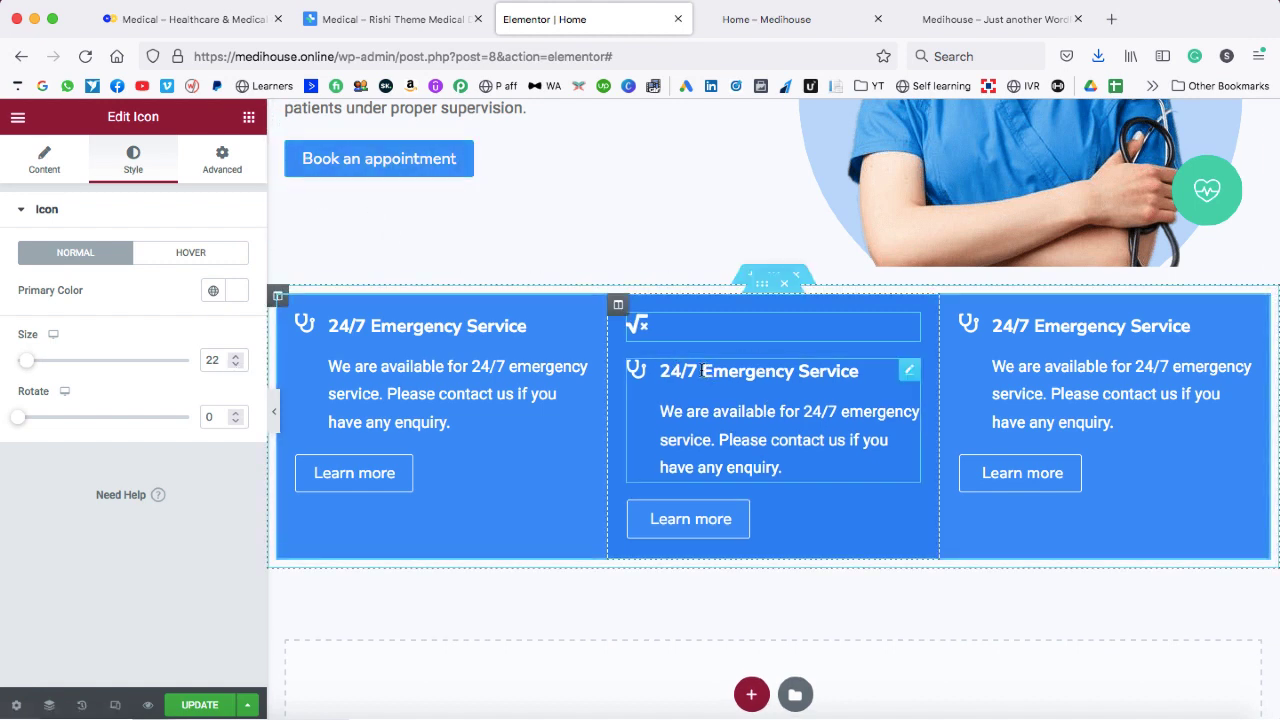
pyautogui.rightClick(703, 371)
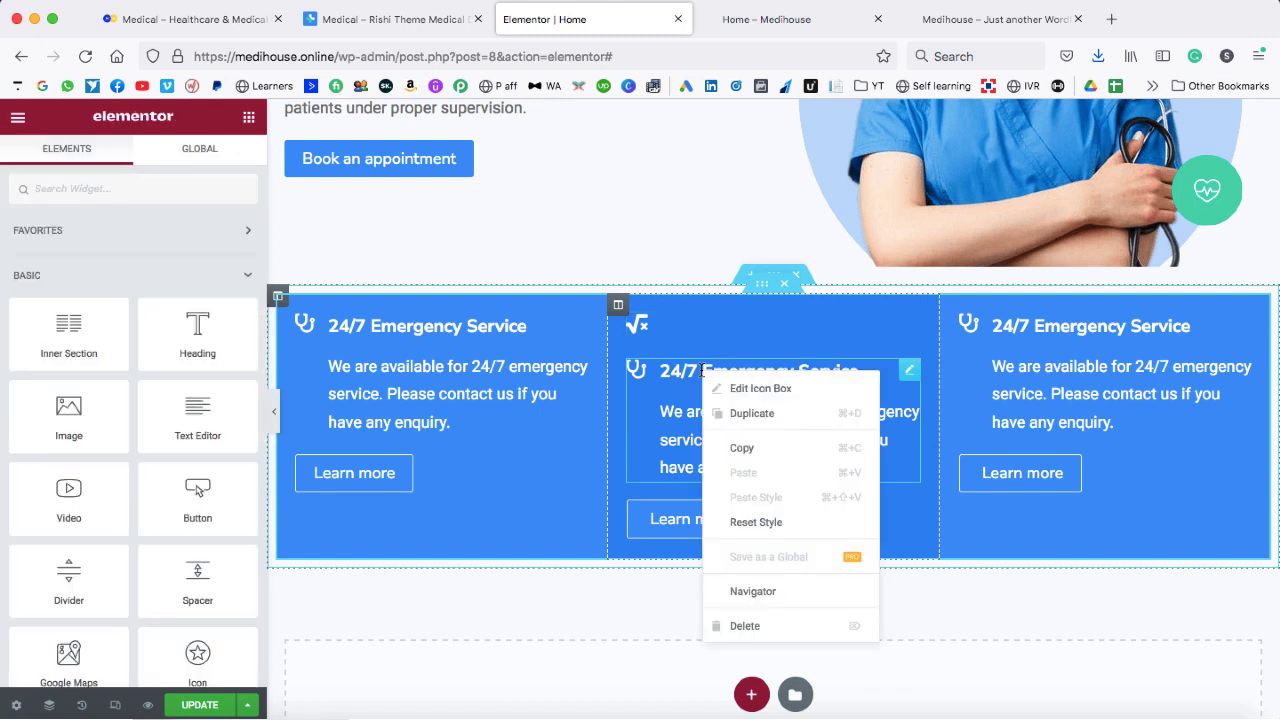
pyautogui.click(762, 624)
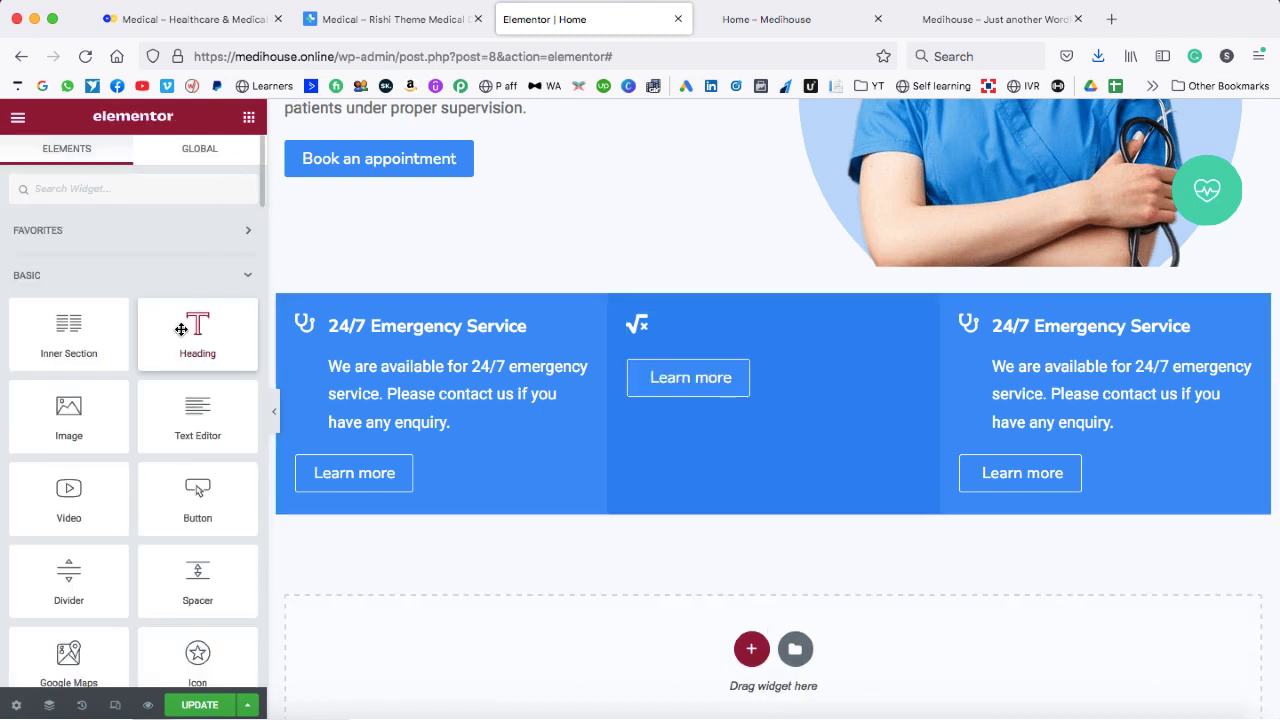
# - Add a Heading widget to the middle column reading 'Doctors Timetable'
pyautogui.moveTo(197, 330); pyautogui.dragTo(660, 342)
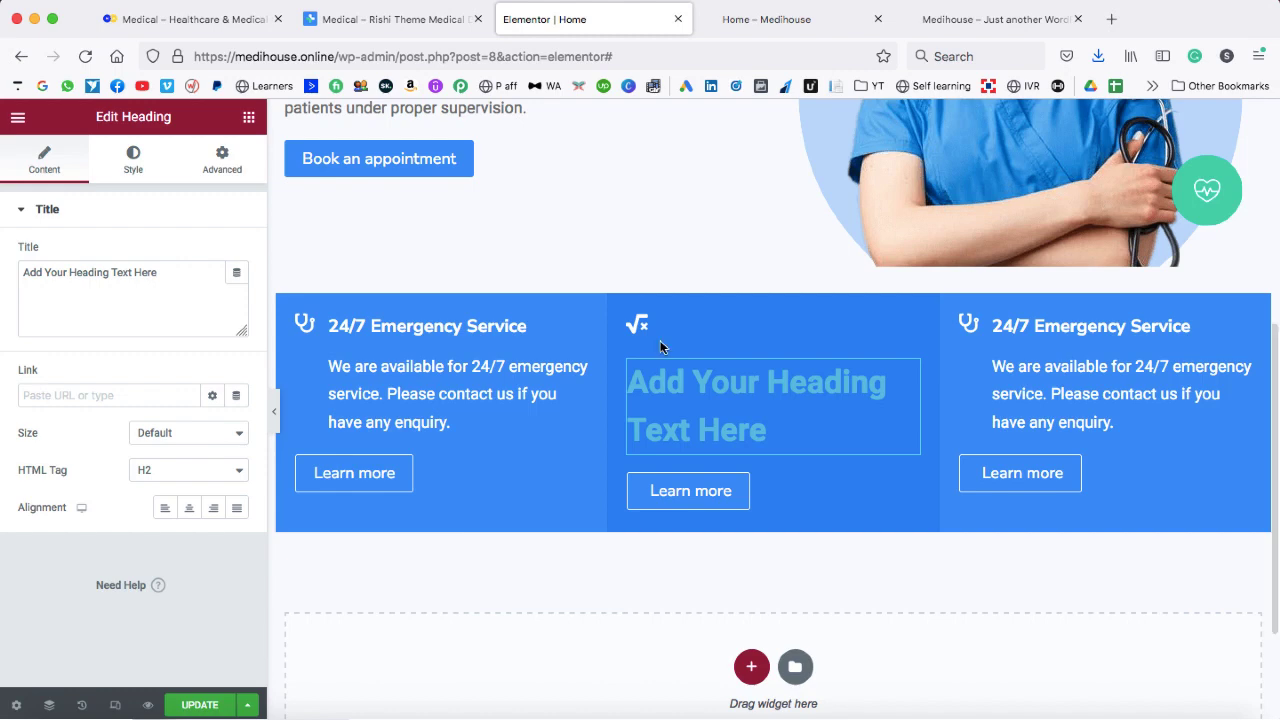
pyautogui.click(750, 21)
pyautogui.click(410, 19)
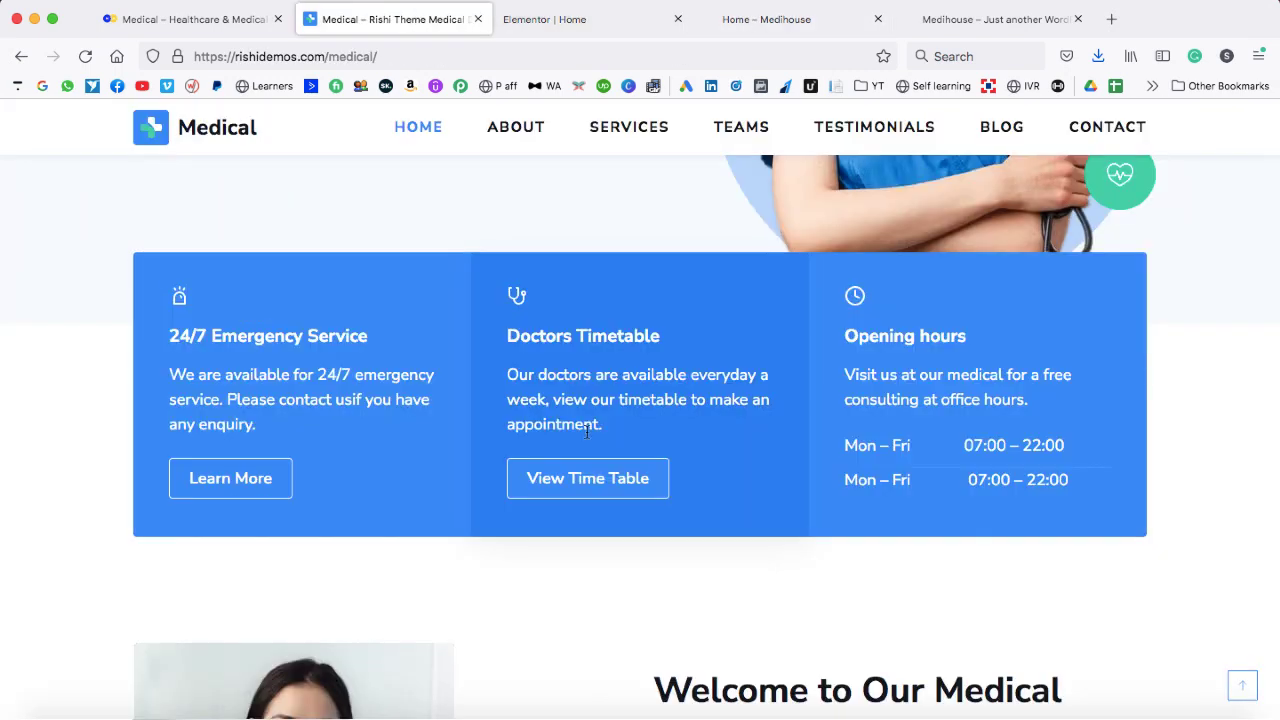
pyautogui.click(564, 24)
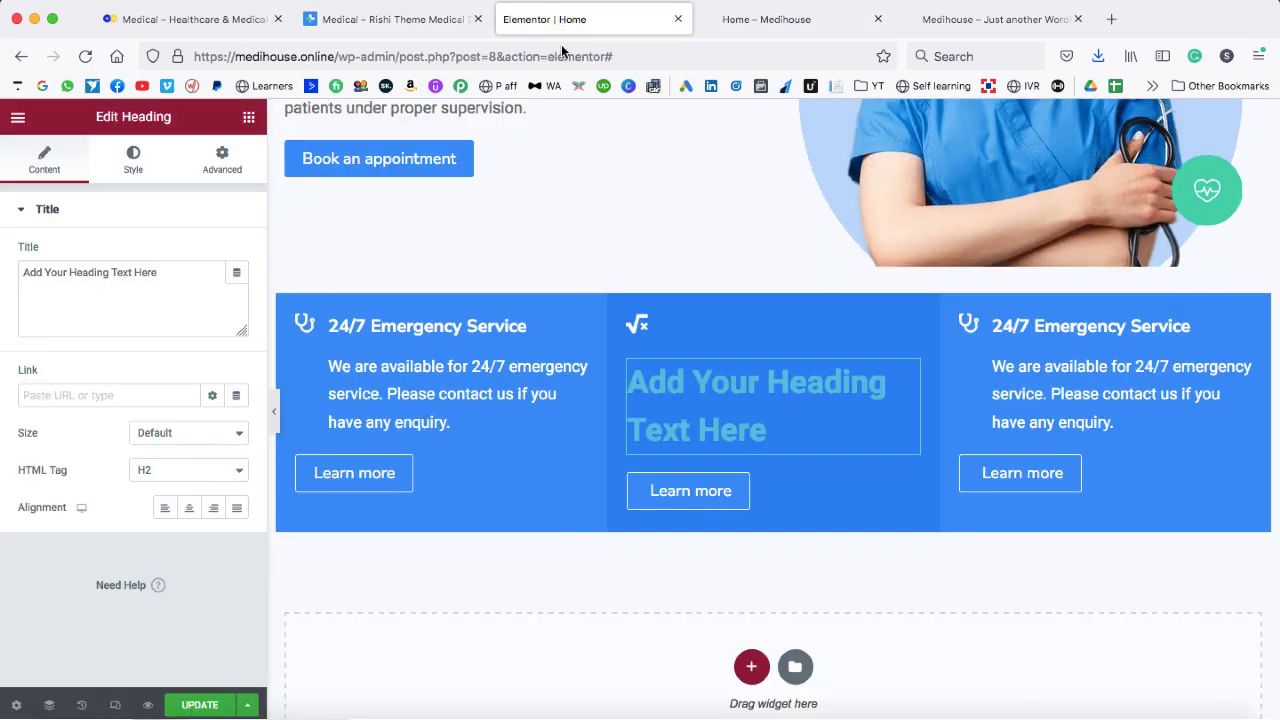
pyautogui.click(120, 297)
pyautogui.press('super+a')
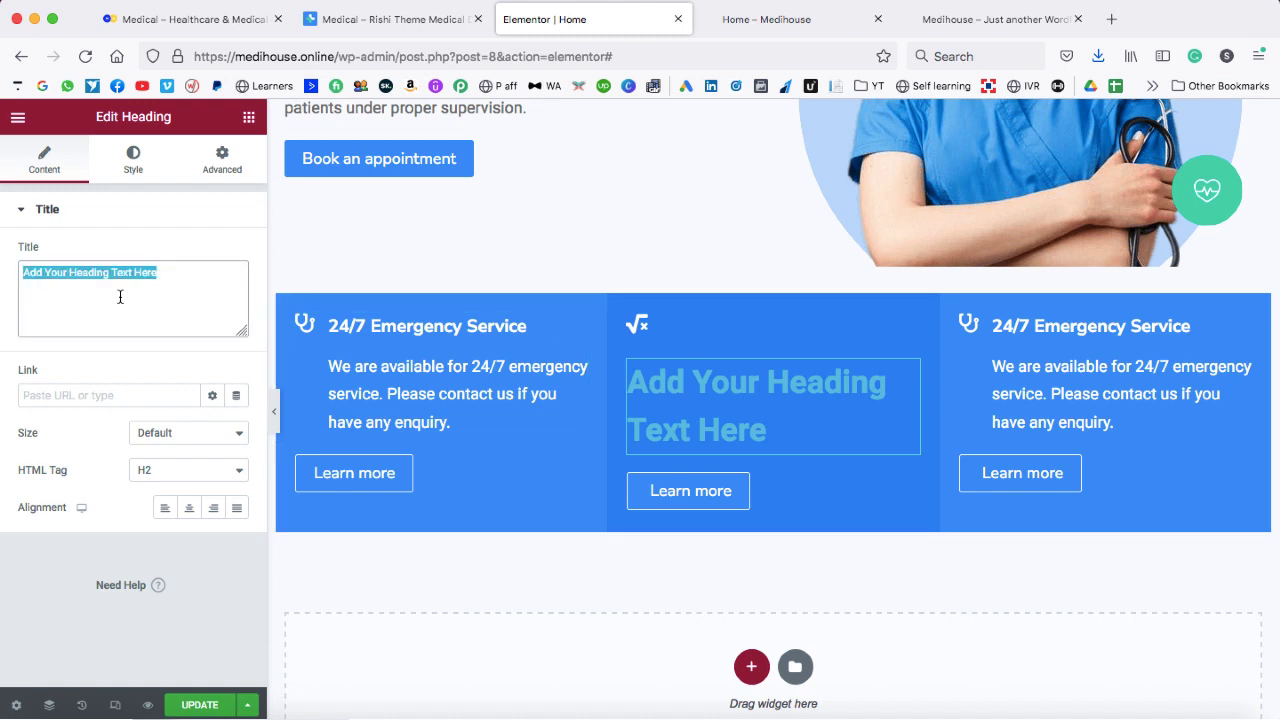
pyautogui.write('Doctors T')
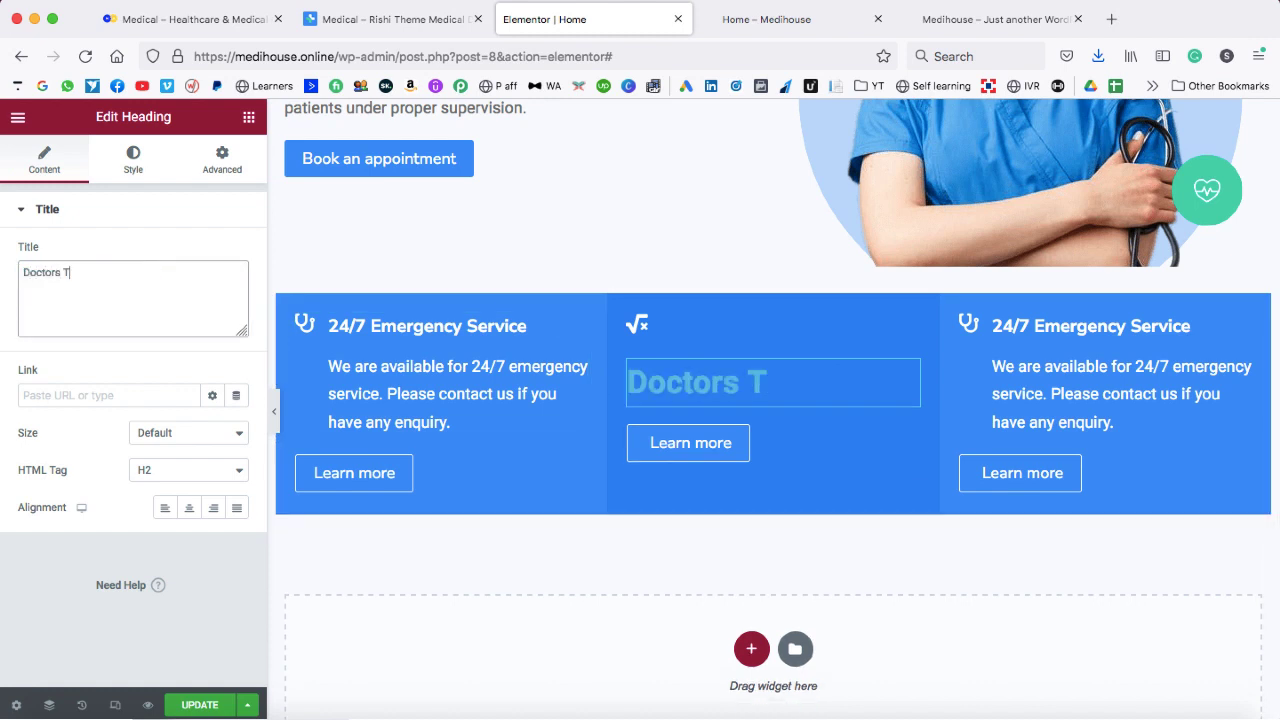
pyautogui.write('imetable')
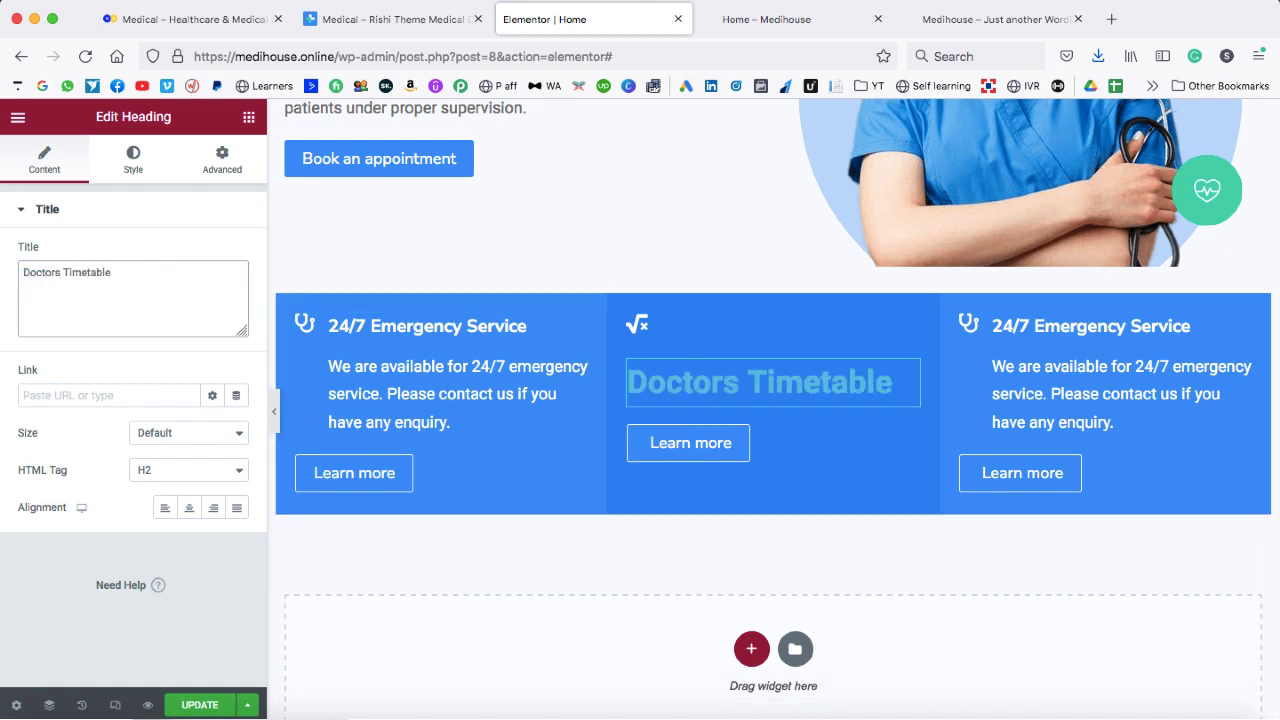
# - Left-align the heading and make its colour white
pyautogui.click(165, 507)
pyautogui.click(135, 158)
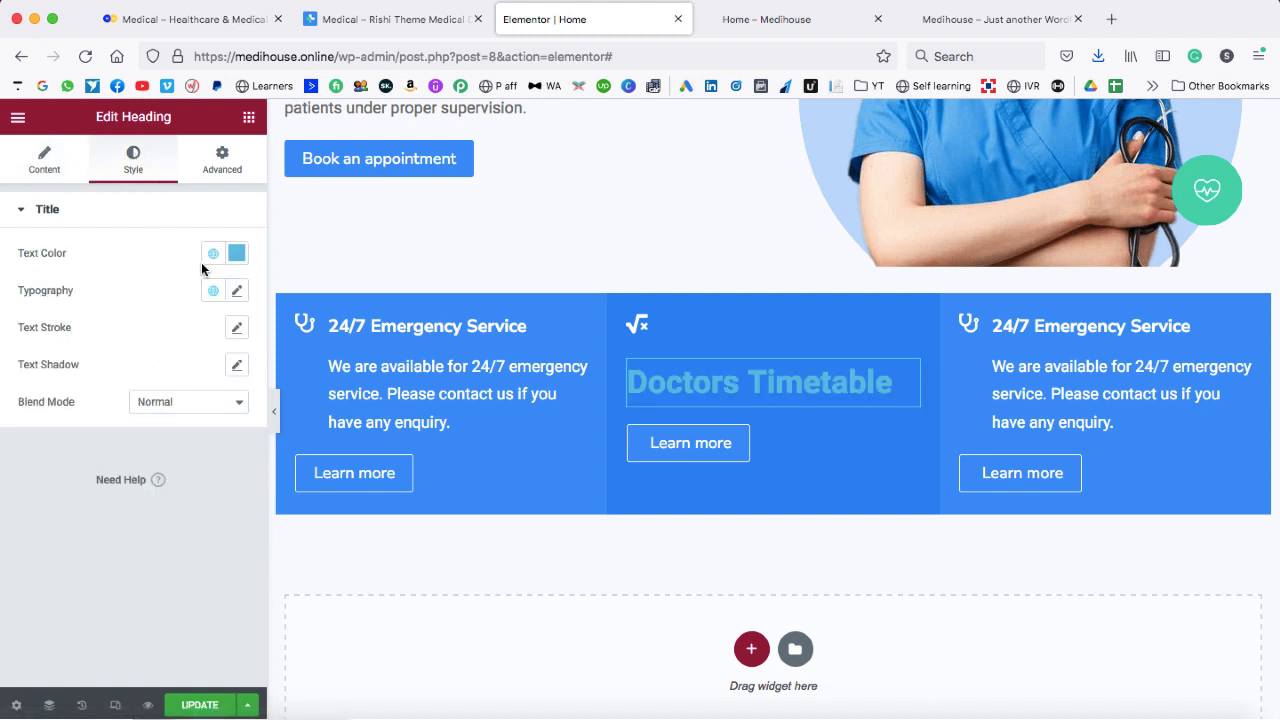
pyautogui.click(236, 253)
pyautogui.moveTo(30, 314); pyautogui.dragTo(10, 293)
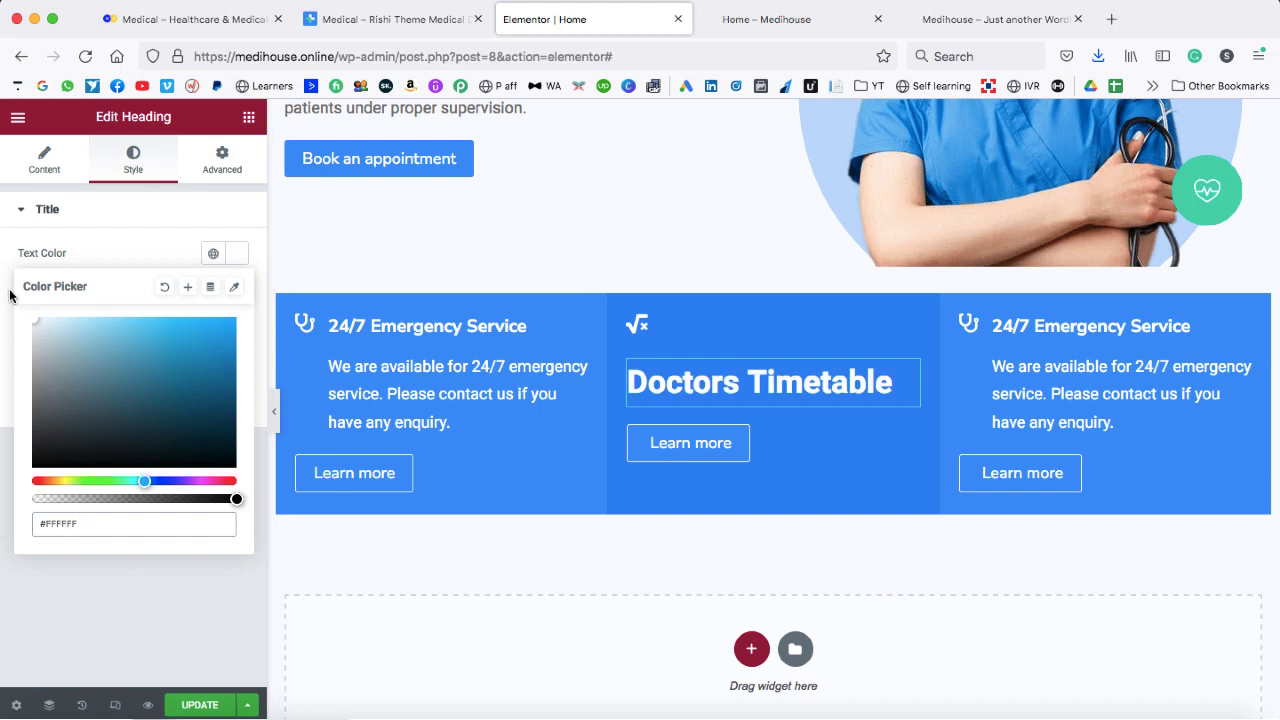
pyautogui.click(102, 262)
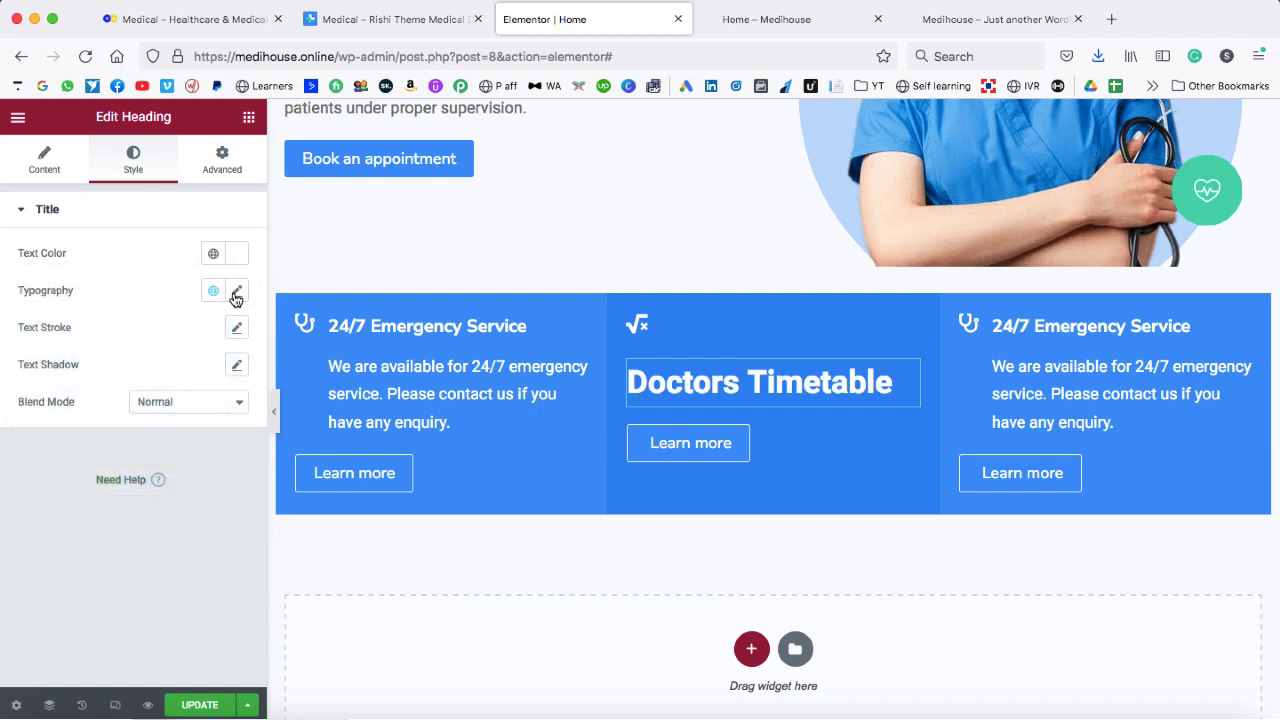
# - Set the heading typography to Nunito Sans, size 22, weight 700
pyautogui.click(236, 291)
pyautogui.click(205, 383)
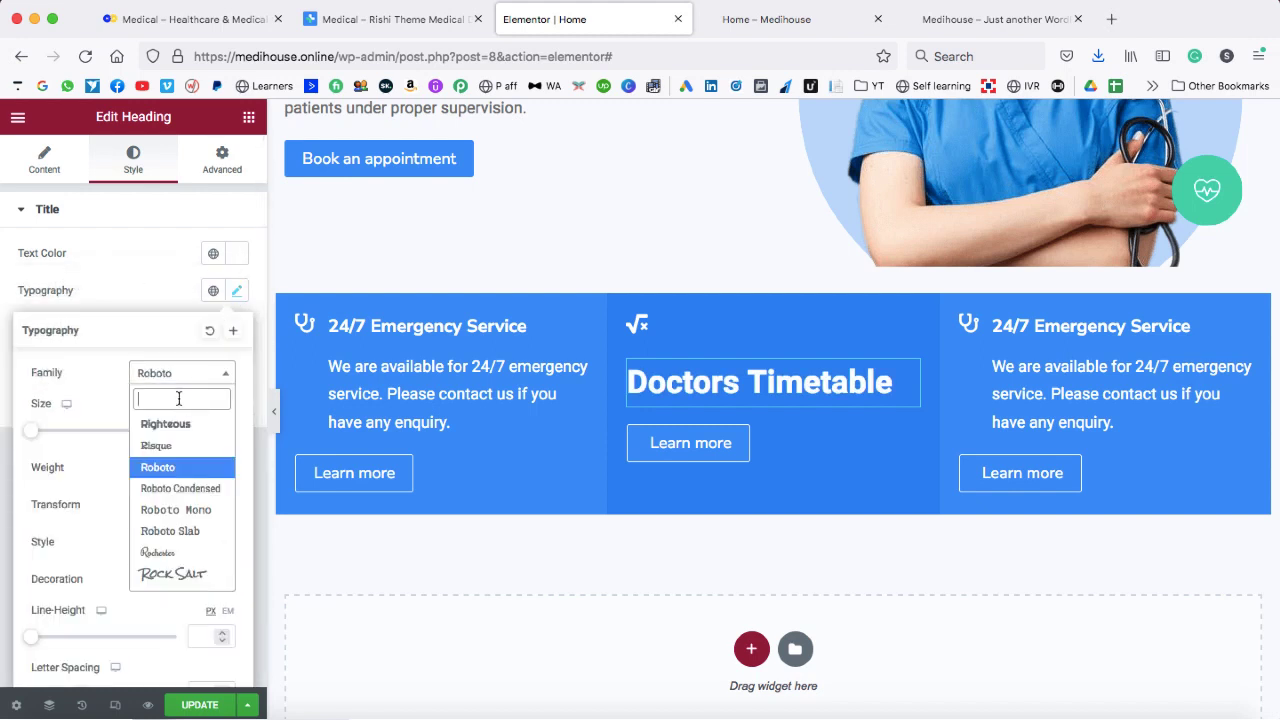
pyautogui.write('nun')
pyautogui.click(176, 467)
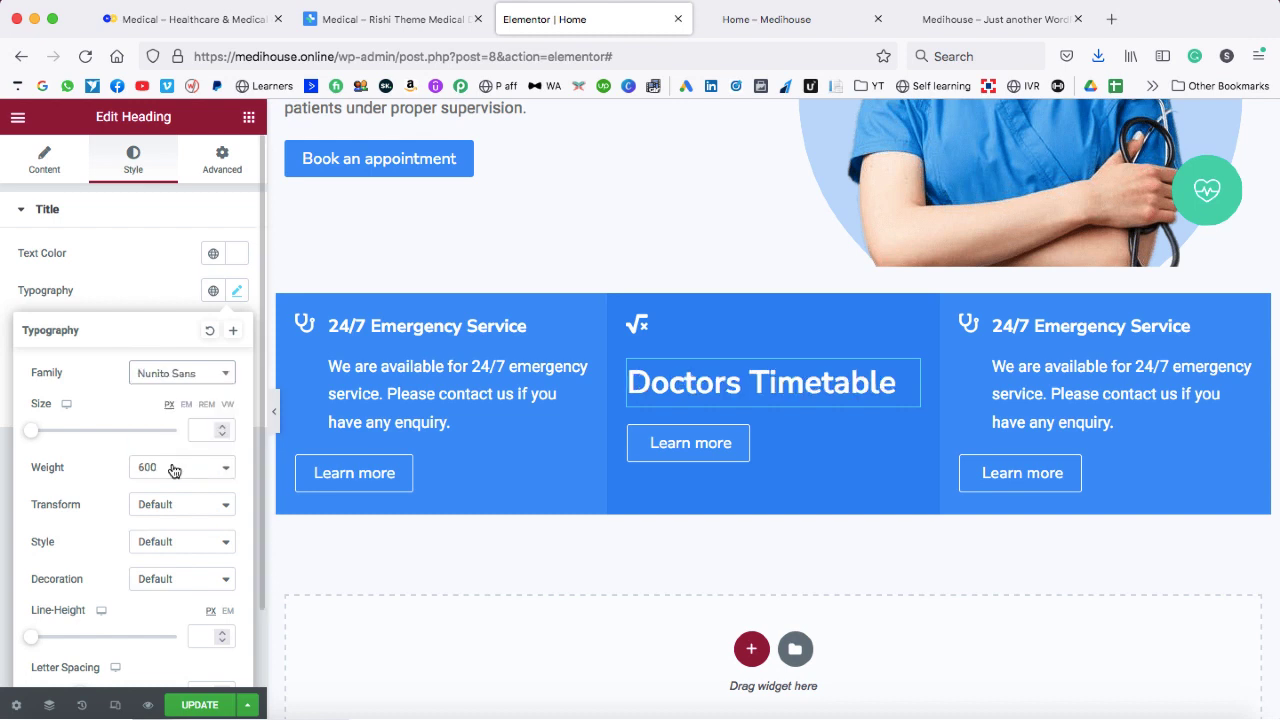
pyautogui.click(221, 431)
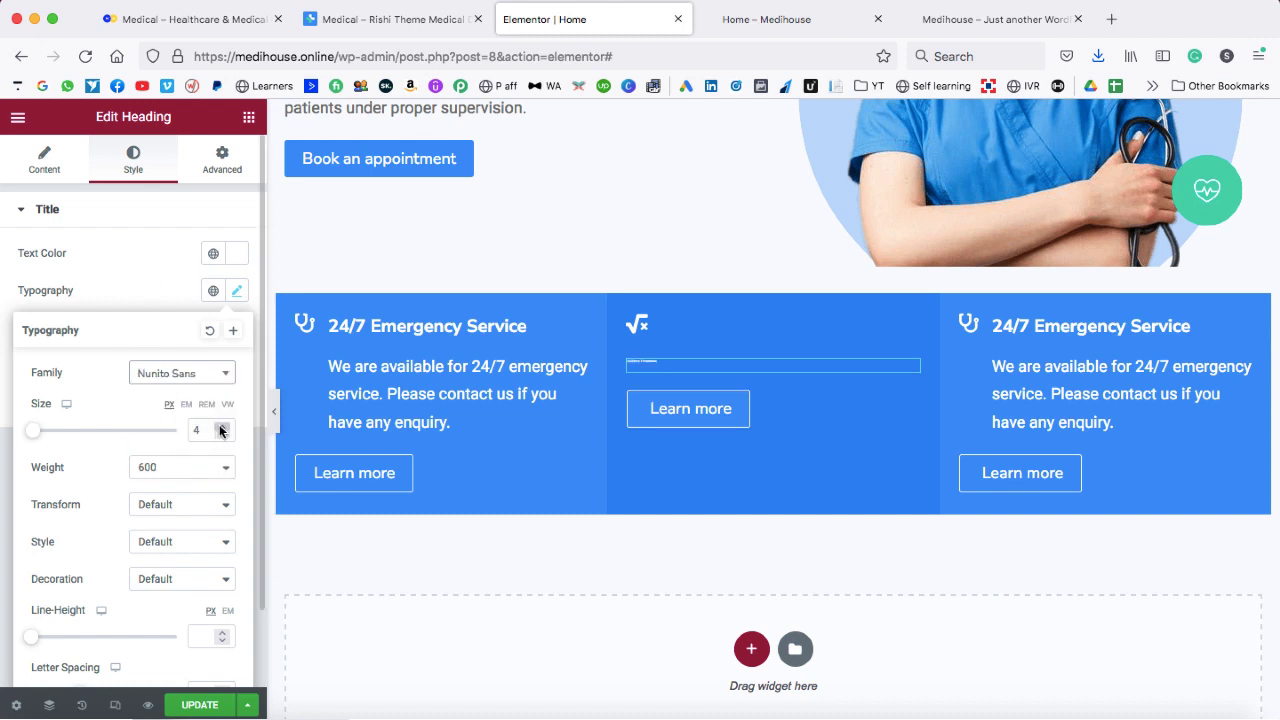
pyautogui.click(221, 426)
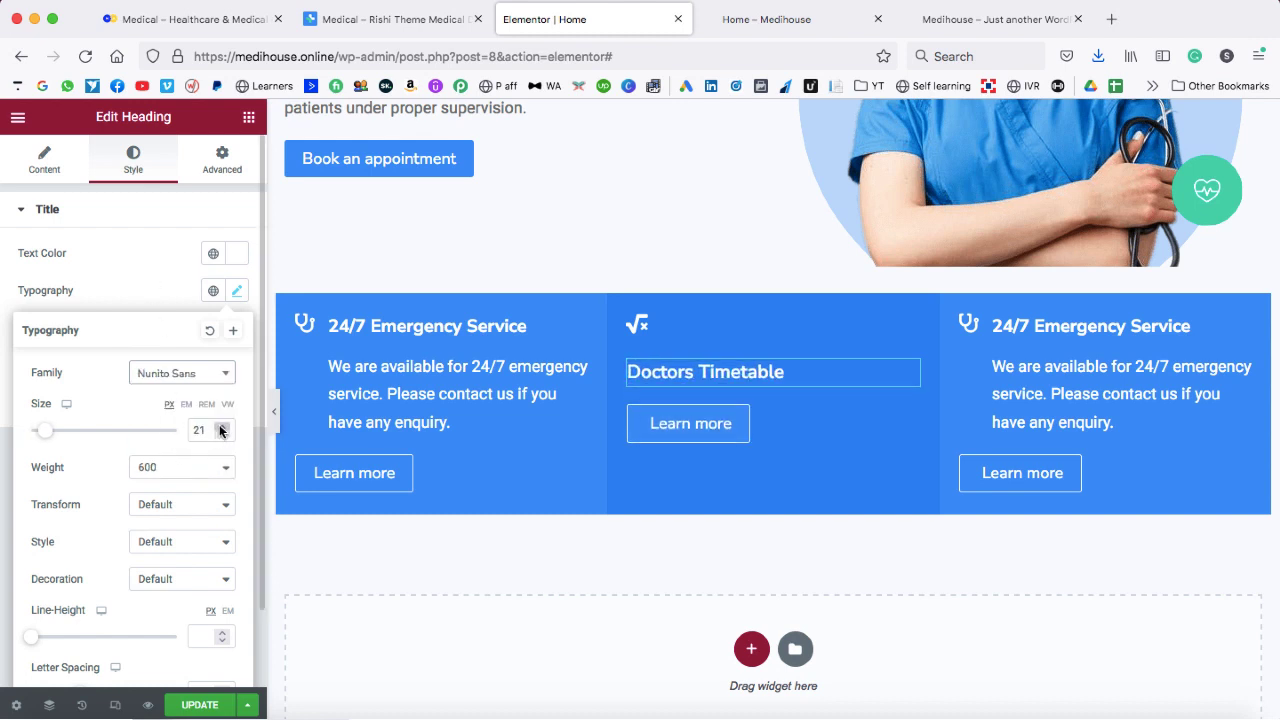
pyautogui.click(221, 426)
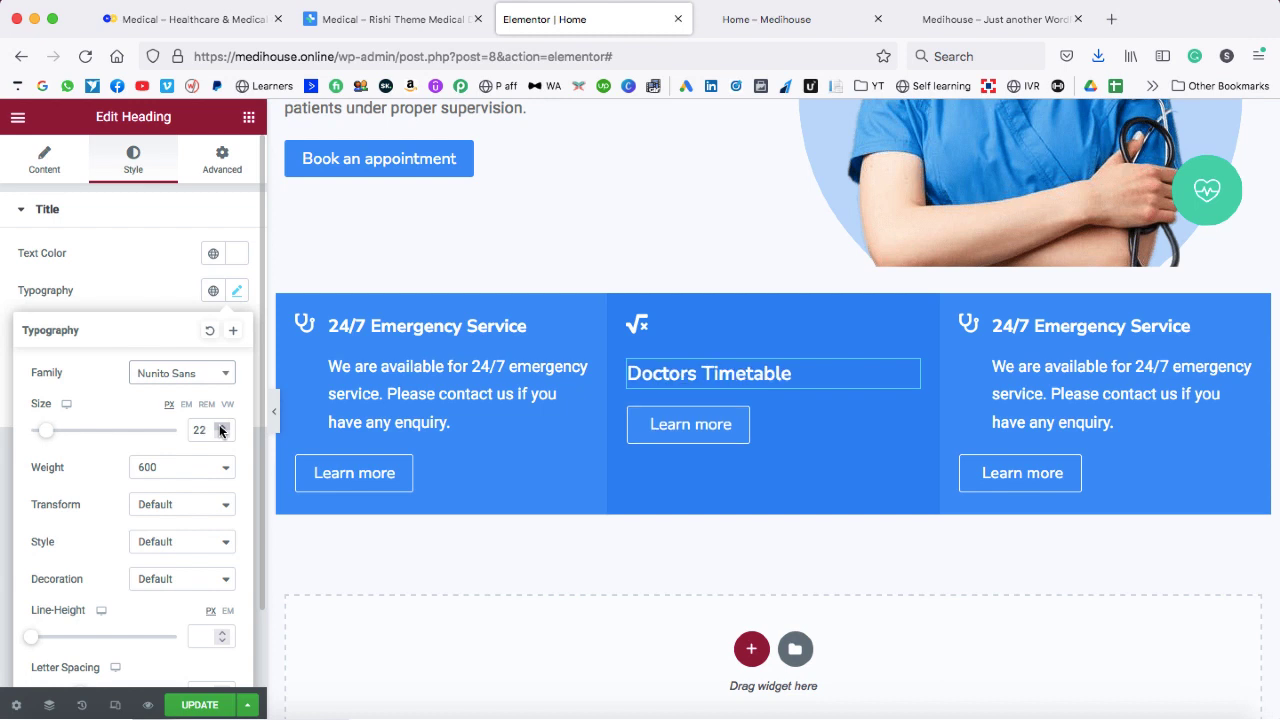
pyautogui.click(183, 468)
pyautogui.click(165, 487)
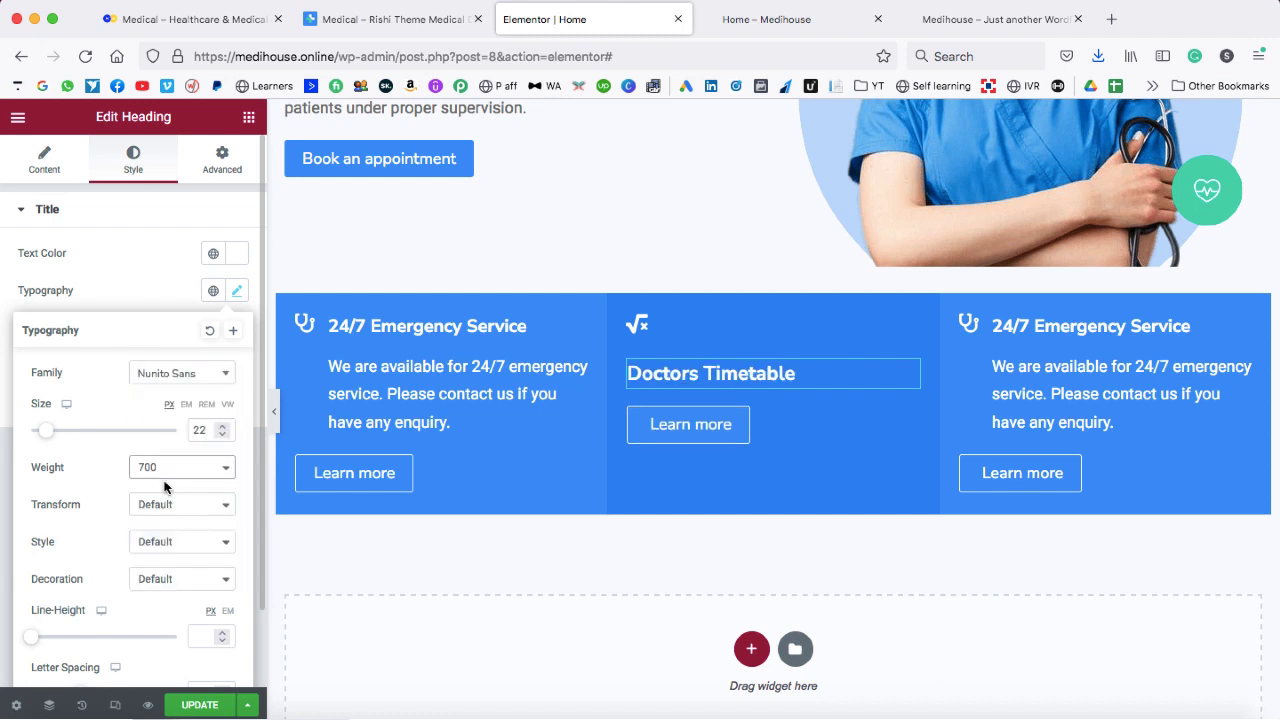
# - Check the title font settings of the first Emergency Service icon box for comparison
pyautogui.click(471, 335)
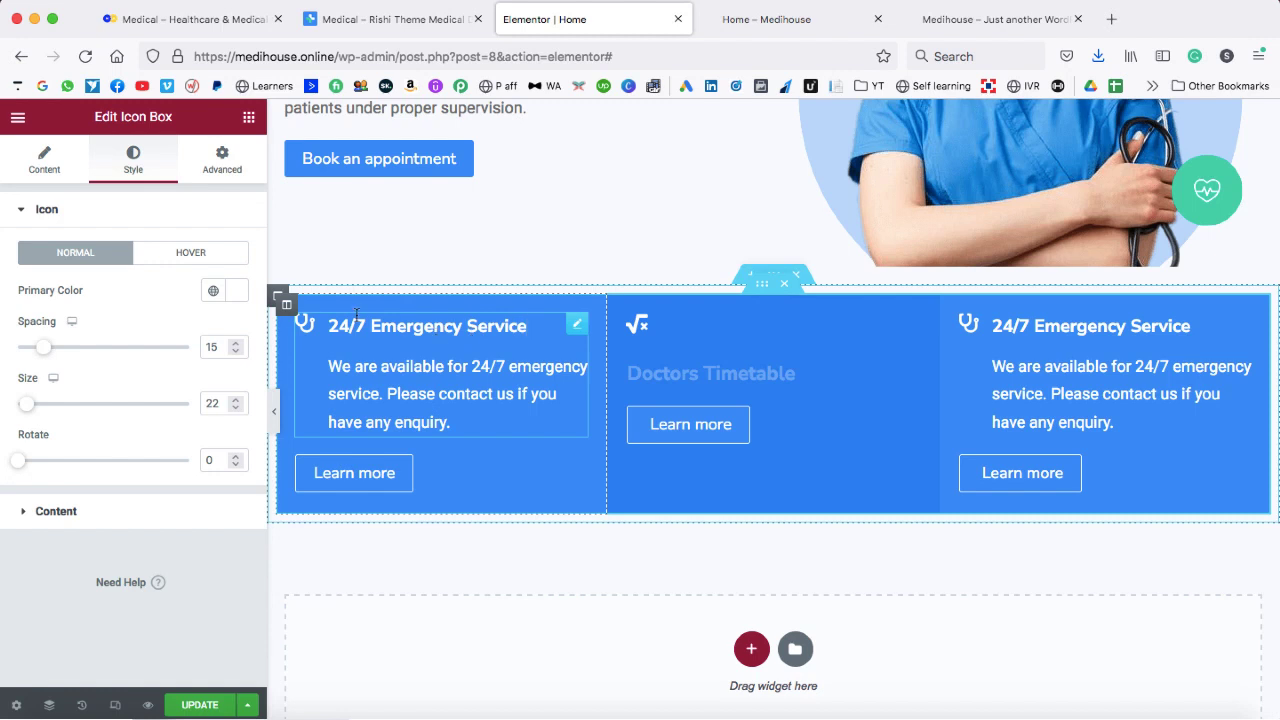
pyautogui.click(62, 522)
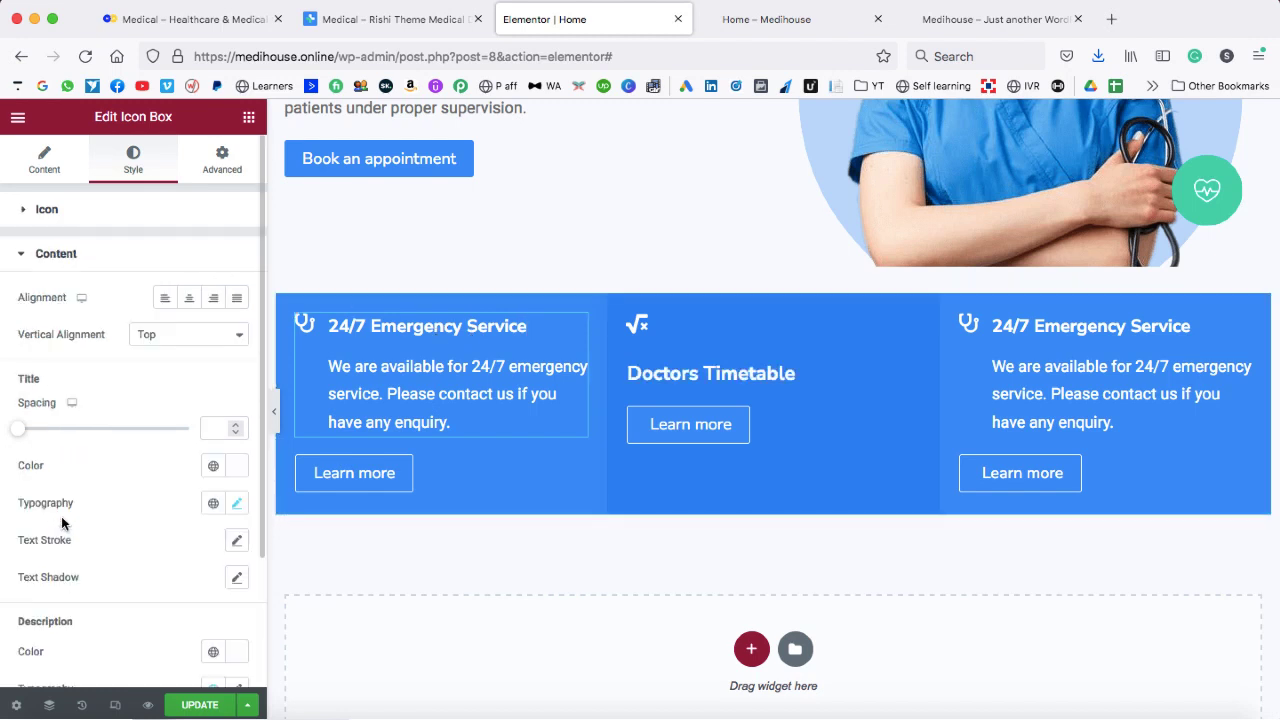
pyautogui.click(237, 503)
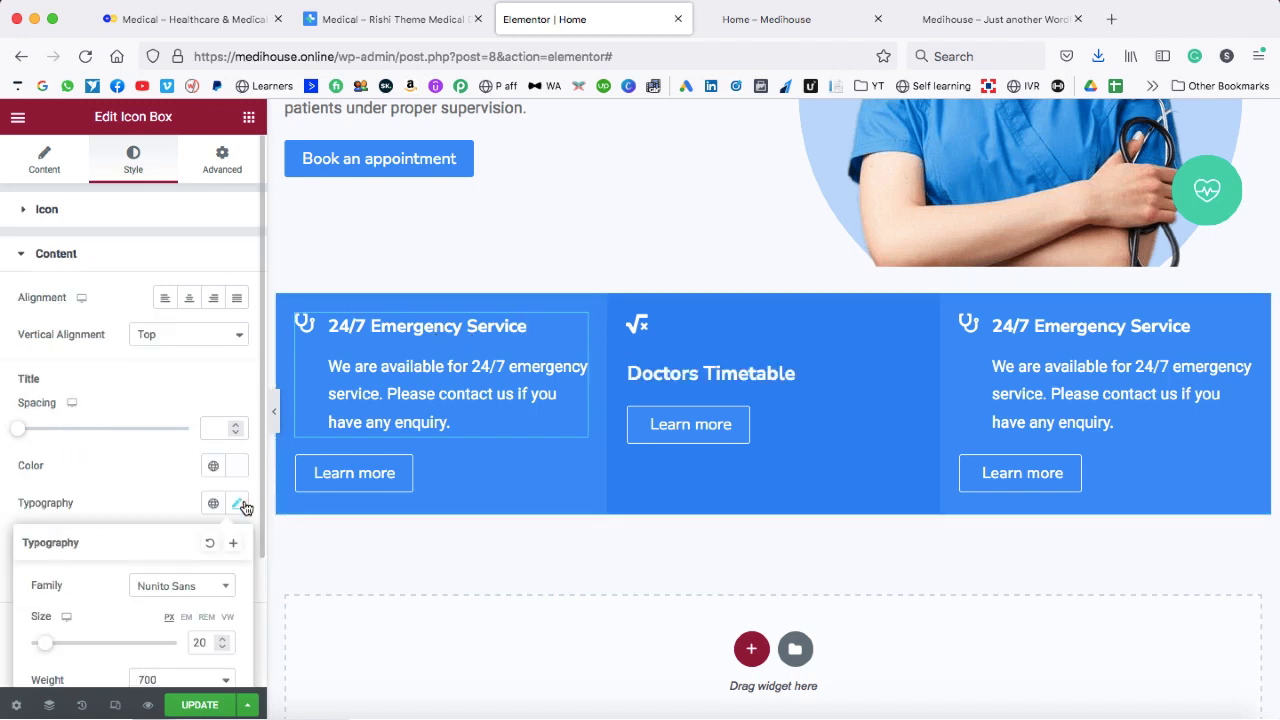
pyautogui.click(152, 477)
# - Lower the Doctors Timetable heading's typography size to 20 px
pyautogui.click(710, 373)
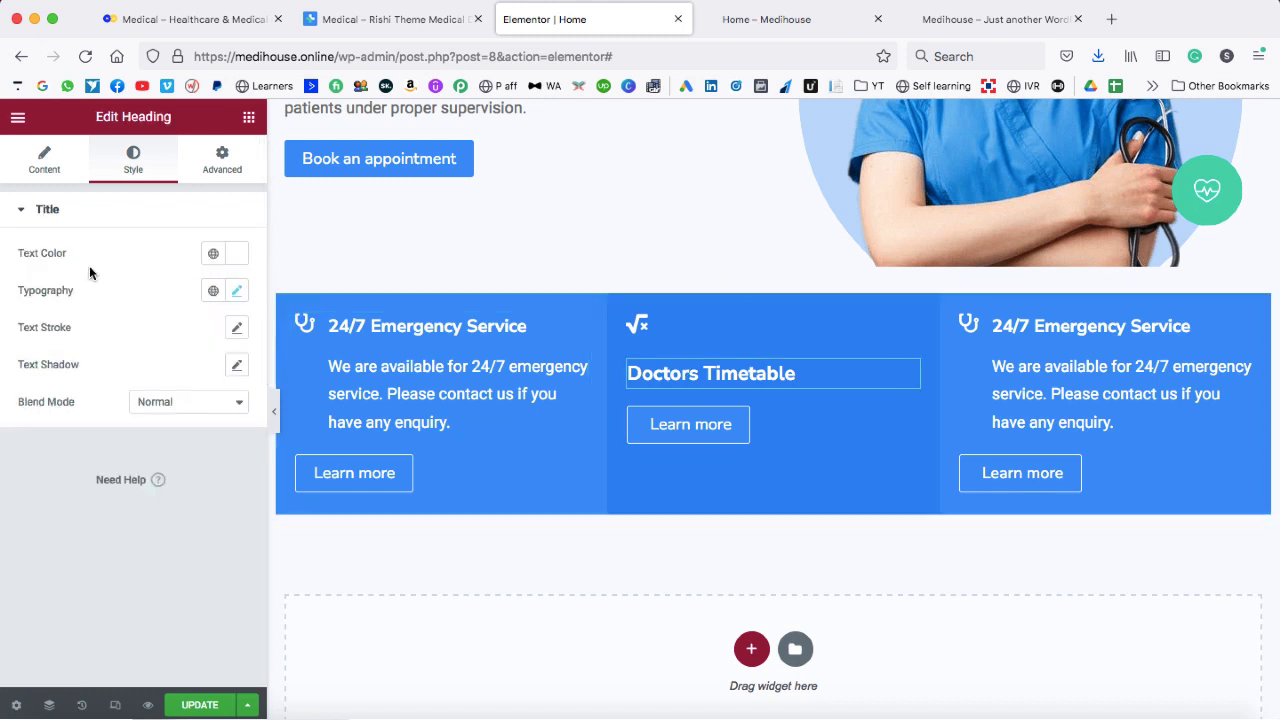
pyautogui.click(240, 290)
pyautogui.click(223, 435)
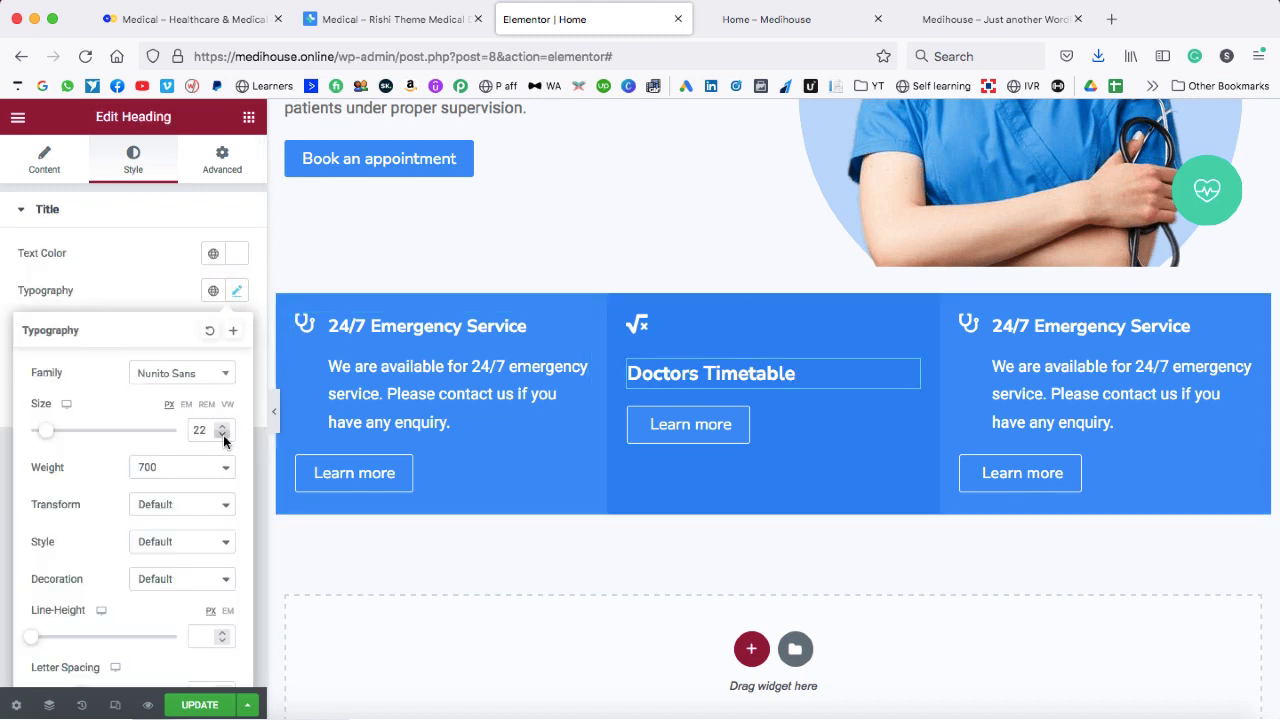
pyautogui.click(223, 435)
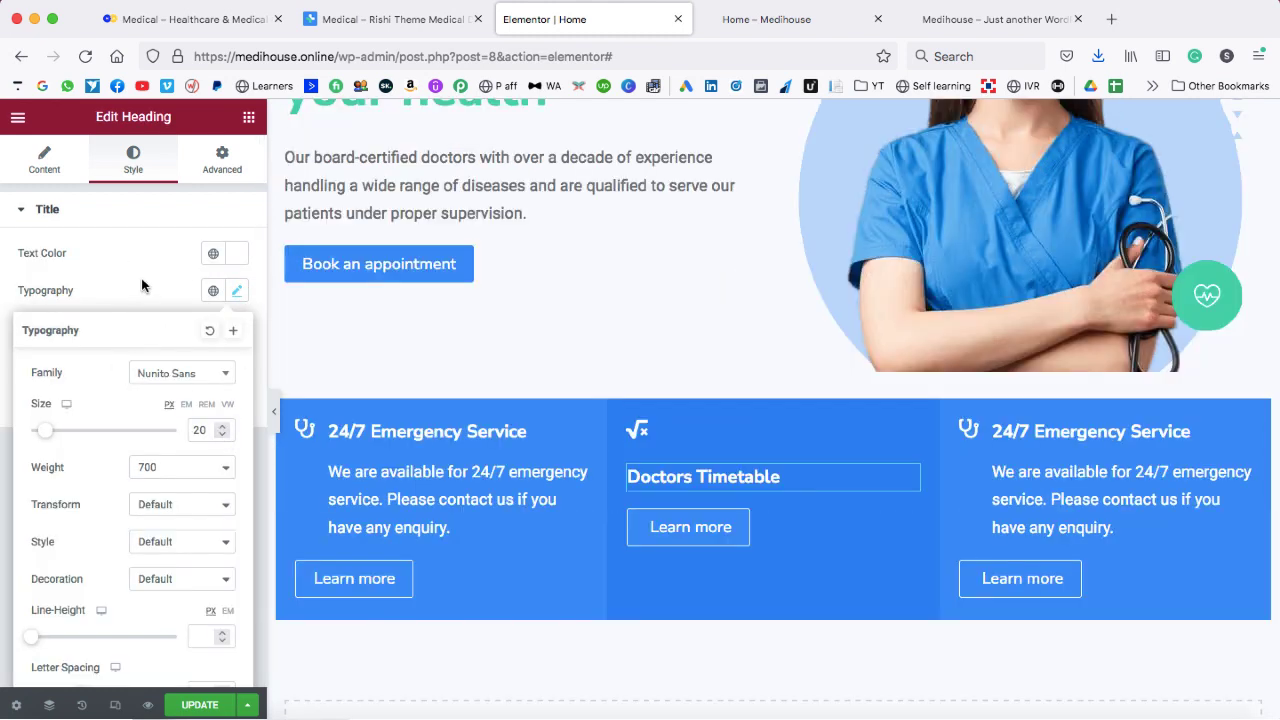
pyautogui.click(141, 286)
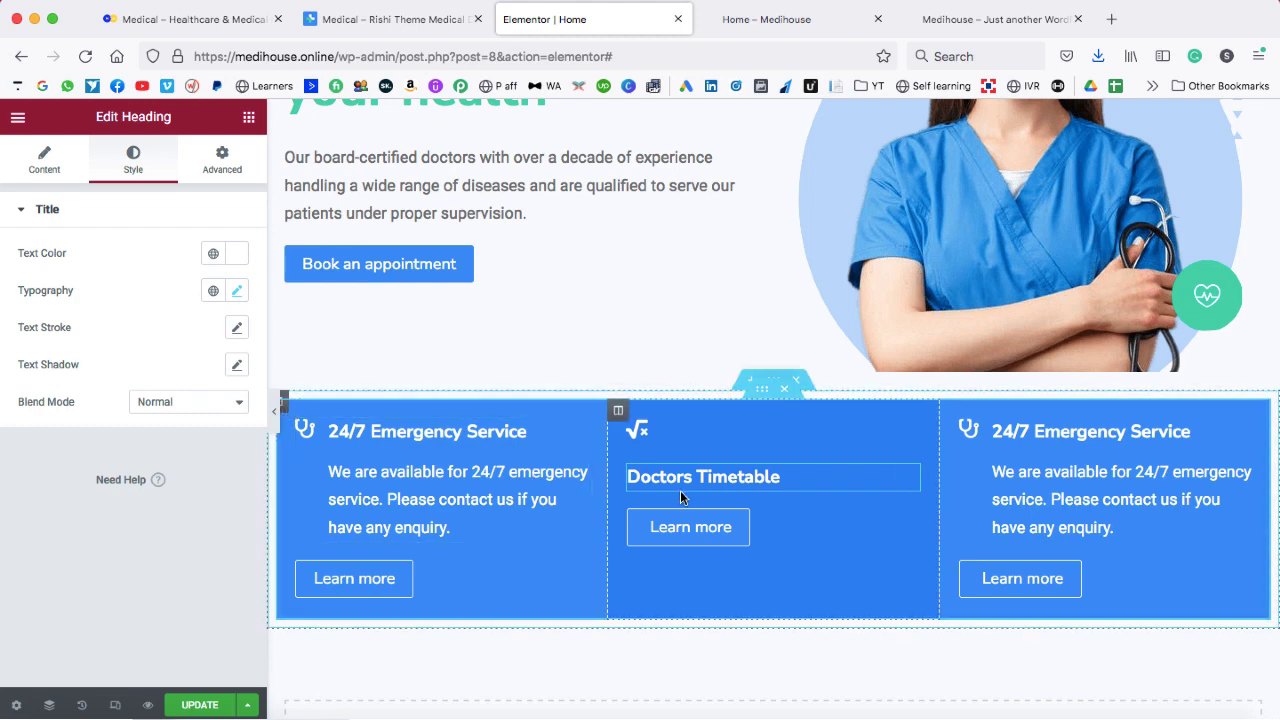
pyautogui.click(249, 117)
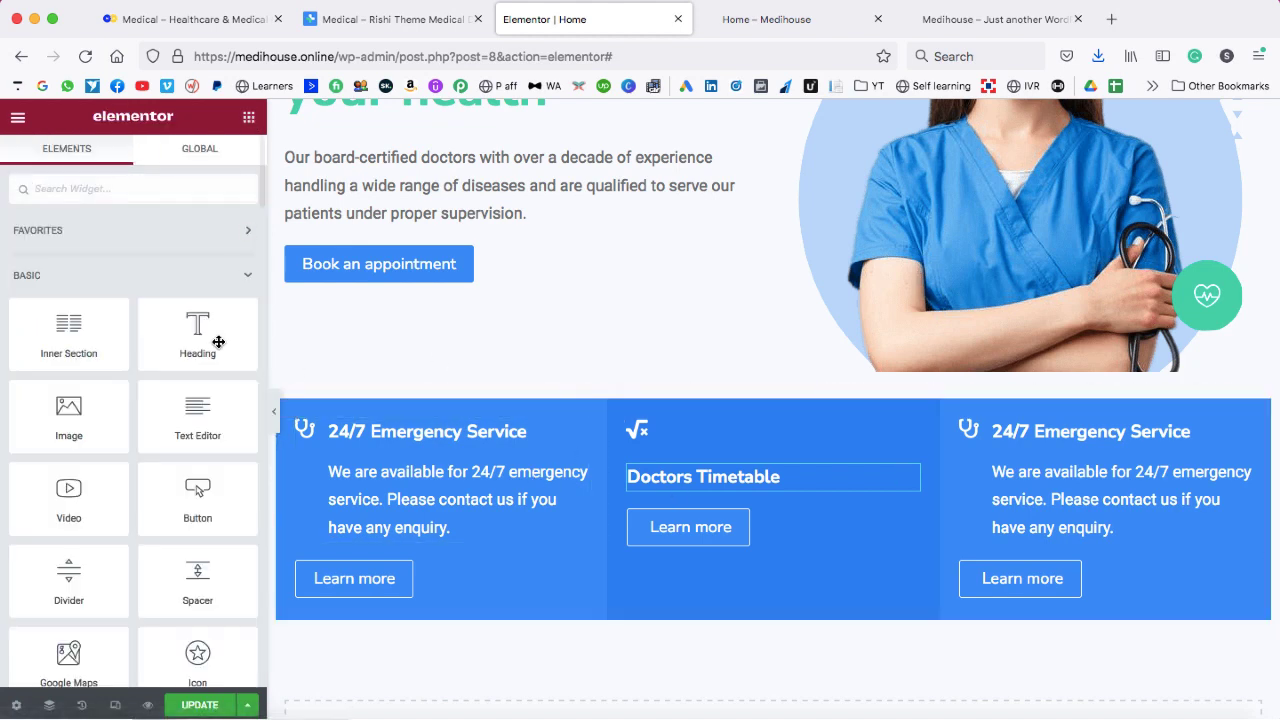
# - Add a Text Editor under Doctors Timetable with the demo's 'Our doctors are available everyday a week' text
pyautogui.moveTo(178, 425); pyautogui.dragTo(664, 490)
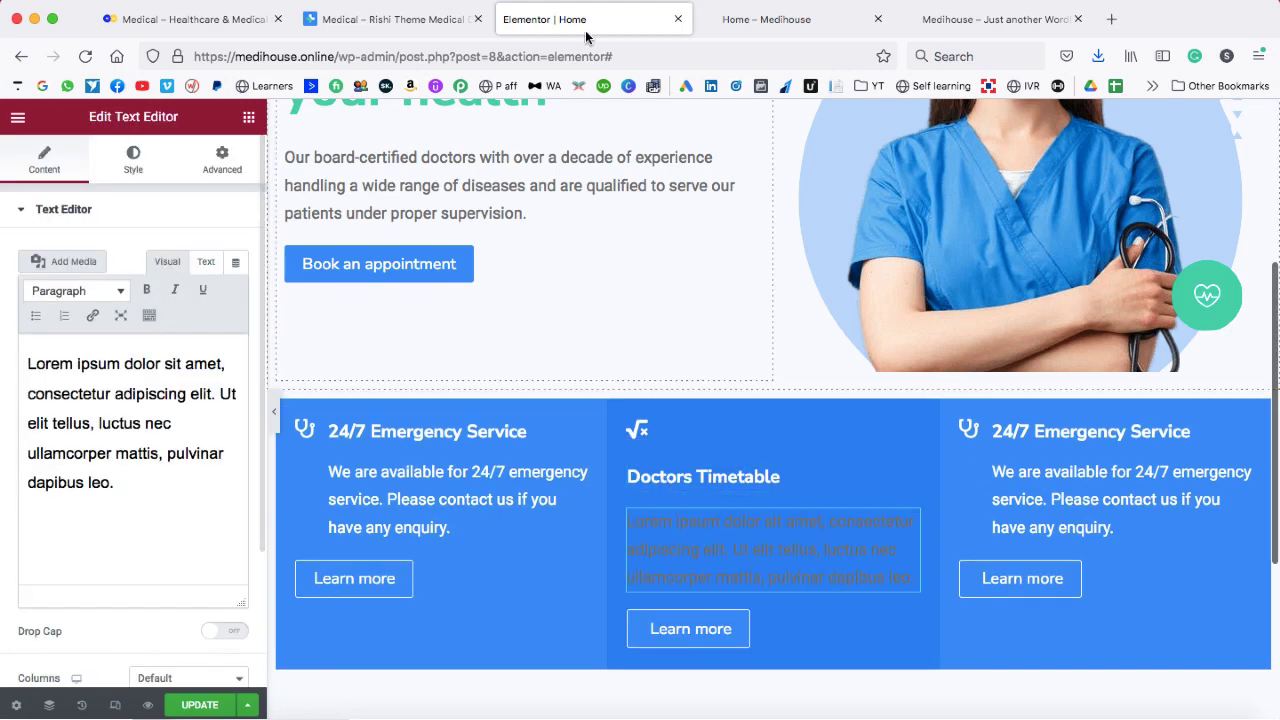
pyautogui.click(385, 28)
pyautogui.rightClick(533, 376)
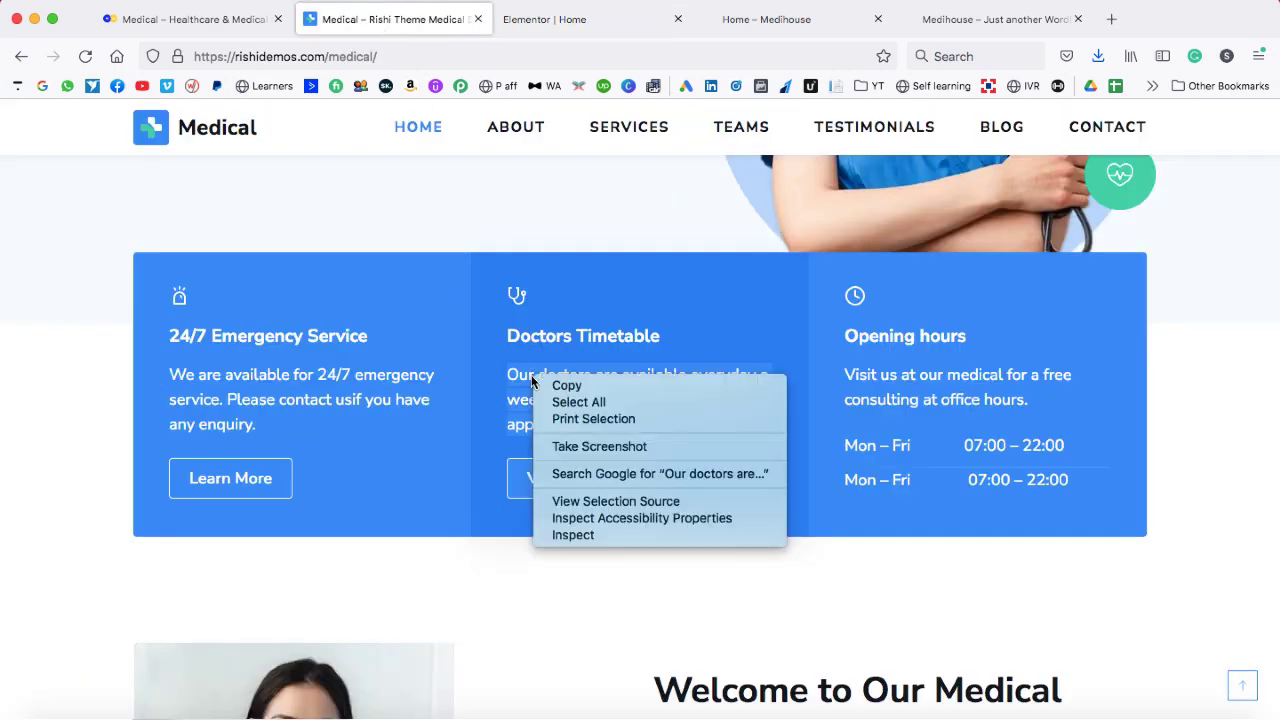
pyautogui.click(552, 388)
pyautogui.click(567, 28)
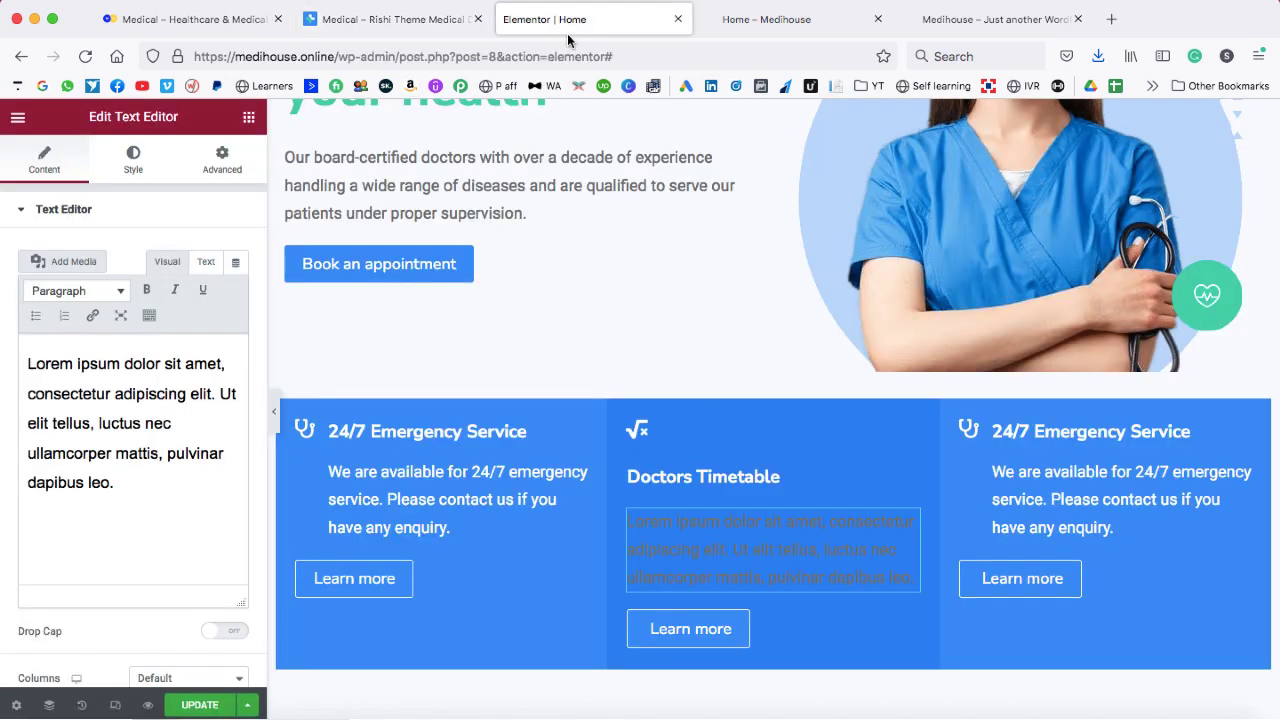
pyautogui.click(157, 502)
pyautogui.moveTo(157, 502); pyautogui.dragTo(29, 352)
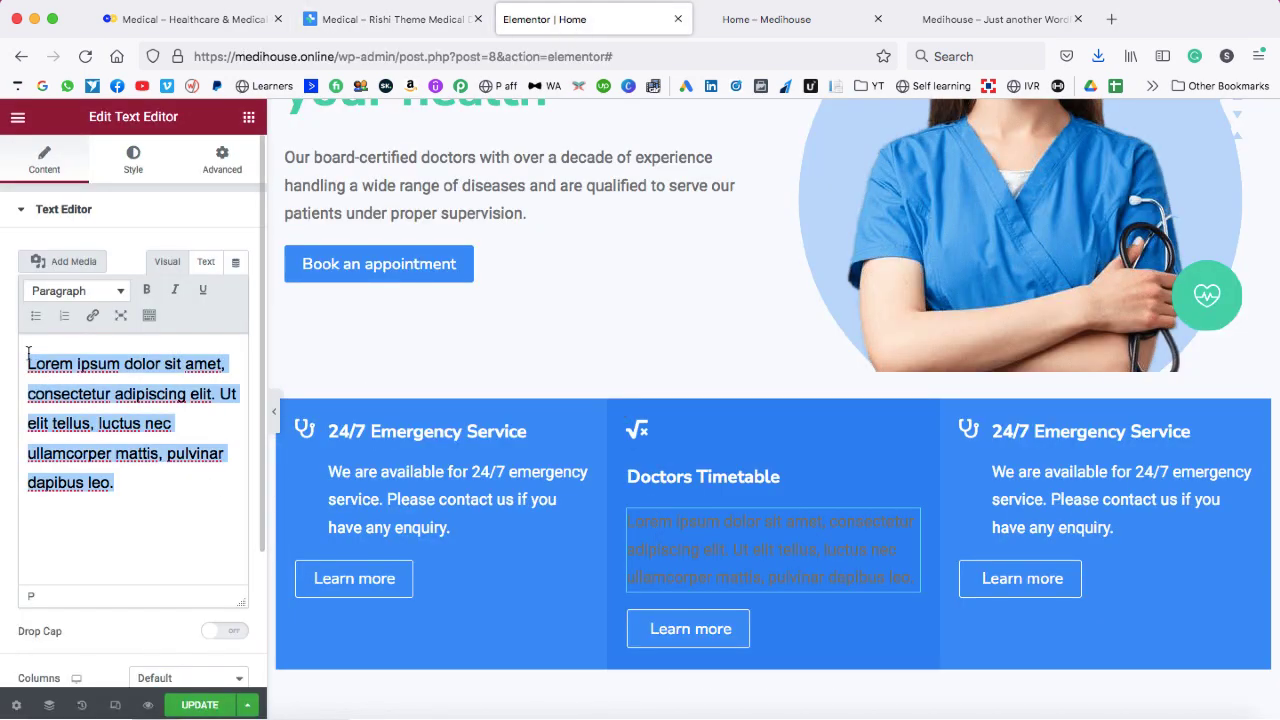
pyautogui.press('super+v')
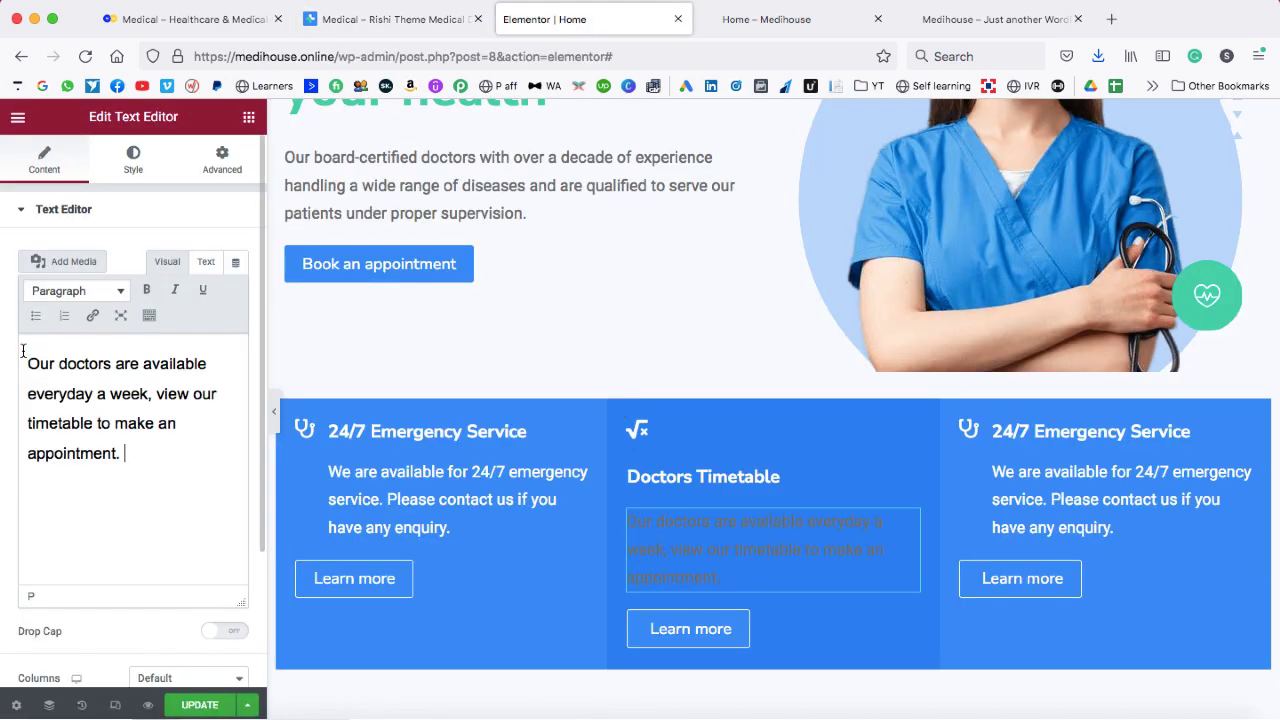
# - Make the paragraph text colour white (#FFFFFF)
pyautogui.click(141, 152)
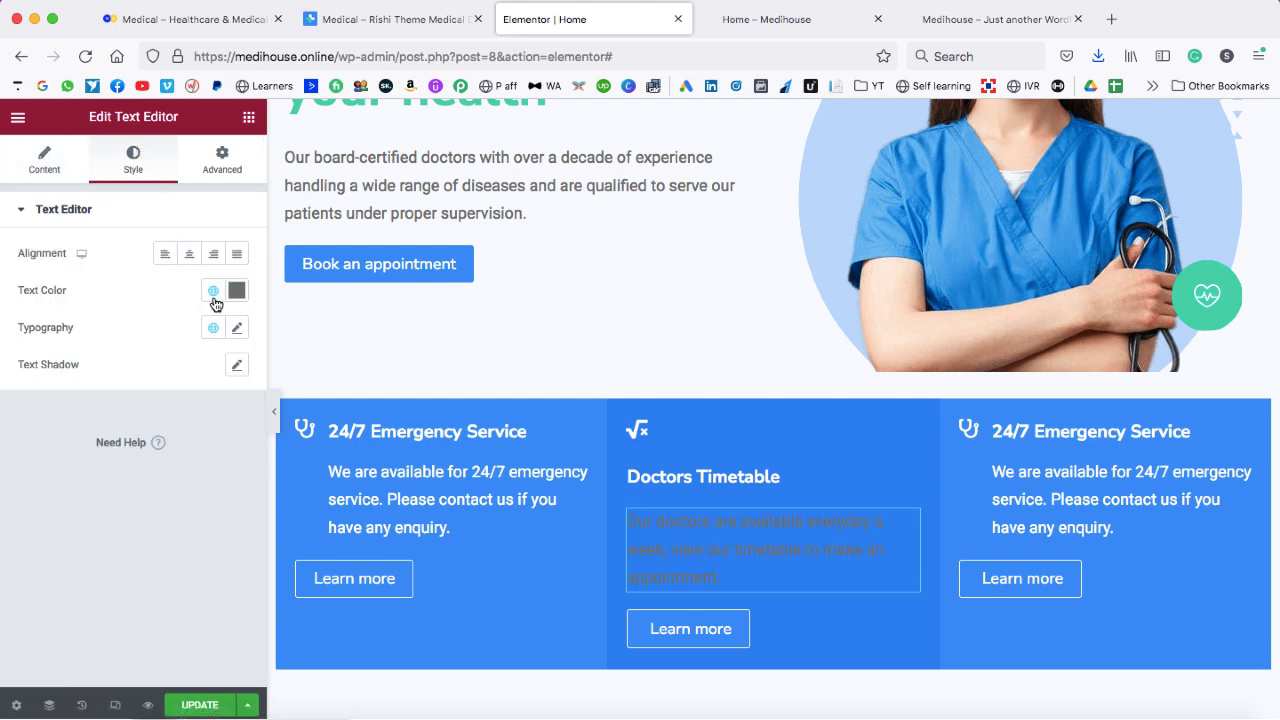
pyautogui.click(236, 290)
pyautogui.moveTo(192, 366)
pyautogui.mouseDown()
pyautogui.moveTo(84, 388)
pyautogui.moveTo(18, 345)
pyautogui.mouseUp()
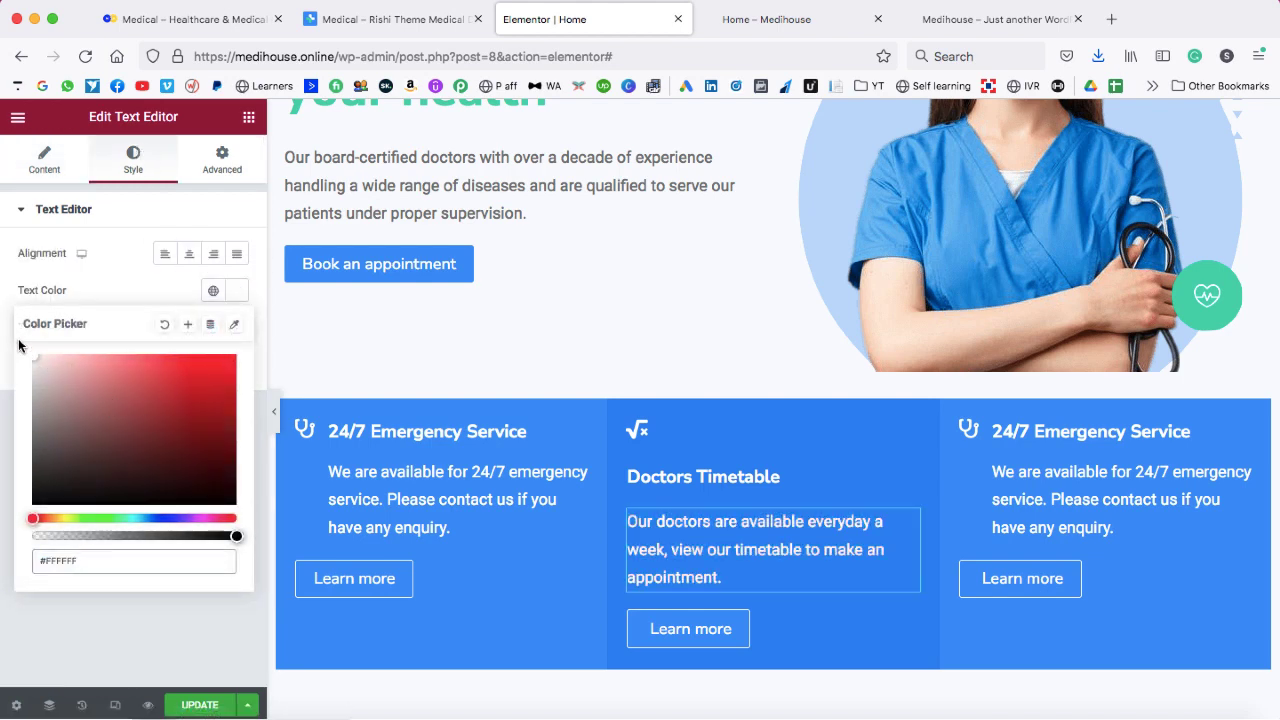
pyautogui.click(113, 289)
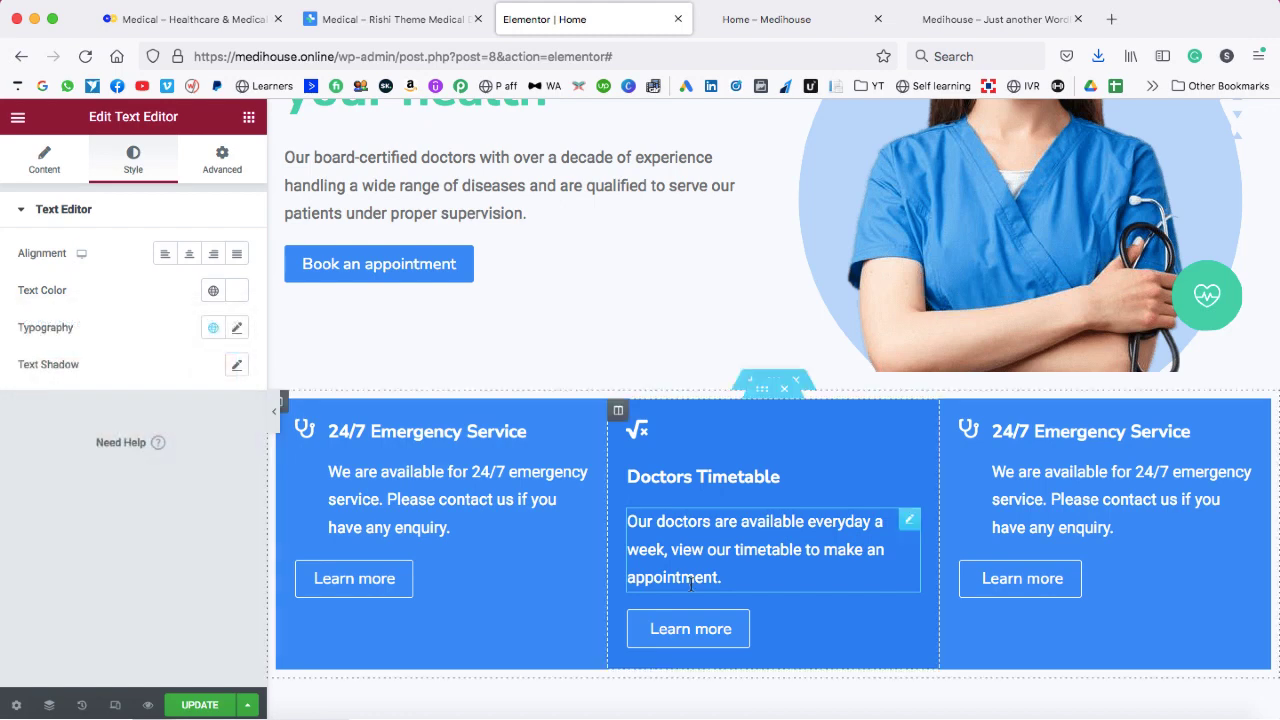
# - Replace the middle button's 'Learn more' label with 'View Time Table', matching the demo
pyautogui.click(766, 634)
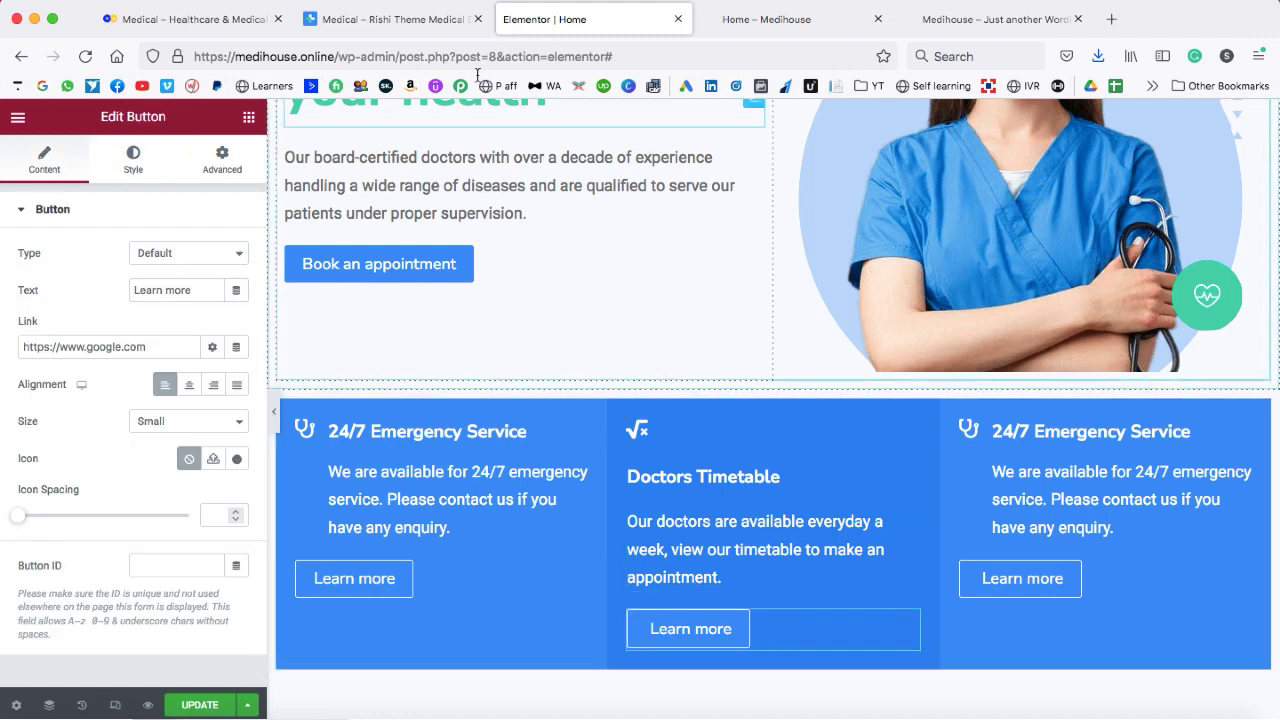
pyautogui.click(395, 22)
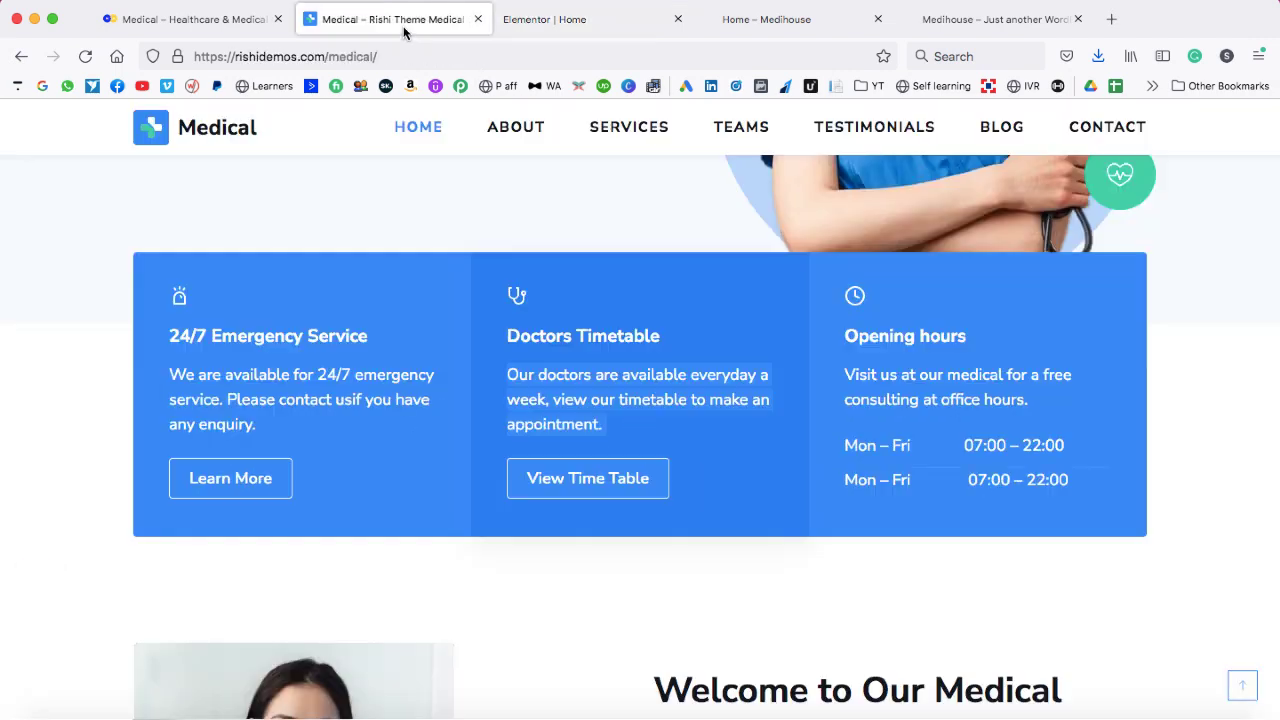
pyautogui.click(538, 518)
pyautogui.click(557, 20)
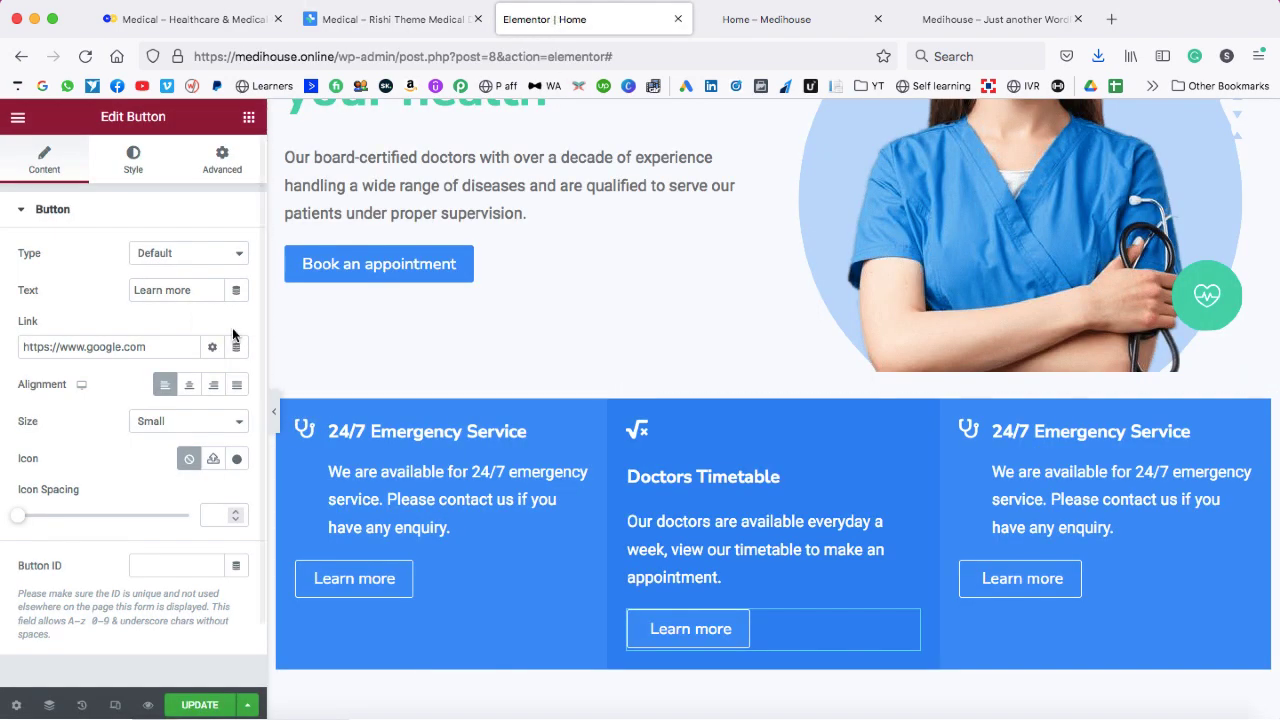
pyautogui.moveTo(214, 290); pyautogui.dragTo(137, 290)
pyautogui.write('V')
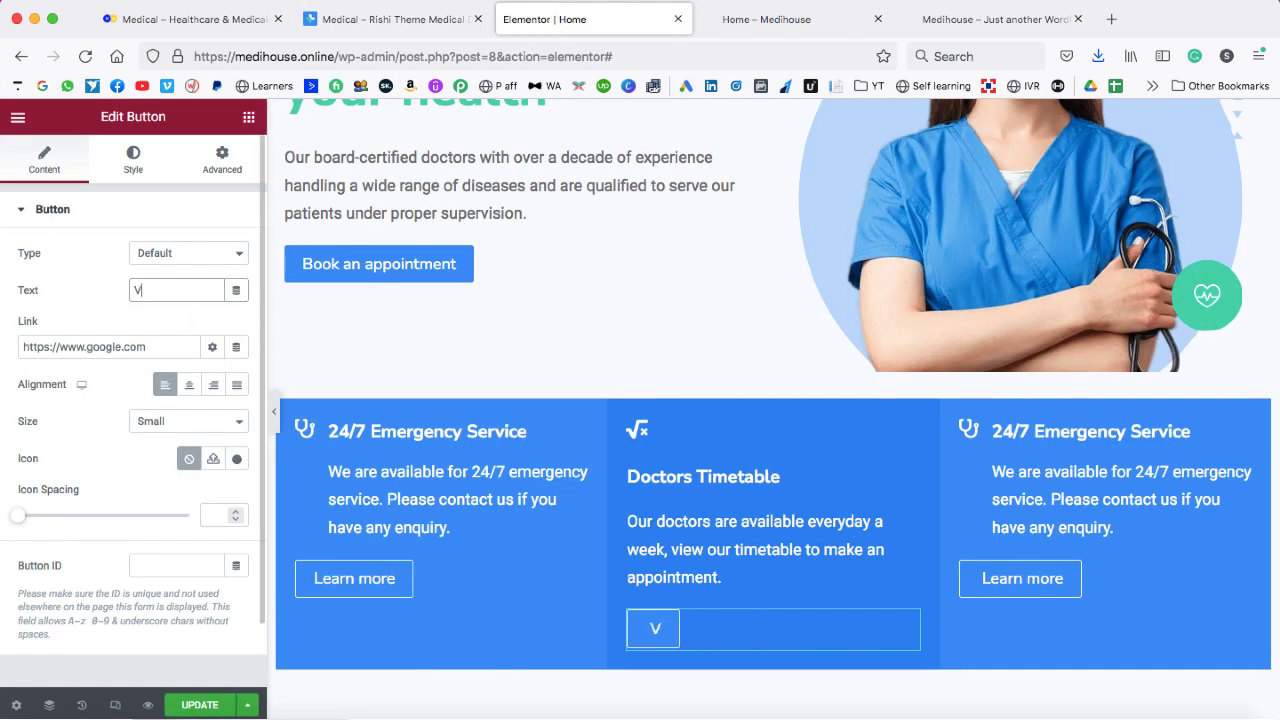
pyautogui.write('iew Time Table')
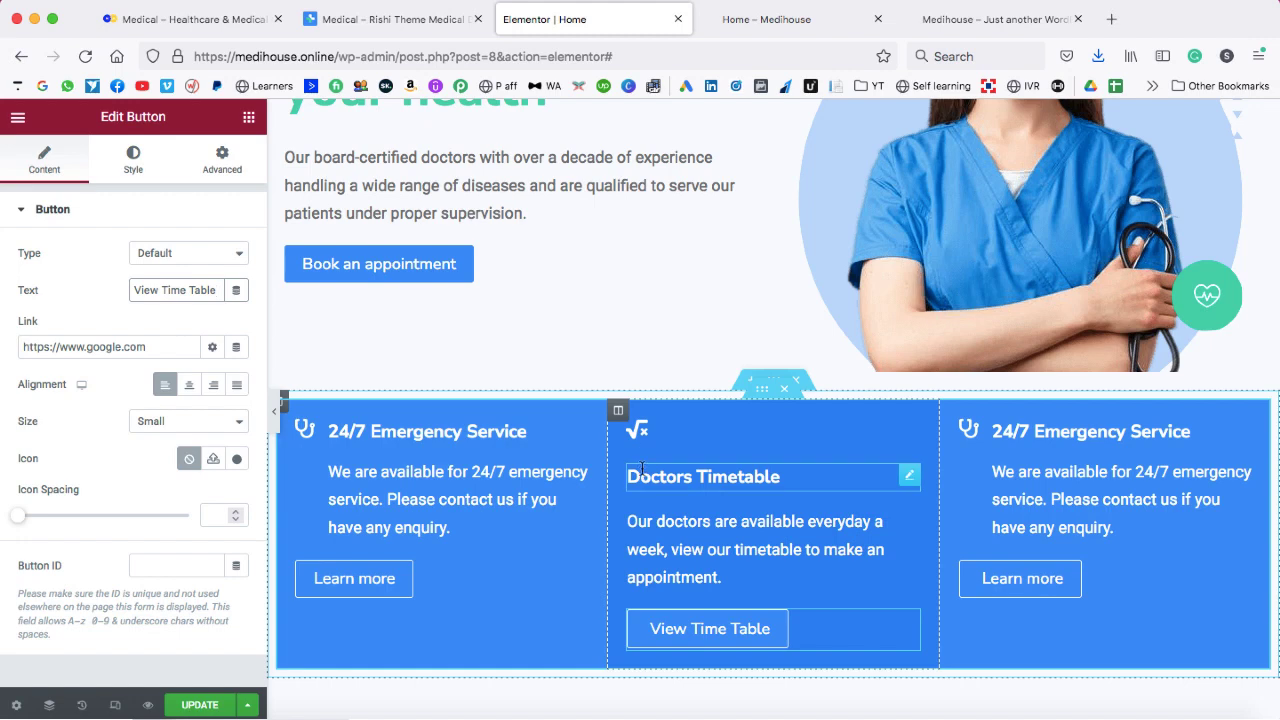
# - Give the Doctors Timetable heading a -19 top margin
pyautogui.click(908, 476)
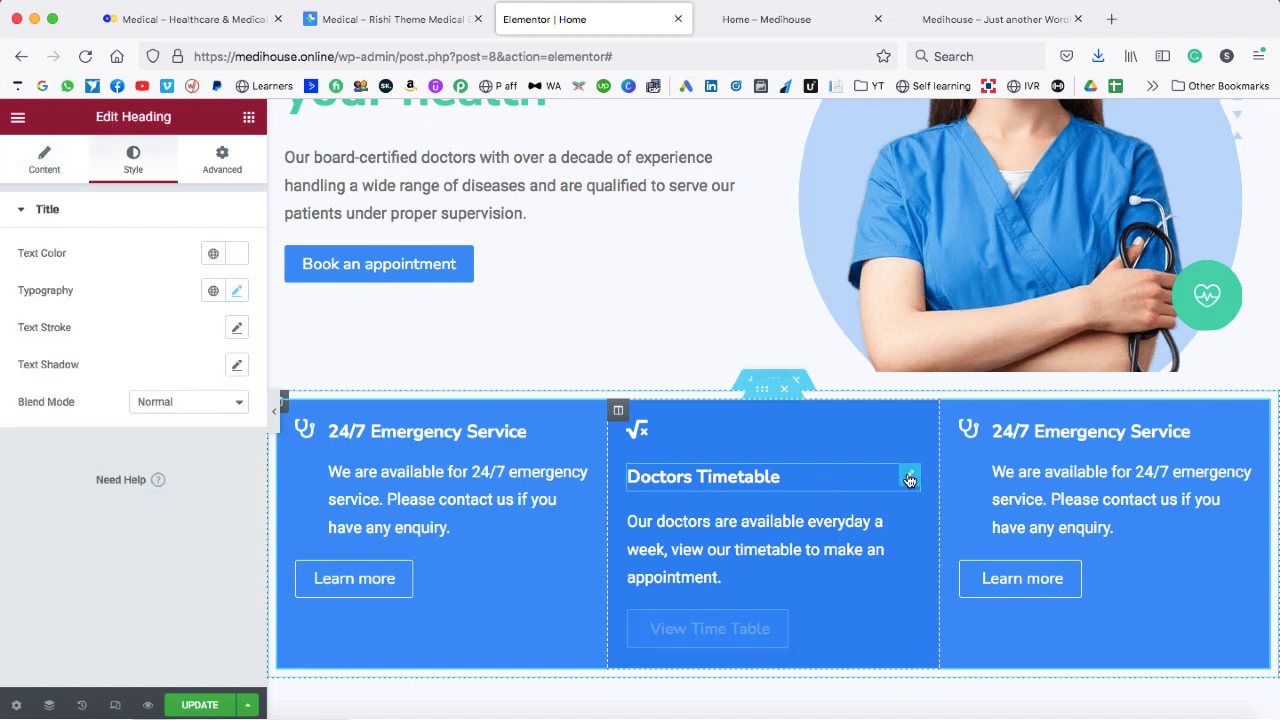
pyautogui.click(217, 160)
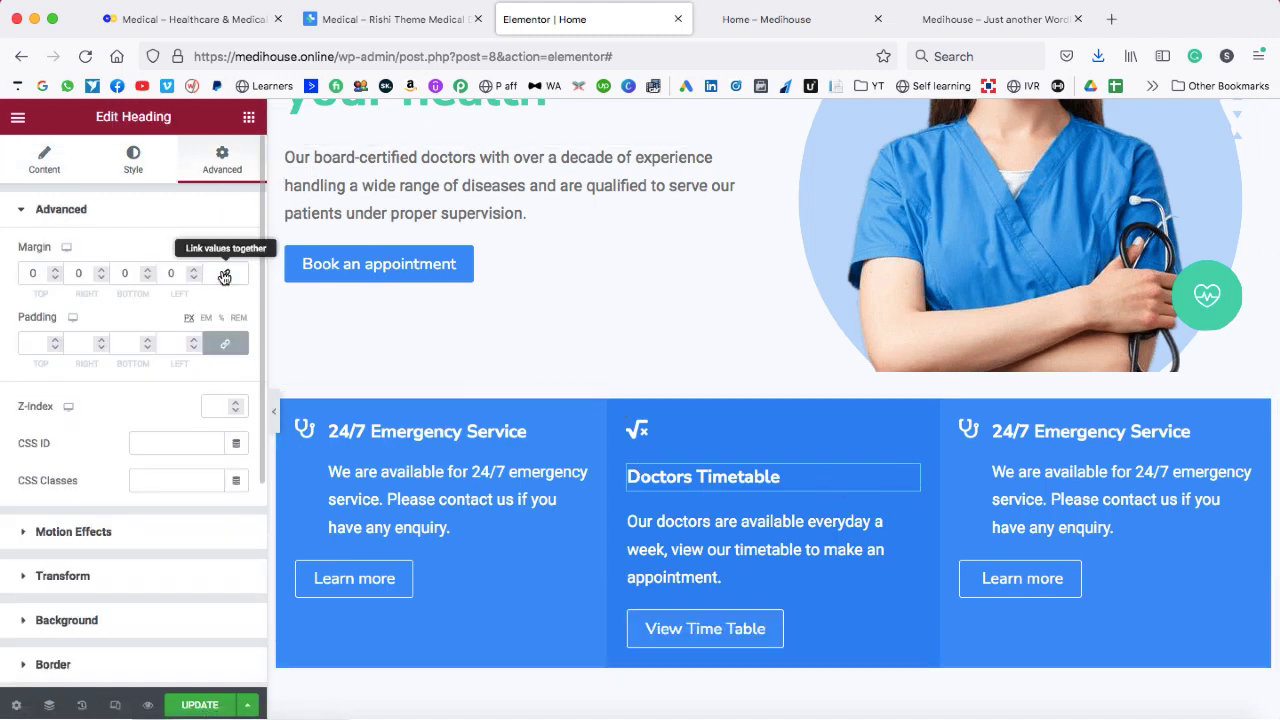
pyautogui.moveTo(56, 277); pyautogui.dragTo(56, 277)
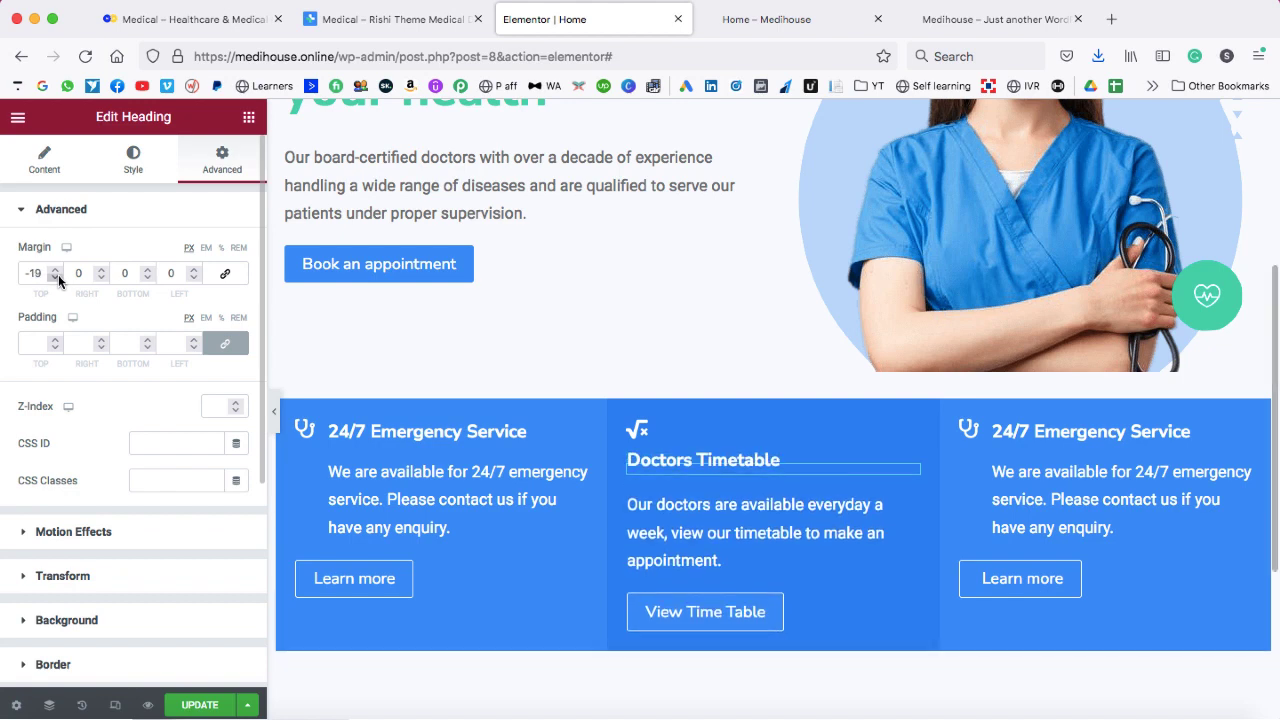
# - Give the timetable paragraph a -18 top margin, then view the demo for comparison
pyautogui.click(908, 503)
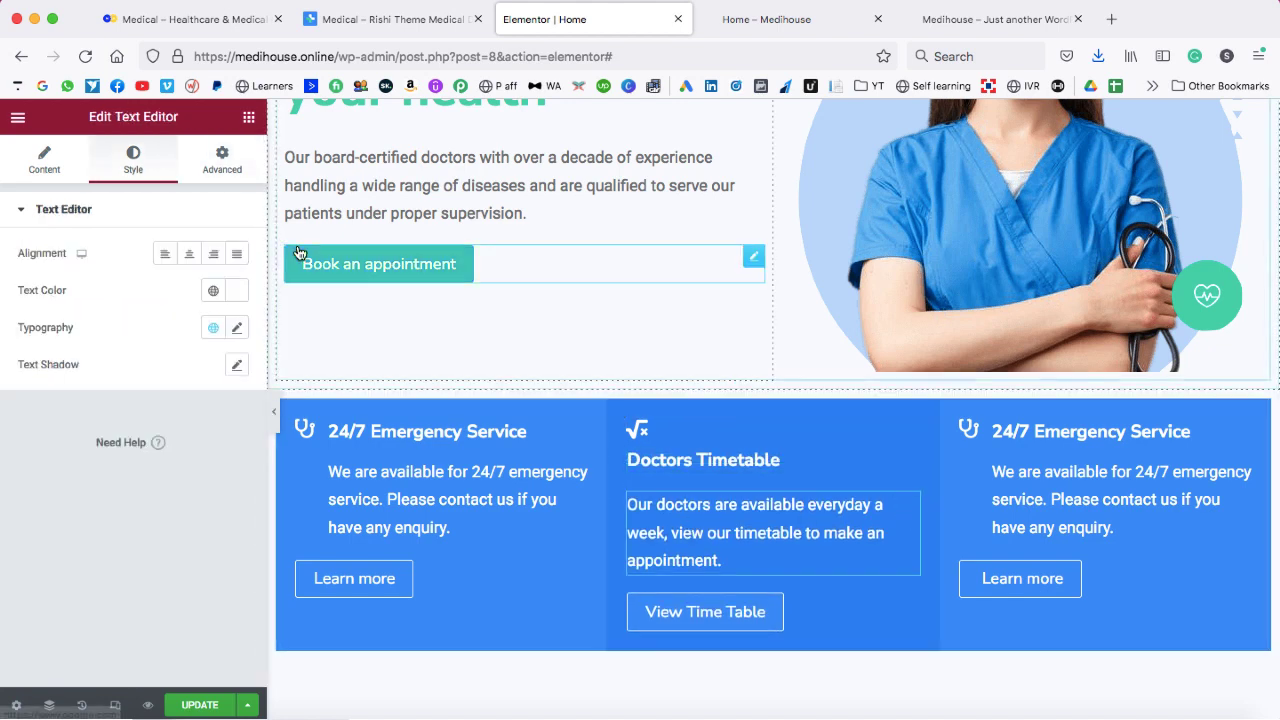
pyautogui.click(206, 165)
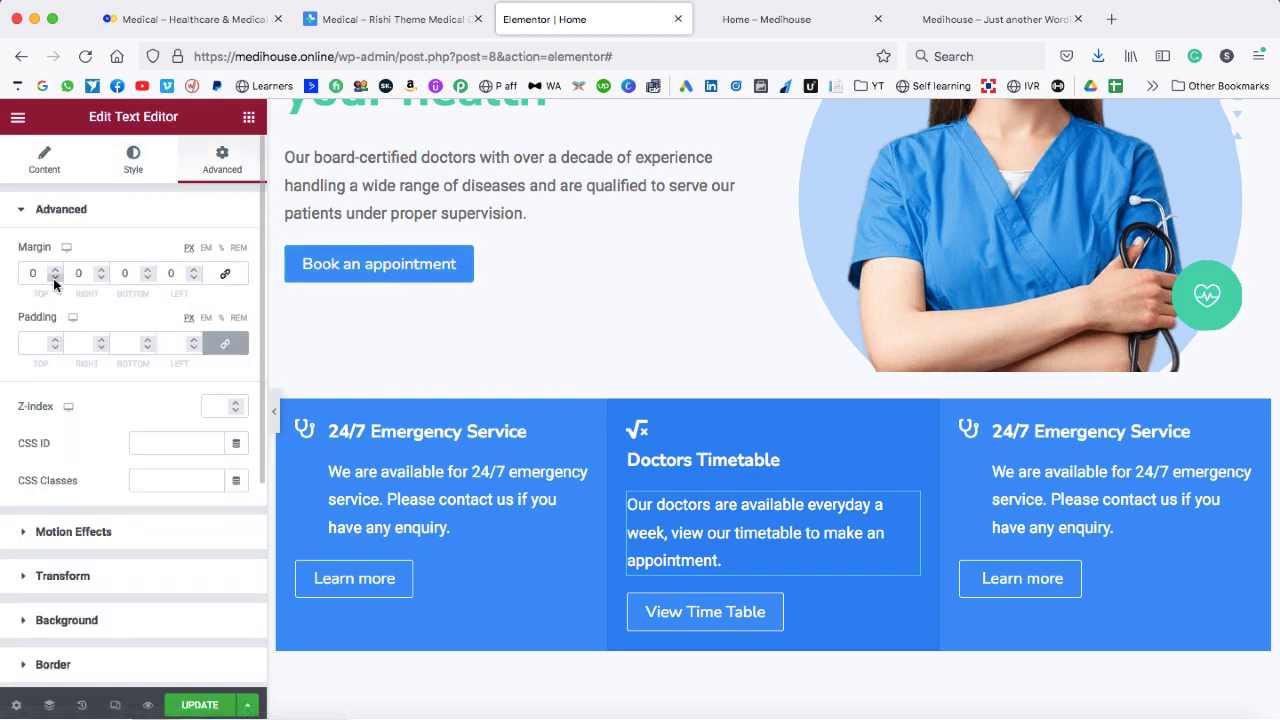
pyautogui.moveTo(55, 278); pyautogui.dragTo(54, 285)
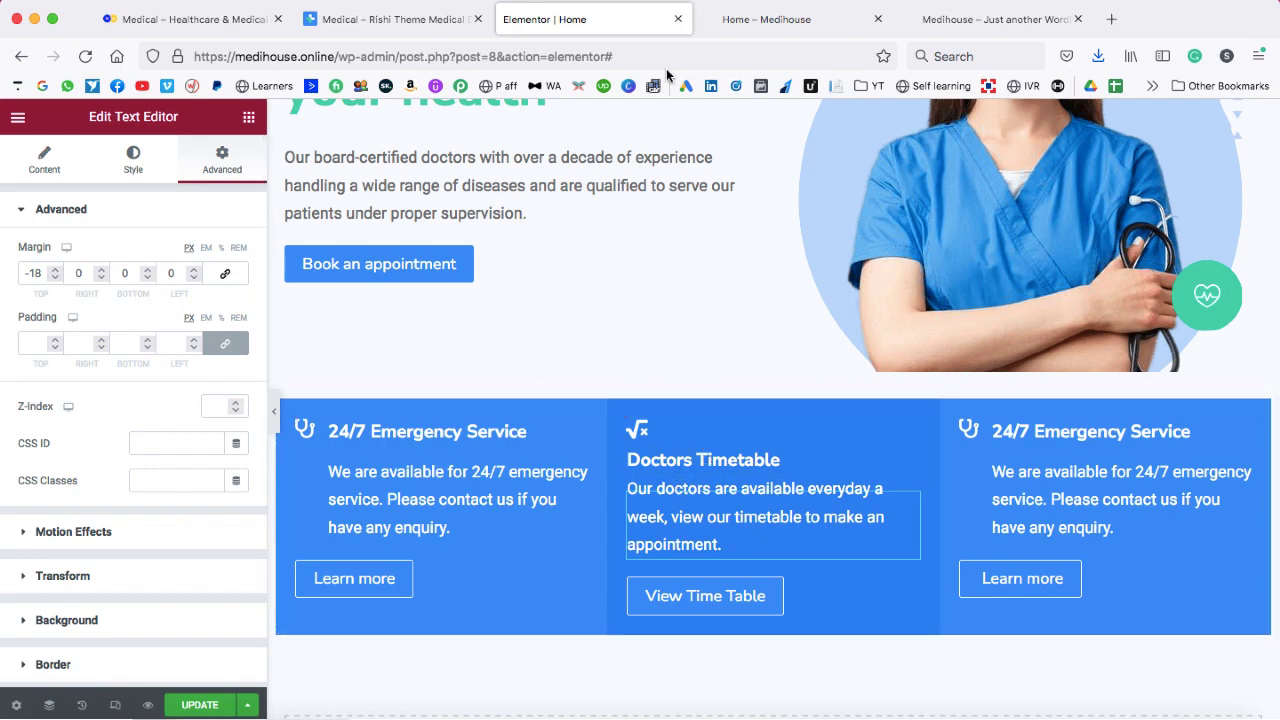
pyautogui.click(395, 19)
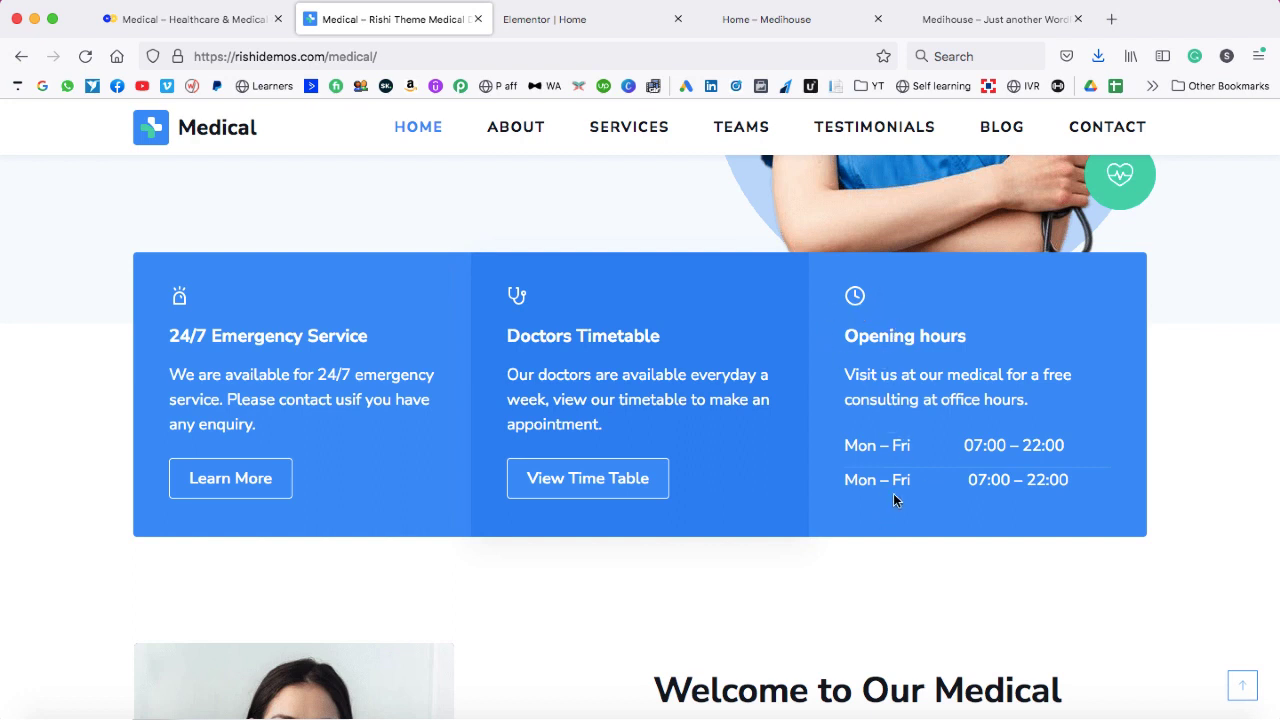
# - Replace the third column with a duplicate of the Doctors Timetable column
pyautogui.click(557, 19)
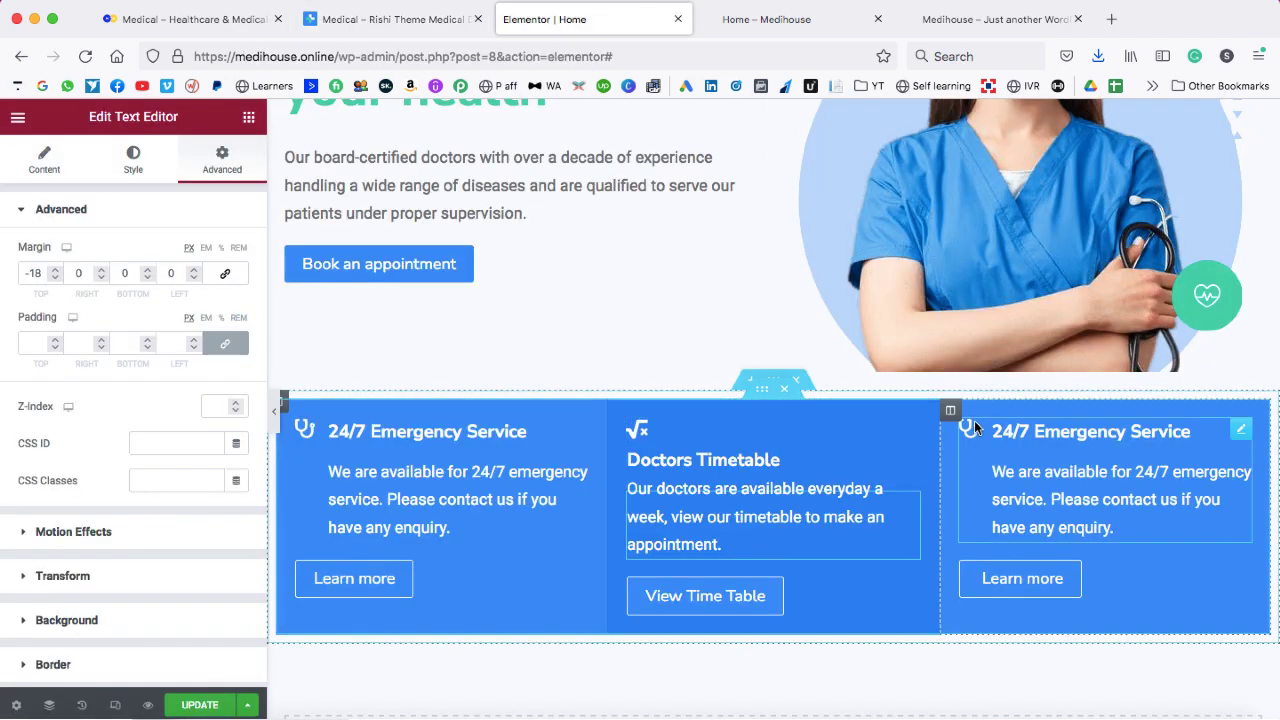
pyautogui.rightClick(952, 415)
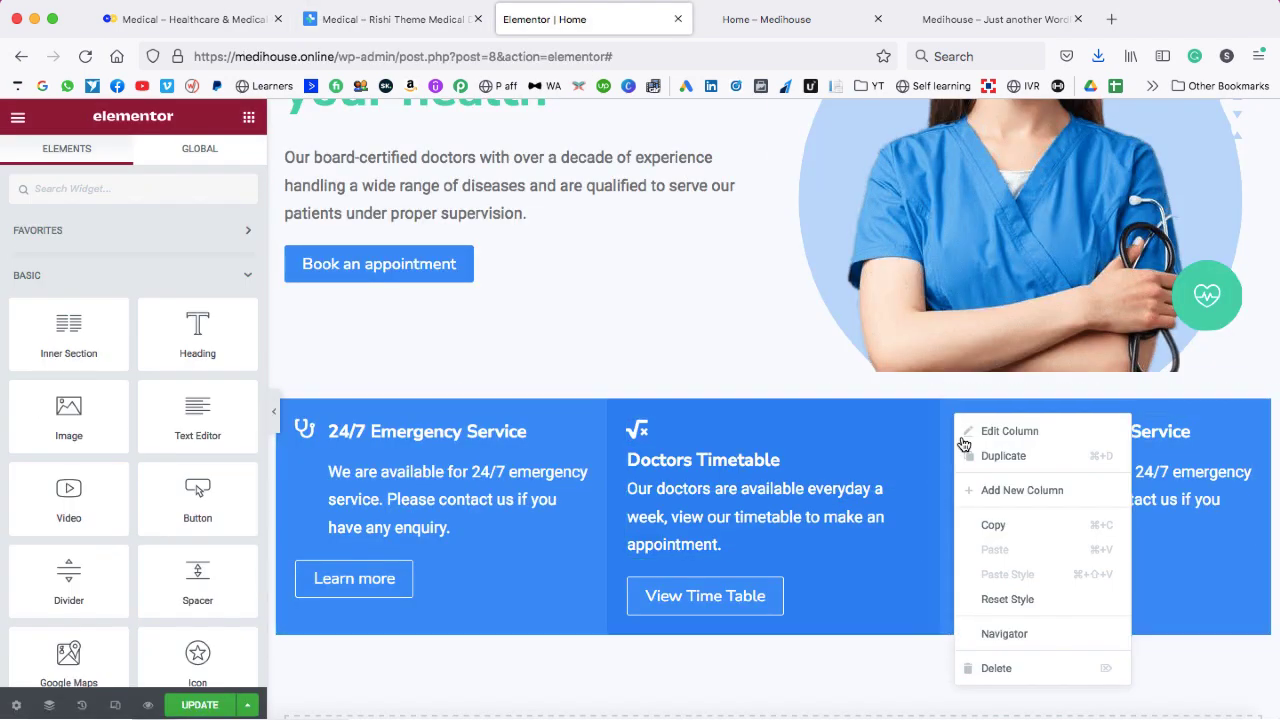
pyautogui.click(1020, 675)
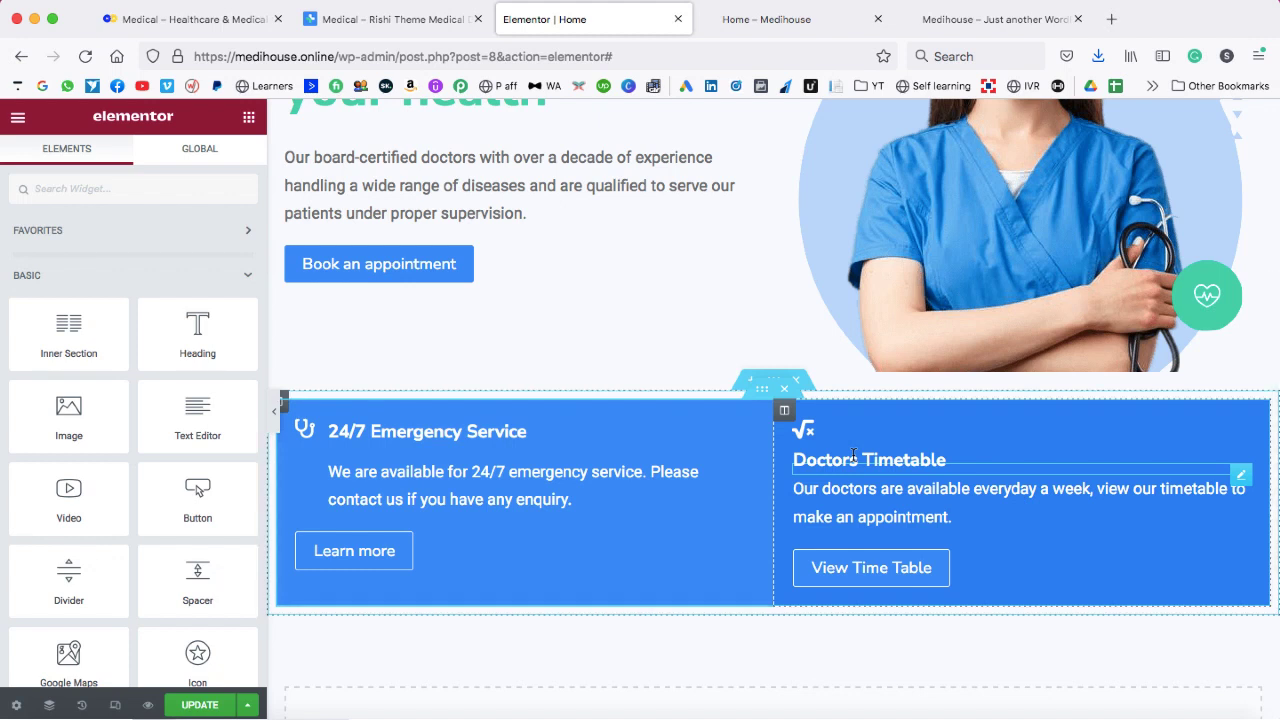
pyautogui.rightClick(787, 412)
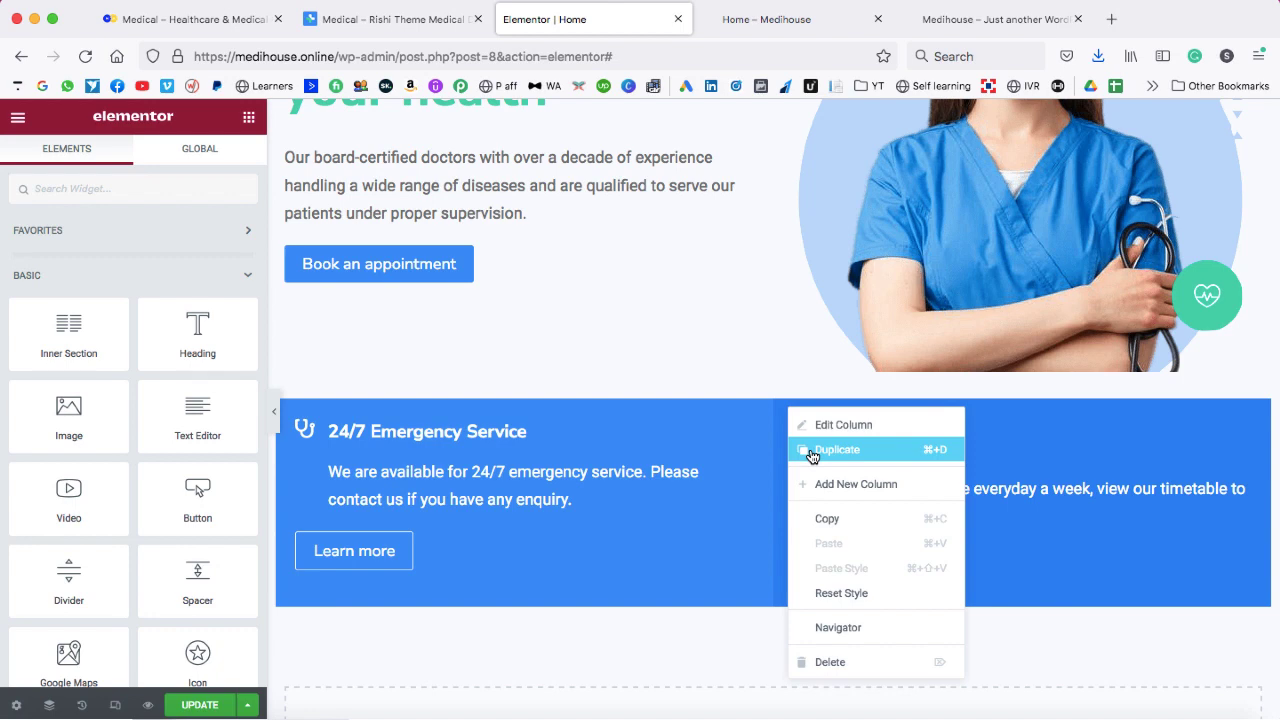
pyautogui.click(810, 452)
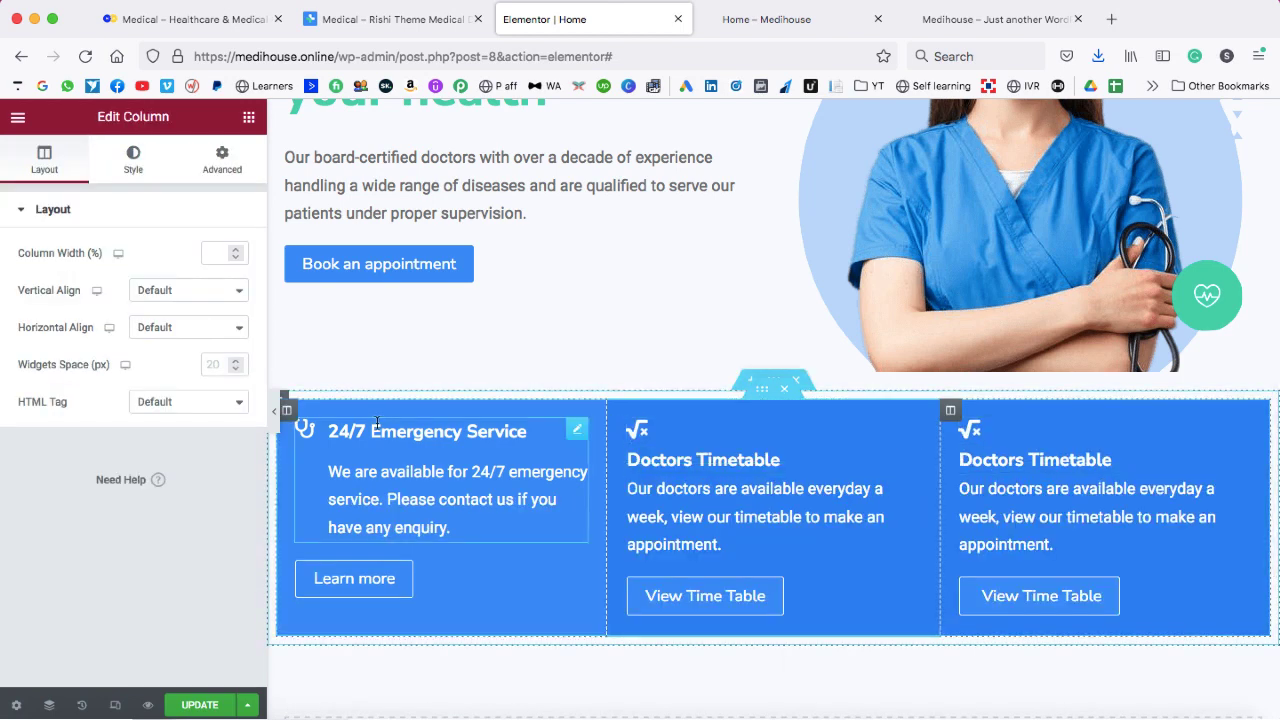
# - Copy the first column's lighter blue background colour onto the third column
pyautogui.click(286, 410)
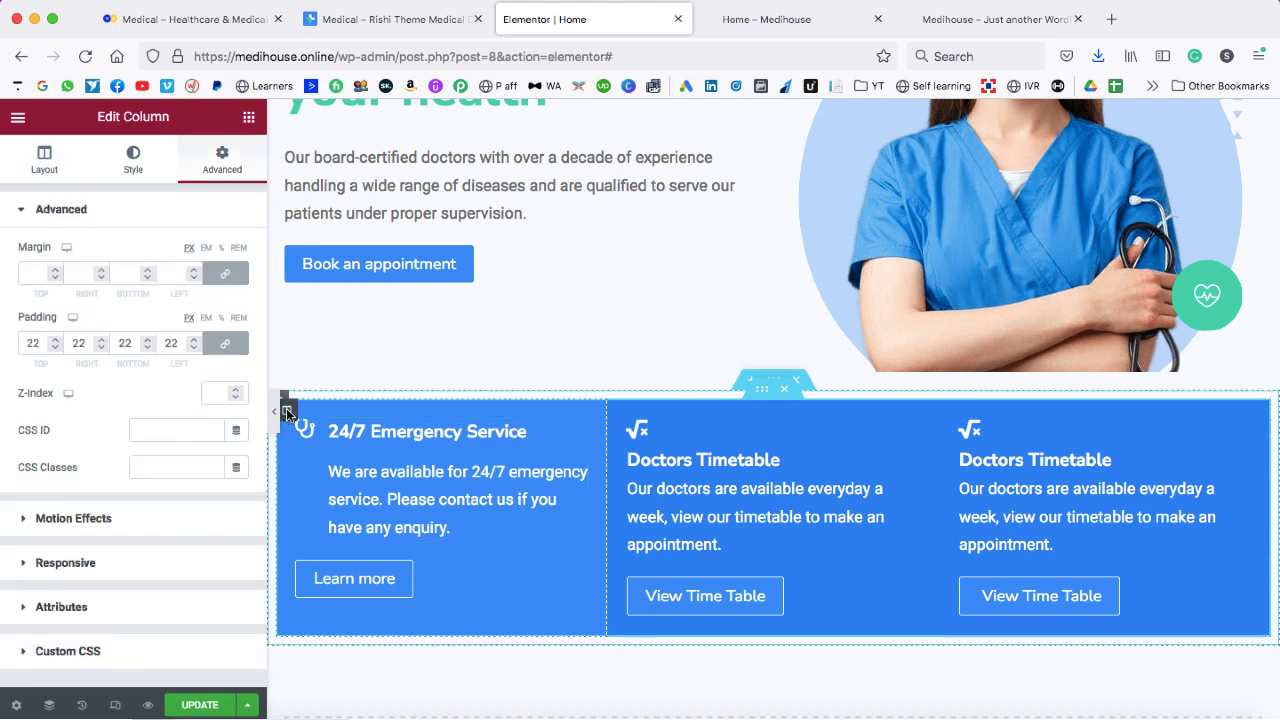
pyautogui.click(134, 160)
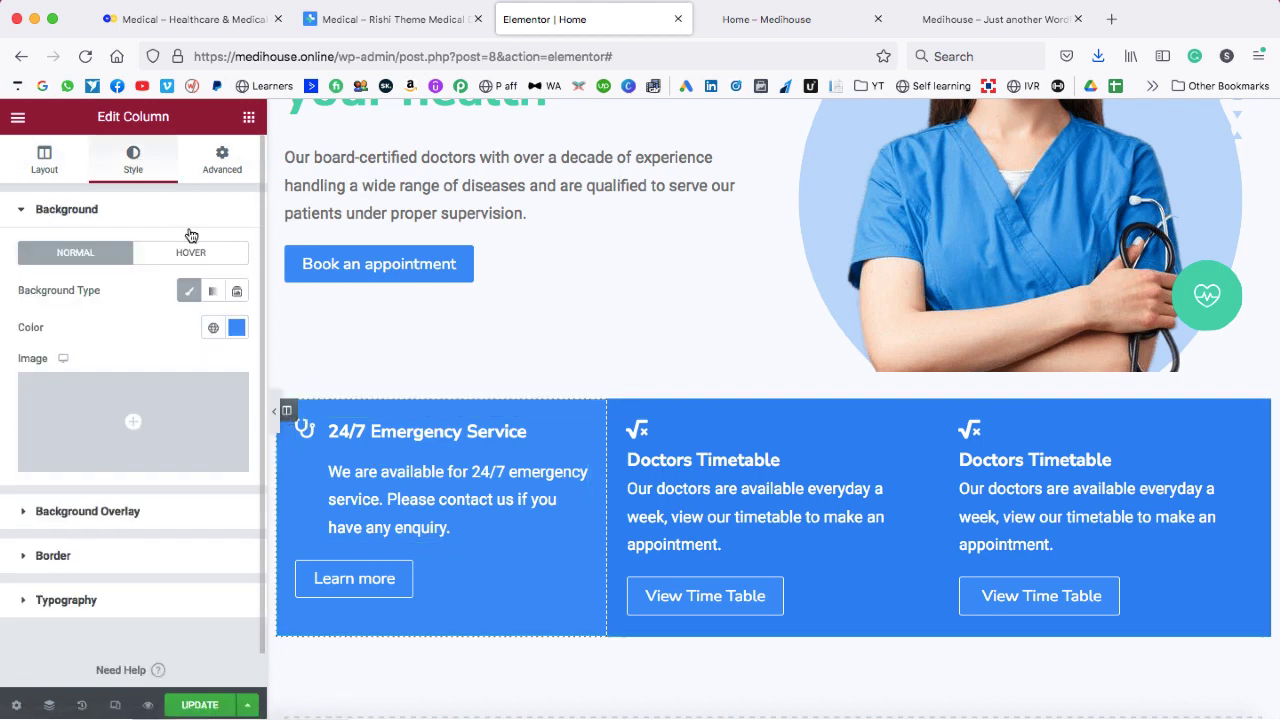
pyautogui.click(236, 330)
pyautogui.press('super+c')
pyautogui.click(236, 328)
pyautogui.click(951, 411)
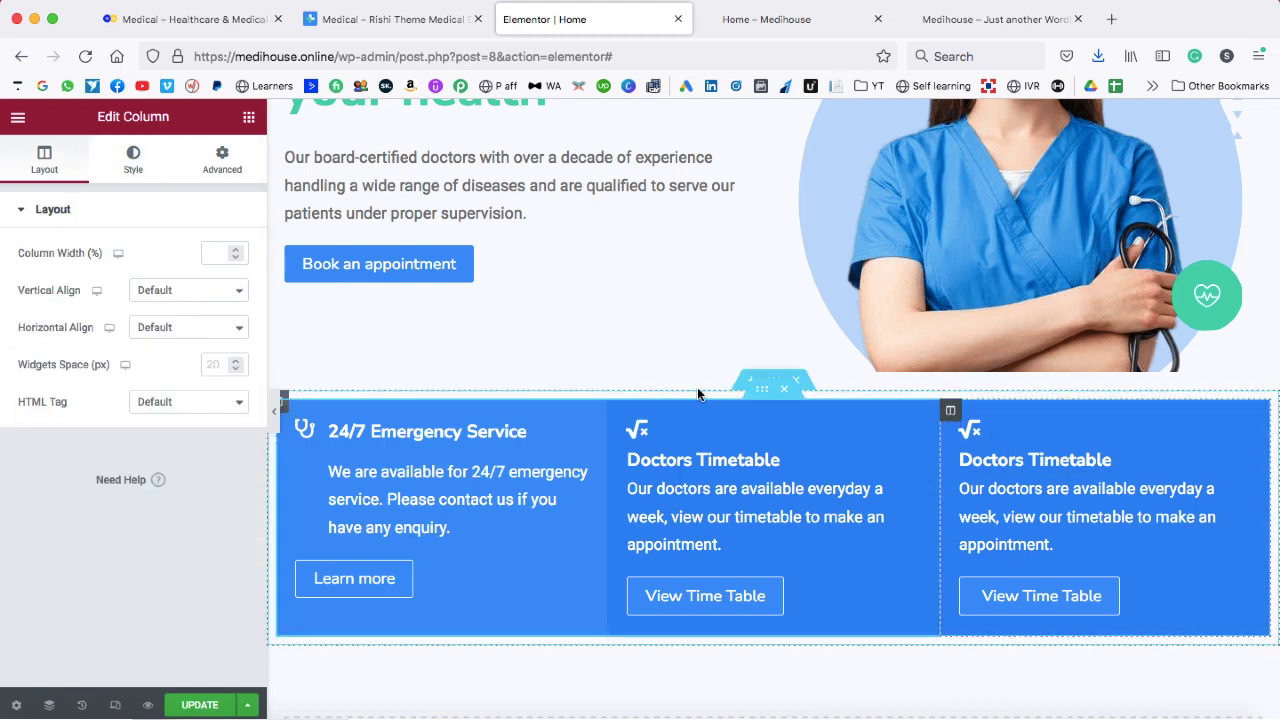
pyautogui.click(136, 170)
pyautogui.click(238, 326)
pyautogui.press('super+v')
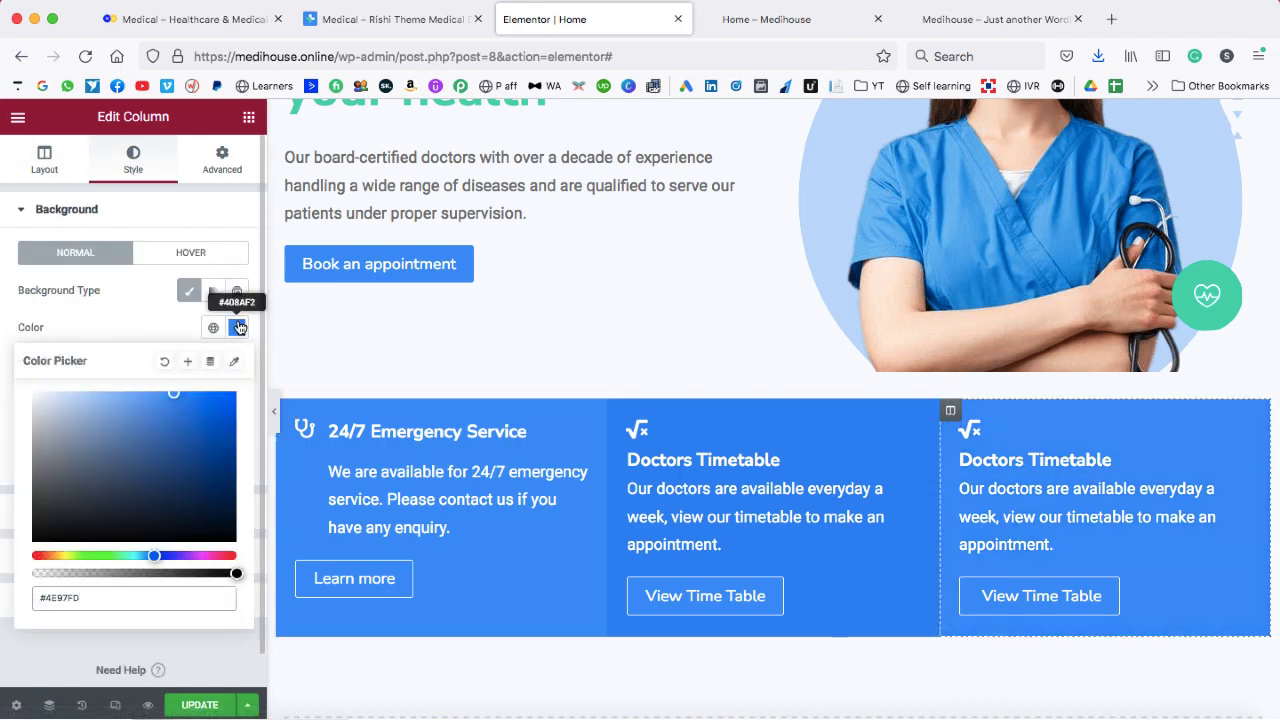
pyautogui.click(134, 293)
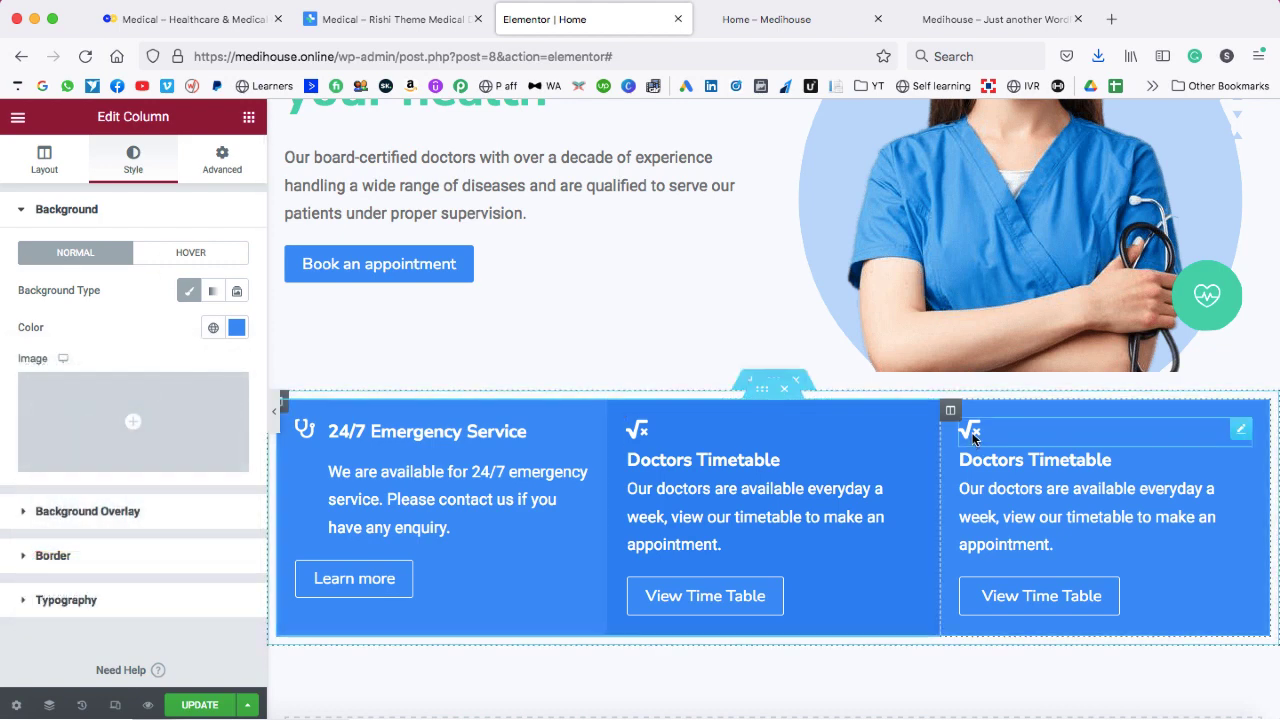
pyautogui.click(969, 430)
# - Replace the third box's icon with the outline Clock icon from the Icon Library
pyautogui.click(95, 350)
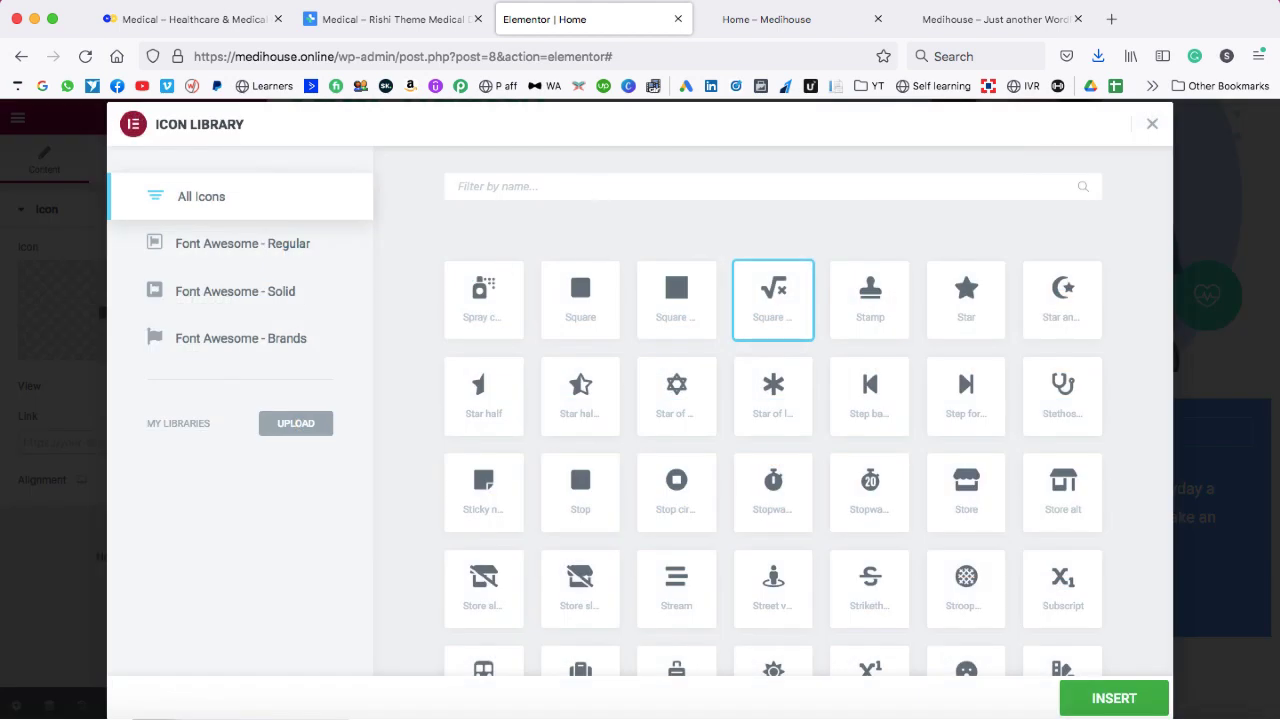
pyautogui.write('clock')
pyautogui.click(495, 300)
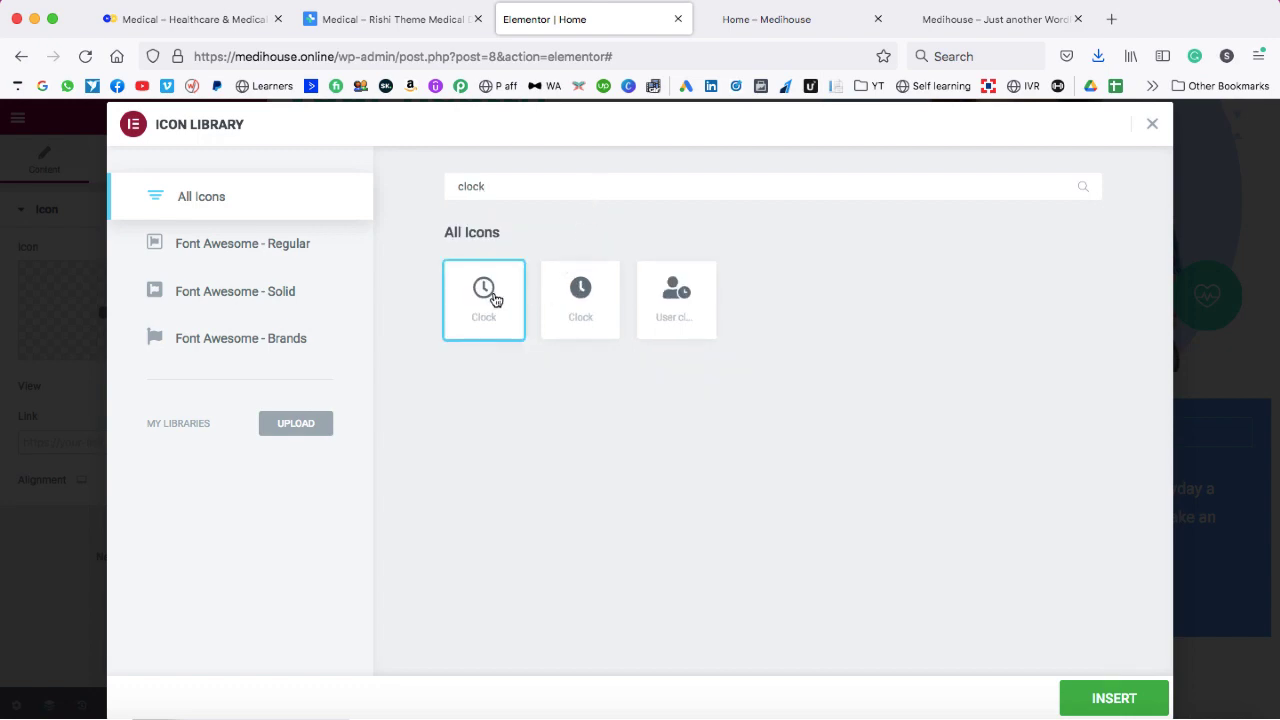
pyautogui.click(1110, 697)
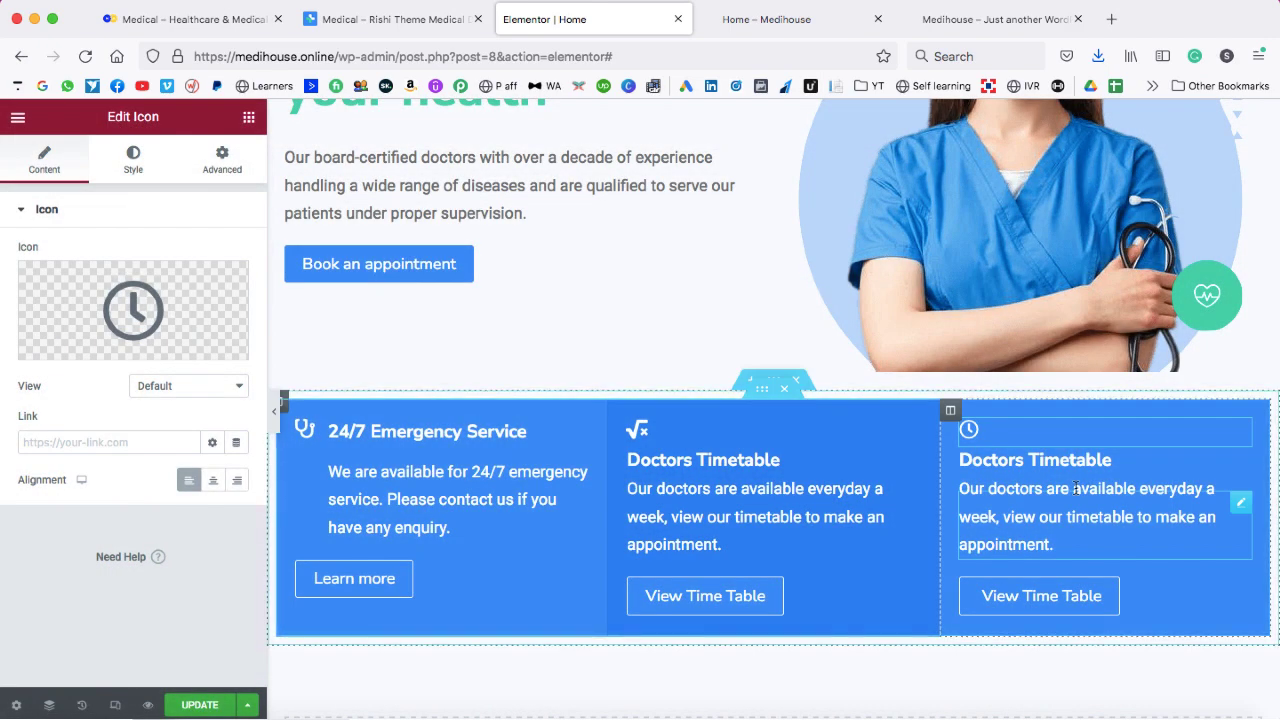
# - Retitle the third box's heading to 'Opening Hours'
pyautogui.click(393, 19)
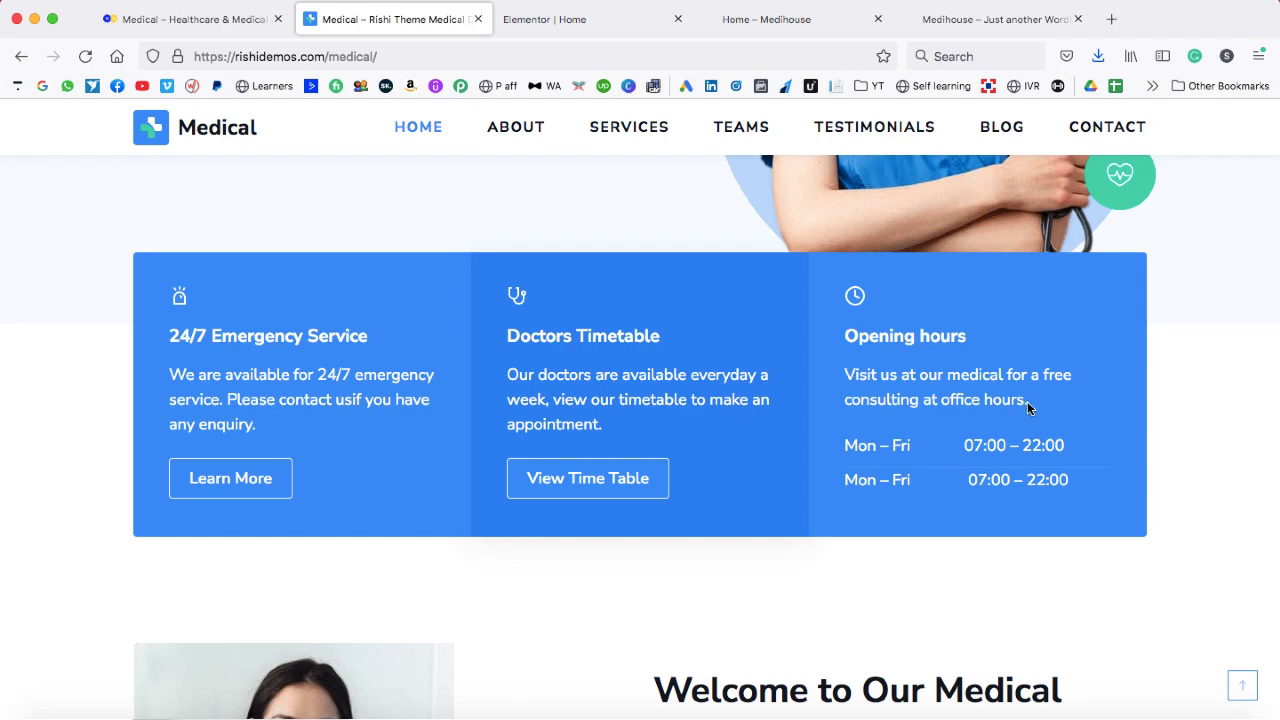
pyautogui.click(577, 28)
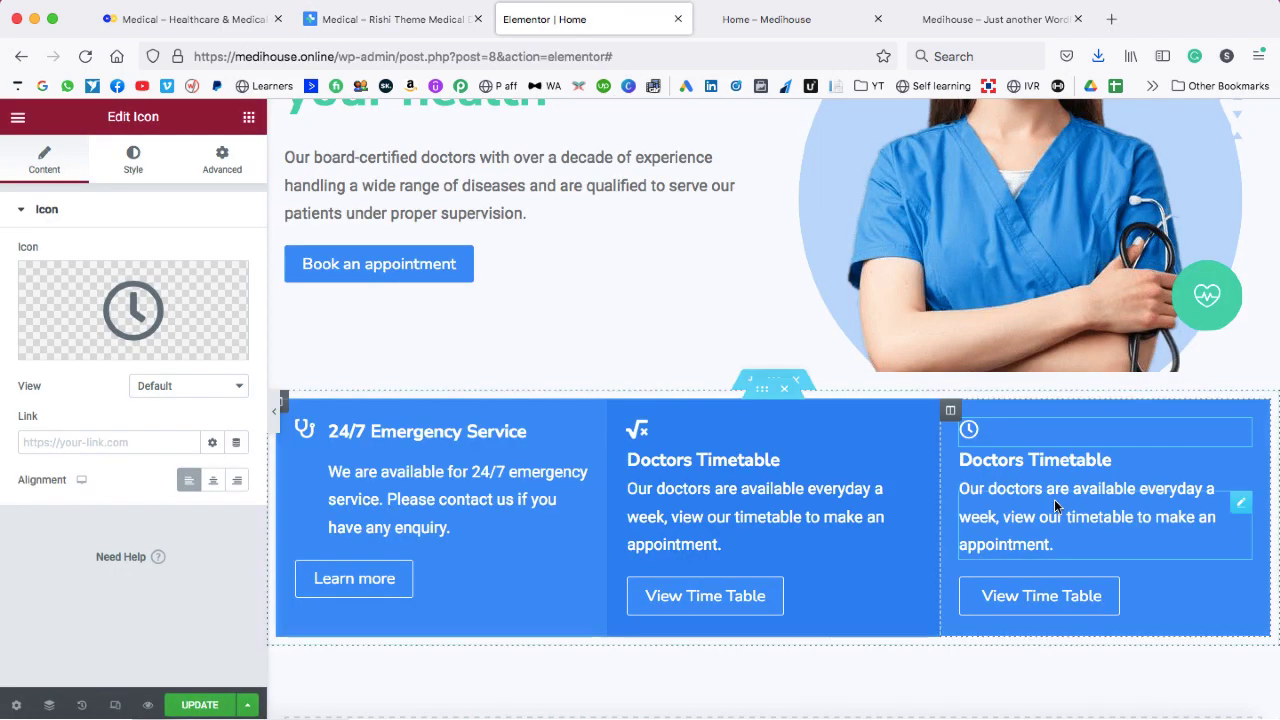
pyautogui.click(1018, 461)
pyautogui.click(163, 280)
pyautogui.press('super+a')
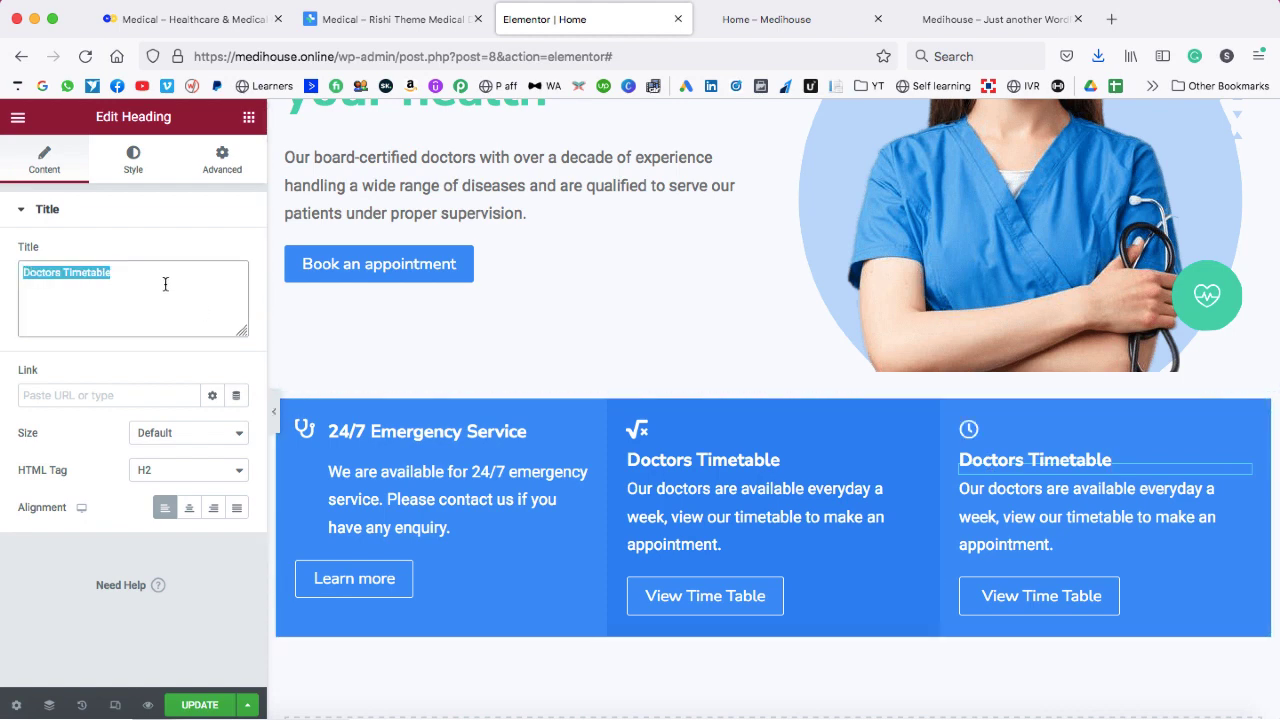
pyautogui.write('Opening Hours')
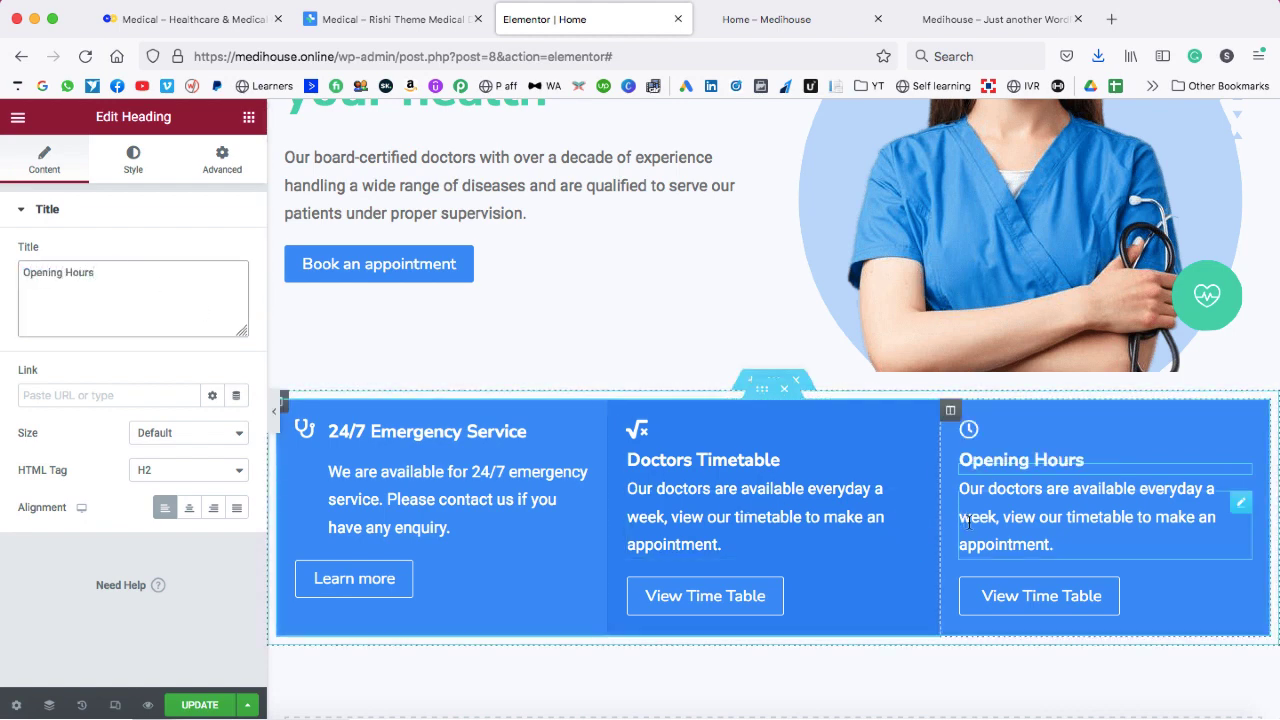
# - Paste the new office-hours text into the third box's paragraph
pyautogui.click(1240, 497)
pyautogui.click(157, 430)
pyautogui.press('super+a')
pyautogui.write('Visit us at our medical for a free consulting at office hours.')
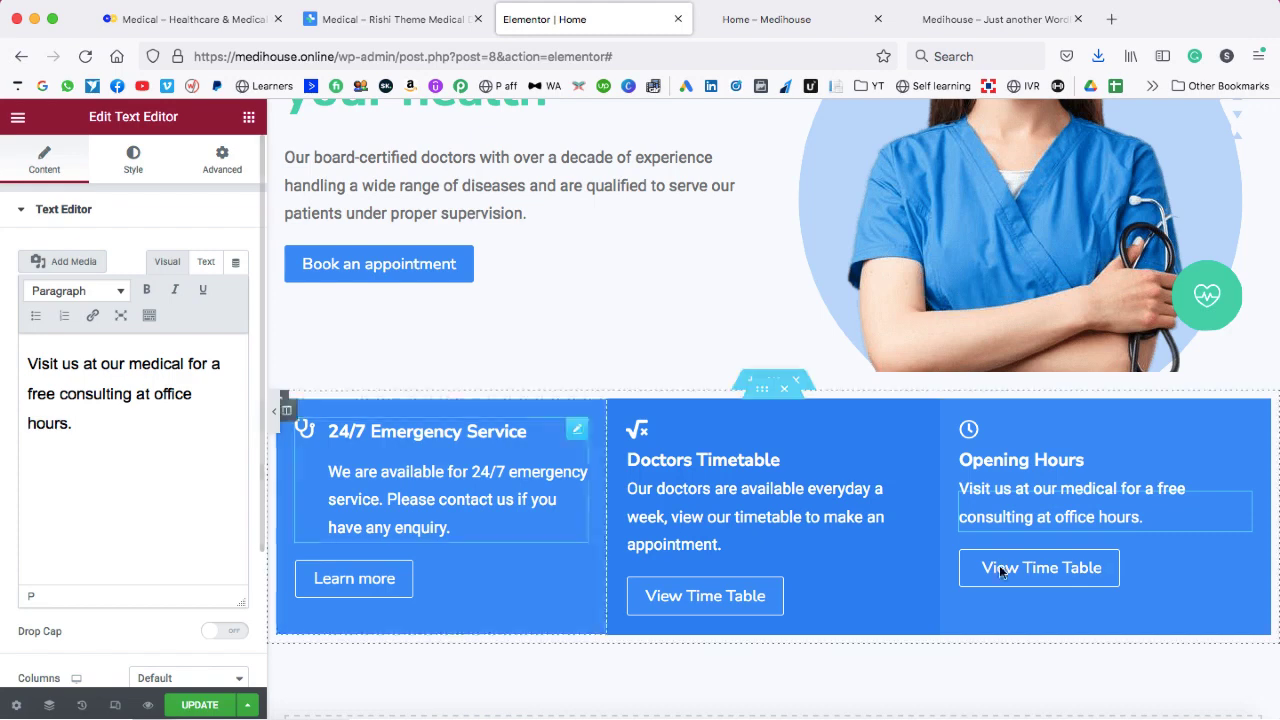
# - Relabel the third box's button 'Contact us' and save the page
pyautogui.click(1238, 565)
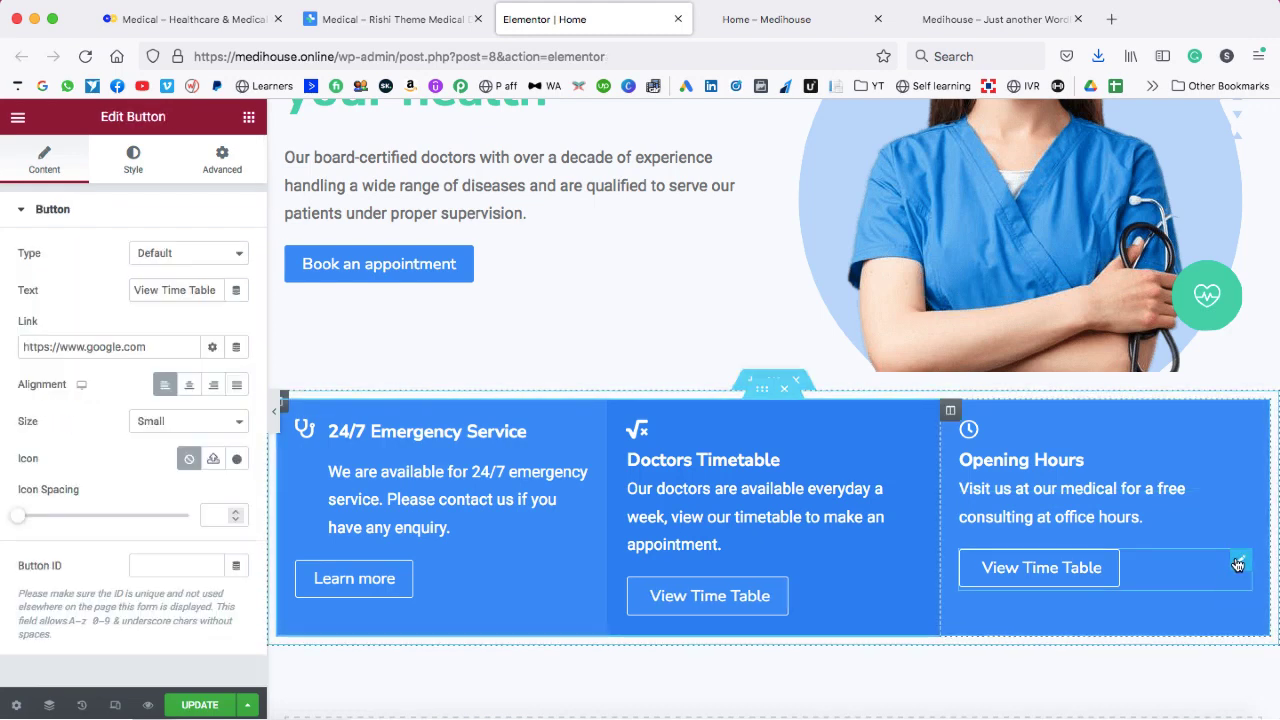
pyautogui.tripleClick(196, 292)
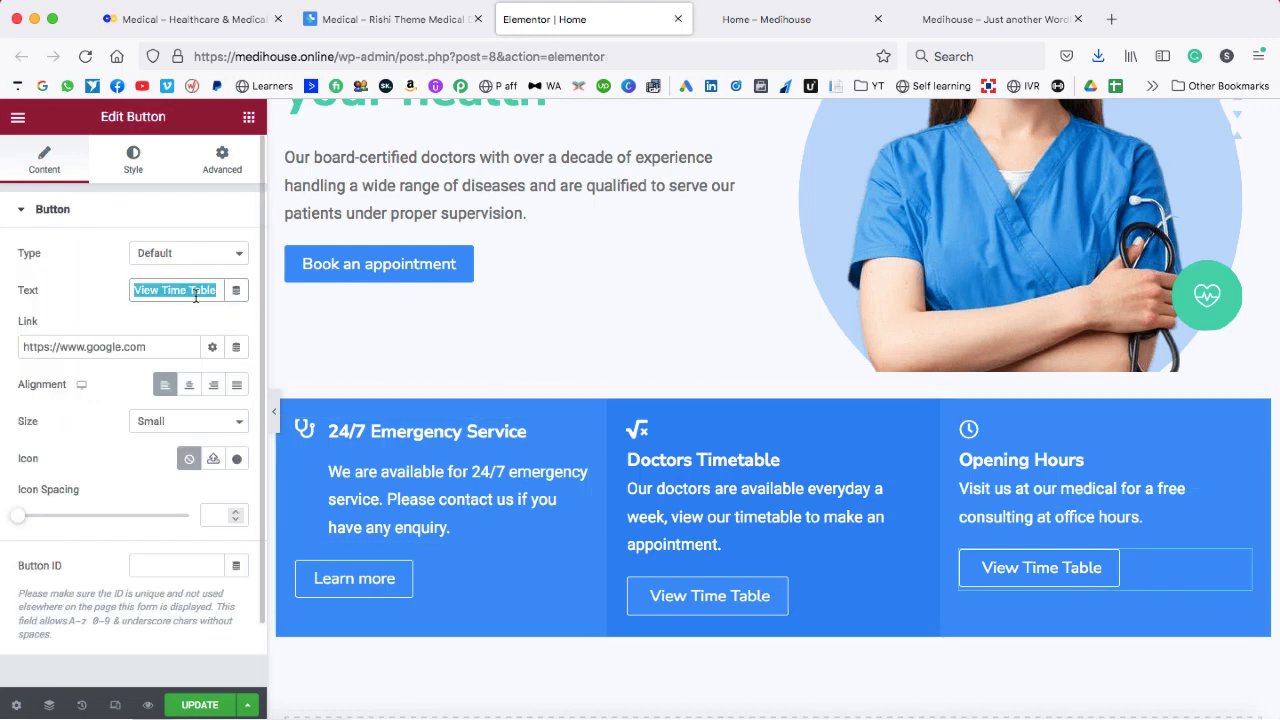
pyautogui.write('Co')
pyautogui.press('BackSpace')
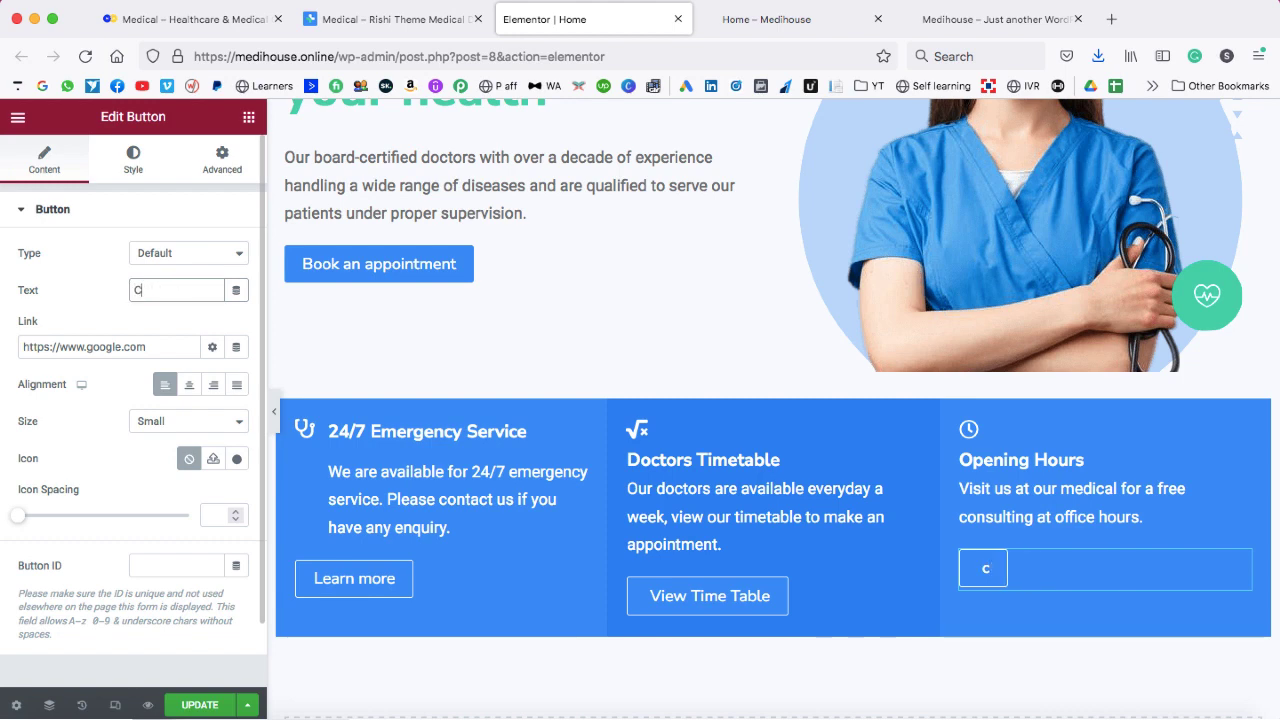
pyautogui.write('ontact us')
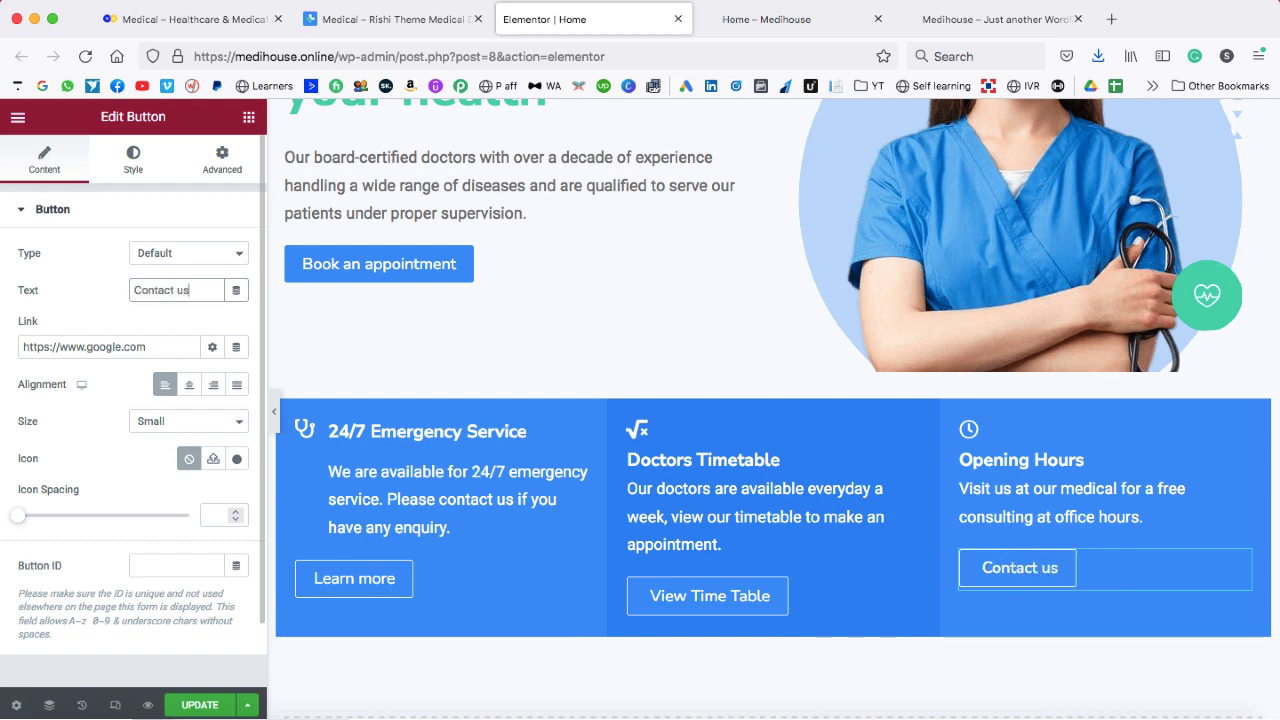
pyautogui.click(196, 704)
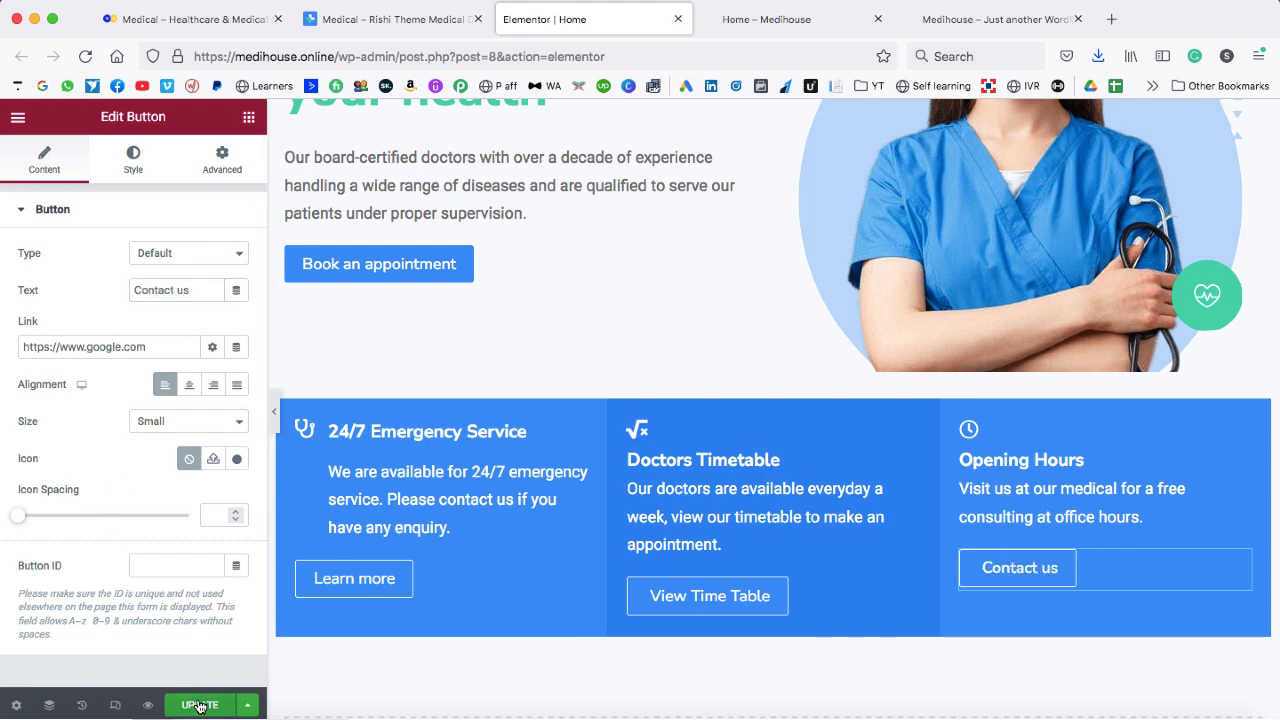
pyautogui.click(784, 25)
pyautogui.click(86, 56)
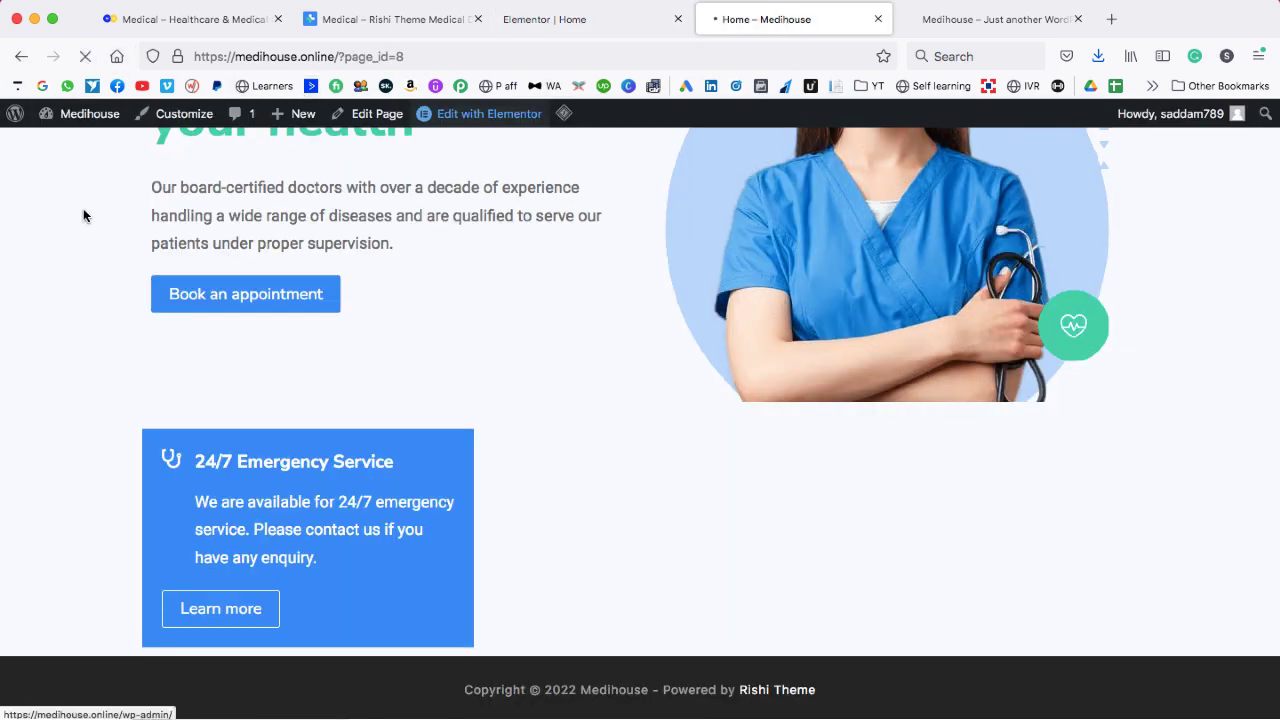
pyautogui.scroll(-1, 484, 329)
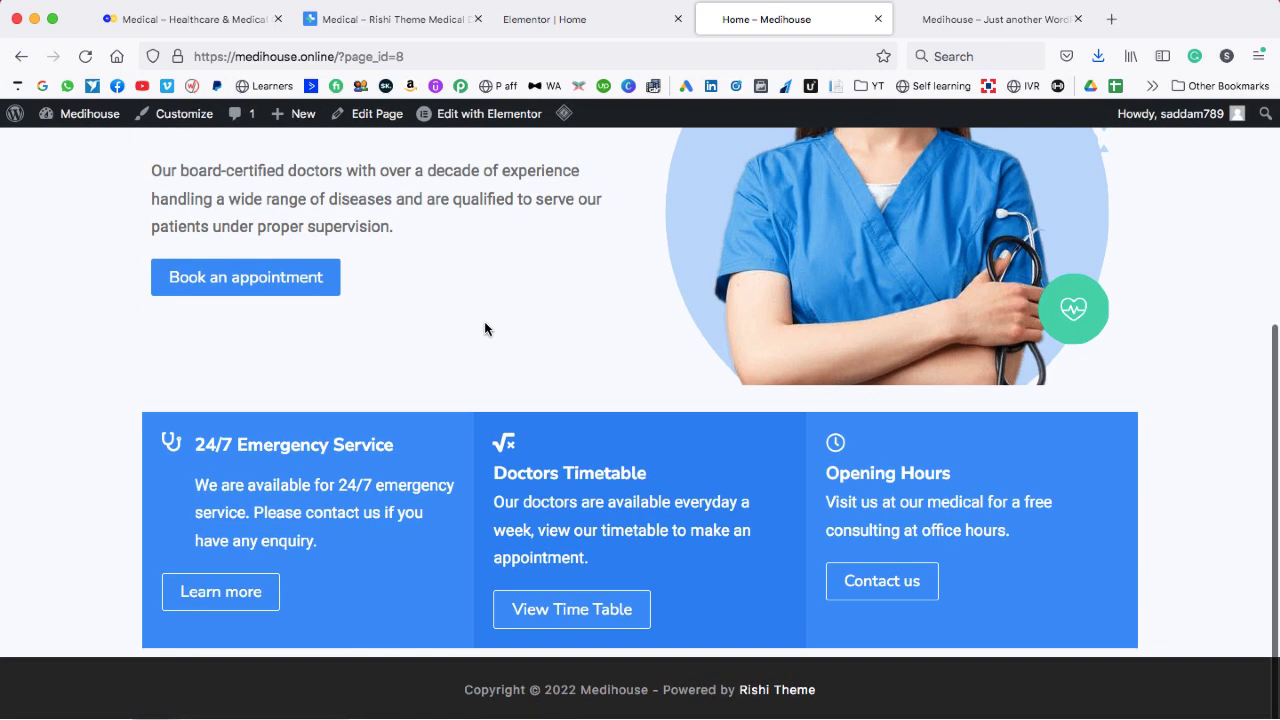
pyautogui.click(383, 19)
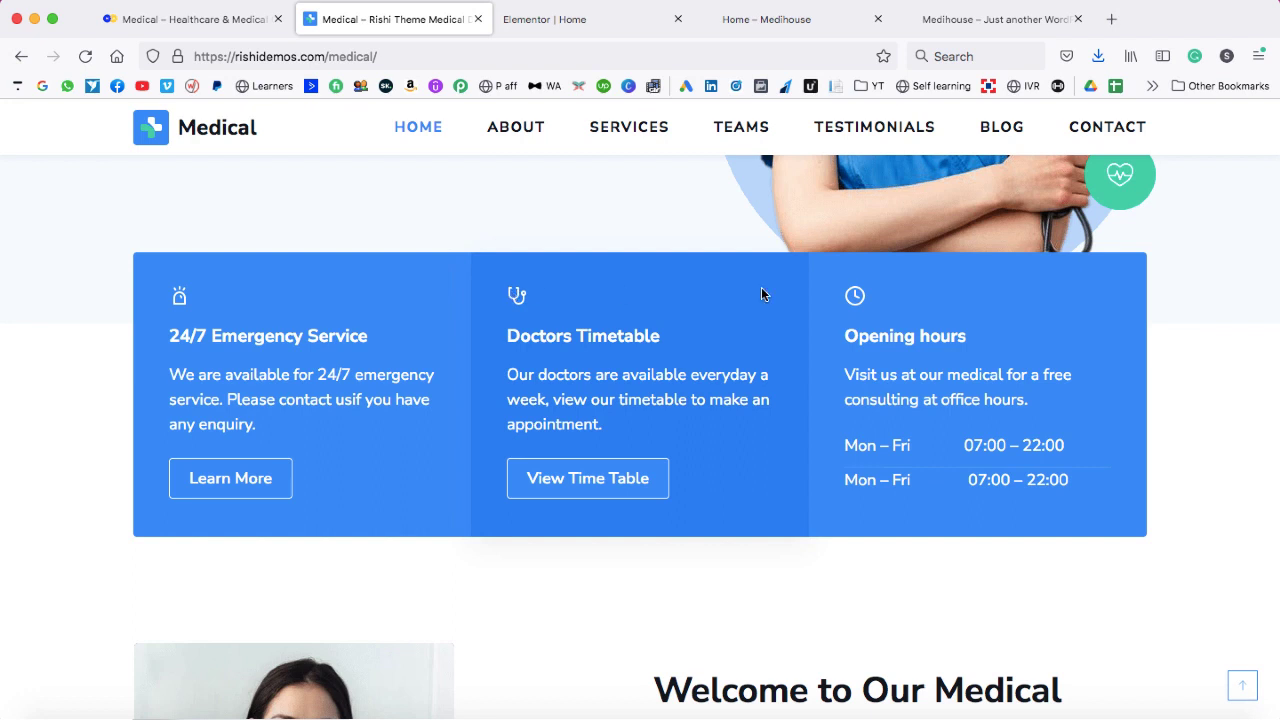
pyautogui.scroll(4, 761, 293)
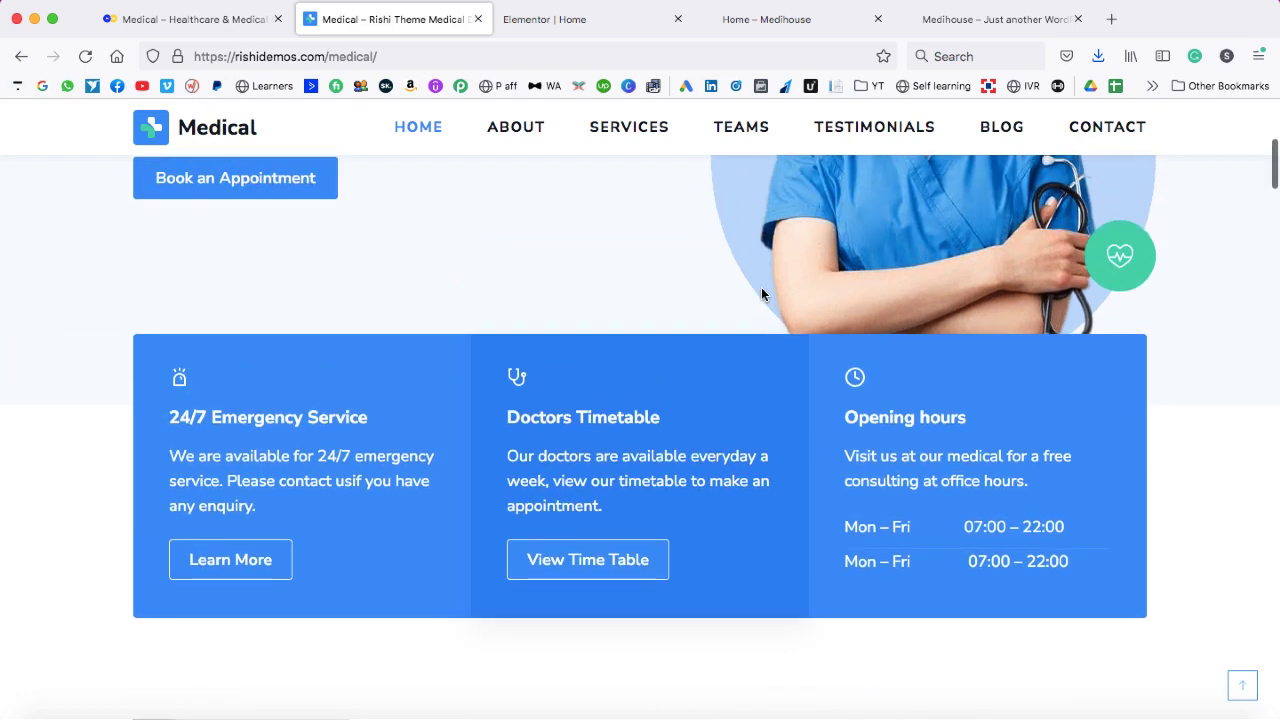
pyautogui.scroll(2, 761, 293)
pyautogui.scroll(-4, 761, 293)
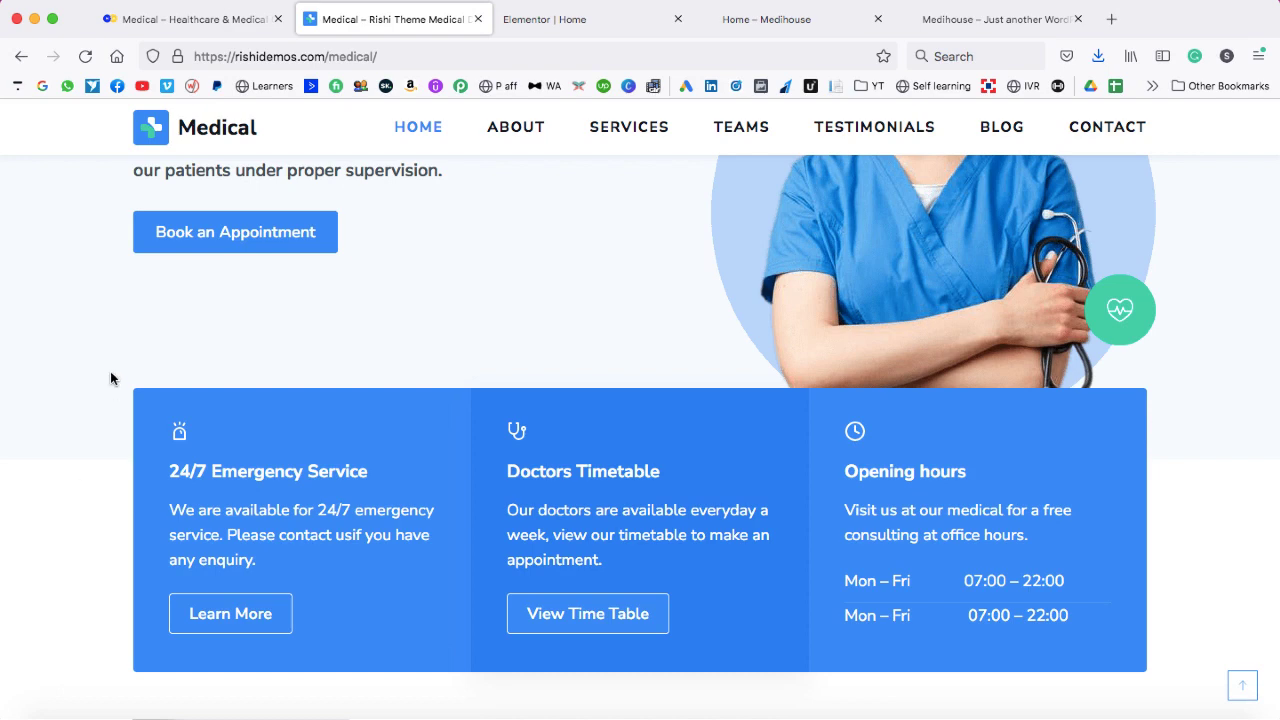
pyautogui.scroll(5, 111, 375)
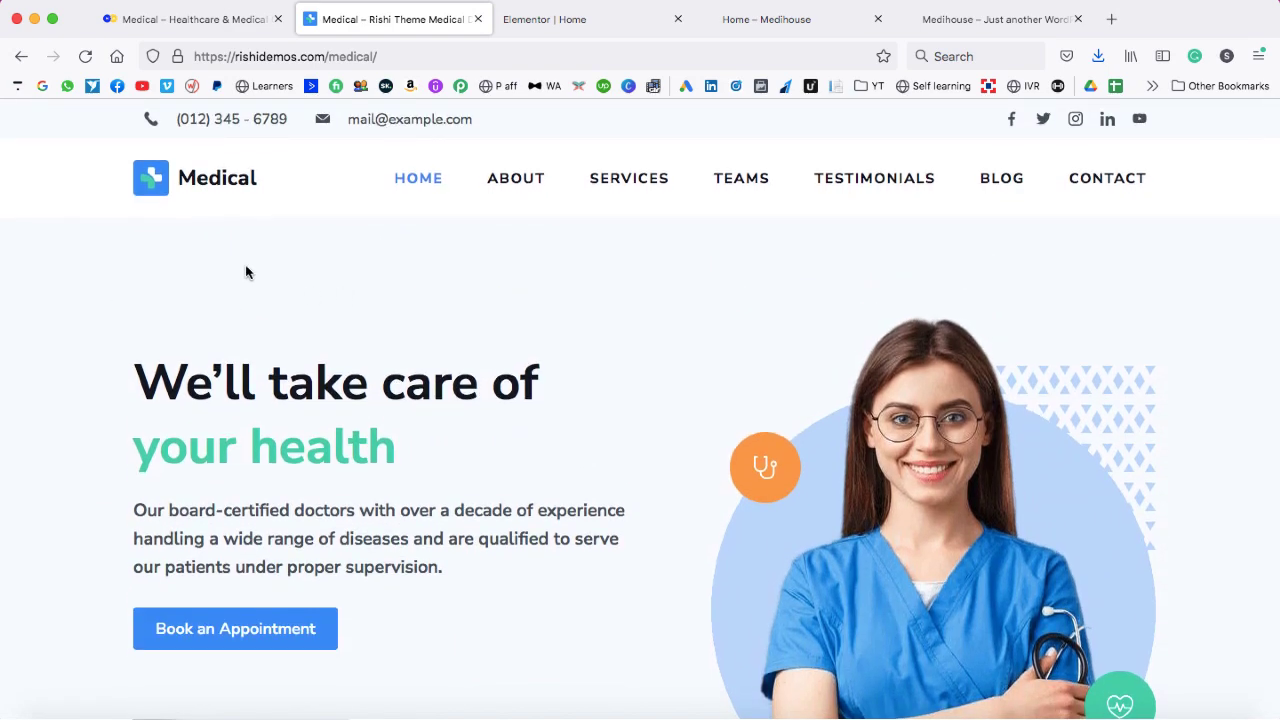
pyautogui.rightClick(211, 280)
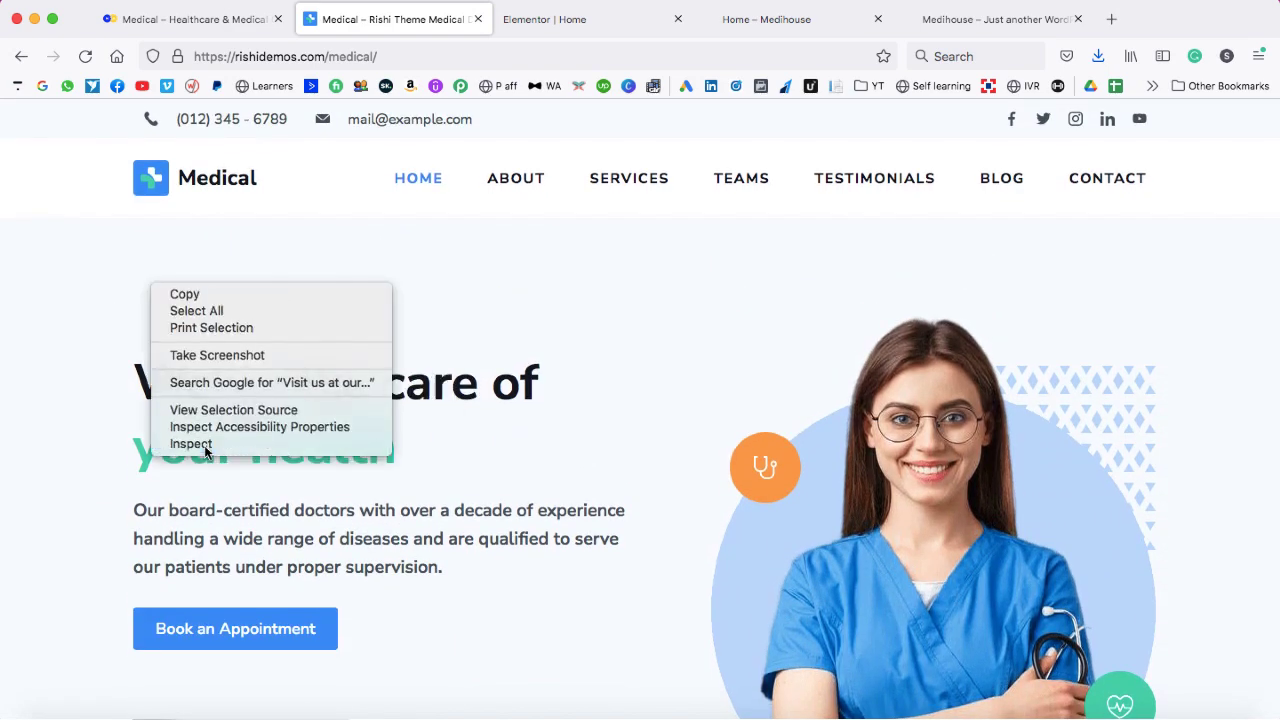
pyautogui.click(200, 443)
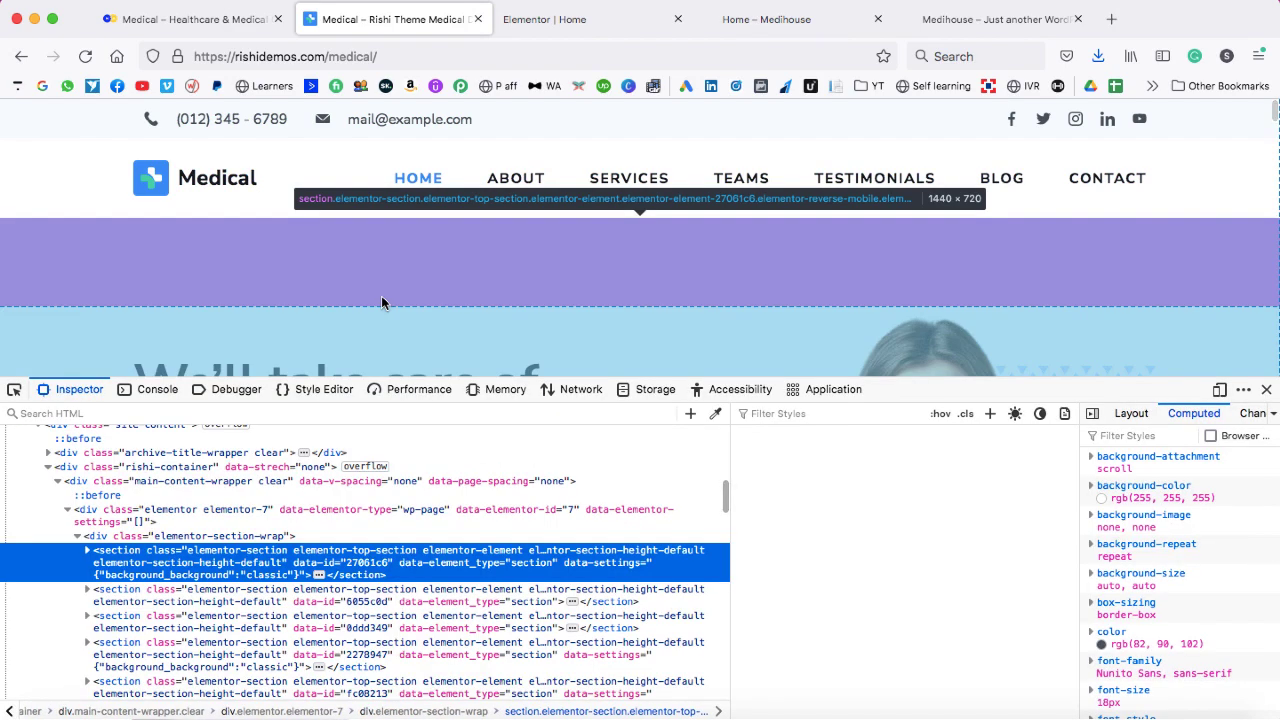
pyautogui.click(381, 295)
pyautogui.click(715, 413)
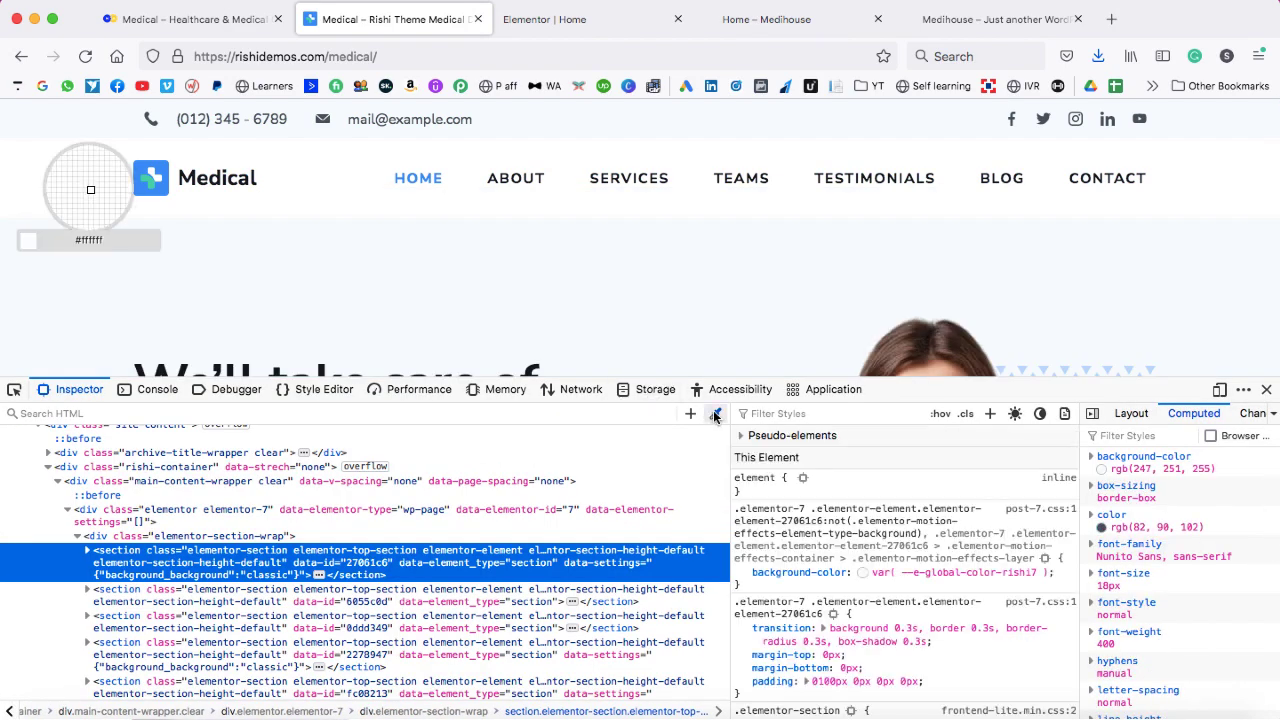
# - Give the hero section a classic light blue #f7fbff background
pyautogui.click(590, 22)
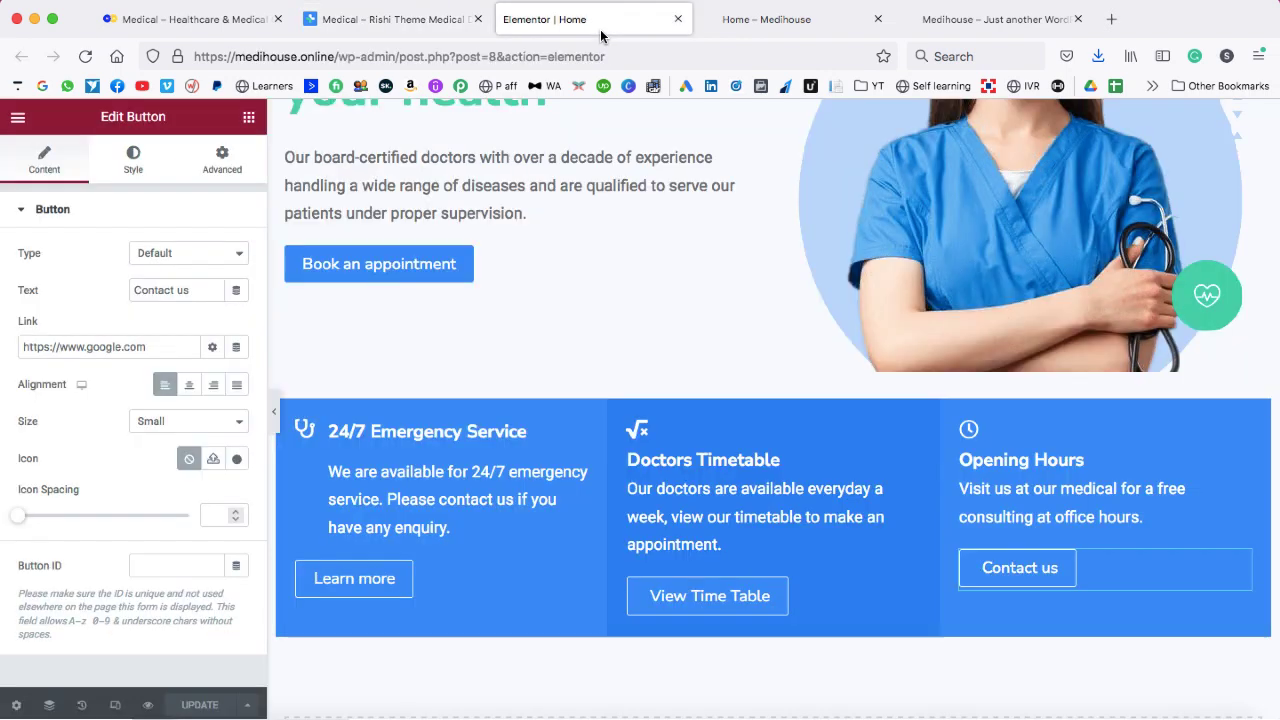
pyautogui.scroll(2, 680, 230)
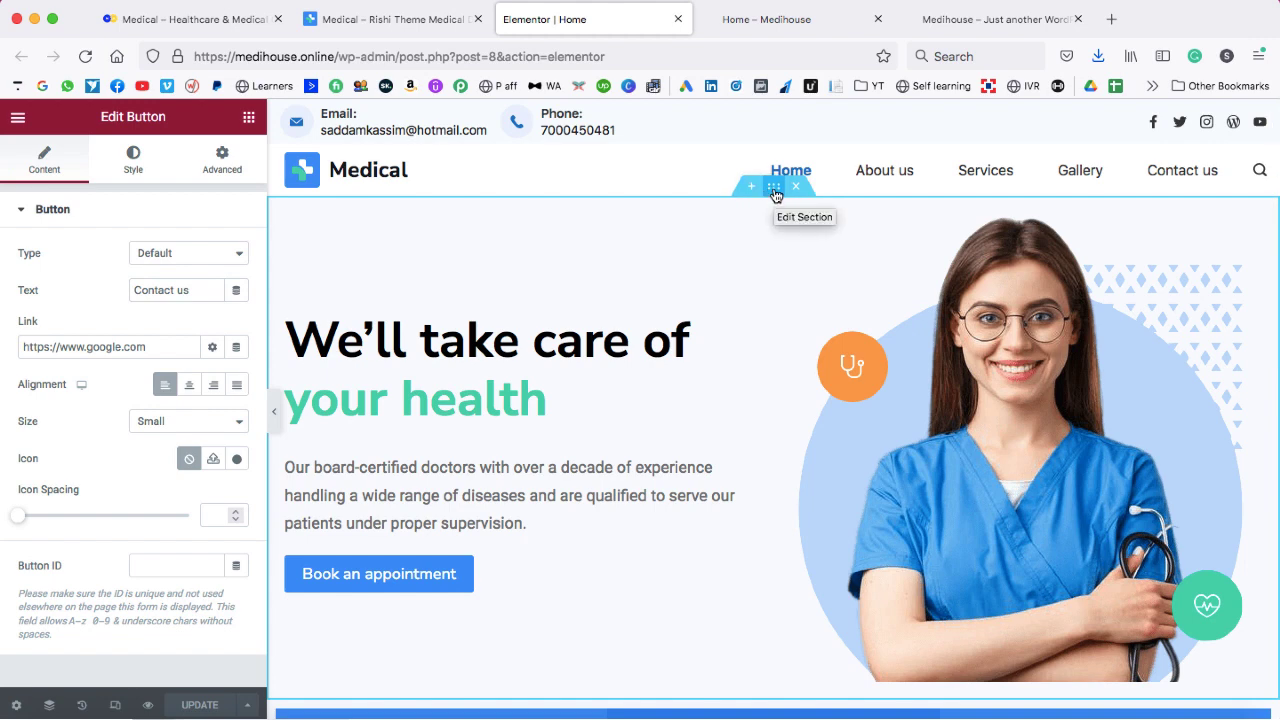
pyautogui.rightClick(775, 194)
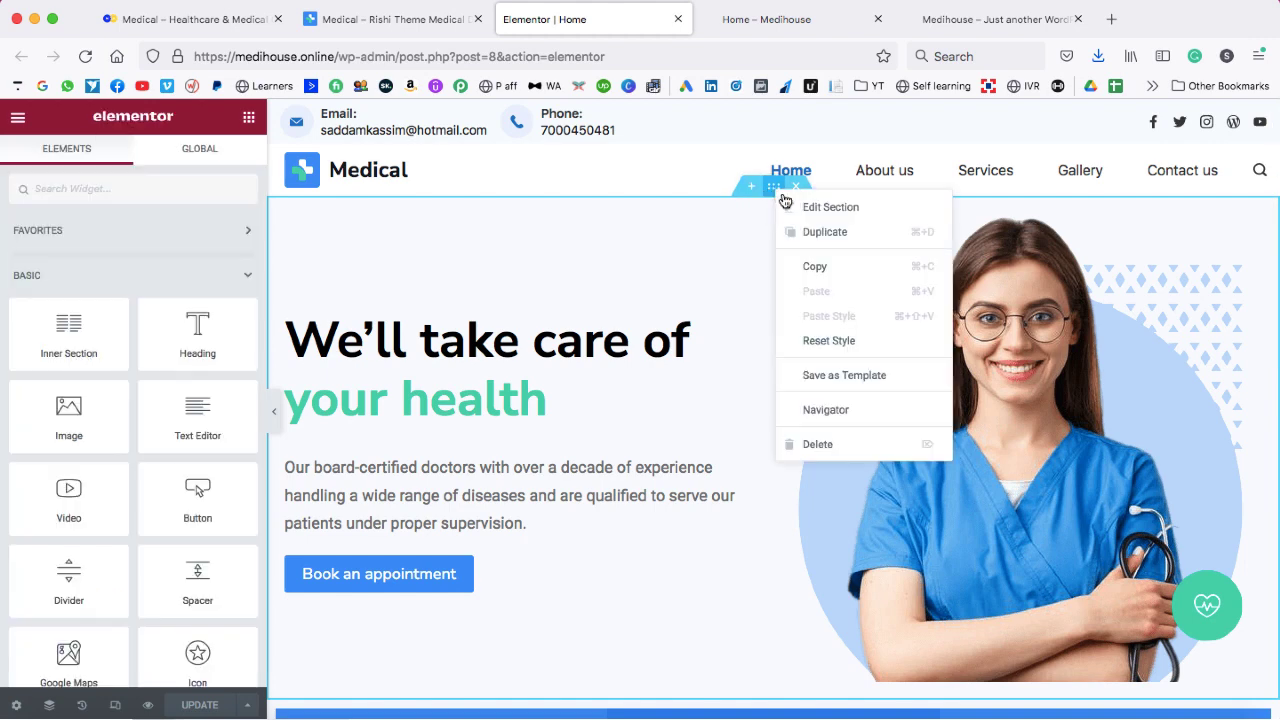
pyautogui.click(798, 208)
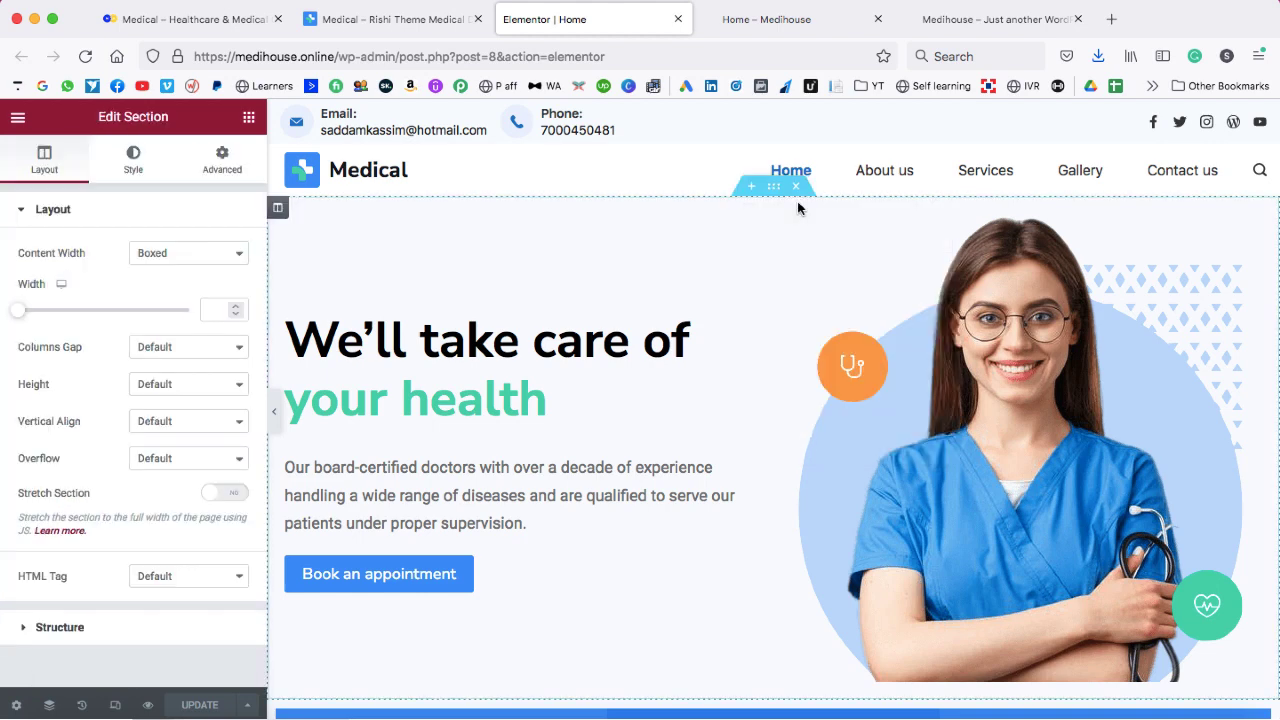
pyautogui.click(133, 160)
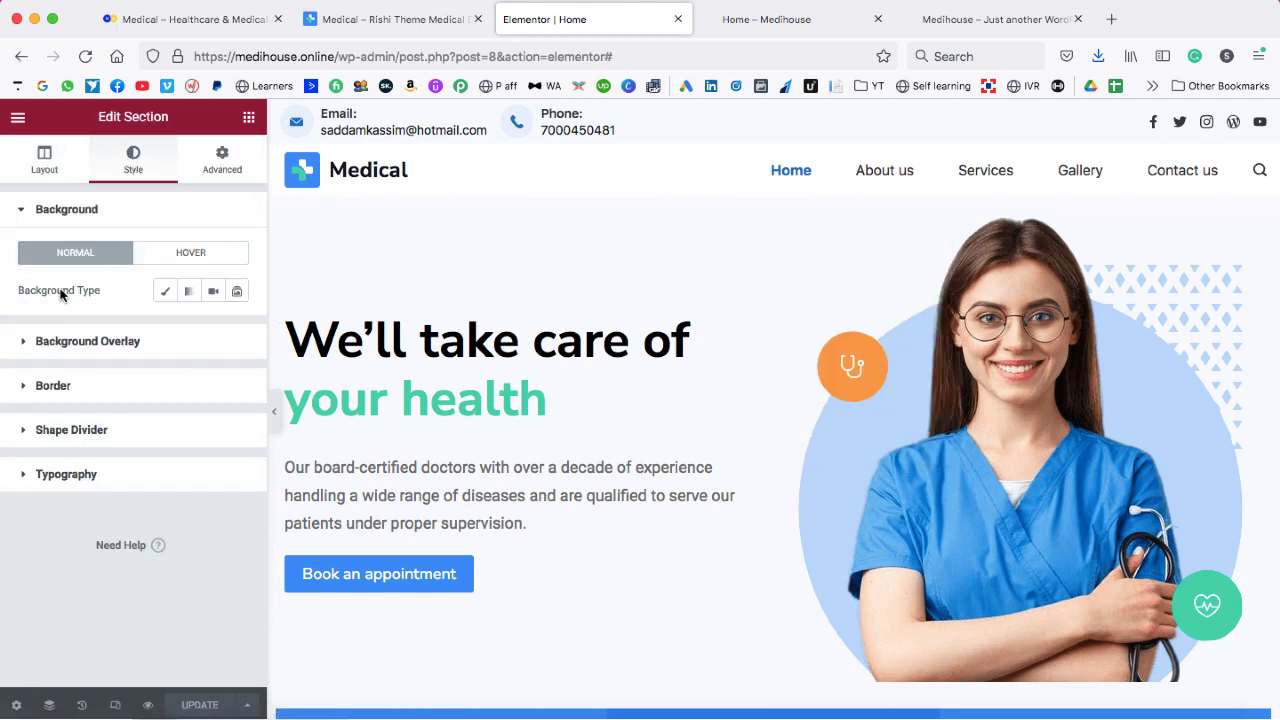
pyautogui.click(166, 291)
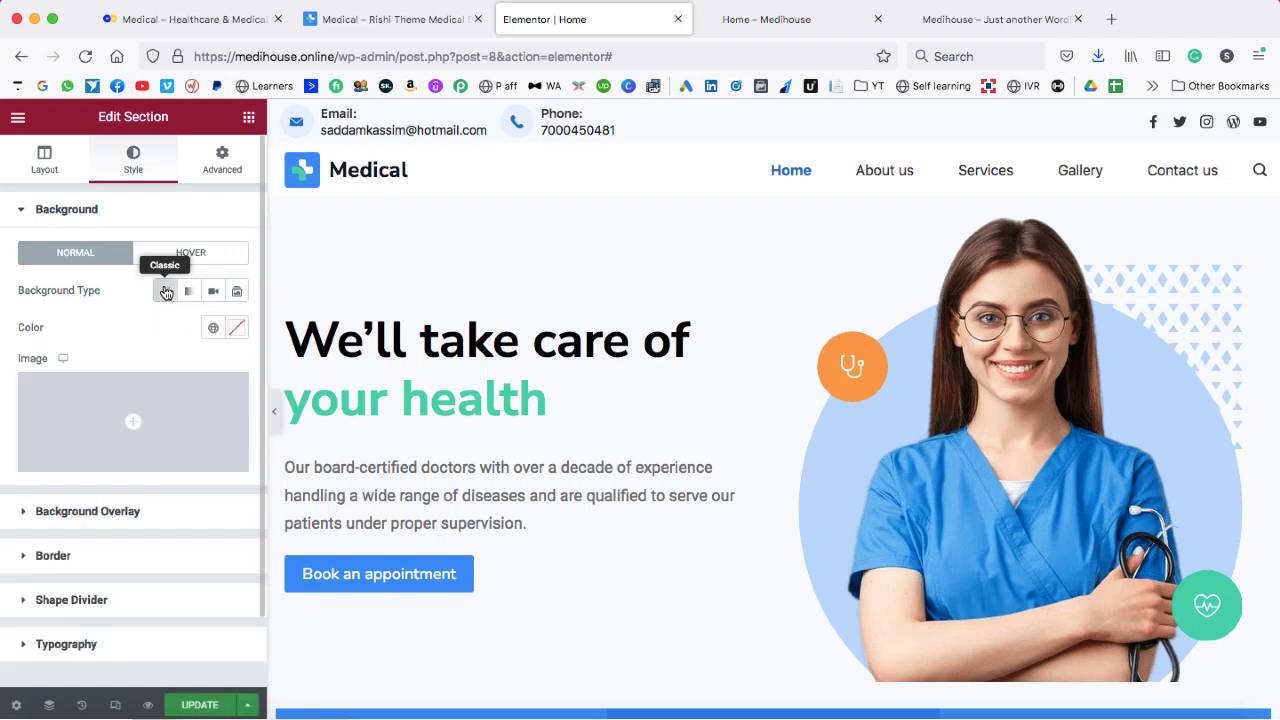
pyautogui.click(236, 329)
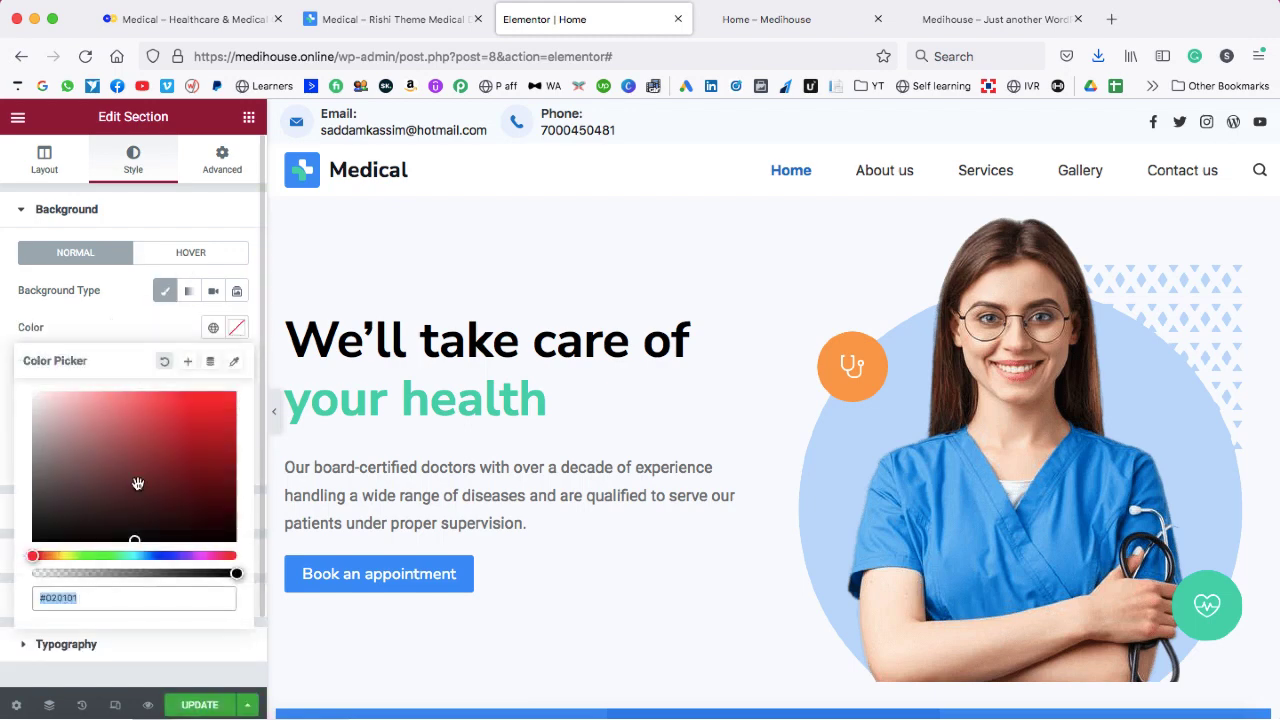
pyautogui.write('#f7fbff')
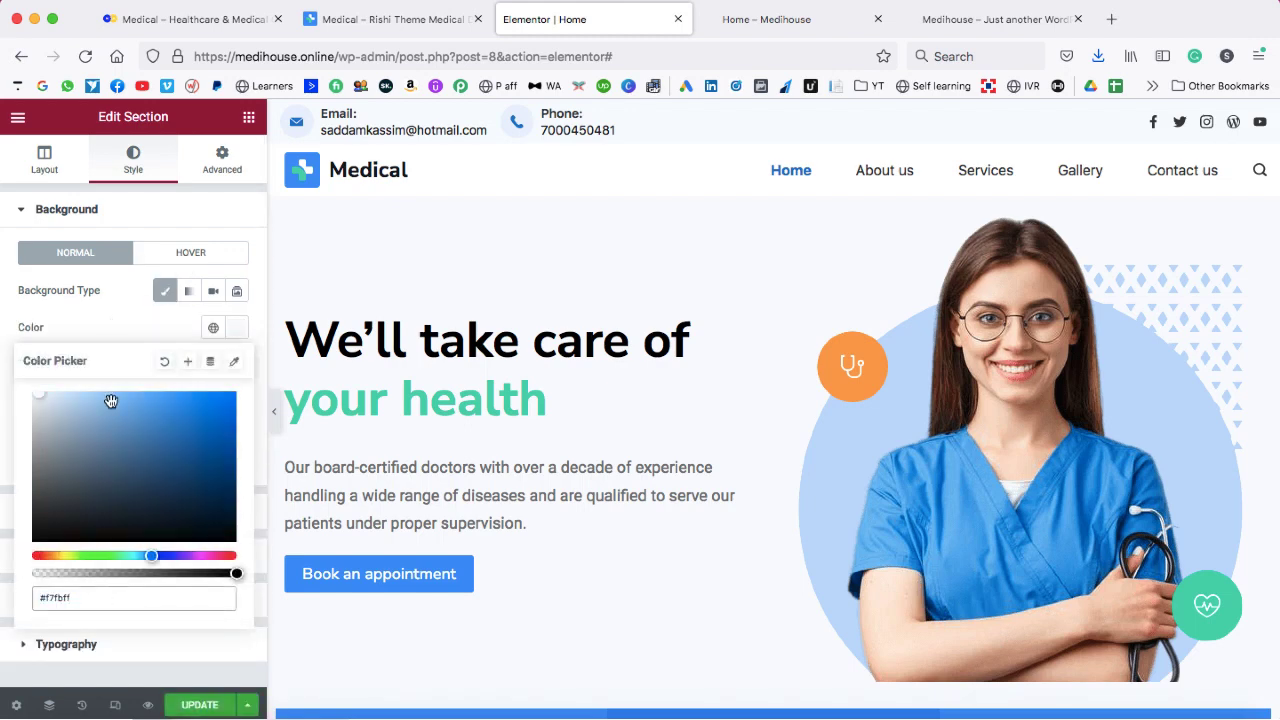
pyautogui.click(106, 316)
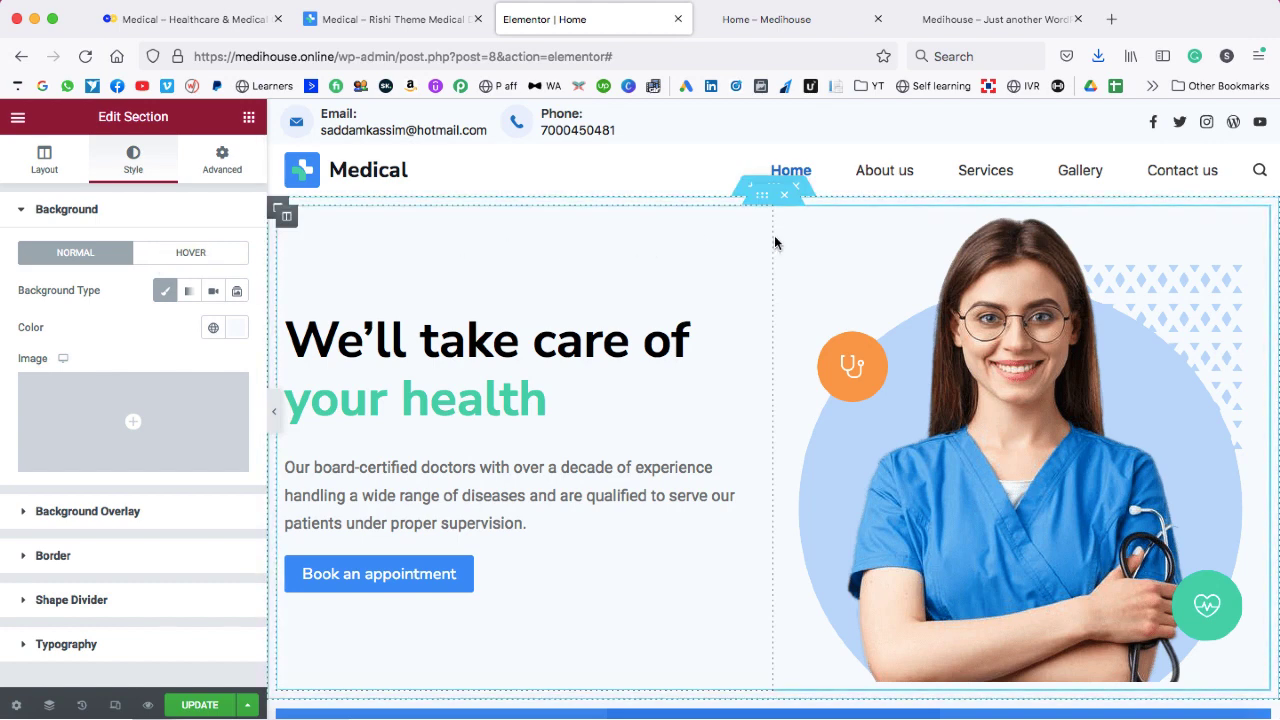
# - Set the services section's classic background to white #FFFFFF and save the page
pyautogui.scroll(-3, 667, 262)
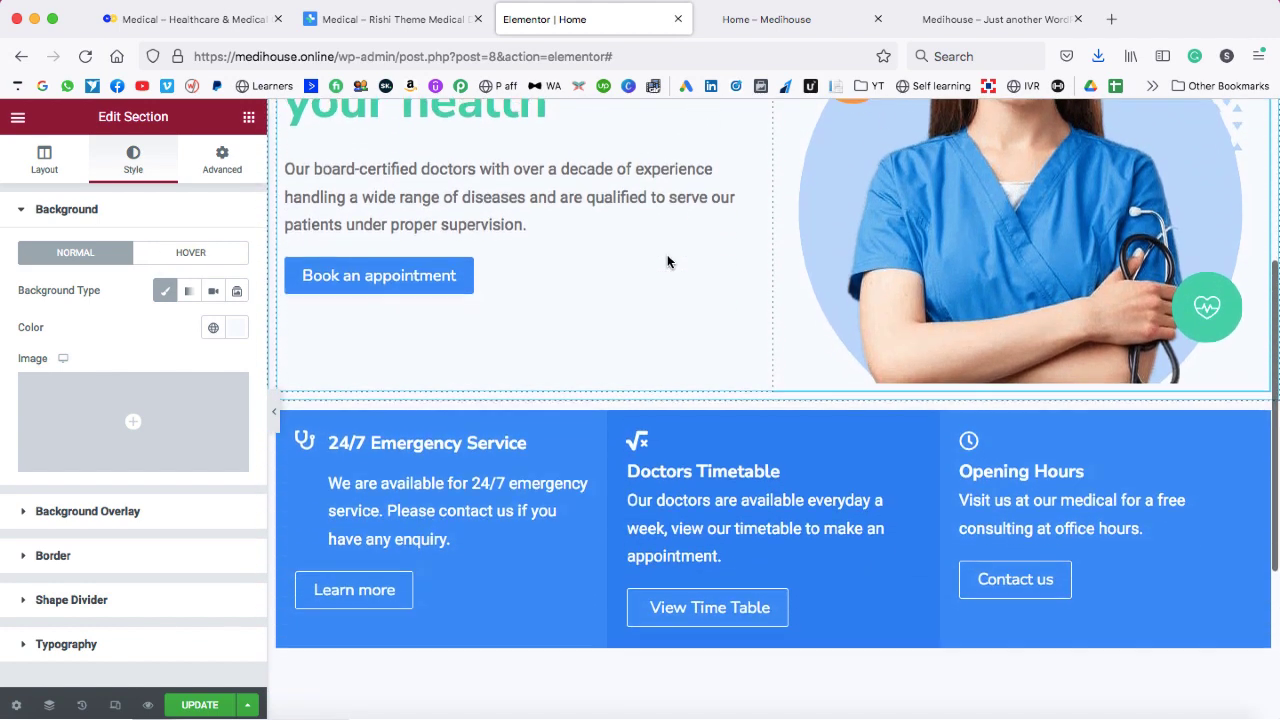
pyautogui.scroll(-1, 670, 270)
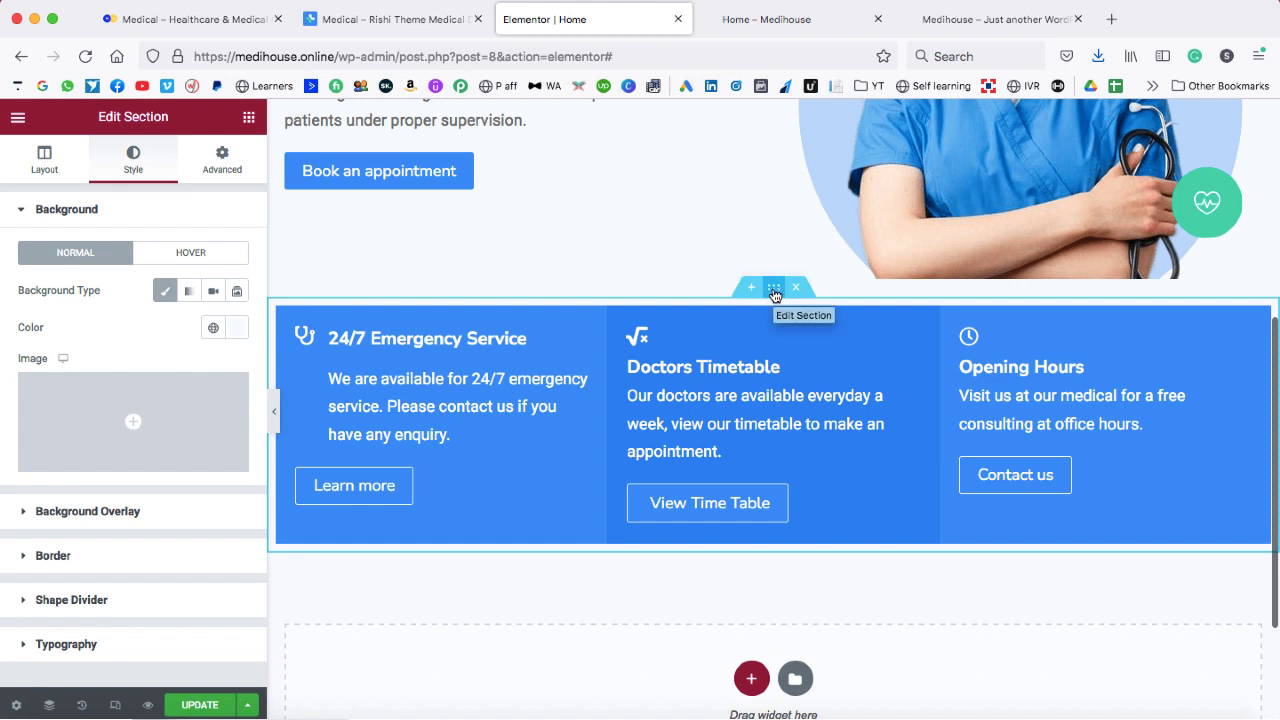
pyautogui.rightClick(774, 291)
pyautogui.click(820, 307)
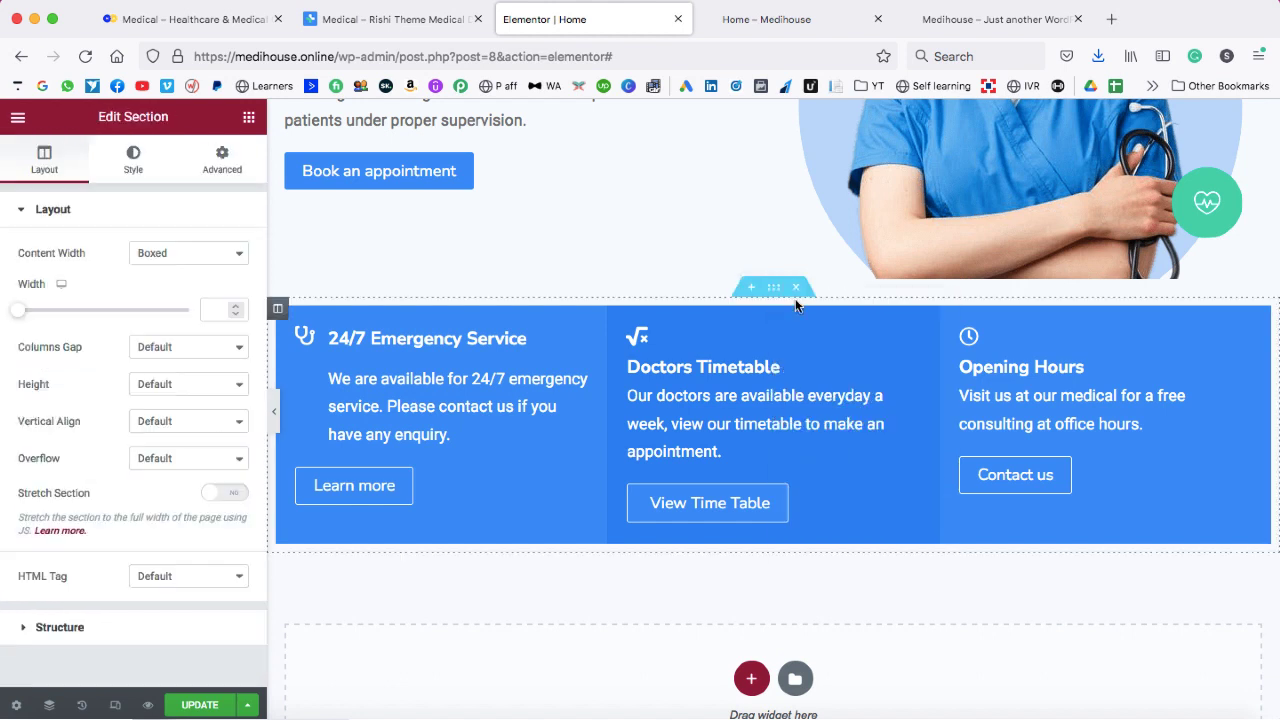
pyautogui.click(137, 166)
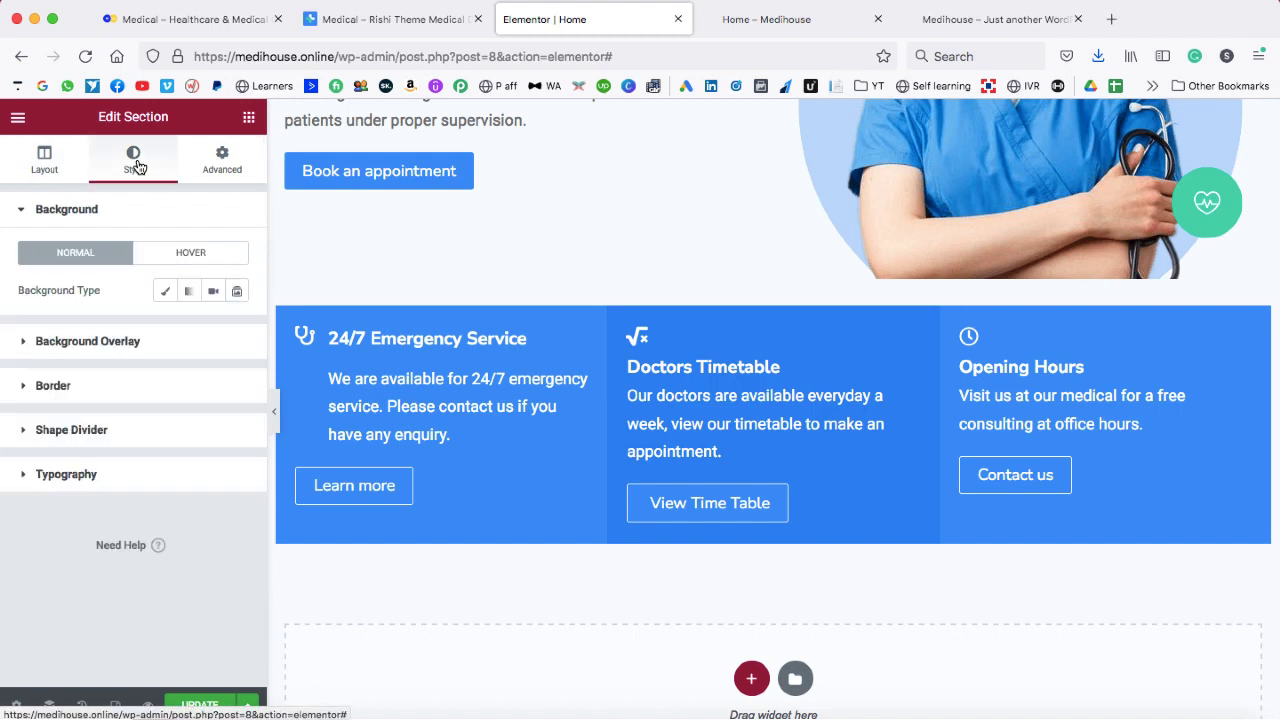
pyautogui.click(163, 290)
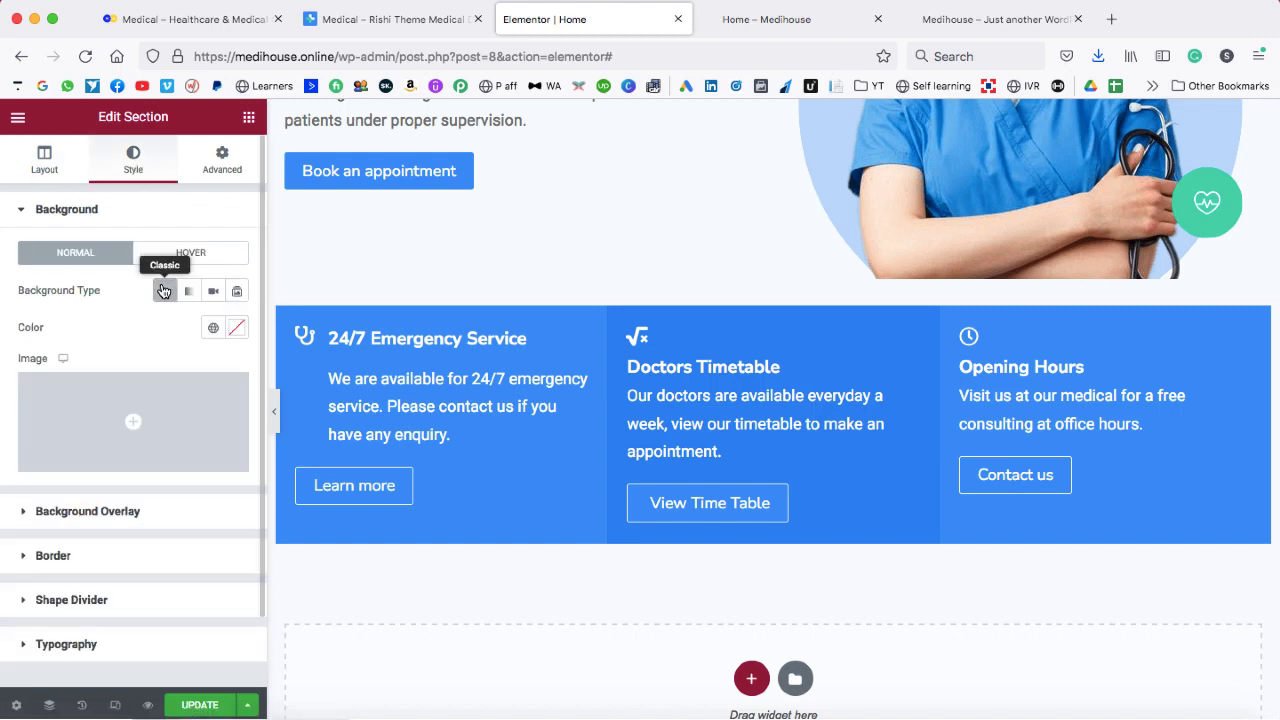
pyautogui.click(236, 327)
pyautogui.moveTo(80, 437); pyautogui.dragTo(10, 378)
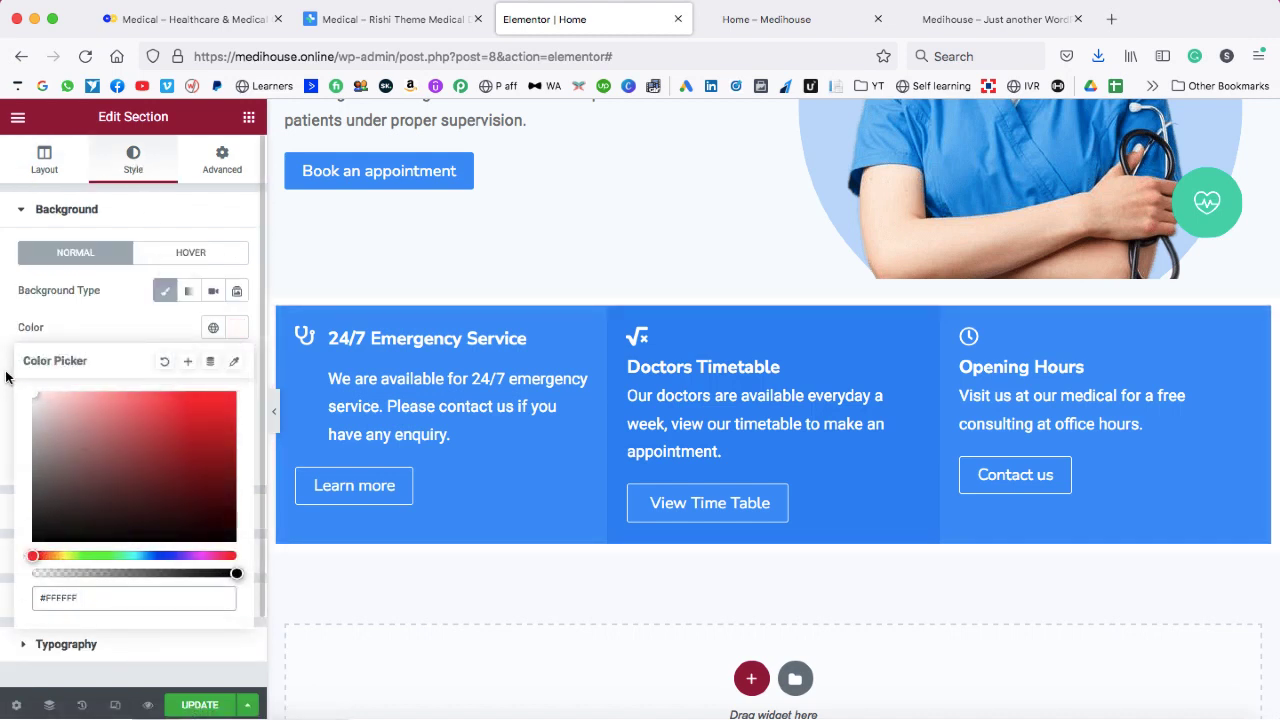
pyautogui.click(83, 327)
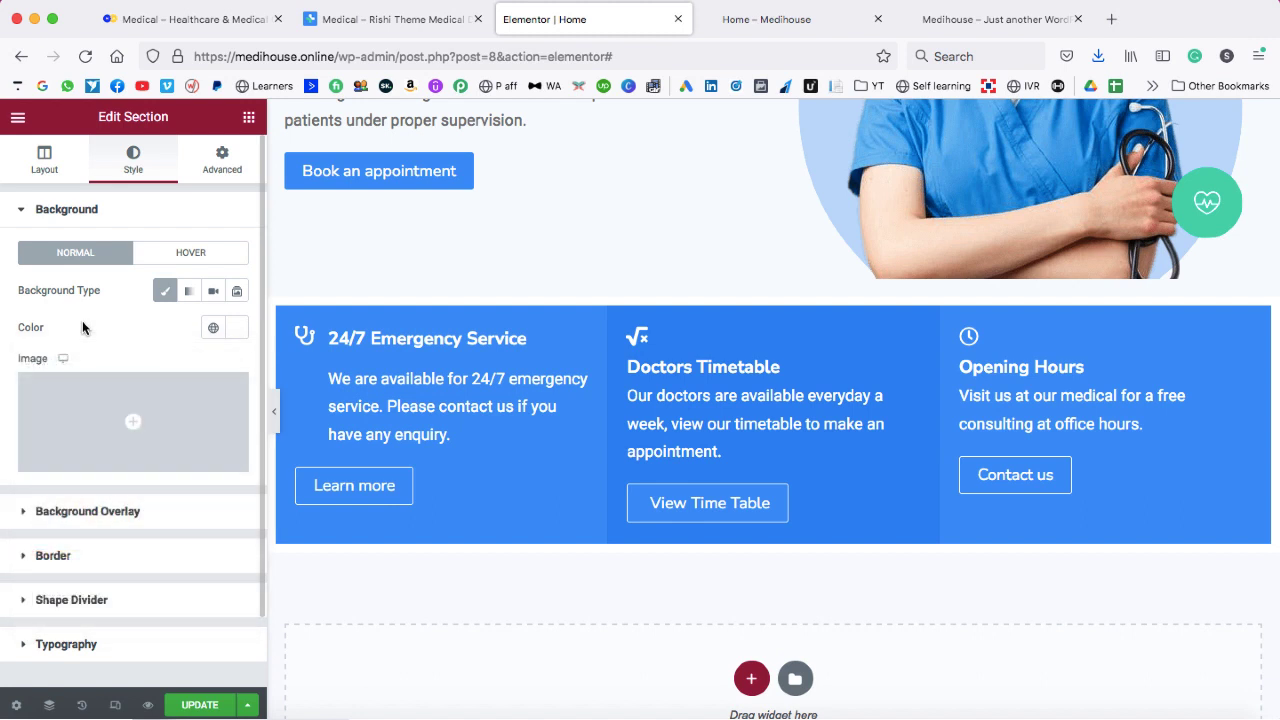
pyautogui.click(200, 705)
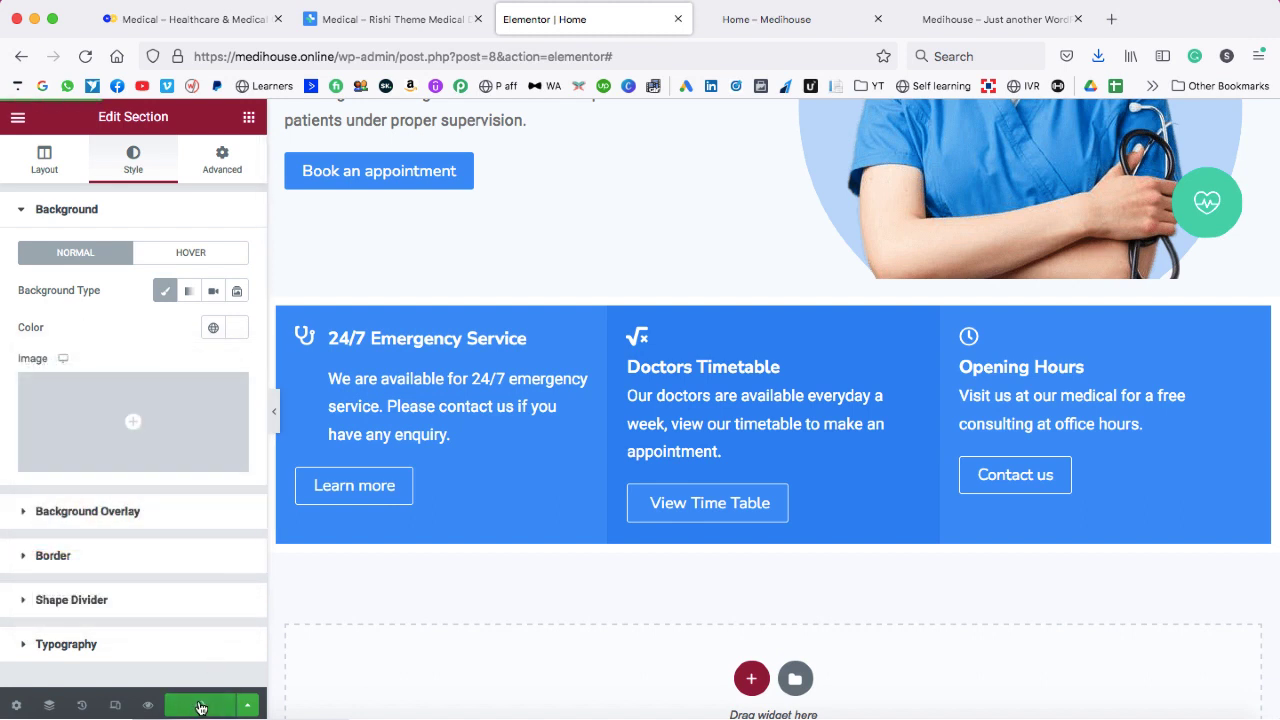
# - Reload the live Medihouse homepage and compare its service cards with the Rishi demo's
pyautogui.click(755, 35)
pyautogui.click(85, 56)
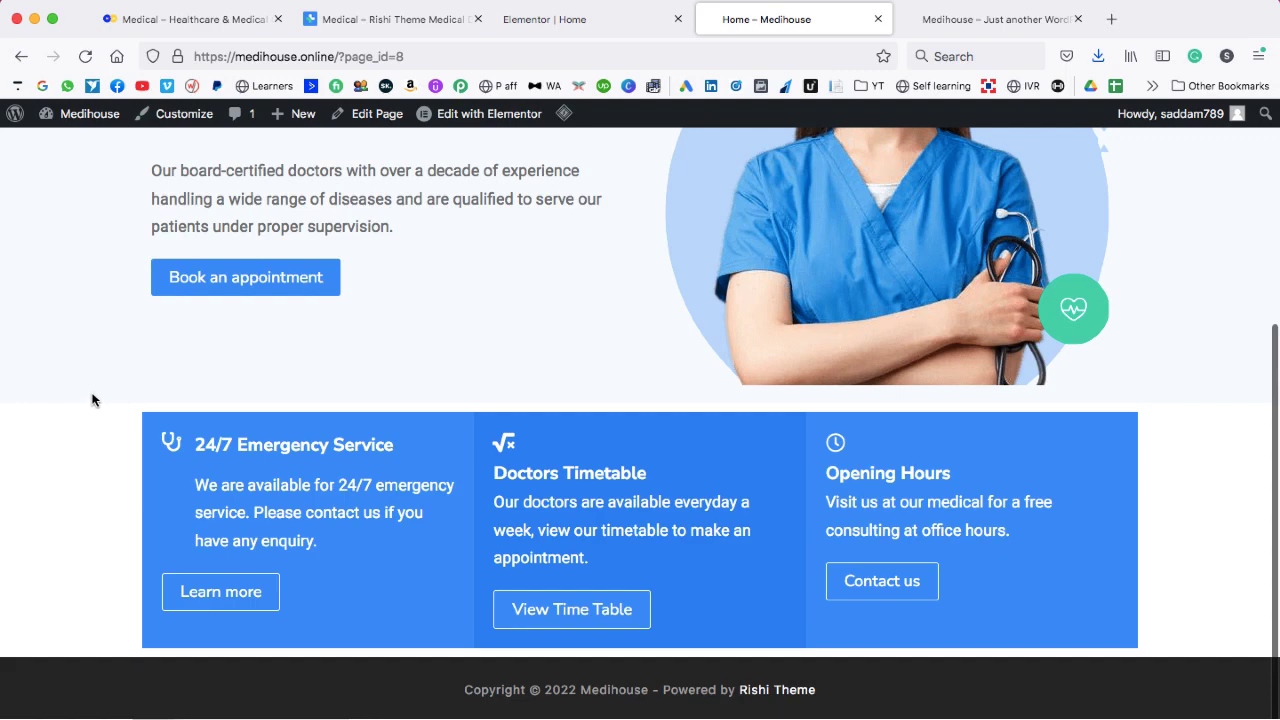
pyautogui.click(409, 20)
pyautogui.click(1268, 392)
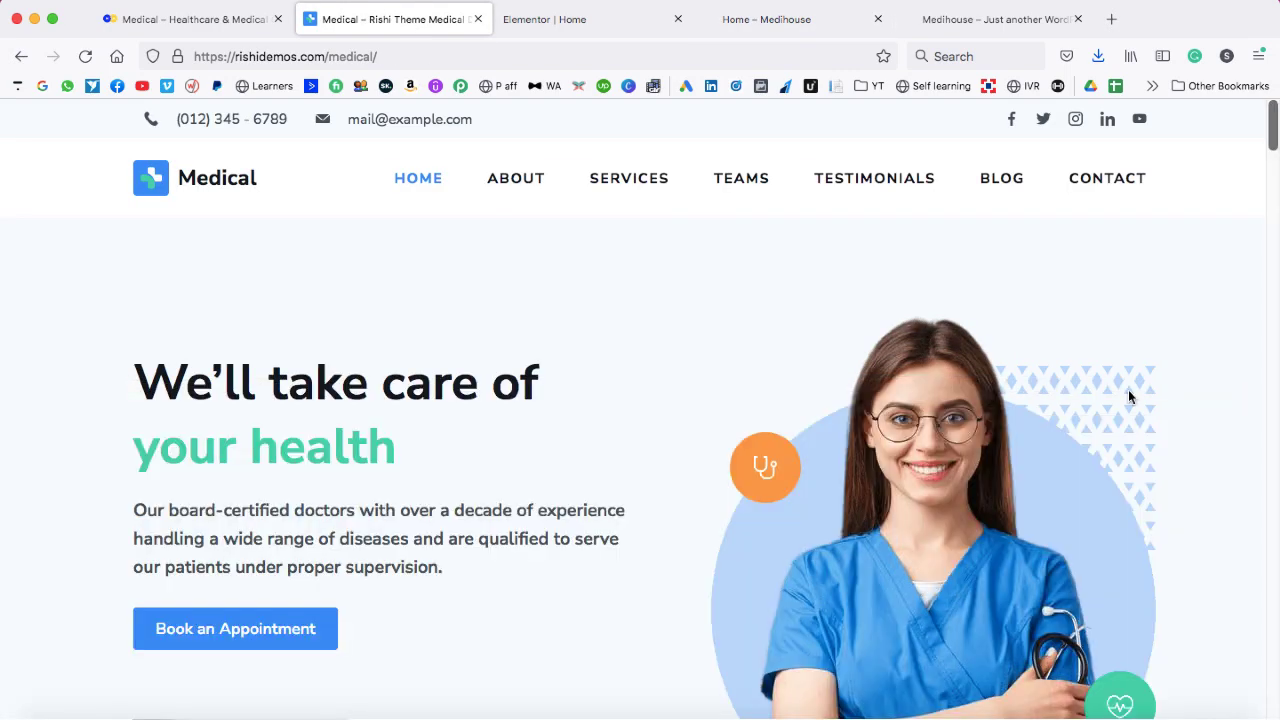
pyautogui.scroll(-4, 746, 398)
pyautogui.scroll(-3, 746, 398)
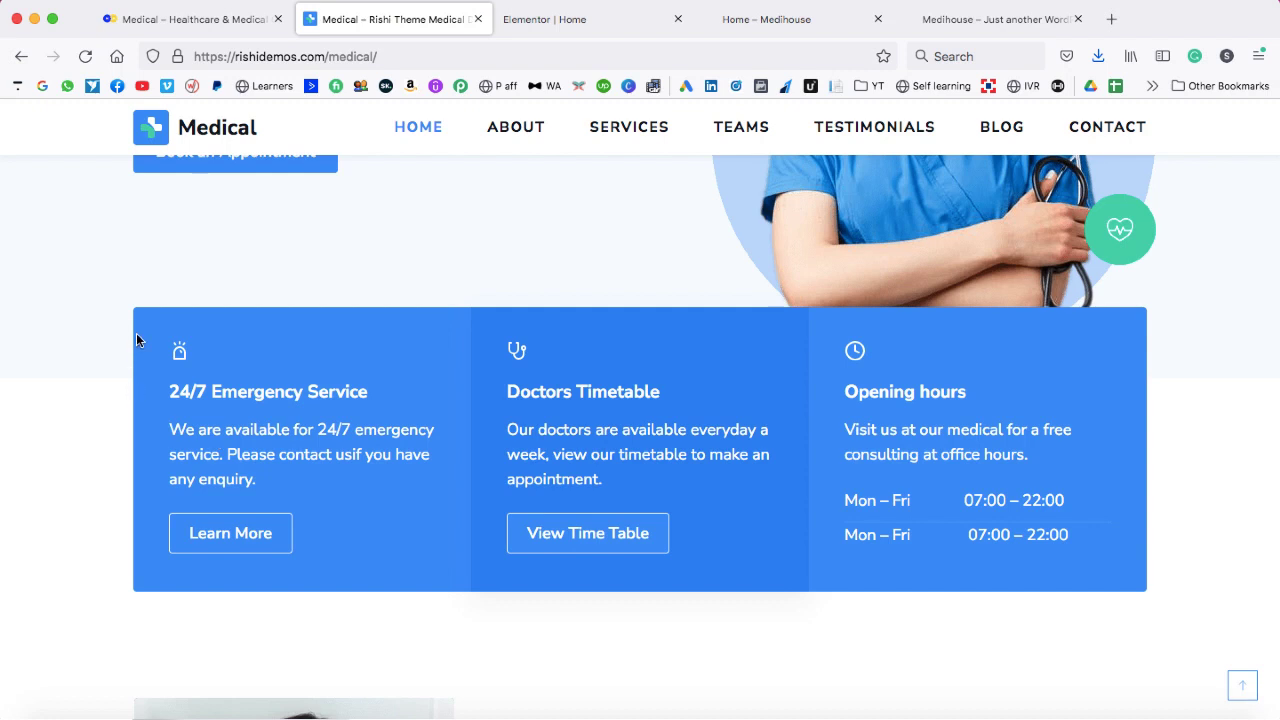
pyautogui.click(548, 20)
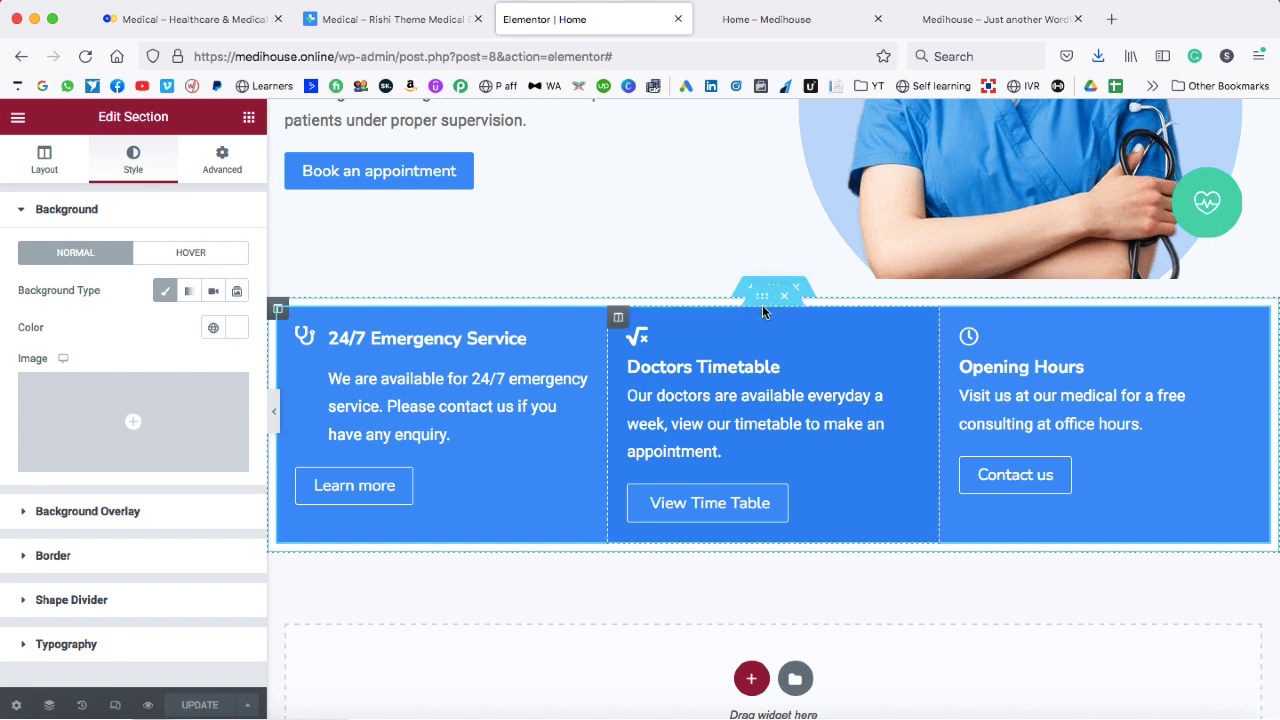
# - Set the service cards inner section's unlinked top margin to -70 px and save
pyautogui.rightClick(764, 305)
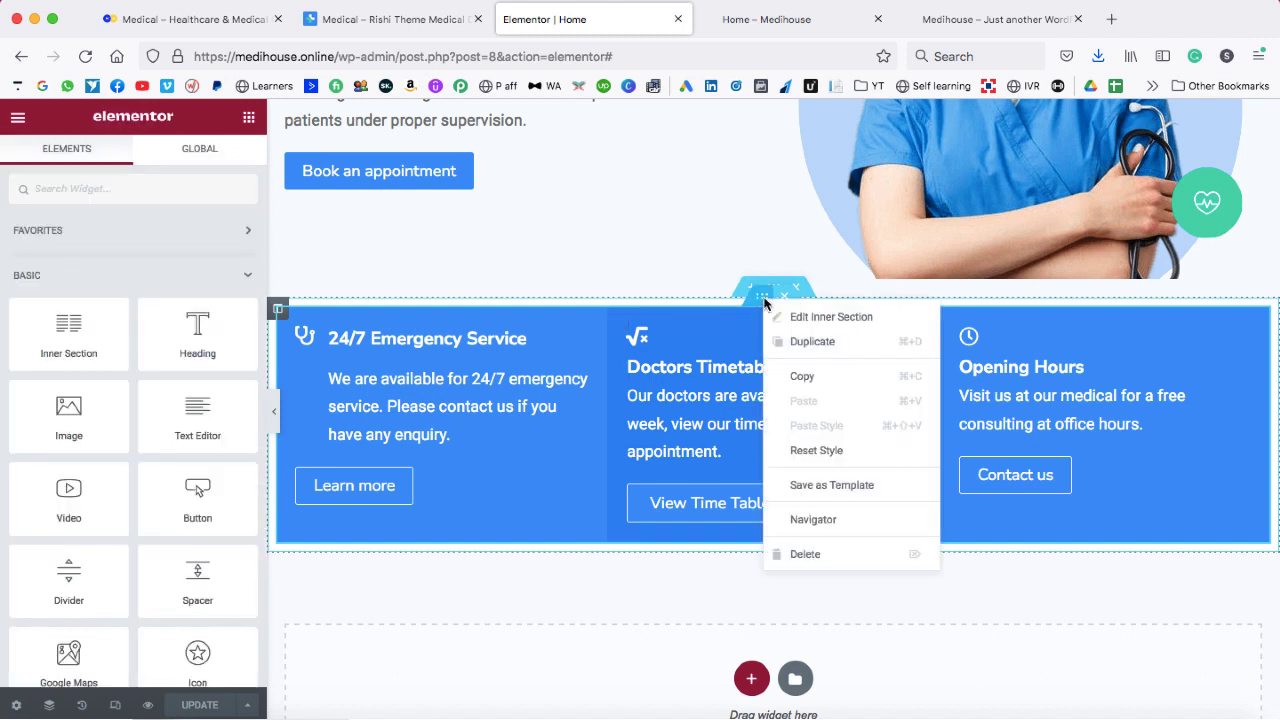
pyautogui.click(786, 315)
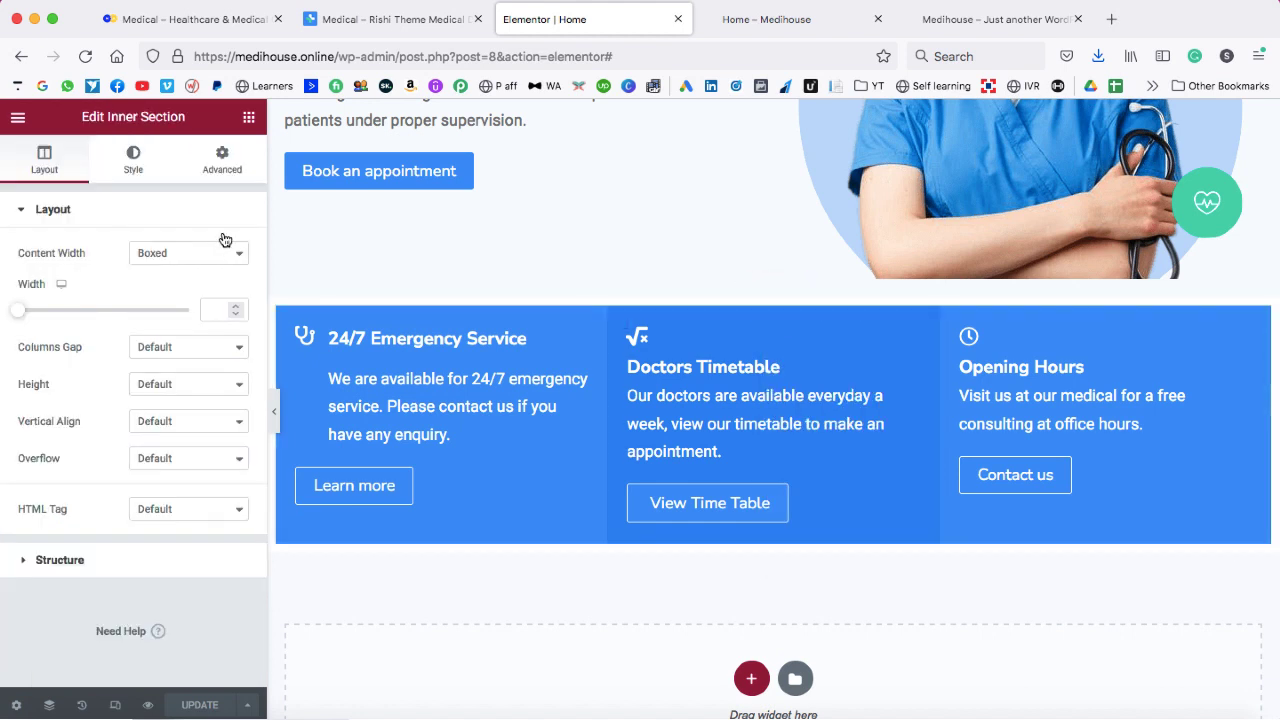
pyautogui.click(222, 165)
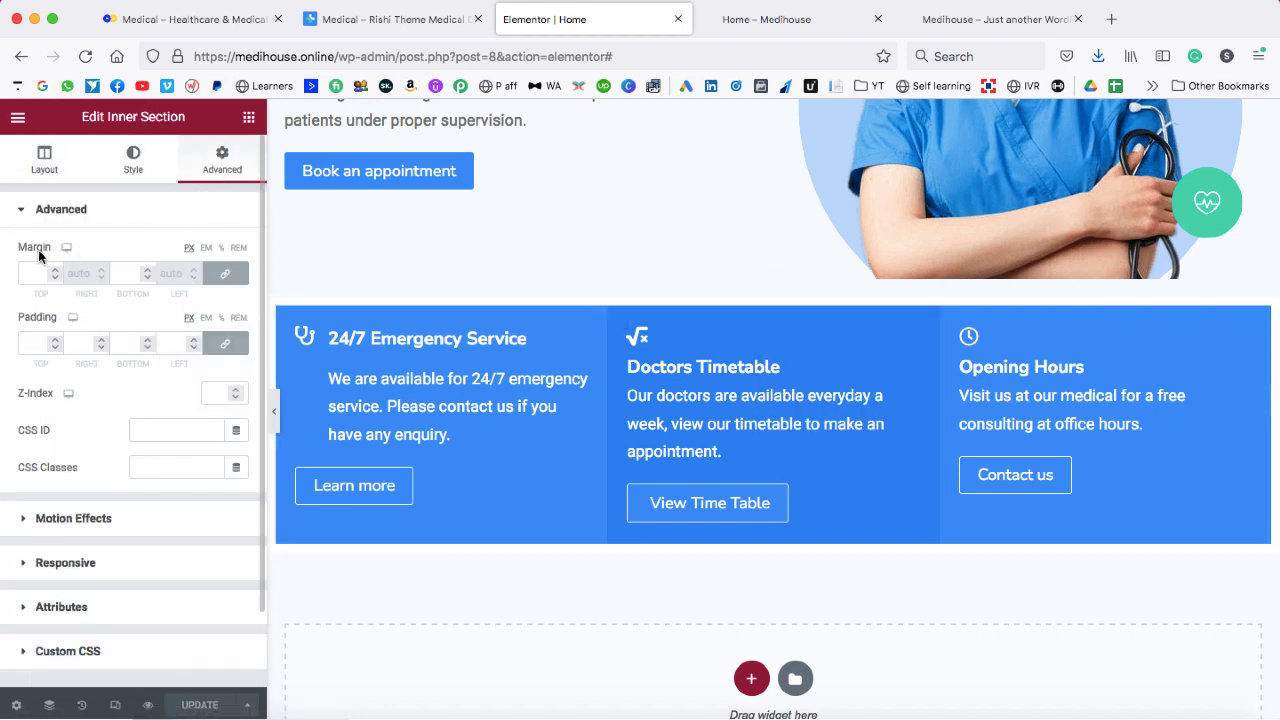
pyautogui.click(225, 273)
pyautogui.click(54, 279)
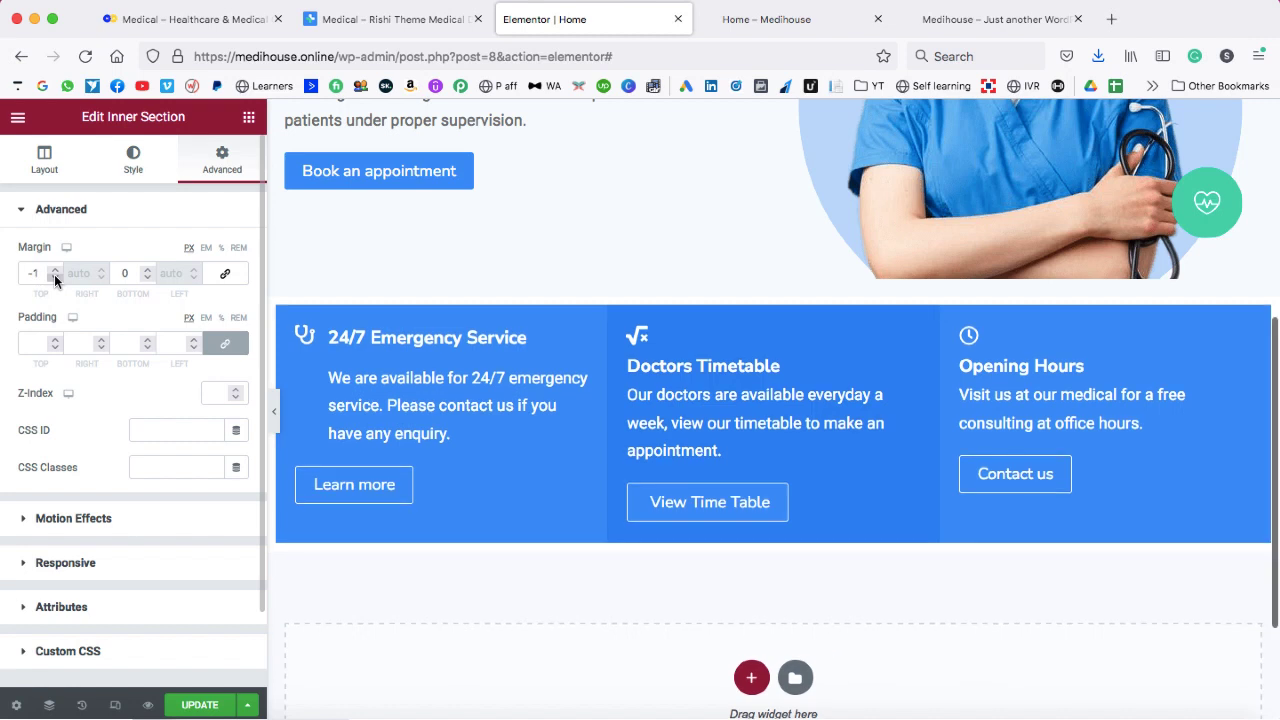
pyautogui.moveTo(54, 276); pyautogui.dragTo(54, 274)
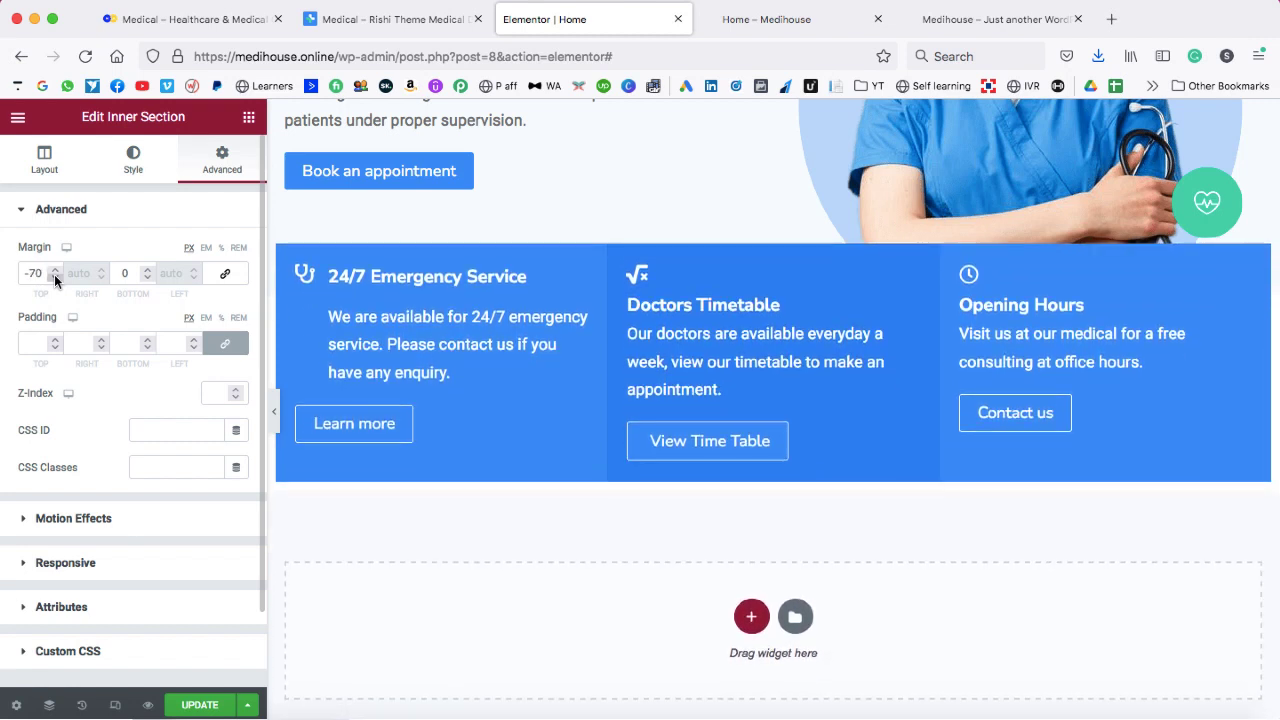
pyautogui.click(196, 708)
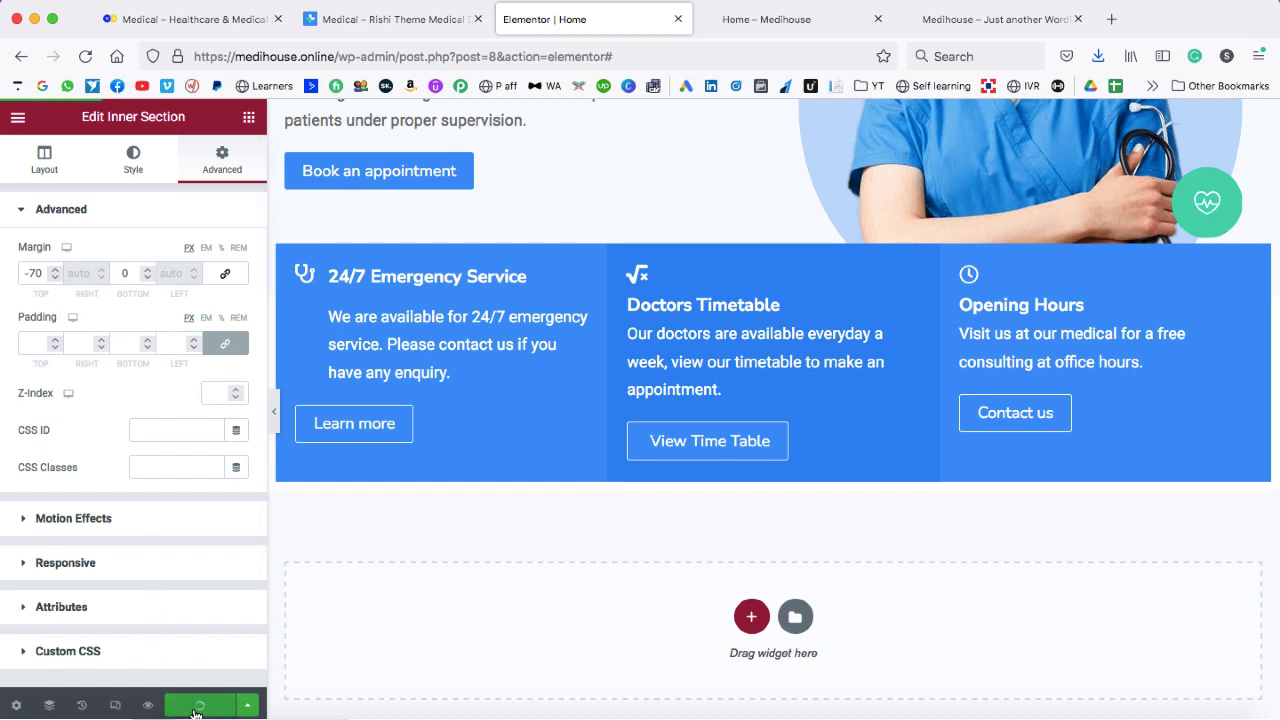
pyautogui.click(760, 19)
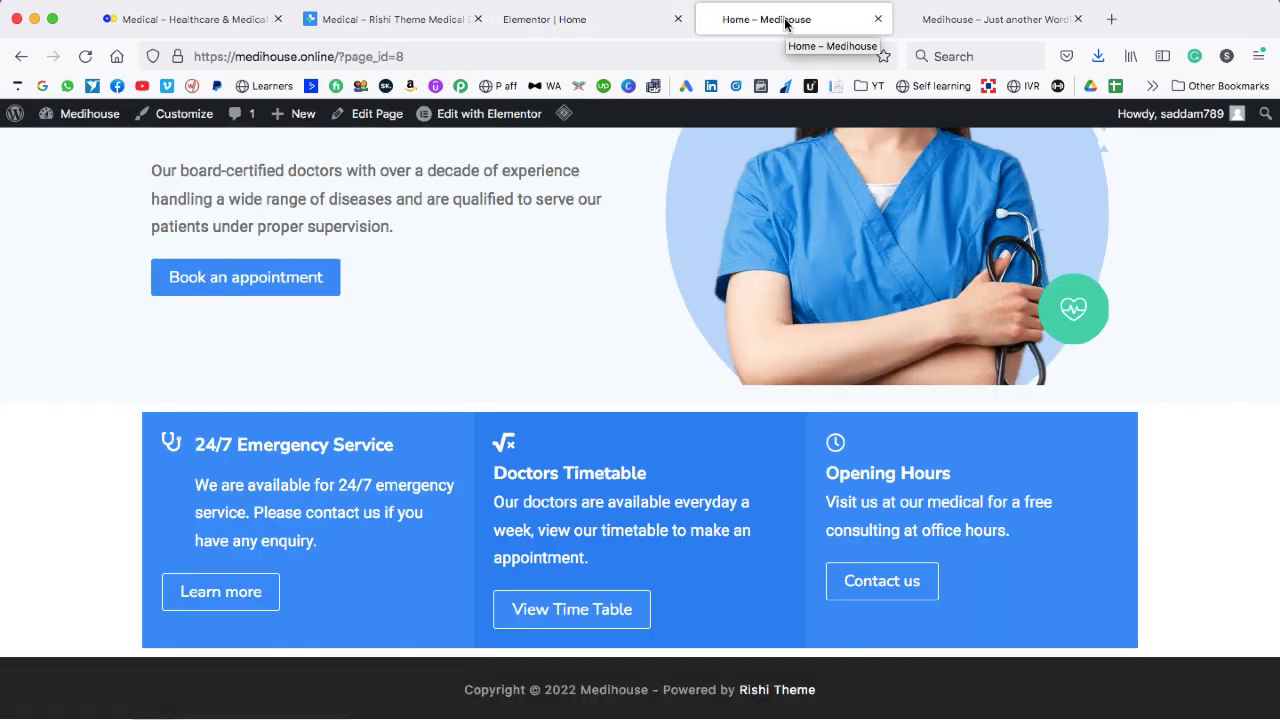
# - Reload the live homepage to check the cards overlap the hero, comparing with the demo
pyautogui.click(85, 56)
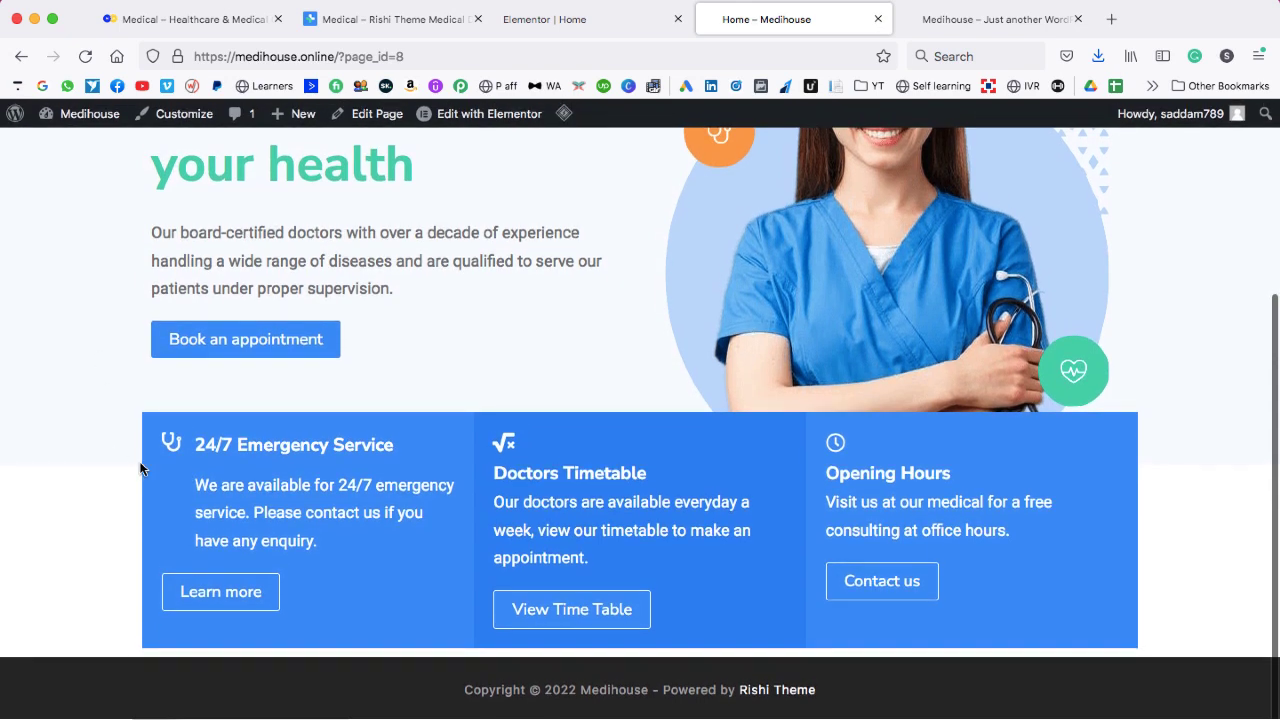
pyautogui.click(365, 20)
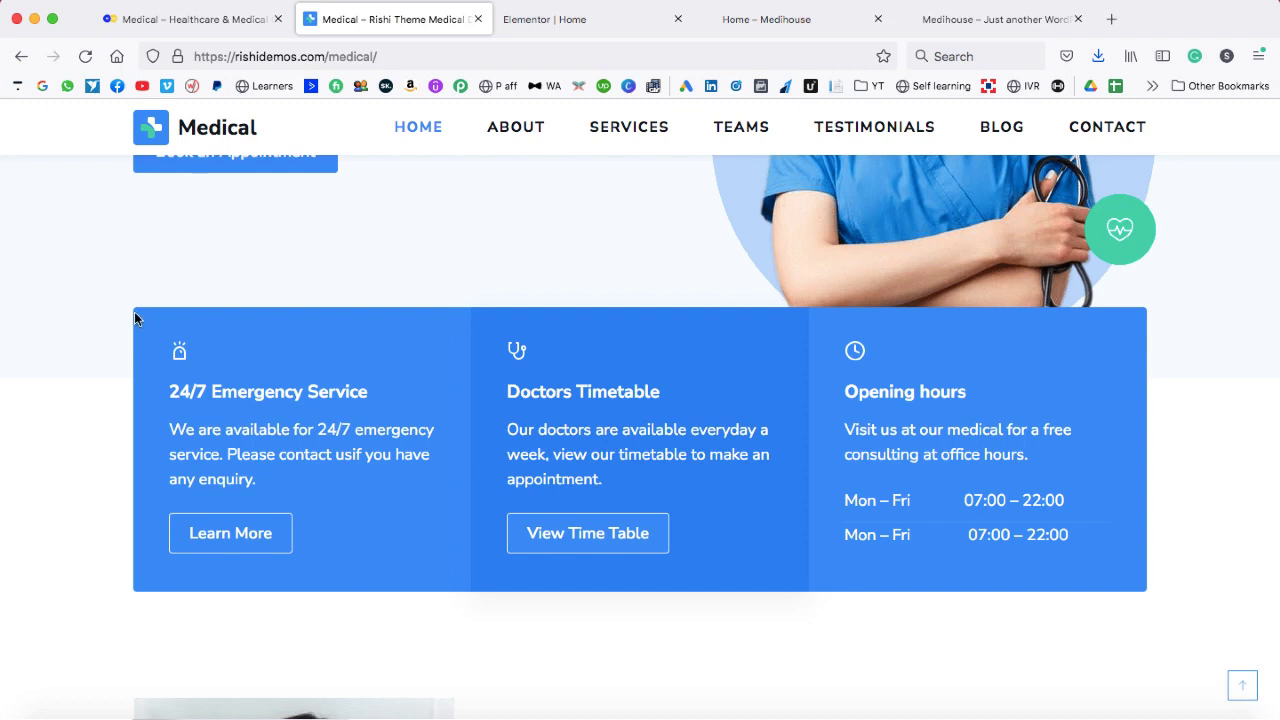
pyautogui.click(771, 28)
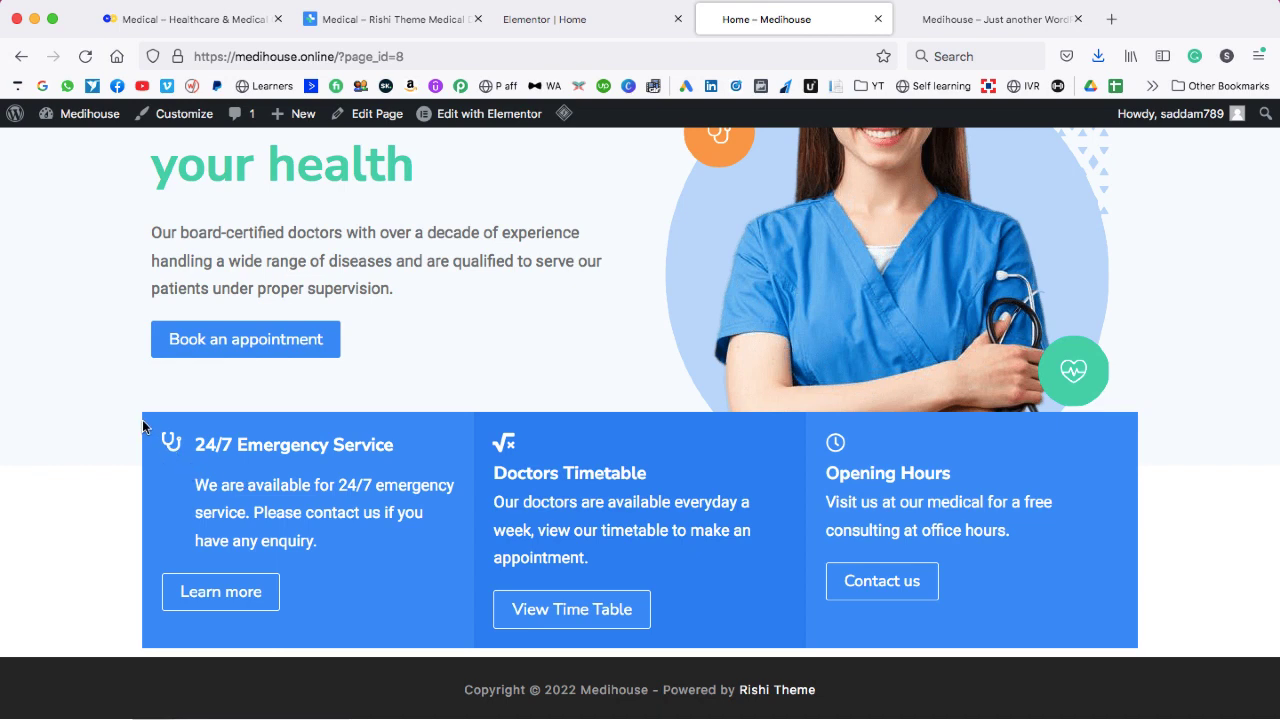
pyautogui.click(620, 19)
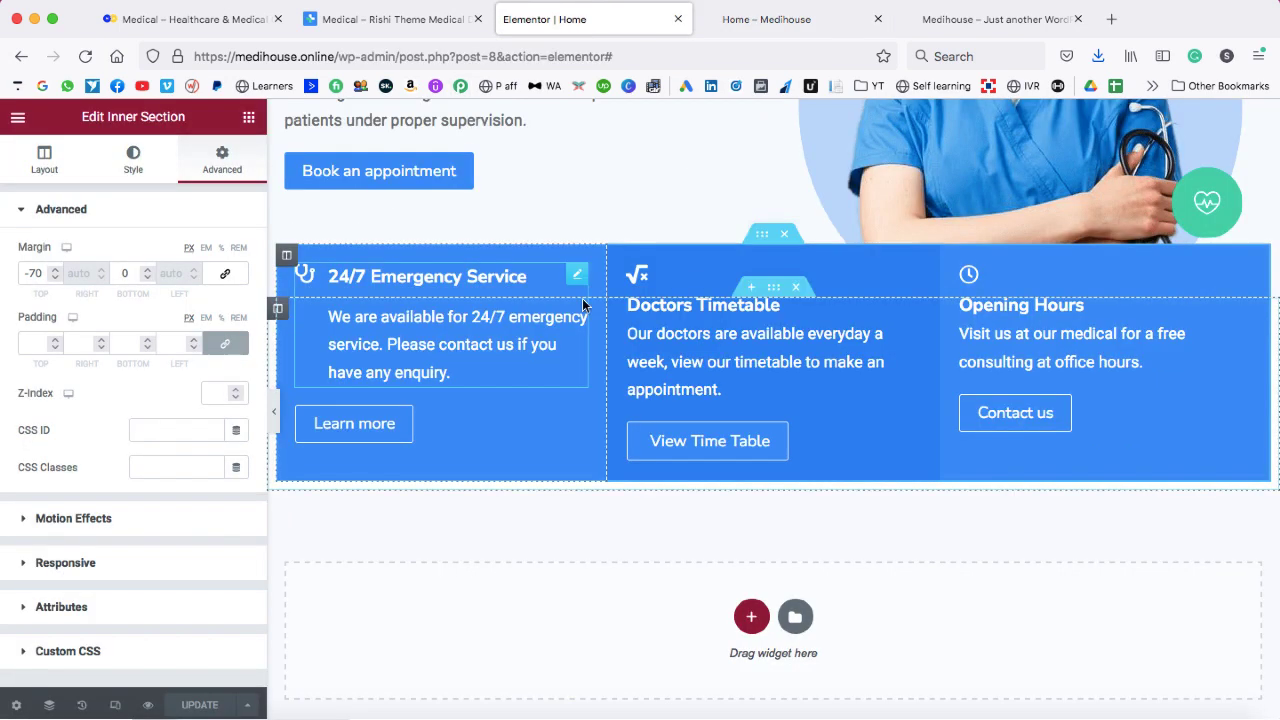
# - Set the three-card inner section's border type to Solid
pyautogui.rightClick(762, 238)
pyautogui.click(782, 254)
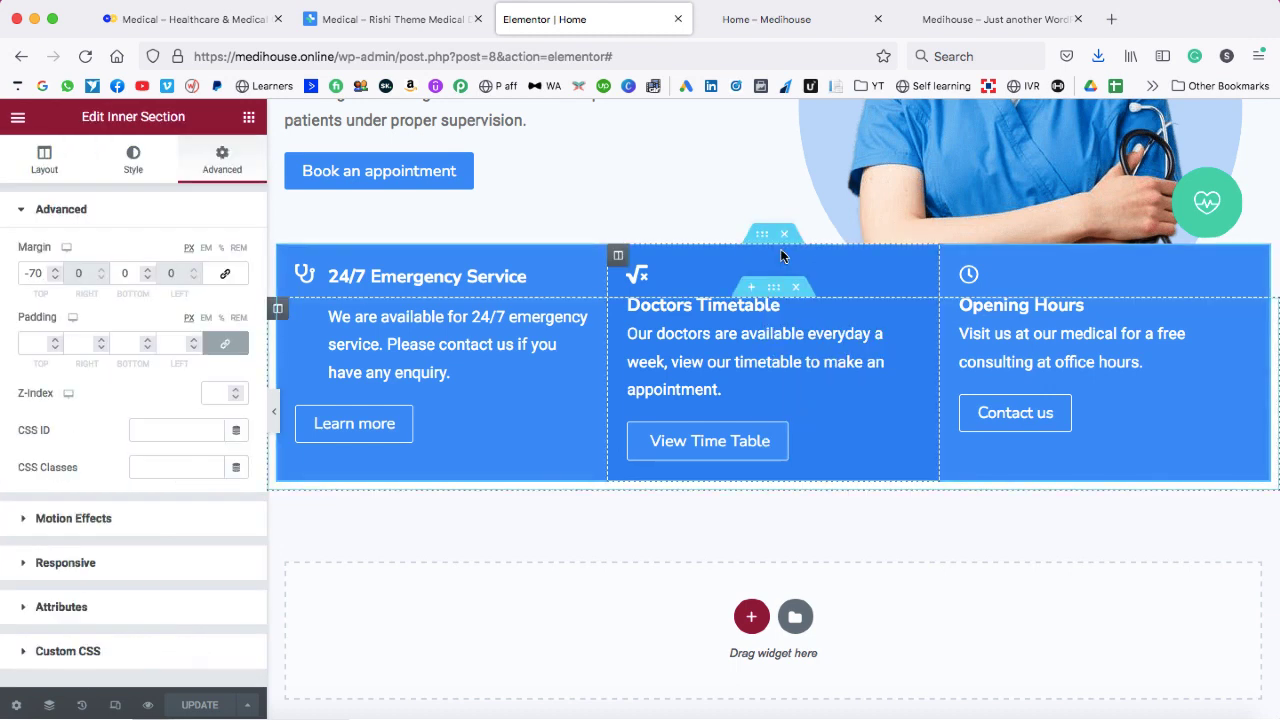
pyautogui.click(136, 168)
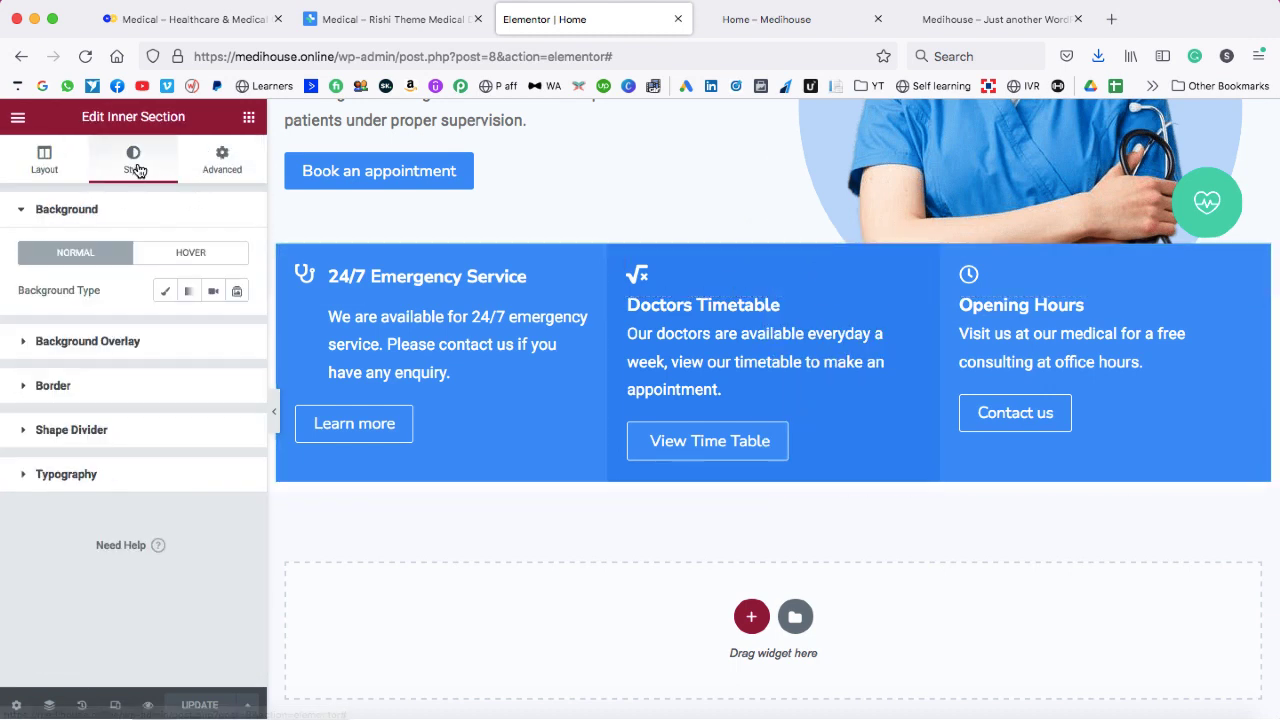
pyautogui.click(26, 390)
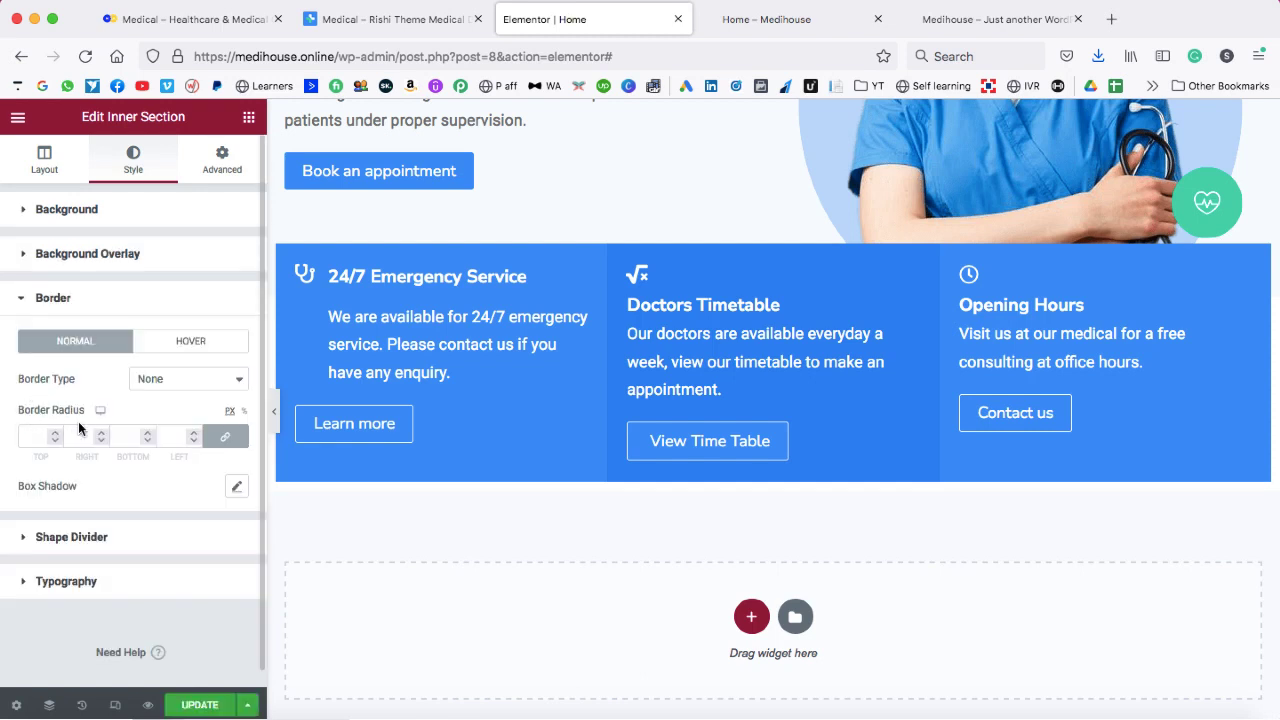
pyautogui.click(152, 379)
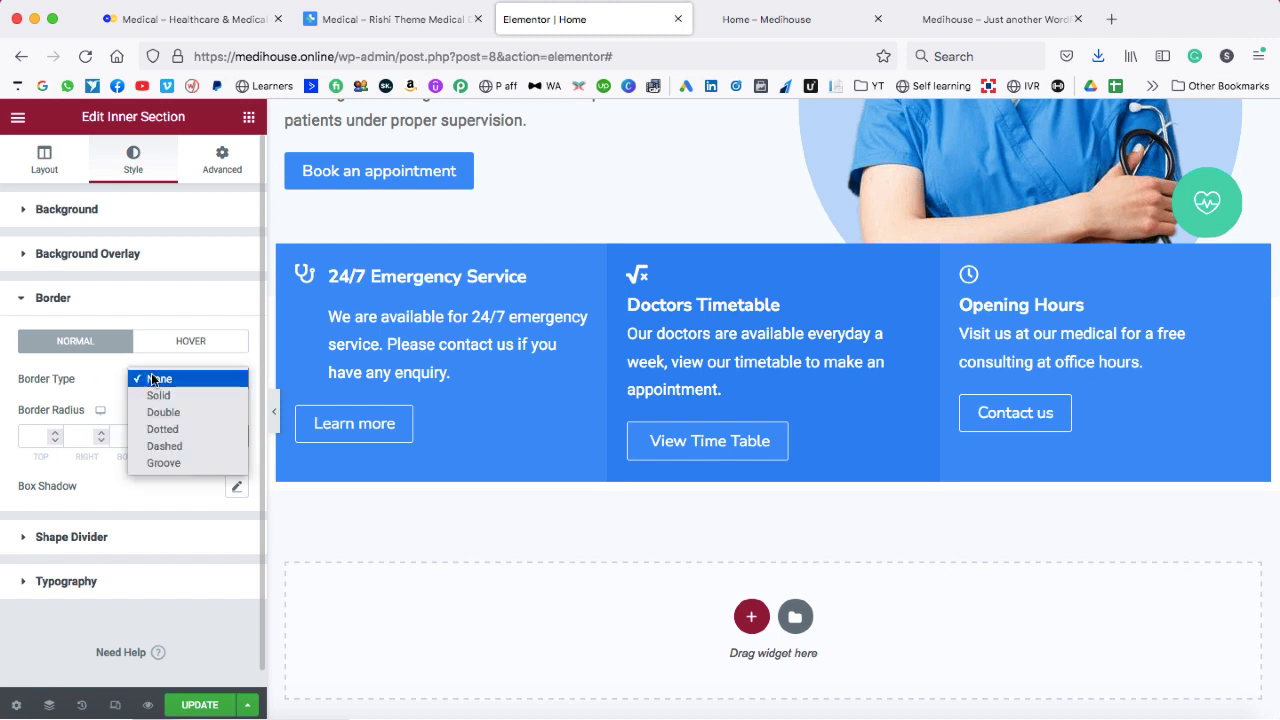
pyautogui.click(156, 395)
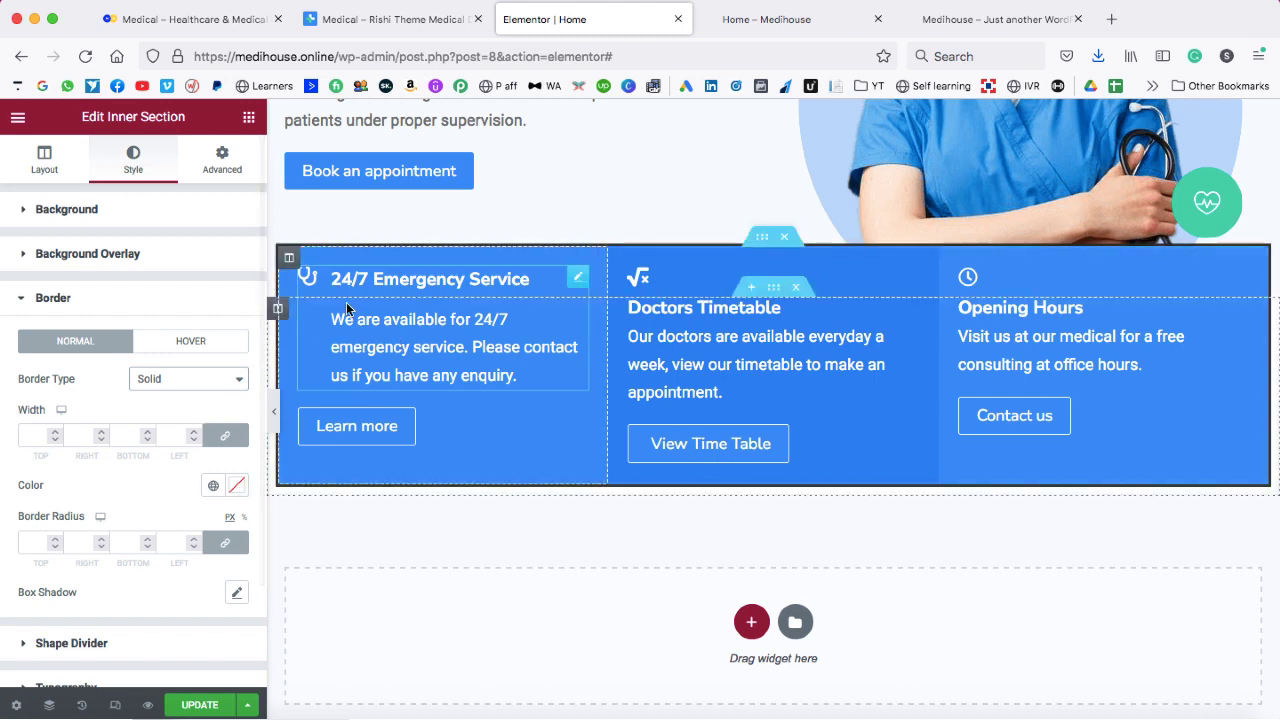
# - Copy the first card column's background hex #4E97FD
pyautogui.rightClick(290, 262)
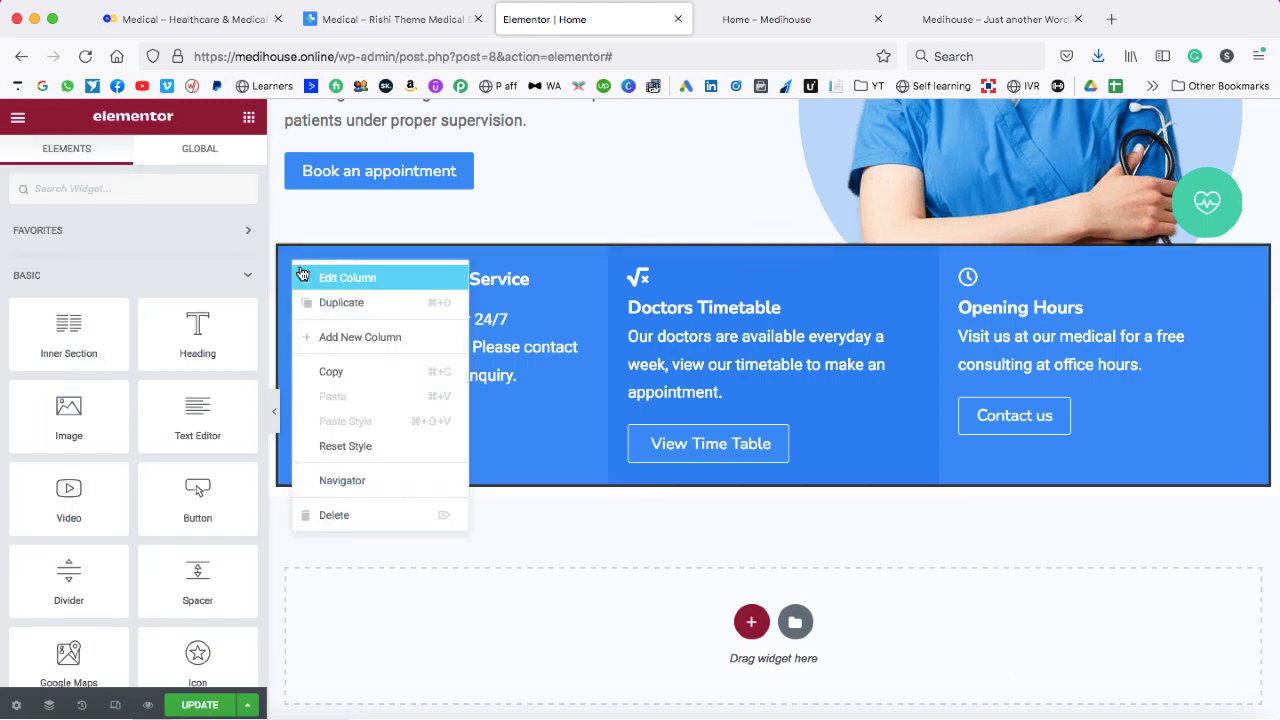
pyautogui.click(315, 277)
pyautogui.click(142, 163)
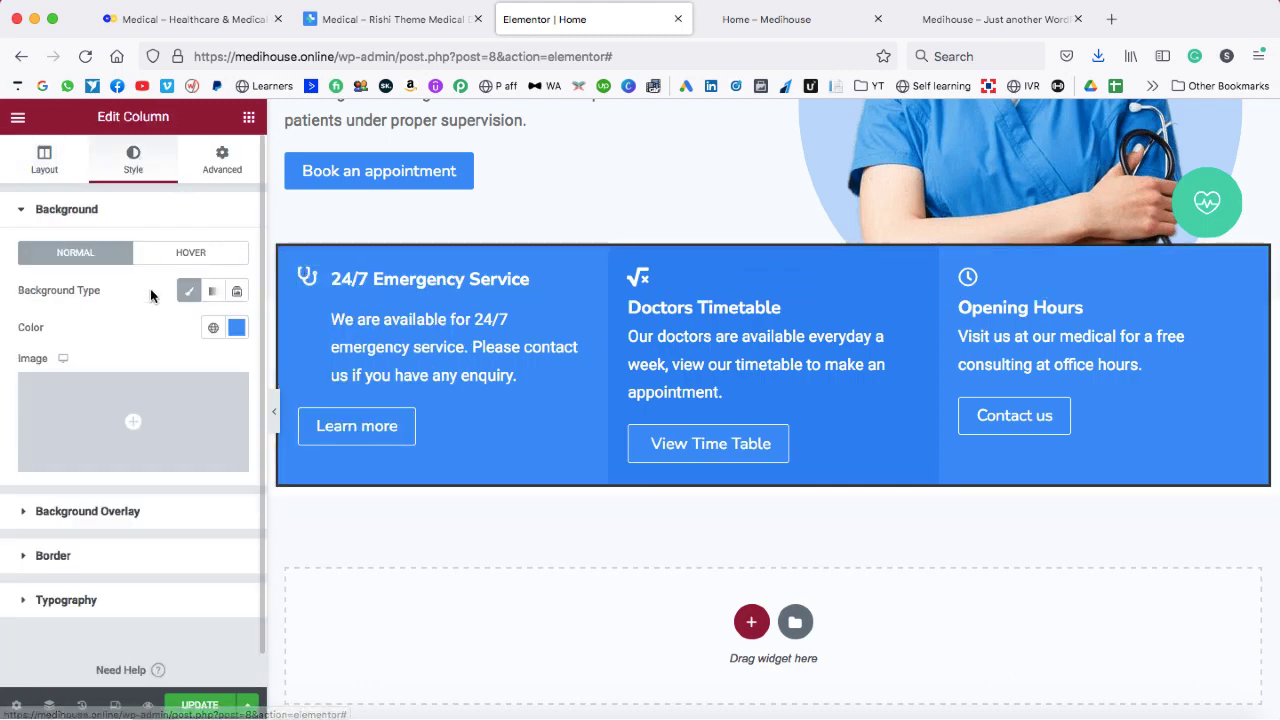
pyautogui.click(236, 330)
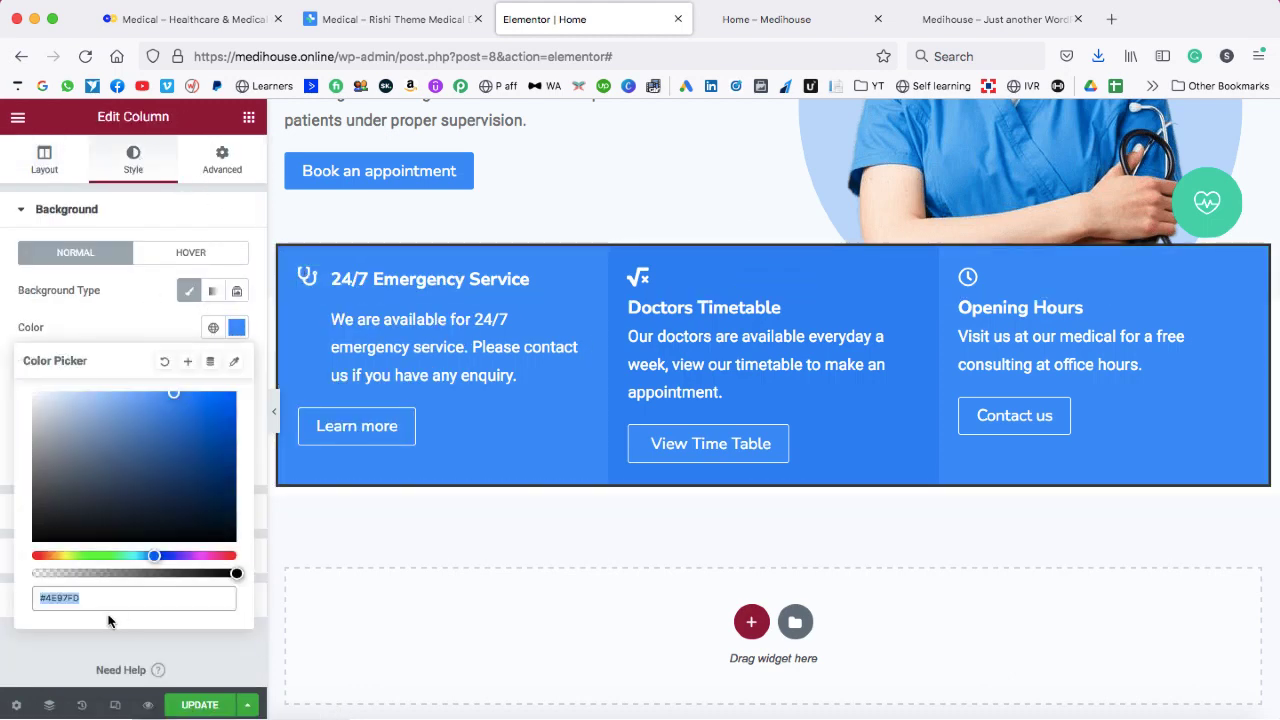
pyautogui.rightClick(60, 605)
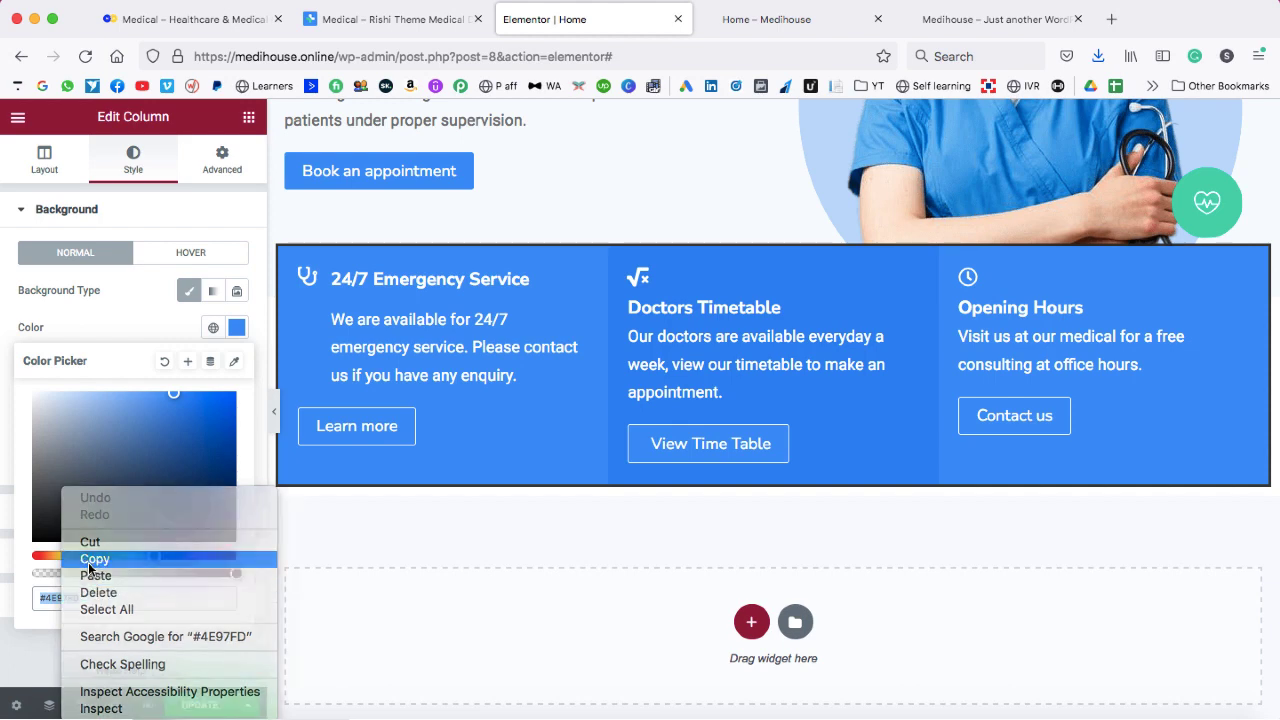
pyautogui.click(88, 562)
pyautogui.click(118, 343)
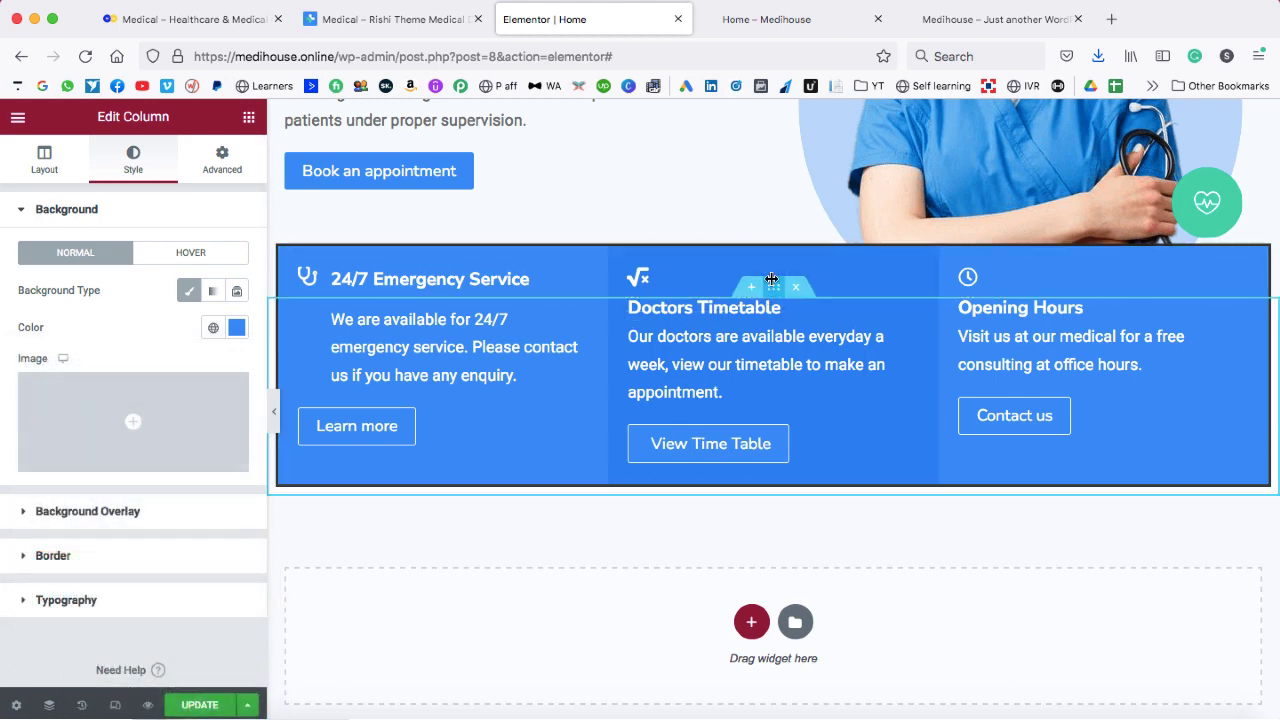
# - Apply #4E97FD as the inner section's border colour and save the page
pyautogui.rightClick(758, 250)
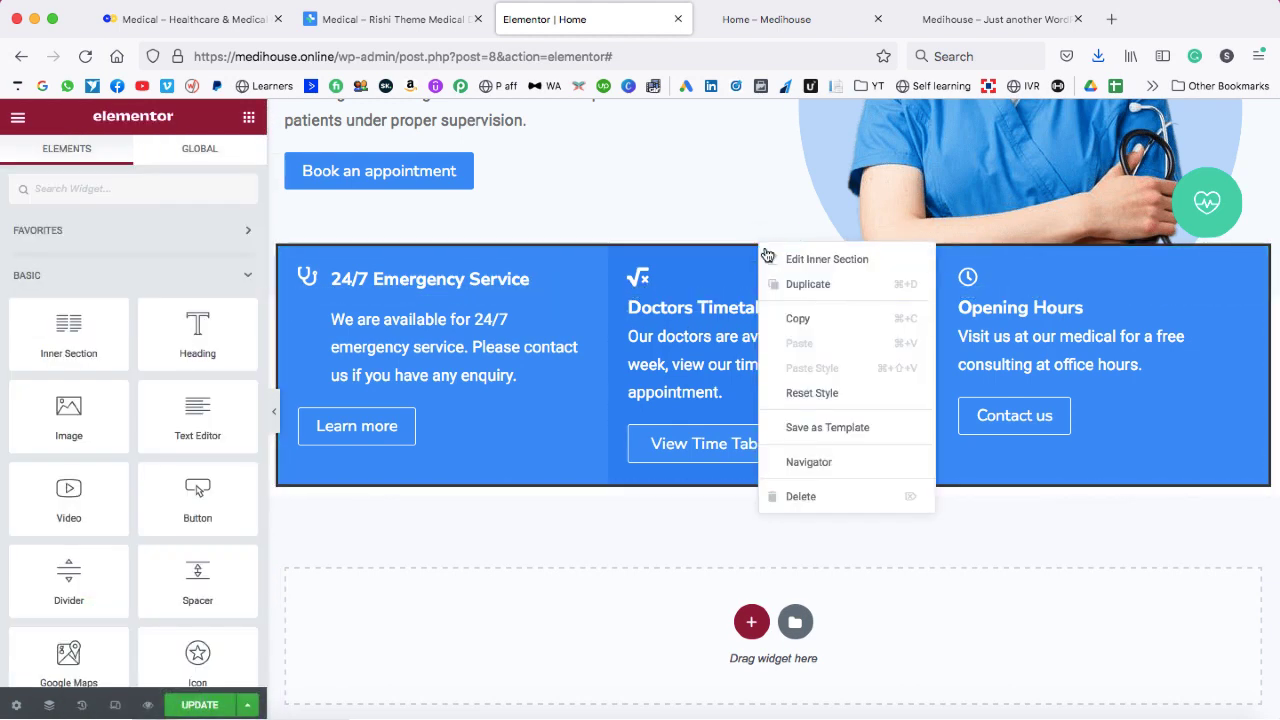
pyautogui.click(771, 259)
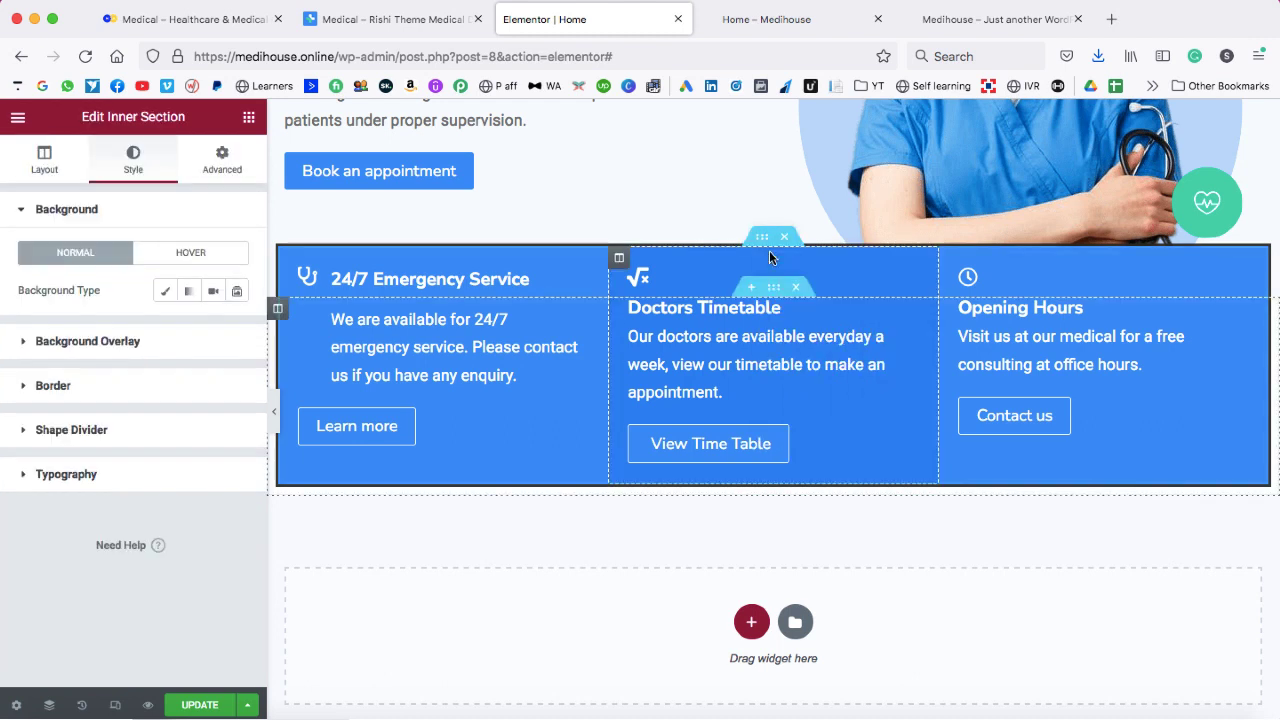
pyautogui.click(71, 398)
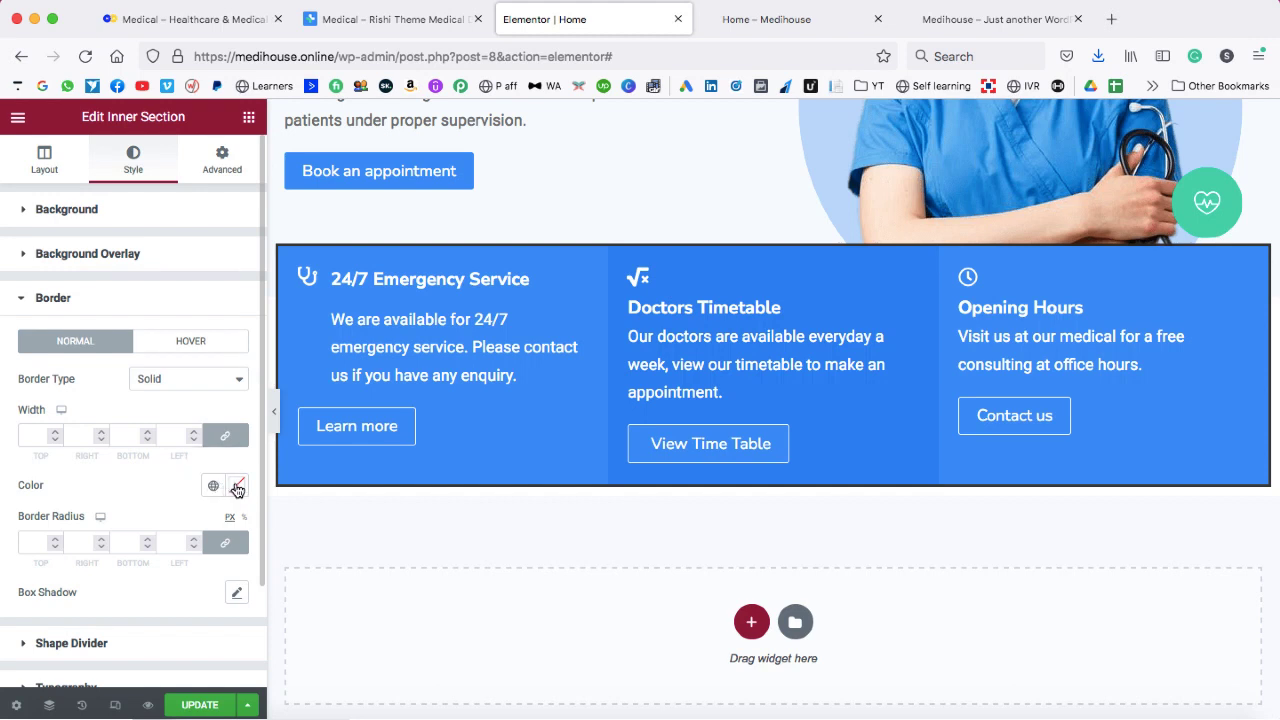
pyautogui.click(235, 487)
pyautogui.press('super+v')
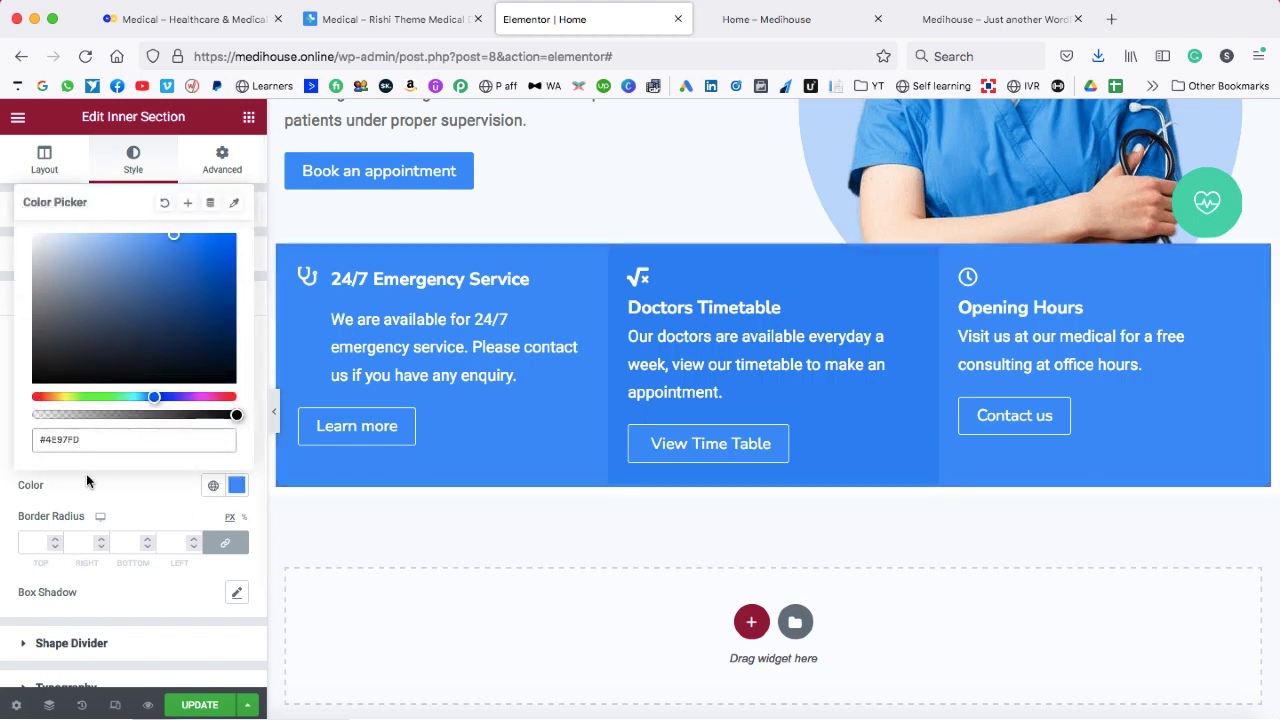
pyautogui.click(87, 483)
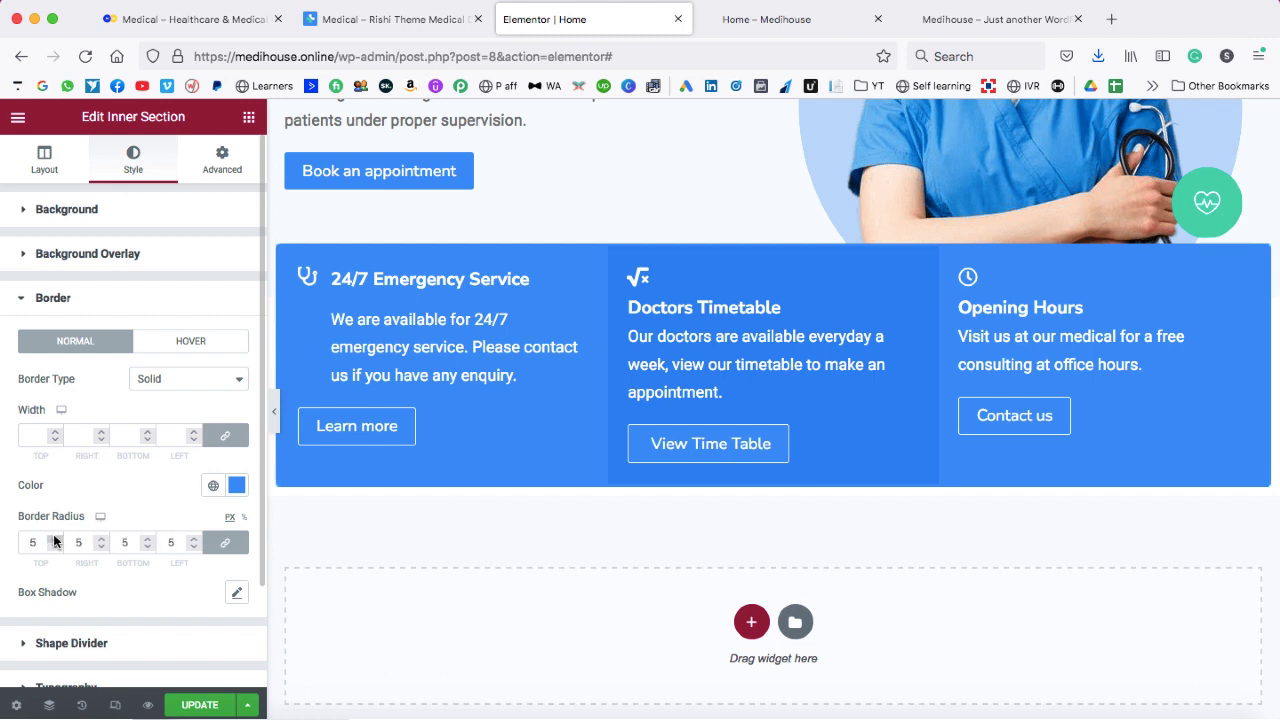
pyautogui.click(204, 706)
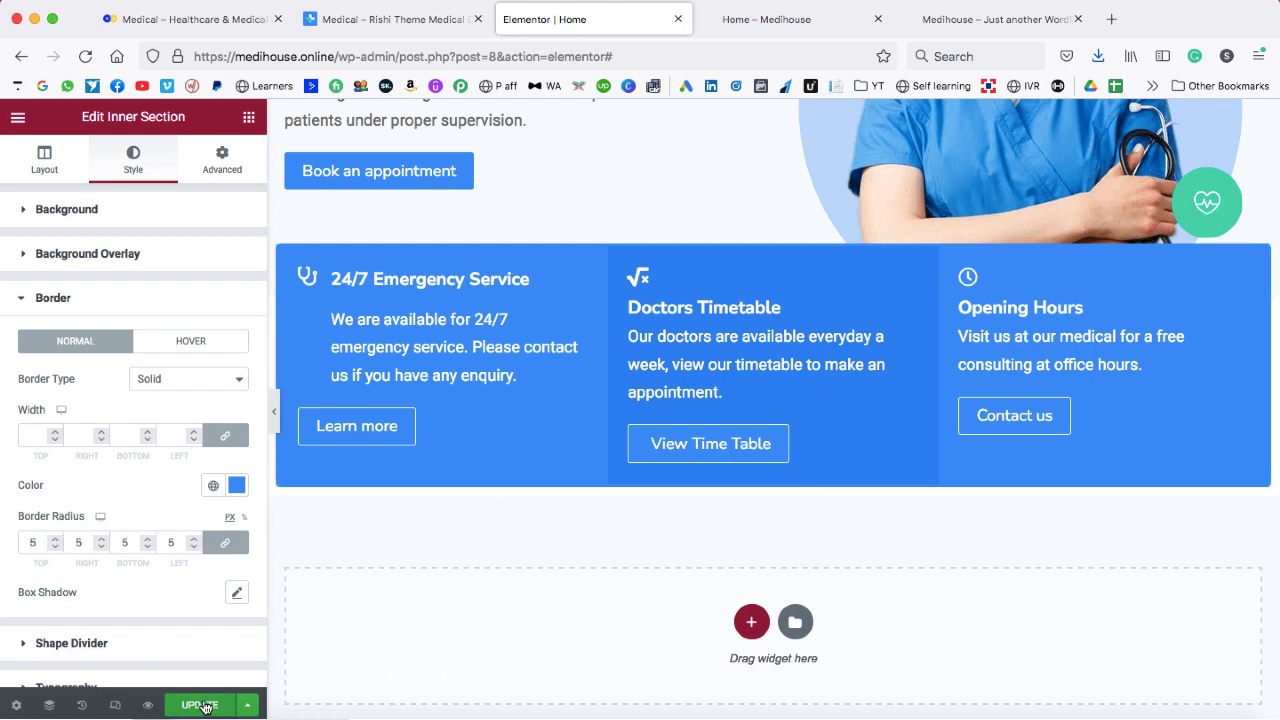
pyautogui.click(766, 19)
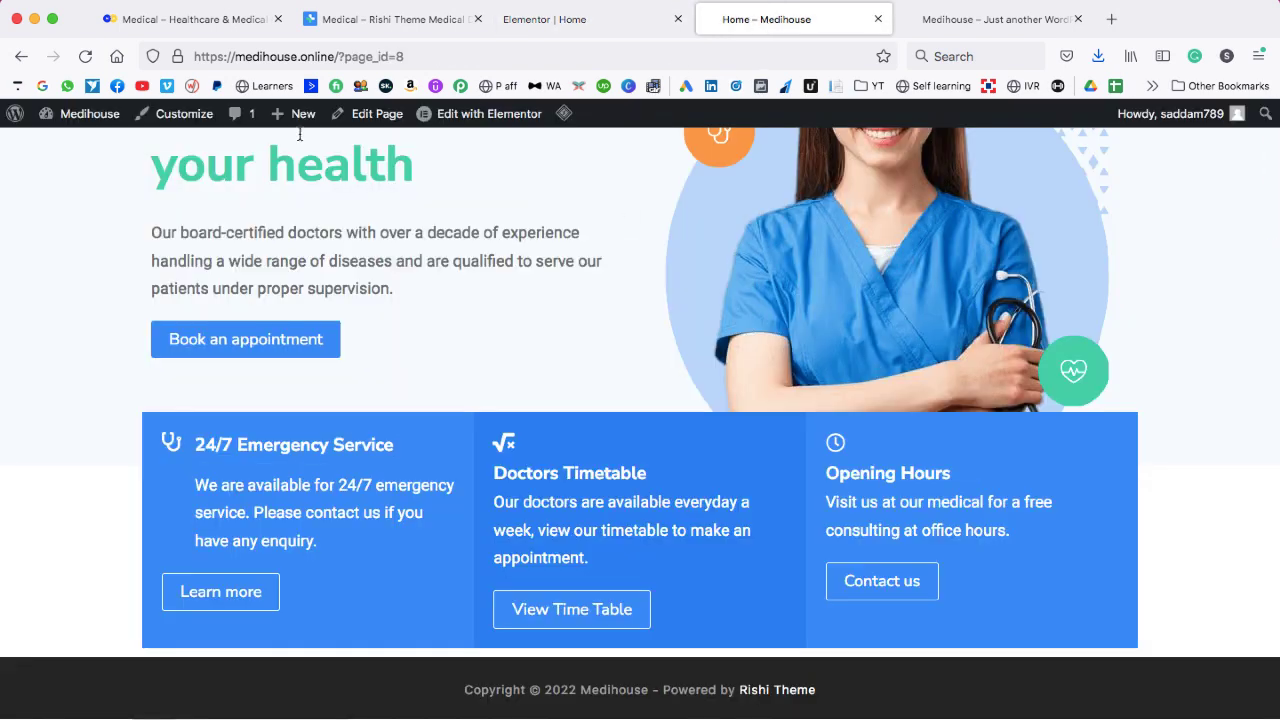
pyautogui.click(82, 58)
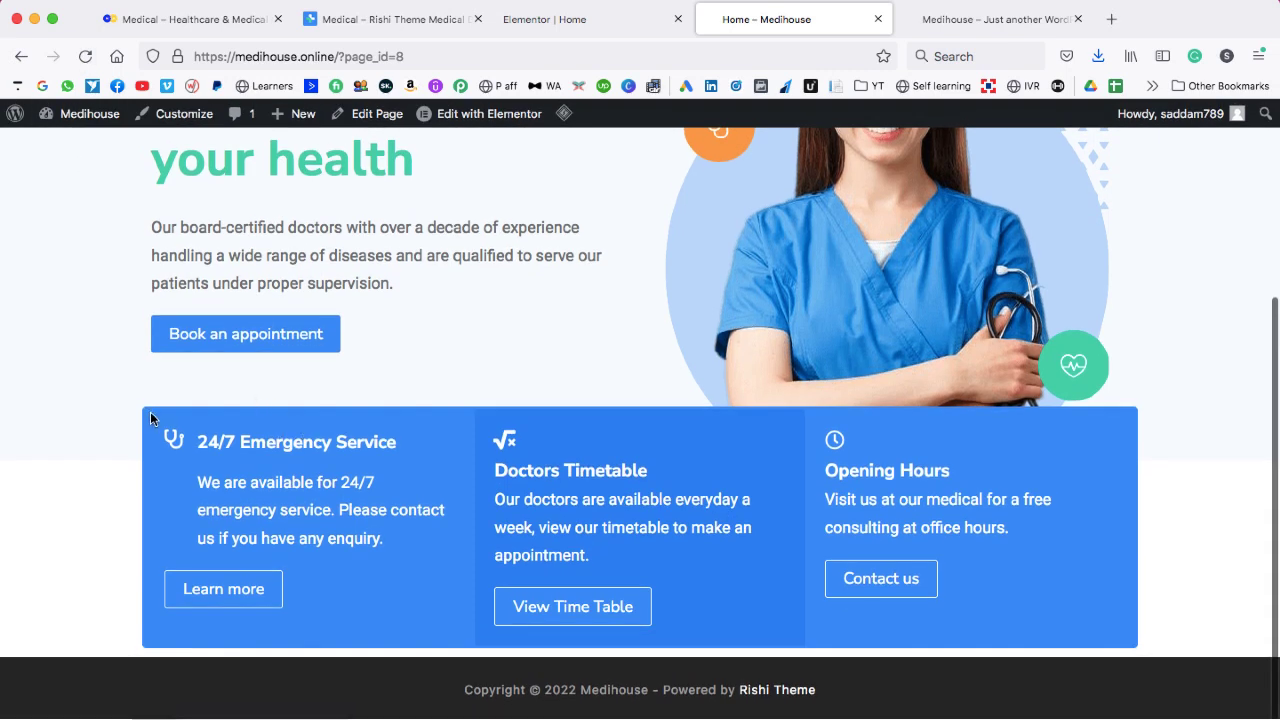
pyautogui.click(368, 19)
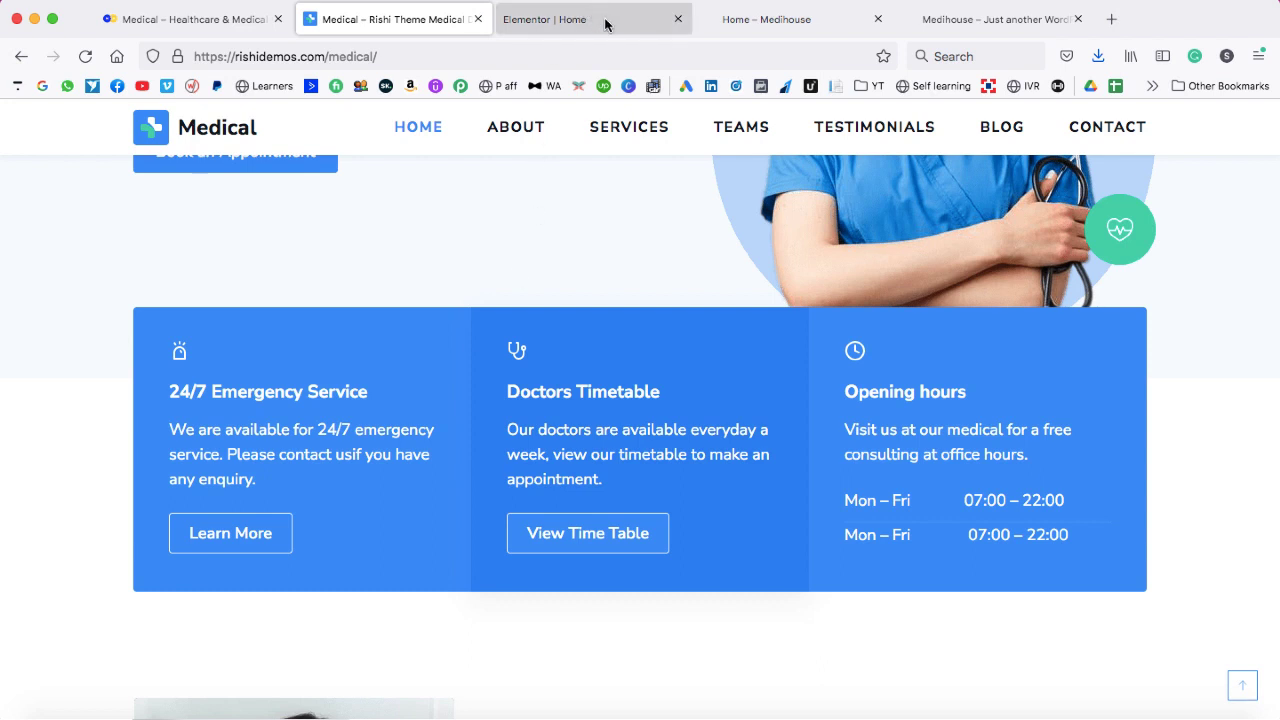
pyautogui.click(736, 17)
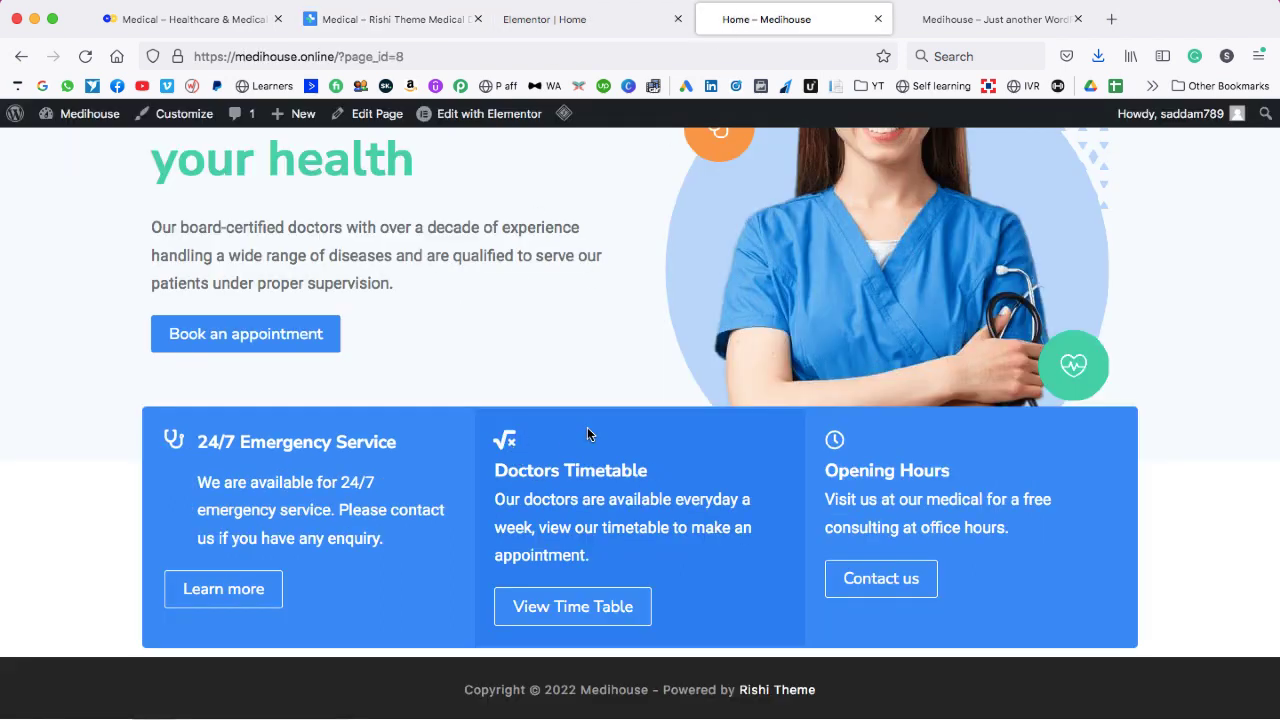
pyautogui.click(586, 19)
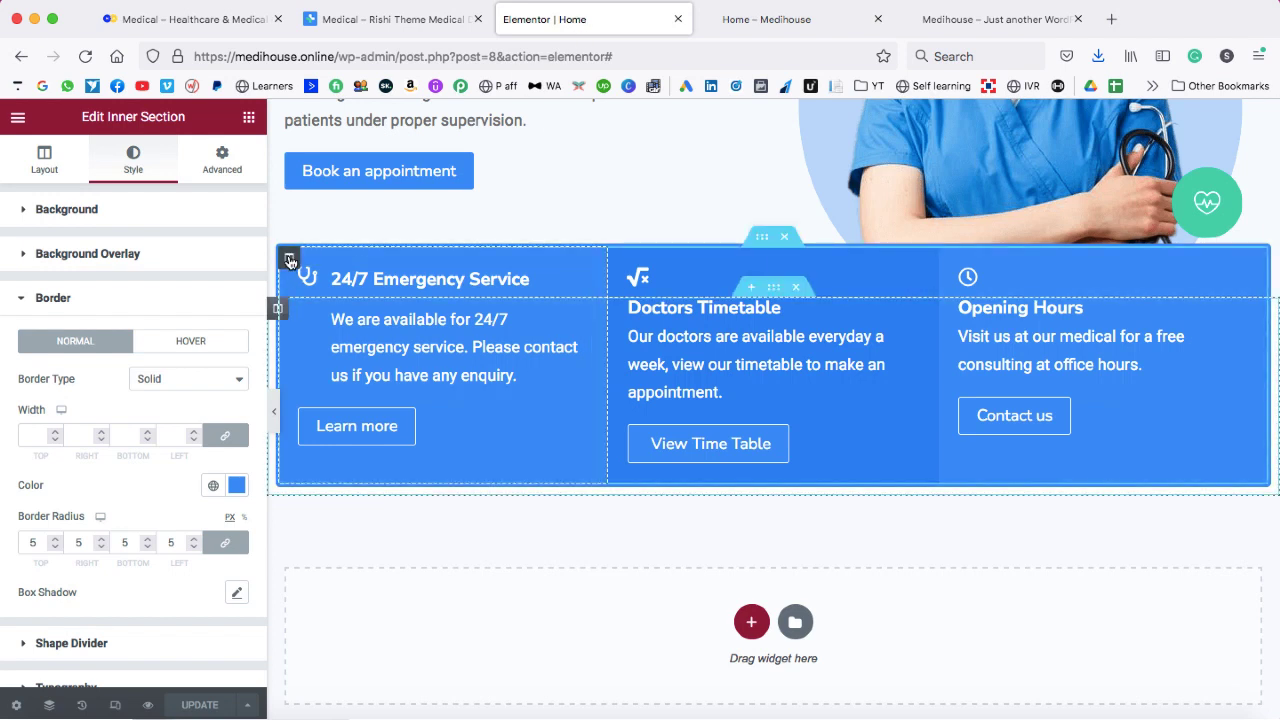
# - Change the first service-card column's padding from 22 to 32 px
pyautogui.click(288, 257)
pyautogui.click(222, 160)
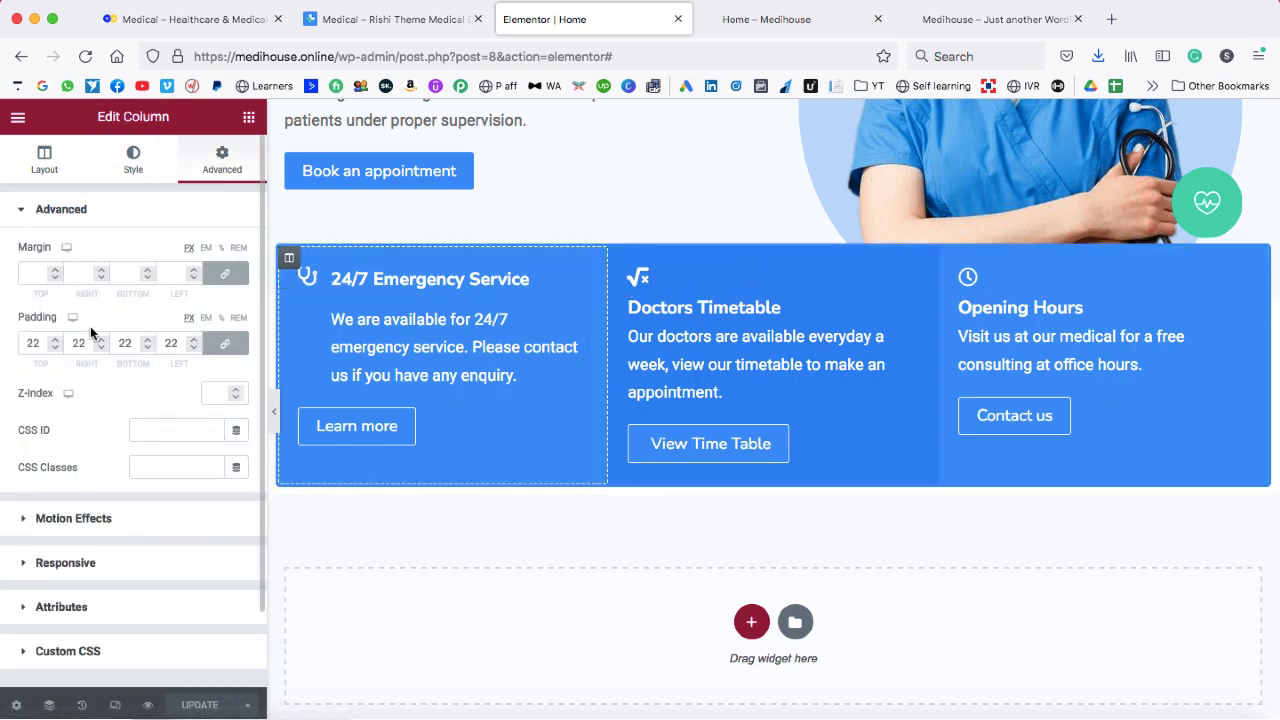
pyautogui.click(33, 343)
pyautogui.press('BackSpace')
pyautogui.write('3')
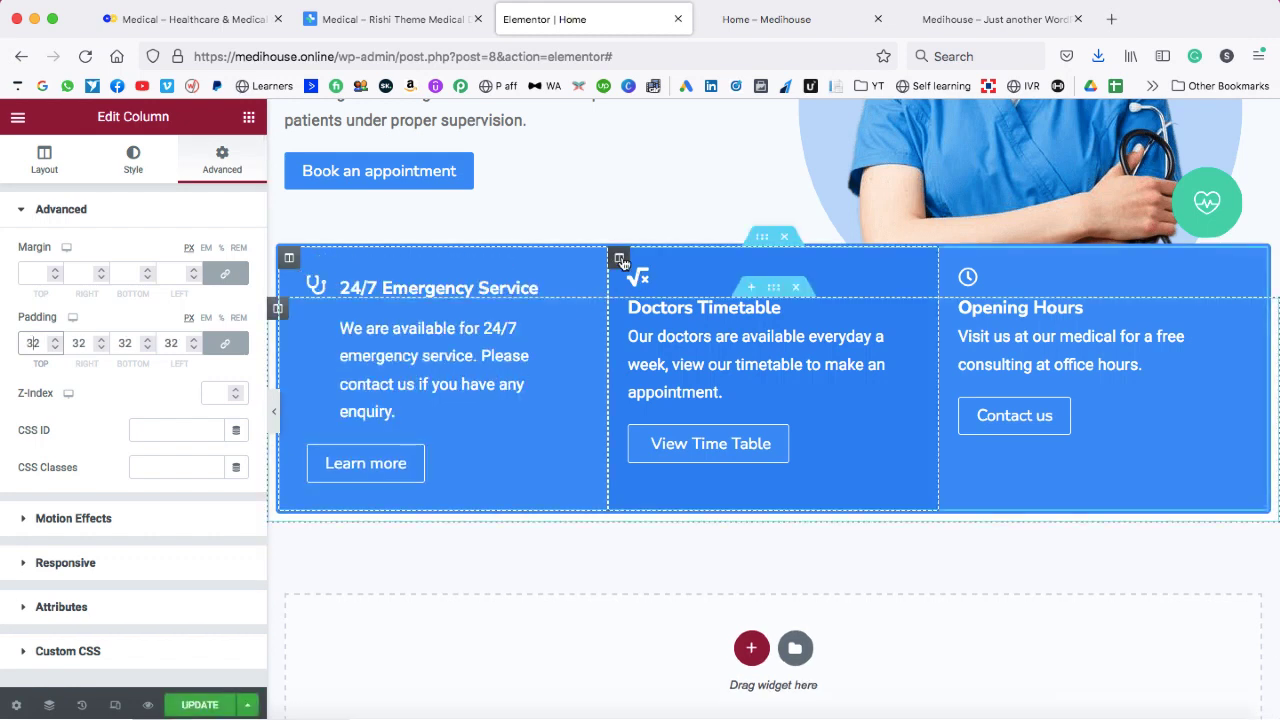
# - Change the middle service-card column's padding to 32 px
pyautogui.click(620, 260)
pyautogui.click(222, 160)
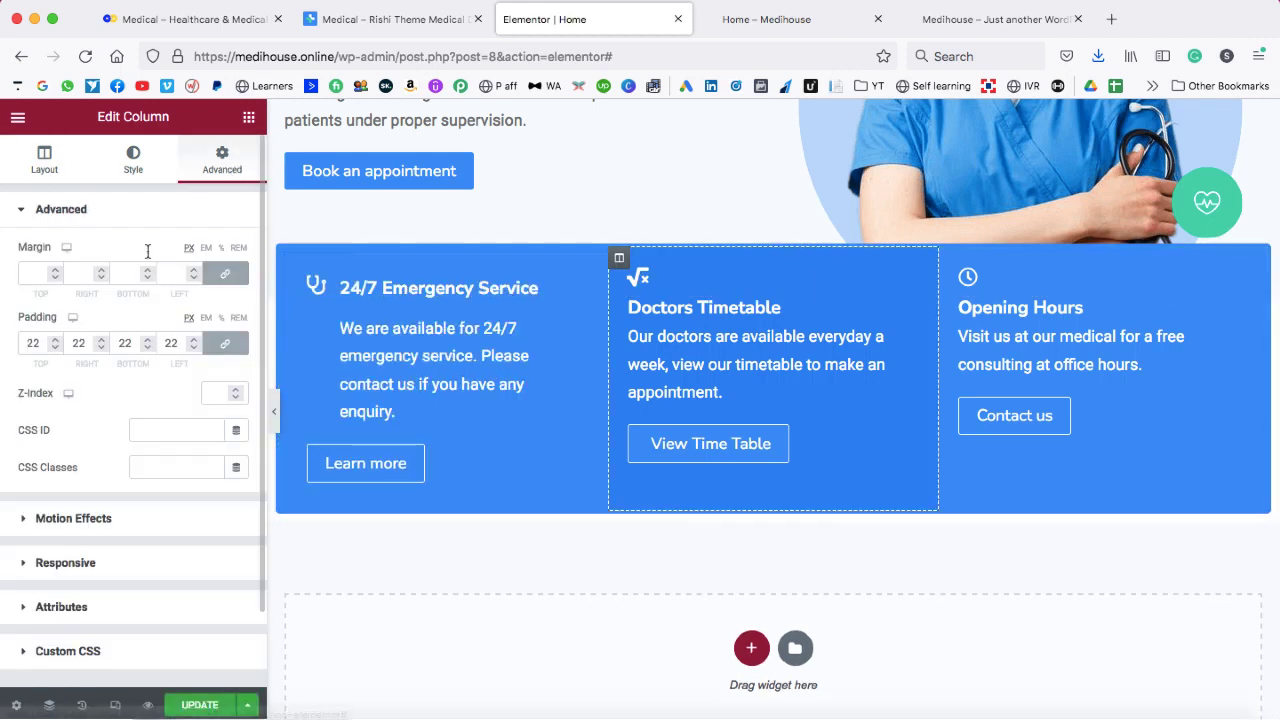
pyautogui.click(34, 343)
pyautogui.press('BackSpace')
pyautogui.write('3')
# - Set the third card column's padding to 32 px and update the page
pyautogui.click(950, 260)
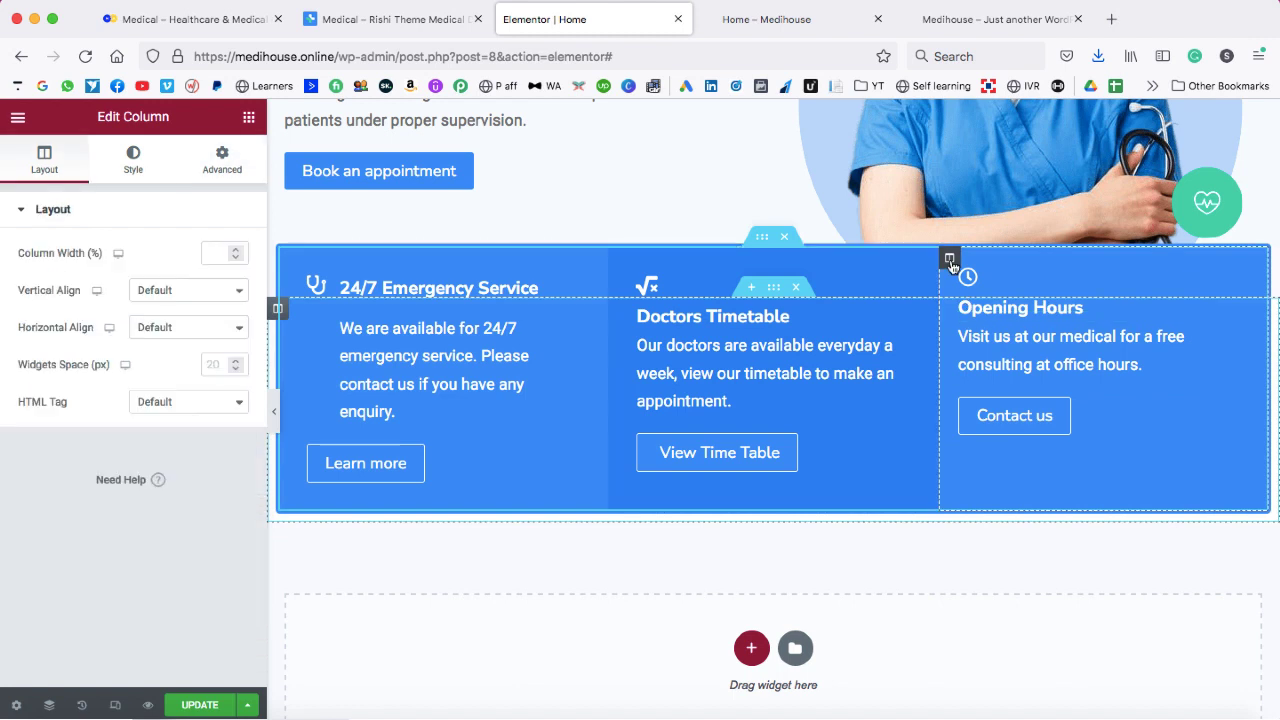
pyautogui.click(222, 160)
pyautogui.click(34, 343)
pyautogui.press('BackSpace')
pyautogui.write('32')
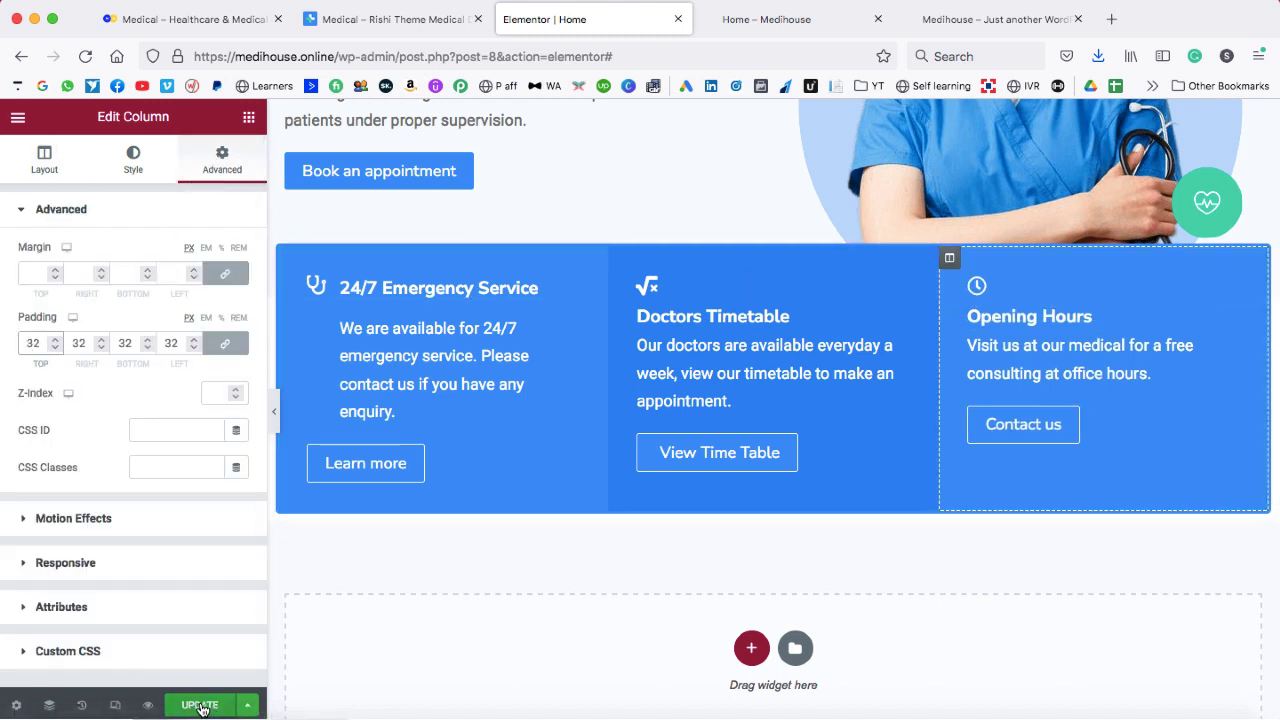
pyautogui.click(200, 706)
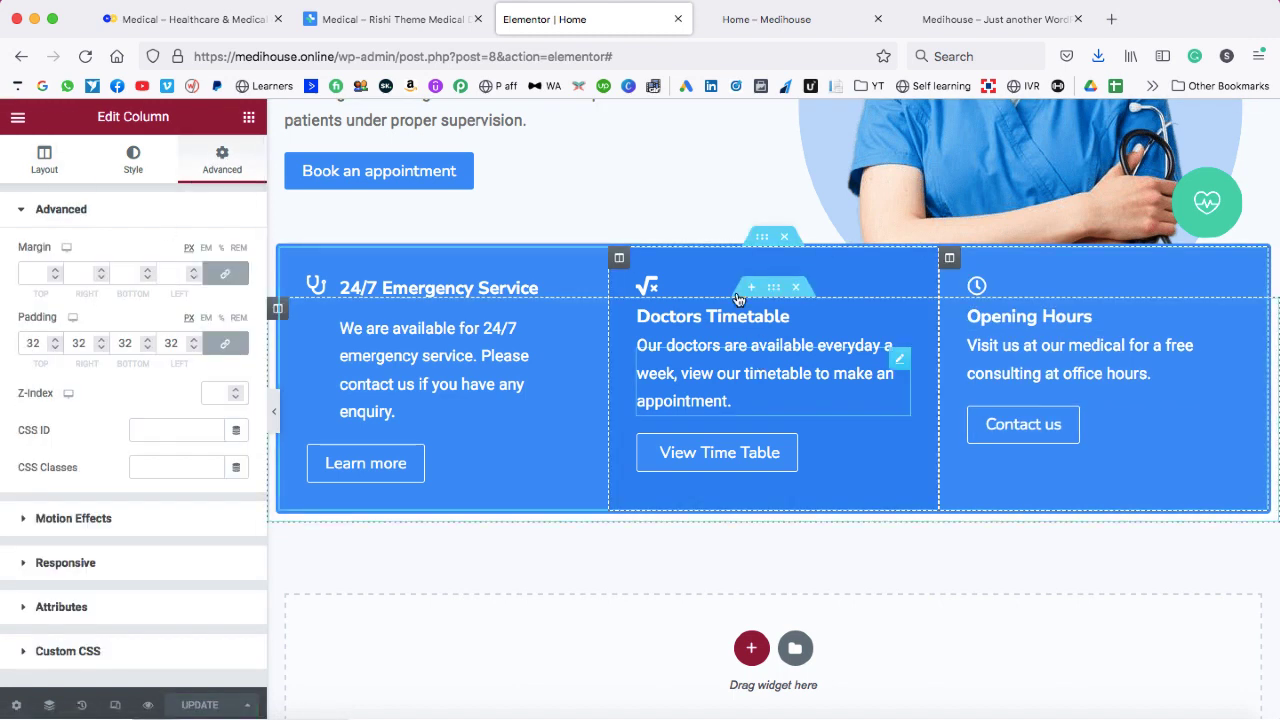
# - Reload the live homepage to check the new 32 px card padding
pyautogui.click(766, 19)
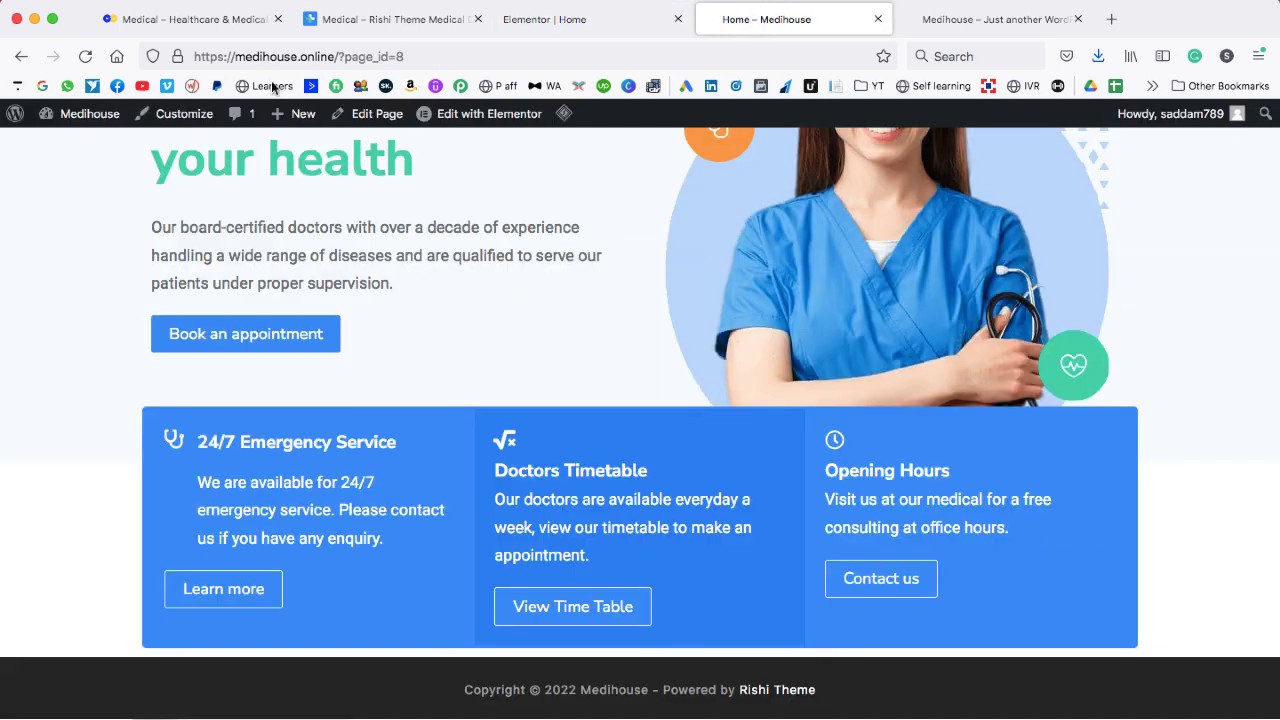
pyautogui.click(85, 56)
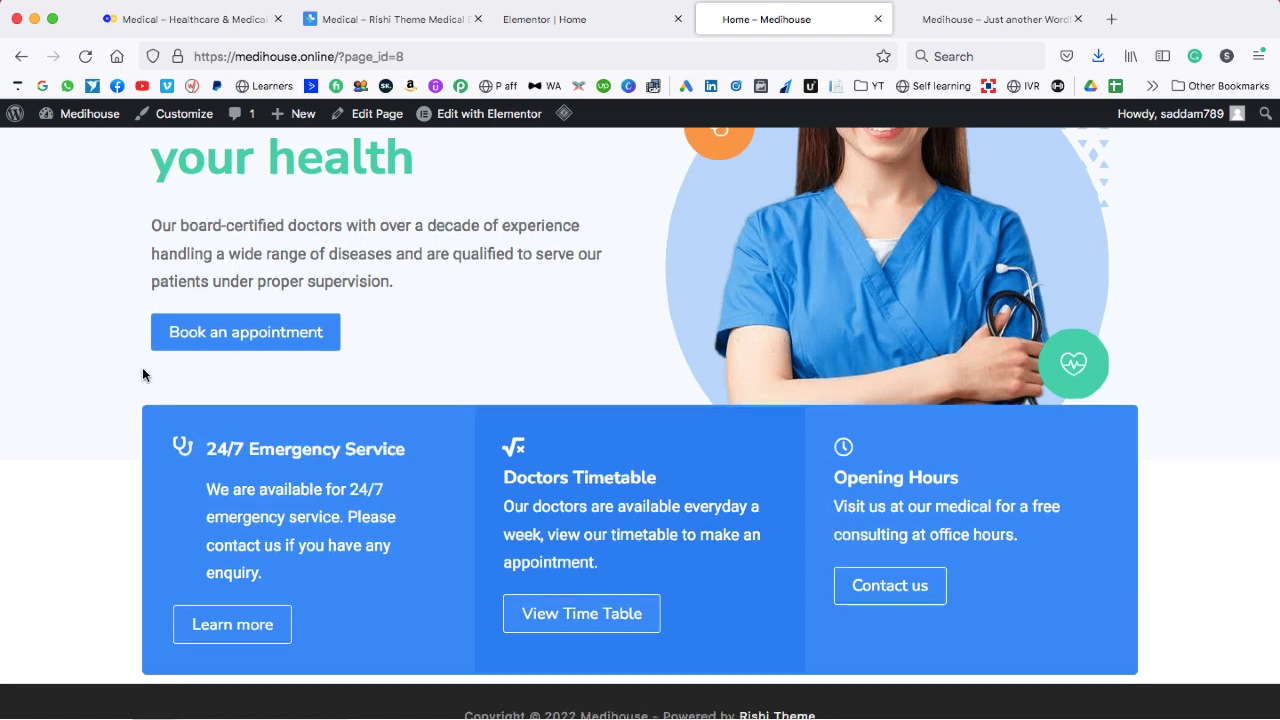
pyautogui.scroll(-2, 142, 370)
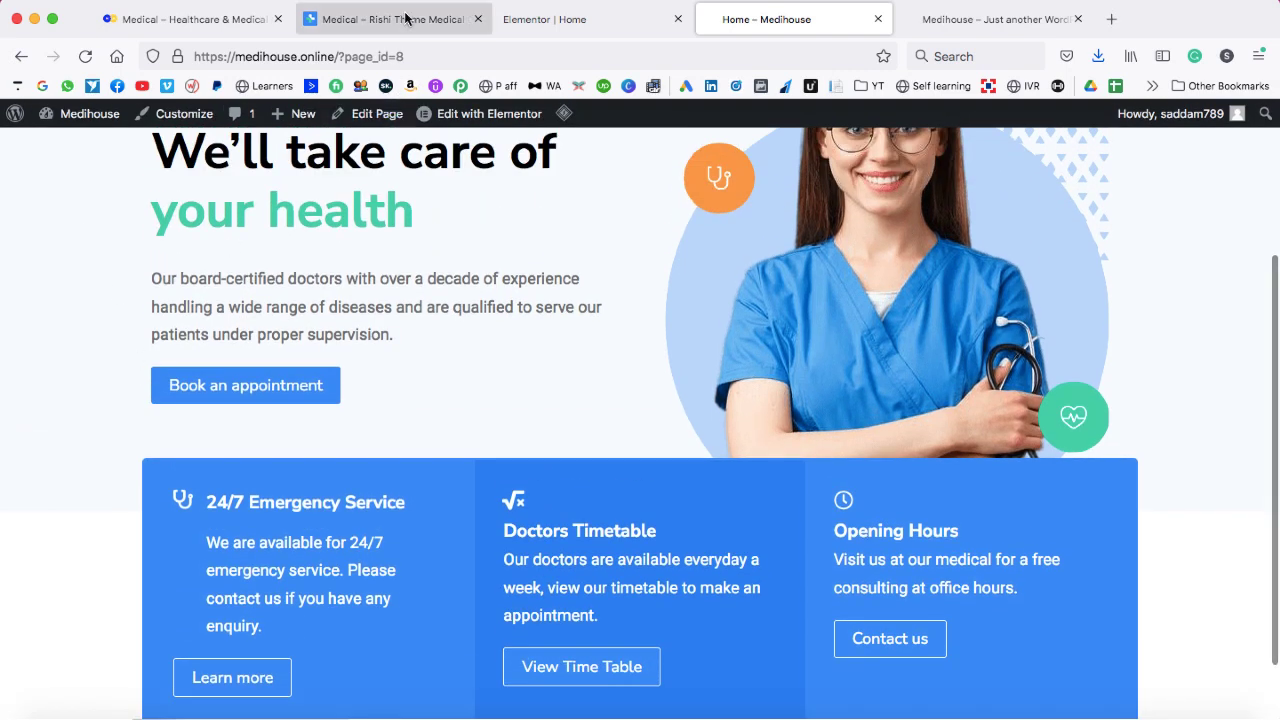
# - Review the Rishi Medical demo's welcome section, then scroll the editor to the empty area below the cards
pyautogui.click(390, 19)
pyautogui.scroll(-3, 561, 393)
pyautogui.scroll(-3, 561, 393)
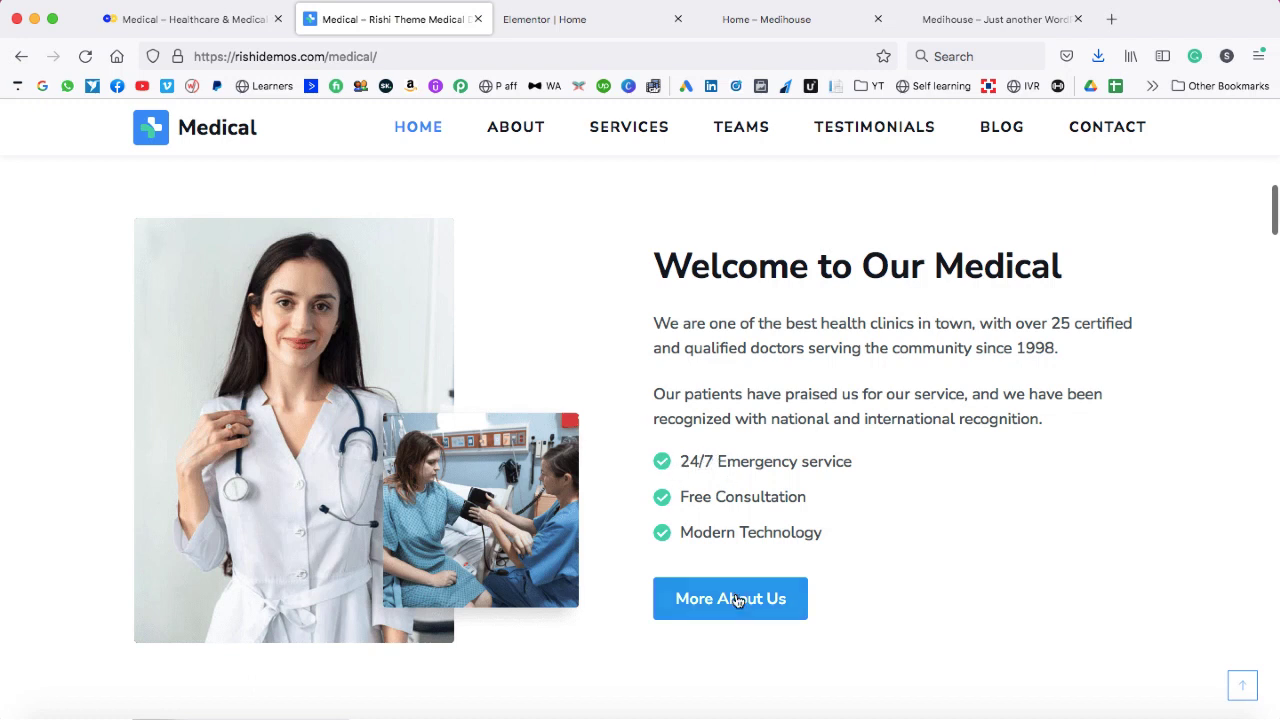
pyautogui.click(580, 22)
pyautogui.scroll(-2, 747, 420)
pyautogui.scroll(-1, 747, 425)
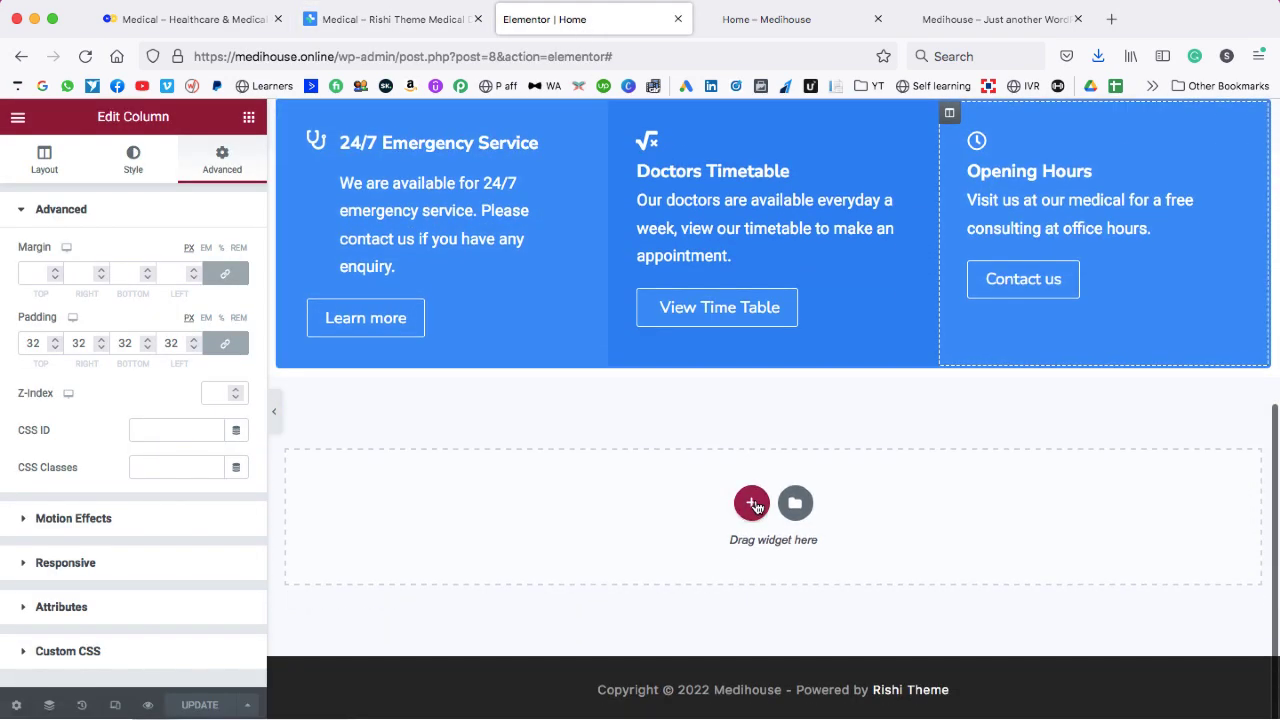
# - Add a single-column section below the cards containing a two-column Inner Section
pyautogui.click(751, 502)
pyautogui.click(548, 541)
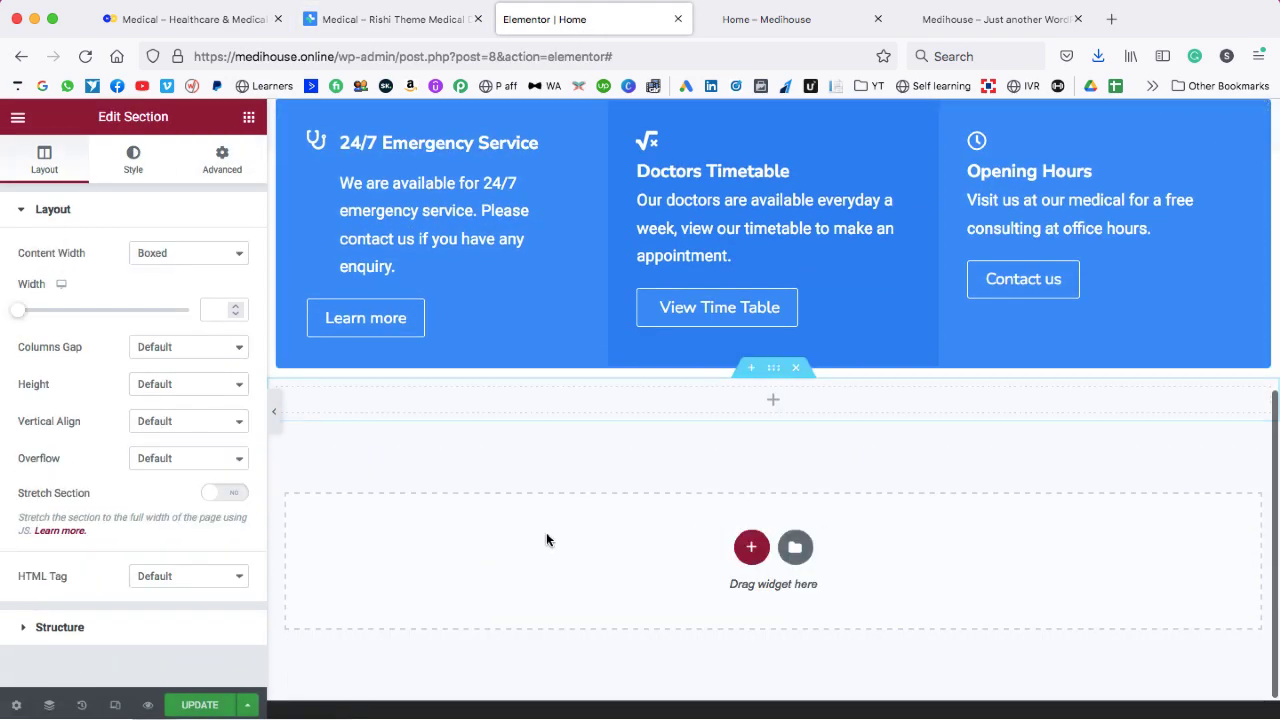
pyautogui.click(771, 408)
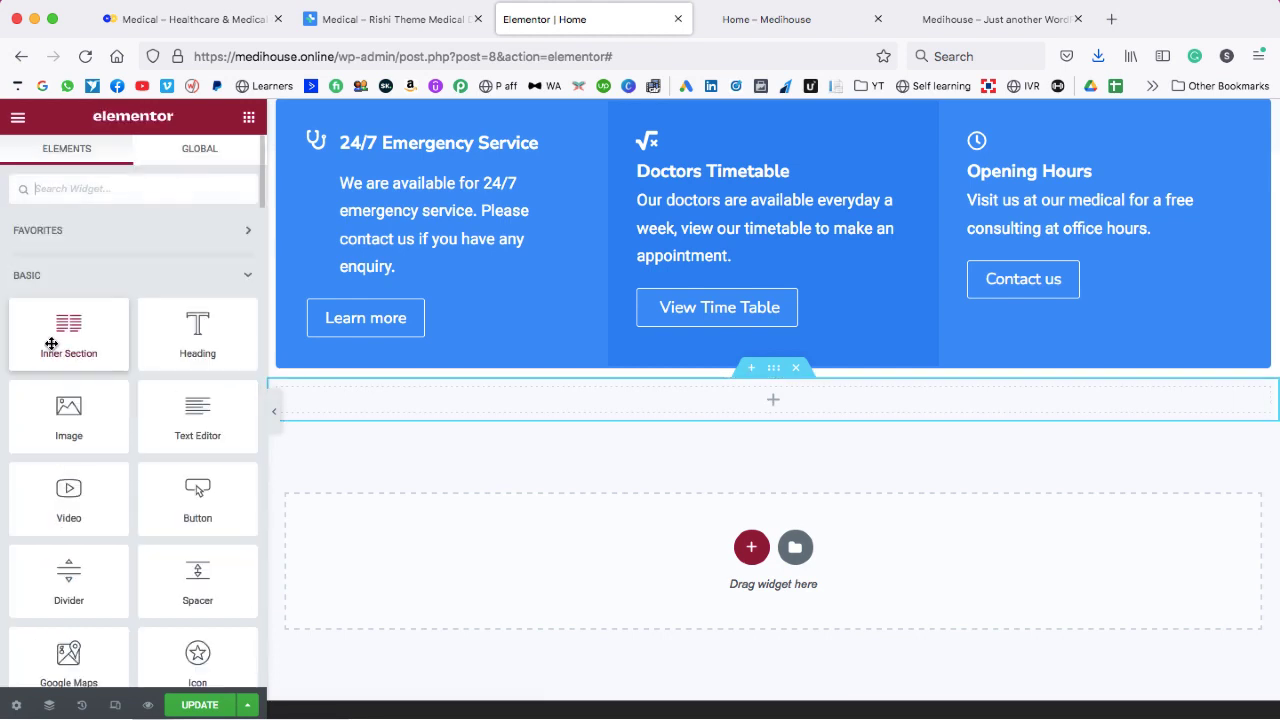
pyautogui.moveTo(55, 338); pyautogui.dragTo(354, 410)
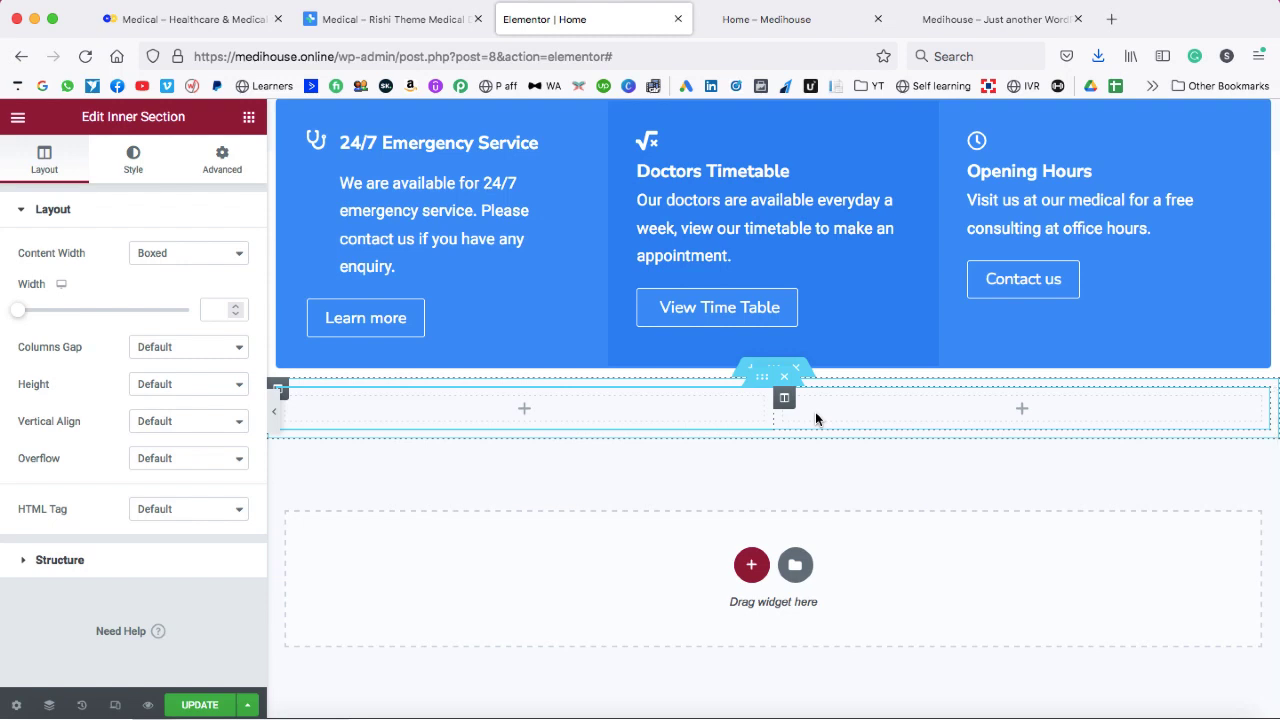
# - Place an Image widget in the inner section's left column
pyautogui.click(527, 414)
pyautogui.moveTo(80, 403); pyautogui.dragTo(386, 411)
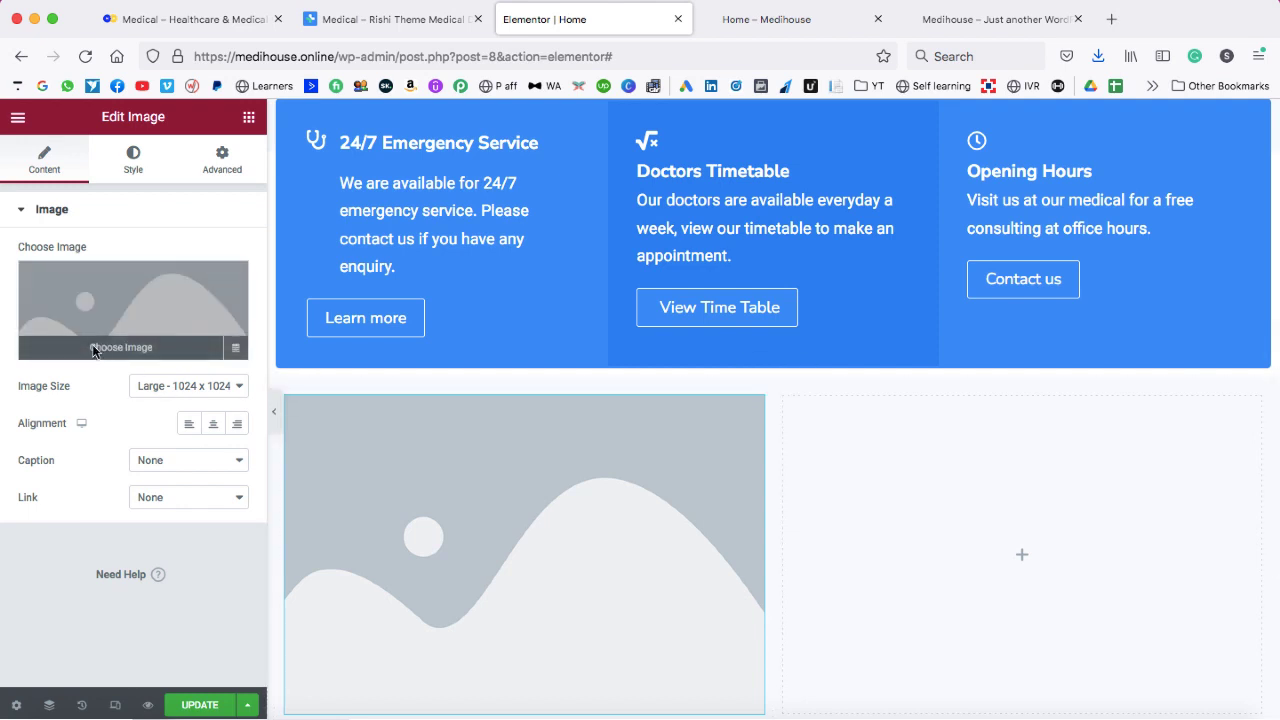
pyautogui.click(93, 349)
# - Upload Group-5.png from the Rishi Theme folder into the media library
pyautogui.click(236, 195)
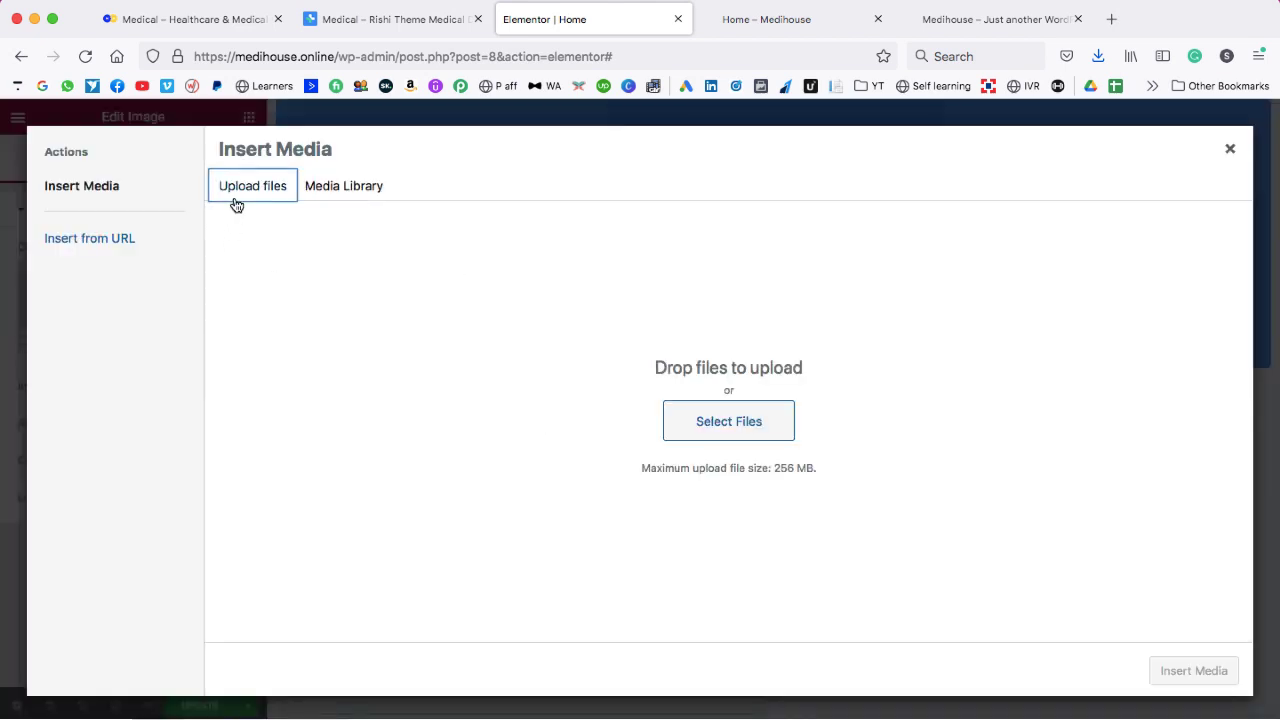
pyautogui.click(706, 420)
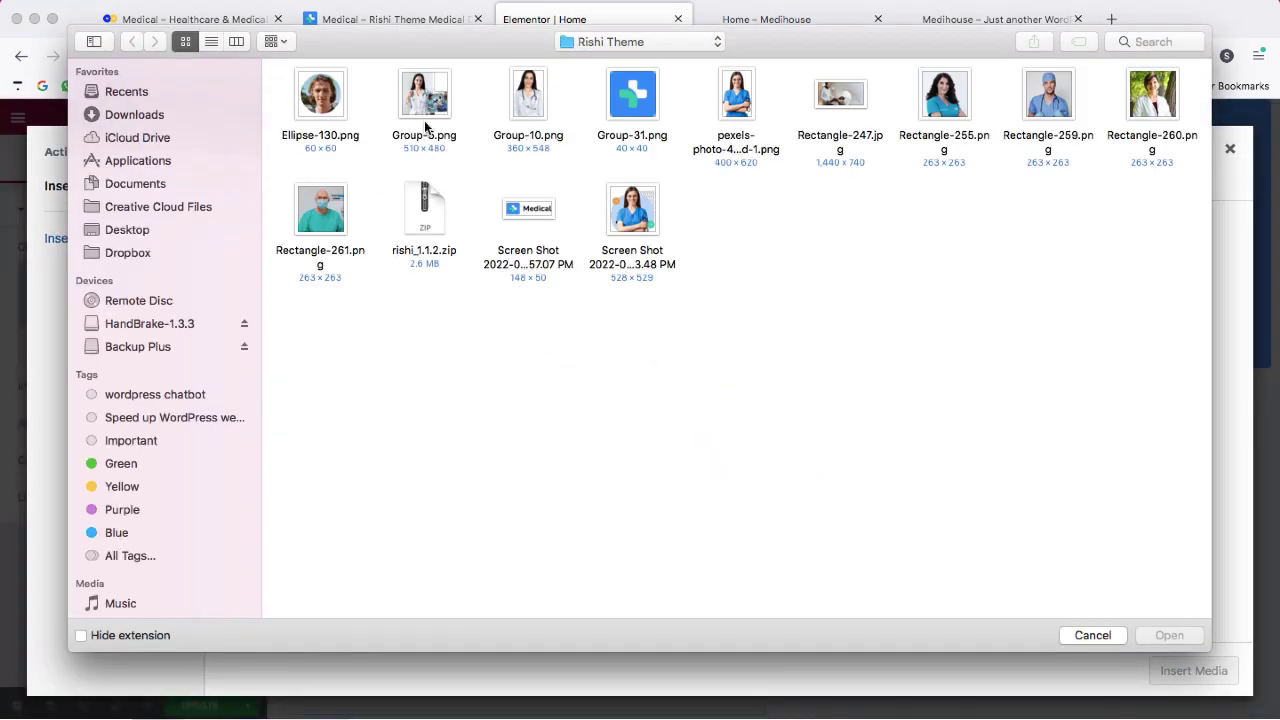
pyautogui.doubleClick(428, 124)
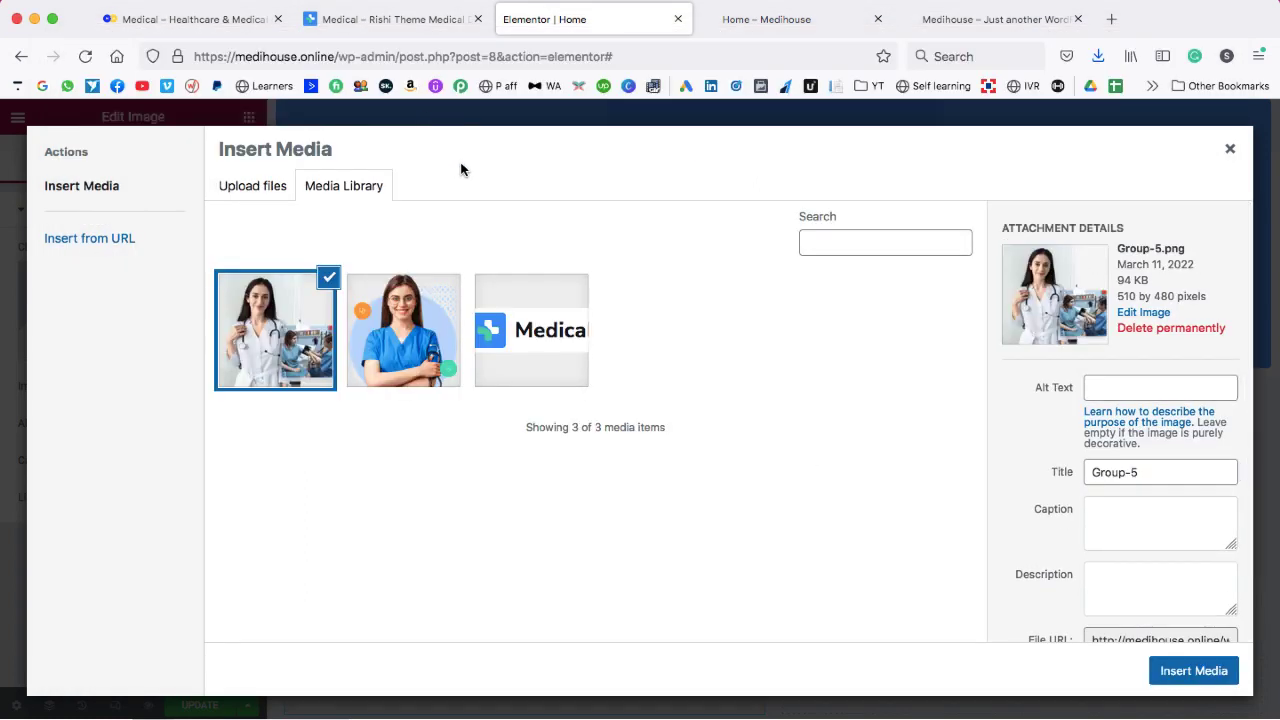
pyautogui.click(1109, 19)
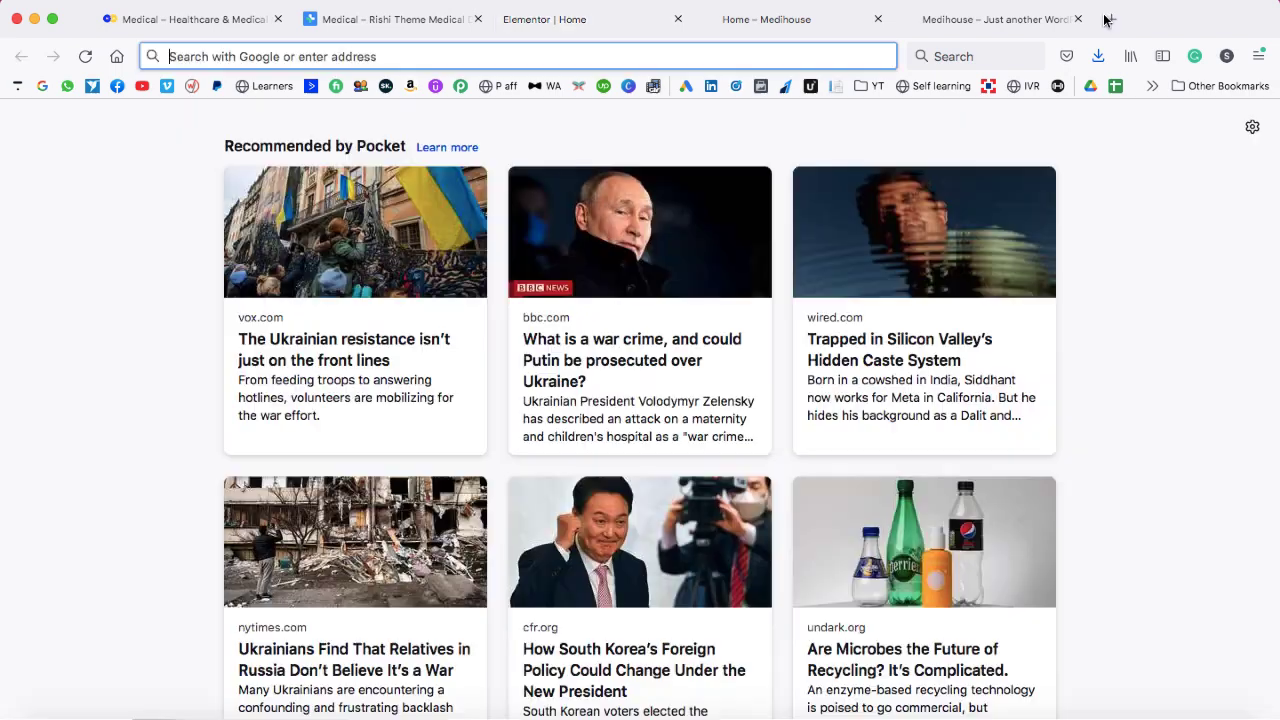
pyautogui.write('free')
pyautogui.write('free')
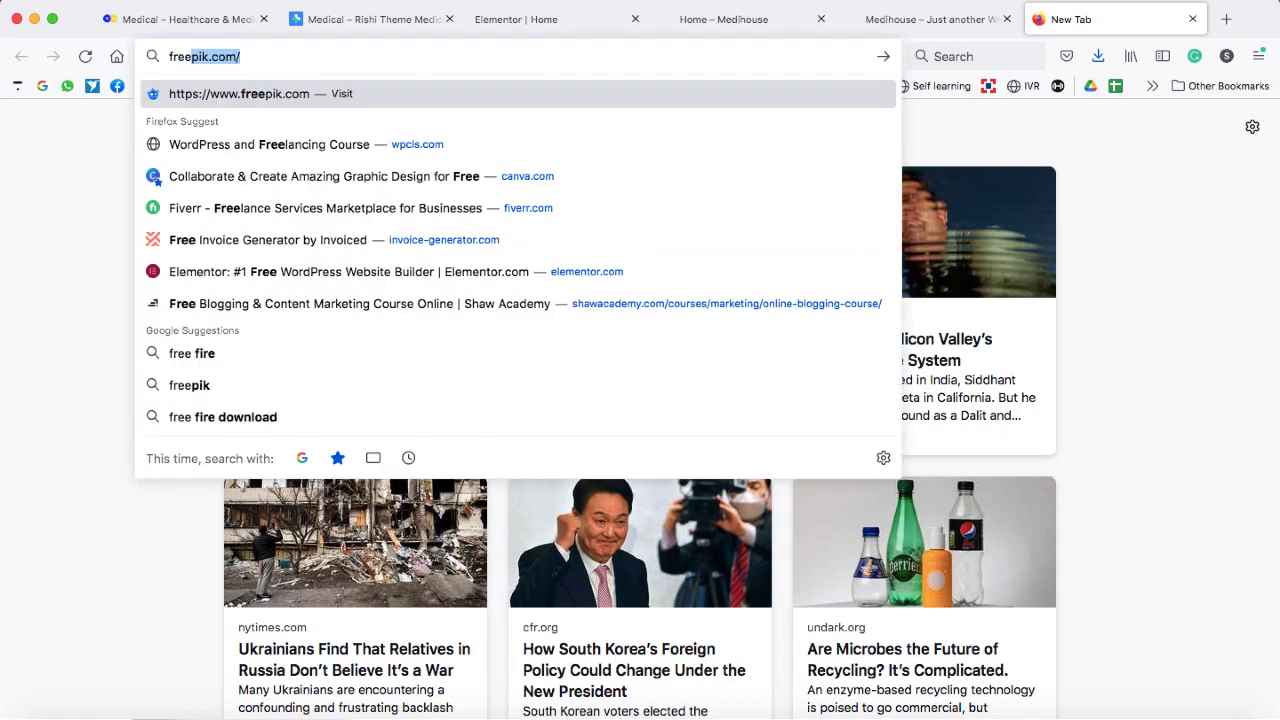
pyautogui.write('p')
pyautogui.press('Return')
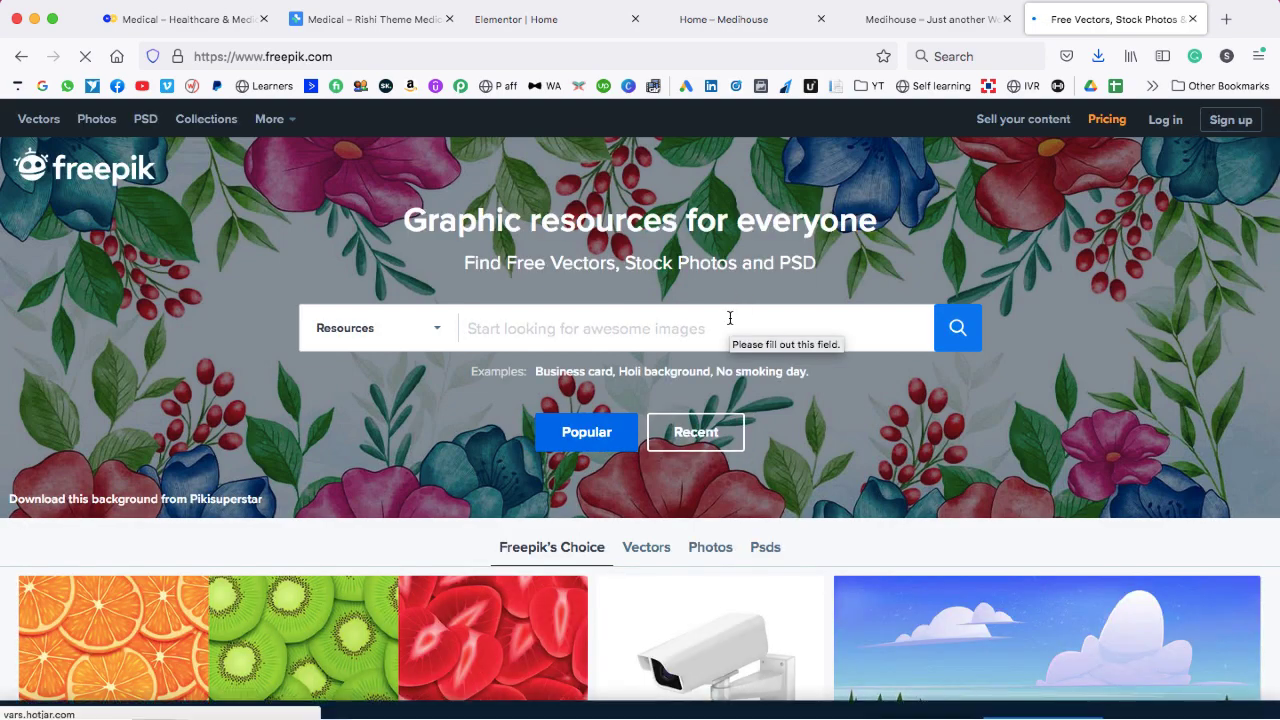
pyautogui.scroll(-5, 889, 391)
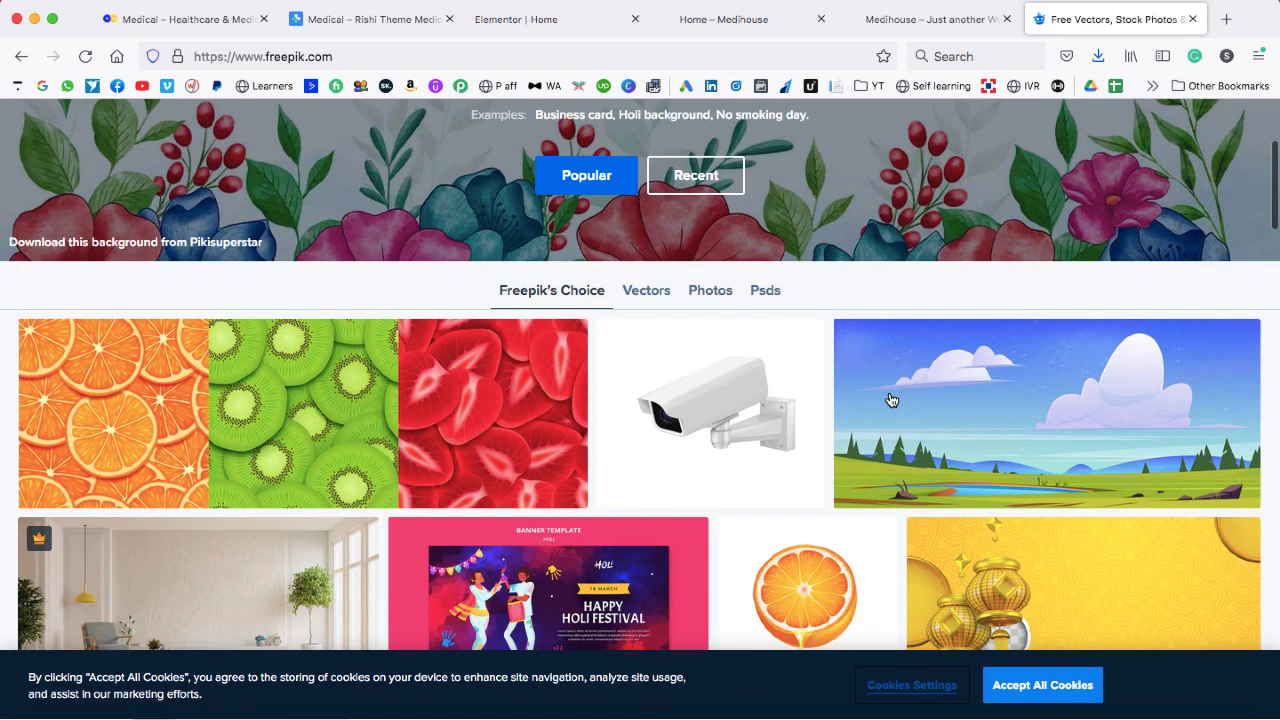
pyautogui.scroll(5, 891, 400)
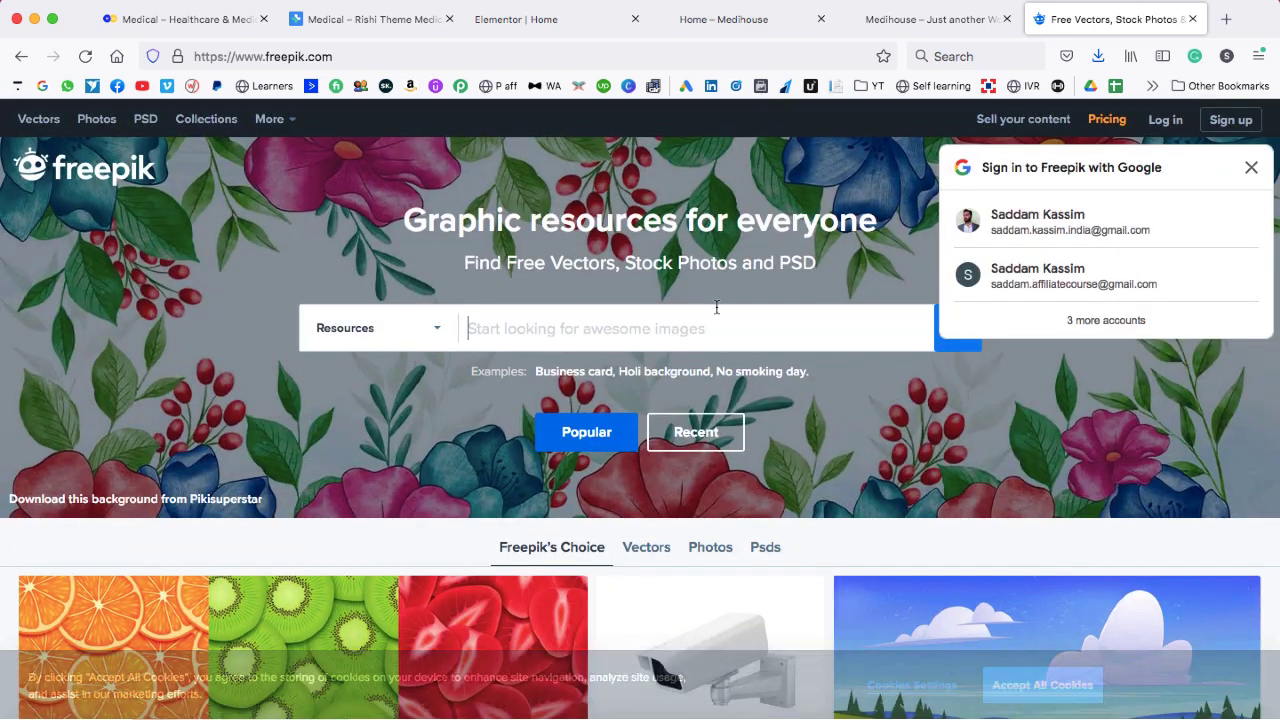
pyautogui.click(1250, 168)
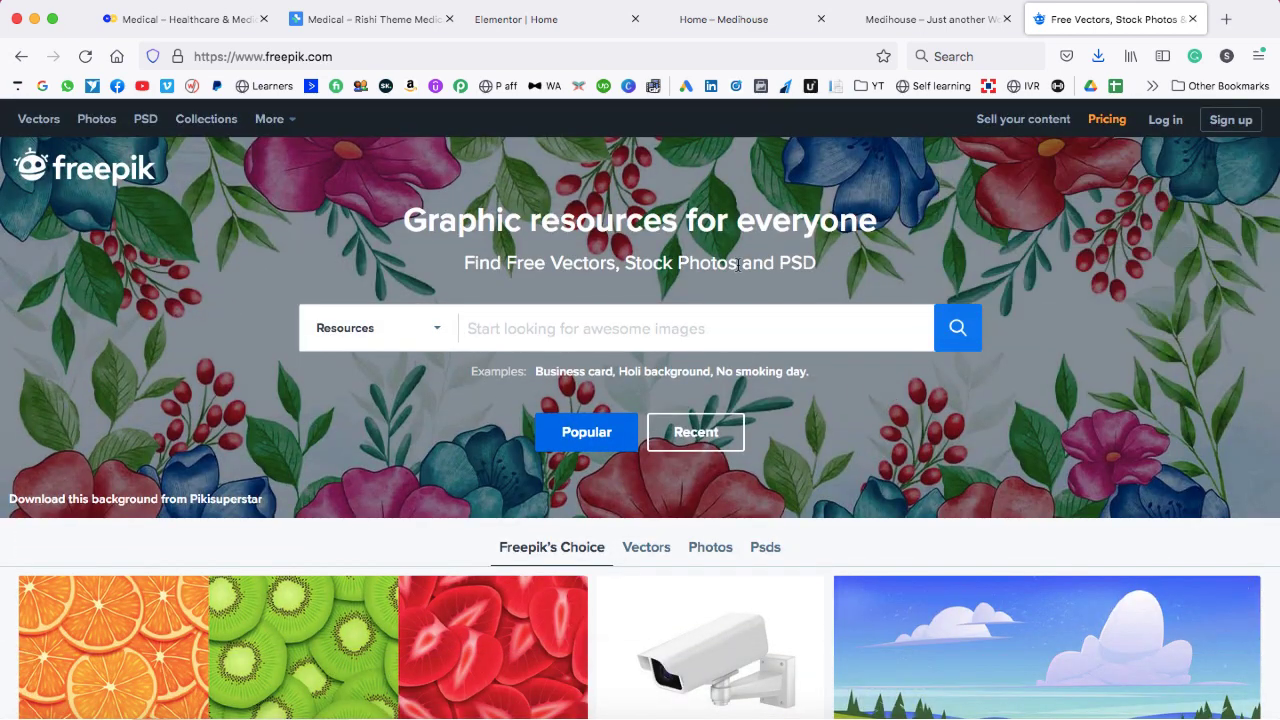
pyautogui.click(678, 314)
pyautogui.write('car')
pyautogui.press('Return')
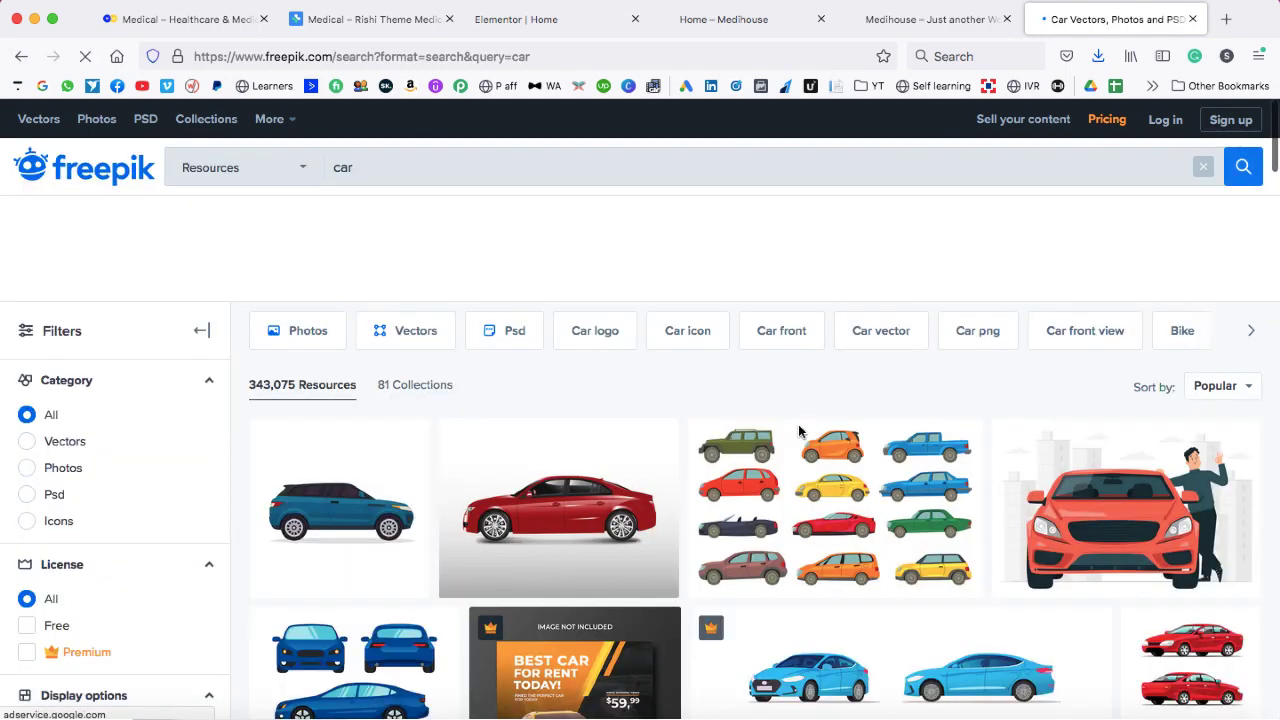
pyautogui.scroll(-1, 770, 473)
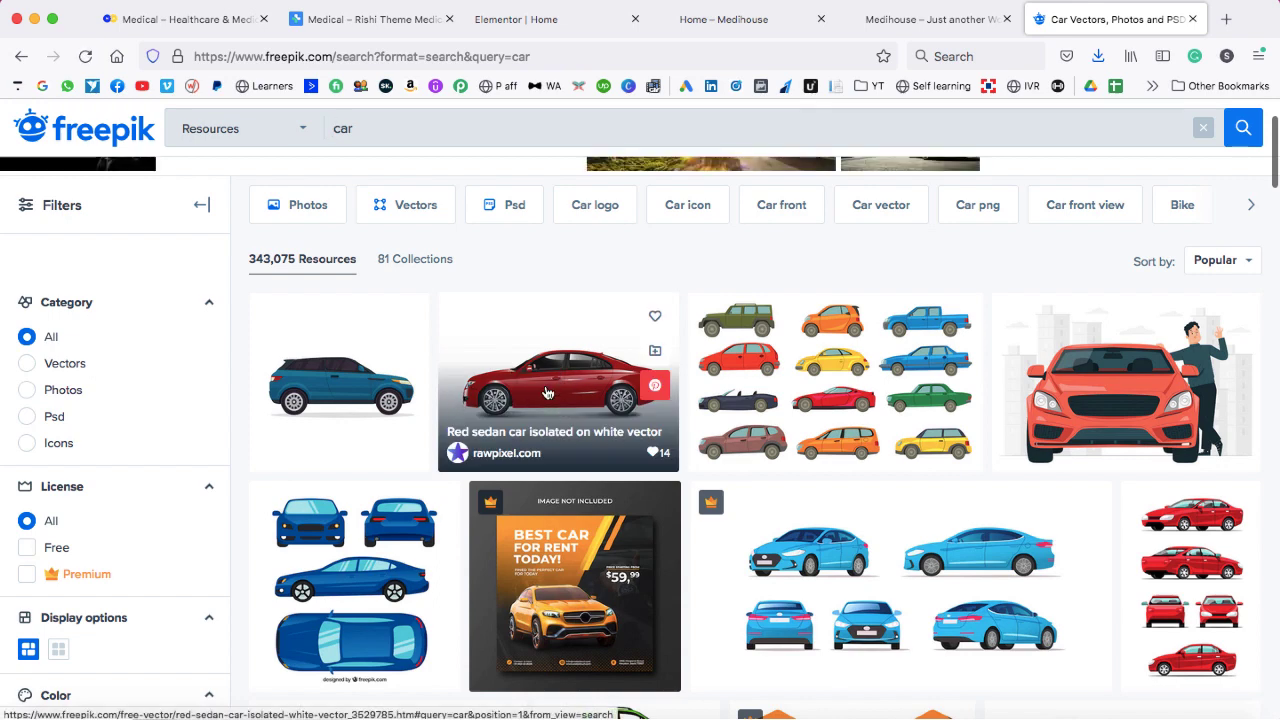
pyautogui.click(490, 512)
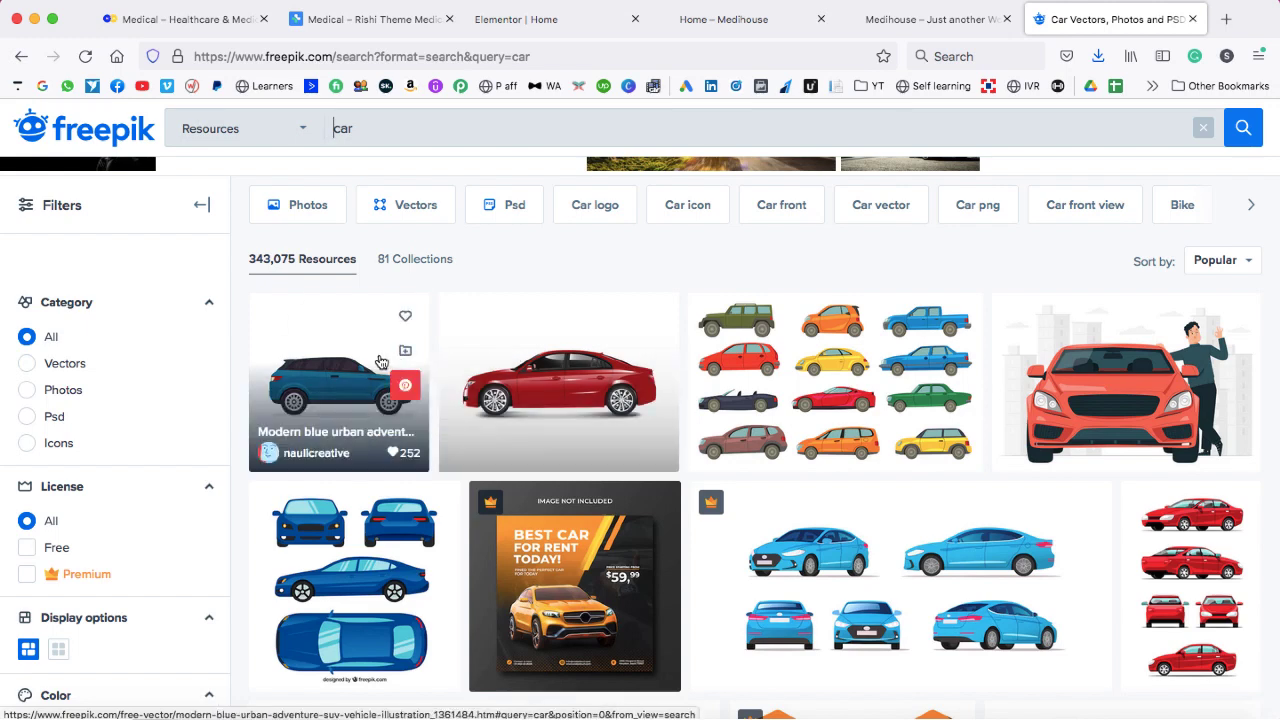
pyautogui.press('super+w')
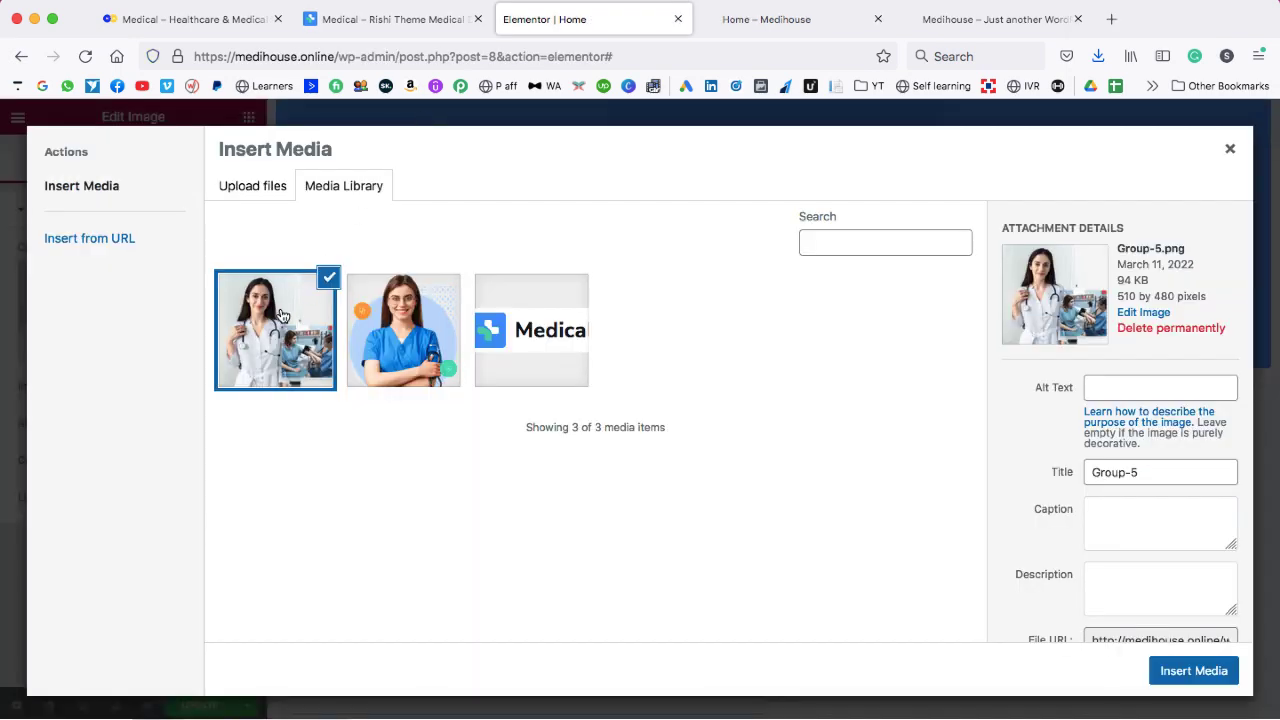
# - Insert Group-5.png into the left column's Image widget
pyautogui.click(1192, 674)
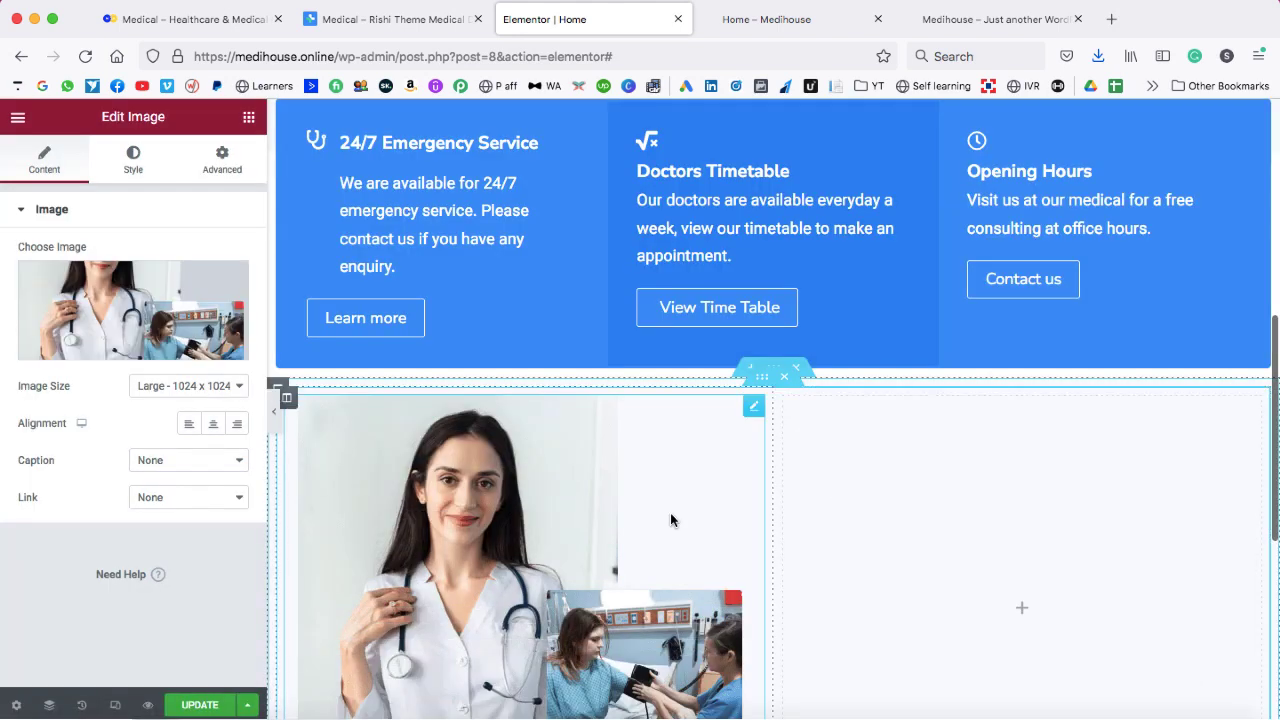
pyautogui.scroll(-2, 670, 512)
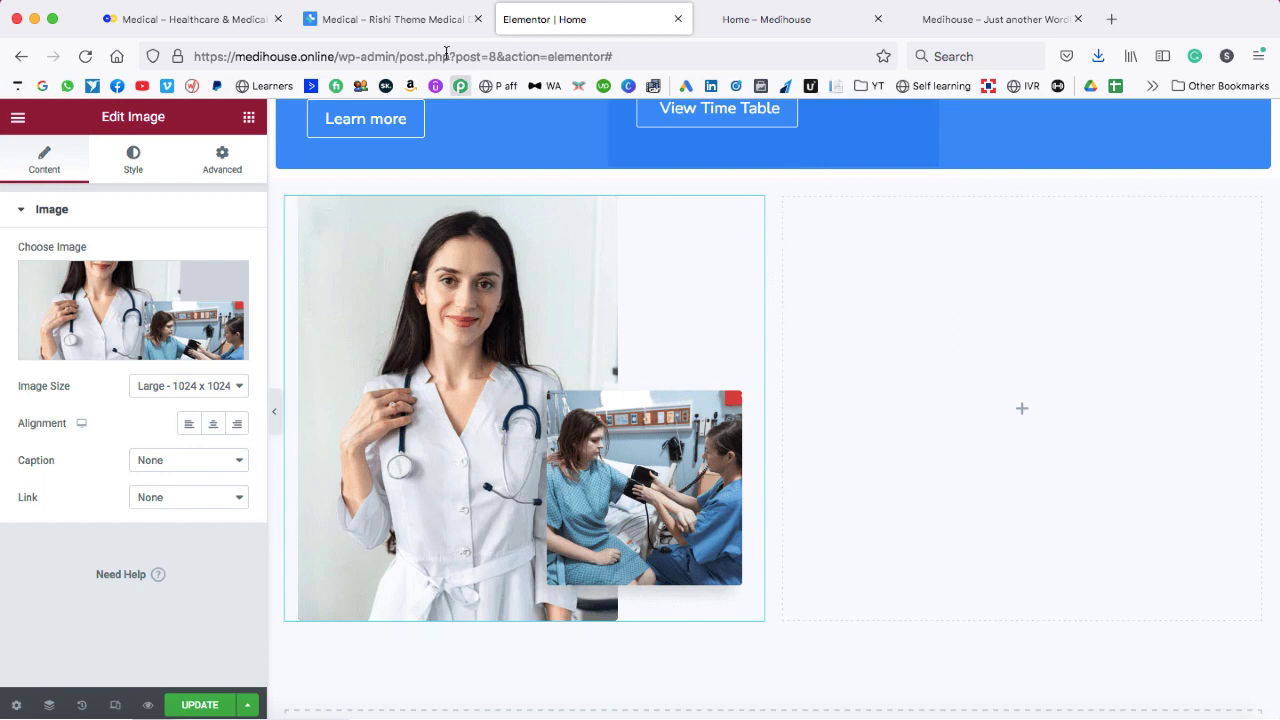
pyautogui.click(422, 24)
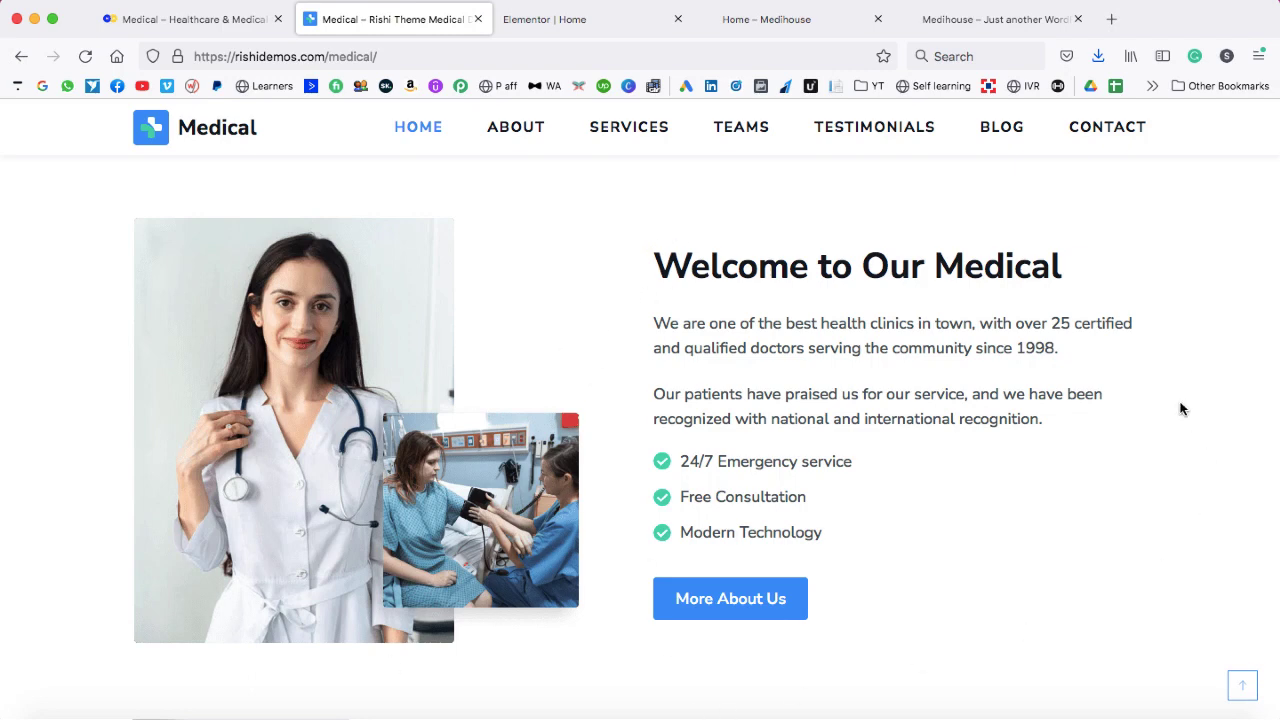
pyautogui.click(548, 22)
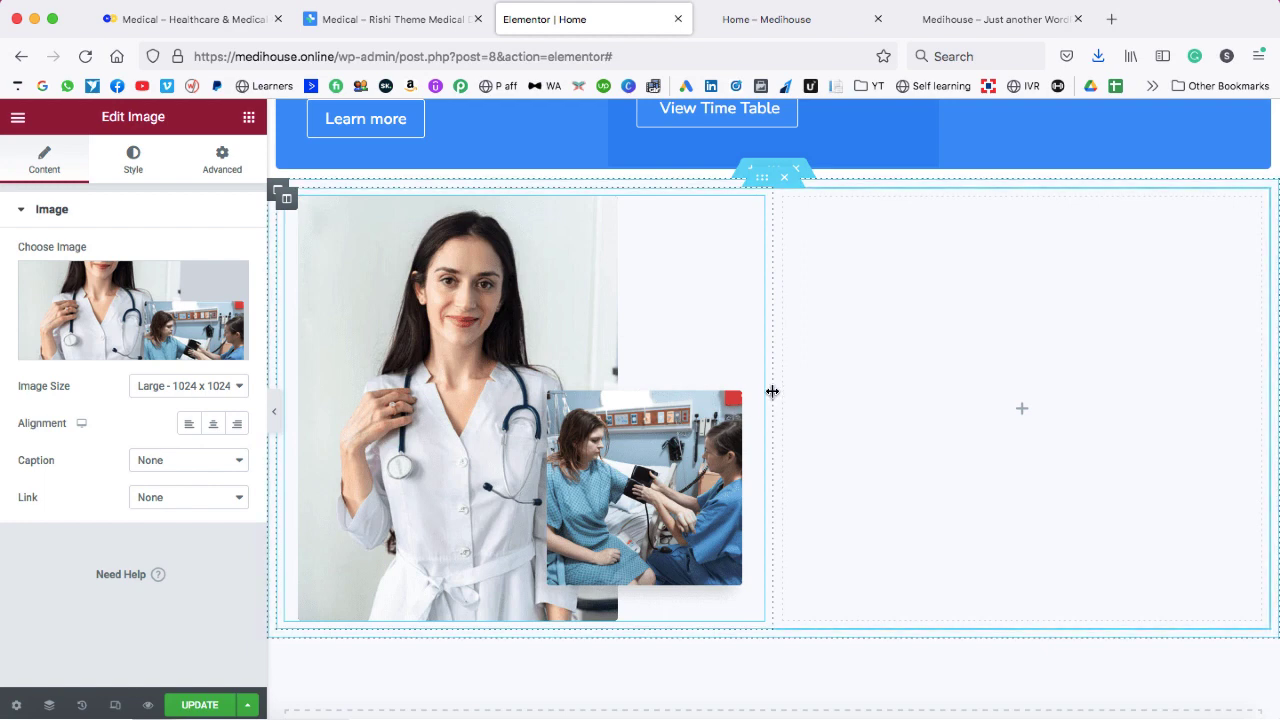
# - Narrow the left column to about 45.3% and set the image size to Full
pyautogui.moveTo(772, 391); pyautogui.dragTo(692, 401)
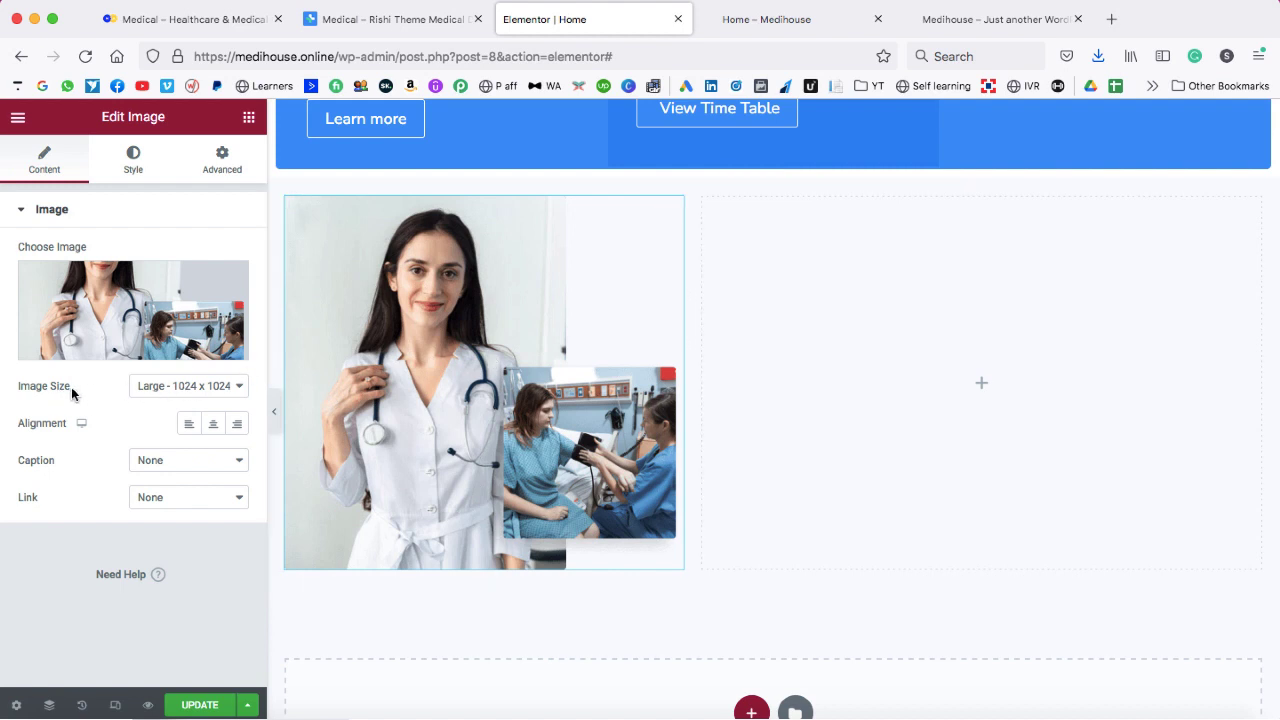
pyautogui.click(180, 388)
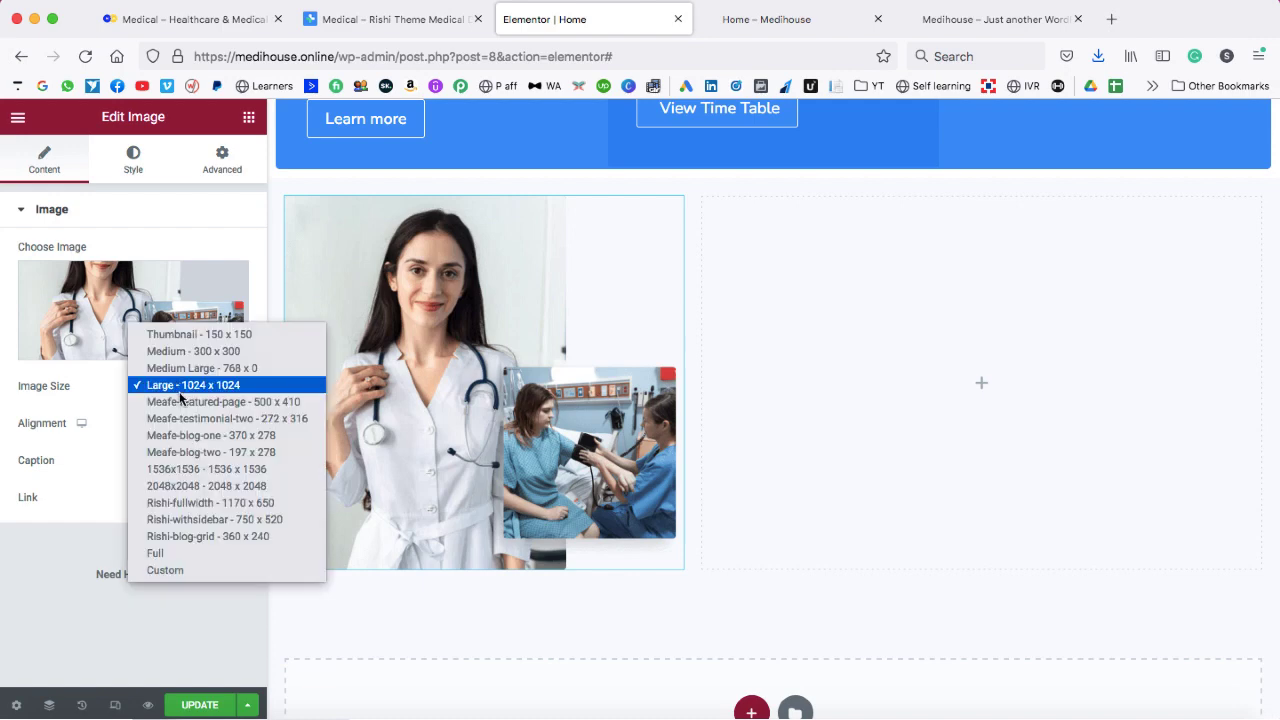
pyautogui.click(173, 556)
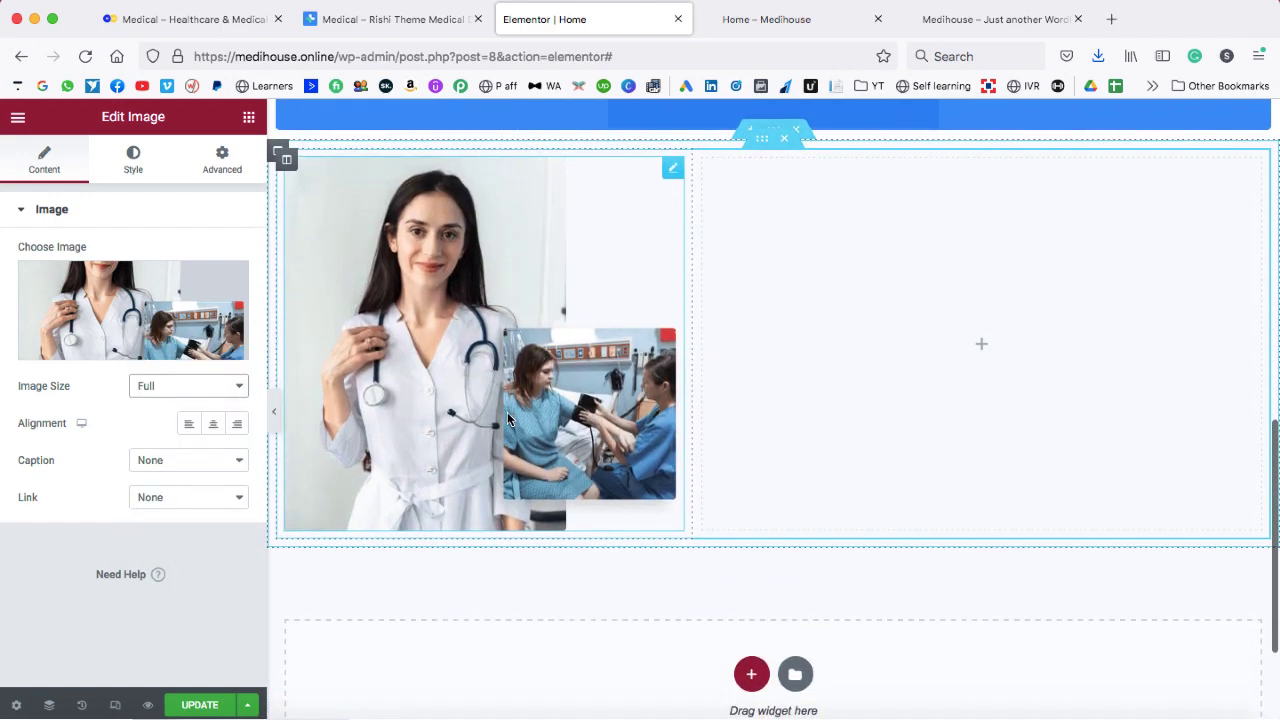
pyautogui.click(982, 344)
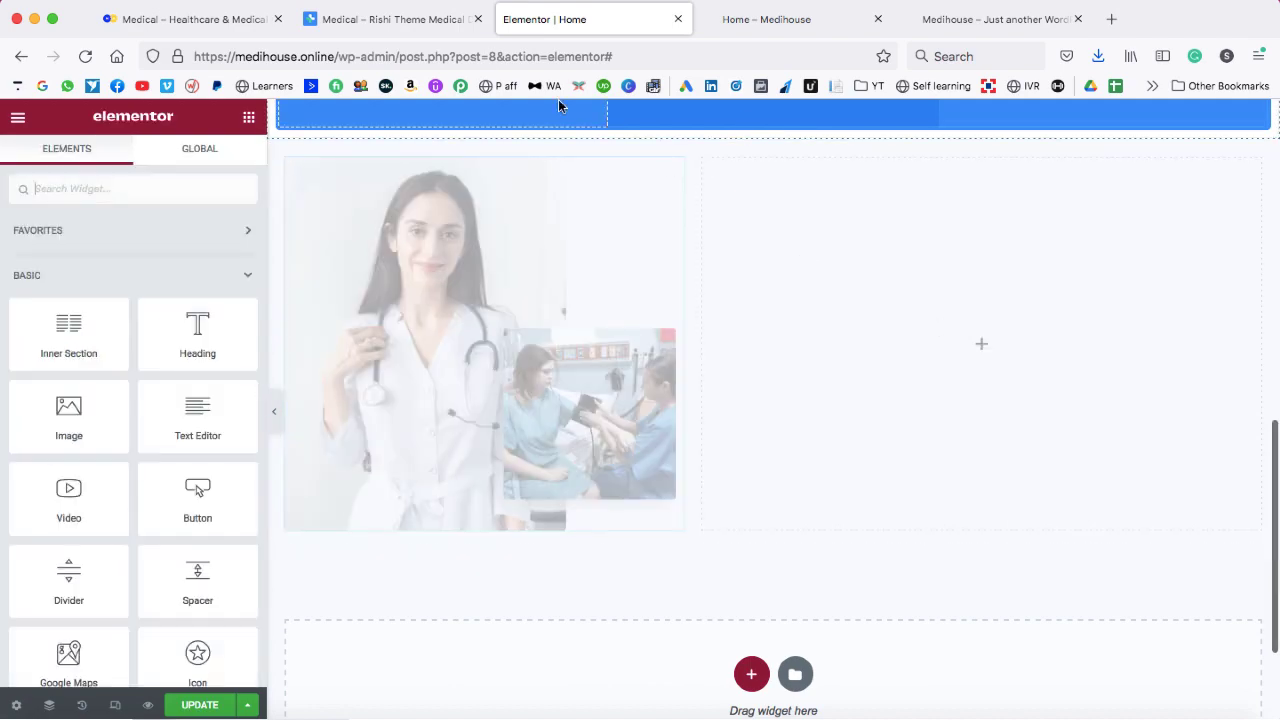
pyautogui.click(400, 19)
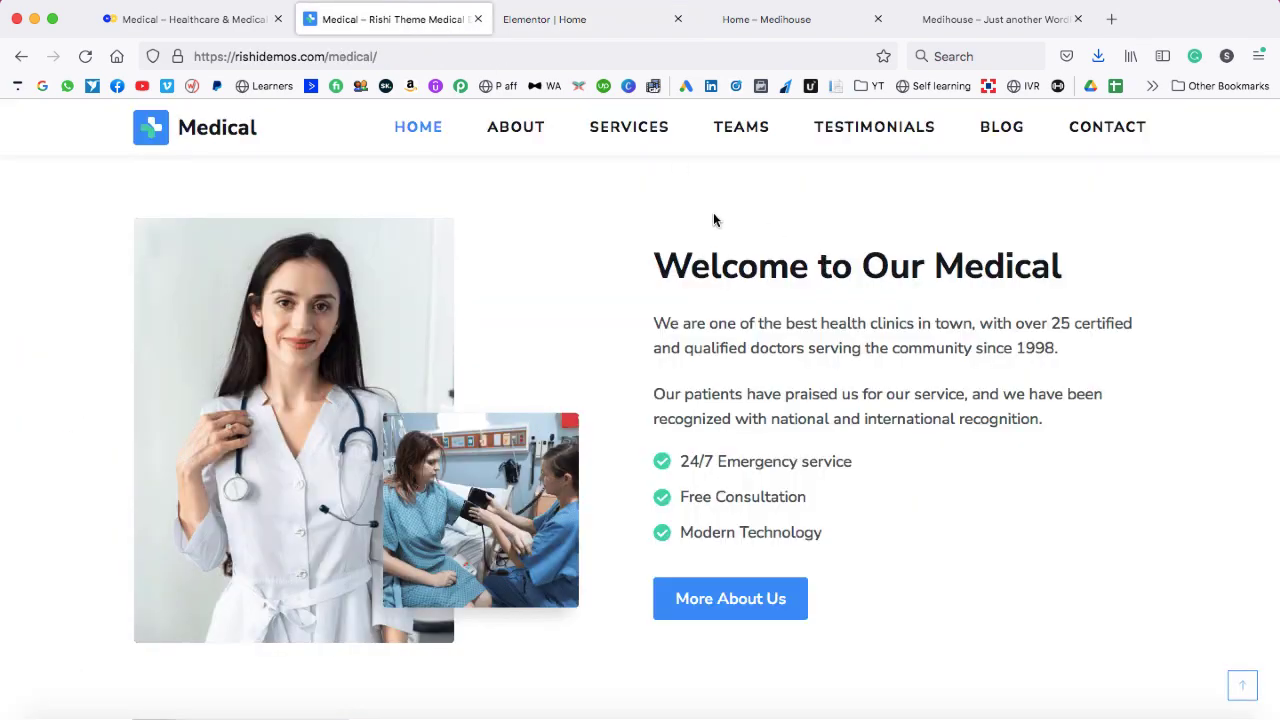
# - Duplicate the hero heading and move the copy into the new section's right column
pyautogui.click(563, 19)
pyautogui.scroll(10, 664, 215)
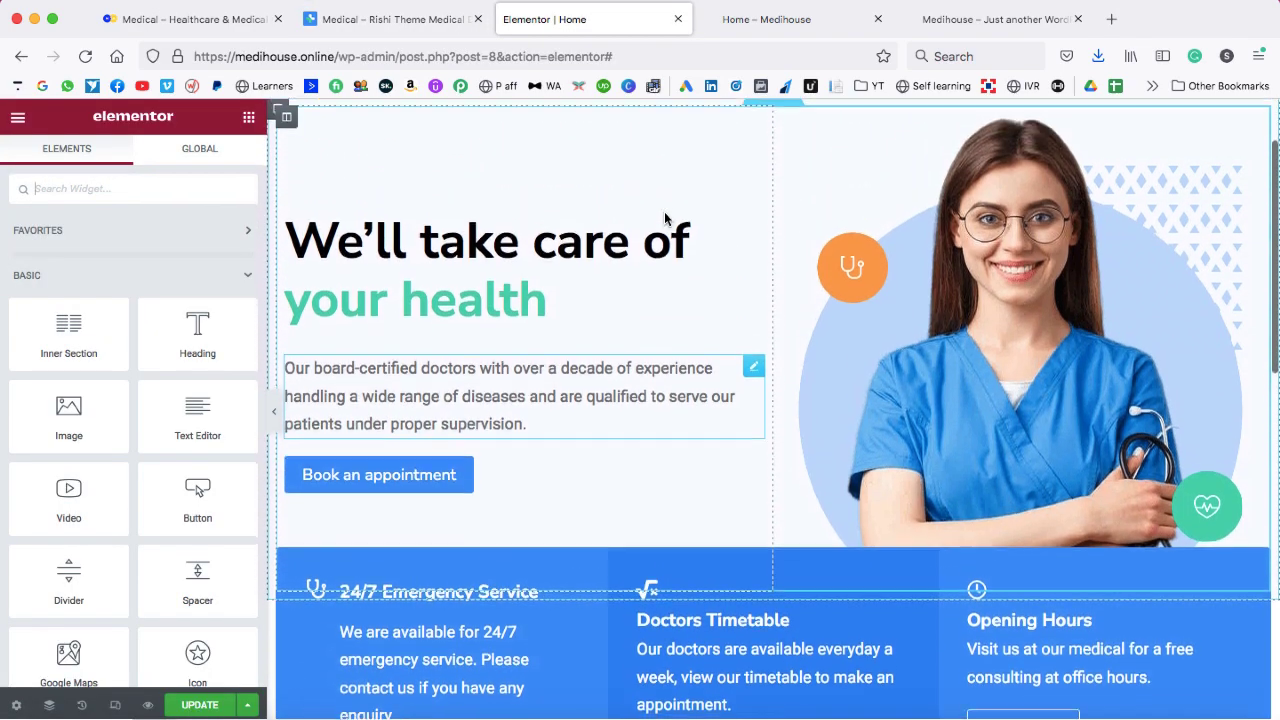
pyautogui.rightClick(531, 260)
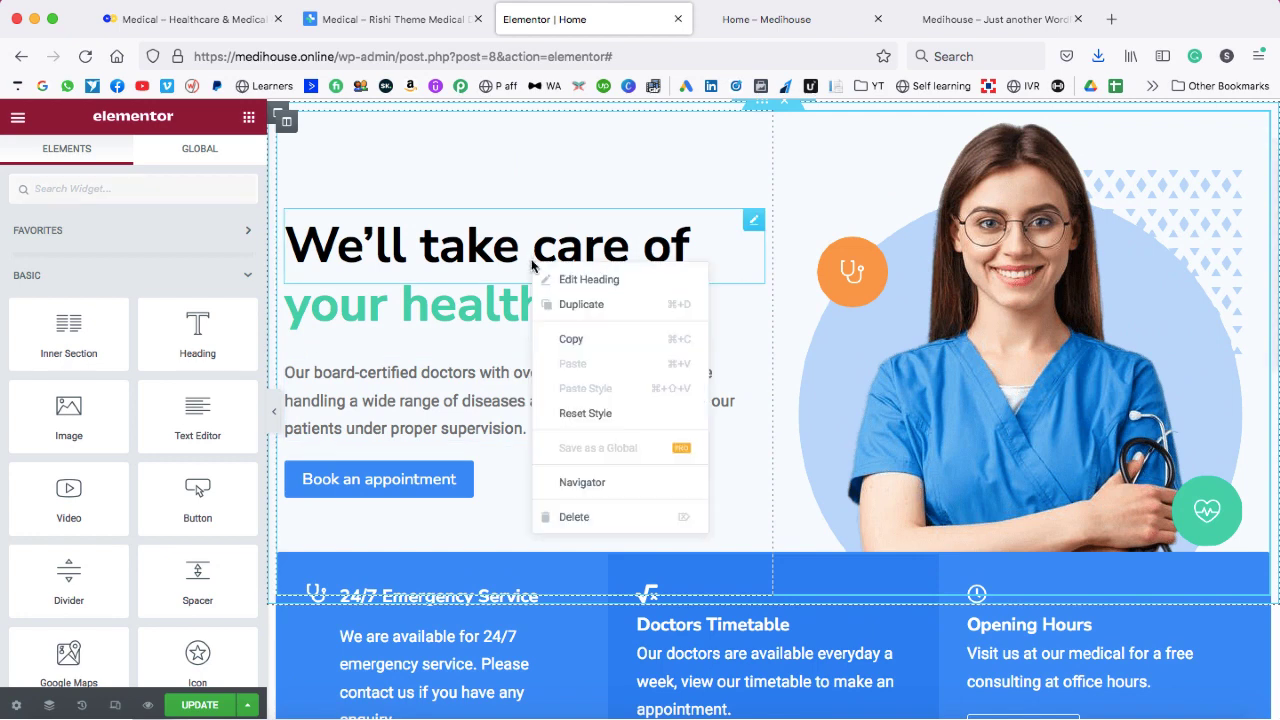
pyautogui.click(571, 303)
pyautogui.scroll(-2, 690, 330)
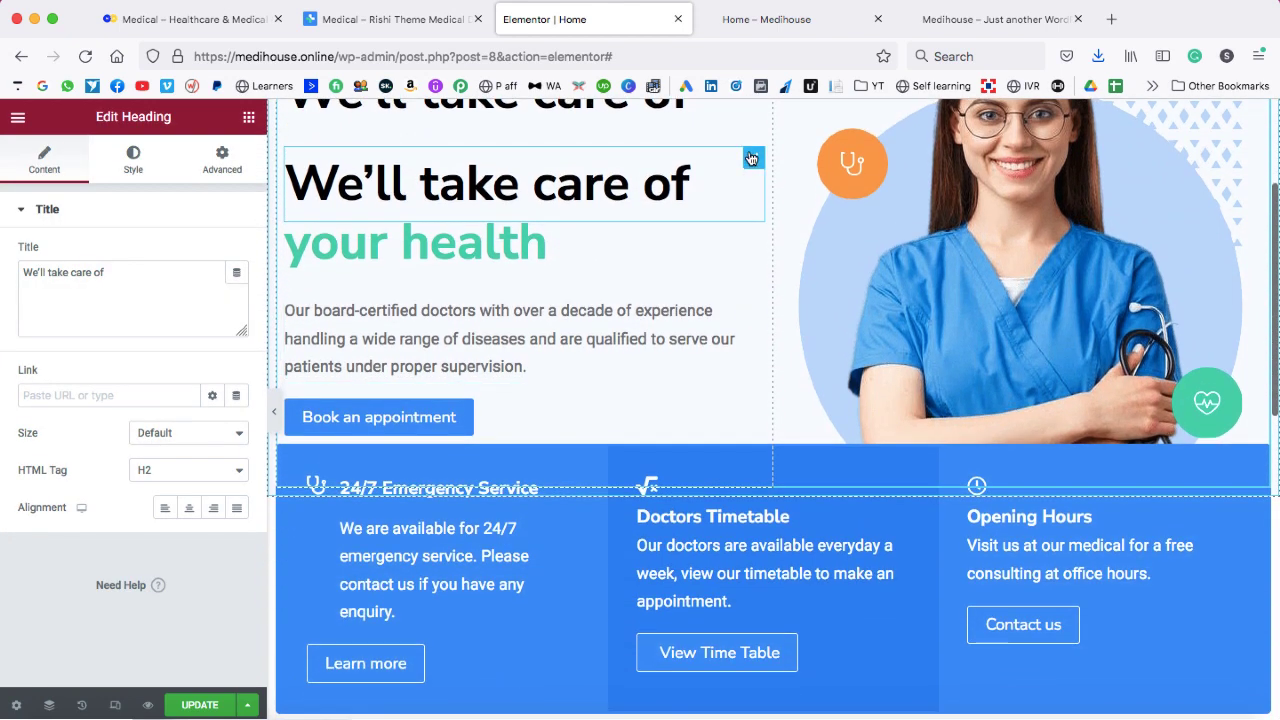
pyautogui.moveTo(752, 160); pyautogui.dragTo(871, 509)
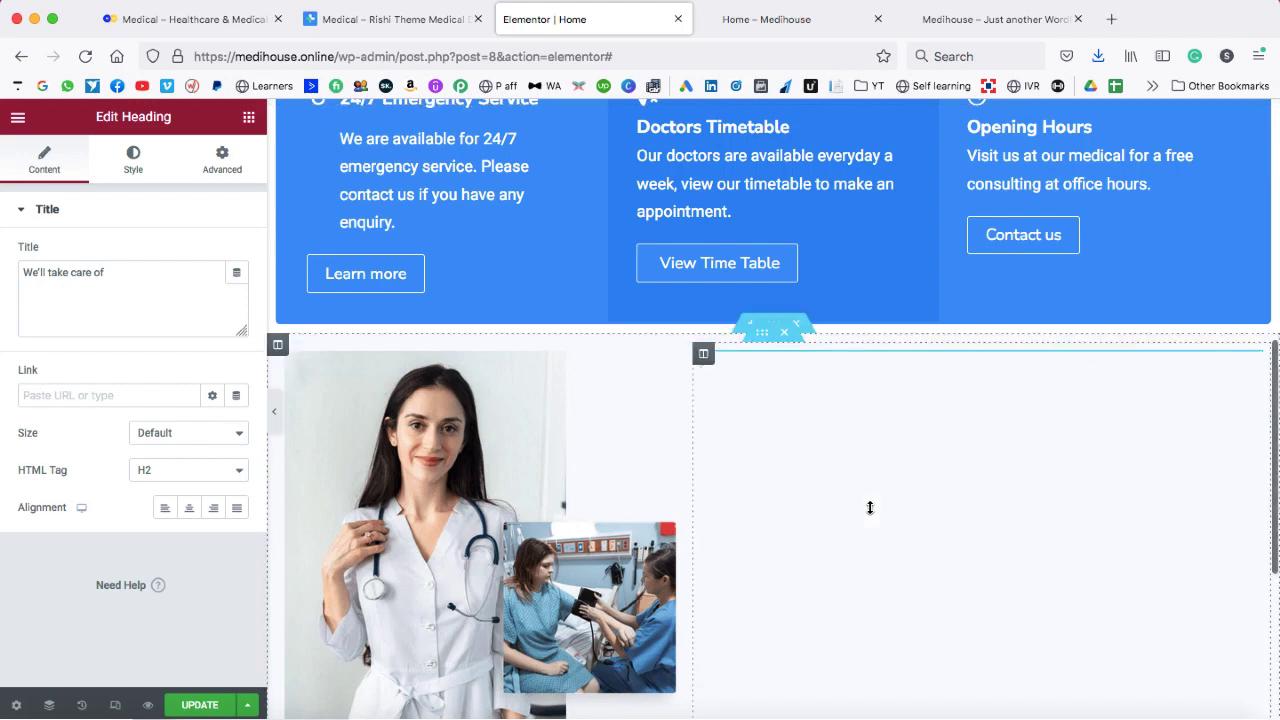
# - Replace the copied heading's title with 'Welcome to Our Medical' from the demo
pyautogui.click(398, 19)
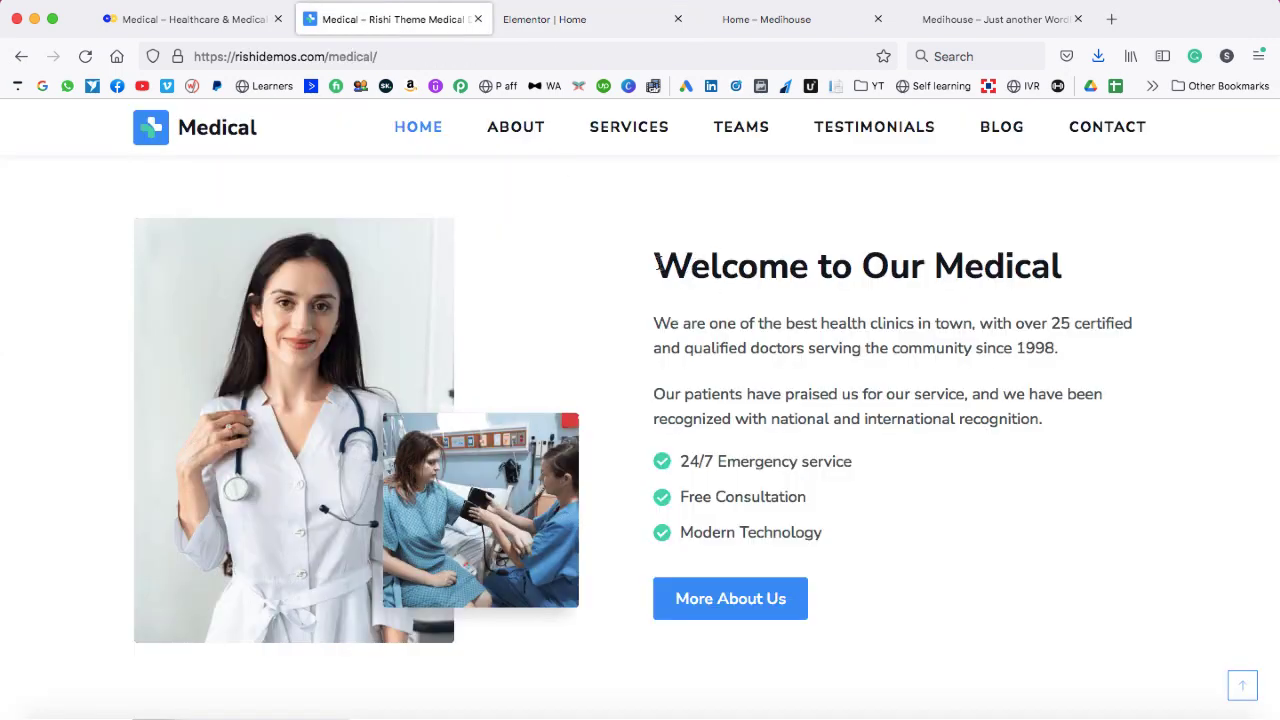
pyautogui.moveTo(656, 262); pyautogui.dragTo(1063, 268)
pyautogui.hotkey('ctrl', 'c')
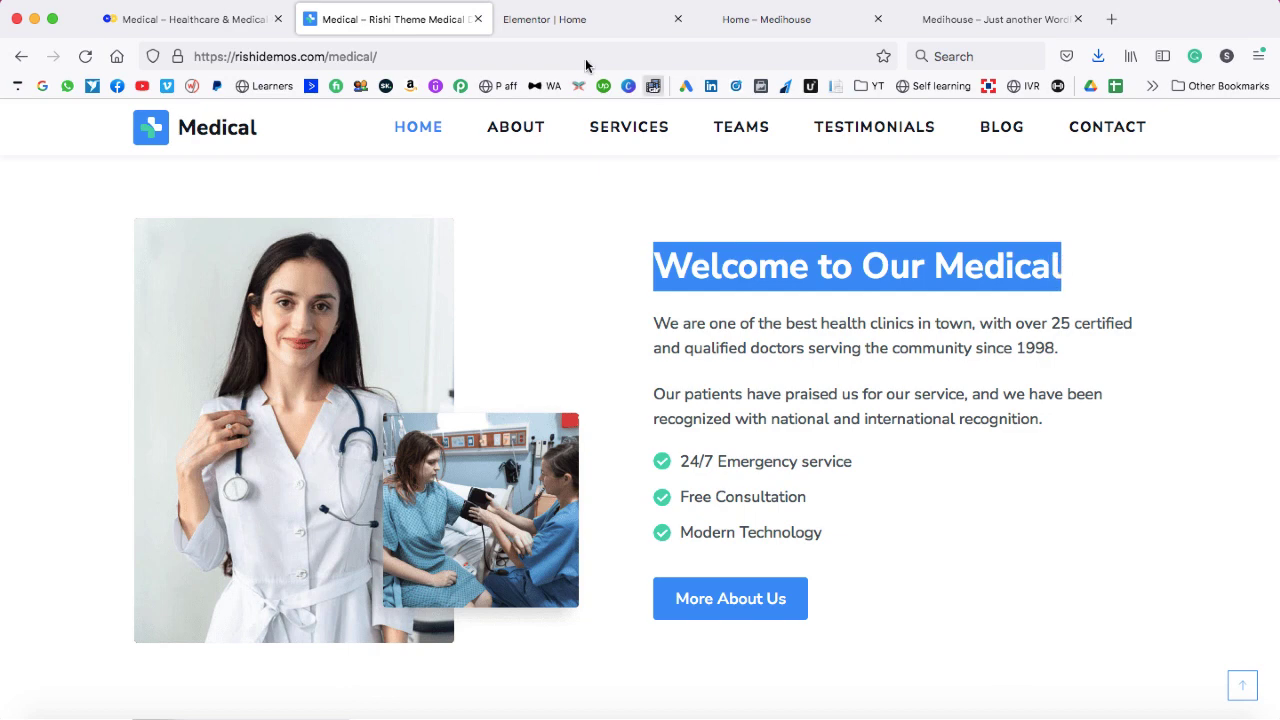
pyautogui.click(545, 19)
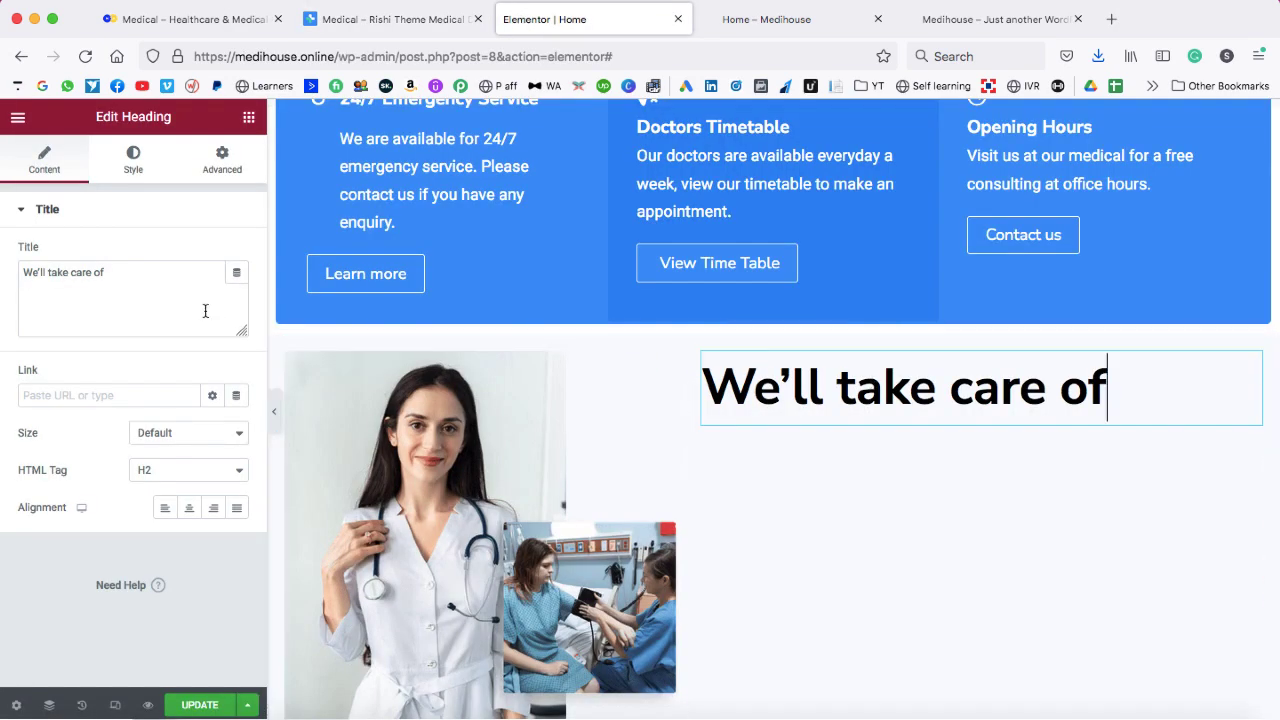
pyautogui.click(172, 290)
pyautogui.hotkey('ctrl', 'a')
pyautogui.hotkey('ctrl', 'v')
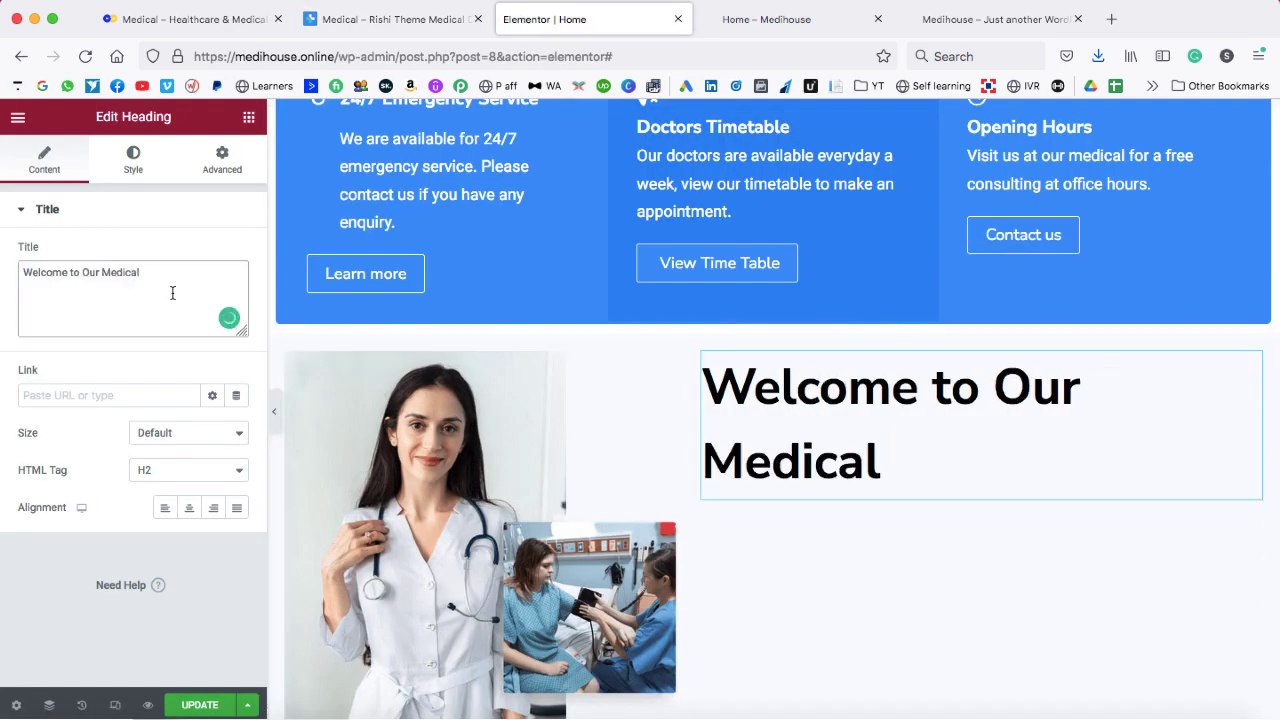
# - Reduce the heading's typography size to 42
pyautogui.click(131, 160)
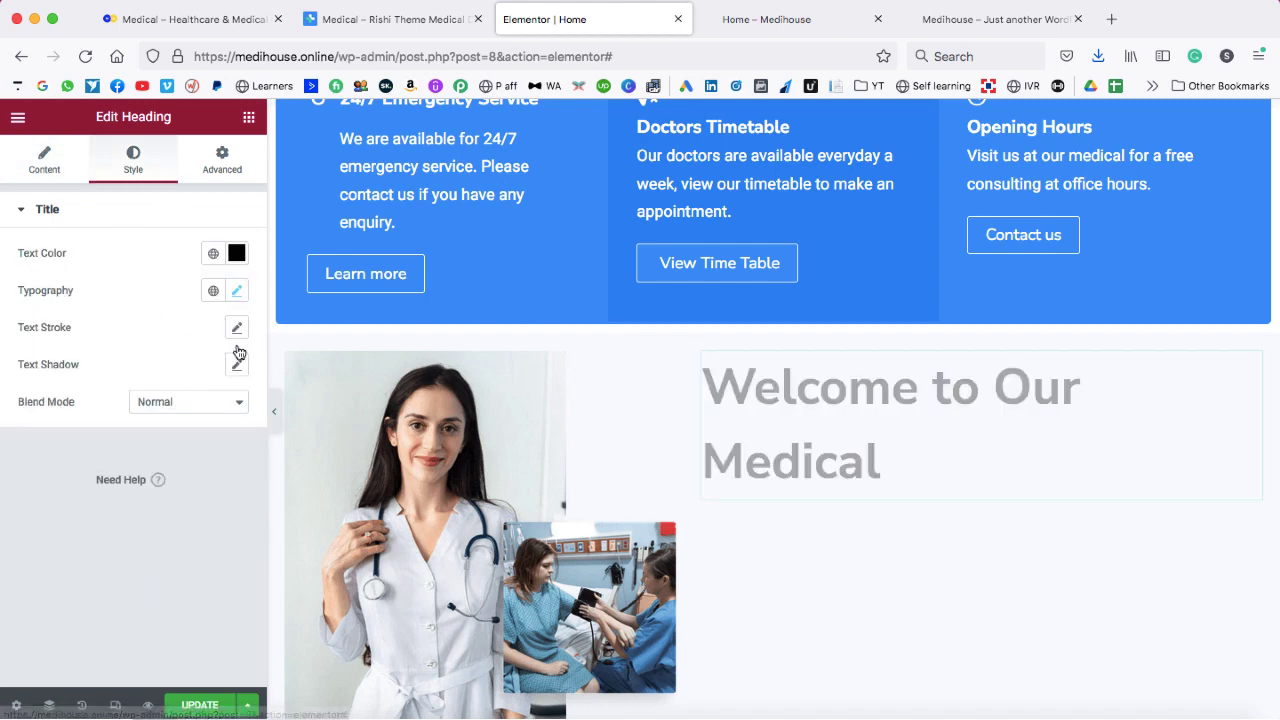
pyautogui.click(236, 292)
pyautogui.click(222, 435)
pyautogui.click(222, 435)
pyautogui.click(222, 435)
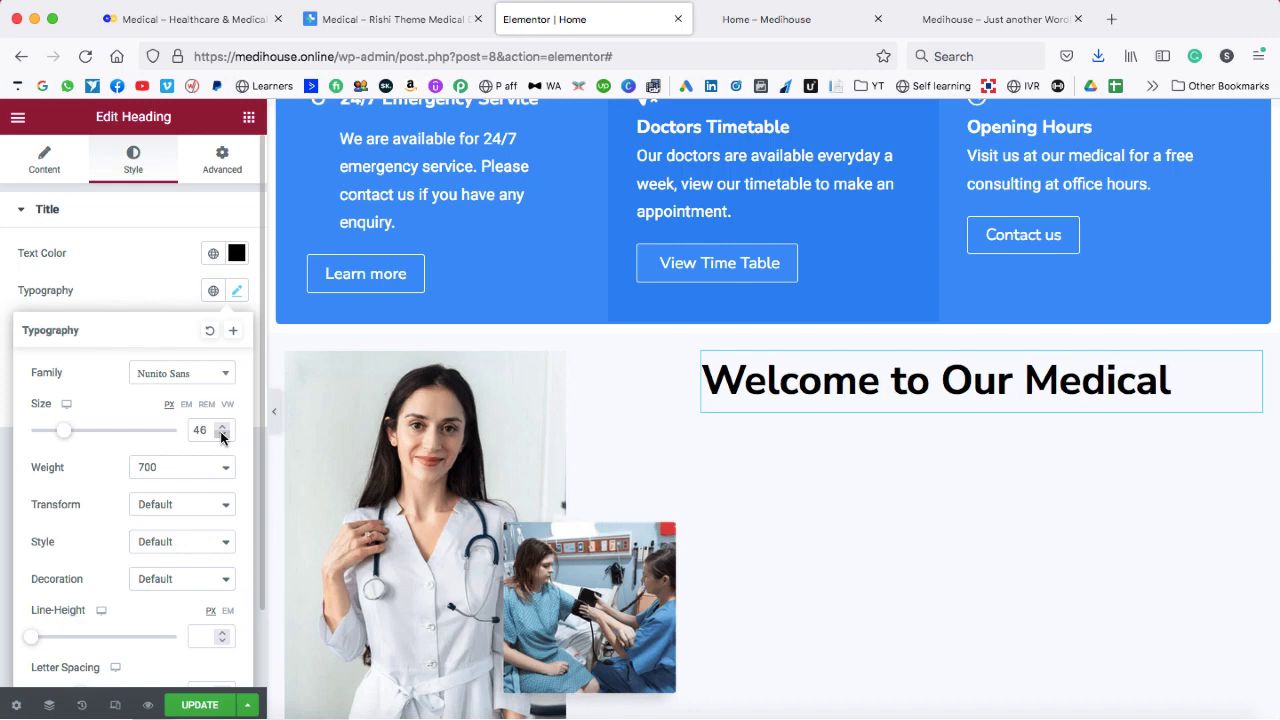
pyautogui.click(222, 435)
pyautogui.click(222, 435)
pyautogui.click(222, 435)
pyautogui.click(222, 435)
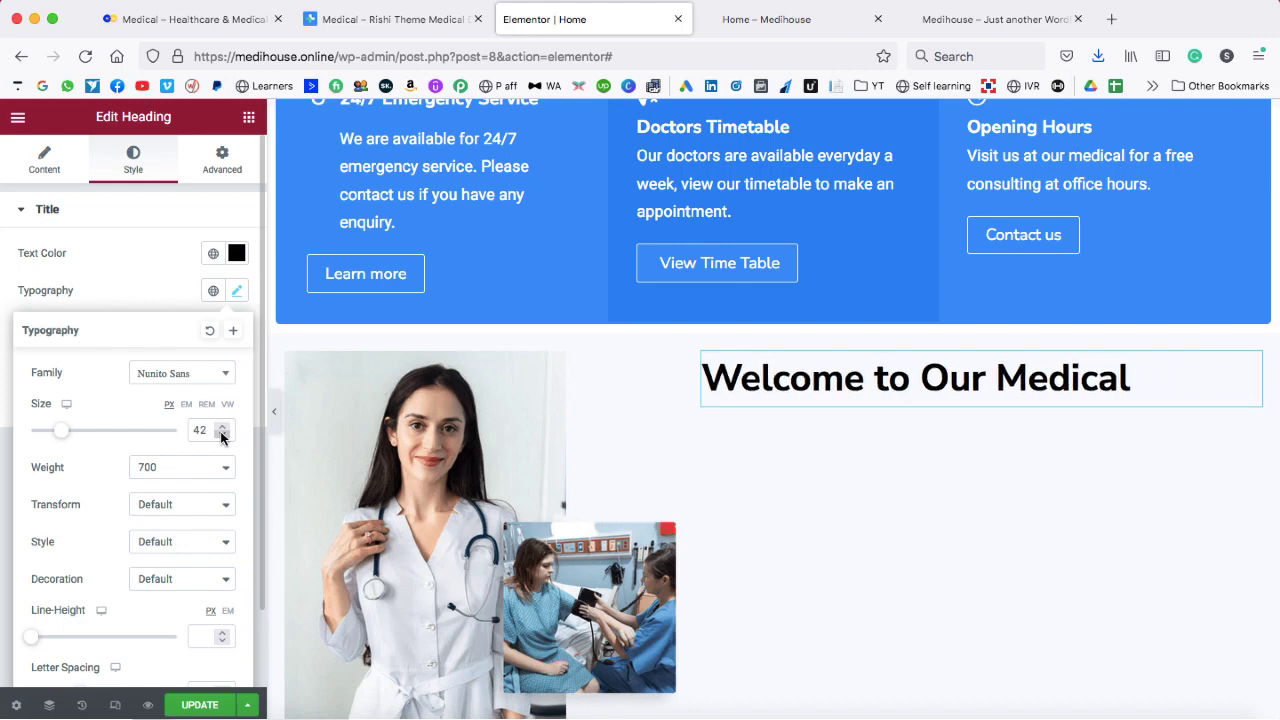
pyautogui.scroll(5, 494, 220)
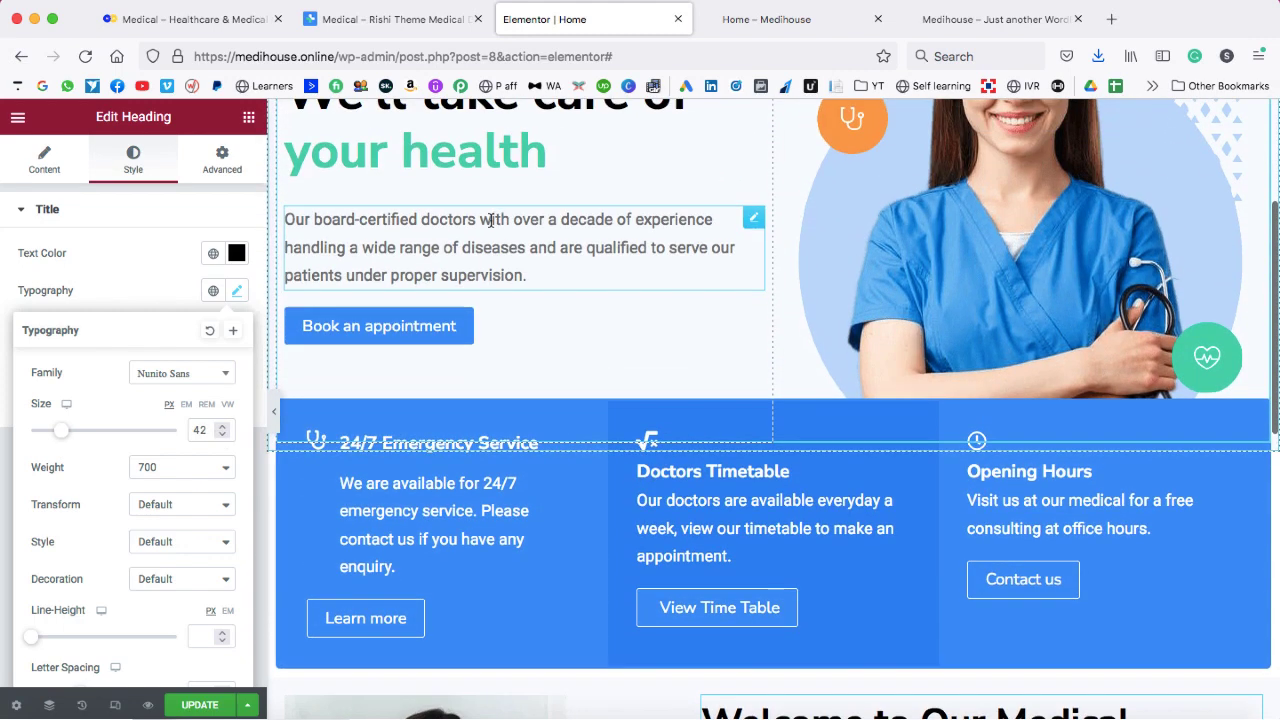
# - Duplicate the hero Text Editor and move it under the Welcome heading
pyautogui.rightClick(460, 222)
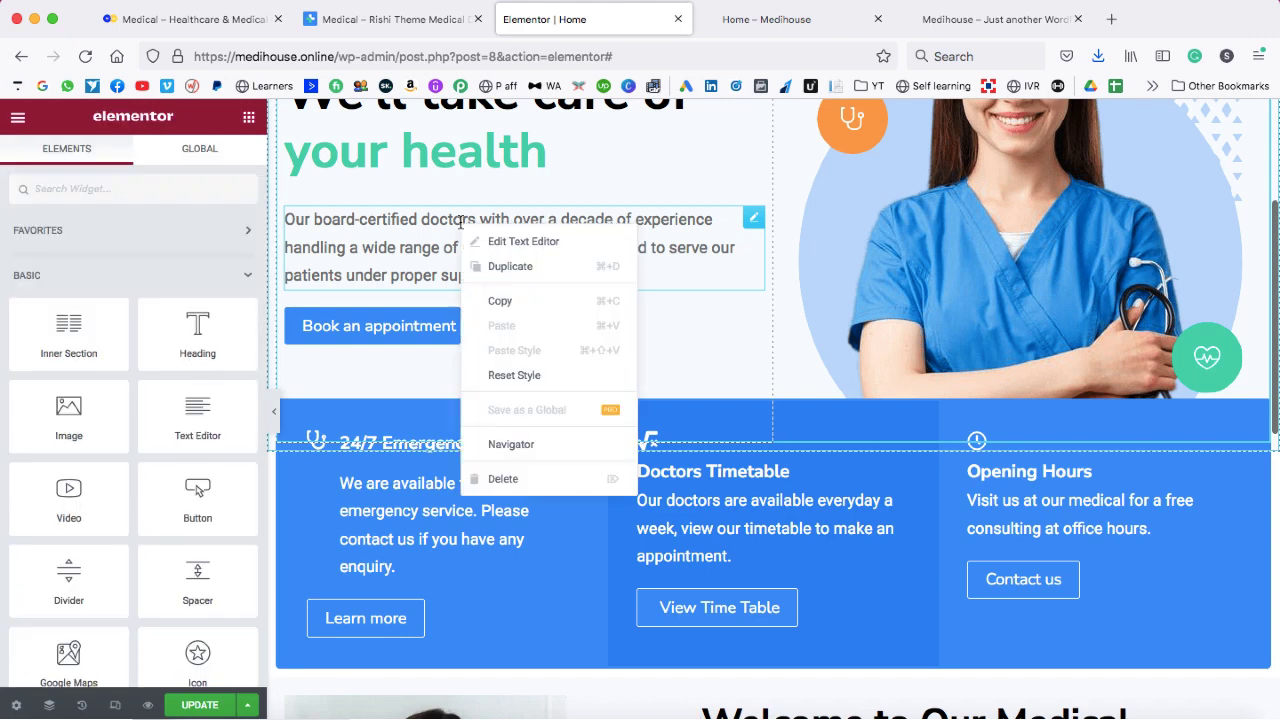
pyautogui.click(488, 265)
pyautogui.scroll(-2, 704, 298)
pyautogui.moveTo(752, 164)
pyautogui.mouseDown()
pyautogui.moveTo(851, 531)
pyautogui.moveTo(829, 642)
pyautogui.mouseUp()
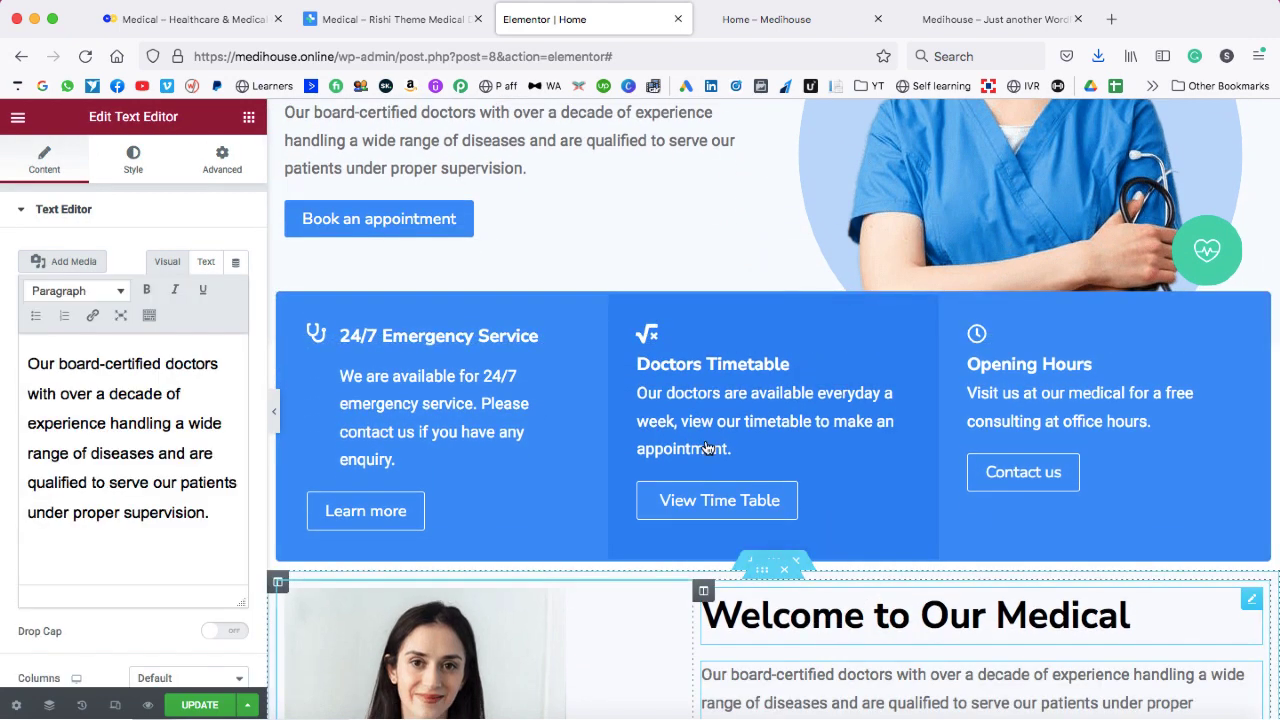
# - Replace the paragraph text with the demo's two welcome paragraphs
pyautogui.click(446, 22)
pyautogui.scroll(-1, 712, 312)
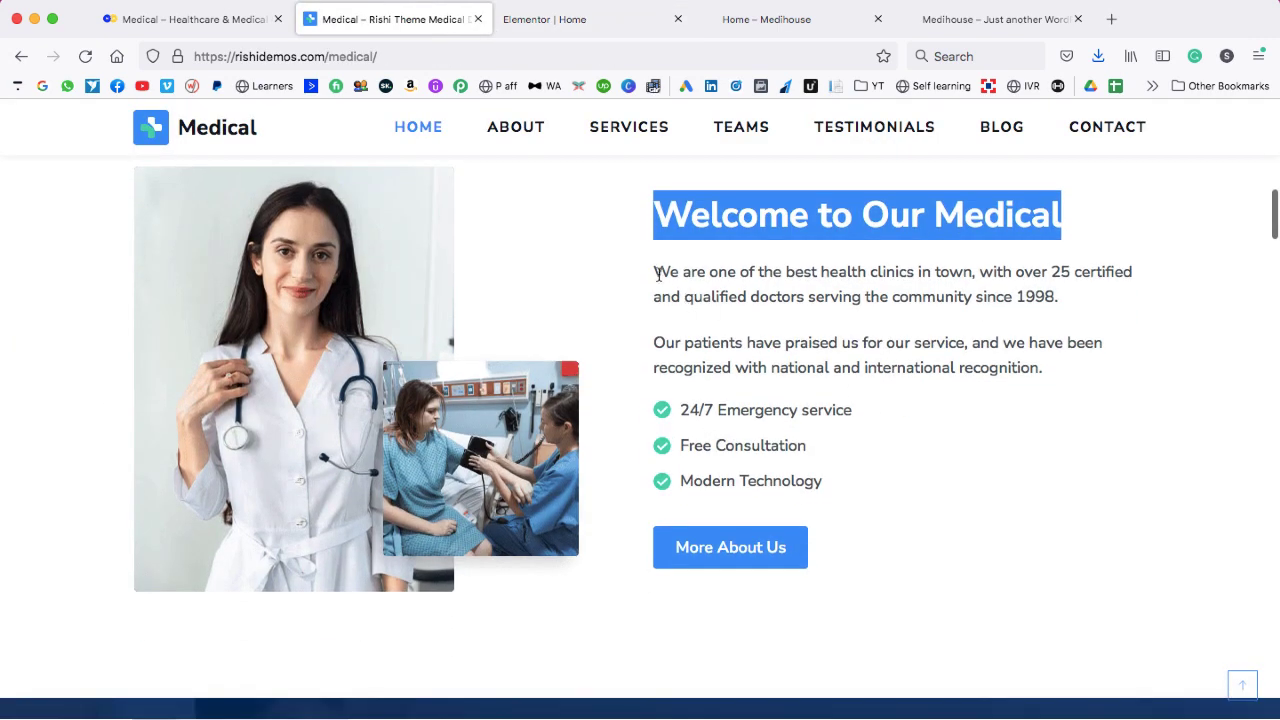
pyautogui.moveTo(656, 273); pyautogui.dragTo(1046, 372)
pyautogui.hotkey('ctrl', 'c')
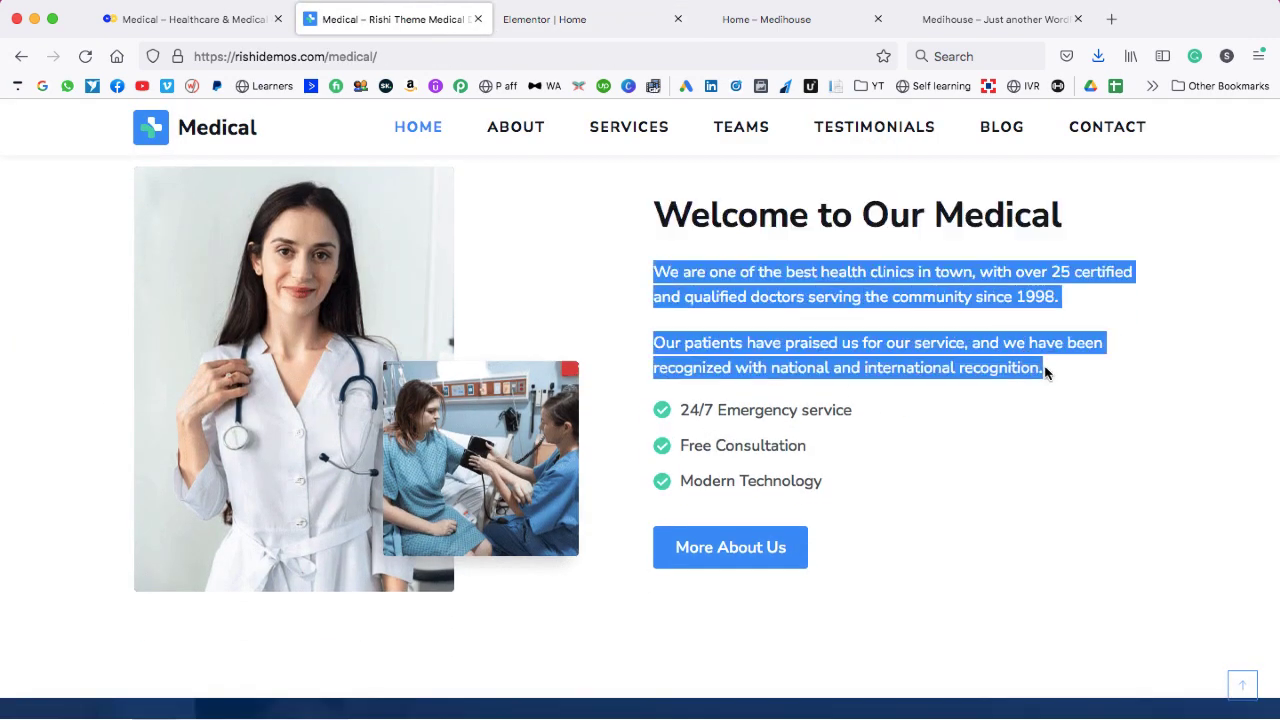
pyautogui.click(560, 22)
pyautogui.scroll(-5, 846, 290)
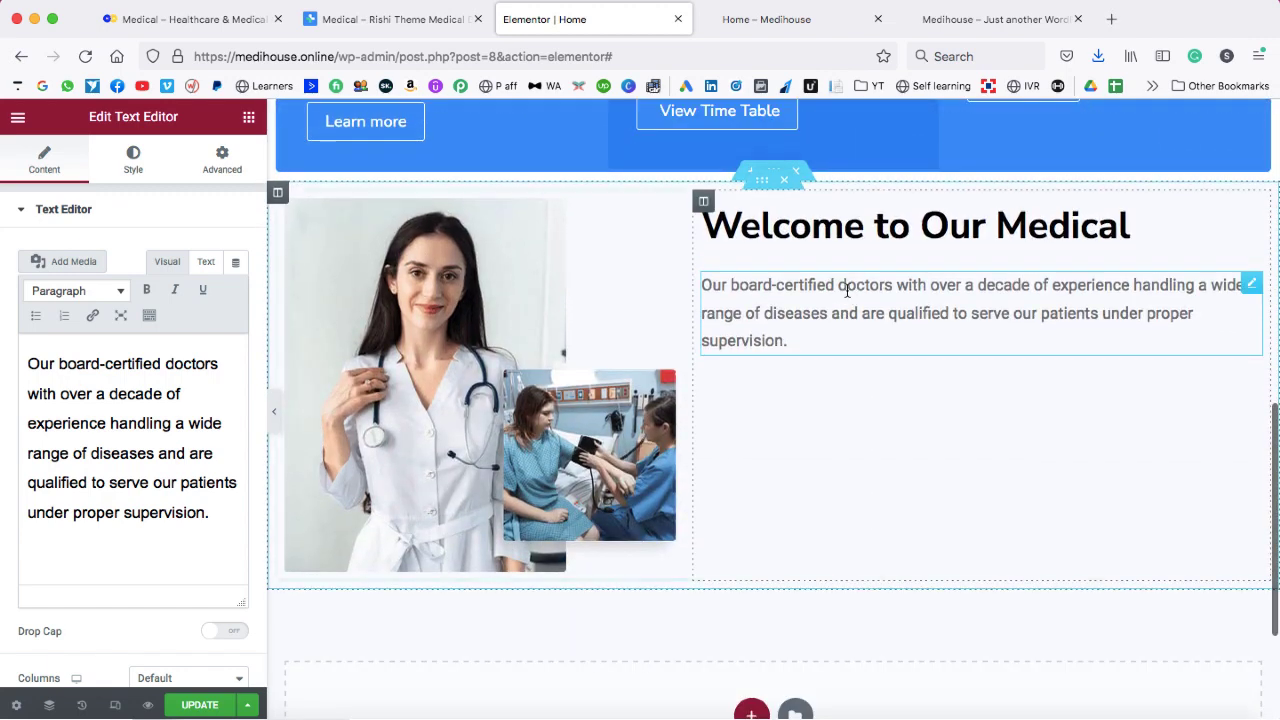
pyautogui.click(140, 410)
pyautogui.hotkey('ctrl', 'a')
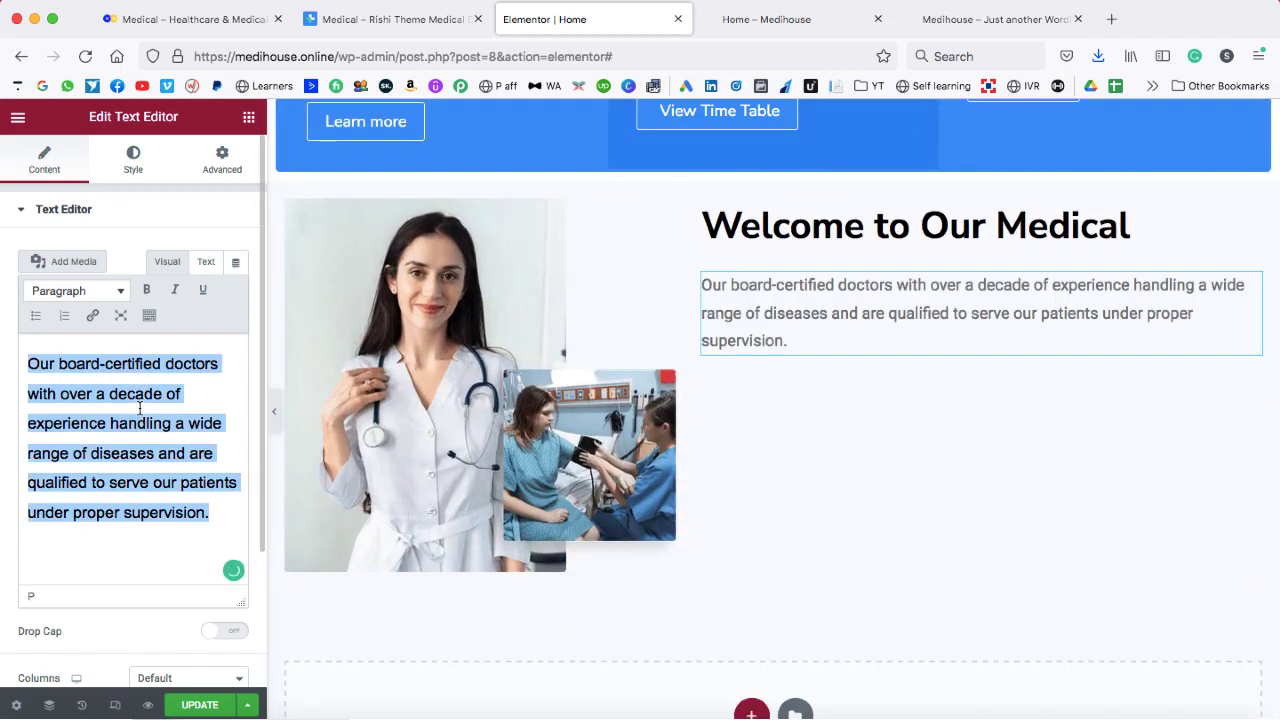
pyautogui.hotkey('ctrl', 'v')
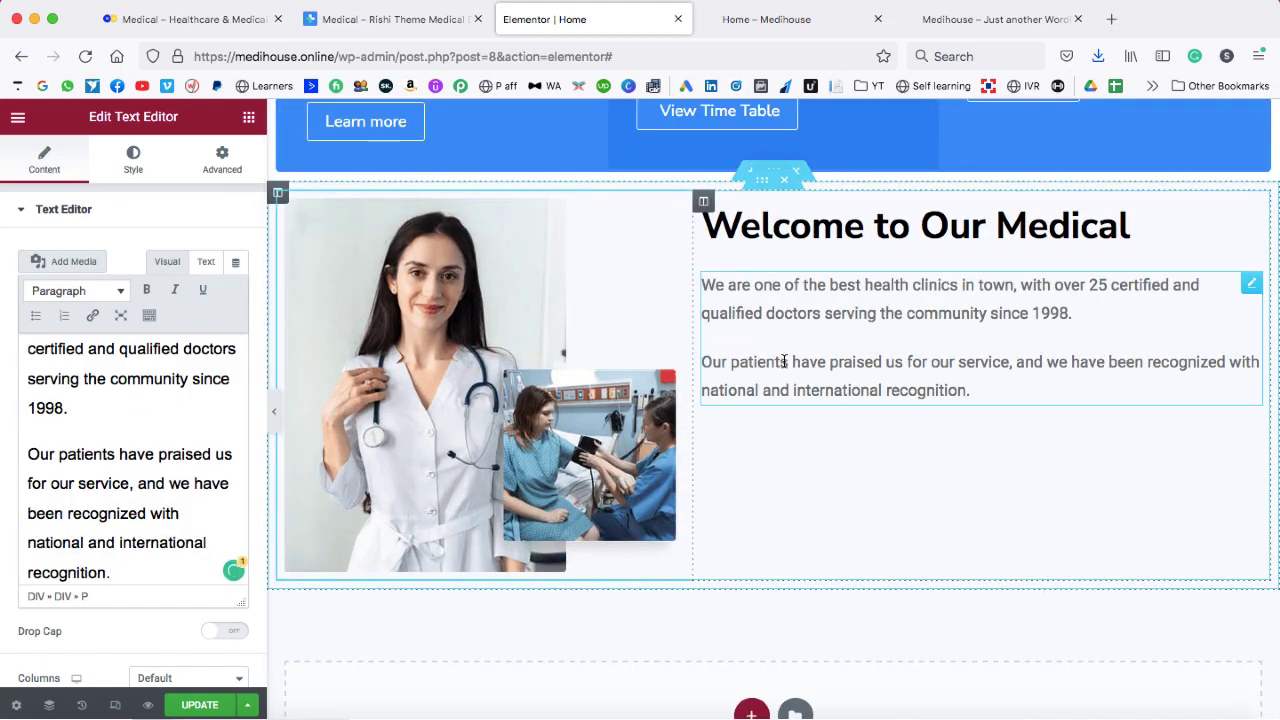
# - Add an Icon List widget below the welcome paragraphs, found by searching 'icon'
pyautogui.click(358, 22)
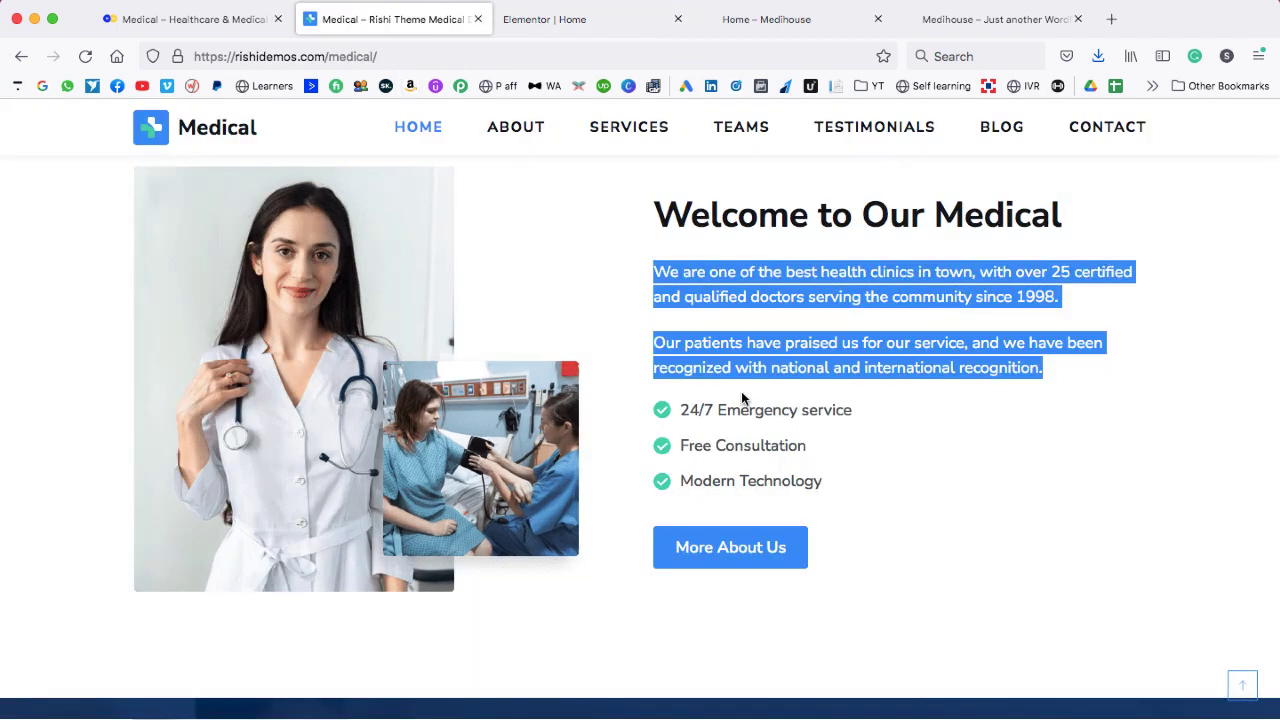
pyautogui.click(708, 420)
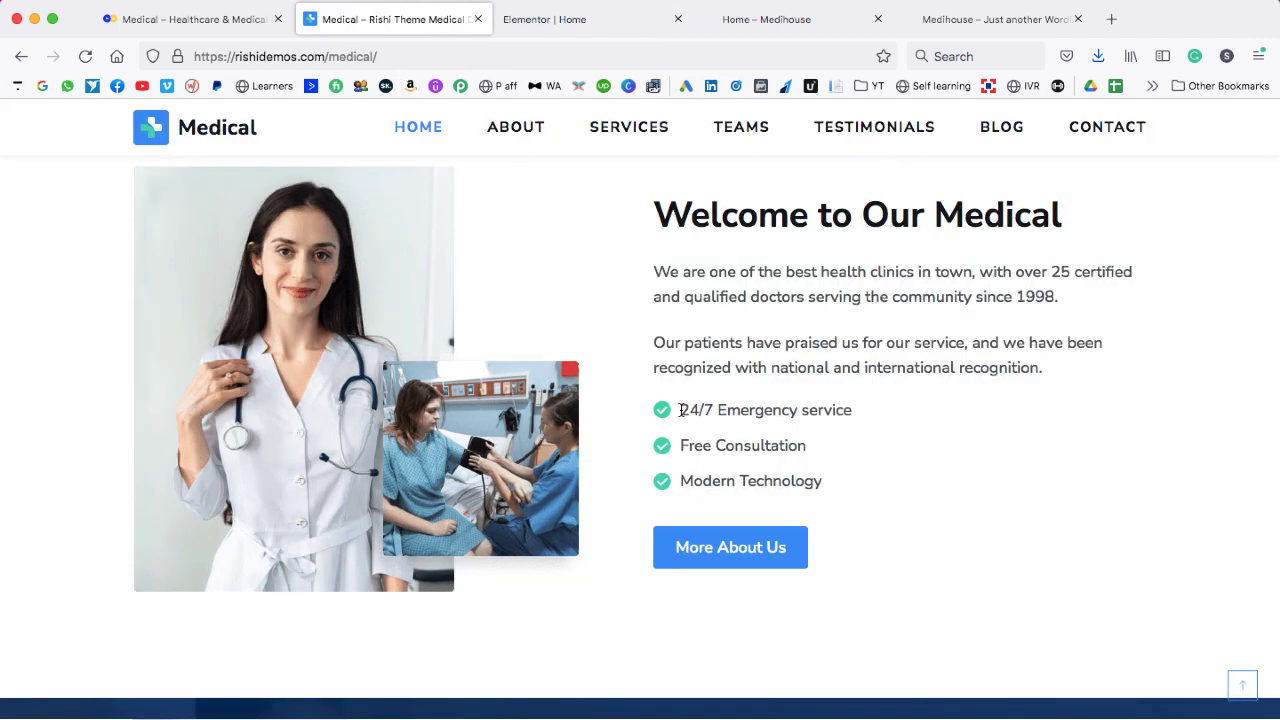
pyautogui.moveTo(690, 410); pyautogui.dragTo(853, 418)
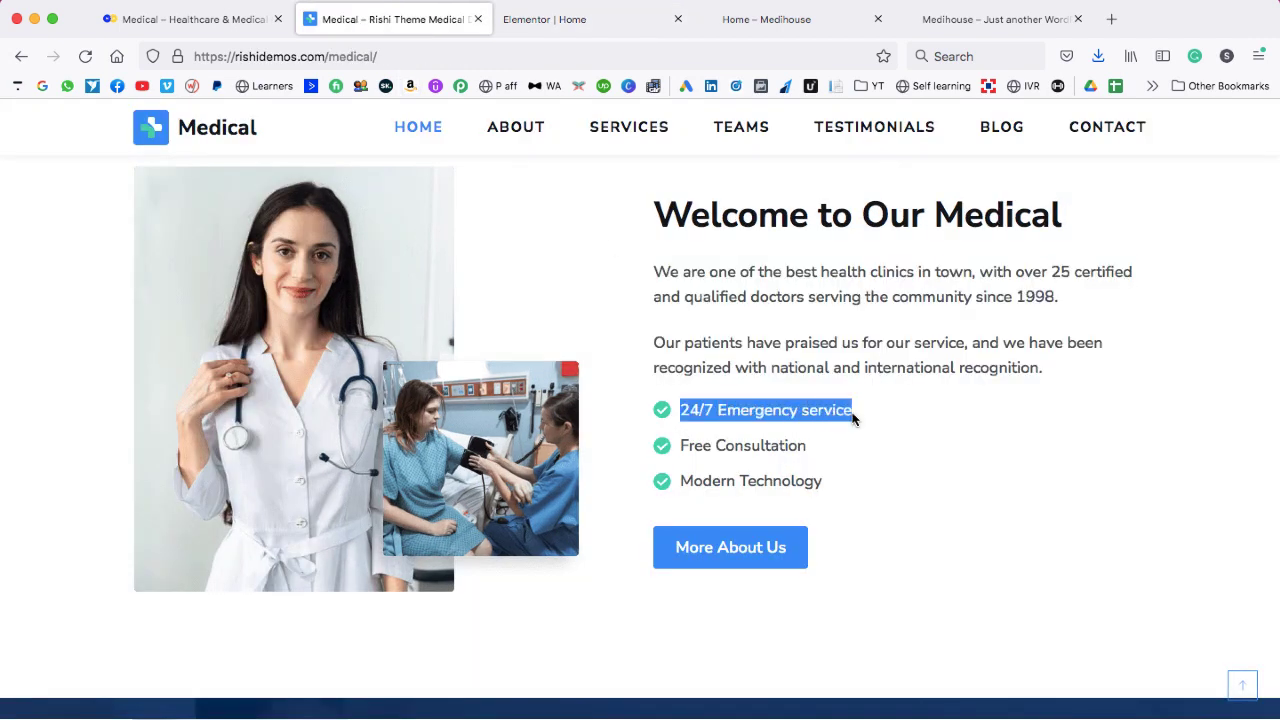
pyautogui.click(590, 19)
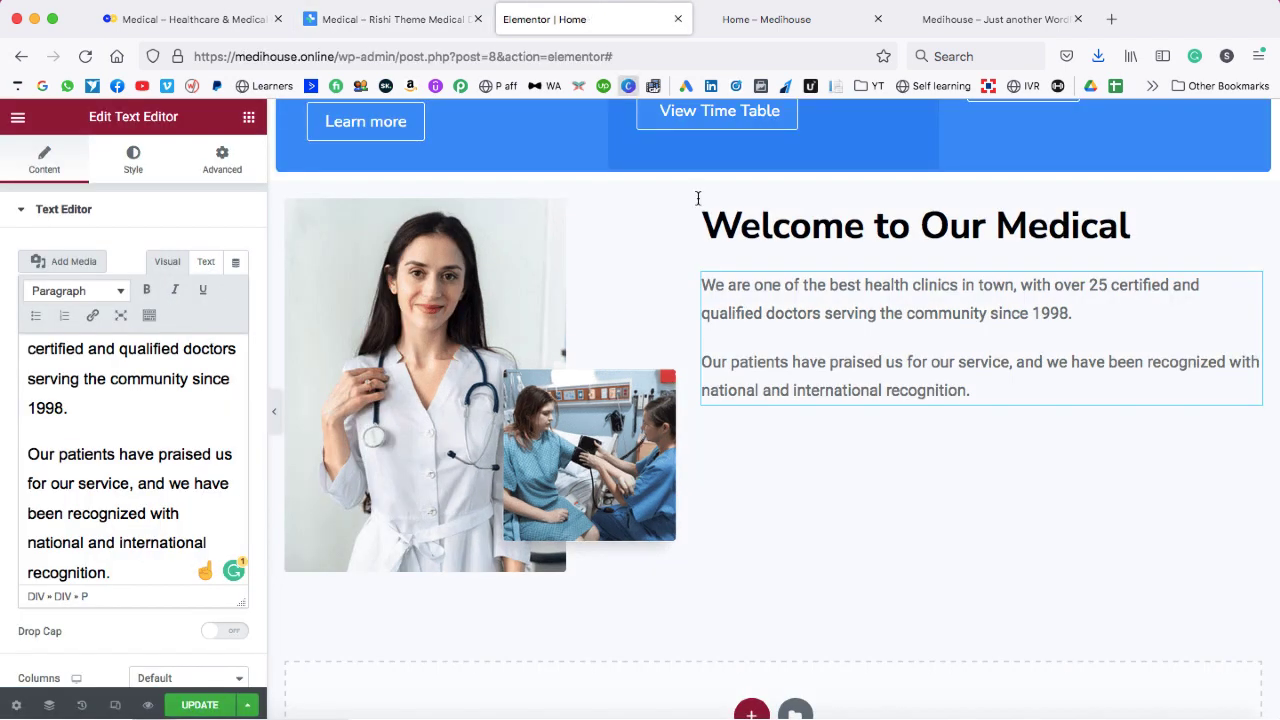
pyautogui.click(249, 119)
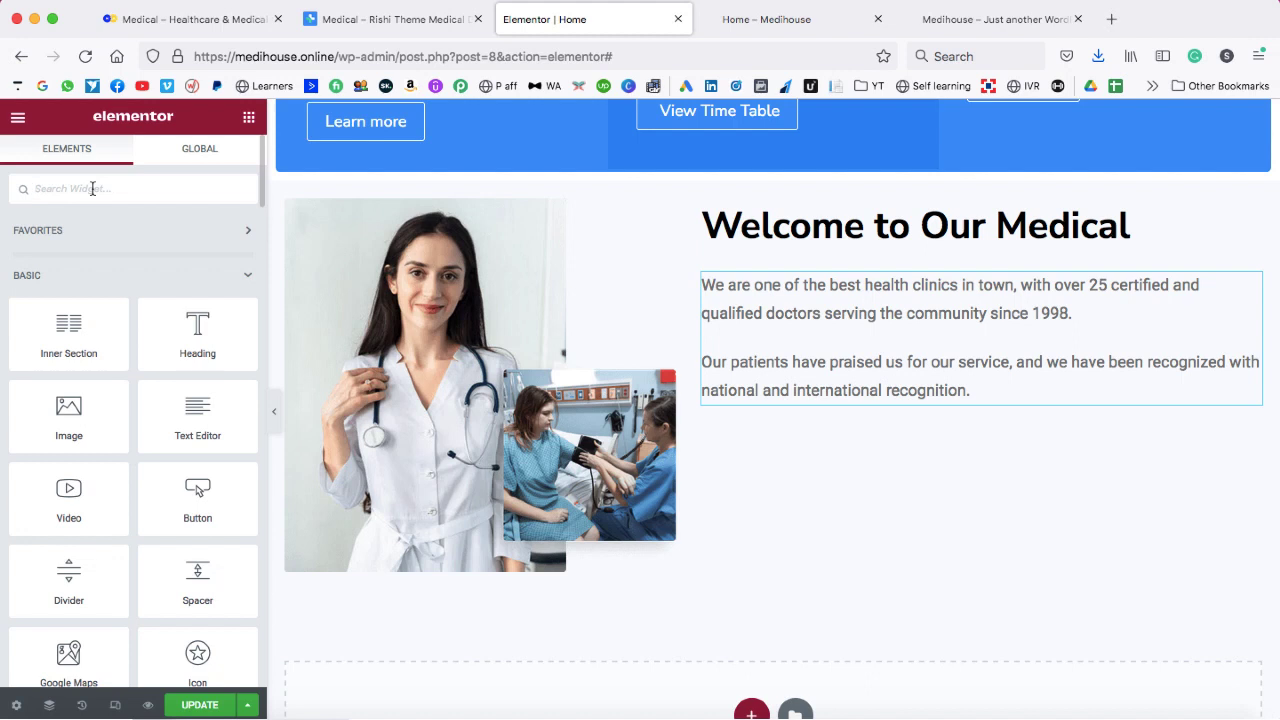
pyautogui.write('icon')
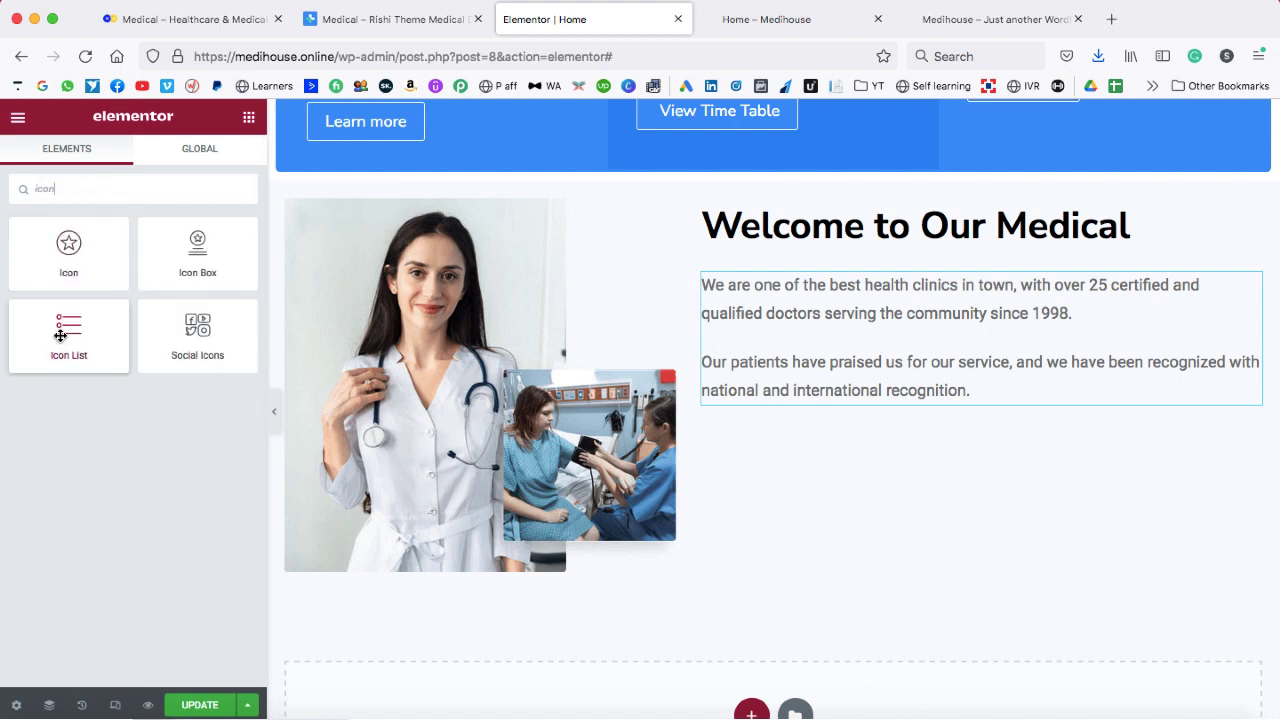
pyautogui.moveTo(60, 335); pyautogui.dragTo(800, 428)
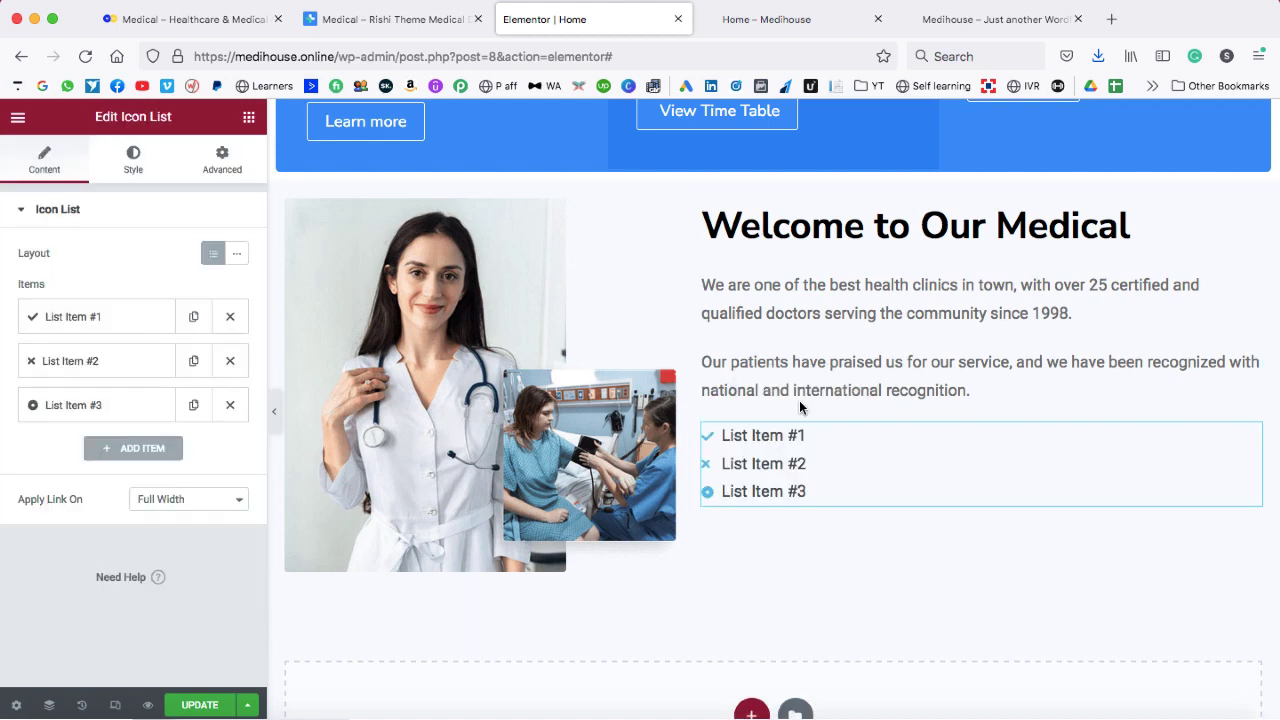
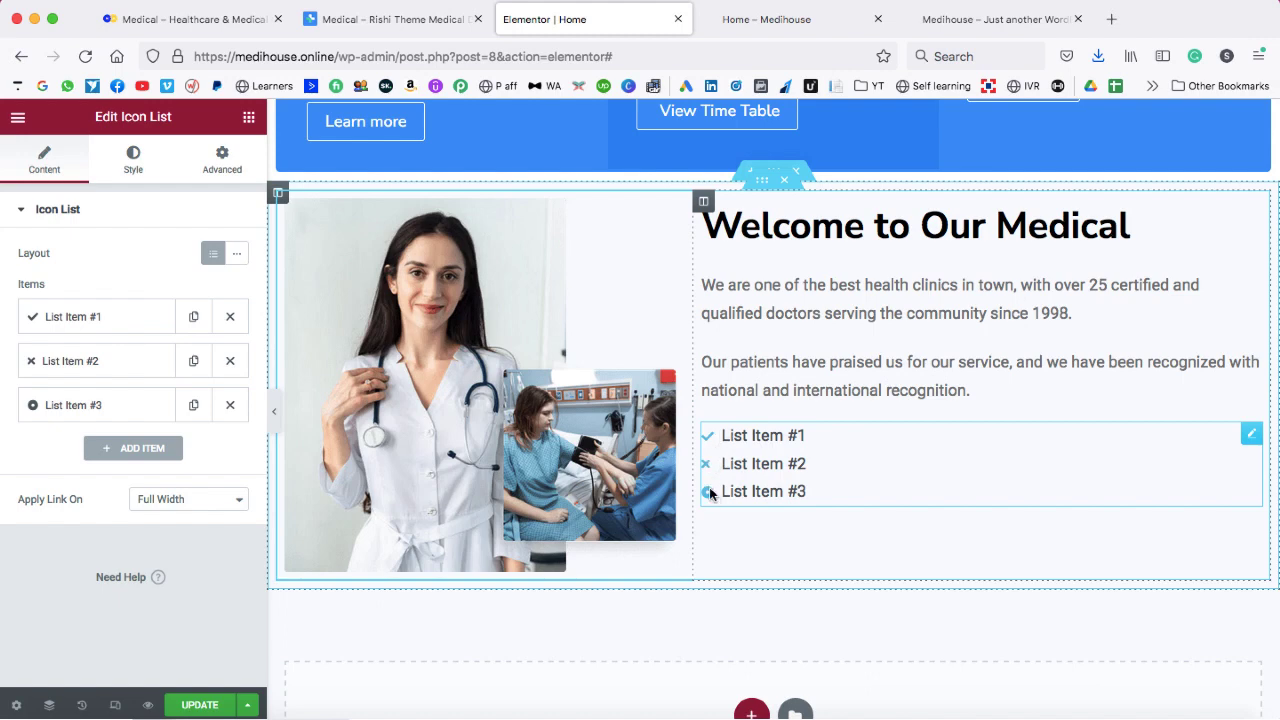
# - Delete list items #2 and #3 and rename the first item '24/7 Emergency service'
pyautogui.click(230, 372)
pyautogui.click(230, 368)
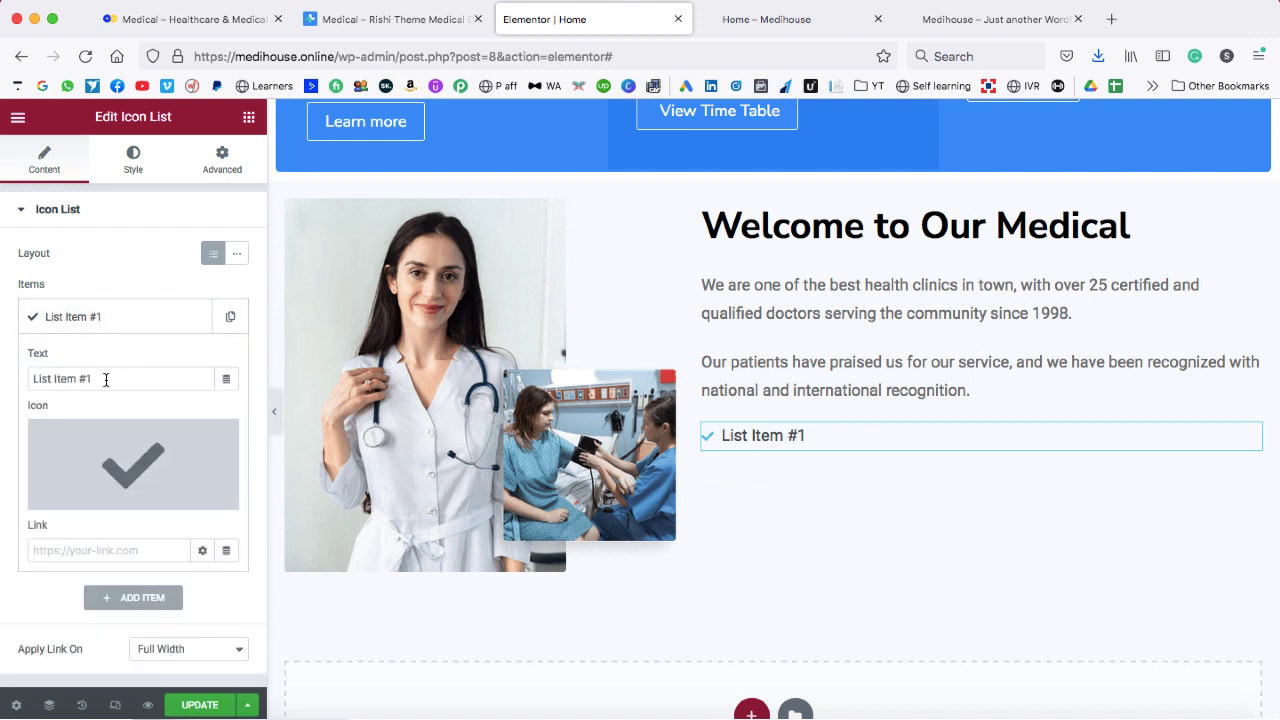
pyautogui.moveTo(106, 380); pyautogui.dragTo(24, 379)
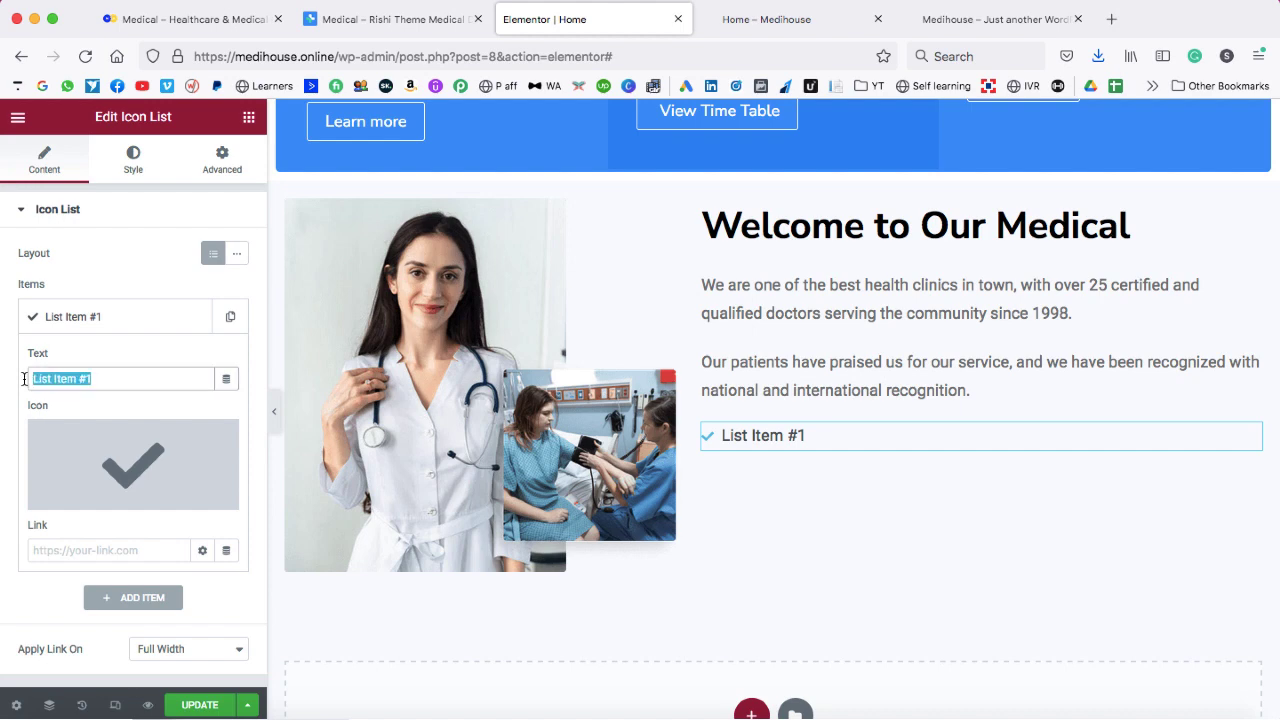
pyautogui.write('24/7 Emergency service')
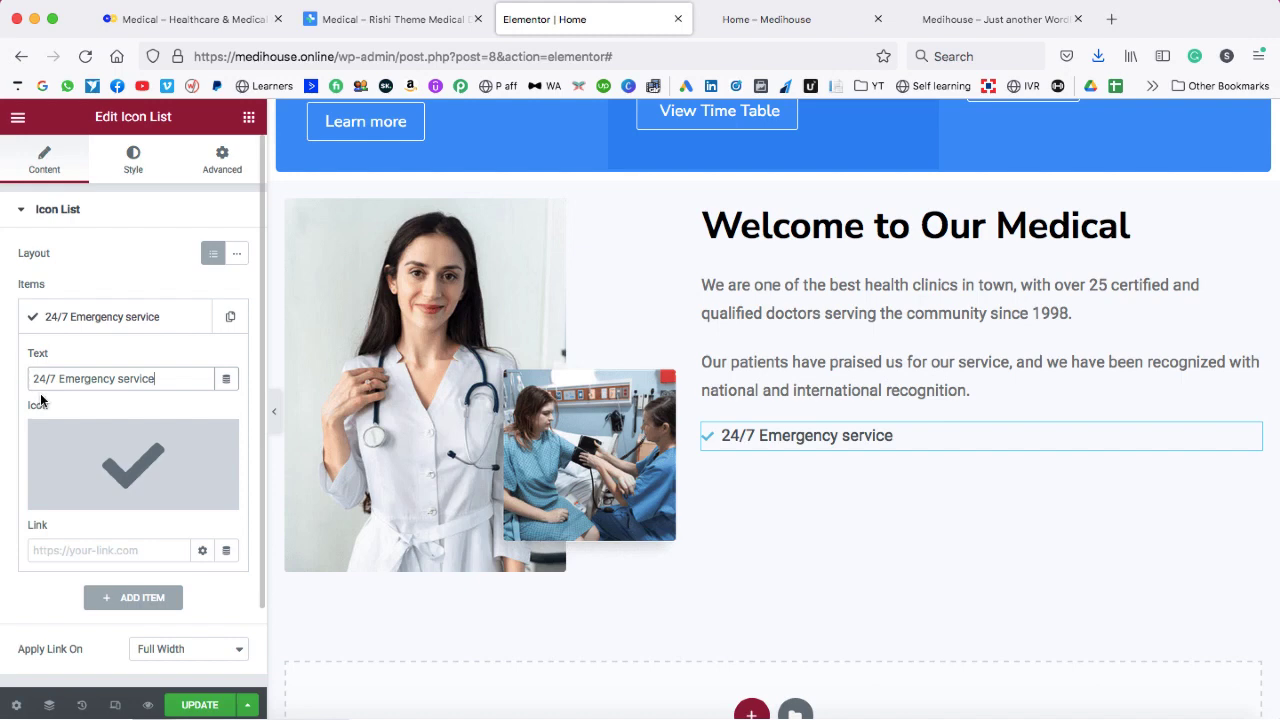
# - Swap the first item's plain check for the check-circle icon from the Icon Library
pyautogui.click(74, 497)
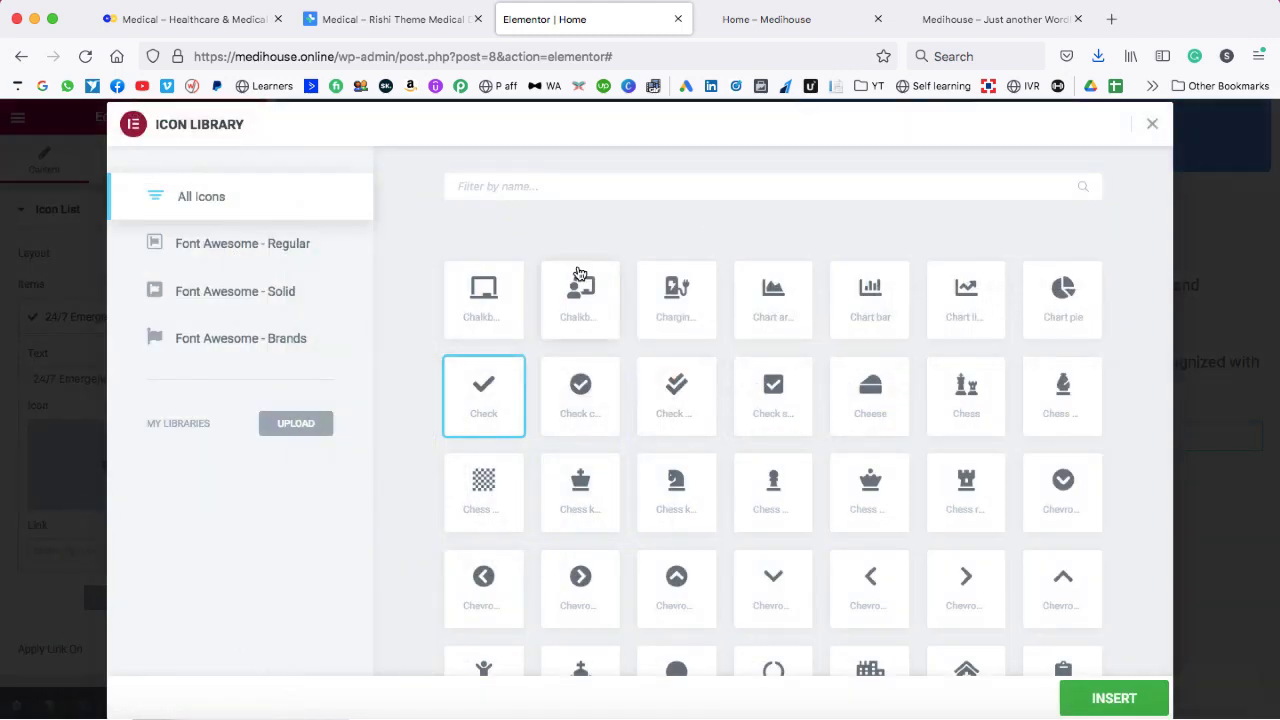
pyautogui.click(565, 415)
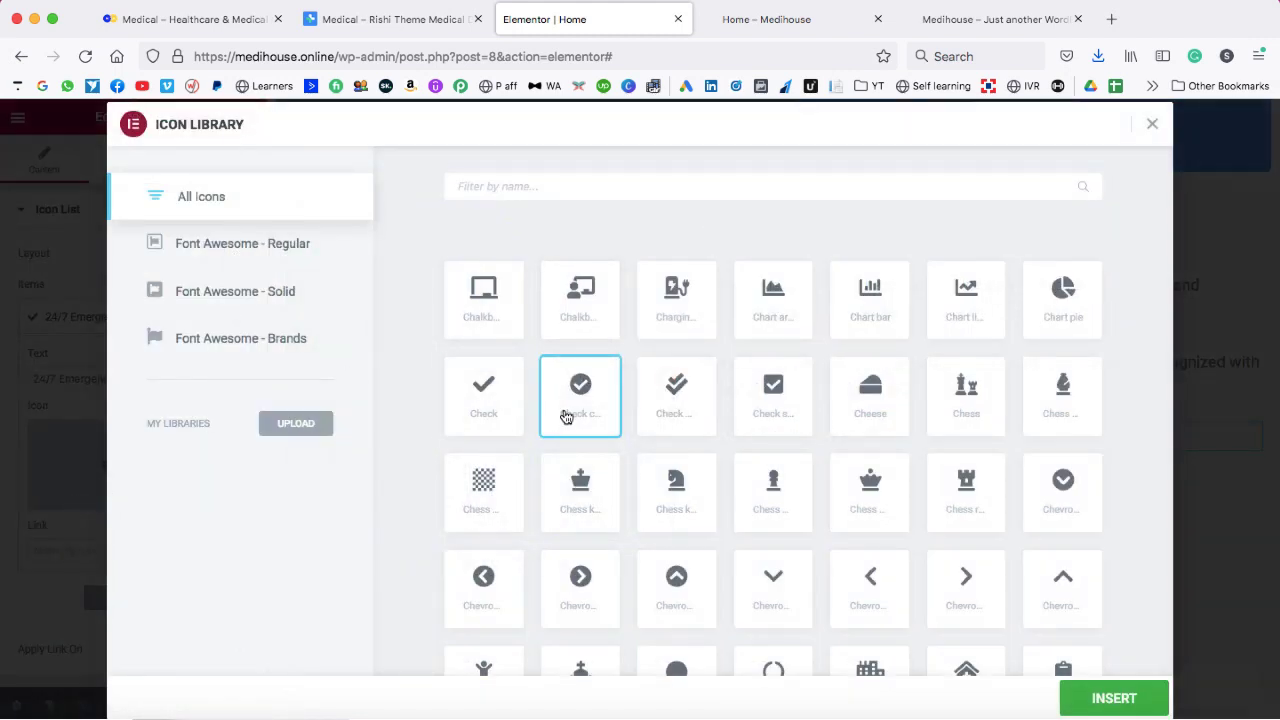
pyautogui.click(403, 20)
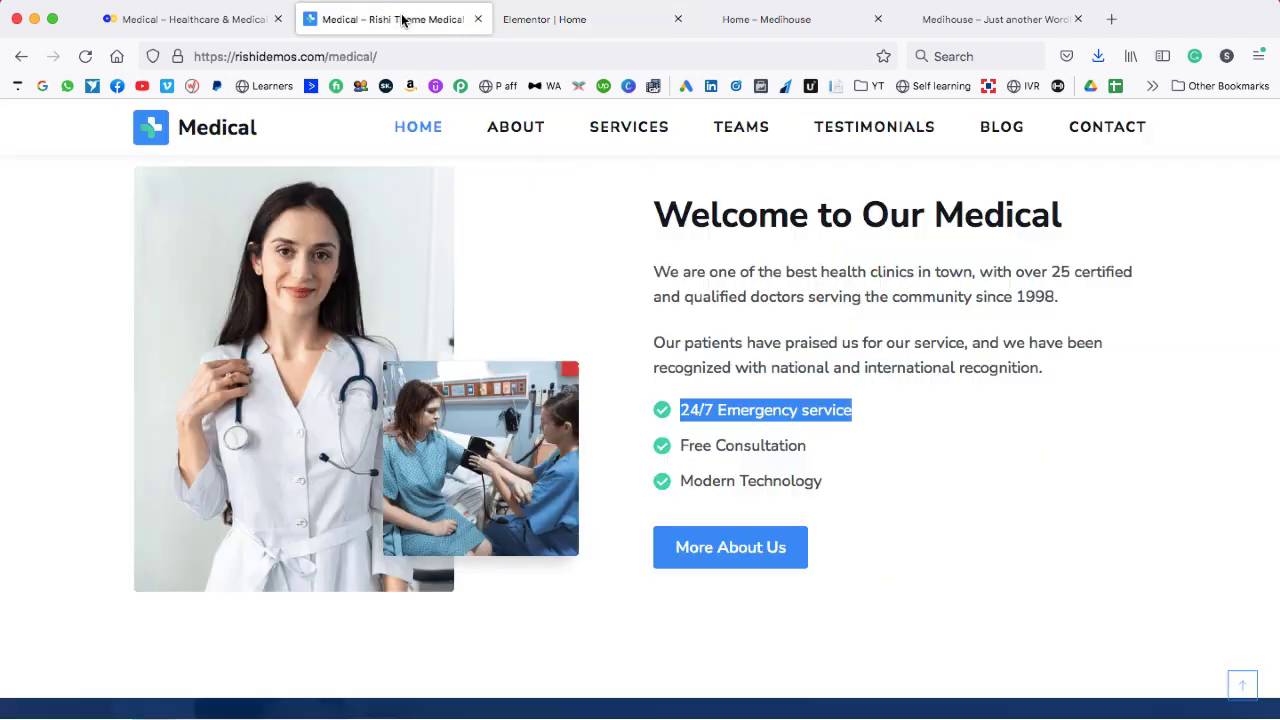
pyautogui.click(557, 20)
pyautogui.click(1089, 697)
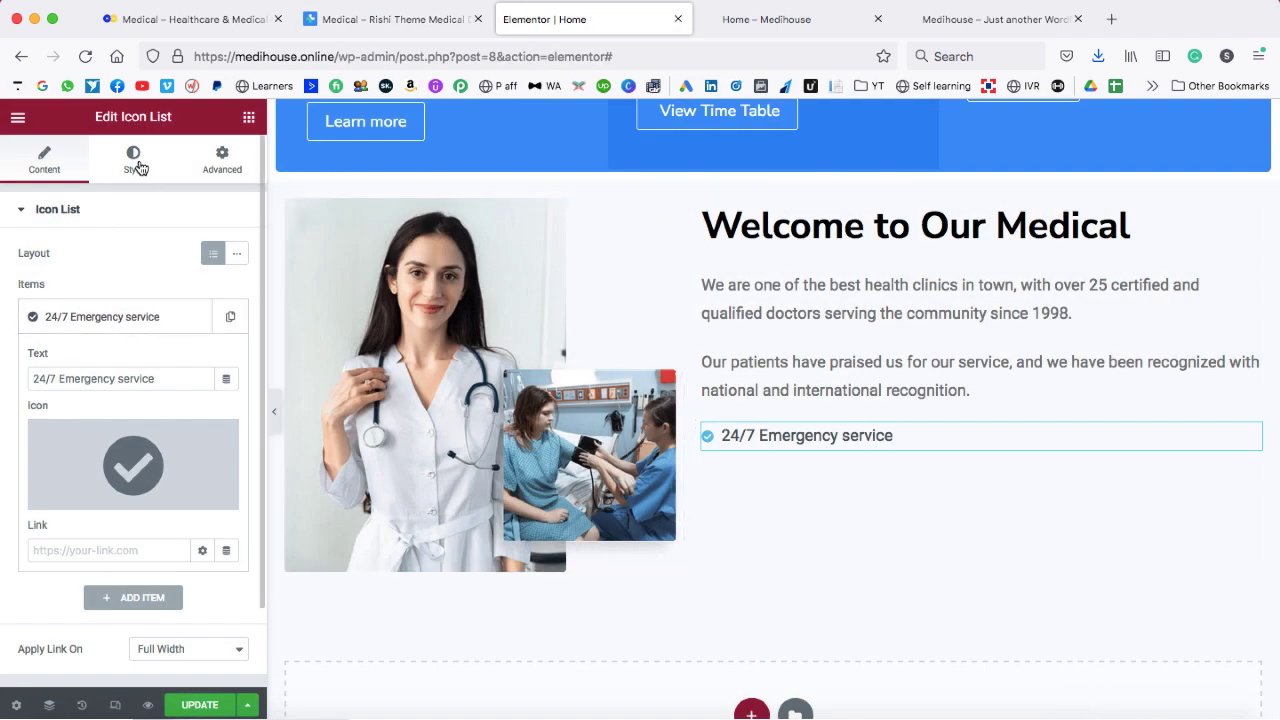
# - Enlarge the list icon from 14 to size 20 in the Style tab
pyautogui.click(133, 165)
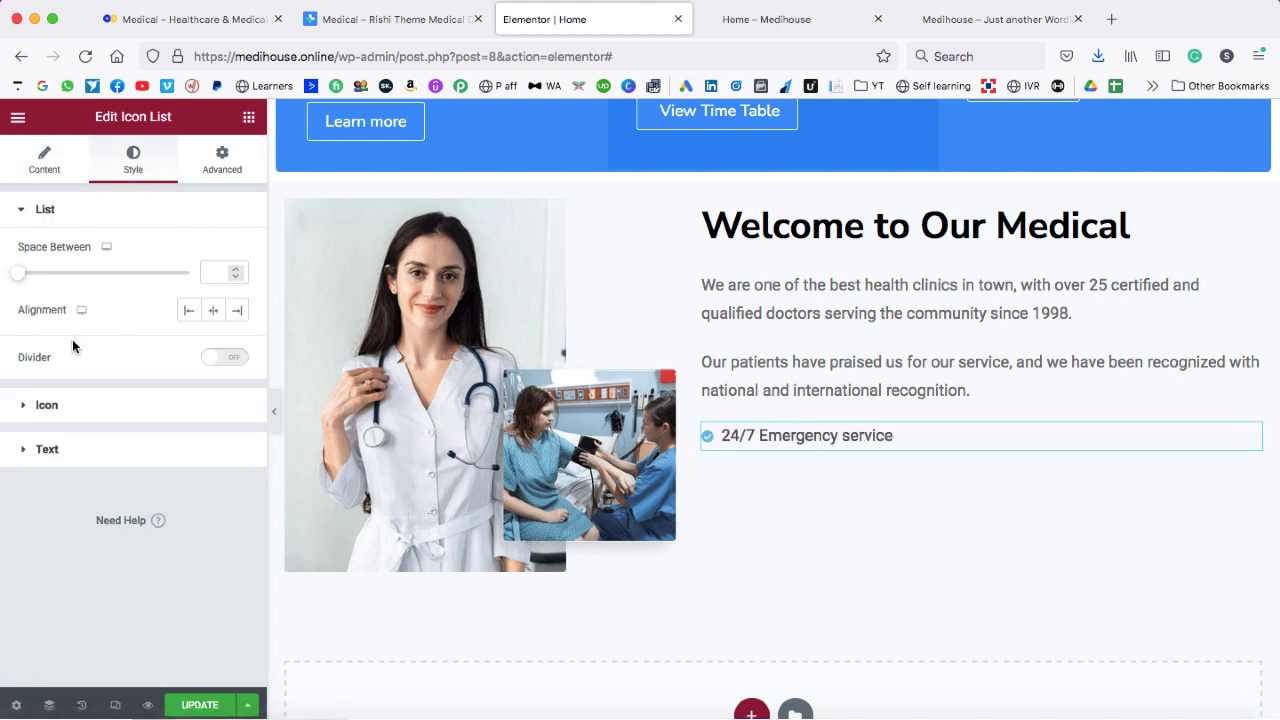
pyautogui.click(26, 406)
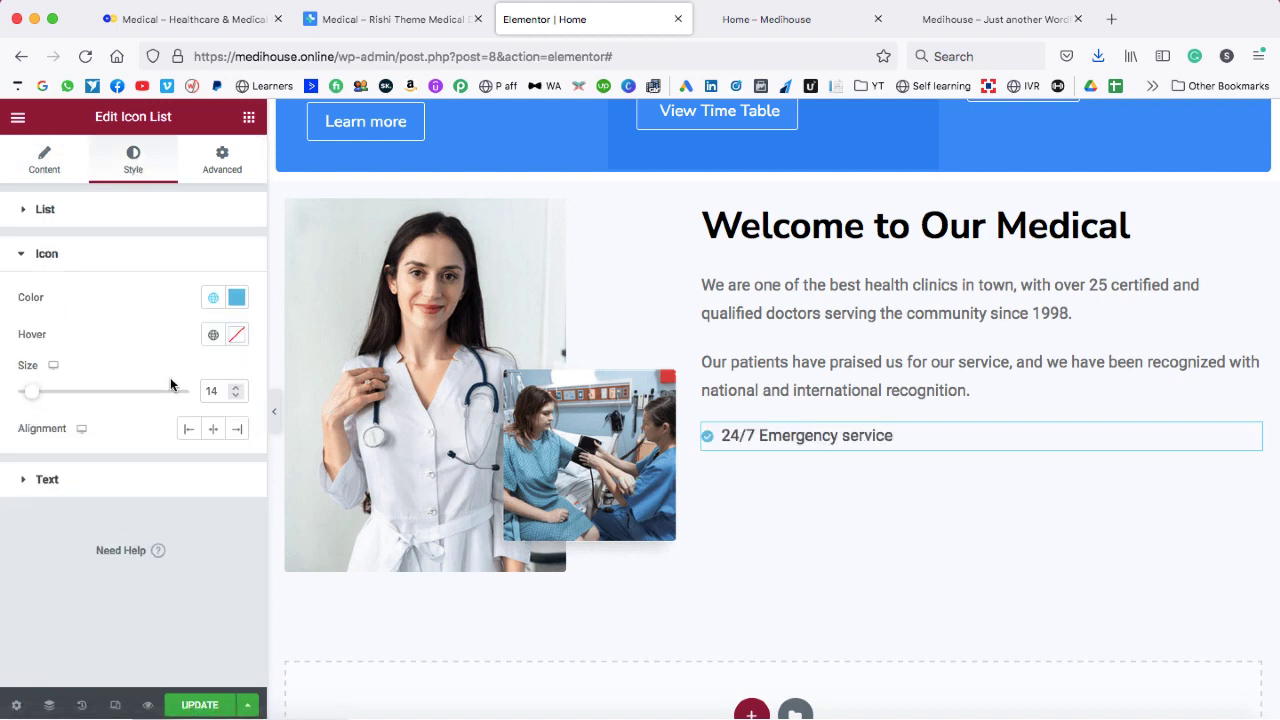
pyautogui.moveTo(40, 397); pyautogui.dragTo(53, 397)
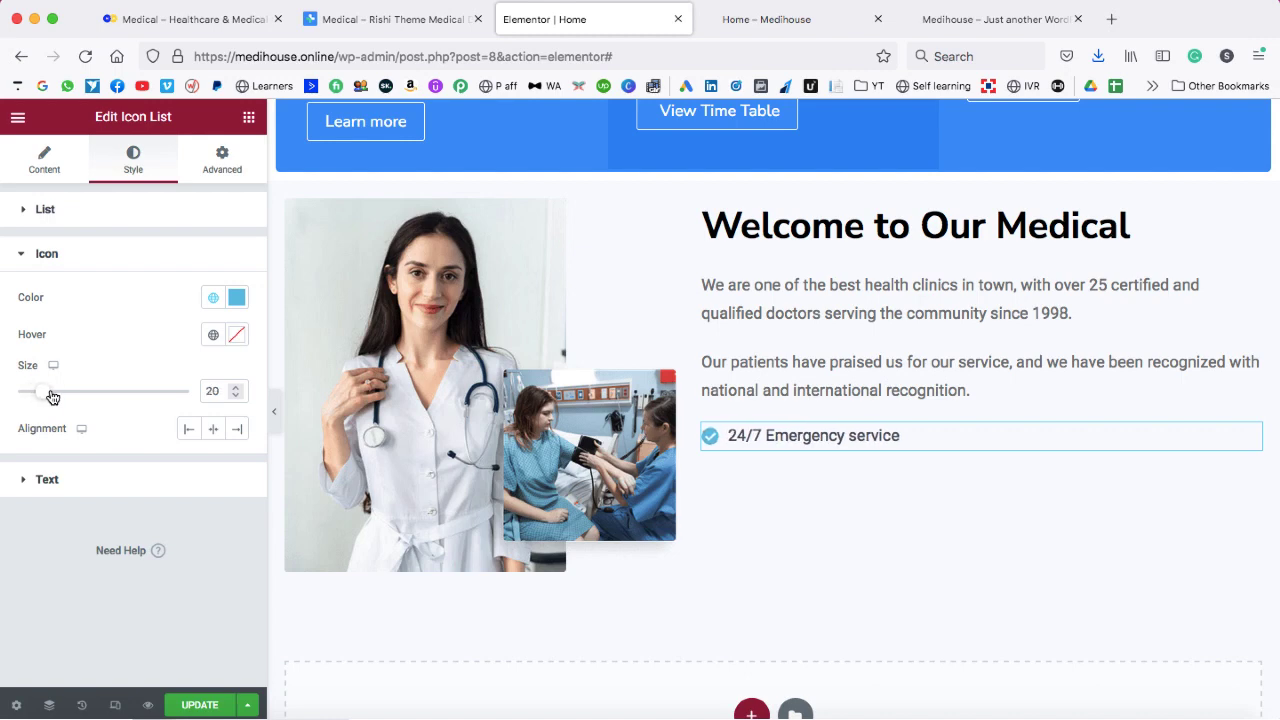
# - Colour the list icon #0ed3b0, sampled from the demo site's green check
pyautogui.click(368, 22)
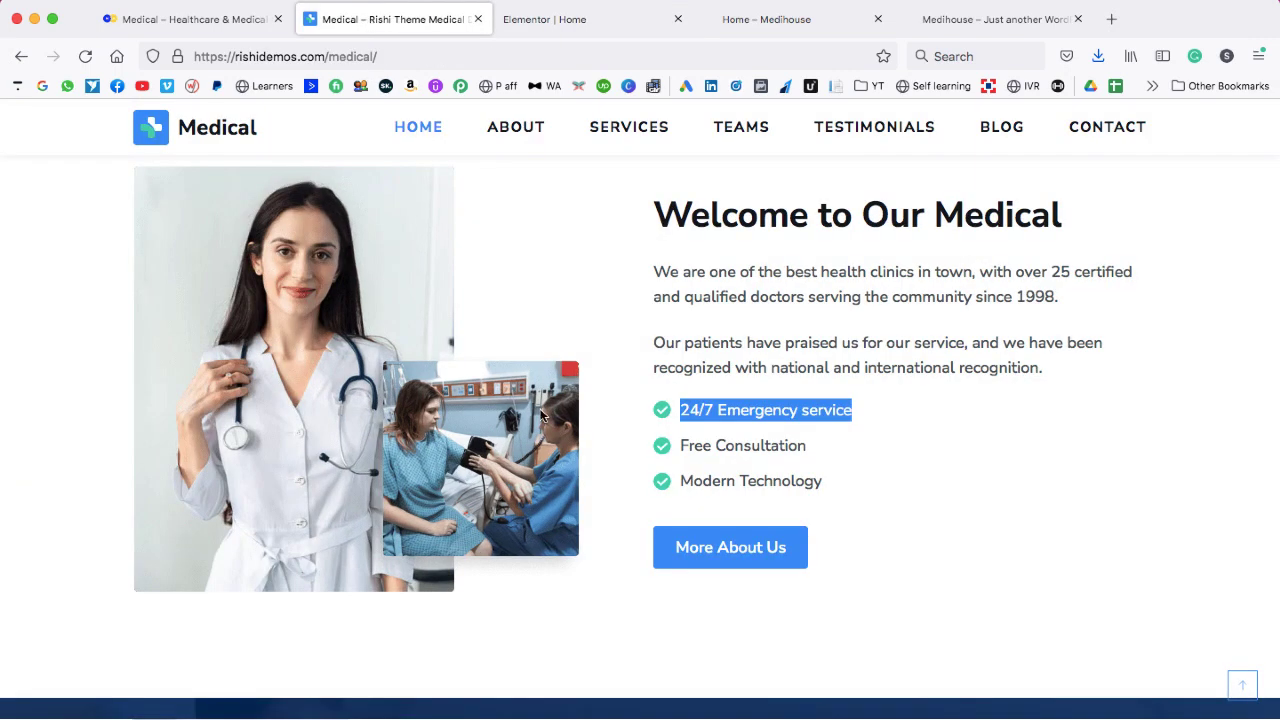
pyautogui.click(661, 413)
pyautogui.rightClick(654, 394)
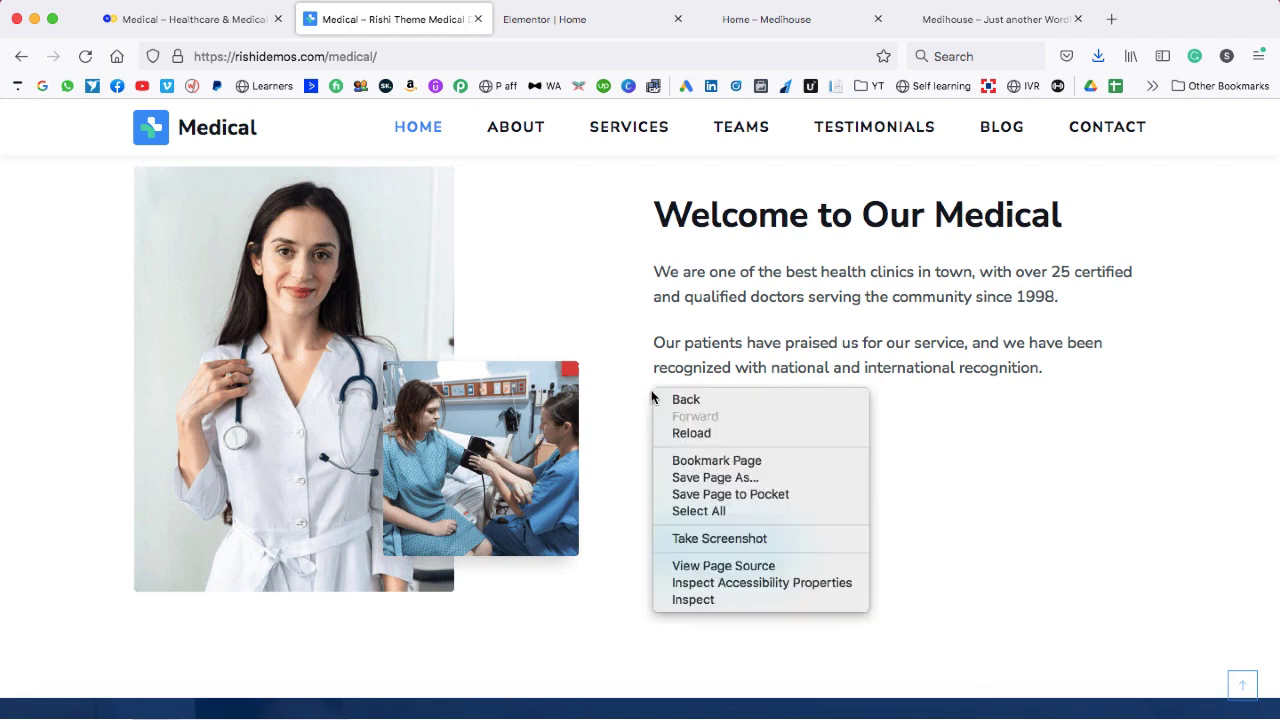
pyautogui.click(694, 600)
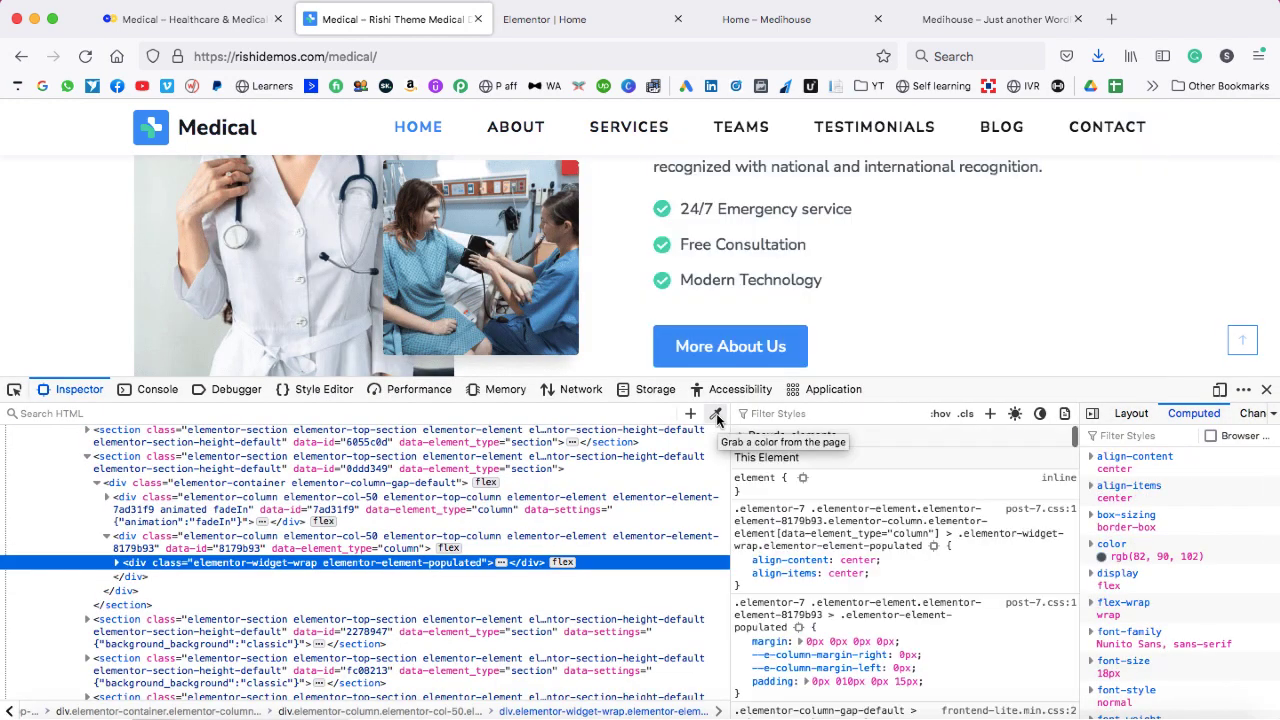
pyautogui.click(716, 415)
pyautogui.click(670, 280)
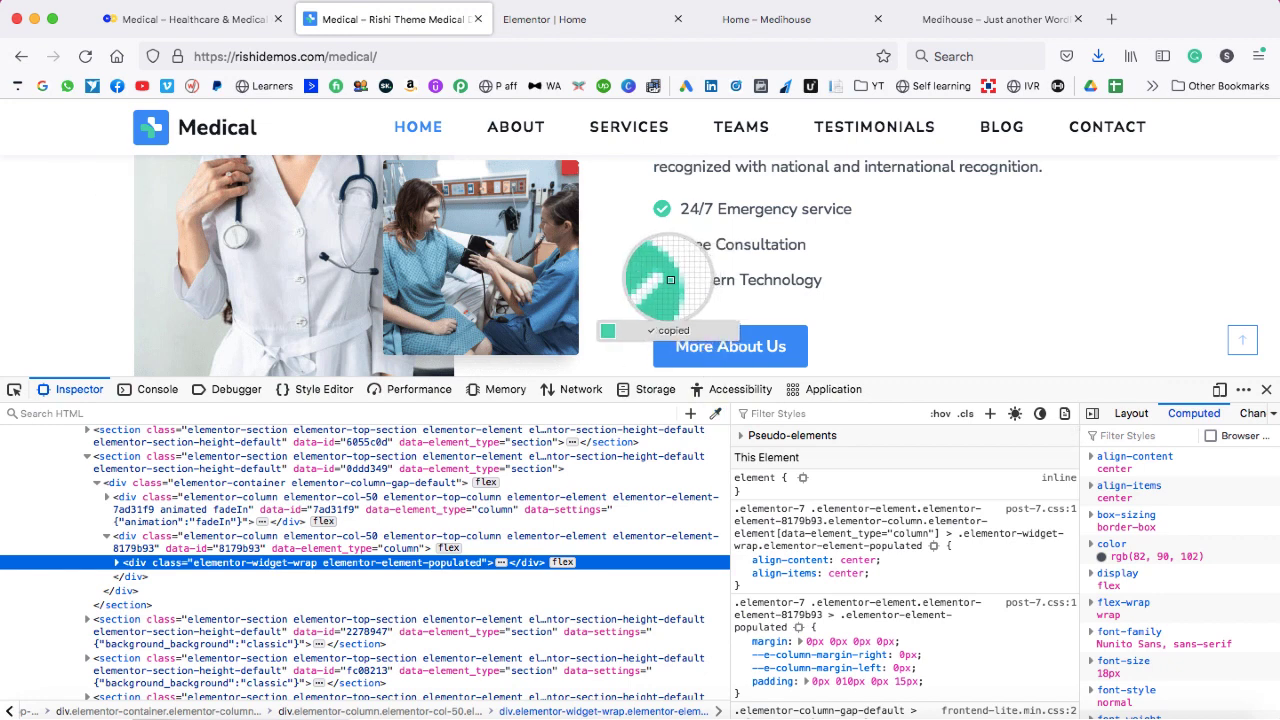
pyautogui.click(577, 19)
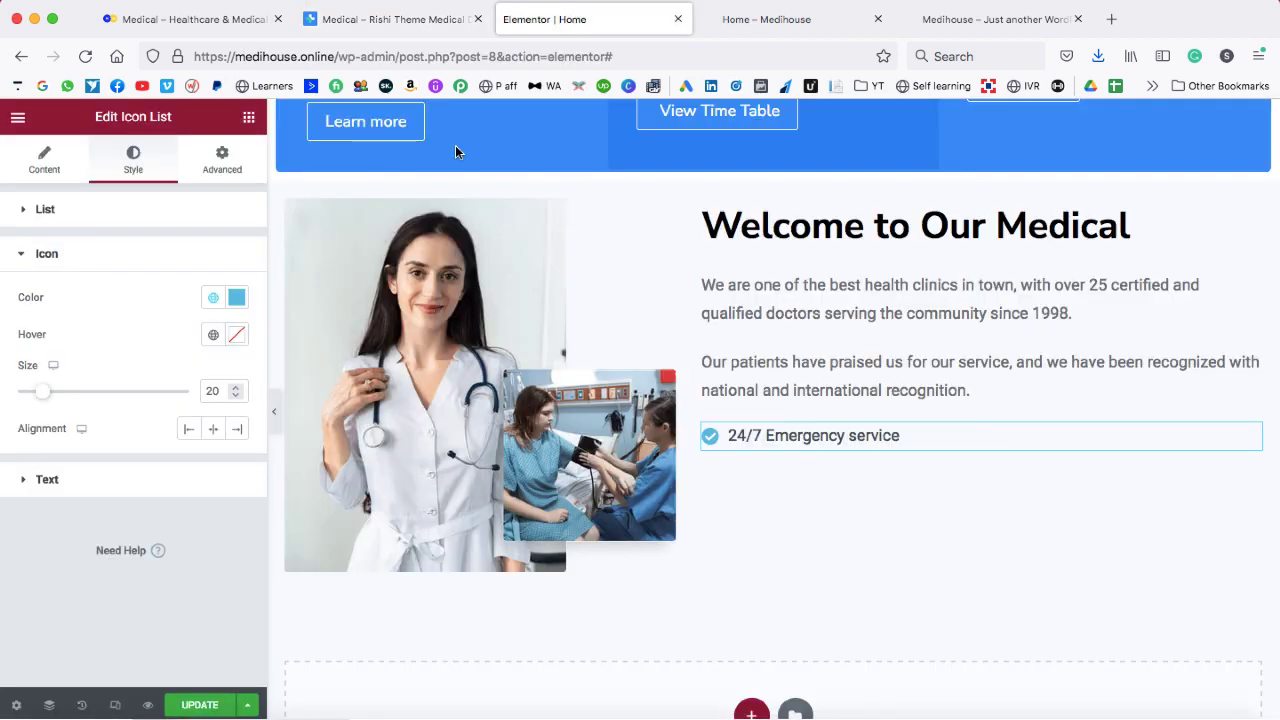
pyautogui.click(236, 297)
pyautogui.write('#0ed3b0')
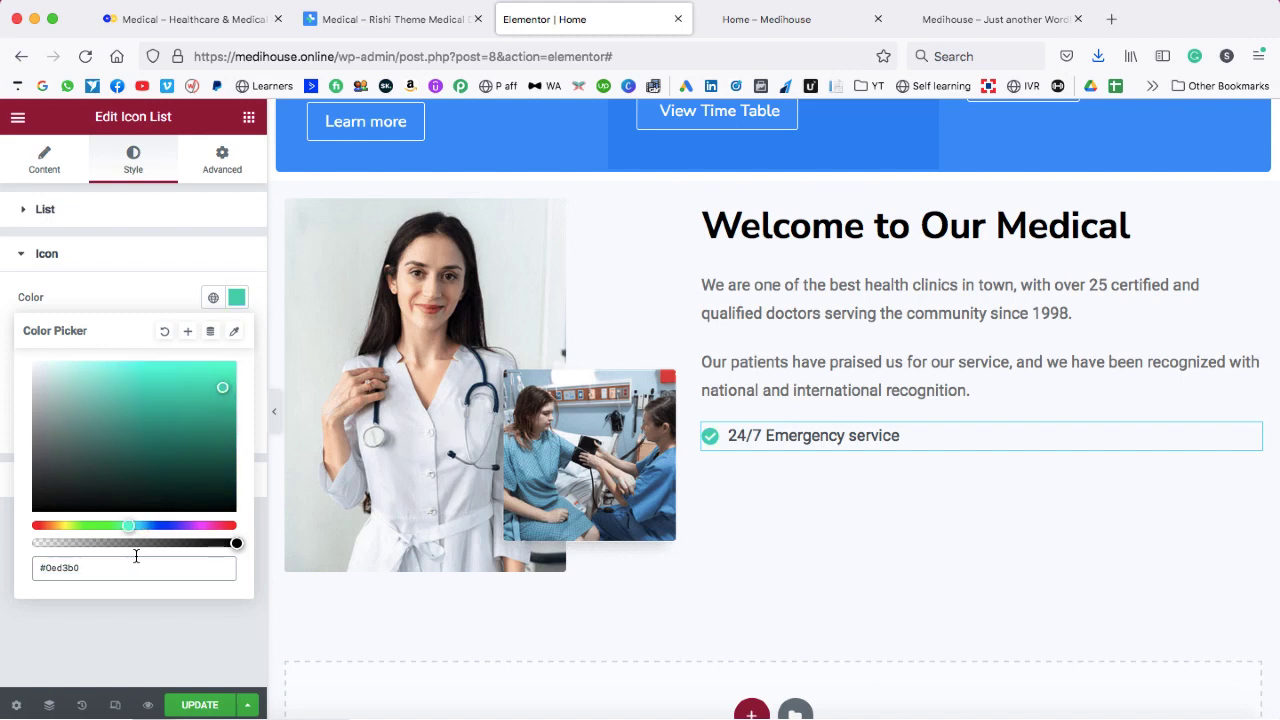
pyautogui.click(95, 287)
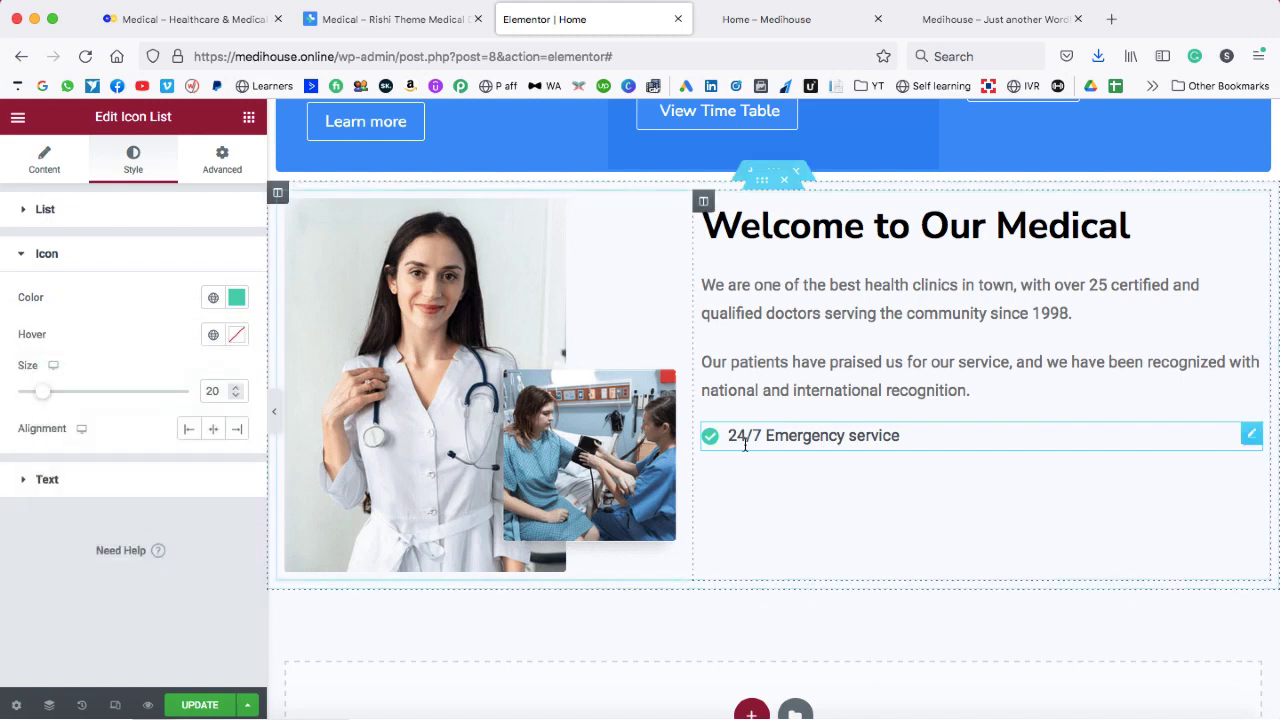
# - Set the list text colour to black #000000
pyautogui.click(29, 480)
pyautogui.click(230, 346)
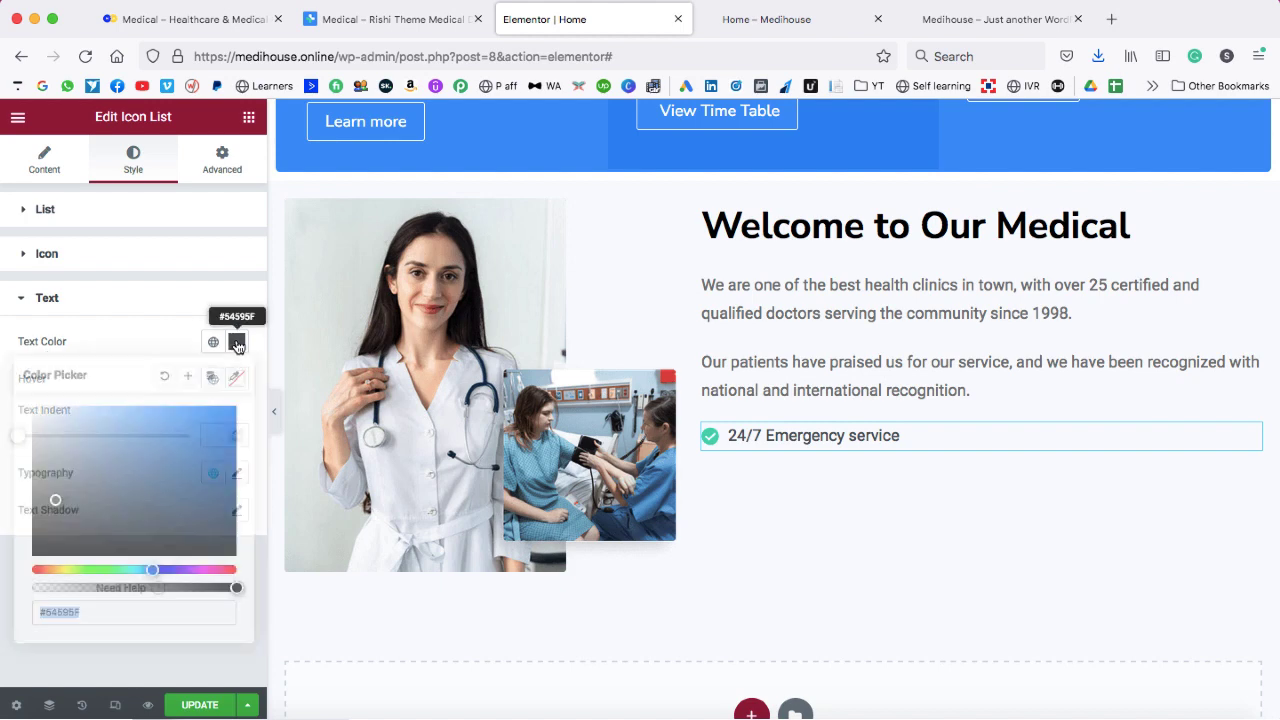
pyautogui.write('#000000')
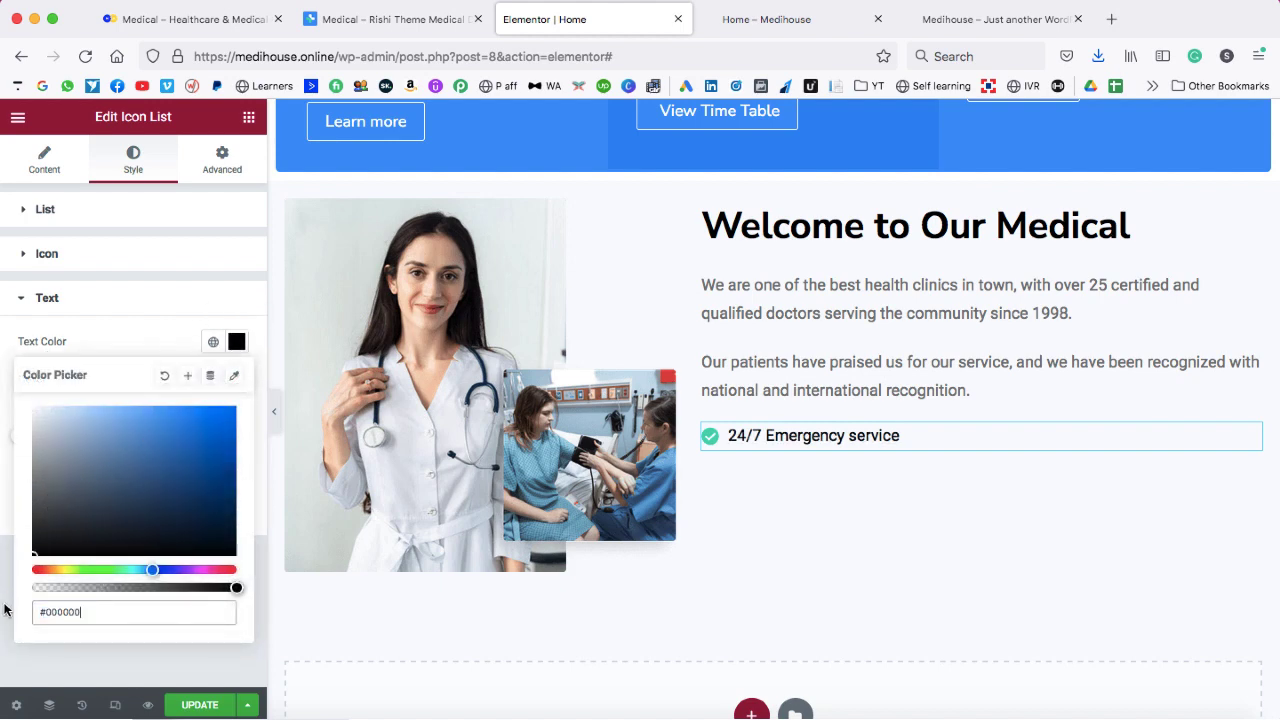
pyautogui.click(122, 338)
# - Copy 'Free Consultation' from the demo site's list for the next item
pyautogui.click(44, 160)
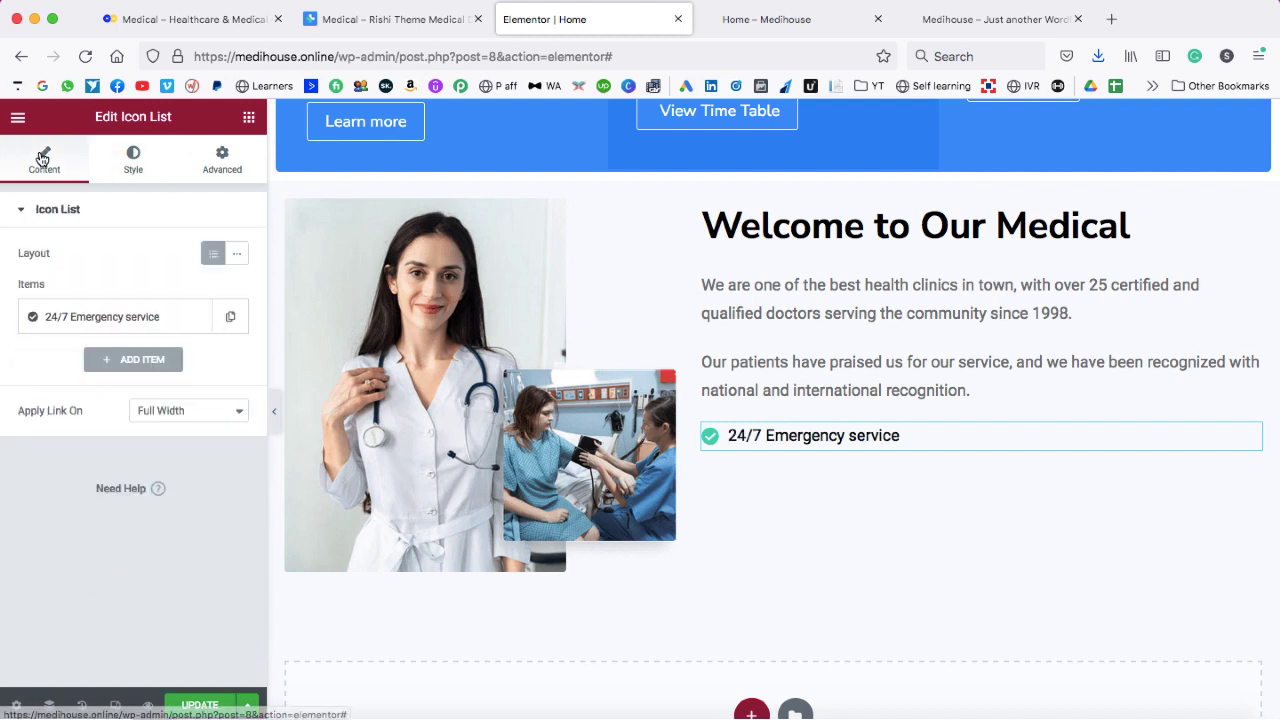
pyautogui.click(400, 25)
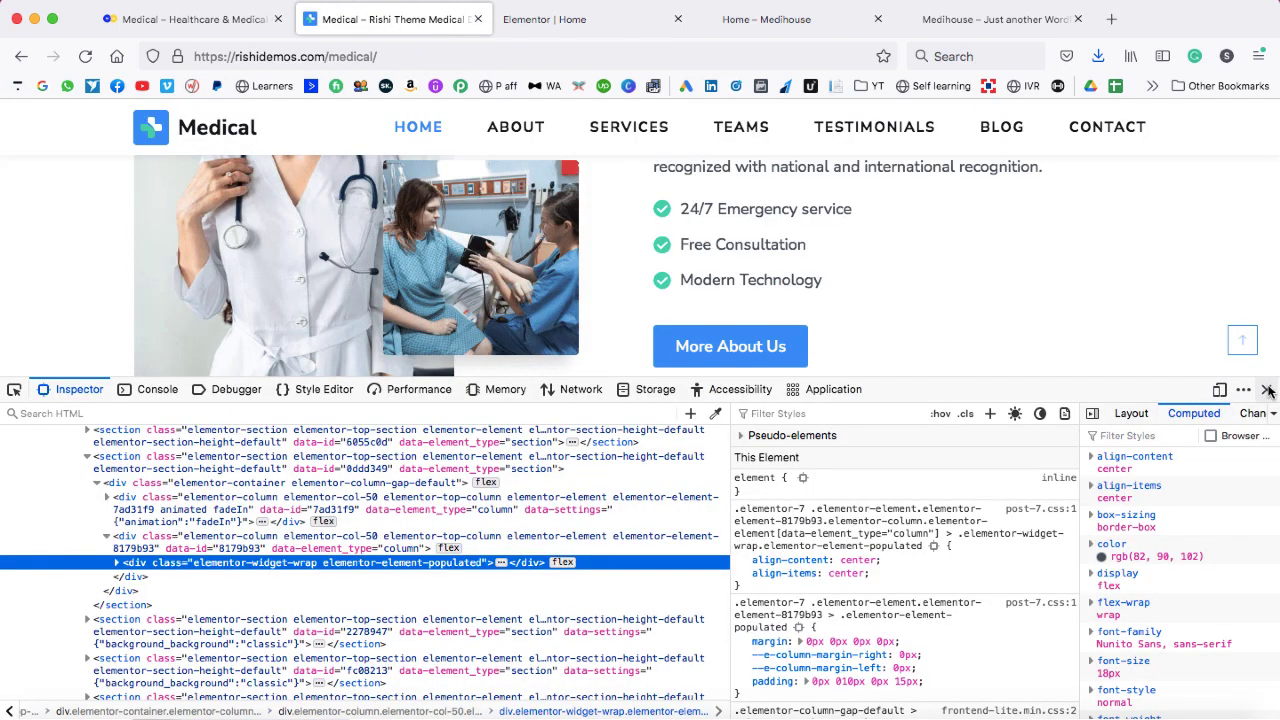
pyautogui.press('F12')
pyautogui.moveTo(680, 245); pyautogui.dragTo(805, 245)
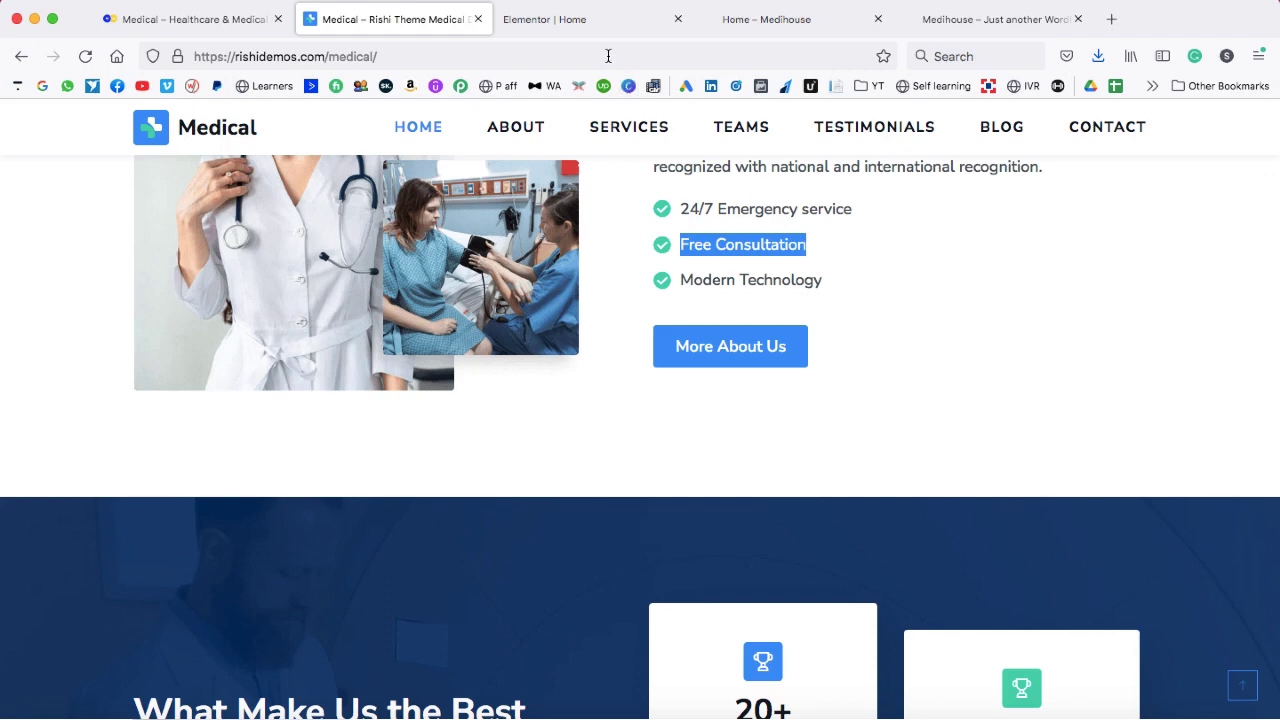
pyautogui.click(588, 22)
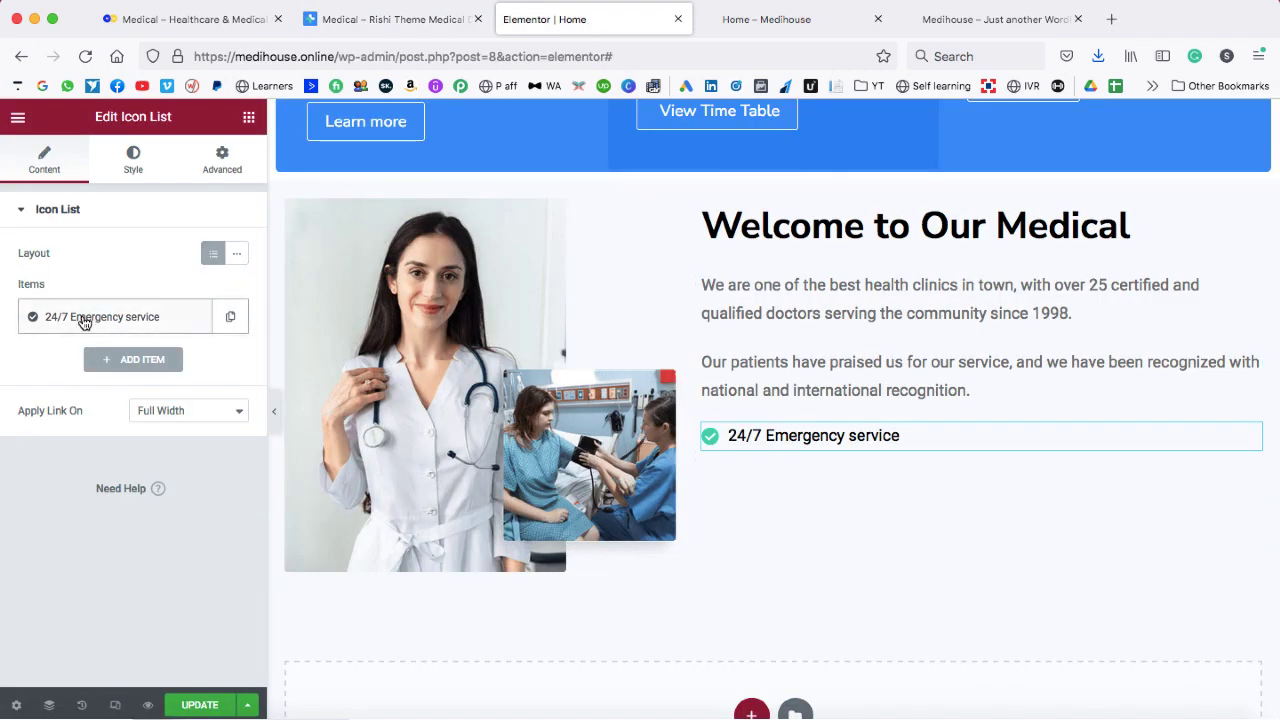
# - Duplicate the first list item and rename the copy 'Free Consultation'
pyautogui.click(231, 318)
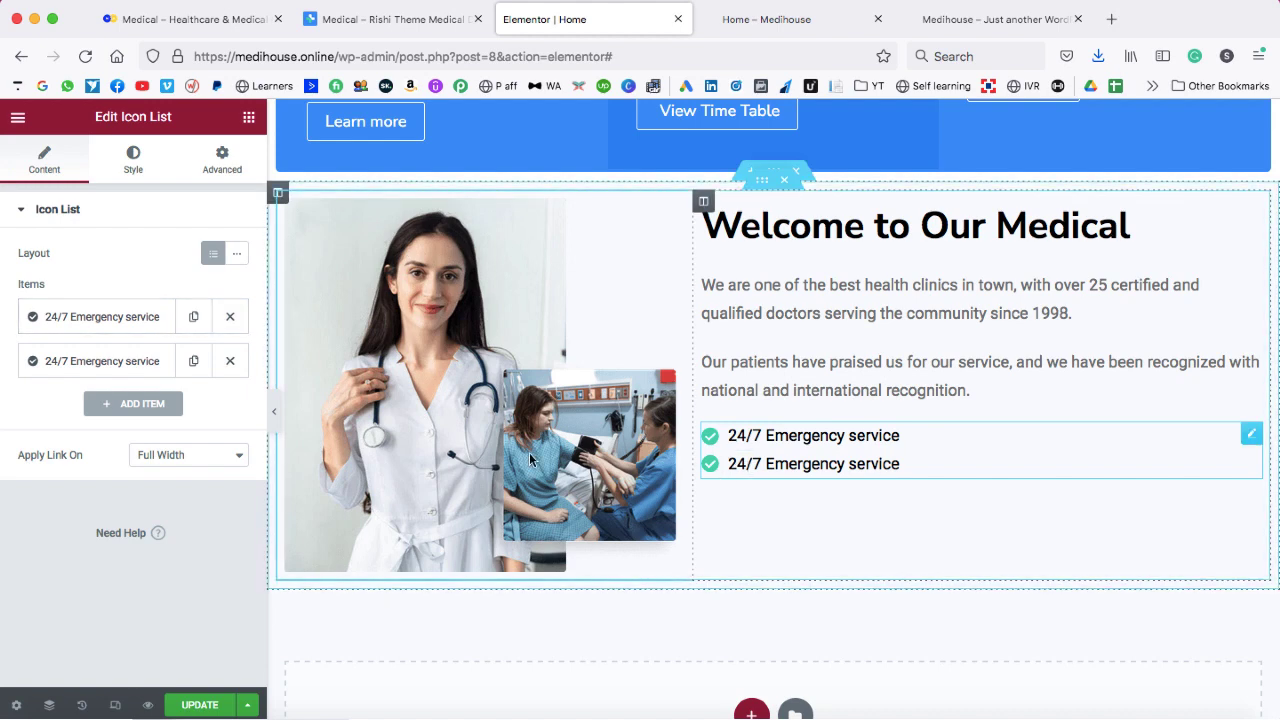
pyautogui.click(126, 363)
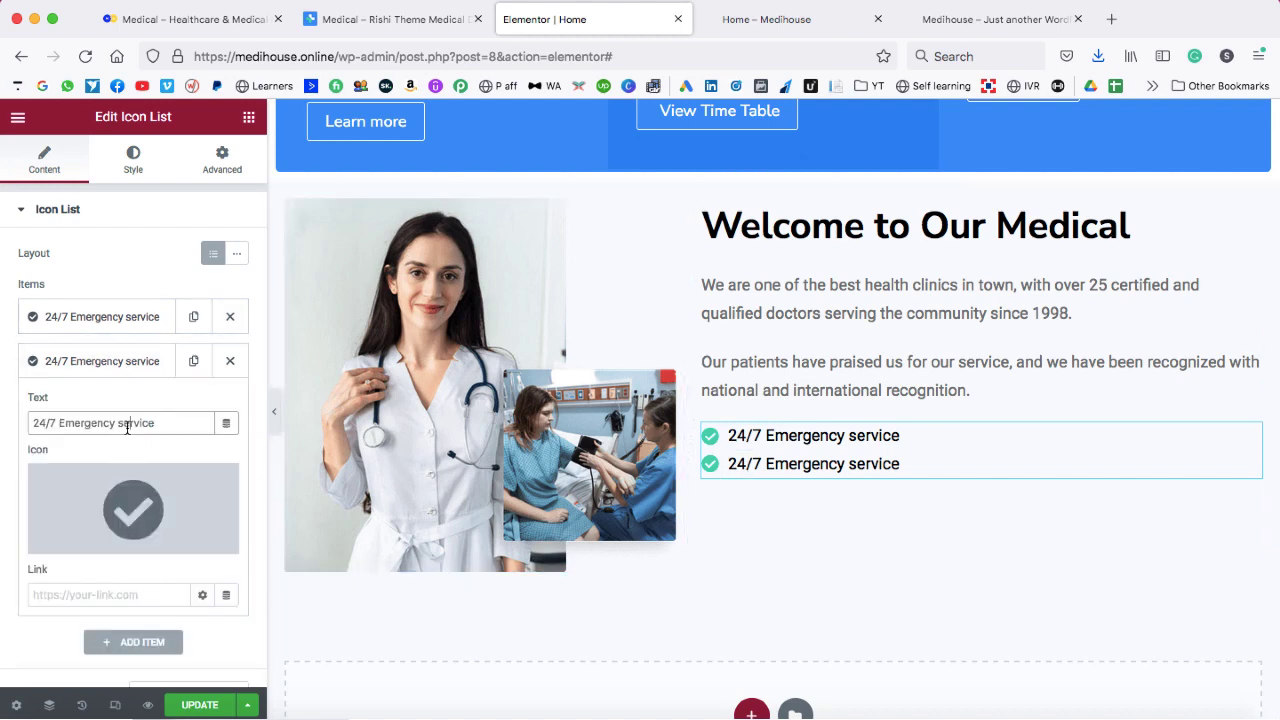
pyautogui.tripleClick(127, 423)
pyautogui.write('Free Consultation')
pyautogui.click(114, 361)
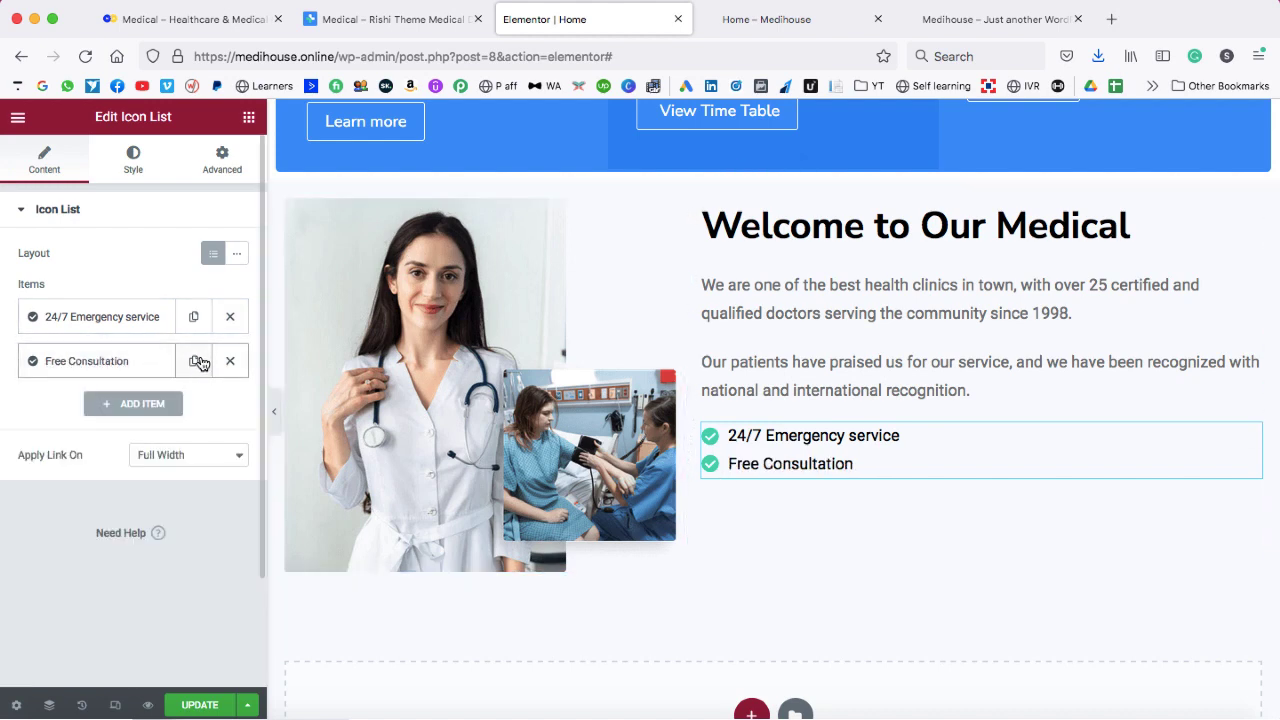
# - Add a third item reading 'Modern Technology', copied from the demo site
pyautogui.click(196, 361)
pyautogui.click(131, 407)
pyautogui.click(349, 22)
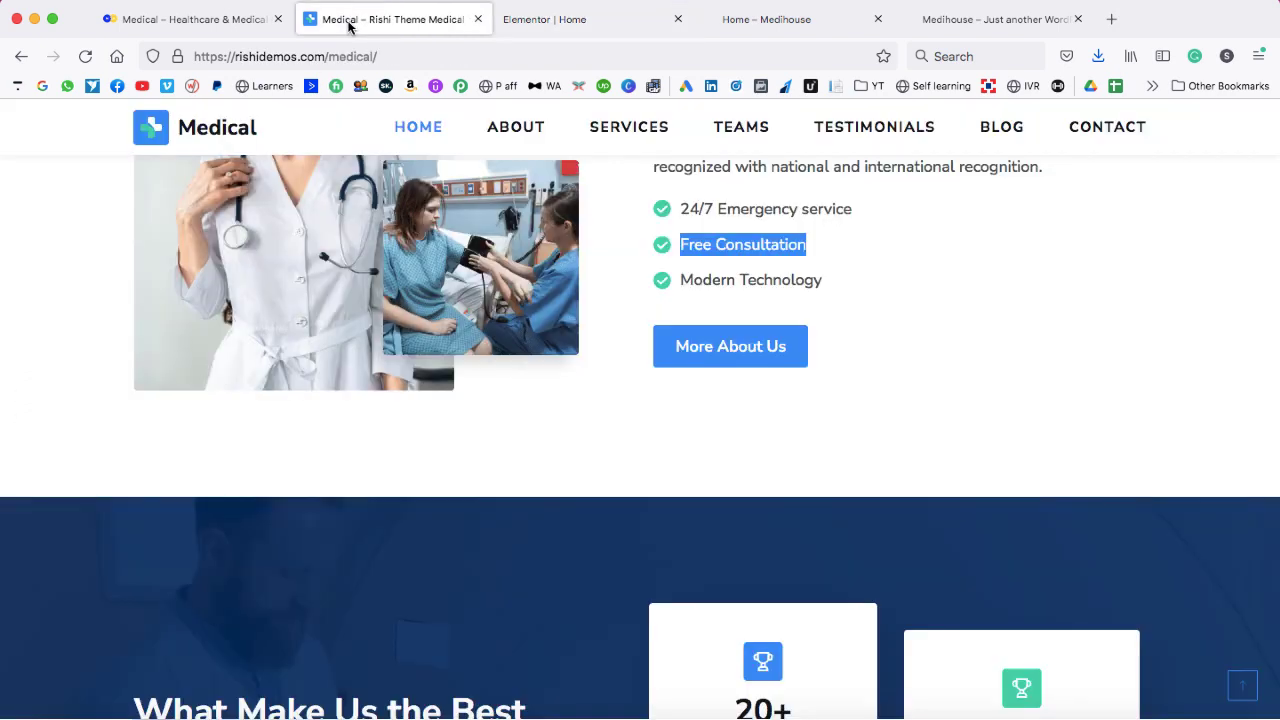
pyautogui.moveTo(683, 278); pyautogui.dragTo(824, 283)
pyautogui.hotkey('ctrl', 'c')
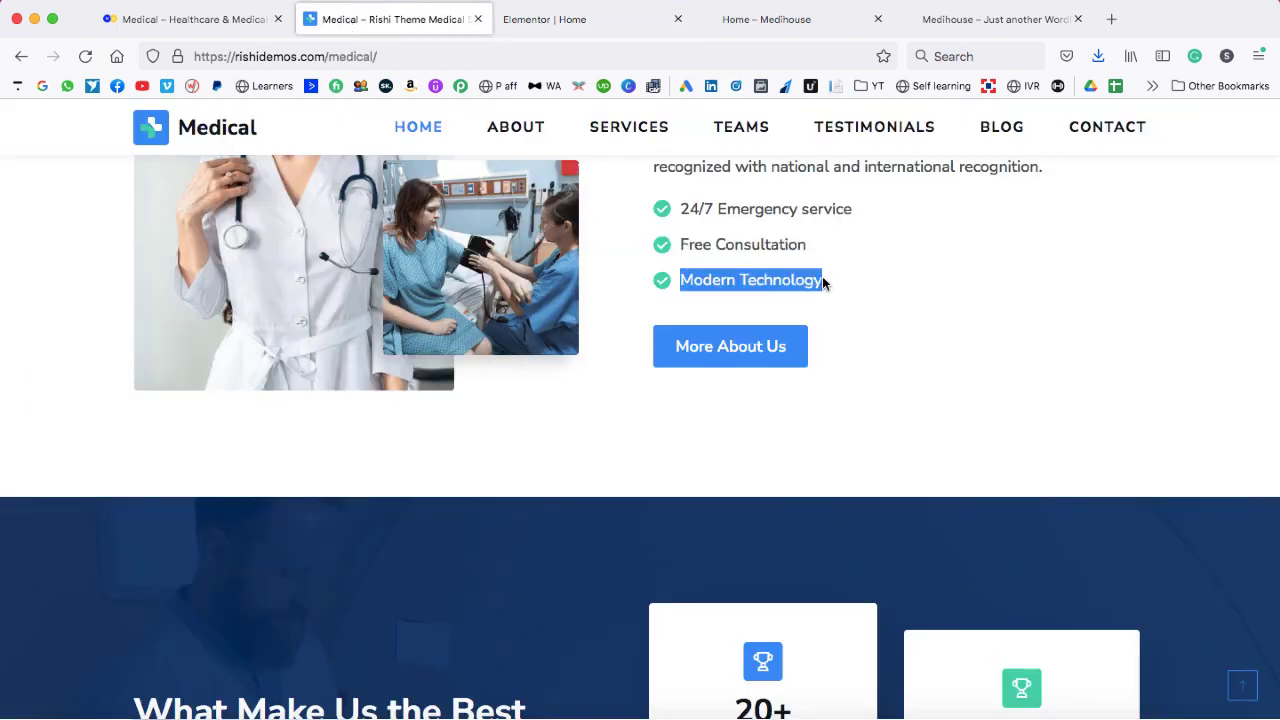
pyautogui.click(555, 20)
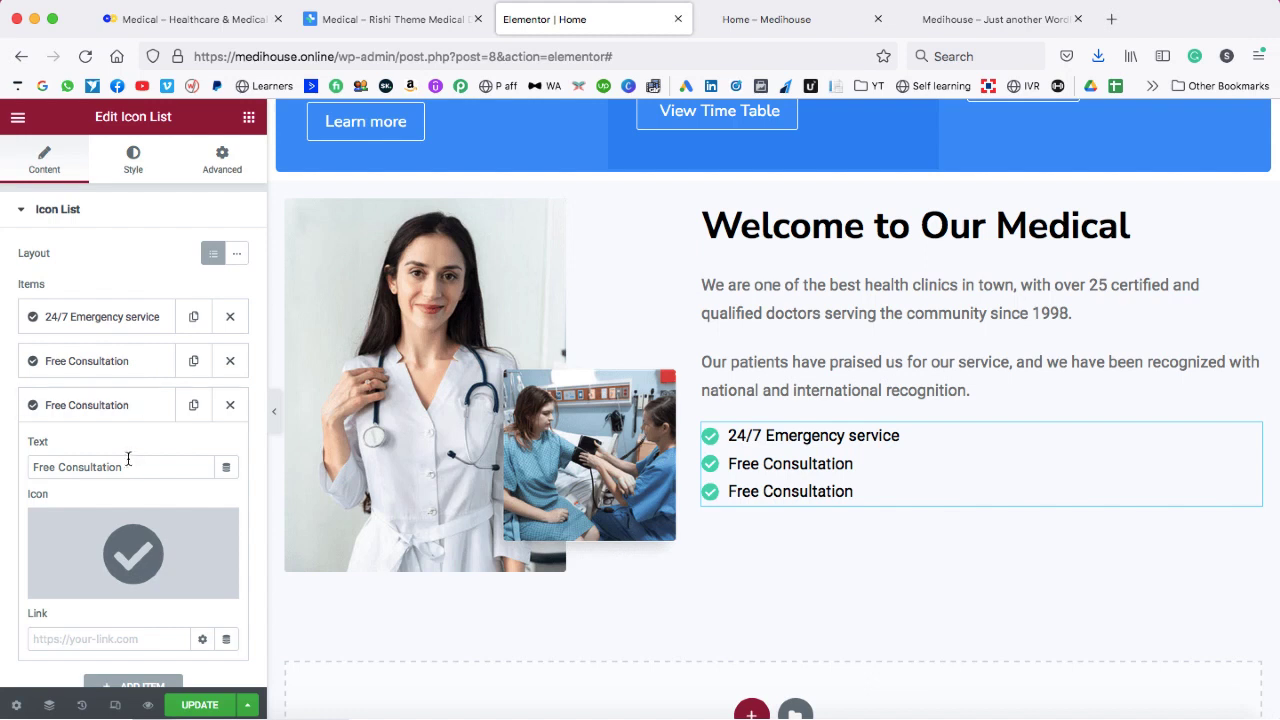
pyautogui.click(128, 466)
pyautogui.hotkey('ctrl', 'a')
pyautogui.hotkey('ctrl', 'v')
pyautogui.click(134, 408)
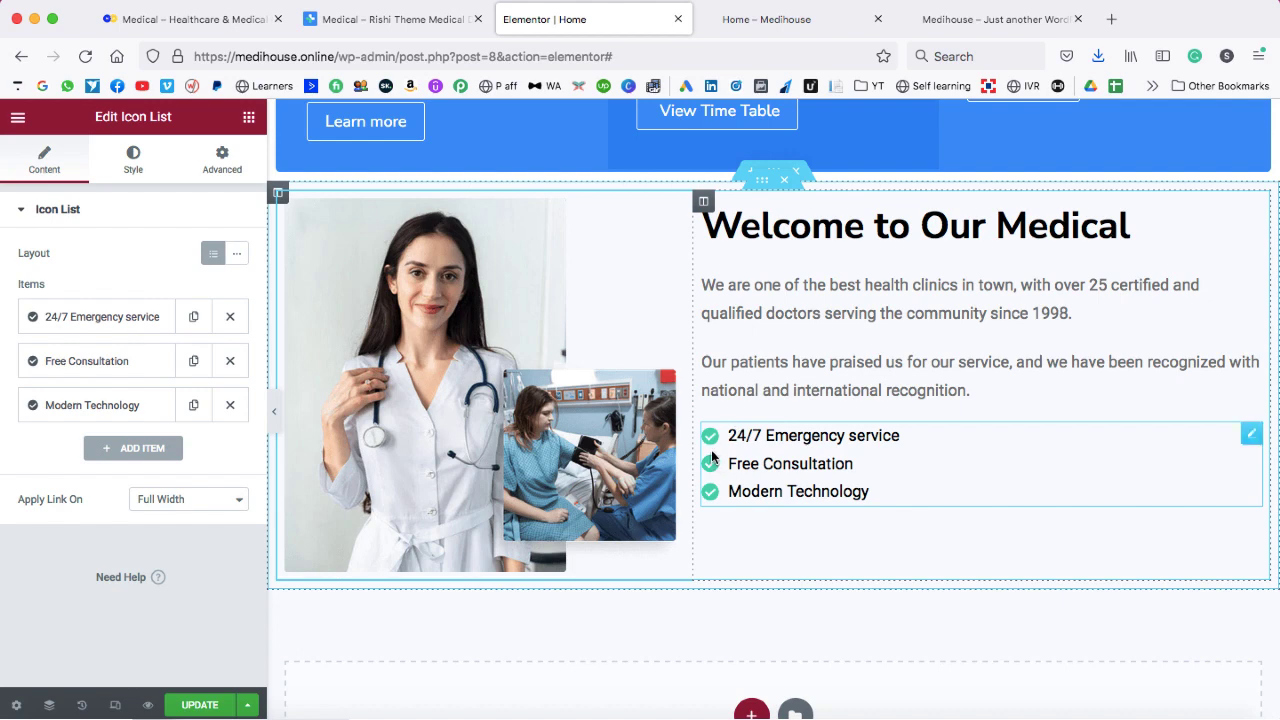
# - Set the list's Space Between to 3
pyautogui.click(133, 168)
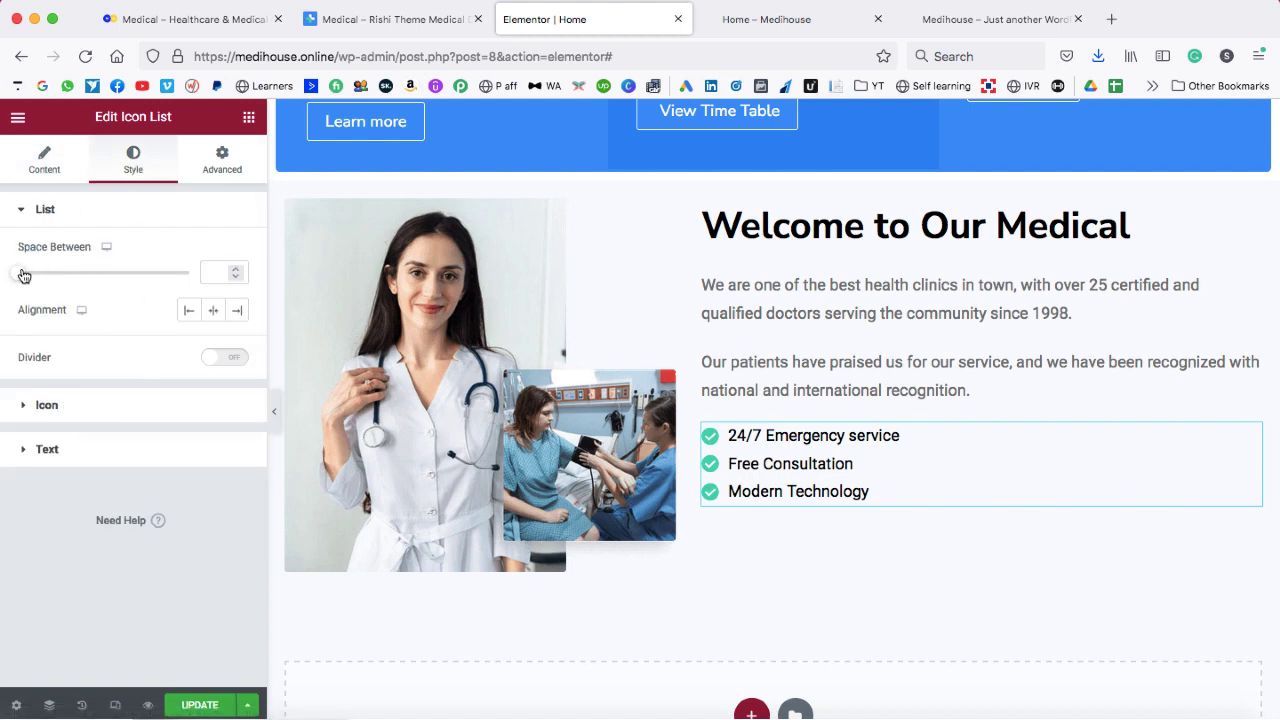
pyautogui.moveTo(18, 276); pyautogui.dragTo(28, 276)
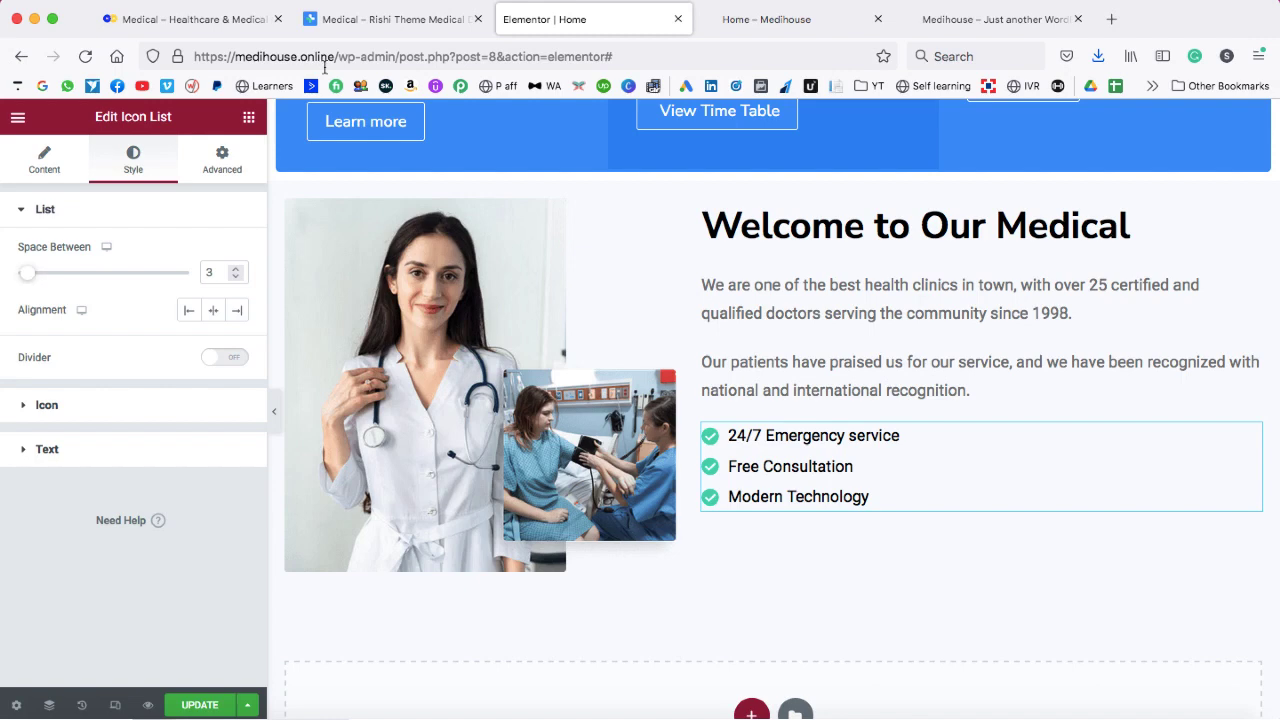
pyautogui.click(351, 24)
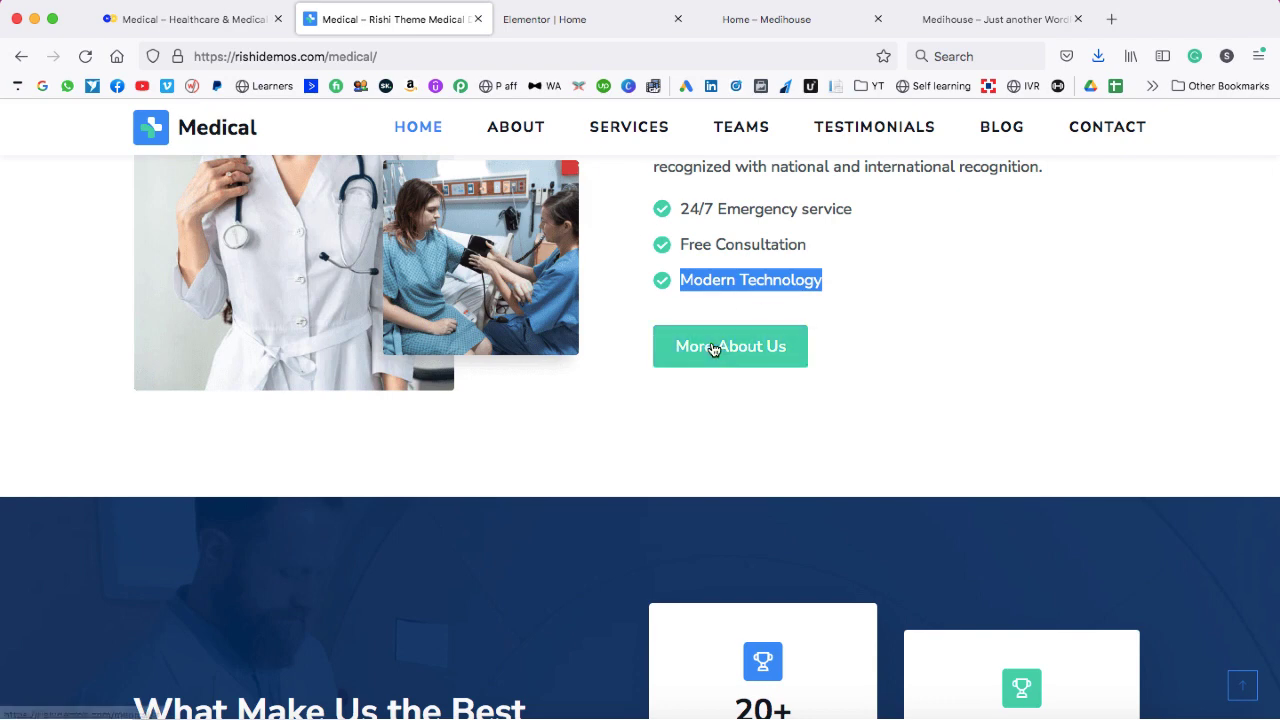
# - Duplicate the Book an appointment button and move the copy below the checklist
pyautogui.click(569, 32)
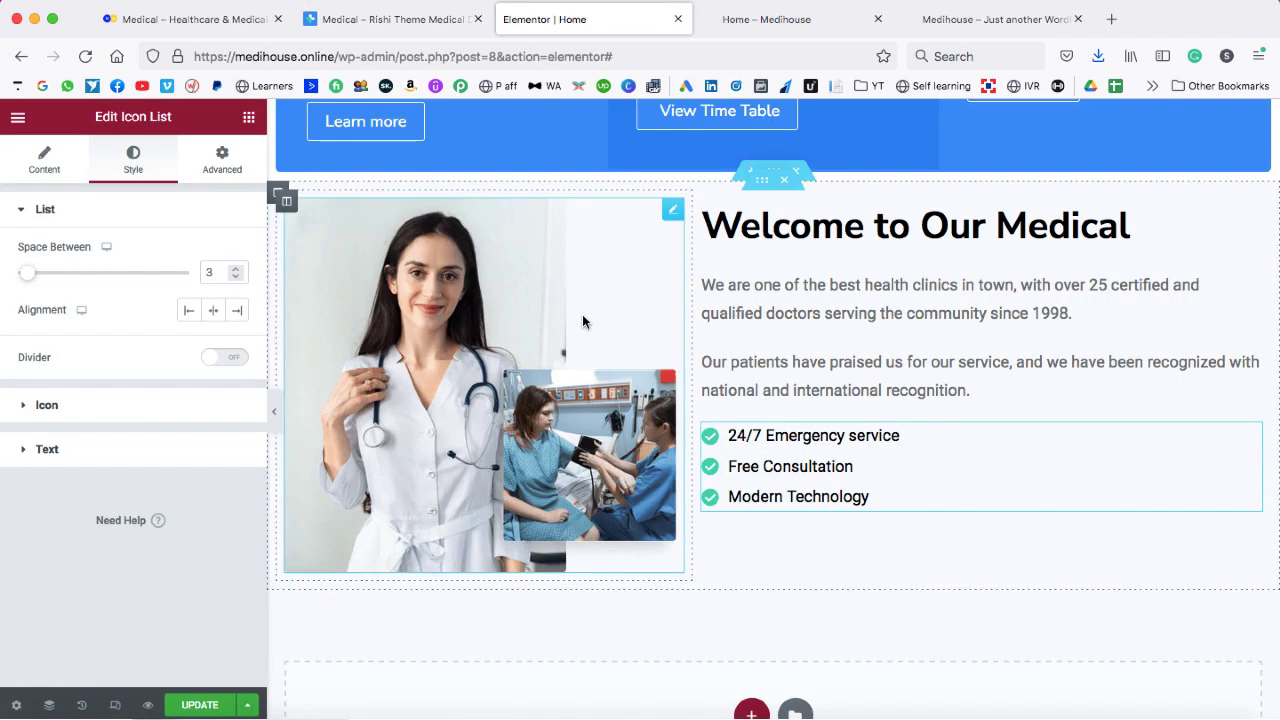
pyautogui.scroll(10, 582, 314)
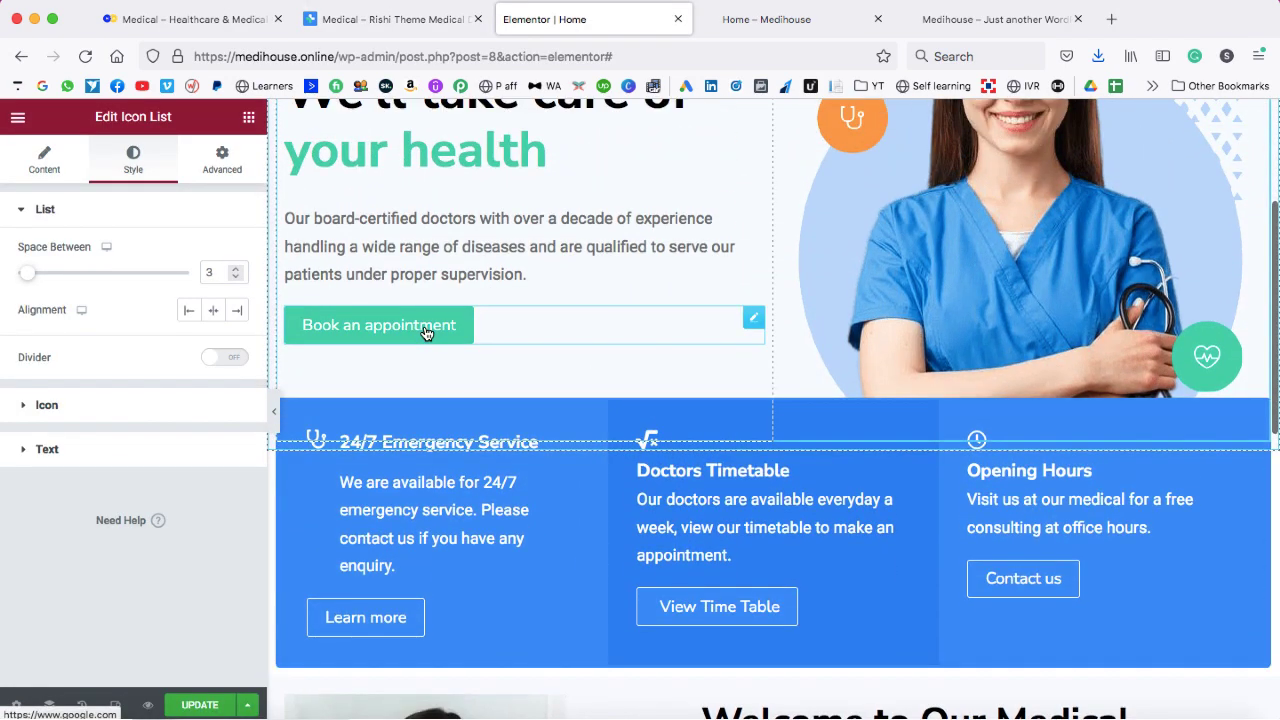
pyautogui.rightClick(428, 333)
pyautogui.click(468, 369)
pyautogui.scroll(-4, 781, 385)
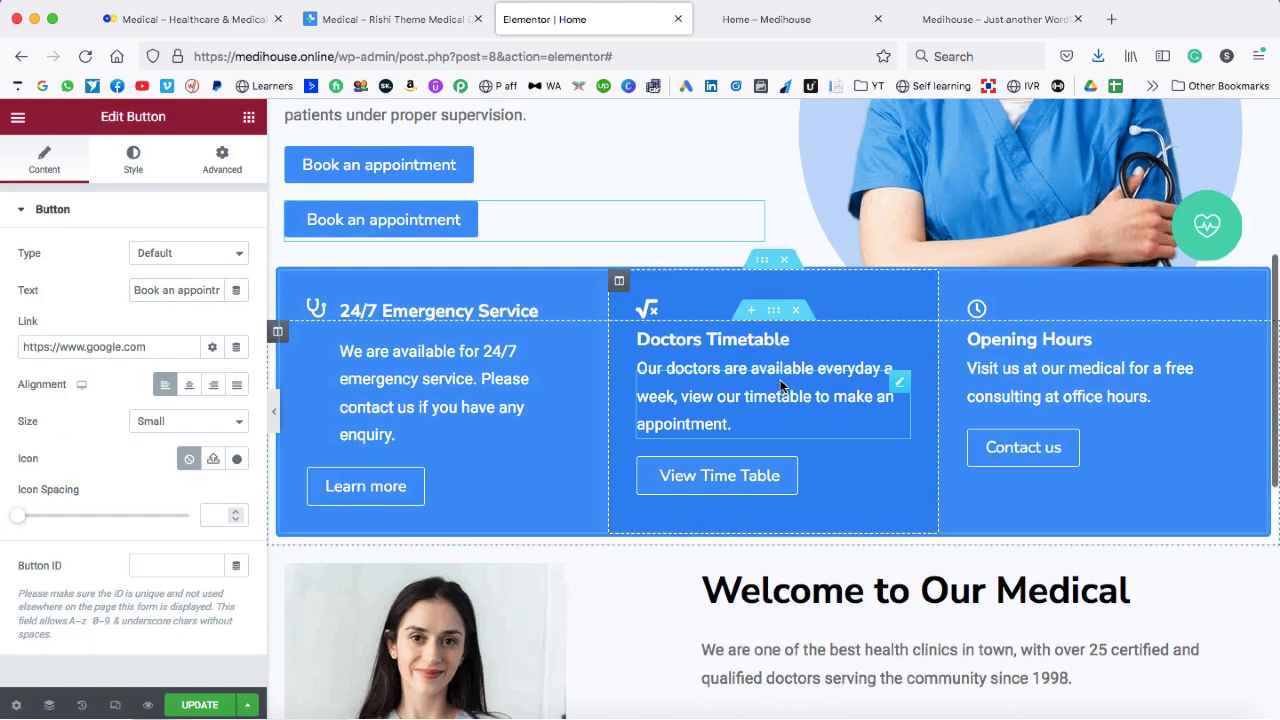
pyautogui.moveTo(754, 145); pyautogui.dragTo(798, 602)
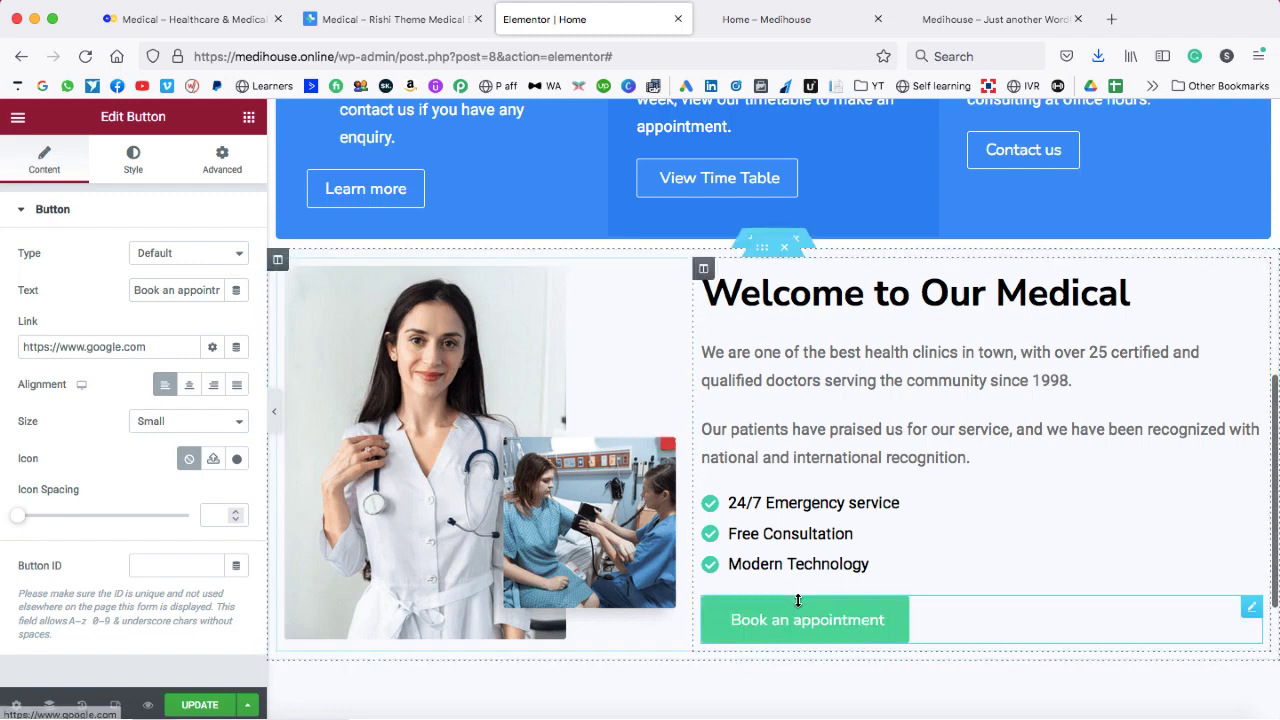
# - Relabel the copied button 'More About us' and update the page
pyautogui.tripleClick(176, 291)
pyautogui.write('More Abo')
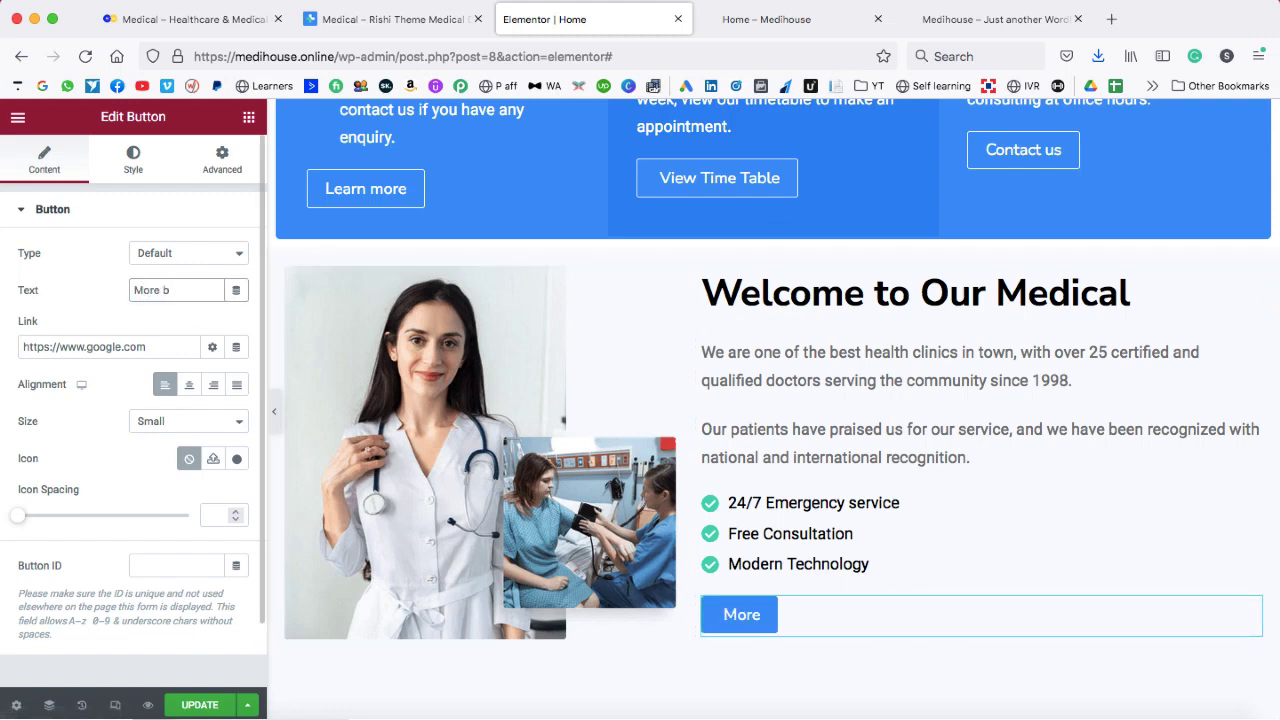
pyautogui.write('ut')
pyautogui.press('BackSpace')
pyautogui.press('BackSpace')
pyautogui.press('BackSpace')
pyautogui.write('About ')
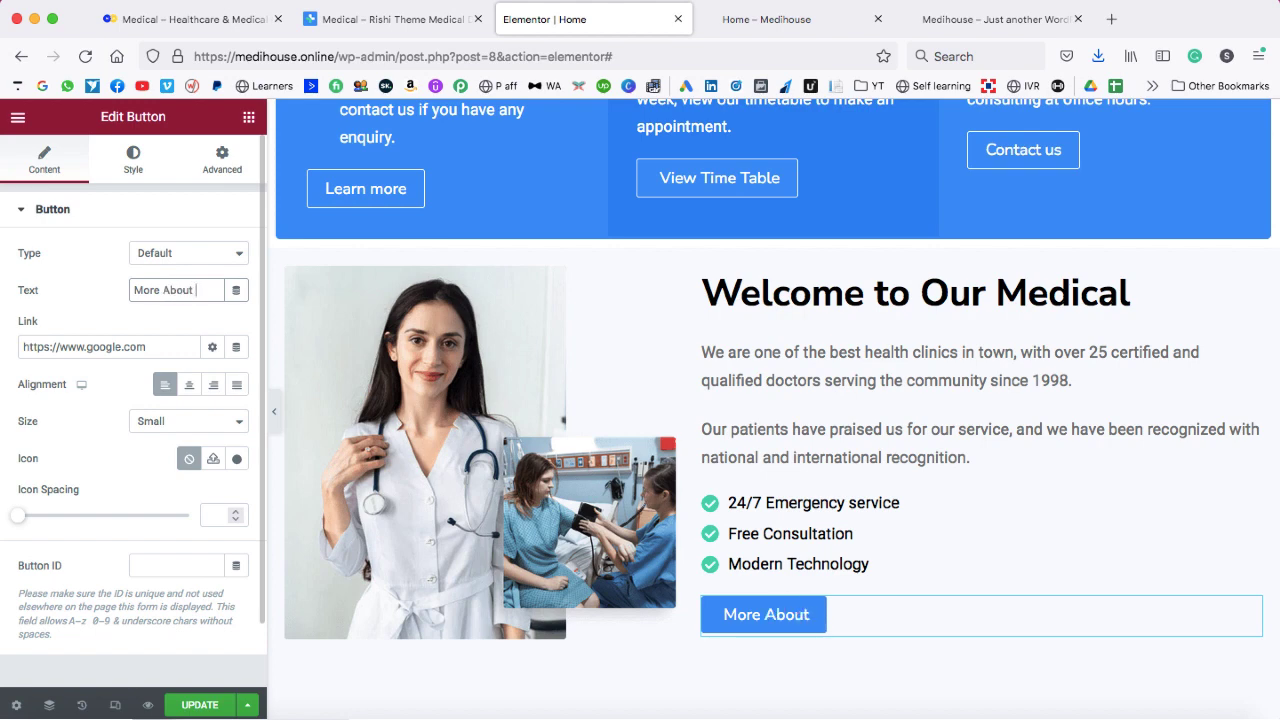
pyautogui.write('us')
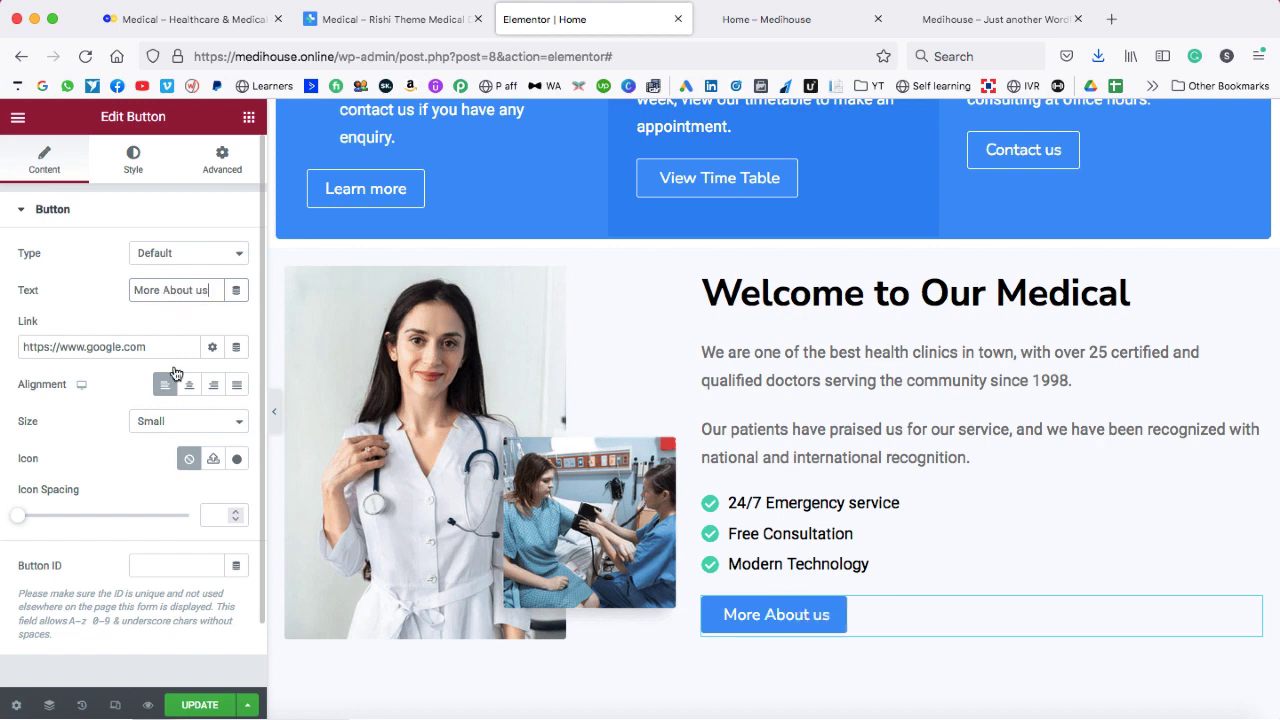
pyautogui.click(201, 705)
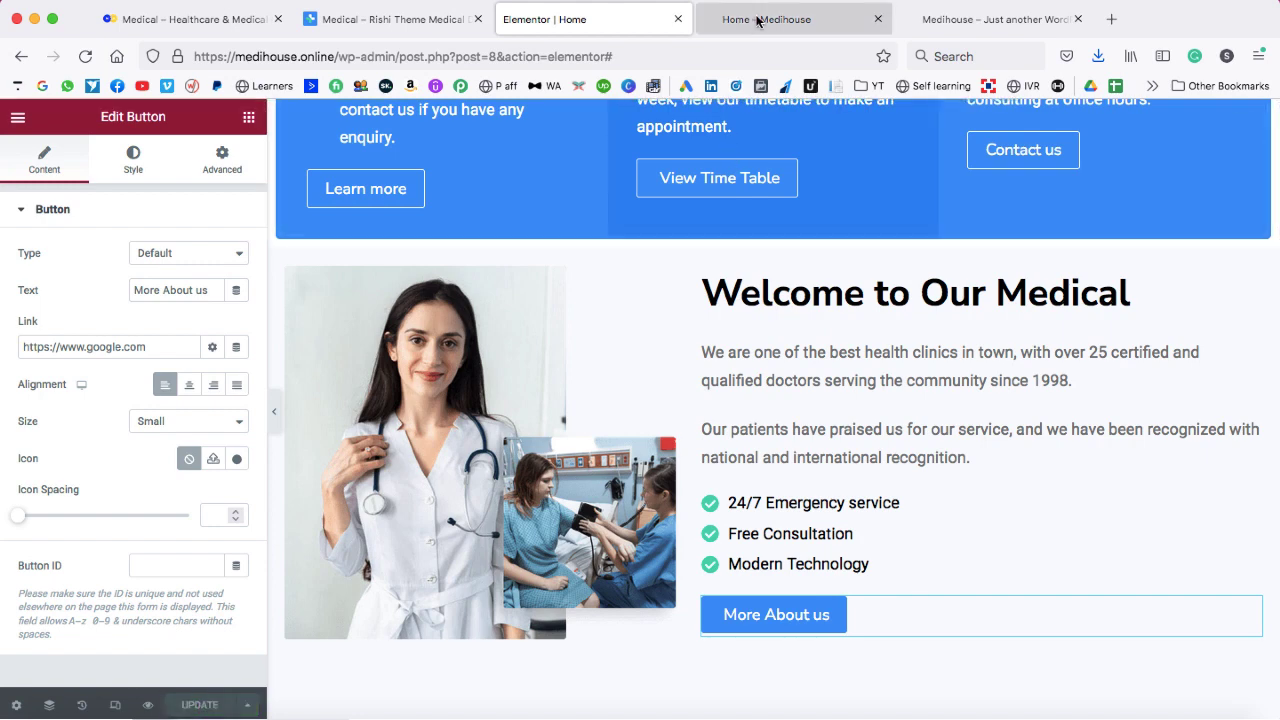
pyautogui.click(722, 28)
pyautogui.click(85, 56)
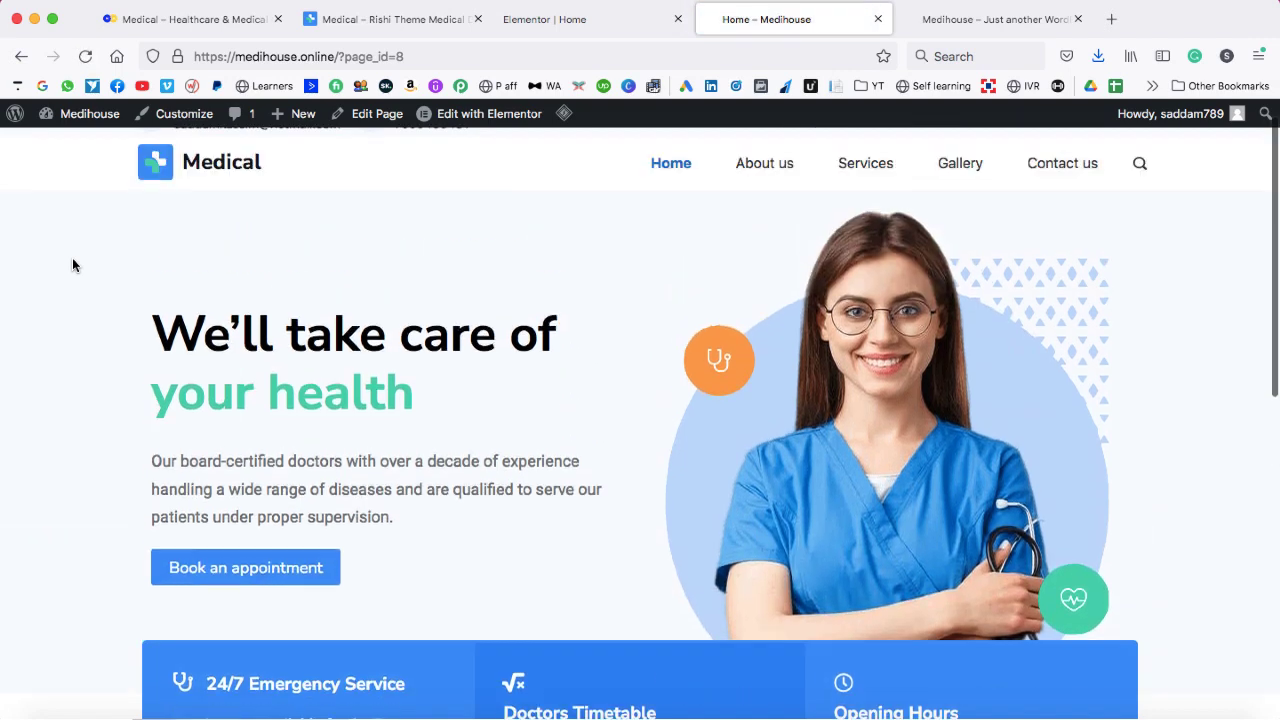
pyautogui.scroll(-5, 72, 264)
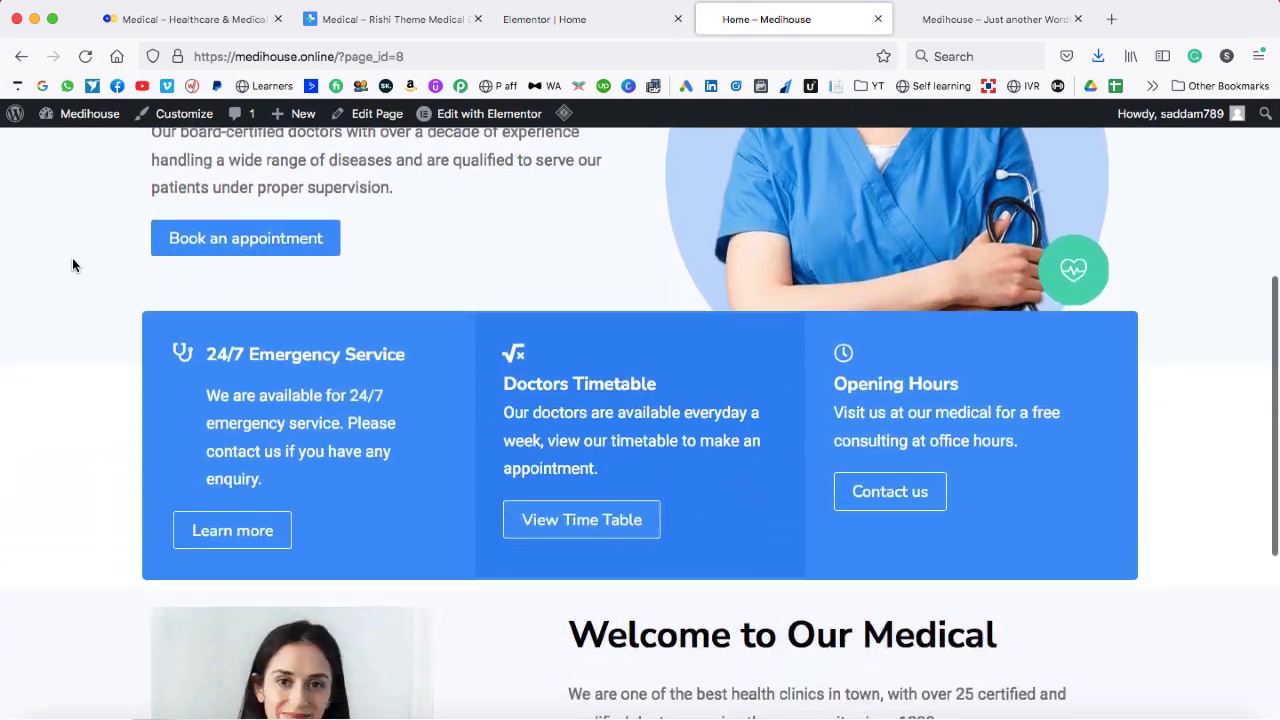
pyautogui.scroll(-3, 72, 264)
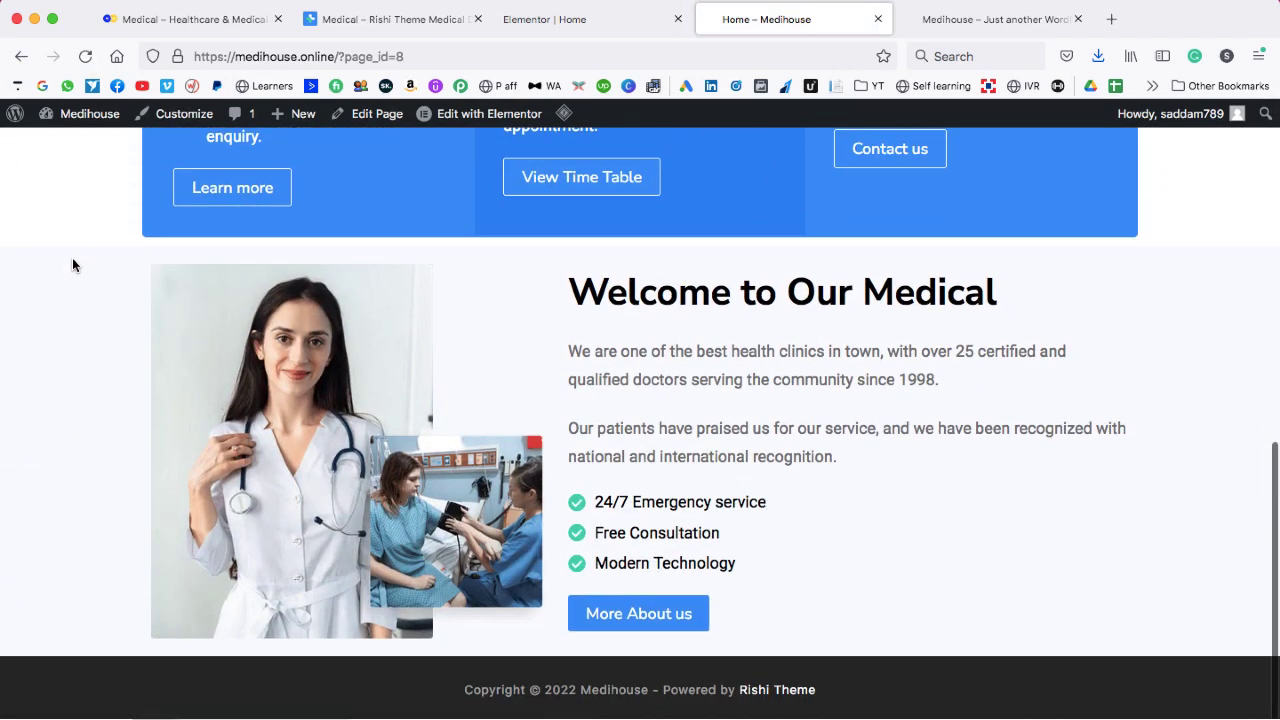
pyautogui.click(396, 24)
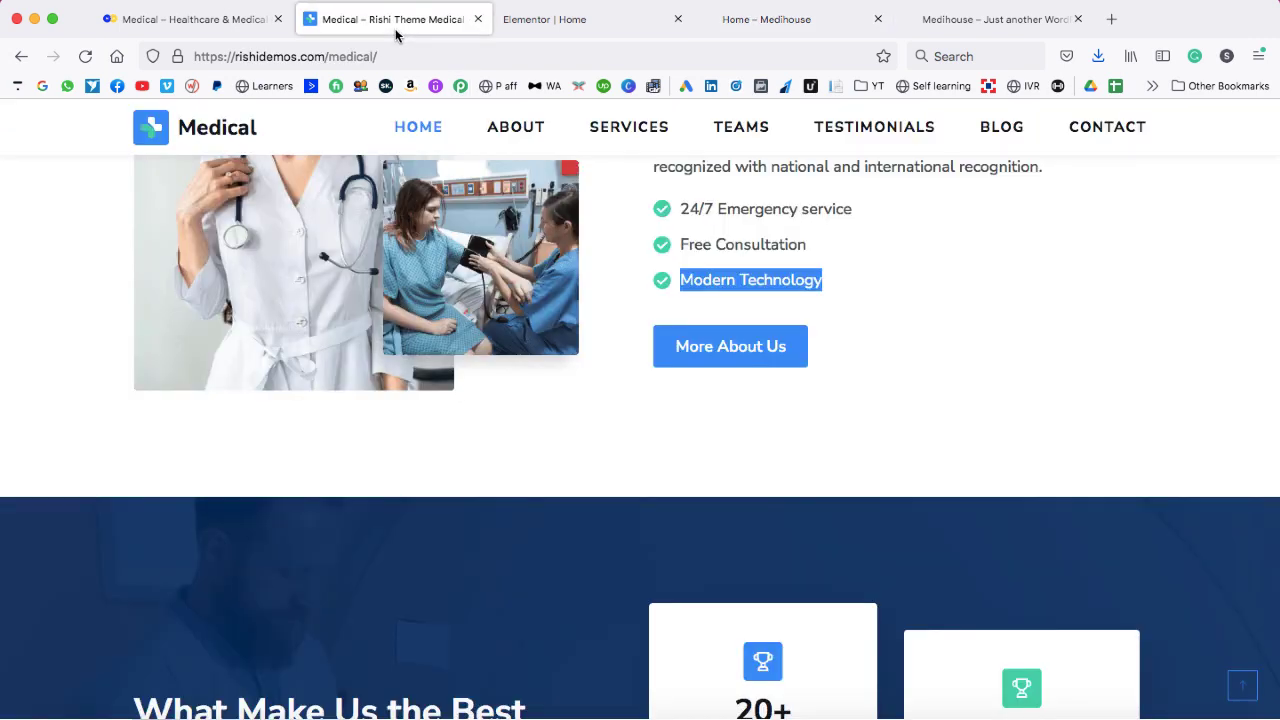
pyautogui.scroll(3, 548, 373)
pyautogui.click(654, 363)
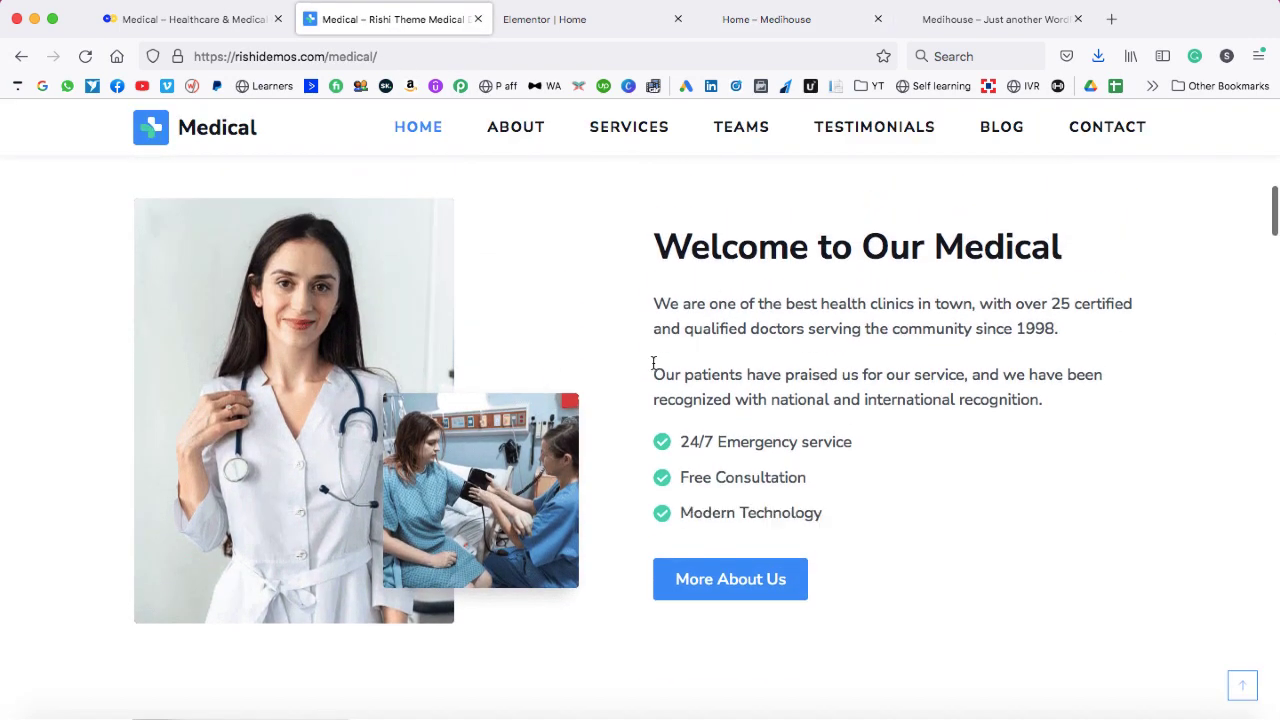
pyautogui.scroll(-1, 653, 363)
pyautogui.scroll(-5, 654, 363)
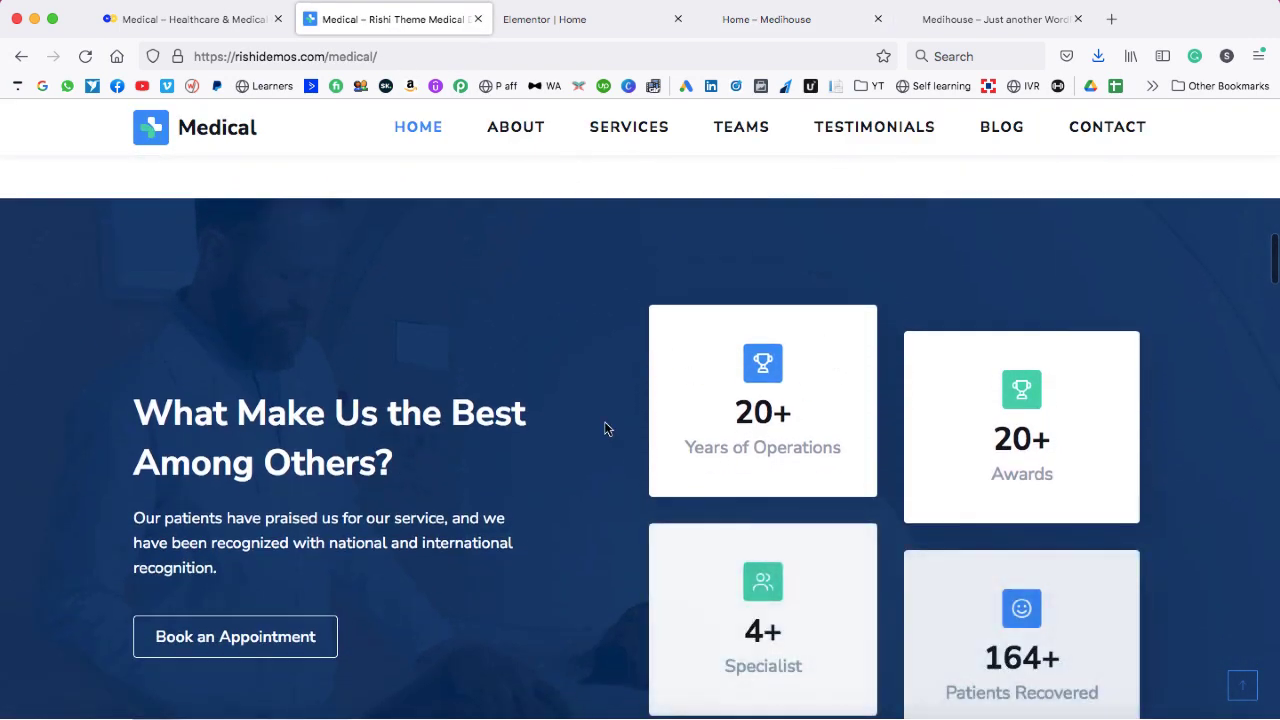
pyautogui.scroll(-1, 557, 533)
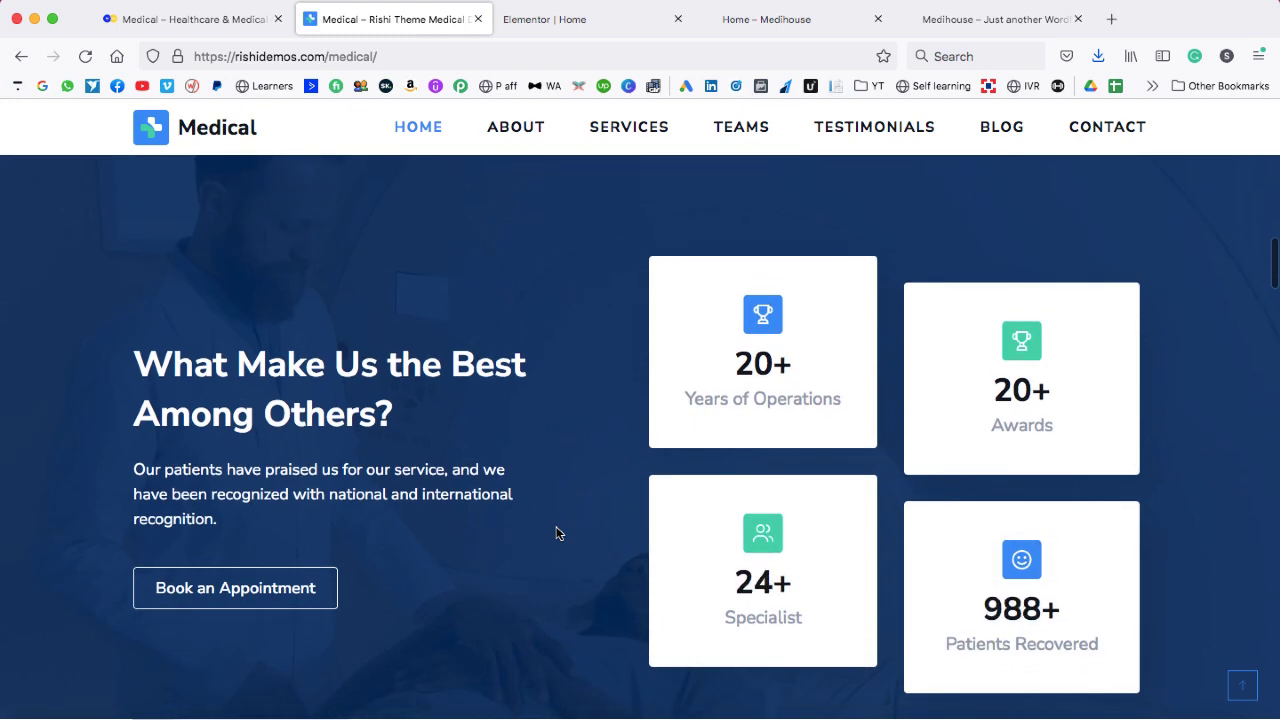
pyautogui.click(561, 12)
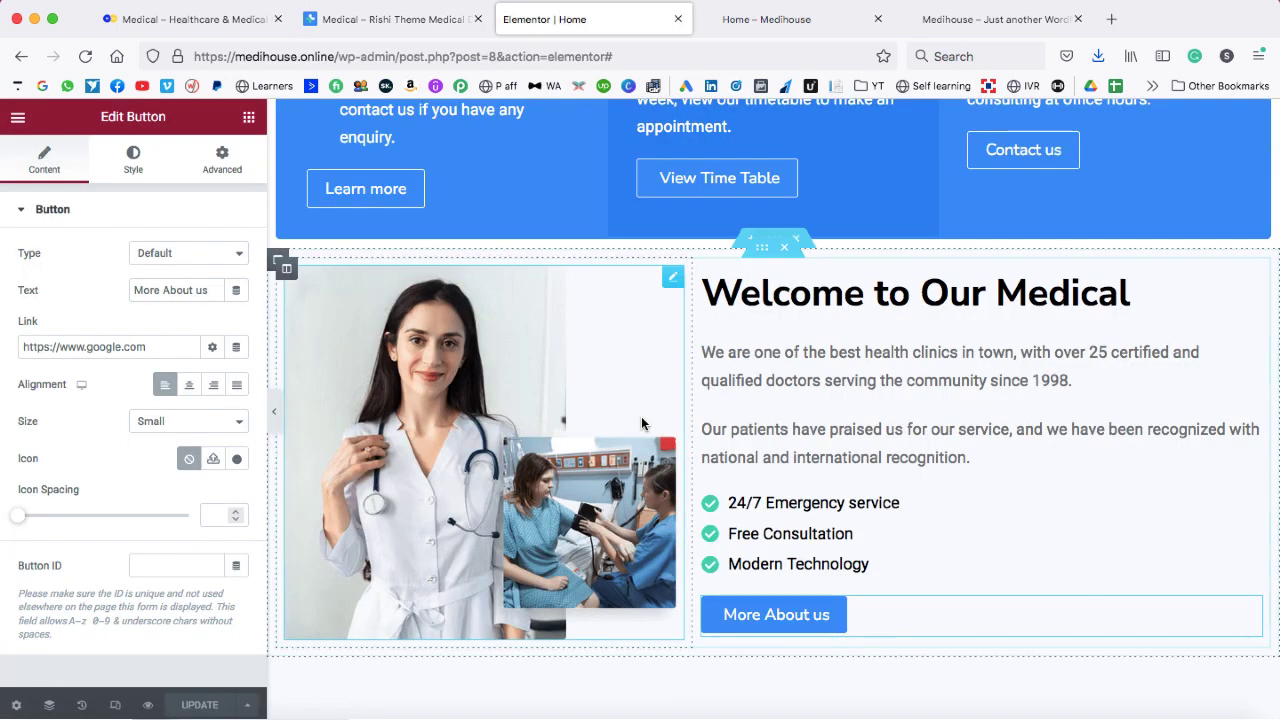
# - Insert a single-column section beneath the Welcome block and open its Style settings
pyautogui.scroll(-3, 641, 423)
pyautogui.click(751, 501)
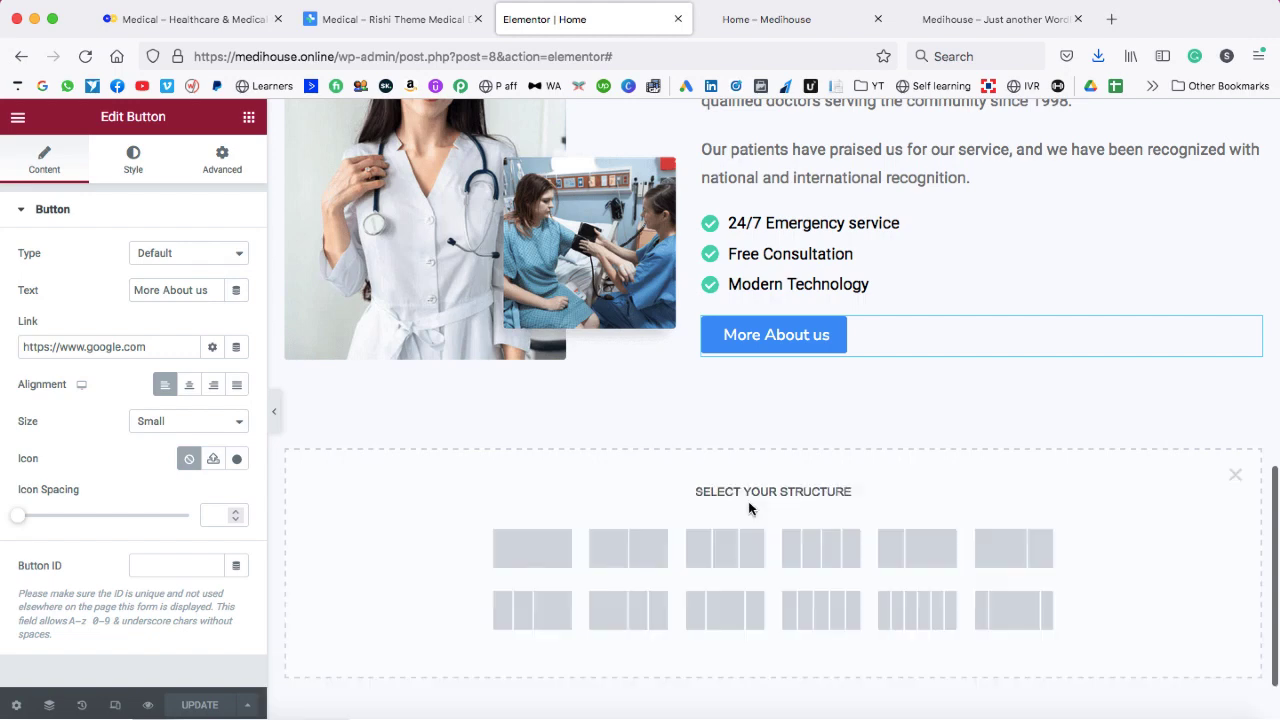
pyautogui.click(561, 556)
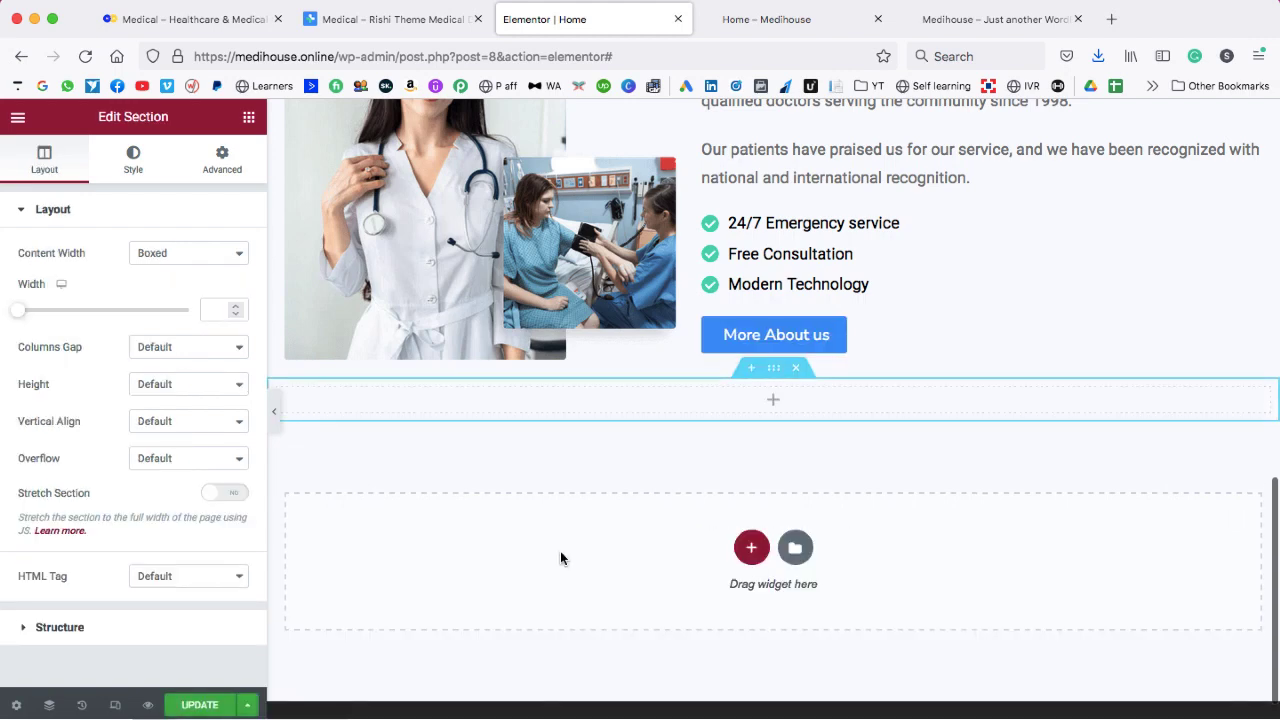
pyautogui.click(425, 22)
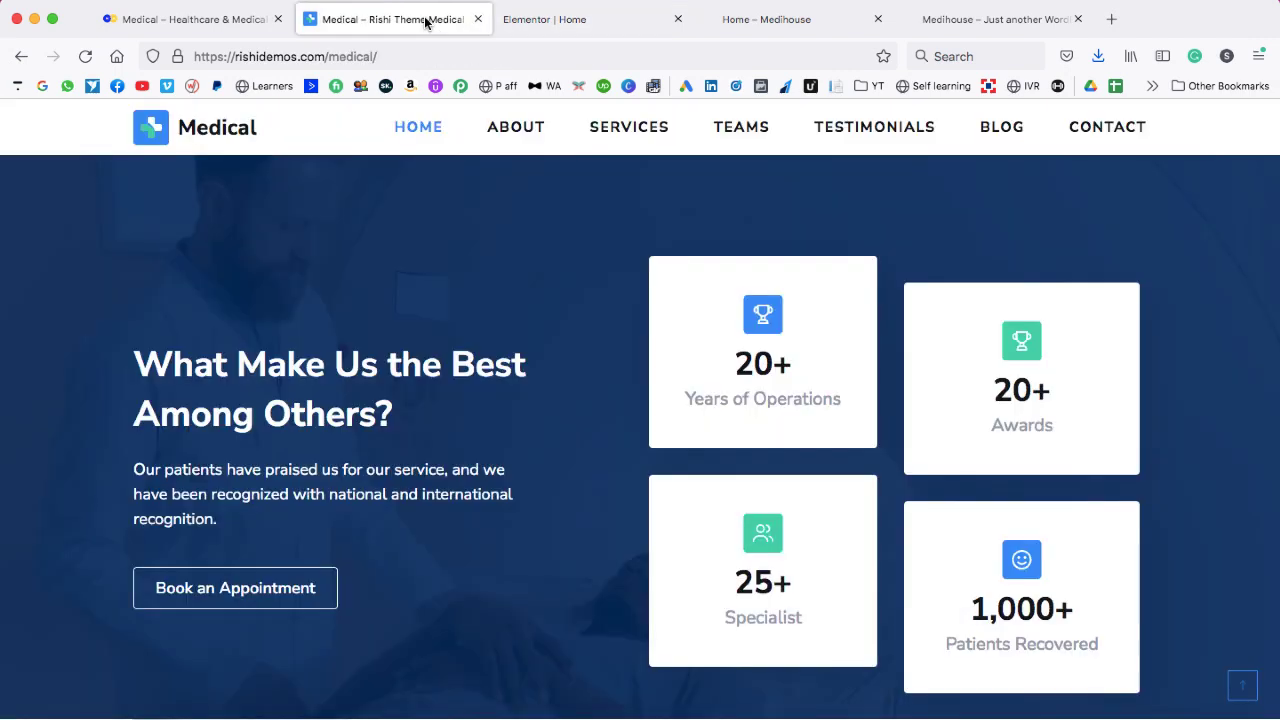
pyautogui.scroll(1, 372, 262)
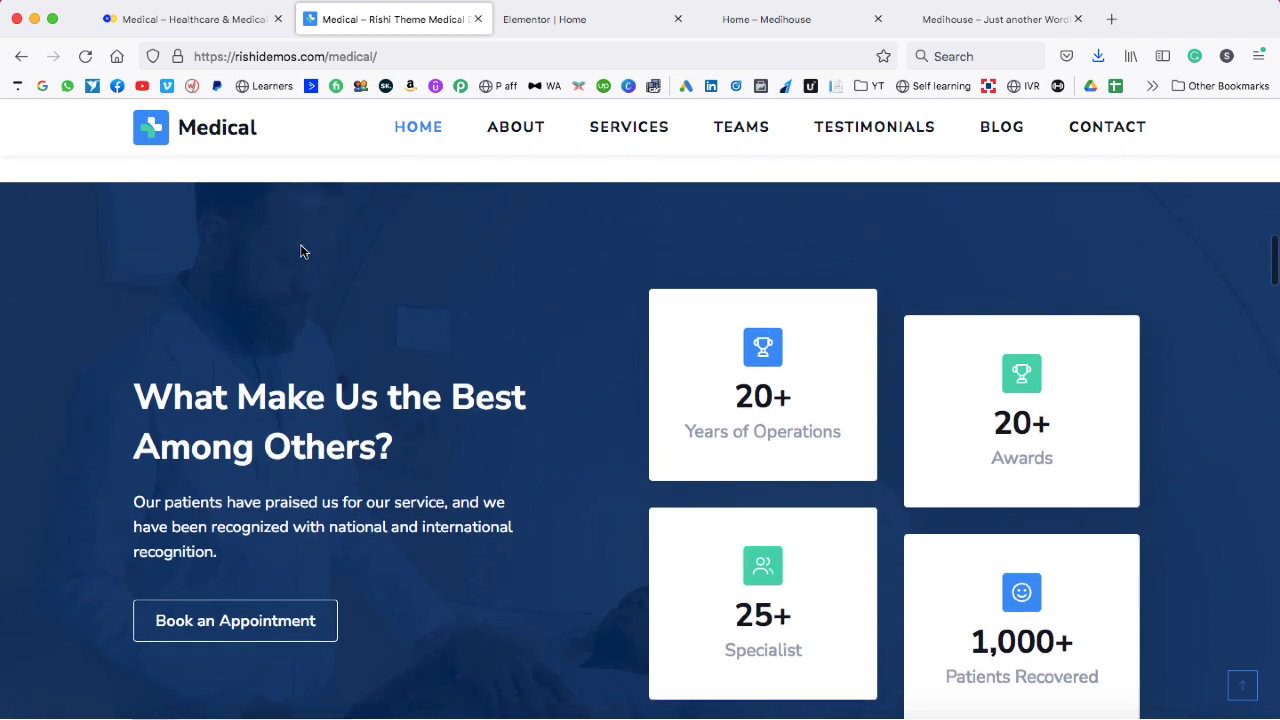
pyautogui.click(577, 26)
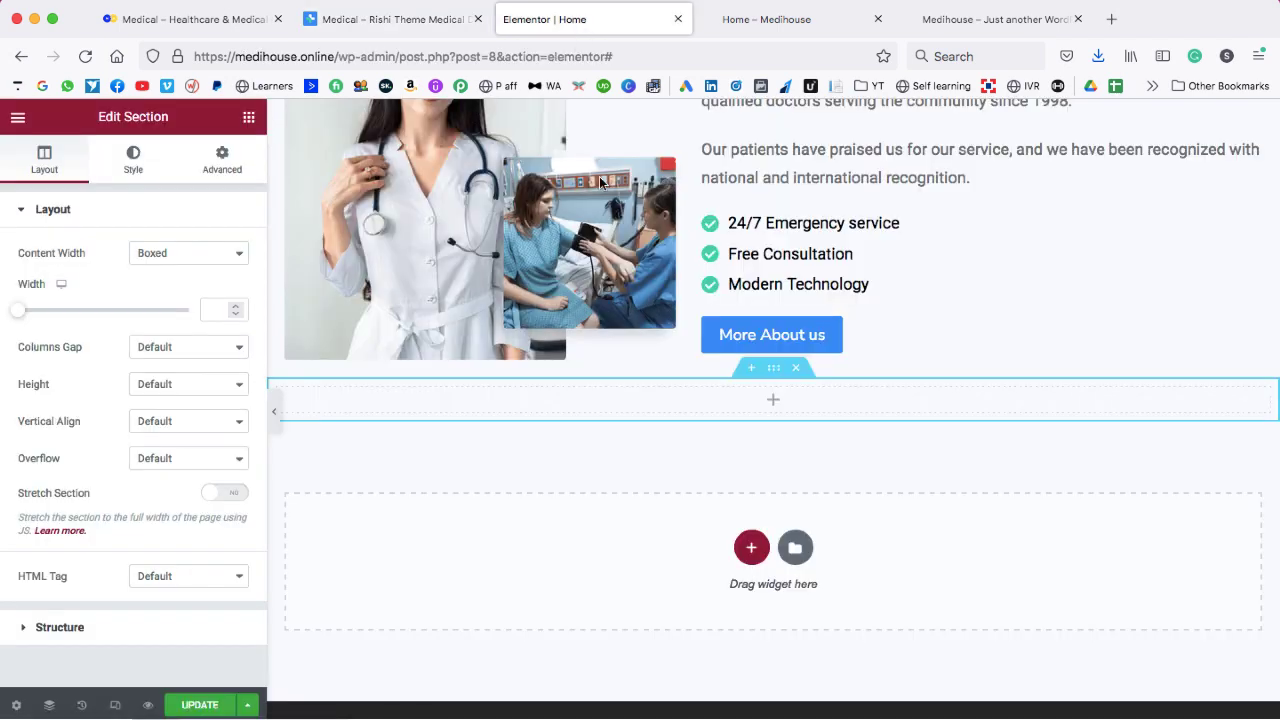
pyautogui.rightClick(774, 374)
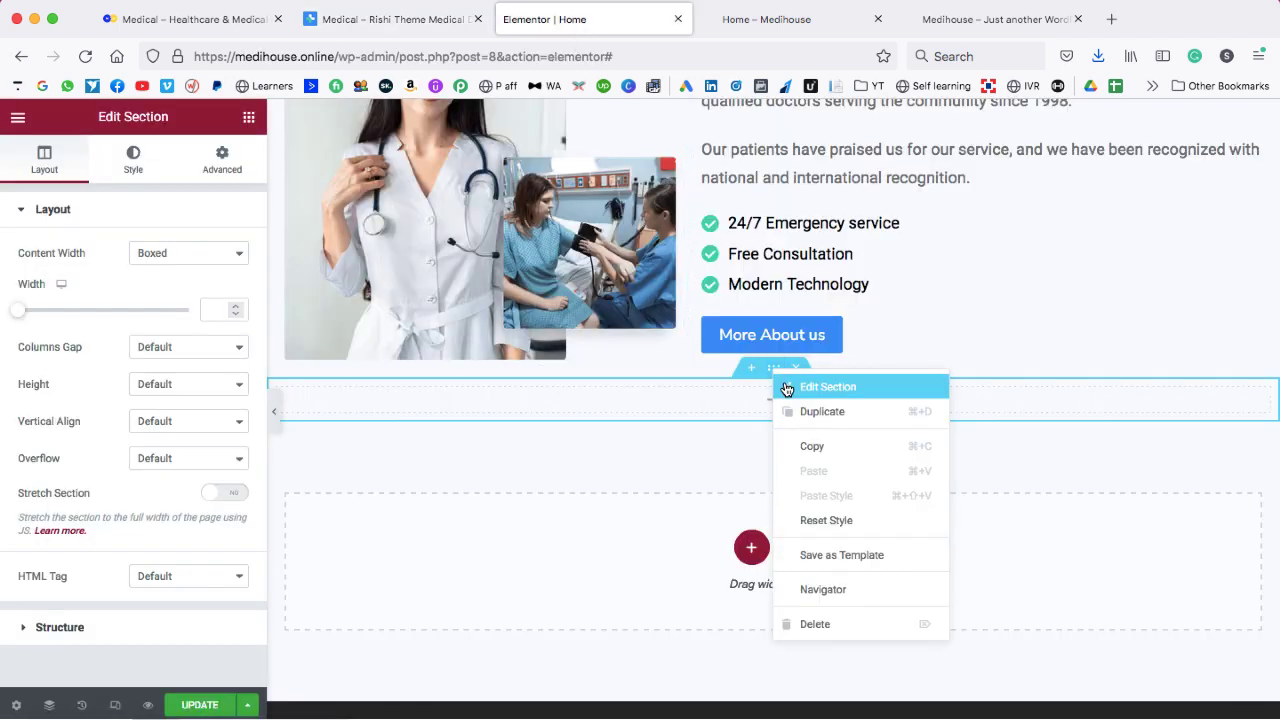
pyautogui.click(786, 384)
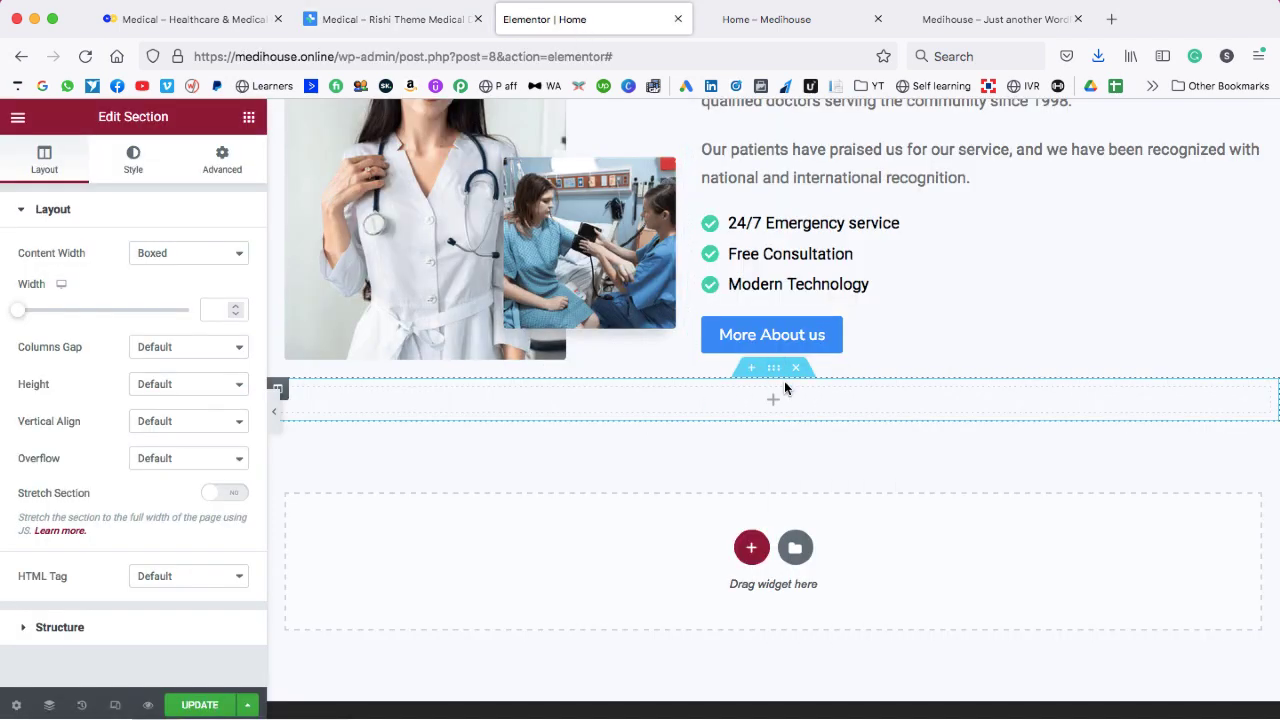
pyautogui.click(135, 160)
# - Set a classic background image using the uploaded Rectangle-247.jpg scanner photo
pyautogui.click(165, 290)
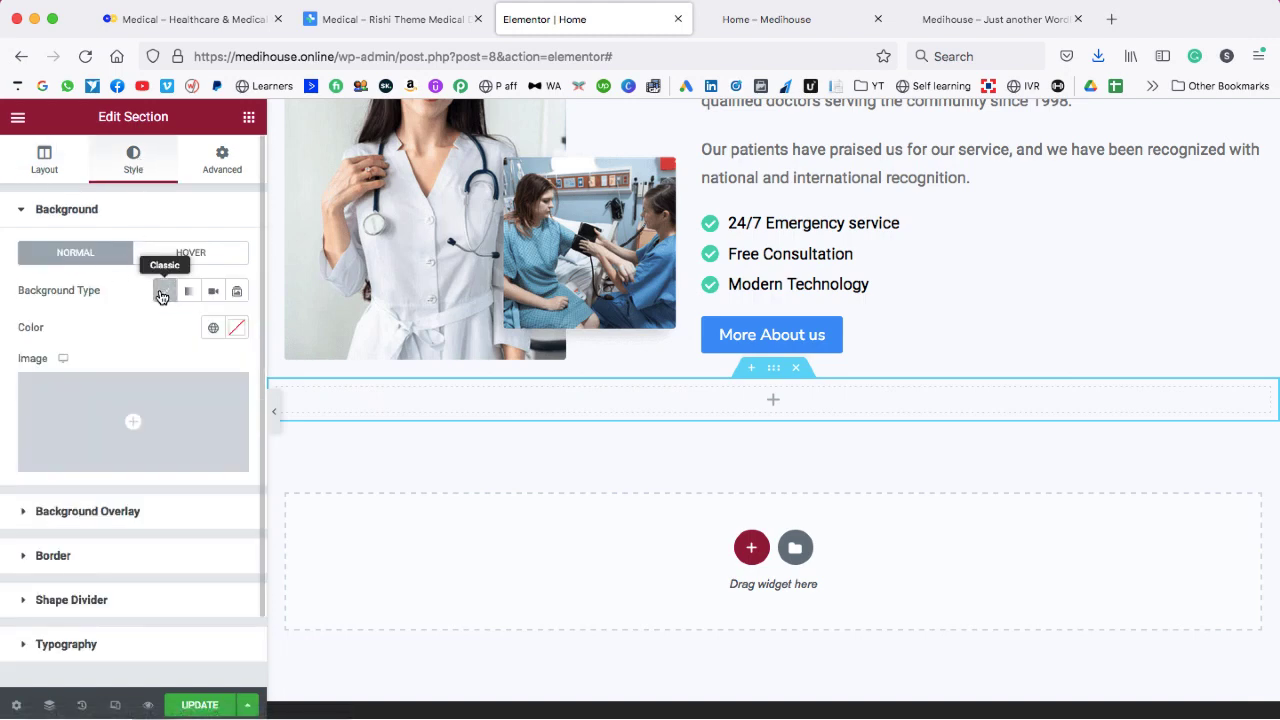
pyautogui.click(111, 460)
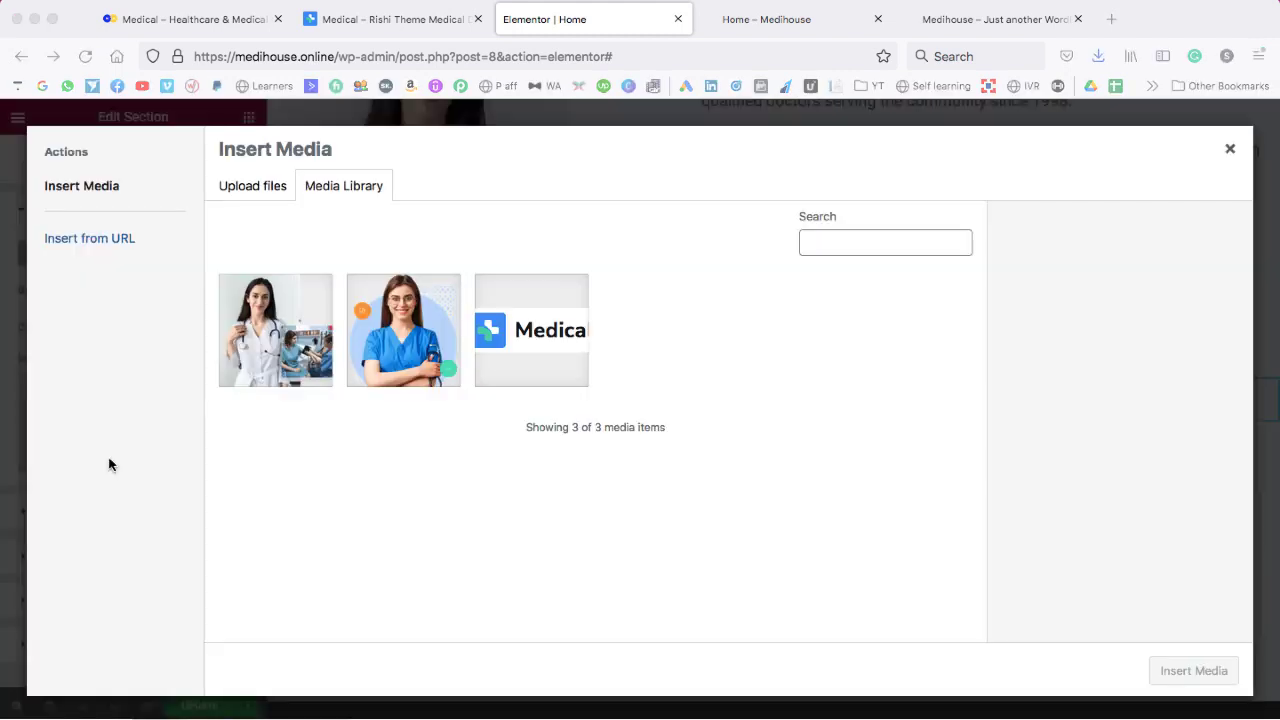
pyautogui.click(252, 187)
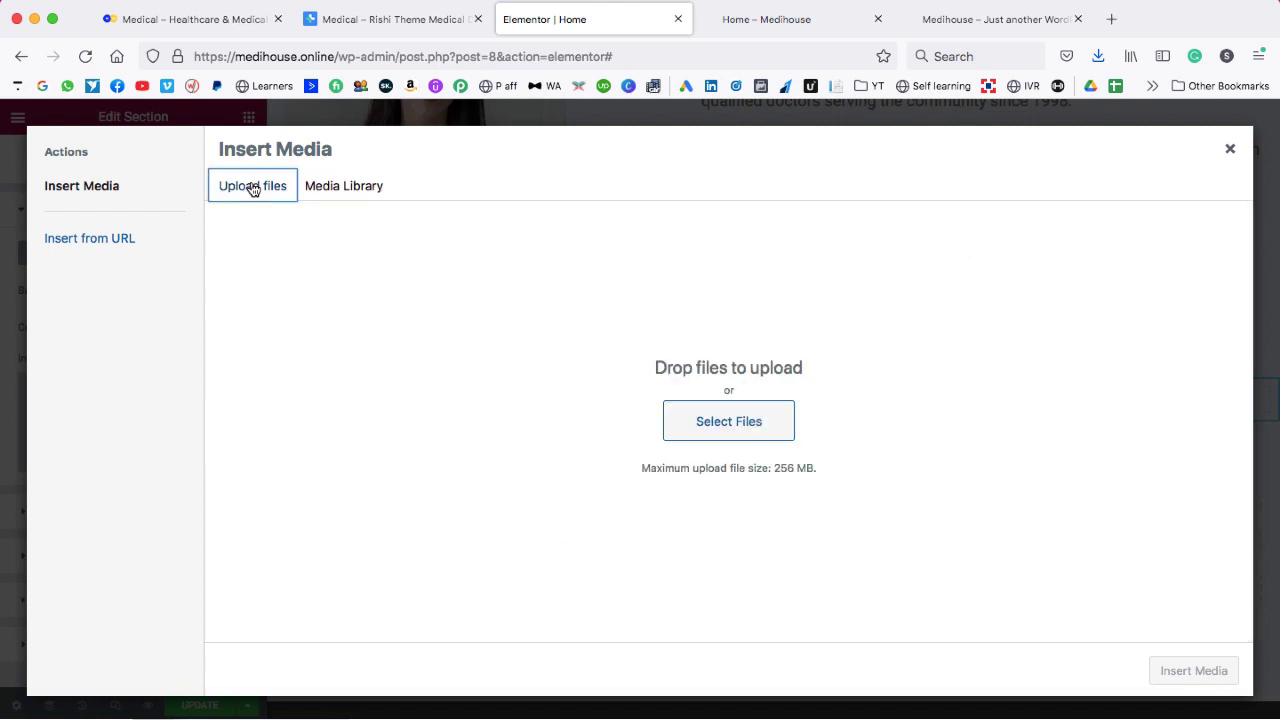
pyautogui.click(726, 427)
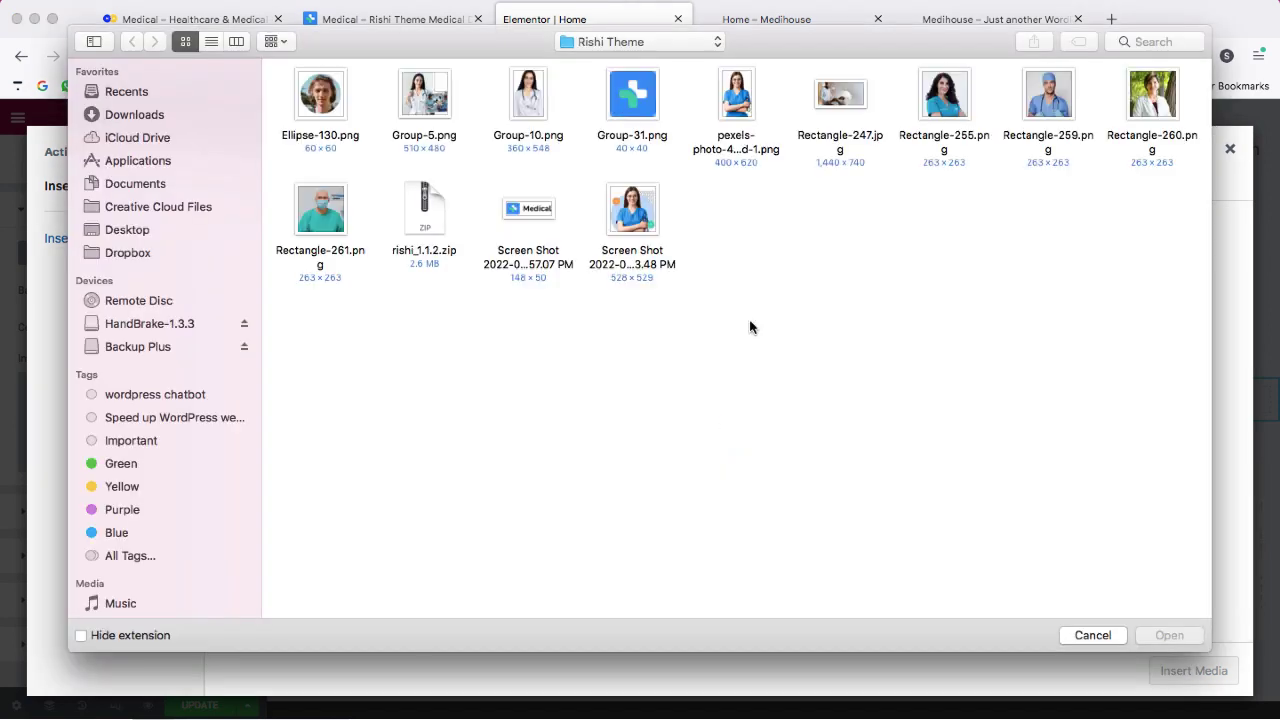
pyautogui.click(843, 101)
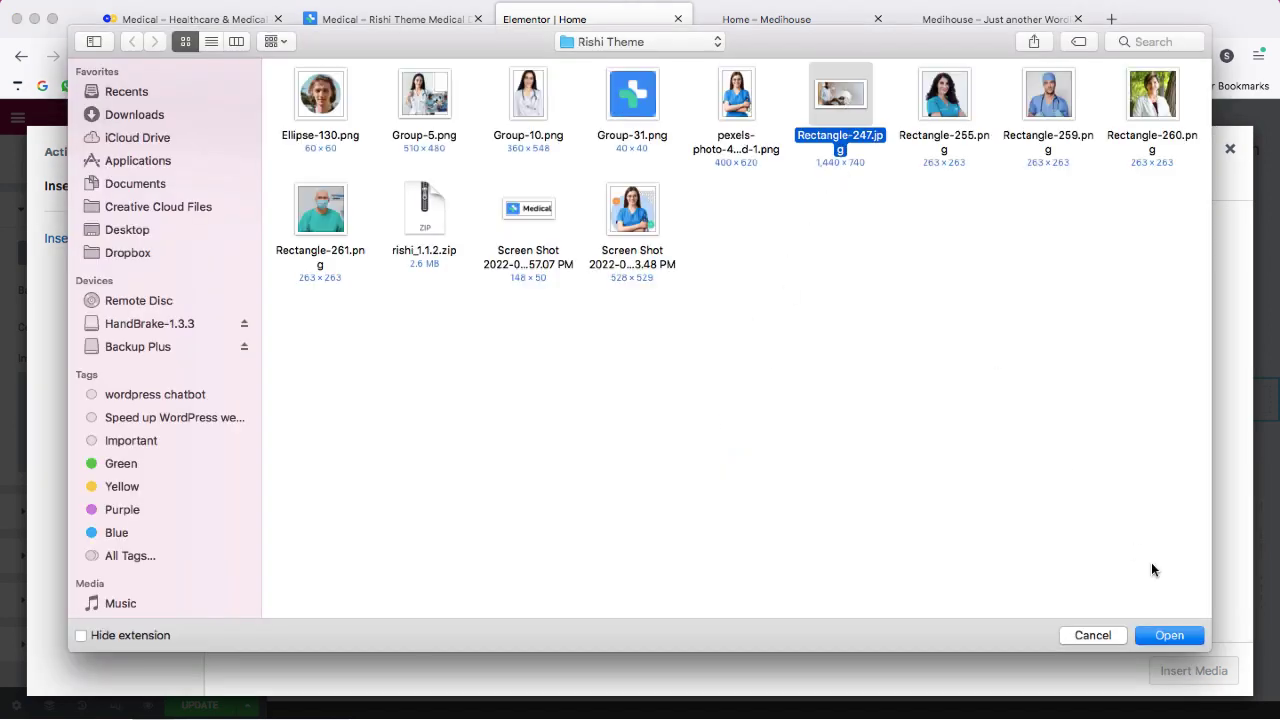
pyautogui.click(1167, 635)
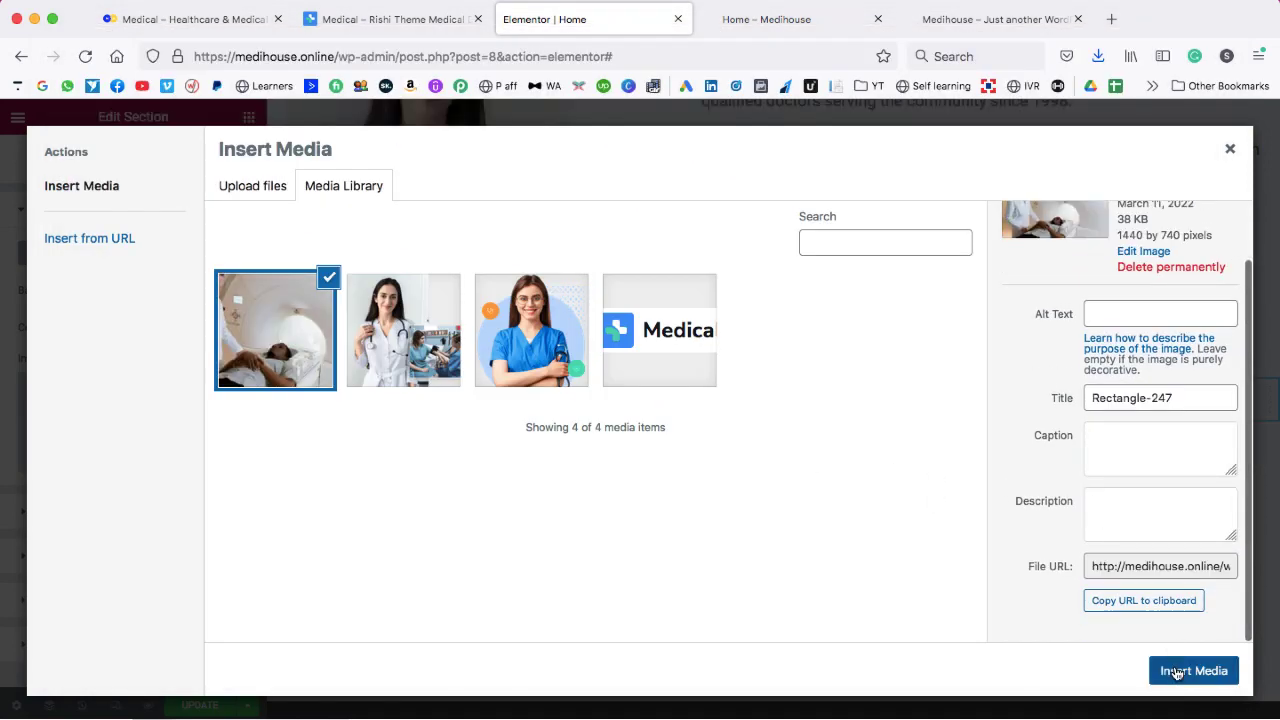
pyautogui.click(1176, 671)
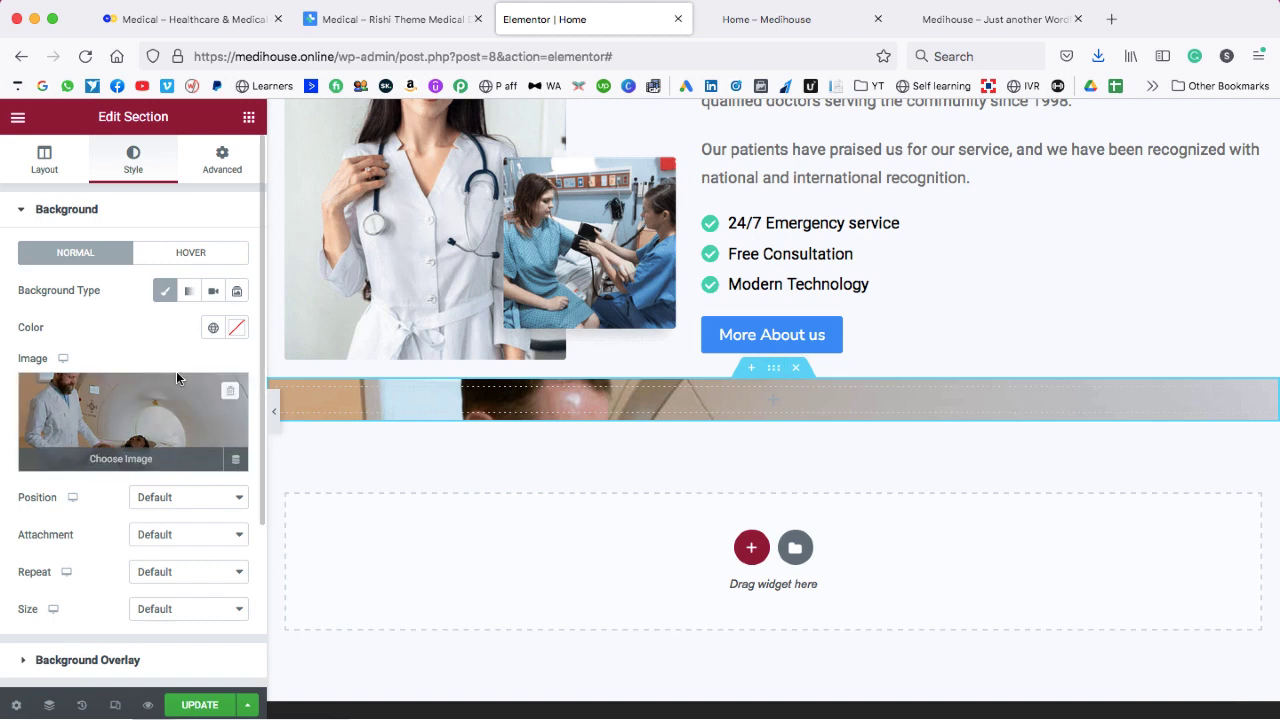
pyautogui.moveTo(135, 446)
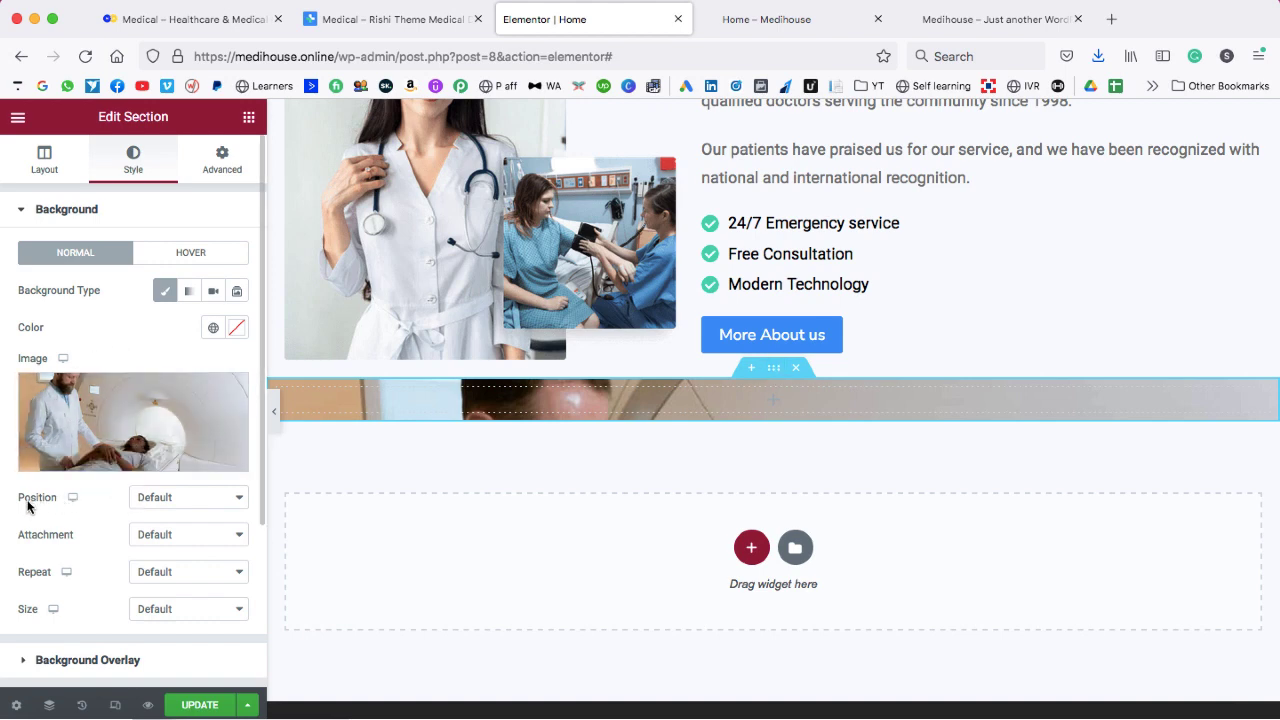
# - Set the background photo to Center Center position, No-repeat and Cover size
pyautogui.click(158, 503)
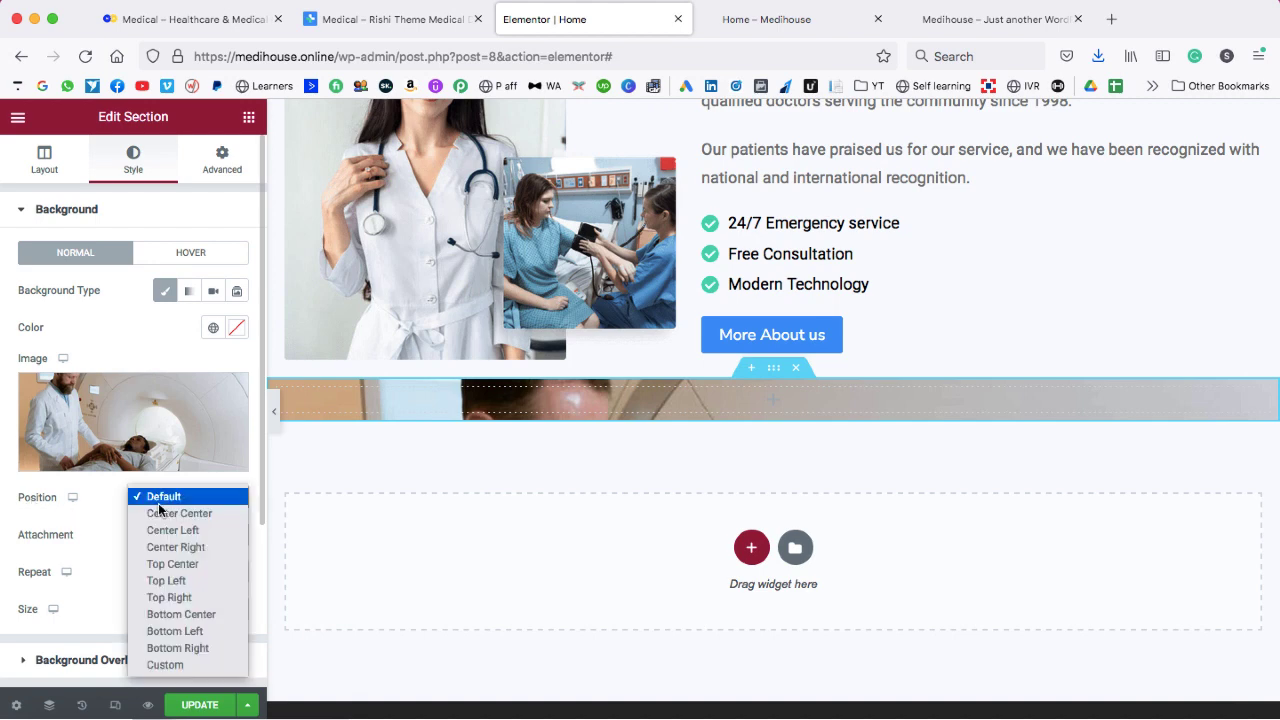
pyautogui.click(165, 513)
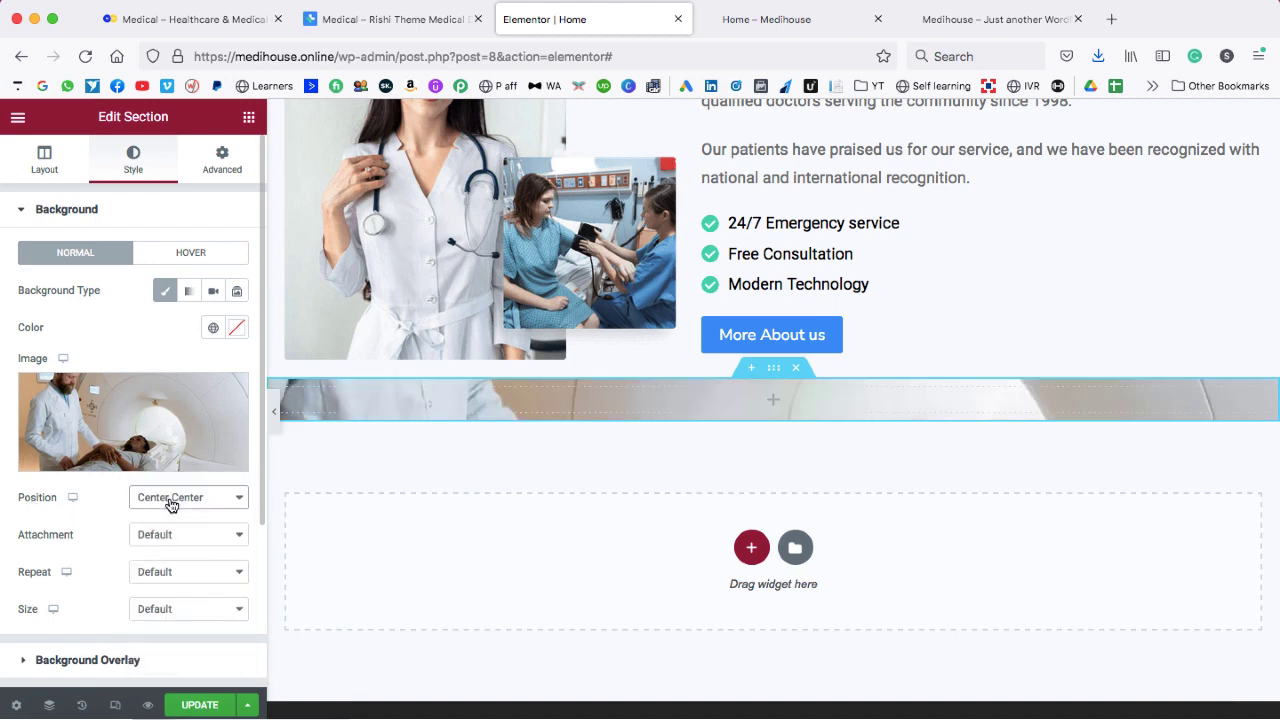
pyautogui.scroll(-1, 102, 580)
pyautogui.click(158, 550)
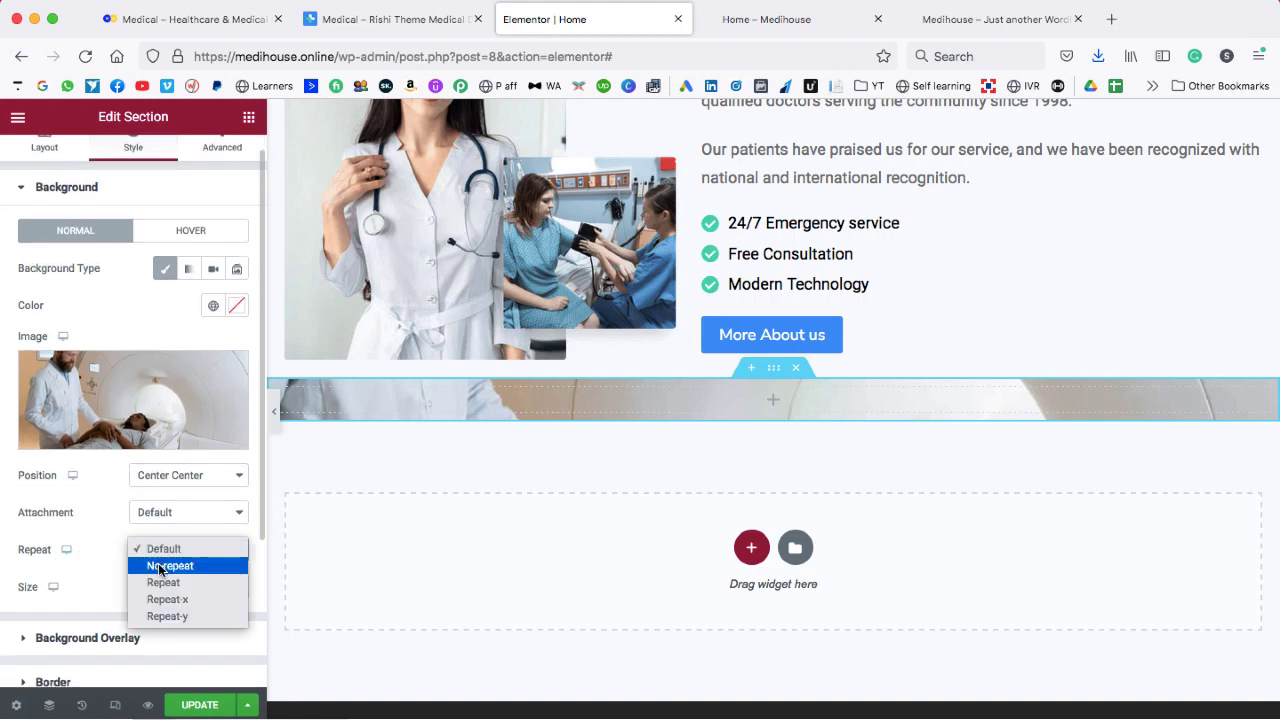
pyautogui.click(158, 563)
pyautogui.click(157, 587)
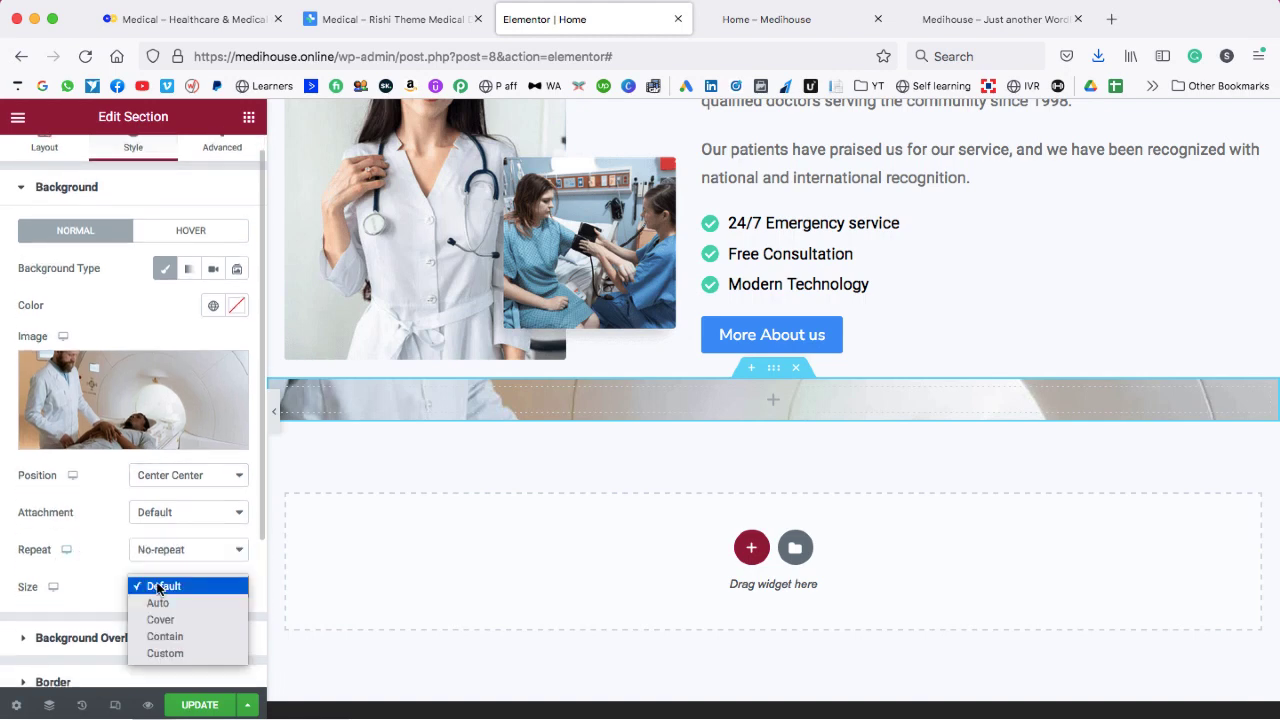
pyautogui.click(163, 620)
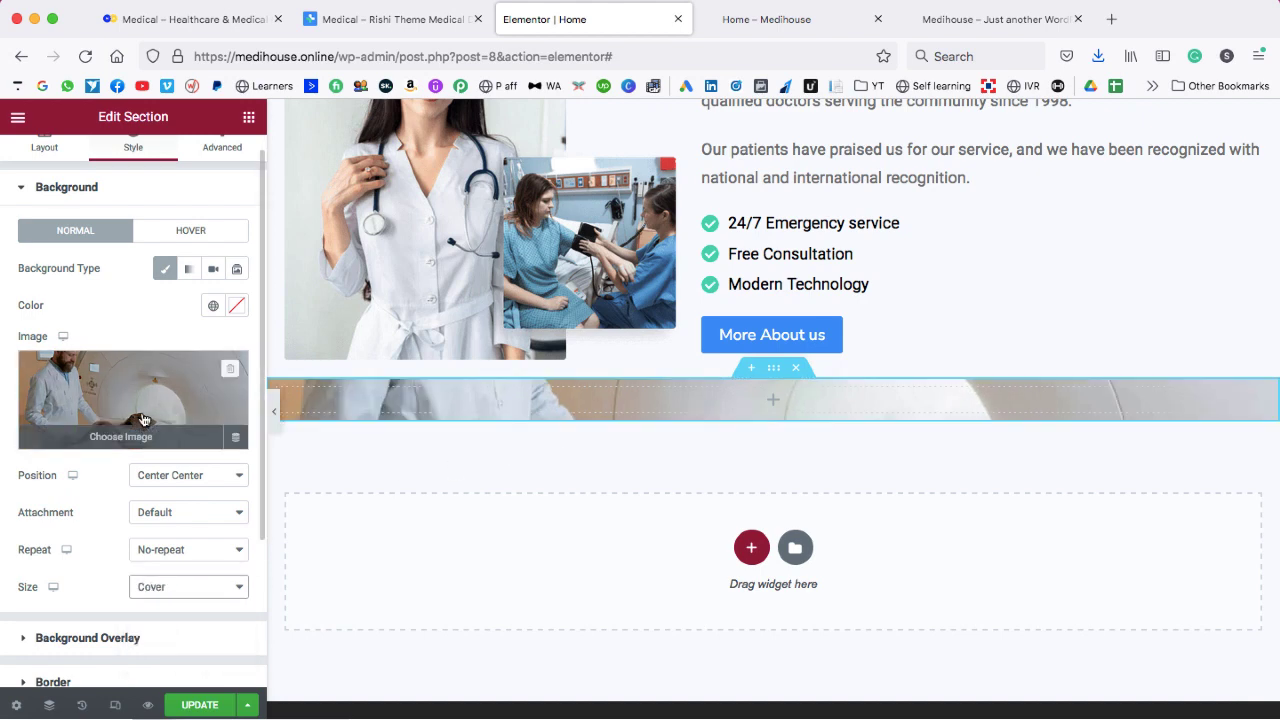
pyautogui.scroll(-4, 104, 436)
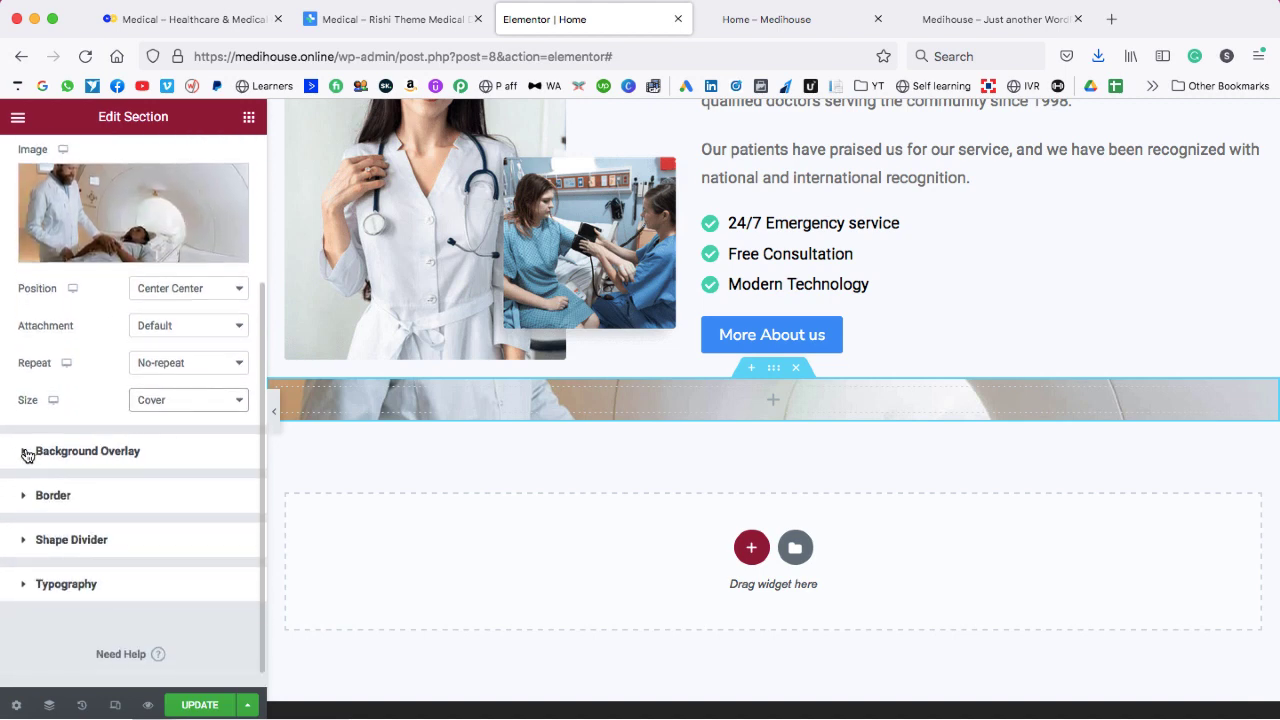
pyautogui.click(27, 451)
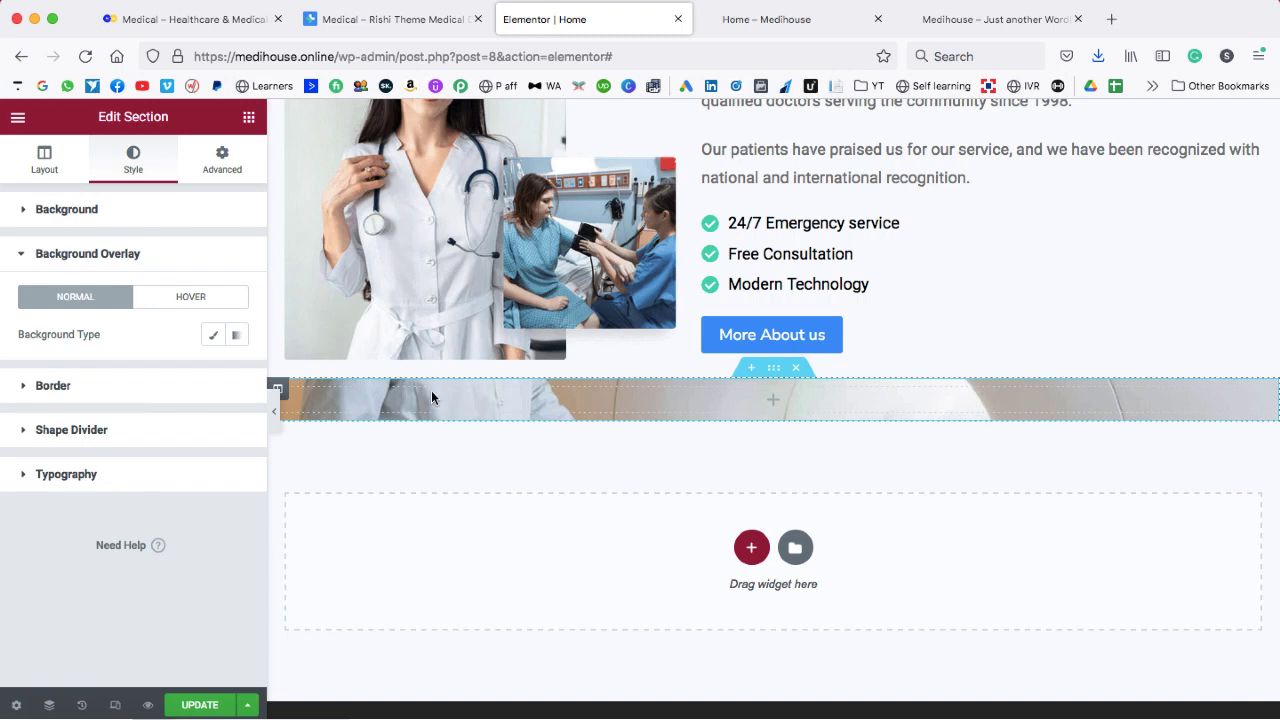
# - Sample the demo stats section's dark-blue overlay colour with the devtools eyedropper
pyautogui.click(420, 20)
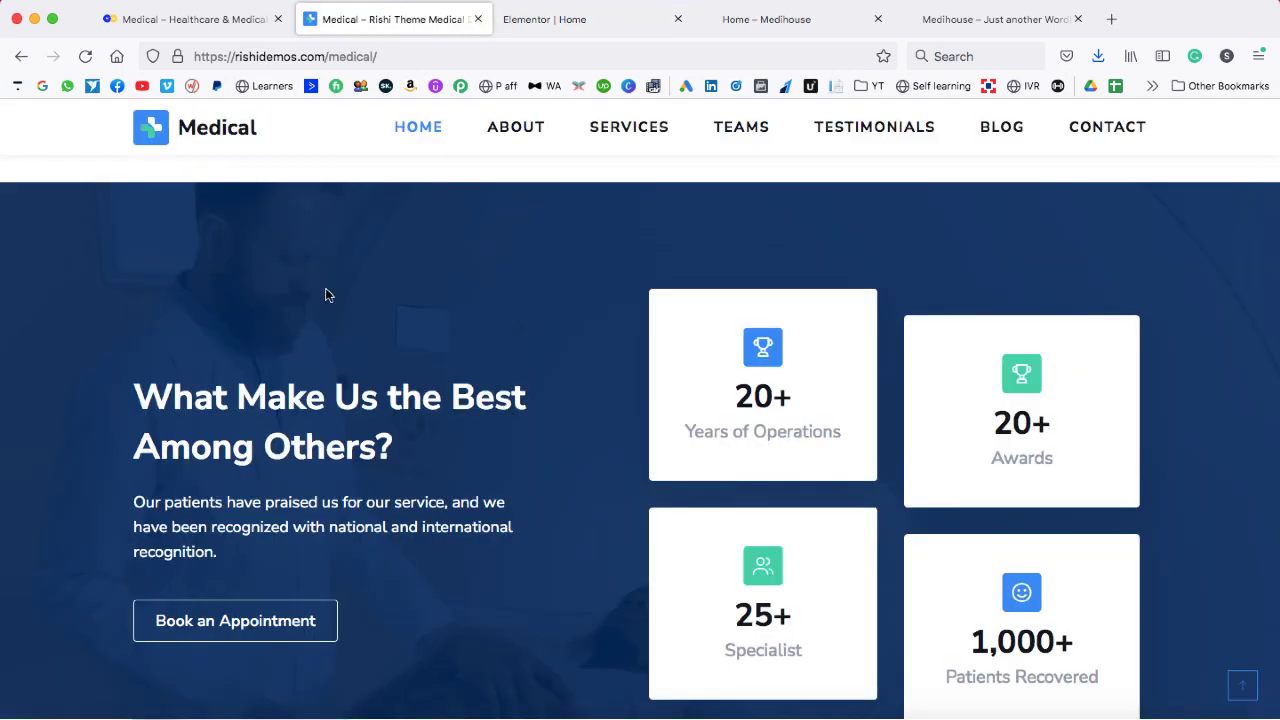
pyautogui.scroll(1, 369, 274)
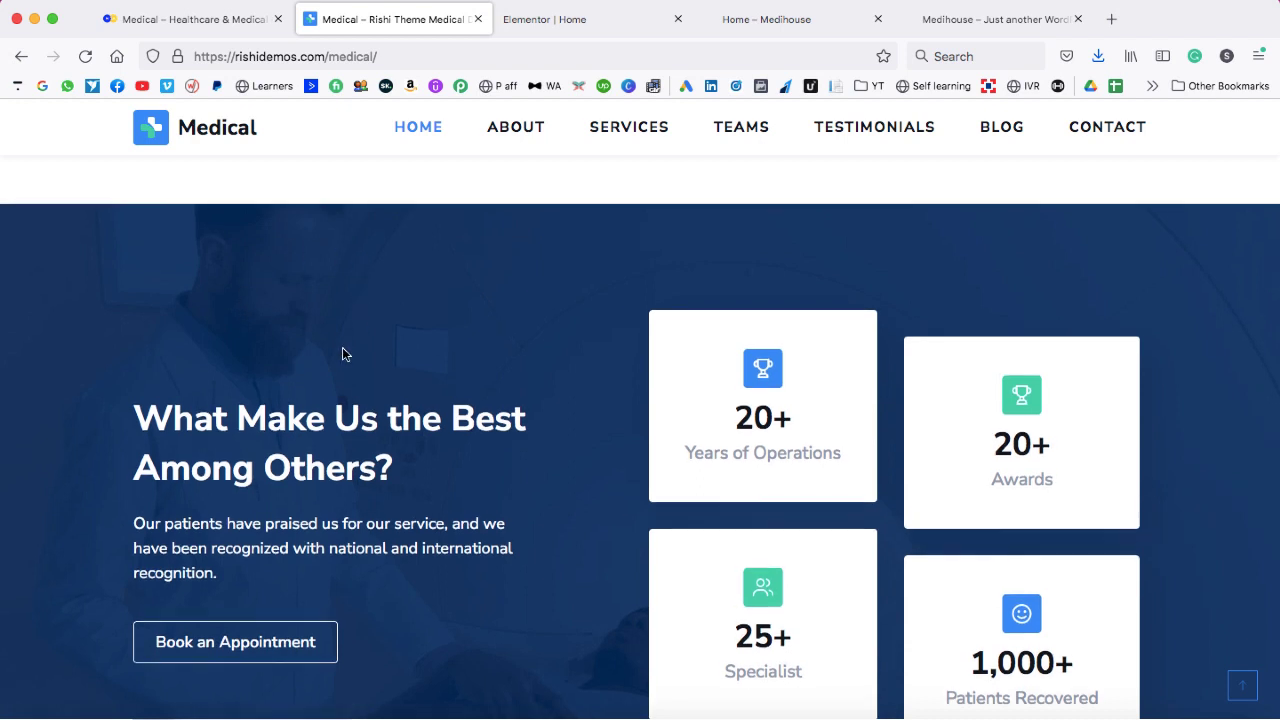
pyautogui.rightClick(84, 267)
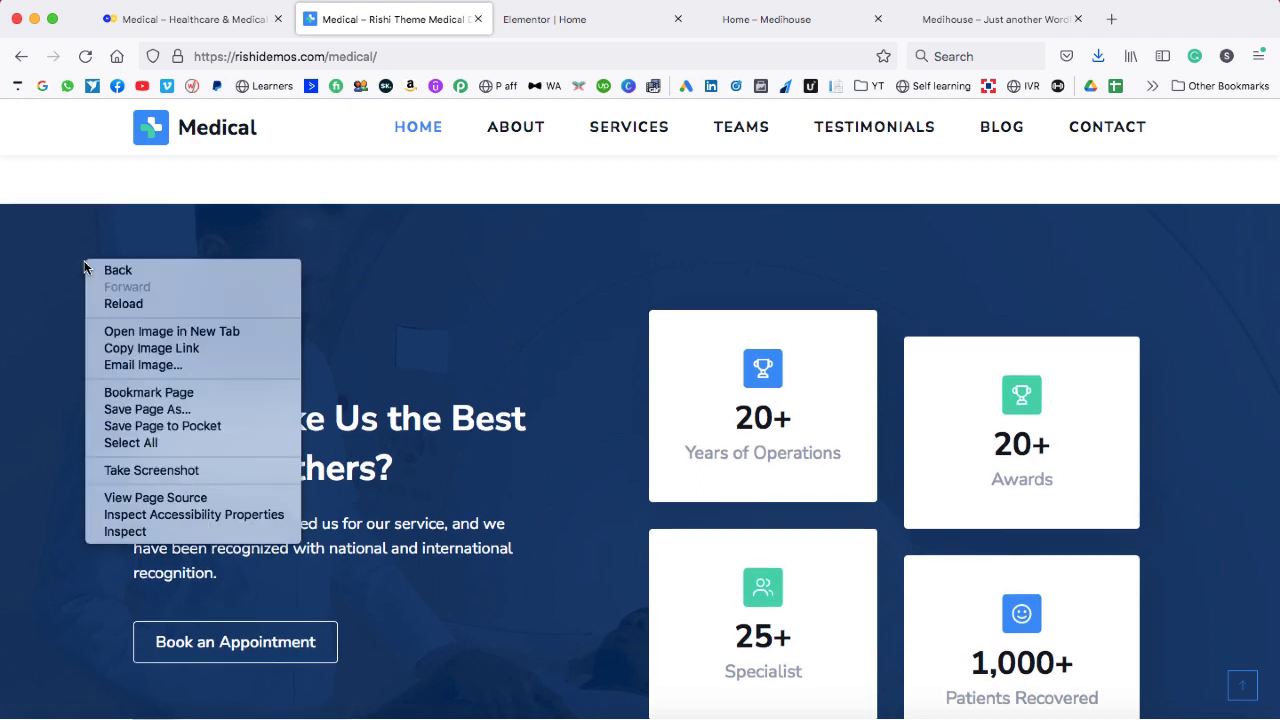
pyautogui.click(137, 533)
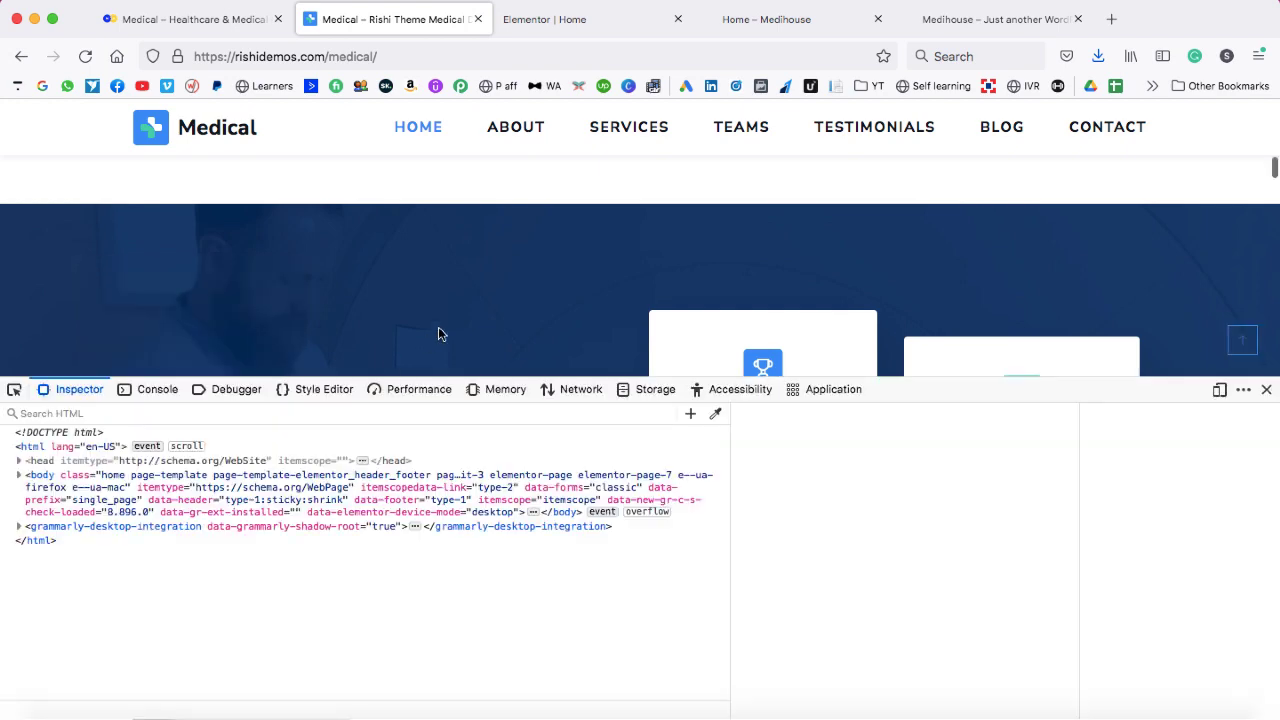
pyautogui.click(718, 414)
pyautogui.click(842, 238)
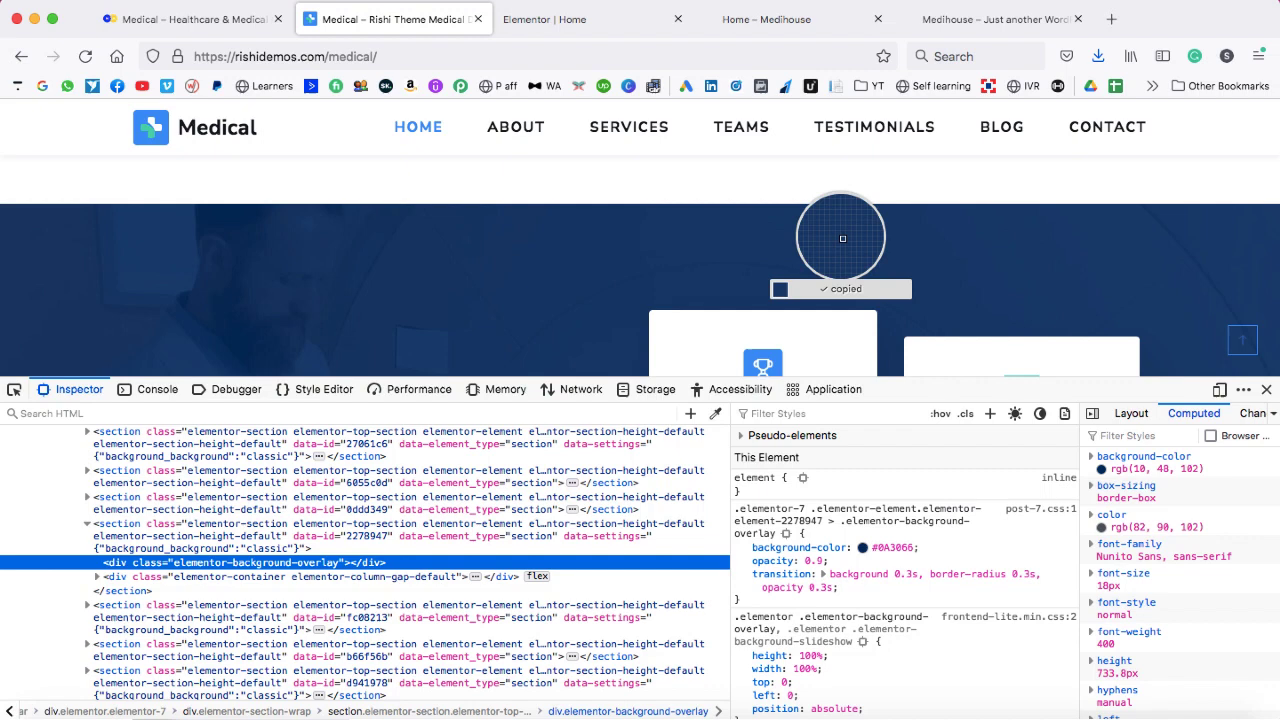
pyautogui.click(1266, 389)
pyautogui.click(580, 22)
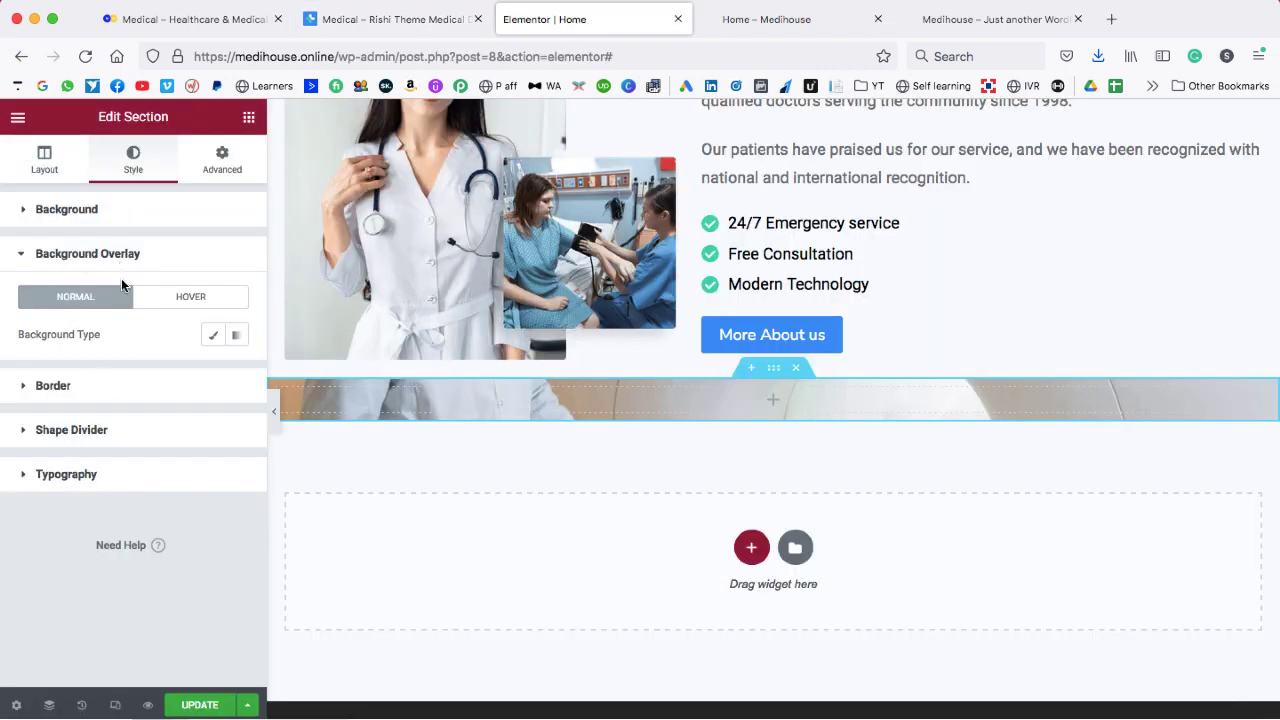
# - Give the overlay a classic fill in the copied dark blue at about 0.81 opacity
pyautogui.click(212, 336)
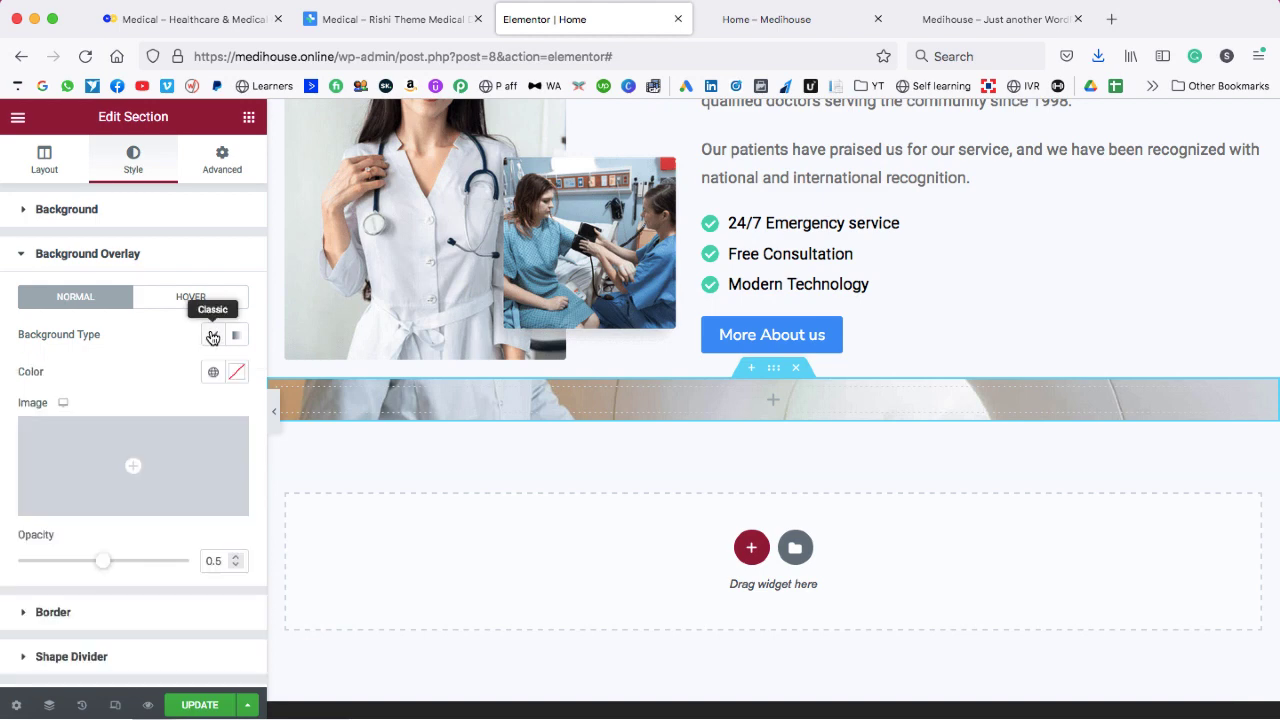
pyautogui.click(236, 372)
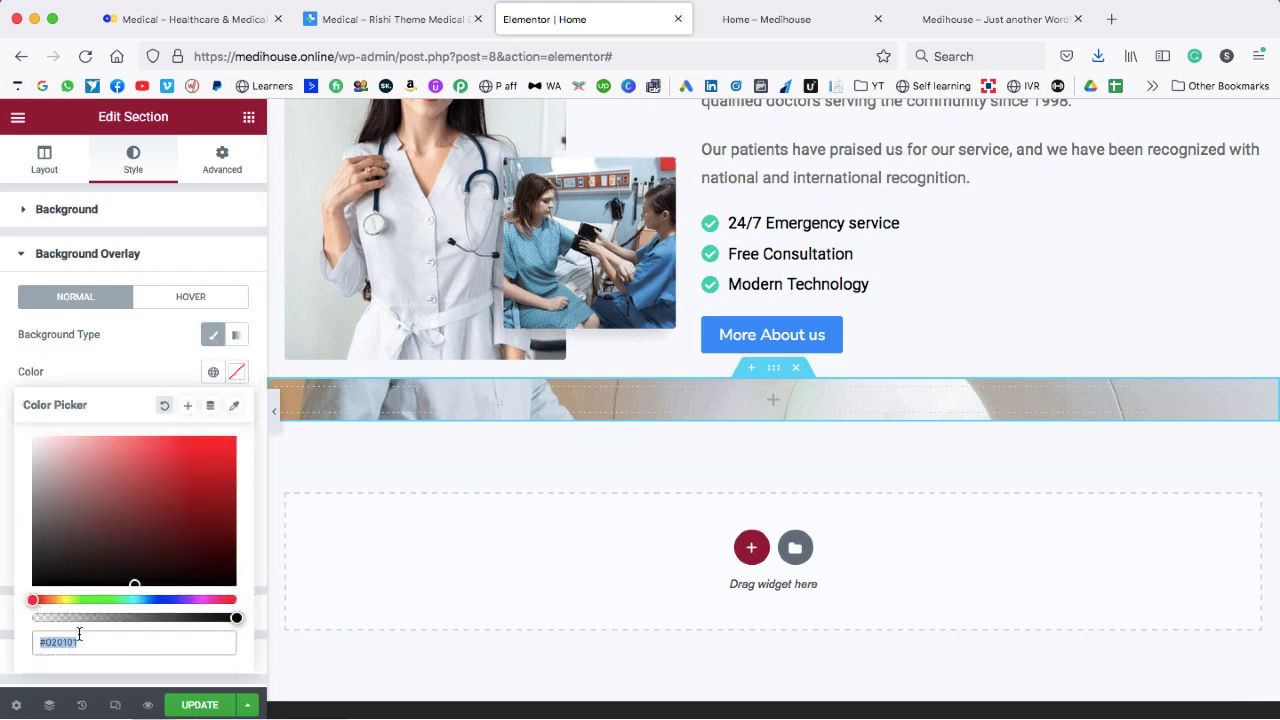
pyautogui.write('#1c3e6f')
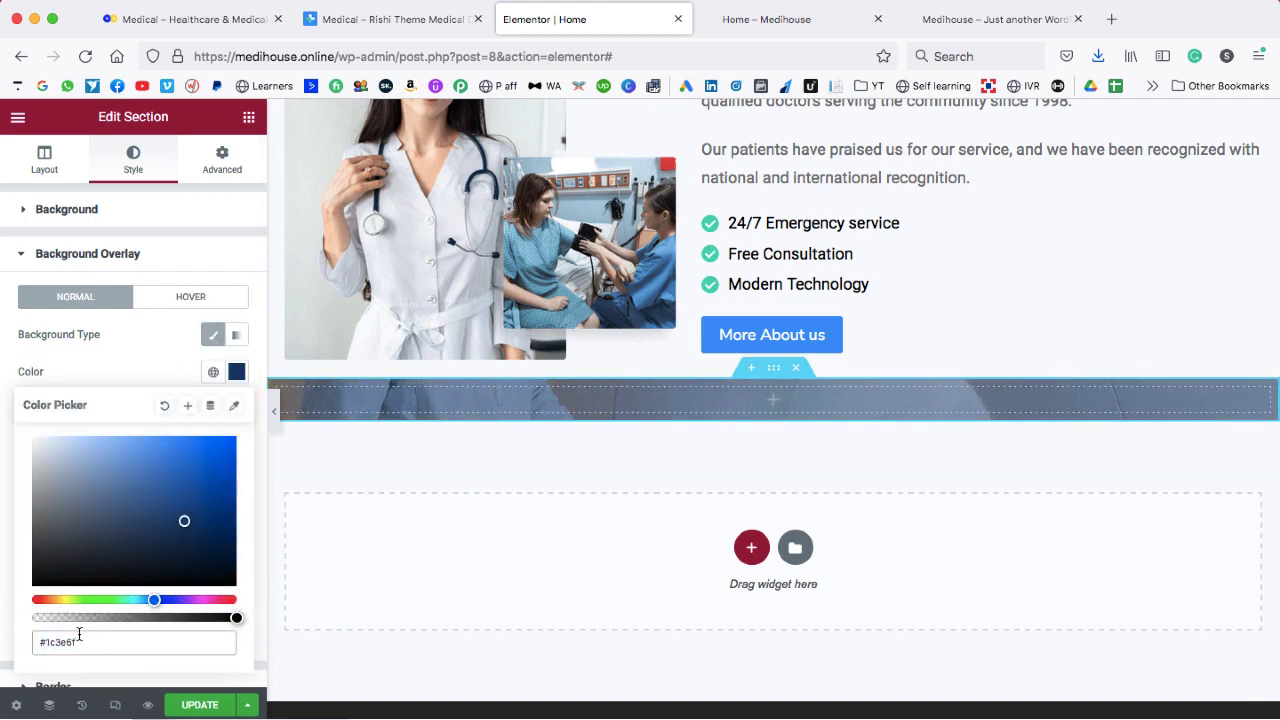
pyautogui.click(158, 372)
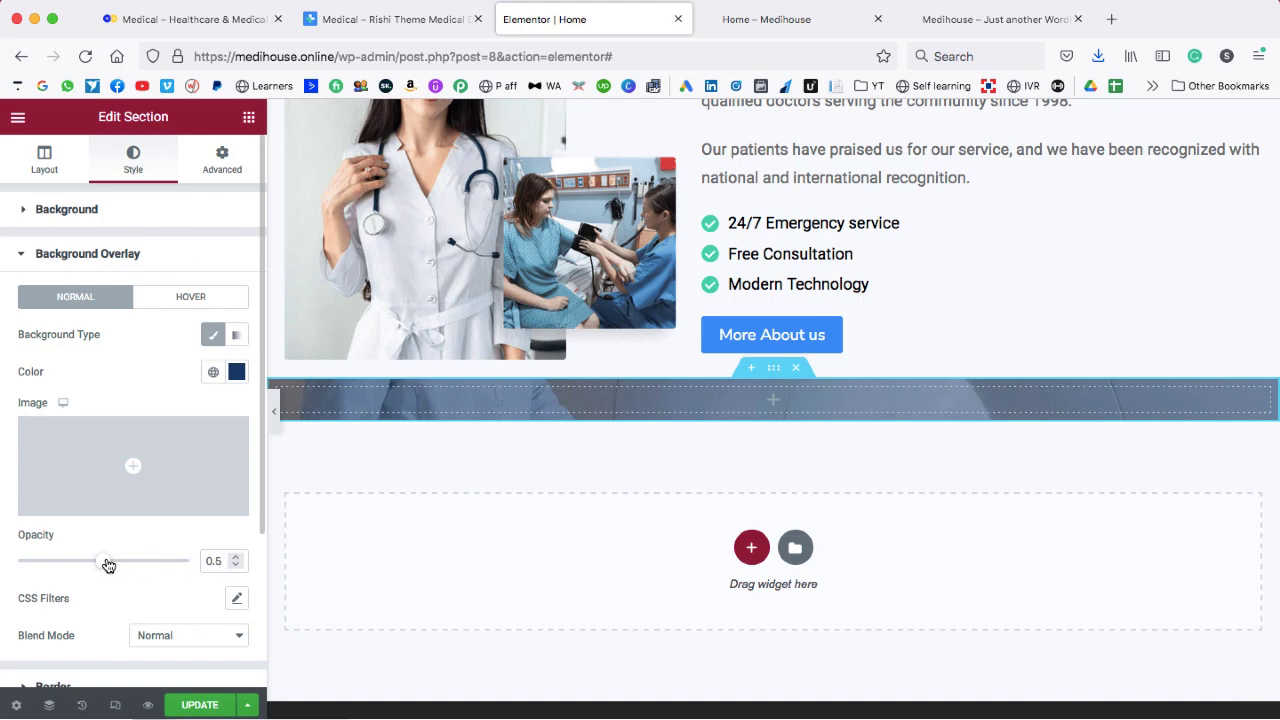
pyautogui.moveTo(107, 565); pyautogui.dragTo(159, 565)
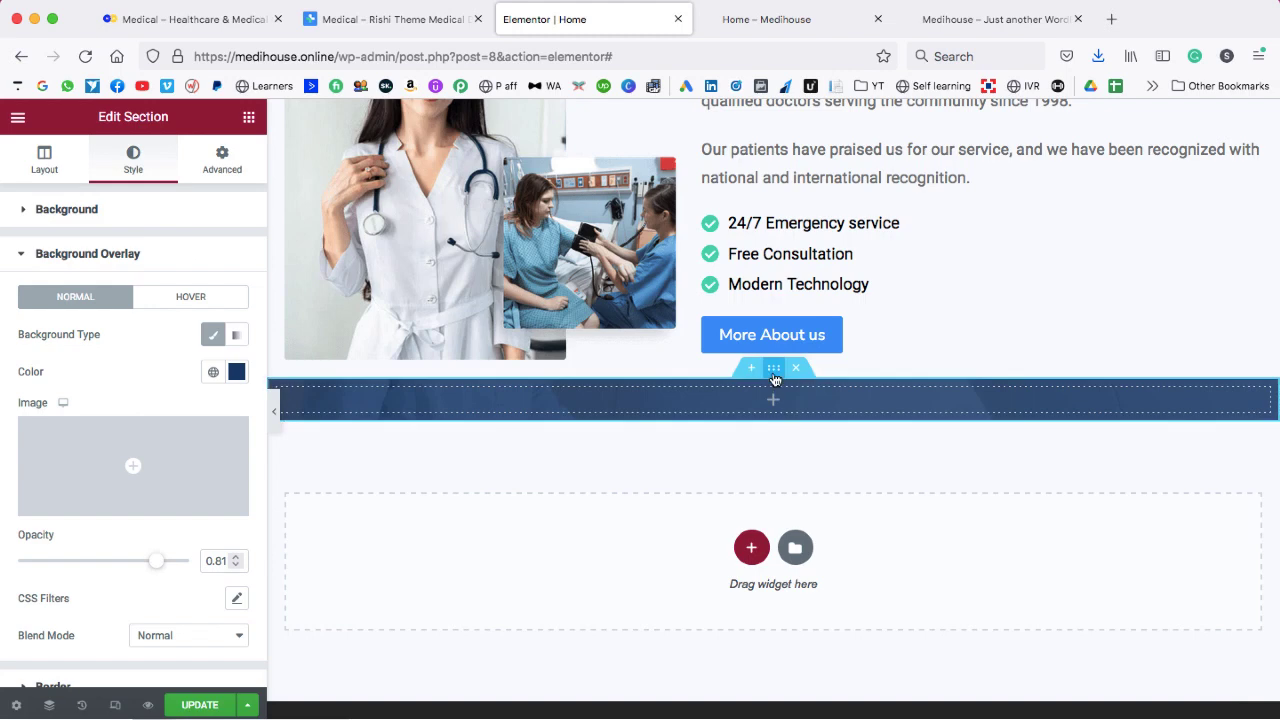
# - Add a second column, then copy the demo's 'What Make Us the Best Among Others?' heading
pyautogui.rightClick(285, 397)
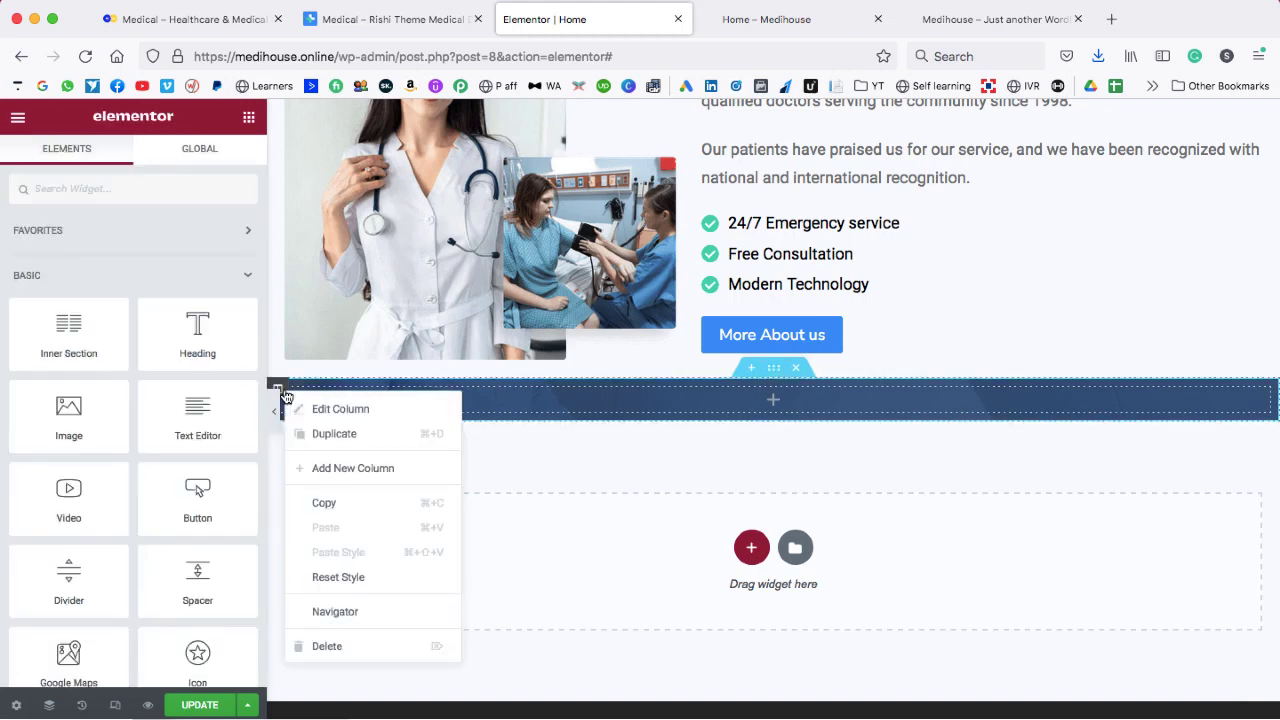
pyautogui.click(321, 470)
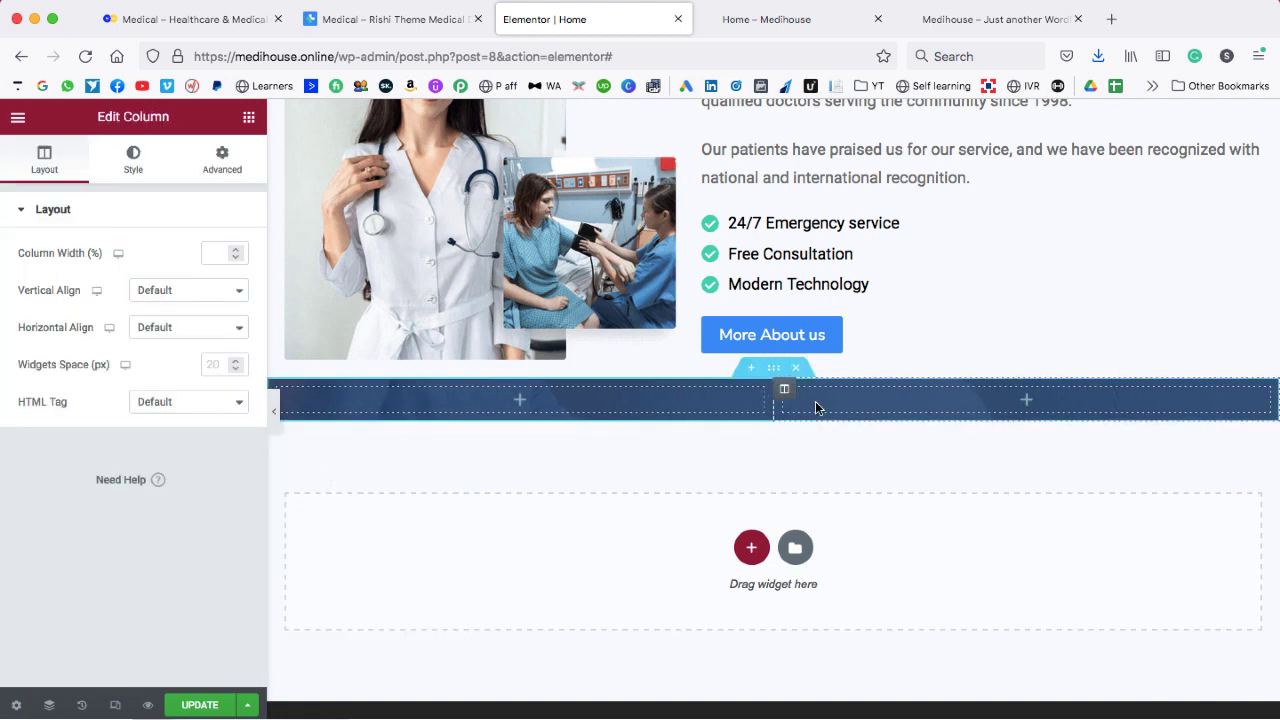
pyautogui.click(390, 19)
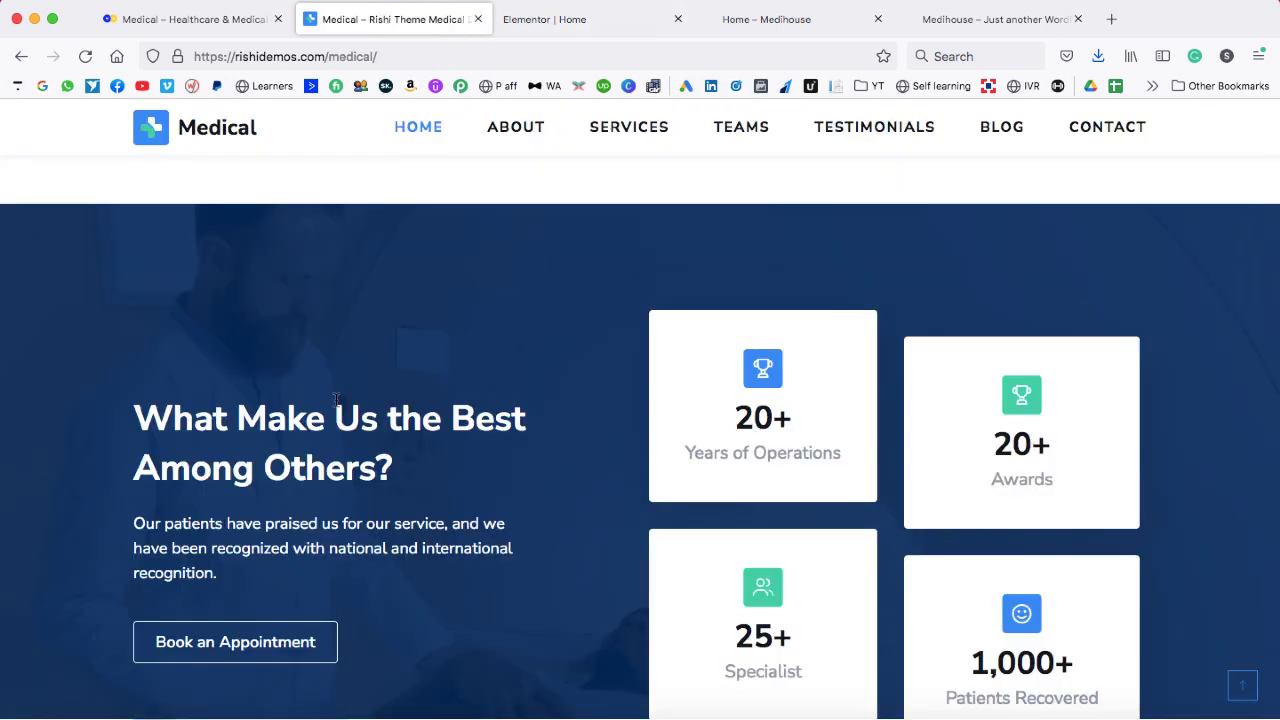
pyautogui.scroll(-1, 335, 395)
pyautogui.moveTo(137, 372); pyautogui.dragTo(323, 395)
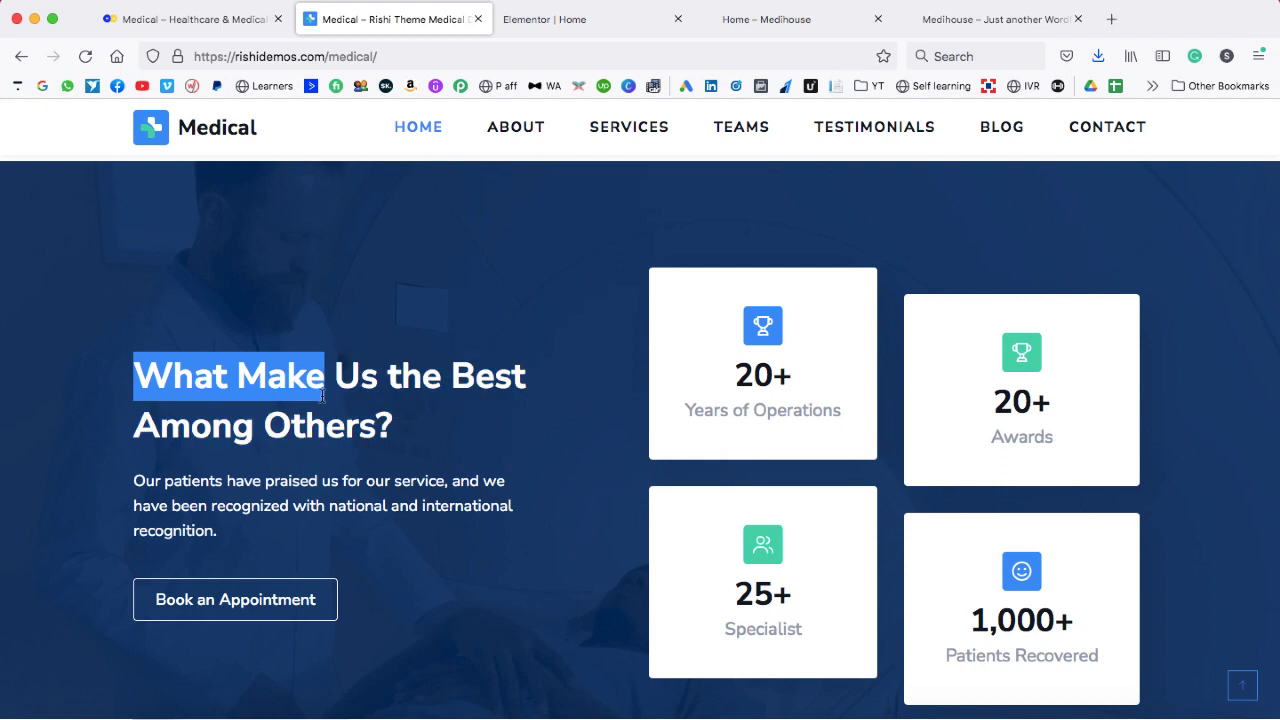
pyautogui.click(153, 364)
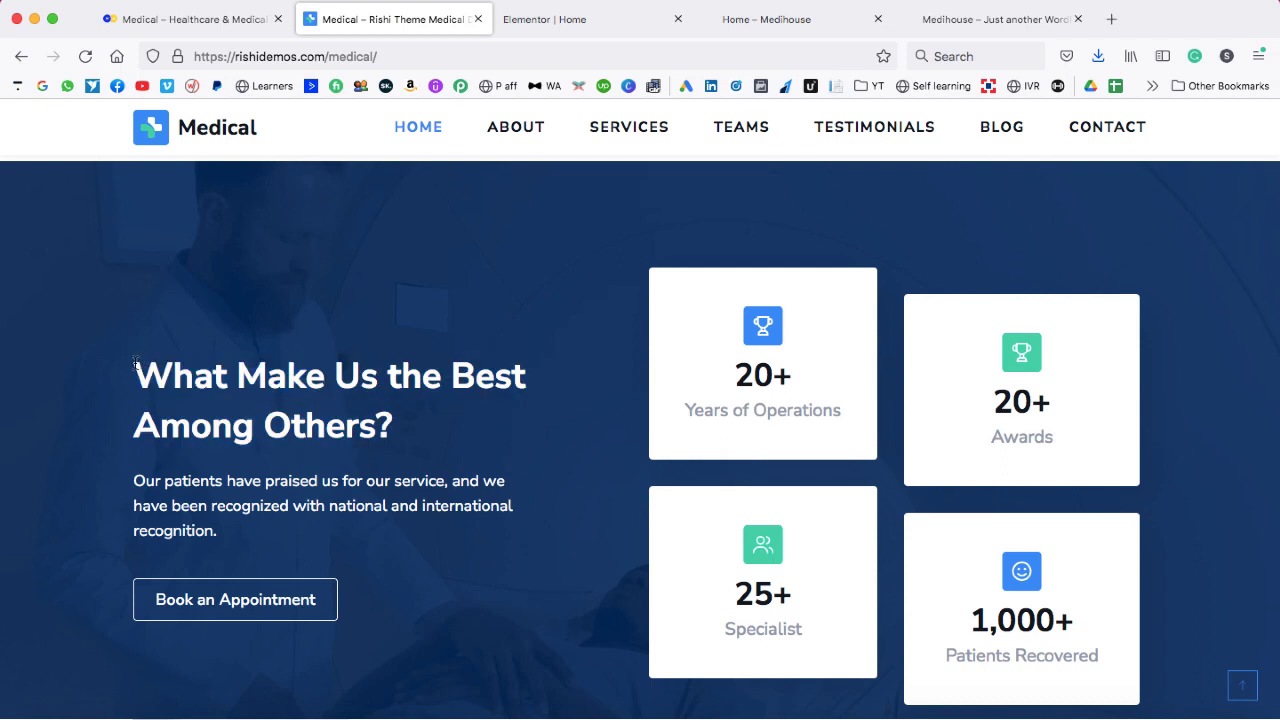
pyautogui.moveTo(136, 362); pyautogui.dragTo(392, 424)
pyautogui.rightClick(342, 390)
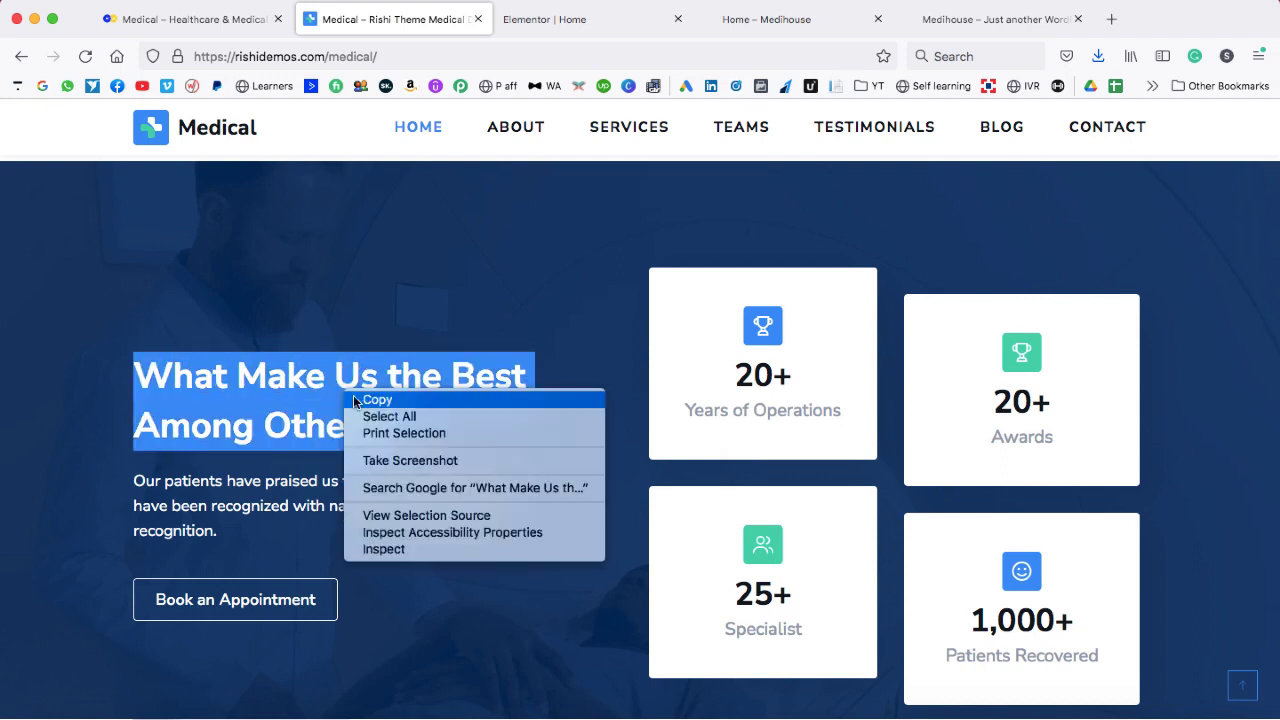
pyautogui.click(366, 398)
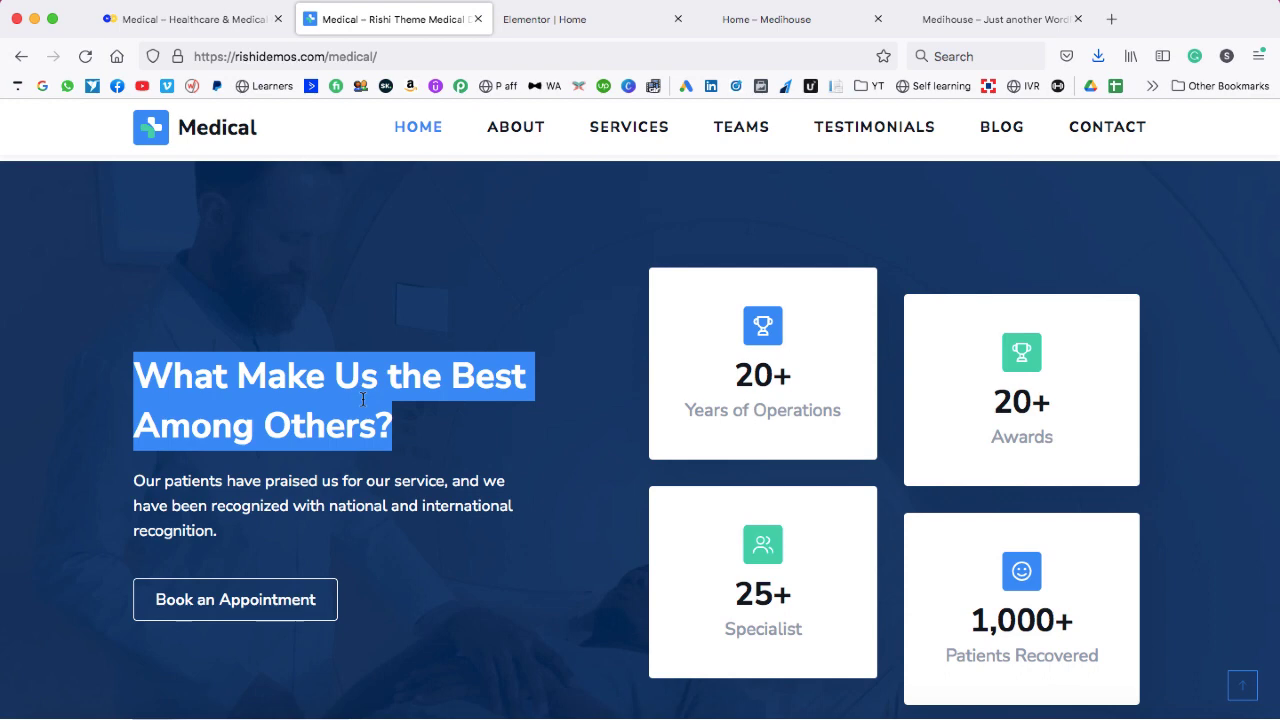
# - Duplicate the Welcome to Our Medical heading into the new dark-blue section
pyautogui.click(524, 26)
pyautogui.scroll(2, 750, 178)
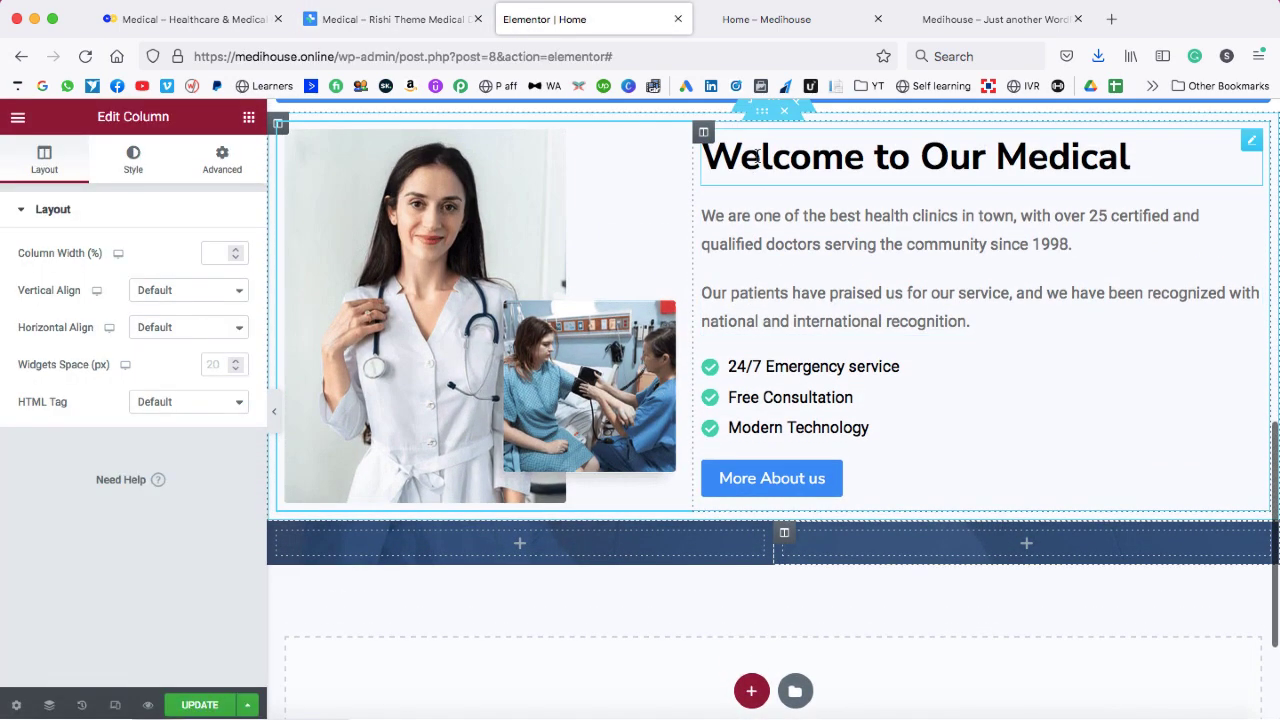
pyautogui.rightClick(757, 156)
pyautogui.click(800, 120)
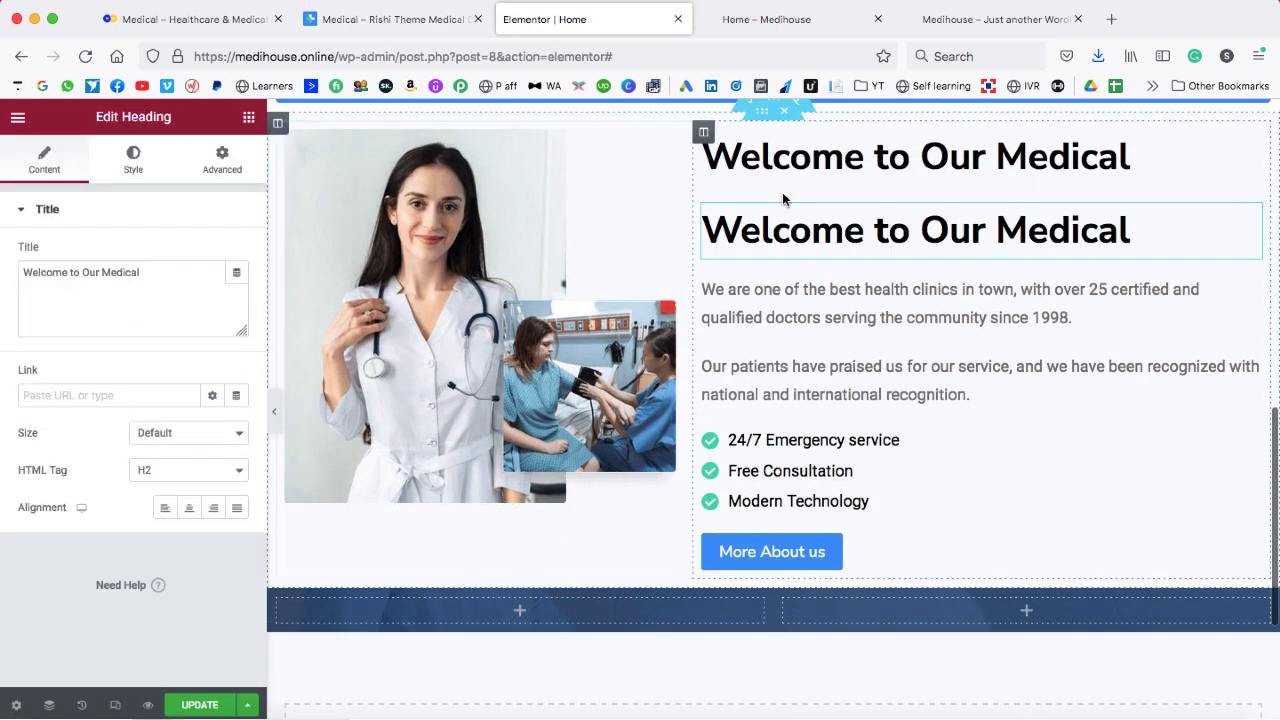
pyautogui.scroll(-1, 960, 297)
# - Move the duplicate heading into the blue section and retitle it 'What Make Us the Best Among Others?'
pyautogui.moveTo(1251, 113); pyautogui.dragTo(526, 490)
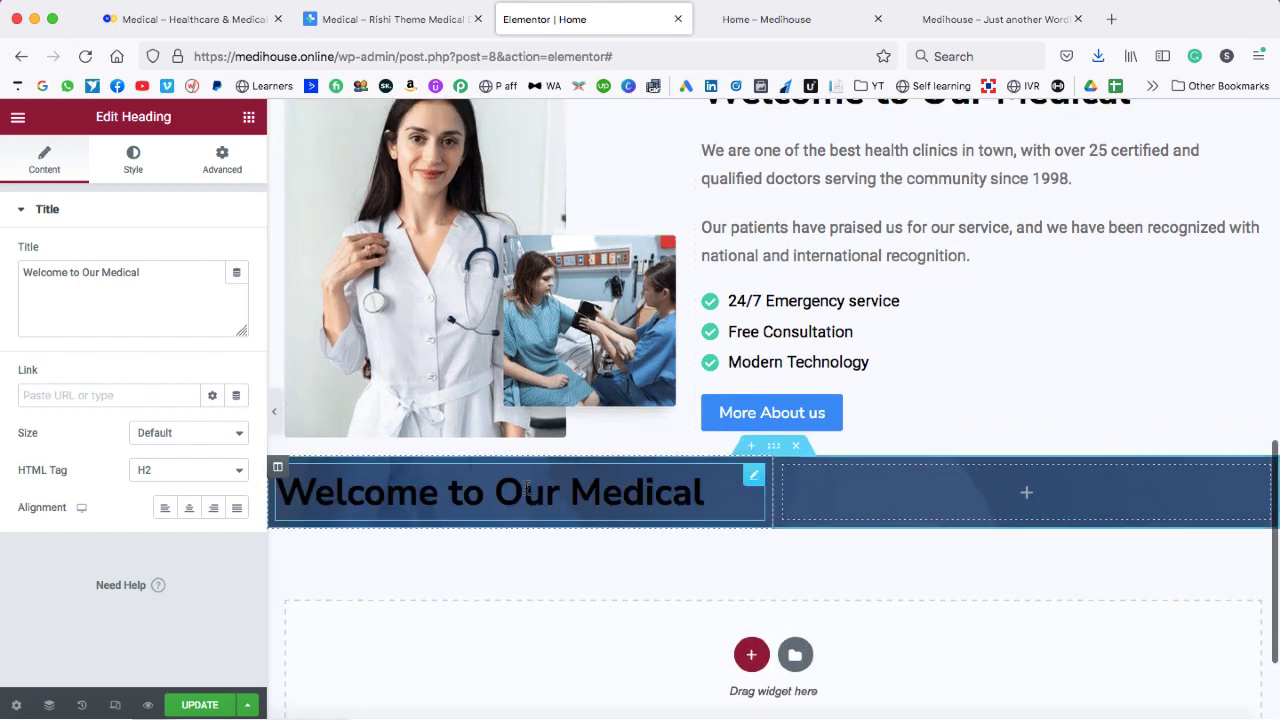
pyautogui.moveTo(163, 280); pyautogui.dragTo(22, 270)
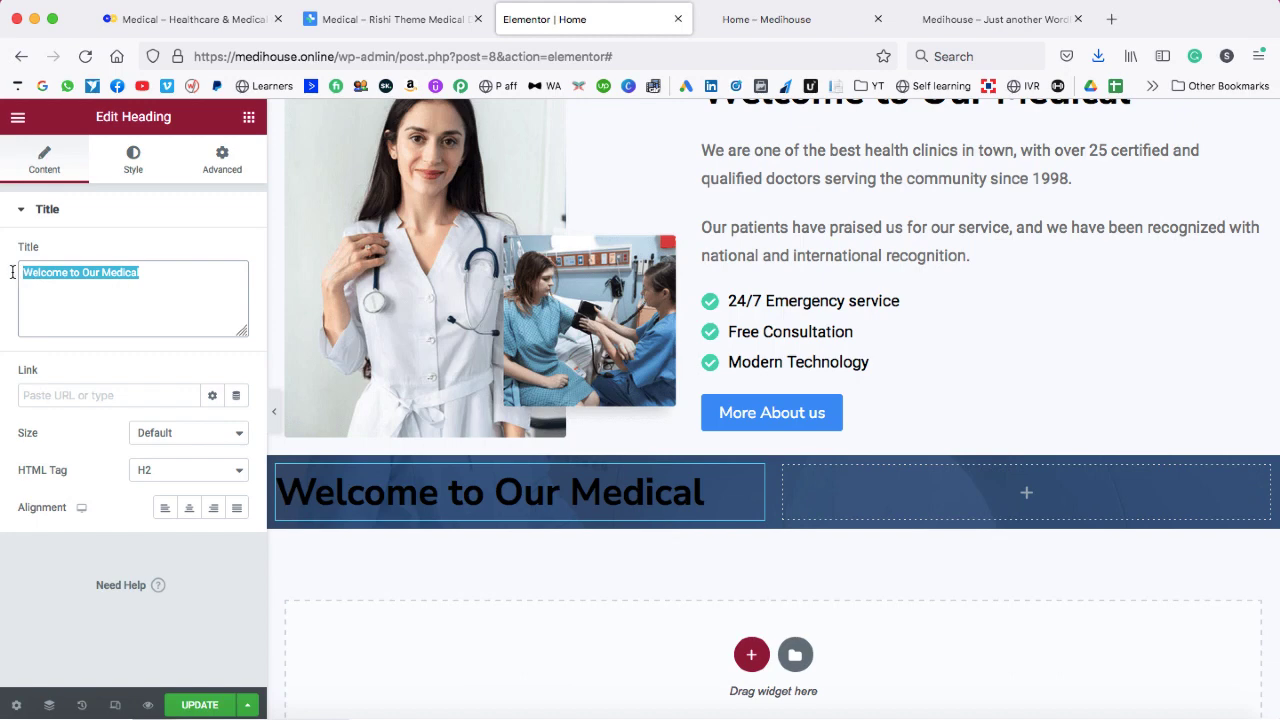
pyautogui.press('super+v')
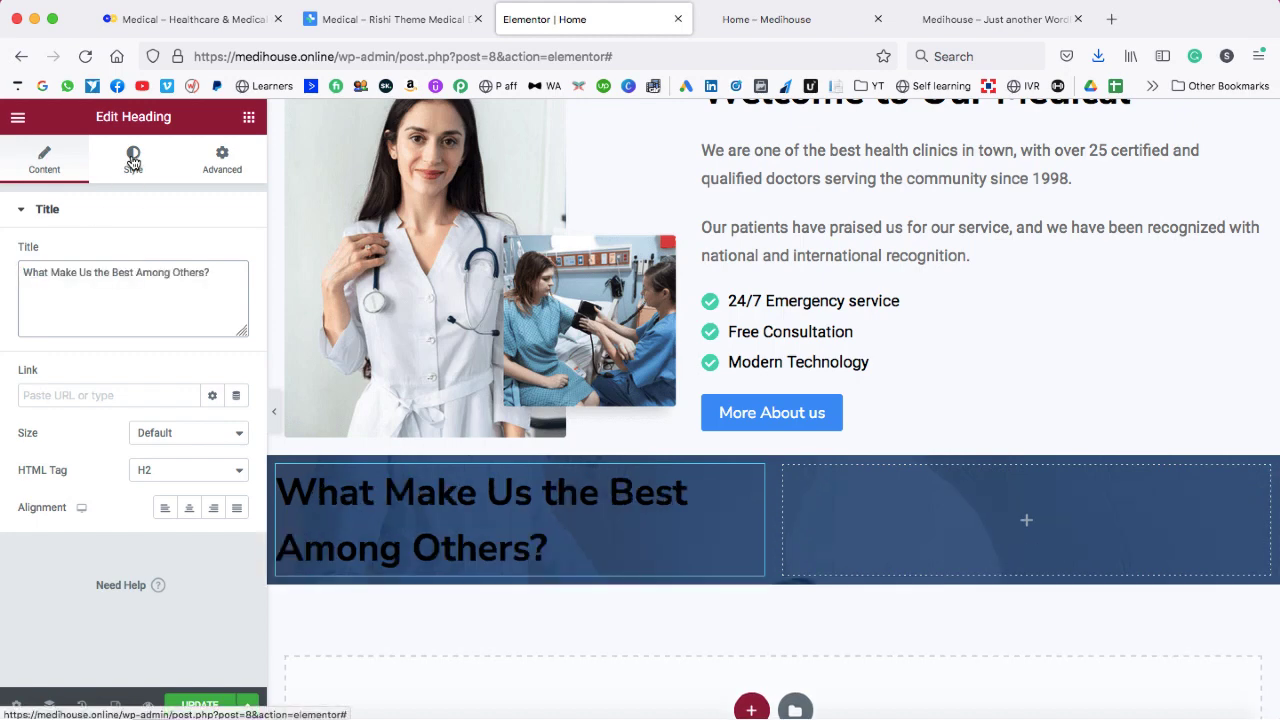
# - Set the heading text colour to #FFFFFF and its typography size to 34
pyautogui.click(133, 162)
pyautogui.click(235, 252)
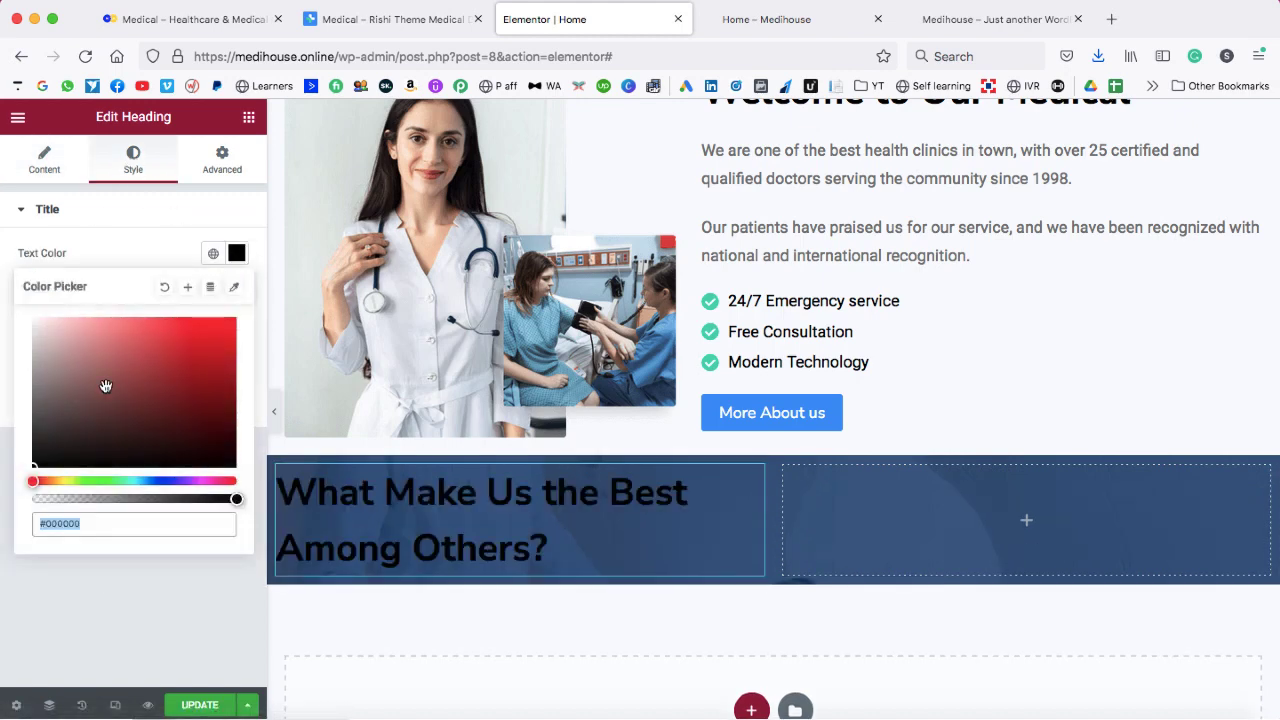
pyautogui.write('#FFFFFF')
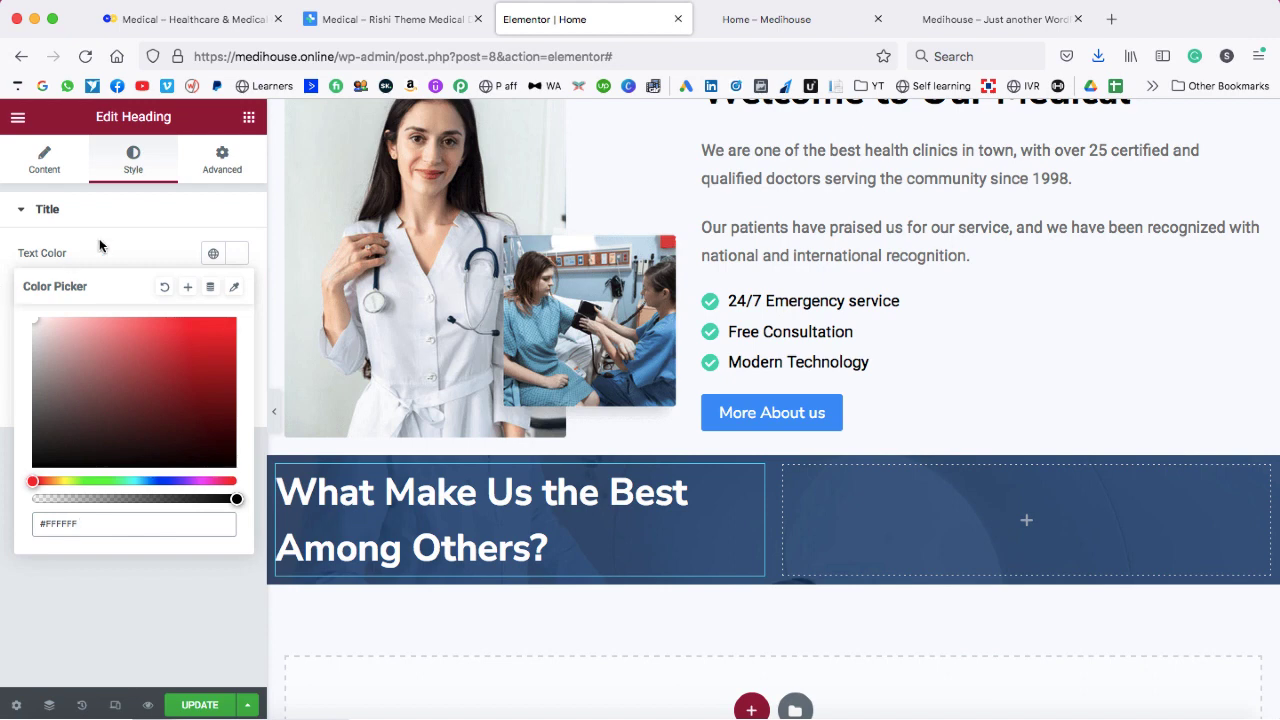
pyautogui.click(105, 248)
pyautogui.click(237, 291)
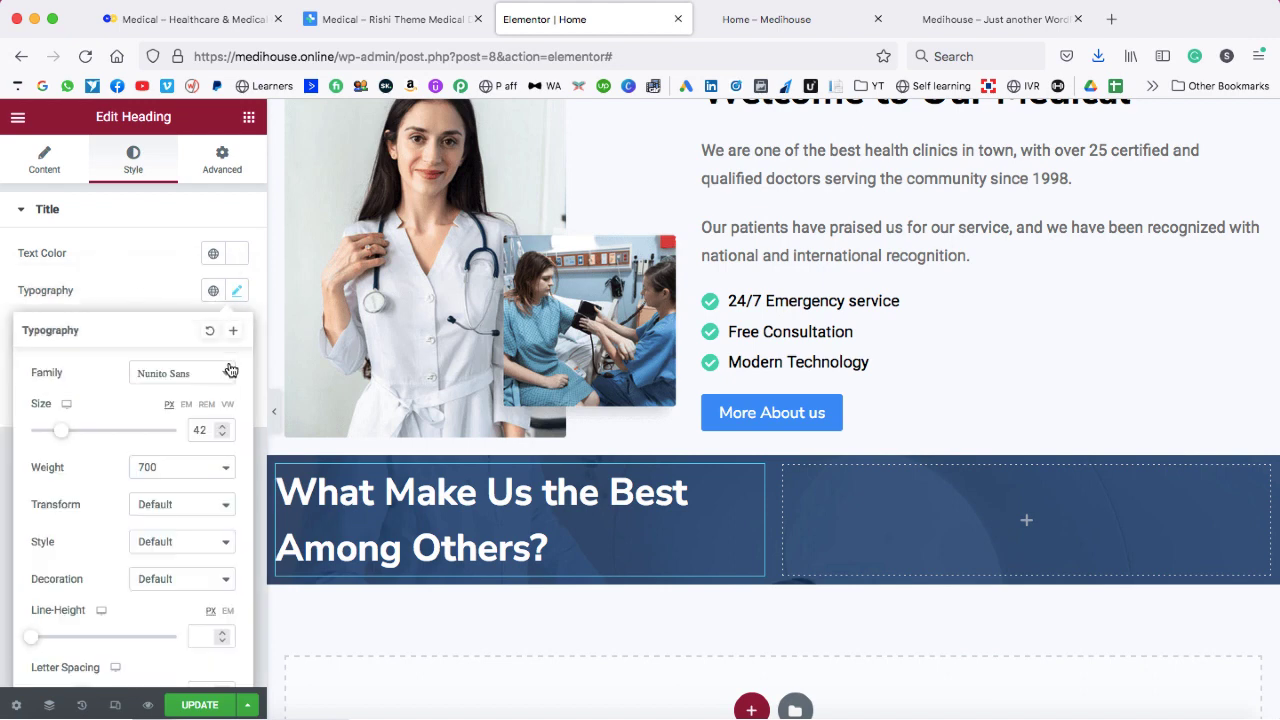
pyautogui.click(223, 434)
pyautogui.click(223, 434)
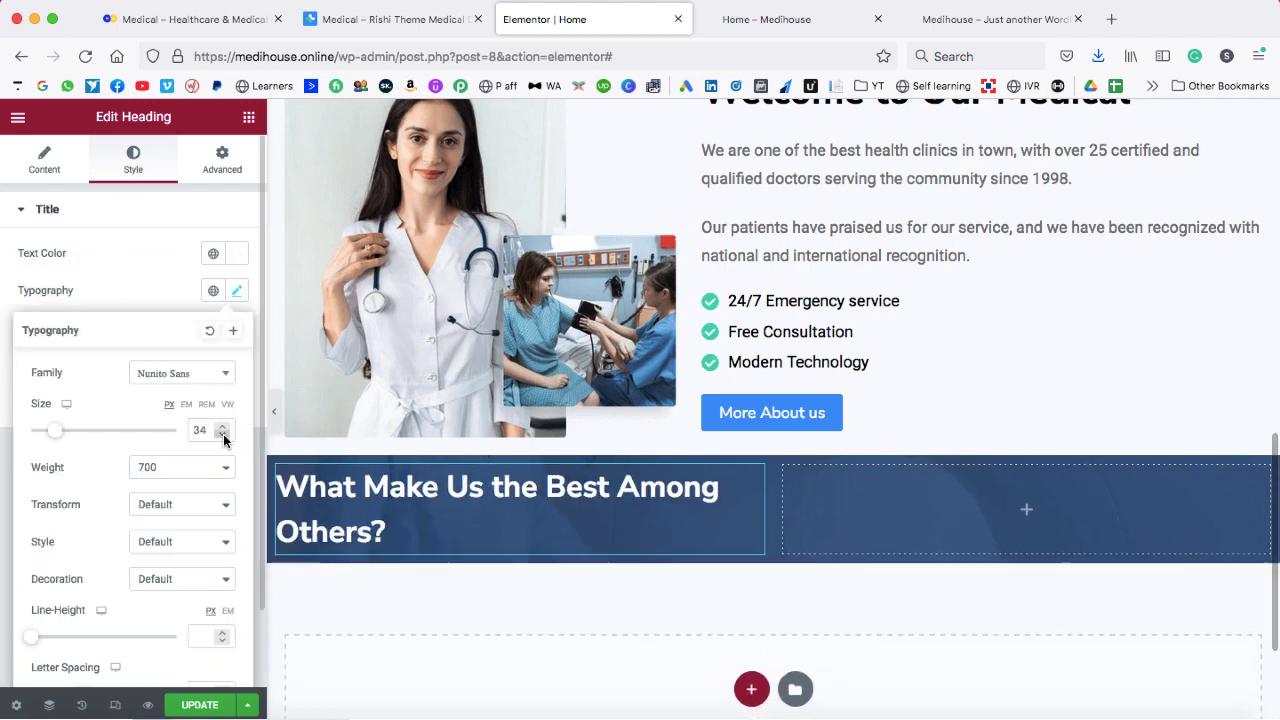
pyautogui.click(151, 280)
# - Select the paragraph text on the reference demo page
pyautogui.click(390, 19)
pyautogui.click(224, 500)
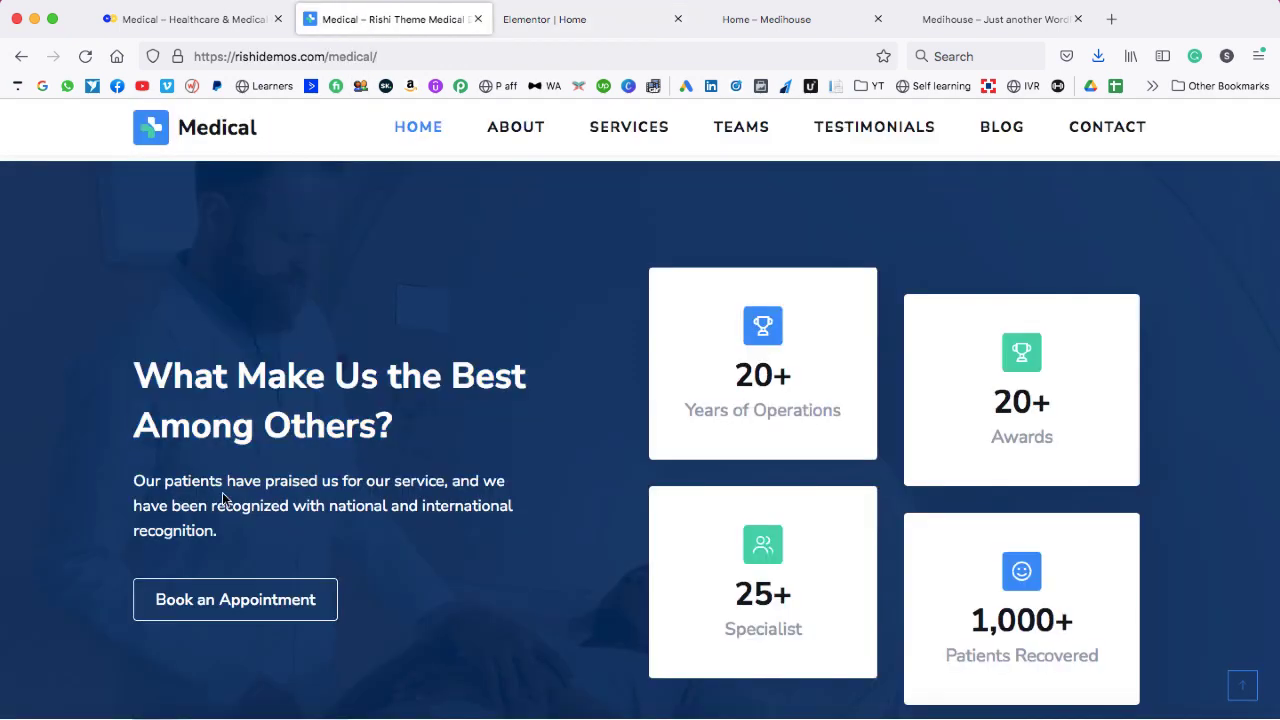
pyautogui.moveTo(135, 478); pyautogui.dragTo(220, 535)
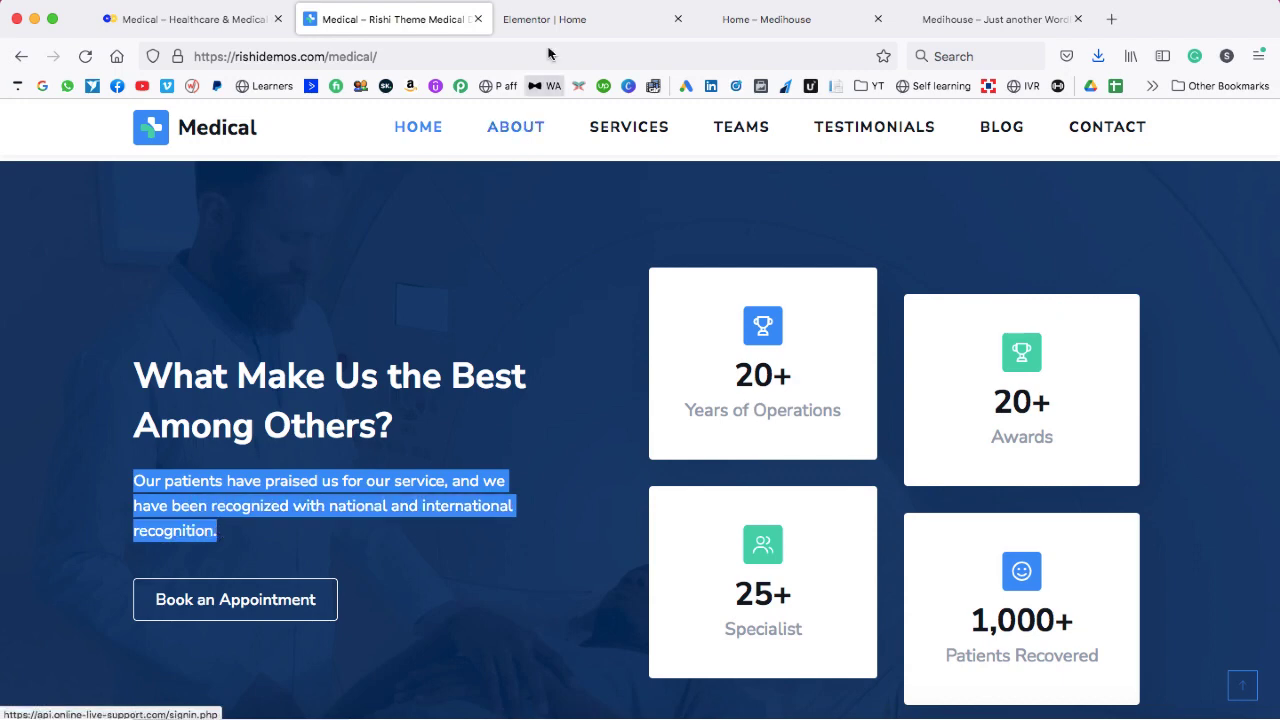
pyautogui.click(566, 20)
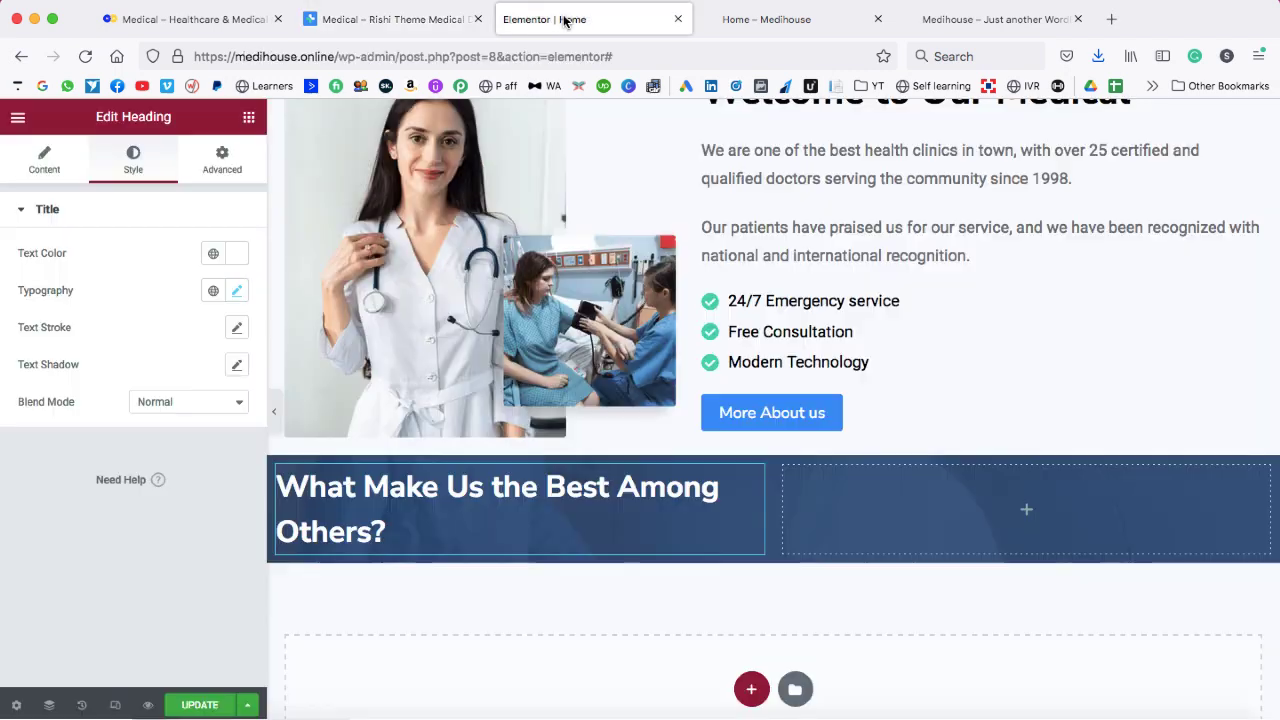
# - Duplicate the paragraph text block and move the copy into the blue section
pyautogui.rightClick(840, 190)
pyautogui.click(851, 220)
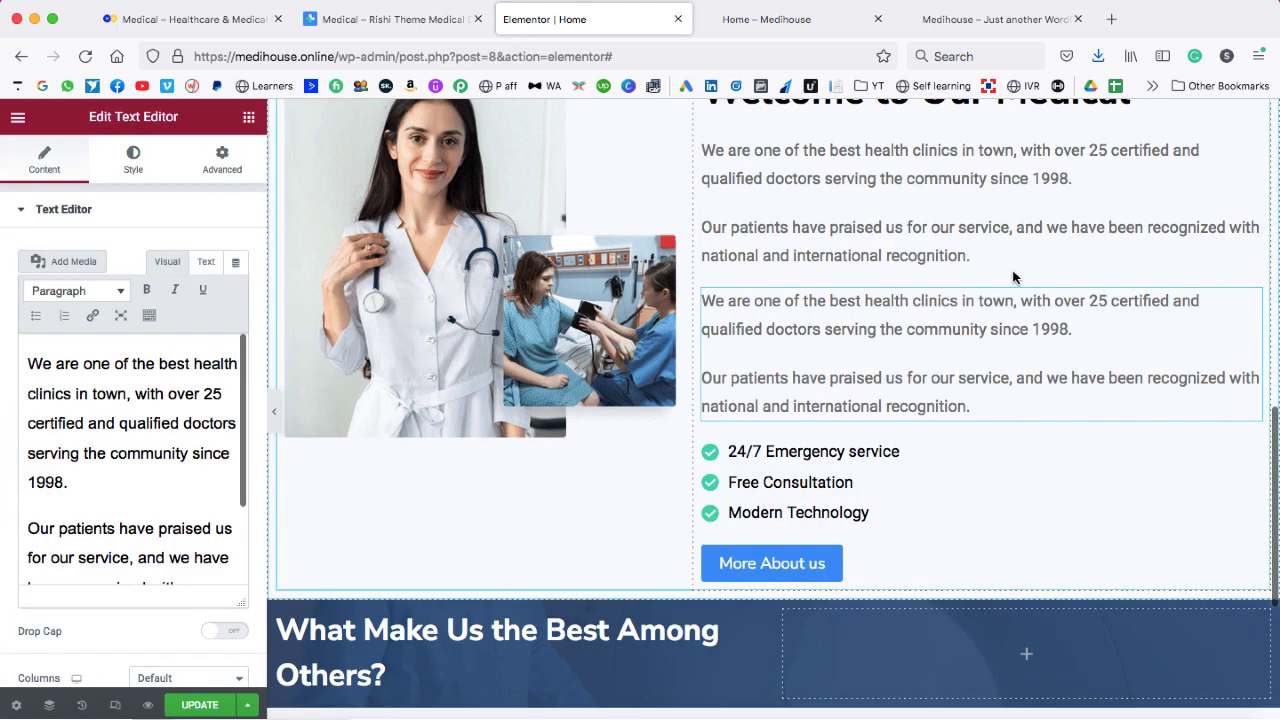
pyautogui.scroll(-3, 1013, 277)
pyautogui.moveTo(1143, 163); pyautogui.dragTo(546, 400)
# - Copy the reference paragraph and paste it over the duplicated text block's content
pyautogui.click(388, 19)
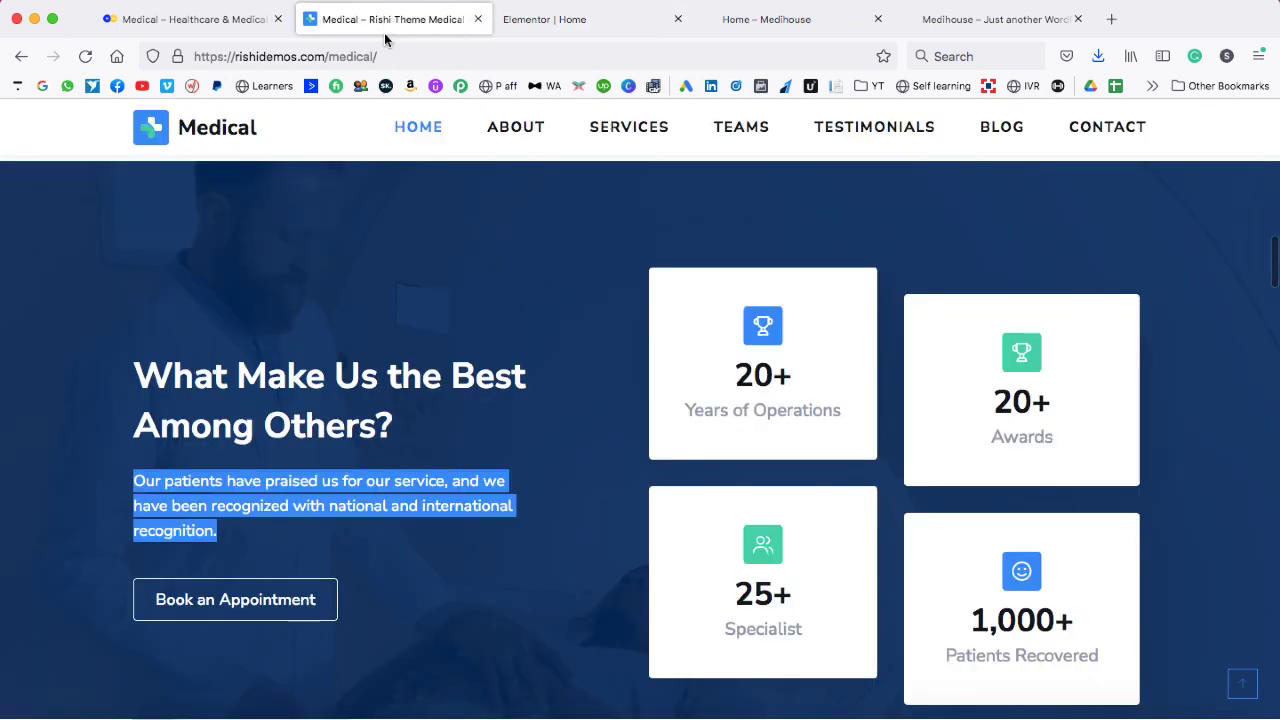
pyautogui.rightClick(287, 483)
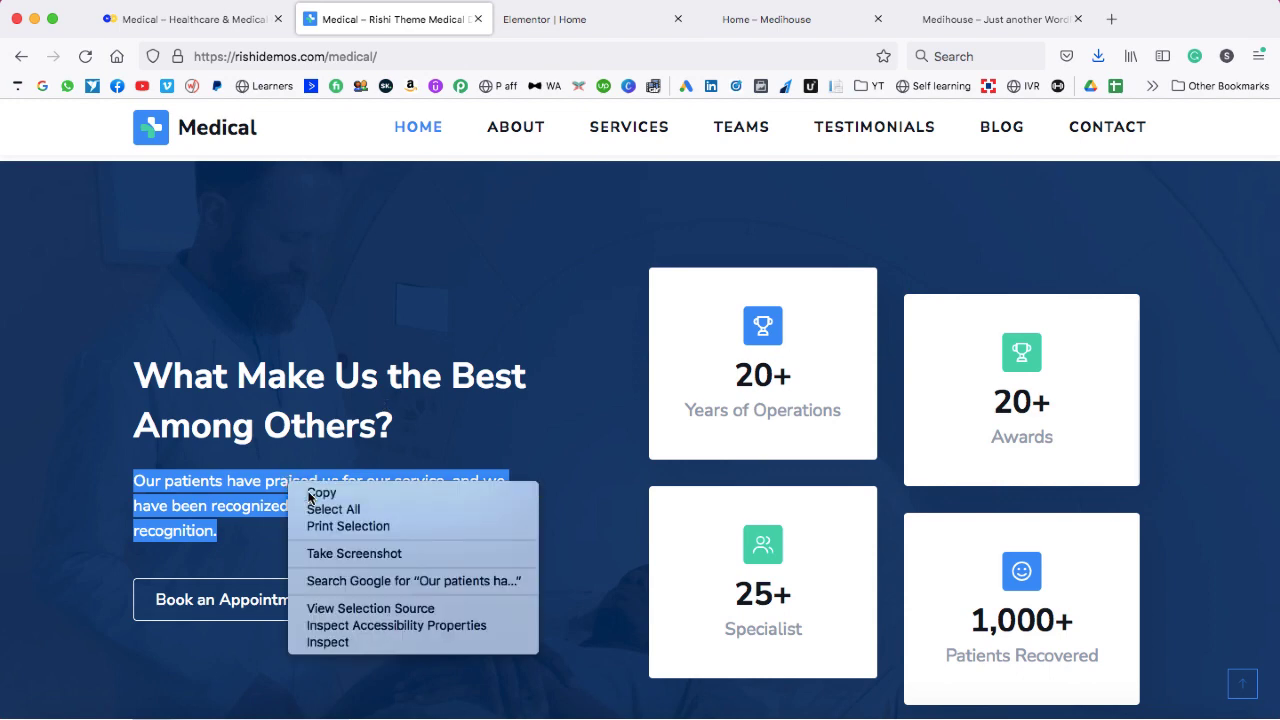
pyautogui.click(310, 492)
pyautogui.click(559, 31)
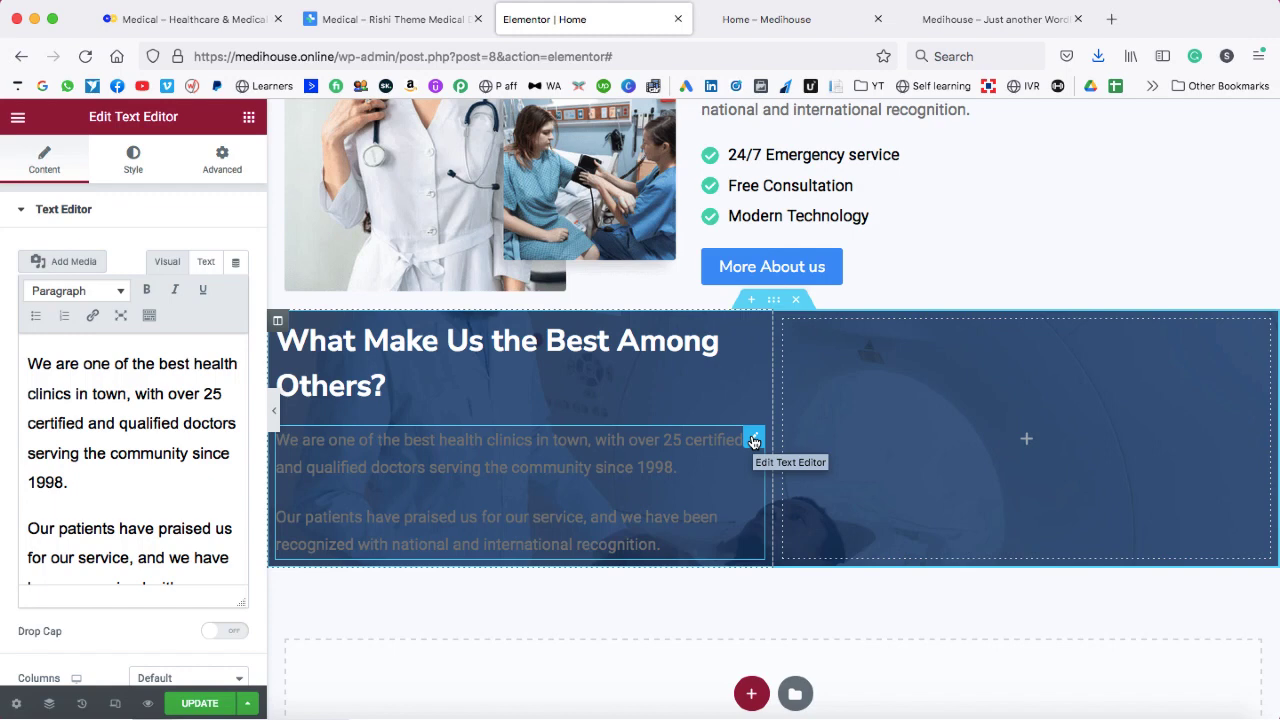
pyautogui.rightClick(754, 441)
pyautogui.click(660, 463)
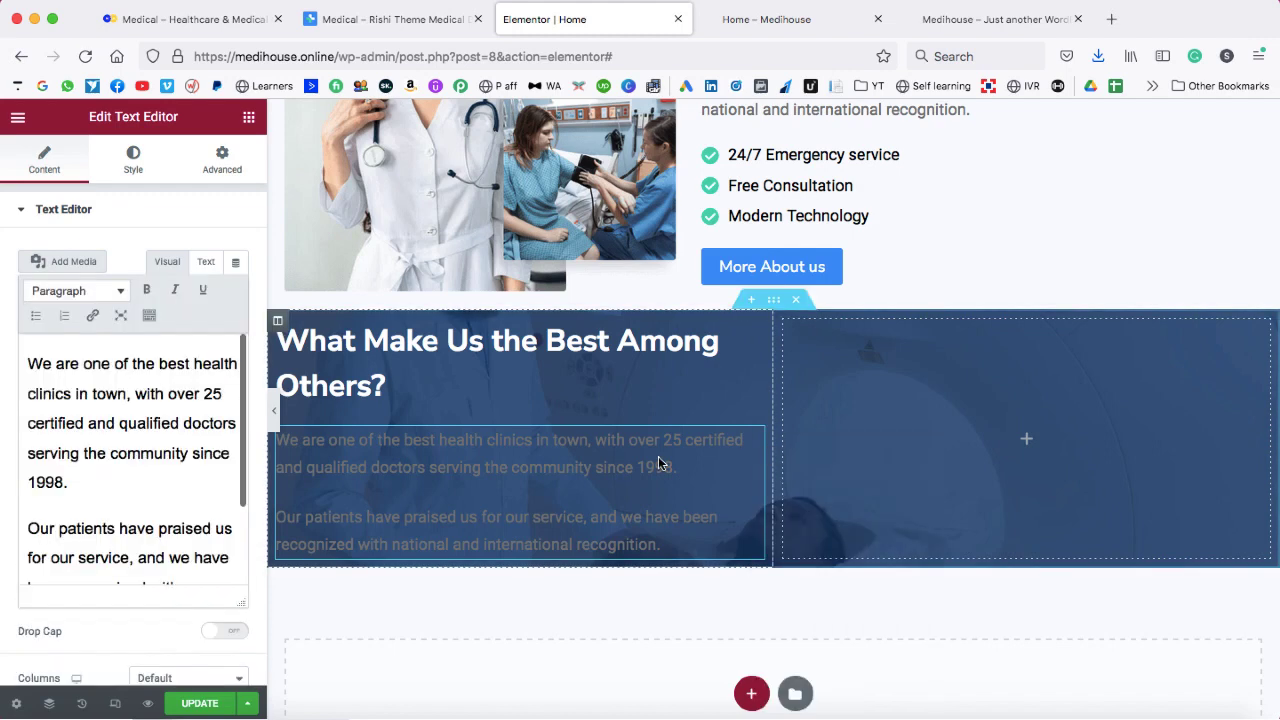
pyautogui.click(112, 385)
pyautogui.hotkey('ctrl', 'a')
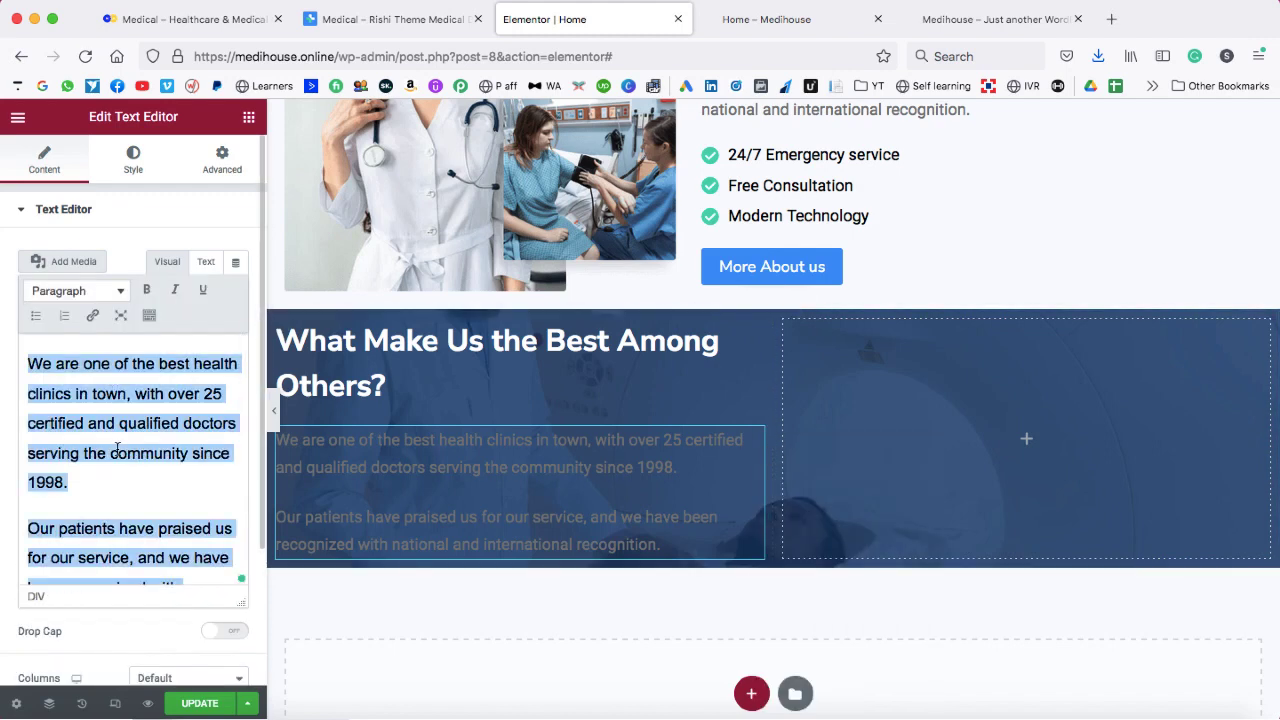
pyautogui.hotkey('ctrl', 'v')
# - Inspect the pasted paragraph's raw HTML for leftover div markup
pyautogui.click(330, 22)
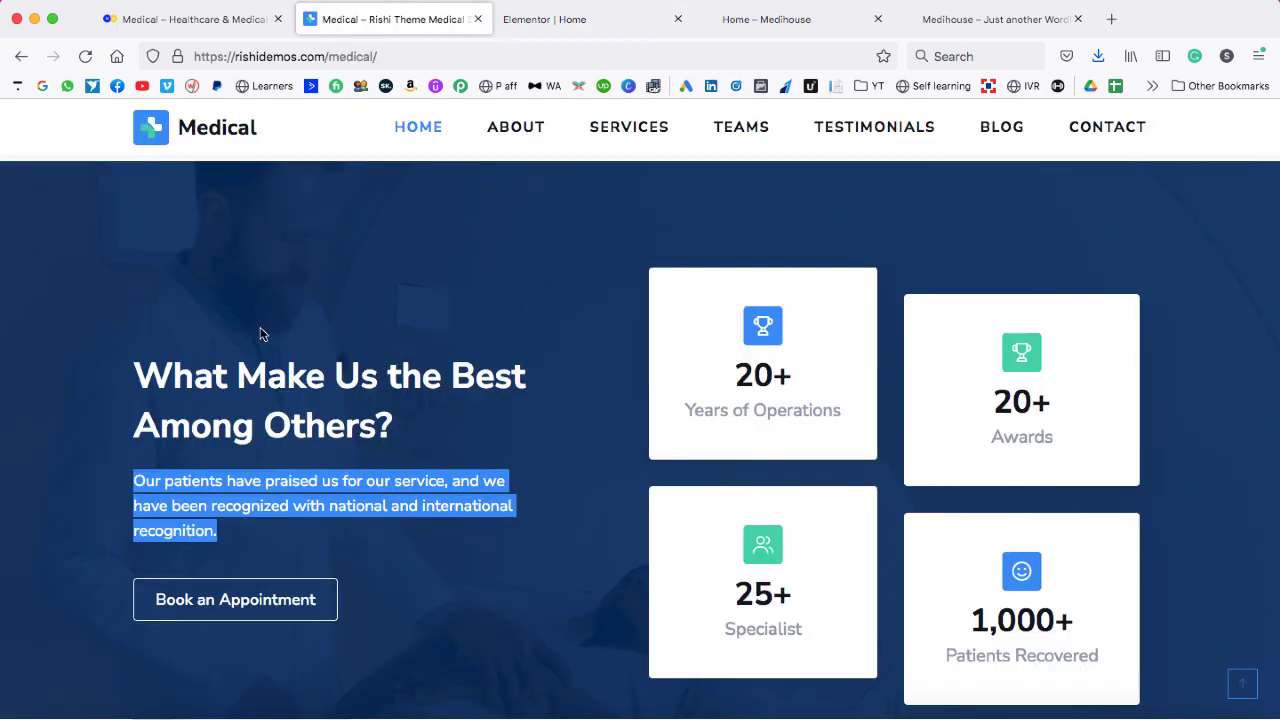
pyautogui.click(584, 19)
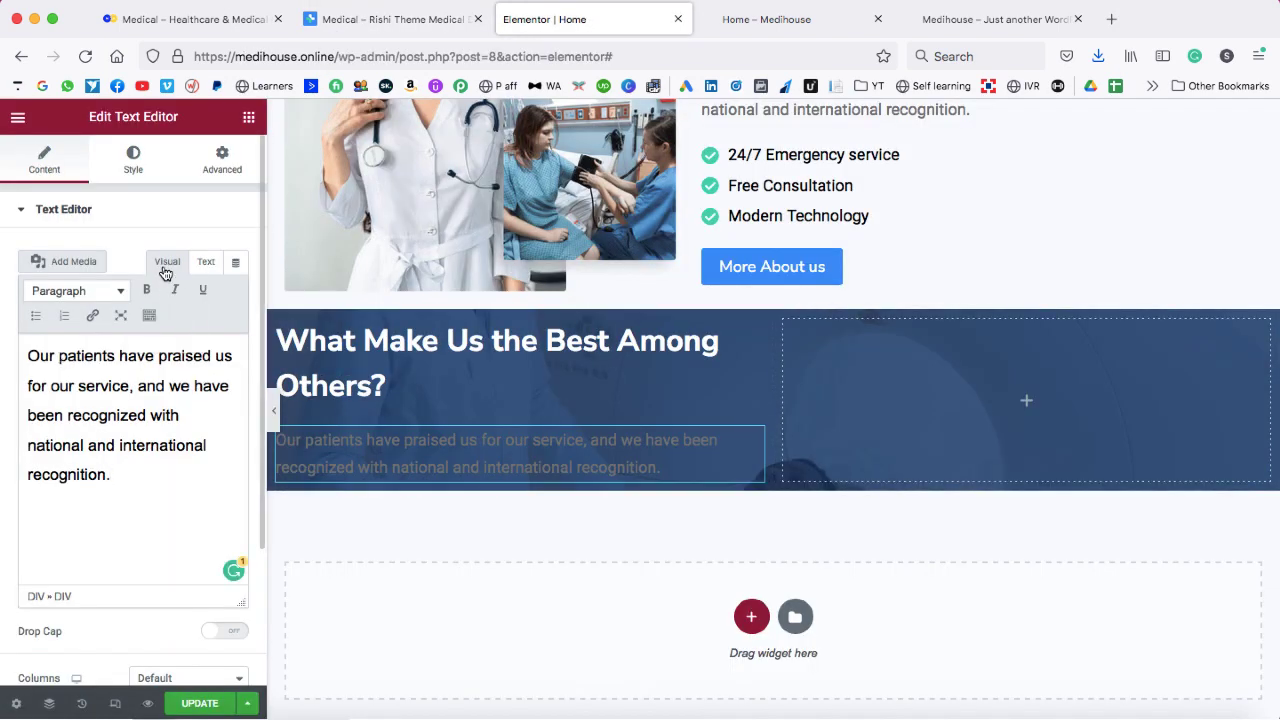
pyautogui.moveTo(111, 474); pyautogui.dragTo(28, 356)
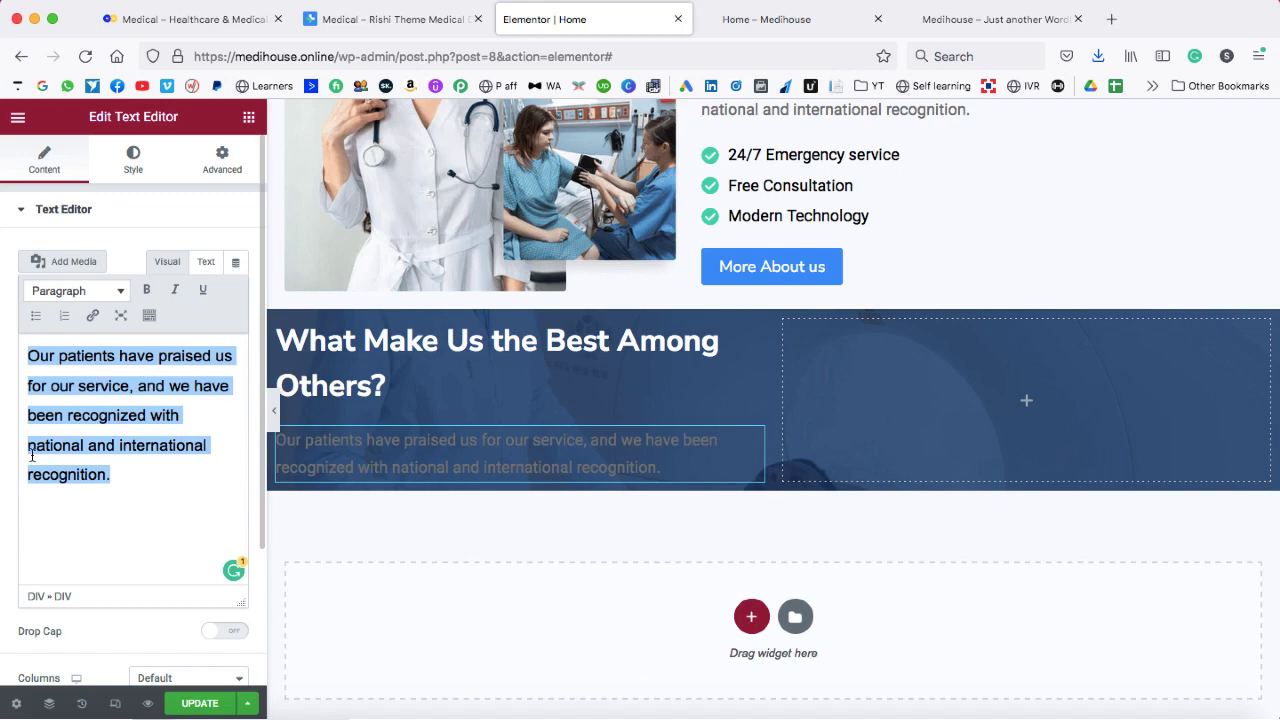
pyautogui.click(206, 264)
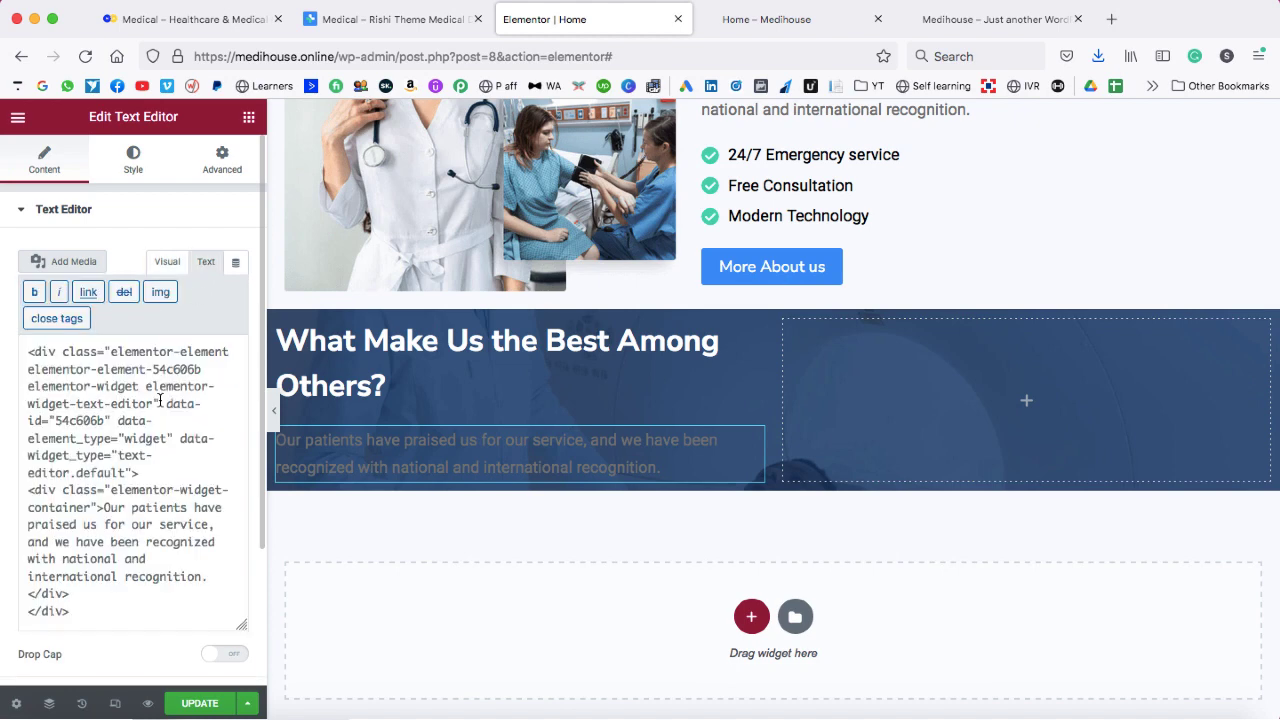
pyautogui.moveTo(103, 507); pyautogui.dragTo(28, 347)
pyautogui.click(157, 352)
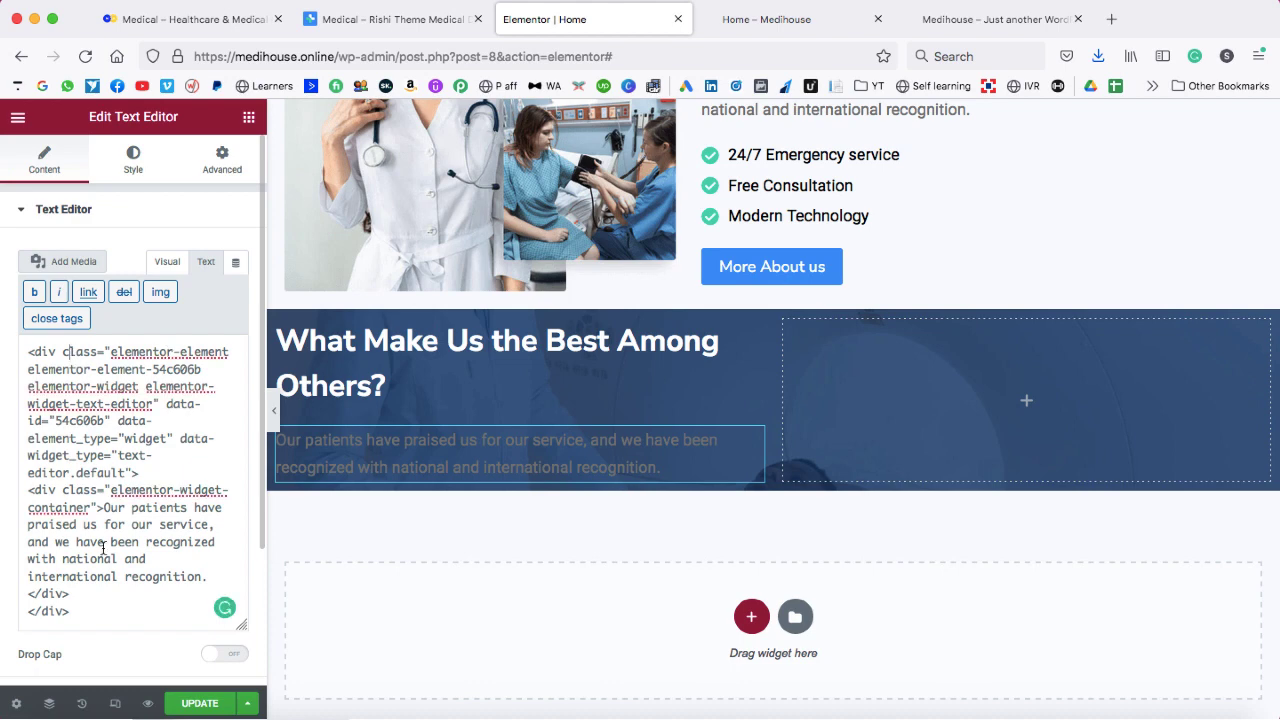
pyautogui.scroll(-1, 103, 548)
pyautogui.click(167, 229)
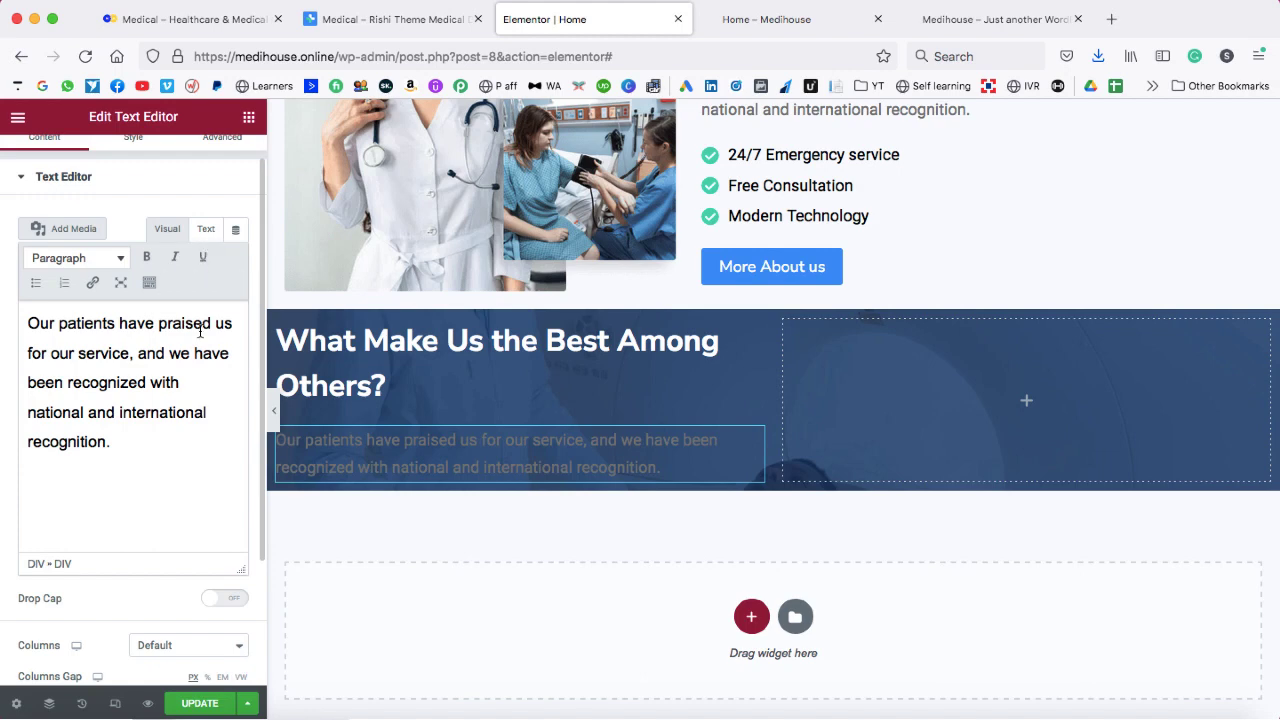
# - Replace the paragraph's HTML markup with the plain copied paragraph text
pyautogui.scroll(1, 188, 295)
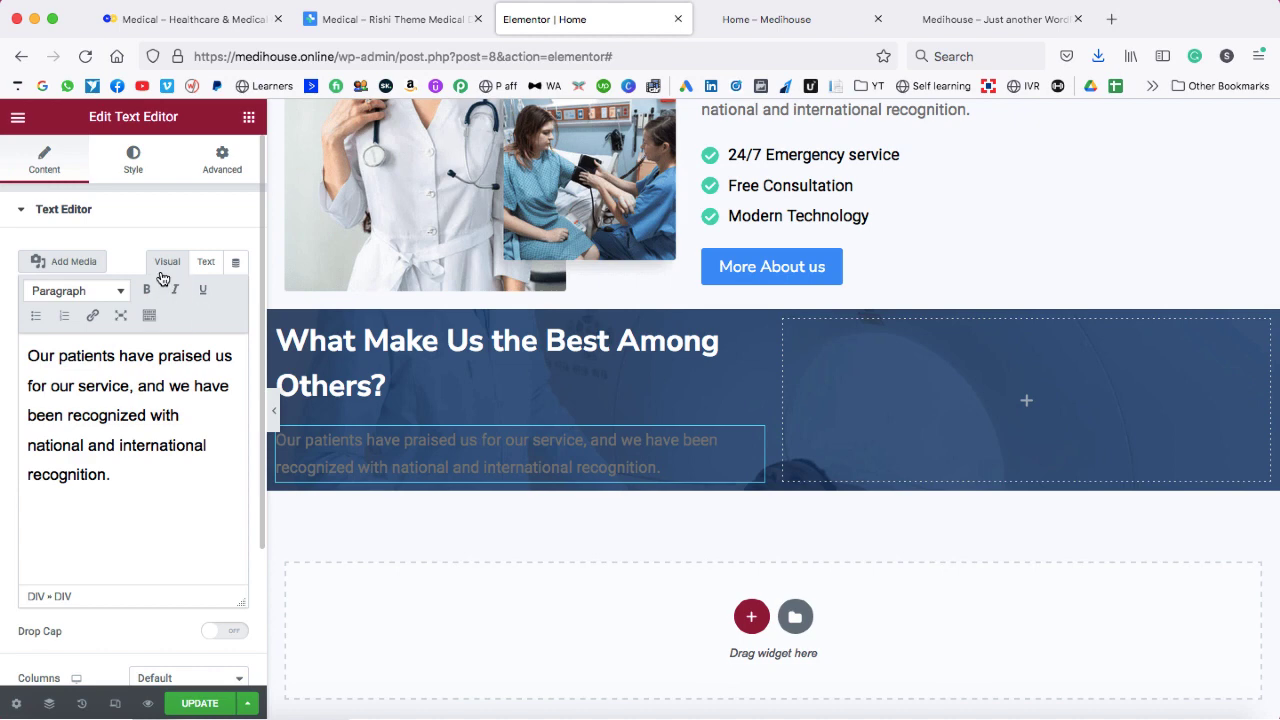
pyautogui.click(207, 262)
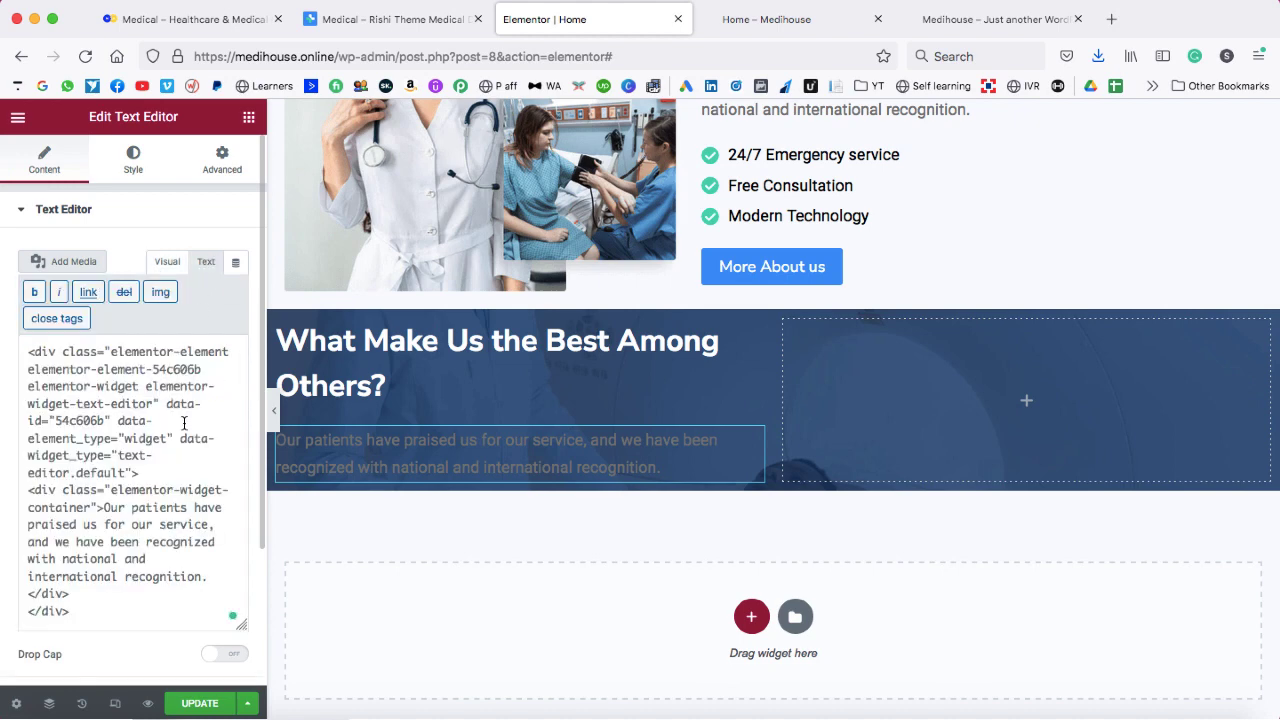
pyautogui.hotkey('ctrl', 'a')
pyautogui.hotkey('ctrl', 'v')
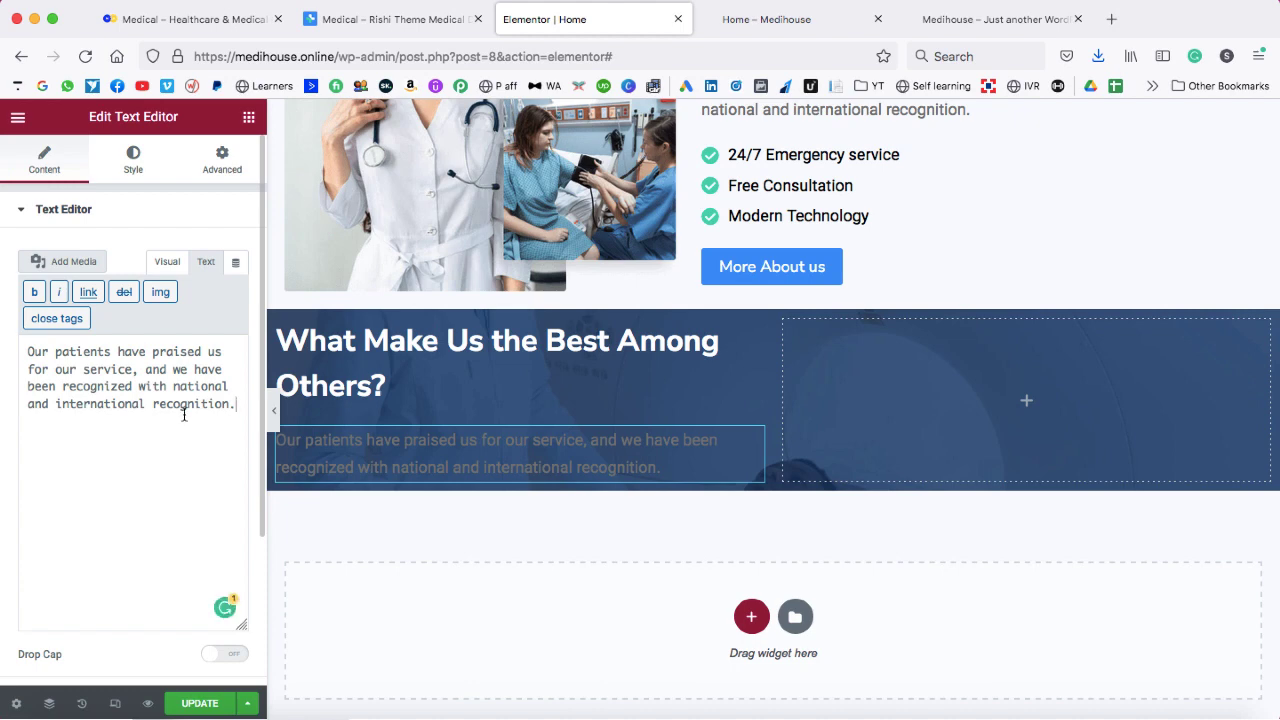
pyautogui.click(167, 262)
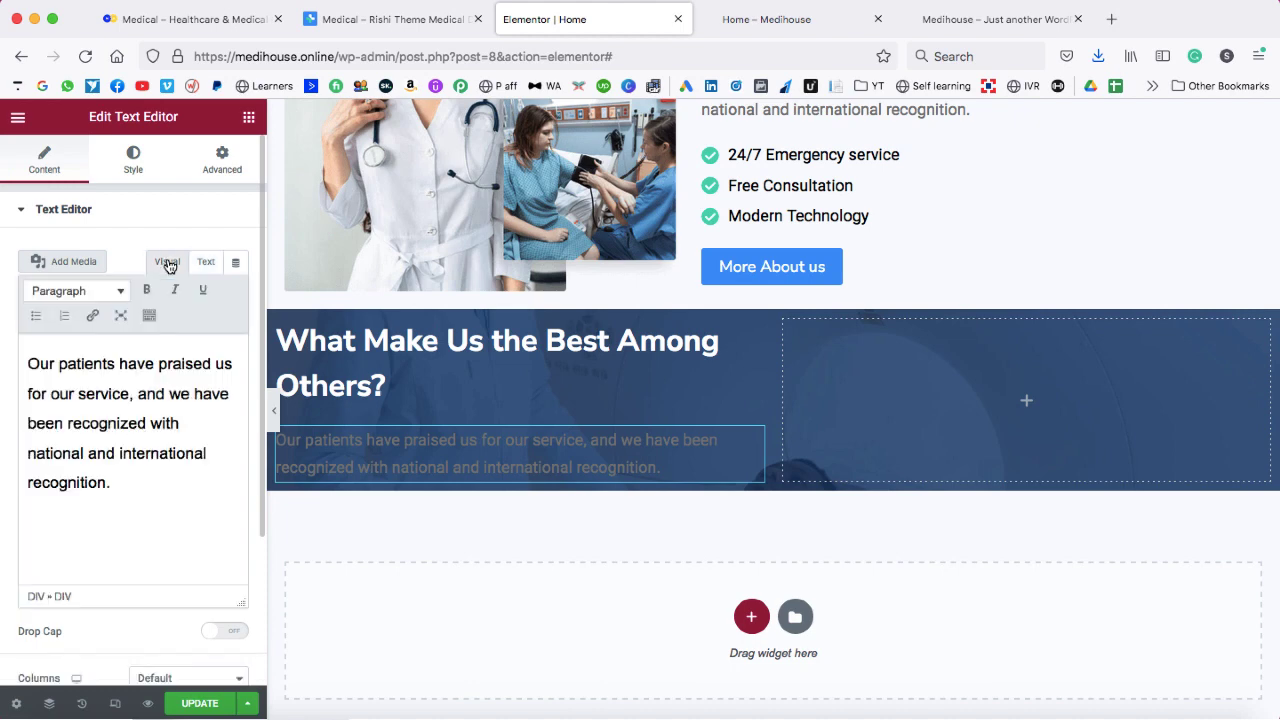
pyautogui.click(152, 454)
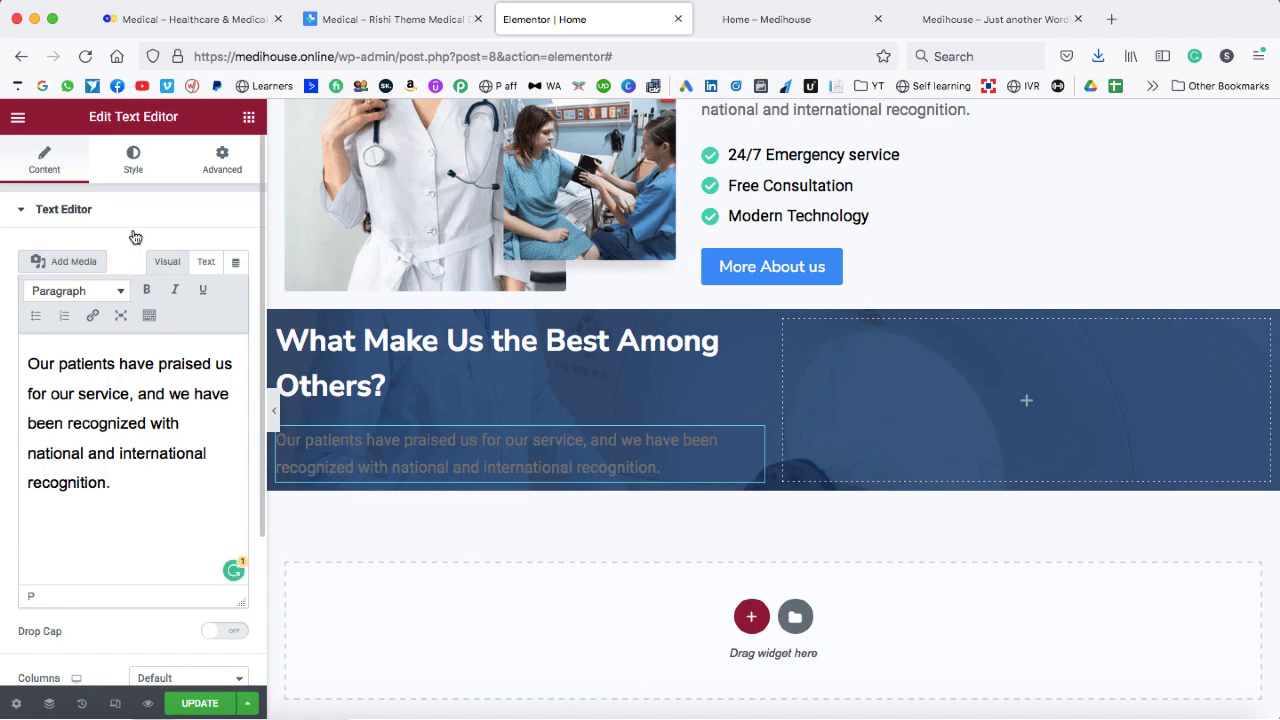
# - Make the paragraph text white and compare it with the Medical demo page
pyautogui.click(133, 160)
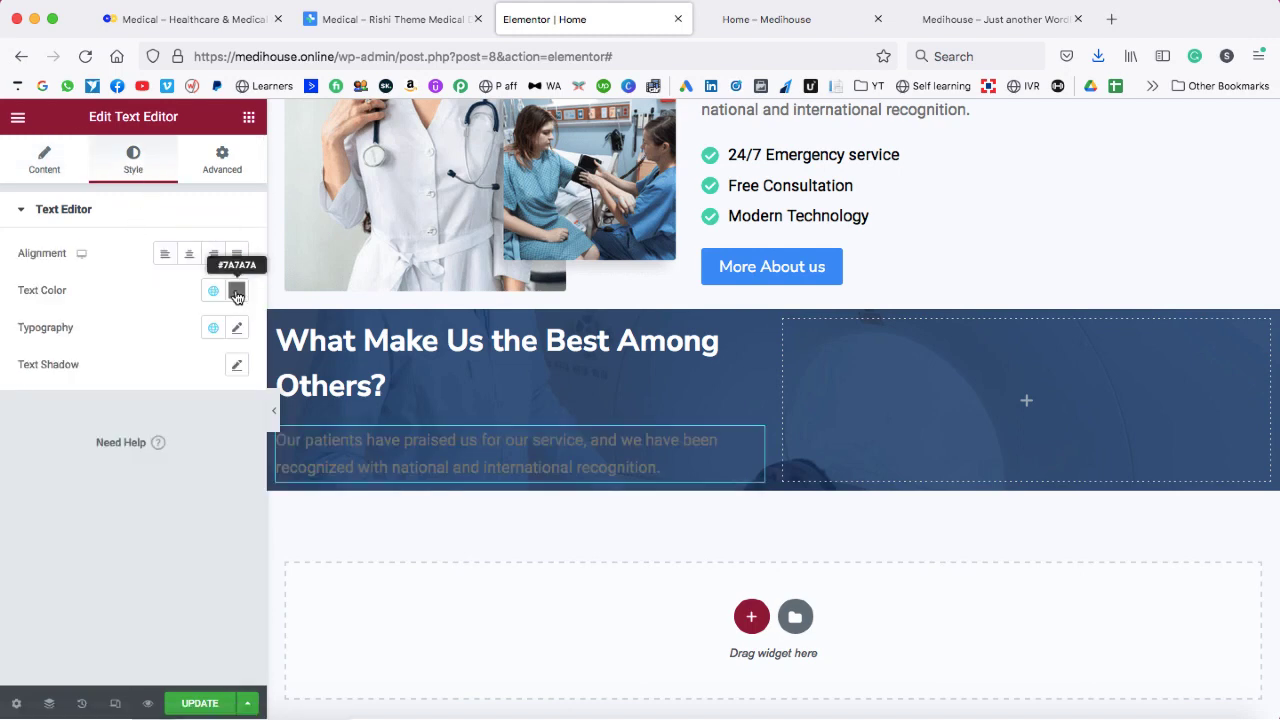
pyautogui.click(236, 290)
pyautogui.moveTo(110, 405); pyautogui.dragTo(0, 323)
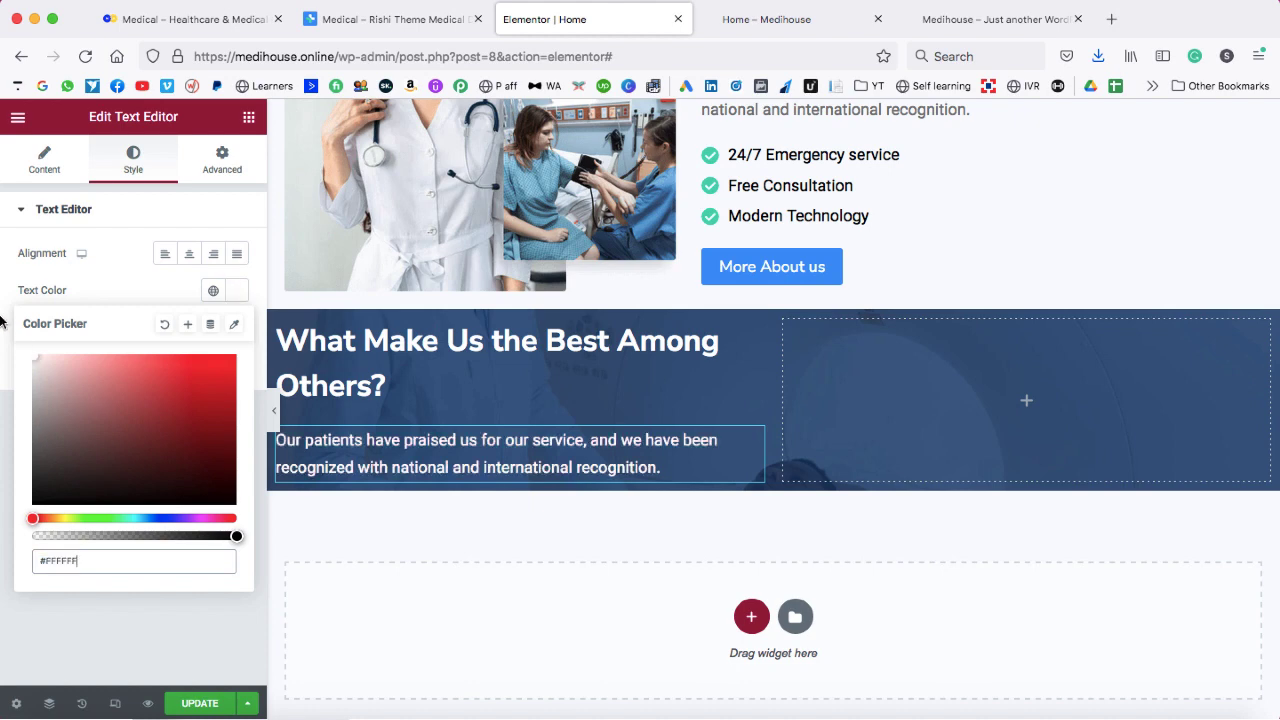
pyautogui.click(129, 279)
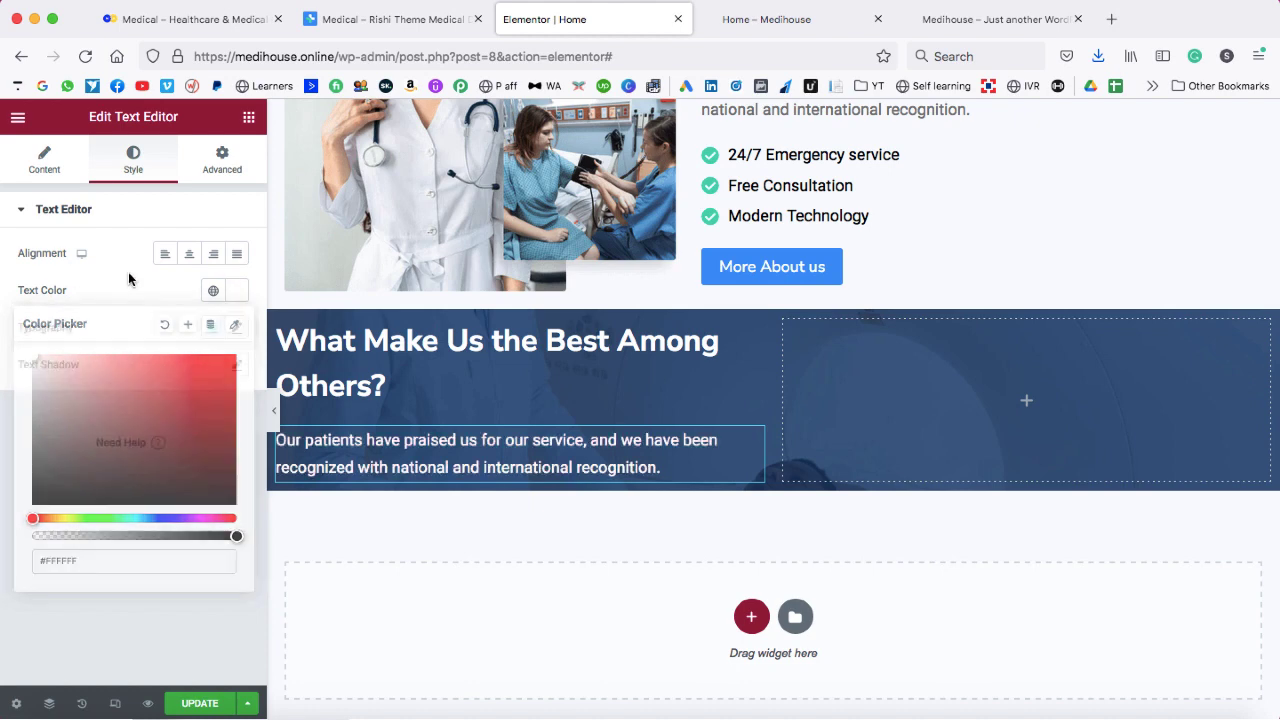
pyautogui.click(372, 26)
pyautogui.click(352, 512)
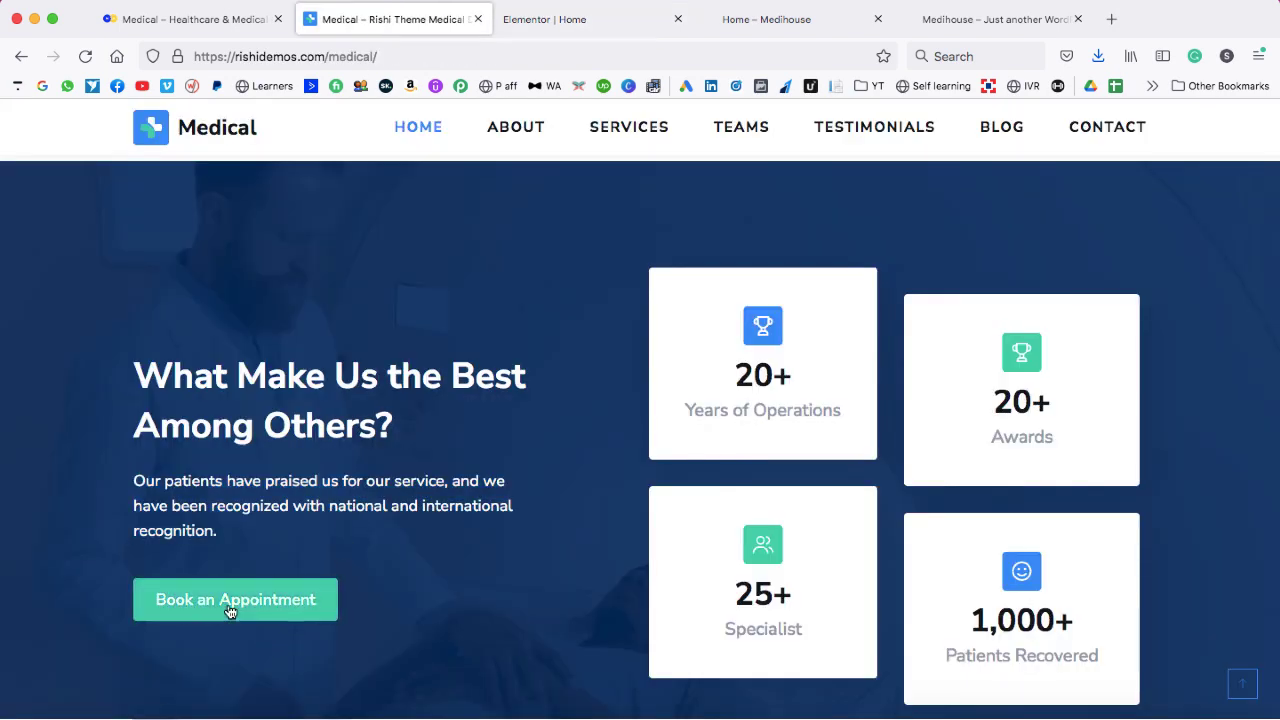
# - Duplicate the Book an appointment button and move the copy into the dark-blue section
pyautogui.click(569, 24)
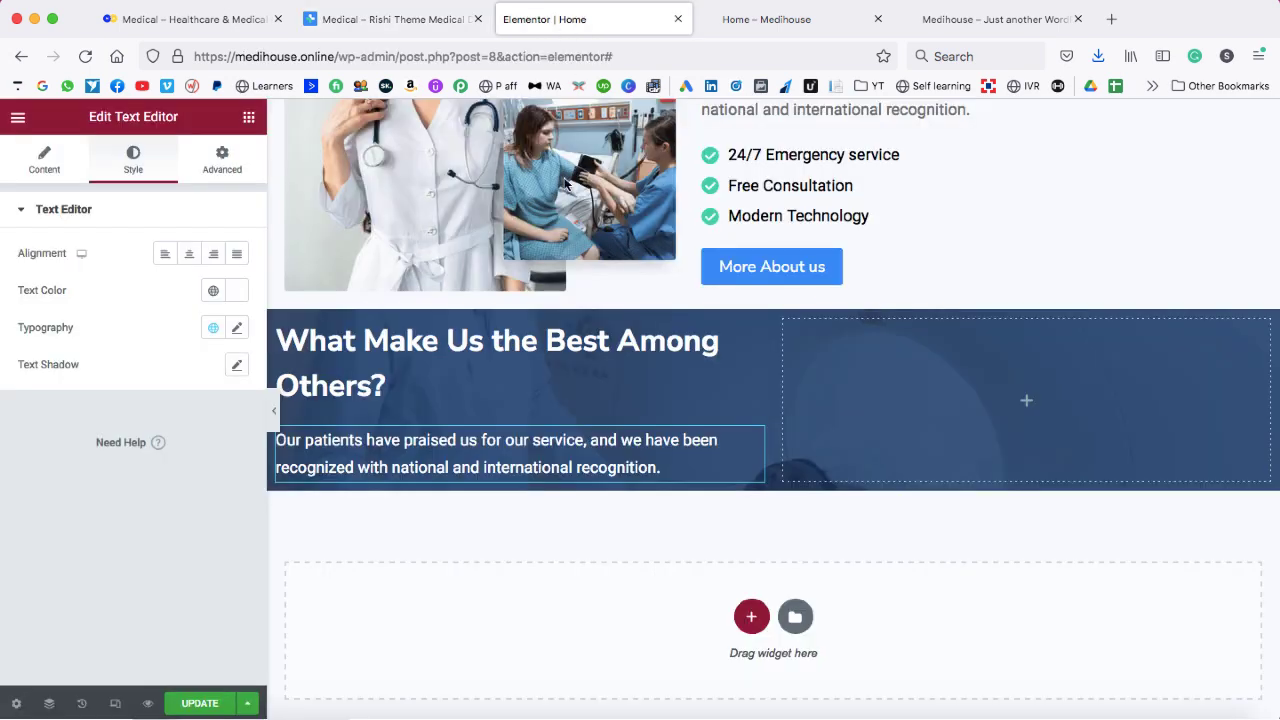
pyautogui.scroll(10, 580, 328)
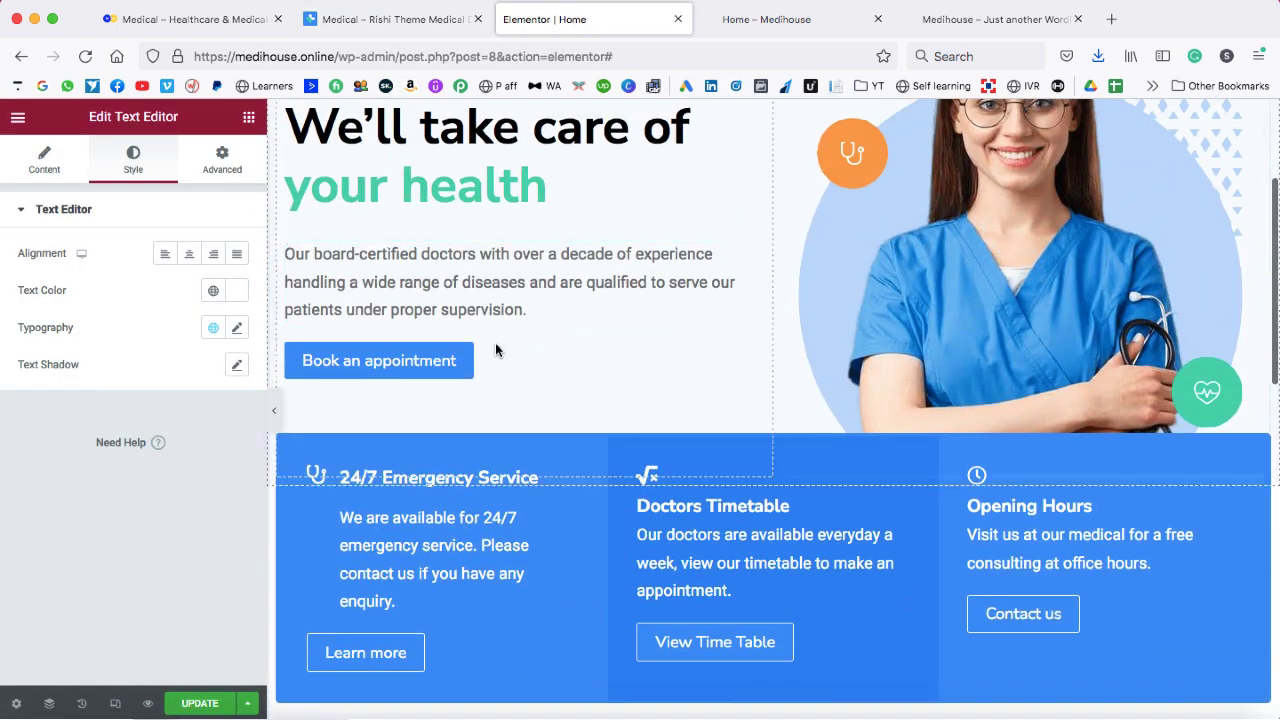
pyautogui.rightClick(455, 362)
pyautogui.click(482, 392)
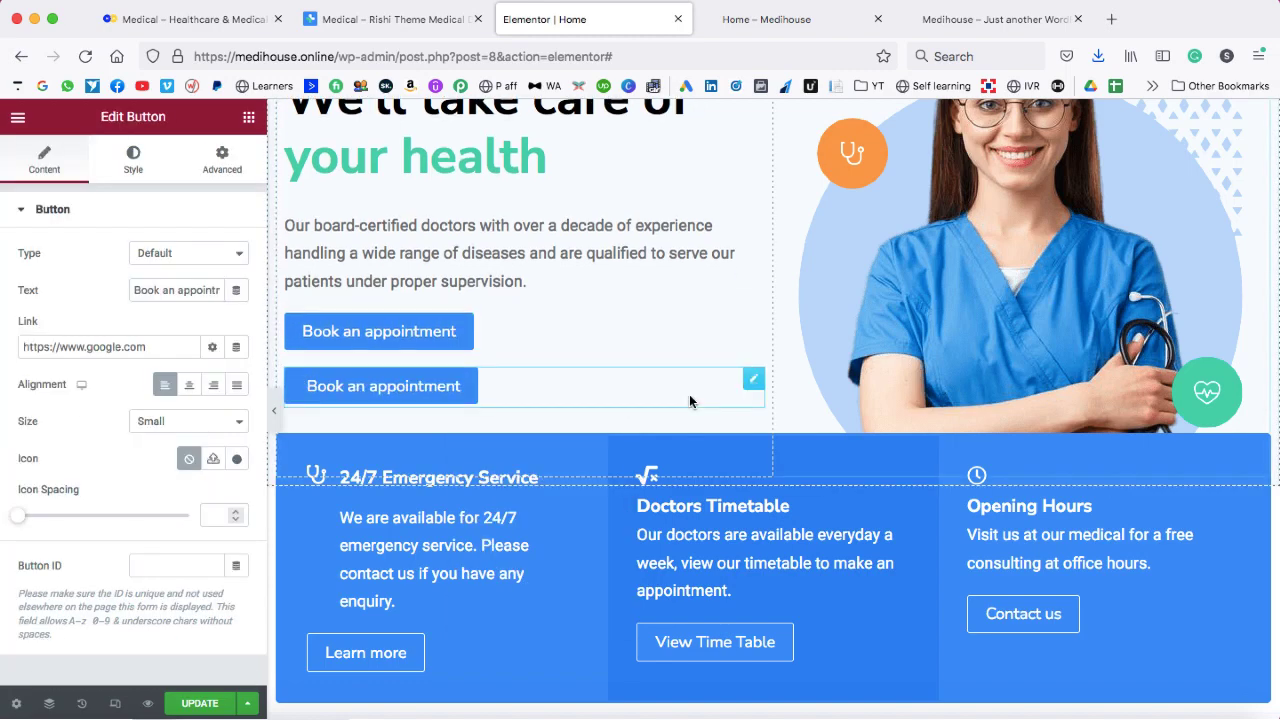
pyautogui.scroll(-2, 690, 400)
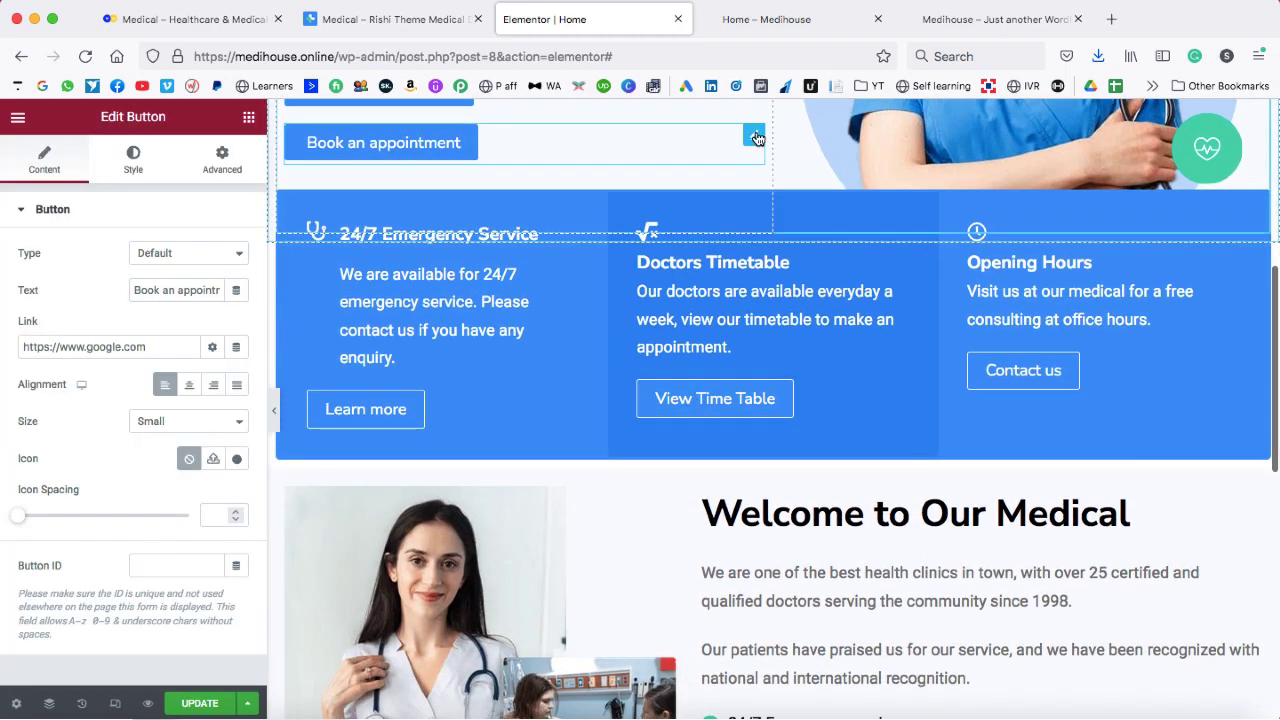
pyautogui.moveTo(758, 133); pyautogui.dragTo(790, 576)
pyautogui.scroll(-5, 1000, 400)
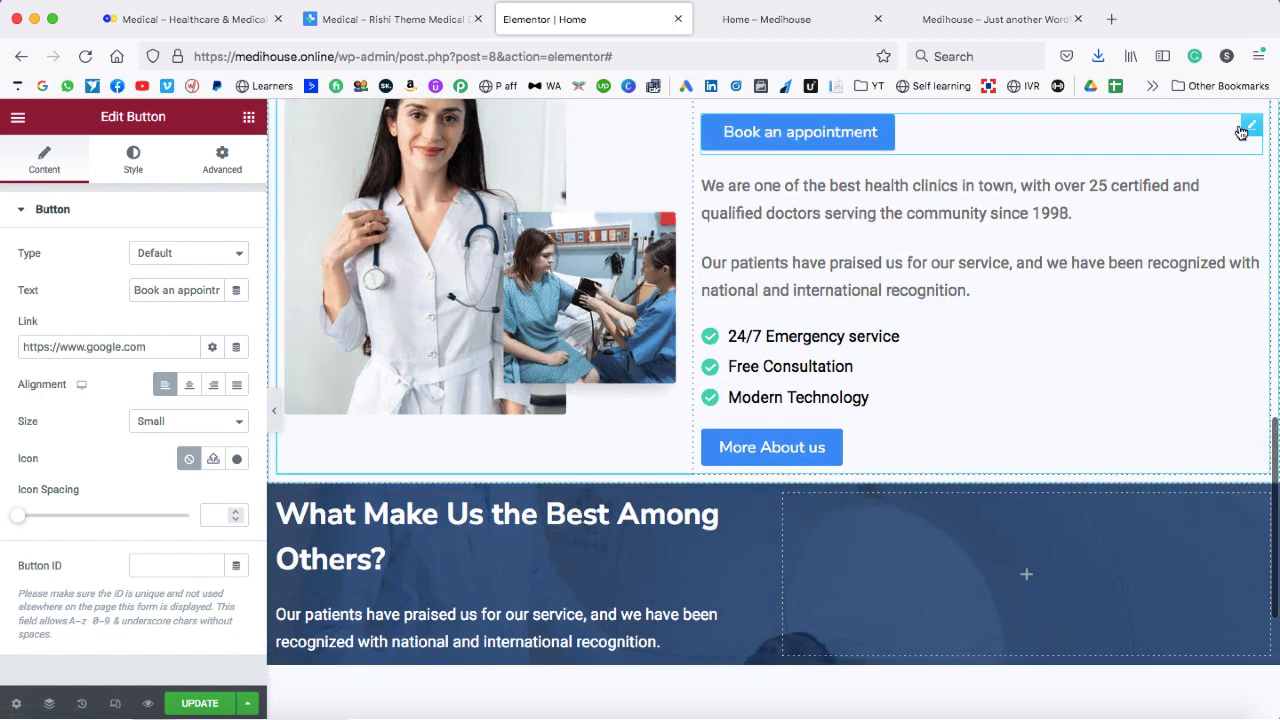
pyautogui.moveTo(1249, 130); pyautogui.dragTo(409, 602)
# - Give the new appointment button a fully transparent background
pyautogui.click(388, 22)
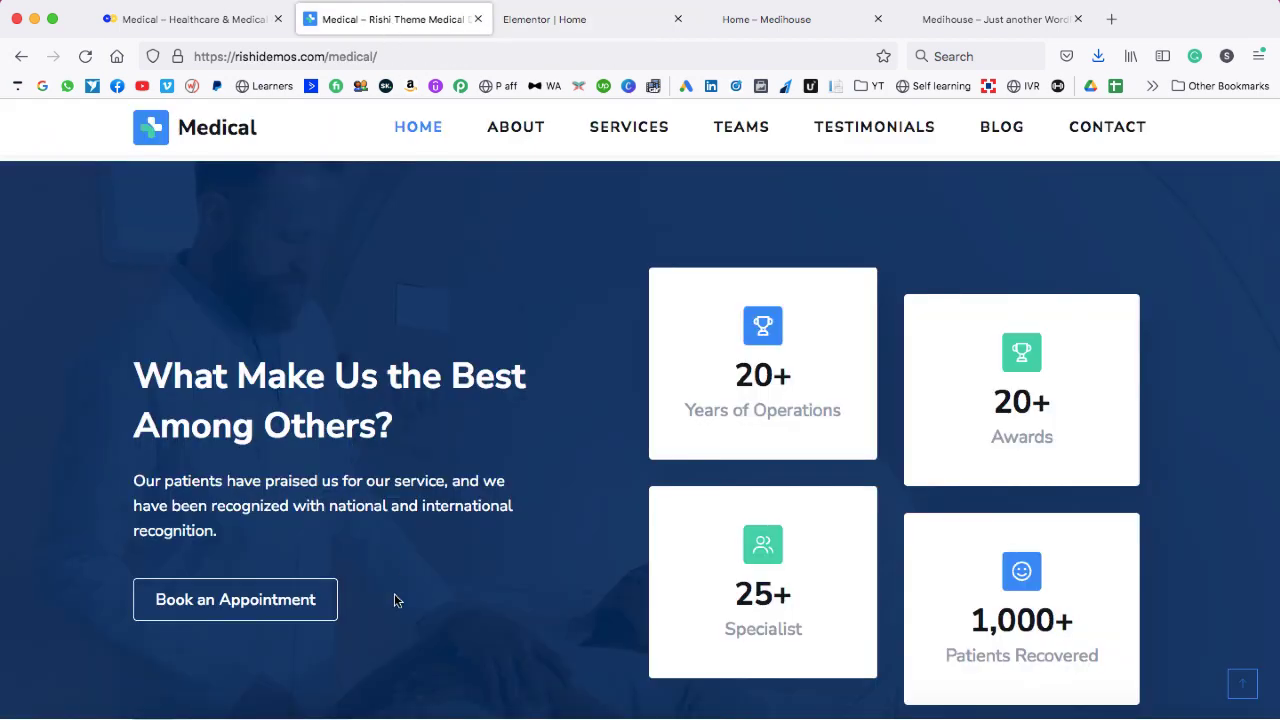
pyautogui.scroll(-1, 395, 597)
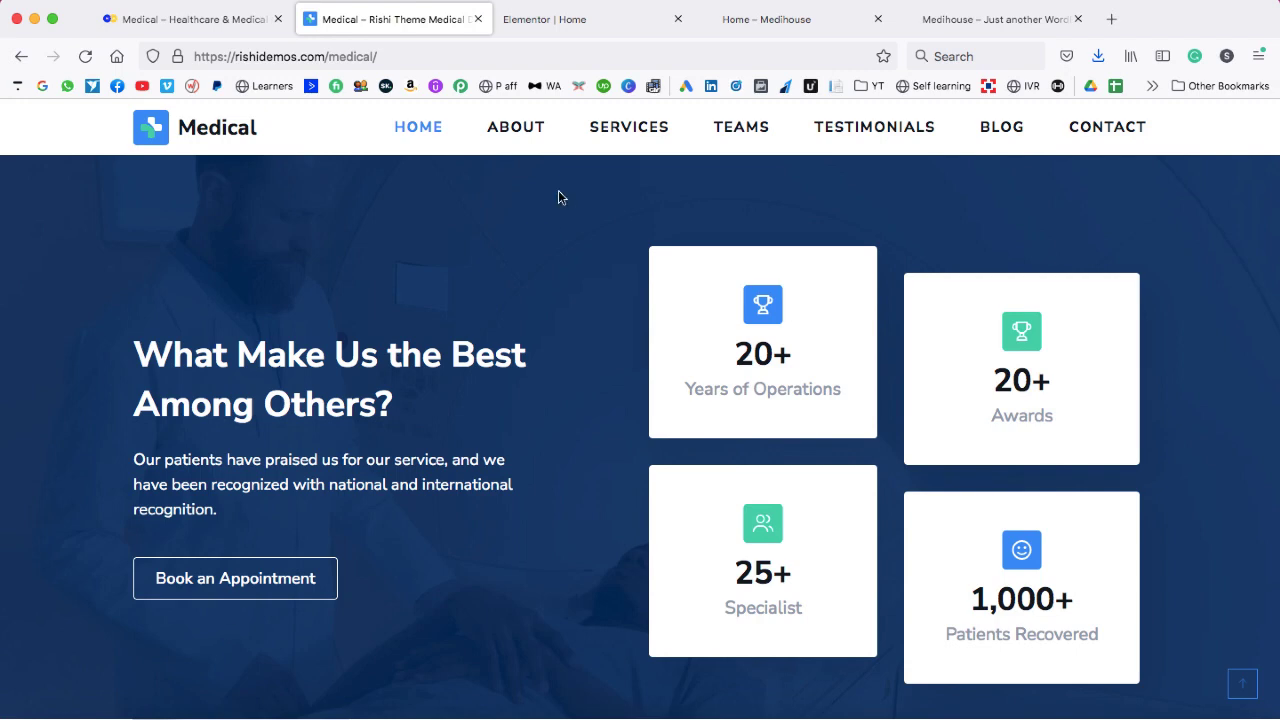
pyautogui.click(561, 28)
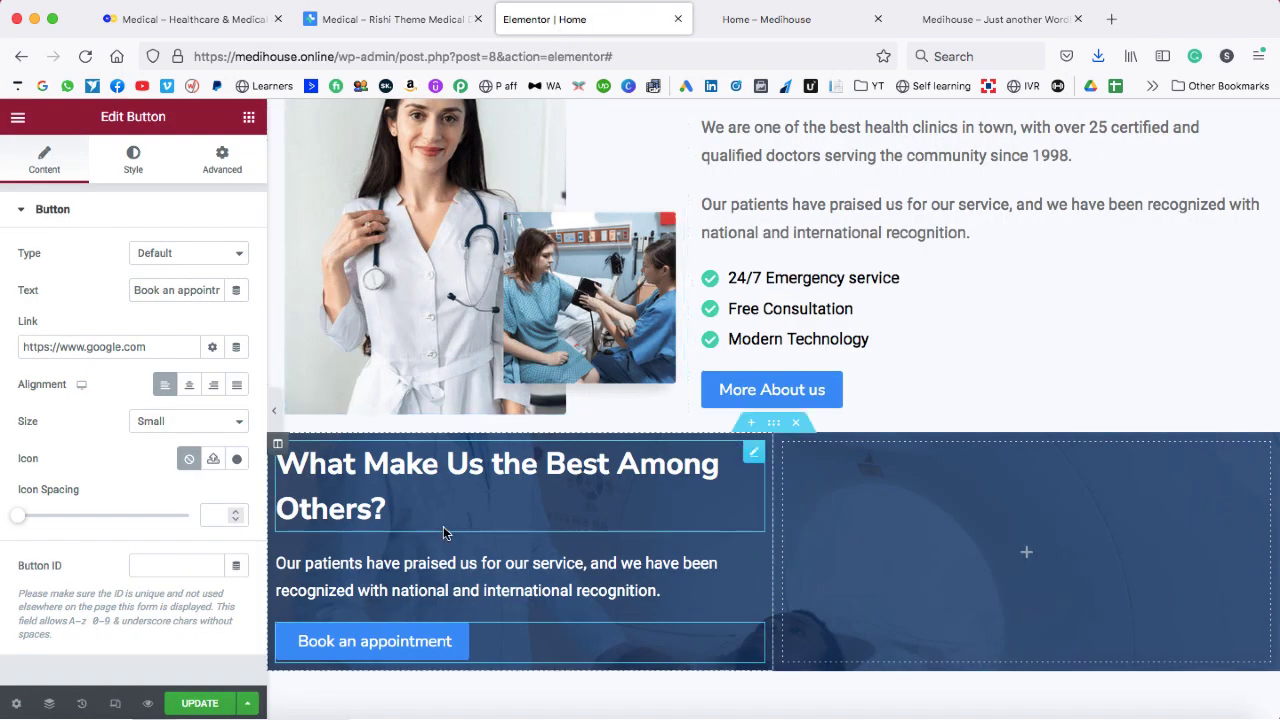
pyautogui.rightClick(750, 634)
pyautogui.click(796, 466)
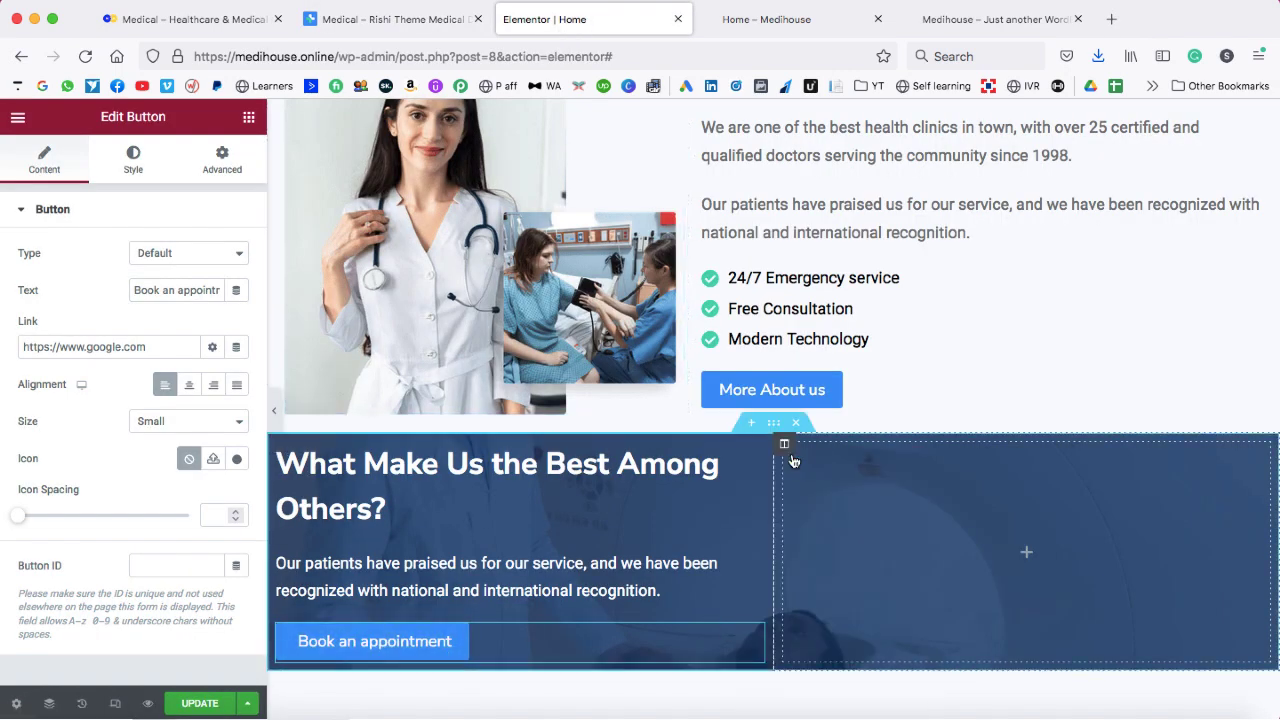
pyautogui.click(132, 160)
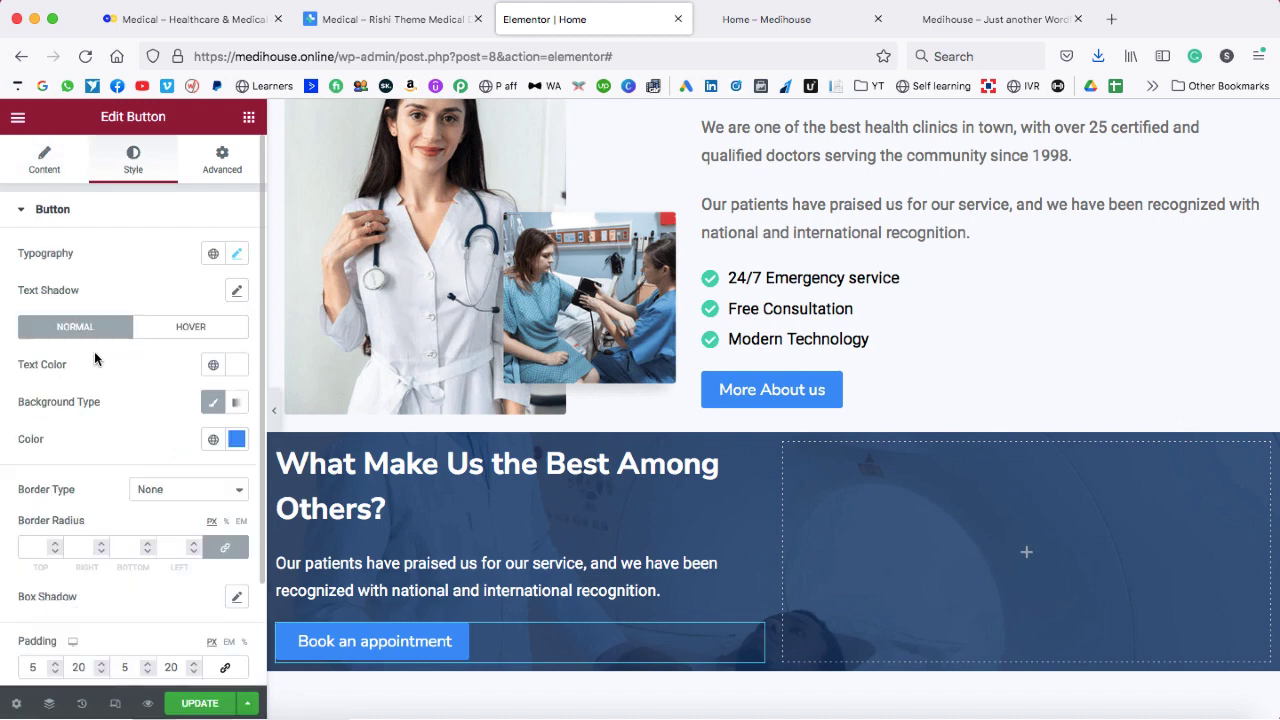
pyautogui.click(236, 439)
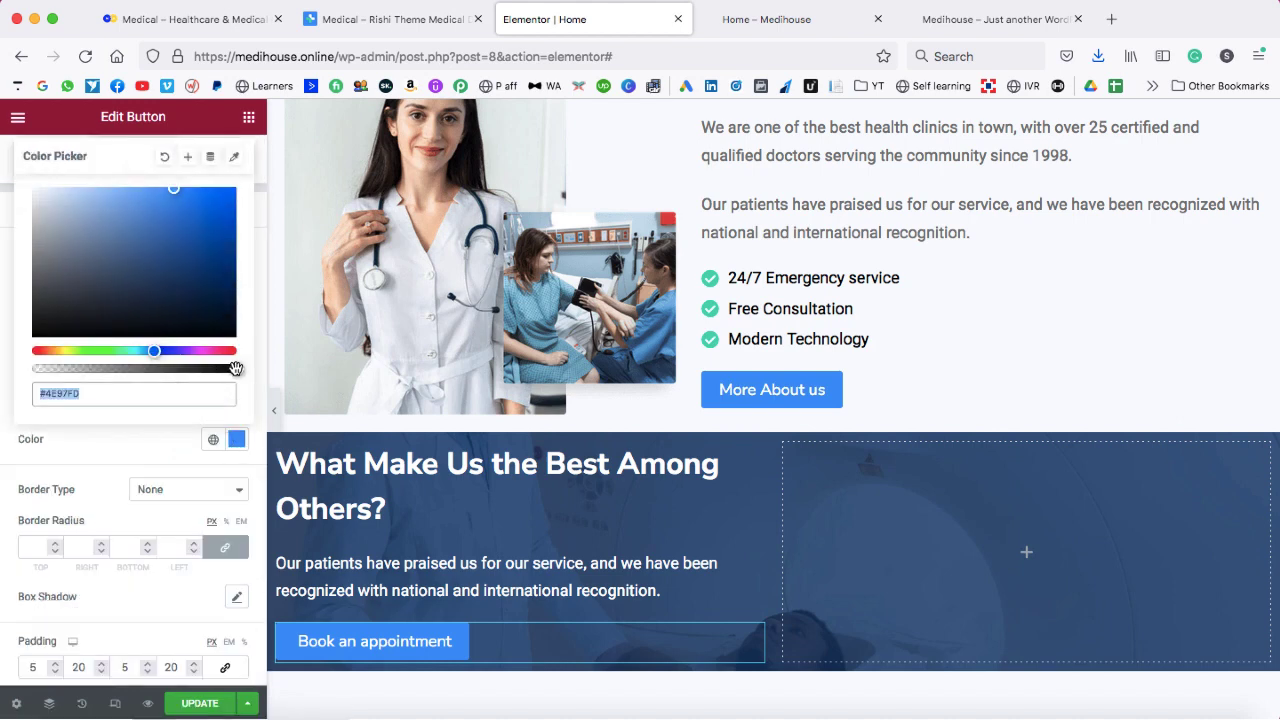
pyautogui.moveTo(229, 368); pyautogui.dragTo(21, 372)
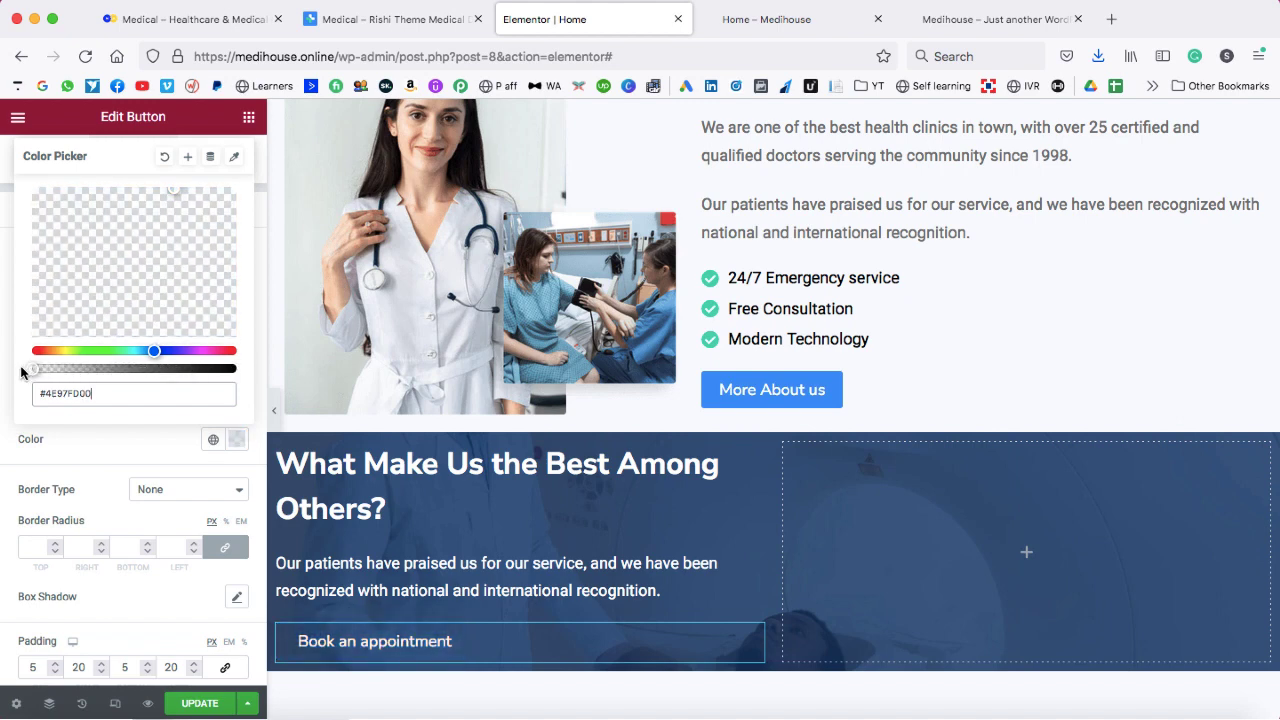
pyautogui.click(69, 450)
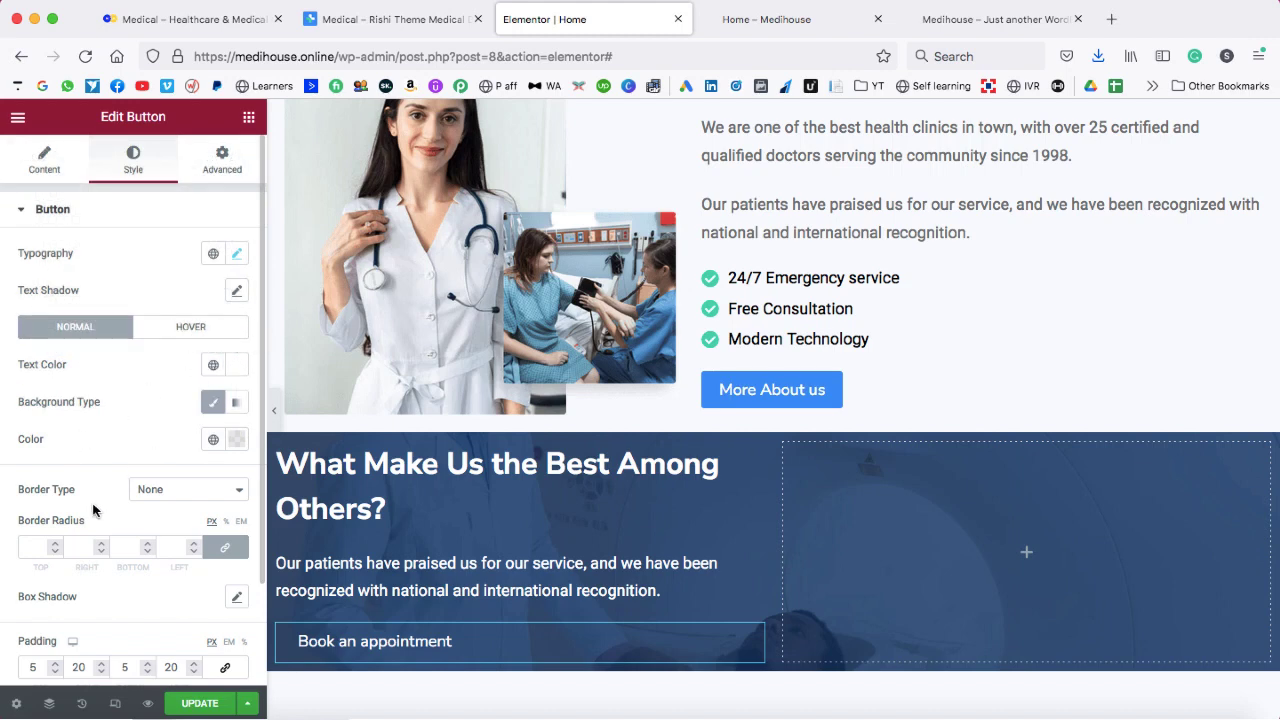
# - Give the button a solid border and set its border colour
pyautogui.scroll(-3, 97, 512)
pyautogui.click(175, 371)
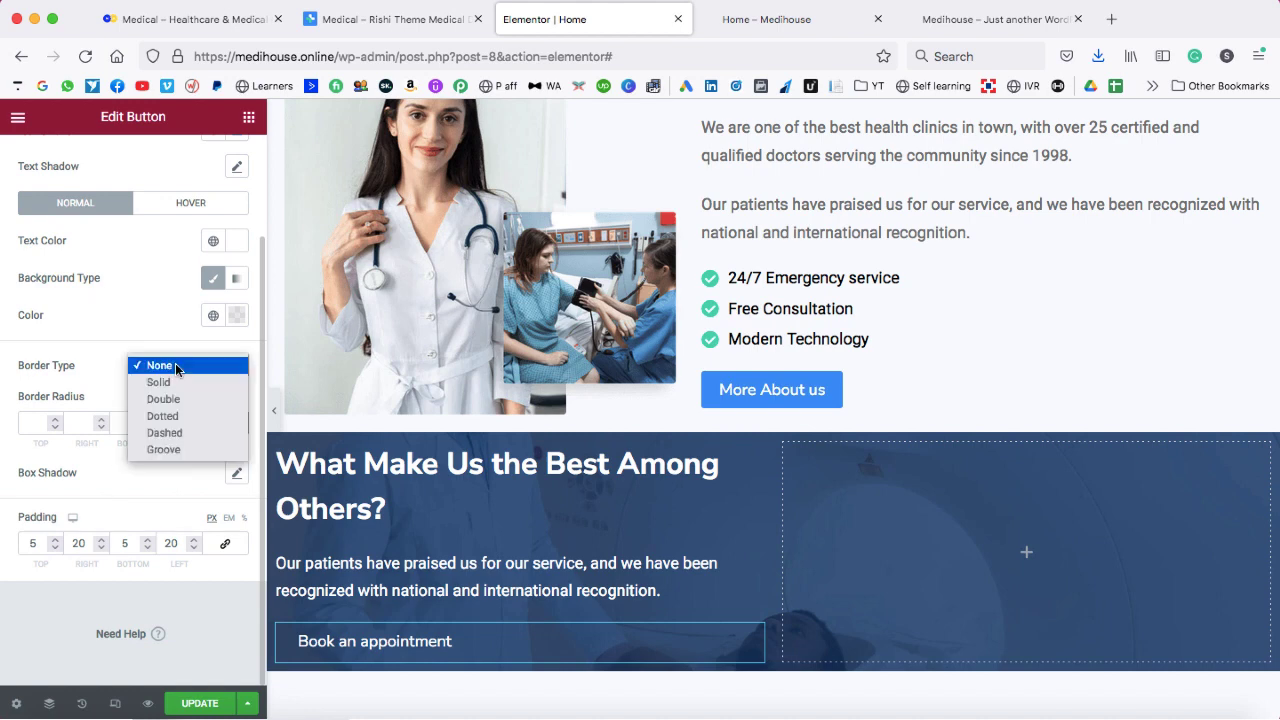
pyautogui.click(170, 380)
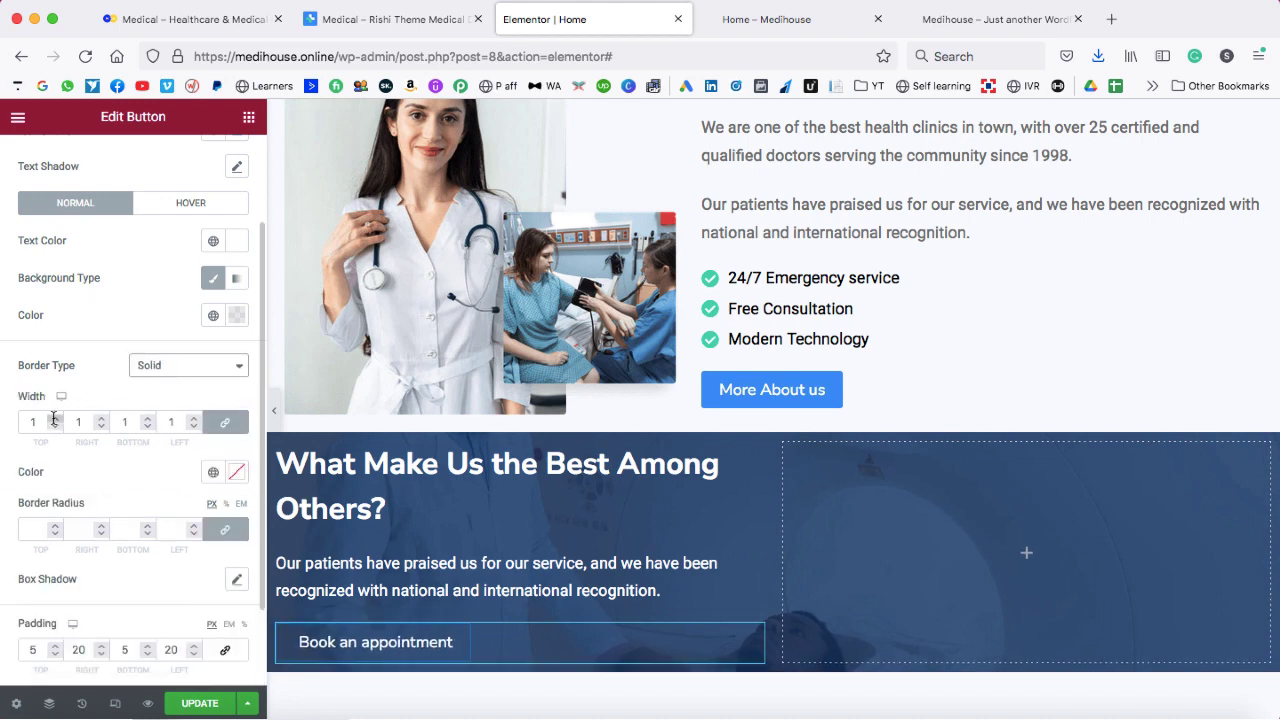
pyautogui.click(235, 475)
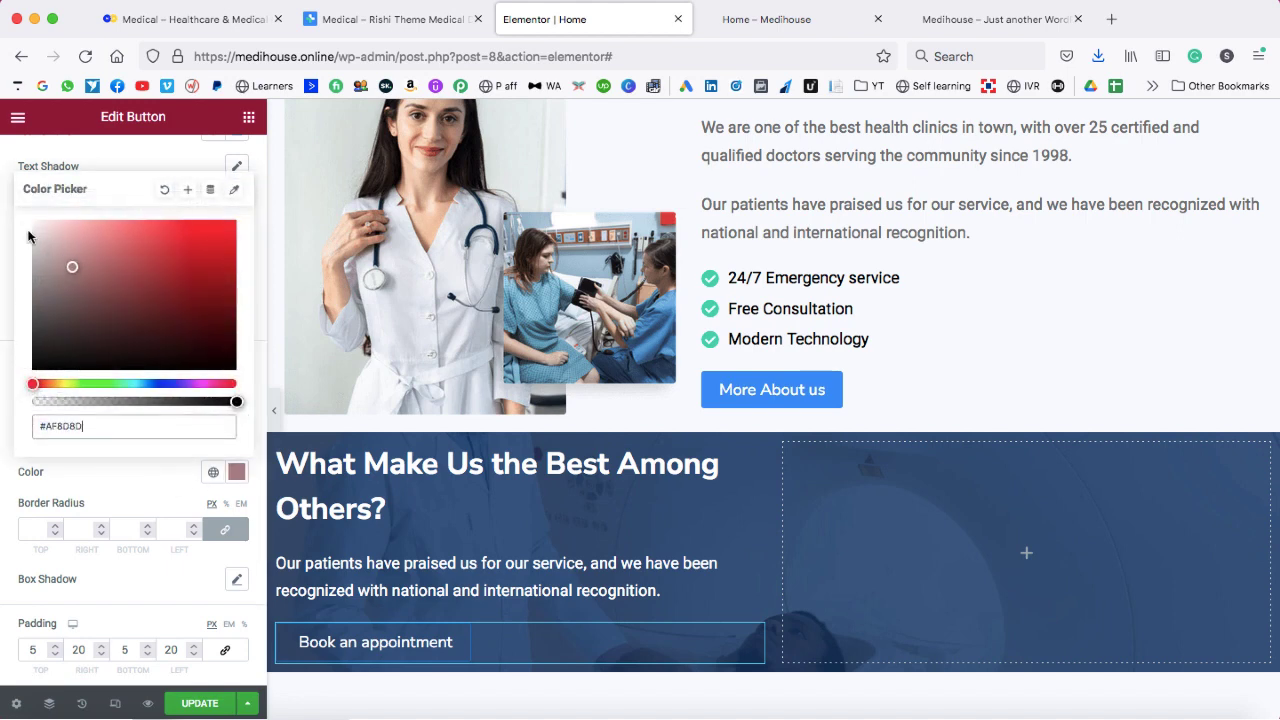
pyautogui.click(97, 448)
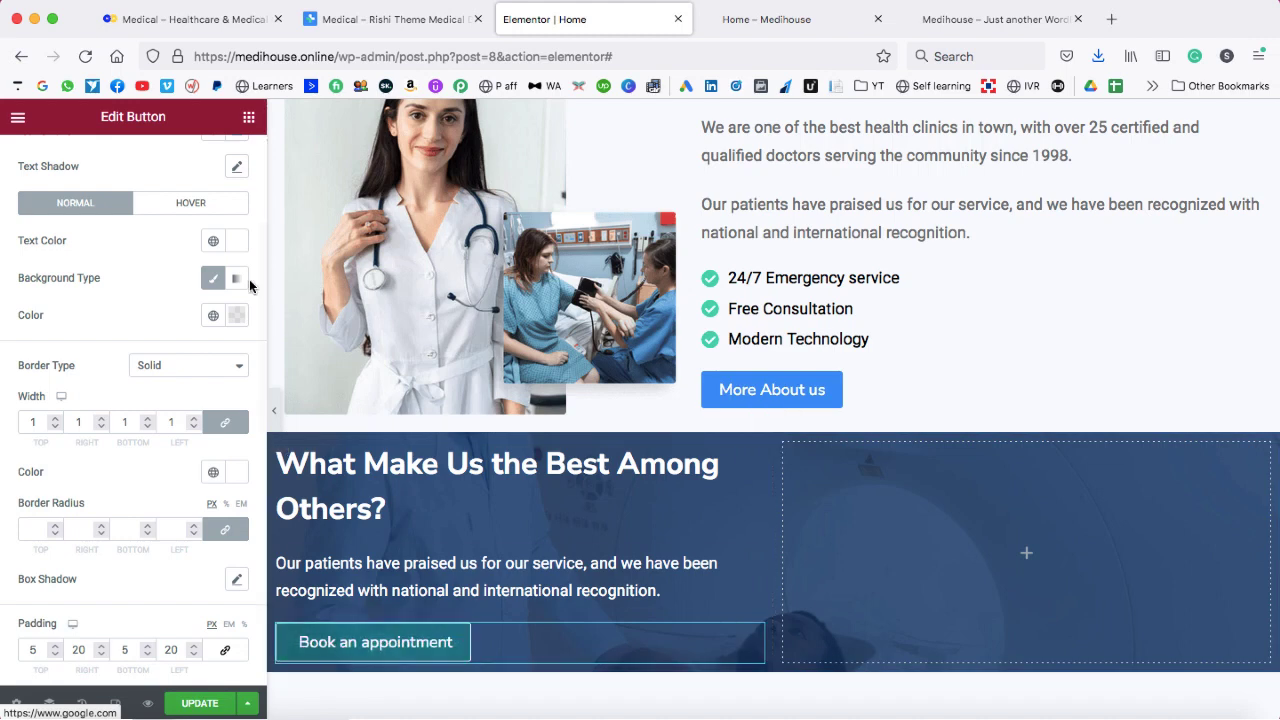
# - Set the button's hover border colour to the hover green #0ED3B0
pyautogui.click(186, 205)
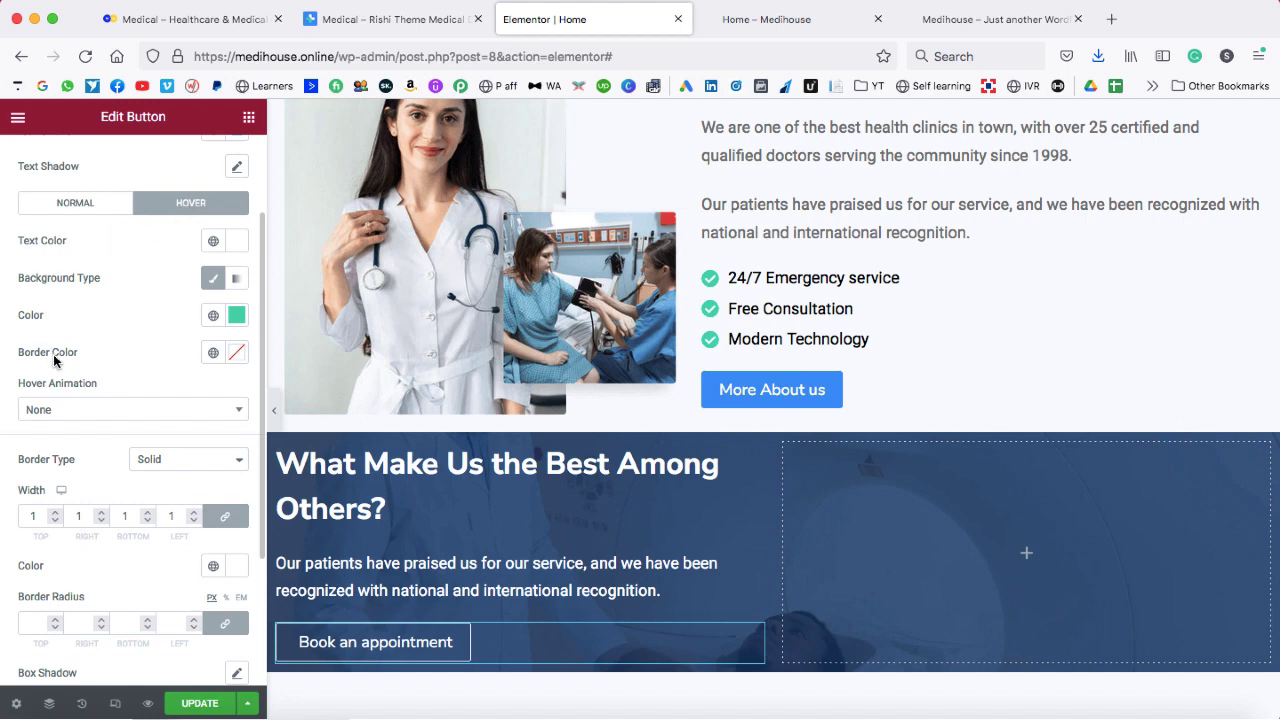
pyautogui.click(236, 318)
pyautogui.rightClick(65, 586)
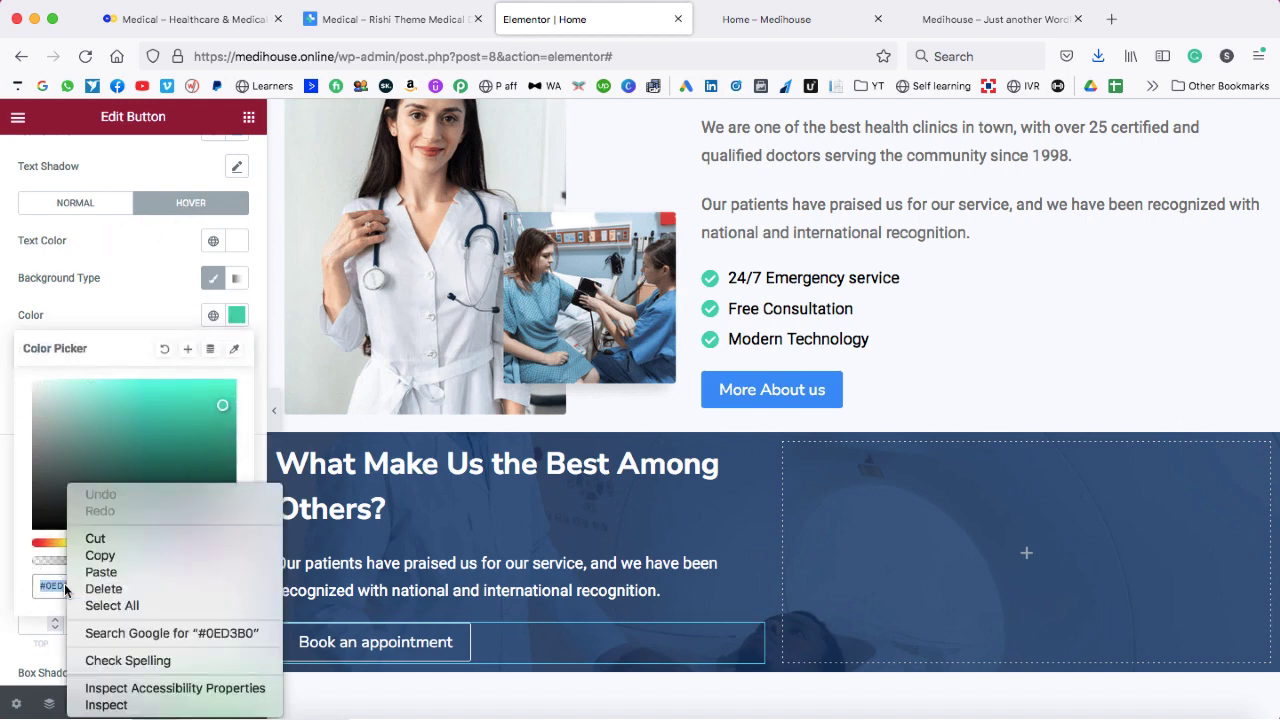
pyautogui.click(98, 556)
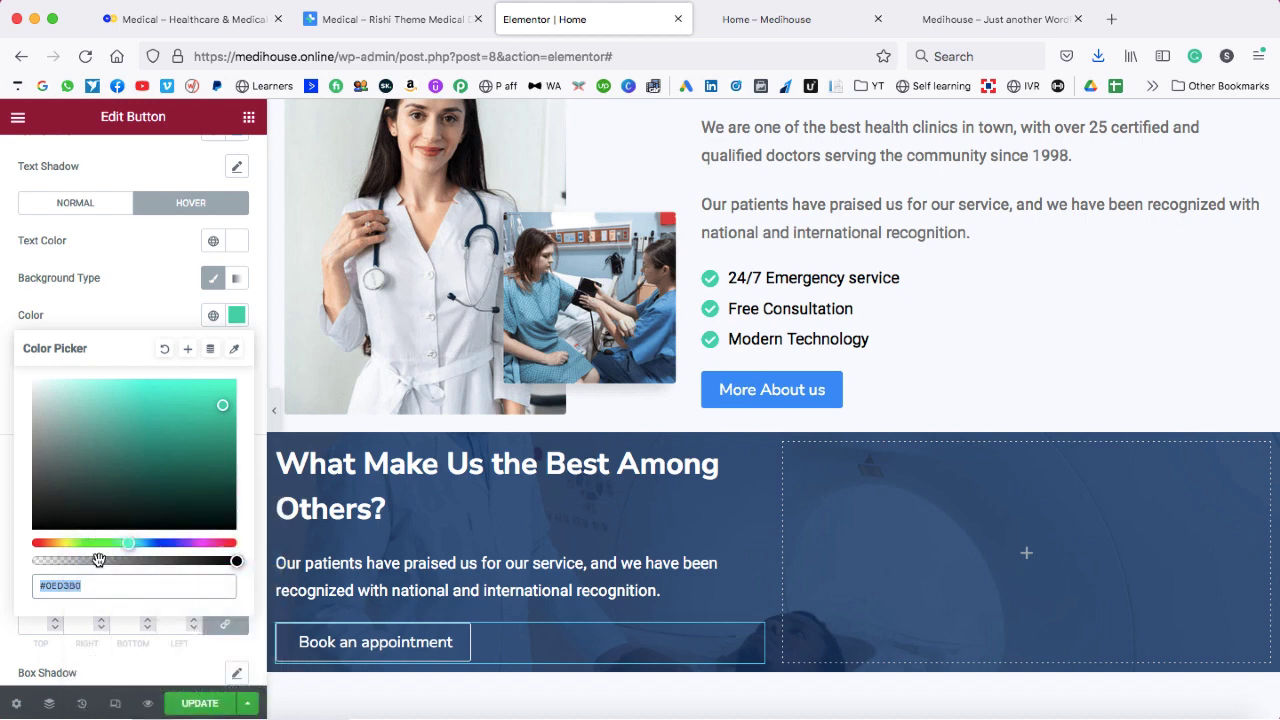
pyautogui.click(122, 312)
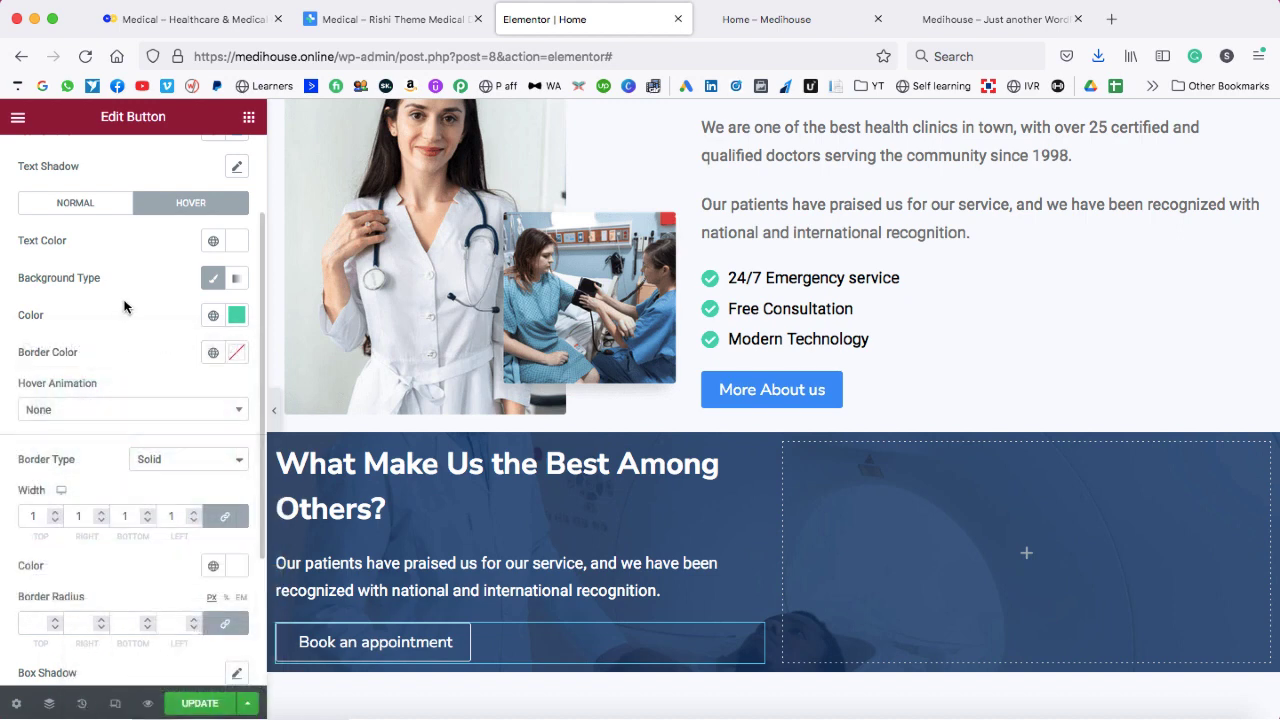
pyautogui.click(236, 352)
pyautogui.press('super+v')
pyautogui.click(46, 343)
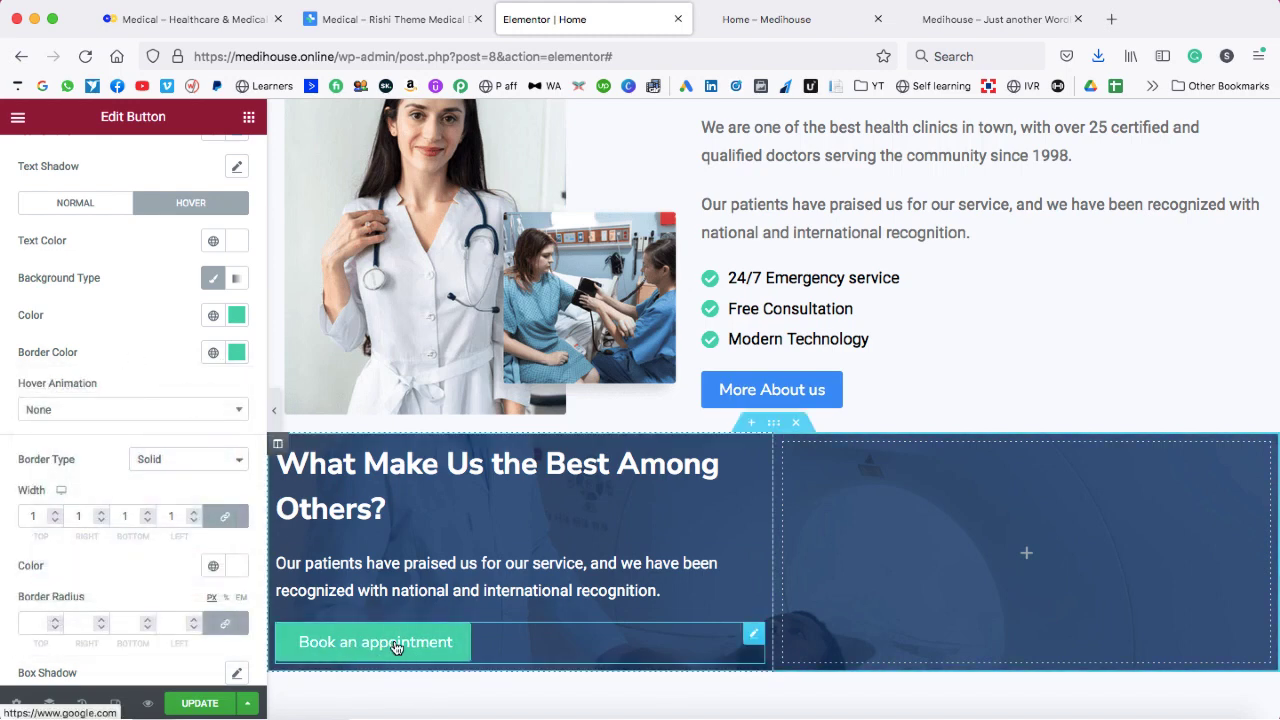
# - Update the page and reload the live site to check the new section
pyautogui.click(340, 28)
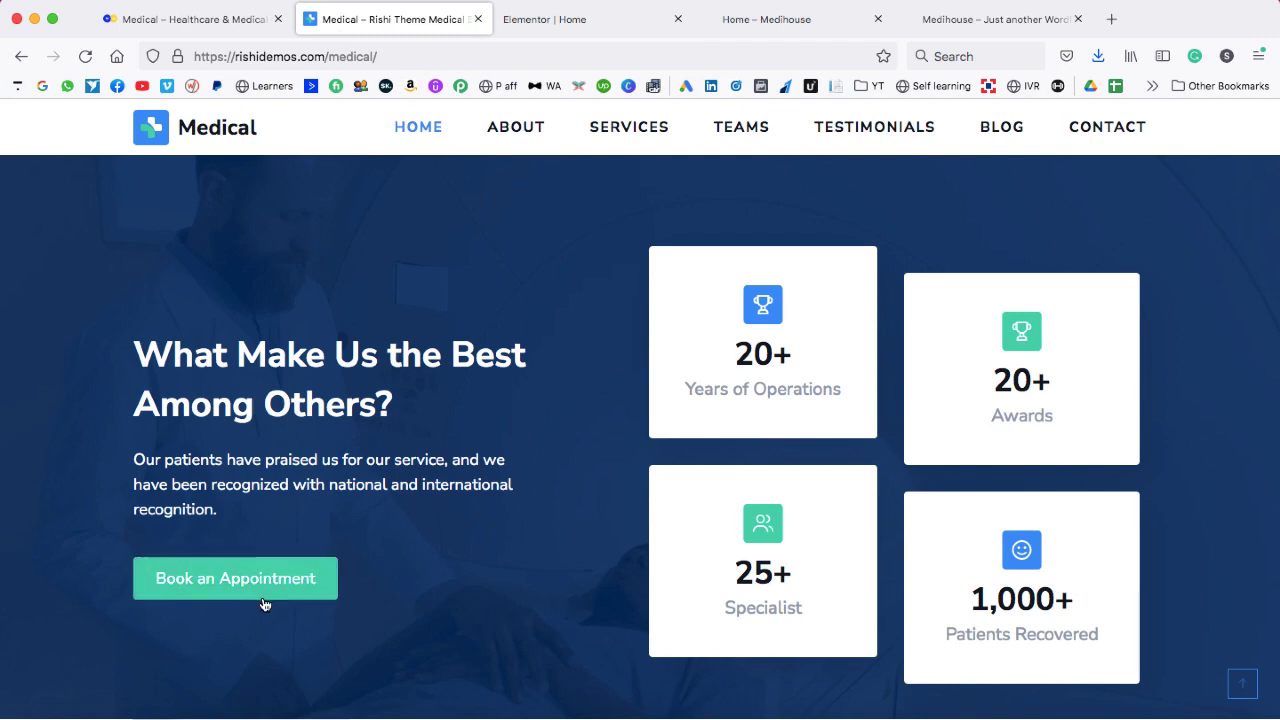
pyautogui.click(546, 28)
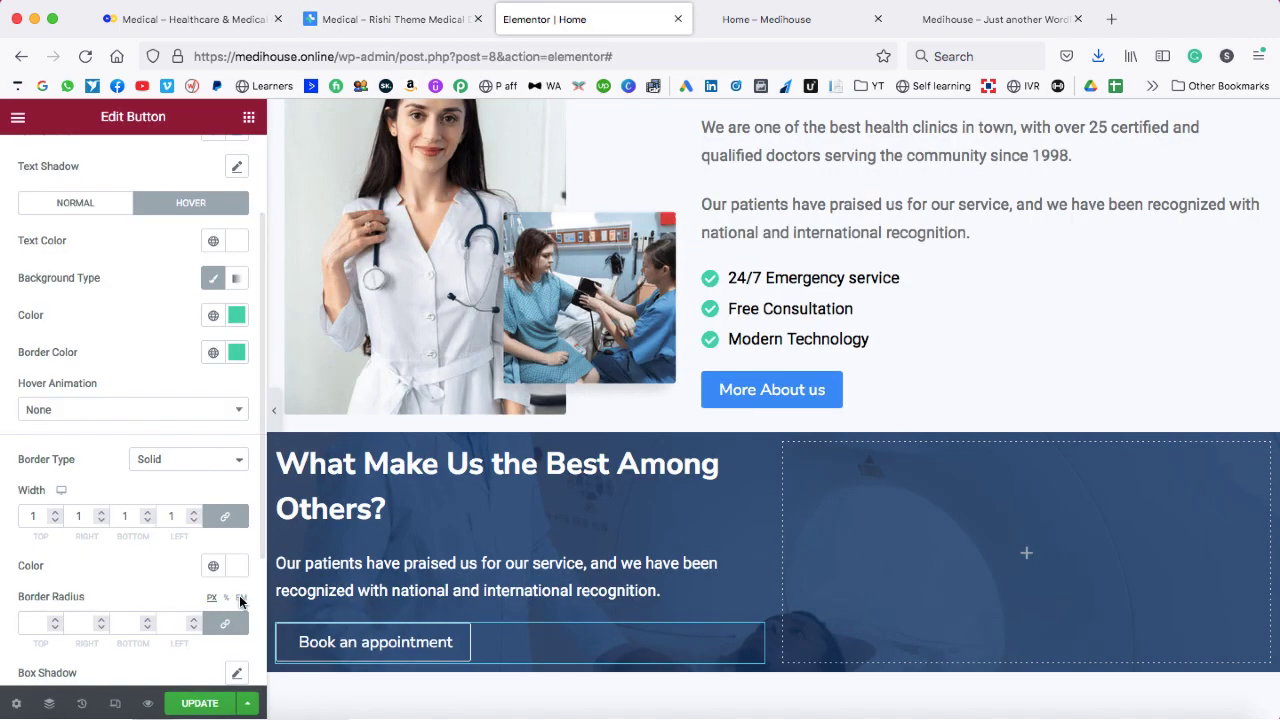
pyautogui.click(199, 704)
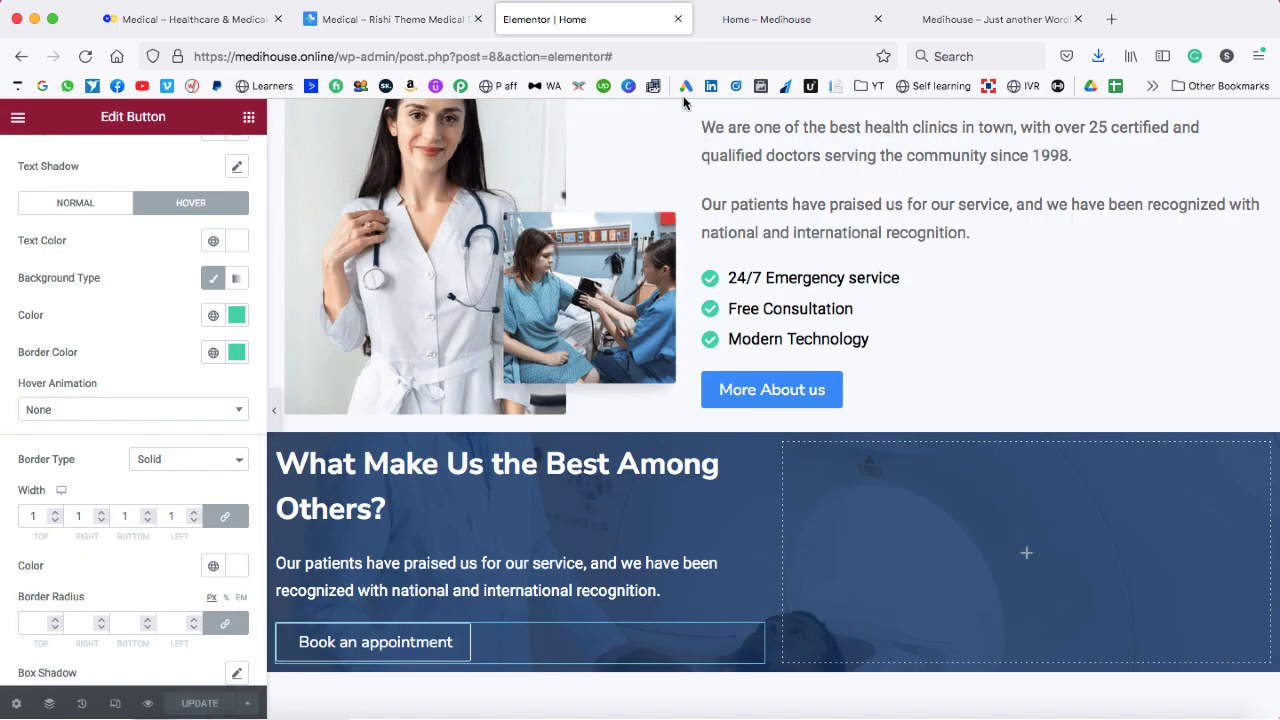
pyautogui.click(712, 28)
pyautogui.click(85, 56)
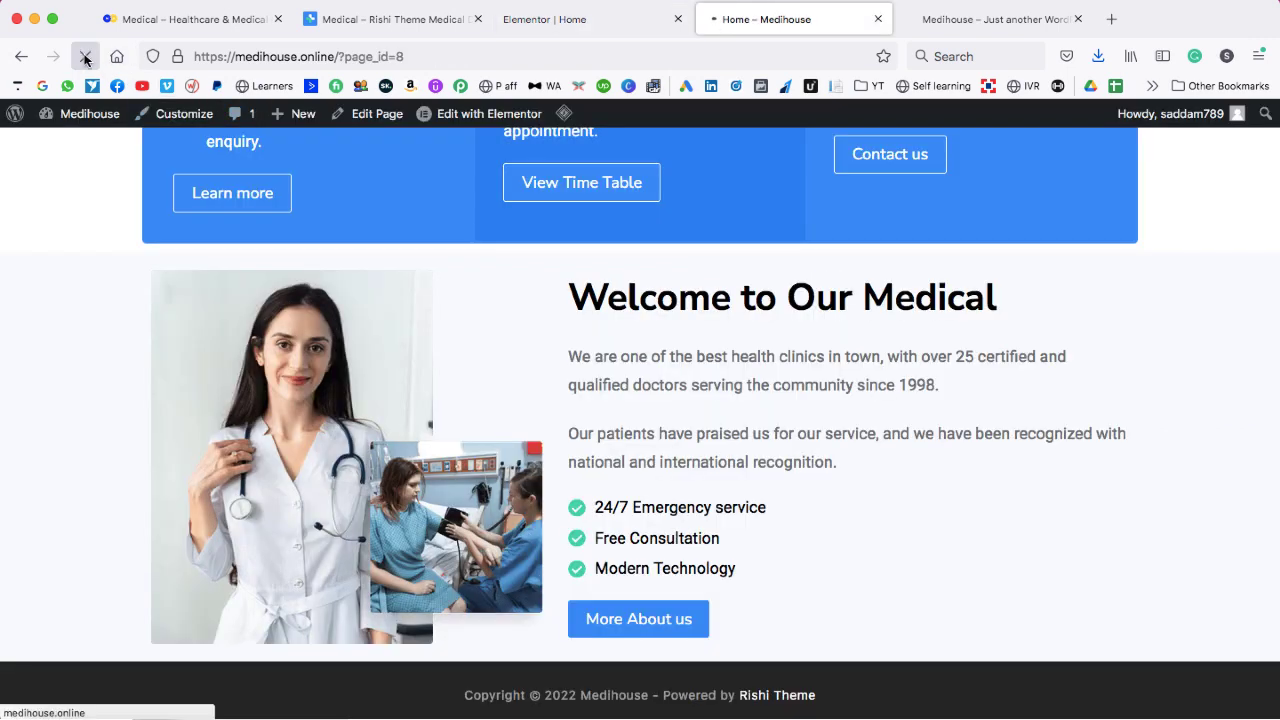
pyautogui.scroll(-5, 143, 400)
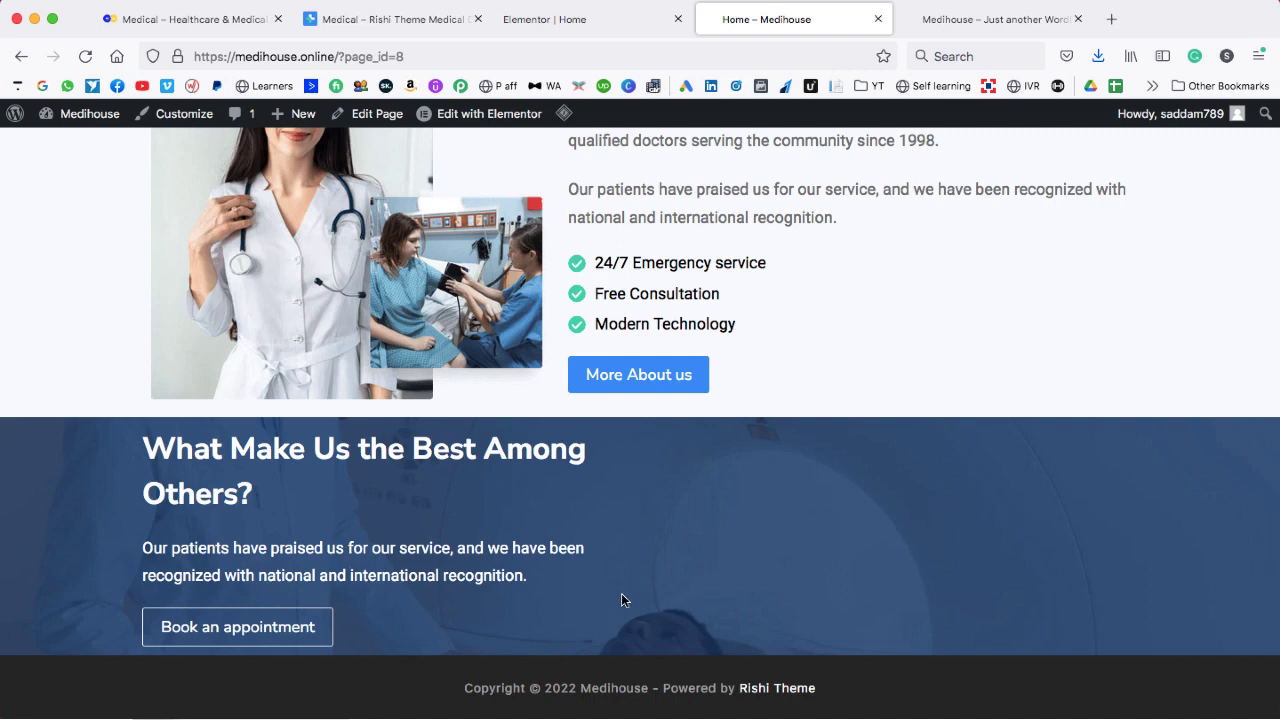
pyautogui.click(552, 22)
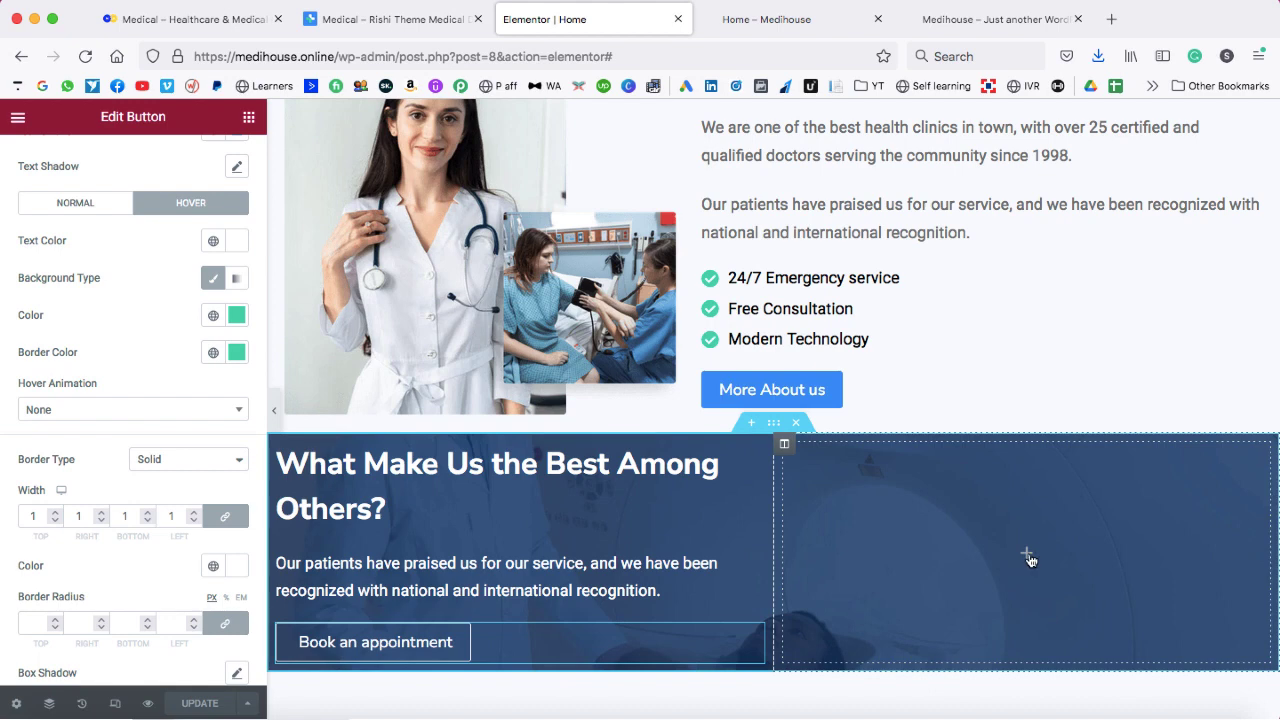
# - Place a two-column inner section in the right column with a Counter widget inside
pyautogui.click(1028, 556)
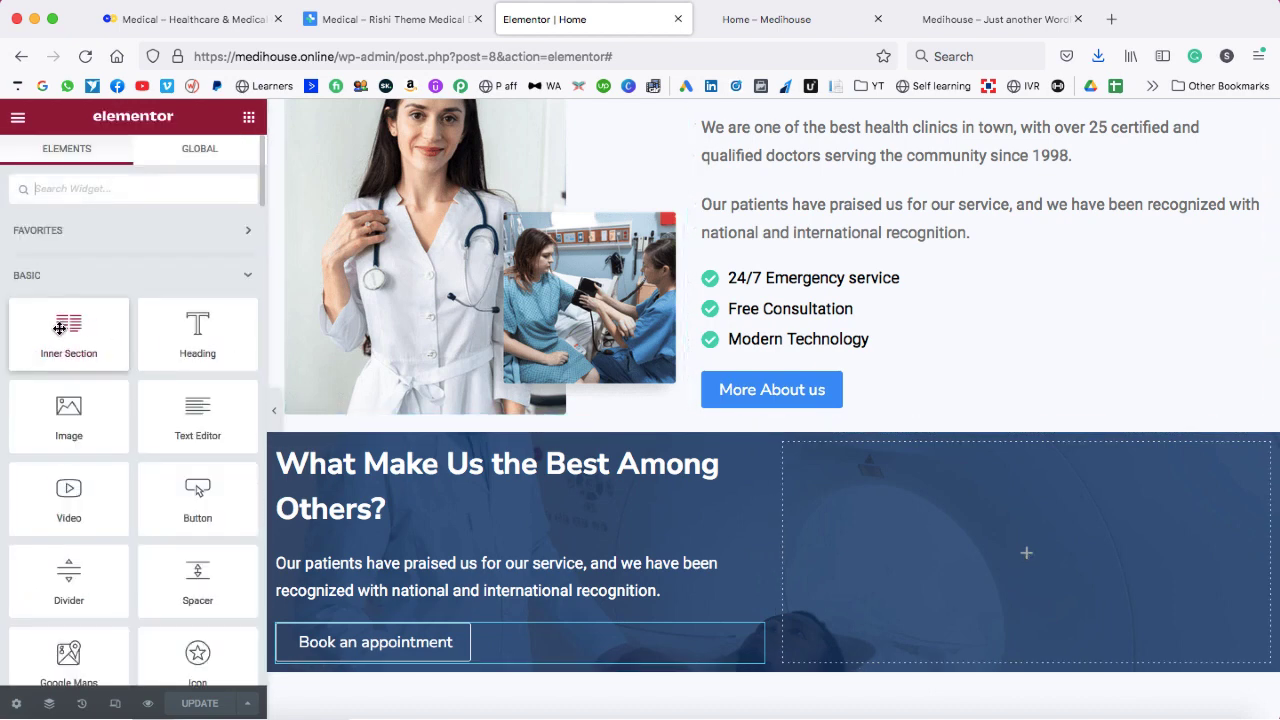
pyautogui.moveTo(68, 330); pyautogui.dragTo(951, 538)
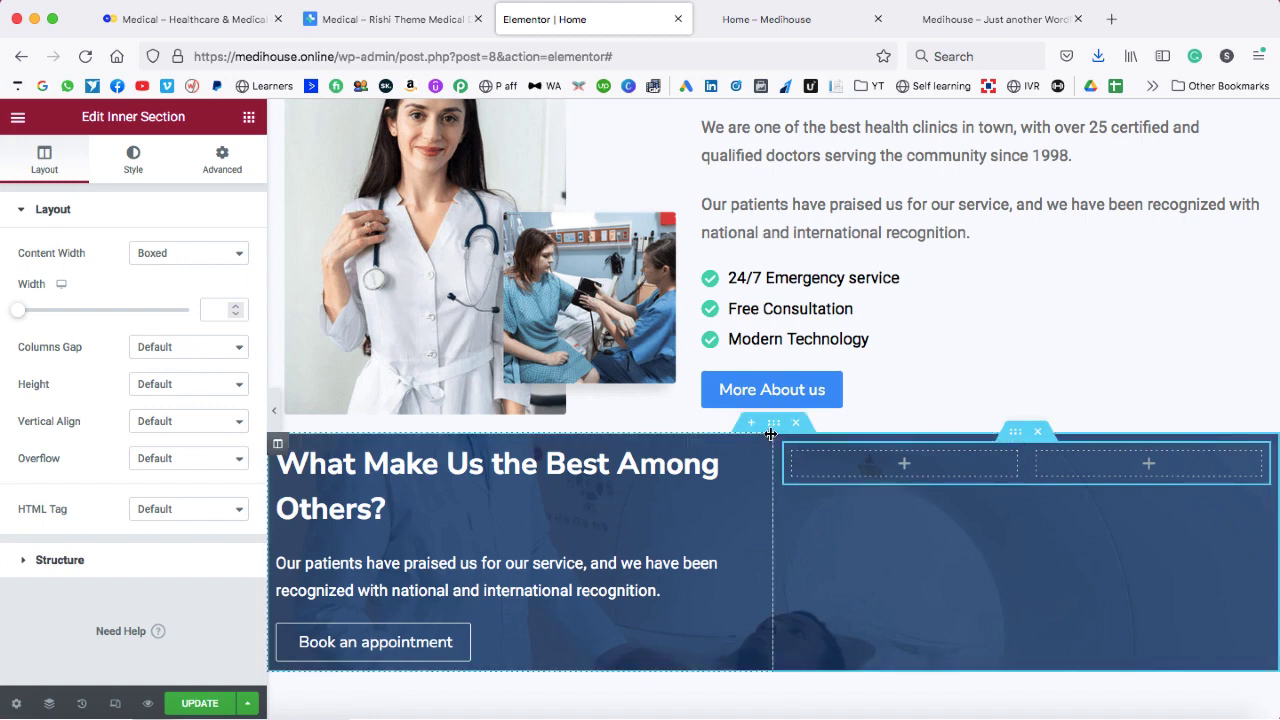
pyautogui.click(905, 466)
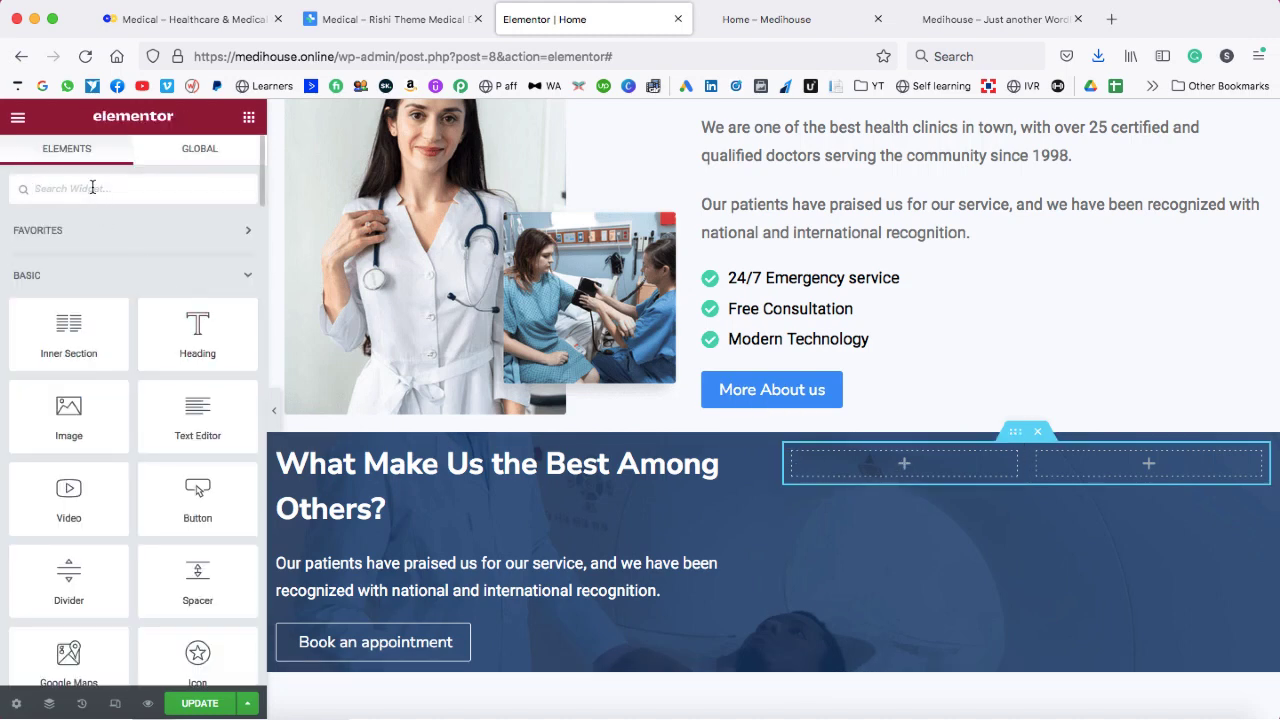
pyautogui.write('counter')
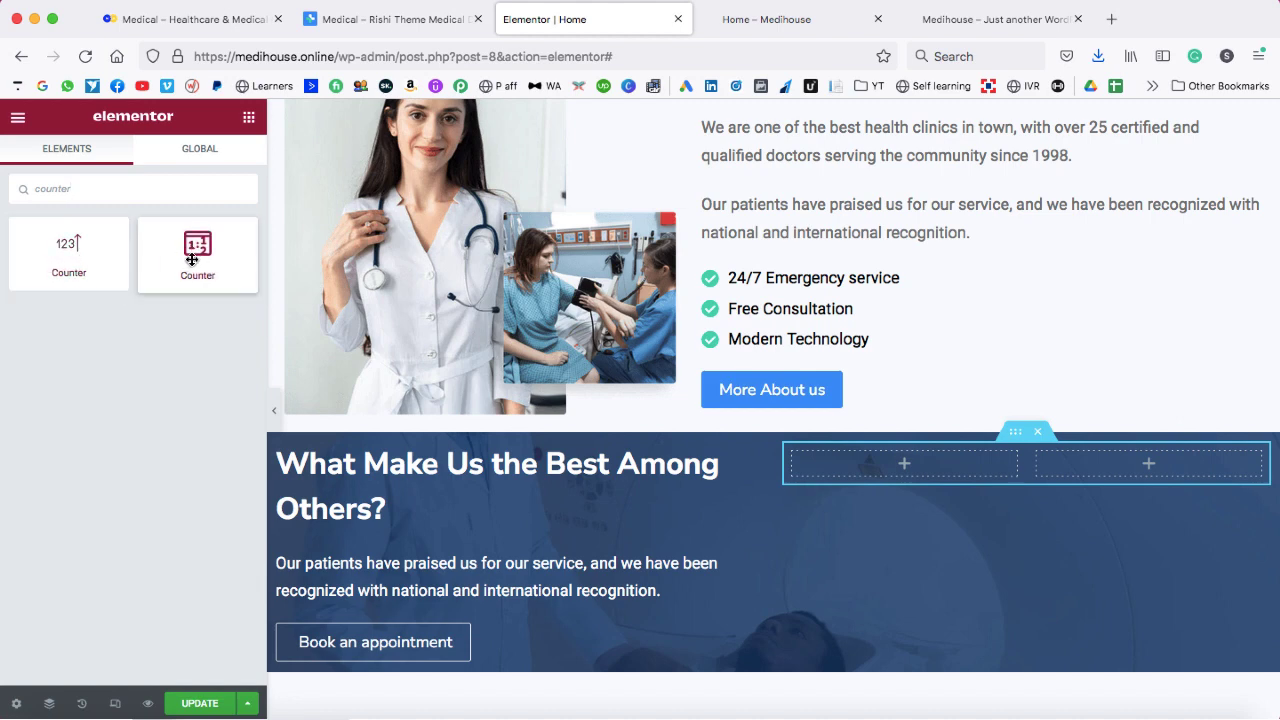
pyautogui.moveTo(197, 255); pyautogui.dragTo(896, 474)
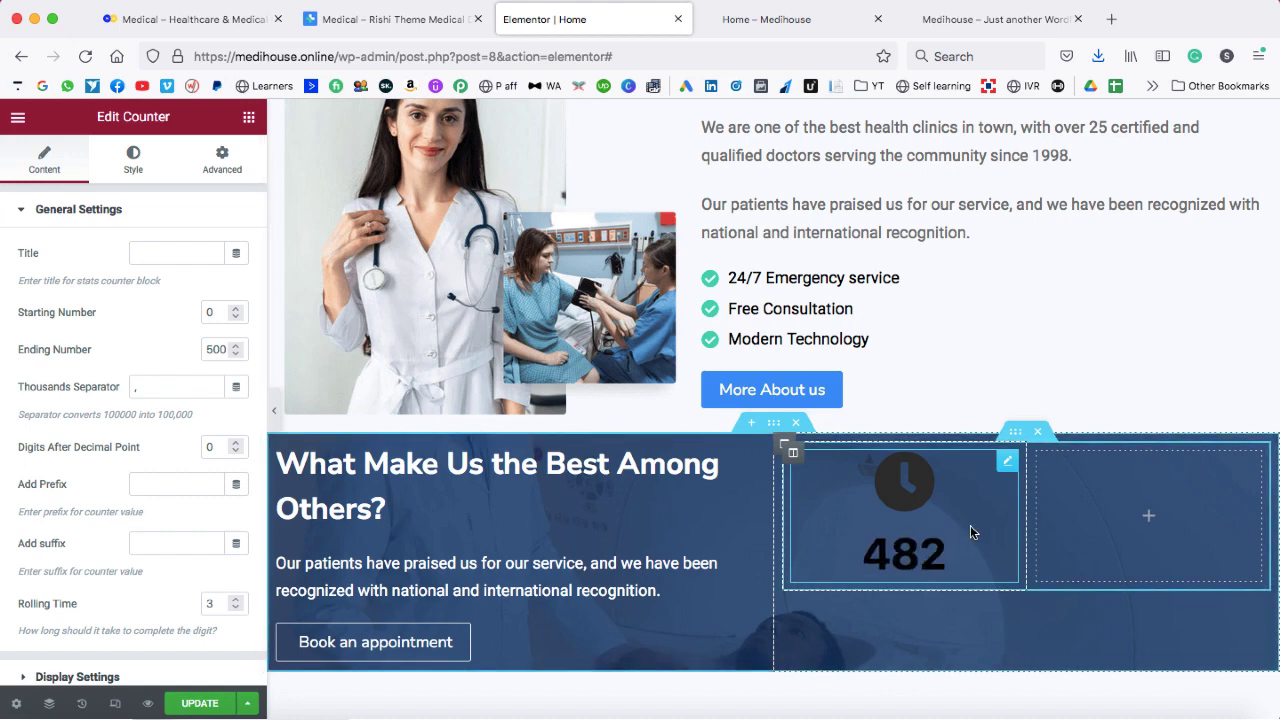
# - Set the counter's ending number to 20 with a + suffix
pyautogui.click(405, 21)
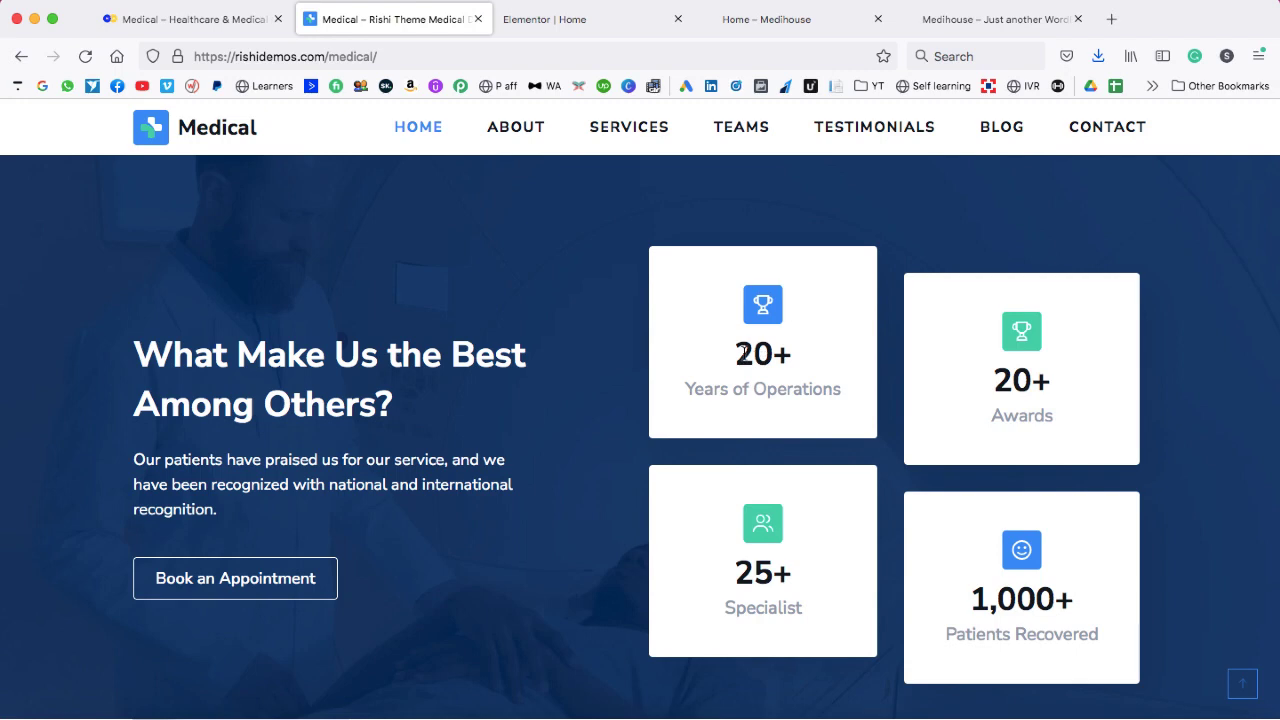
pyautogui.click(563, 20)
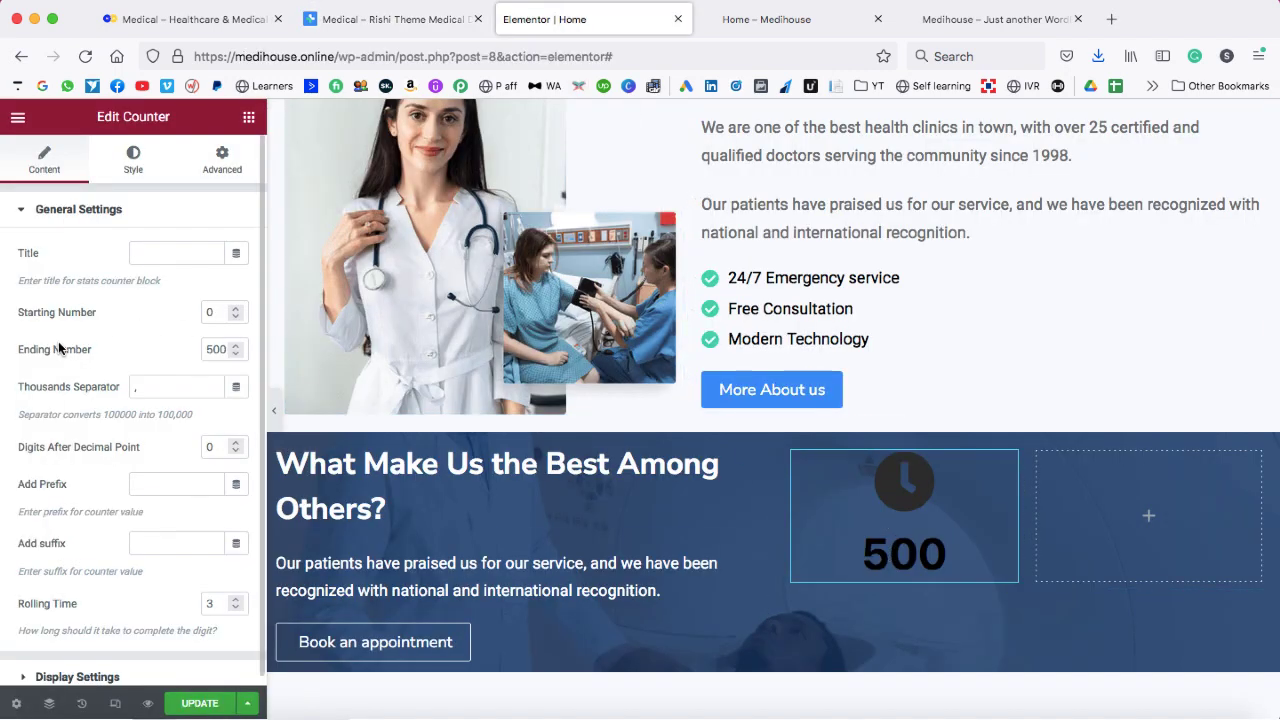
pyautogui.doubleClick(217, 351)
pyautogui.write('20')
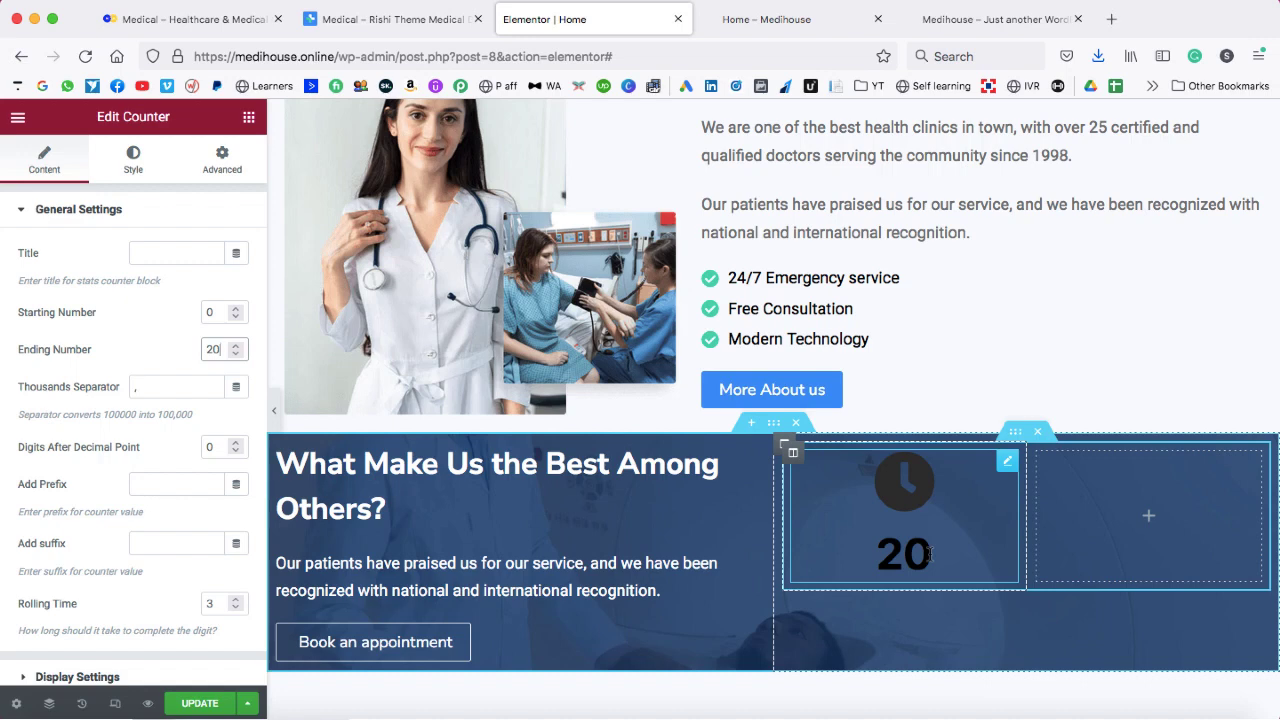
pyautogui.click(148, 540)
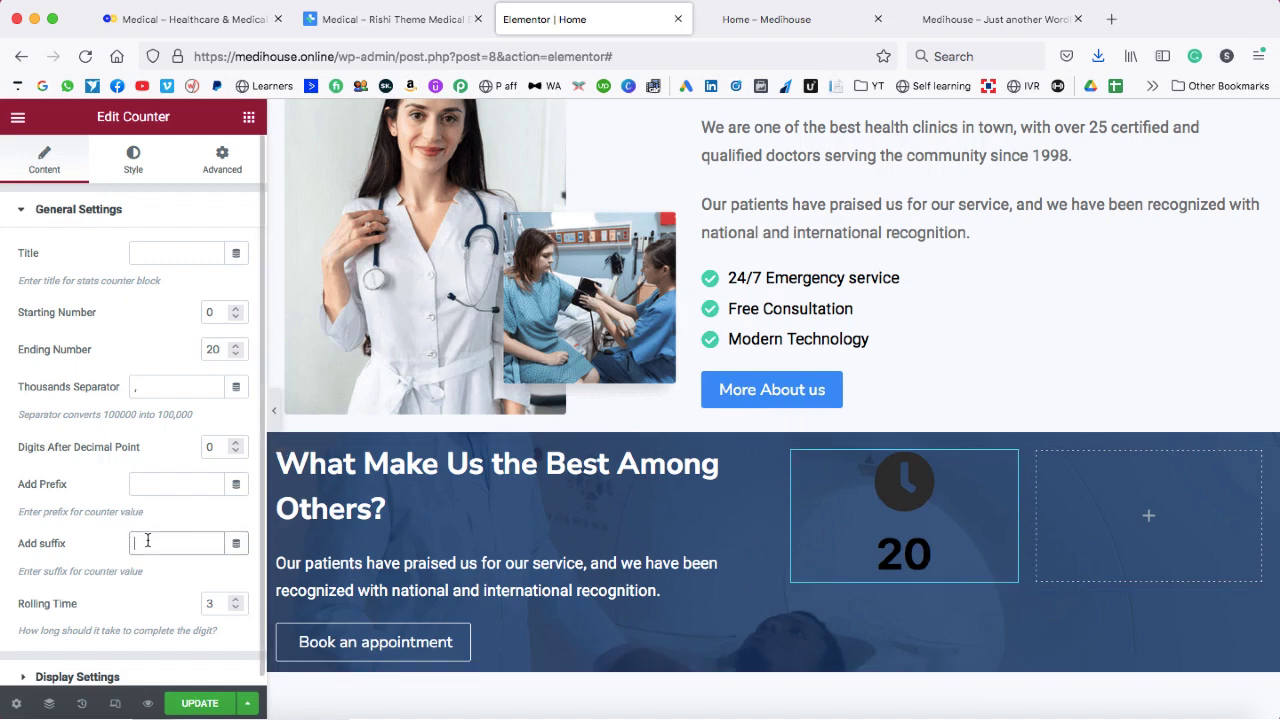
pyautogui.write('+')
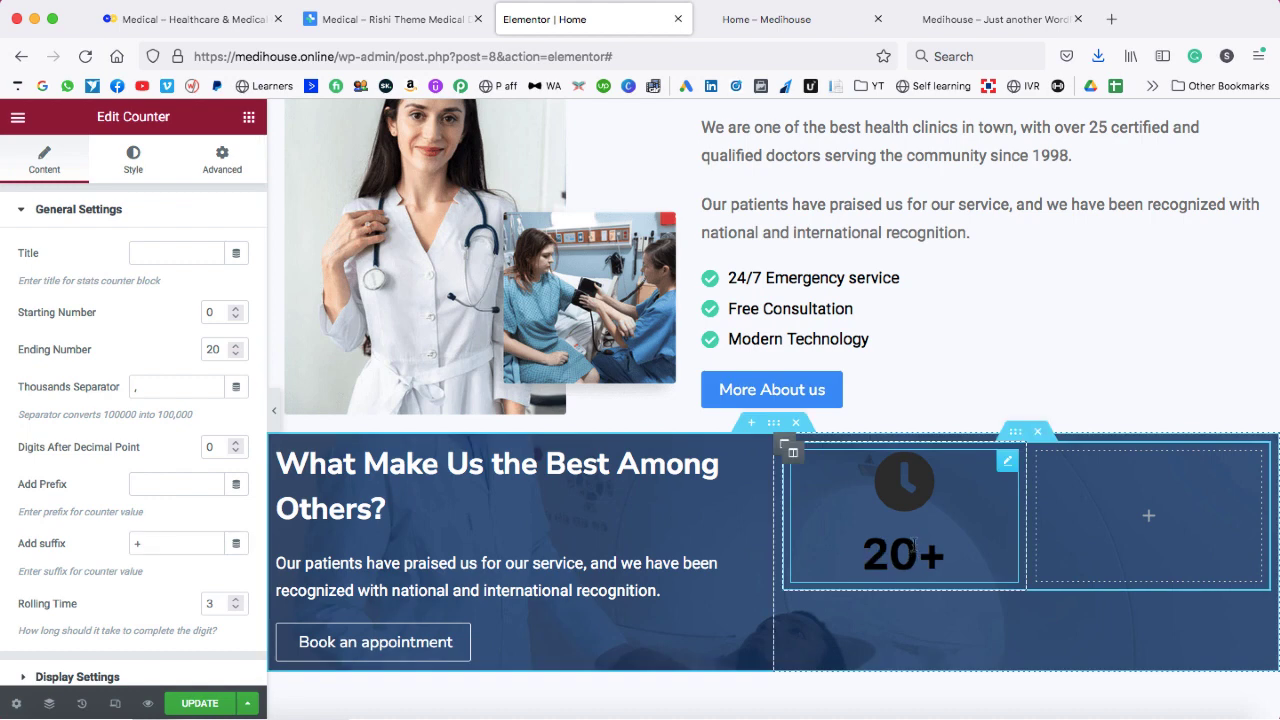
# - Replace the counter icon with the Award icon from the Icon Library
pyautogui.scroll(-1, 104, 514)
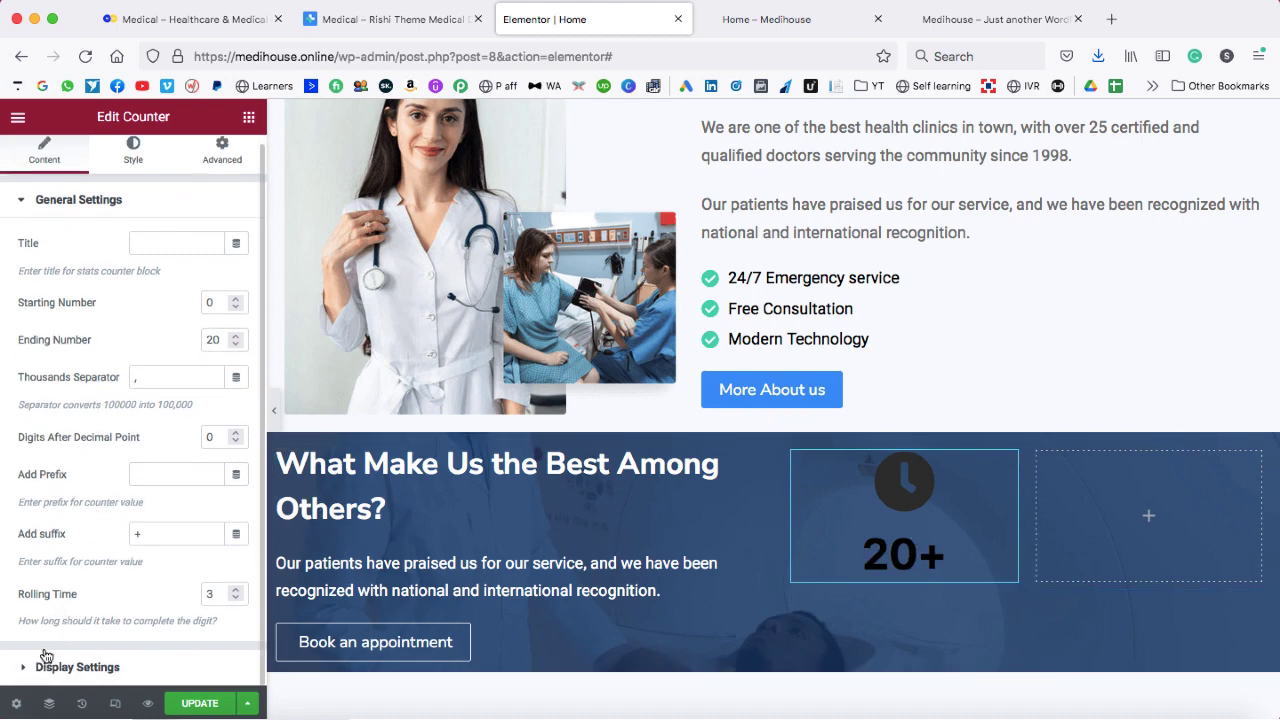
pyautogui.click(24, 675)
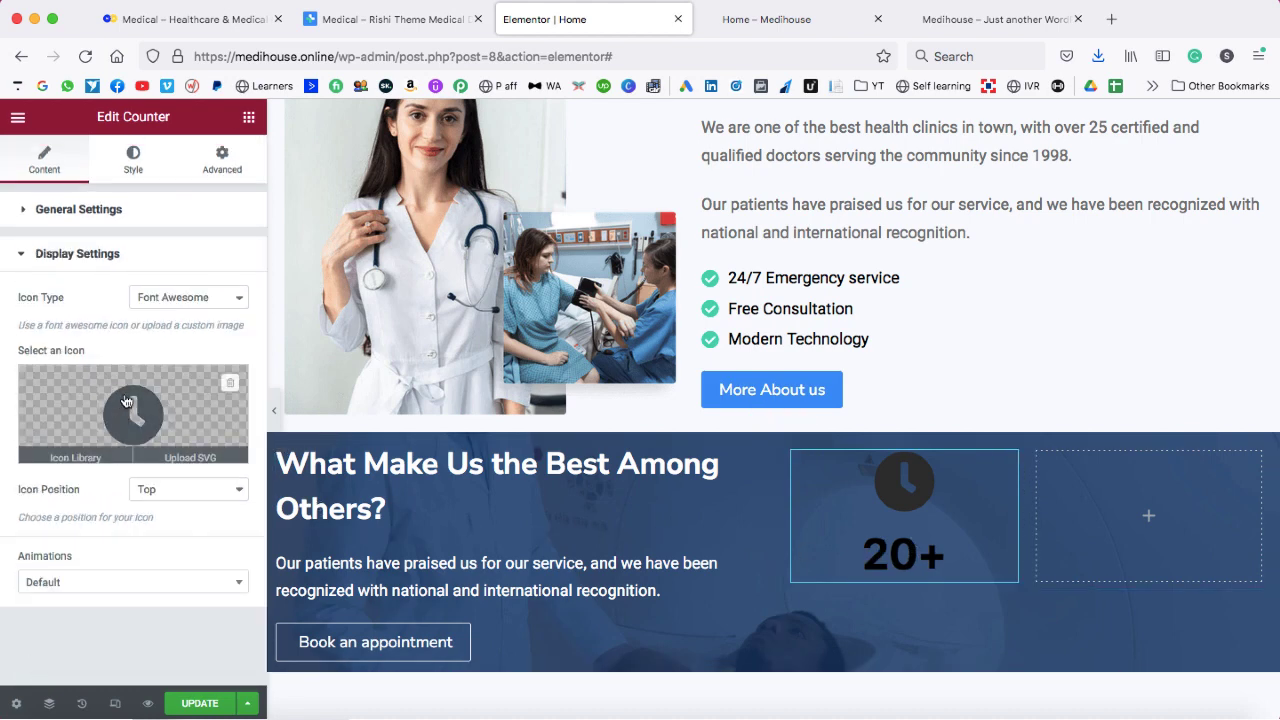
pyautogui.click(62, 452)
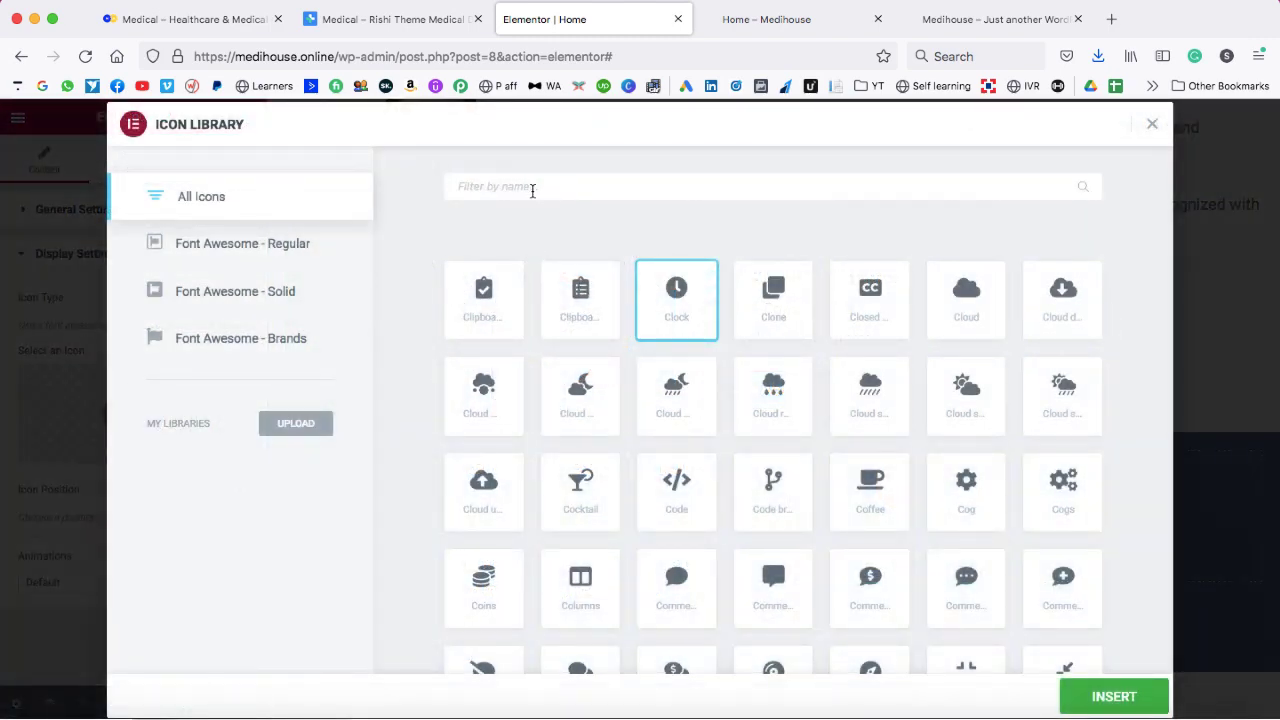
pyautogui.click(532, 190)
pyautogui.write('award')
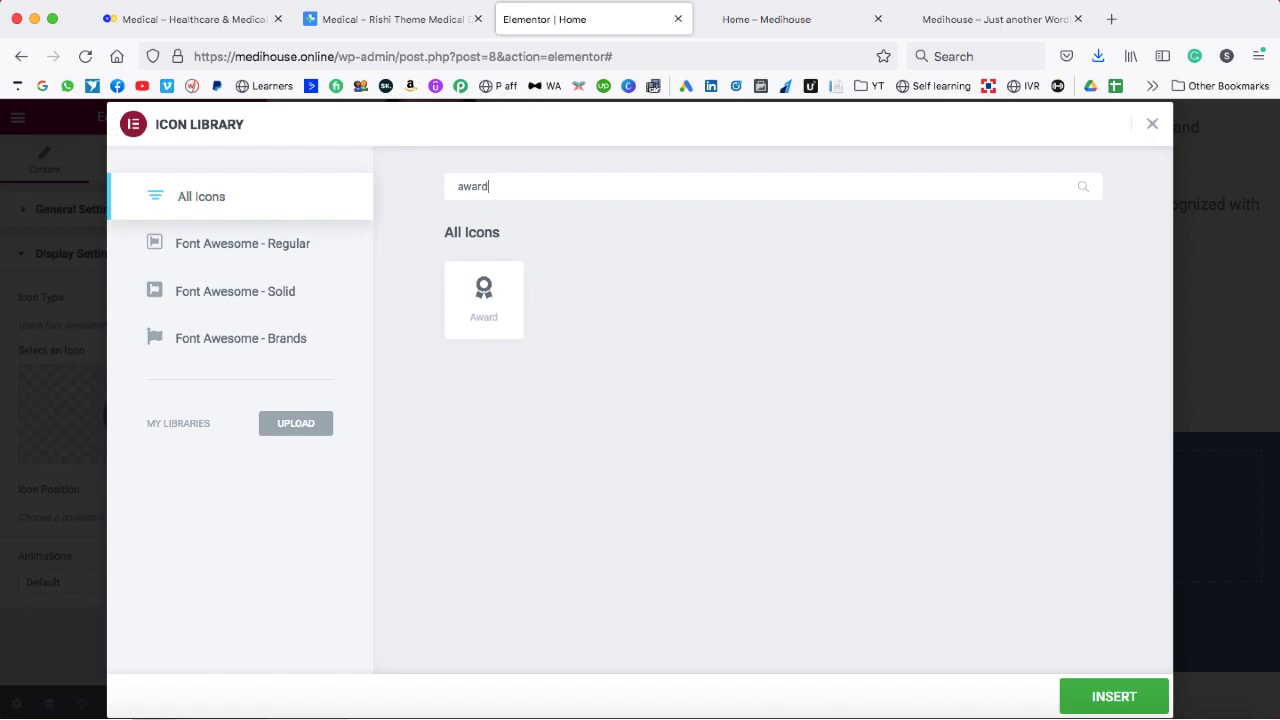
pyautogui.click(491, 288)
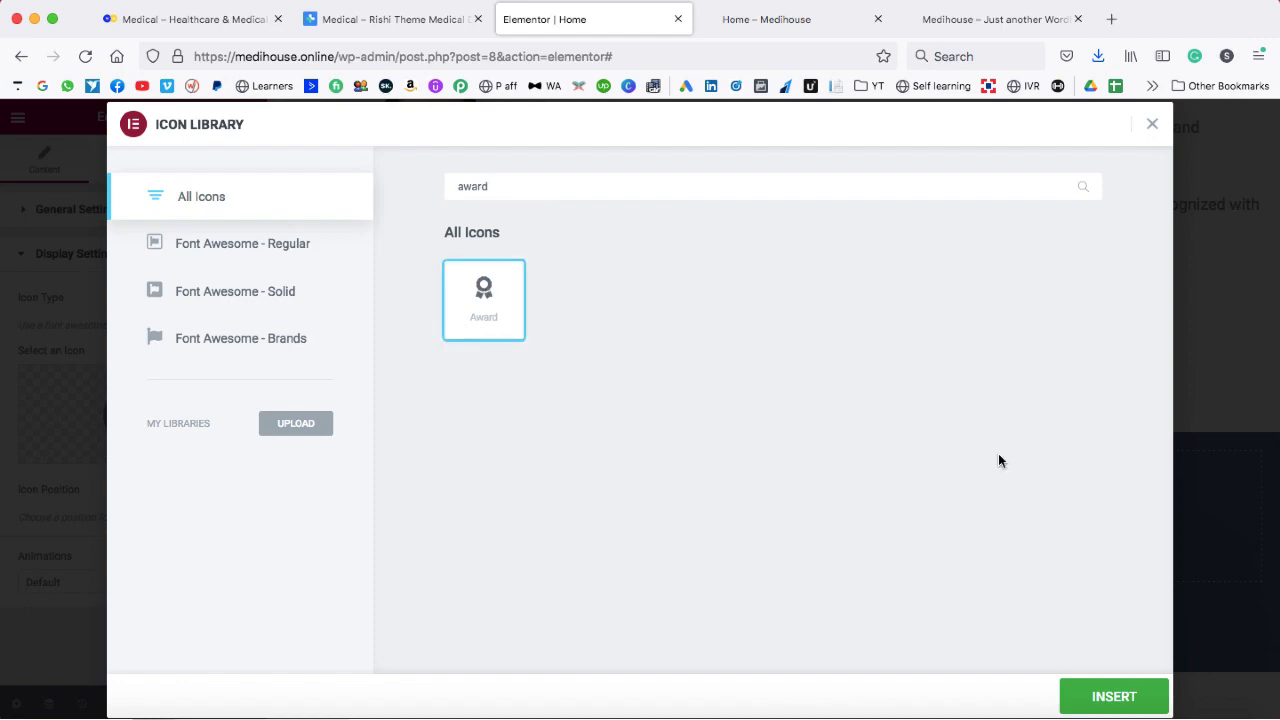
pyautogui.click(1128, 690)
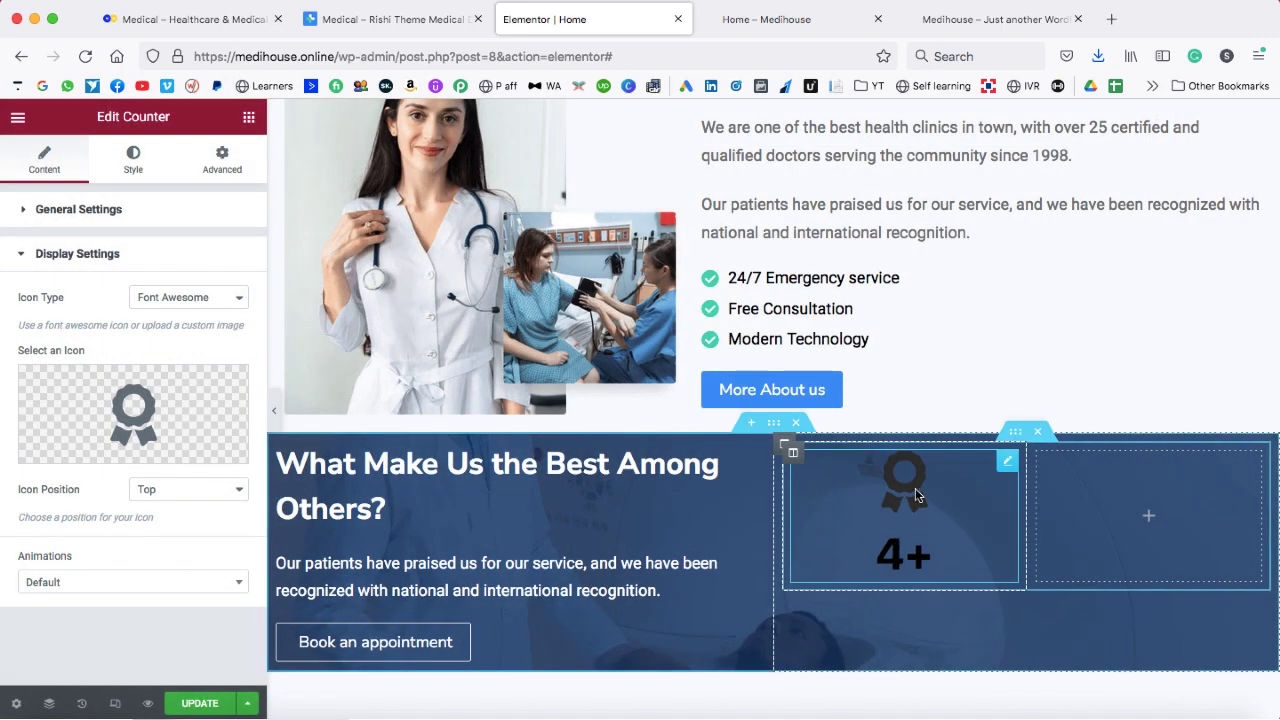
# - Select the demo counter's label 'Years of Operations' for copying
pyautogui.click(403, 18)
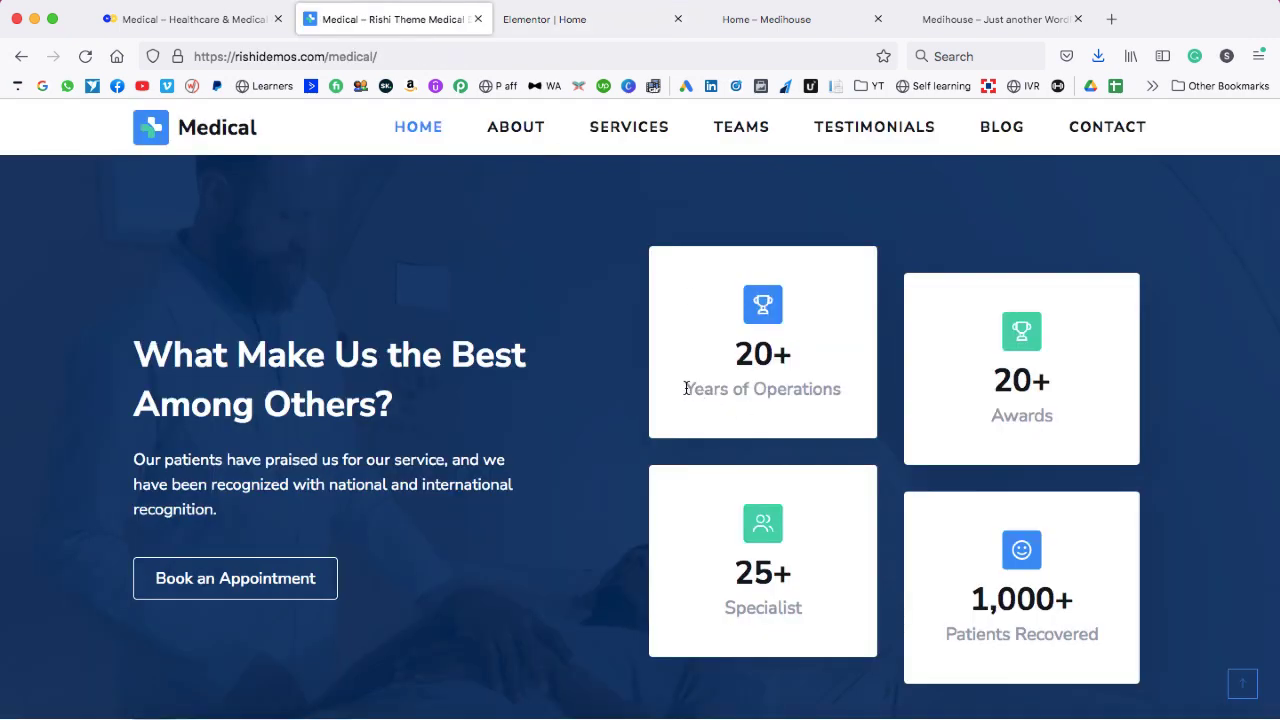
pyautogui.moveTo(686, 388); pyautogui.dragTo(831, 391)
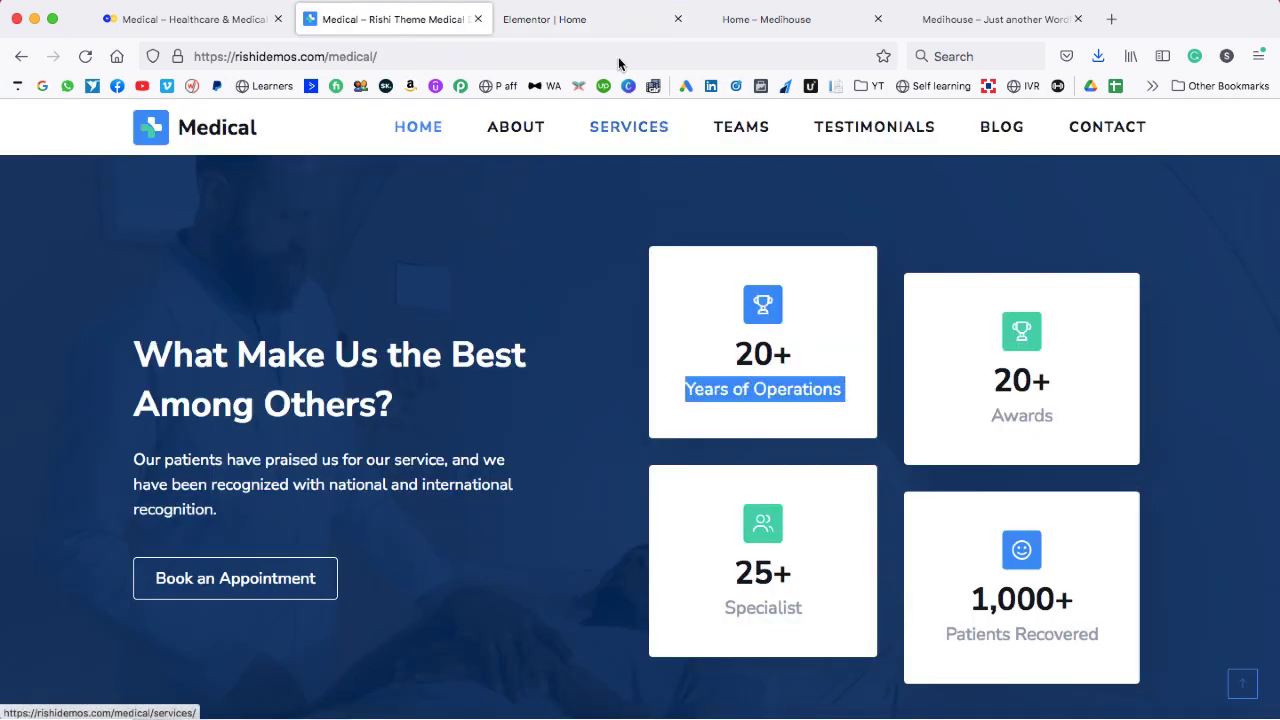
pyautogui.click(590, 20)
# - Set the counter title to 'Years of Operations' and compare with the demo card
pyautogui.click(62, 210)
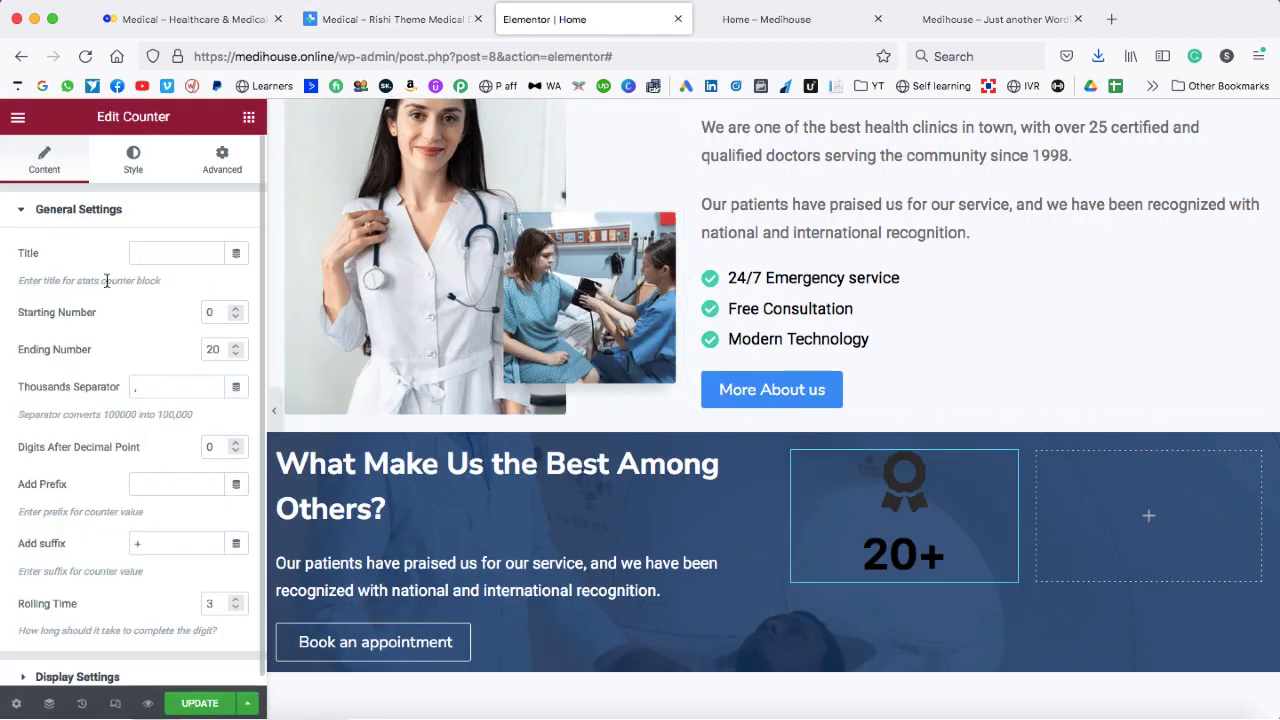
pyautogui.click(145, 254)
pyautogui.write('Years of Operations')
pyautogui.click(999, 475)
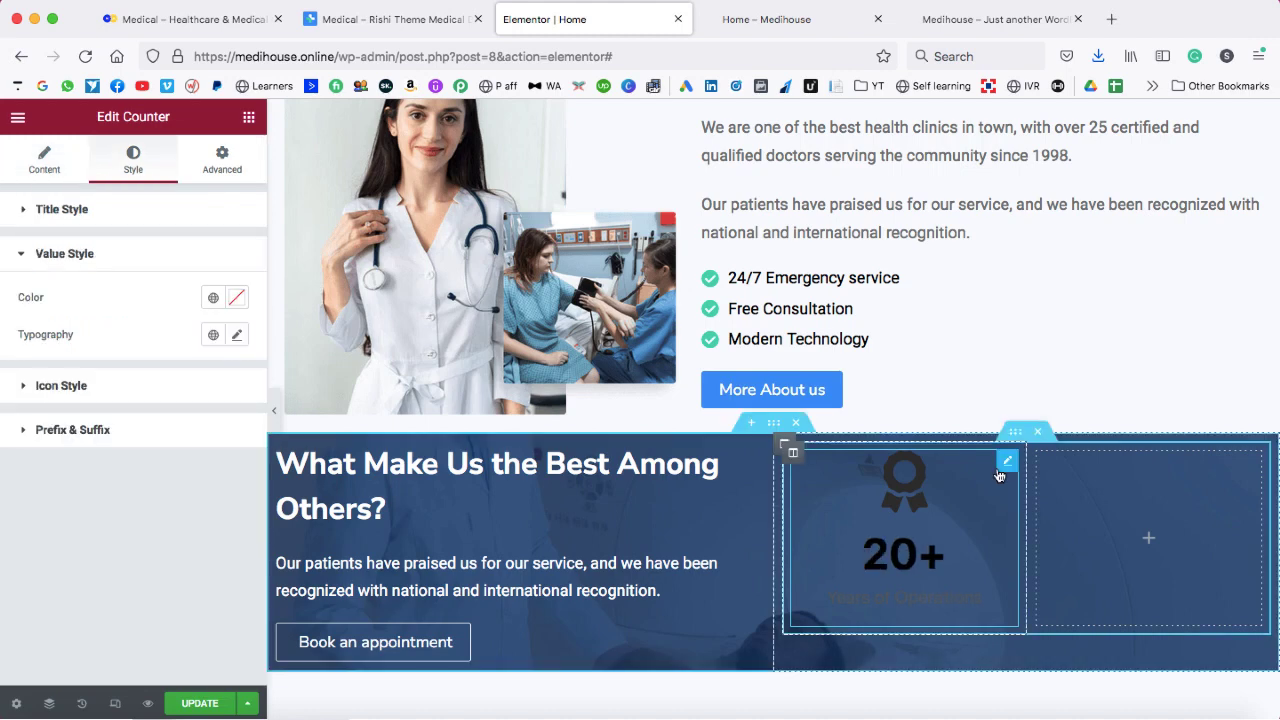
pyautogui.click(365, 30)
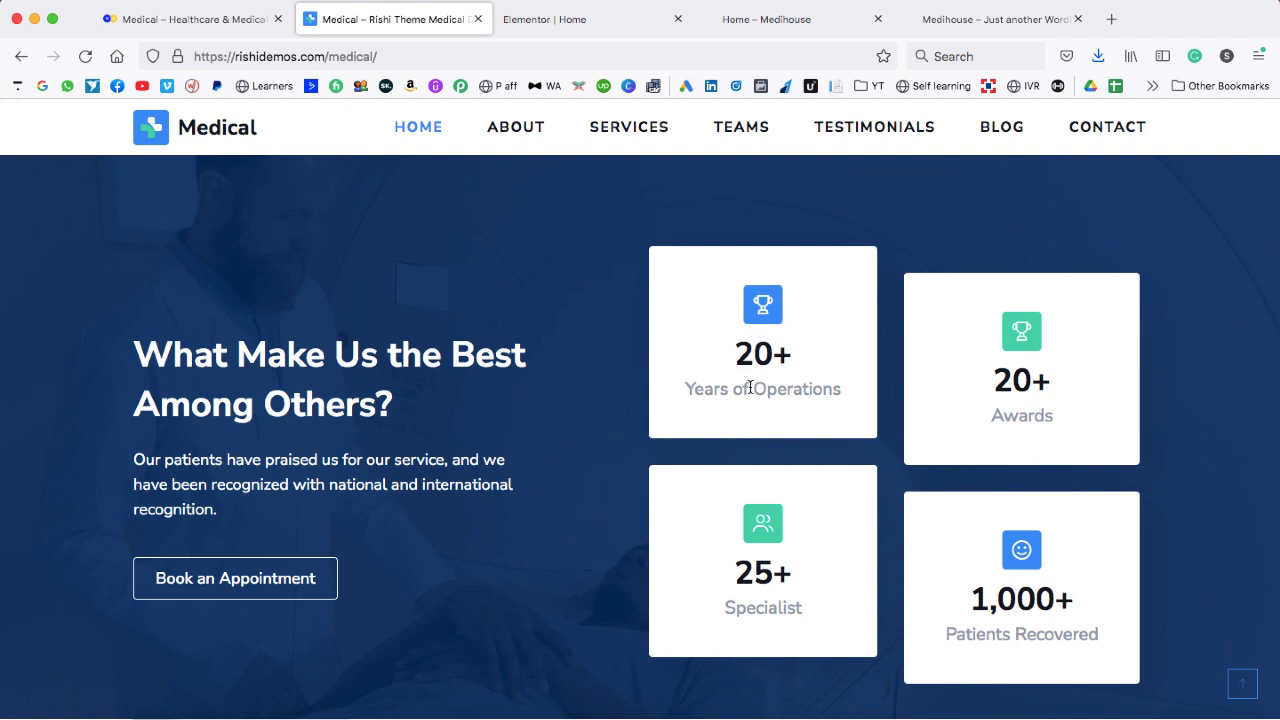
pyautogui.click(550, 24)
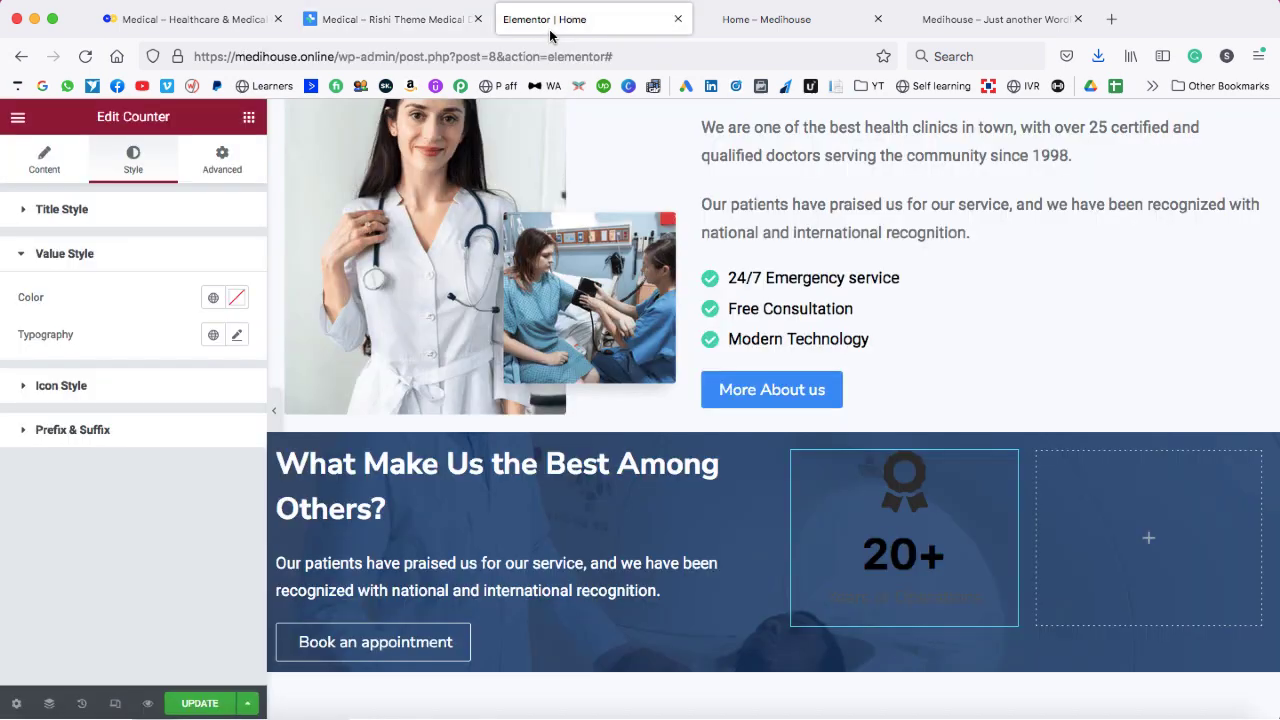
# - Give the counter column a classic white background and 5 px border radius
pyautogui.click(794, 455)
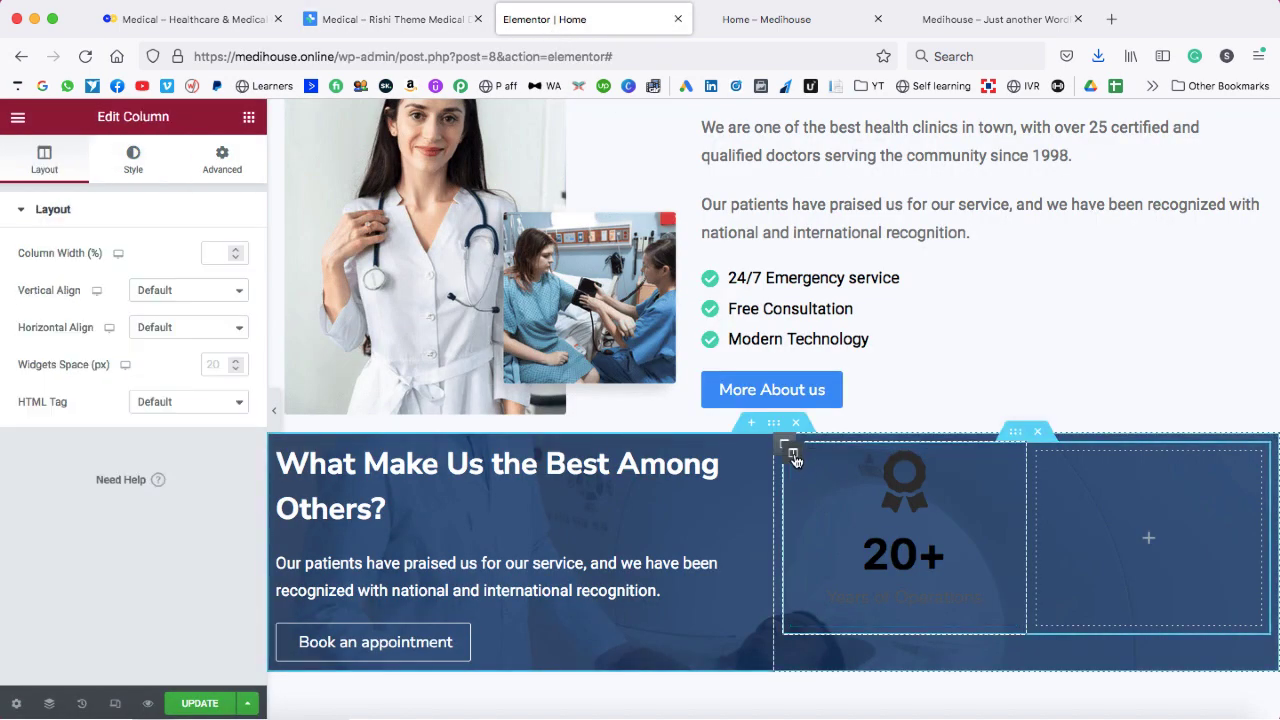
pyautogui.click(133, 163)
pyautogui.click(183, 290)
pyautogui.click(236, 327)
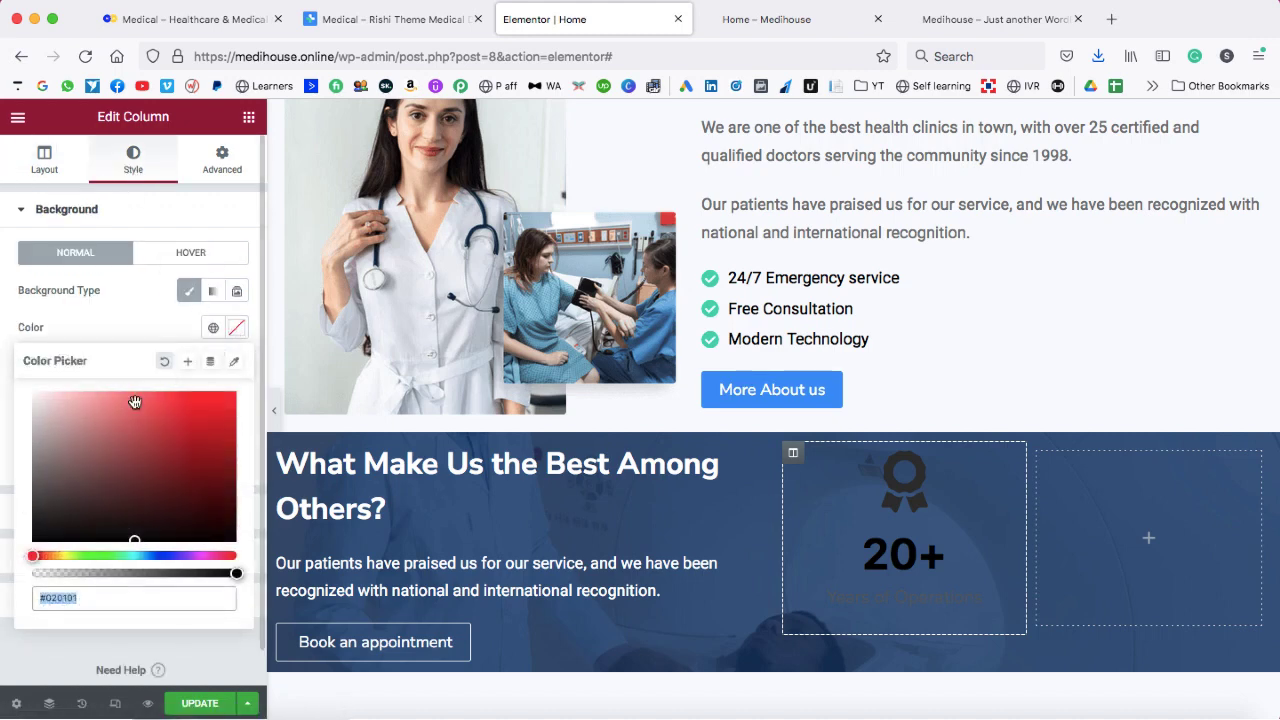
pyautogui.click(101, 418)
pyautogui.moveTo(55, 395); pyautogui.dragTo(6, 371)
pyautogui.click(6, 371)
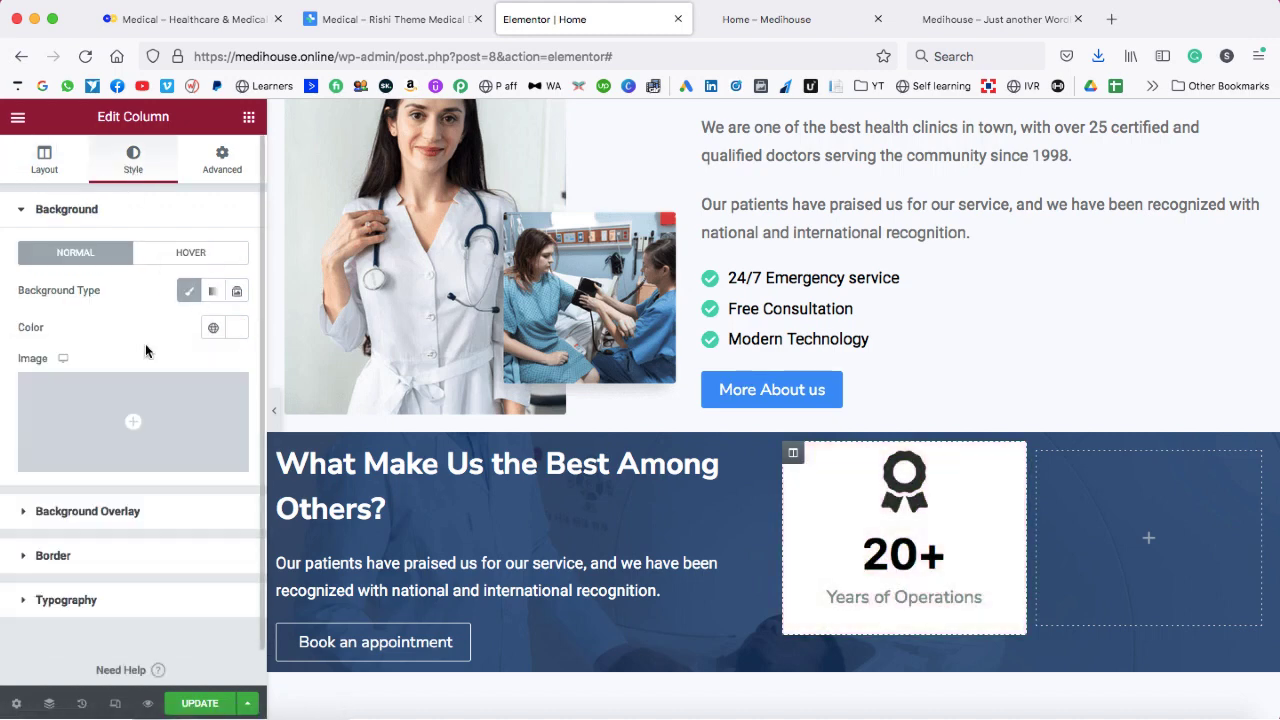
pyautogui.click(48, 555)
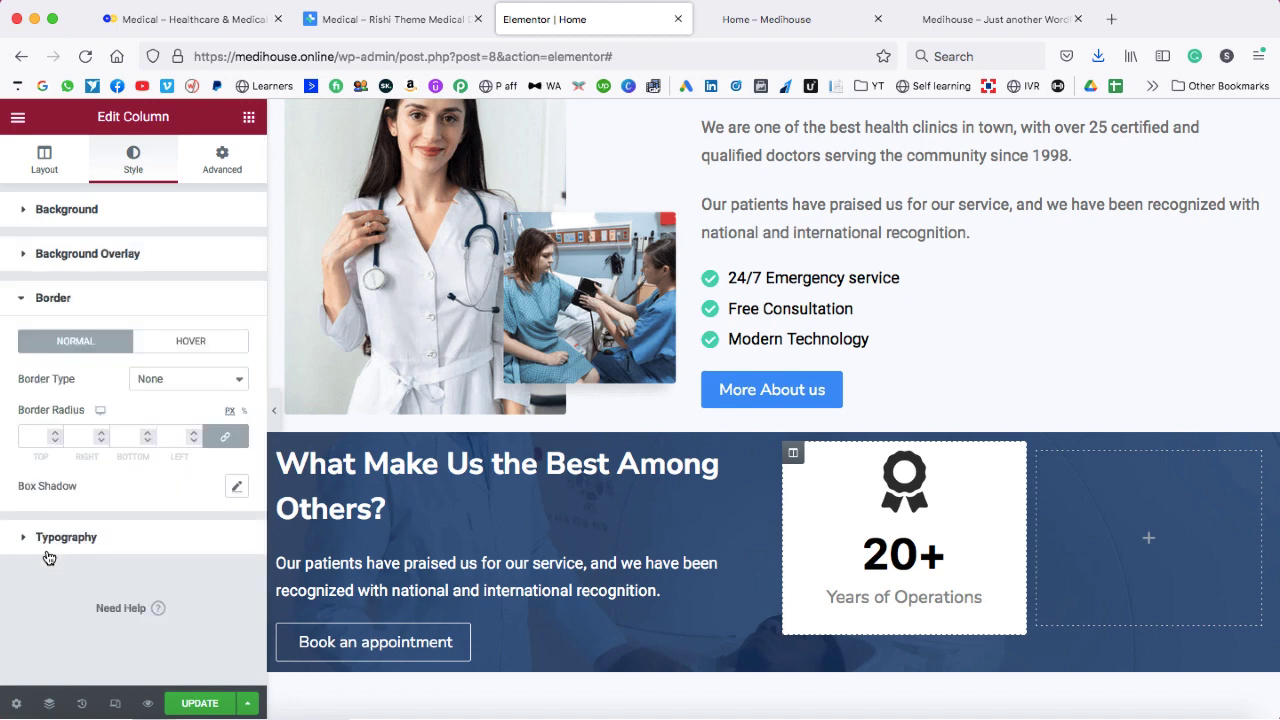
pyautogui.click(31, 437)
# - Colour the counter's award icon bright blue #0C98F3
pyautogui.click(901, 488)
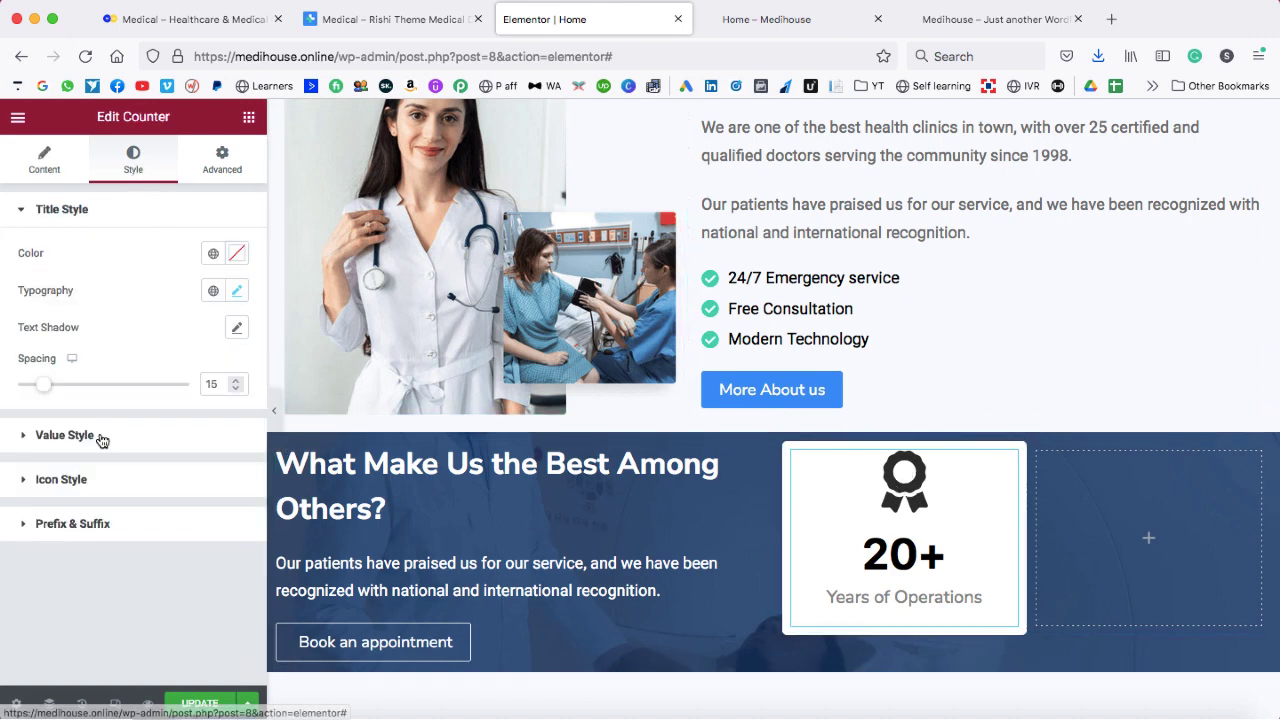
pyautogui.click(22, 480)
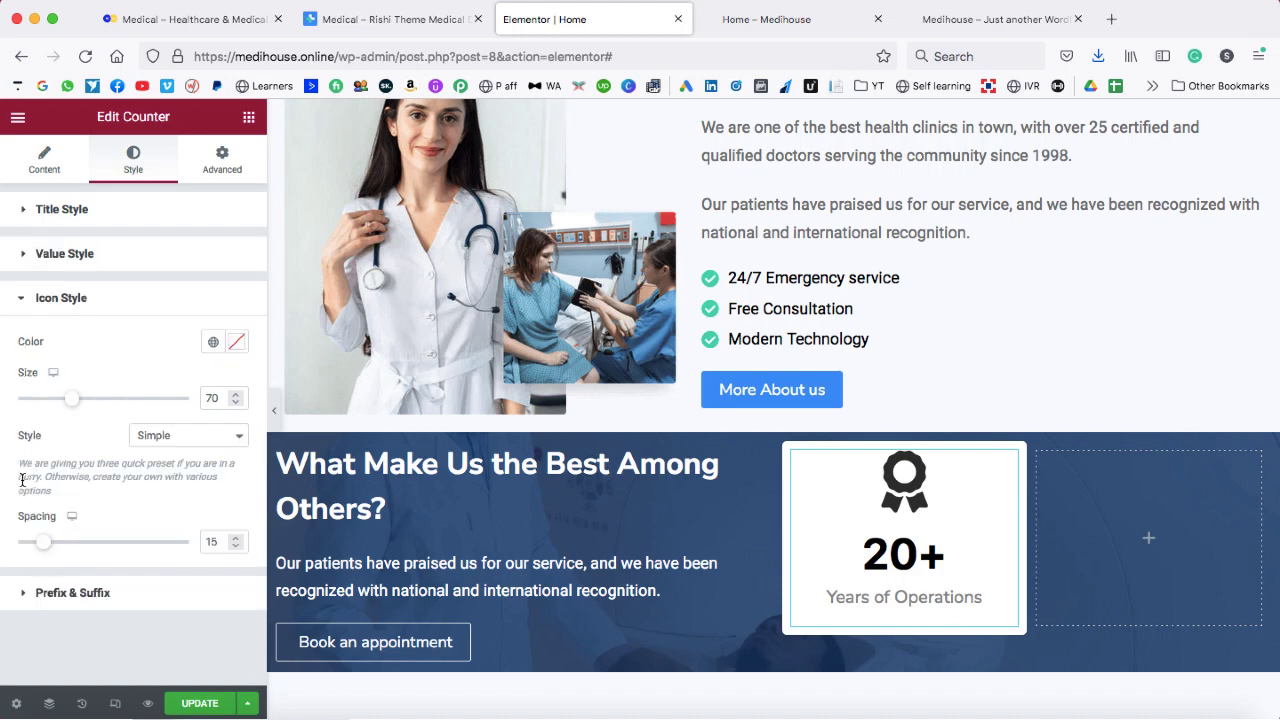
pyautogui.click(236, 342)
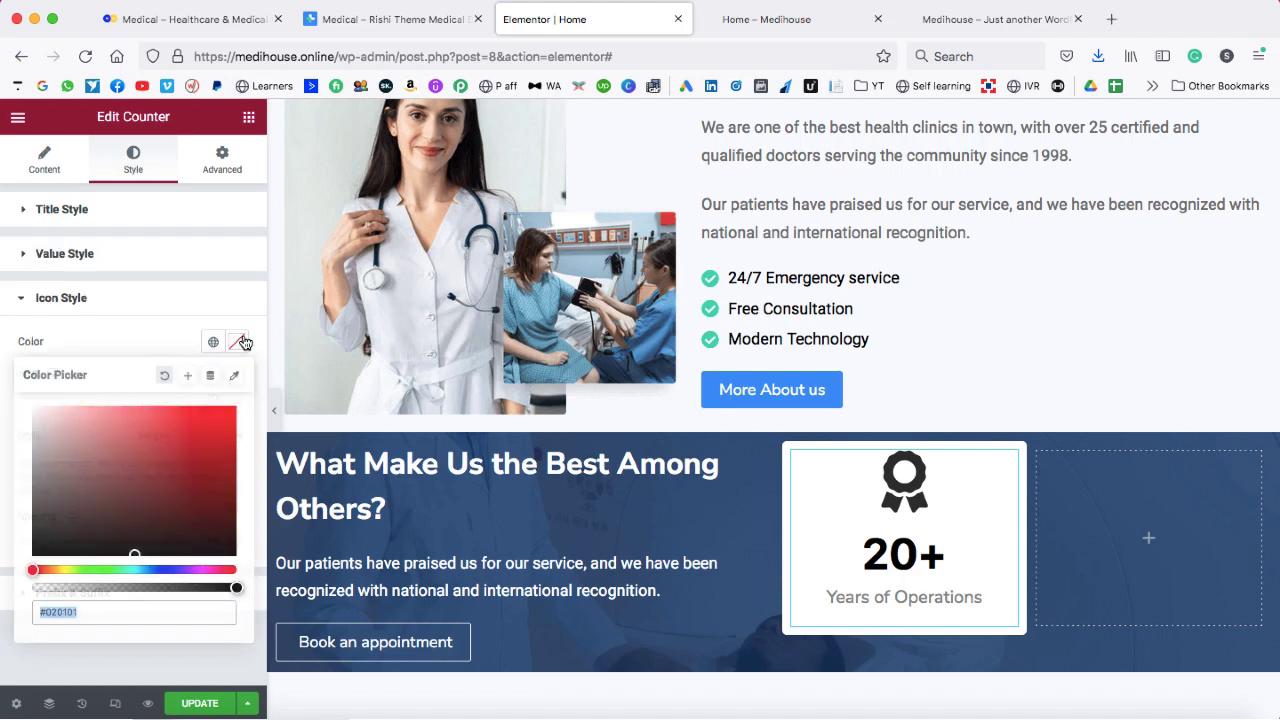
pyautogui.click(134, 569)
pyautogui.click(148, 569)
pyautogui.click(194, 463)
pyautogui.click(228, 410)
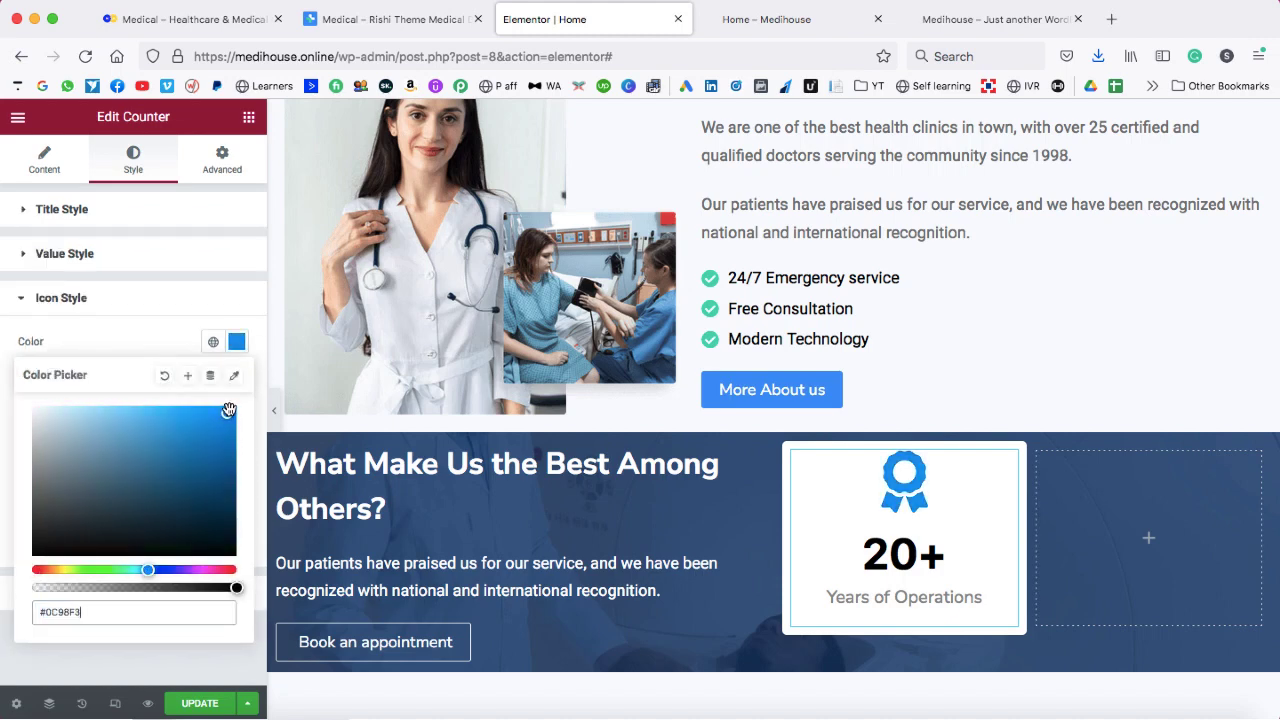
pyautogui.moveTo(228, 410); pyautogui.dragTo(238, 408)
pyautogui.click(163, 335)
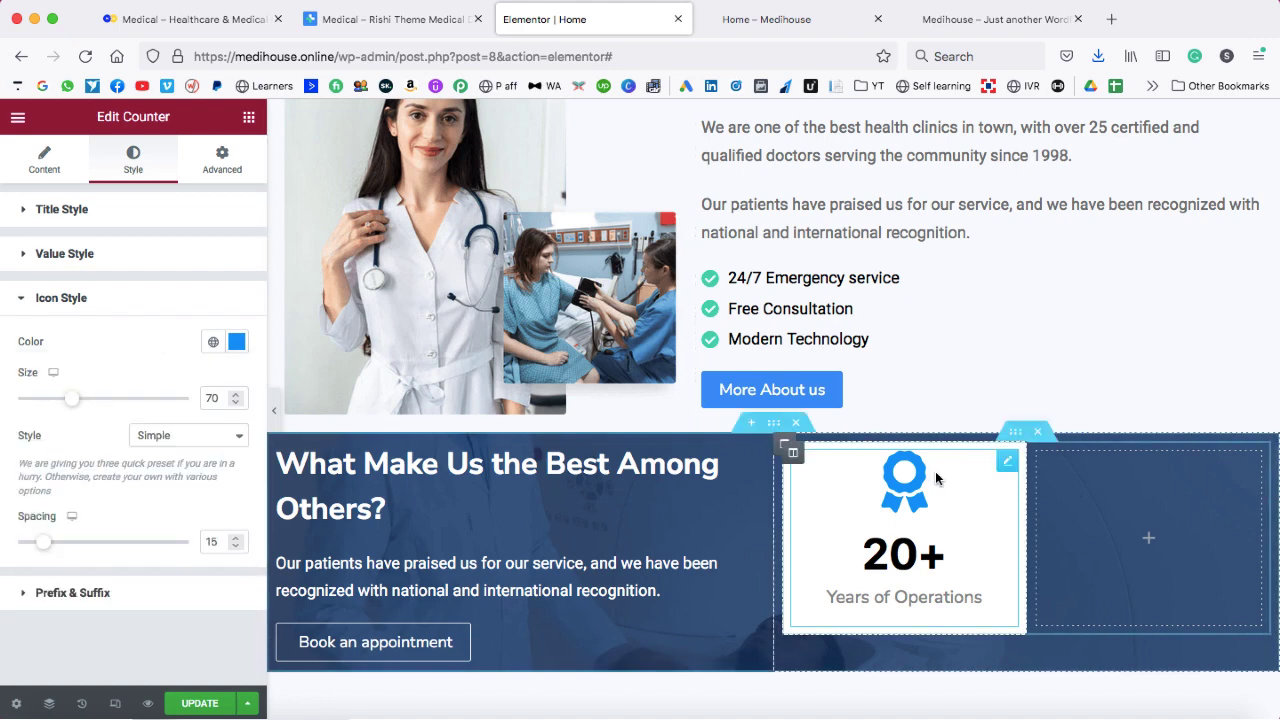
pyautogui.scroll(-1, 930, 507)
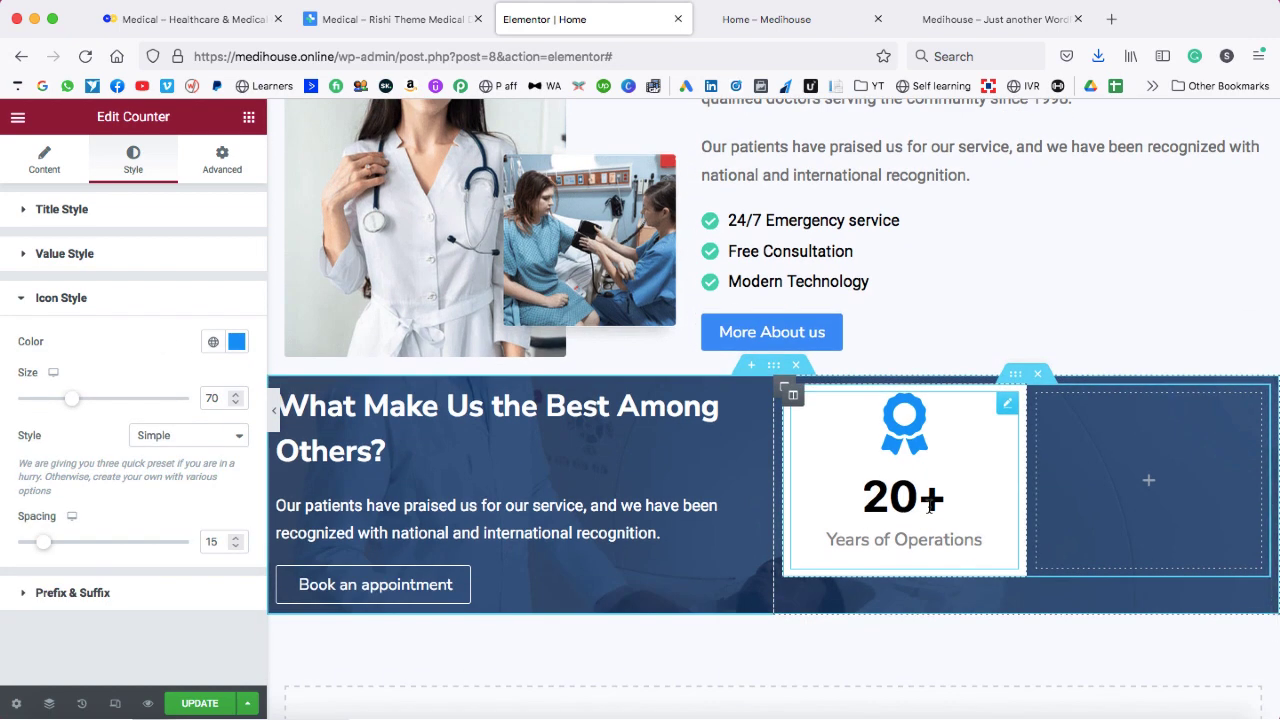
pyautogui.rightClick(793, 399)
# - Duplicate the counter card column and delete the empty third column
pyautogui.click(837, 441)
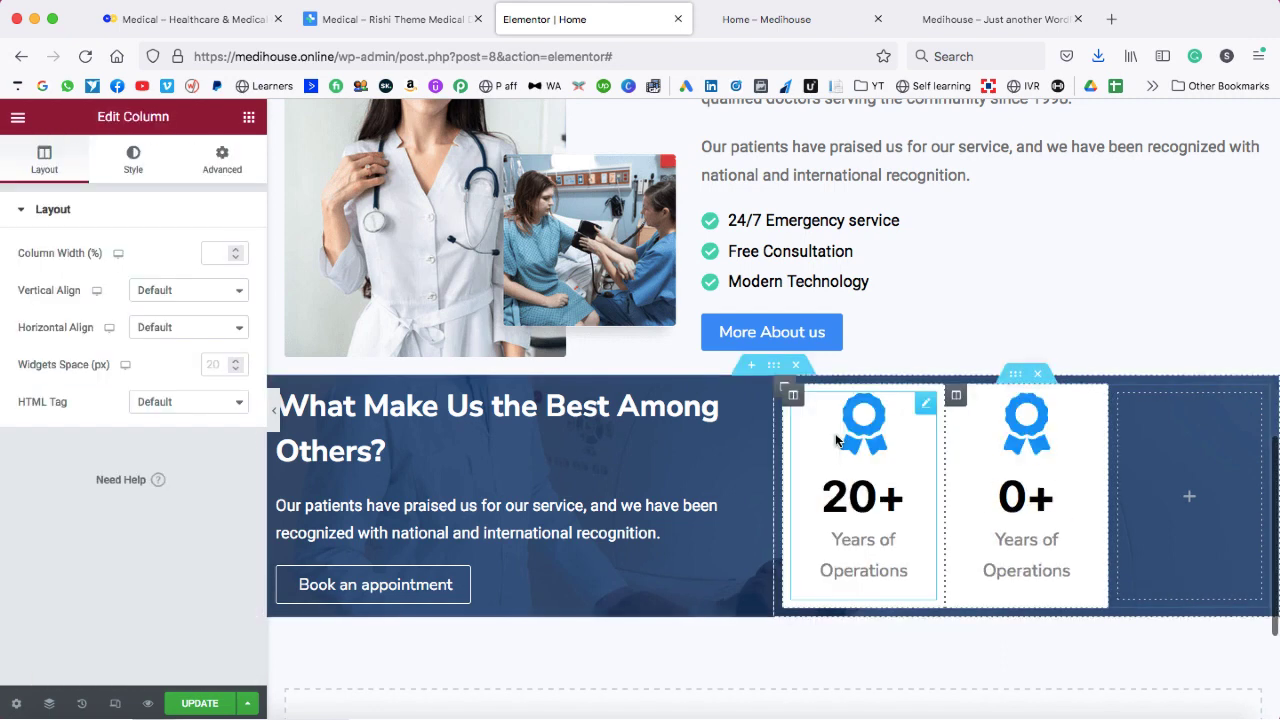
pyautogui.rightClick(1120, 400)
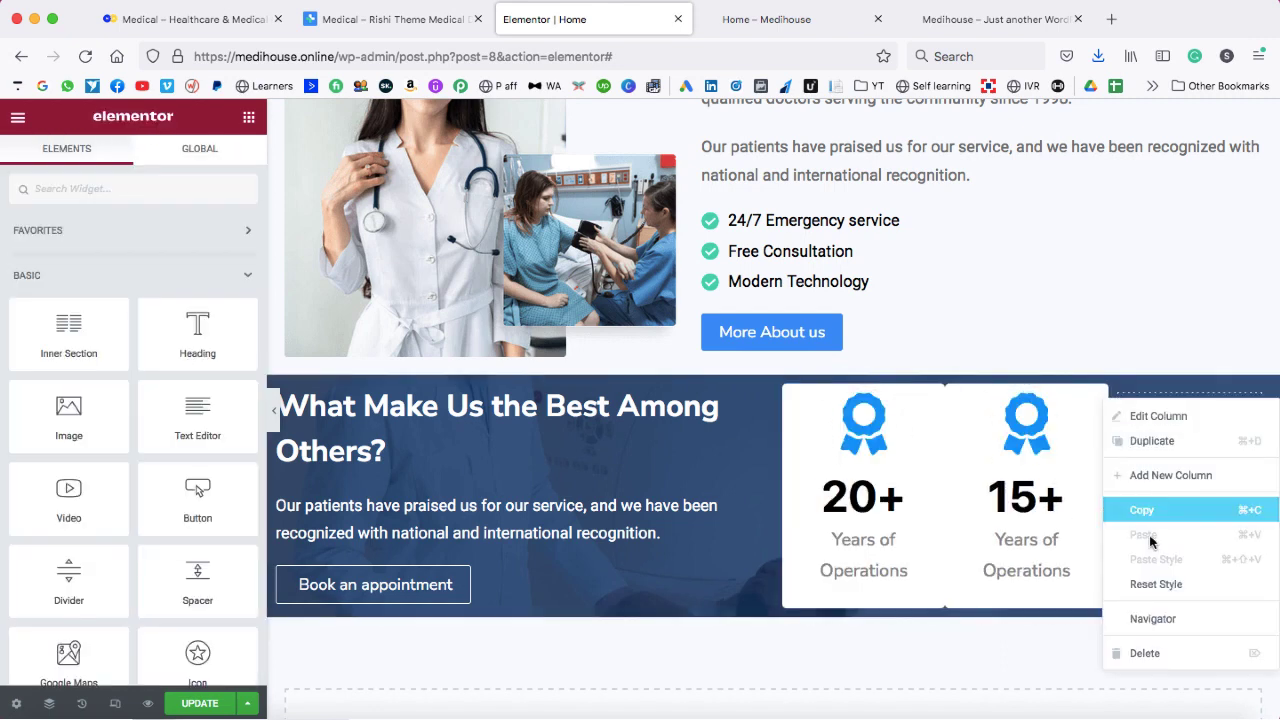
pyautogui.click(1128, 650)
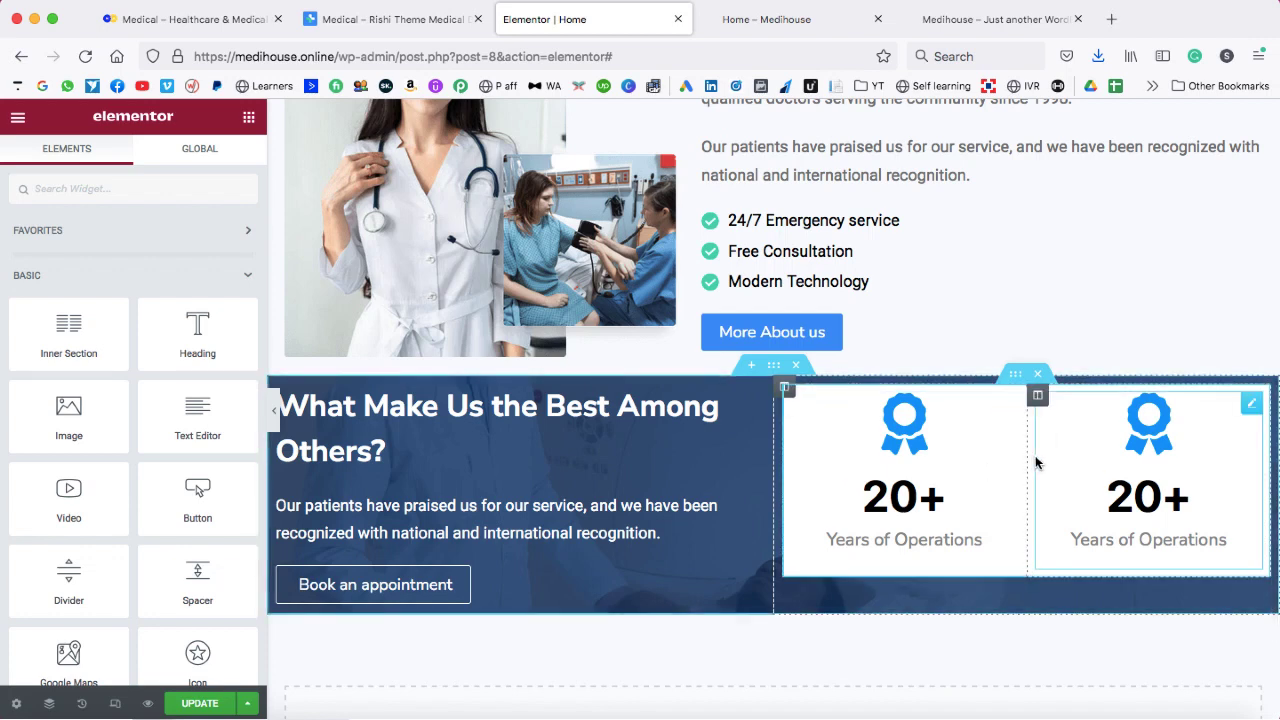
# - Unlink the first card column's margins and set its right margin to 5
pyautogui.click(792, 396)
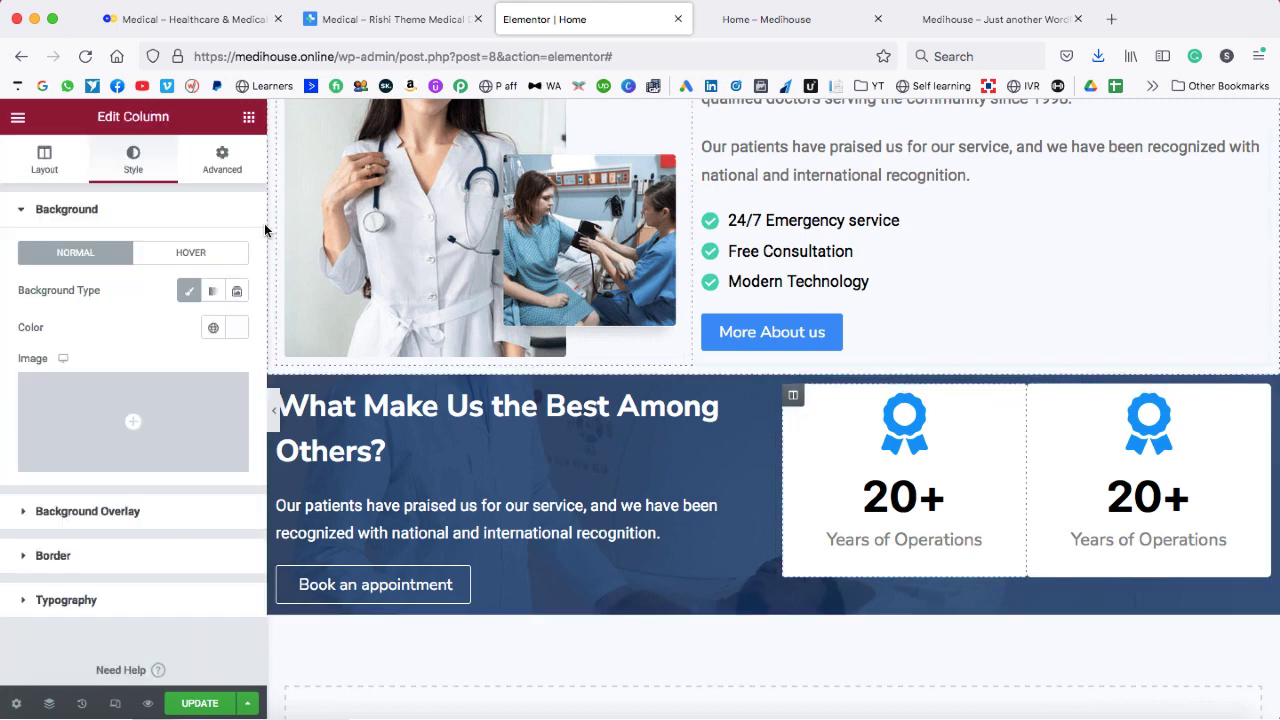
pyautogui.click(228, 168)
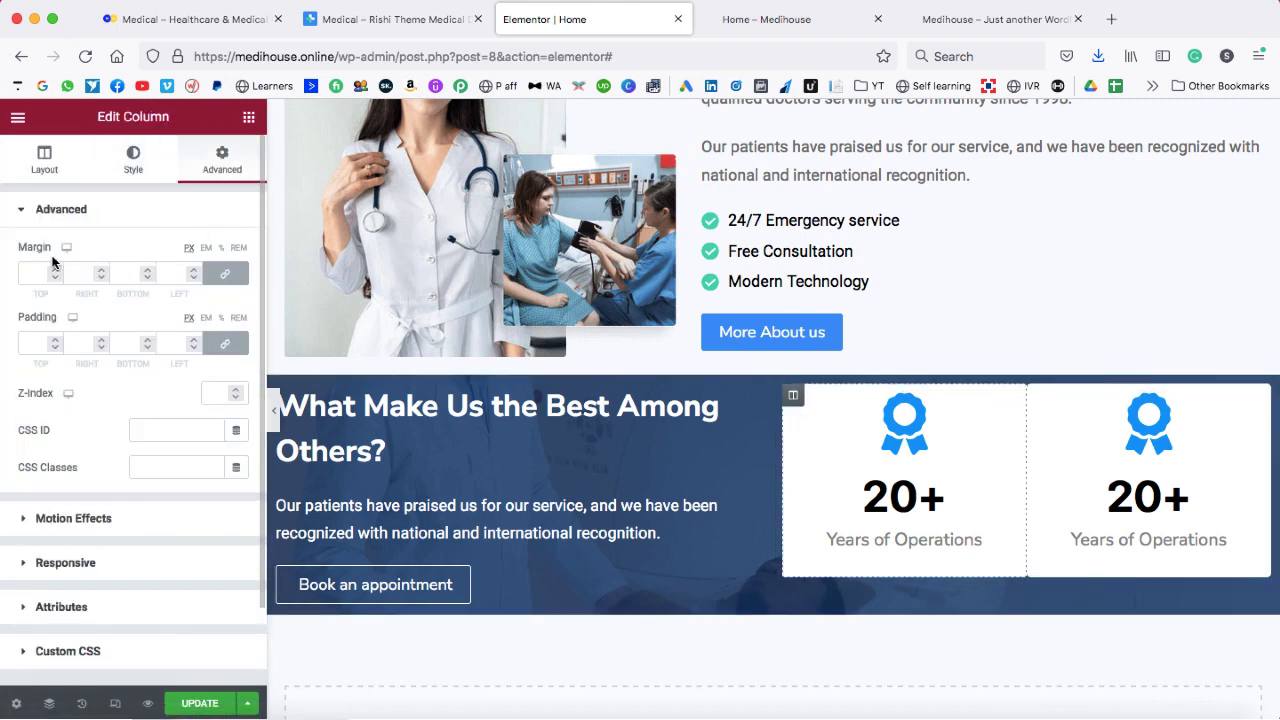
pyautogui.click(225, 273)
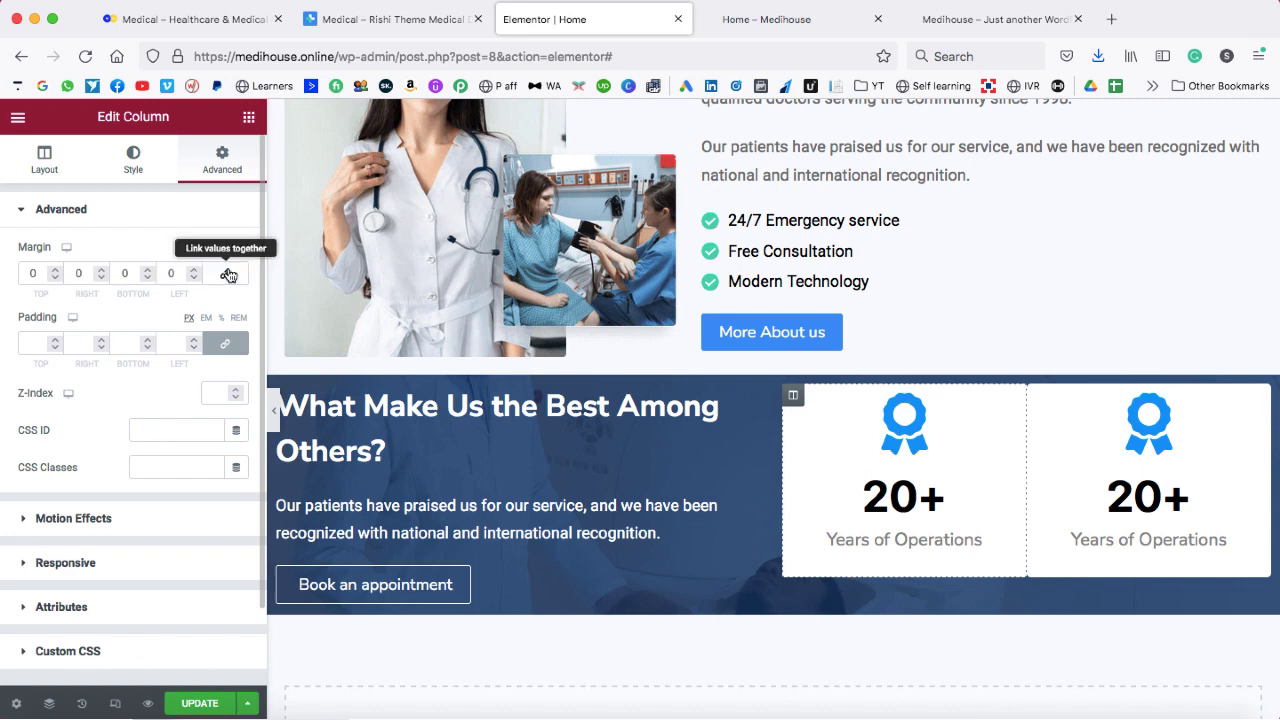
pyautogui.click(99, 271)
pyautogui.click(99, 271)
pyautogui.click(100, 277)
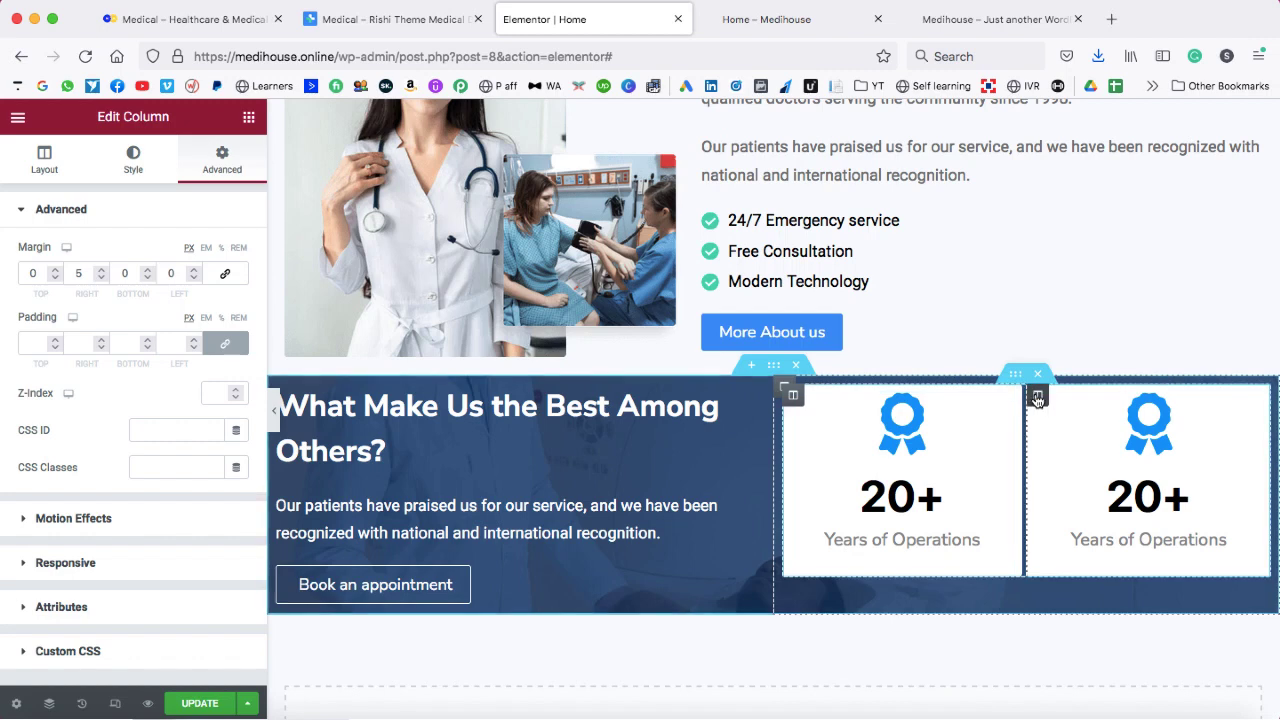
# - Unlink the second card column's margins and set its left margin to 5
pyautogui.click(1038, 398)
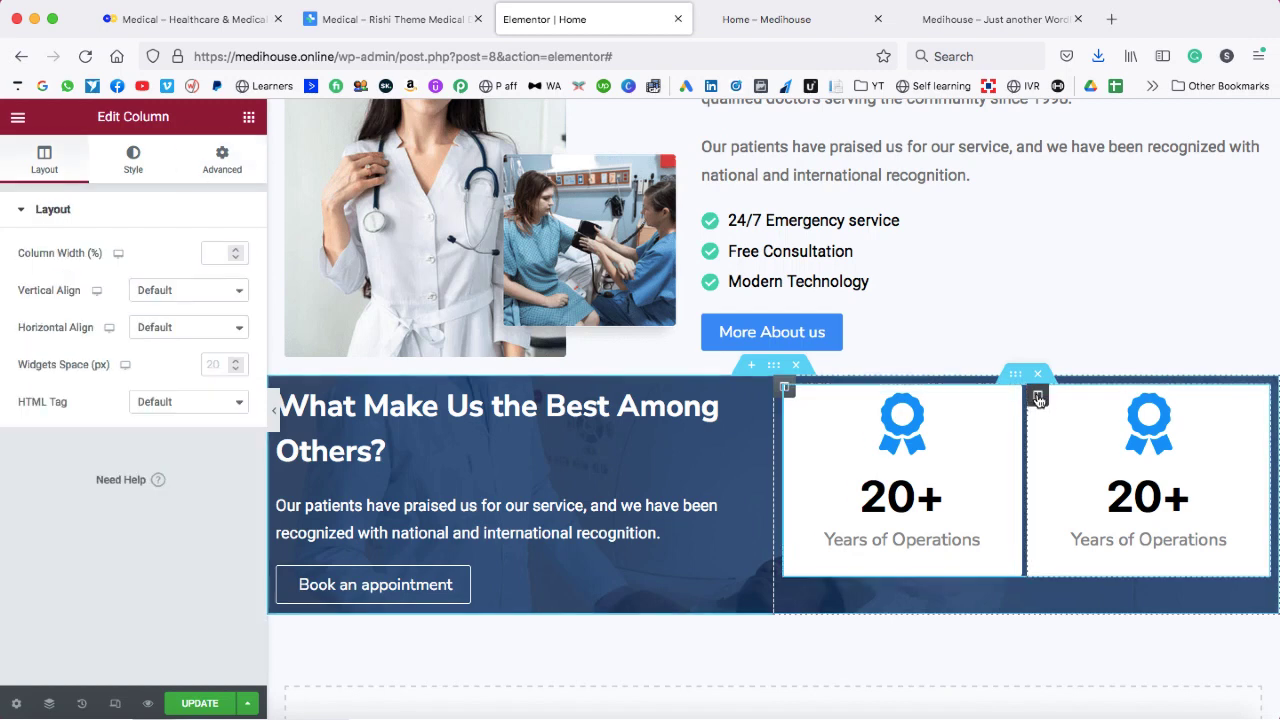
pyautogui.click(222, 160)
pyautogui.click(225, 273)
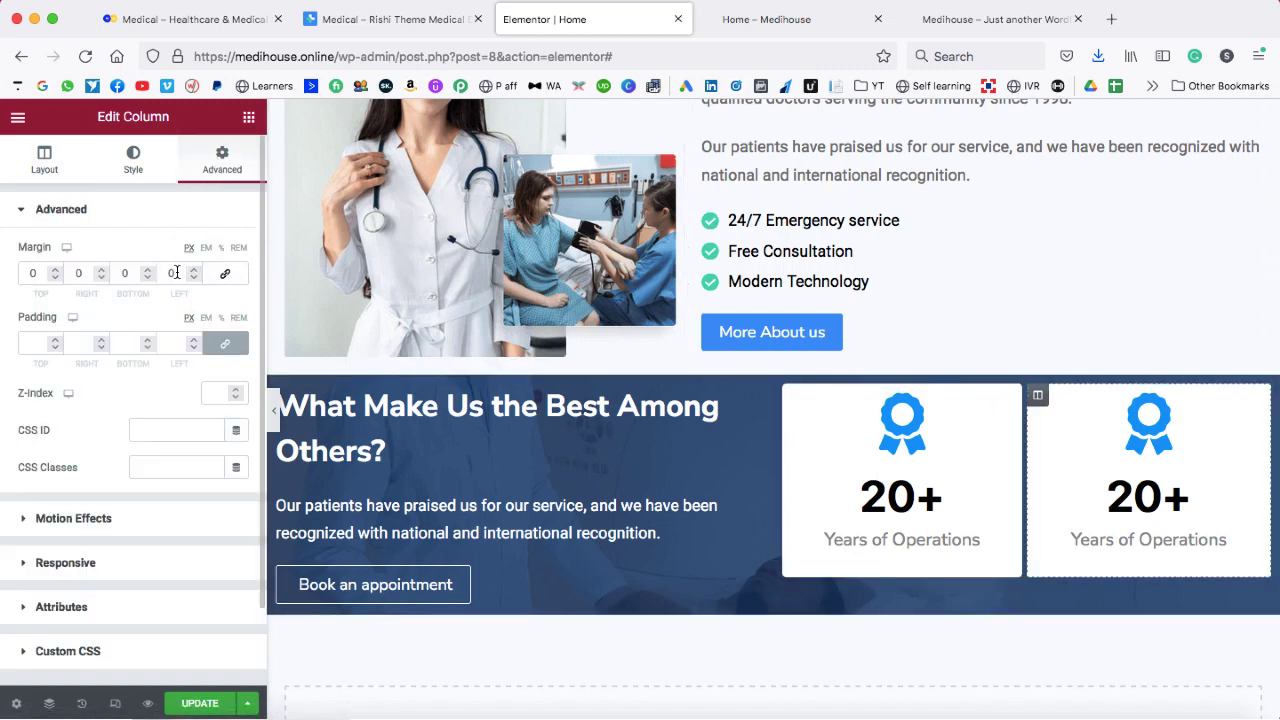
pyautogui.doubleClick(175, 273)
pyautogui.write('5')
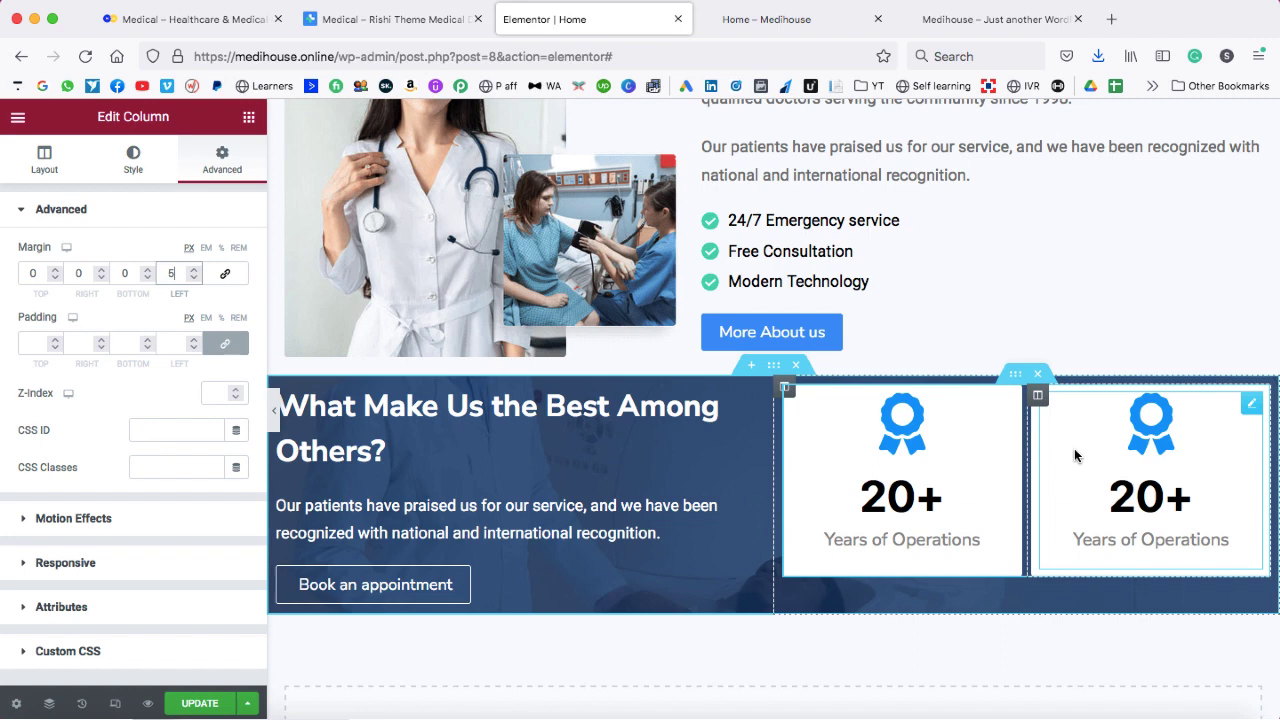
# - Duplicate the inner section so the counter cards form two rows
pyautogui.rightClick(1013, 383)
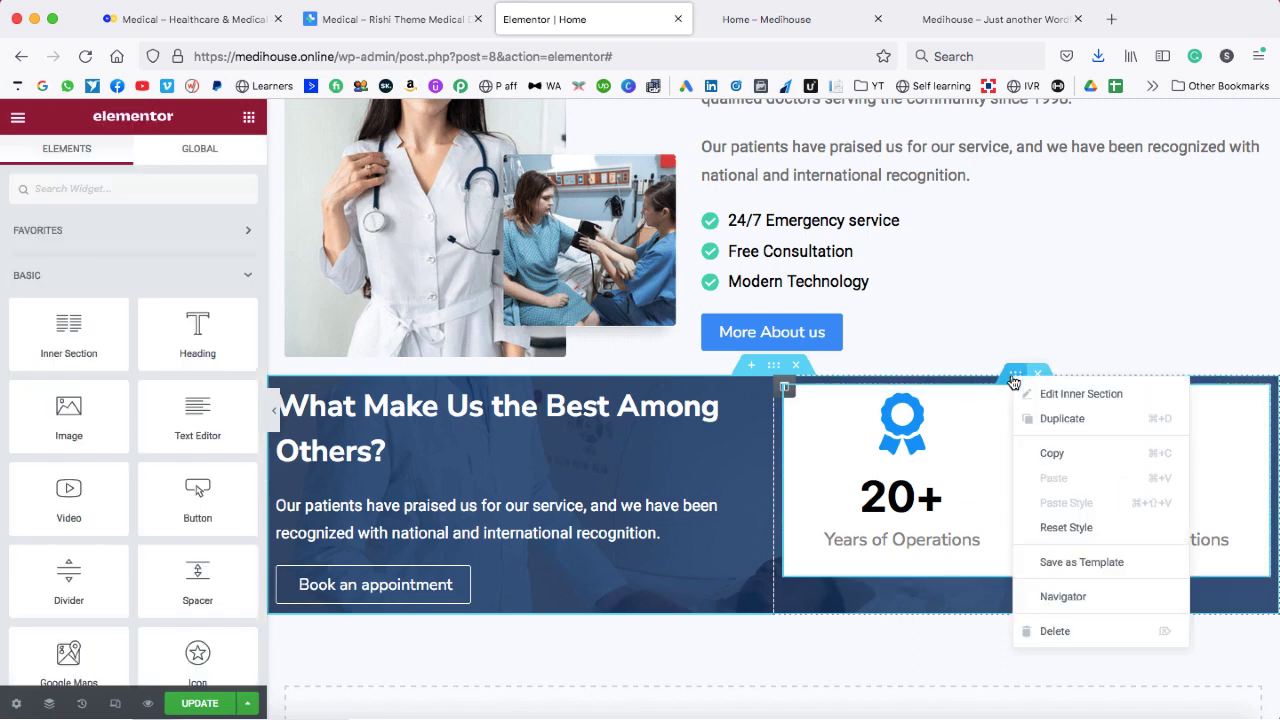
pyautogui.click(1032, 418)
pyautogui.scroll(-3, 1032, 412)
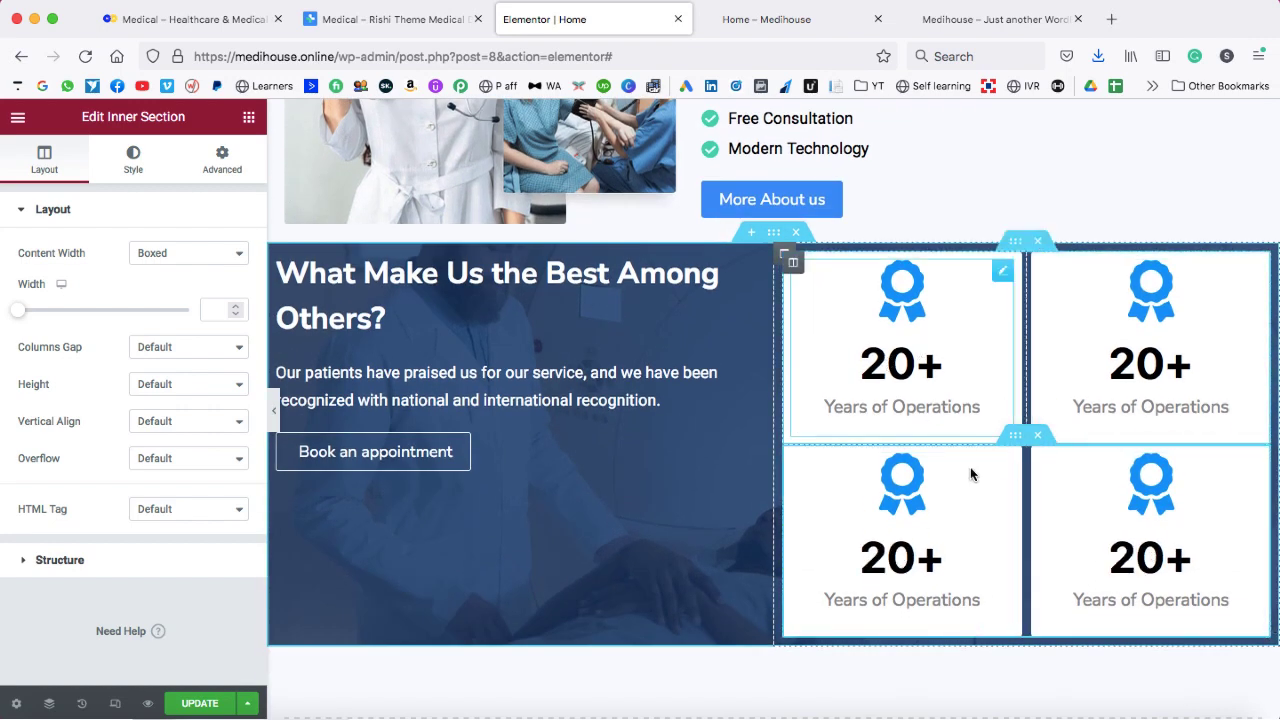
# - Give the top row a 10 px bottom margin, then view the Medical demo page
pyautogui.rightClick(1015, 248)
pyautogui.click(1025, 257)
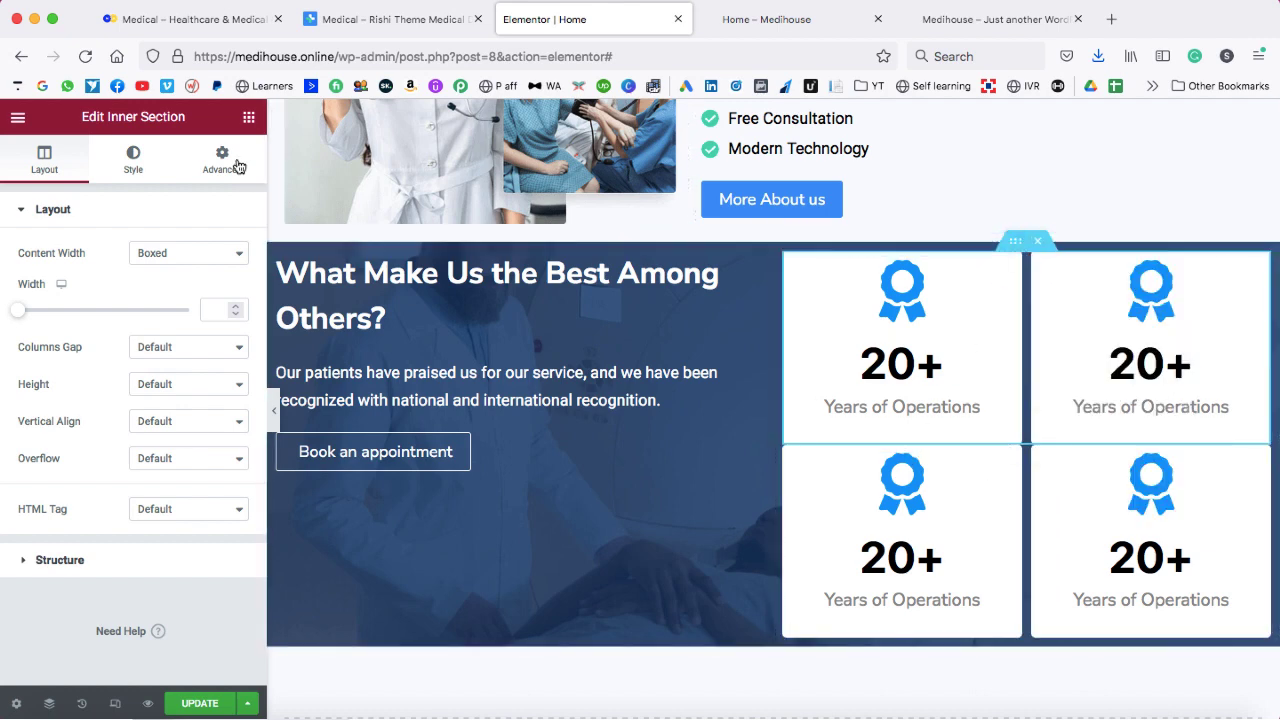
pyautogui.click(225, 162)
pyautogui.click(225, 273)
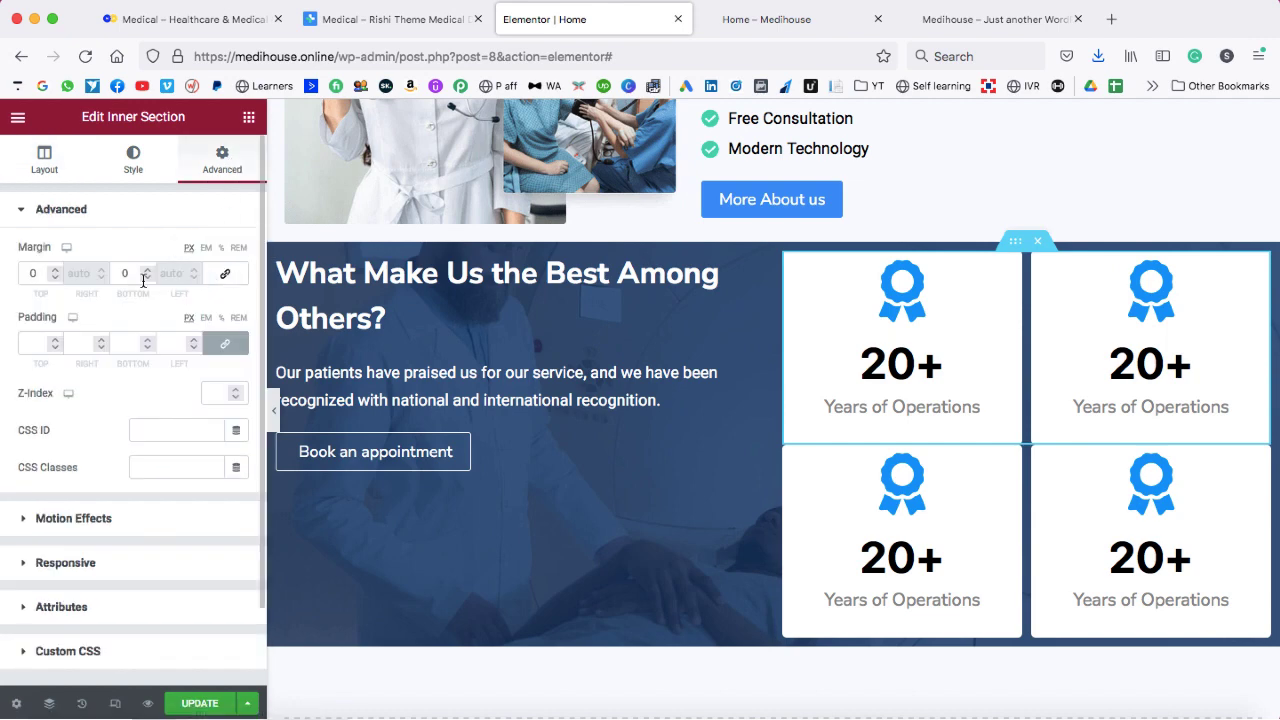
pyautogui.click(116, 273)
pyautogui.write('1')
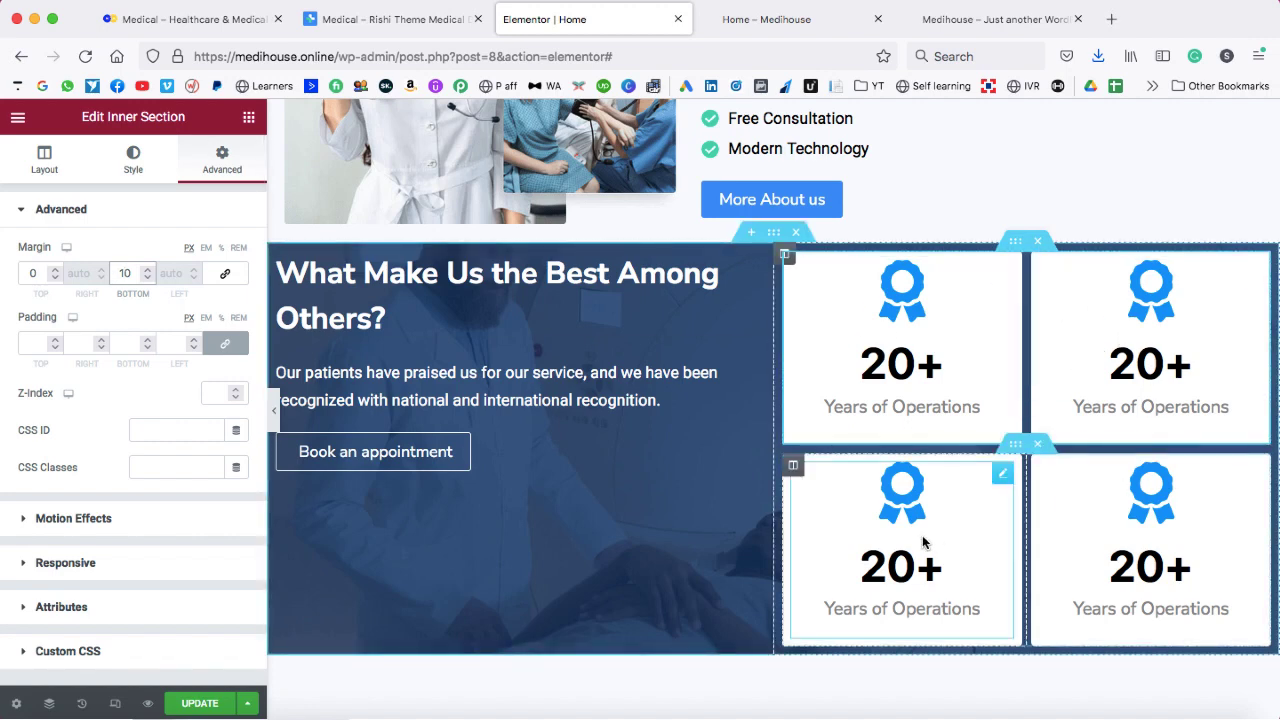
pyautogui.click(410, 27)
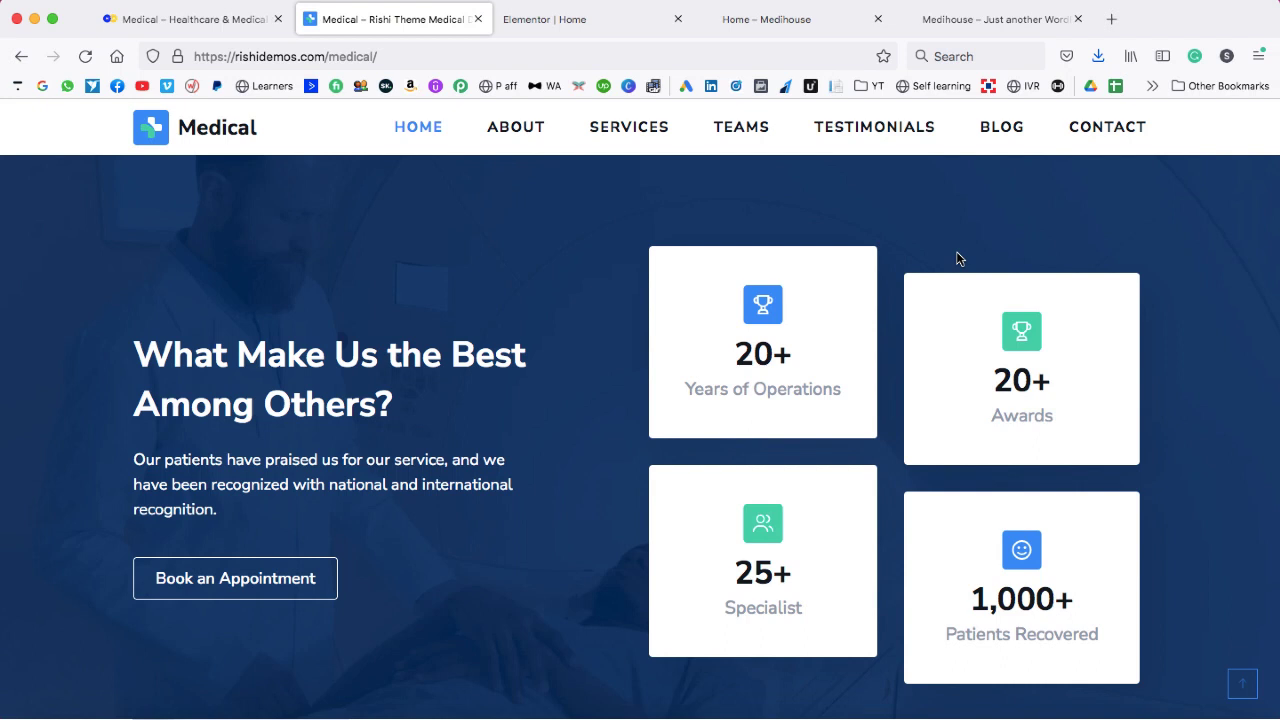
# - Set 10 px right margin on the top-left column and 10 px left margin on the top-right column
pyautogui.click(577, 22)
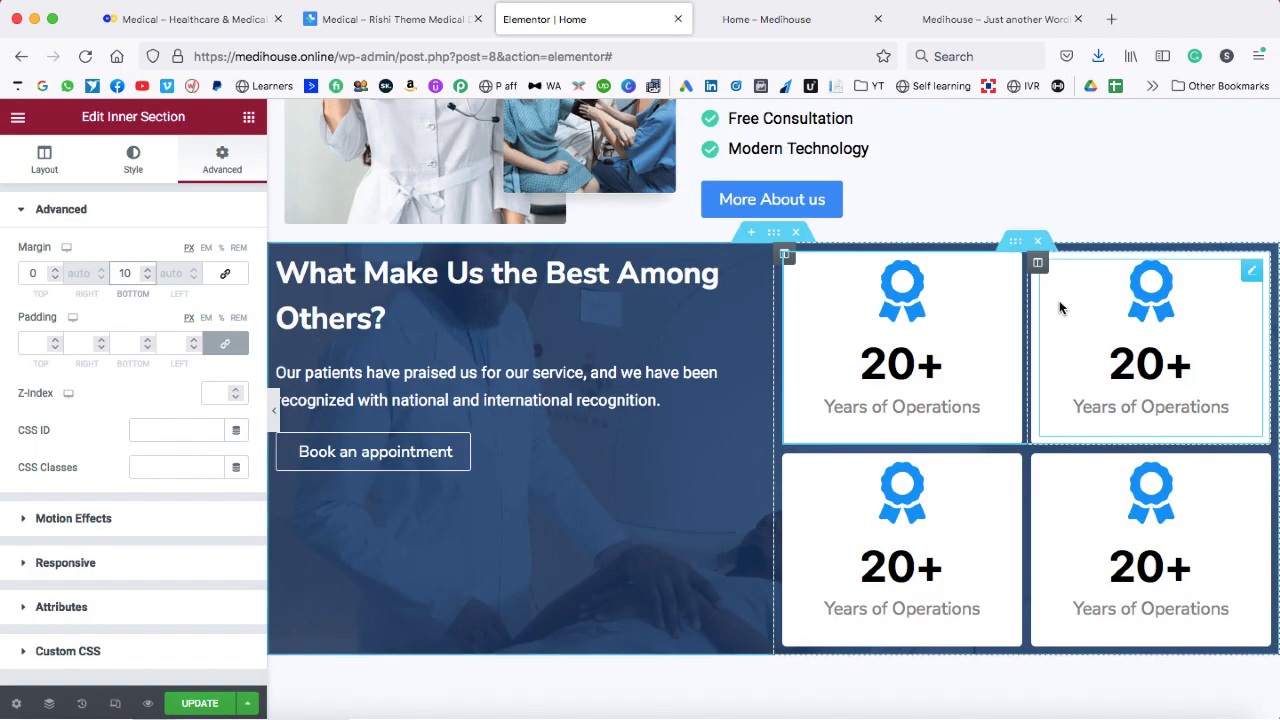
pyautogui.click(792, 262)
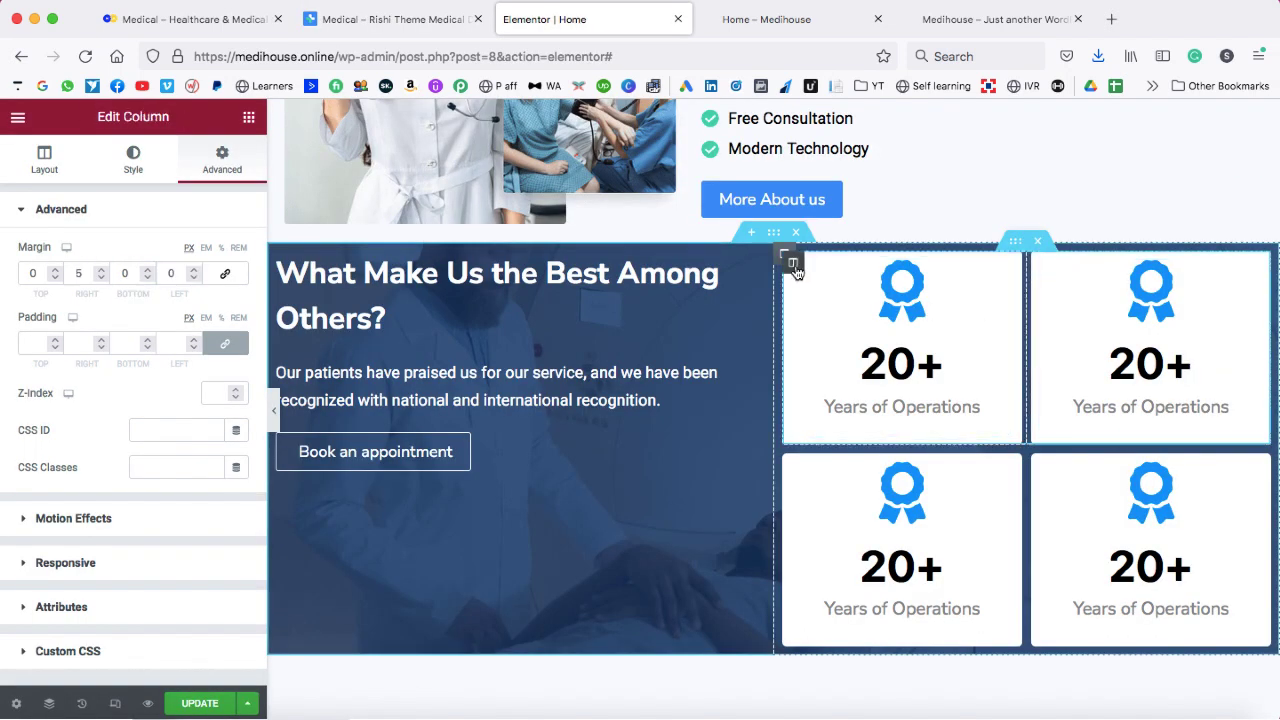
pyautogui.click(77, 272)
pyautogui.write('10')
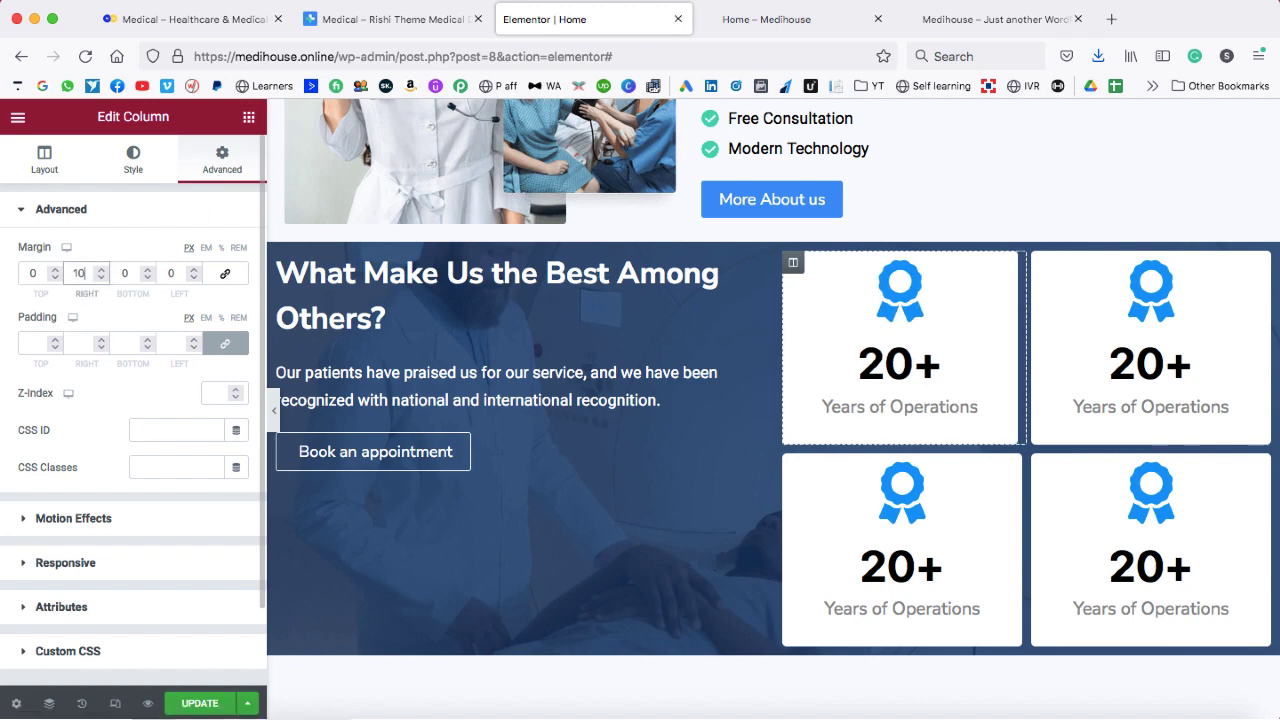
pyautogui.click(1038, 262)
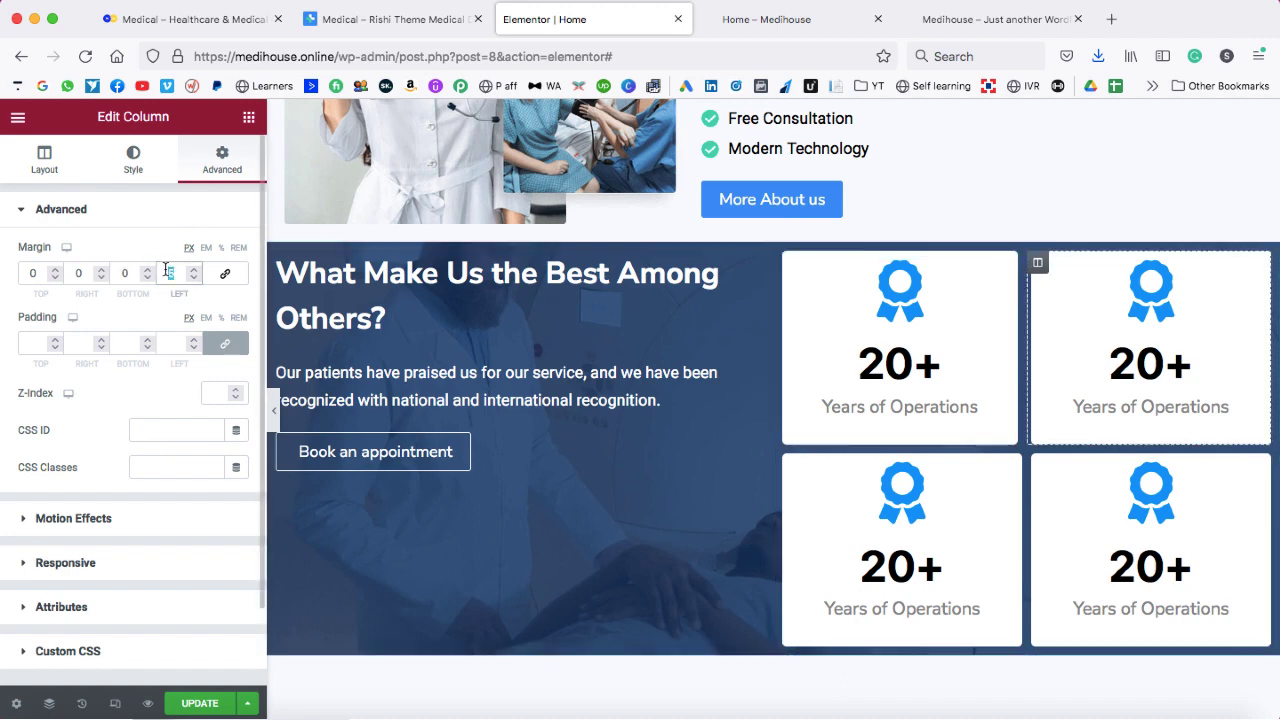
pyautogui.write('10')
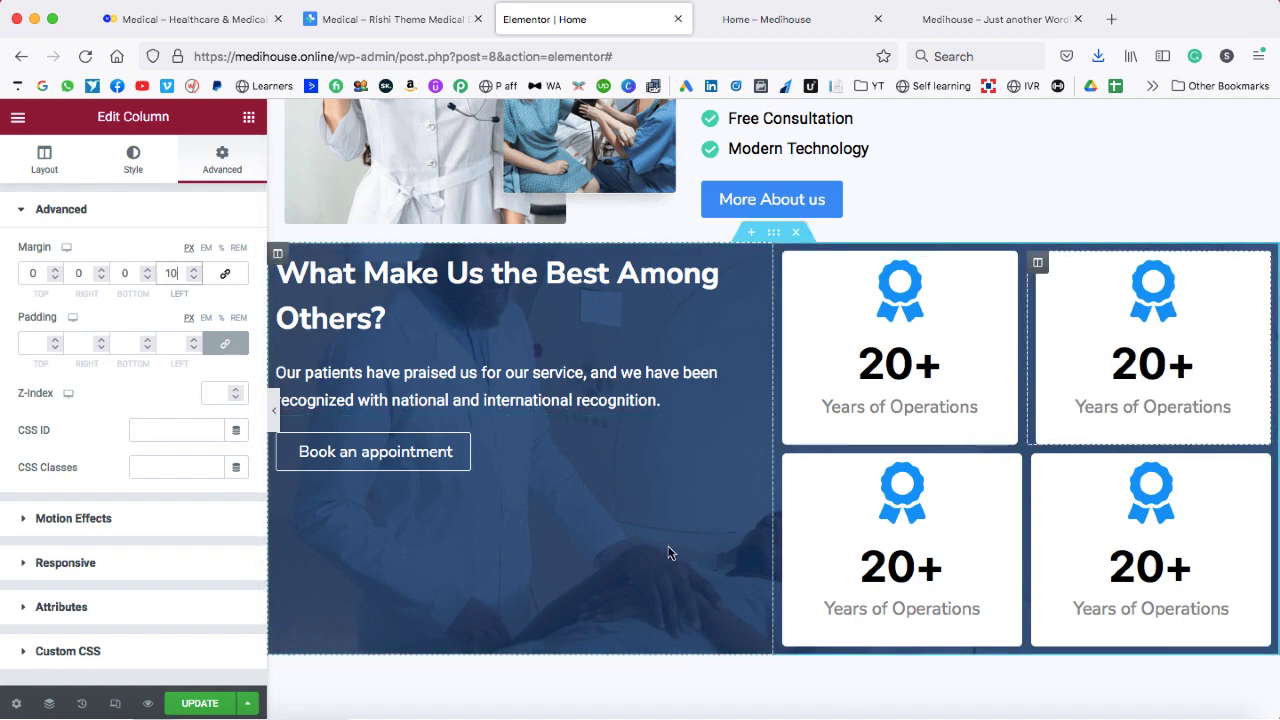
# - Set the top row's bottom margin to 20 and push the top-right column down about 20 px
pyautogui.click(1015, 241)
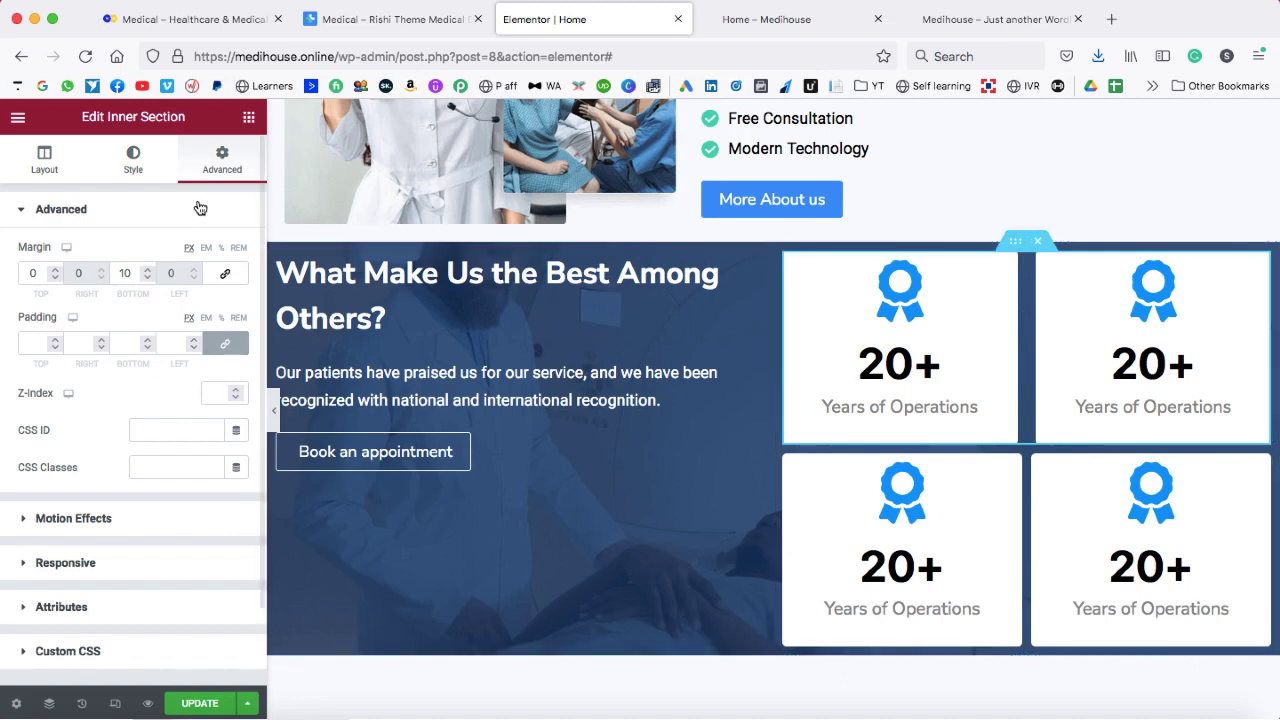
pyautogui.doubleClick(118, 272)
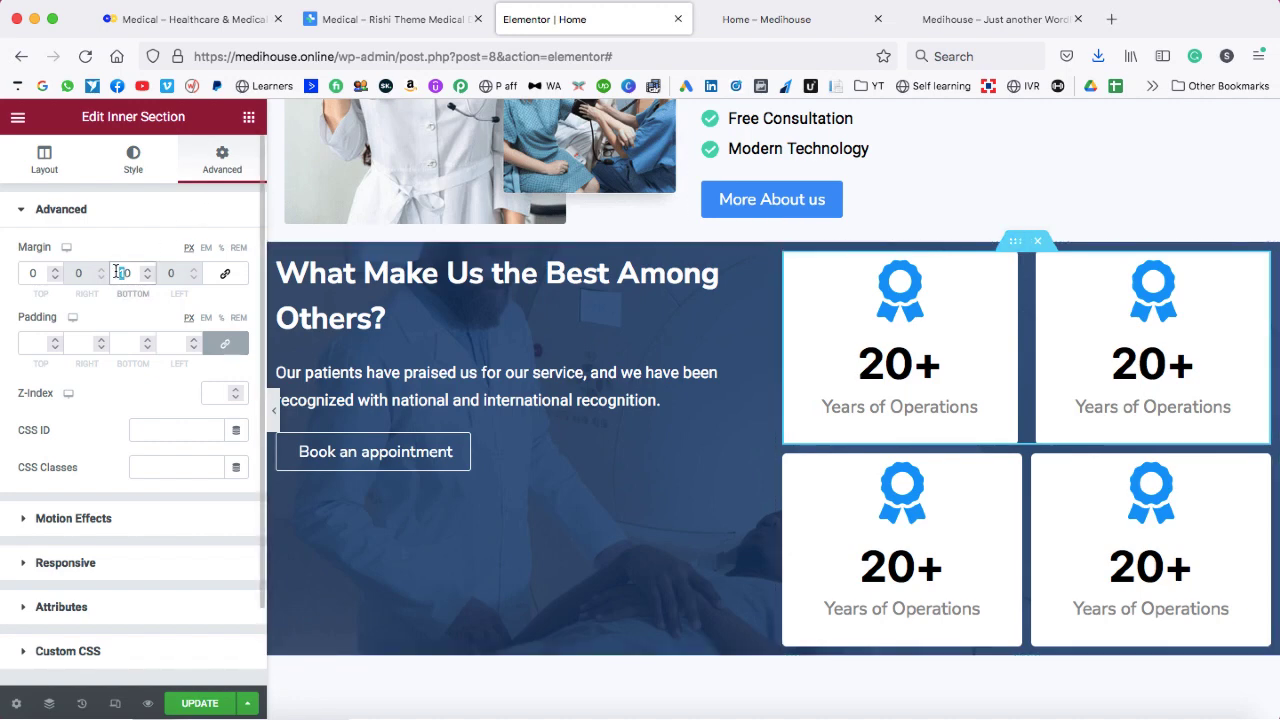
pyautogui.write('20')
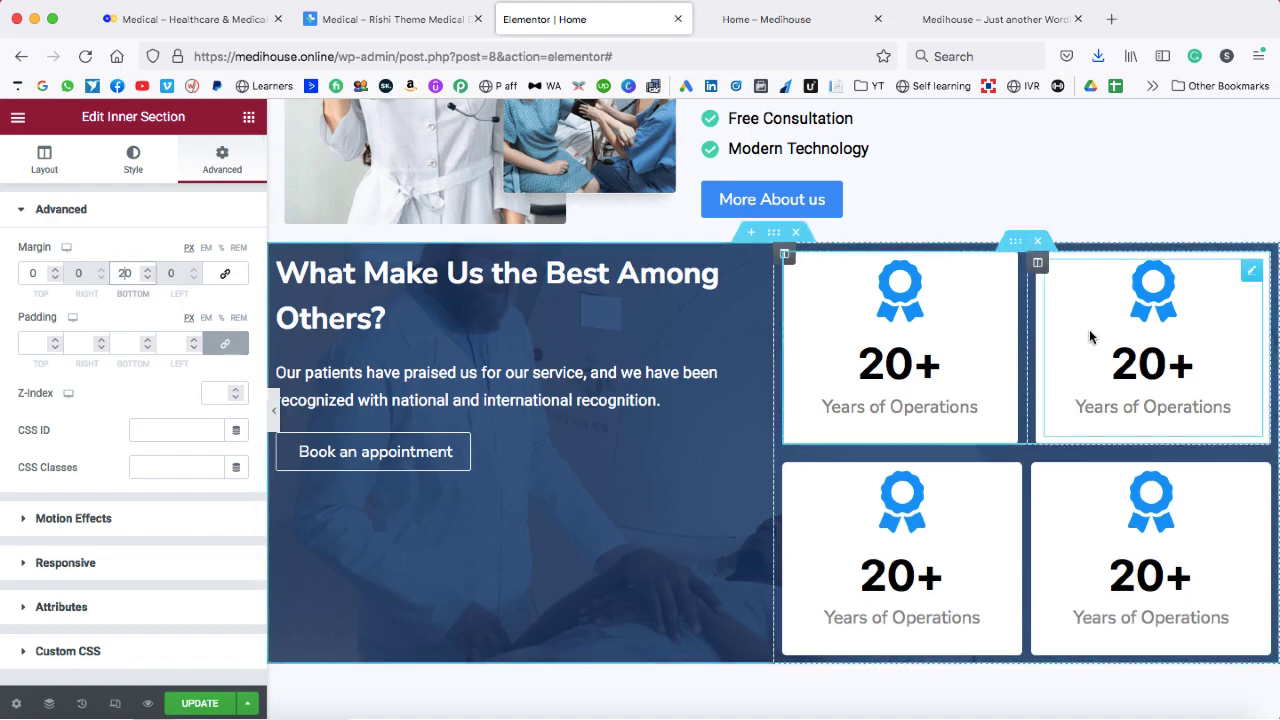
pyautogui.click(1038, 264)
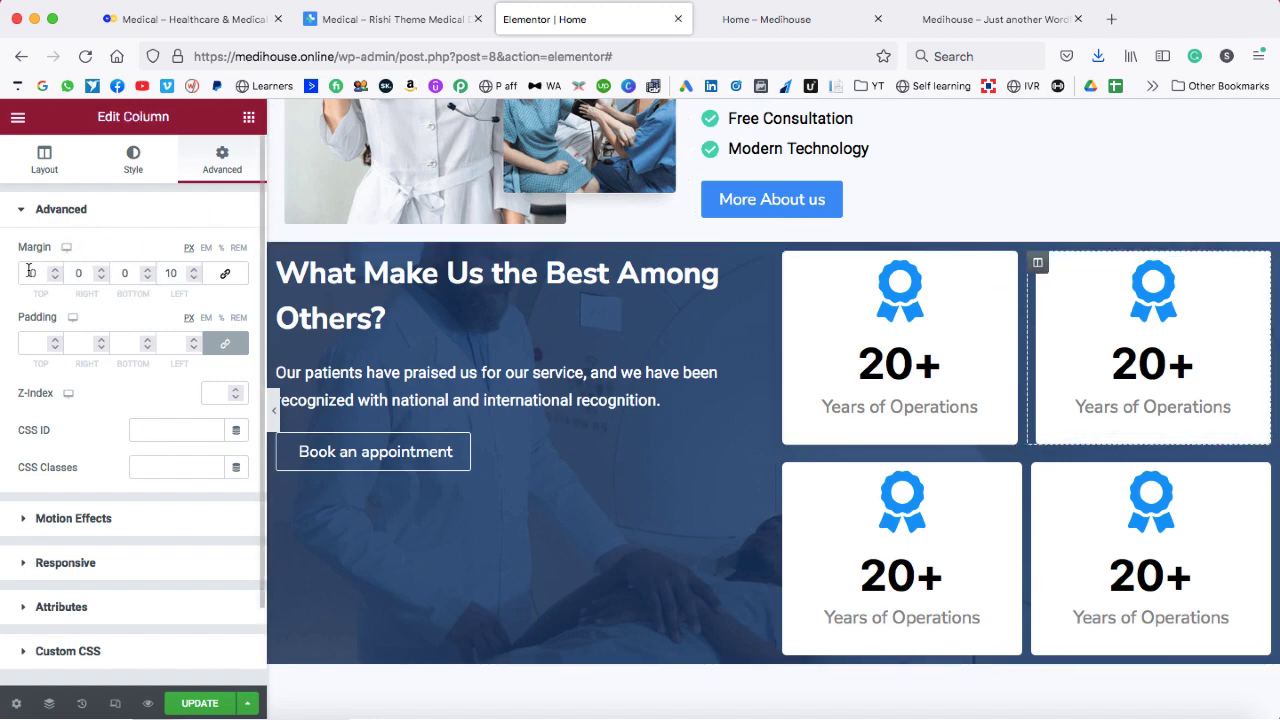
pyautogui.moveTo(54, 273); pyautogui.dragTo(52, 277)
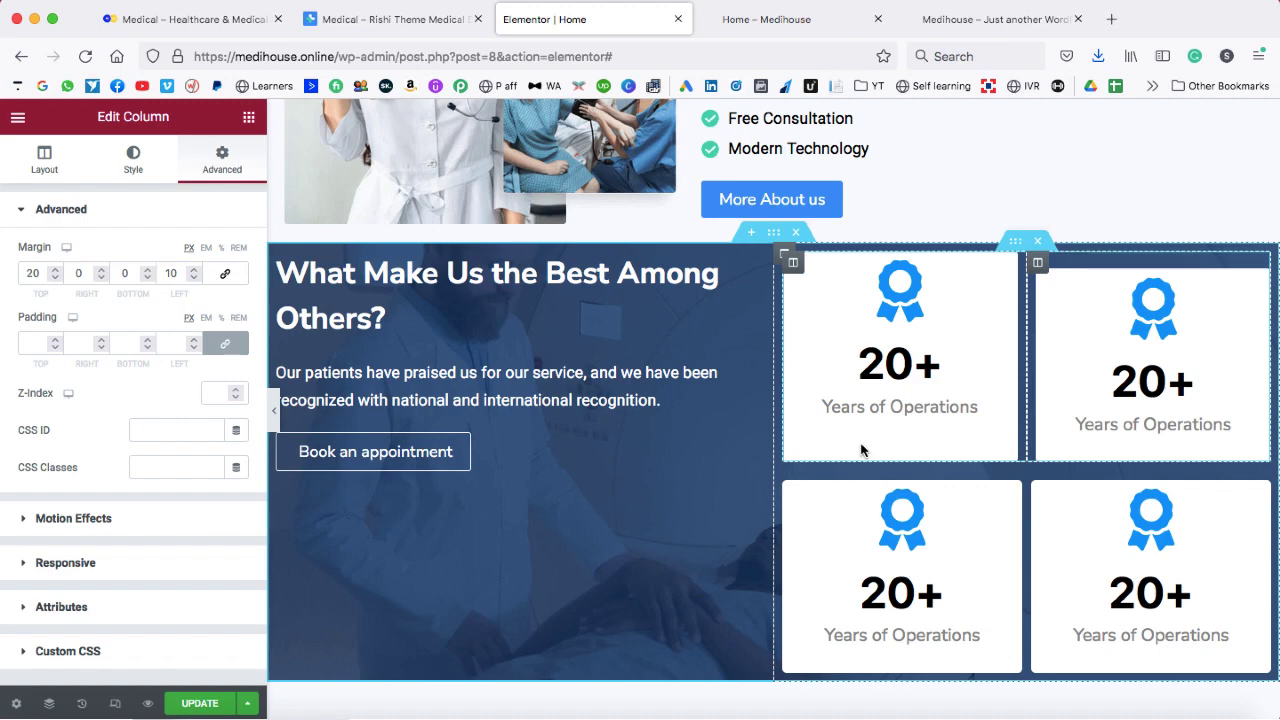
# - Raise the top-left card column's bottom margin to 20
pyautogui.click(792, 262)
pyautogui.click(146, 265)
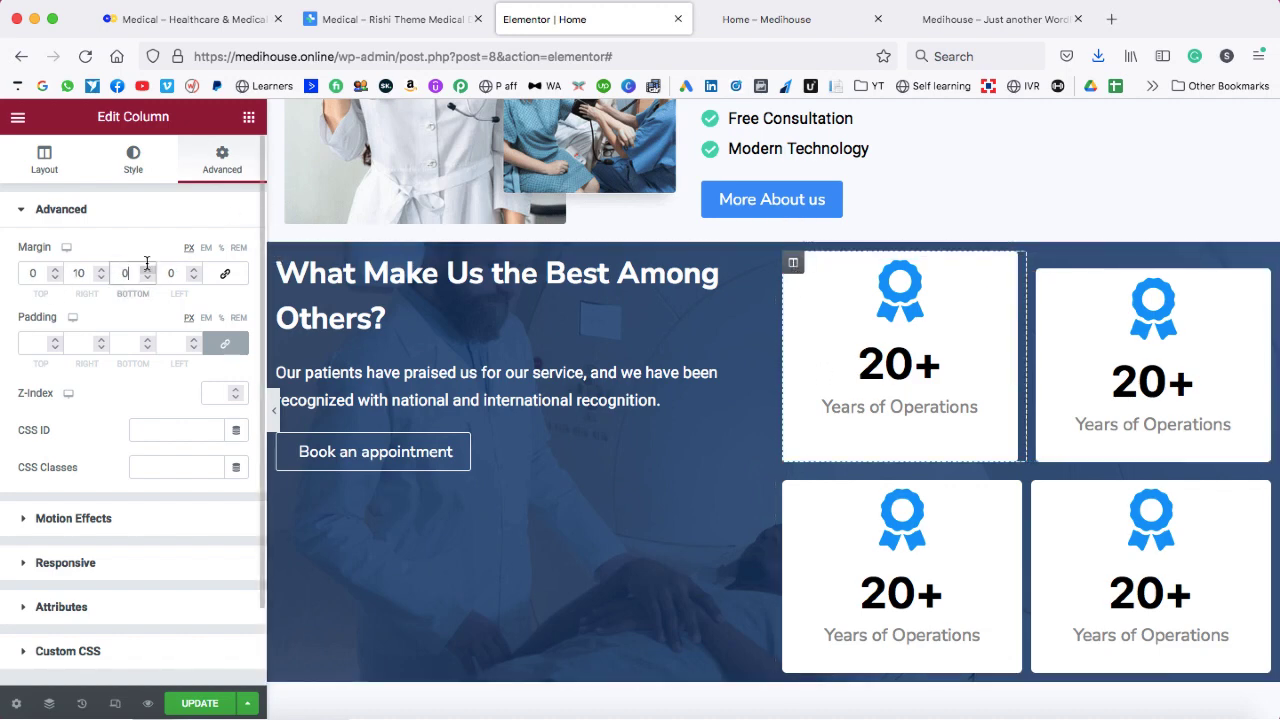
pyautogui.click(146, 268)
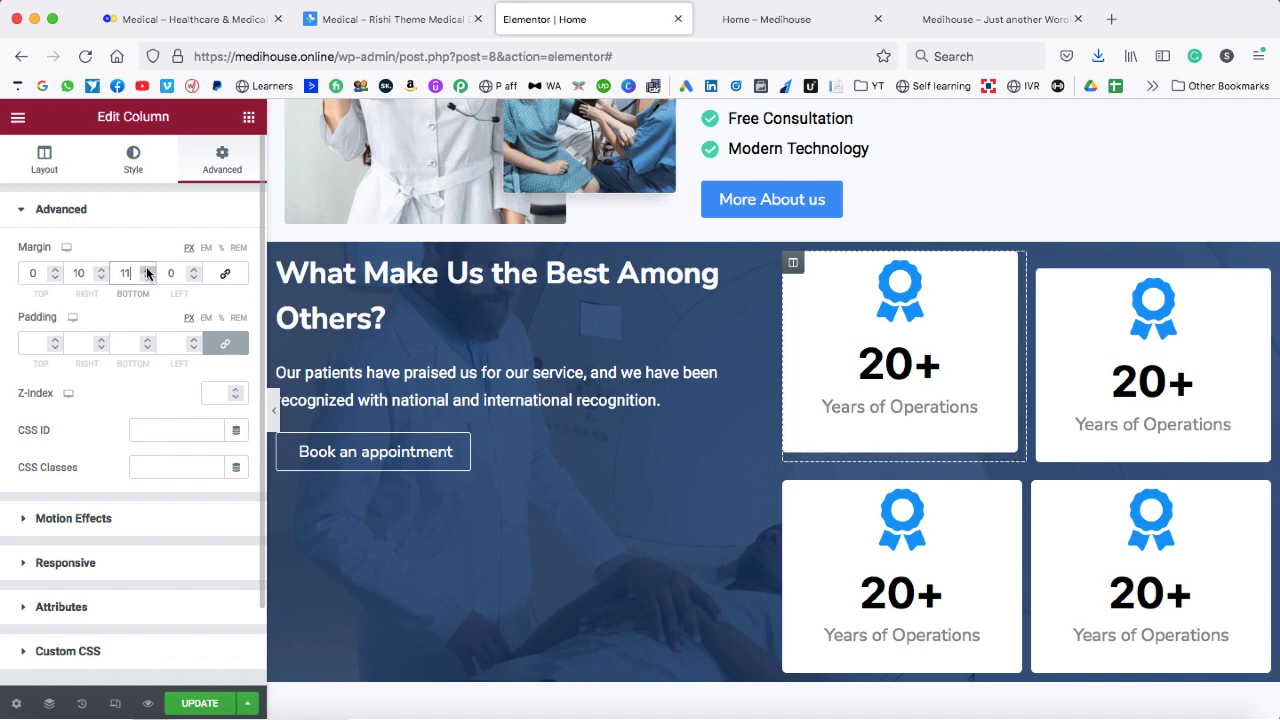
pyautogui.click(146, 266)
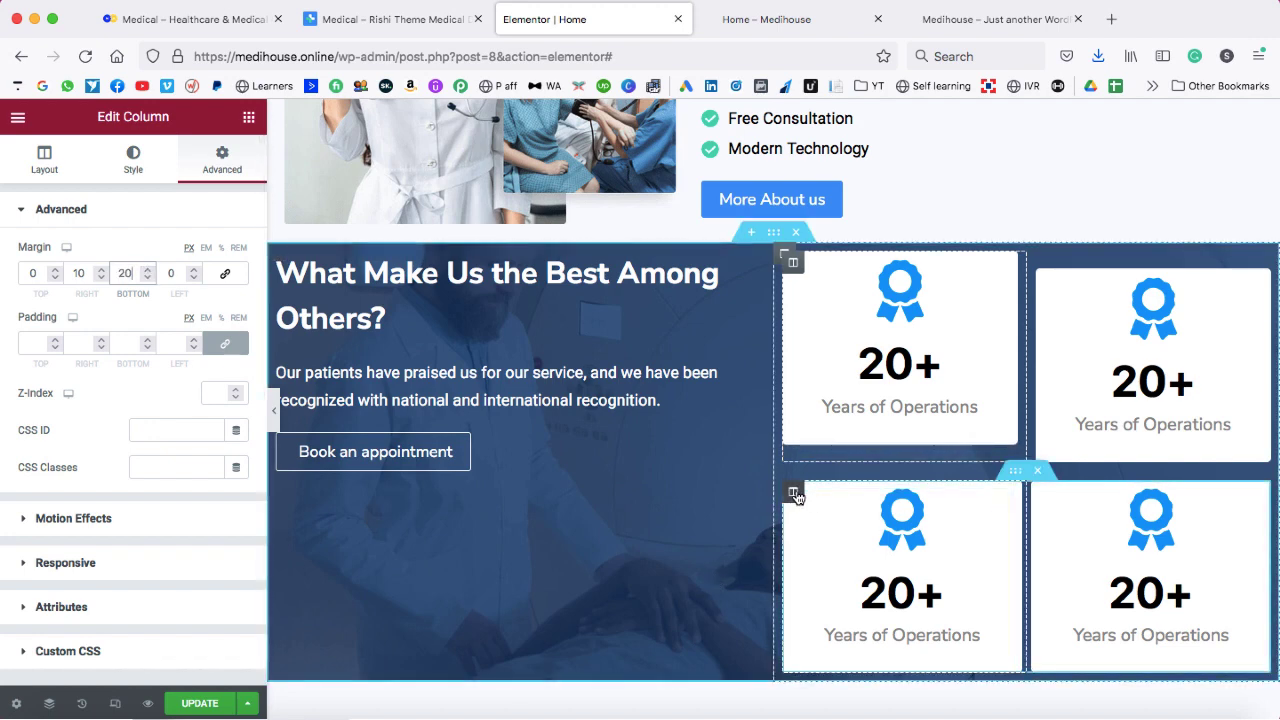
# - Raise the bottom-left card 15 px and give its column a 10 px right margin
pyautogui.click(794, 493)
pyautogui.click(222, 158)
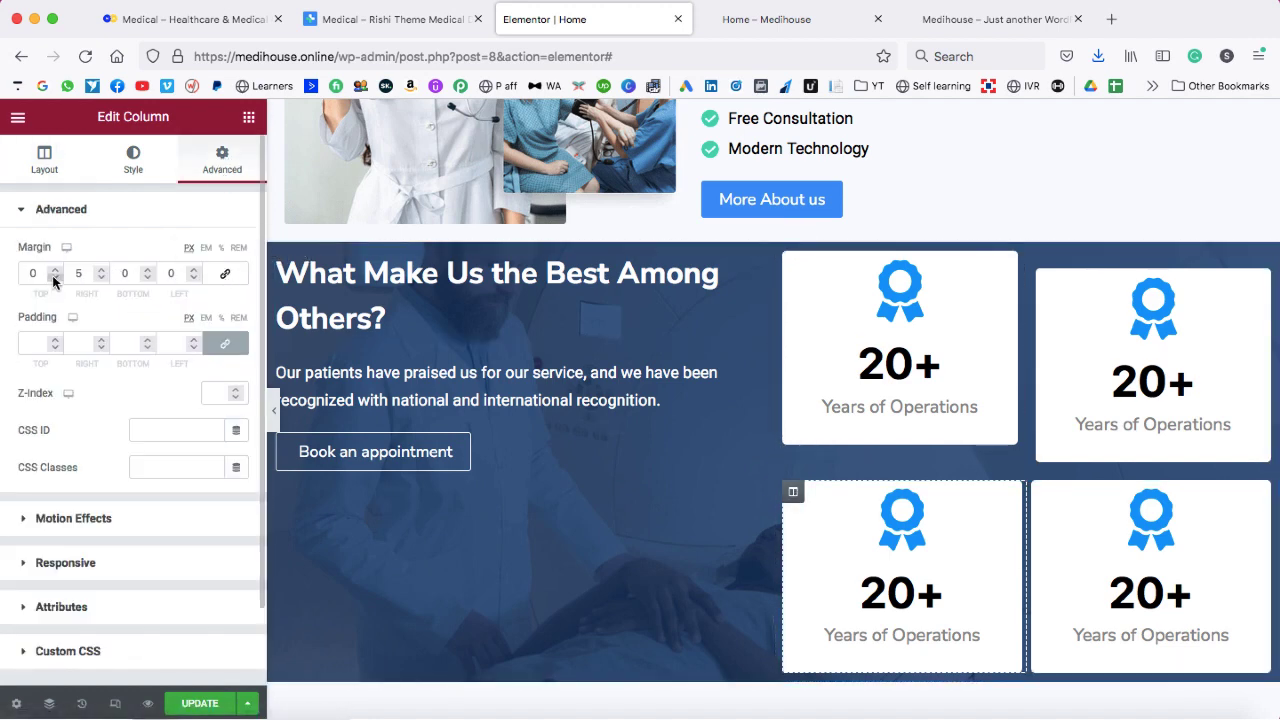
pyautogui.moveTo(52, 277); pyautogui.dragTo(52, 277)
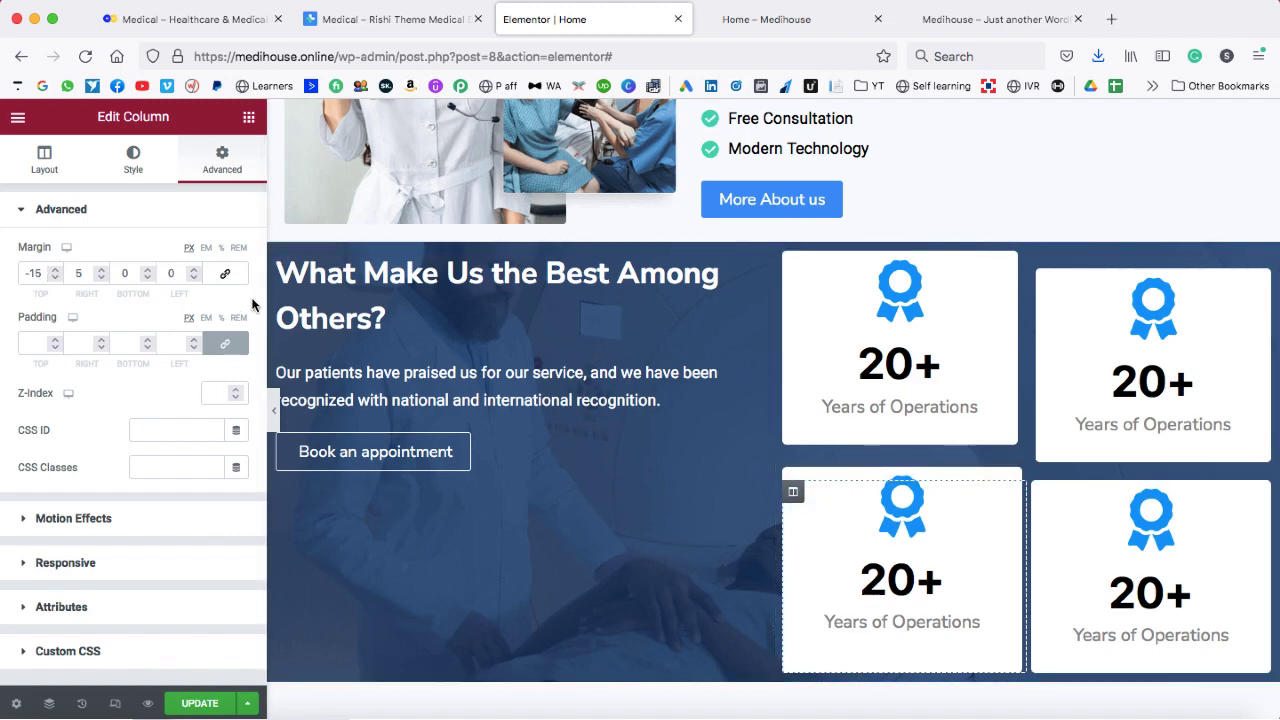
pyautogui.click(78, 276)
pyautogui.write('10')
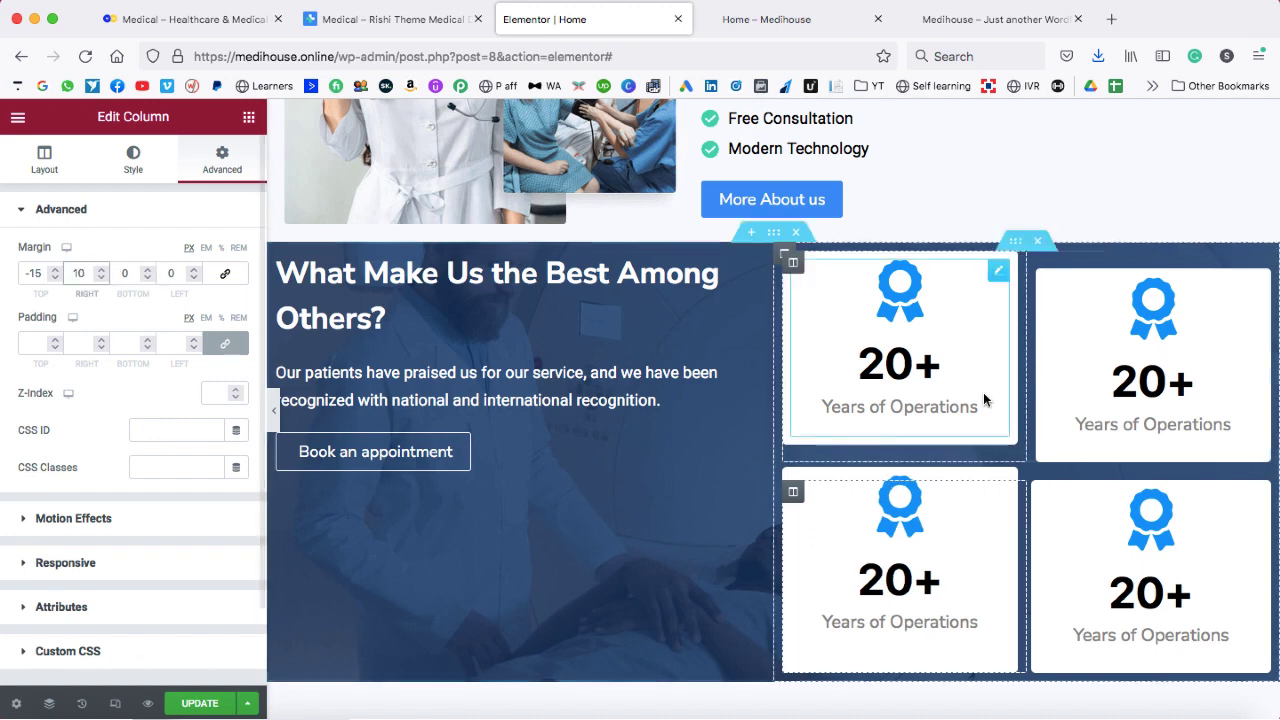
# - Give the bottom-right column a 10 px left margin and push its card down
pyautogui.click(1038, 492)
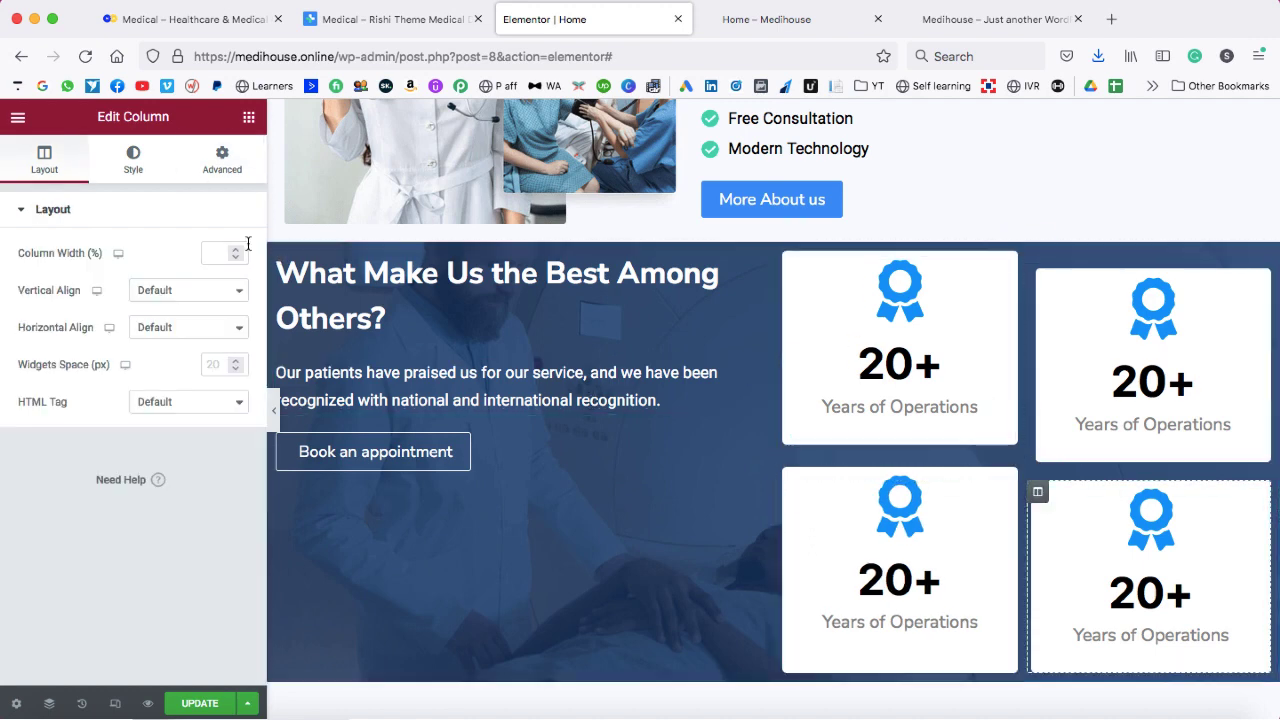
pyautogui.click(222, 160)
pyautogui.doubleClick(168, 273)
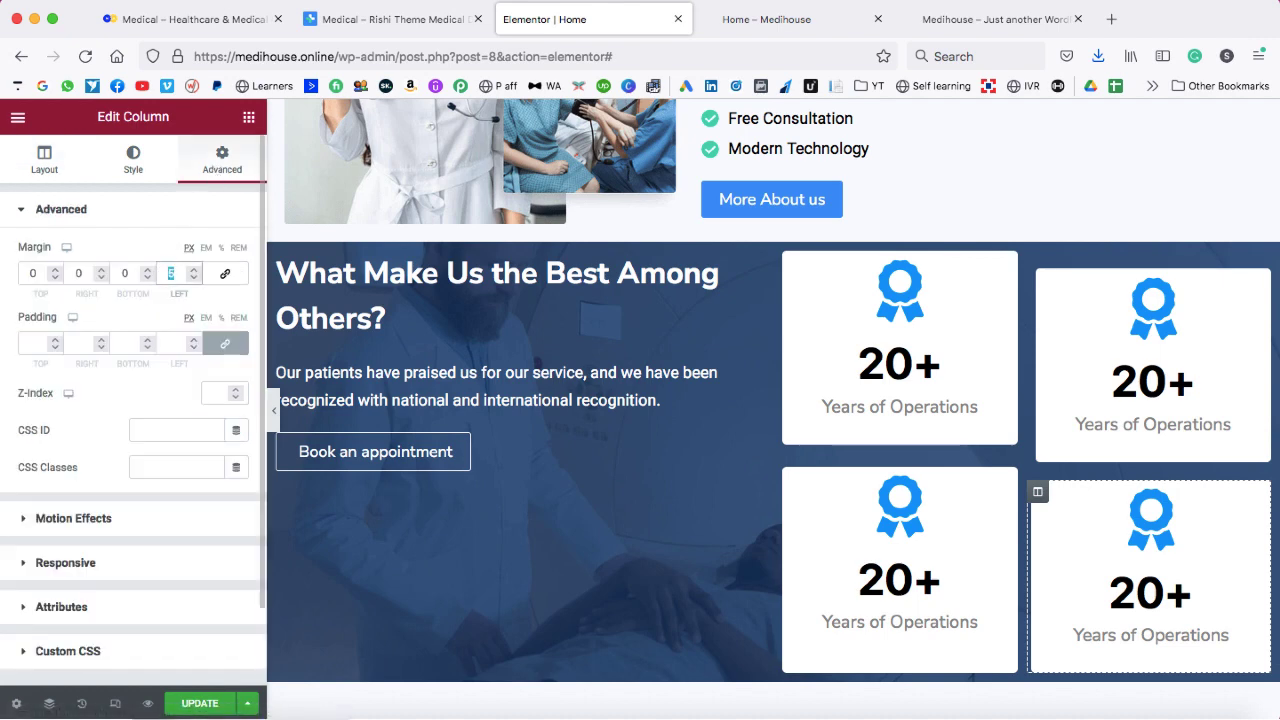
pyautogui.write('10')
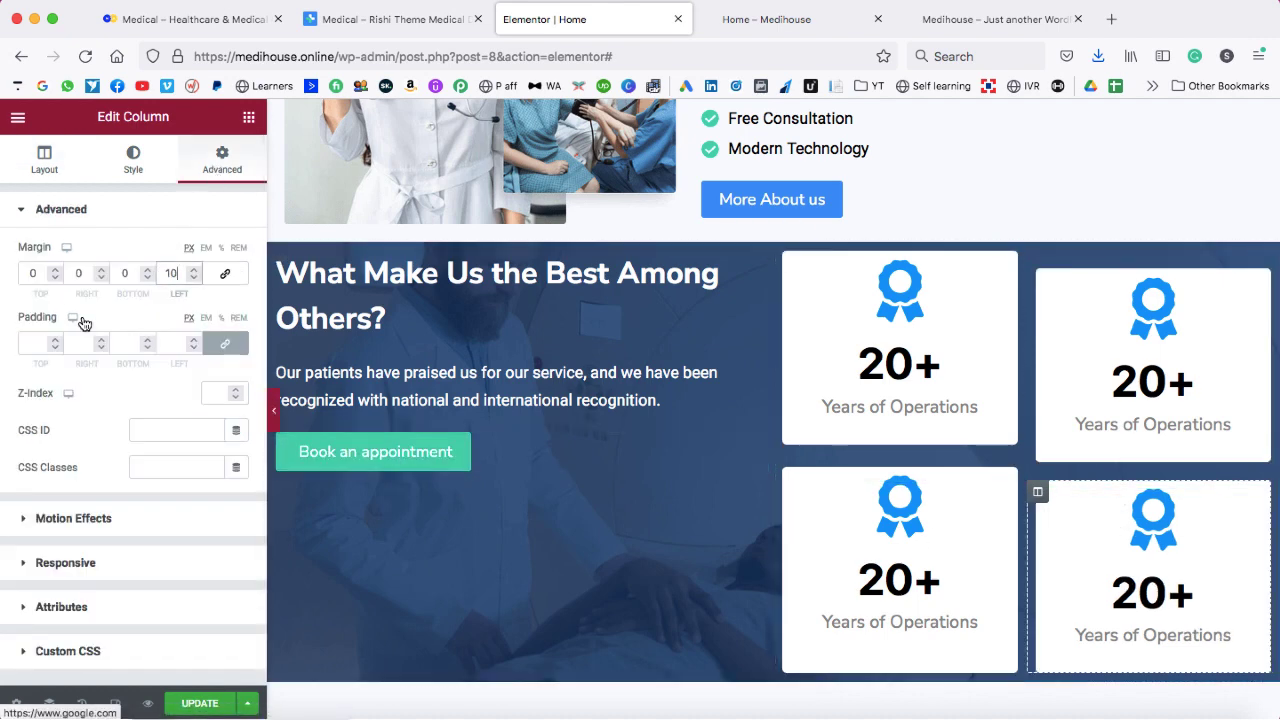
pyautogui.click(55, 269)
pyautogui.moveTo(55, 269); pyautogui.dragTo(55, 273)
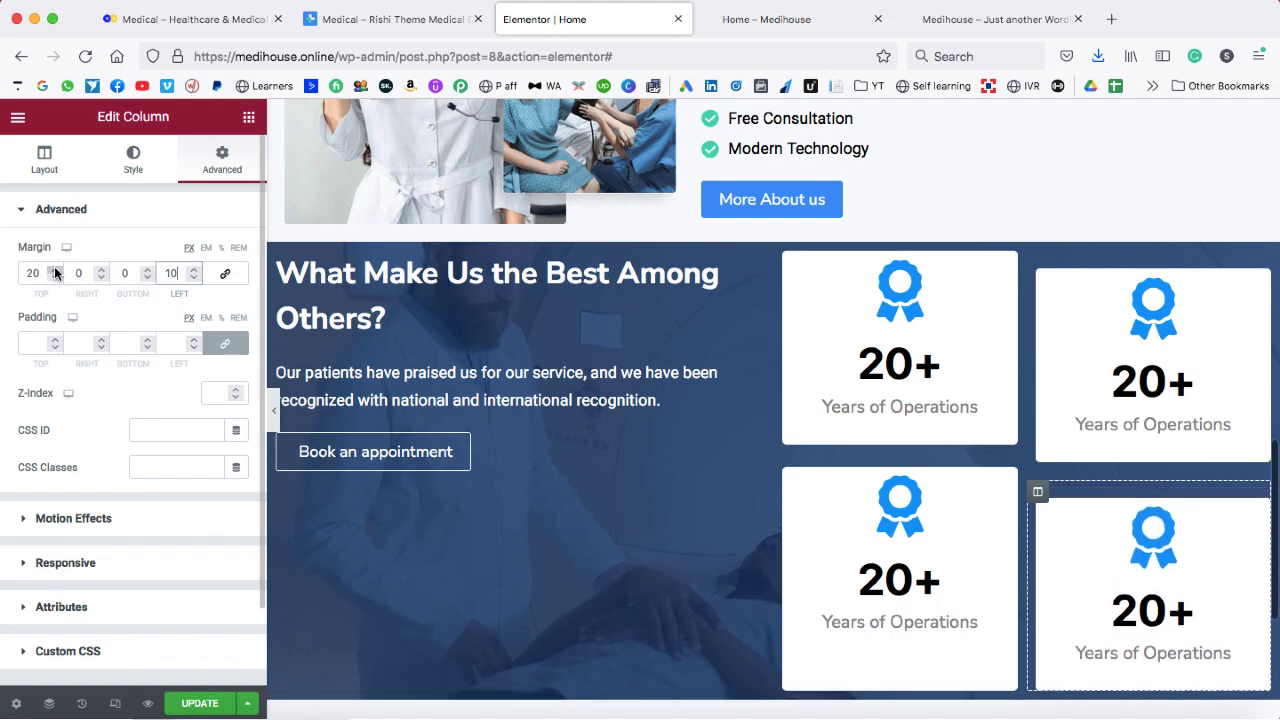
# - Adjust the bottom-left card's bottom margin and compare the layout with the demo site
pyautogui.click(793, 491)
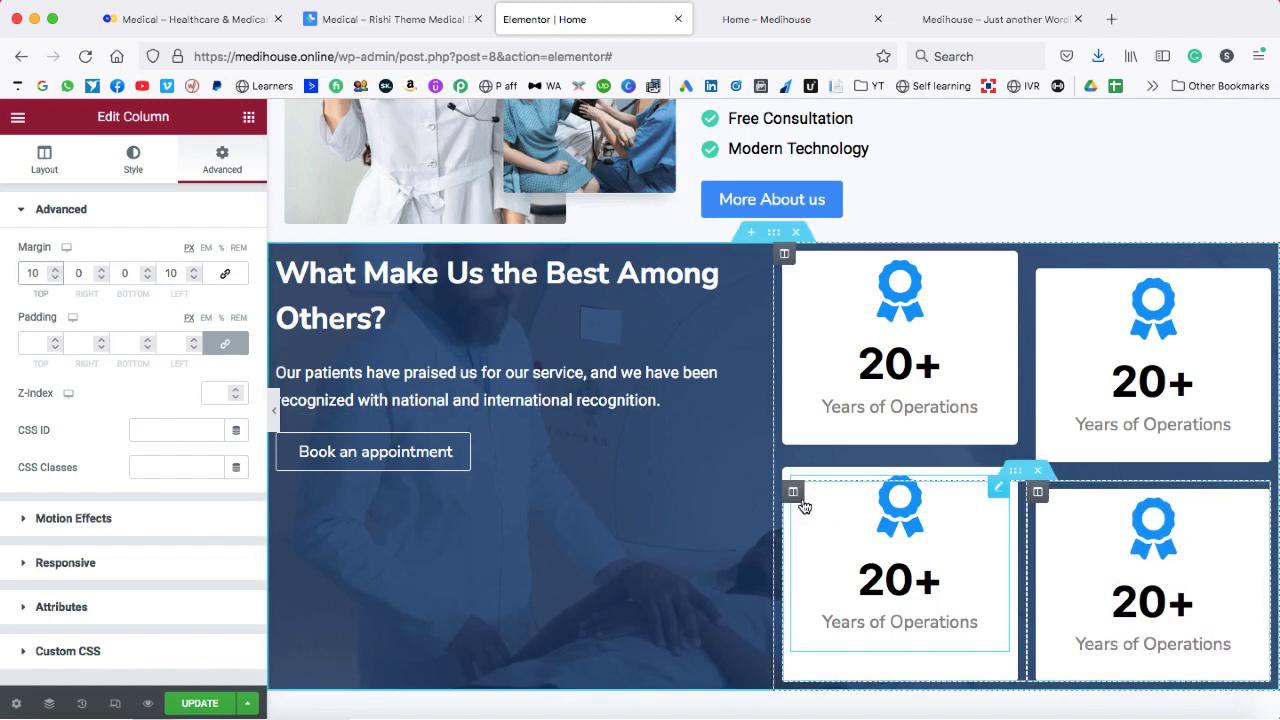
pyautogui.moveTo(148, 272); pyautogui.dragTo(148, 272)
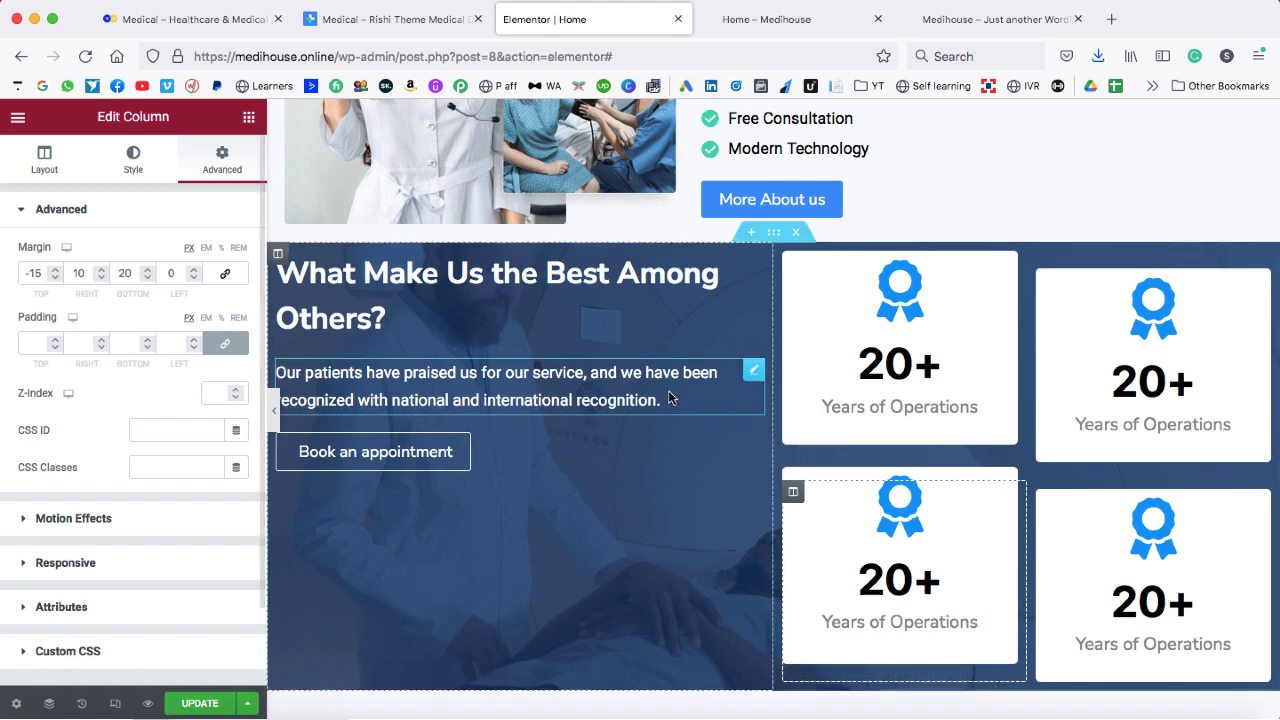
pyautogui.click(385, 19)
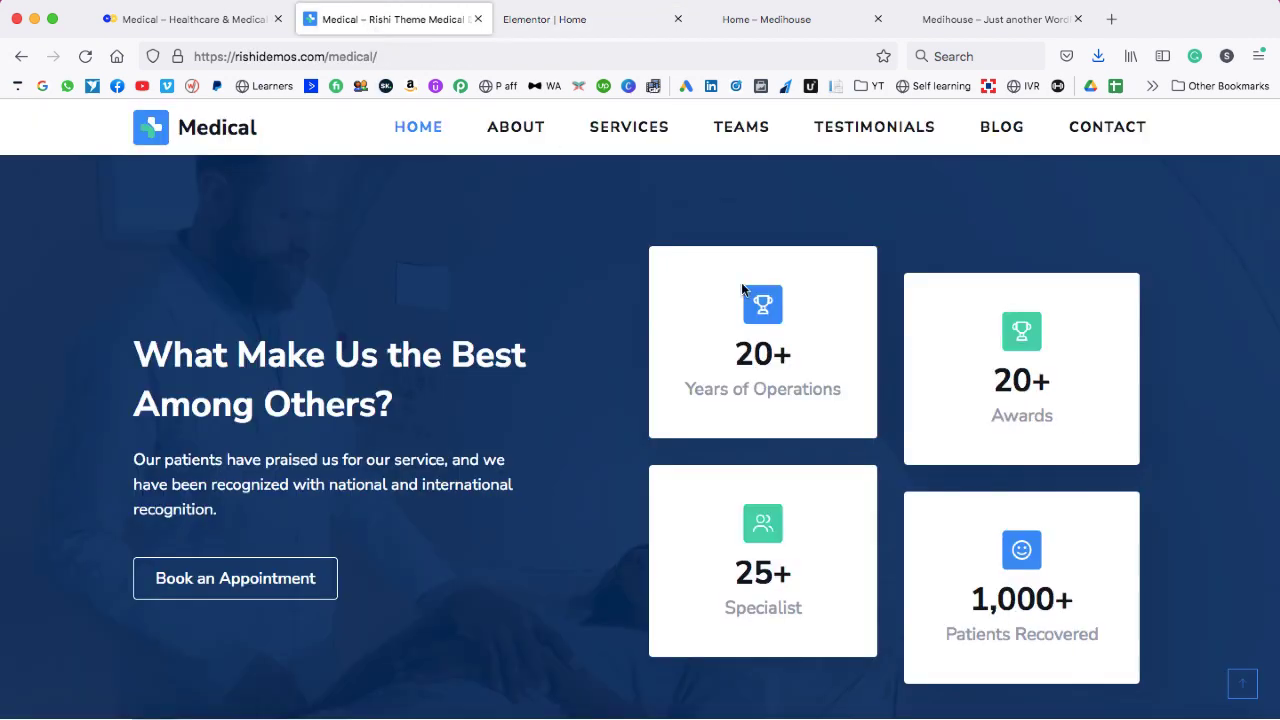
pyautogui.click(545, 19)
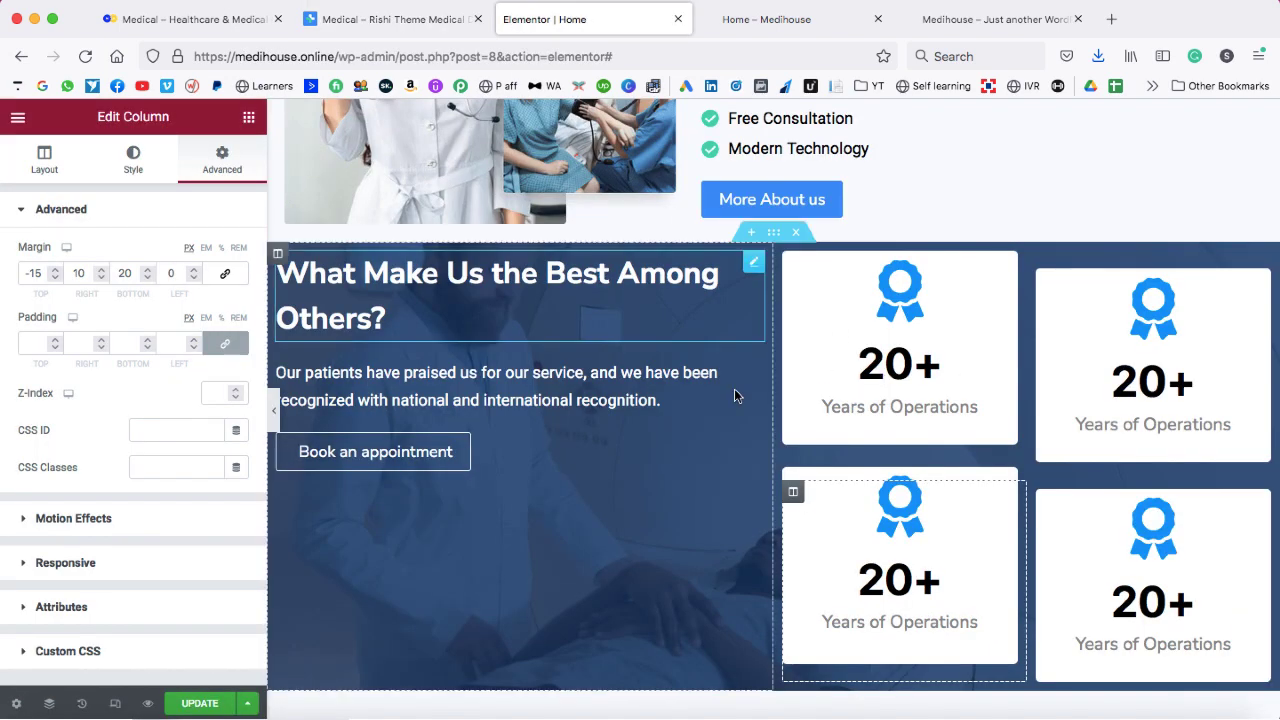
# - Update the page and reload the live homepage to check the staggered card grid
pyautogui.click(199, 704)
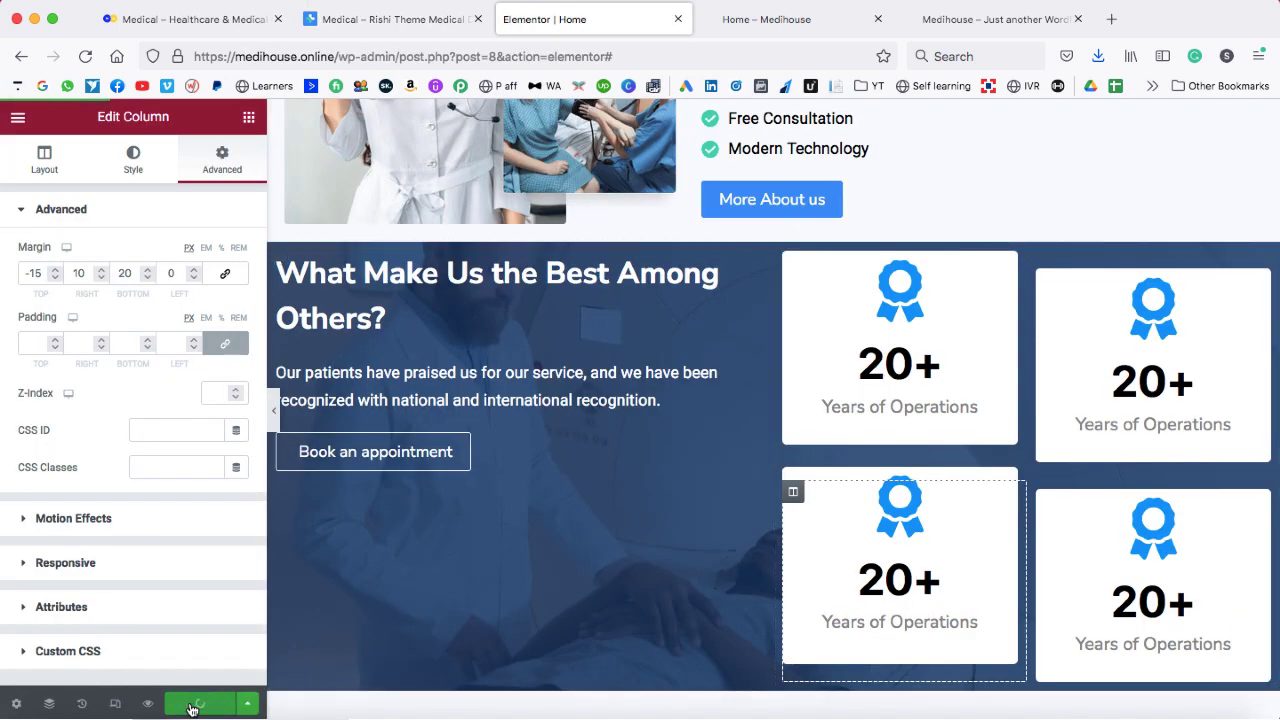
pyautogui.click(810, 31)
pyautogui.click(85, 56)
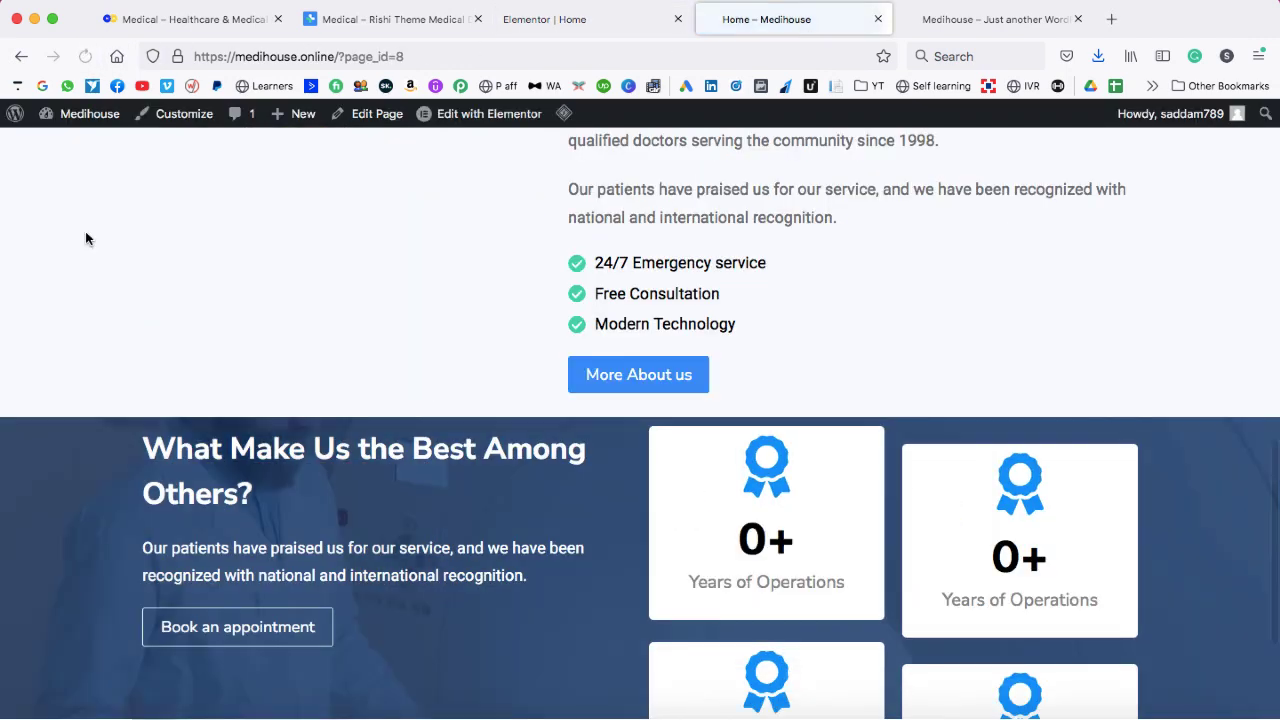
pyautogui.scroll(-3, 86, 238)
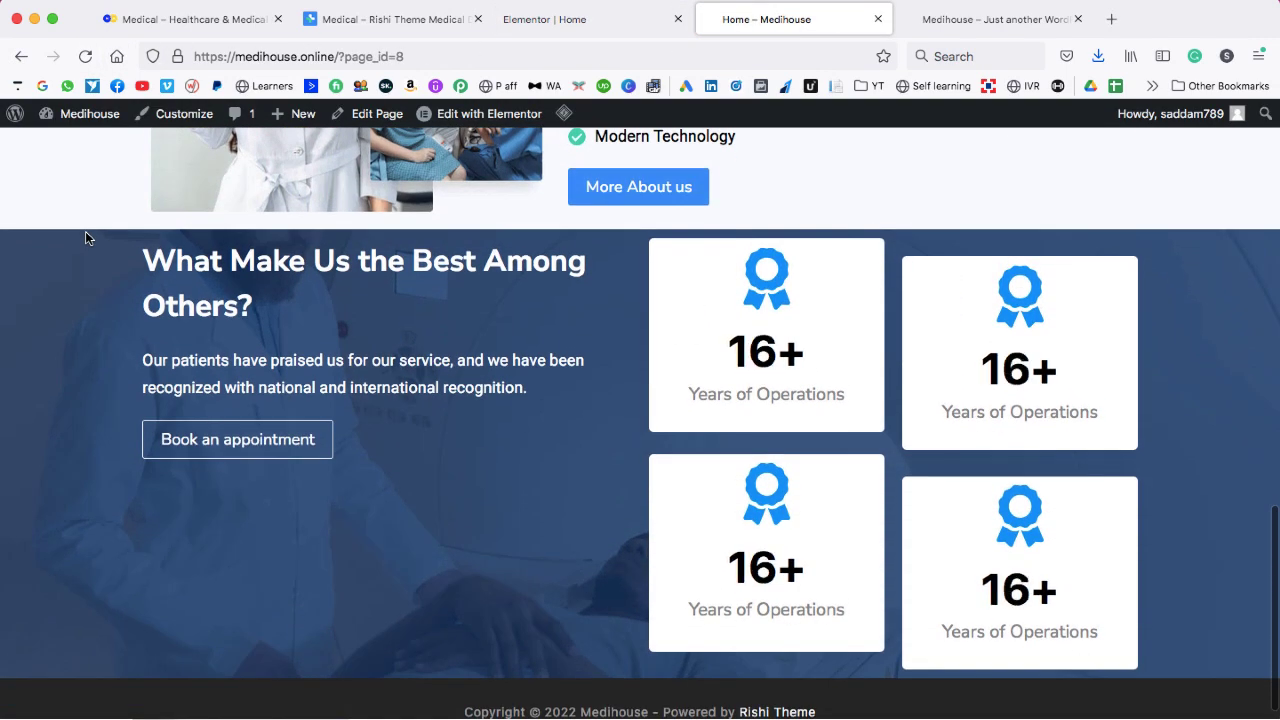
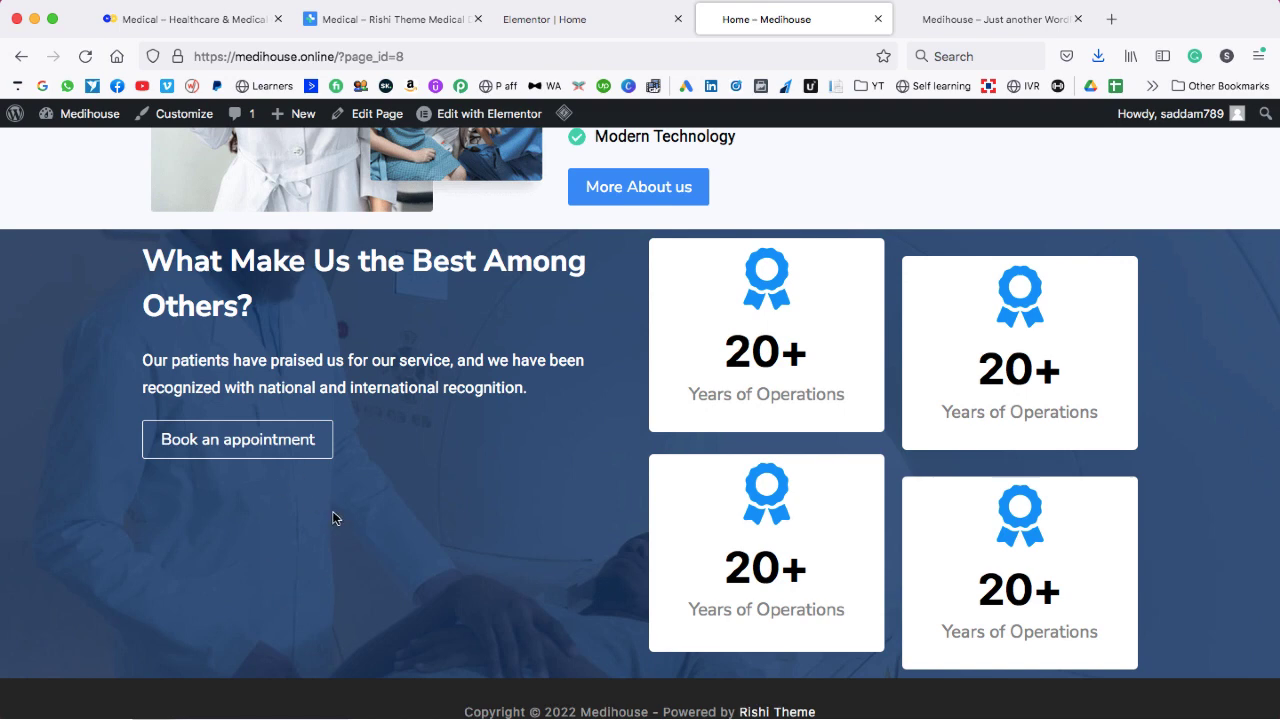
# - Set the left column's Vertical Align to Middle in its Layout settings
pyautogui.click(540, 20)
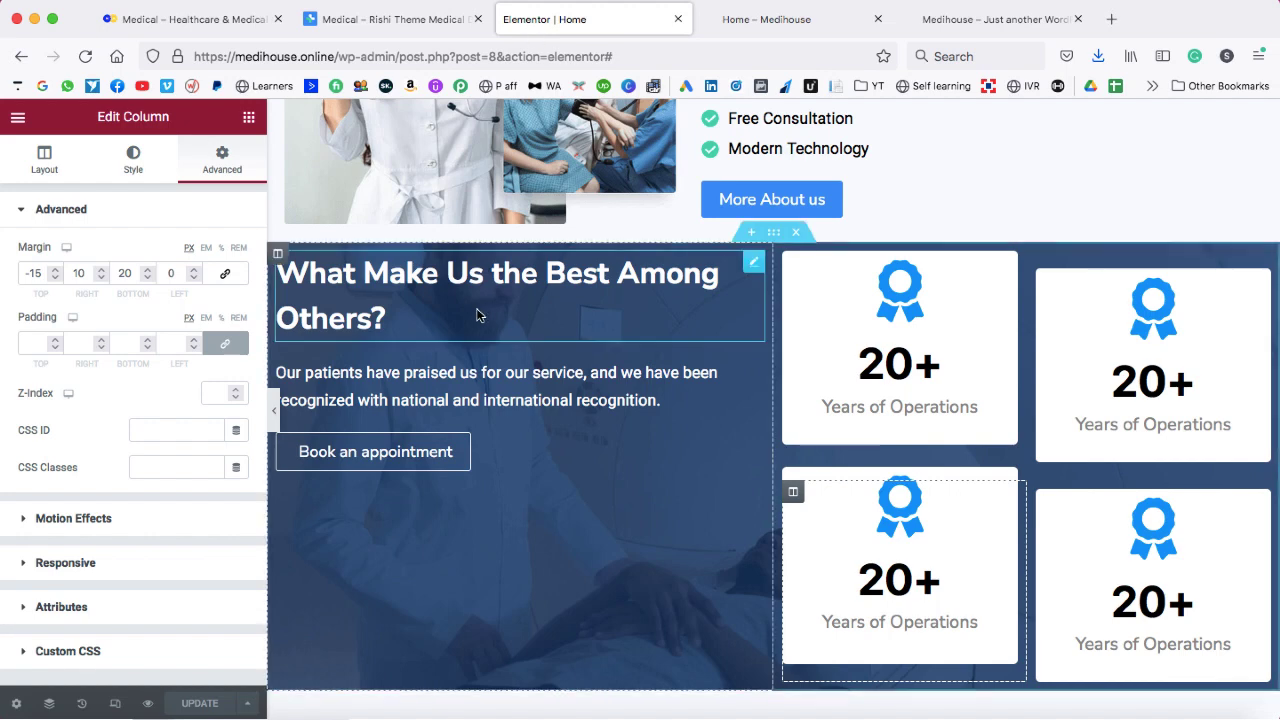
pyautogui.click(279, 256)
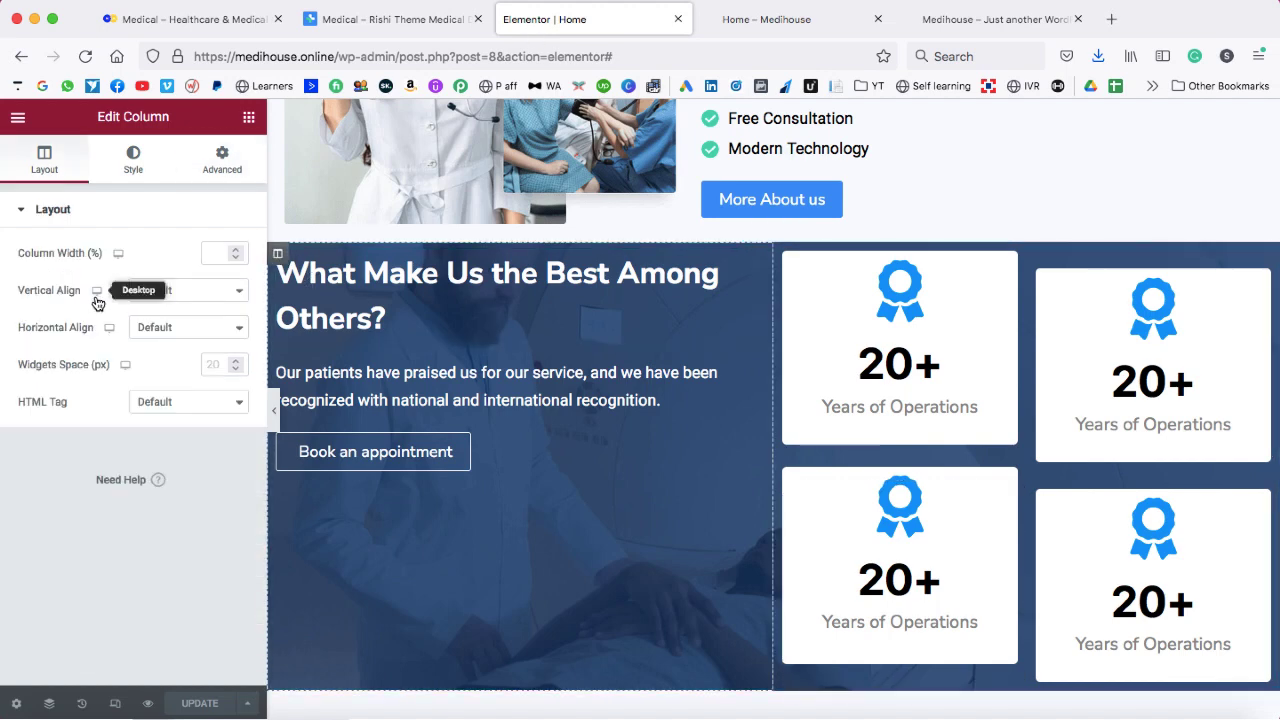
pyautogui.click(152, 290)
pyautogui.click(162, 324)
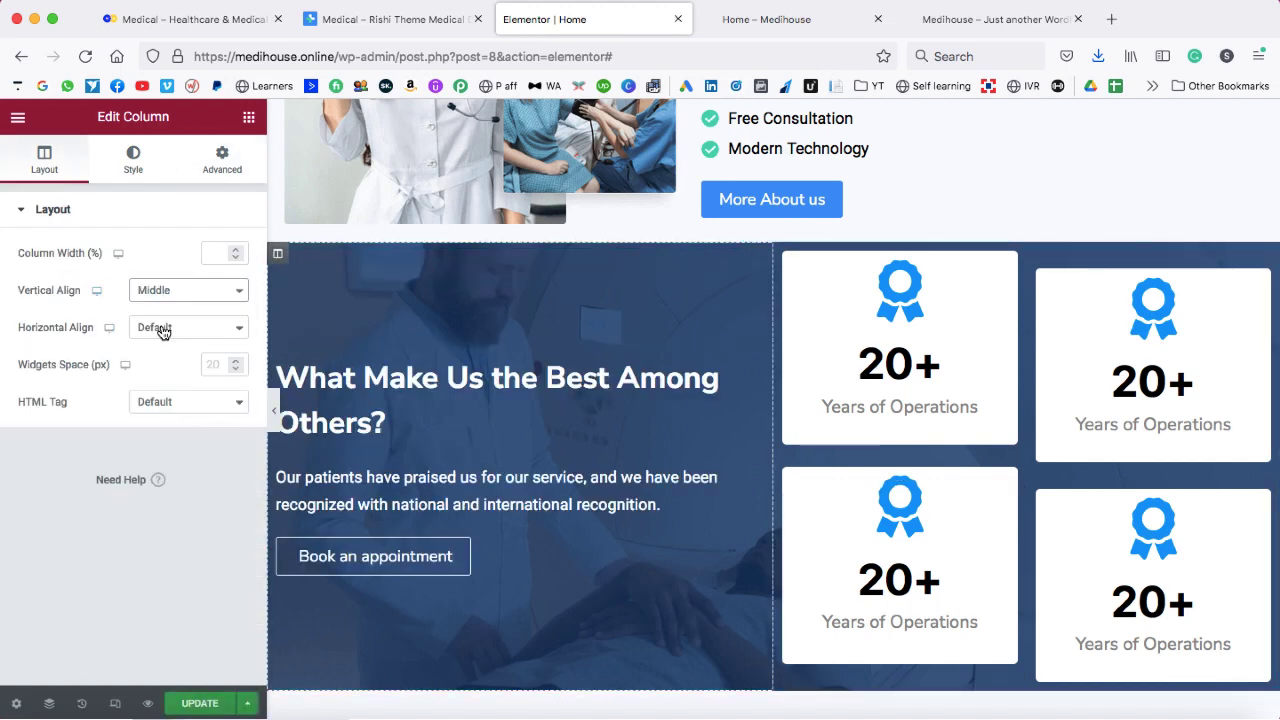
# - Compare the stats section against the Rishi demo page, then come back to Elementor
pyautogui.click(346, 22)
pyautogui.scroll(1, 558, 284)
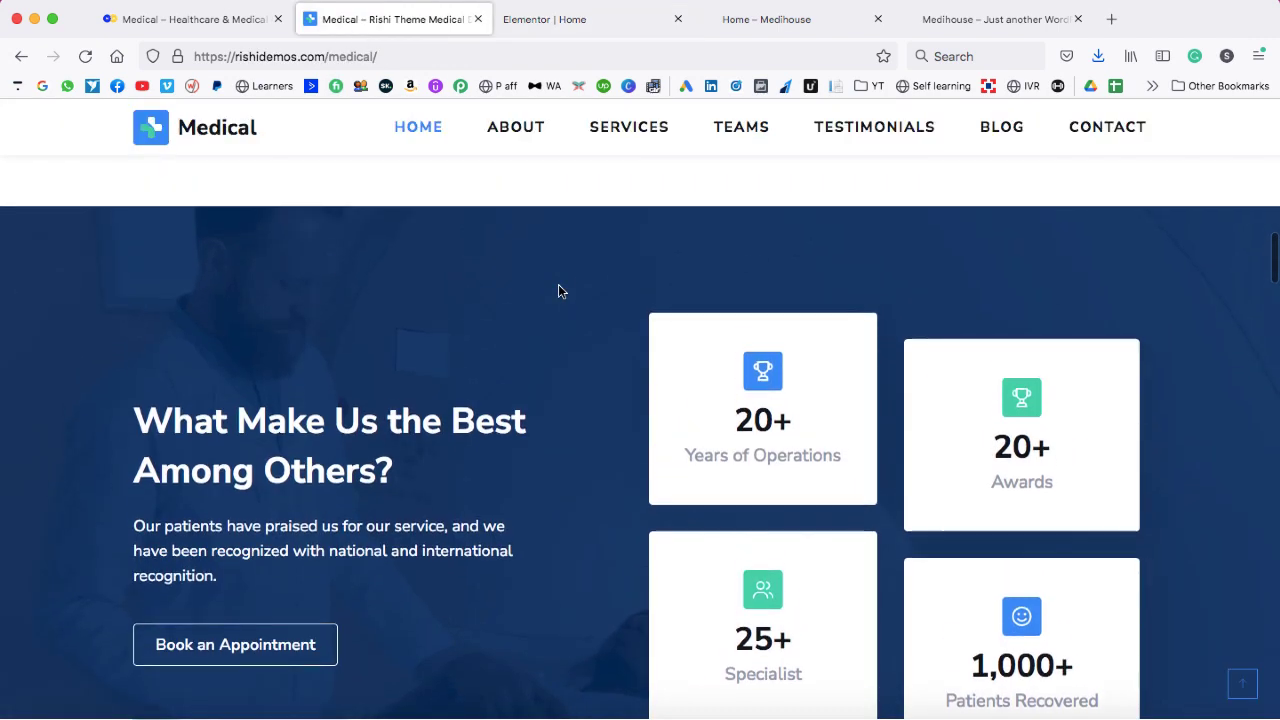
pyautogui.scroll(-3, 550, 401)
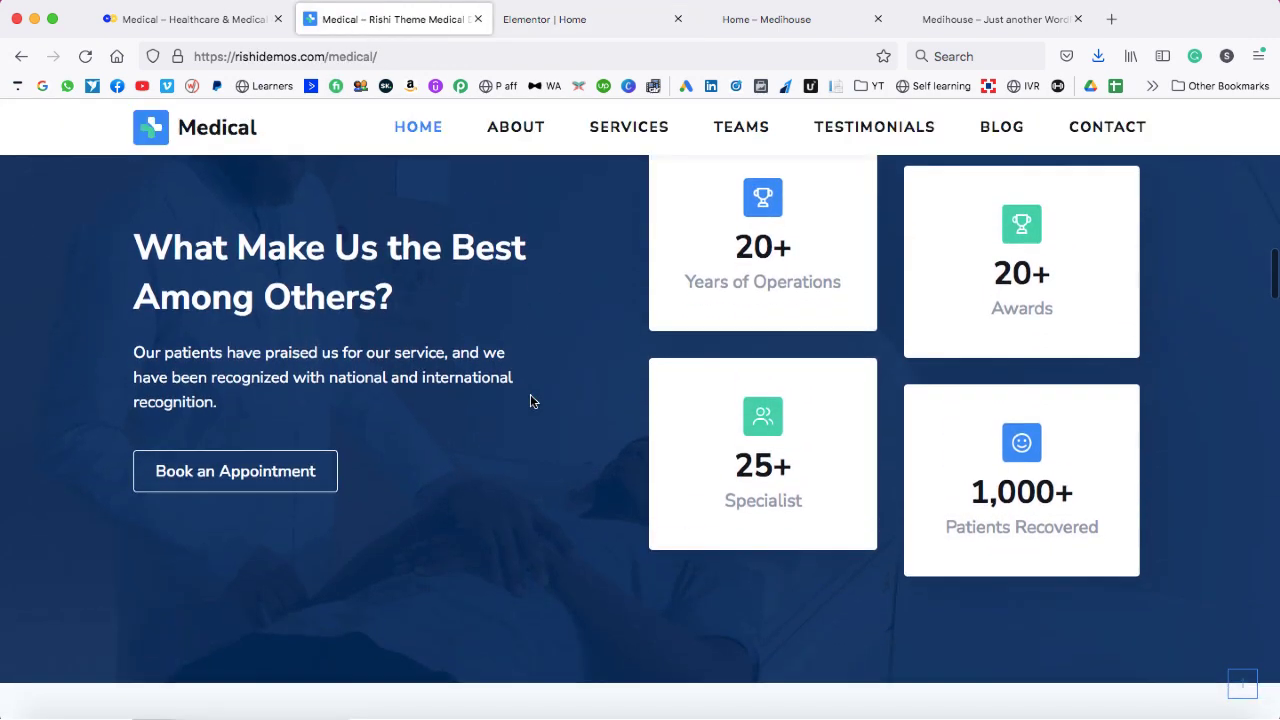
pyautogui.scroll(3, 641, 495)
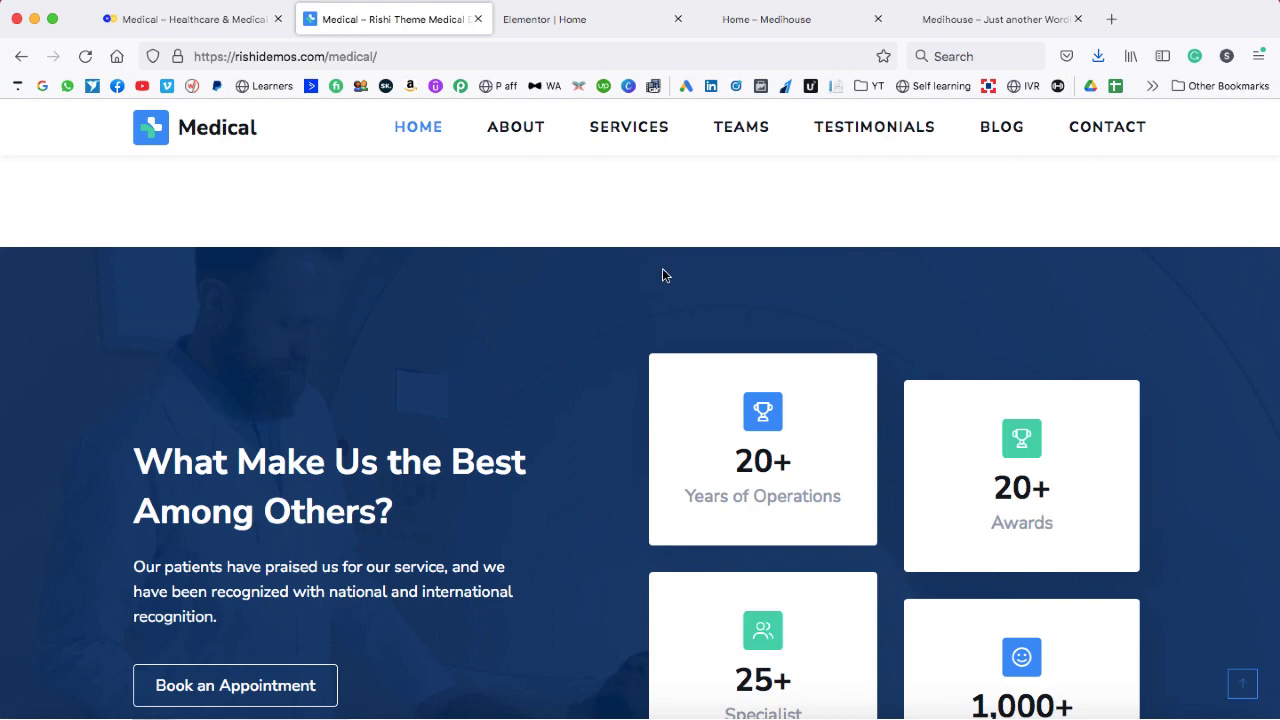
pyautogui.scroll(-5, 650, 320)
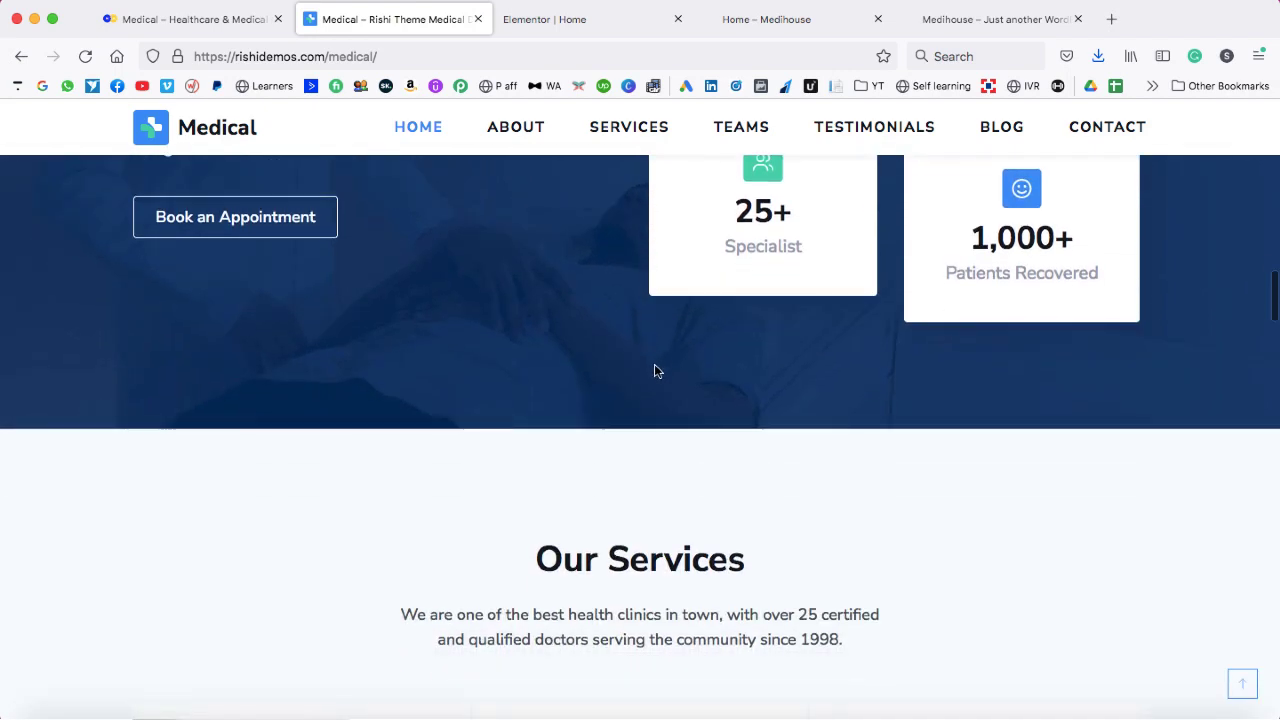
pyautogui.click(598, 22)
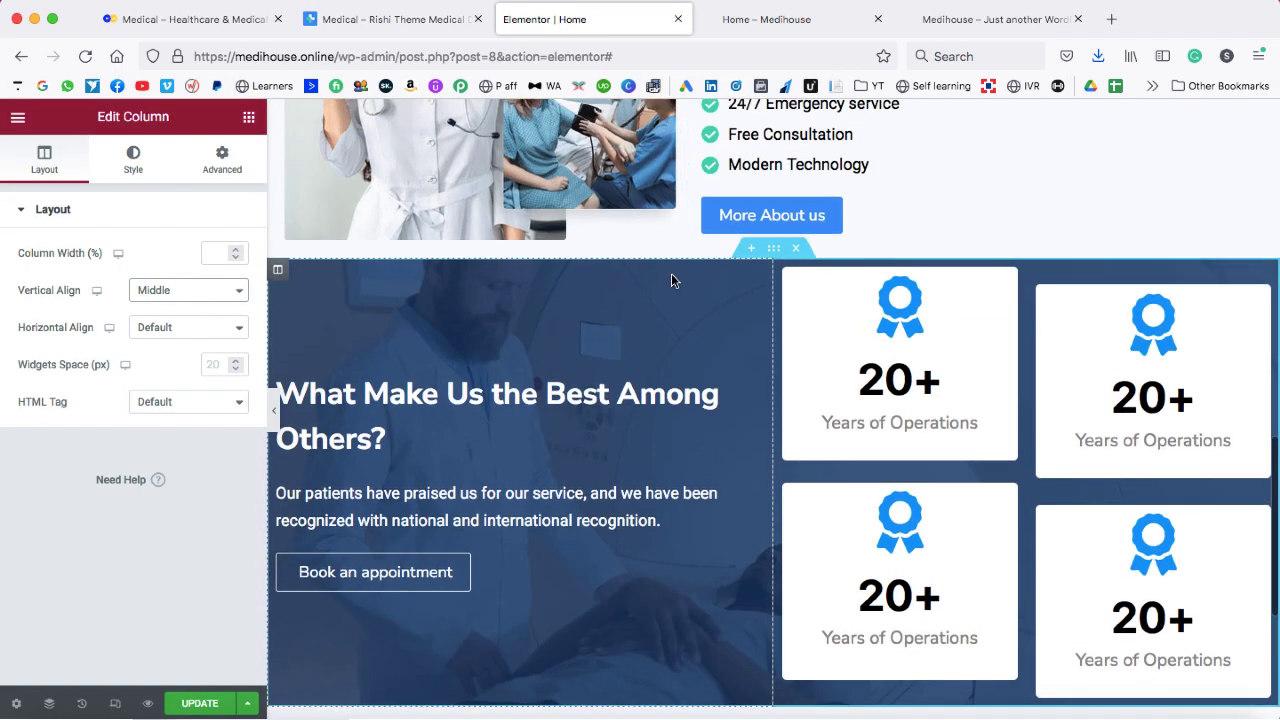
# - Give the stats section unlinked 80 px top and bottom padding and update the page
pyautogui.click(771, 249)
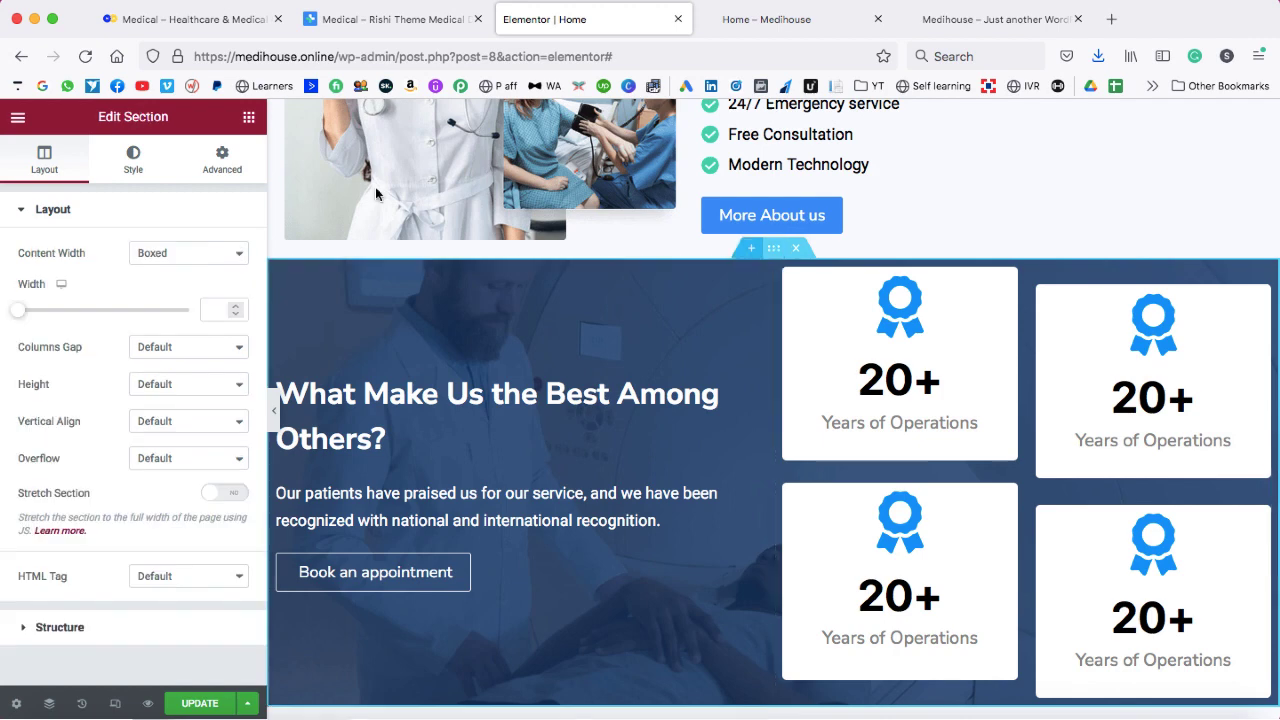
pyautogui.click(226, 156)
pyautogui.click(224, 343)
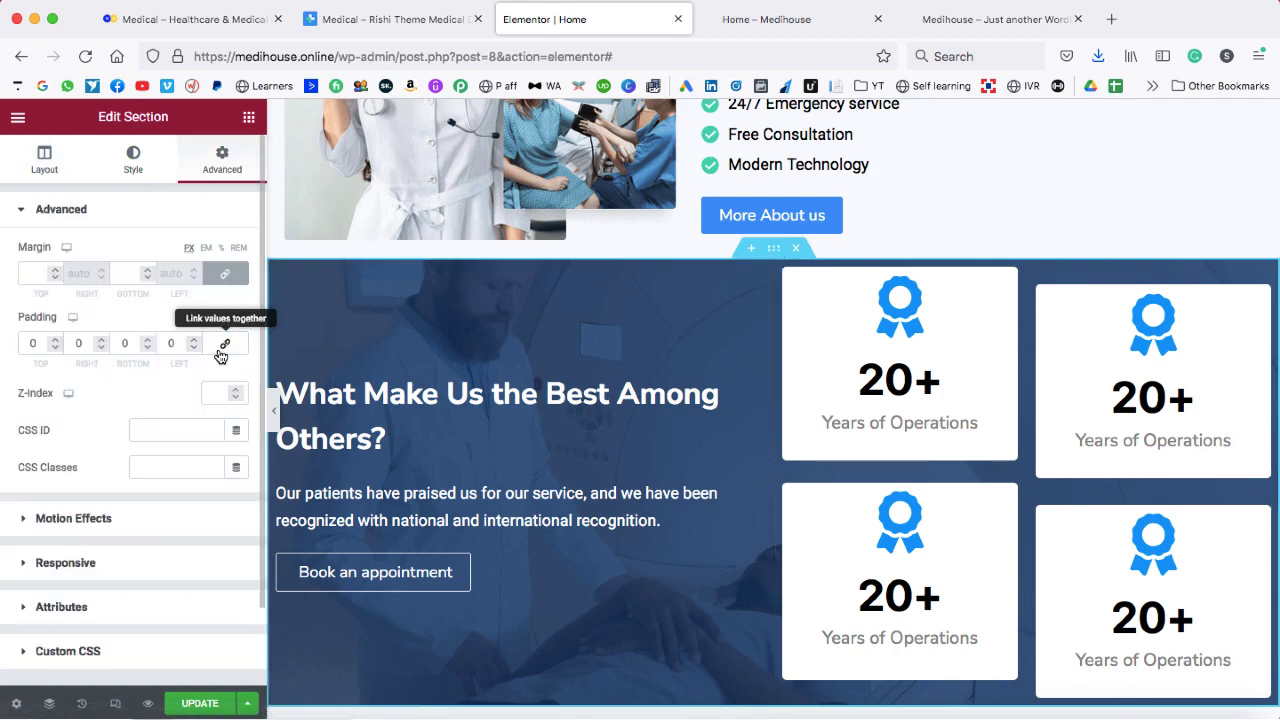
pyautogui.moveTo(53, 340); pyautogui.dragTo(53, 340)
pyautogui.doubleClick(33, 343)
pyautogui.write('50')
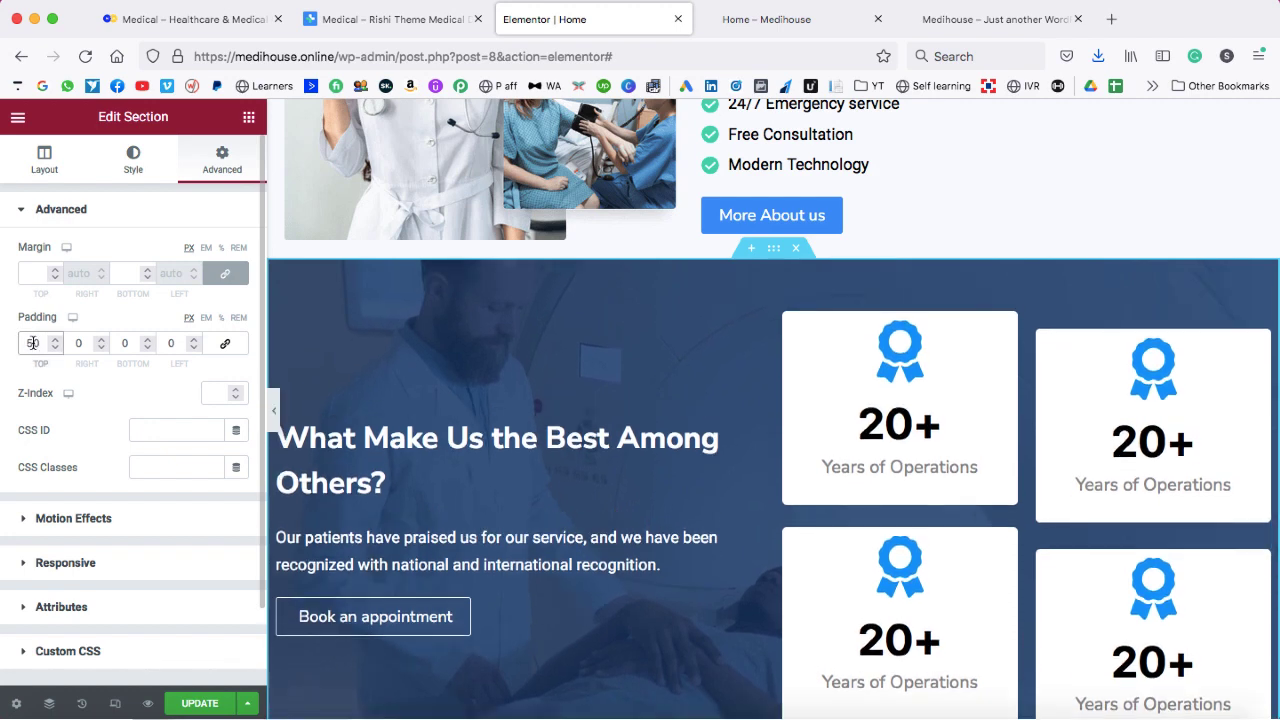
pyautogui.doubleClick(33, 343)
pyautogui.write('80')
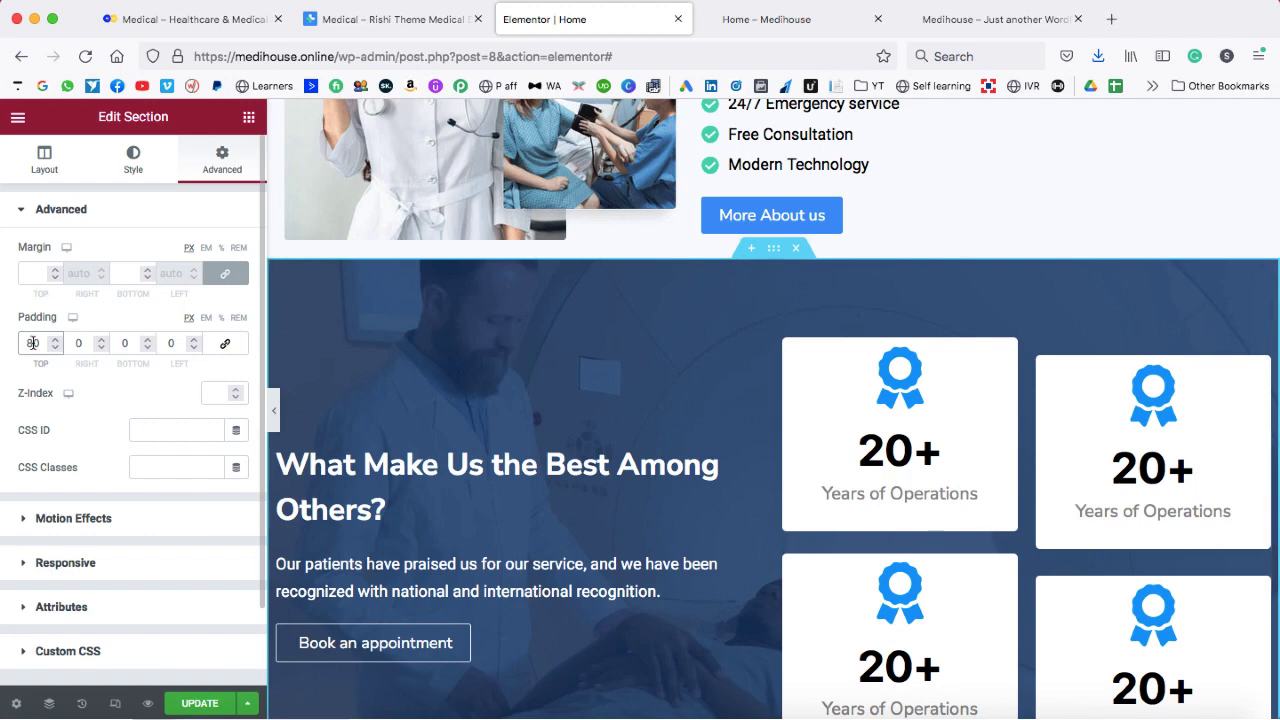
pyautogui.click(122, 343)
pyautogui.write('8')
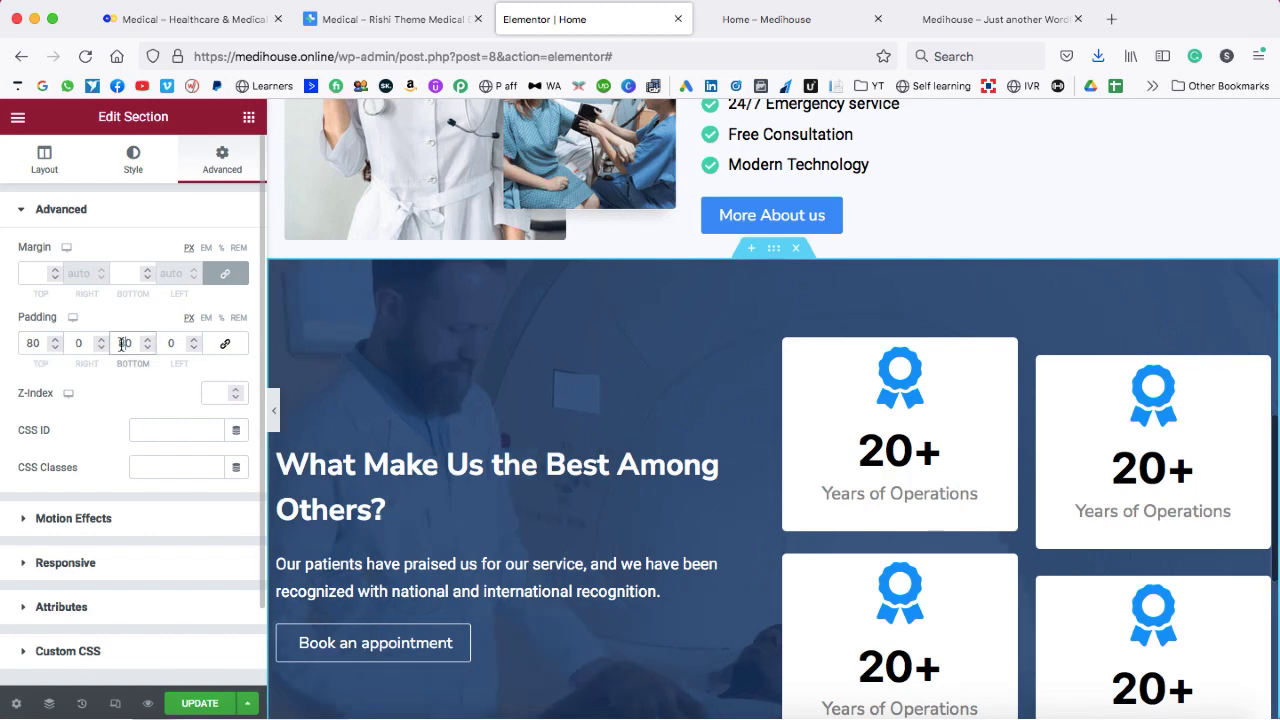
pyautogui.scroll(-4, 571, 380)
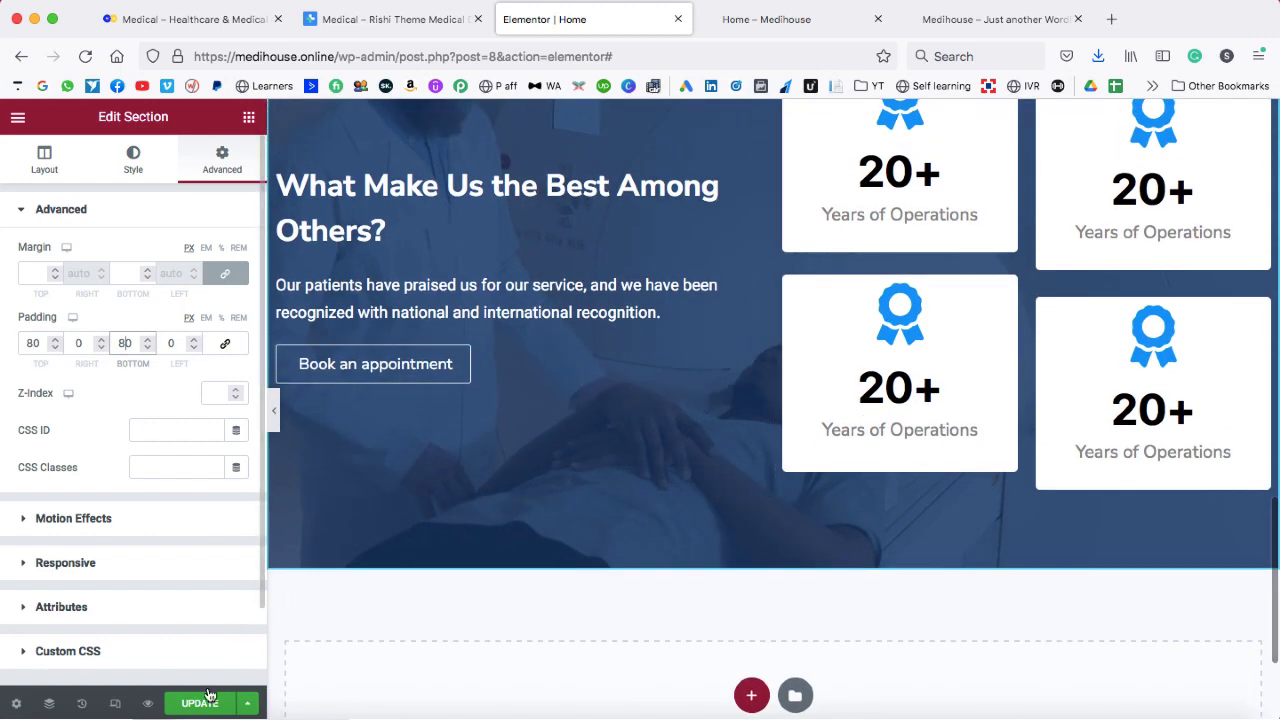
pyautogui.click(199, 703)
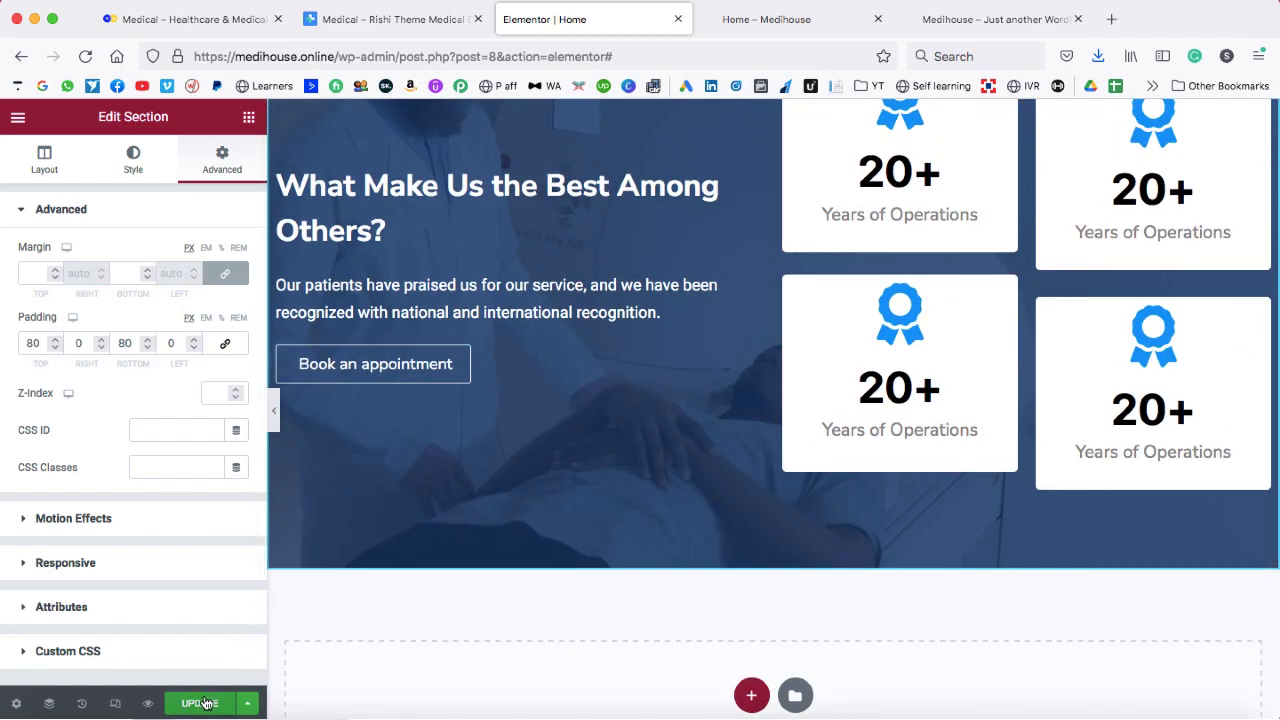
# - Reload the live Medihouse page to check the padded stats section, then view the demo
pyautogui.click(766, 19)
pyautogui.click(86, 56)
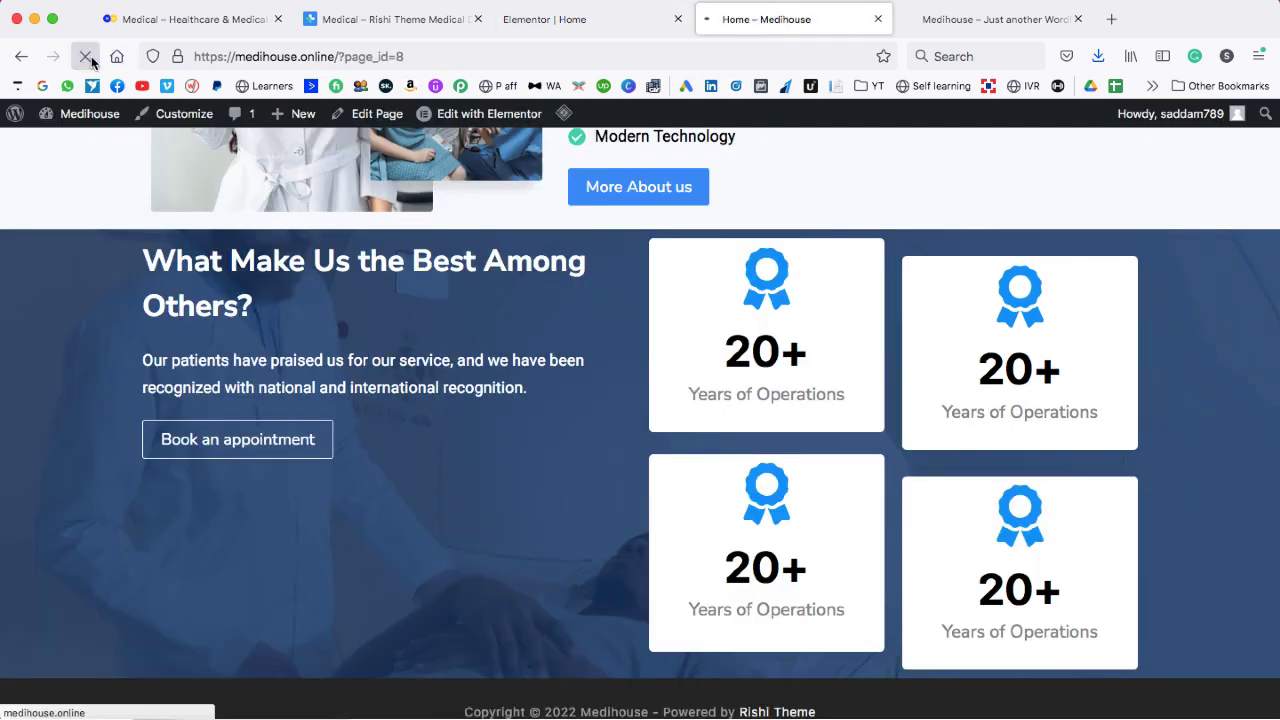
pyautogui.scroll(2, 100, 300)
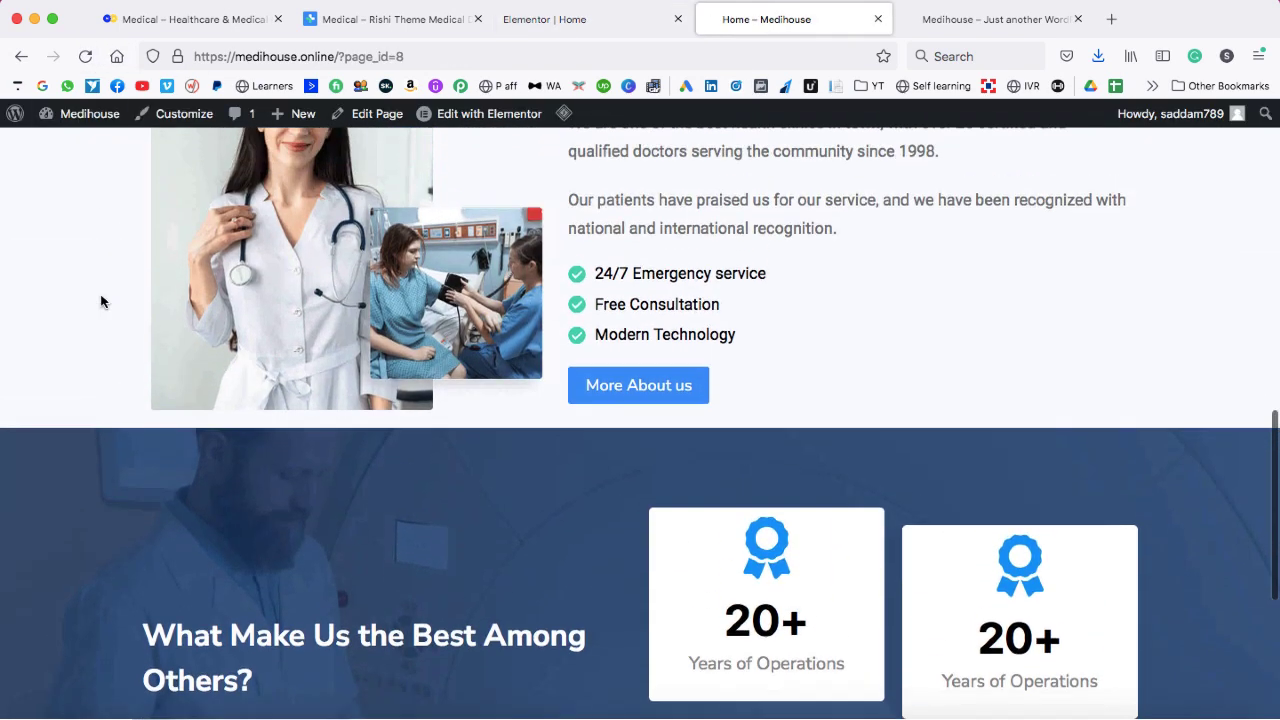
pyautogui.scroll(-5, 100, 300)
pyautogui.scroll(10, 100, 300)
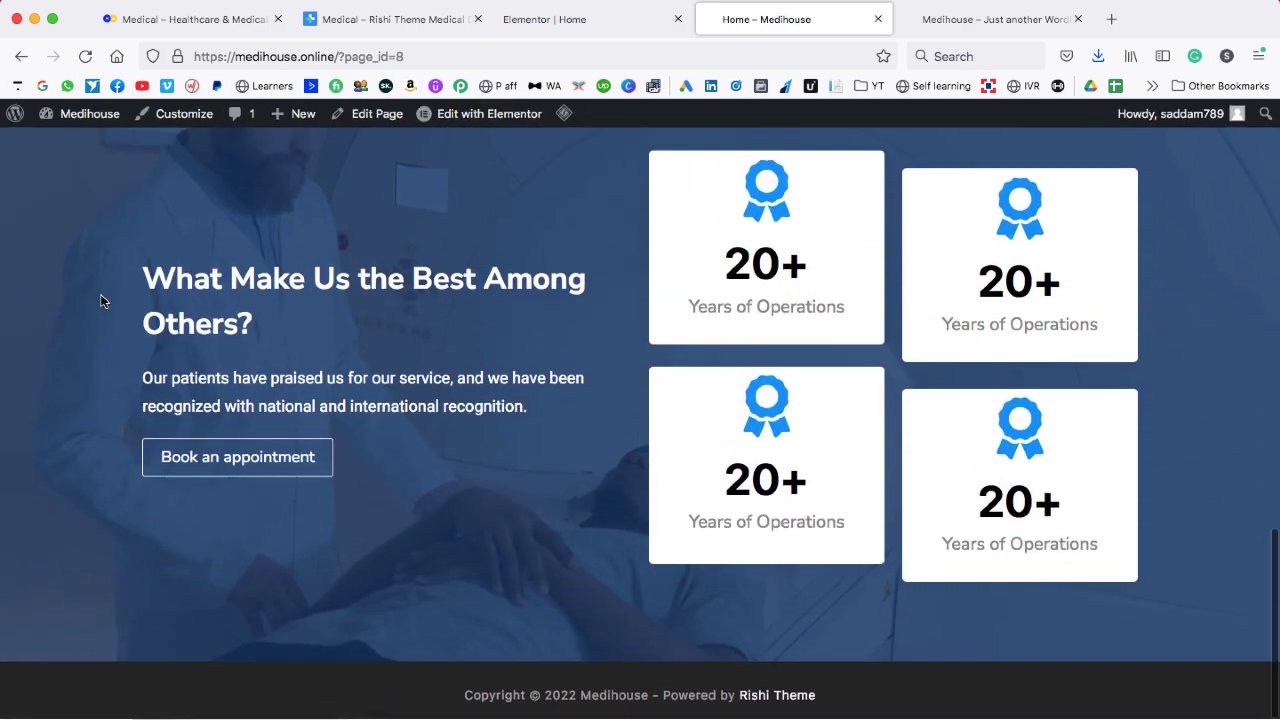
pyautogui.scroll(-8, 100, 300)
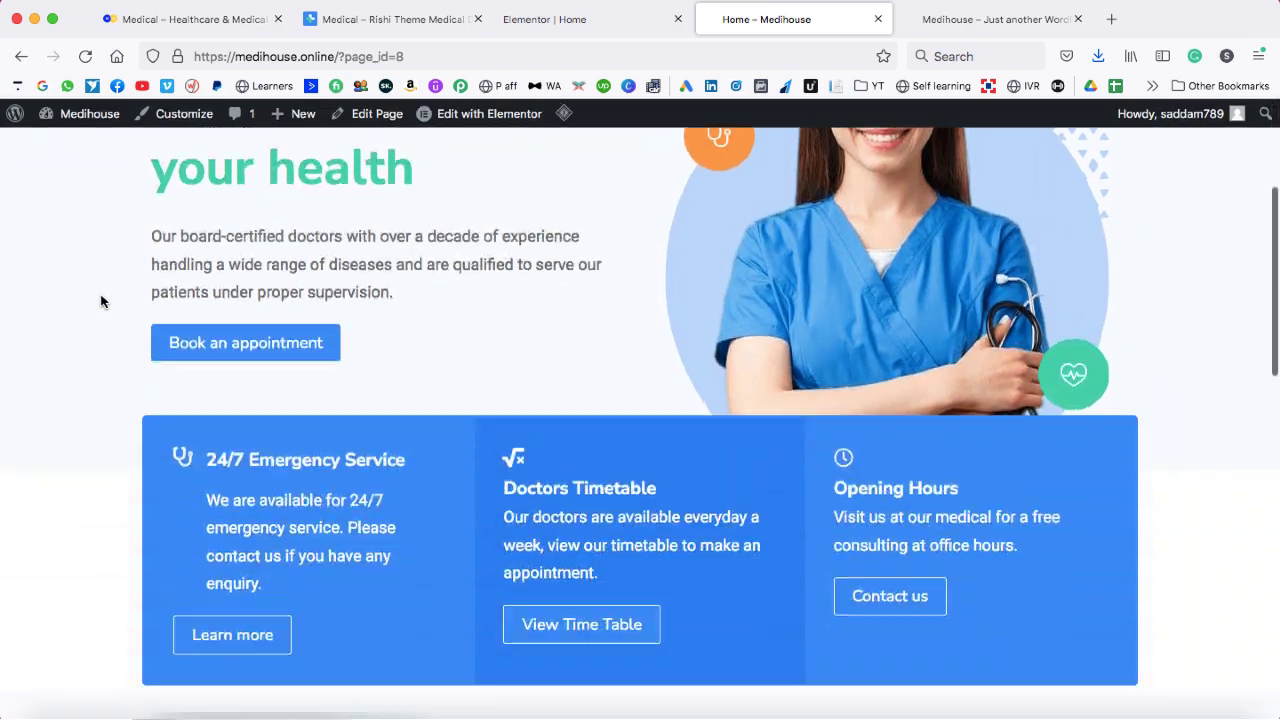
pyautogui.scroll(-2, 100, 300)
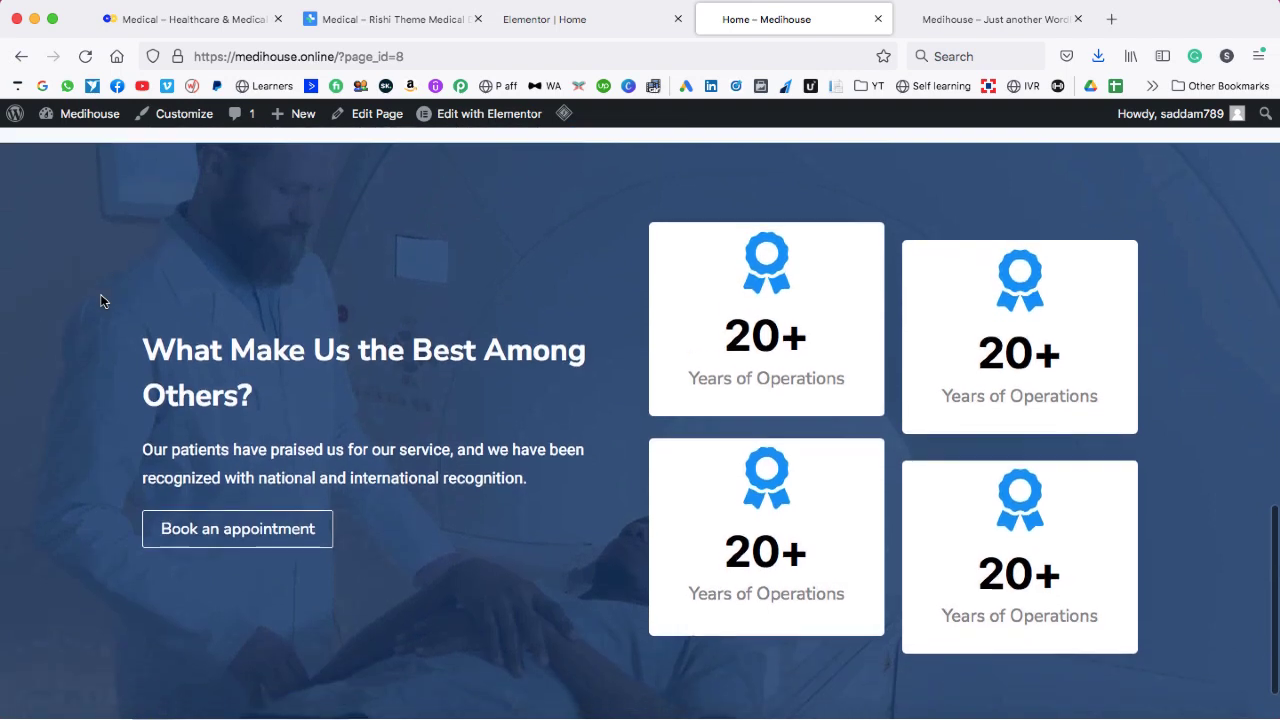
pyautogui.click(387, 20)
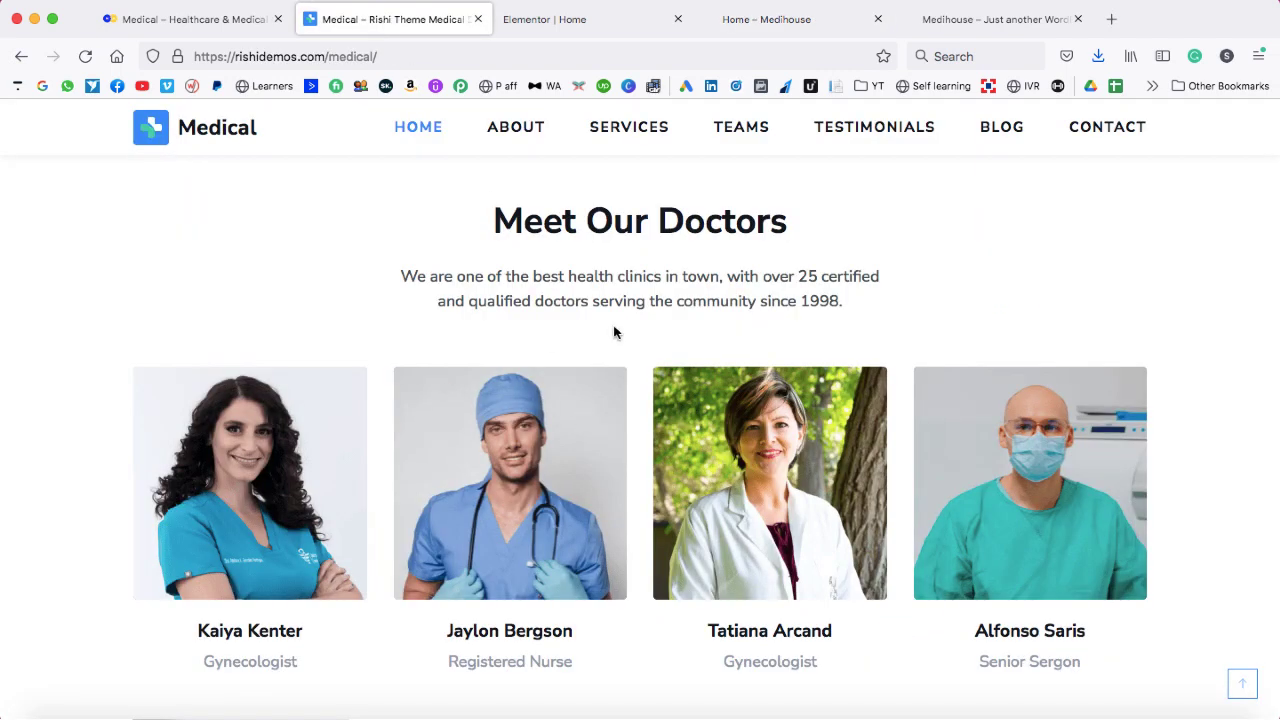
# - Add a new single-column section below the stats section
pyautogui.scroll(-1, 614, 332)
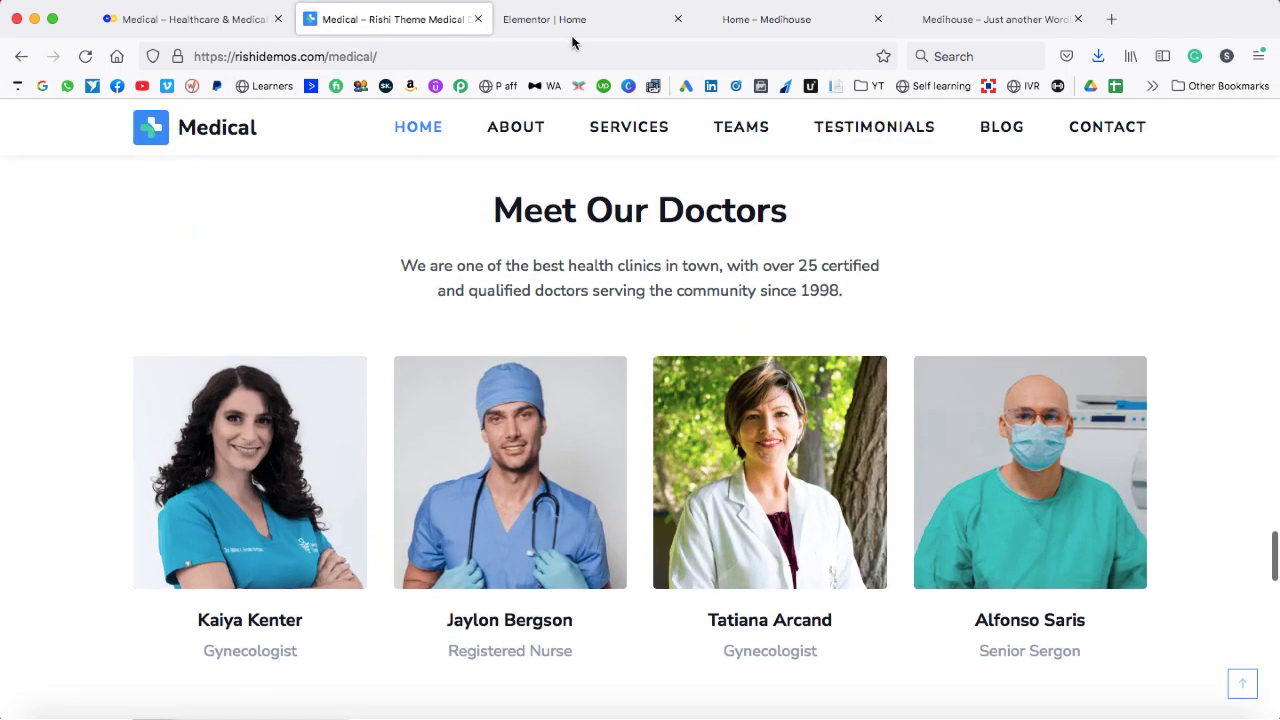
pyautogui.click(573, 20)
pyautogui.scroll(-3, 699, 451)
pyautogui.click(750, 497)
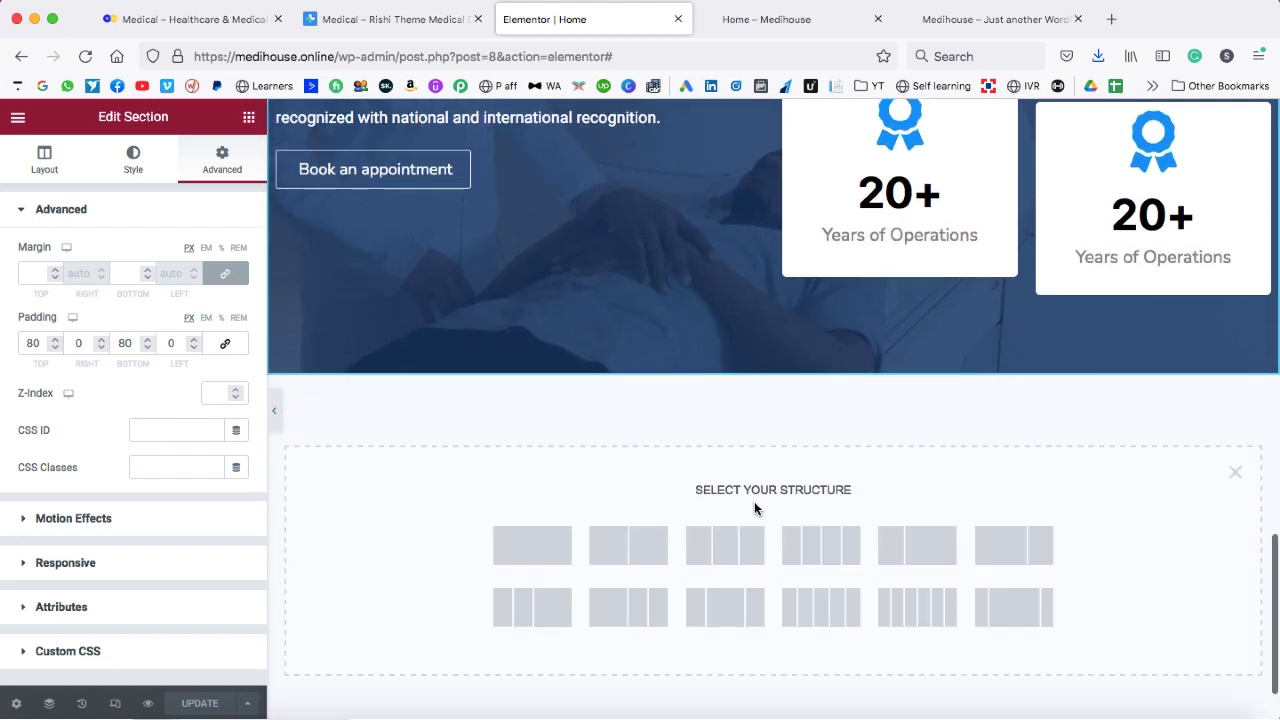
pyautogui.click(532, 544)
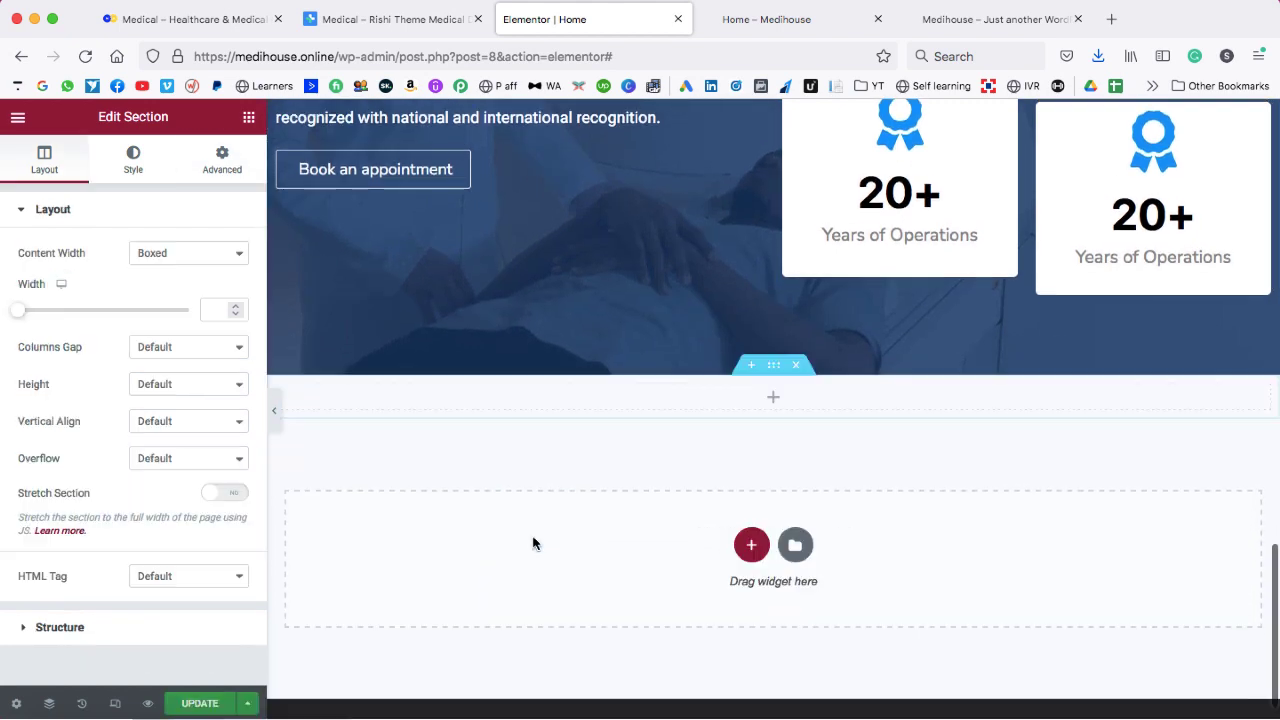
pyautogui.click(775, 402)
pyautogui.scroll(3, 622, 330)
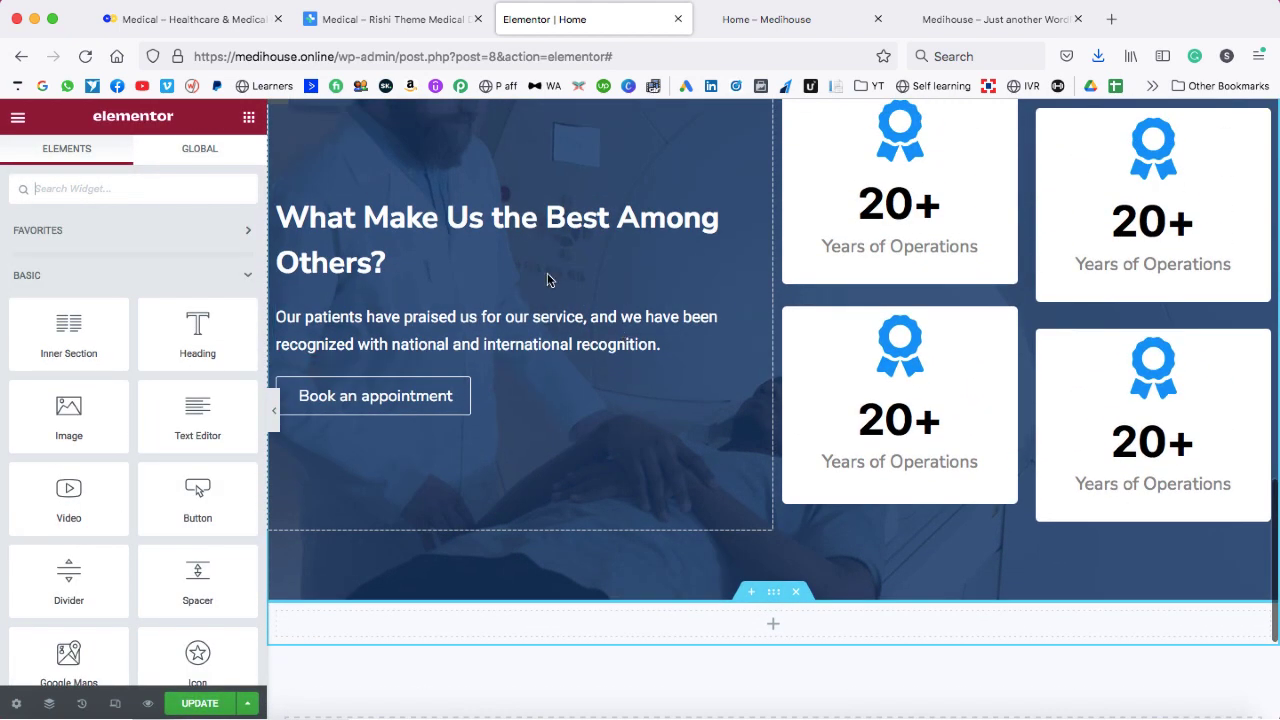
# - Duplicate the 'What Make Us the Best' heading and move the copy into the new section
pyautogui.rightClick(473, 222)
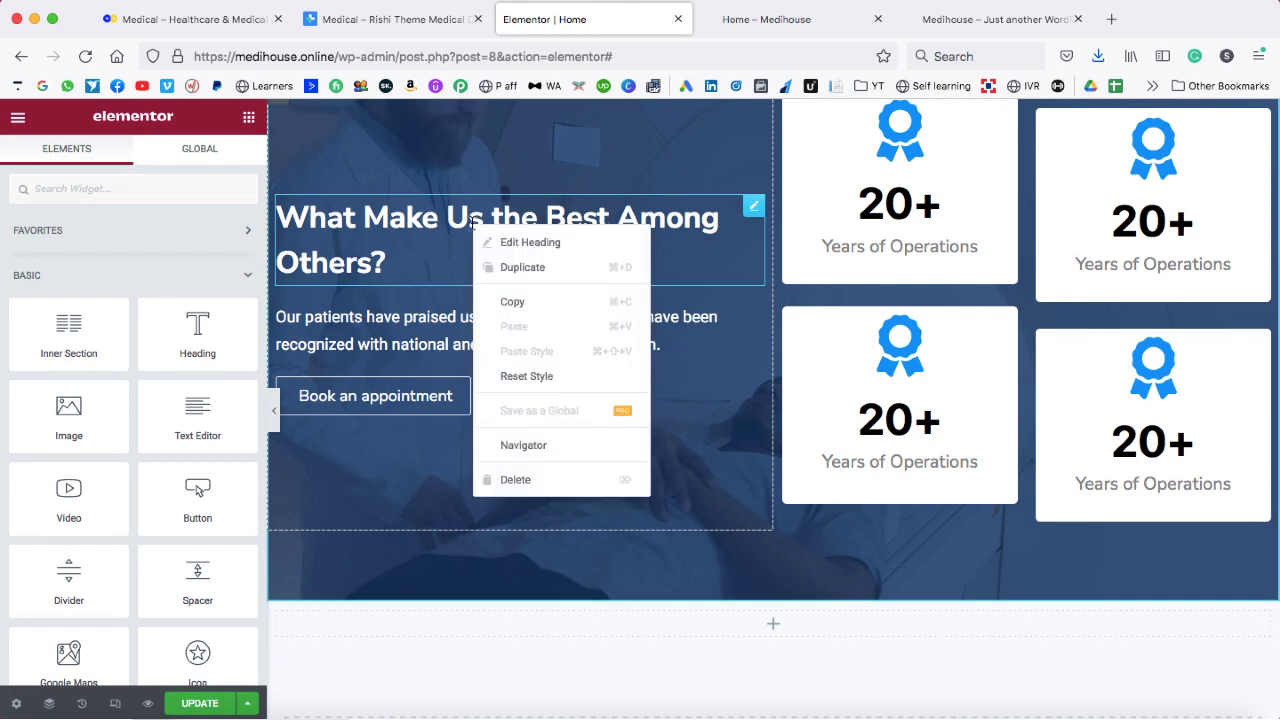
pyautogui.click(515, 266)
pyautogui.scroll(-2, 651, 316)
pyautogui.scroll(-1, 651, 312)
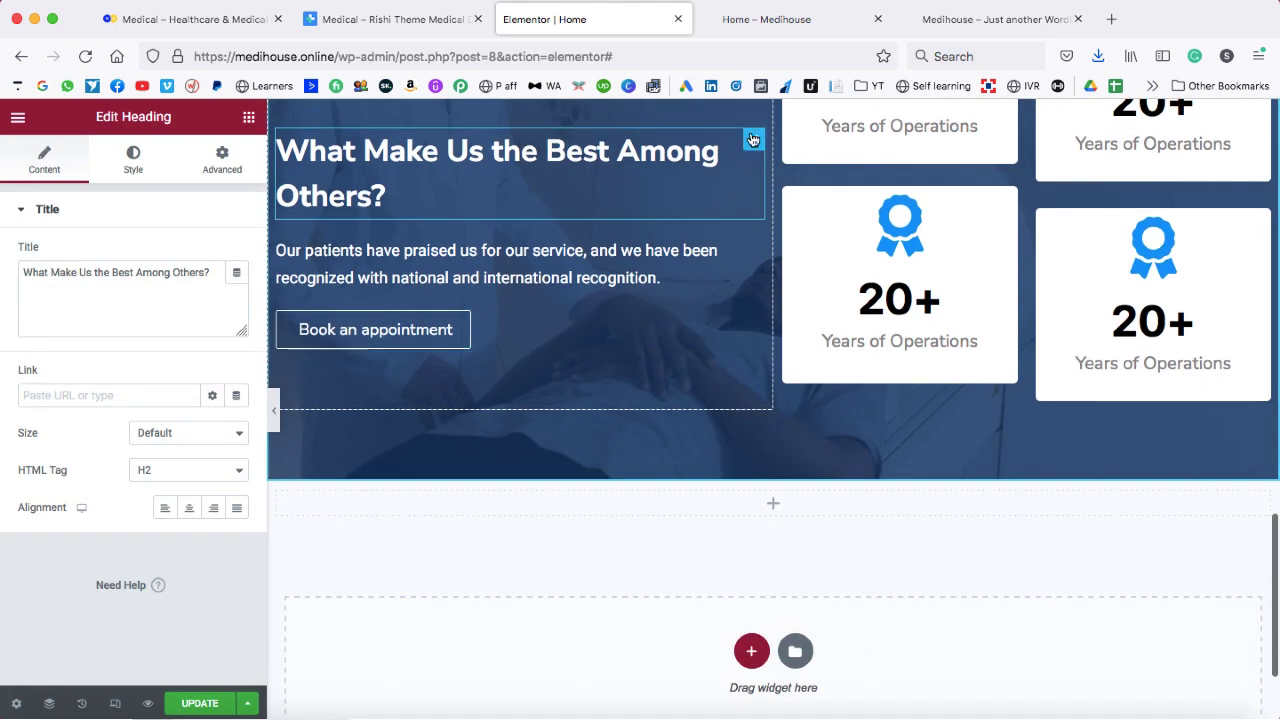
pyautogui.moveTo(753, 139); pyautogui.dragTo(755, 505)
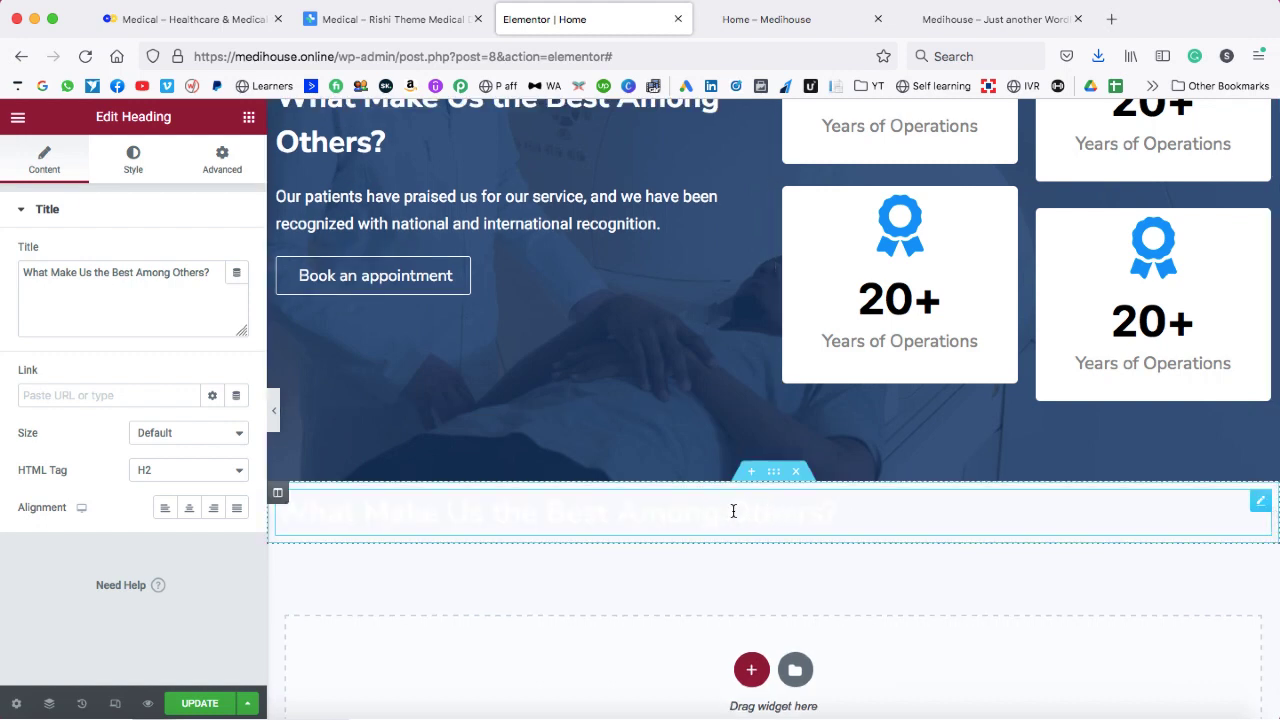
# - Make the copied heading's text colour black
pyautogui.click(133, 165)
pyautogui.click(236, 258)
pyautogui.moveTo(164, 334); pyautogui.dragTo(22, 490)
pyautogui.click(79, 584)
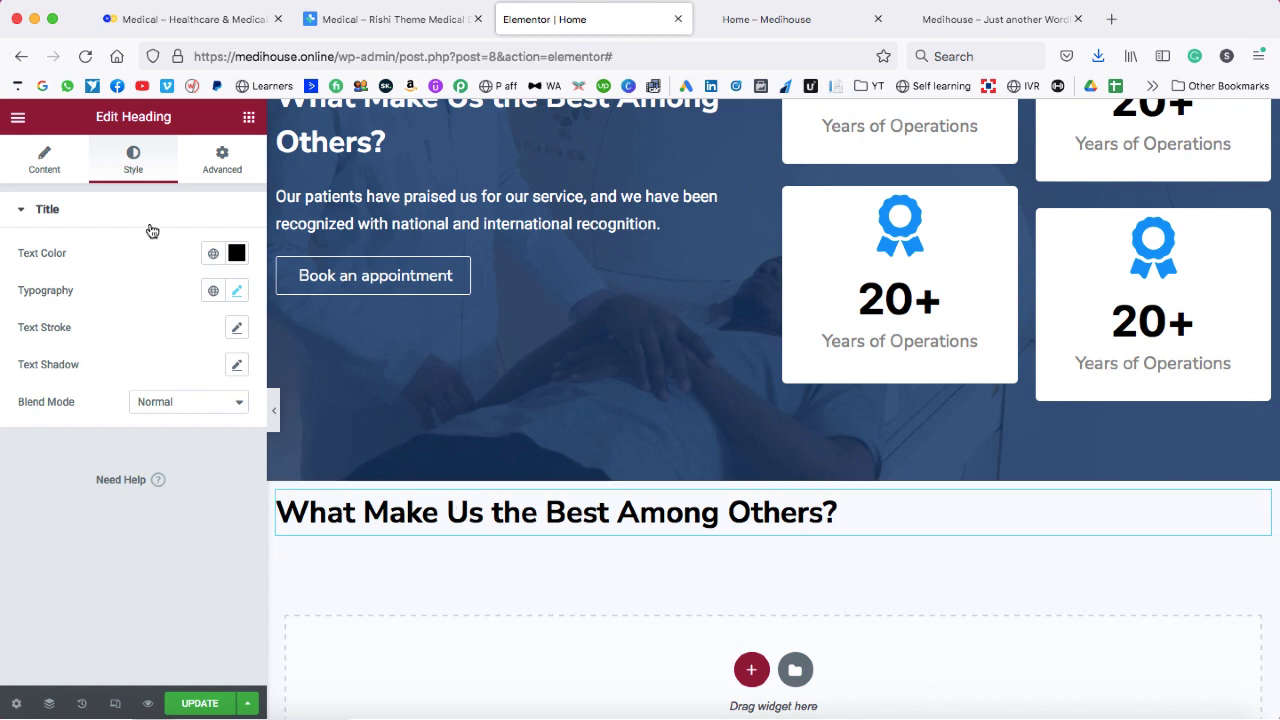
# - Retitle the heading 'Our Doctors', centre it, and select the demo's doctors intro paragraph
pyautogui.click(44, 160)
pyautogui.click(135, 290)
pyautogui.press('super+a')
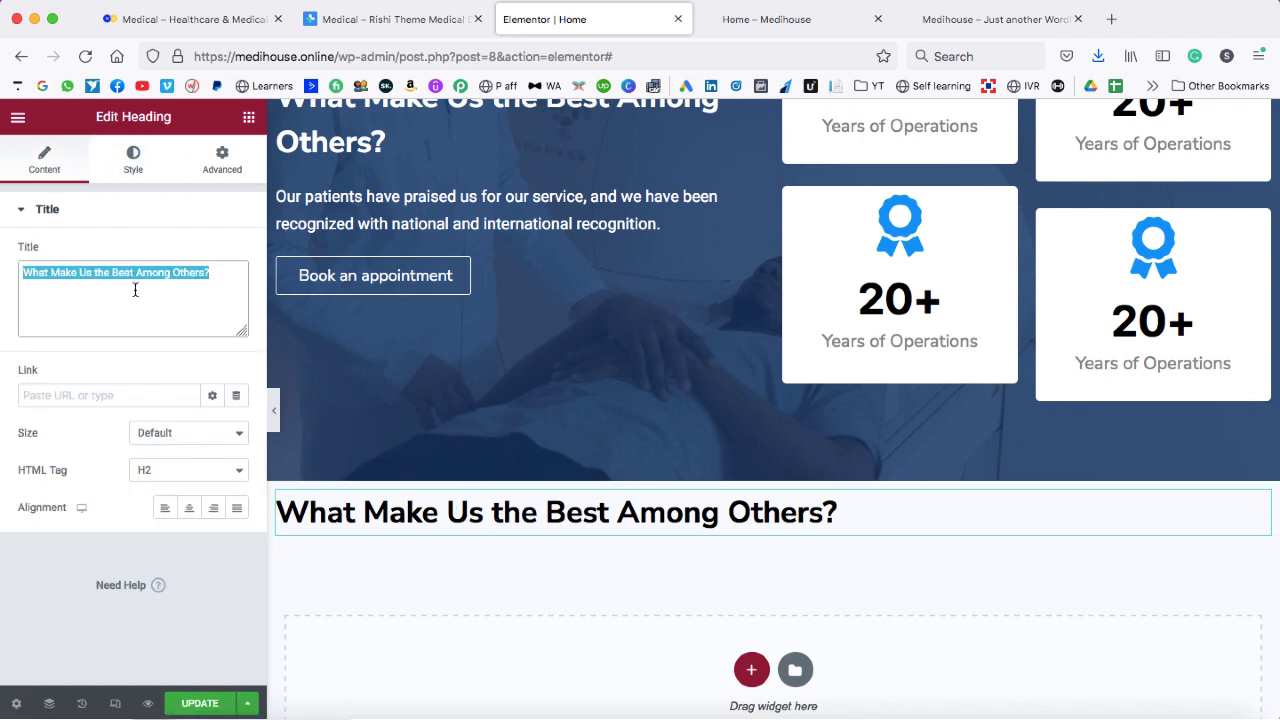
pyautogui.write('Our Doctors')
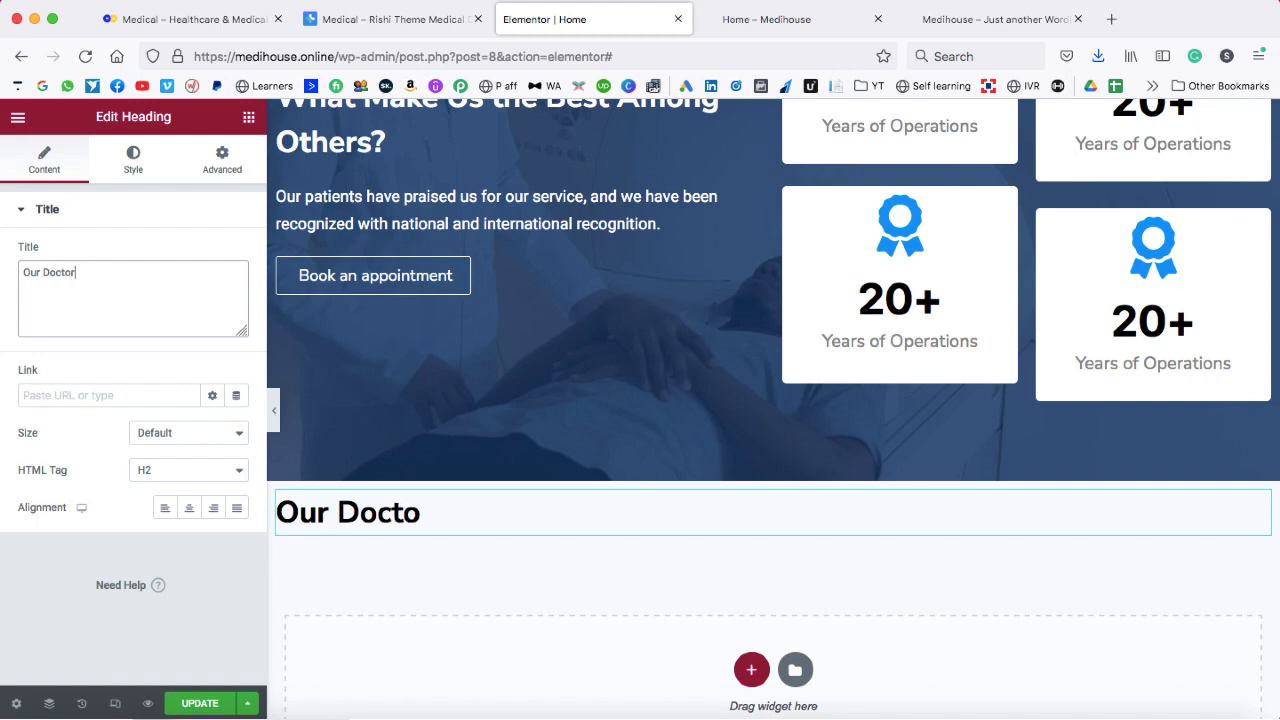
pyautogui.click(189, 508)
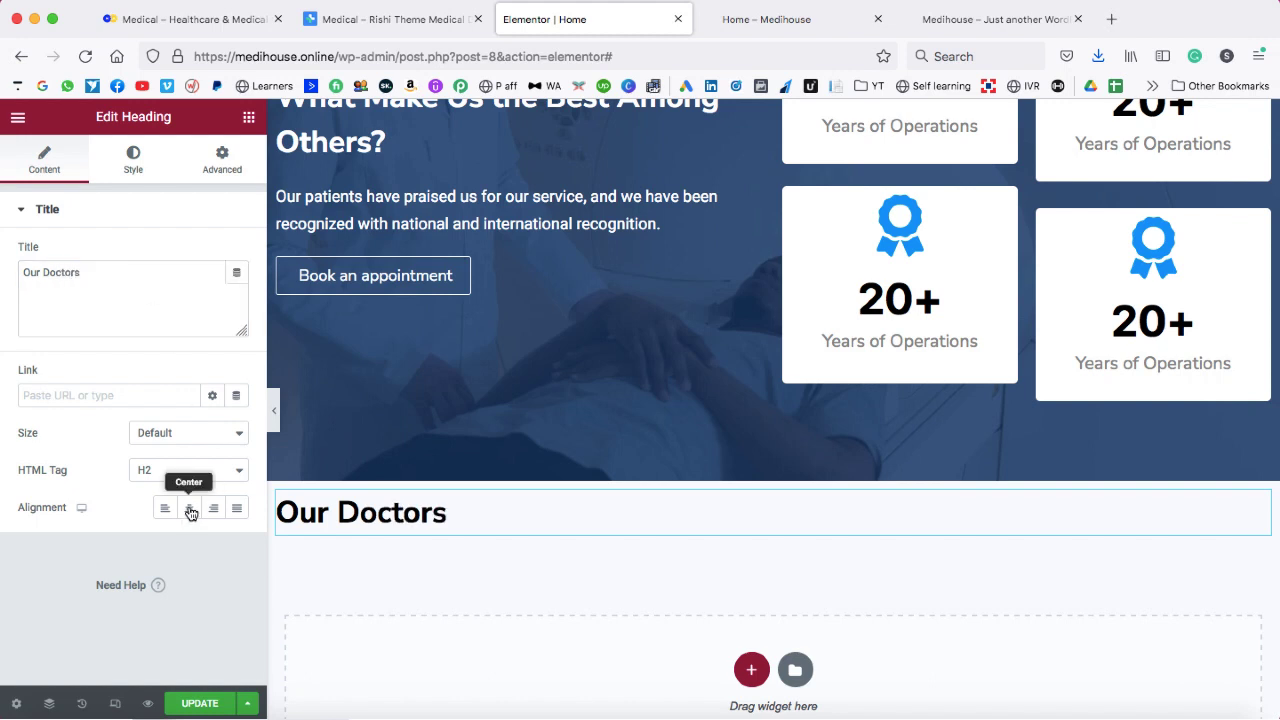
pyautogui.click(386, 30)
pyautogui.moveTo(400, 265); pyautogui.dragTo(838, 297)
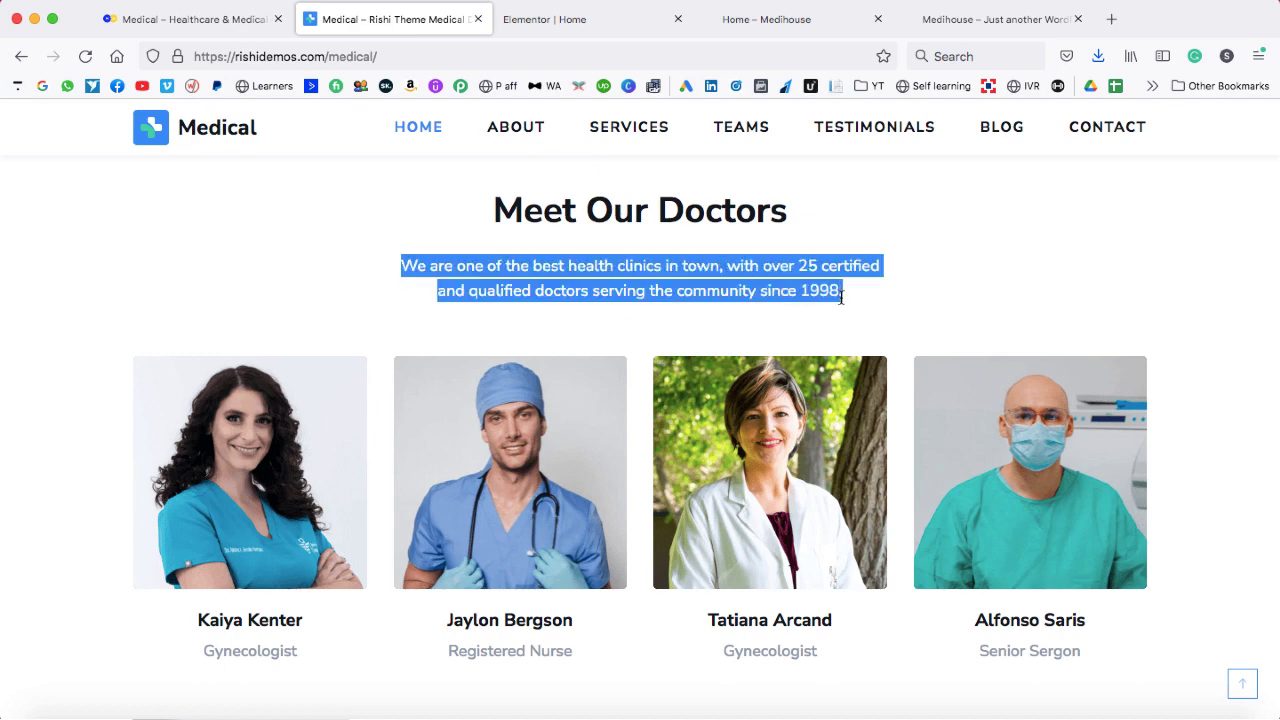
# - Duplicate the hero paragraph under 'Our Doctors' and paste in the demo's doctors intro text
pyautogui.click(586, 36)
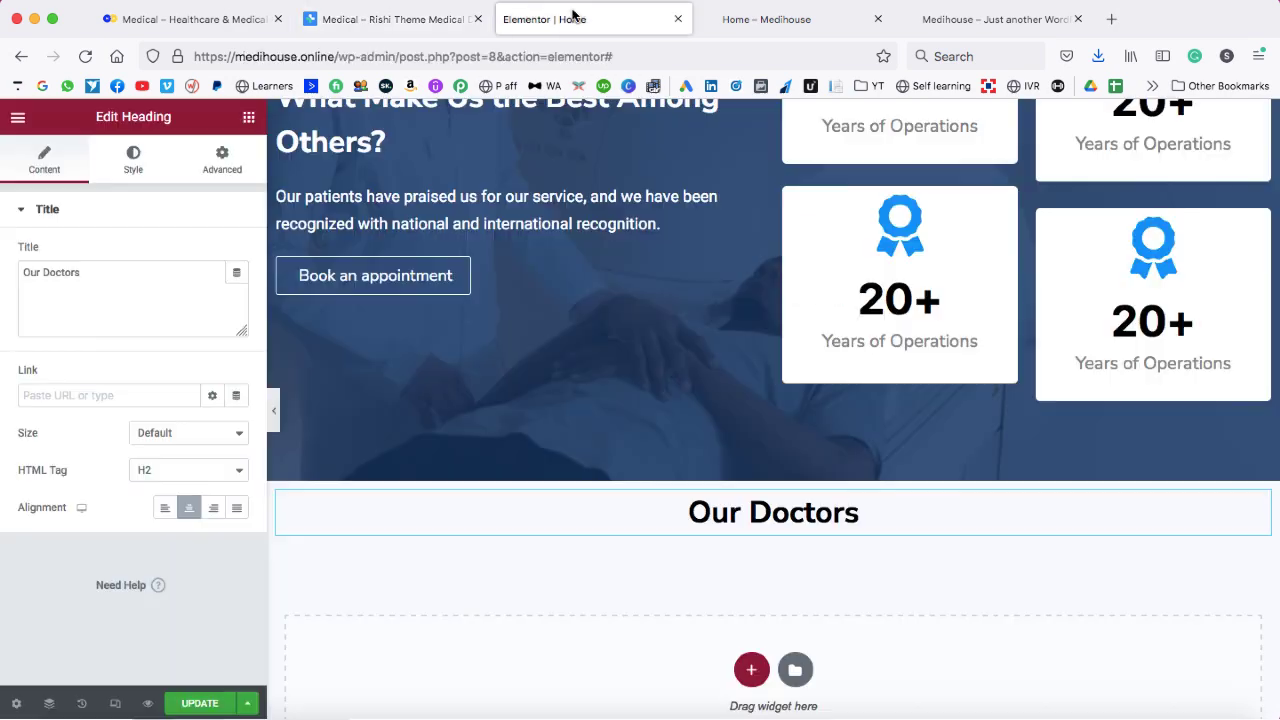
pyautogui.rightClick(585, 196)
pyautogui.click(618, 240)
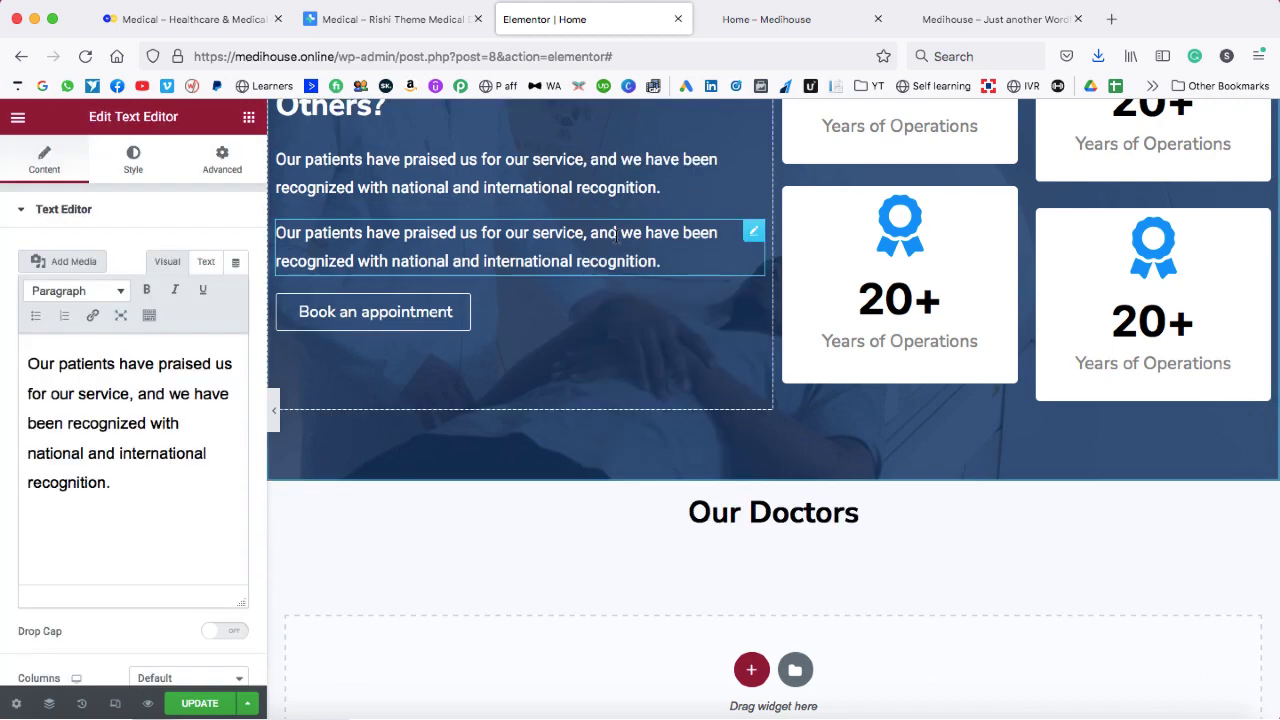
pyautogui.moveTo(751, 233); pyautogui.dragTo(749, 526)
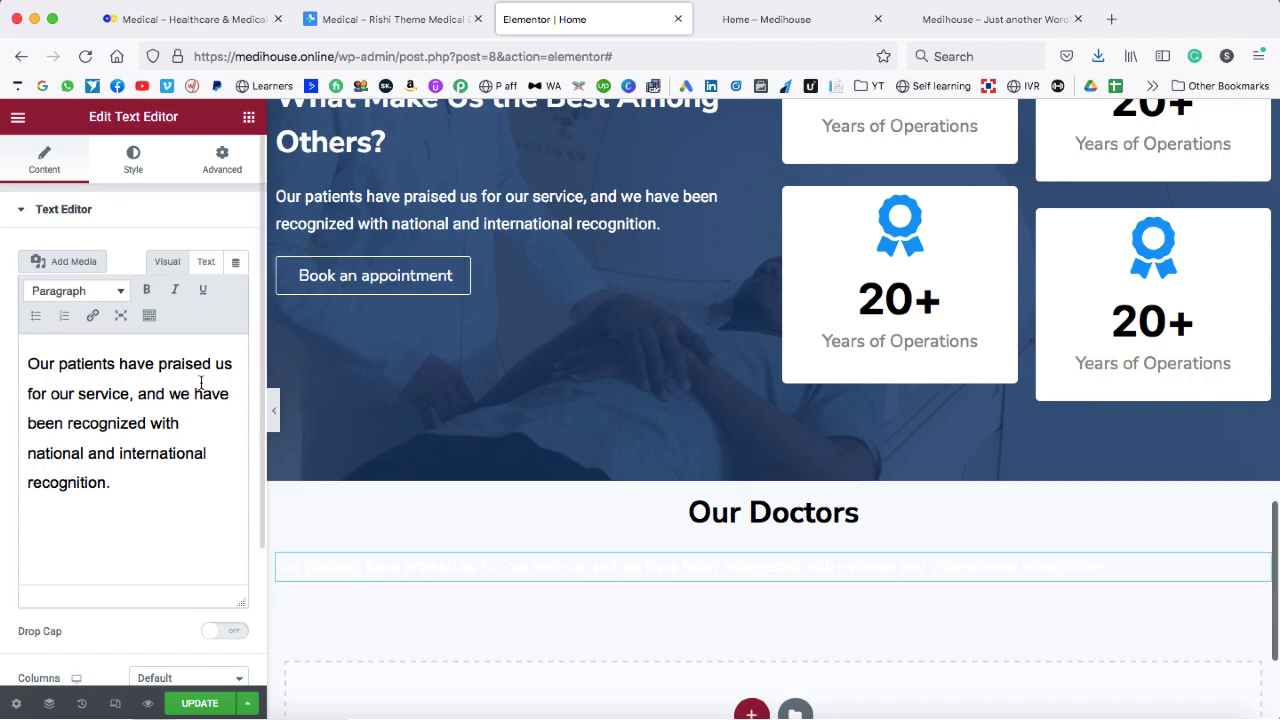
pyautogui.click(205, 263)
pyautogui.press('super+a')
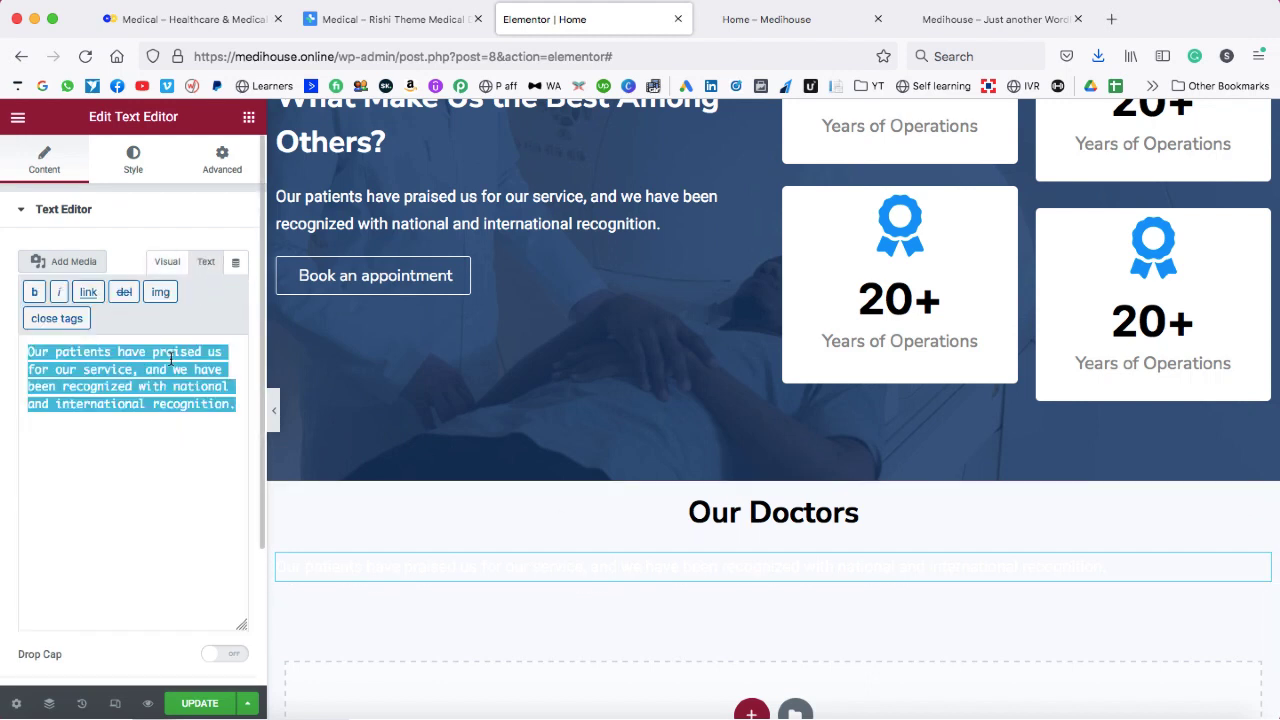
pyautogui.write('We are one of the best health clinics in town, with over 25 certified and qualified doctors serving the community since 1998.')
pyautogui.click(166, 262)
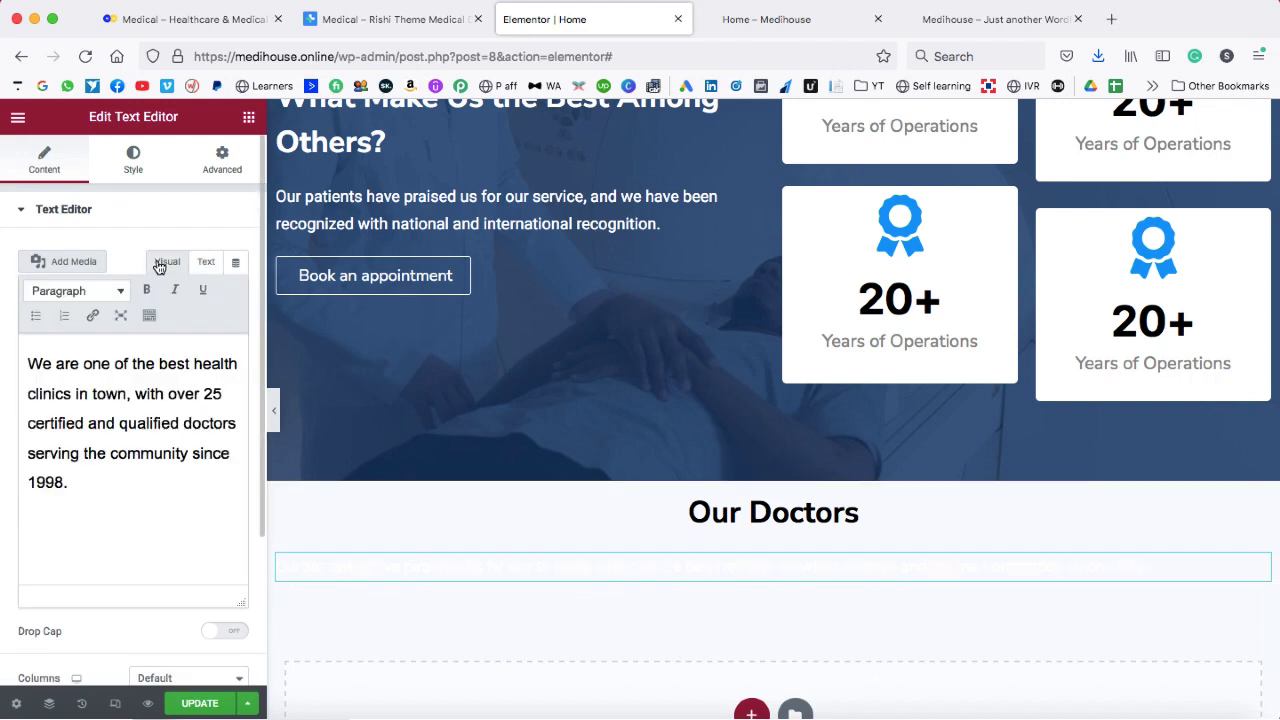
# - Colour the intro paragraph dark grey (#4D4D4D) and centre it
pyautogui.click(132, 170)
pyautogui.click(221, 290)
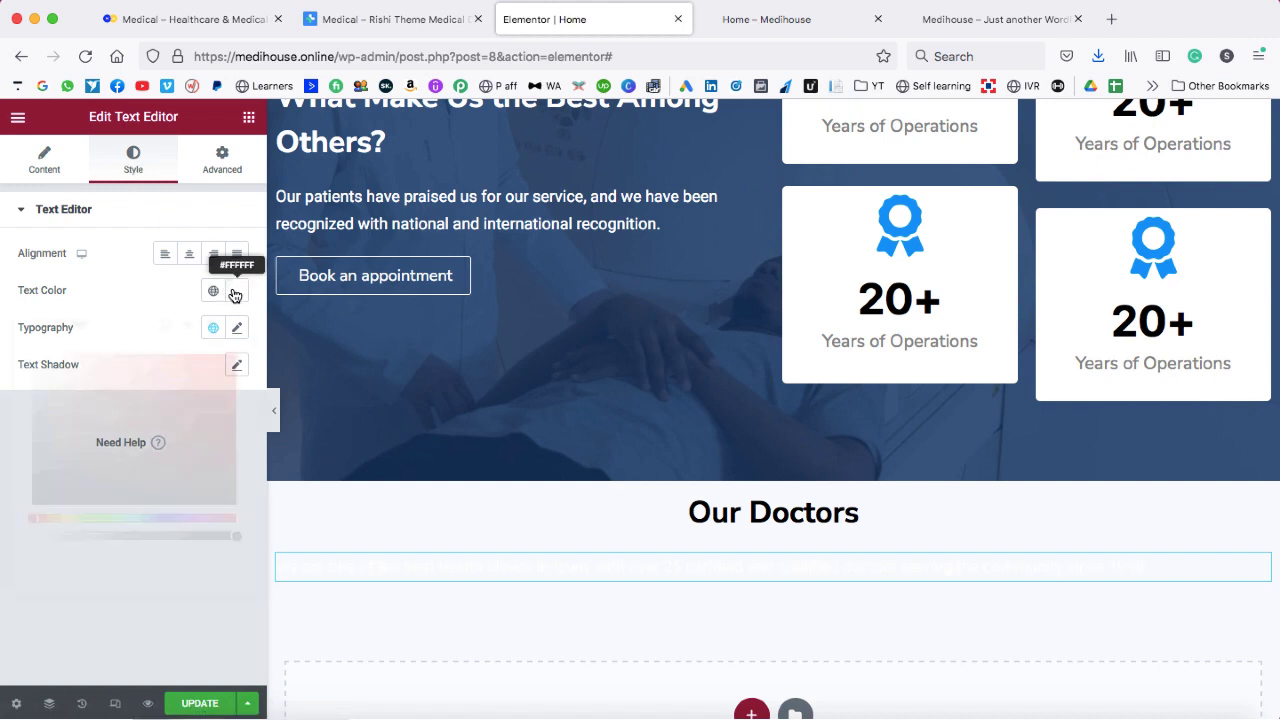
pyautogui.click(58, 424)
pyautogui.moveTo(33, 438); pyautogui.dragTo(29, 459)
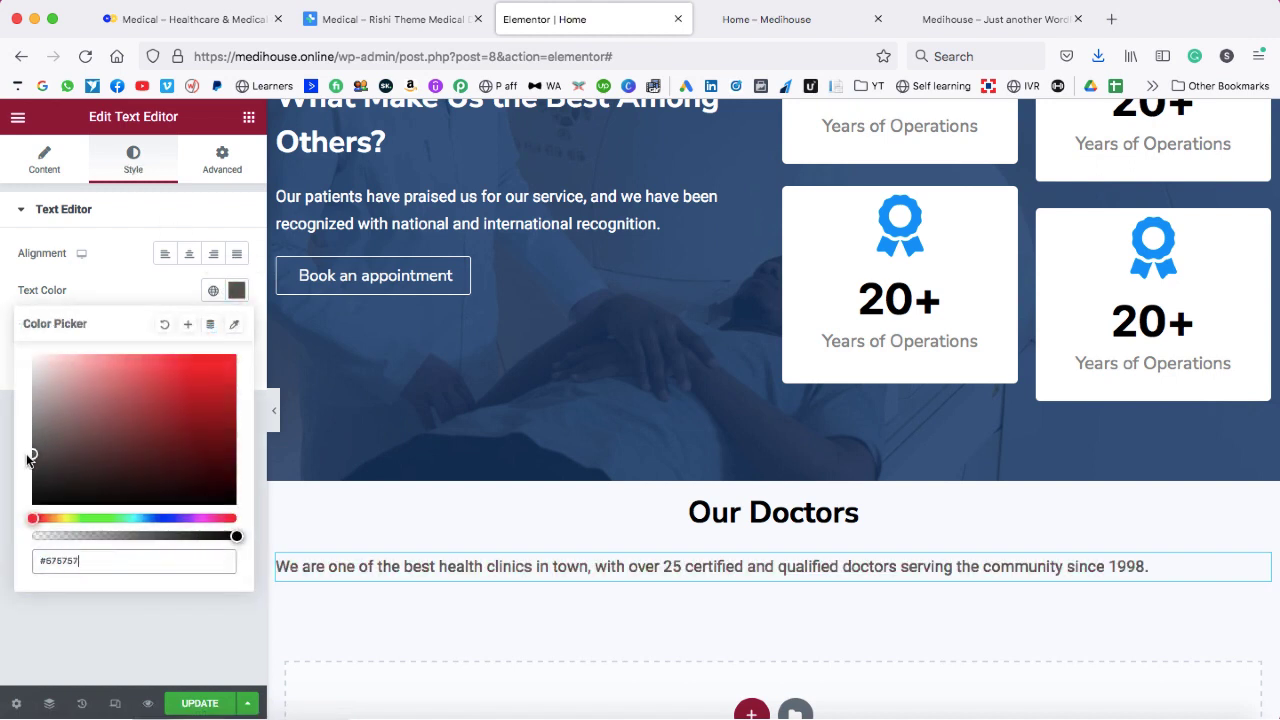
pyautogui.click(110, 290)
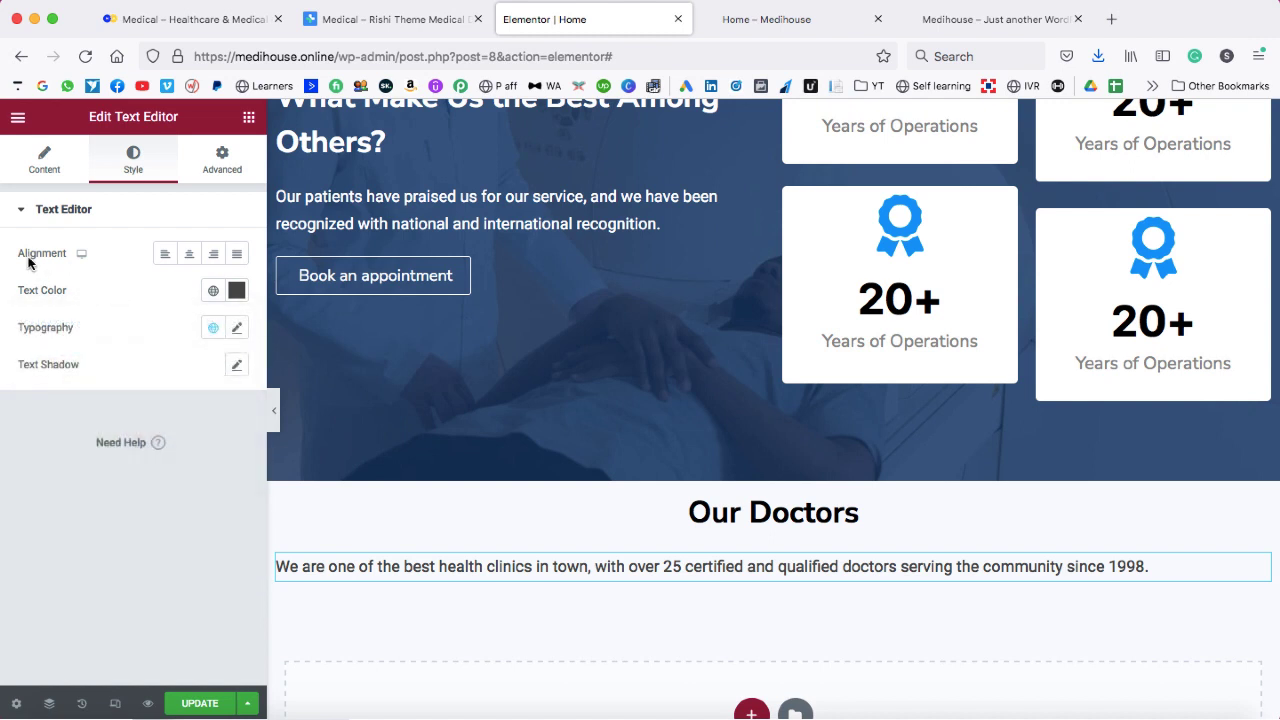
pyautogui.click(190, 257)
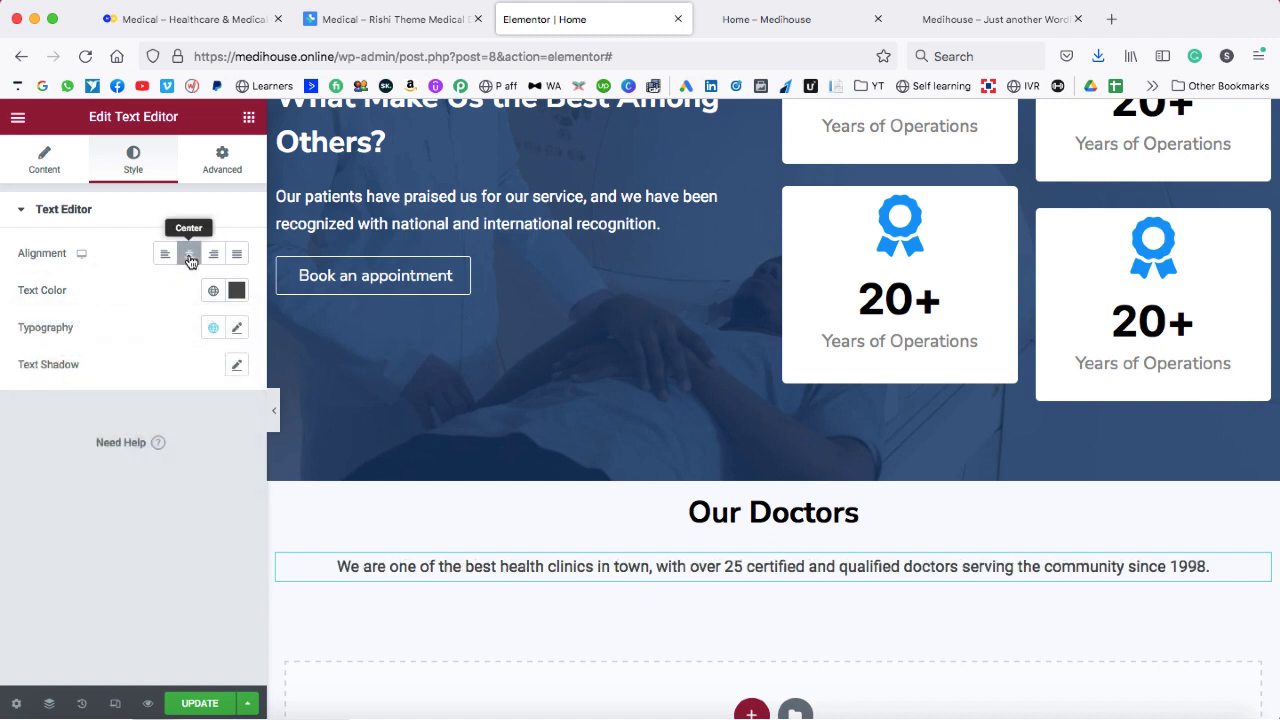
# - Break the intro onto two lines with a <br> after 'certified', then add a two-column Inner Section below
pyautogui.click(44, 160)
pyautogui.click(408, 22)
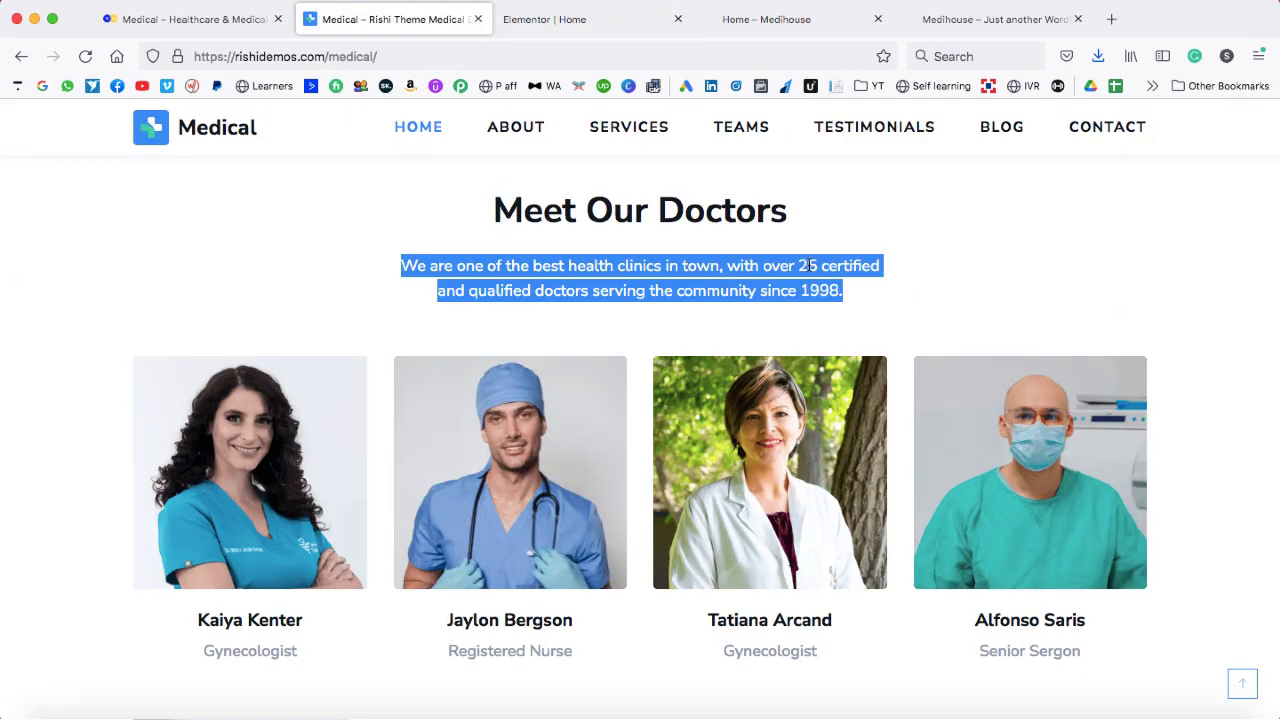
pyautogui.click(871, 266)
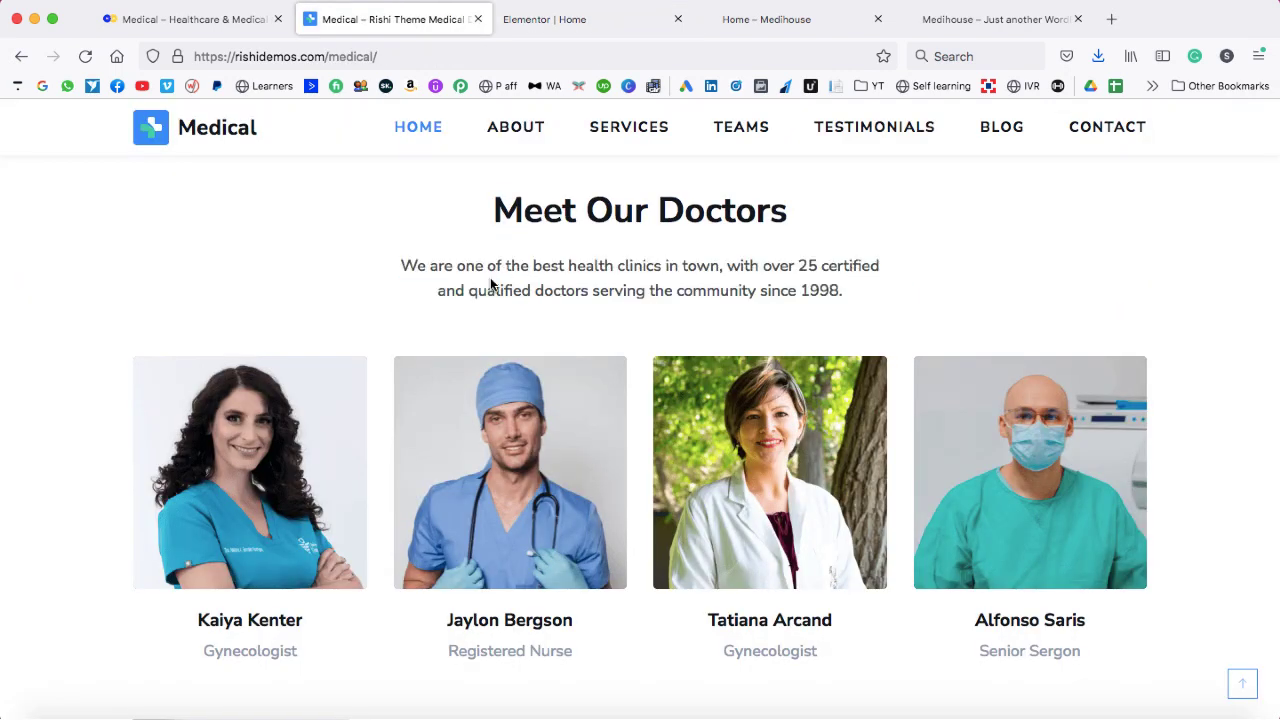
pyautogui.click(557, 22)
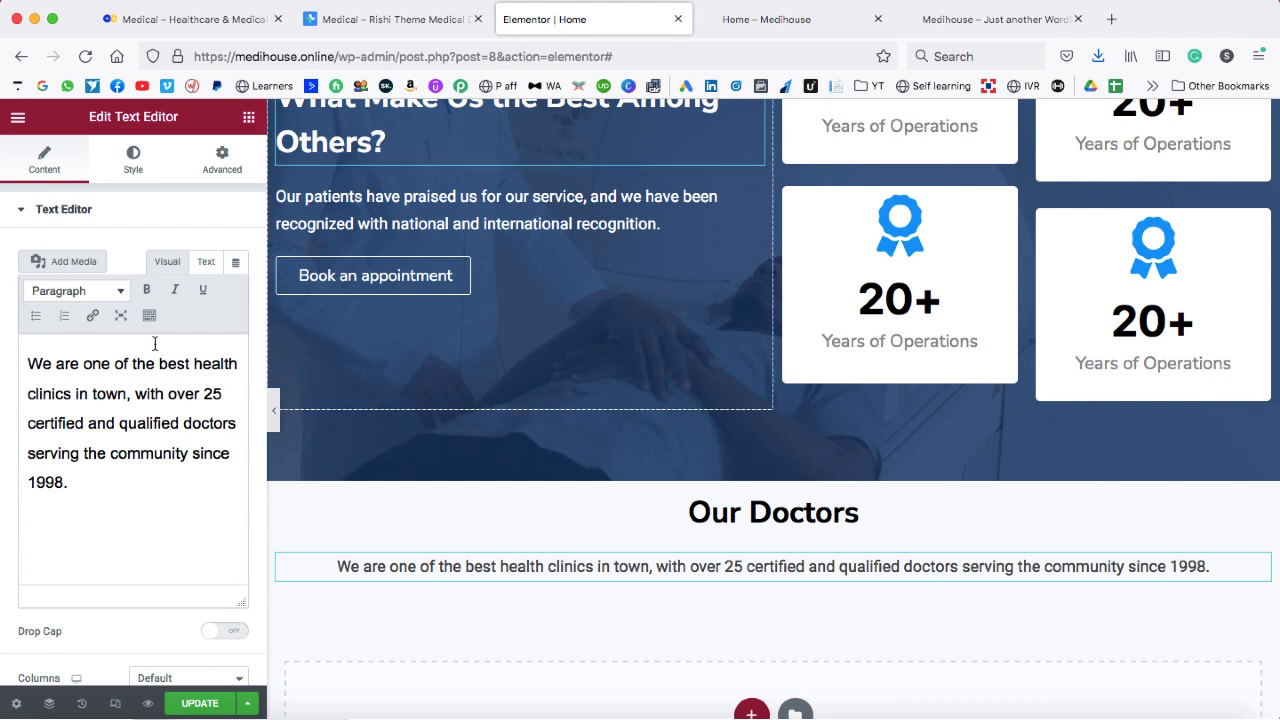
pyautogui.click(204, 263)
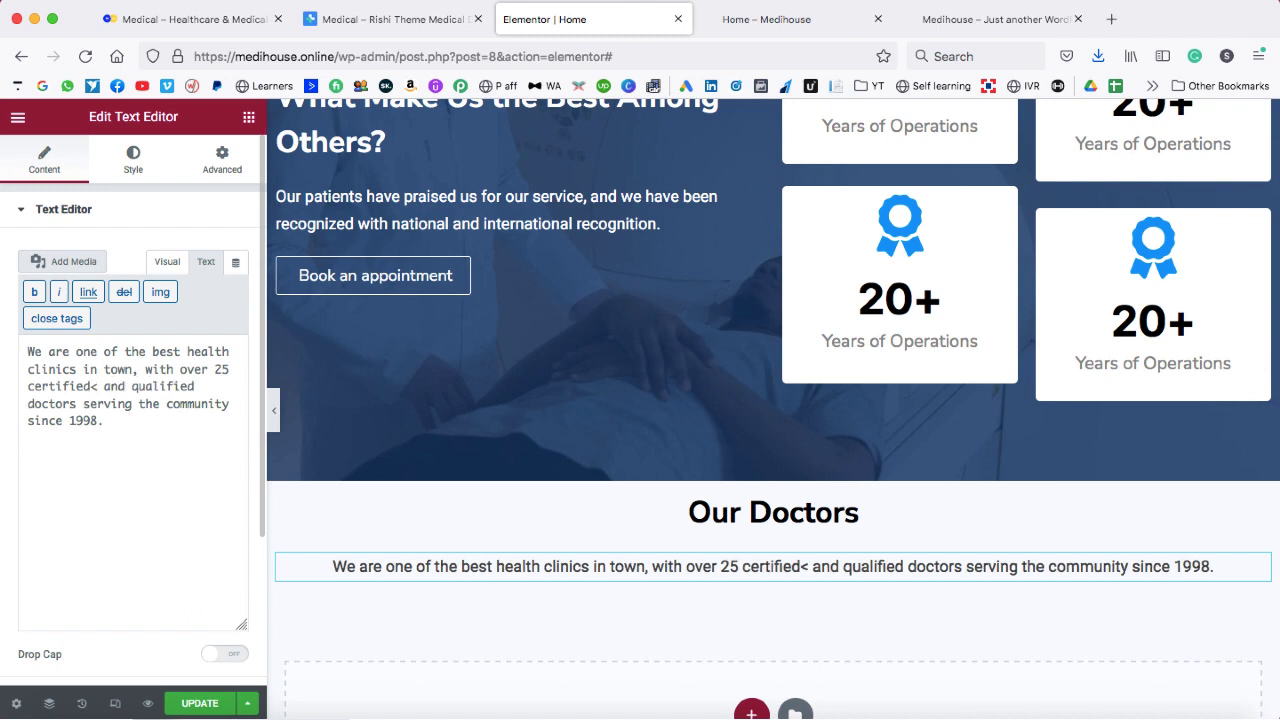
pyautogui.write('br>')
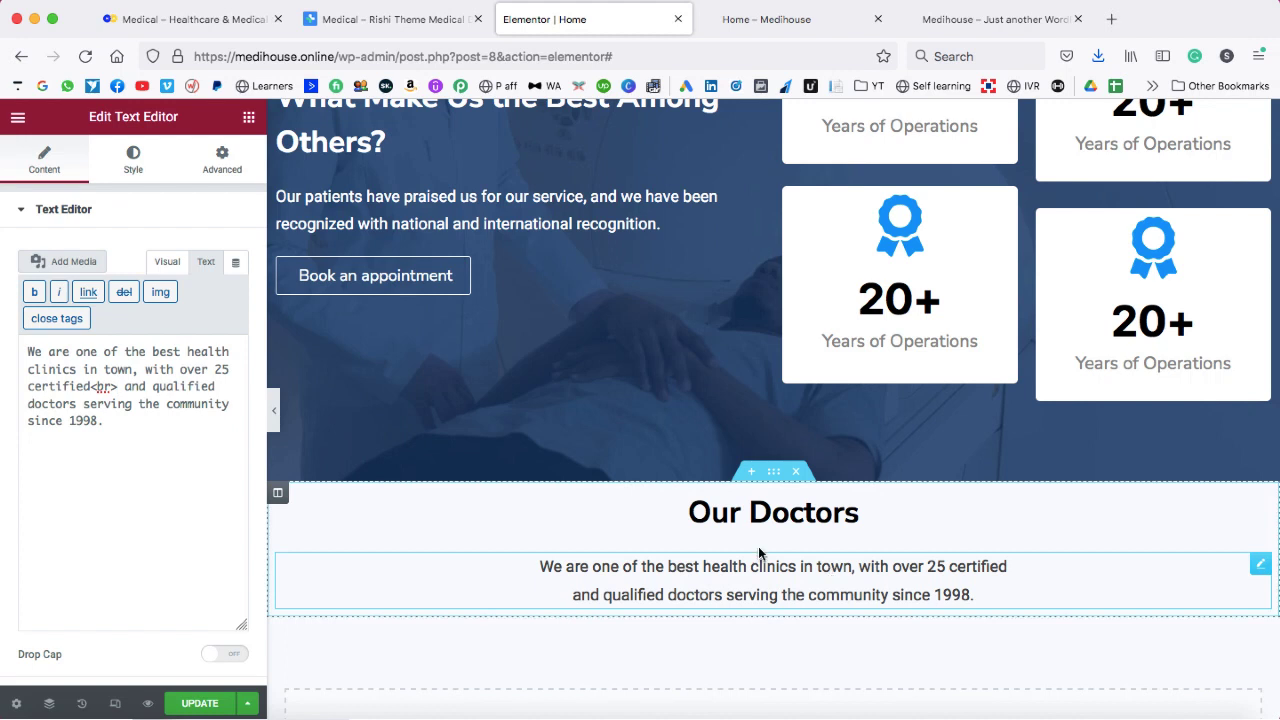
pyautogui.click(164, 263)
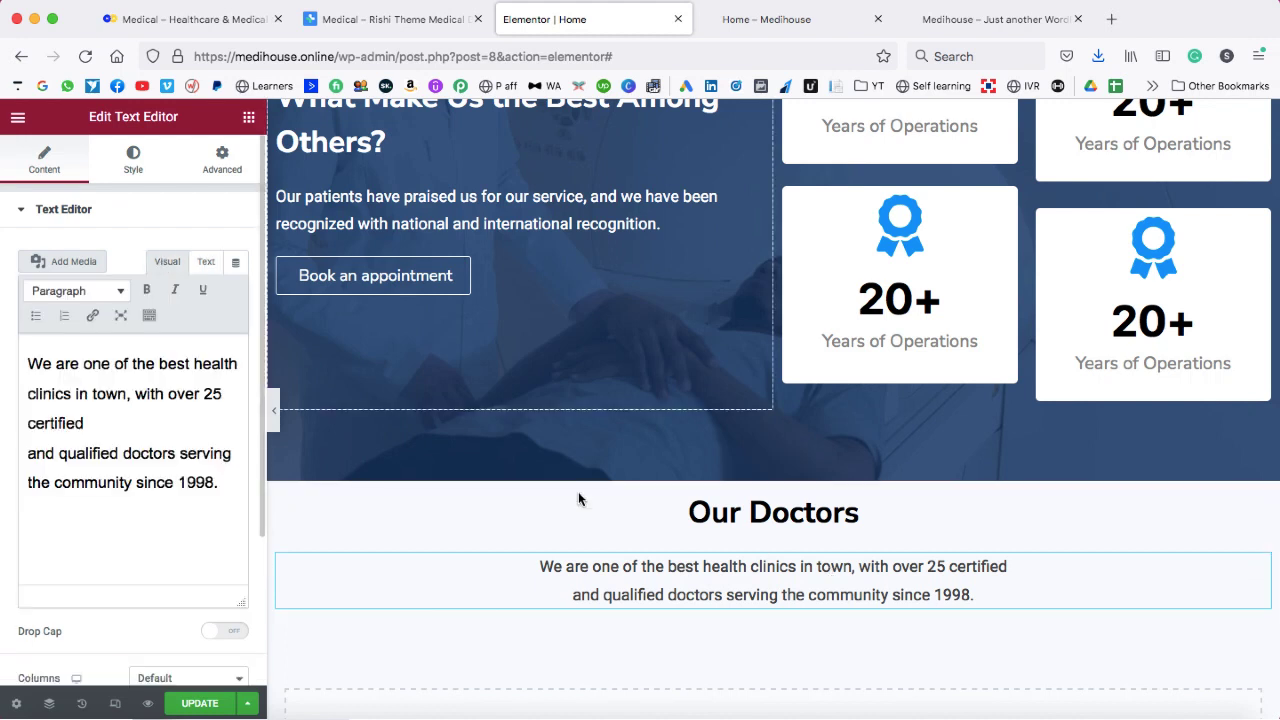
pyautogui.click(249, 118)
pyautogui.moveTo(62, 334); pyautogui.dragTo(601, 598)
# - Add two more columns to the inner section so it has four
pyautogui.scroll(-4, 601, 598)
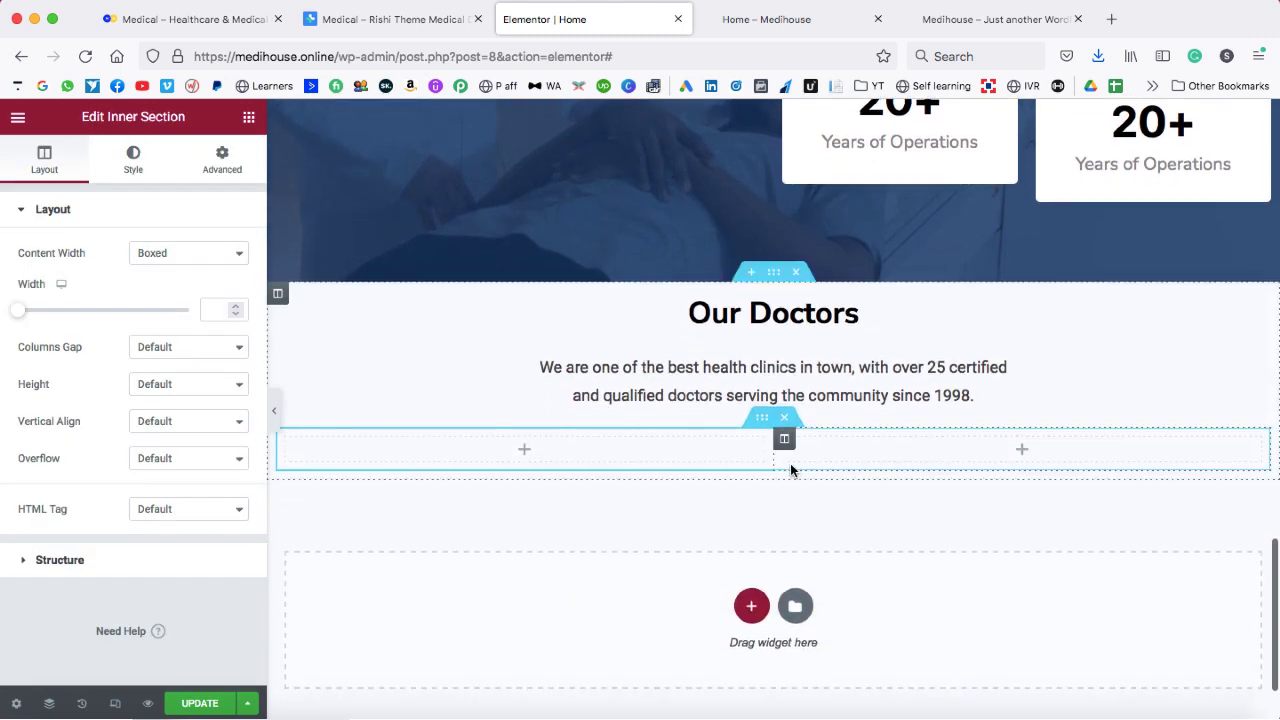
pyautogui.rightClick(785, 441)
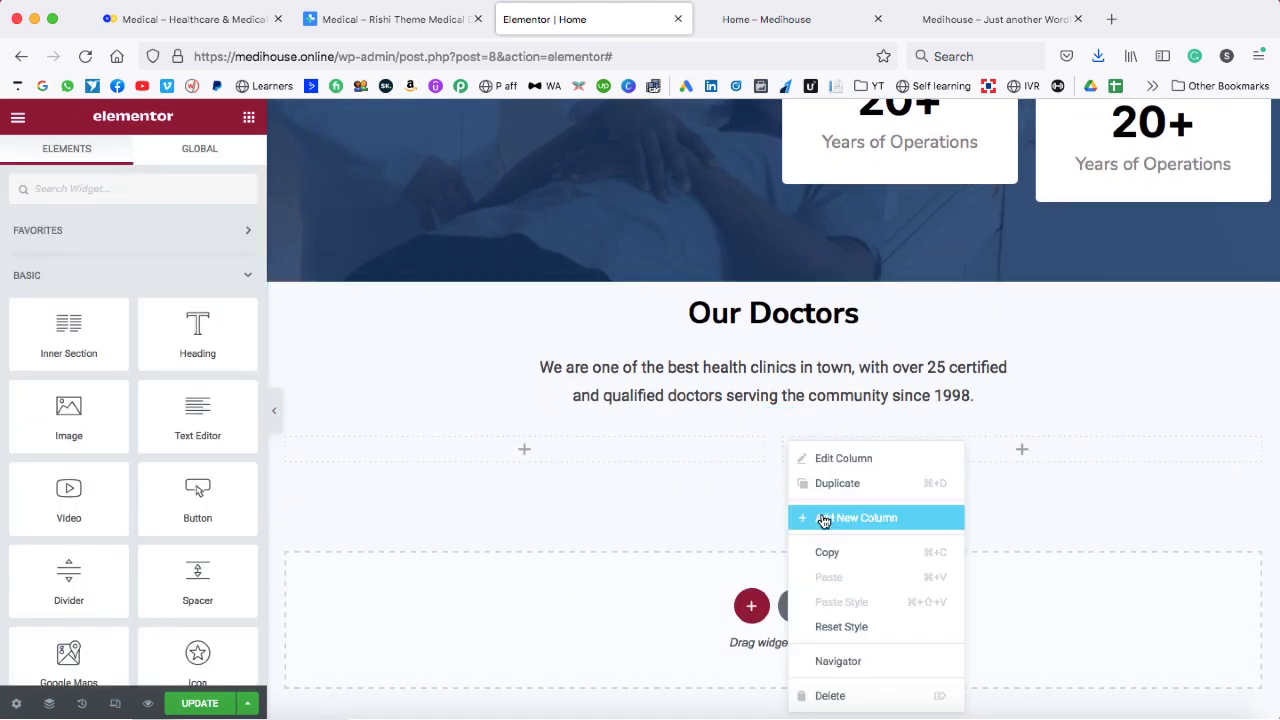
pyautogui.click(823, 517)
pyautogui.rightClick(942, 440)
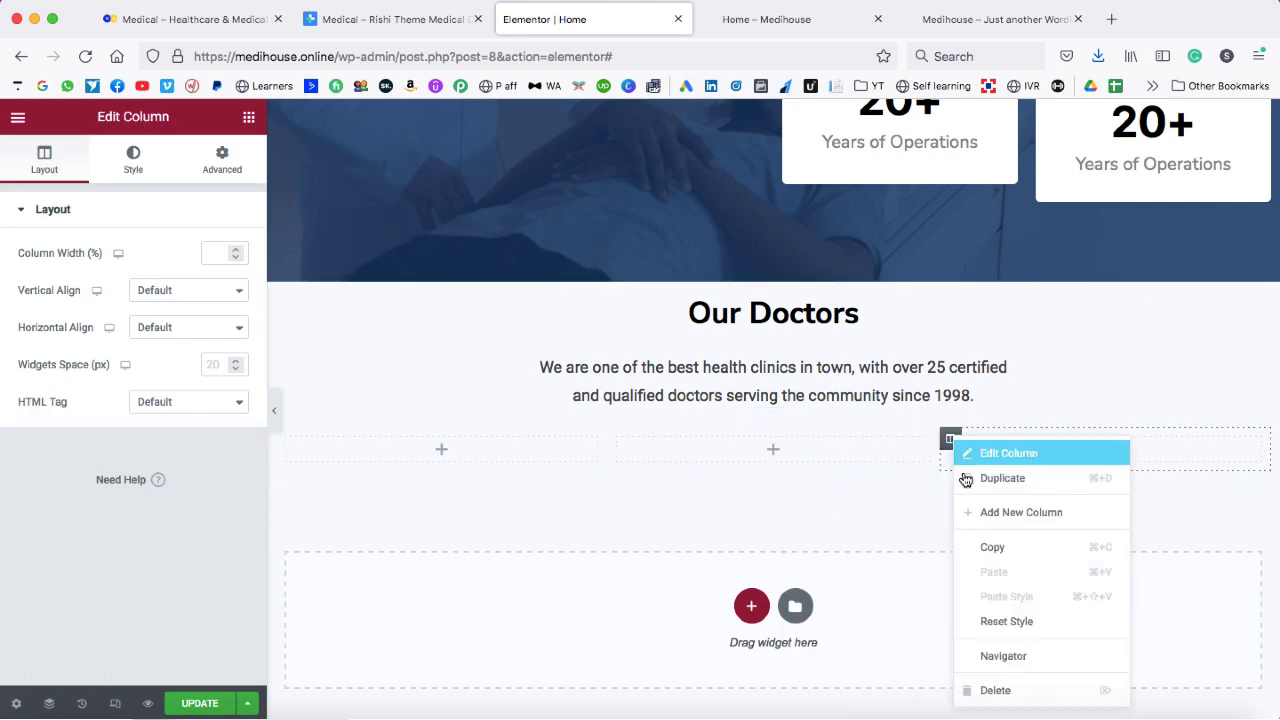
pyautogui.click(980, 508)
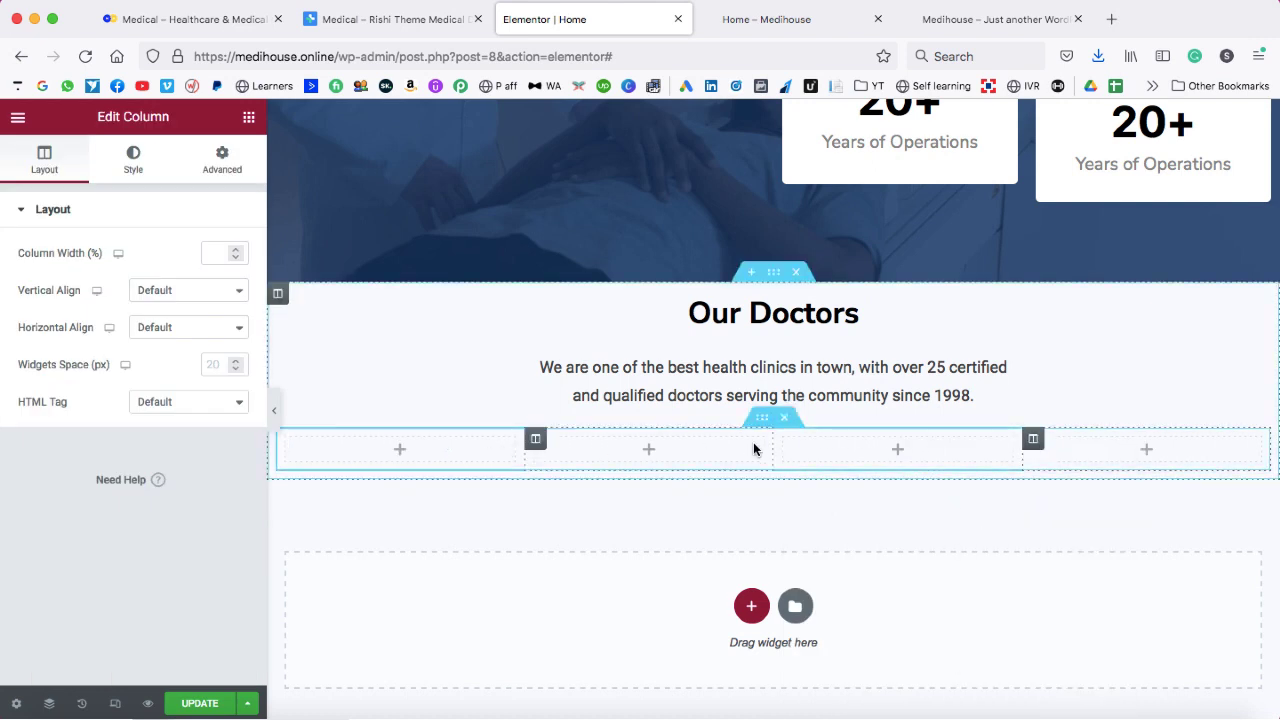
# - Place an Image widget in the first column of the inner section
pyautogui.click(400, 451)
pyautogui.moveTo(60, 407); pyautogui.dragTo(375, 446)
pyautogui.click(390, 19)
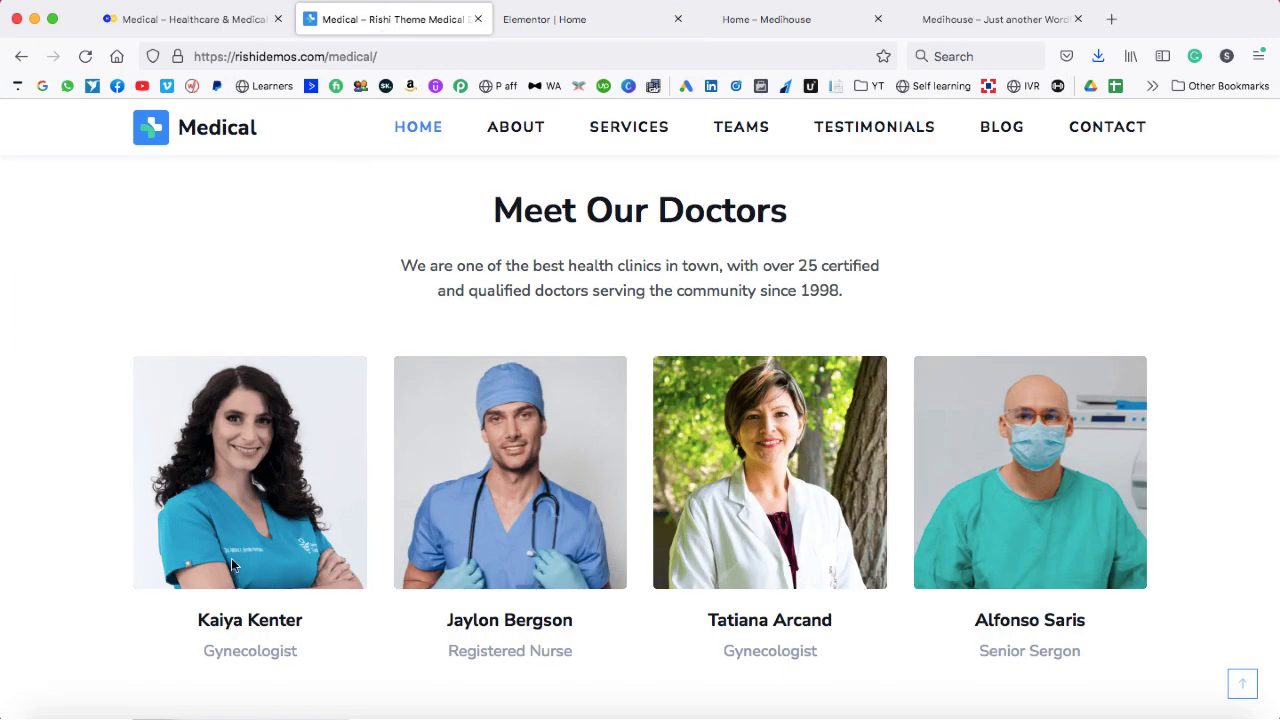
# - Upload the four doctor photos, Rectangle-255, 259, 260 and 261, to the media library
pyautogui.click(545, 19)
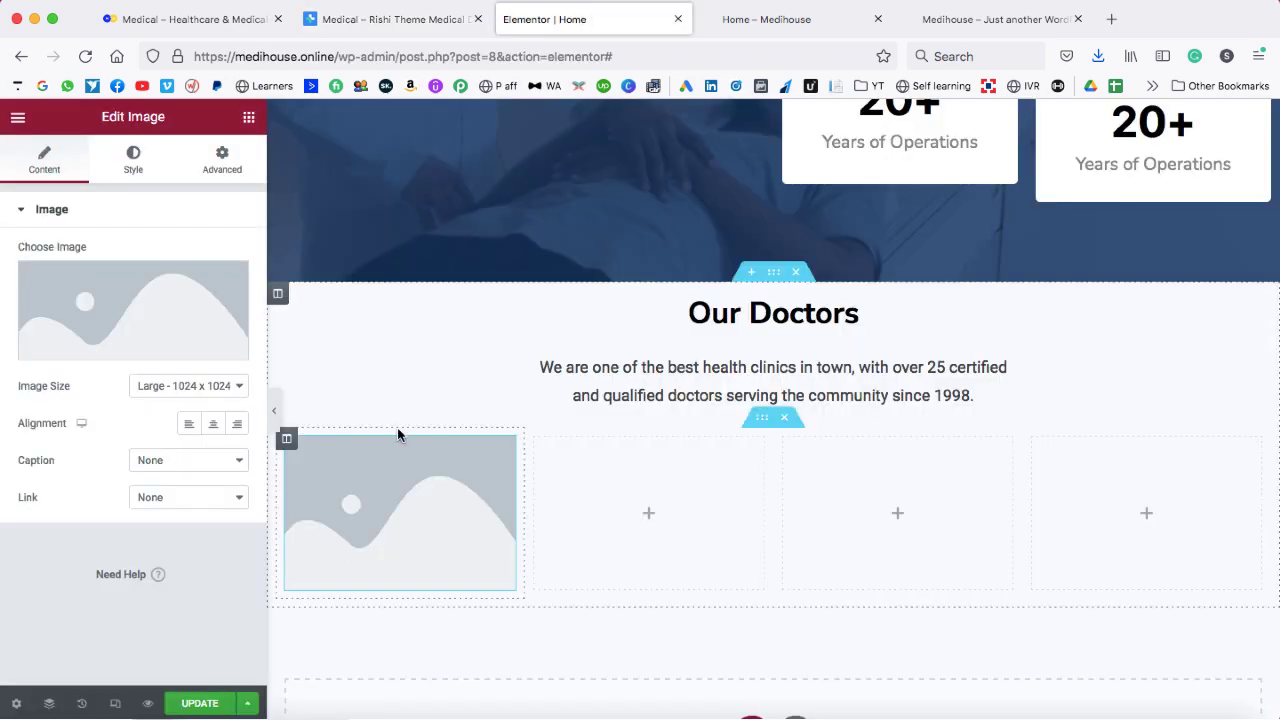
pyautogui.click(121, 350)
pyautogui.click(242, 188)
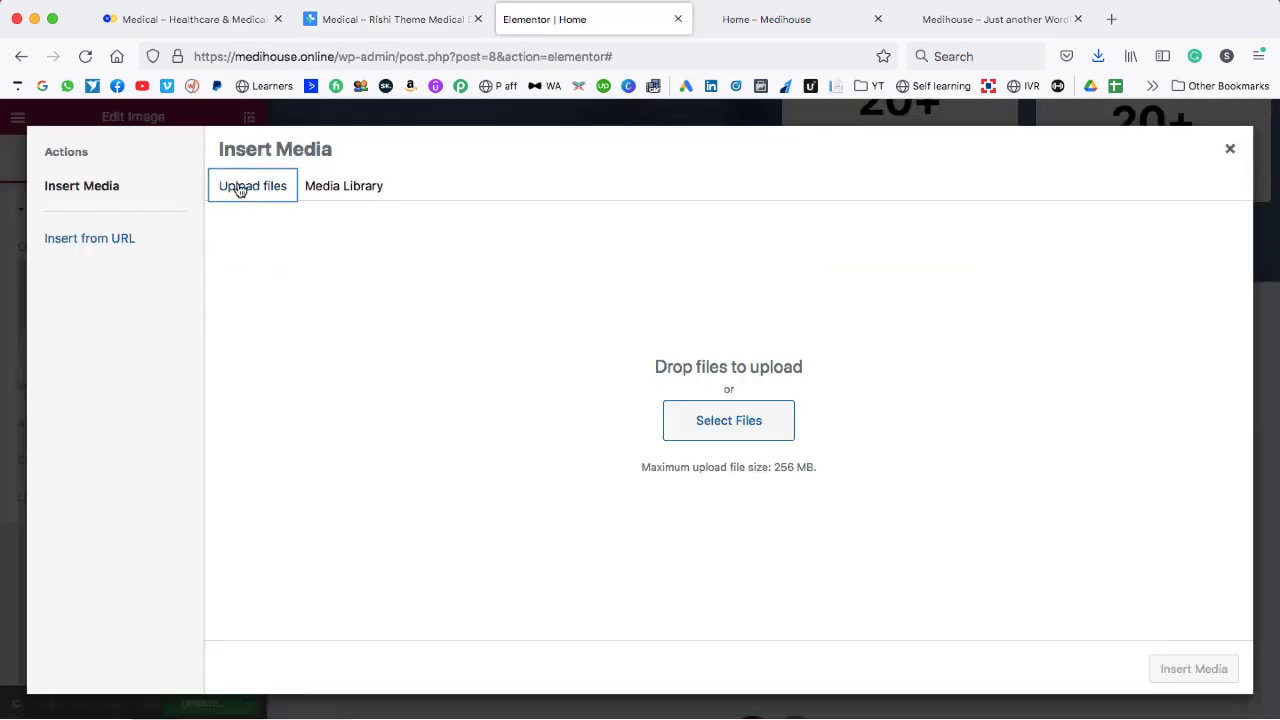
pyautogui.click(703, 430)
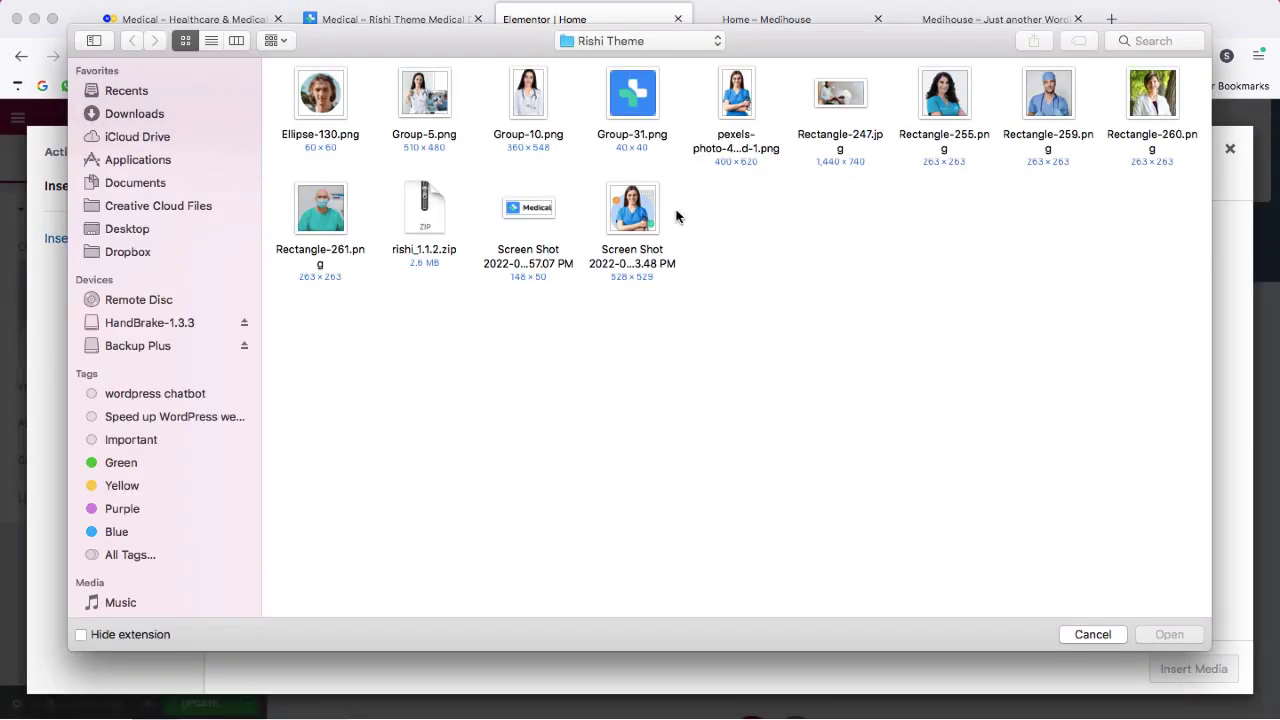
pyautogui.click(946, 111)
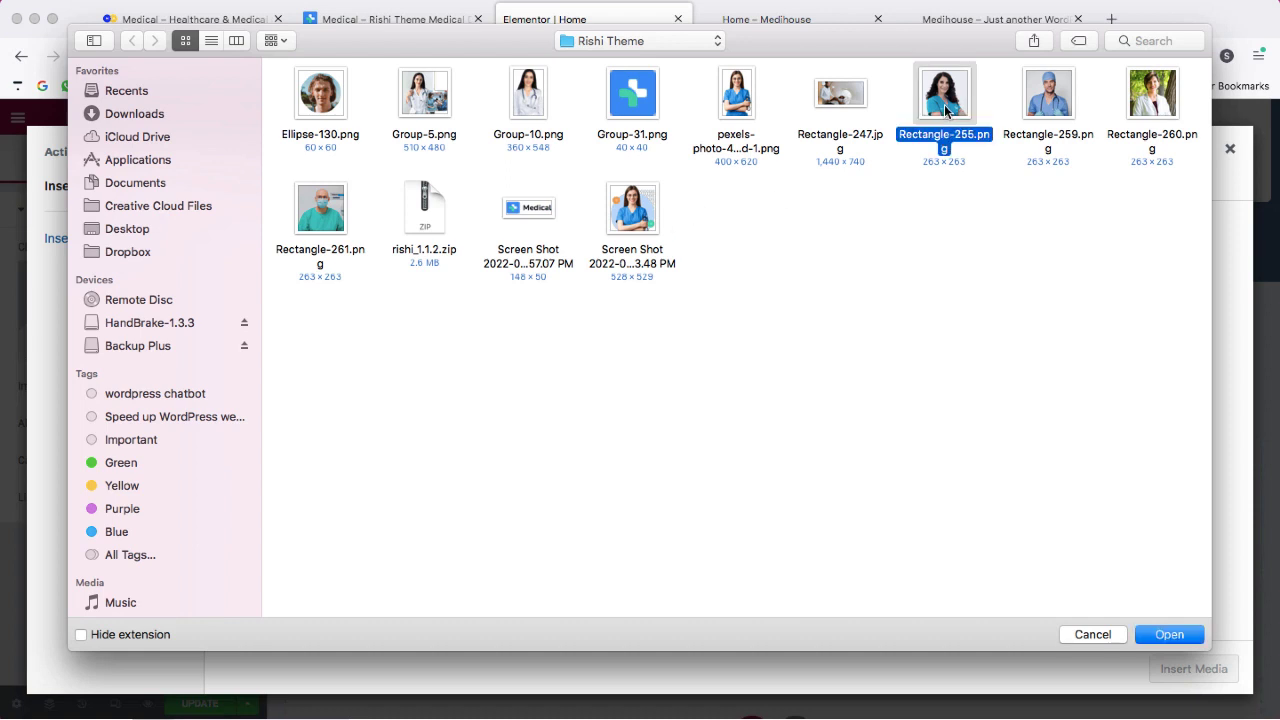
pyautogui.keyDown('super'); pyautogui.click(1038, 110); pyautogui.keyUp('super')
pyautogui.keyDown('super'); pyautogui.click(1143, 114); pyautogui.keyUp('super')
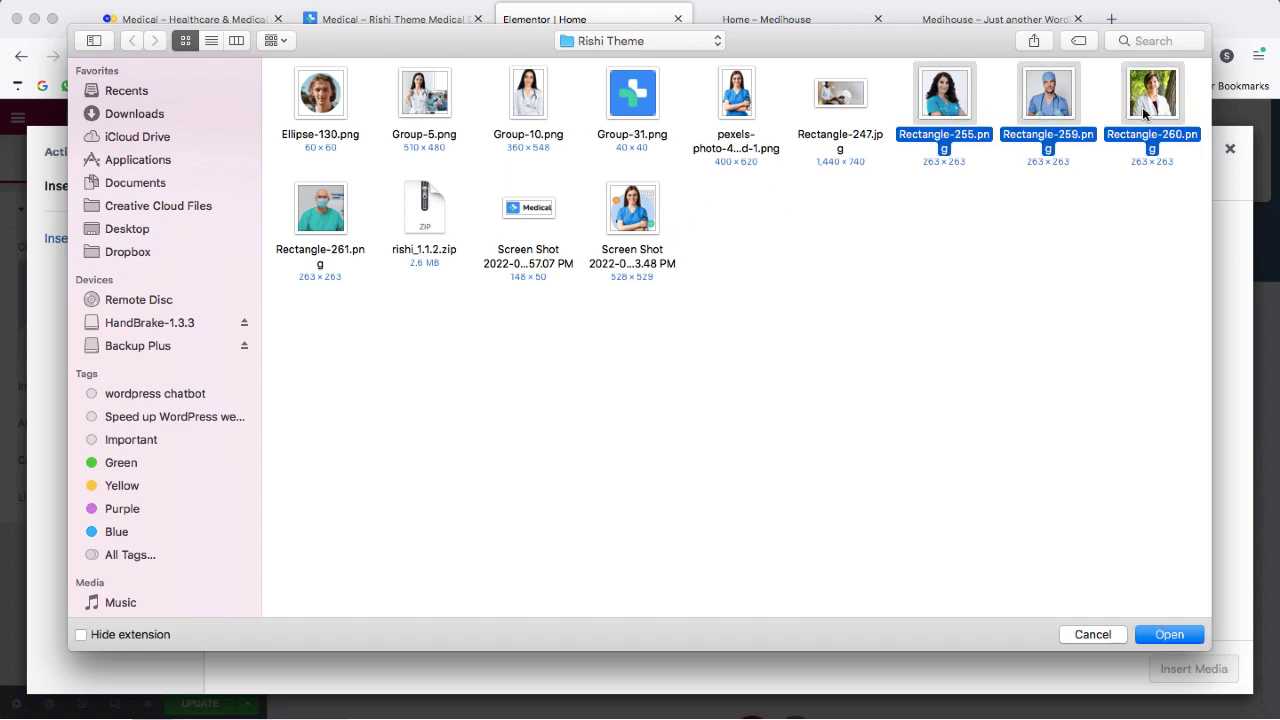
pyautogui.keyDown('super'); pyautogui.click(334, 212); pyautogui.keyUp('super')
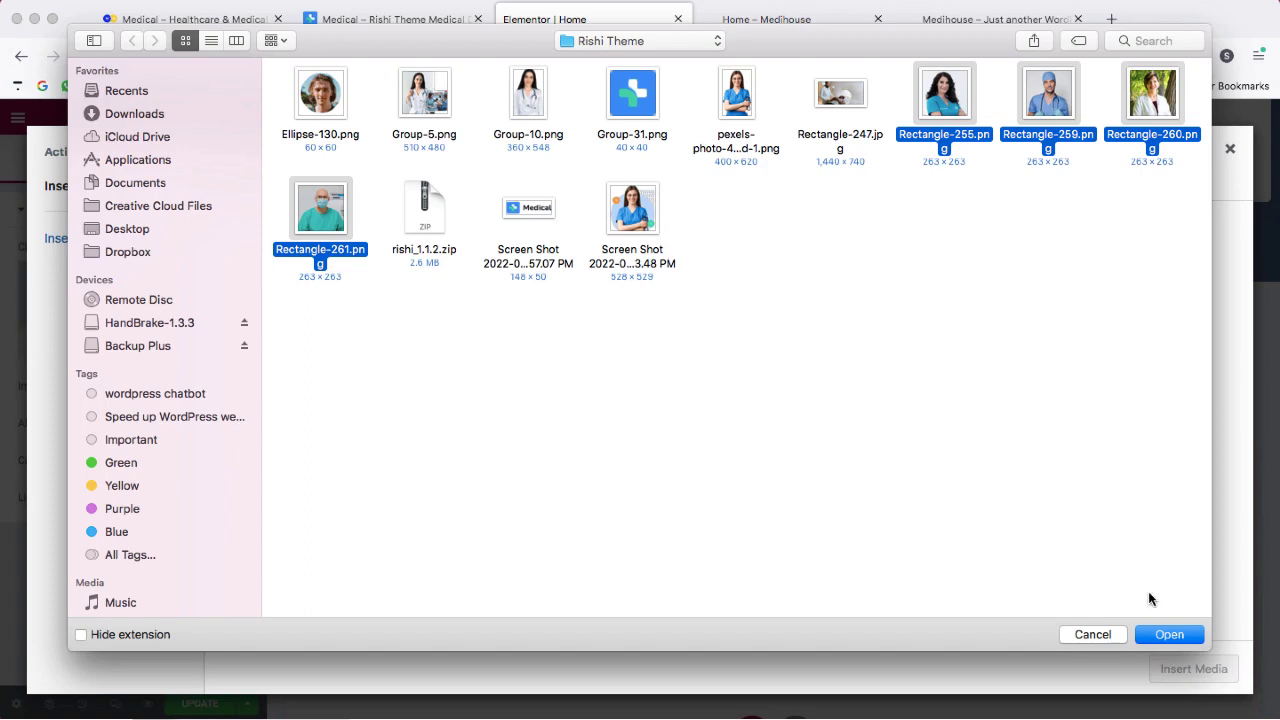
pyautogui.click(1165, 634)
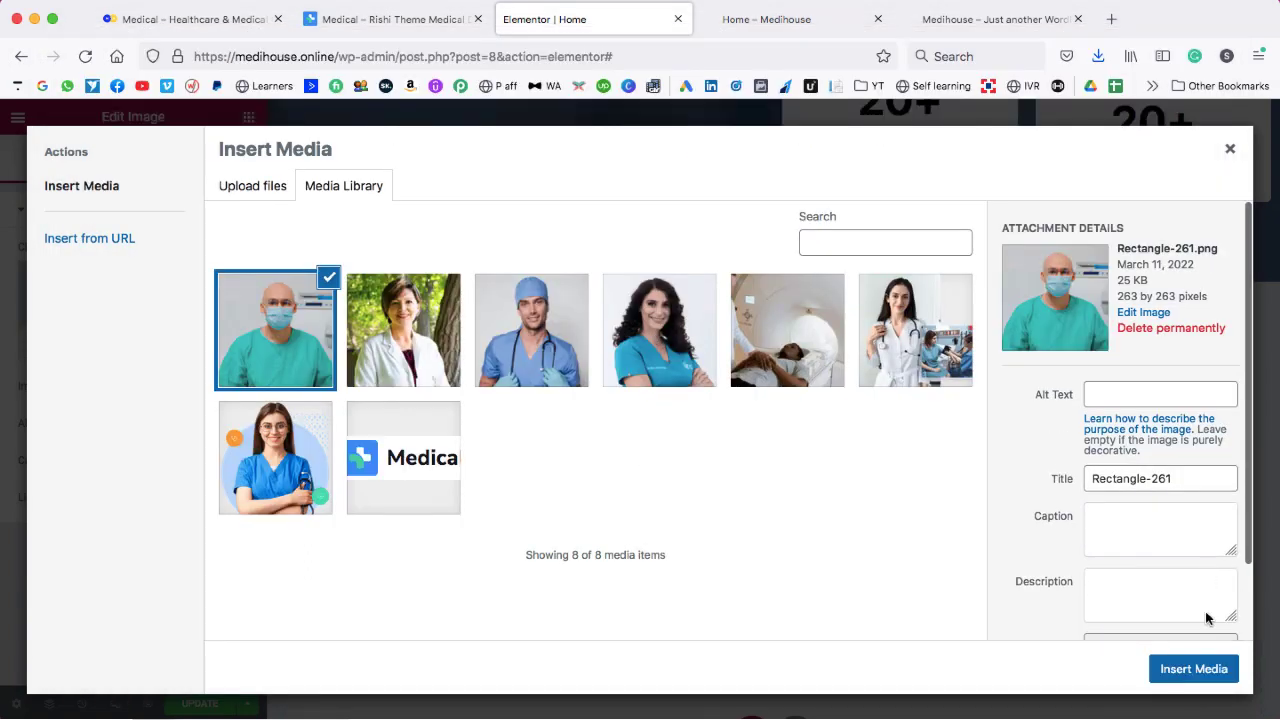
# - Insert the curly-haired doctor's photo in the first column at Full image size
pyautogui.click(1196, 669)
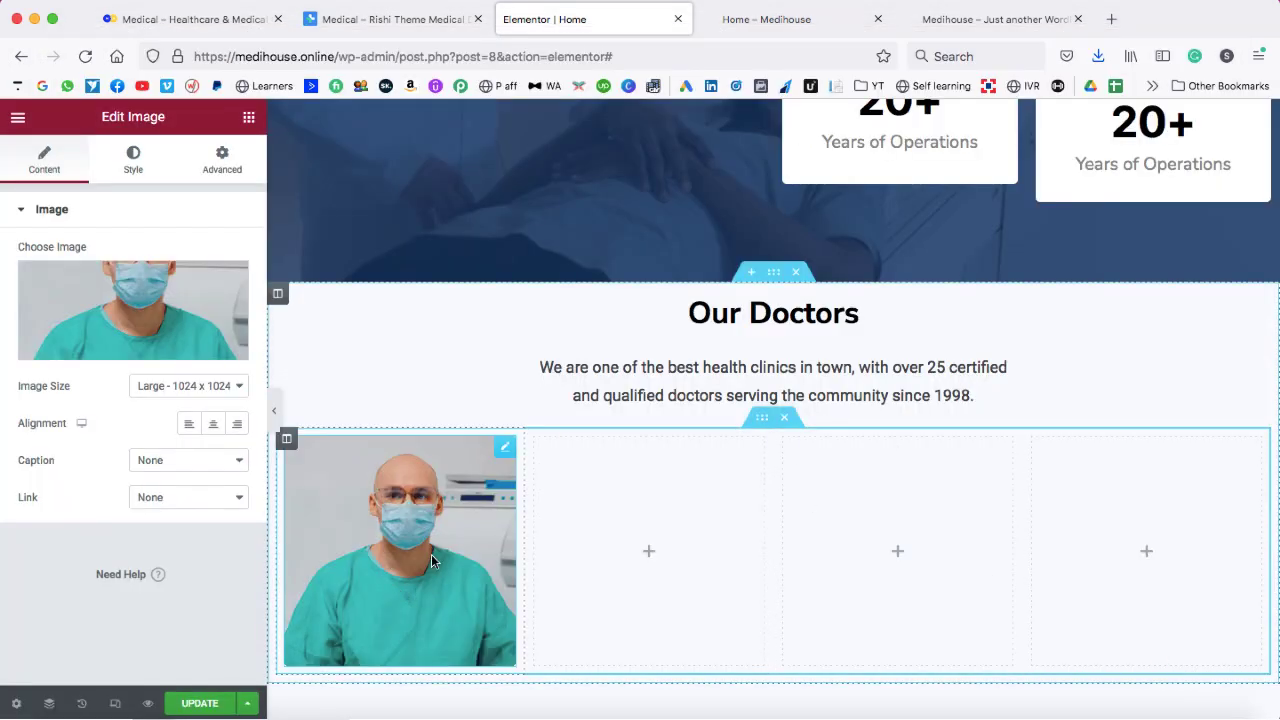
pyautogui.click(104, 350)
pyautogui.click(655, 307)
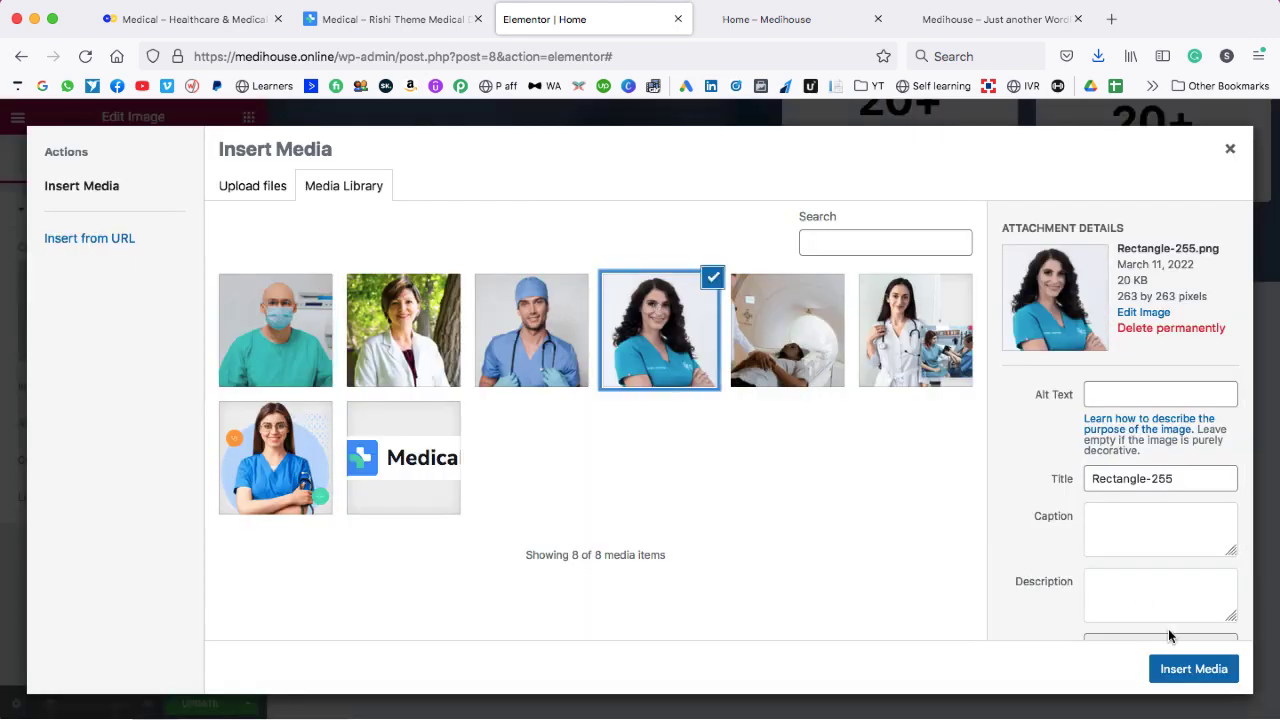
pyautogui.click(1186, 670)
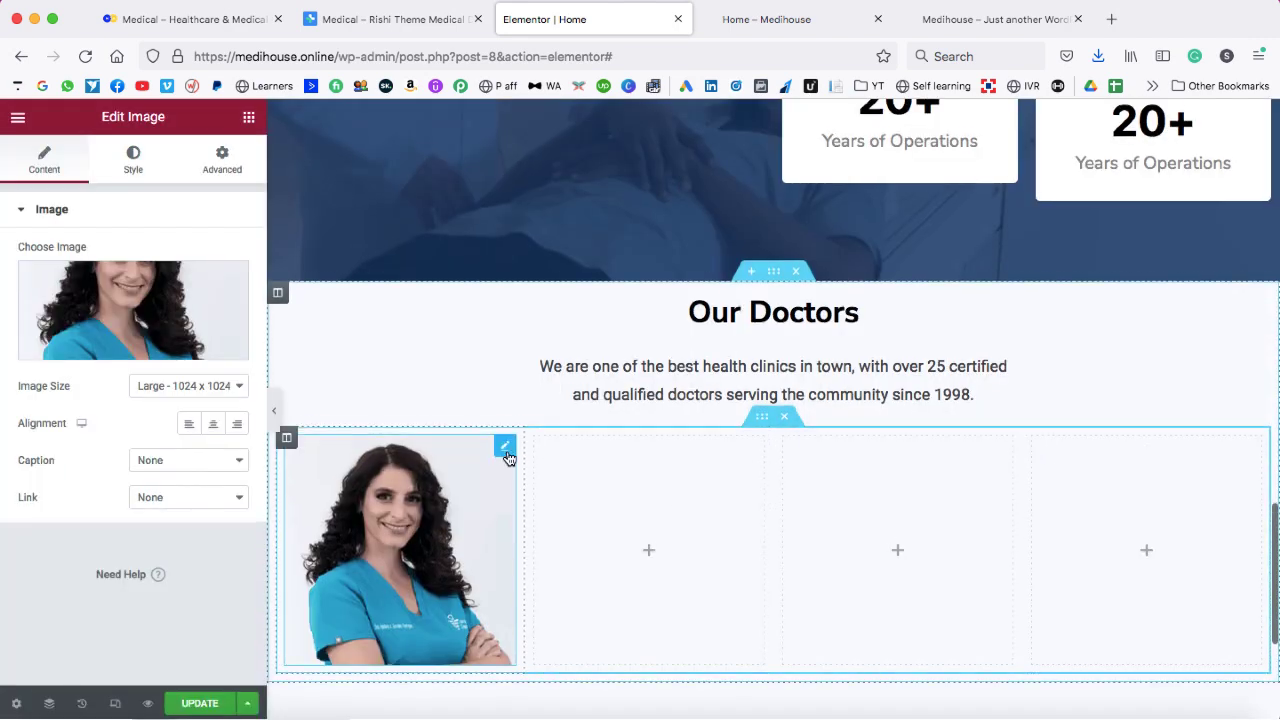
pyautogui.click(216, 392)
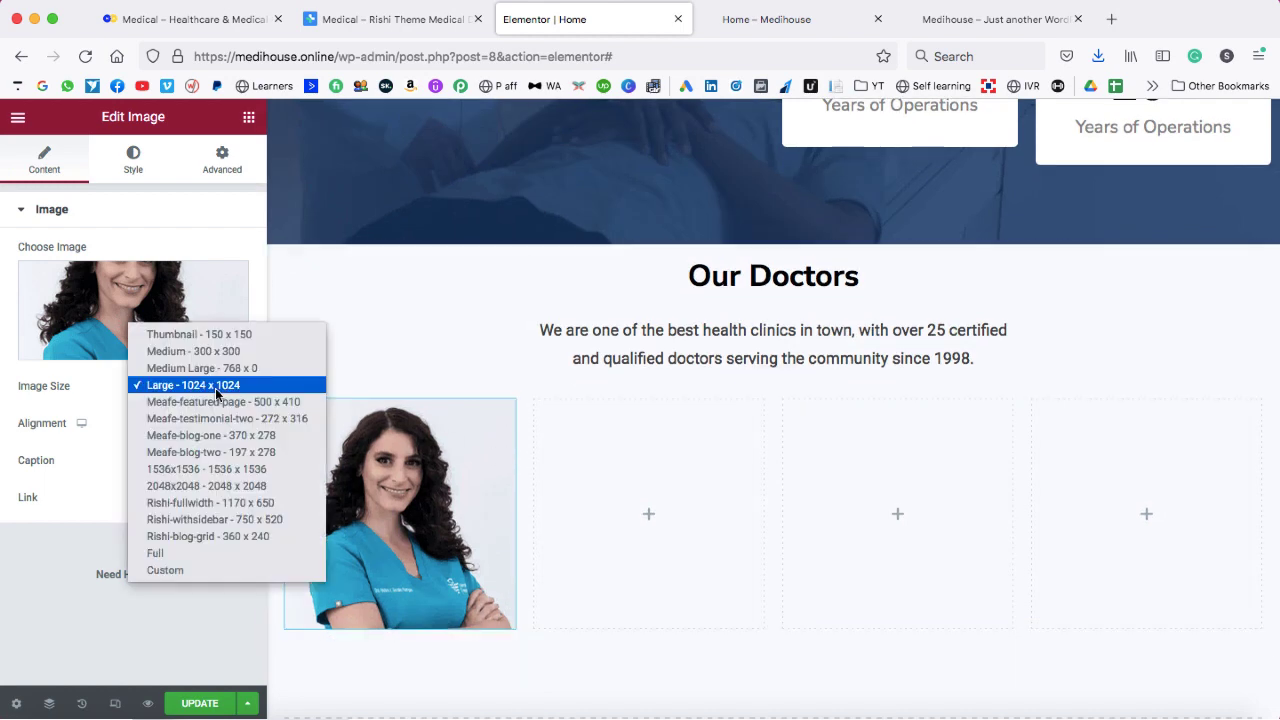
pyautogui.click(178, 553)
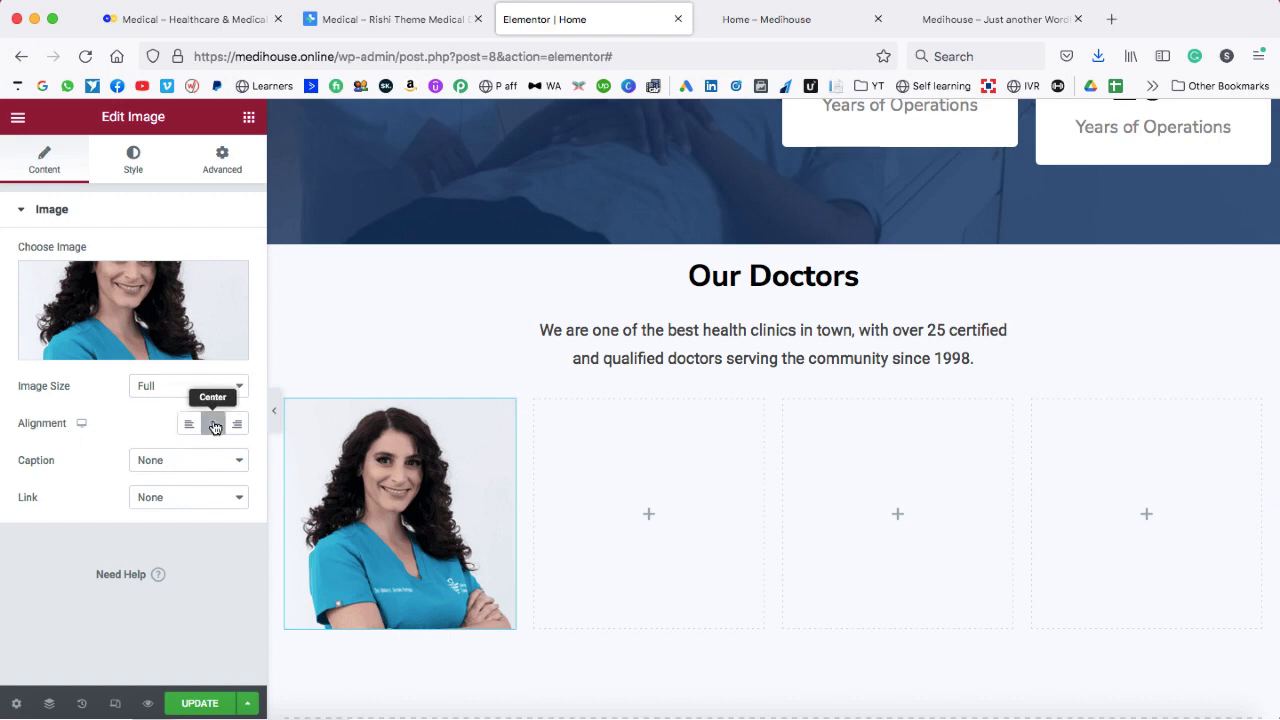
# - Select the first doctor's name on the demo page and return to the editor
pyautogui.click(434, 22)
pyautogui.scroll(-1, 309, 491)
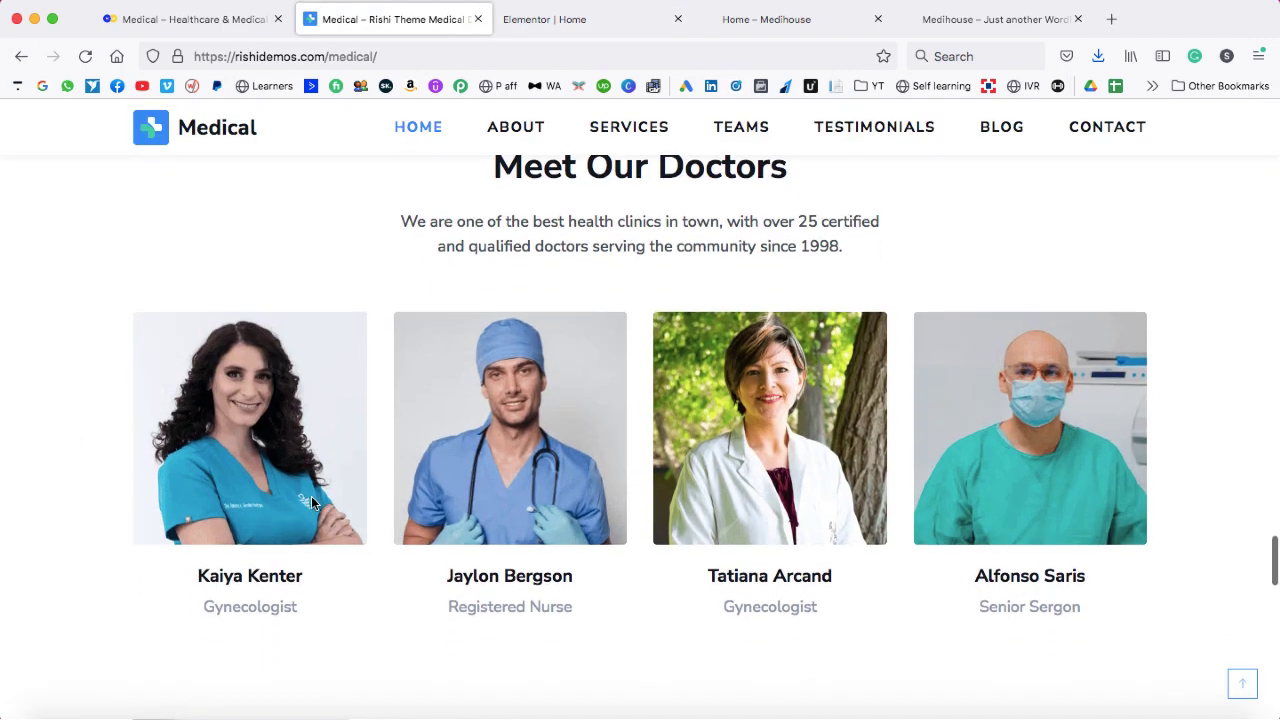
pyautogui.moveTo(197, 576); pyautogui.dragTo(309, 580)
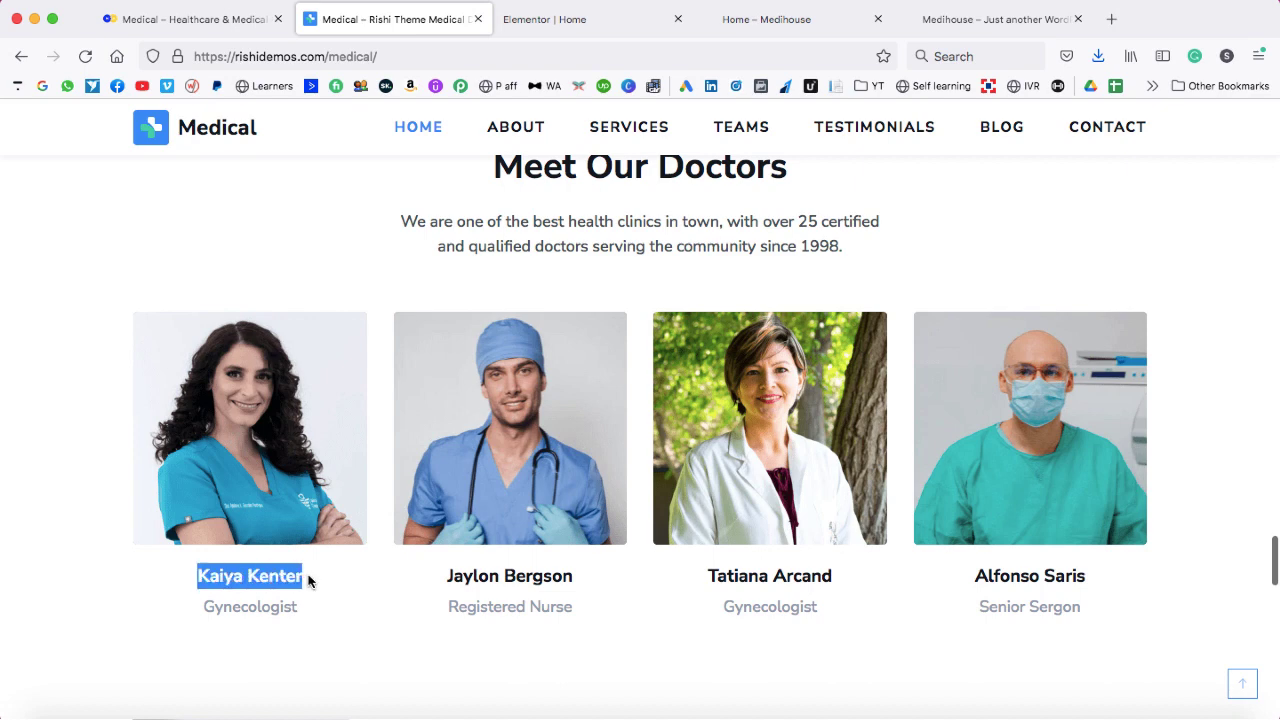
pyautogui.click(574, 30)
pyautogui.scroll(-2, 450, 372)
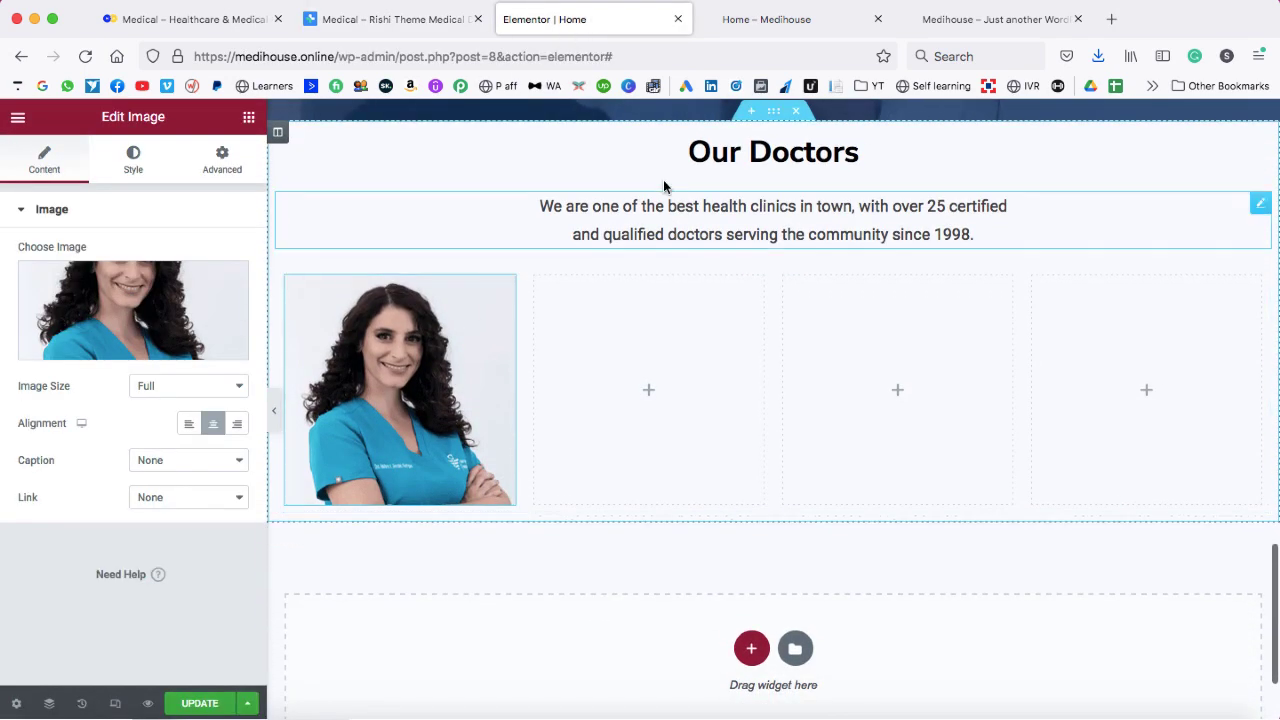
# - Add the doctor's name as a 22 px heading under the first photo
pyautogui.rightClick(698, 155)
pyautogui.click(723, 196)
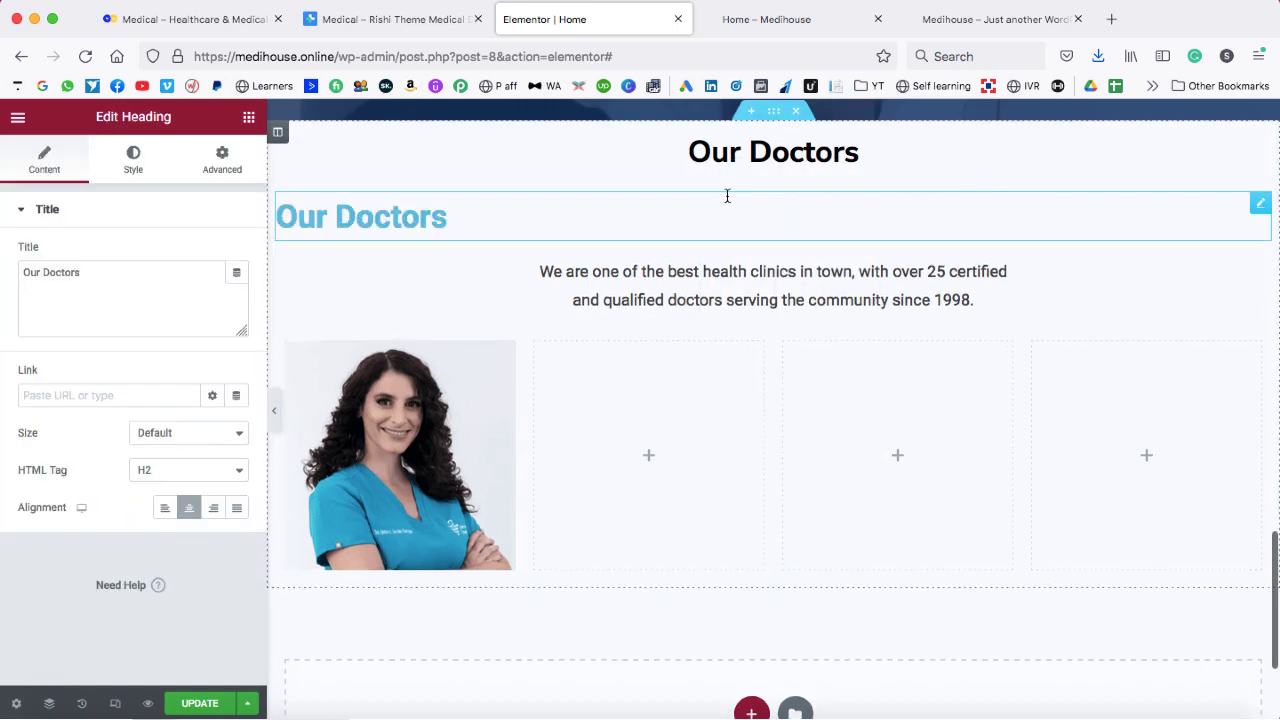
pyautogui.moveTo(1259, 204); pyautogui.dragTo(390, 497)
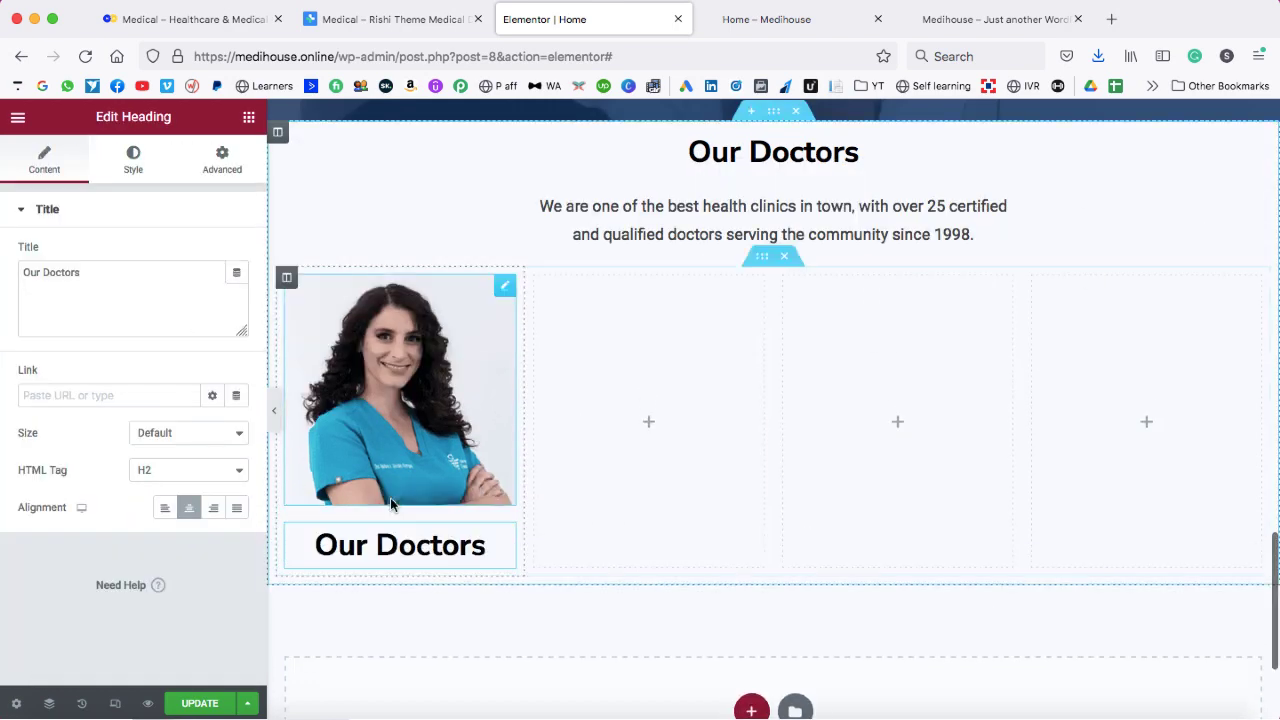
pyautogui.tripleClick(103, 279)
pyautogui.write('Kaiya Kenter')
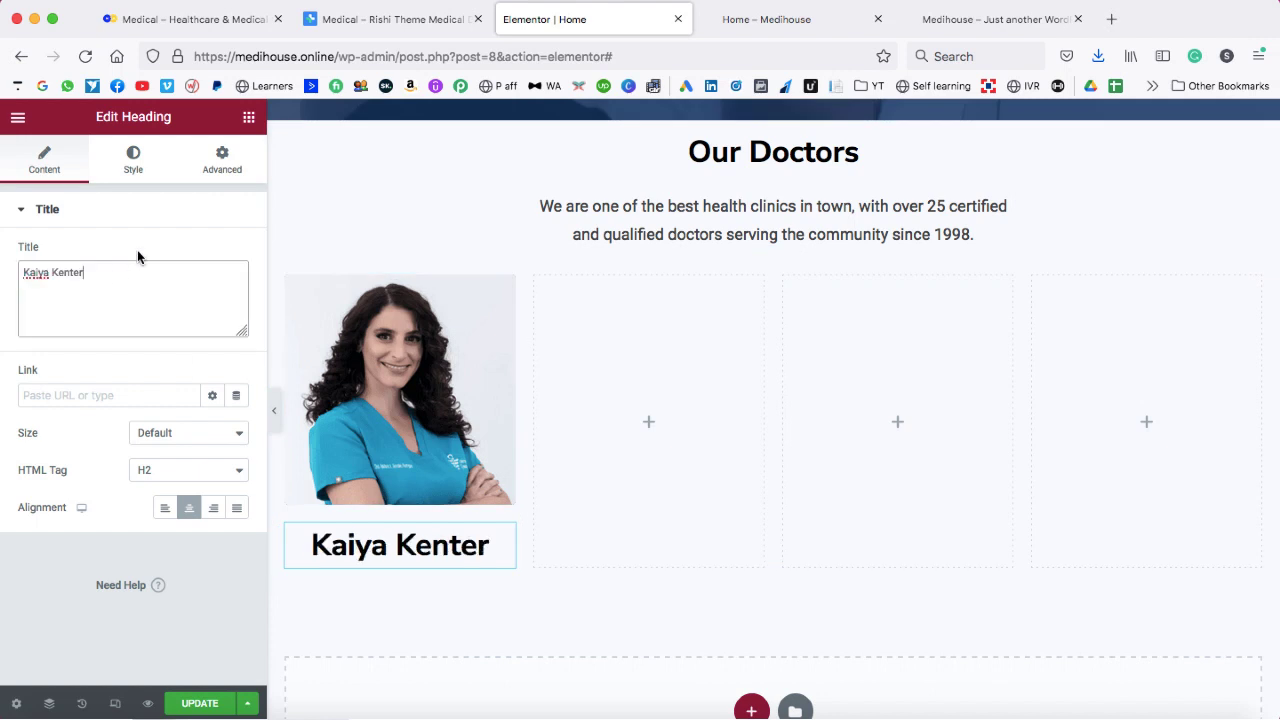
pyautogui.click(132, 158)
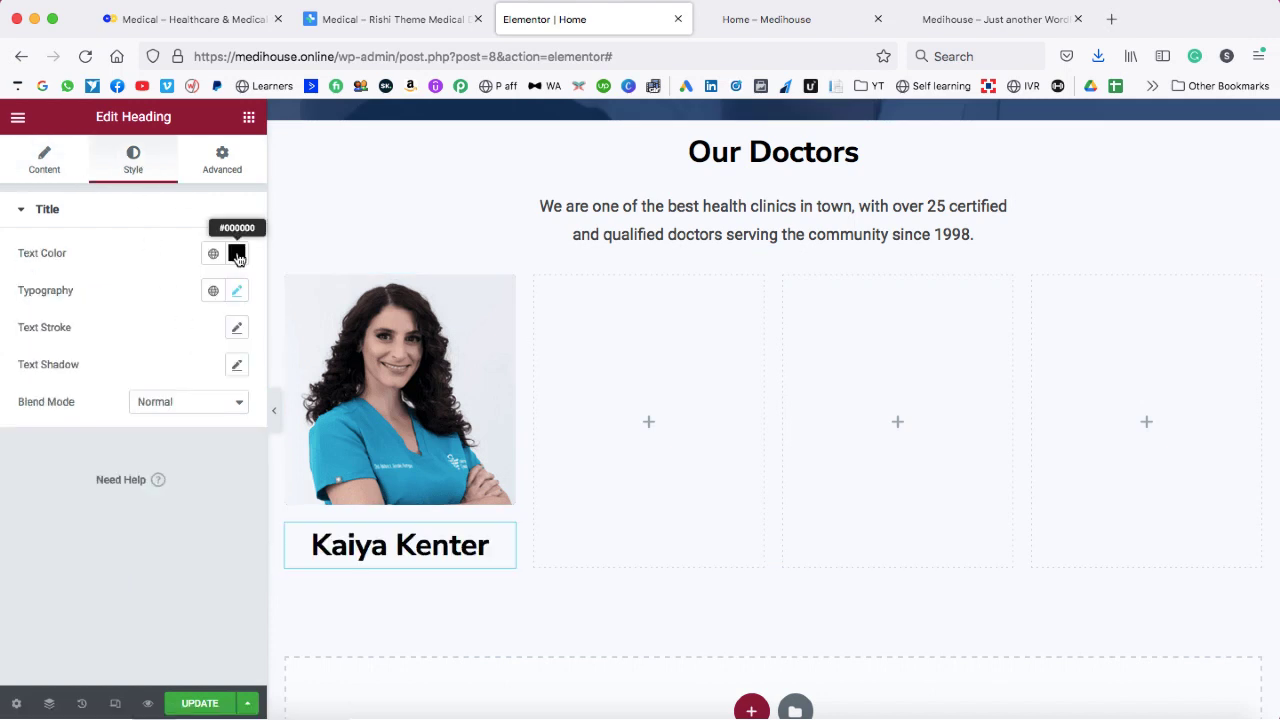
pyautogui.click(237, 291)
pyautogui.moveTo(223, 435); pyautogui.dragTo(223, 438)
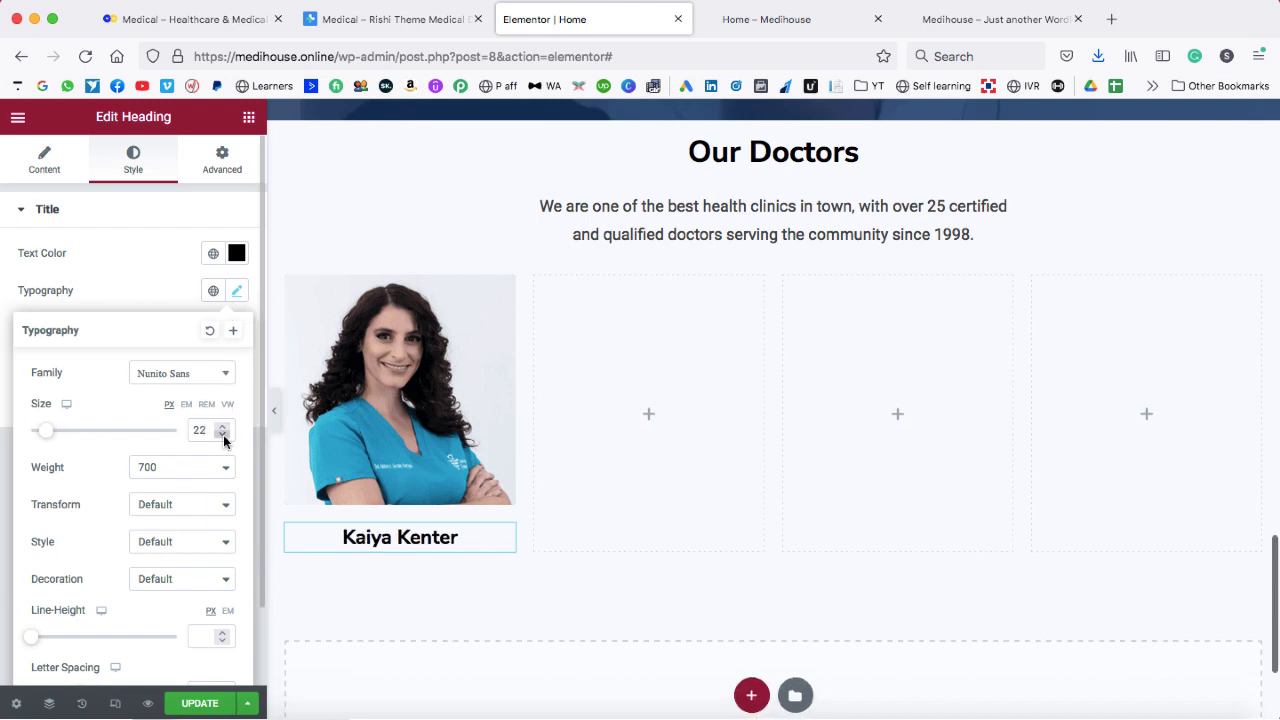
pyautogui.click(135, 281)
# - Add a 'Gynecologist' text widget, copied from the demo, under the doctor's name
pyautogui.click(366, 22)
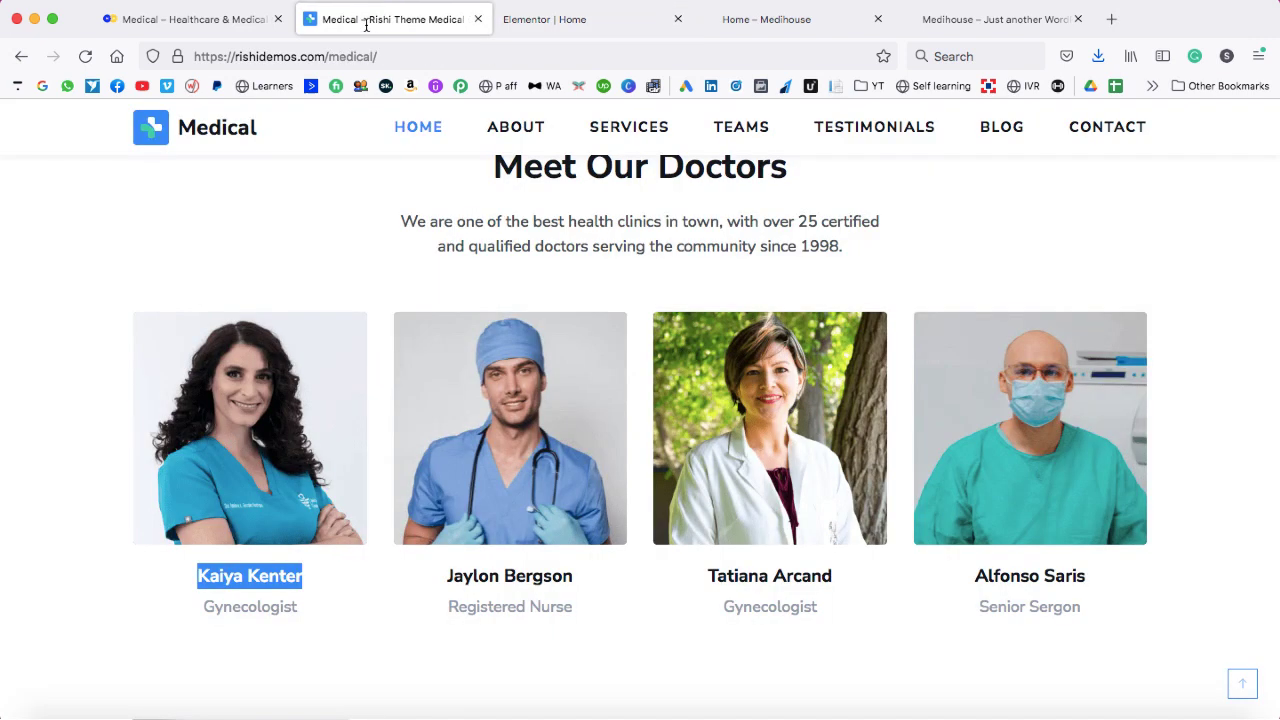
pyautogui.doubleClick(235, 614)
pyautogui.hotkey('ctrl', 'c')
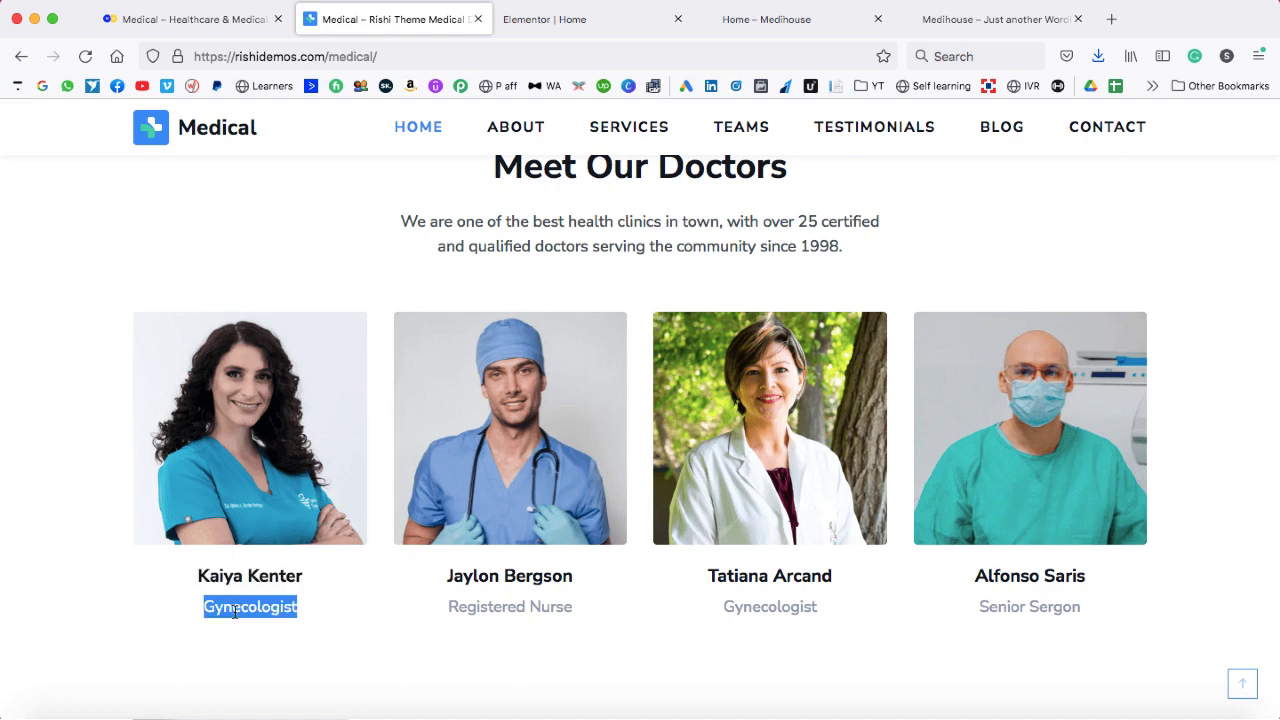
pyautogui.click(387, 327)
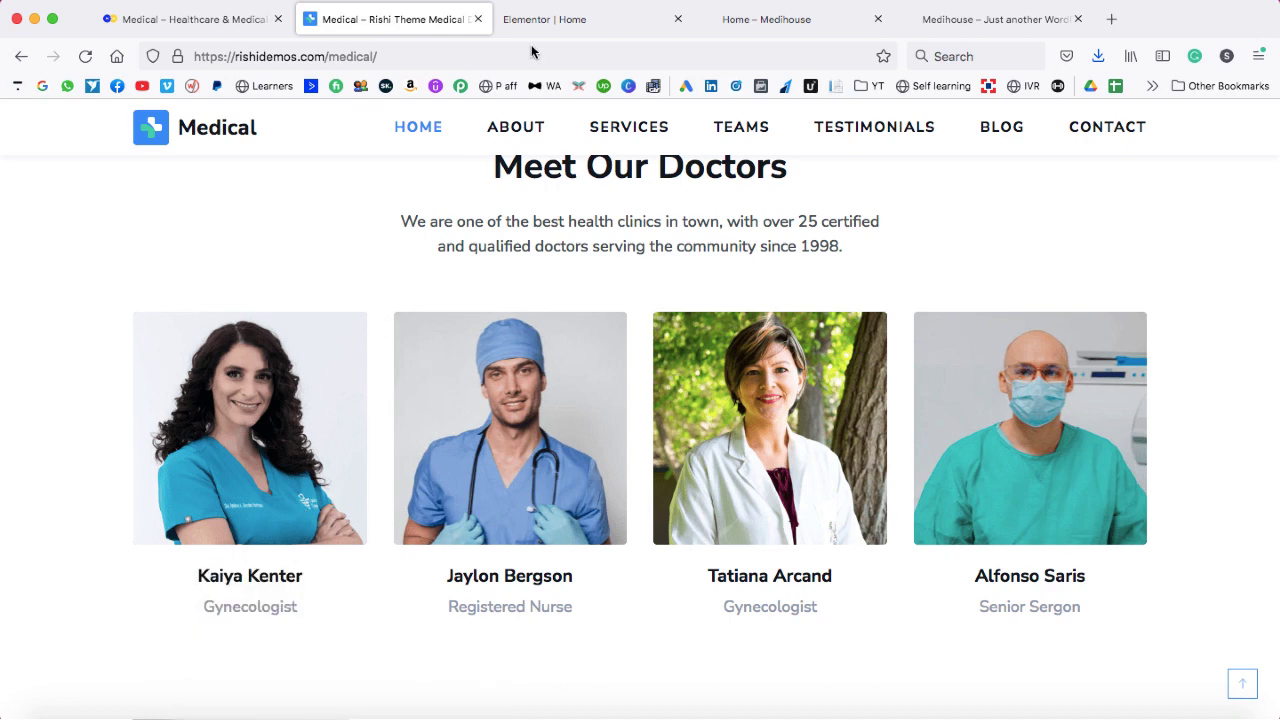
pyautogui.click(543, 22)
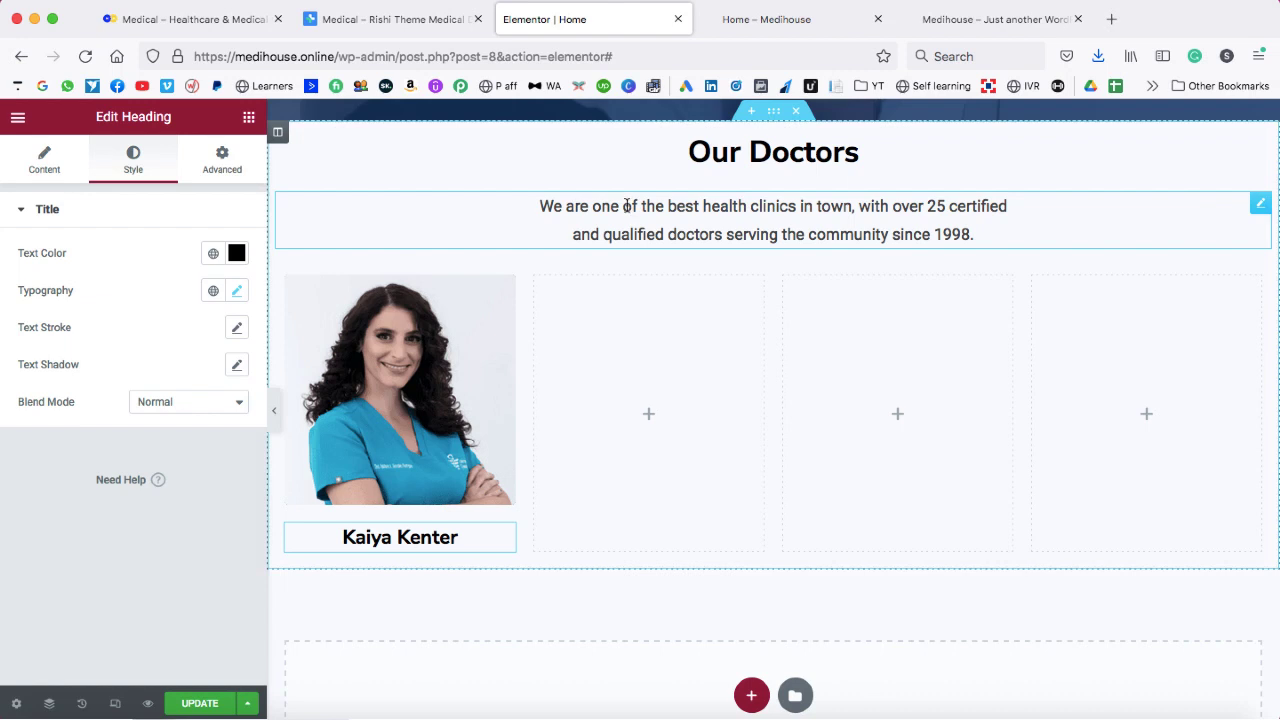
pyautogui.rightClick(627, 206)
pyautogui.click(666, 255)
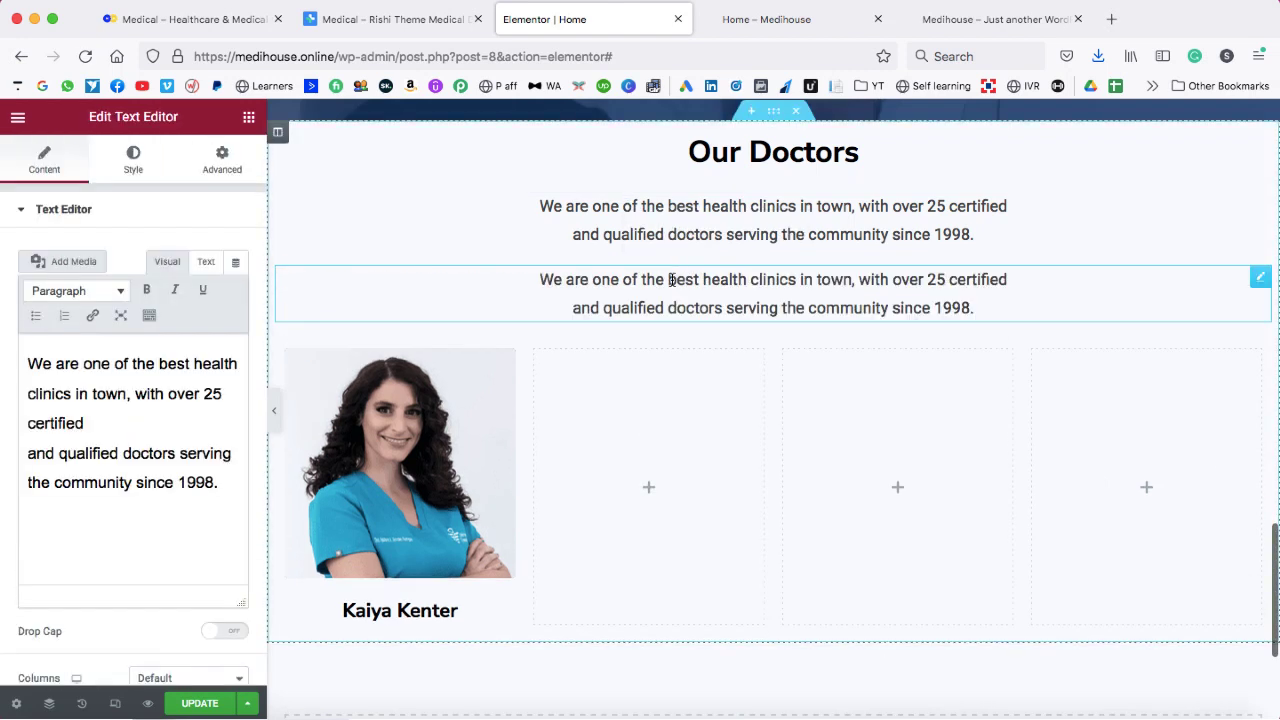
pyautogui.click(206, 261)
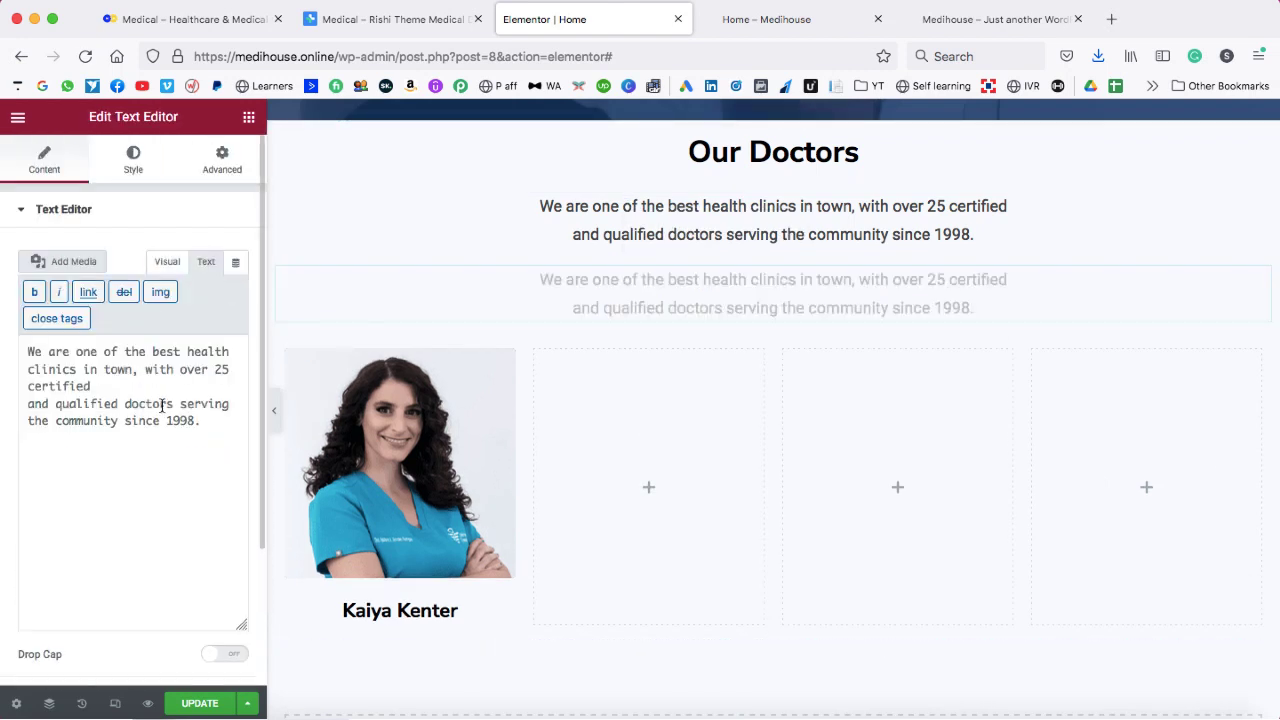
pyautogui.hotkey('ctrl', 'a')
pyautogui.hotkey('ctrl', 'v')
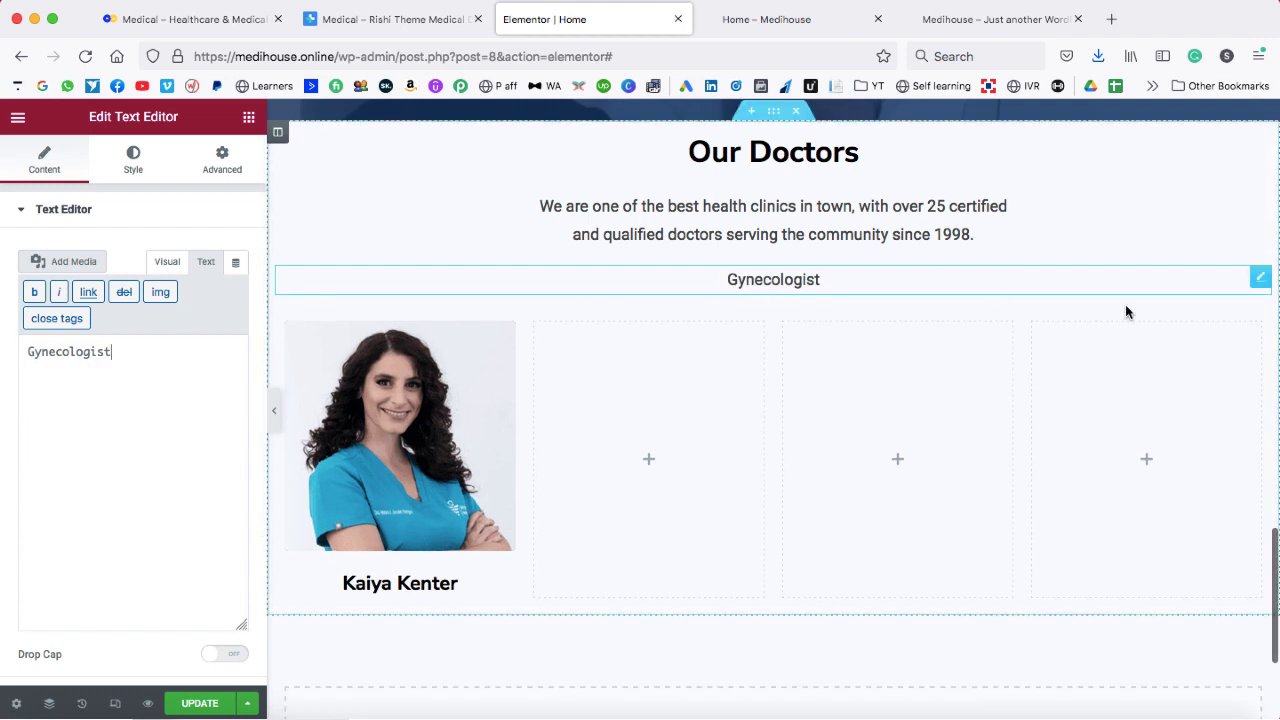
pyautogui.moveTo(746, 280); pyautogui.dragTo(372, 552)
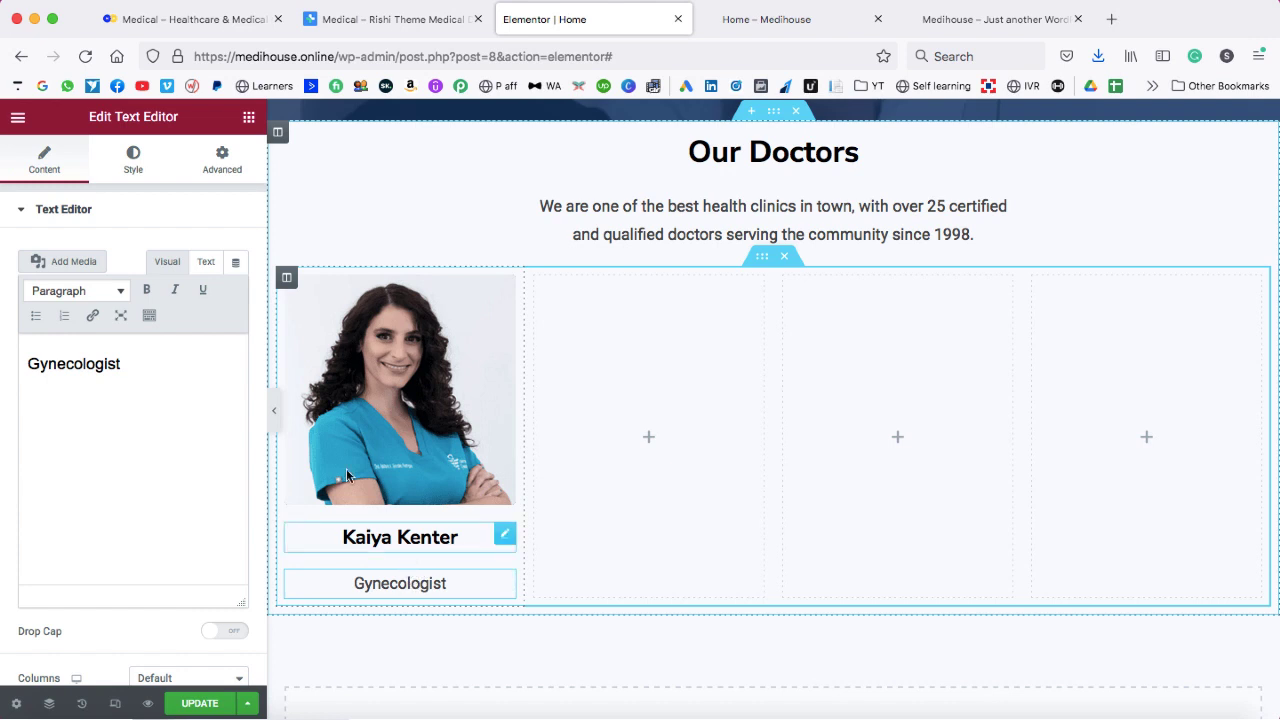
# - Unlink the Gynecologist text's margins to pull its top margin up to -23 px
pyautogui.click(222, 162)
pyautogui.click(222, 278)
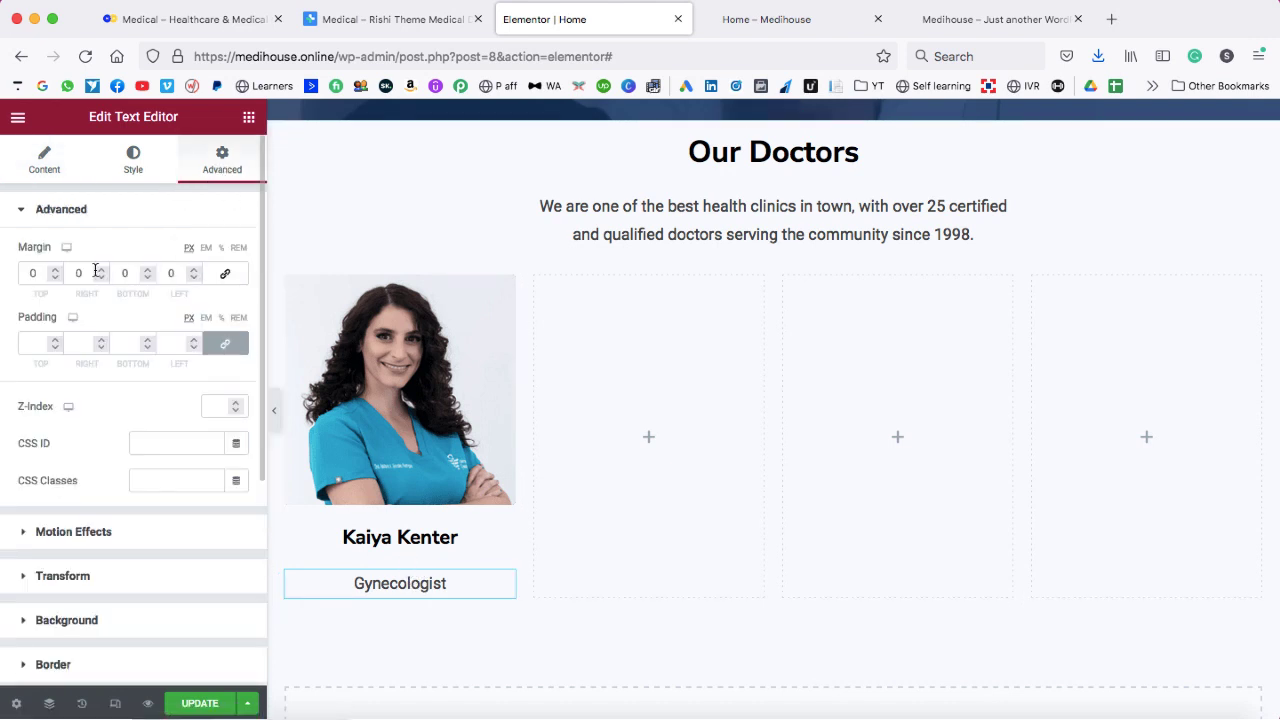
pyautogui.scroll(-18, 50, 280)
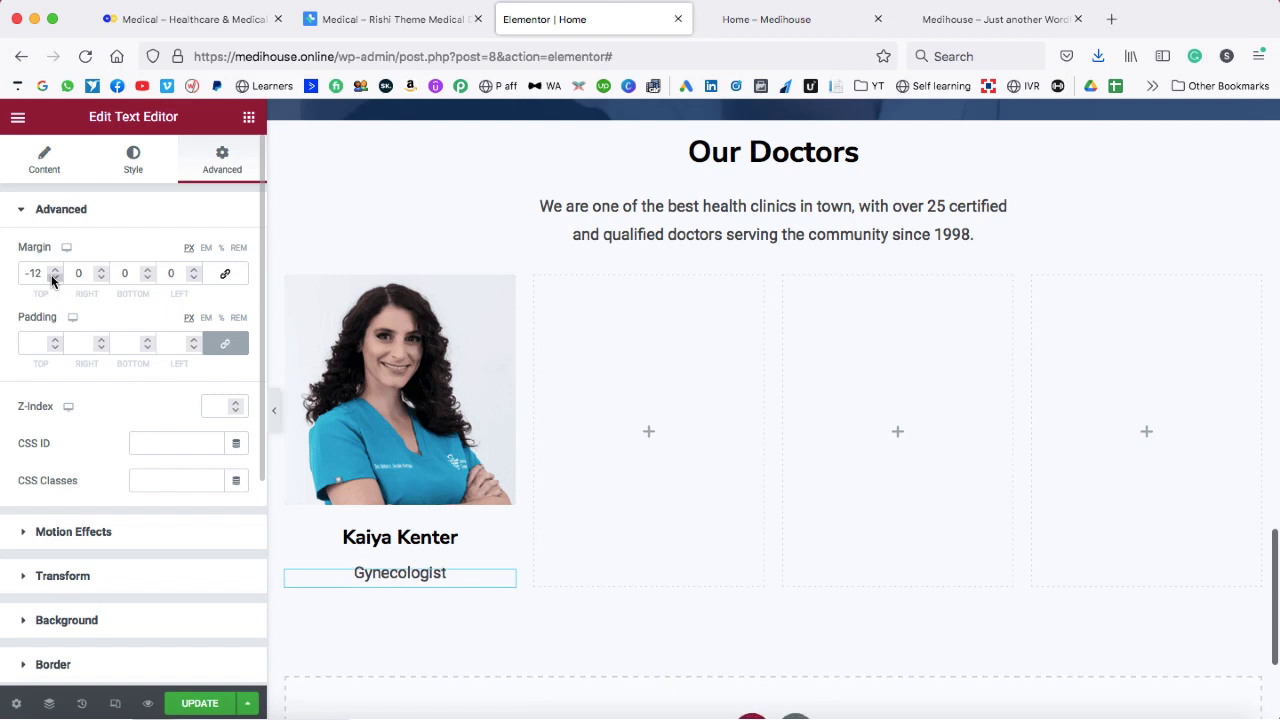
pyautogui.scroll(-5, 52, 278)
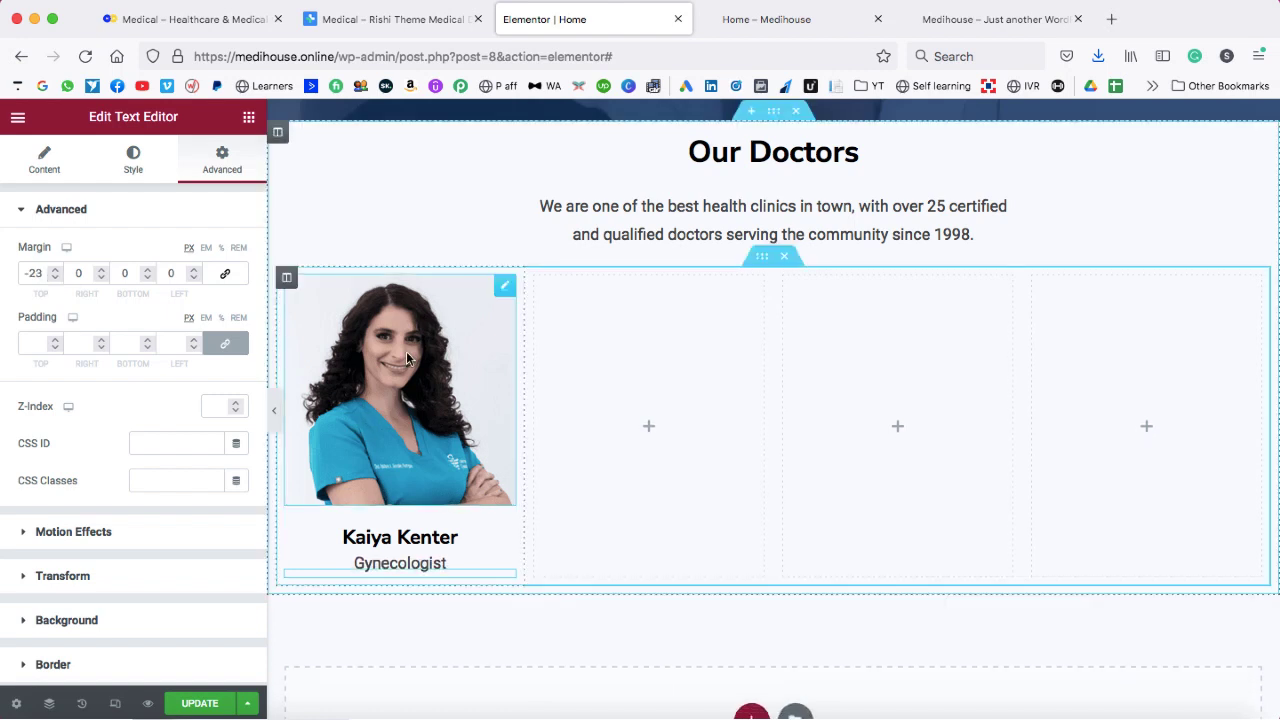
# - Duplicate the first doctor column three times to make four doctor cards
pyautogui.rightClick(291, 289)
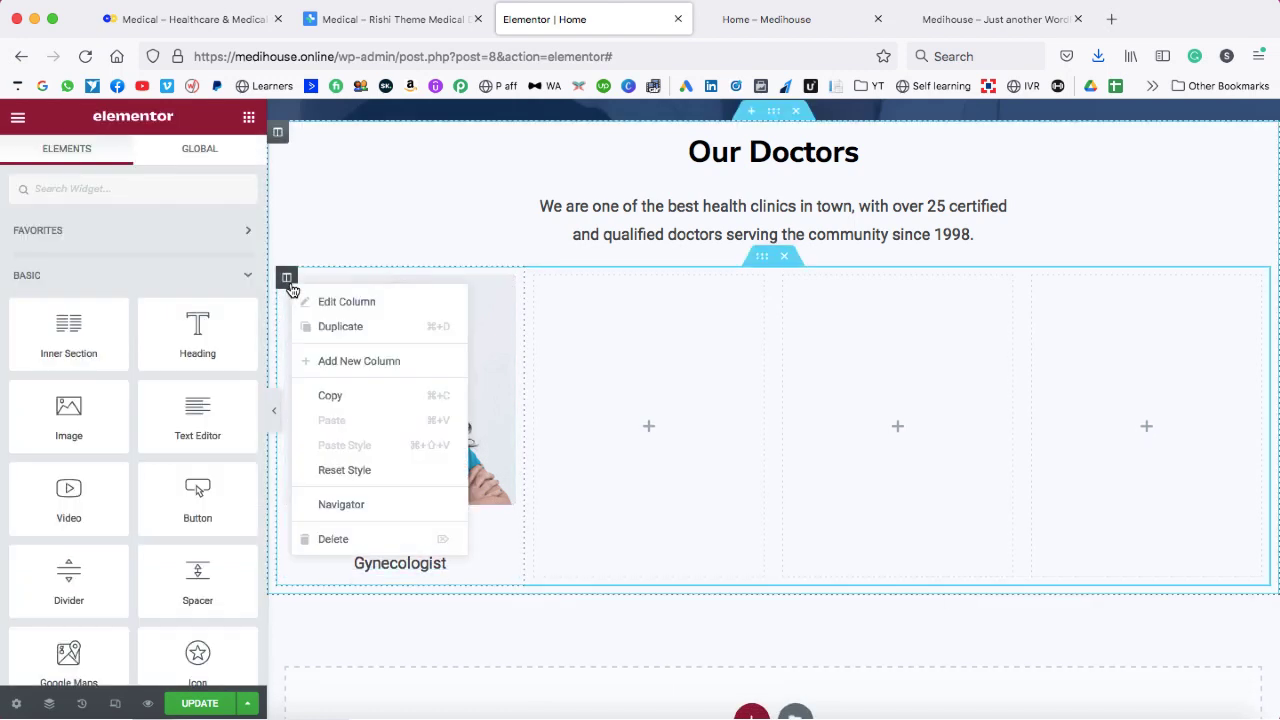
pyautogui.click(323, 328)
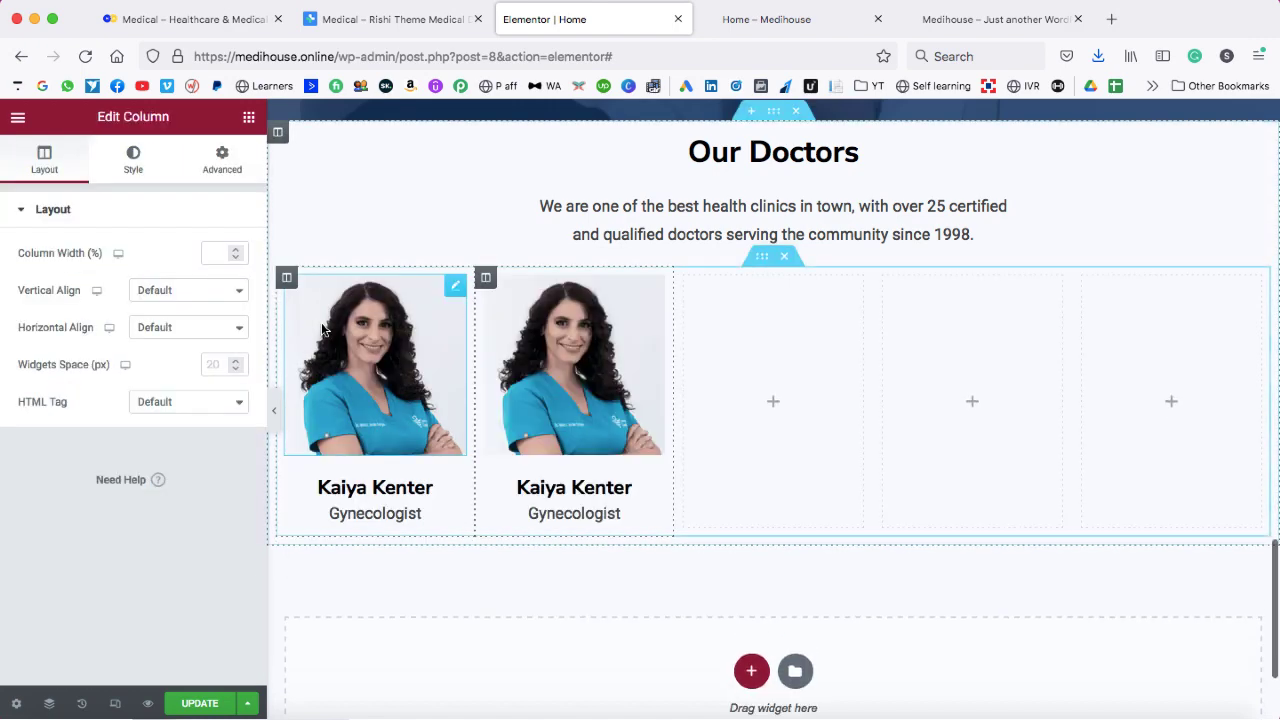
pyautogui.rightClick(485, 277)
pyautogui.click(515, 324)
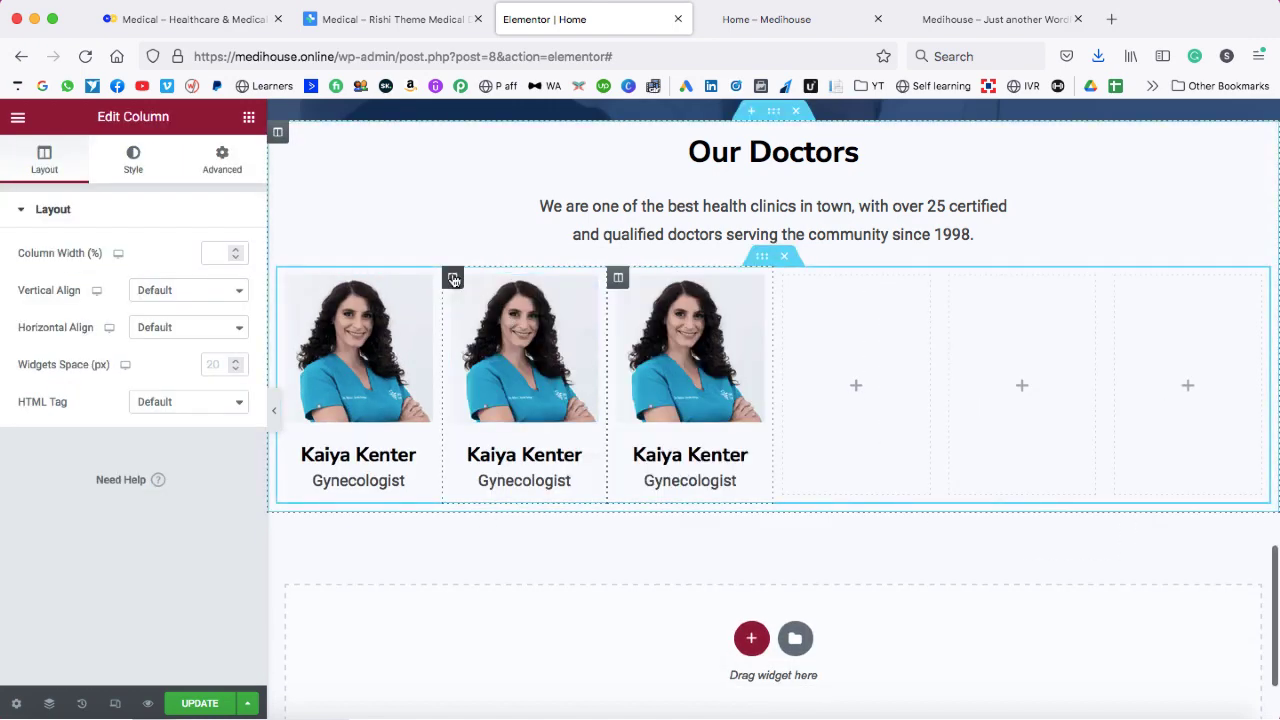
pyautogui.rightClick(453, 277)
pyautogui.click(487, 326)
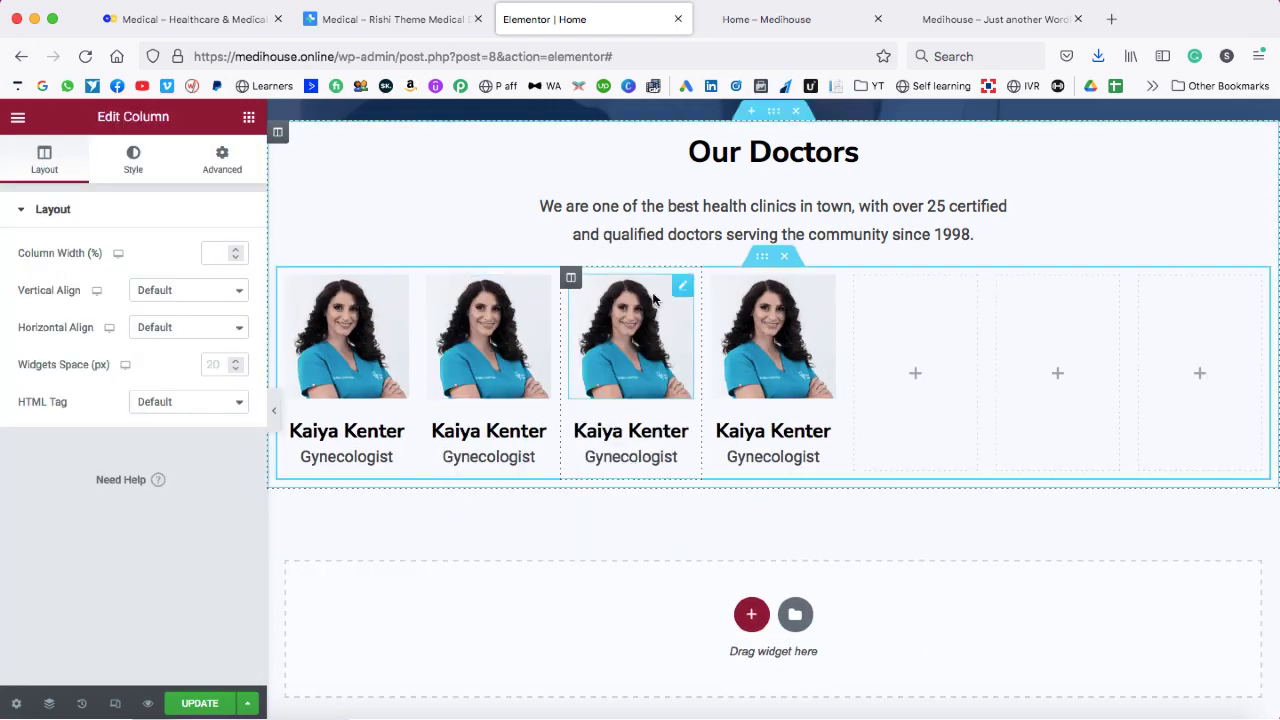
# - Delete the empty columns so the four doctor cards fill the row
pyautogui.rightClick(855, 280)
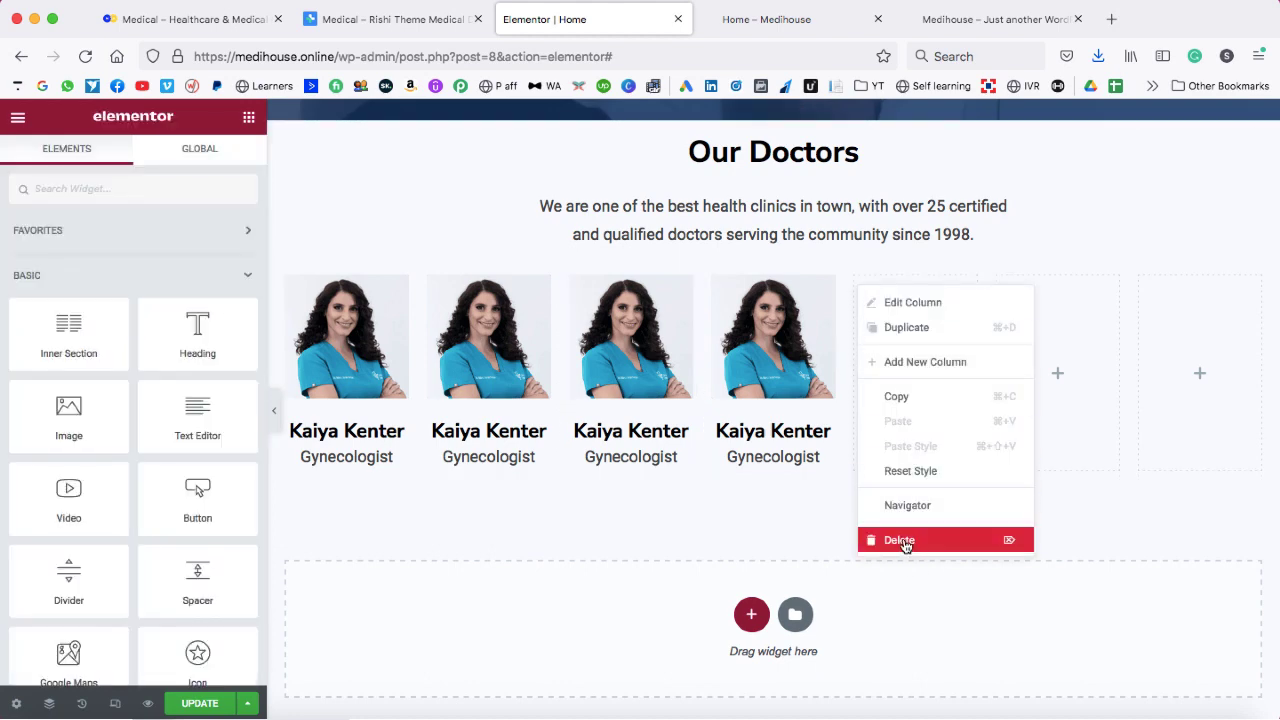
pyautogui.click(903, 540)
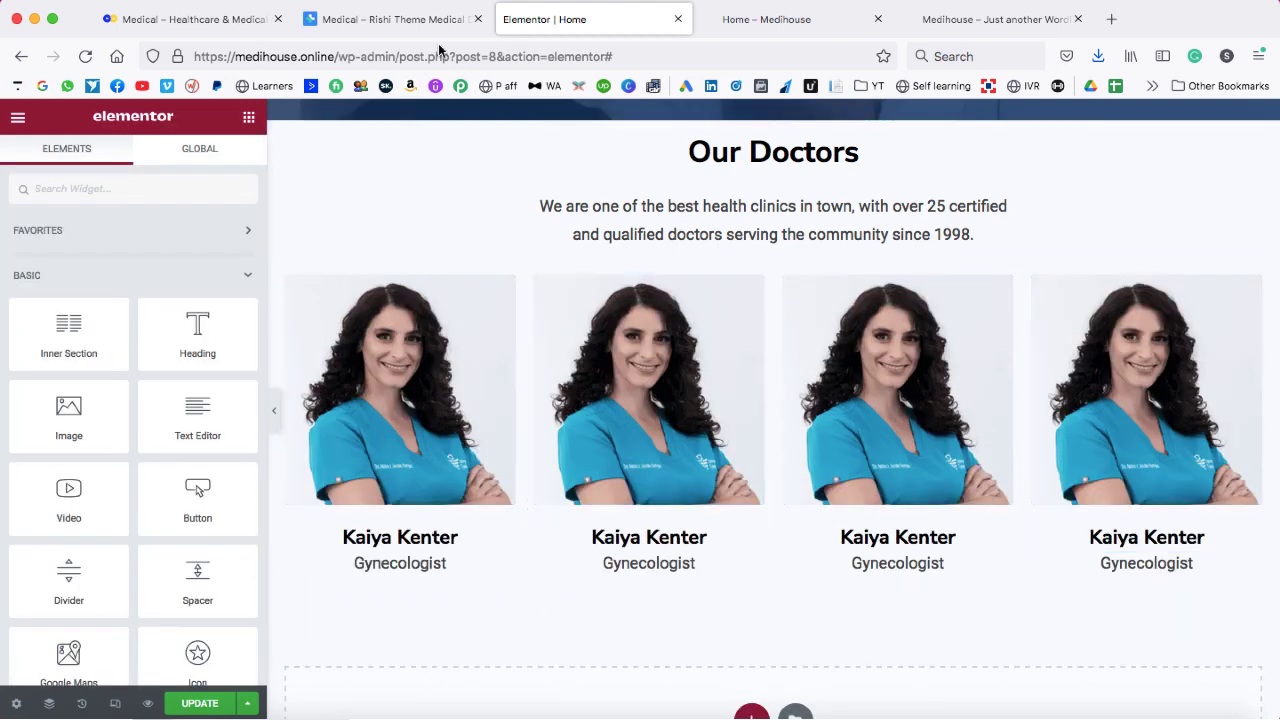
pyautogui.click(422, 30)
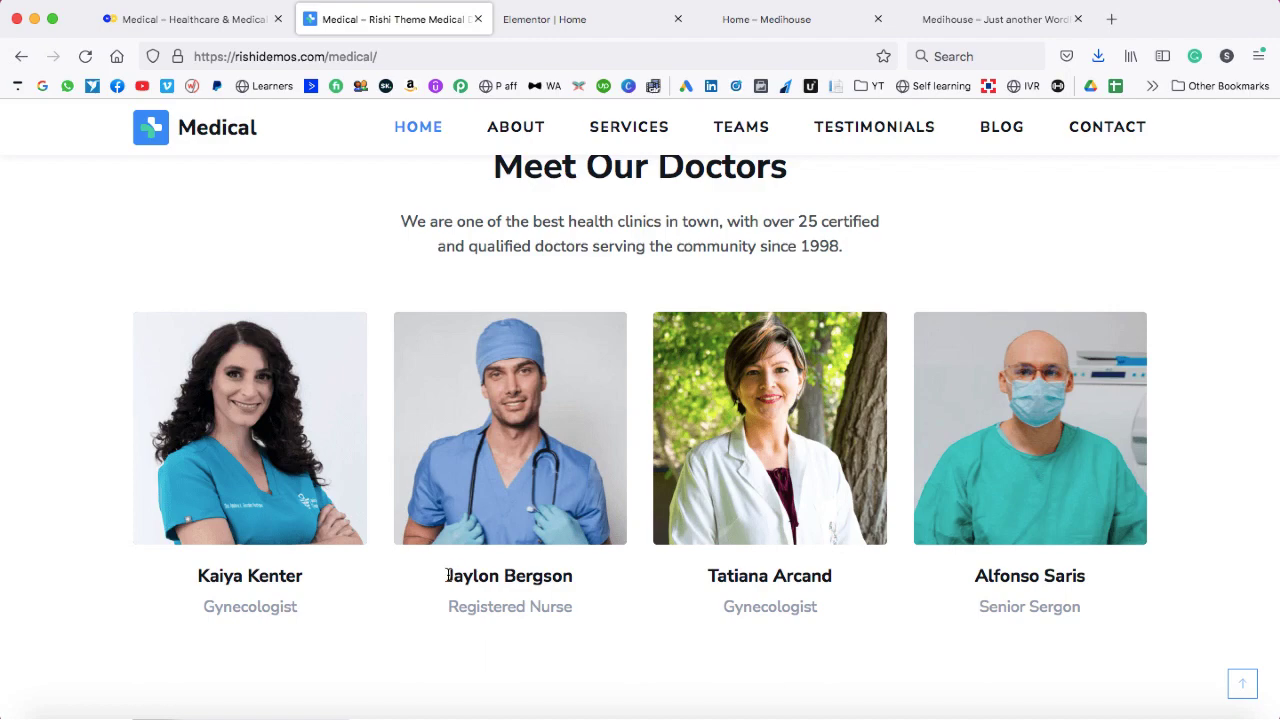
# - Copy Jaylon Bergson, Registered Nurse, Tatiana Arcand and Senior Sergon from the demo into the doctor cards
pyautogui.moveTo(447, 575); pyautogui.dragTo(567, 574)
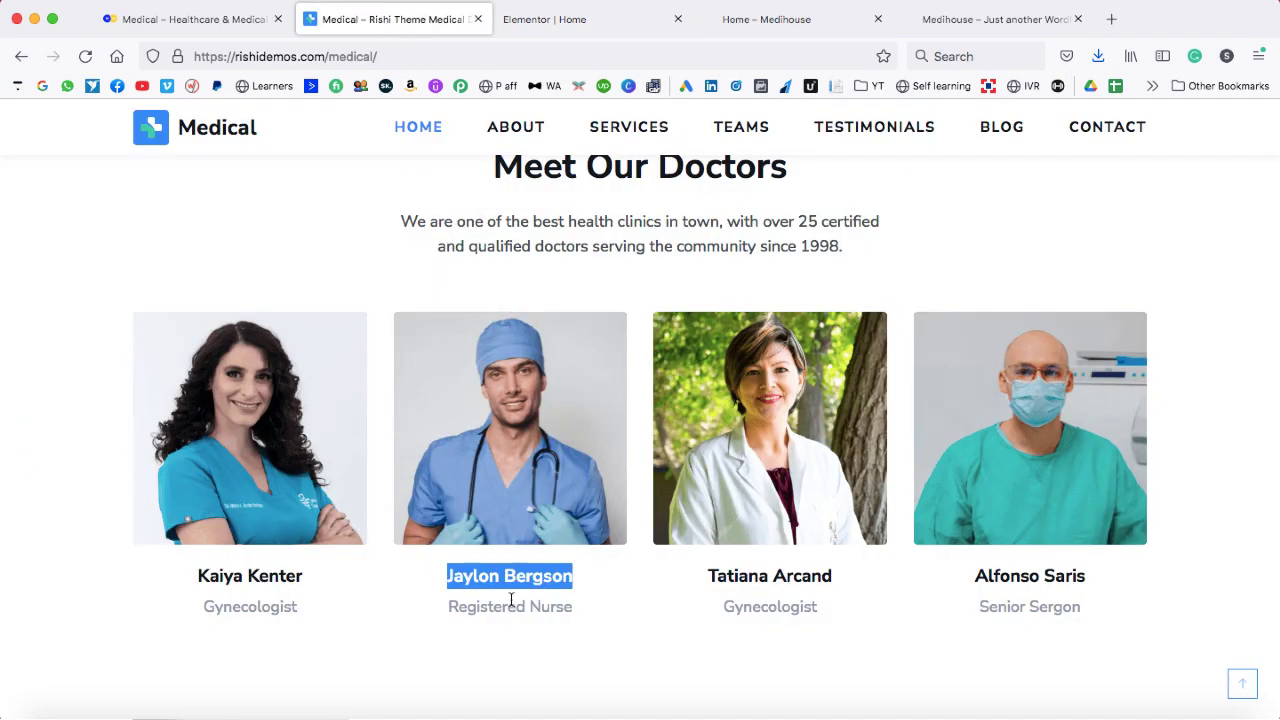
pyautogui.tripleClick(511, 603)
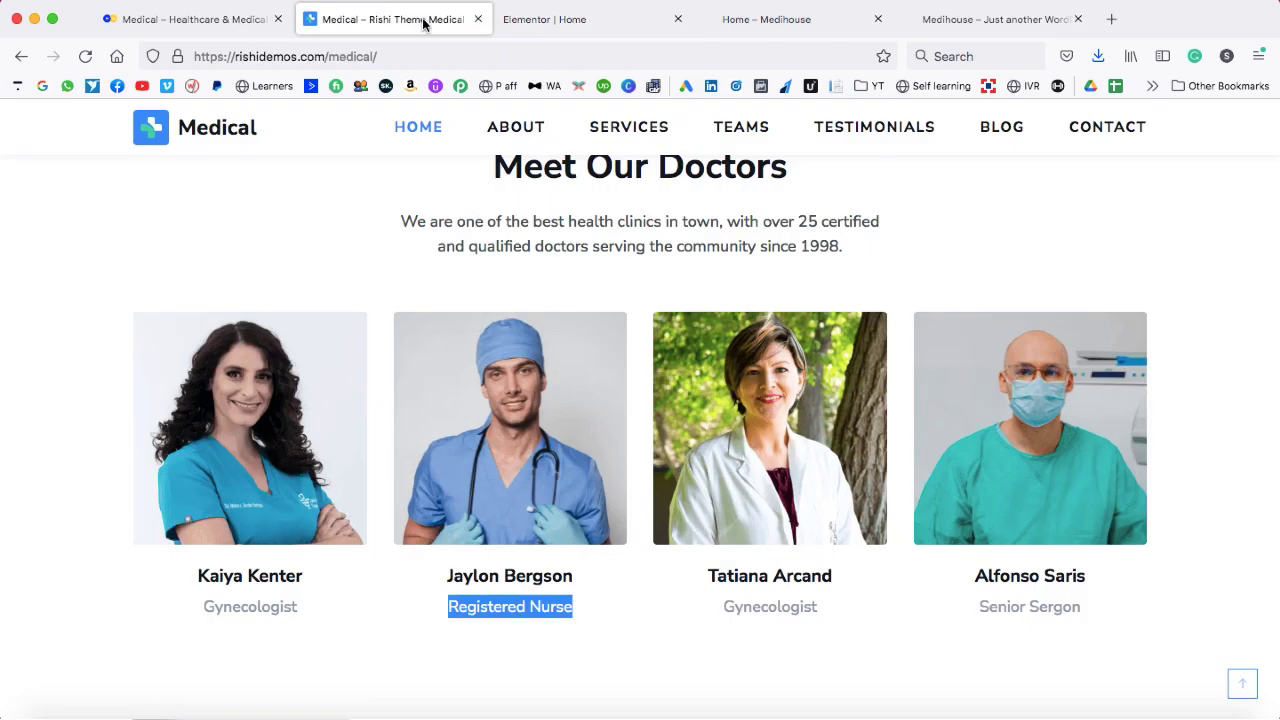
pyautogui.moveTo(708, 574); pyautogui.dragTo(834, 576)
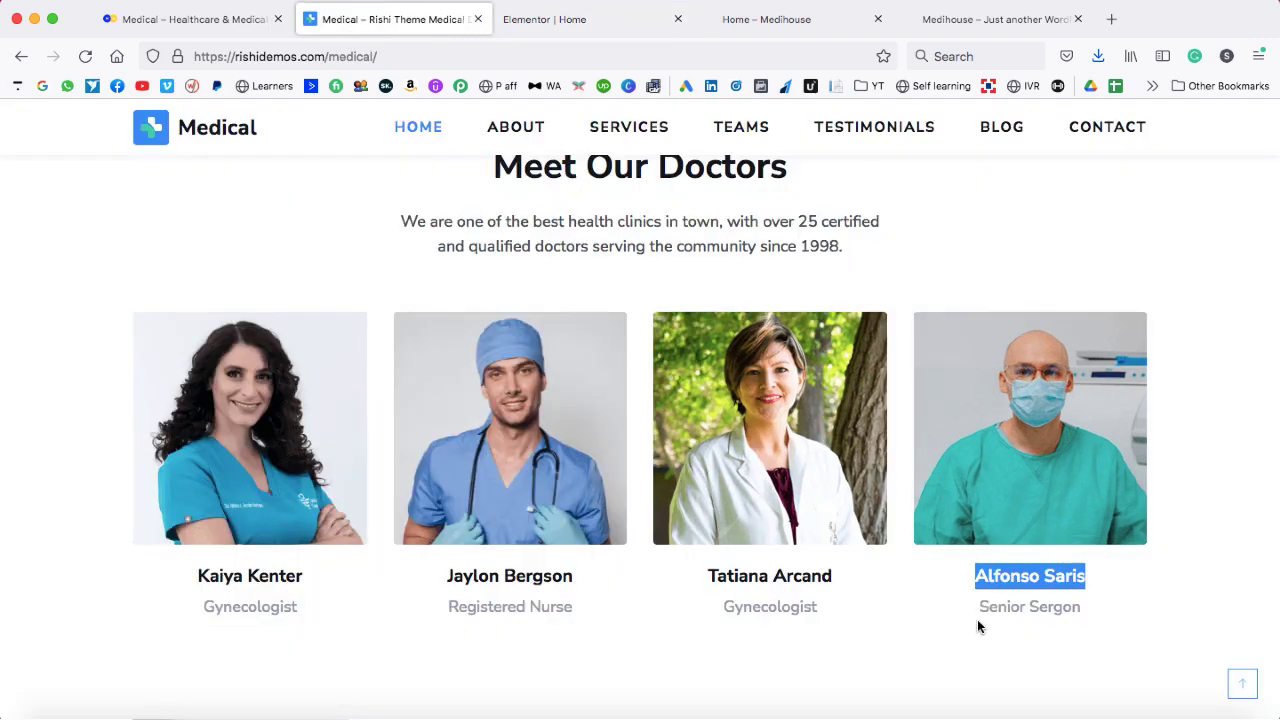
pyautogui.moveTo(980, 607); pyautogui.dragTo(1082, 607)
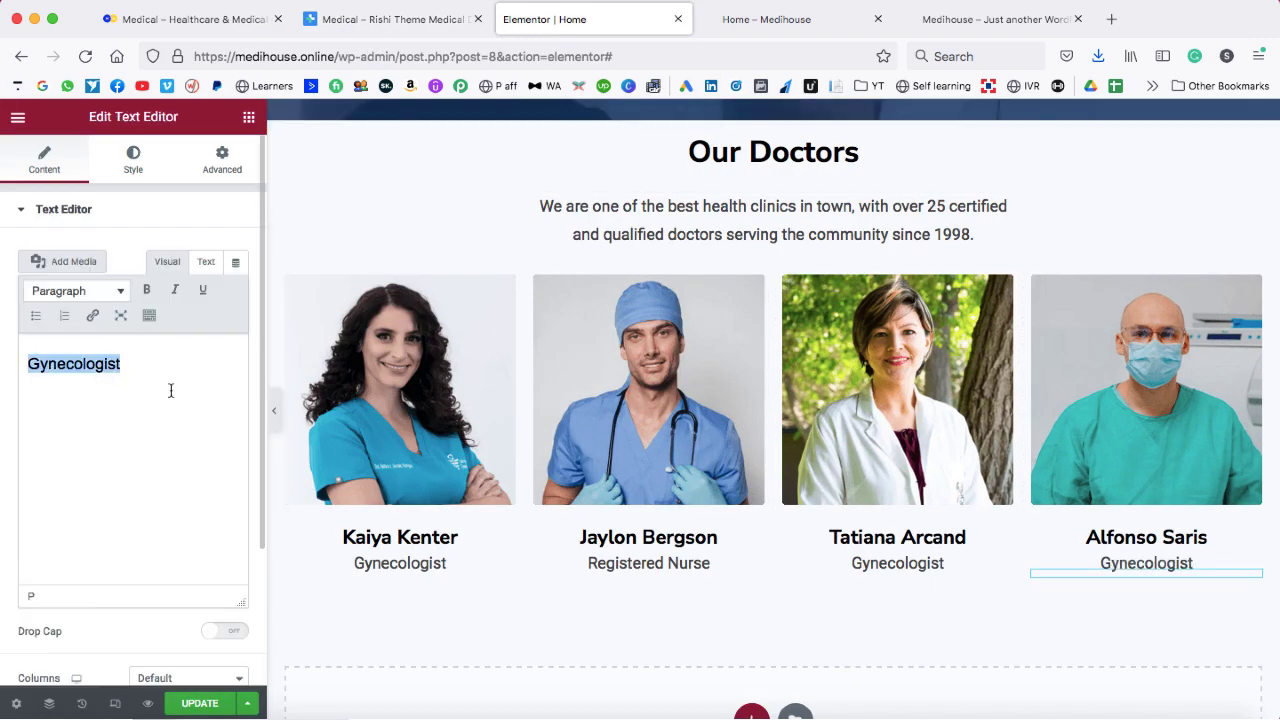
pyautogui.write('Senior Sergon')
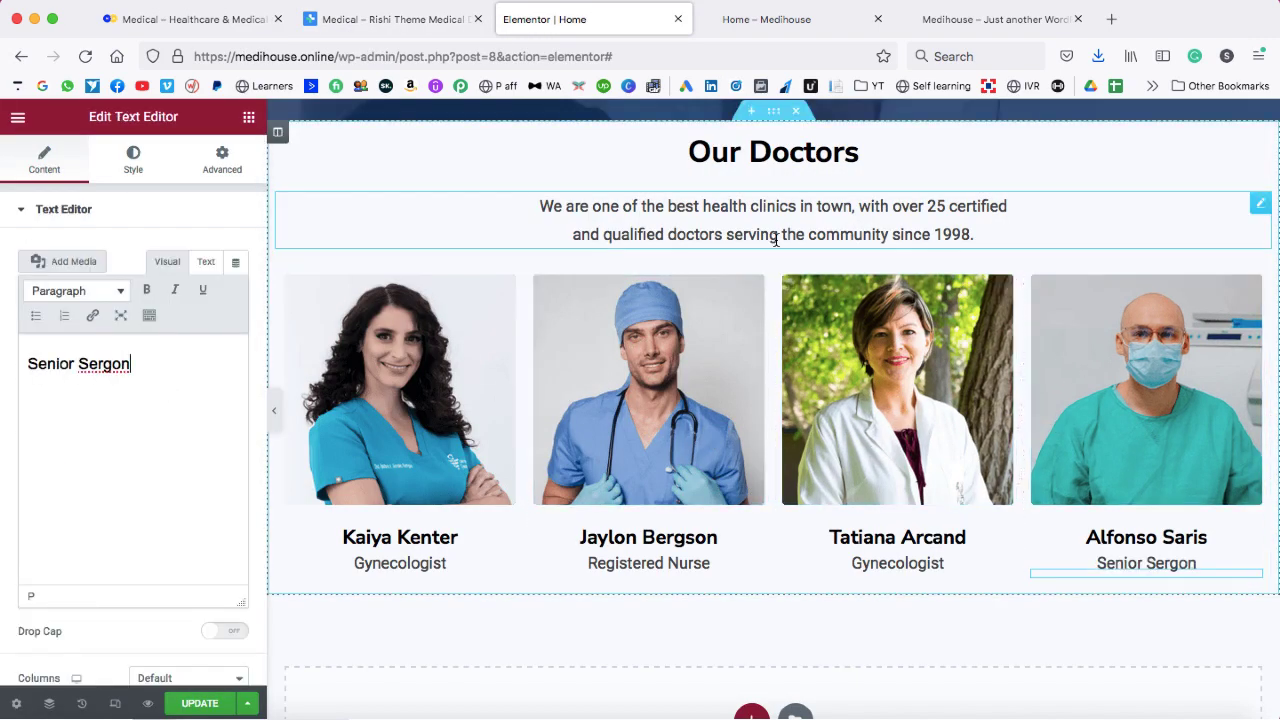
pyautogui.scroll(1, 776, 240)
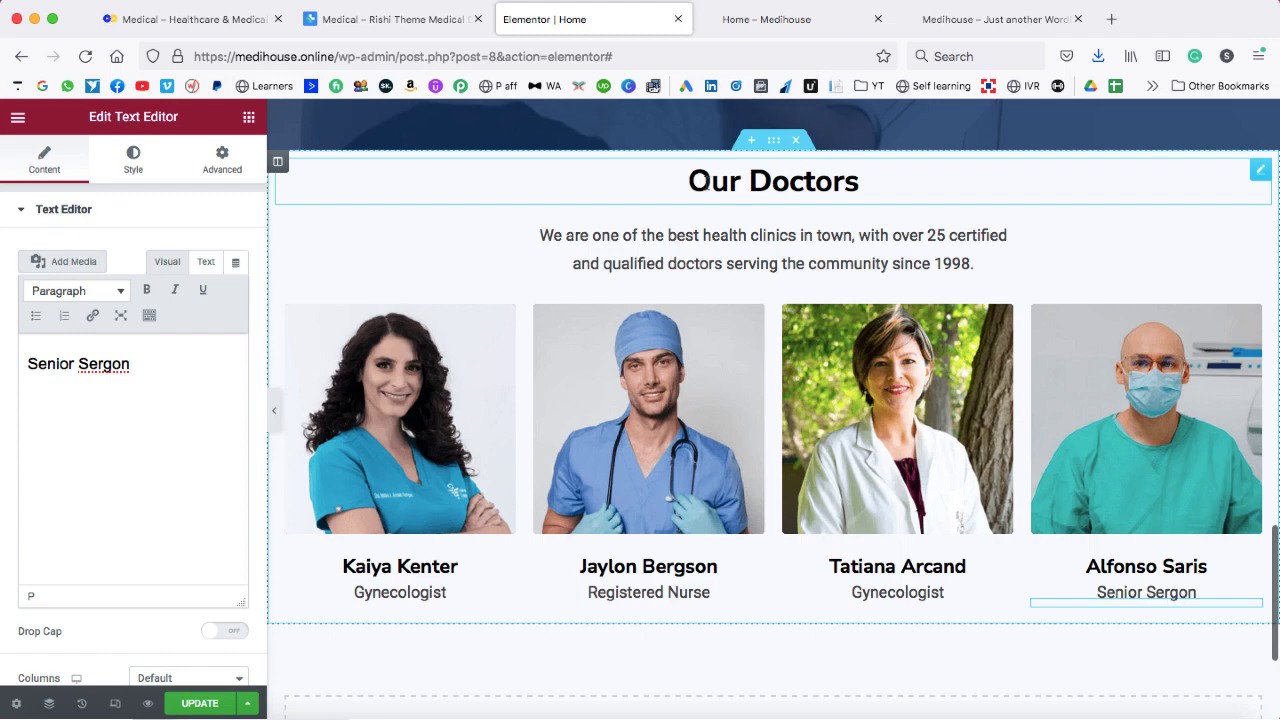
pyautogui.scroll(3, 783, 169)
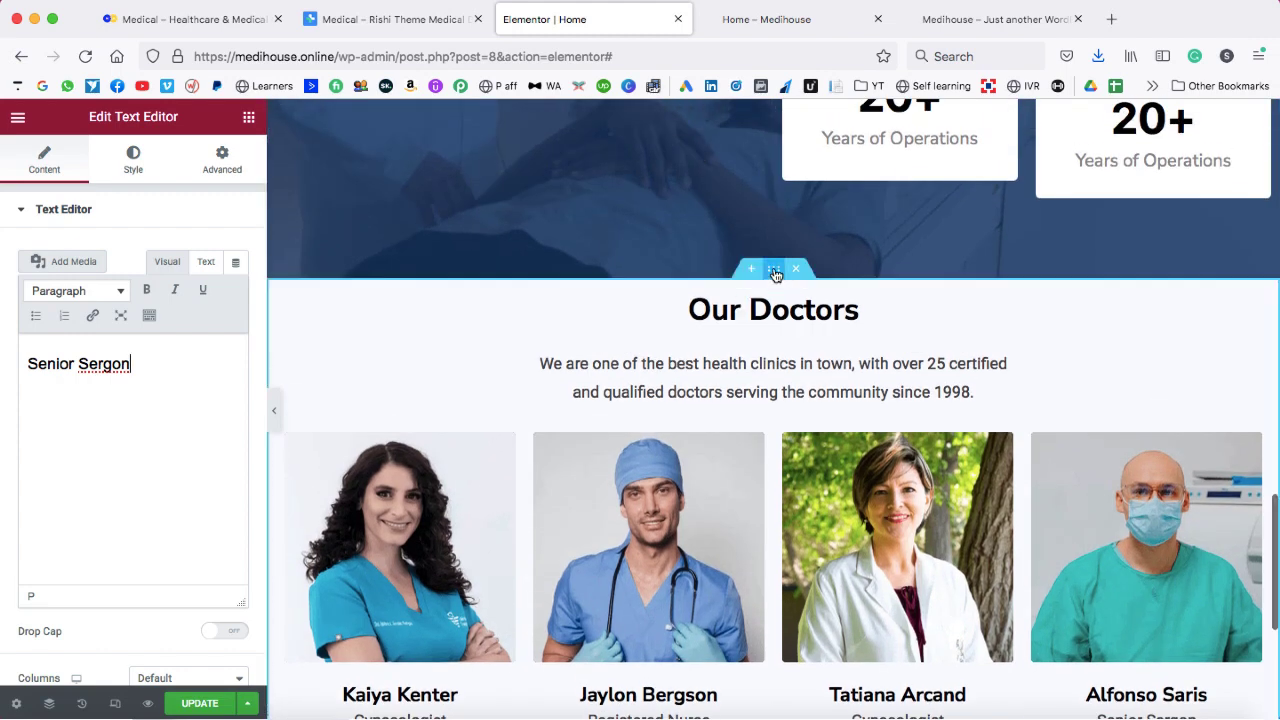
# - Give the Our Doctors section unlinked padding of 80 top and 80 bottom
pyautogui.click(775, 272)
pyautogui.click(226, 161)
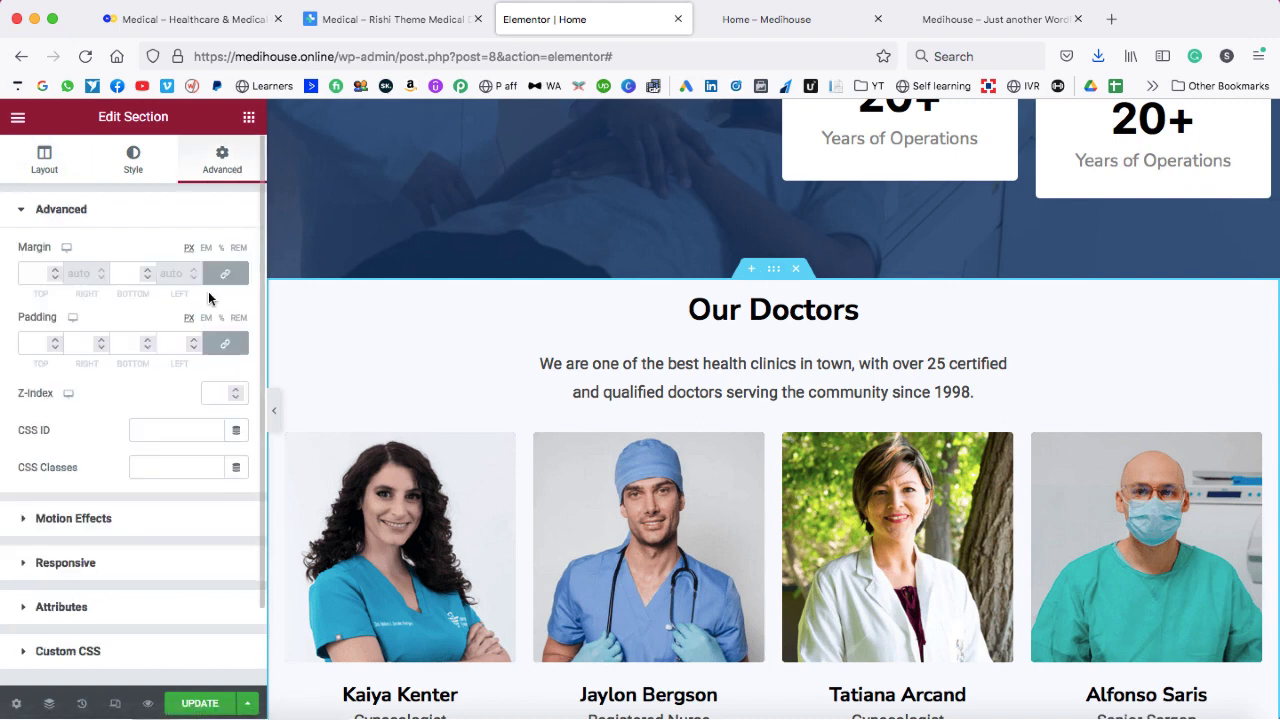
pyautogui.scroll(-2, 209, 293)
pyautogui.click(225, 255)
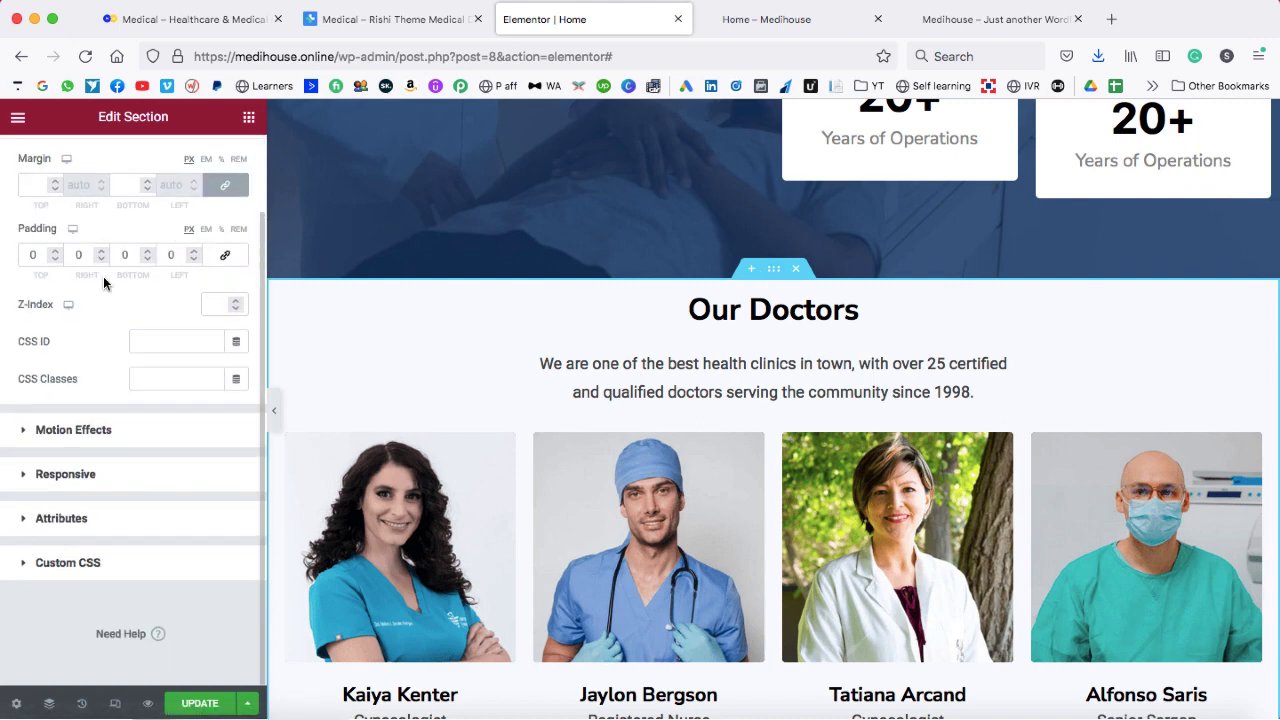
pyautogui.click(31, 255)
pyautogui.write('80')
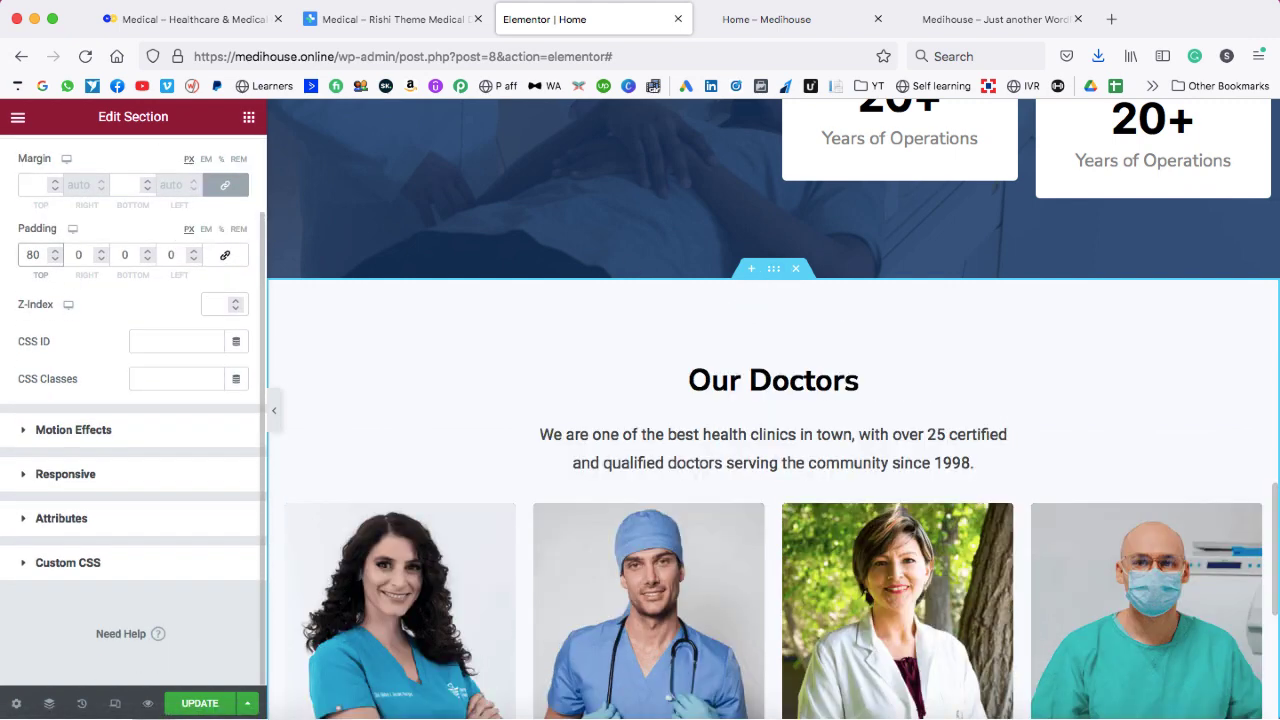
pyautogui.click(123, 255)
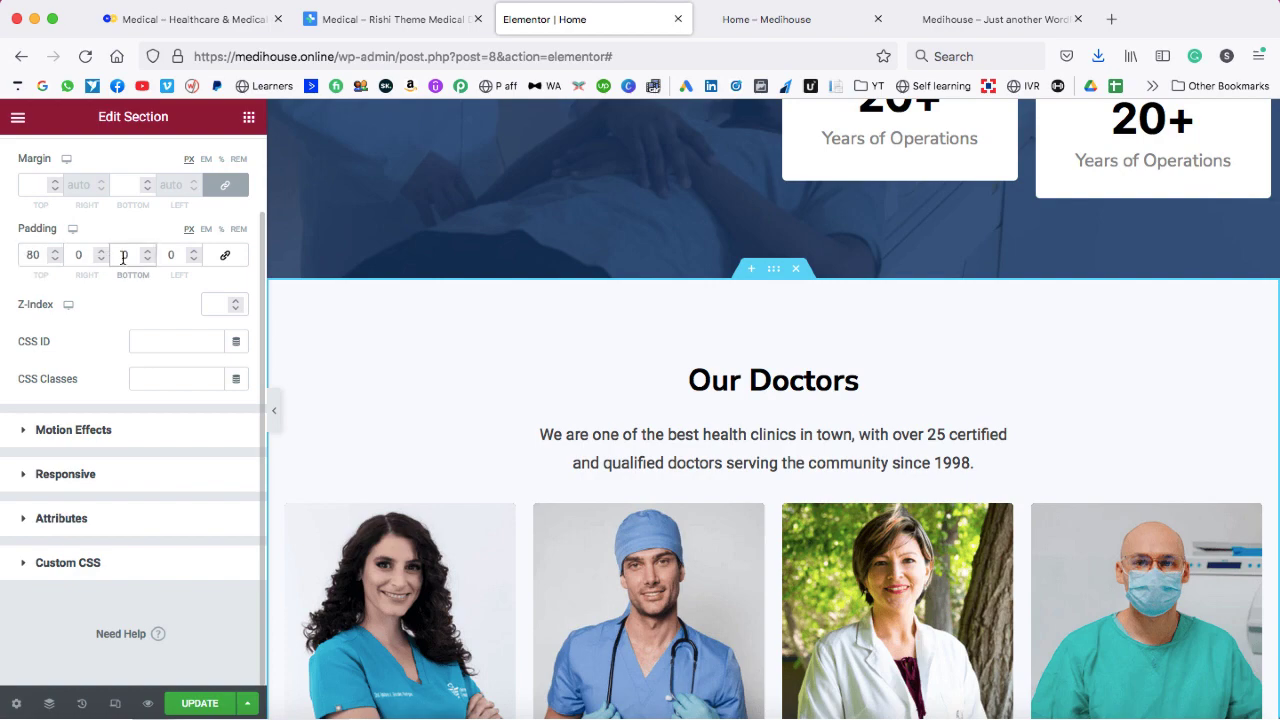
pyautogui.write('80')
# - Update the page and bring up the live Home – Medihouse tab
pyautogui.scroll(-3, 651, 394)
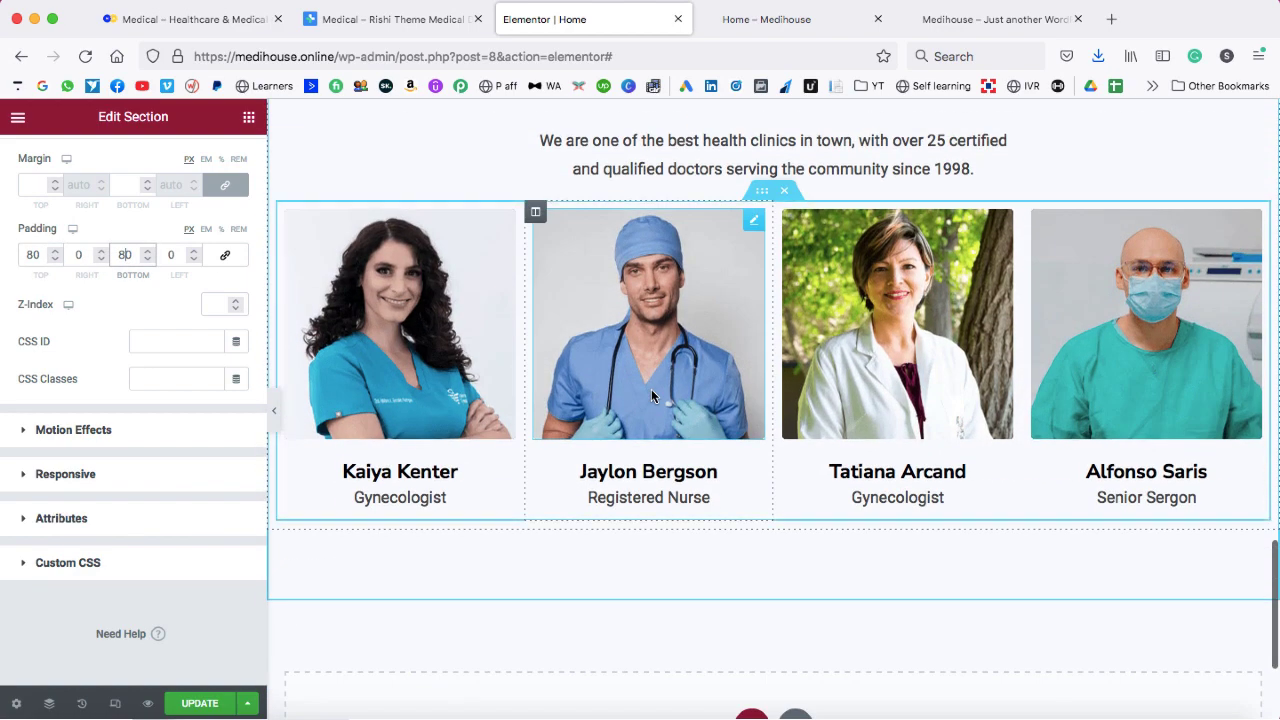
pyautogui.click(200, 703)
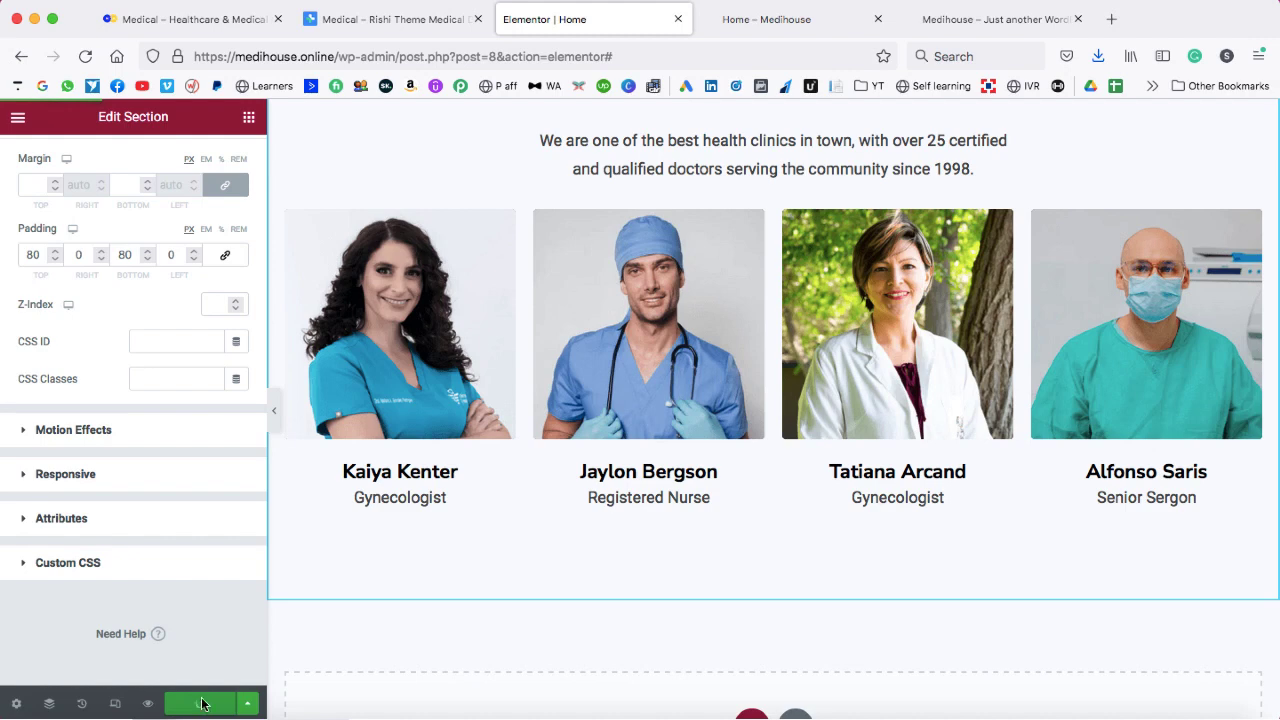
pyautogui.click(780, 22)
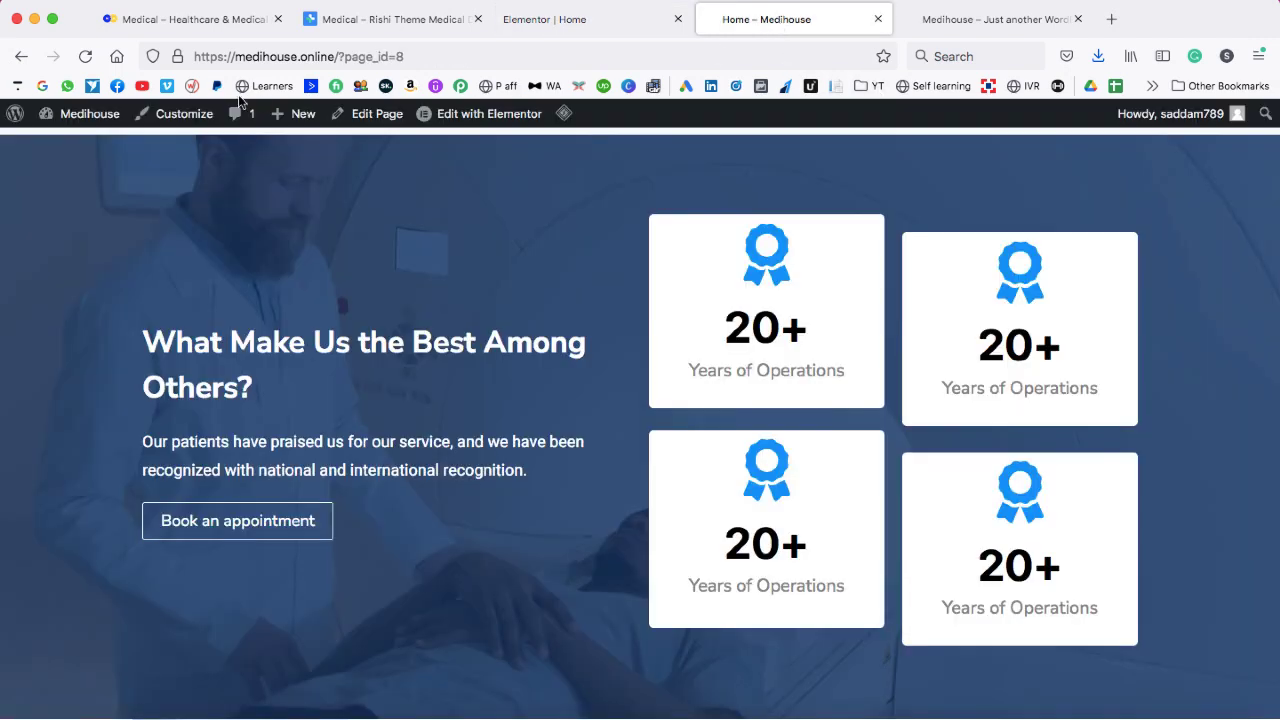
# - Reload the live home page, check the four-doctor Our Doctors section, and return to the top
pyautogui.click(85, 56)
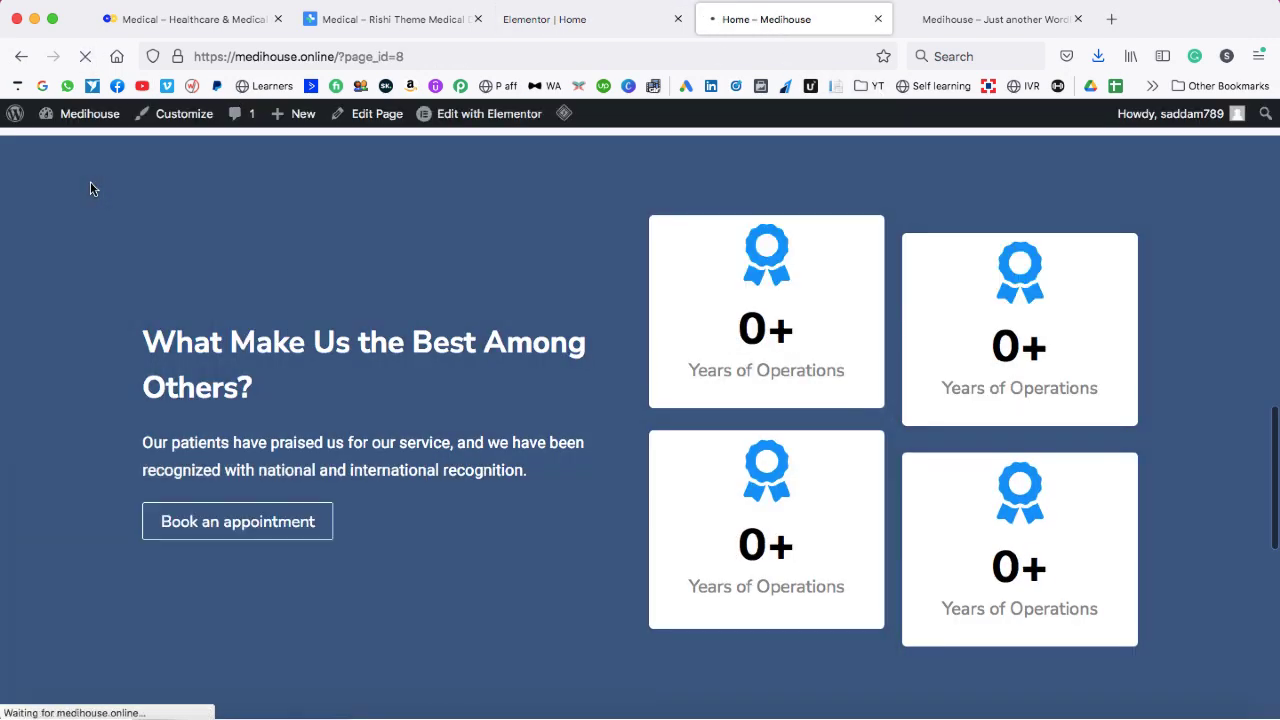
pyautogui.scroll(-5, 90, 188)
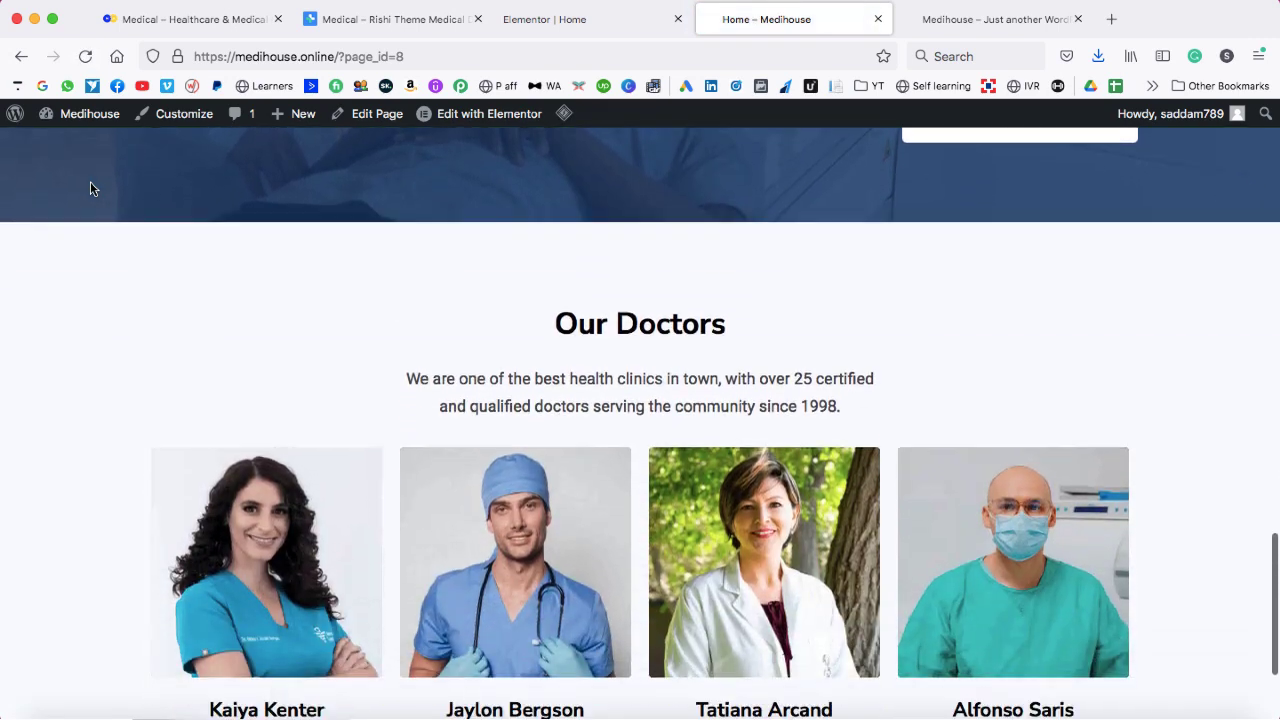
pyautogui.scroll(-3, 90, 188)
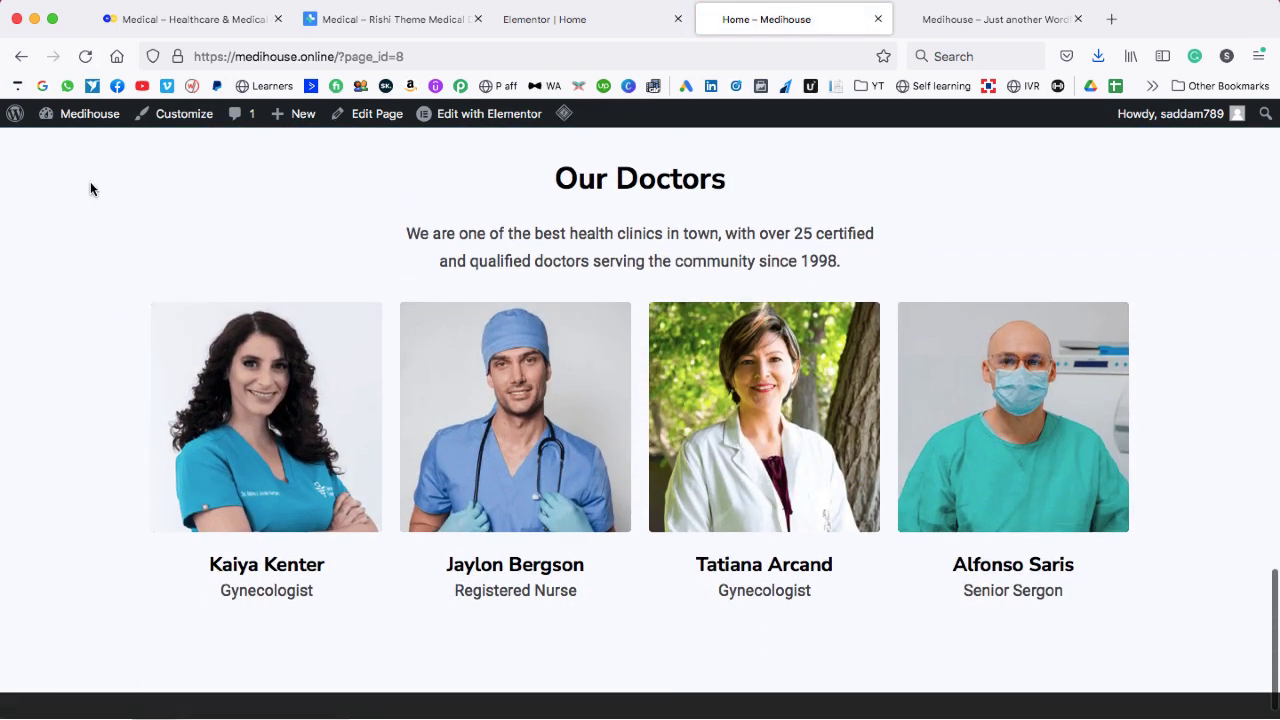
pyautogui.scroll(1, 90, 188)
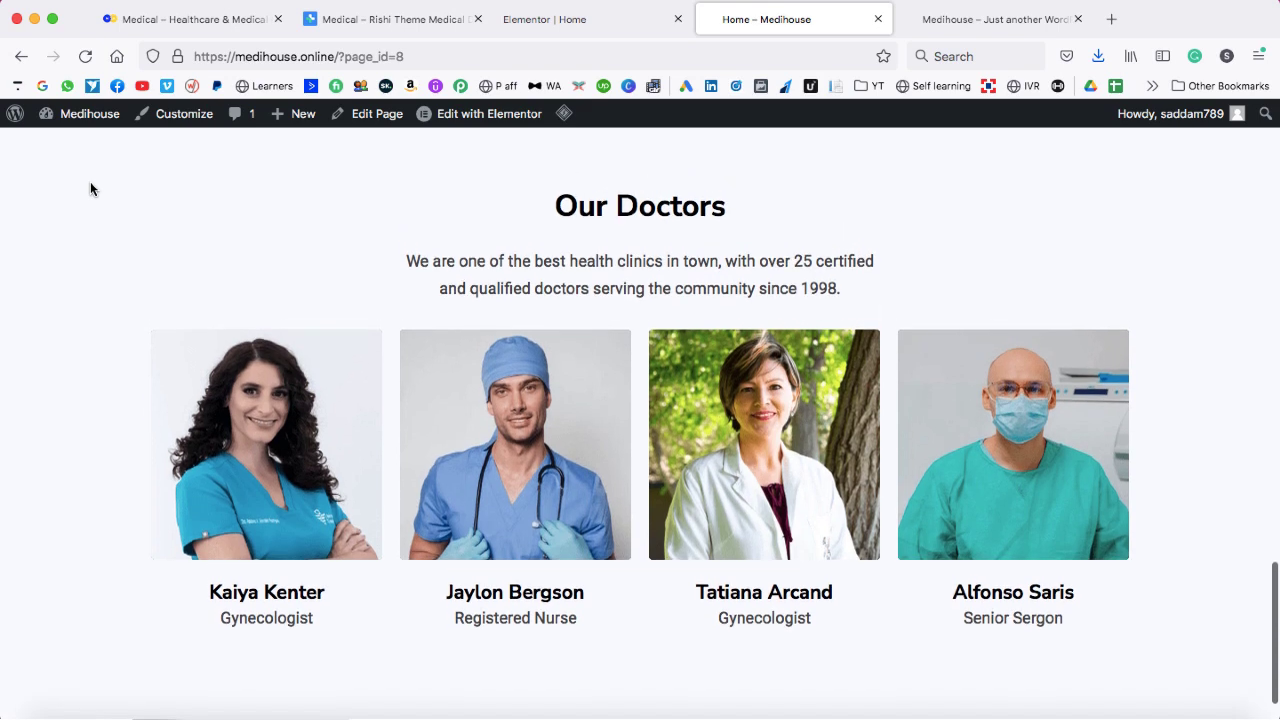
pyautogui.scroll(1, 90, 188)
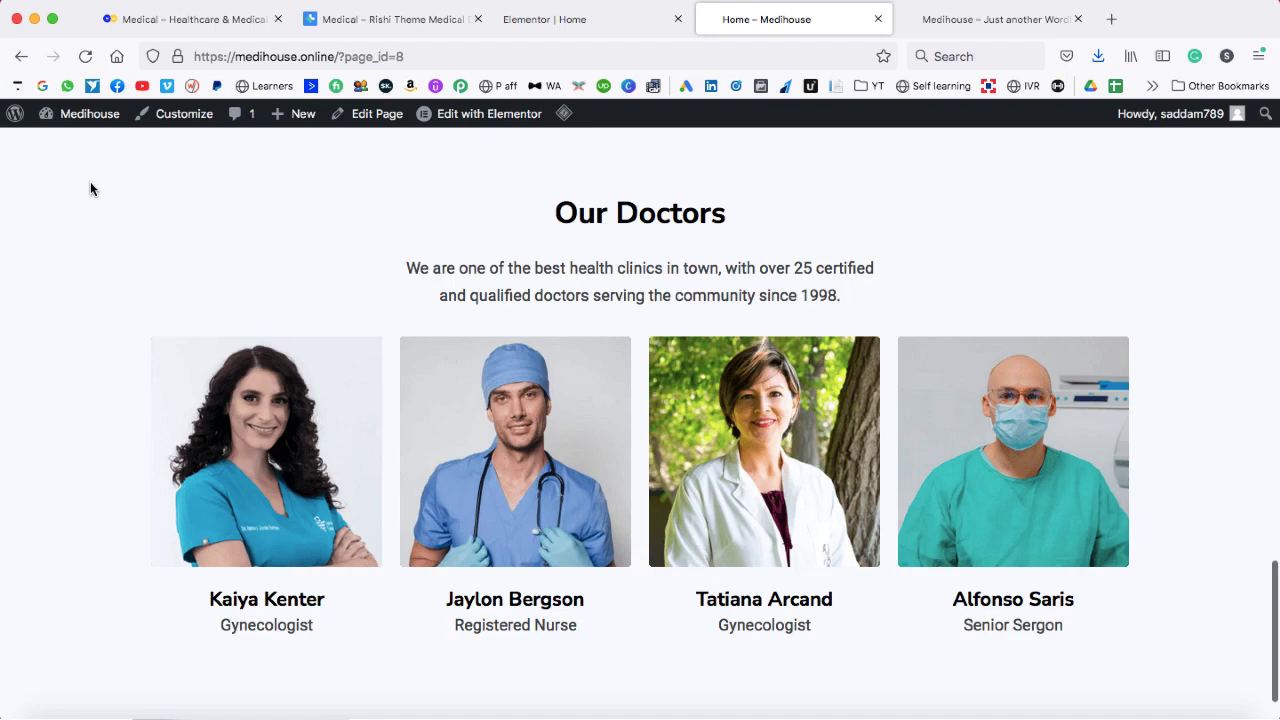
pyautogui.scroll(15, 700, 243)
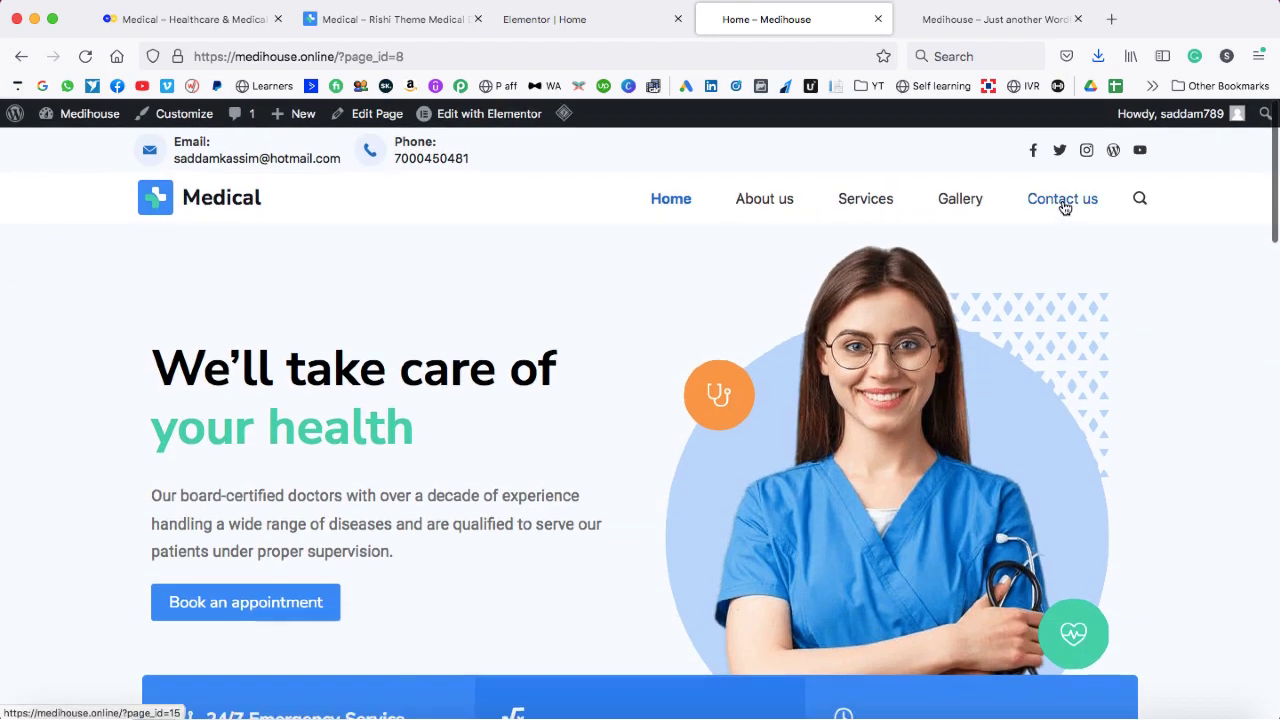
# - Browse the demo site's Contact page, then return to the Elementor editor for Home
pyautogui.click(1062, 204)
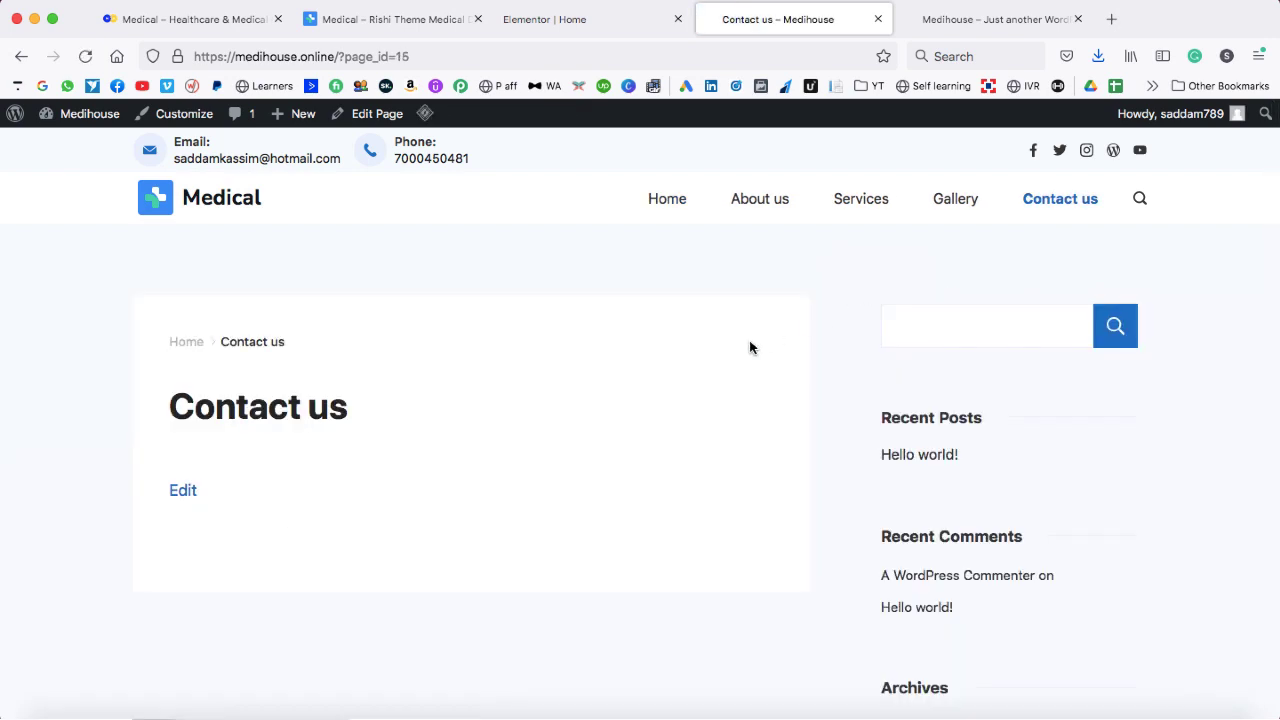
pyautogui.click(403, 22)
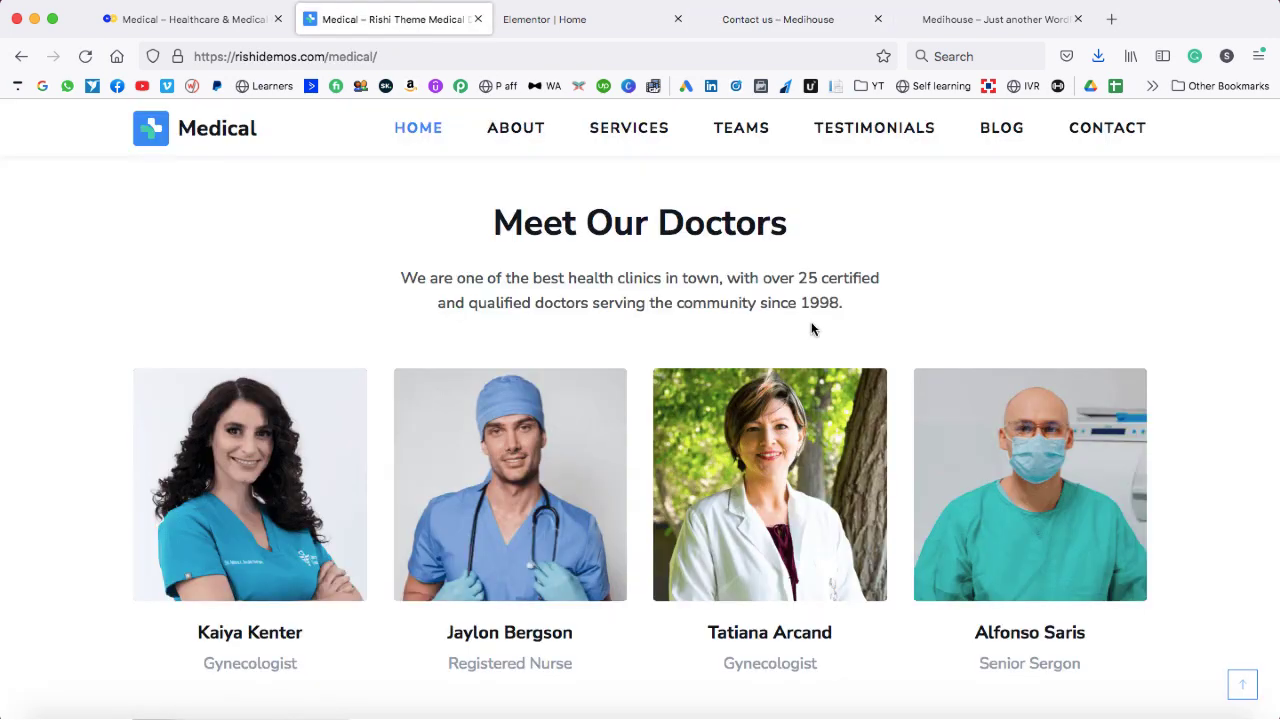
pyautogui.scroll(10, 809, 328)
pyautogui.click(1108, 133)
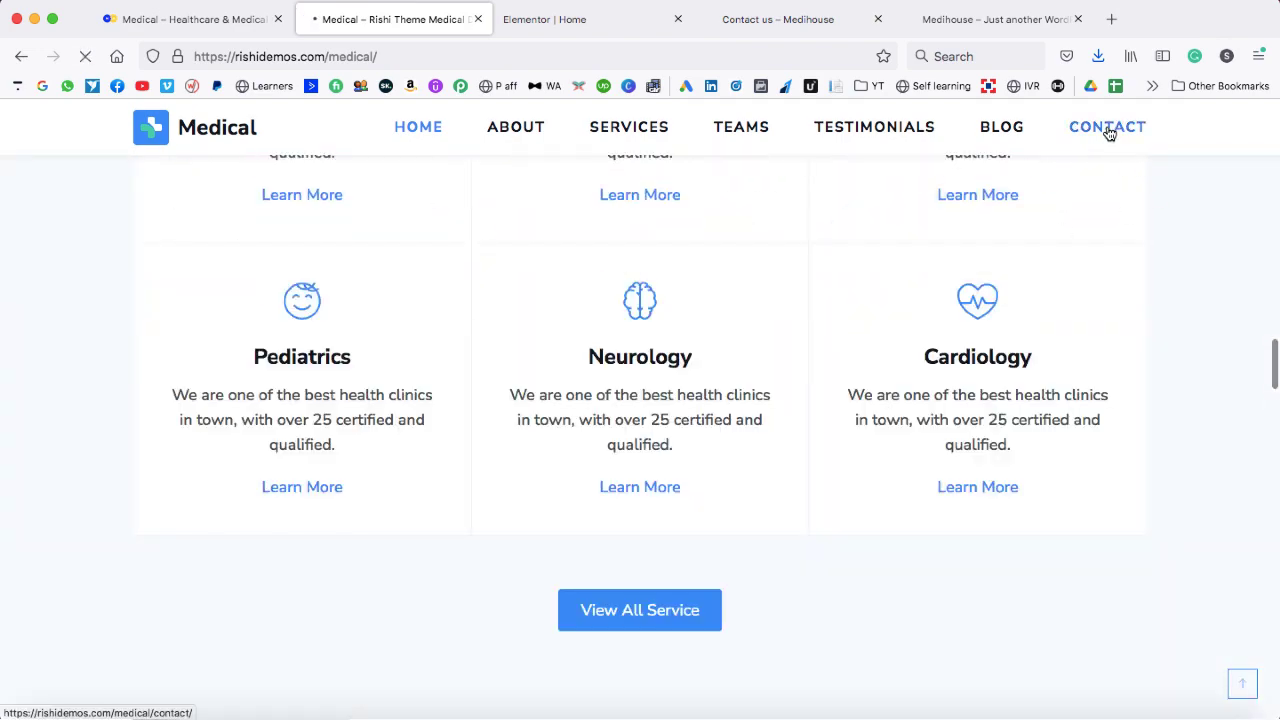
pyautogui.scroll(-5, 838, 440)
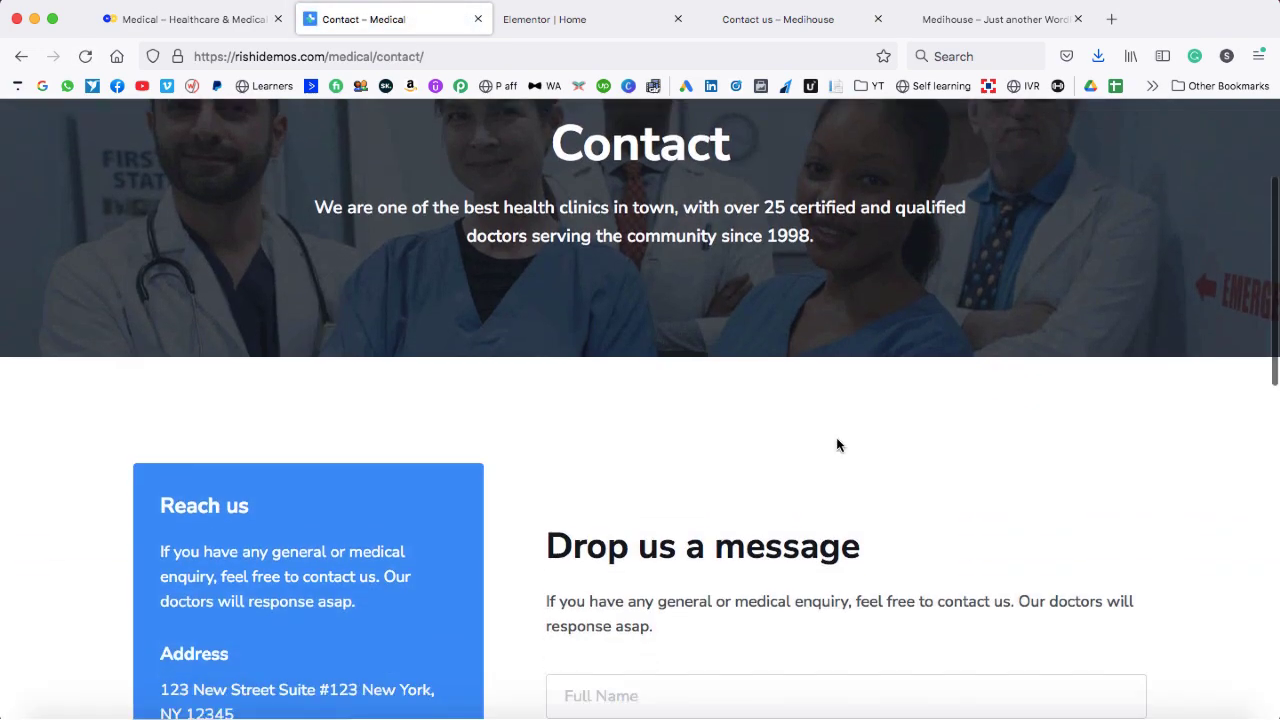
pyautogui.scroll(-2, 838, 439)
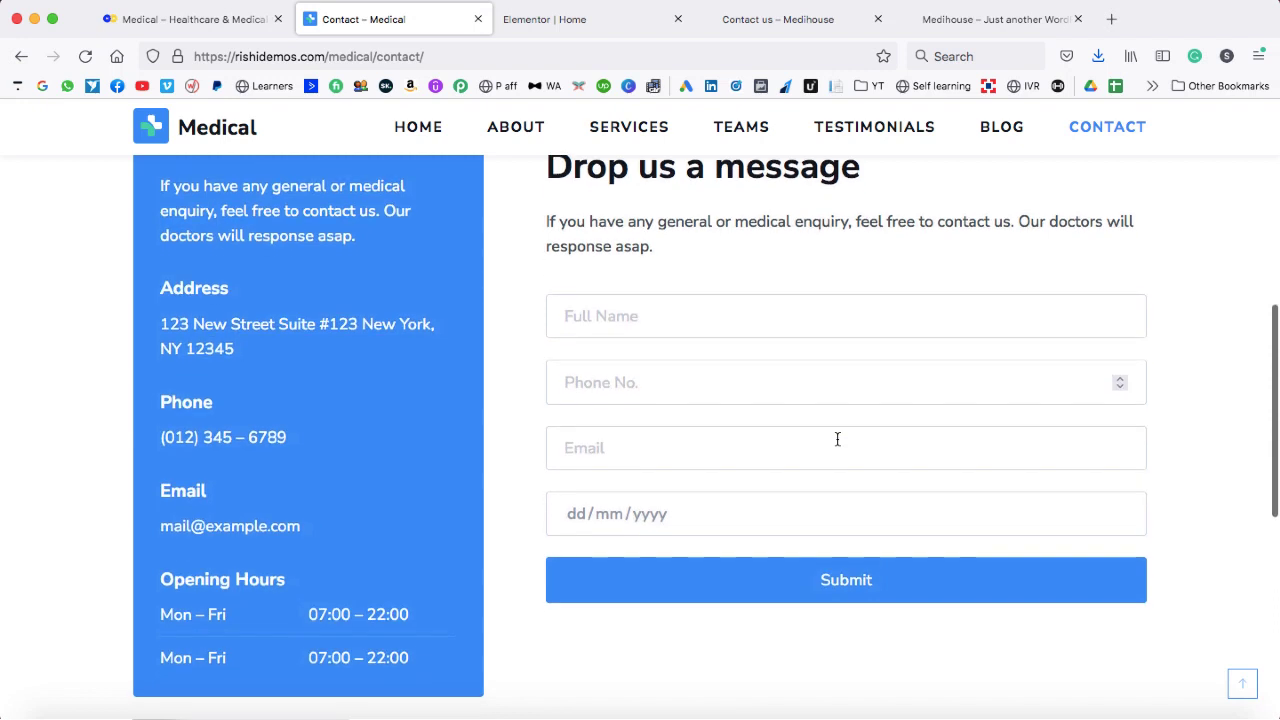
pyautogui.scroll(1, 838, 439)
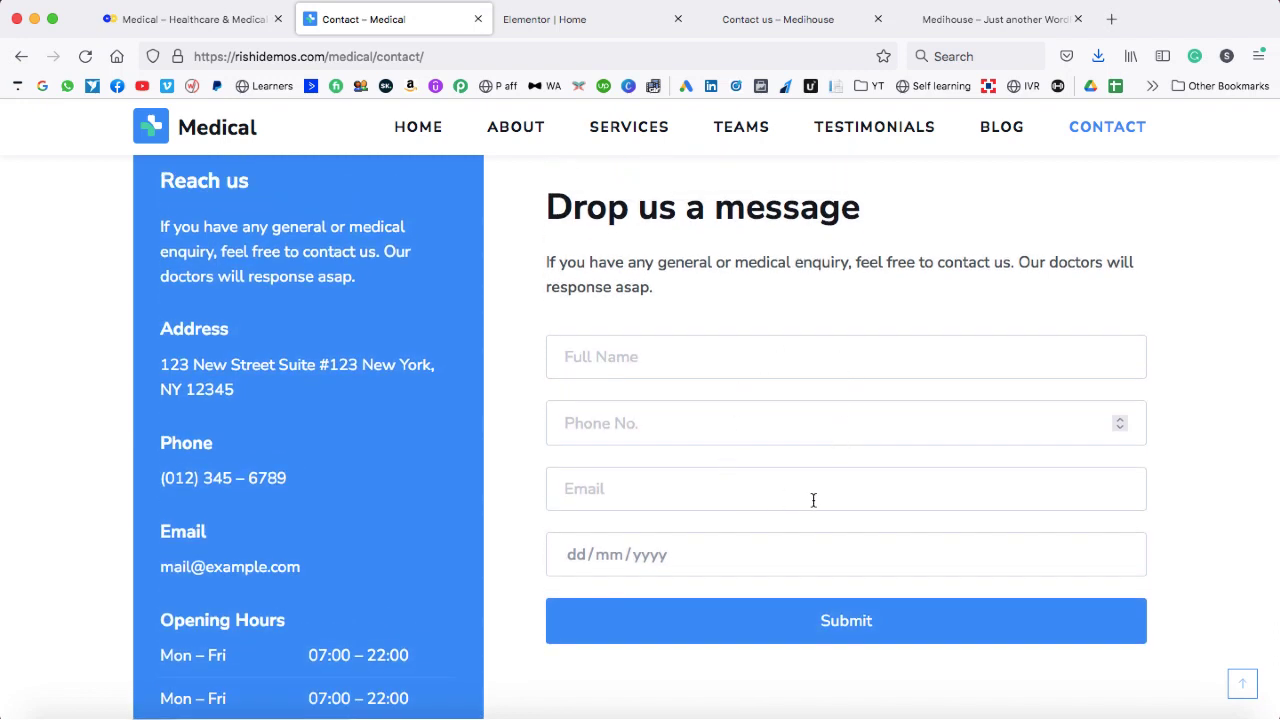
pyautogui.scroll(-3, 813, 500)
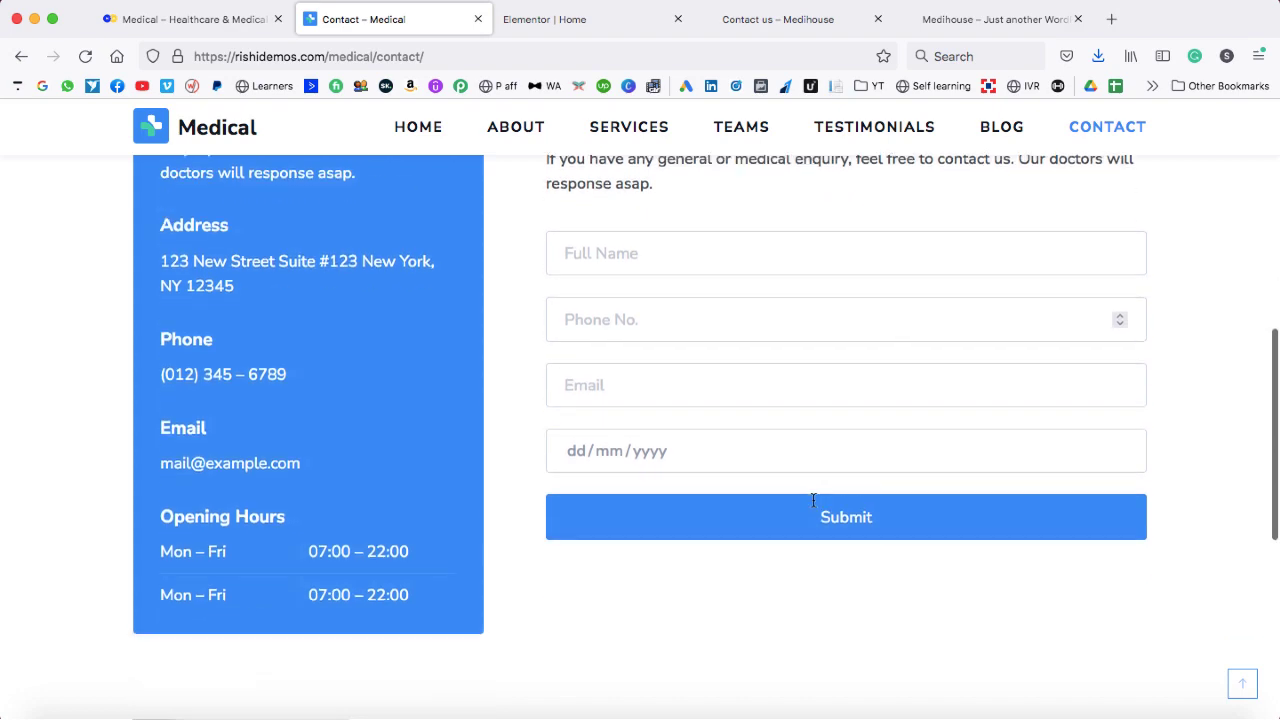
pyautogui.scroll(3, 814, 502)
pyautogui.scroll(5, 813, 506)
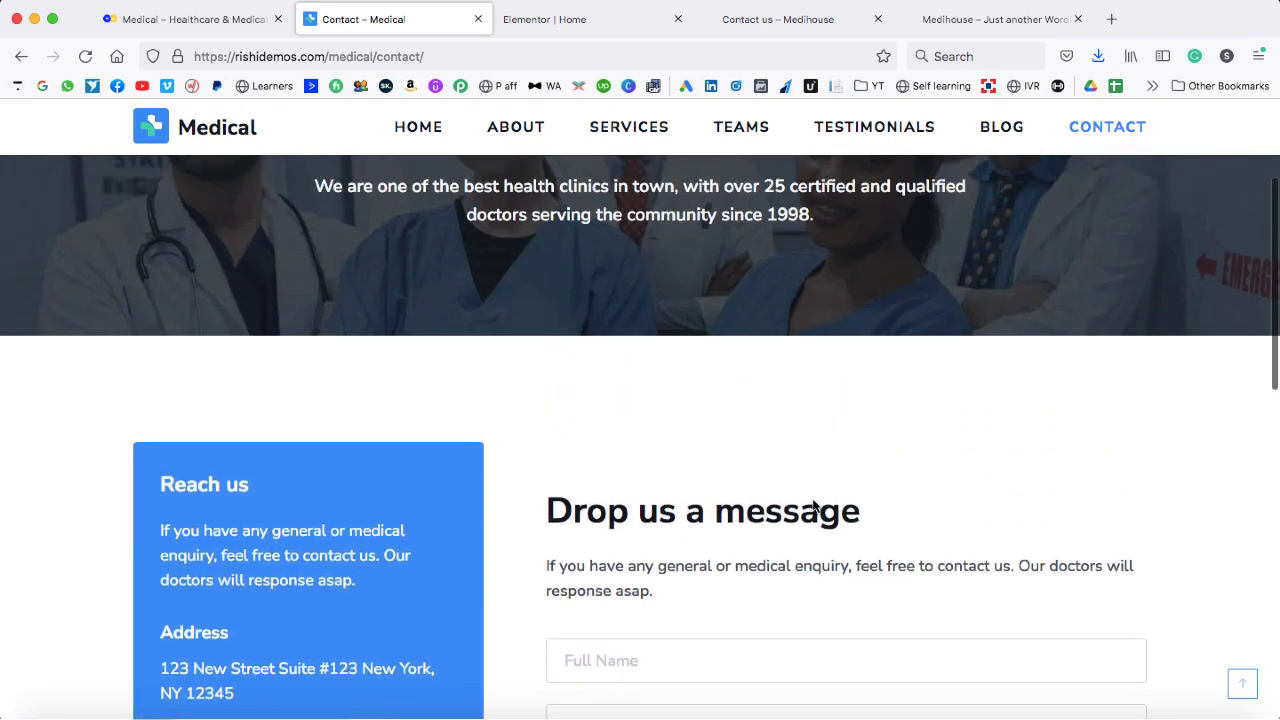
pyautogui.click(587, 21)
# - Exit Elementor to the WordPress dashboard and open the Contact us page for editing
pyautogui.click(17, 118)
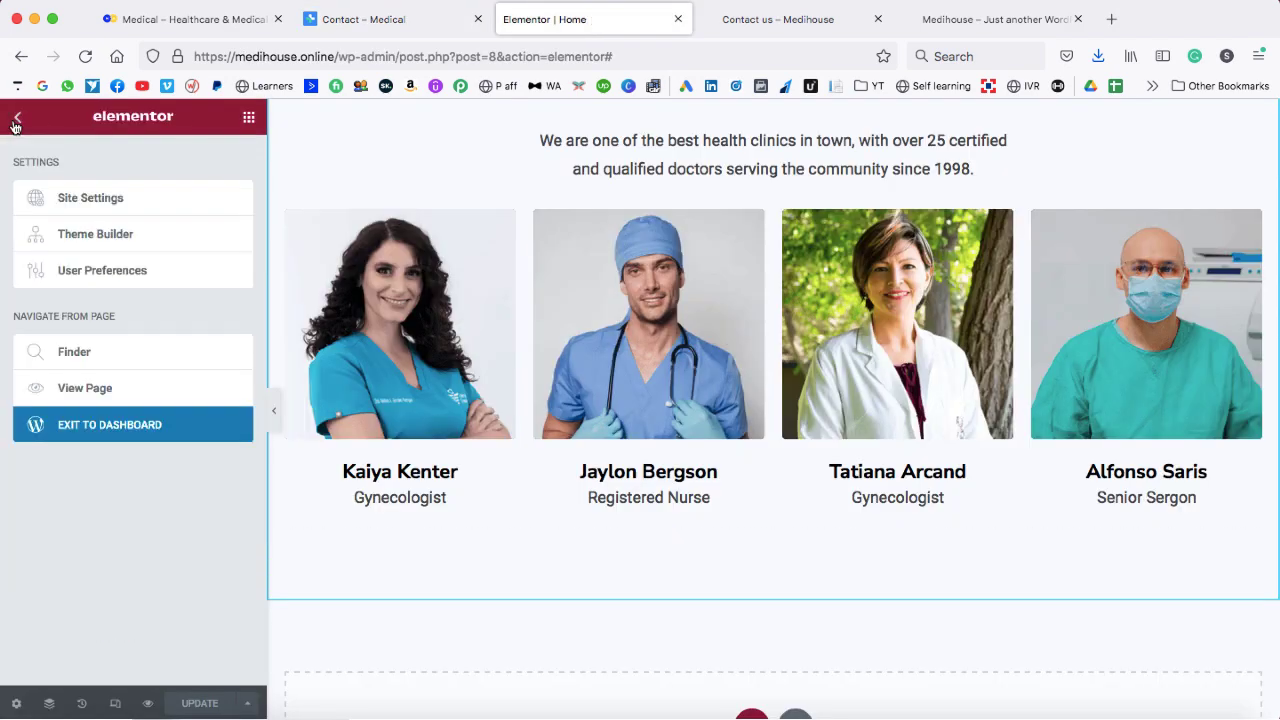
pyautogui.click(110, 425)
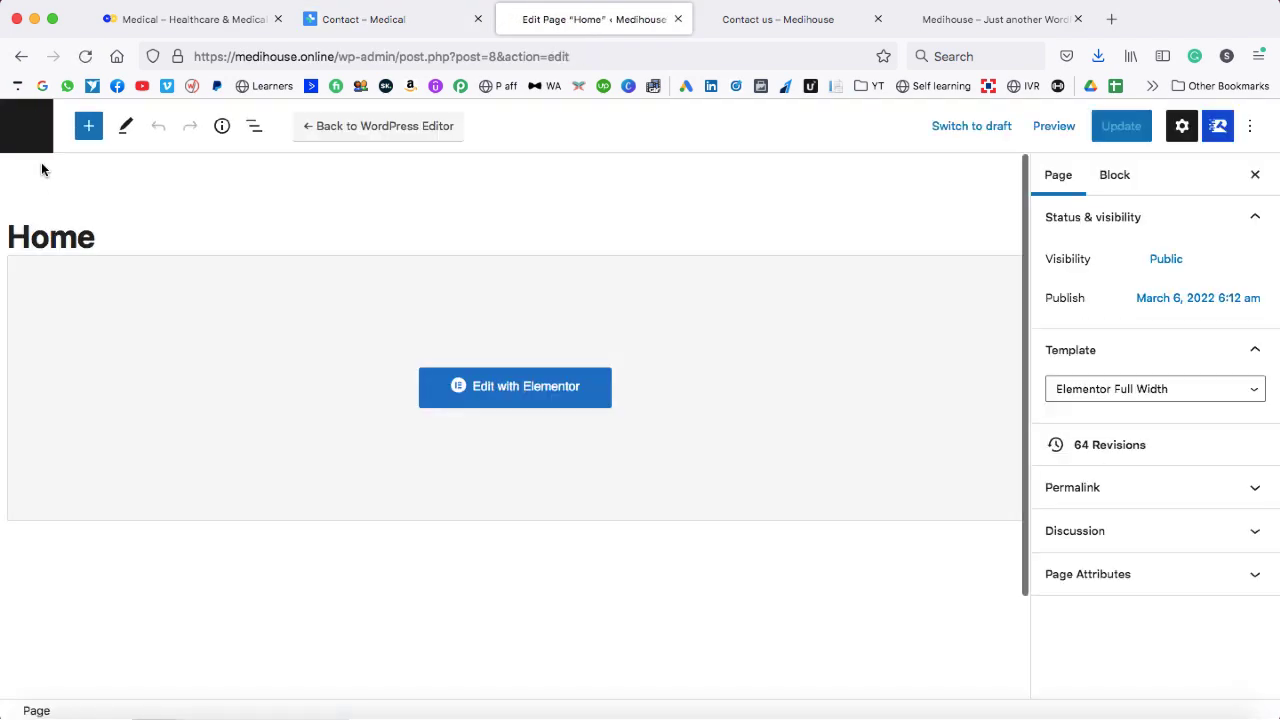
pyautogui.click(28, 134)
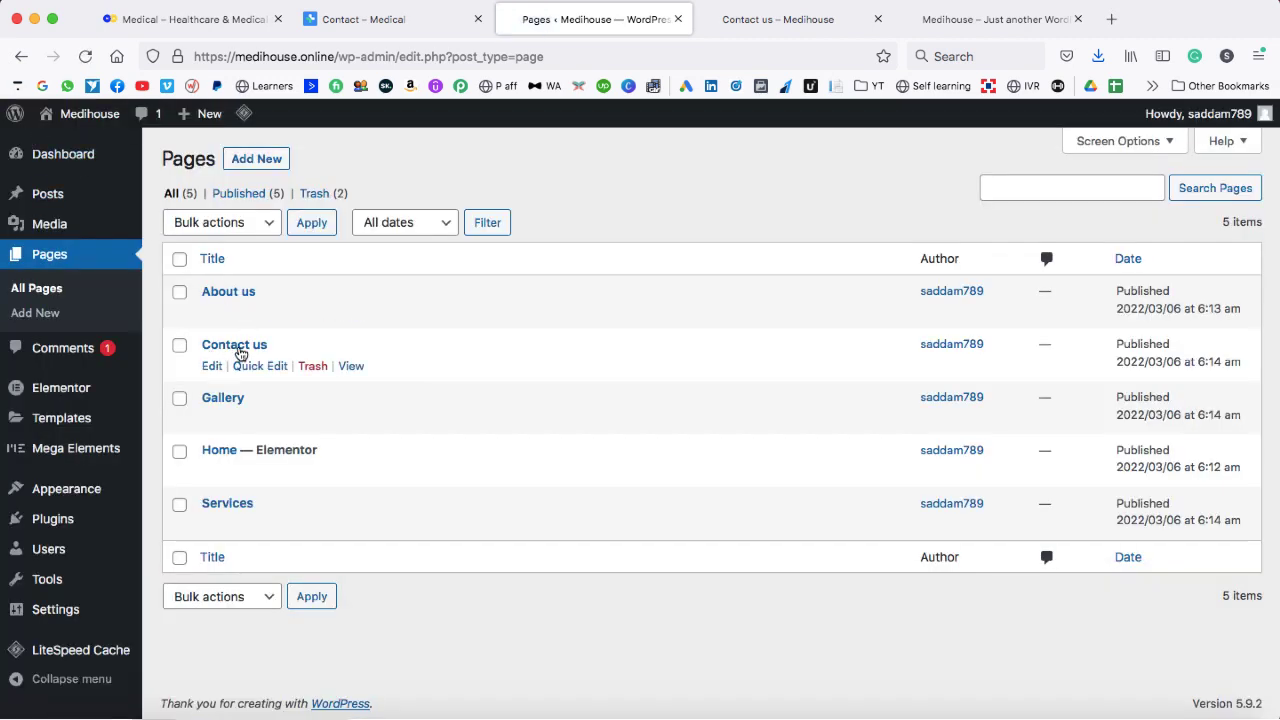
pyautogui.click(212, 367)
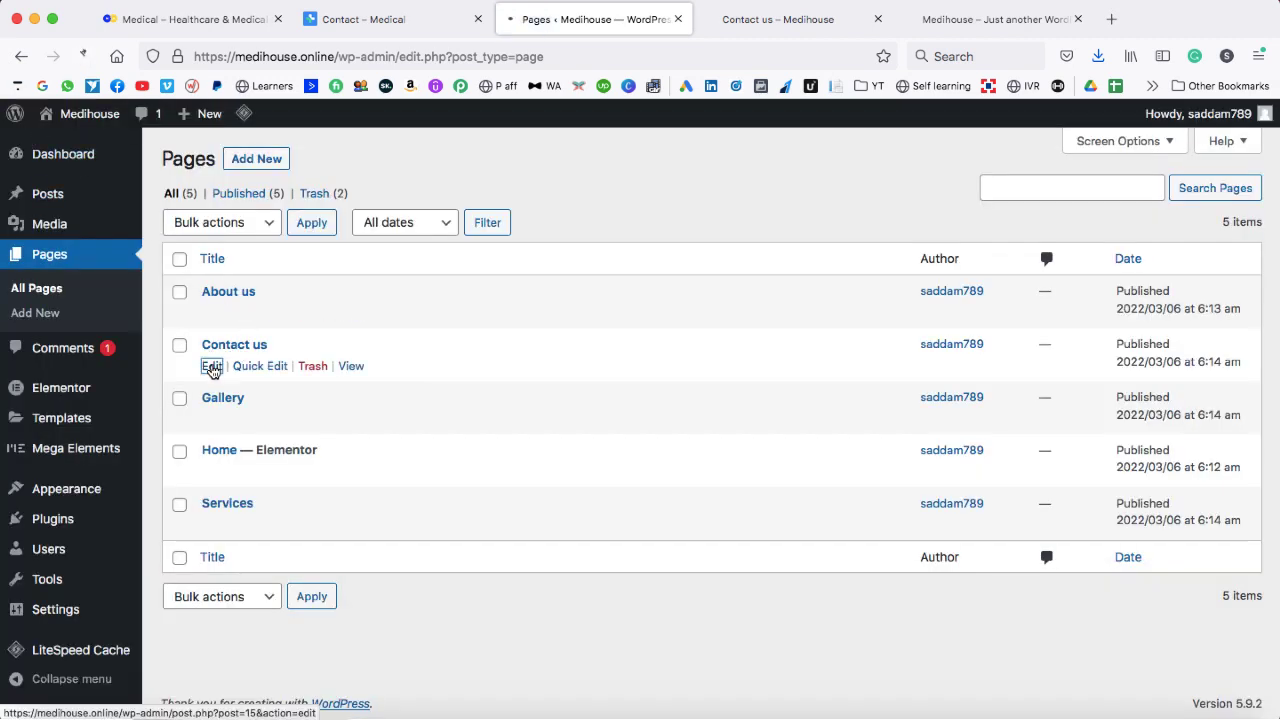
# - Set its template to Elementor Full Width, update it, and open it in Elementor
pyautogui.click(1122, 483)
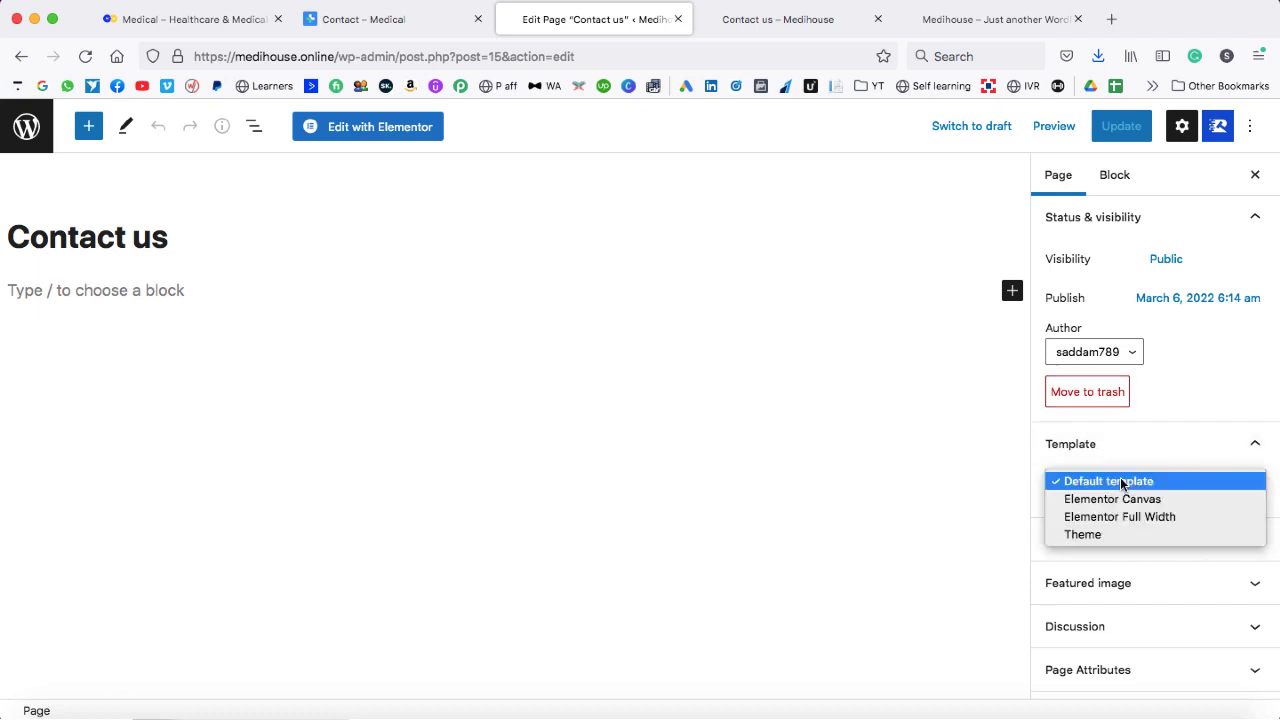
pyautogui.click(1100, 517)
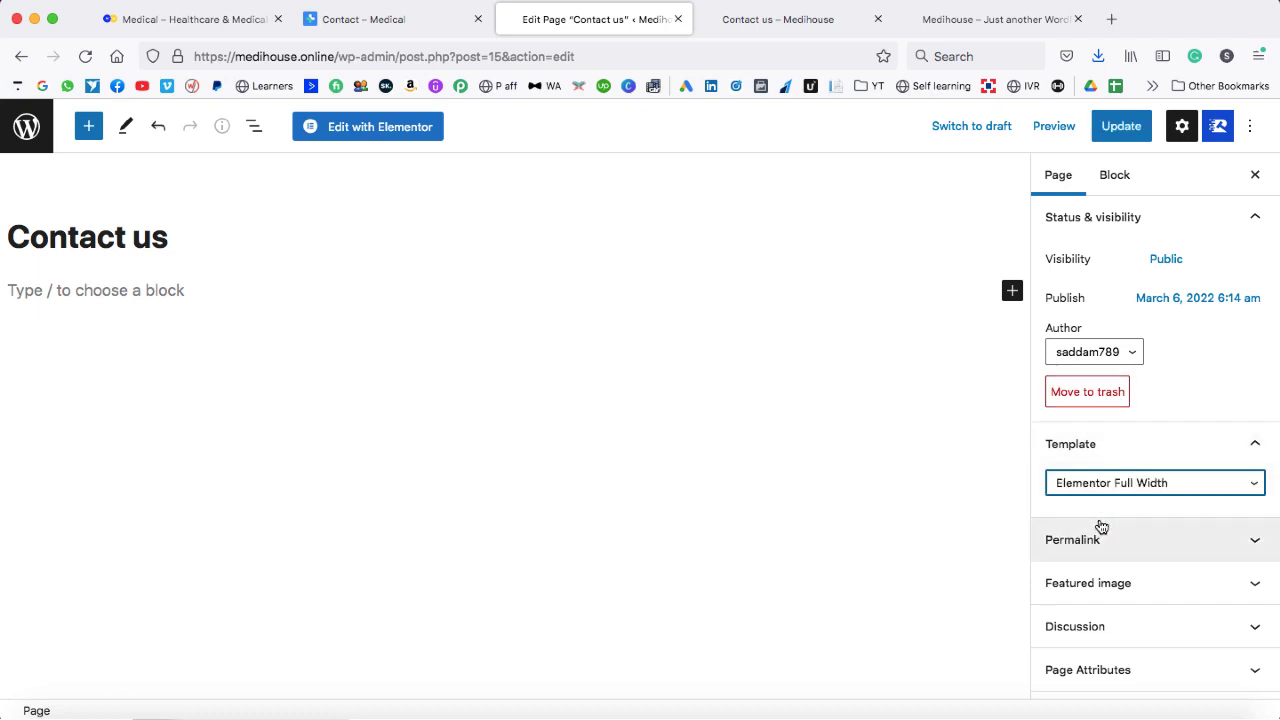
pyautogui.click(1121, 127)
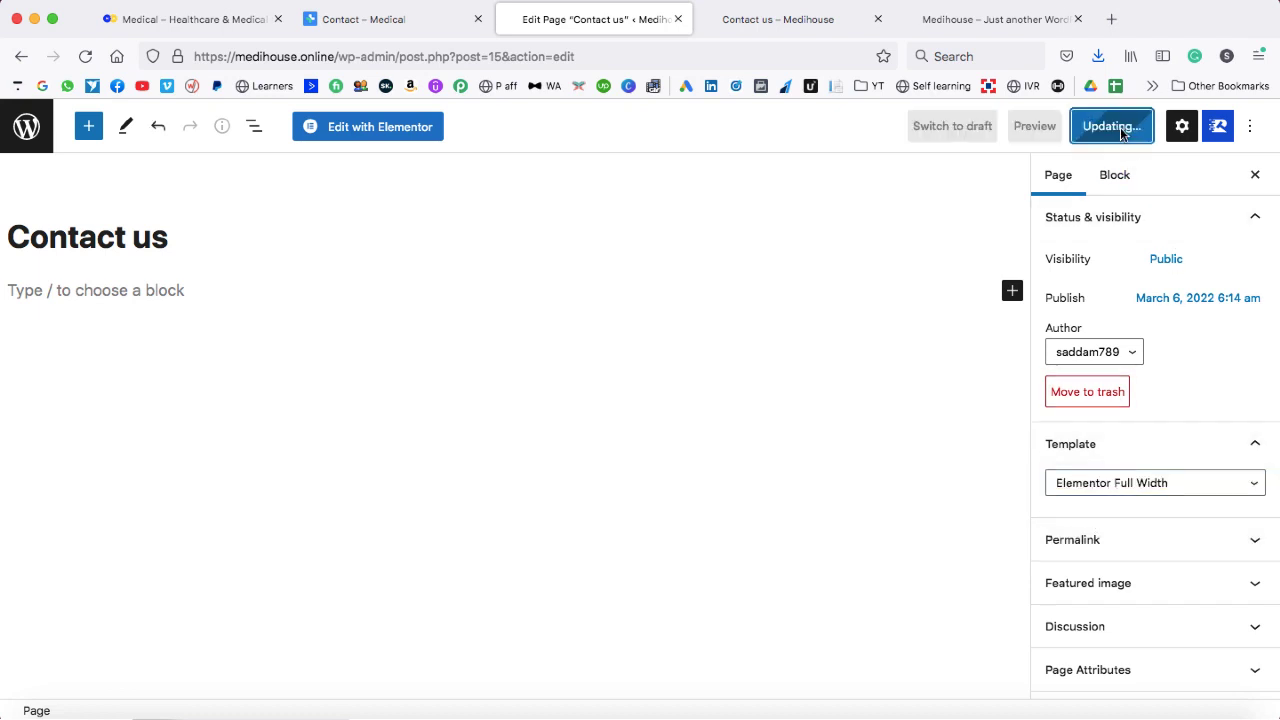
pyautogui.click(360, 132)
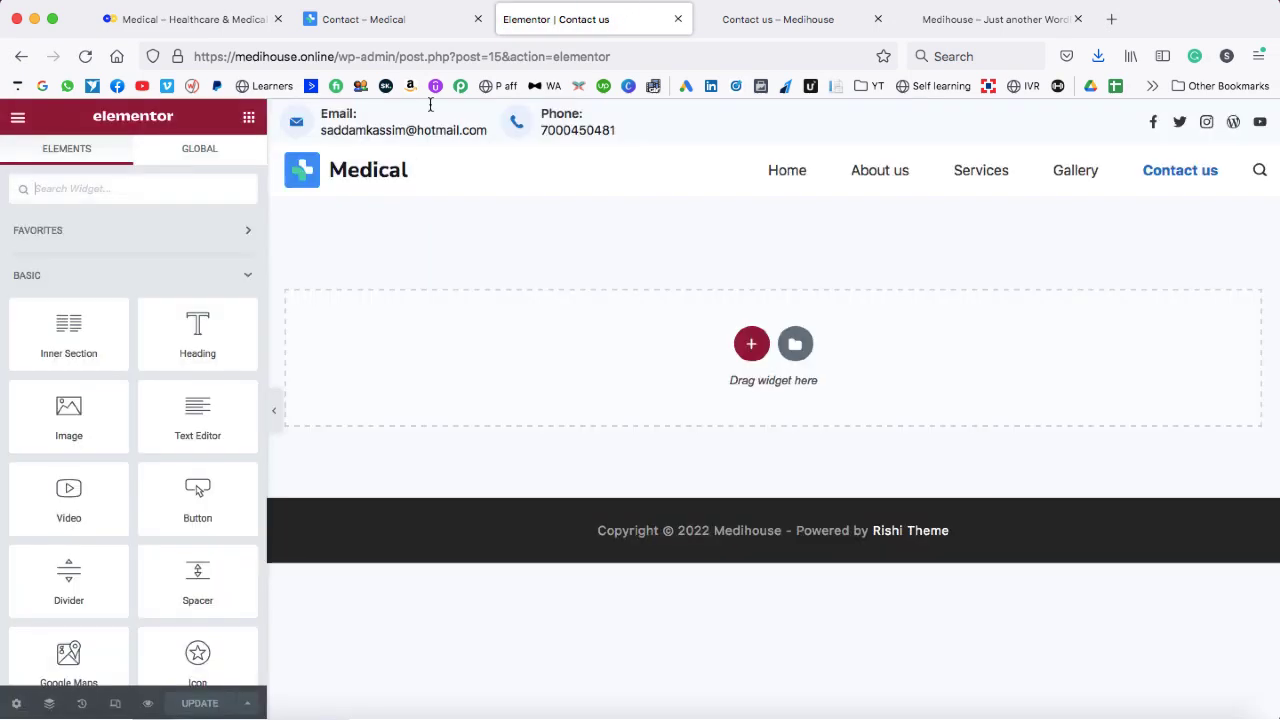
# - Save the demo Contact page's doctors hero photo to the computer
pyautogui.click(417, 25)
pyautogui.scroll(1, 583, 287)
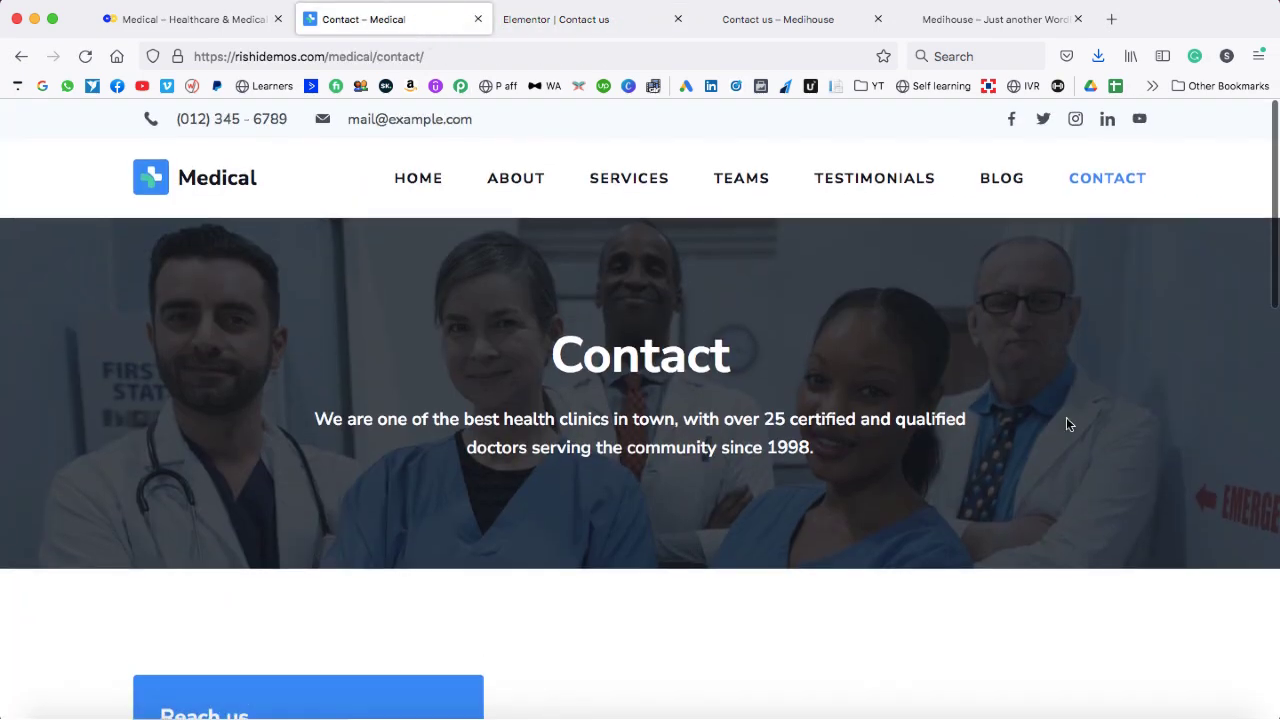
pyautogui.rightClick(186, 318)
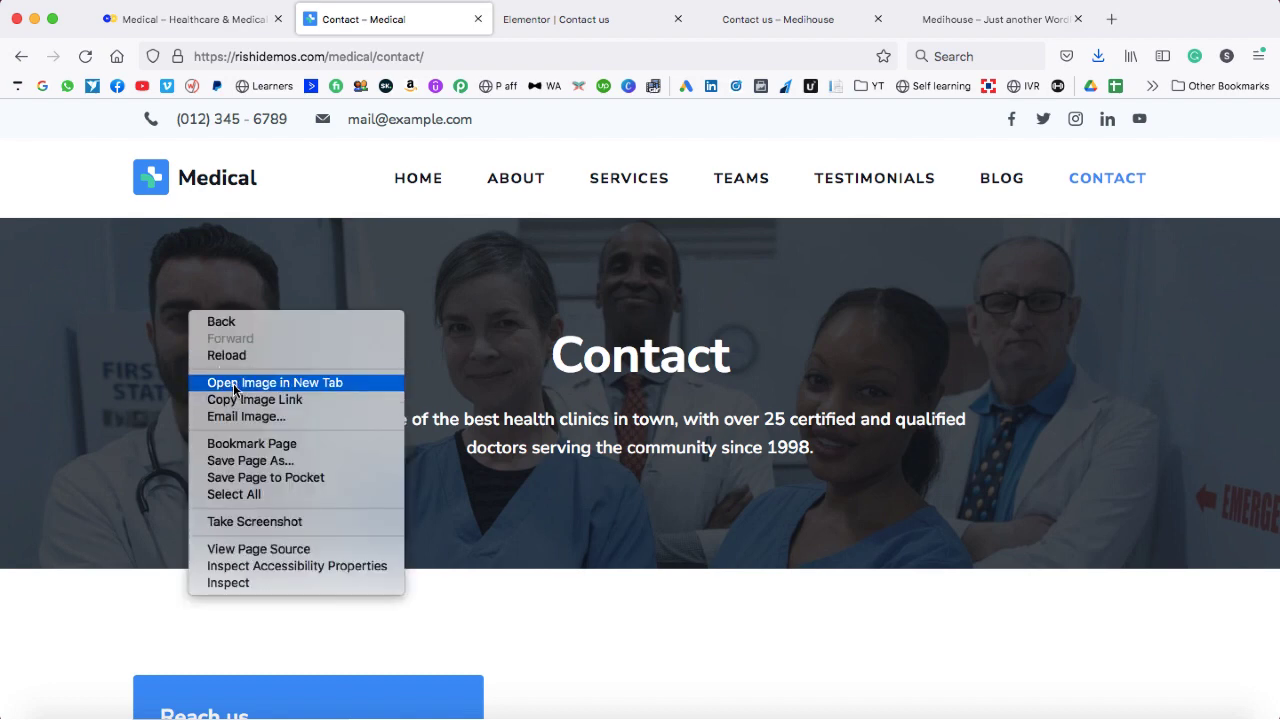
pyautogui.click(234, 386)
pyautogui.click(514, 21)
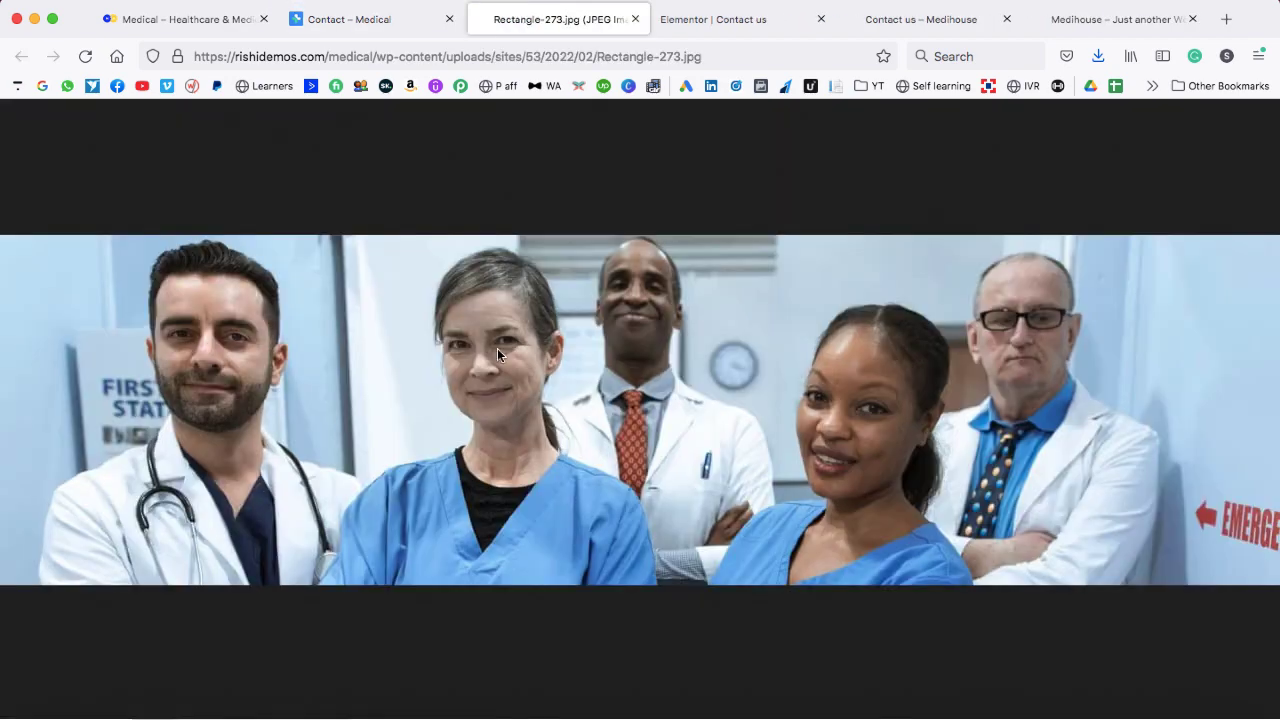
pyautogui.press('super+s')
pyautogui.press('Return')
pyautogui.click(635, 19)
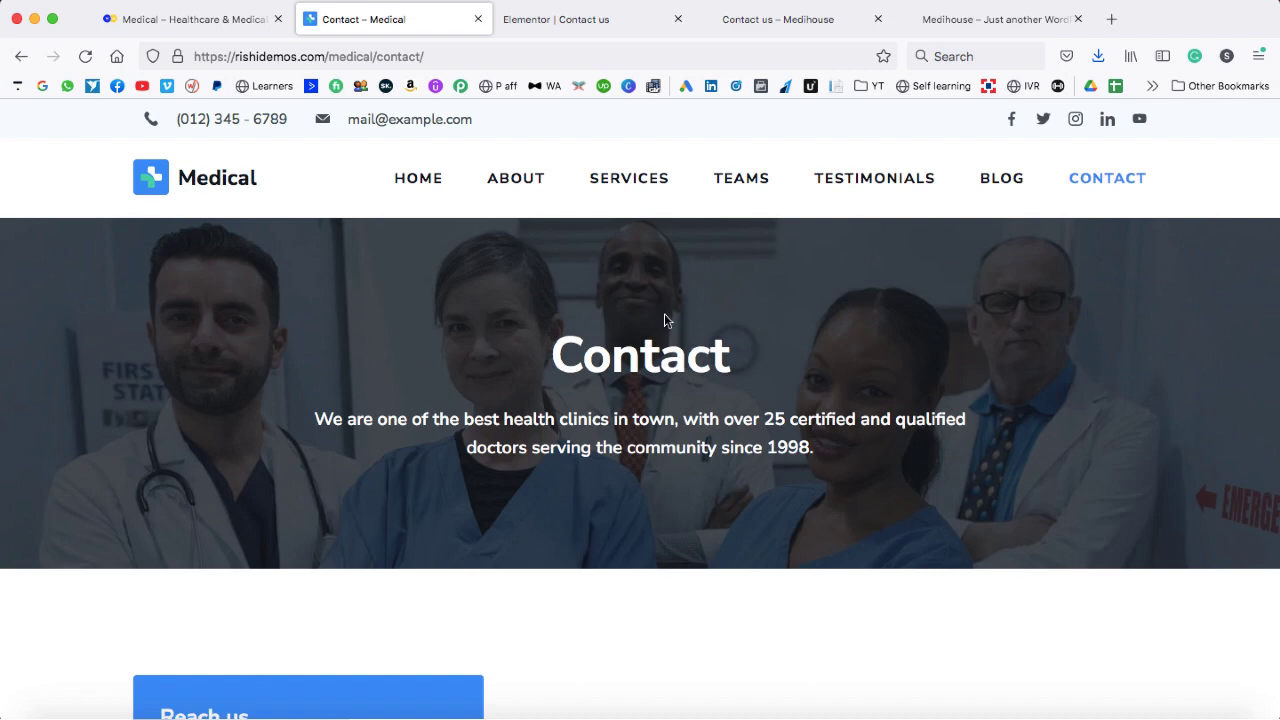
# - Add a new single-column section to the empty Contact us page
pyautogui.click(556, 19)
pyautogui.click(754, 346)
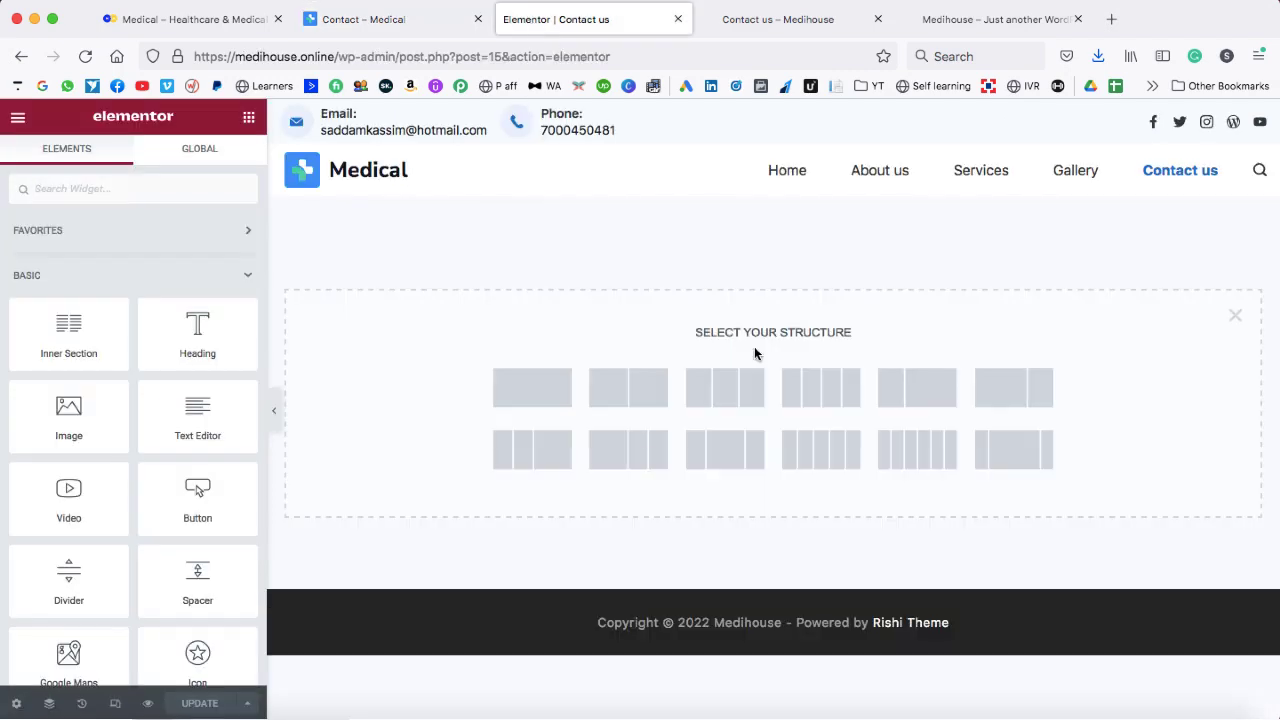
pyautogui.click(534, 392)
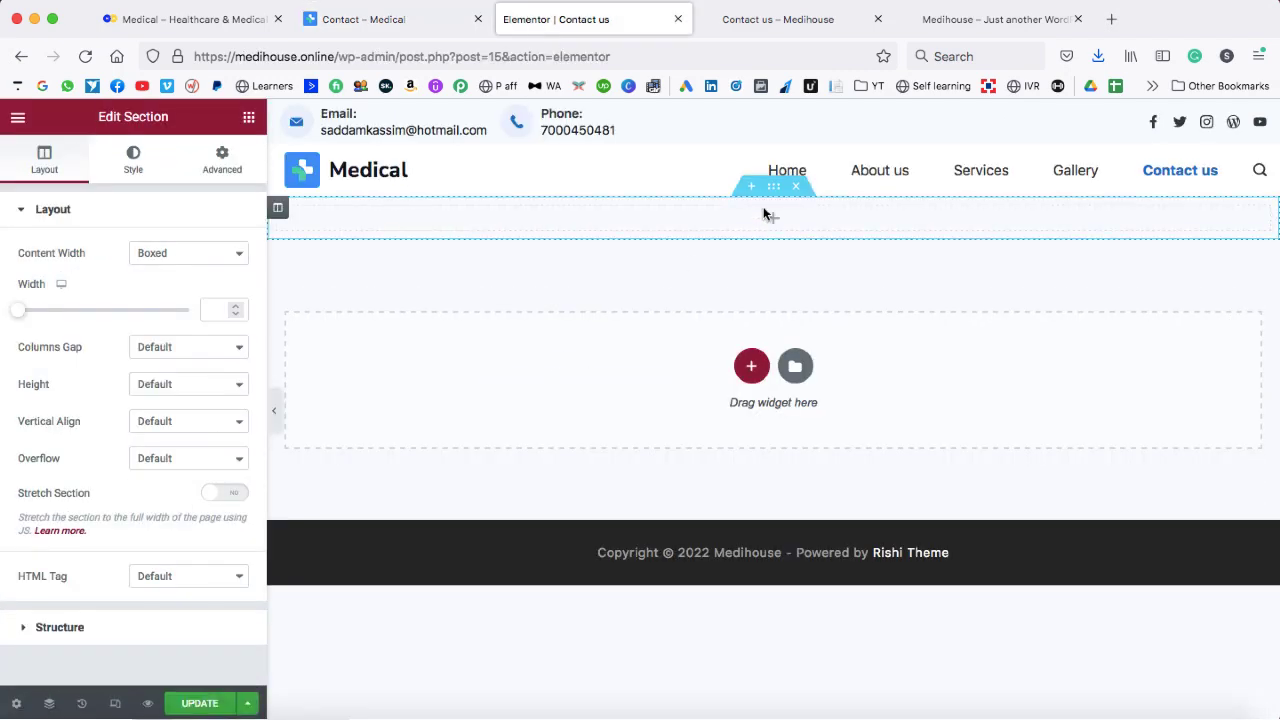
# - Upload Rectangle-273.jpg and set it as the section's classic background image
pyautogui.click(135, 160)
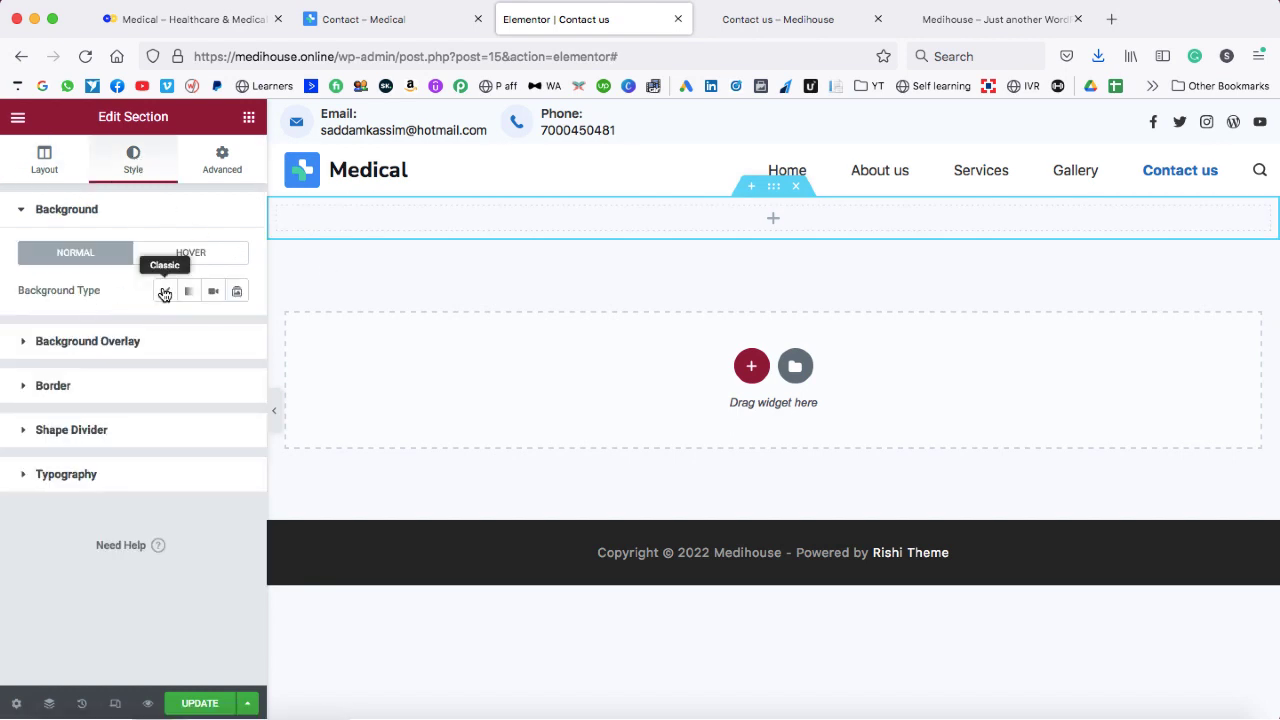
pyautogui.click(165, 292)
pyautogui.click(106, 460)
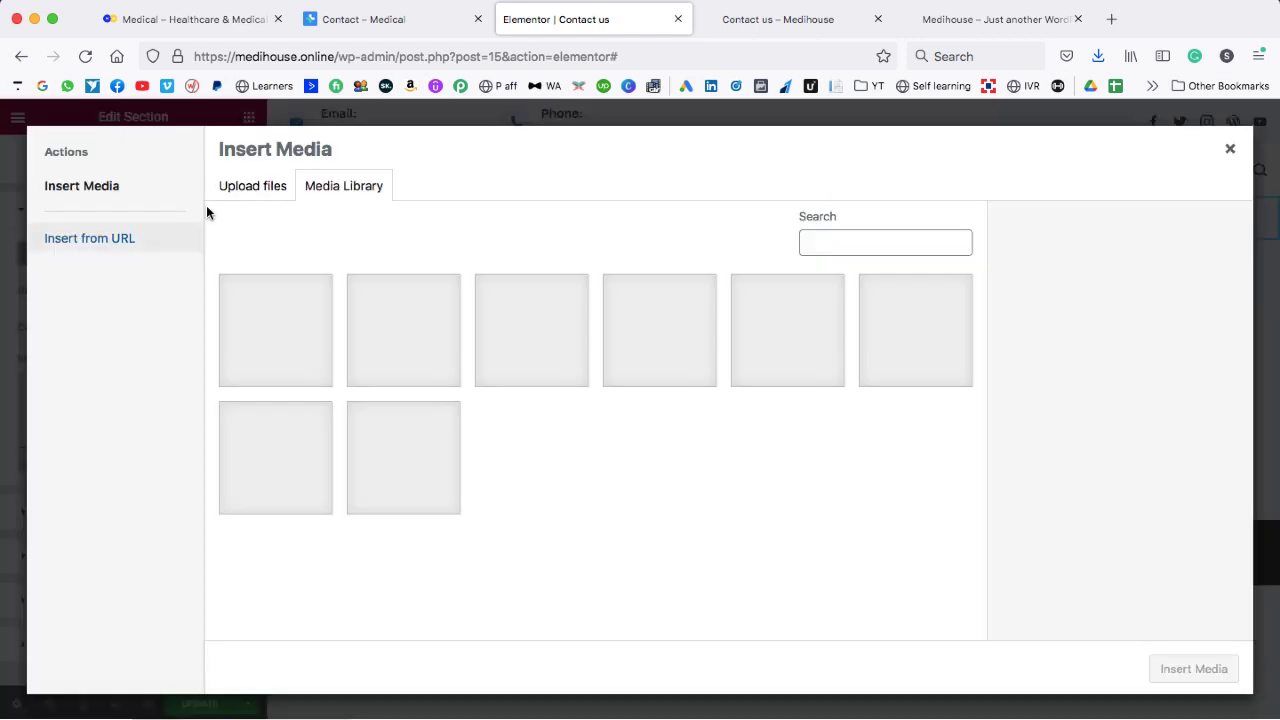
pyautogui.click(229, 185)
pyautogui.click(712, 420)
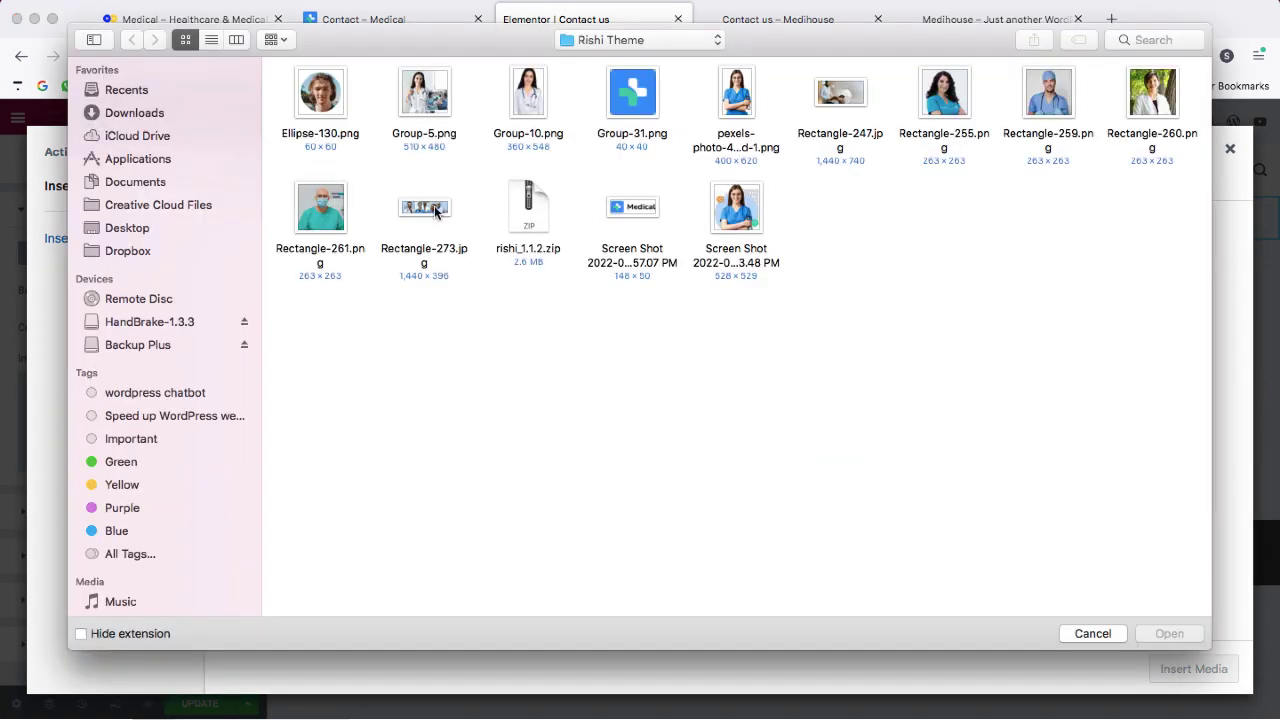
pyautogui.doubleClick(434, 208)
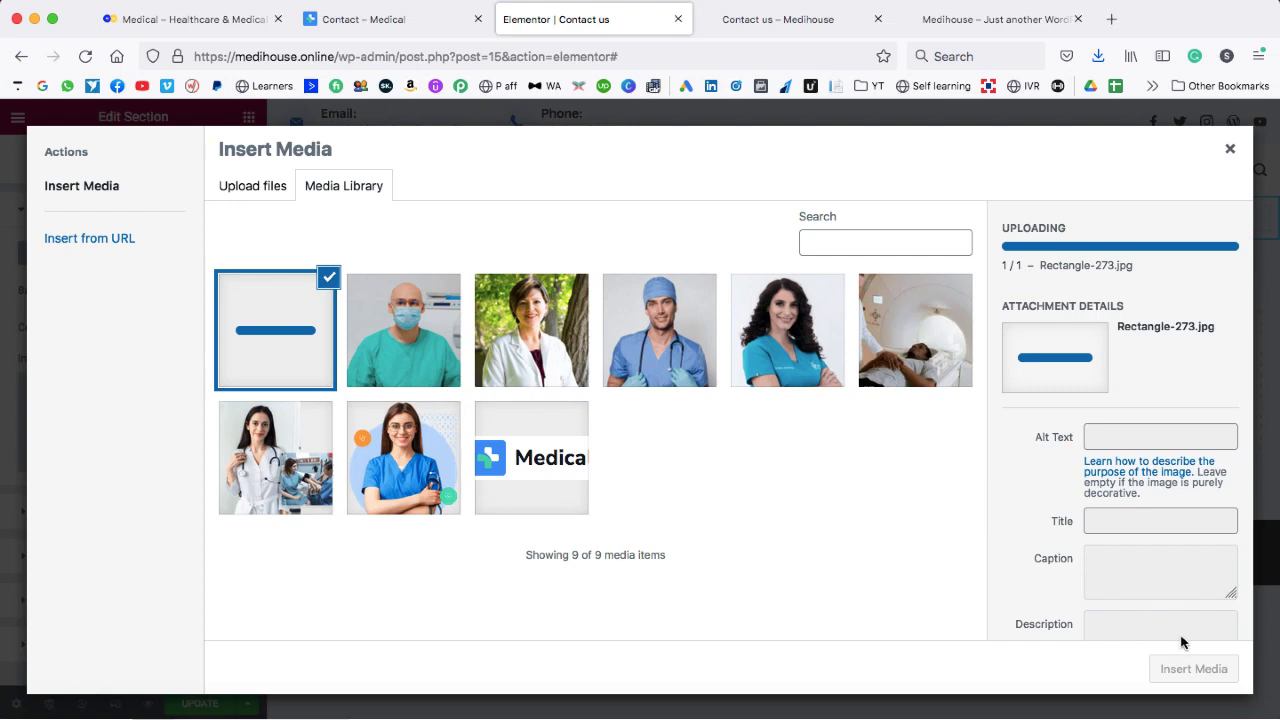
pyautogui.click(1194, 668)
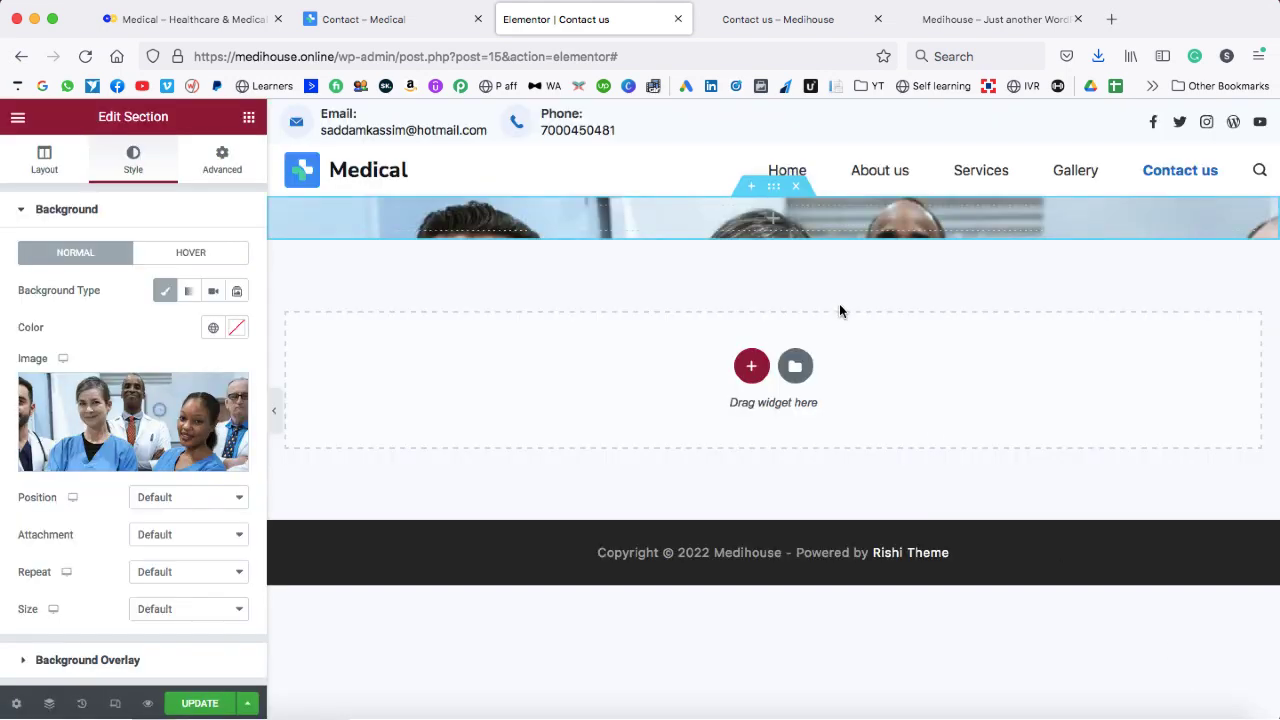
# - Set the background to Center Center position, No-repeat, and Cover size
pyautogui.click(158, 505)
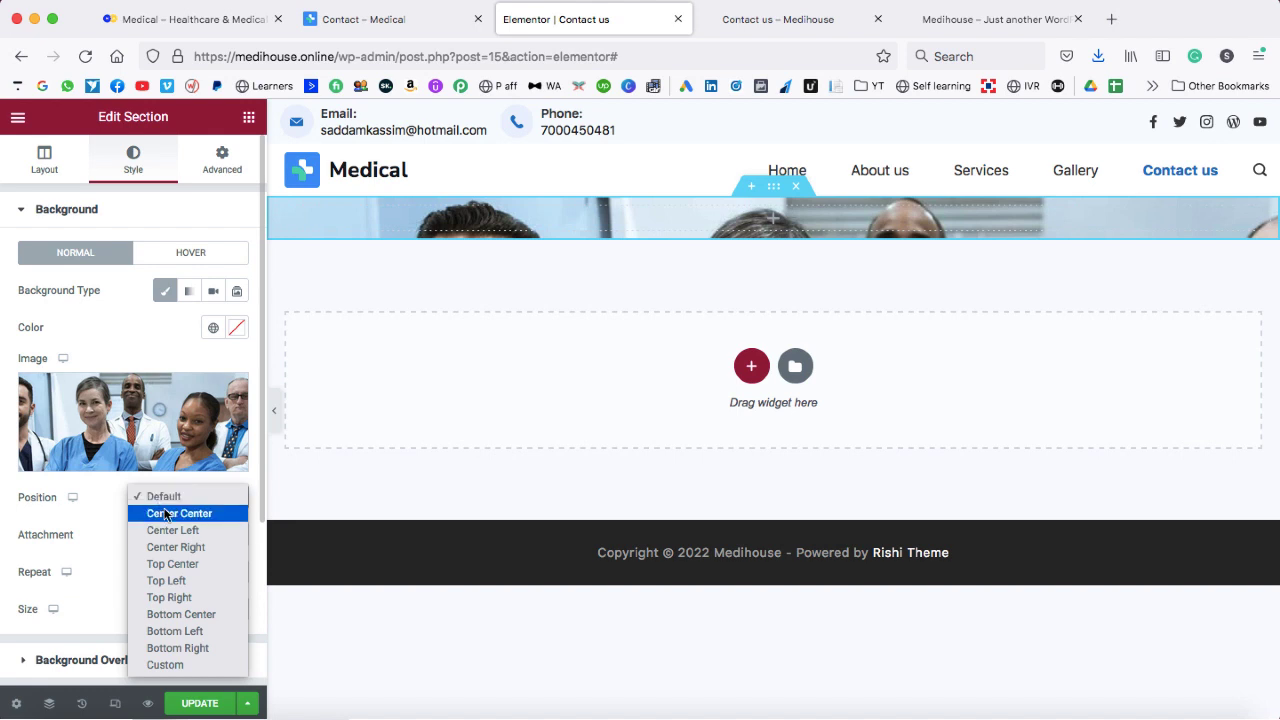
pyautogui.click(165, 513)
pyautogui.click(133, 573)
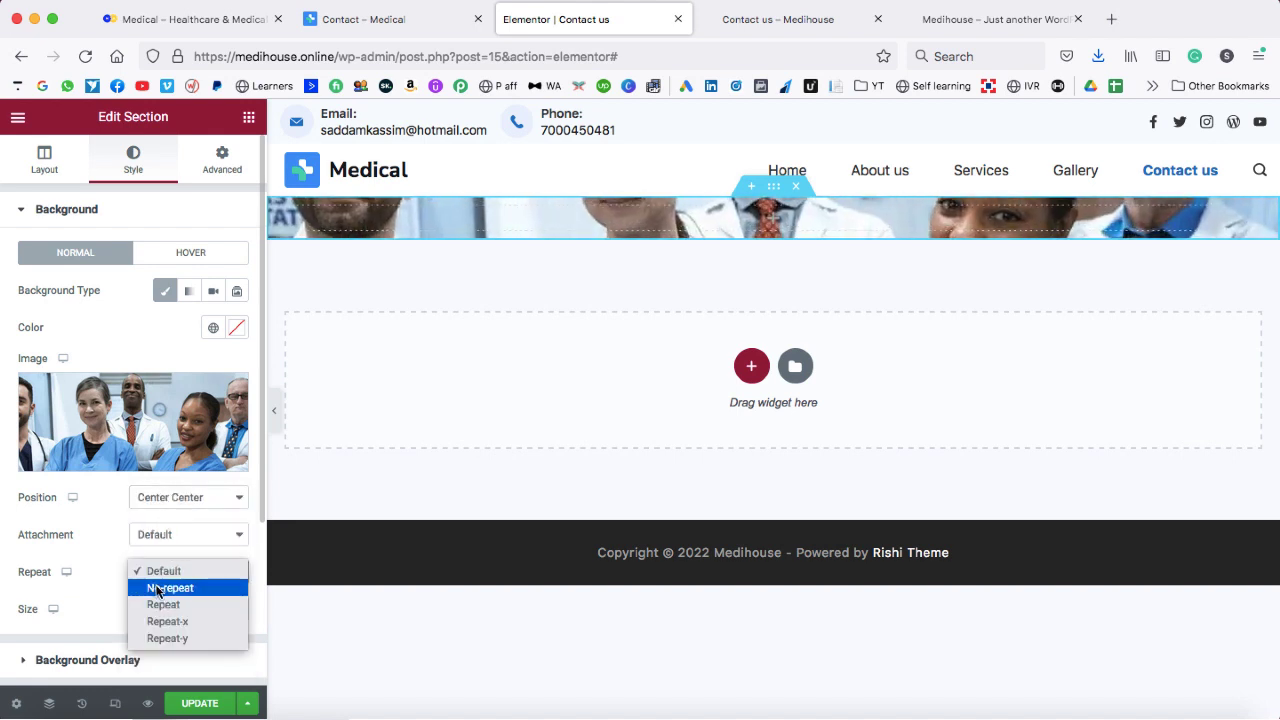
pyautogui.click(157, 589)
pyautogui.click(158, 609)
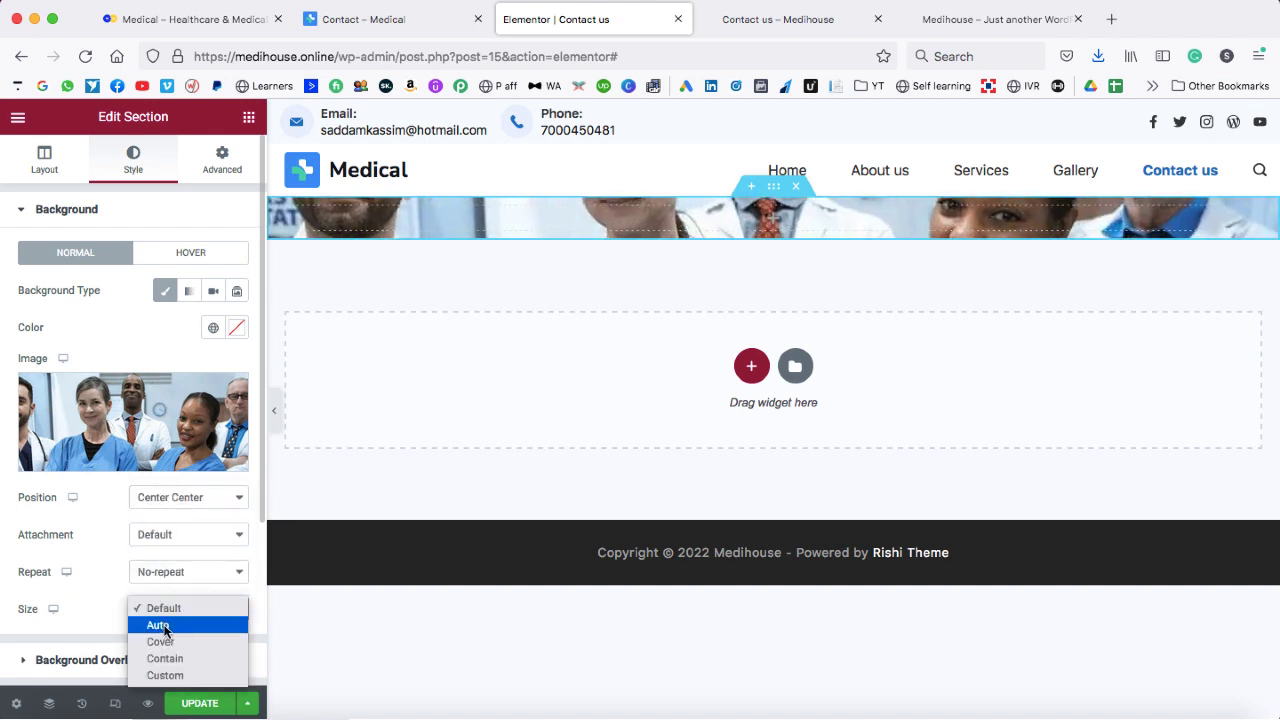
pyautogui.press('Escape')
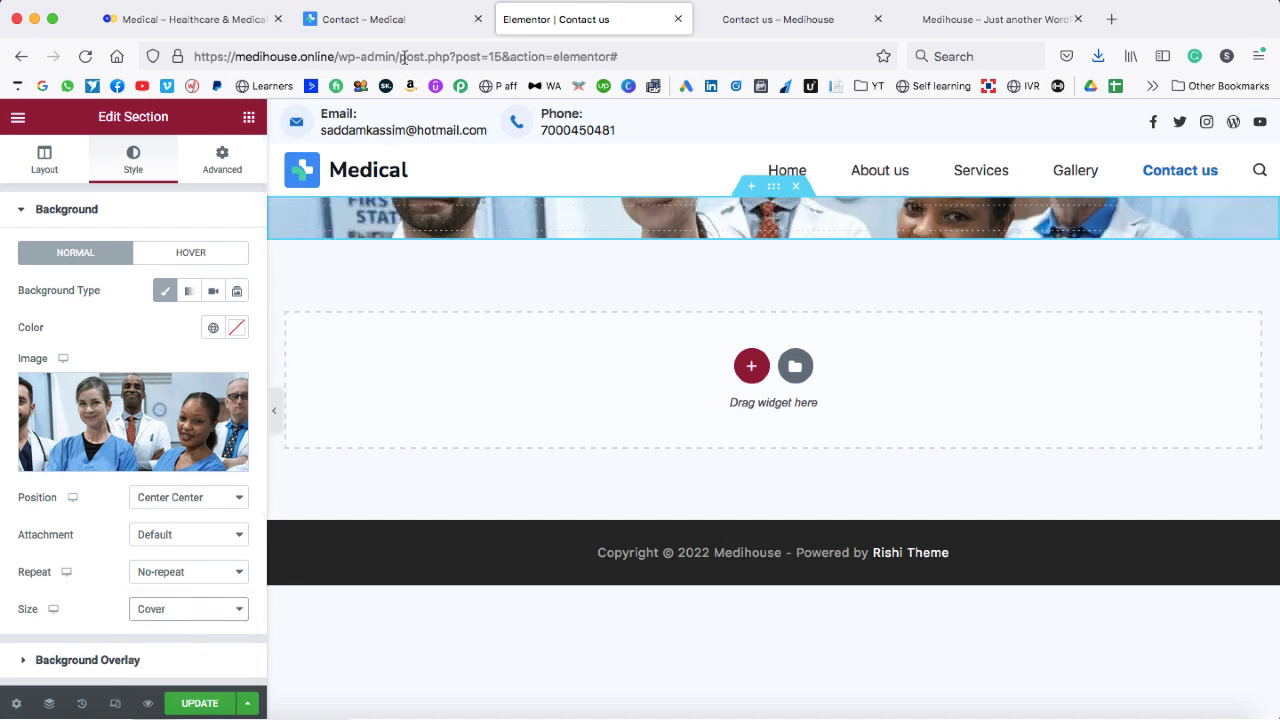
pyautogui.click(390, 20)
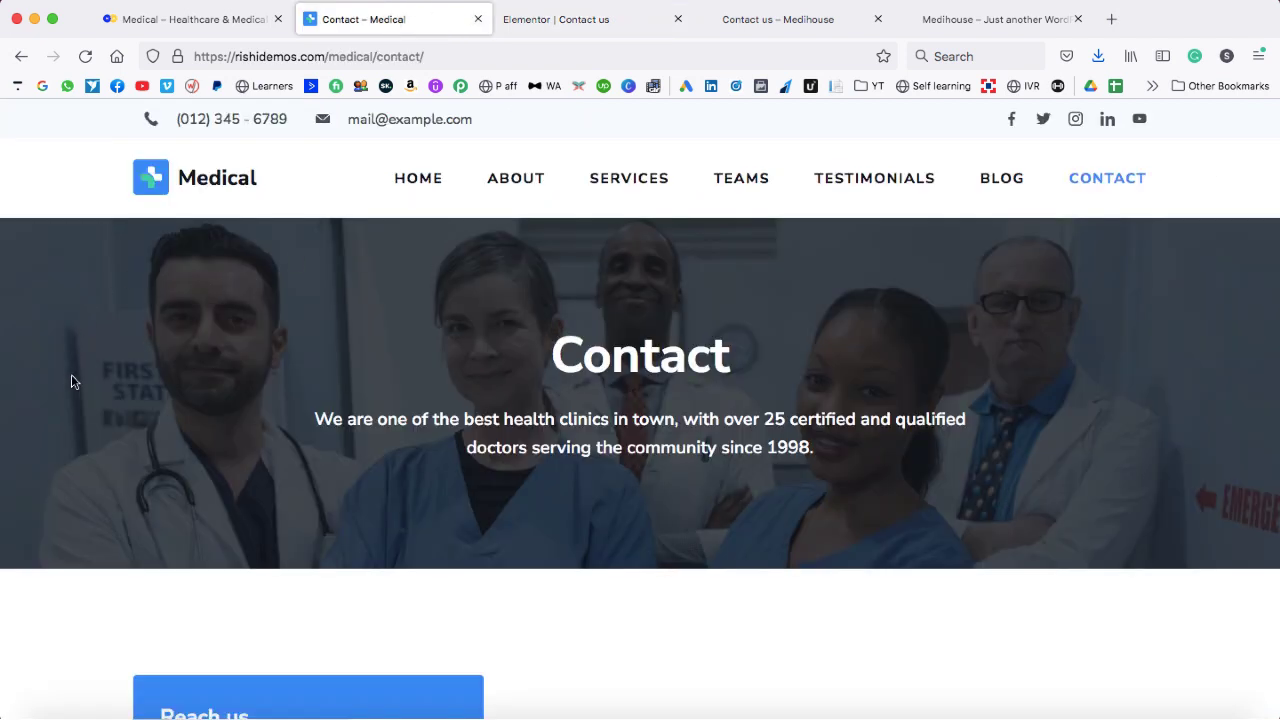
pyautogui.click(518, 22)
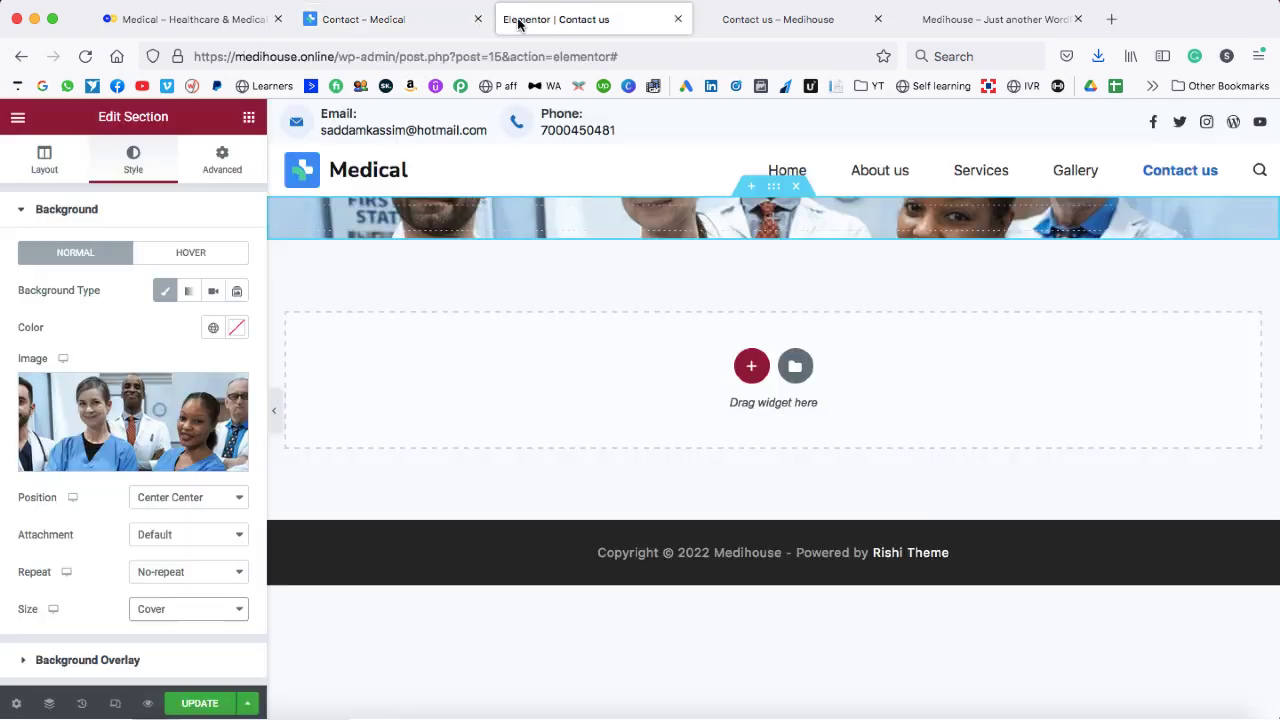
# - Add a classic #121212 background overlay at about 0.63 opacity to the hero section
pyautogui.scroll(-3, 131, 580)
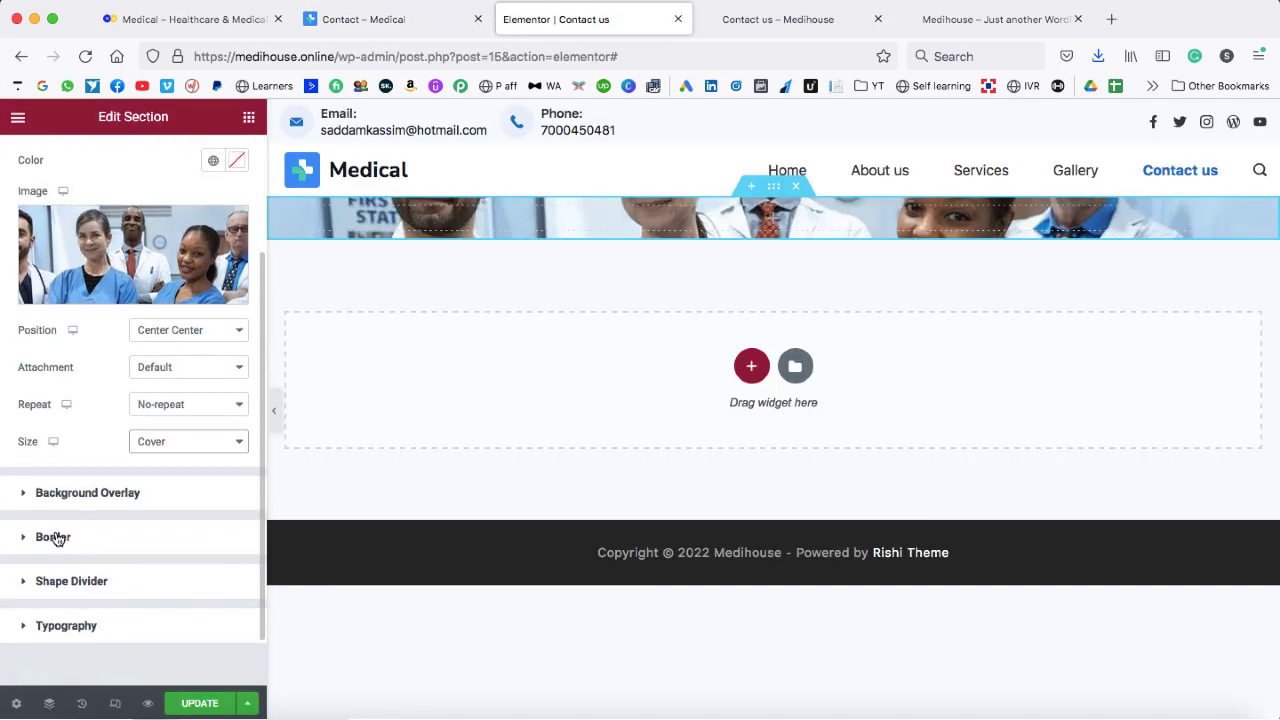
pyautogui.click(25, 495)
pyautogui.click(212, 335)
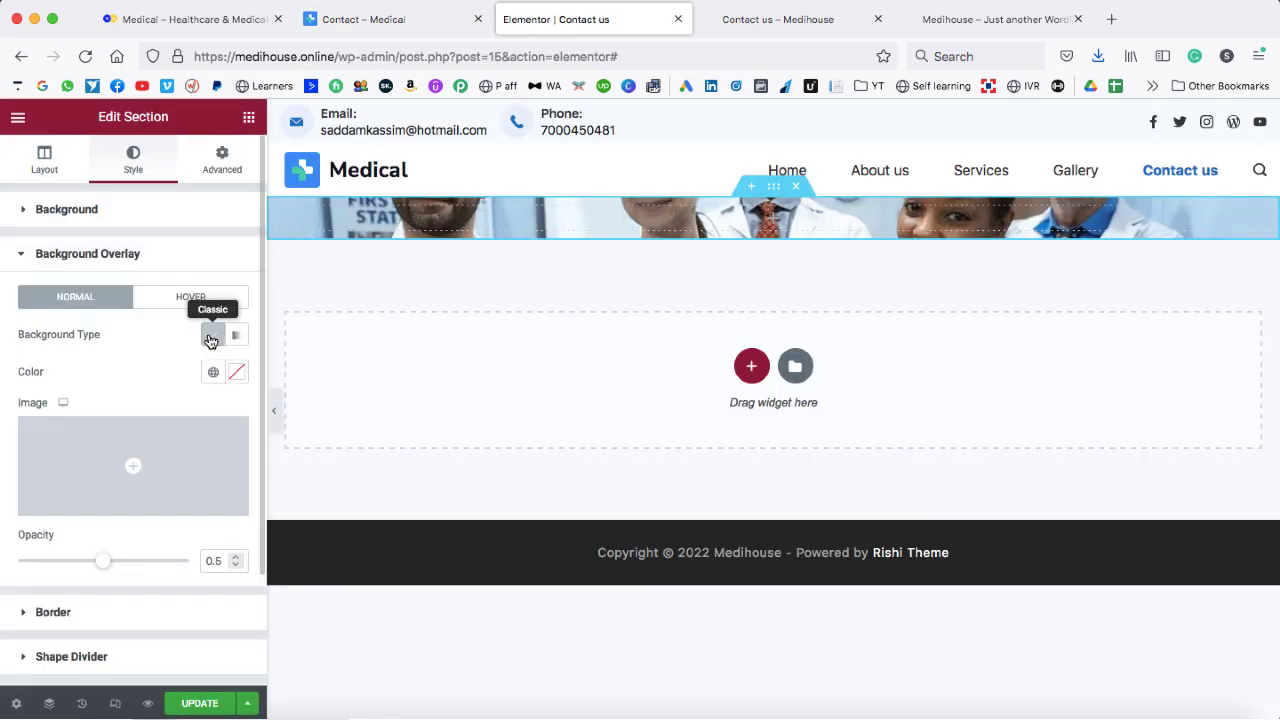
pyautogui.click(230, 378)
pyautogui.moveTo(89, 546); pyautogui.dragTo(31, 575)
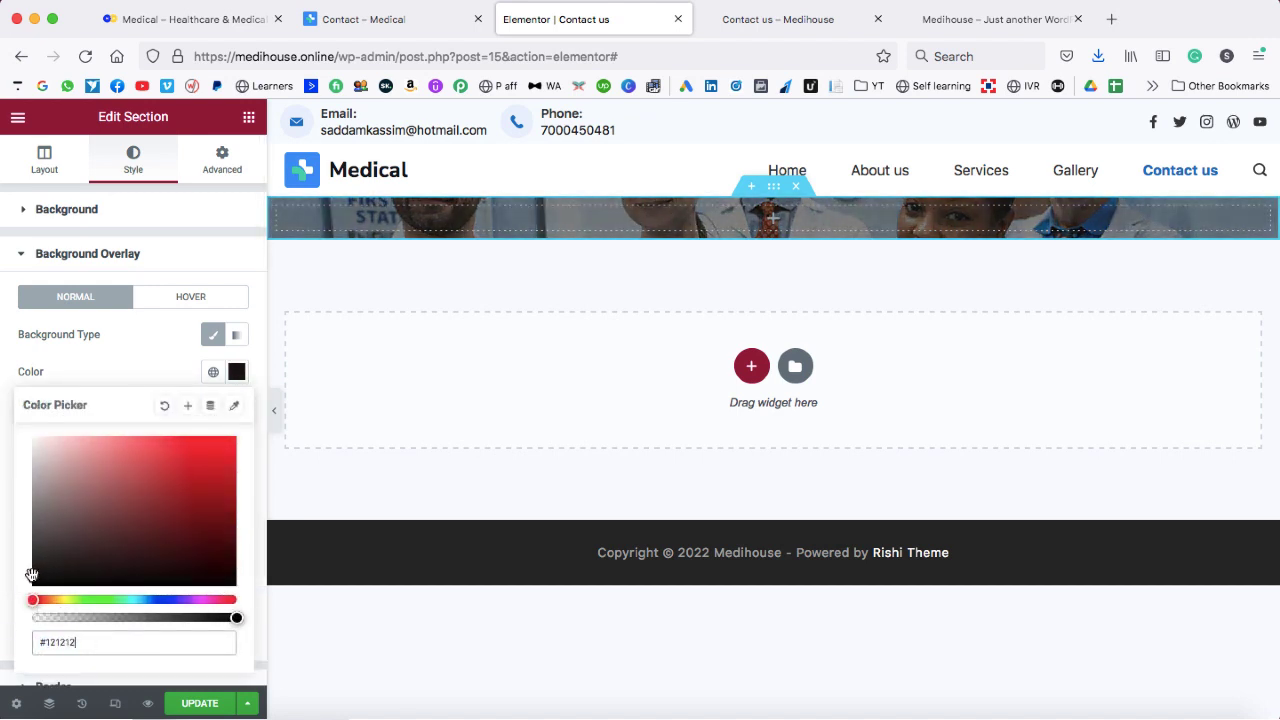
pyautogui.click(126, 350)
pyautogui.moveTo(107, 565); pyautogui.dragTo(127, 565)
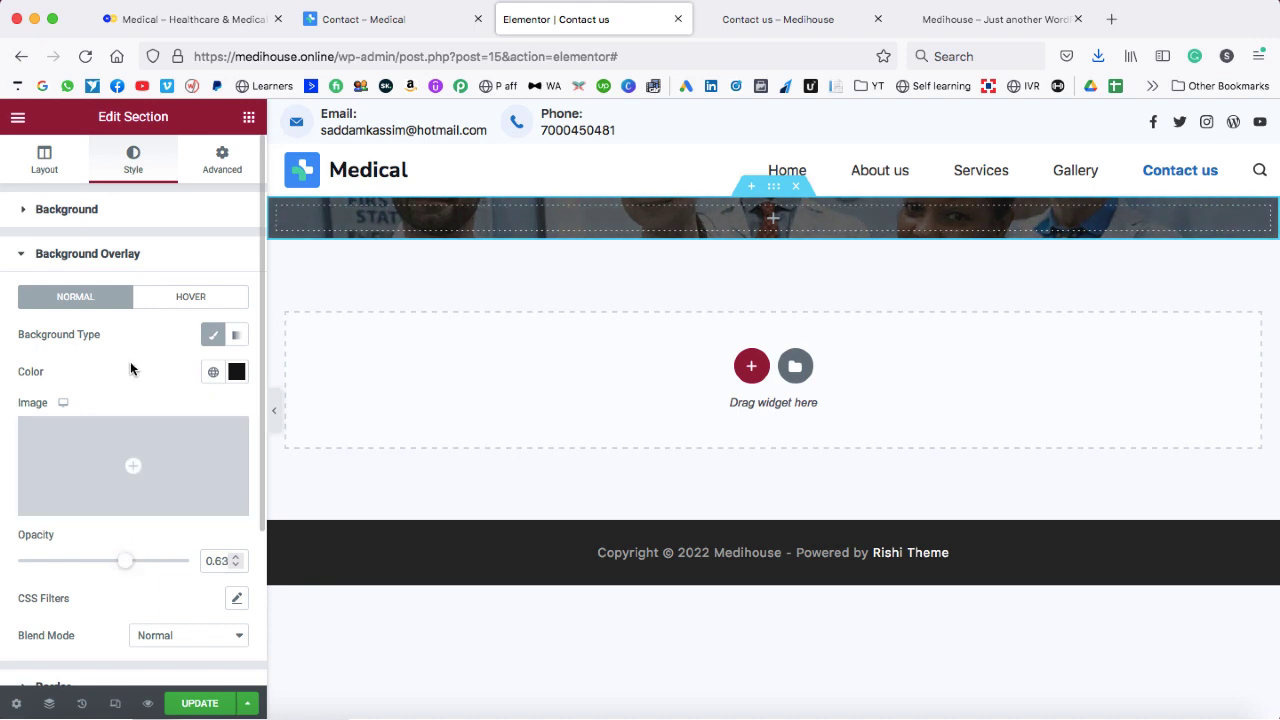
# - Copy the hero paragraph text from the reference contact page
pyautogui.click(363, 22)
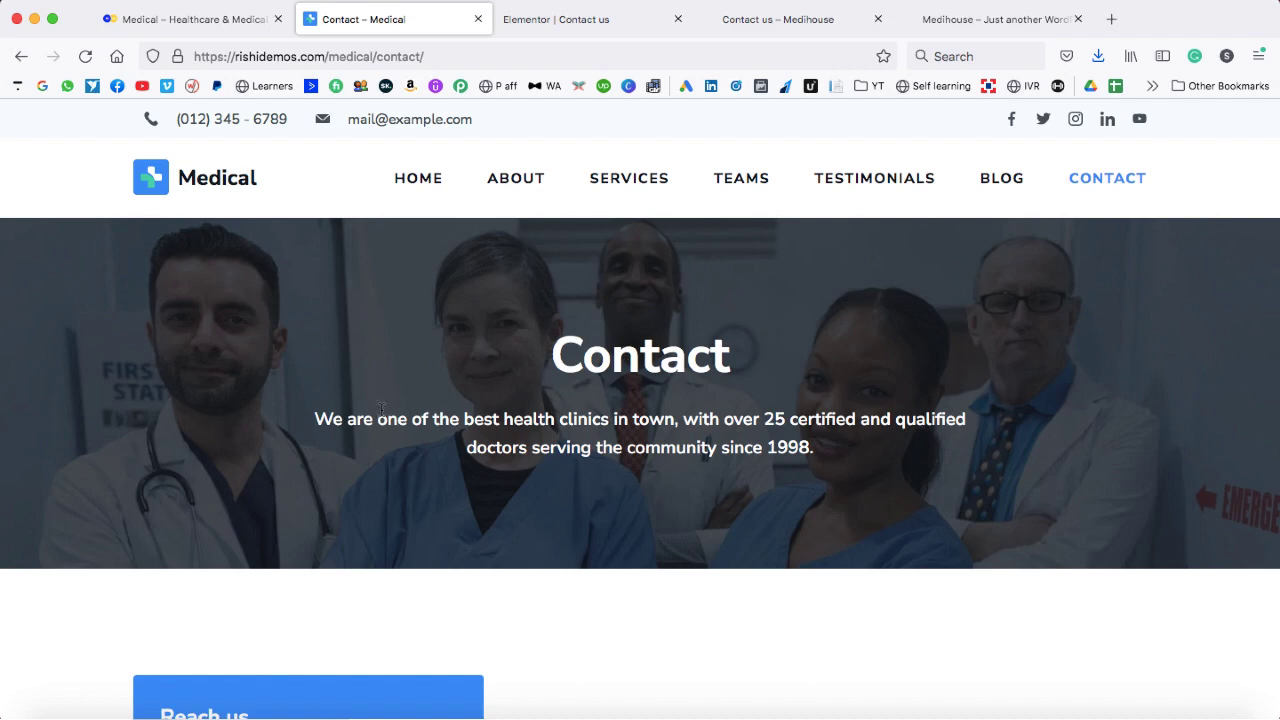
pyautogui.moveTo(314, 418); pyautogui.dragTo(813, 450)
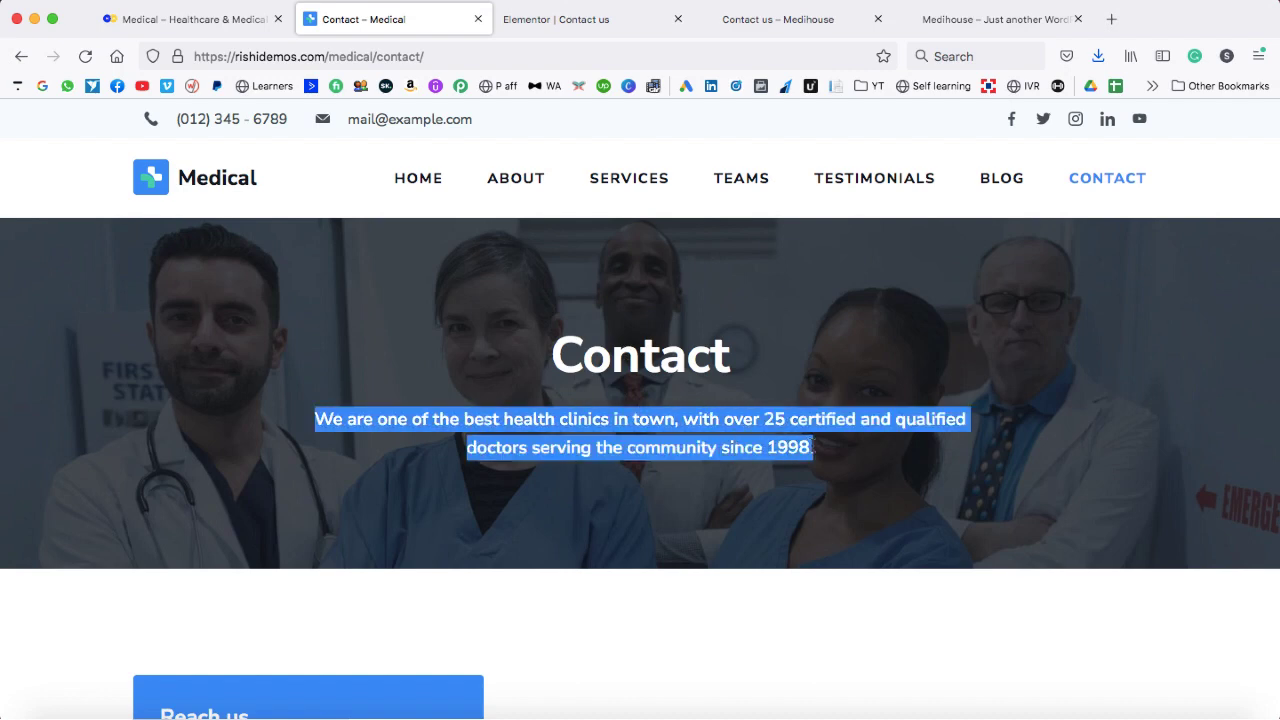
pyautogui.rightClick(776, 419)
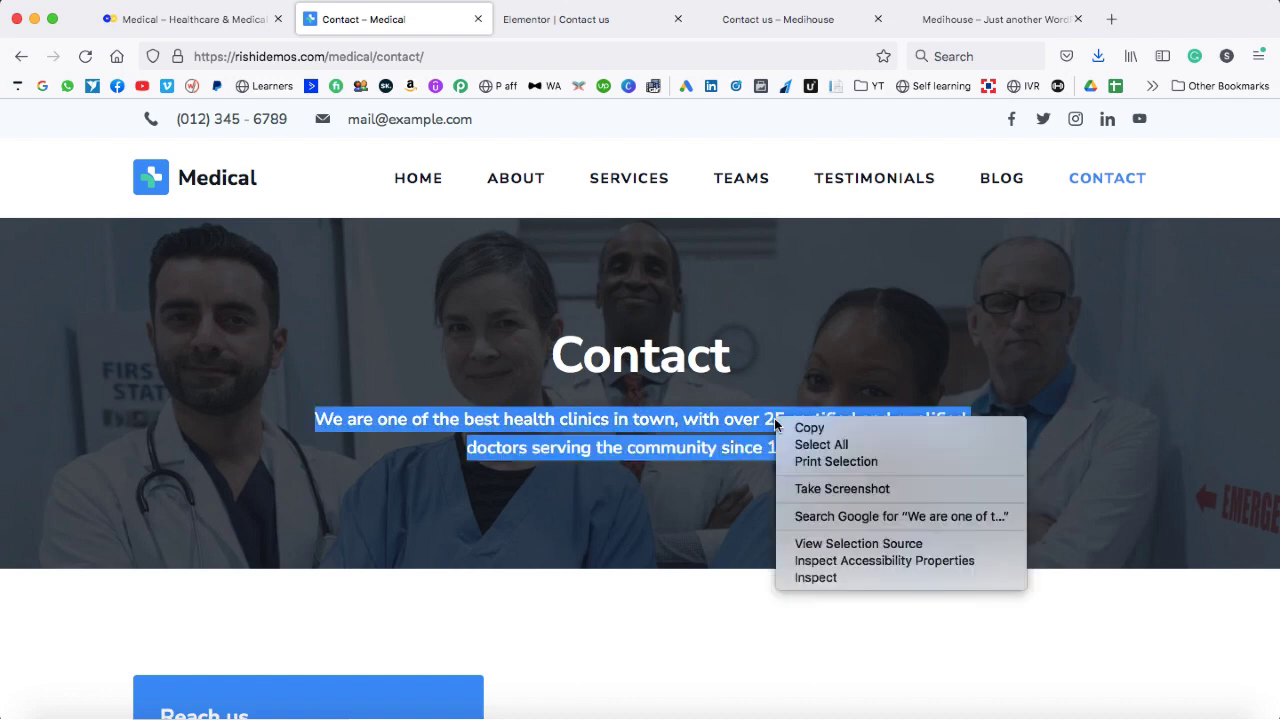
pyautogui.click(789, 428)
pyautogui.click(552, 19)
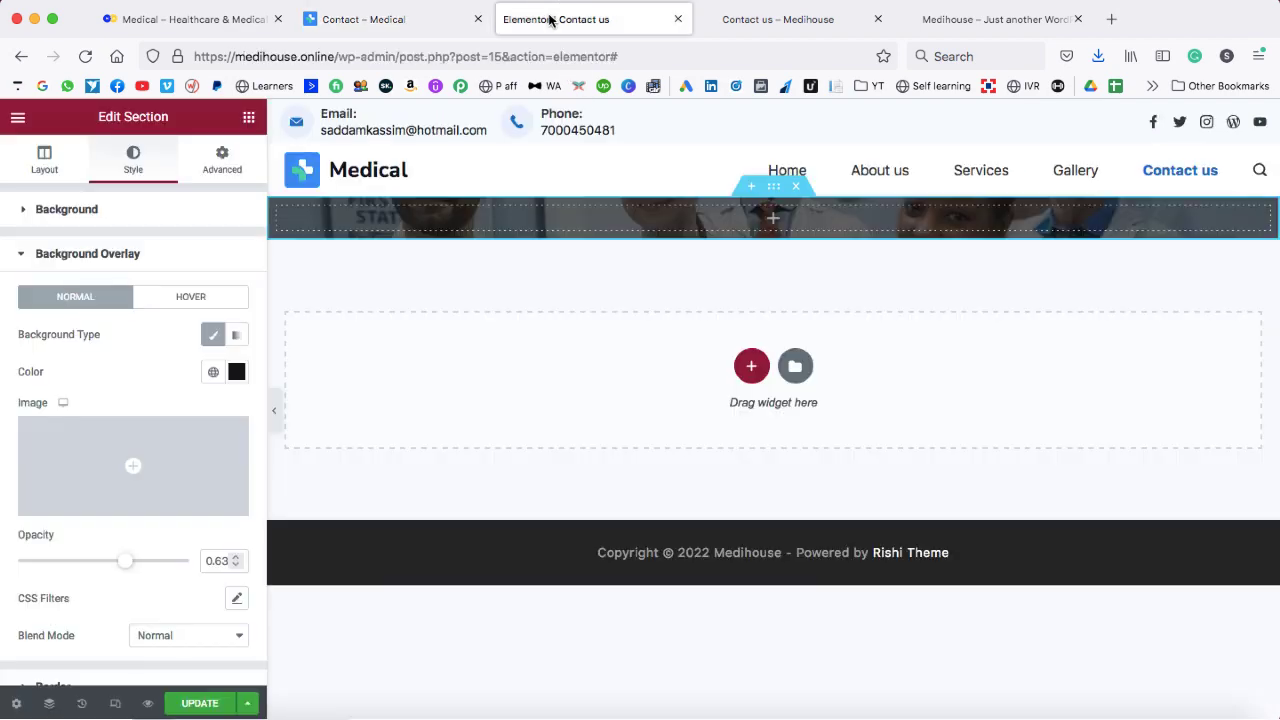
# - Add a centred 'Contact us' Heading widget to the hero banner
pyautogui.click(248, 117)
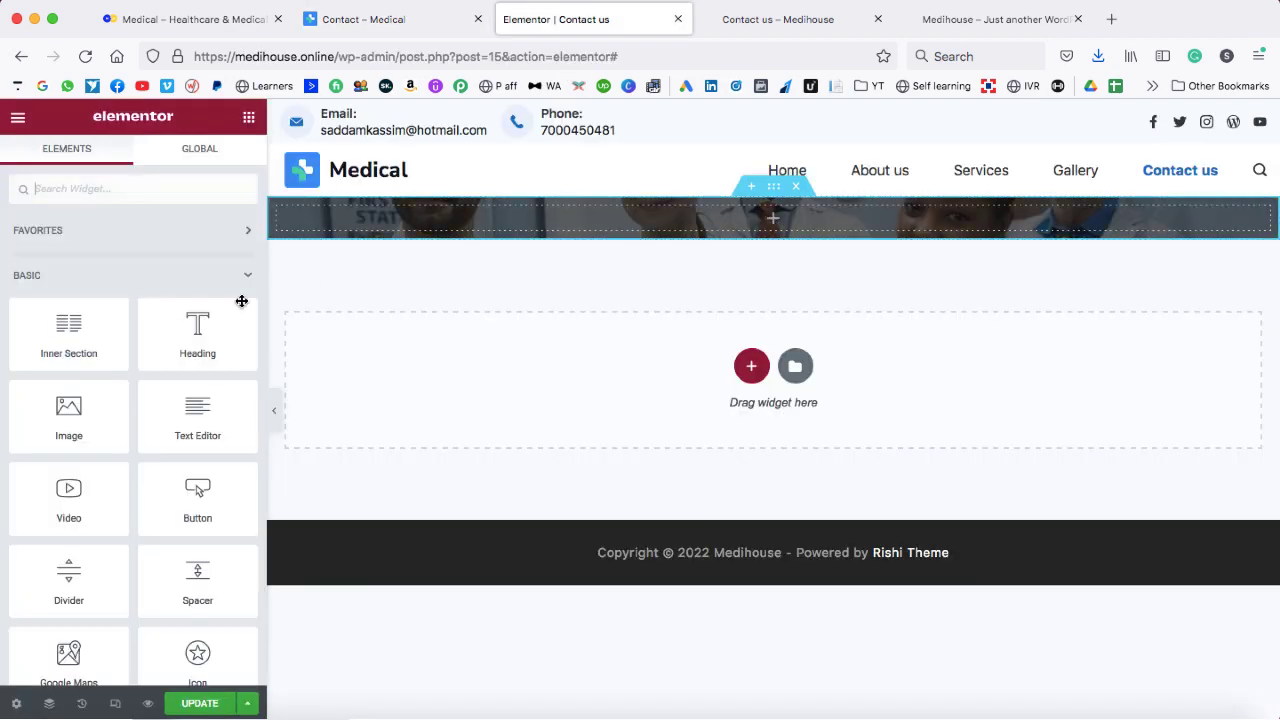
pyautogui.moveTo(200, 330); pyautogui.dragTo(683, 223)
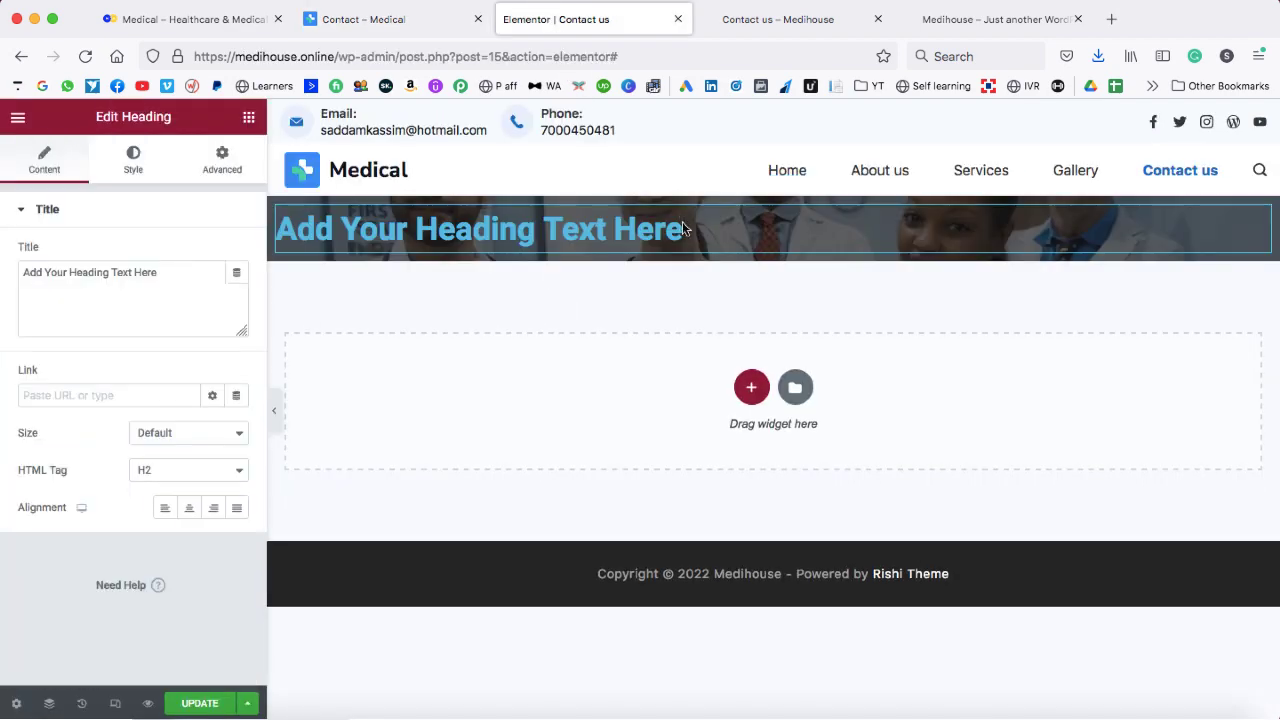
pyautogui.click(140, 286)
pyautogui.press('super+a')
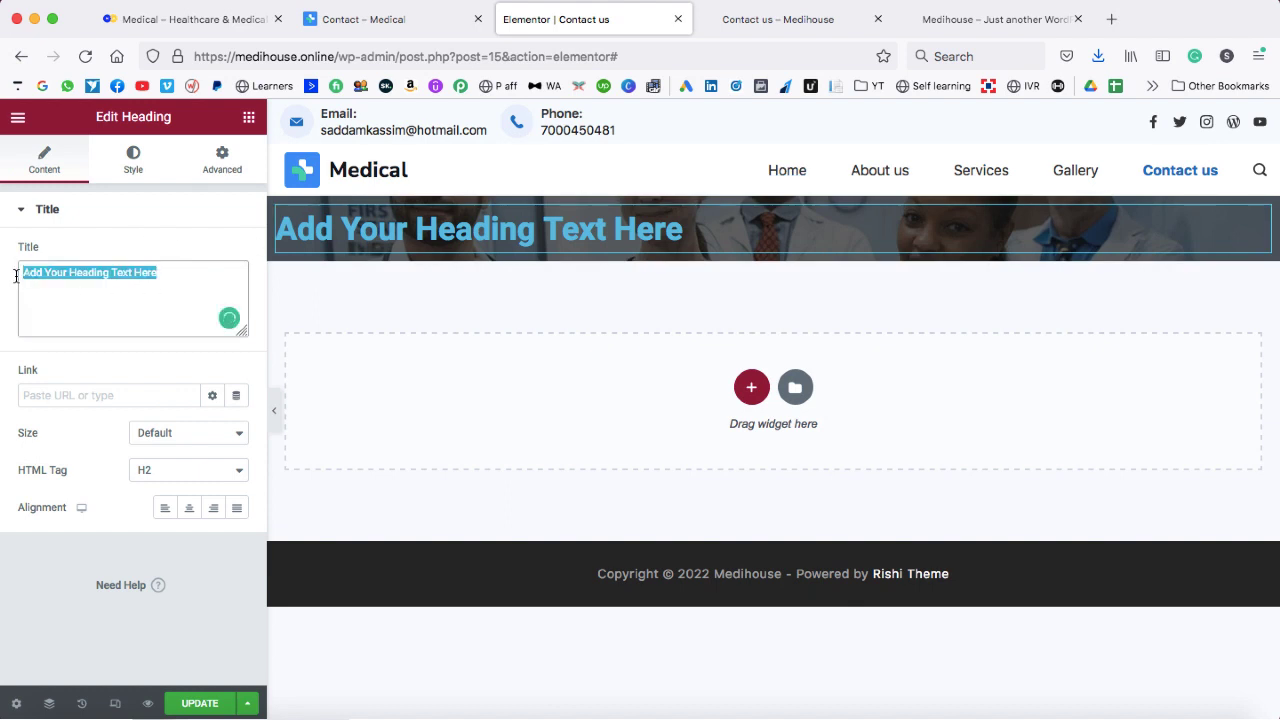
pyautogui.press('super+v')
pyautogui.click(189, 508)
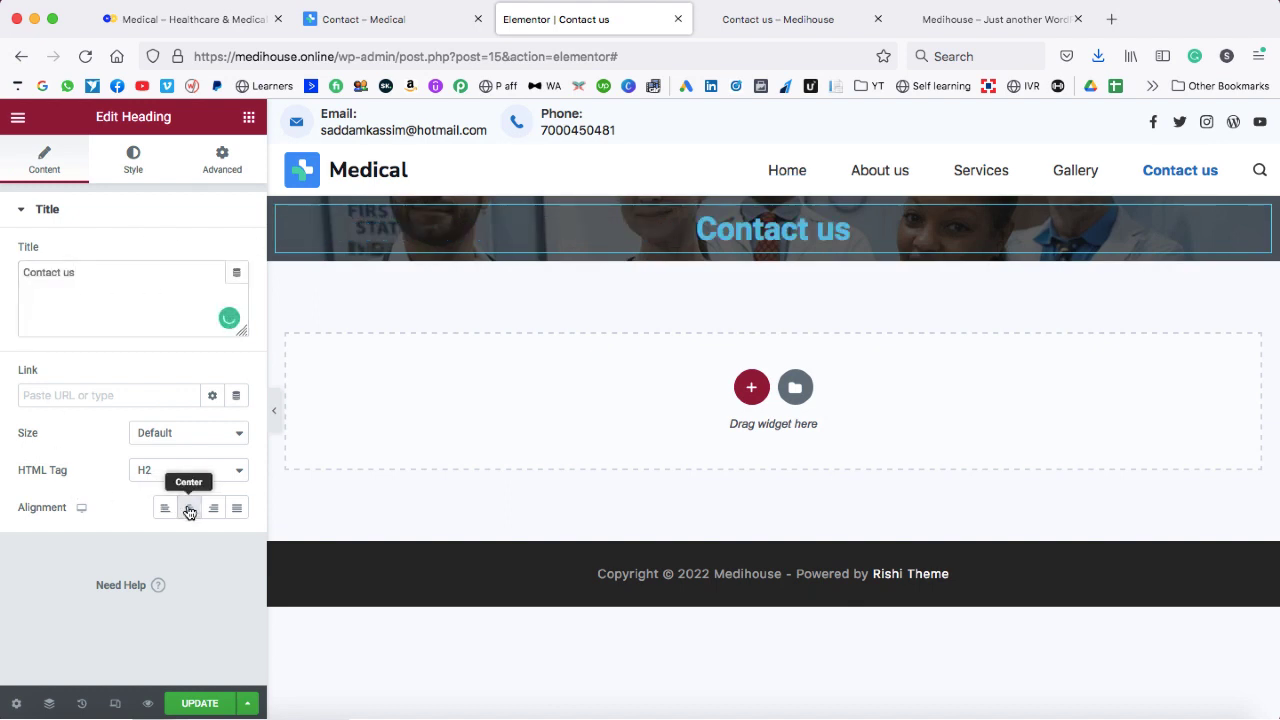
# - Make the heading text colour #FFFFFF
pyautogui.click(133, 168)
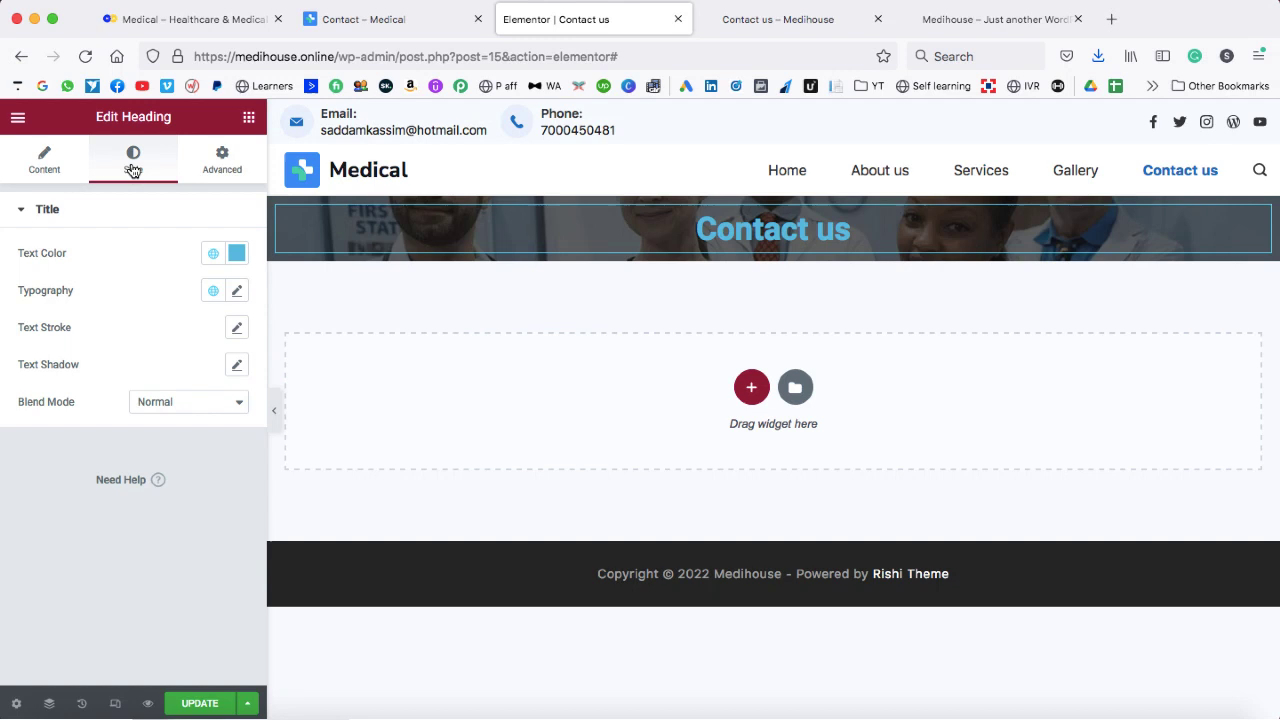
pyautogui.click(236, 254)
pyautogui.write('#FFFFFF')
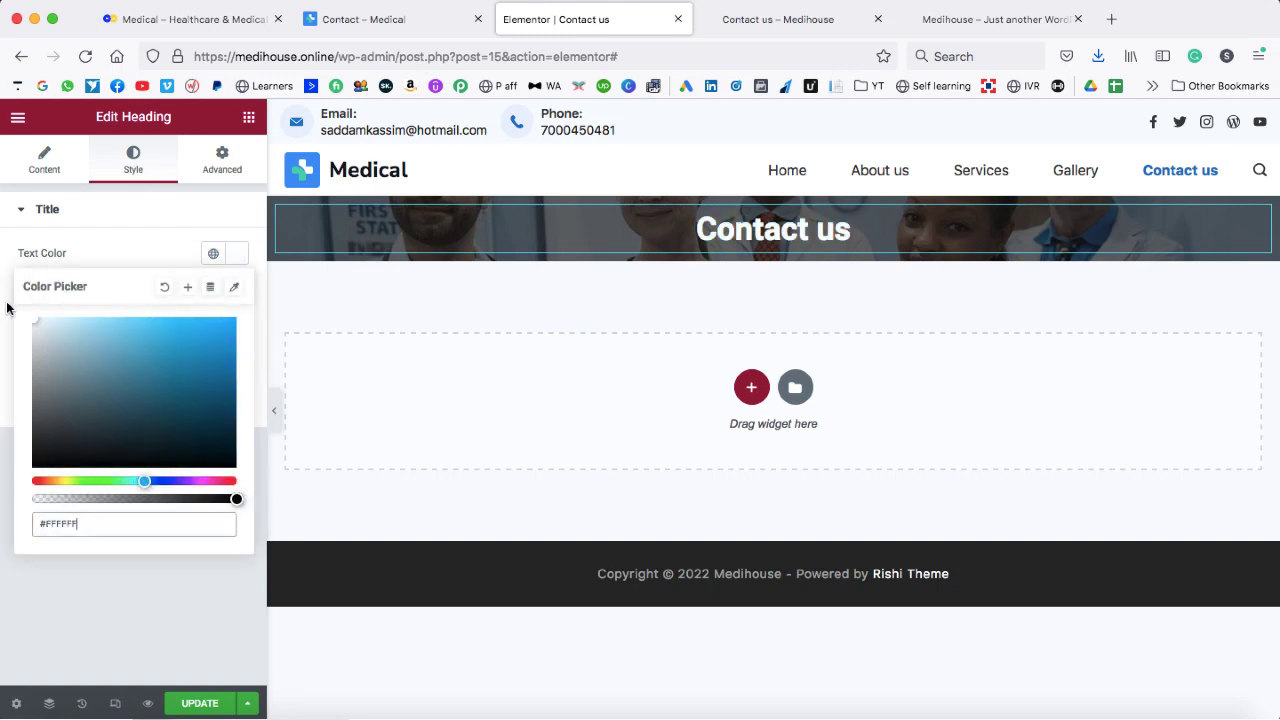
pyautogui.click(103, 255)
# - Set the heading typography to Nunito Sans, weight 700, size 45
pyautogui.click(237, 290)
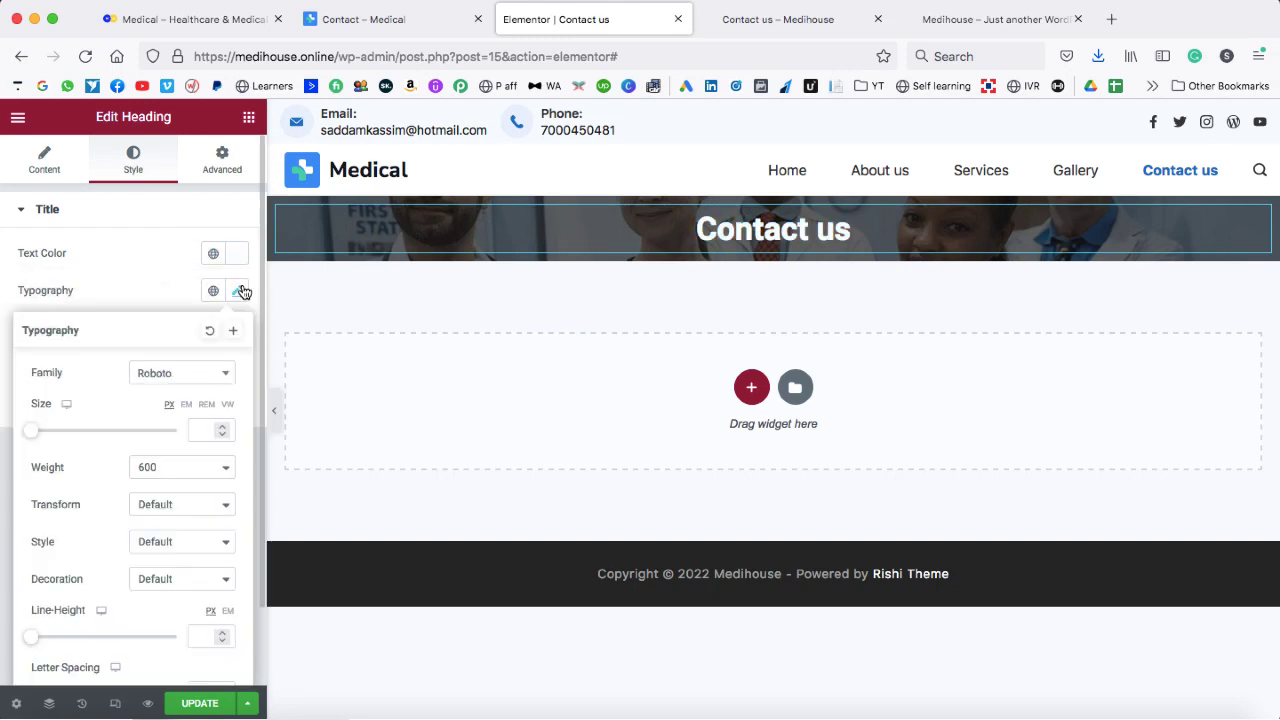
pyautogui.click(217, 377)
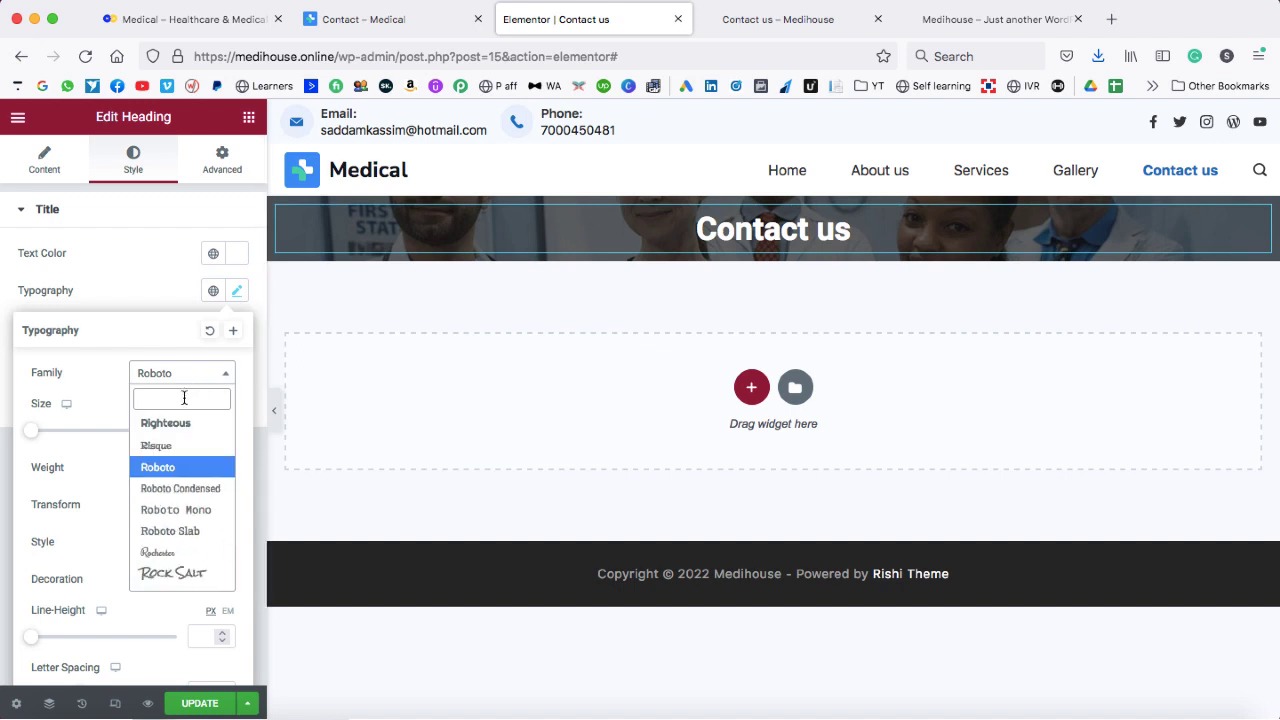
pyautogui.write('nuni')
pyautogui.click(183, 466)
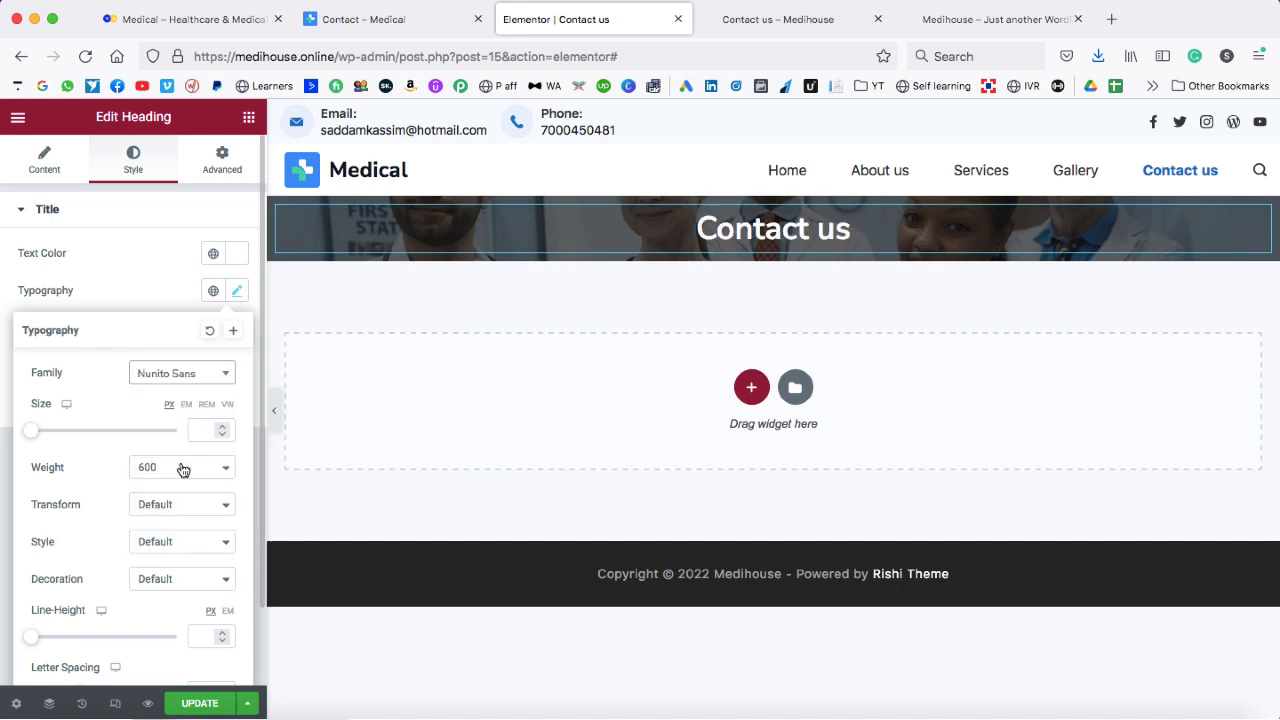
pyautogui.click(182, 468)
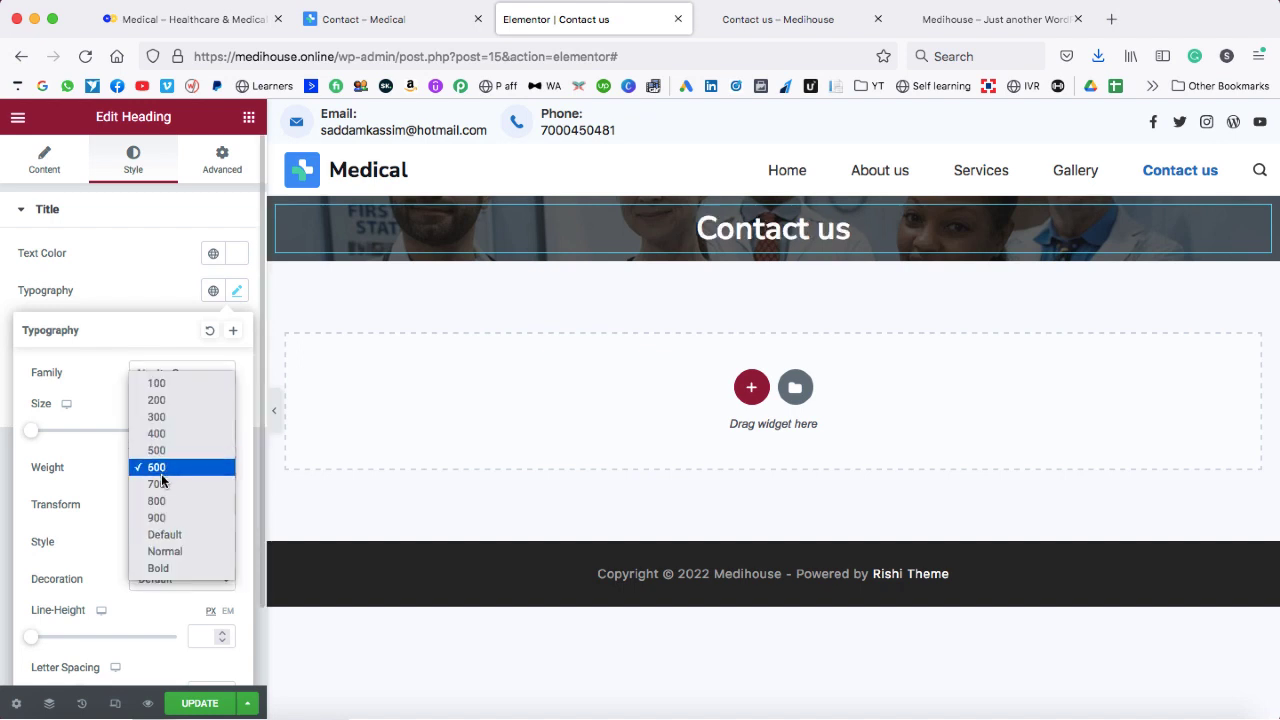
pyautogui.click(162, 486)
pyautogui.click(222, 426)
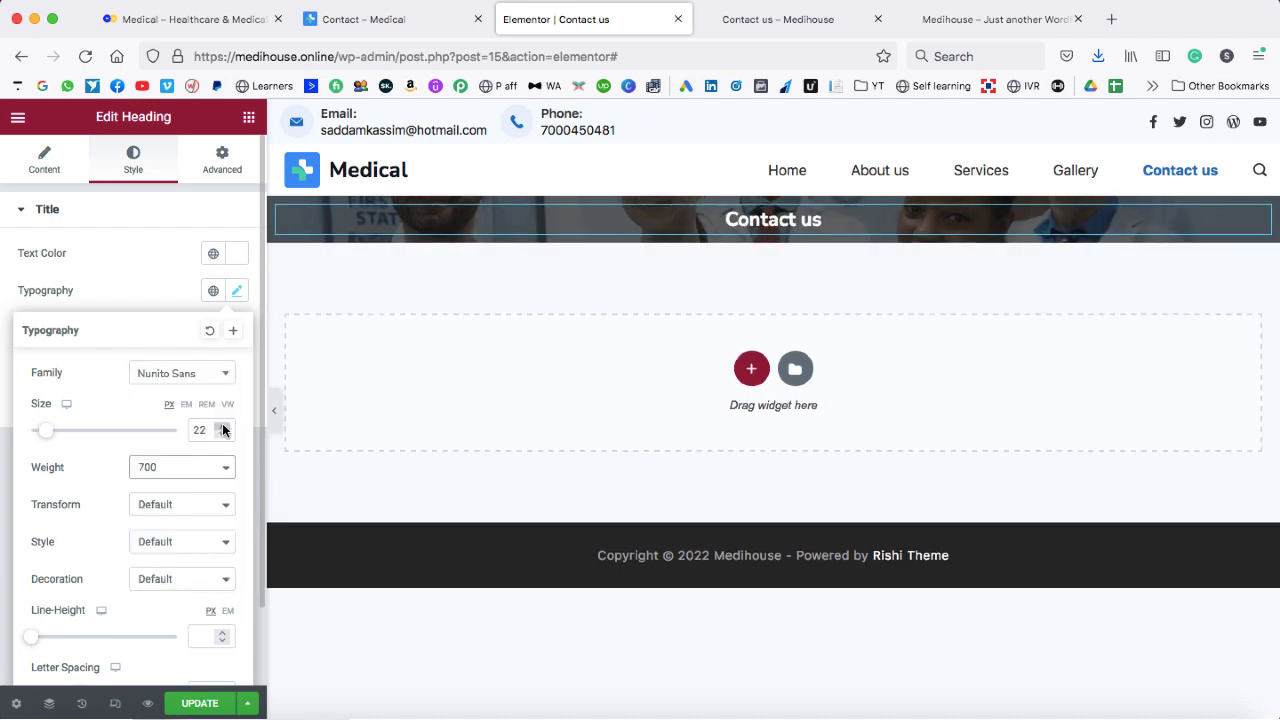
pyautogui.click(222, 426)
pyautogui.click(222, 429)
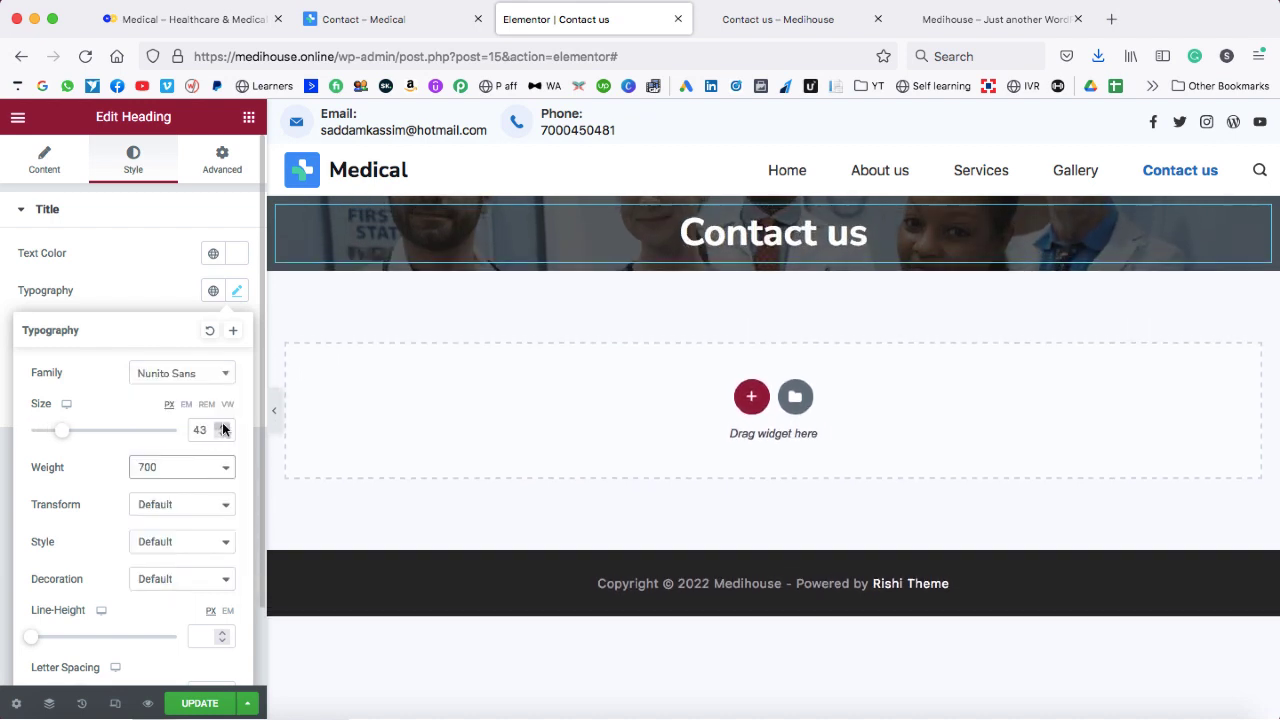
pyautogui.click(222, 428)
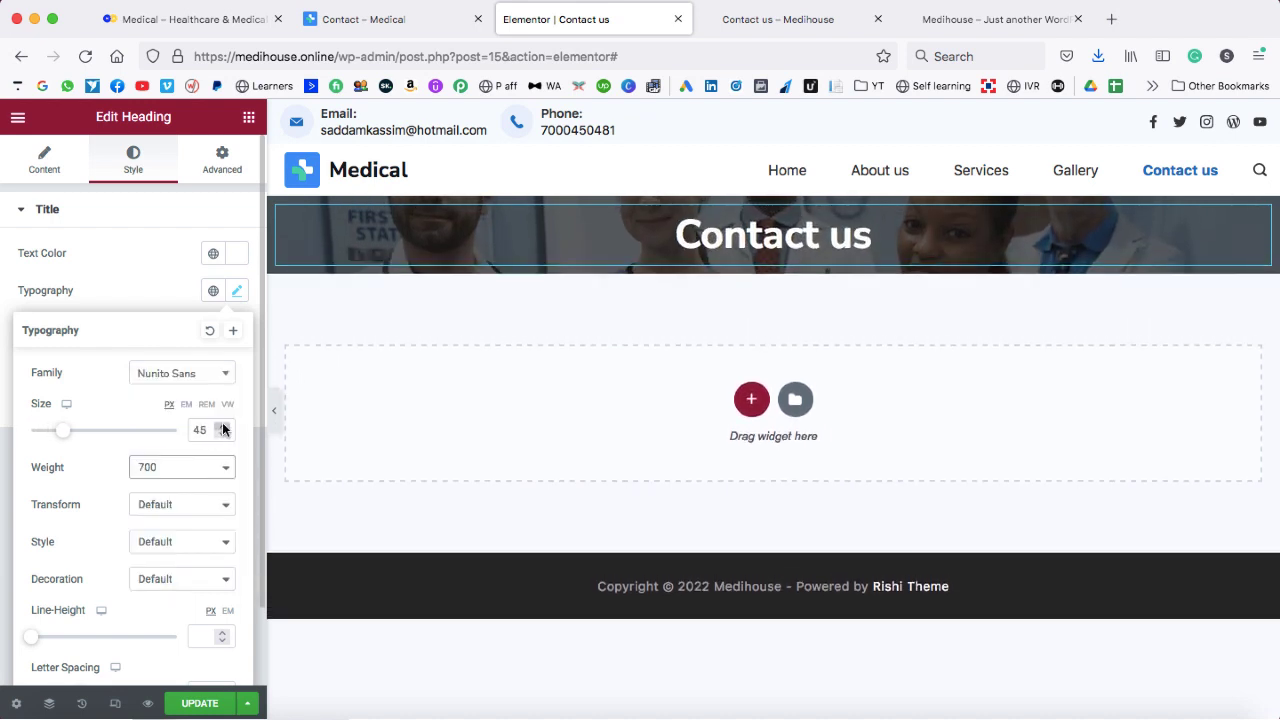
pyautogui.click(129, 271)
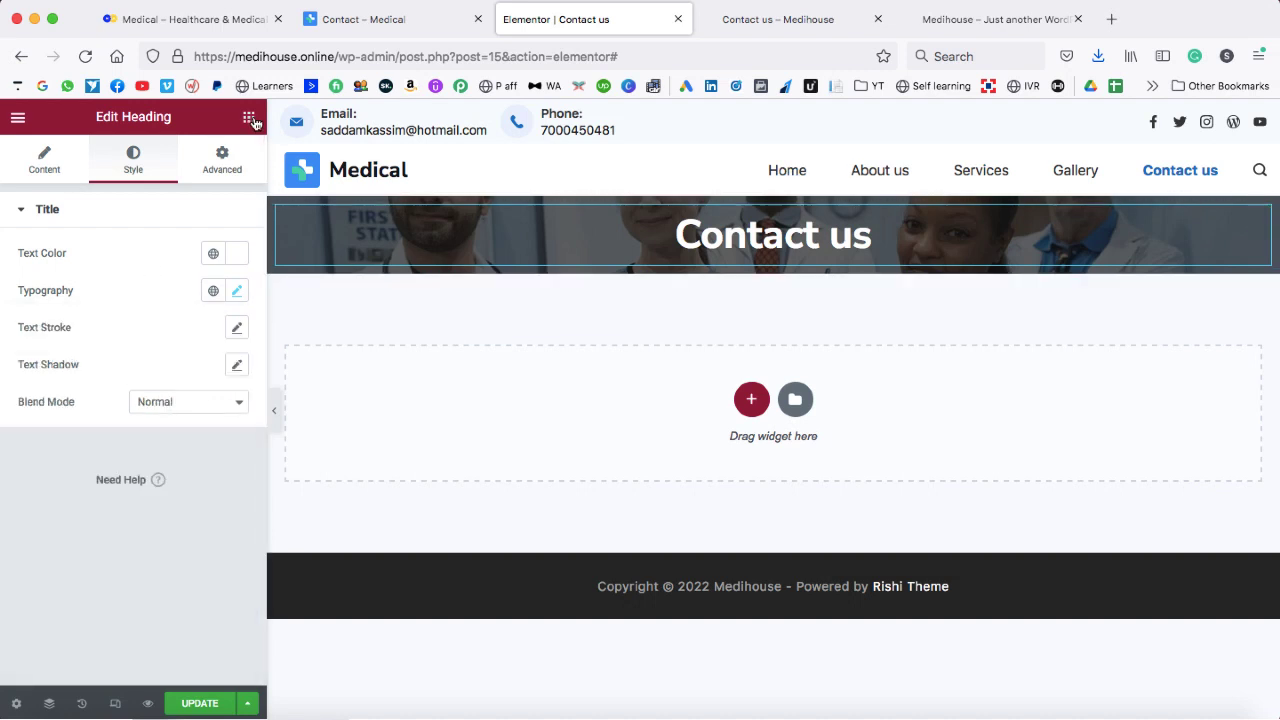
pyautogui.click(249, 118)
# - Add a Text Editor under the heading with the pasted clinic paragraph, split by a <br>
pyautogui.moveTo(192, 410); pyautogui.dragTo(718, 256)
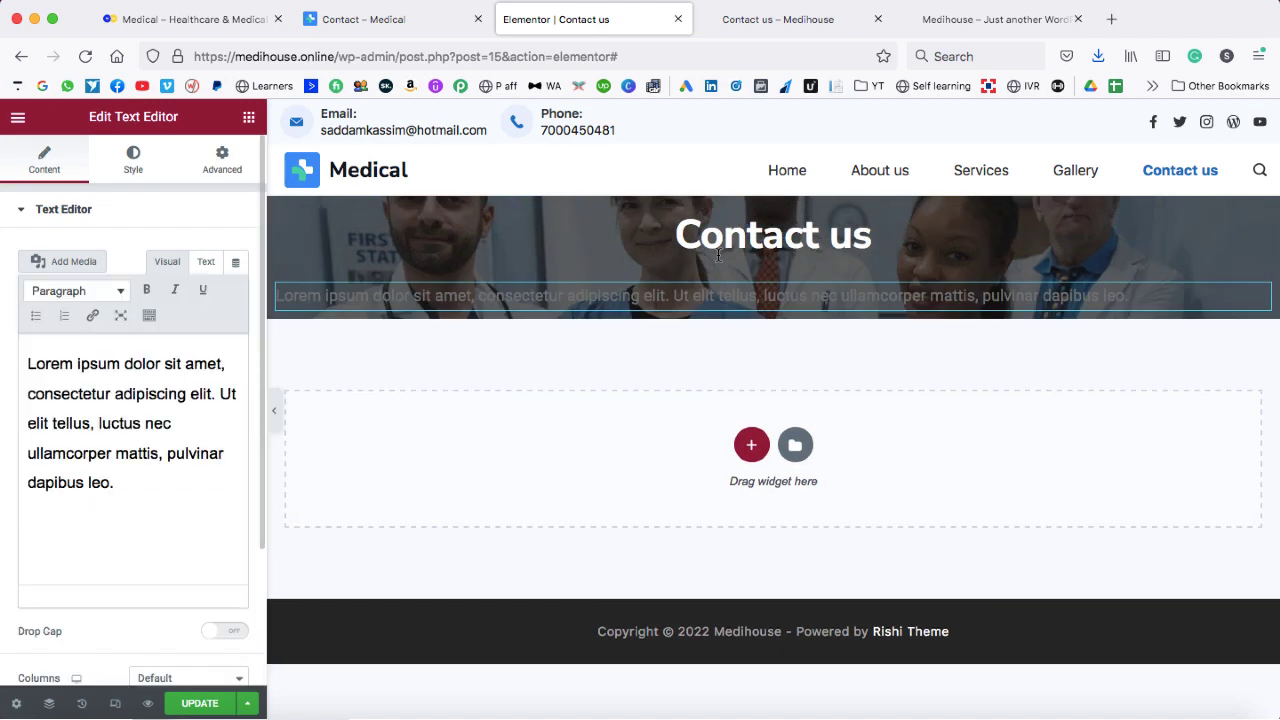
pyautogui.click(206, 261)
pyautogui.click(167, 375)
pyautogui.press('super+a')
pyautogui.press('super+v')
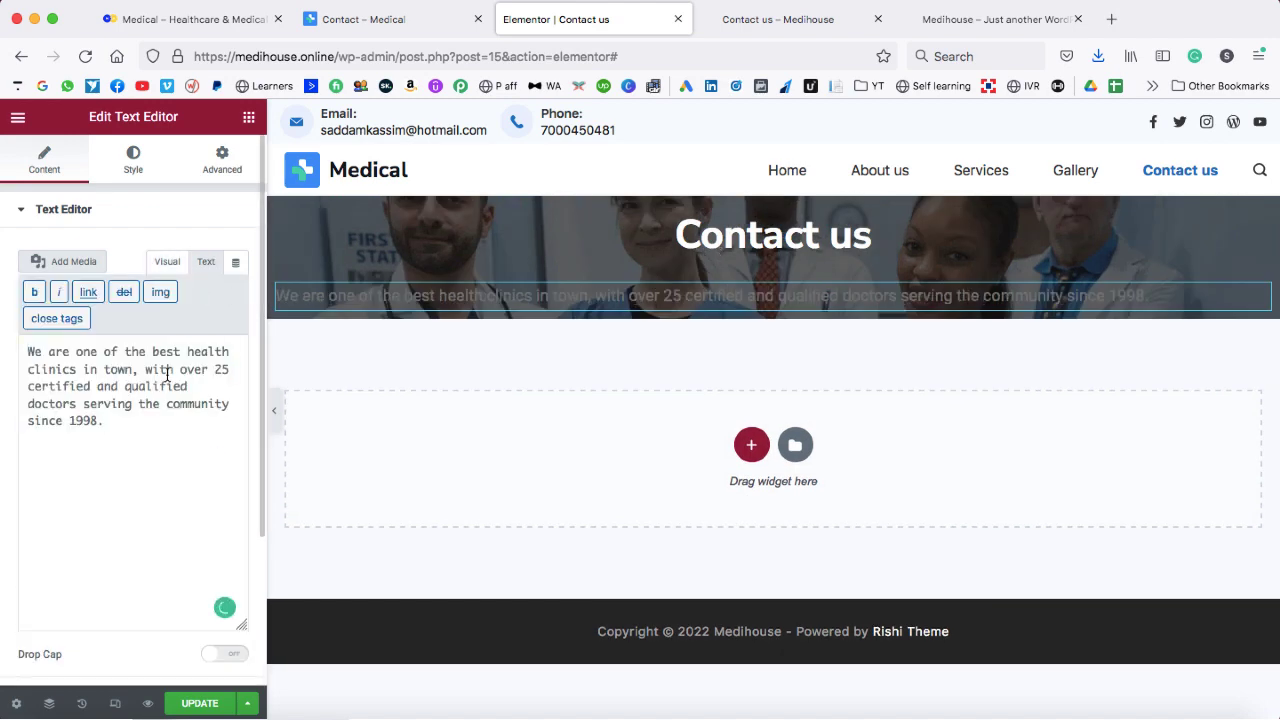
pyautogui.click(404, 20)
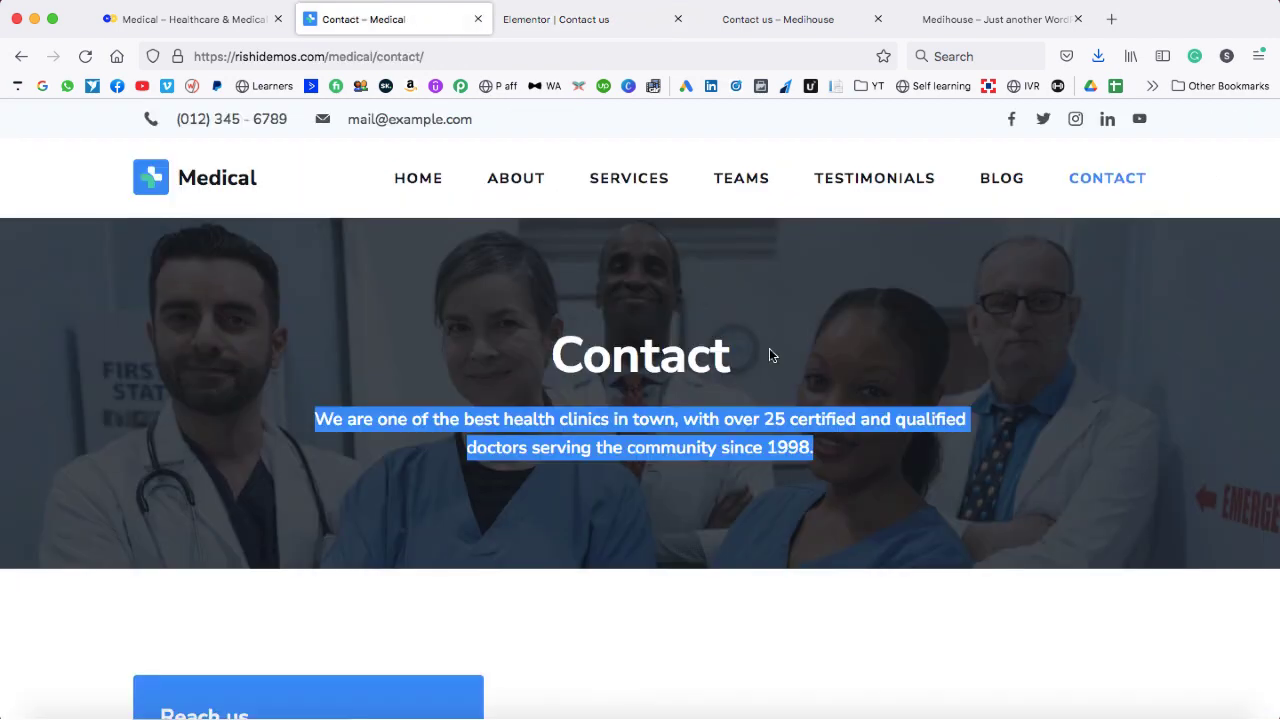
pyautogui.click(937, 418)
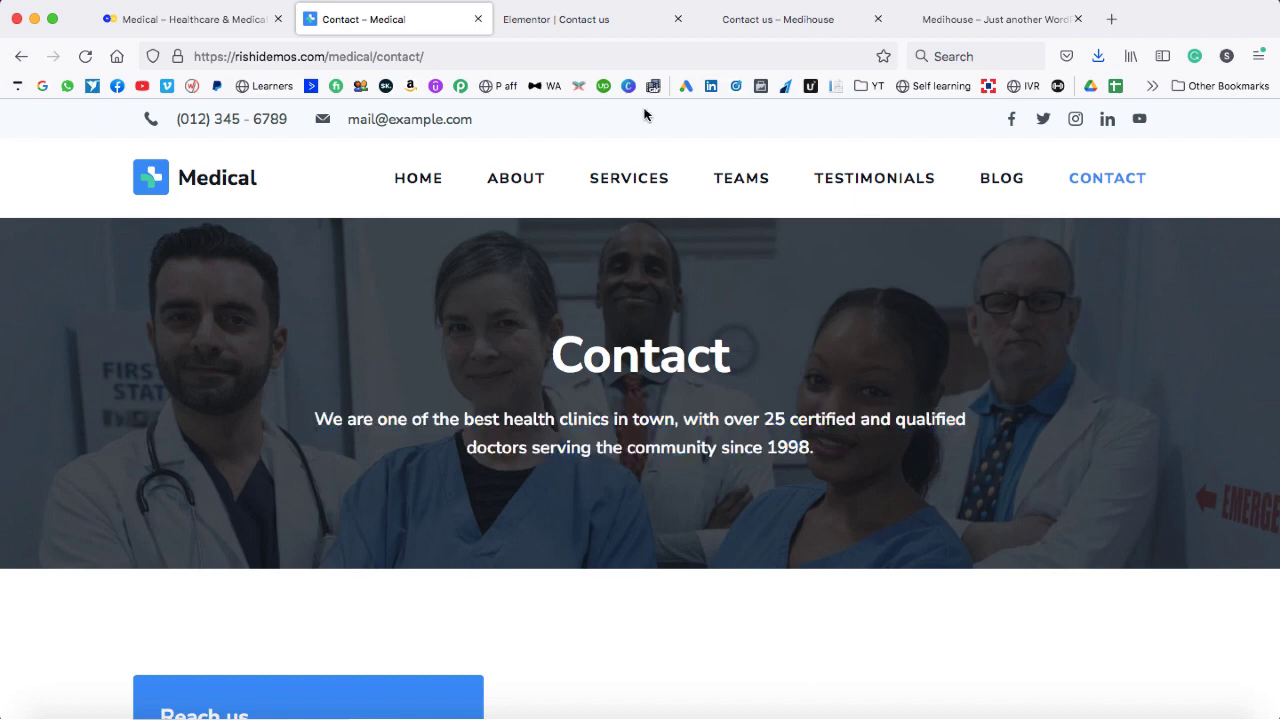
pyautogui.click(598, 20)
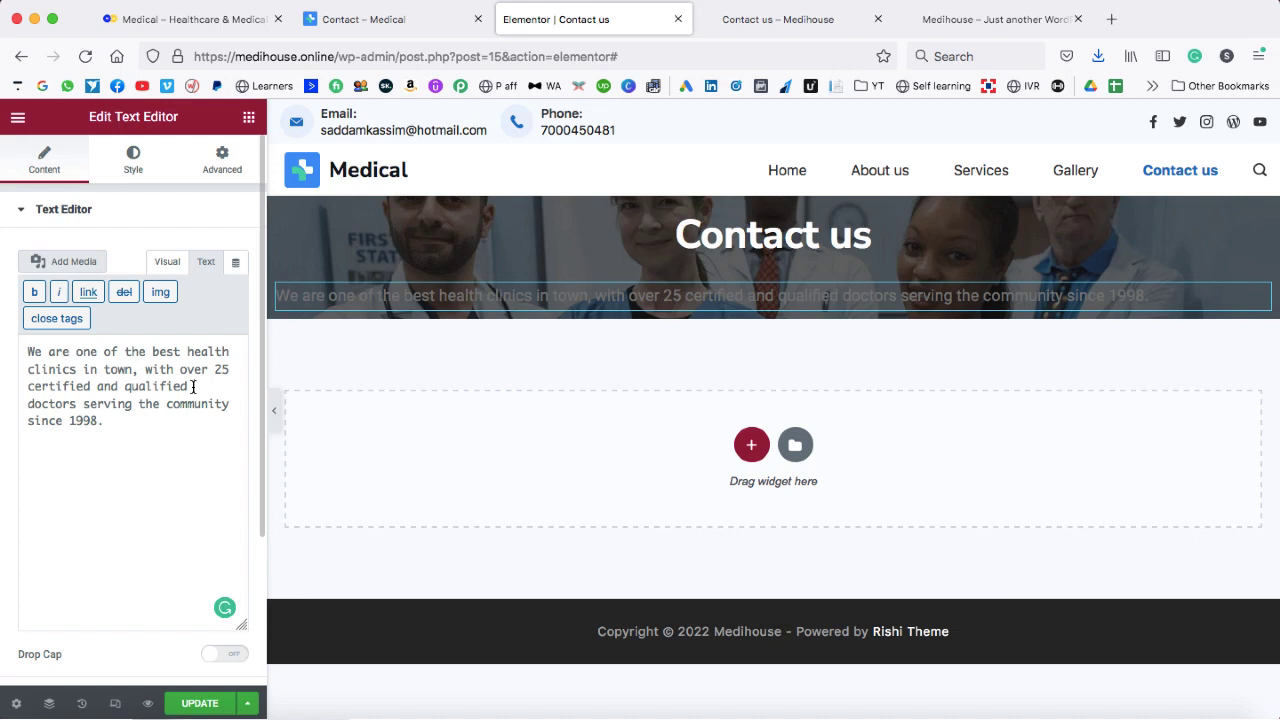
pyautogui.write('<br>')
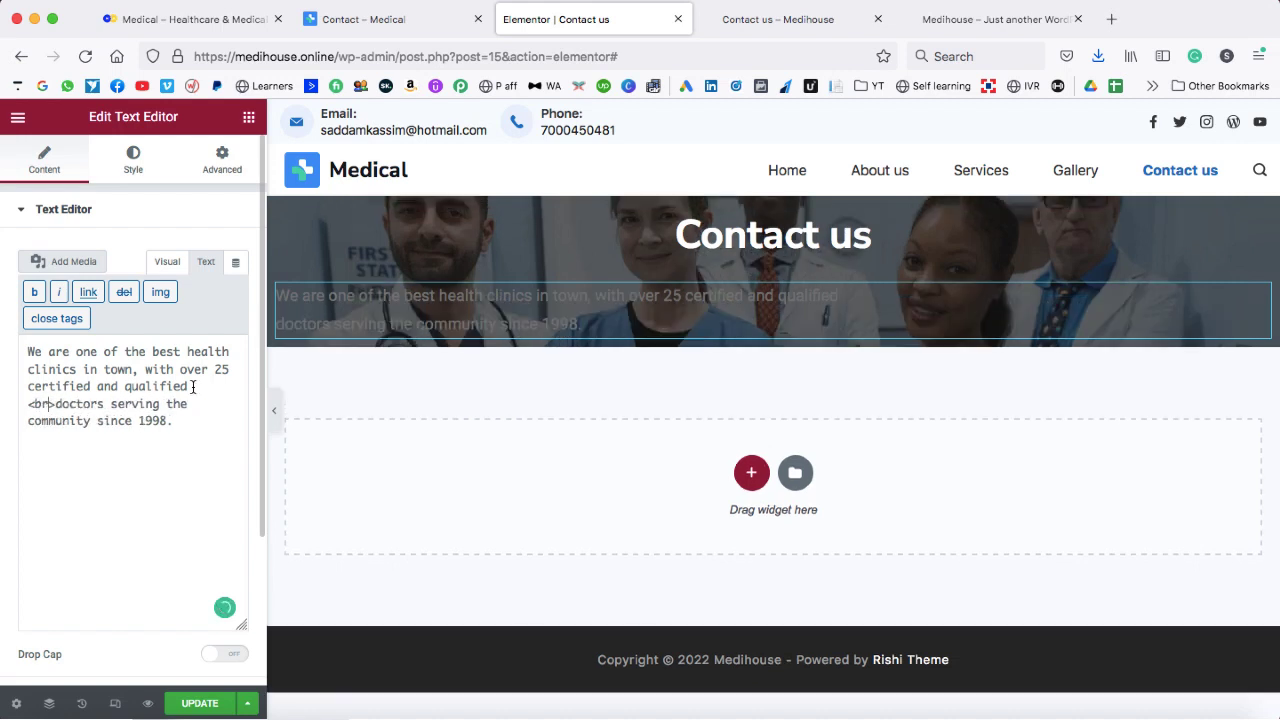
# - Centre the paragraph in white text and bring up the hero section's context menu
pyautogui.click(131, 163)
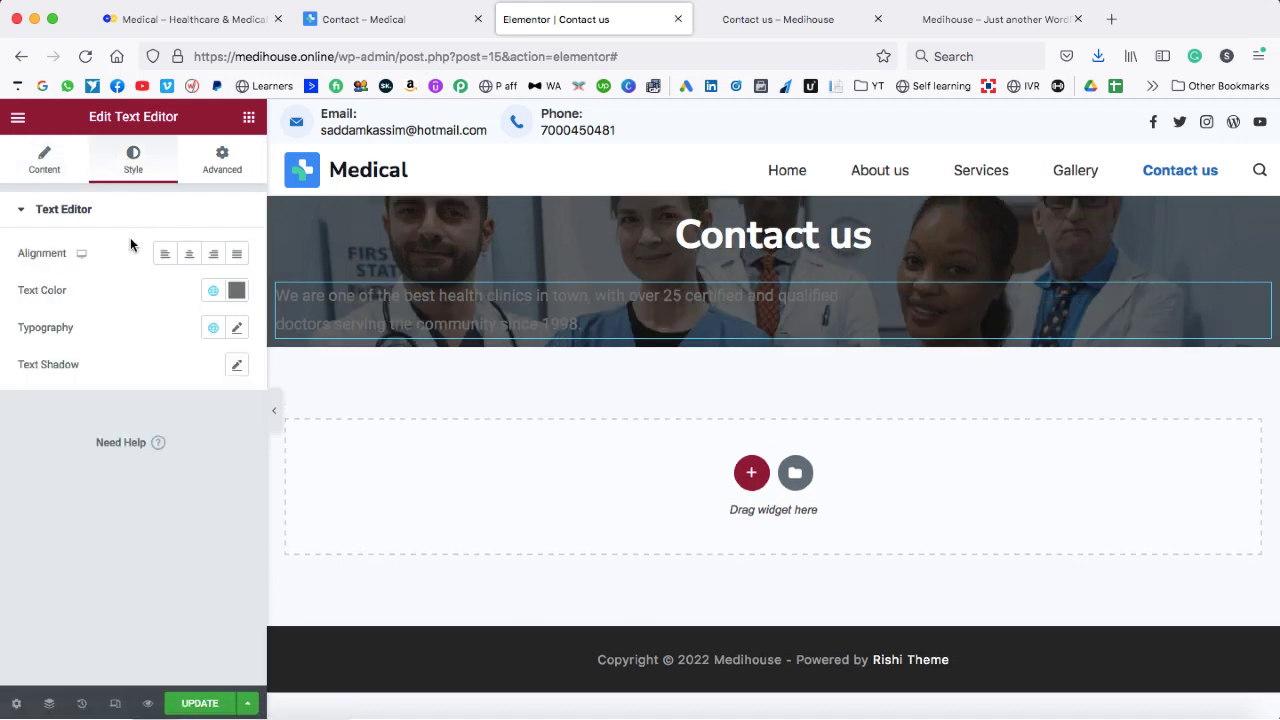
pyautogui.click(188, 254)
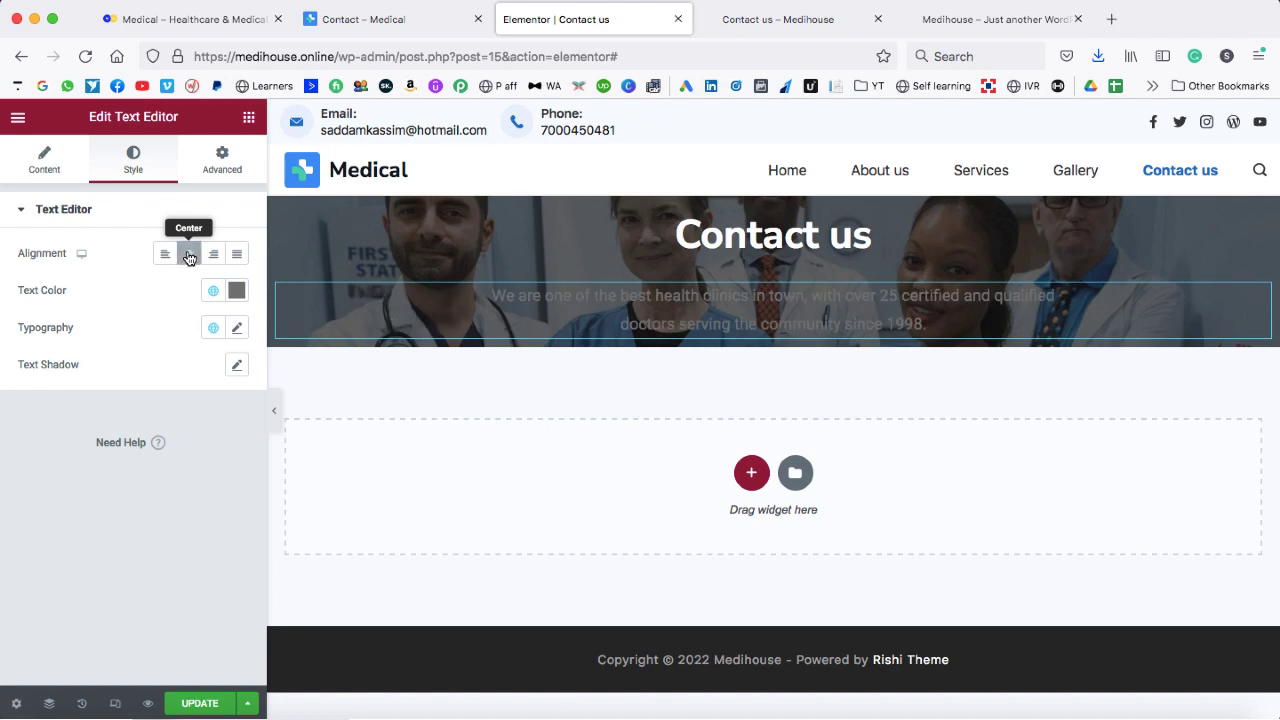
pyautogui.click(236, 292)
pyautogui.moveTo(60, 397); pyautogui.dragTo(19, 345)
pyautogui.click(95, 279)
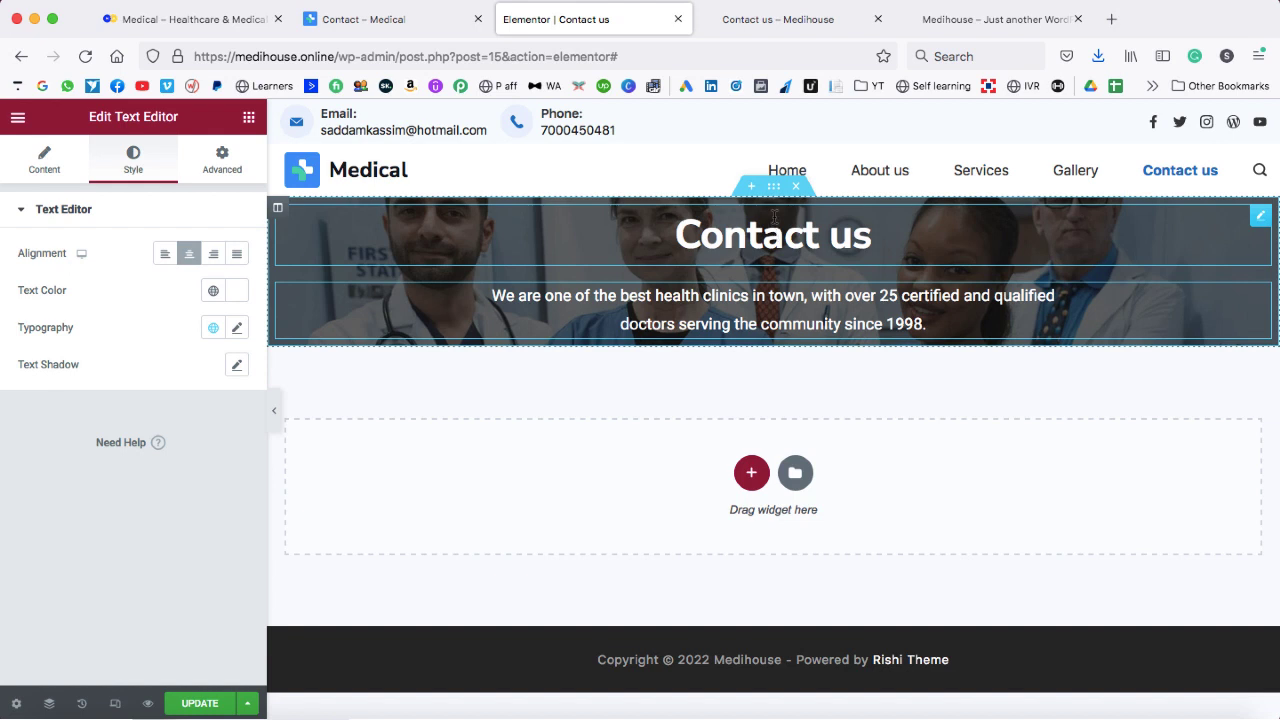
pyautogui.rightClick(773, 190)
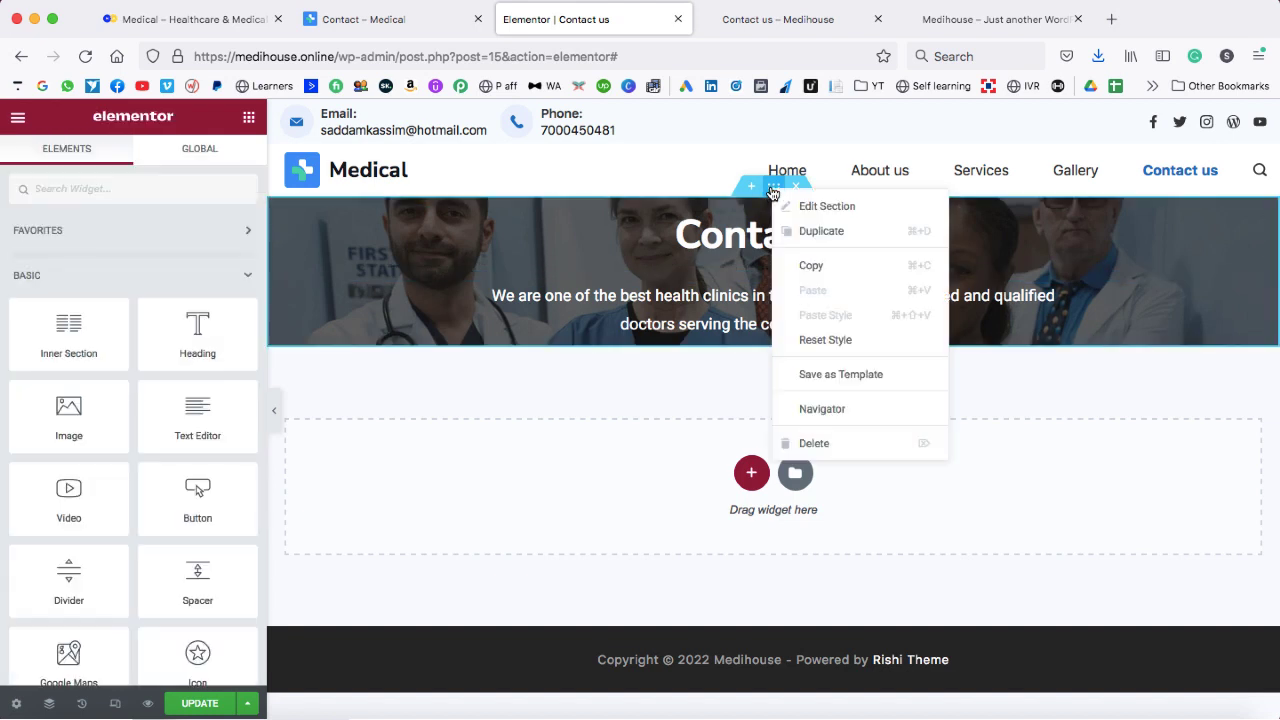
# - Set the hero section's height to Min Height at 350 px and save the page
pyautogui.click(800, 206)
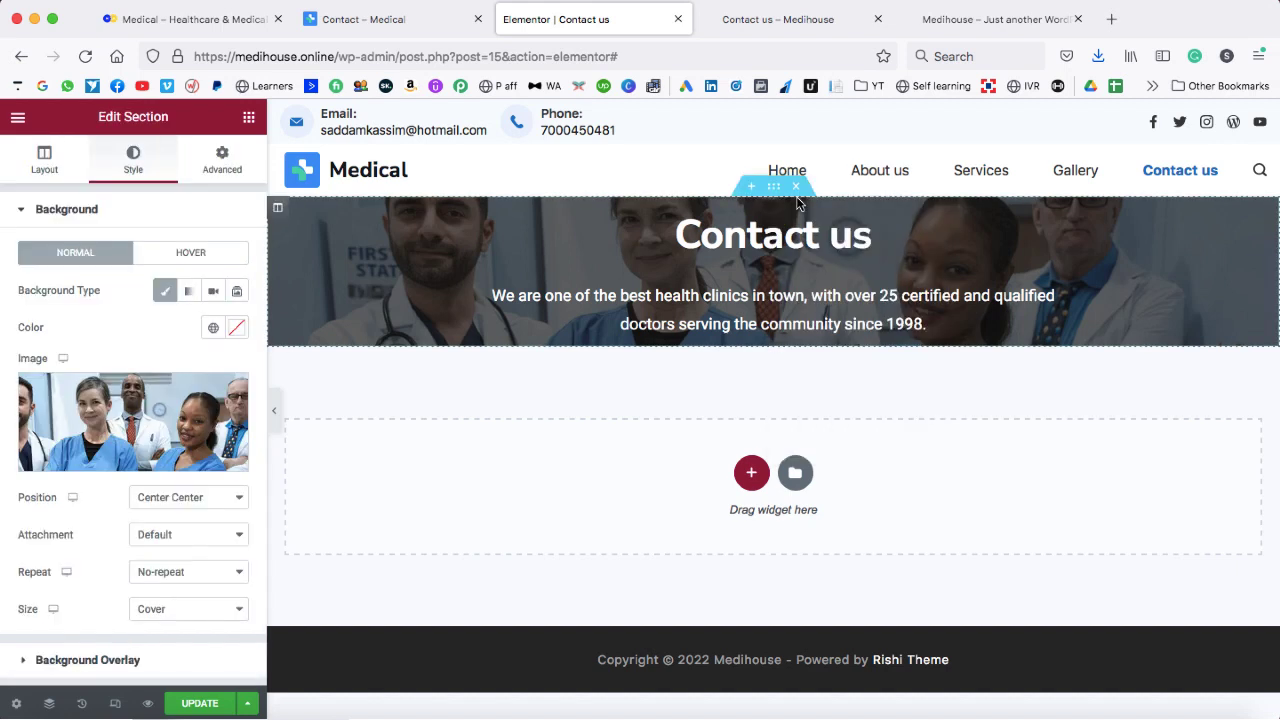
pyautogui.click(64, 163)
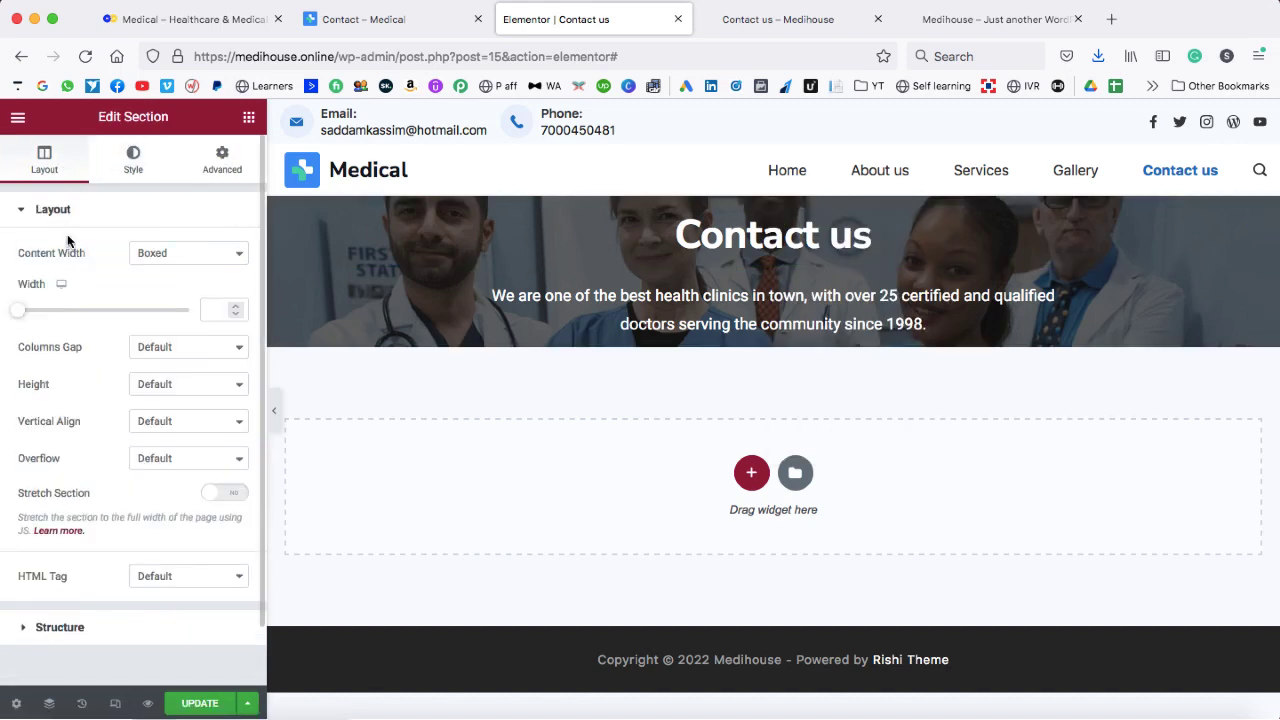
pyautogui.click(179, 383)
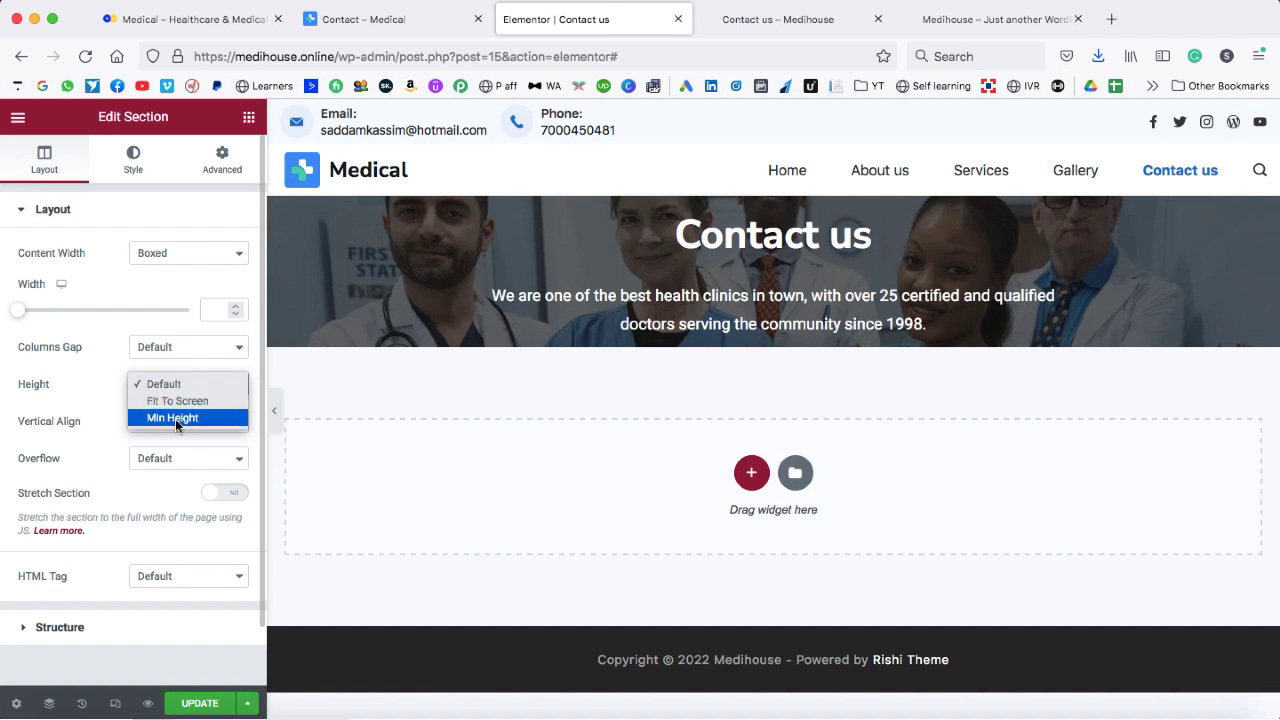
pyautogui.click(175, 418)
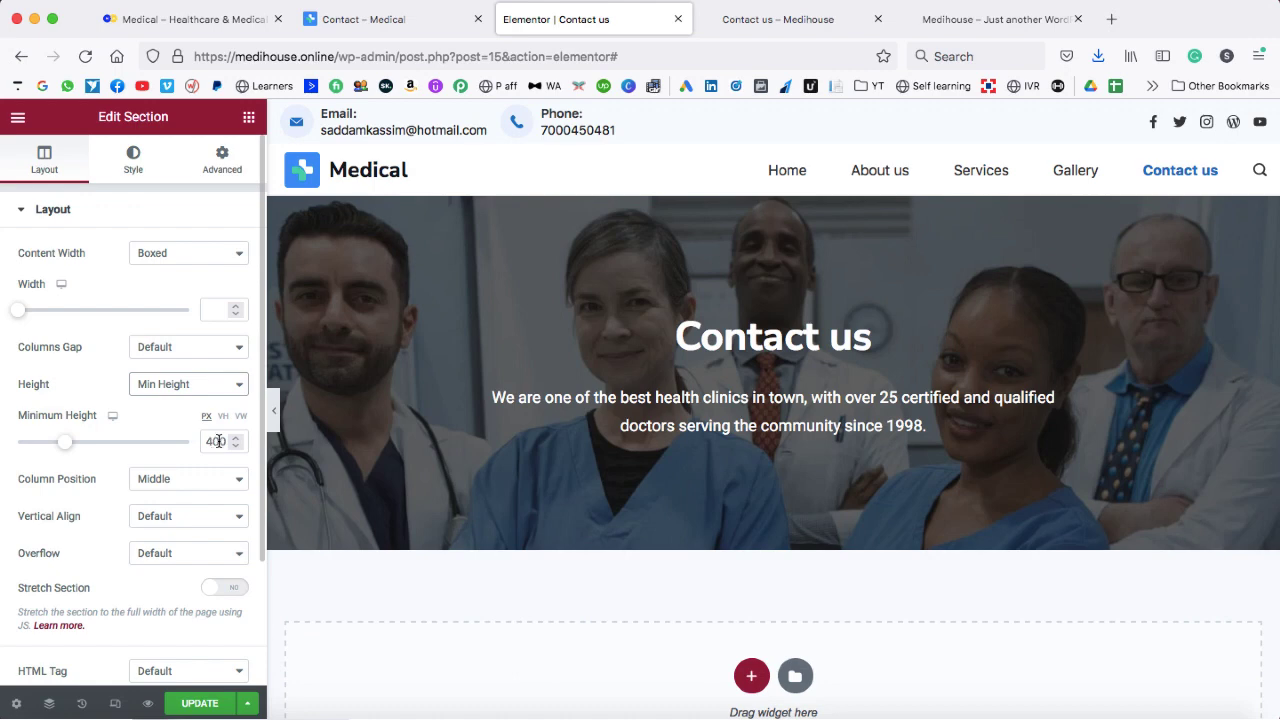
pyautogui.moveTo(218, 441); pyautogui.dragTo(196, 441)
pyautogui.write('350')
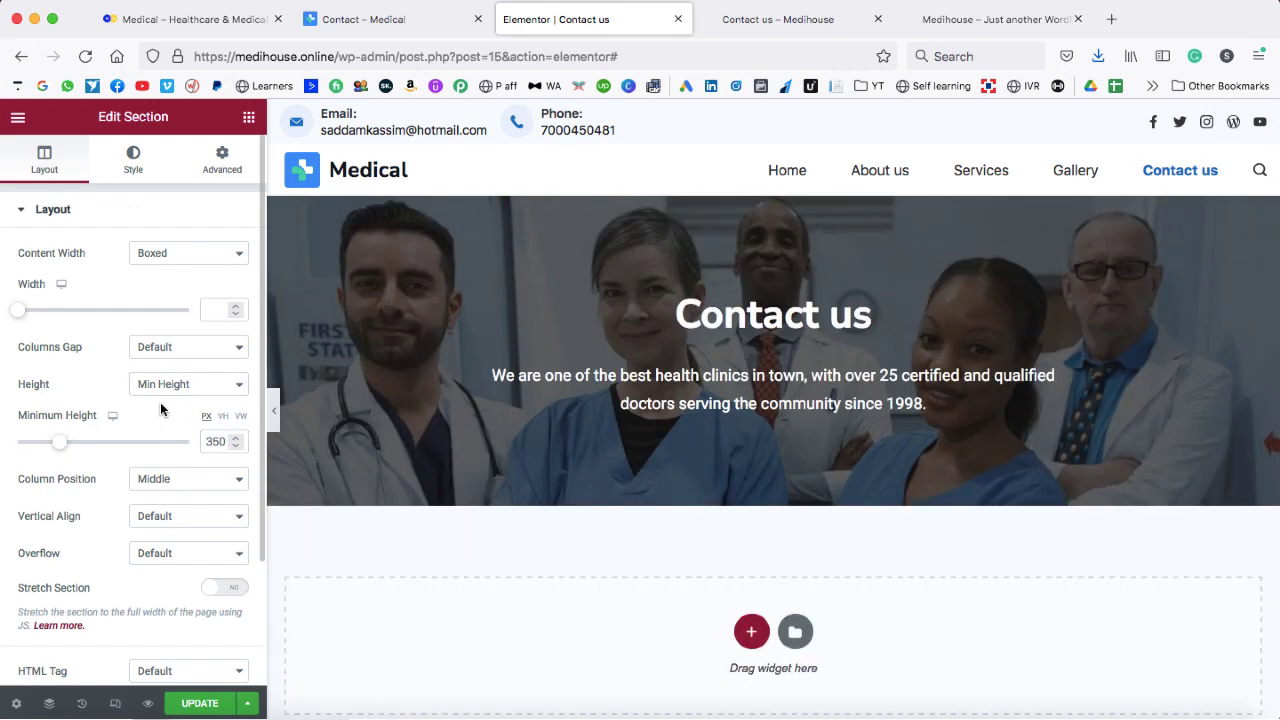
pyautogui.click(199, 703)
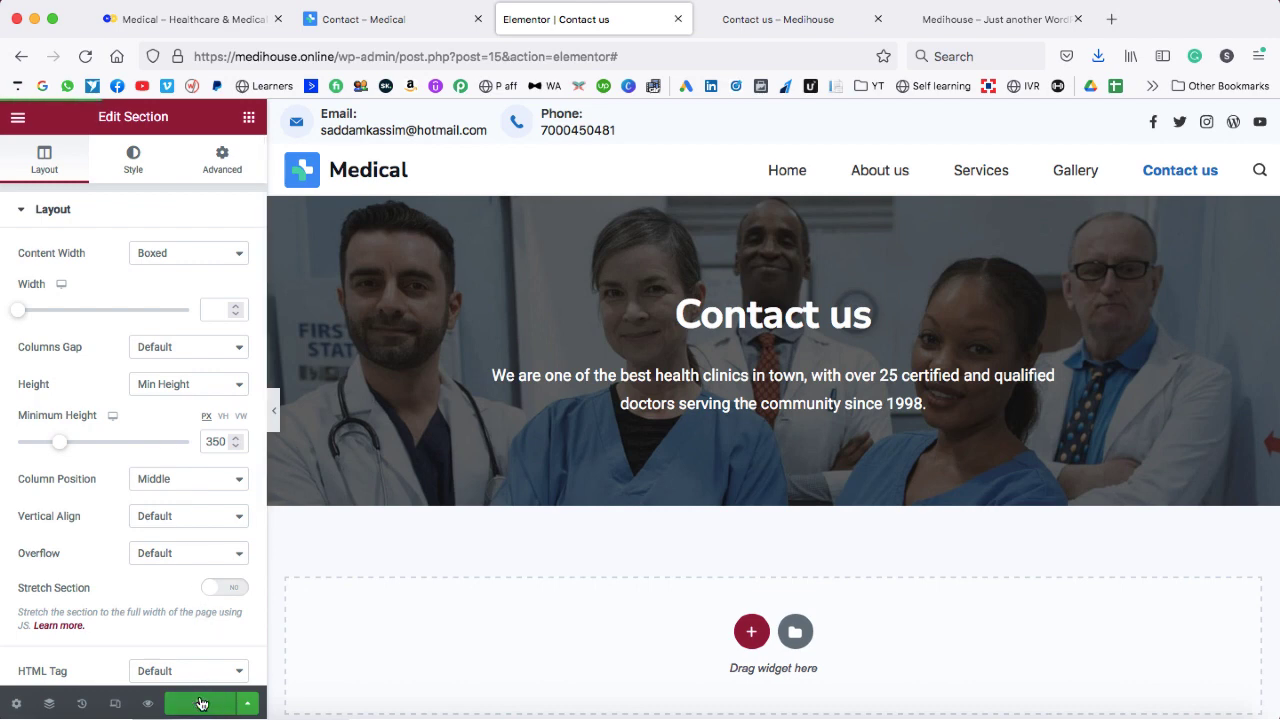
pyautogui.click(771, 26)
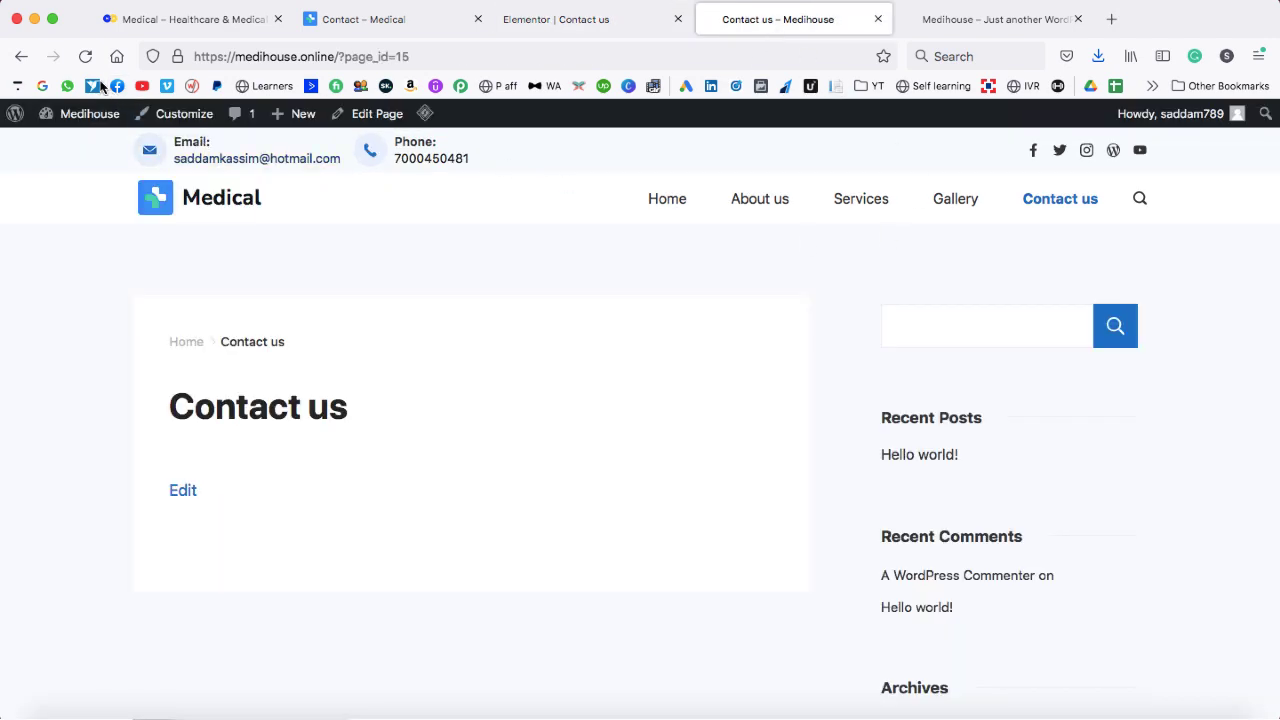
pyautogui.click(1055, 199)
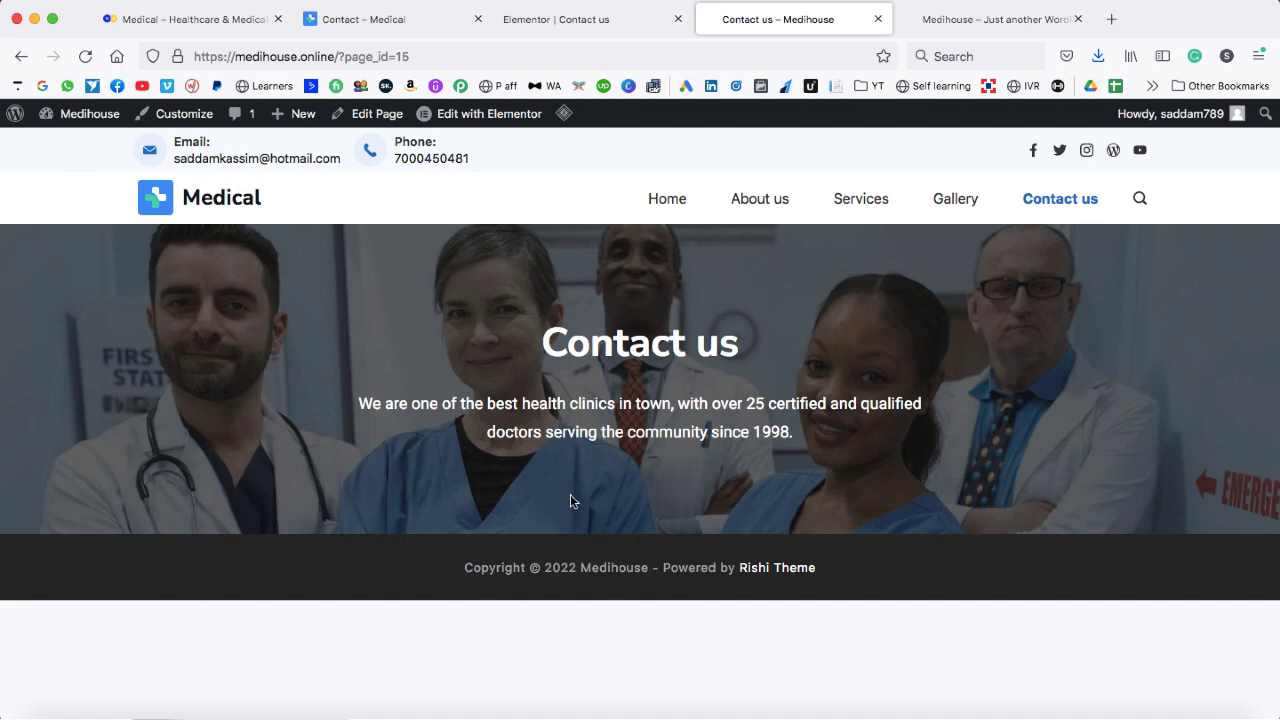
pyautogui.click(362, 22)
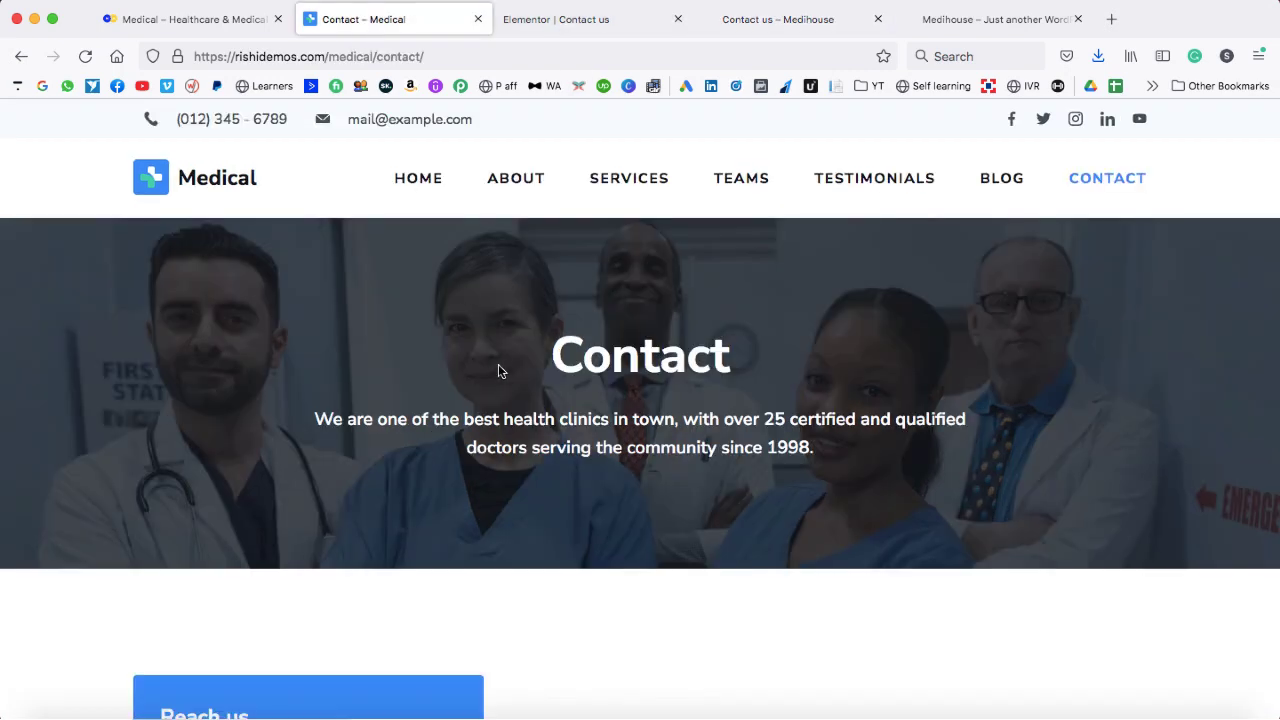
pyautogui.scroll(-5, 498, 364)
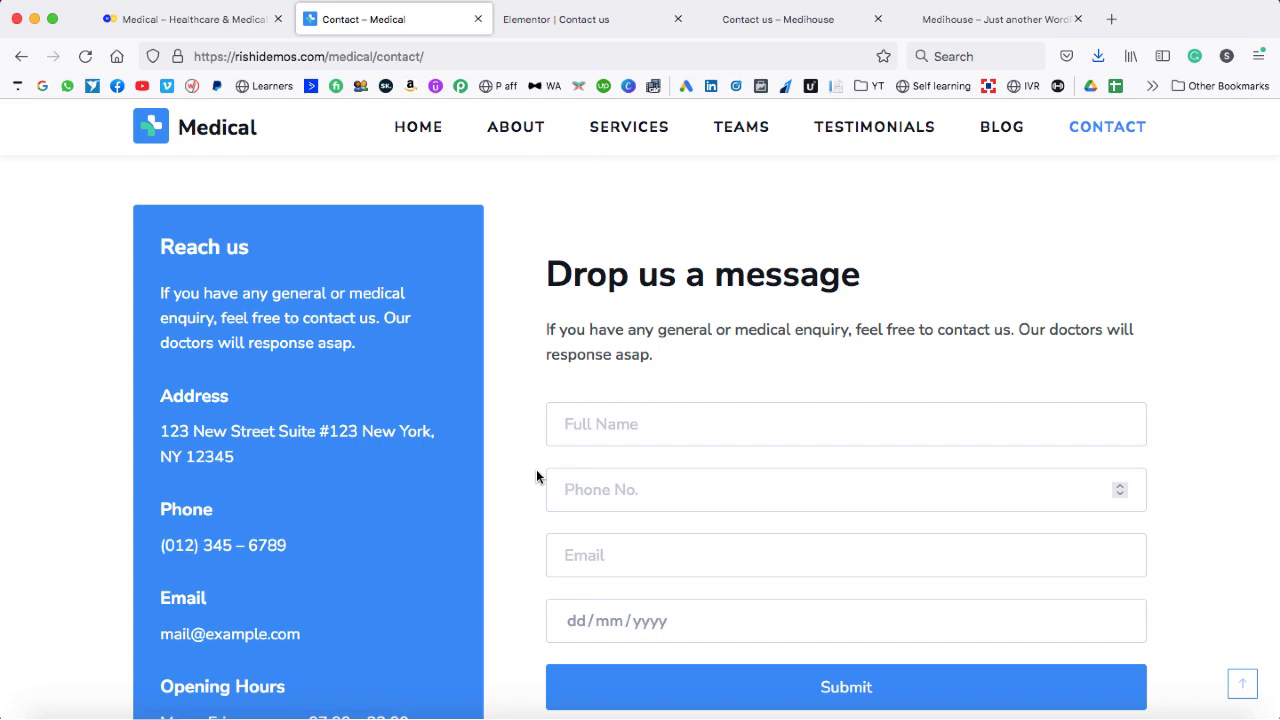
pyautogui.click(583, 20)
pyautogui.scroll(-3, 740, 515)
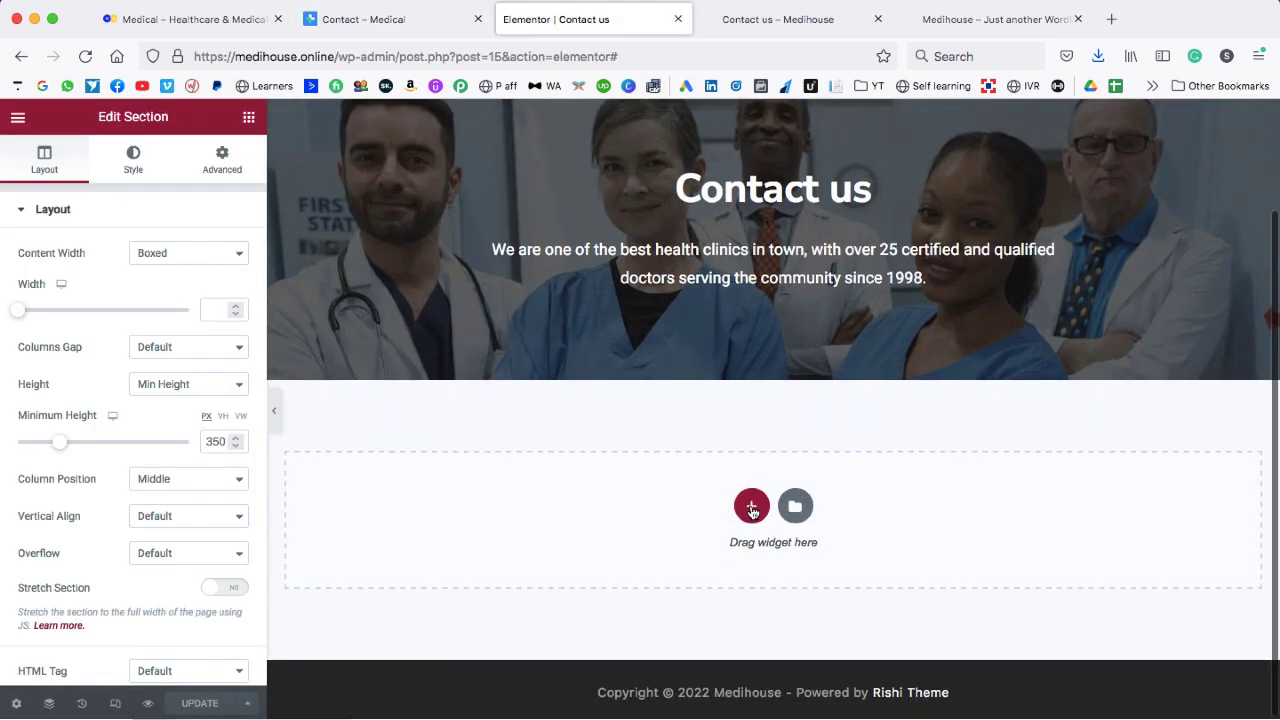
pyautogui.click(752, 508)
# - Add a section below the hero split into two columns sized 35% and 65%
pyautogui.click(531, 552)
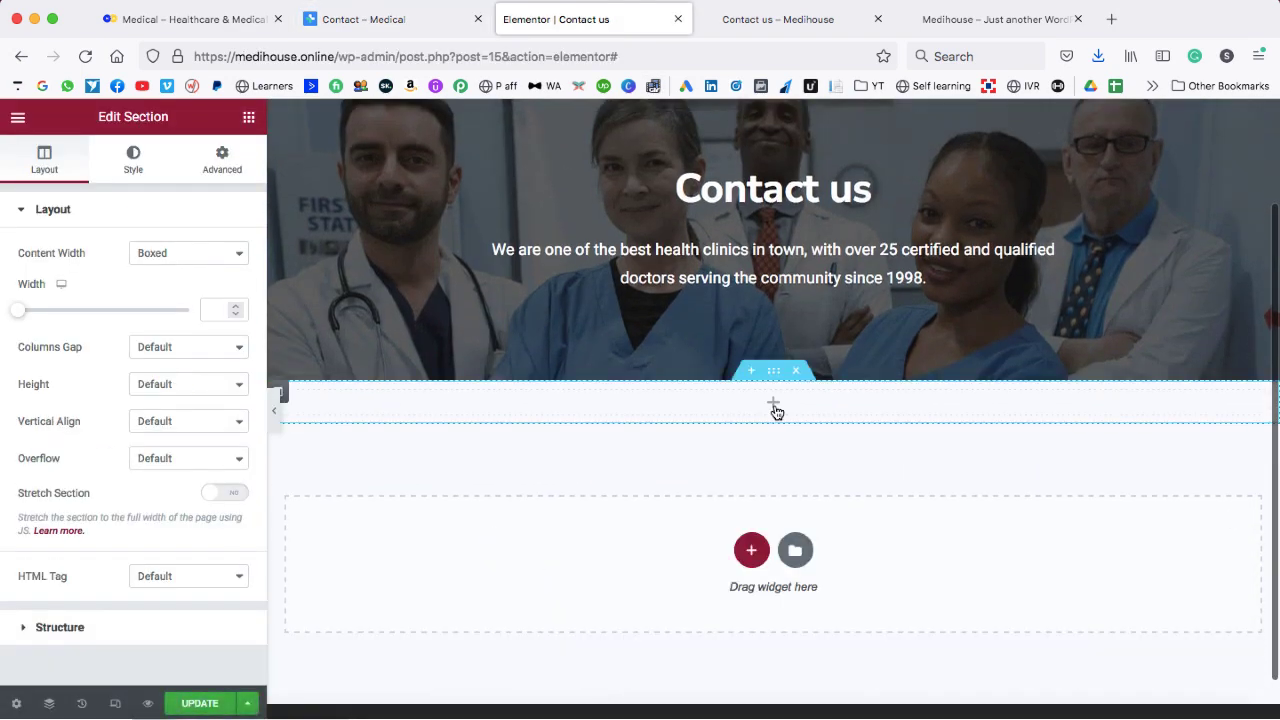
pyautogui.rightClick(284, 400)
pyautogui.click(328, 469)
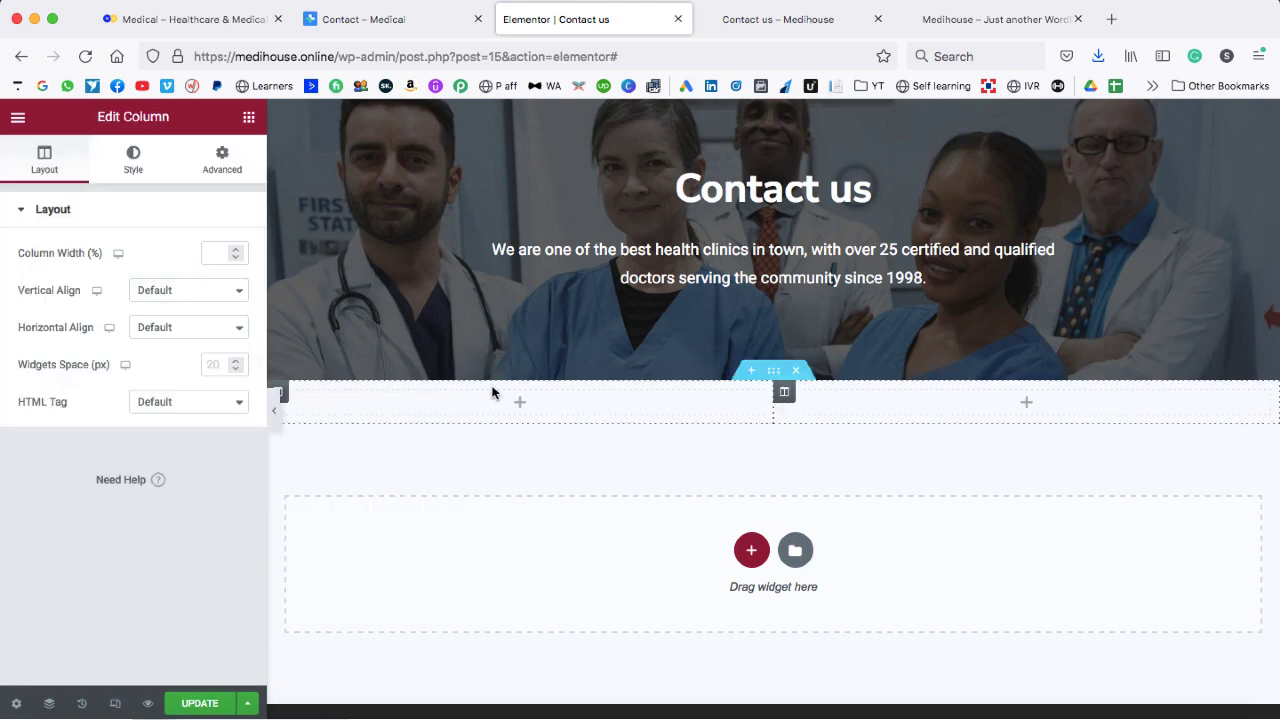
pyautogui.moveTo(772, 404); pyautogui.dragTo(620, 407)
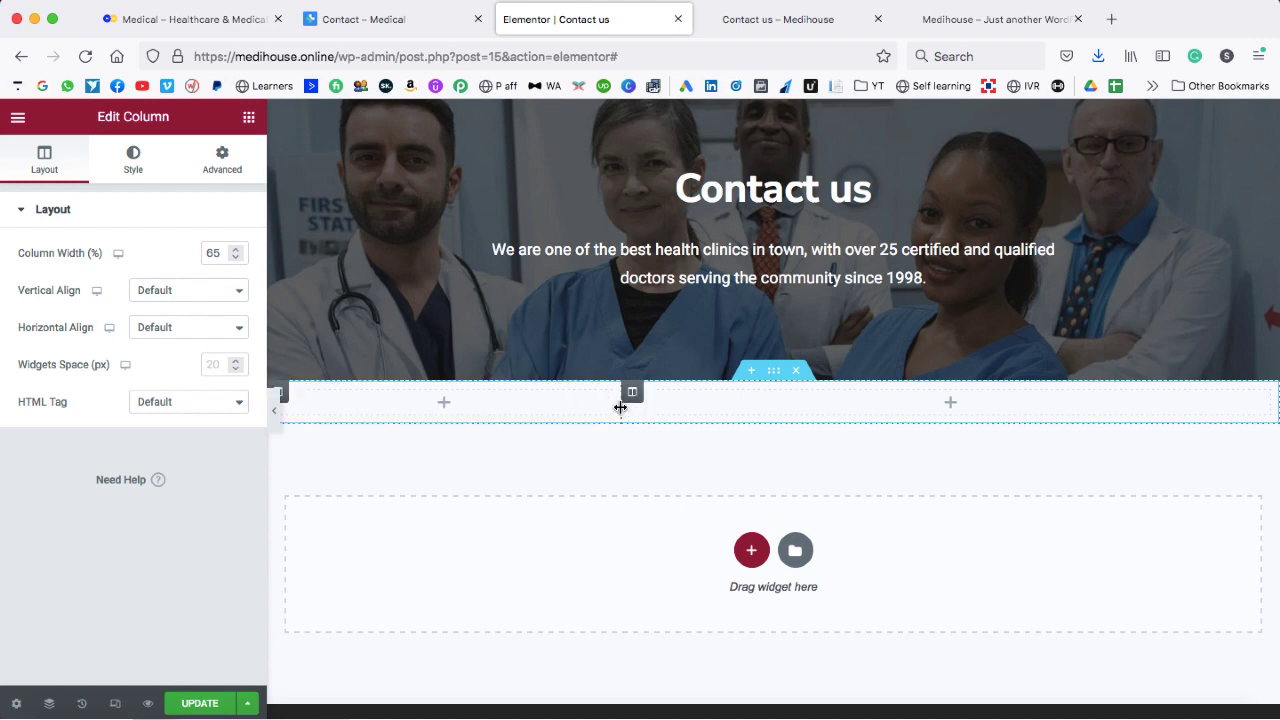
pyautogui.click(283, 396)
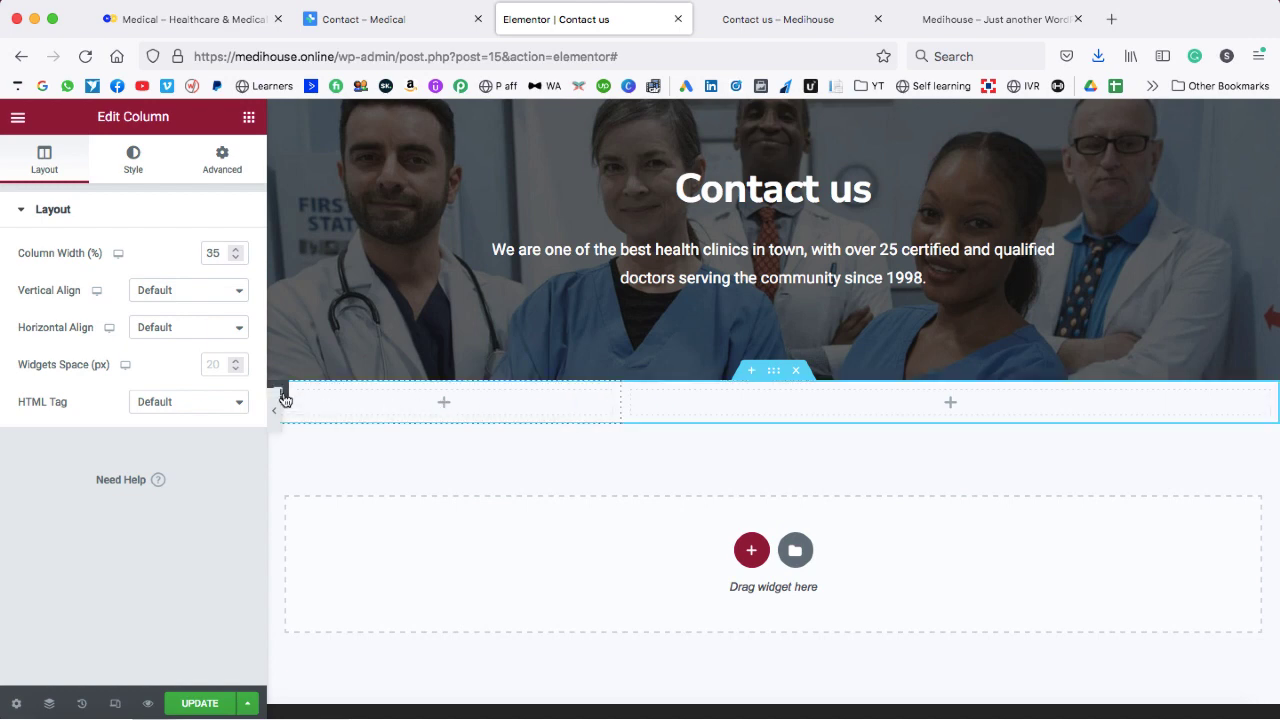
# - Sample the Reach us box blue from the reference contact page with developer tools
pyautogui.click(412, 20)
pyautogui.rightClick(368, 238)
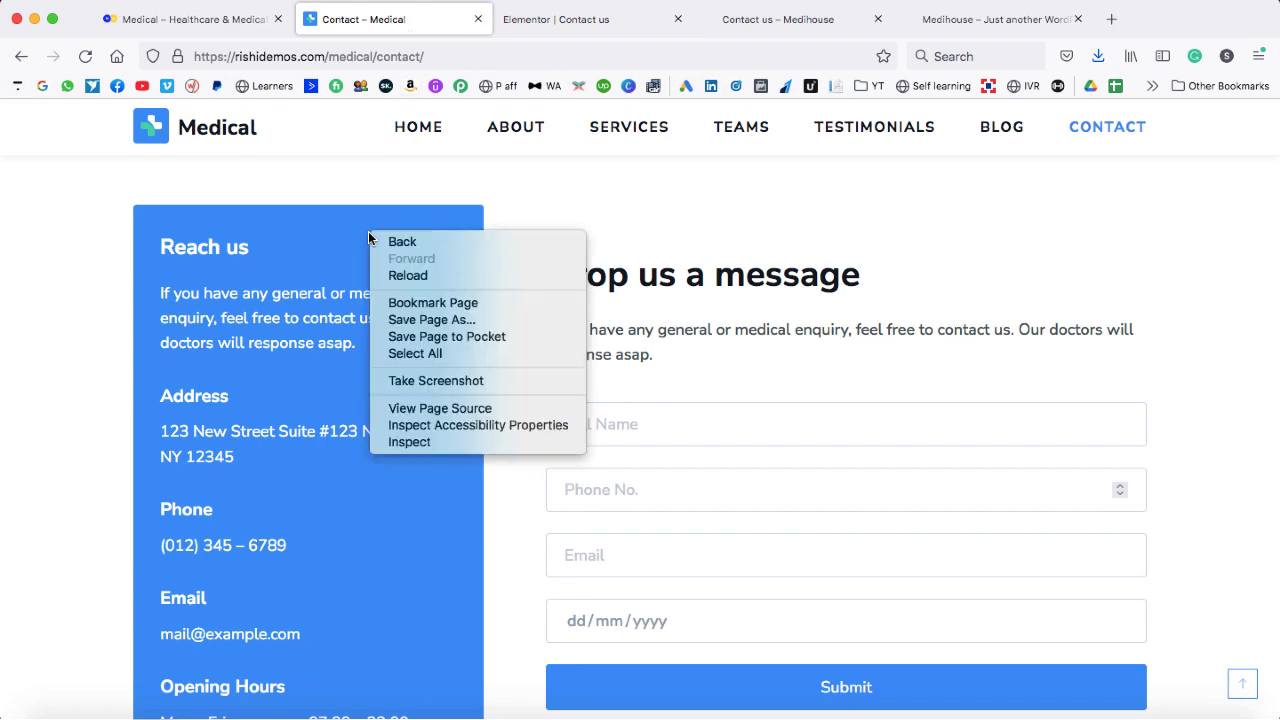
pyautogui.click(420, 441)
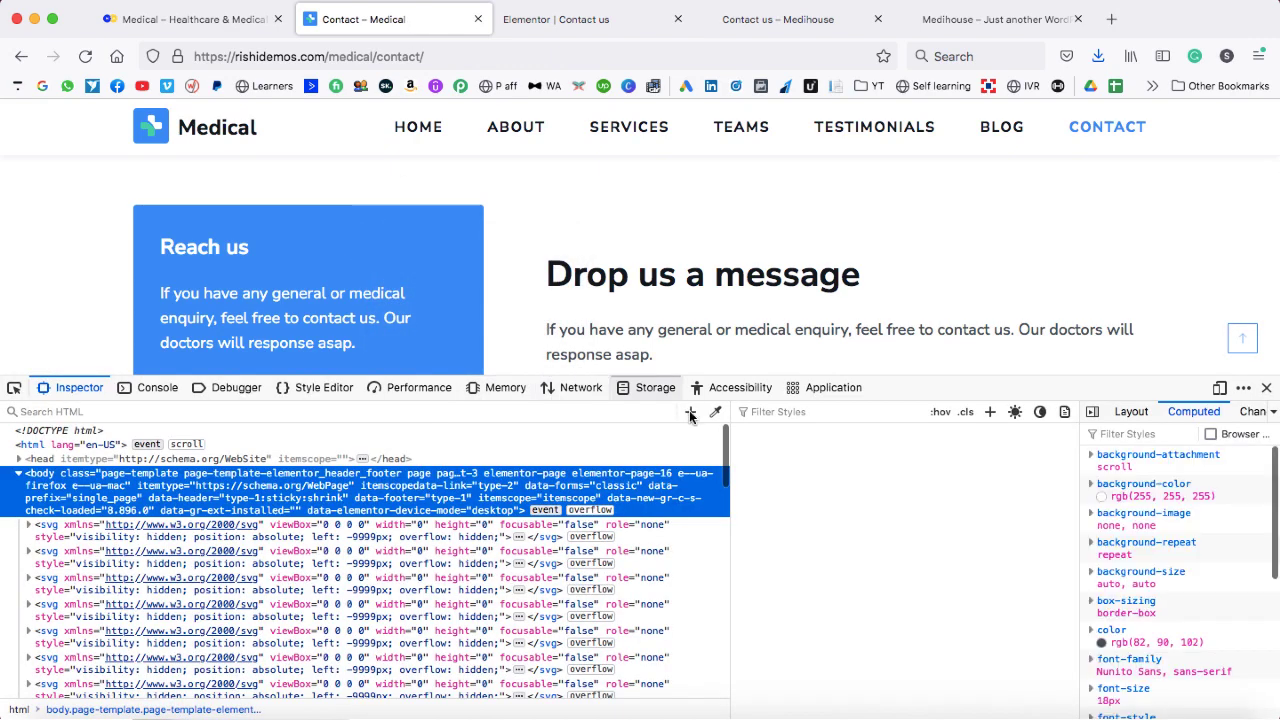
pyautogui.click(715, 412)
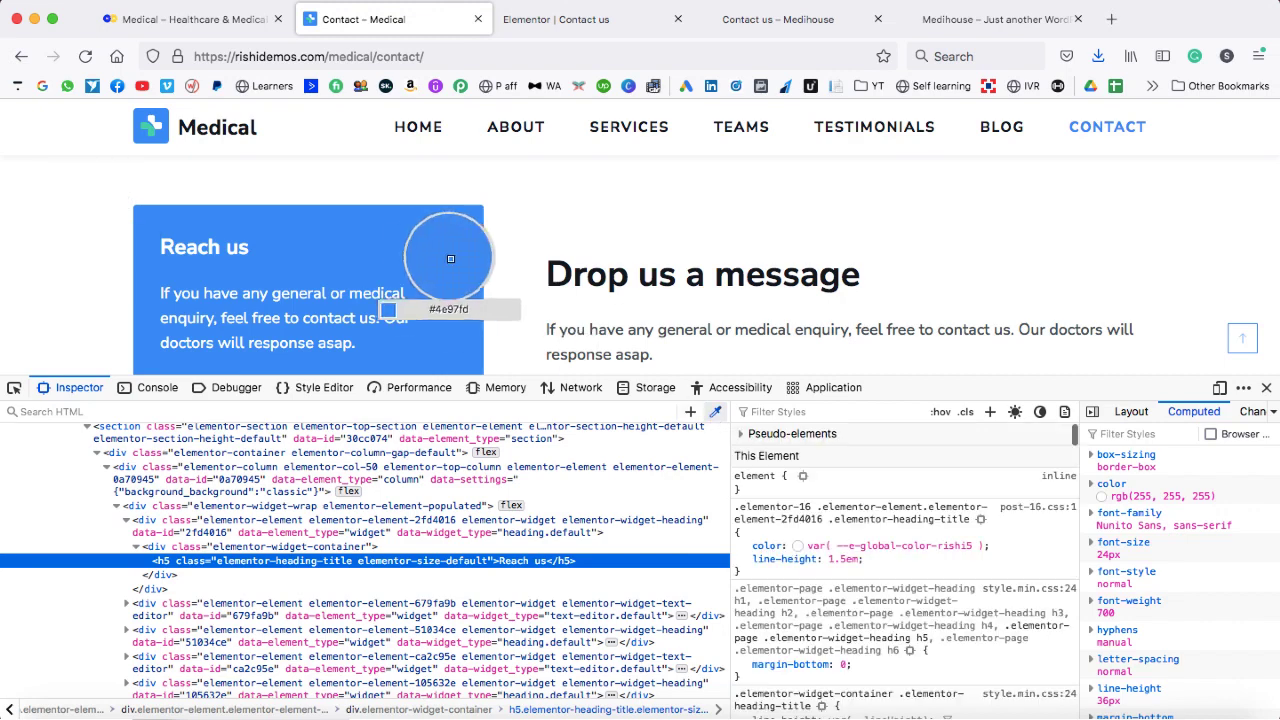
pyautogui.press('Escape')
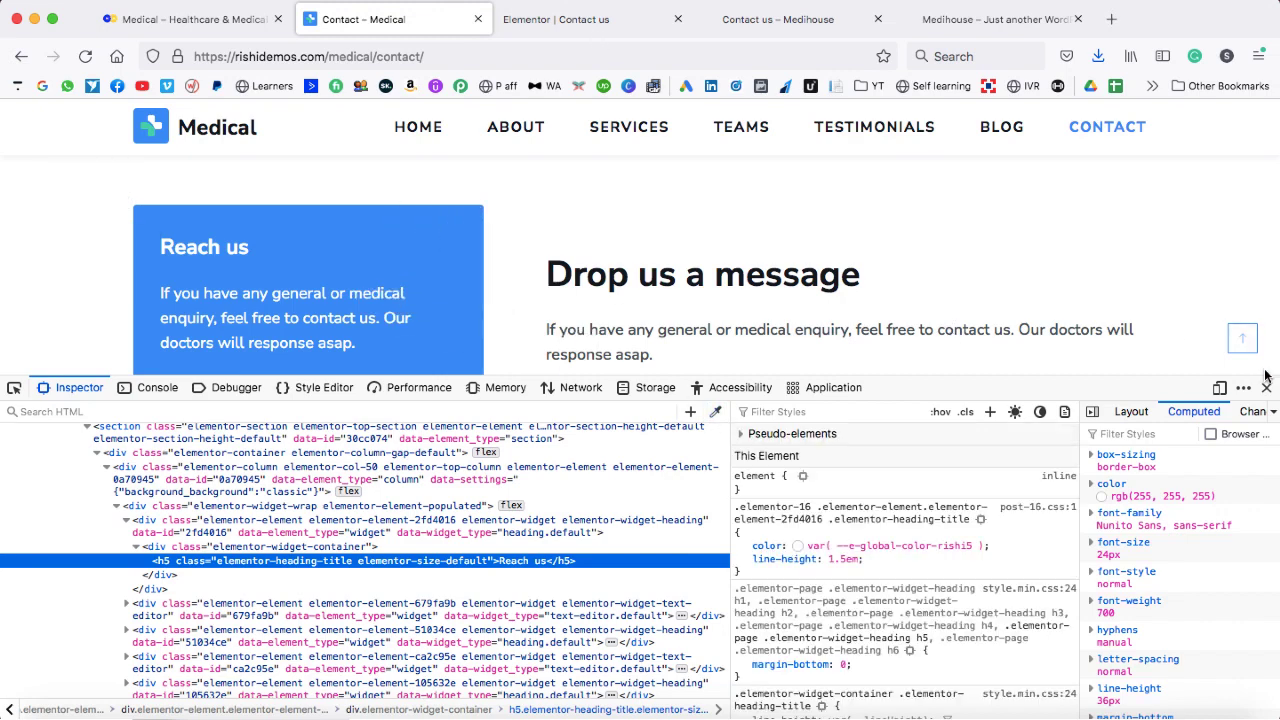
pyautogui.press('super+alt+i')
pyautogui.click(563, 19)
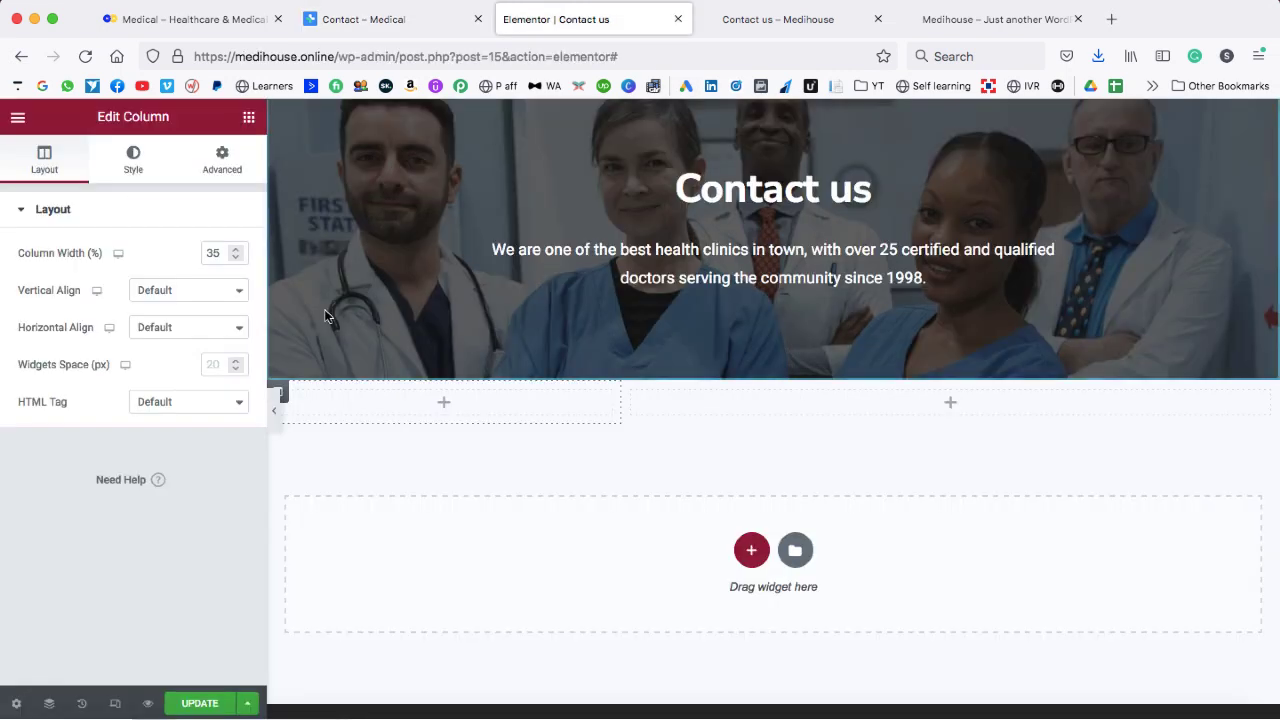
# - Give the left column a Classic background in #4e97fd blue
pyautogui.click(131, 158)
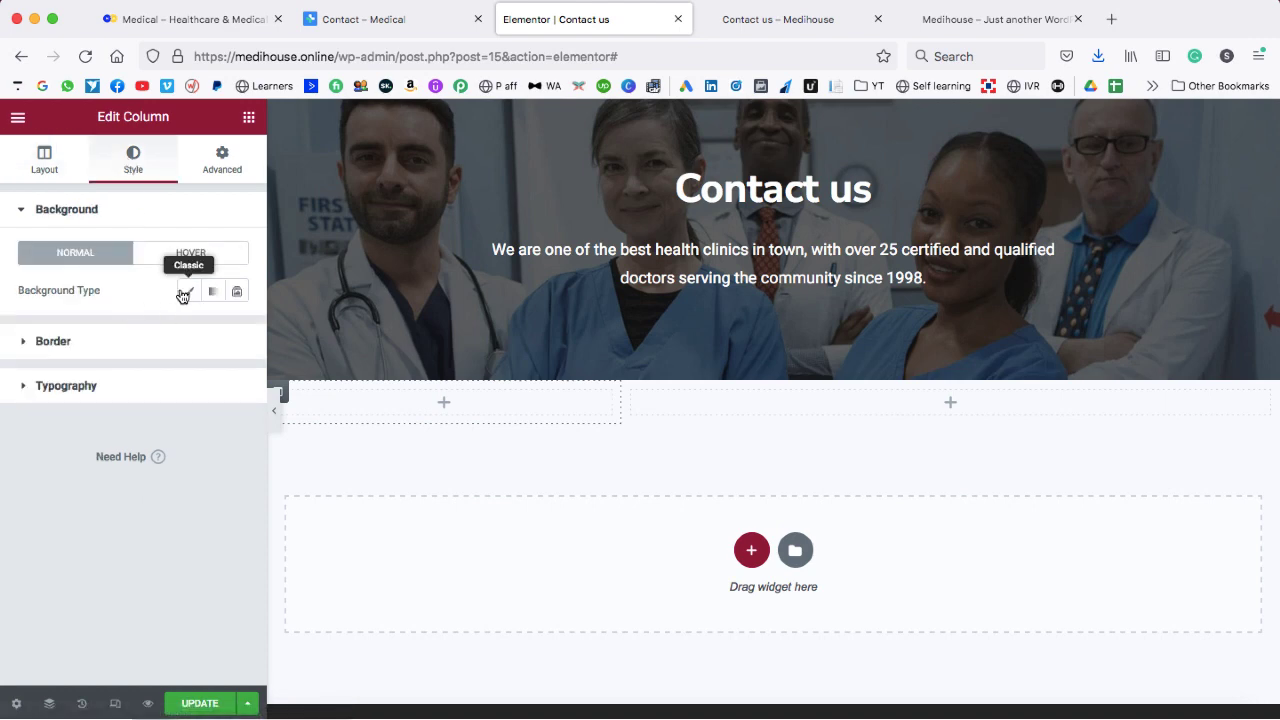
pyautogui.click(188, 290)
pyautogui.click(236, 328)
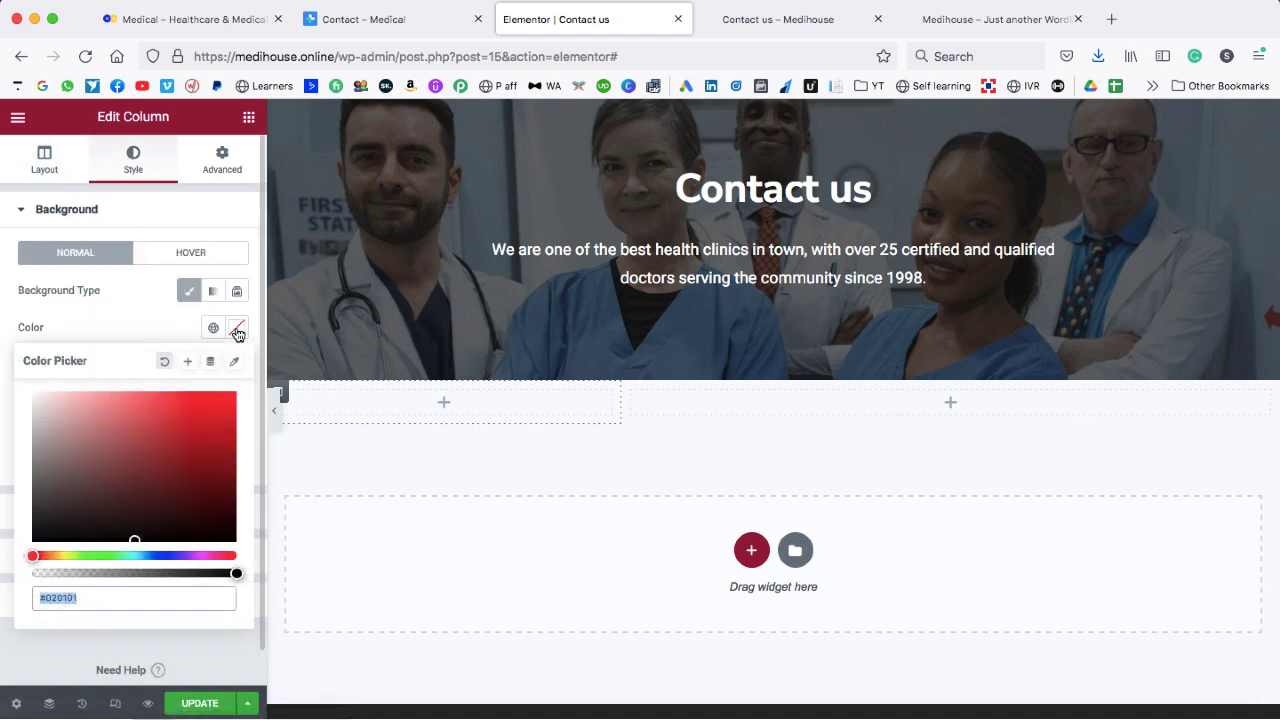
pyautogui.write('#4e97fd')
pyautogui.click(166, 323)
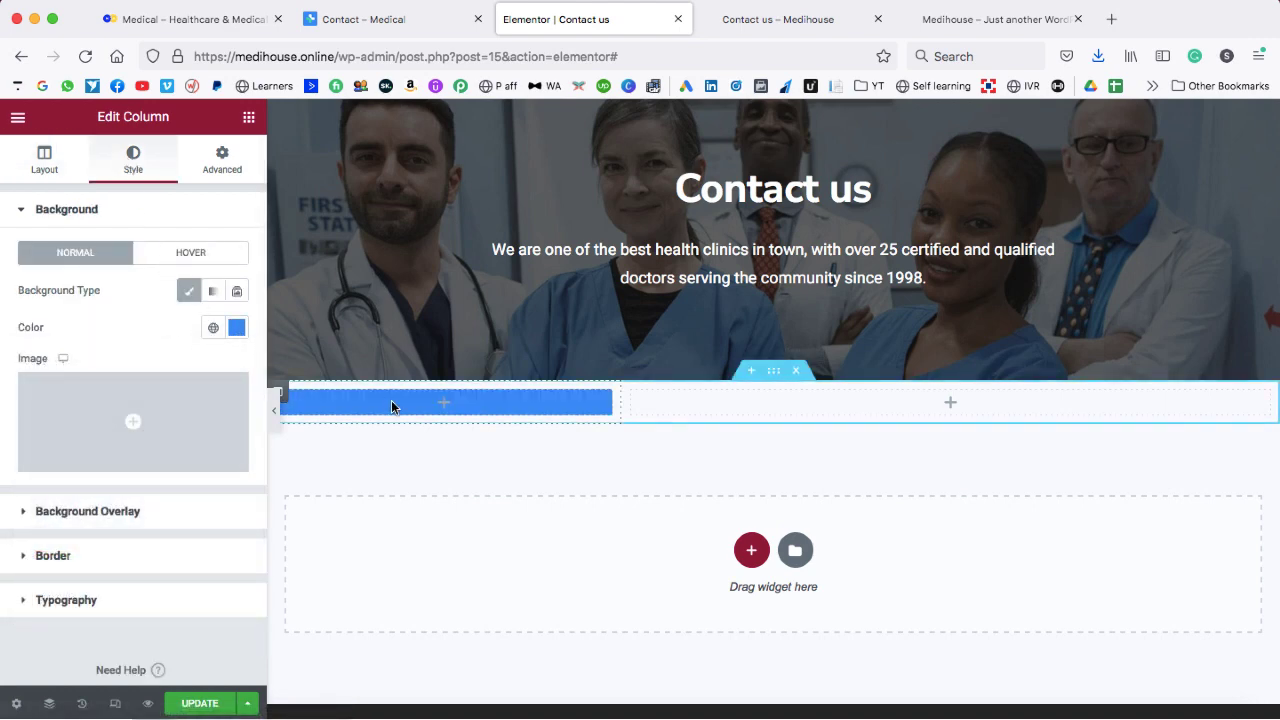
pyautogui.click(380, 20)
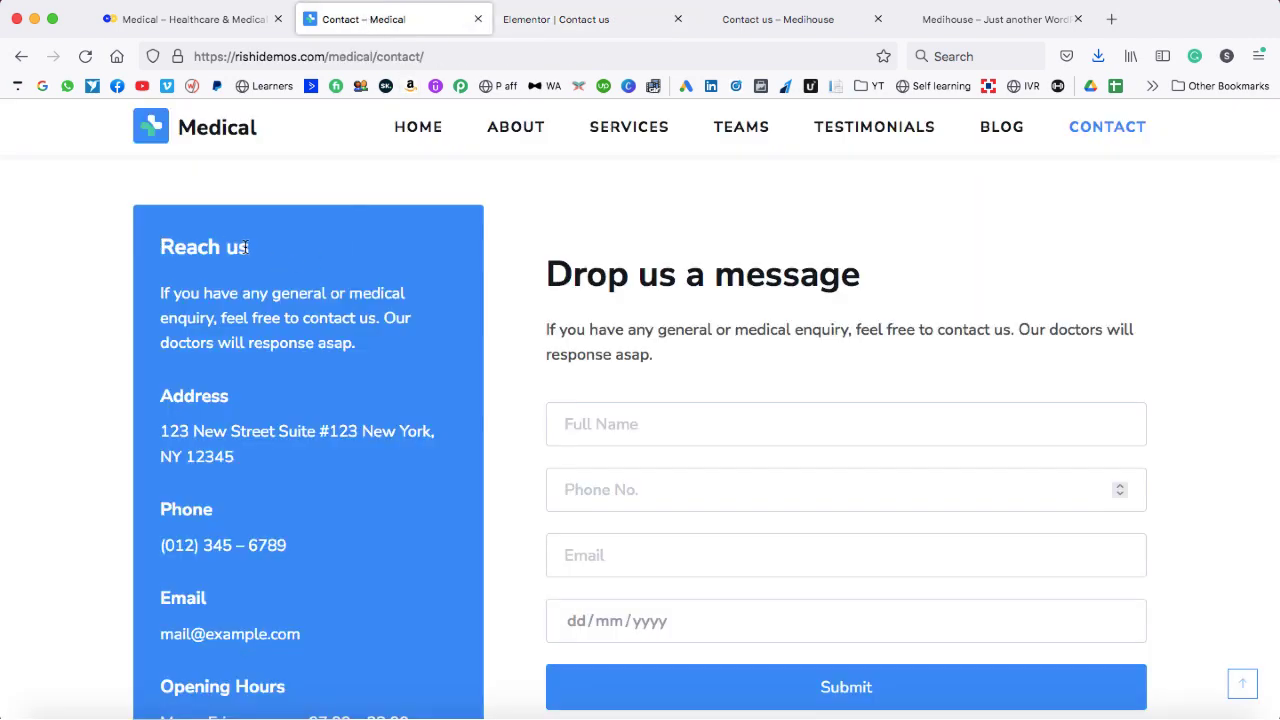
# - Duplicate the Contact us heading and move the copy into the blue column
pyautogui.click(545, 20)
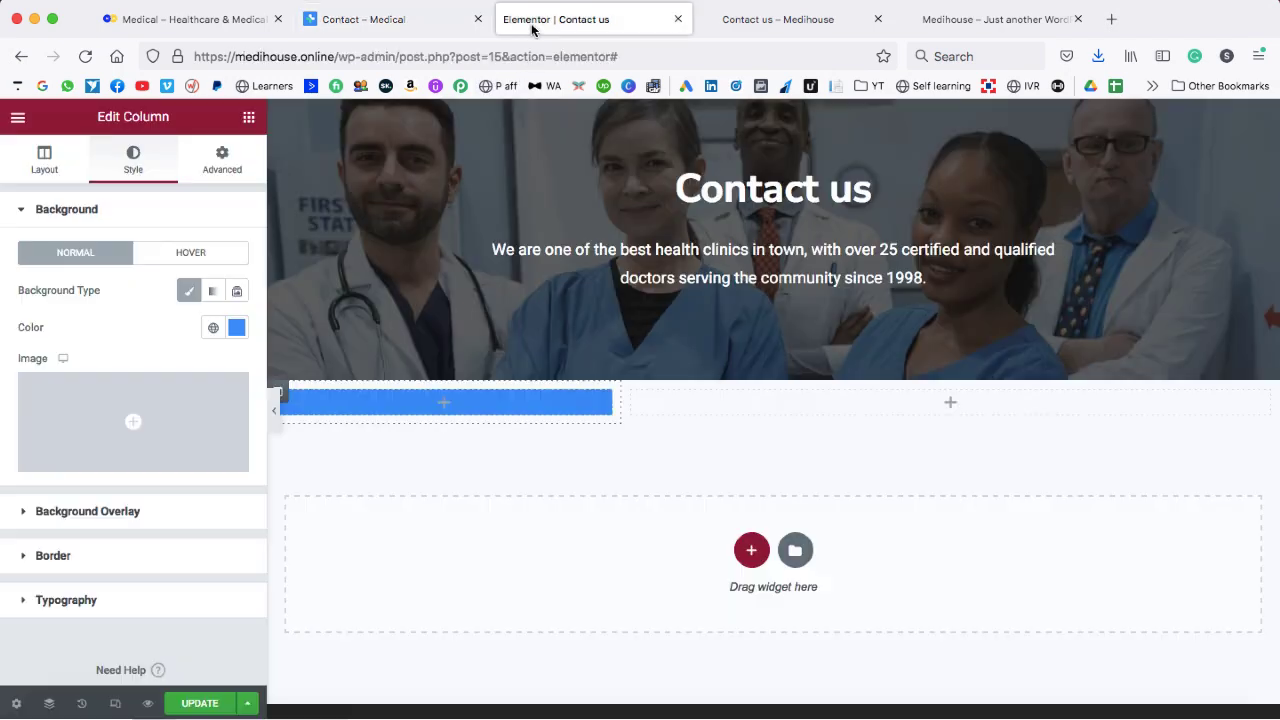
pyautogui.click(445, 406)
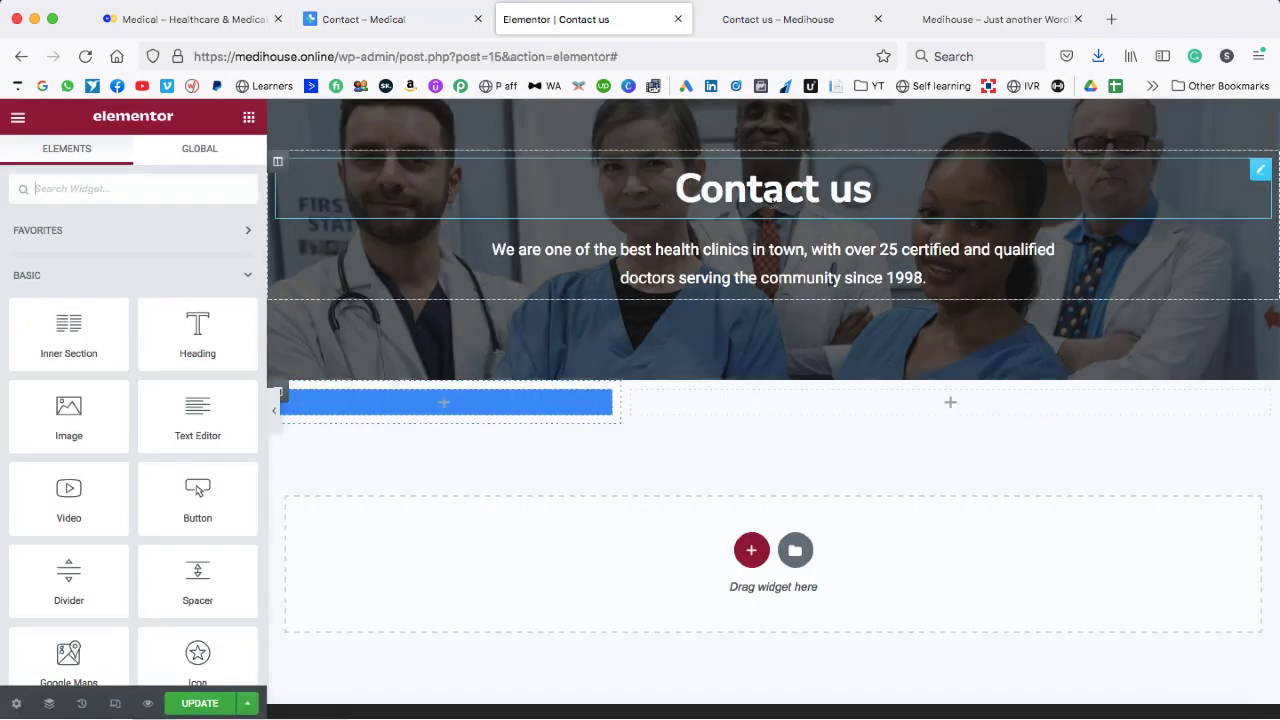
pyautogui.rightClick(775, 190)
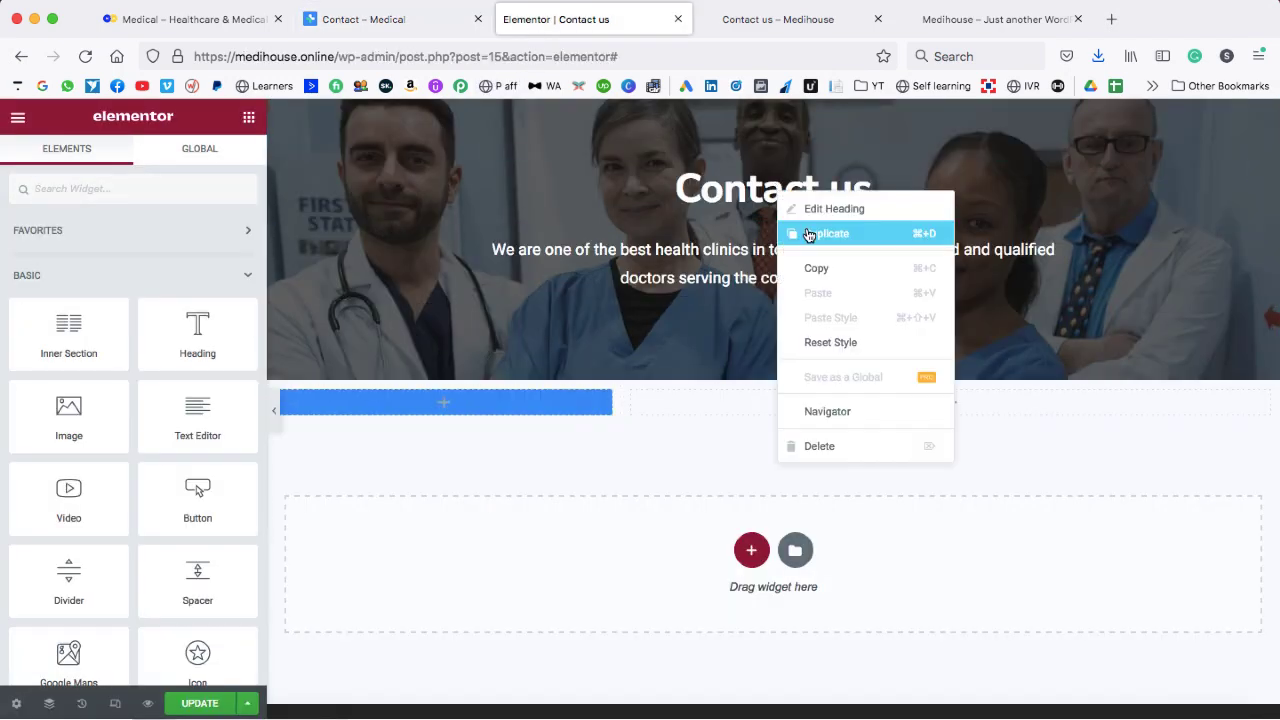
pyautogui.click(808, 234)
pyautogui.moveTo(808, 234); pyautogui.dragTo(453, 408)
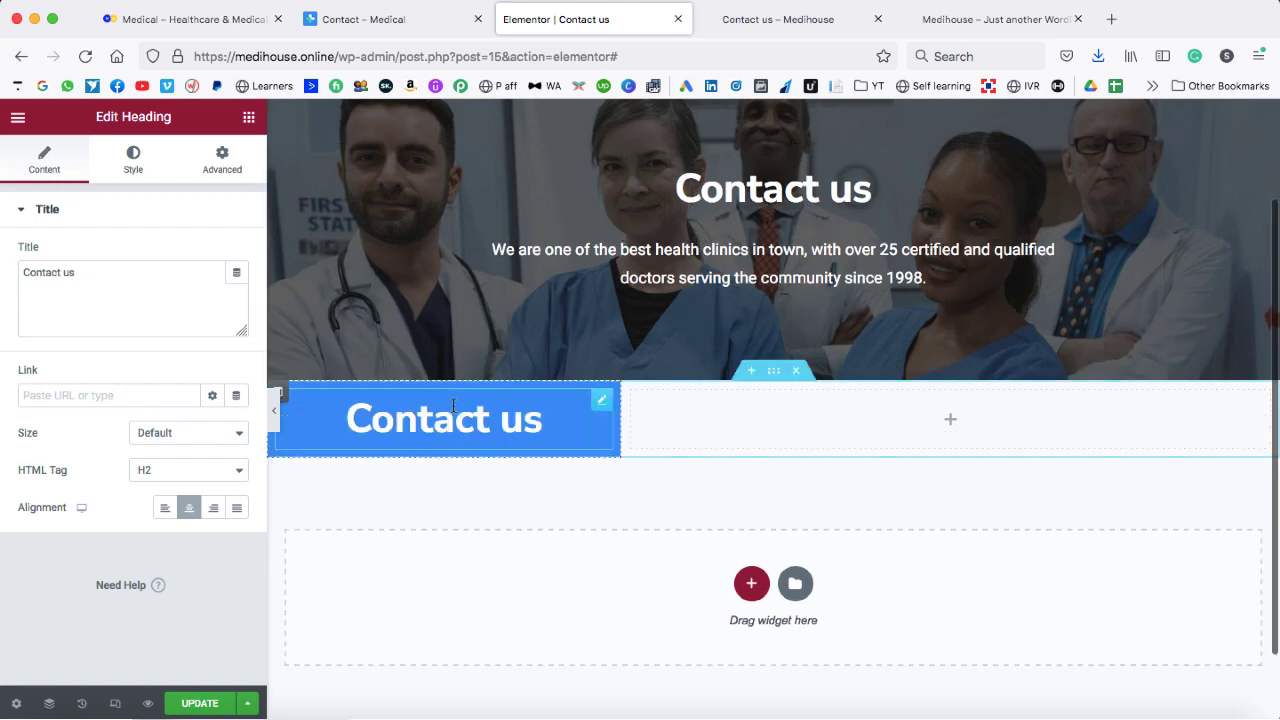
# - Change the copied heading's text to 'Reach us' and align it left
pyautogui.tripleClick(123, 273)
pyautogui.write('Reach us')
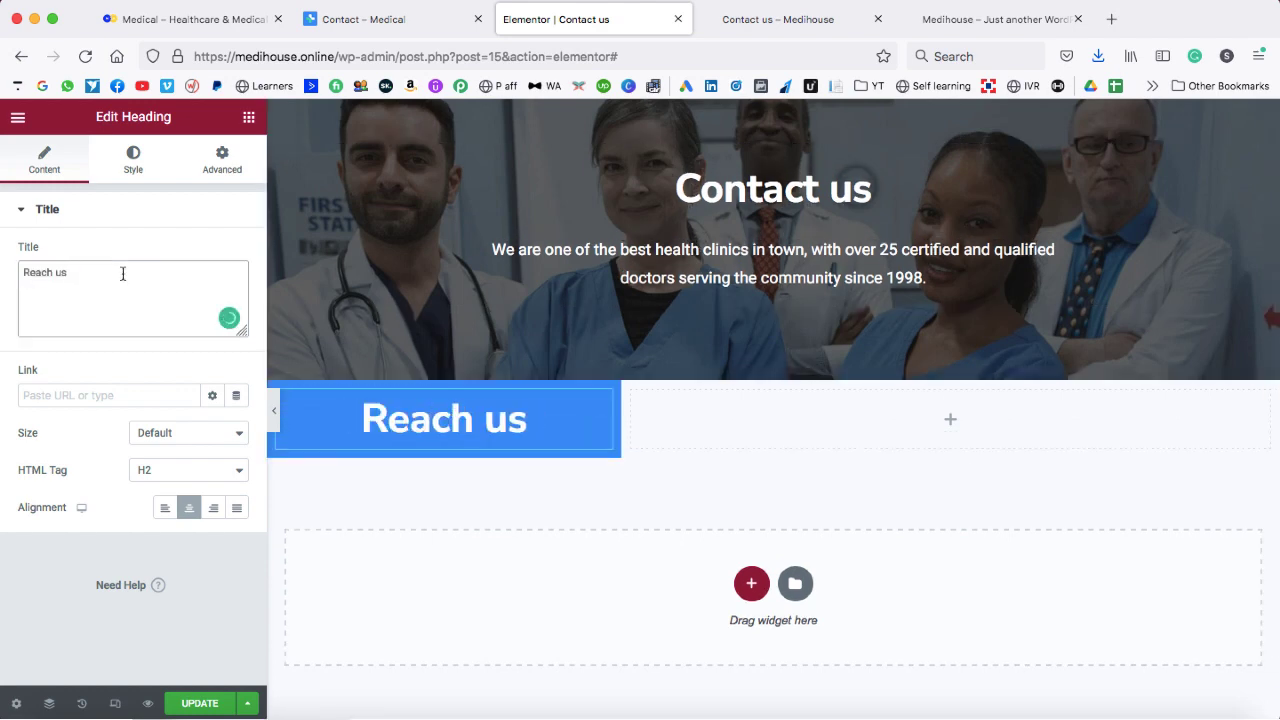
pyautogui.click(164, 510)
# - Reduce the Reach us heading's typography size to 28 px
pyautogui.click(130, 165)
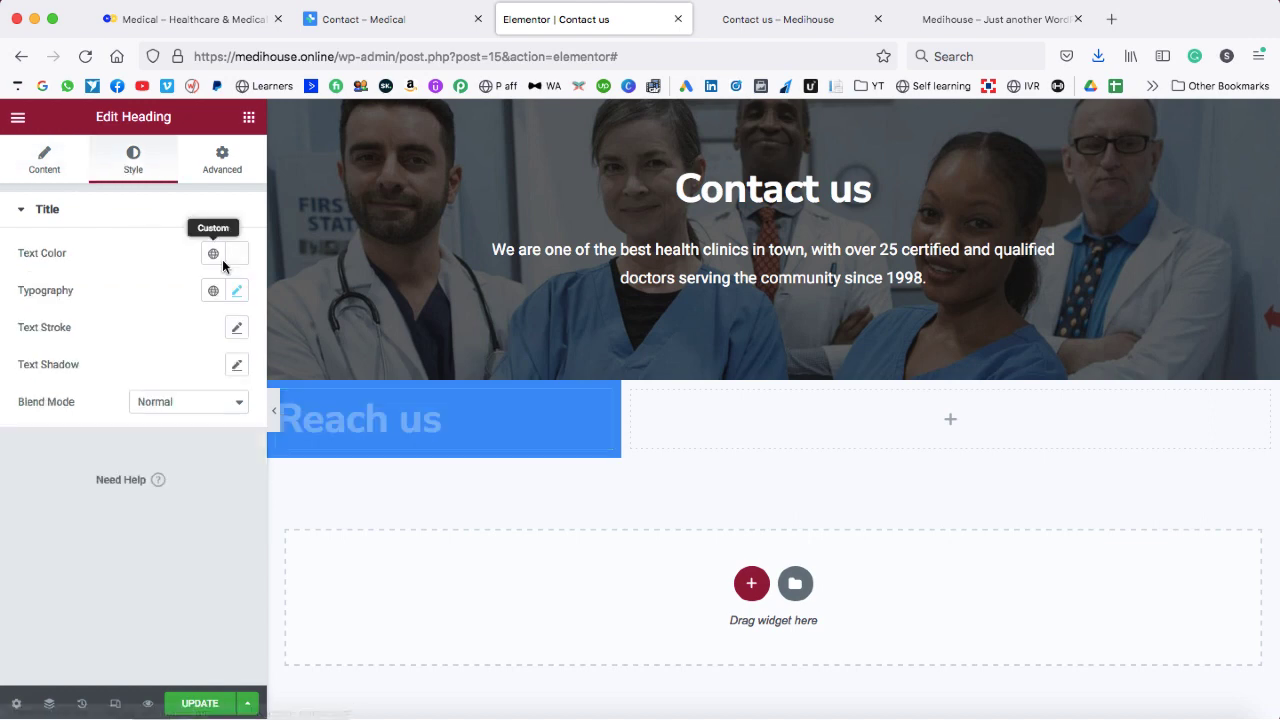
pyautogui.click(236, 290)
pyautogui.click(223, 434)
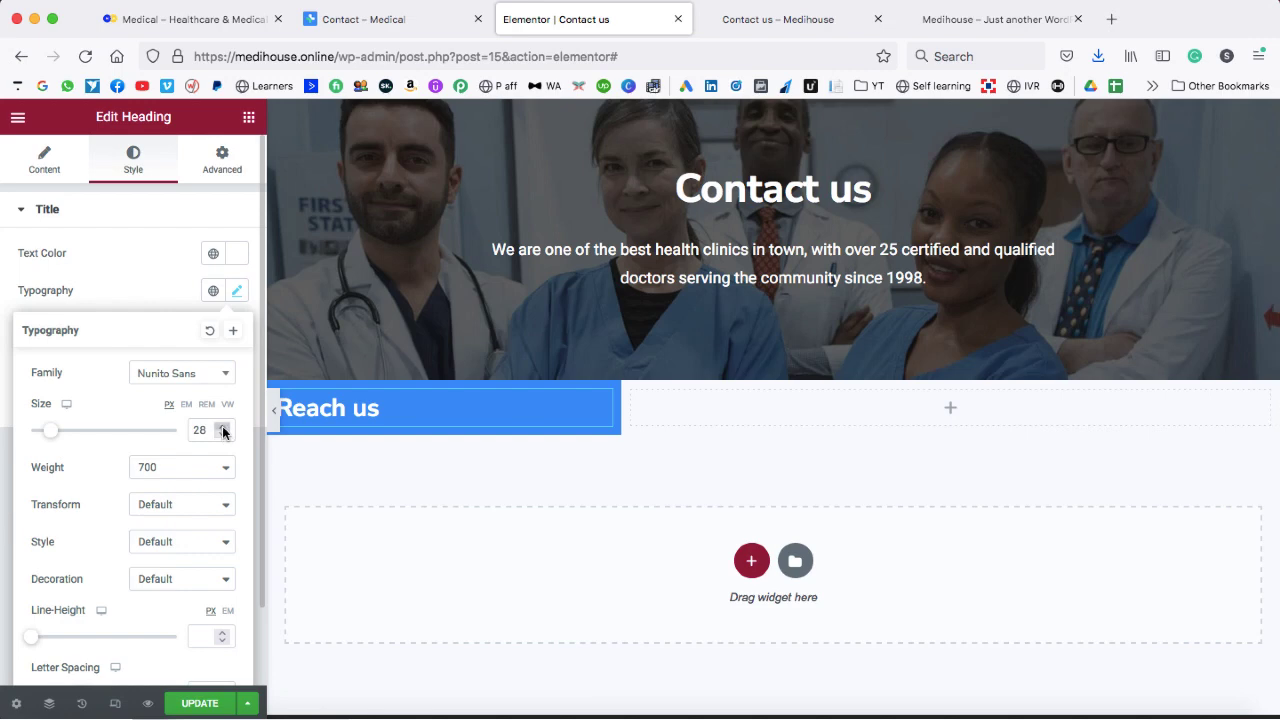
pyautogui.click(170, 262)
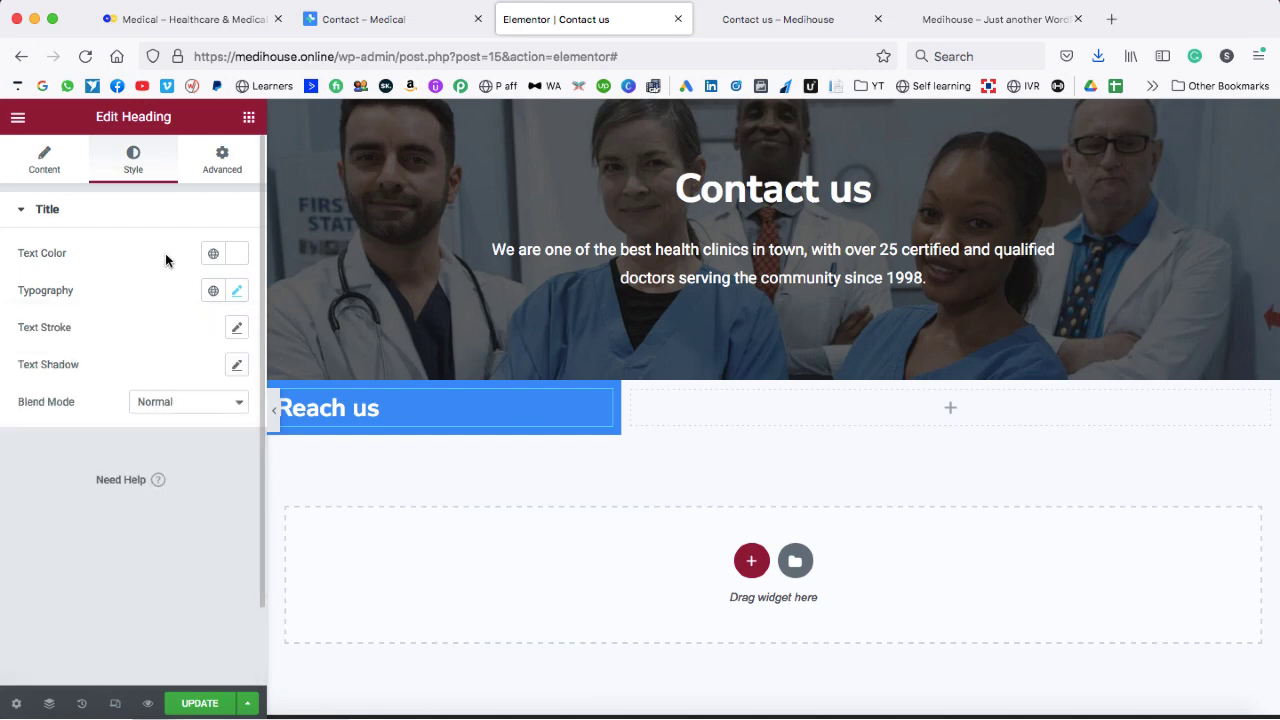
pyautogui.click(350, 20)
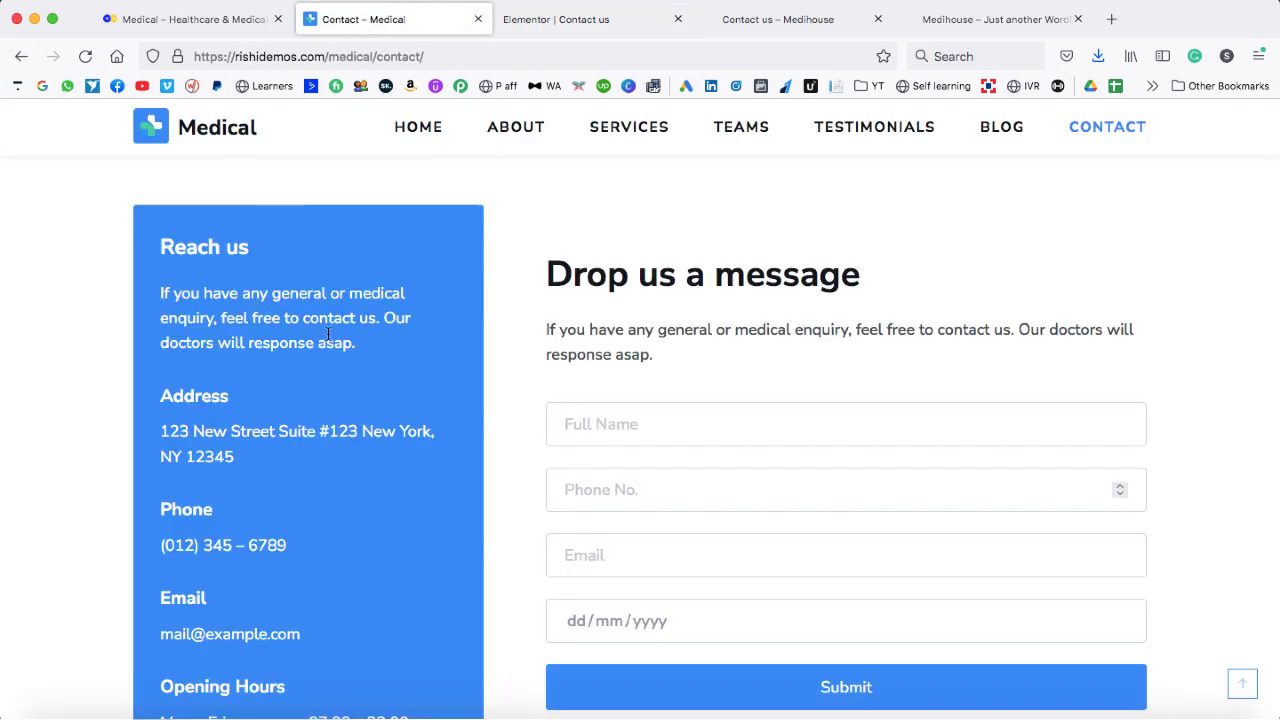
pyautogui.click(545, 20)
# - Duplicate the hero paragraph under Reach us and replace its text with the enquiry message
pyautogui.rightClick(702, 258)
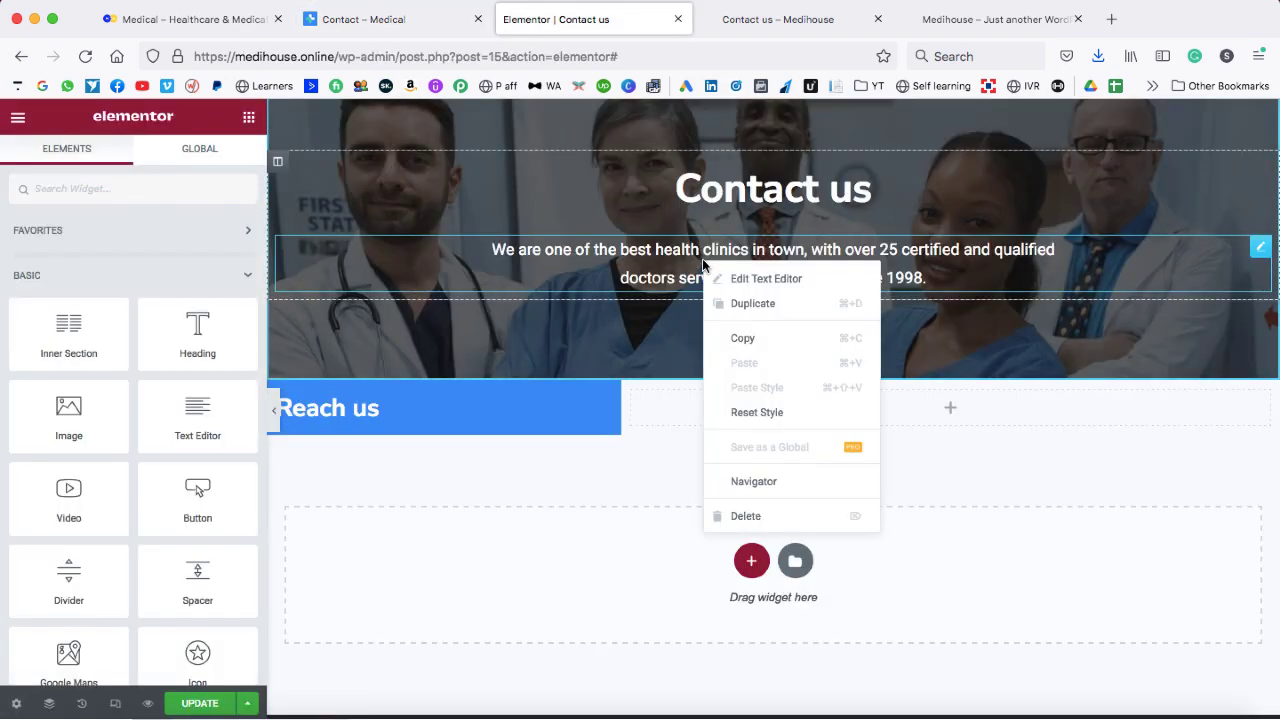
pyautogui.click(730, 298)
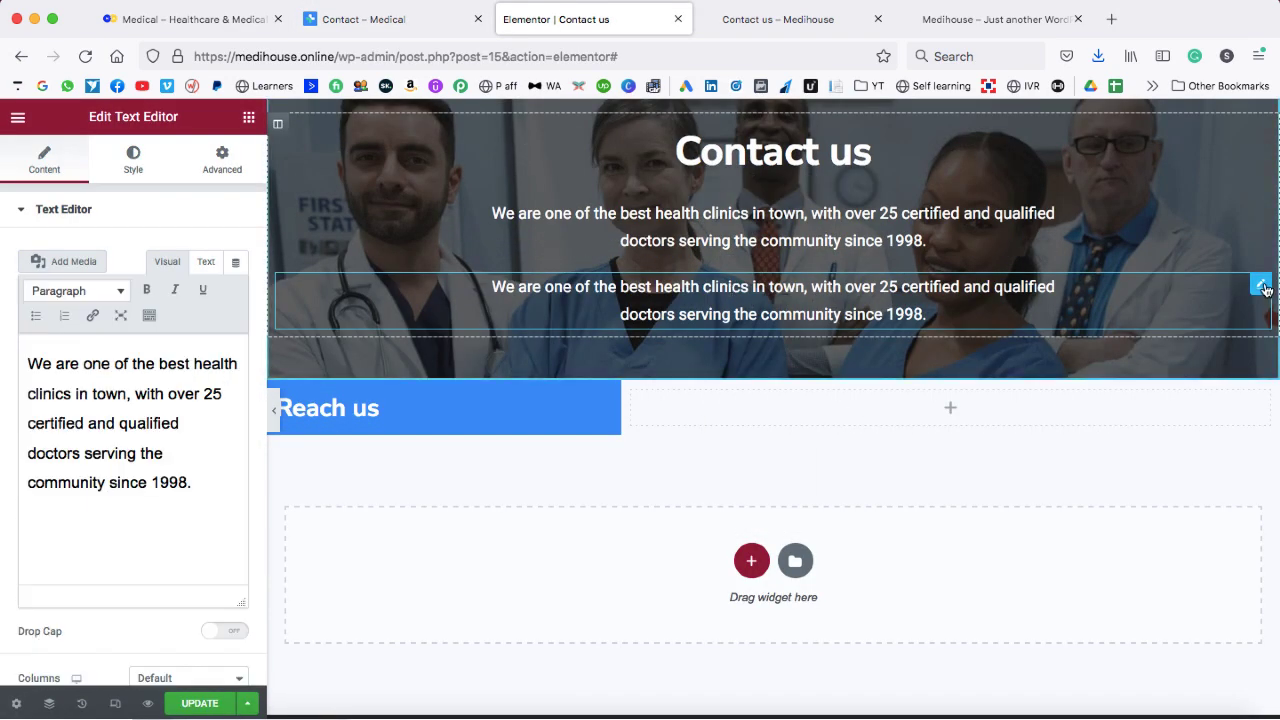
pyautogui.moveTo(1260, 283); pyautogui.dragTo(400, 428)
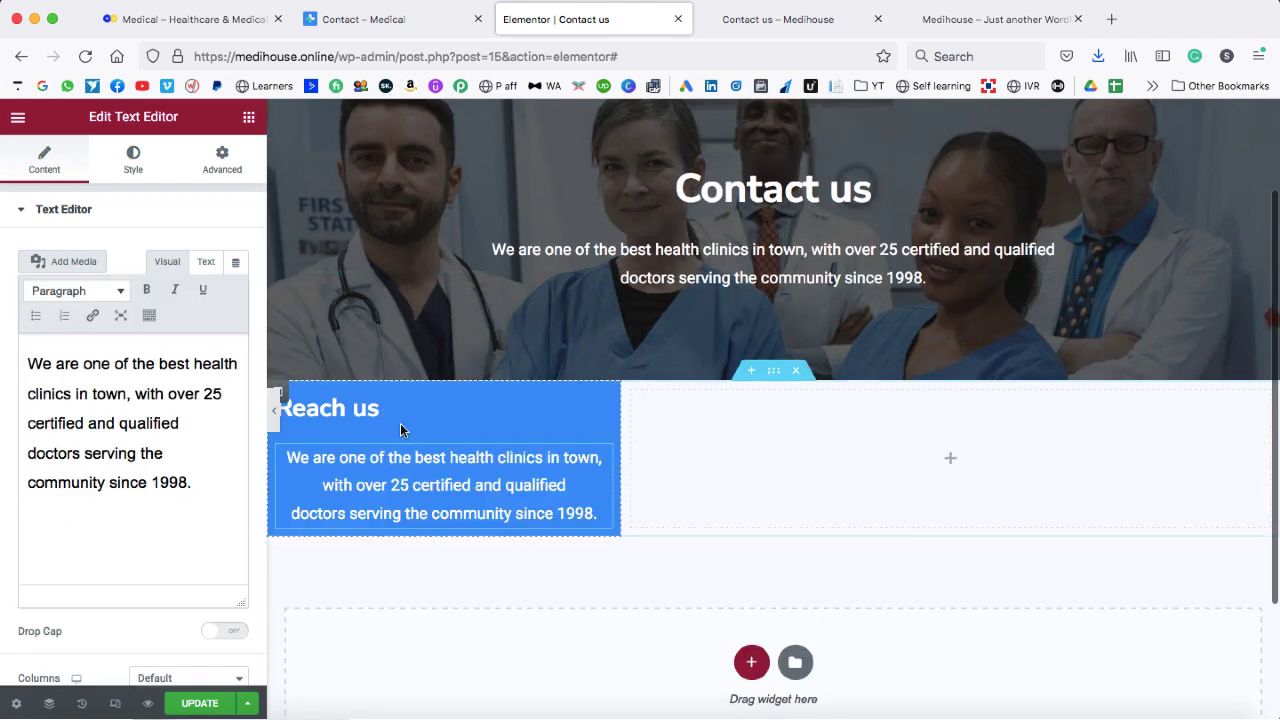
pyautogui.click(205, 262)
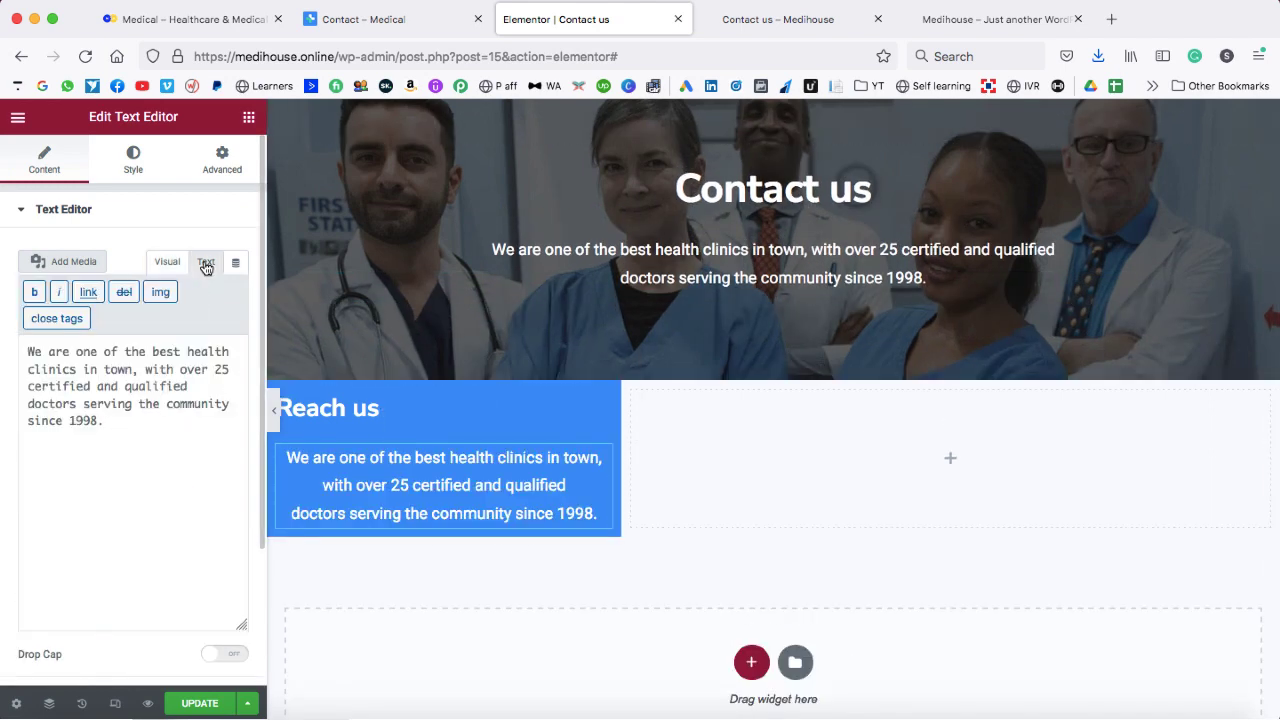
pyautogui.hotkey('ctrl', 'a')
pyautogui.write('If you have any general or medical enquiry, feel free to contact us. Our doctors will response asap.')
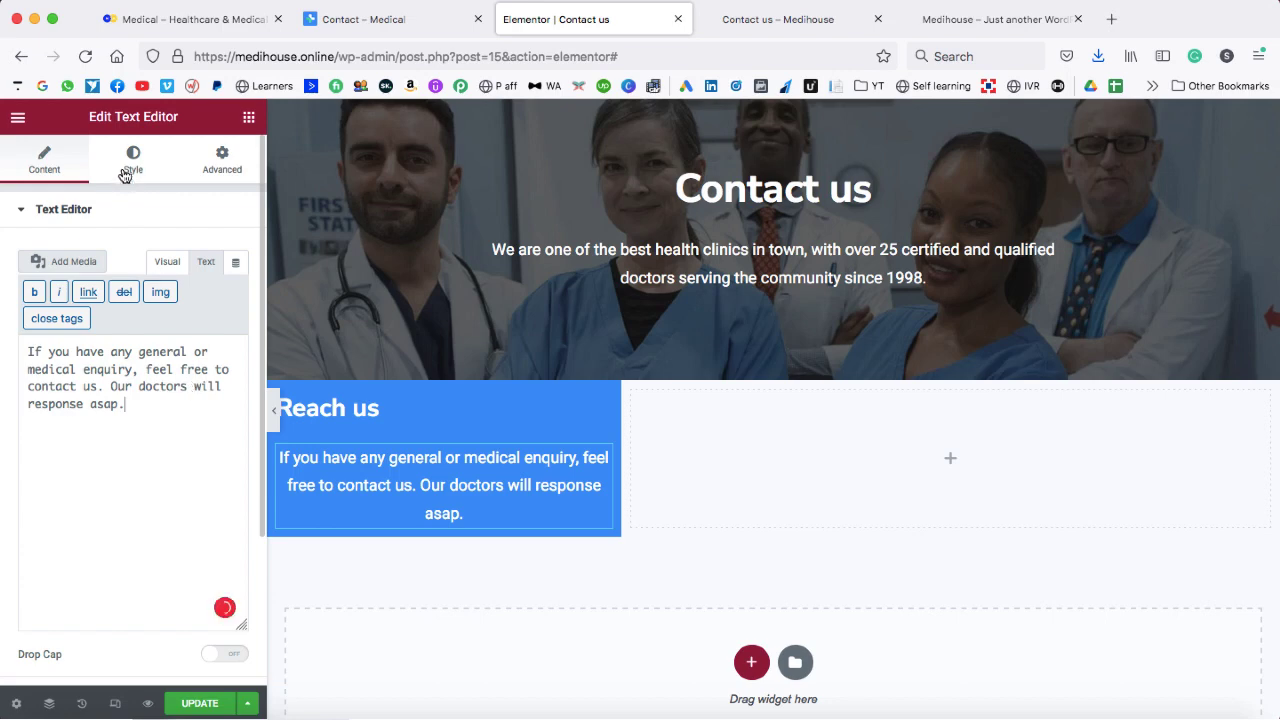
# - Left-align the enquiry paragraph and compare it with the reference page
pyautogui.click(124, 155)
pyautogui.click(165, 259)
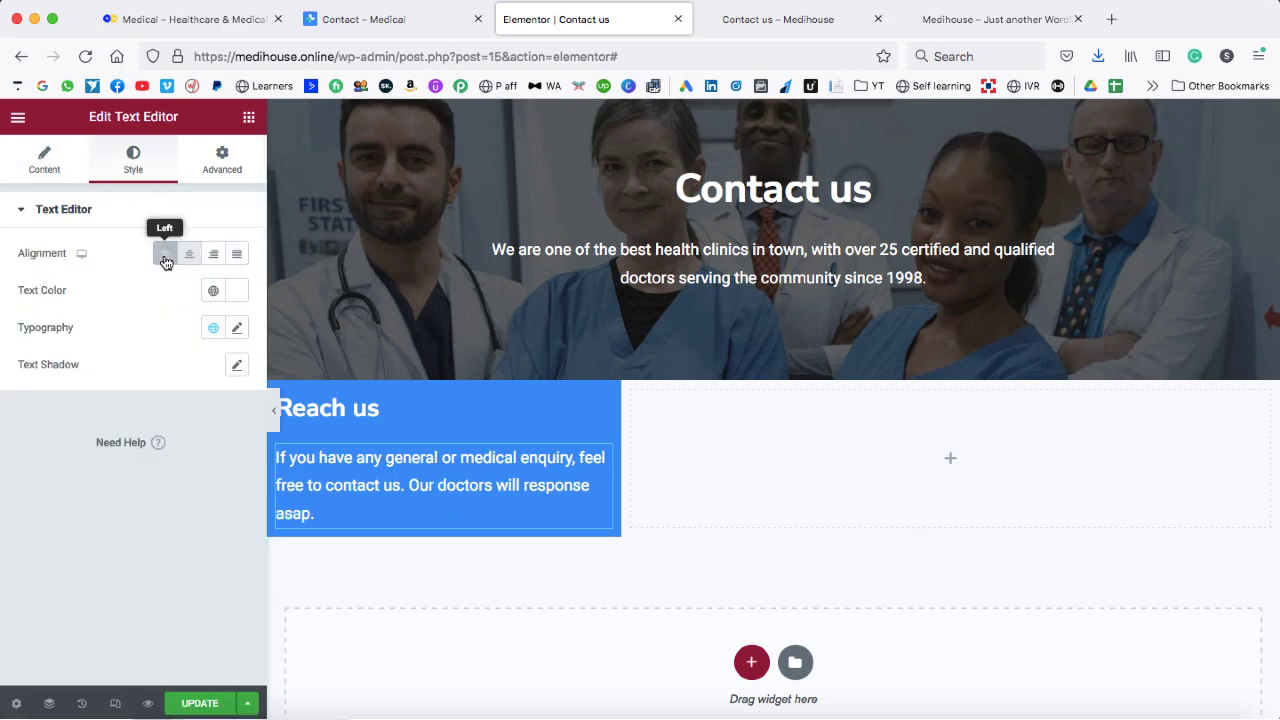
pyautogui.click(370, 17)
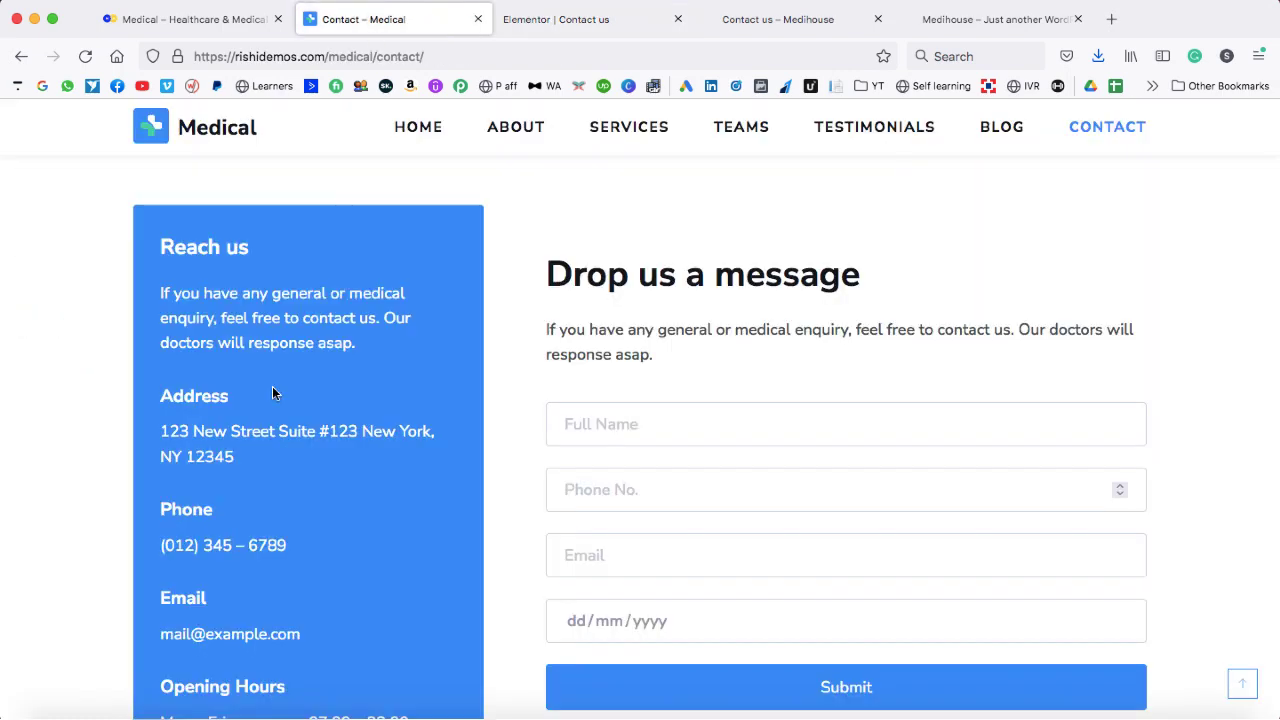
pyautogui.scroll(-2, 272, 393)
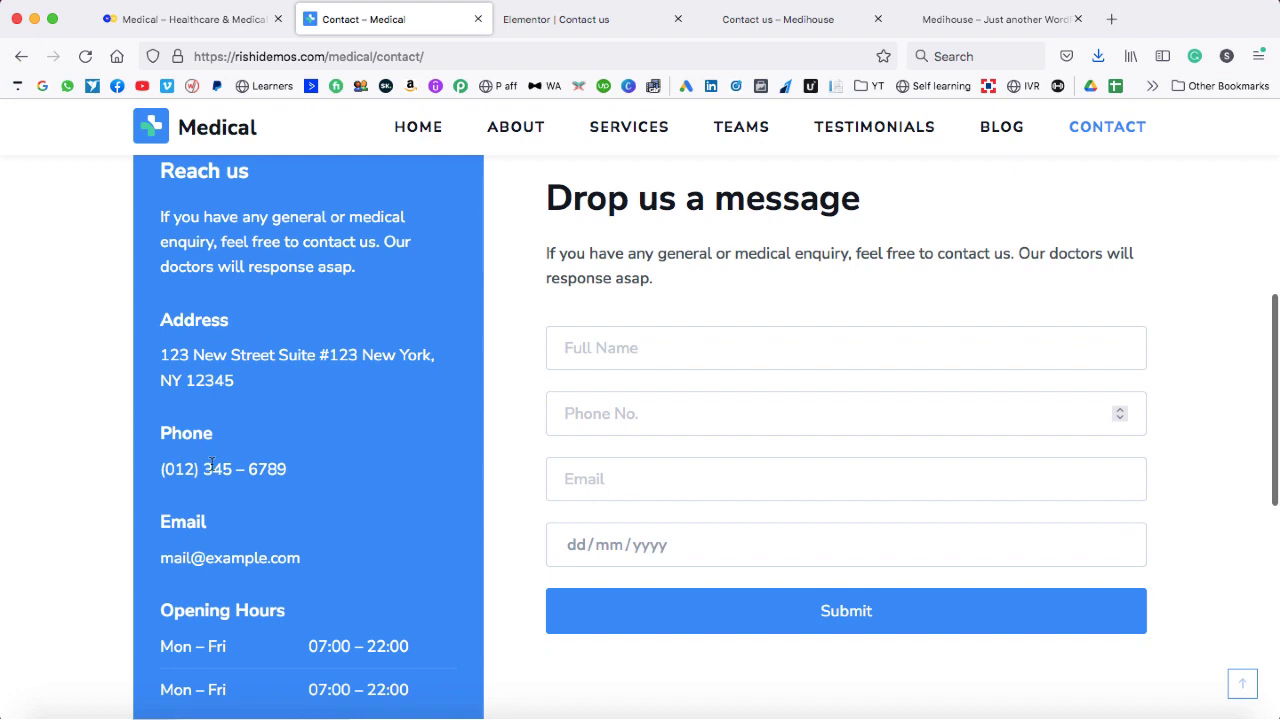
pyautogui.scroll(1, 225, 545)
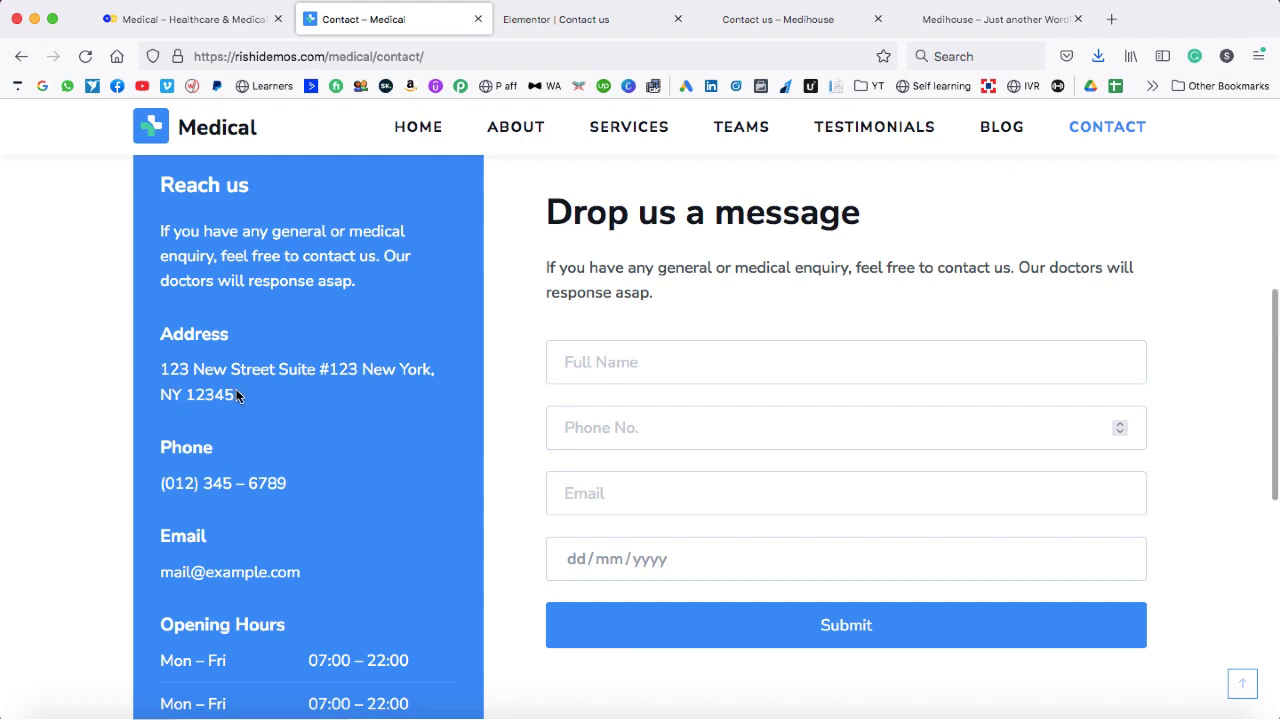
pyautogui.click(531, 16)
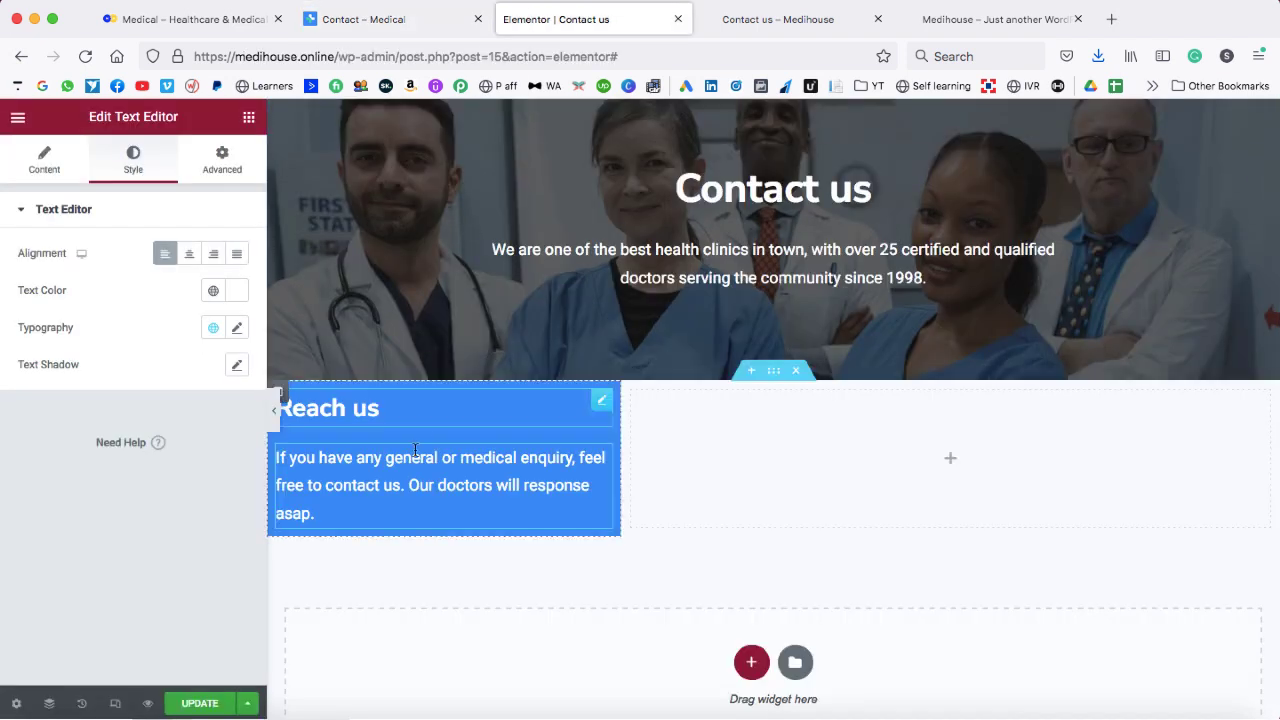
pyautogui.click(249, 117)
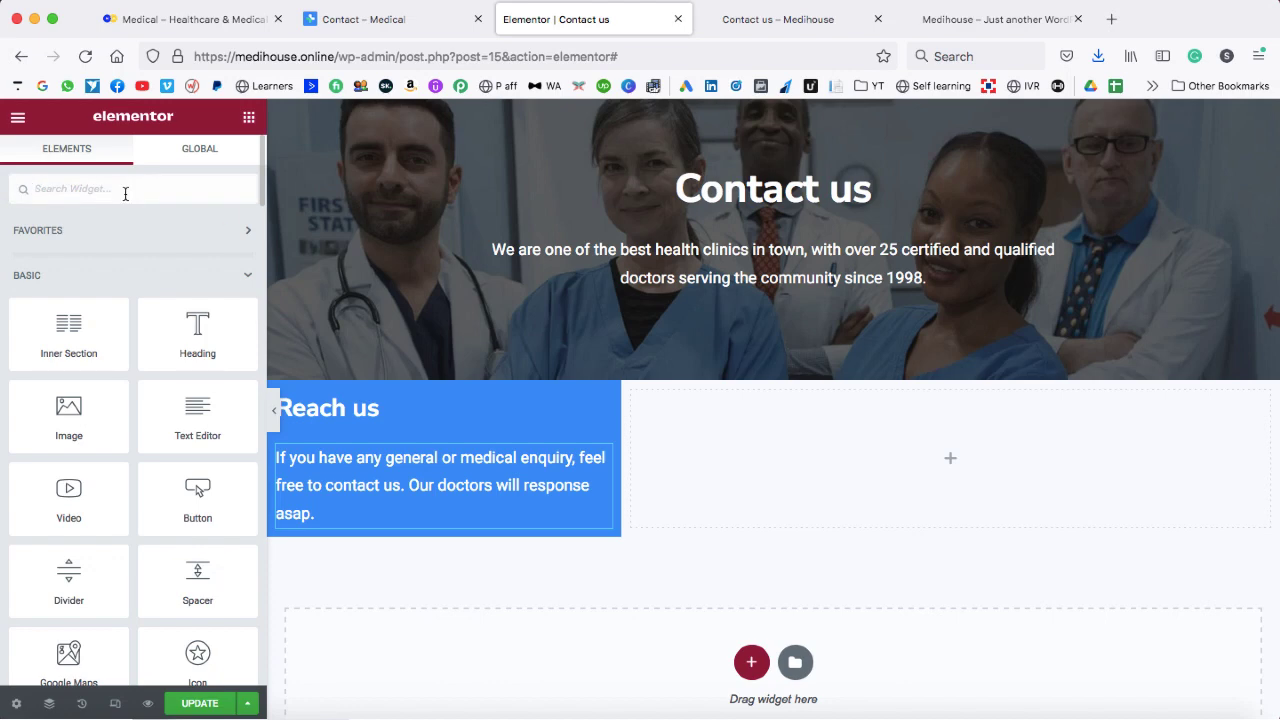
# - Add an Icon List below the paragraph, keeping one item holding the pasted street address
pyautogui.write('icon')
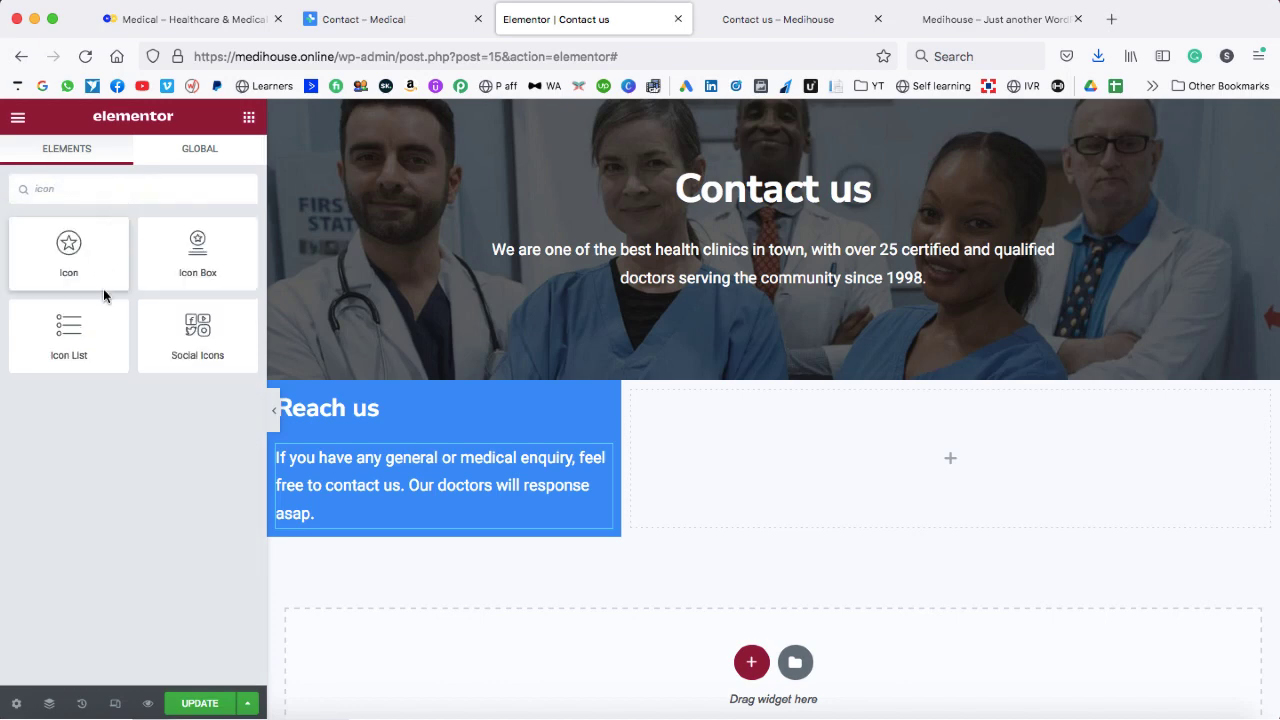
pyautogui.moveTo(68, 330); pyautogui.dragTo(363, 527)
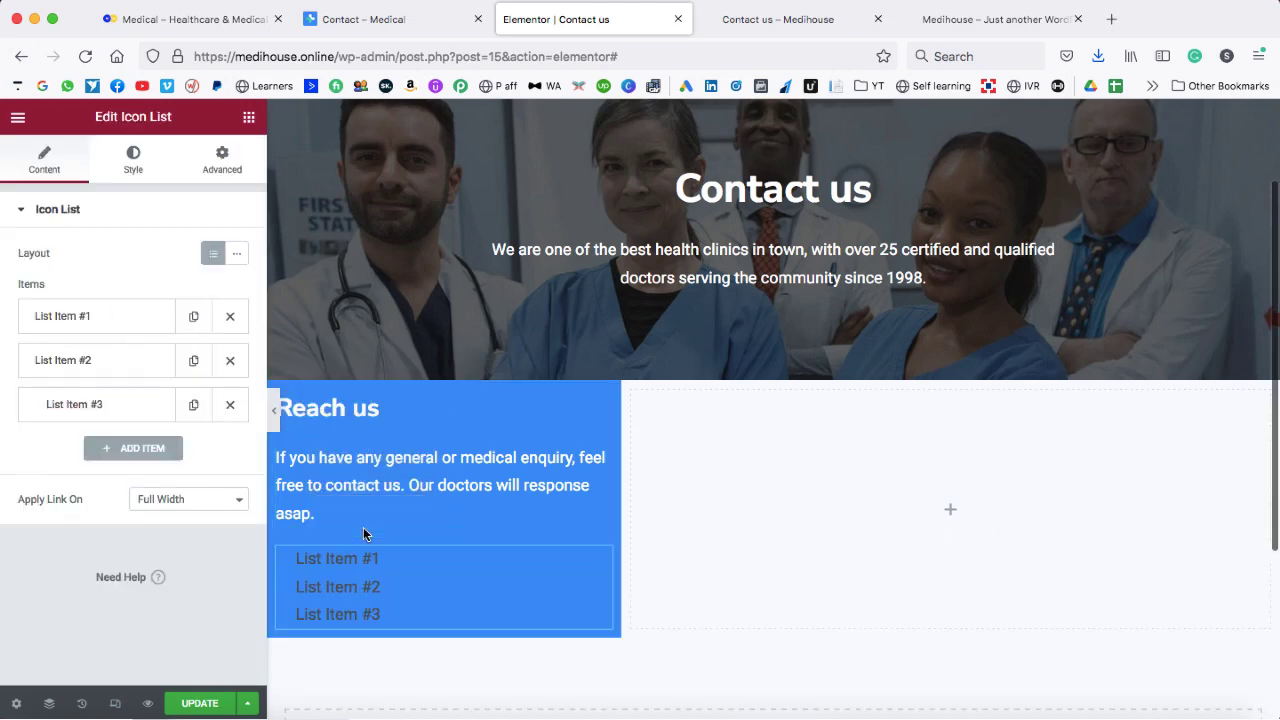
pyautogui.click(228, 363)
pyautogui.click(228, 362)
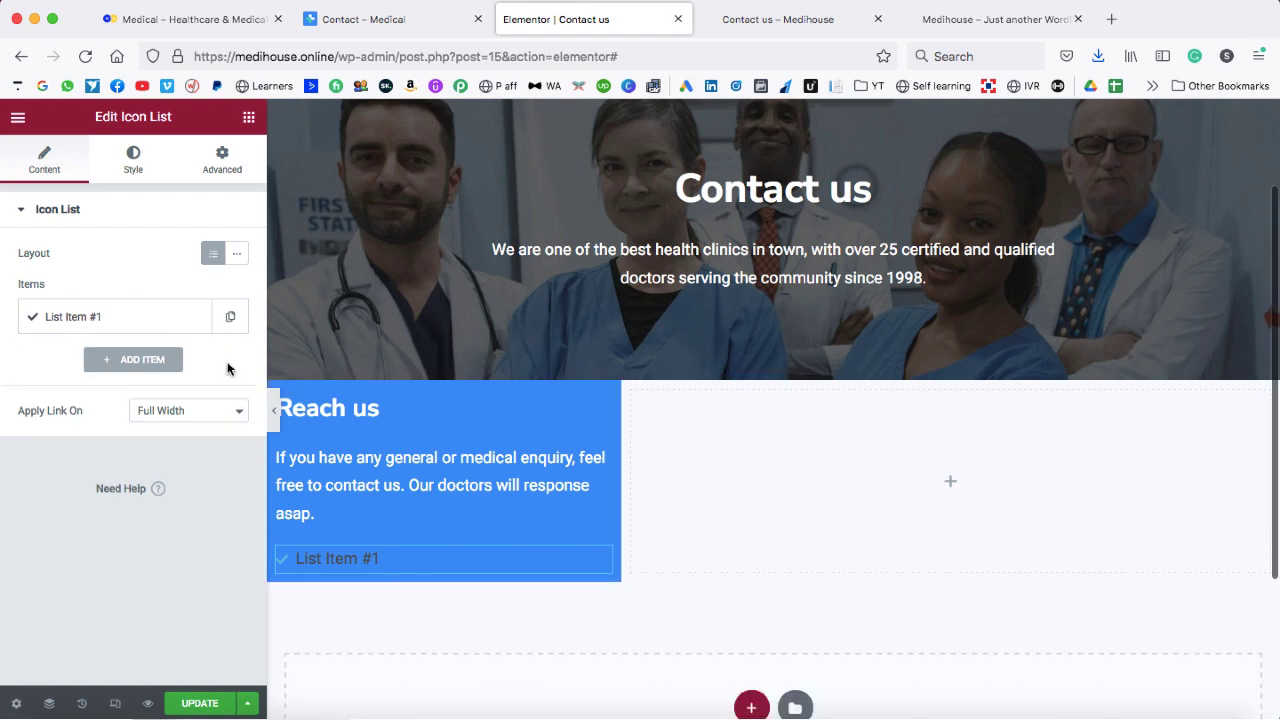
pyautogui.click(145, 320)
pyautogui.moveTo(100, 378); pyautogui.dragTo(20, 378)
pyautogui.write('123 New Street Suite #123 New York, NY 12345')
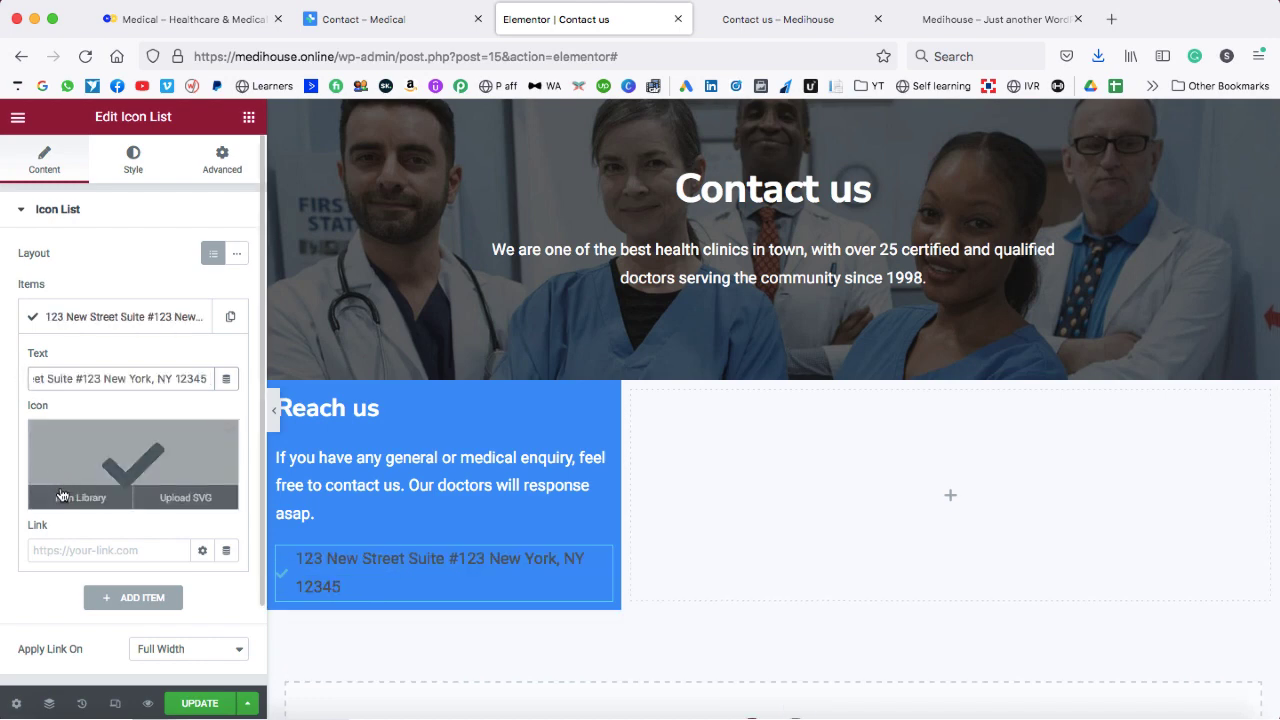
# - Give the address item a map pin icon from the Icon Library
pyautogui.click(62, 497)
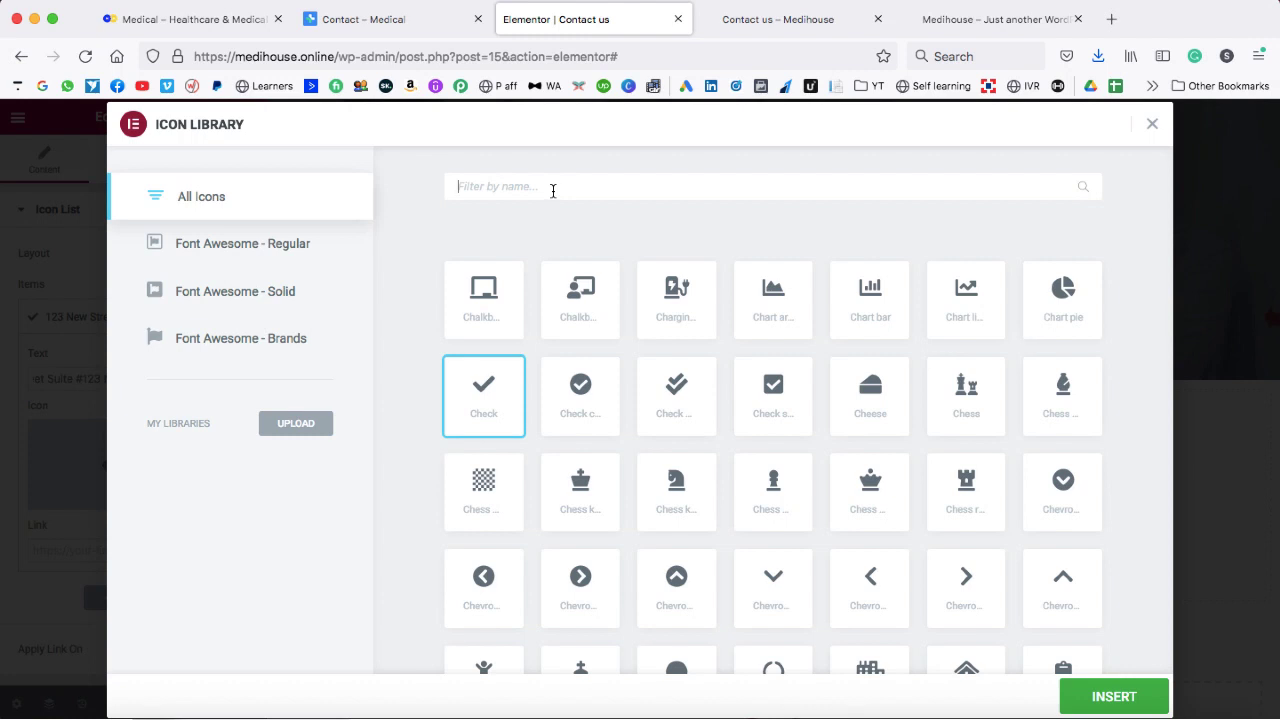
pyautogui.write('map')
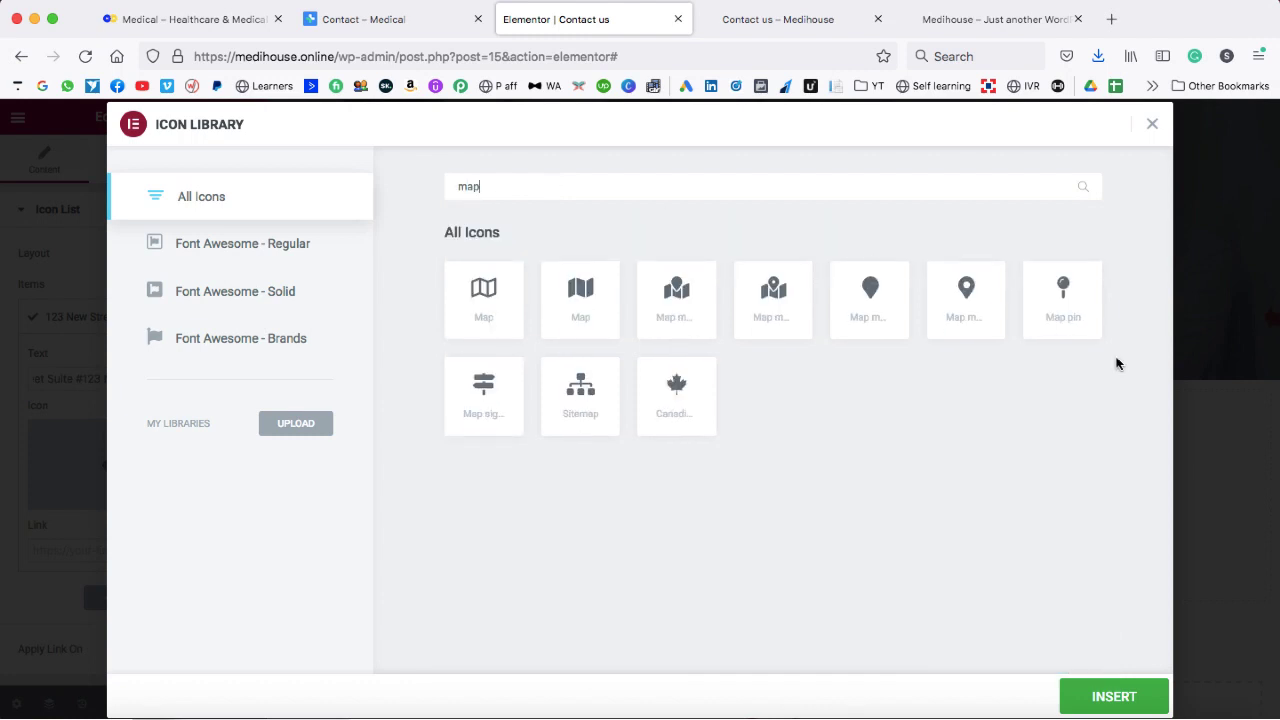
pyautogui.click(975, 297)
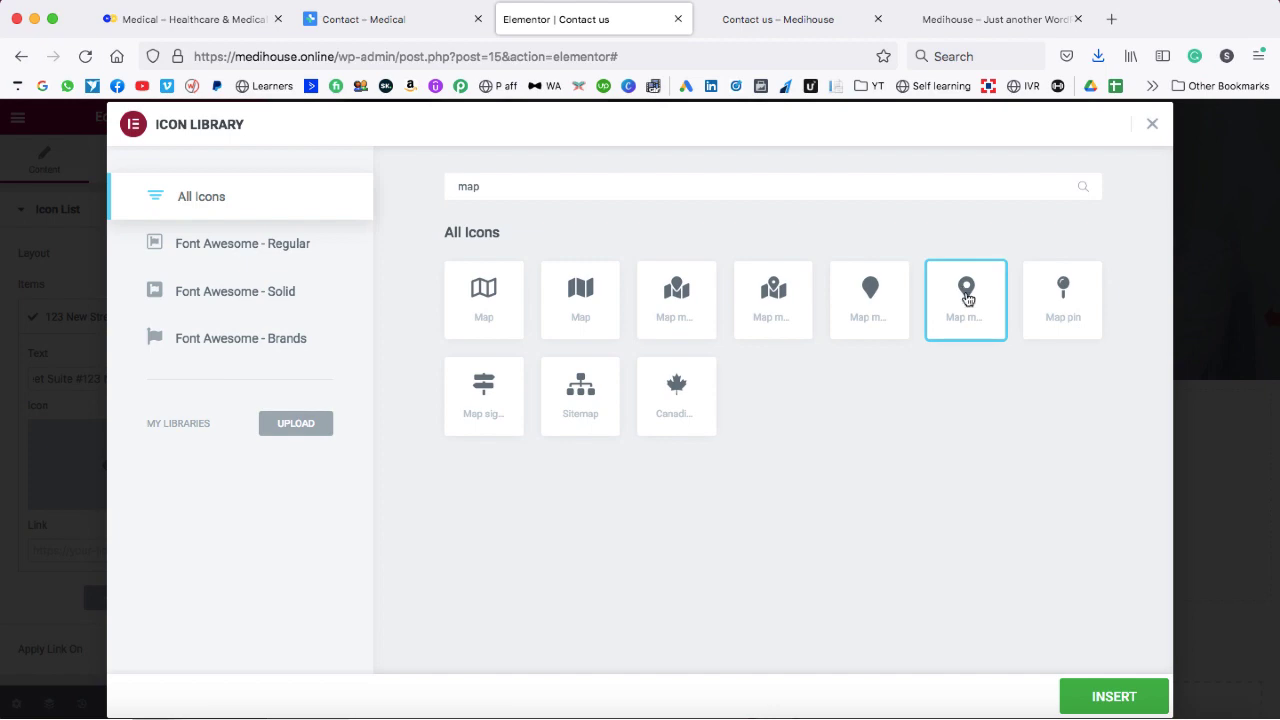
pyautogui.click(1096, 696)
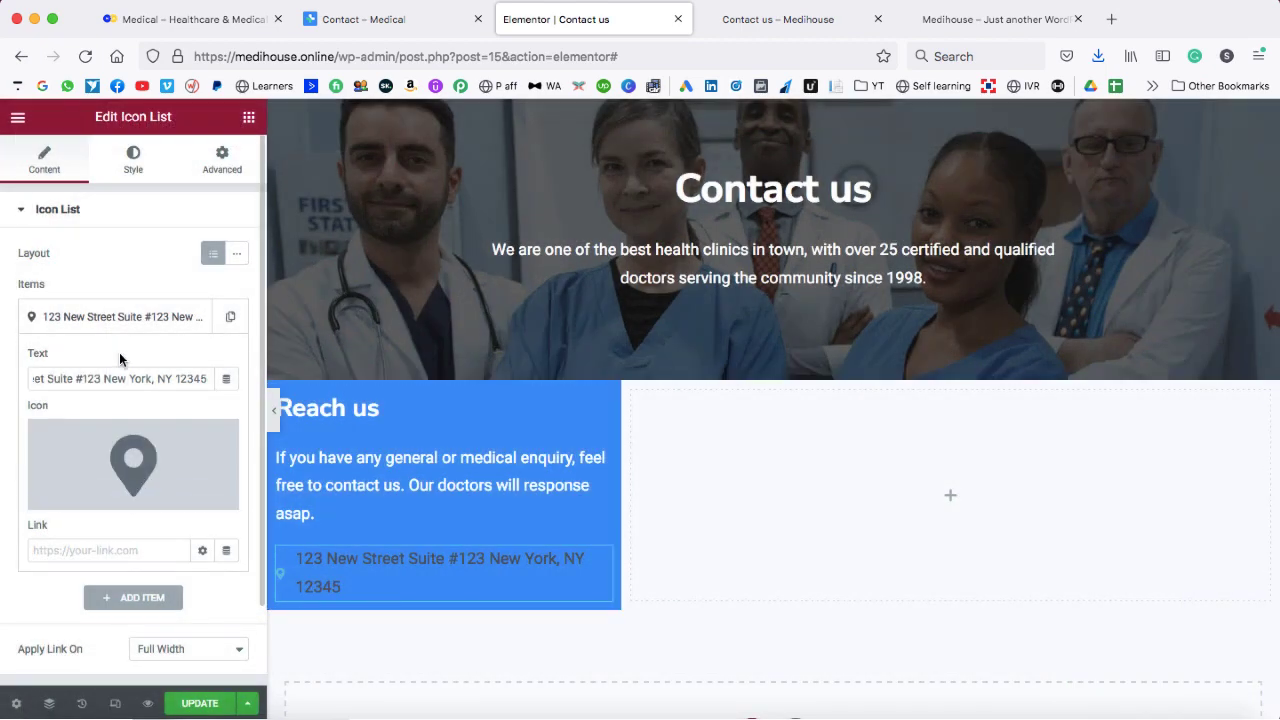
pyautogui.click(107, 317)
# - Make the list's map pin icon white and enlarge its size
pyautogui.click(134, 167)
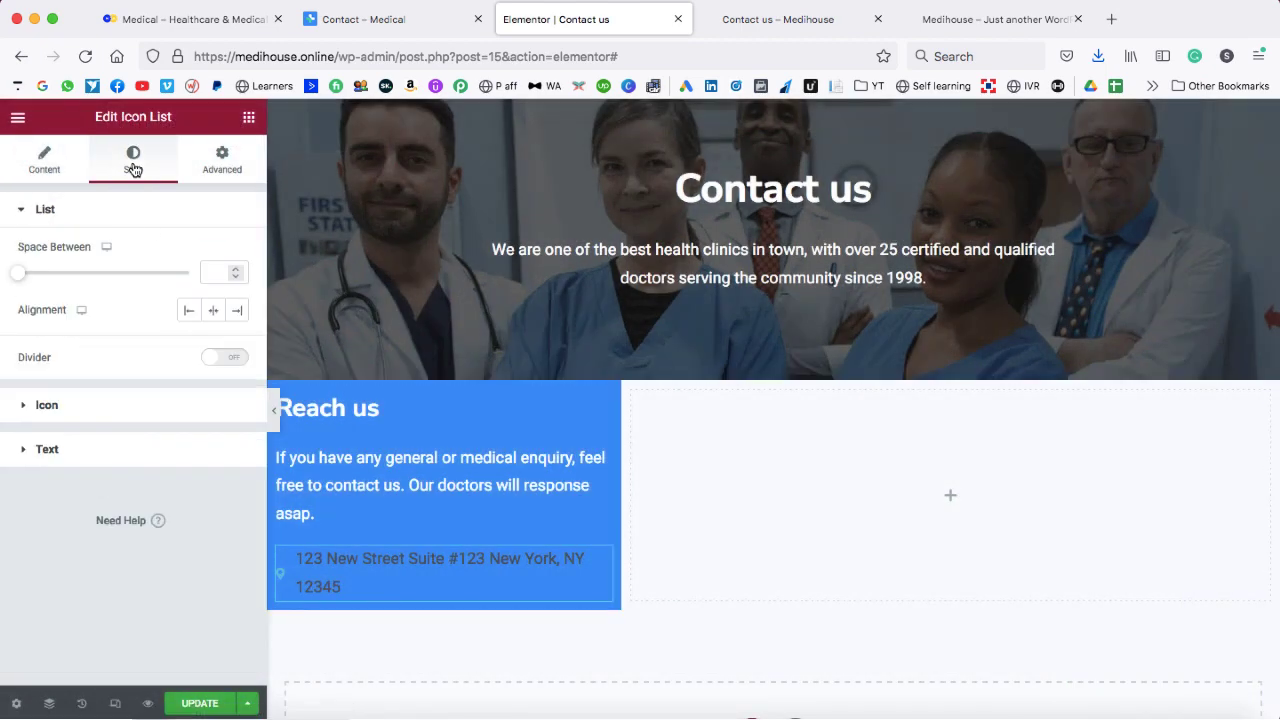
pyautogui.click(151, 403)
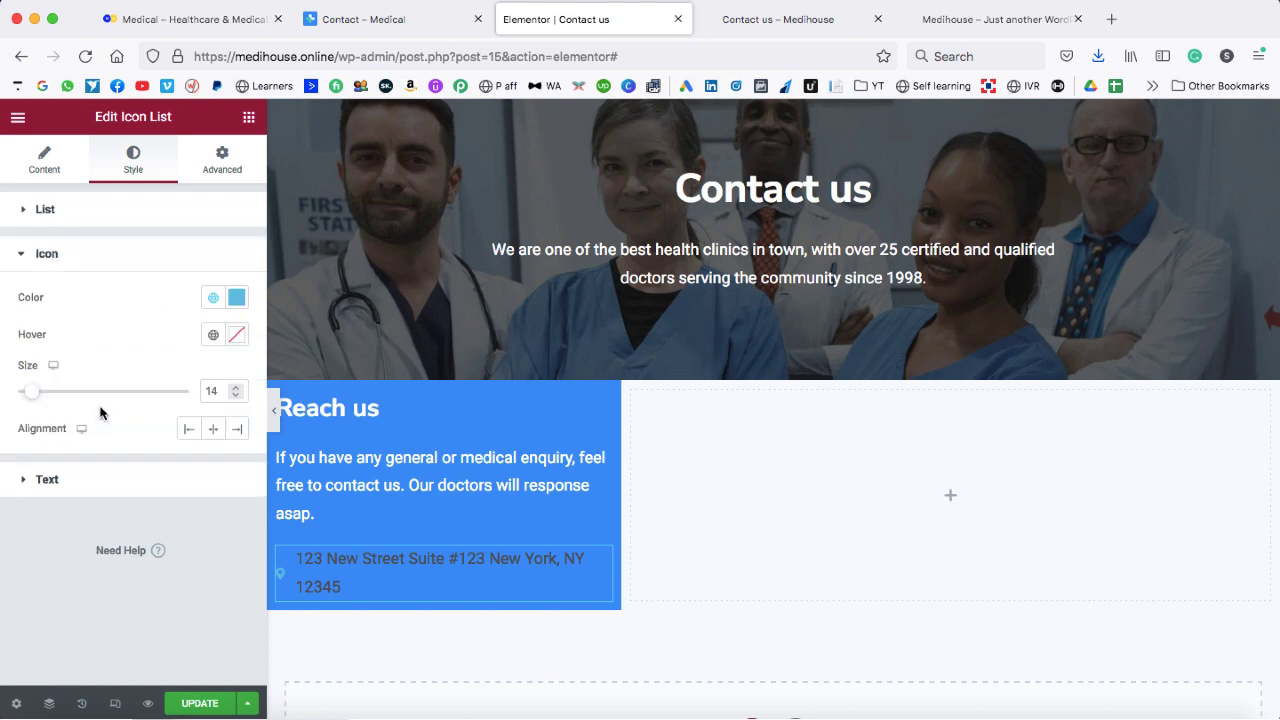
pyautogui.click(236, 297)
pyautogui.moveTo(115, 400)
pyautogui.mouseDown()
pyautogui.moveTo(74, 394)
pyautogui.moveTo(8, 346)
pyautogui.mouseUp()
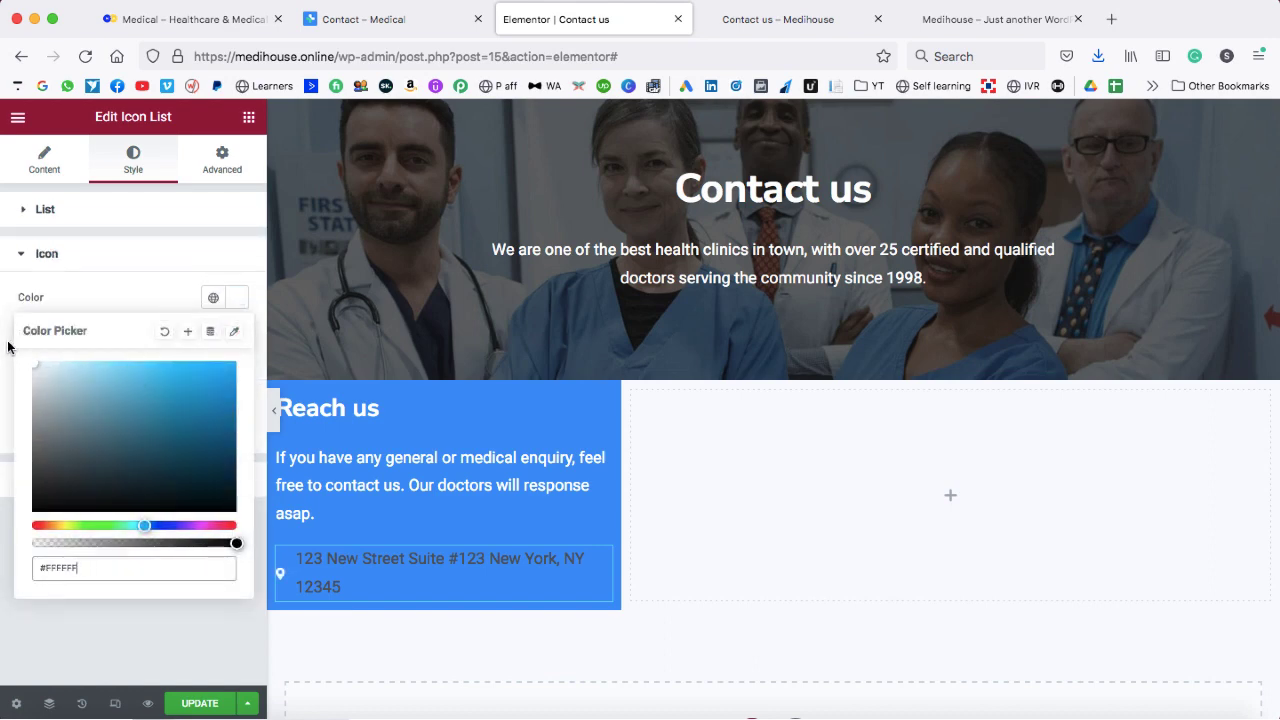
pyautogui.click(67, 293)
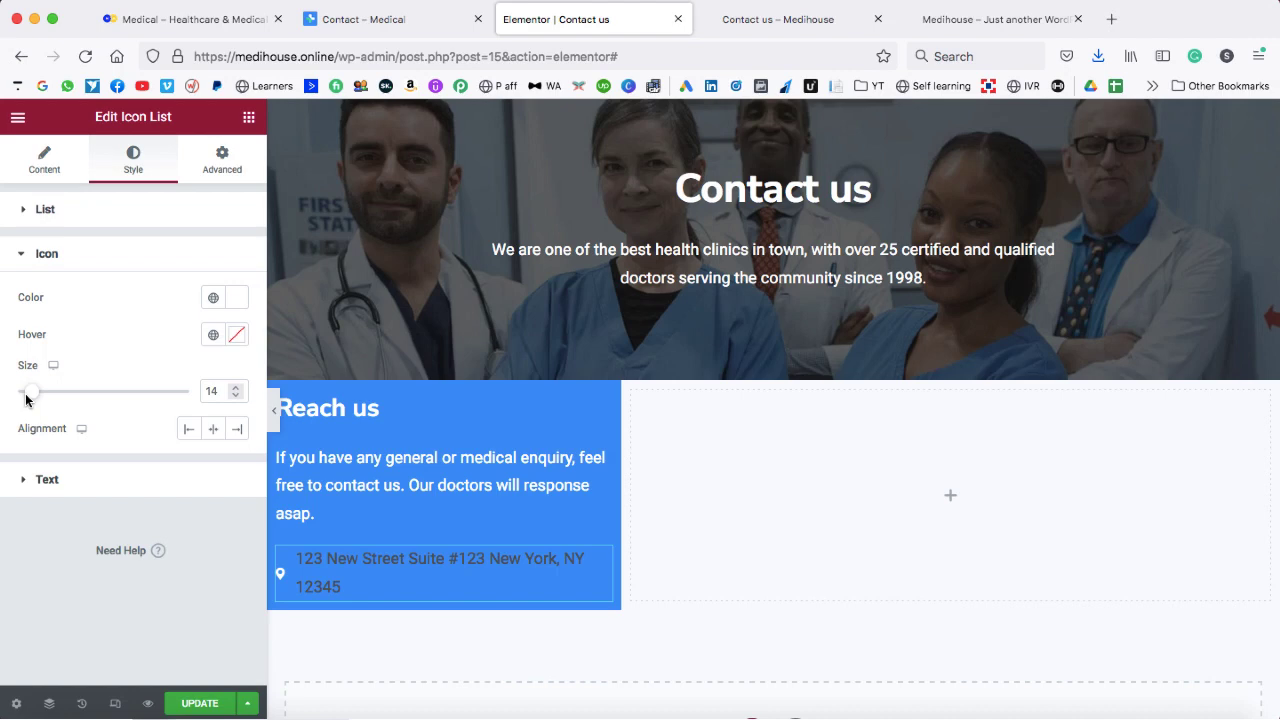
pyautogui.moveTo(34, 397); pyautogui.dragTo(99, 402)
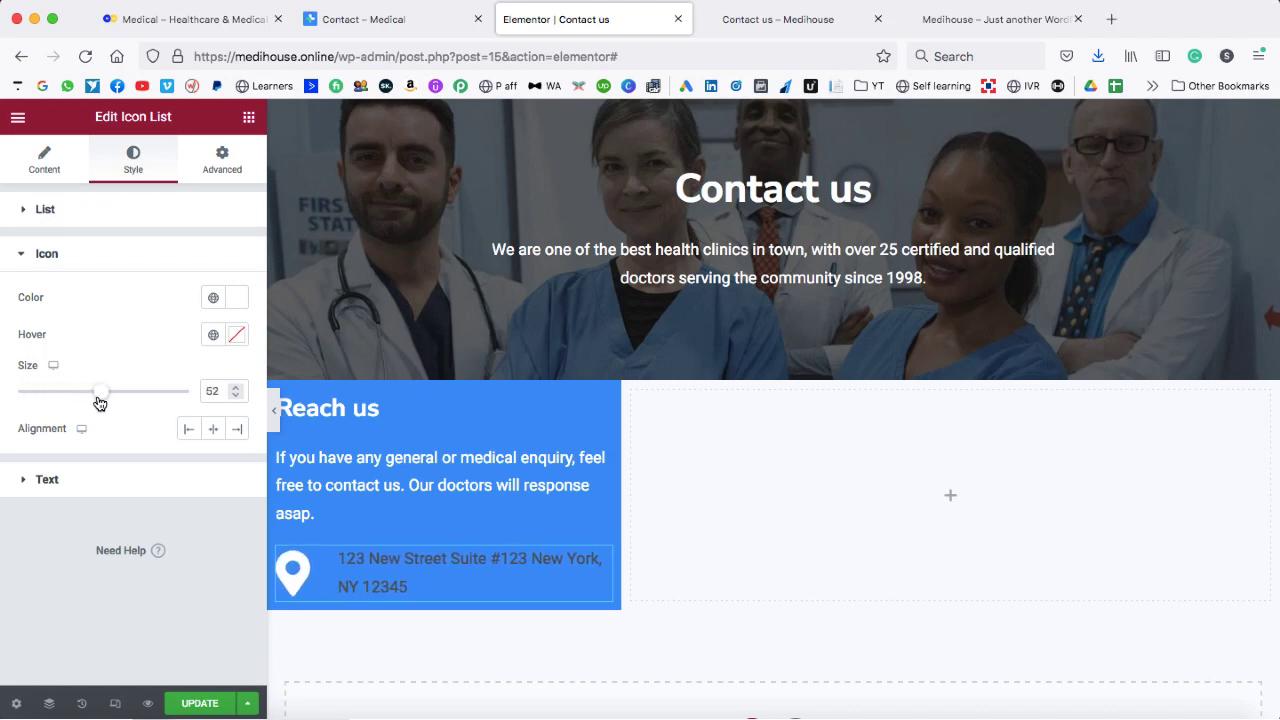
# - Set the icon list text colour to white #FFFFFF
pyautogui.click(36, 479)
pyautogui.click(236, 341)
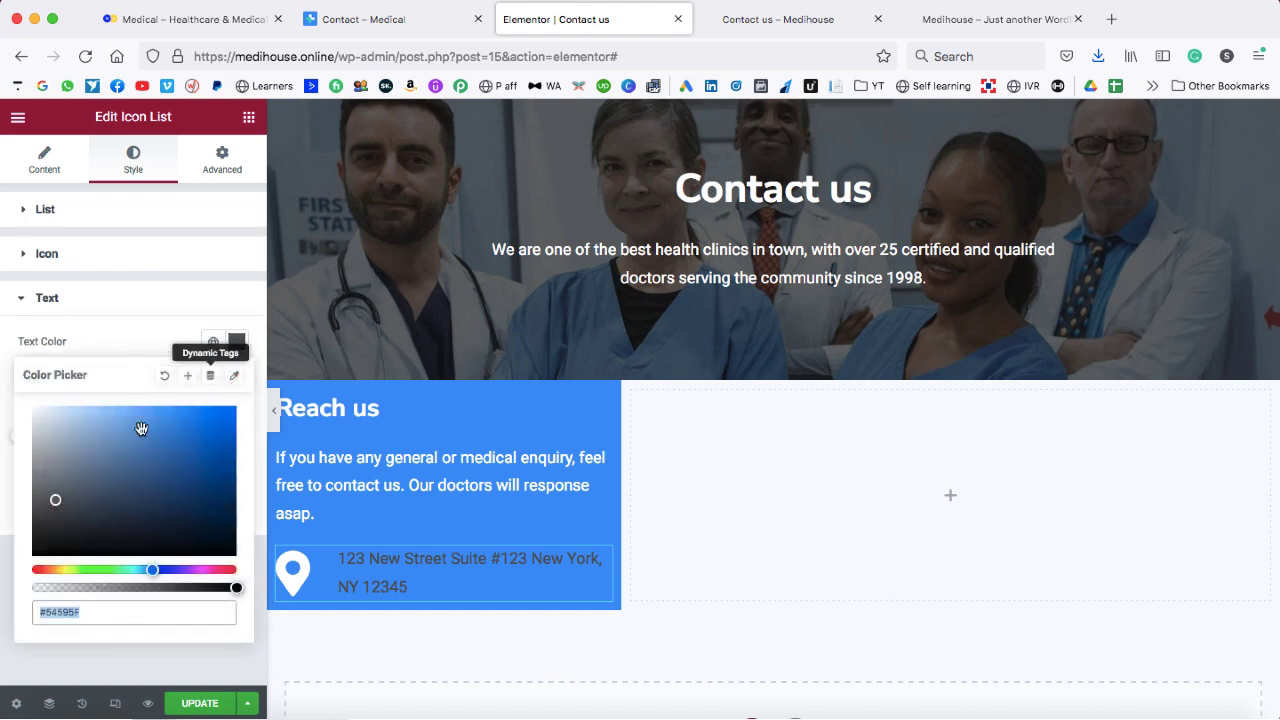
pyautogui.click(34, 408)
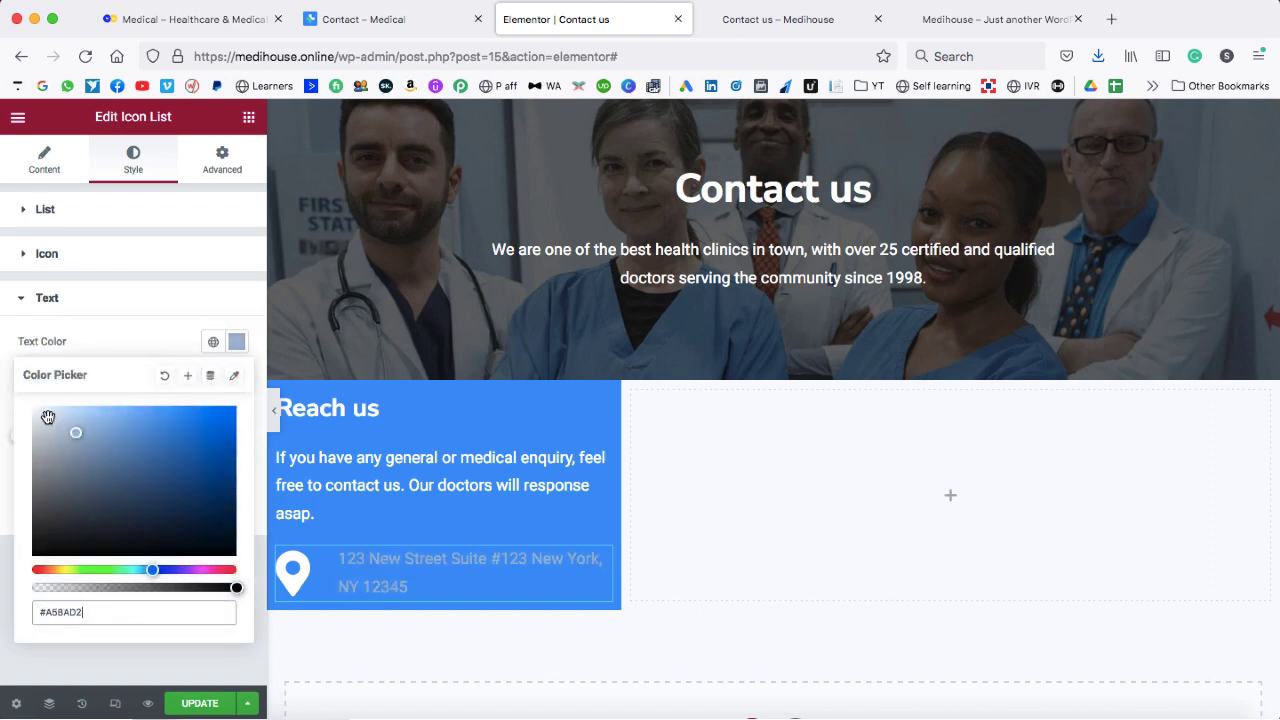
pyautogui.click(118, 326)
pyautogui.click(53, 170)
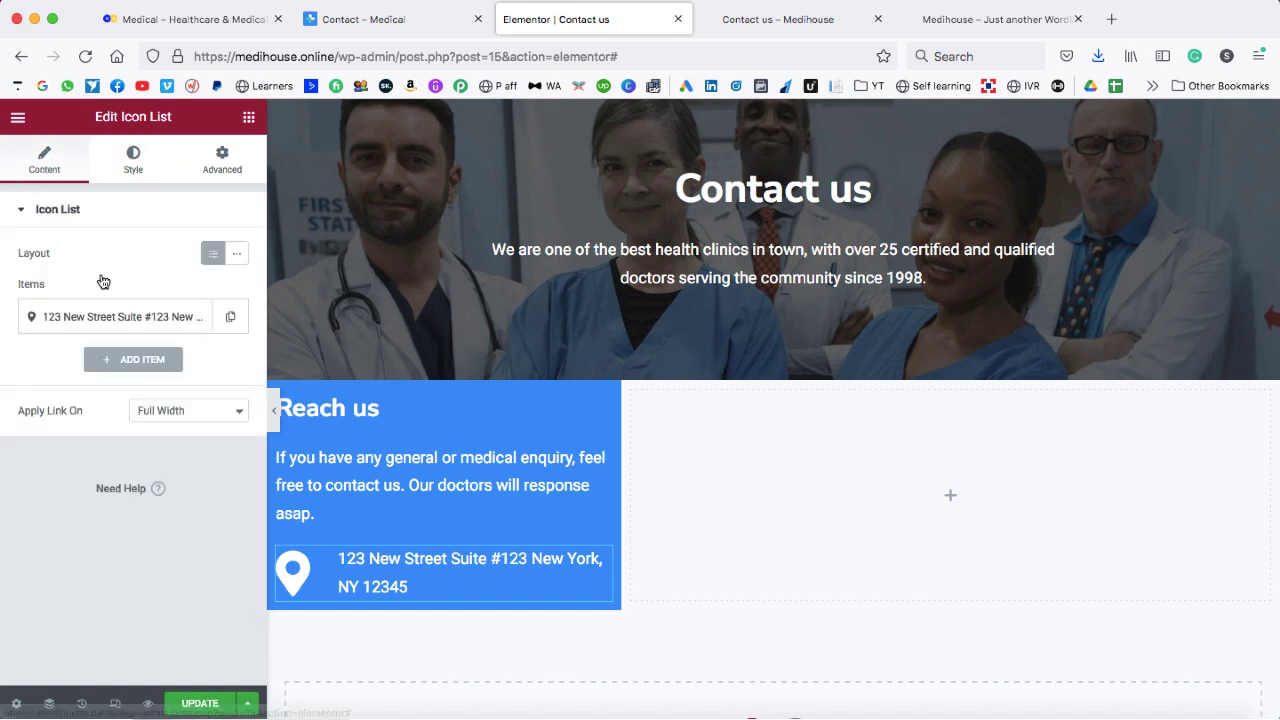
# - Duplicate the address item twice and replace the second item's text with the phone number
pyautogui.click(193, 316)
pyautogui.click(193, 361)
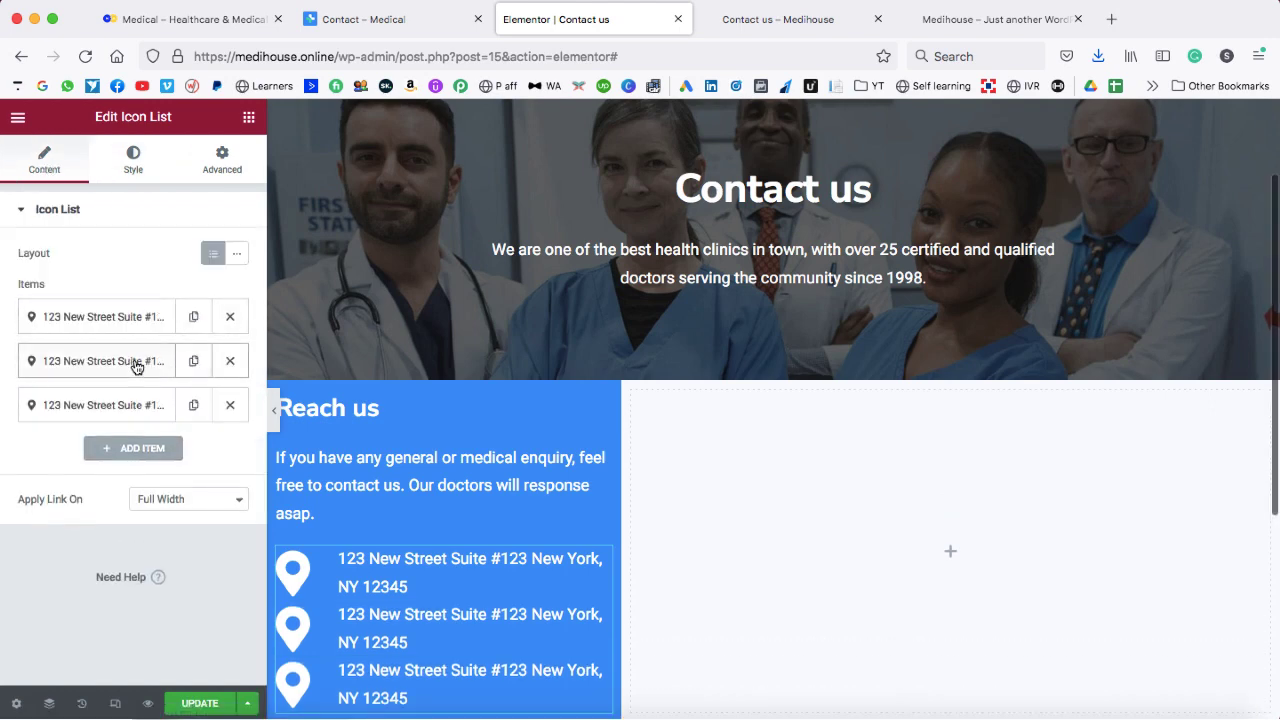
pyautogui.click(130, 362)
pyautogui.click(370, 20)
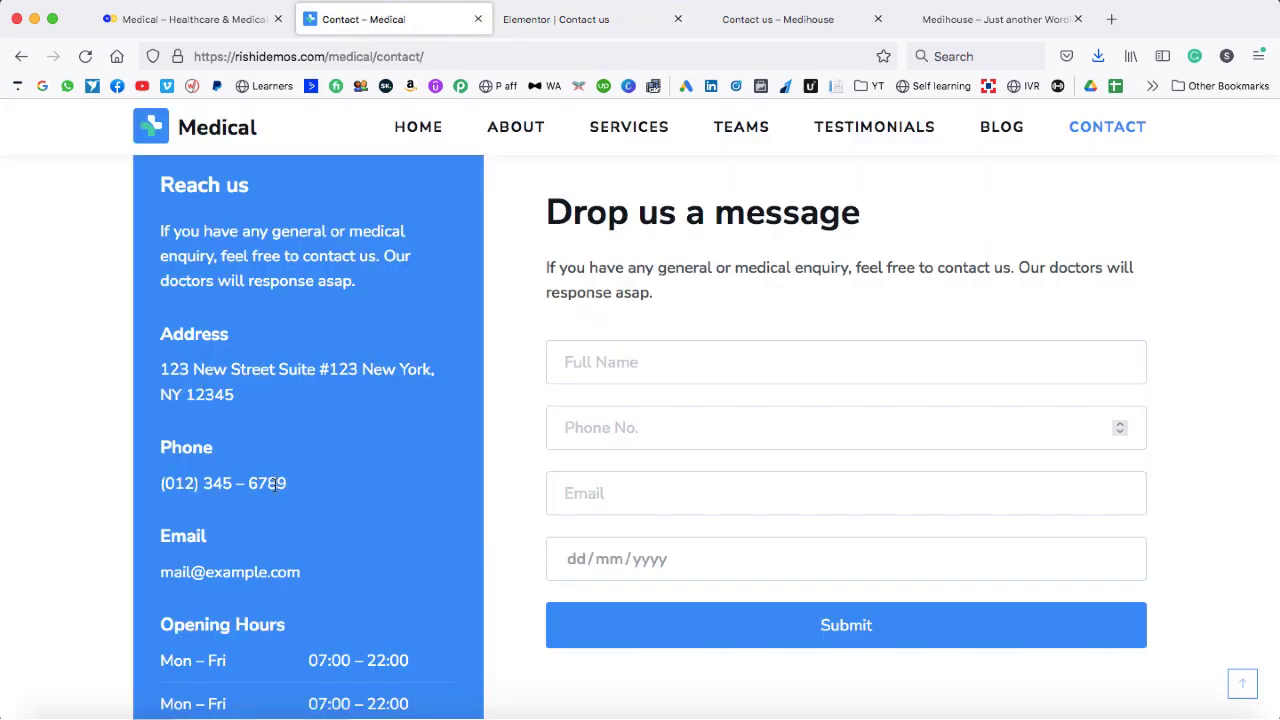
pyautogui.click(540, 20)
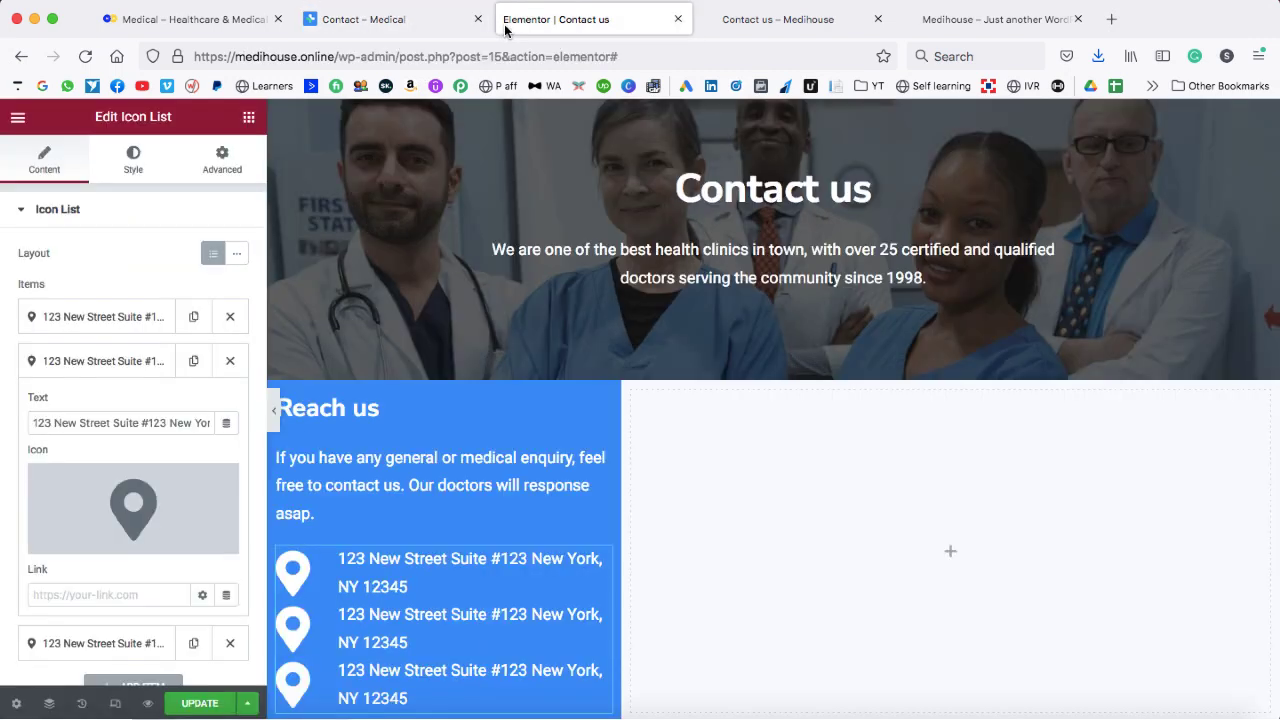
pyautogui.tripleClick(130, 420)
pyautogui.write('(012) 345 – 6789')
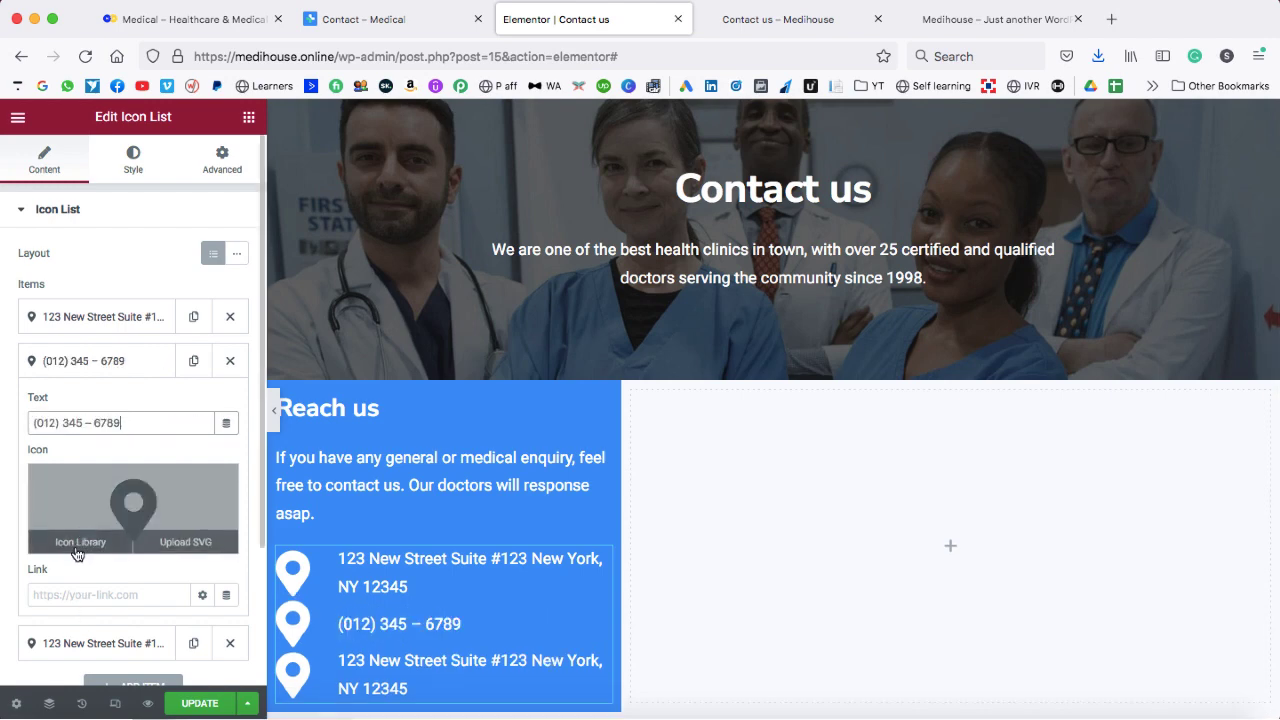
# - Give the phone item the Phone alt icon
pyautogui.click(77, 550)
pyautogui.write('phone')
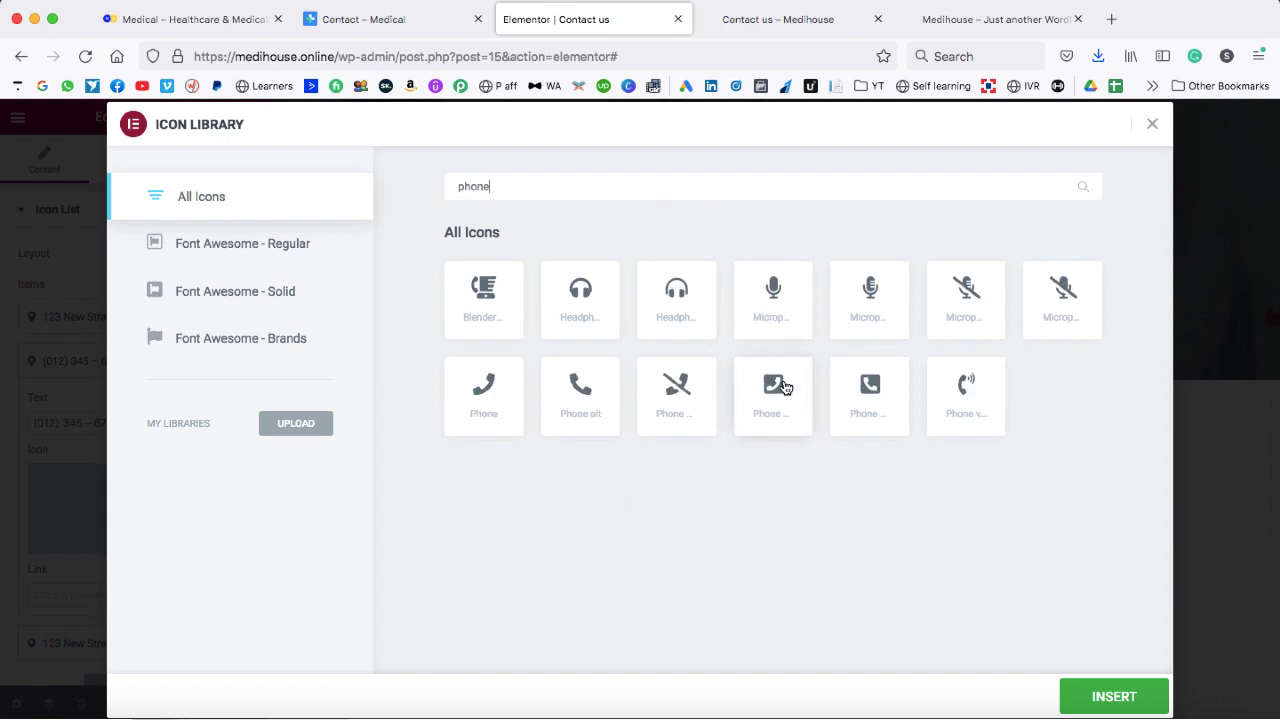
pyautogui.click(590, 395)
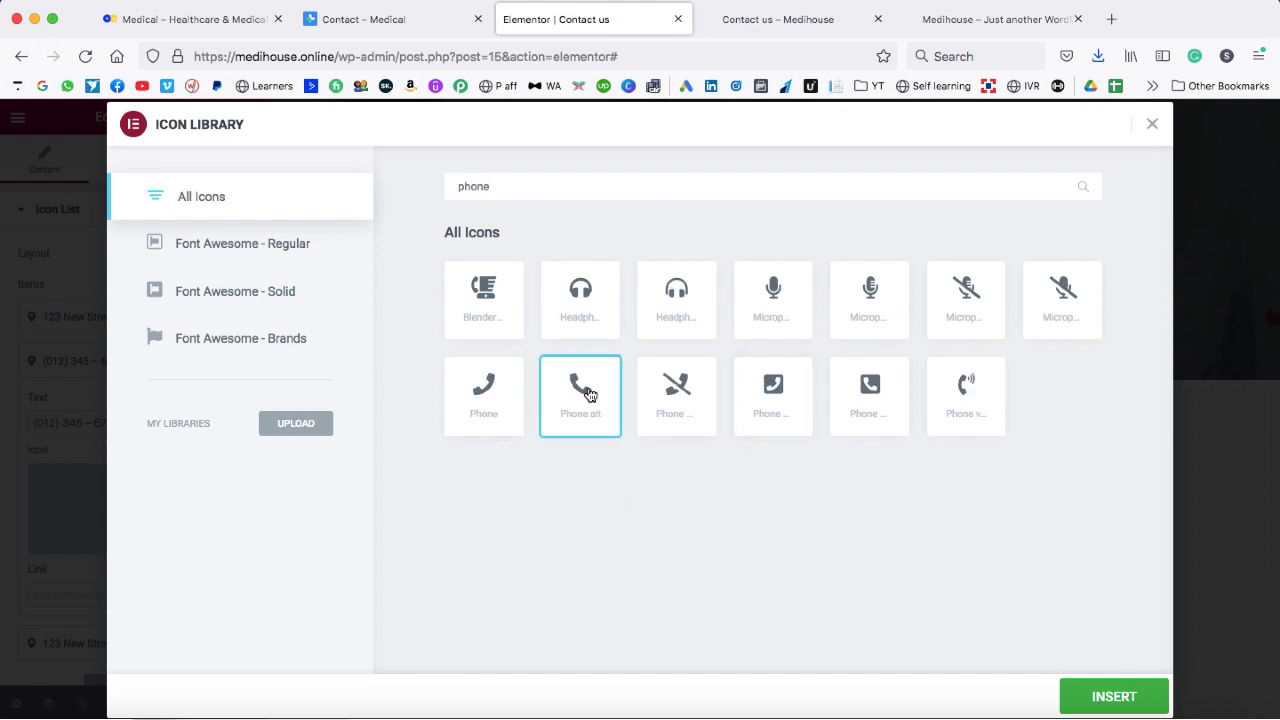
pyautogui.click(1088, 697)
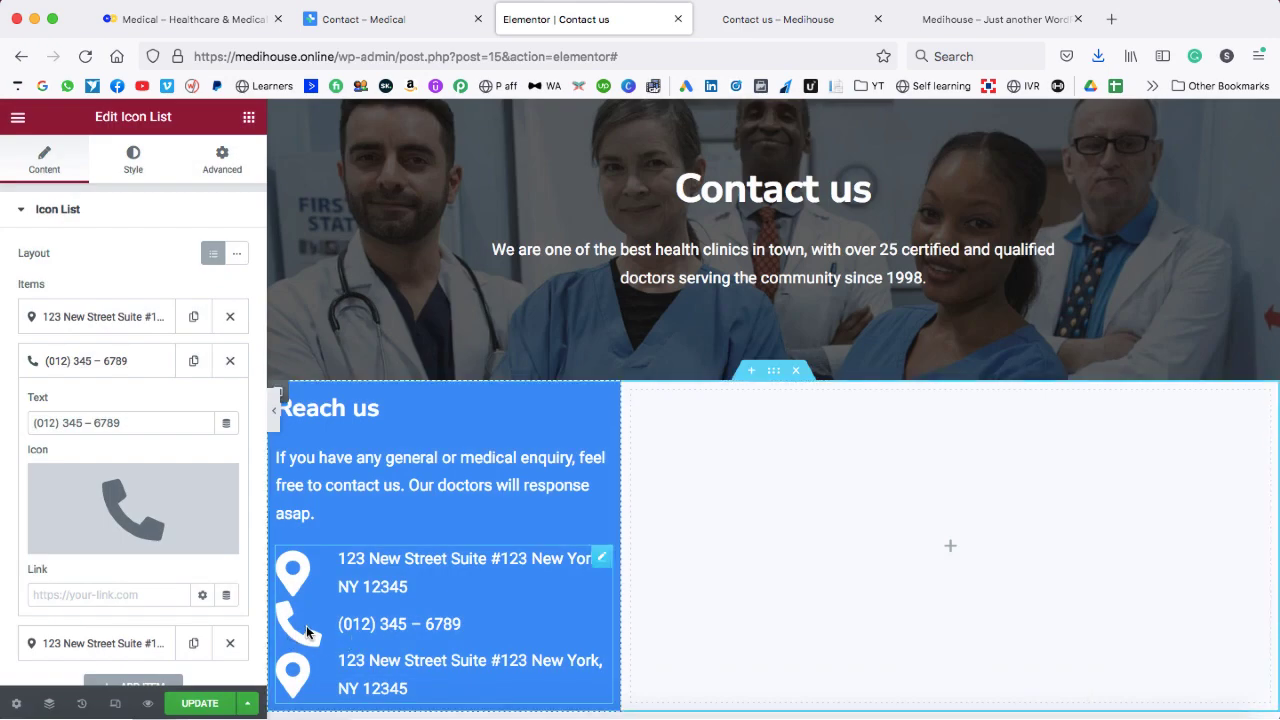
pyautogui.click(122, 361)
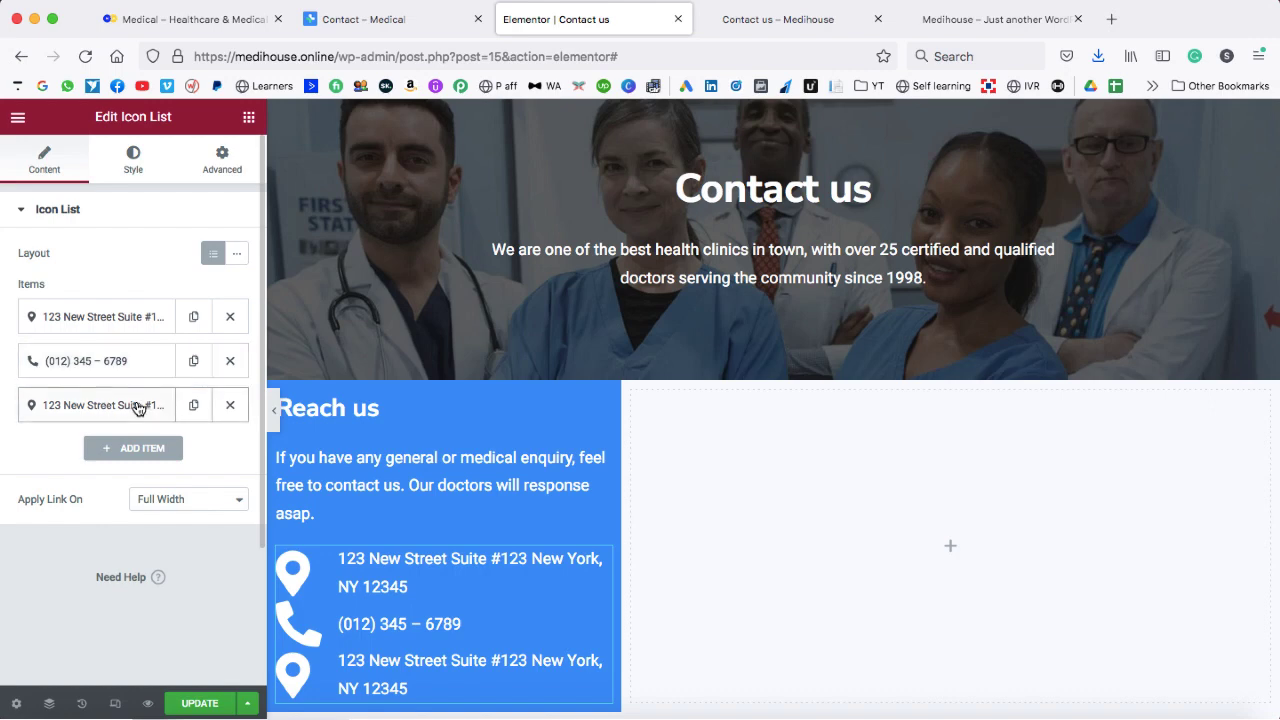
# - Give the third item an open envelope icon and set the list's Space Between to 11
pyautogui.click(134, 405)
pyautogui.click(88, 590)
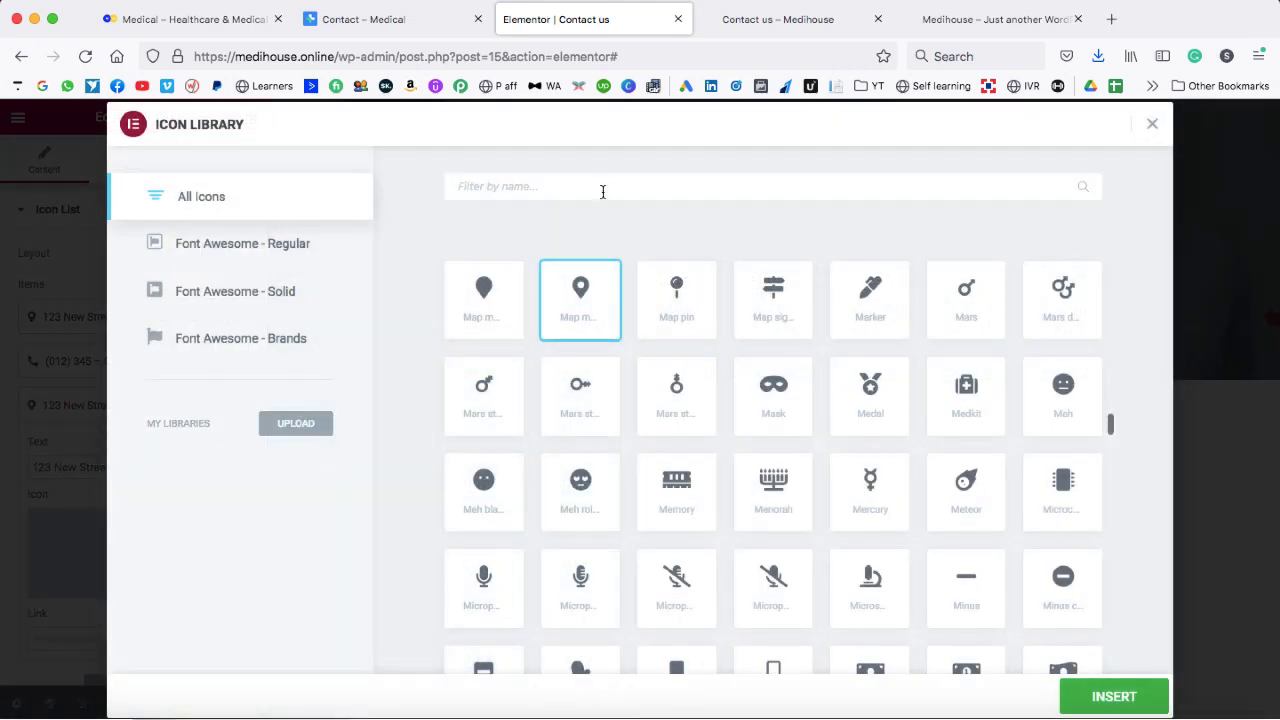
pyautogui.write('enve')
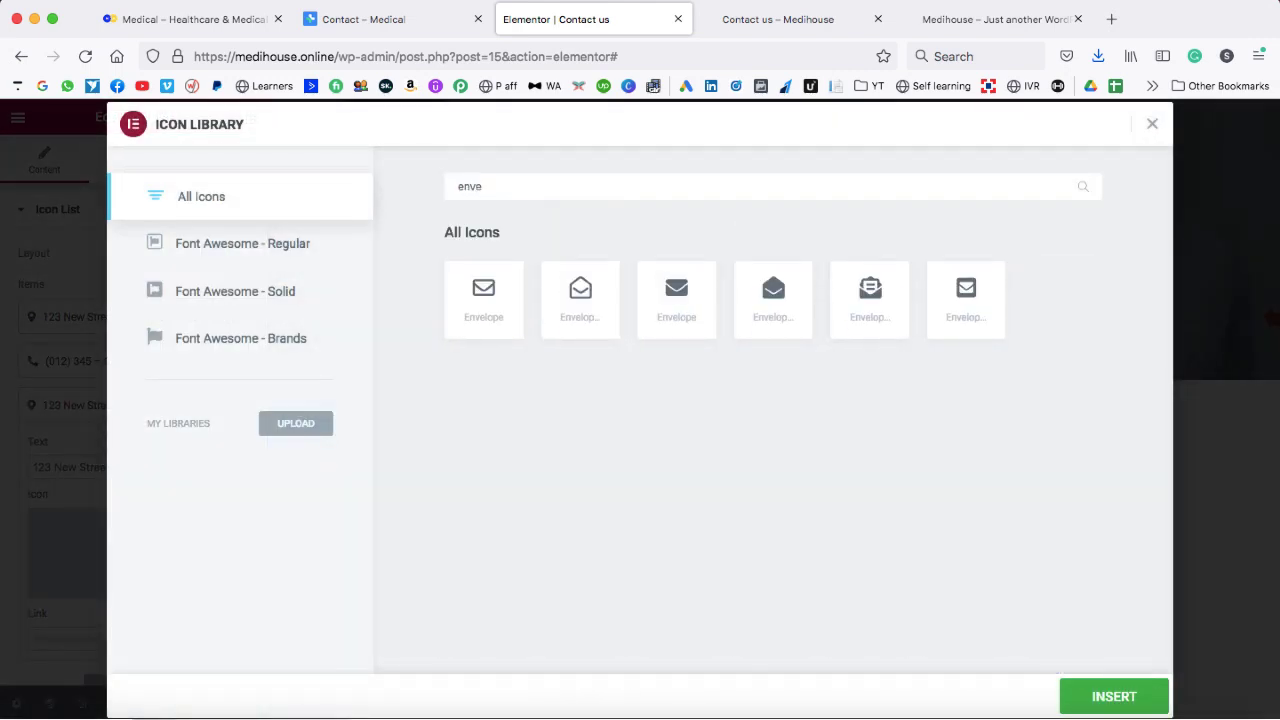
pyautogui.click(581, 291)
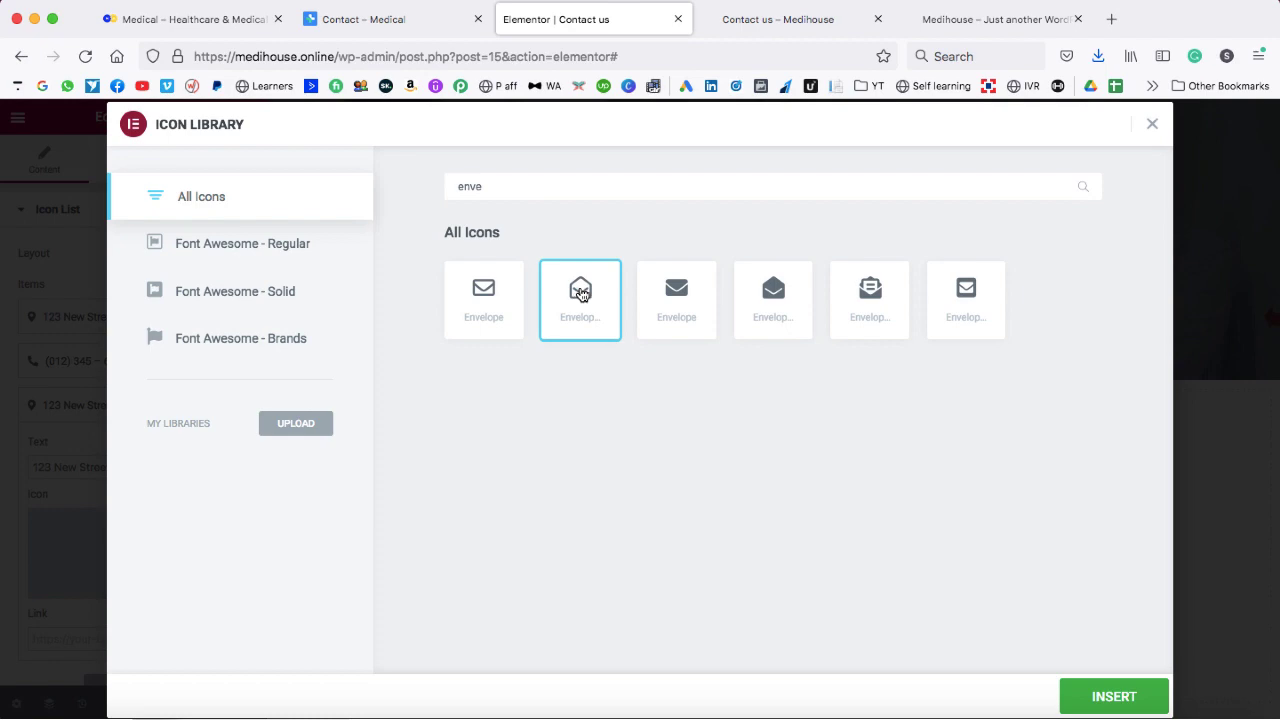
pyautogui.click(1086, 695)
pyautogui.scroll(-2, 449, 561)
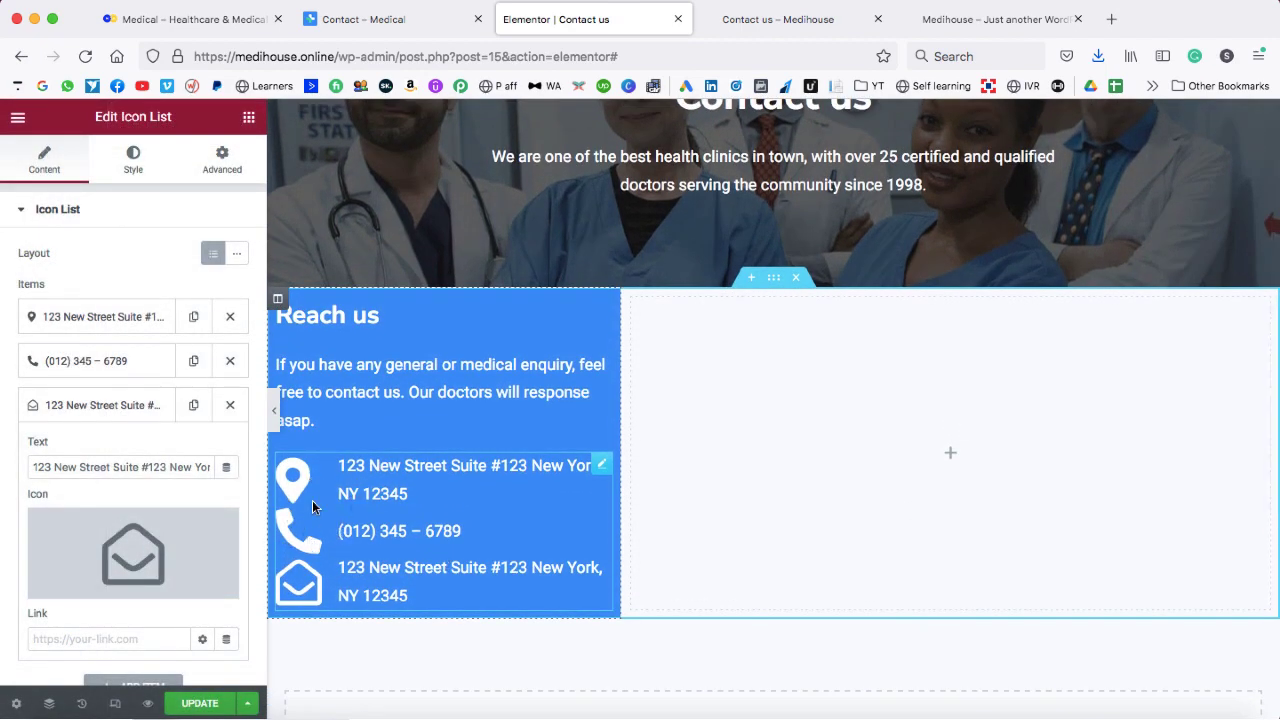
pyautogui.click(133, 160)
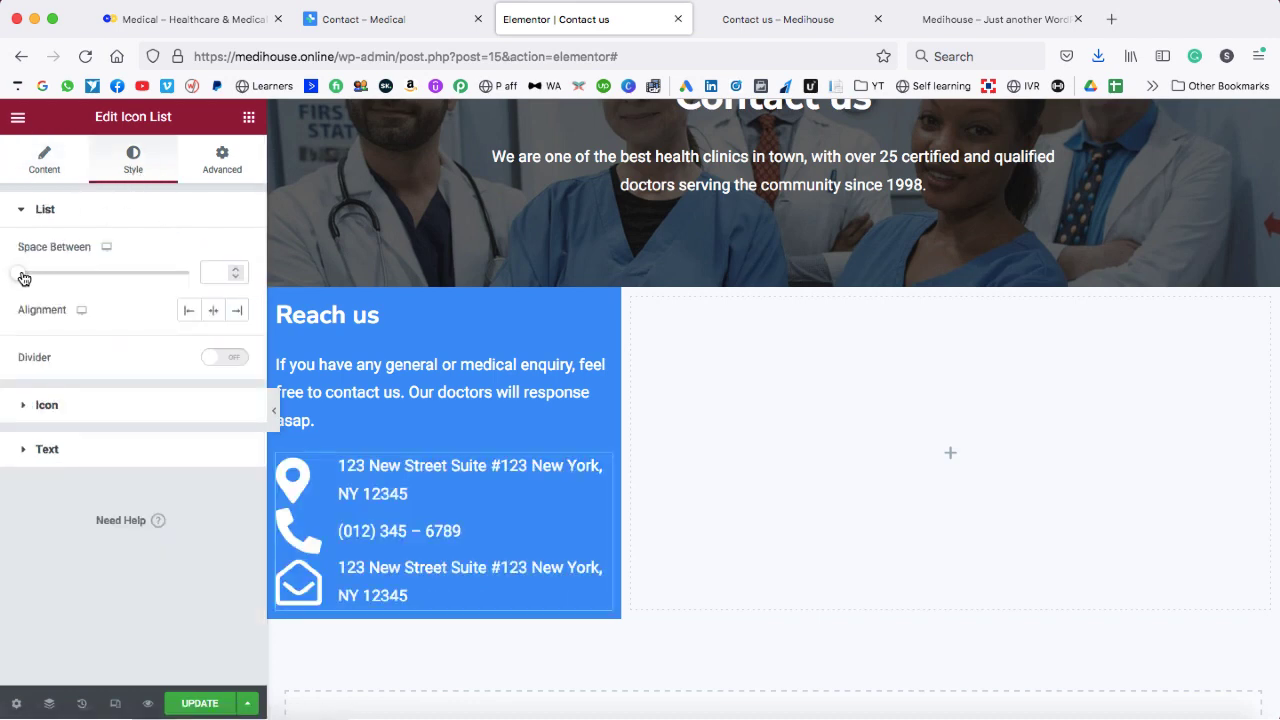
pyautogui.moveTo(20, 278); pyautogui.dragTo(57, 278)
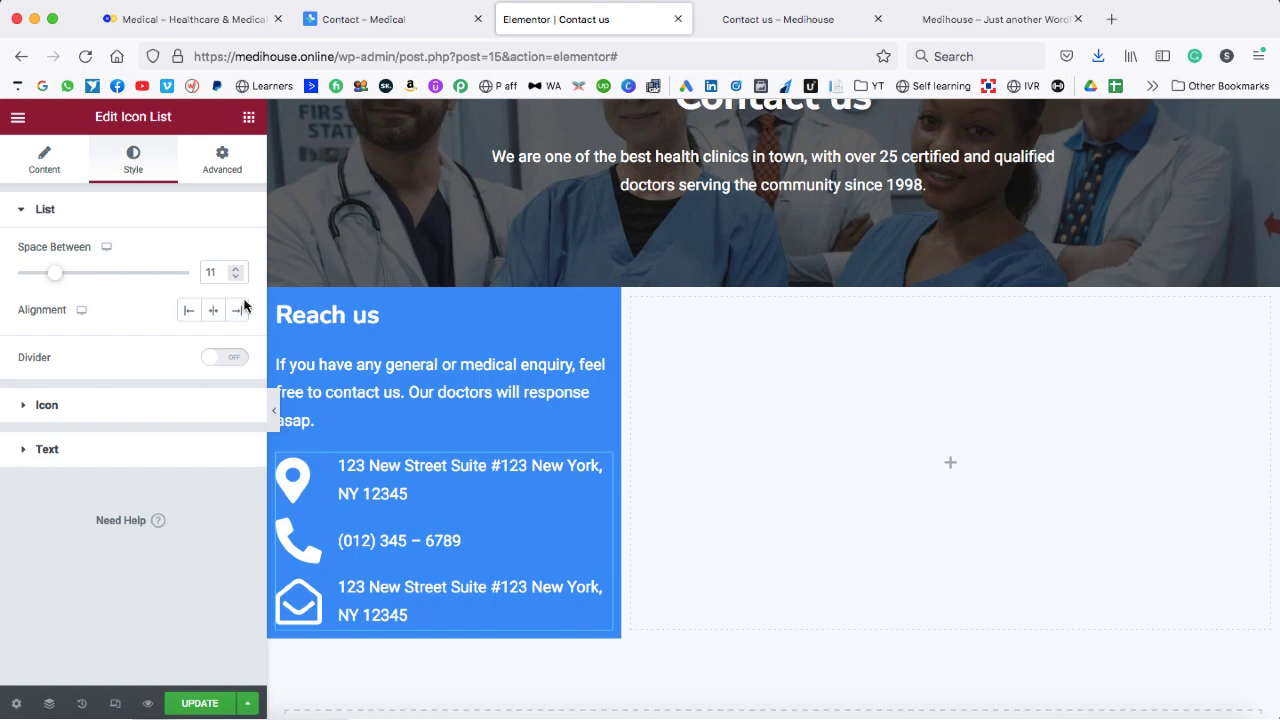
# - Set the two-column section's top and bottom margin to 80 px
pyautogui.click(444, 25)
pyautogui.scroll(3, 441, 272)
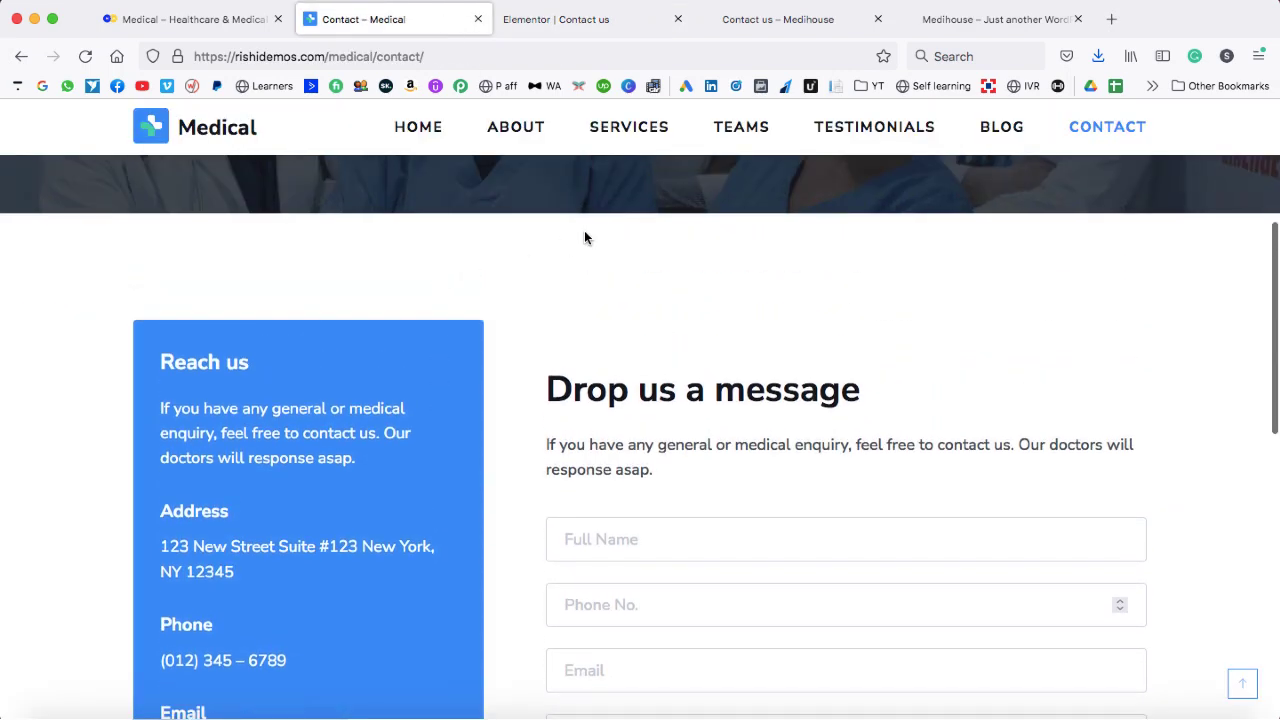
pyautogui.scroll(3, 505, 314)
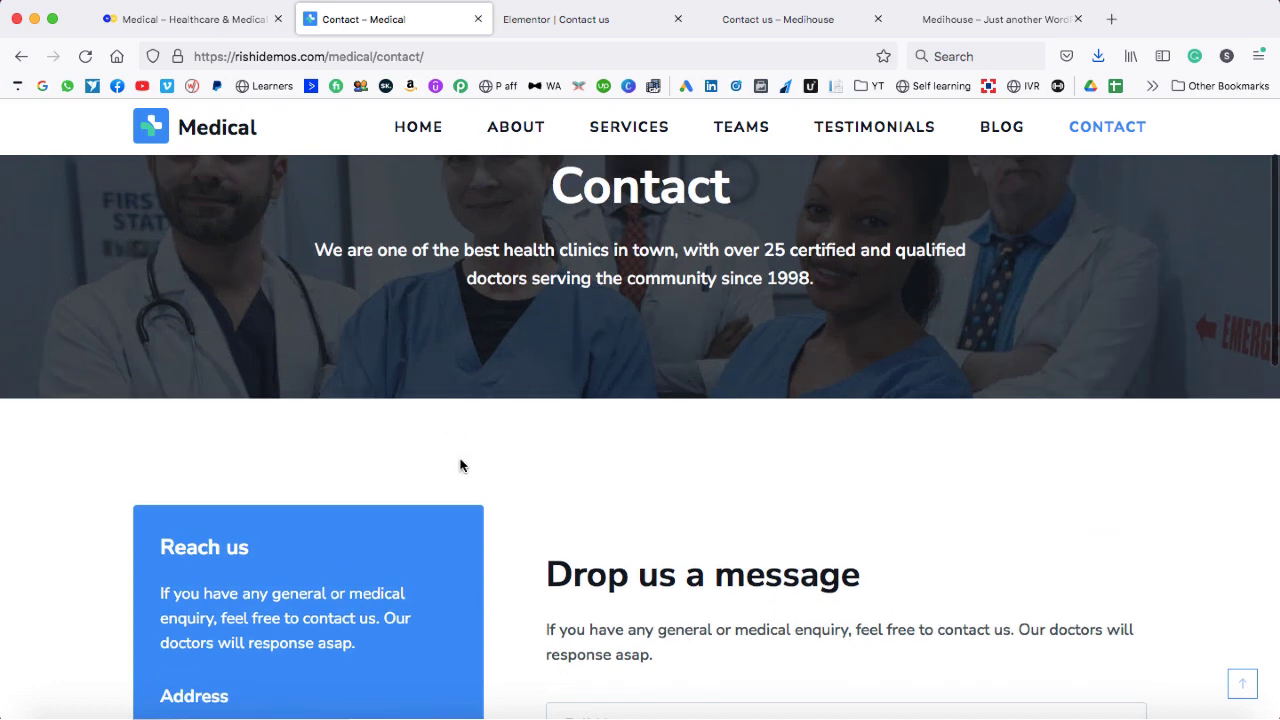
pyautogui.click(587, 23)
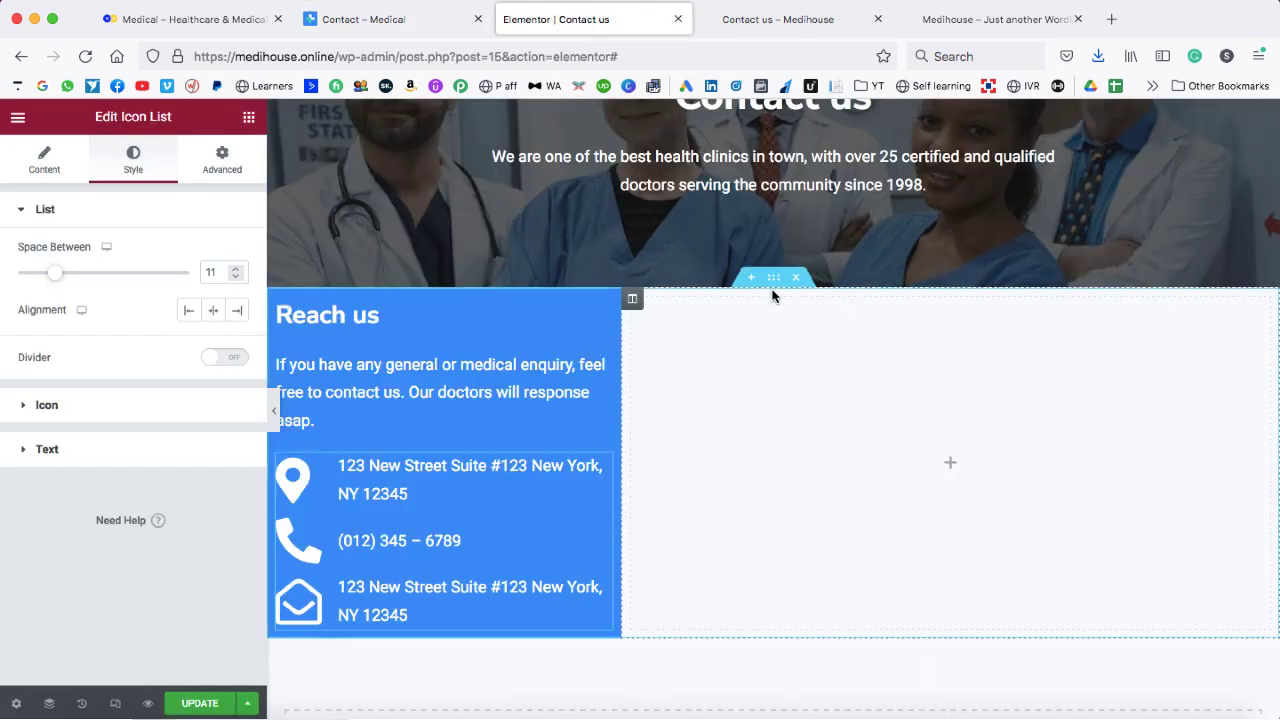
pyautogui.click(773, 278)
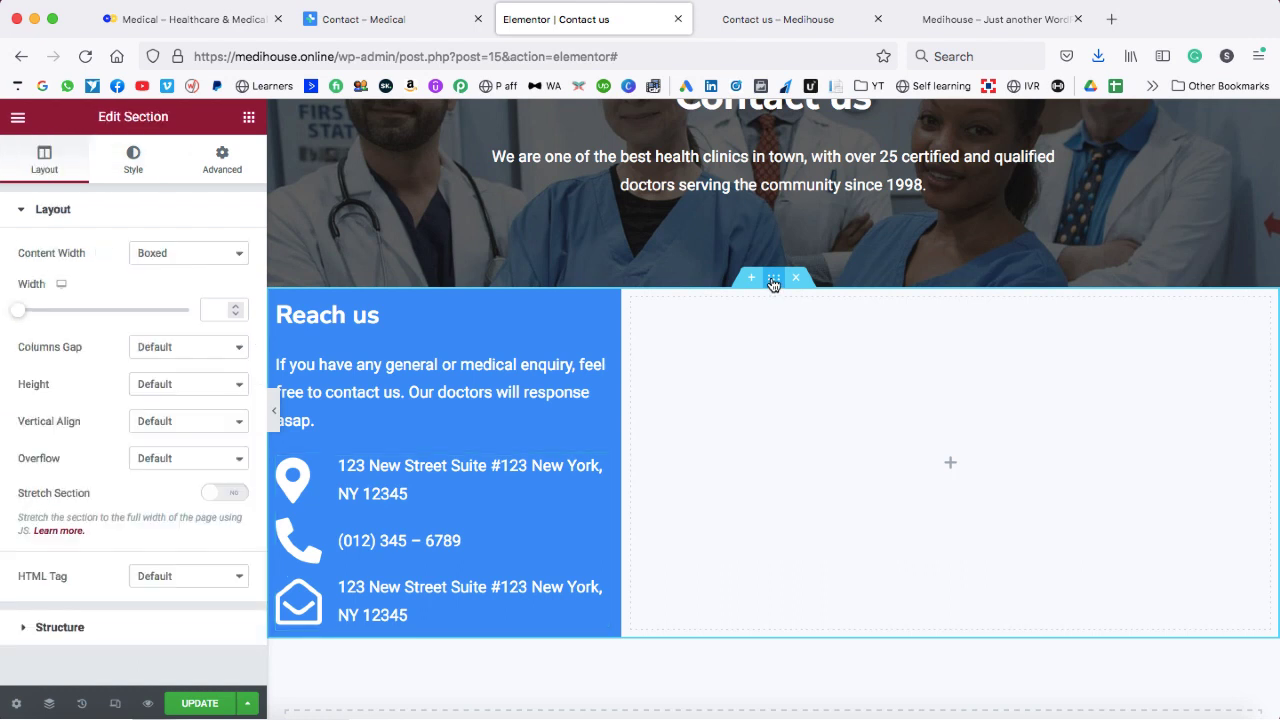
pyautogui.click(224, 171)
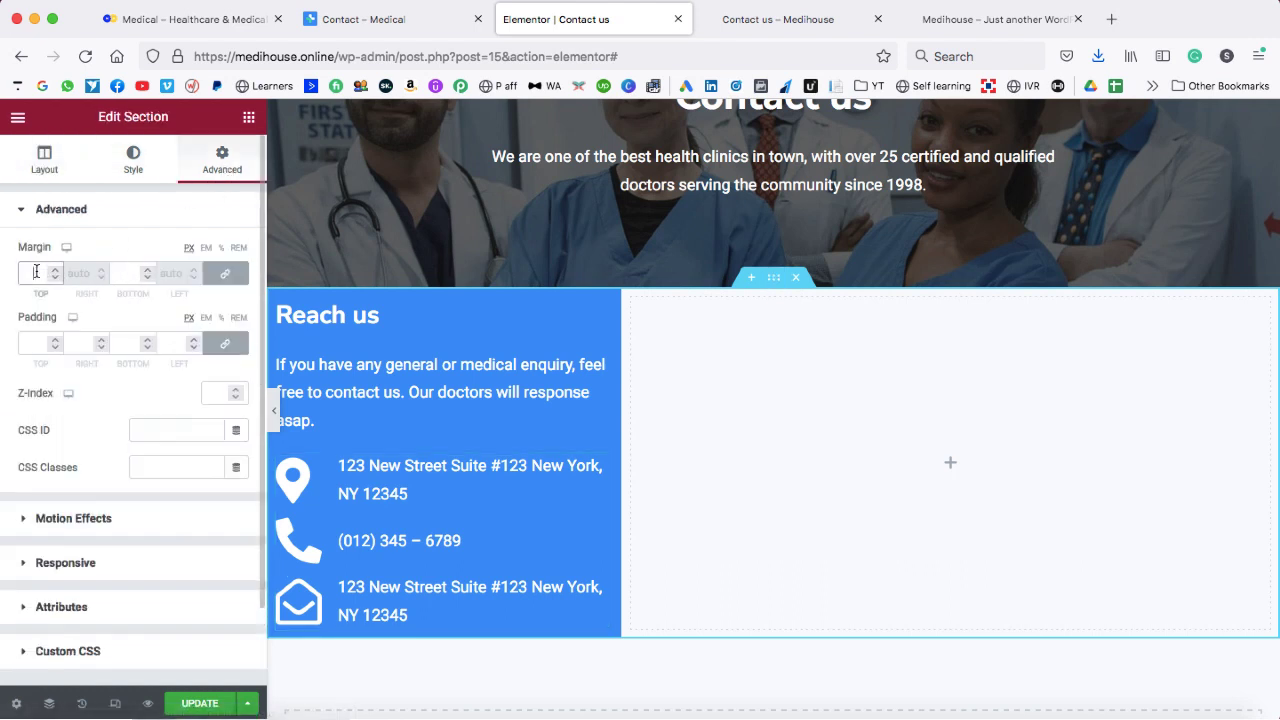
pyautogui.write('80')
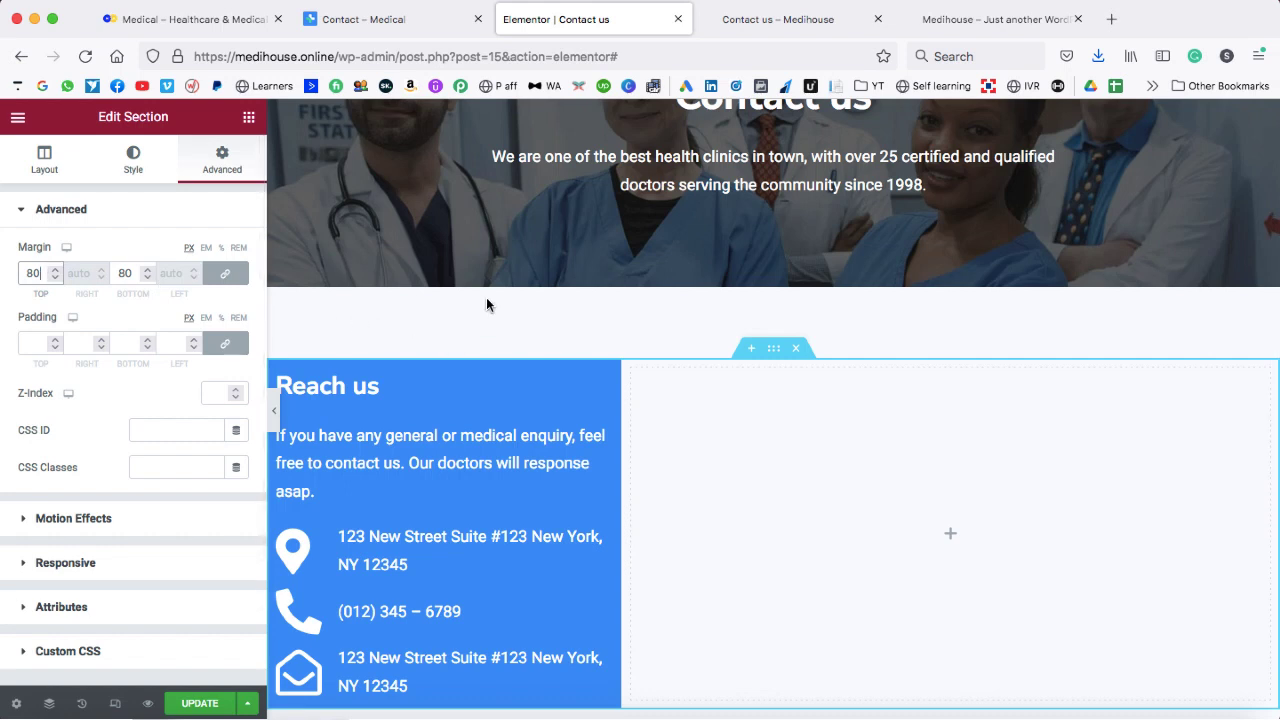
# - Select the blue Reach us column and show its Border settings
pyautogui.scroll(-1, 548, 366)
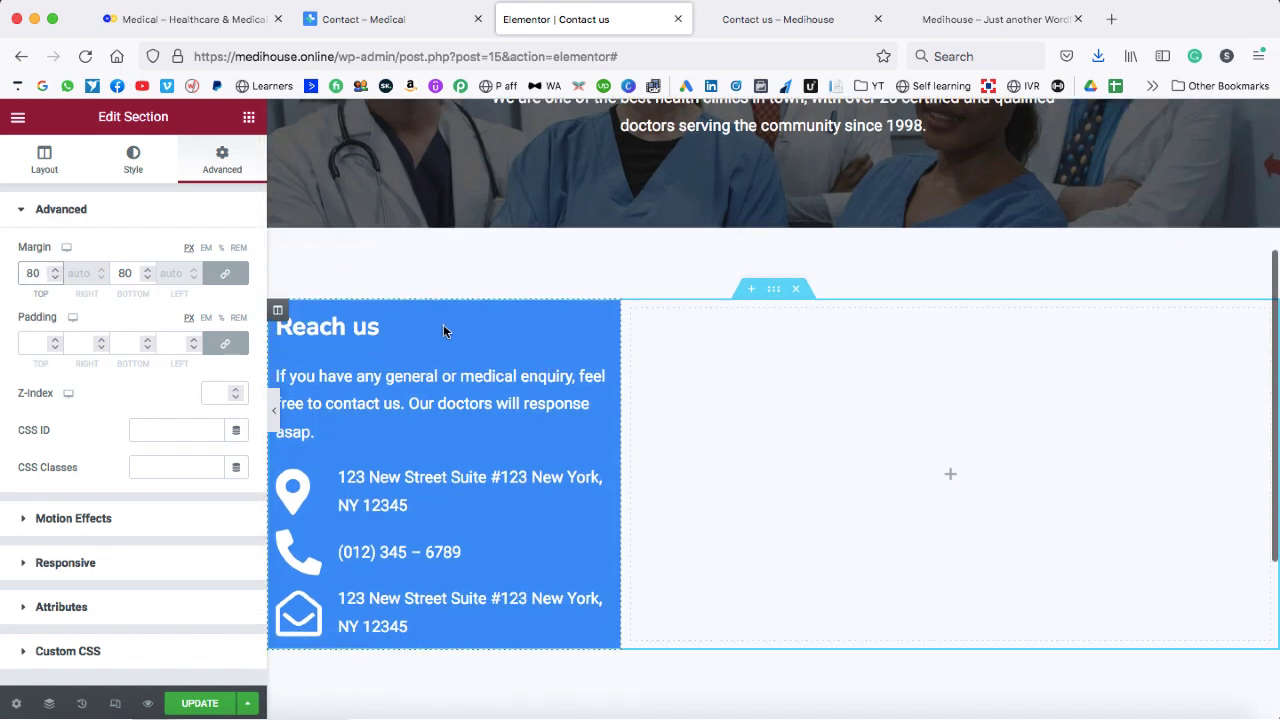
pyautogui.click(279, 313)
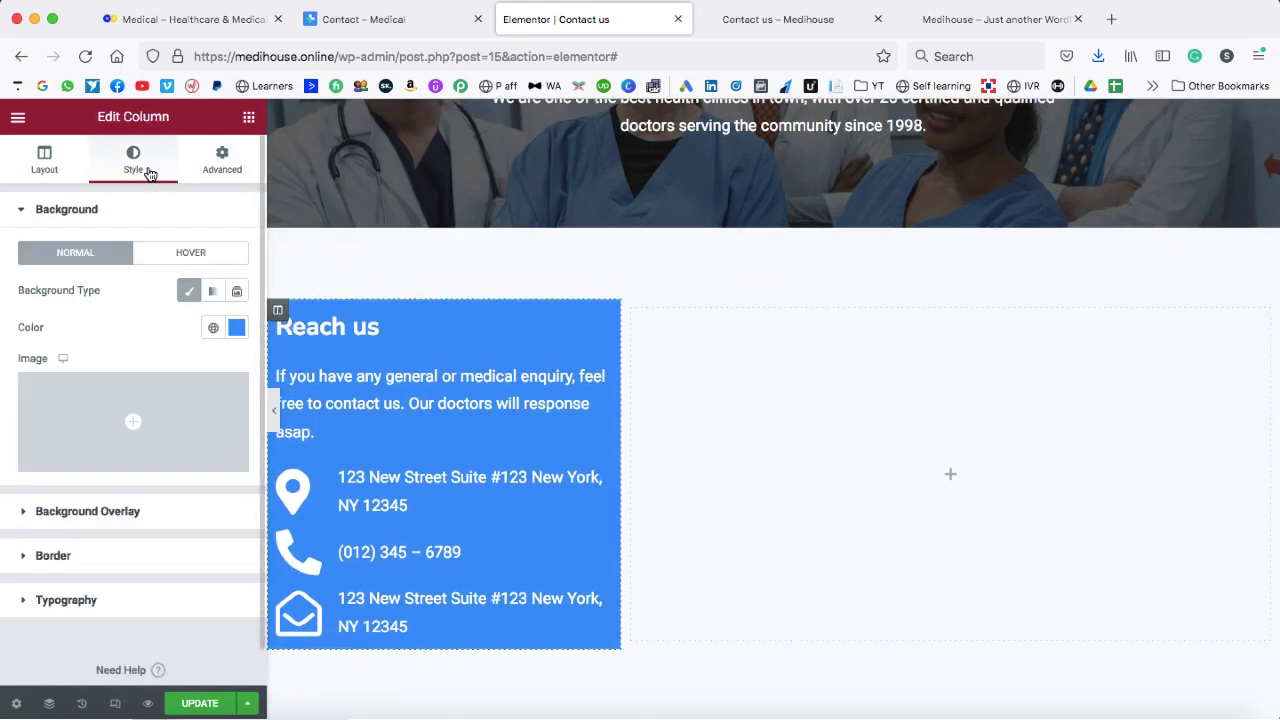
pyautogui.click(69, 556)
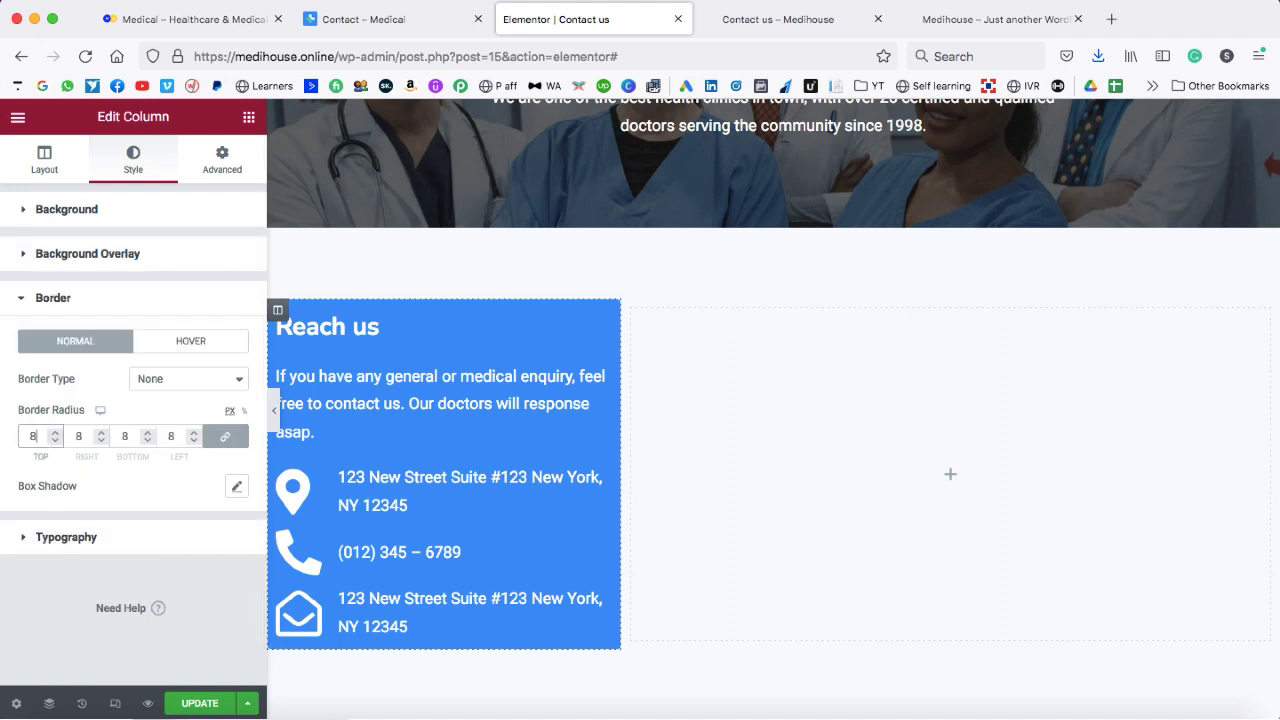
# - Set the Reach us column's linked padding to 43 px on all sides
pyautogui.click(222, 163)
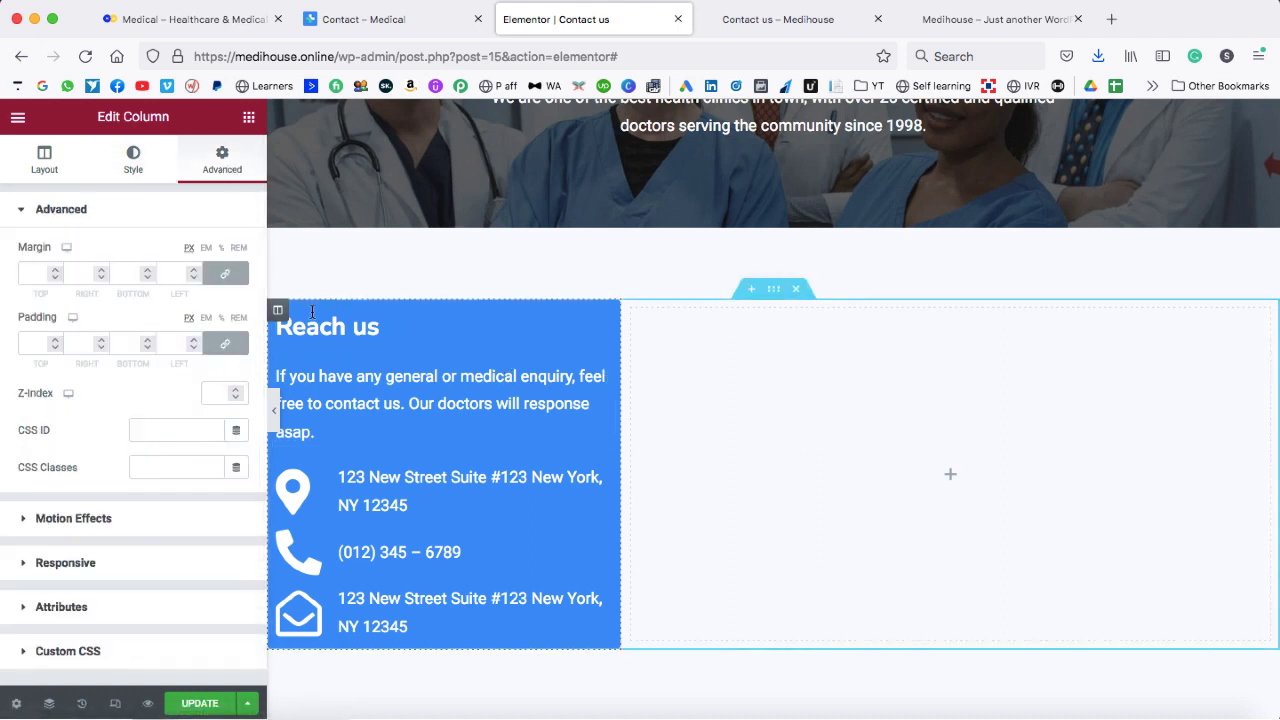
pyautogui.click(57, 343)
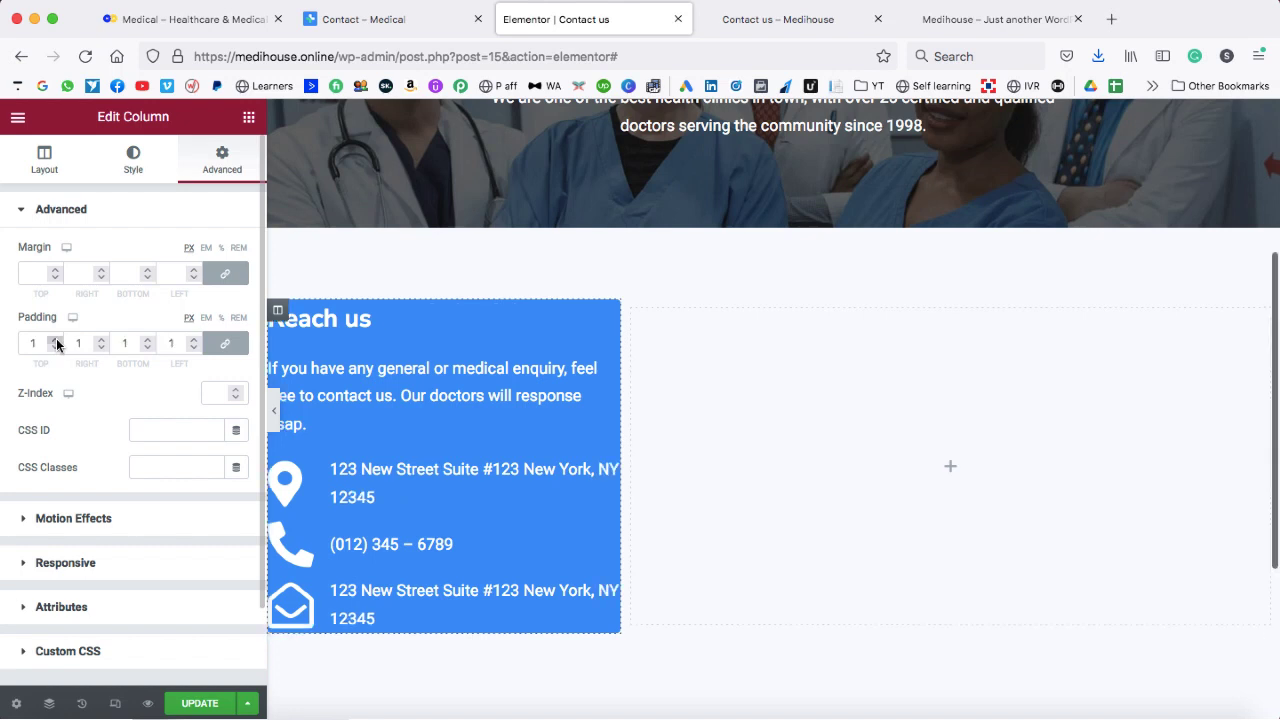
pyautogui.moveTo(57, 343); pyautogui.dragTo(57, 343)
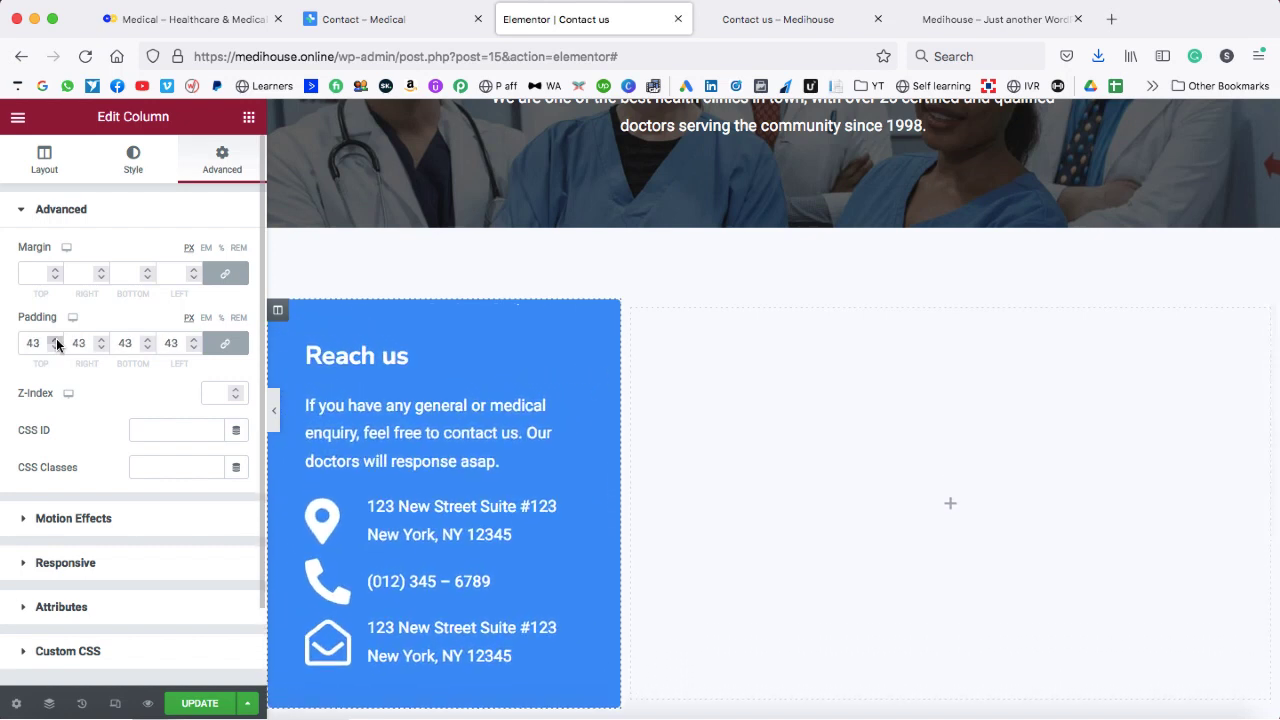
pyautogui.scroll(-1, 395, 425)
# - Compare against the reference contact page, then return to editing Contact us
pyautogui.click(388, 20)
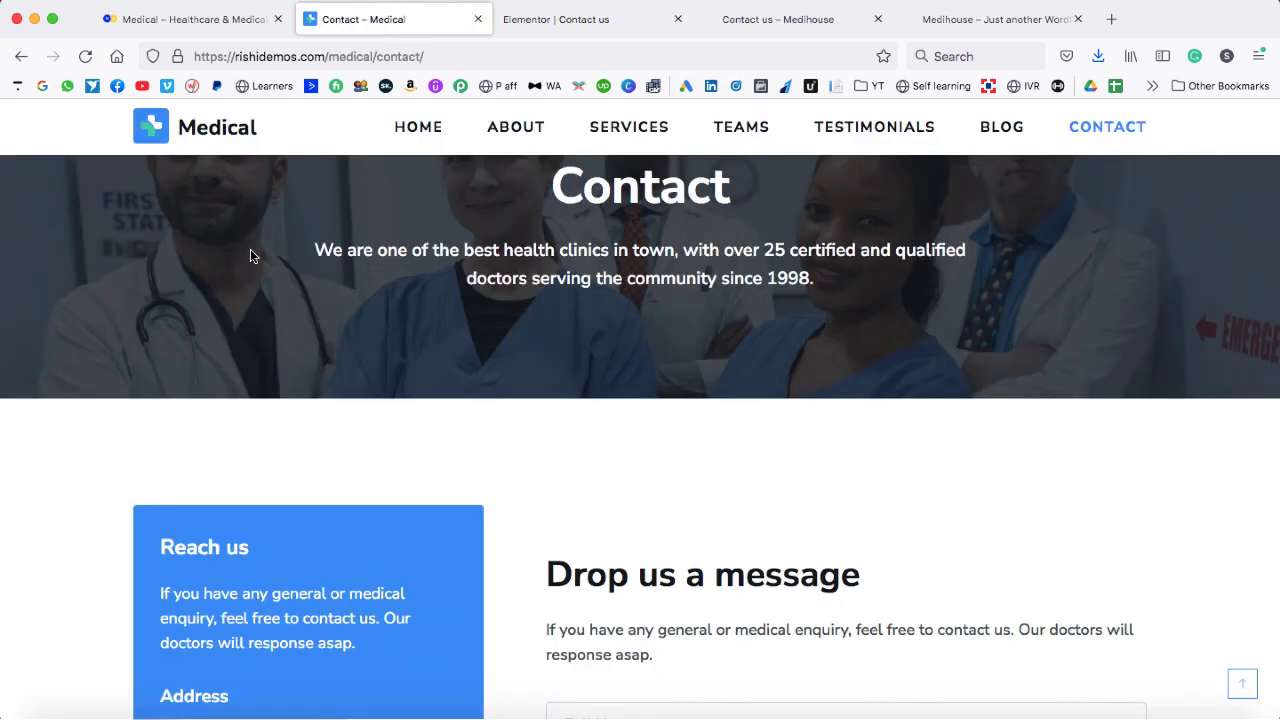
pyautogui.scroll(-4, 197, 432)
pyautogui.scroll(-4, 197, 432)
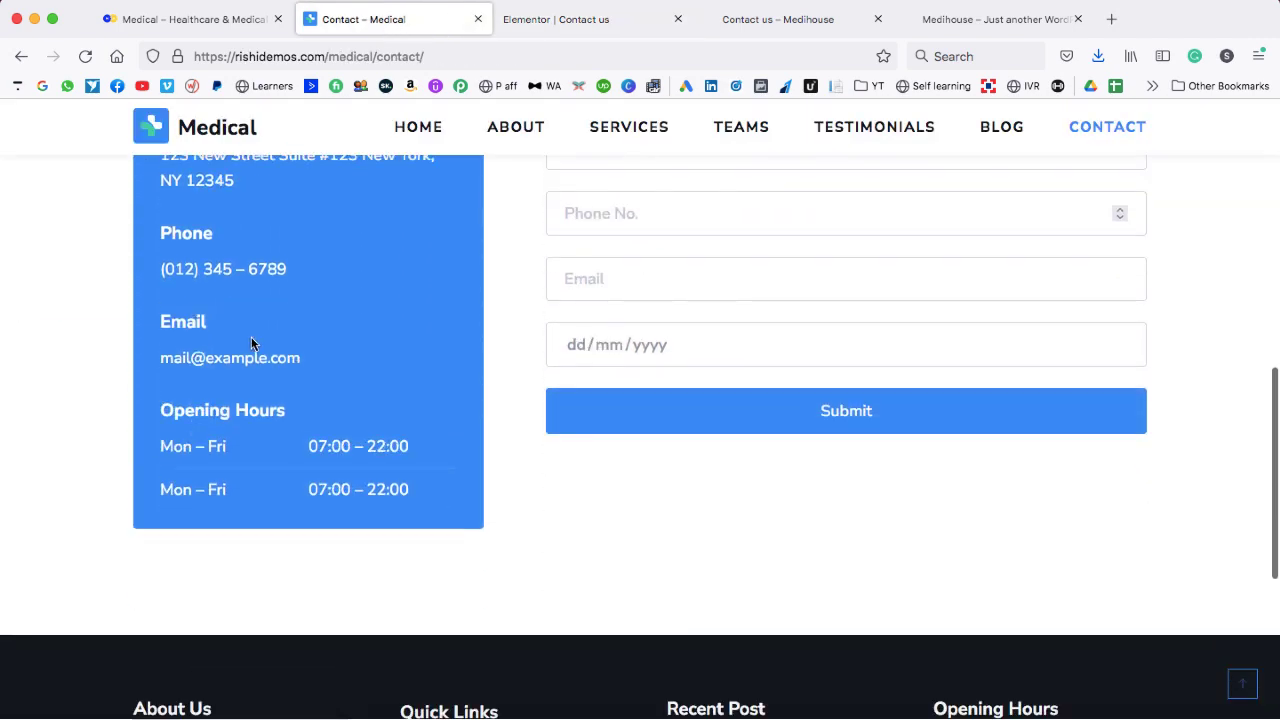
pyautogui.click(520, 28)
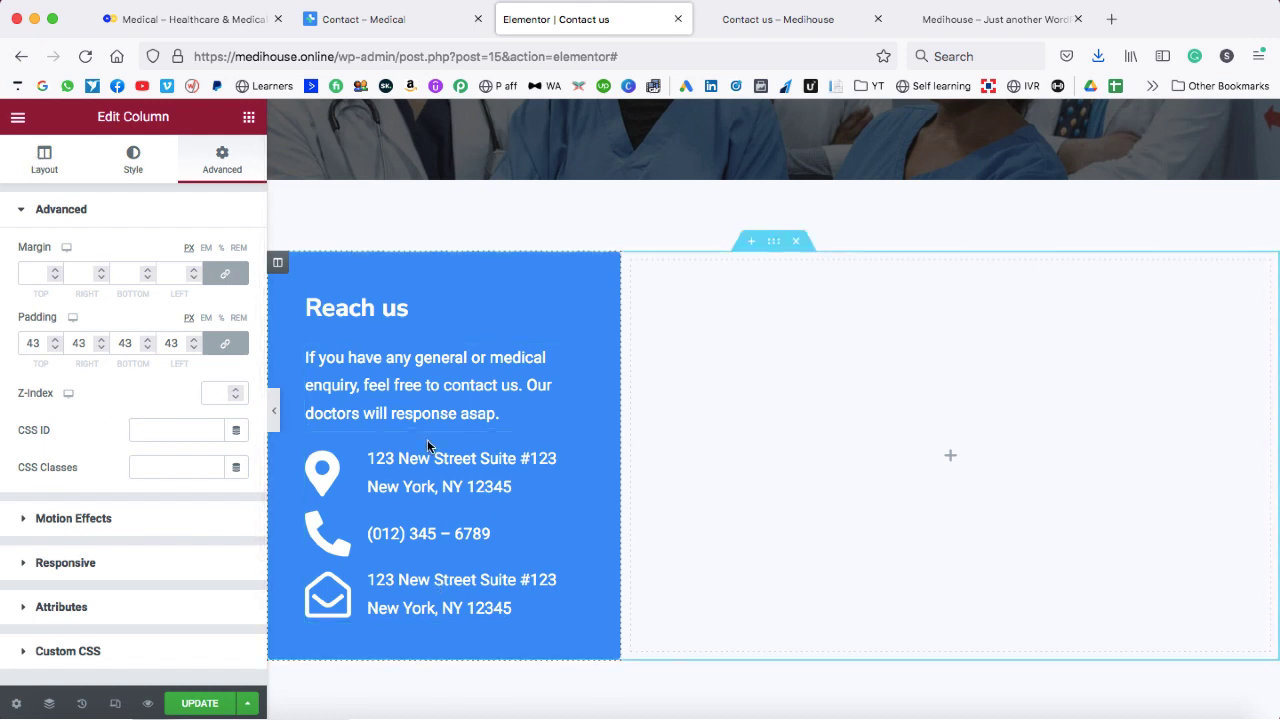
# - Replace the third contact item's repeated street address with an e-mail address
pyautogui.click(432, 563)
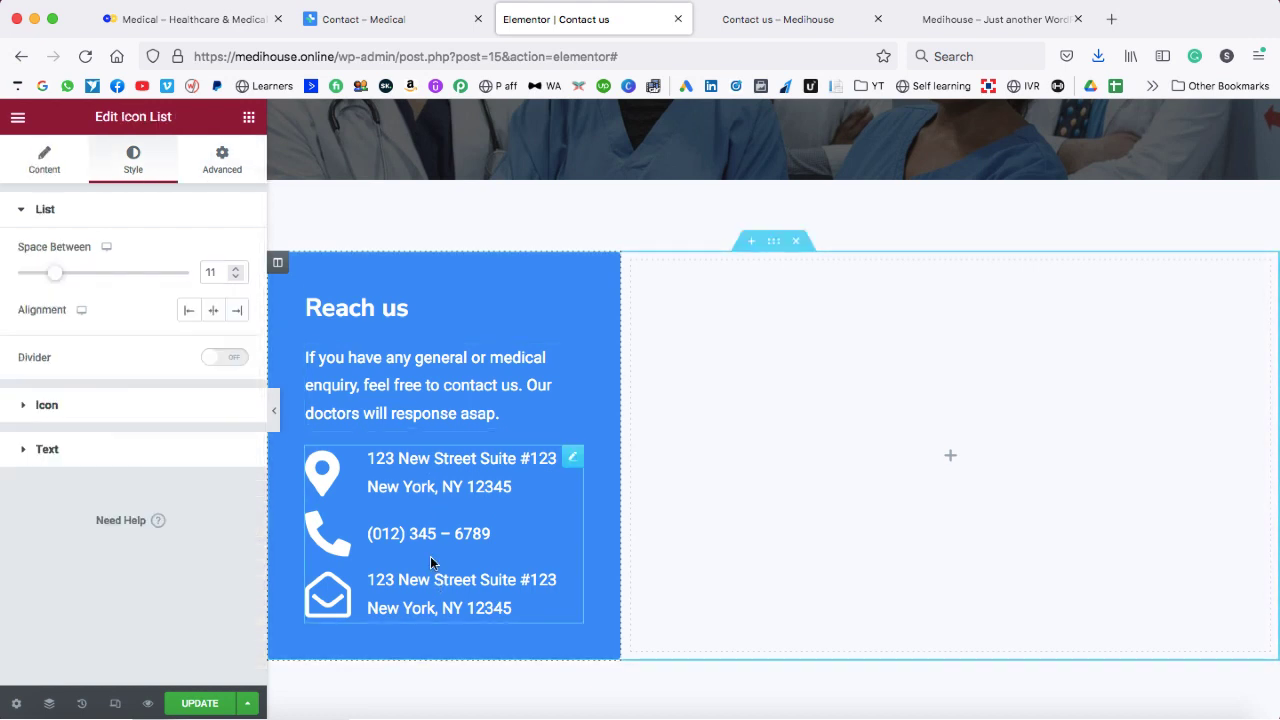
pyautogui.click(54, 175)
pyautogui.click(74, 405)
pyautogui.click(98, 467)
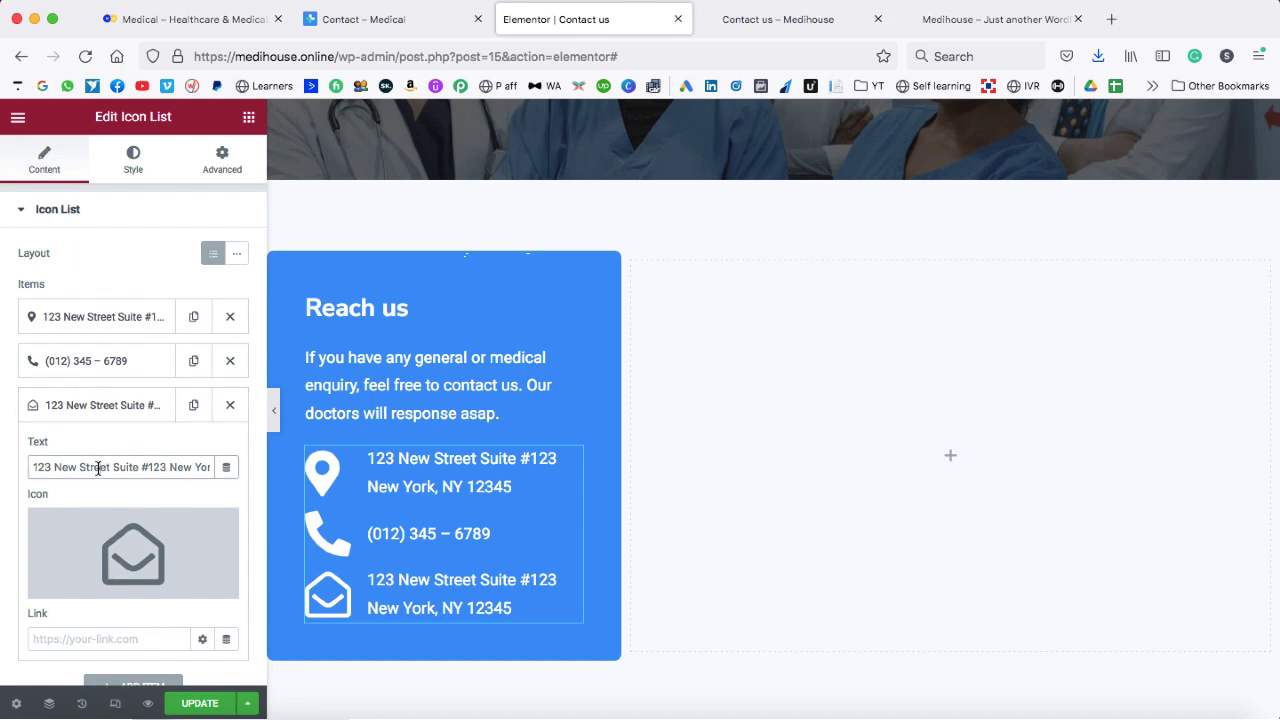
pyautogui.tripleClick(98, 467)
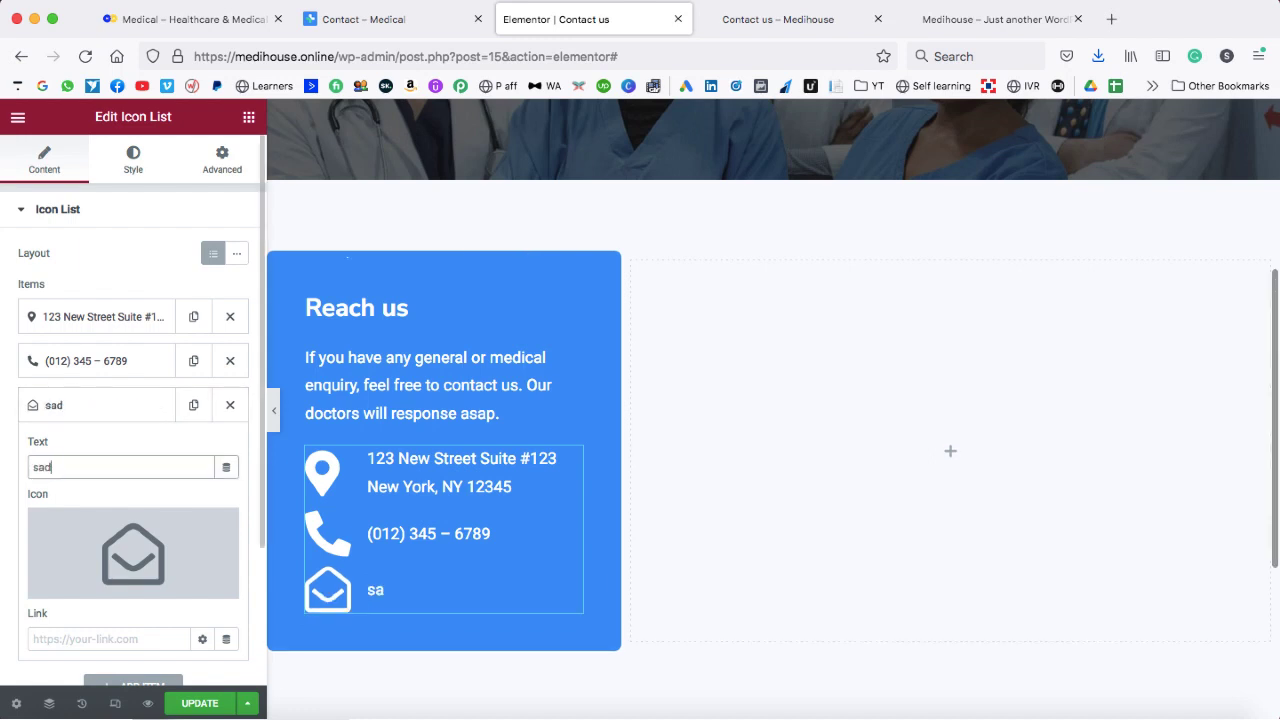
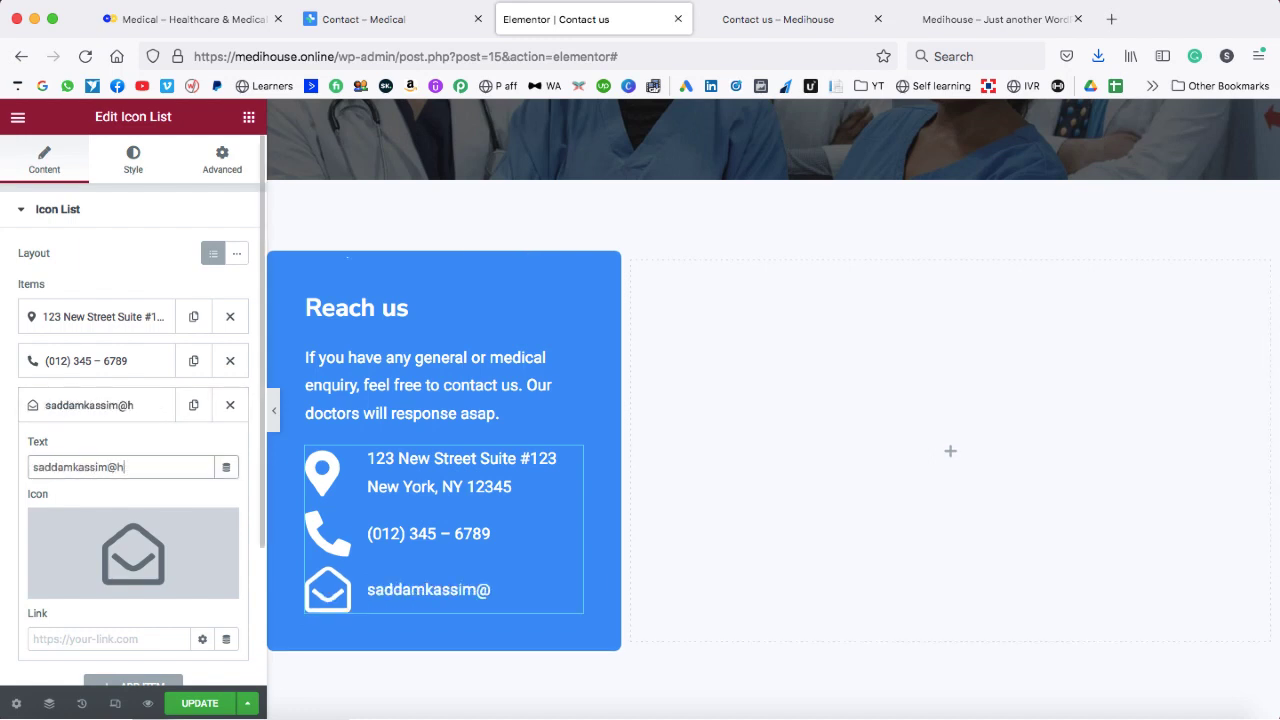
pyautogui.click(100, 405)
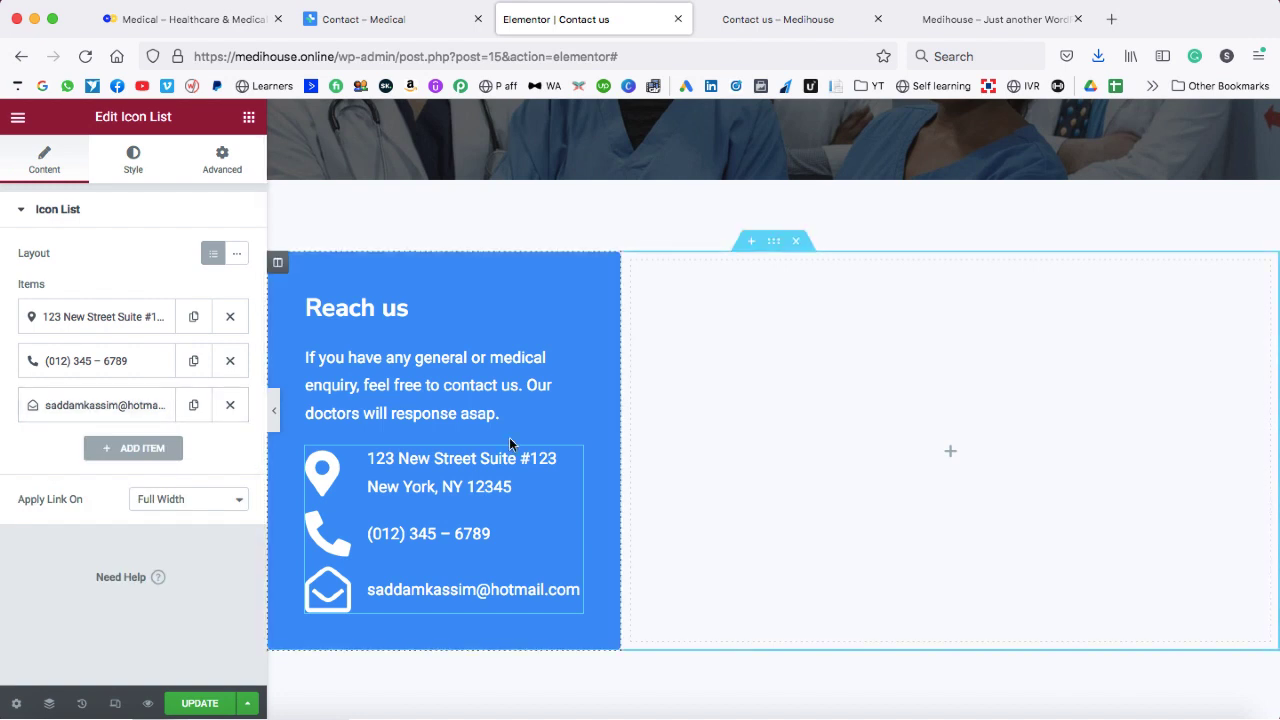
pyautogui.scroll(-3, 509, 437)
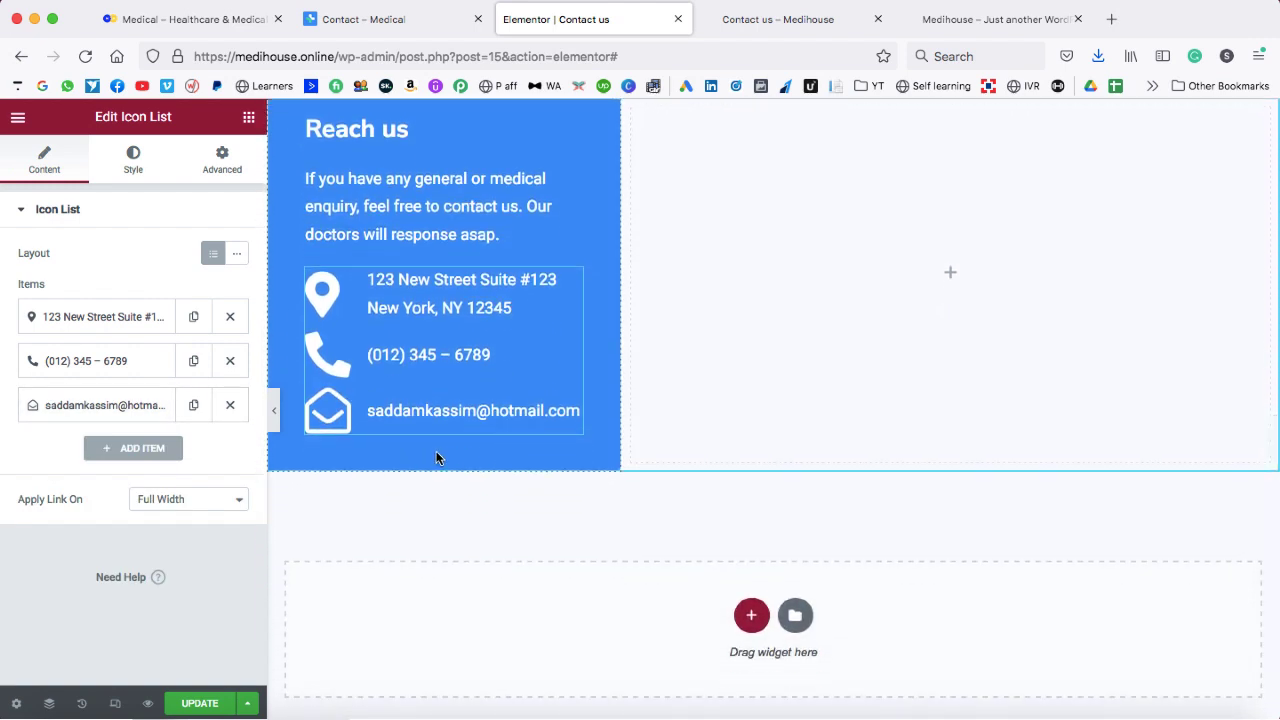
# - Add a left-aligned Social Icons widget below the contact list
pyautogui.click(248, 117)
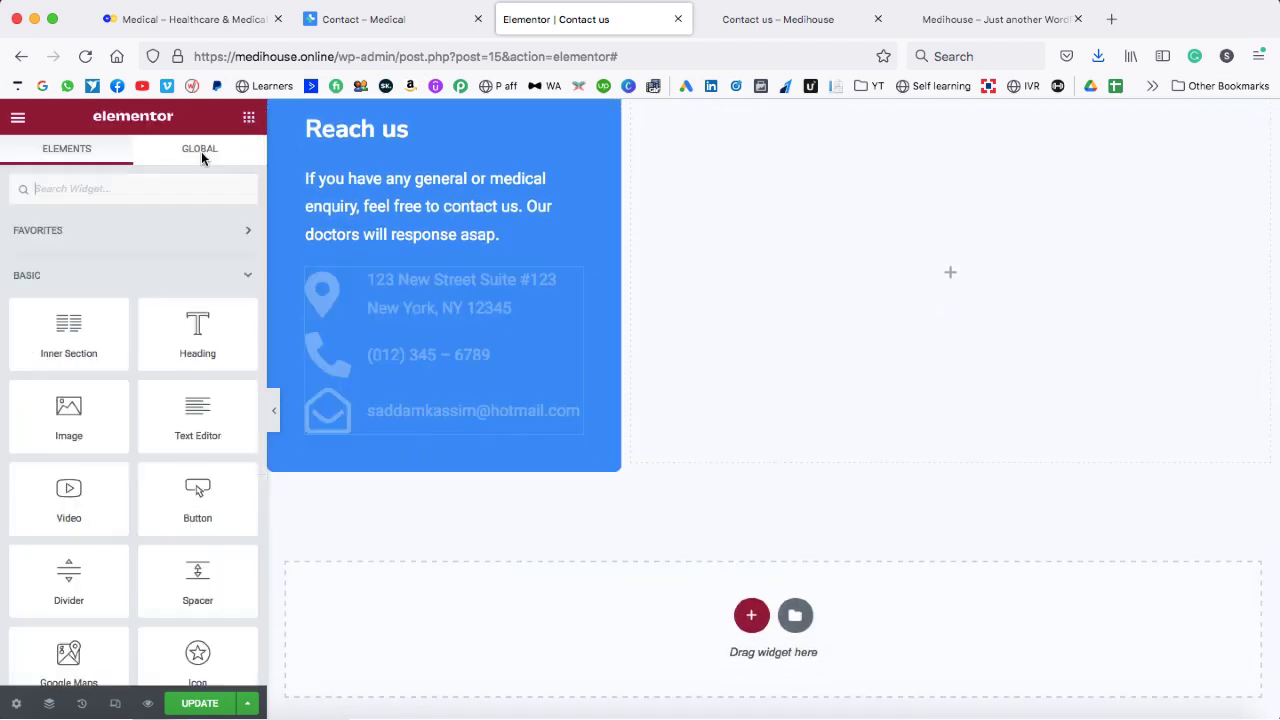
pyautogui.click(141, 191)
pyautogui.write('social')
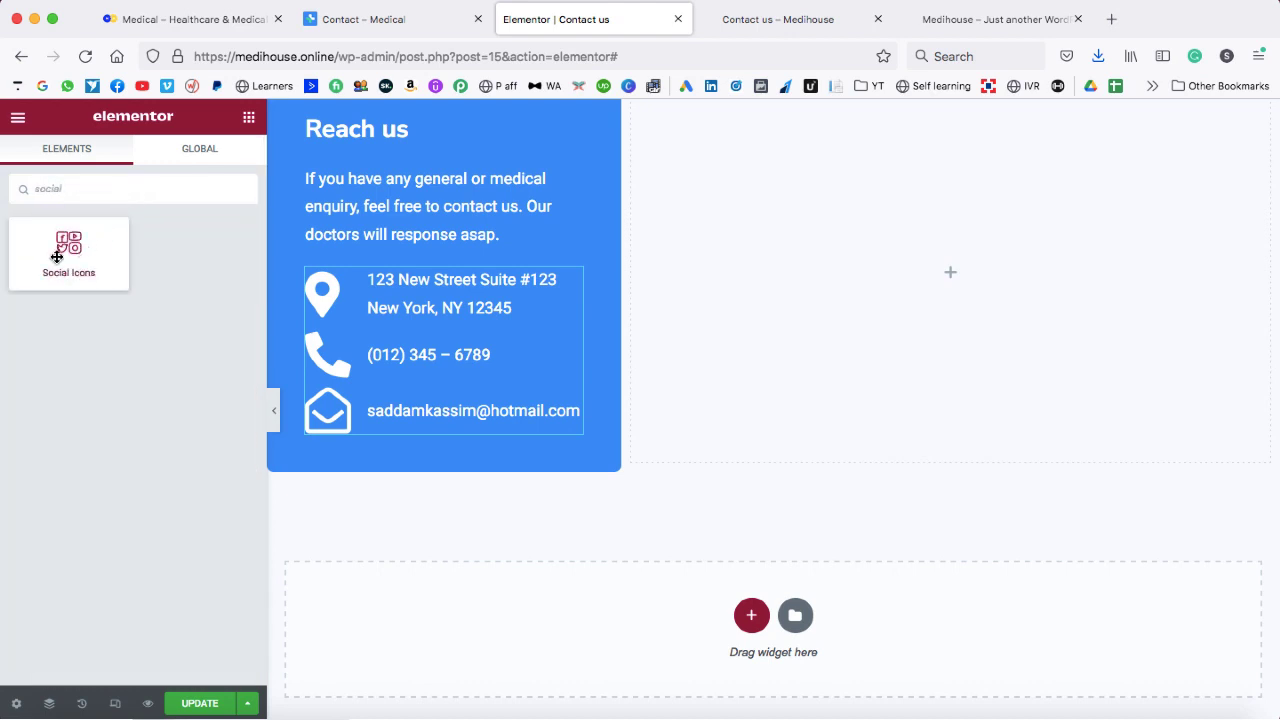
pyautogui.moveTo(63, 243); pyautogui.dragTo(329, 438)
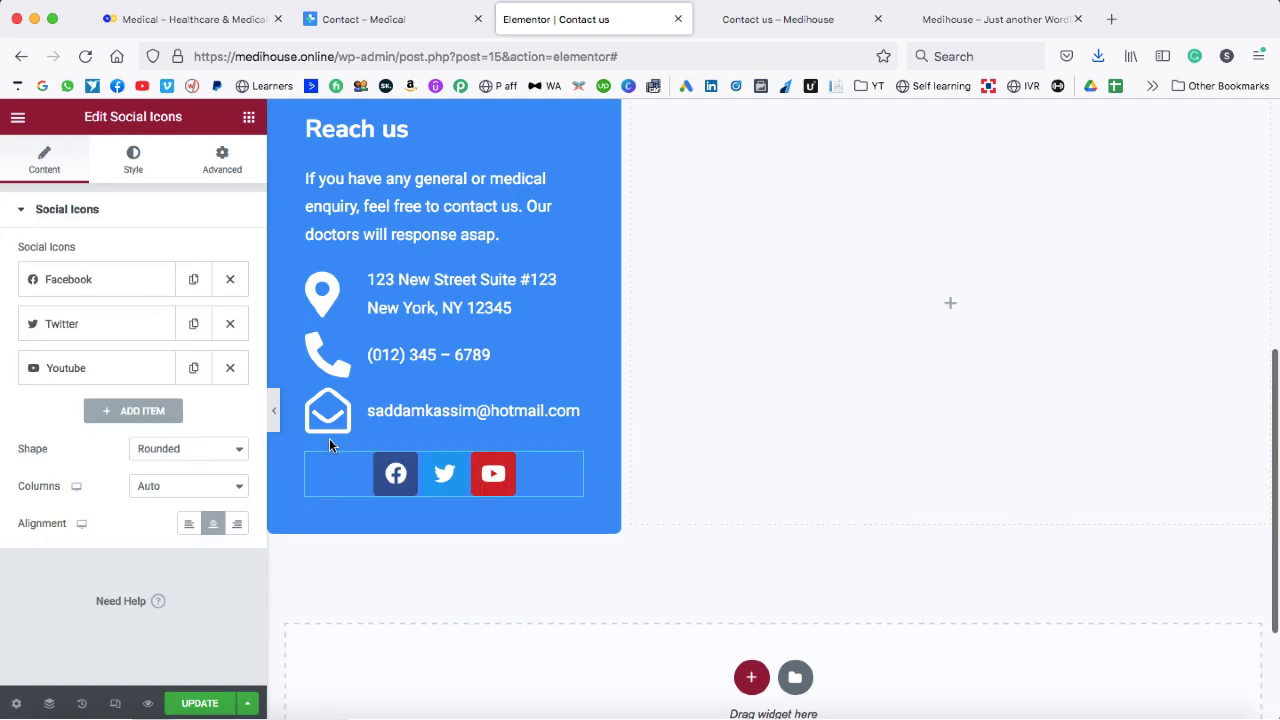
pyautogui.click(190, 524)
# - Give the Facebook, Twitter and YouTube icons '#' links and add a fourth icon
pyautogui.click(86, 282)
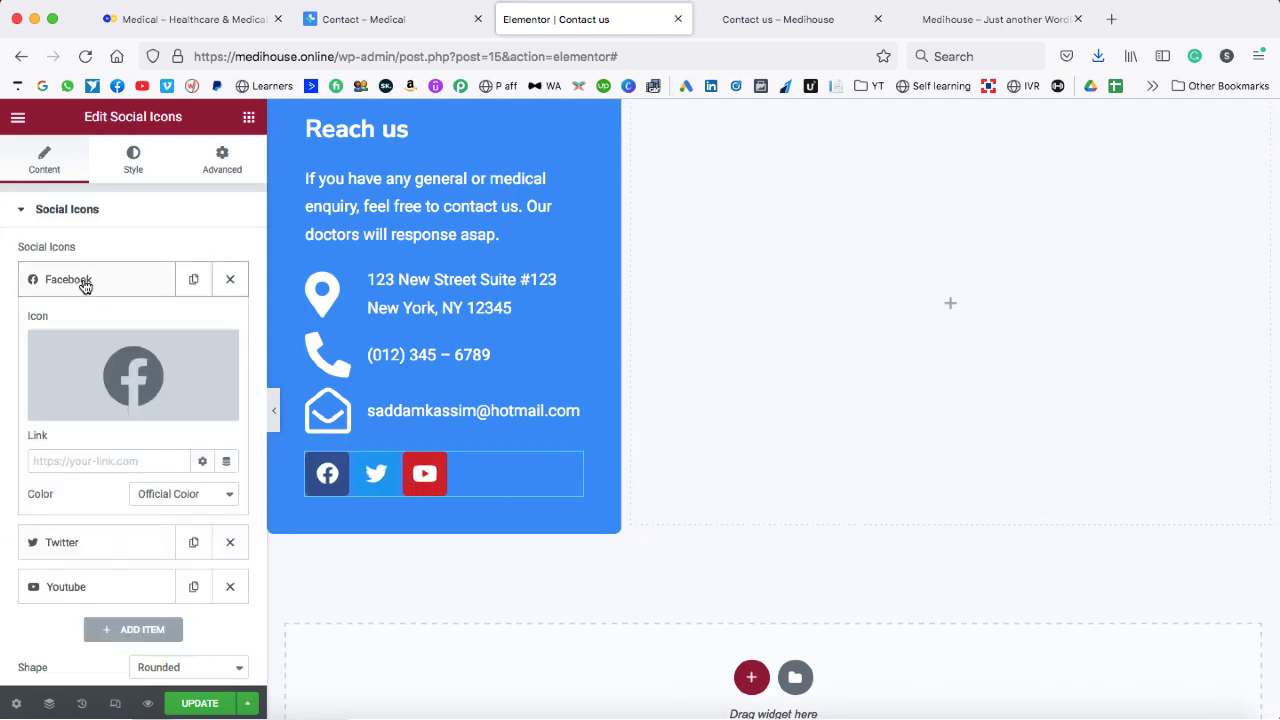
pyautogui.click(98, 462)
pyautogui.write('#')
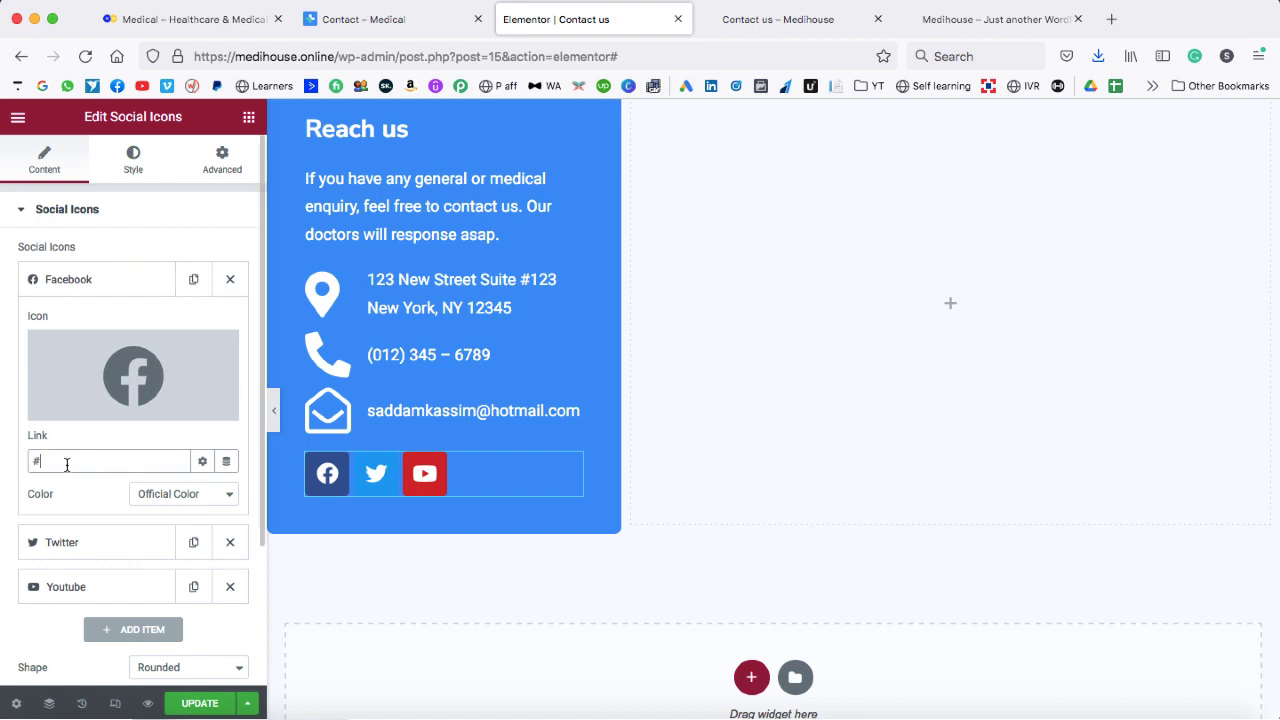
pyautogui.click(106, 280)
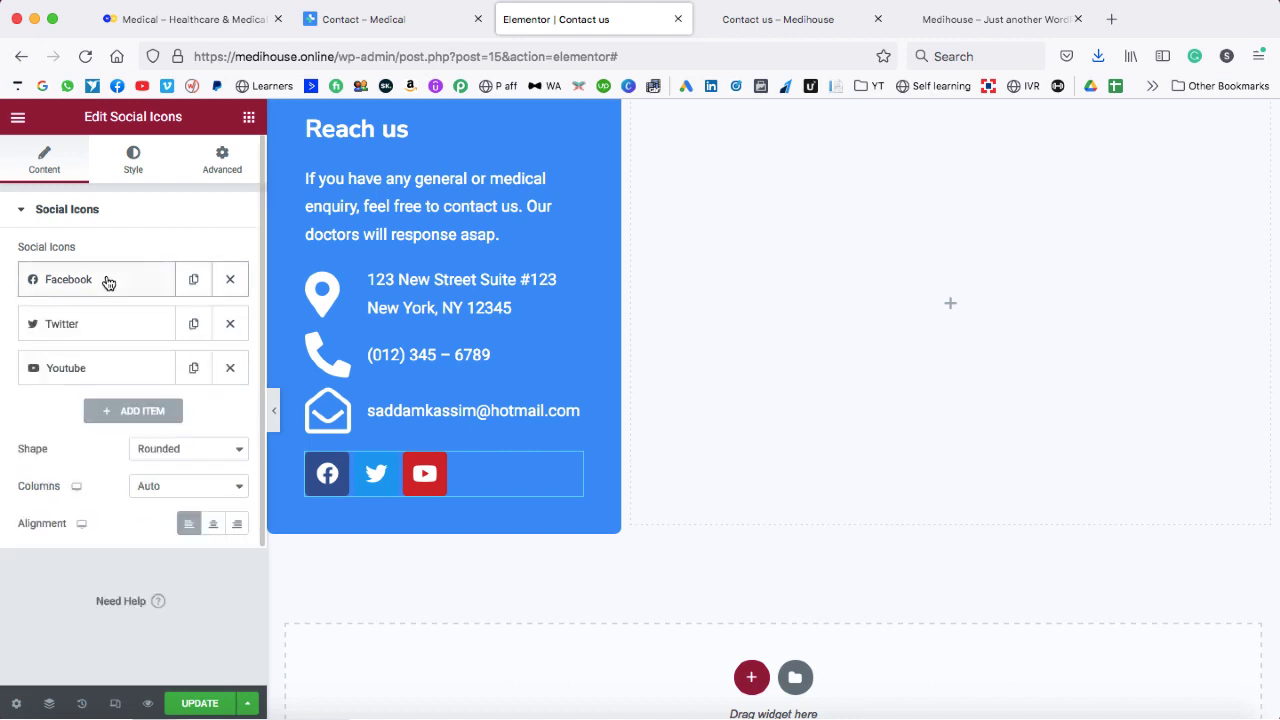
pyautogui.click(104, 324)
pyautogui.click(40, 504)
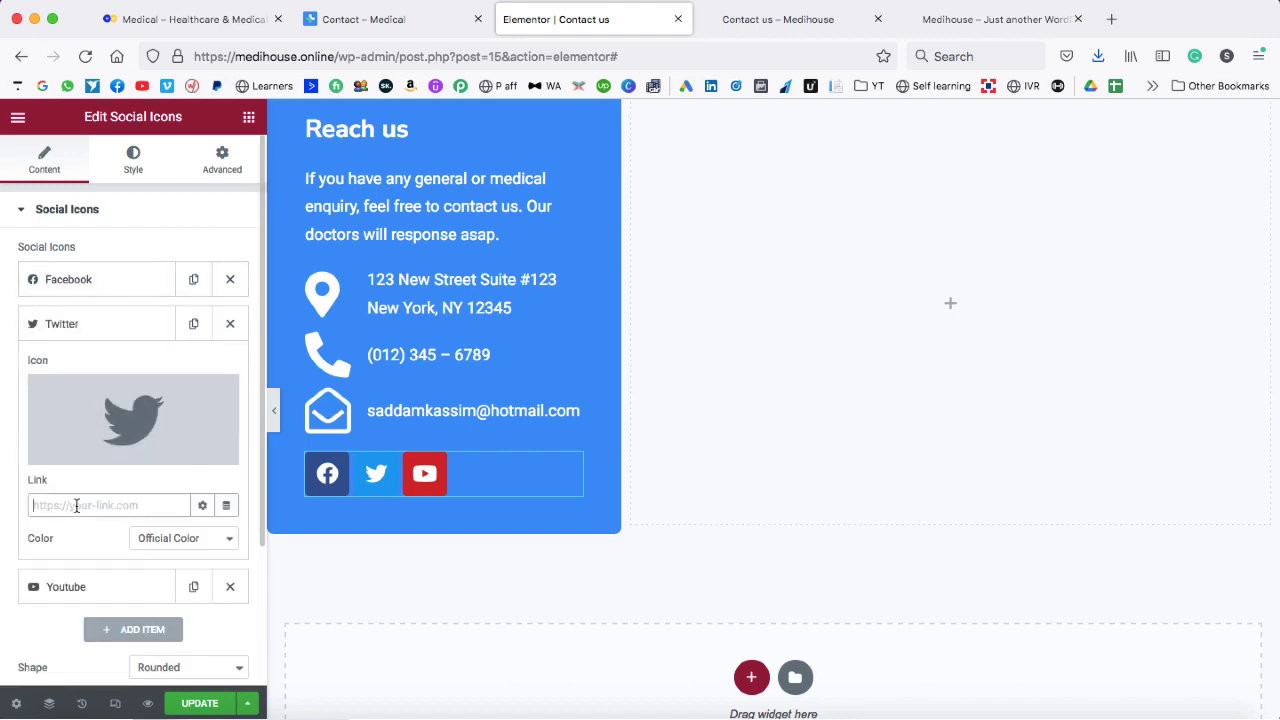
pyautogui.write('#')
pyautogui.click(80, 325)
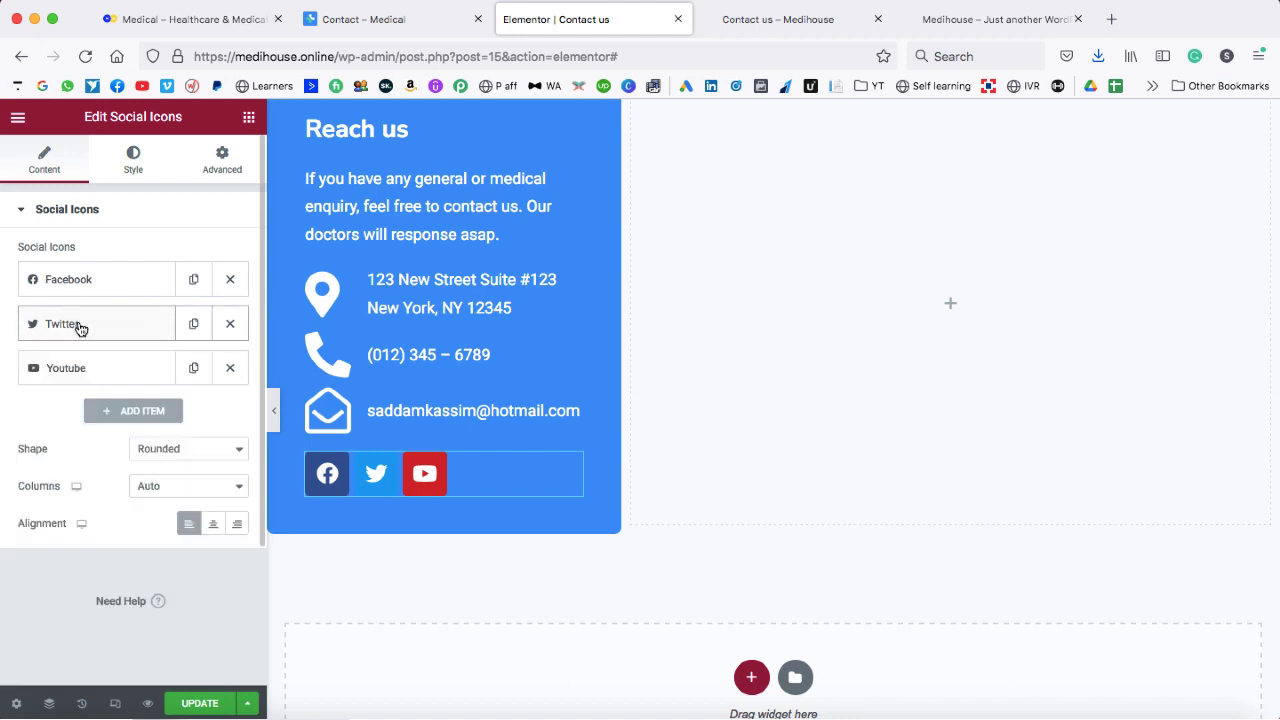
pyautogui.click(82, 375)
pyautogui.click(74, 549)
pyautogui.write('#')
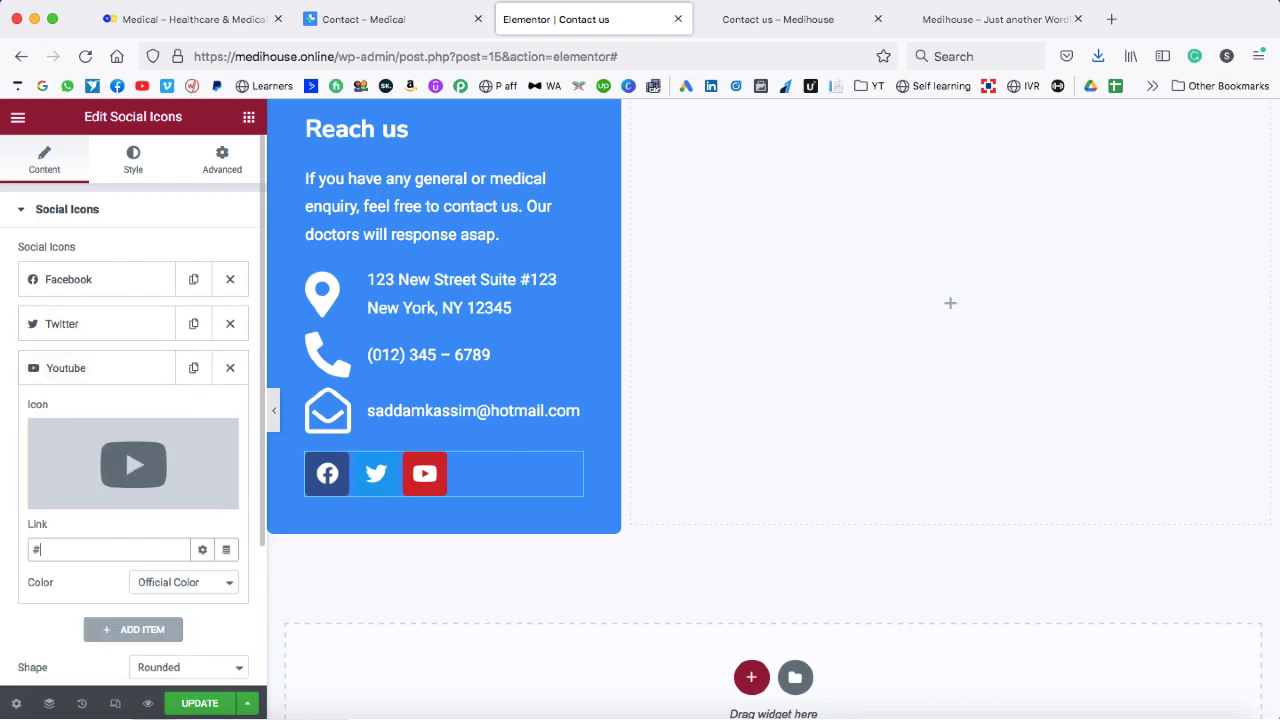
pyautogui.click(99, 368)
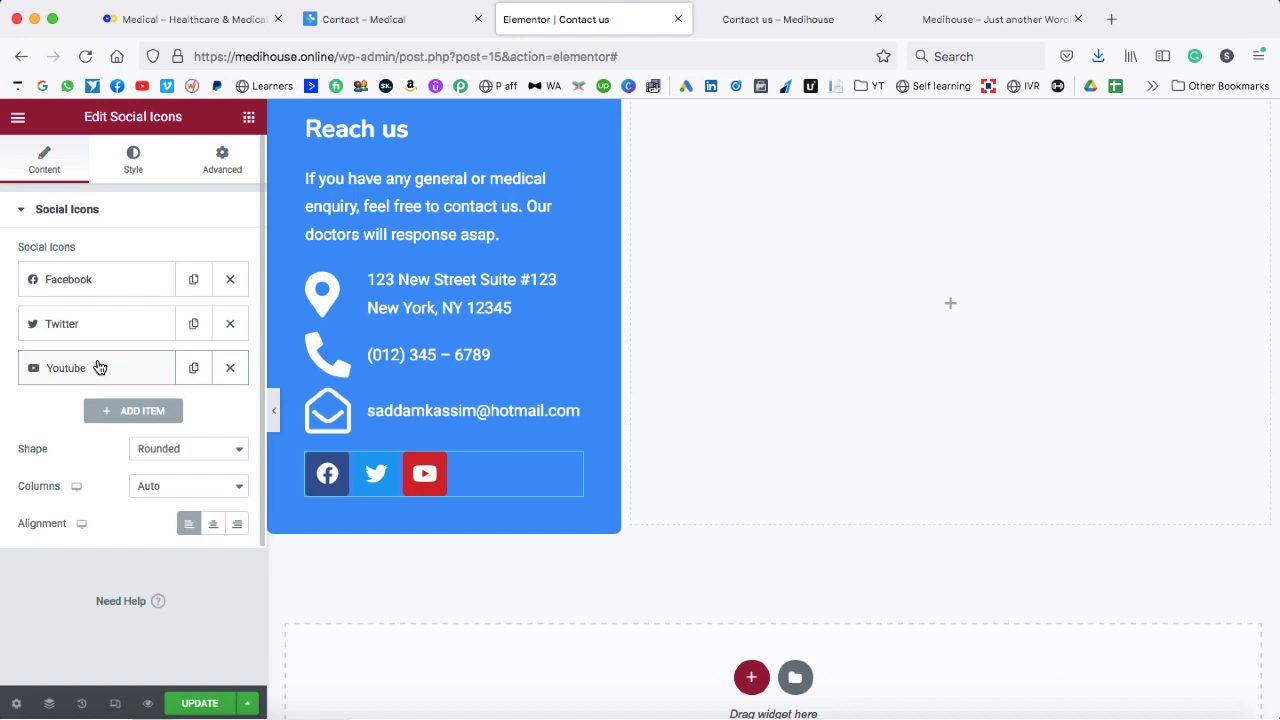
pyautogui.click(139, 413)
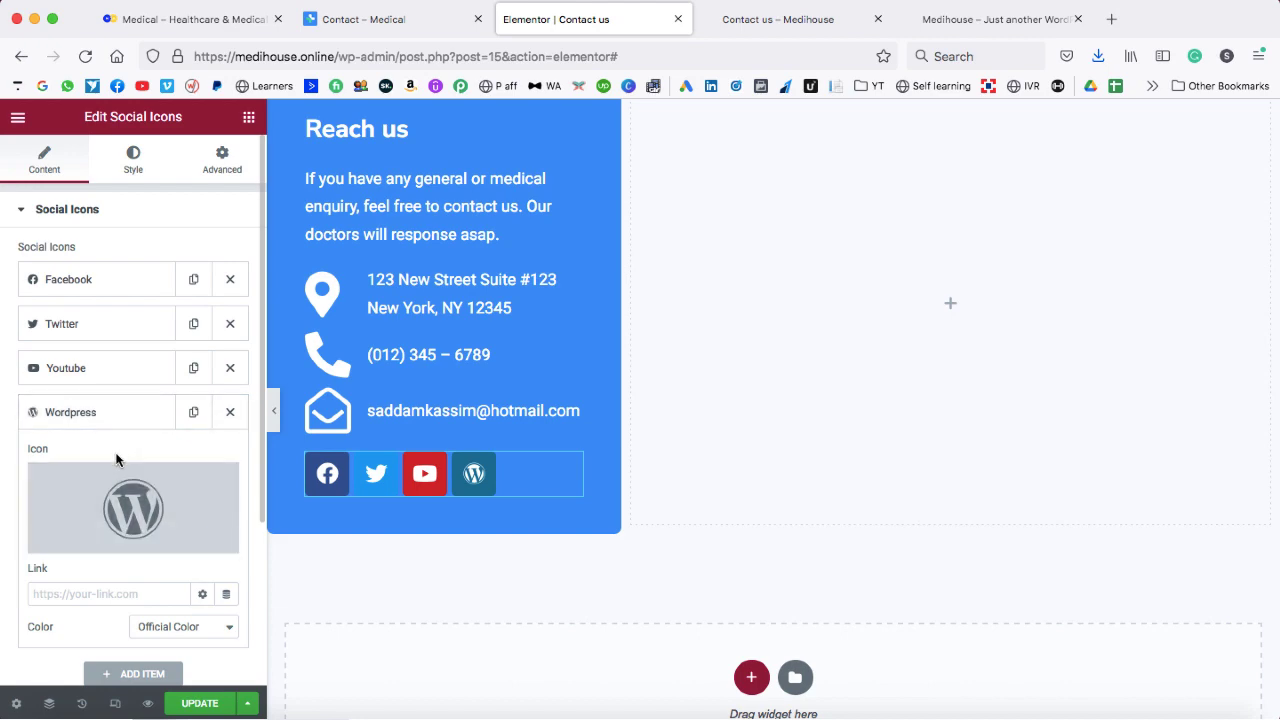
pyautogui.scroll(-1, 116, 459)
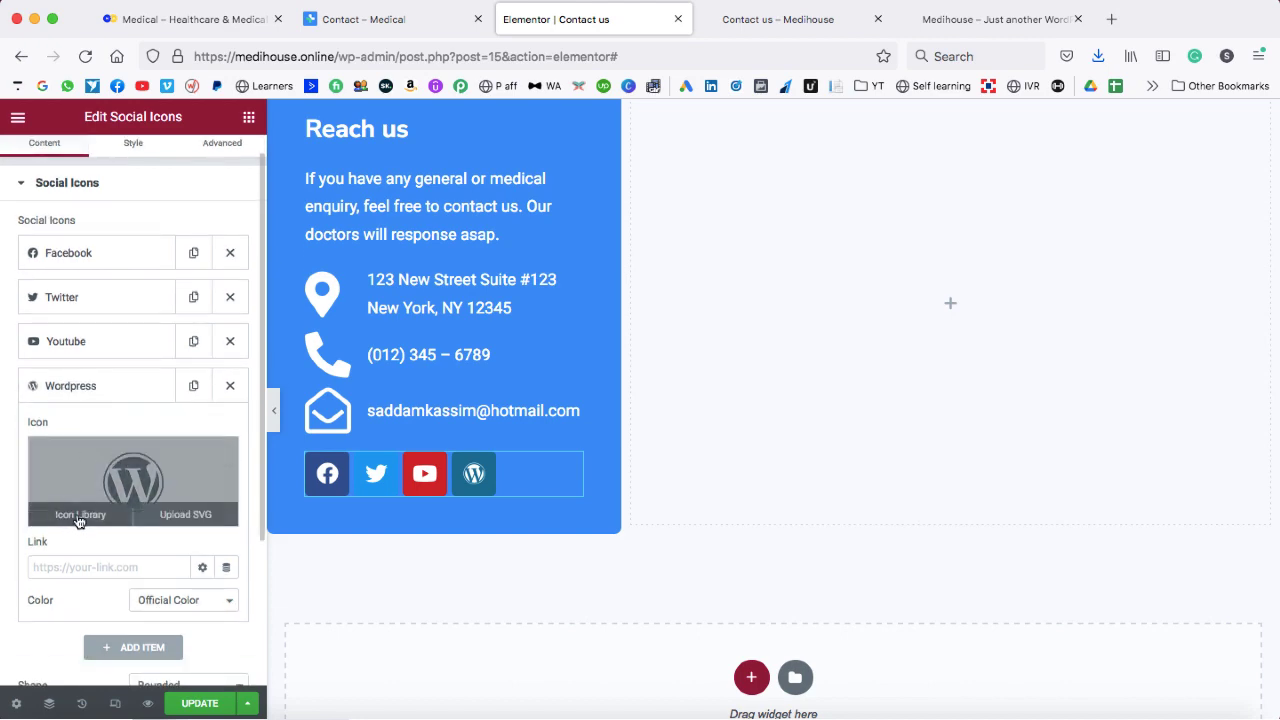
# - Change the fourth social icon from WordPress to Instagram
pyautogui.click(71, 515)
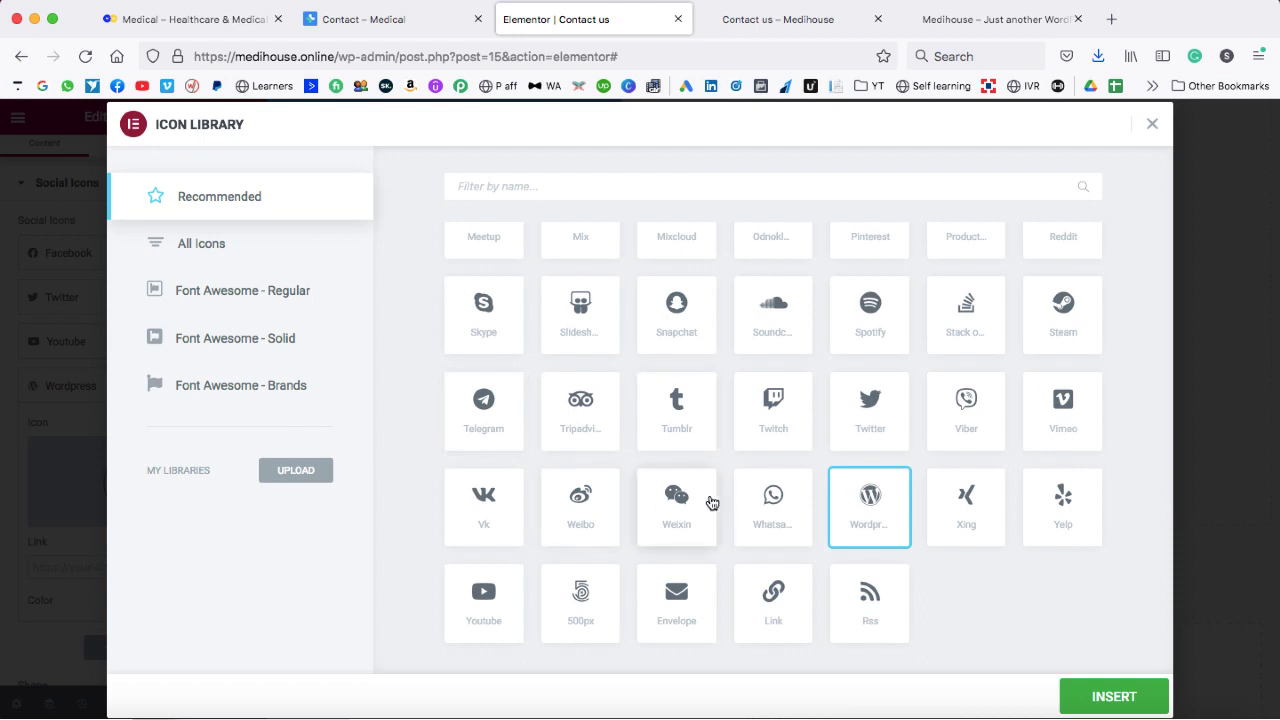
pyautogui.scroll(4, 921, 436)
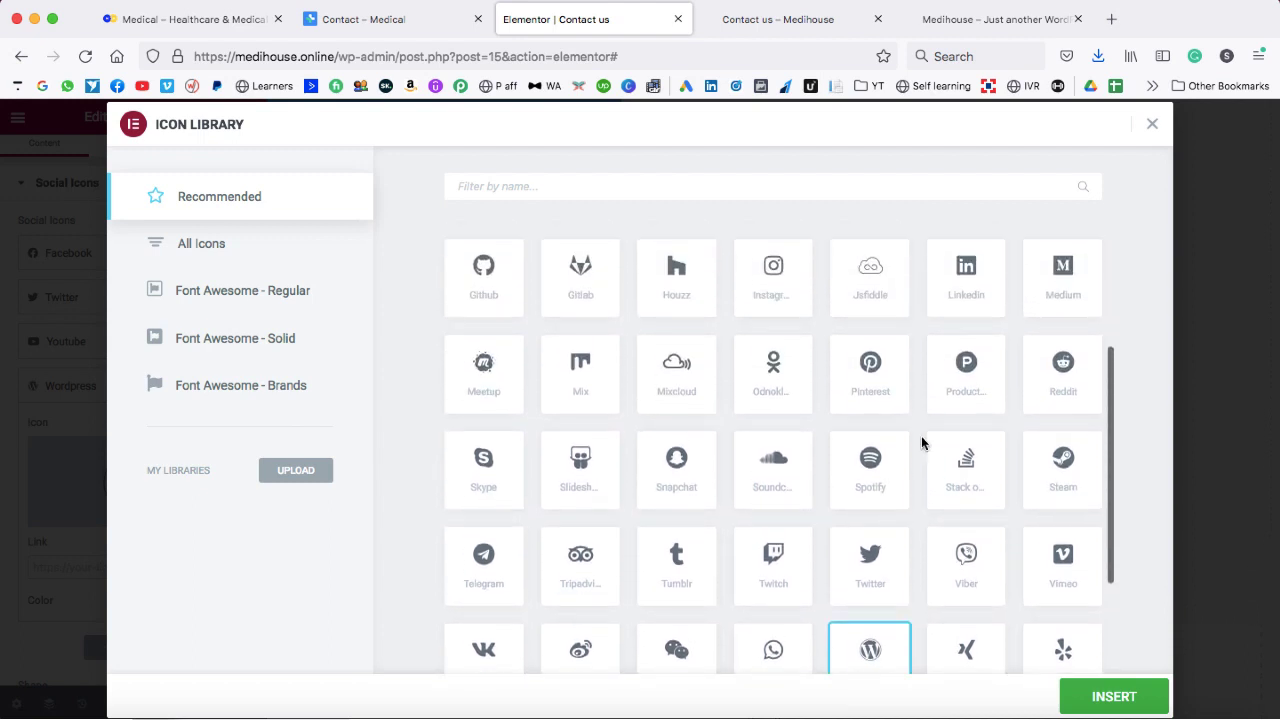
pyautogui.click(785, 331)
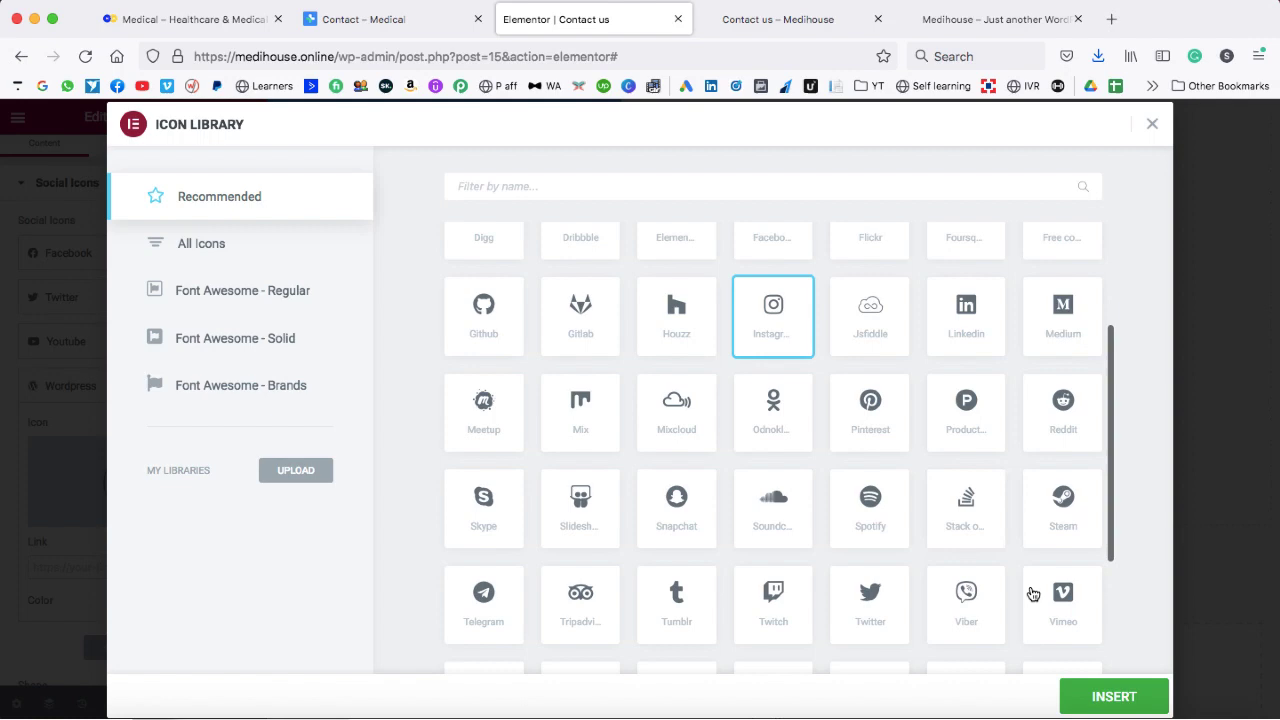
pyautogui.click(1104, 698)
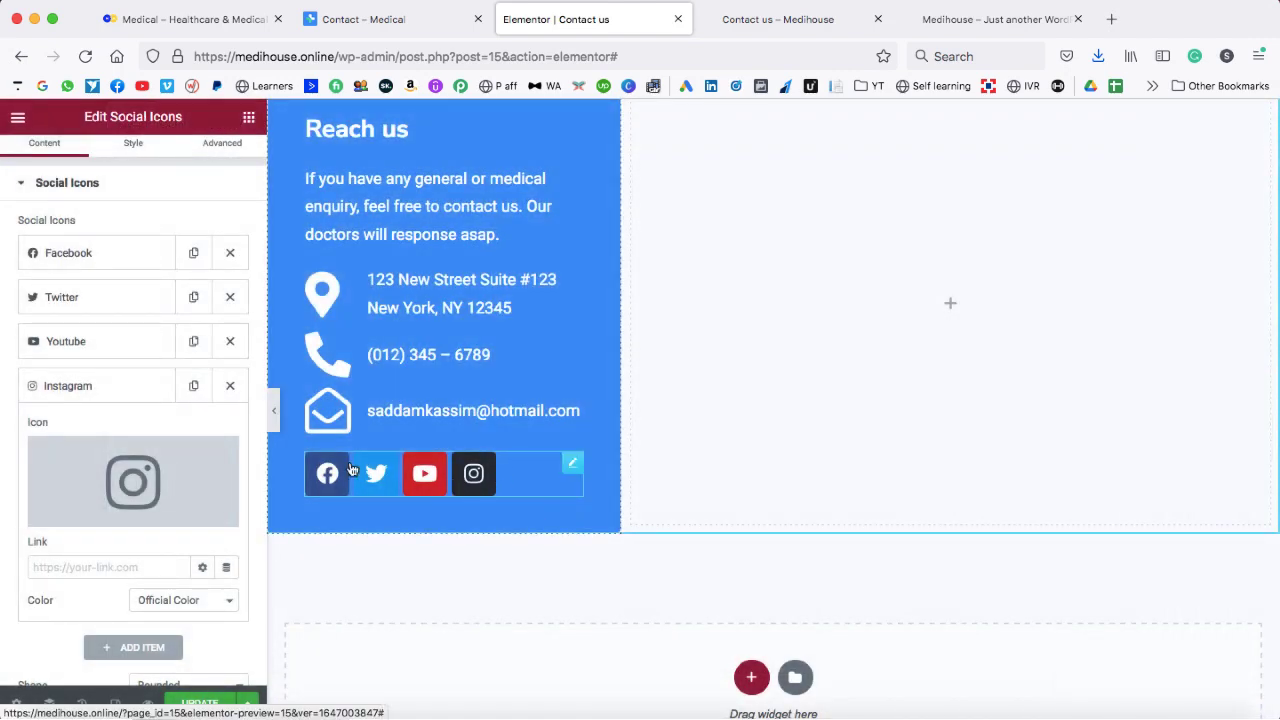
pyautogui.click(156, 395)
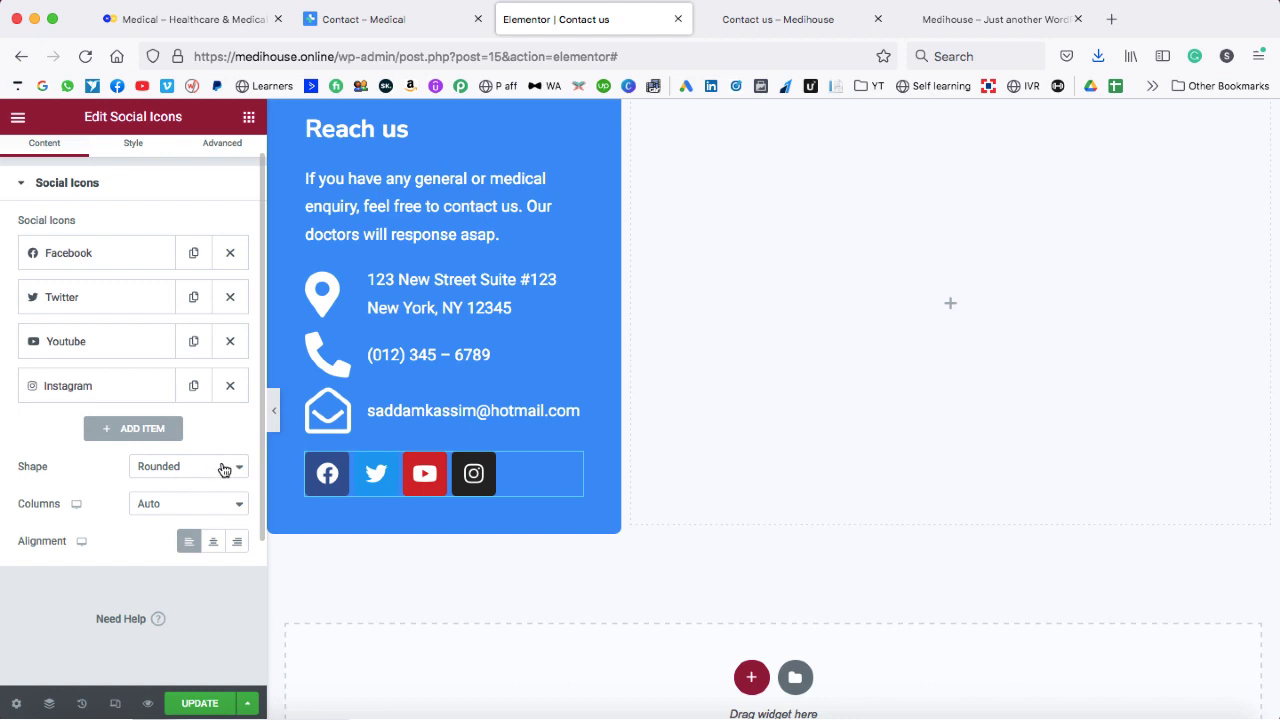
# - Set the social icons' shape to Rounded after trying Square and Circle
pyautogui.click(183, 468)
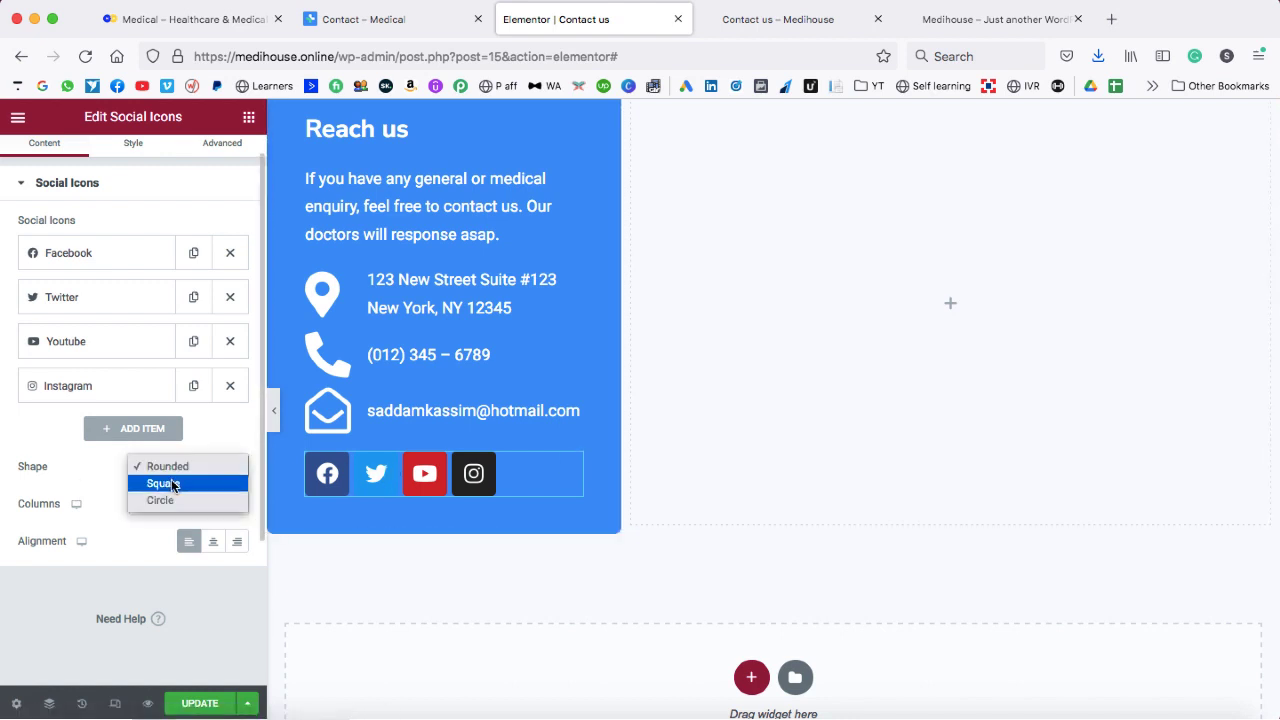
pyautogui.click(172, 484)
pyautogui.click(190, 481)
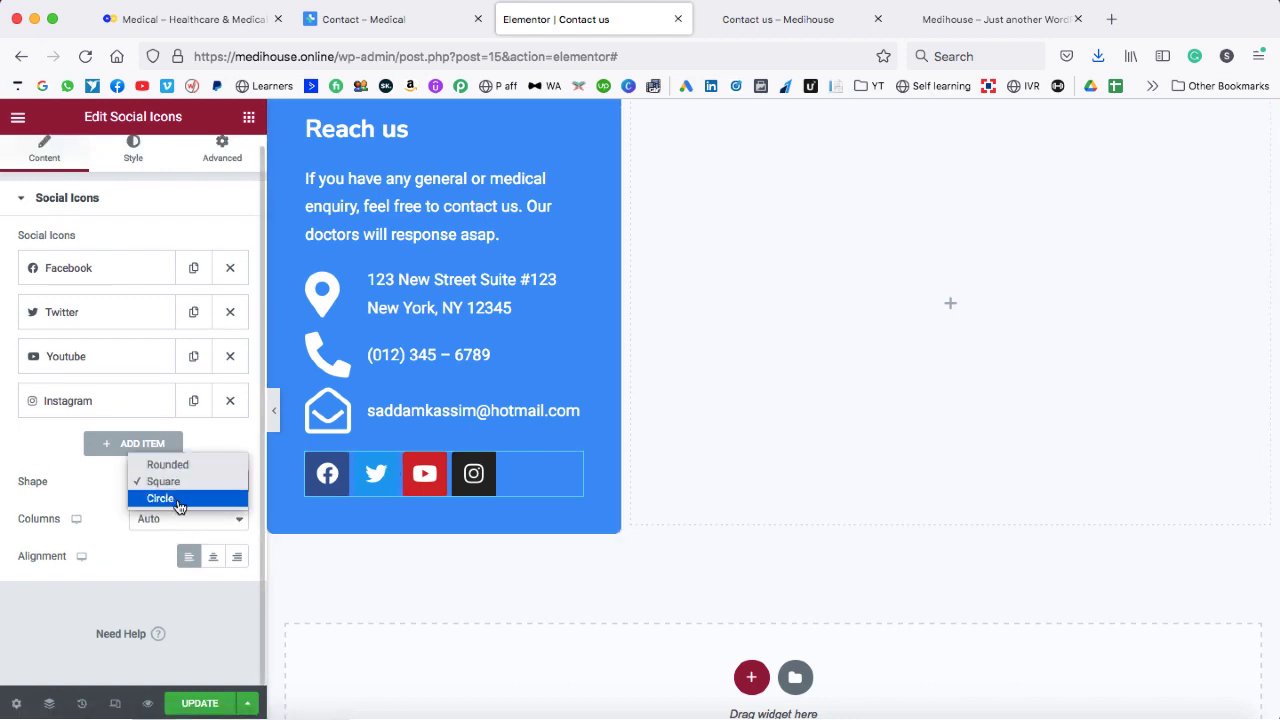
pyautogui.click(179, 498)
pyautogui.click(180, 485)
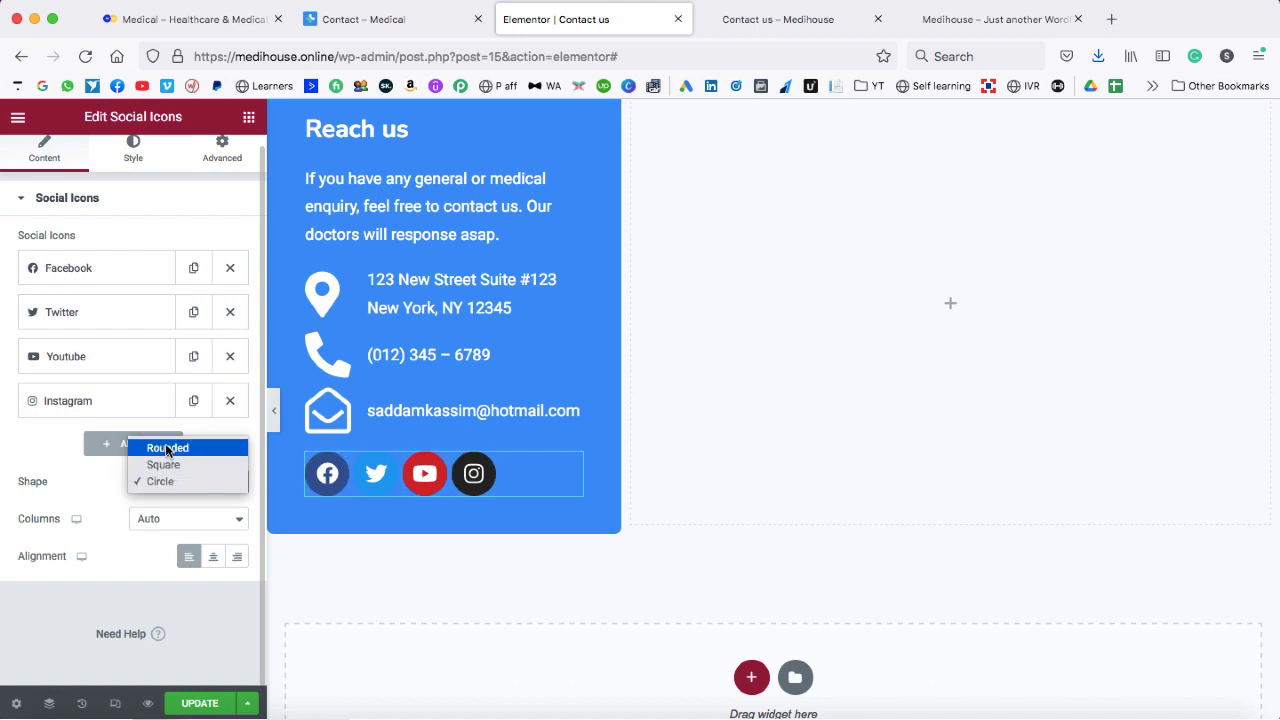
pyautogui.click(168, 449)
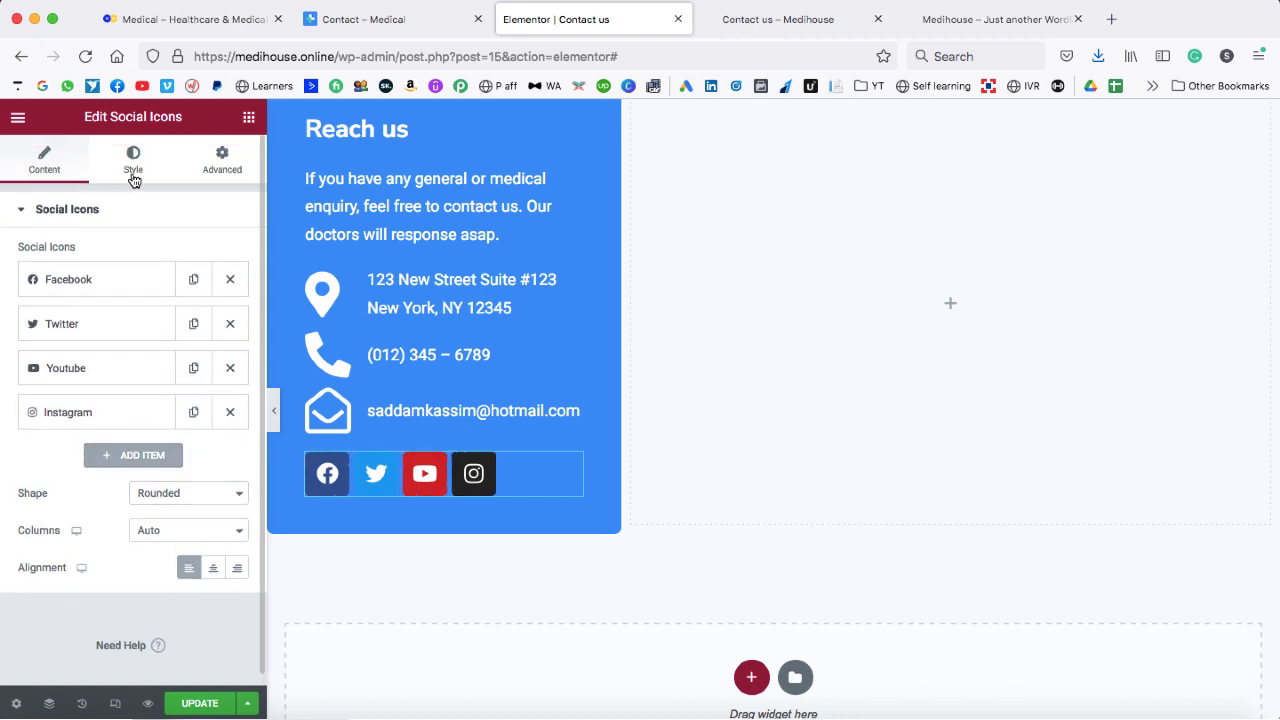
# - Give the social icons a custom #000000 primary colour and size 15, then update the page
pyautogui.click(132, 162)
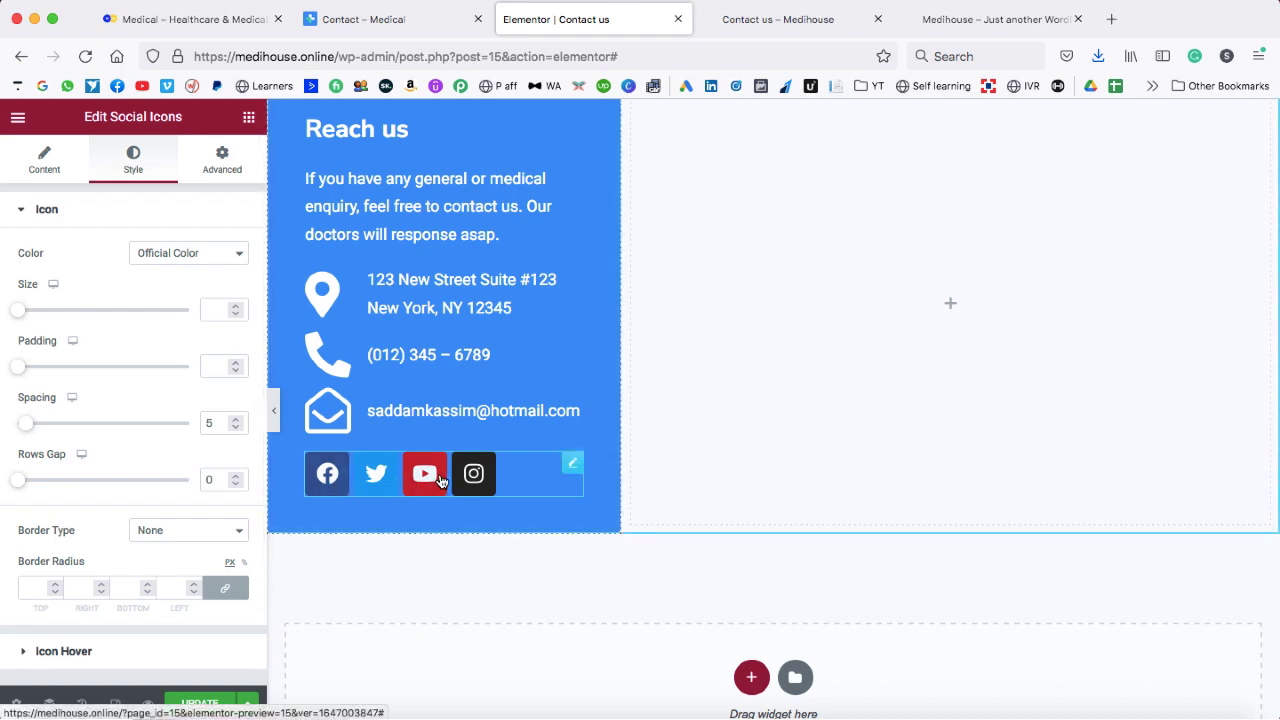
pyautogui.click(177, 260)
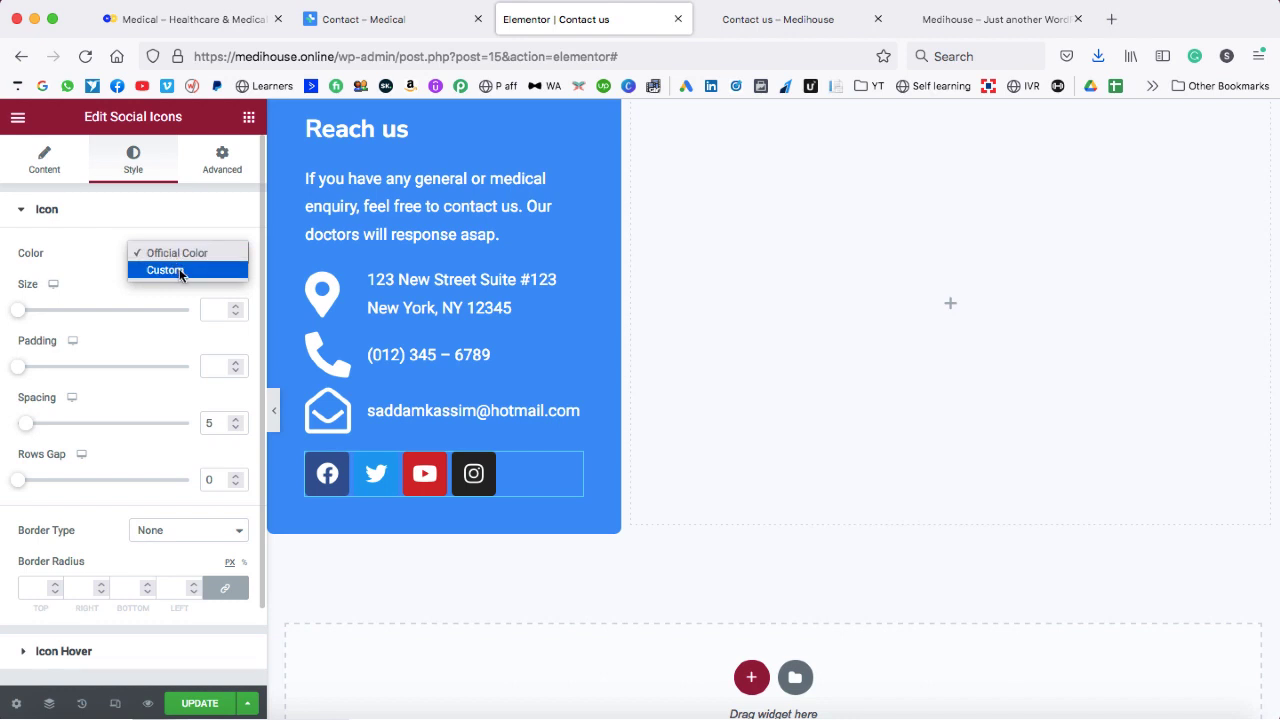
pyautogui.click(179, 272)
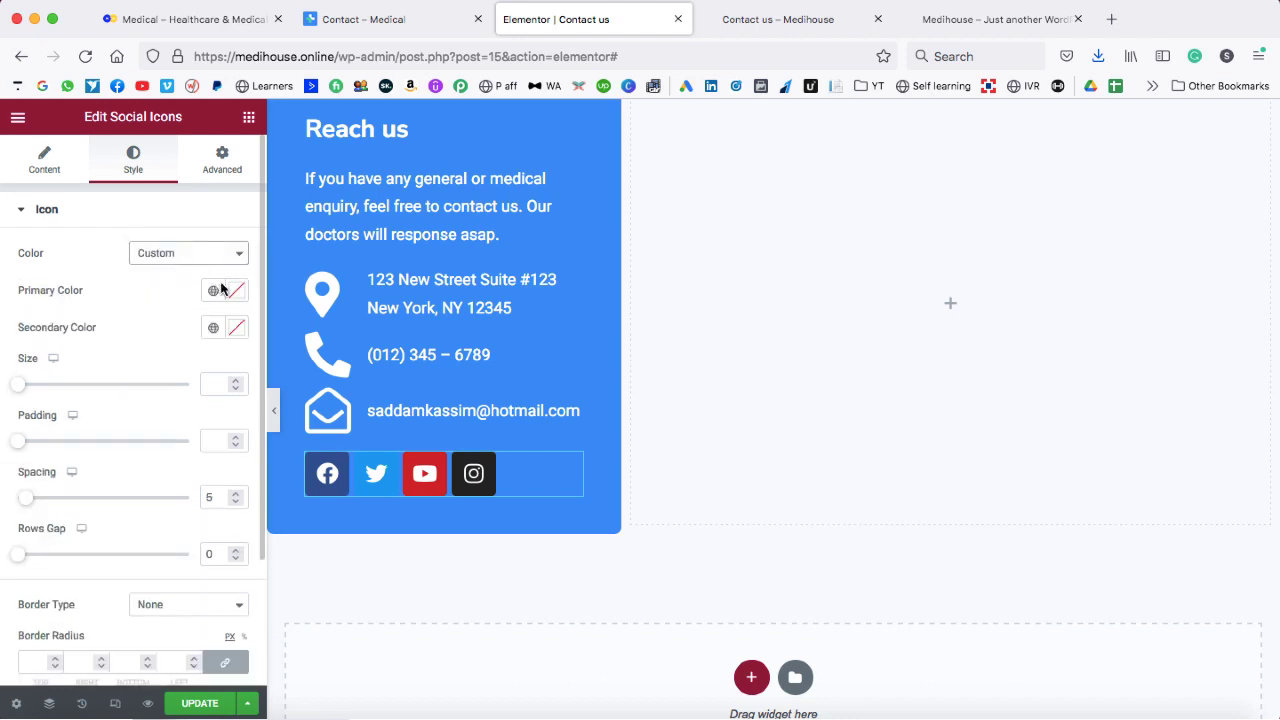
pyautogui.click(224, 290)
pyautogui.moveTo(97, 394); pyautogui.dragTo(32, 510)
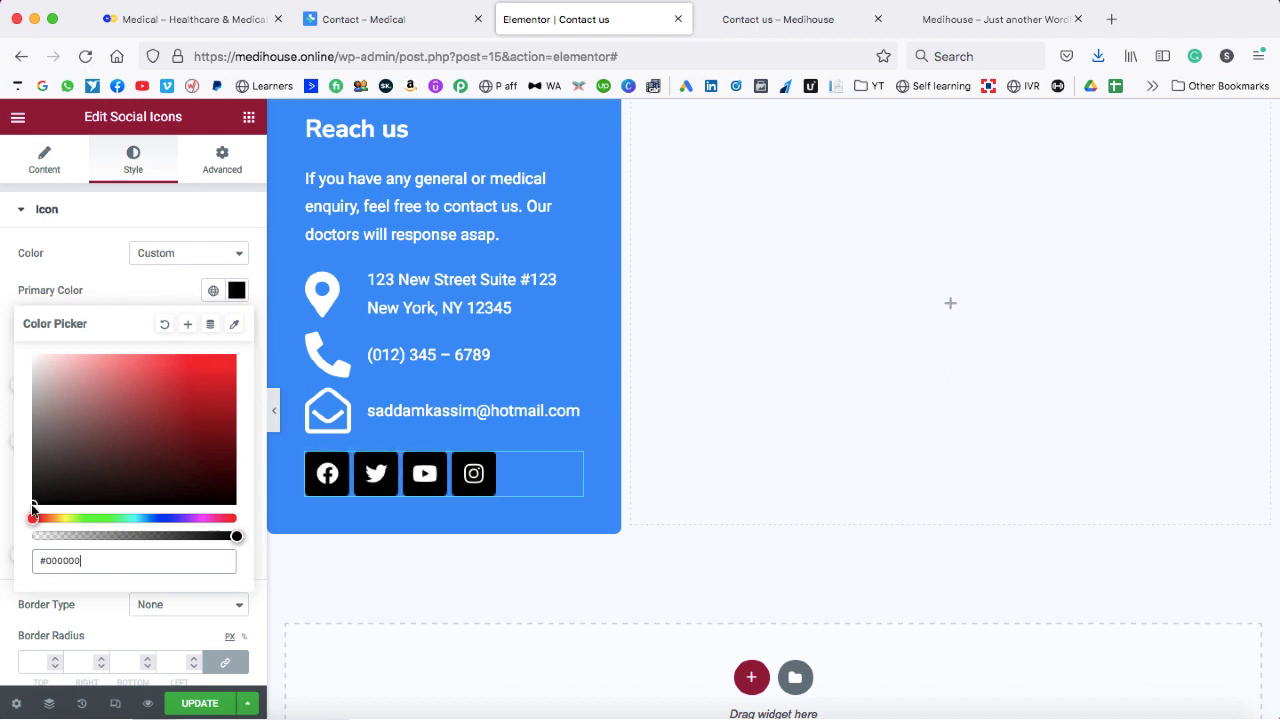
pyautogui.click(112, 284)
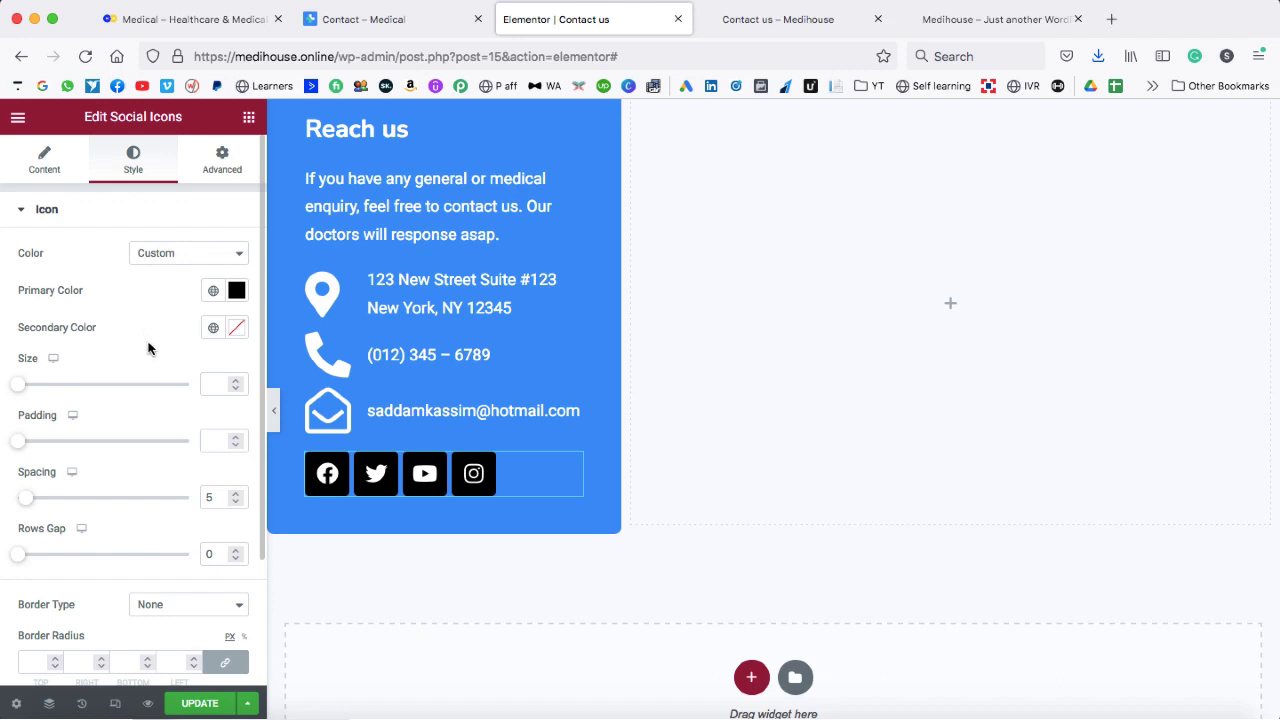
pyautogui.moveTo(20, 388); pyautogui.dragTo(26, 391)
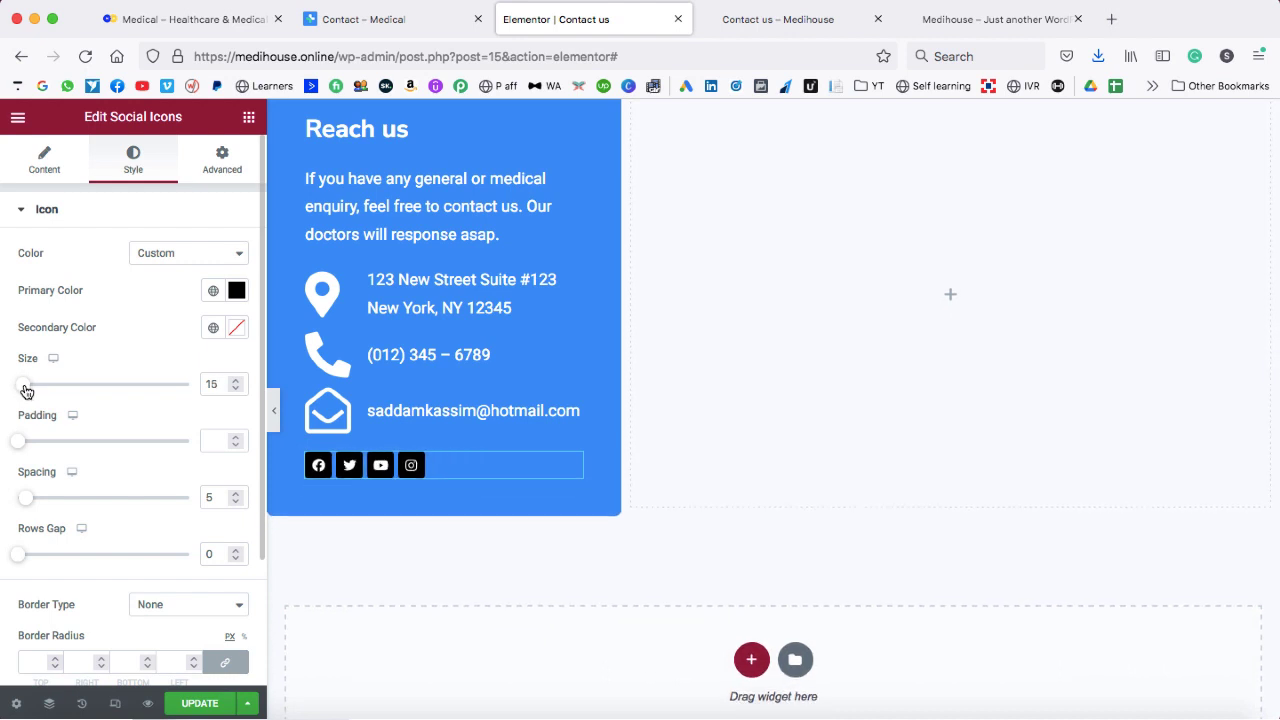
pyautogui.click(197, 704)
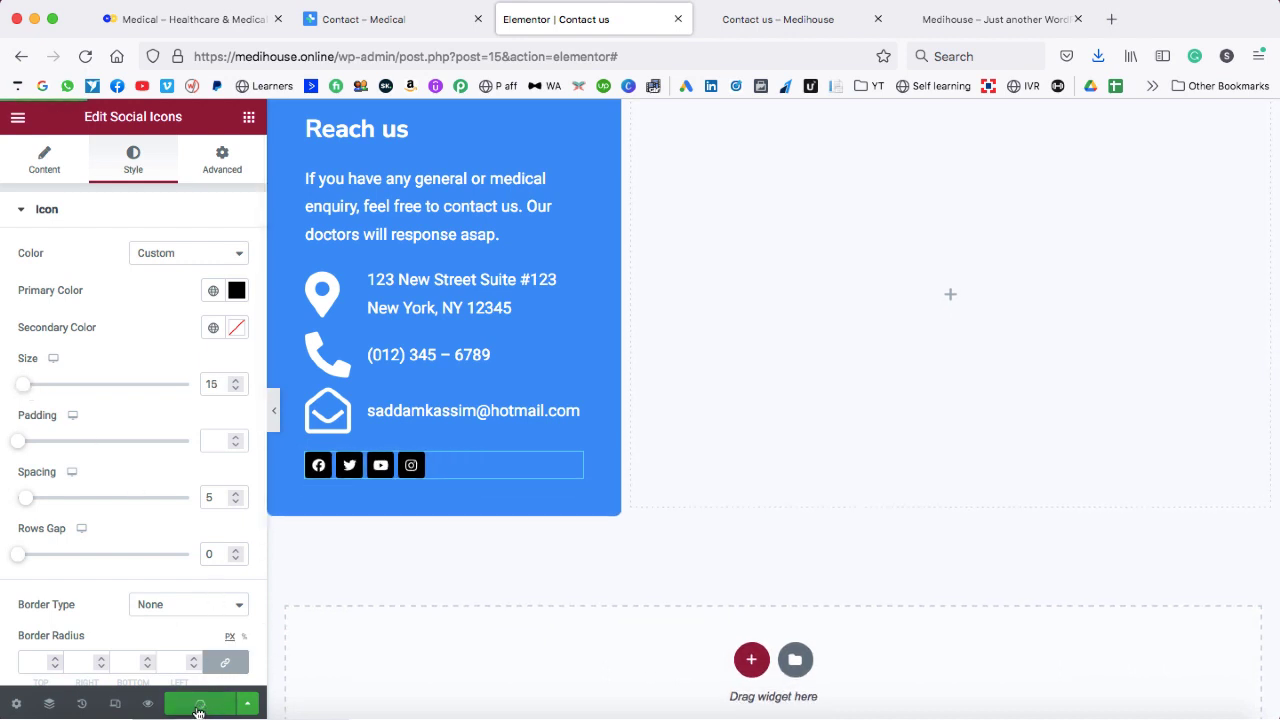
# - Reload the live Contact us page to check the black social icons, then return to the editor
pyautogui.click(775, 20)
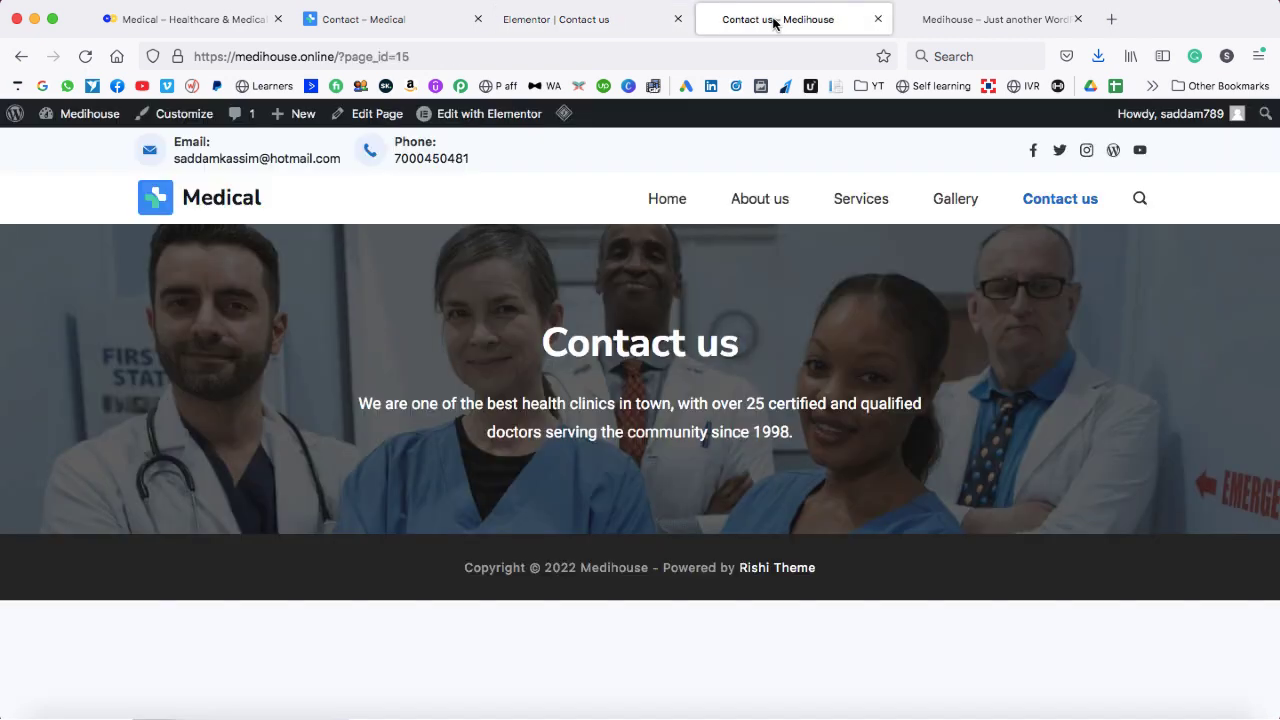
pyautogui.click(85, 56)
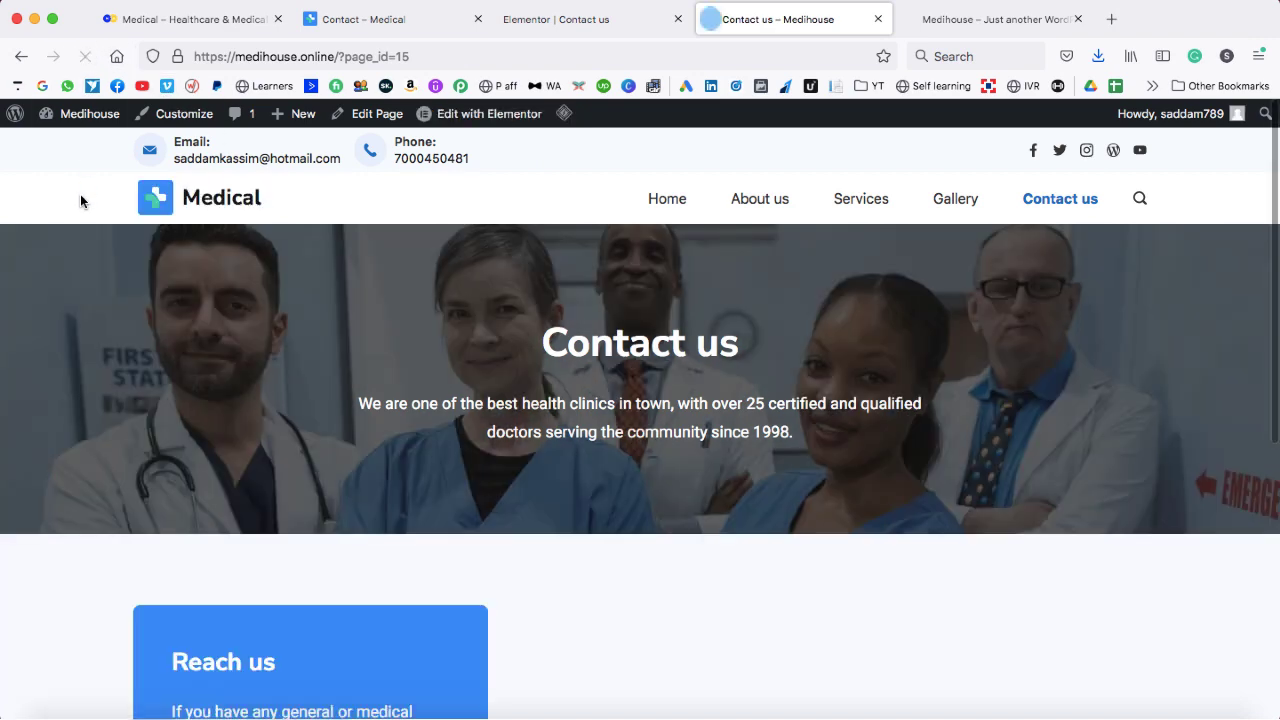
pyautogui.scroll(-5, 153, 447)
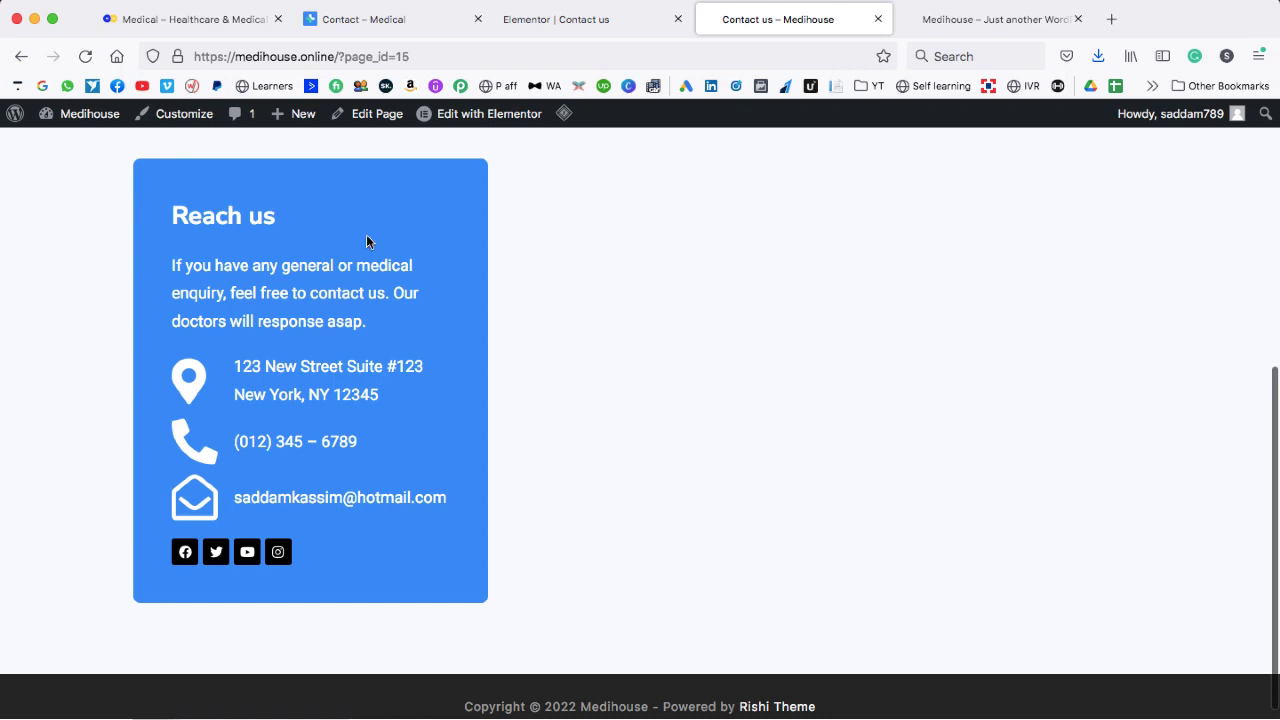
pyautogui.scroll(2, 401, 443)
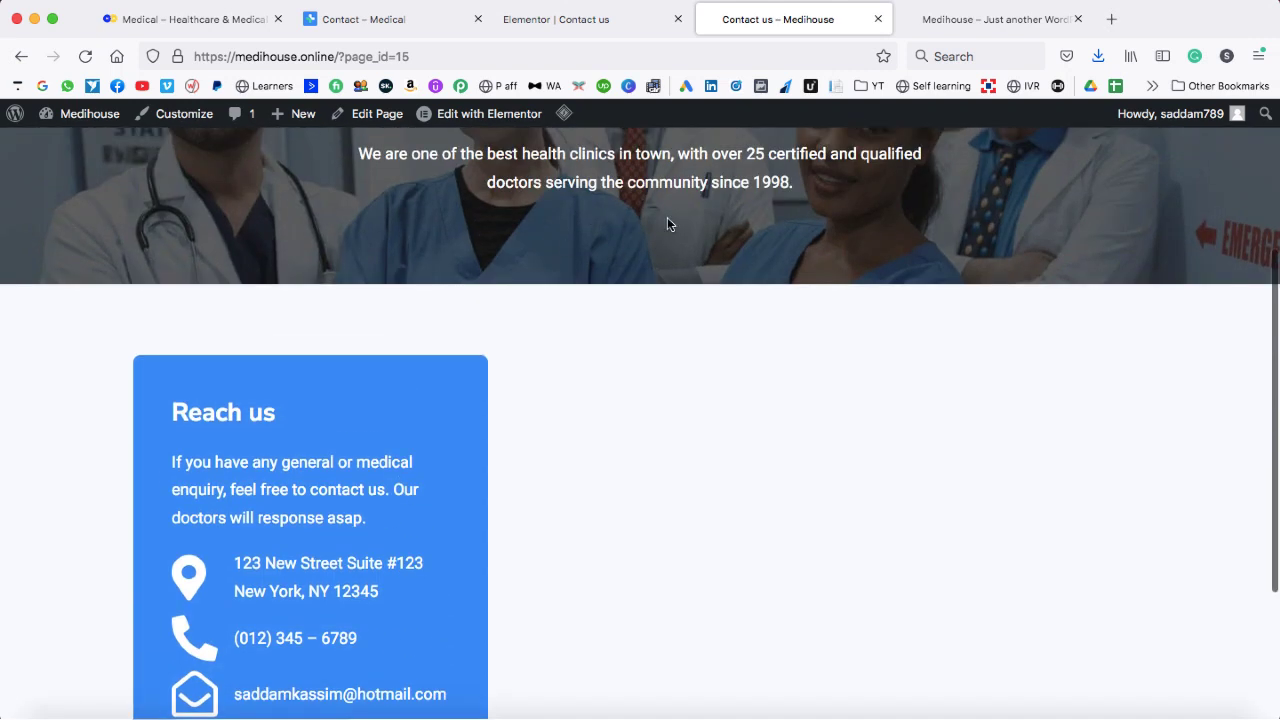
pyautogui.scroll(-1, 668, 222)
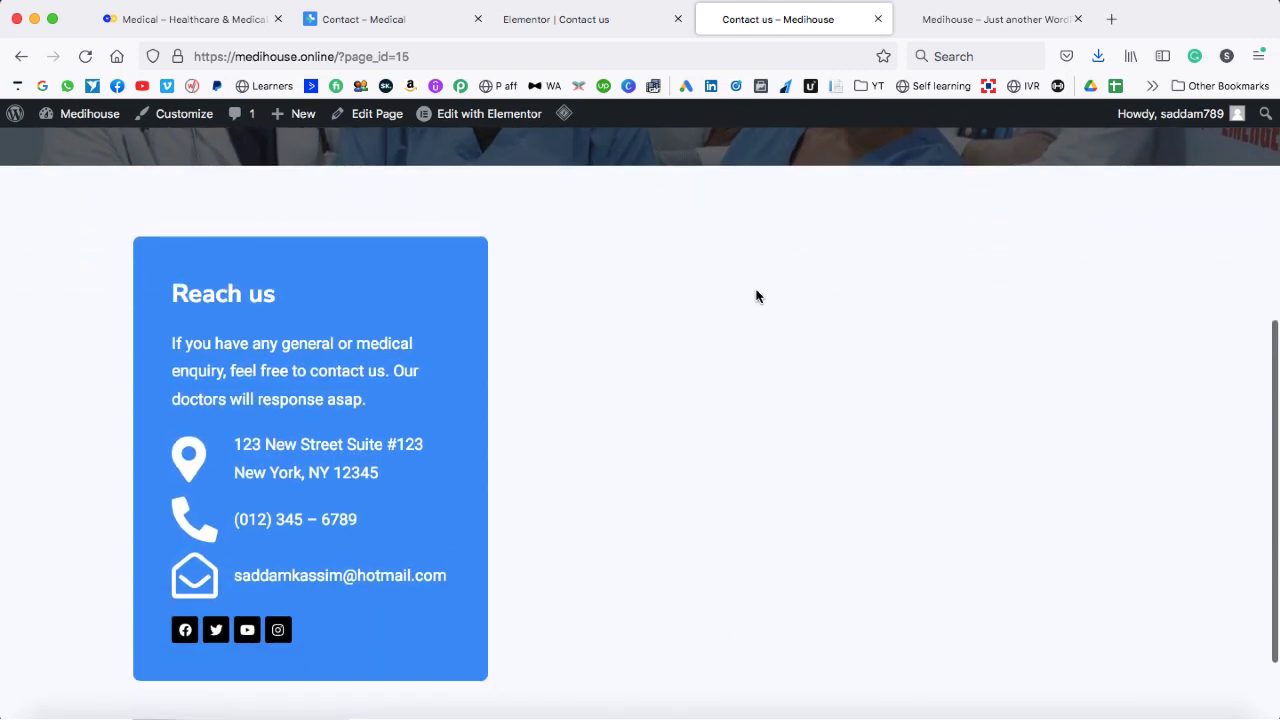
pyautogui.click(592, 30)
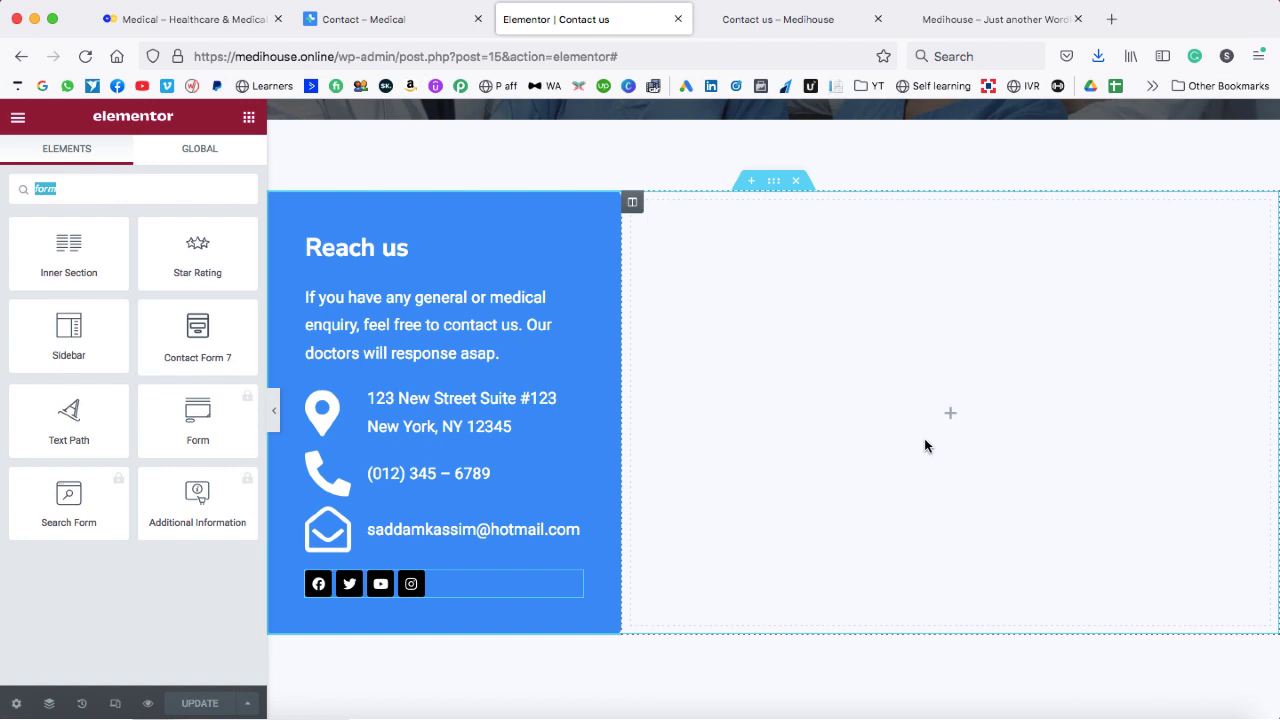
# - Go from the Medihouse home page to the dashboard's Add New Plugins page
pyautogui.click(932, 28)
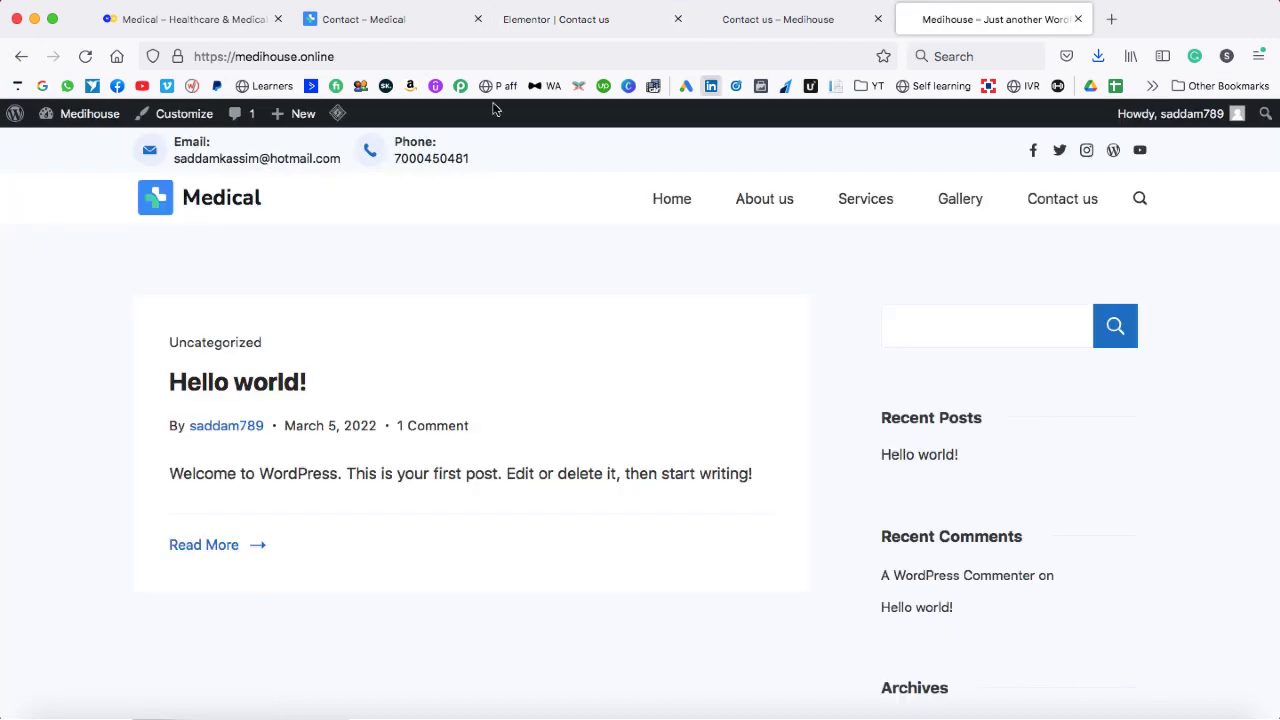
pyautogui.moveTo(95, 118)
pyautogui.click(87, 148)
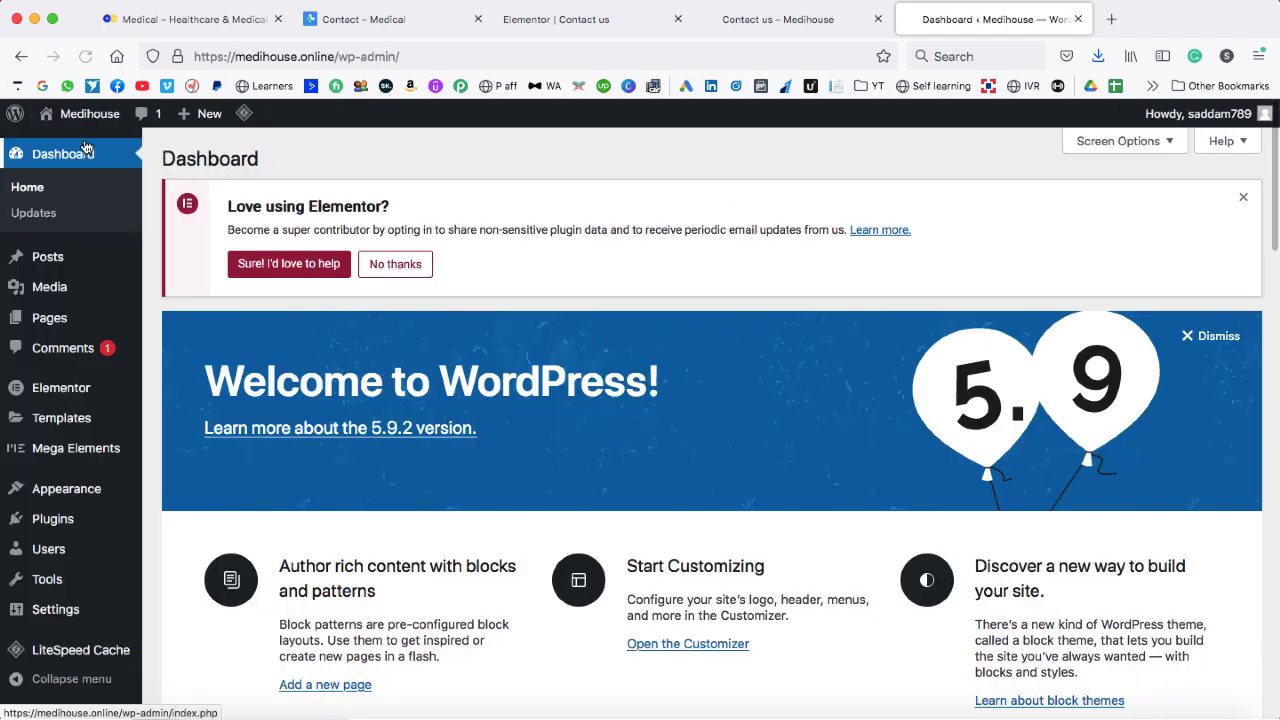
pyautogui.scroll(-2, 164, 445)
pyautogui.moveTo(57, 523)
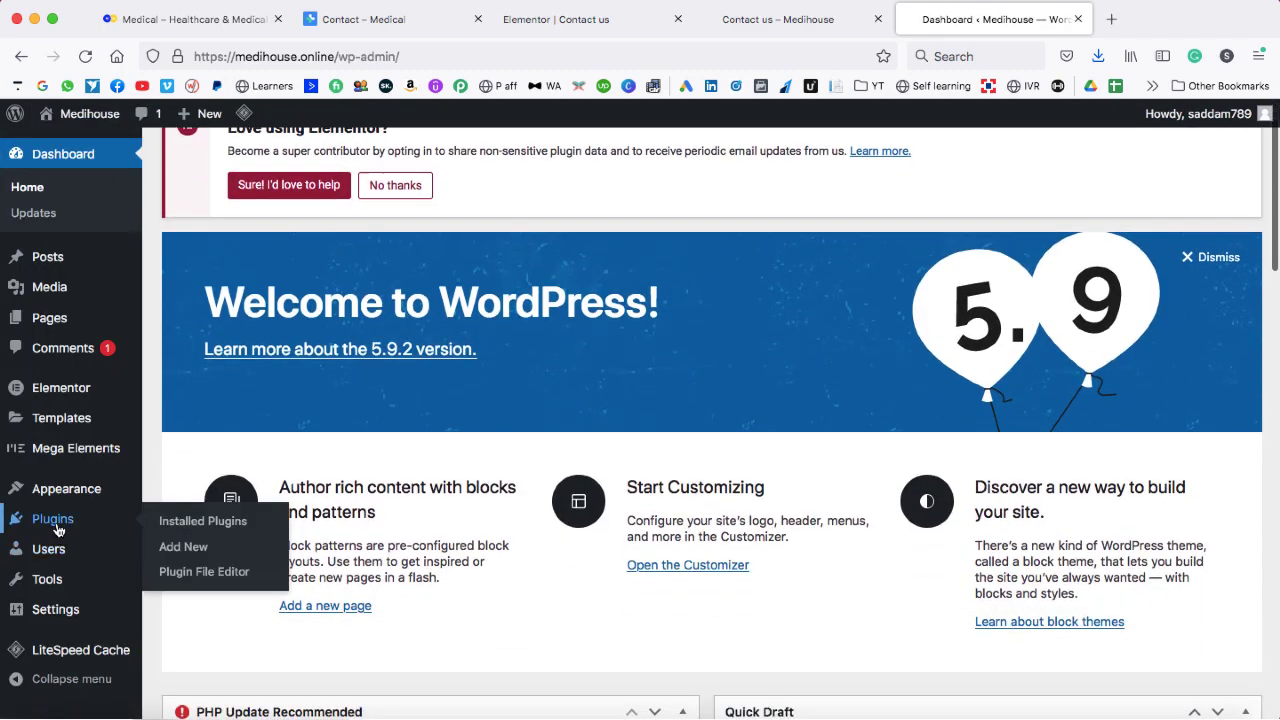
pyautogui.click(183, 547)
# - Search 'wpf', then install and activate Contact Form by WPForms
pyautogui.click(1113, 210)
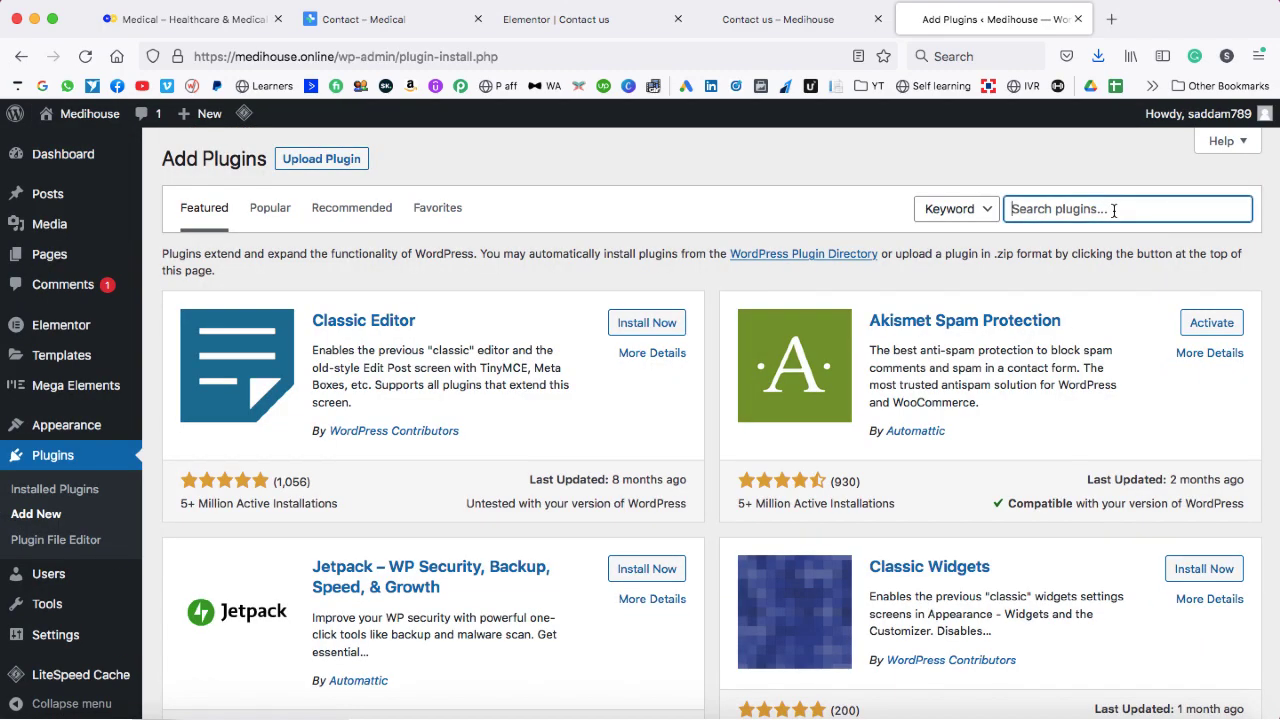
pyautogui.write('wpforms')
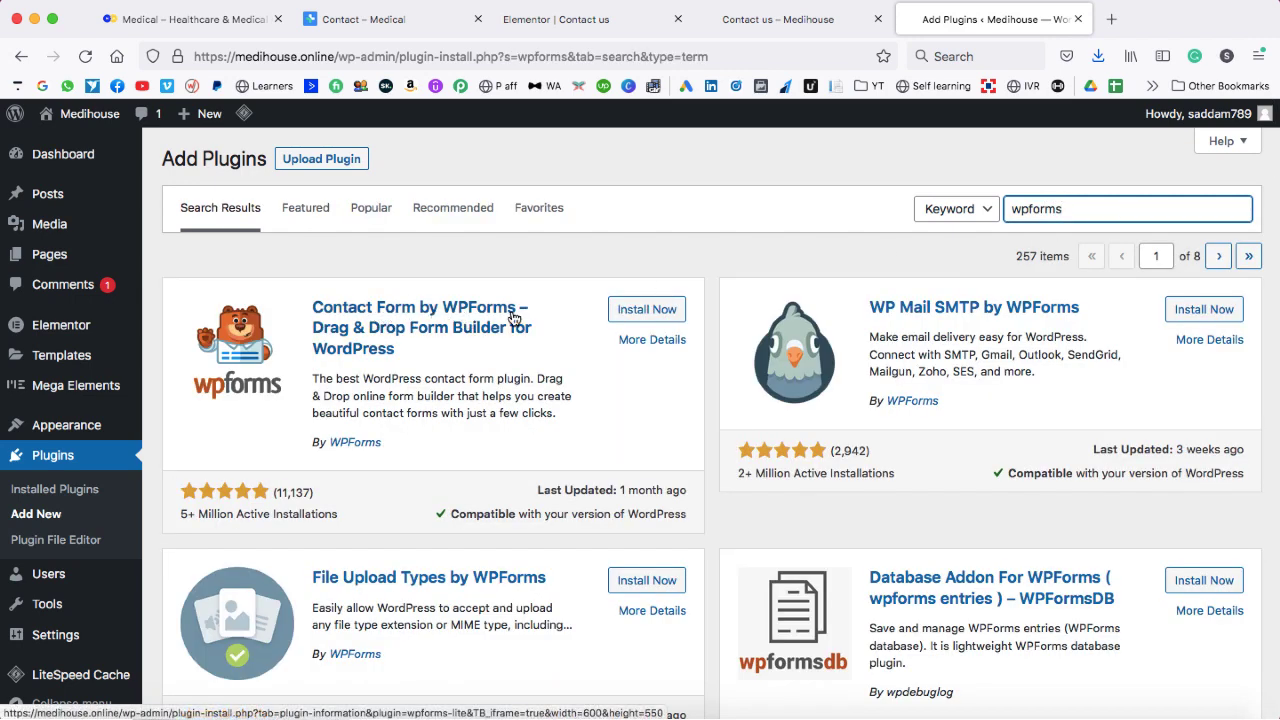
pyautogui.moveTo(181, 516); pyautogui.dragTo(343, 514)
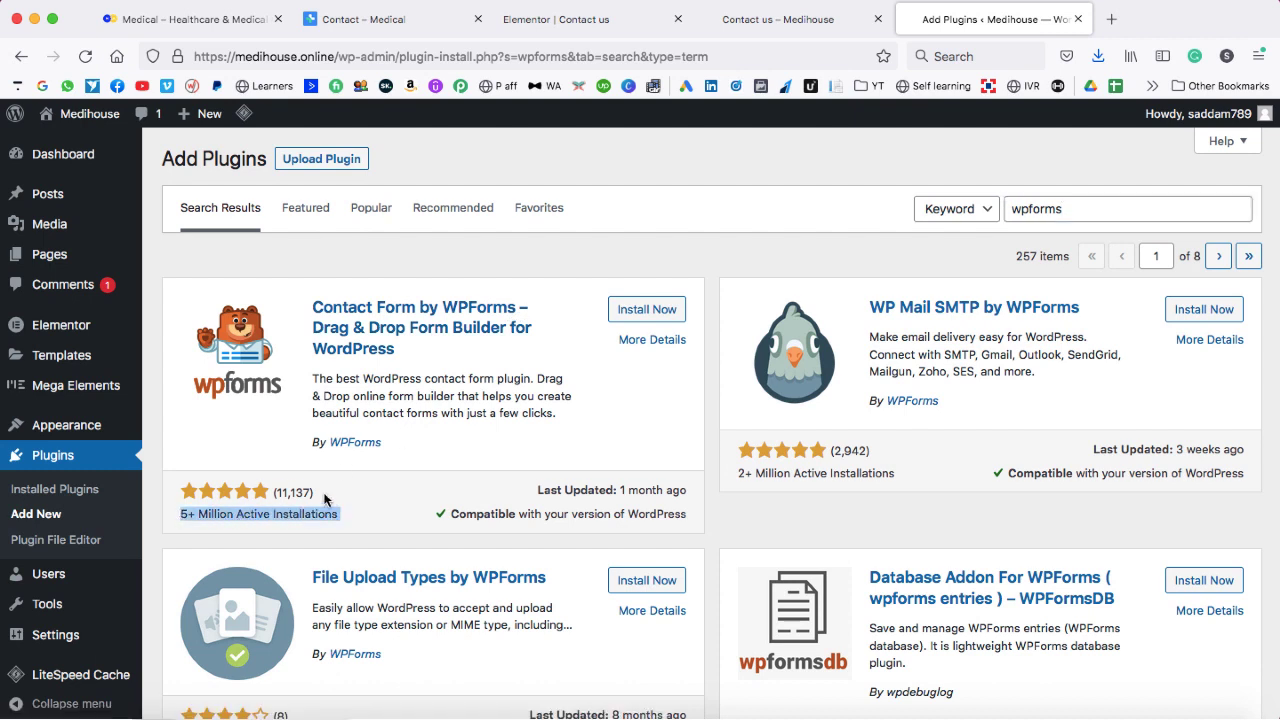
pyautogui.click(324, 499)
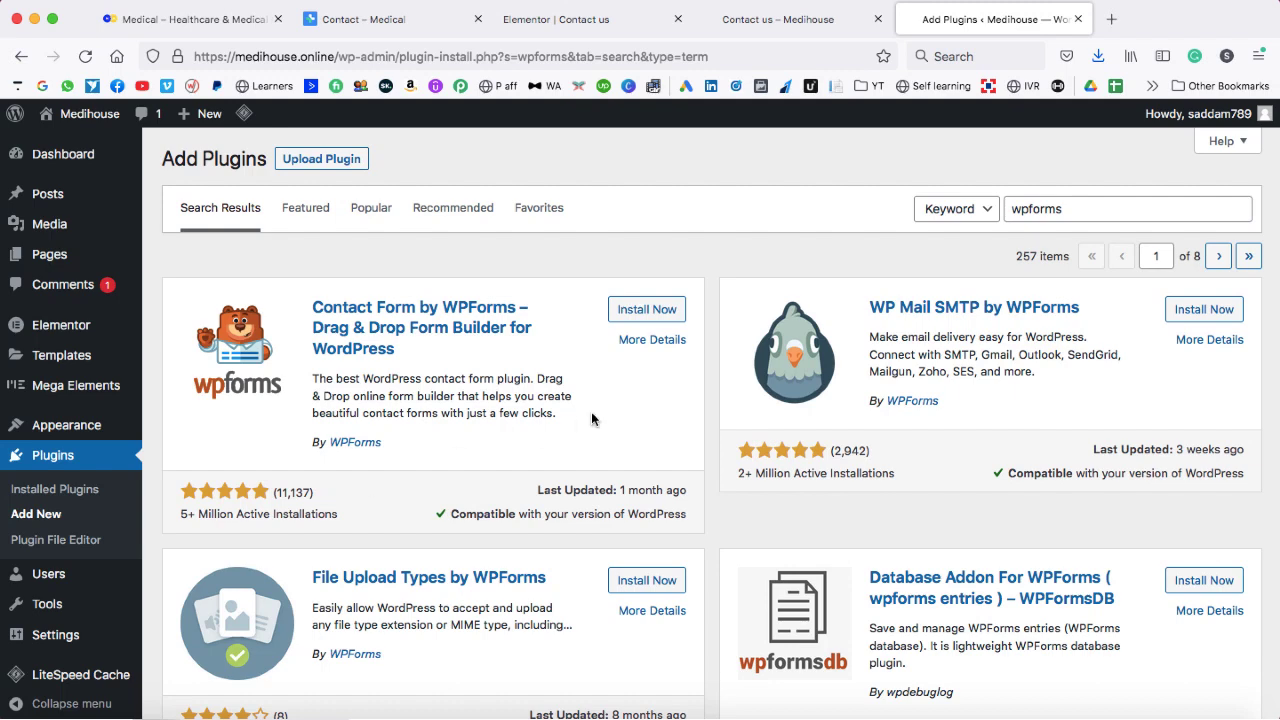
pyautogui.click(652, 310)
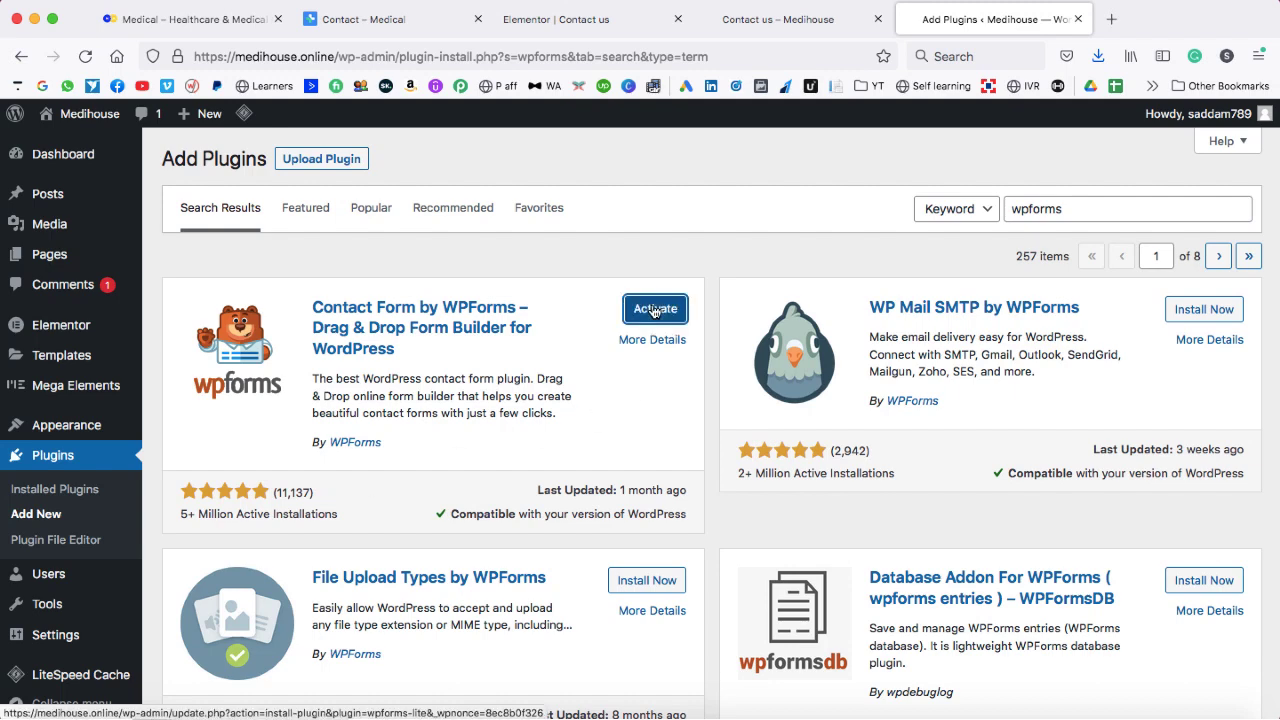
pyautogui.click(648, 310)
pyautogui.scroll(-5, 340, 319)
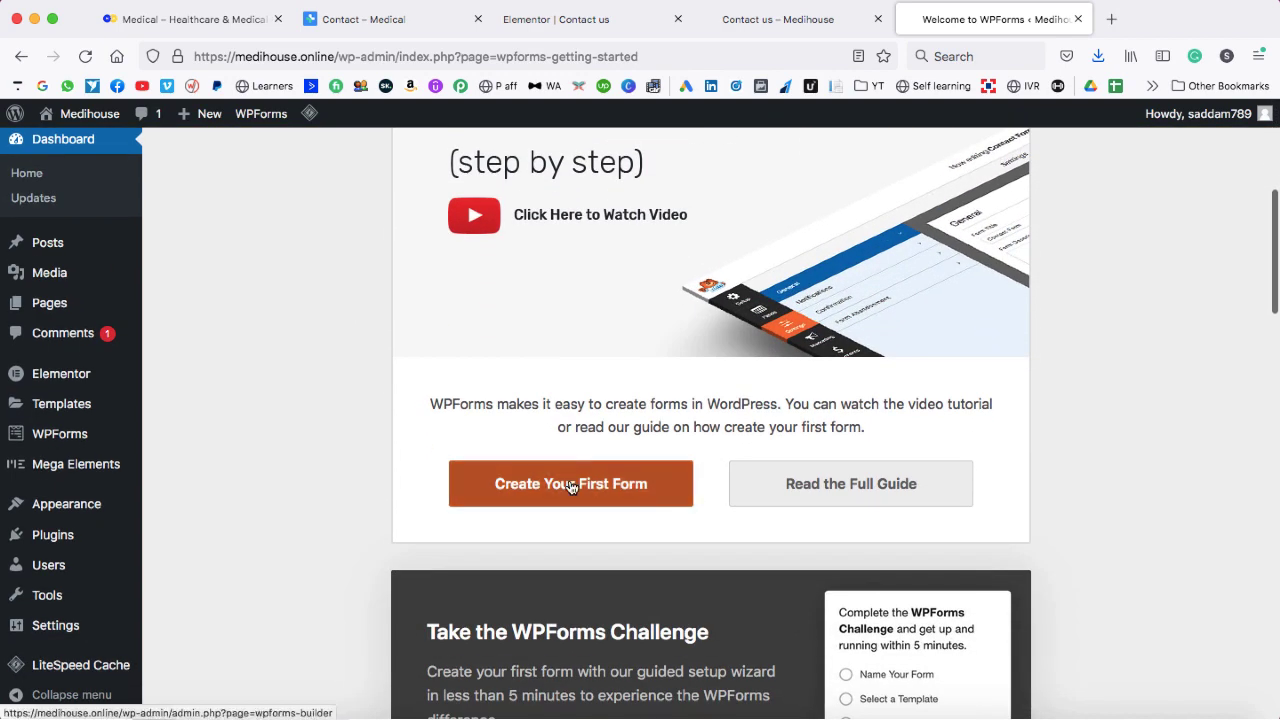
pyautogui.moveTo(43, 438)
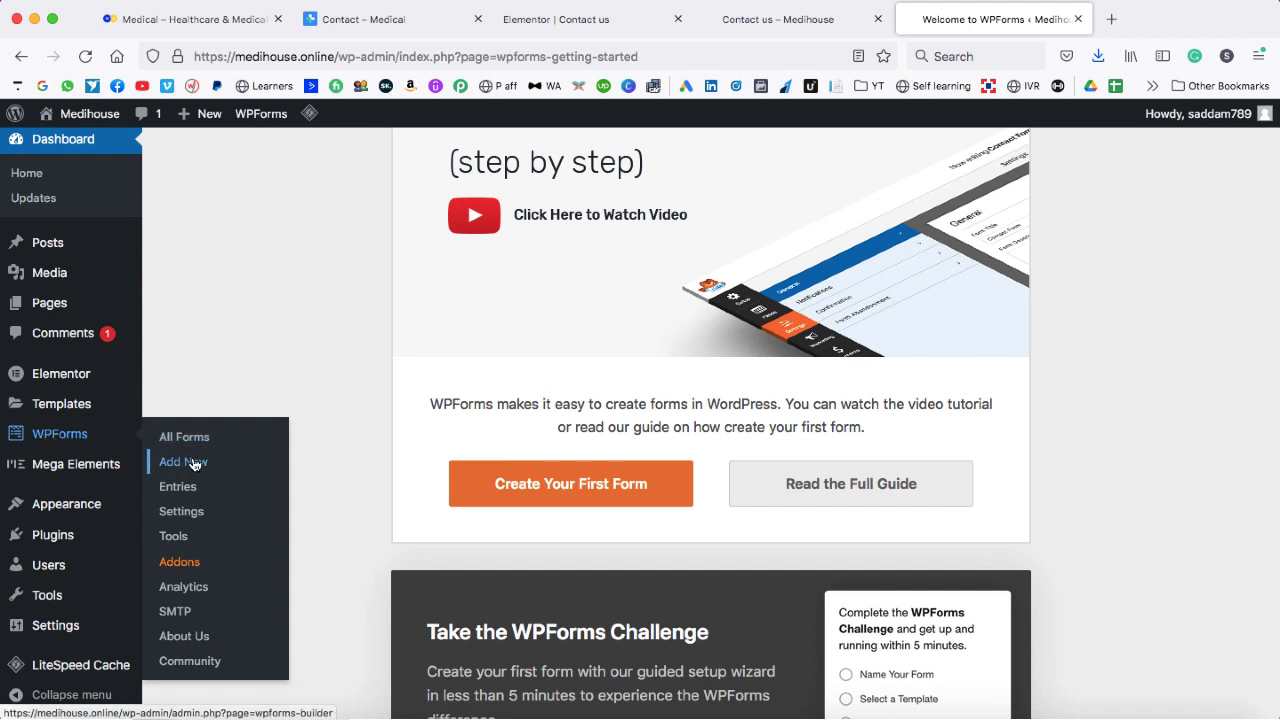
# - Name the first form 'Contact us' and start it from the Blank Form template
pyautogui.click(548, 492)
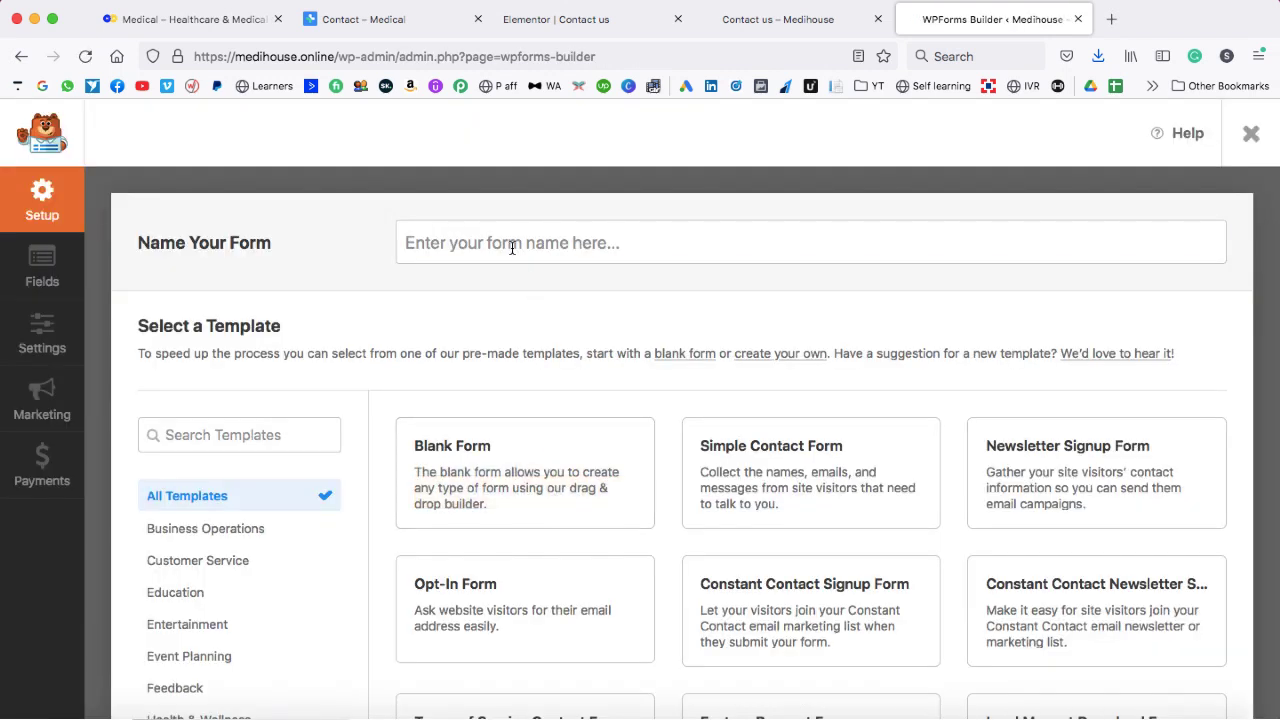
pyautogui.click(511, 247)
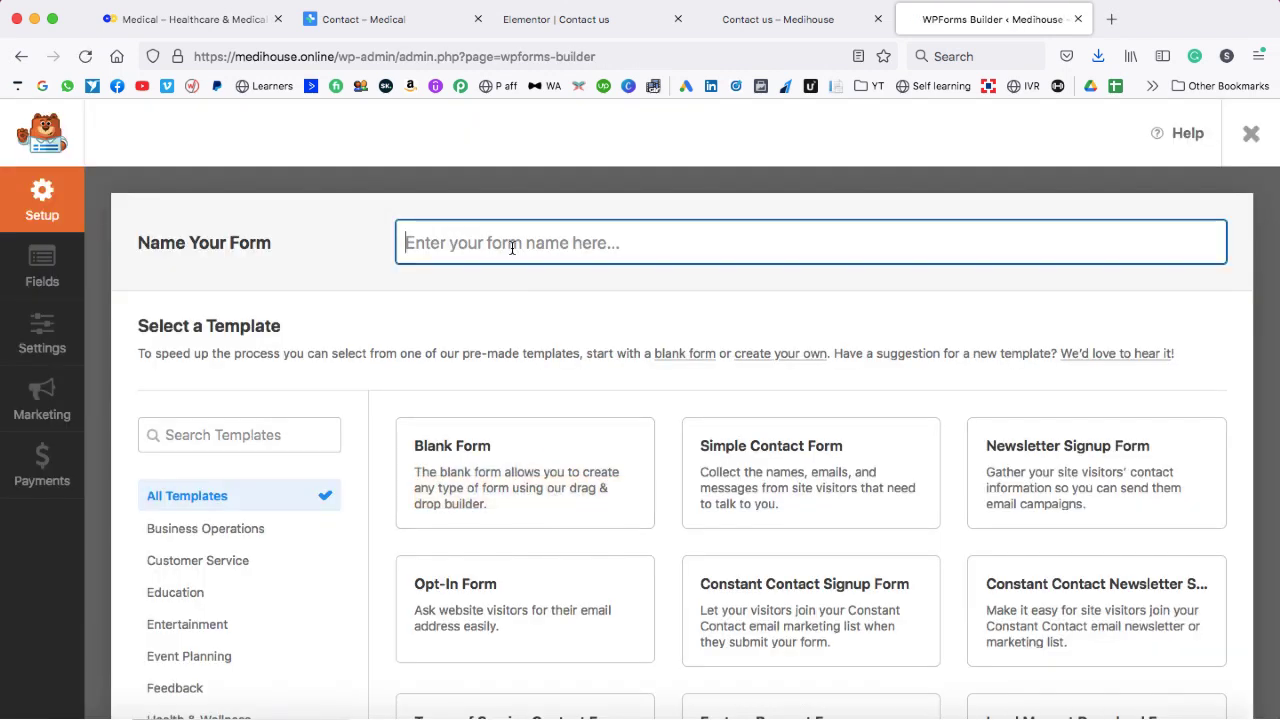
pyautogui.write('Contact us')
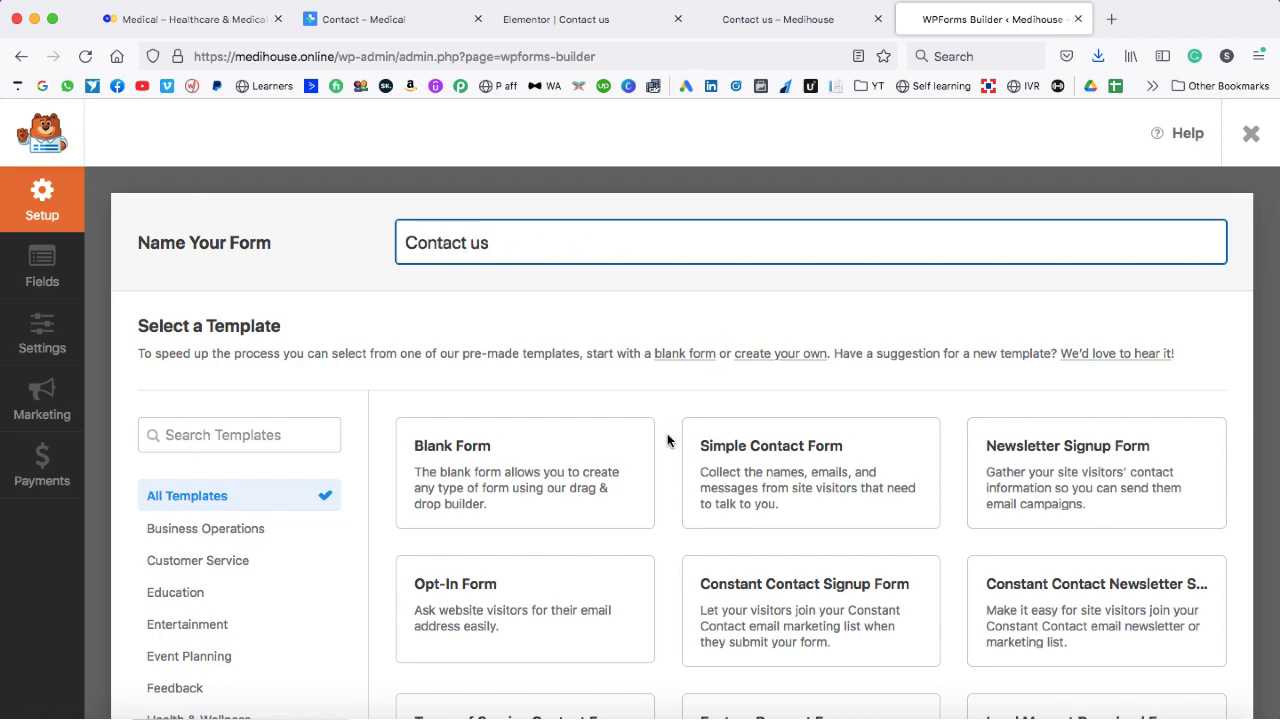
pyautogui.scroll(-2, 677, 437)
pyautogui.scroll(-1, 663, 485)
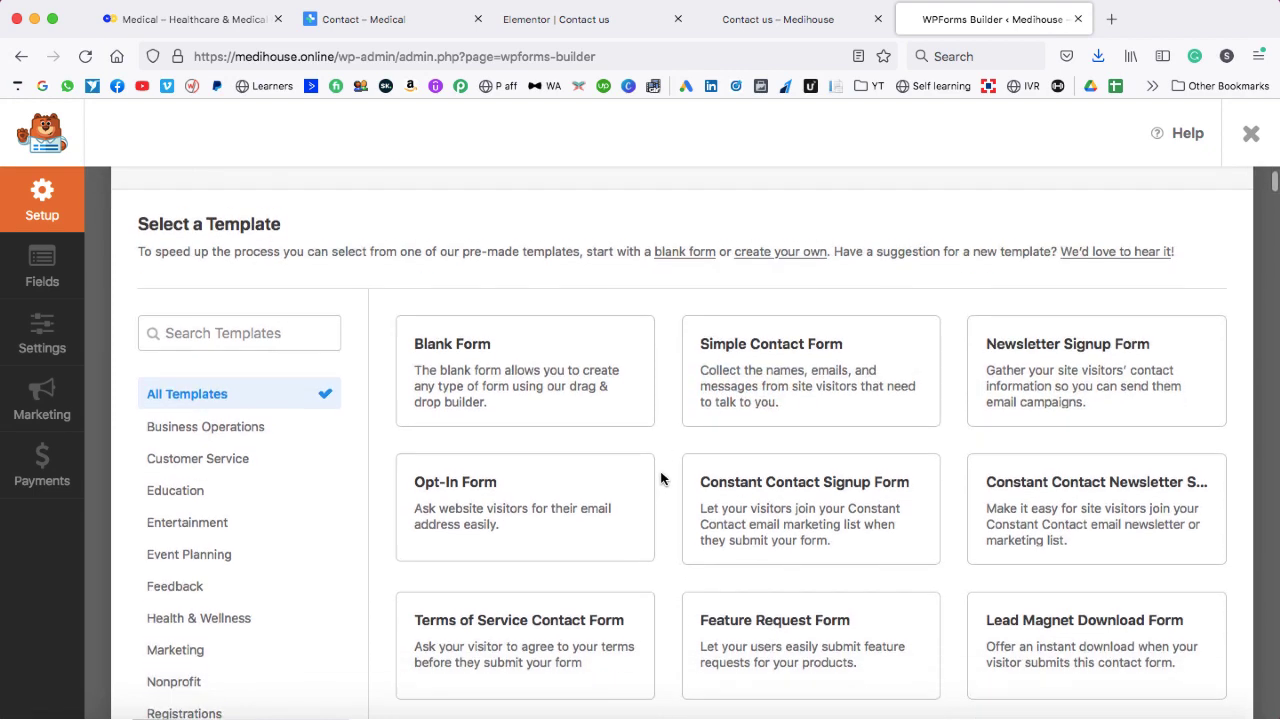
pyautogui.click(518, 392)
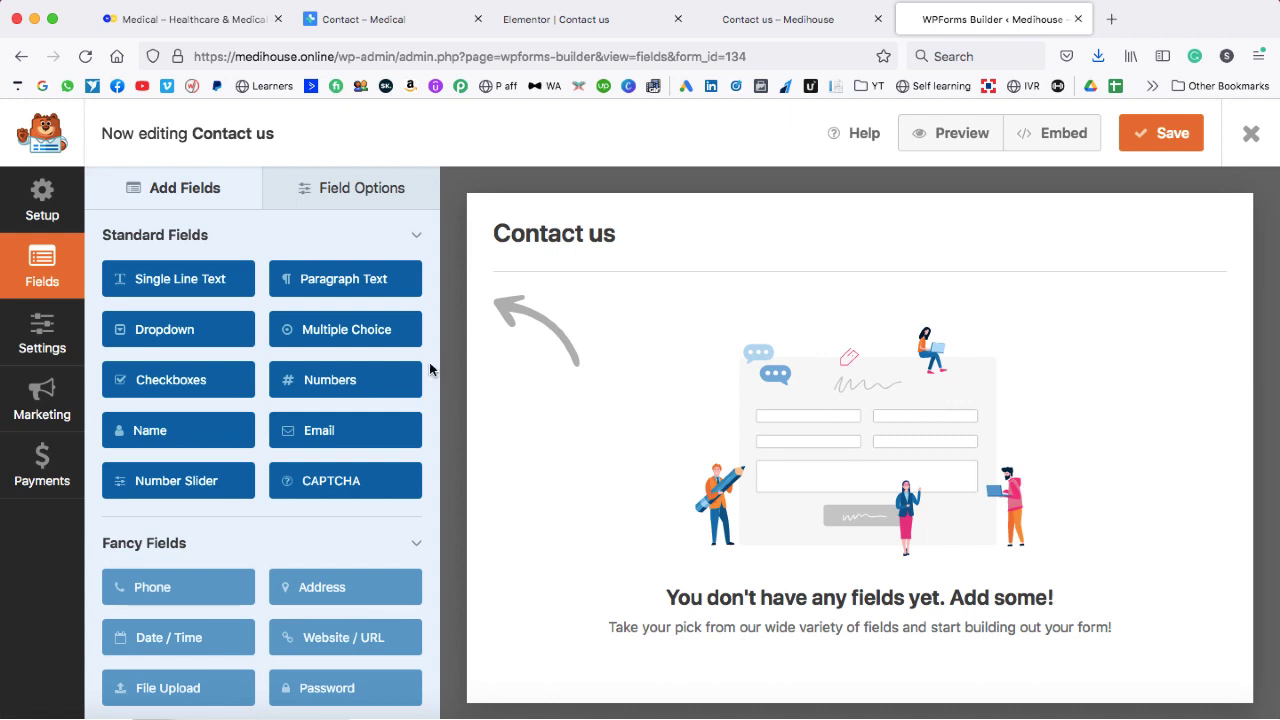
# - Drag Name, Numbers, Email, Single Line Text and Paragraph Text fields into the form
pyautogui.moveTo(157, 428); pyautogui.dragTo(162, 432)
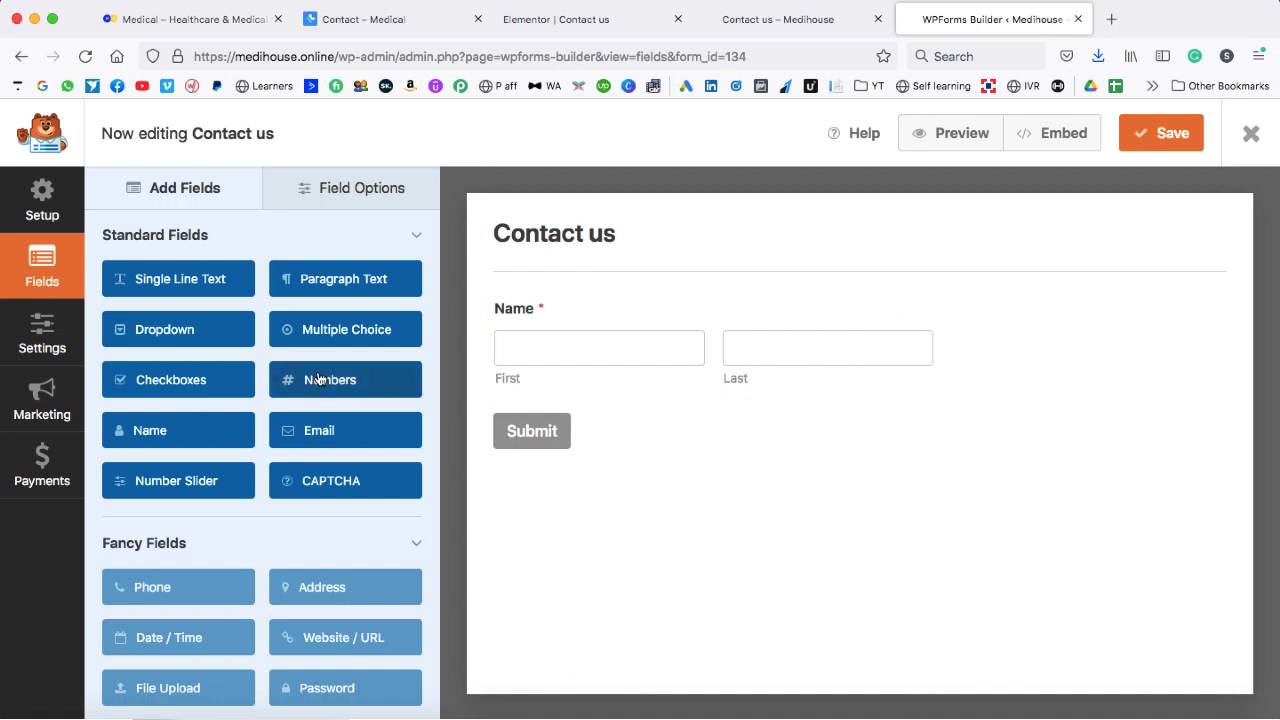
pyautogui.moveTo(322, 381); pyautogui.dragTo(546, 421)
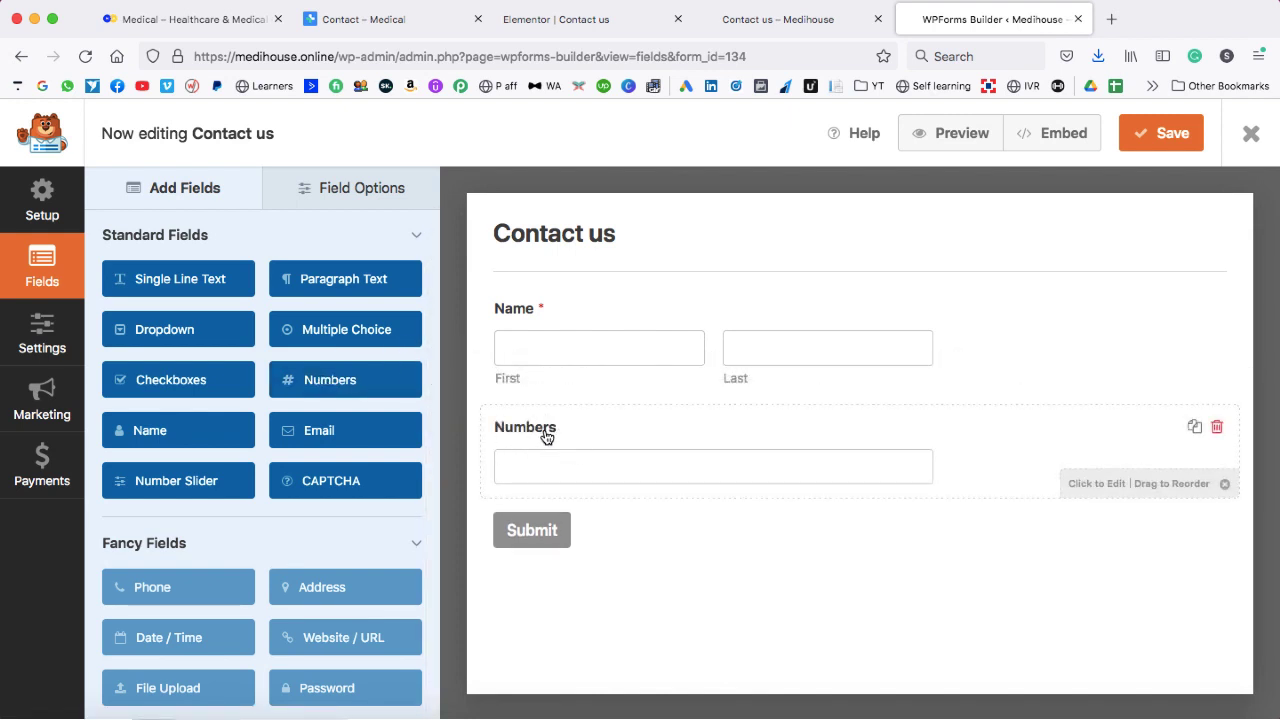
pyautogui.moveTo(322, 436); pyautogui.dragTo(528, 519)
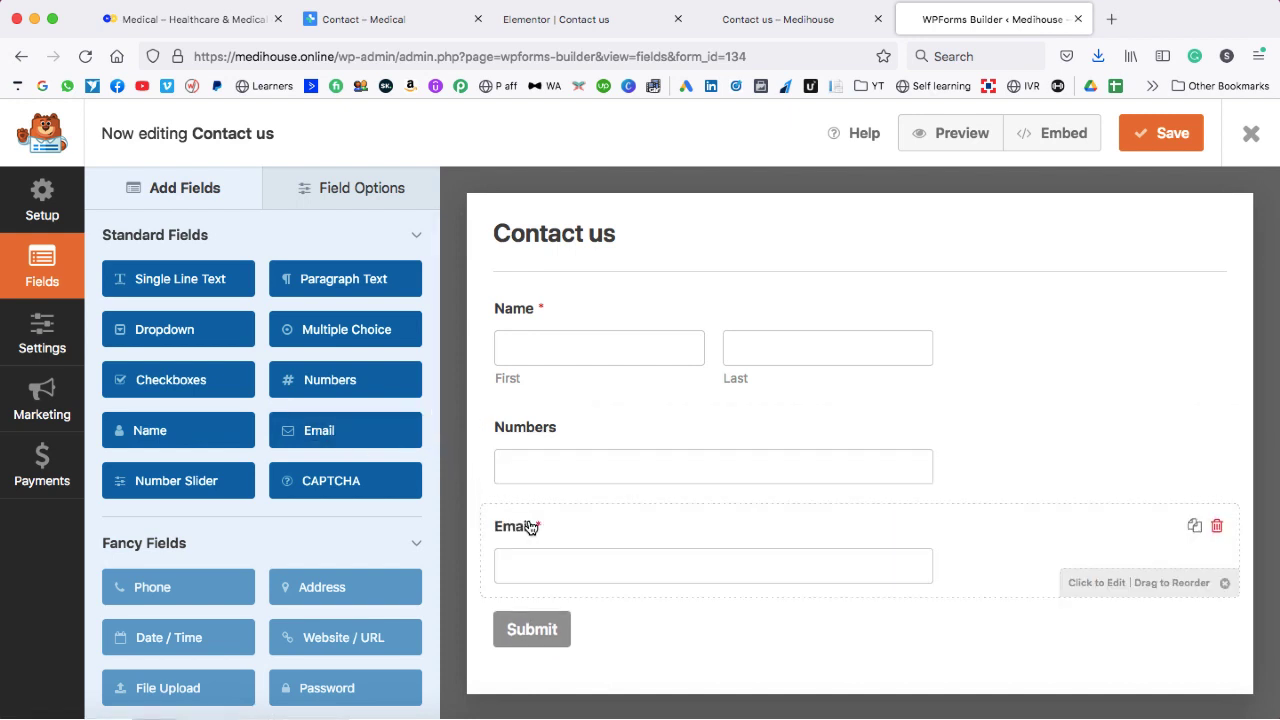
pyautogui.moveTo(170, 282); pyautogui.dragTo(528, 624)
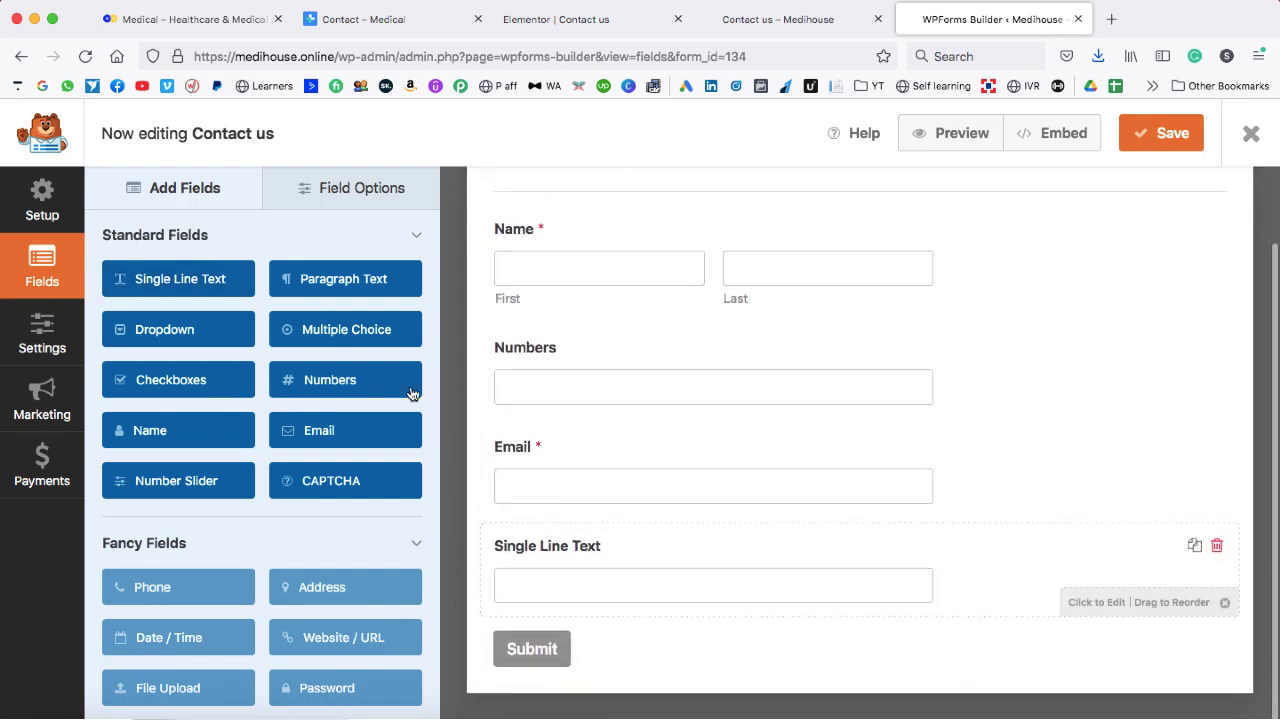
pyautogui.moveTo(343, 278); pyautogui.dragTo(536, 630)
pyautogui.scroll(5, 683, 400)
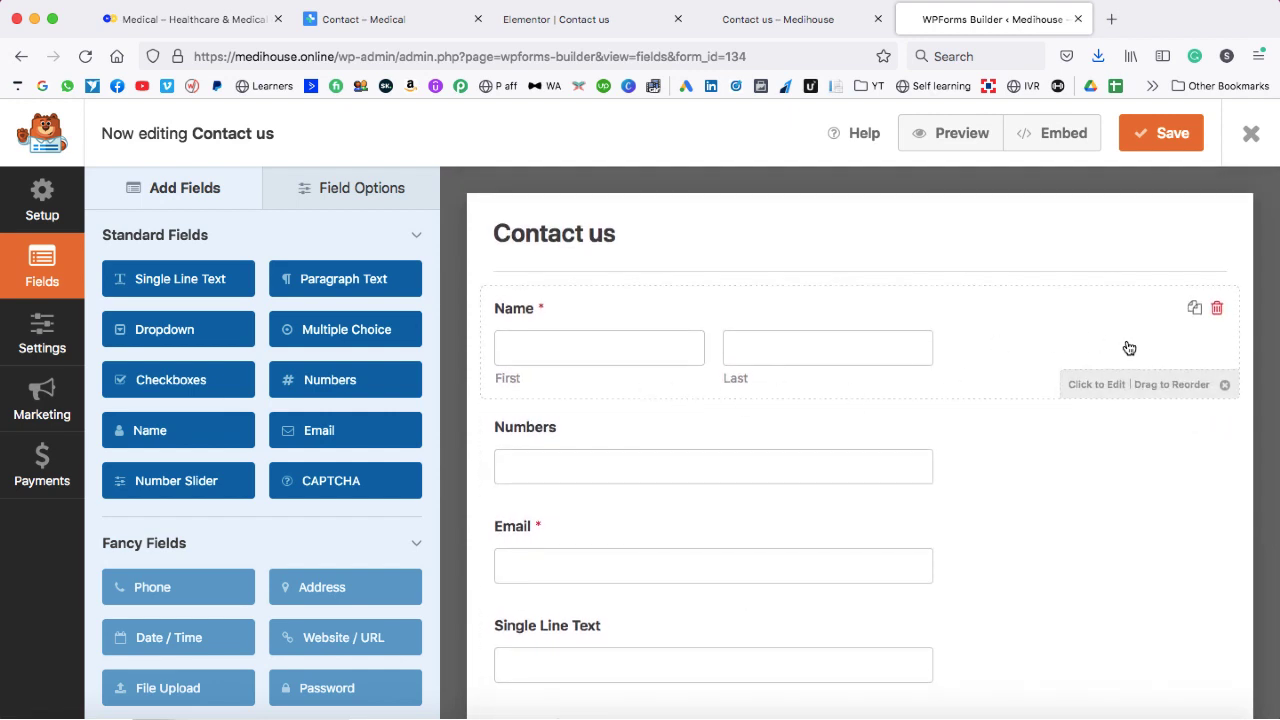
# - Keep the Name field's First Last format and add the description 'Enter your full name'
pyautogui.click(1095, 391)
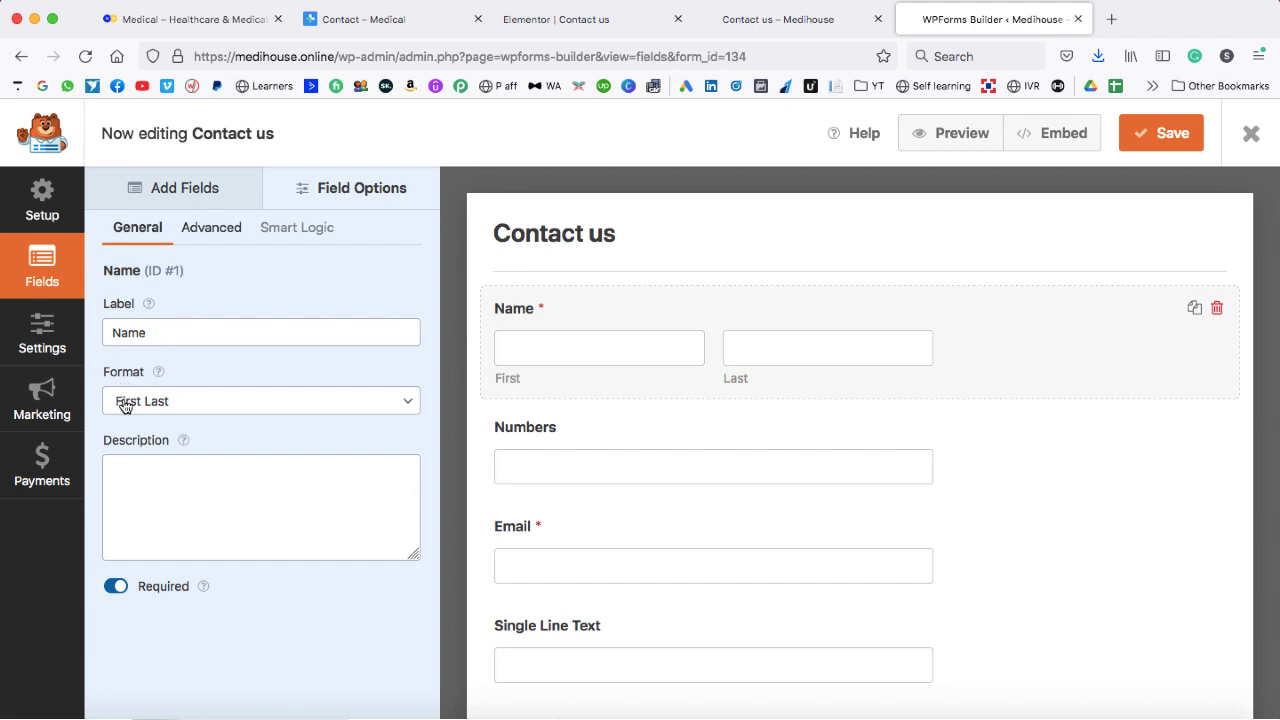
pyautogui.click(177, 401)
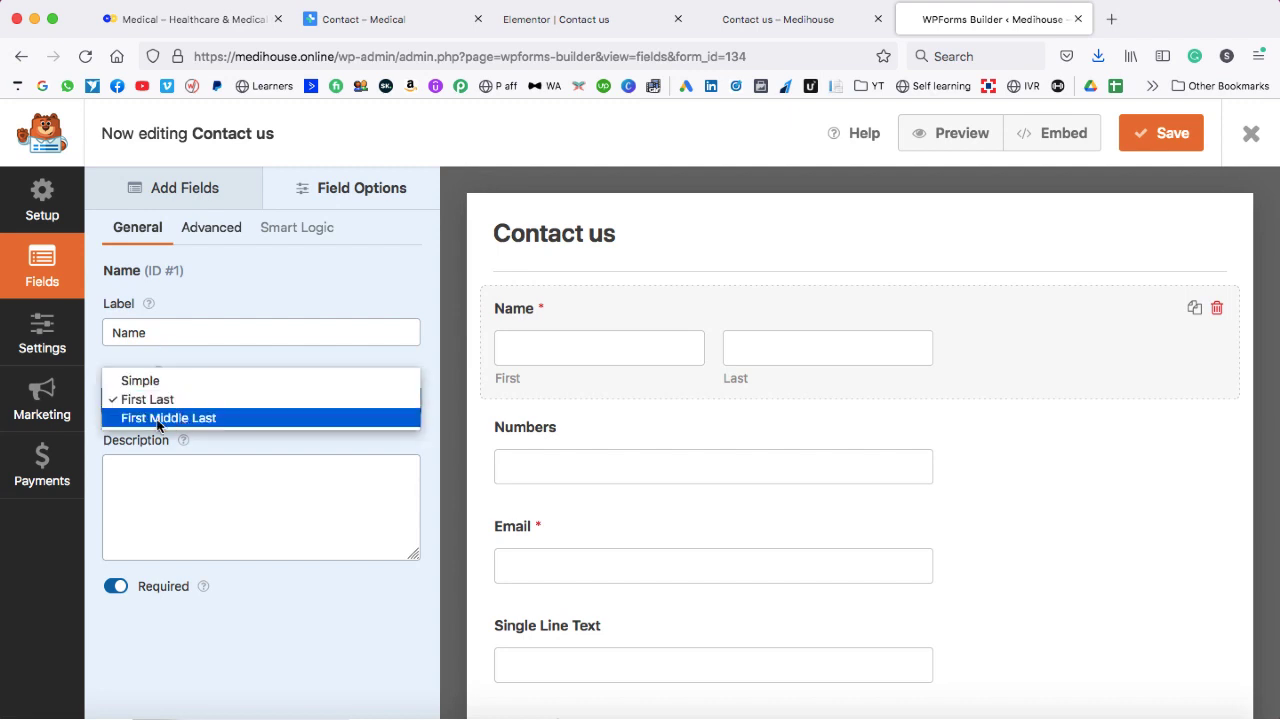
pyautogui.click(206, 363)
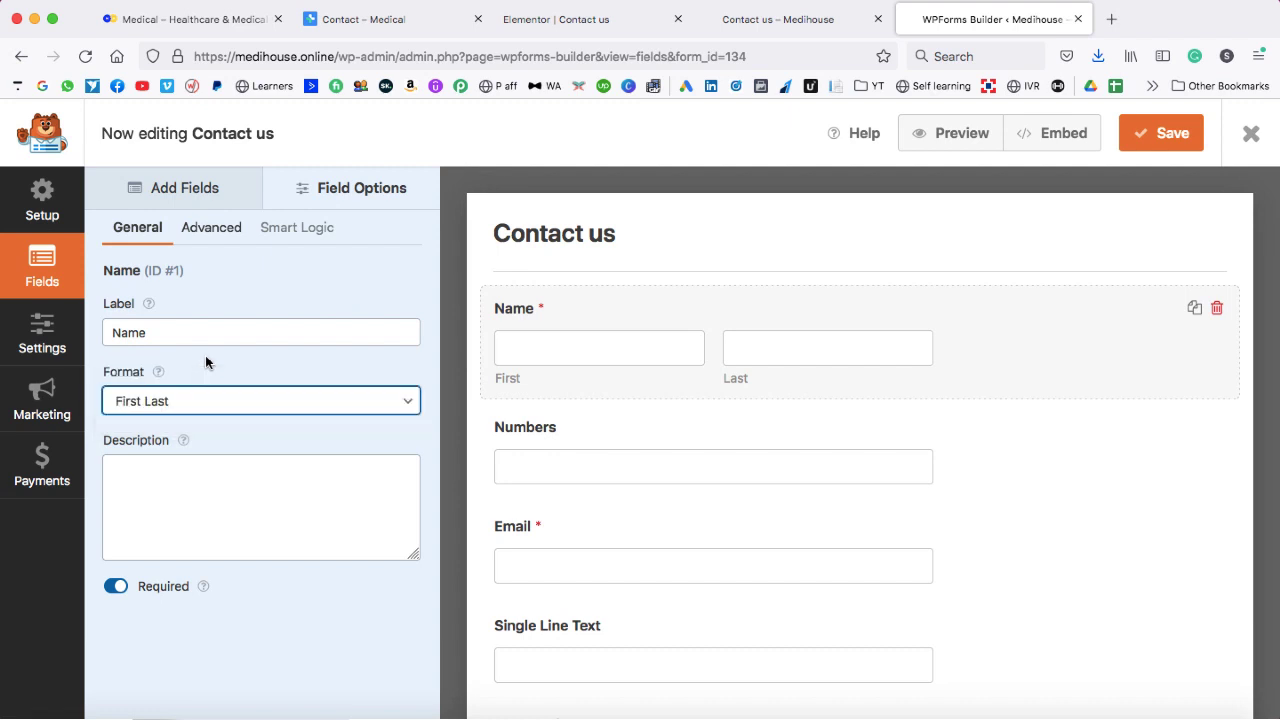
pyautogui.click(212, 456)
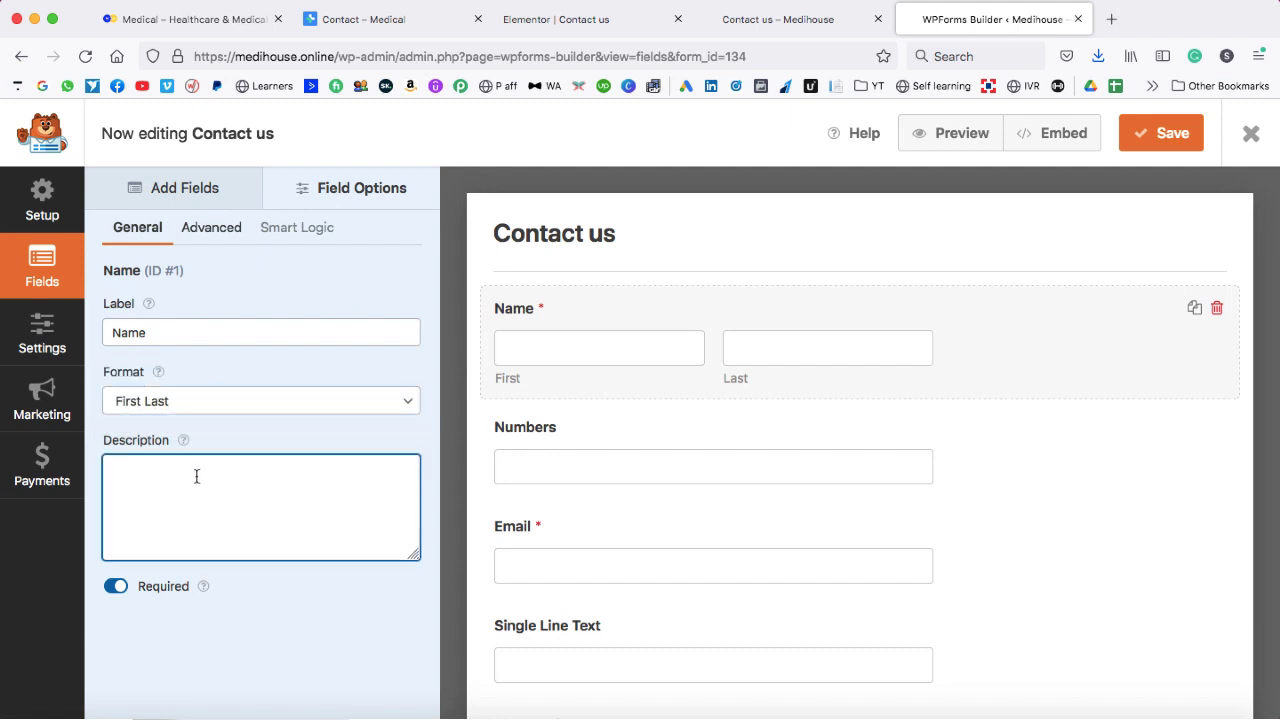
pyautogui.write('Enter your ful')
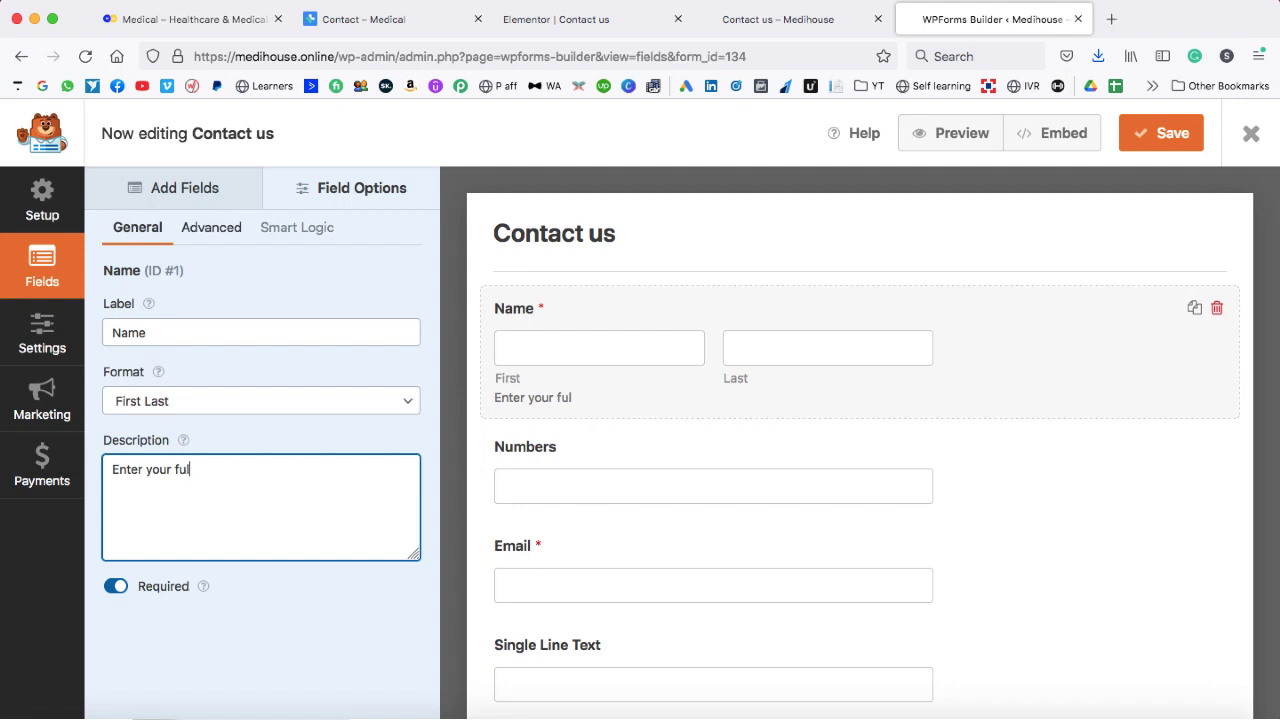
pyautogui.write('l name')
# - Make the Name field Large with 'First name'/'Last name' placeholders and hidden sublabels
pyautogui.click(208, 232)
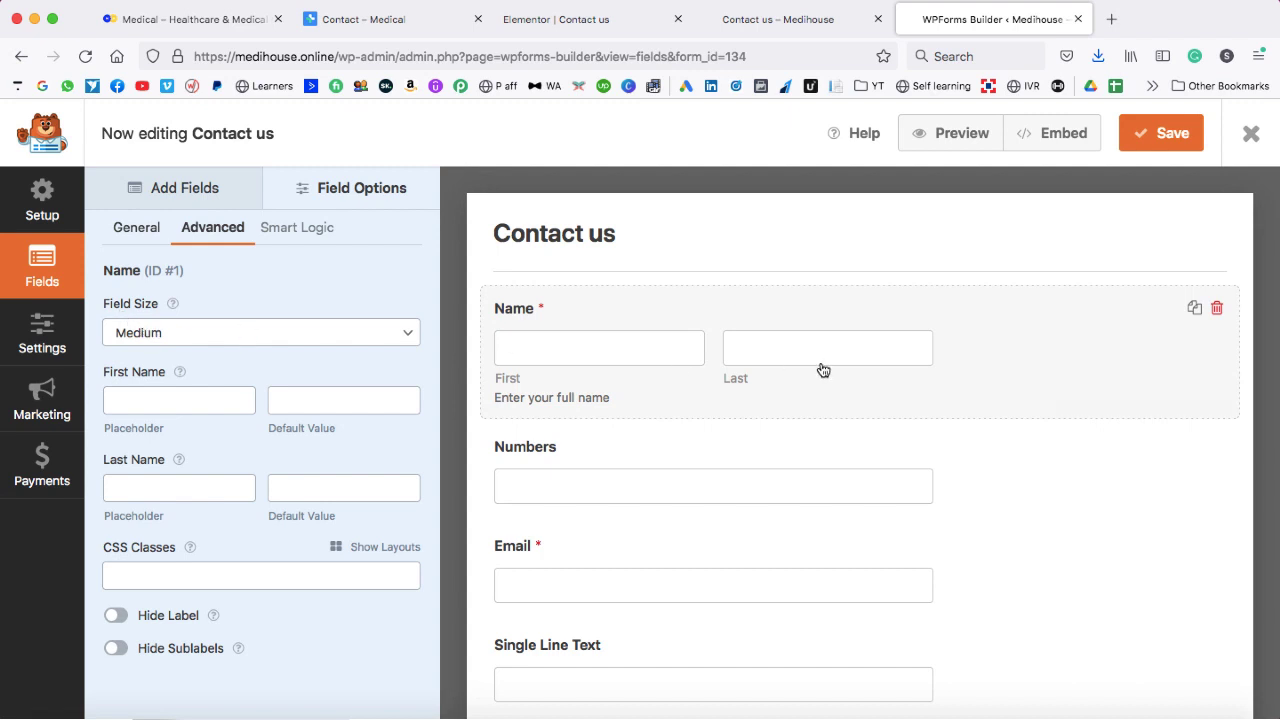
pyautogui.click(310, 334)
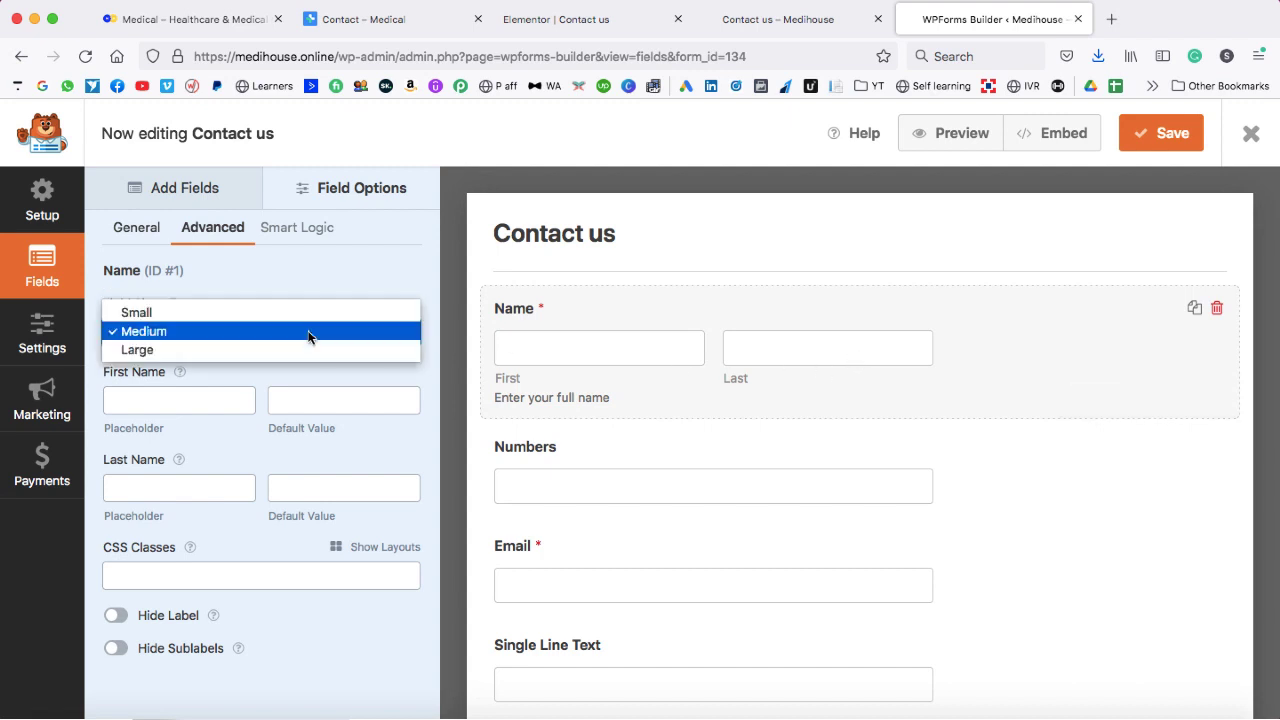
pyautogui.click(214, 350)
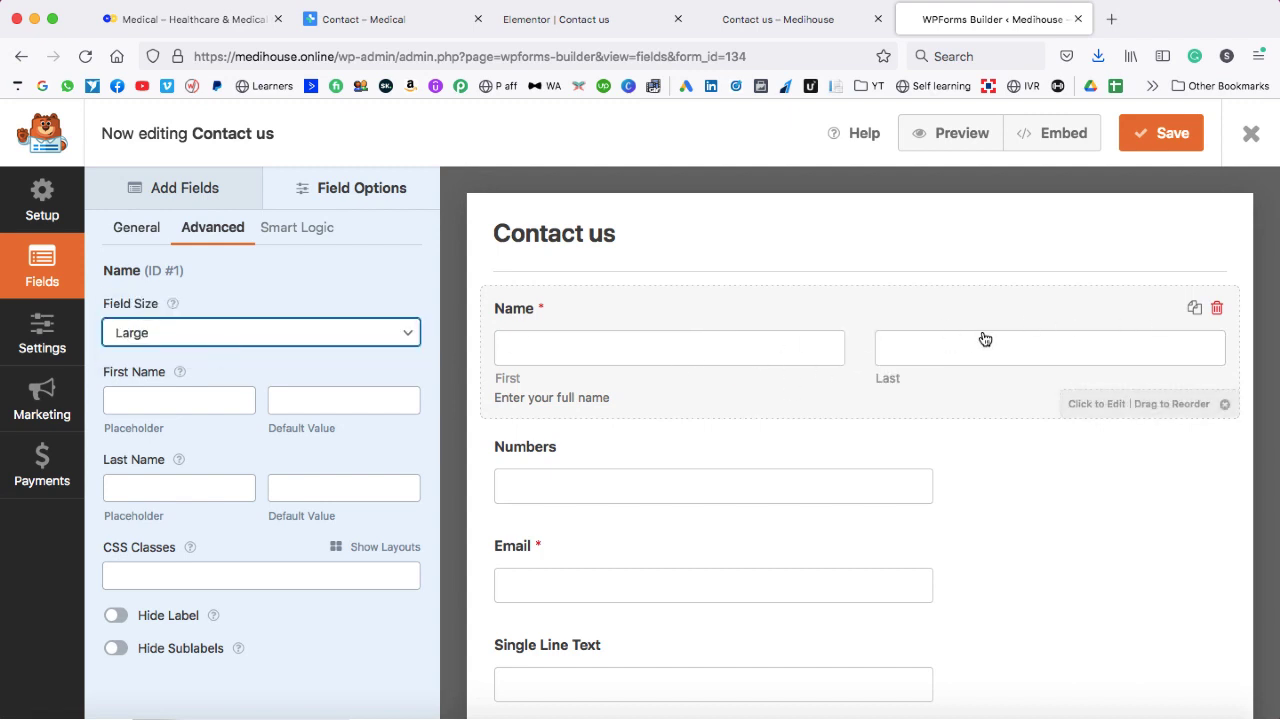
pyautogui.click(137, 401)
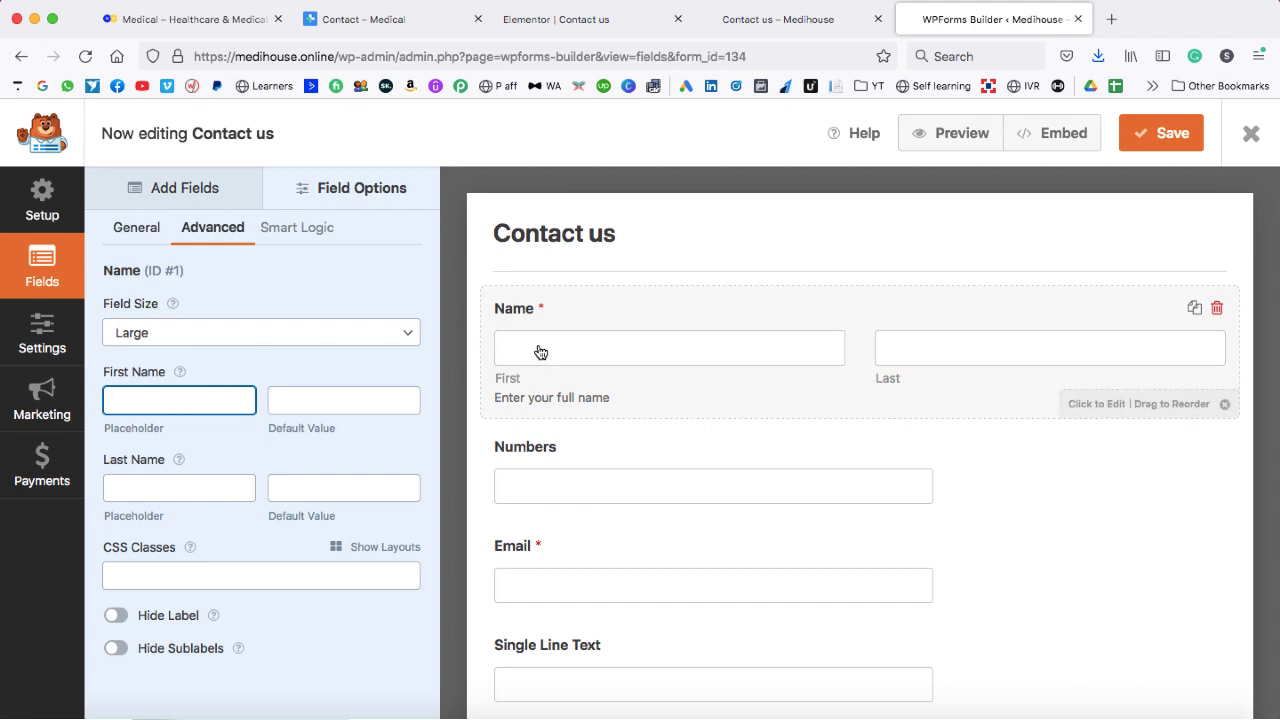
pyautogui.write('First name')
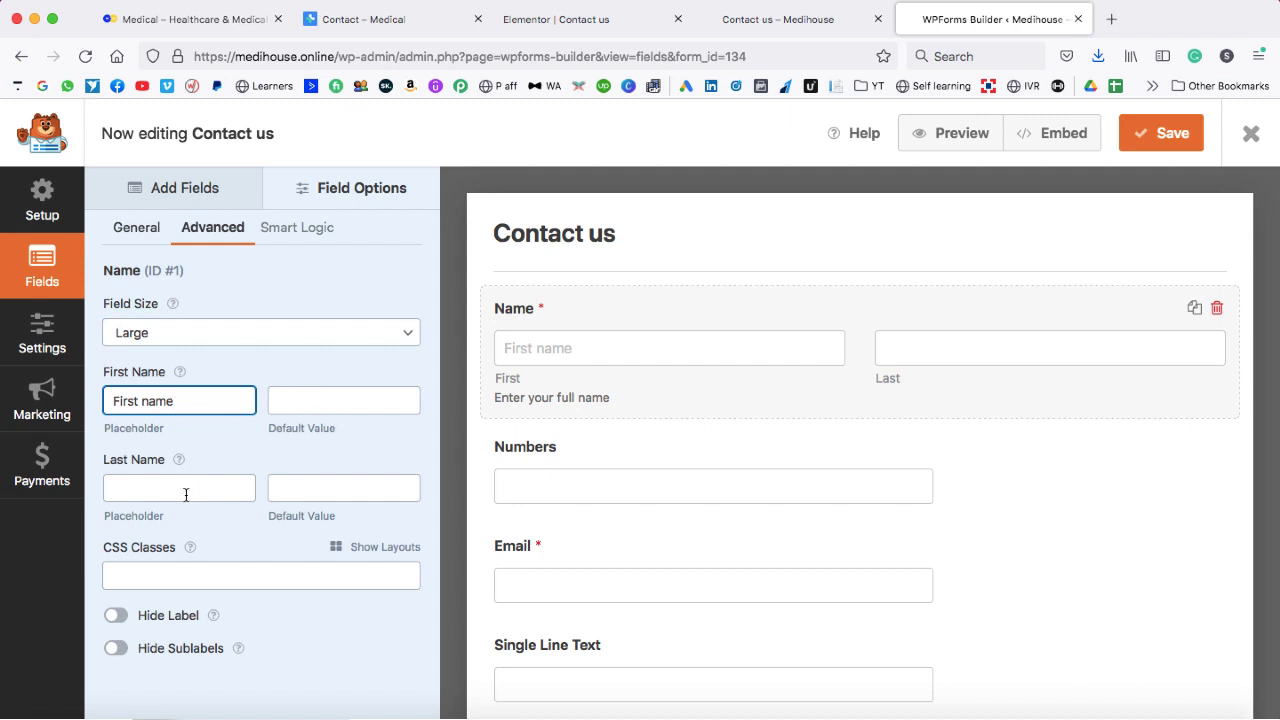
pyautogui.click(130, 492)
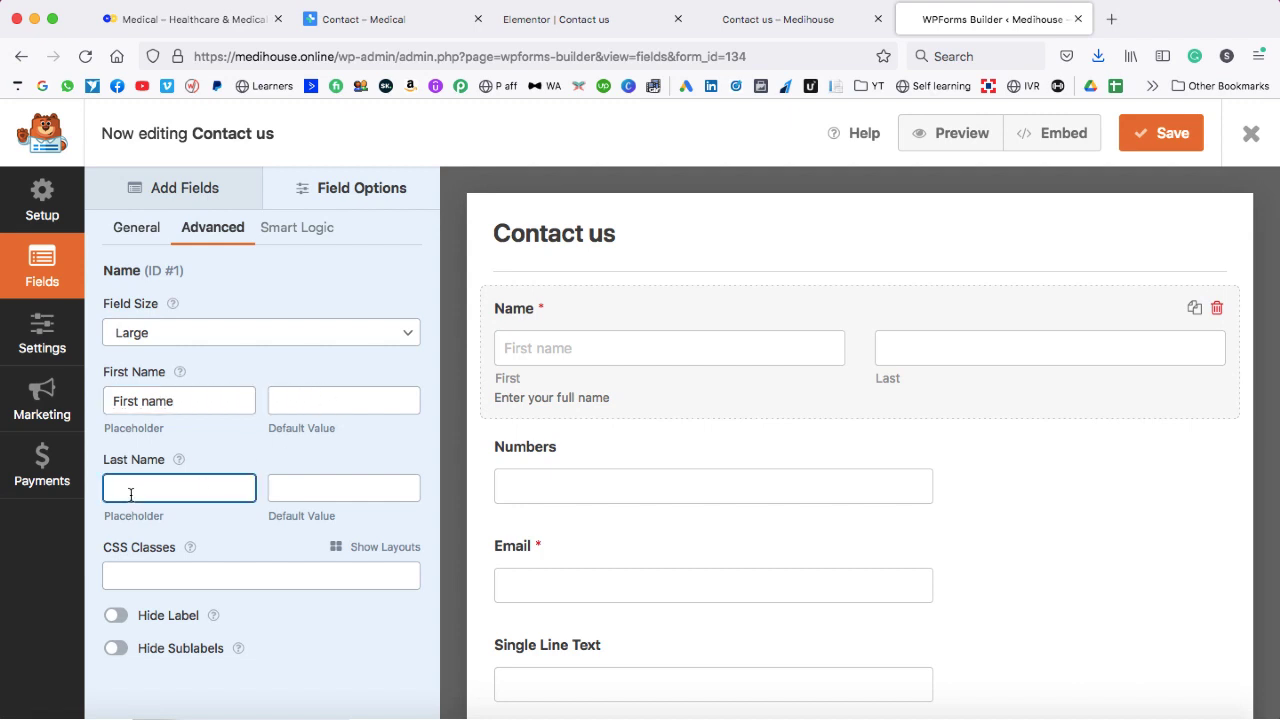
pyautogui.write('Last Name')
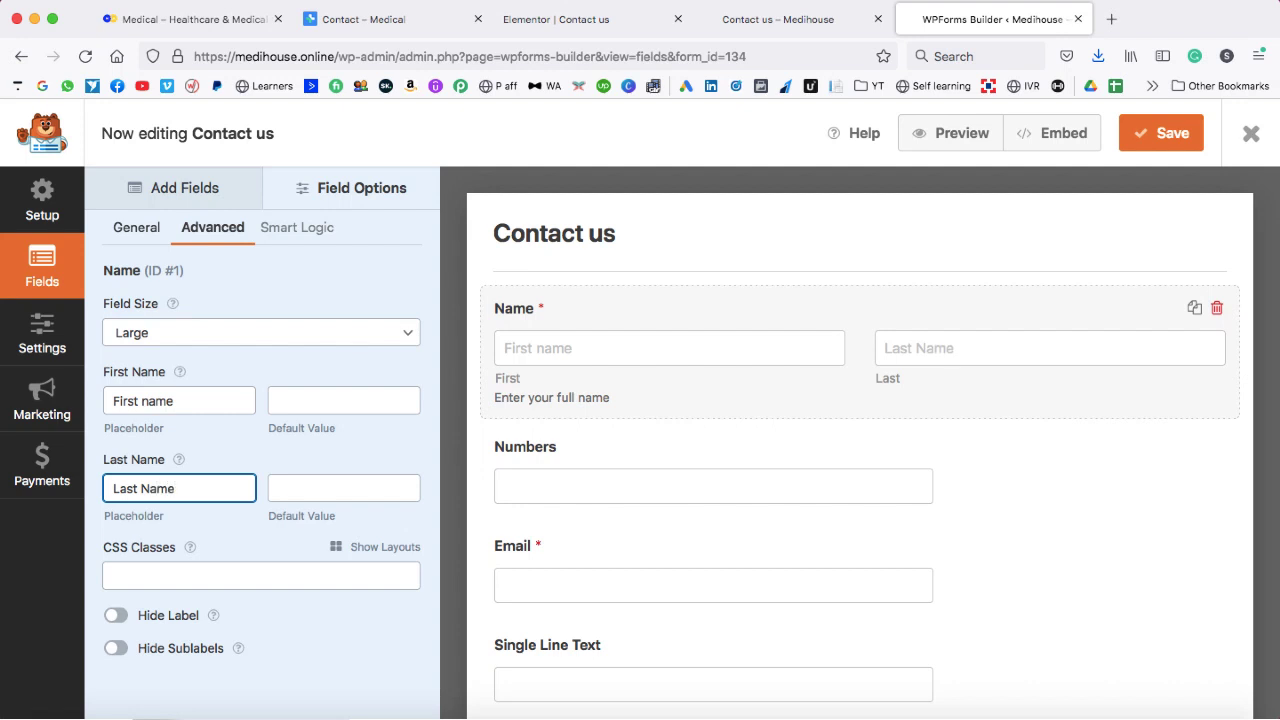
pyautogui.press('BackSpace')
pyautogui.write('n')
pyautogui.click(118, 649)
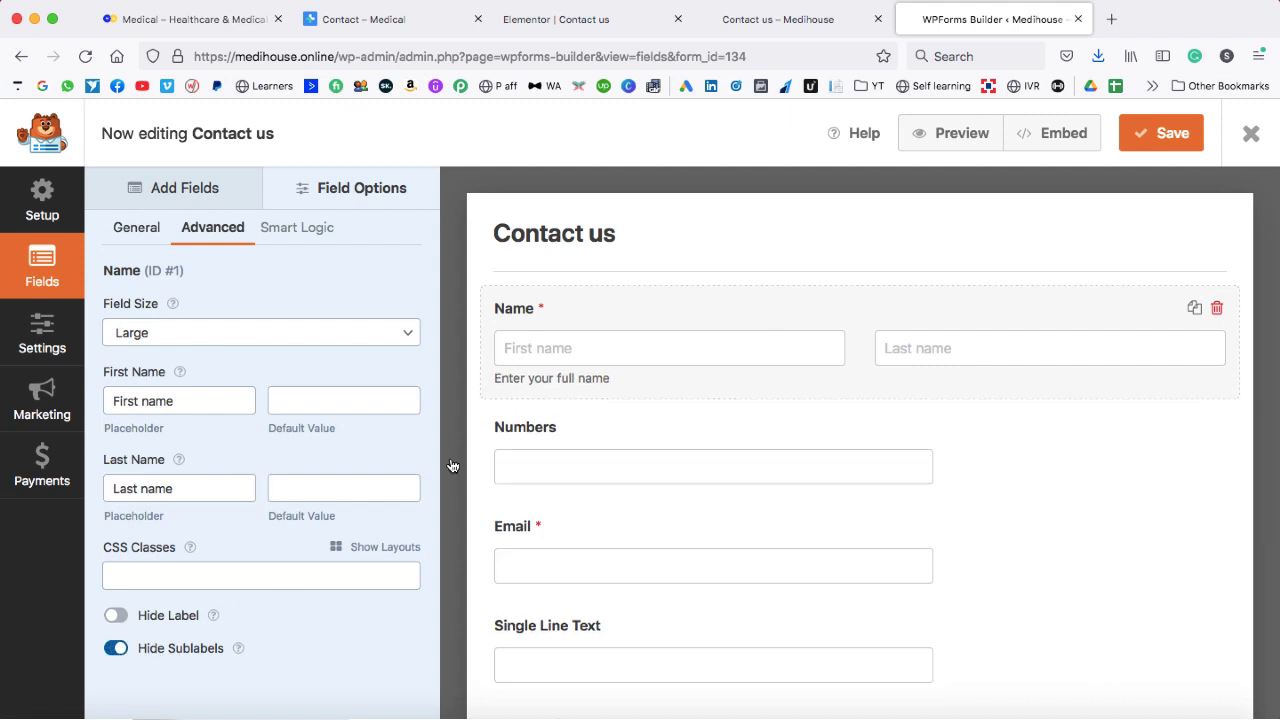
pyautogui.scroll(-1, 887, 371)
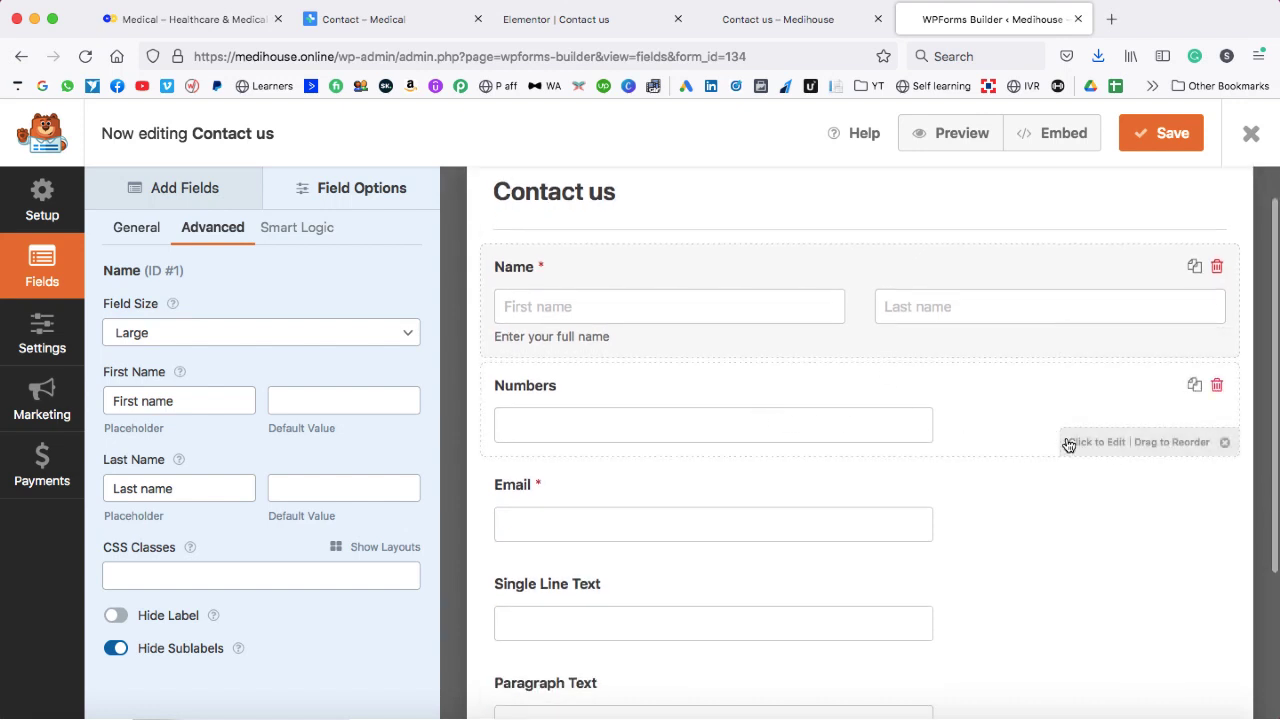
# - Rename the Numbers field's label to Phone number
pyautogui.click(1092, 450)
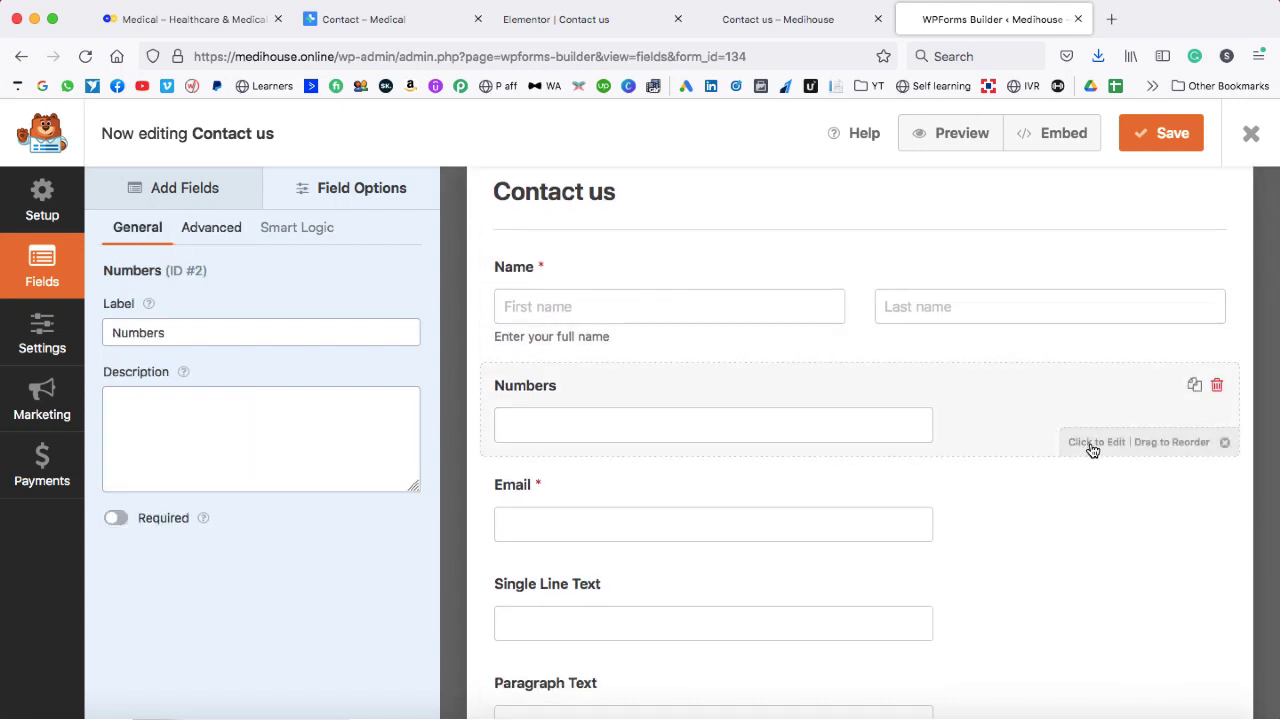
pyautogui.doubleClick(193, 333)
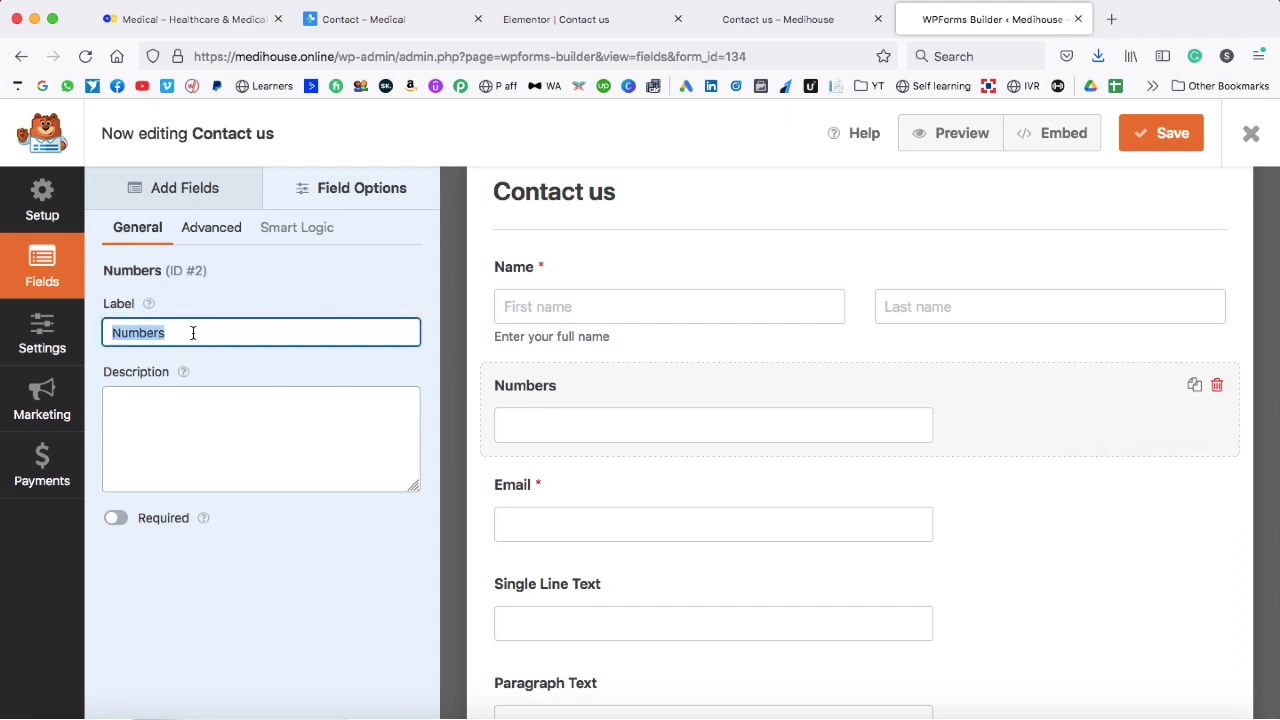
pyautogui.write('Phone')
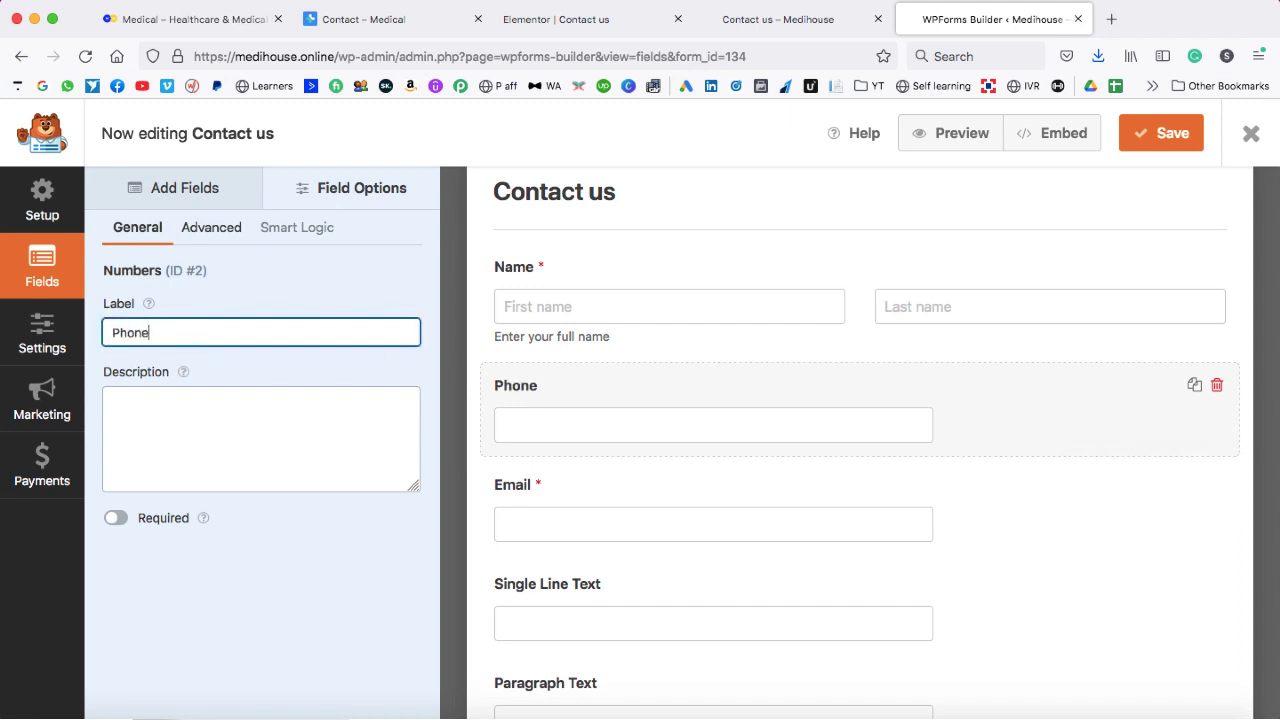
pyautogui.write(' number')
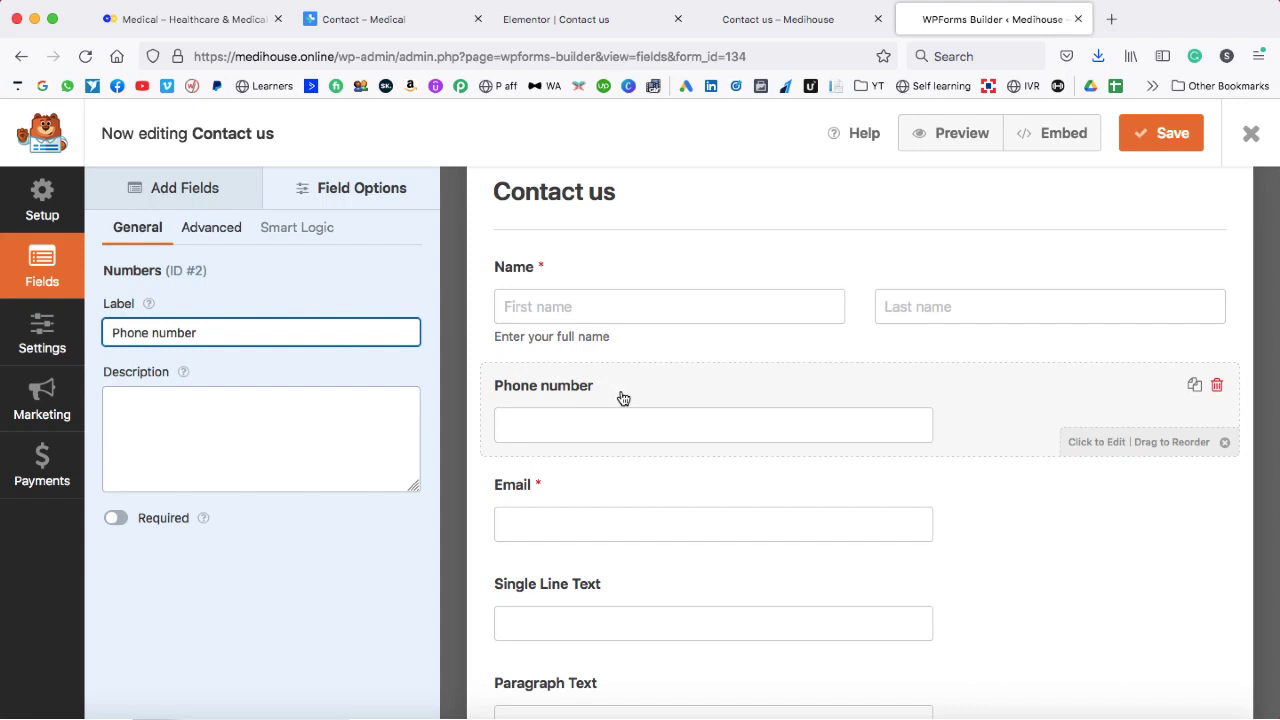
pyautogui.click(211, 227)
pyautogui.click(200, 332)
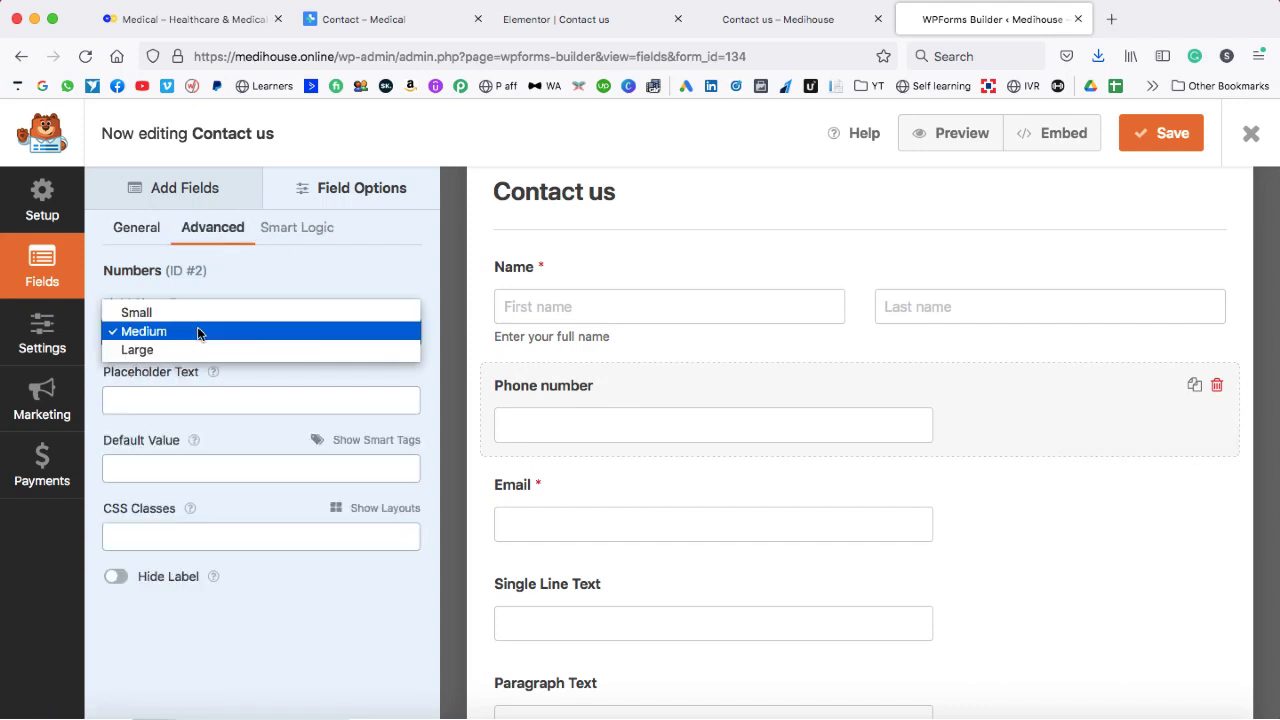
pyautogui.click(192, 348)
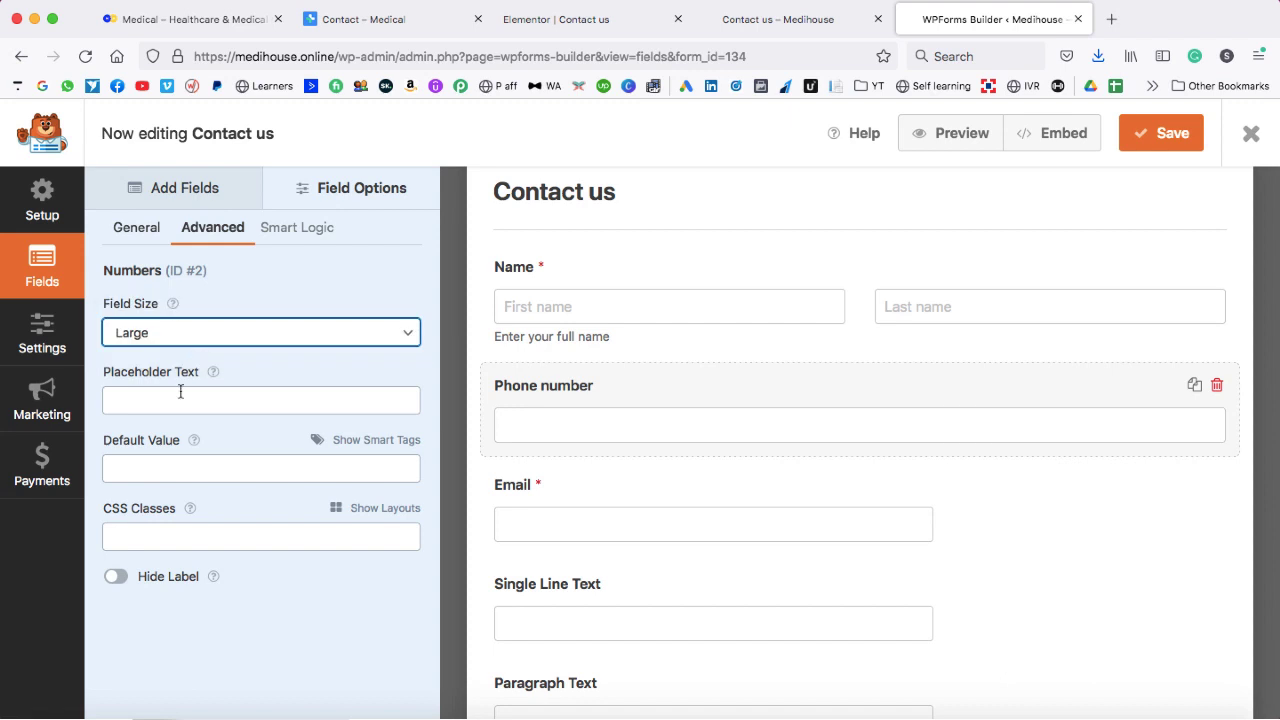
pyautogui.click(180, 393)
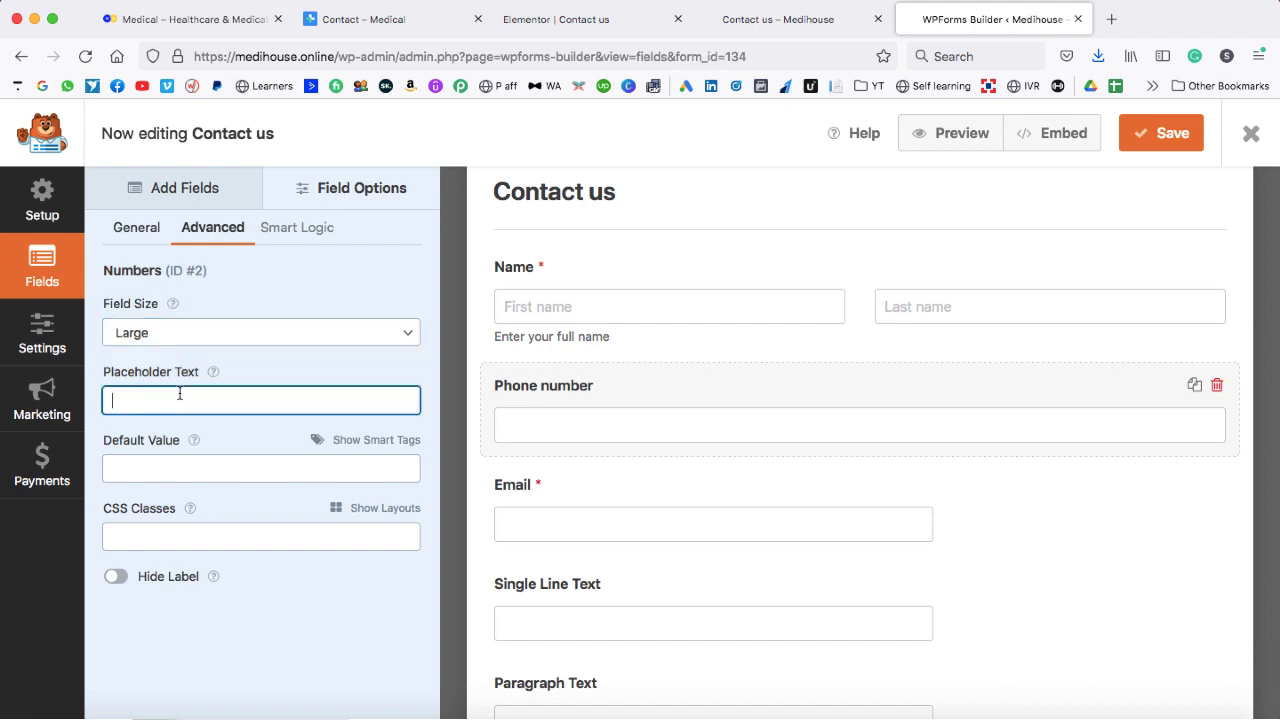
pyautogui.write('+91-9999999')
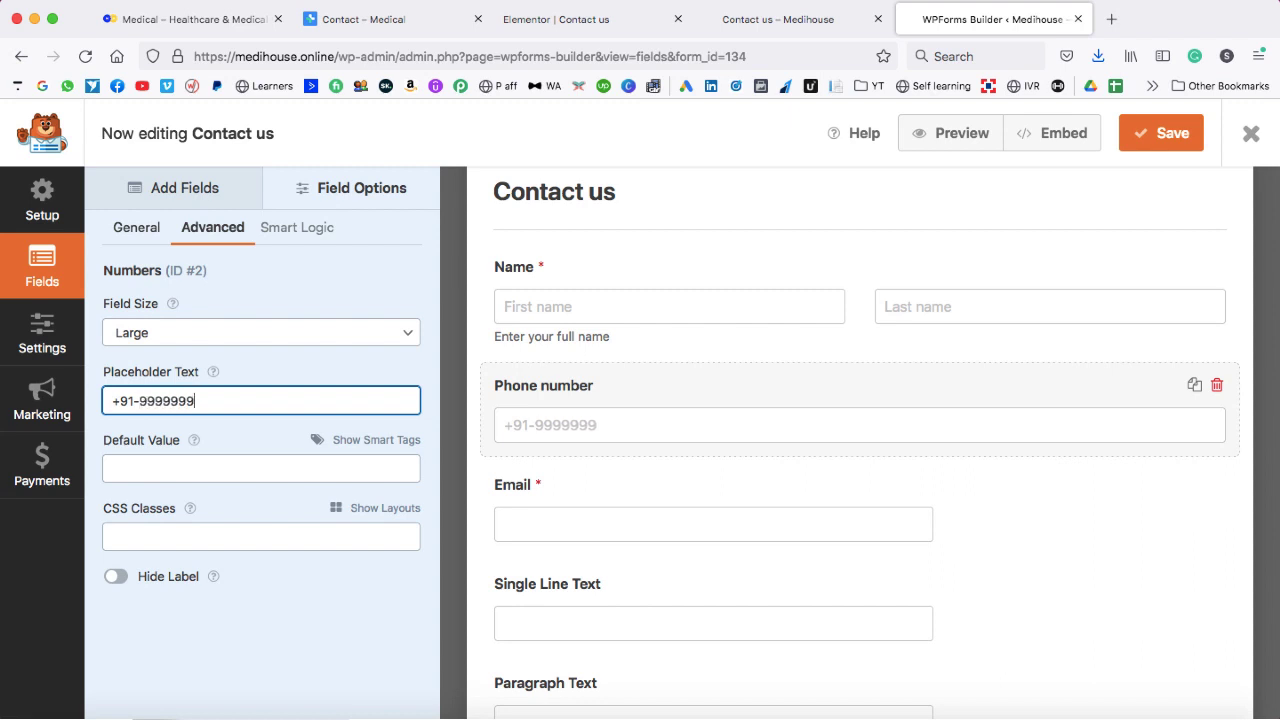
pyautogui.write('999')
pyautogui.scroll(-2, 637, 467)
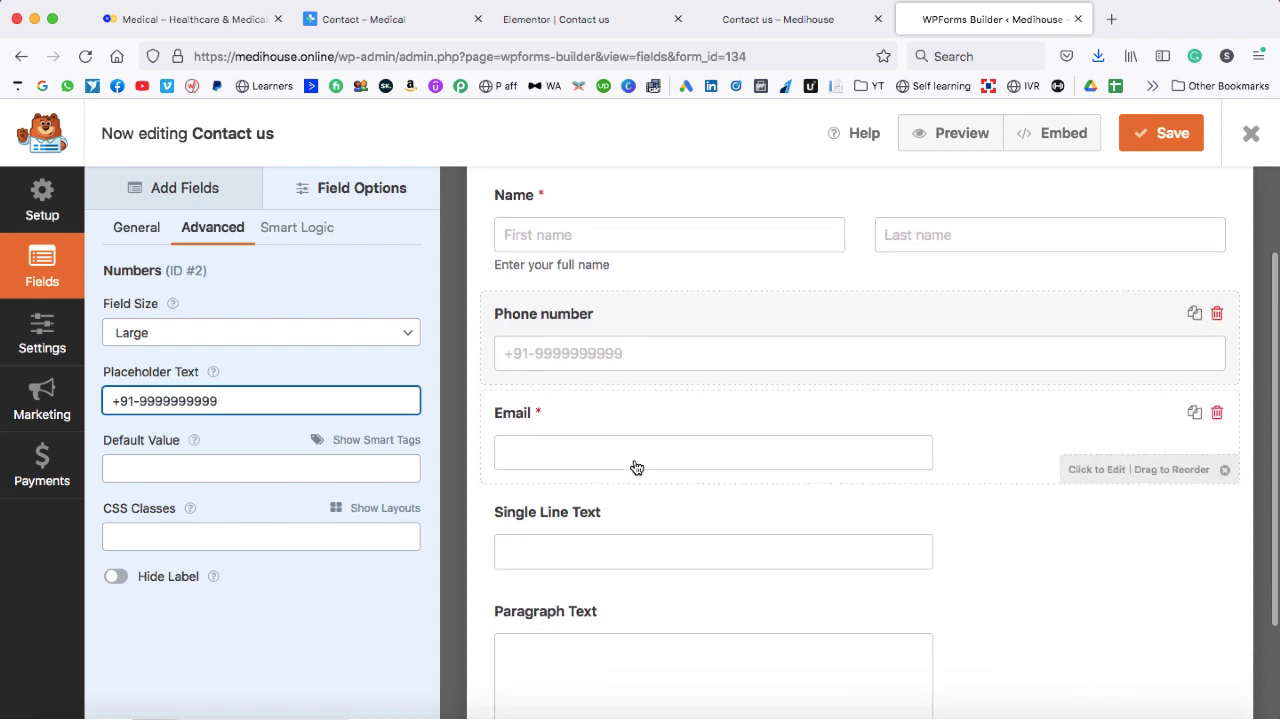
# - Extend the Email field's label to Email Address
pyautogui.click(1080, 470)
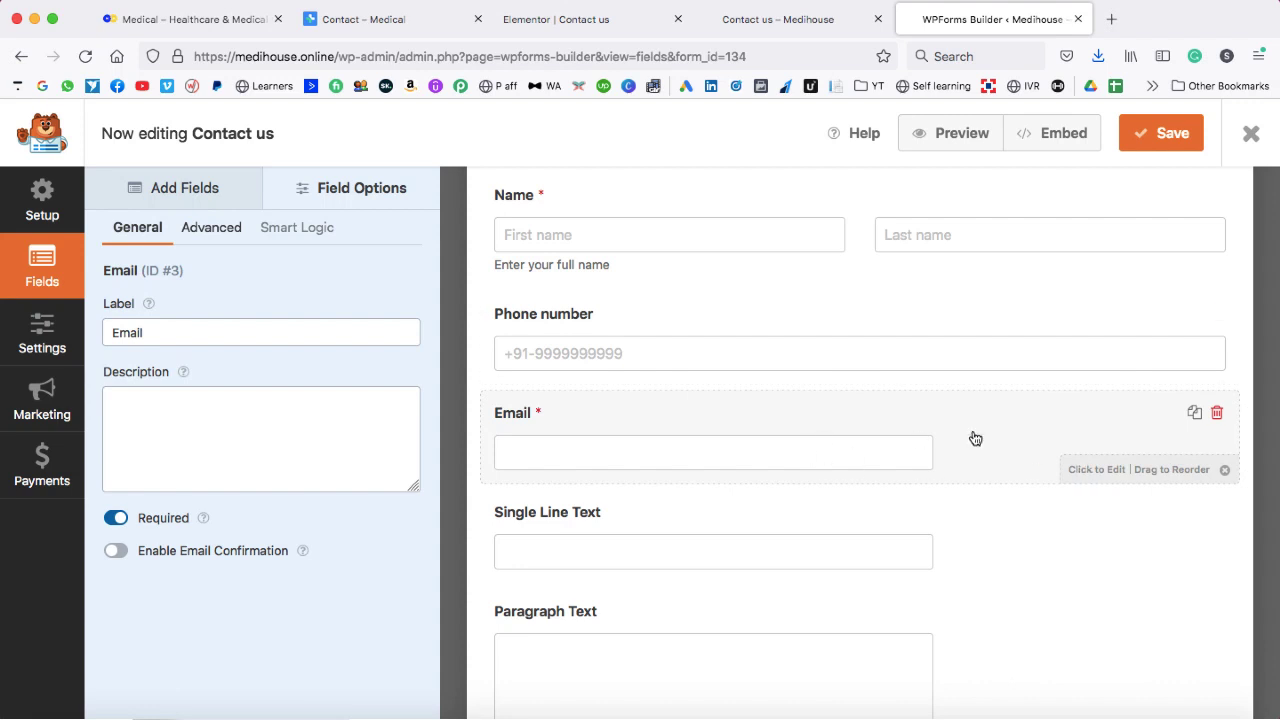
pyautogui.click(159, 334)
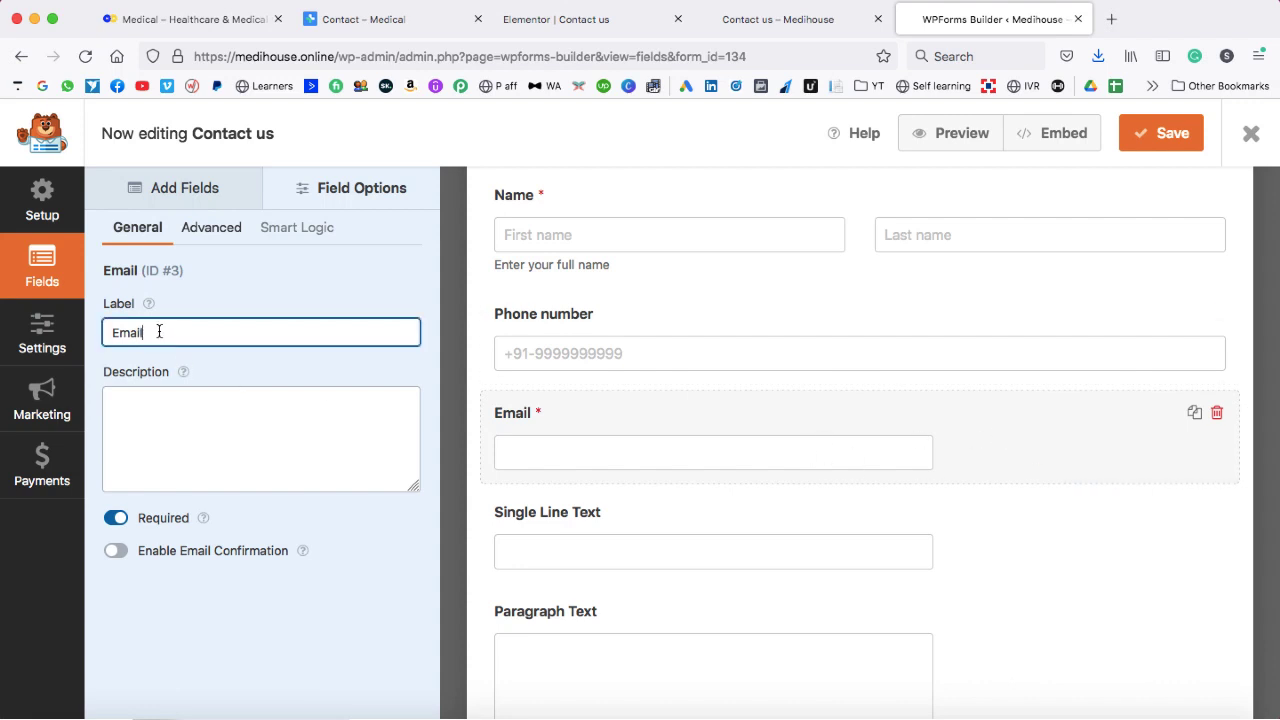
pyautogui.write('Address')
# - Set the email field to Large size with placeholder 'enter your email address'
pyautogui.click(200, 228)
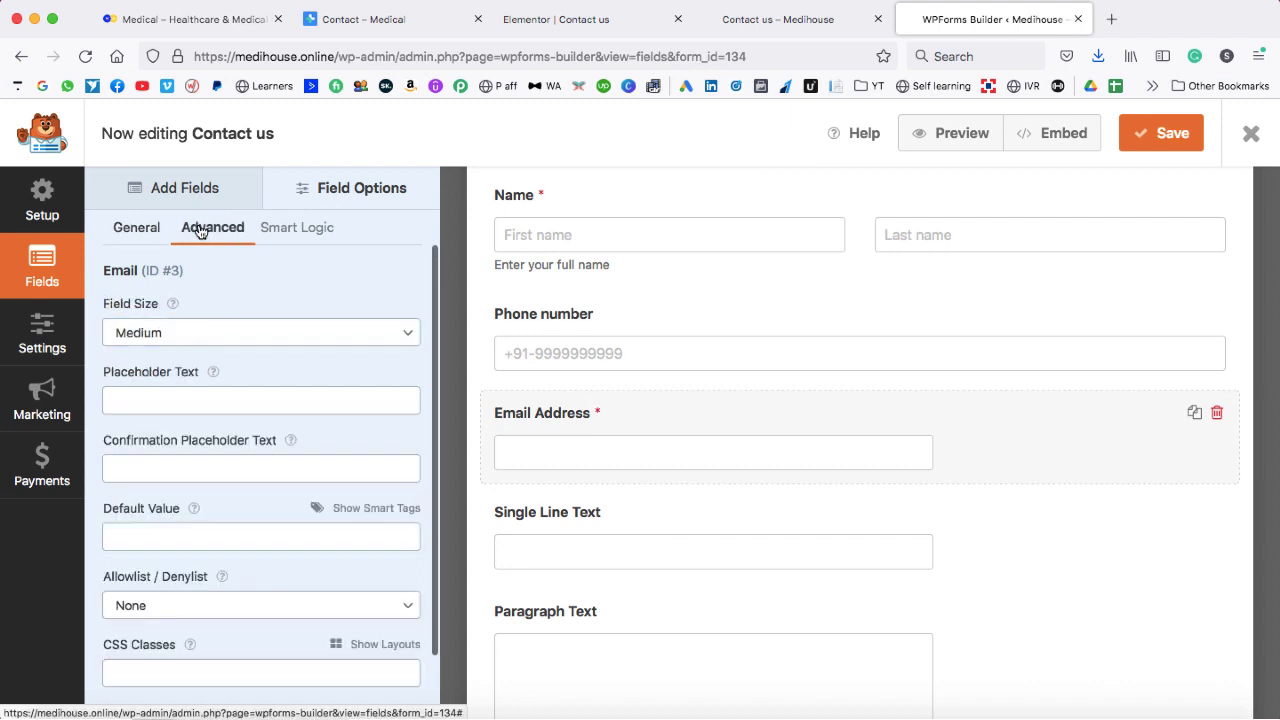
pyautogui.click(185, 338)
pyautogui.click(180, 350)
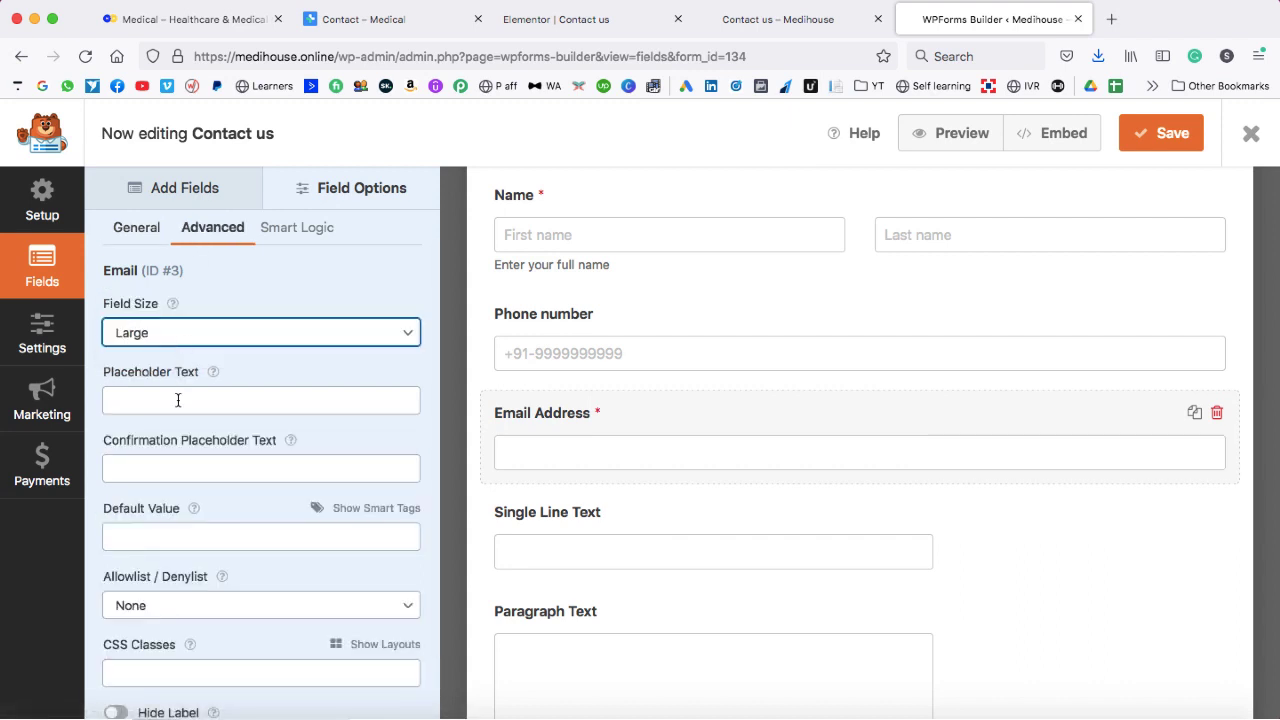
pyautogui.click(178, 400)
pyautogui.write('ente')
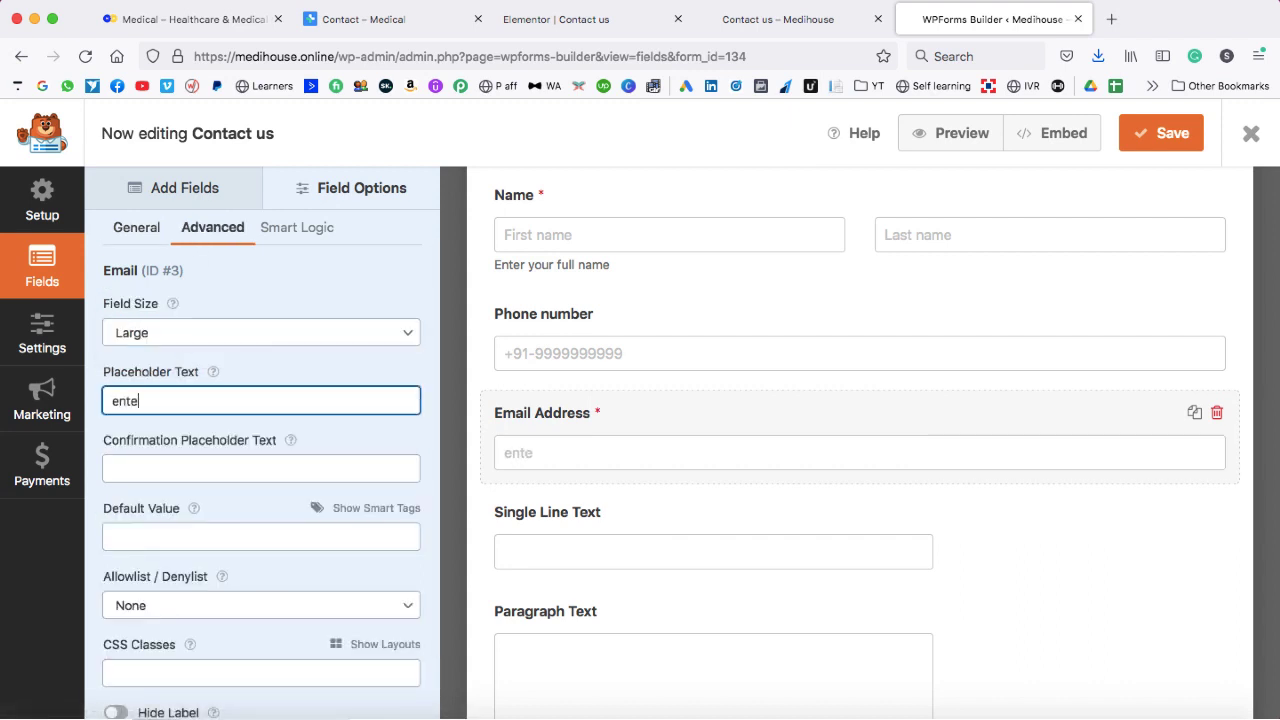
pyautogui.write('r your email address')
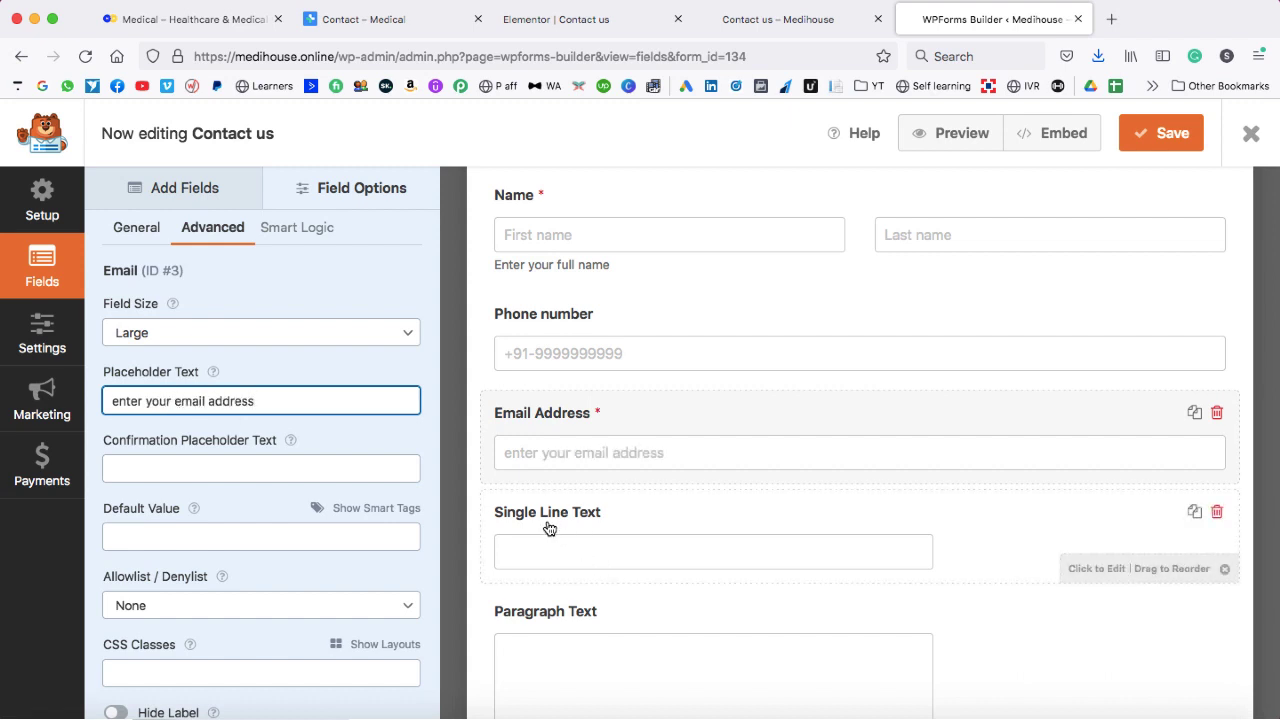
# - Rename the Single Line Text field to Subject and make it Large
pyautogui.click(1093, 576)
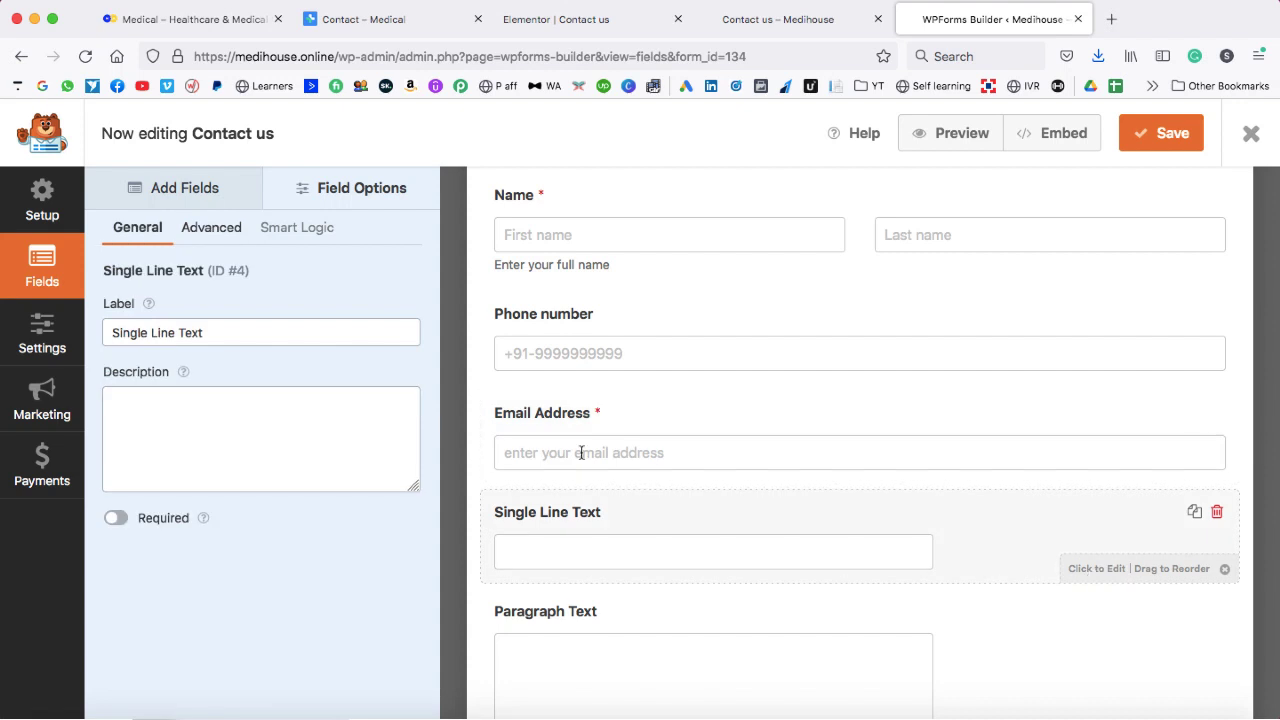
pyautogui.click(229, 332)
pyautogui.moveTo(229, 332); pyautogui.dragTo(95, 332)
pyautogui.write('Subject')
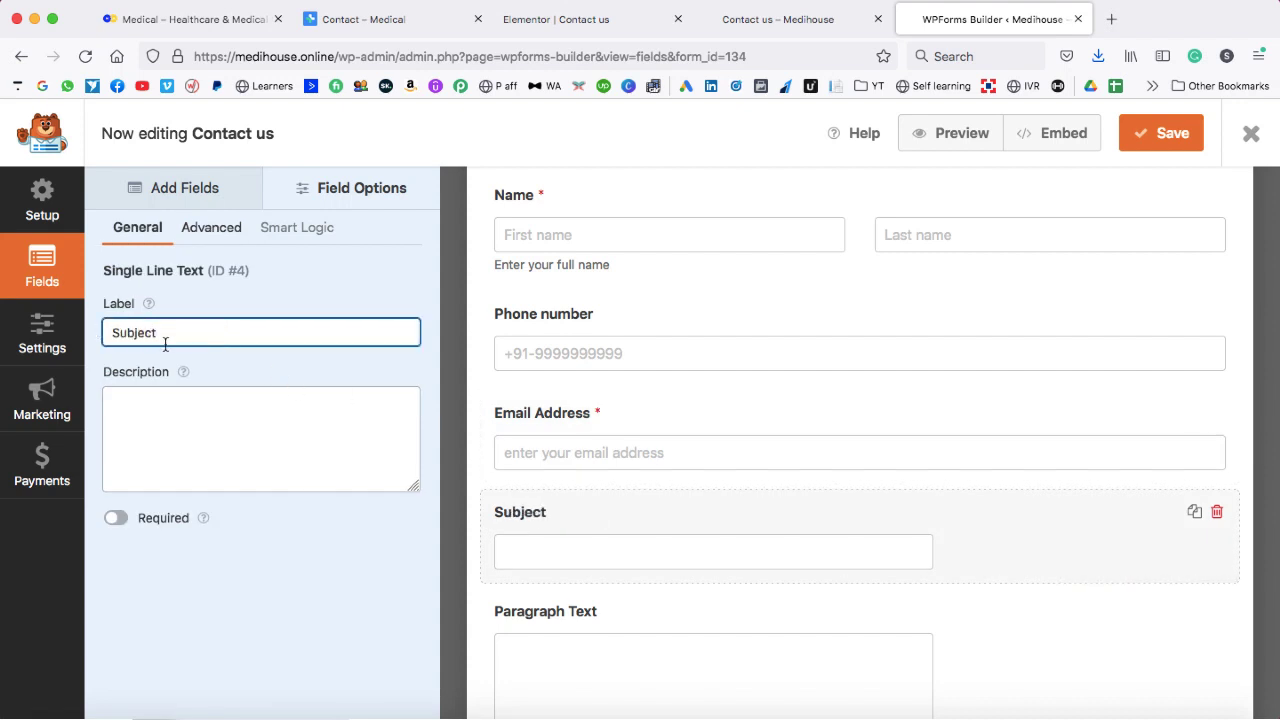
pyautogui.click(204, 232)
pyautogui.click(186, 333)
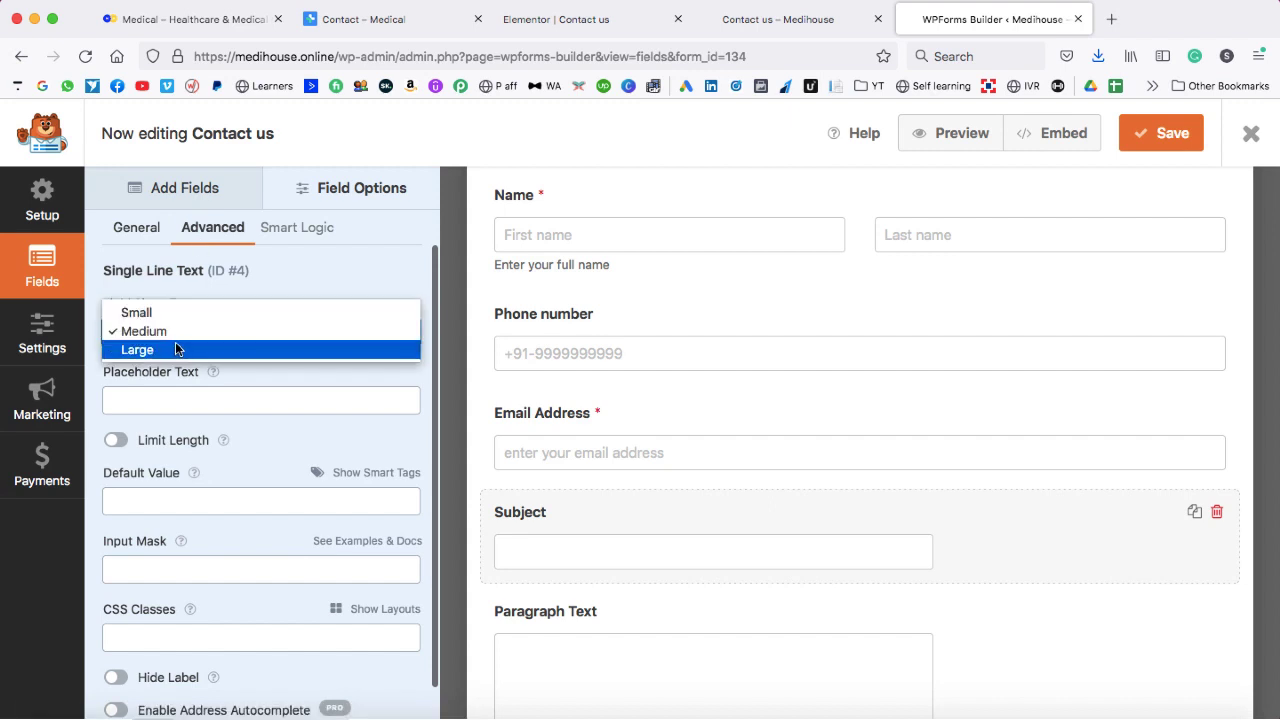
pyautogui.click(175, 349)
pyautogui.scroll(-3, 590, 498)
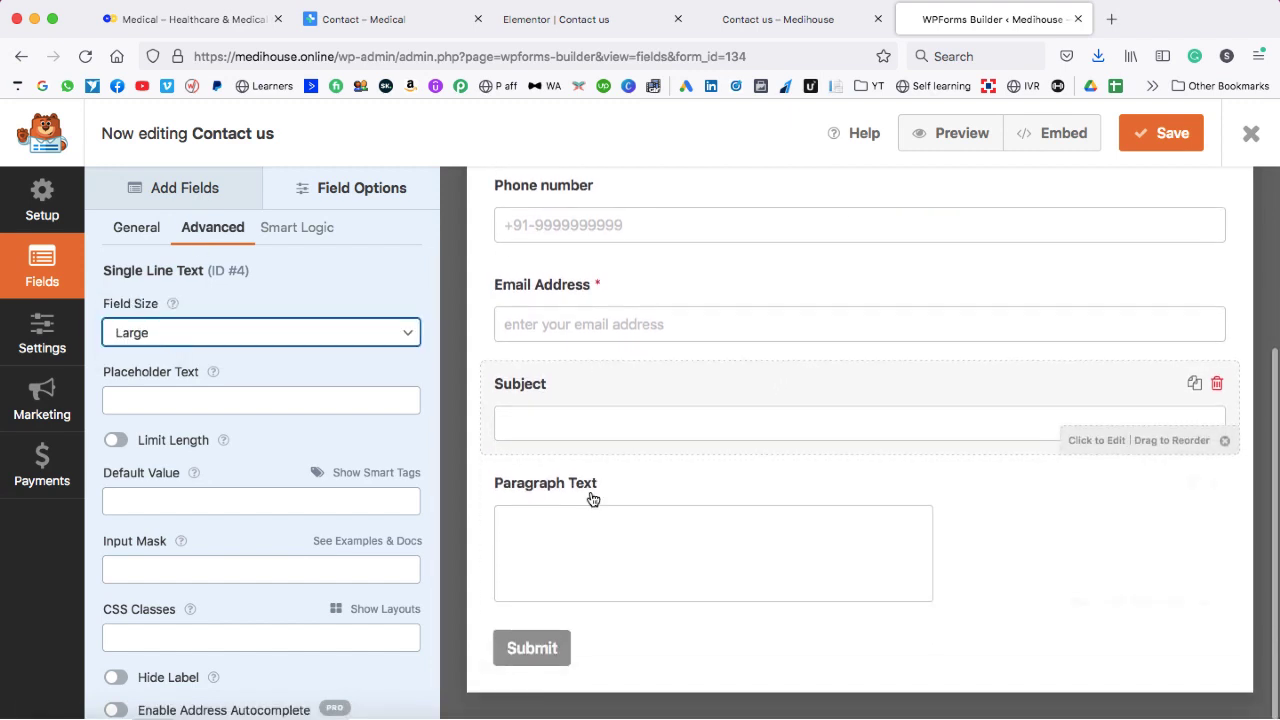
# - Rename the Paragraph Text field to 'Your message' and set its size to Small
pyautogui.click(1100, 611)
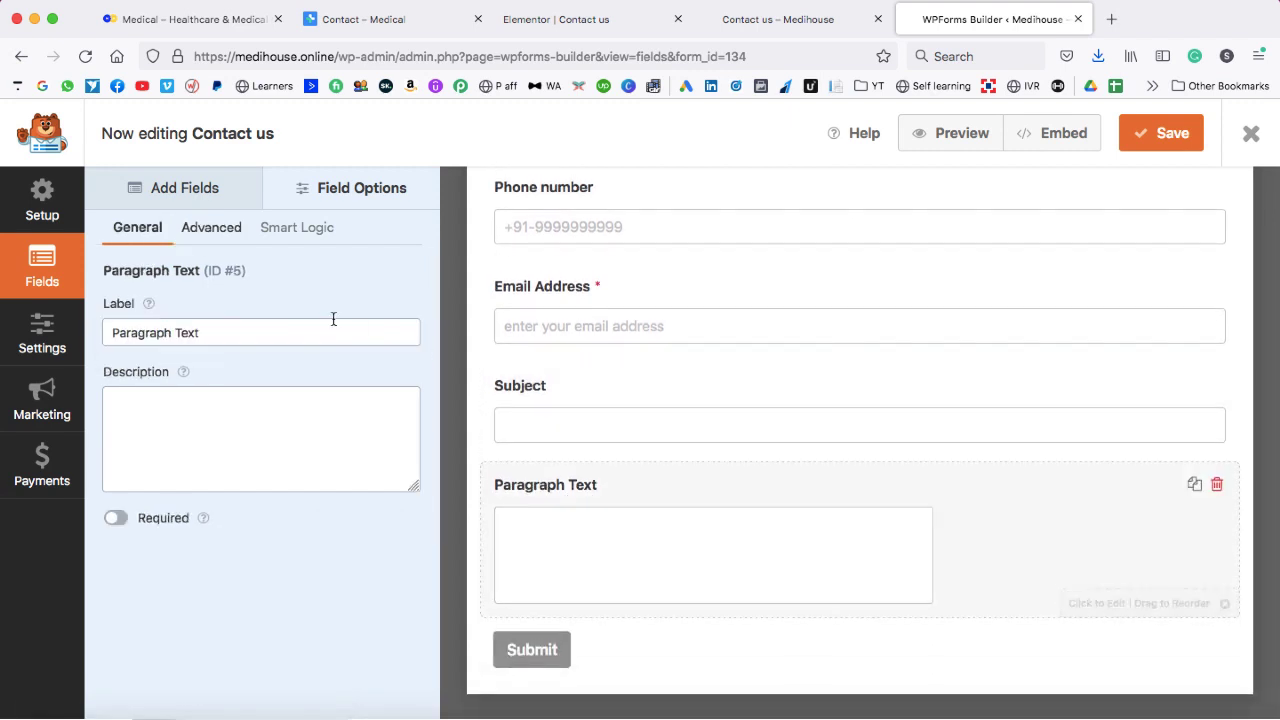
pyautogui.moveTo(263, 332); pyautogui.dragTo(82, 332)
pyautogui.write('Your')
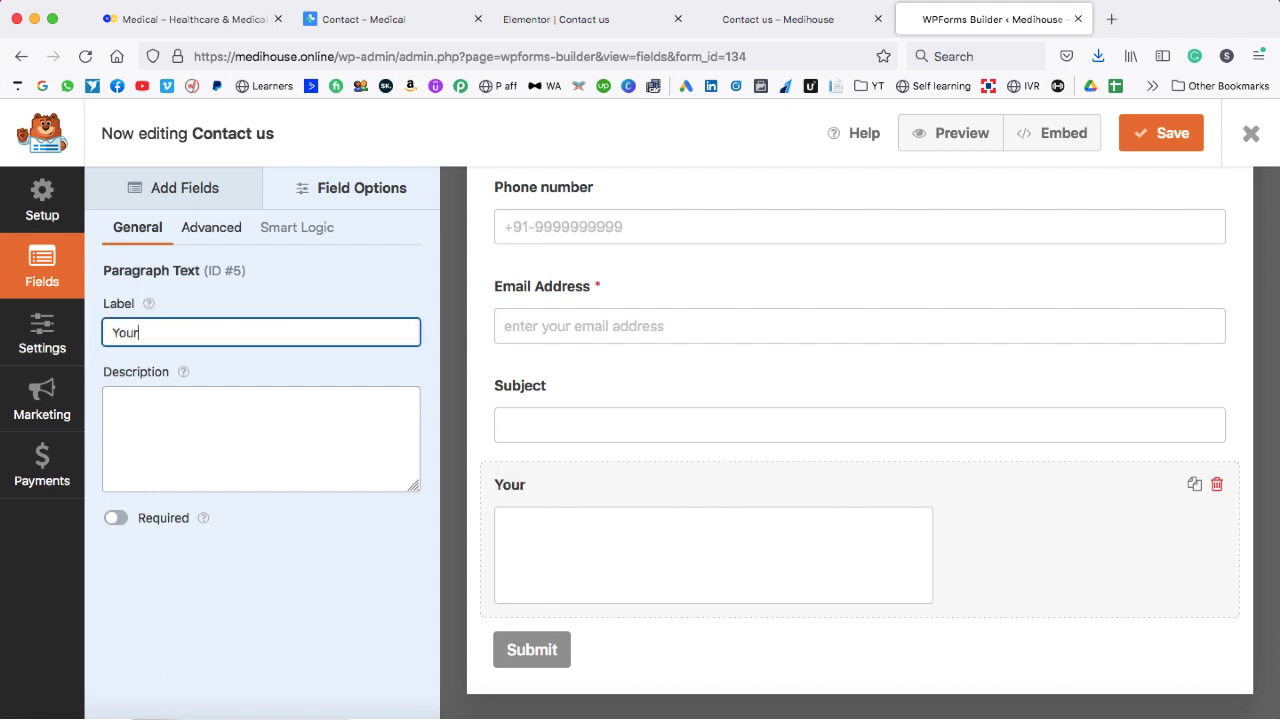
pyautogui.write(' message')
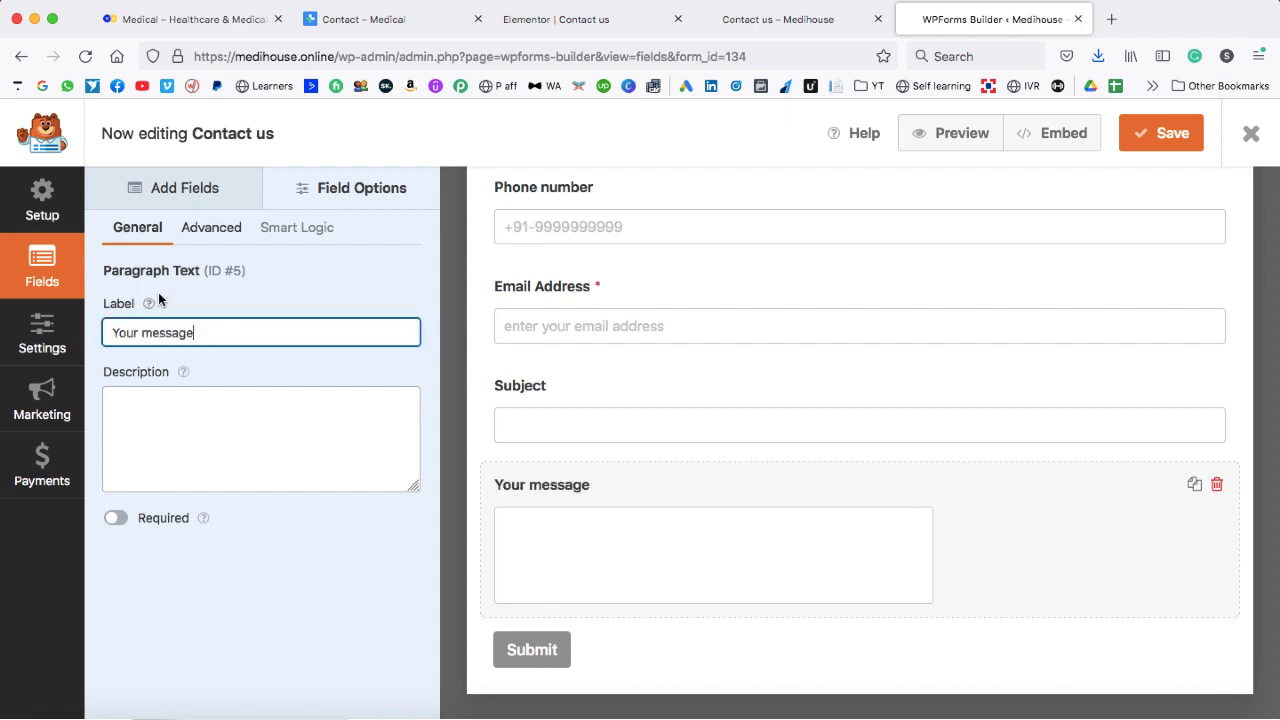
pyautogui.click(200, 232)
pyautogui.click(185, 334)
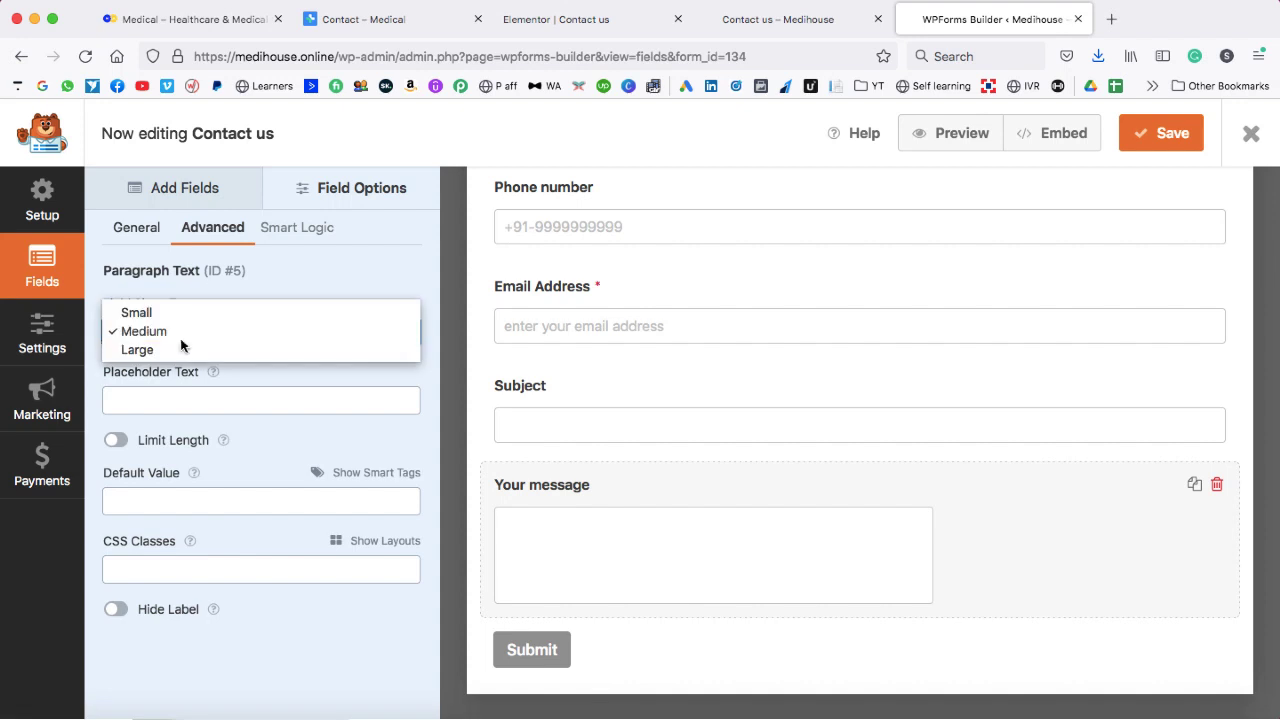
pyautogui.click(168, 348)
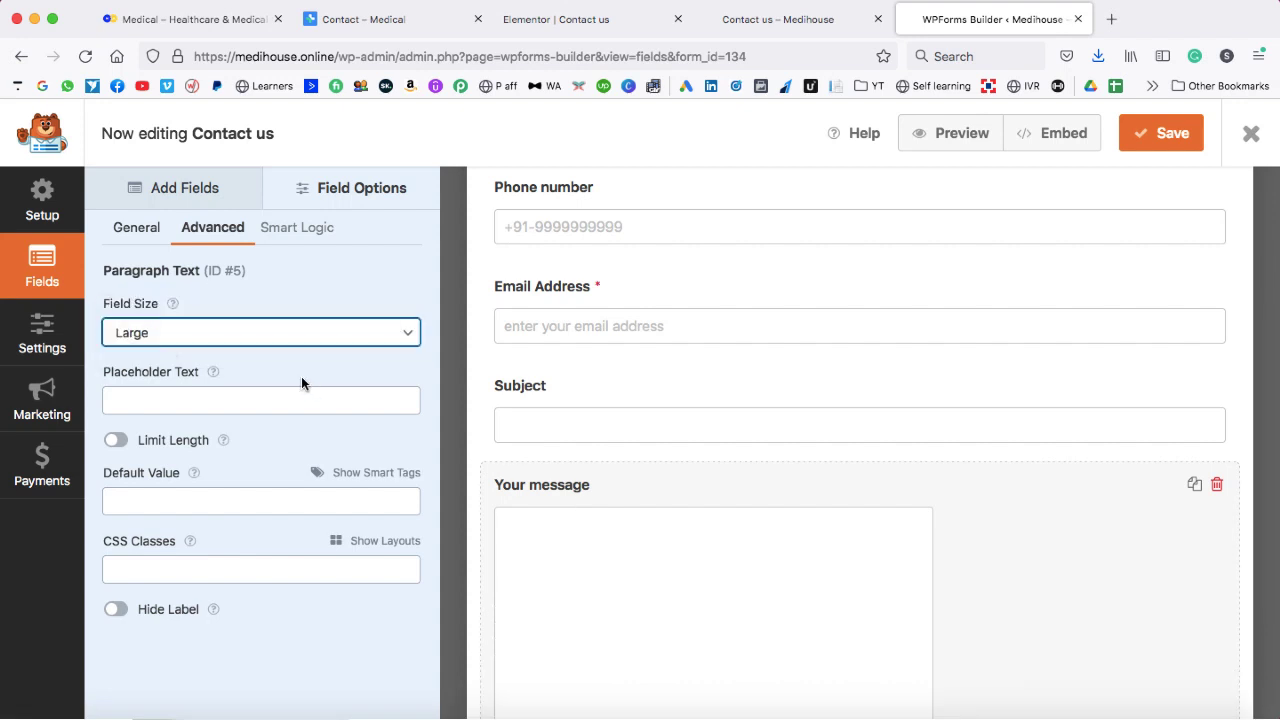
pyautogui.click(259, 339)
pyautogui.click(161, 293)
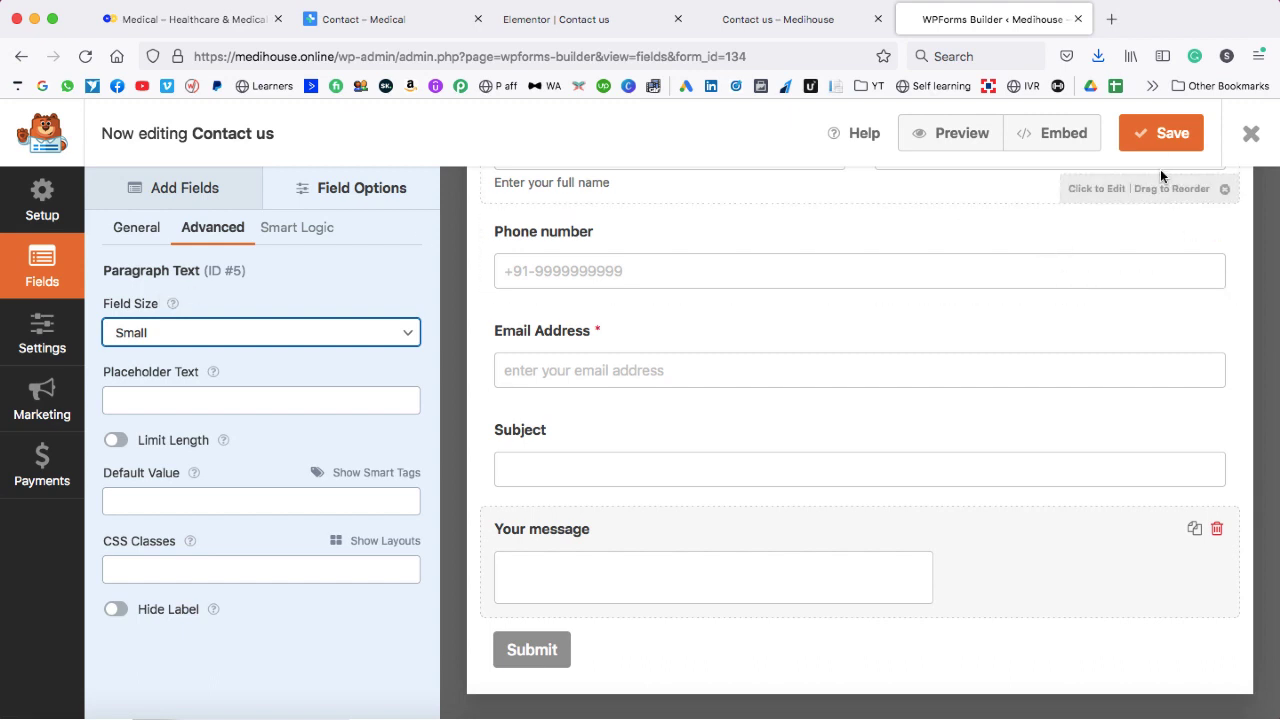
# - Save the Contact us form and open its General settings with the Submit button text
pyautogui.click(1163, 135)
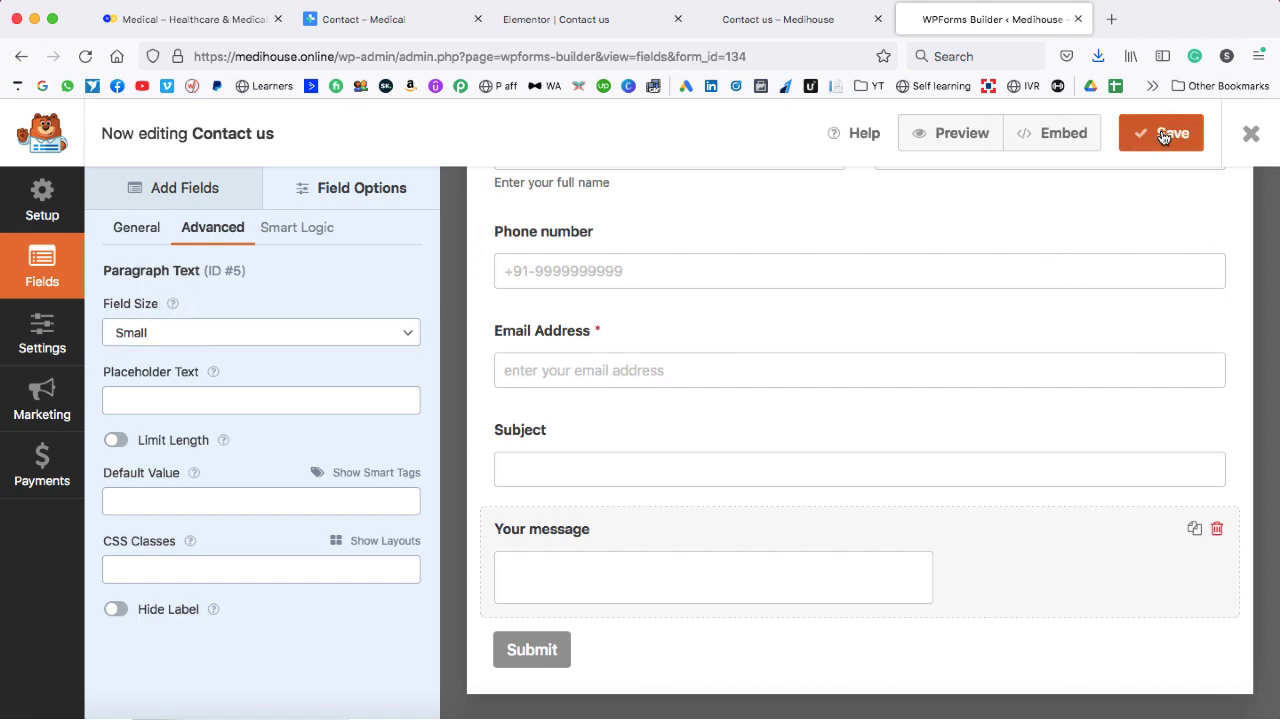
pyautogui.scroll(3, 670, 325)
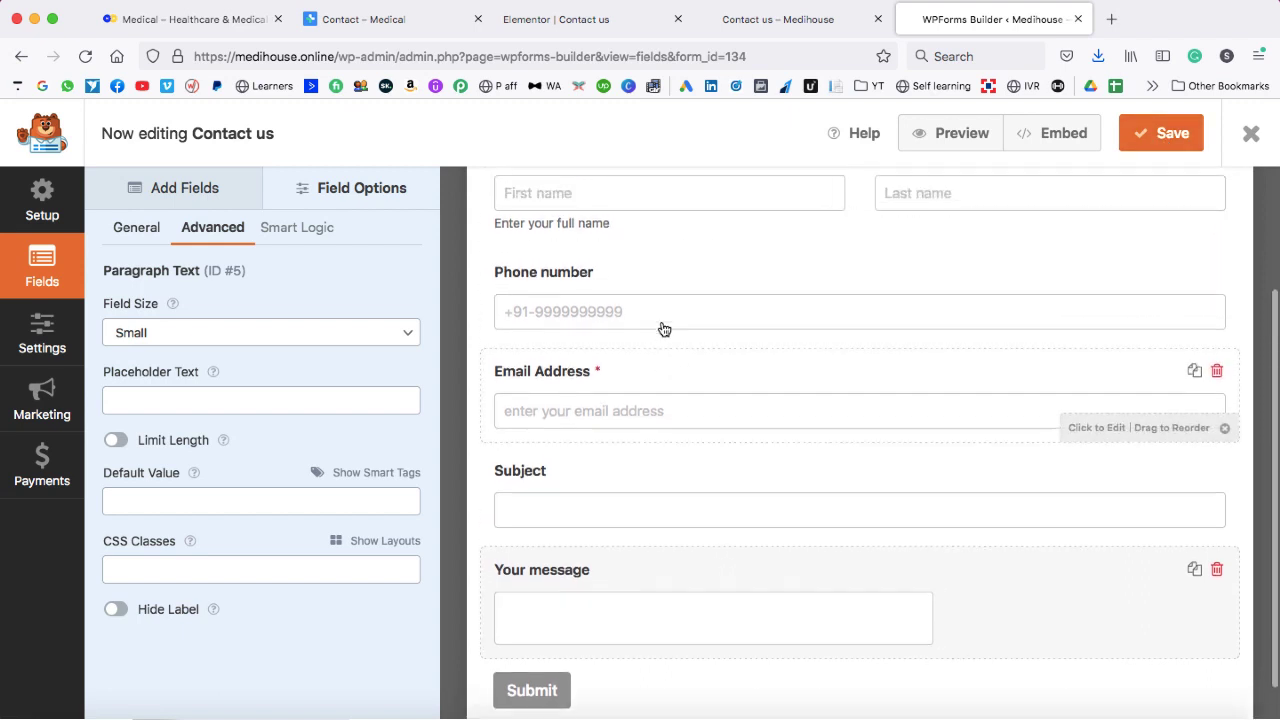
pyautogui.scroll(2, 769, 390)
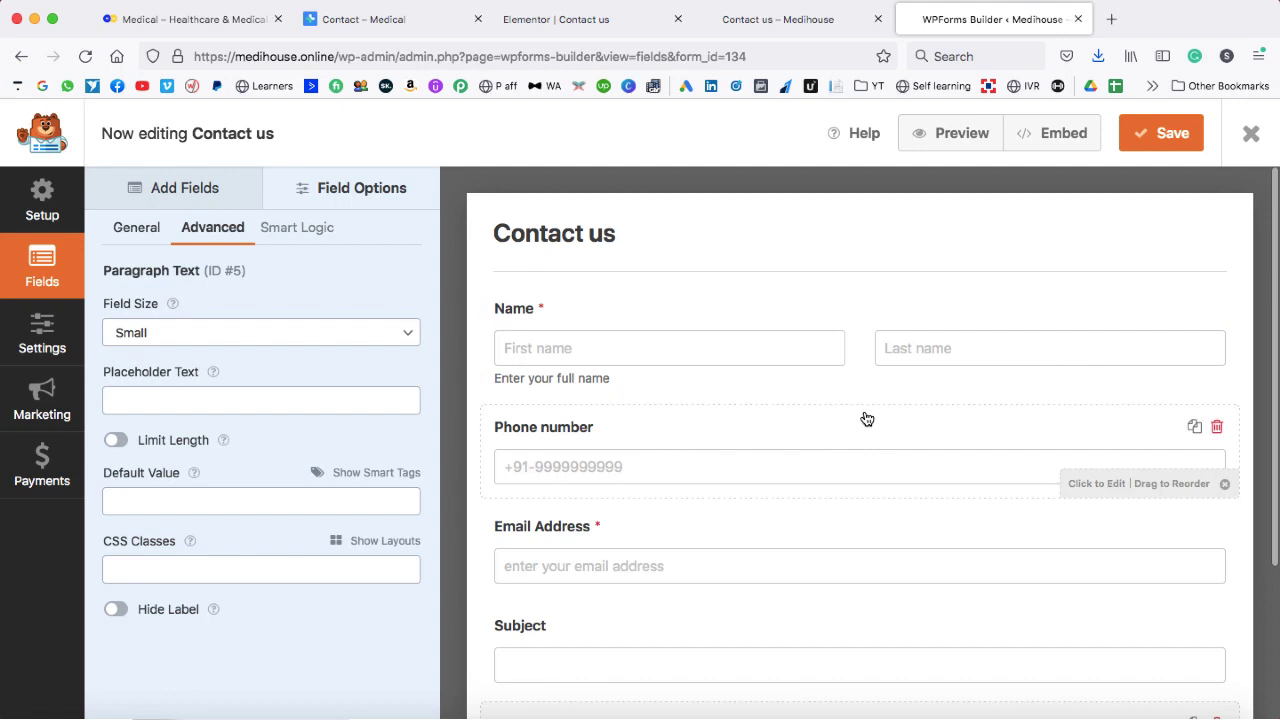
pyautogui.scroll(-3, 845, 428)
pyautogui.scroll(3, 845, 428)
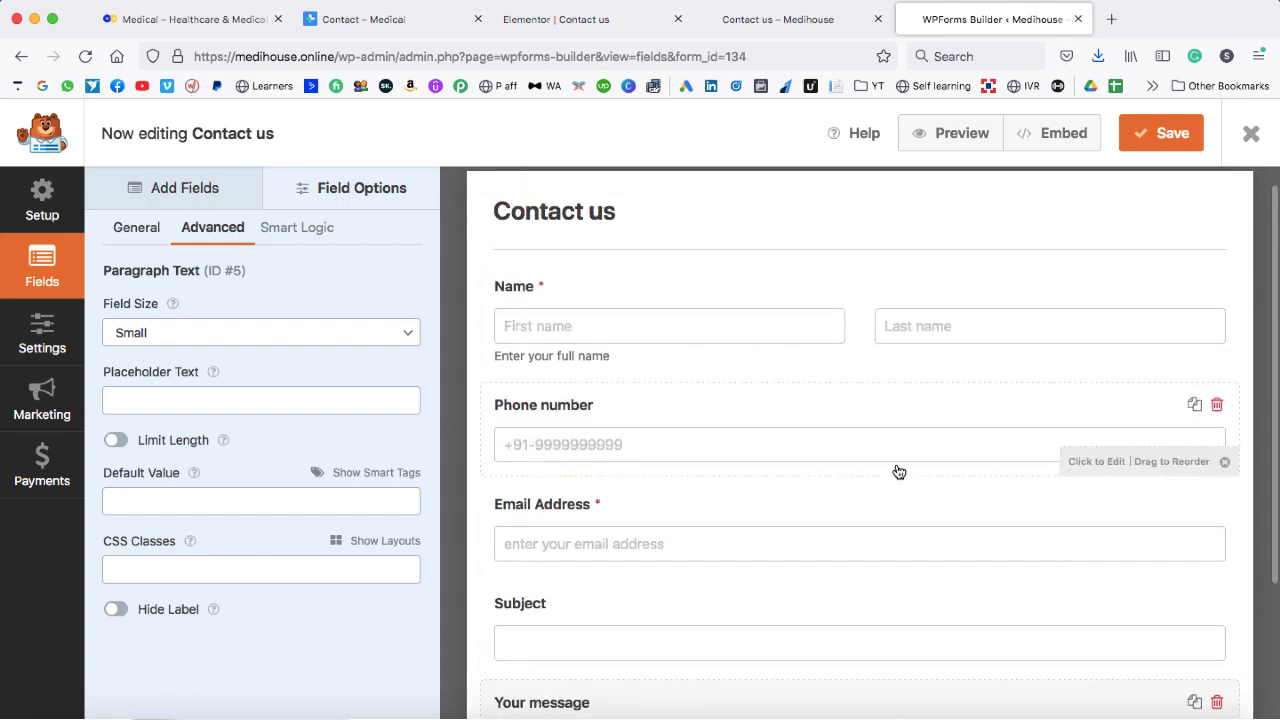
pyautogui.click(38, 350)
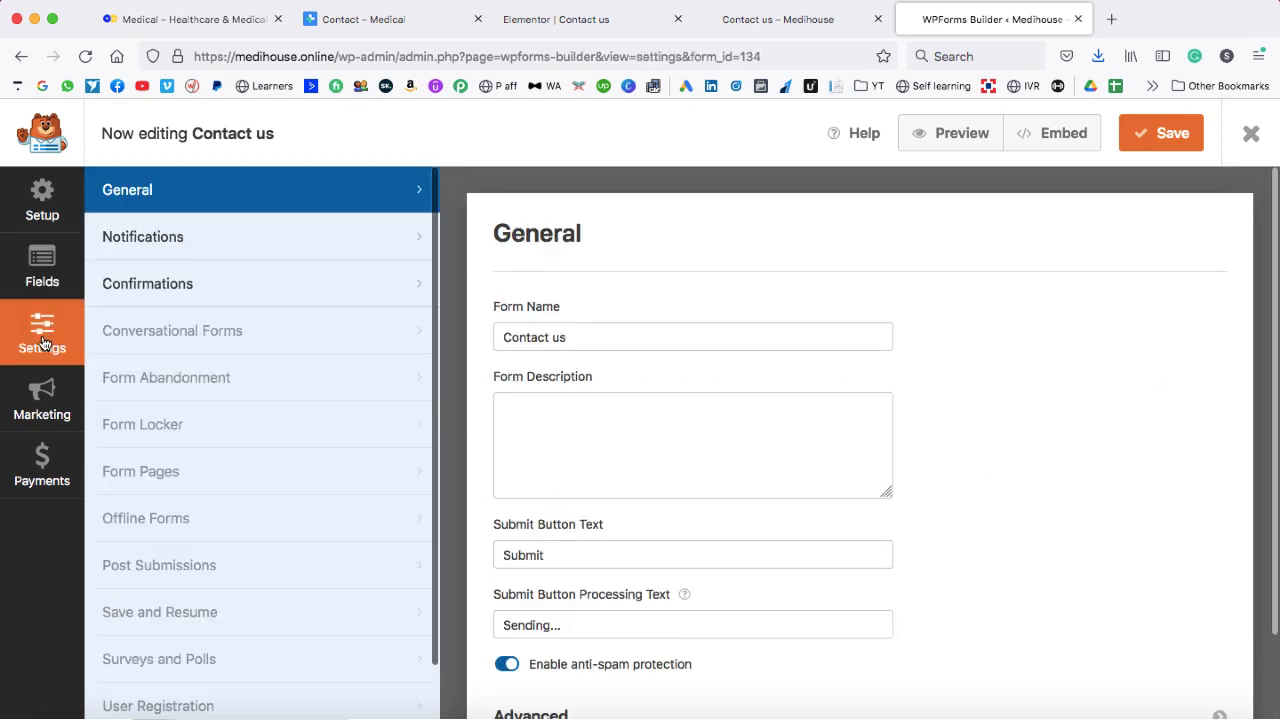
# - Replace the notification's Send To address with the owner's email address
pyautogui.click(166, 244)
pyautogui.scroll(-3, 666, 429)
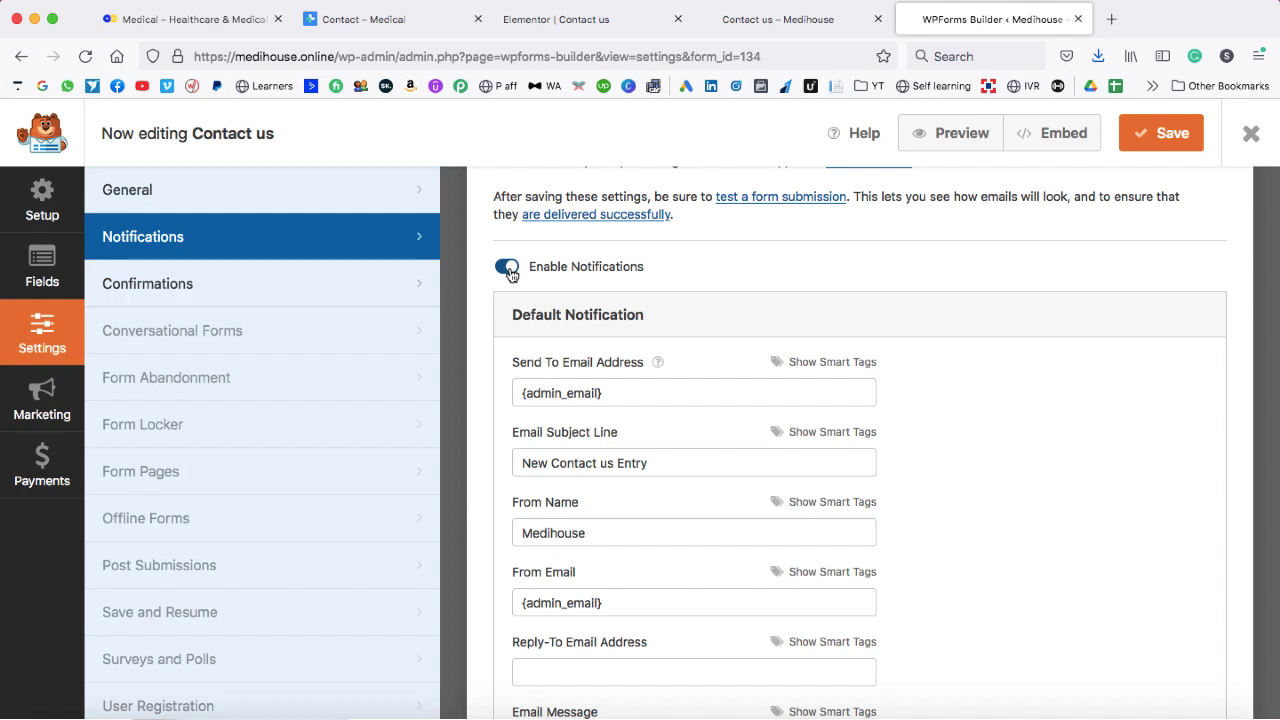
pyautogui.scroll(-1, 620, 390)
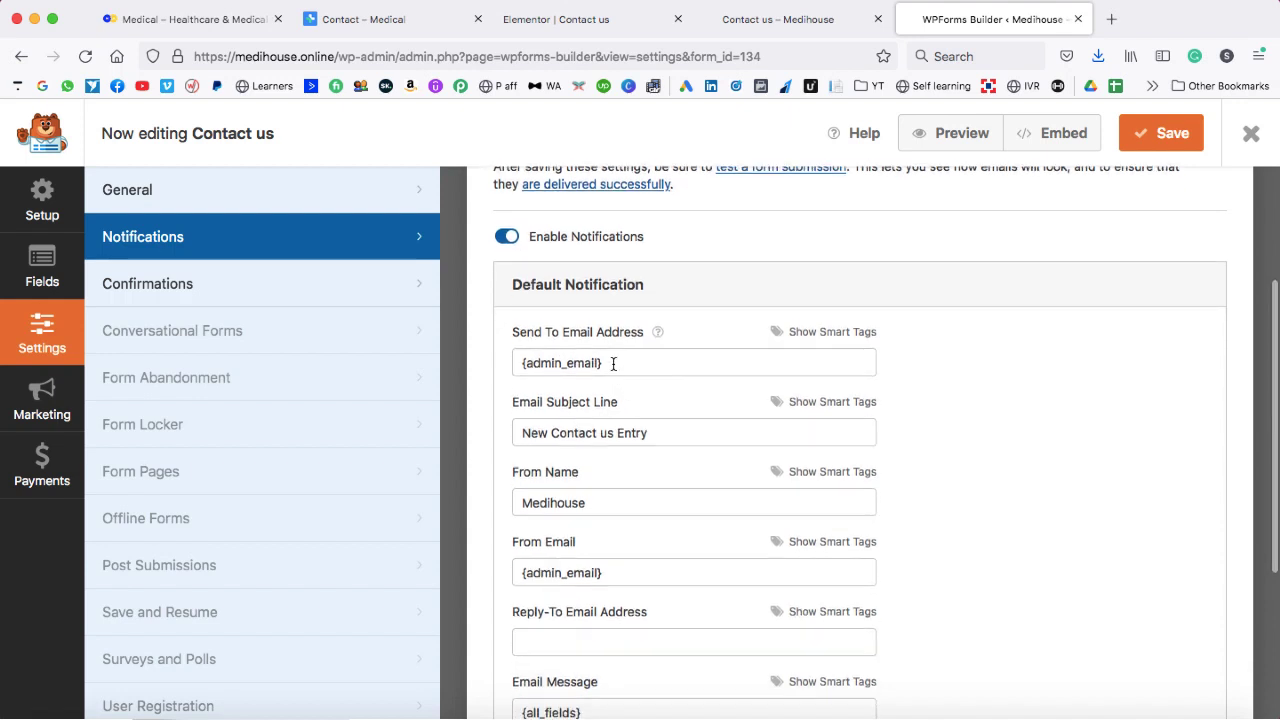
pyautogui.moveTo(614, 363); pyautogui.dragTo(512, 363)
pyautogui.press('BackSpace')
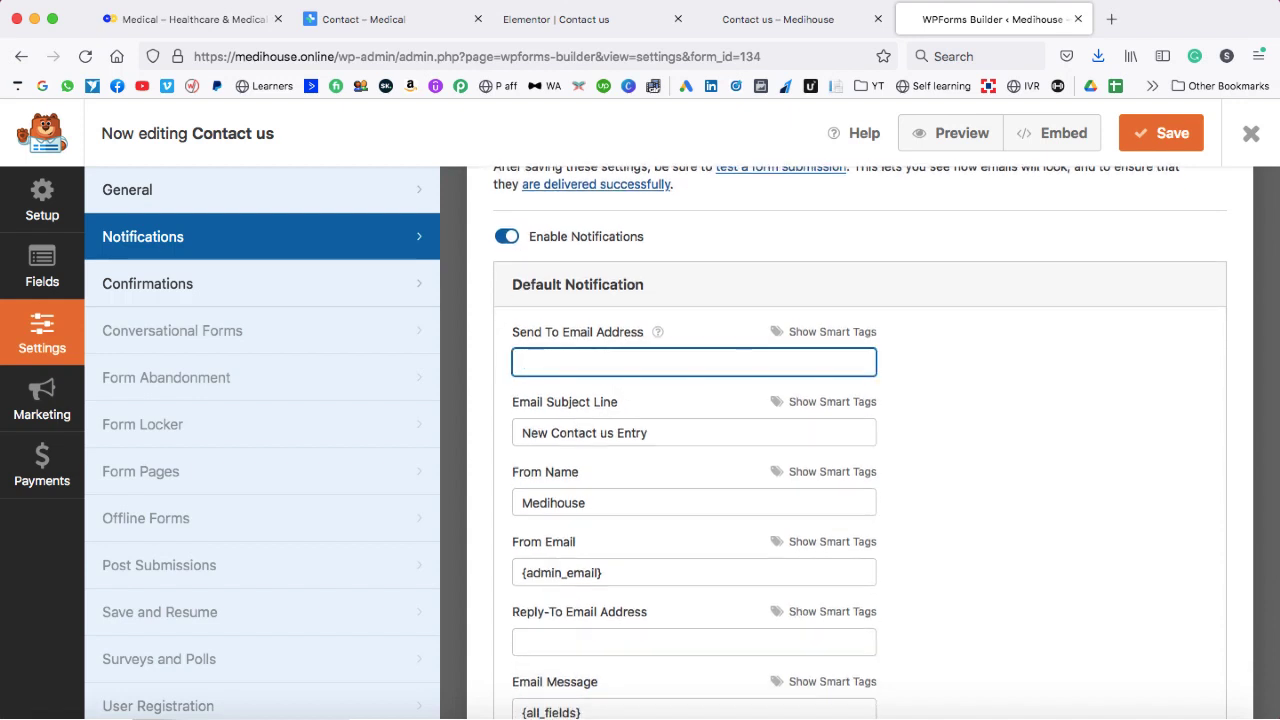
pyautogui.write('saddam')
pyautogui.press('Down')
pyautogui.press('Return')
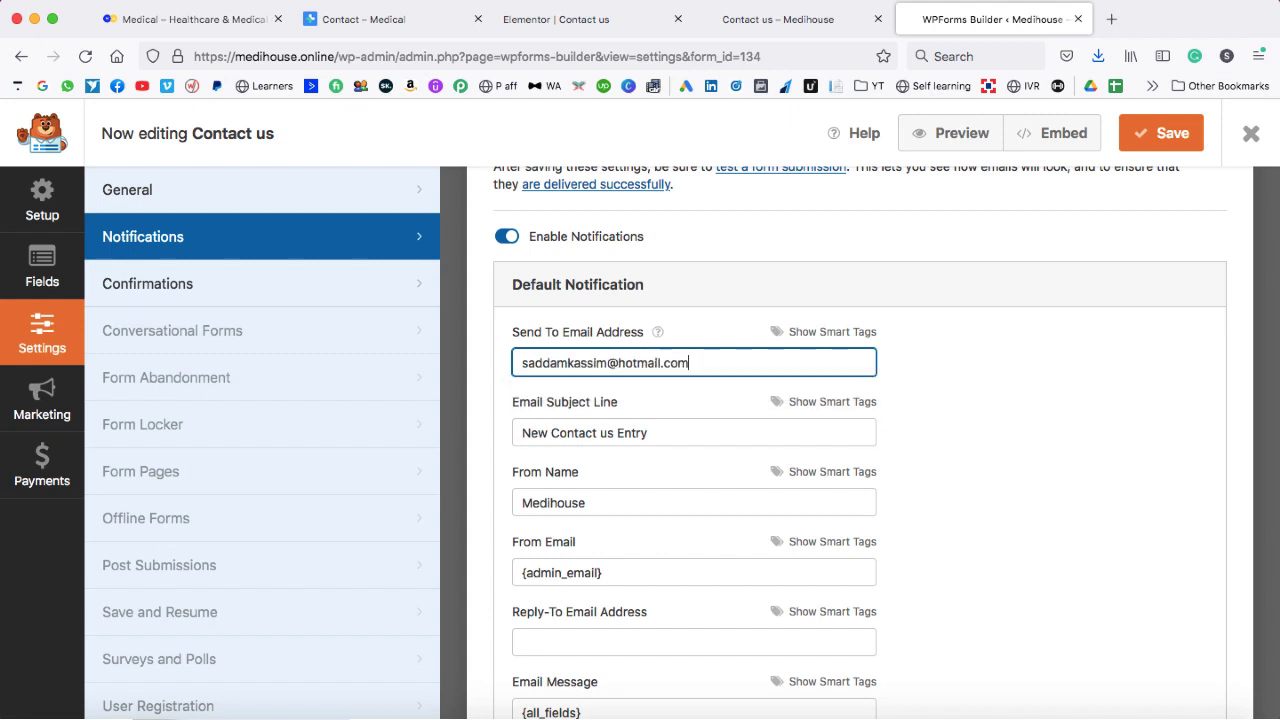
# - Set From Email to the owner's address and subject to 'New Inquiry received', then save
pyautogui.scroll(-2, 610, 492)
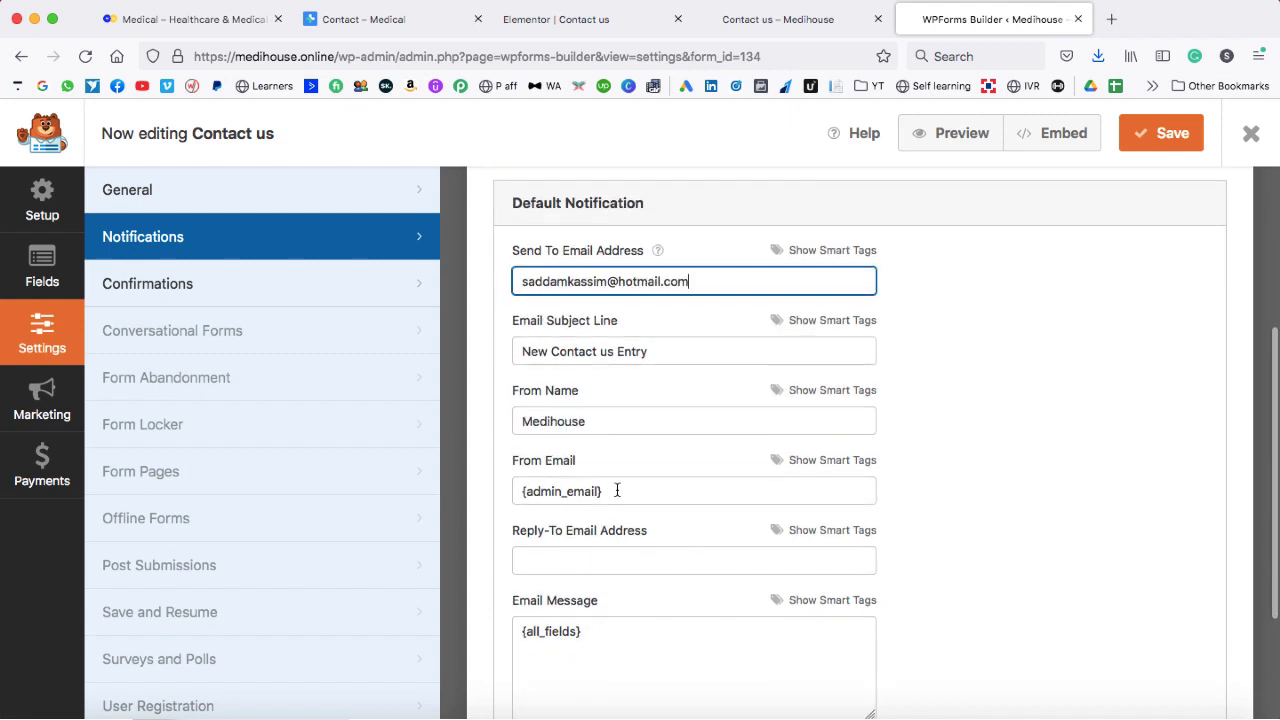
pyautogui.moveTo(617, 490); pyautogui.dragTo(524, 490)
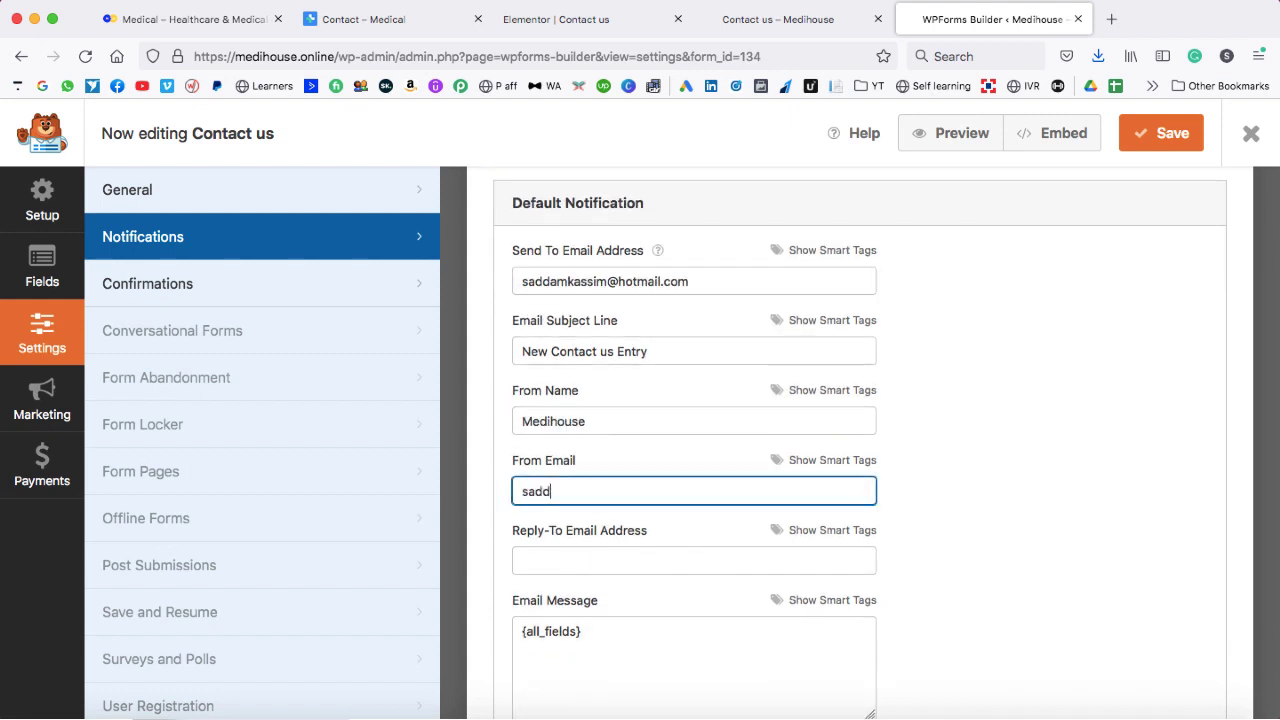
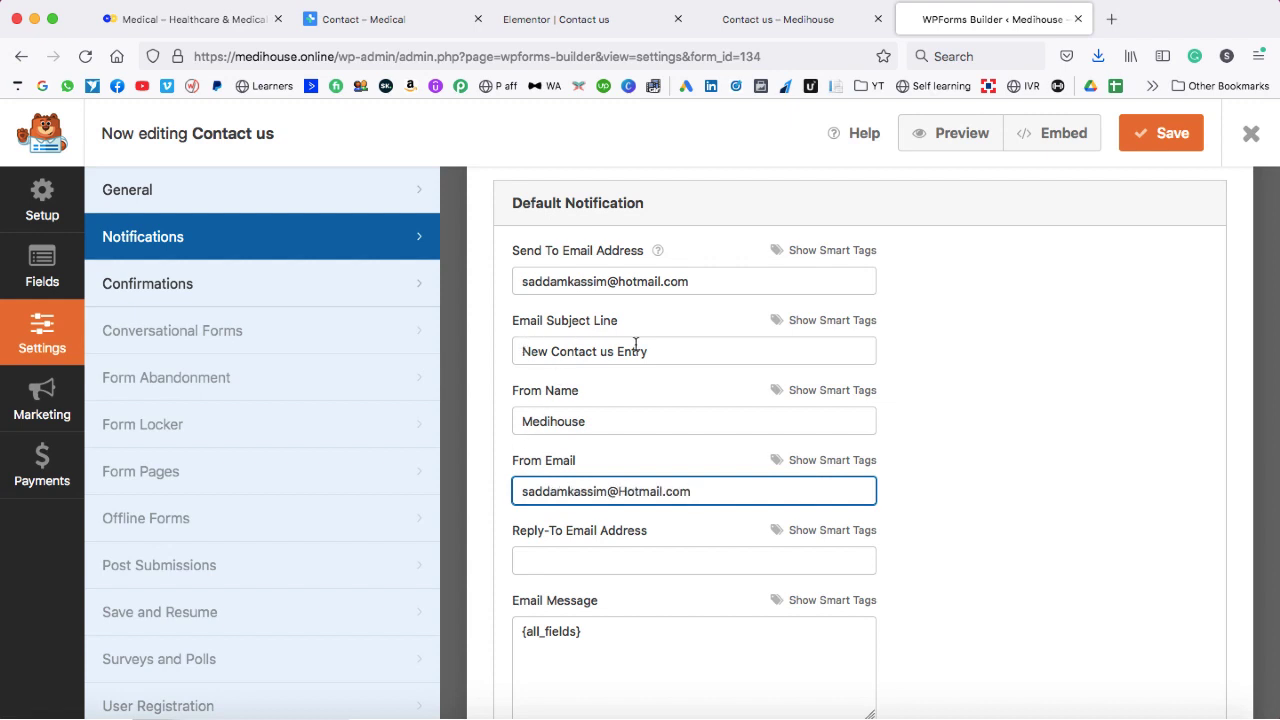
pyautogui.moveTo(654, 345); pyautogui.dragTo(519, 350)
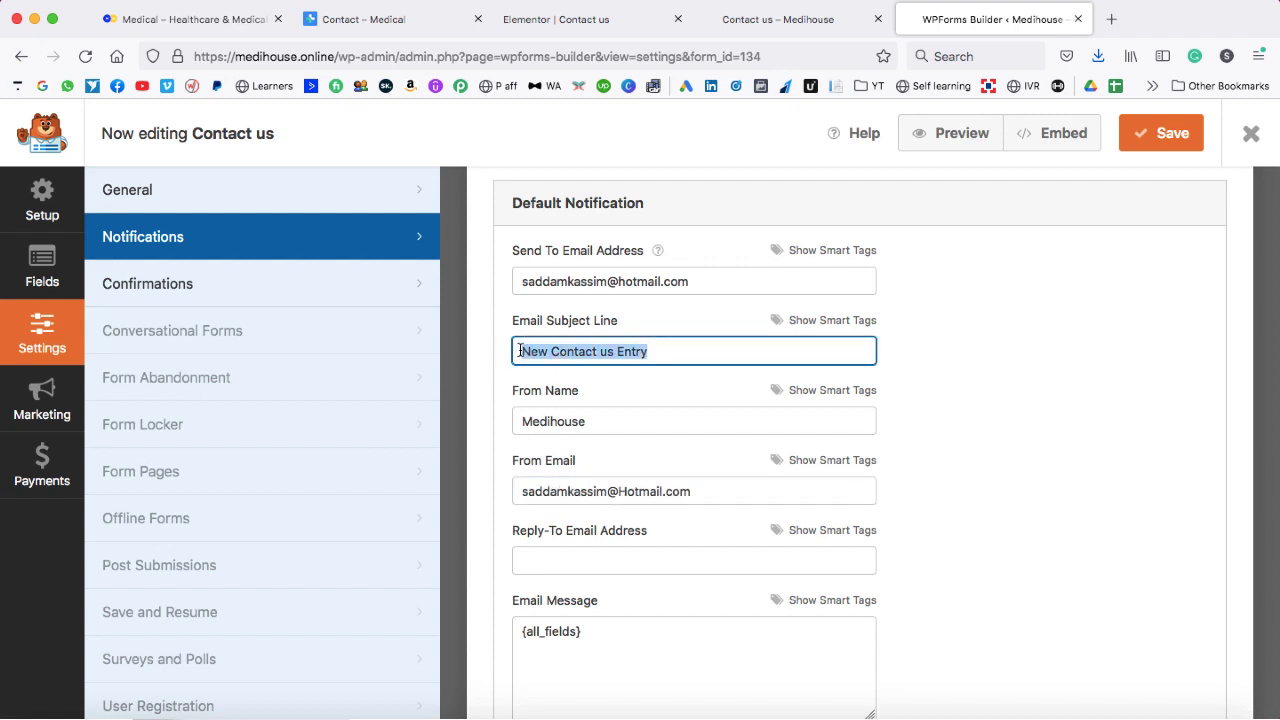
pyautogui.write('New Inquiry received')
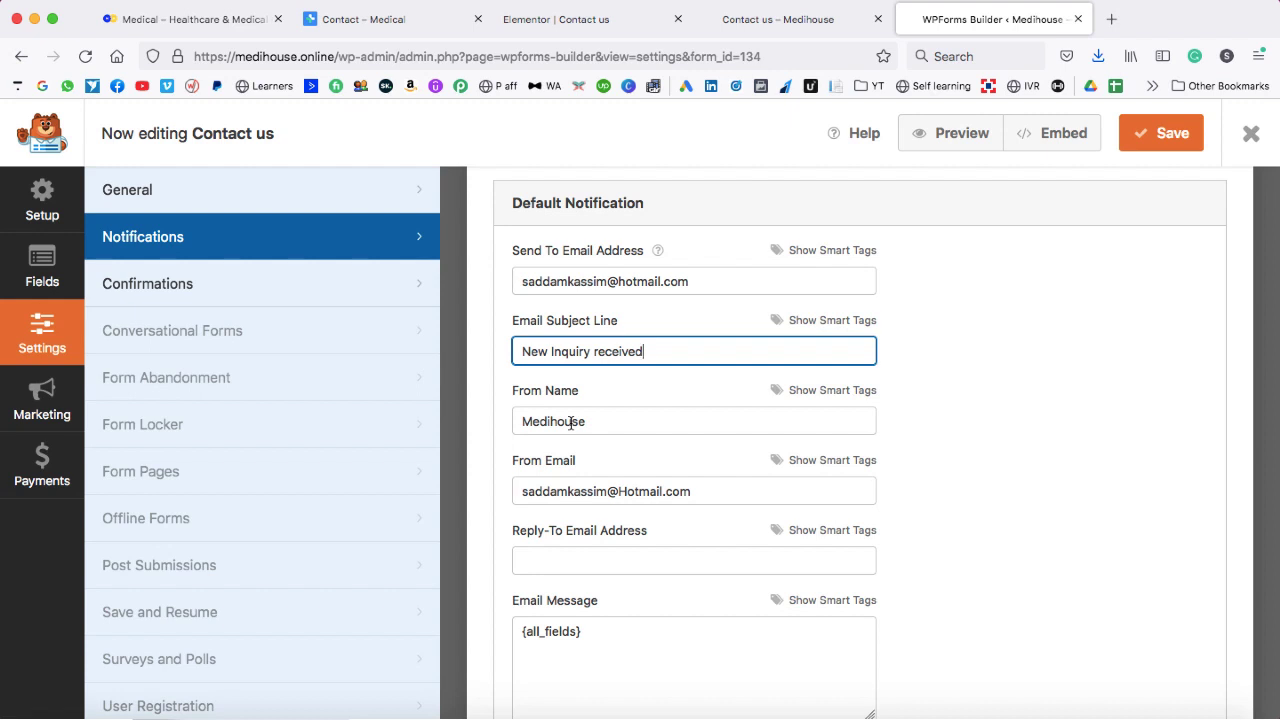
pyautogui.click(1160, 140)
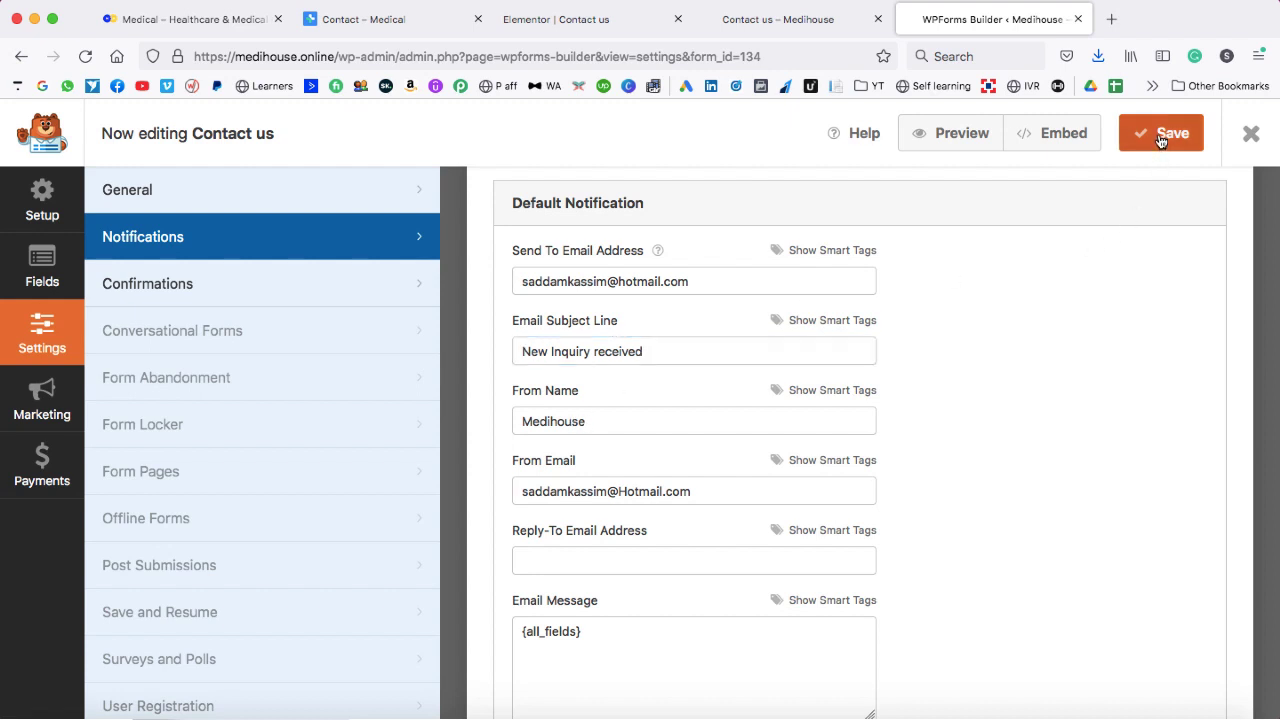
# - Copy the embed shortcode [wpforms id="134" title="false"] and return to the Contact us editor
pyautogui.click(1050, 133)
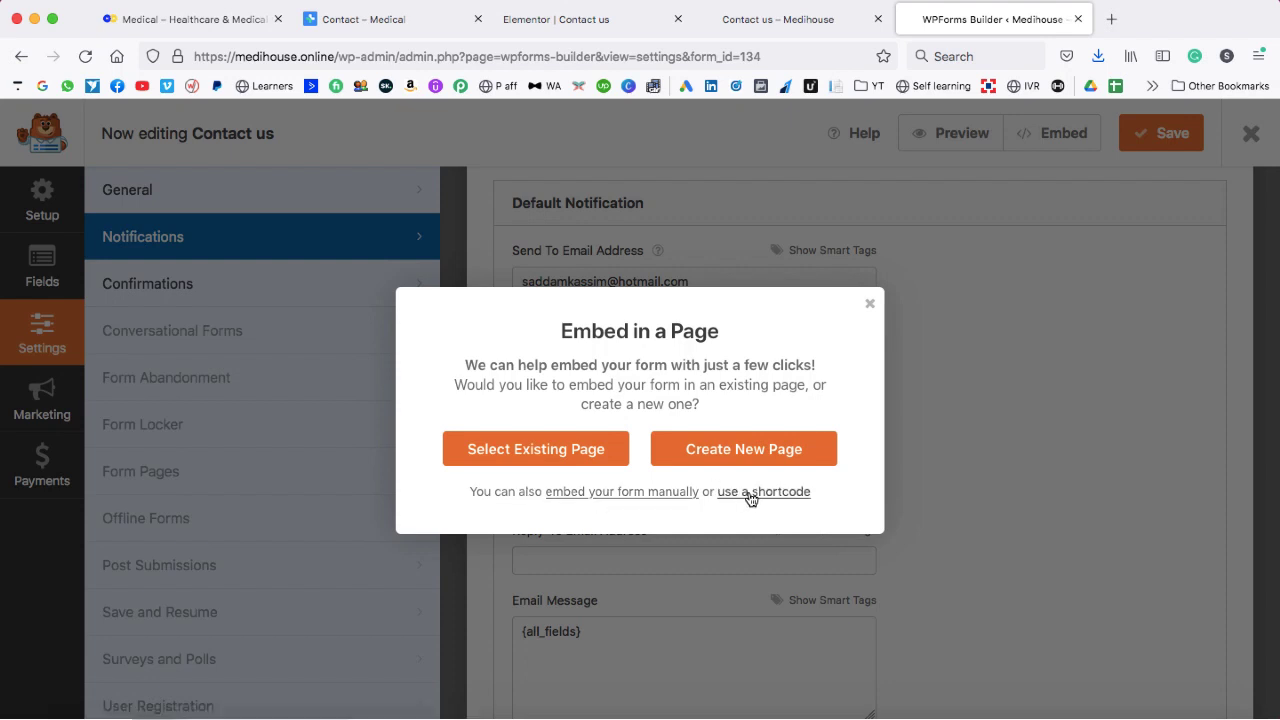
pyautogui.click(771, 492)
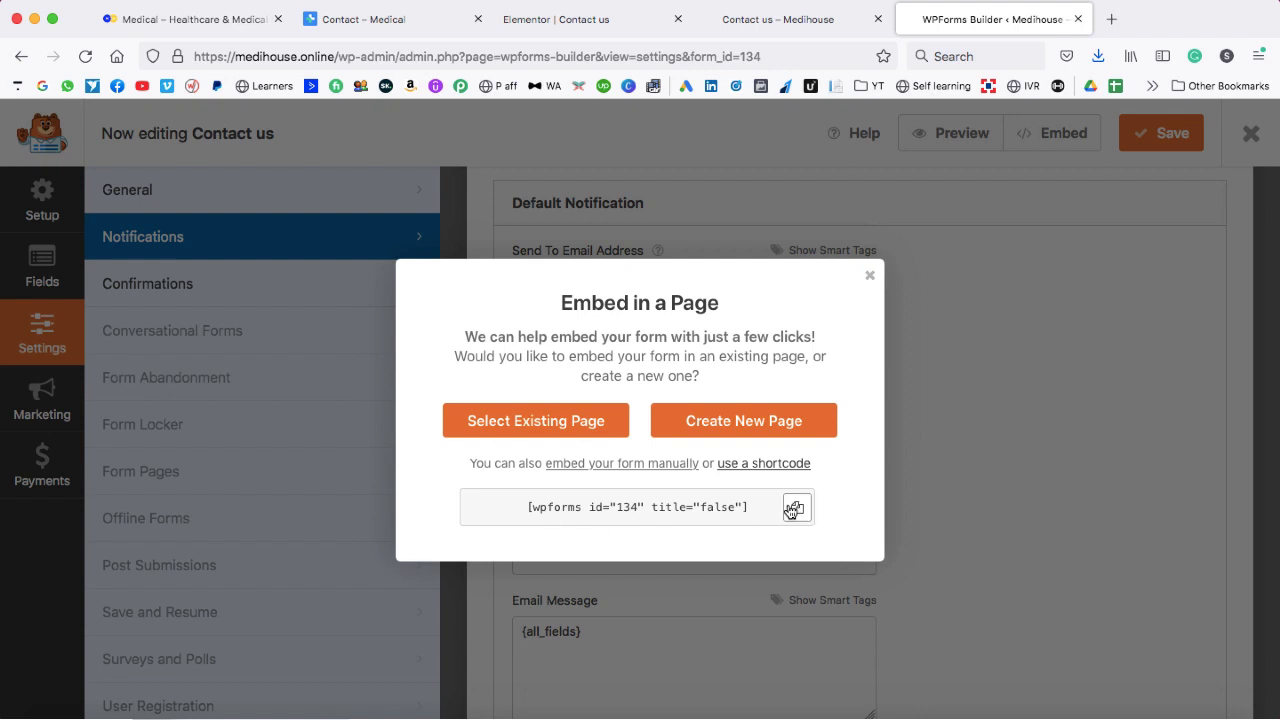
pyautogui.click(796, 508)
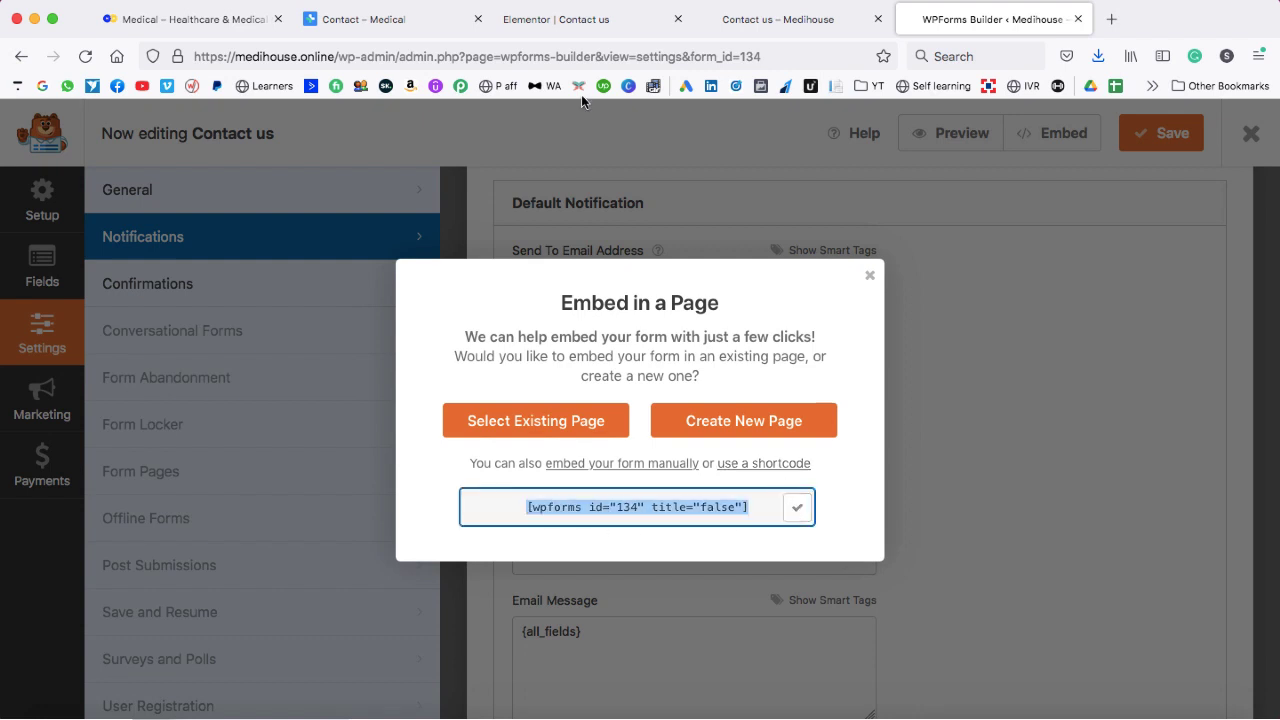
pyautogui.click(573, 20)
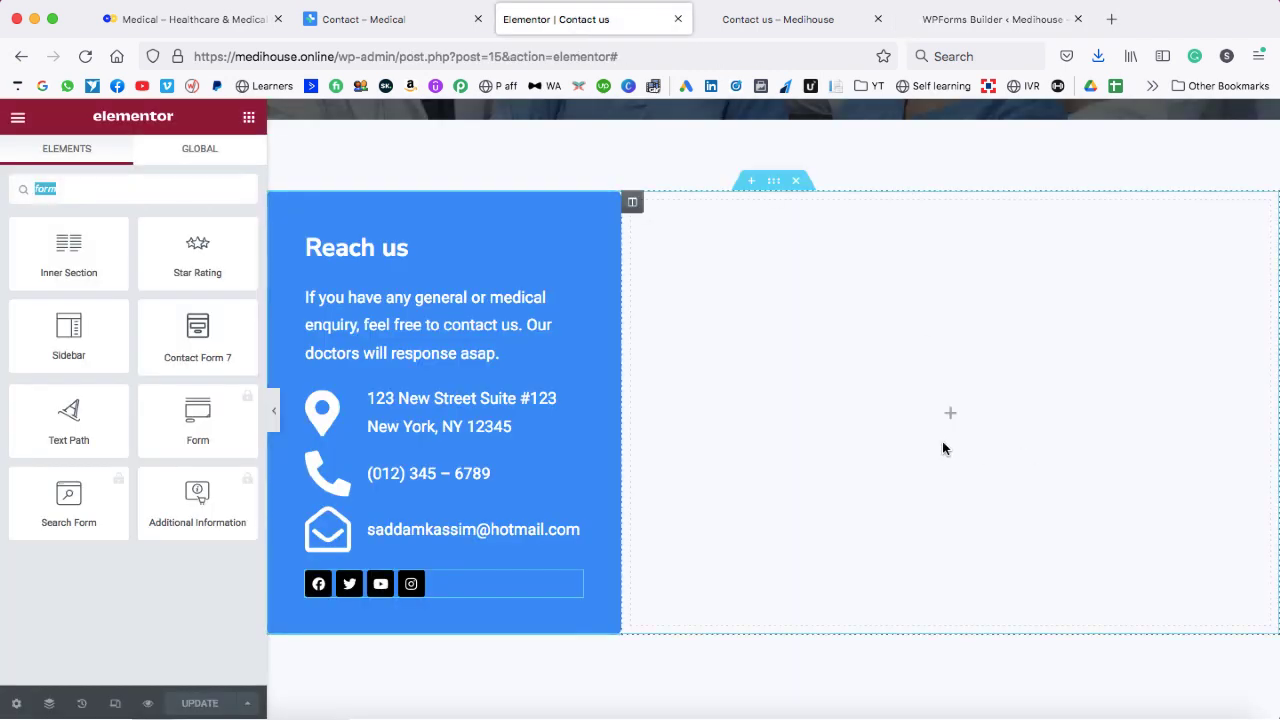
# - Add a Shortcode widget beside Reach us containing [wpforms id="134" title="false"] and apply it
pyautogui.click(950, 413)
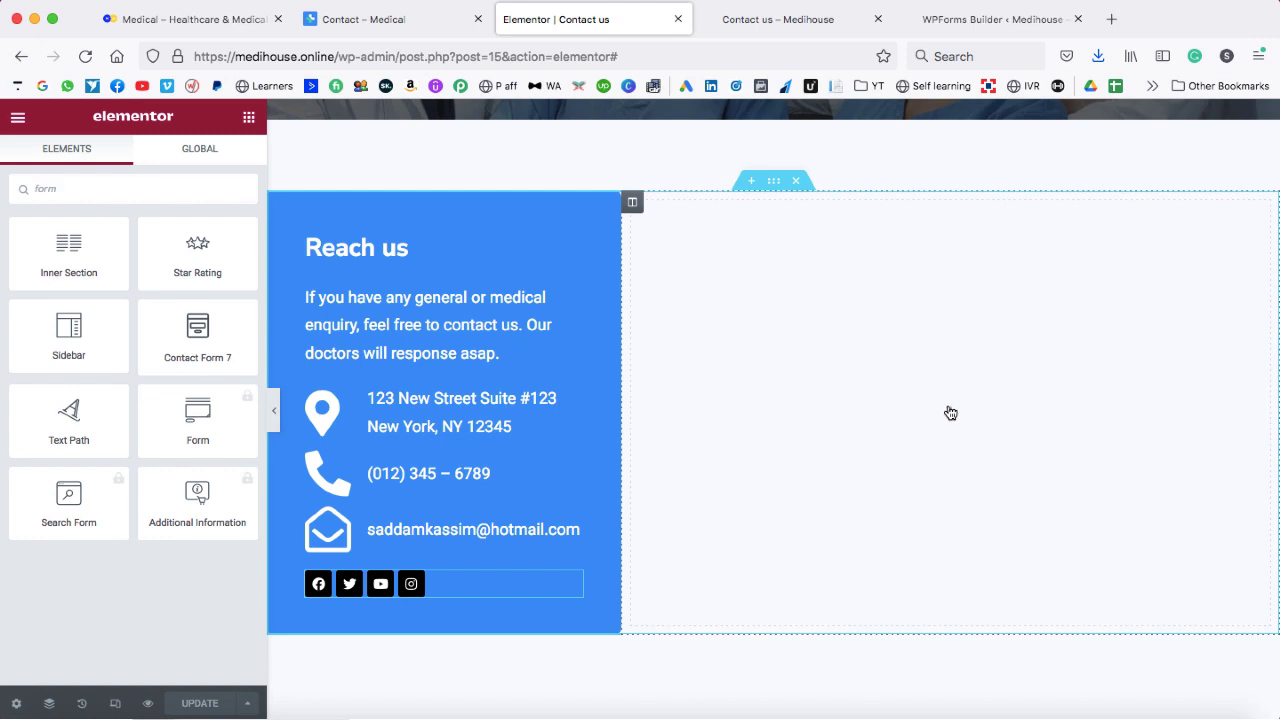
pyautogui.doubleClick(99, 187)
pyautogui.press('BackSpace')
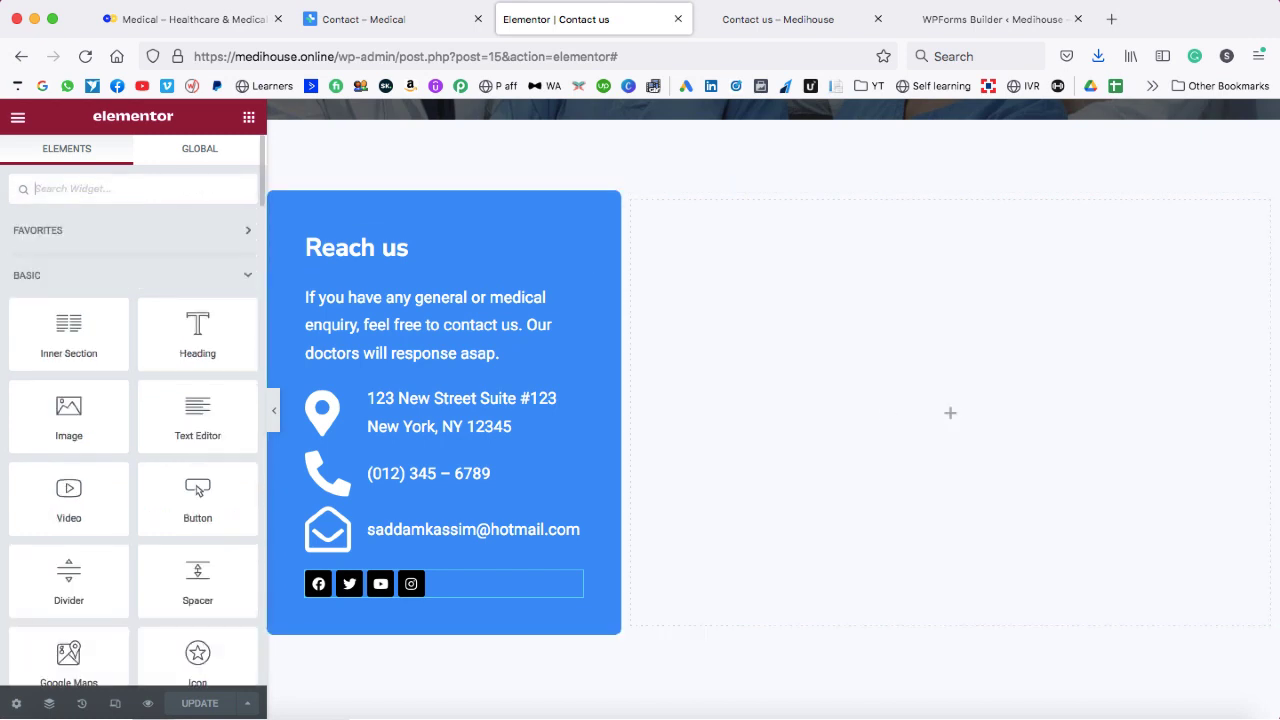
pyautogui.write('shortcode')
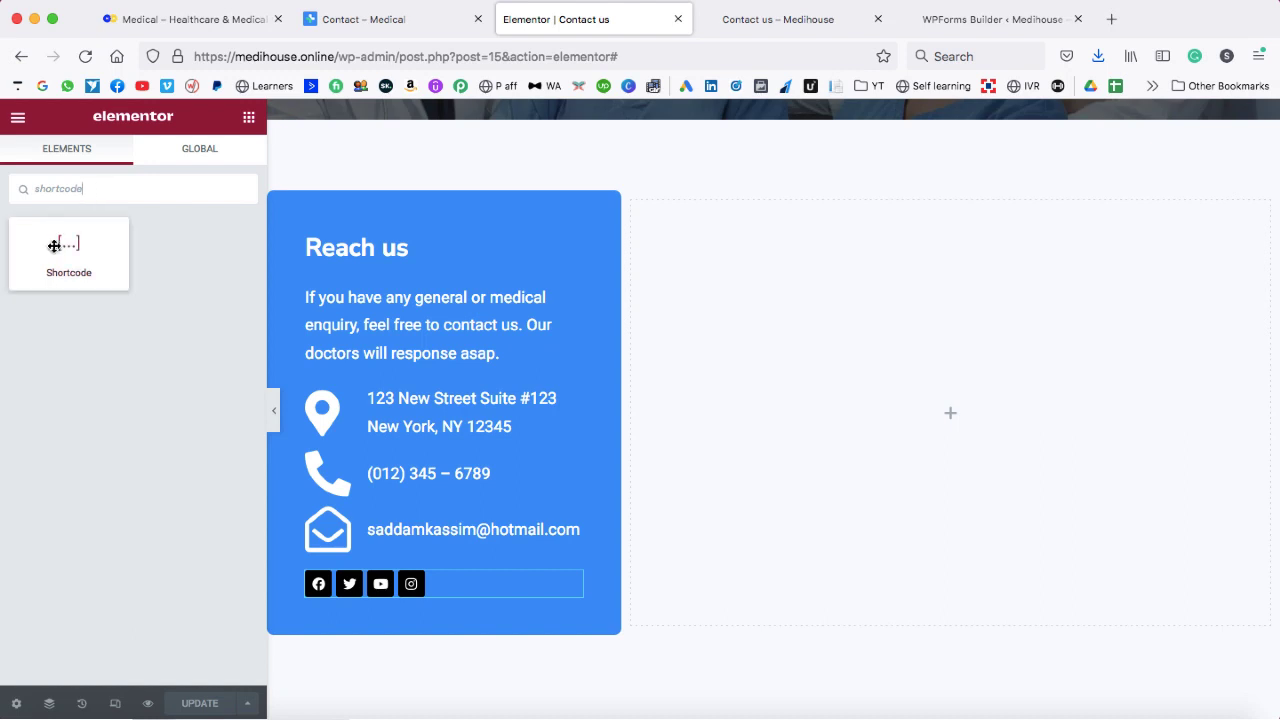
pyautogui.moveTo(57, 250); pyautogui.dragTo(920, 417)
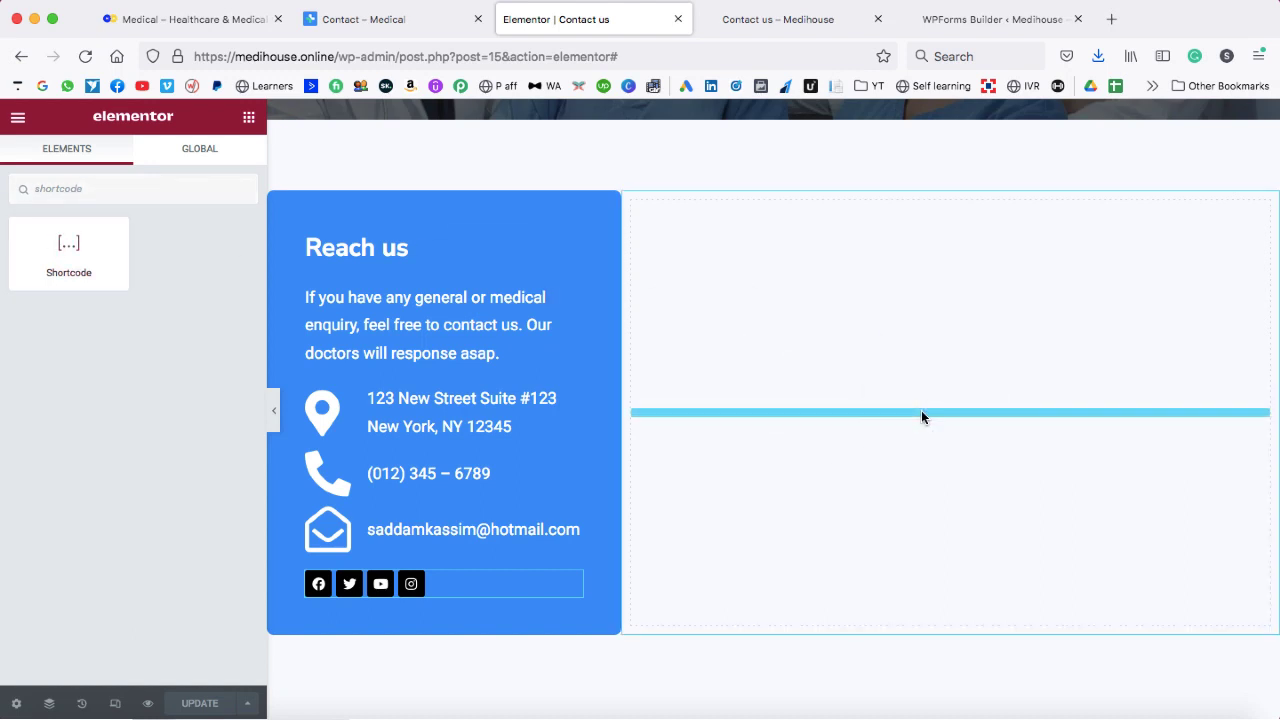
pyautogui.click(121, 327)
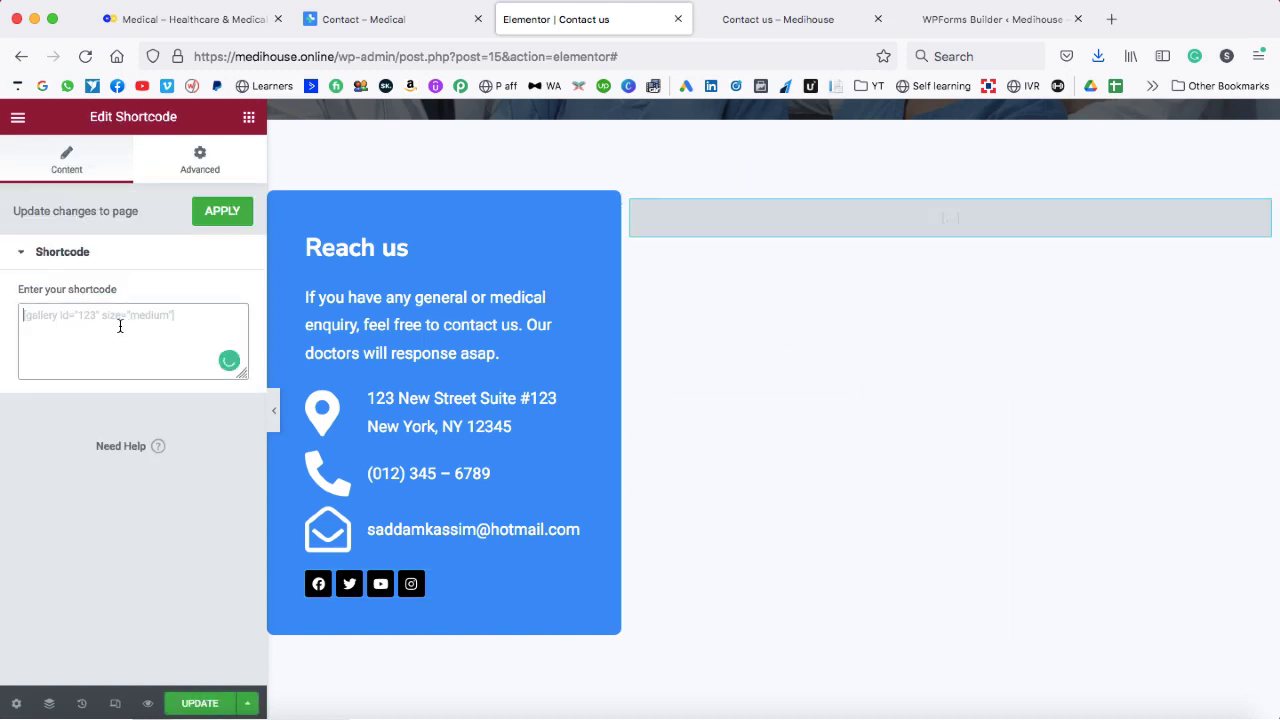
pyautogui.rightClick(90, 318)
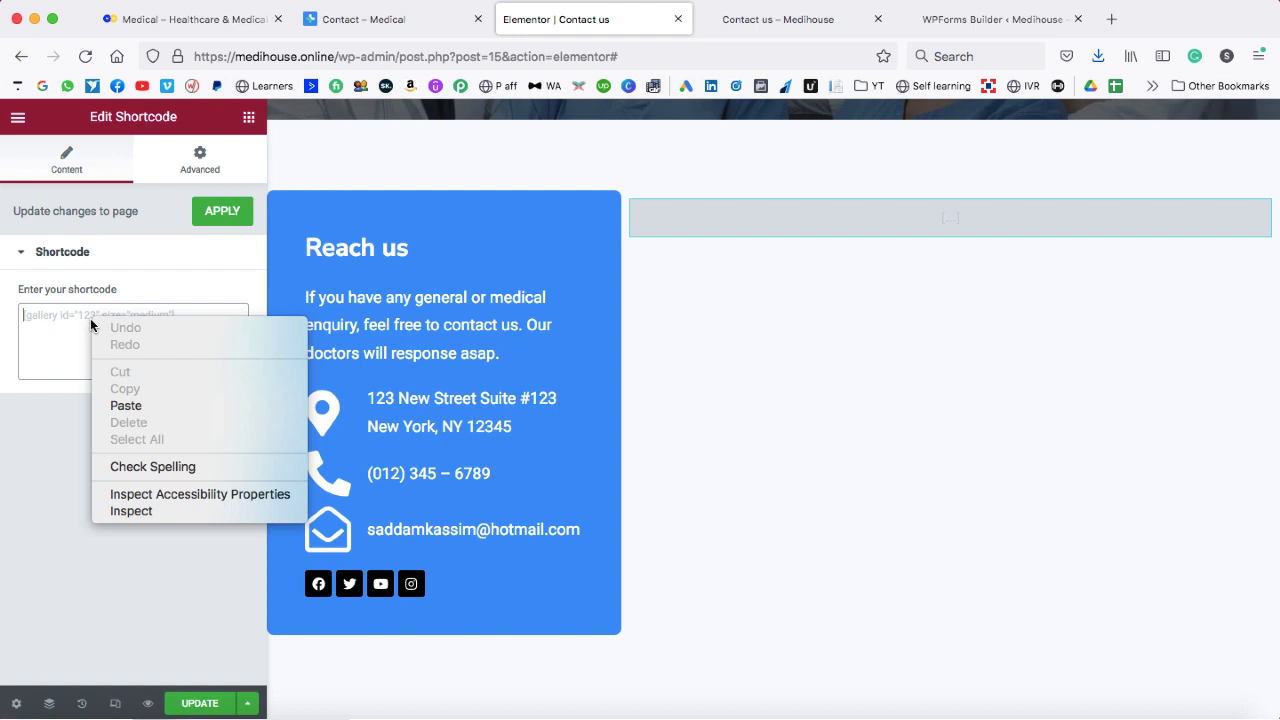
pyautogui.click(132, 400)
pyautogui.click(220, 212)
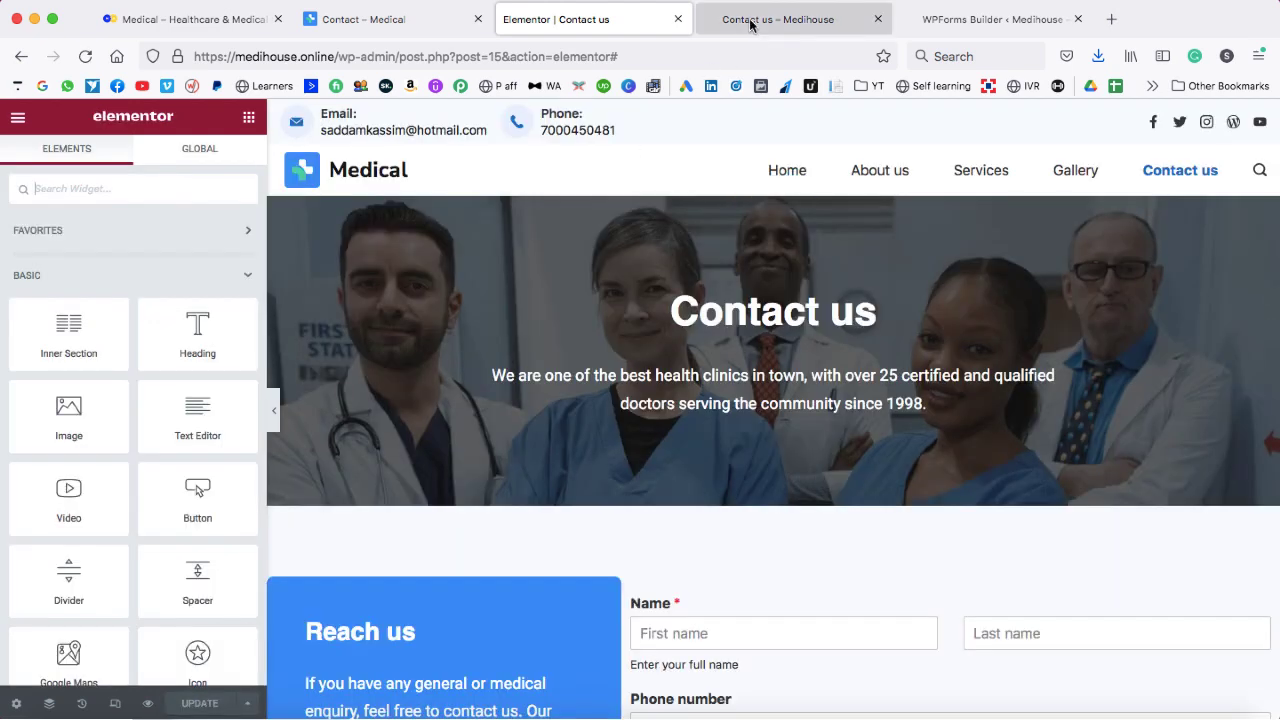
# - Reload the live Contact us page to check the form, then return to the editor
pyautogui.click(750, 22)
pyautogui.click(85, 56)
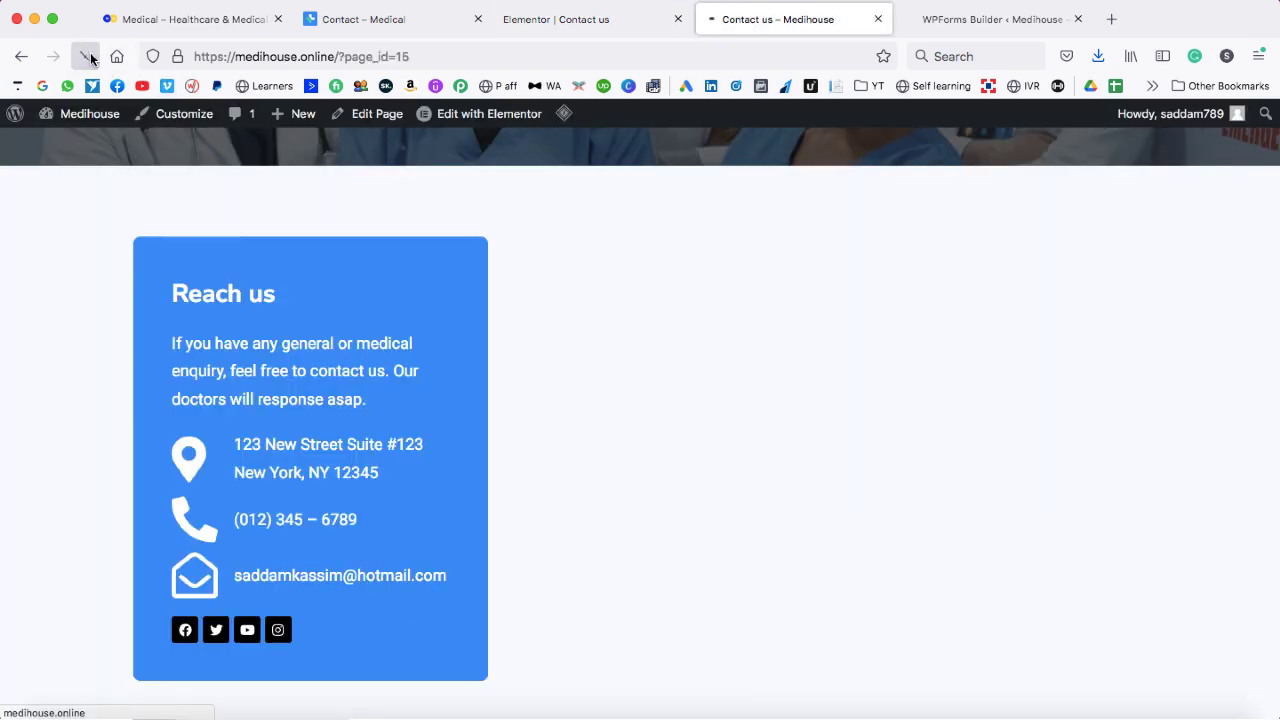
pyautogui.scroll(-2, 743, 306)
pyautogui.scroll(1, 743, 306)
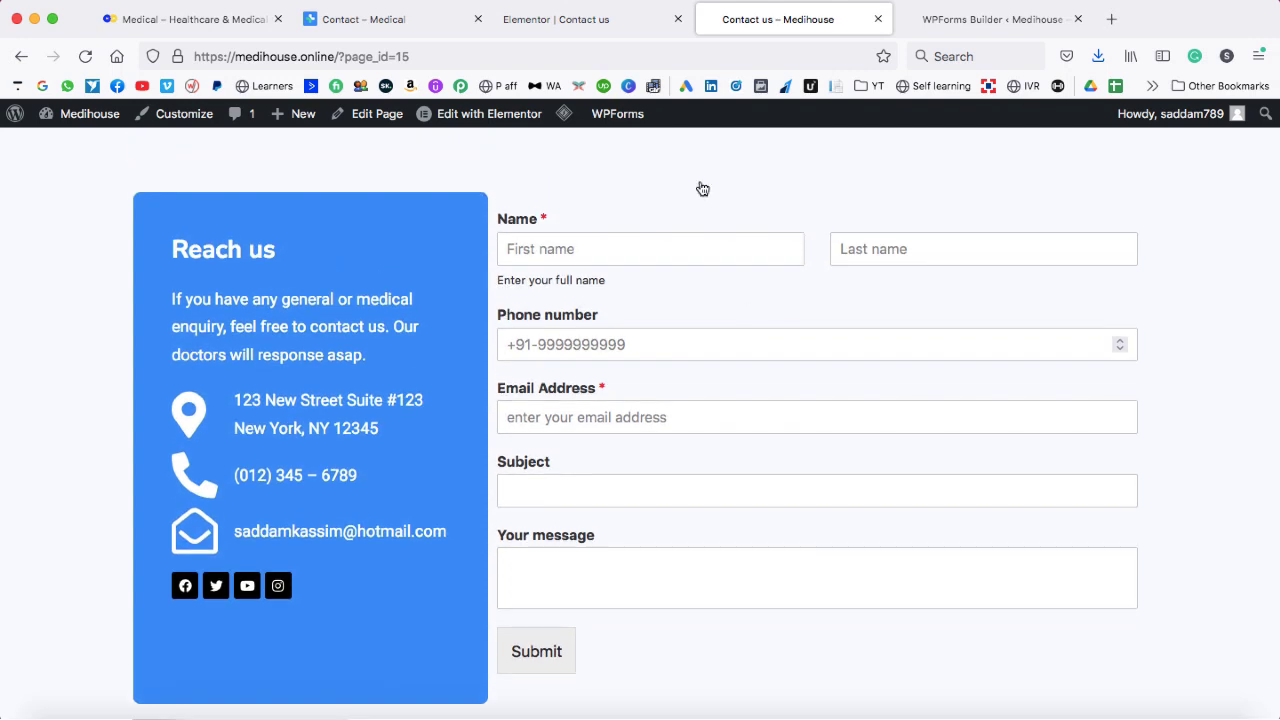
pyautogui.click(577, 29)
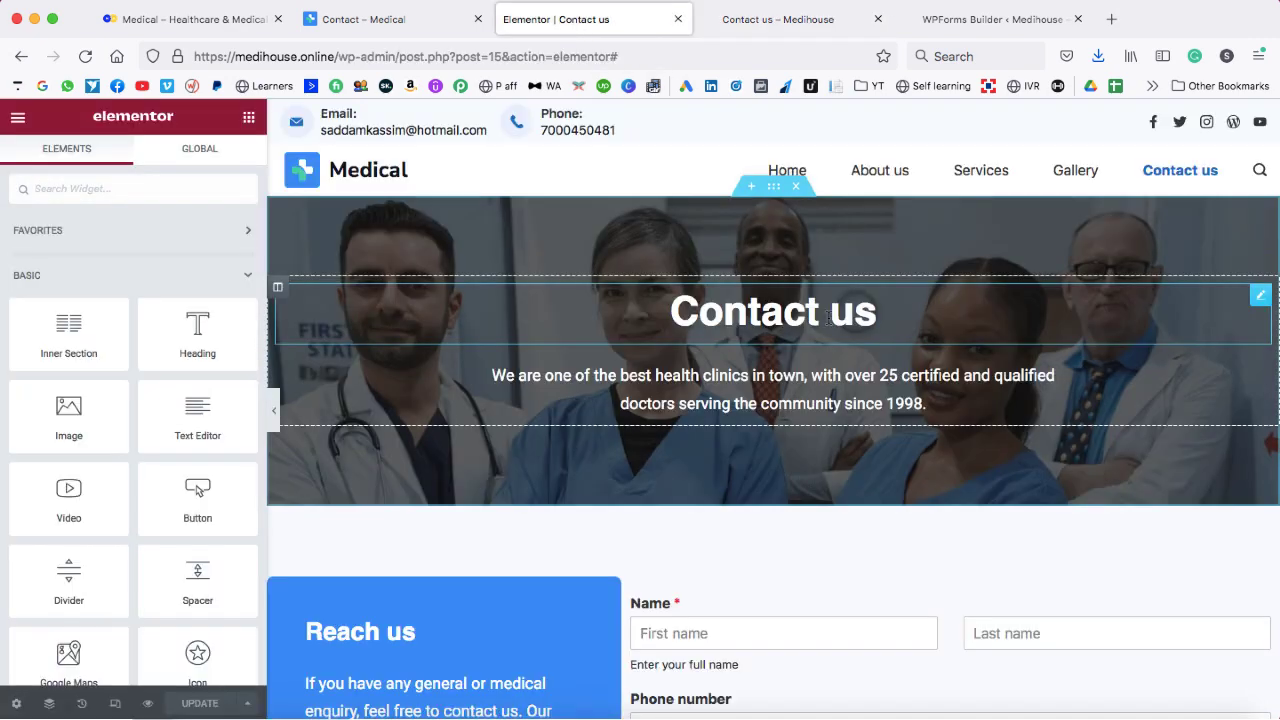
# - Give the form column unlinked 50 px left and right padding and update the page
pyautogui.scroll(-5, 829, 323)
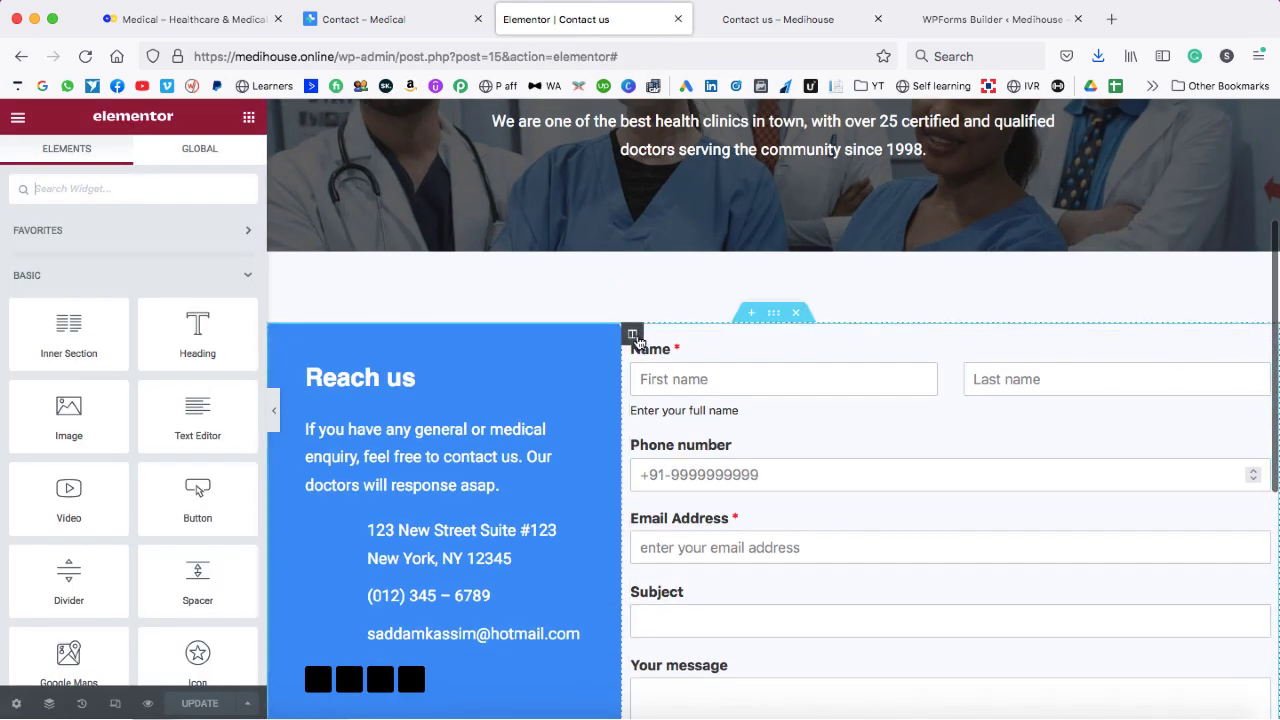
pyautogui.click(632, 334)
pyautogui.click(222, 162)
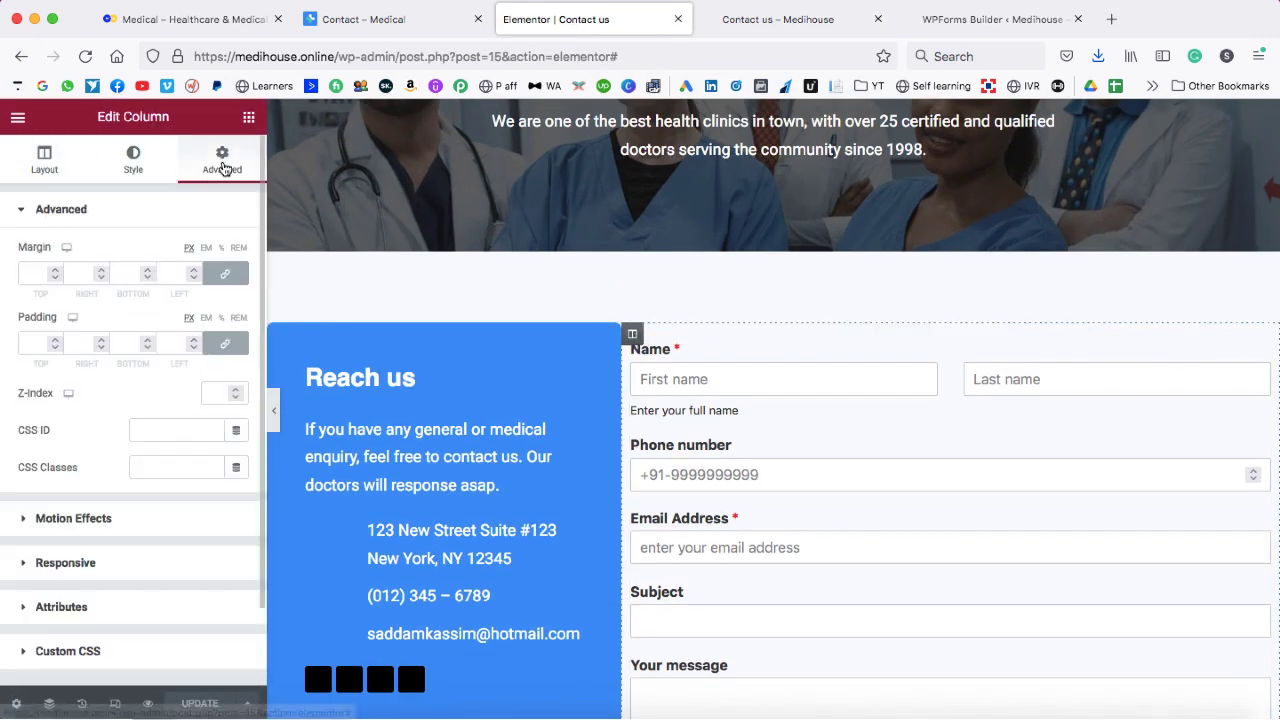
pyautogui.scroll(-1, 218, 388)
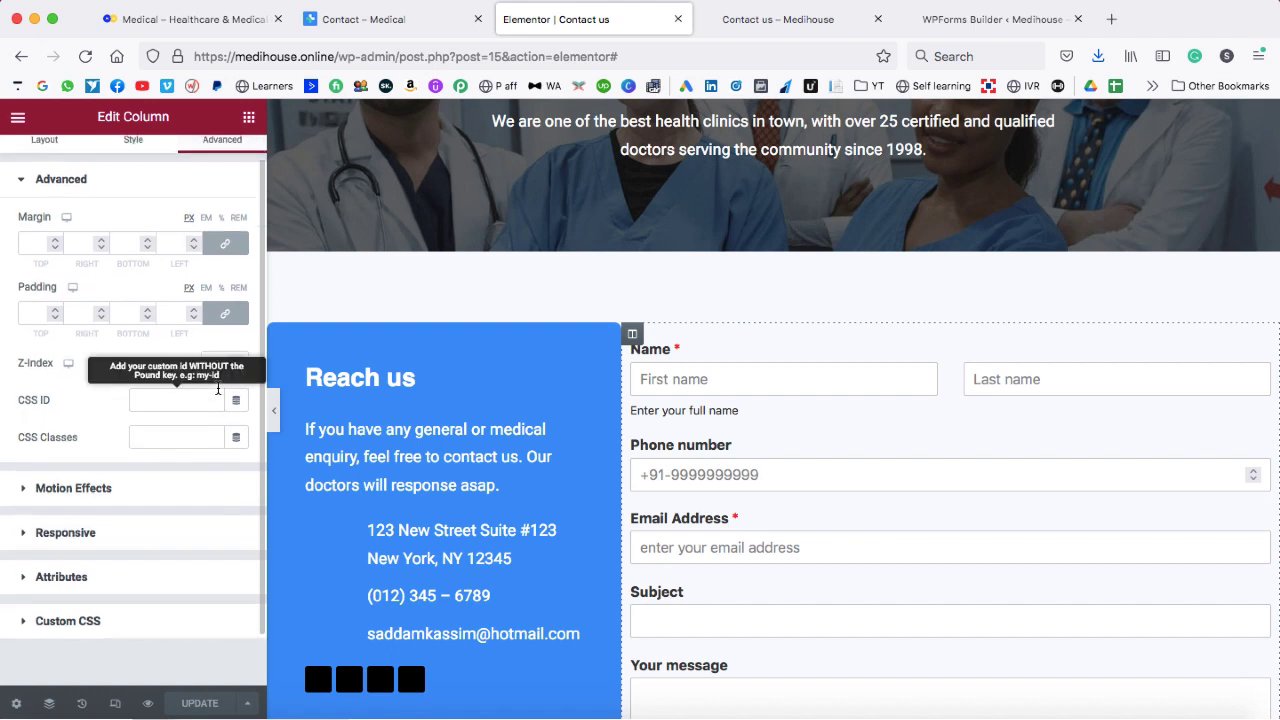
pyautogui.click(223, 314)
pyautogui.click(193, 309)
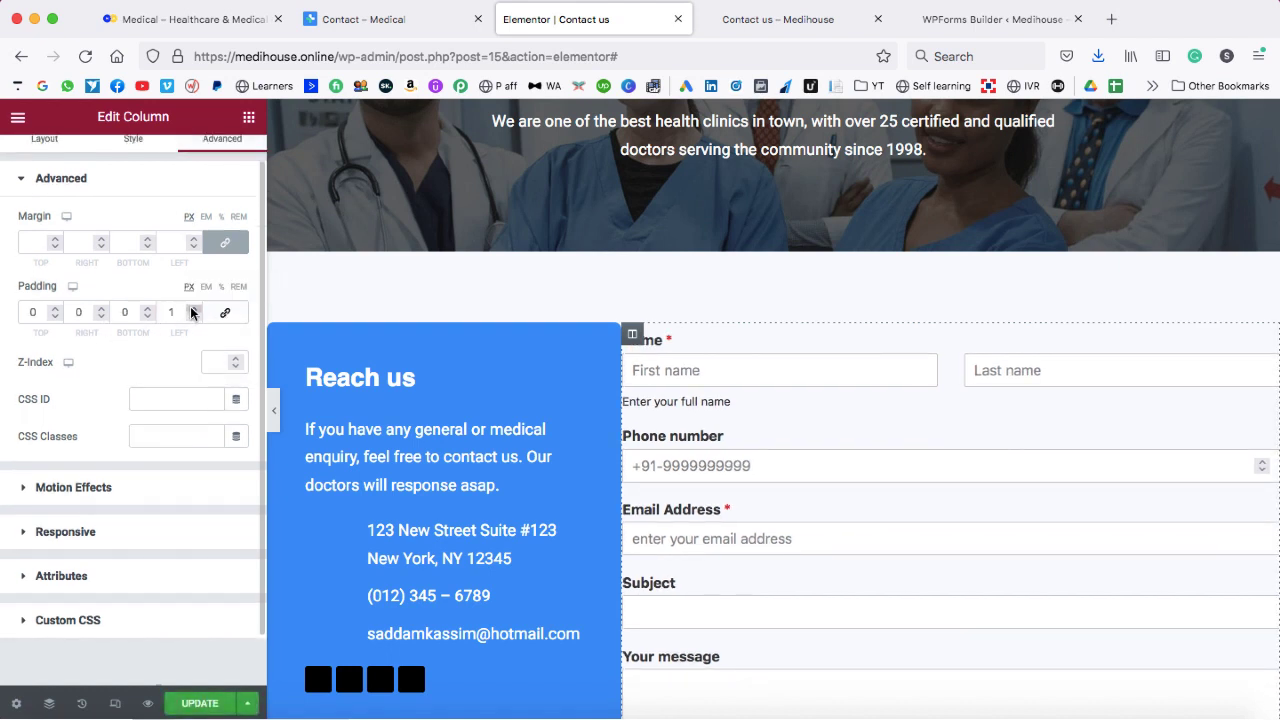
pyautogui.moveTo(193, 313); pyautogui.dragTo(193, 313)
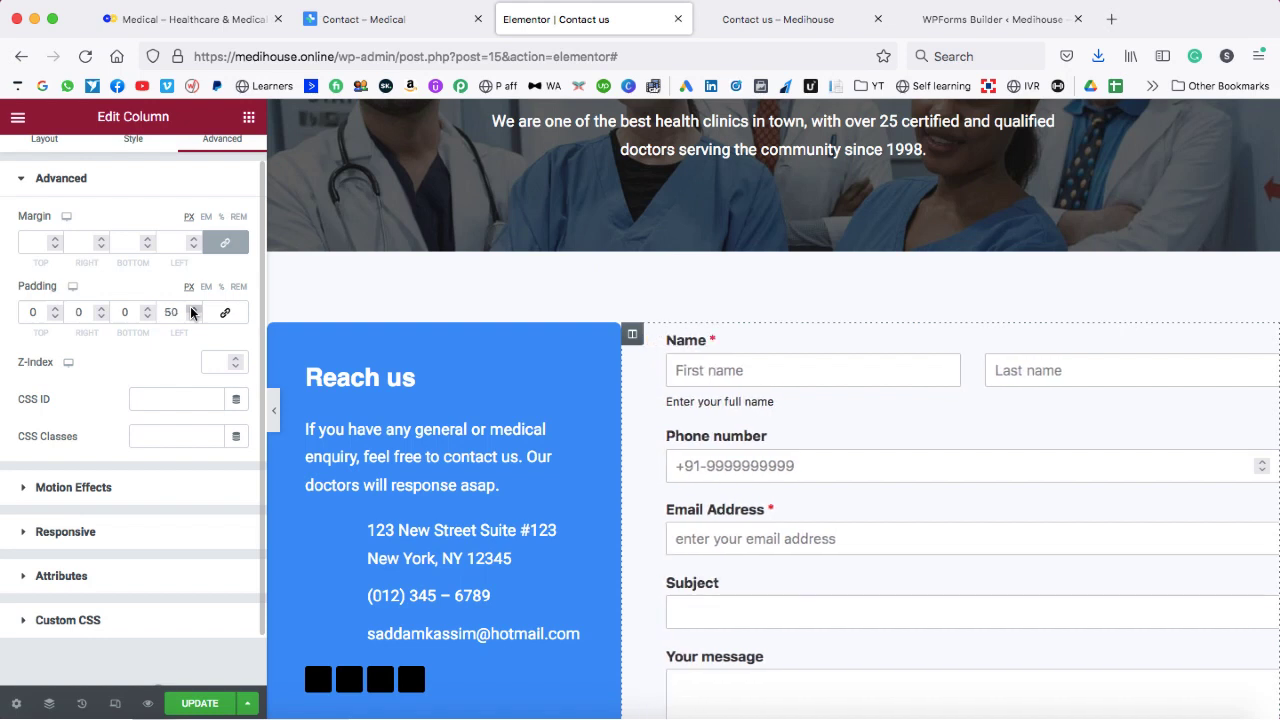
pyautogui.click(76, 313)
pyautogui.write('5')
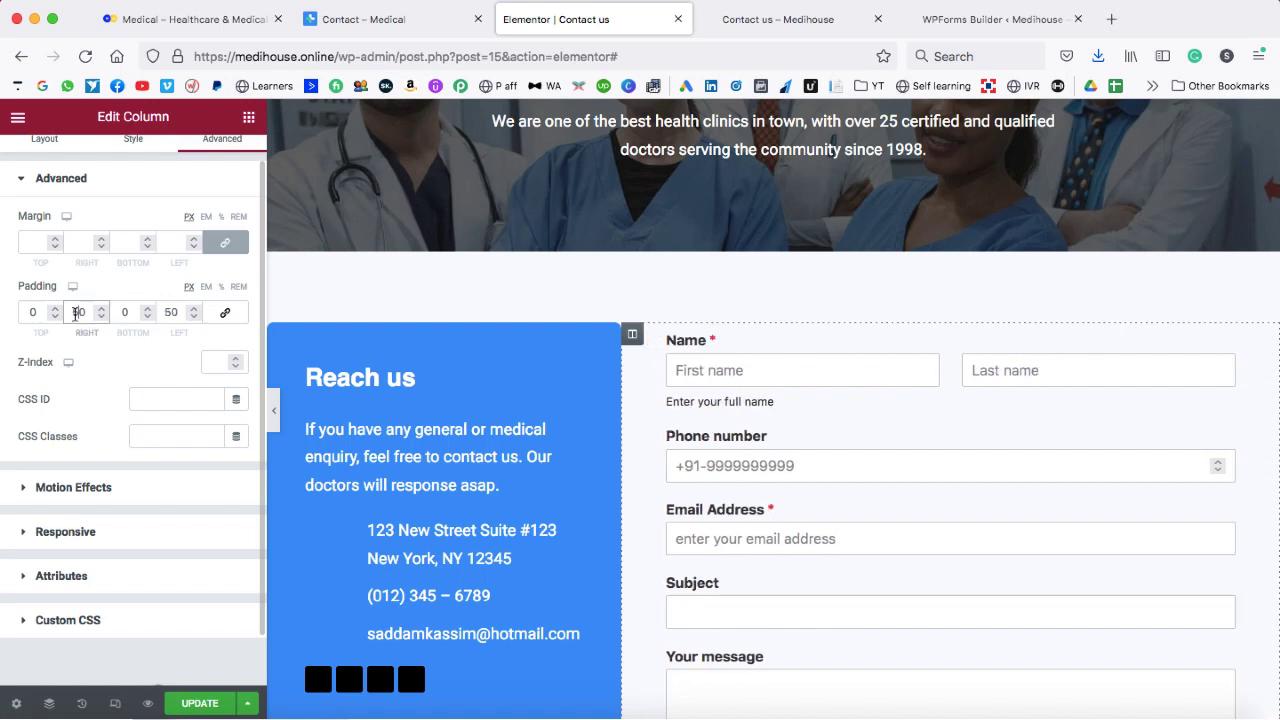
pyautogui.scroll(-3, 677, 460)
pyautogui.scroll(1, 678, 460)
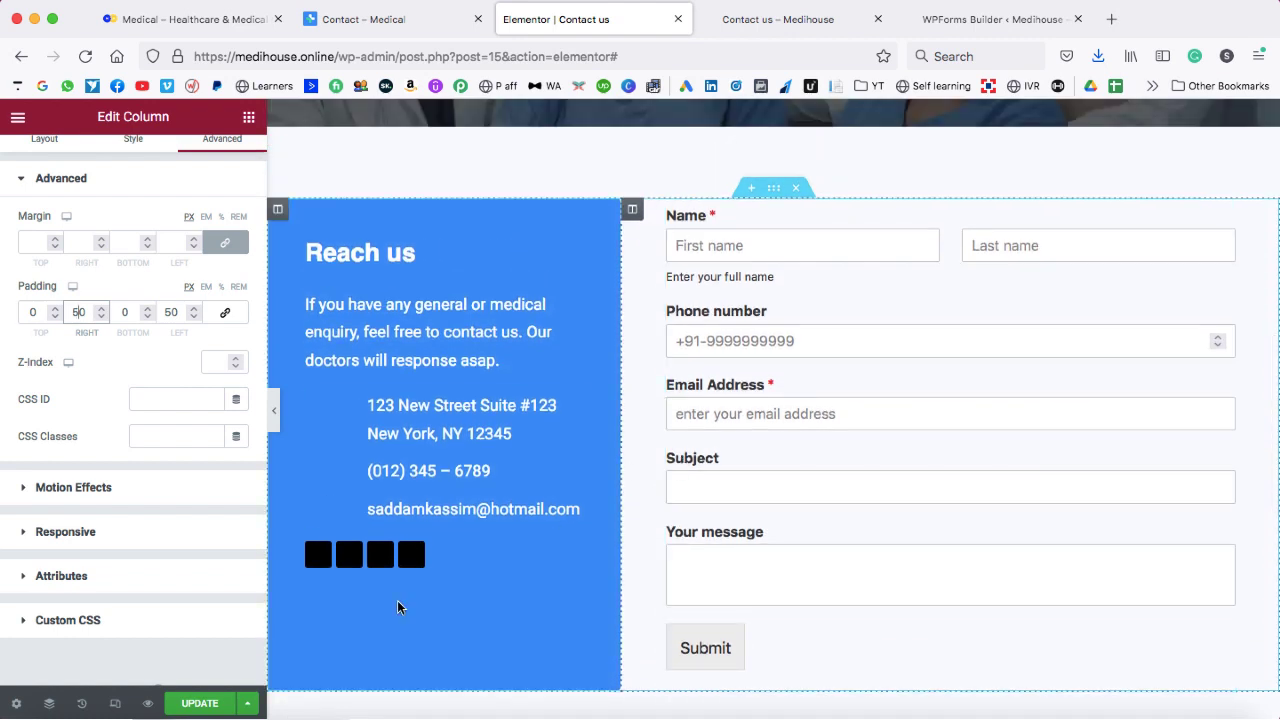
pyautogui.click(213, 704)
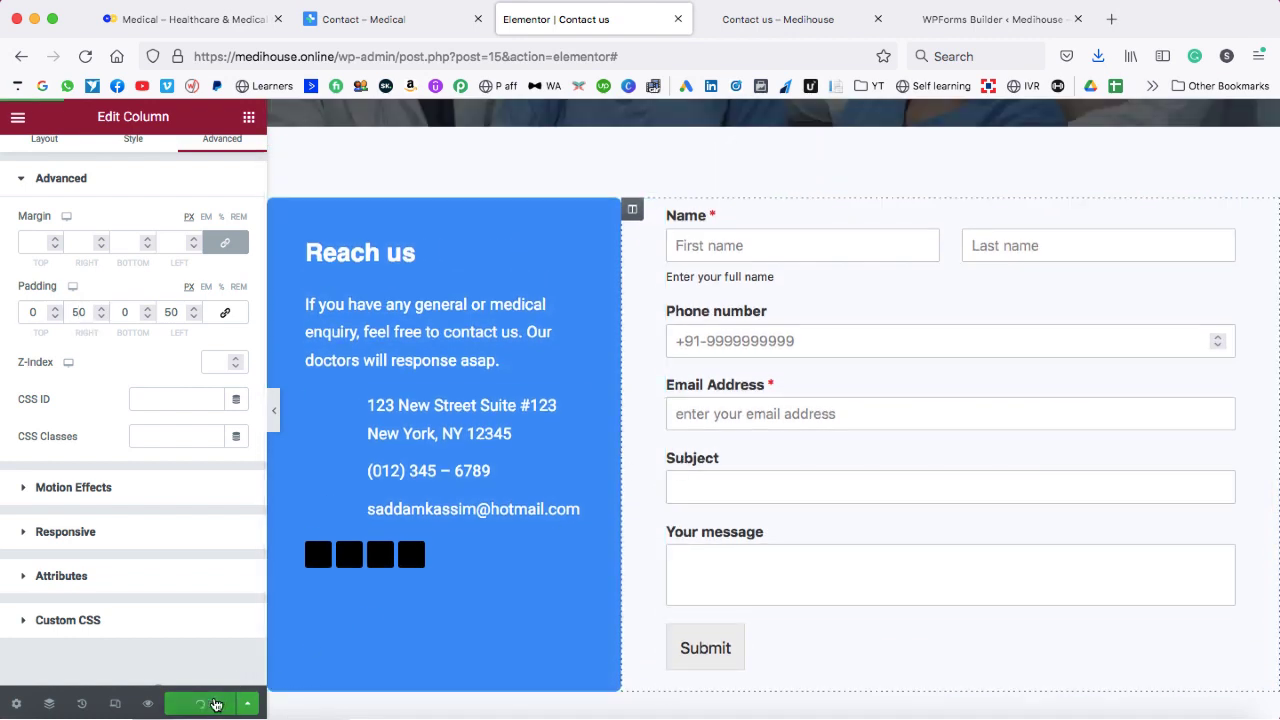
pyautogui.click(738, 20)
# - Reload and scroll the Contact us page to review the padded form, then go to Home
pyautogui.click(84, 57)
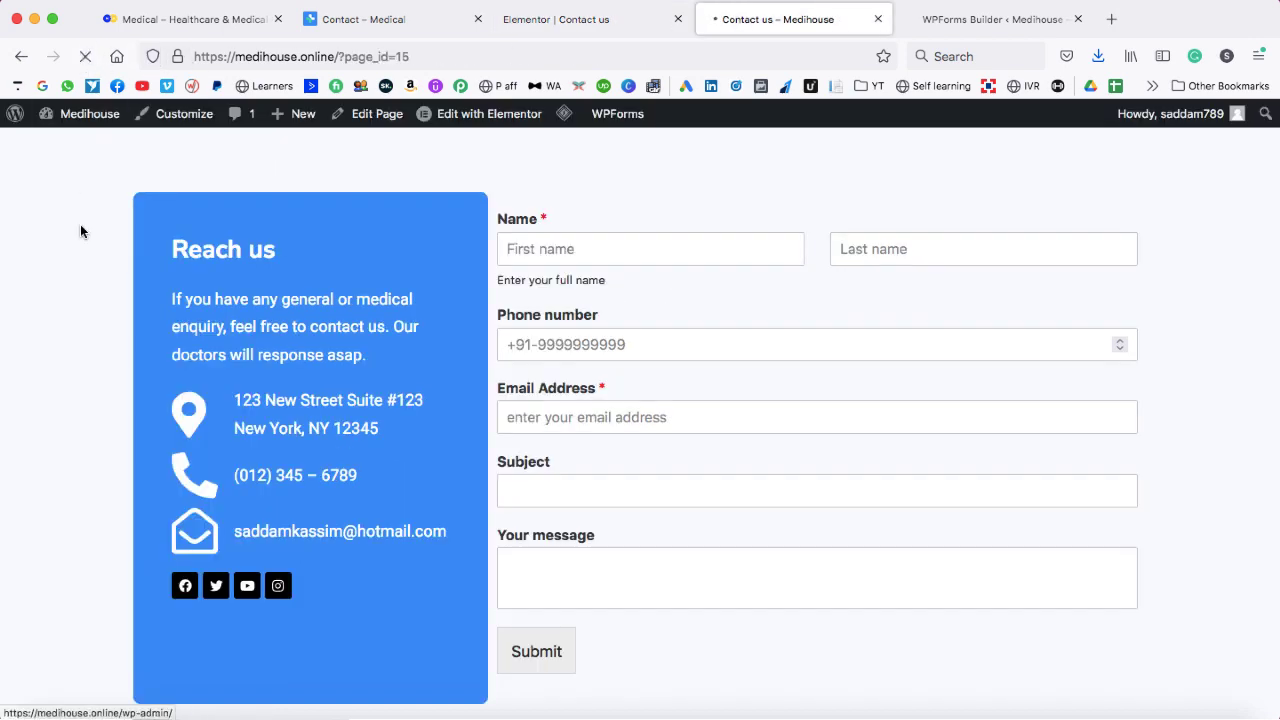
pyautogui.scroll(5, 605, 303)
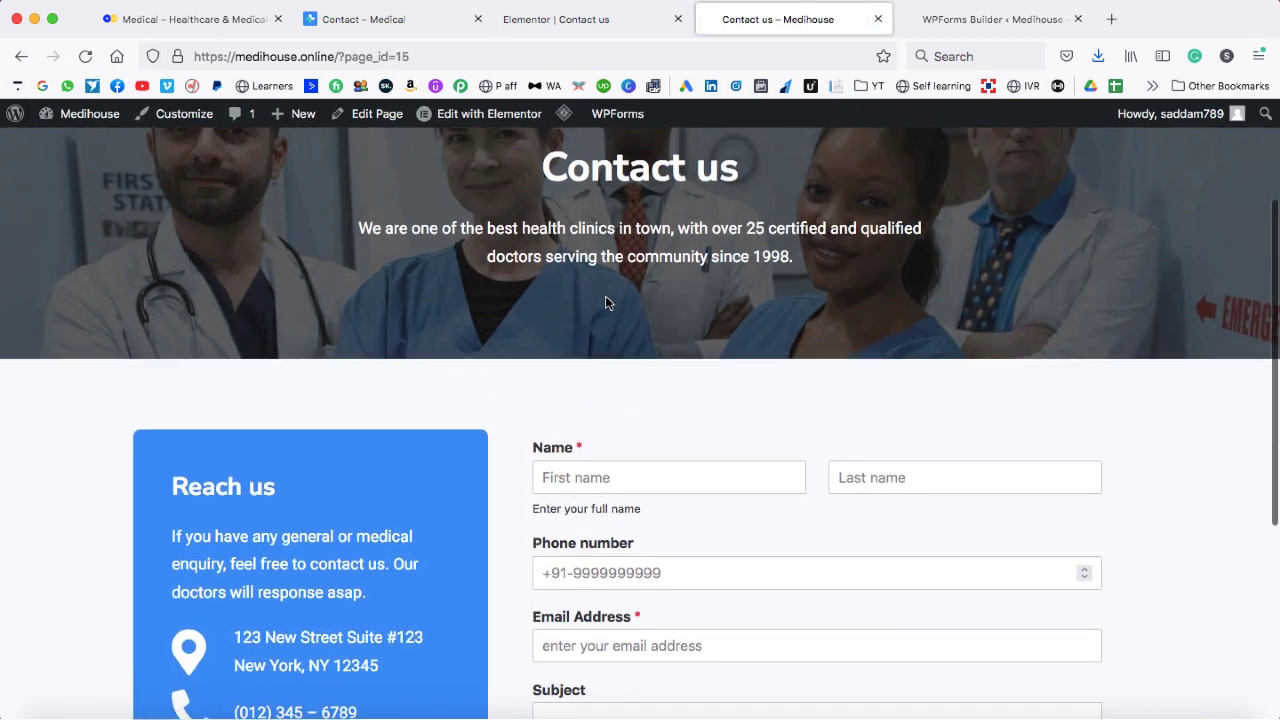
pyautogui.scroll(-3, 605, 303)
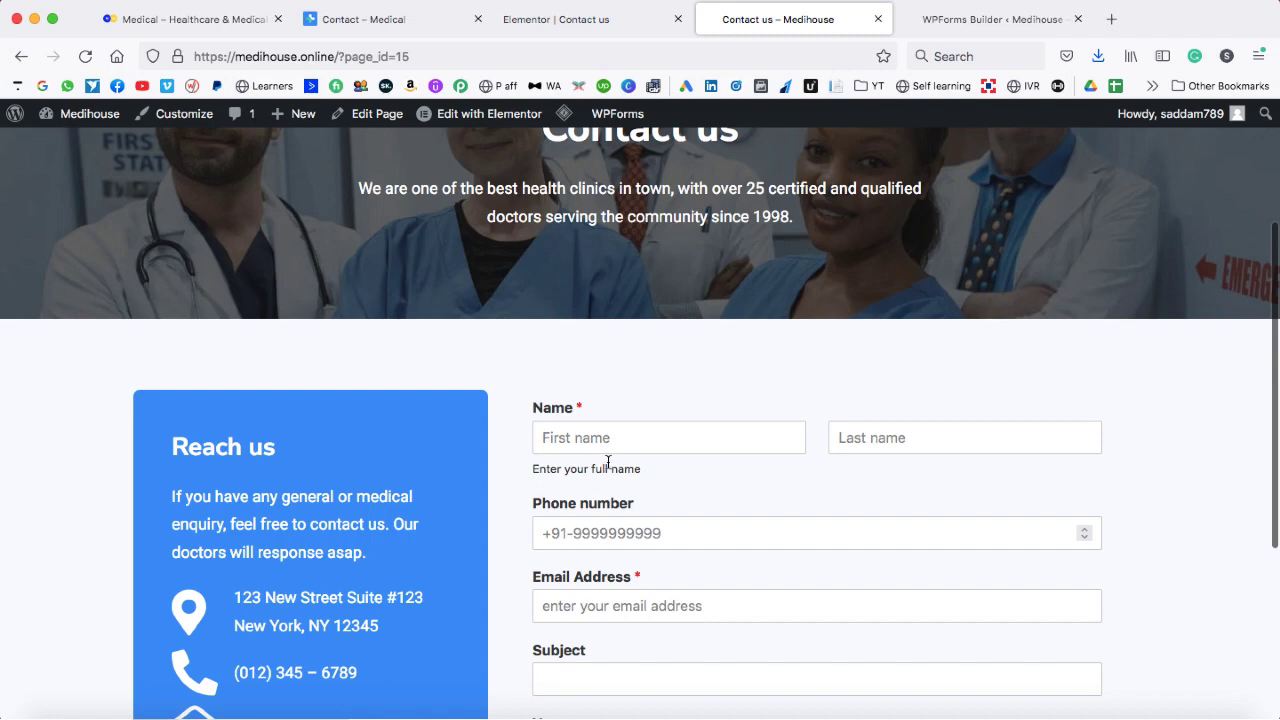
pyautogui.scroll(-3, 485, 380)
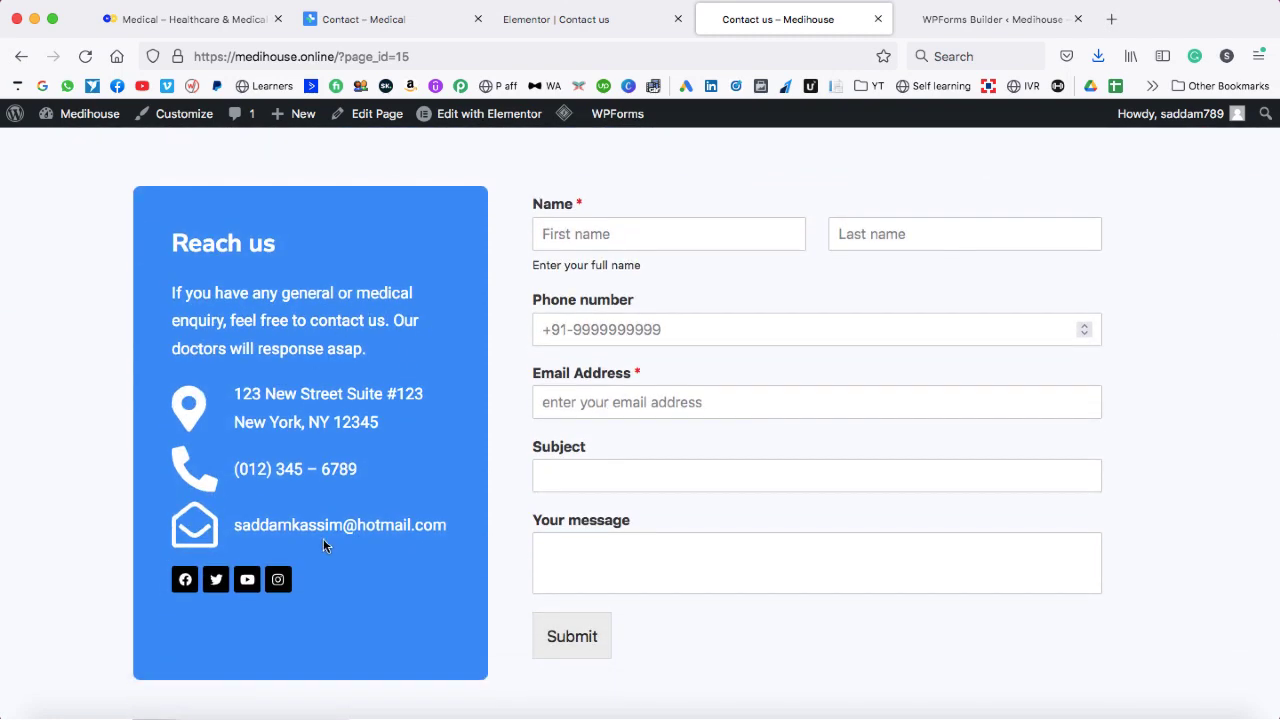
pyautogui.scroll(4, 780, 369)
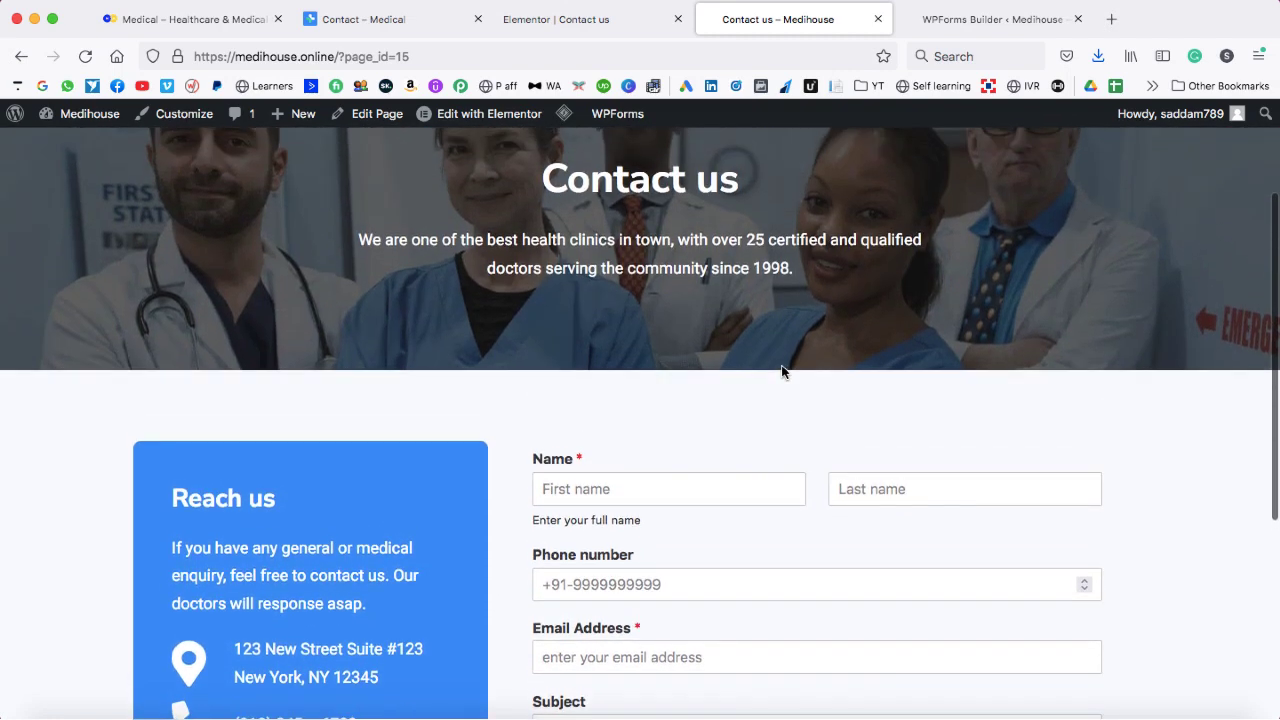
pyautogui.scroll(3, 783, 371)
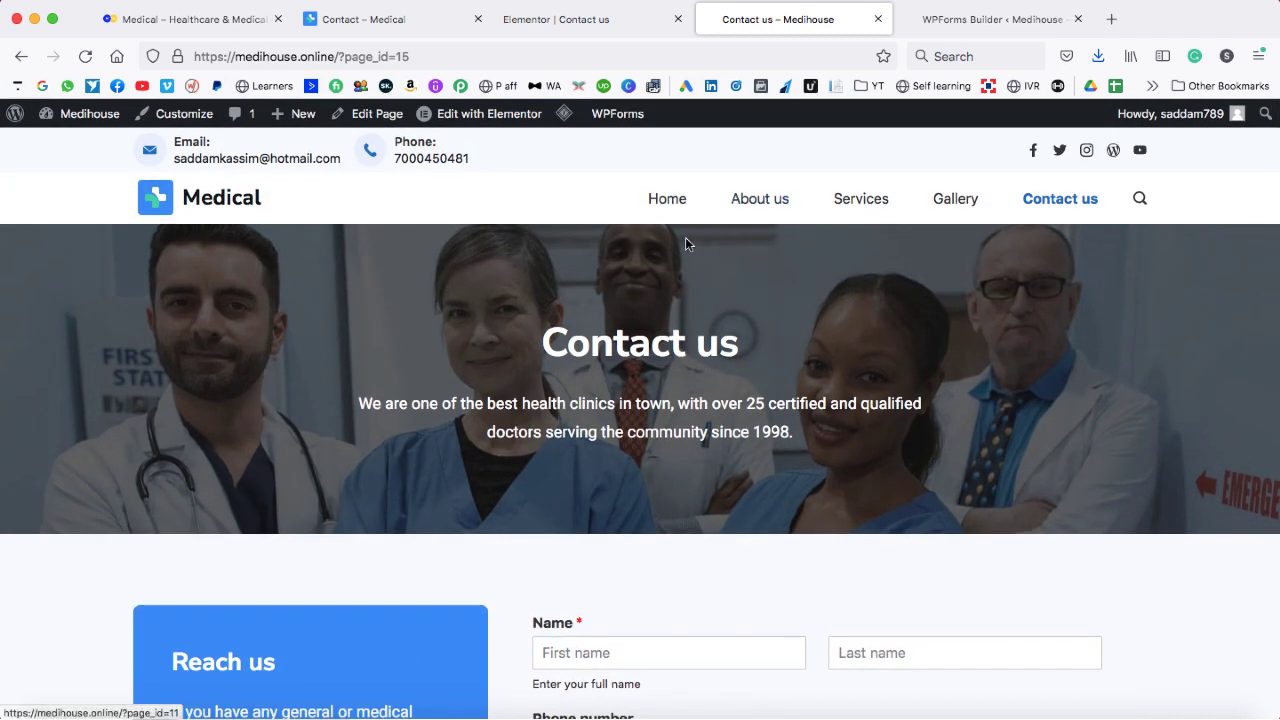
pyautogui.click(667, 205)
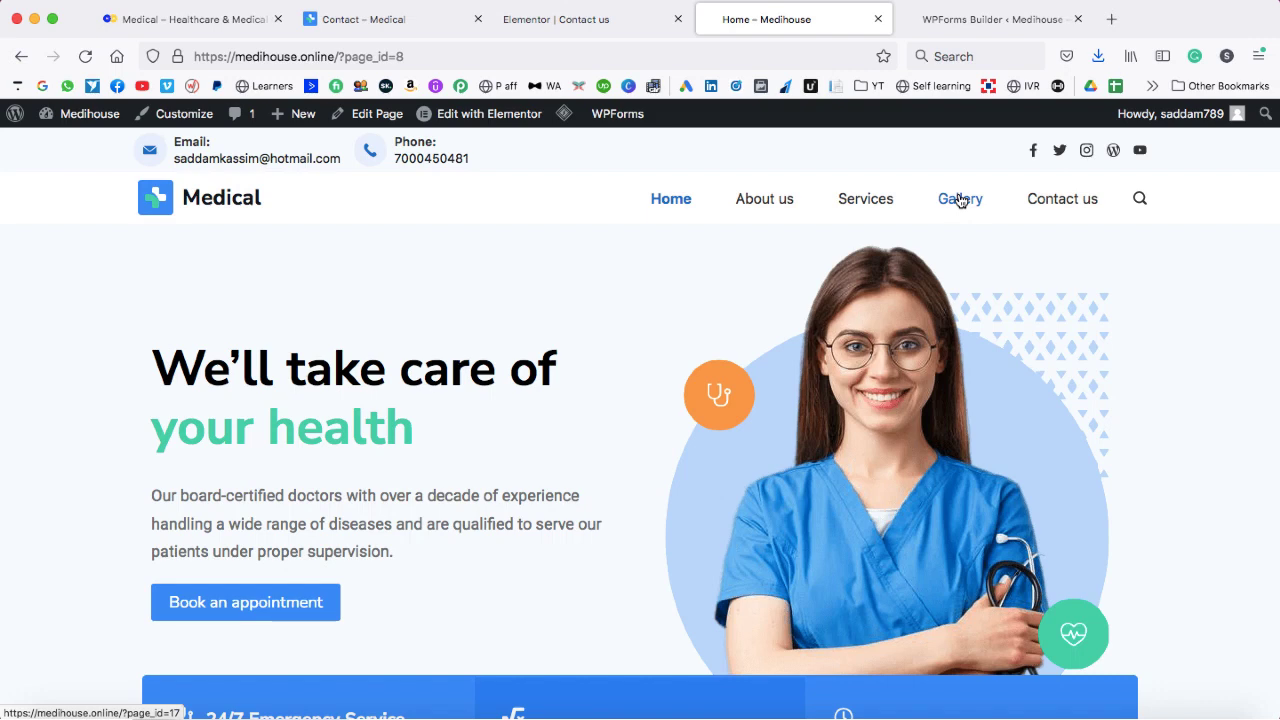
# - Back in the Contact us editor, search widgets for 'gall', then exit to the Dashboard
pyautogui.click(597, 25)
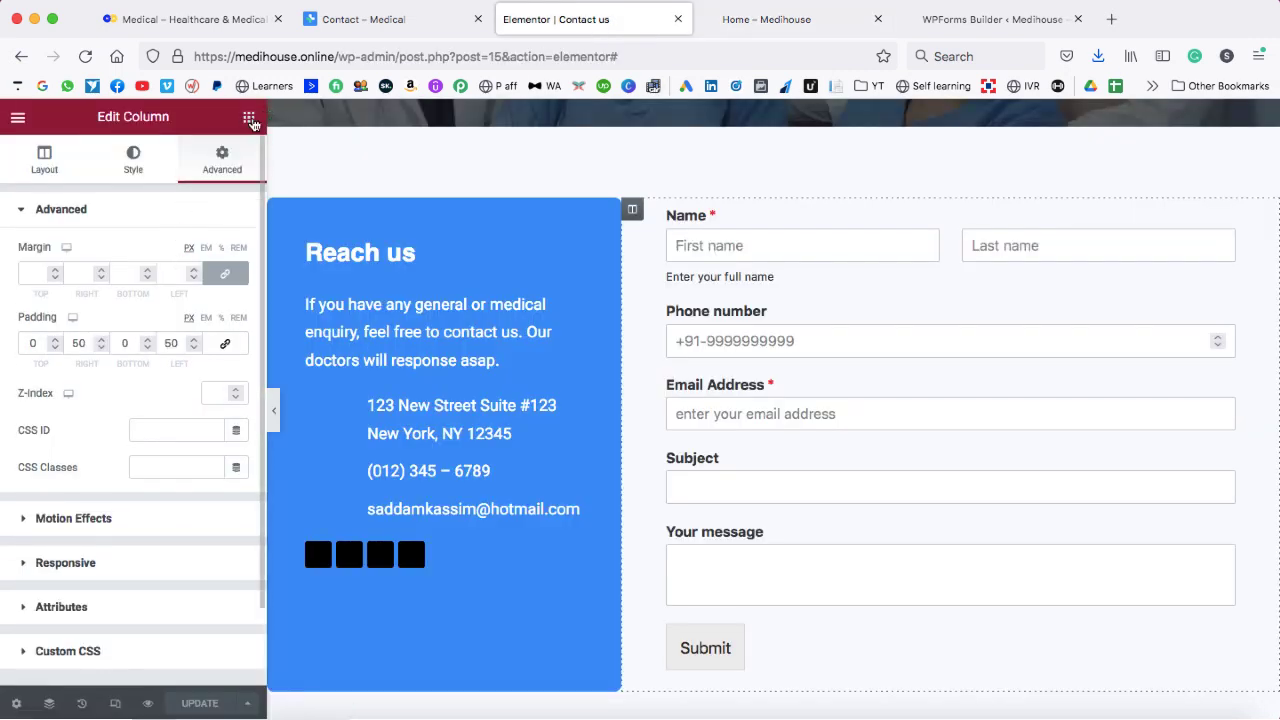
pyautogui.click(251, 120)
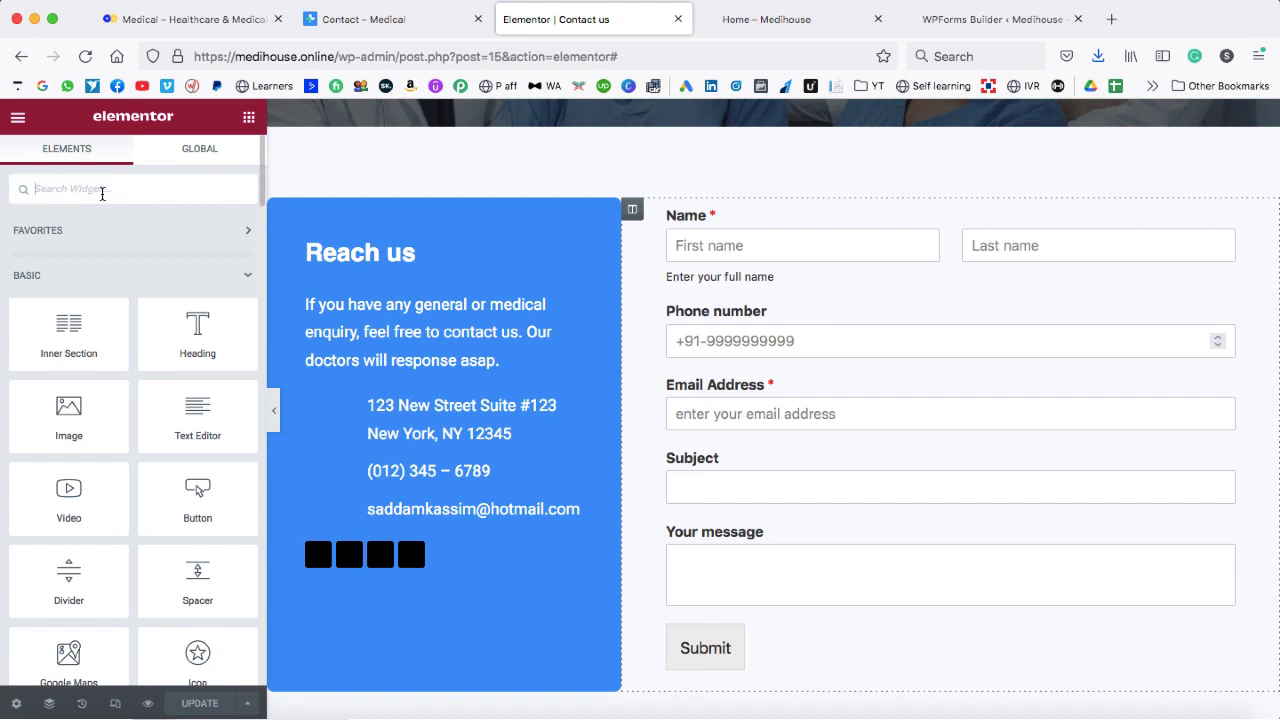
pyautogui.write('gall')
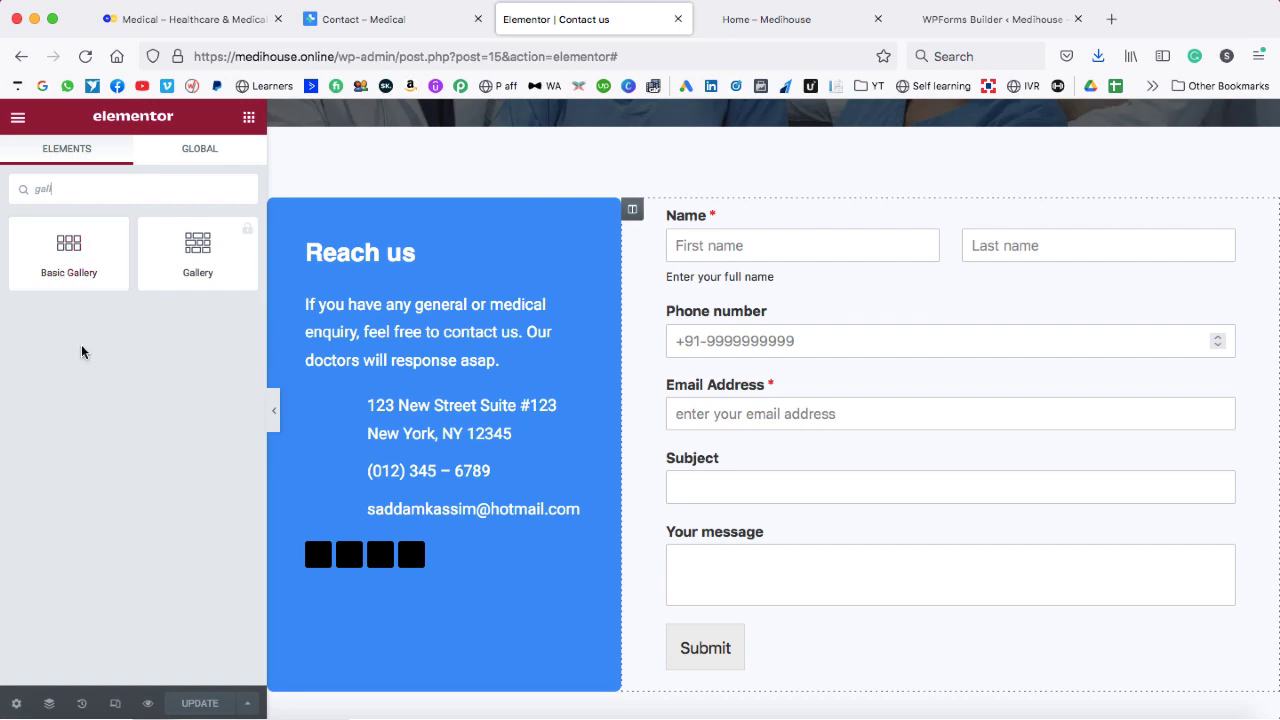
pyautogui.scroll(5, 577, 285)
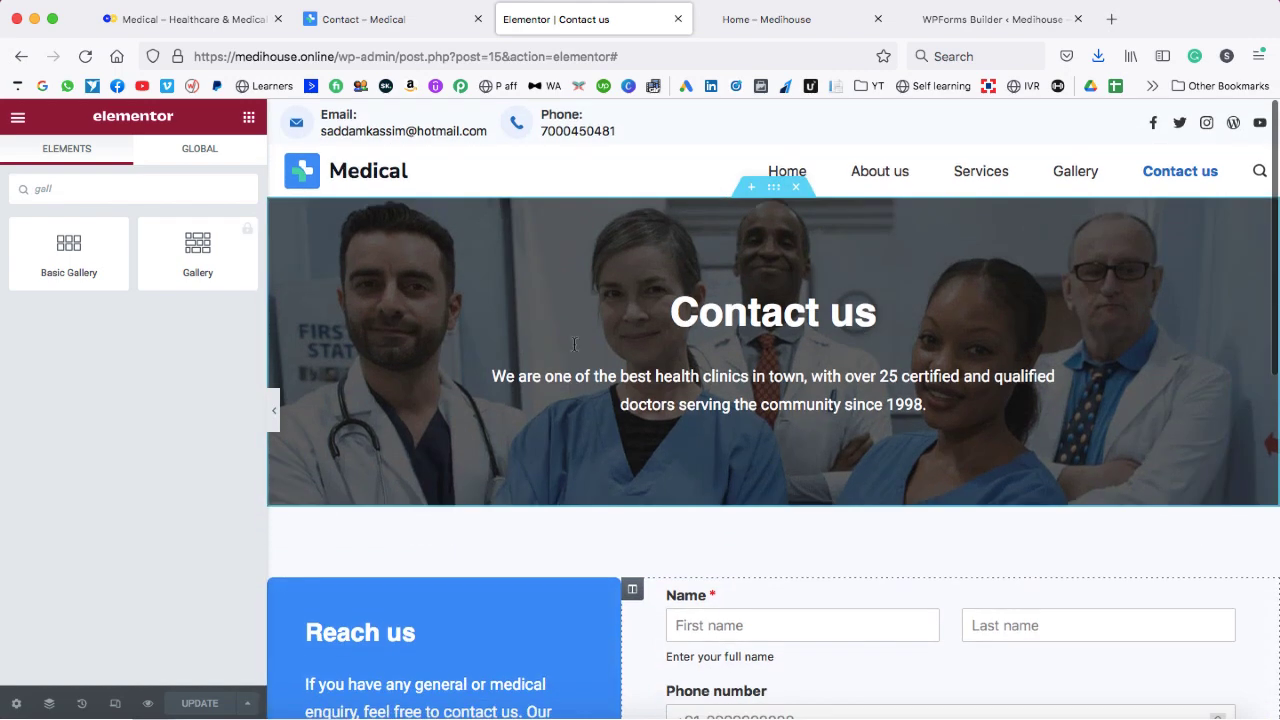
pyautogui.click(17, 117)
pyautogui.click(112, 427)
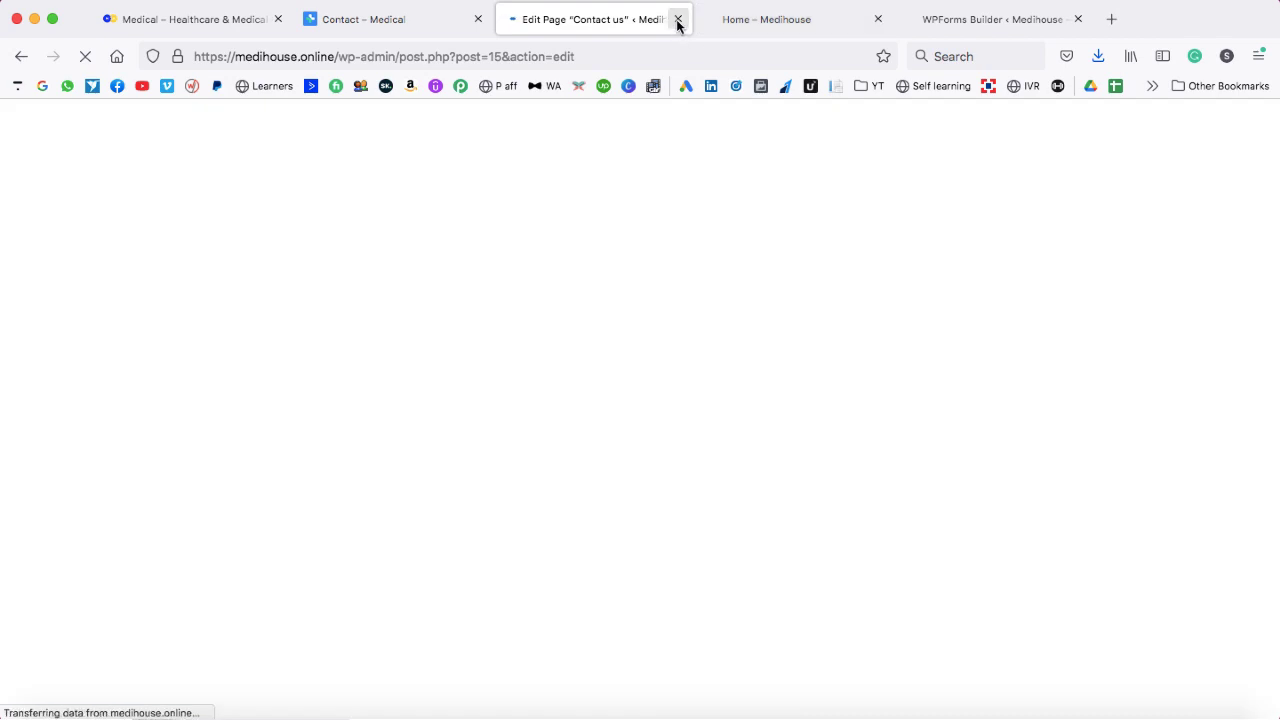
pyautogui.click(678, 19)
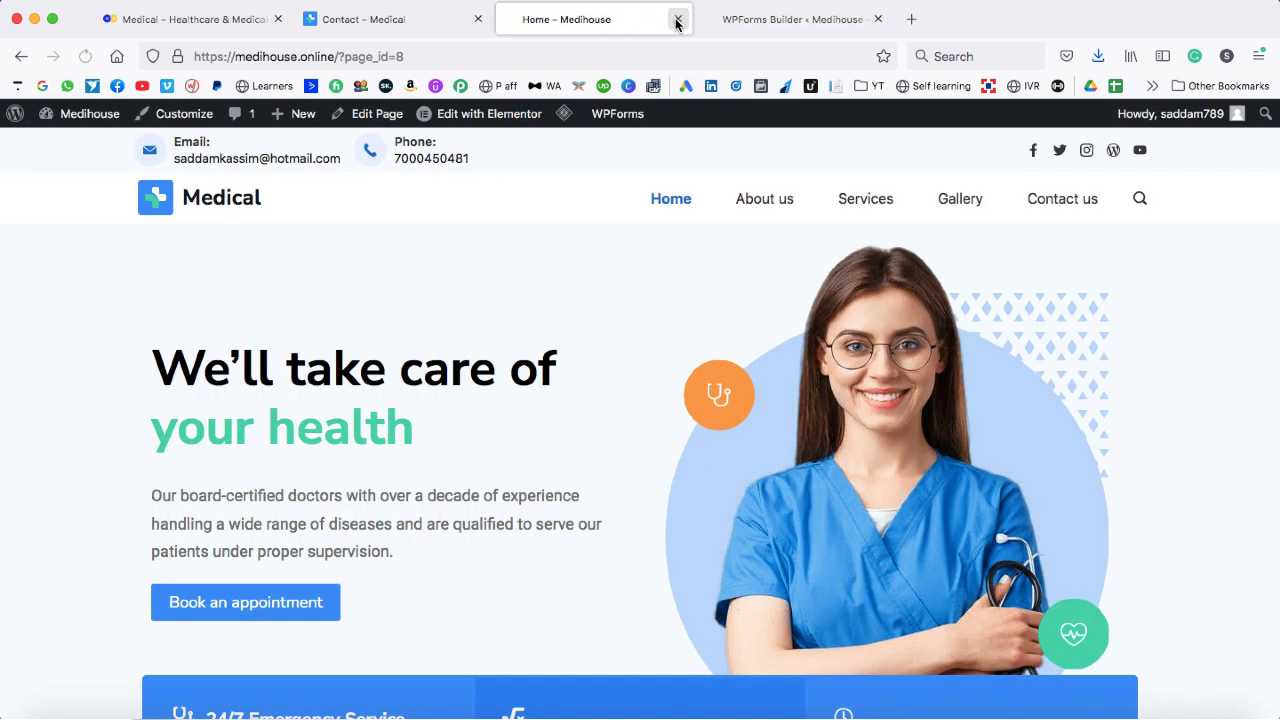
pyautogui.moveTo(278, 119)
pyautogui.moveTo(237, 57); pyautogui.dragTo(417, 57)
pyautogui.press('BackSpace')
pyautogui.press('Return')
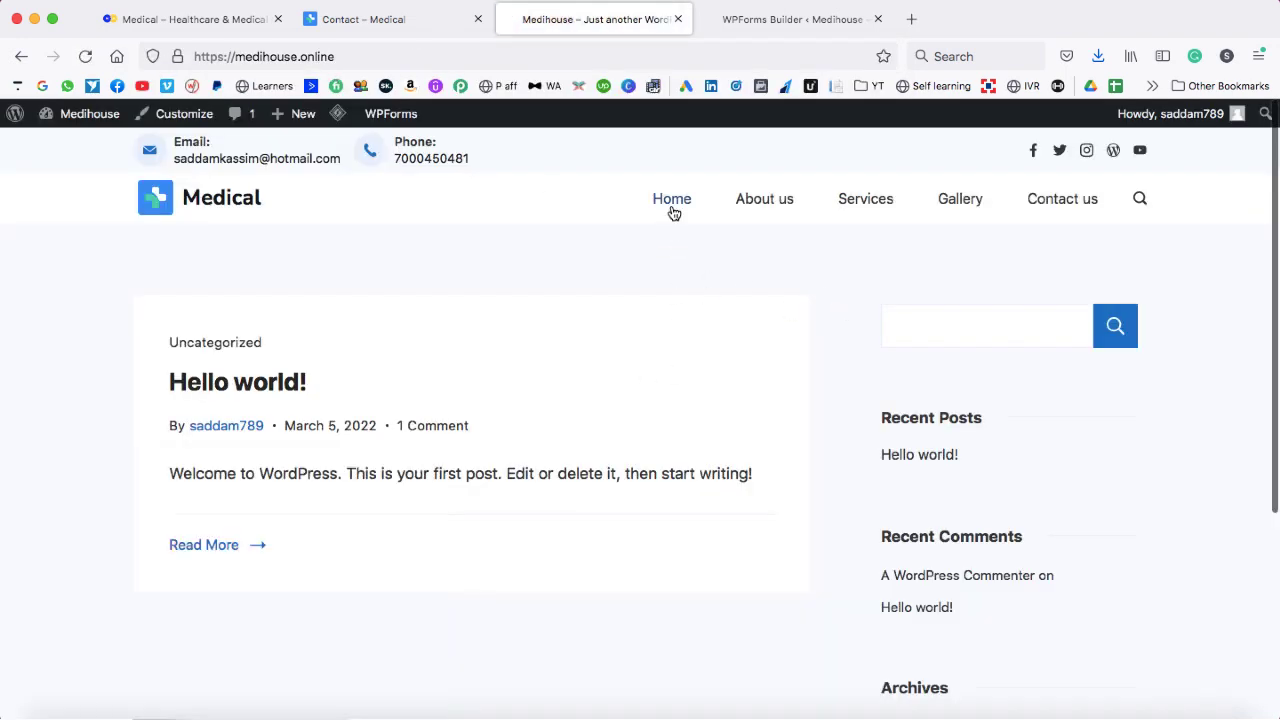
pyautogui.click(672, 208)
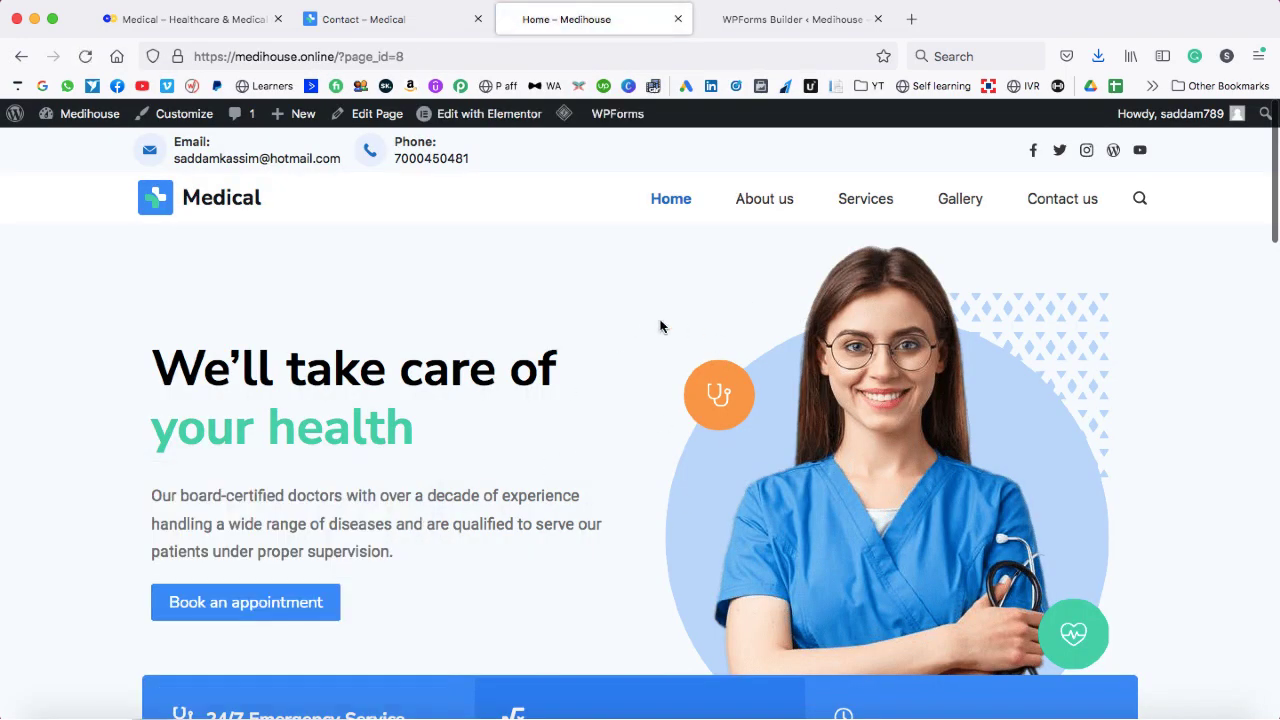
pyautogui.click(223, 200)
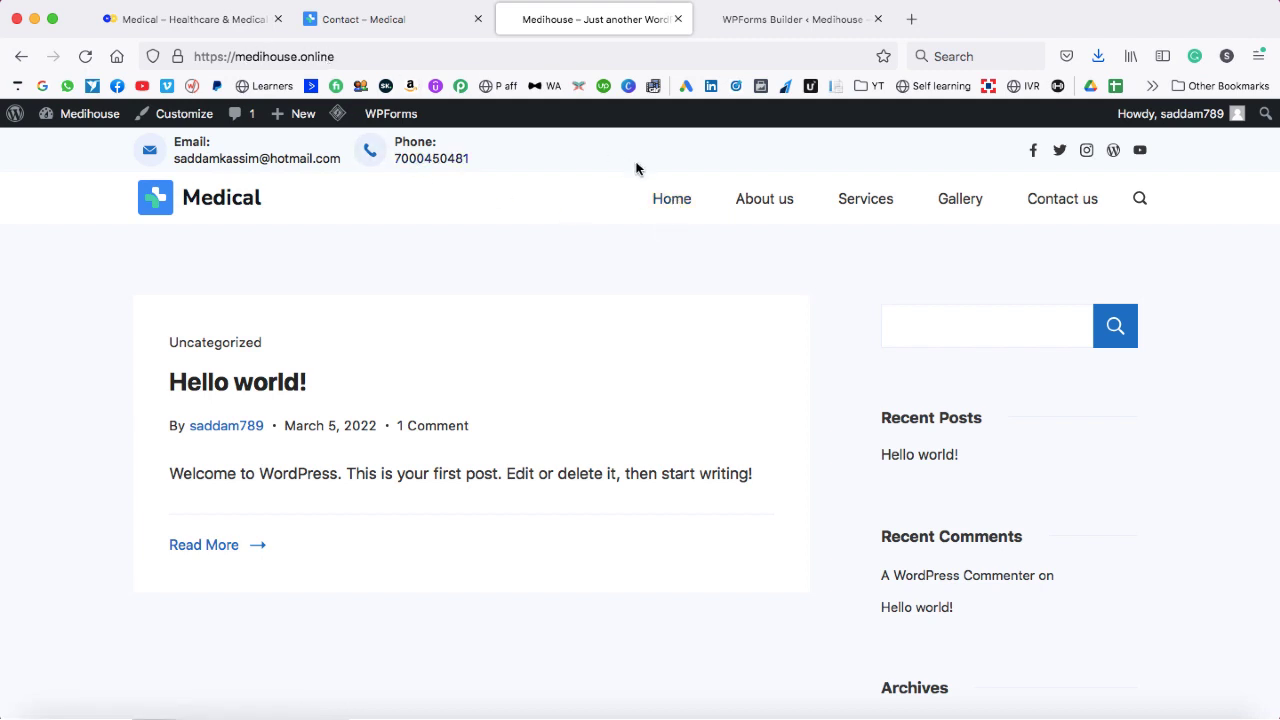
pyautogui.click(668, 205)
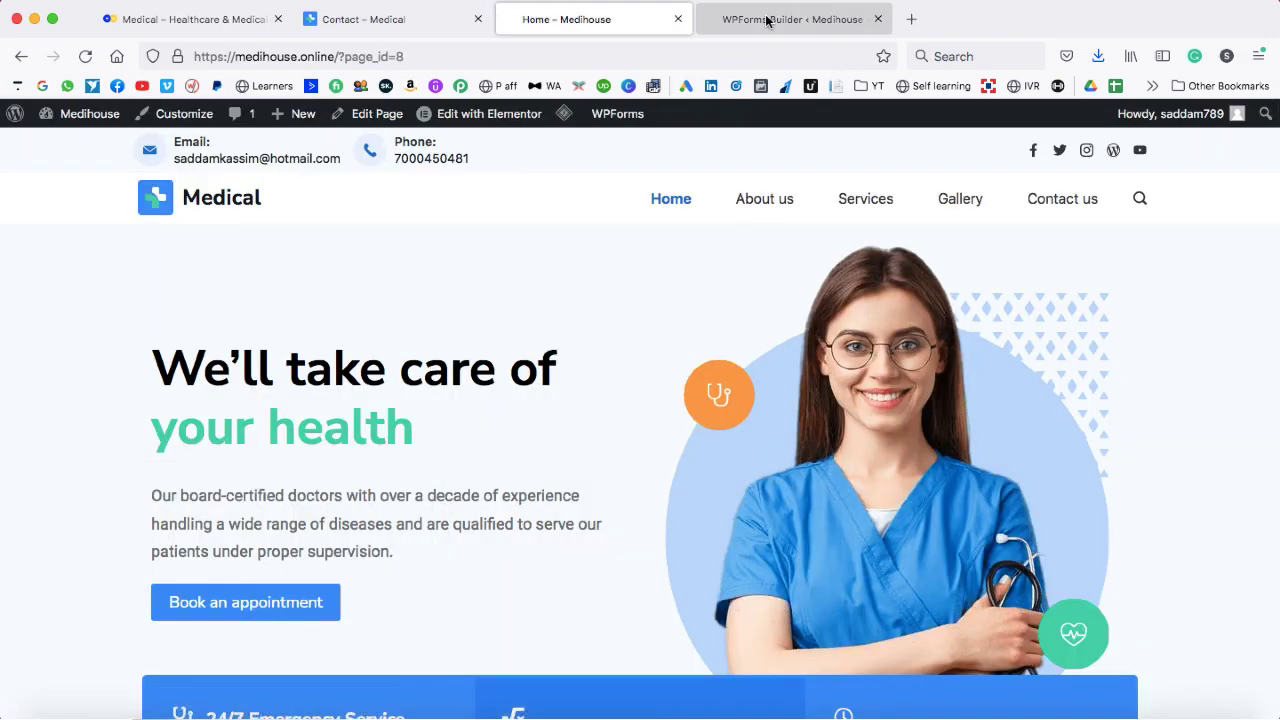
pyautogui.click(766, 20)
# - Dismiss the embed prompt, close the WPForms builder and open Settings > Reading
pyautogui.click(869, 275)
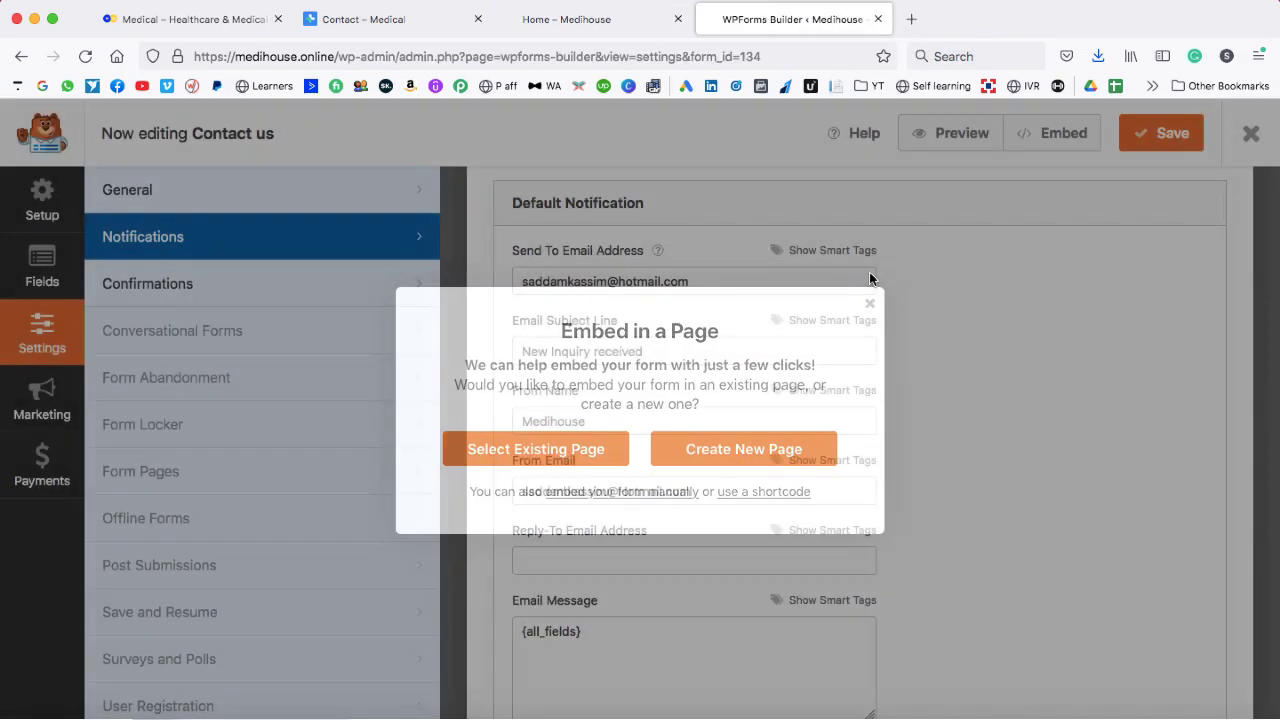
pyautogui.click(1250, 146)
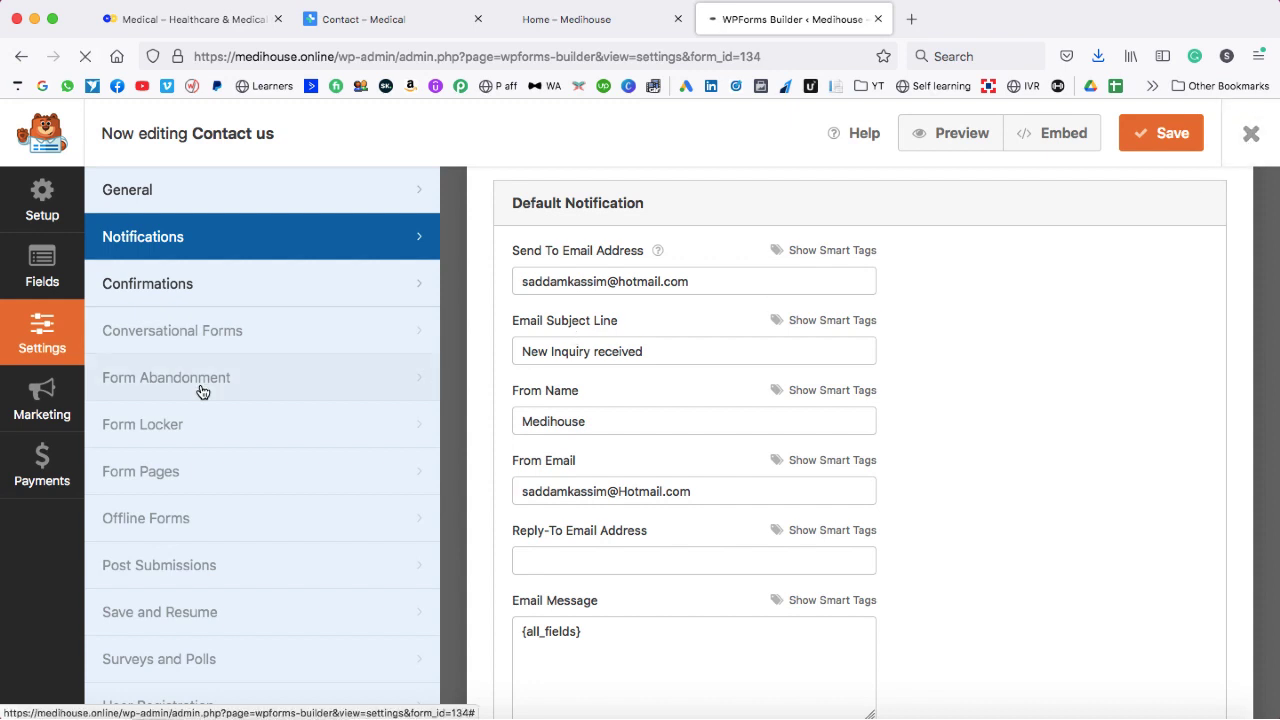
pyautogui.scroll(-3, 170, 528)
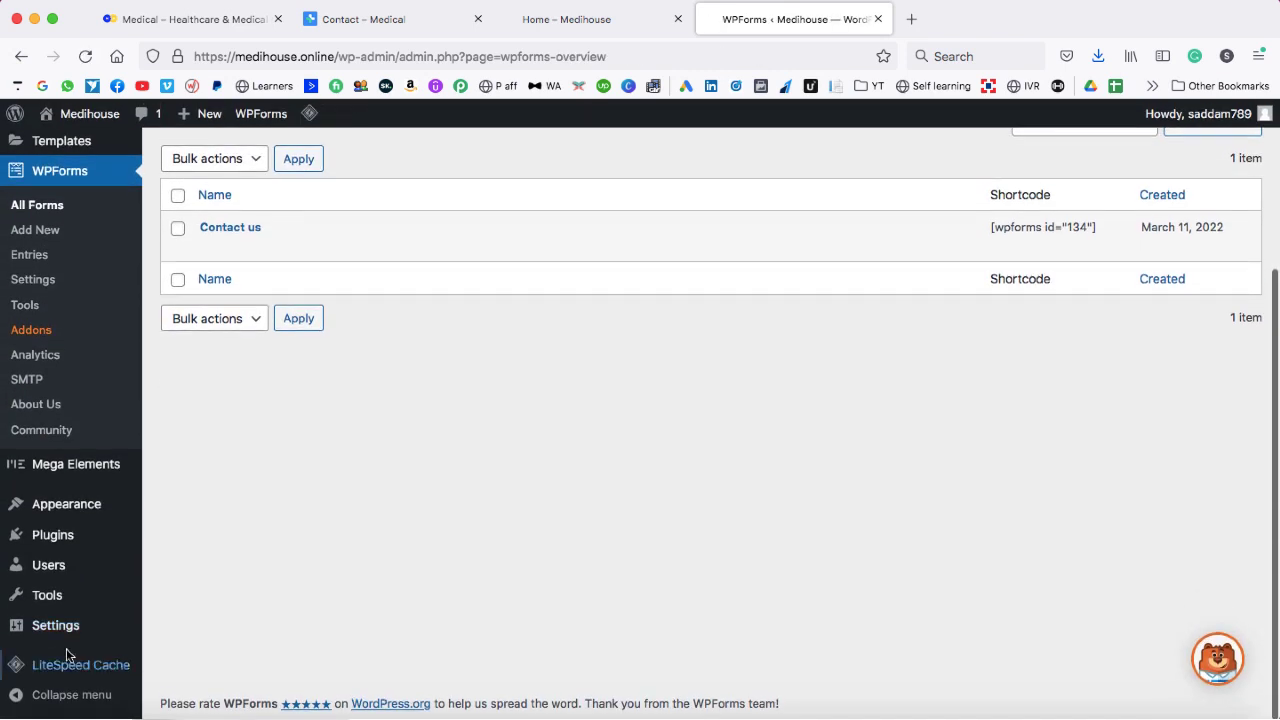
pyautogui.moveTo(40, 634)
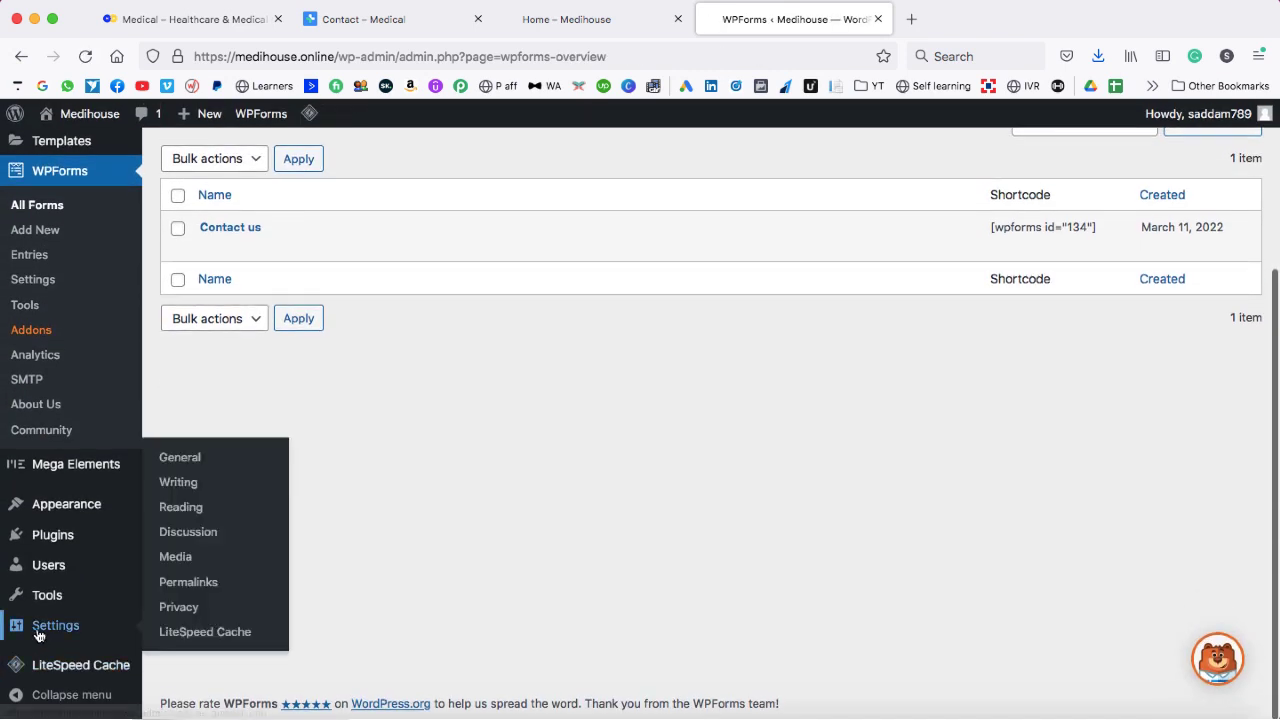
pyautogui.click(189, 512)
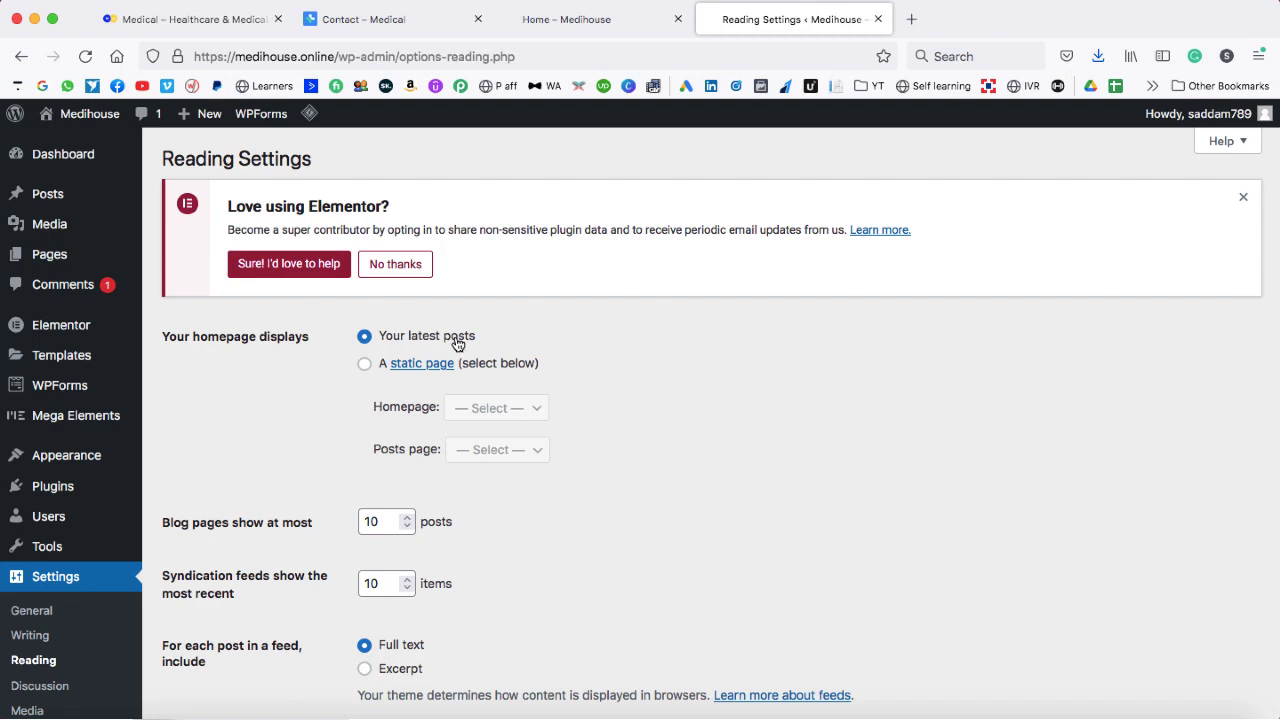
# - Set the homepage to the static page Home and save the reading settings
pyautogui.click(365, 366)
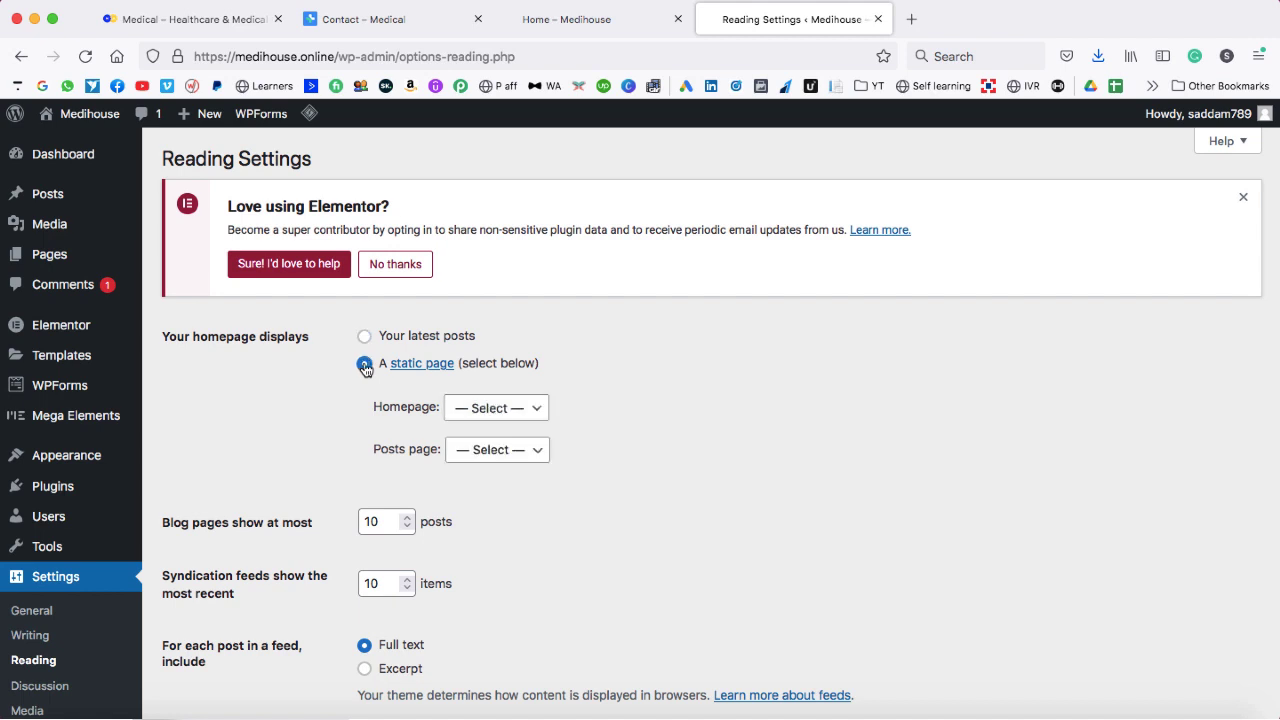
pyautogui.click(464, 412)
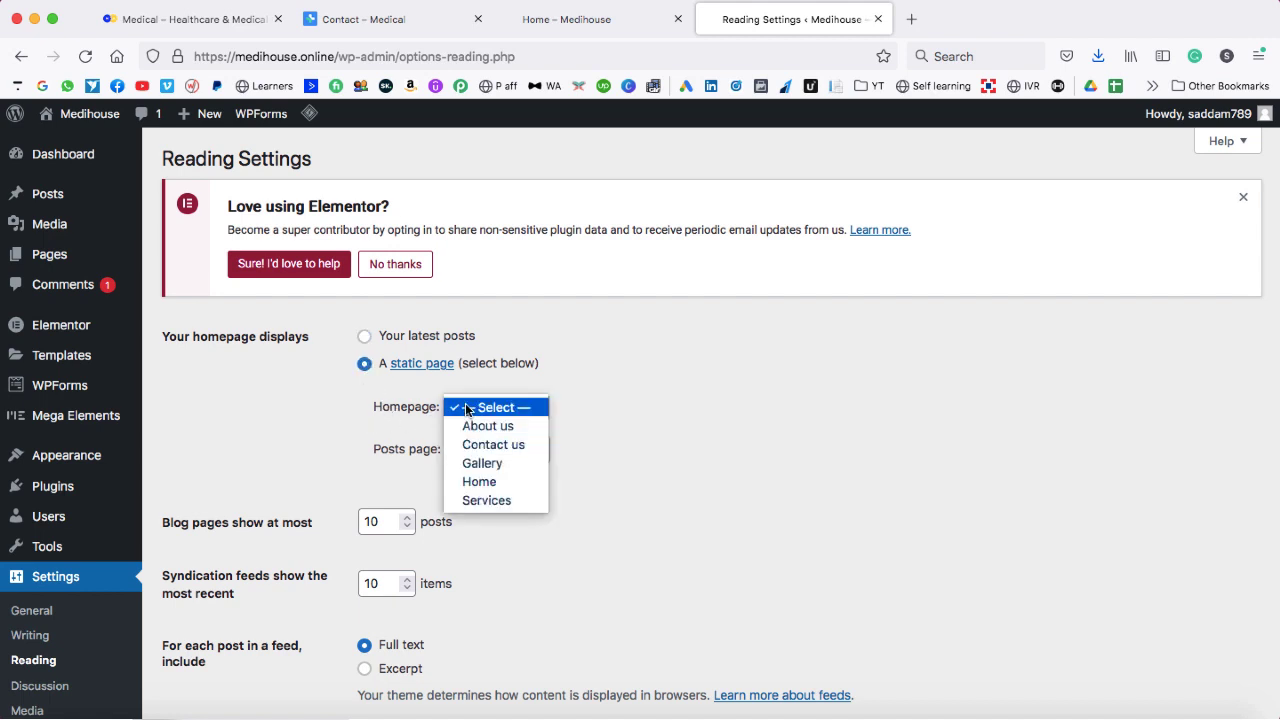
pyautogui.click(479, 482)
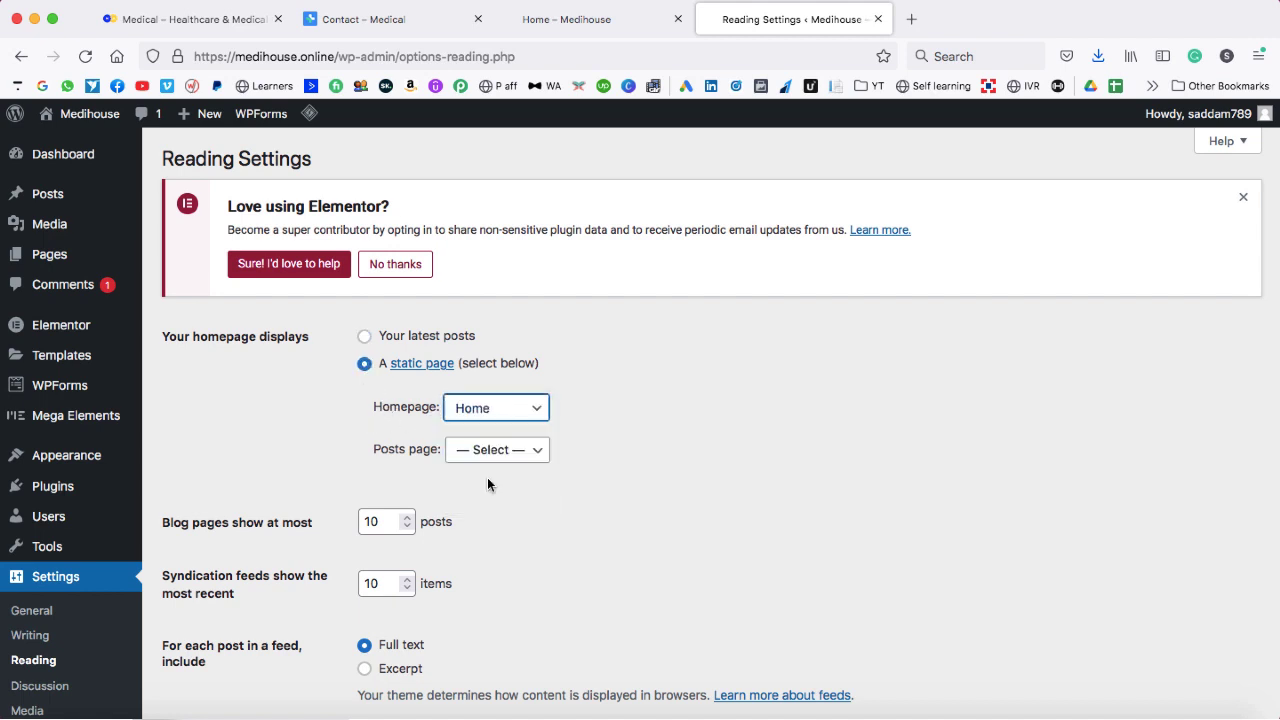
pyautogui.click(594, 417)
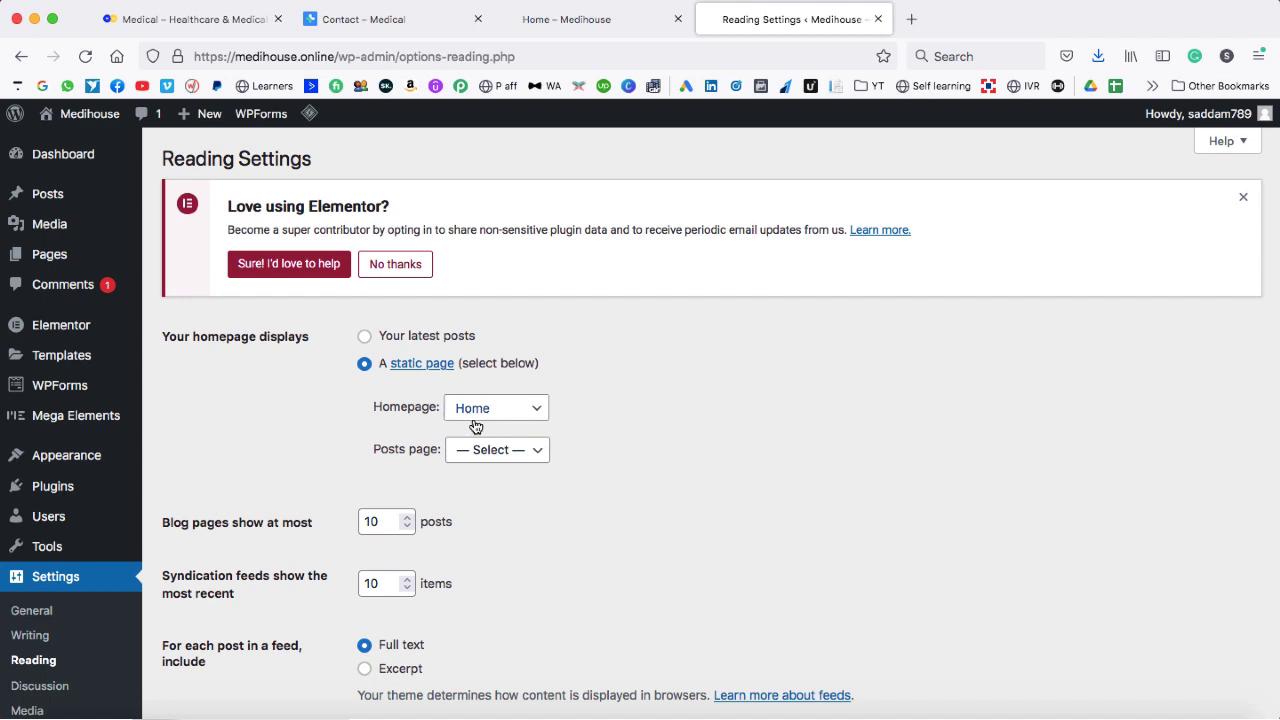
pyautogui.scroll(-4, 669, 422)
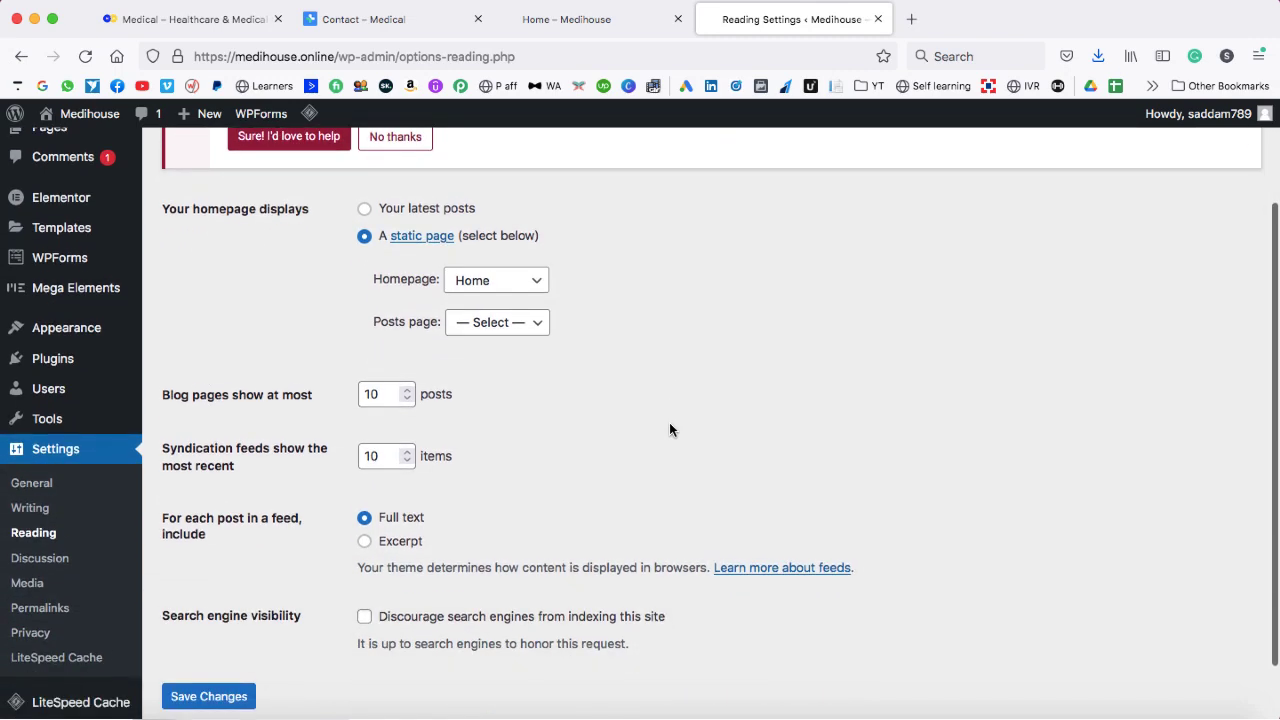
pyautogui.click(230, 627)
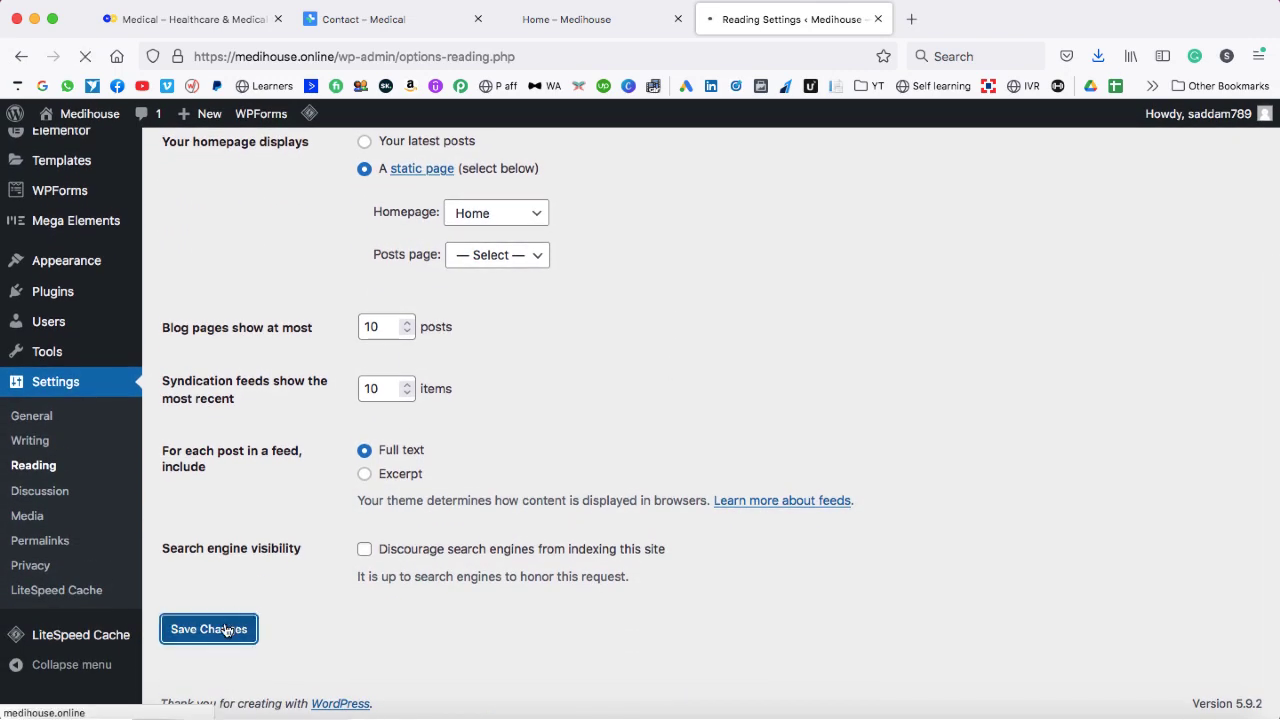
pyautogui.click(575, 22)
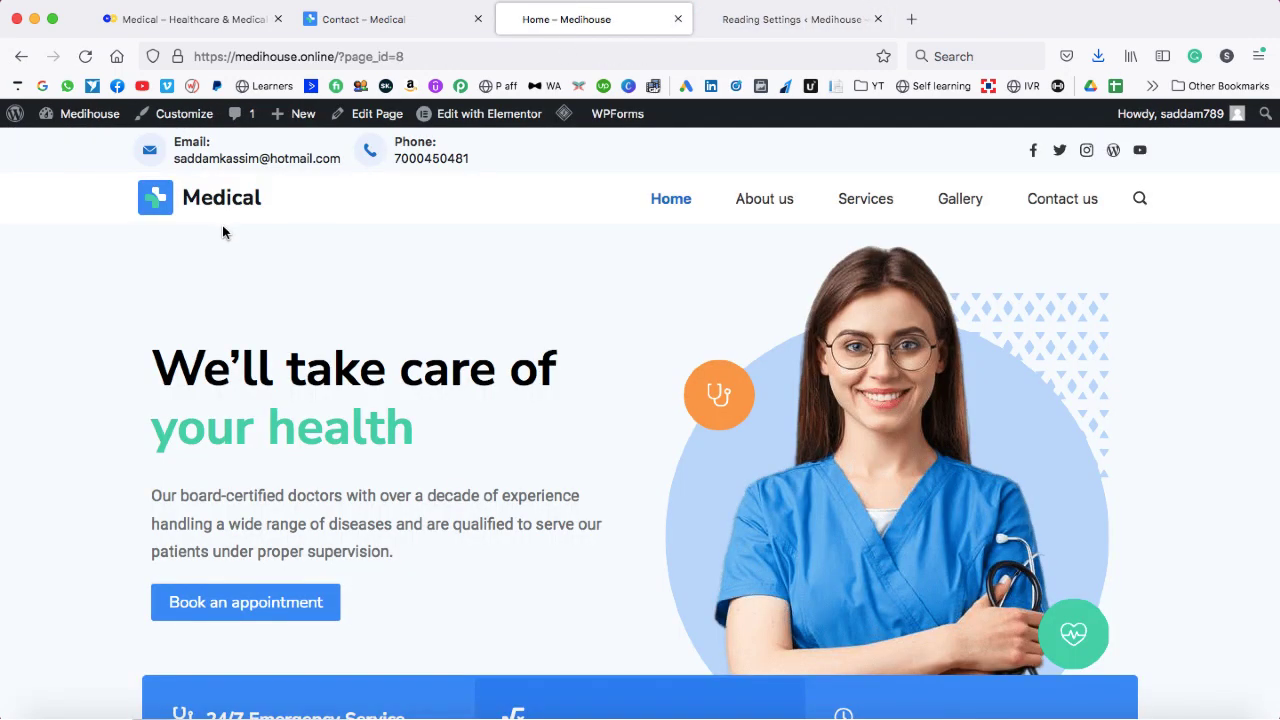
# - Open medihouse.online and purge all LiteSpeed cache
pyautogui.click(191, 204)
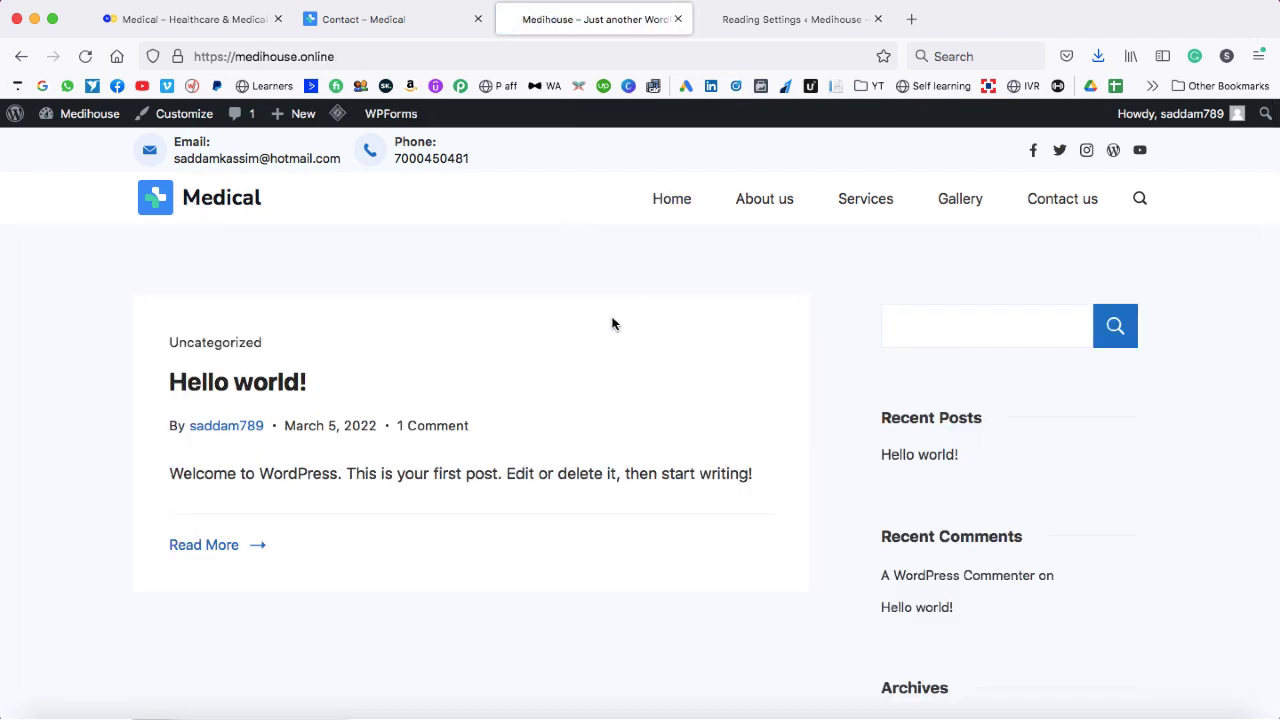
pyautogui.moveTo(336, 114)
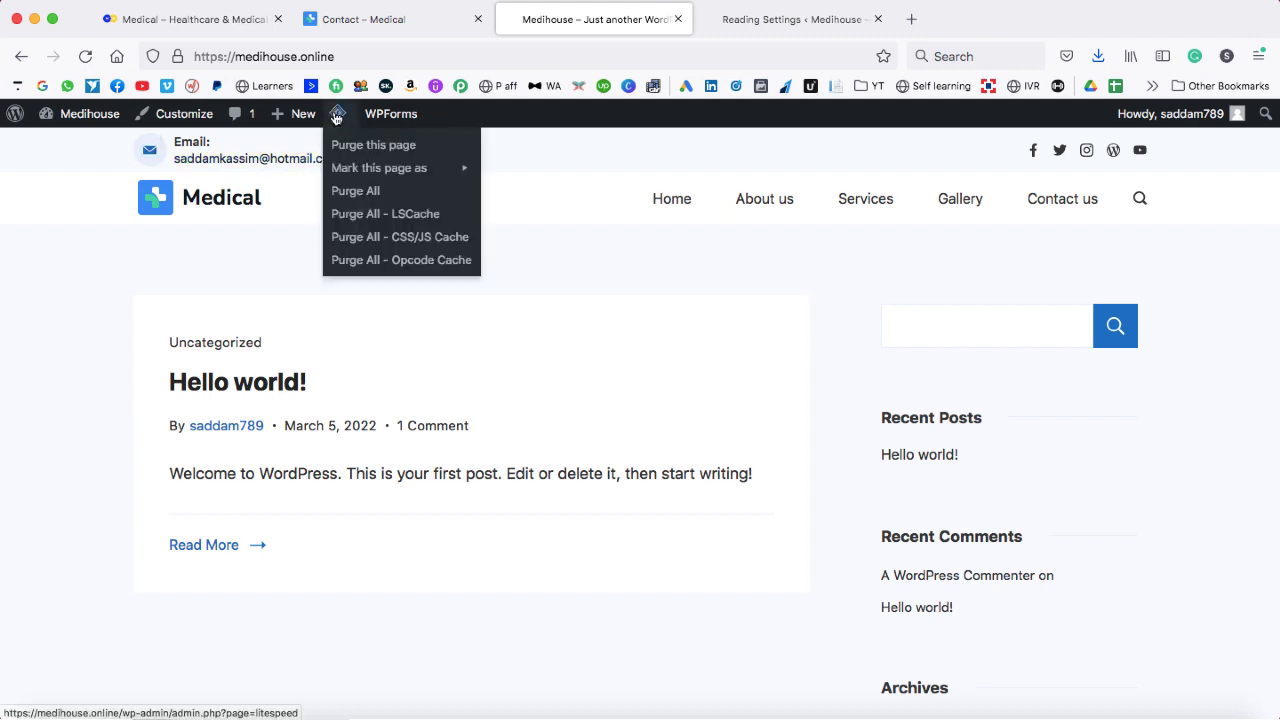
pyautogui.click(357, 216)
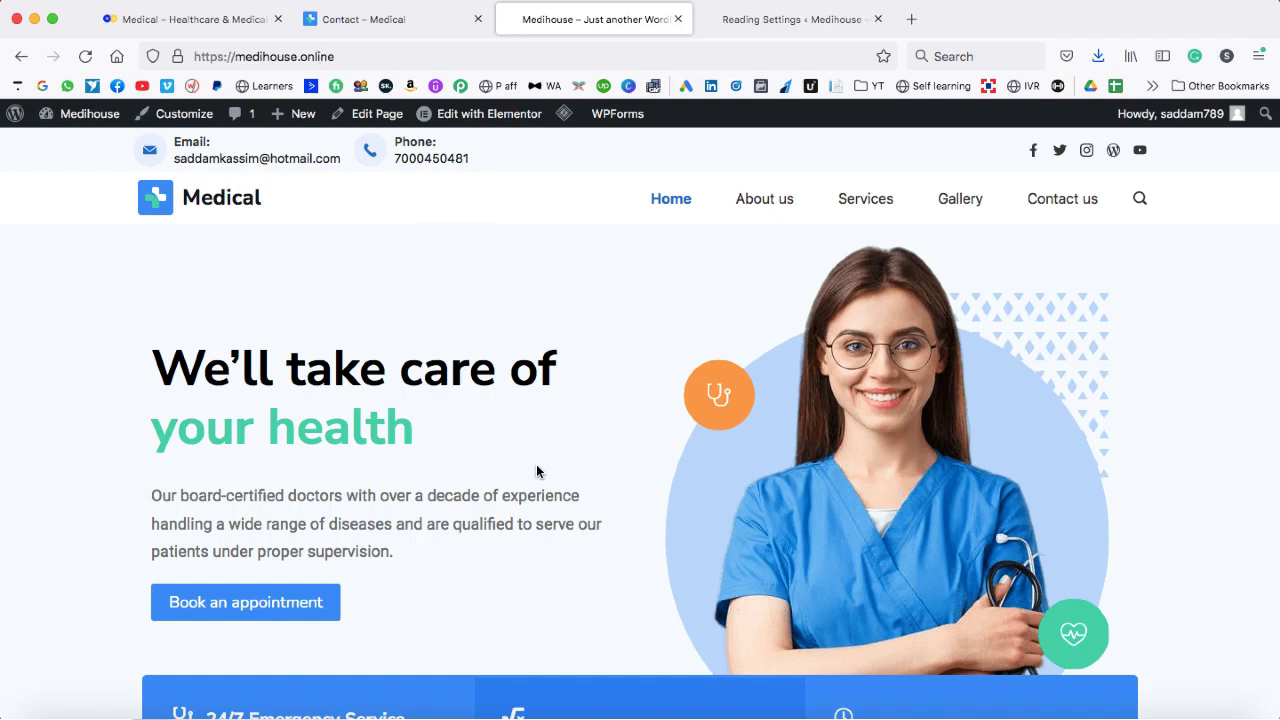
# - Scroll through the refreshed Medical home page, then return to Reading Settings
pyautogui.scroll(-6, 536, 471)
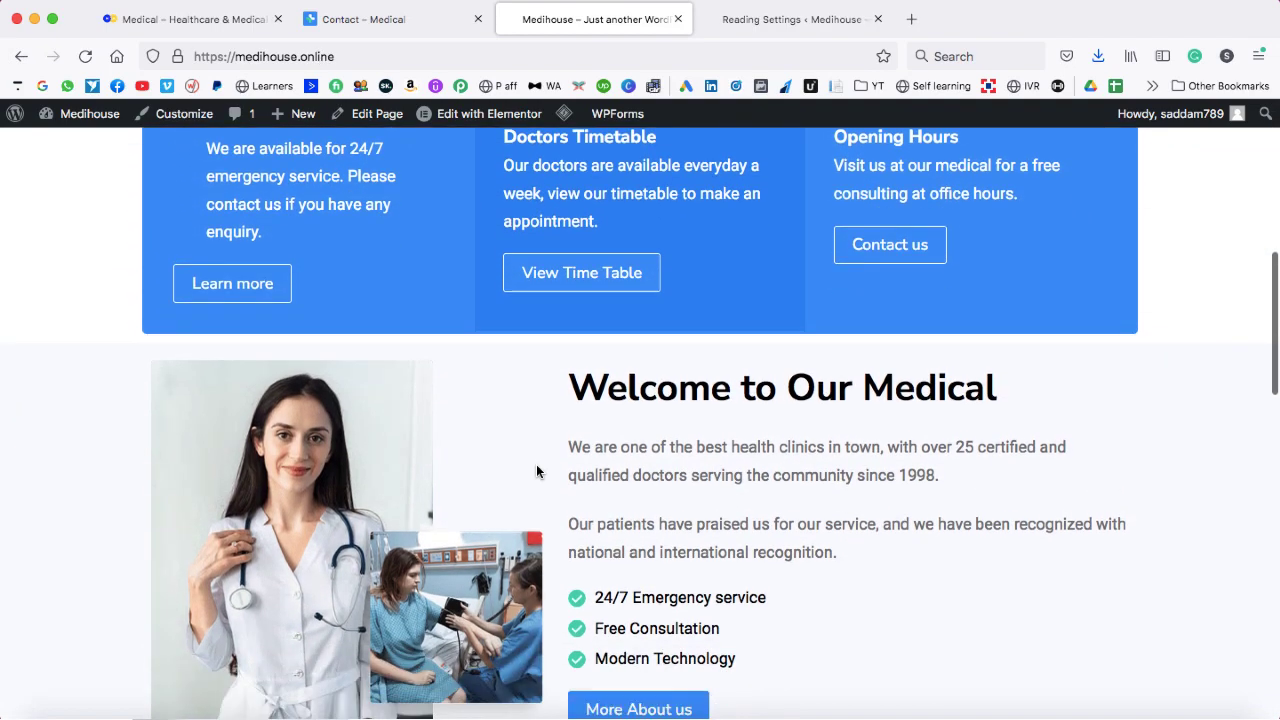
pyautogui.scroll(6, 536, 471)
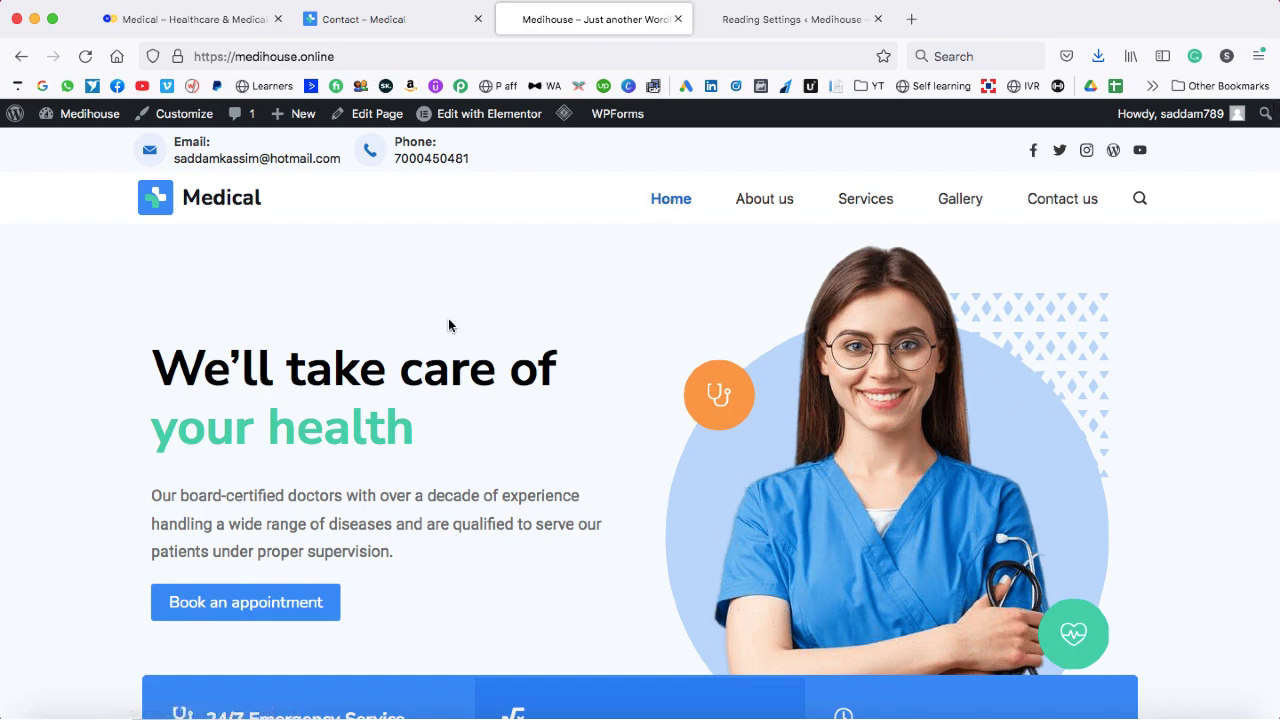
pyautogui.scroll(-14, 653, 339)
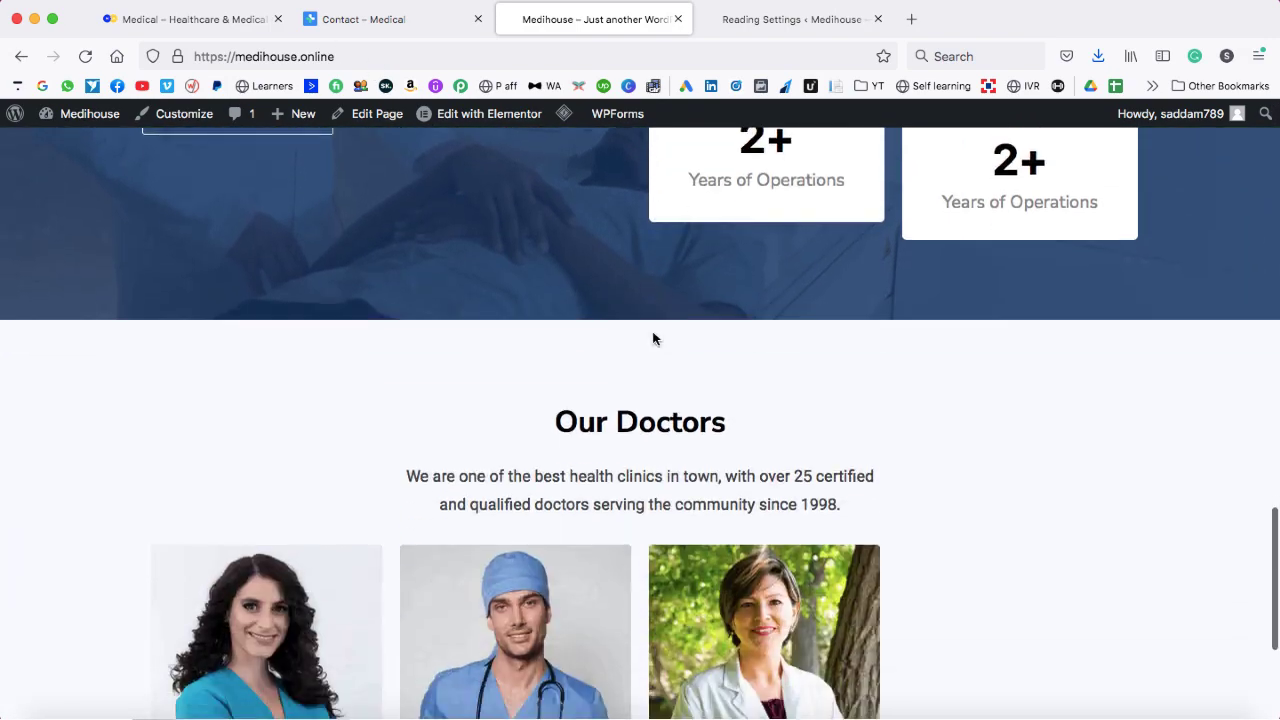
pyautogui.scroll(-3, 652, 339)
pyautogui.scroll(5, 652, 339)
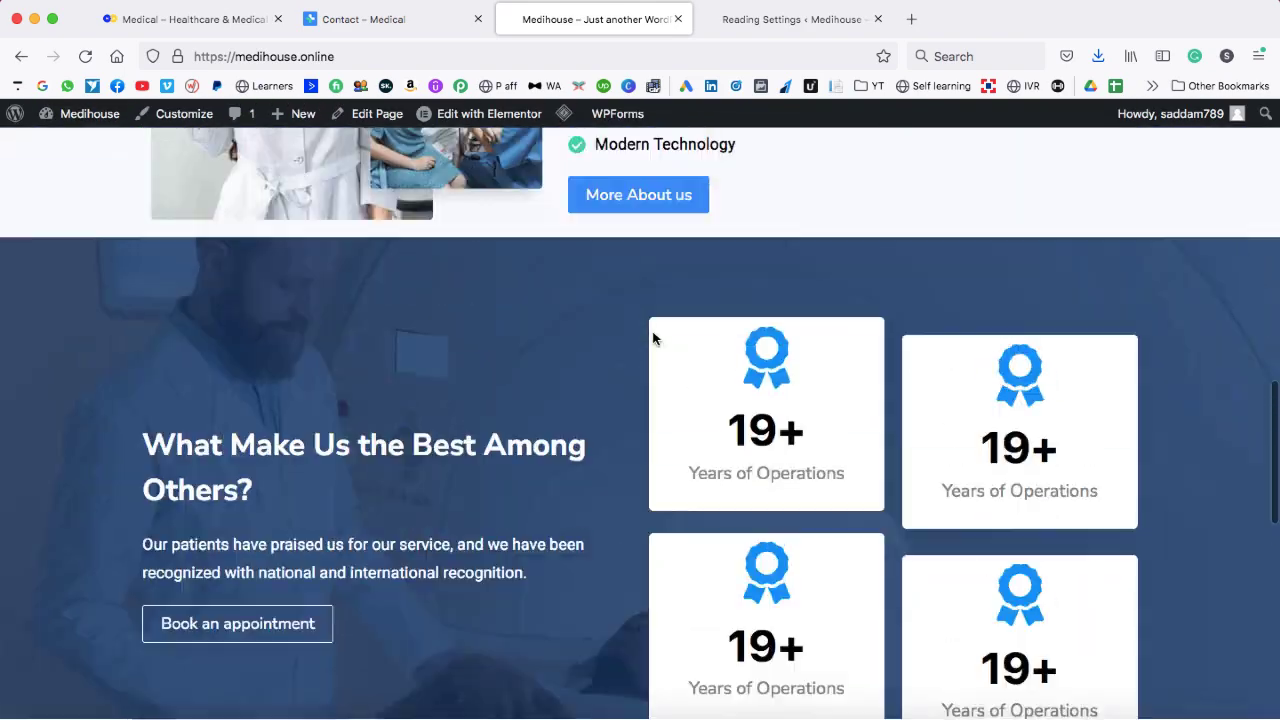
pyautogui.scroll(10, 652, 339)
pyautogui.scroll(-11, 652, 339)
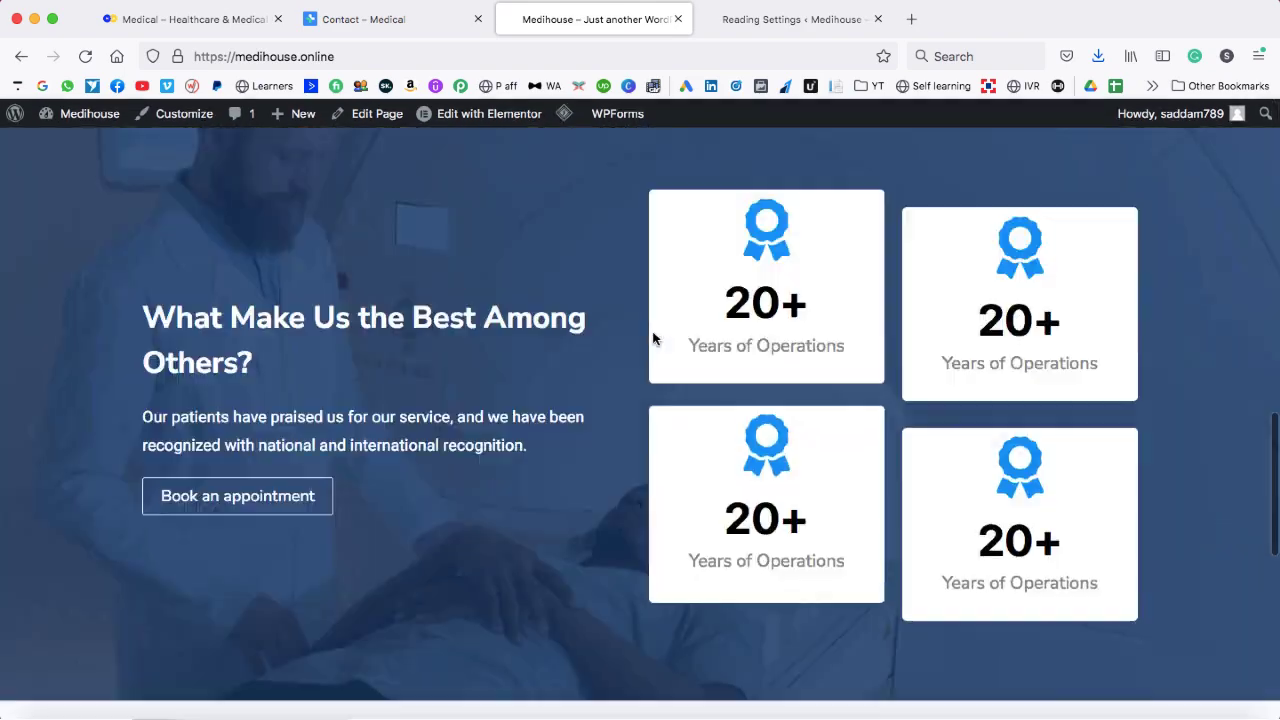
pyautogui.scroll(-4, 653, 339)
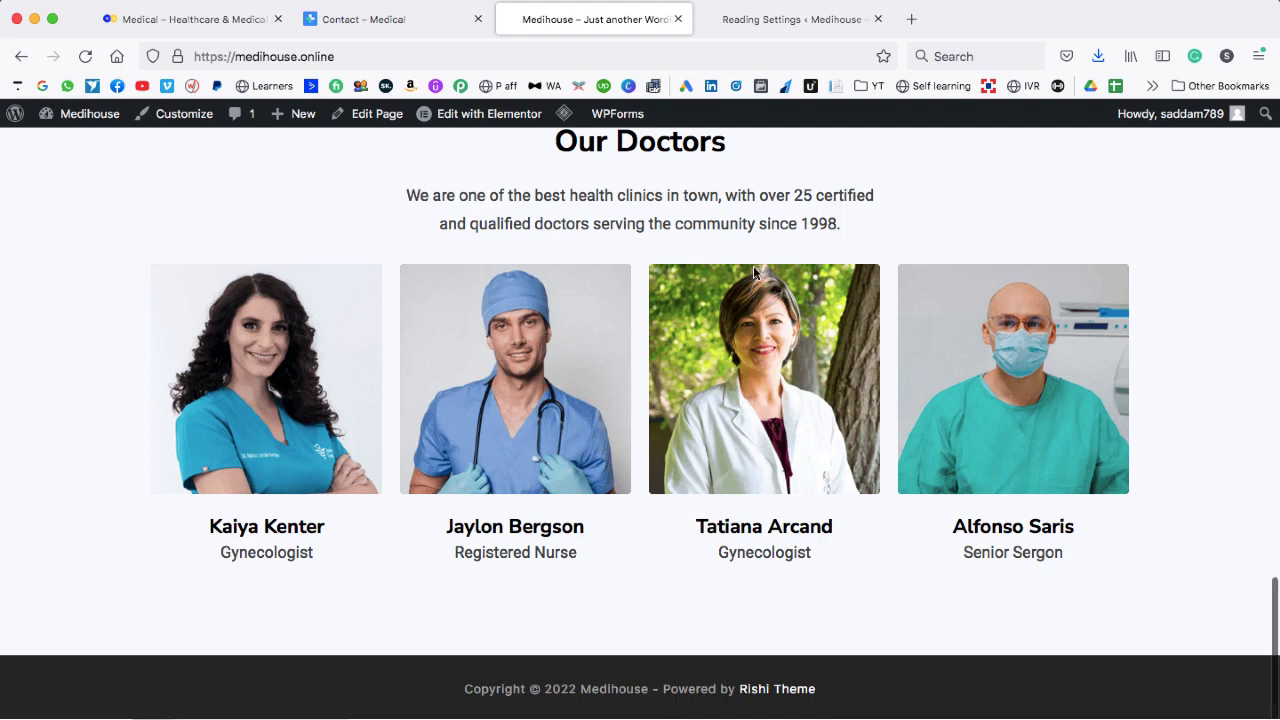
pyautogui.click(781, 26)
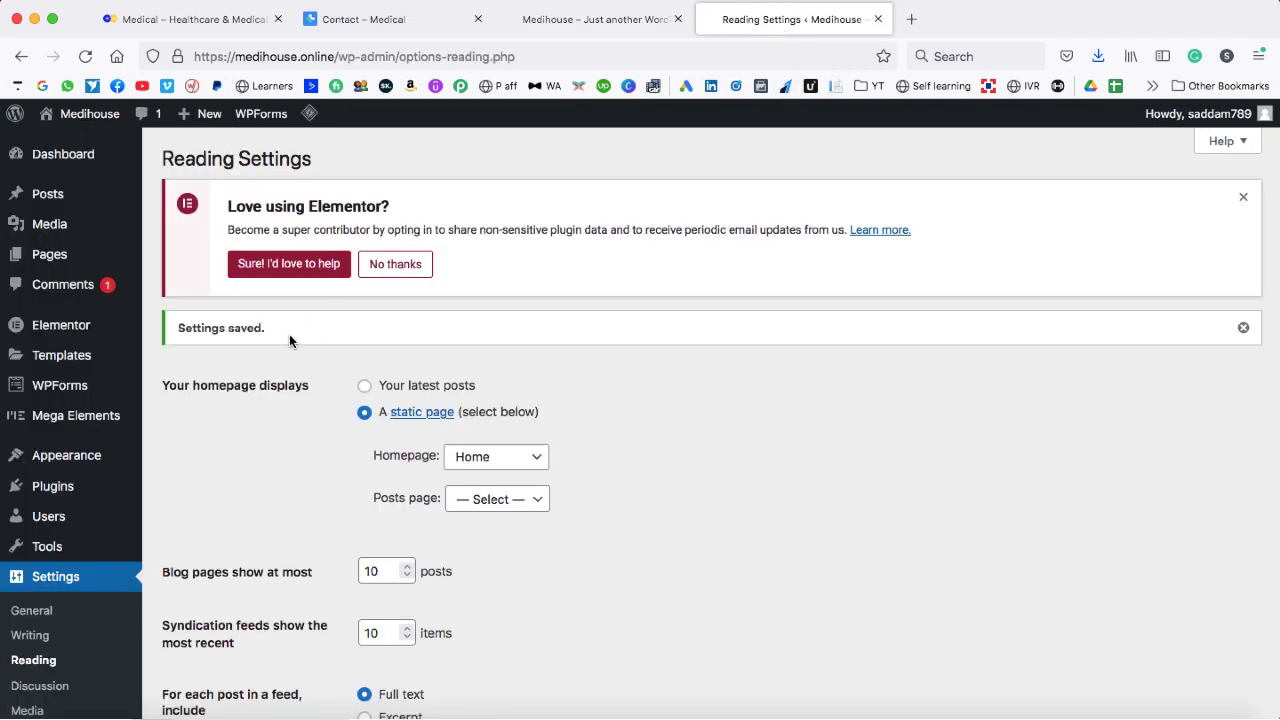
# - Open the Customizer's Footer settings and edit the Copyright text
pyautogui.scroll(-1, 202, 462)
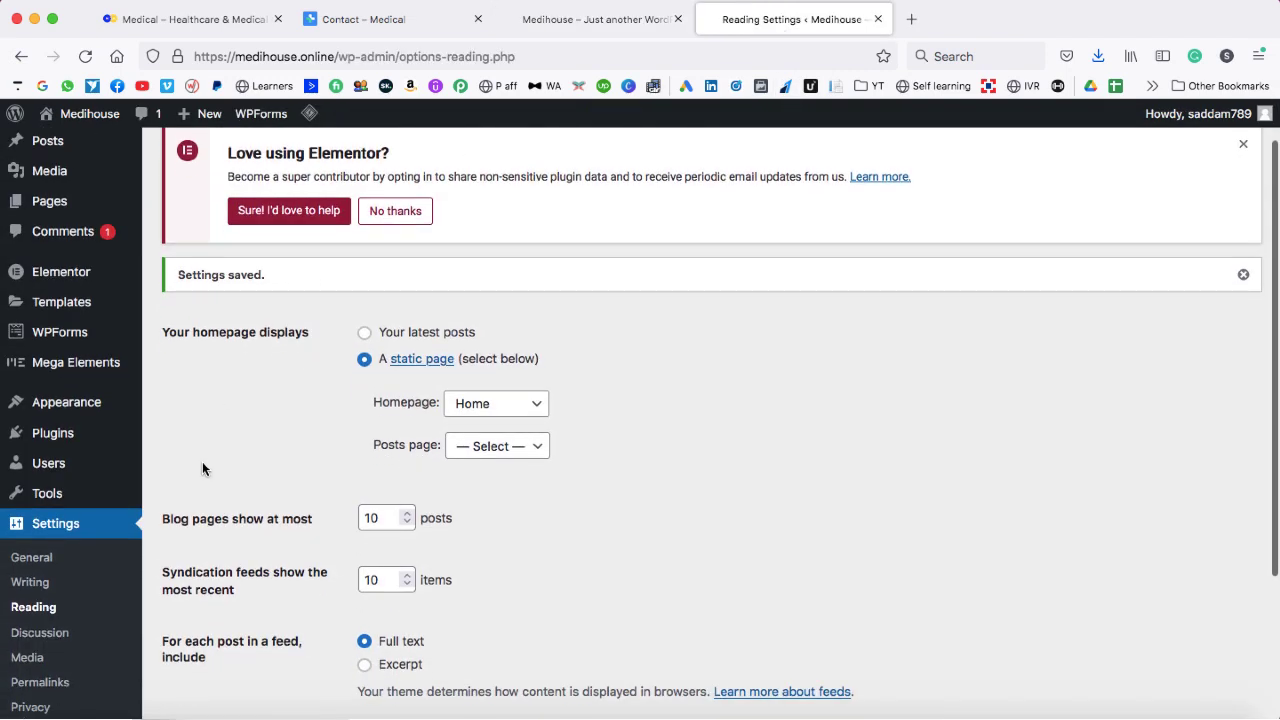
pyautogui.moveTo(66, 403)
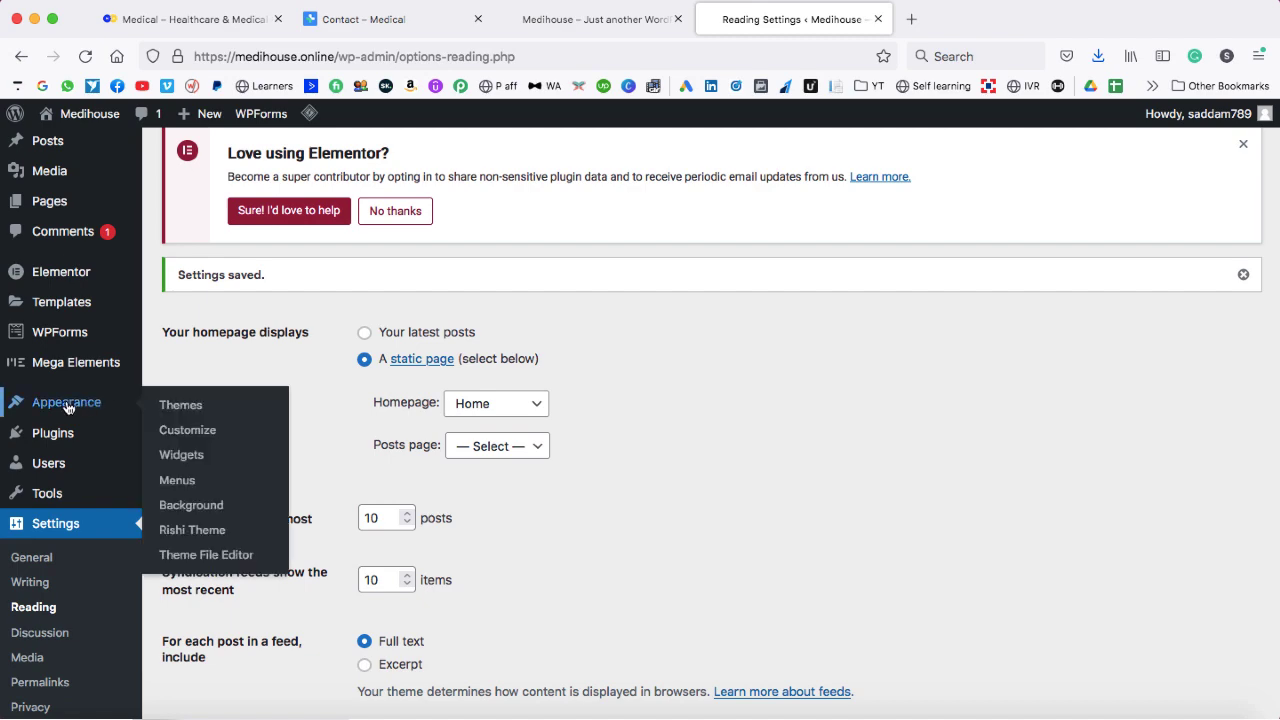
pyautogui.click(187, 433)
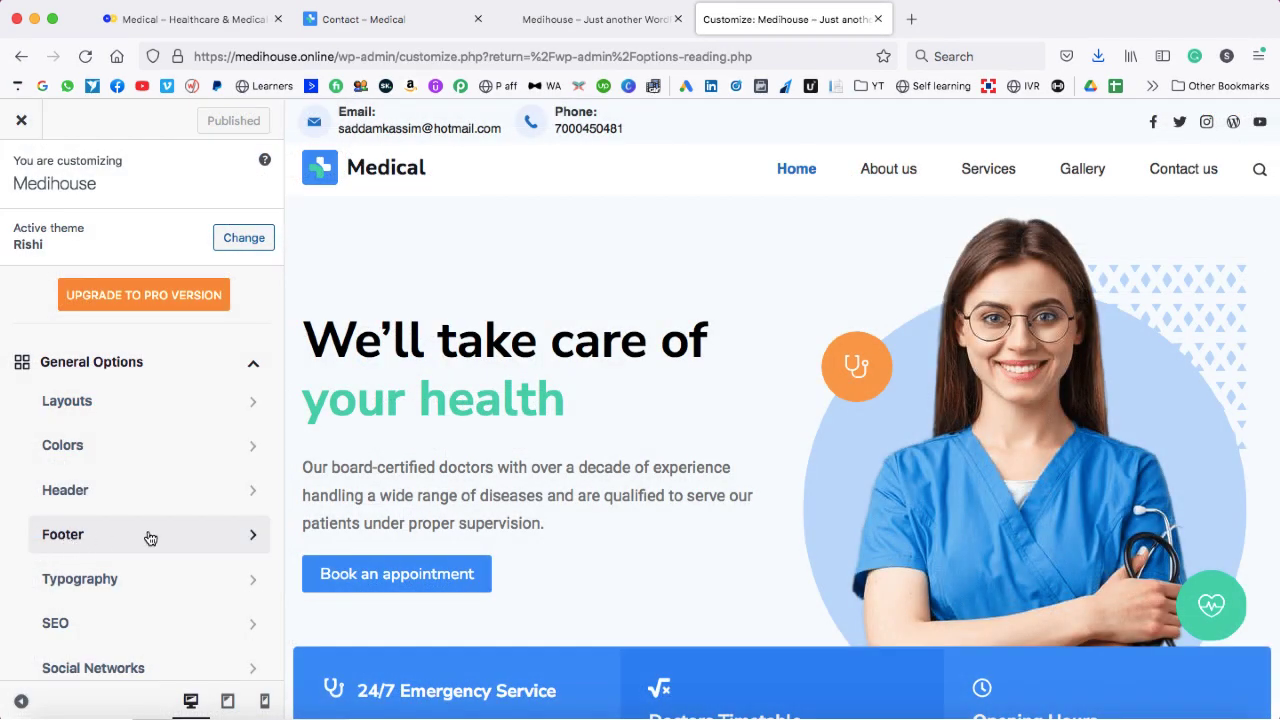
pyautogui.click(149, 532)
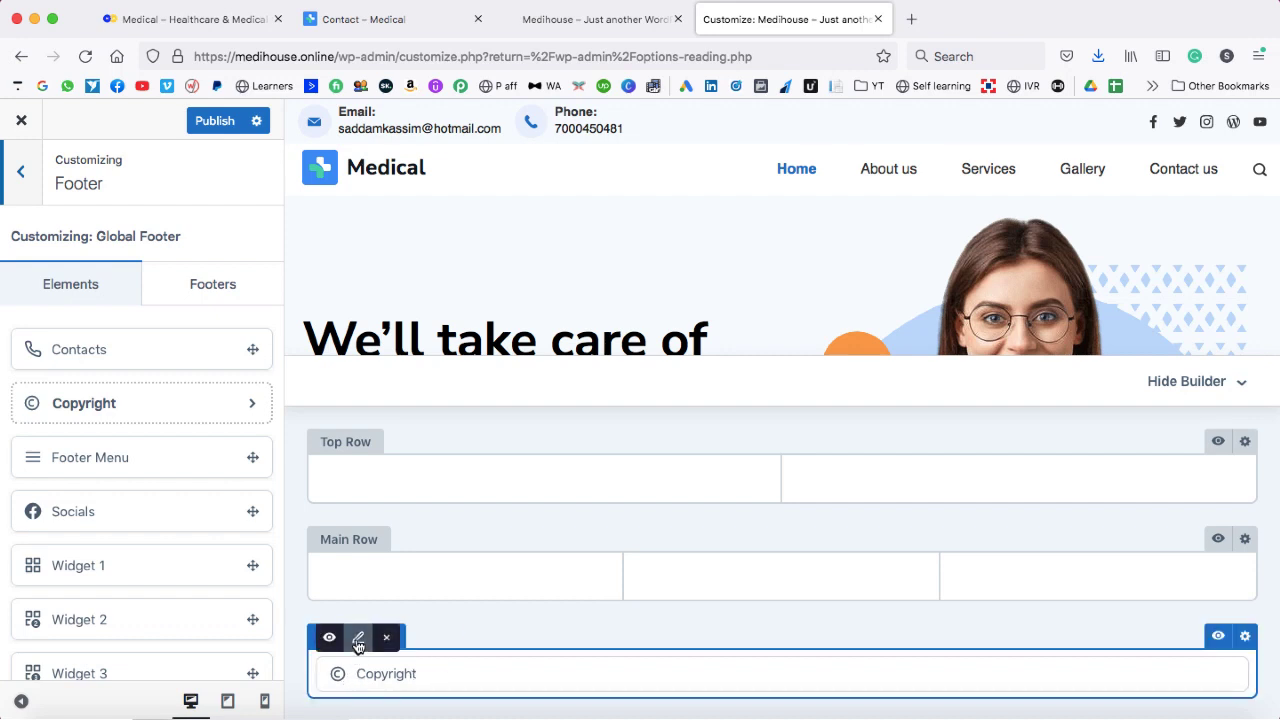
pyautogui.click(358, 639)
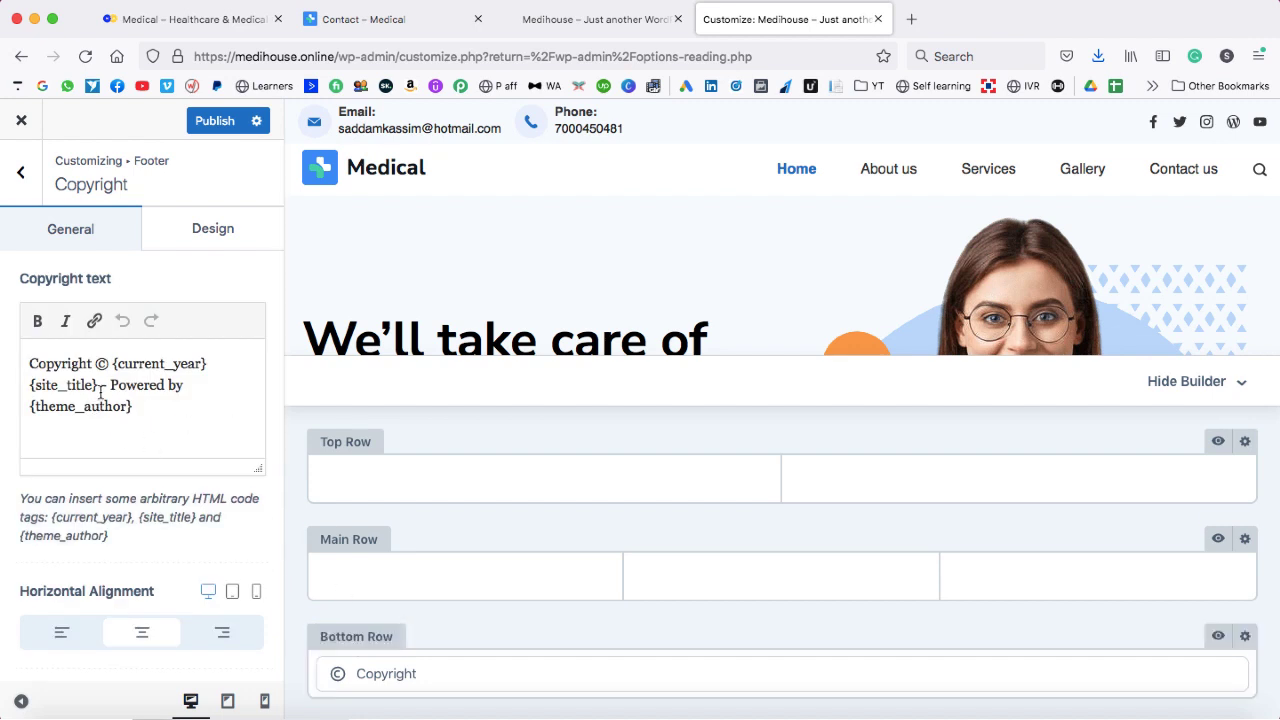
# - Compare the {current_year} and {site_title} placeholders against the live site's footer copyright
pyautogui.moveTo(111, 363); pyautogui.dragTo(209, 362)
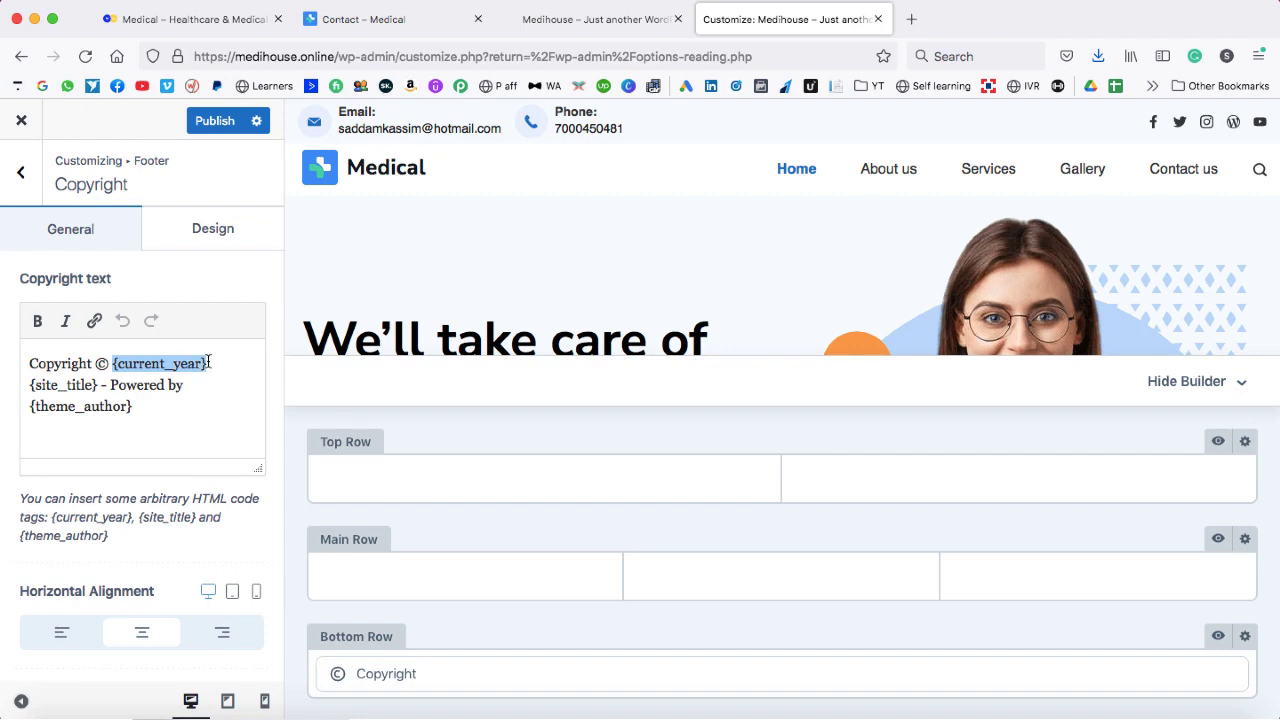
pyautogui.click(575, 22)
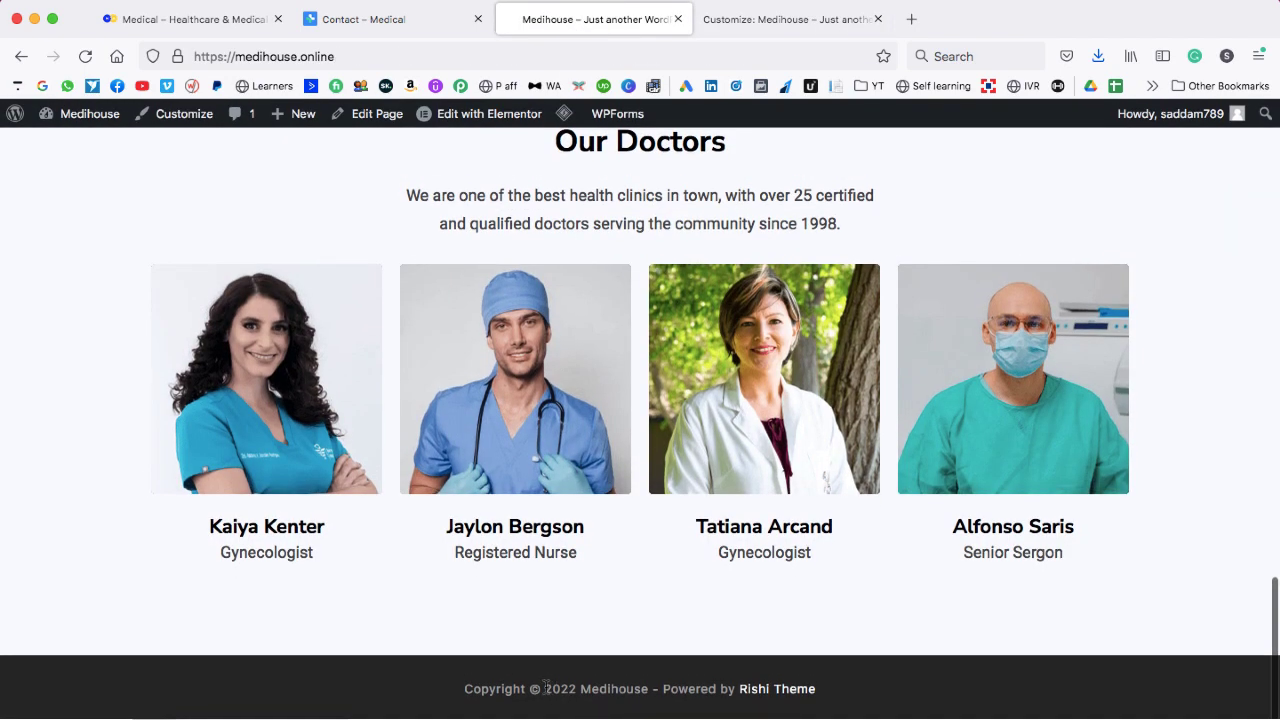
pyautogui.moveTo(545, 687); pyautogui.dragTo(577, 687)
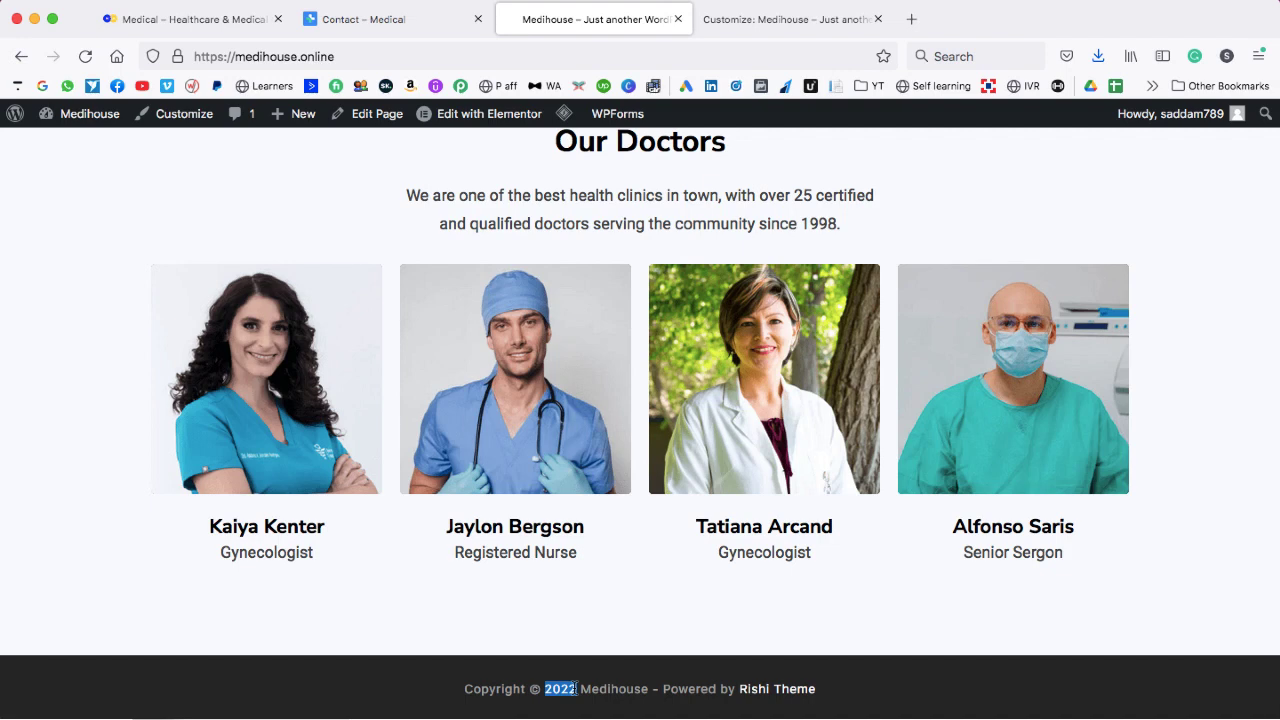
pyautogui.click(578, 688)
pyautogui.click(729, 20)
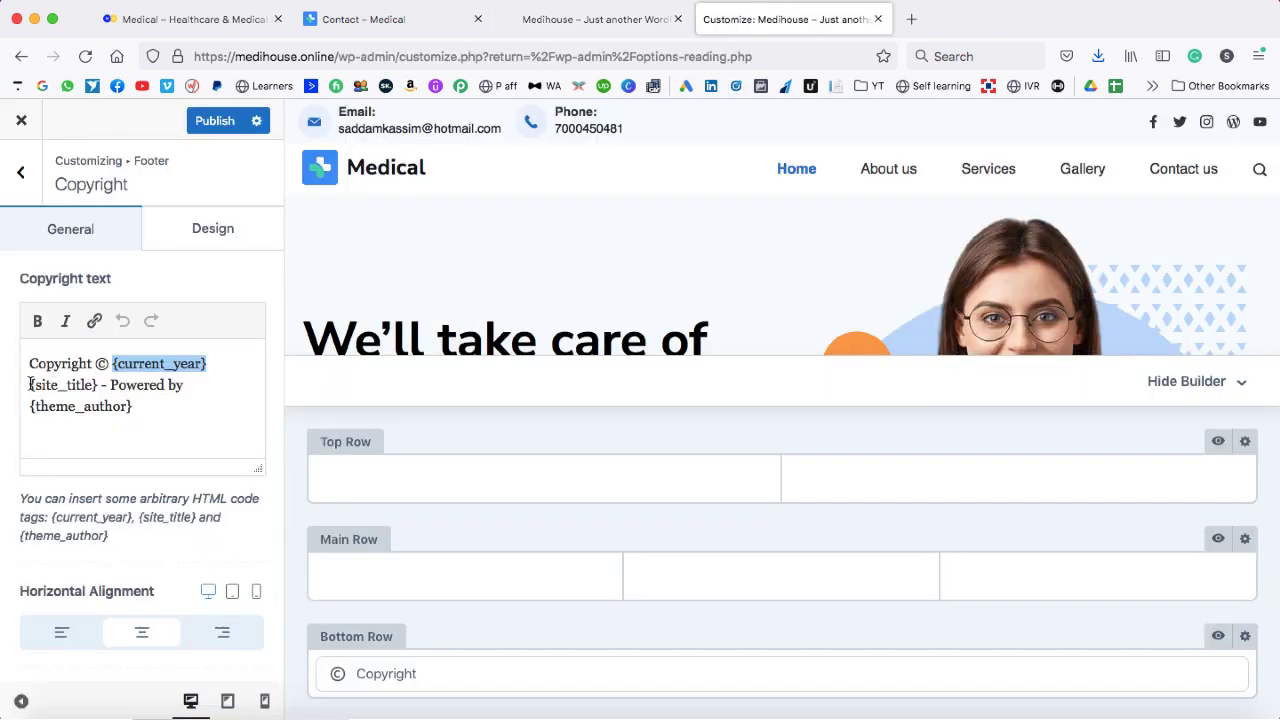
pyautogui.moveTo(31, 385); pyautogui.dragTo(96, 385)
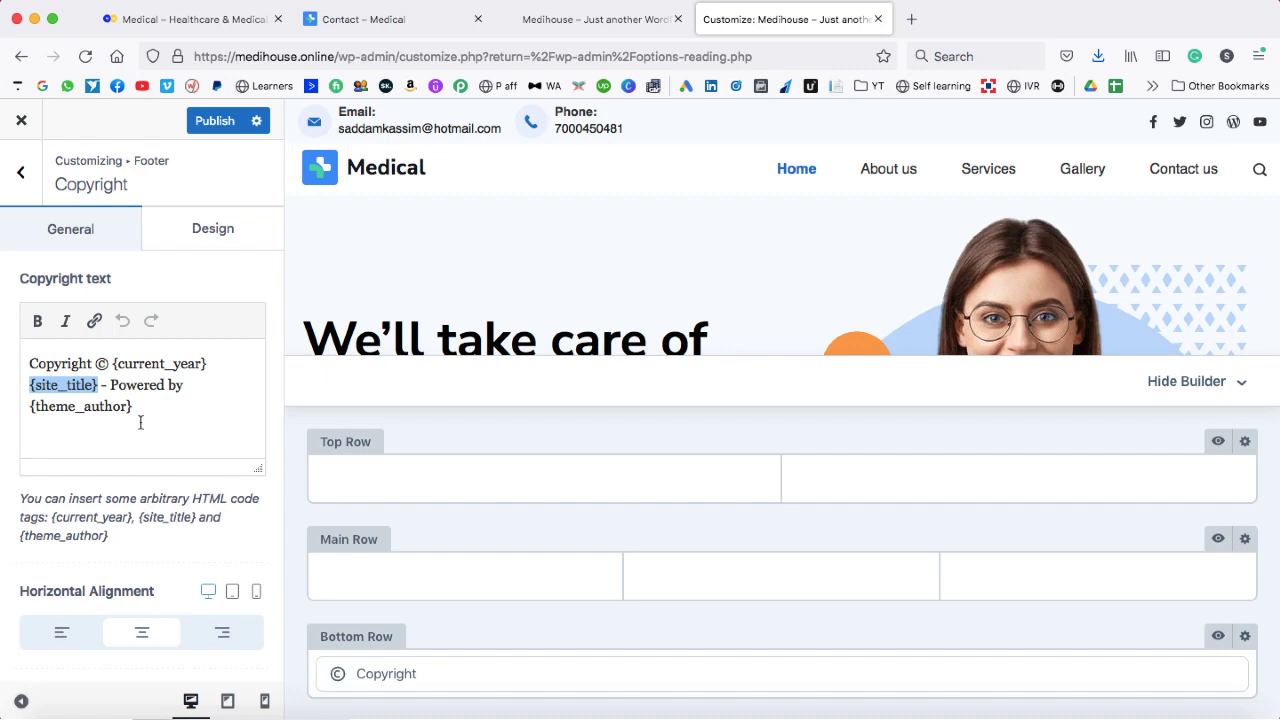
pyautogui.click(573, 20)
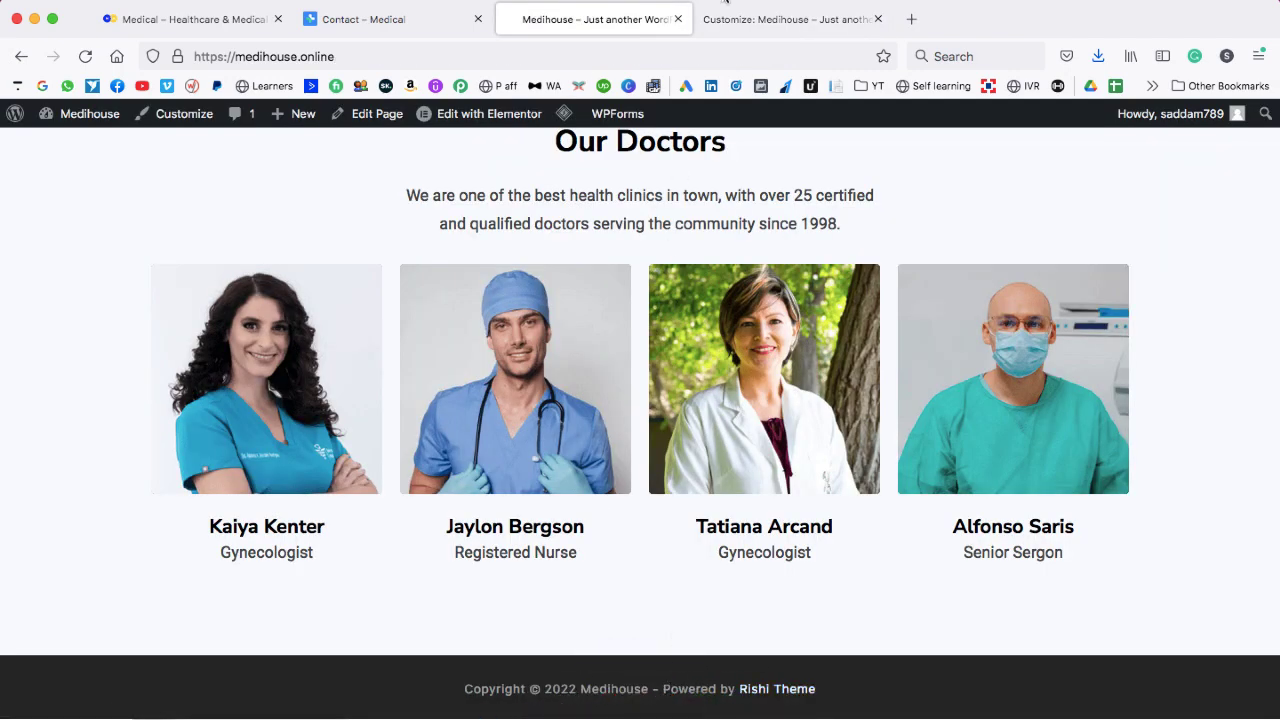
pyautogui.click(722, 14)
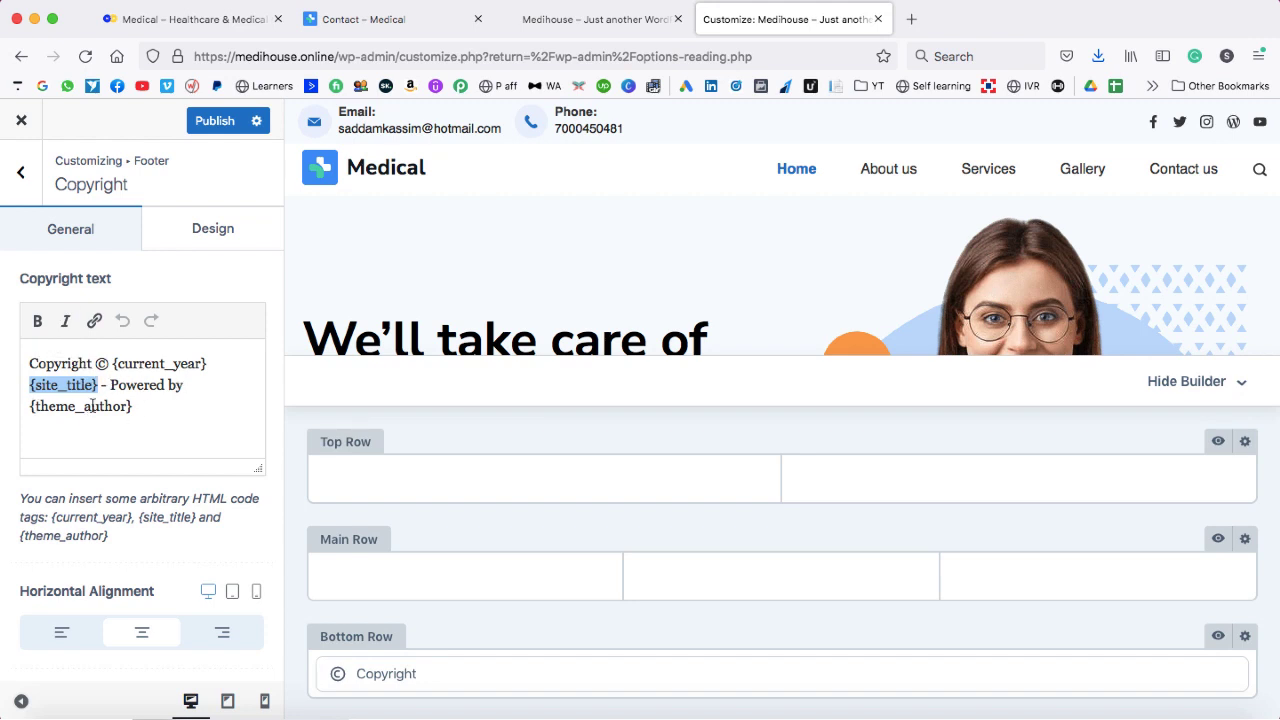
# - Replace {theme_author} with the owner's name and '| Made with Rishi theme', then publish
pyautogui.click(138, 406)
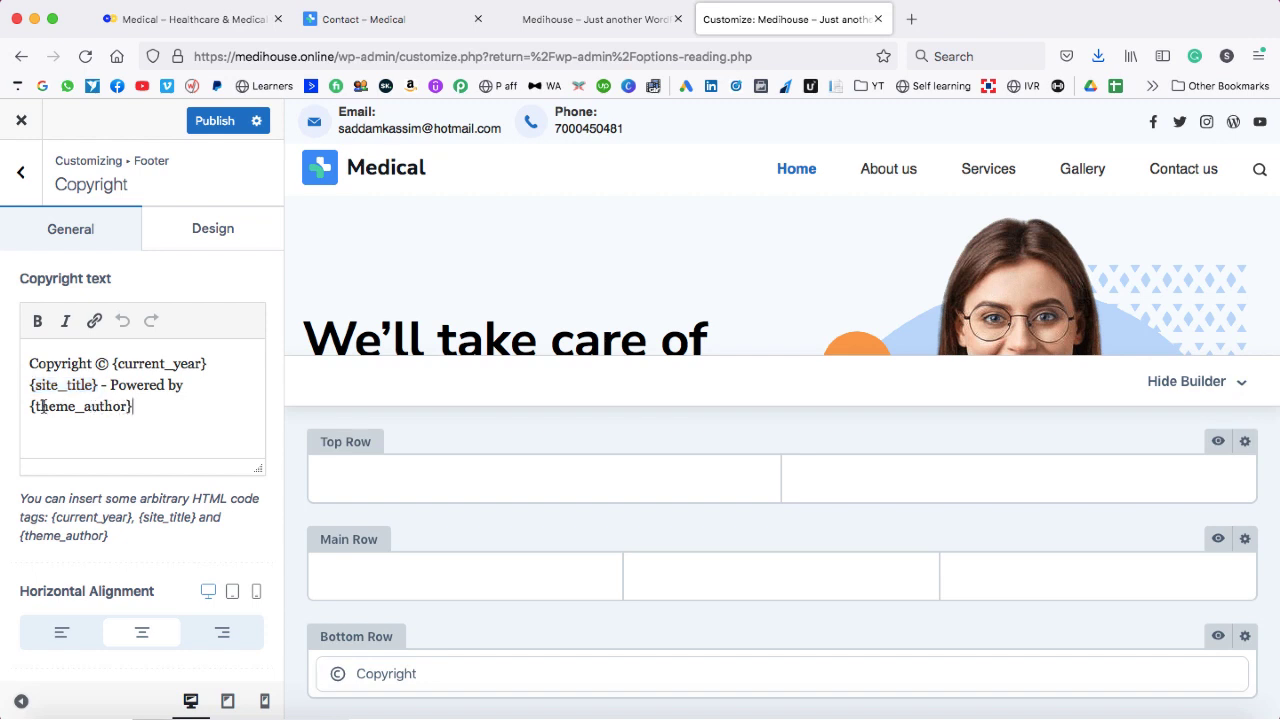
pyautogui.moveTo(133, 406); pyautogui.dragTo(23, 406)
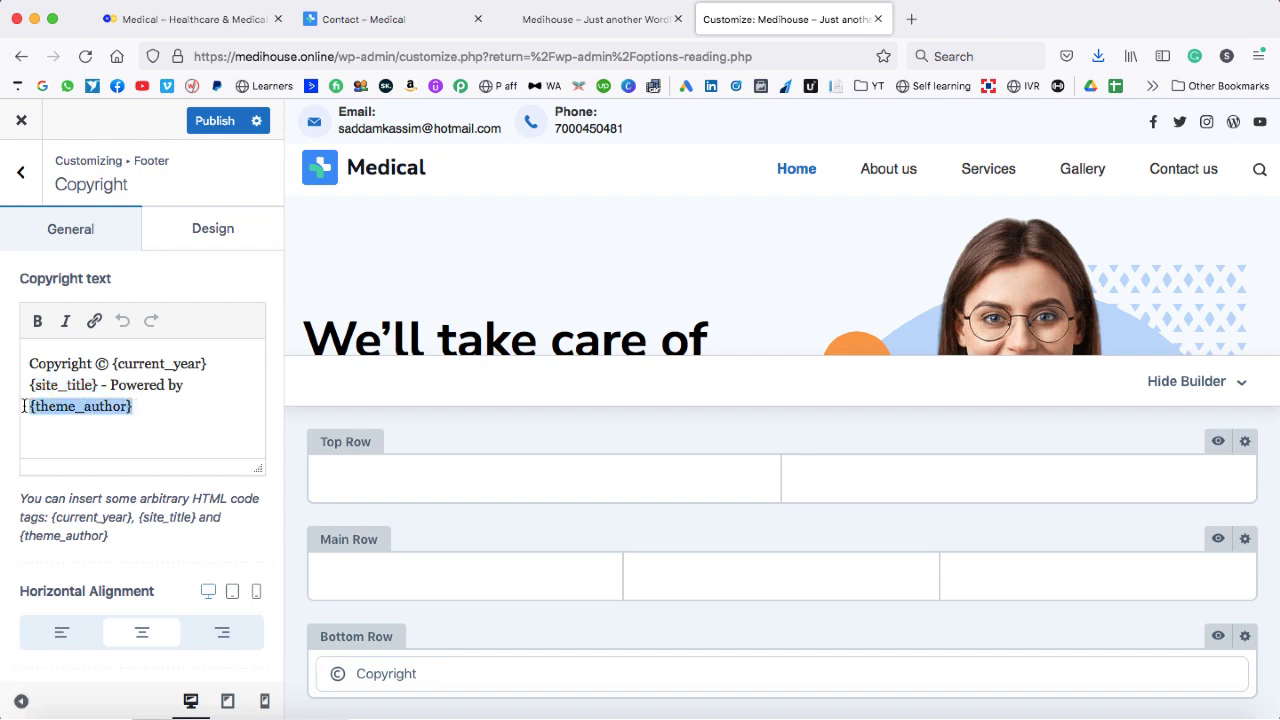
pyautogui.press('BackSpace')
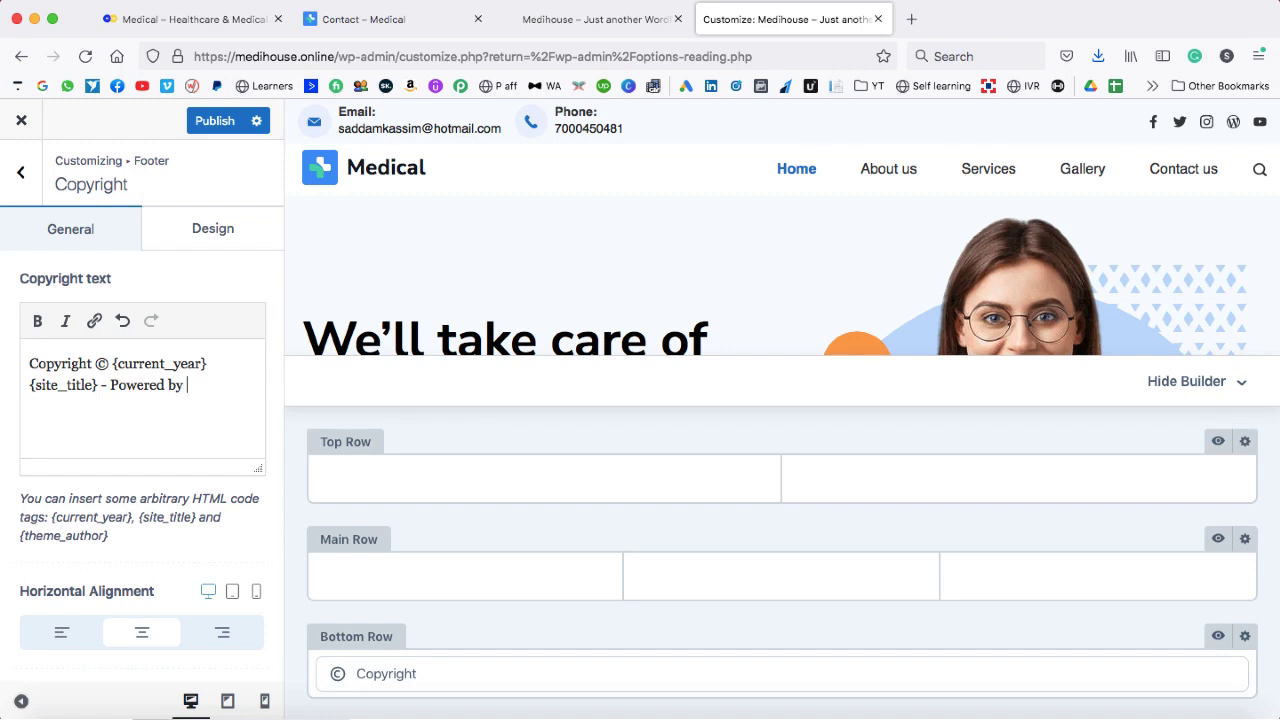
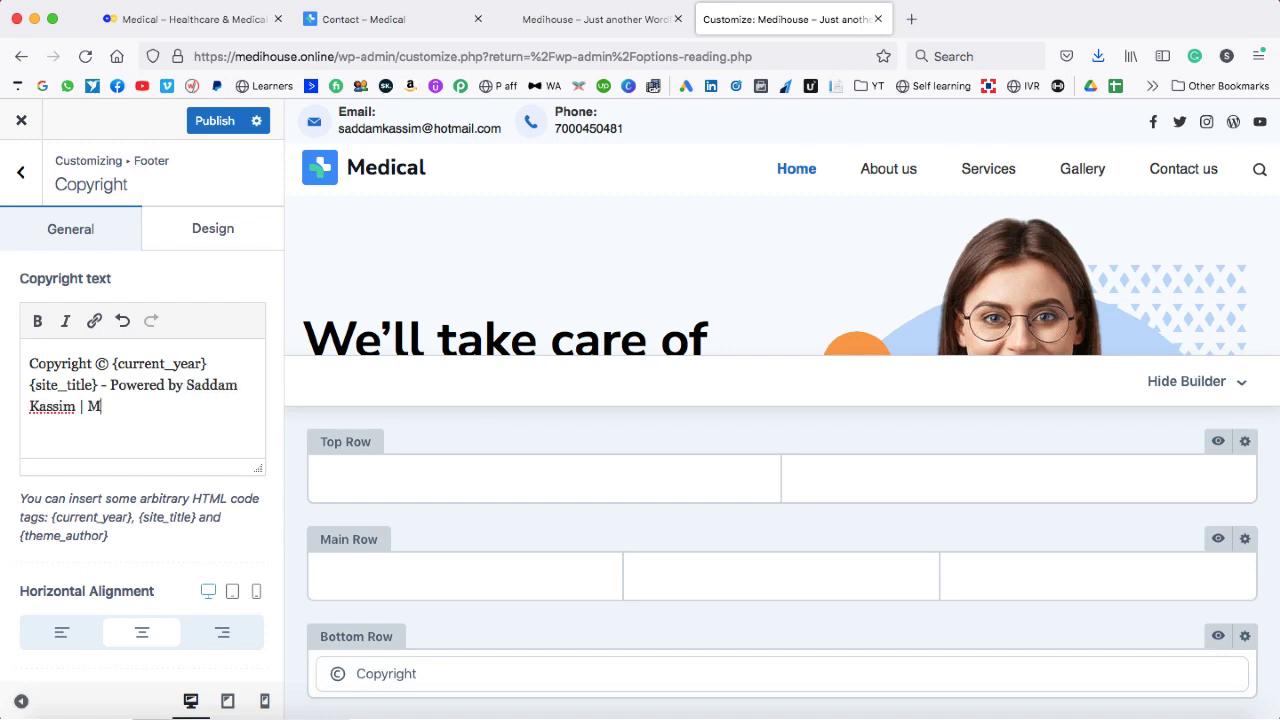
pyautogui.write('ade with Rishi theme')
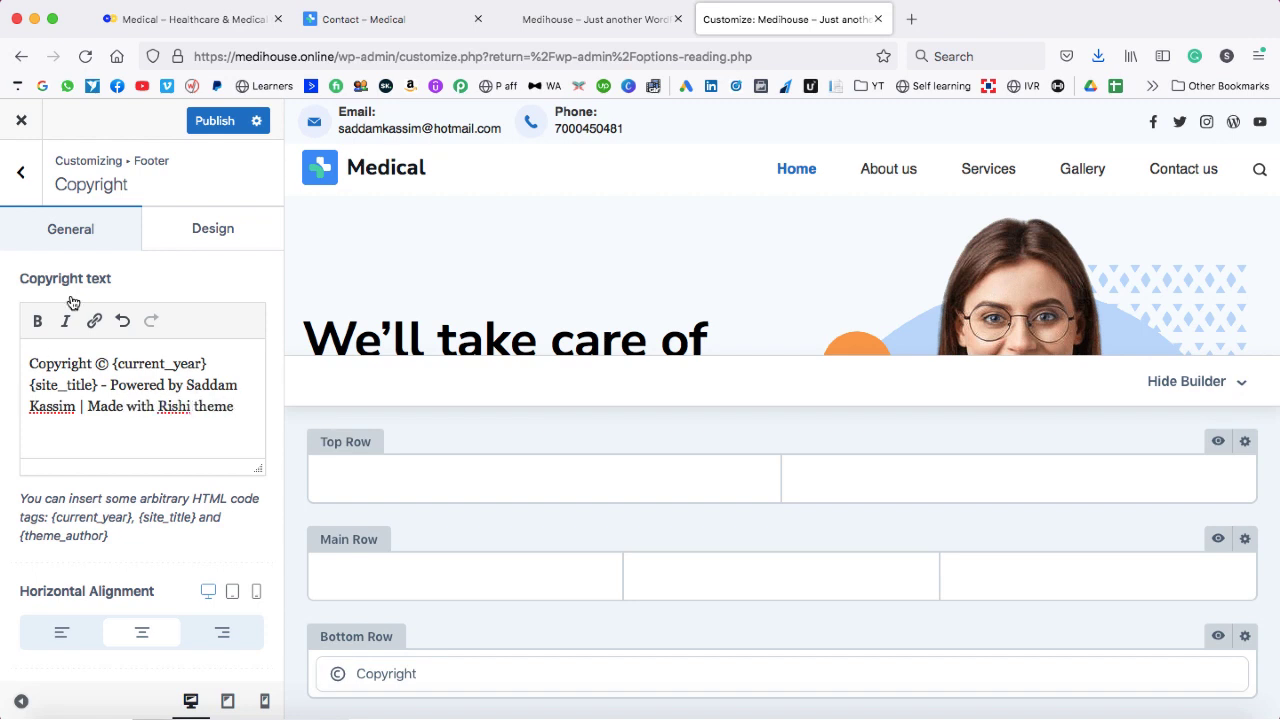
pyautogui.click(212, 122)
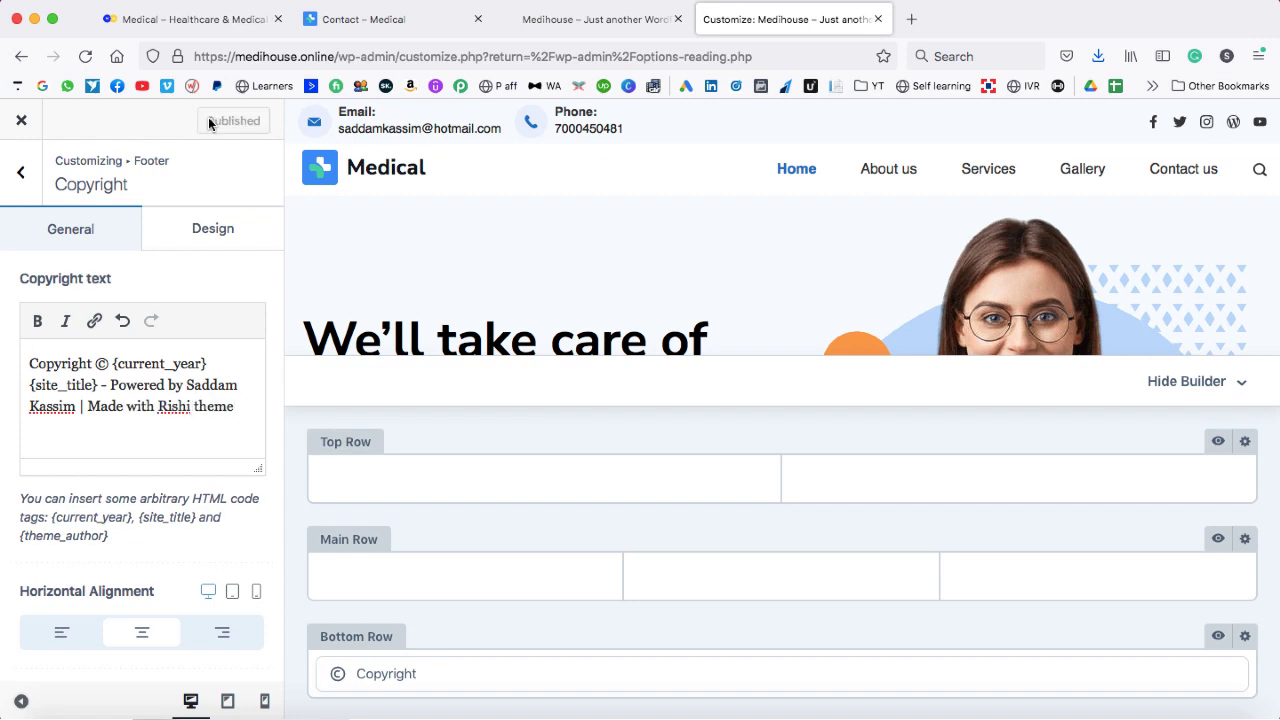
pyautogui.click(595, 19)
# - Reload the live site and check the updated footer
pyautogui.scroll(10, 321, 249)
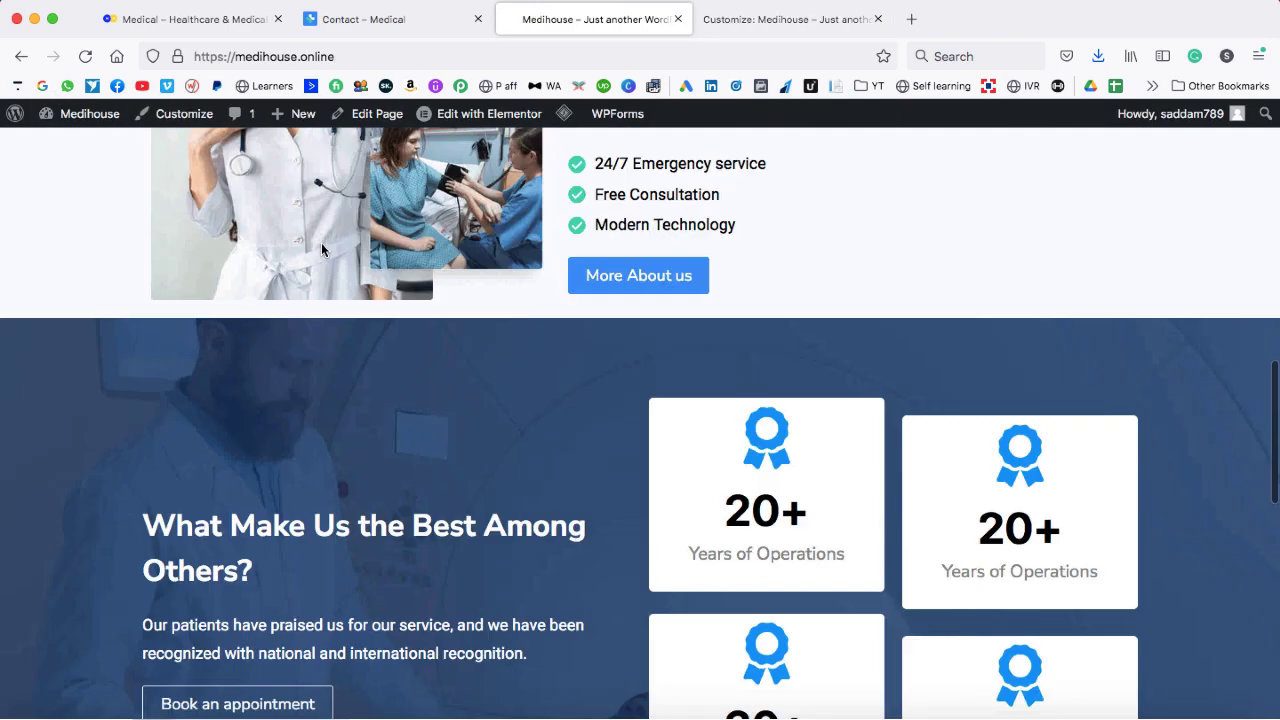
pyautogui.scroll(10, 321, 249)
pyautogui.press('super+r')
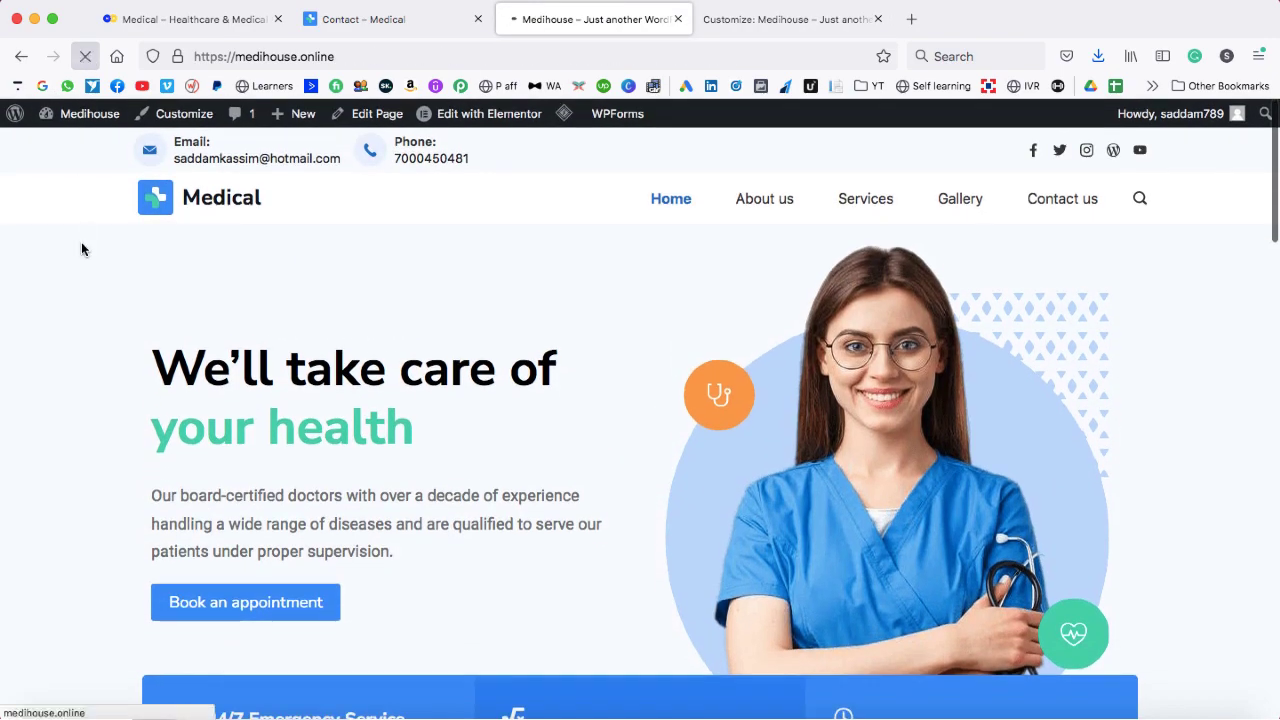
pyautogui.scroll(-15, 82, 249)
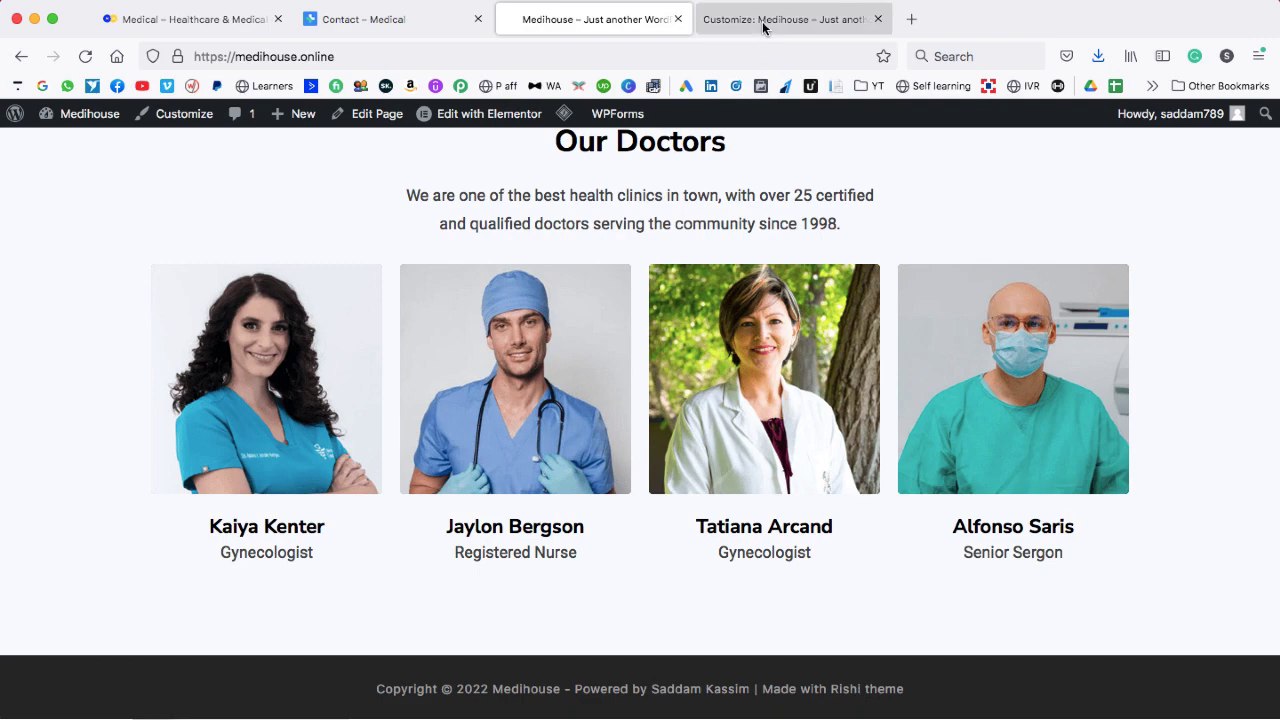
# - Copy the About Us paragraph from the demo Contact page's footer and return to the Customizer
pyautogui.click(432, 22)
pyautogui.scroll(-5, 529, 487)
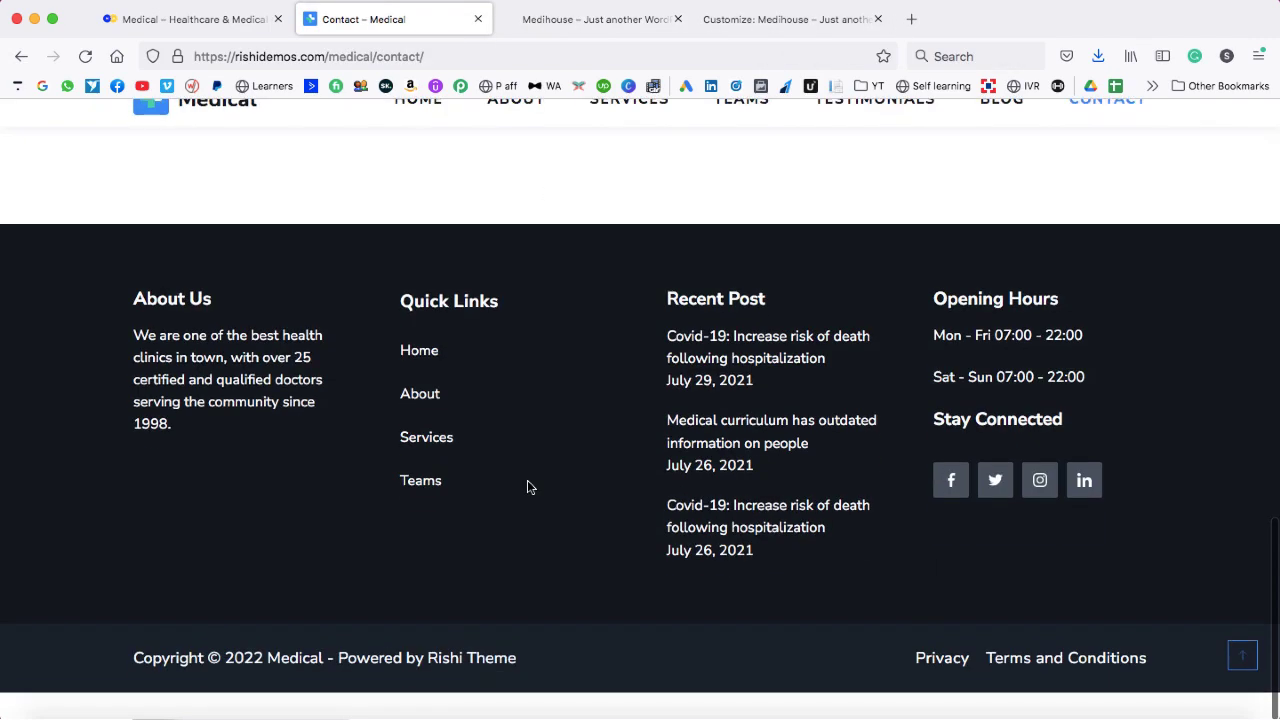
pyautogui.scroll(1, 540, 283)
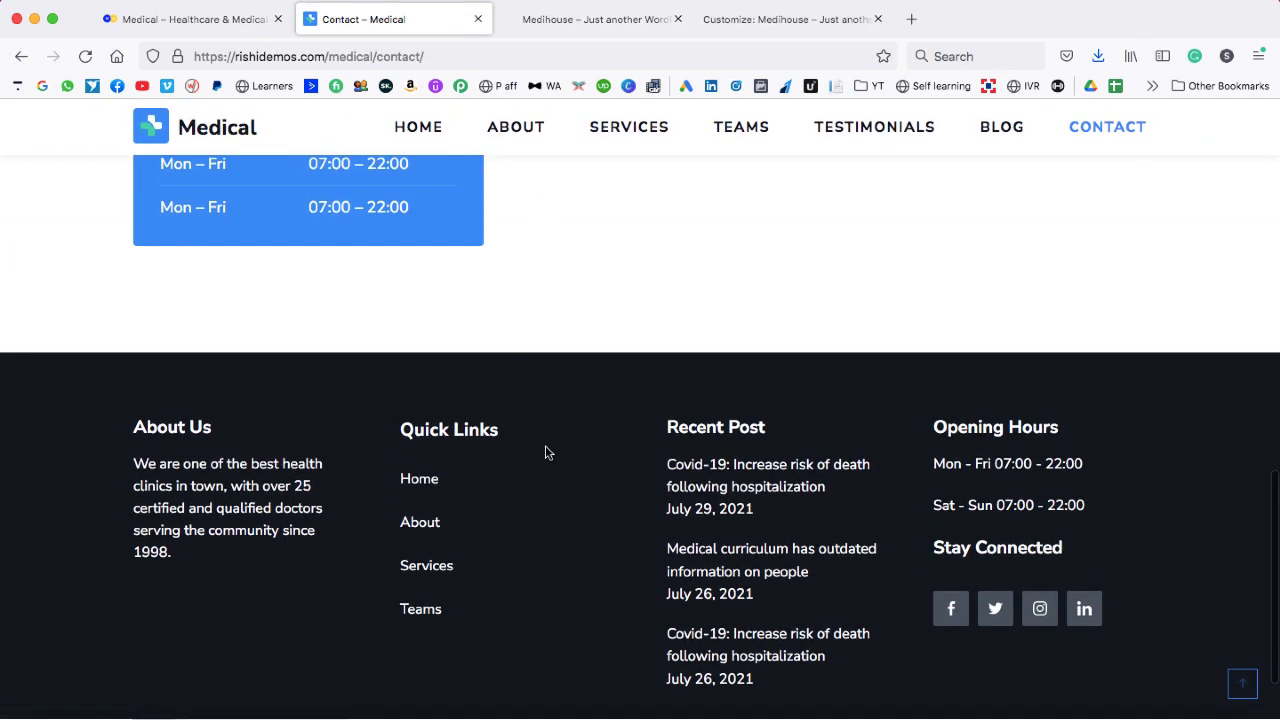
pyautogui.scroll(-1, 634, 480)
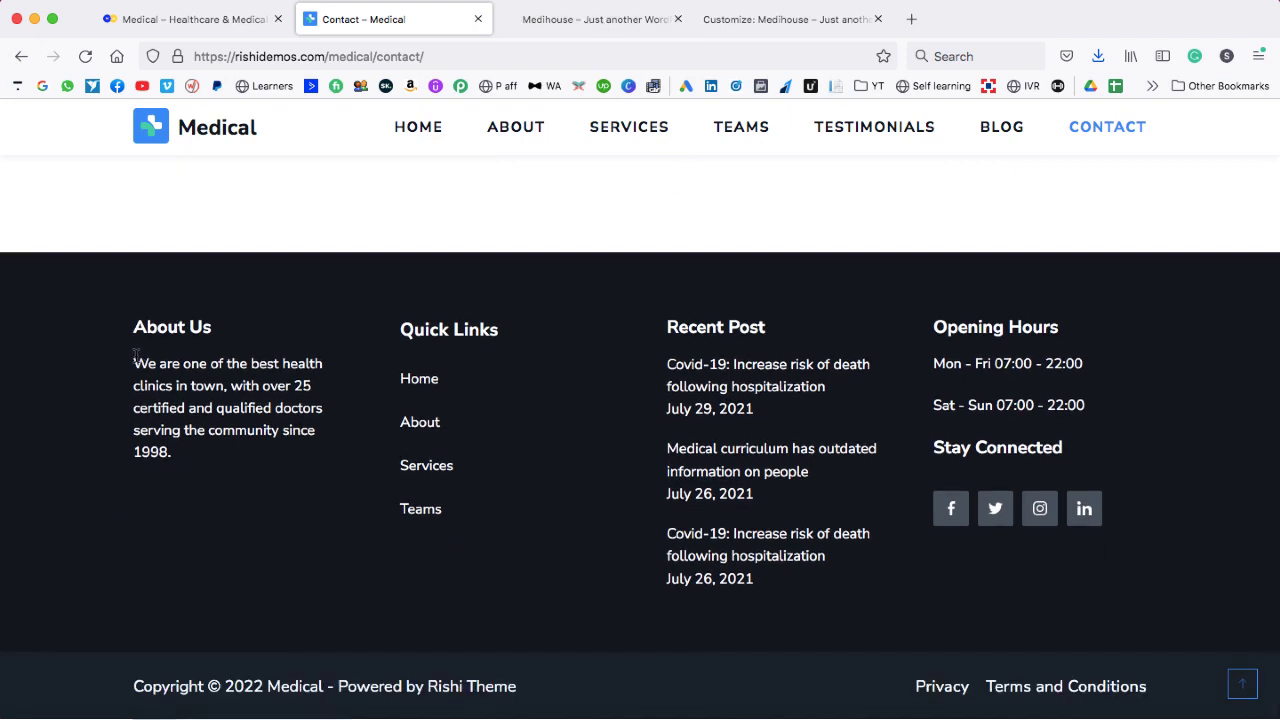
pyautogui.moveTo(134, 366); pyautogui.dragTo(181, 459)
pyautogui.press('super+c')
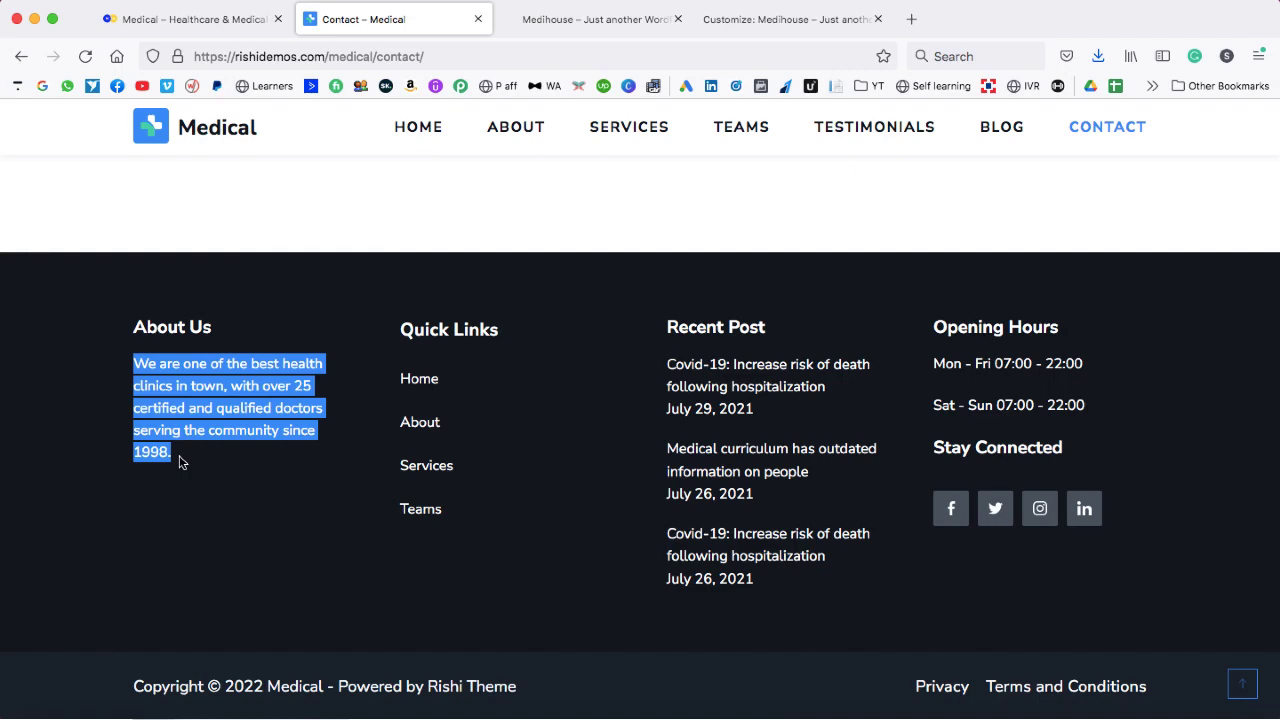
pyautogui.click(600, 22)
pyautogui.click(742, 14)
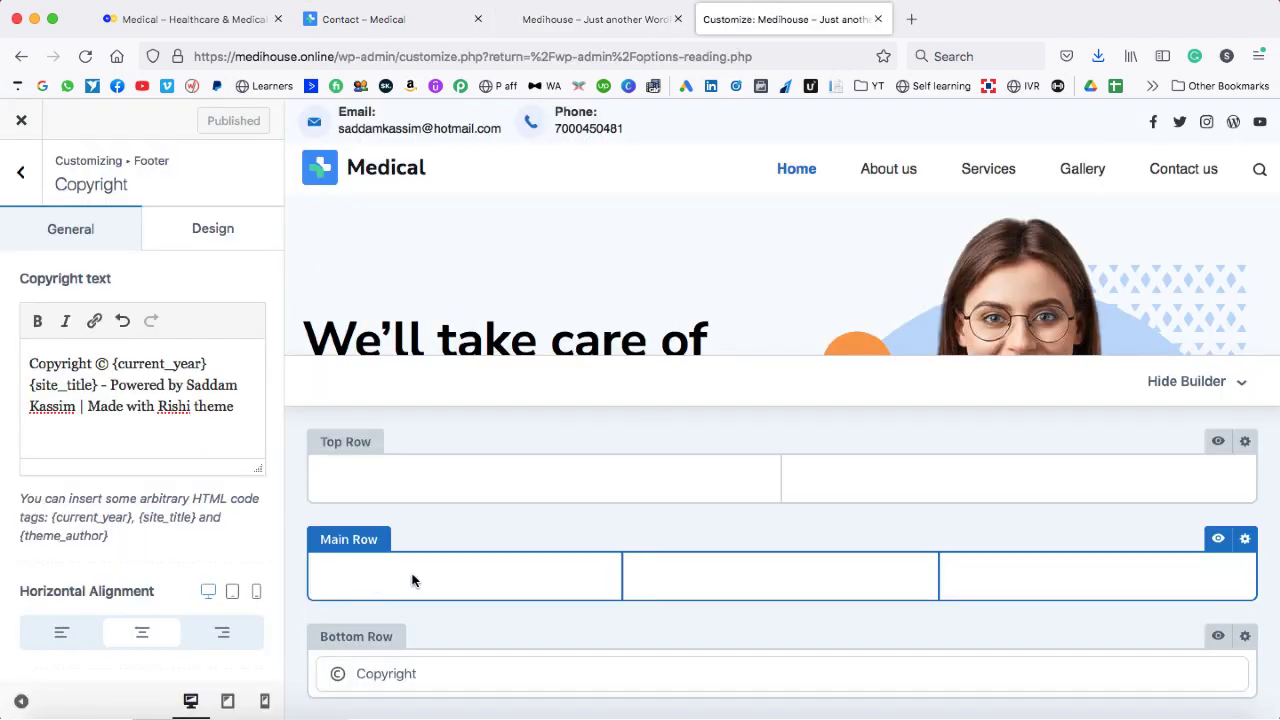
# - Place Widget 1 in the main row's first column and open it for editing
pyautogui.scroll(-3, 246, 357)
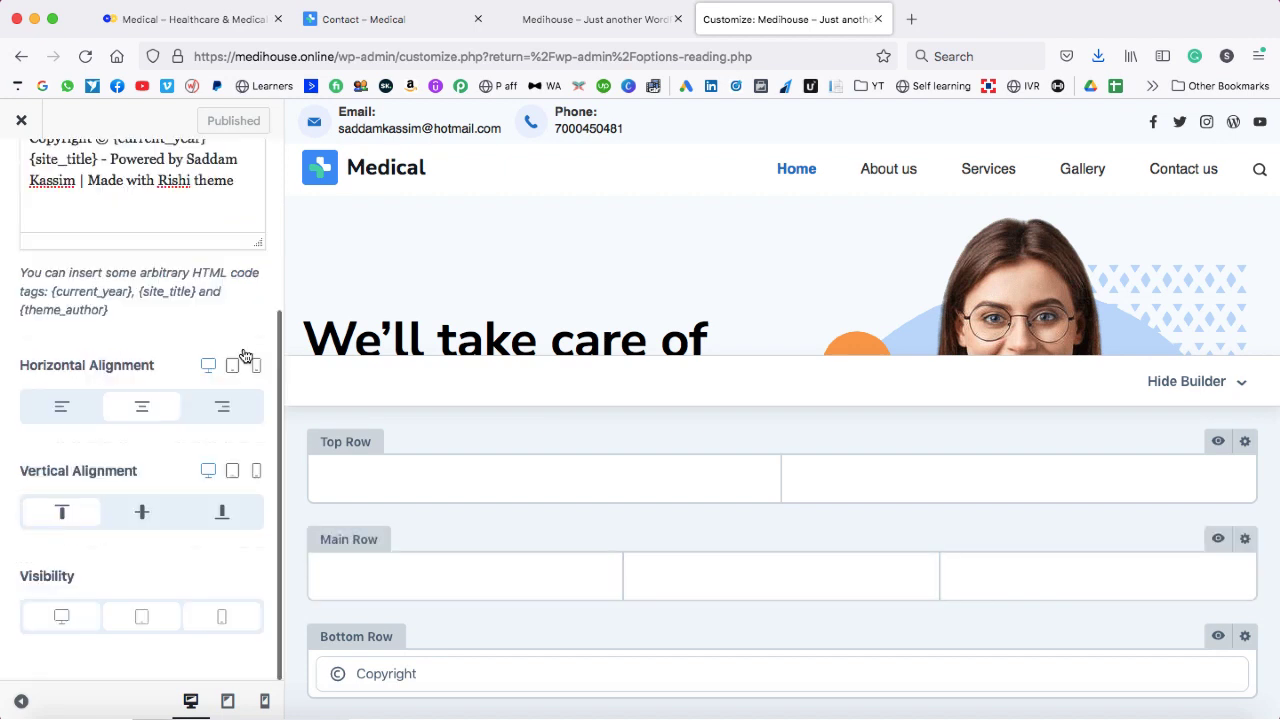
pyautogui.scroll(3, 200, 330)
pyautogui.click(21, 172)
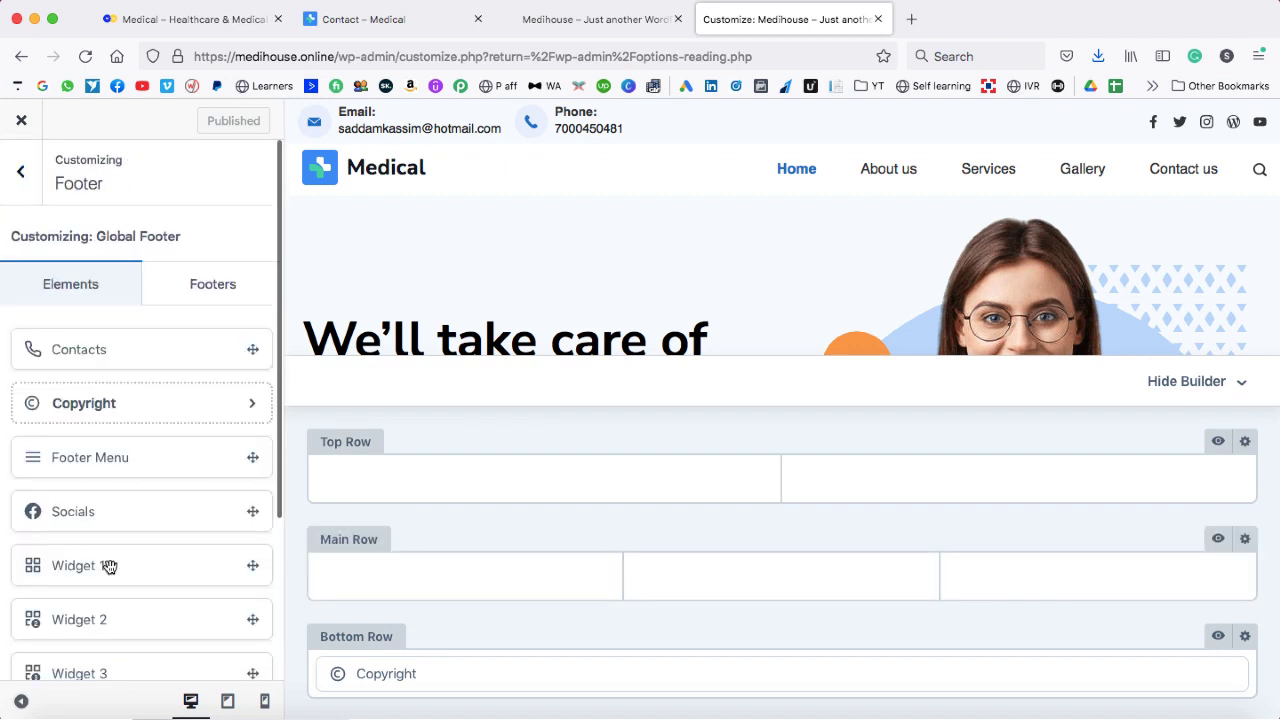
pyautogui.moveTo(247, 565); pyautogui.dragTo(357, 560)
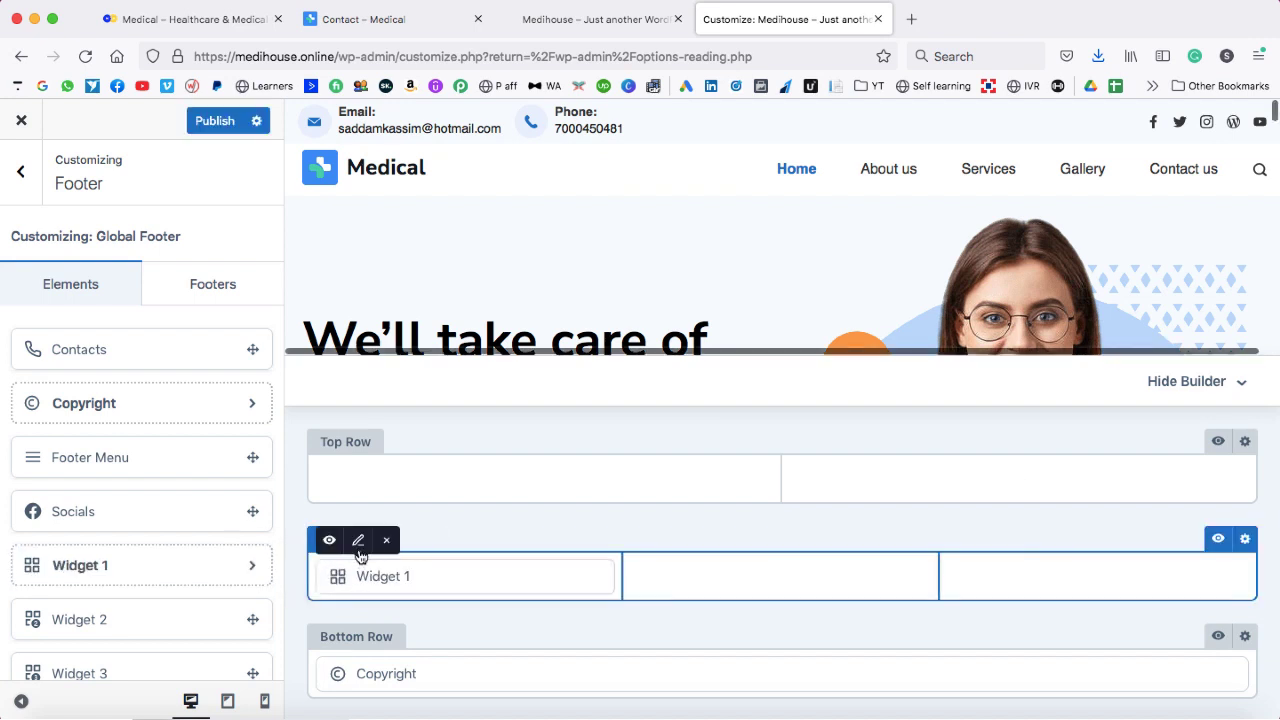
pyautogui.click(357, 537)
pyautogui.click(149, 585)
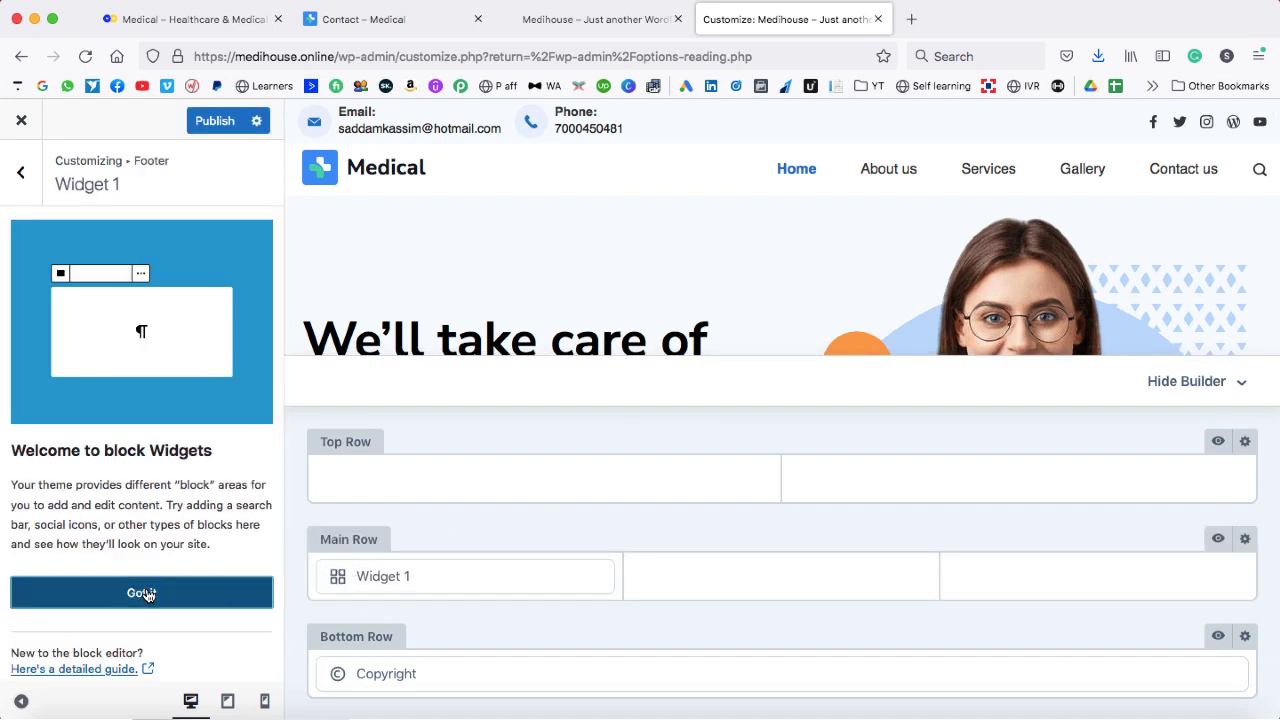
# - Add a Heading block reading 'About us' to Widget 1
pyautogui.click(142, 313)
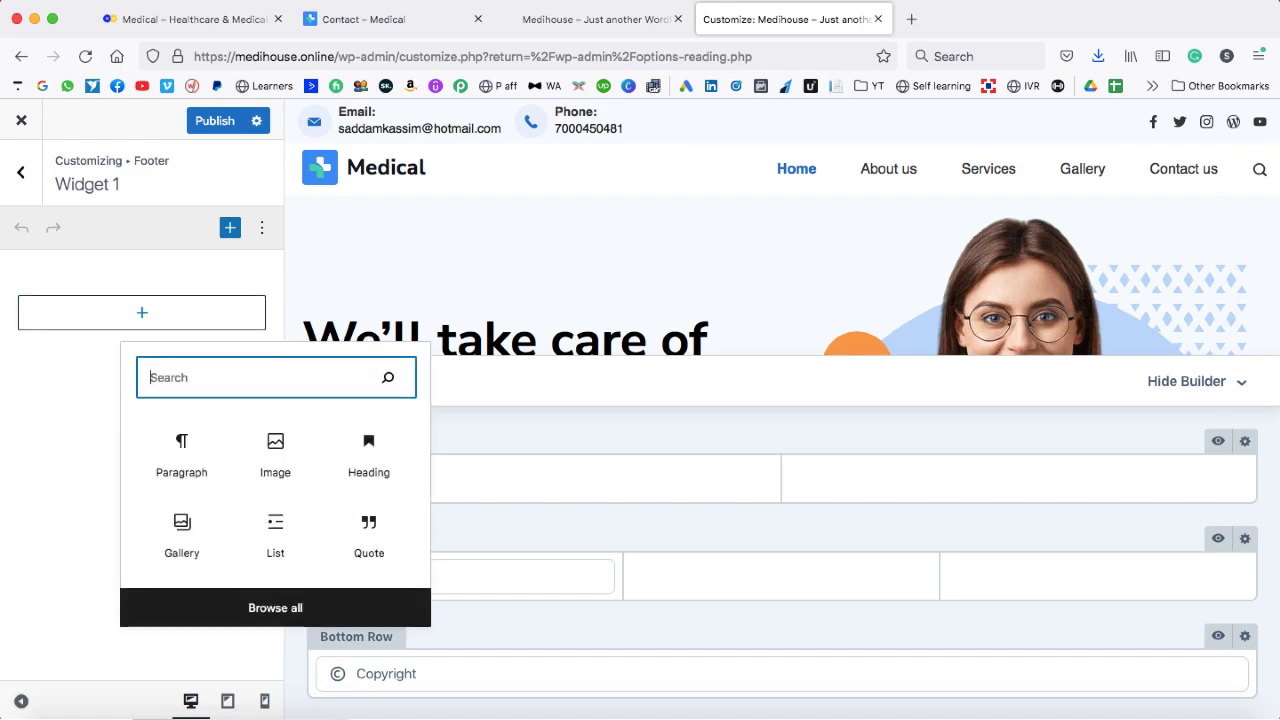
pyautogui.write('hea')
pyautogui.click(184, 467)
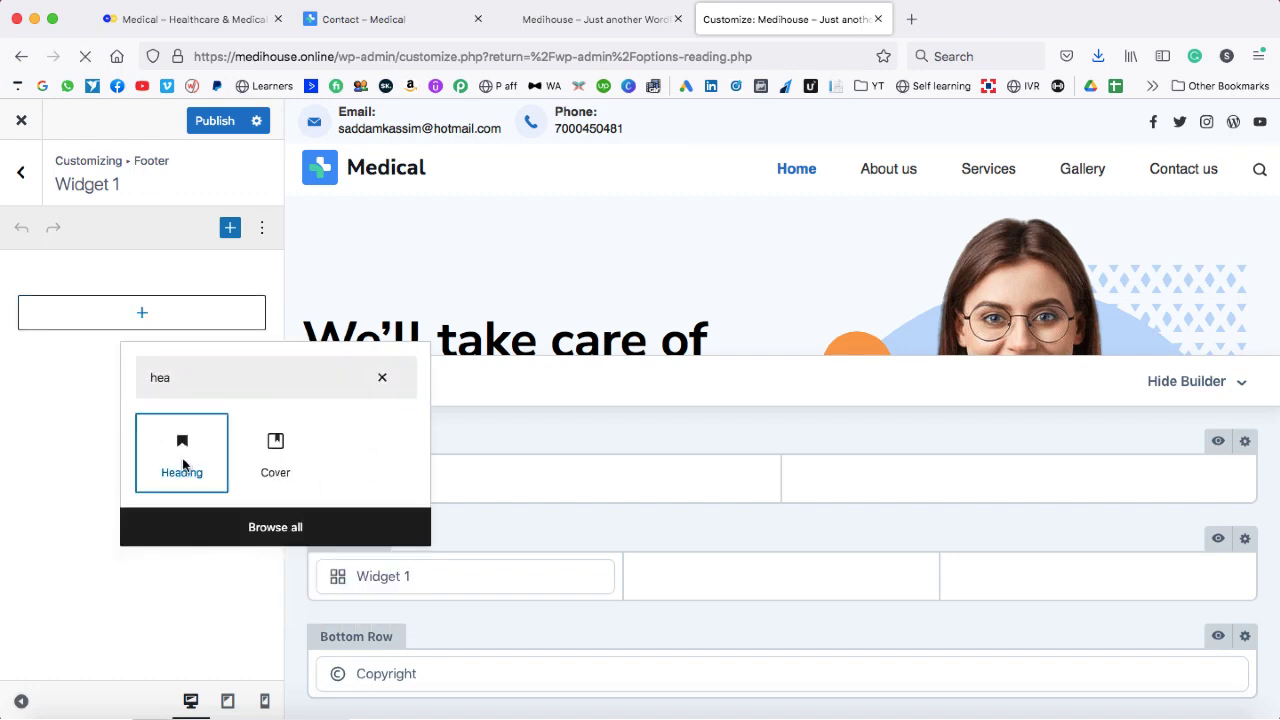
pyautogui.click(183, 464)
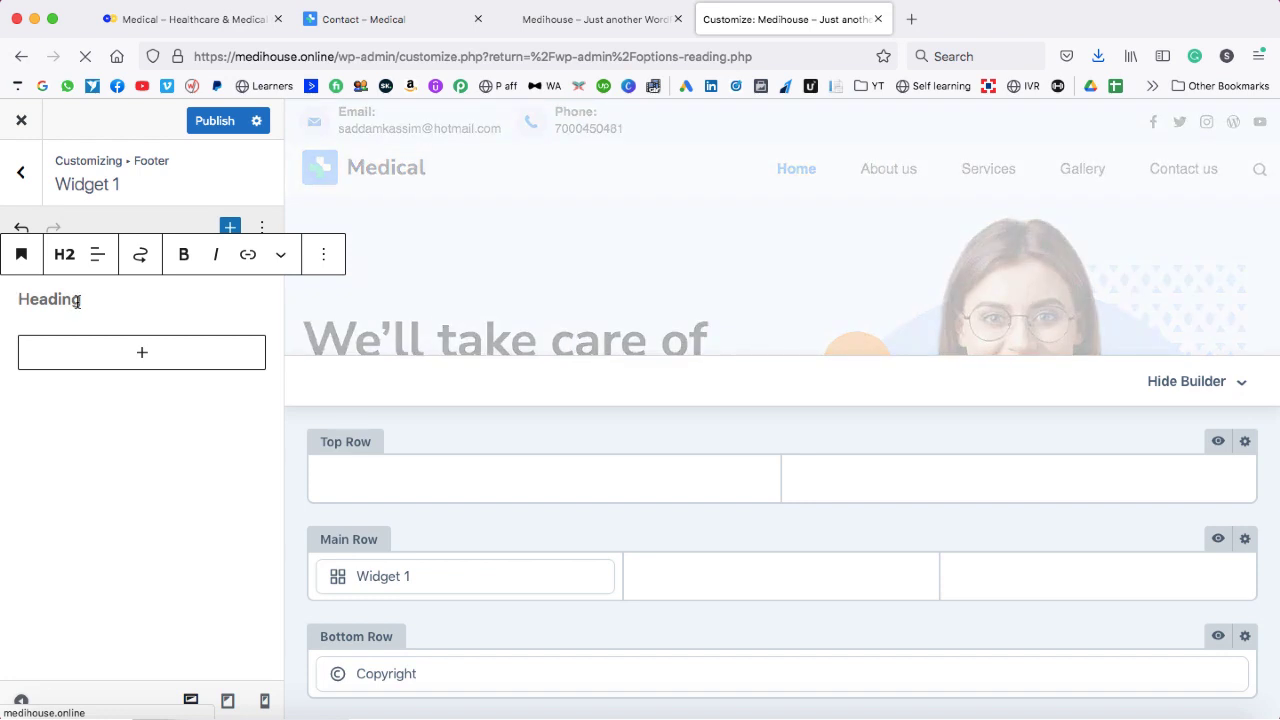
pyautogui.write('About us')
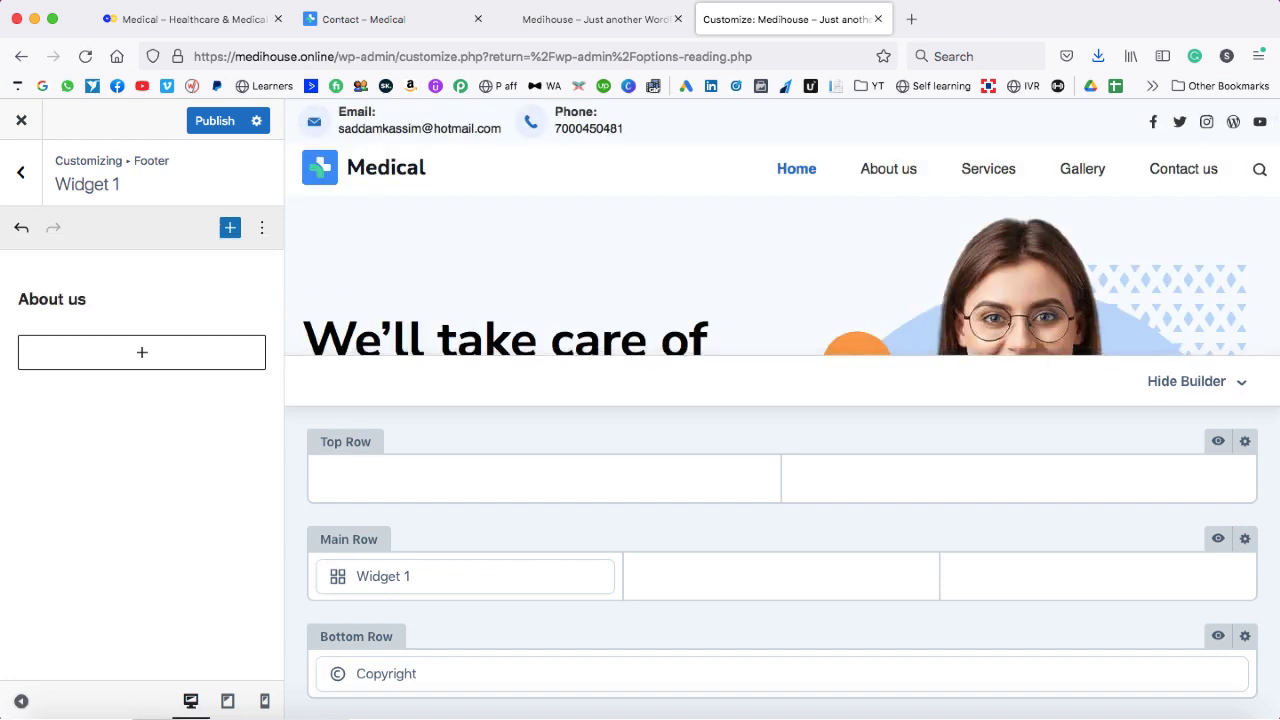
# - Add a Paragraph block below with the pasted About Us clinic description
pyautogui.click(141, 355)
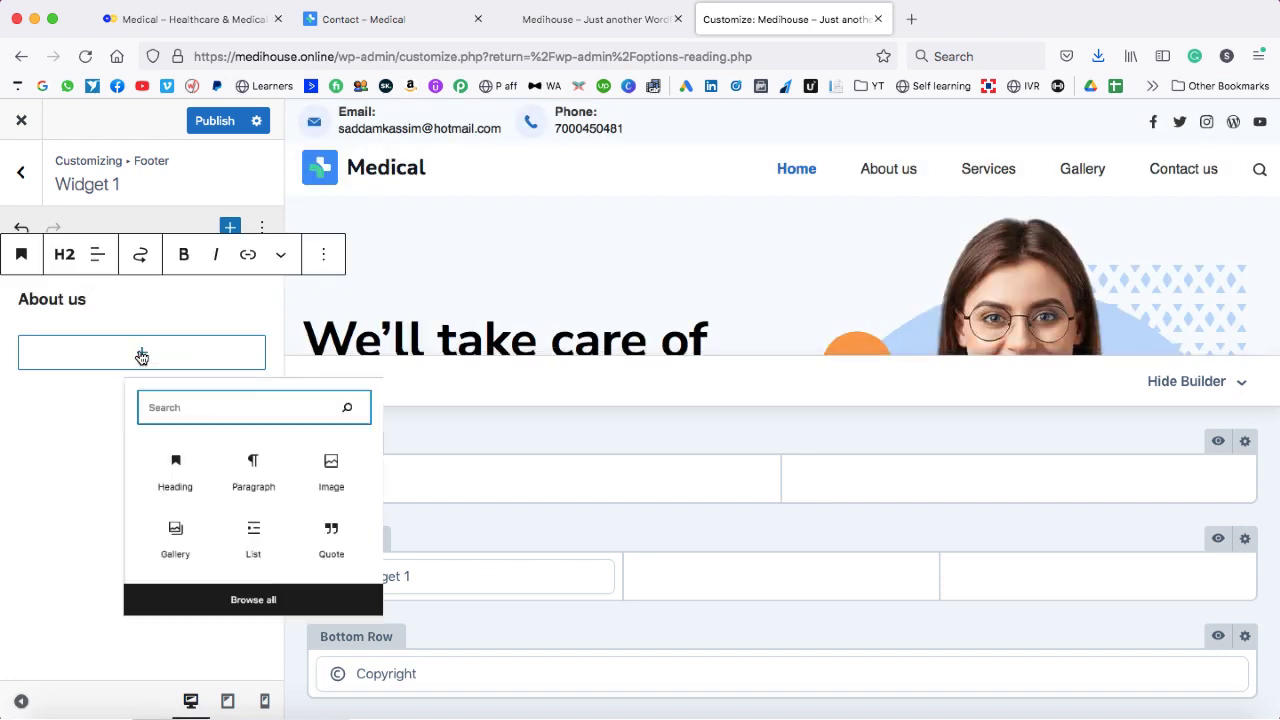
pyautogui.click(273, 492)
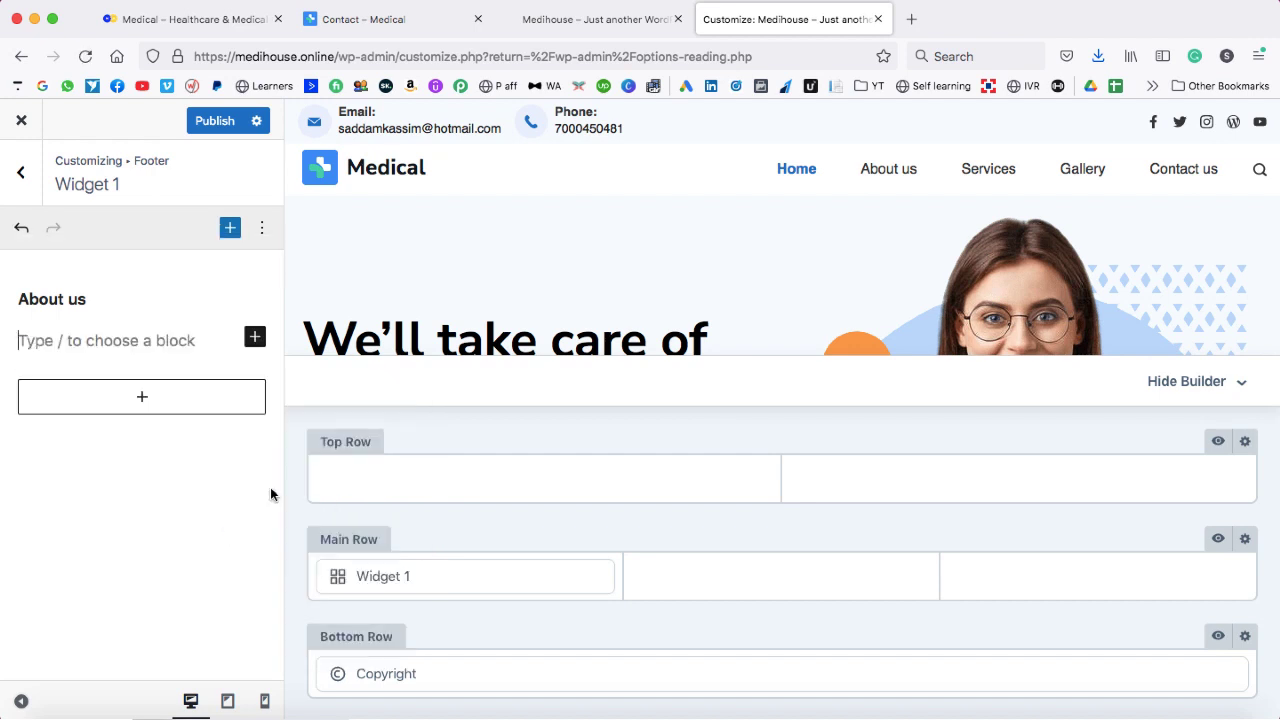
pyautogui.press('super+v')
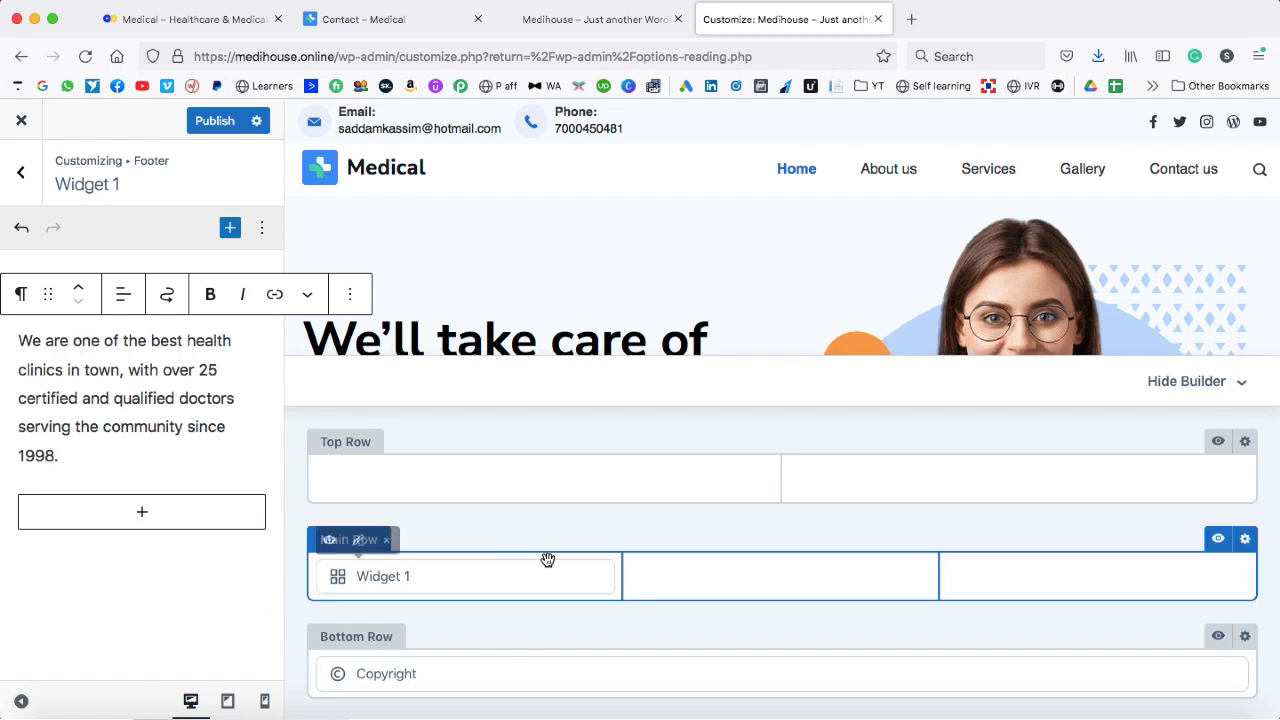
pyautogui.click(403, 19)
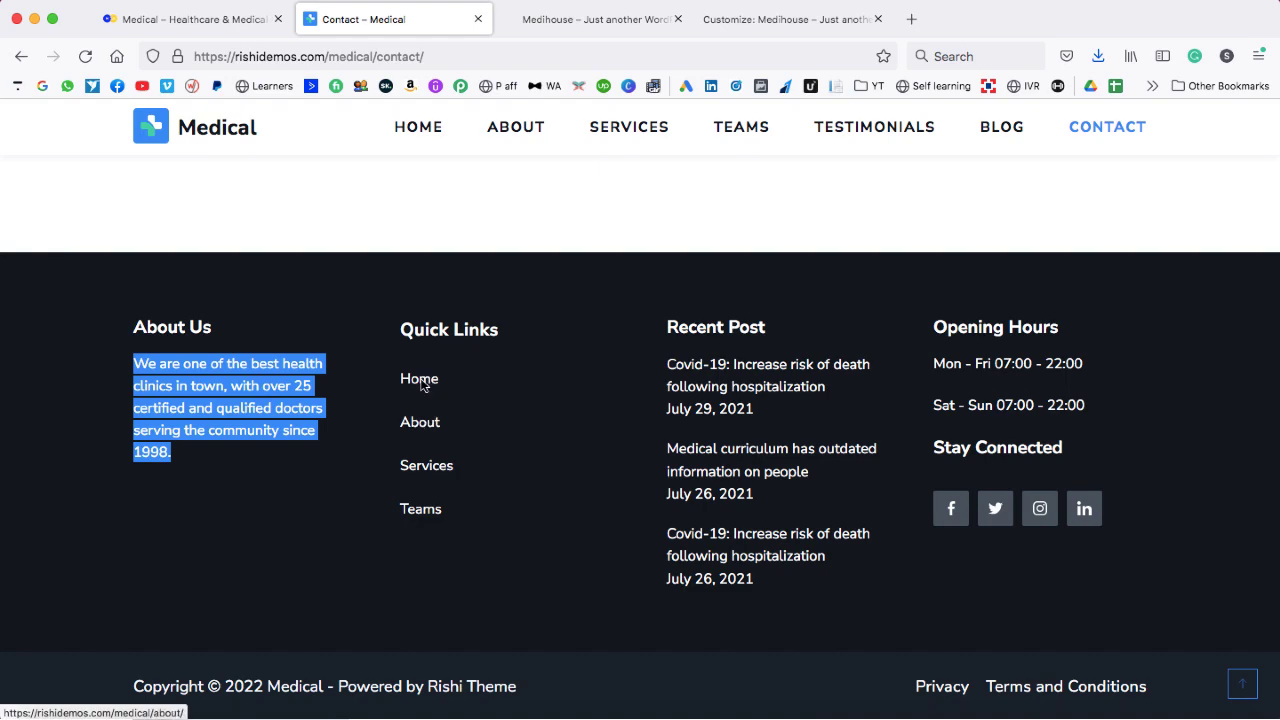
pyautogui.click(590, 22)
pyautogui.click(729, 22)
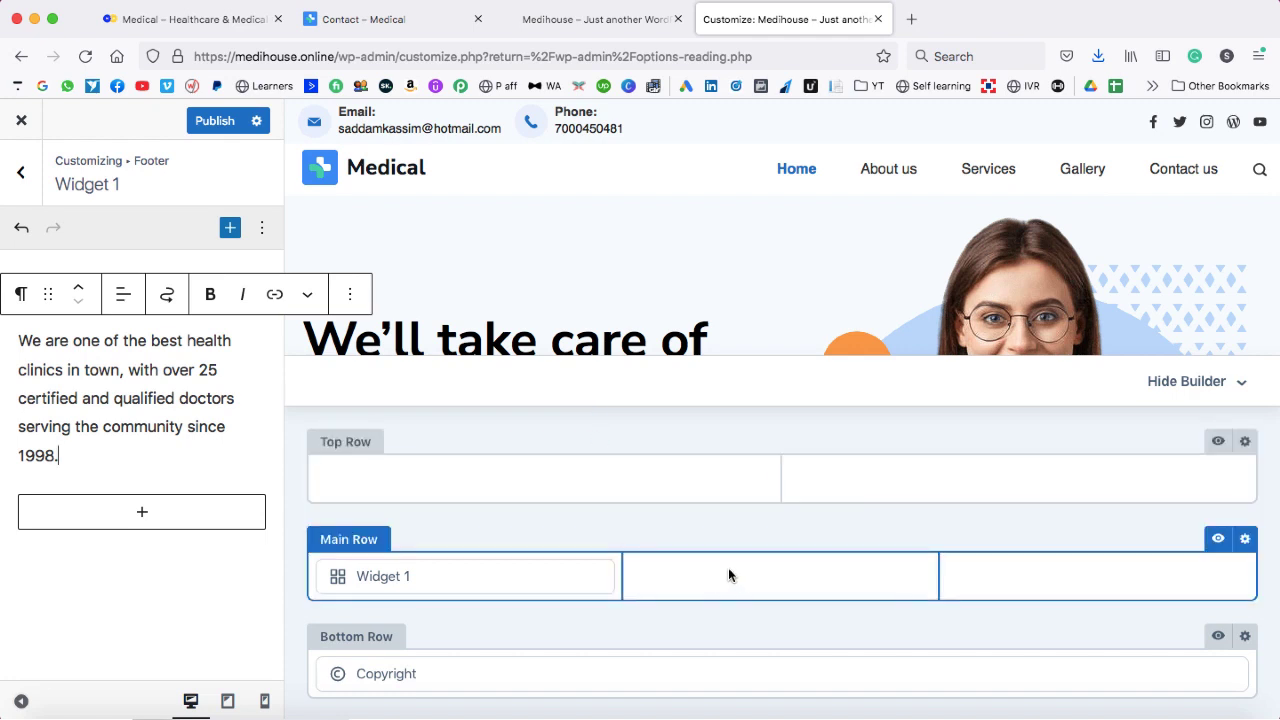
# - Place Widget 2 in the main row's middle column with a 'Quick links' heading
pyautogui.click(22, 176)
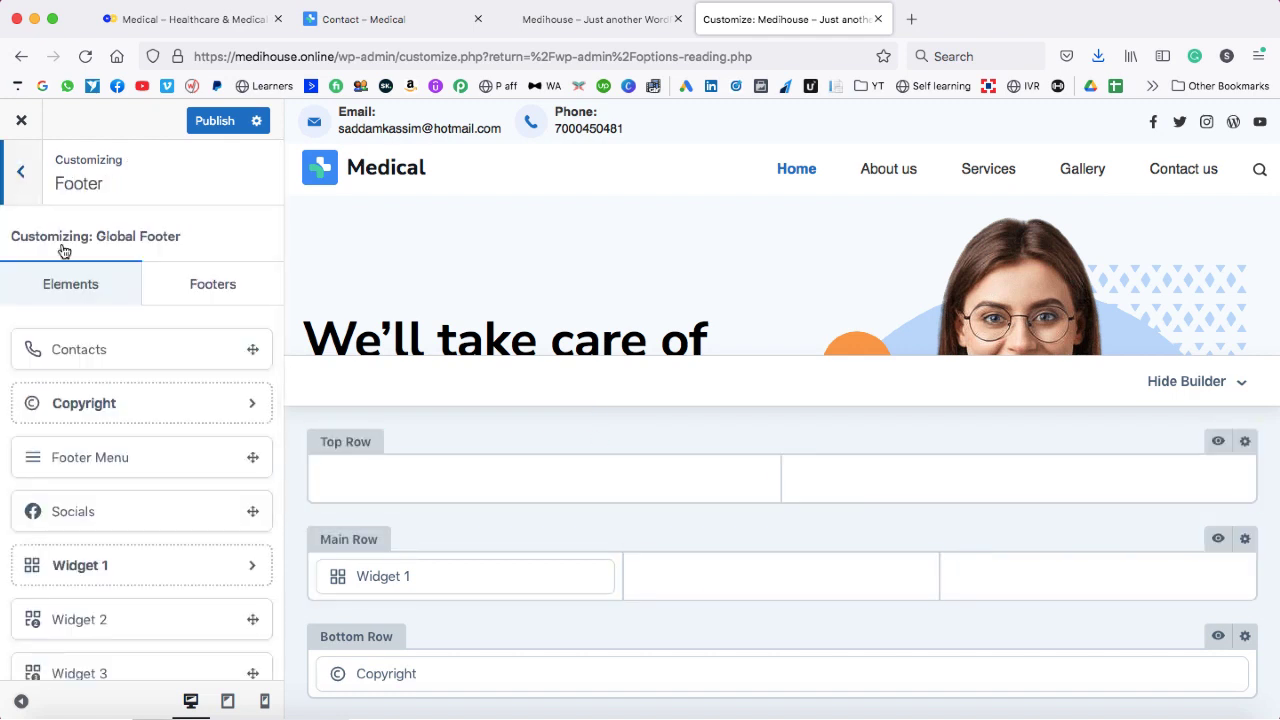
pyautogui.scroll(-4, 114, 423)
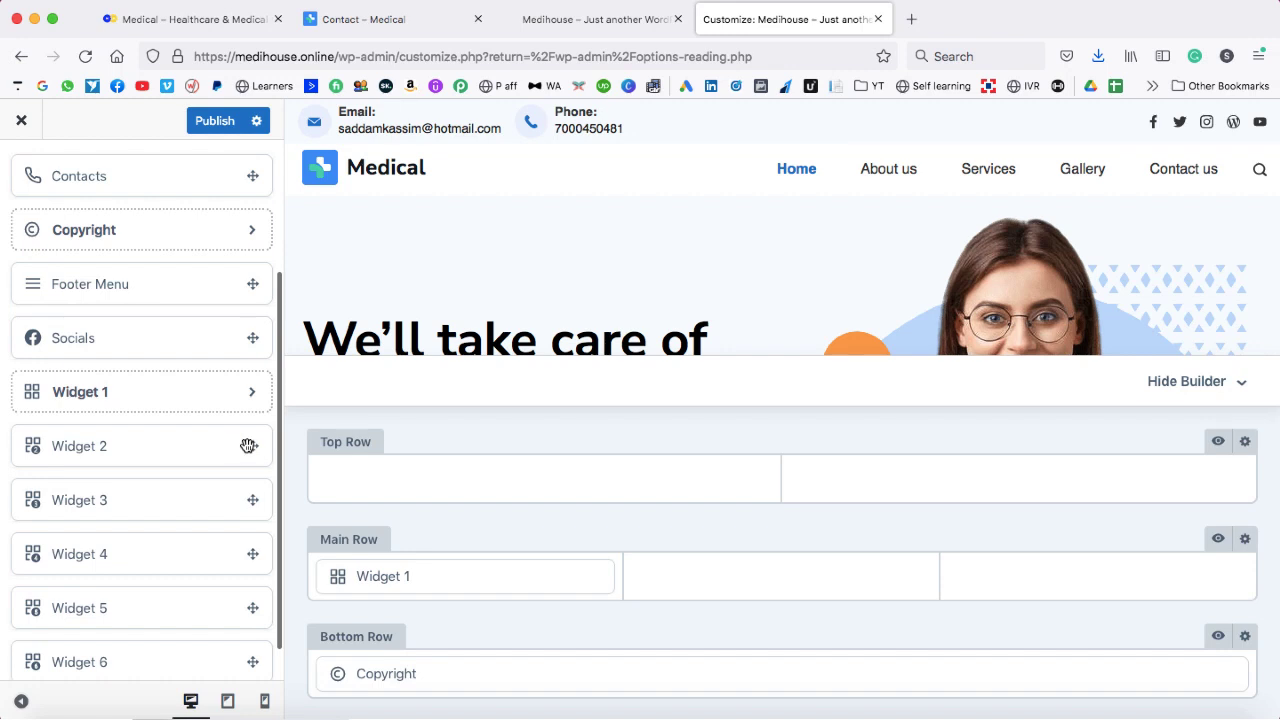
pyautogui.moveTo(248, 446); pyautogui.dragTo(773, 601)
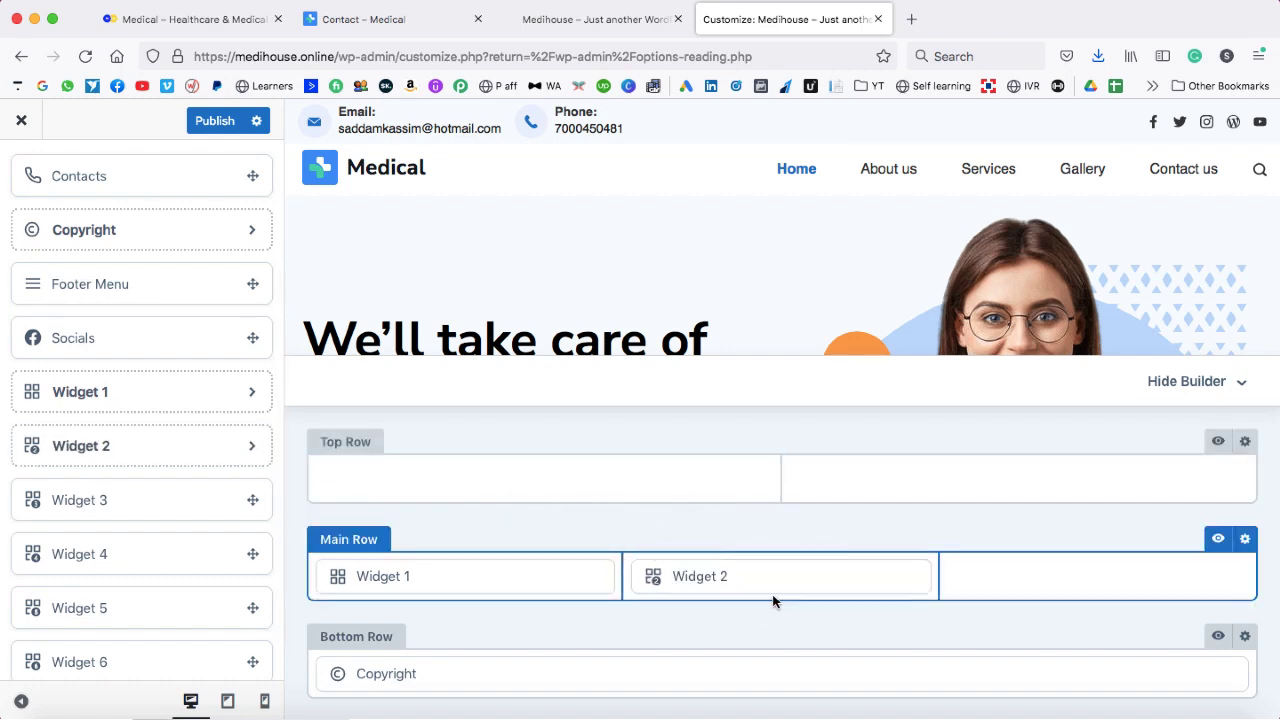
pyautogui.moveTo(691, 574)
pyautogui.click(674, 537)
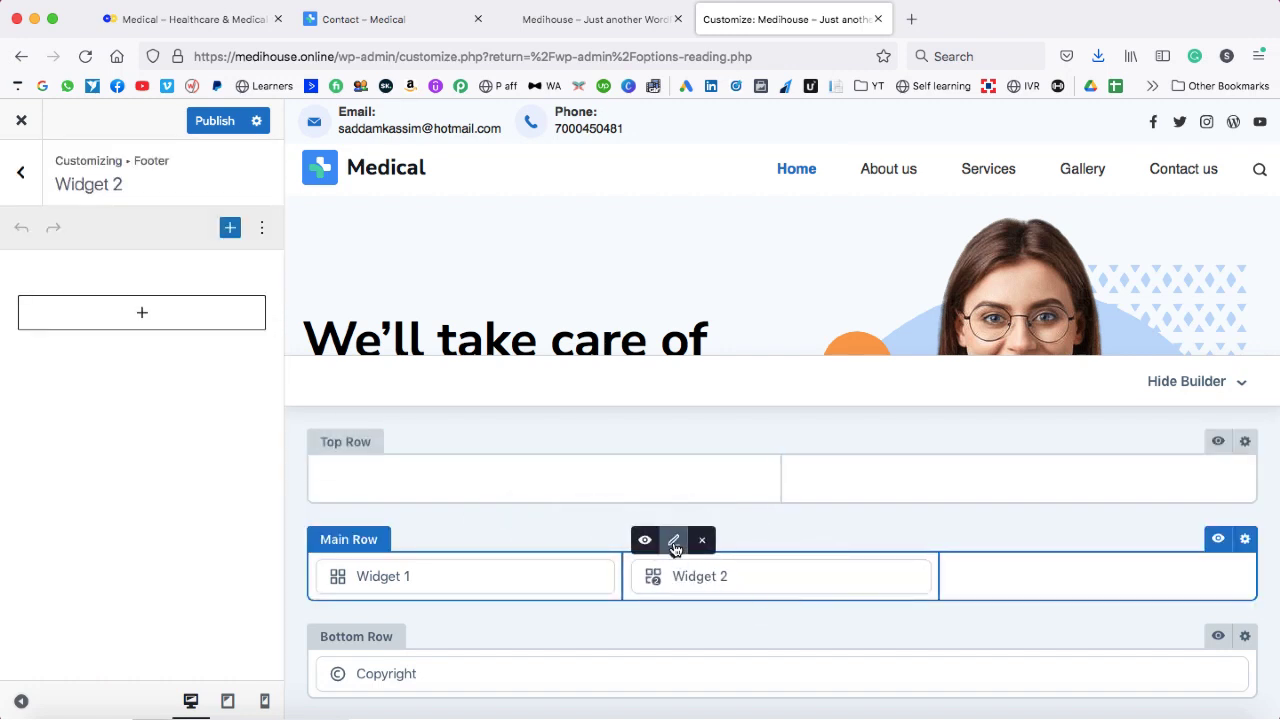
pyautogui.click(141, 314)
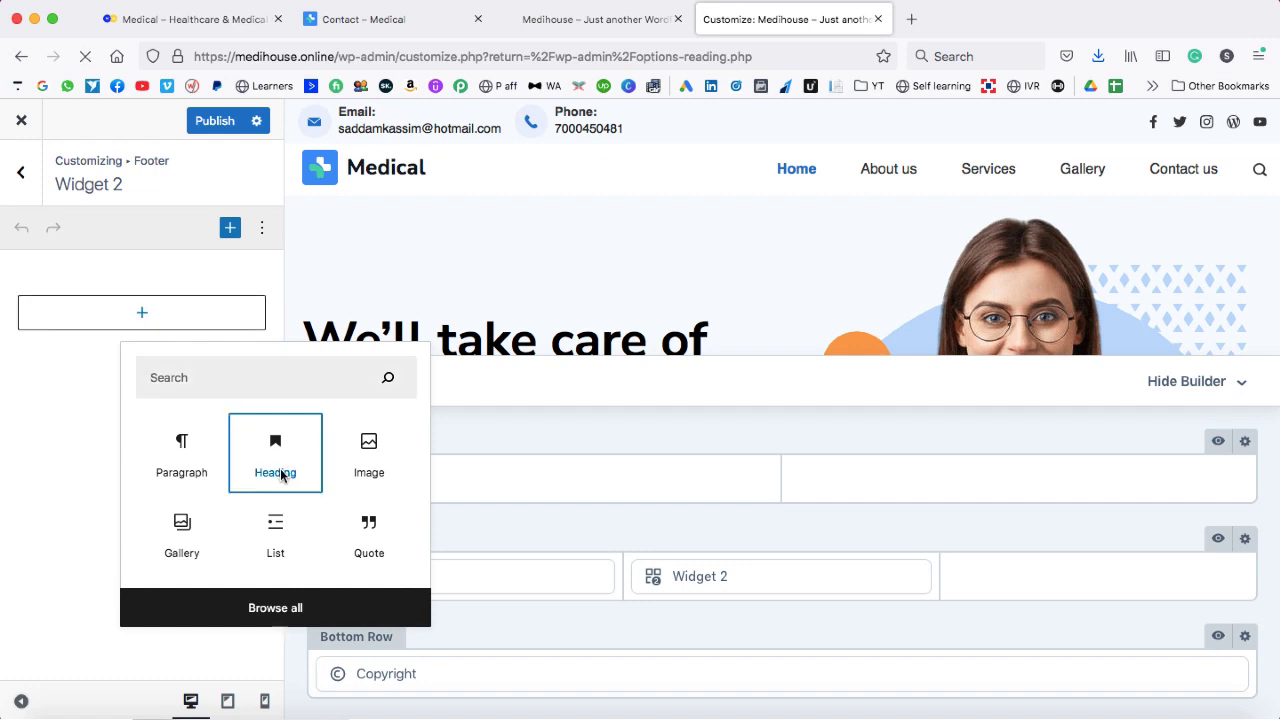
pyautogui.click(276, 460)
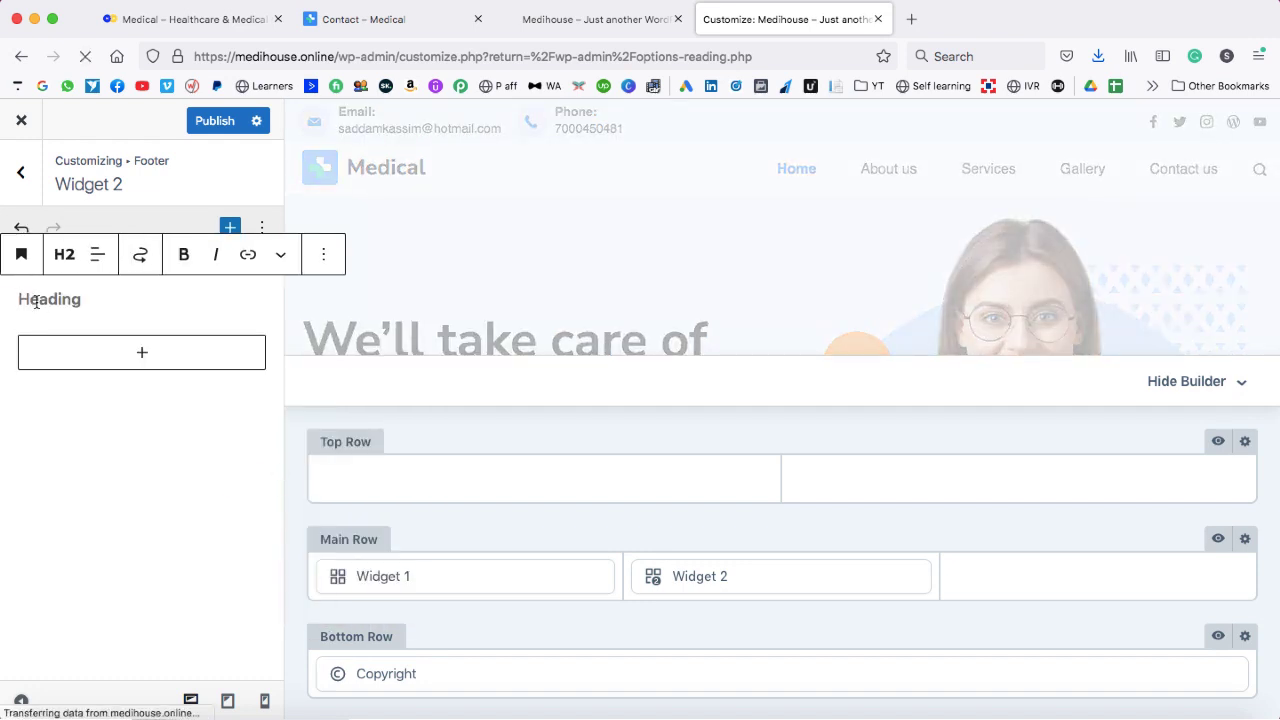
pyautogui.write('Quick')
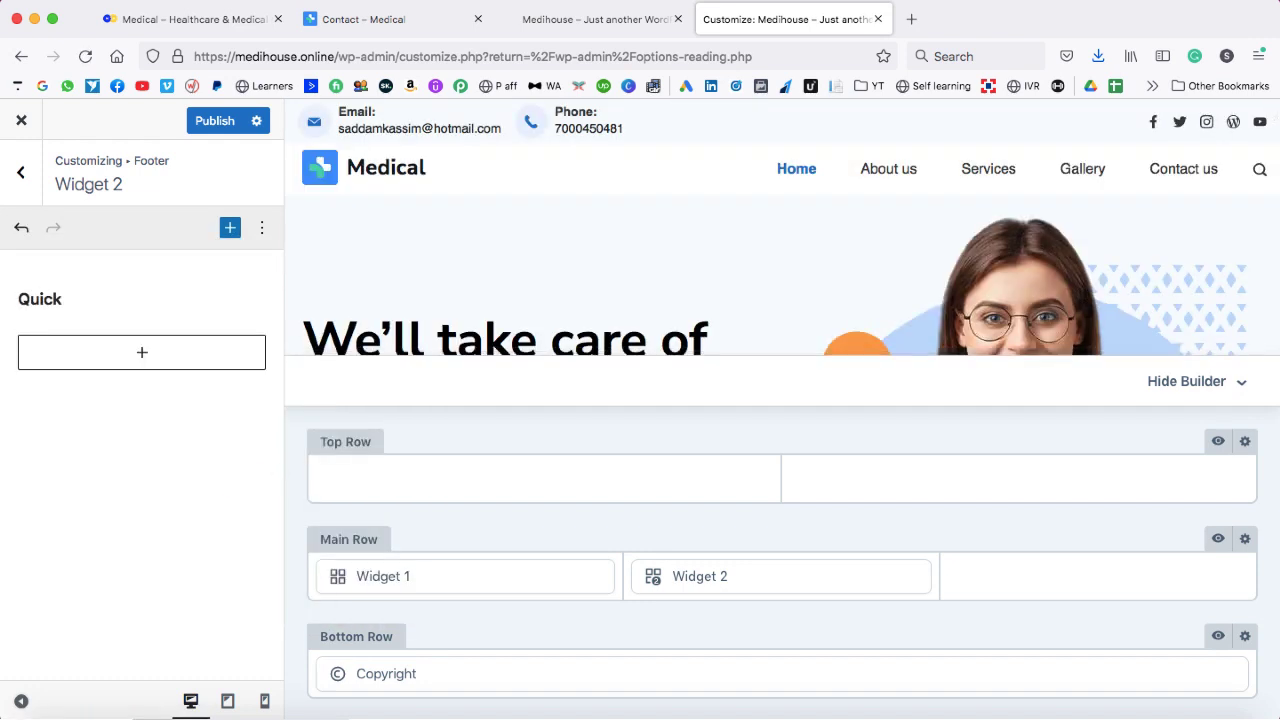
pyautogui.write(' links')
# - Add a Navigation Menu block showing Main menu below the heading
pyautogui.click(137, 355)
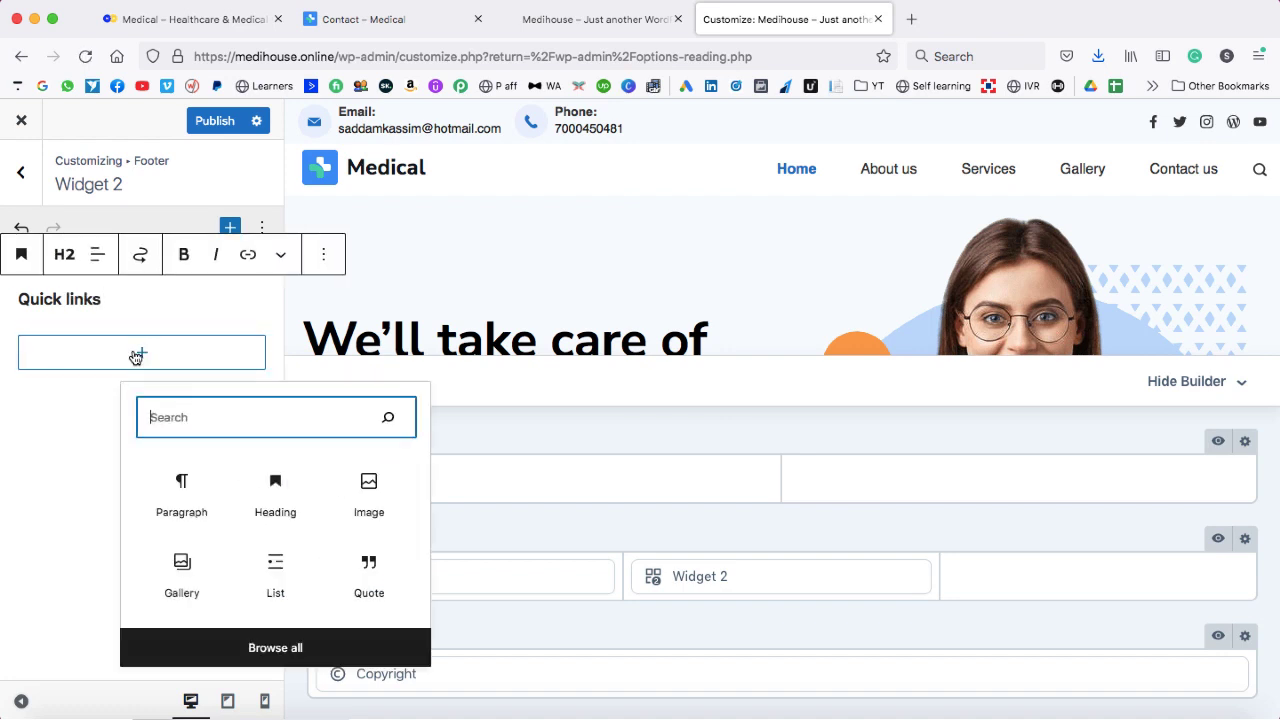
pyautogui.write('menu')
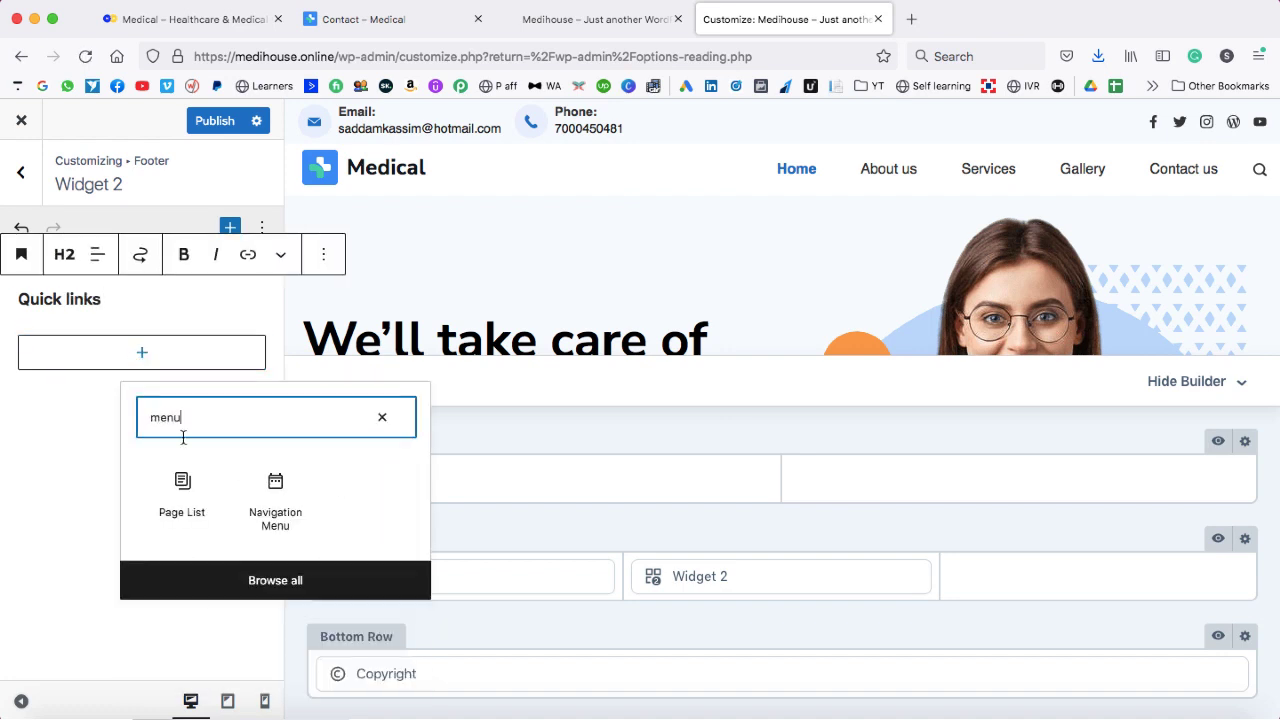
pyautogui.click(274, 500)
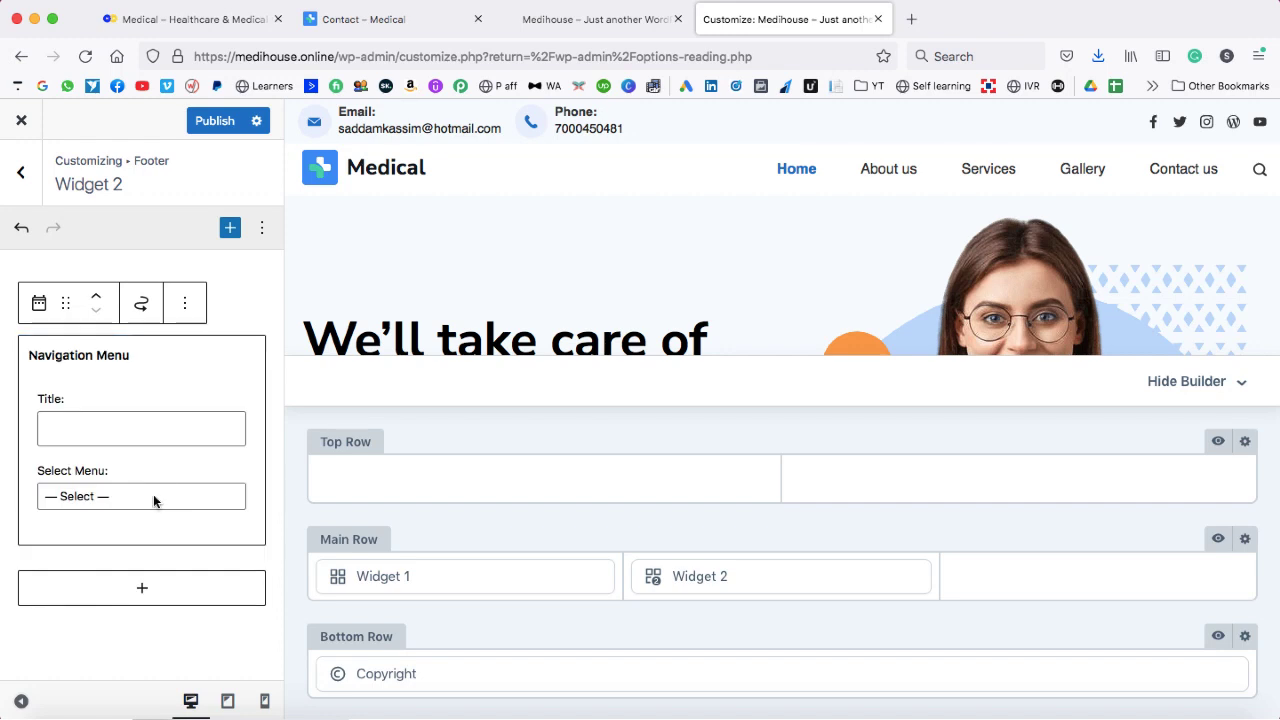
pyautogui.click(153, 494)
pyautogui.click(131, 510)
pyautogui.click(22, 174)
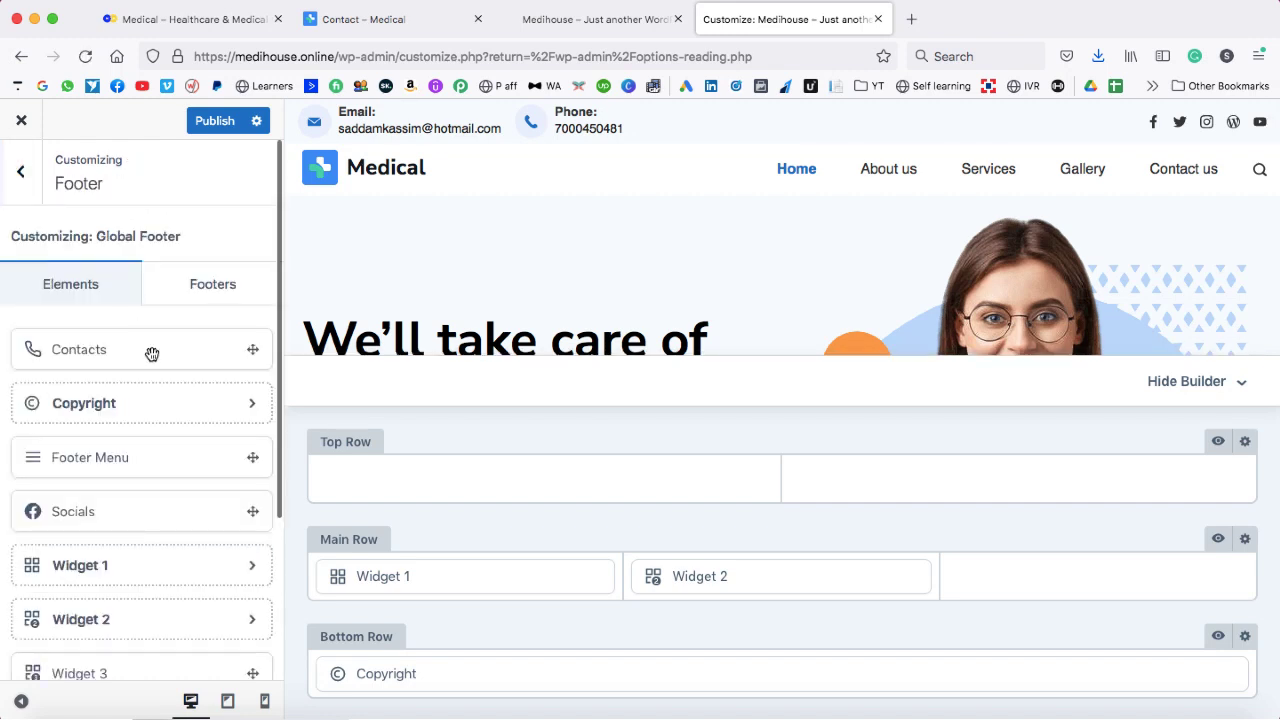
# - Place Contacts in the main row's third column and set its Email text and mailto link to the owner's address
pyautogui.moveTo(250, 348)
pyautogui.mouseDown()
pyautogui.moveTo(1030, 520)
pyautogui.moveTo(1091, 589)
pyautogui.mouseUp()
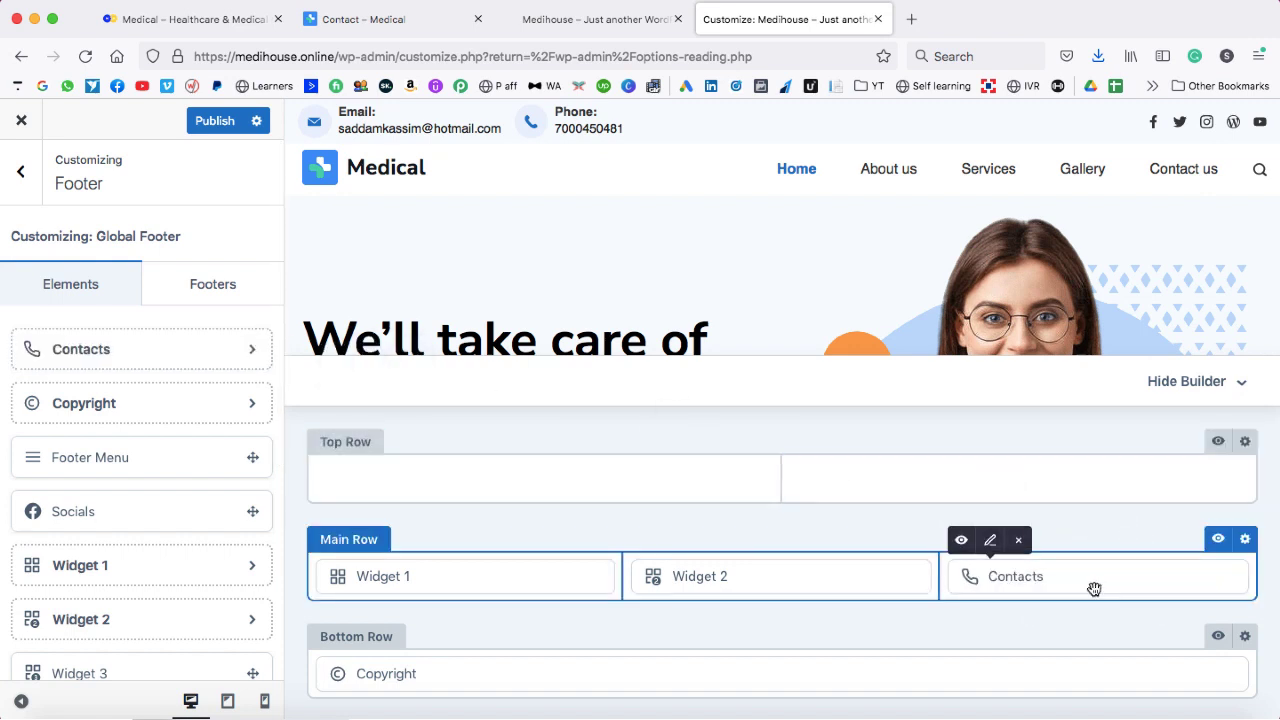
pyautogui.click(990, 542)
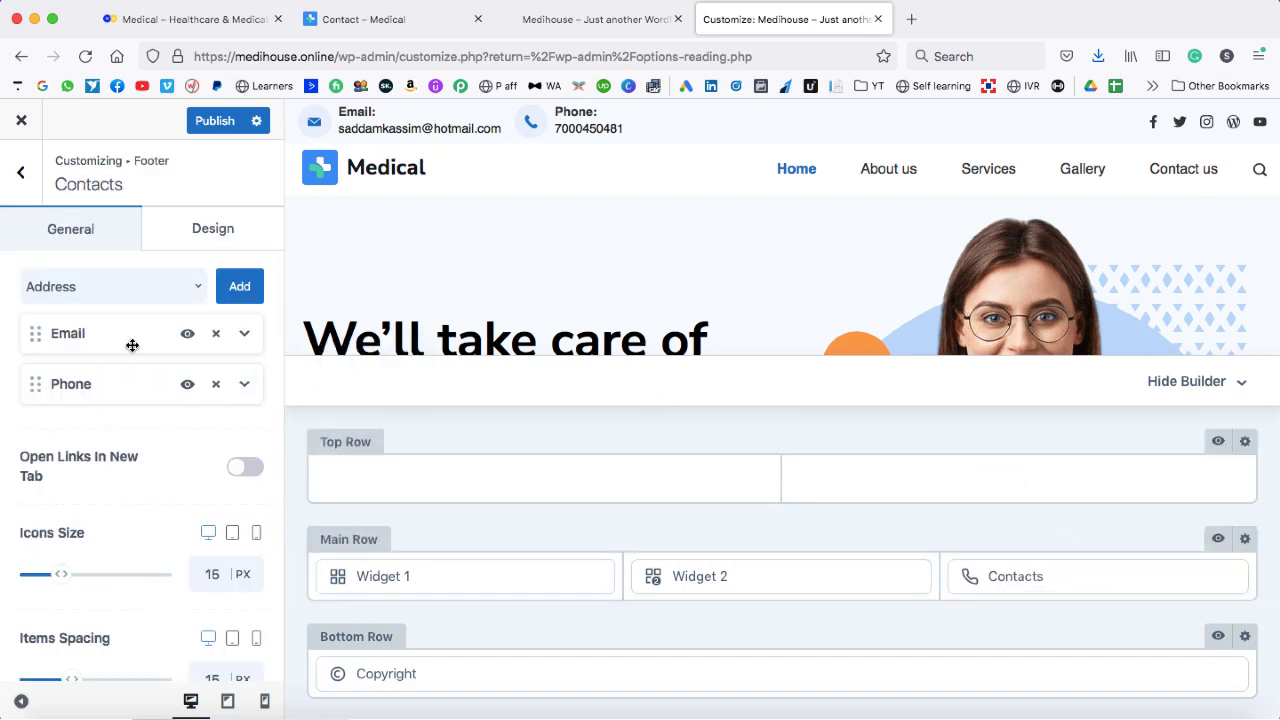
pyautogui.click(244, 333)
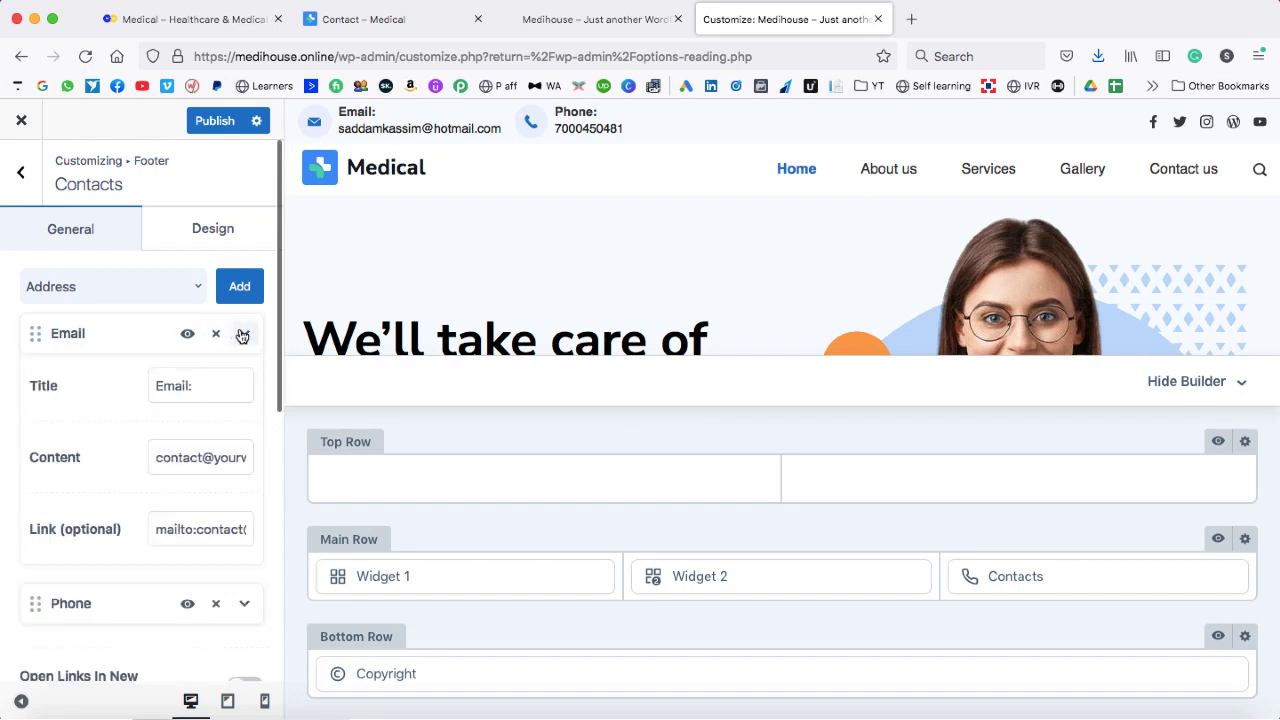
pyautogui.tripleClick(158, 460)
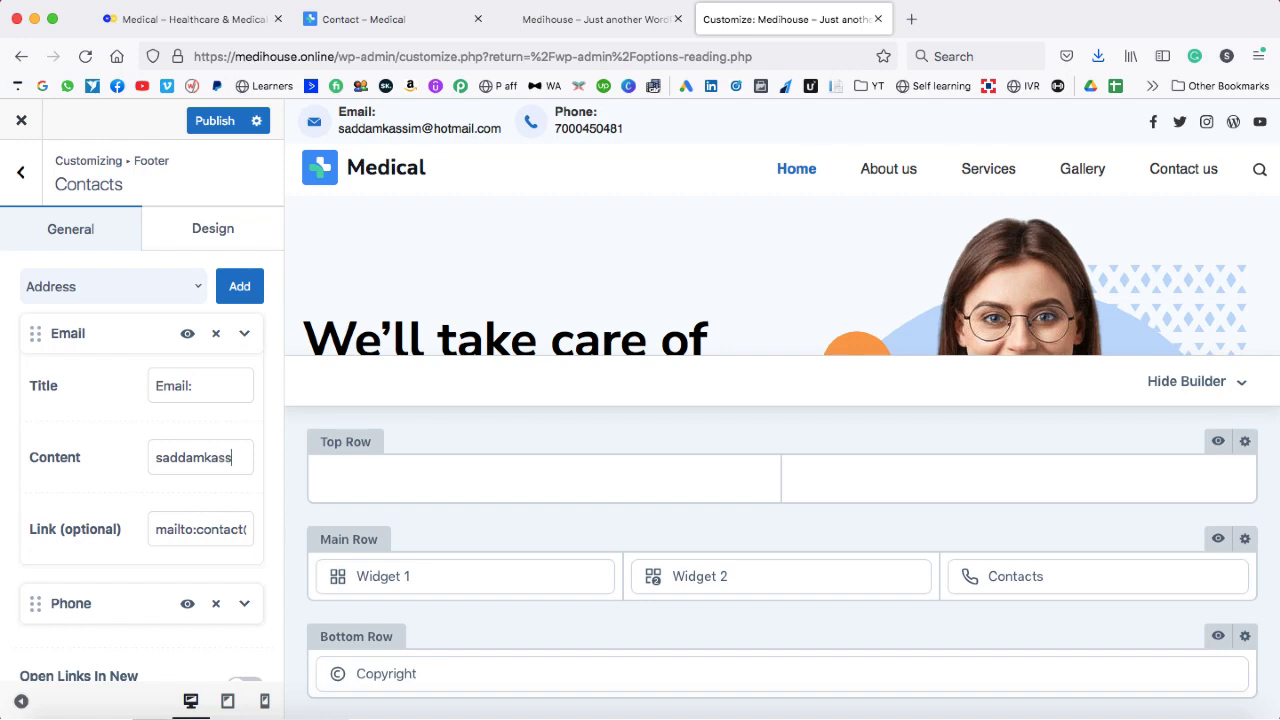
pyautogui.tripleClick(172, 468)
pyautogui.click(197, 527)
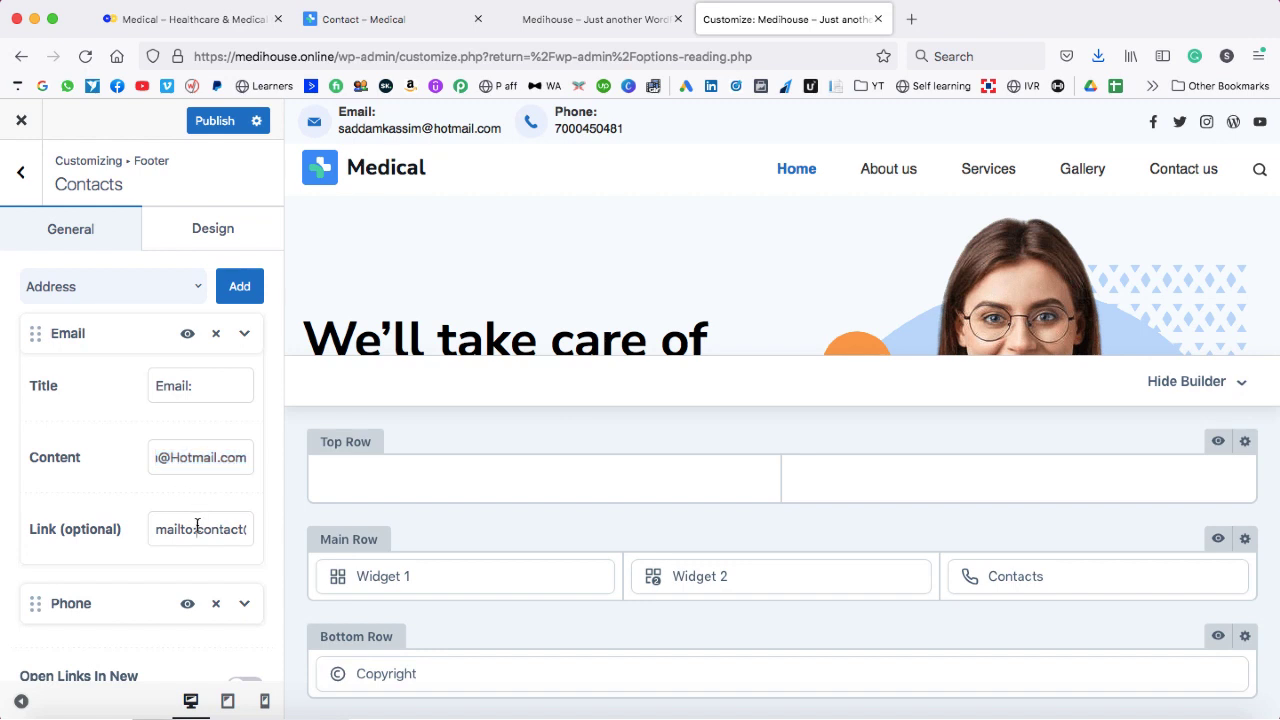
pyautogui.doubleClick(197, 527)
pyautogui.press('super+v')
pyautogui.click(245, 336)
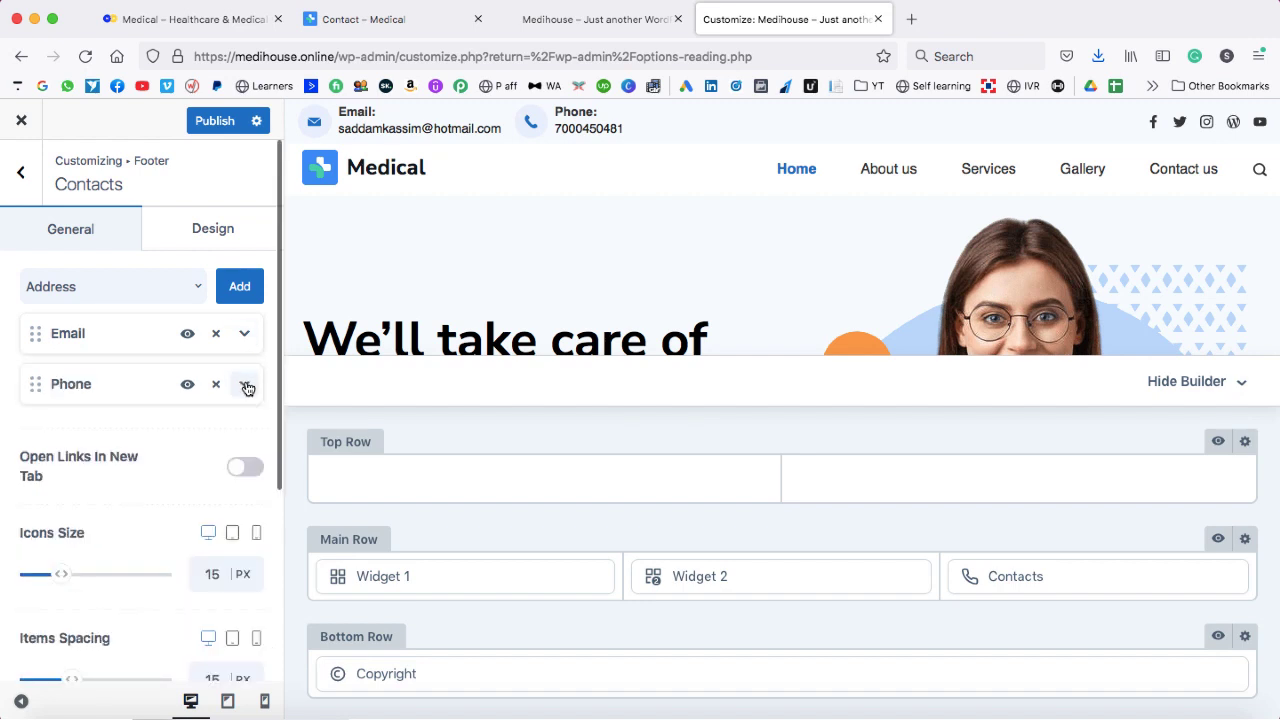
# - Add a Work Hours item to the Contacts element
pyautogui.click(185, 287)
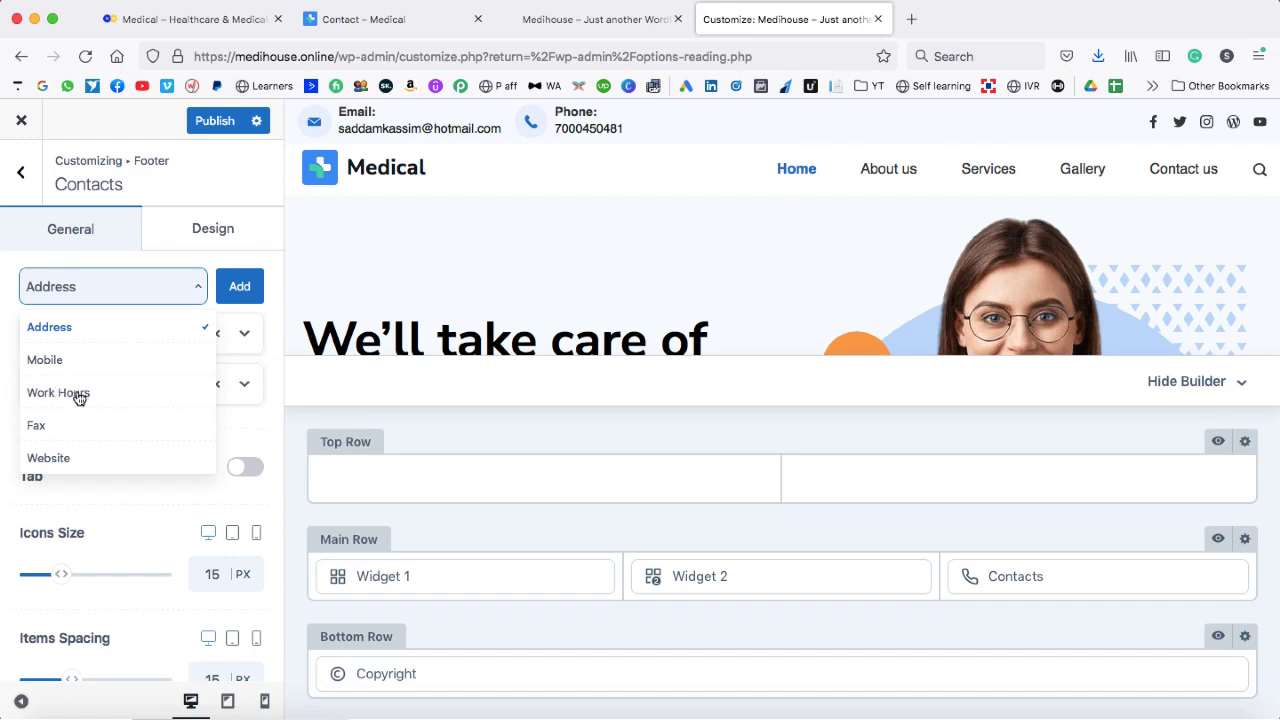
pyautogui.click(79, 394)
pyautogui.click(230, 290)
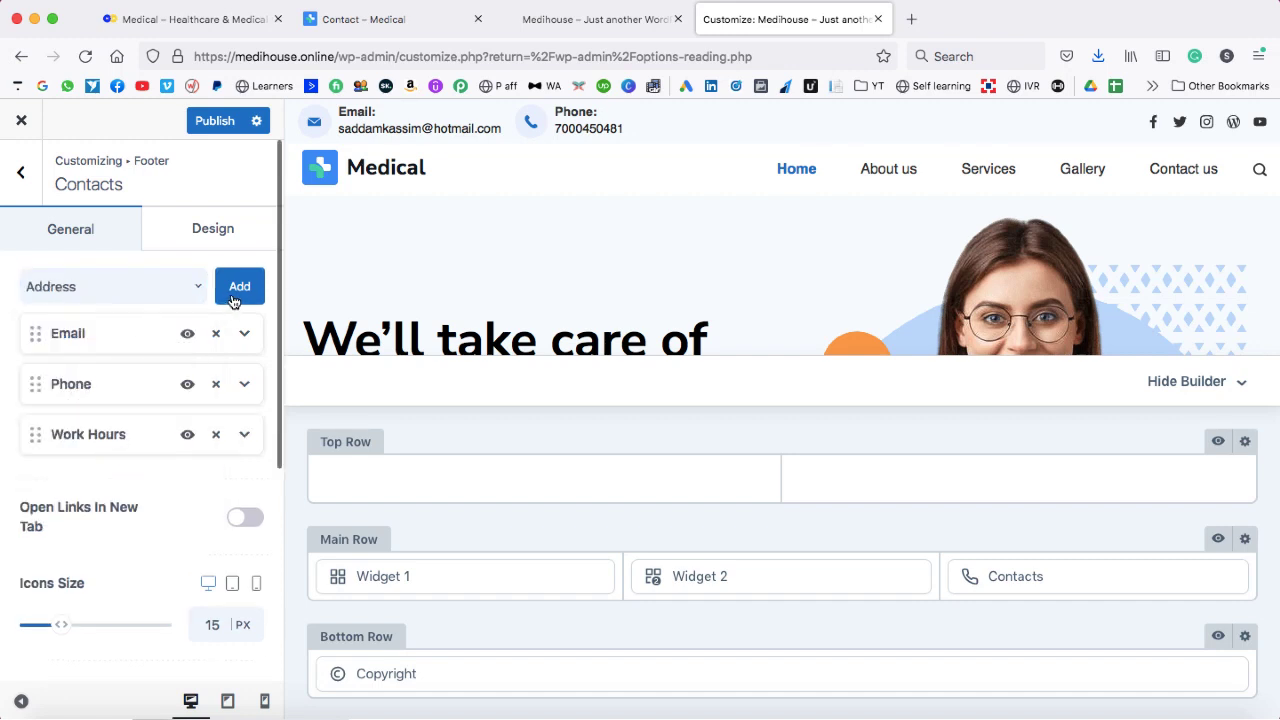
pyautogui.click(244, 434)
pyautogui.scroll(-3, 171, 509)
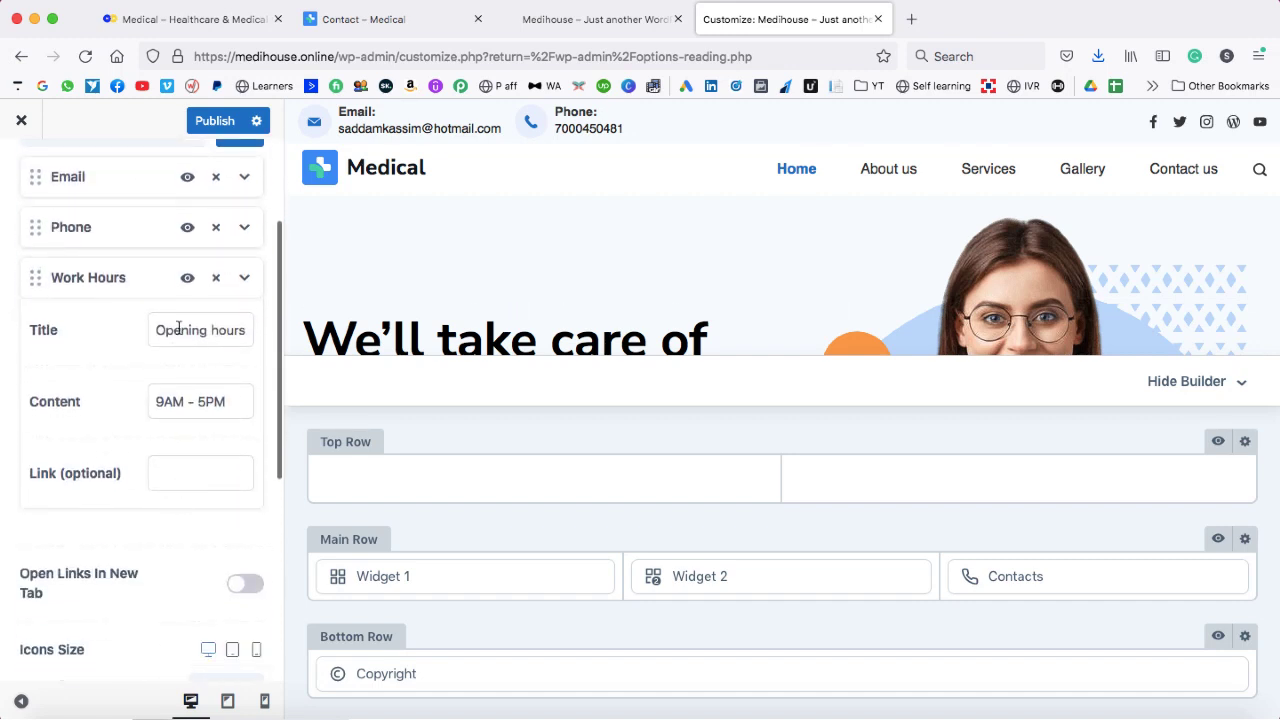
pyautogui.click(244, 277)
pyautogui.scroll(3, 243, 280)
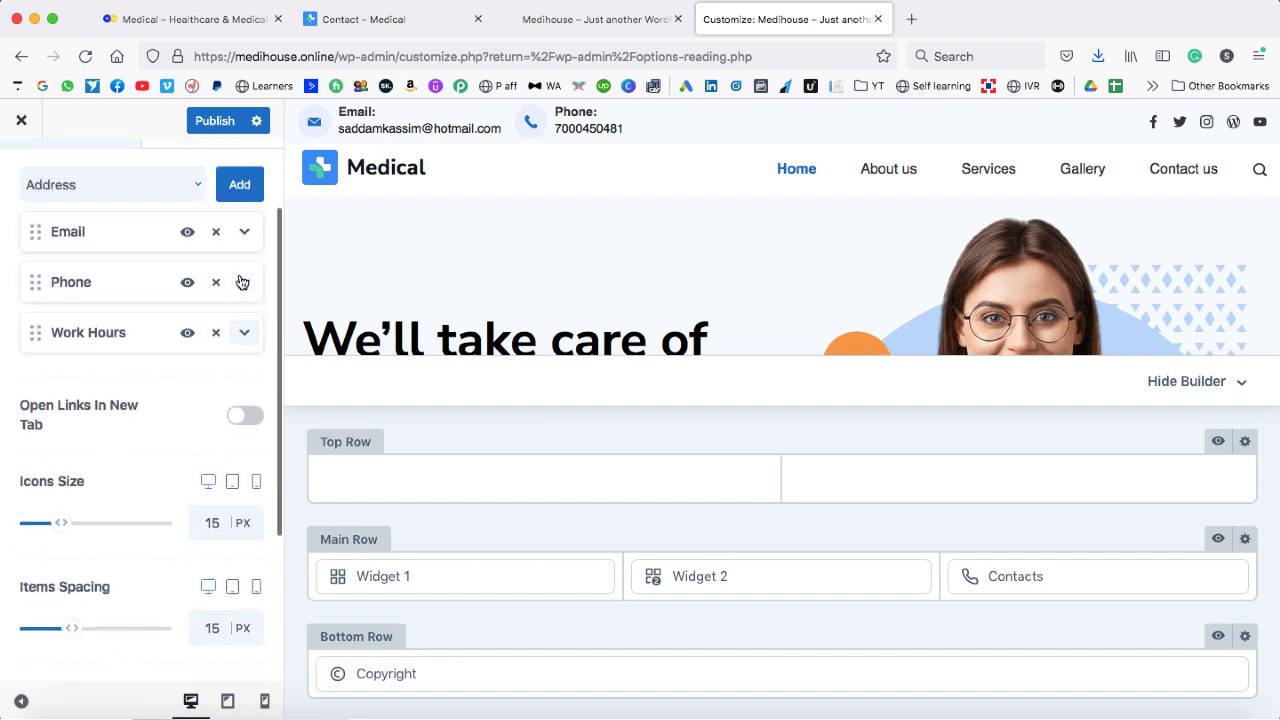
# - Add a Website item to the Contacts element
pyautogui.click(190, 288)
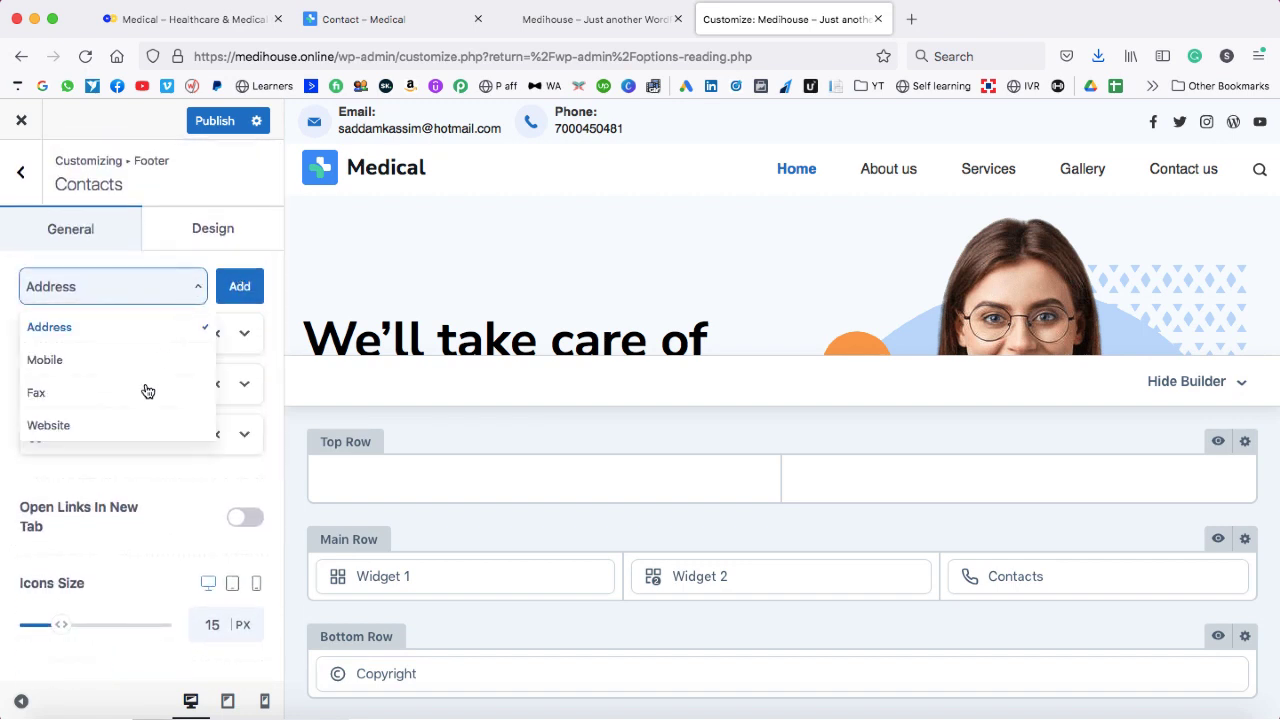
pyautogui.scroll(-1, 130, 391)
pyautogui.click(64, 381)
pyautogui.click(240, 247)
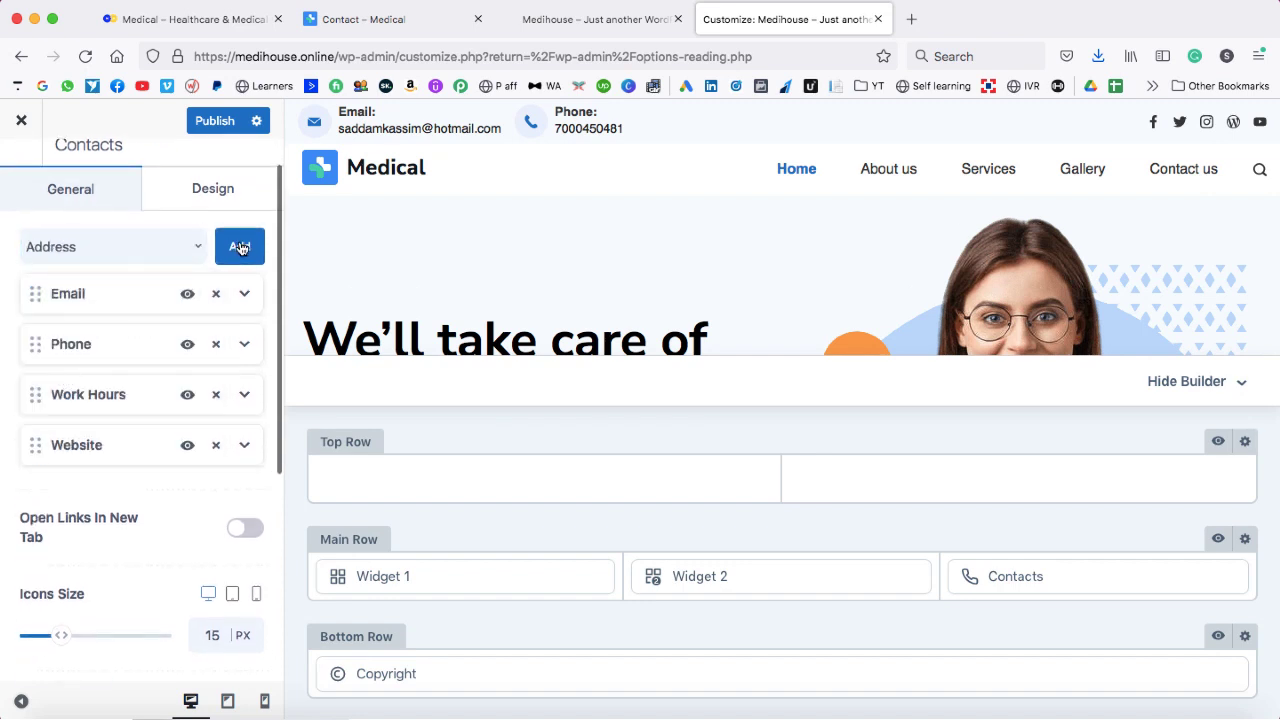
pyautogui.click(244, 445)
pyautogui.scroll(-2, 175, 530)
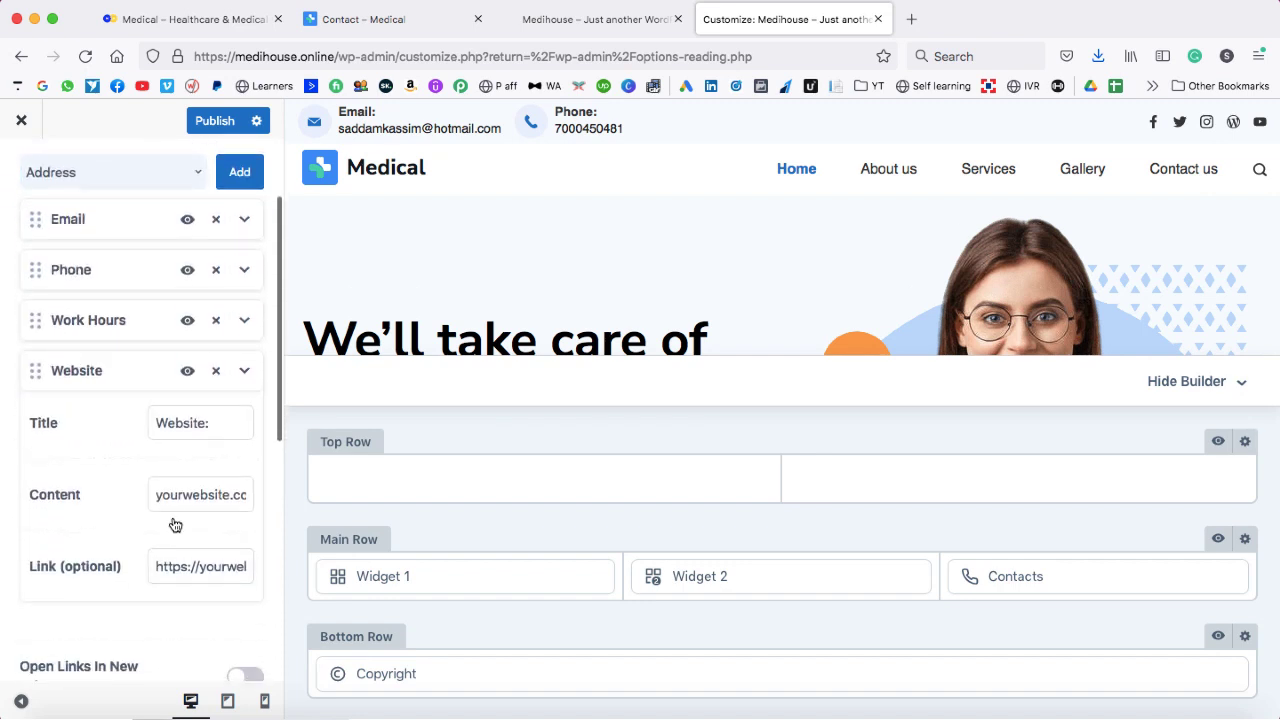
pyautogui.click(244, 370)
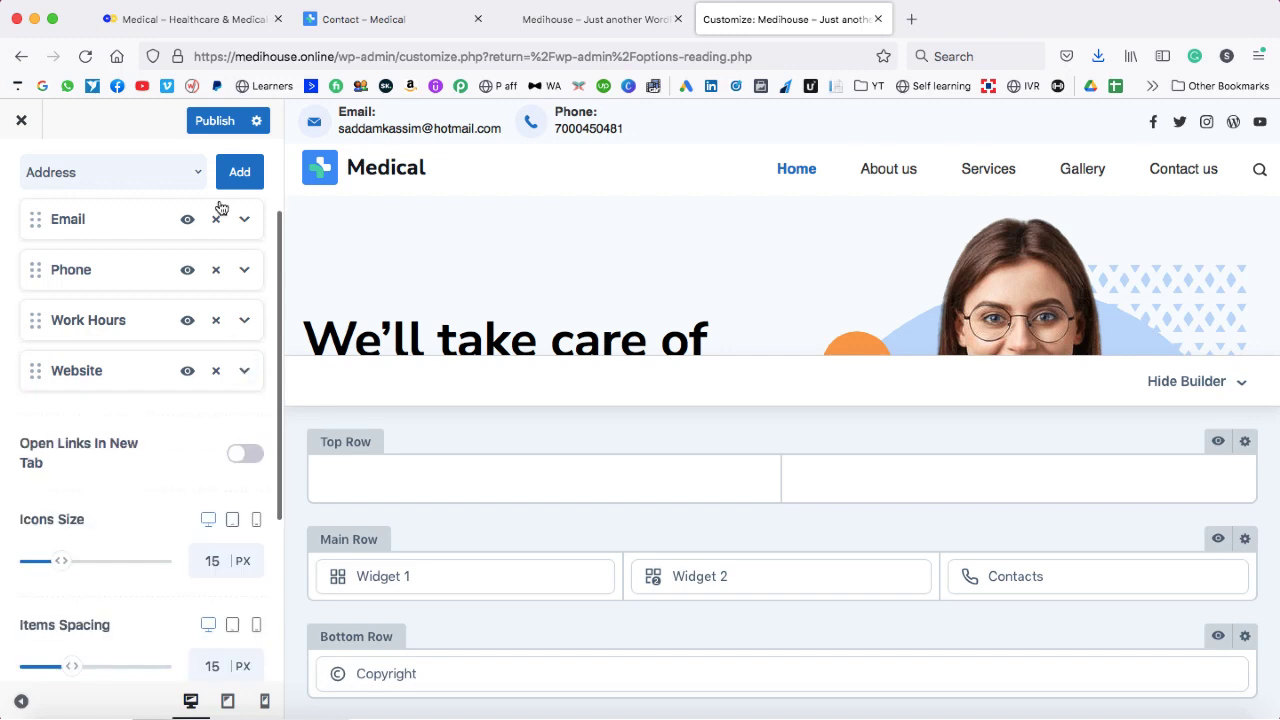
pyautogui.scroll(3, 220, 200)
# - Publish the footer changes and reload the live Medihouse site
pyautogui.click(212, 121)
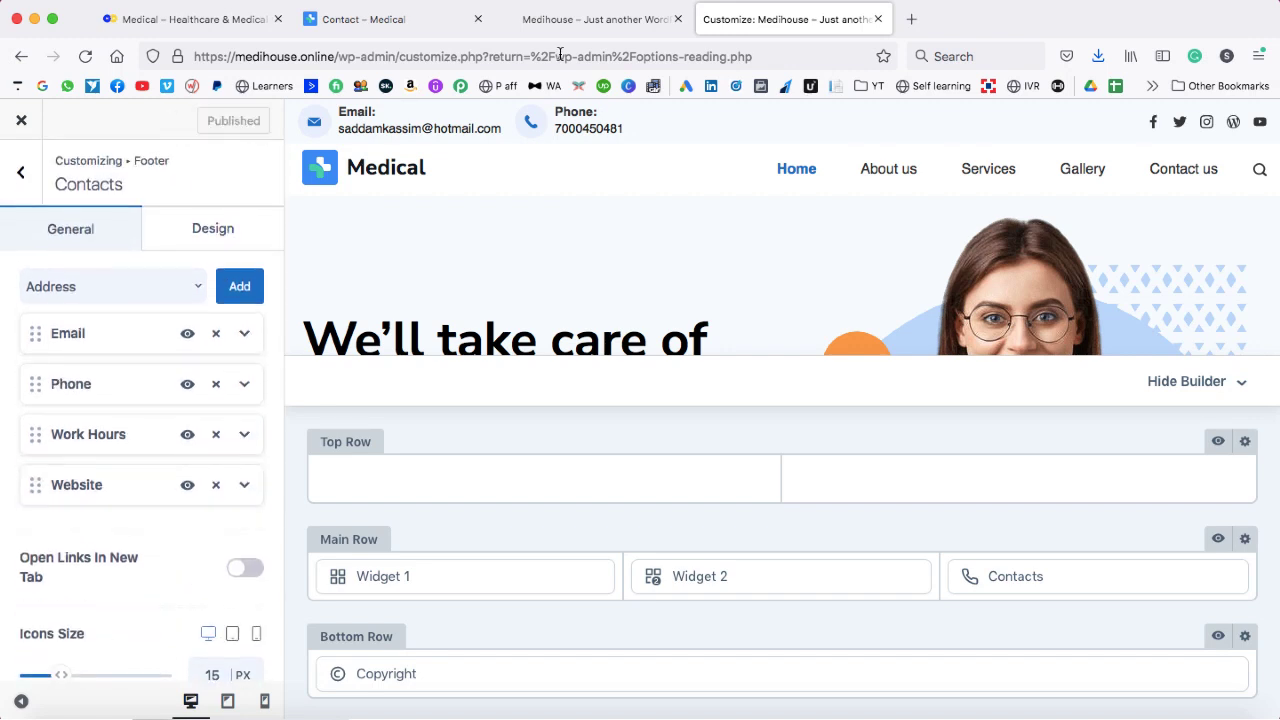
pyautogui.click(585, 19)
pyautogui.click(85, 56)
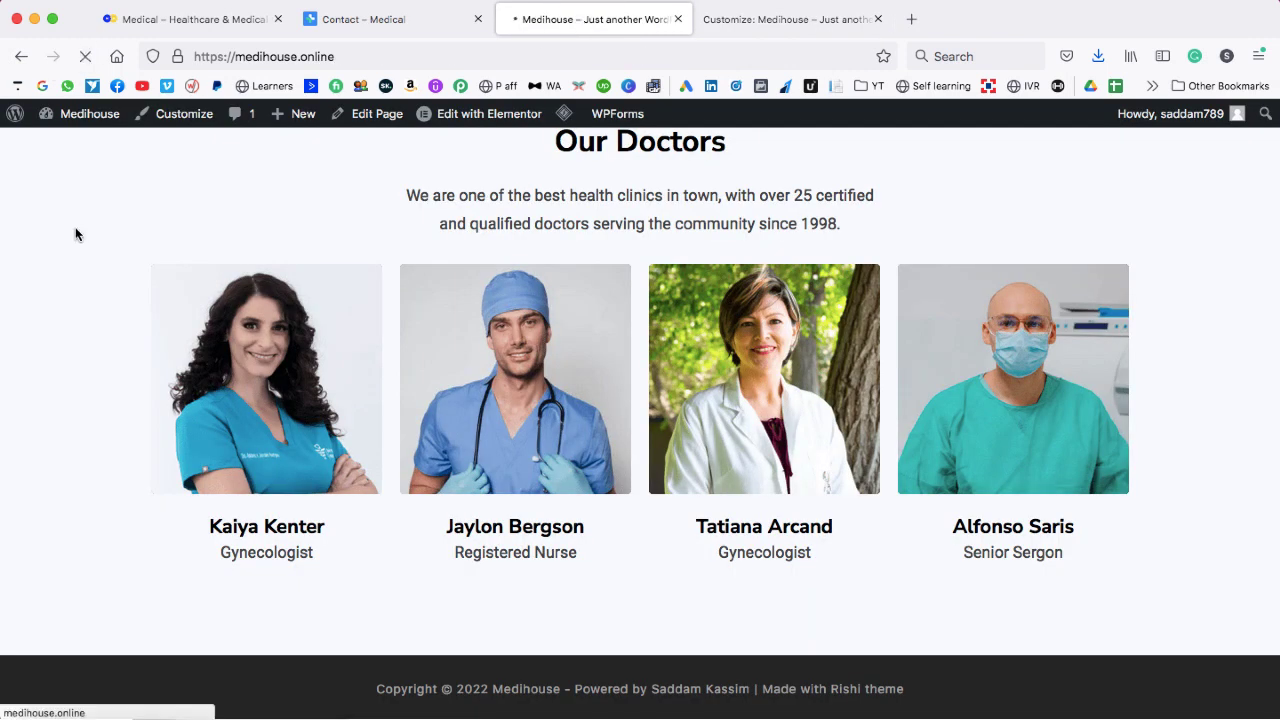
# - Scroll to the live Medihouse footer, compare it with the demo Contact page, then return to the Customizer
pyautogui.scroll(-5, 76, 235)
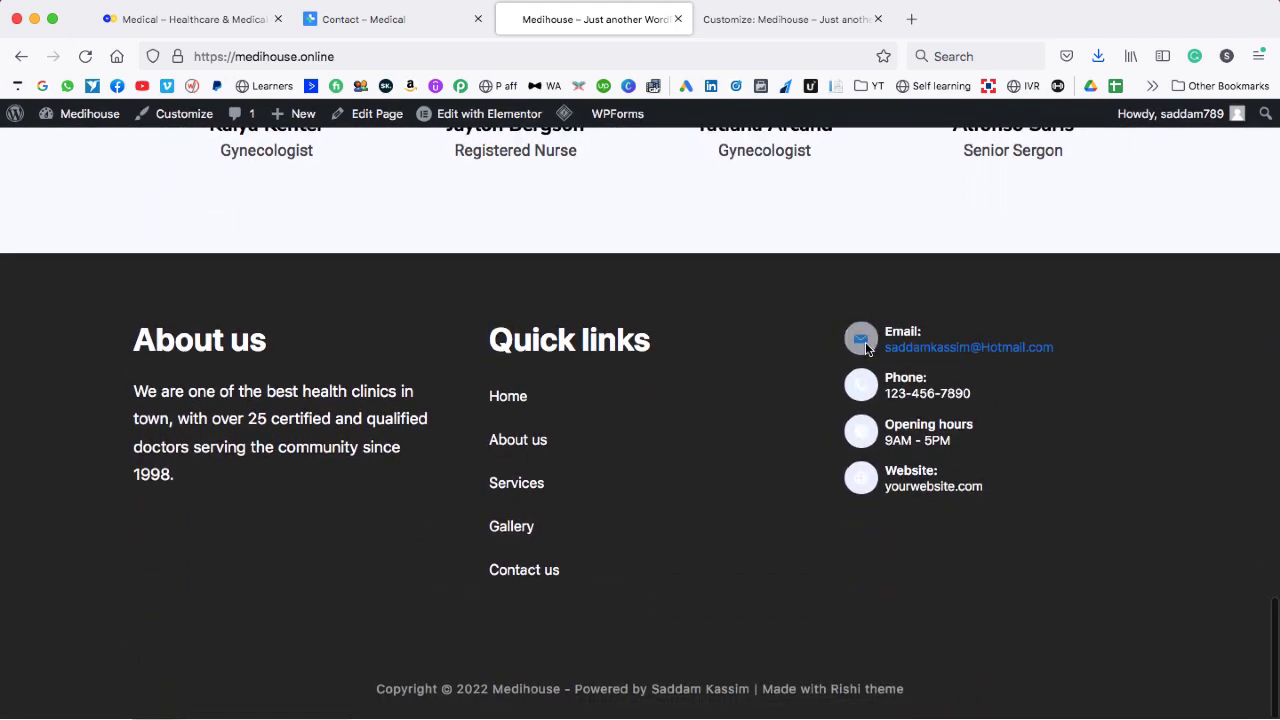
pyautogui.click(406, 28)
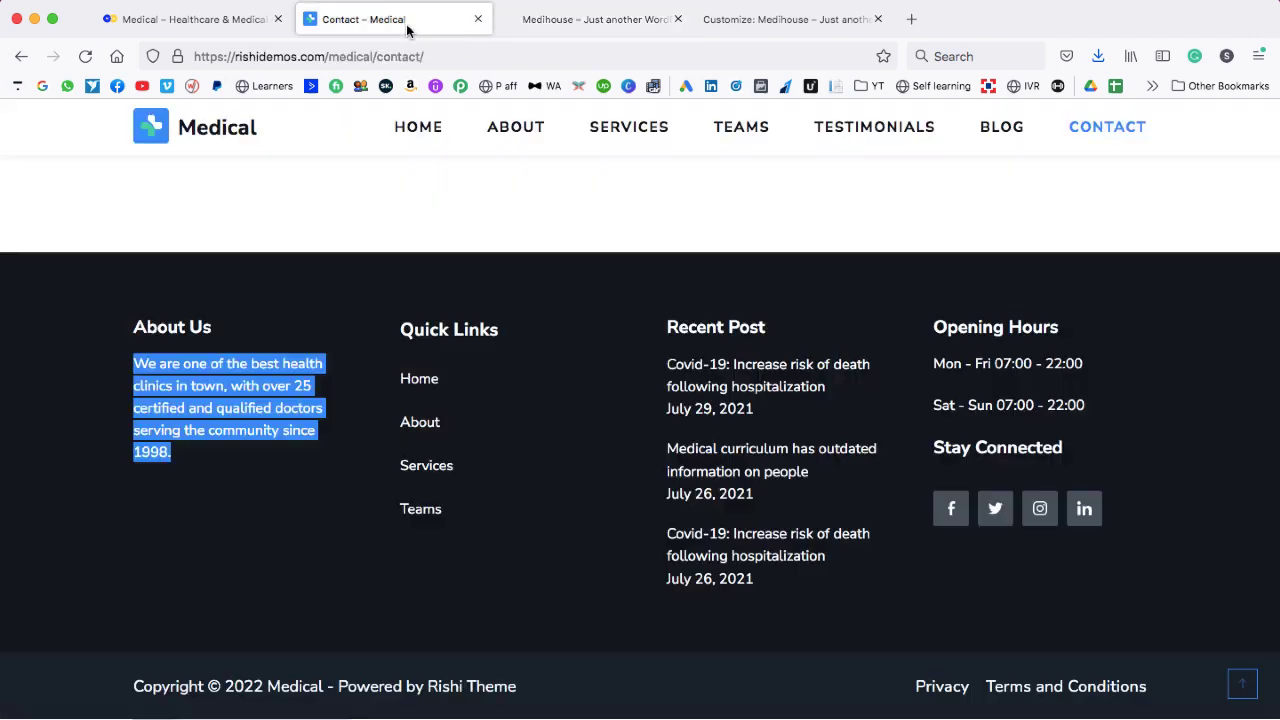
pyautogui.click(731, 20)
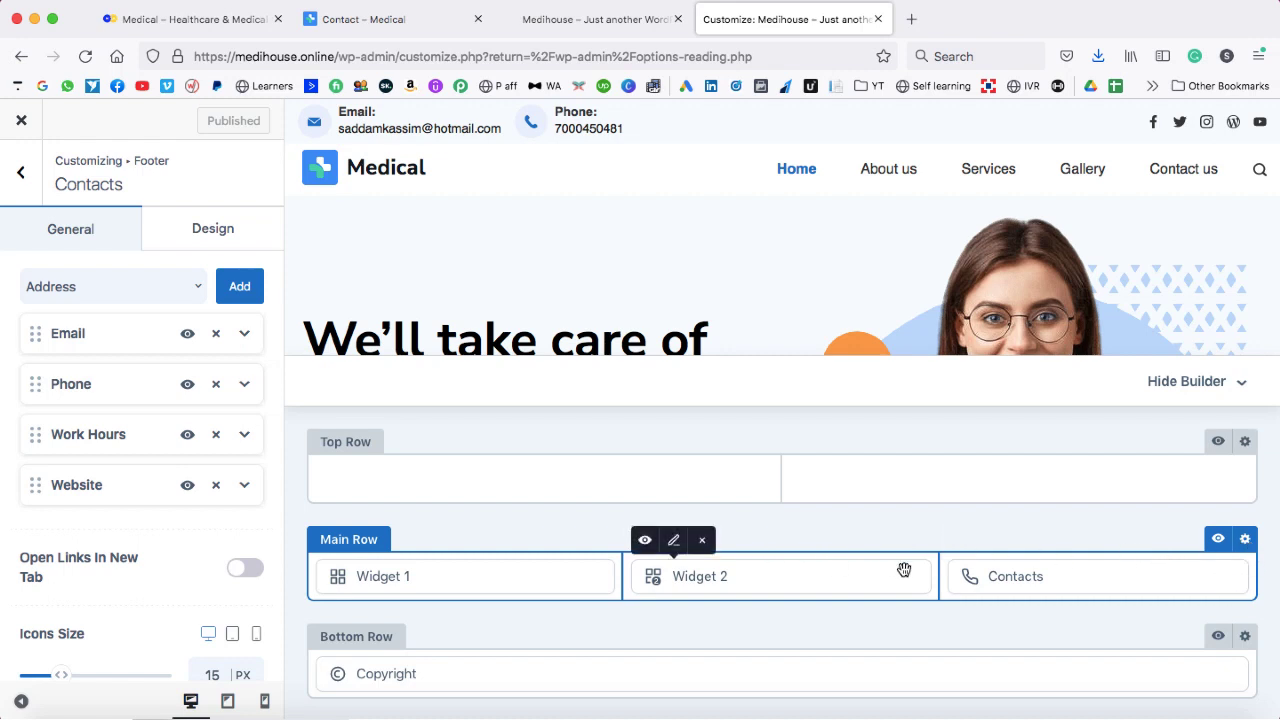
# - Open the Main Row's design settings
pyautogui.click(1245, 541)
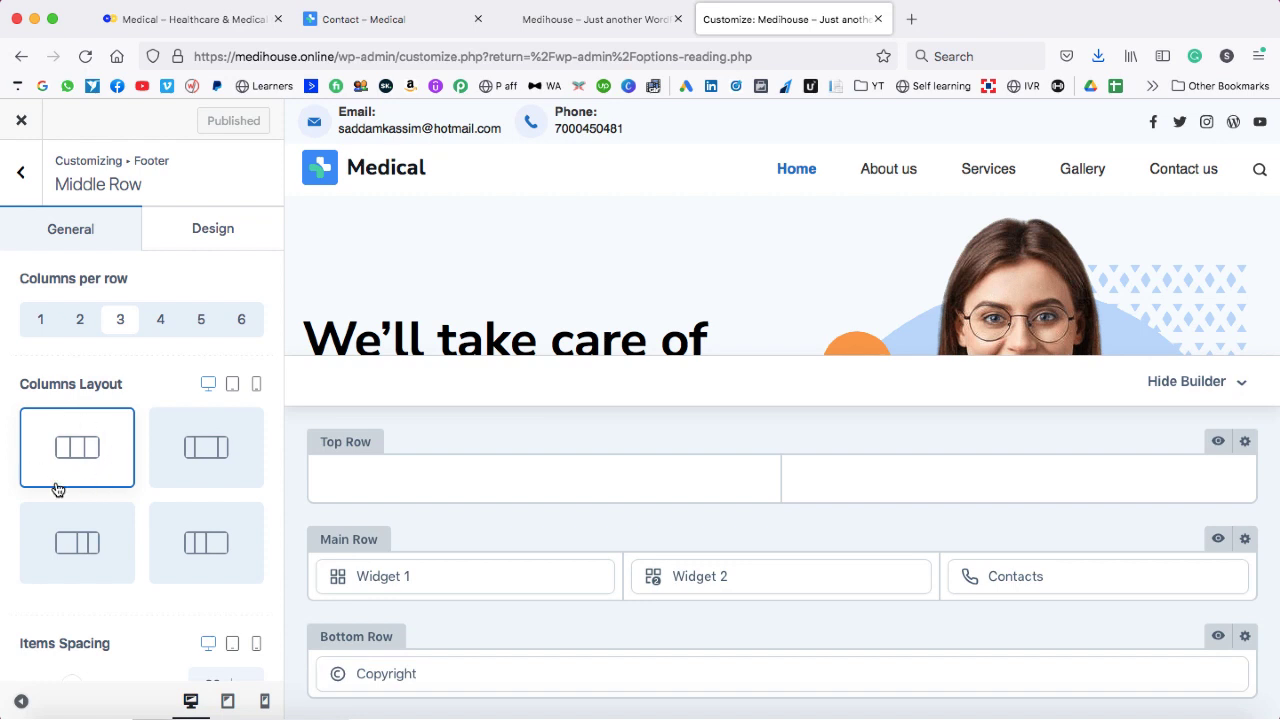
pyautogui.scroll(-3, 57, 487)
pyautogui.scroll(3, 57, 487)
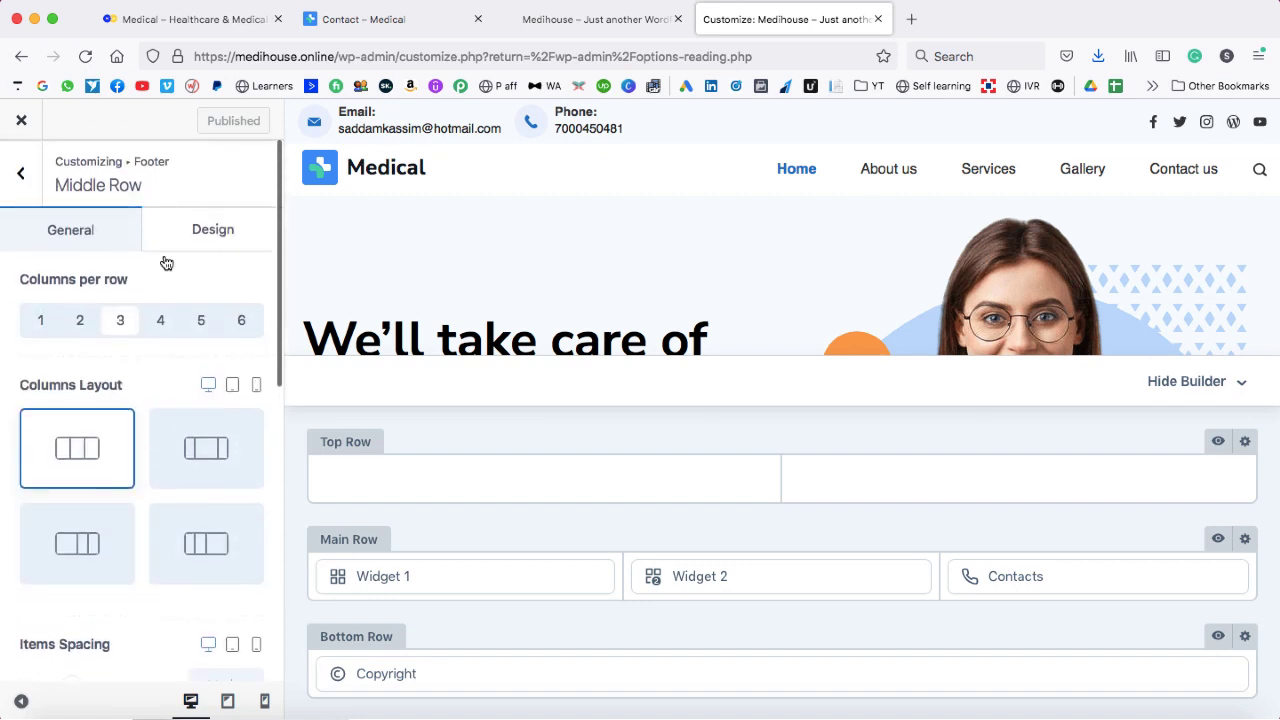
pyautogui.click(210, 232)
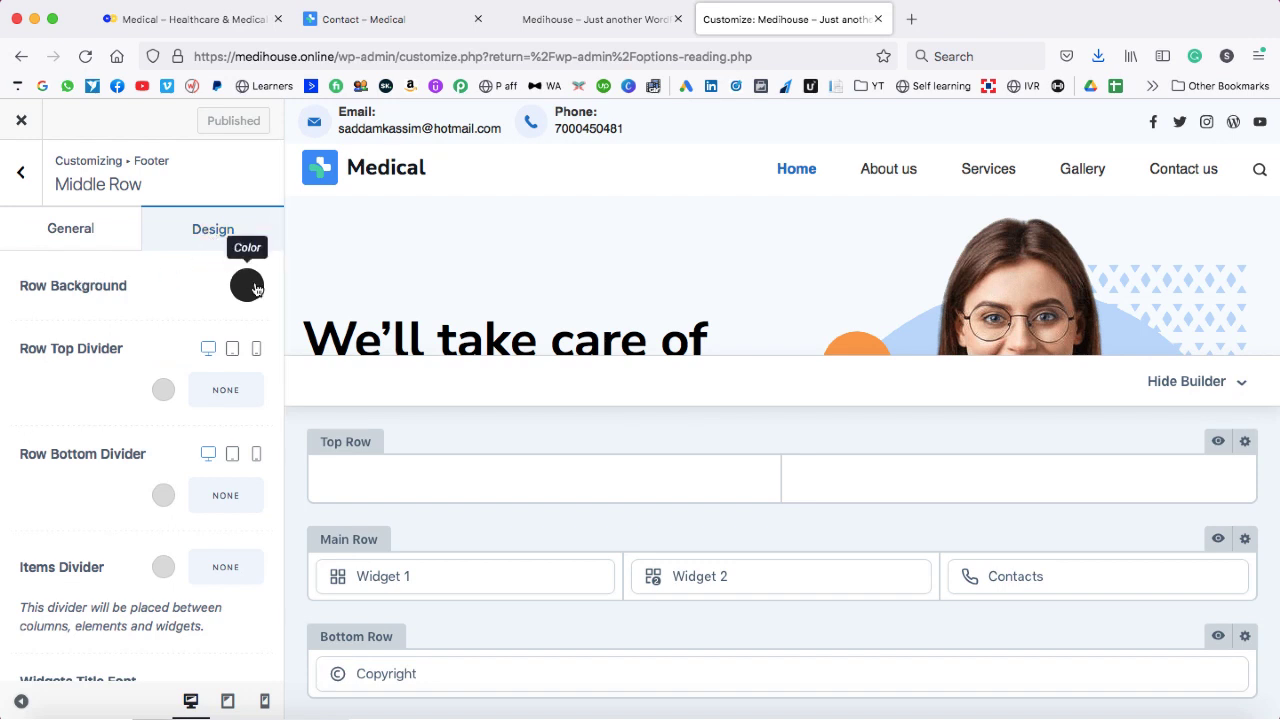
pyautogui.scroll(-1, 182, 372)
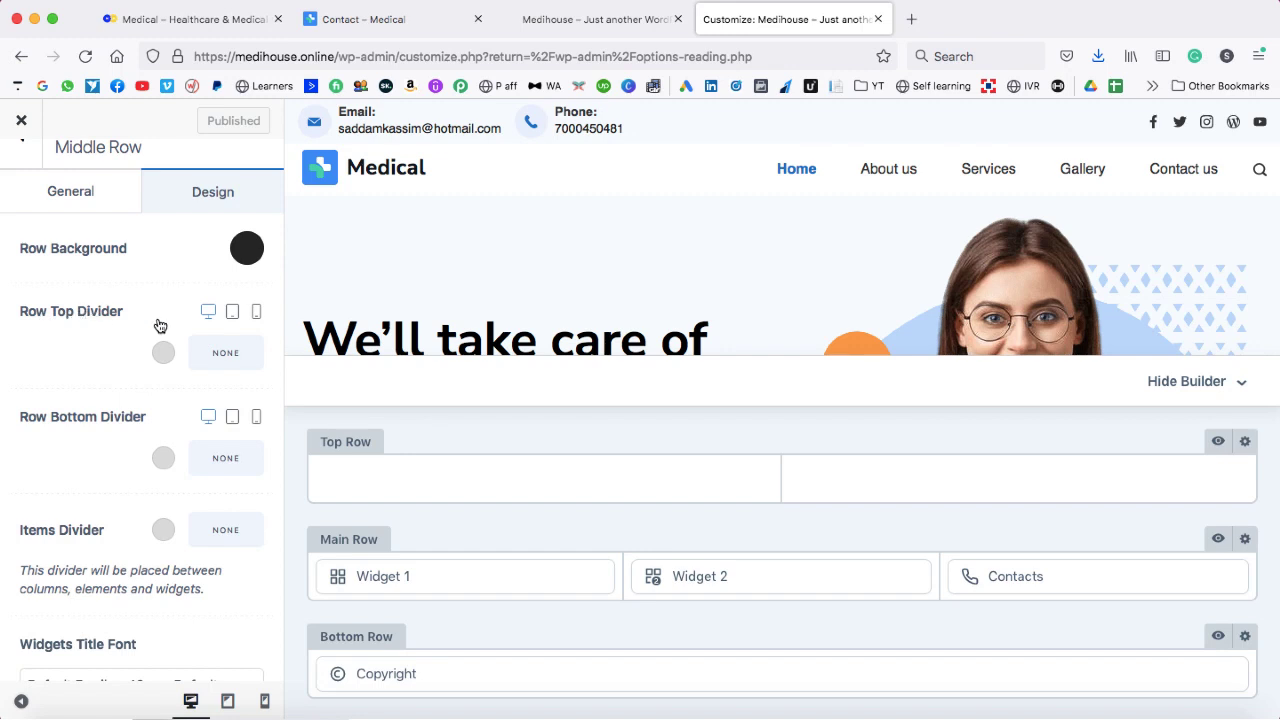
# - Give the row's top divider Color 4 blue with a solid-line style, and publish
pyautogui.click(163, 352)
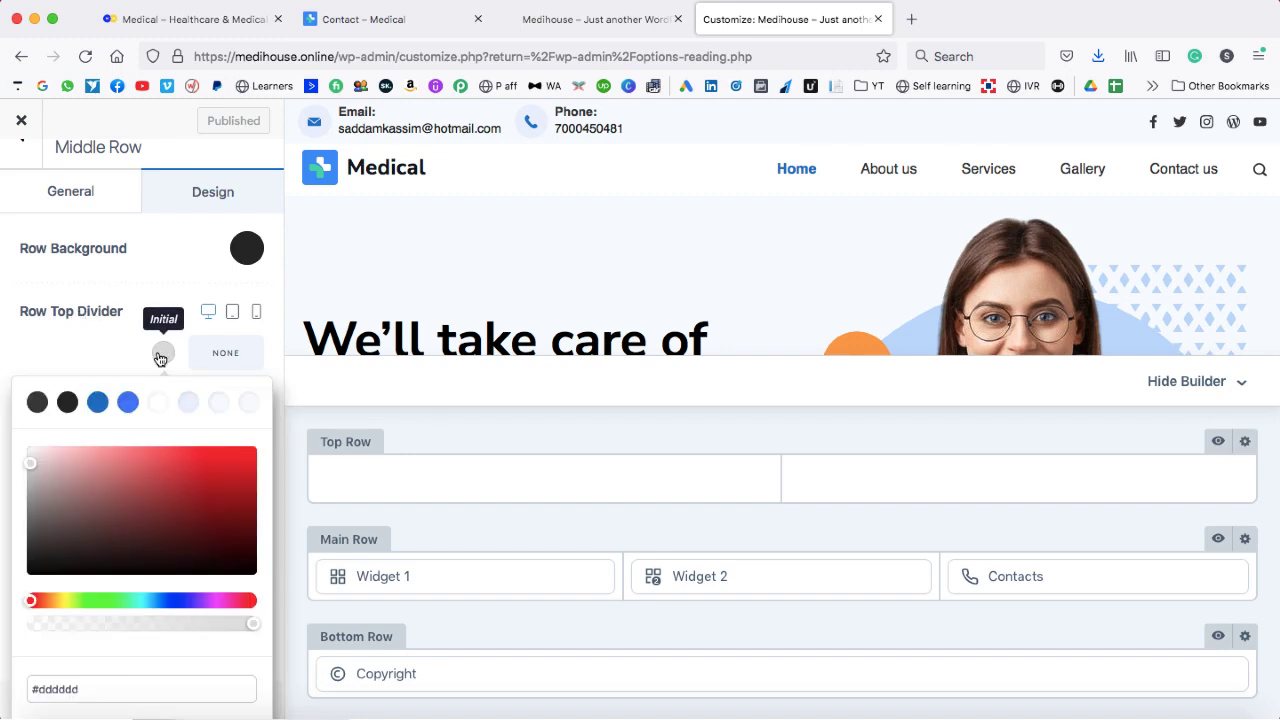
pyautogui.click(99, 404)
pyautogui.click(104, 348)
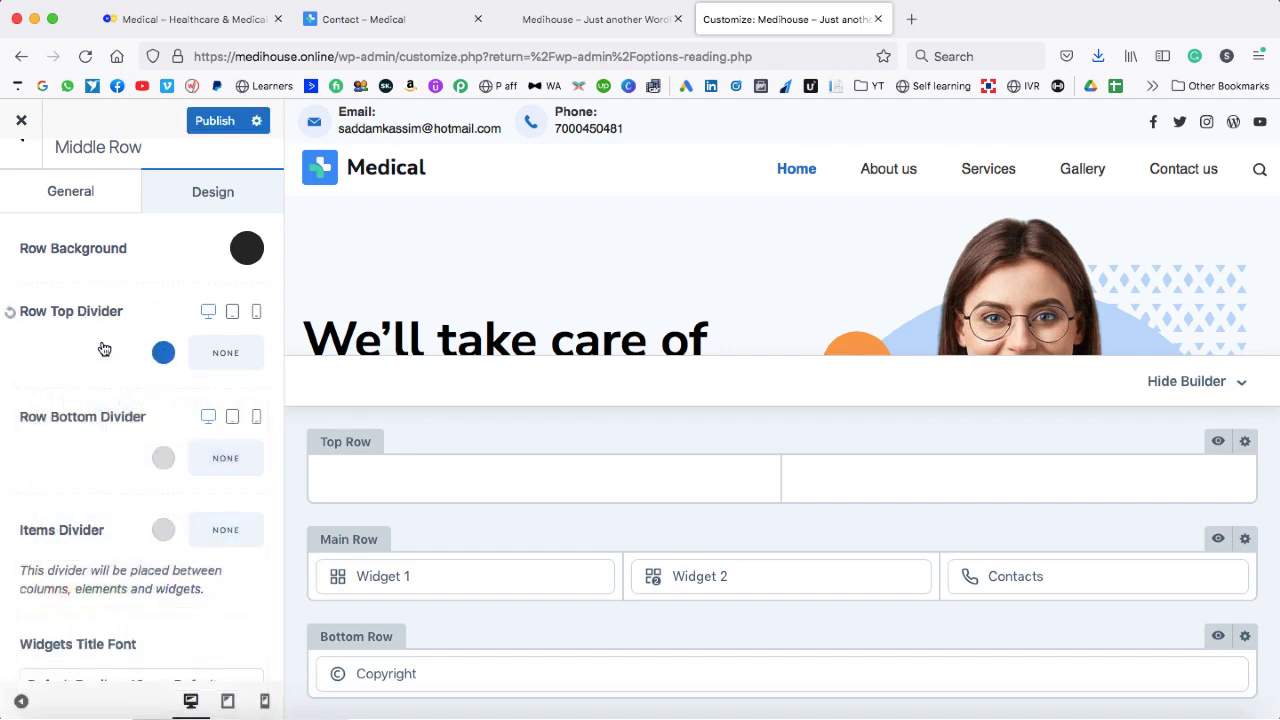
pyautogui.click(228, 357)
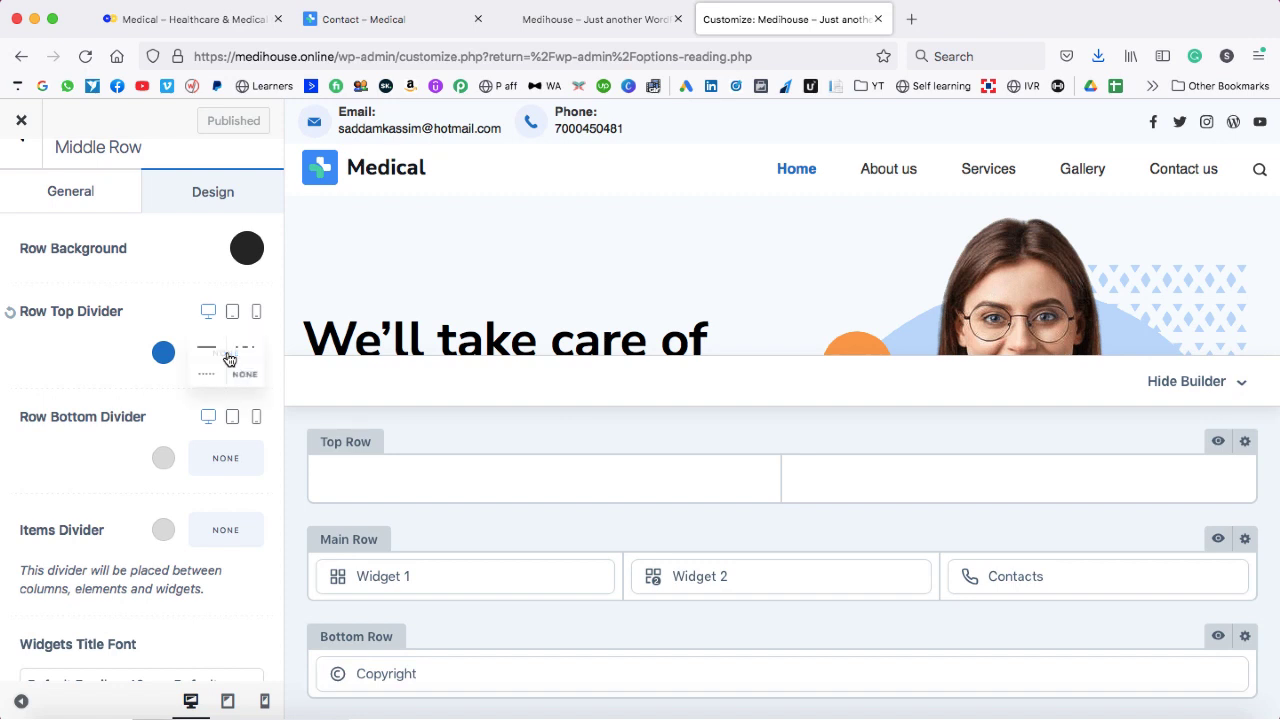
pyautogui.click(205, 352)
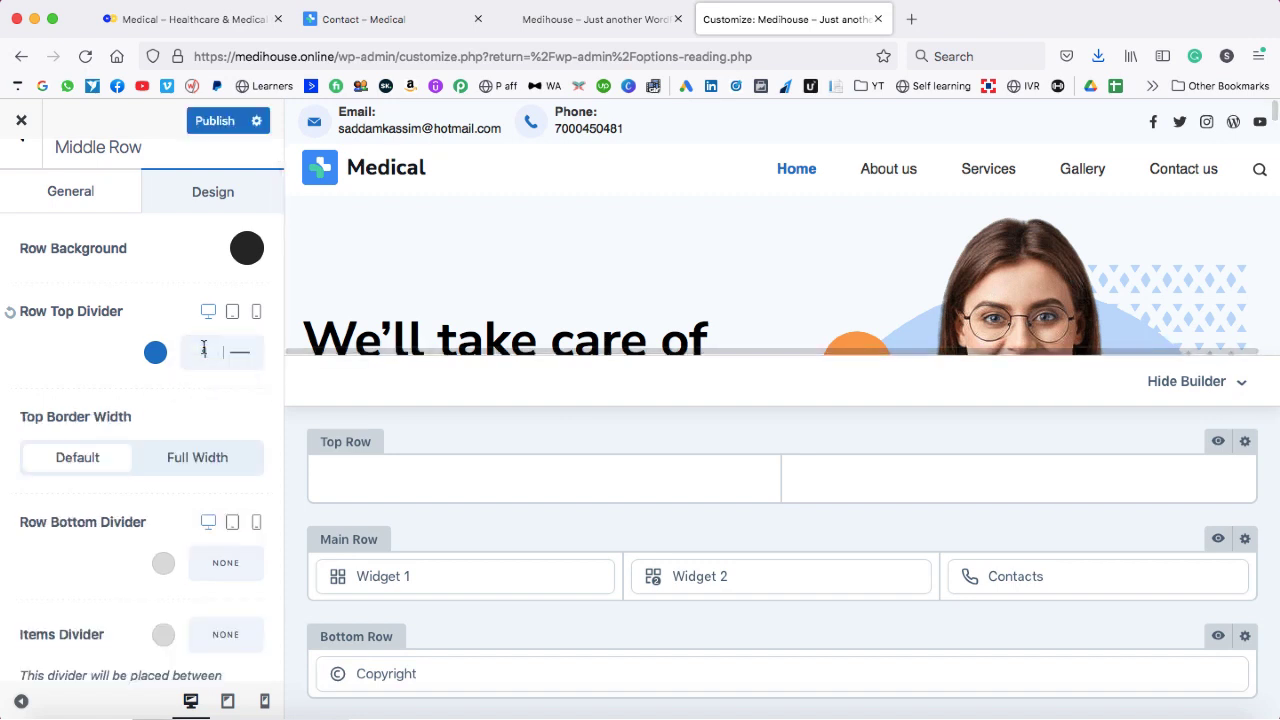
pyautogui.click(216, 124)
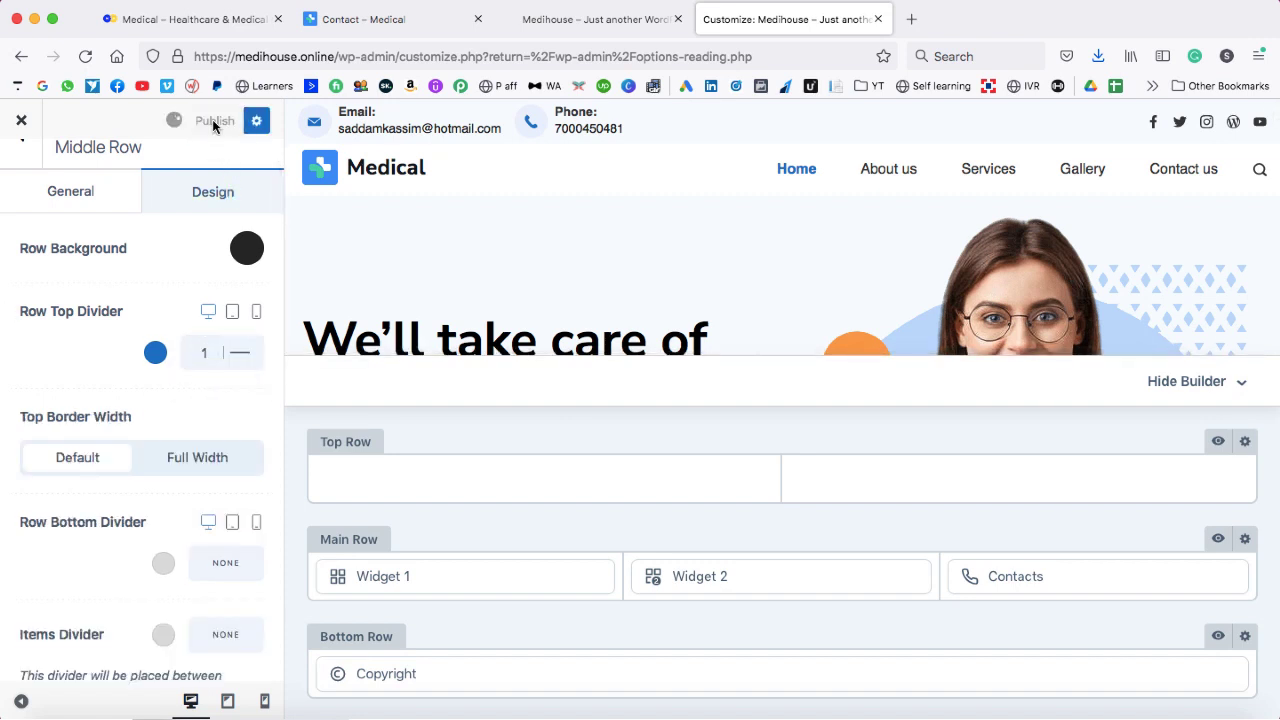
pyautogui.click(592, 19)
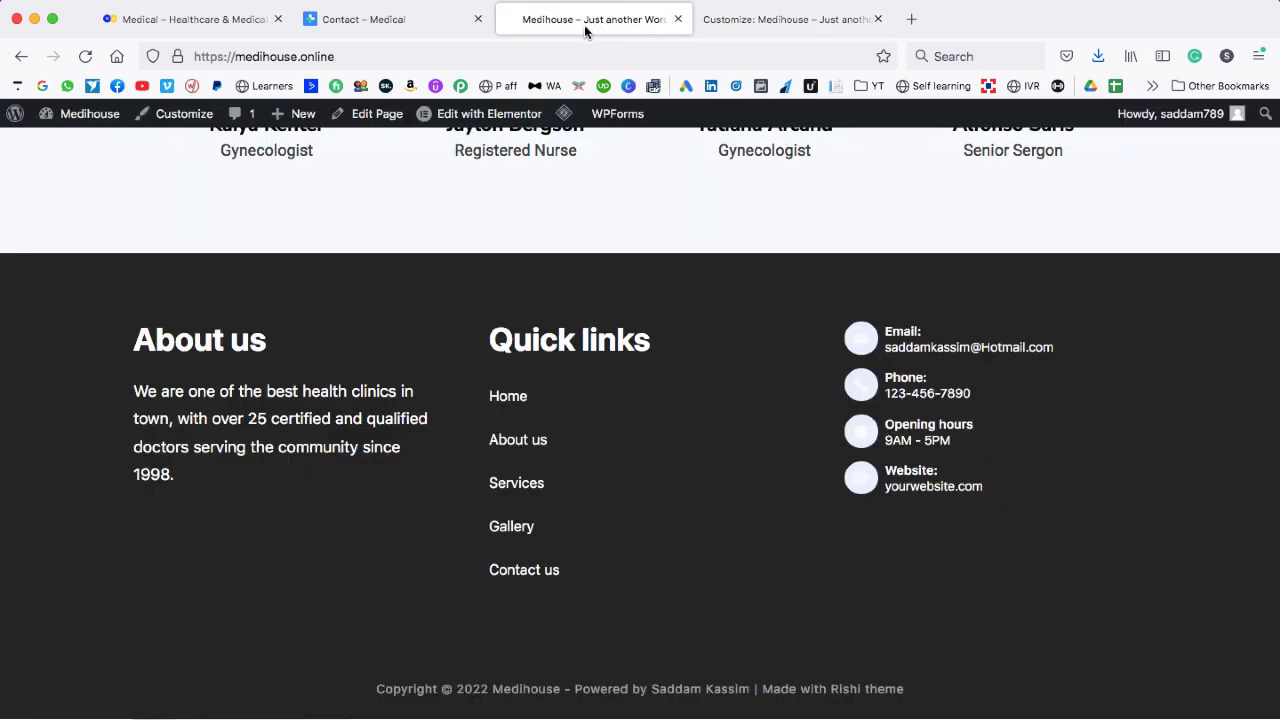
# - Set the footer's blue Row Top Divider width to 5 px and publish it
pyautogui.click(86, 56)
pyautogui.moveTo(588, 24); pyautogui.dragTo(790, 20)
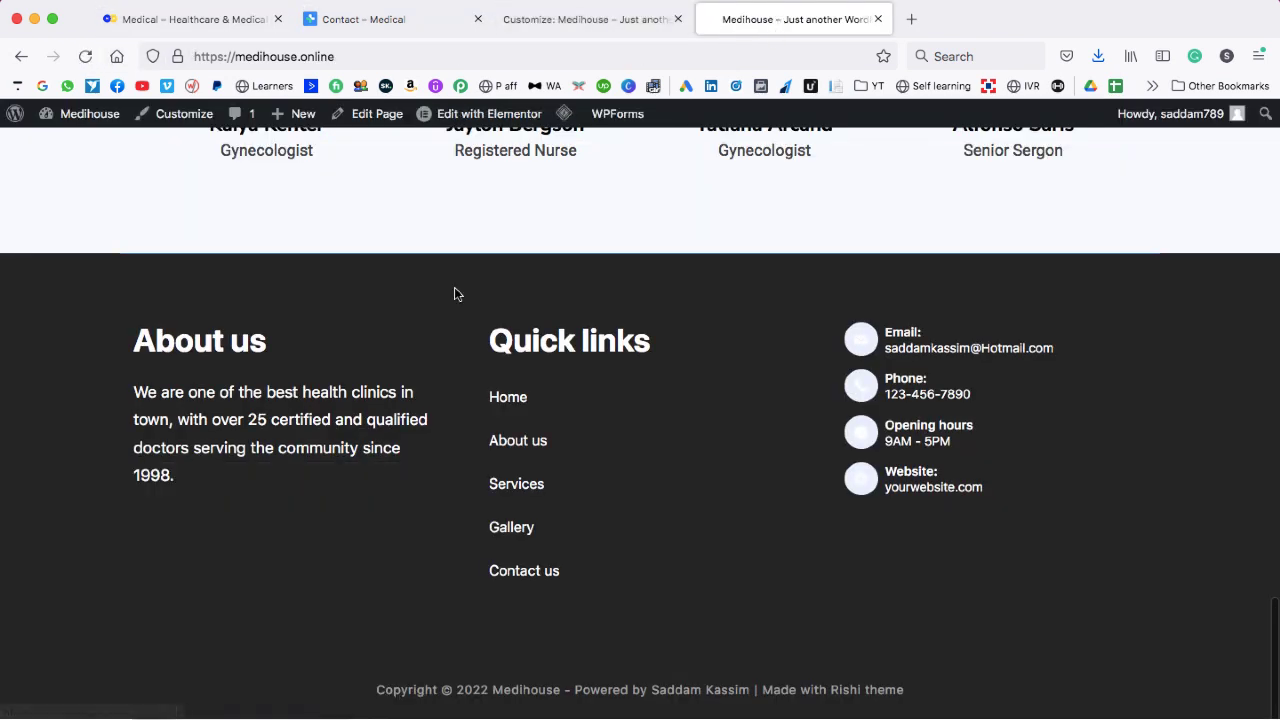
pyautogui.click(566, 20)
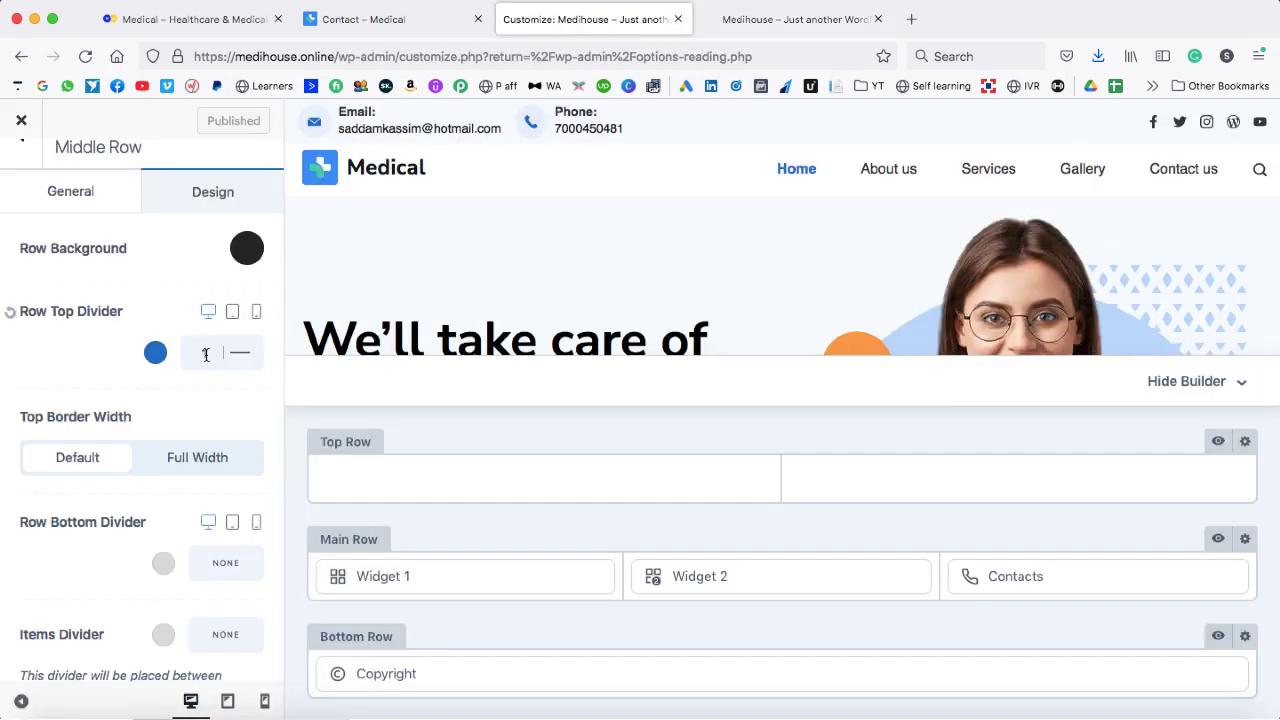
pyautogui.write('5')
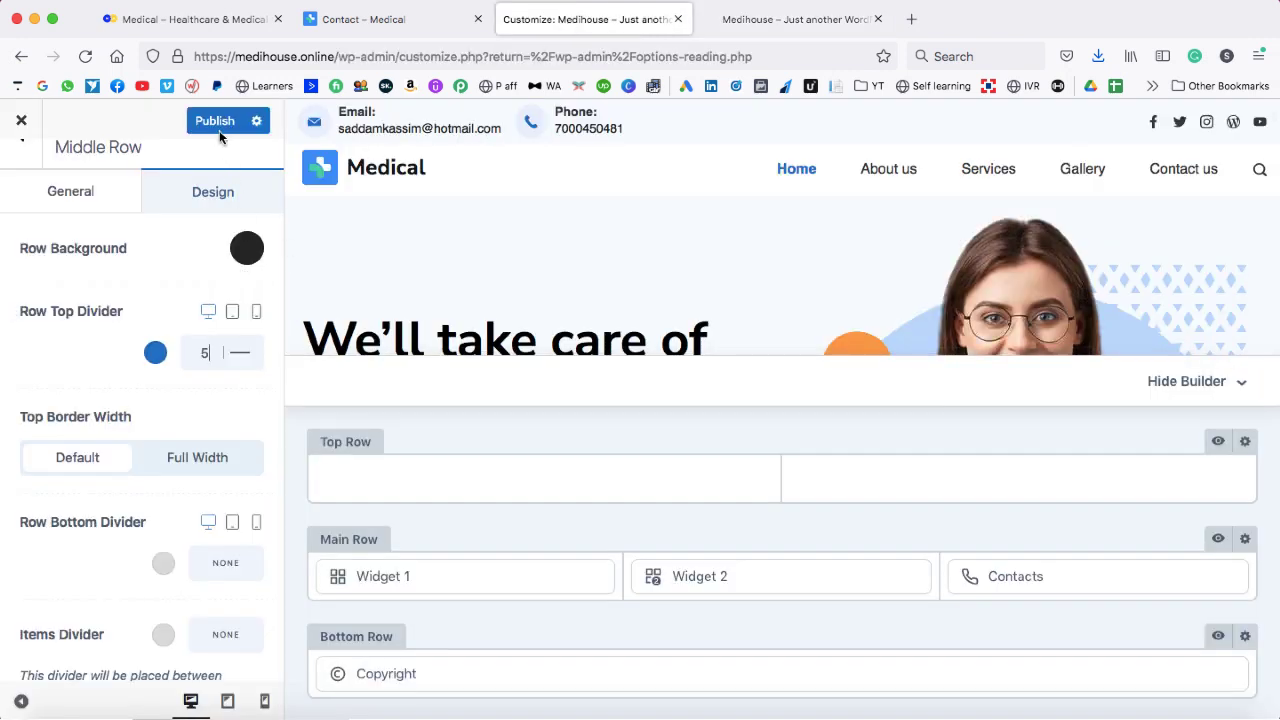
pyautogui.click(216, 121)
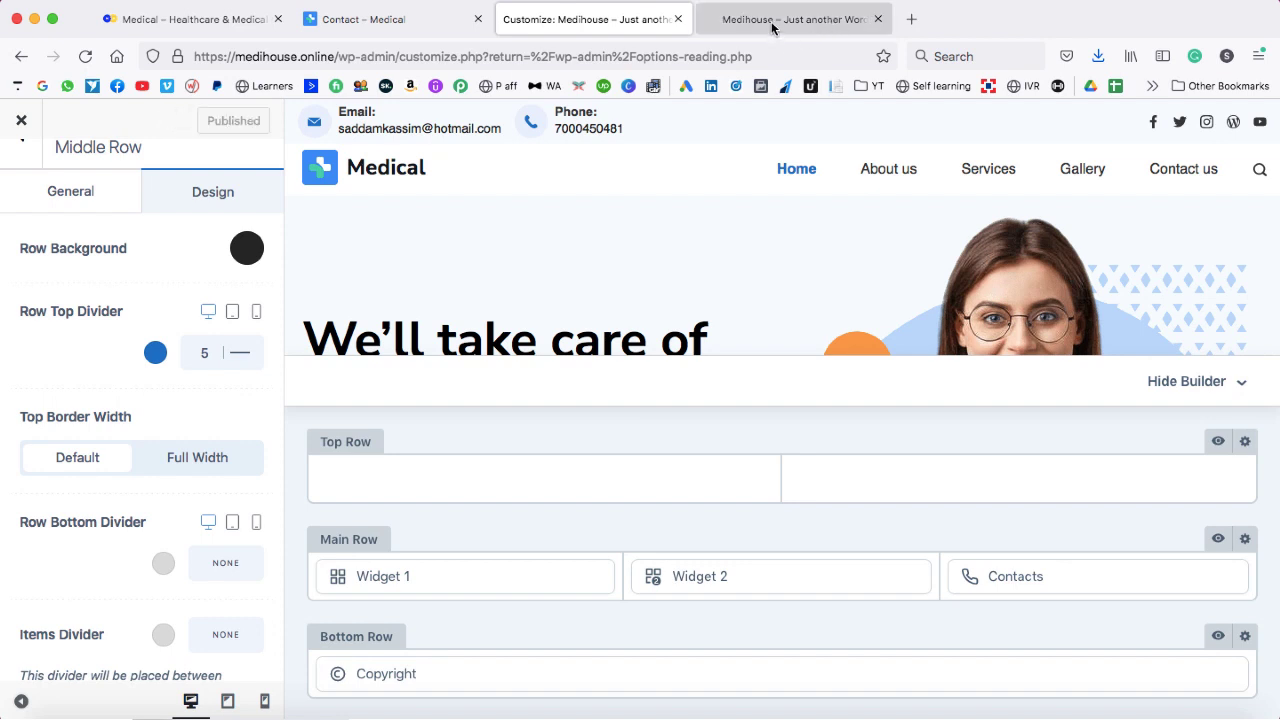
# - Reload the live Medihouse site to confirm the thicker 5 px divider
pyautogui.click(830, 20)
pyautogui.click(85, 56)
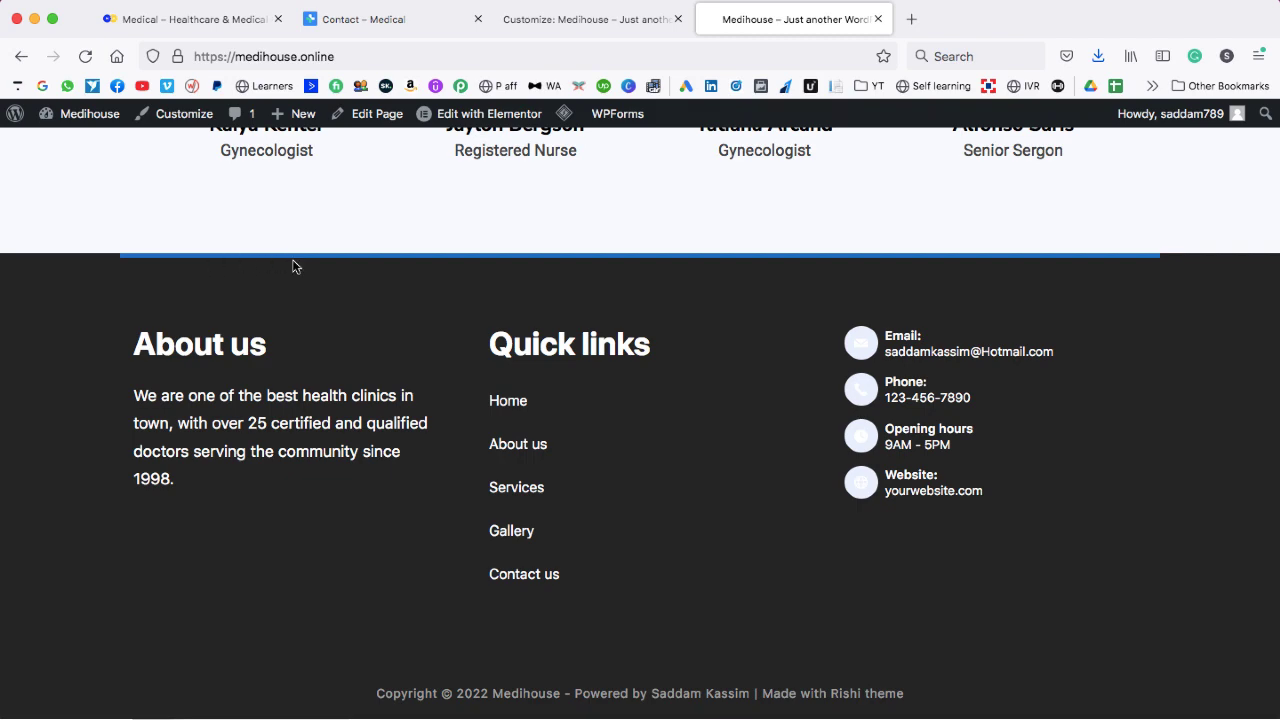
pyautogui.scroll(3, 421, 271)
pyautogui.click(580, 20)
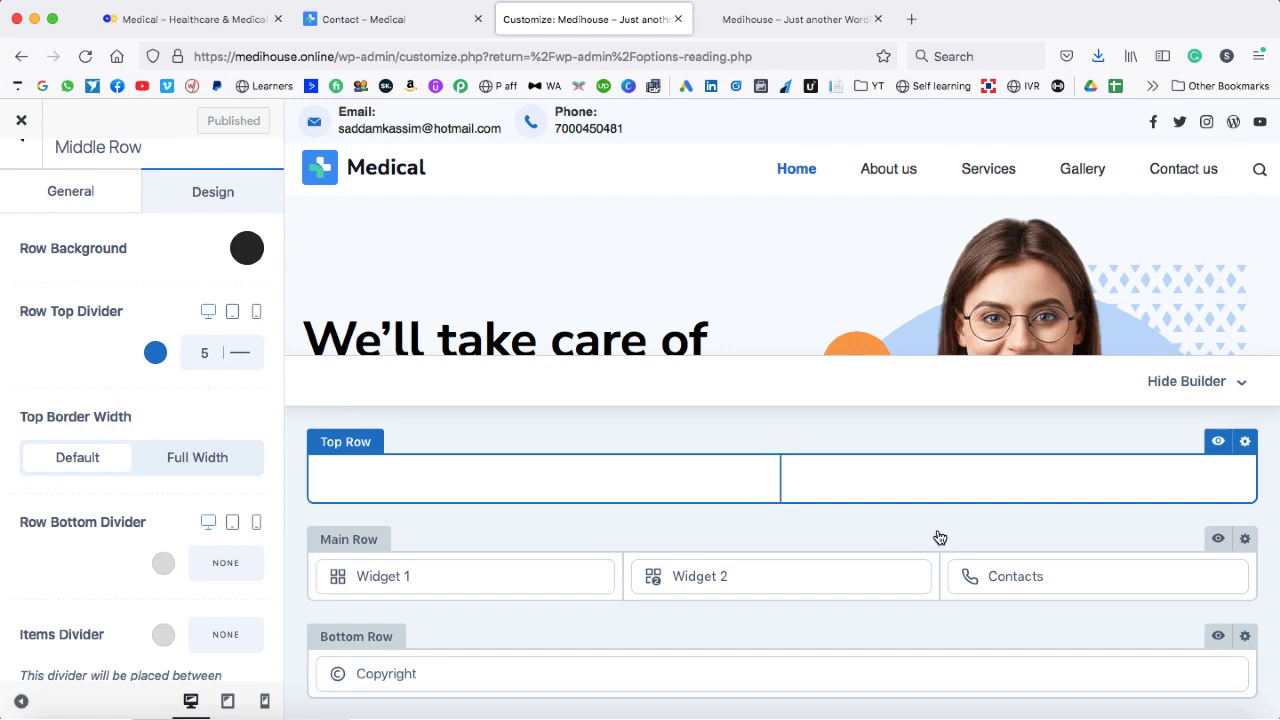
# - Set the Contacts icons colour to the dark preset Color 2 and publish the change
pyautogui.moveTo(1008, 577)
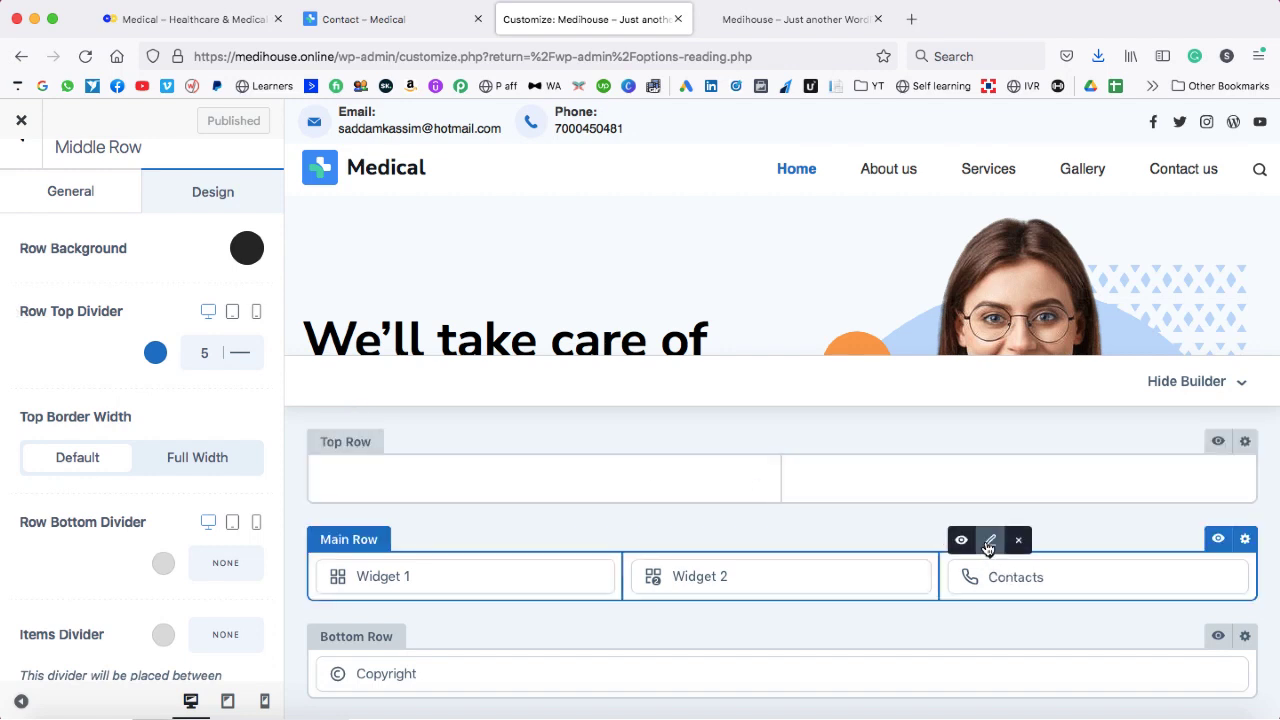
pyautogui.click(989, 542)
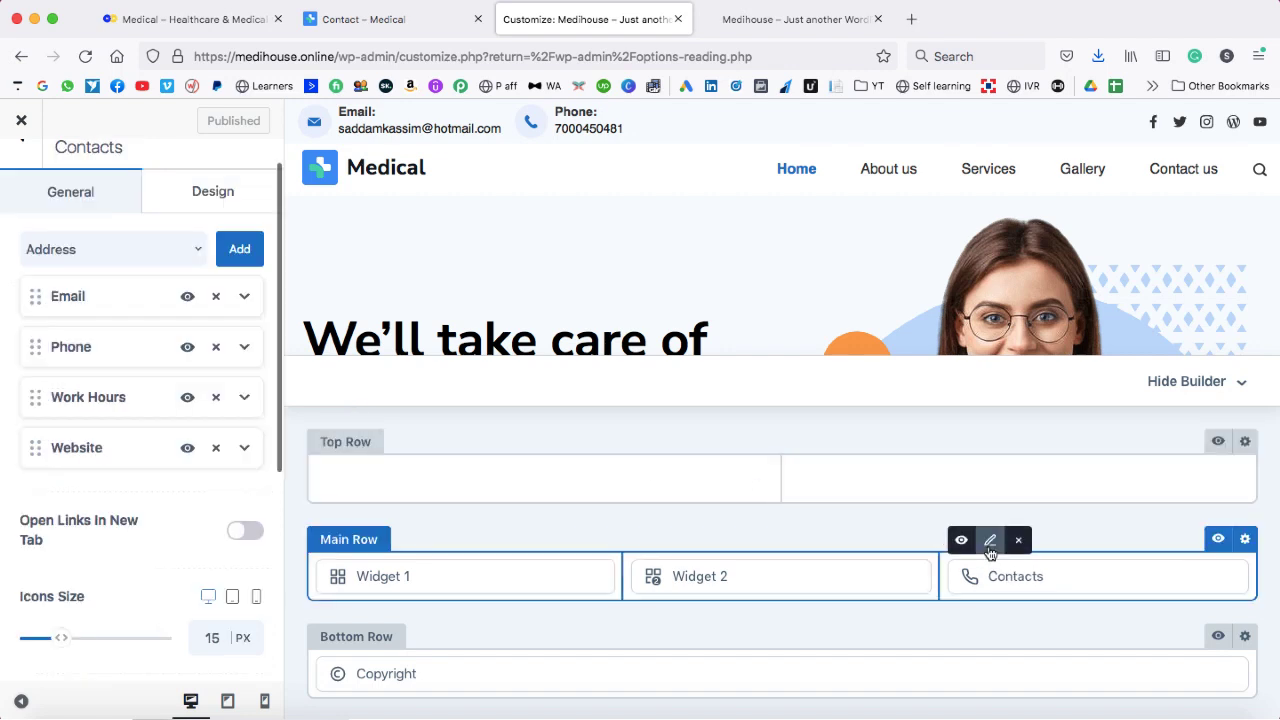
pyautogui.click(204, 190)
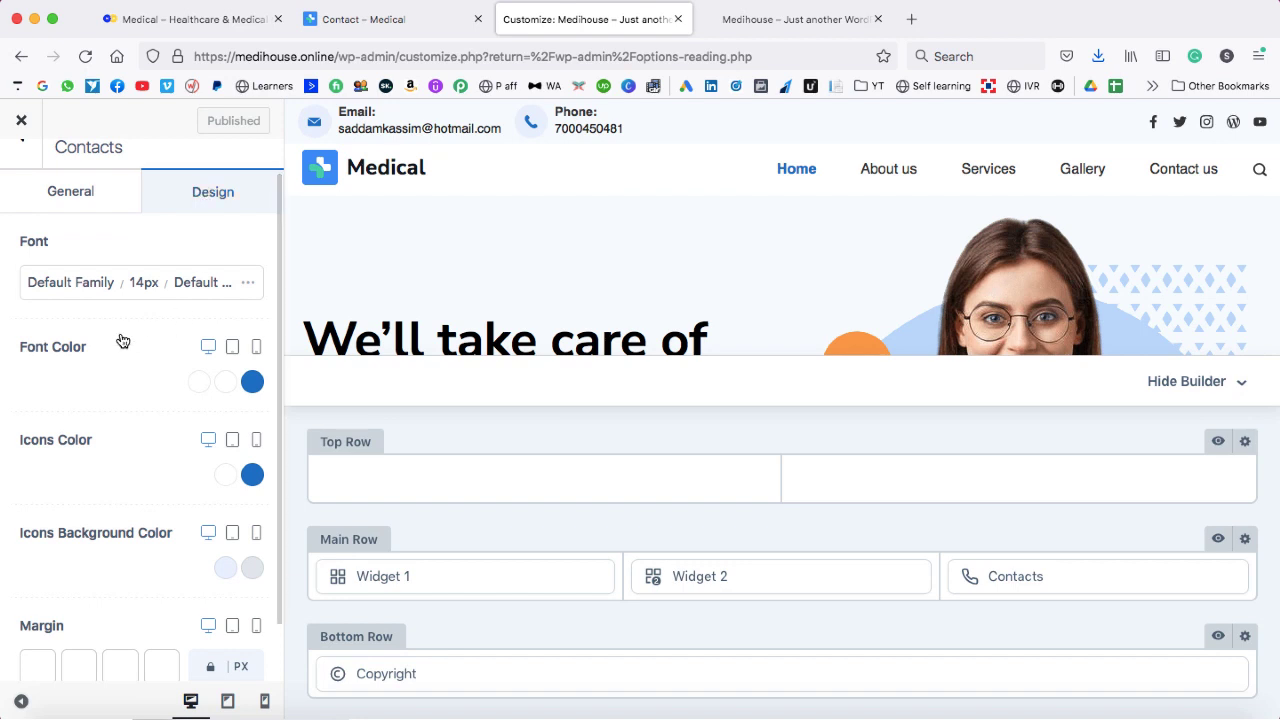
pyautogui.scroll(-2, 134, 423)
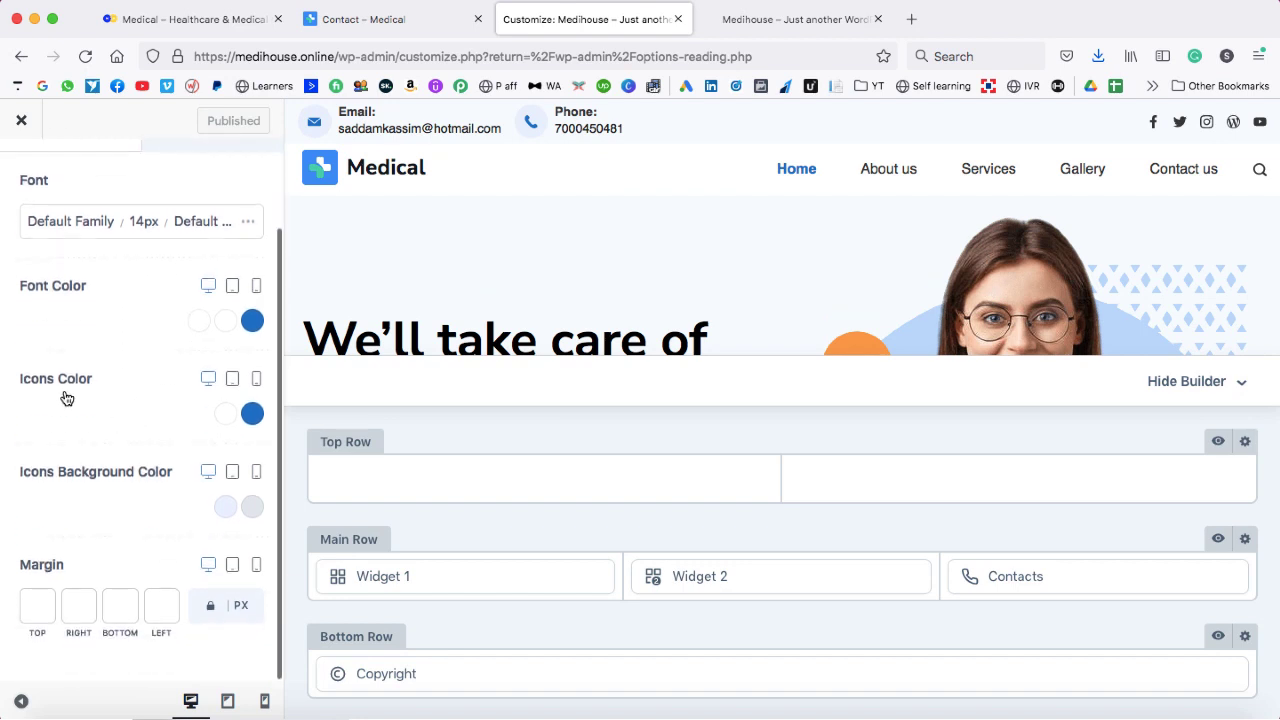
pyautogui.click(226, 420)
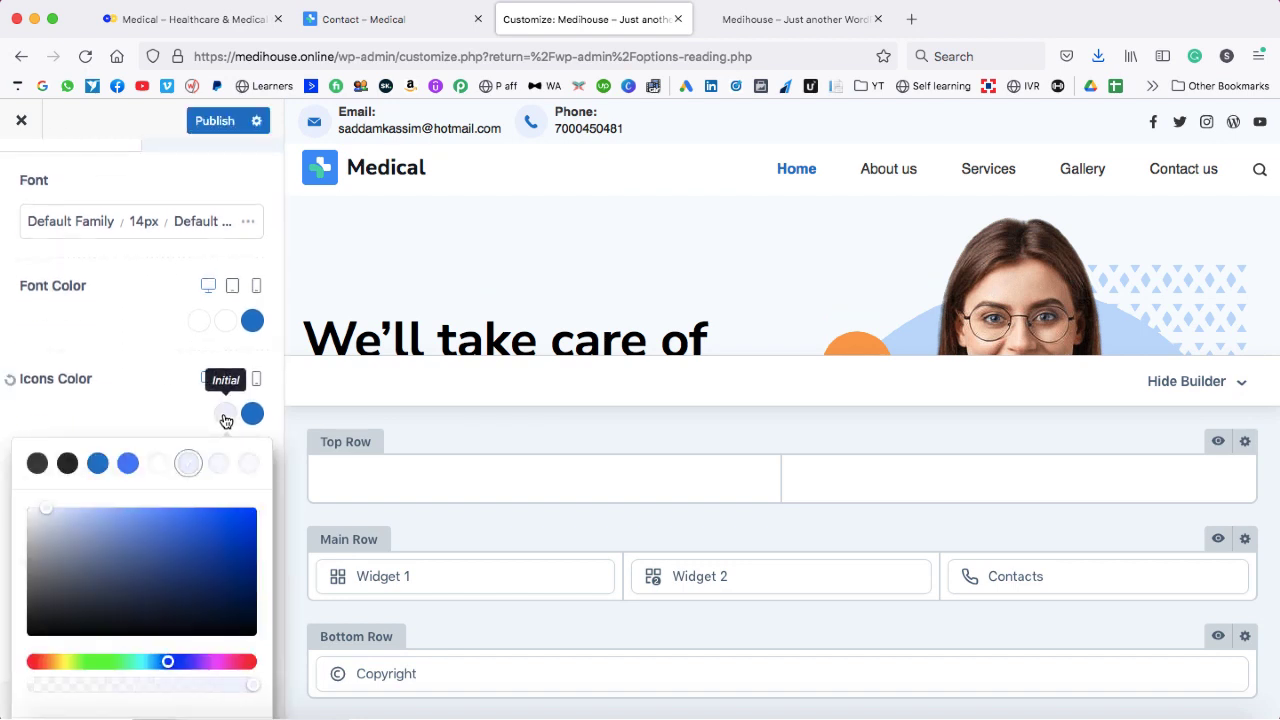
pyautogui.click(67, 462)
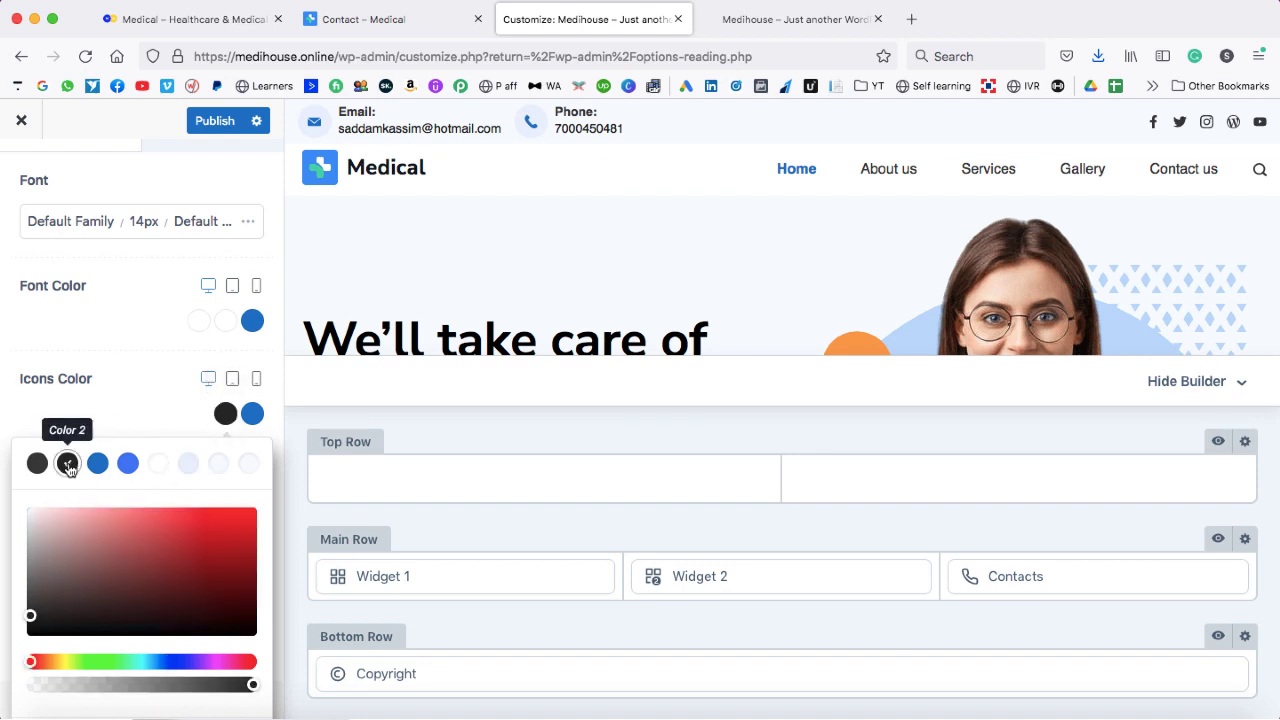
pyautogui.click(110, 396)
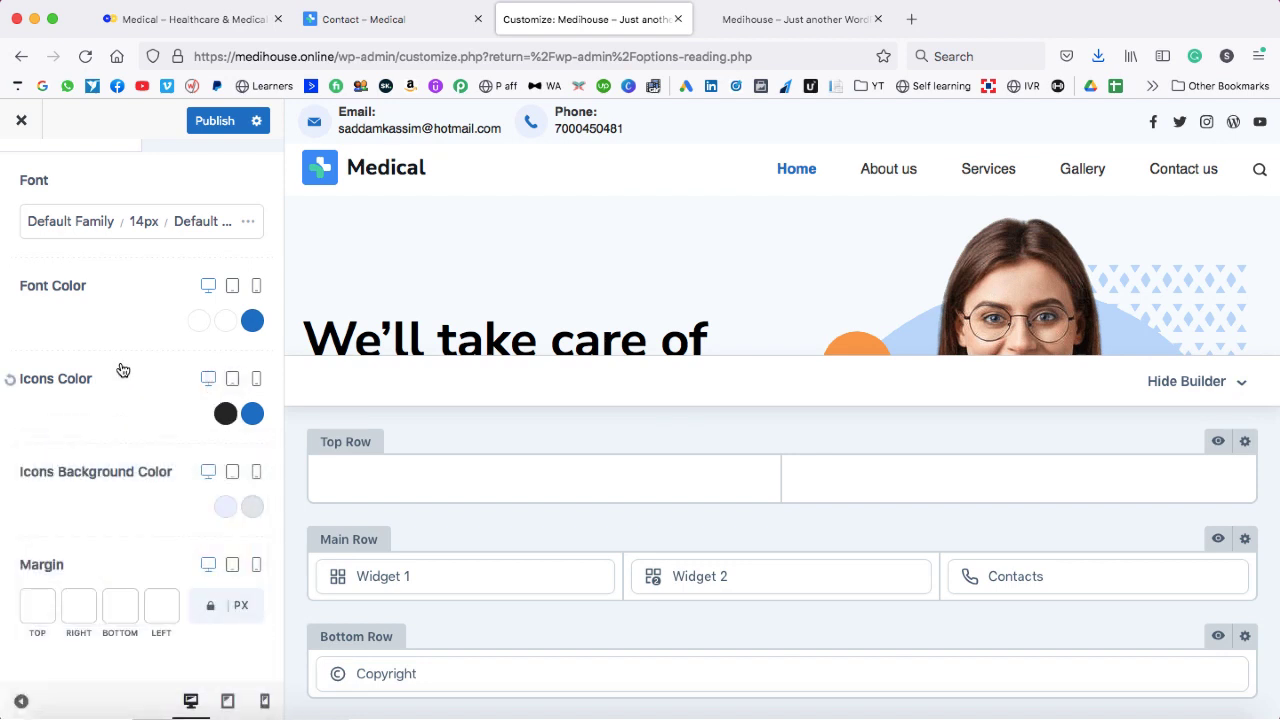
pyautogui.click(213, 120)
pyautogui.click(784, 28)
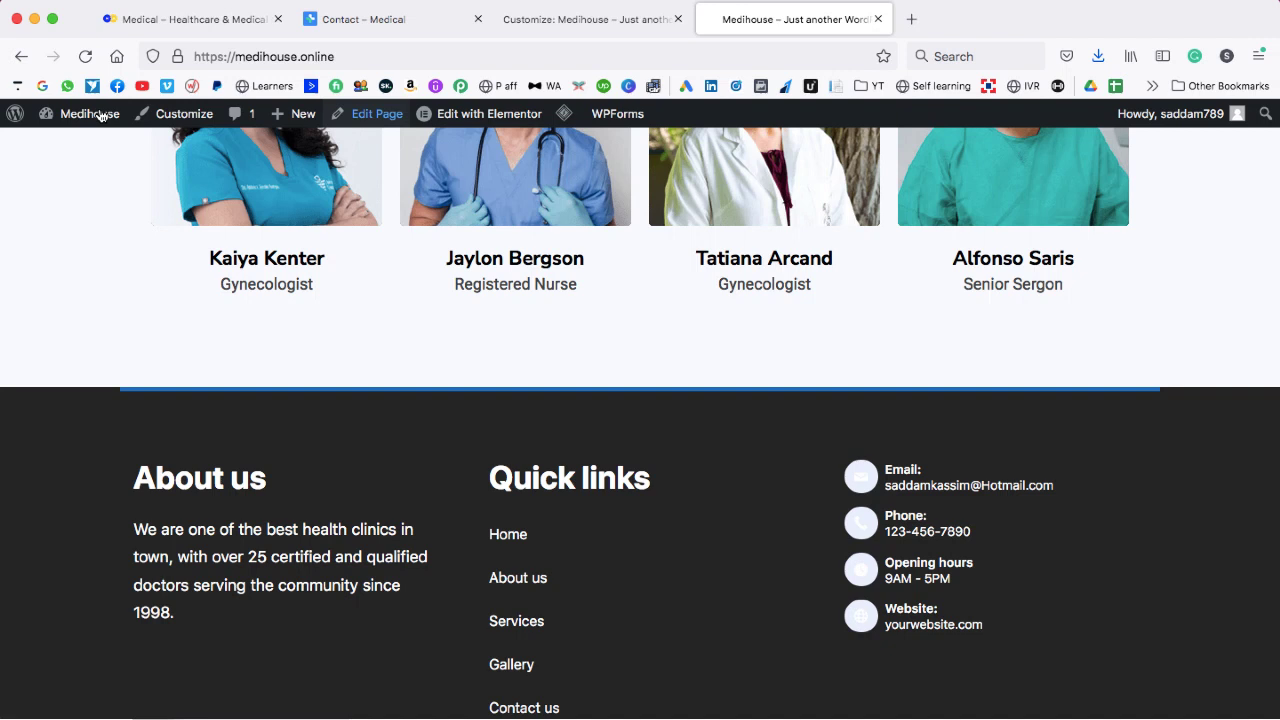
# - Reload the live site and scroll to the footer bottom to check the dark icons and copyright
pyautogui.click(85, 56)
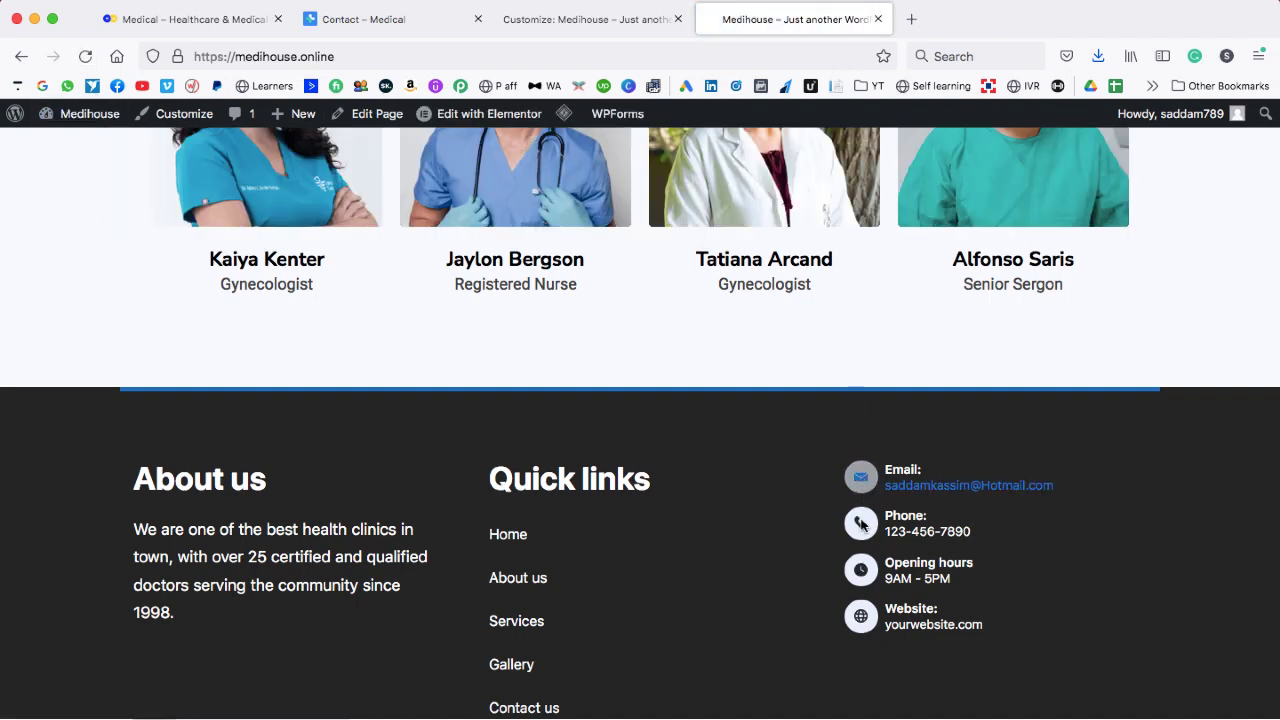
pyautogui.scroll(-3, 724, 548)
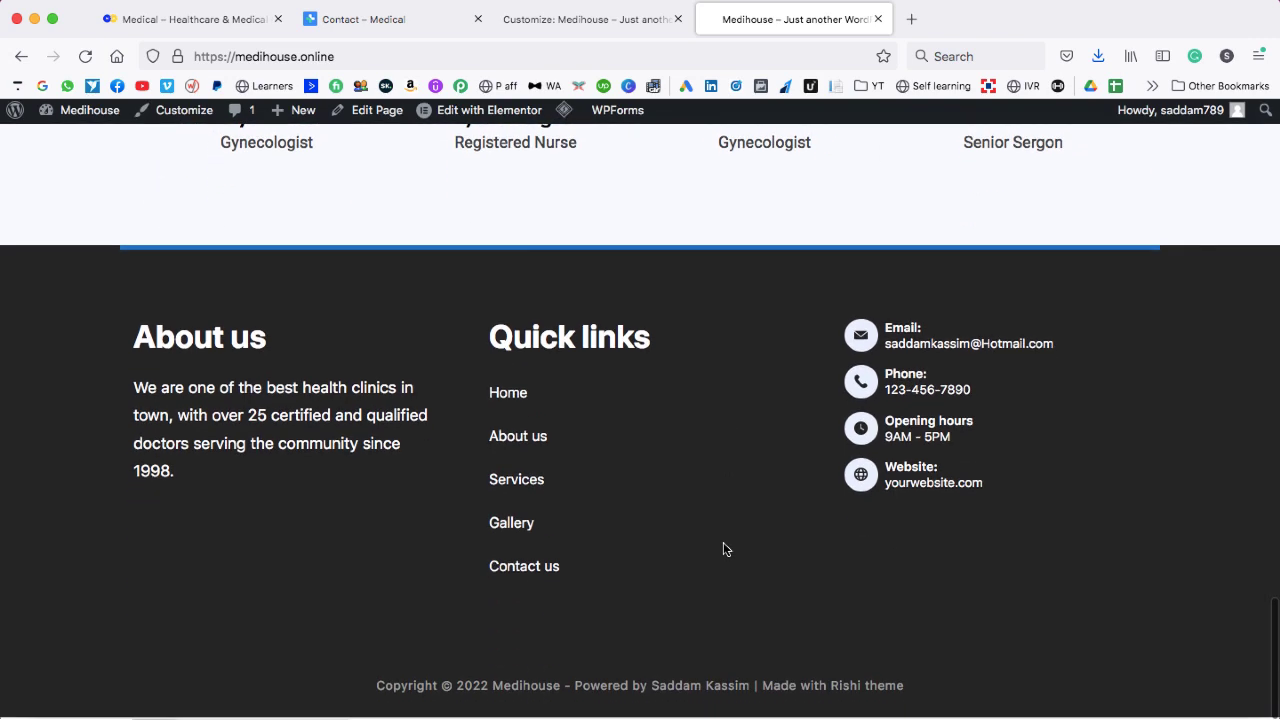
pyautogui.click(585, 19)
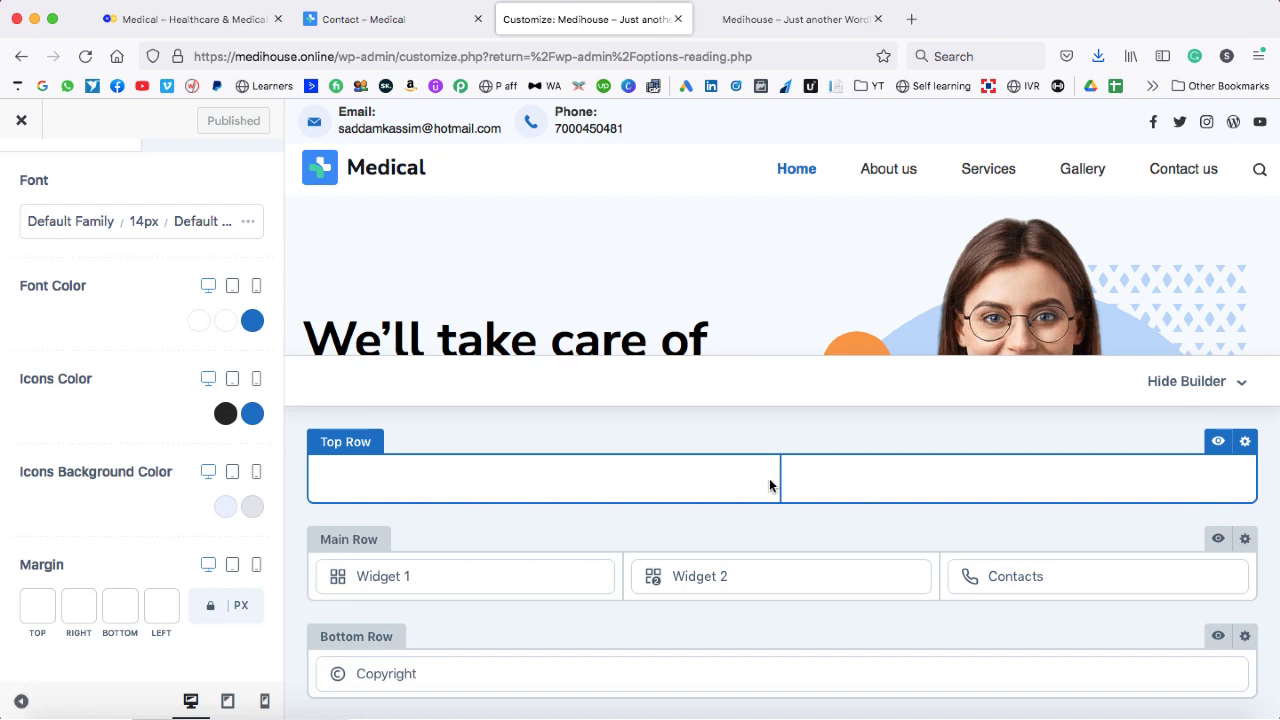
# - Leave the Contacts settings and scroll the Footer Elements list showing Footer Menu, Socials and Widgets 3–5
pyautogui.scroll(3, 143, 257)
pyautogui.click(30, 182)
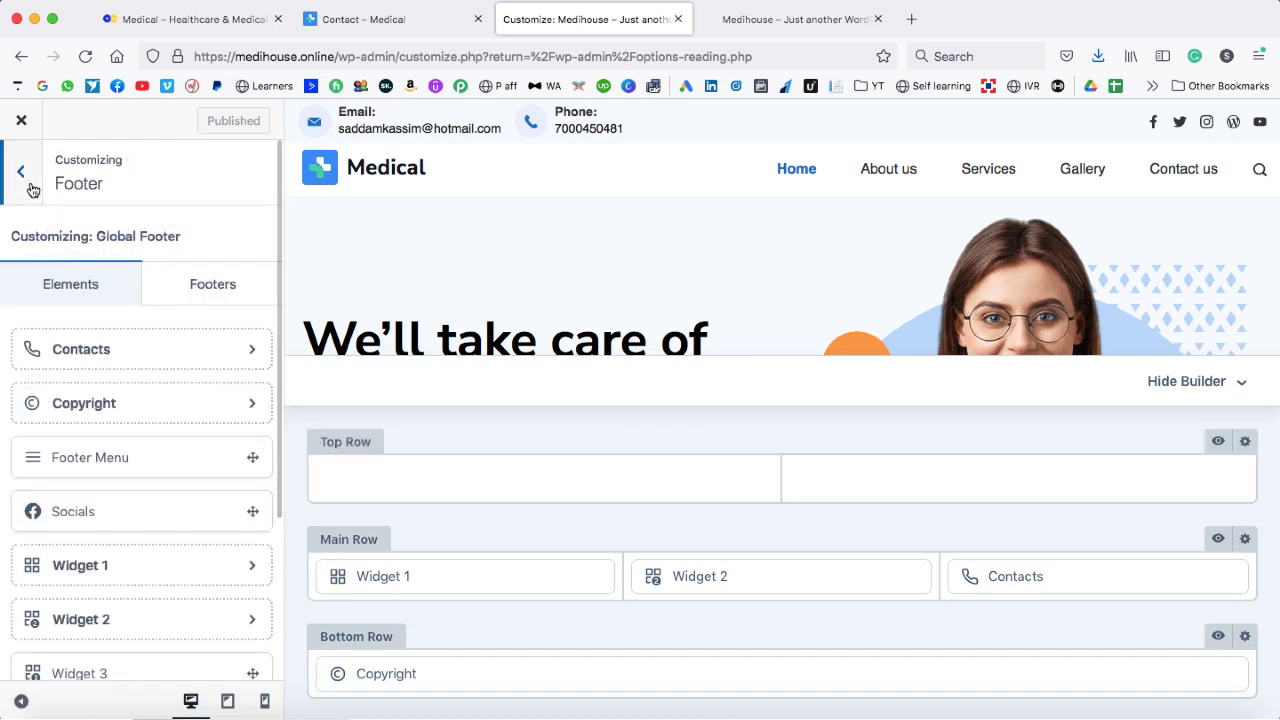
pyautogui.scroll(-3, 129, 434)
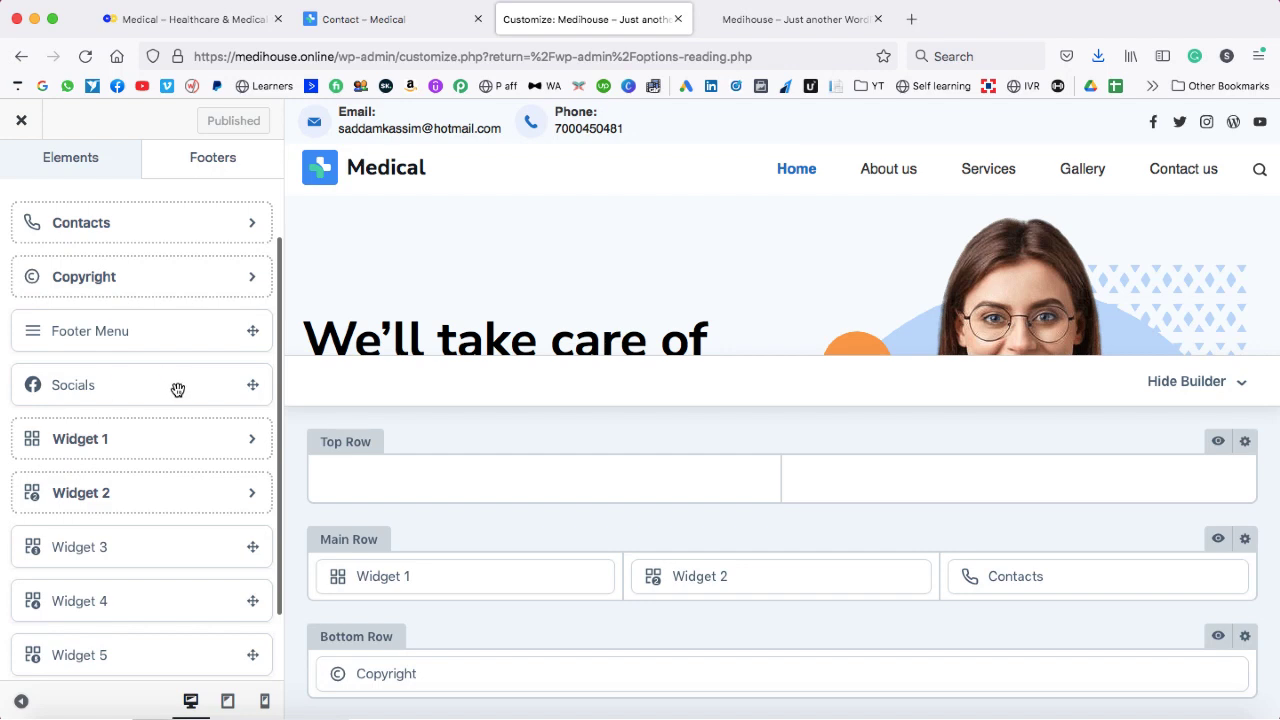
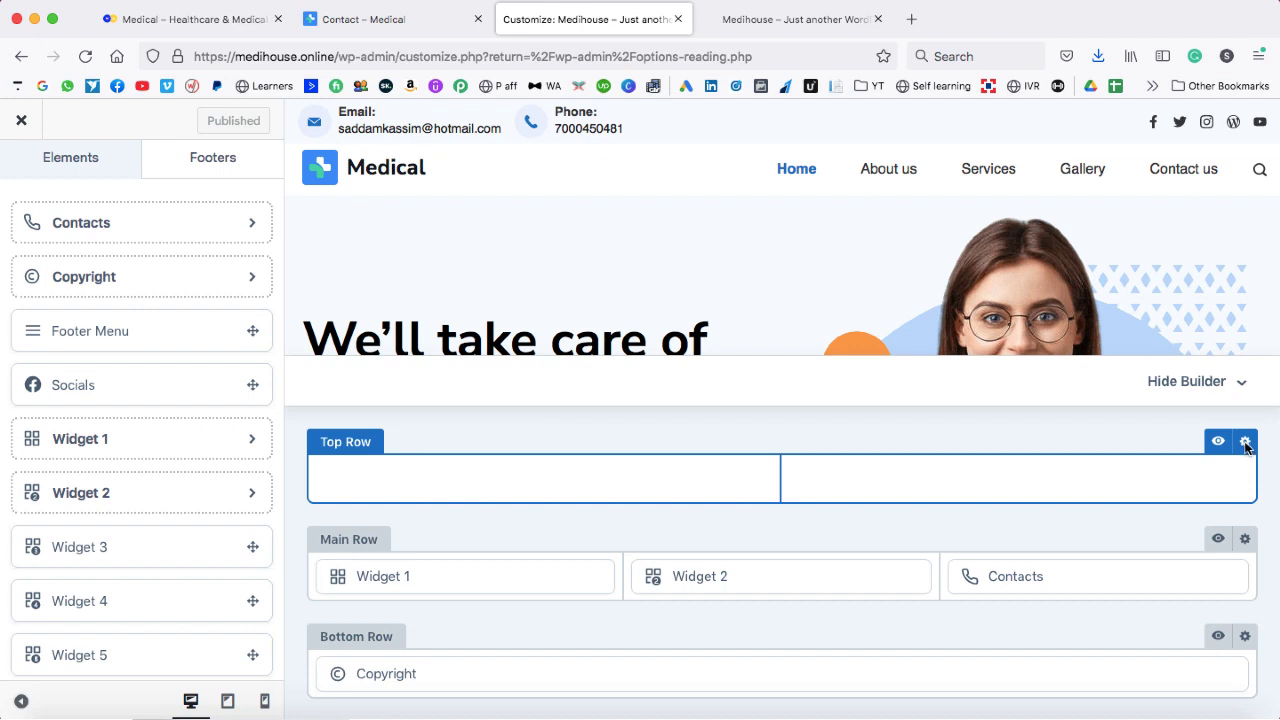
# - Set the footer Top Row to 1 column per row, after trying 5, 6 and 2 columns
pyautogui.click(1245, 442)
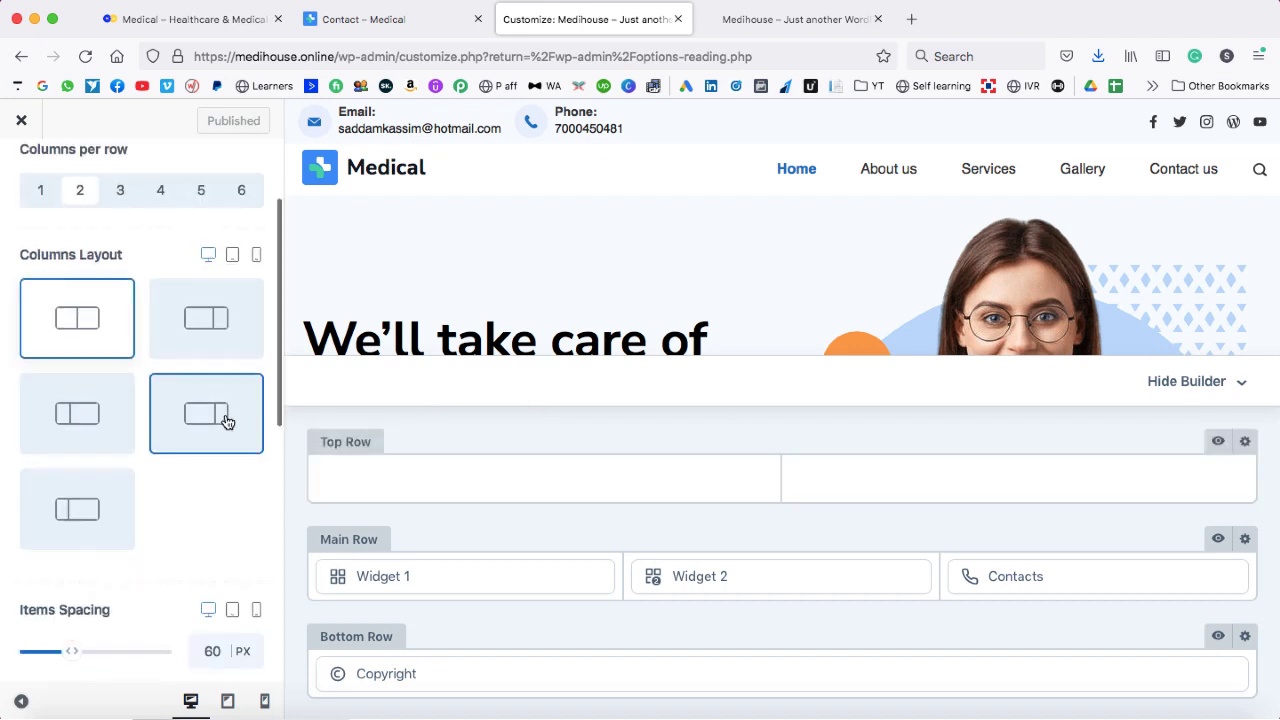
pyautogui.scroll(-1, 220, 412)
pyautogui.scroll(-3, 143, 455)
pyautogui.scroll(-2, 143, 457)
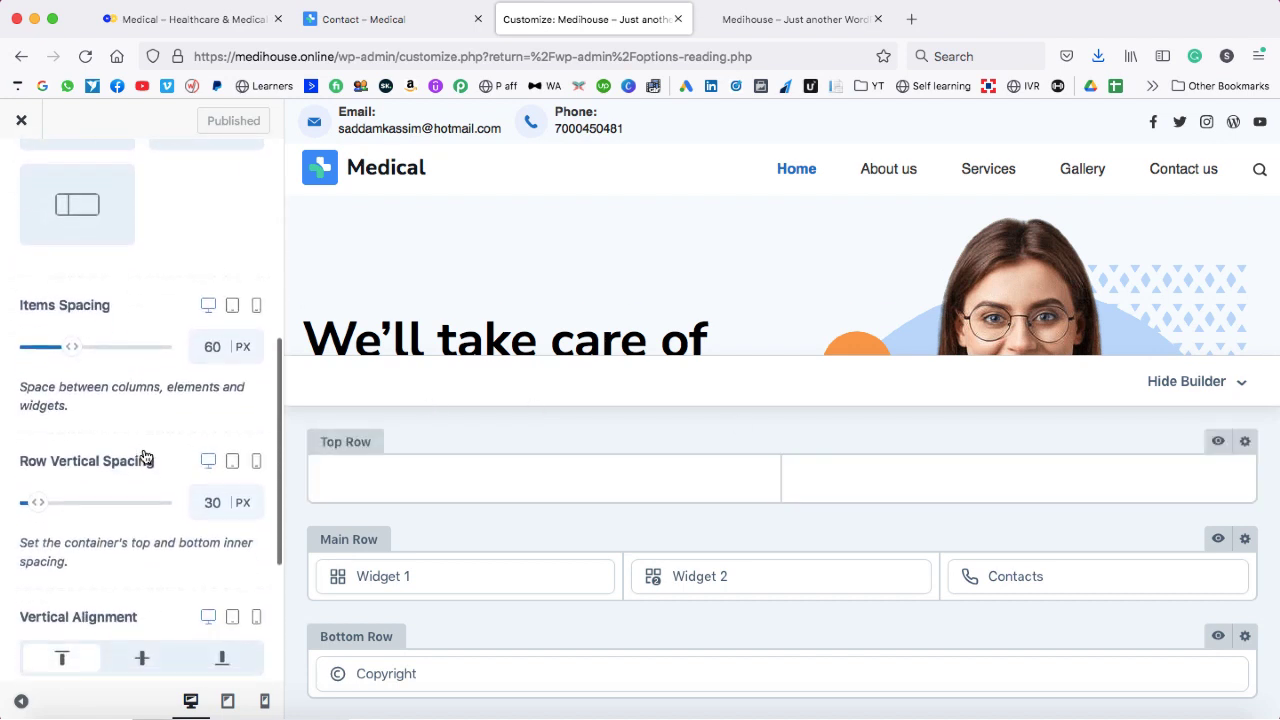
pyautogui.scroll(6, 143, 457)
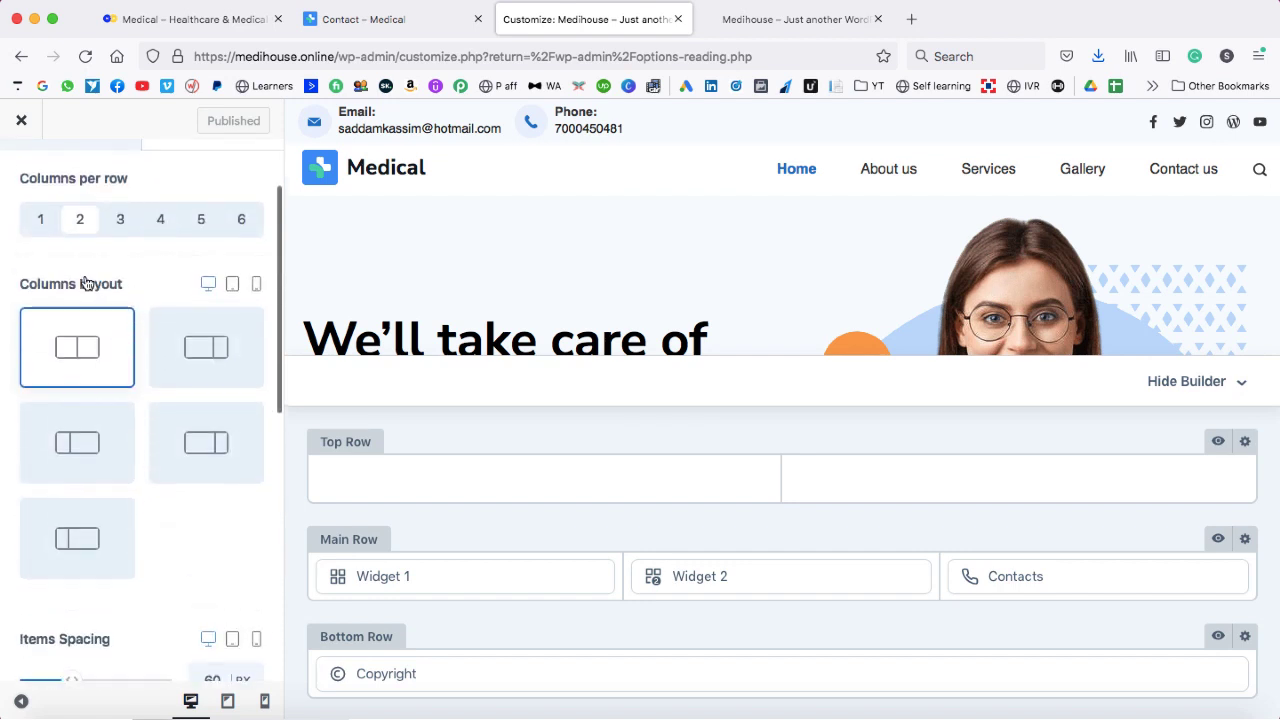
pyautogui.scroll(2, 50, 265)
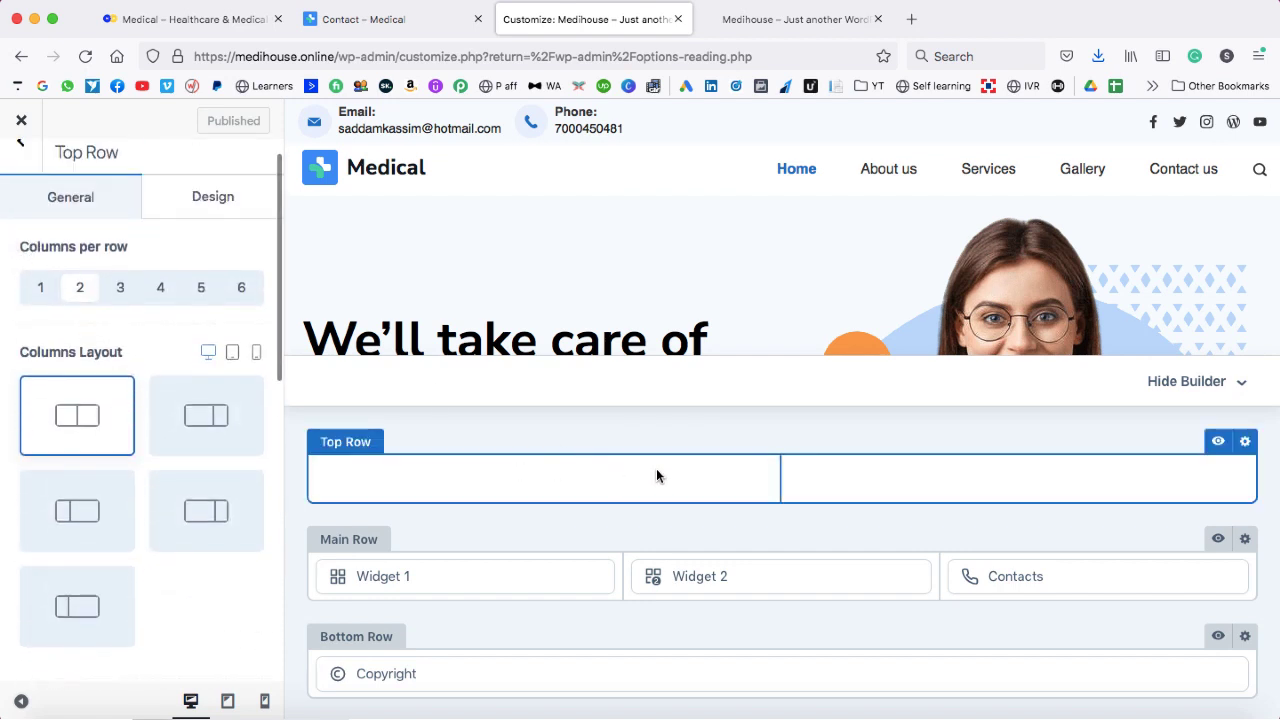
pyautogui.click(38, 290)
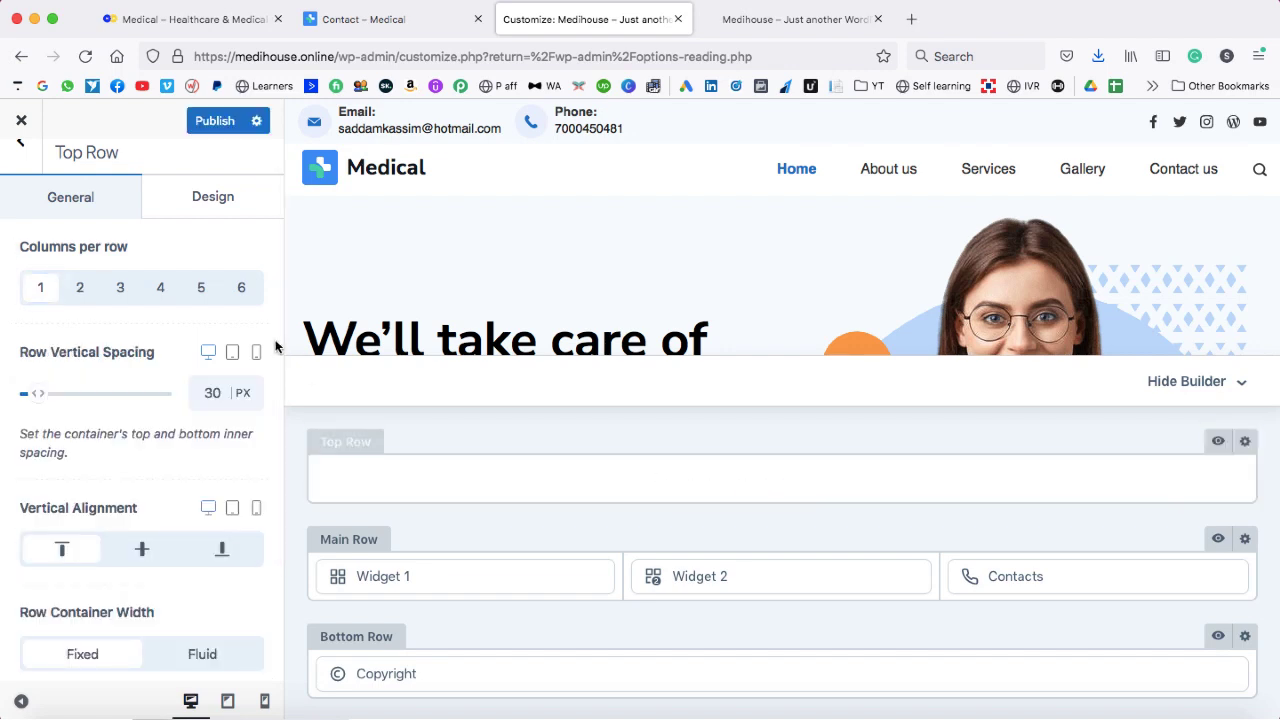
pyautogui.click(200, 288)
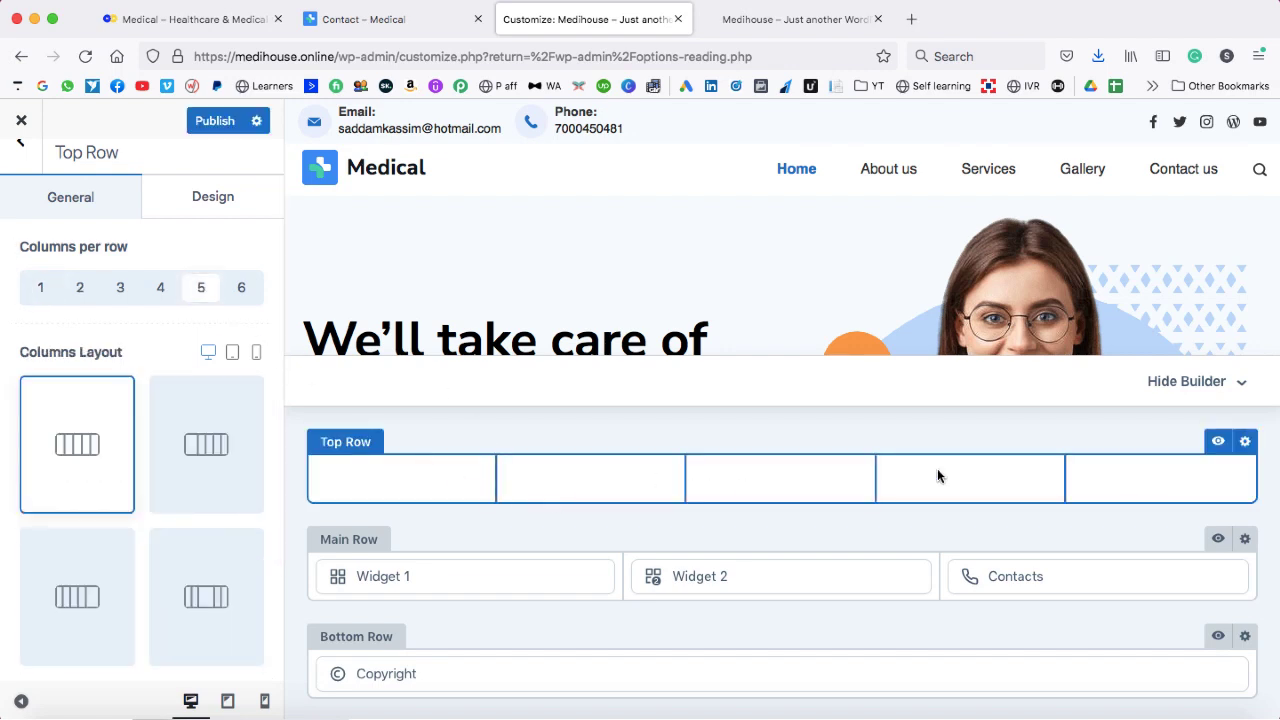
pyautogui.click(241, 287)
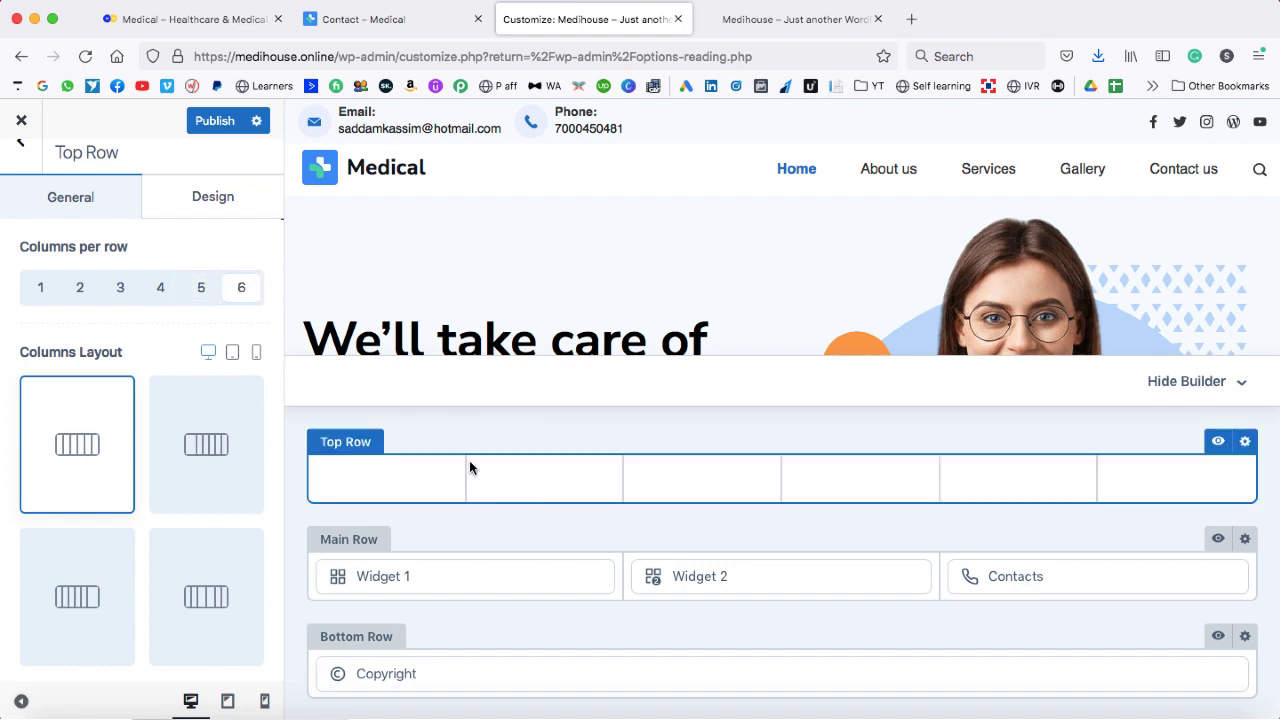
pyautogui.click(80, 287)
pyautogui.click(43, 289)
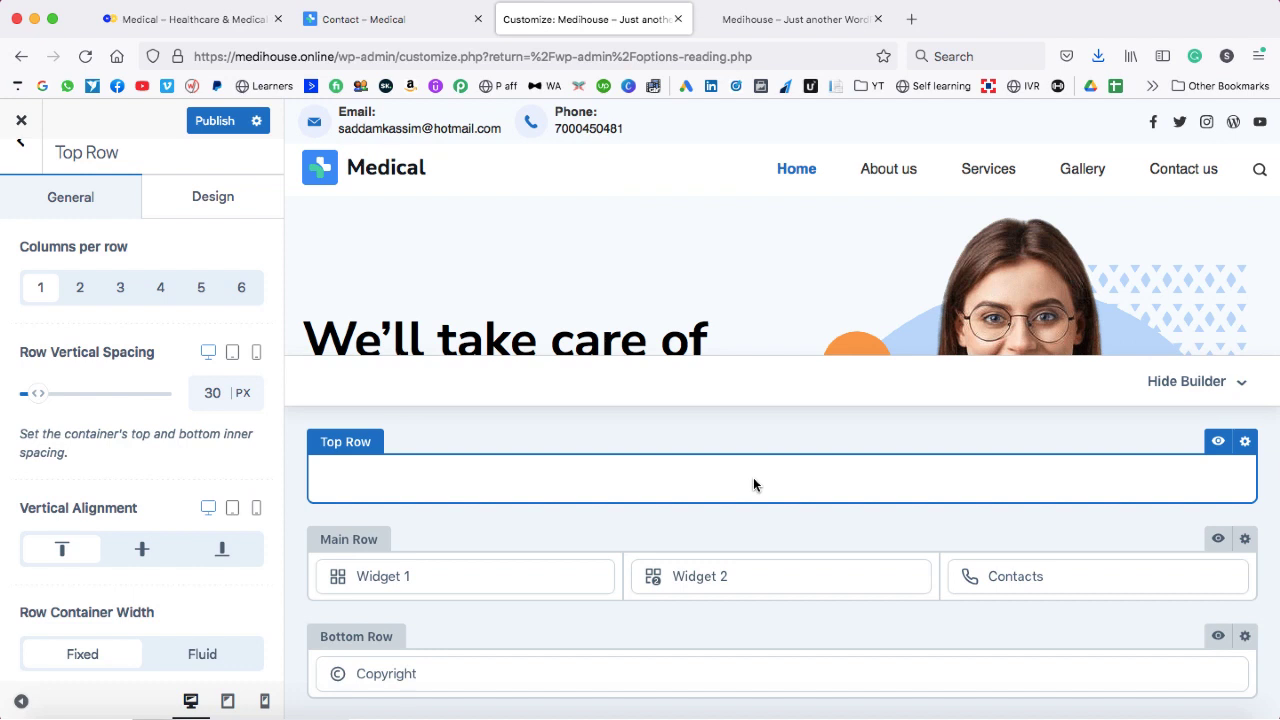
# - Move the Socials element from the footer elements list into the Top Row
pyautogui.scroll(1, 141, 263)
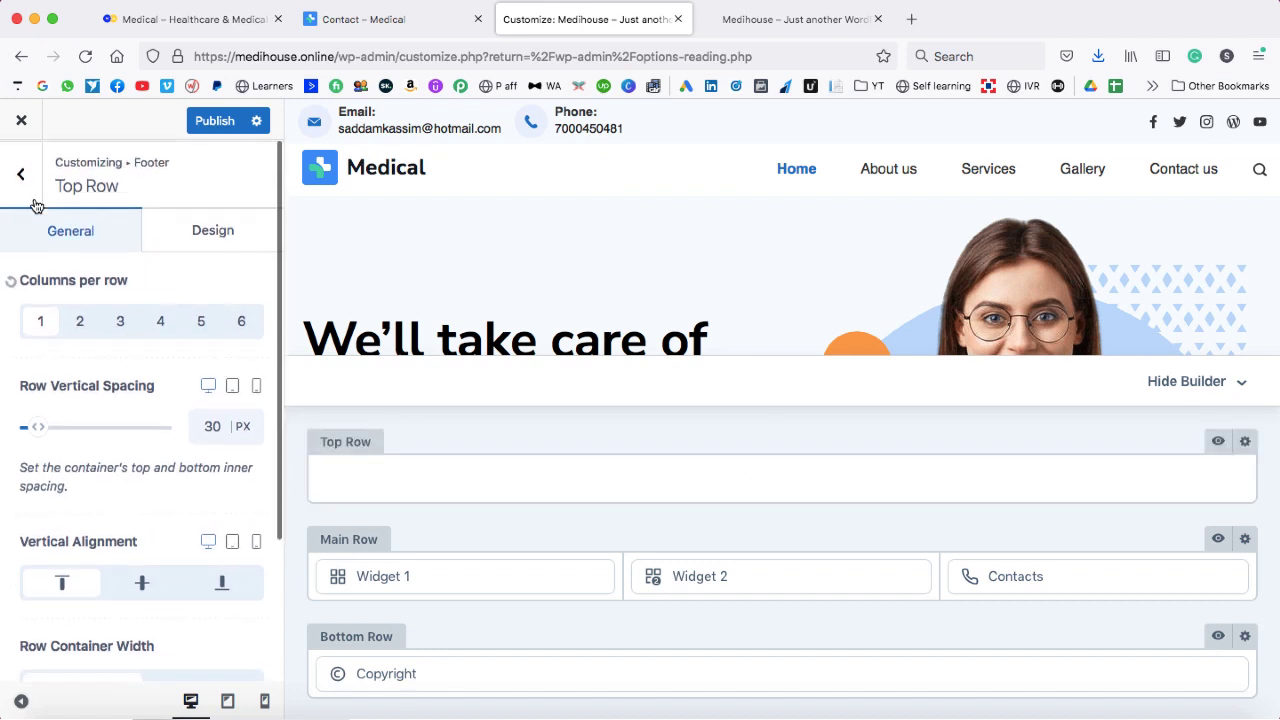
pyautogui.click(20, 174)
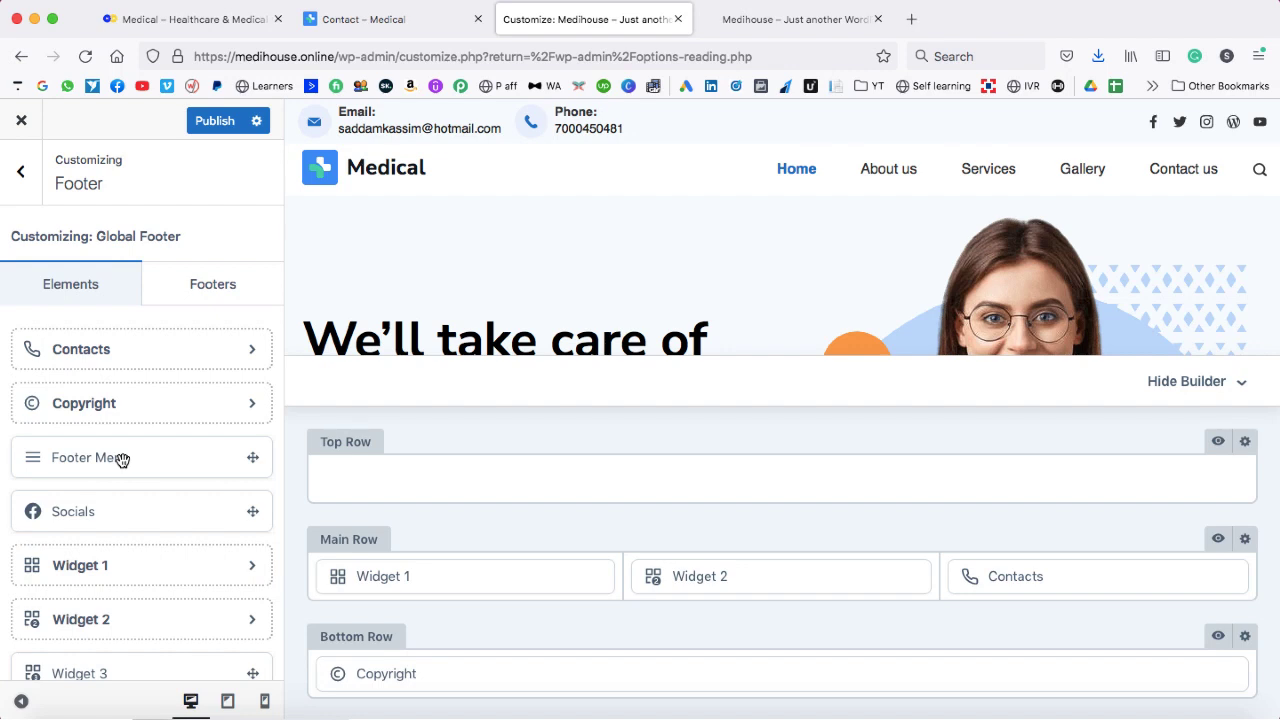
pyautogui.moveTo(252, 511); pyautogui.dragTo(786, 486)
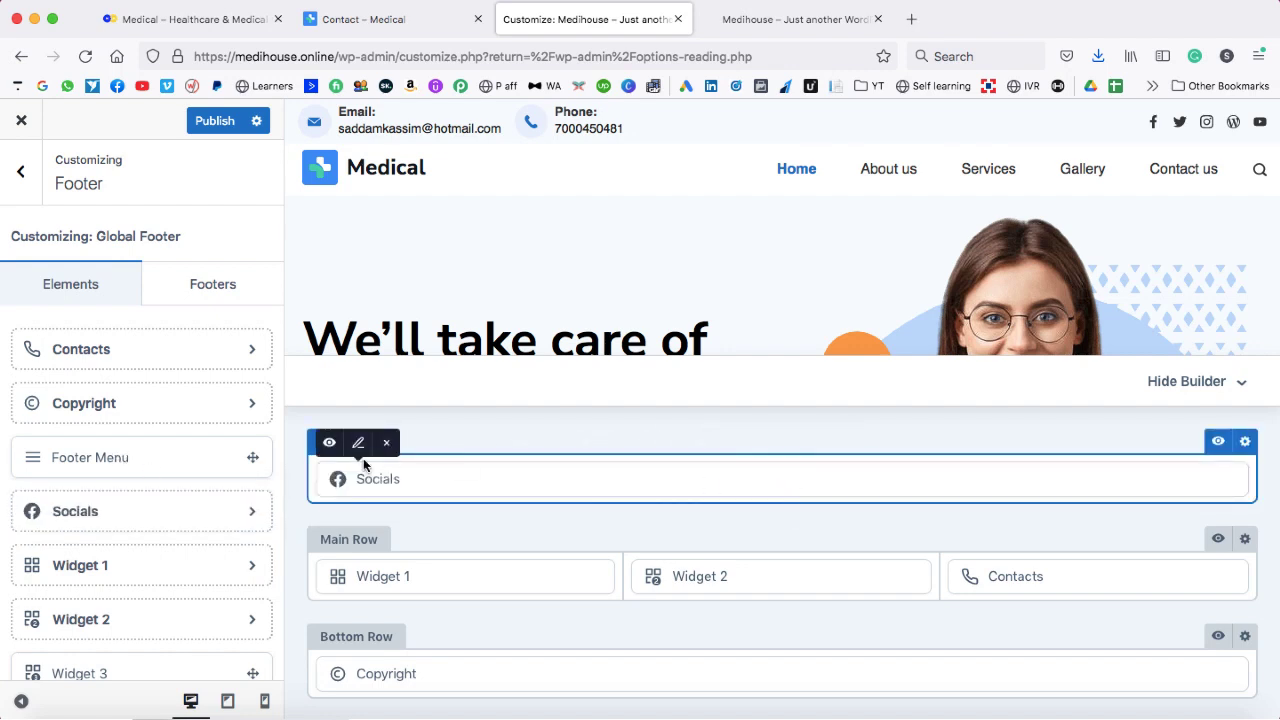
# - Give the Socials icons a Rounded shape type, centre them horizontally, and publish
pyautogui.click(358, 443)
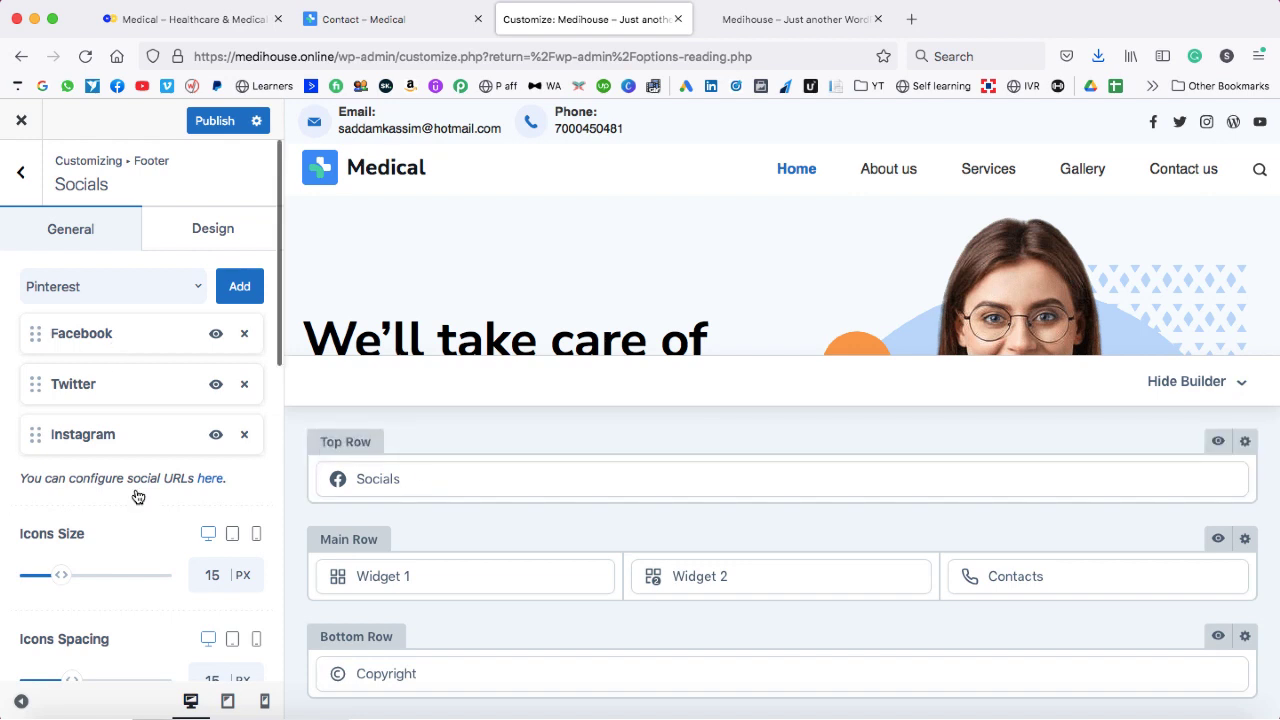
pyautogui.scroll(-5, 136, 495)
pyautogui.scroll(-3, 137, 496)
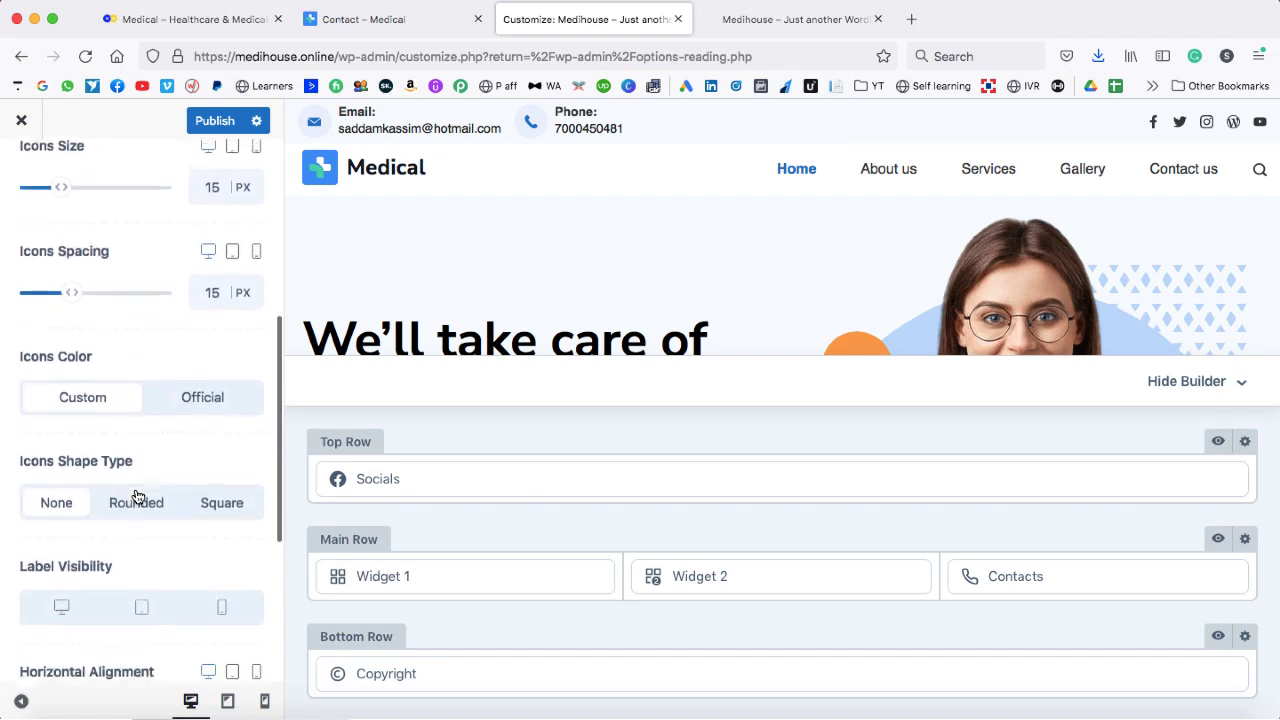
pyautogui.click(136, 455)
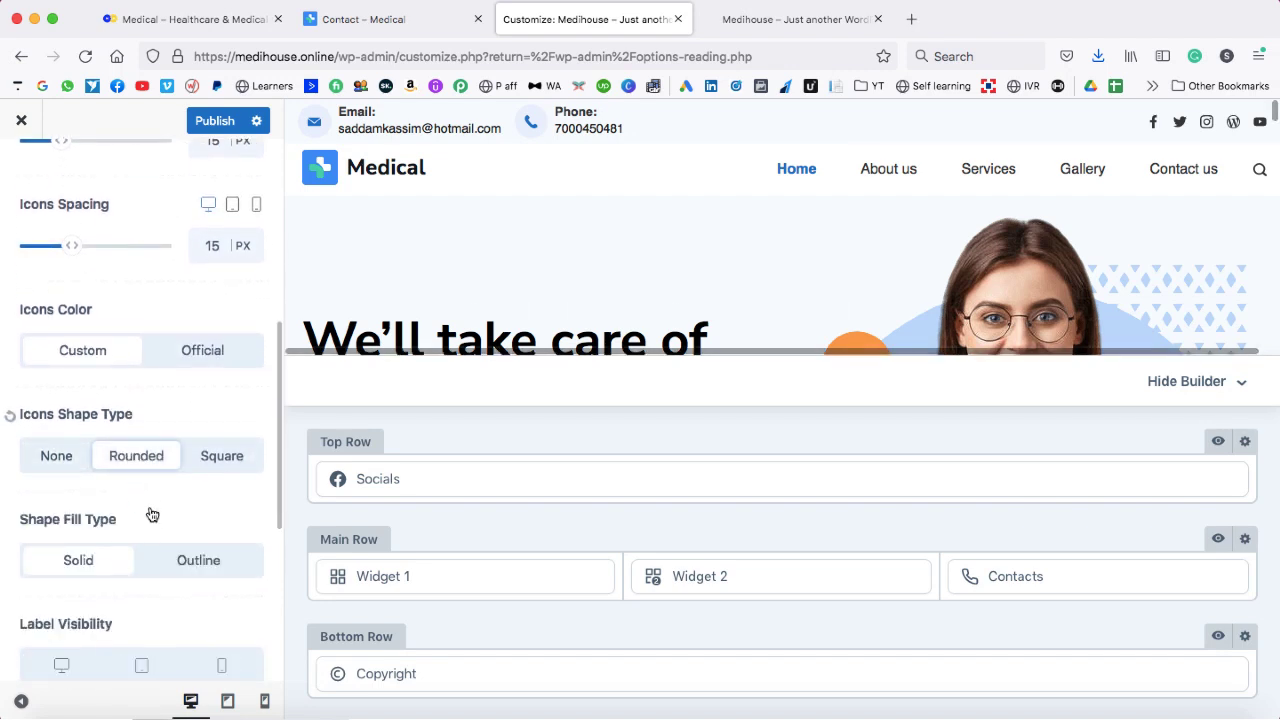
pyautogui.scroll(-2, 148, 514)
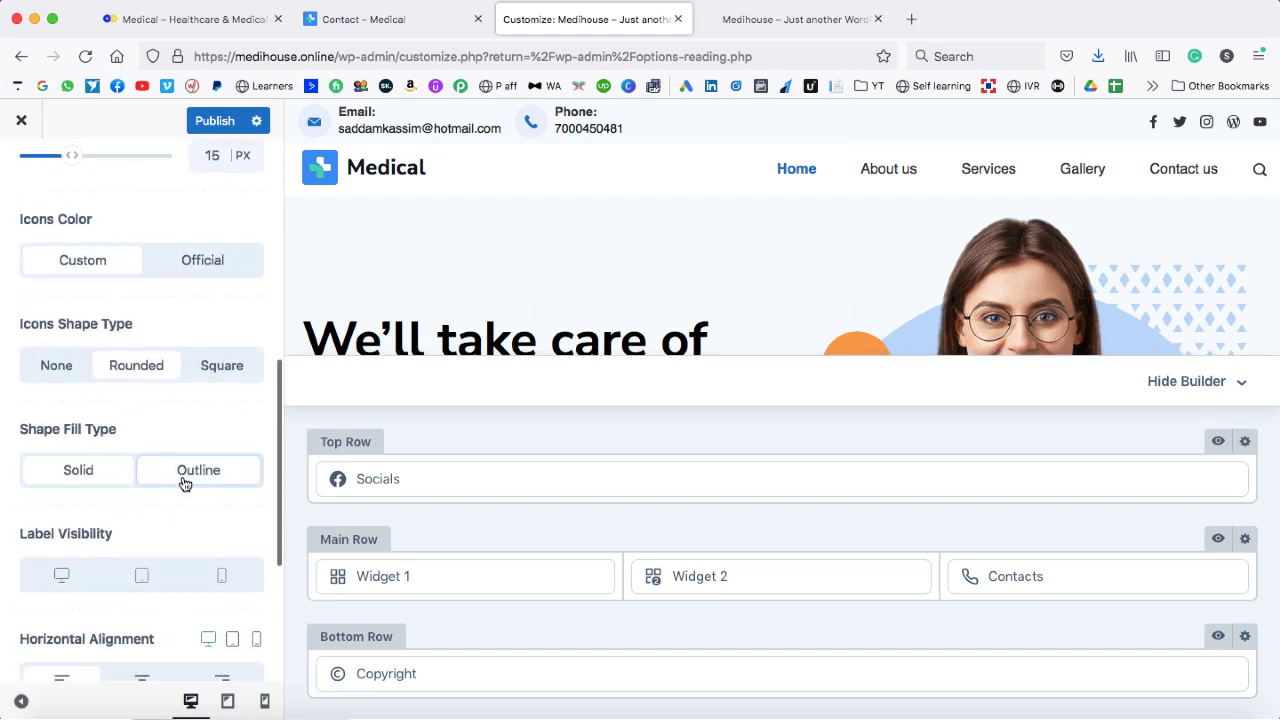
pyautogui.scroll(-3, 183, 483)
pyautogui.scroll(-1, 183, 483)
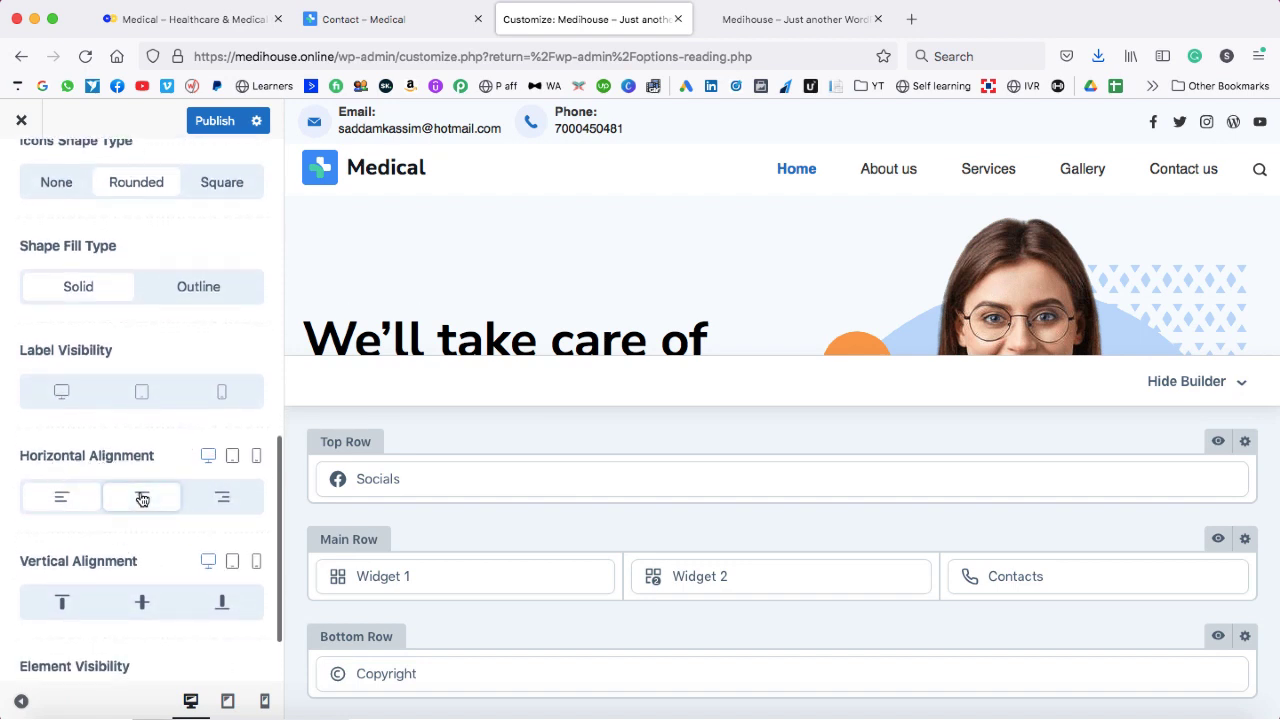
pyautogui.click(141, 498)
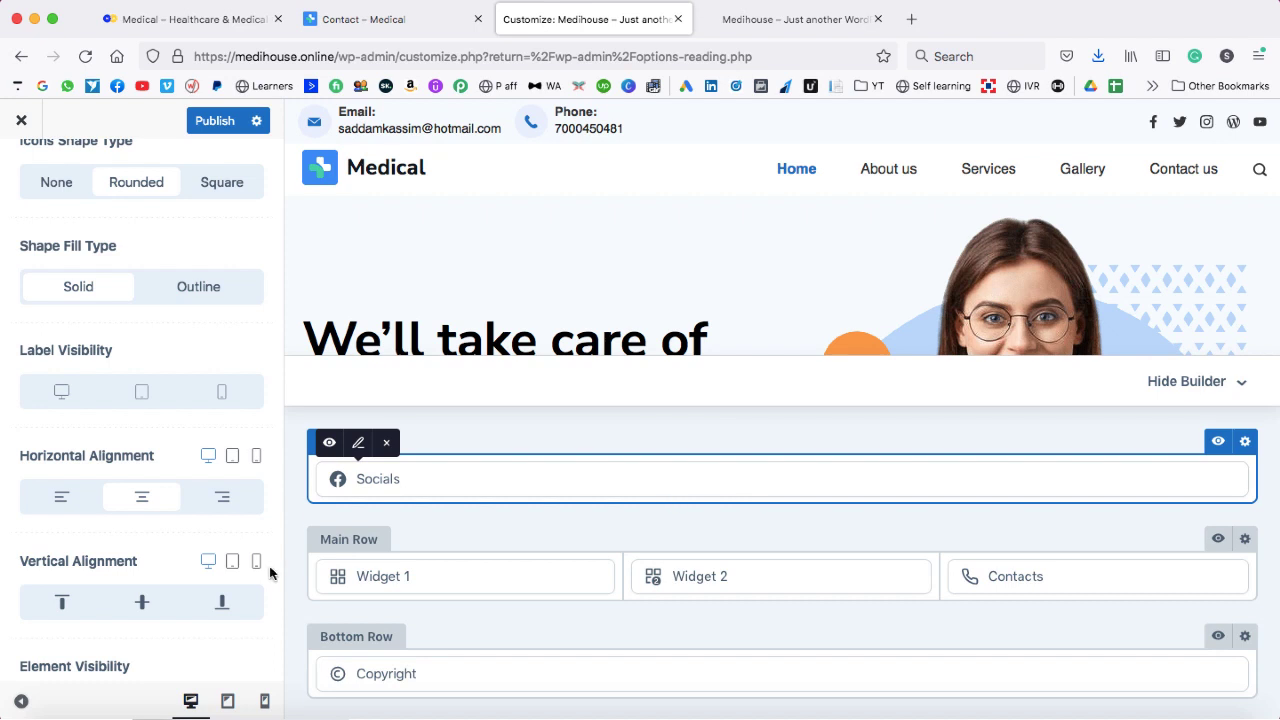
pyautogui.click(211, 120)
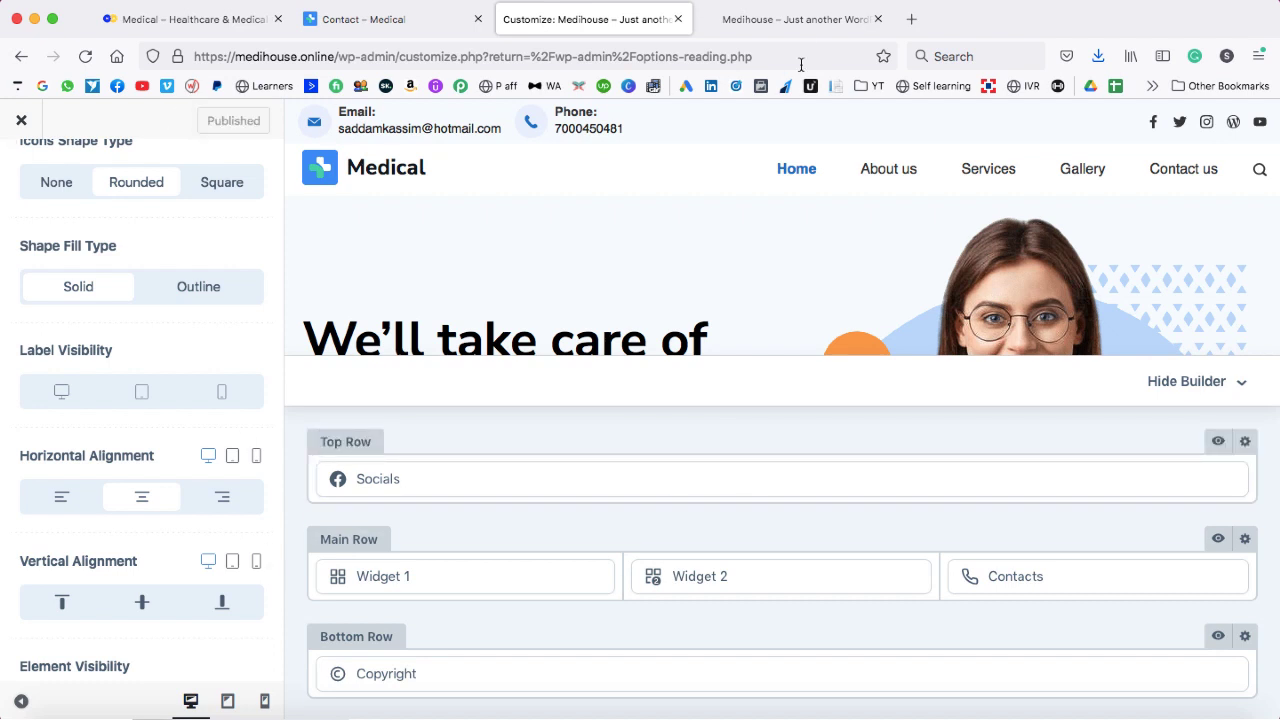
# - Reload the live site to check the footer icons, then bring up the Socials design options
pyautogui.click(792, 19)
pyautogui.click(86, 56)
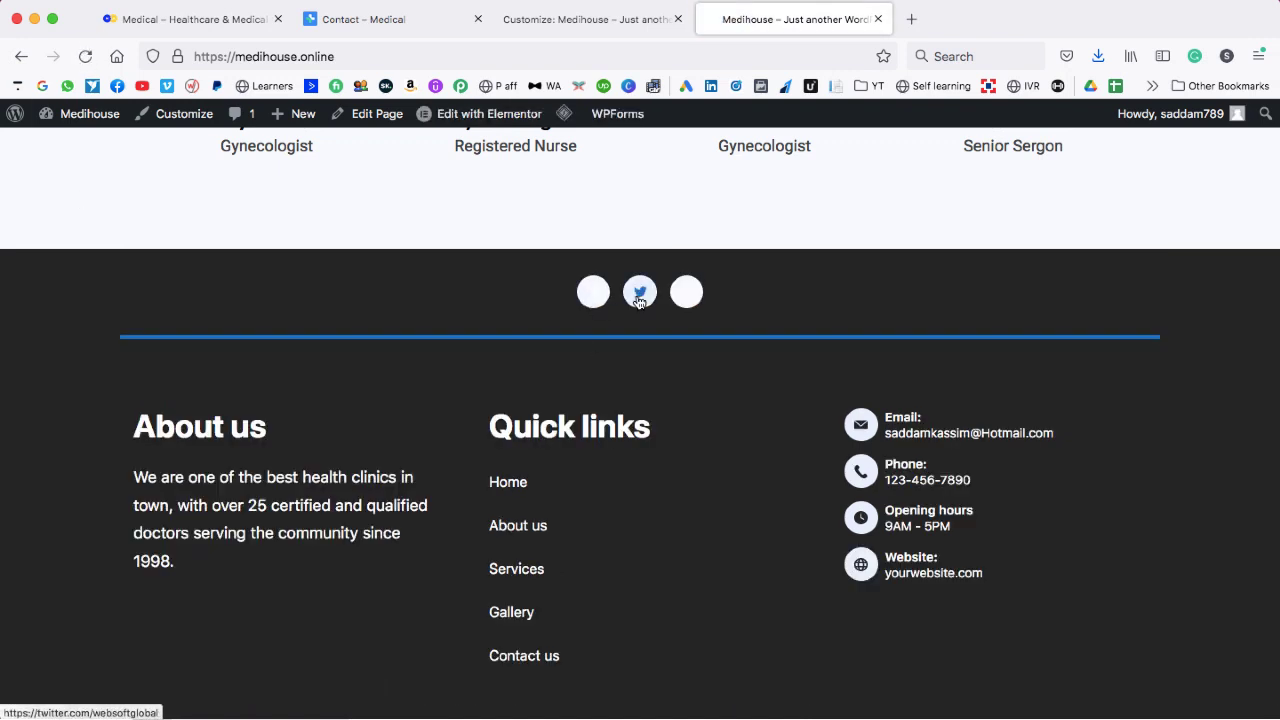
pyautogui.click(589, 22)
pyautogui.moveTo(743, 480)
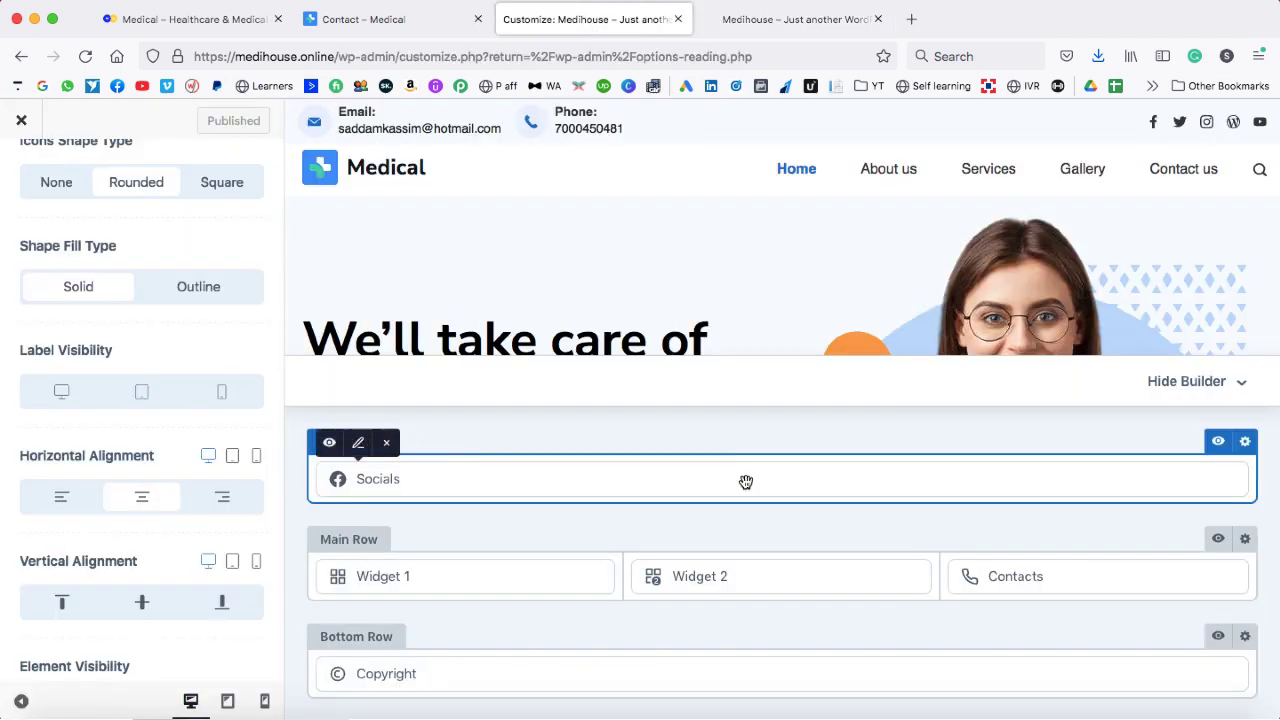
pyautogui.click(358, 445)
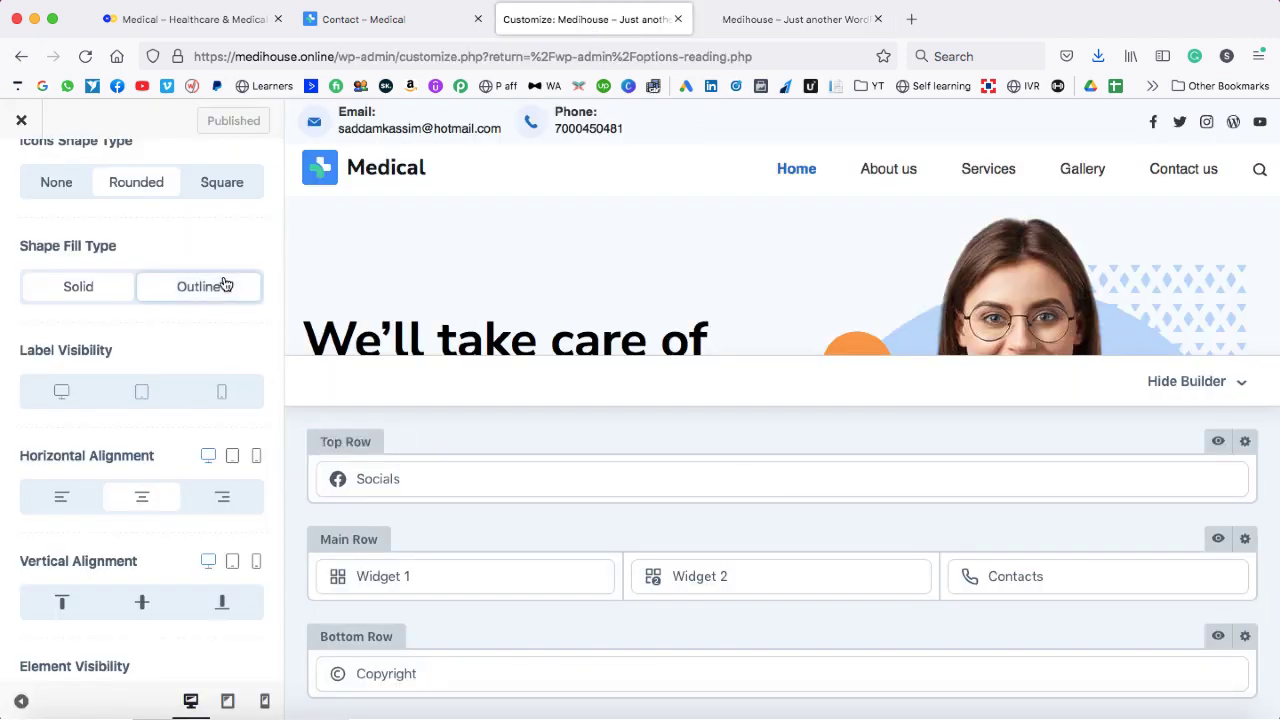
pyautogui.click(212, 226)
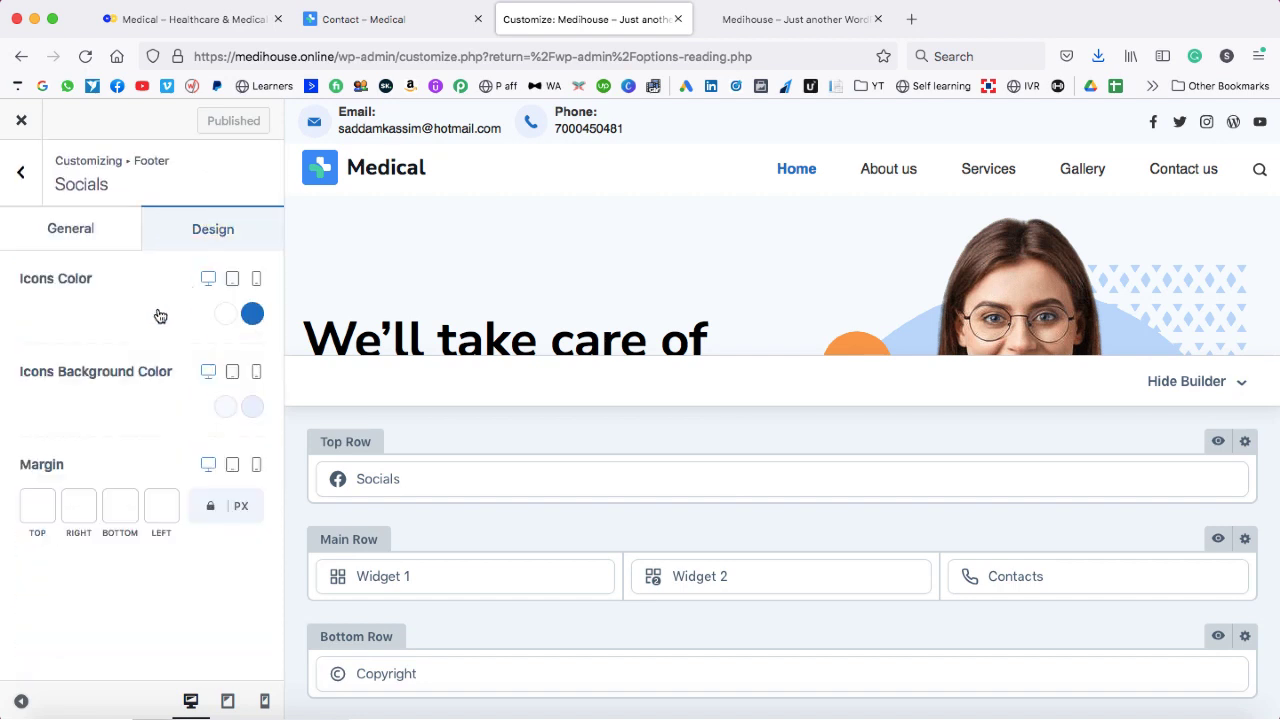
# - Set the social Icons Color to the first dark swatch, publish, and reload the live site
pyautogui.click(225, 323)
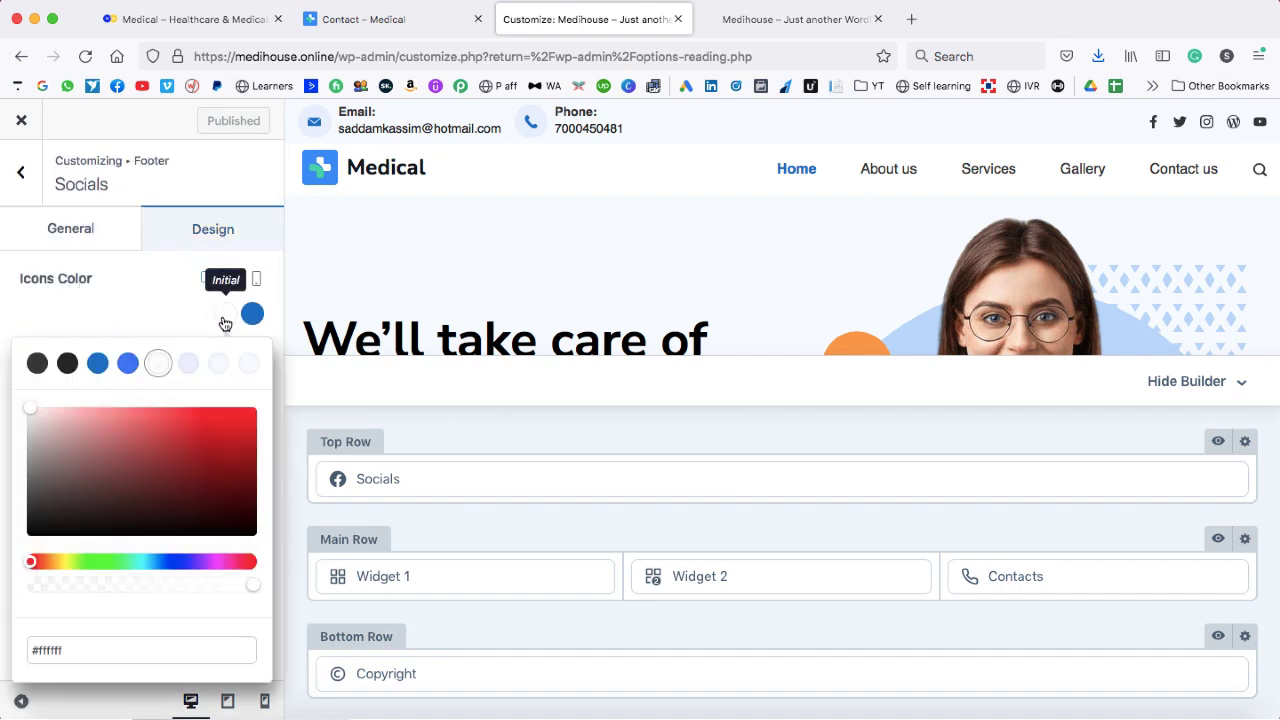
pyautogui.click(37, 363)
pyautogui.click(214, 120)
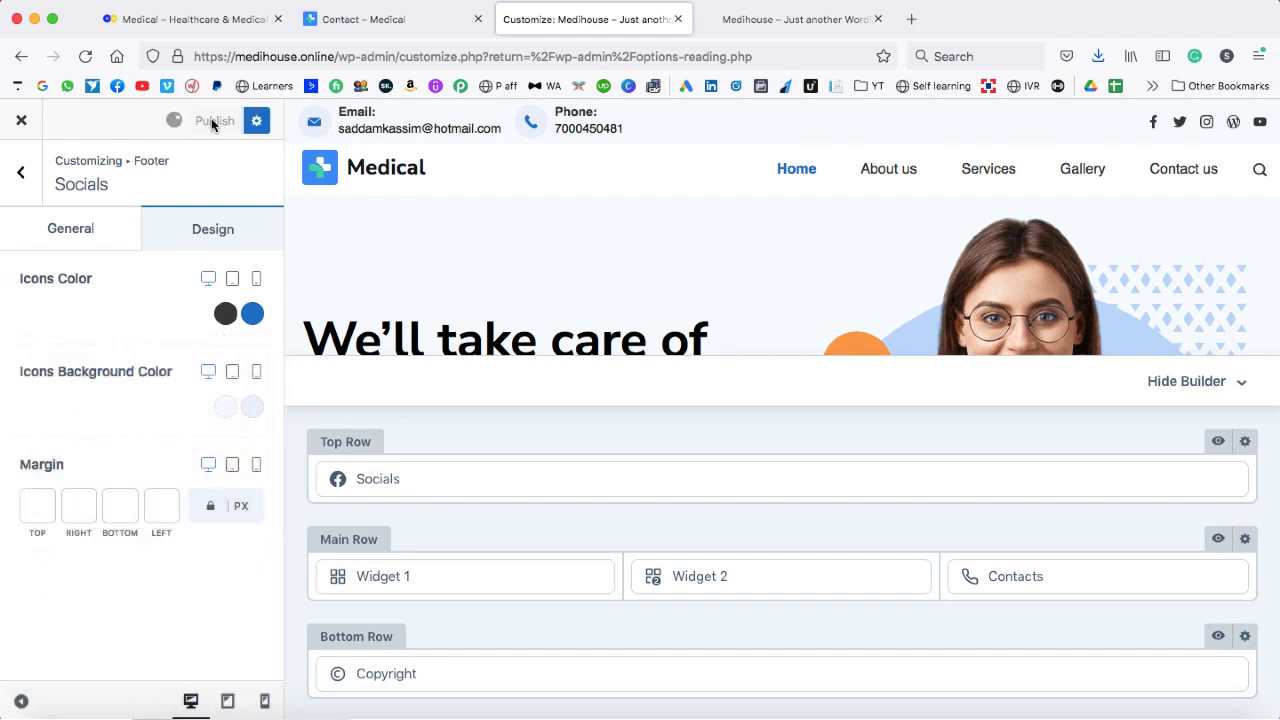
pyautogui.click(779, 24)
pyautogui.click(85, 56)
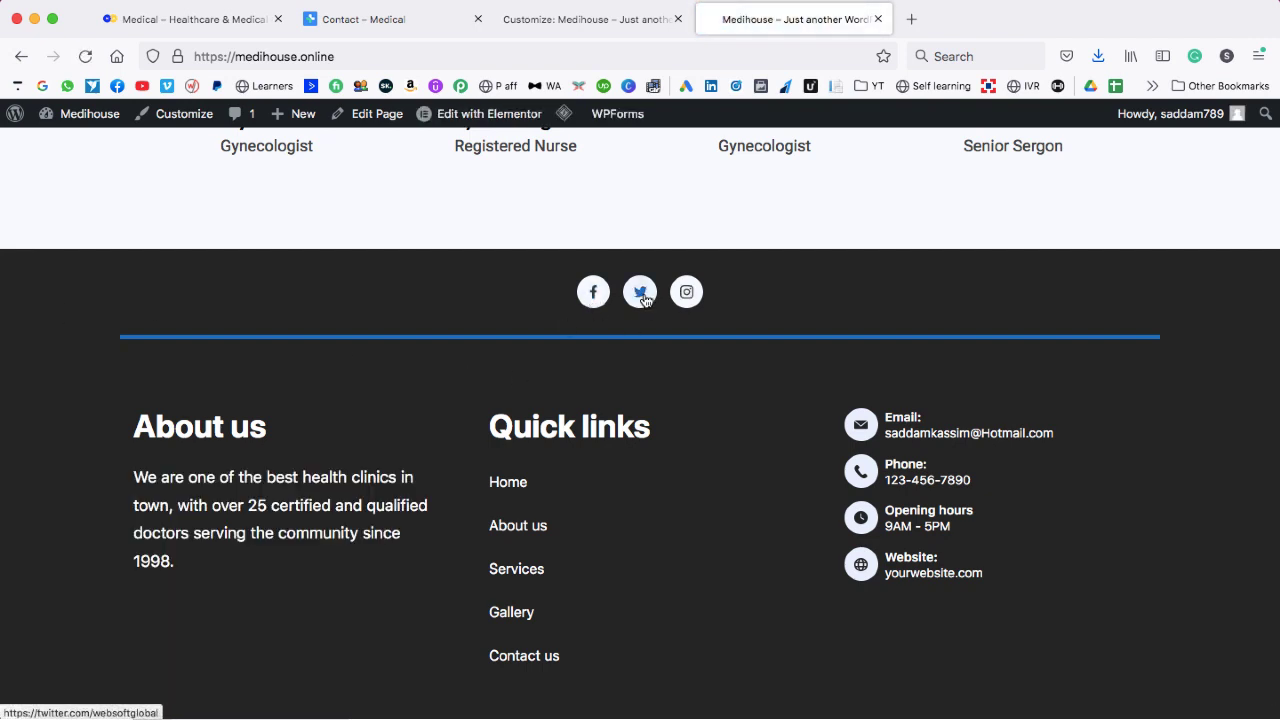
# - Scroll the reloaded live site to inspect the Facebook, Twitter and Instagram footer icons and the header
pyautogui.scroll(3, 743, 363)
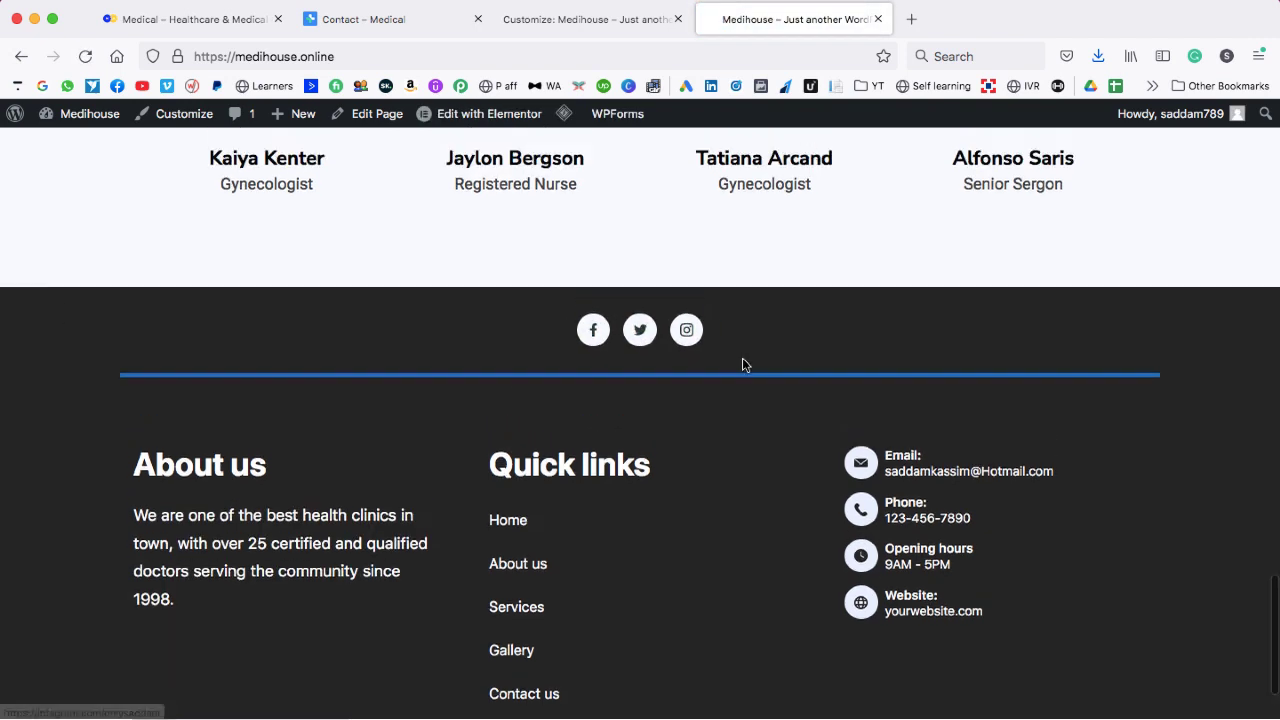
pyautogui.scroll(-5, 743, 363)
pyautogui.scroll(7, 743, 363)
pyautogui.scroll(15, 743, 365)
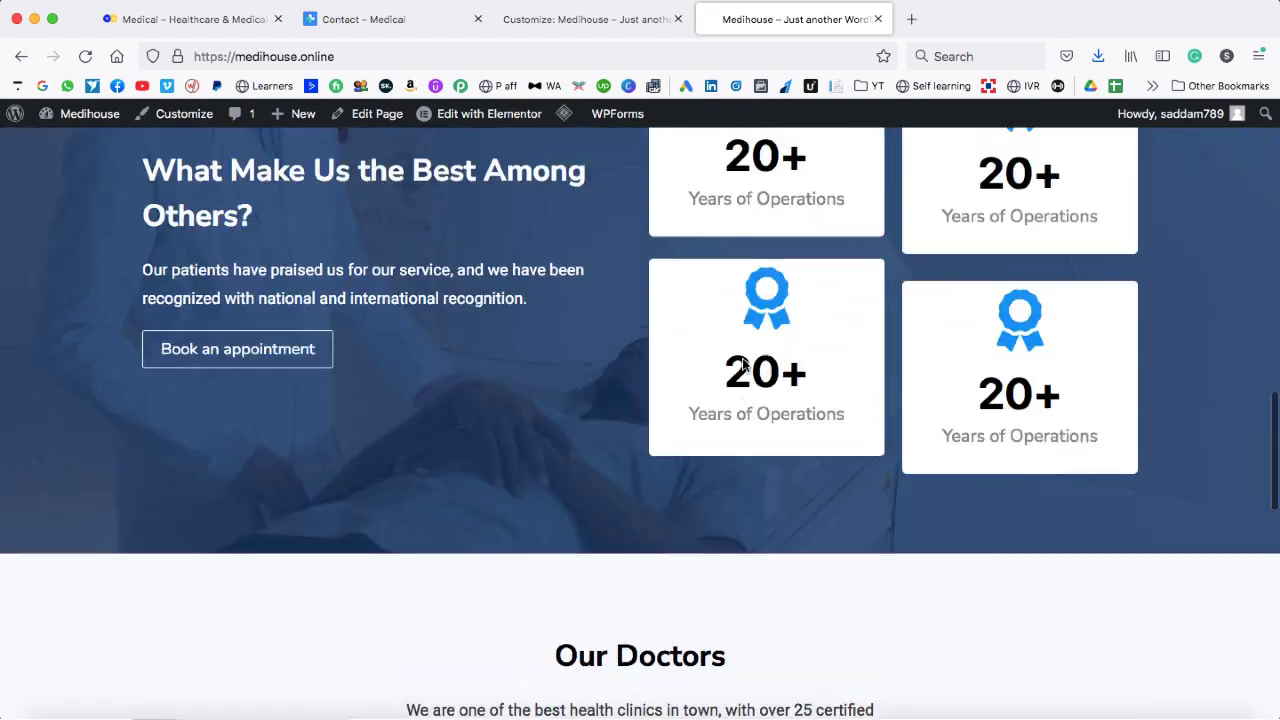
pyautogui.scroll(2, 742, 365)
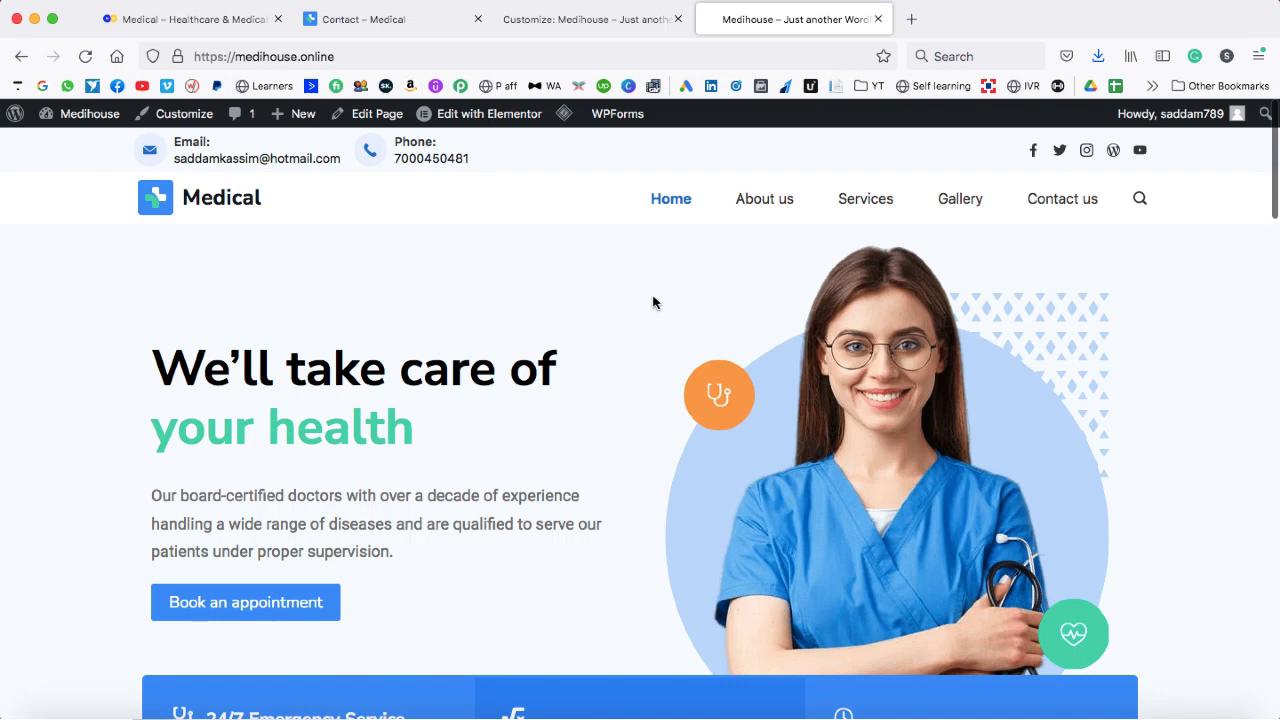
pyautogui.scroll(-3, 653, 302)
pyautogui.scroll(3, 651, 300)
# - Navigate from the footer Socials settings to Header > Headers > Global Header in the Customizer
pyautogui.click(586, 28)
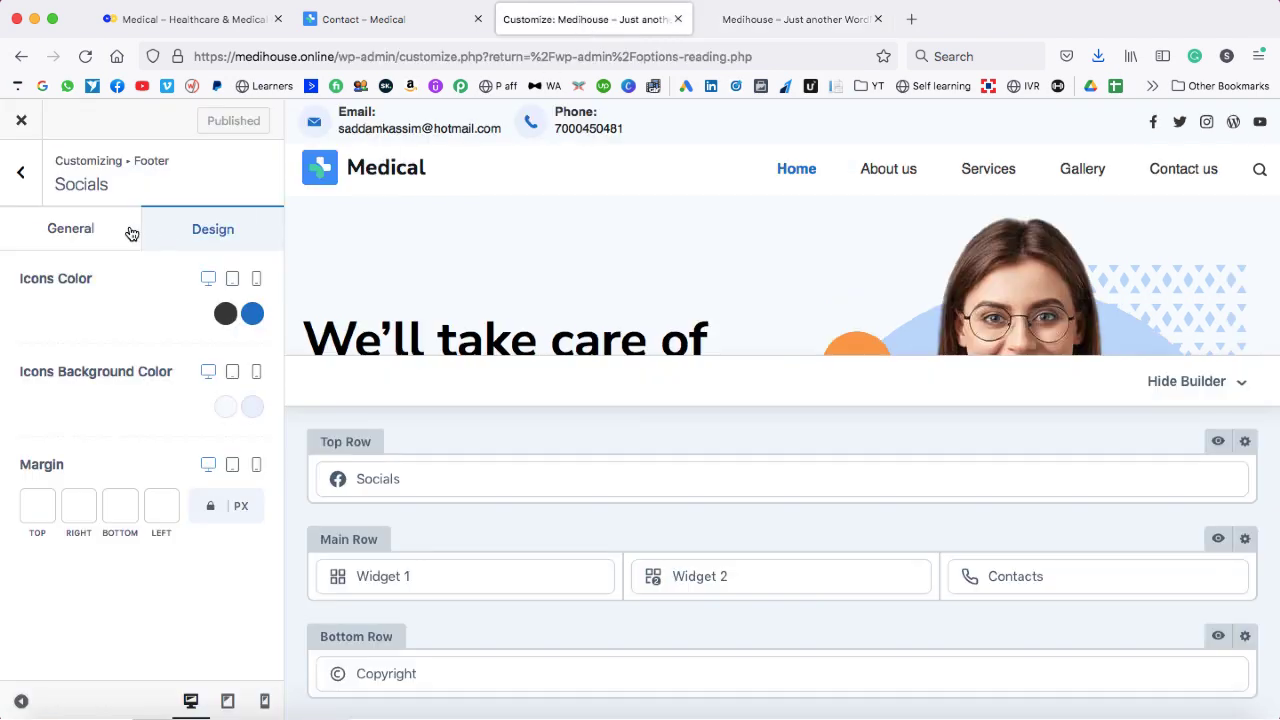
pyautogui.click(22, 173)
pyautogui.click(24, 175)
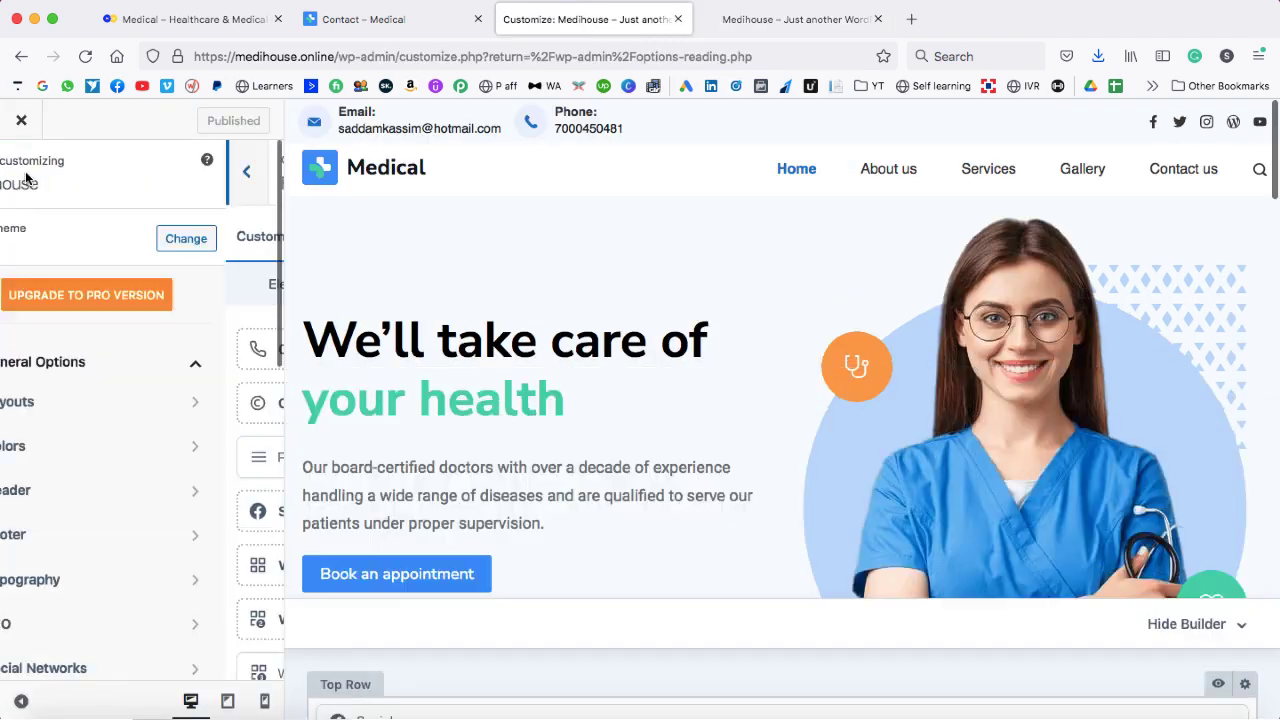
pyautogui.click(103, 488)
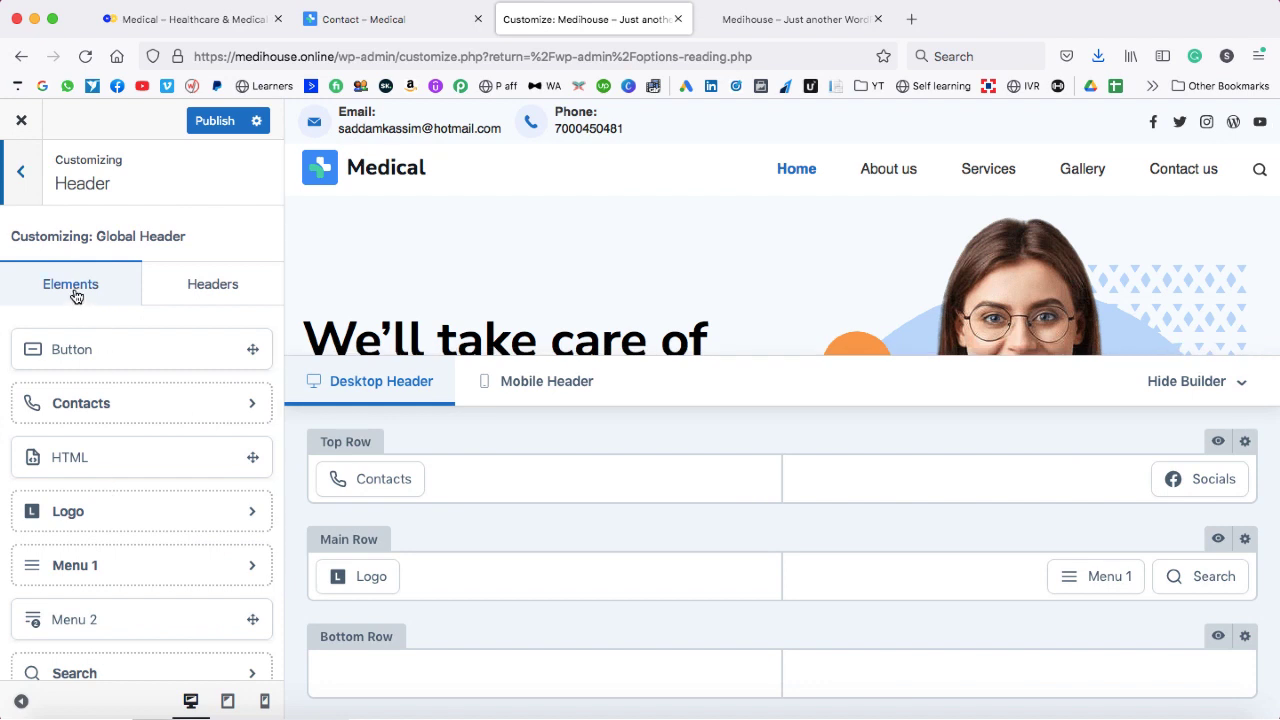
pyautogui.click(210, 290)
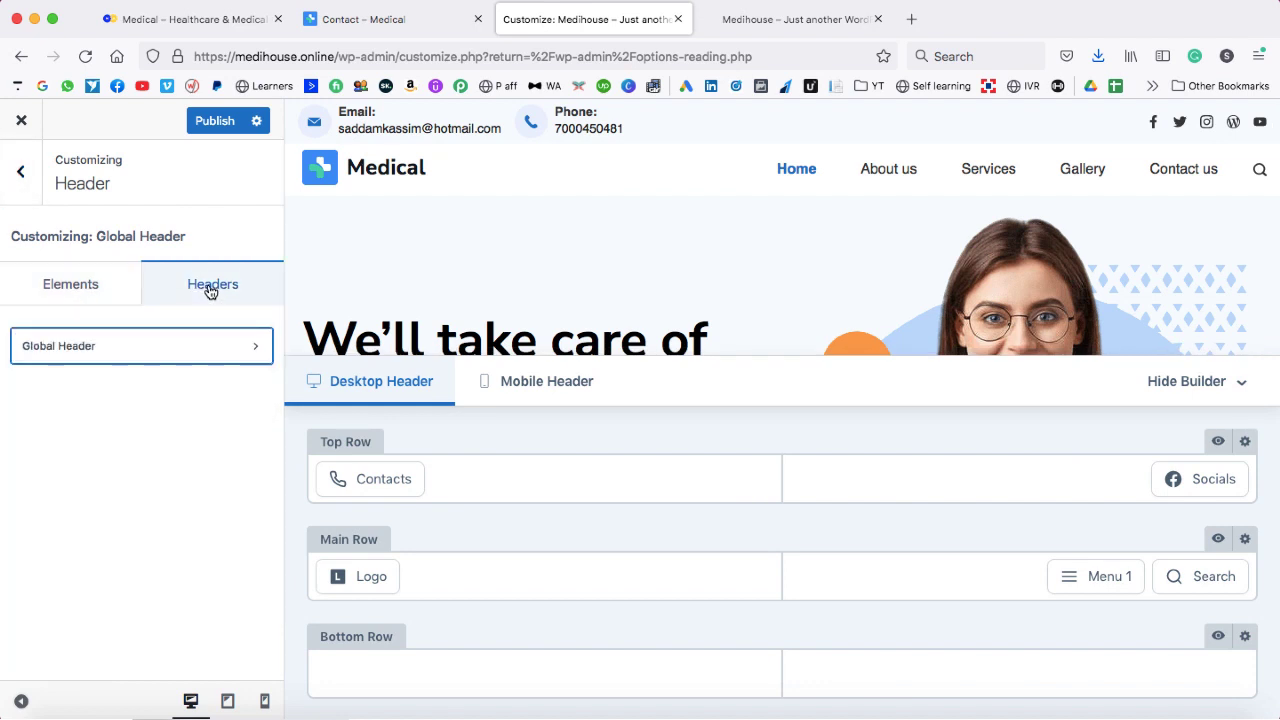
pyautogui.click(122, 354)
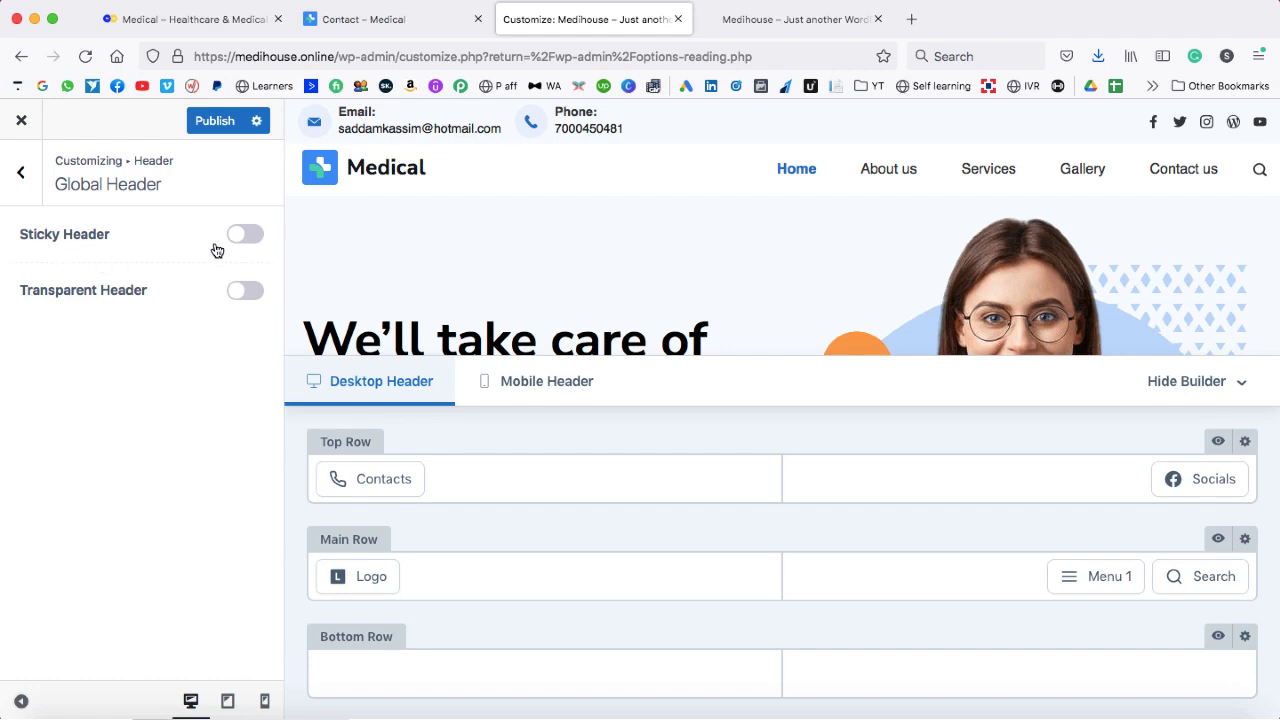
# - Turn on Sticky Header for the Top & Main Row layout and publish
pyautogui.click(254, 240)
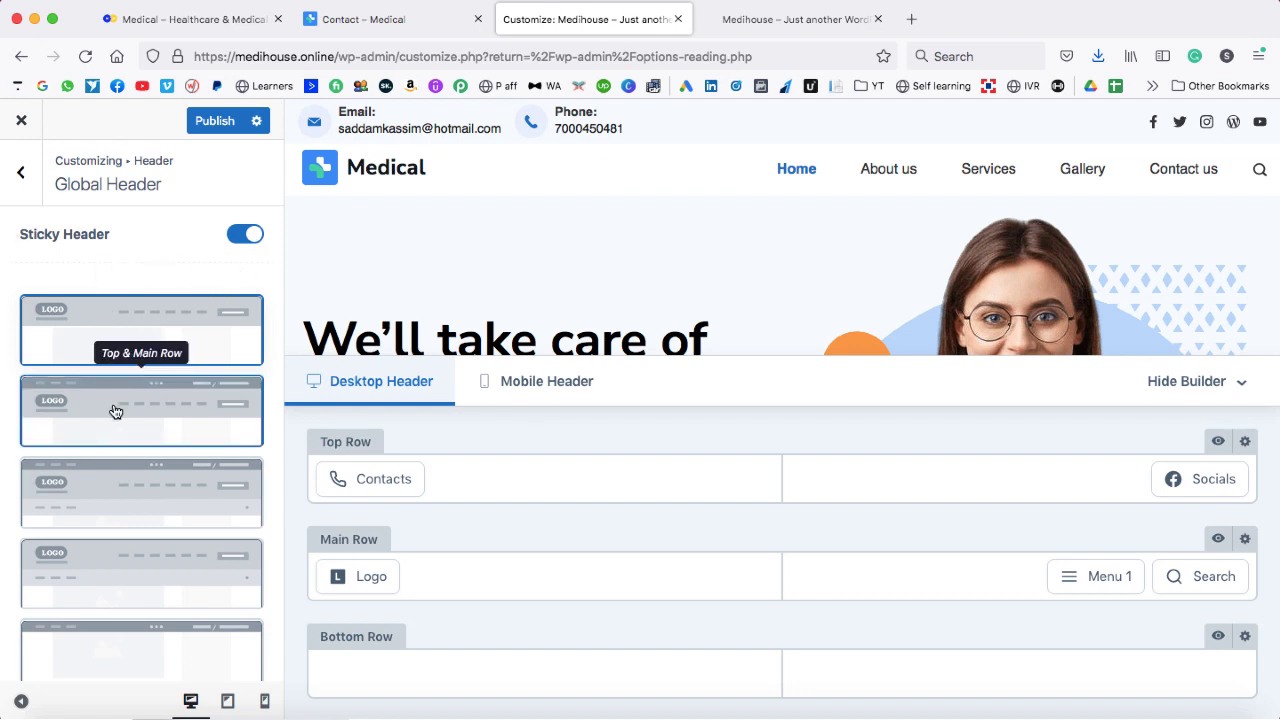
pyautogui.click(140, 330)
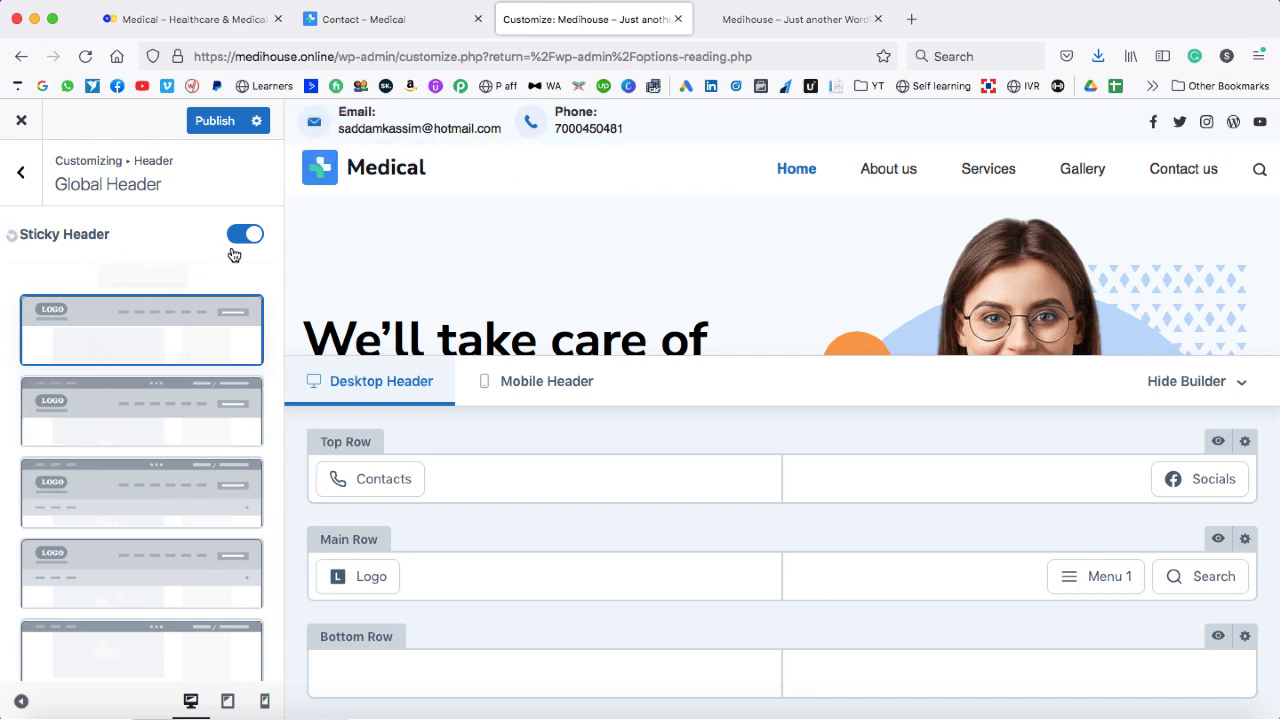
pyautogui.click(214, 120)
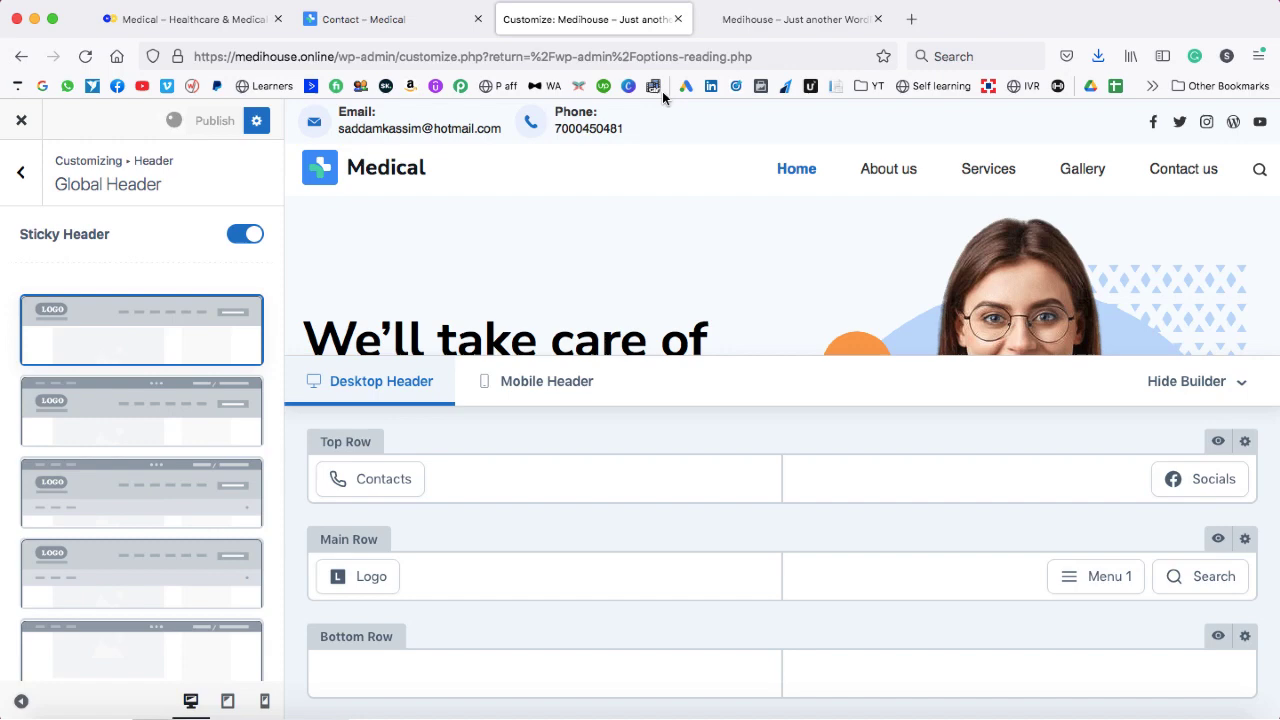
pyautogui.click(790, 19)
# - Reload the Medihouse homepage and scroll to confirm the logo and menu header stay pinned
pyautogui.click(87, 57)
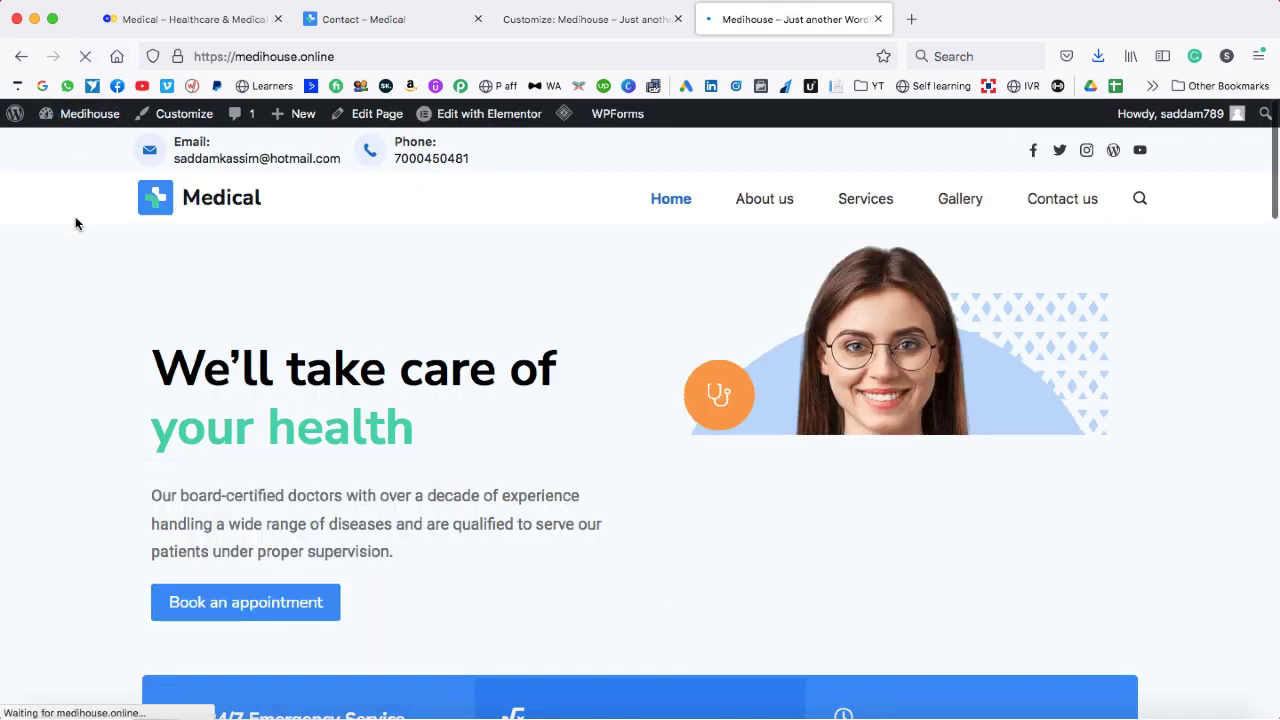
pyautogui.scroll(-3, 89, 313)
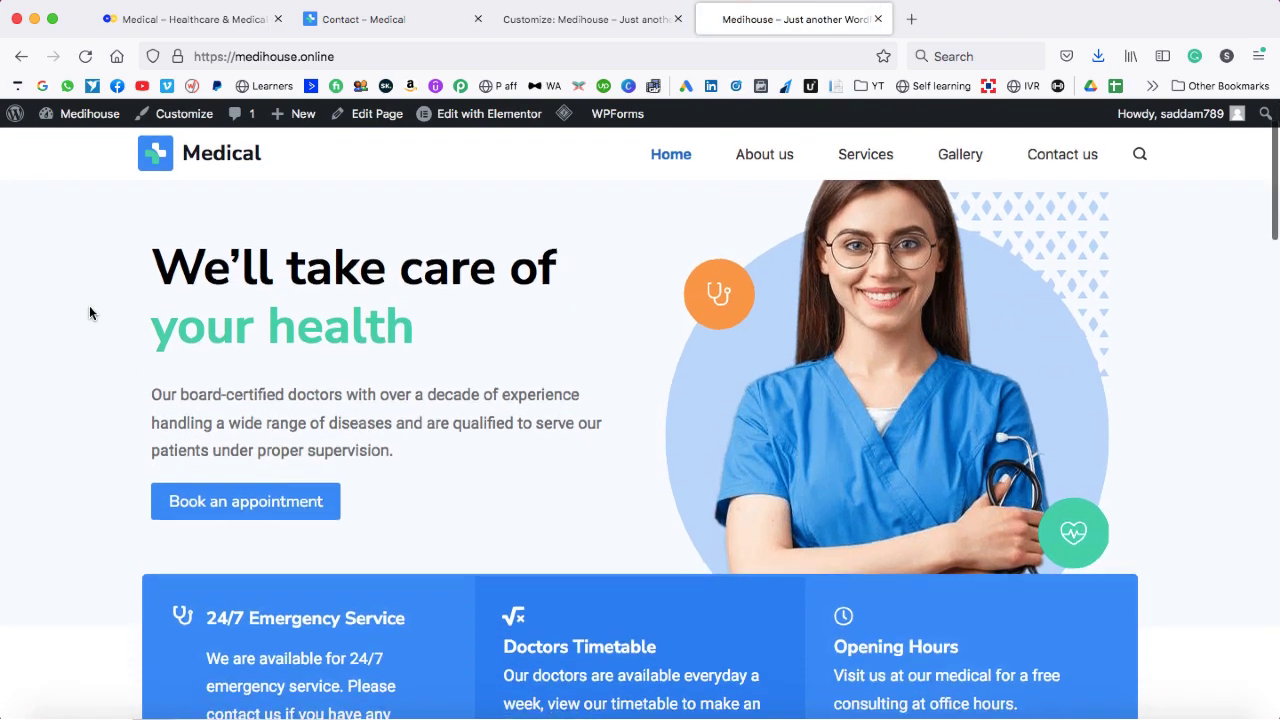
pyautogui.scroll(-2, 89, 313)
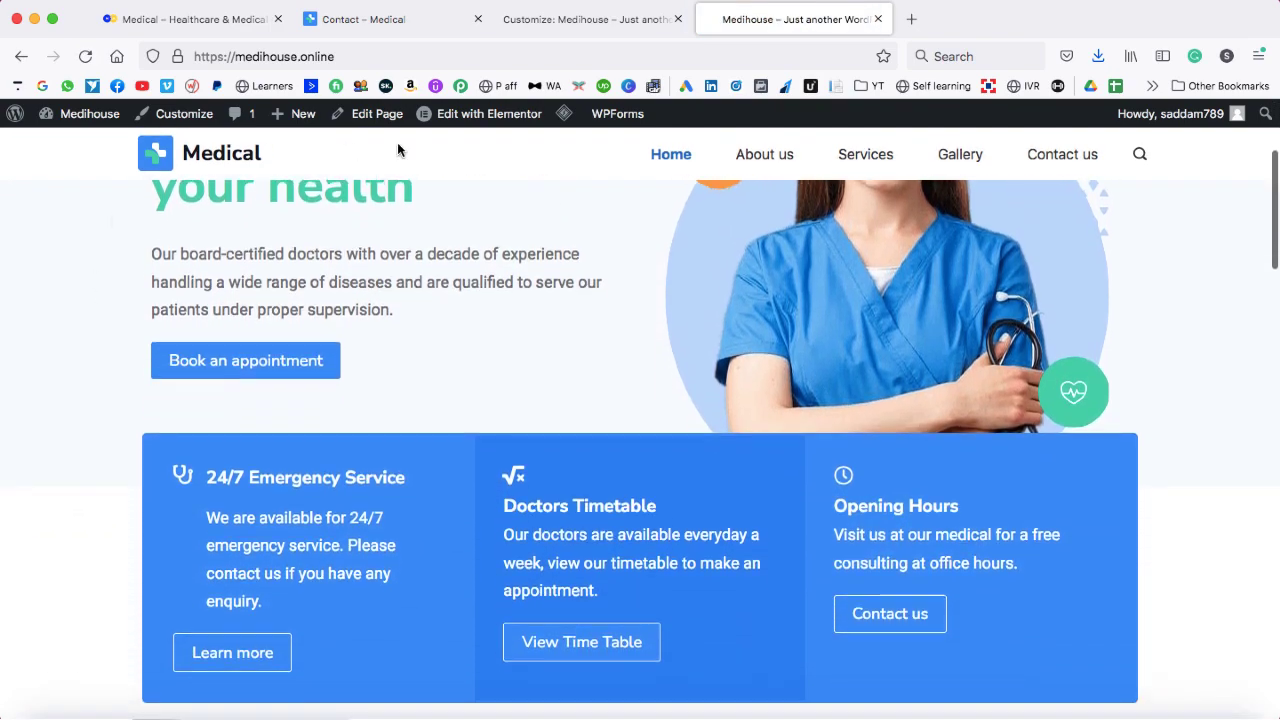
pyautogui.scroll(5, 557, 205)
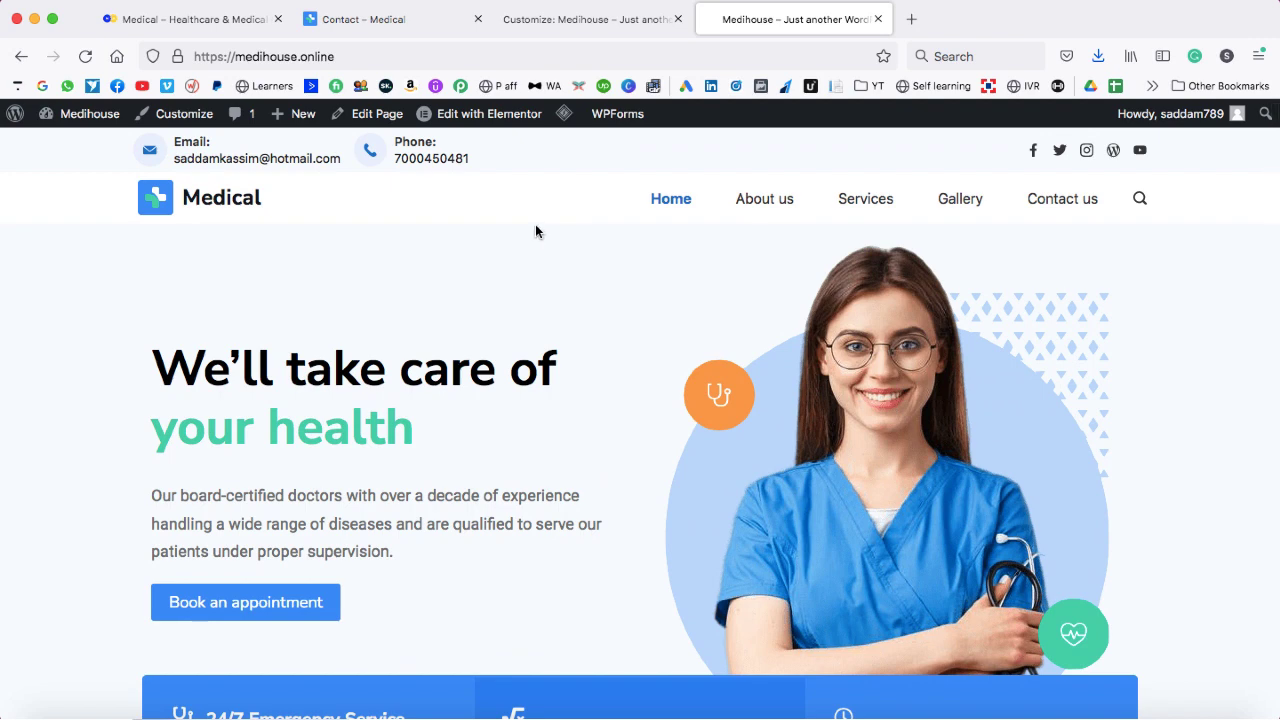
pyautogui.scroll(-3, 535, 231)
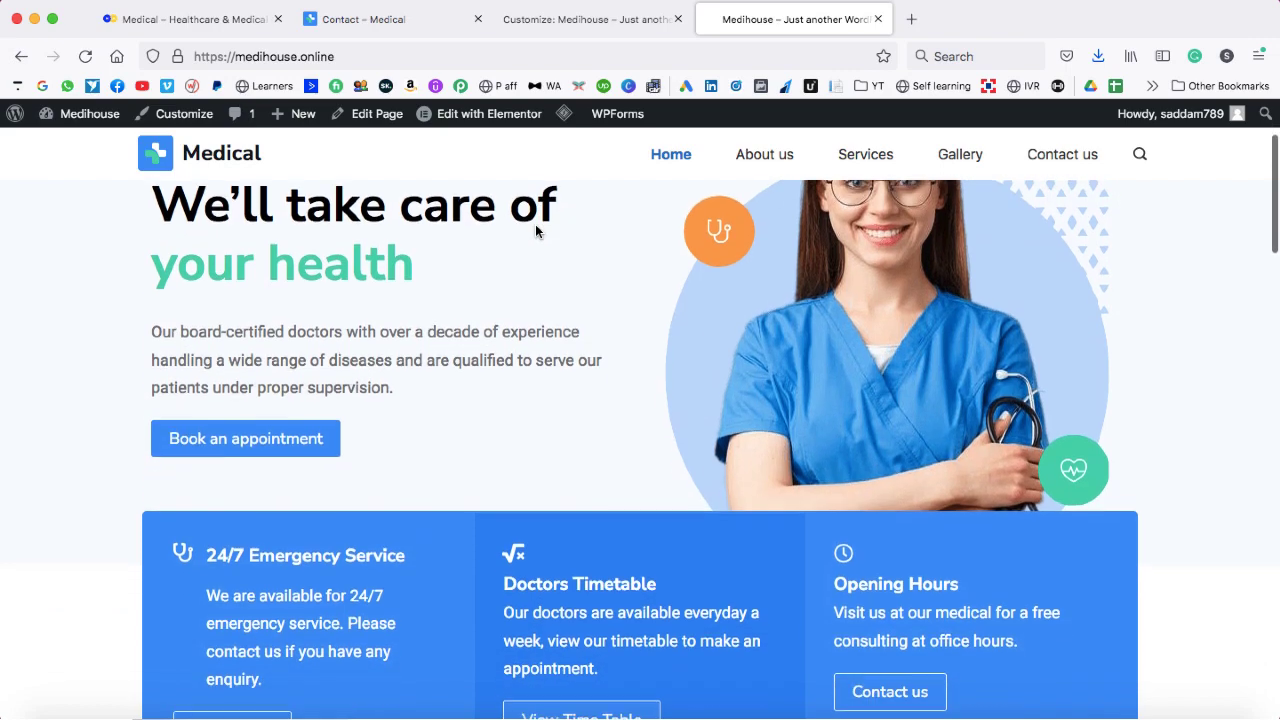
pyautogui.scroll(-5, 535, 231)
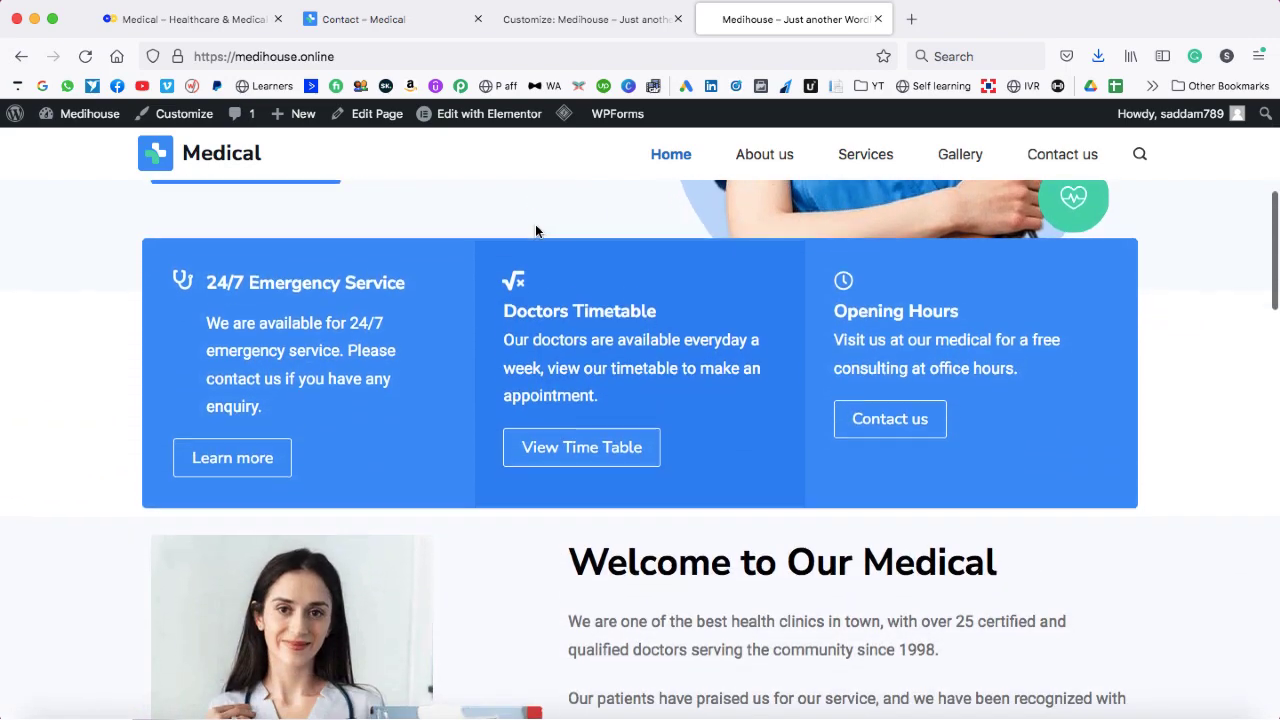
pyautogui.scroll(-3, 535, 231)
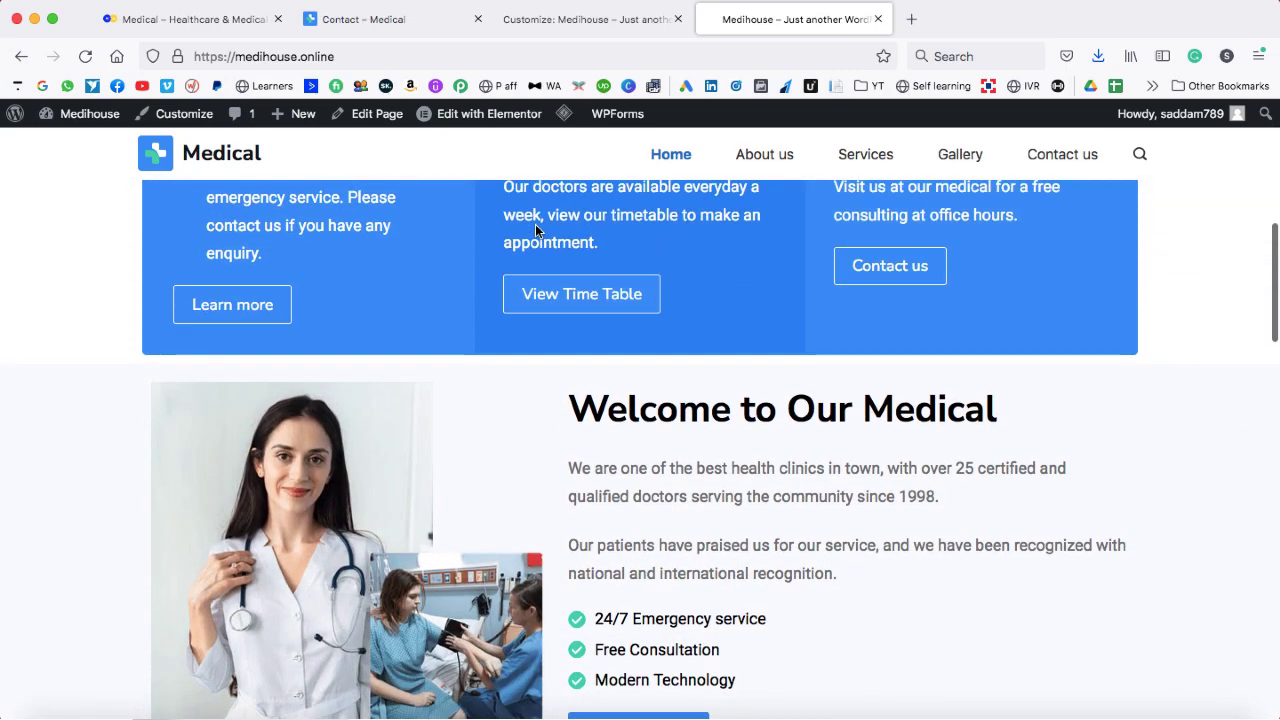
pyautogui.scroll(-4, 535, 231)
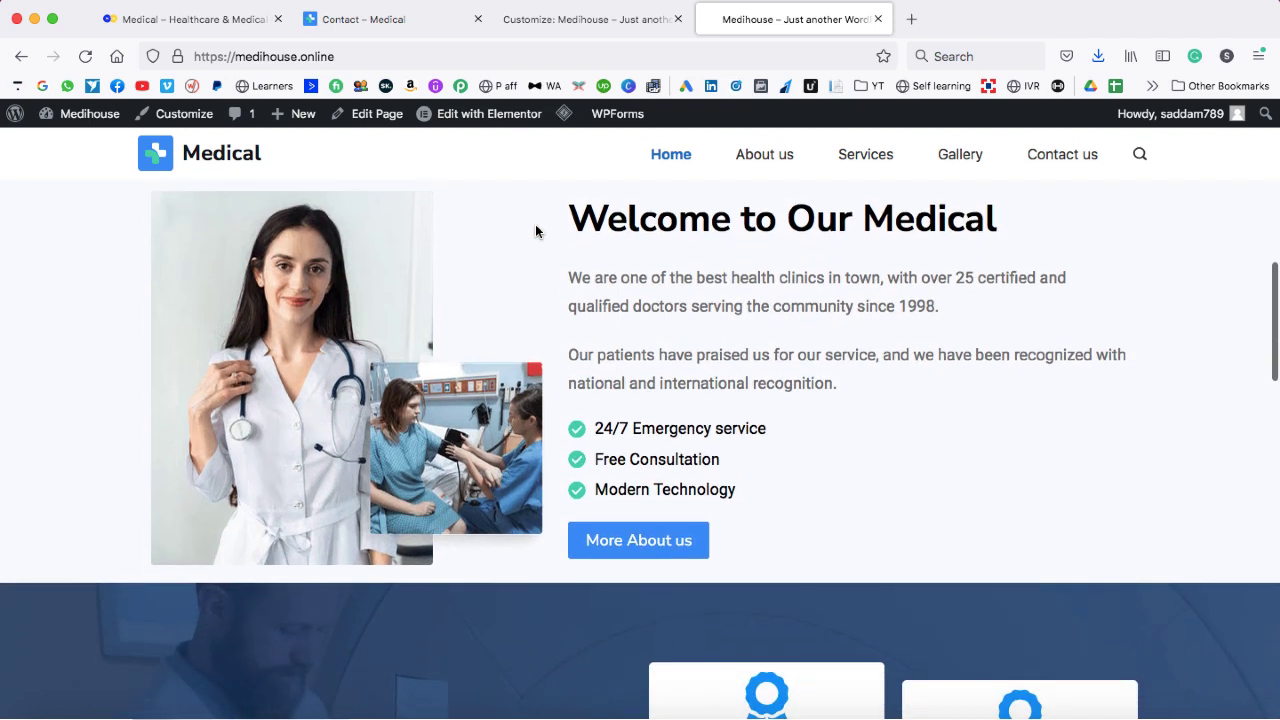
pyautogui.scroll(-5, 535, 231)
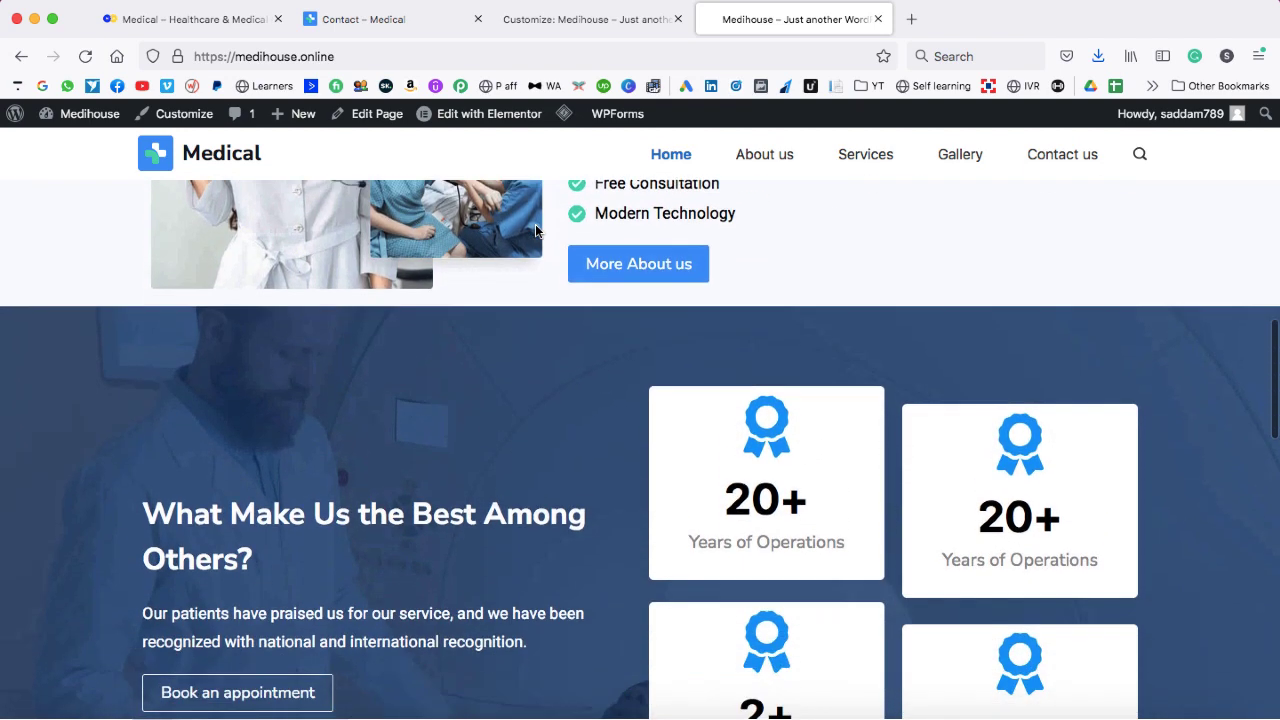
pyautogui.scroll(-3, 535, 231)
pyautogui.scroll(10, 535, 231)
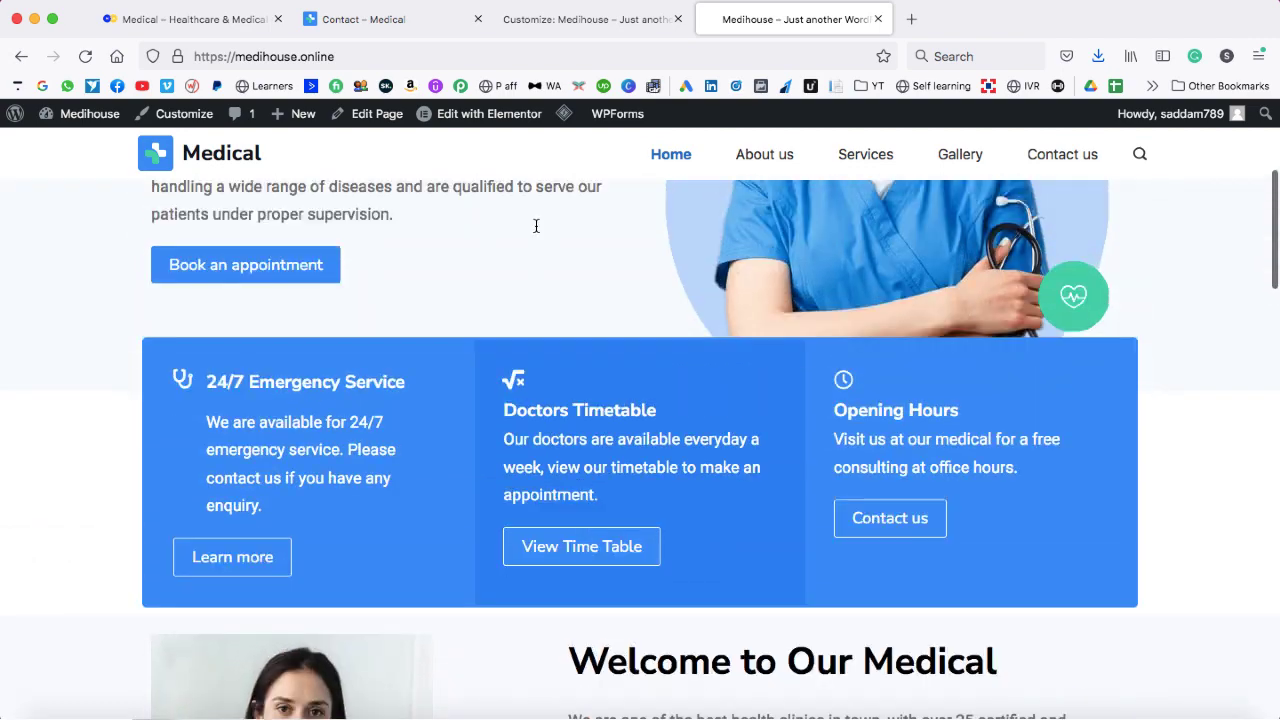
pyautogui.scroll(5, 535, 226)
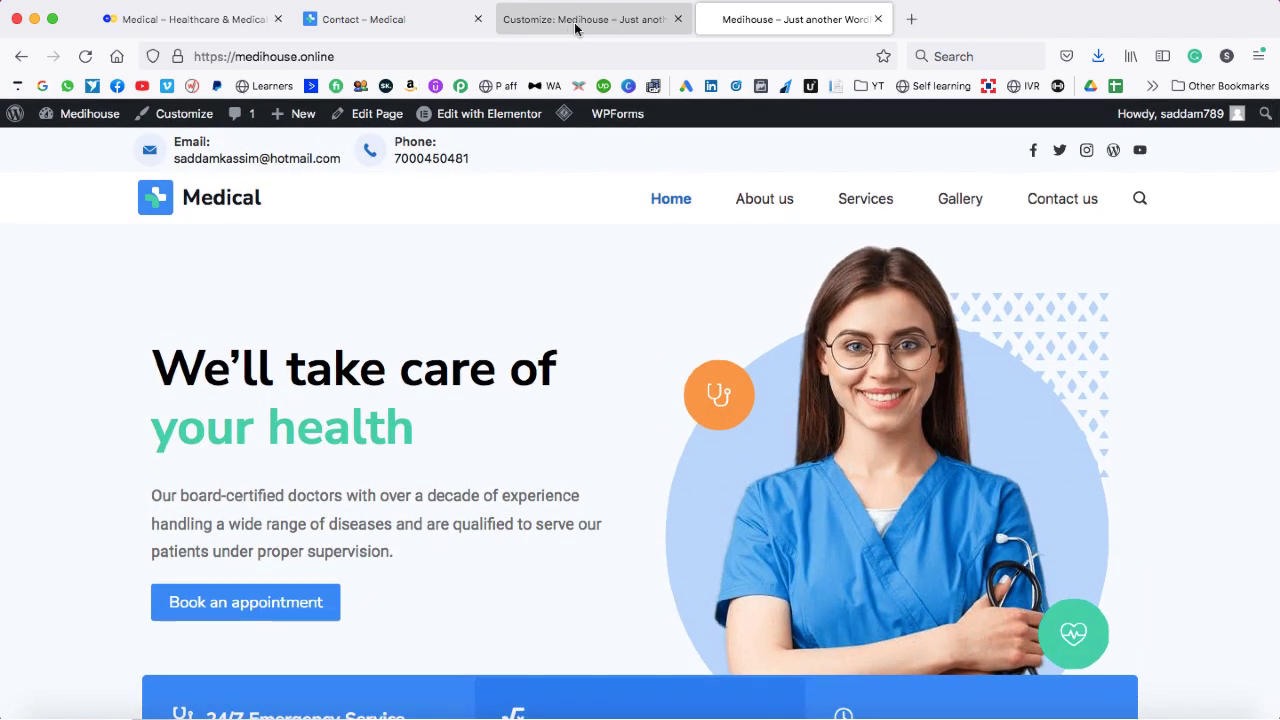
pyautogui.click(575, 29)
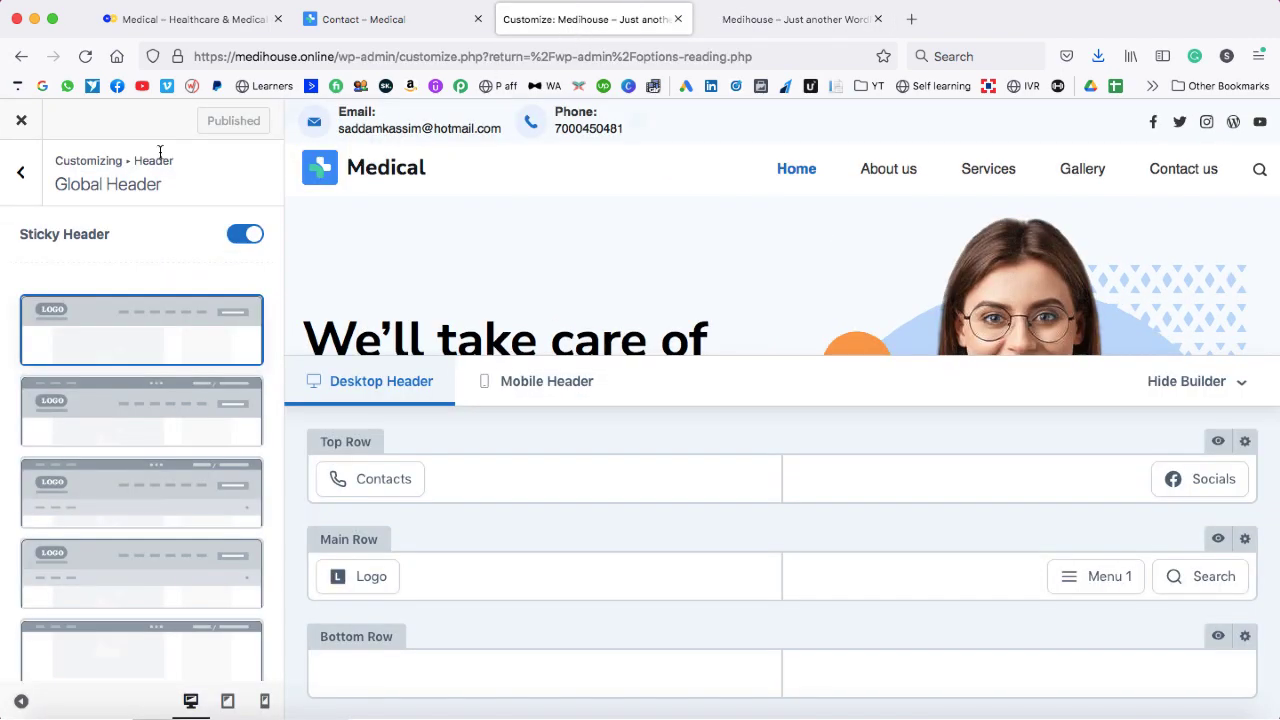
# - Close the Customizer and scroll the Rishi Theme dashboard down to the Layout Settings card
pyautogui.click(18, 122)
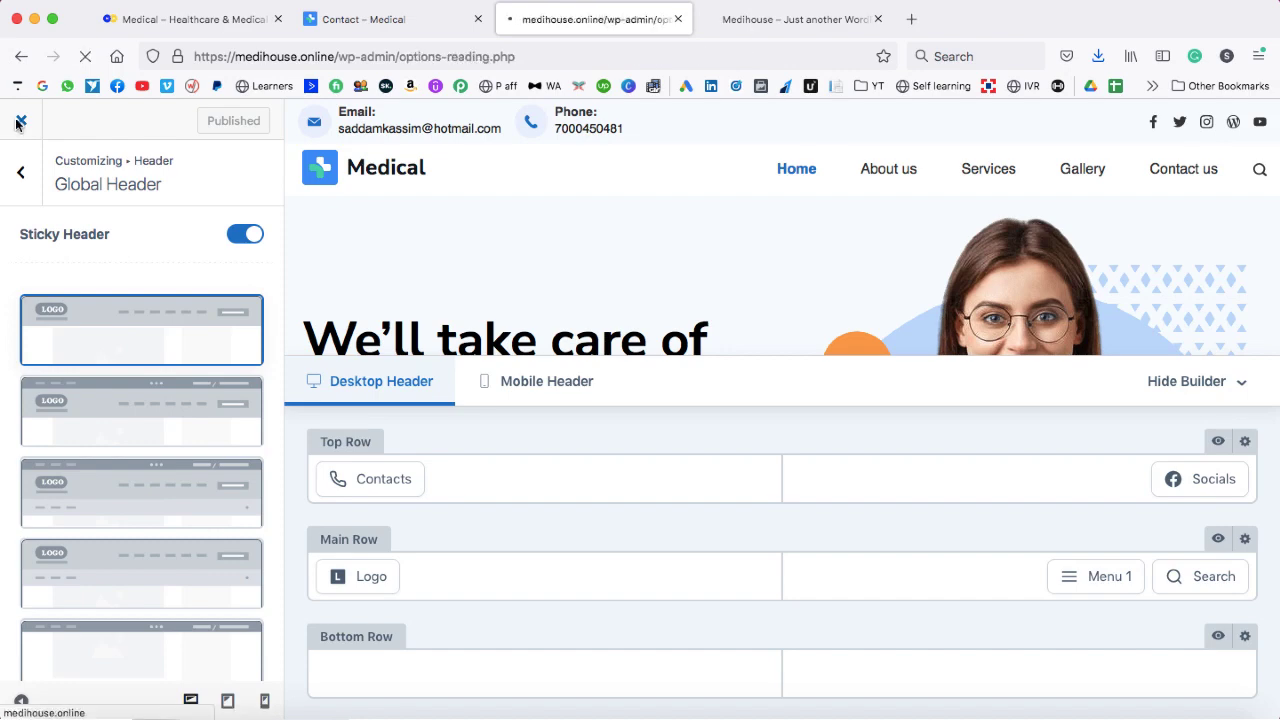
pyautogui.scroll(-4, 202, 406)
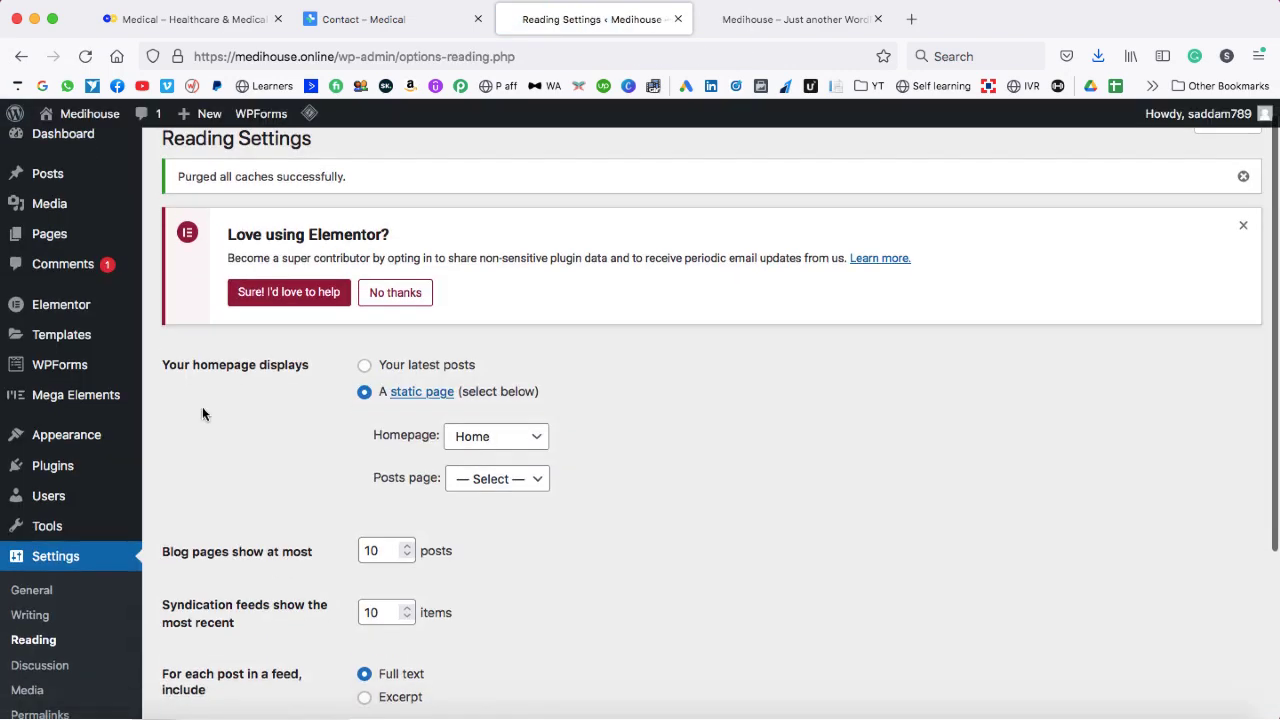
pyautogui.moveTo(135, 298)
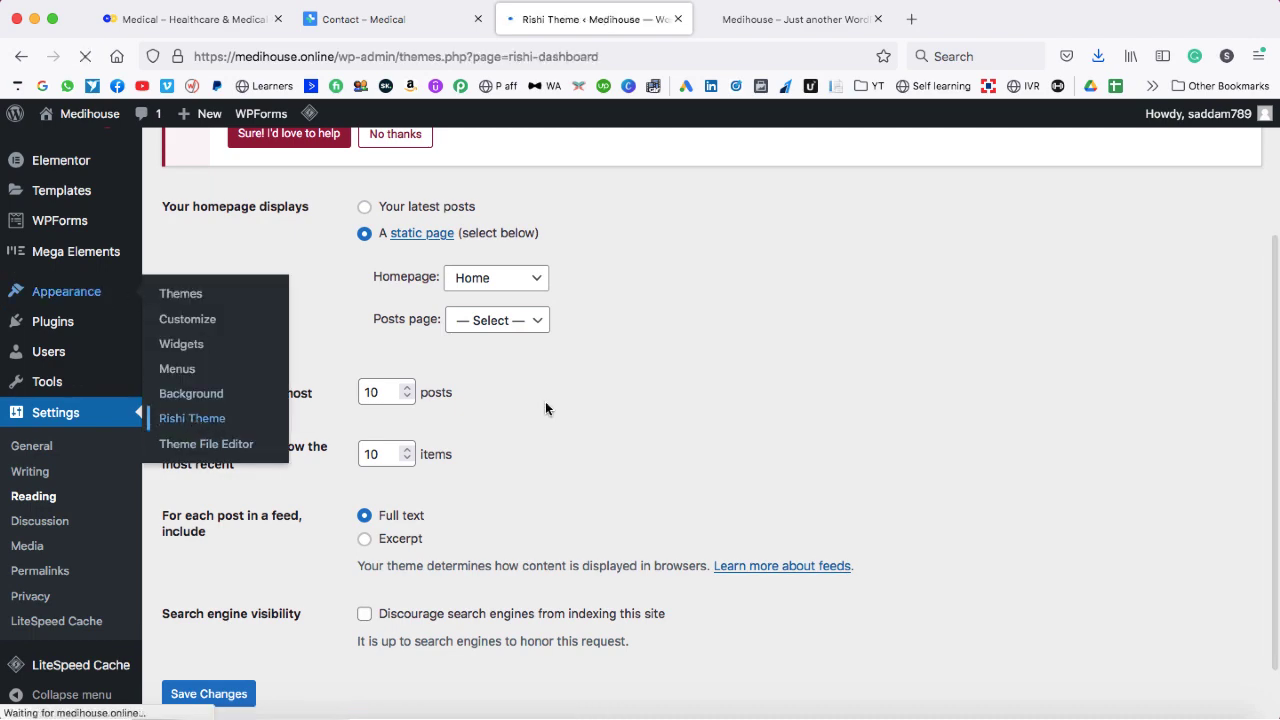
pyautogui.scroll(-4, 545, 408)
pyautogui.scroll(-2, 545, 408)
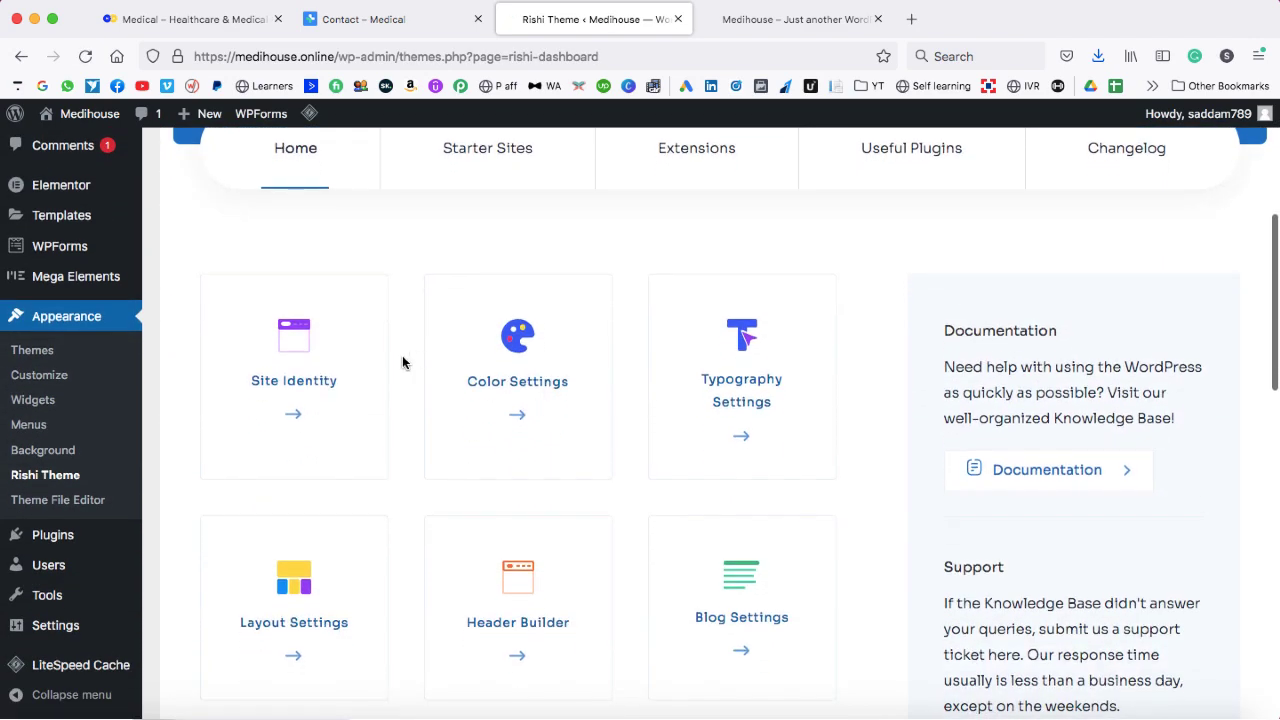
pyautogui.scroll(-1, 402, 362)
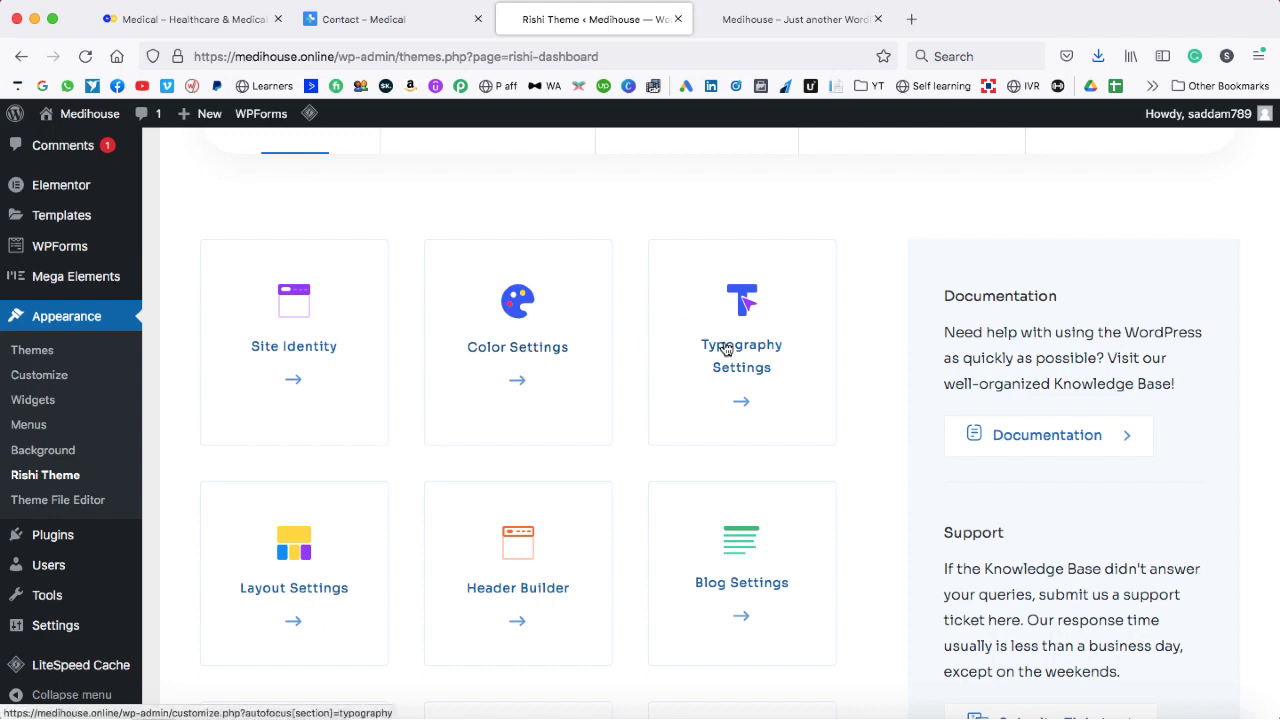
pyautogui.scroll(-4, 589, 469)
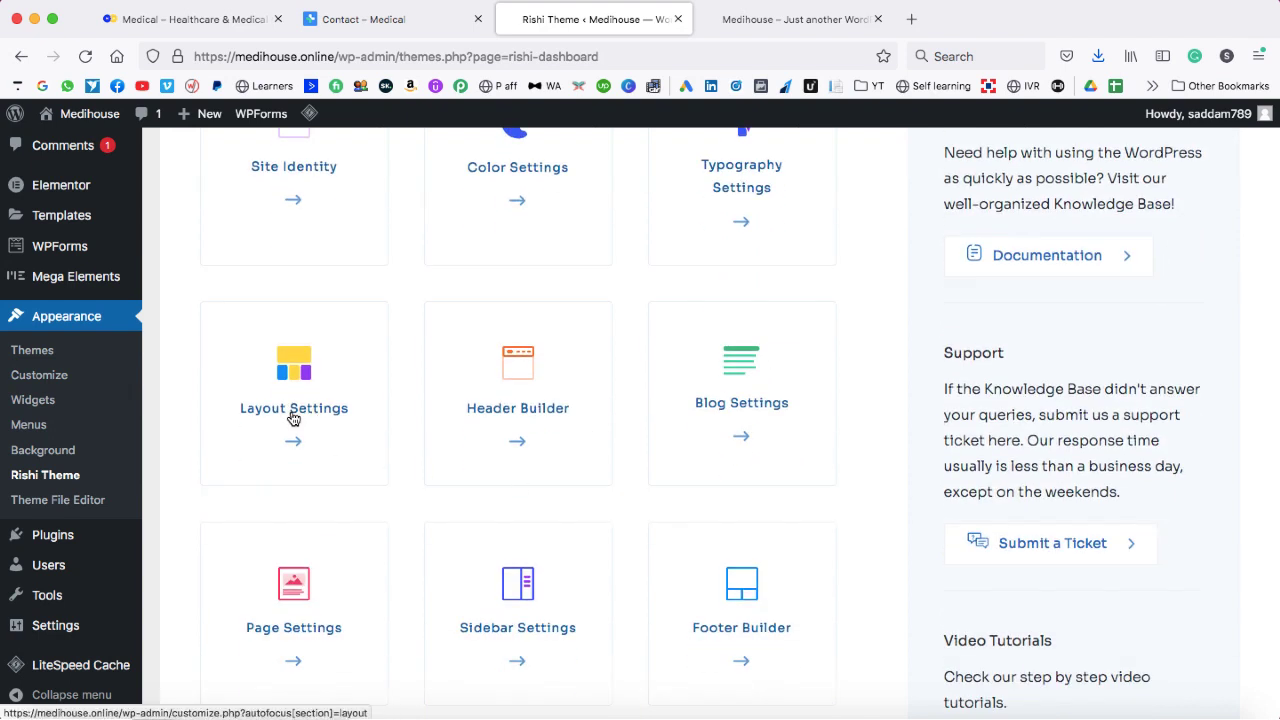
# - Open Layout Settings to review the Container panel: 1170 px width, Boxed layout, 80 px spacing
pyautogui.click(291, 412)
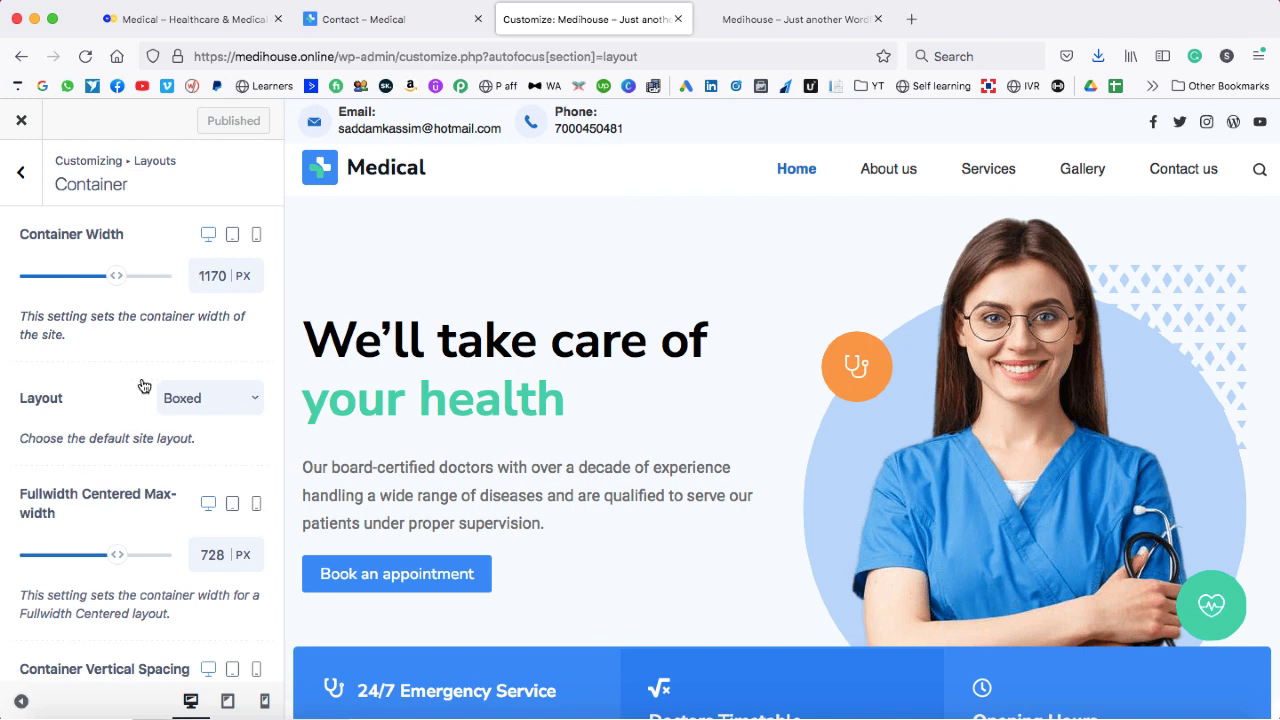
pyautogui.scroll(-5, 143, 386)
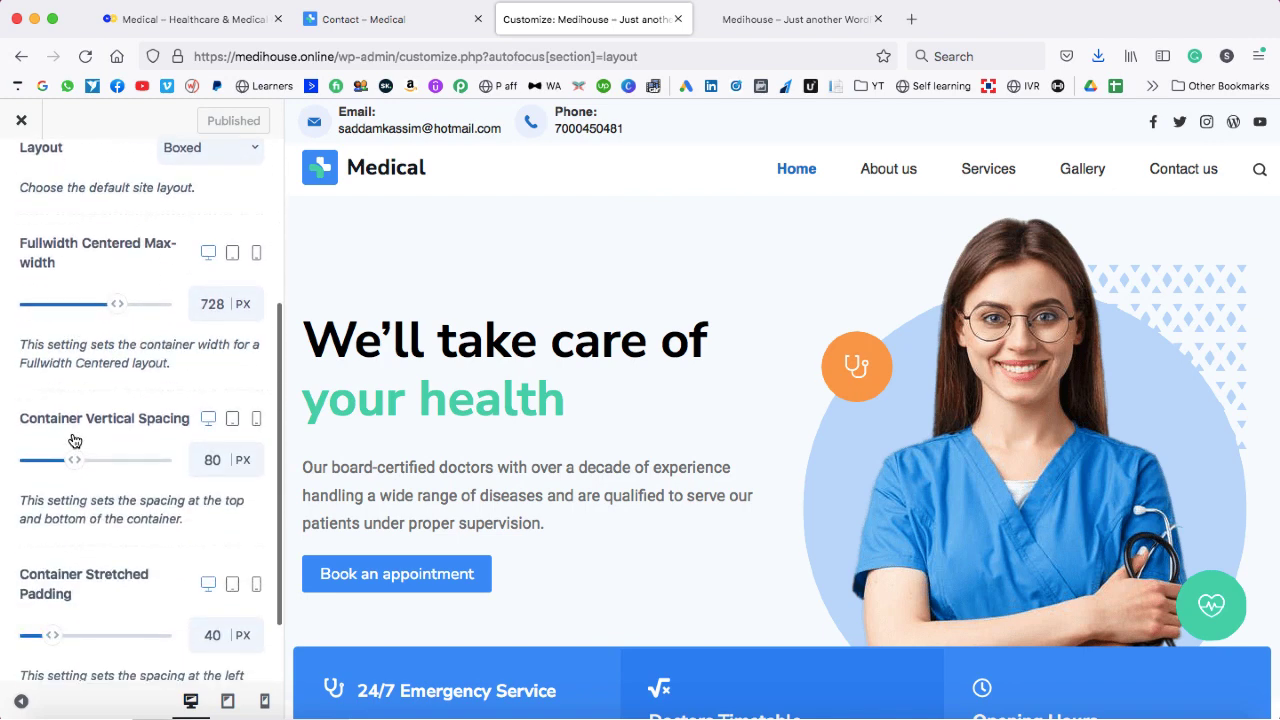